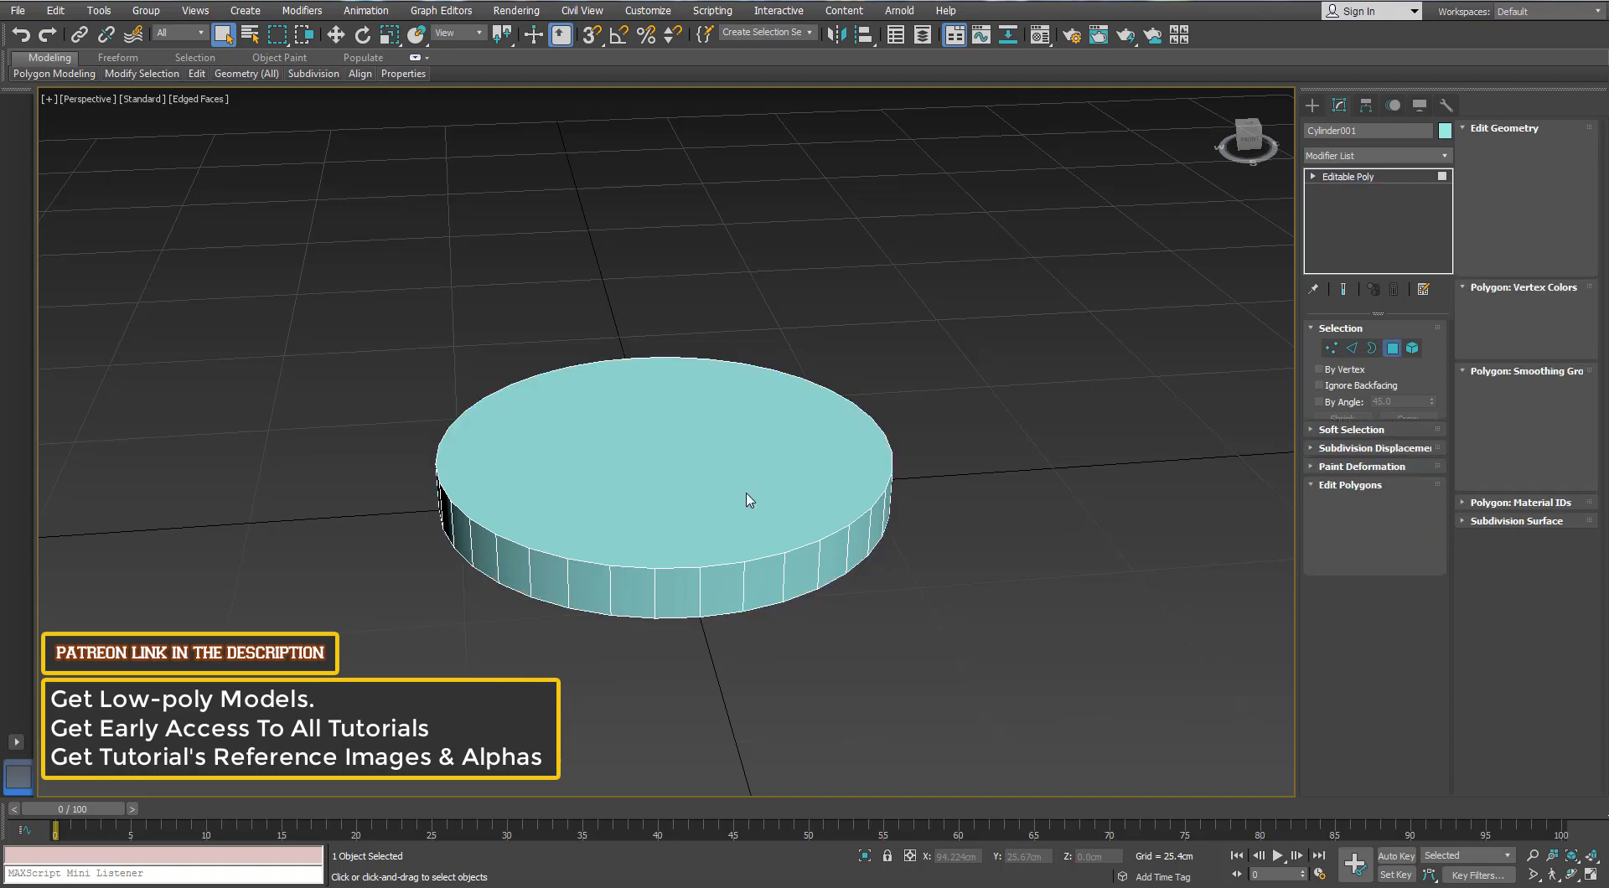
# Step: Delete the top and bottom cap polygons of the cylinder, leaving only its side wall
pyautogui.click(746, 499)
pyautogui.press('Delete')
pyautogui.keyDown('alt'); pyautogui.moveTo(728, 546); pyautogui.dragTo(708, 452, button='middle'); pyautogui.keyUp('alt')
pyautogui.click(703, 445)
pyautogui.press('Delete')
# Step: Select the ring's upper open border and scale it inward uniformly so the side wall tapers
pyautogui.click(1369, 349)
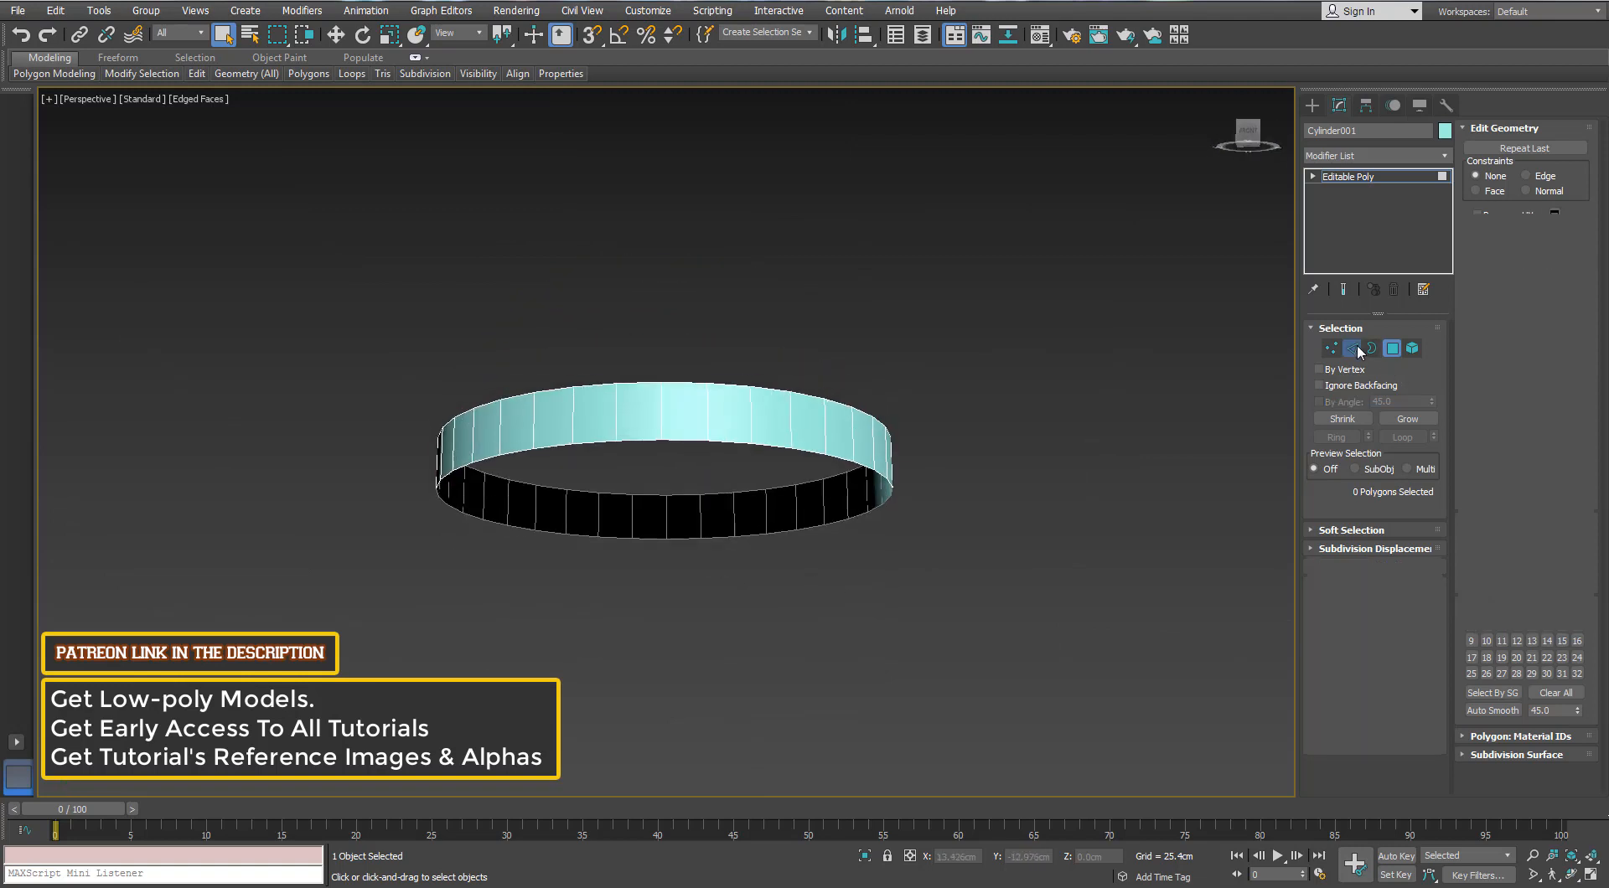
pyautogui.click(679, 383)
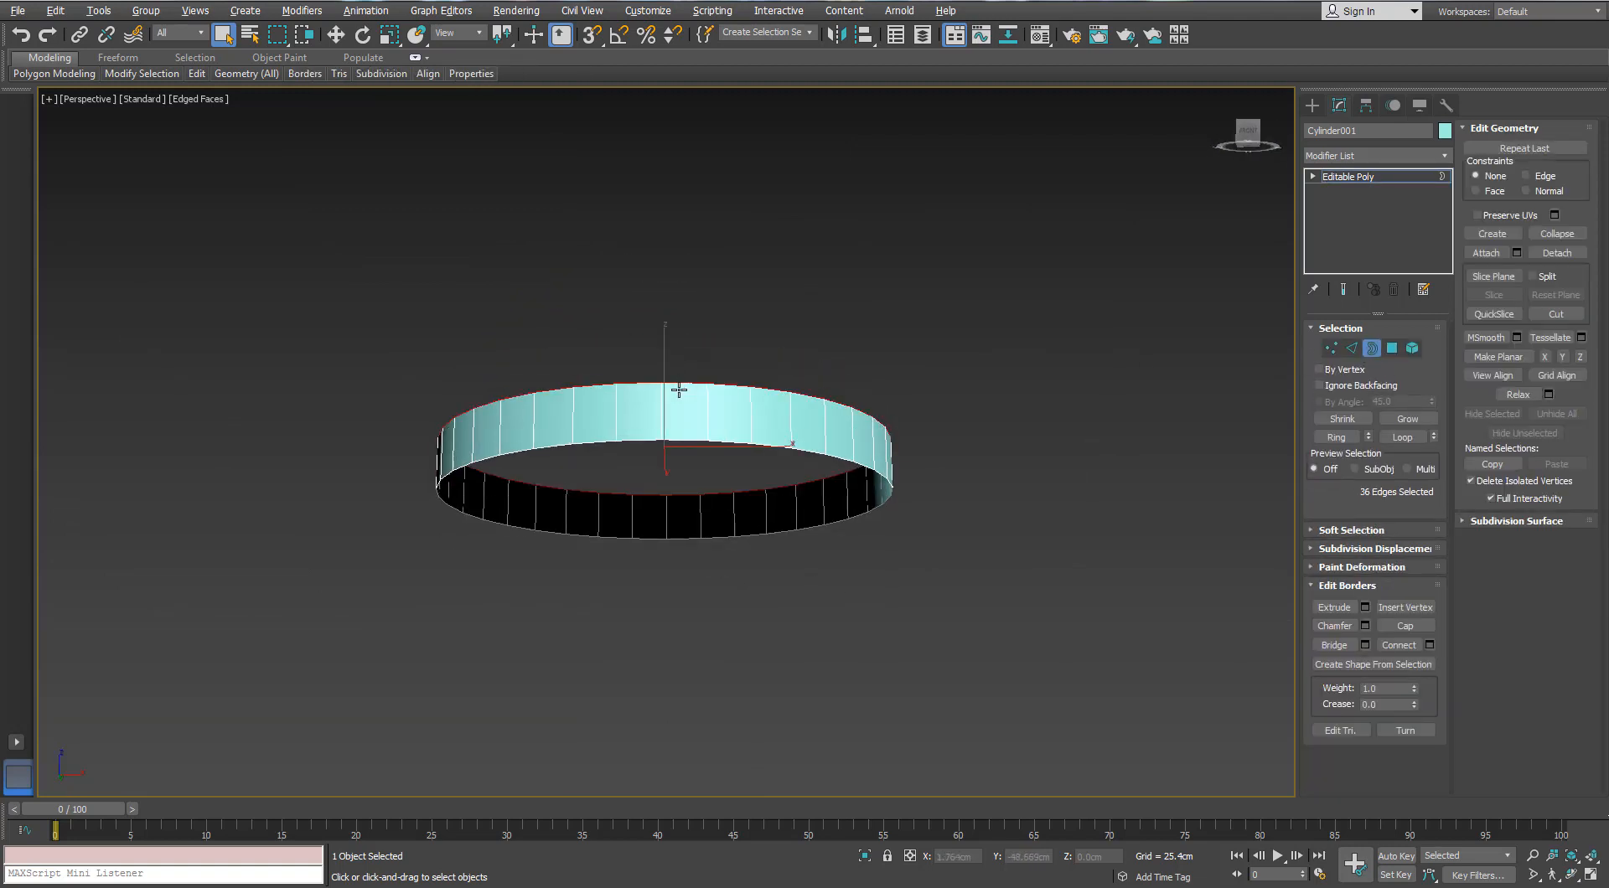
pyautogui.keyDown('alt'); pyautogui.moveTo(678, 383); pyautogui.dragTo(685, 408, button='middle'); pyautogui.keyUp('alt')
pyautogui.scroll(3, 685, 407)
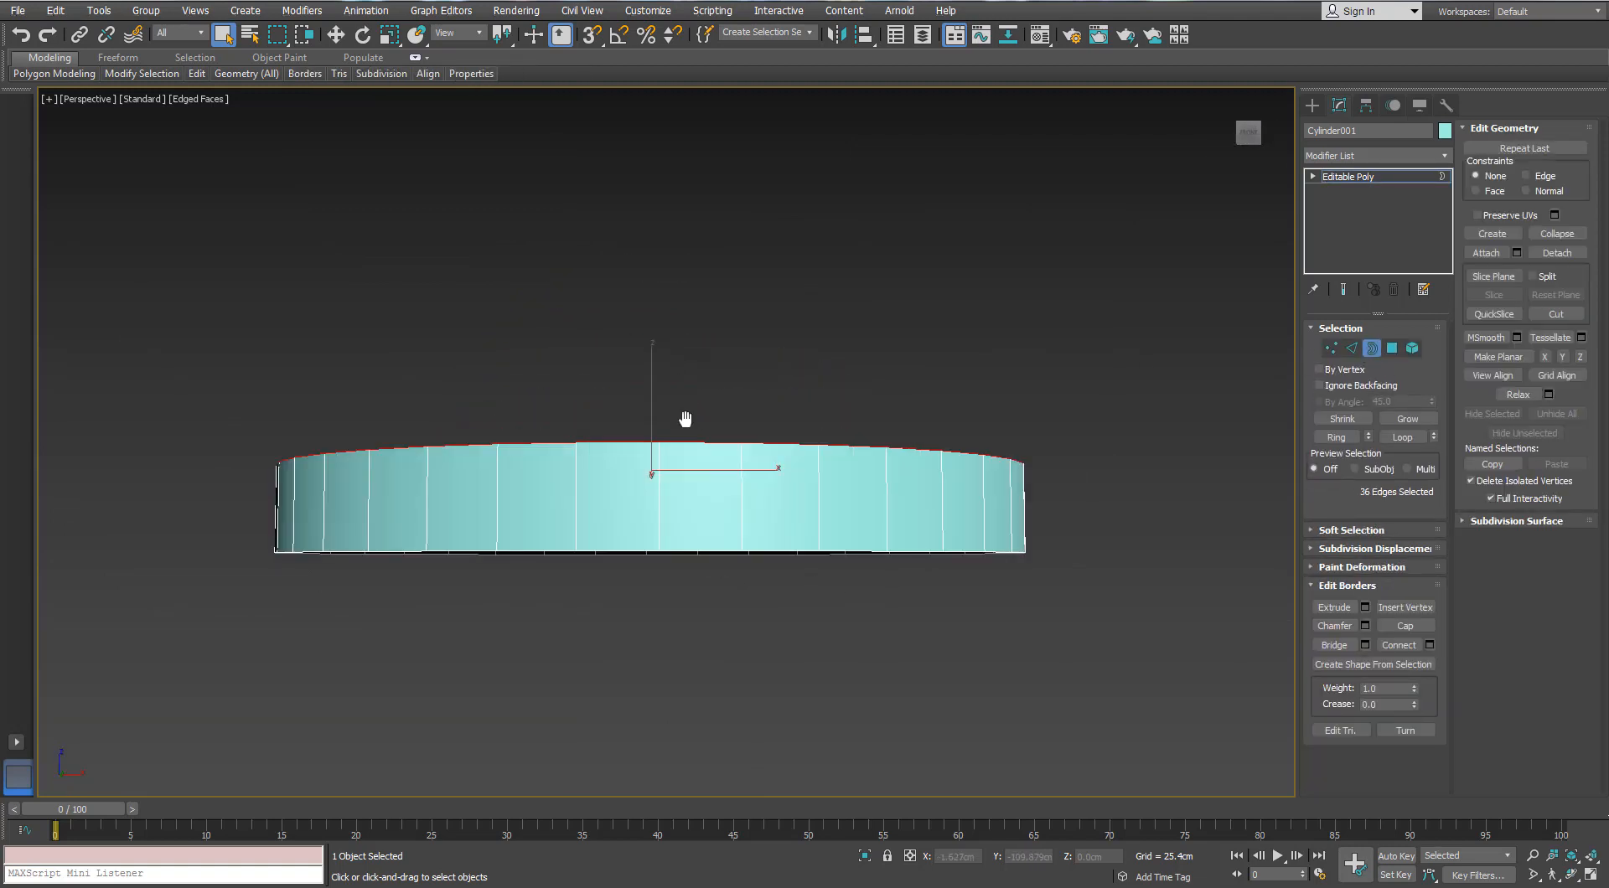
pyautogui.scroll(-3, 686, 418)
pyautogui.keyDown('alt'); pyautogui.moveTo(564, 399); pyautogui.dragTo(556, 435, button='middle'); pyautogui.keyUp('alt')
pyautogui.press('r')
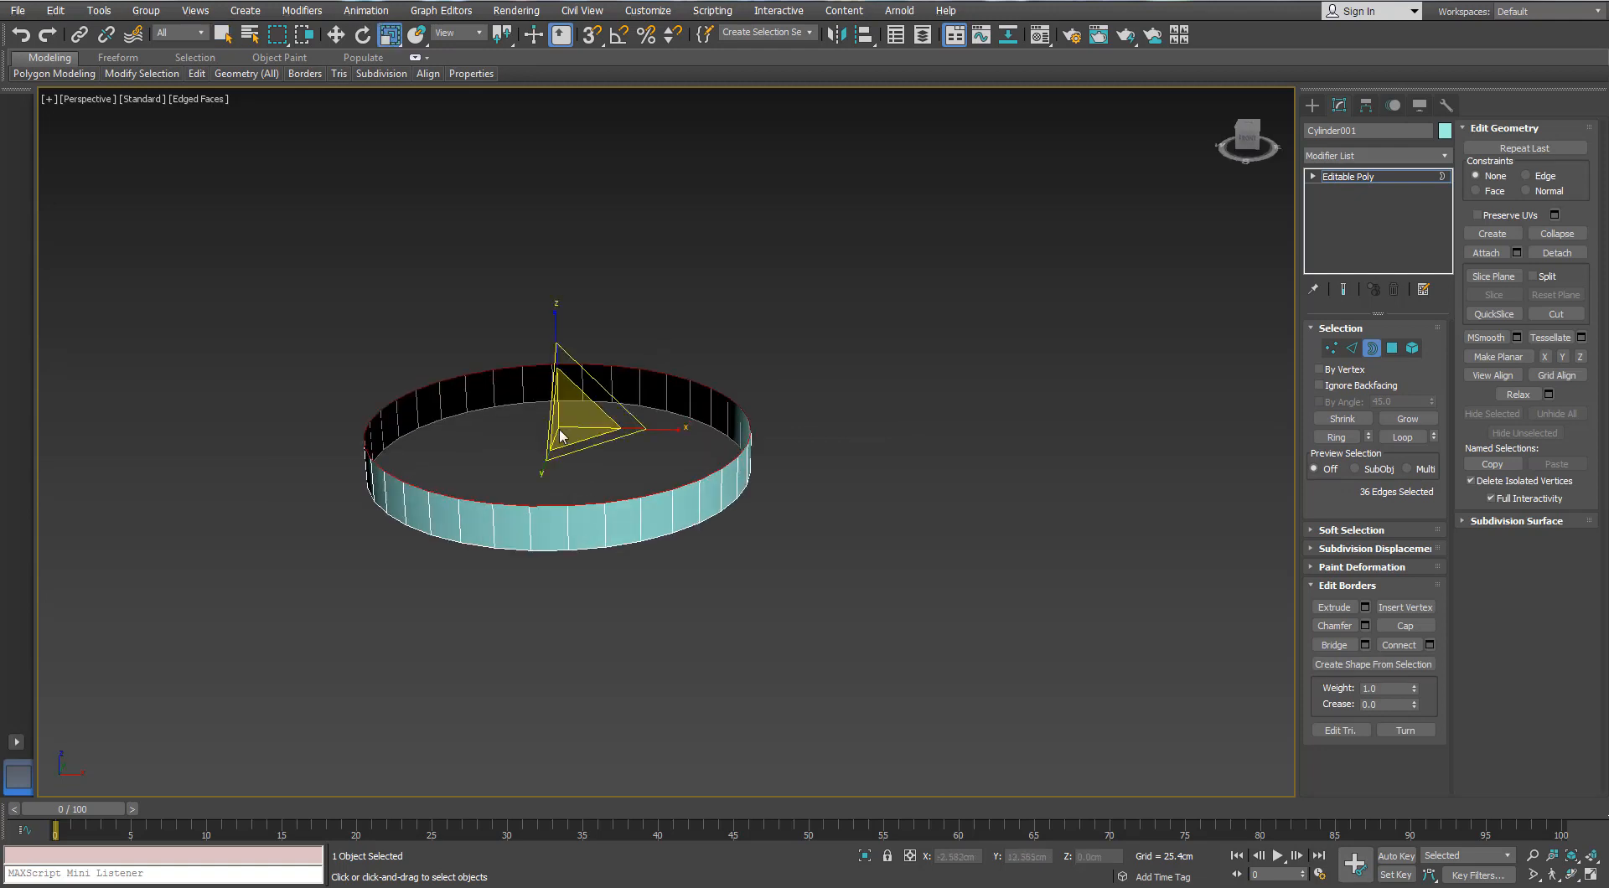
pyautogui.moveTo(563, 423); pyautogui.dragTo(551, 469)
# Step: Raise the upper border to a height of about 9.66 cm and scale it further inward to steepen the taper
pyautogui.press('w')
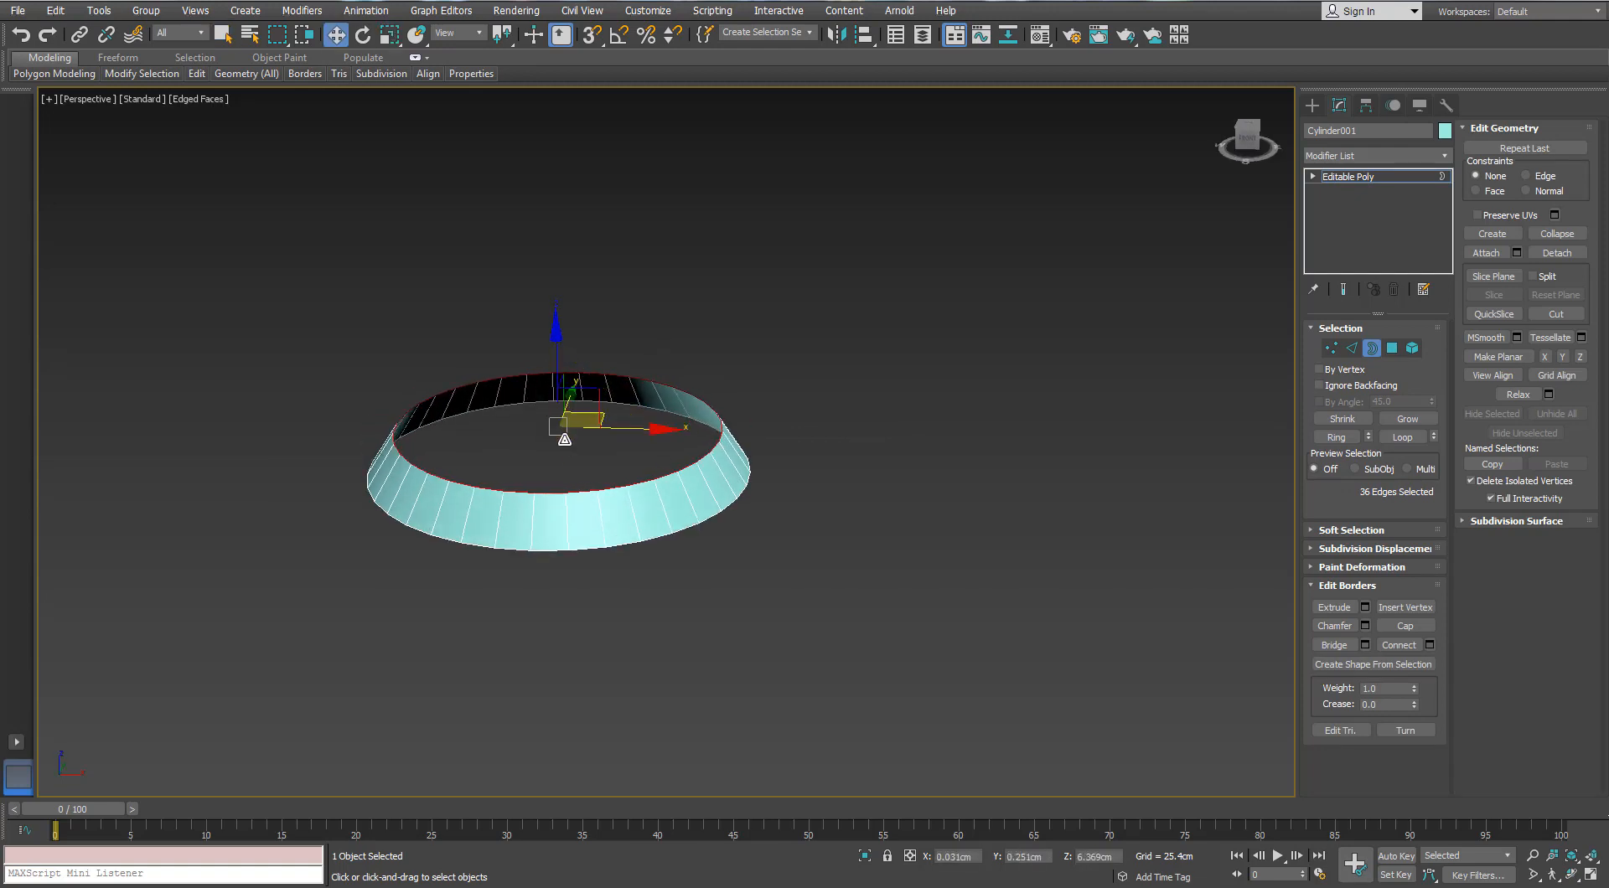
pyautogui.keyDown('alt'); pyautogui.moveTo(512, 436); pyautogui.dragTo(556, 352, button='middle'); pyautogui.keyUp('alt')
pyautogui.moveTo(556, 352); pyautogui.dragTo(558, 333)
pyautogui.press('r')
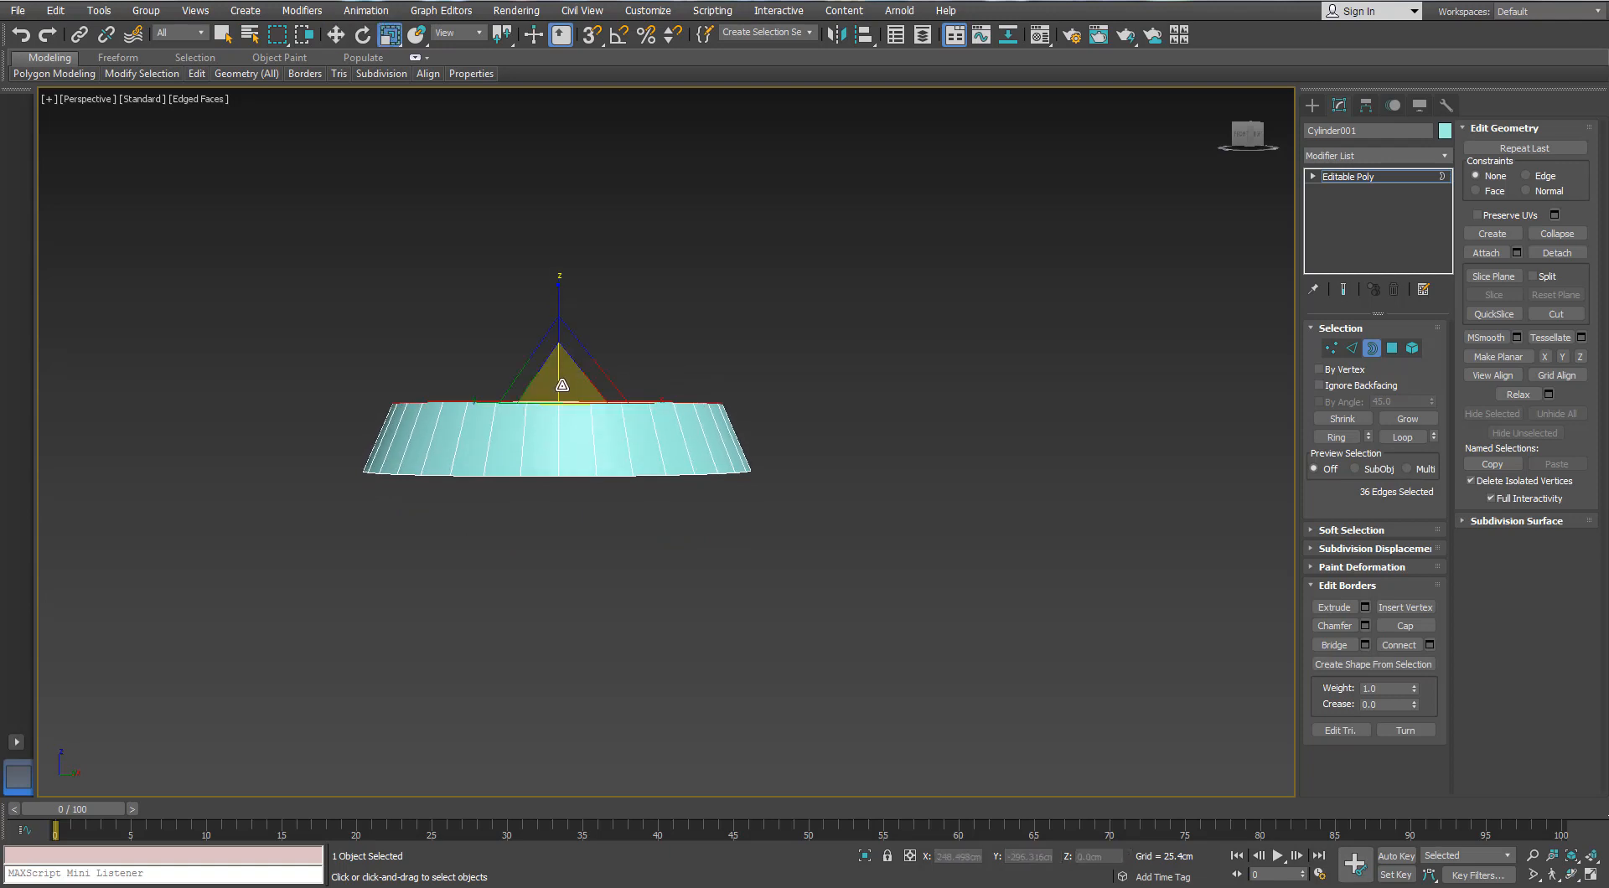
pyautogui.moveTo(558, 401); pyautogui.dragTo(560, 382)
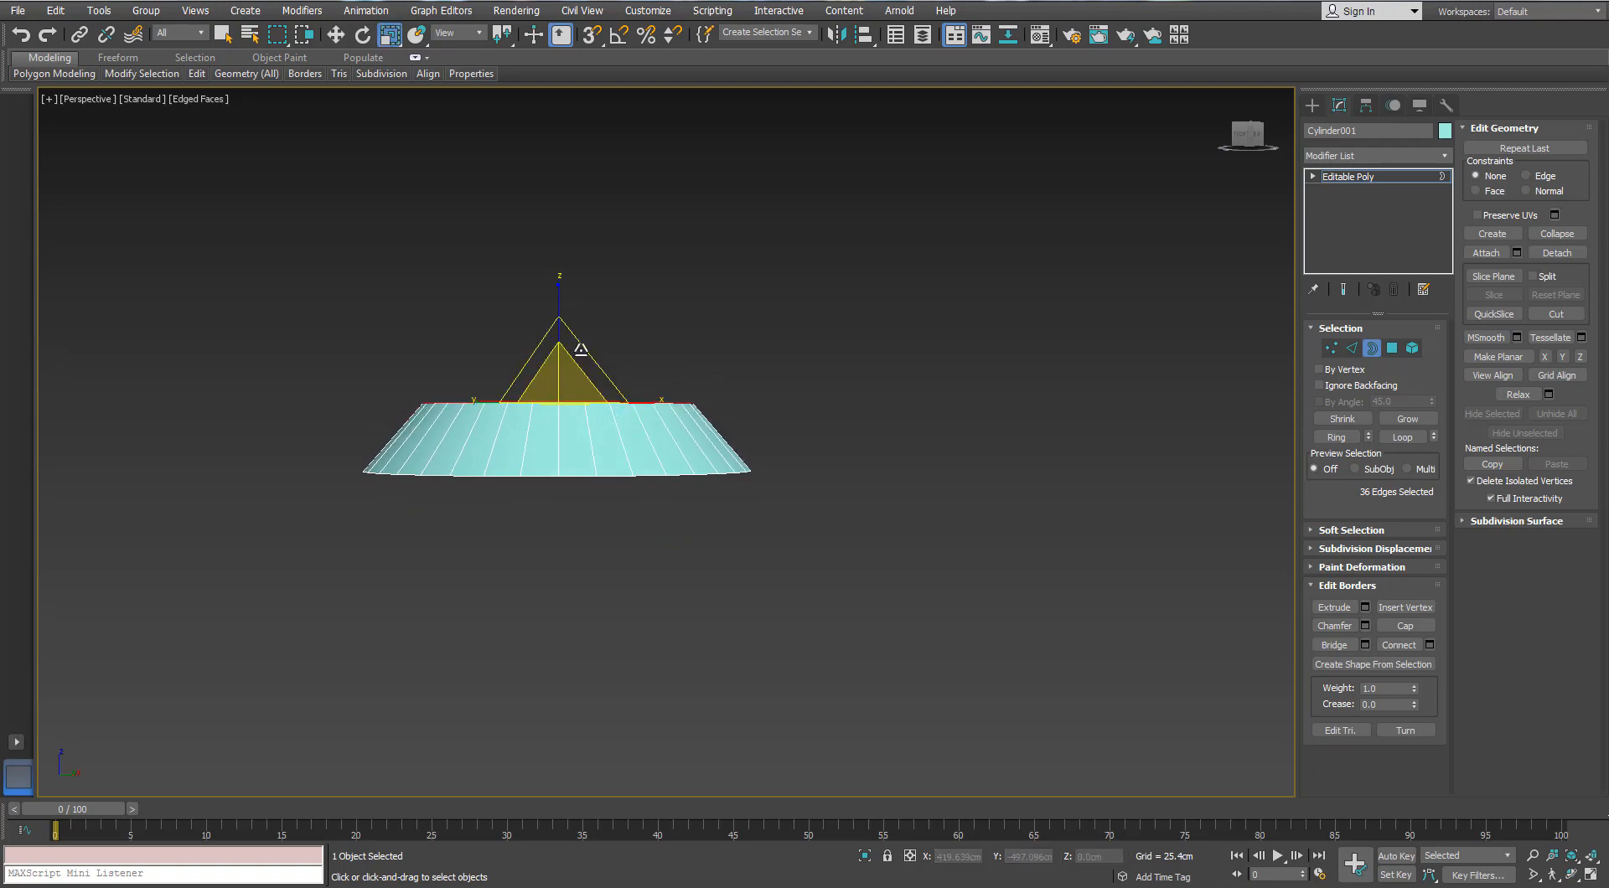
# Step: Extrude the upper border inward by scaling a copy of its edges, forming a flat top ring around a small hole
pyautogui.keyDown('alt'); pyautogui.moveTo(560, 382); pyautogui.dragTo(584, 419, button='middle'); pyautogui.keyUp('alt')
pyautogui.keyDown('shift'); pyautogui.moveTo(557, 399); pyautogui.dragTo(535, 491); pyautogui.keyUp('shift')
pyautogui.keyDown('alt'); pyautogui.moveTo(531, 404); pyautogui.dragTo(518, 337, button='middle'); pyautogui.keyUp('alt')
pyautogui.scroll(2, 560, 379)
# Step: Extrude the hole's border straight up to a height of about 13.55 cm to form a short vertical collar
pyautogui.press('w')
pyautogui.scroll(-2, 563, 363)
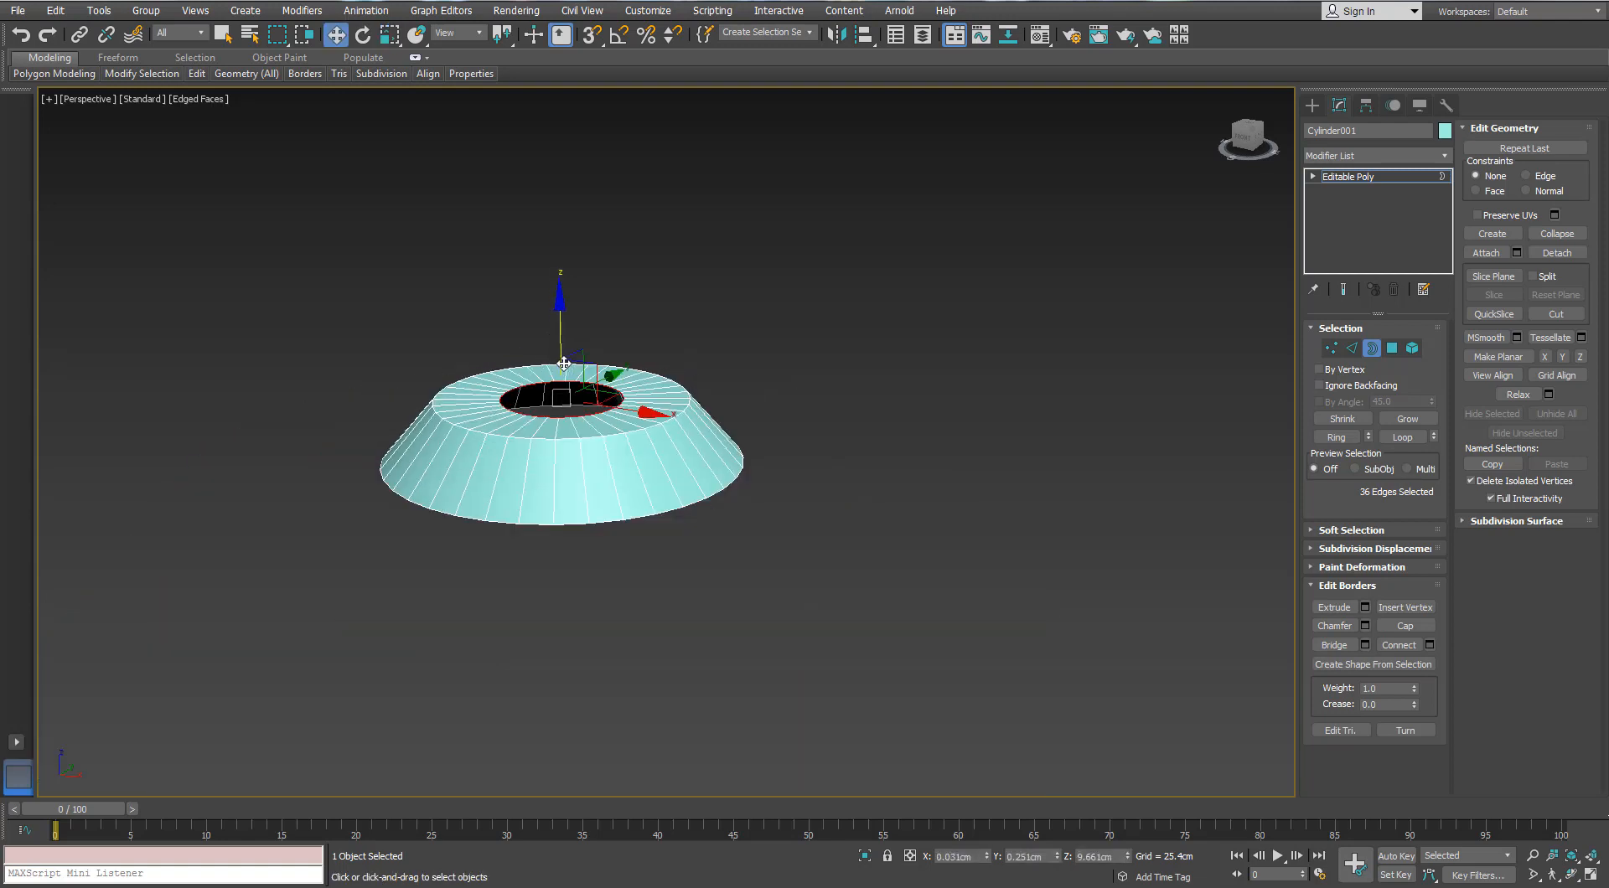
pyautogui.scroll(-2, 564, 362)
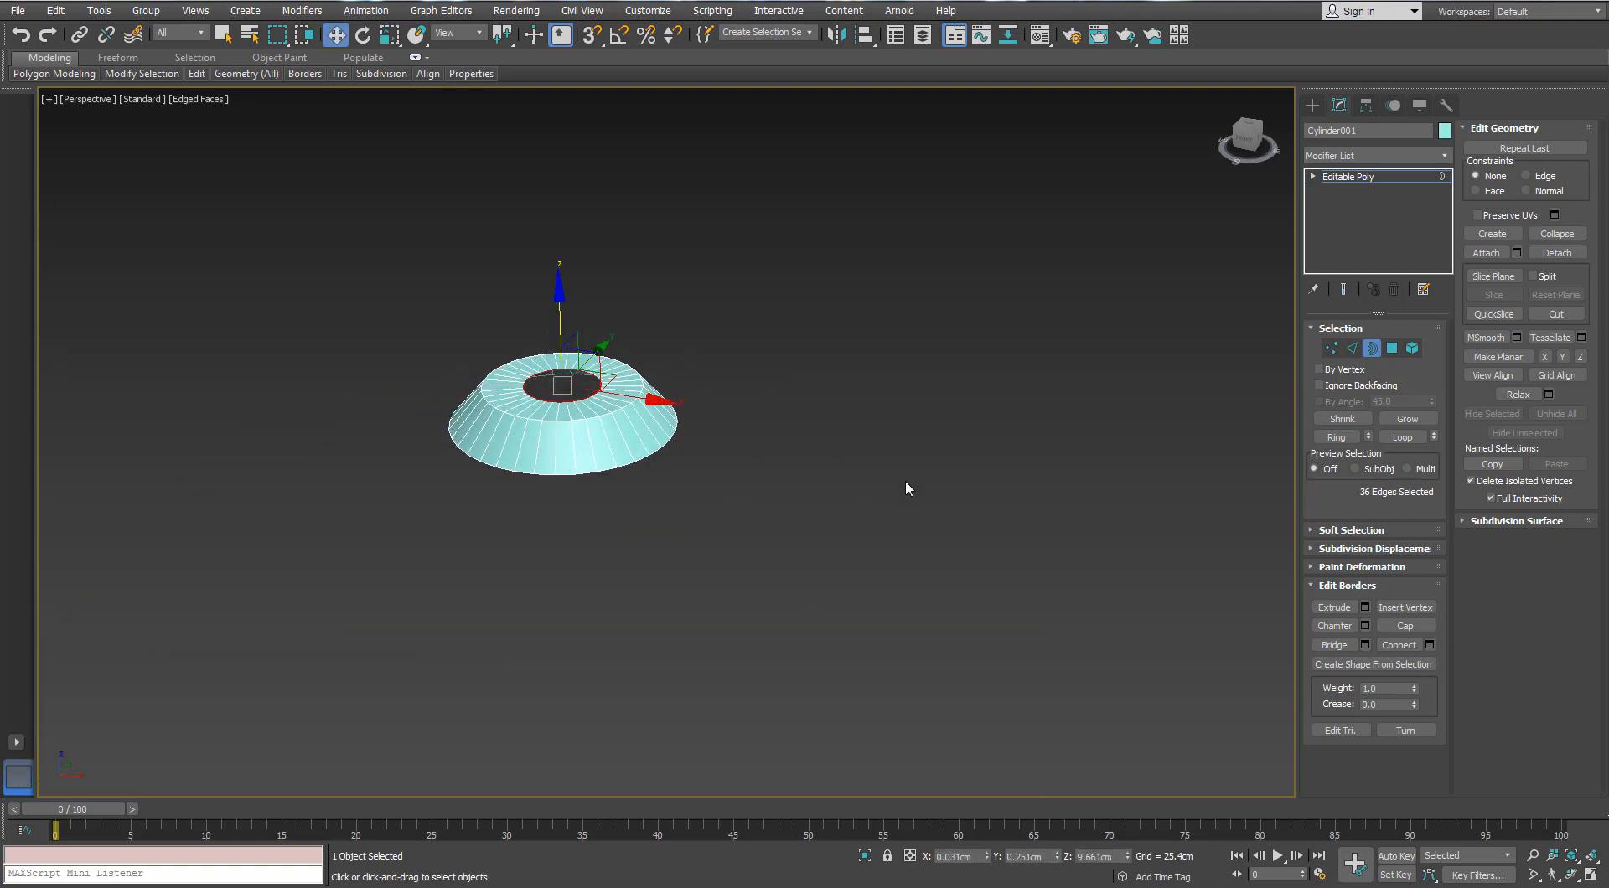
pyautogui.scroll(8, 556, 372)
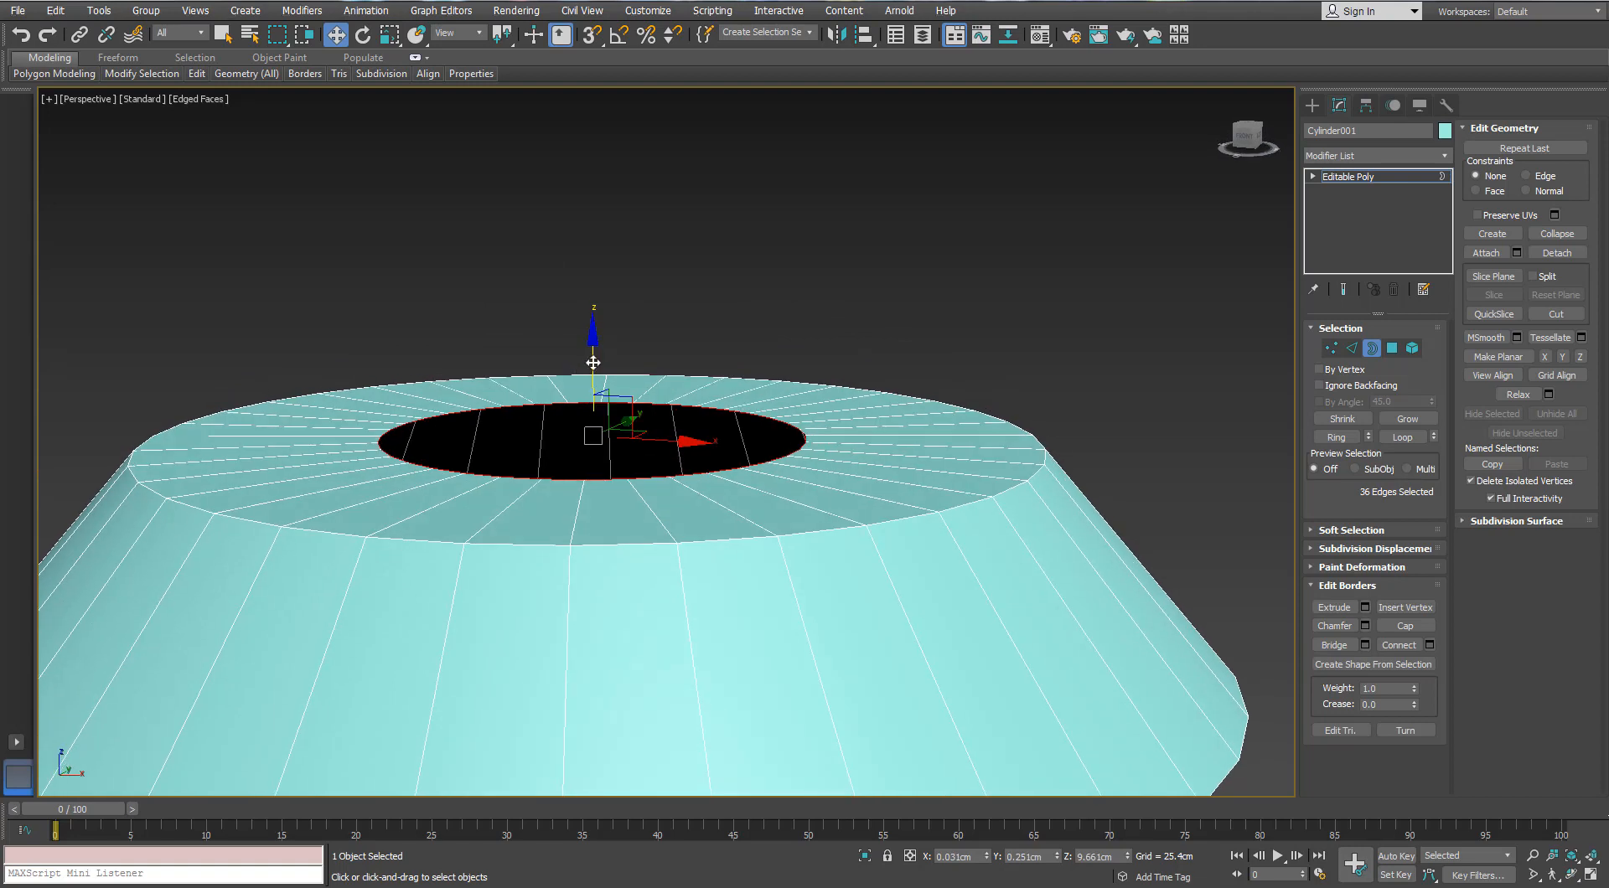
pyautogui.keyDown('shift'); pyautogui.moveTo(592, 362); pyautogui.dragTo(595, 271); pyautogui.keyUp('shift')
pyautogui.scroll(-5, 621, 314)
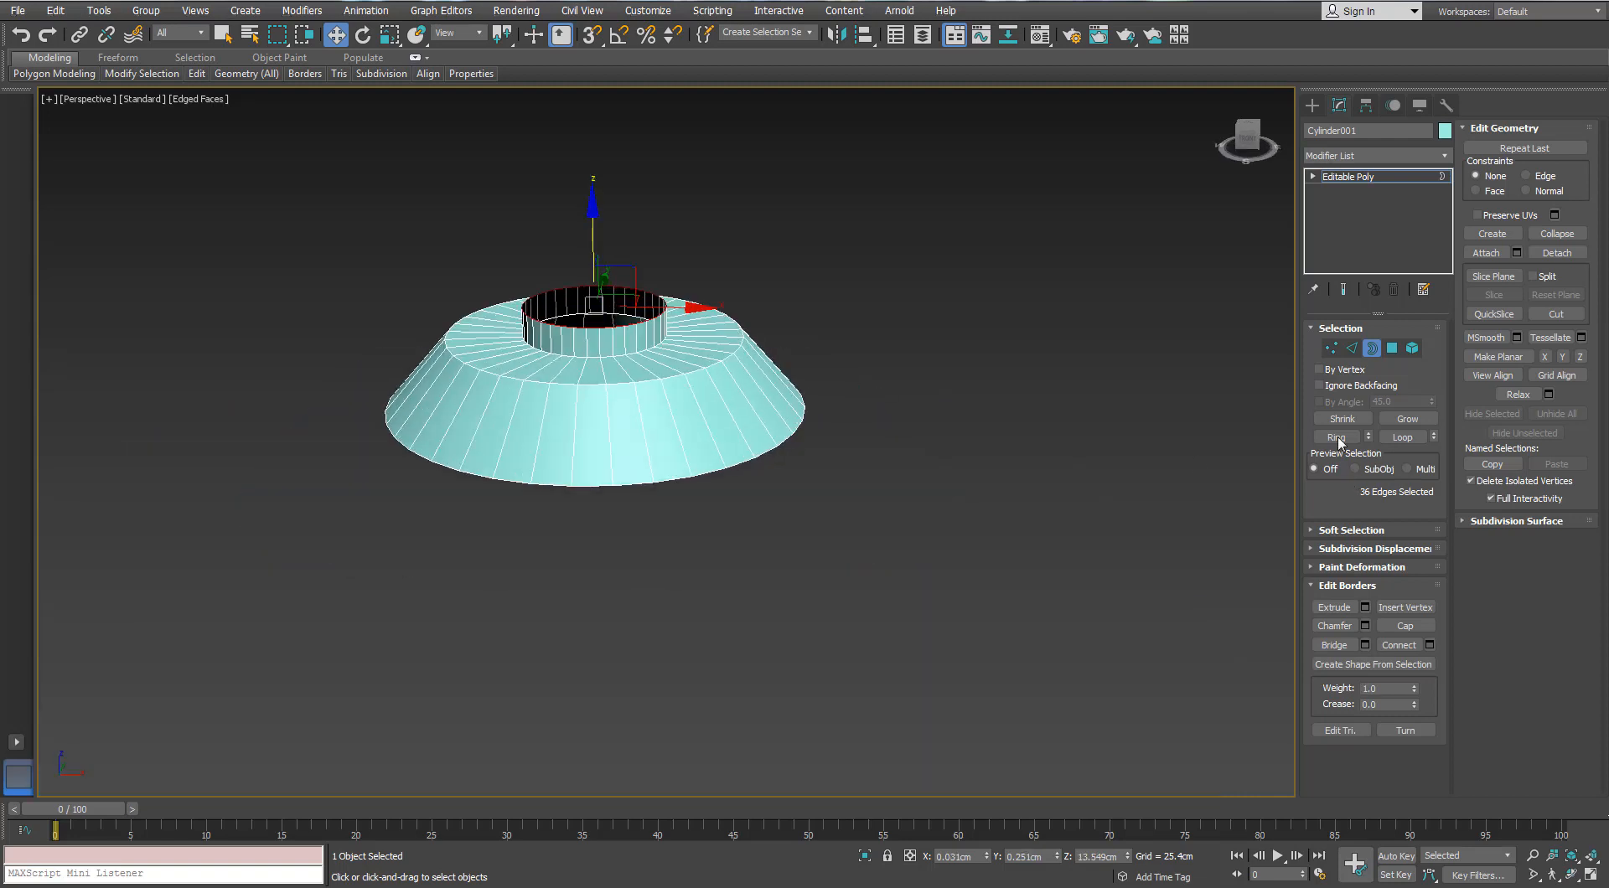
# Step: Convert the border selection to the collar's wall polygons and scale them to 90% in X and Y
pyautogui.click(1392, 350)
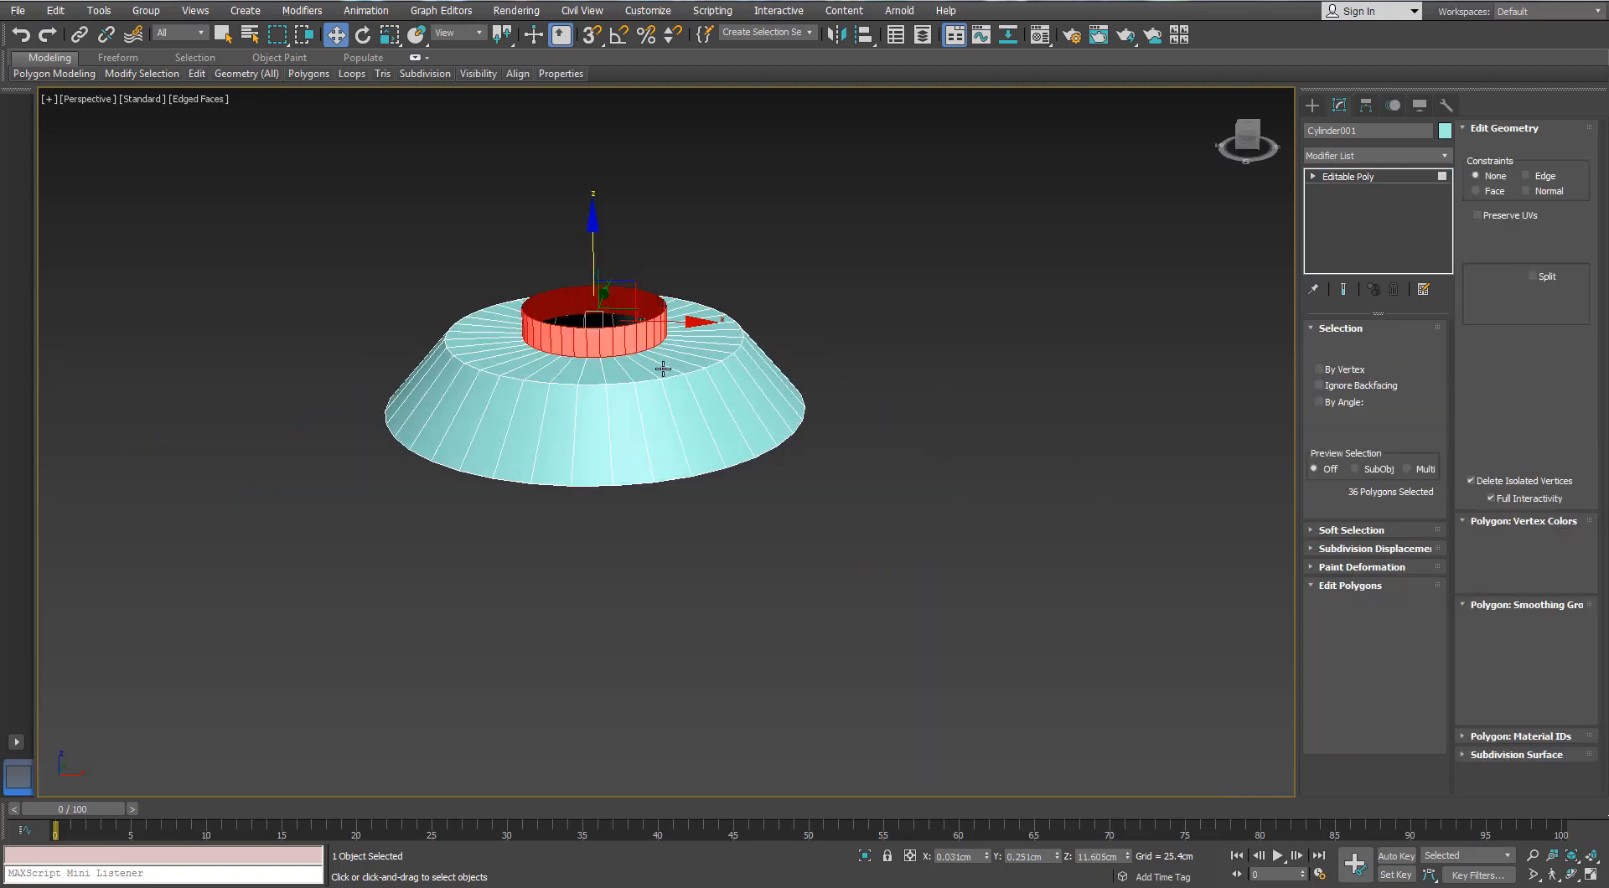
pyautogui.scroll(3, 594, 302)
pyautogui.press('r')
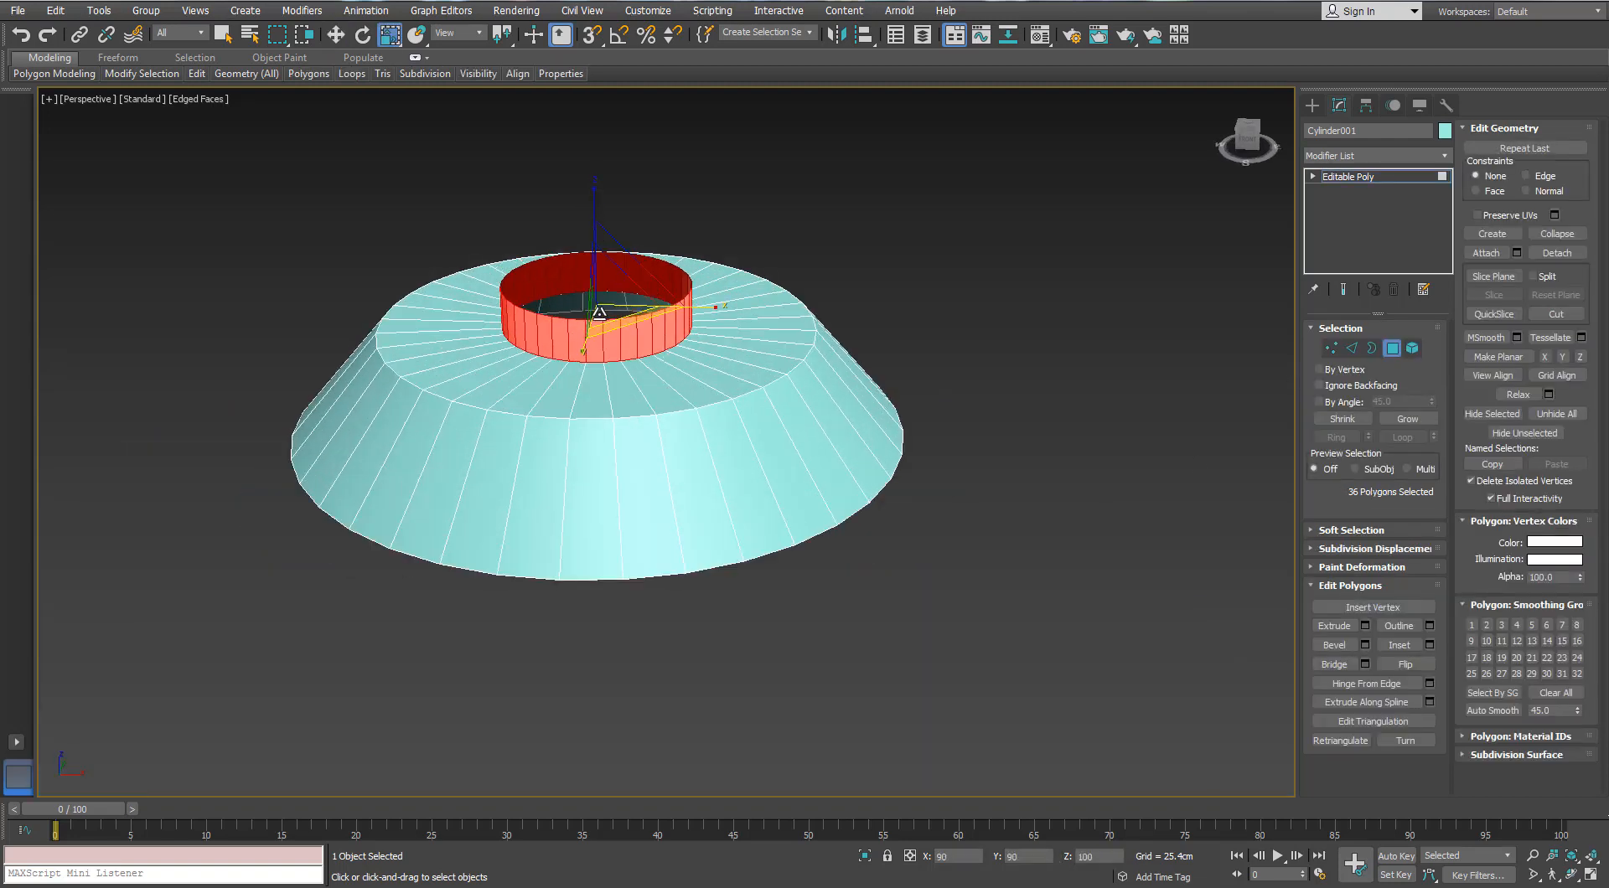
pyautogui.keyDown('alt'); pyautogui.moveTo(771, 358); pyautogui.dragTo(757, 333, button='middle'); pyautogui.keyUp('alt')
# Step: Extrude the collar's top border slightly outward and up to about 13.8 cm to form a thin protruding lip
pyautogui.press('3')
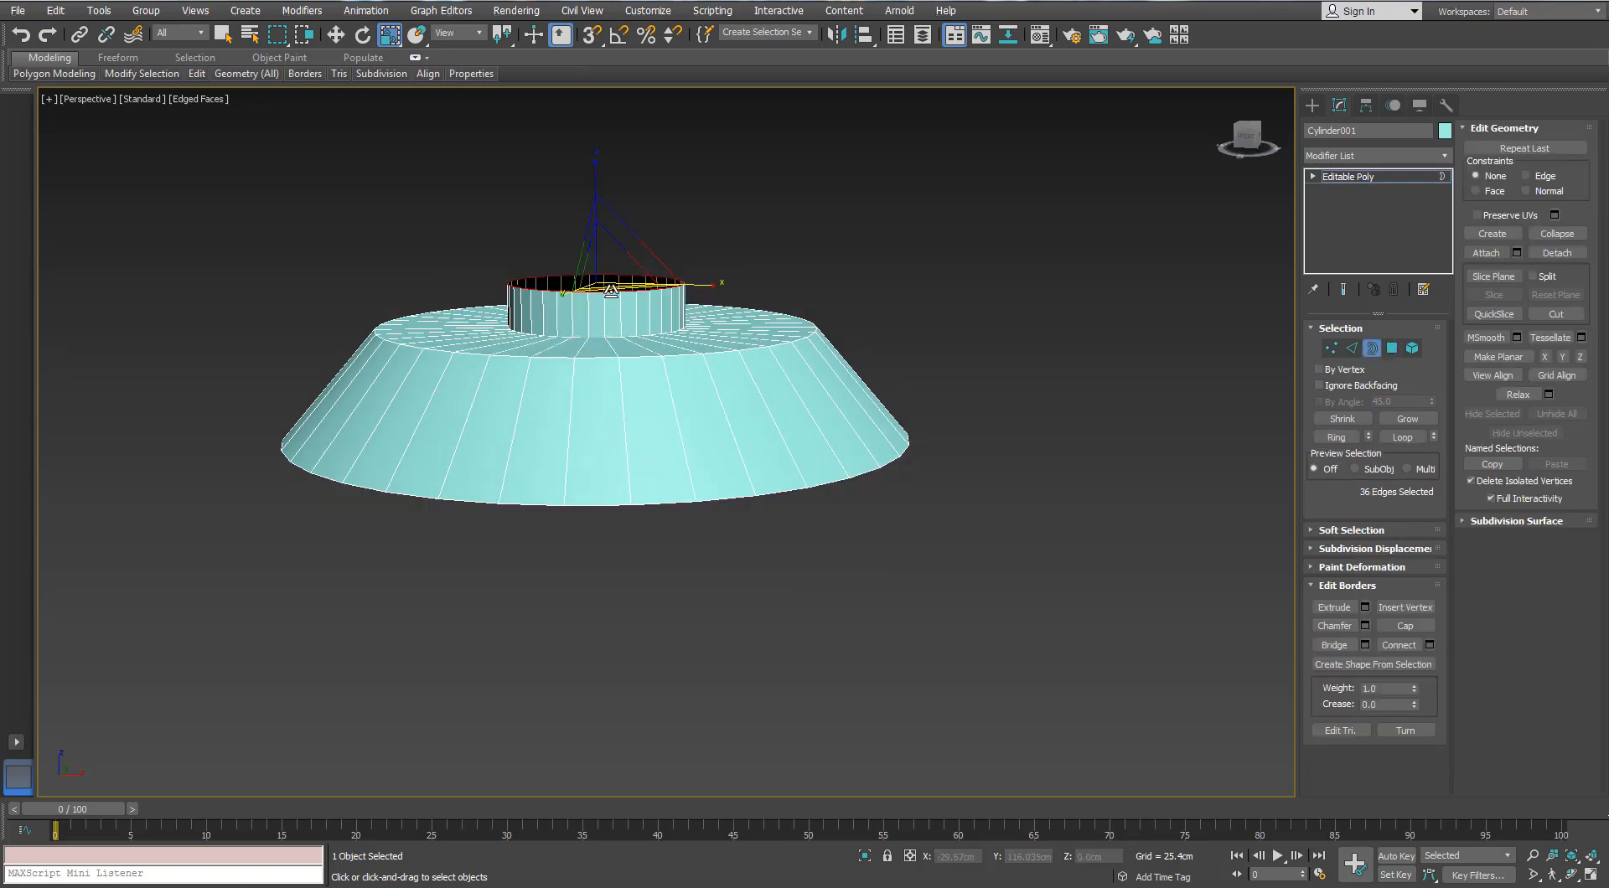
pyautogui.moveTo(612, 286)
pyautogui.keyDown('alt'); pyautogui.mouseDown(button='middle')
pyautogui.moveTo(604, 261)
pyautogui.moveTo(610, 302)
pyautogui.mouseUp(button='middle'); pyautogui.keyUp('alt')
pyautogui.scroll(3, 608, 277)
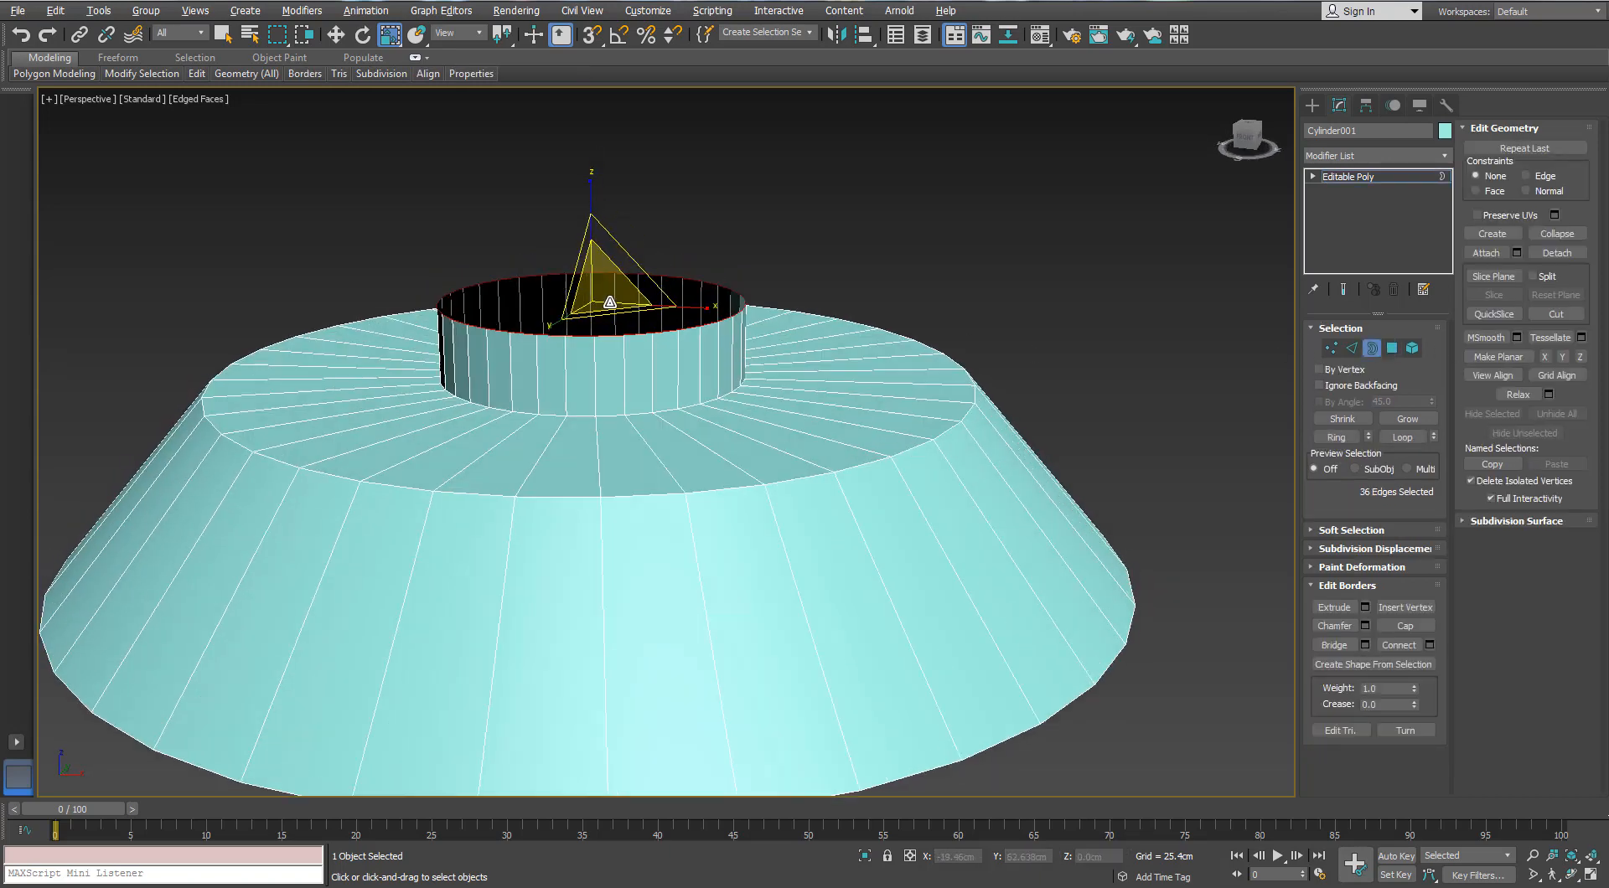
pyautogui.scroll(3, 609, 303)
pyautogui.press('w')
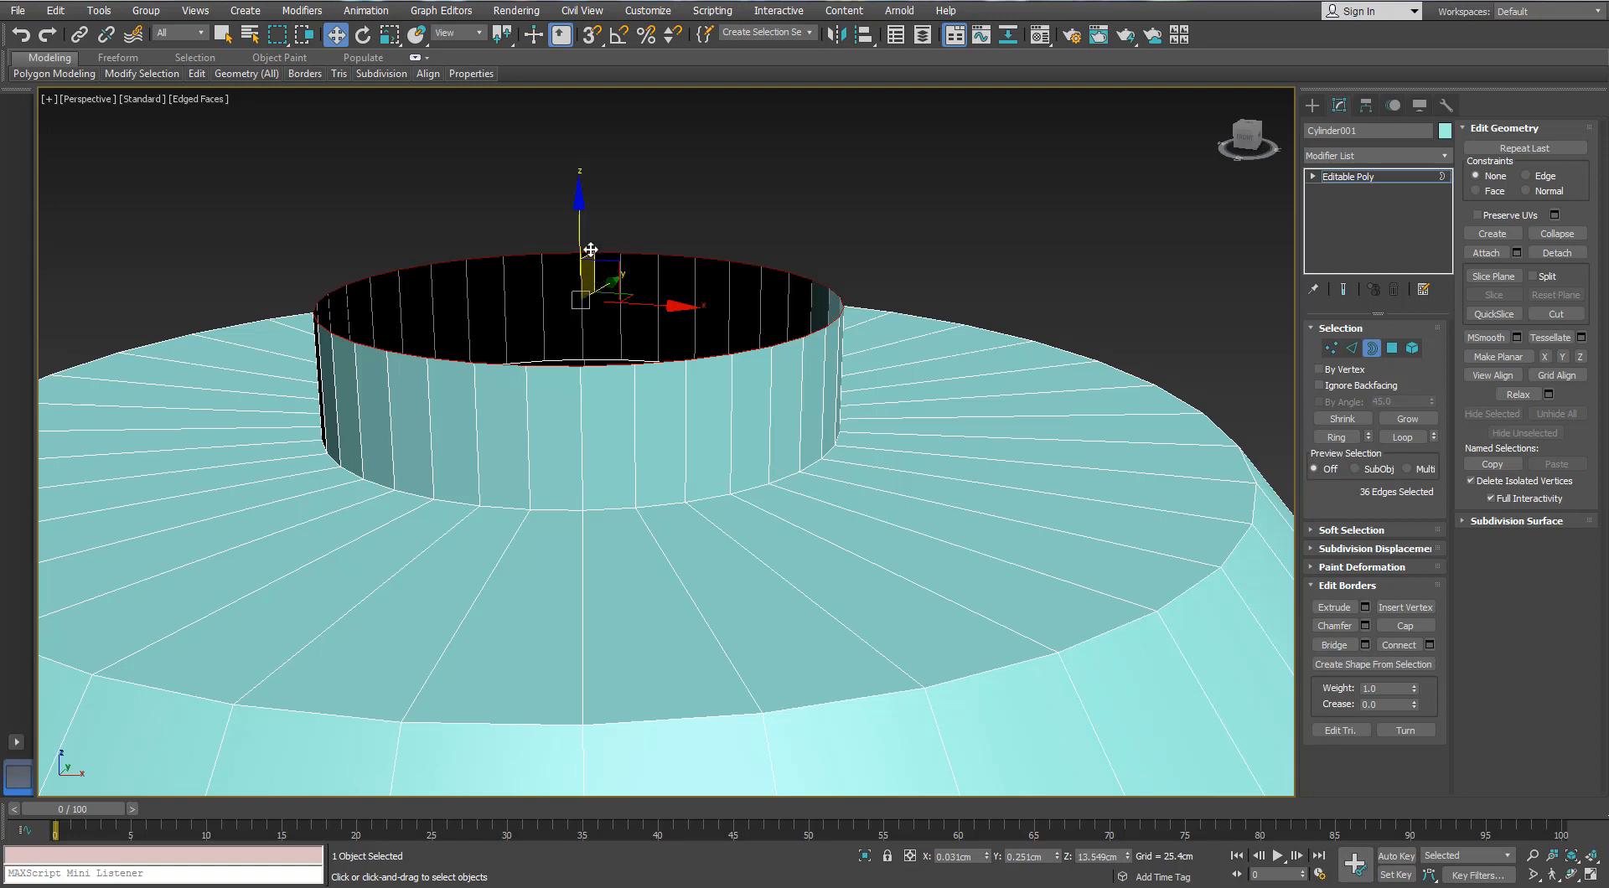
pyautogui.moveTo(582, 237); pyautogui.dragTo(585, 291)
pyautogui.press('r')
pyautogui.press('w')
pyautogui.moveTo(577, 238); pyautogui.dragTo(576, 233)
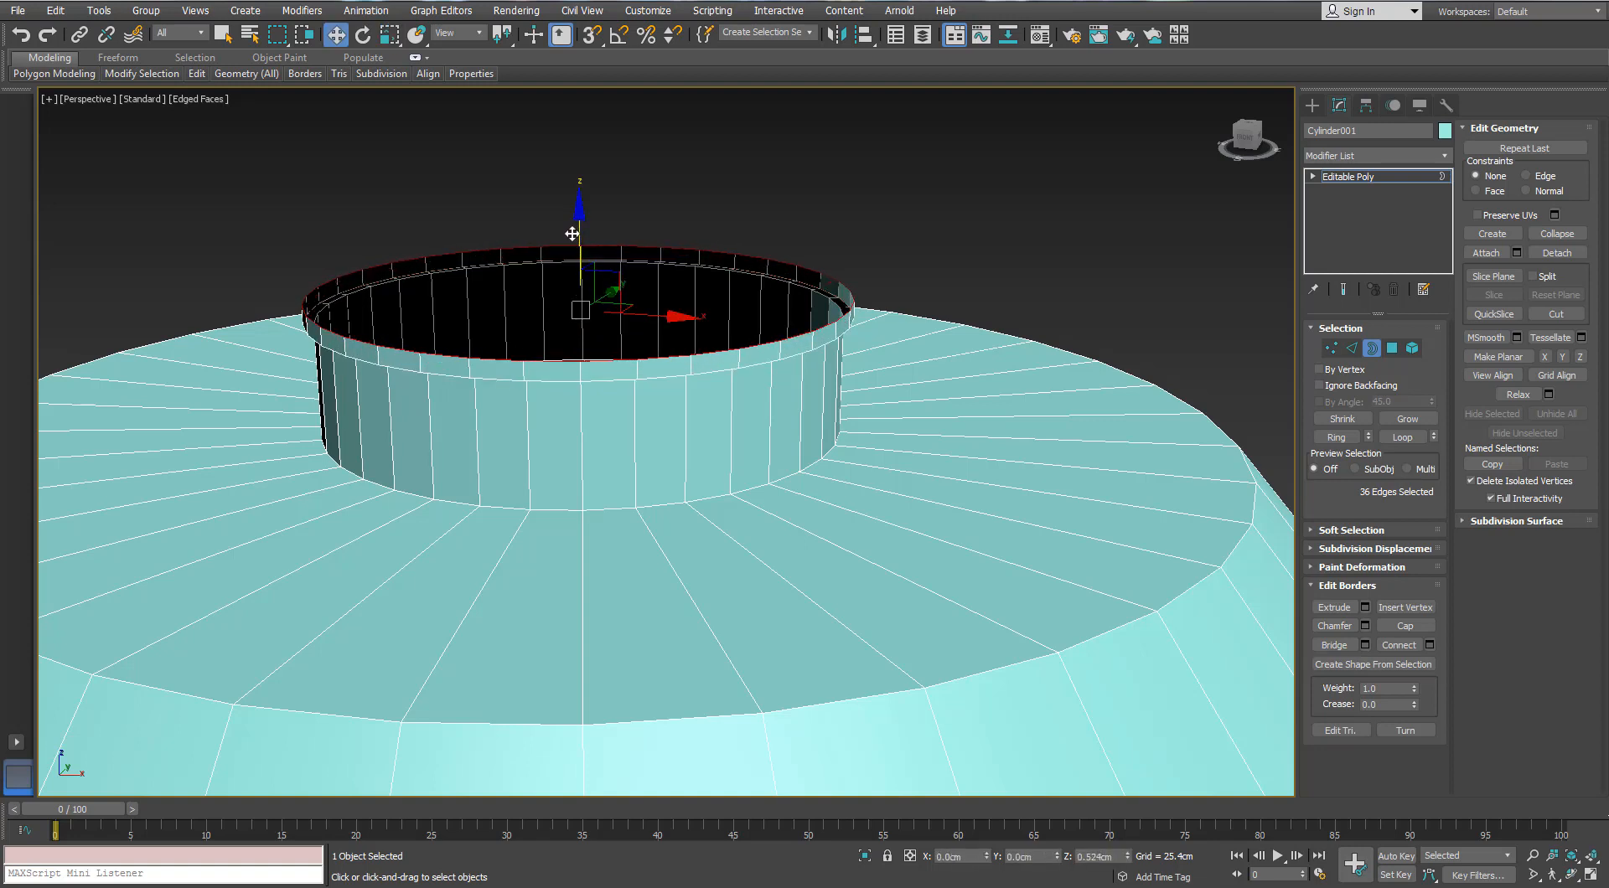
pyautogui.moveTo(572, 234); pyautogui.dragTo(572, 232)
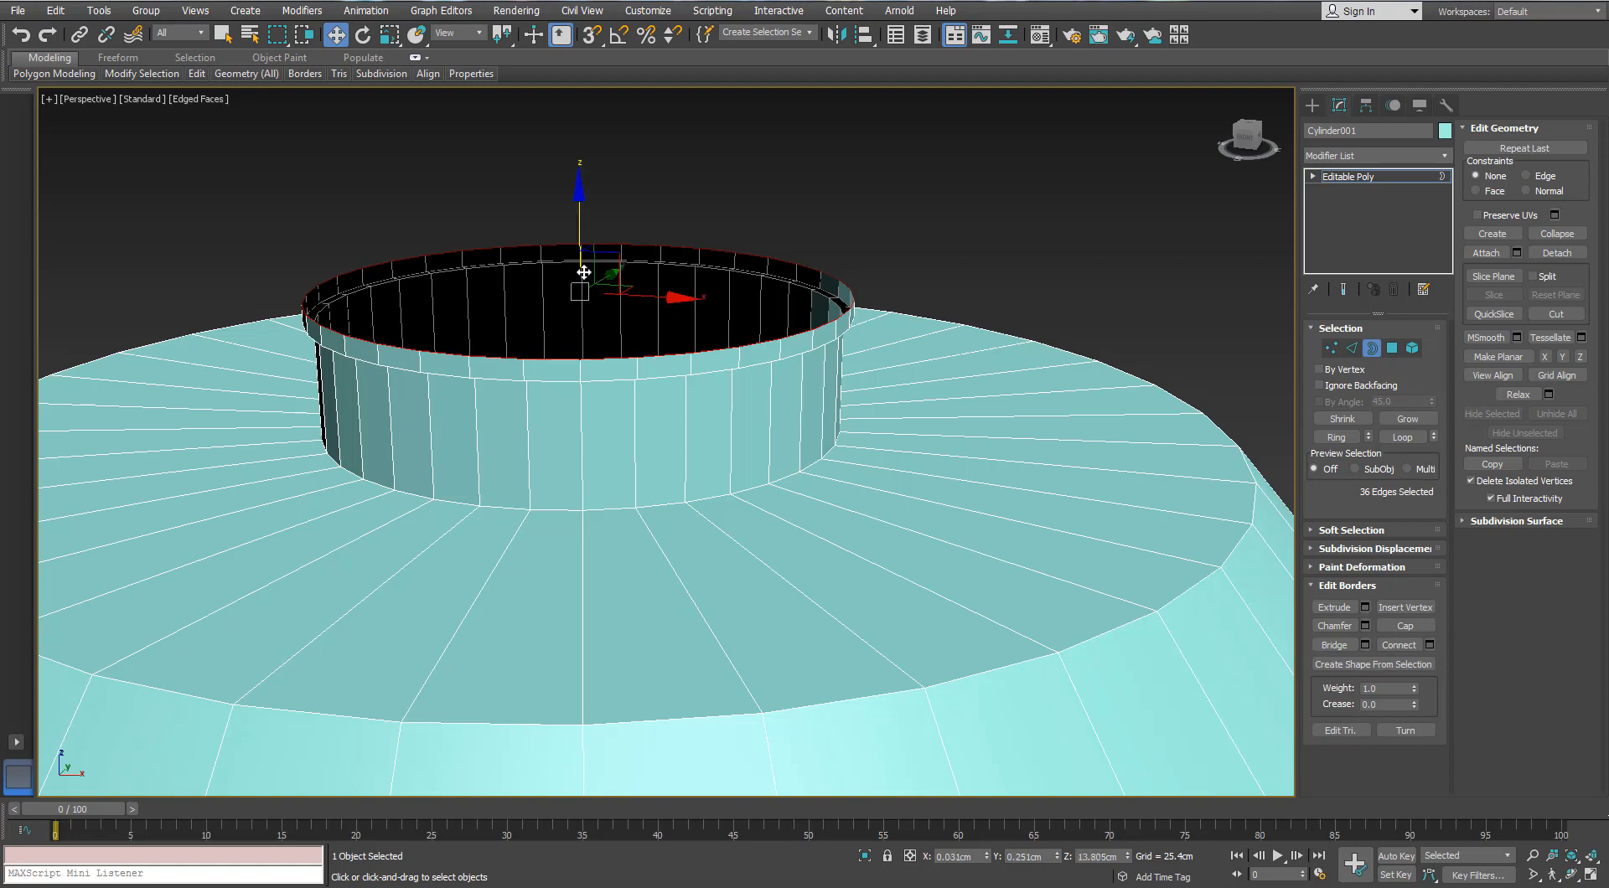
# Step: Extrude the lip's border inward and raise it to about 16.36 cm to form a sloped shoulder
pyautogui.press('r')
pyautogui.moveTo(586, 287)
pyautogui.mouseDown()
pyautogui.moveTo(584, 243)
pyautogui.moveTo(580, 307)
pyautogui.mouseUp()
pyautogui.press('w')
pyautogui.press('r')
pyautogui.press('w')
pyautogui.moveTo(578, 205); pyautogui.dragTo(561, 151)
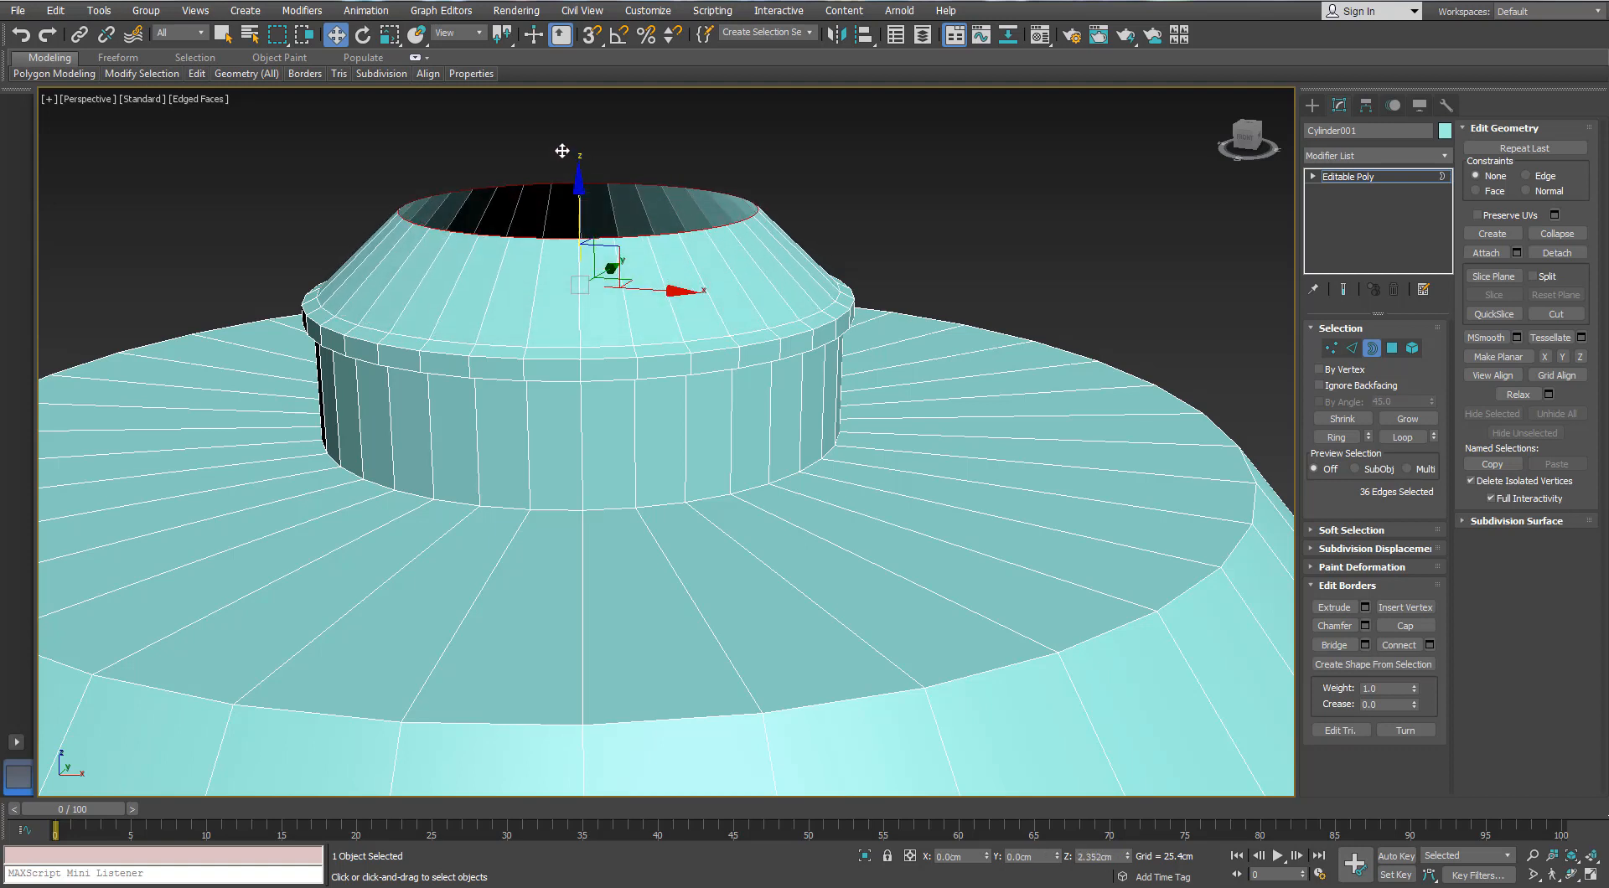
pyautogui.scroll(-5, 563, 152)
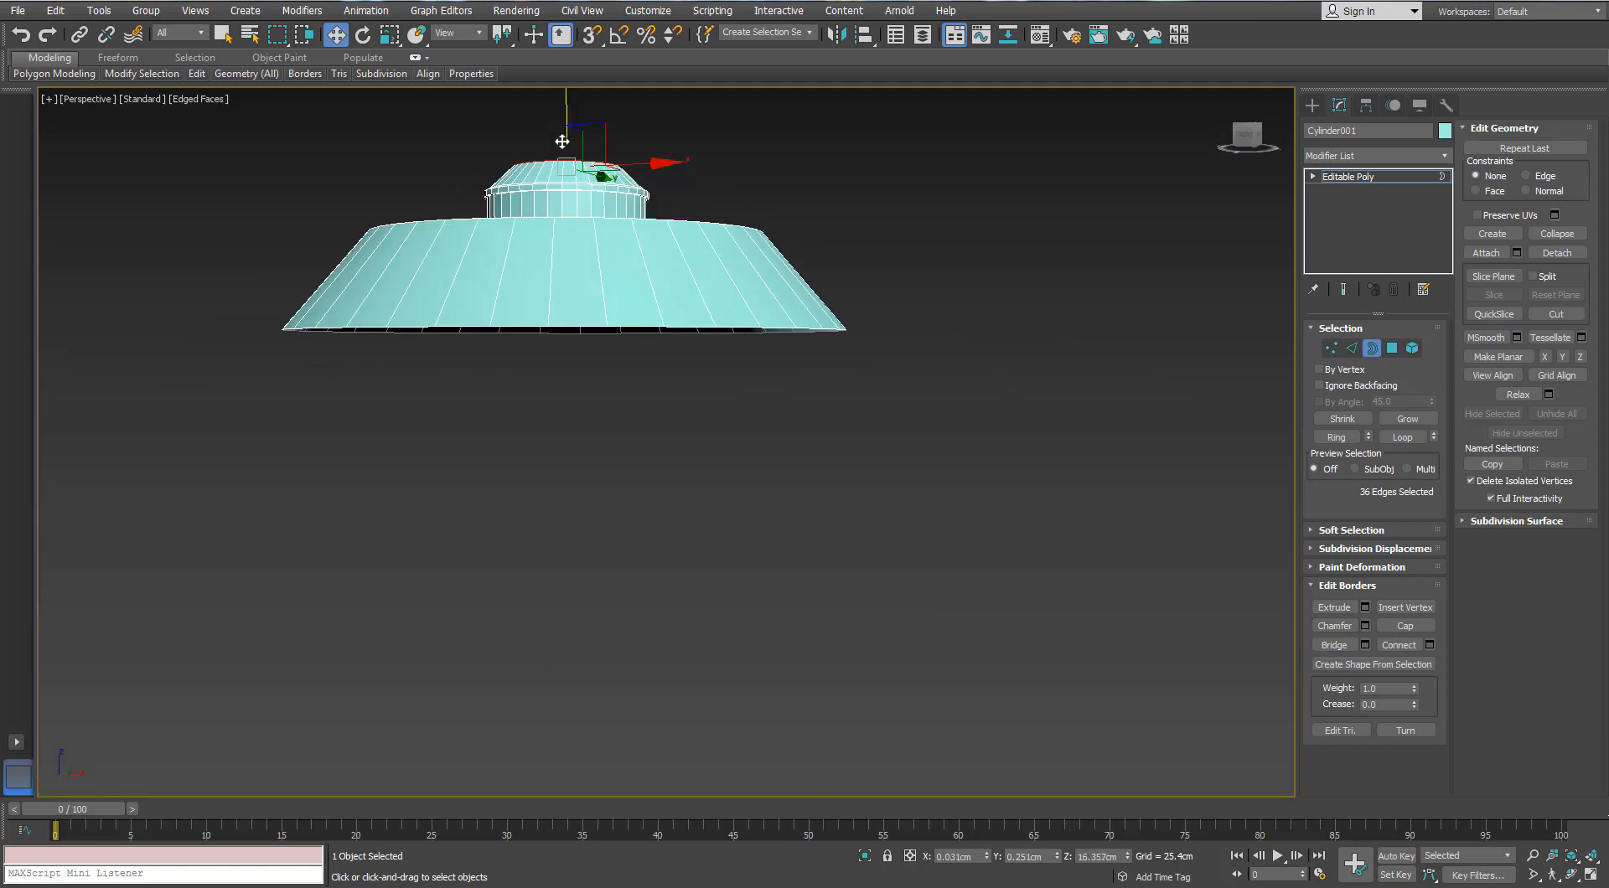
pyautogui.scroll(3, 563, 152)
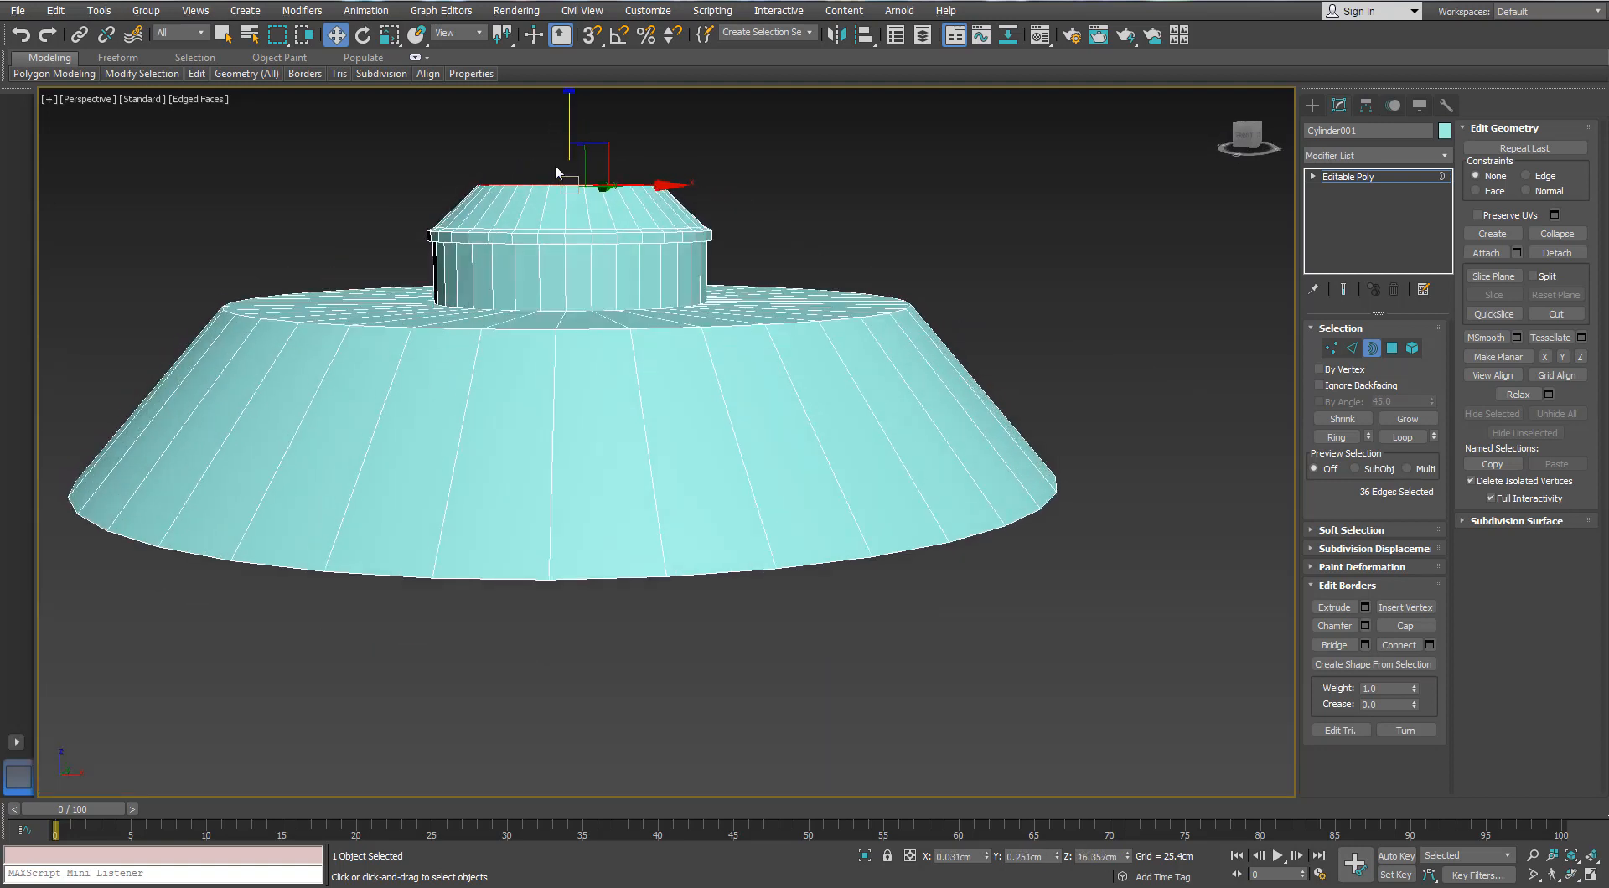
# Step: Extrude the shoulder's border into a narrowing section and a straight upper neck reaching a height of about 21.39 cm
pyautogui.moveTo(568, 130)
pyautogui.keyDown('shift'); pyautogui.mouseDown()
pyautogui.moveTo(569, 144)
pyautogui.moveTo(569, 105)
pyautogui.moveTo(570, 154)
pyautogui.mouseUp(); pyautogui.keyUp('shift')
pyautogui.press('r')
pyautogui.scroll(5, 569, 149)
pyautogui.press('w')
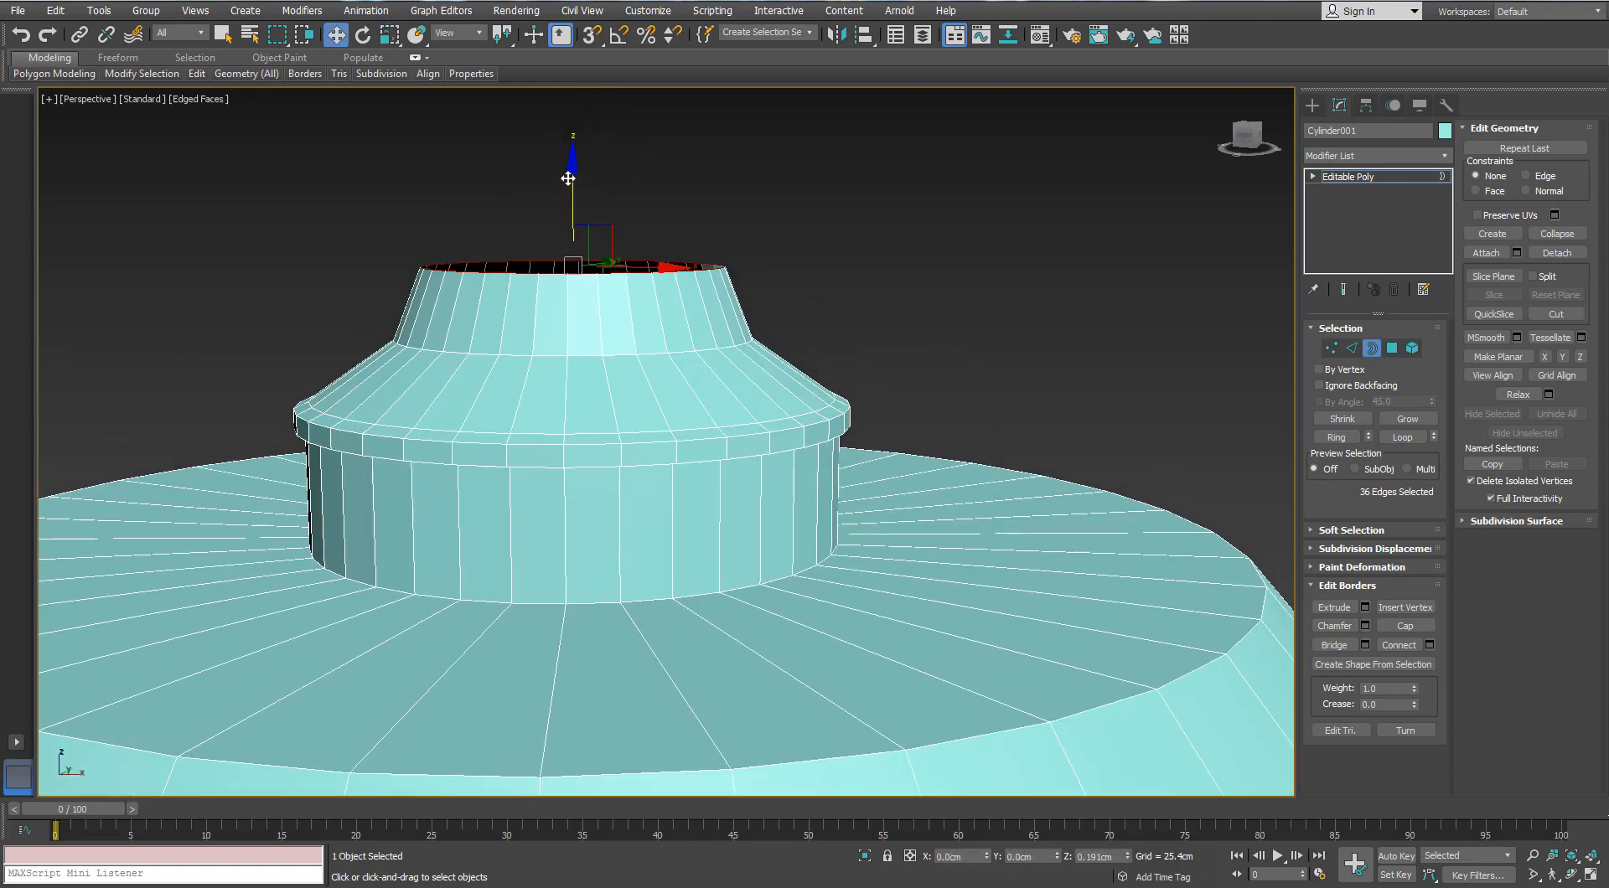
pyautogui.moveTo(568, 179); pyautogui.dragTo(560, 72)
pyautogui.scroll(-6, 567, 138)
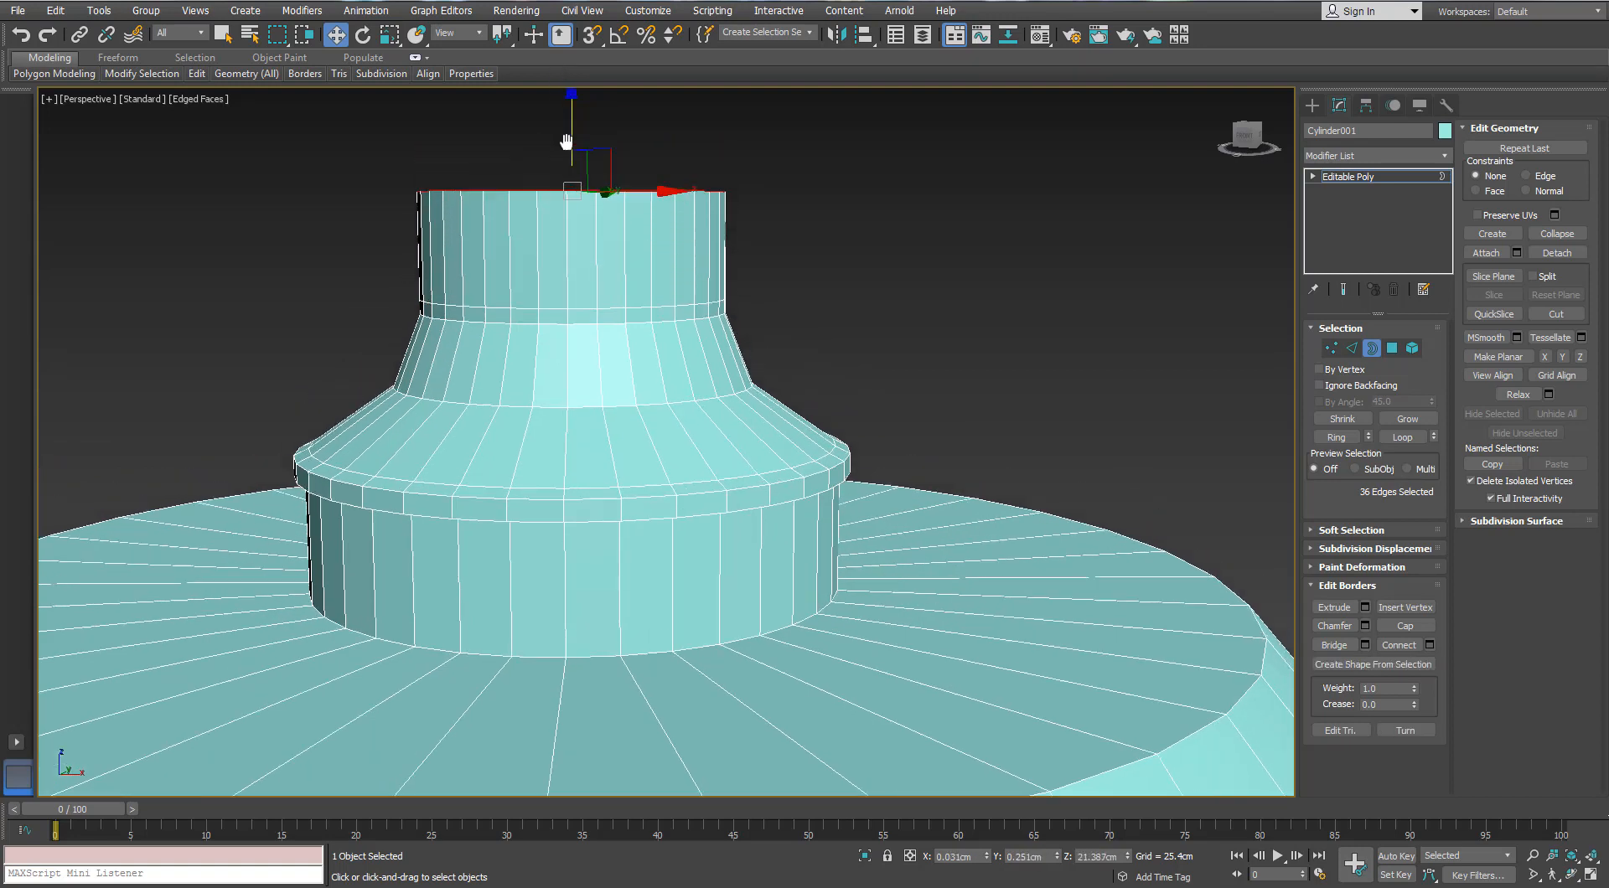
# Step: Grow a polygon selection from the top border down to the collar's base and scale it to 92% in X and Y
pyautogui.keyDown('ctrl'); pyautogui.click(1392, 349); pyautogui.keyUp('ctrl')
pyautogui.click(1399, 417)
pyautogui.click(1406, 419)
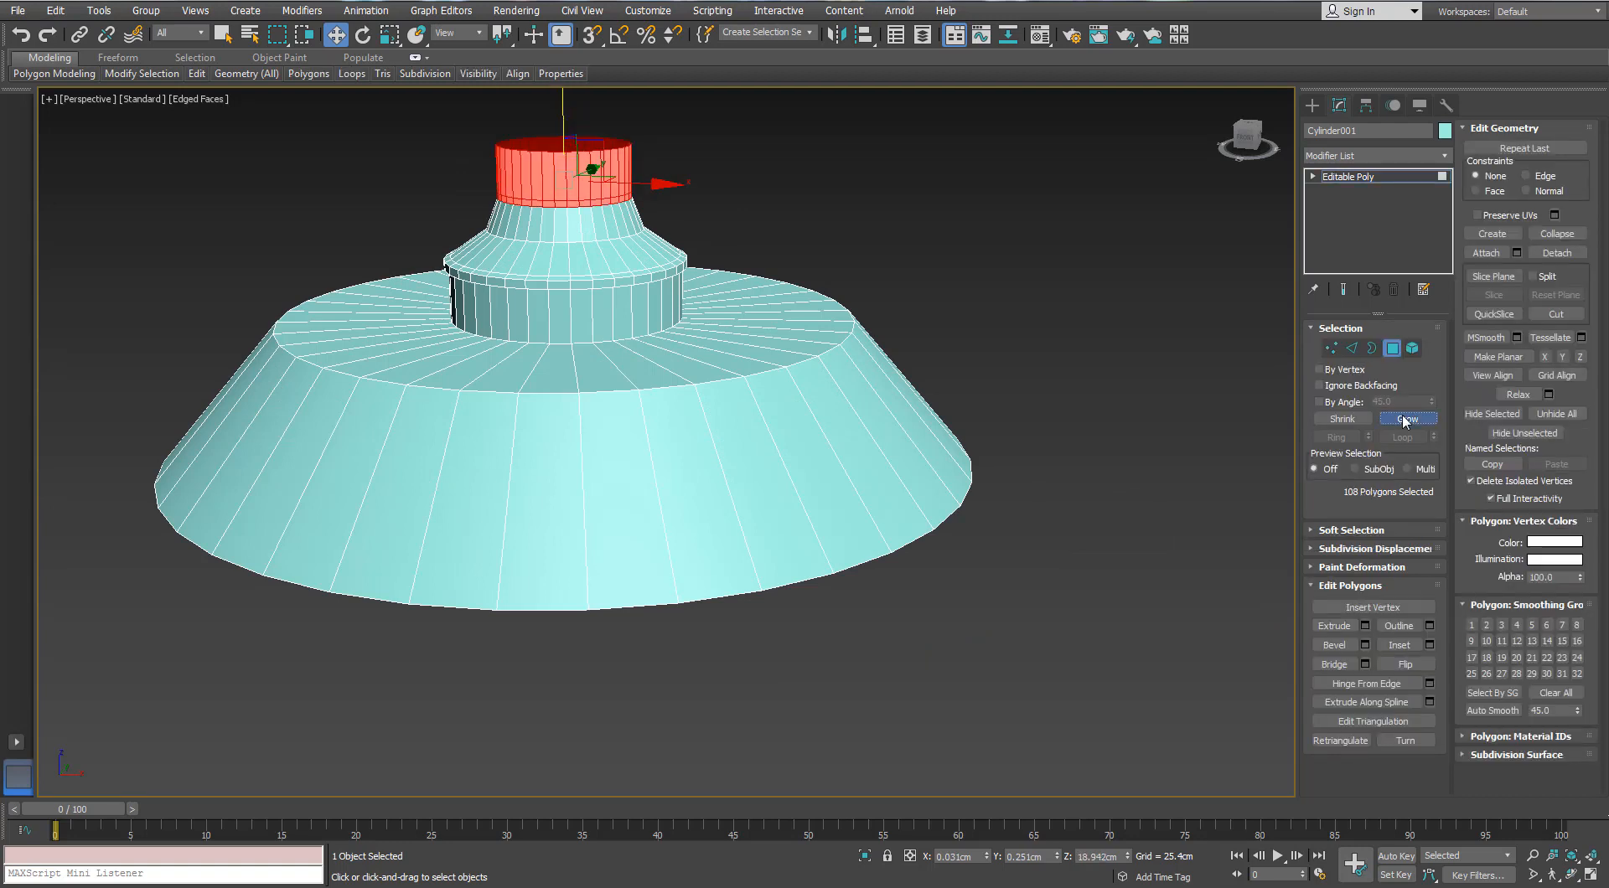
pyautogui.click(1405, 422)
pyautogui.click(1406, 422)
pyautogui.click(1405, 422)
pyautogui.click(1406, 421)
pyautogui.click(1406, 422)
pyautogui.keyDown('alt'); pyautogui.moveTo(697, 288); pyautogui.dragTo(695, 306, button='middle'); pyautogui.keyUp('alt')
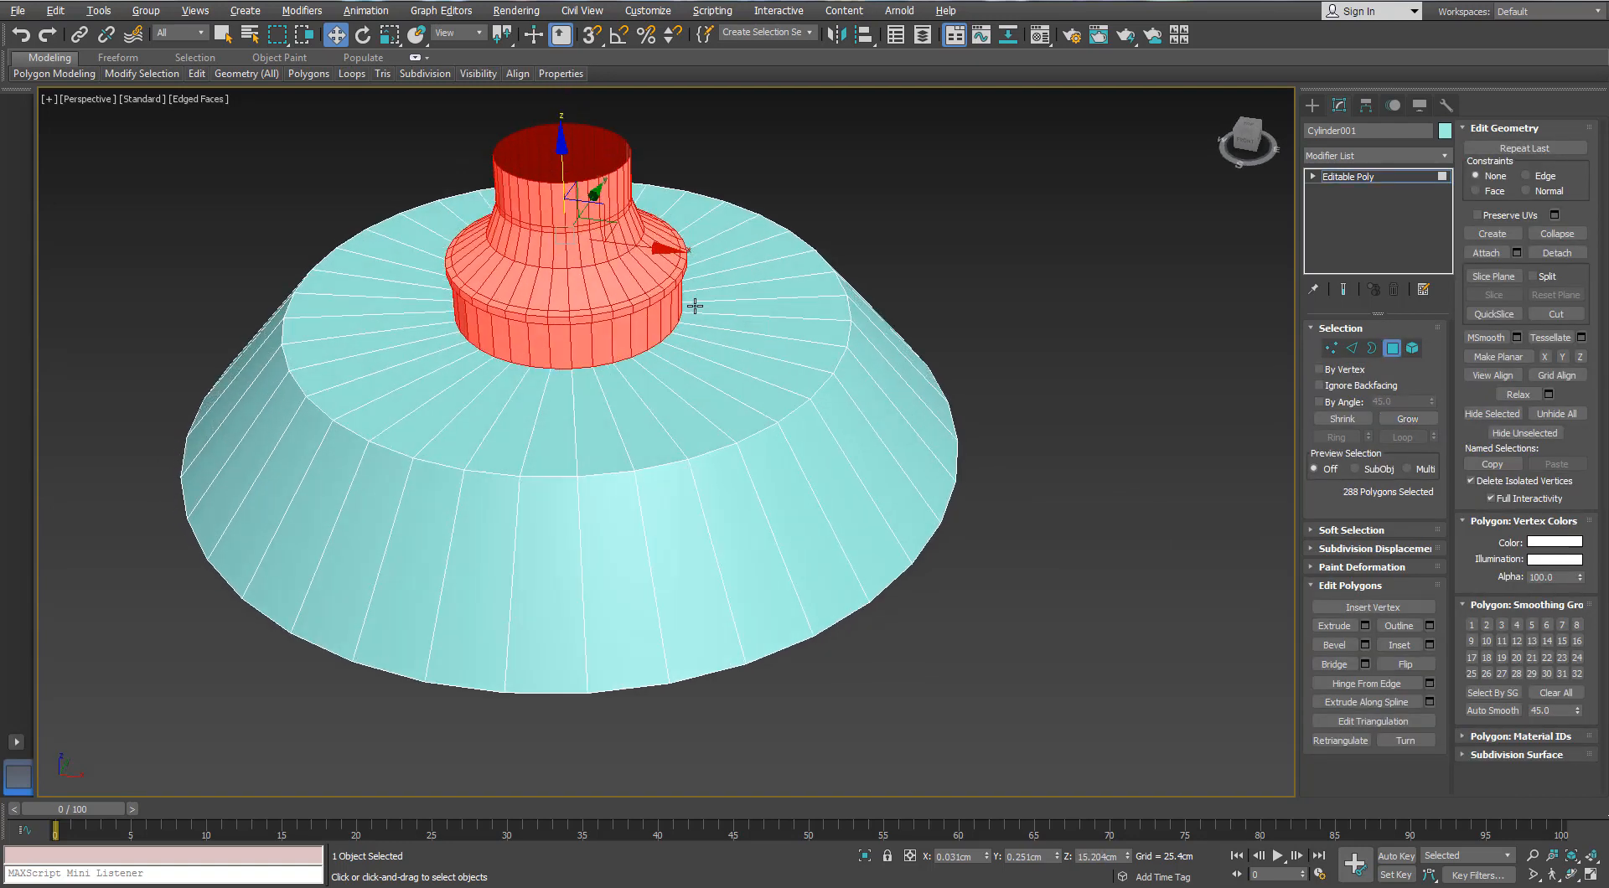
pyautogui.press('r')
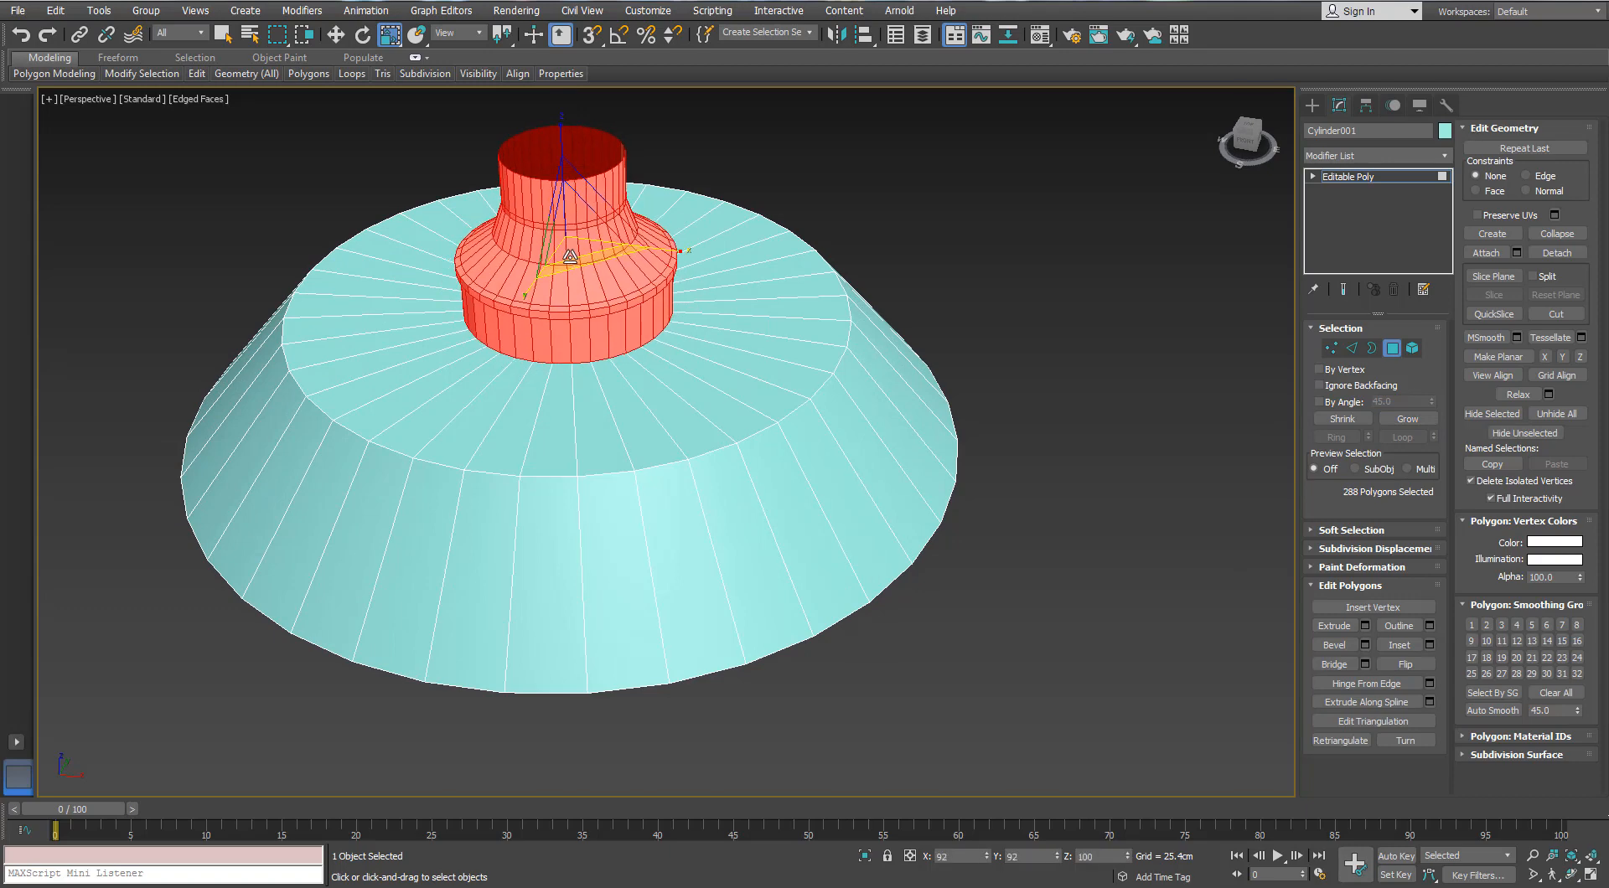
pyautogui.keyDown('alt'); pyautogui.moveTo(554, 315); pyautogui.dragTo(617, 262, button='middle'); pyautogui.keyUp('alt')
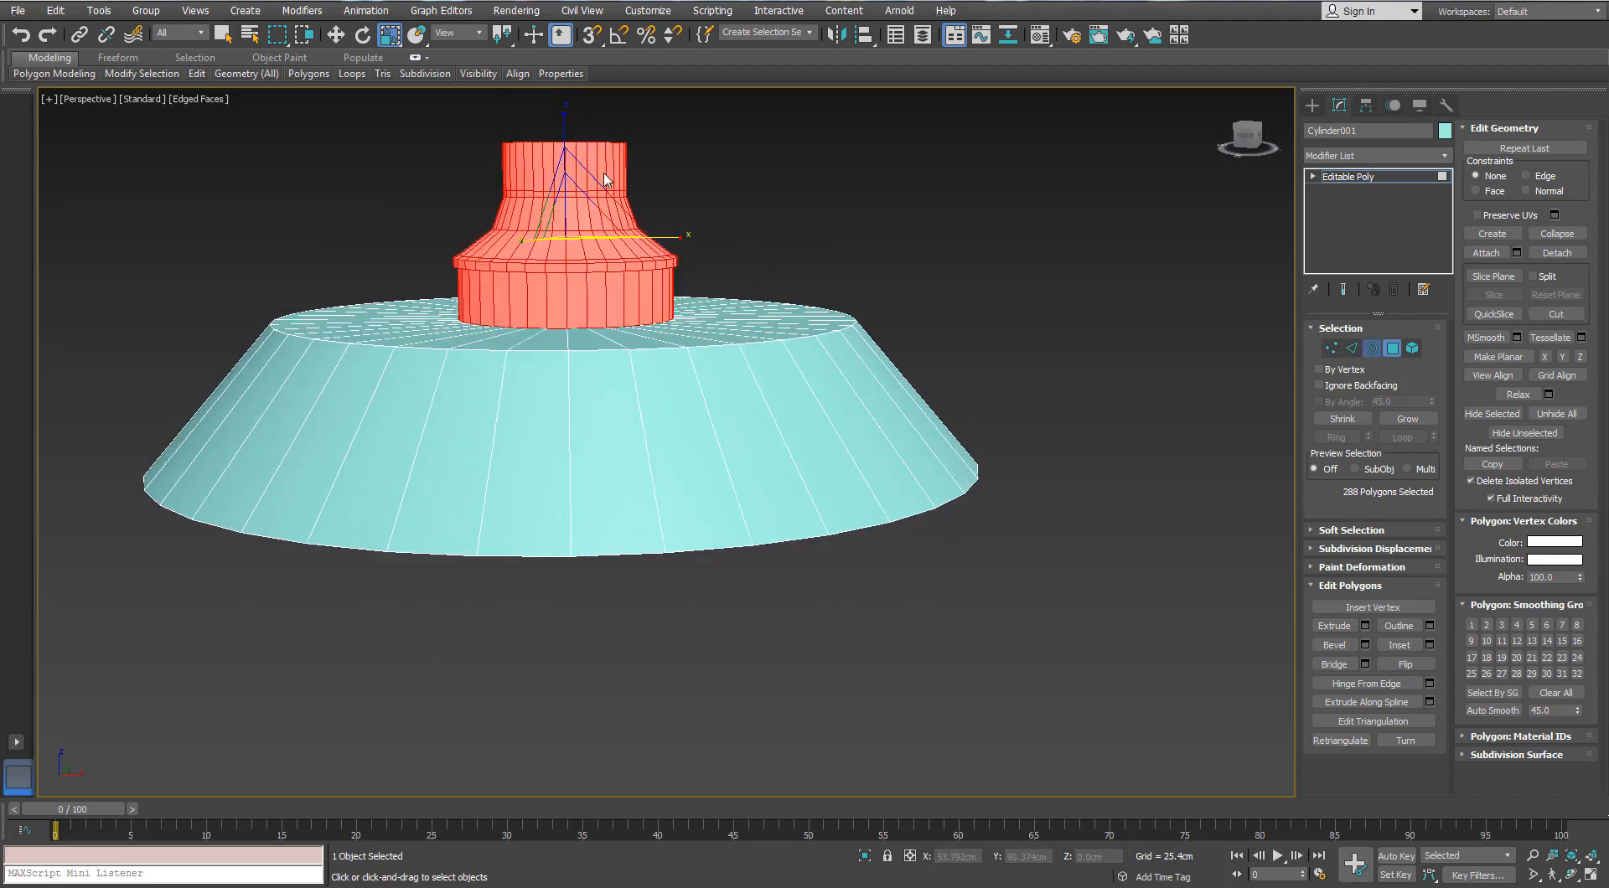
# Step: Select the polygons of the upper neck down to the sloped shoulder and scale them slightly inward
pyautogui.click(1372, 348)
pyautogui.click(1392, 353)
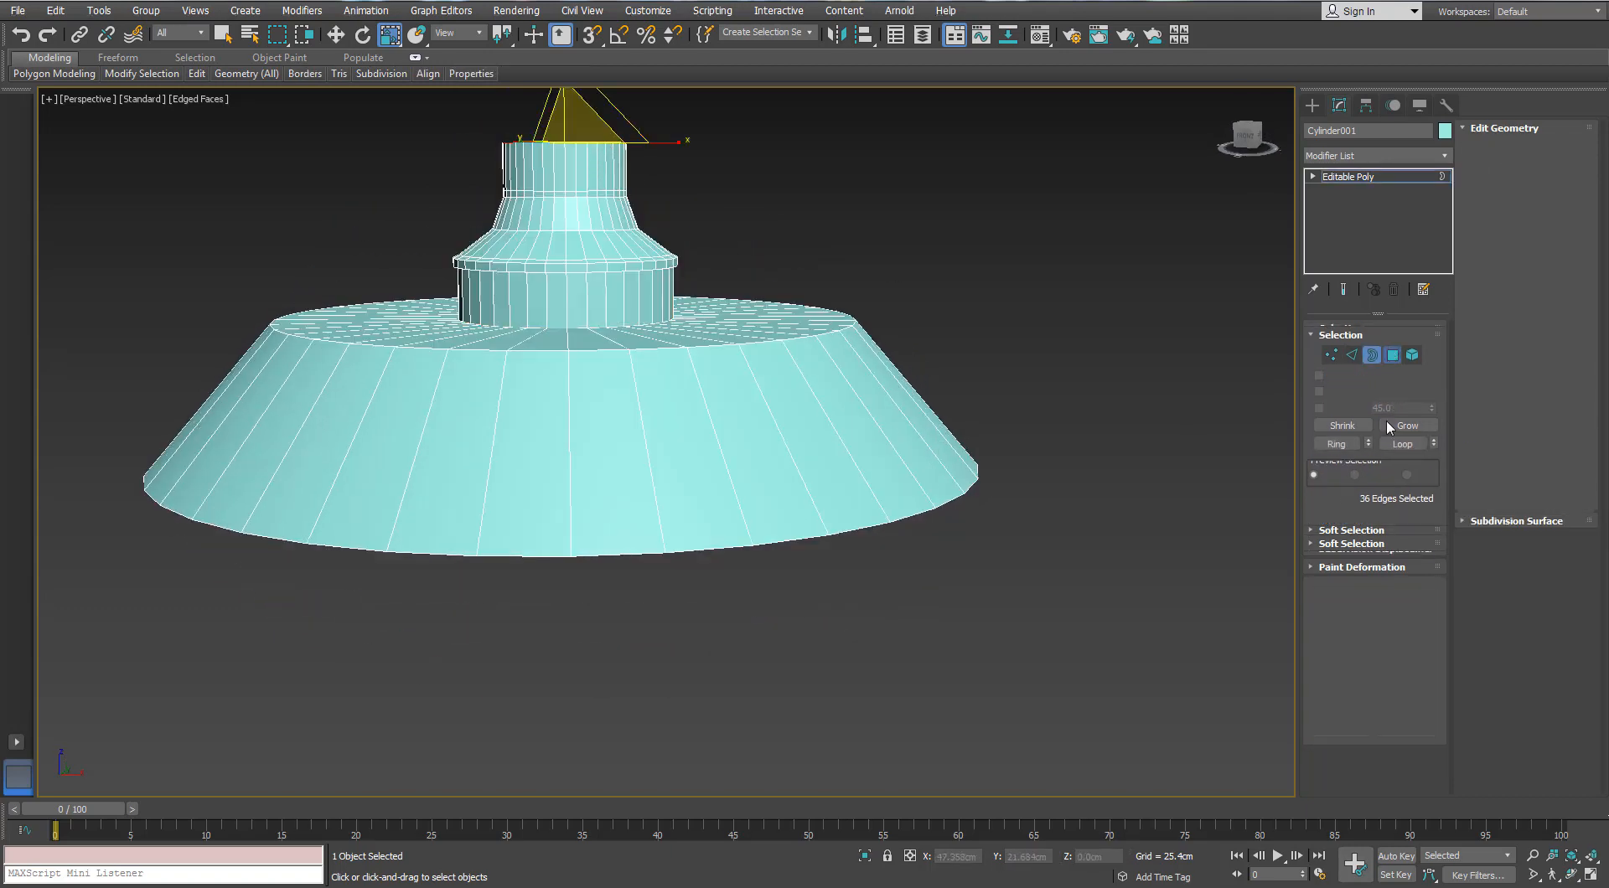
pyautogui.click(1399, 420)
pyautogui.click(1399, 420)
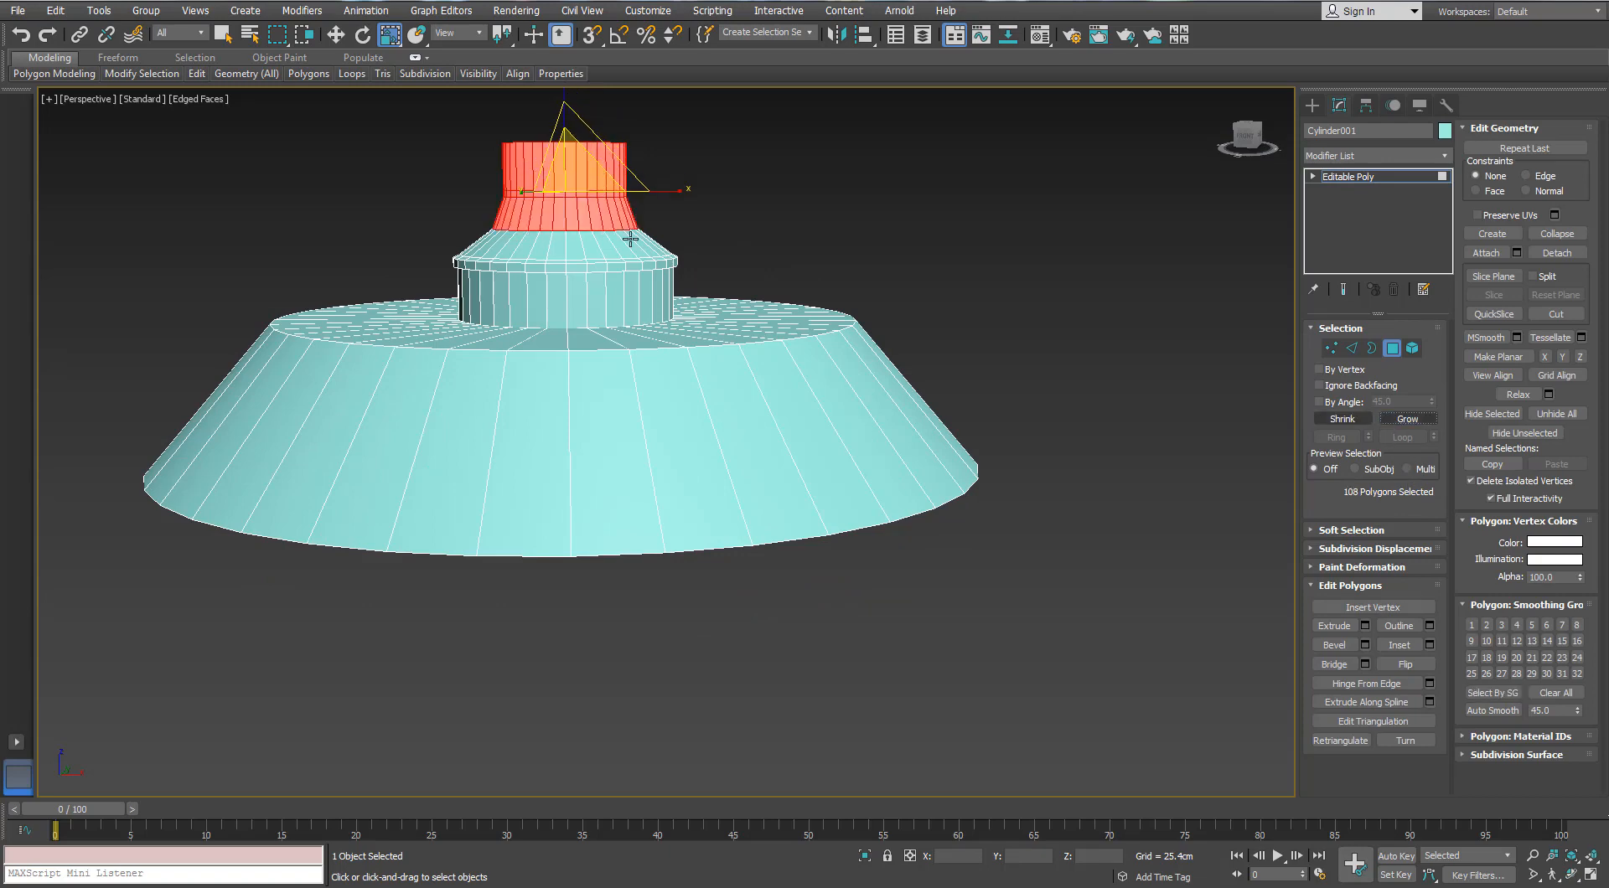
pyautogui.keyDown('alt'); pyautogui.moveTo(650, 276); pyautogui.dragTo(573, 302, button='middle'); pyautogui.keyUp('alt')
# Step: Extrude the neck's top border outward, up and back inward to form a thin raised rim about 21.88 cm high
pyautogui.click(1371, 348)
pyautogui.scroll(6, 557, 247)
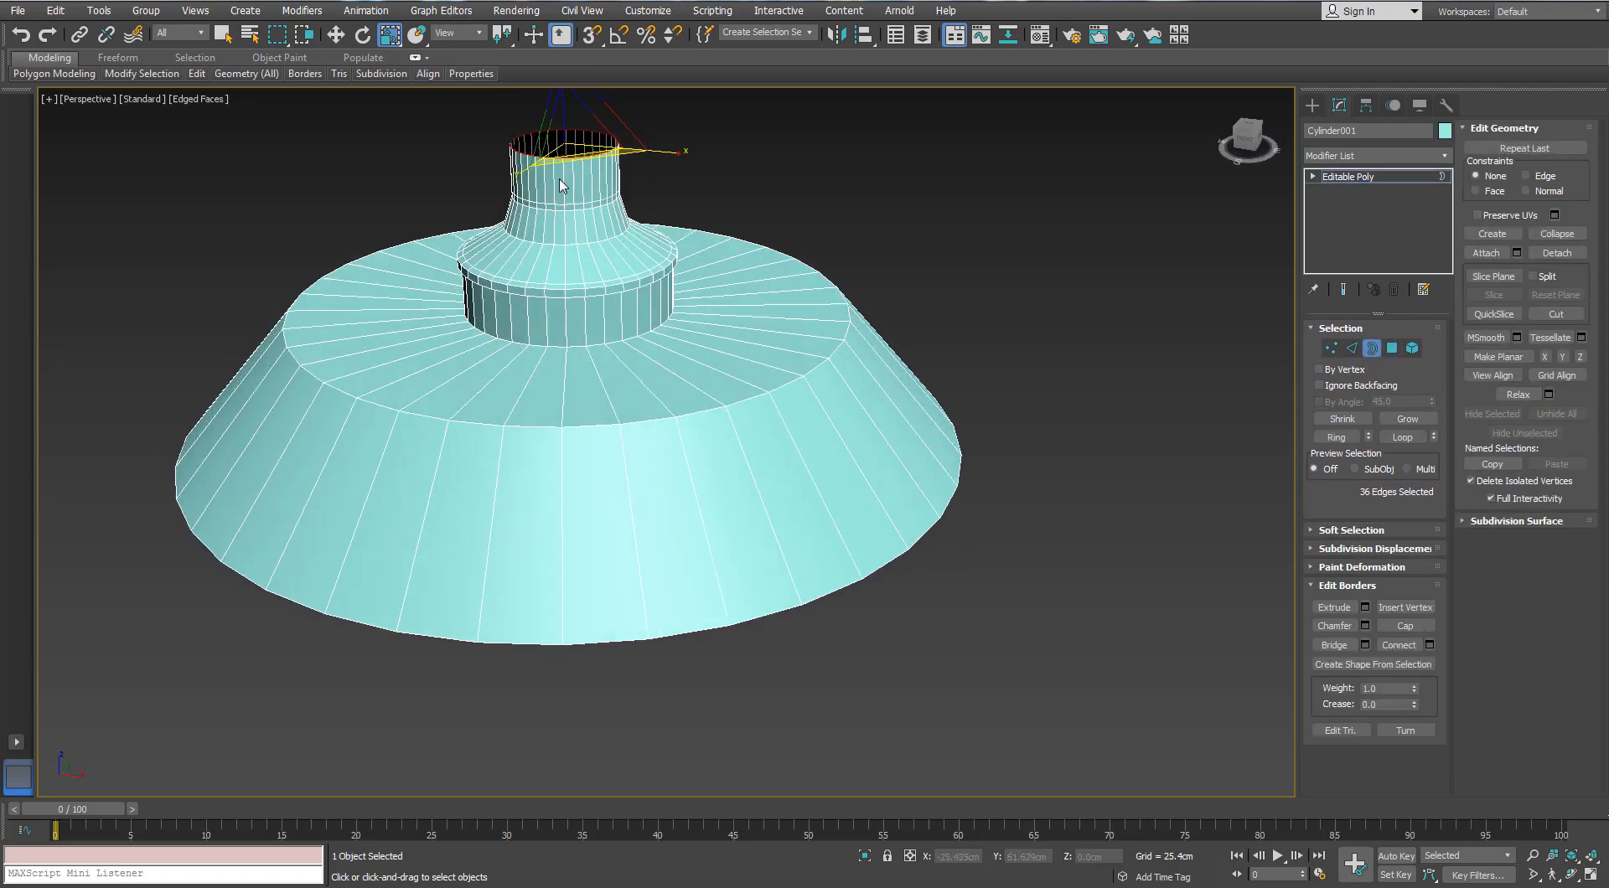
pyautogui.scroll(3, 575, 273)
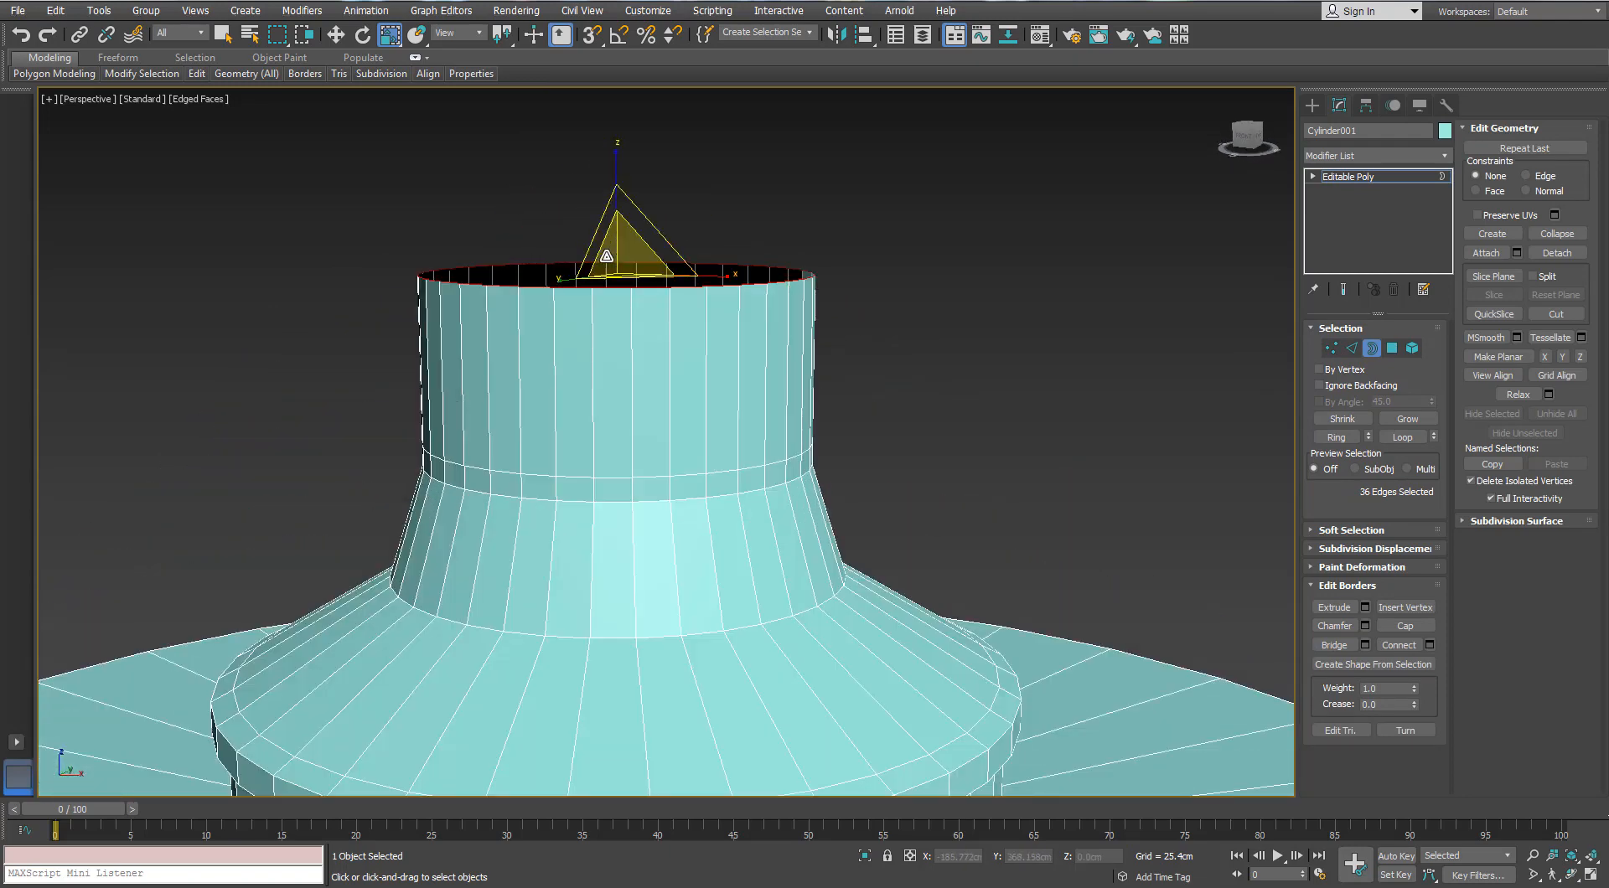
pyautogui.moveTo(607, 261); pyautogui.dragTo(614, 183)
pyautogui.press('w')
pyautogui.press('r')
pyautogui.press('w')
pyautogui.moveTo(615, 186); pyautogui.dragTo(600, 237, button='middle')
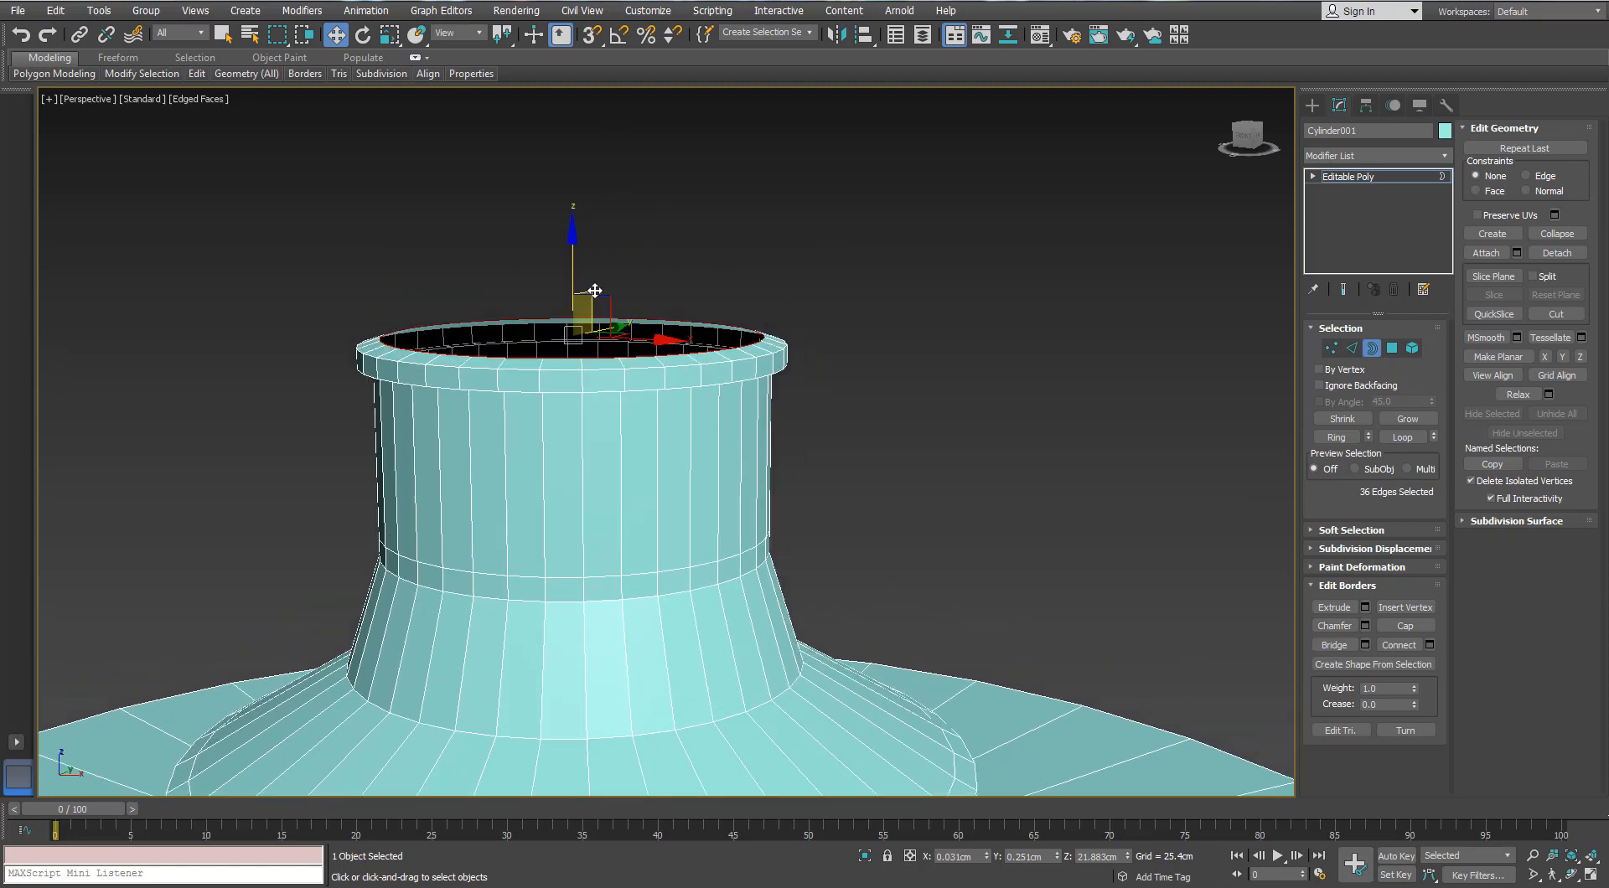
# Step: Extrude the rim's inner border upward and scale it inward to form a second sloped shoulder
pyautogui.keyDown('shift'); pyautogui.moveTo(571, 265); pyautogui.dragTo(571, 214); pyautogui.keyUp('shift')
pyautogui.press('r')
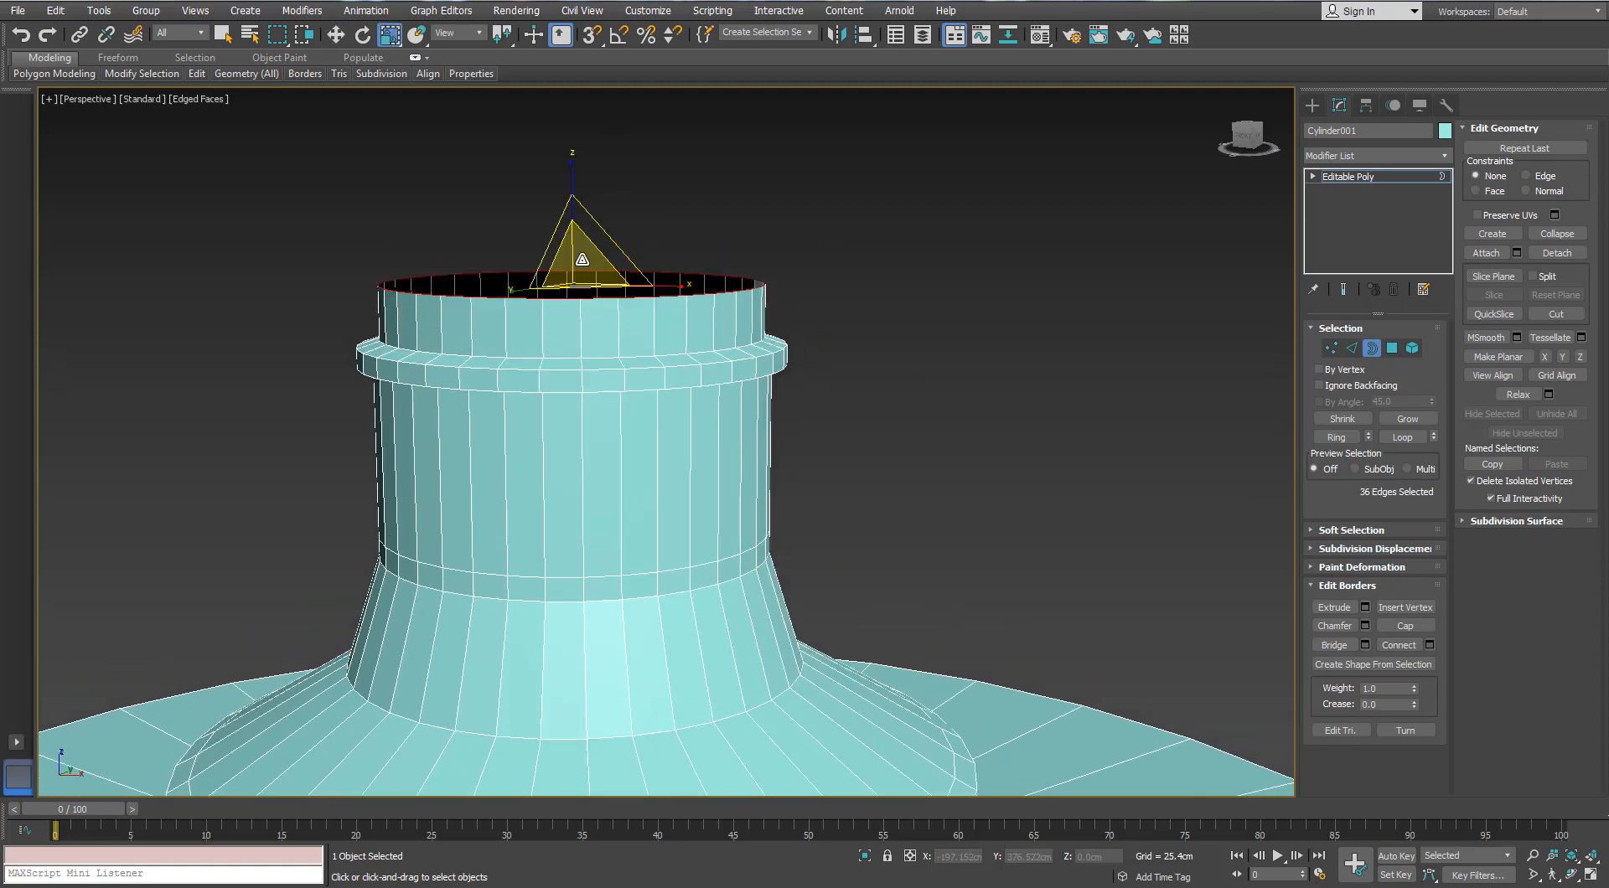
pyautogui.moveTo(582, 260); pyautogui.dragTo(570, 303)
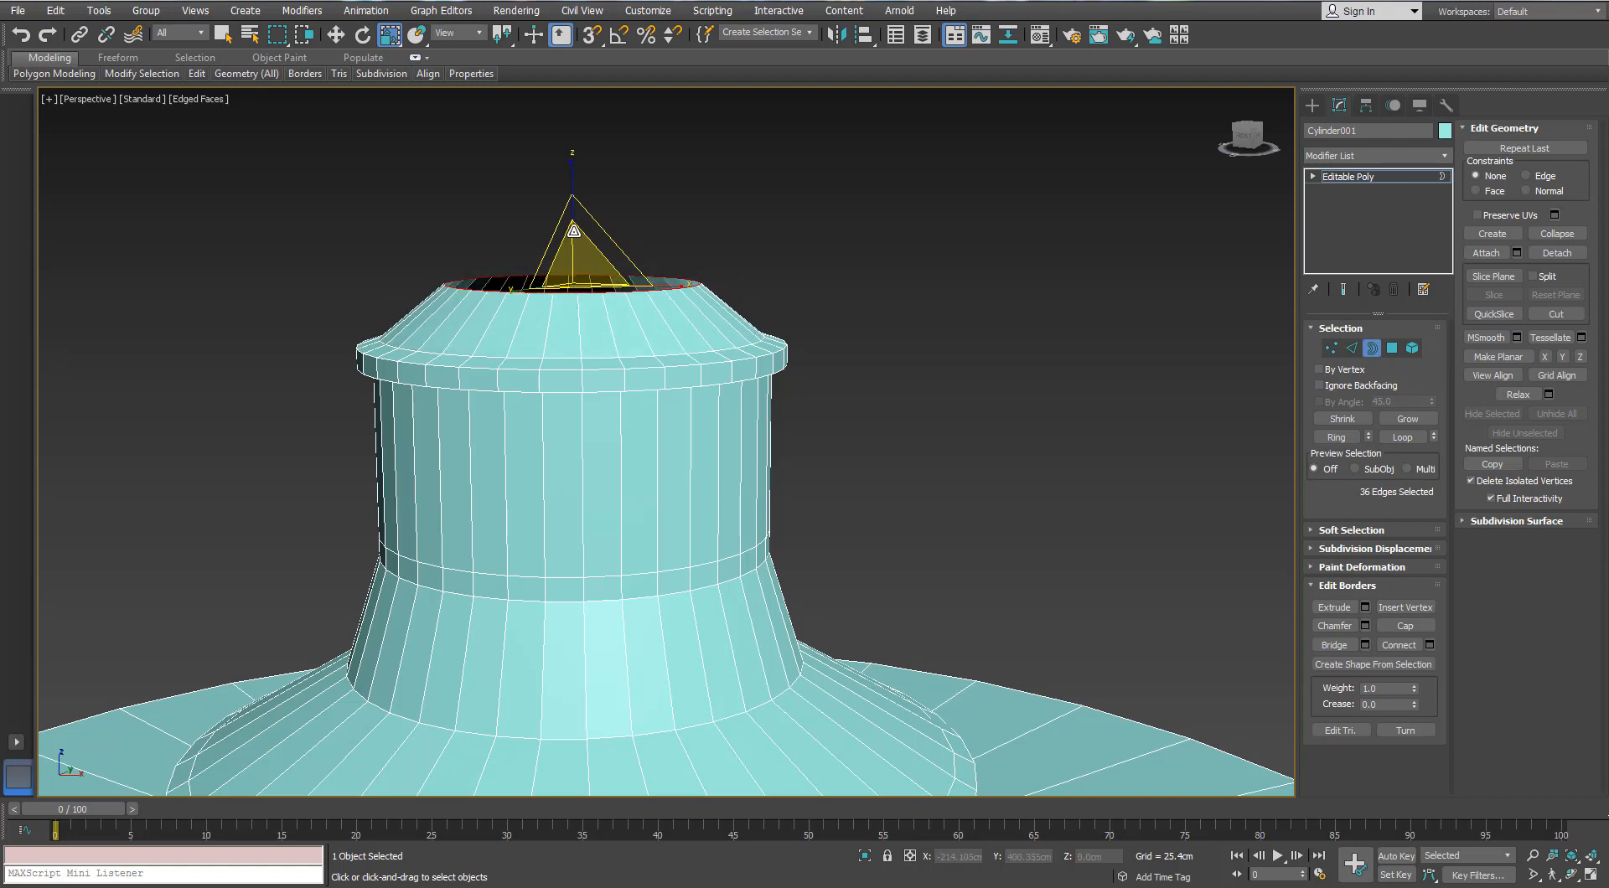
# Step: Extrude the second shoulder's border straight up into a narrower cylindrical section
pyautogui.press('w')
pyautogui.keyDown('shift'); pyautogui.moveTo(573, 194); pyautogui.dragTo(578, 122); pyautogui.keyUp('shift')
pyautogui.press('r')
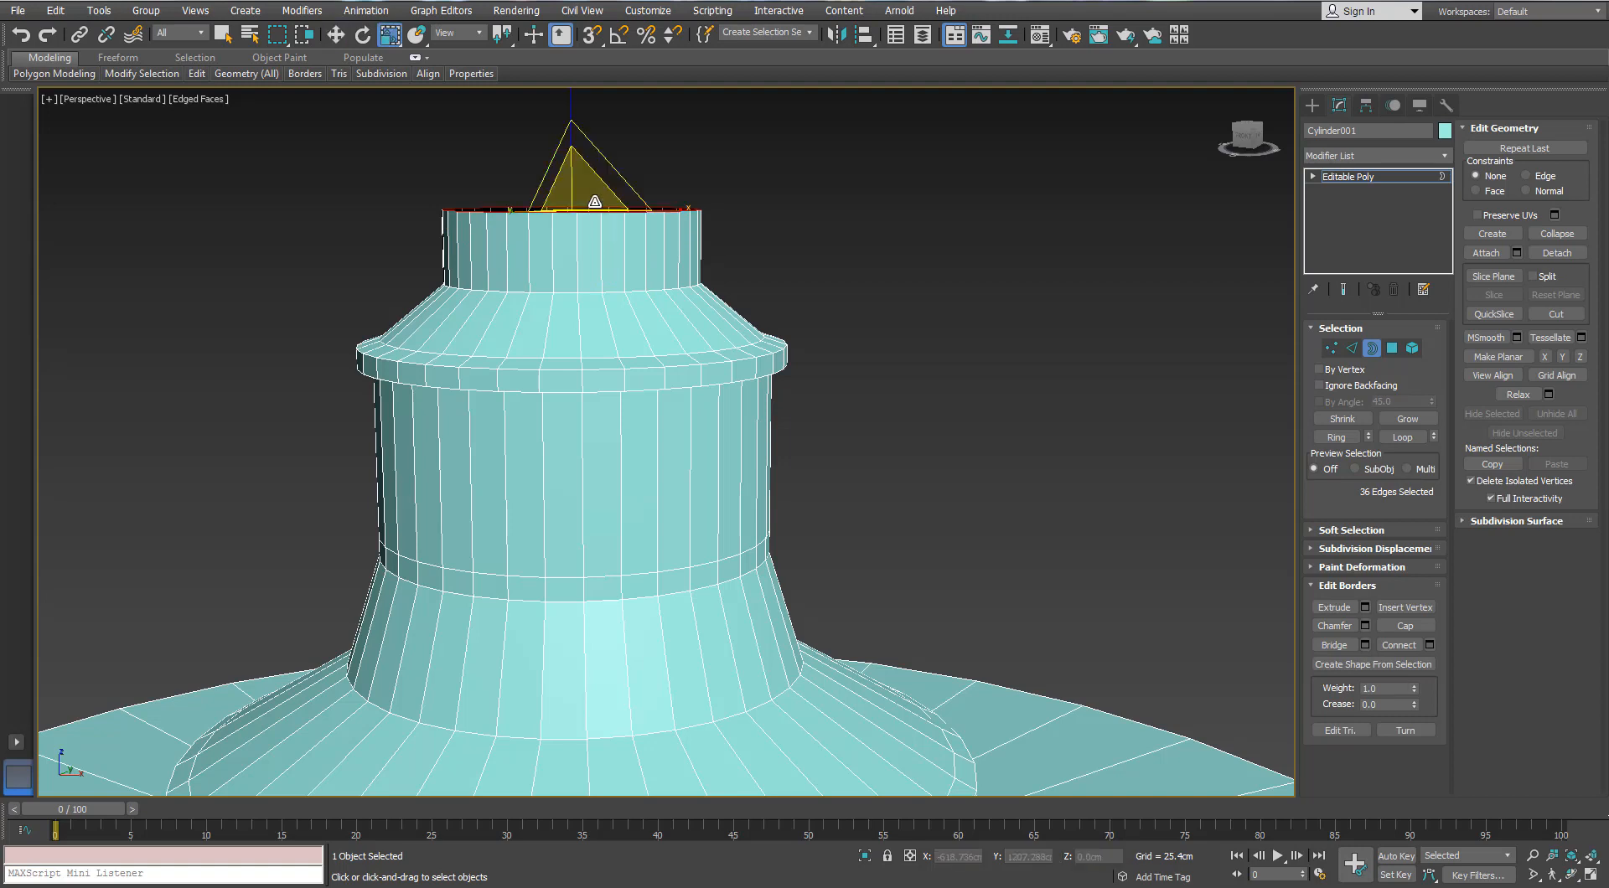
# Step: Scale the neck's top border inward to about 67% and extrude a slim, slightly narrowed ring about 0.275 cm above it
pyautogui.moveTo(595, 201); pyautogui.dragTo(577, 227)
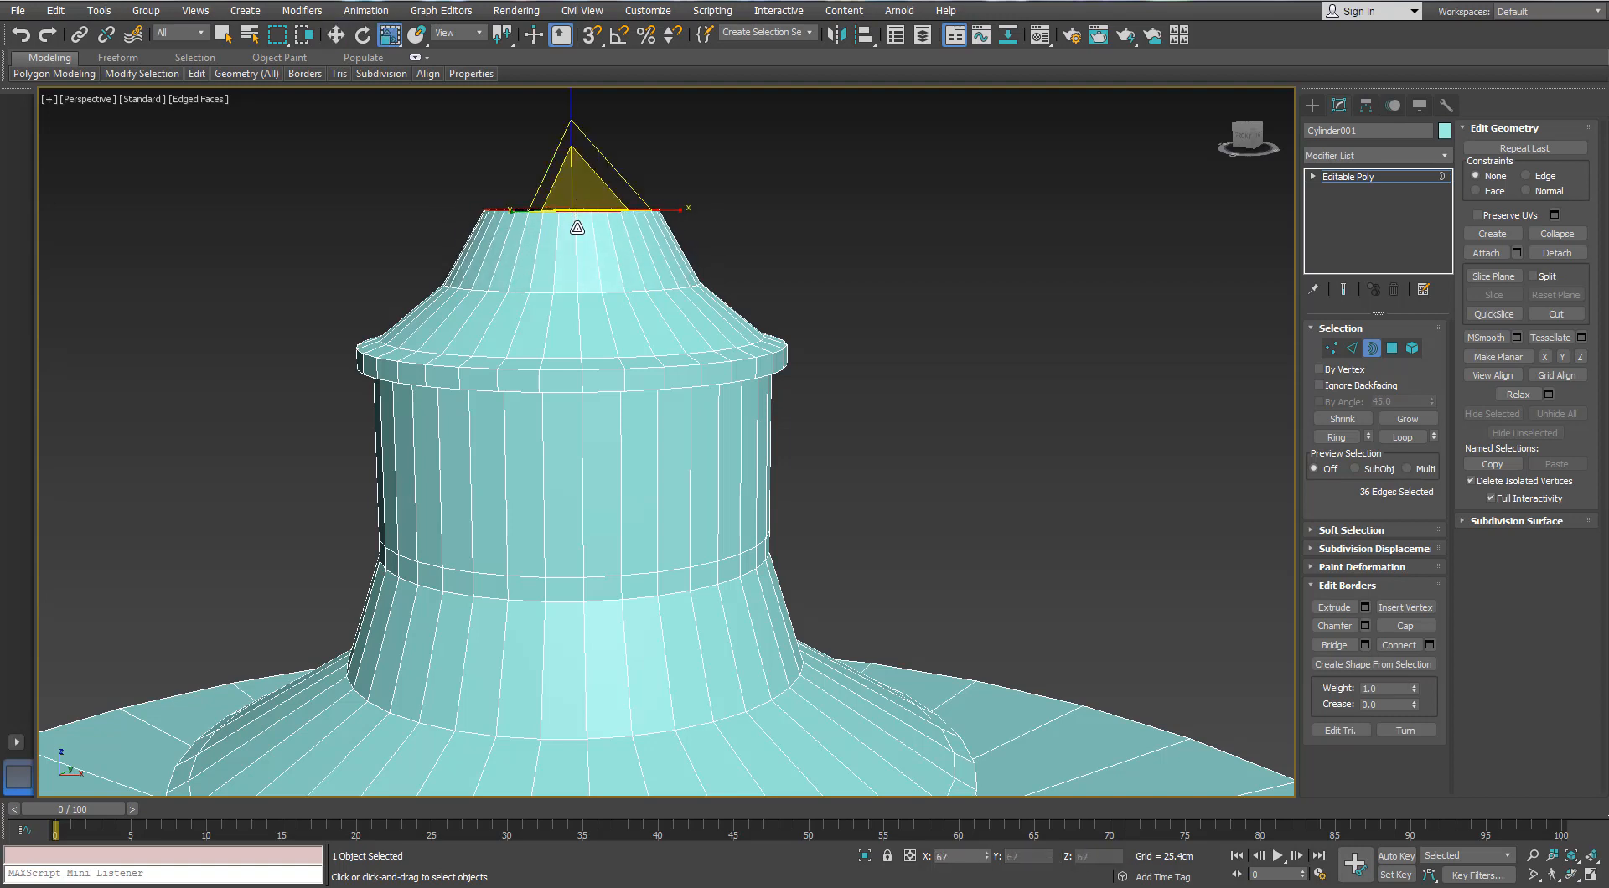
pyautogui.scroll(3, 577, 227)
pyautogui.press('w')
pyautogui.keyDown('shift'); pyautogui.moveTo(551, 174); pyautogui.dragTo(550, 165); pyautogui.keyUp('shift')
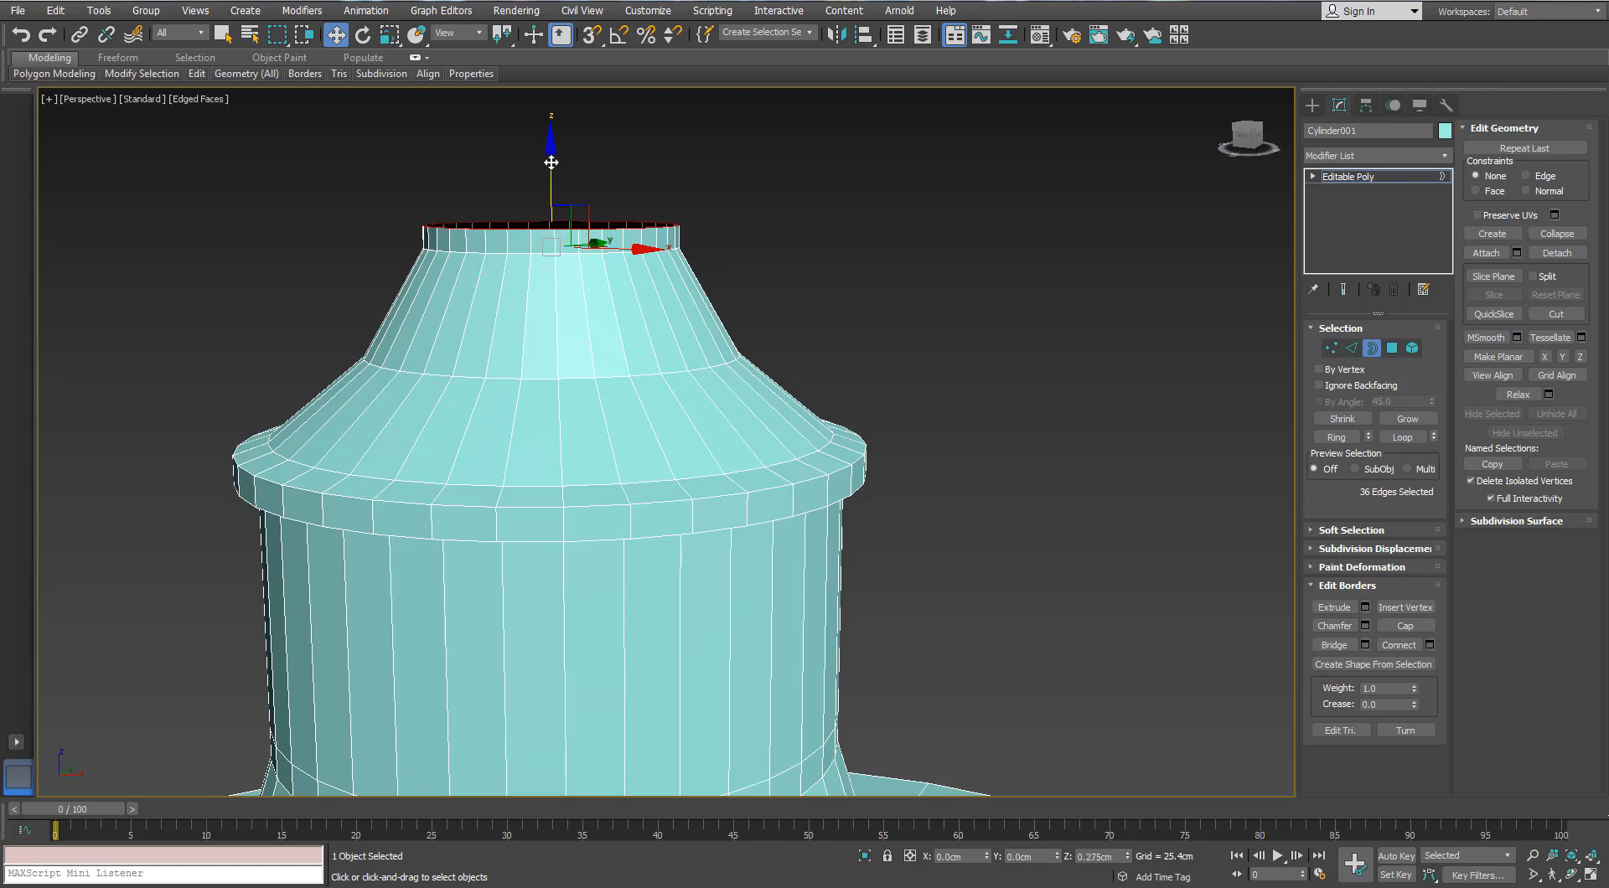
pyautogui.press('r')
pyautogui.moveTo(561, 207); pyautogui.dragTo(563, 202)
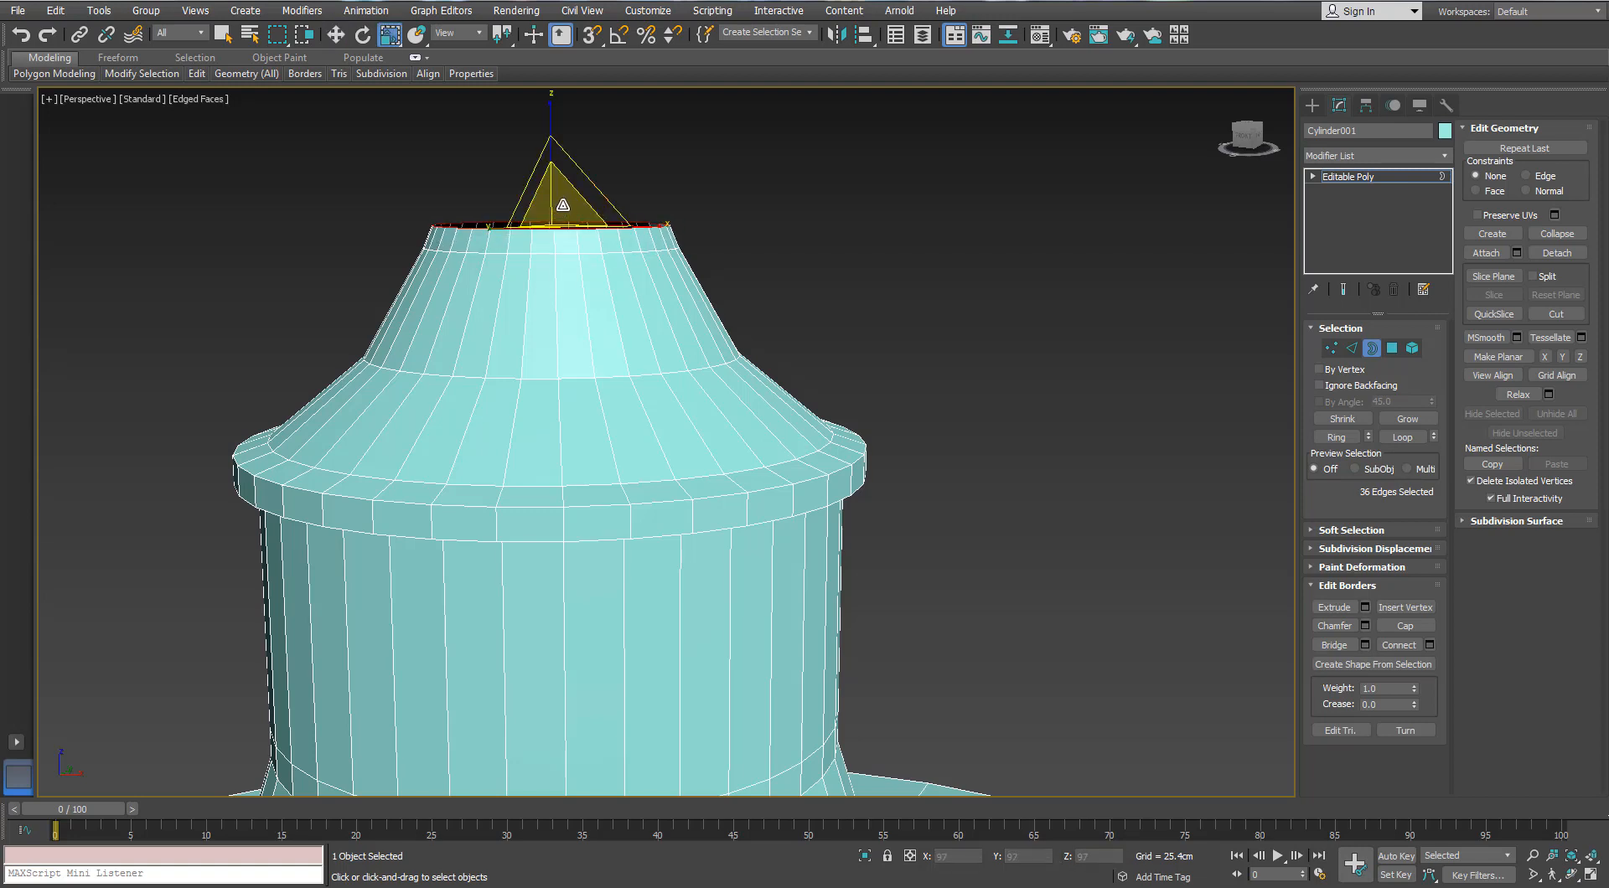
# Step: Extrude the border inward and raise it in small stages to form a rounded cap about 24.8 cm high
pyautogui.moveTo(563, 205); pyautogui.dragTo(559, 215)
pyautogui.press('w')
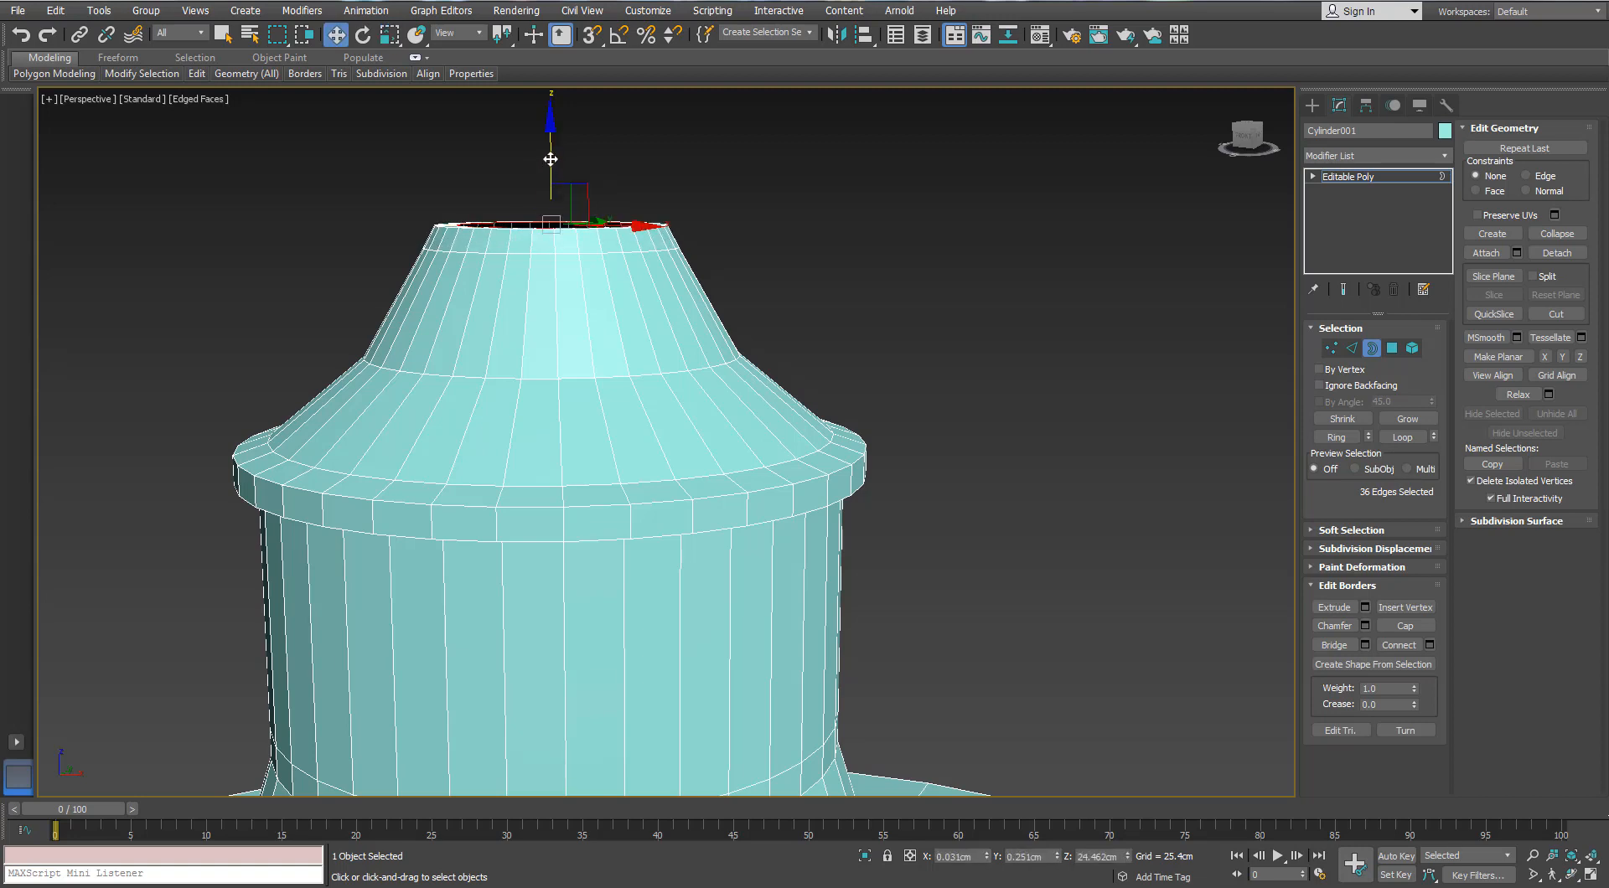
pyautogui.moveTo(551, 159); pyautogui.dragTo(545, 189)
pyautogui.press('z')
pyautogui.keyDown('alt'); pyautogui.moveTo(592, 334); pyautogui.dragTo(594, 317, button='middle'); pyautogui.keyUp('alt')
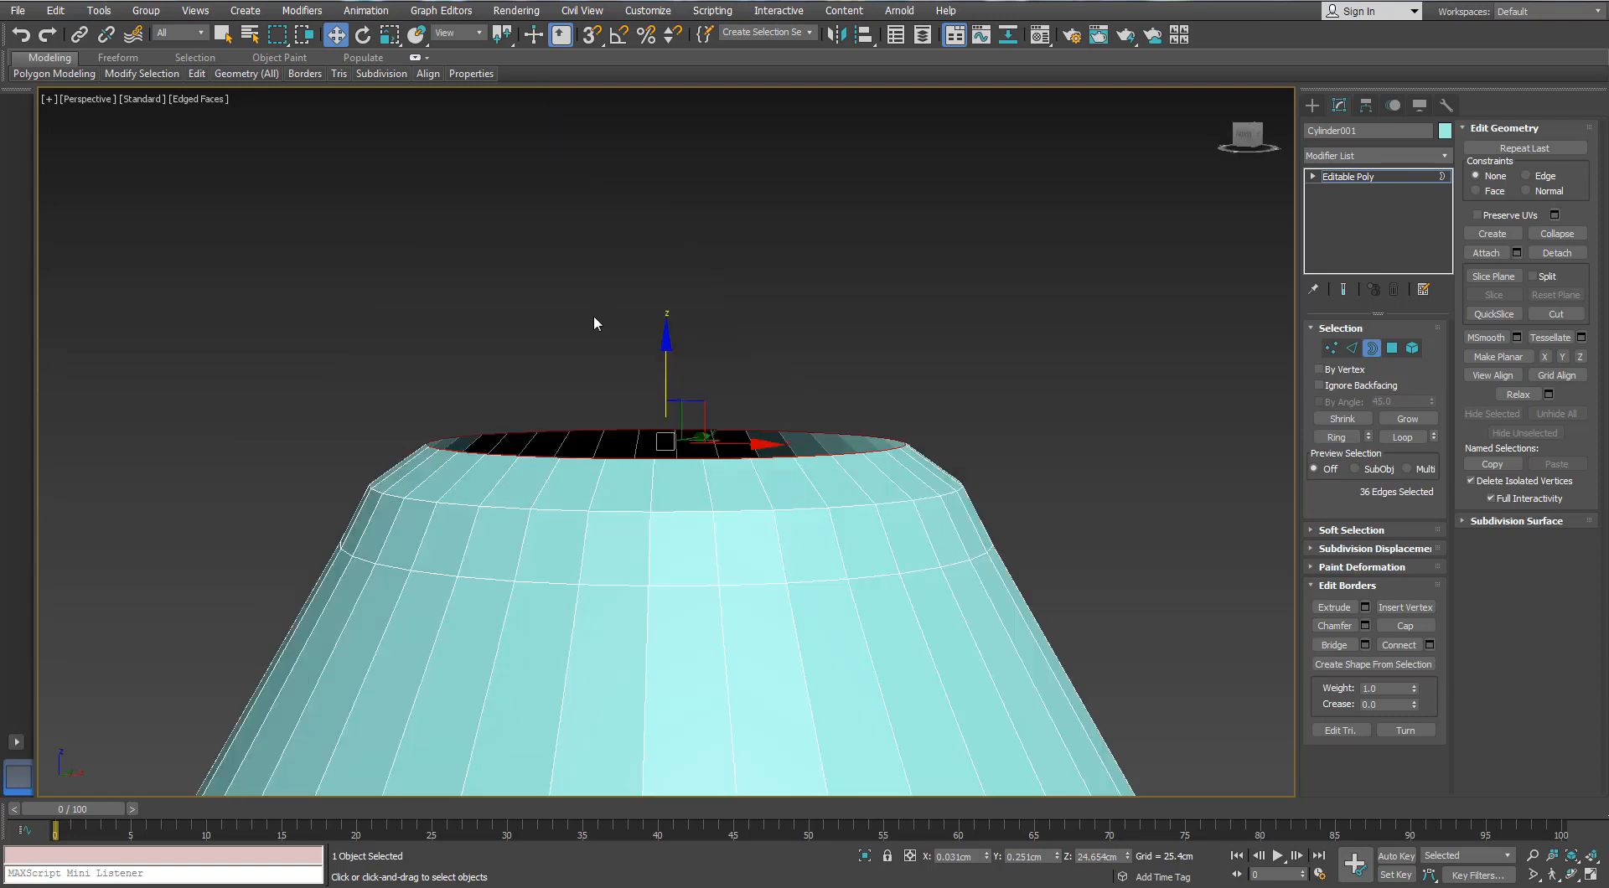
pyautogui.moveTo(679, 366); pyautogui.dragTo(673, 218, button='middle')
pyautogui.keyDown('alt'); pyautogui.moveTo(681, 360); pyautogui.dragTo(680, 368, button='middle'); pyautogui.keyUp('alt')
pyautogui.keyDown('shift'); pyautogui.moveTo(656, 229); pyautogui.dragTo(658, 276); pyautogui.keyUp('shift')
pyautogui.press('r')
pyautogui.press('w')
pyautogui.moveTo(656, 168)
pyautogui.mouseDown()
pyautogui.moveTo(667, 203)
pyautogui.moveTo(676, 190)
pyautogui.moveTo(658, 186)
pyautogui.mouseUp()
pyautogui.press('r')
pyautogui.press('w')
# Step: Extrude the cap's inner border straight up into a long thin rod reaching a height of about 48.51 cm
pyautogui.scroll(-5, 656, 193)
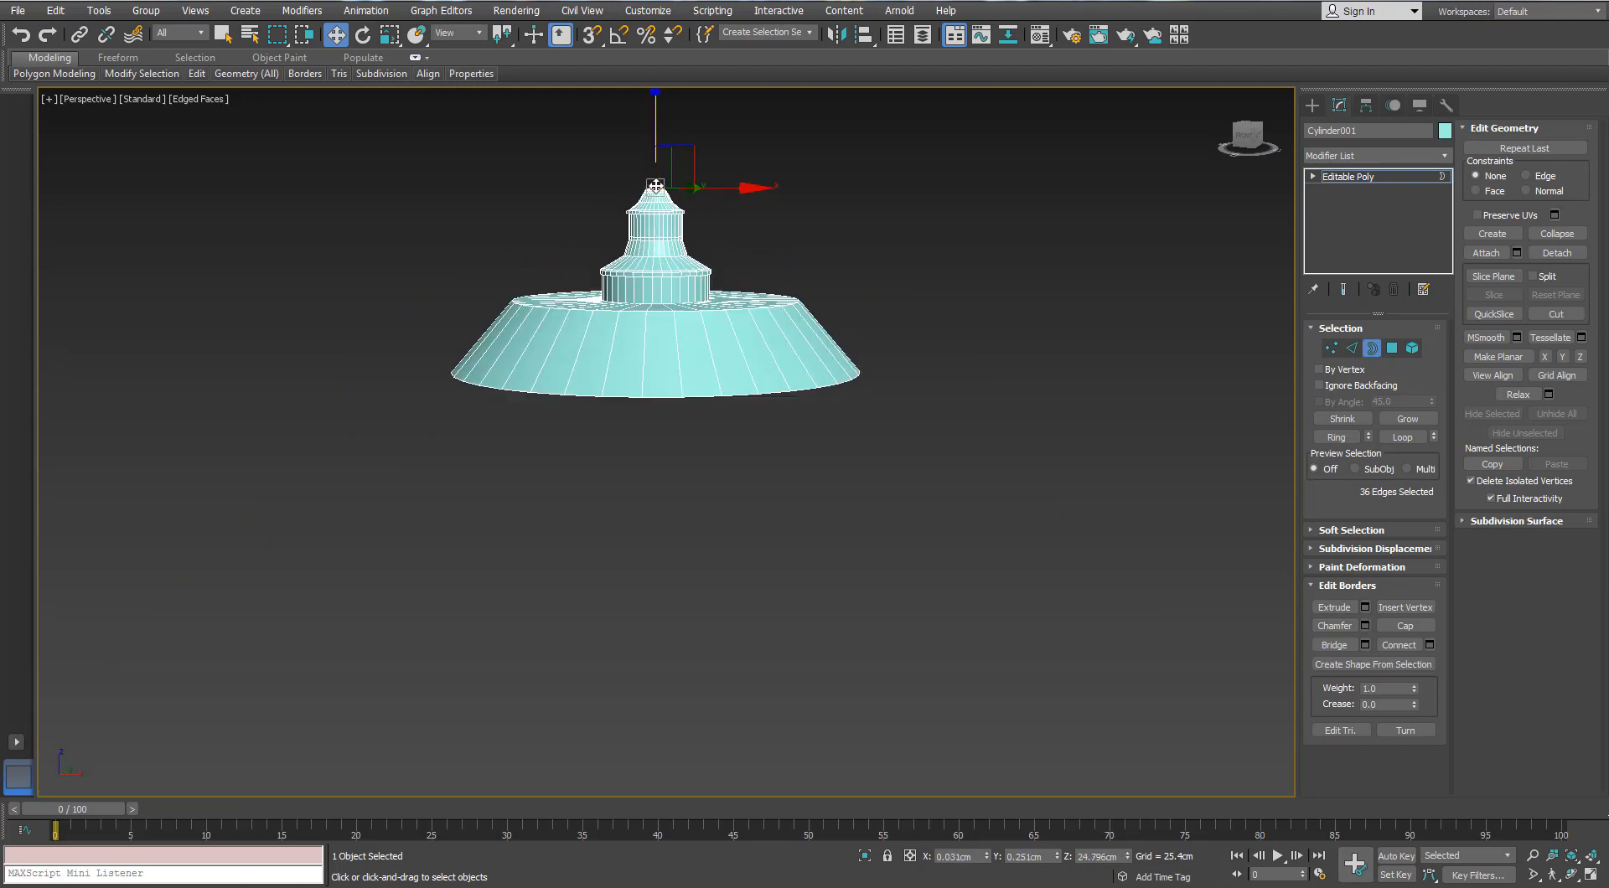
pyautogui.scroll(7, 655, 234)
pyautogui.scroll(-5, 655, 244)
pyautogui.moveTo(656, 277)
pyautogui.keyDown('alt'); pyautogui.mouseDown(button='middle')
pyautogui.moveTo(657, 240)
pyautogui.moveTo(657, 271)
pyautogui.mouseUp(button='middle'); pyautogui.keyUp('alt')
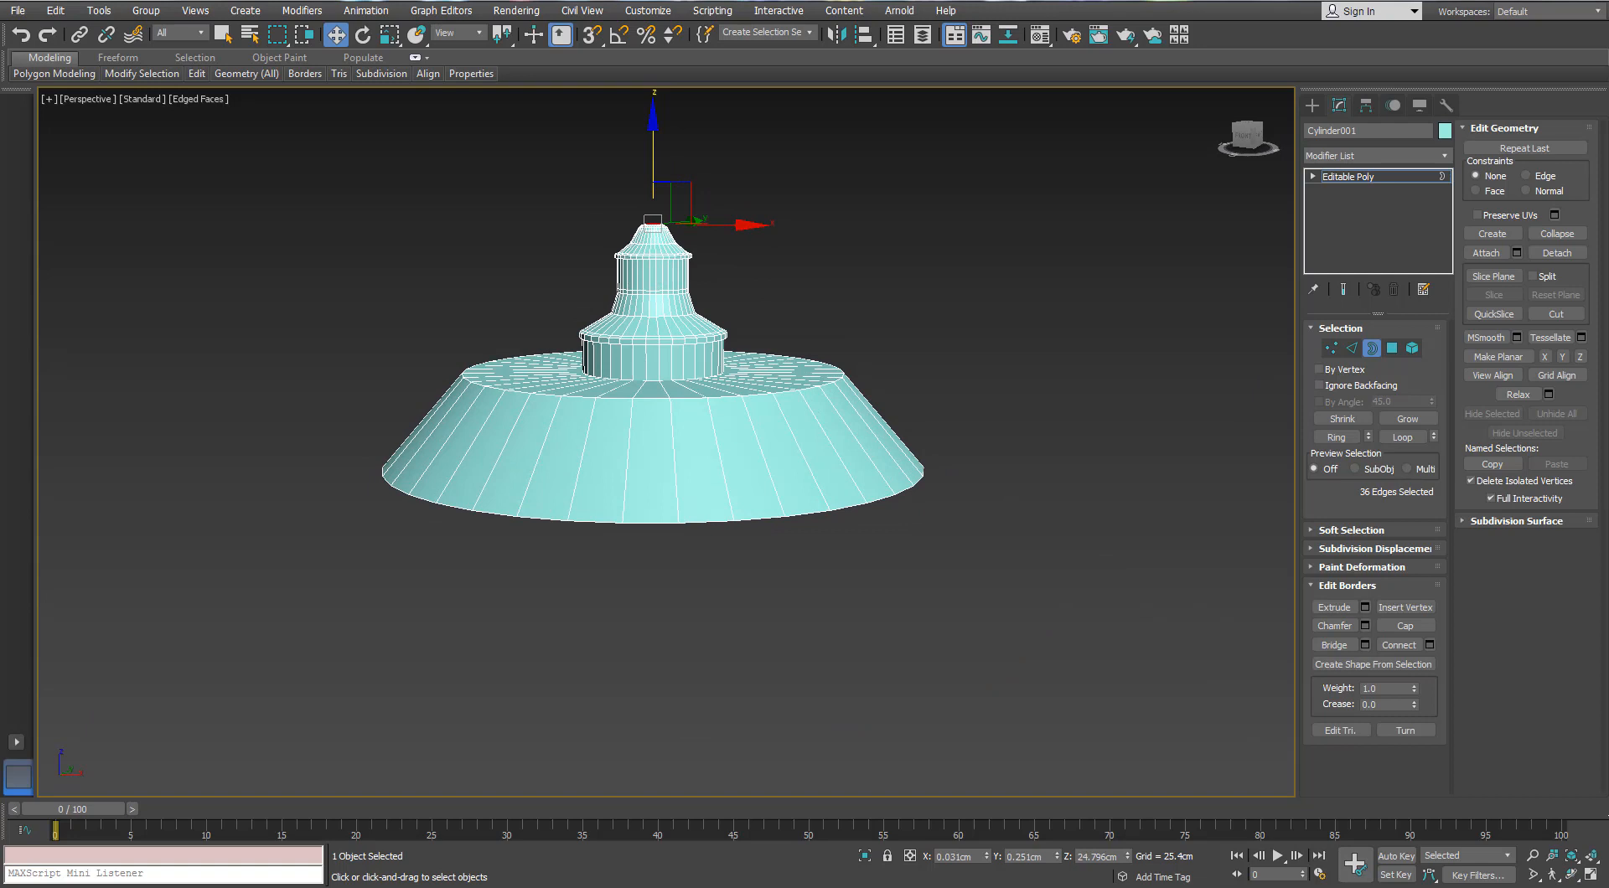
pyautogui.keyDown('alt'); pyautogui.moveTo(909, 361); pyautogui.dragTo(831, 322, button='middle'); pyautogui.keyUp('alt')
pyautogui.moveTo(660, 100); pyautogui.dragTo(656, 407, button='middle')
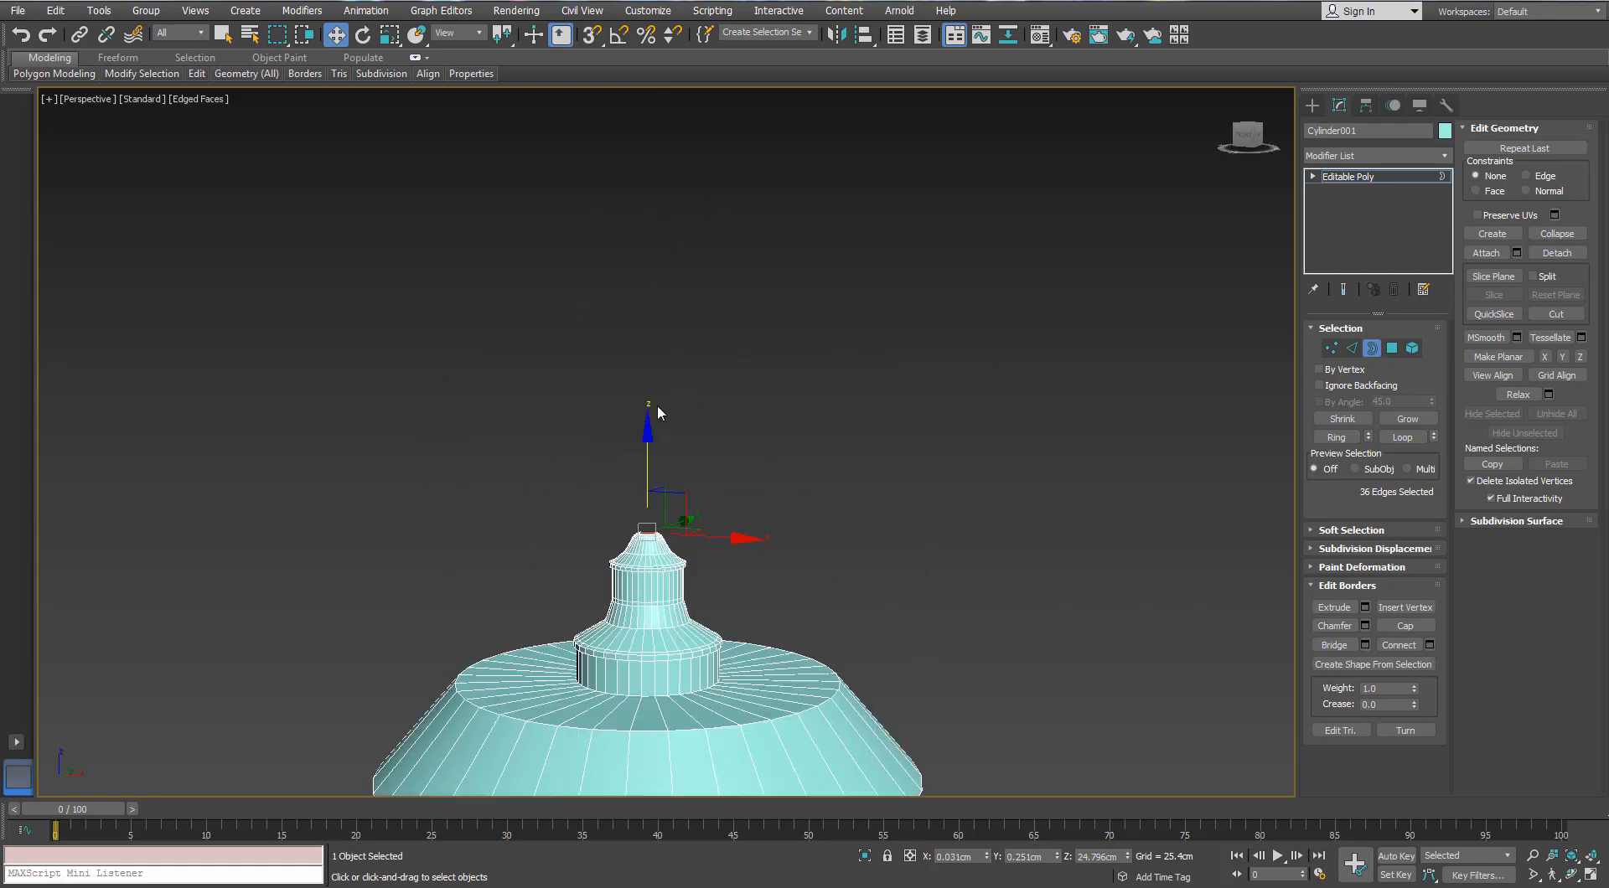
pyautogui.scroll(4, 655, 427)
pyautogui.keyDown('shift'); pyautogui.moveTo(640, 534); pyautogui.dragTo(633, 276); pyautogui.keyUp('shift')
pyautogui.scroll(-3, 634, 277)
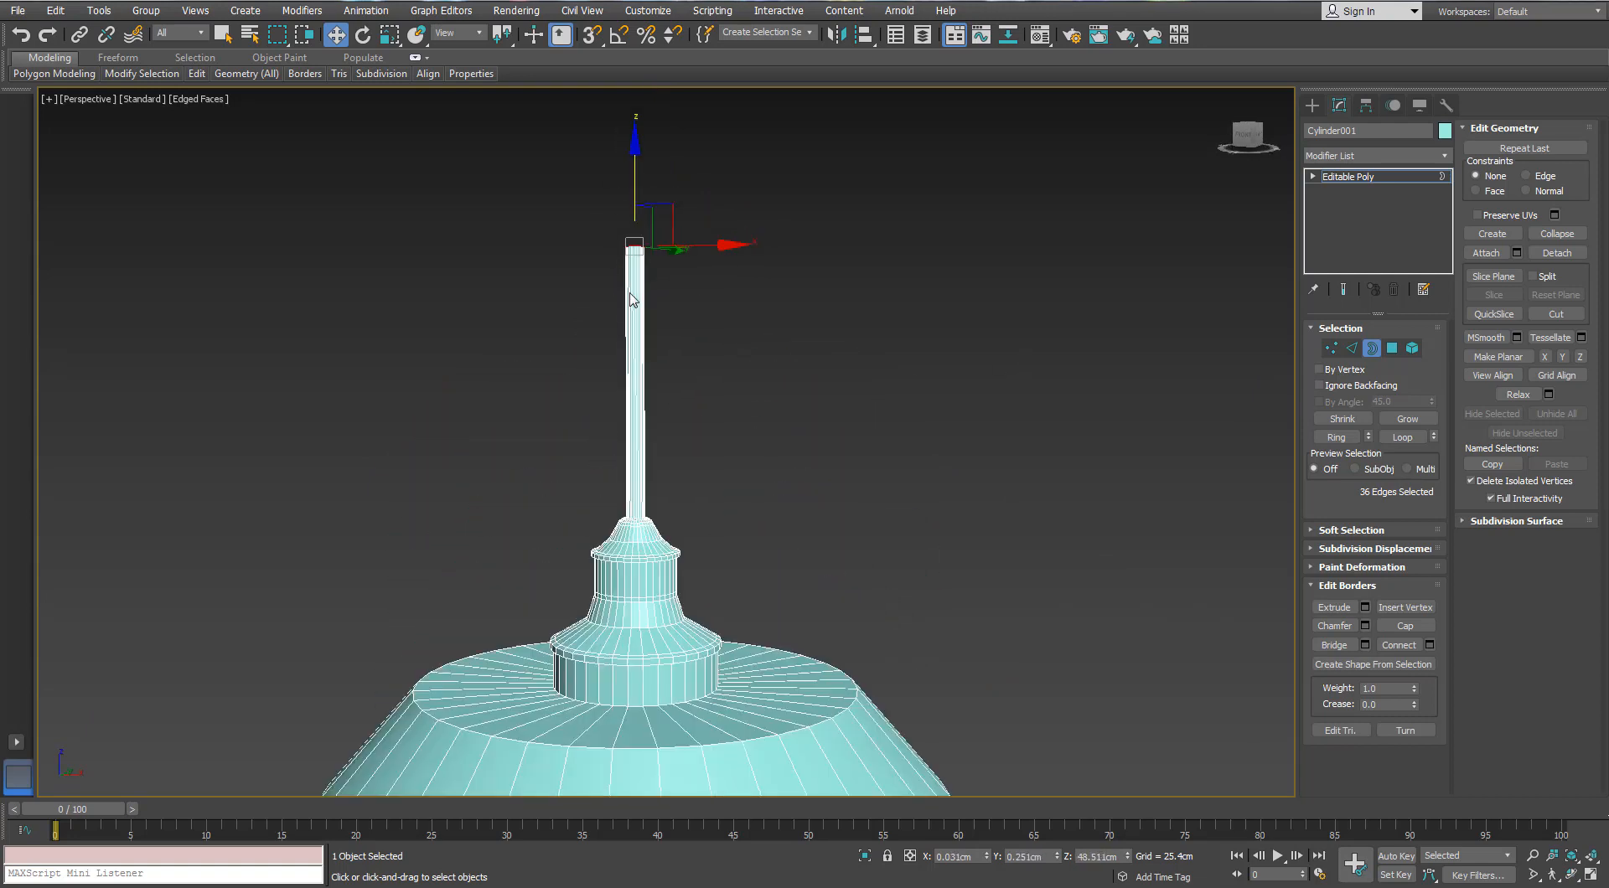
pyautogui.keyDown('alt'); pyautogui.moveTo(639, 333); pyautogui.dragTo(649, 311, button='middle'); pyautogui.keyUp('alt')
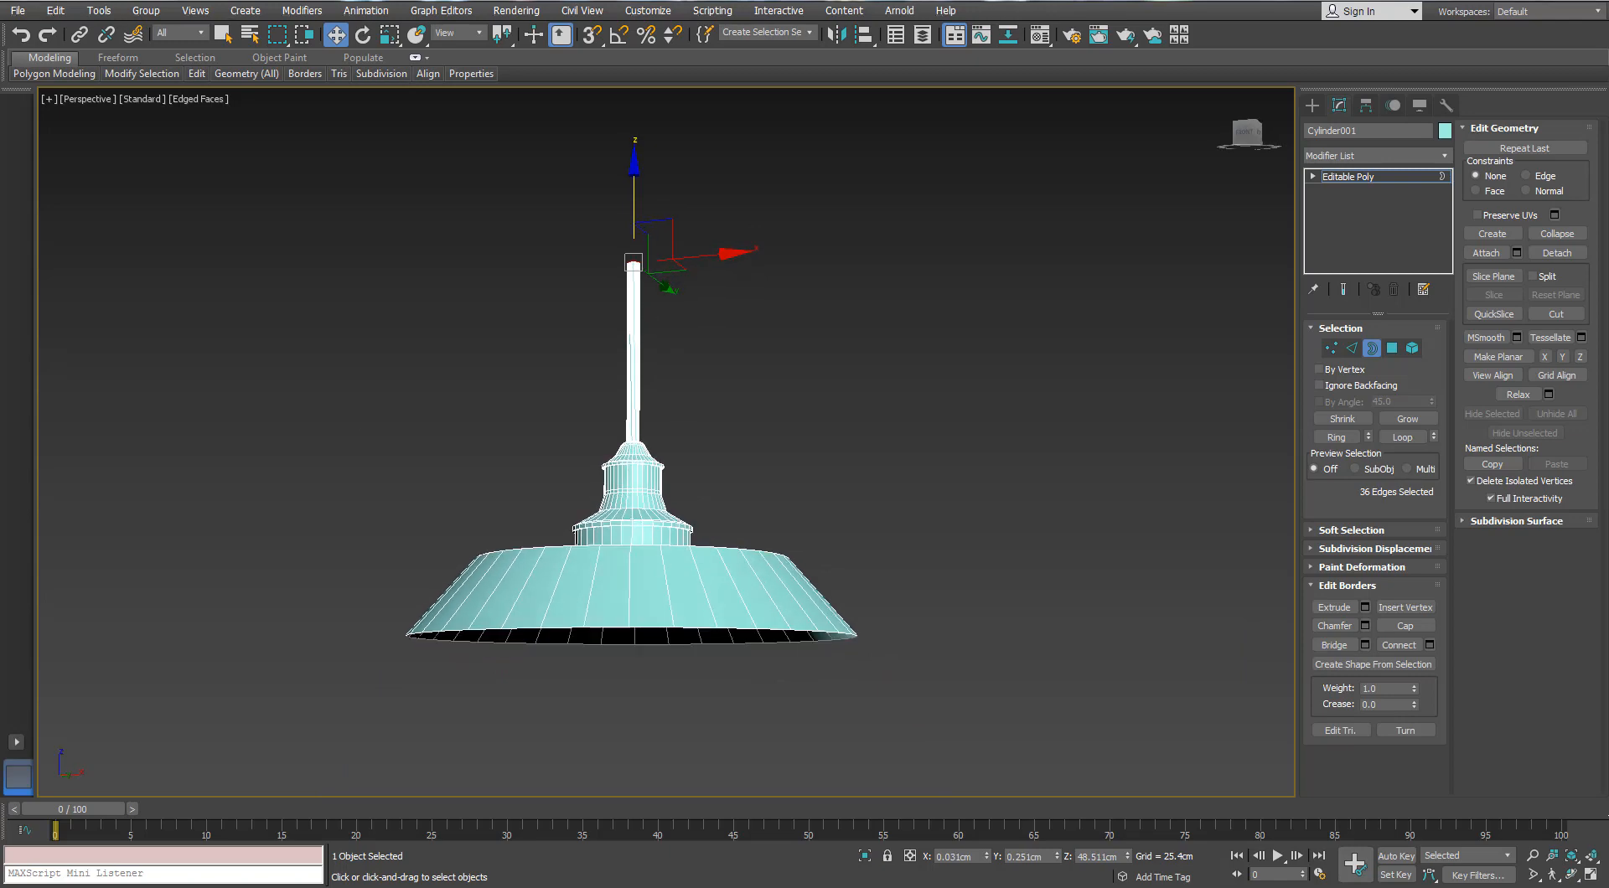
pyautogui.keyDown('alt'); pyautogui.moveTo(513, 210); pyautogui.dragTo(671, 237, button='middle'); pyautogui.keyUp('alt')
# Step: Select the rod's 36 side polygons and scale them inward to make the rod thinner
pyautogui.scroll(10, 667, 359)
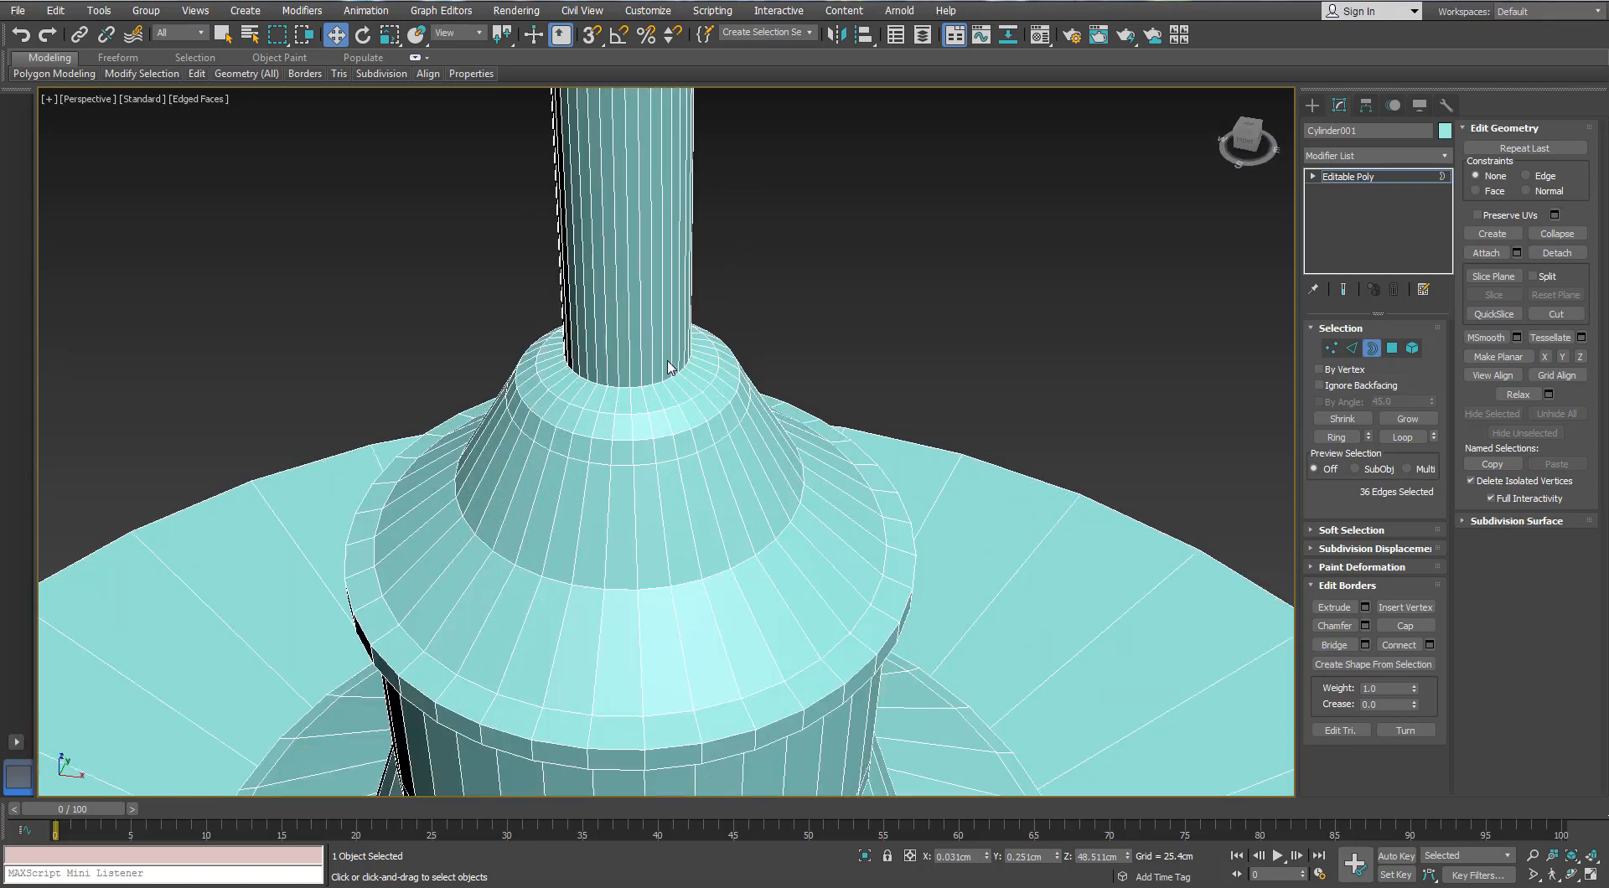
pyautogui.keyDown('ctrl'); pyautogui.click(1393, 350); pyautogui.keyUp('ctrl')
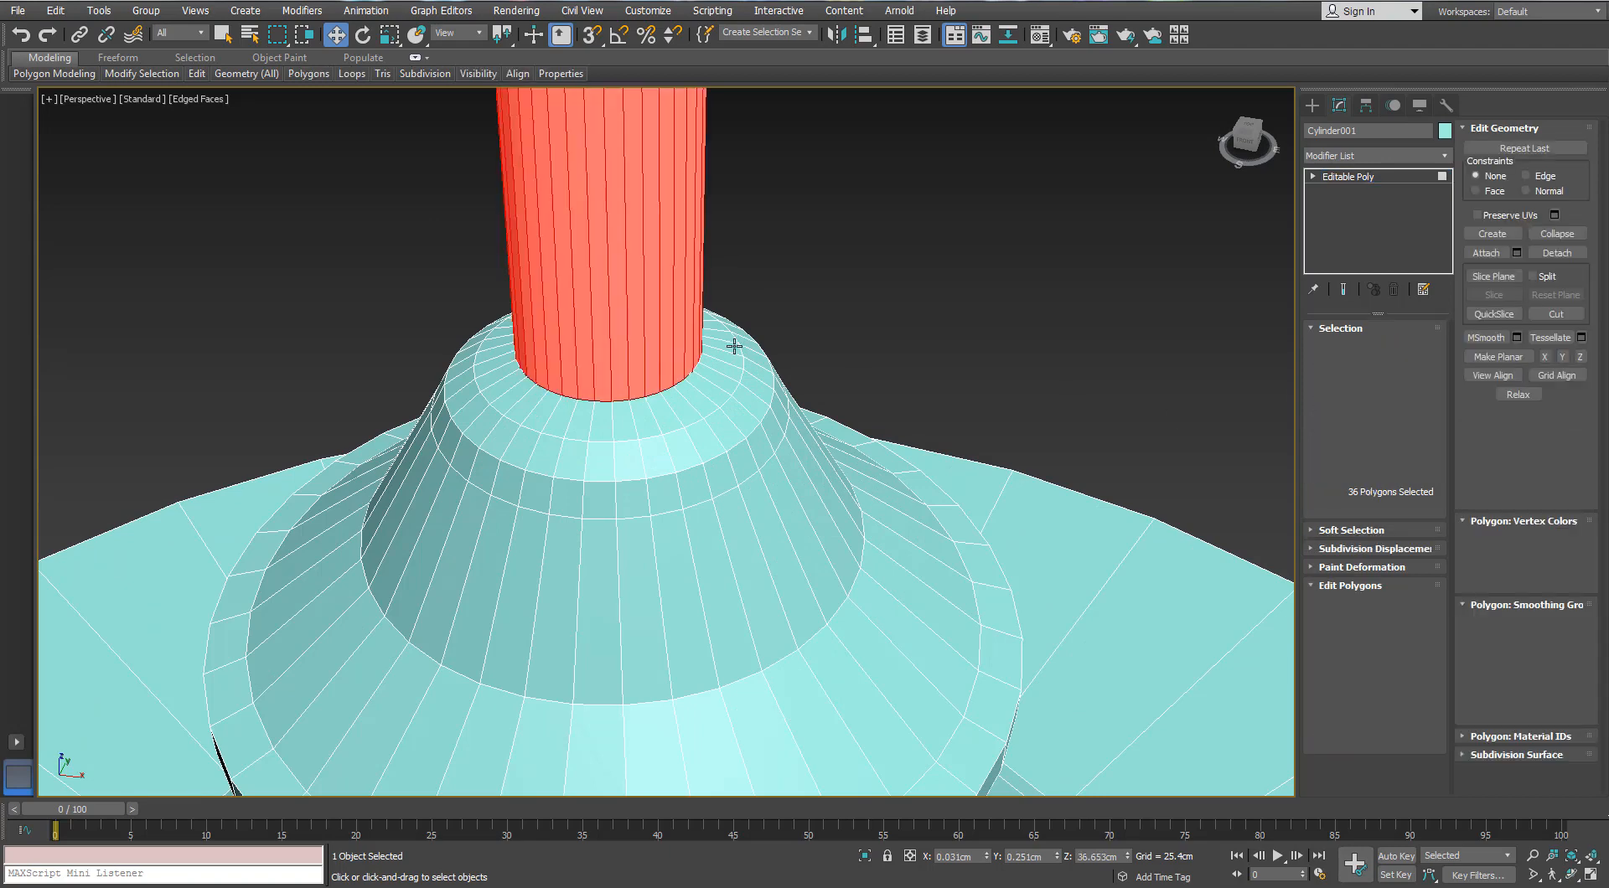
pyautogui.scroll(-5, 735, 346)
pyautogui.moveTo(723, 321); pyautogui.dragTo(758, 477, button='middle')
pyautogui.press('r')
pyautogui.moveTo(751, 303); pyautogui.dragTo(743, 333)
pyautogui.scroll(-4, 743, 334)
pyautogui.keyDown('alt'); pyautogui.moveTo(743, 334); pyautogui.dragTo(743, 259, button='middle'); pyautogui.keyUp('alt')
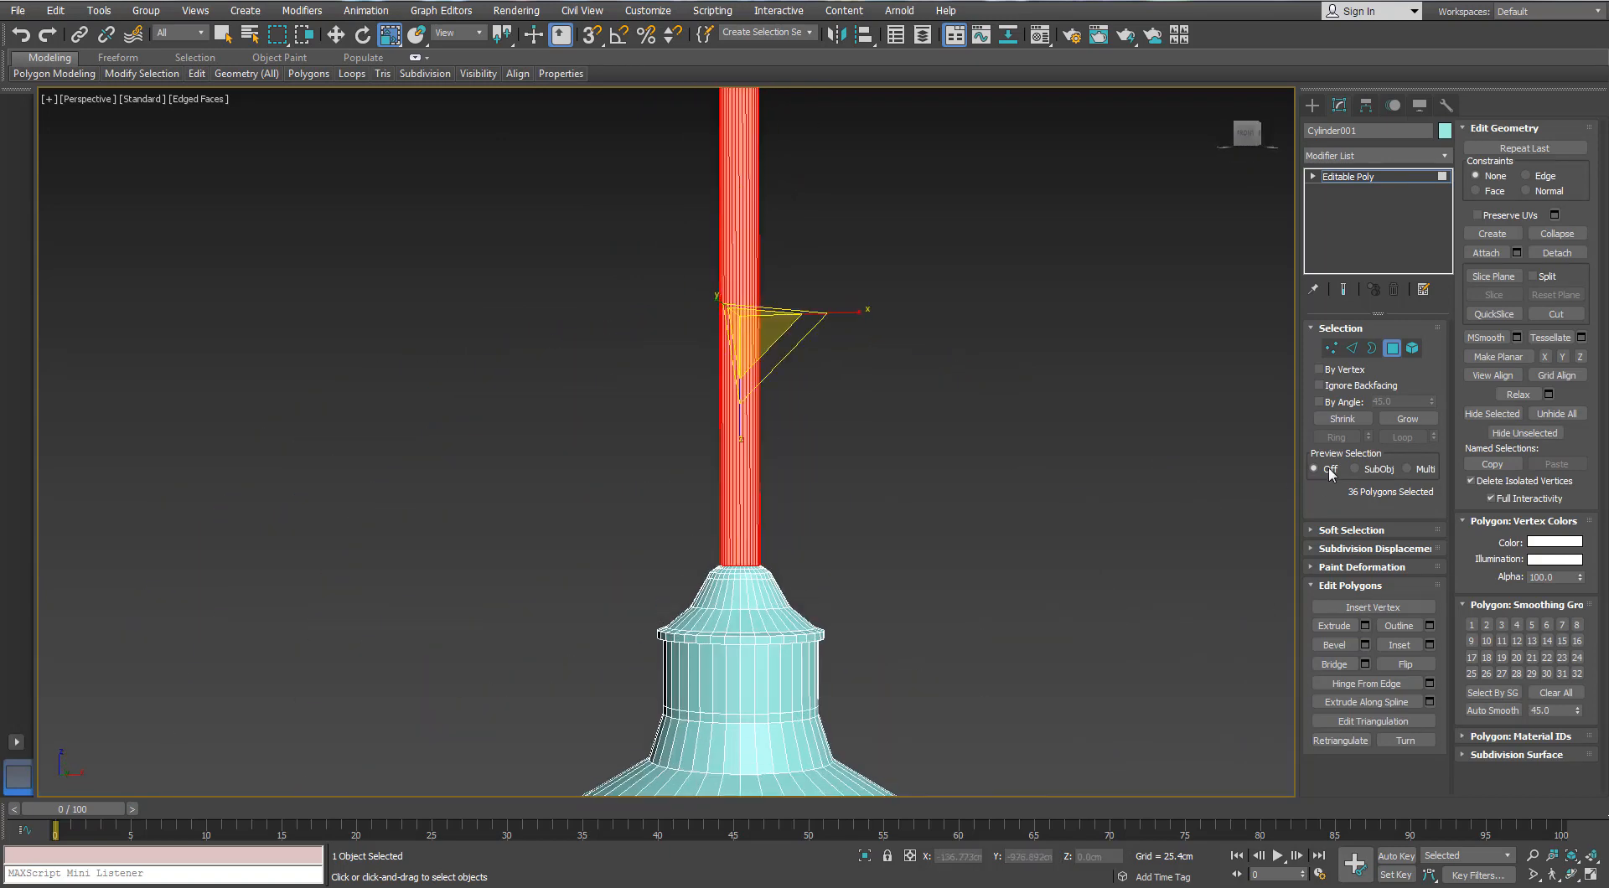
# Step: Select the vertices at the rod's top end and raise them to a height of about 86.45 cm
pyautogui.click(1331, 349)
pyautogui.moveTo(881, 307); pyautogui.dragTo(893, 517, button='middle')
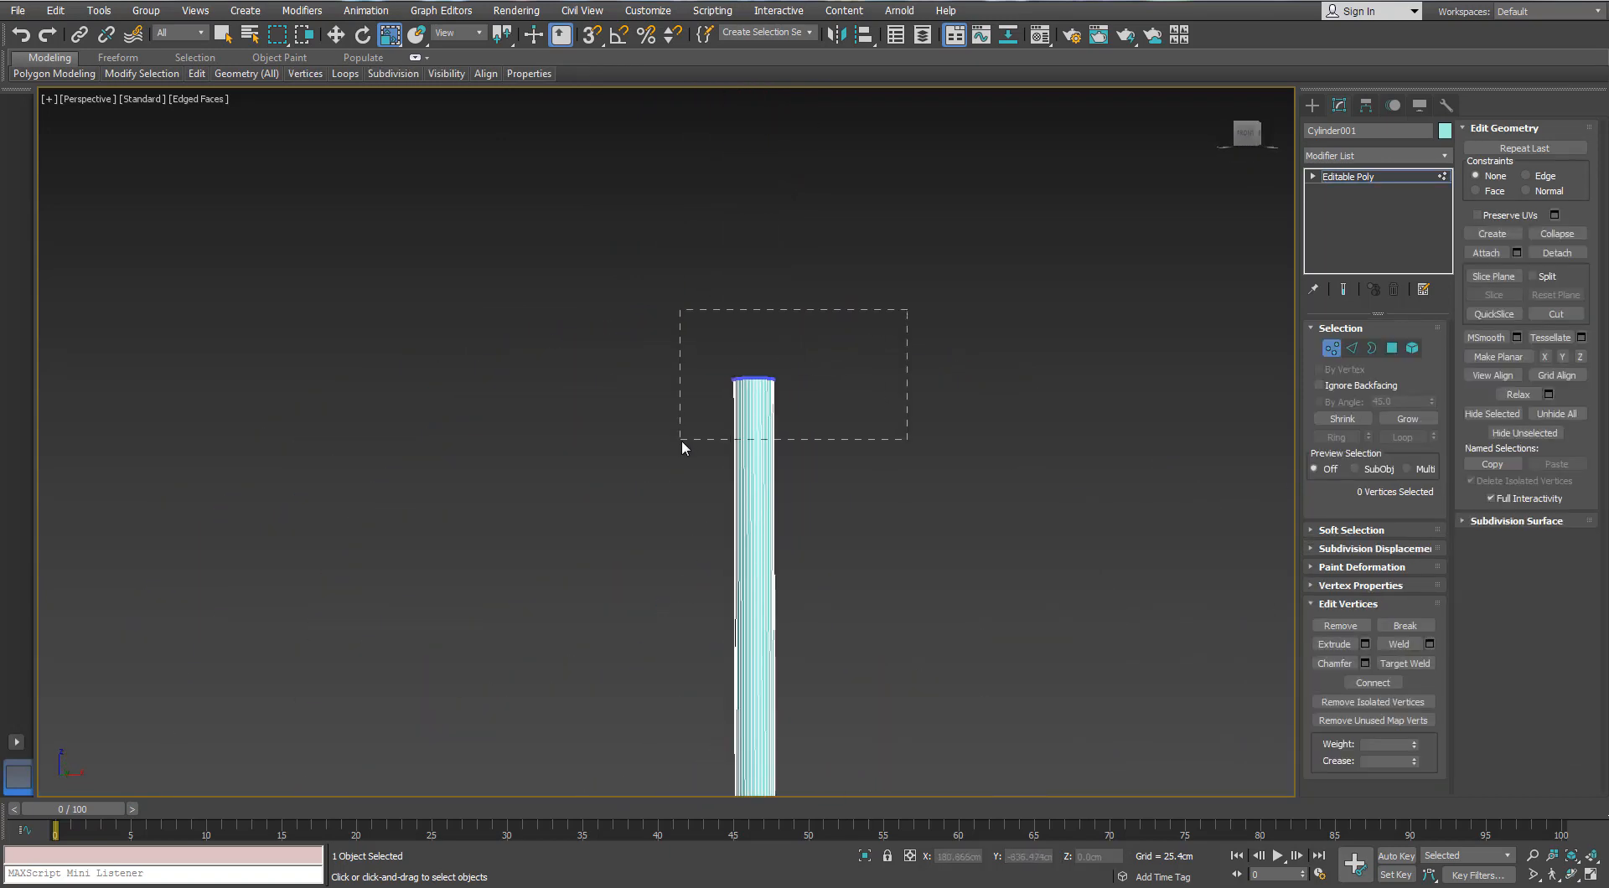
pyautogui.moveTo(682, 441); pyautogui.dragTo(680, 440)
pyautogui.scroll(-5, 680, 440)
pyautogui.moveTo(681, 440); pyautogui.dragTo(714, 394, button='middle')
pyautogui.press('w')
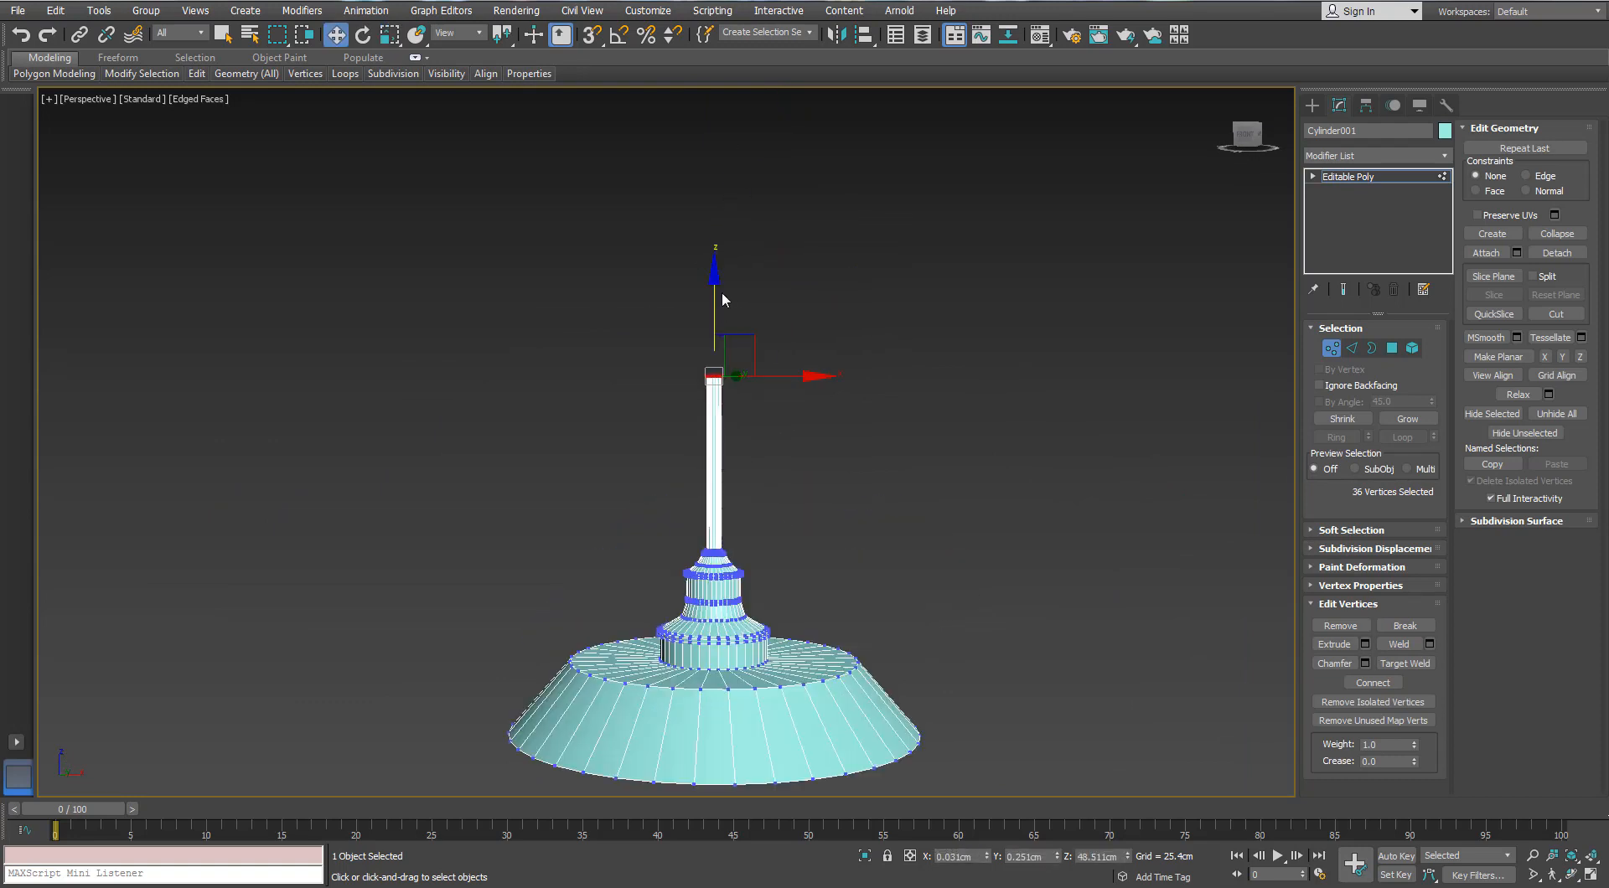
pyautogui.moveTo(715, 251); pyautogui.dragTo(700, 94)
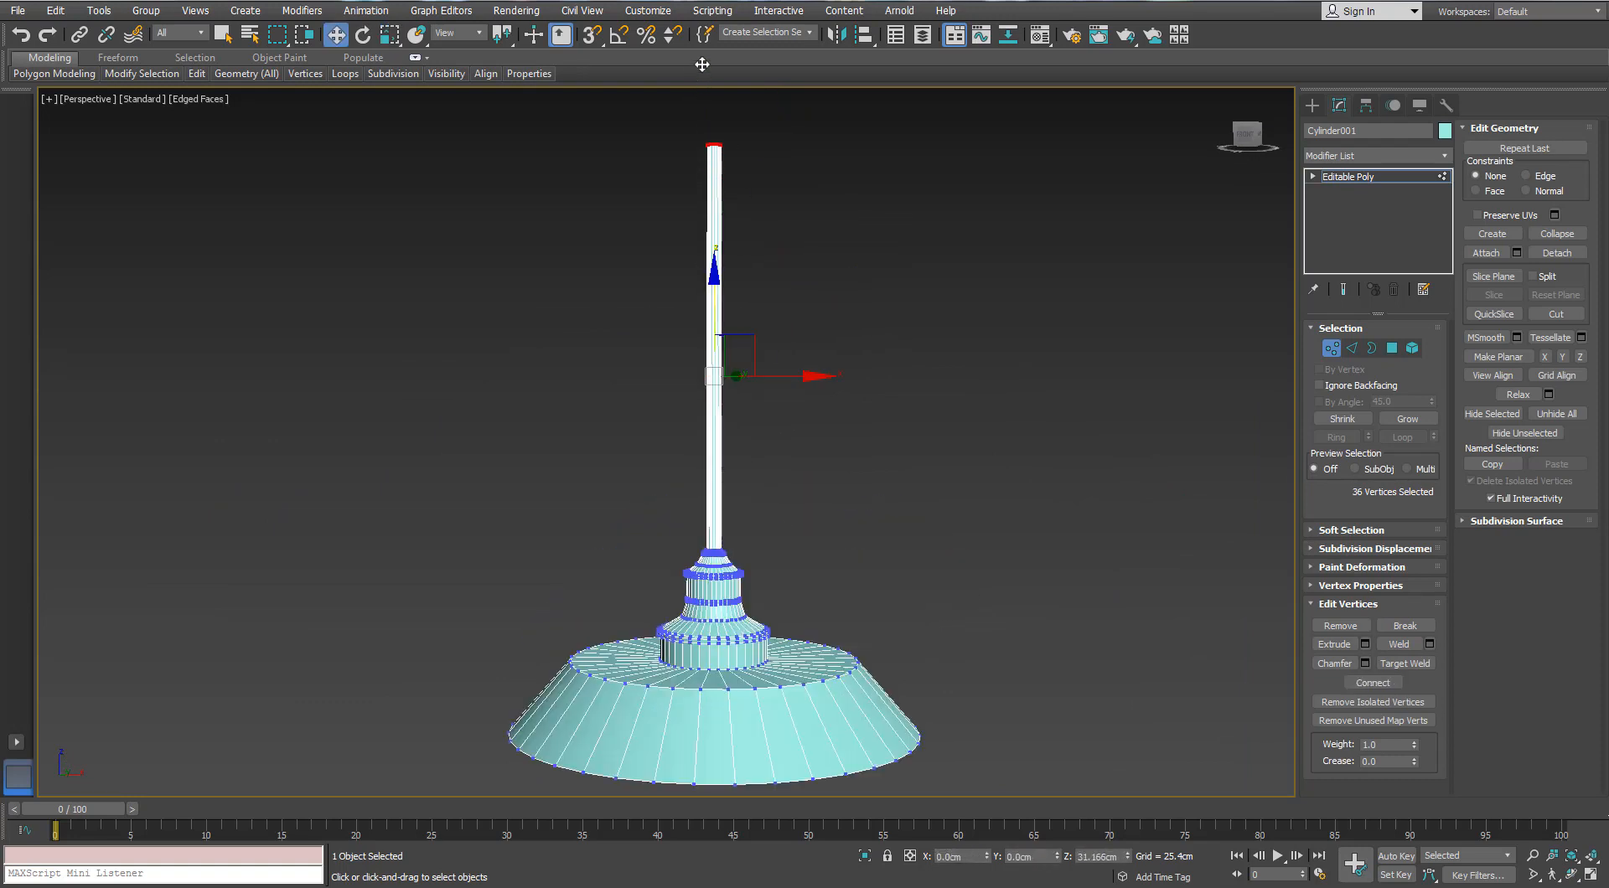
pyautogui.scroll(-3, 765, 444)
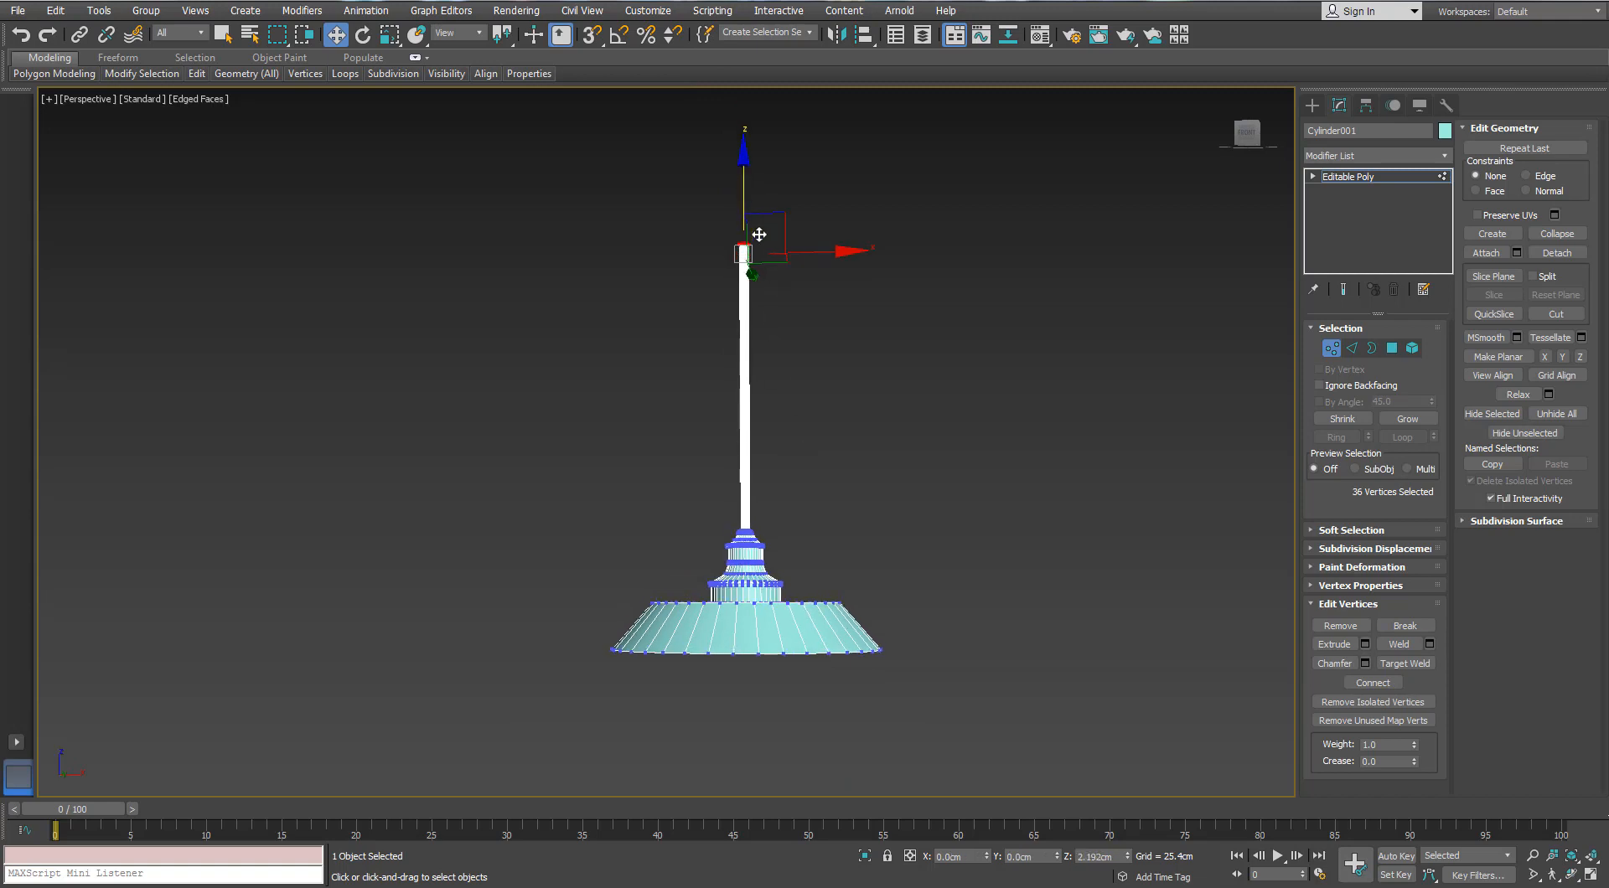
# Step: Extrude the rod's top border into a wider short collar and a flat outward flange about 86.94 cm high
pyautogui.moveTo(781, 285); pyautogui.dragTo(905, 578, button='middle')
pyautogui.scroll(5, 787, 339)
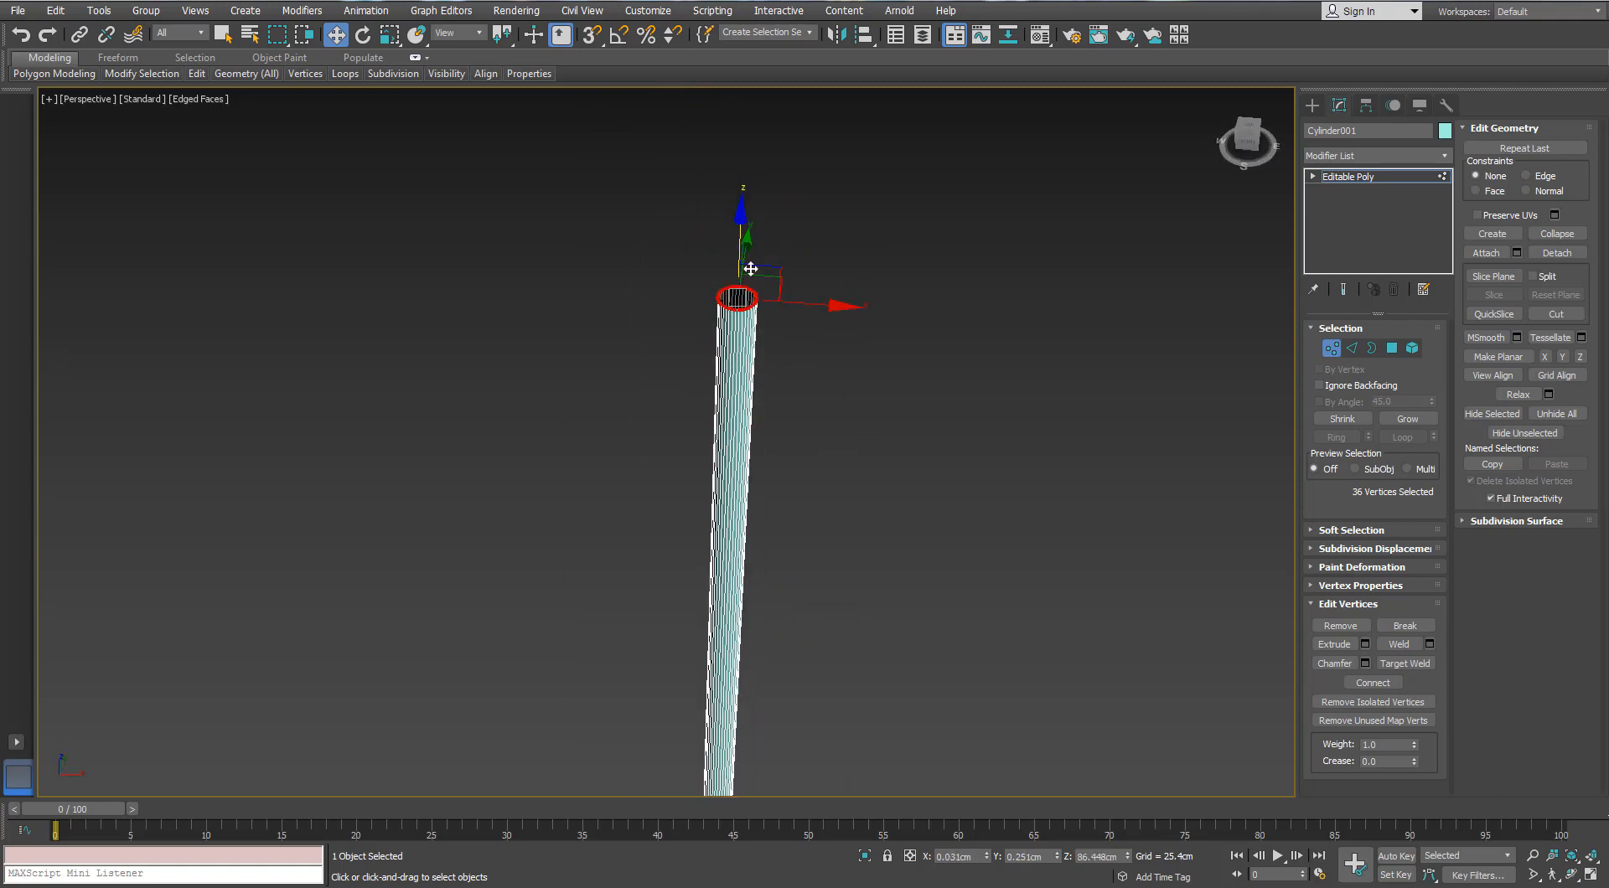
pyautogui.scroll(5, 749, 269)
pyautogui.click(1371, 348)
pyautogui.press('z')
pyautogui.moveTo(809, 442); pyautogui.dragTo(814, 425, button='middle')
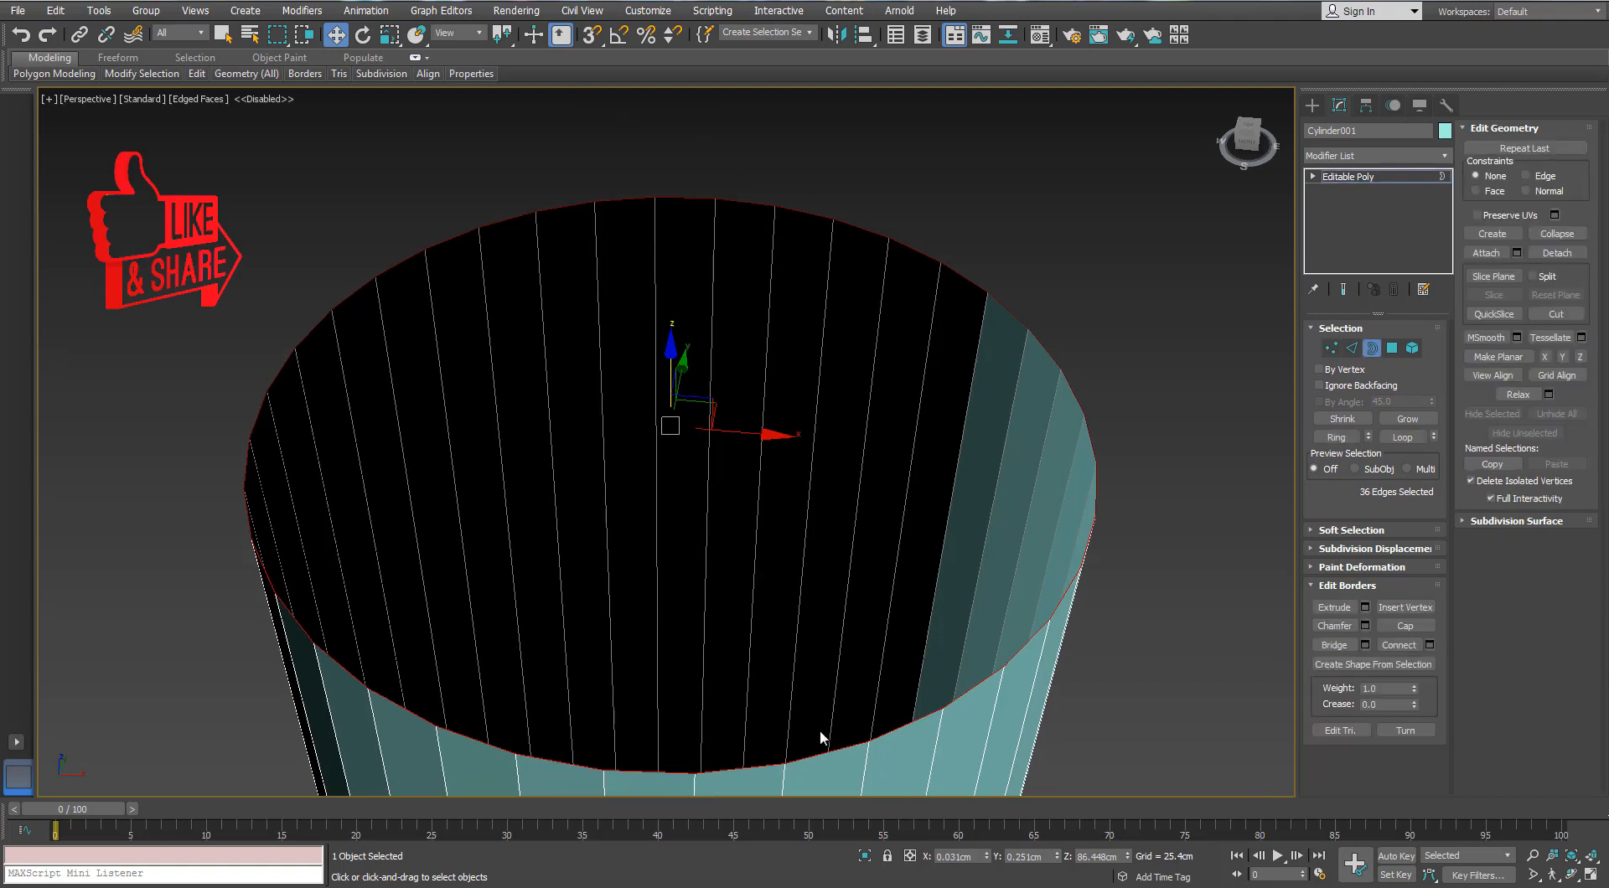
pyautogui.keyDown('alt'); pyautogui.moveTo(820, 731); pyautogui.dragTo(759, 537, button='middle'); pyautogui.keyUp('alt')
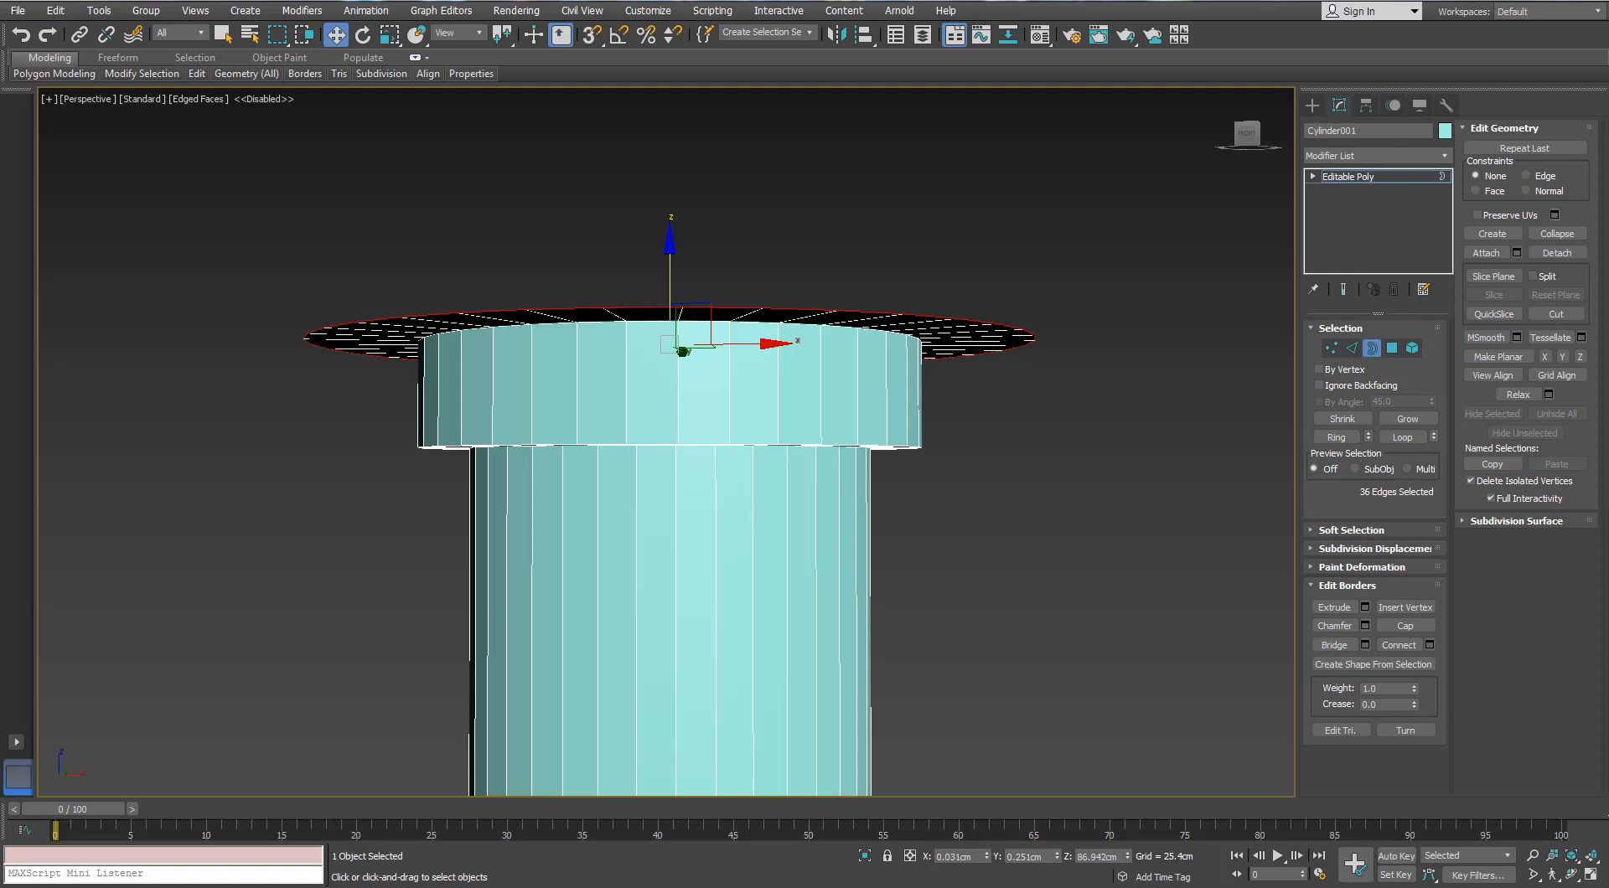
# Step: Extrude the flange's outer border upward into a thin vertical lip about 87.15 cm high
pyautogui.moveTo(676, 525); pyautogui.dragTo(673, 540, button='middle')
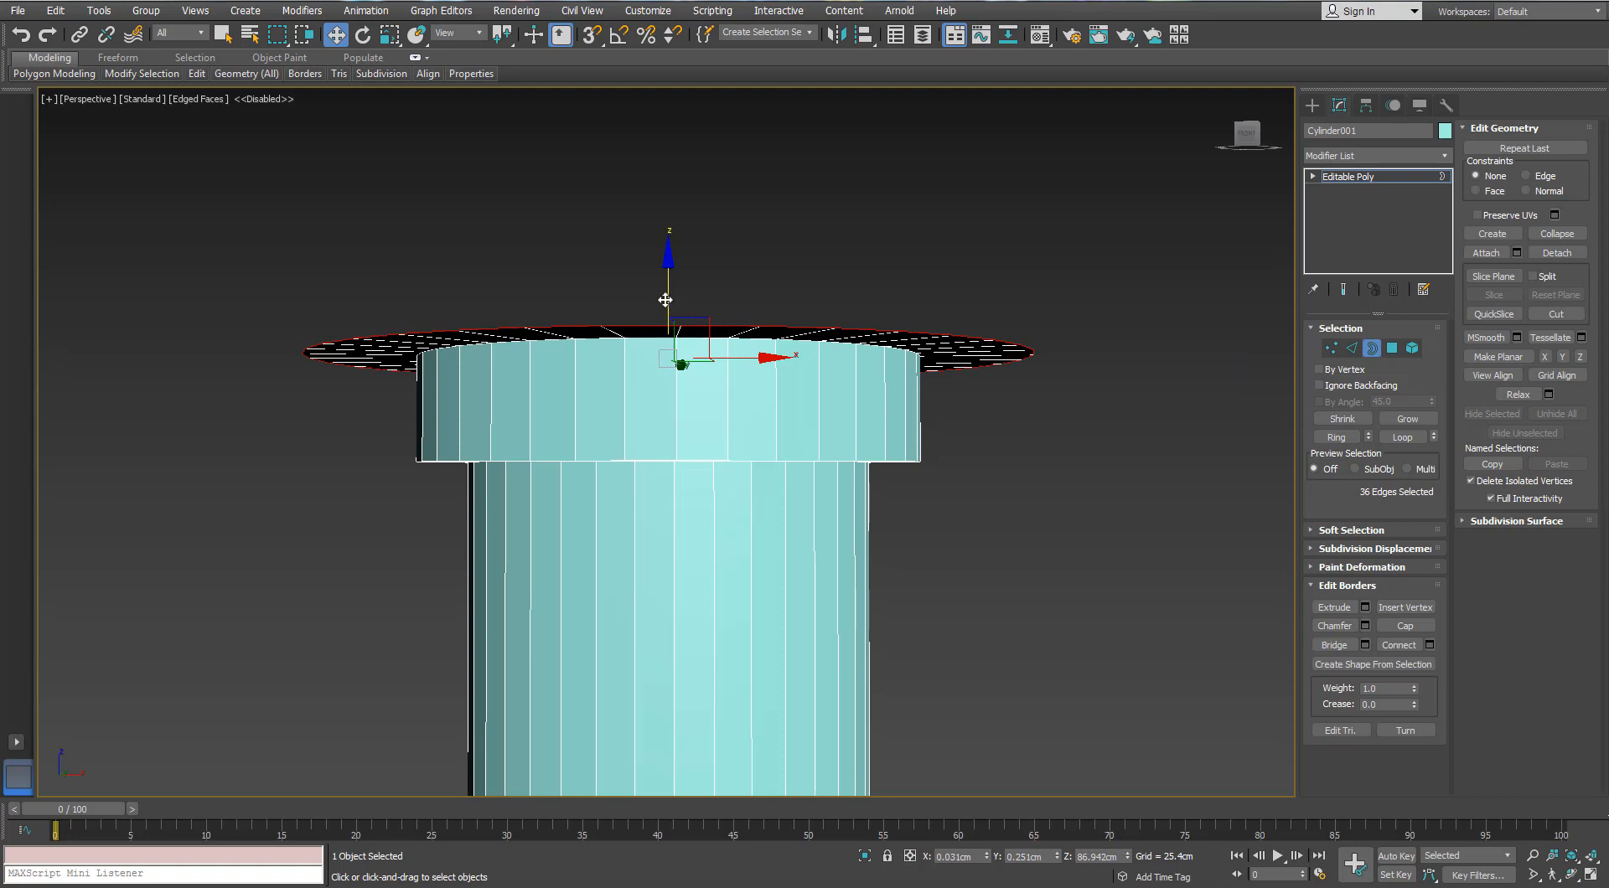
pyautogui.moveTo(665, 299); pyautogui.dragTo(666, 240)
pyautogui.scroll(-5, 655, 257)
pyautogui.scroll(5, 655, 258)
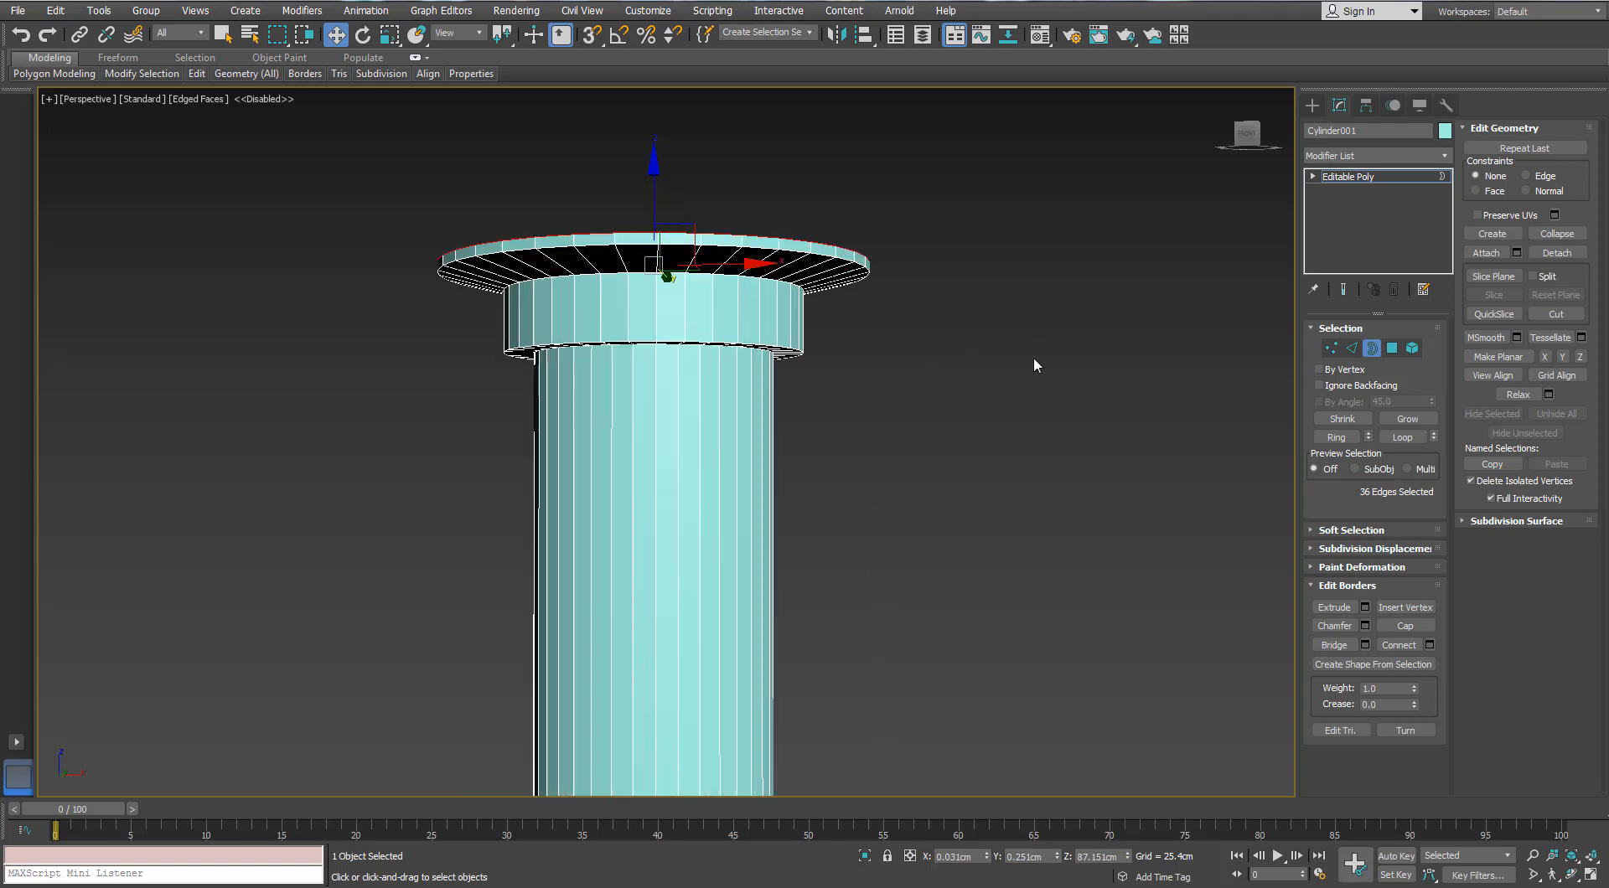
# Step: Select the edge loop where the collar meets the flange and lower it to form a conical flare
pyautogui.click(1353, 349)
pyautogui.doubleClick(667, 274)
pyautogui.keyDown('alt'); pyautogui.moveTo(667, 281); pyautogui.dragTo(662, 273, button='middle'); pyautogui.keyUp('alt')
pyautogui.moveTo(656, 230); pyautogui.dragTo(656, 248)
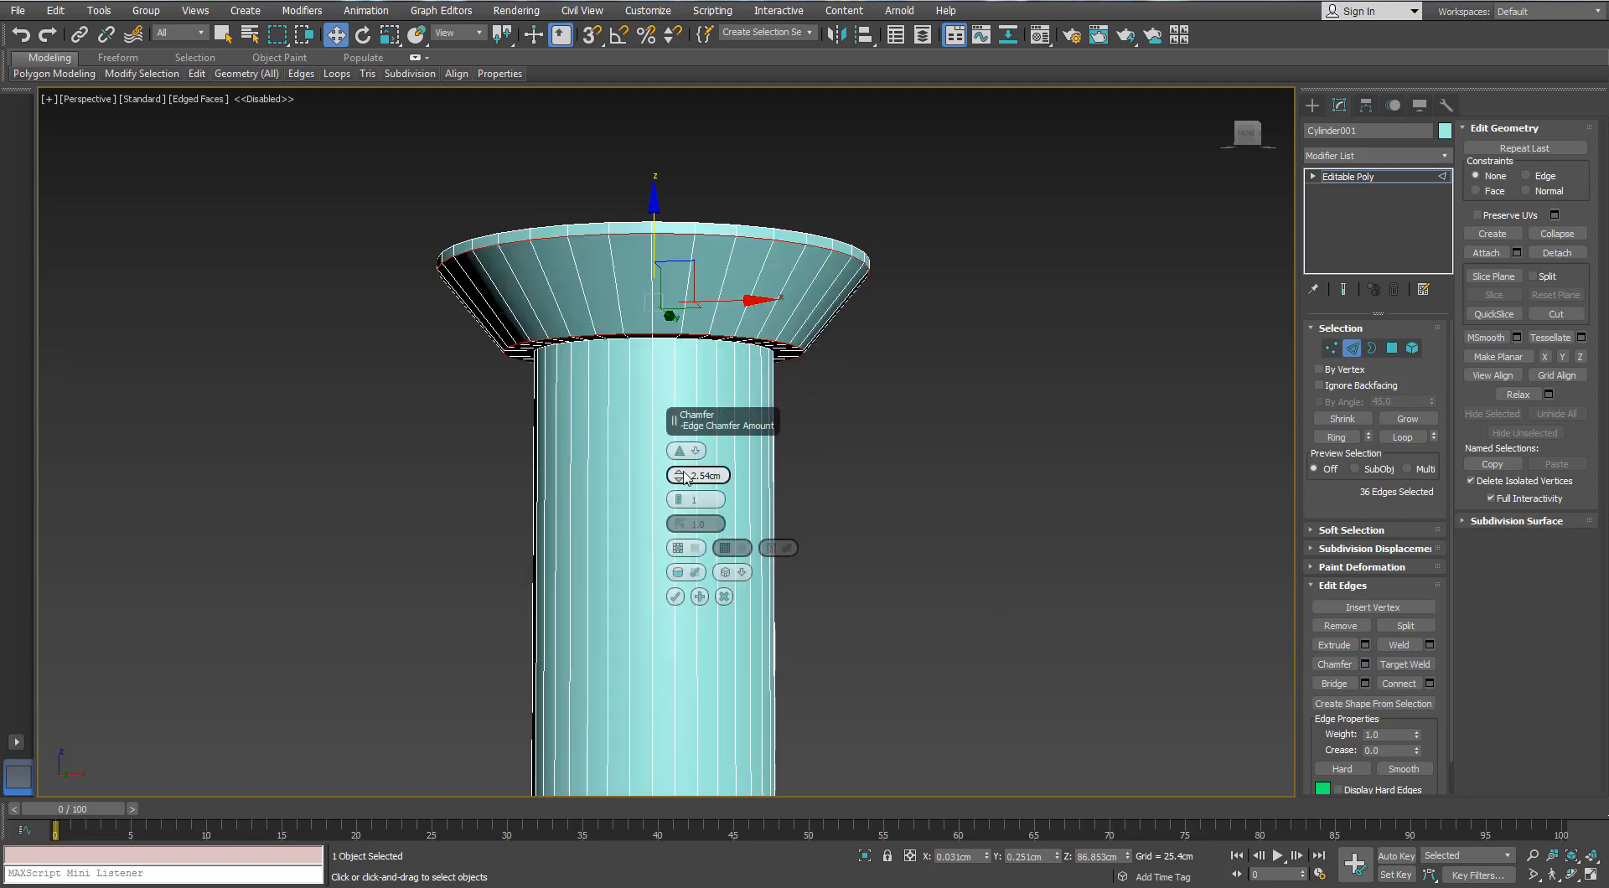
# Step: Chamfer the selected edge loop by 0.3 cm with 3 segments to curve the flare
pyautogui.rightClick(680, 474)
pyautogui.moveTo(679, 474); pyautogui.dragTo(736, 454)
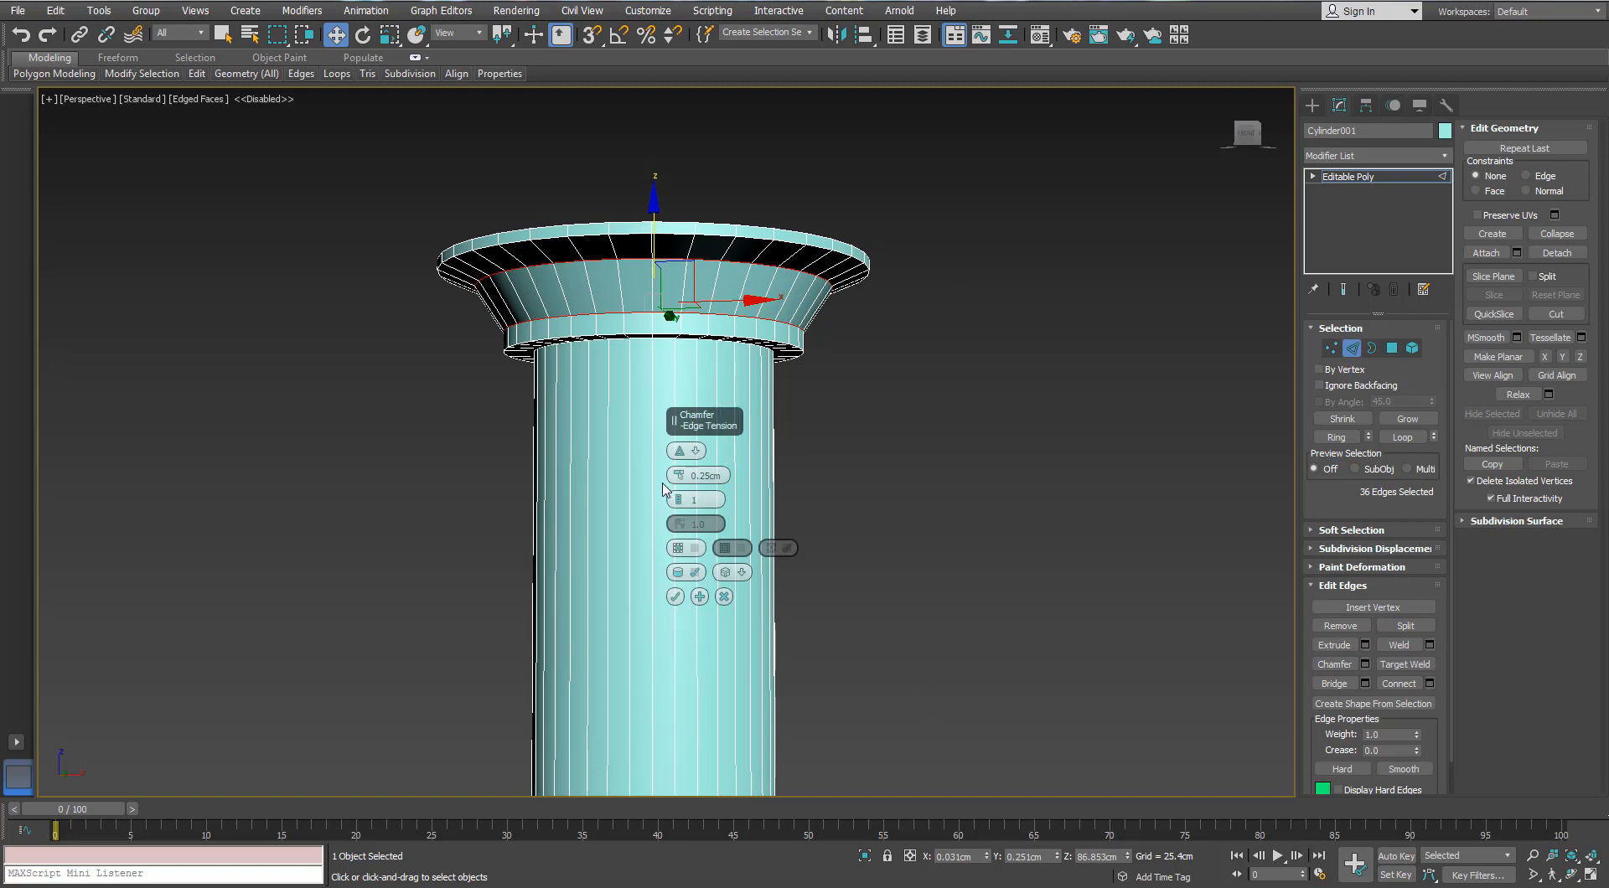
pyautogui.moveTo(679, 500); pyautogui.dragTo(678, 469)
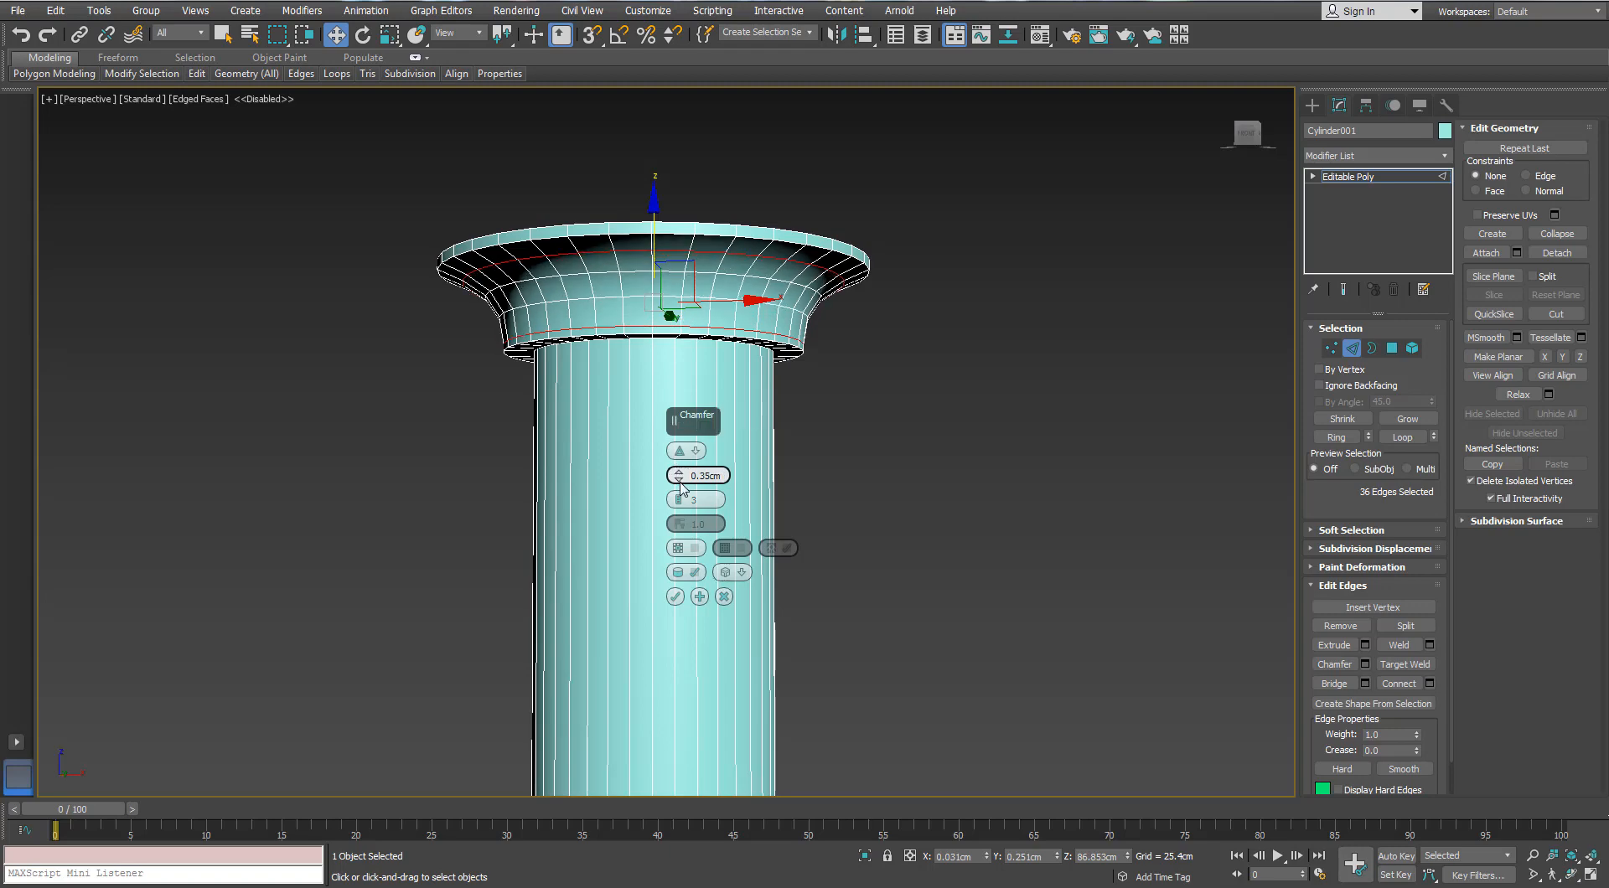
pyautogui.scroll(3, 702, 295)
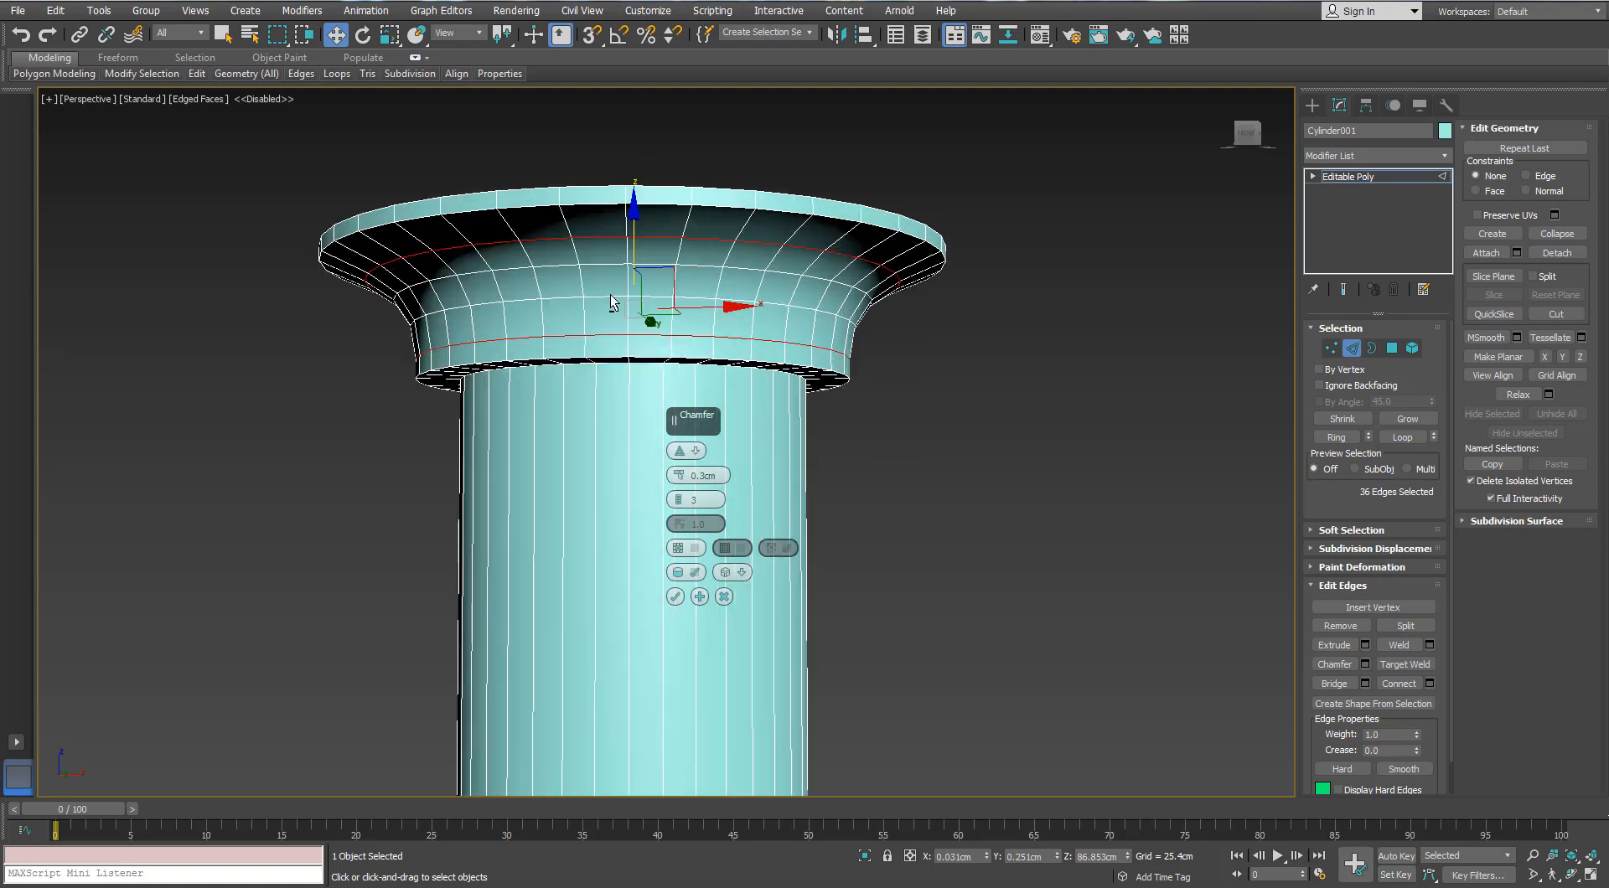
pyautogui.keyDown('alt'); pyautogui.moveTo(611, 302); pyautogui.dragTo(514, 285, button='middle'); pyautogui.keyUp('alt')
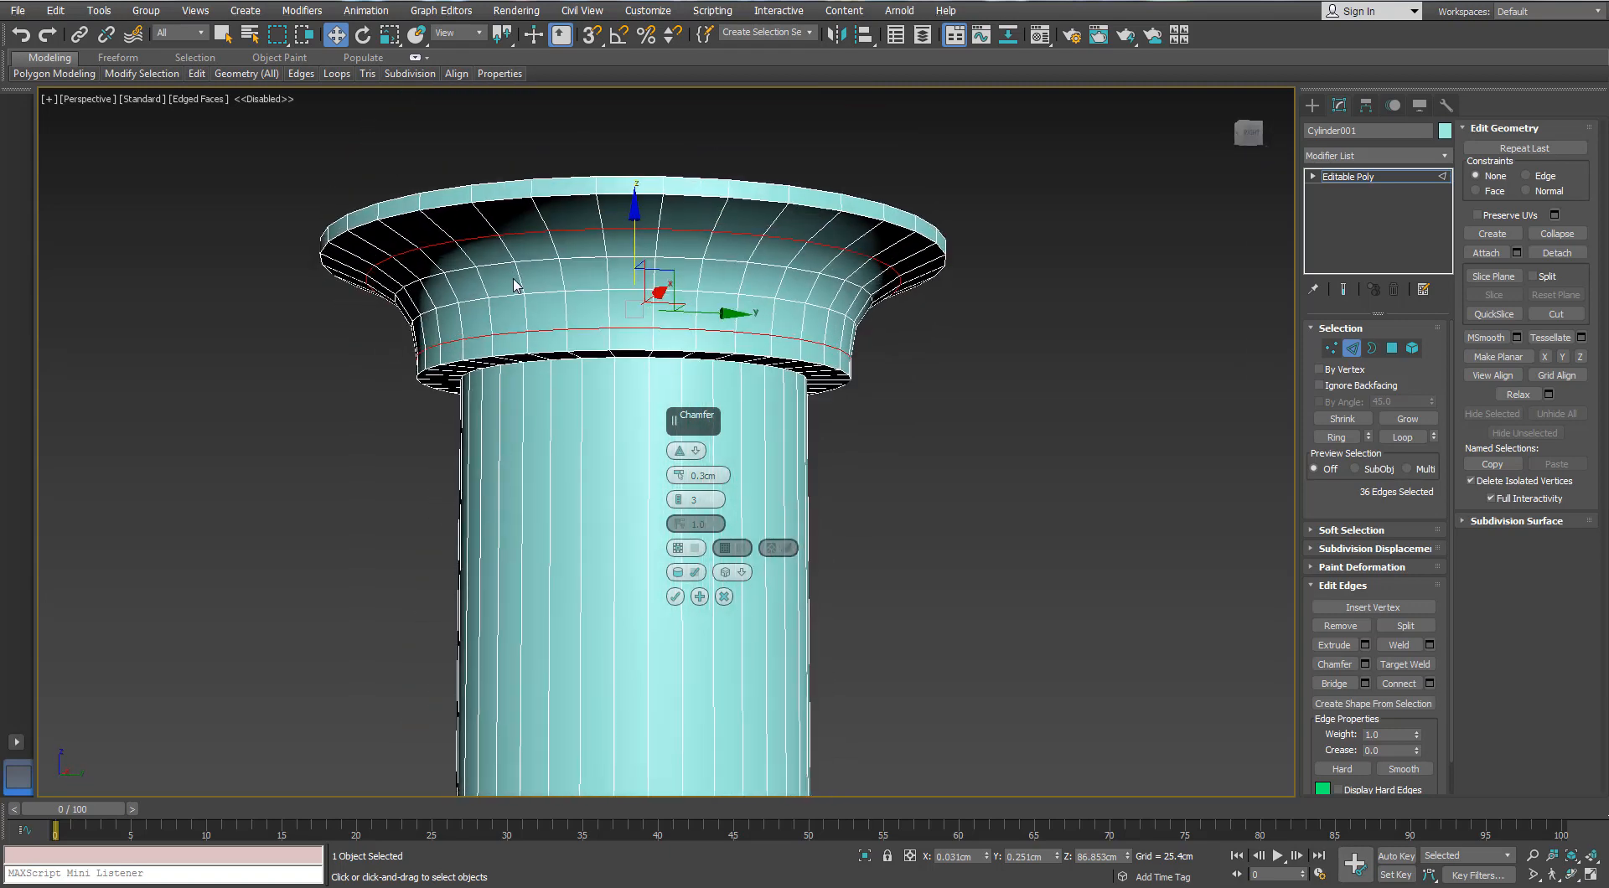
pyautogui.scroll(-3, 513, 284)
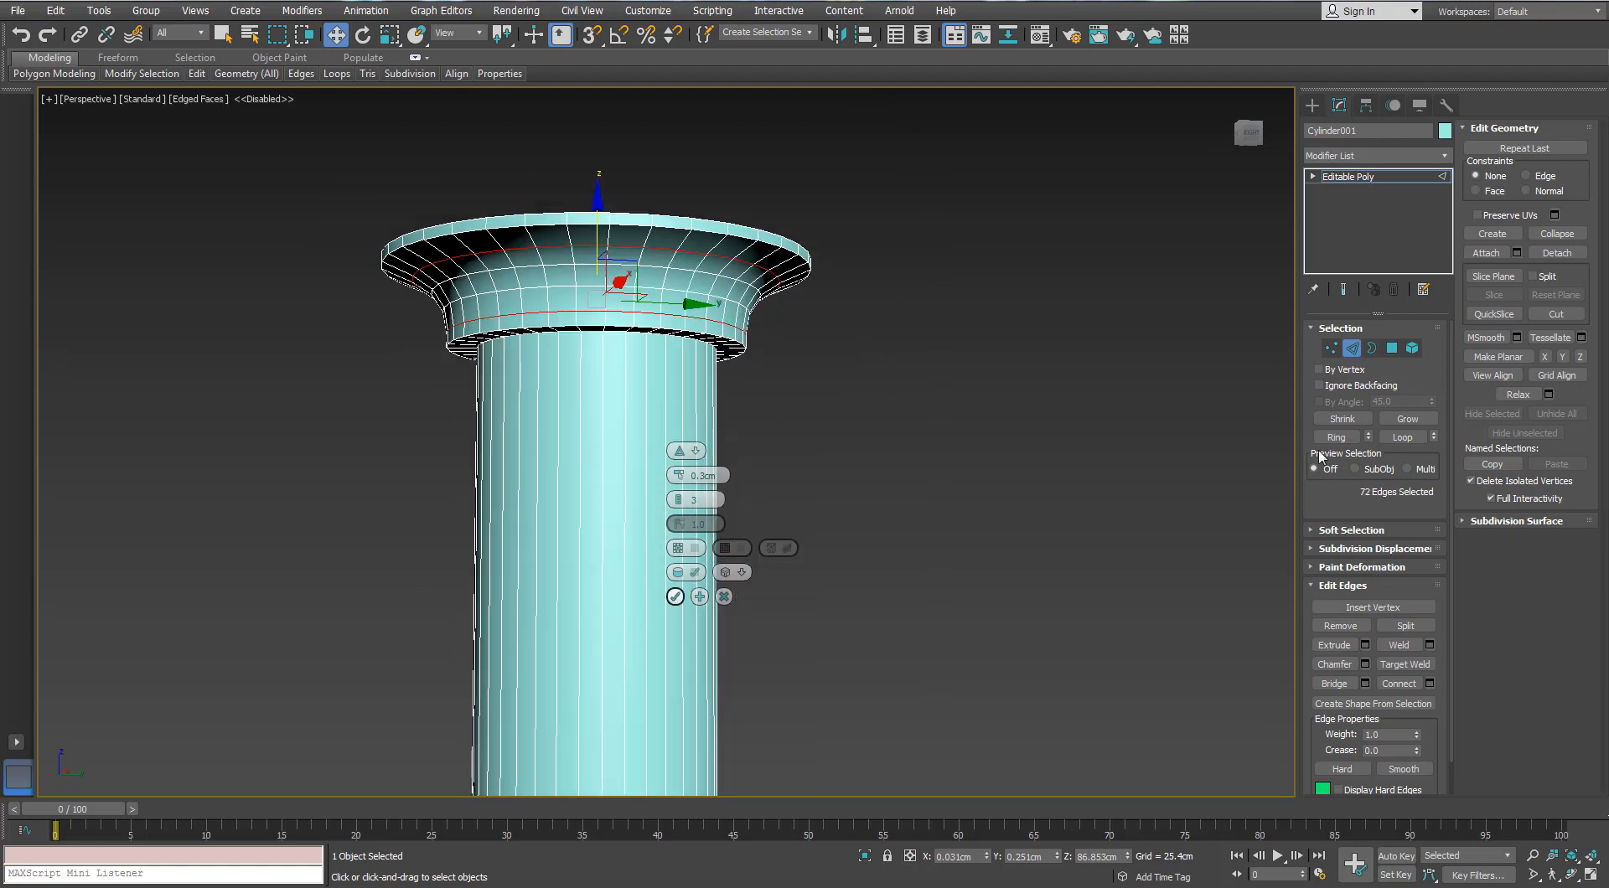
pyautogui.click(675, 595)
# Step: Extrude the flare's top border outward and raise it to about 87.42 cm to form a wide shallow cone
pyautogui.press('3')
pyautogui.click(668, 231)
pyautogui.scroll(-4, 670, 220)
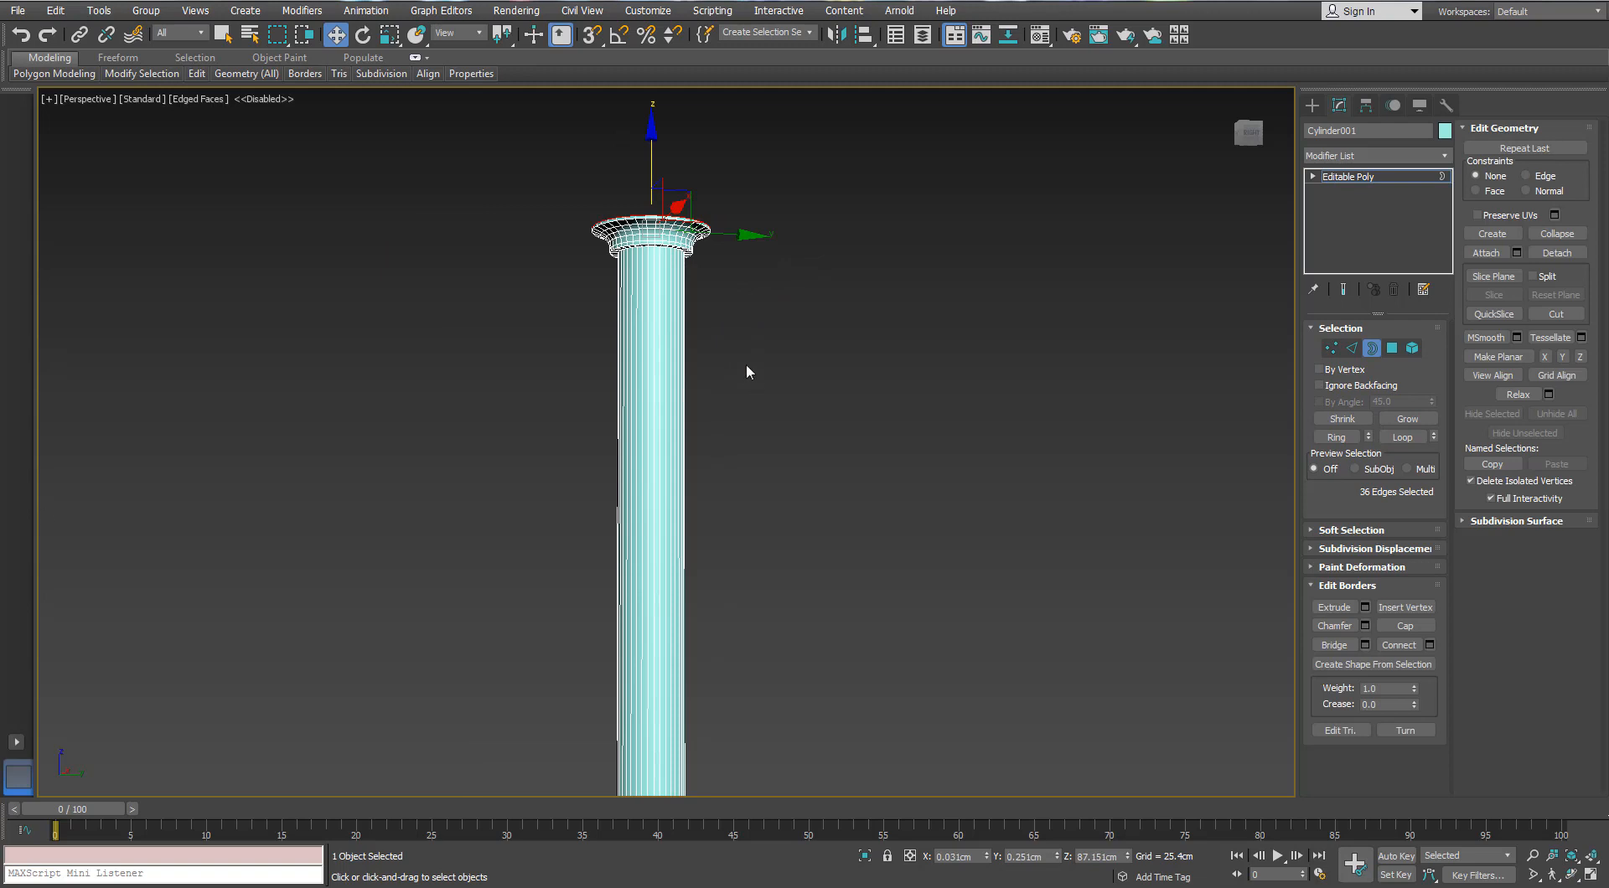
pyautogui.moveTo(591, 387); pyautogui.dragTo(576, 505, button='middle')
pyautogui.scroll(6, 626, 334)
pyautogui.moveTo(625, 334)
pyautogui.mouseDown(button='middle')
pyautogui.moveTo(635, 359)
pyautogui.moveTo(633, 338)
pyautogui.mouseUp(button='middle')
pyautogui.press('r')
pyautogui.keyDown('shift'); pyautogui.moveTo(637, 360); pyautogui.dragTo(645, 248); pyautogui.keyUp('shift')
pyautogui.press('w')
pyautogui.scroll(-2, 649, 334)
pyautogui.scroll(-5, 644, 251)
pyautogui.moveTo(628, 348); pyautogui.dragTo(633, 308, button='middle')
pyautogui.scroll(-5, 633, 310)
pyautogui.scroll(-6, 628, 384)
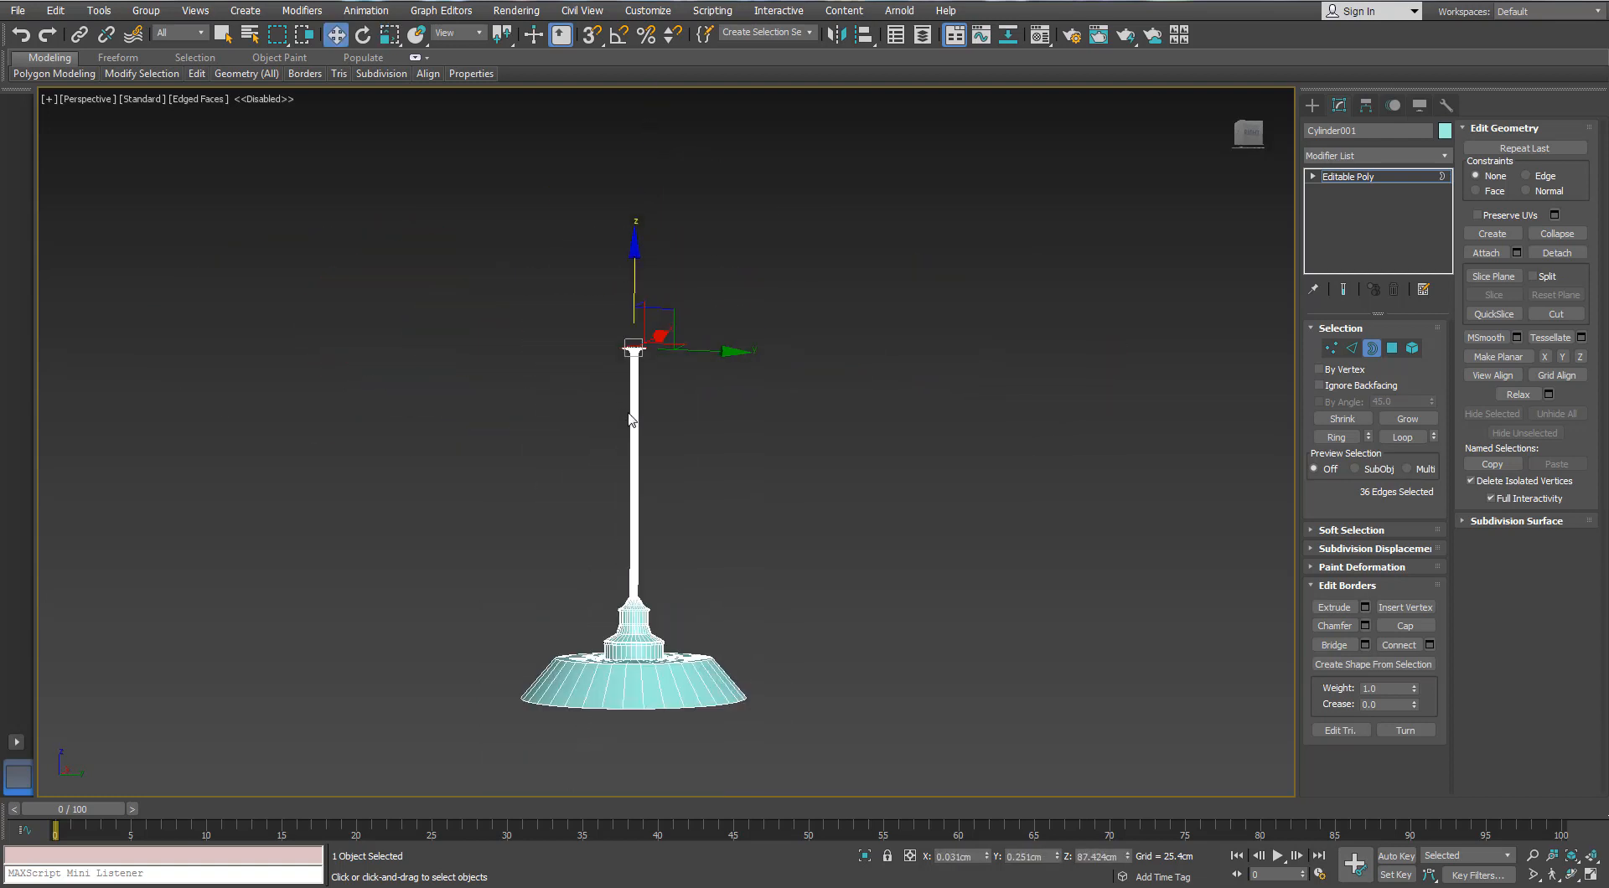
pyautogui.moveTo(628, 385); pyautogui.dragTo(635, 333, button='middle')
# Step: Scale the wide cone's outer border to about 107% and raise it to a height of about 87.63 cm
pyautogui.scroll(4, 636, 342)
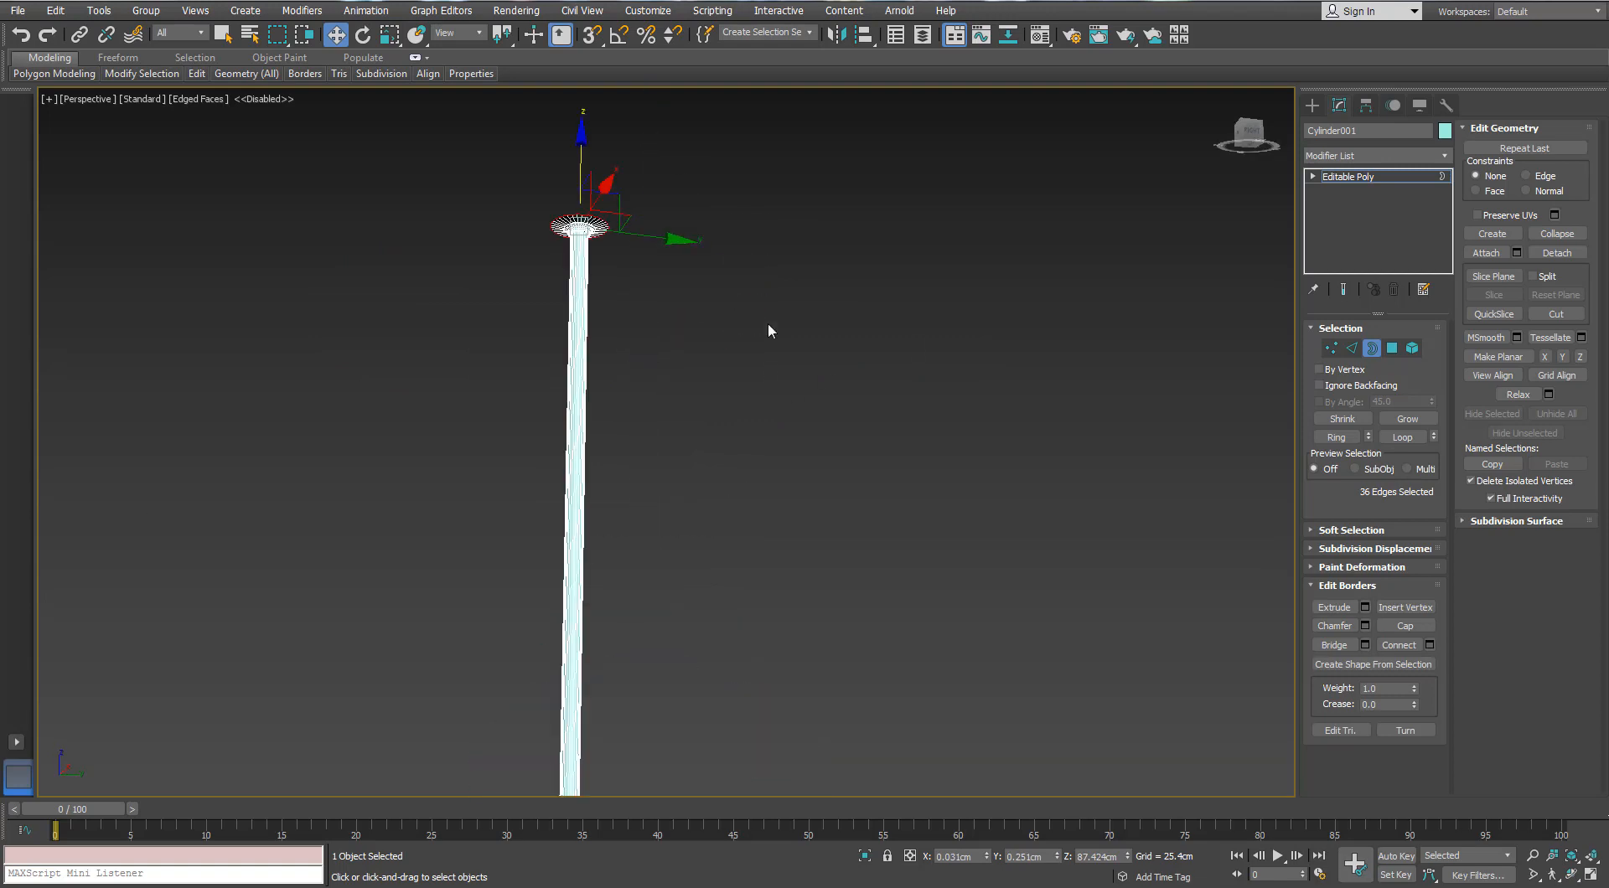
pyautogui.moveTo(680, 275); pyautogui.dragTo(740, 388, button='middle')
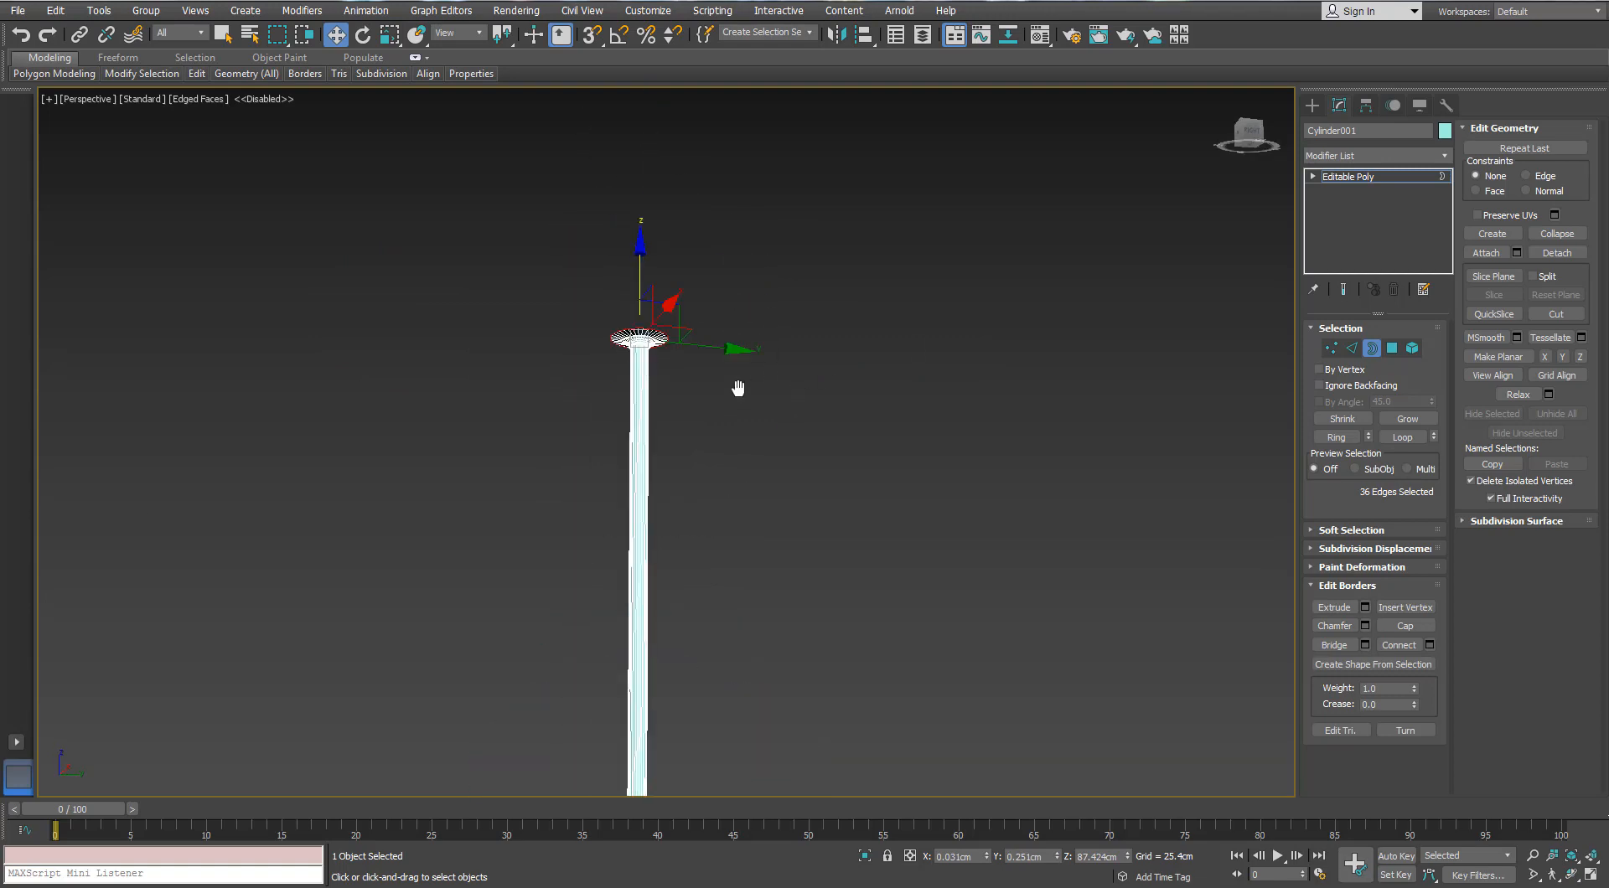
pyautogui.scroll(5, 740, 388)
pyautogui.moveTo(276, 259); pyautogui.dragTo(593, 318, button='middle')
pyautogui.press('z')
pyautogui.scroll(2, 594, 322)
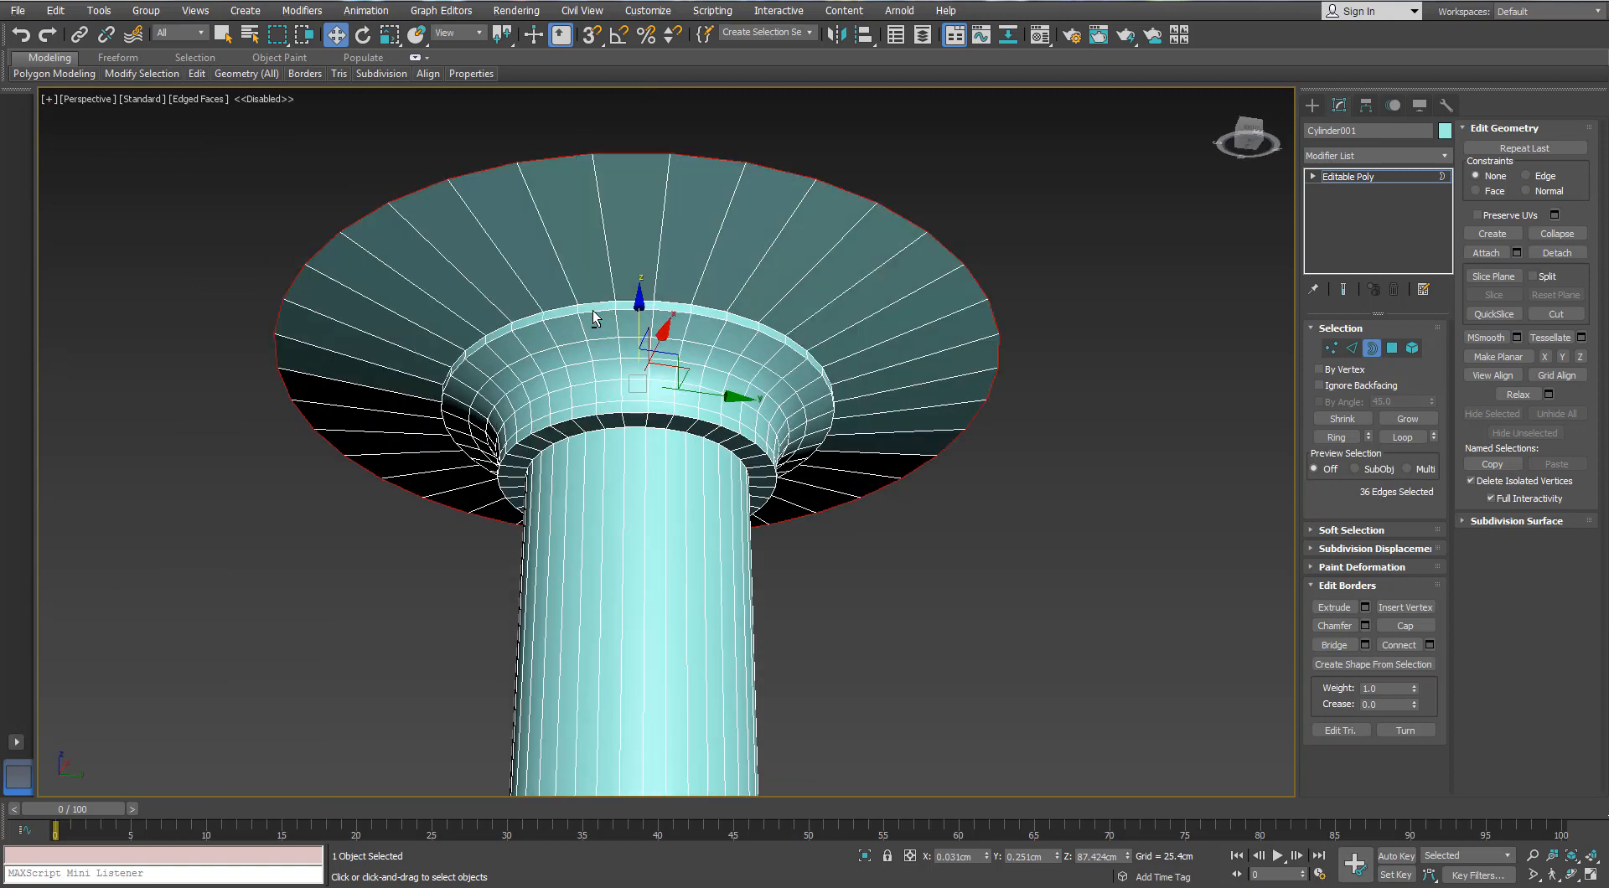
pyautogui.press('r')
pyautogui.moveTo(621, 382); pyautogui.dragTo(621, 375)
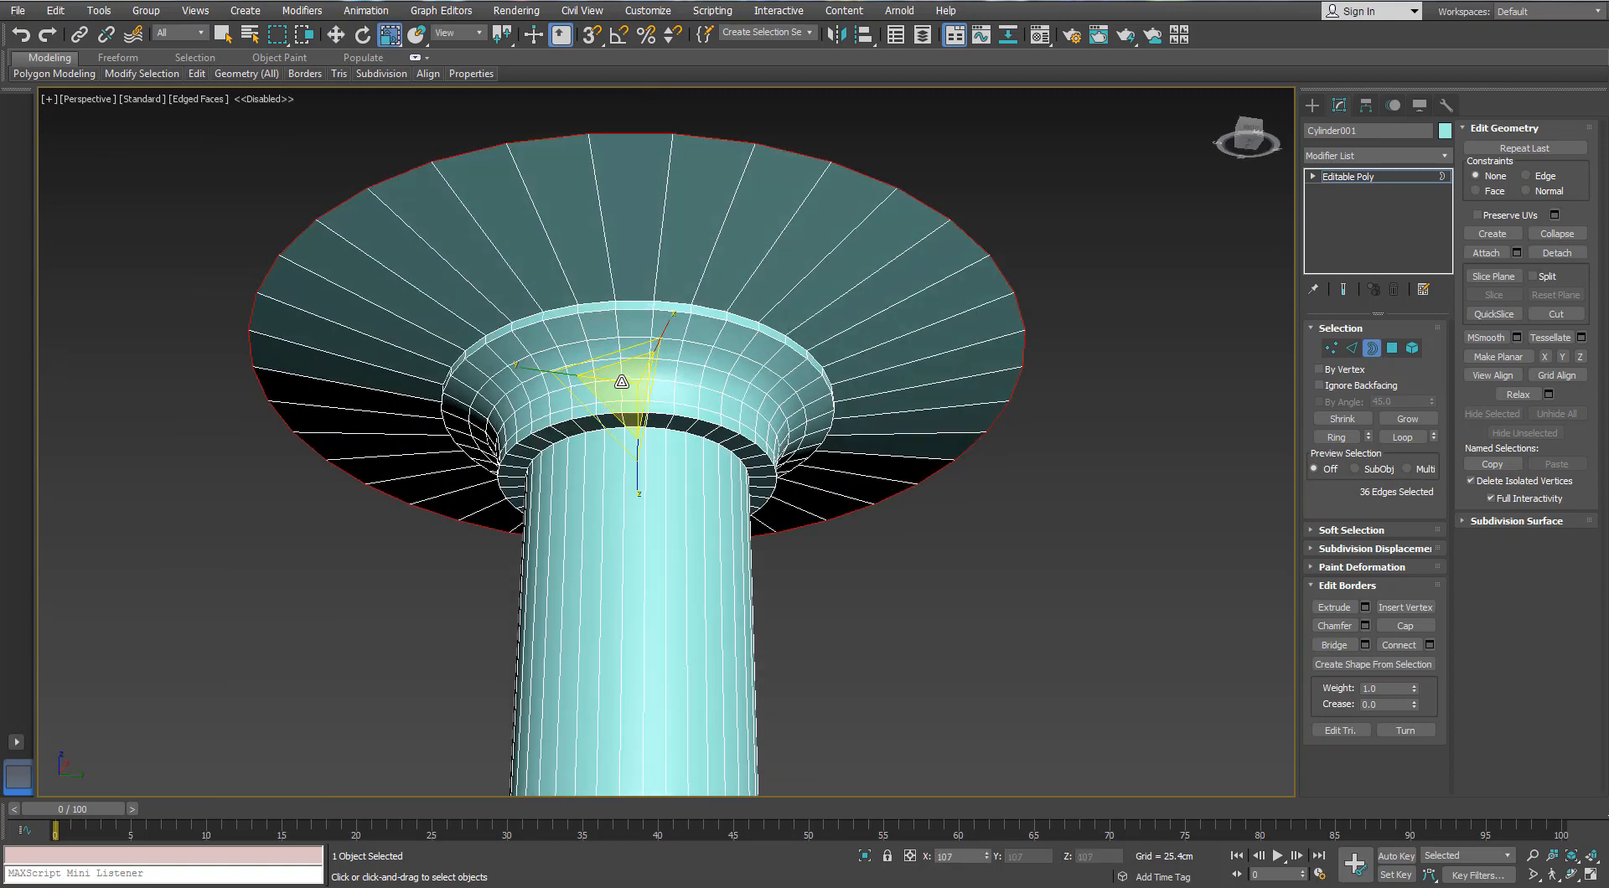
pyautogui.press('w')
pyautogui.moveTo(639, 316); pyautogui.dragTo(639, 293)
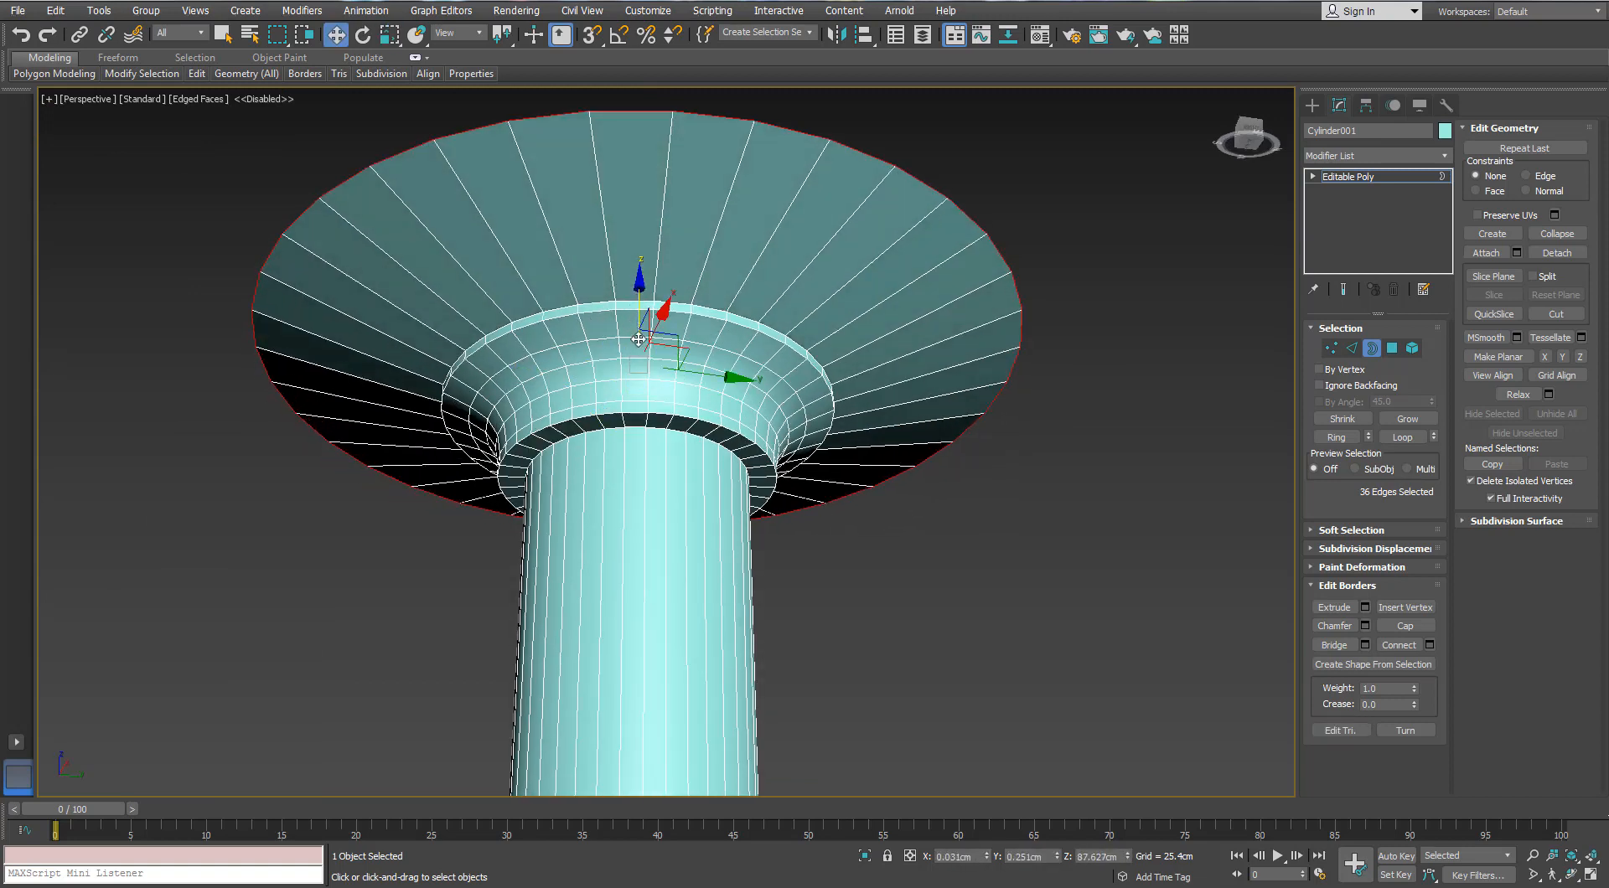
# Step: Extrude the wide cone's outer border outward and upward to form a second, wider ring around the top mount
pyautogui.press('r')
pyautogui.keyDown('shift'); pyautogui.moveTo(633, 357); pyautogui.dragTo(643, 249); pyautogui.keyUp('shift')
pyautogui.scroll(-2, 637, 331)
pyautogui.press('w')
pyautogui.moveTo(637, 239); pyautogui.dragTo(595, 397, button='middle')
# Step: Extrude a narrow lip from the open border, then a rim rising to about 89.03 cm and flaring outward by about 108%
pyautogui.press('r')
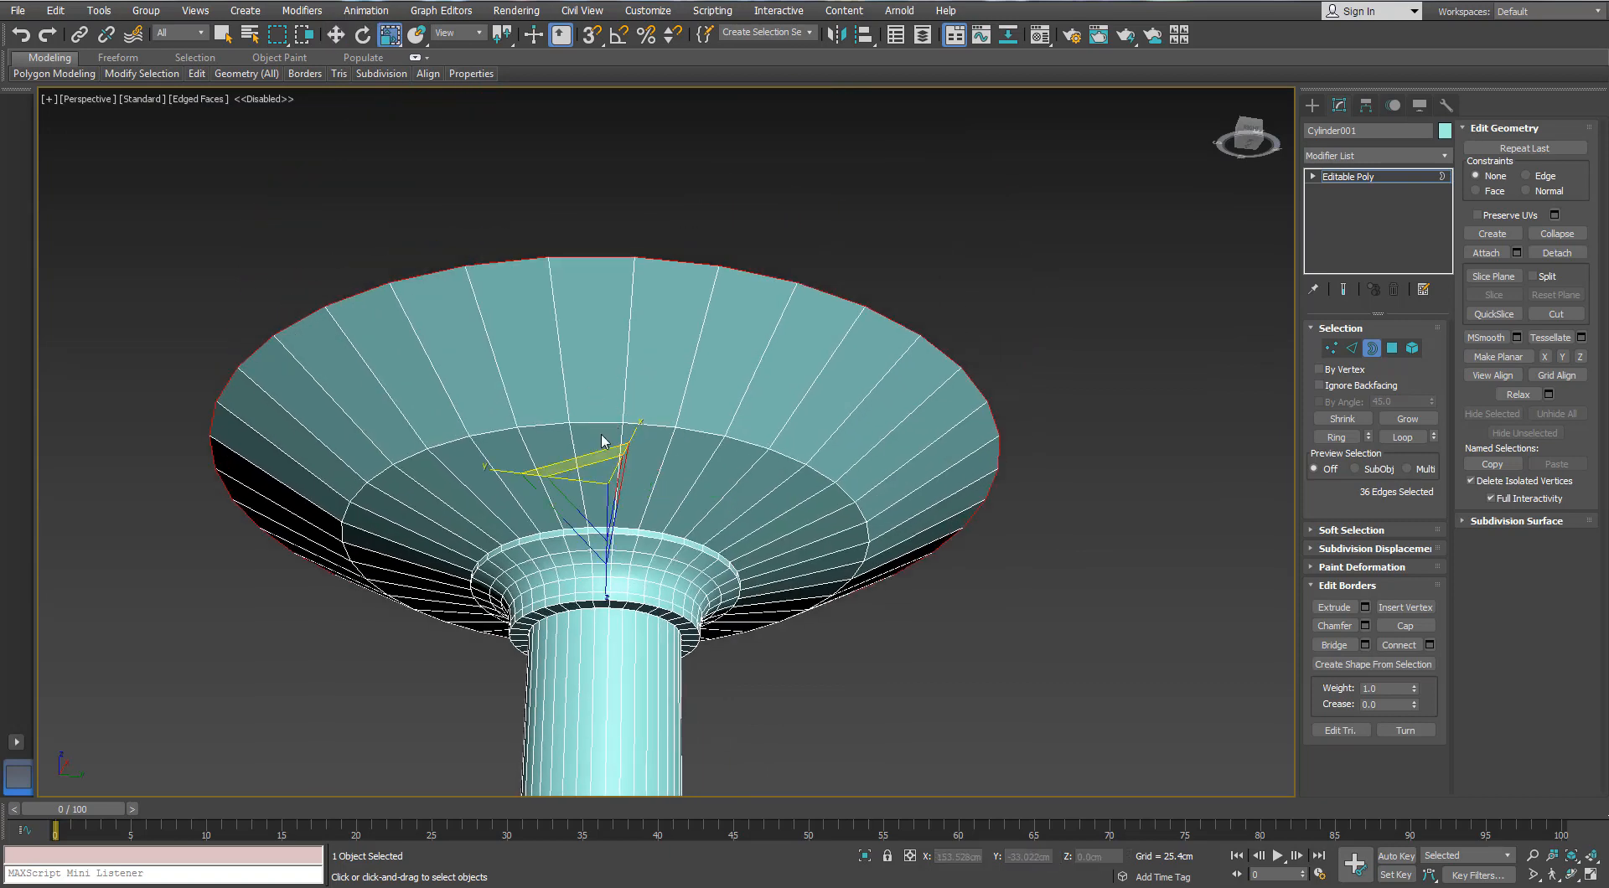
pyautogui.keyDown('shift'); pyautogui.moveTo(597, 488); pyautogui.dragTo(596, 481); pyautogui.keyUp('shift')
pyautogui.press('w')
pyautogui.keyDown('shift'); pyautogui.moveTo(603, 412); pyautogui.dragTo(609, 386); pyautogui.keyUp('shift')
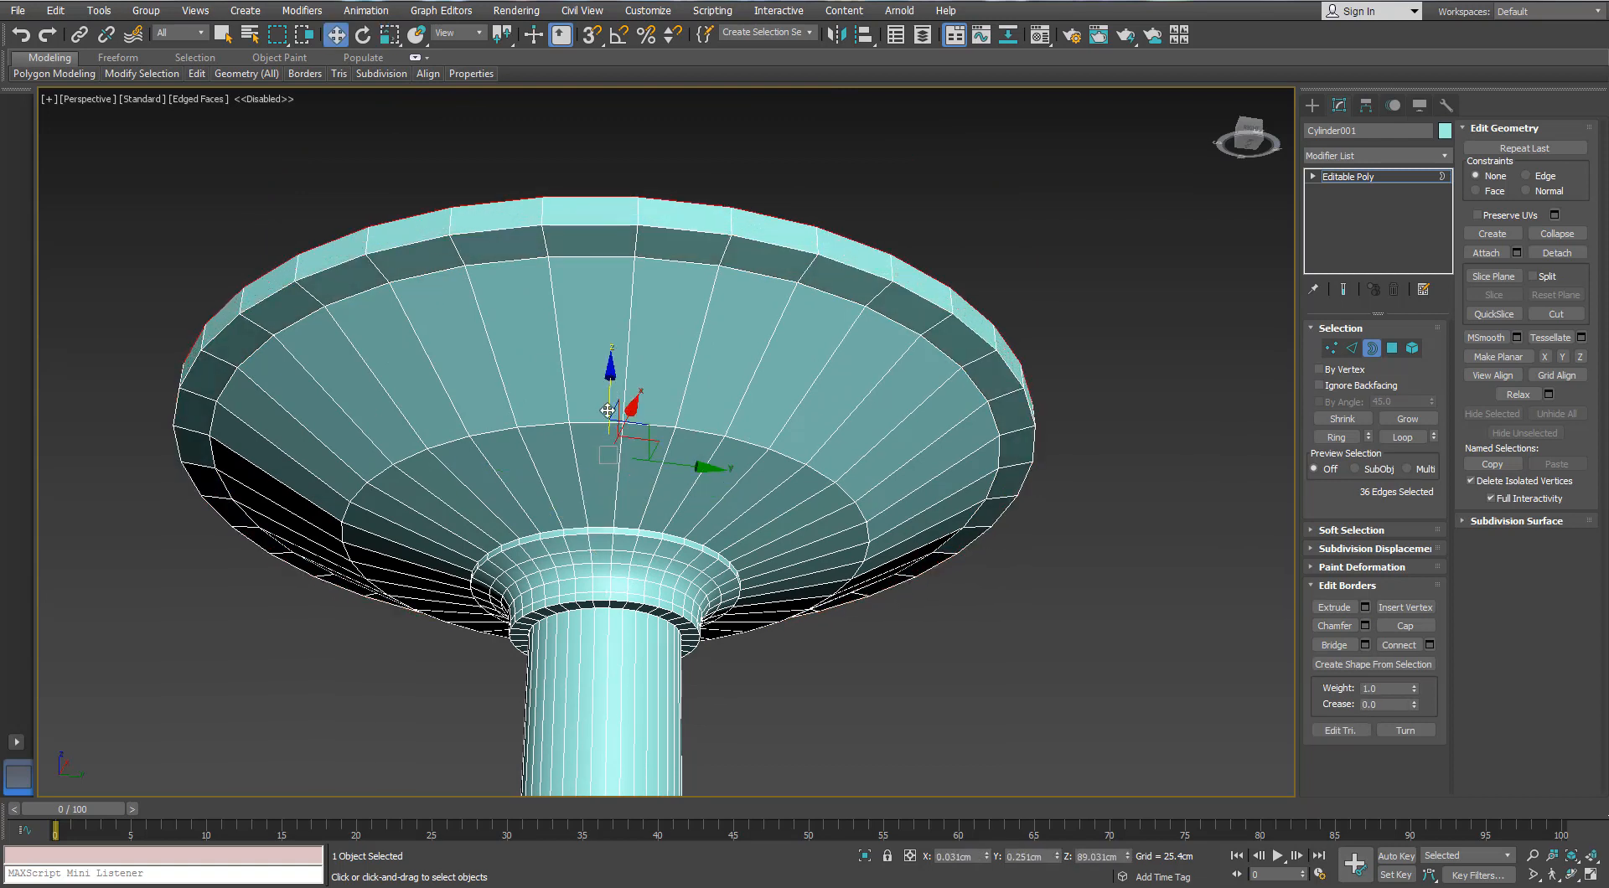
pyautogui.press('r')
pyautogui.moveTo(598, 456); pyautogui.dragTo(598, 448)
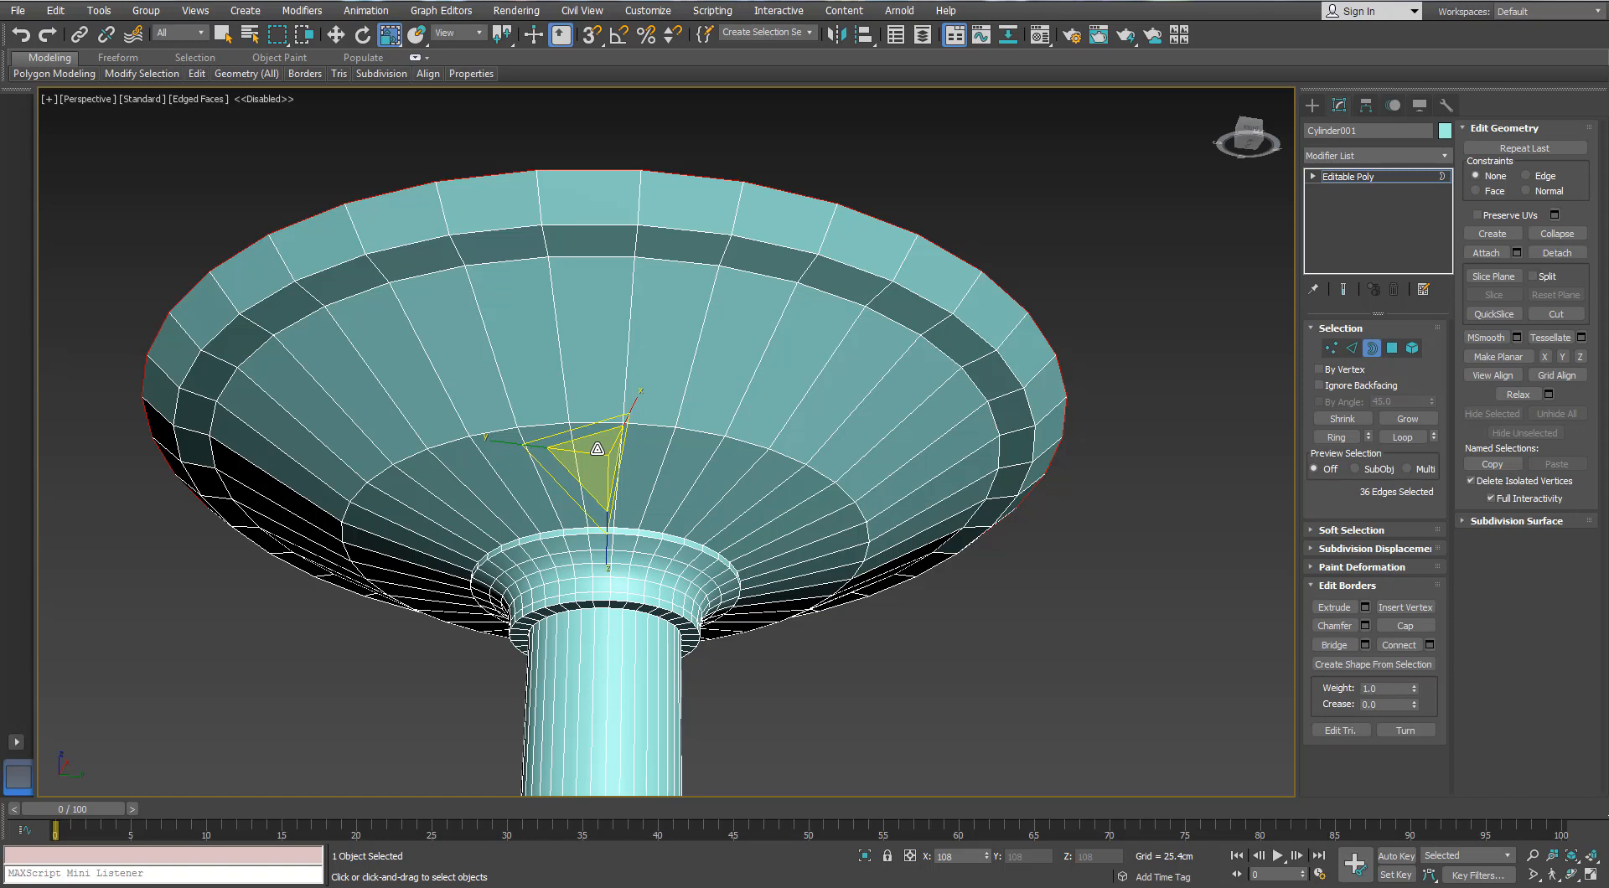
# Step: Chamfer the edge loop between the narrow lip and the flared rim by 0.3 cm with 2 segments
pyautogui.click(1351, 348)
pyautogui.doubleClick(351, 256)
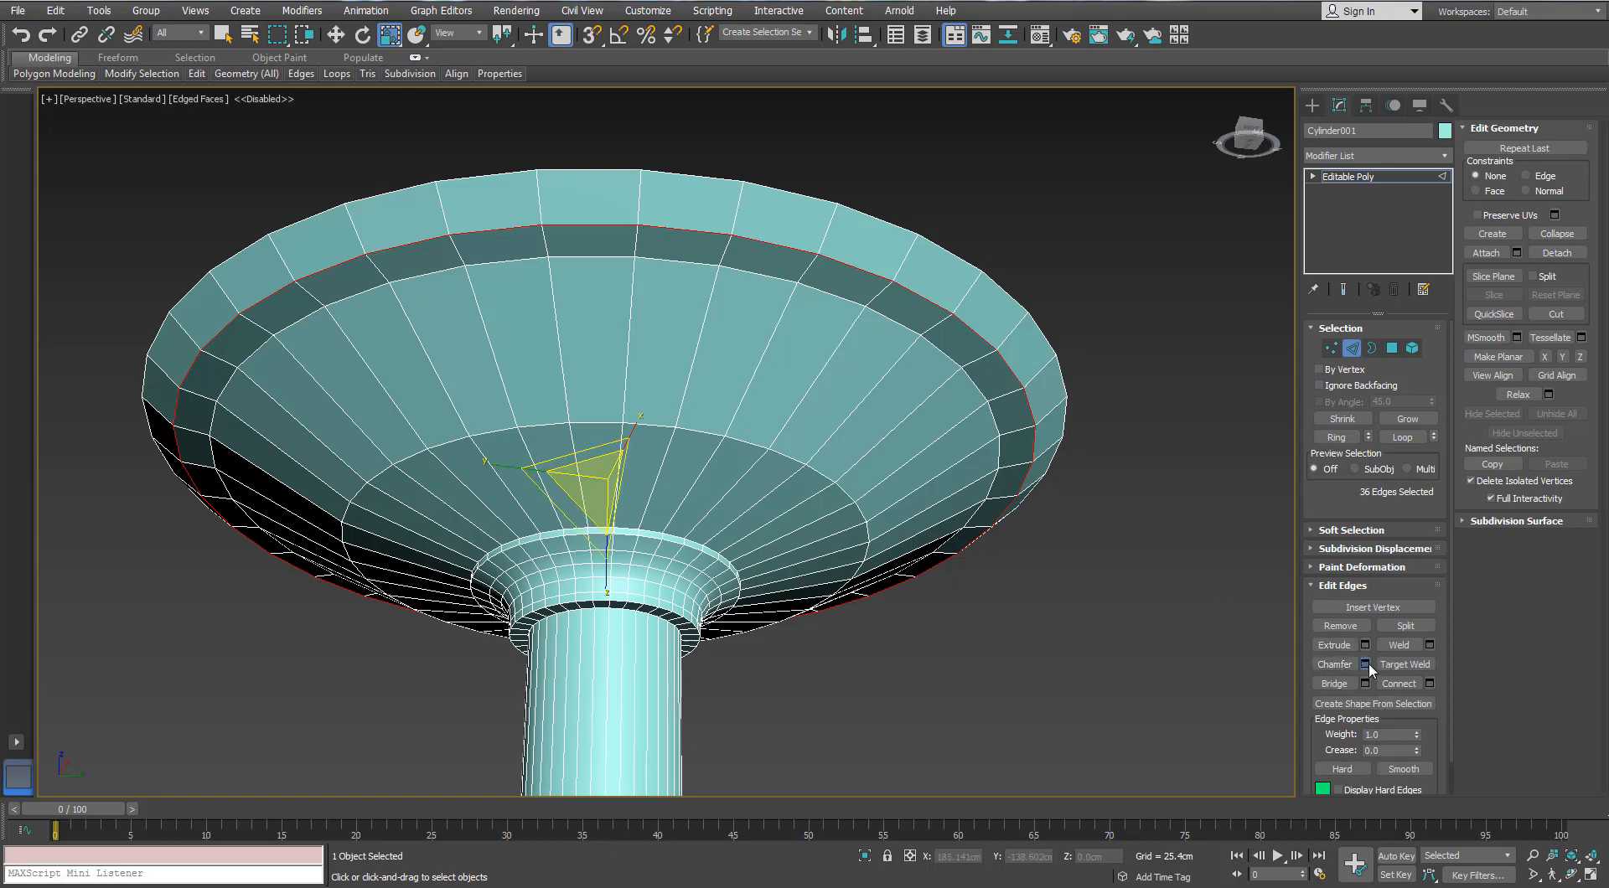
pyautogui.click(1367, 665)
pyautogui.keyDown('alt'); pyautogui.moveTo(426, 402); pyautogui.dragTo(381, 402, button='middle'); pyautogui.keyUp('alt')
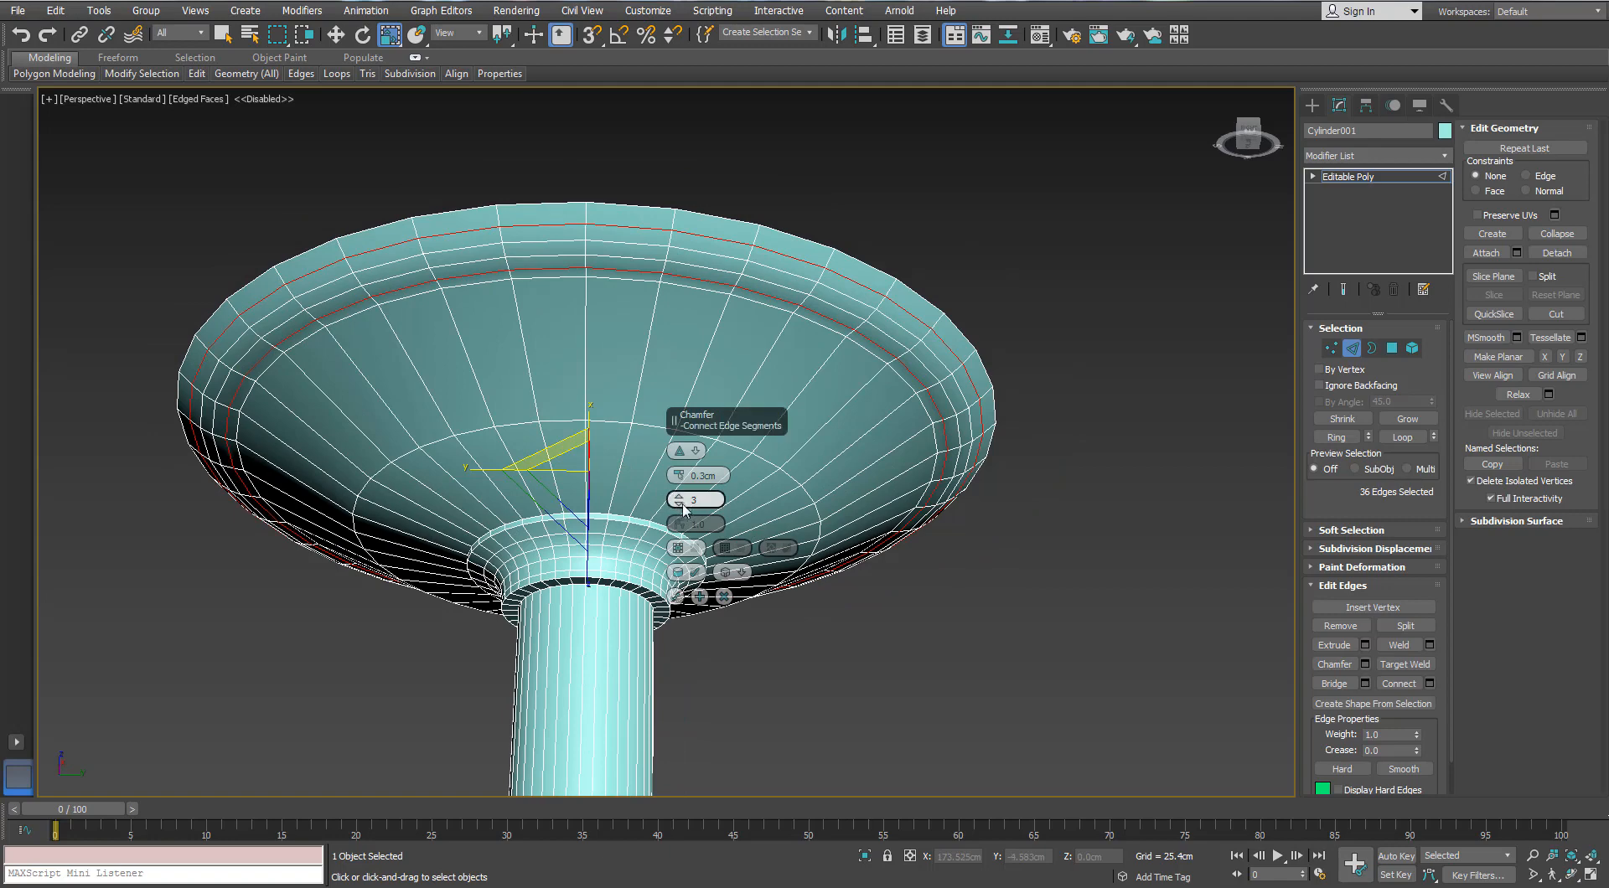
pyautogui.click(680, 505)
pyautogui.keyDown('alt'); pyautogui.moveTo(277, 360); pyautogui.dragTo(213, 367, button='middle'); pyautogui.keyUp('alt')
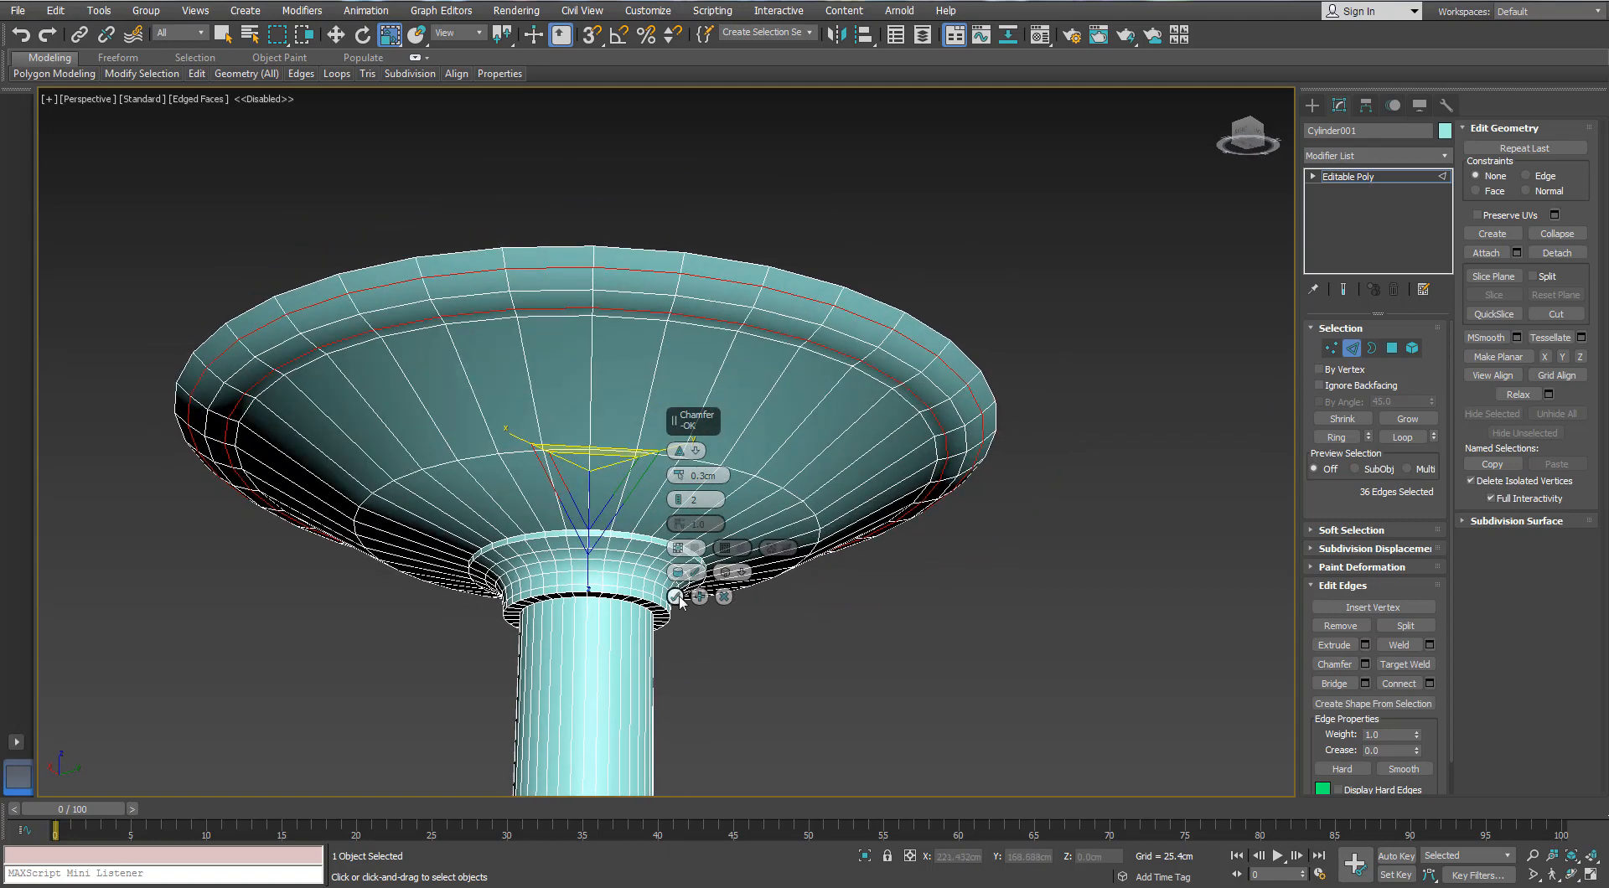
pyautogui.click(675, 596)
pyautogui.scroll(2, 302, 360)
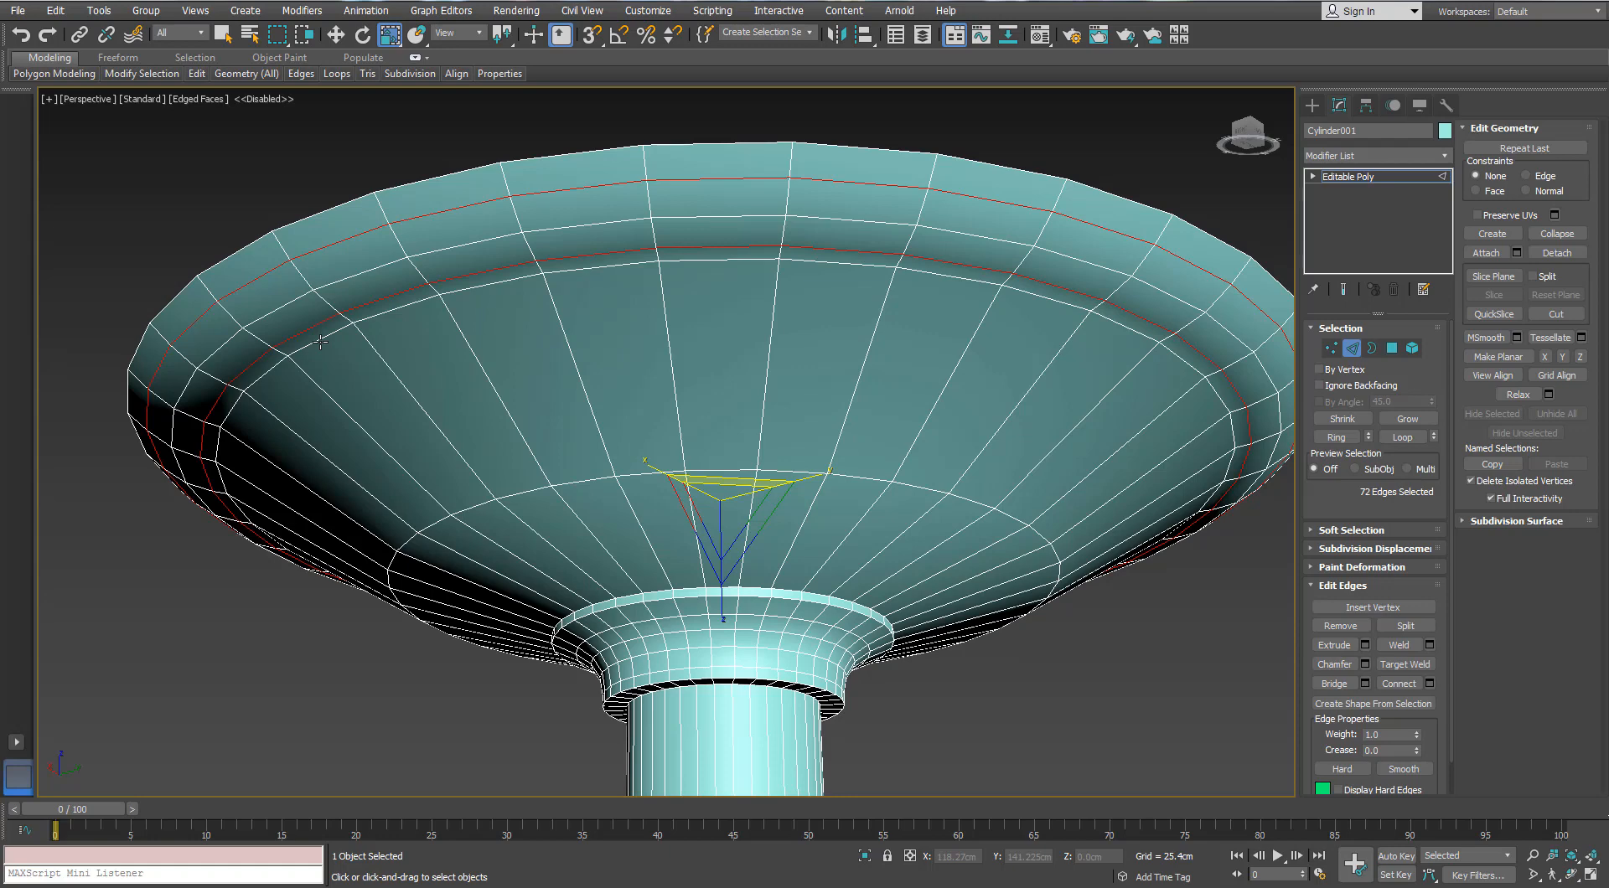
pyautogui.doubleClick(320, 341)
pyautogui.moveTo(366, 316); pyautogui.dragTo(361, 266, button='middle')
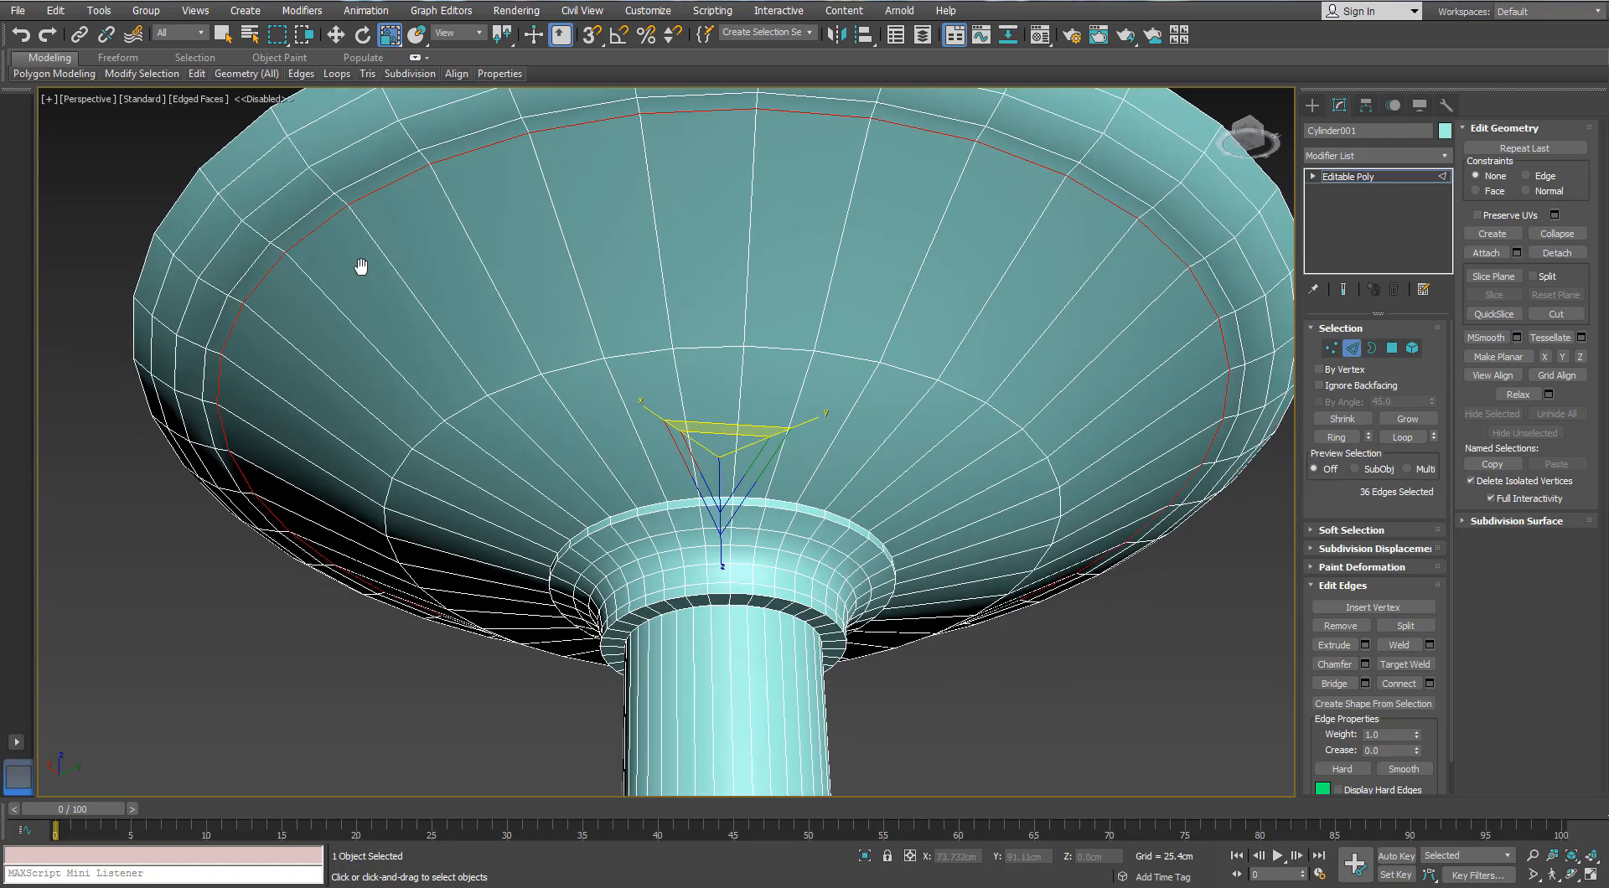
pyautogui.scroll(2, 343, 293)
pyautogui.scroll(-4, 456, 277)
pyautogui.moveTo(503, 330); pyautogui.dragTo(475, 297, button='middle')
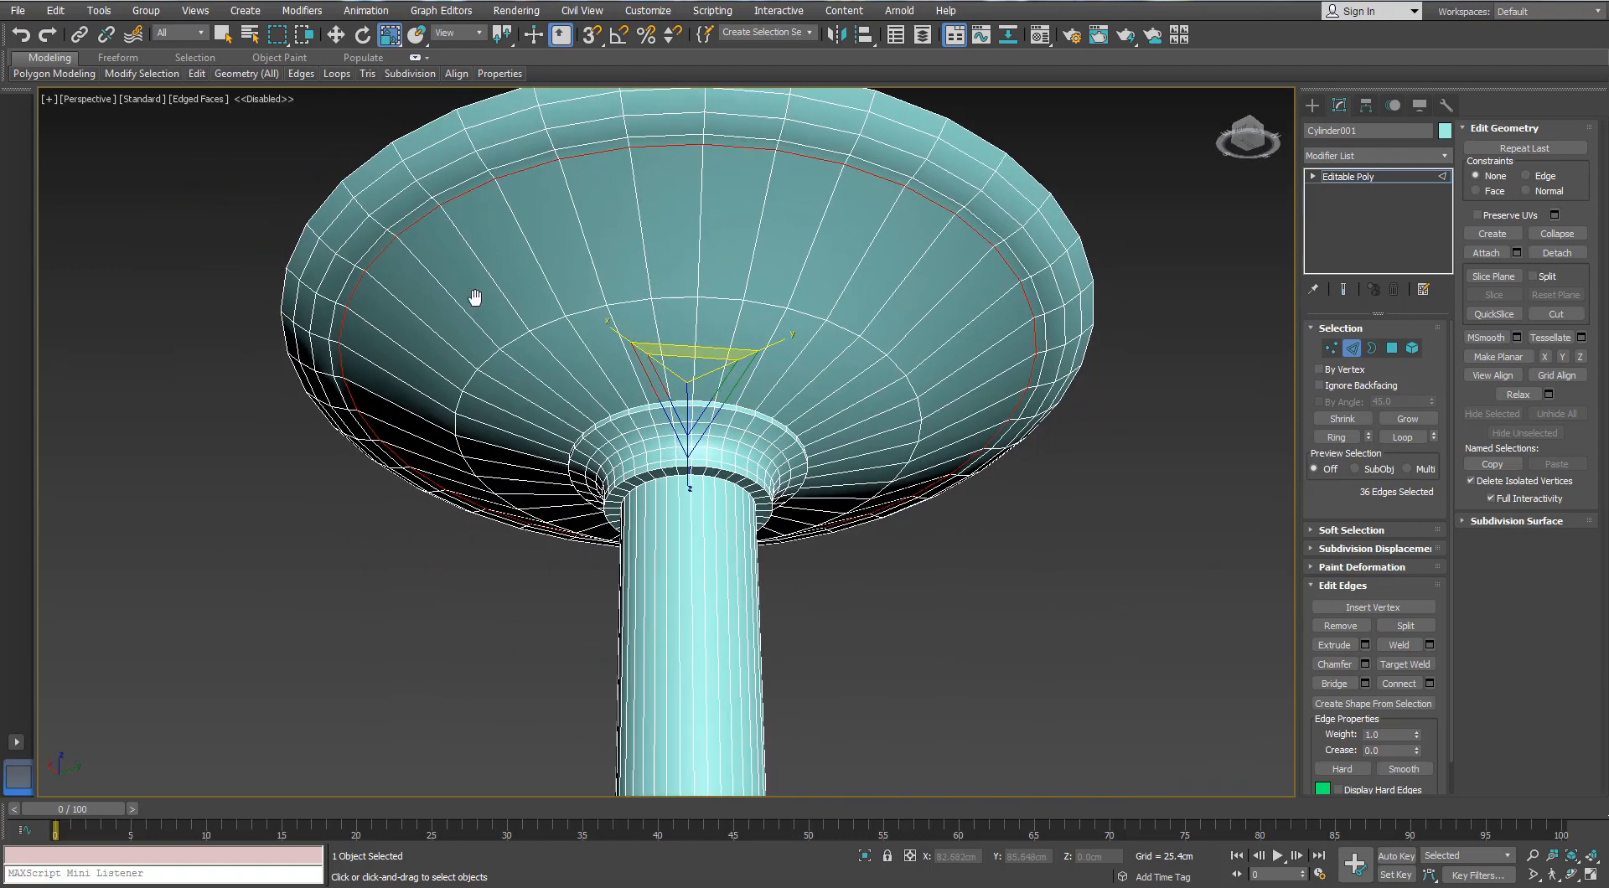
# Step: Lower the mount's upper polygon rings, from the rim to the middle edge loop, to about 88.33 cm and select the loop bounding them below
pyautogui.press('3')
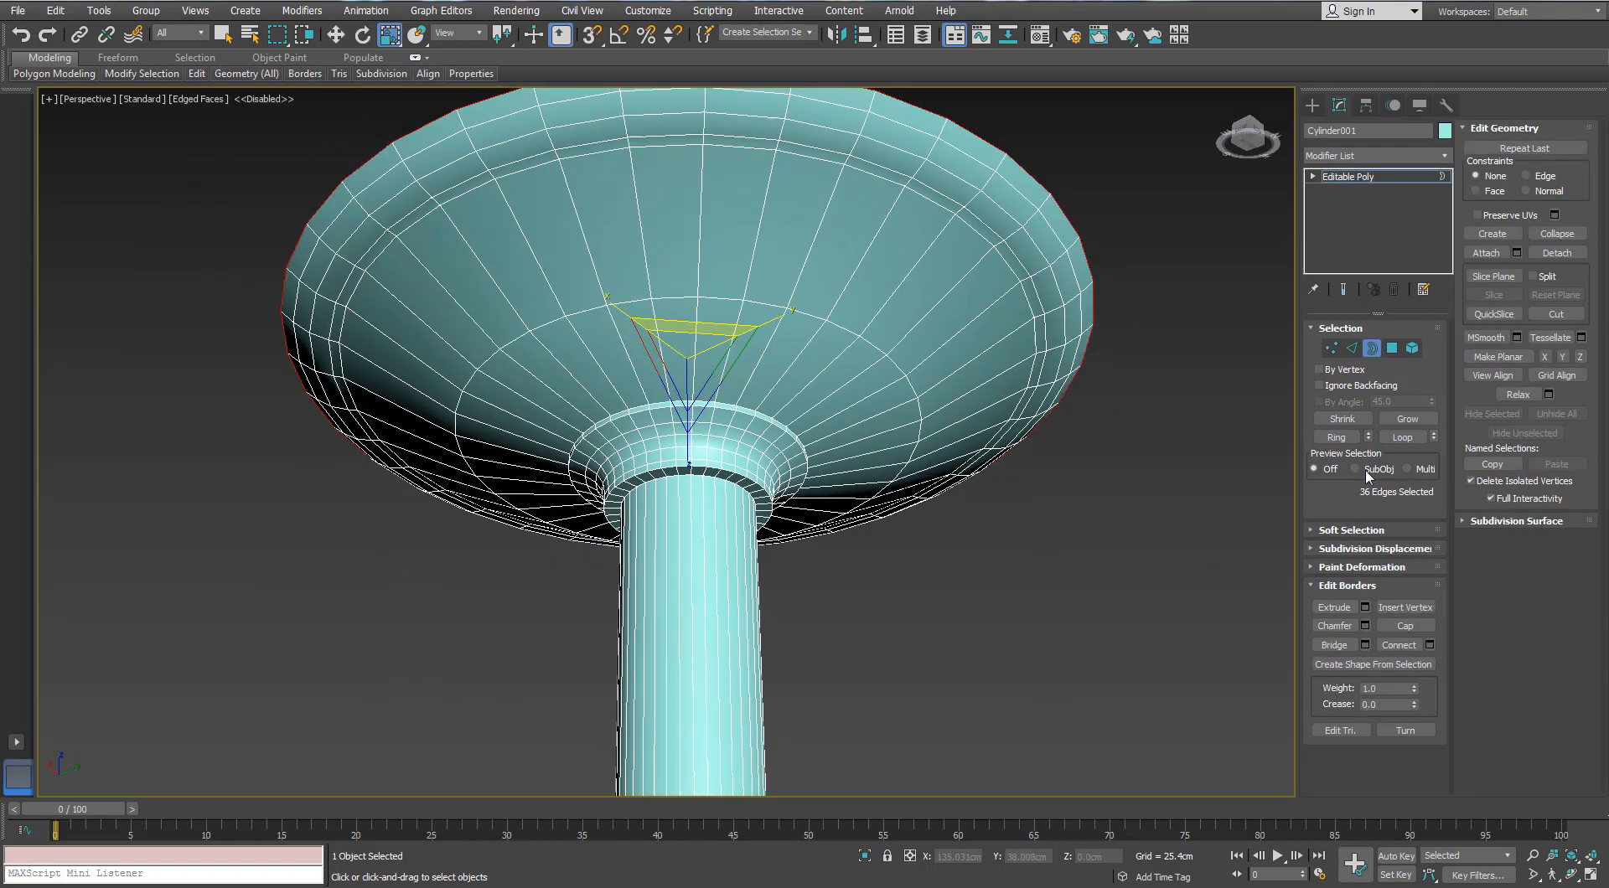
pyautogui.press('4')
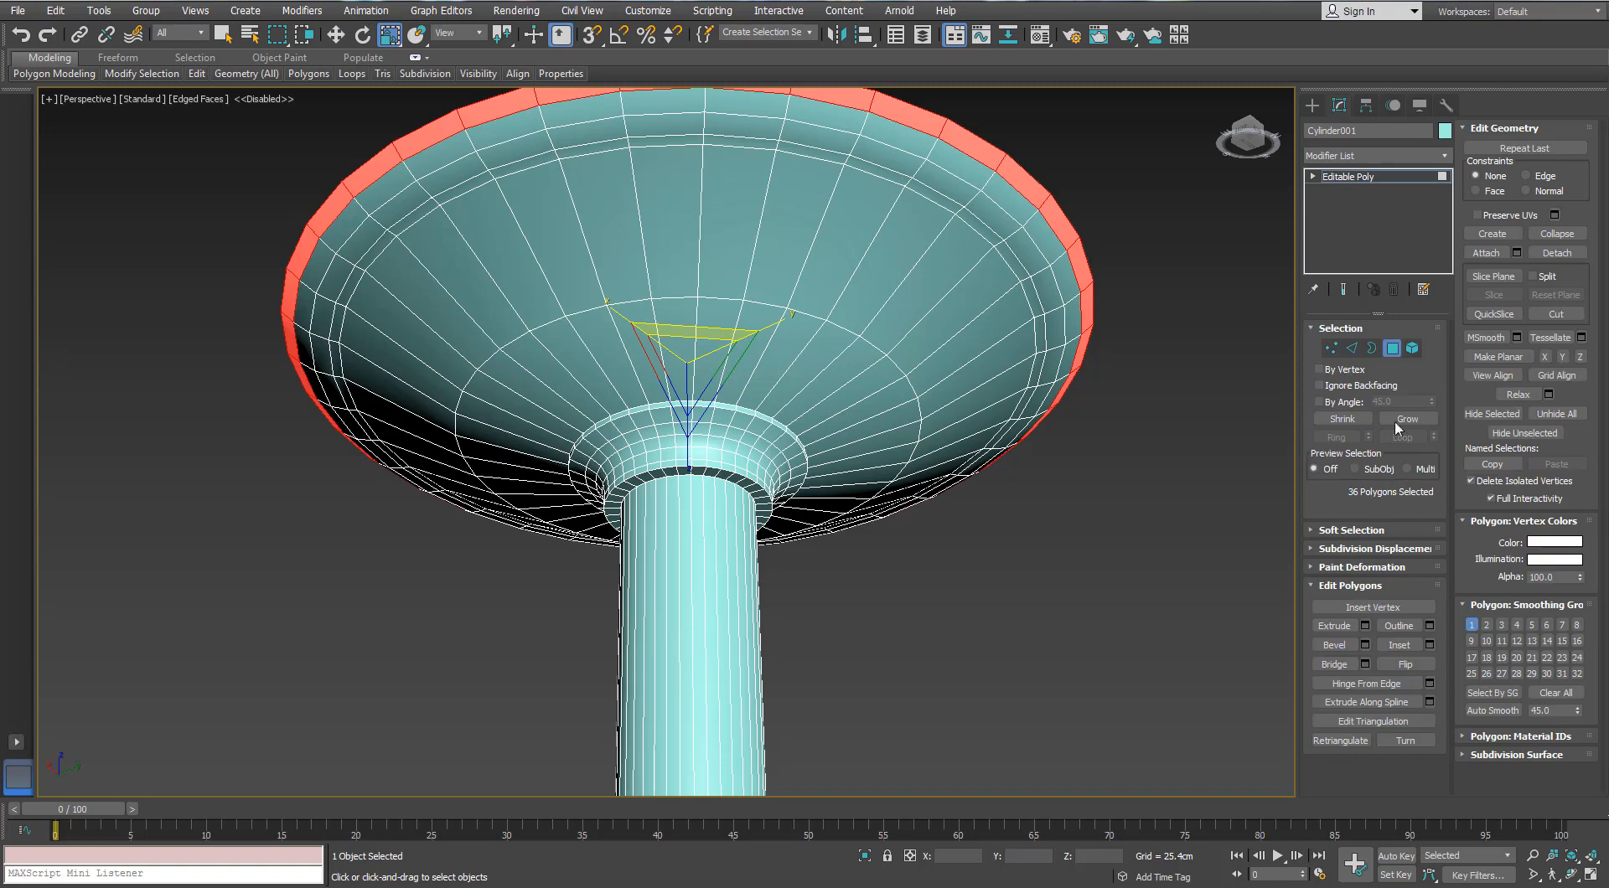
pyautogui.click(1407, 419)
pyautogui.click(1399, 421)
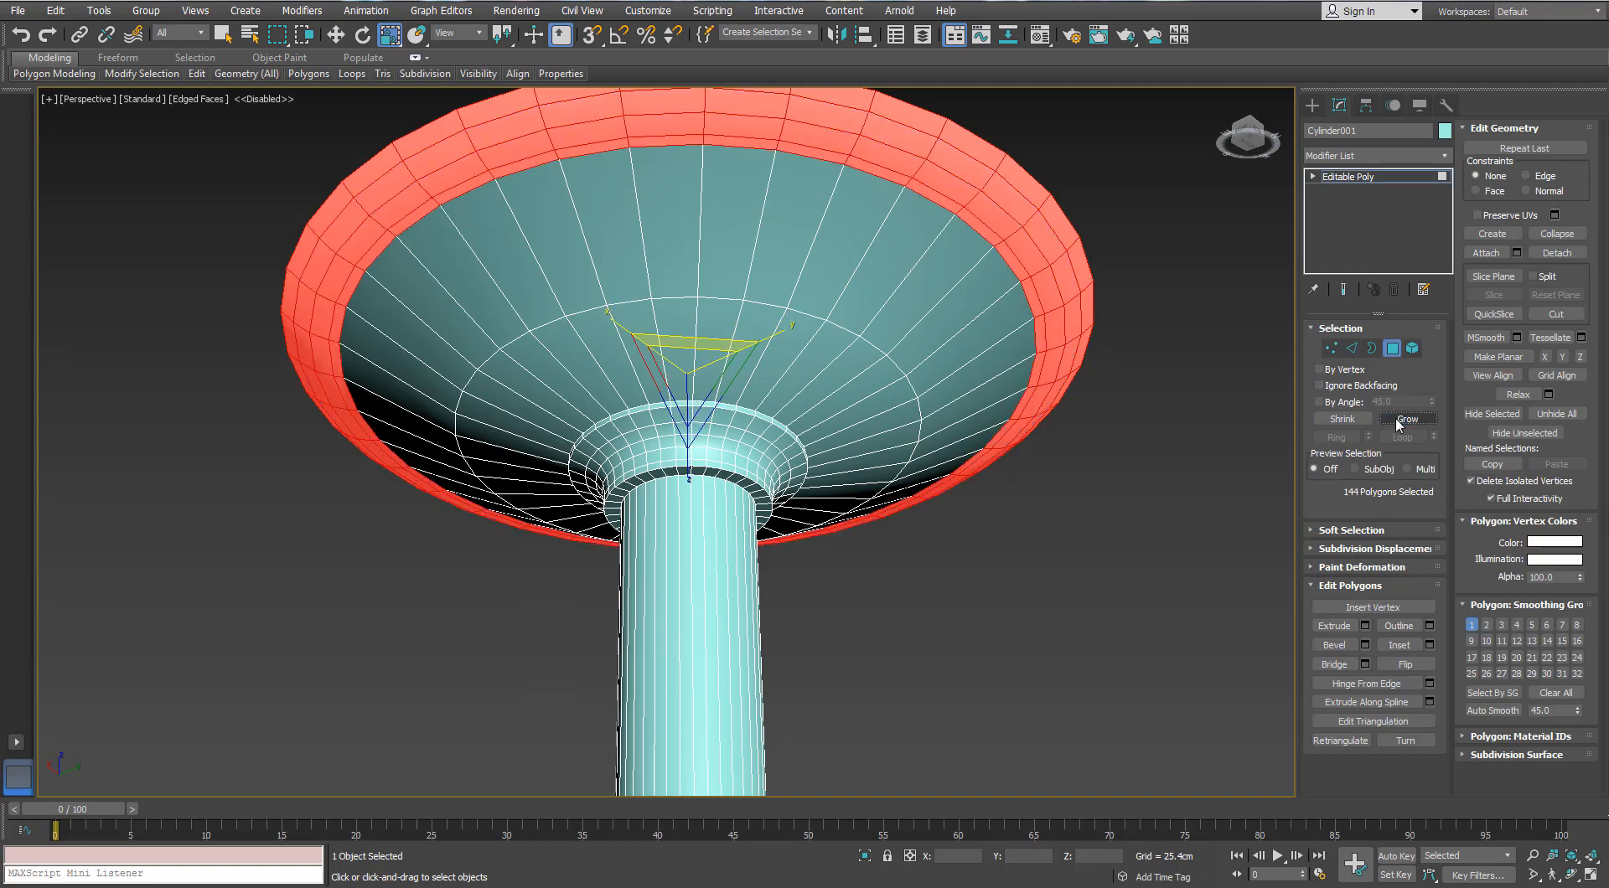
pyautogui.moveTo(694, 367); pyautogui.dragTo(695, 388)
pyautogui.click(1408, 419)
pyautogui.keyDown('alt'); pyautogui.moveTo(695, 388); pyautogui.dragTo(710, 438, button='middle'); pyautogui.keyUp('alt')
pyautogui.press('w')
pyautogui.moveTo(682, 319); pyautogui.dragTo(682, 329)
pyautogui.keyDown('alt'); pyautogui.moveTo(682, 330); pyautogui.dragTo(903, 434, button='middle'); pyautogui.keyUp('alt')
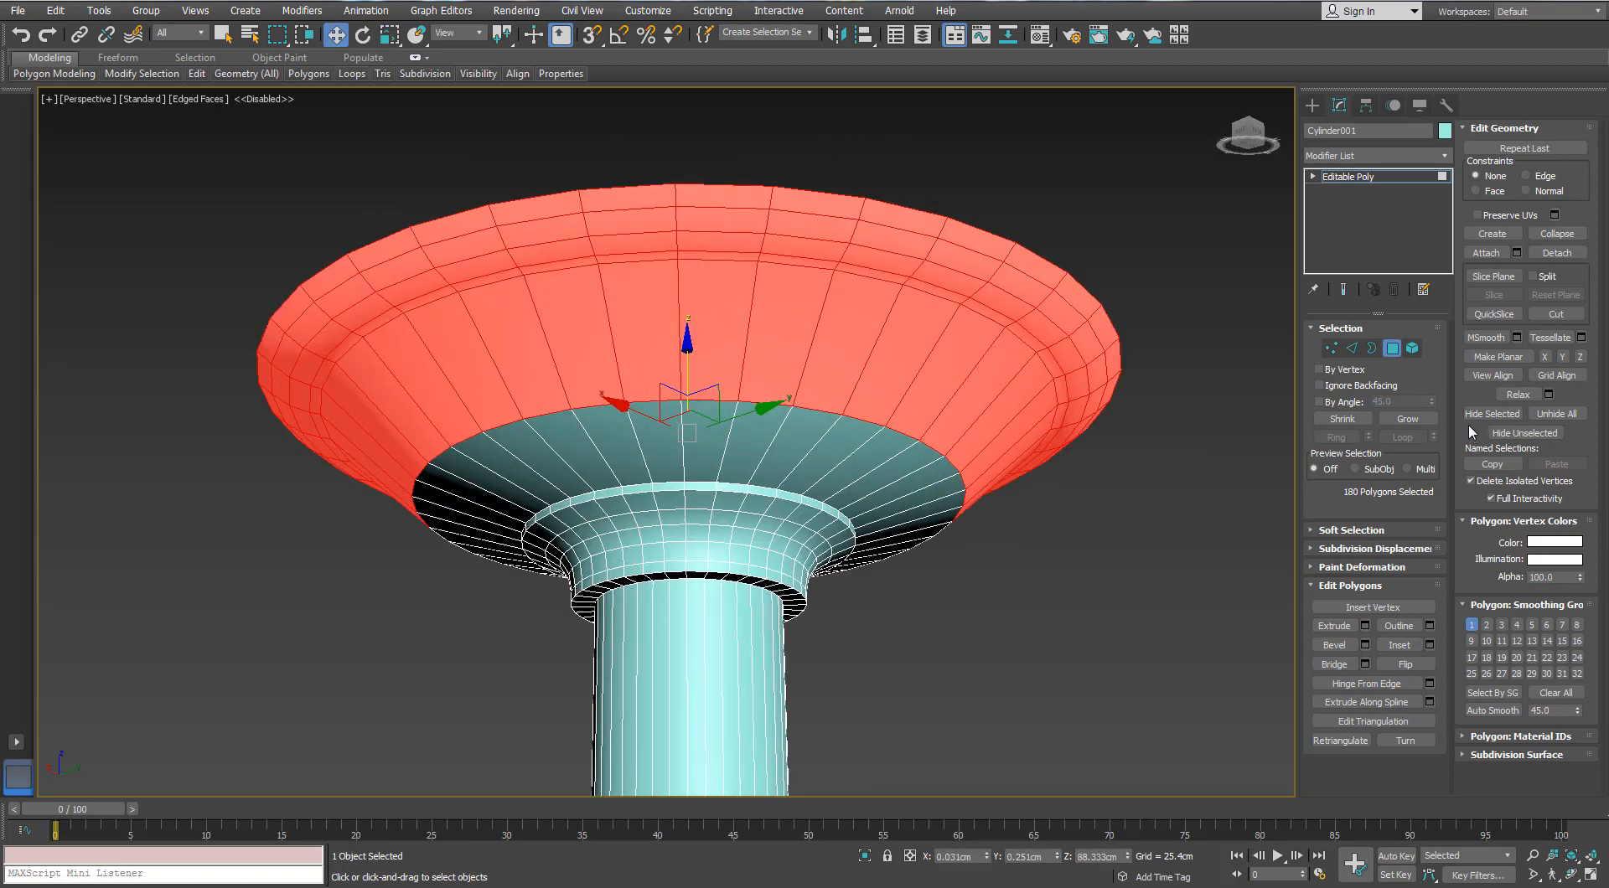
pyautogui.press('2')
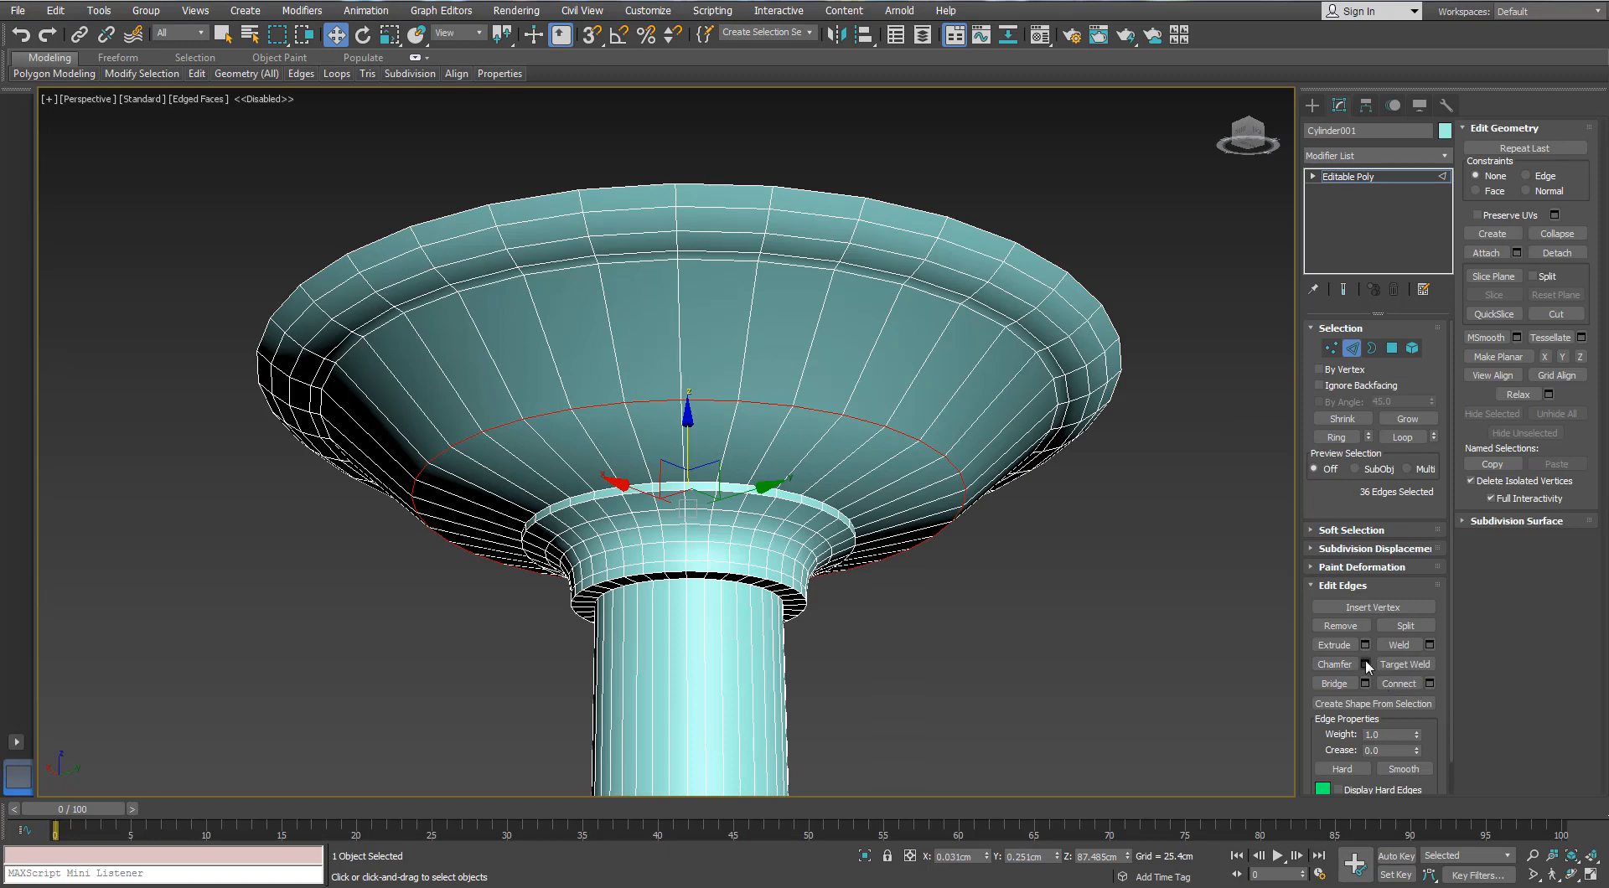
pyautogui.click(1364, 663)
pyautogui.keyDown('alt'); pyautogui.moveTo(539, 442); pyautogui.dragTo(481, 460, button='middle'); pyautogui.keyUp('alt')
pyautogui.moveTo(679, 476); pyautogui.dragTo(679, 472)
pyautogui.click(679, 498)
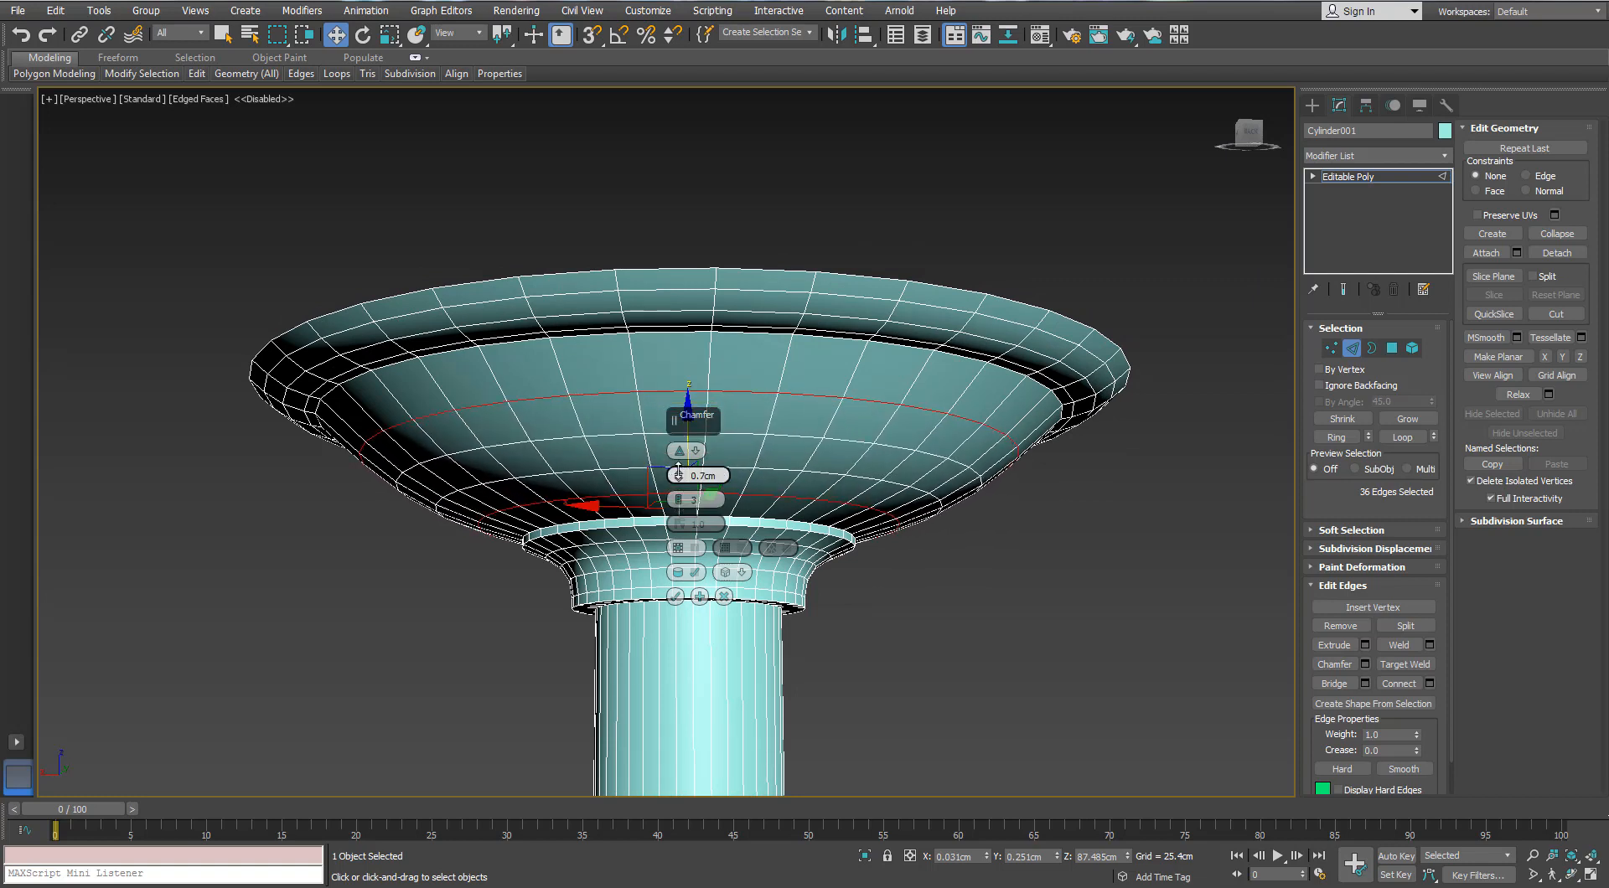
pyautogui.click(724, 595)
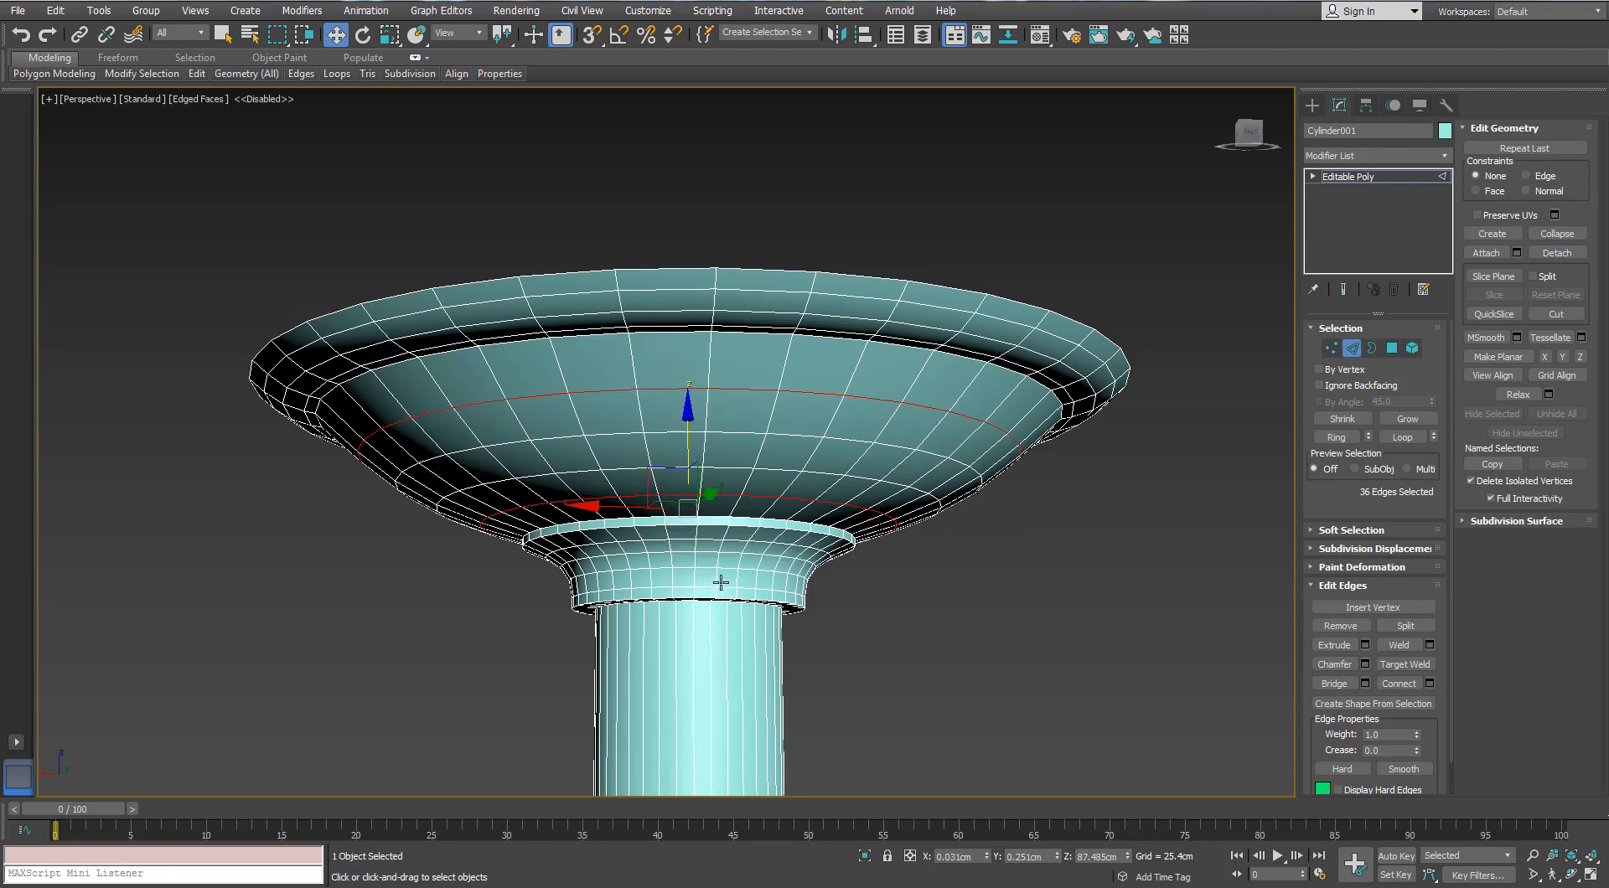
# Step: In the front view, select all vertices of the mount's upper rim and lower them by about 0.25 cm
pyautogui.press('f')
pyautogui.press('z')
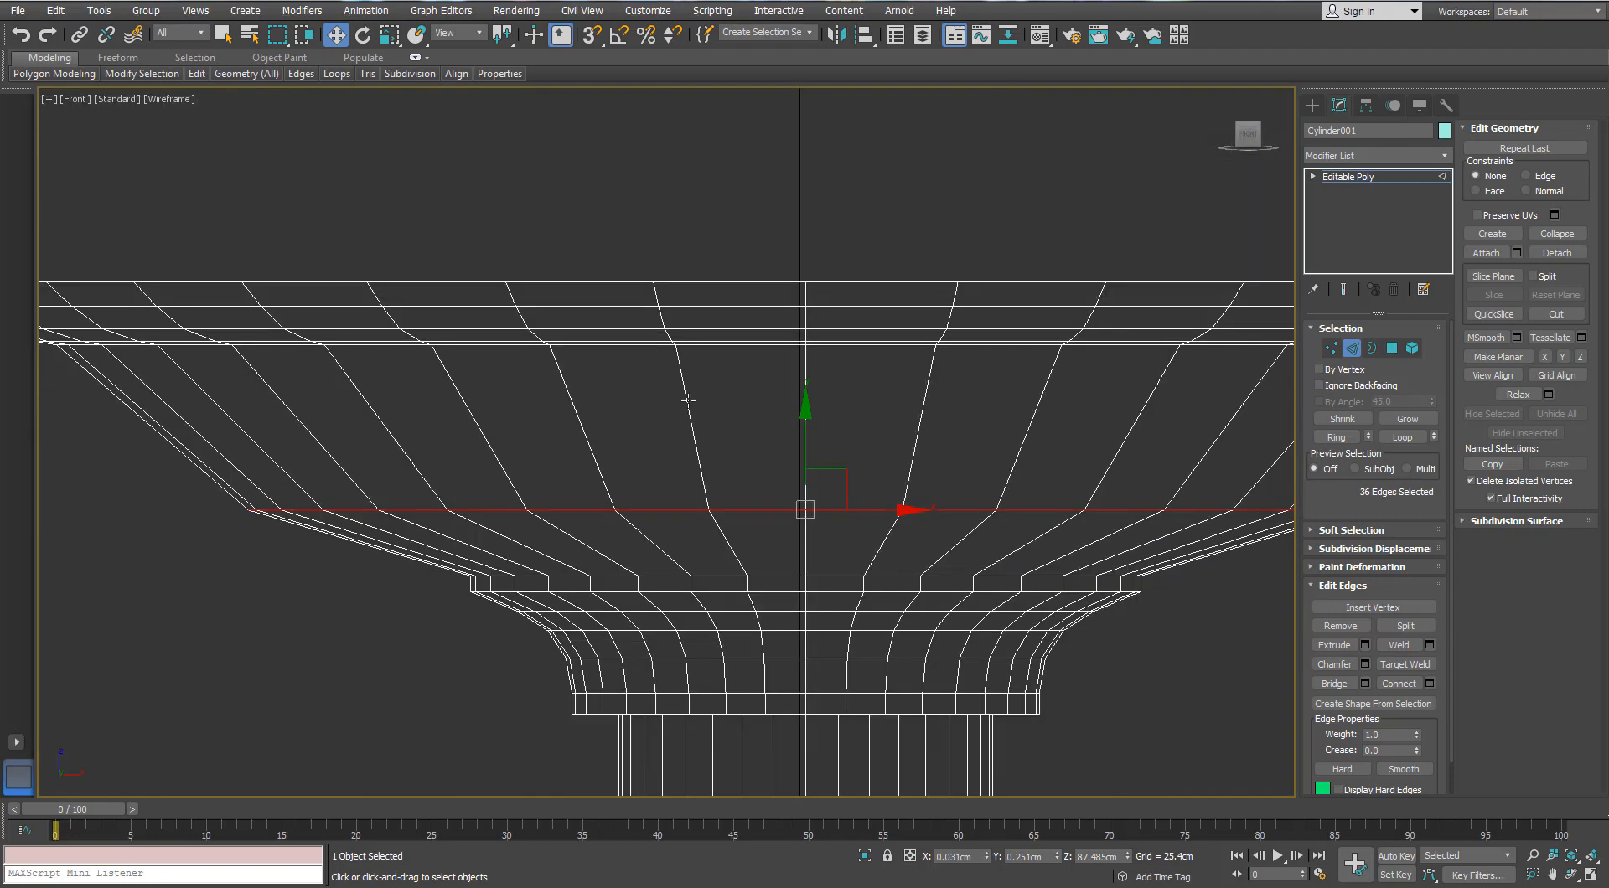
pyautogui.click(1329, 353)
pyautogui.moveTo(1233, 298); pyautogui.dragTo(298, 387)
pyautogui.moveTo(743, 289); pyautogui.dragTo(762, 317)
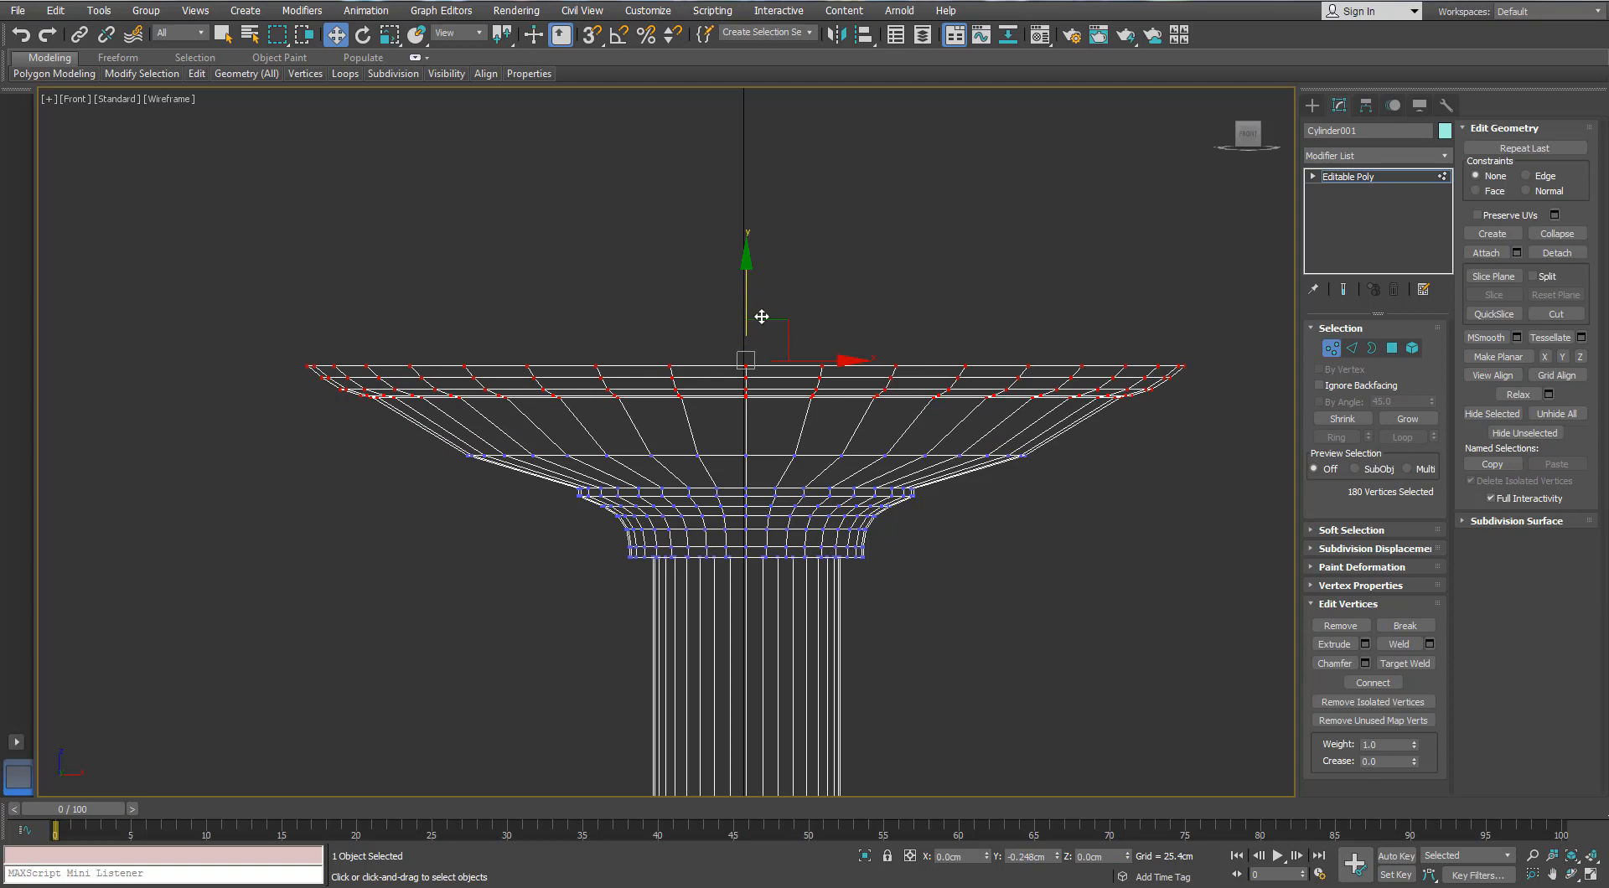
# Step: Scale the mount's middle edge loop slightly outward to round the bowl's profile
pyautogui.click(1350, 348)
pyautogui.press('r')
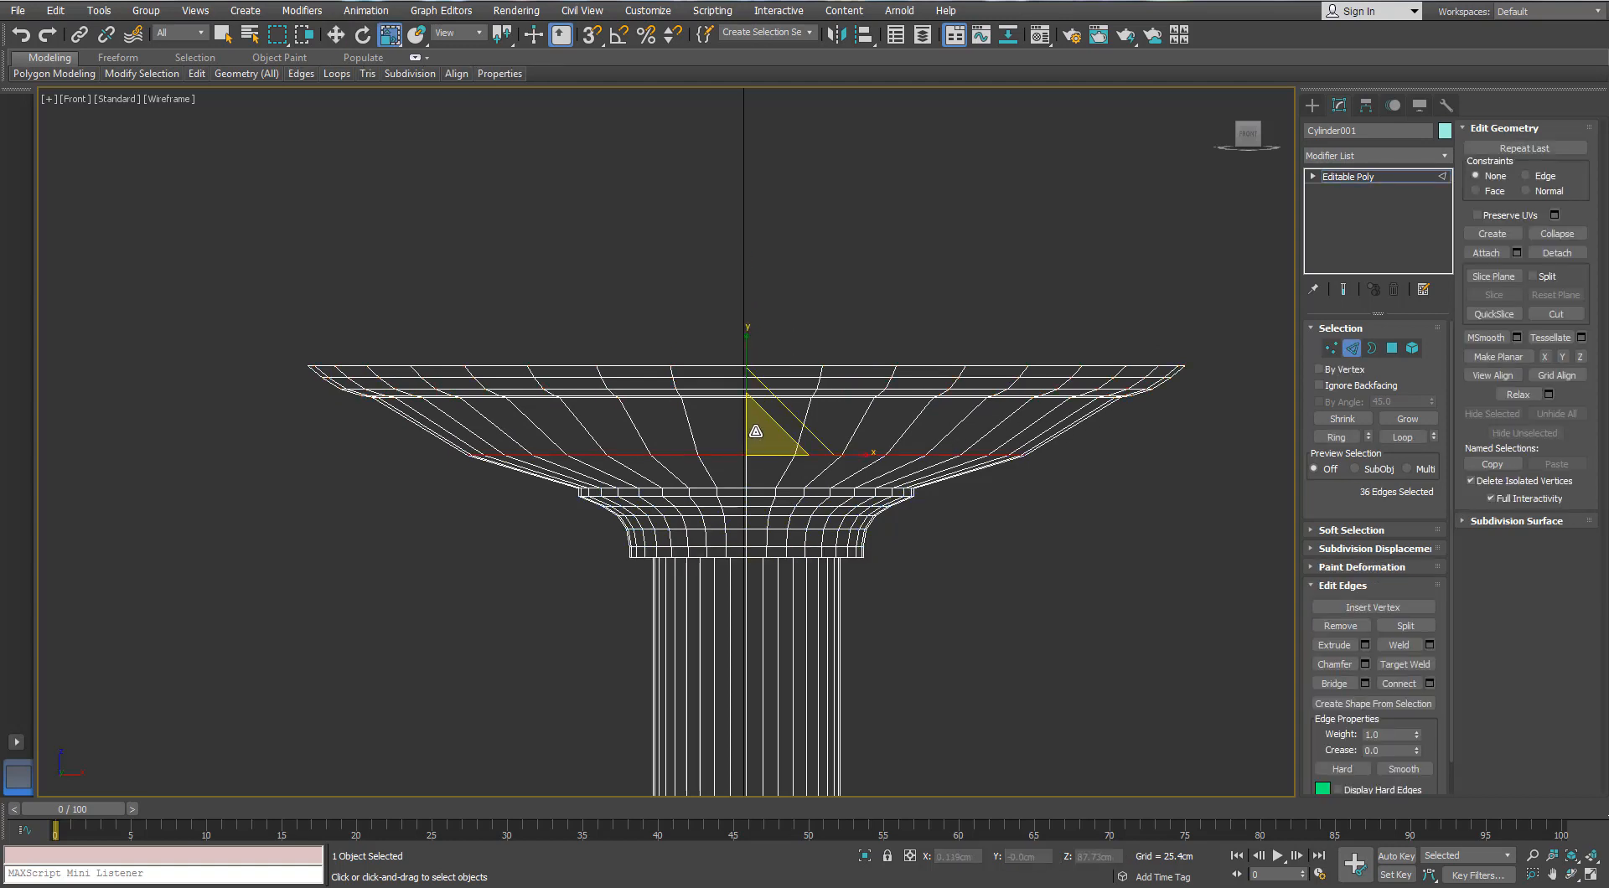
pyautogui.moveTo(754, 431); pyautogui.dragTo(749, 433)
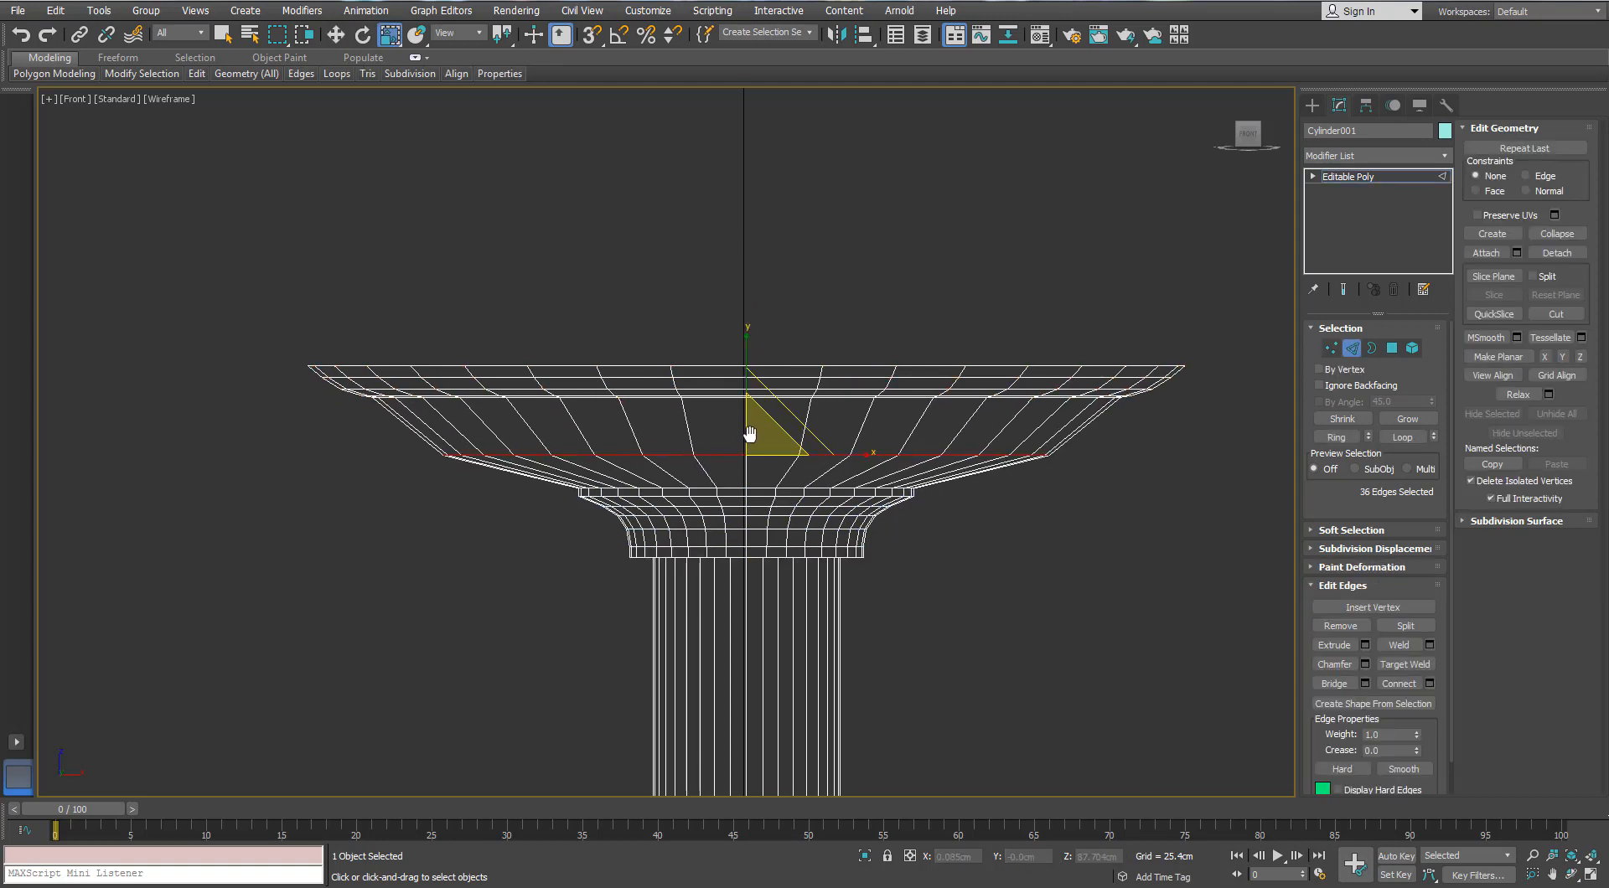
# Step: Chamfer the mount's middle edge loop by 0.65 cm with 3 segments in the perspective view
pyautogui.press('p')
pyautogui.moveTo(750, 434)
pyautogui.mouseDown(button='middle')
pyautogui.moveTo(725, 309)
pyautogui.moveTo(739, 381)
pyautogui.mouseUp(button='middle')
pyautogui.scroll(-1, 746, 421)
pyautogui.scroll(2, 726, 309)
pyautogui.click(1366, 664)
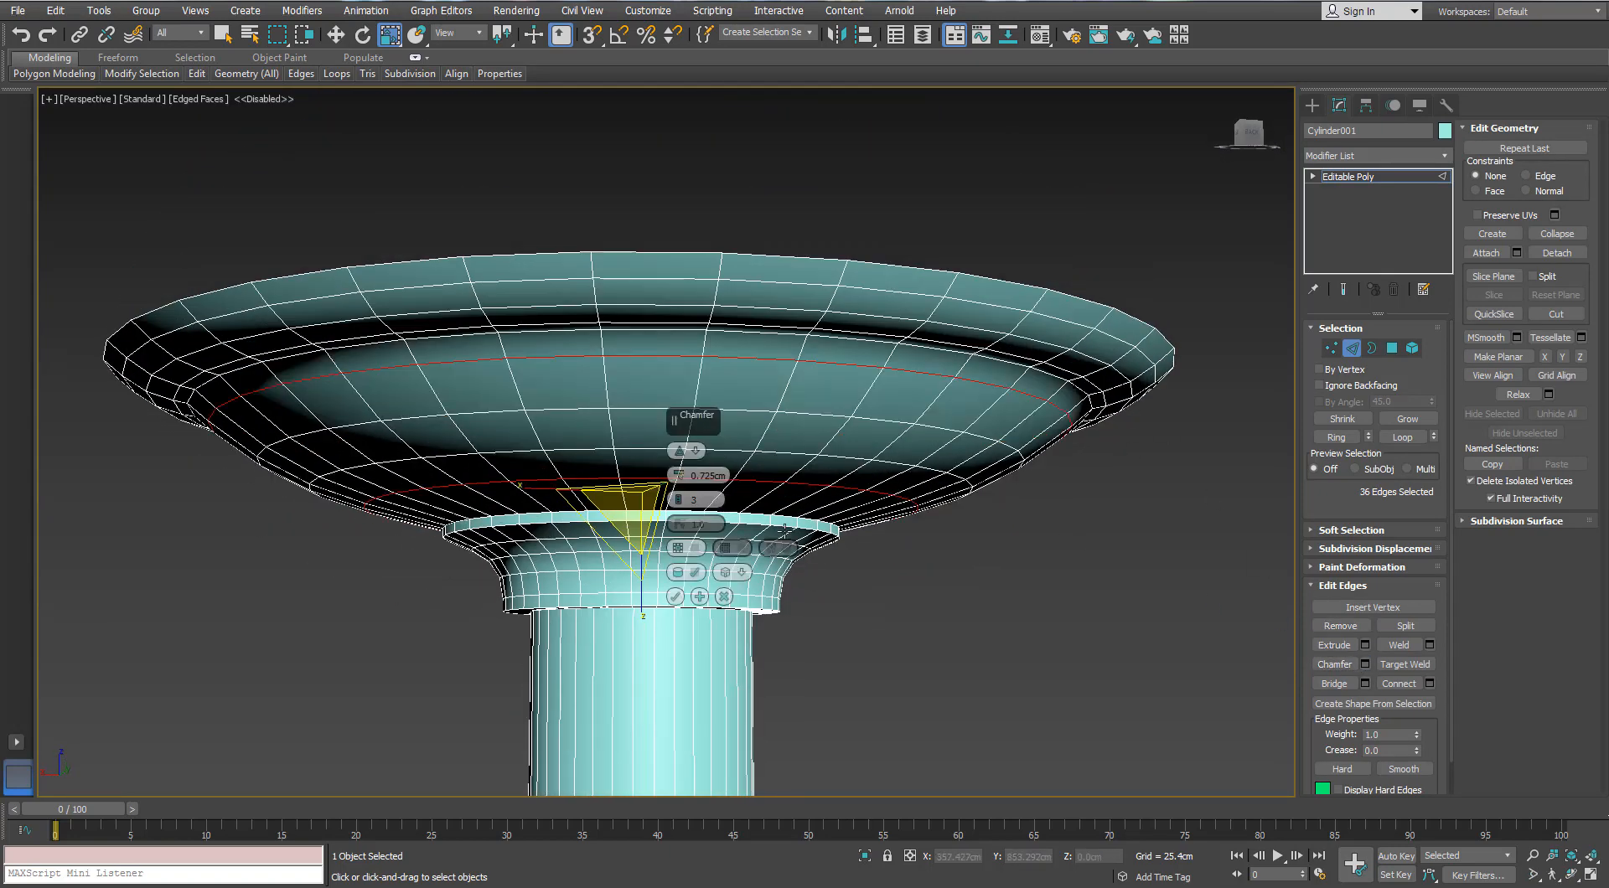
pyautogui.moveTo(684, 476); pyautogui.dragTo(685, 477)
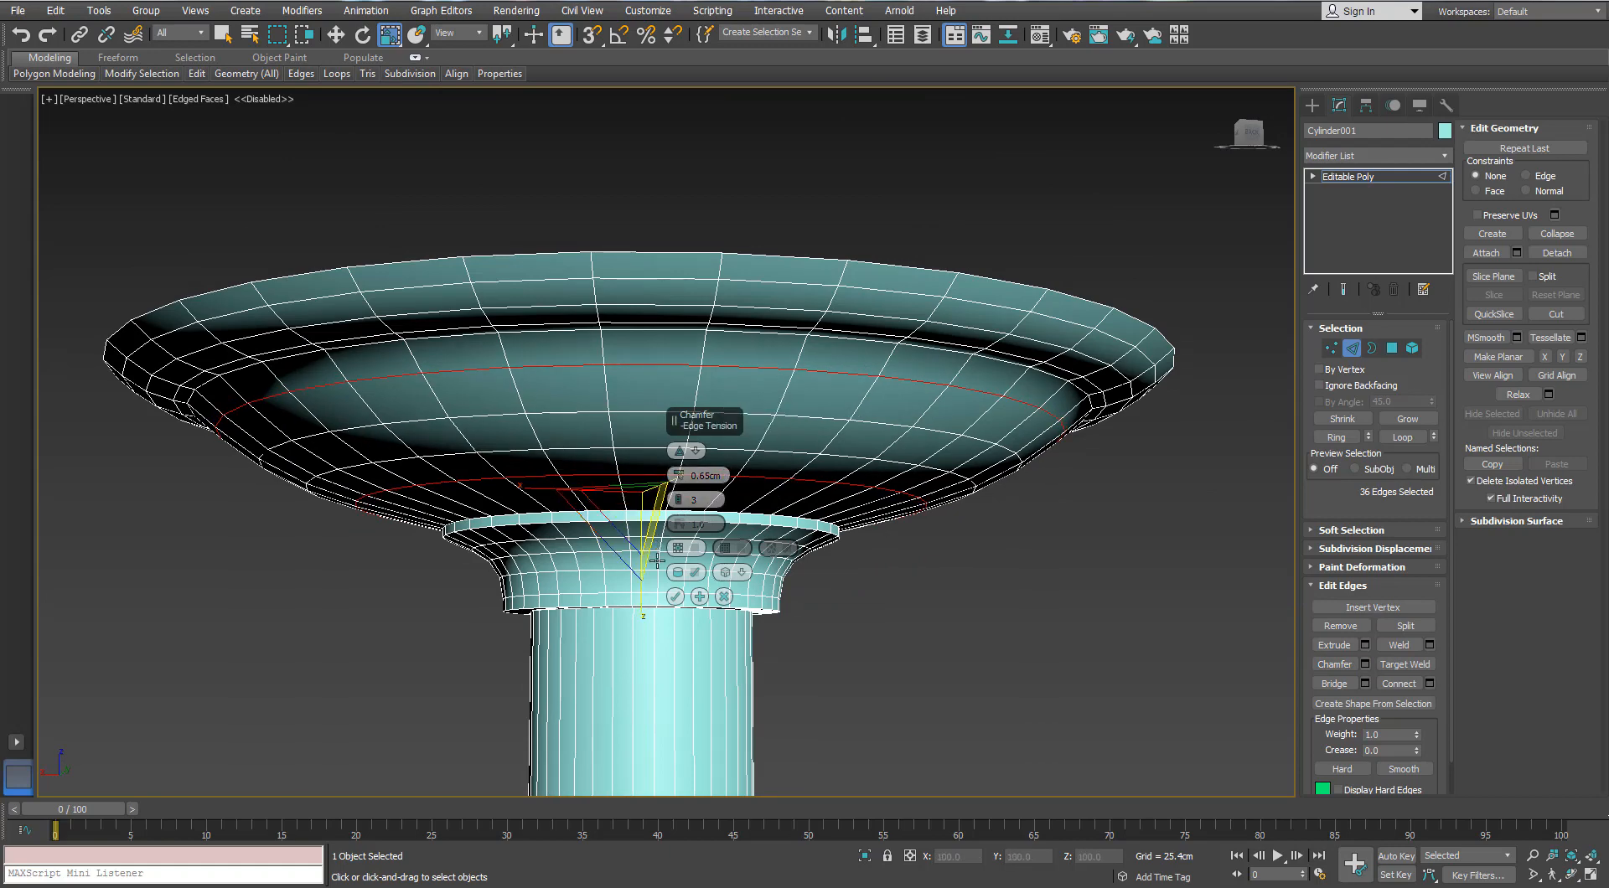
pyautogui.click(676, 596)
# Step: Clear the edge selection and examine the proportions of the whole lamp and its top mount
pyautogui.click(960, 608)
pyautogui.moveTo(960, 608); pyautogui.dragTo(964, 495, button='middle')
pyautogui.scroll(-8, 963, 495)
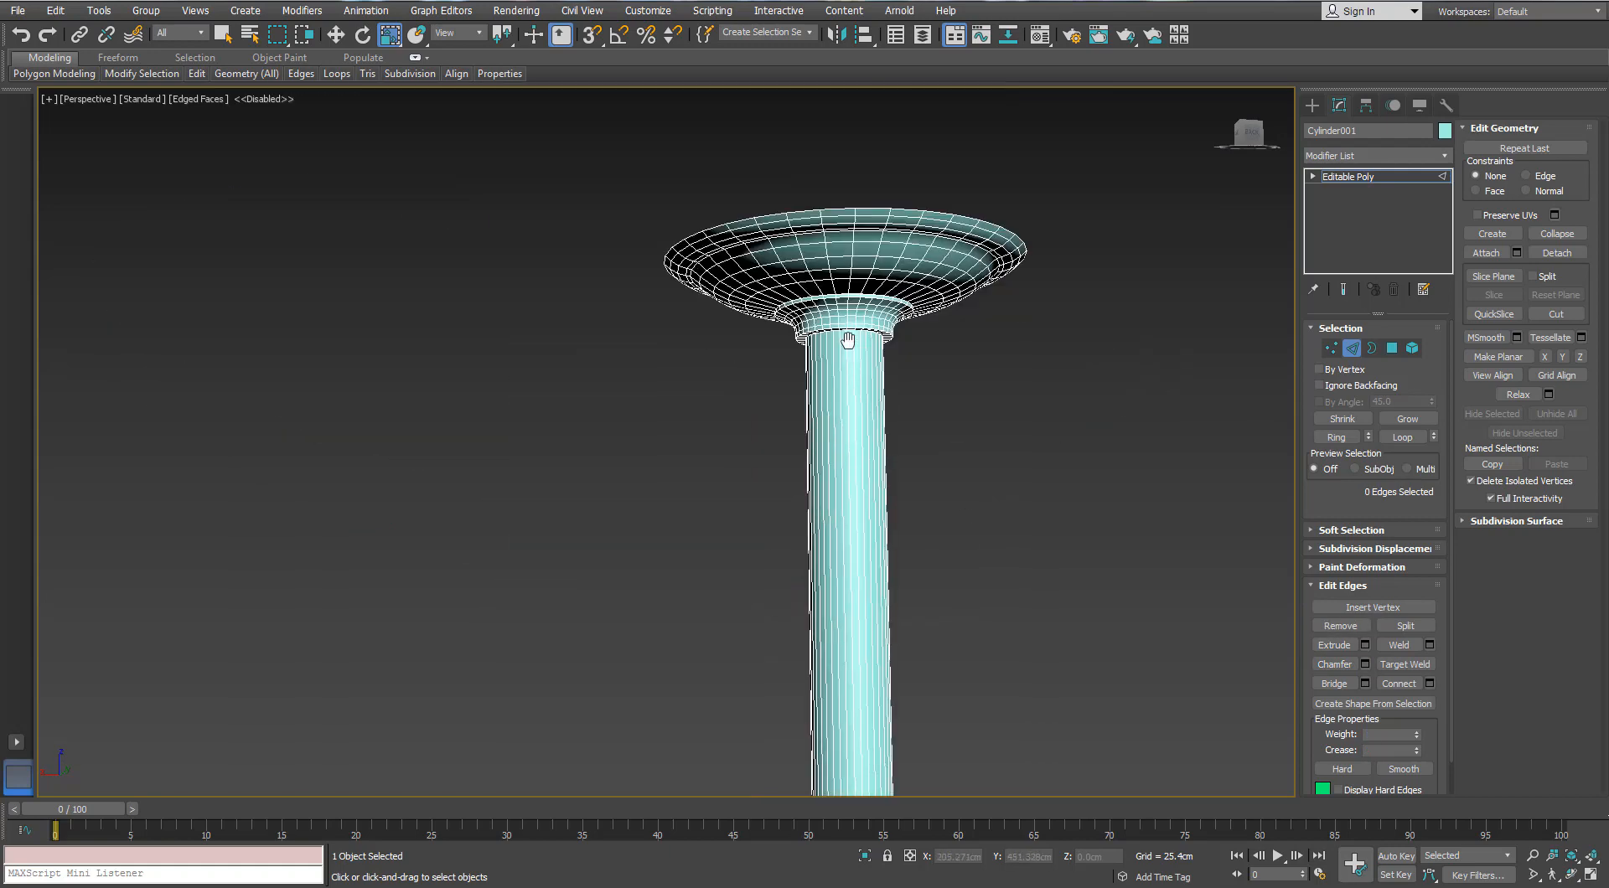
pyautogui.moveTo(862, 541); pyautogui.dragTo(857, 330, button='middle')
pyautogui.scroll(-2, 861, 358)
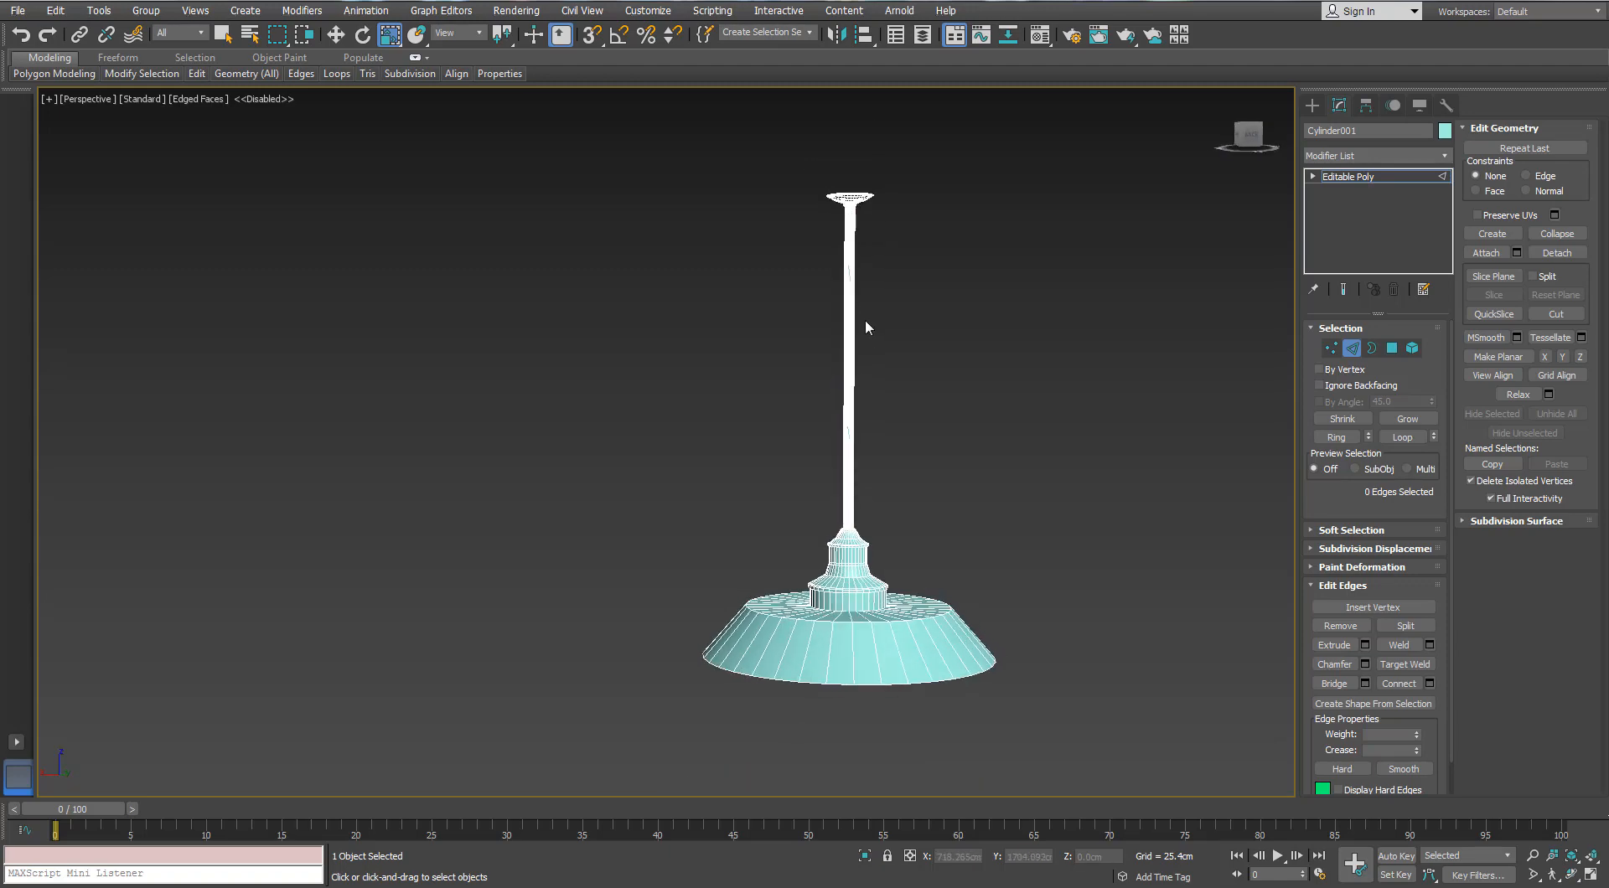
pyautogui.scroll(6, 861, 324)
pyautogui.moveTo(736, 280); pyautogui.dragTo(821, 291, button='middle')
# Step: Scale the top mount's polygons, from the rim down to but excluding the flat underside ring, to about 134% and raise them to about 87.82 cm
pyautogui.press('3')
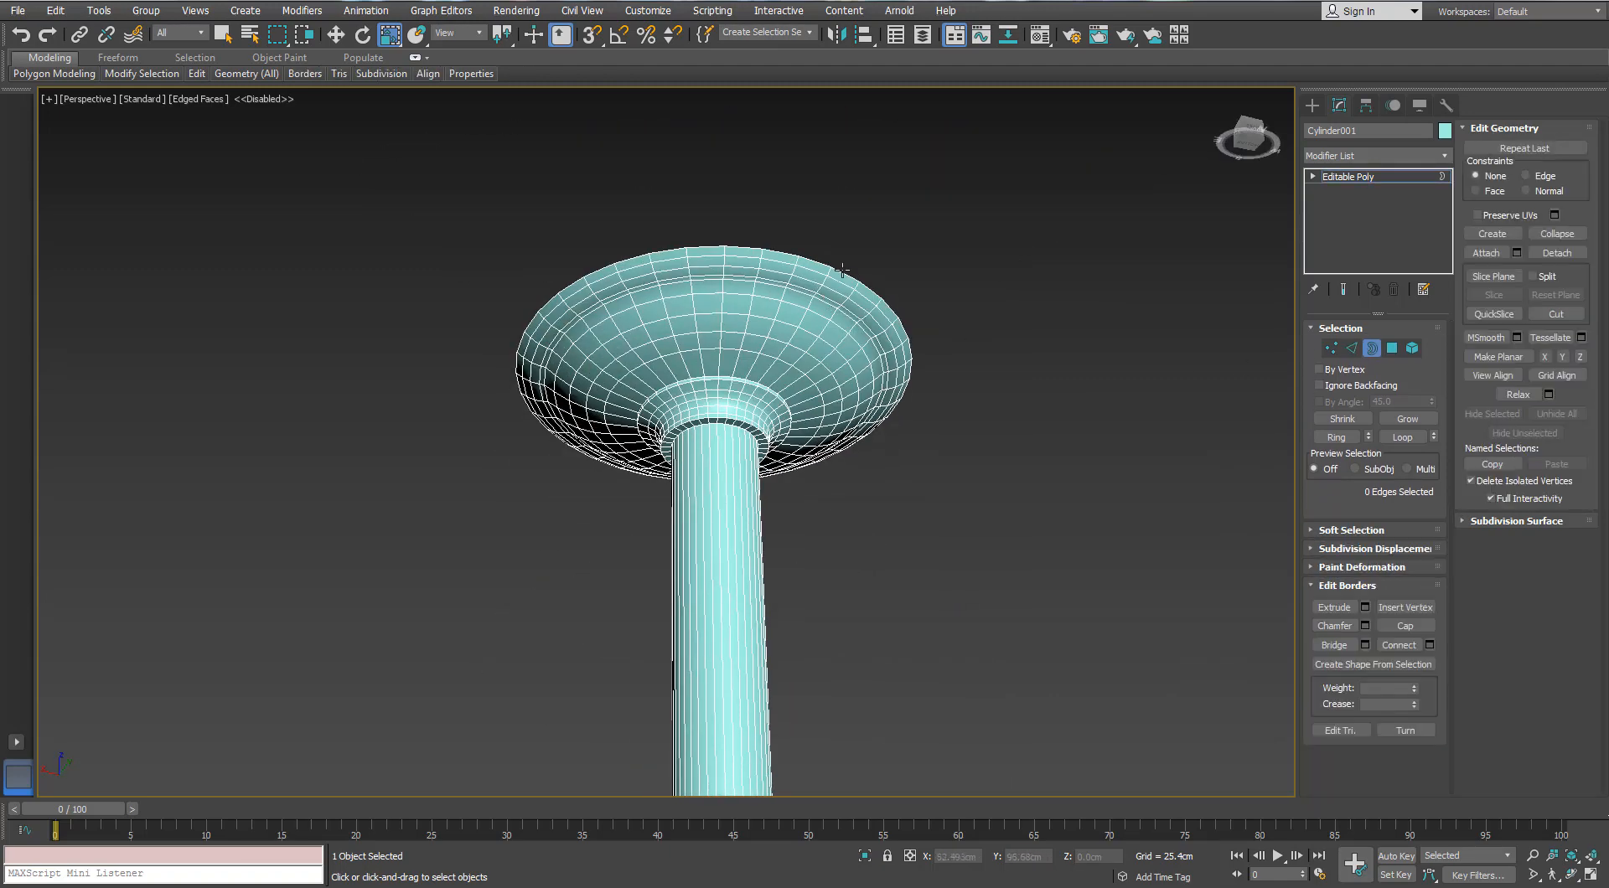
pyautogui.keyDown('ctrl'); pyautogui.click(1391, 348); pyautogui.keyUp('ctrl')
pyautogui.click(1408, 419)
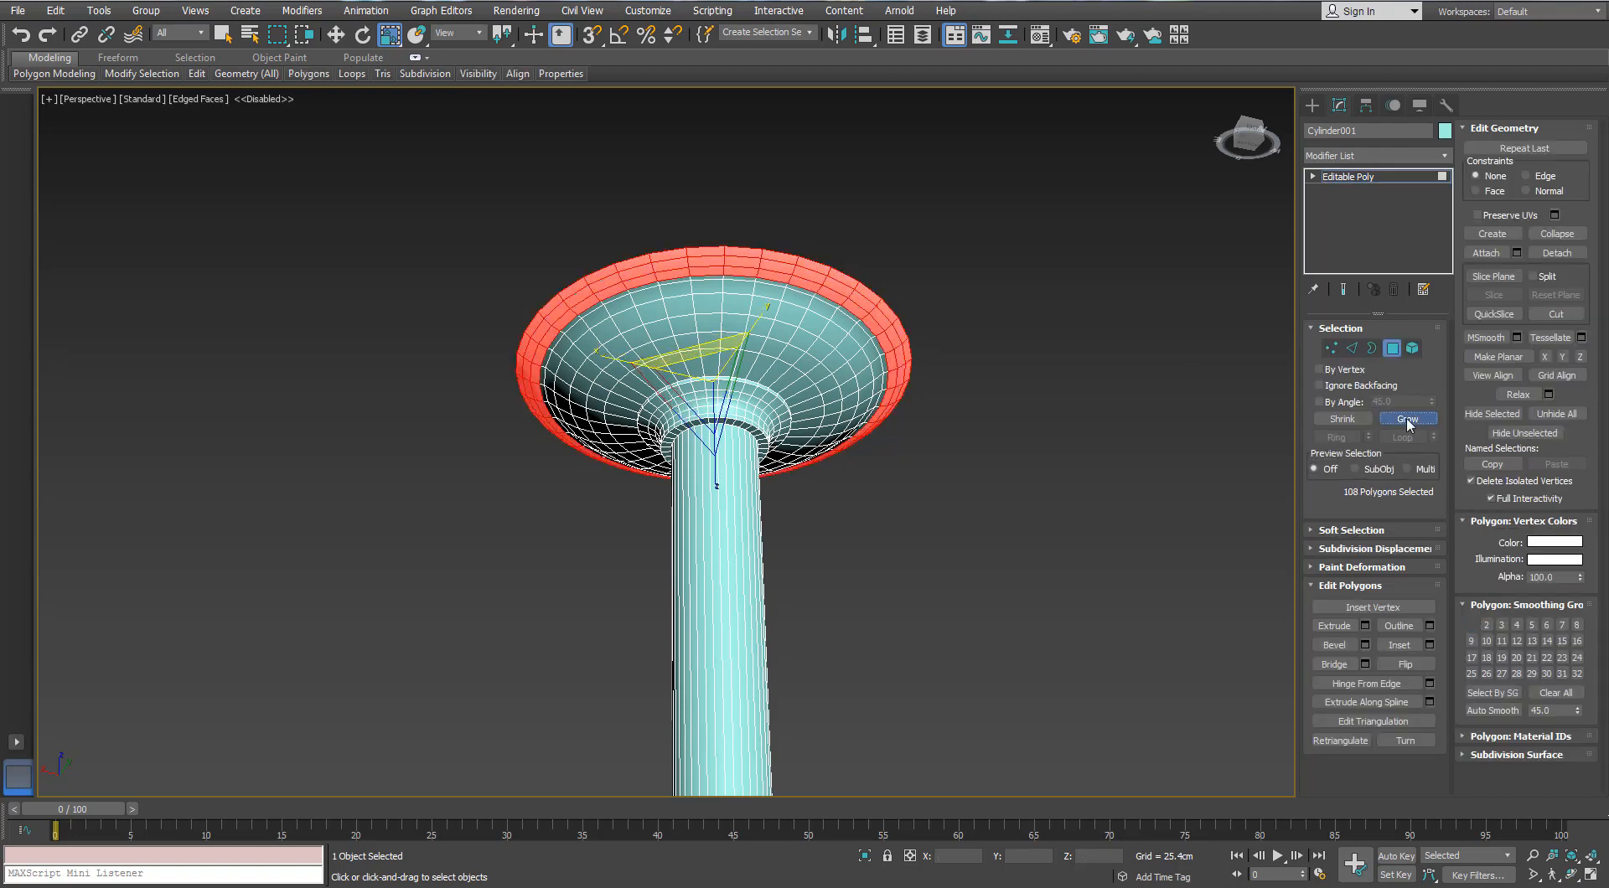
pyautogui.click(1407, 419)
pyautogui.click(1408, 419)
pyautogui.click(1408, 419)
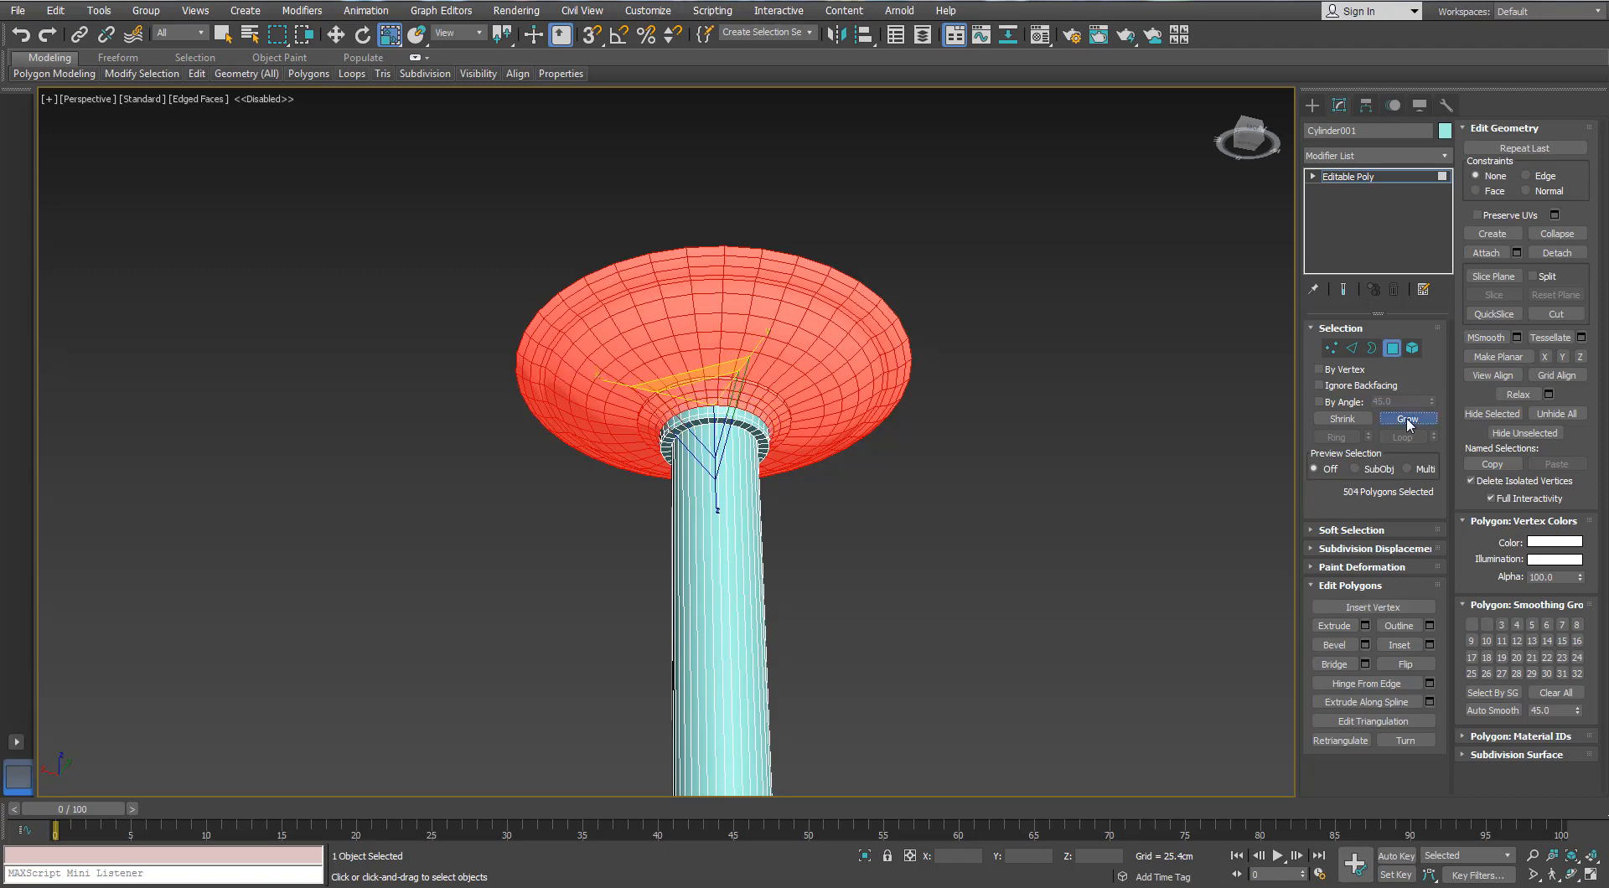
pyautogui.click(1407, 419)
pyautogui.keyDown('alt'); pyautogui.moveTo(691, 419); pyautogui.dragTo(691, 389, button='middle'); pyautogui.keyUp('alt')
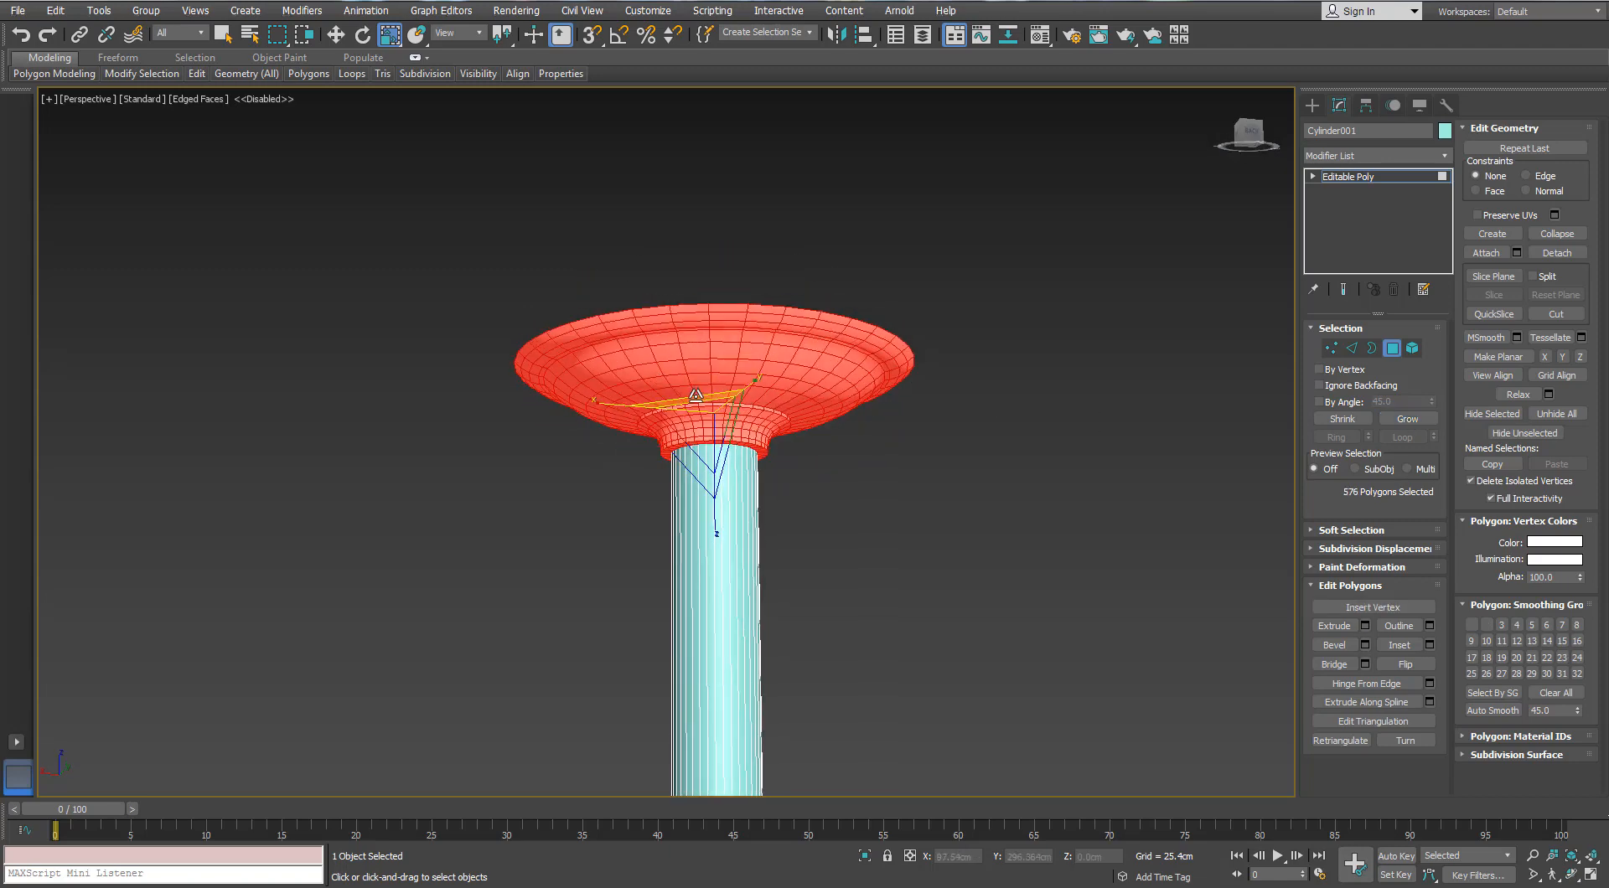
pyautogui.scroll(3, 696, 395)
pyautogui.scroll(-3, 696, 396)
pyautogui.scroll(6, 712, 406)
pyautogui.hotkey('ctrl', 'z')
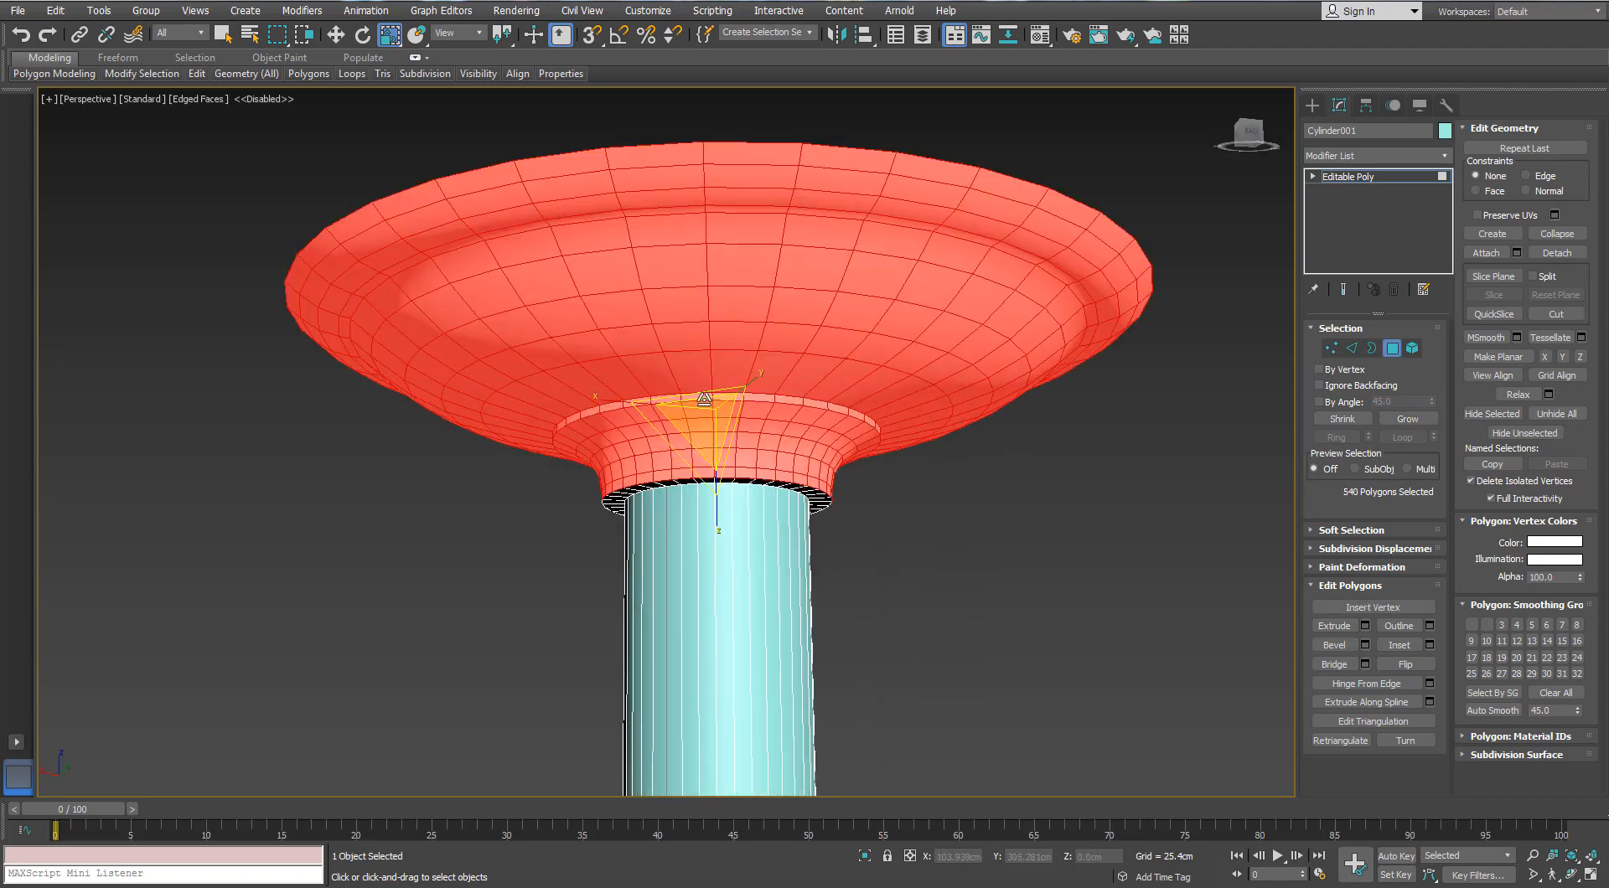
pyautogui.moveTo(704, 398)
pyautogui.mouseDown()
pyautogui.moveTo(702, 384)
pyautogui.moveTo(702, 448)
pyautogui.moveTo(711, 402)
pyautogui.mouseUp()
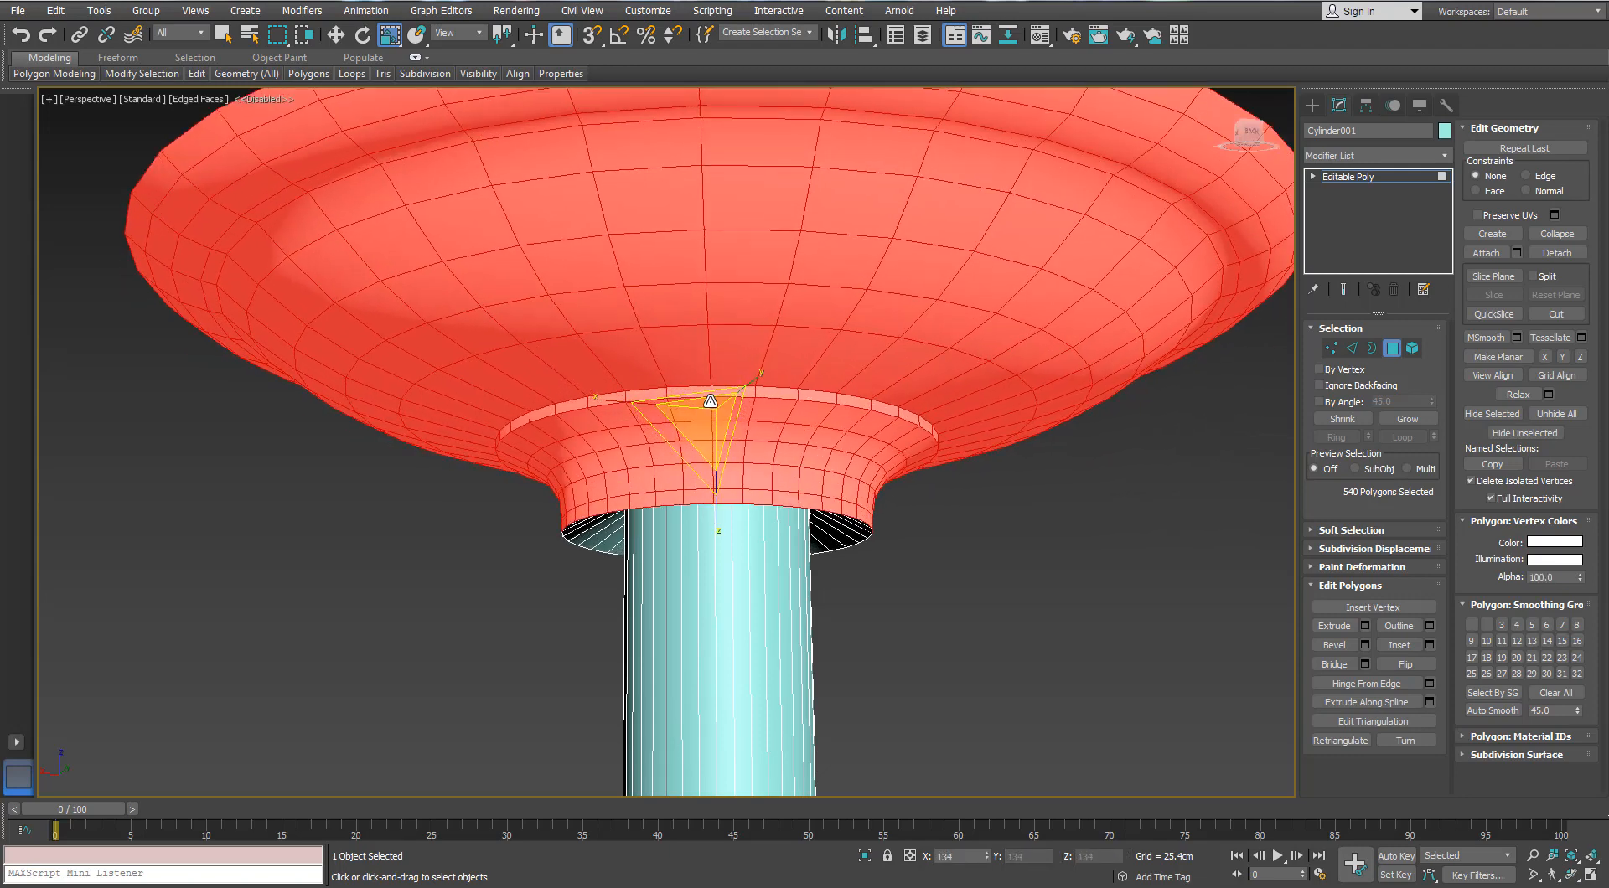
pyautogui.press('w')
pyautogui.moveTo(712, 339); pyautogui.dragTo(709, 325)
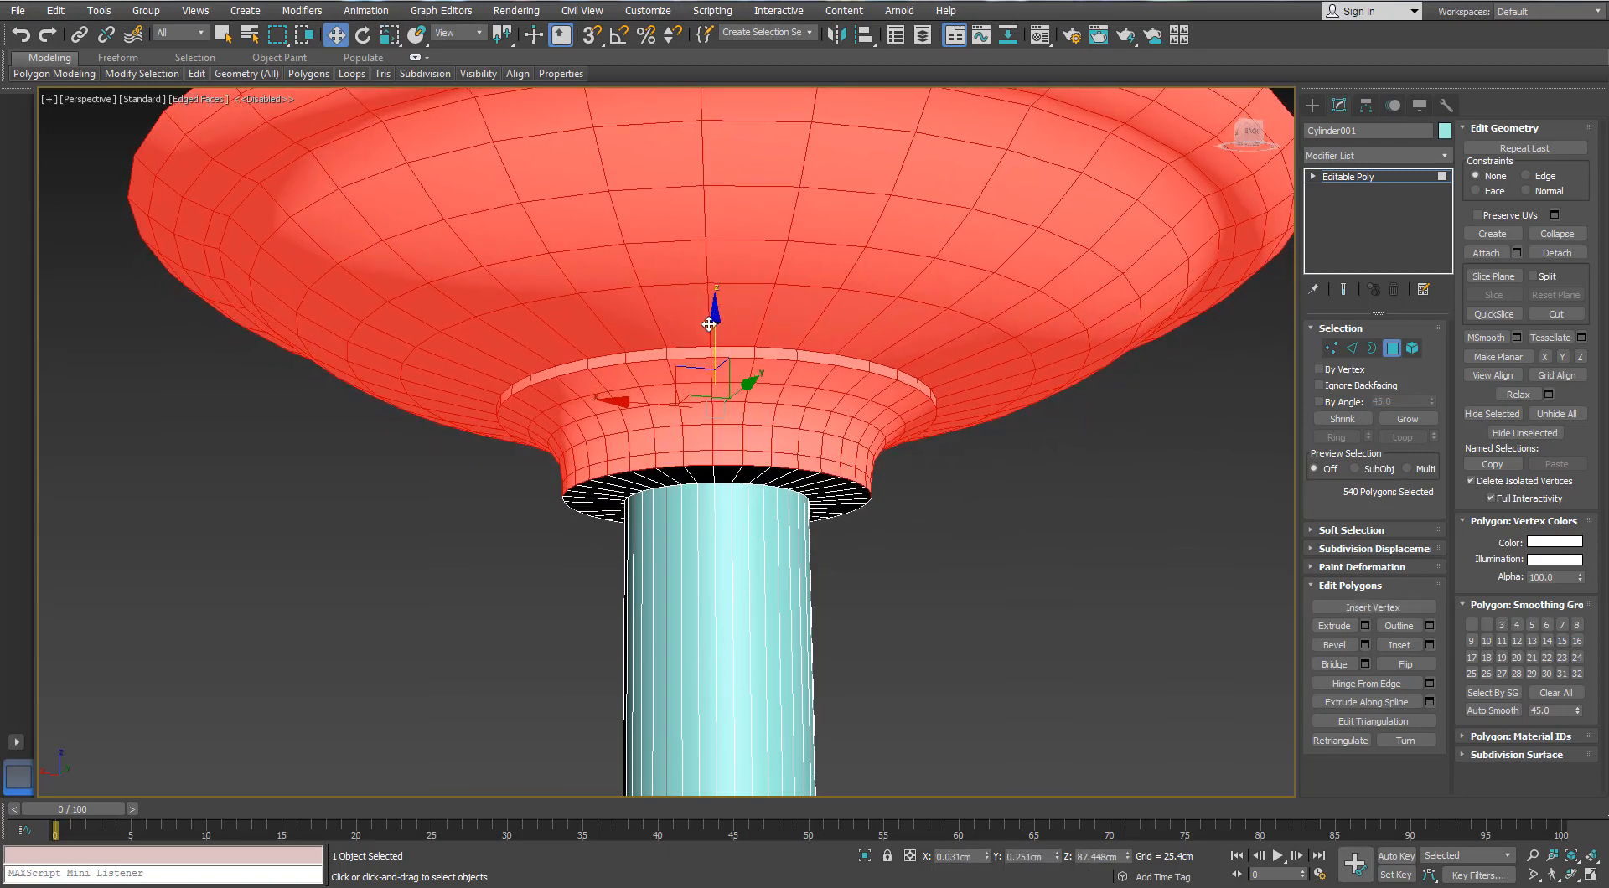
# Step: Enlarge the selected top mount polygons uniformly until the mount is a little under half the shade's width
pyautogui.scroll(-8, 709, 324)
pyautogui.moveTo(708, 509); pyautogui.dragTo(704, 460, button='middle')
pyautogui.scroll(-6, 702, 470)
pyautogui.keyDown('alt'); pyautogui.moveTo(691, 531); pyautogui.dragTo(692, 520, button='middle'); pyautogui.keyUp('alt')
pyautogui.scroll(3, 692, 519)
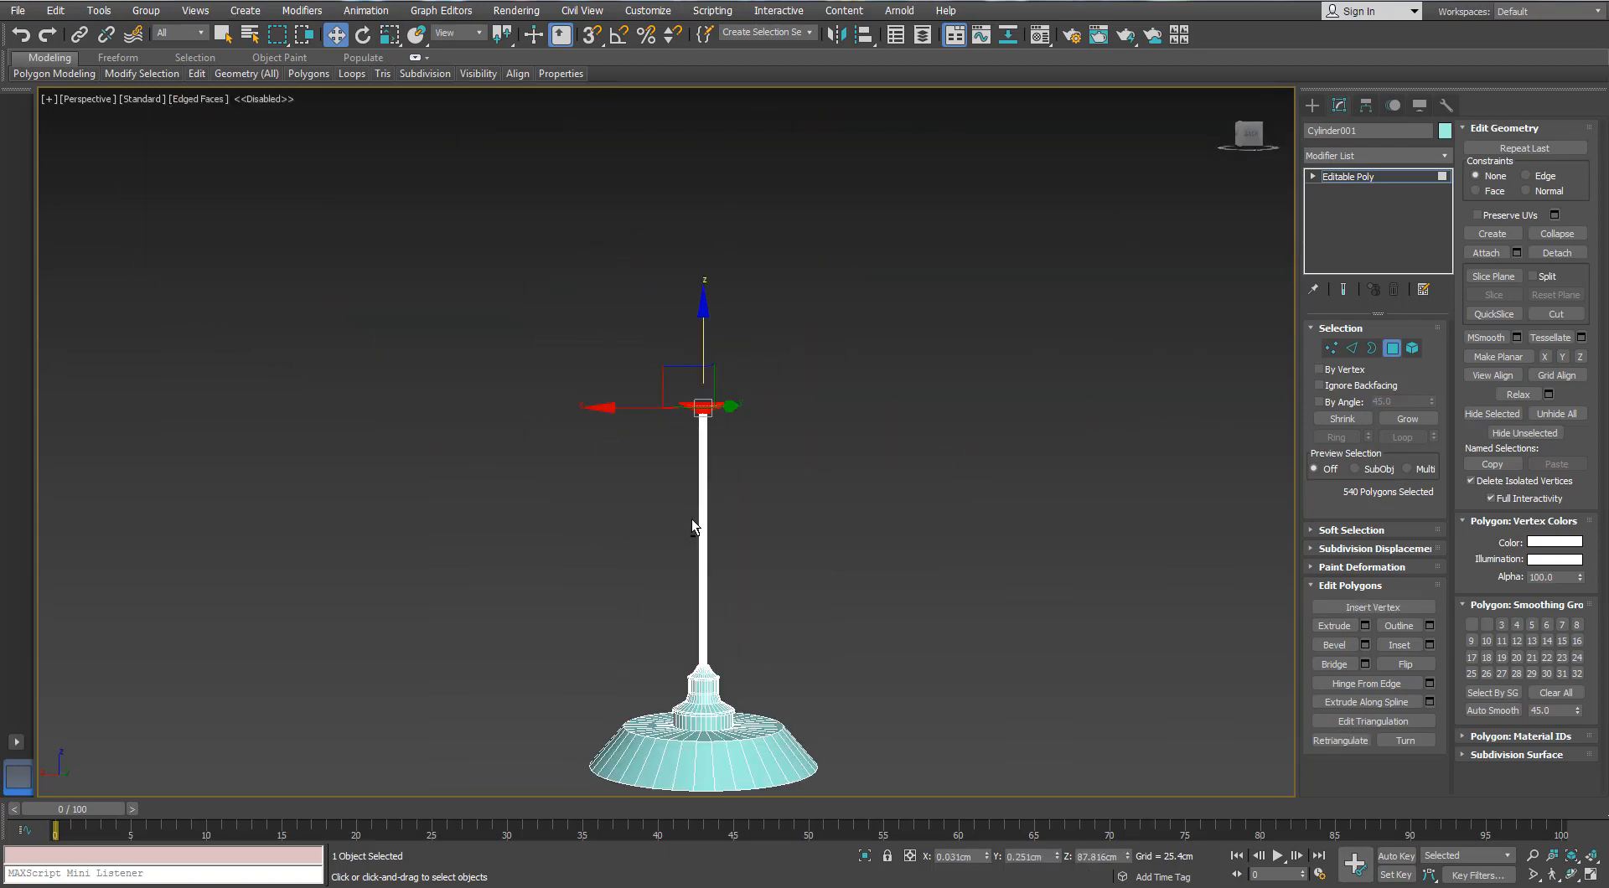
pyautogui.press('r')
pyautogui.moveTo(702, 408); pyautogui.dragTo(697, 408)
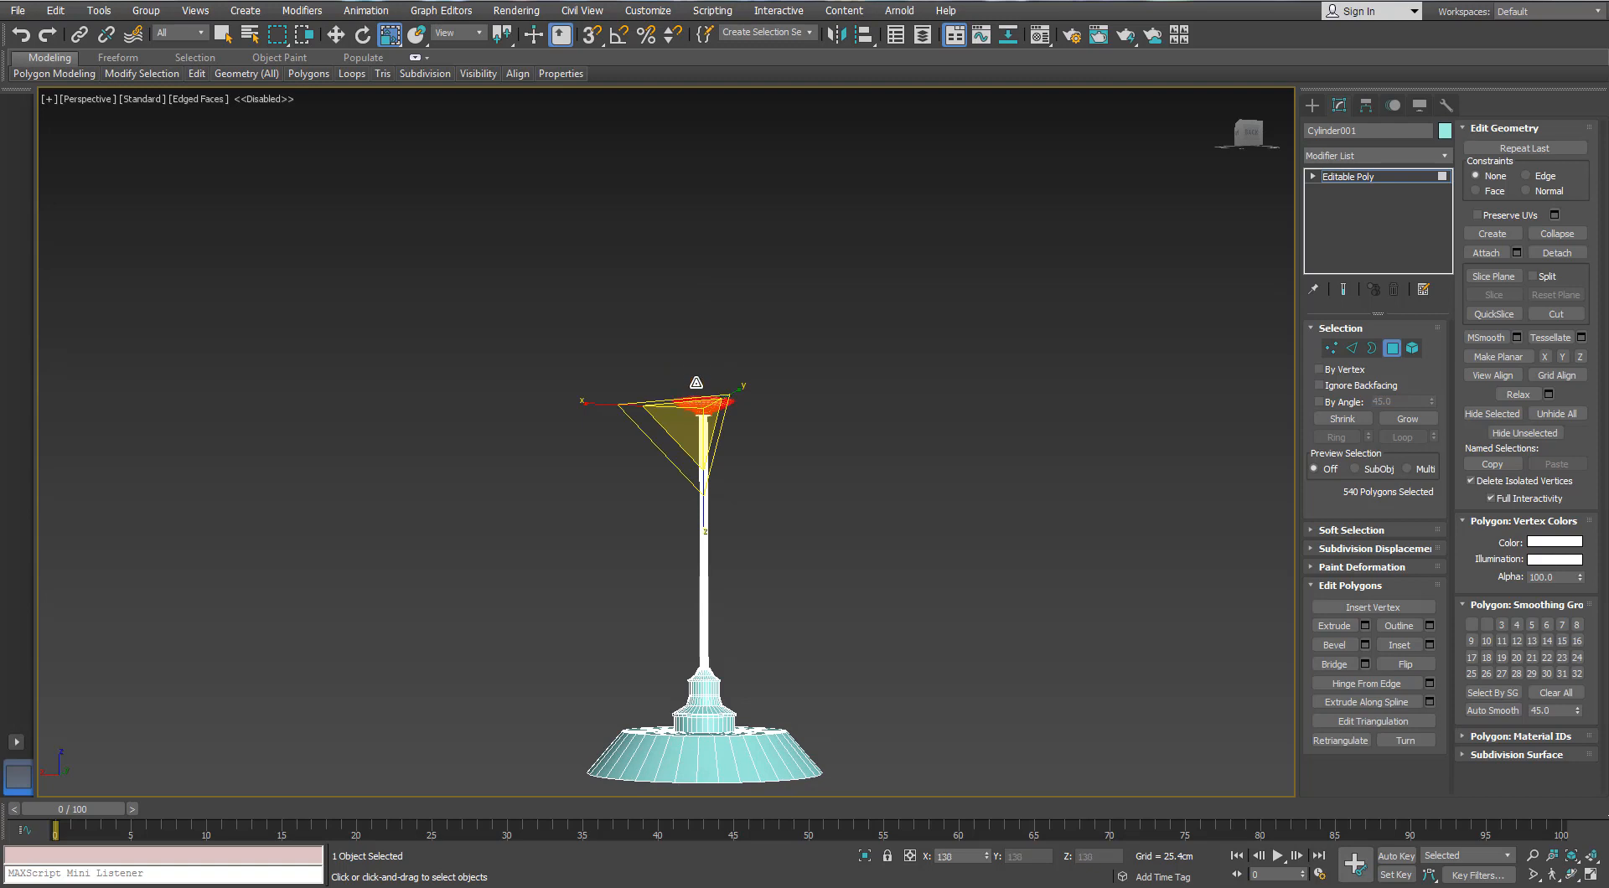
pyautogui.moveTo(691, 341); pyautogui.dragTo(687, 323)
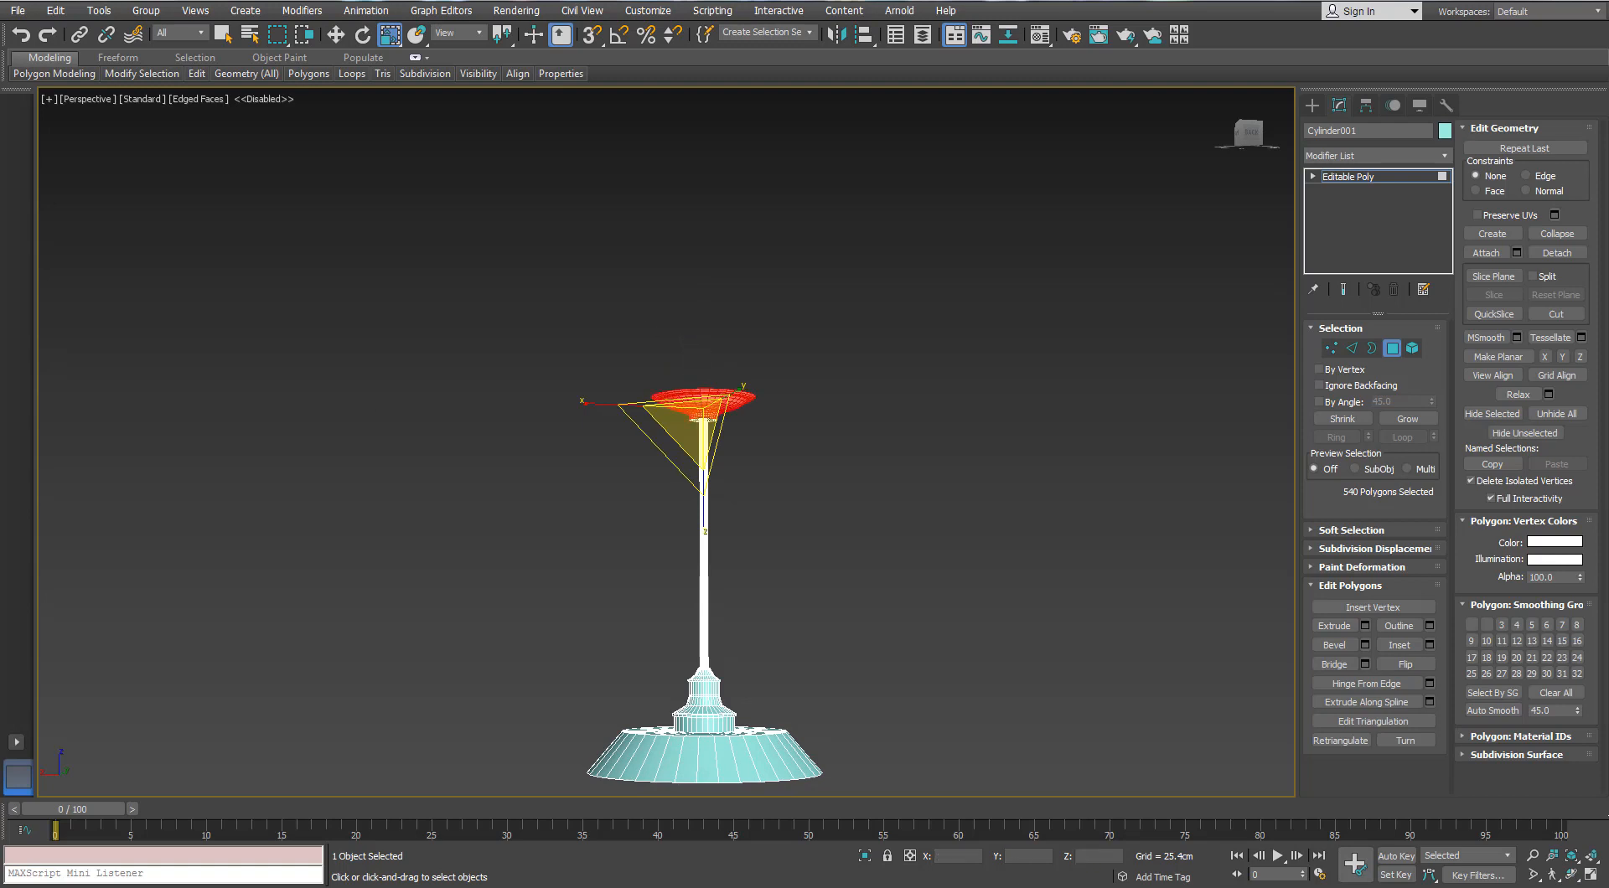
pyautogui.moveTo(685, 421); pyautogui.dragTo(685, 411, button='middle')
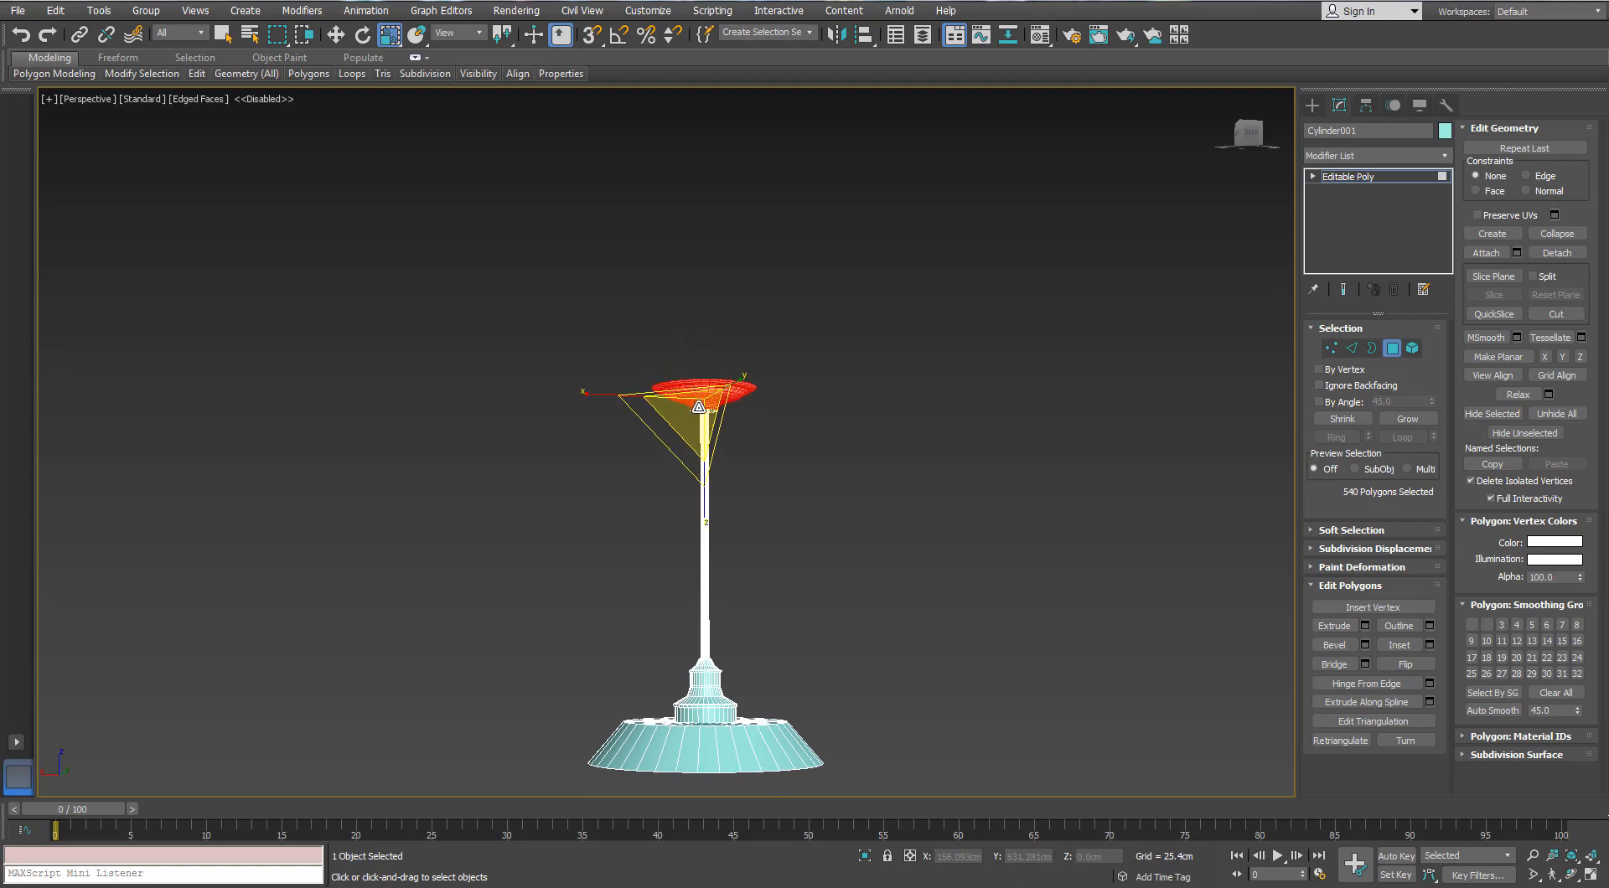
# Step: Resize the selected top mount polygons to about a third of the shade's width and raise them about 1.11 cm, checking alignment from the front
pyautogui.moveTo(699, 407); pyautogui.dragTo(695, 345)
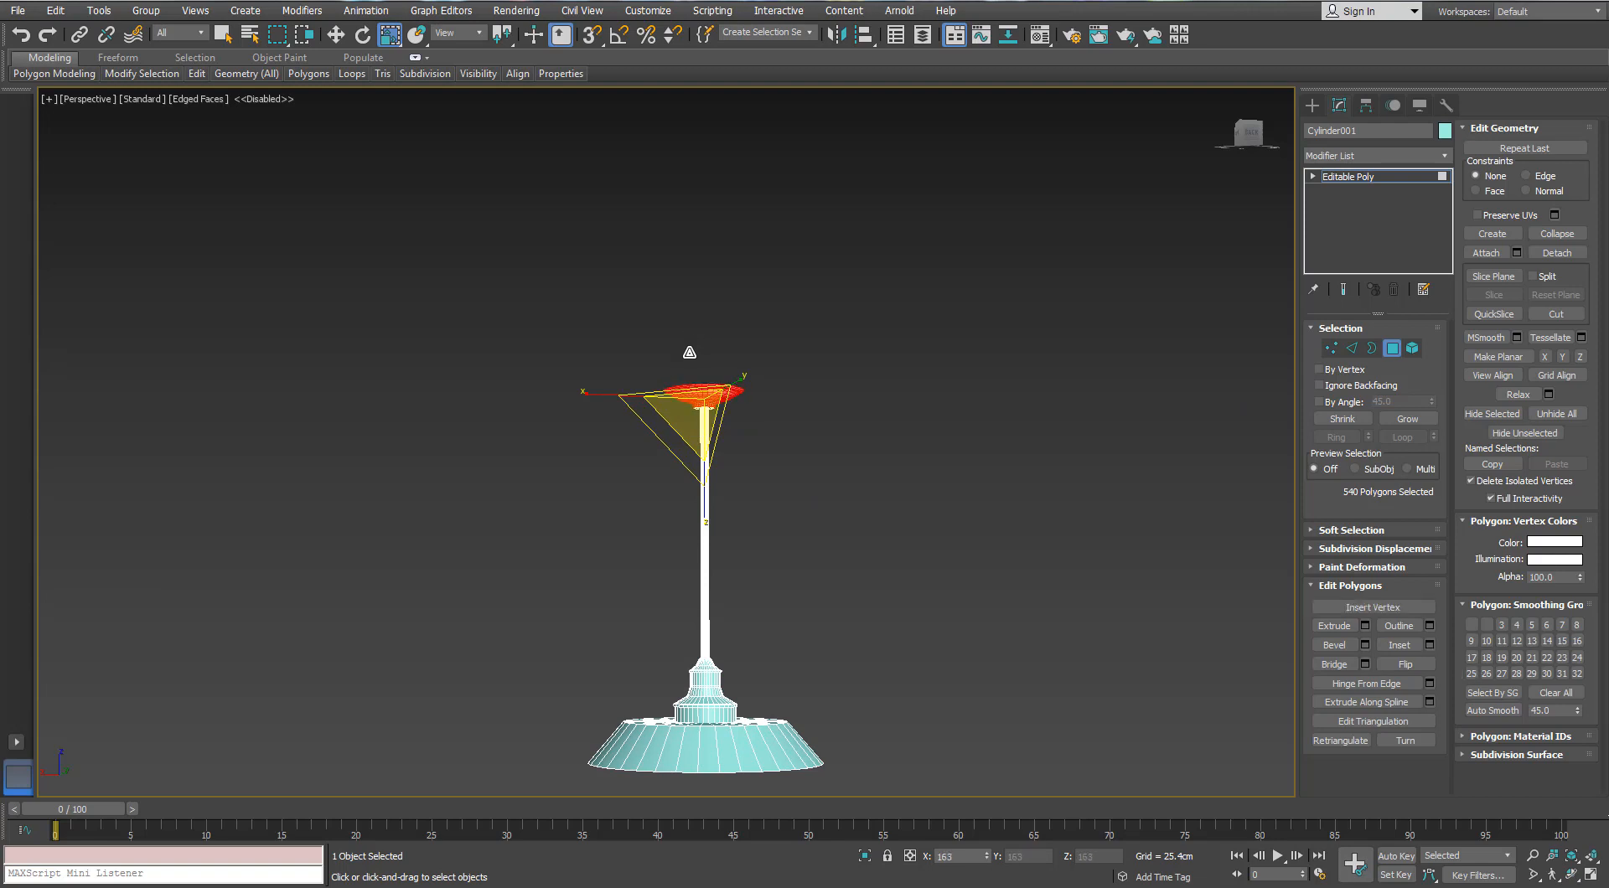
pyautogui.moveTo(696, 421); pyautogui.dragTo(689, 410, button='middle')
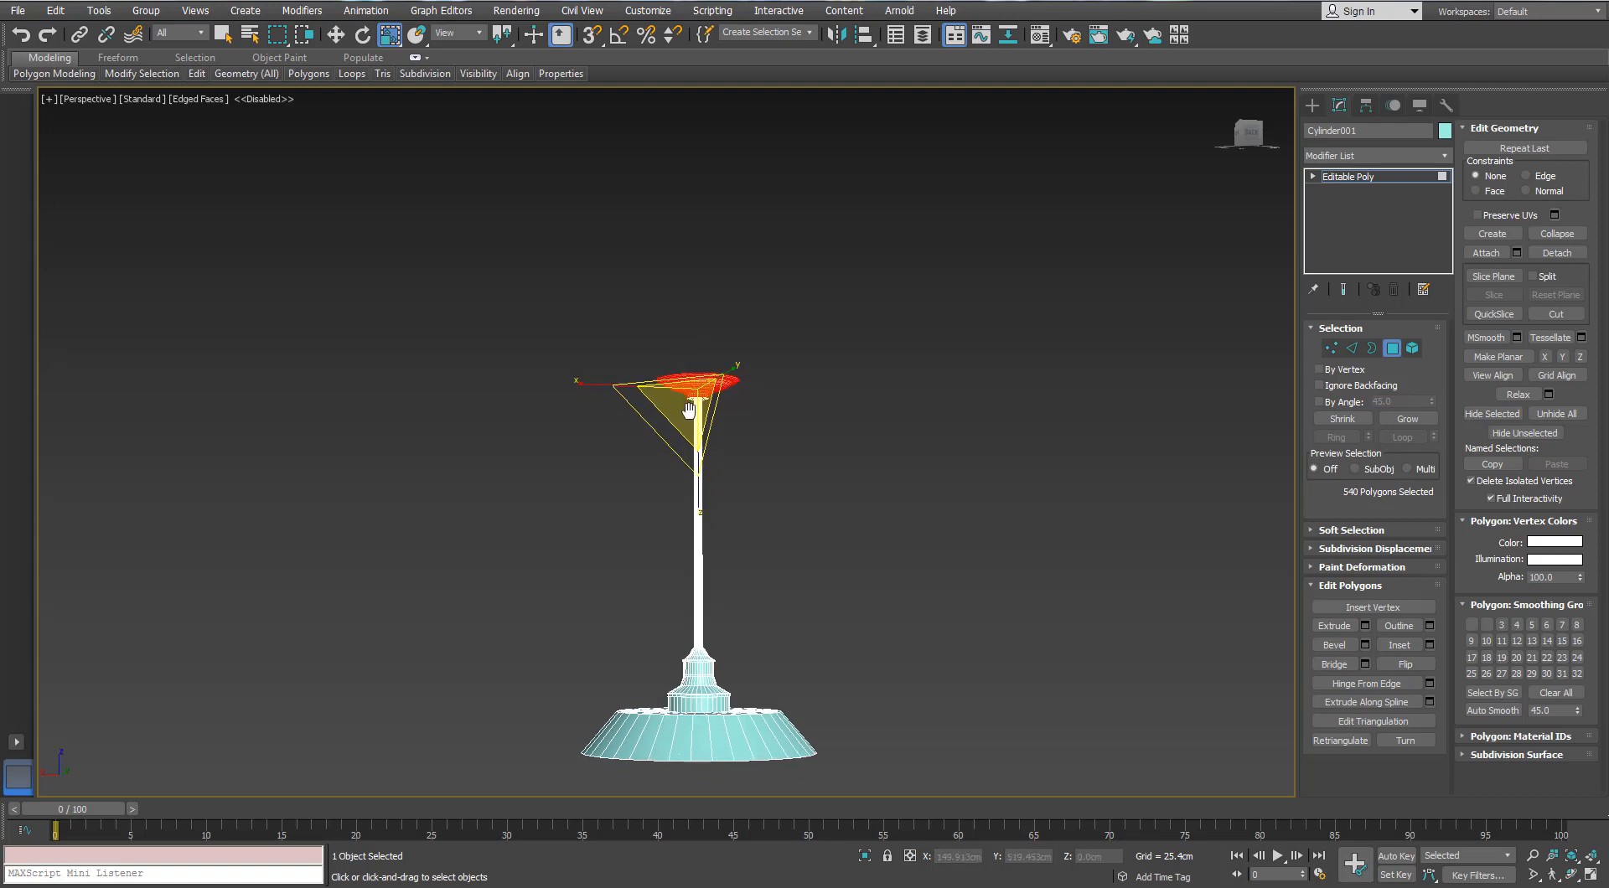
pyautogui.press('z')
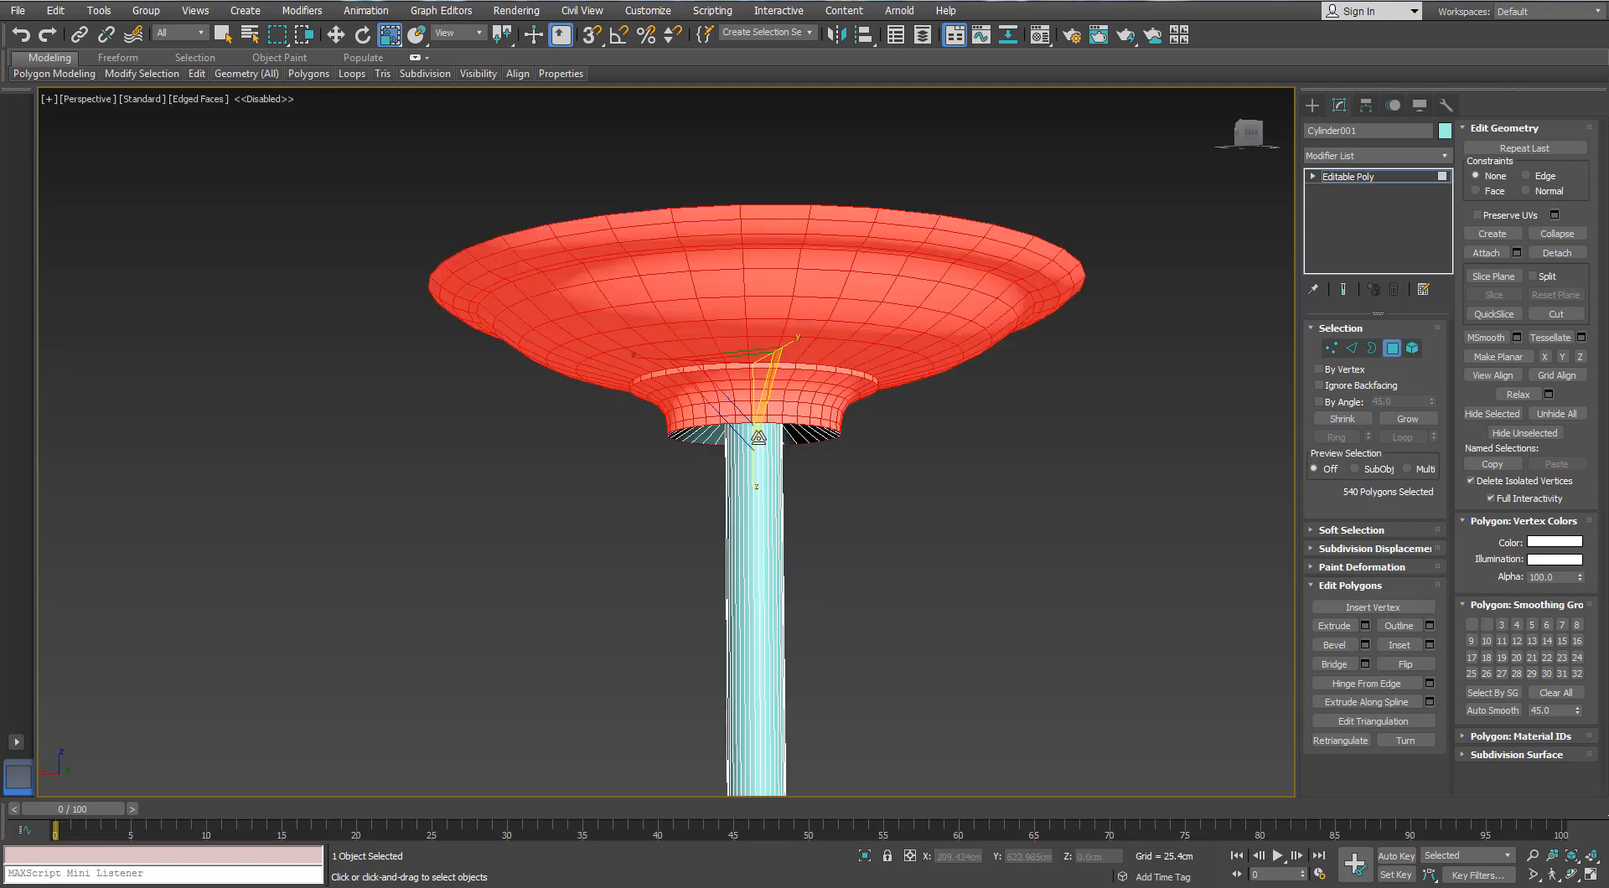
pyautogui.press('w')
pyautogui.moveTo(753, 308); pyautogui.dragTo(748, 282)
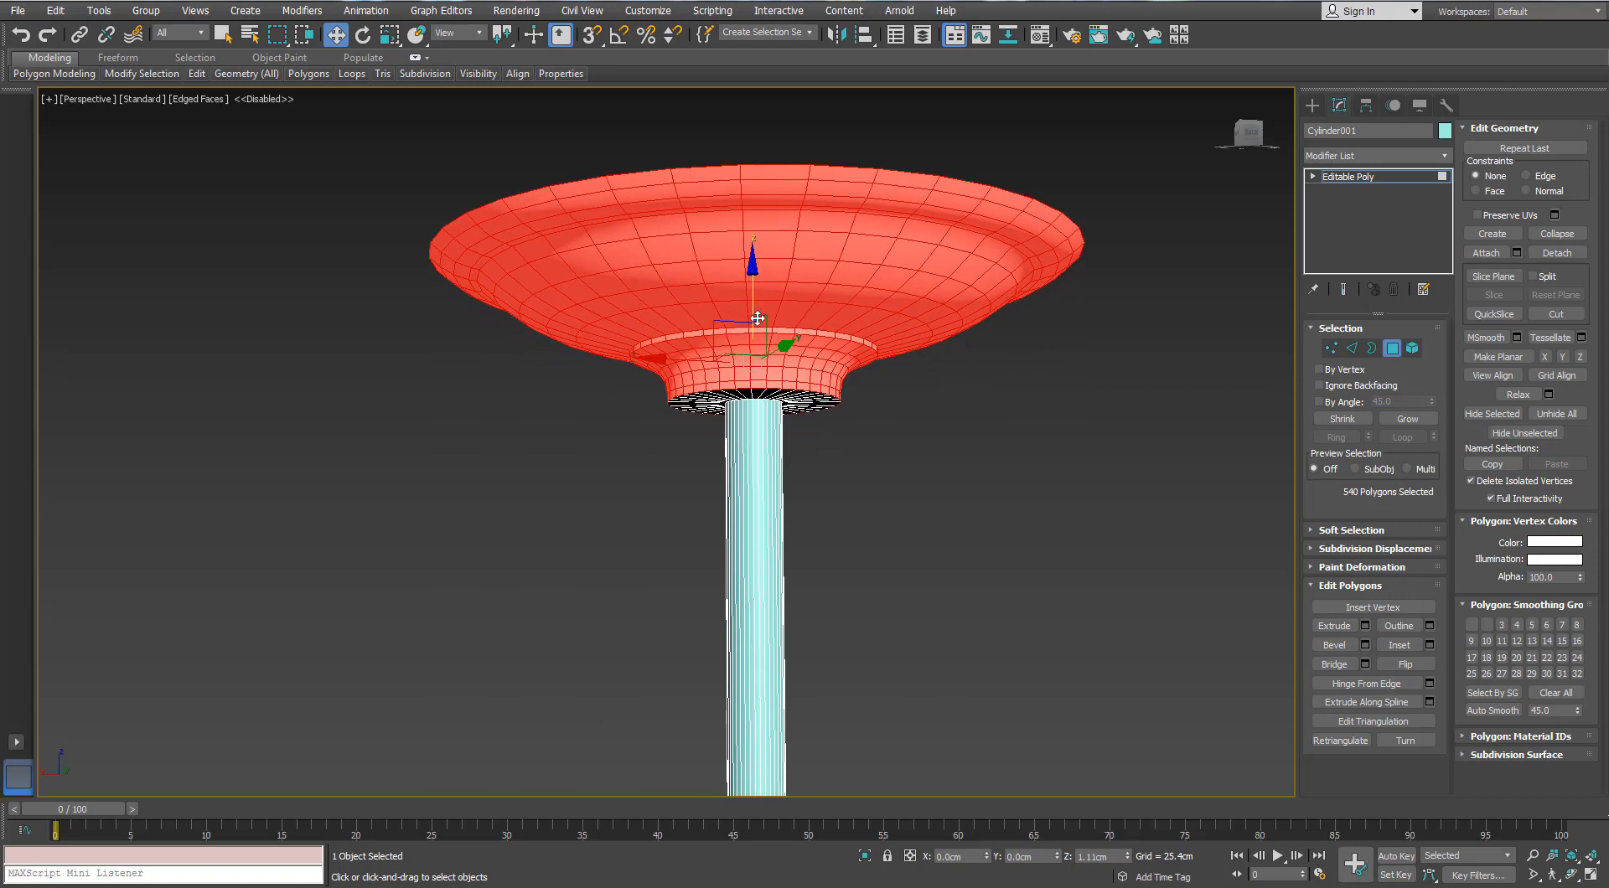
pyautogui.press('f')
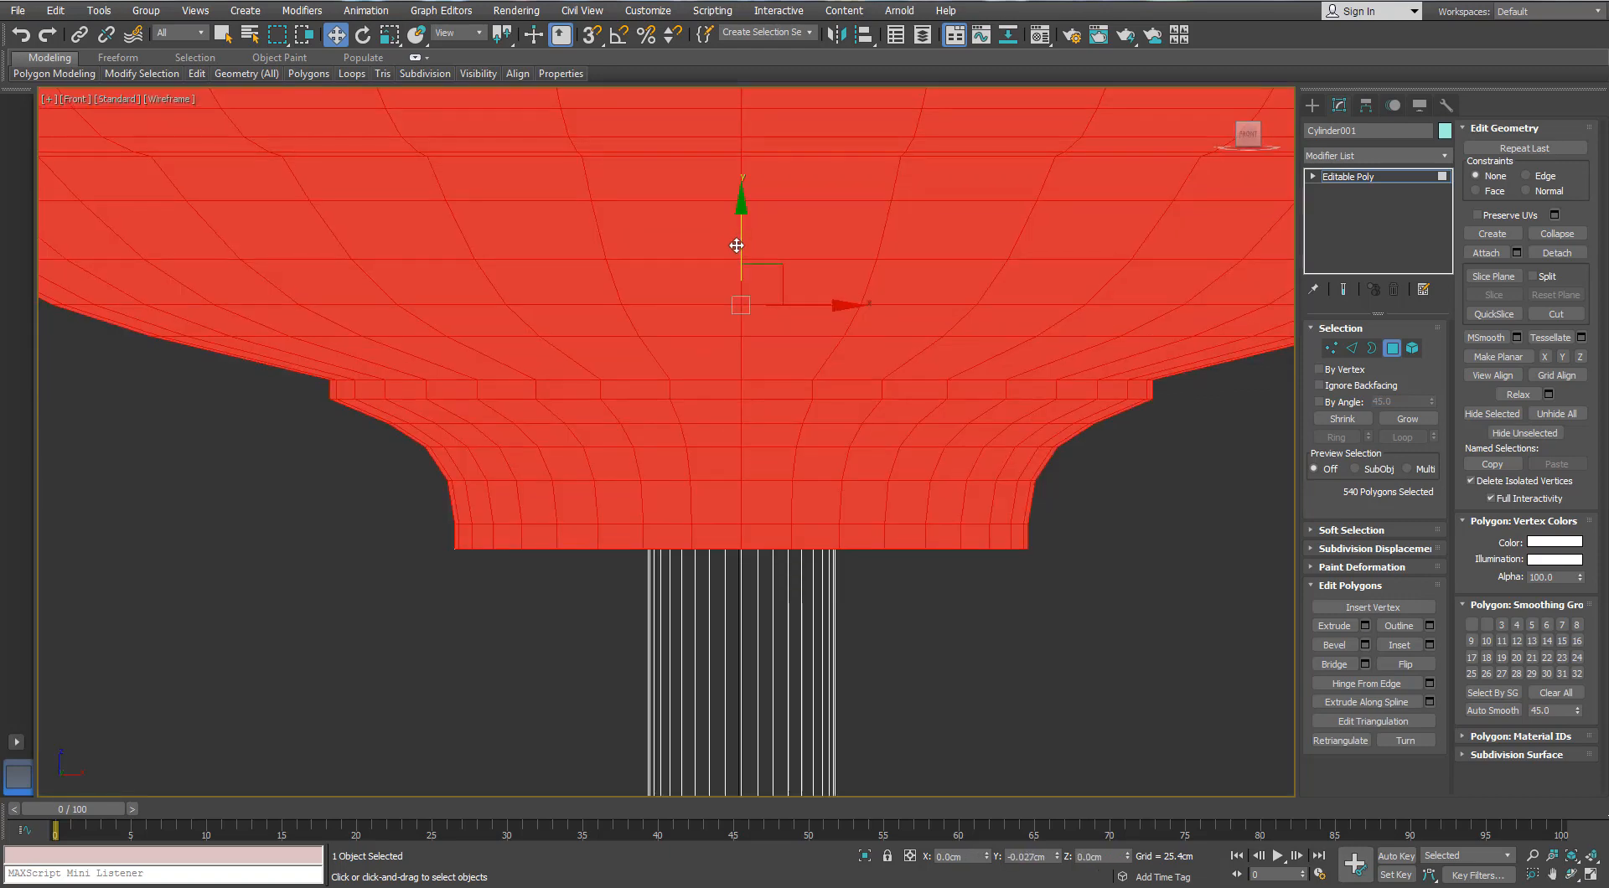
# Step: Select the vertices level with the mount's base from the front, and examine from below in perspective how the base meets the rod
pyautogui.click(1331, 348)
pyautogui.moveTo(1069, 534); pyautogui.dragTo(616, 639)
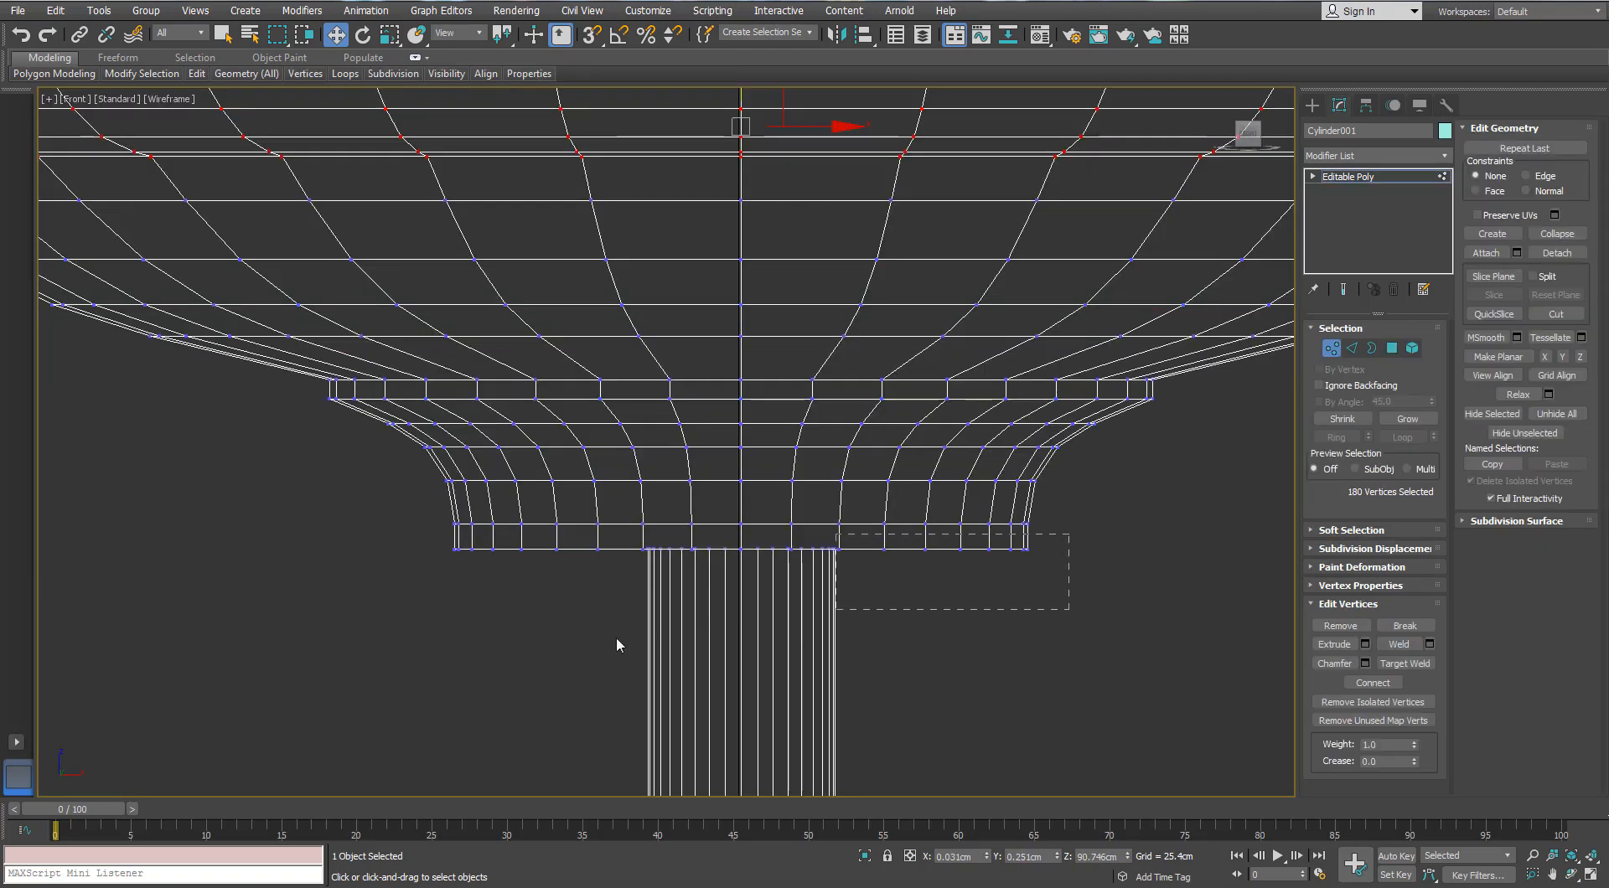
pyautogui.moveTo(323, 608); pyautogui.dragTo(322, 608)
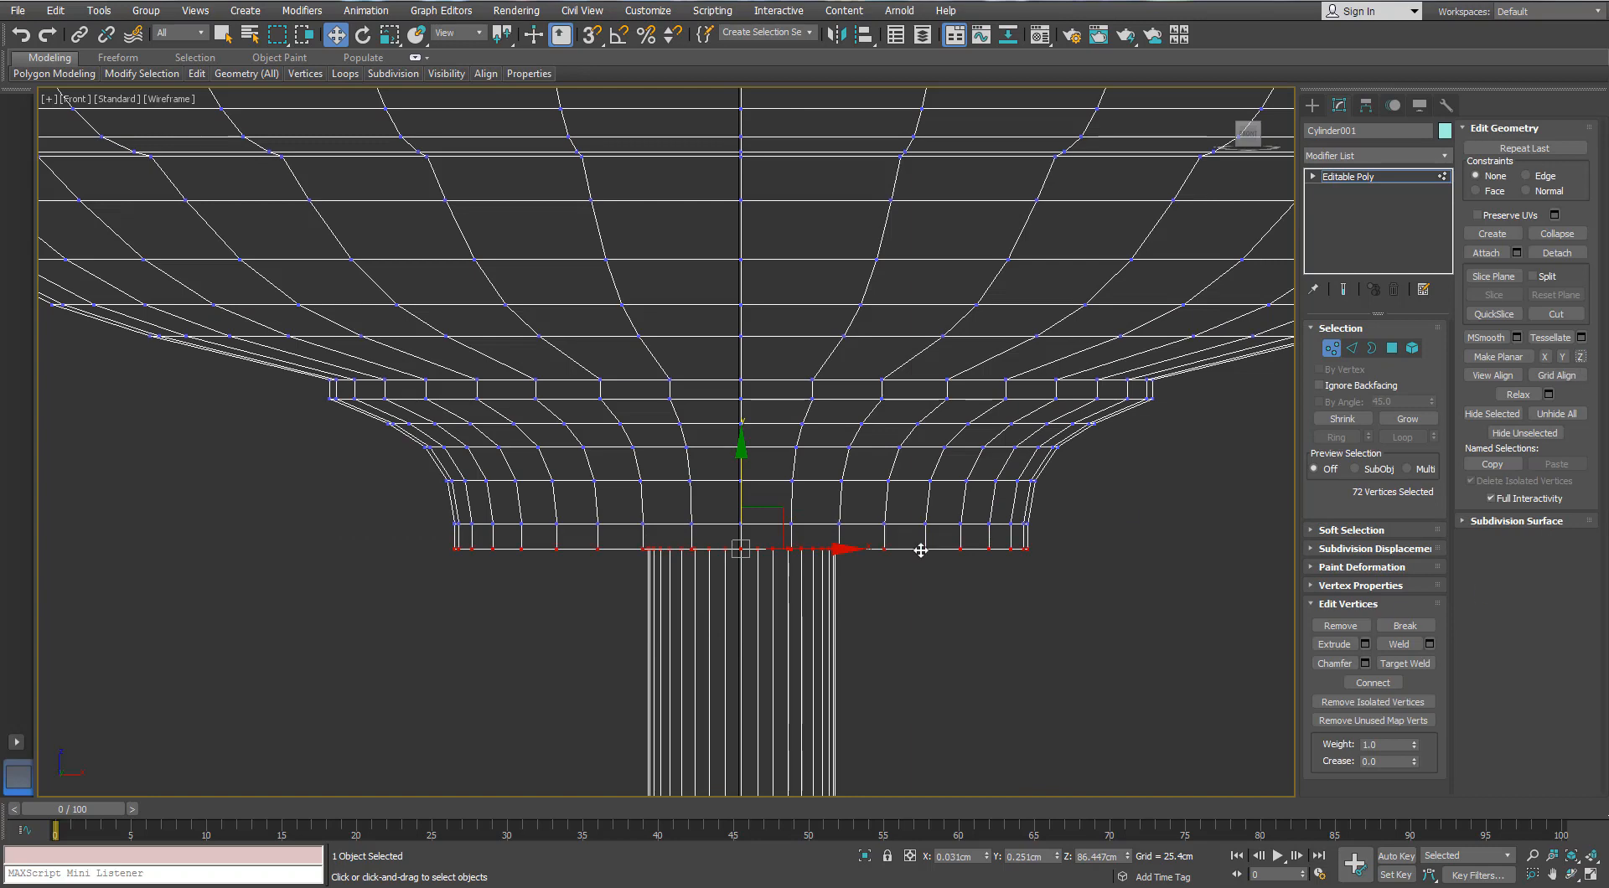
pyautogui.moveTo(920, 550)
pyautogui.keyDown('alt'); pyautogui.mouseDown(button='middle')
pyautogui.moveTo(907, 513)
pyautogui.moveTo(880, 528)
pyautogui.moveTo(855, 469)
pyautogui.moveTo(825, 520)
pyautogui.moveTo(843, 446)
pyautogui.moveTo(812, 441)
pyautogui.moveTo(817, 457)
pyautogui.mouseUp(button='middle'); pyautogui.keyUp('alt')
pyautogui.press('F3')
pyautogui.press('F4')
pyautogui.scroll(-6, 854, 473)
pyautogui.press('p')
pyautogui.press('z')
pyautogui.scroll(-2, 843, 446)
pyautogui.scroll(-5, 812, 441)
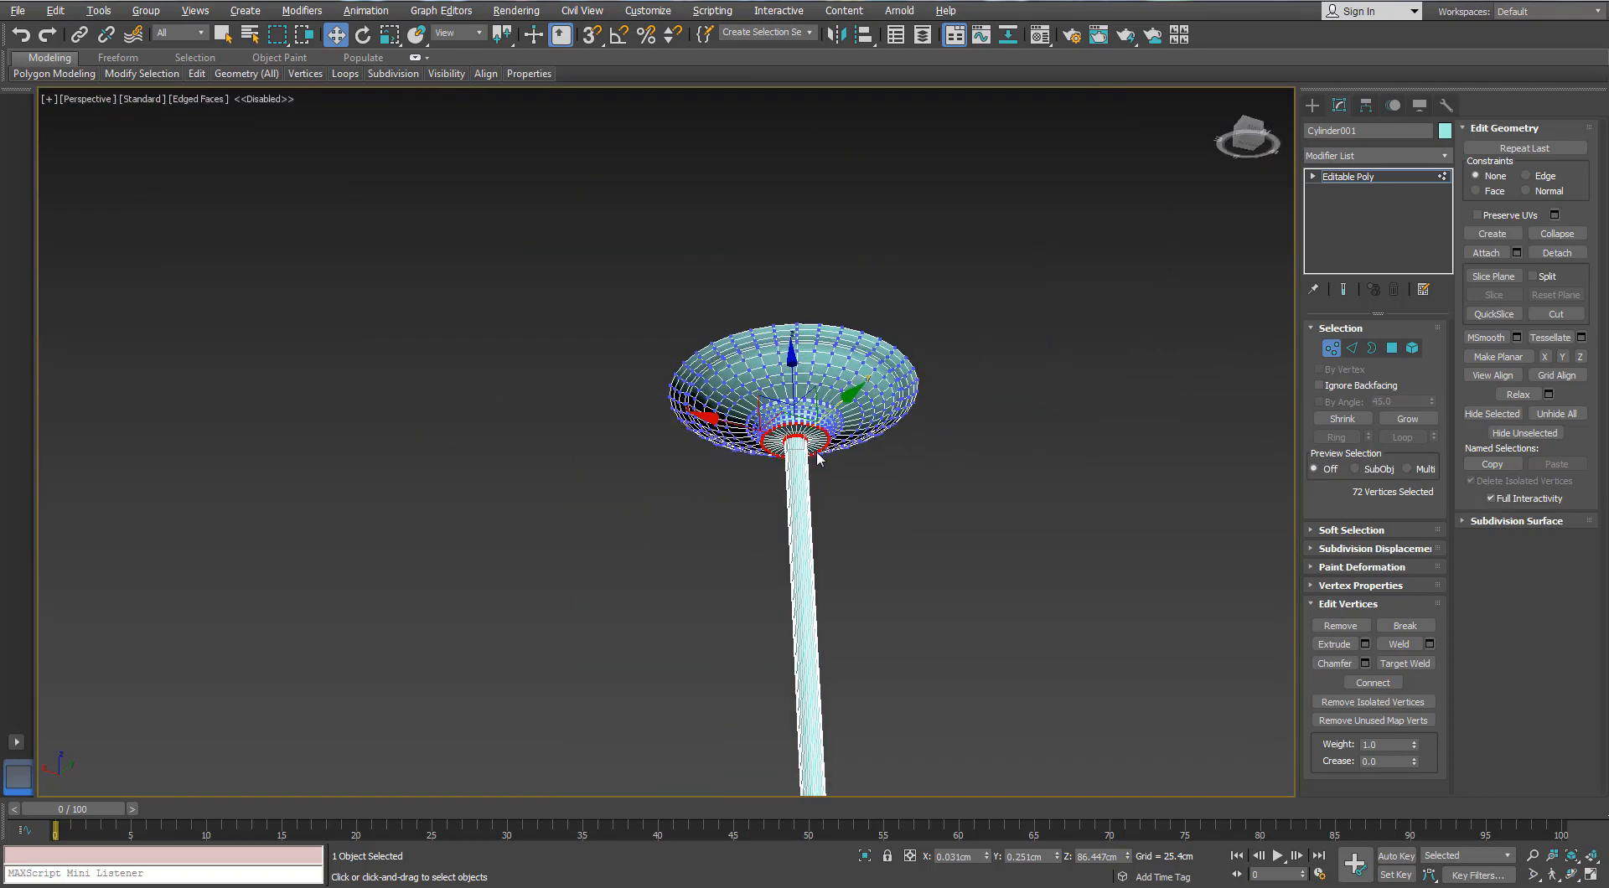
pyautogui.click(1332, 350)
pyautogui.keyDown('alt'); pyautogui.moveTo(831, 618); pyautogui.dragTo(840, 618, button='middle'); pyautogui.keyUp('alt')
# Step: Change the whole lamp's object color to the dark gray custom color and deselect the lamp
pyautogui.click(1064, 394)
pyautogui.click(886, 367)
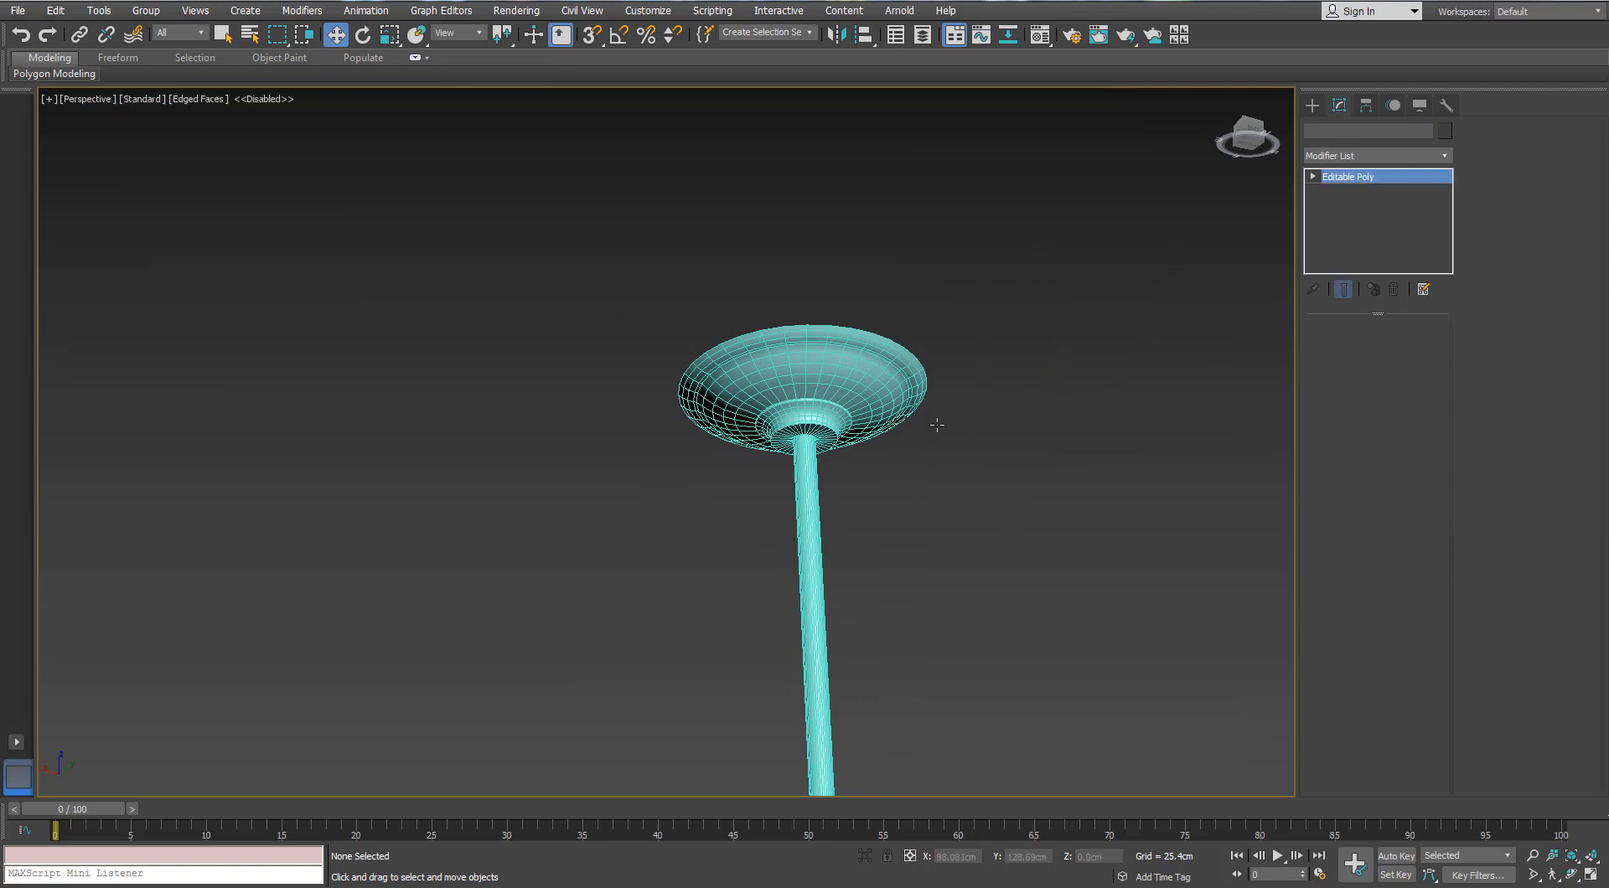
pyautogui.click(1445, 130)
pyautogui.click(384, 189)
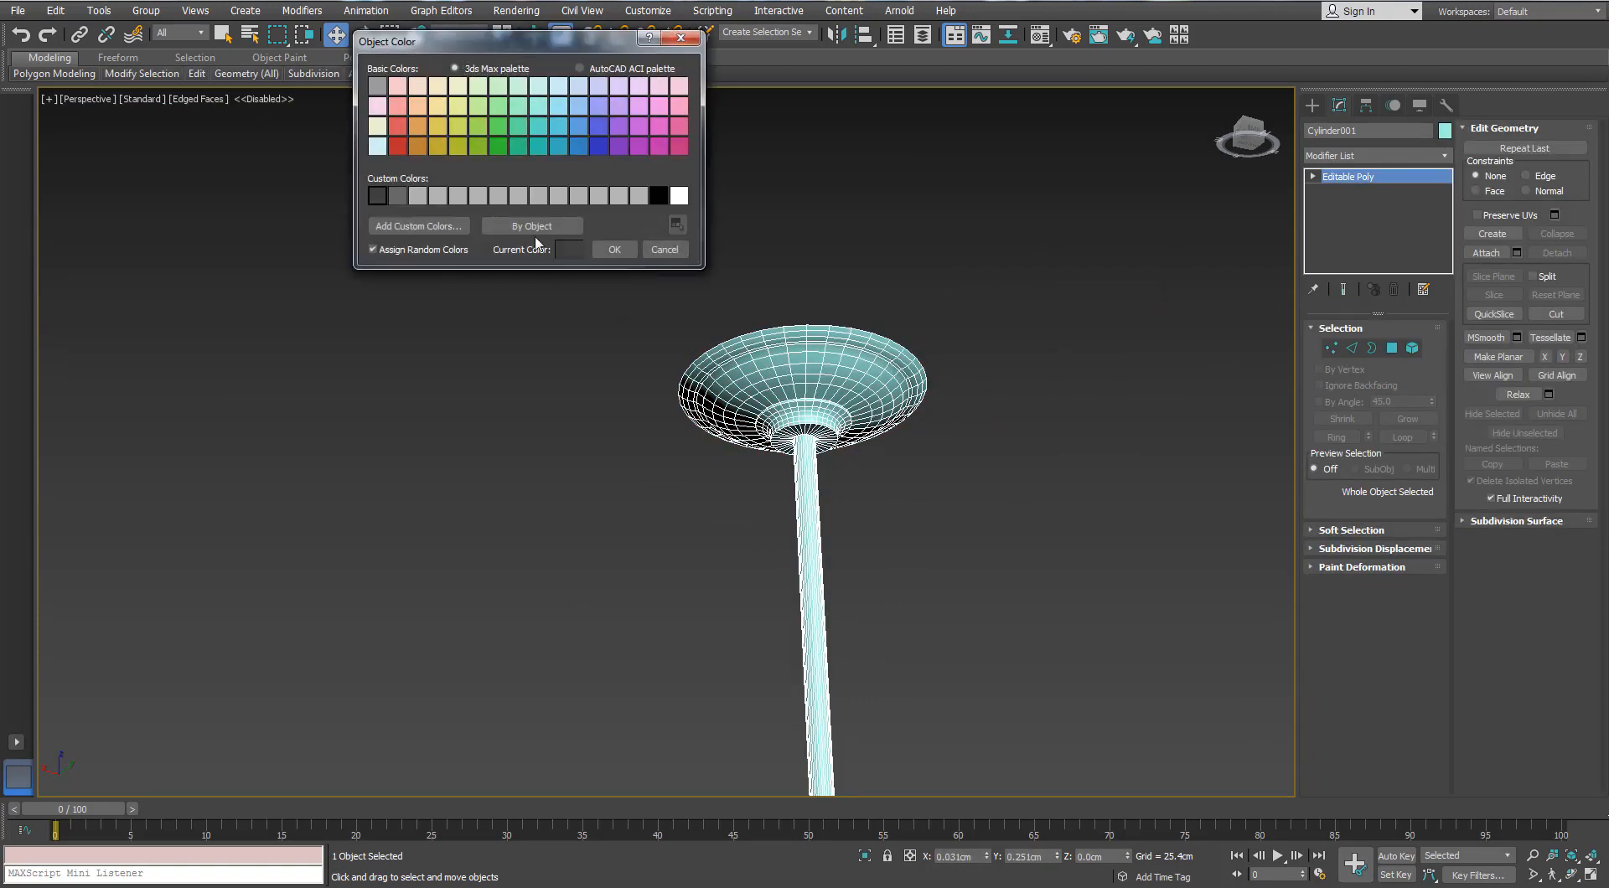
pyautogui.click(621, 250)
pyautogui.click(596, 409)
# Step: Chamfer the edge loop where the neck's flared section meets the sloped collar below it by 1.618 cm with 3 segments
pyautogui.moveTo(604, 423); pyautogui.dragTo(588, 509, button='middle')
pyautogui.scroll(-5, 555, 319)
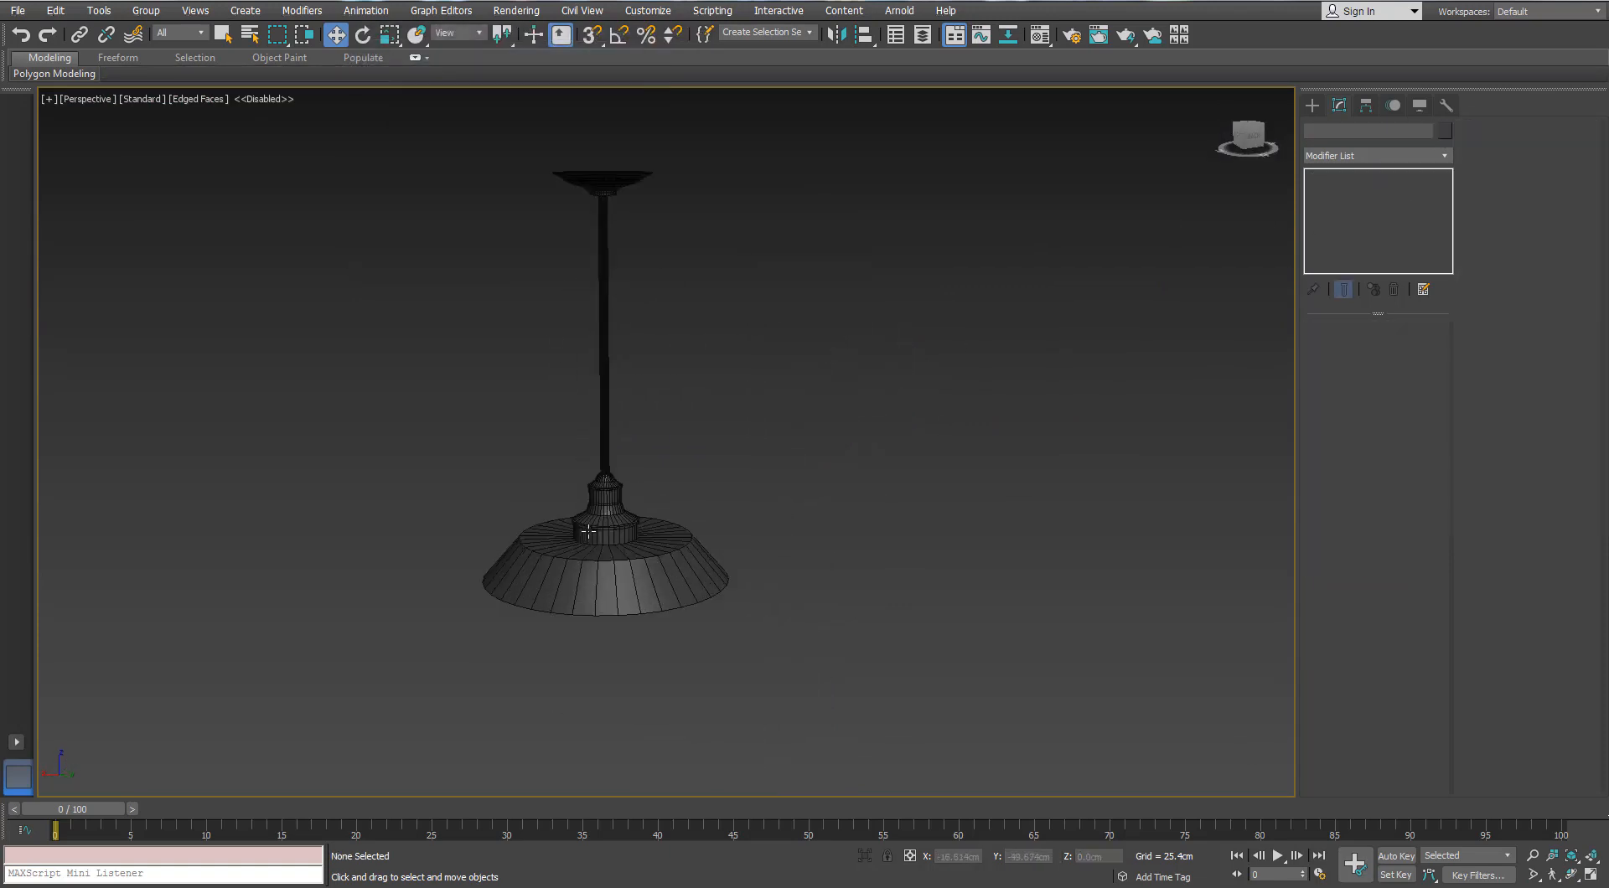
pyautogui.scroll(4, 589, 508)
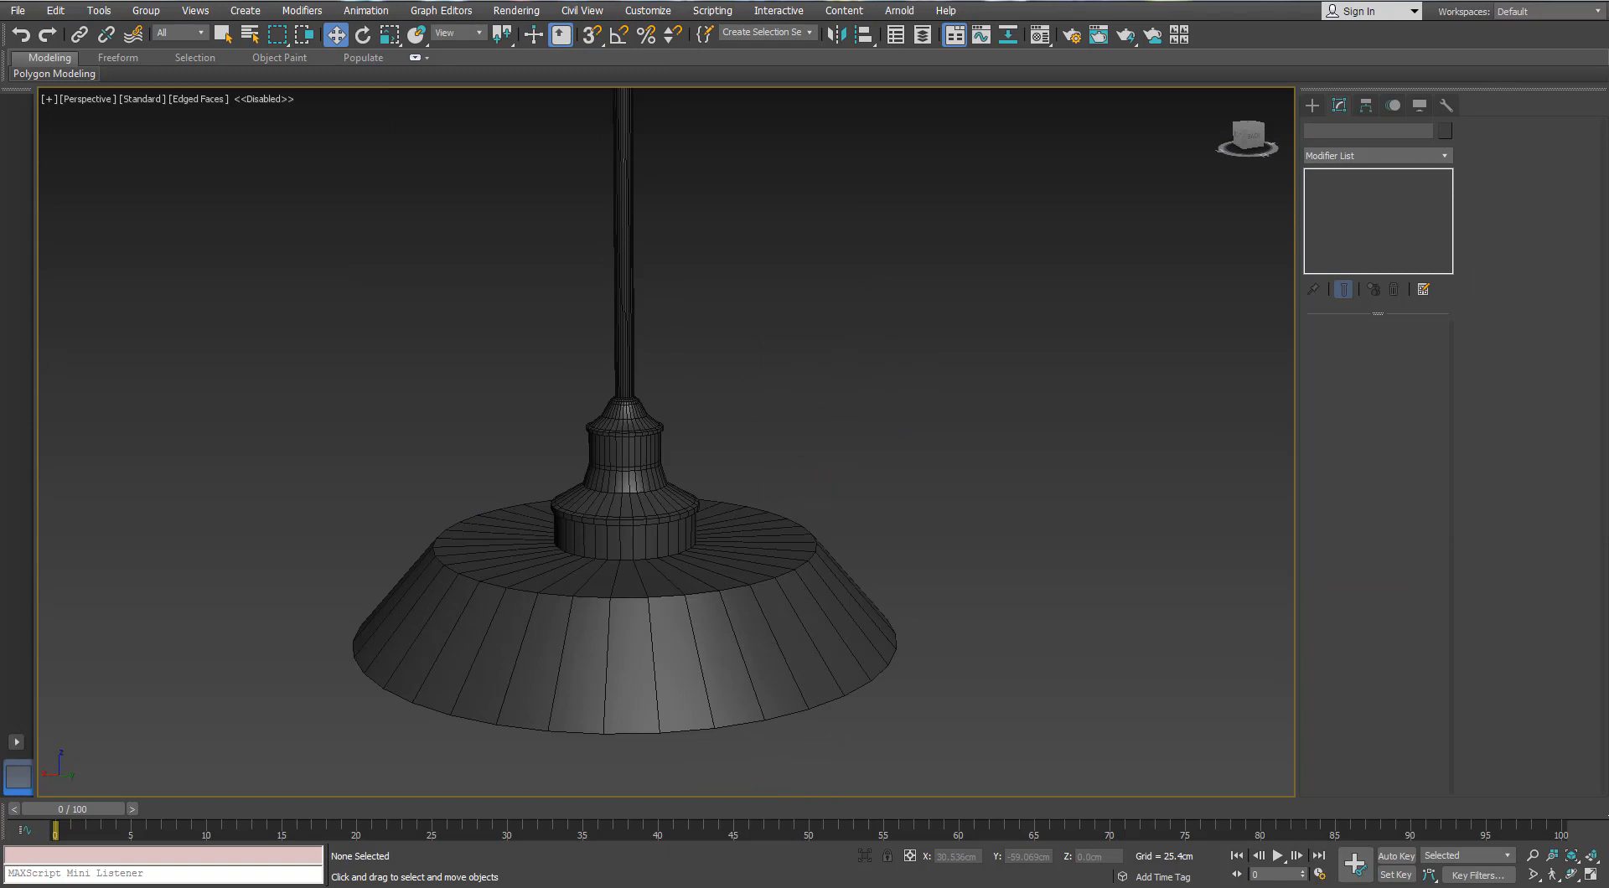
pyautogui.scroll(8, 511, 576)
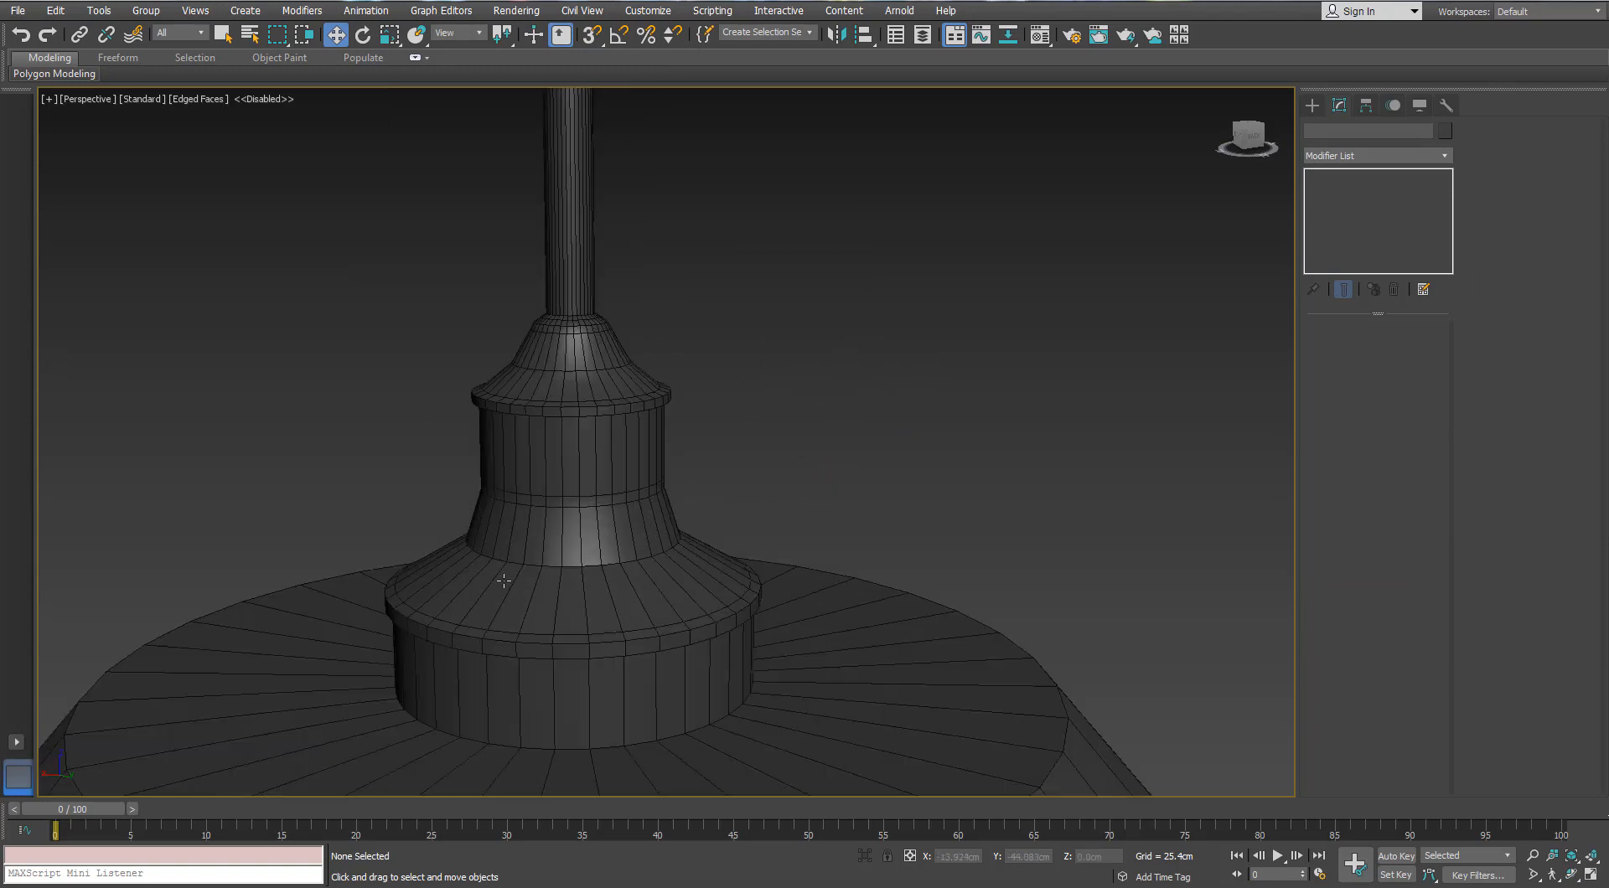
pyautogui.click(511, 577)
pyautogui.click(1351, 348)
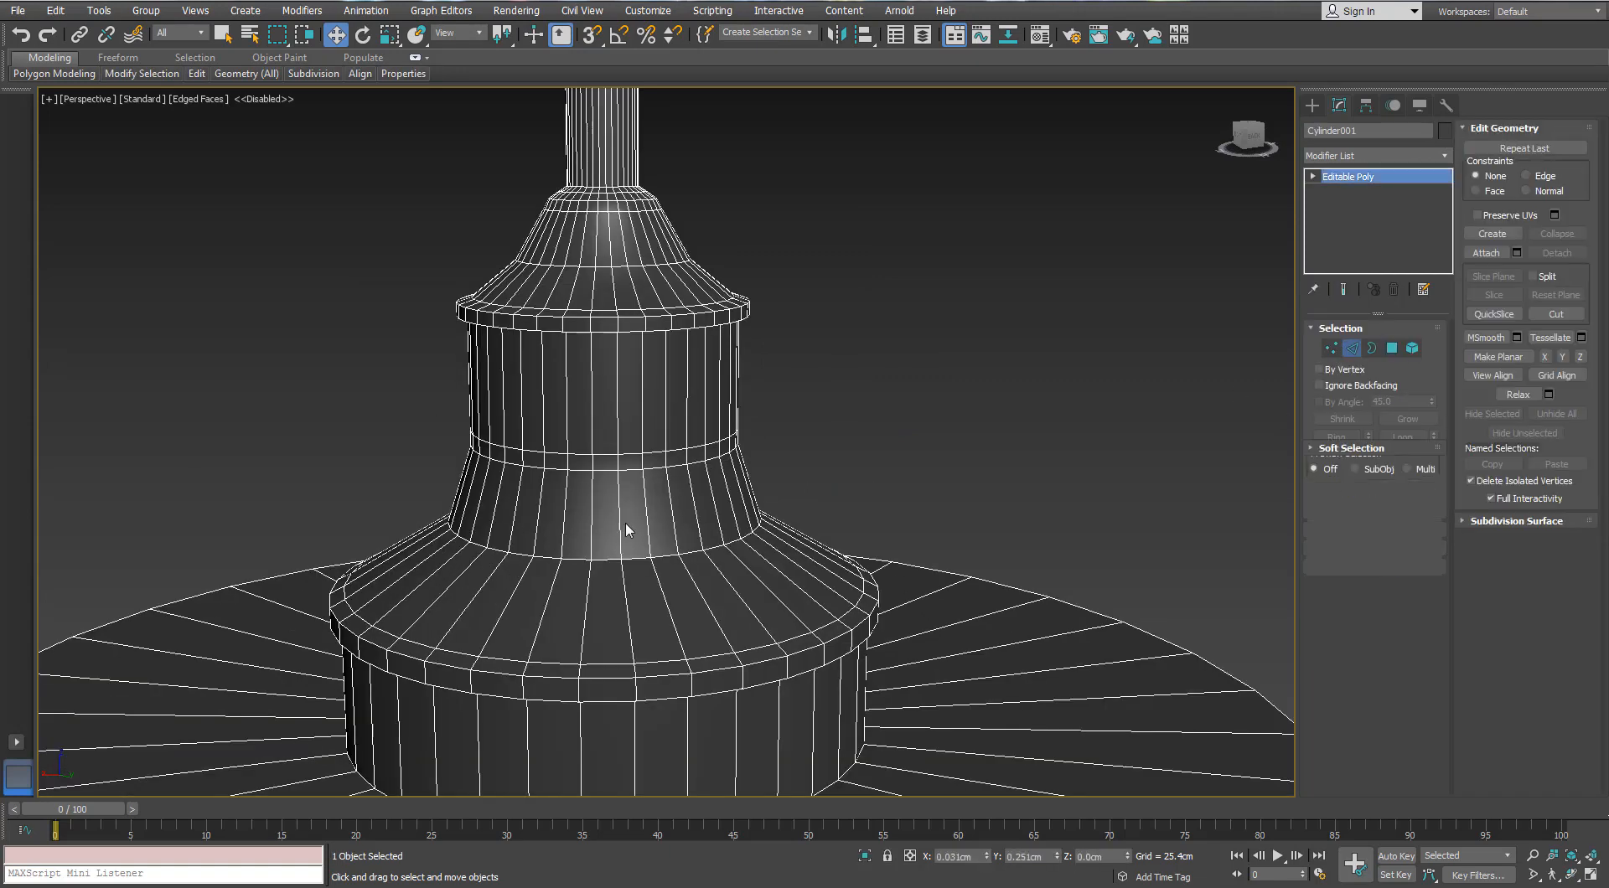
pyautogui.doubleClick(625, 553)
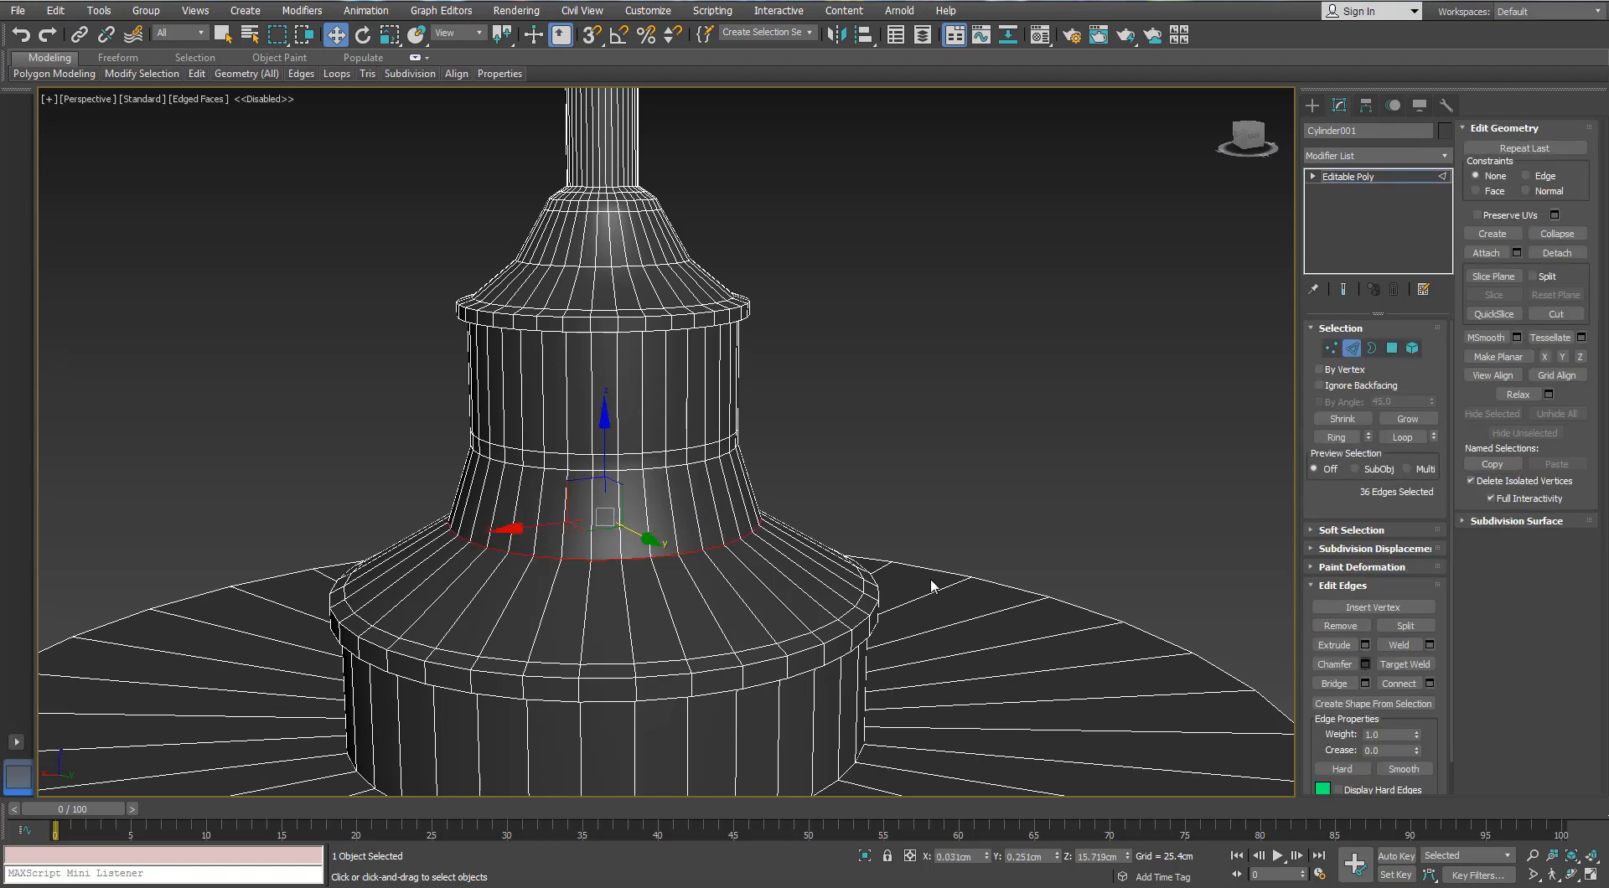
pyautogui.moveTo(681, 477); pyautogui.dragTo(679, 465)
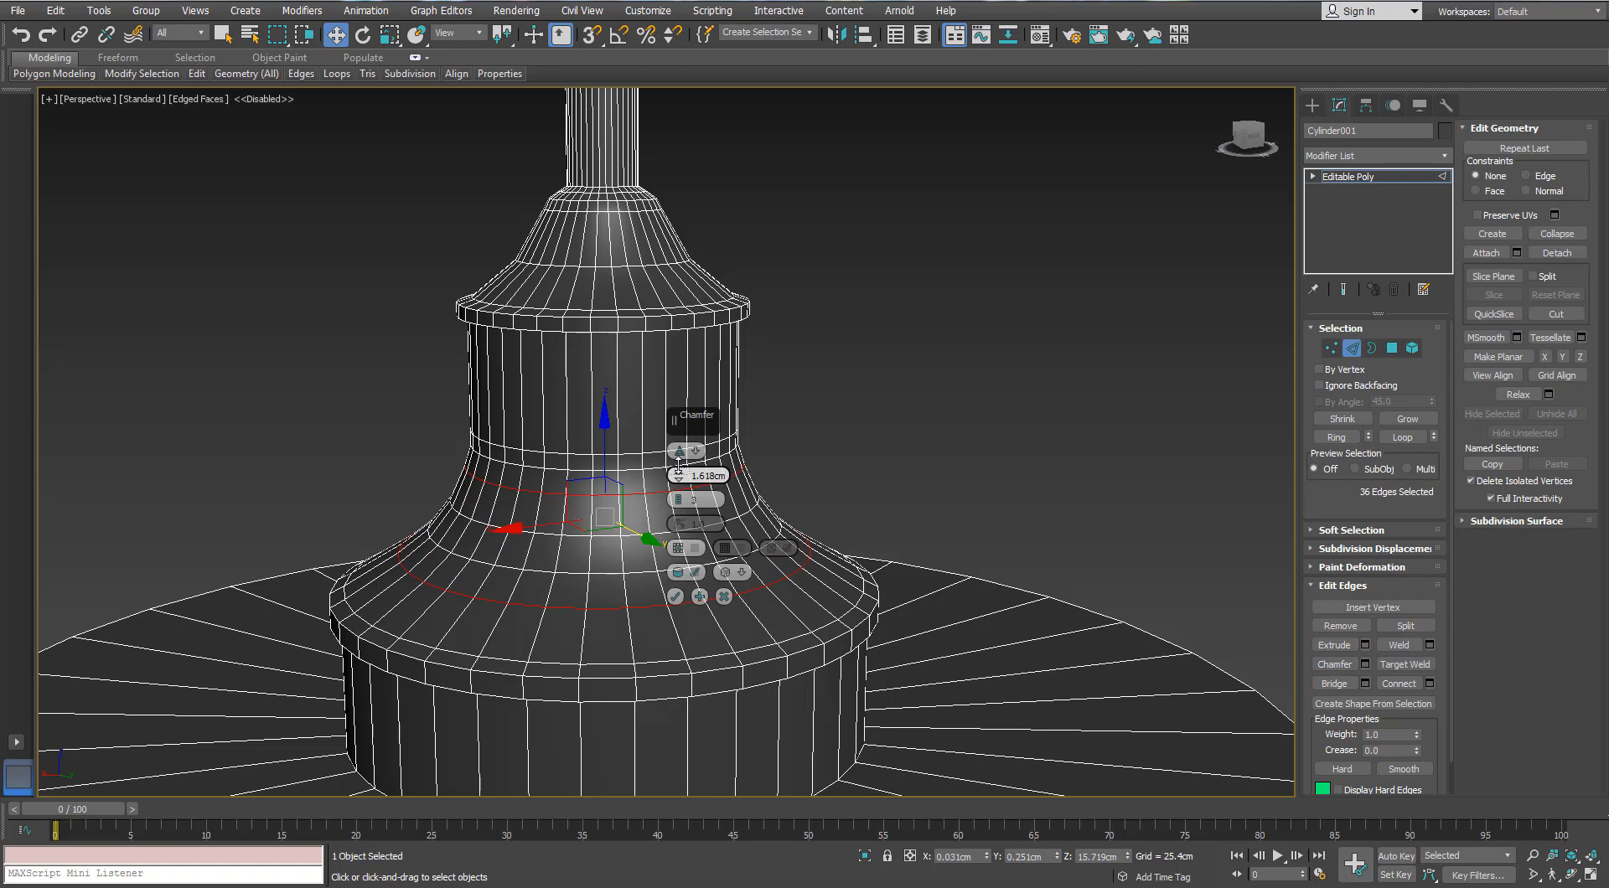
pyautogui.moveTo(549, 479); pyautogui.dragTo(543, 472, button='middle')
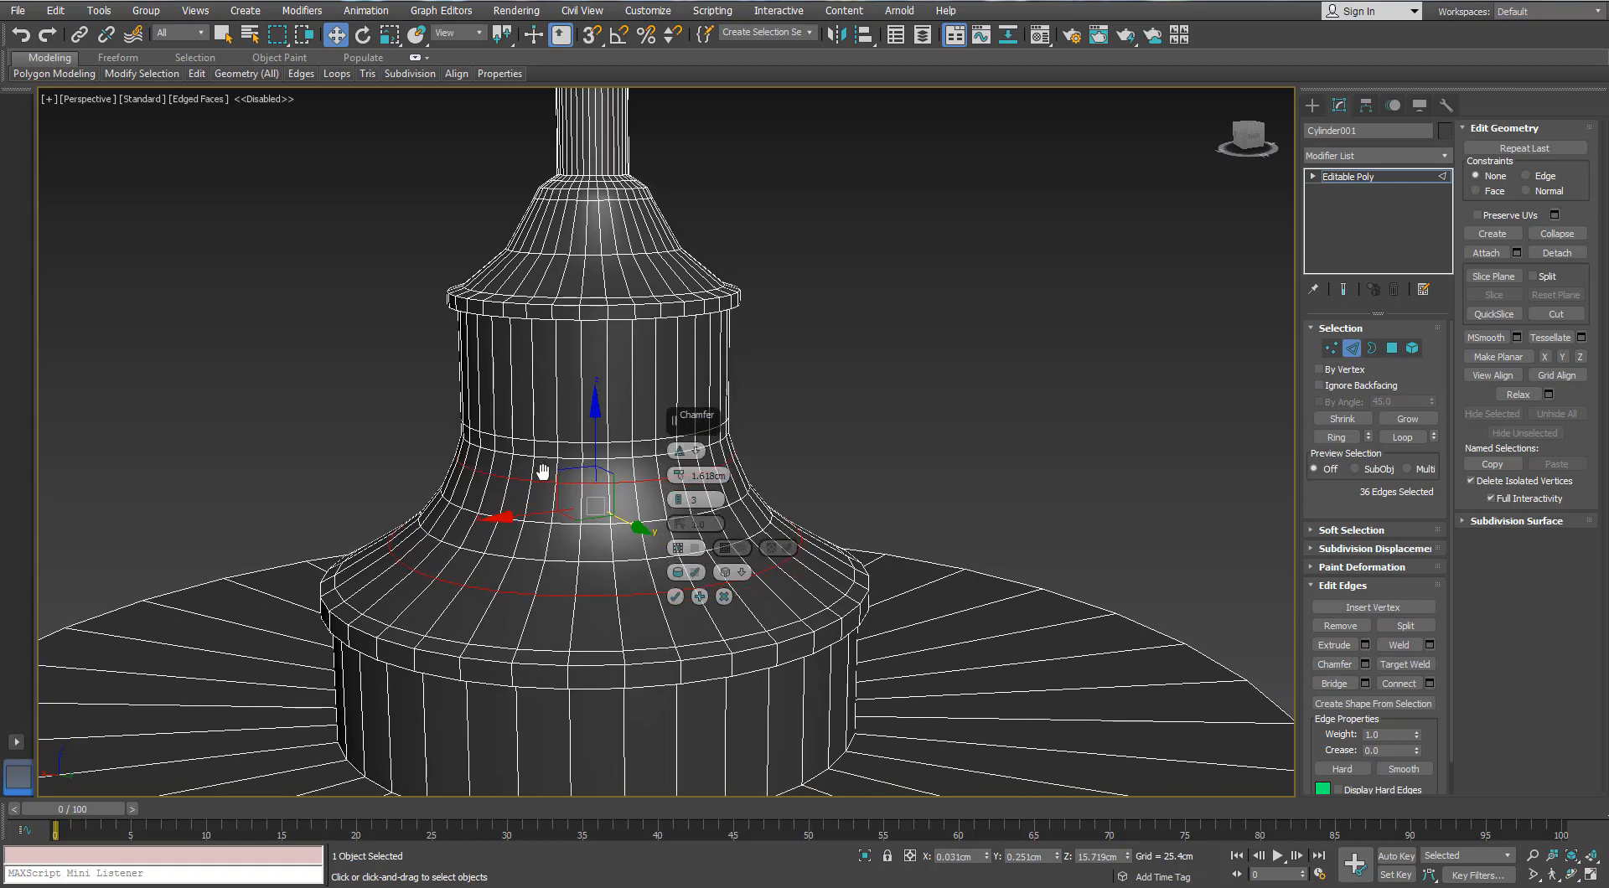
pyautogui.click(674, 597)
# Step: Select the narrow ring of polygons at the base of the neck's straight section and extrude it outward all around by 0.15 cm
pyautogui.click(609, 452)
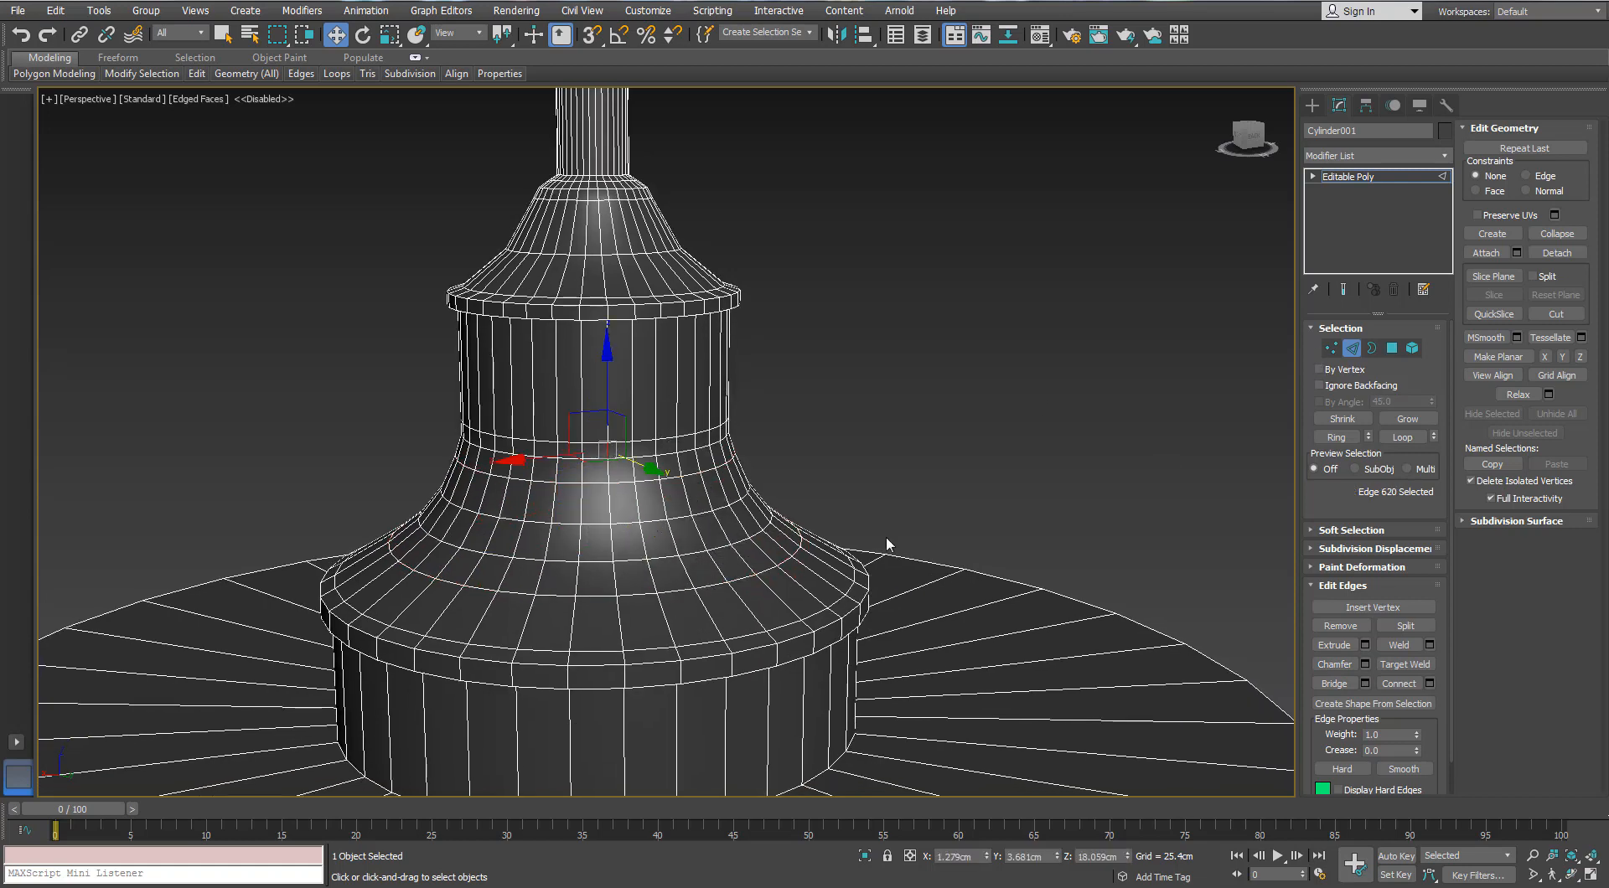
pyautogui.click(1333, 438)
pyautogui.keyDown('ctrl'); pyautogui.click(1392, 348); pyautogui.keyUp('ctrl')
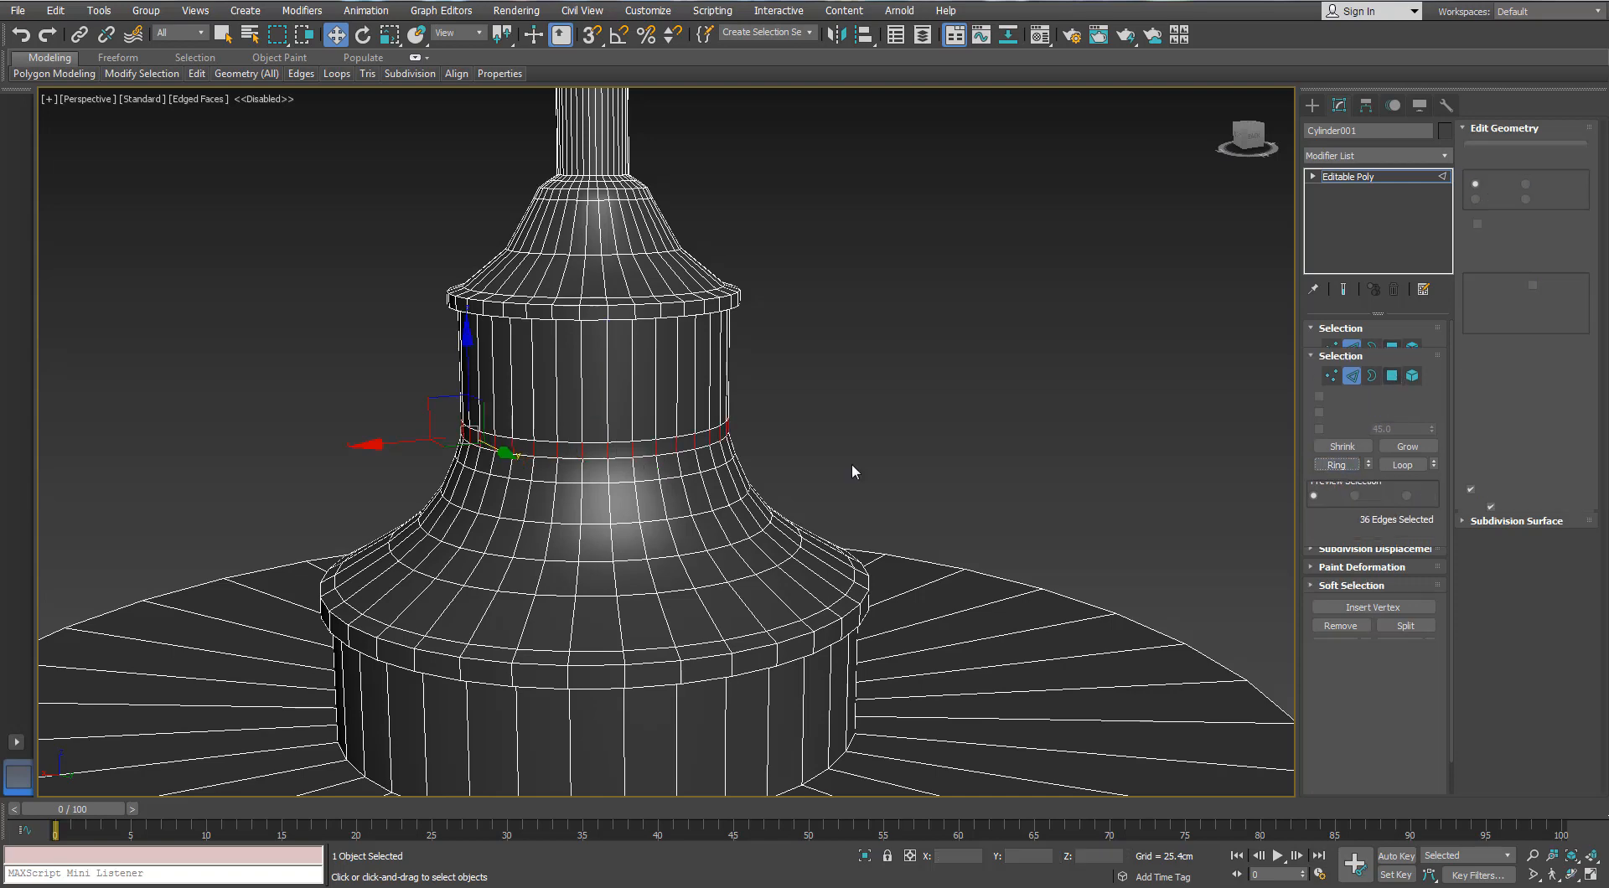
pyautogui.scroll(6, 520, 475)
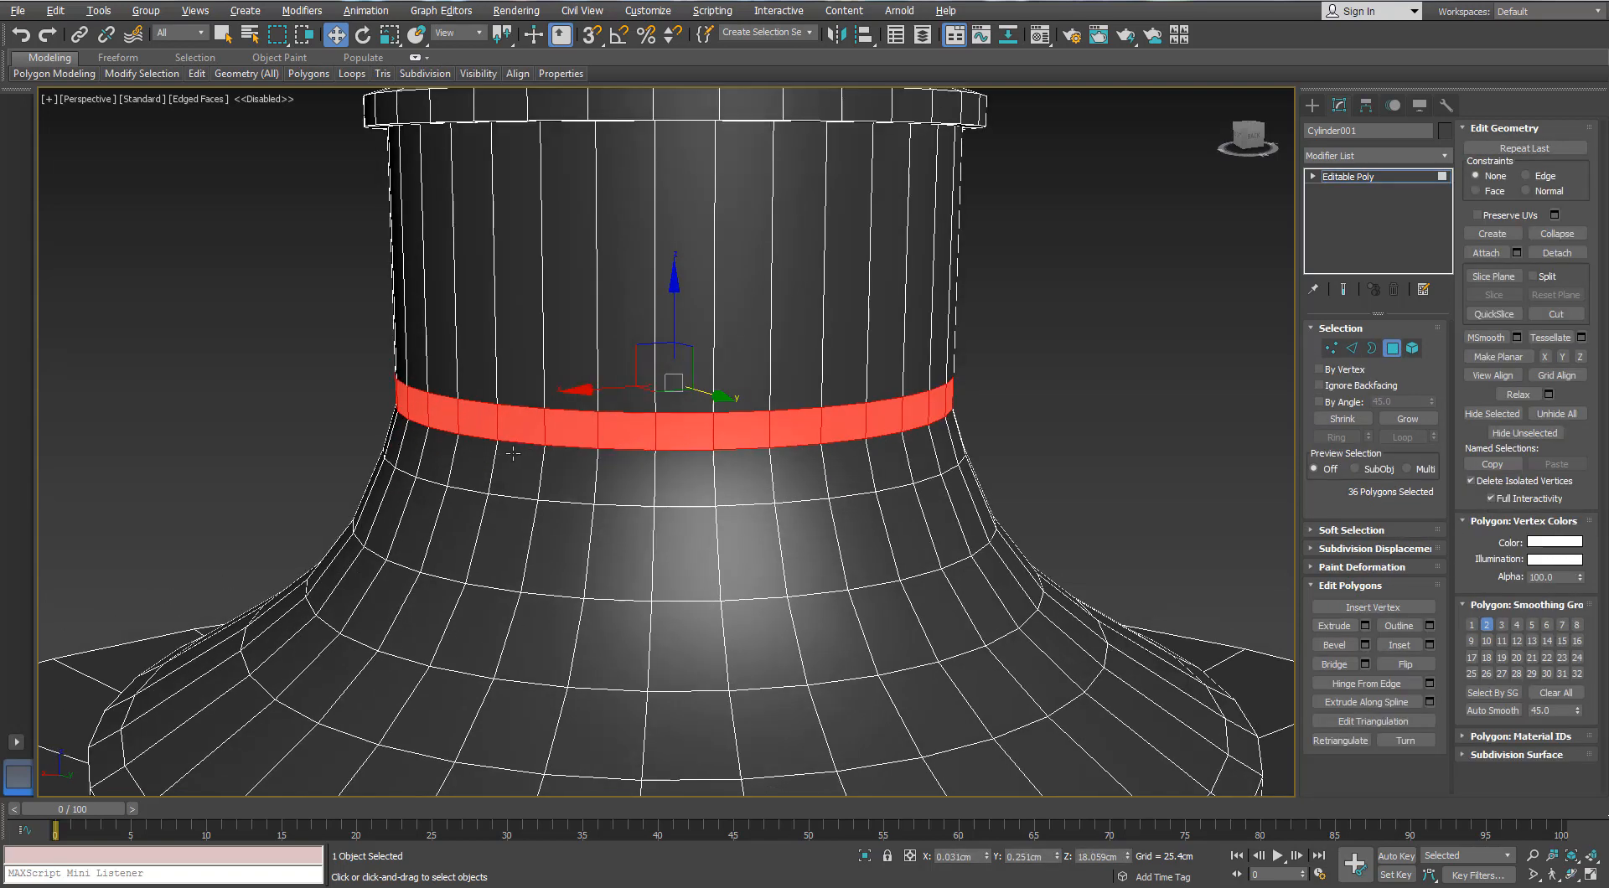
pyautogui.click(1365, 626)
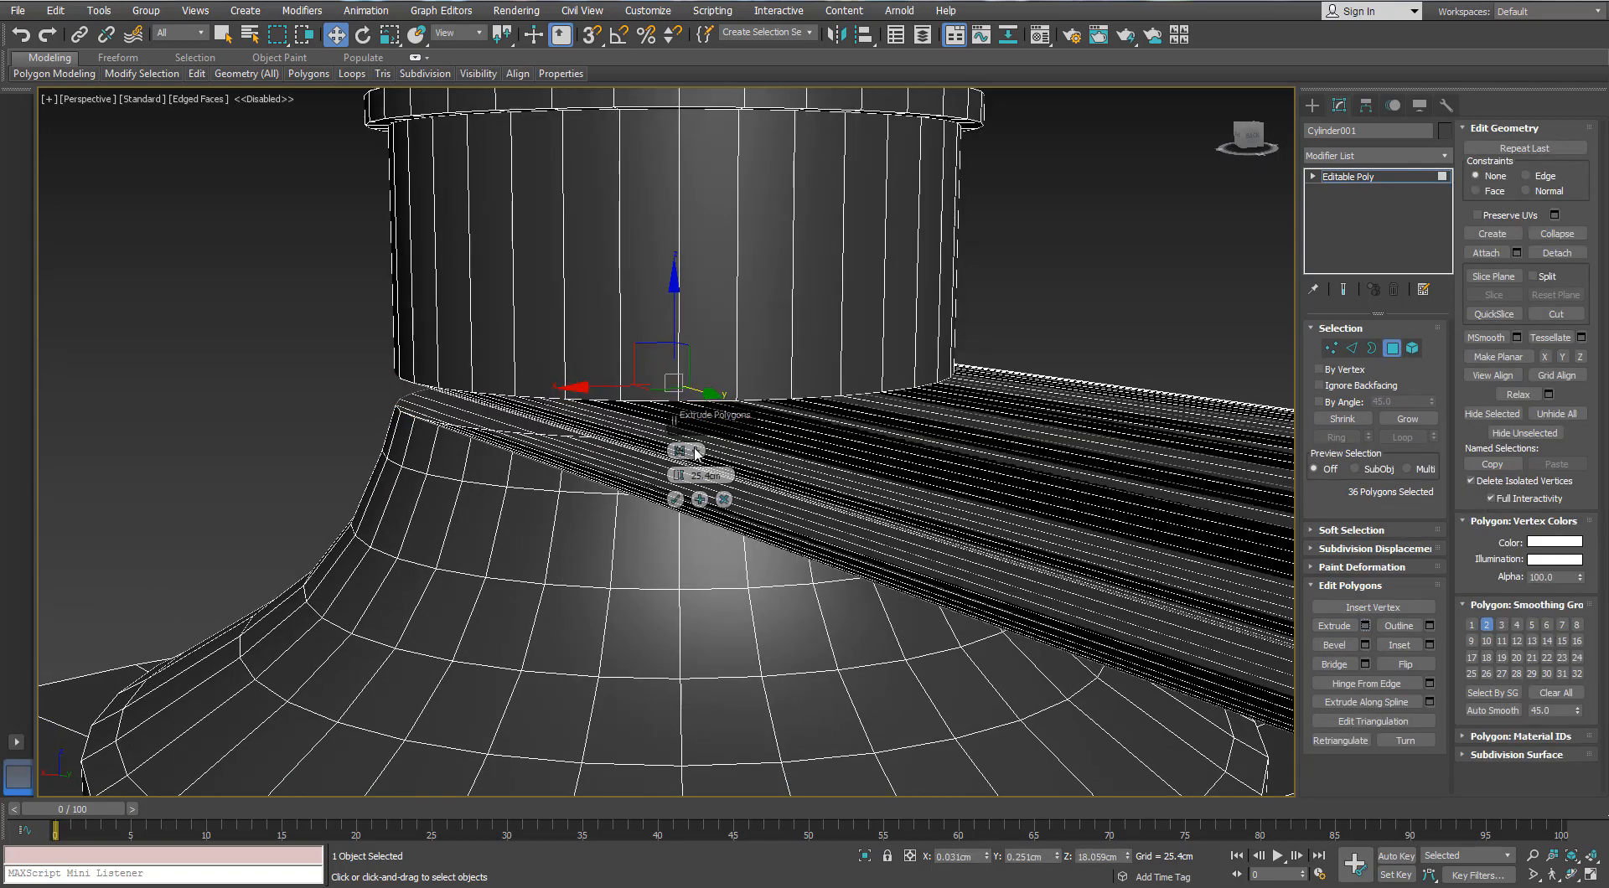
pyautogui.click(694, 453)
pyautogui.click(701, 475)
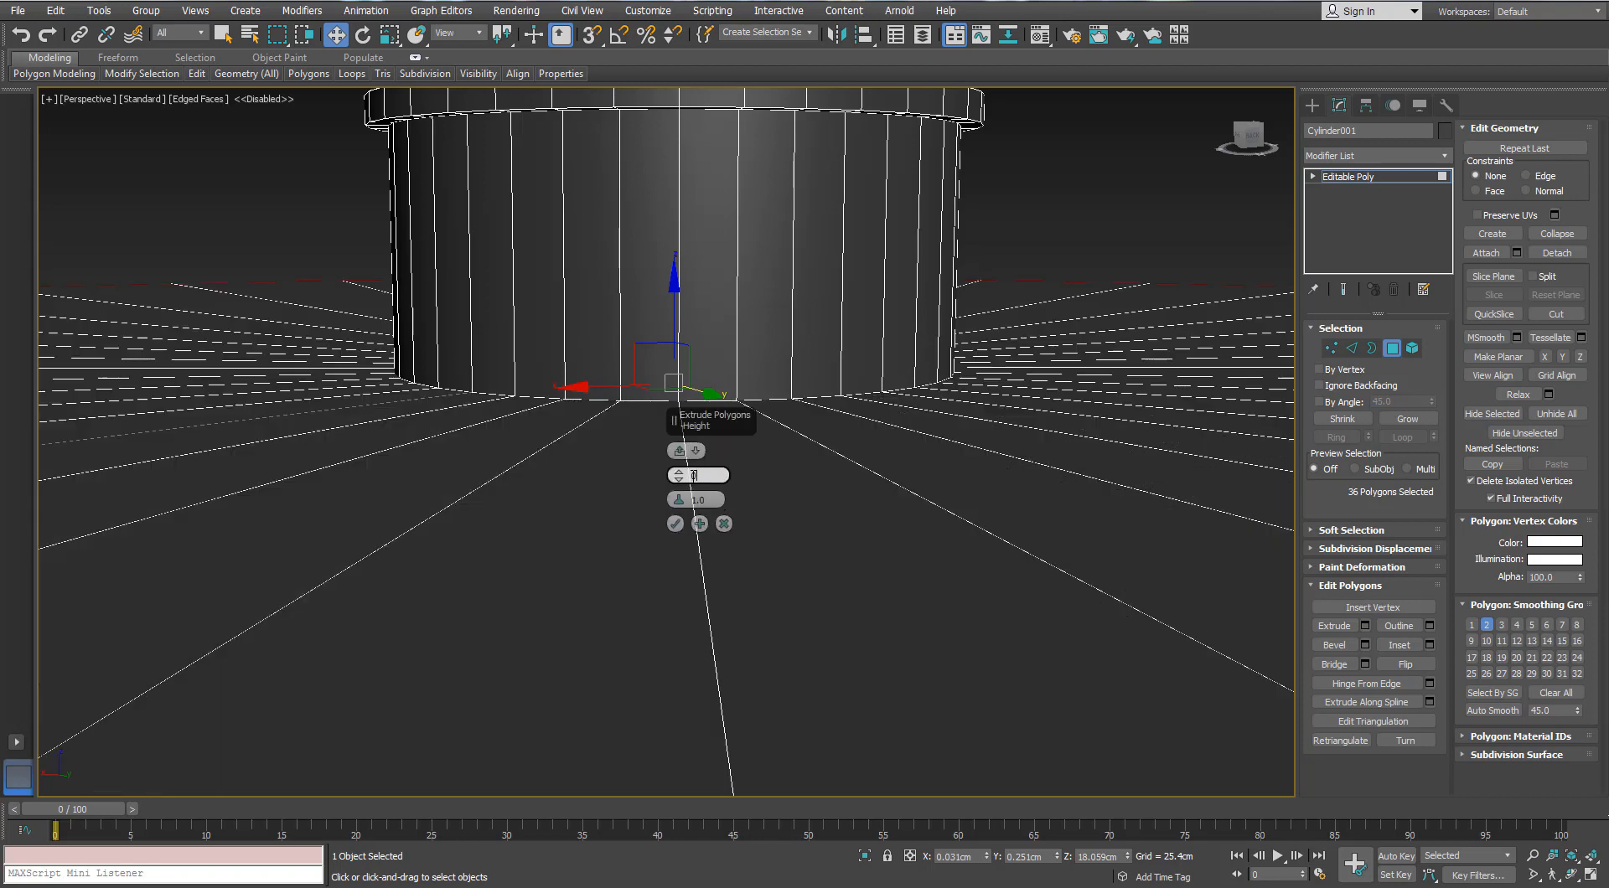
pyautogui.write('0')
pyautogui.press('Return')
pyautogui.moveTo(677, 464); pyautogui.dragTo(678, 469)
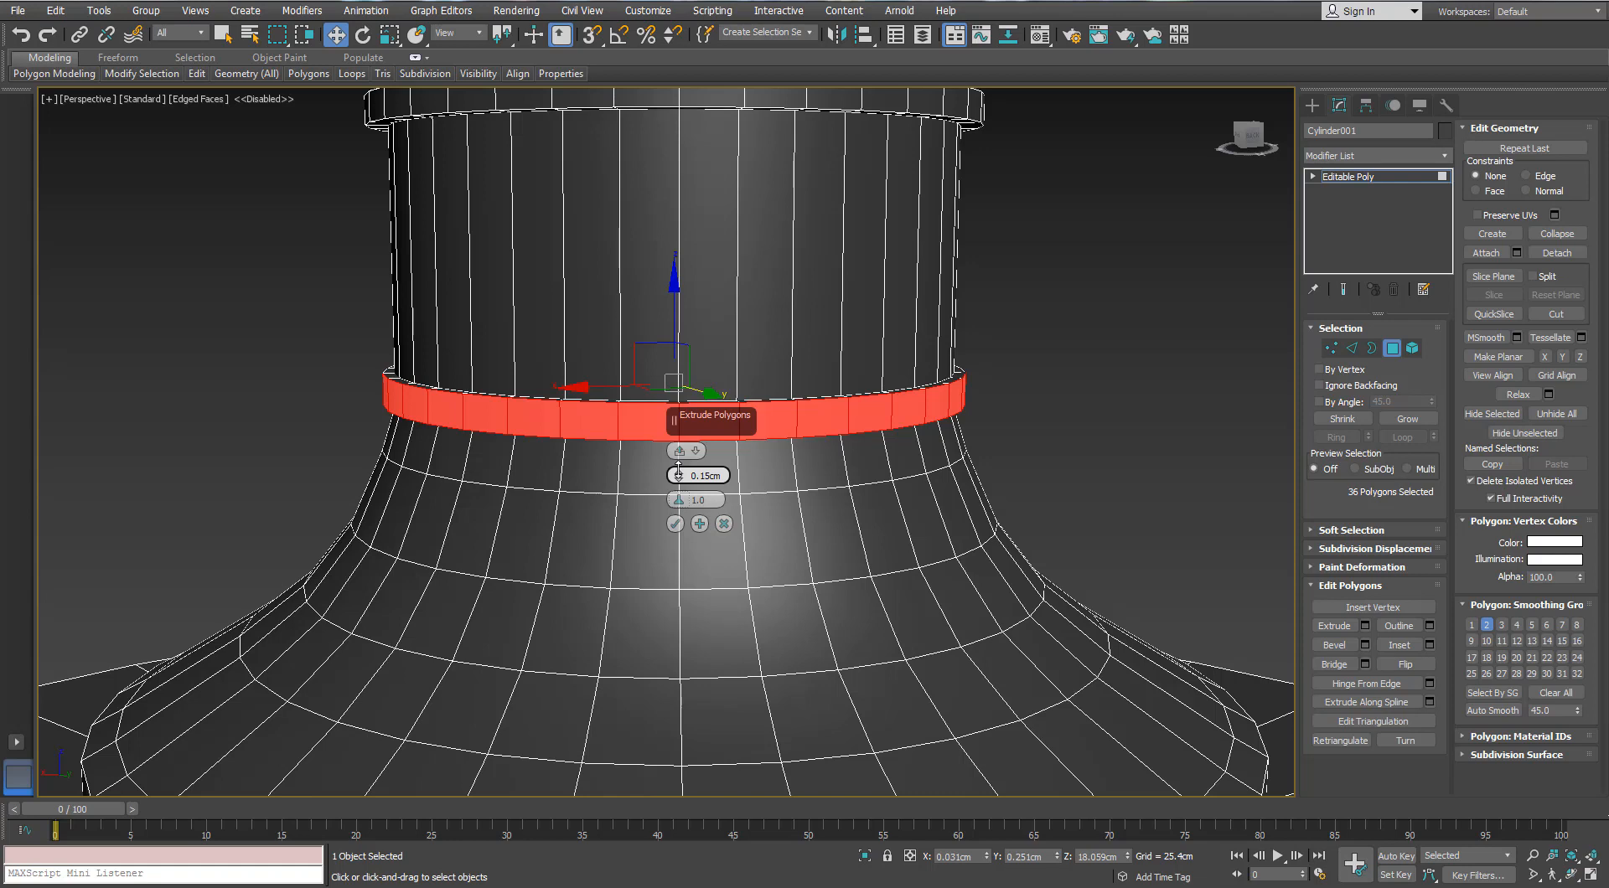
pyautogui.click(675, 524)
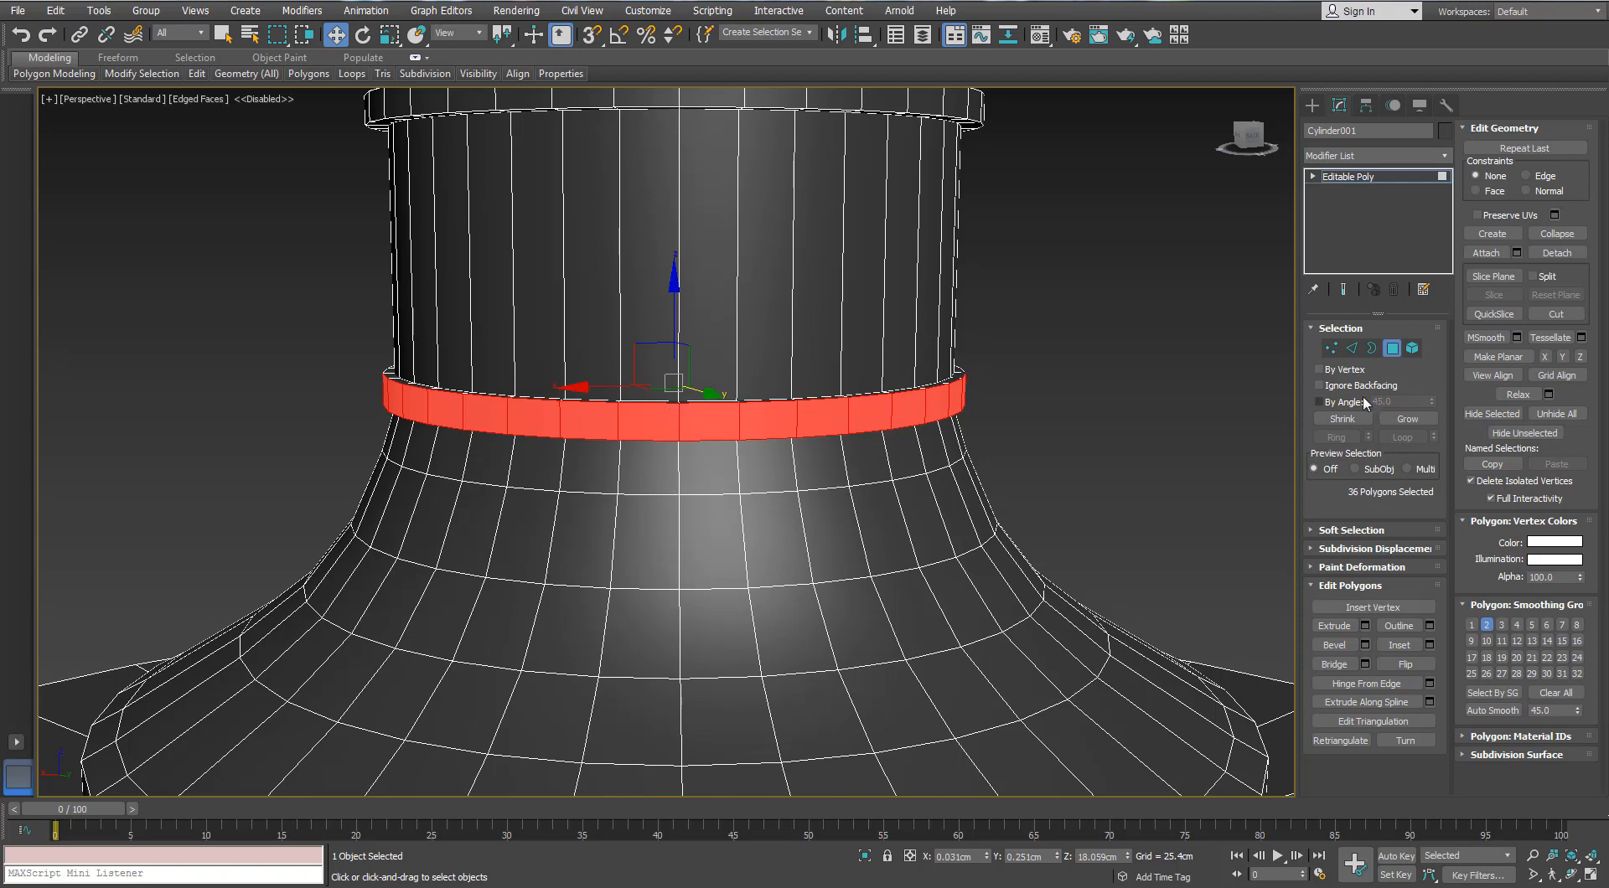
# Step: Connect the vertical edges of the extruded neck band with 2 segments
pyautogui.click(1352, 348)
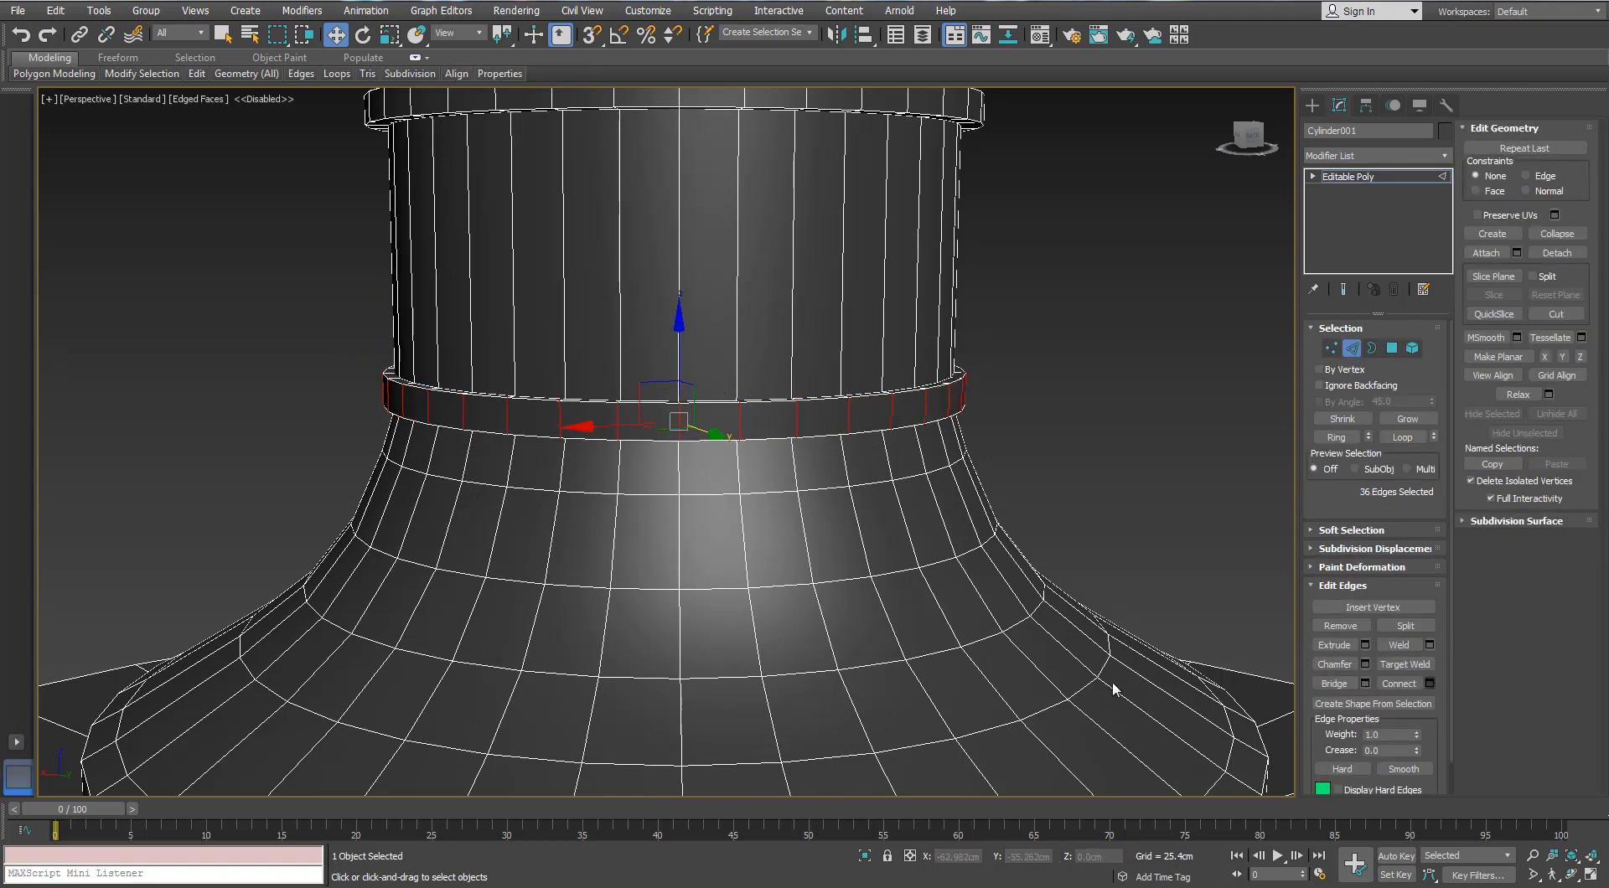
pyautogui.click(1429, 684)
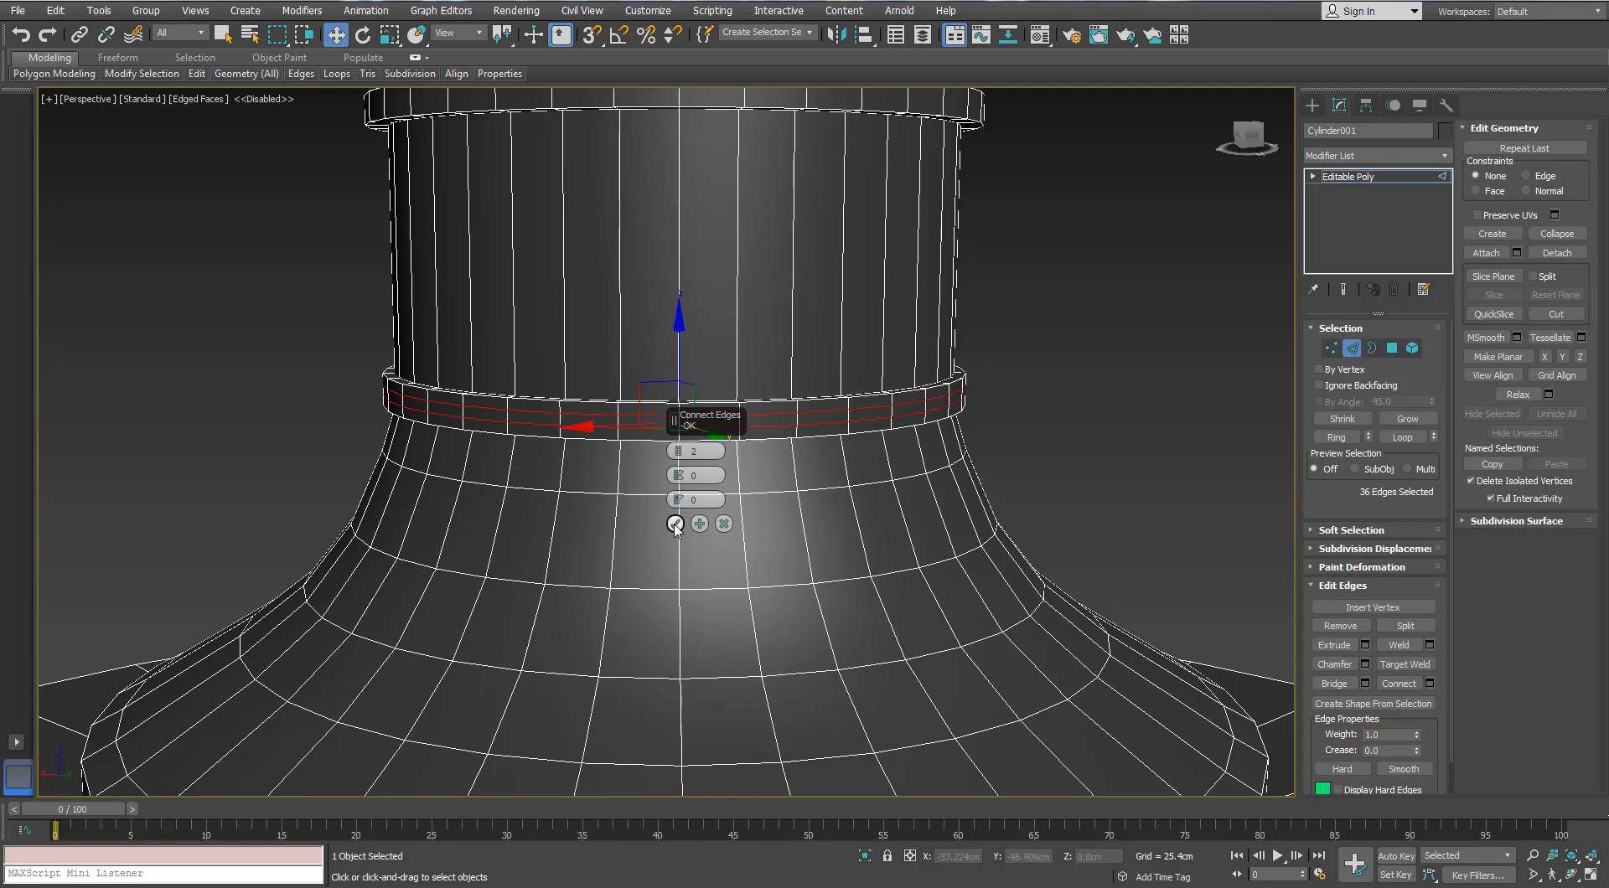
pyautogui.click(675, 524)
pyautogui.scroll(4, 577, 414)
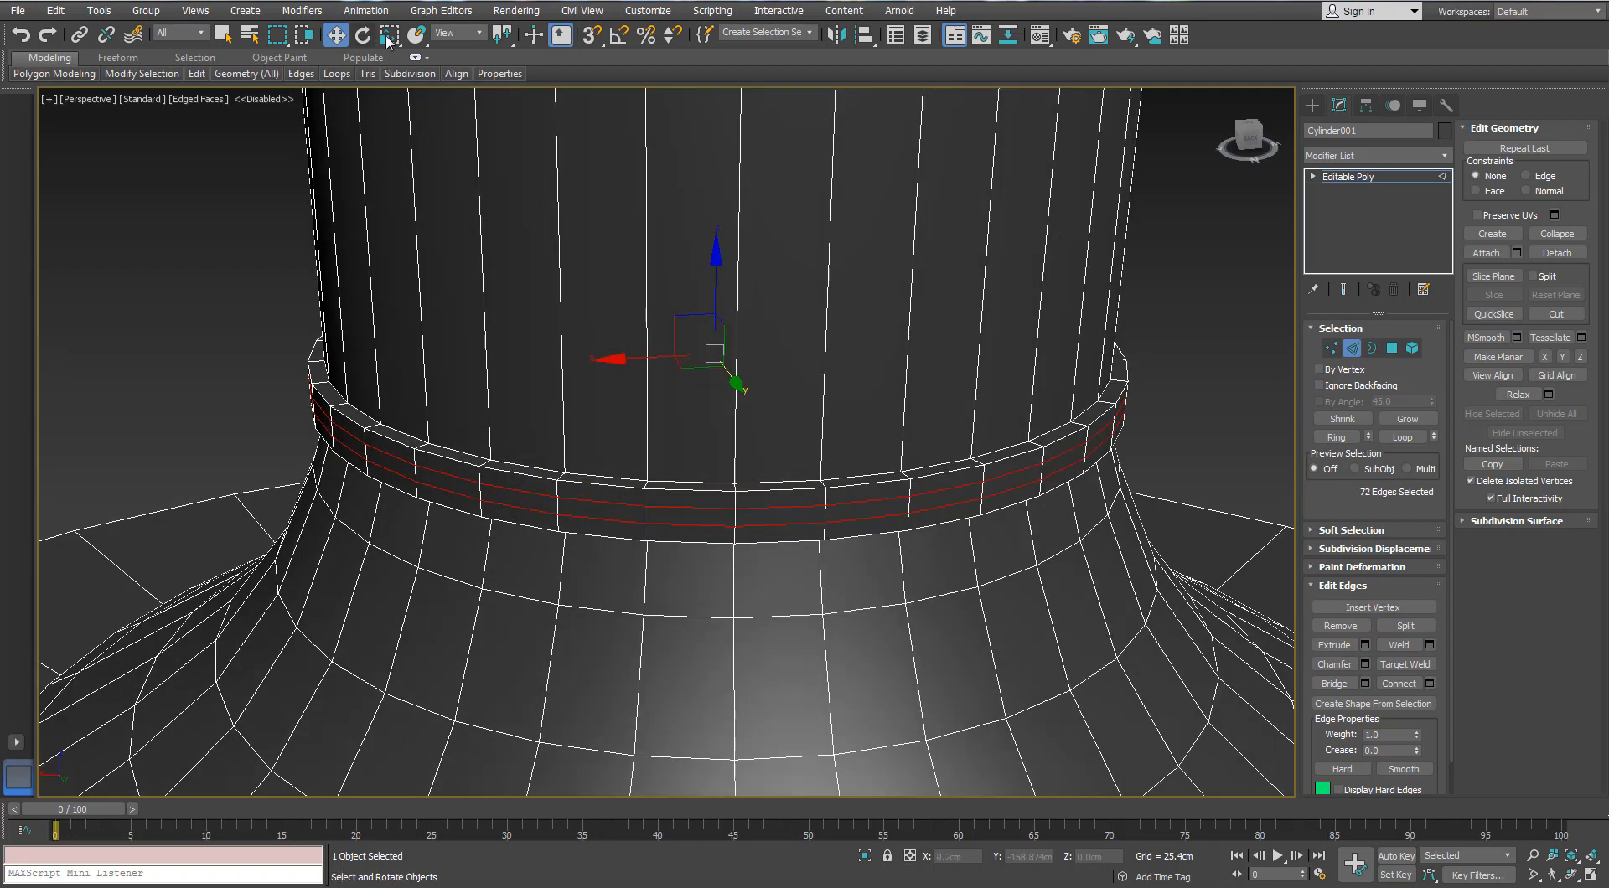
# Step: Scale the band's two new edge loops slightly outward to round its profile, and clear the edge selection
pyautogui.rightClick(389, 34)
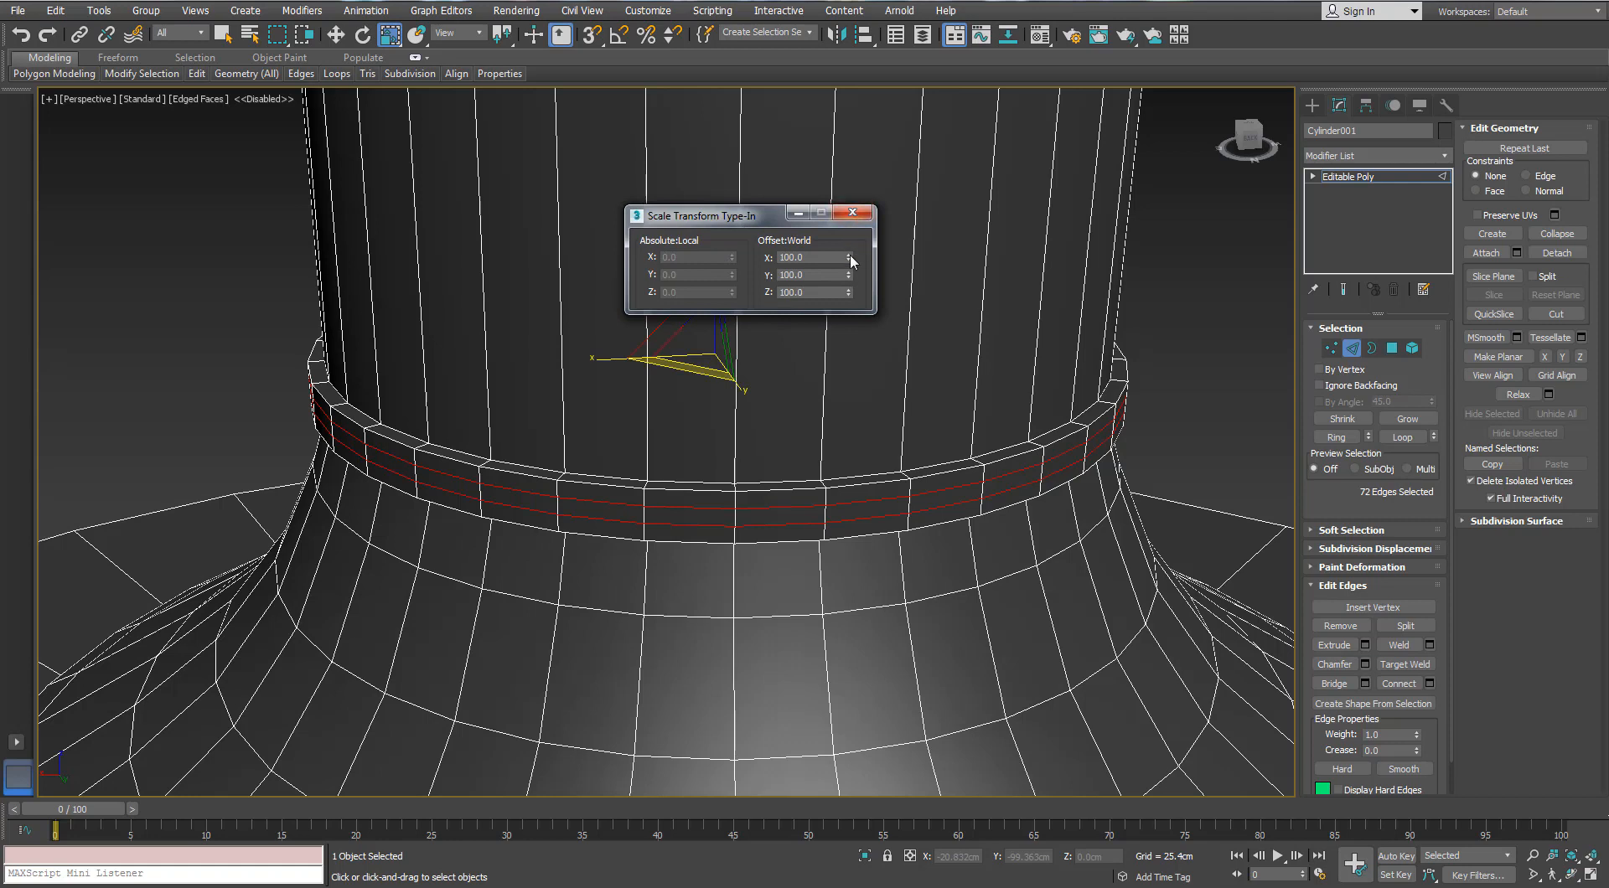
pyautogui.moveTo(852, 255); pyautogui.dragTo(851, 244)
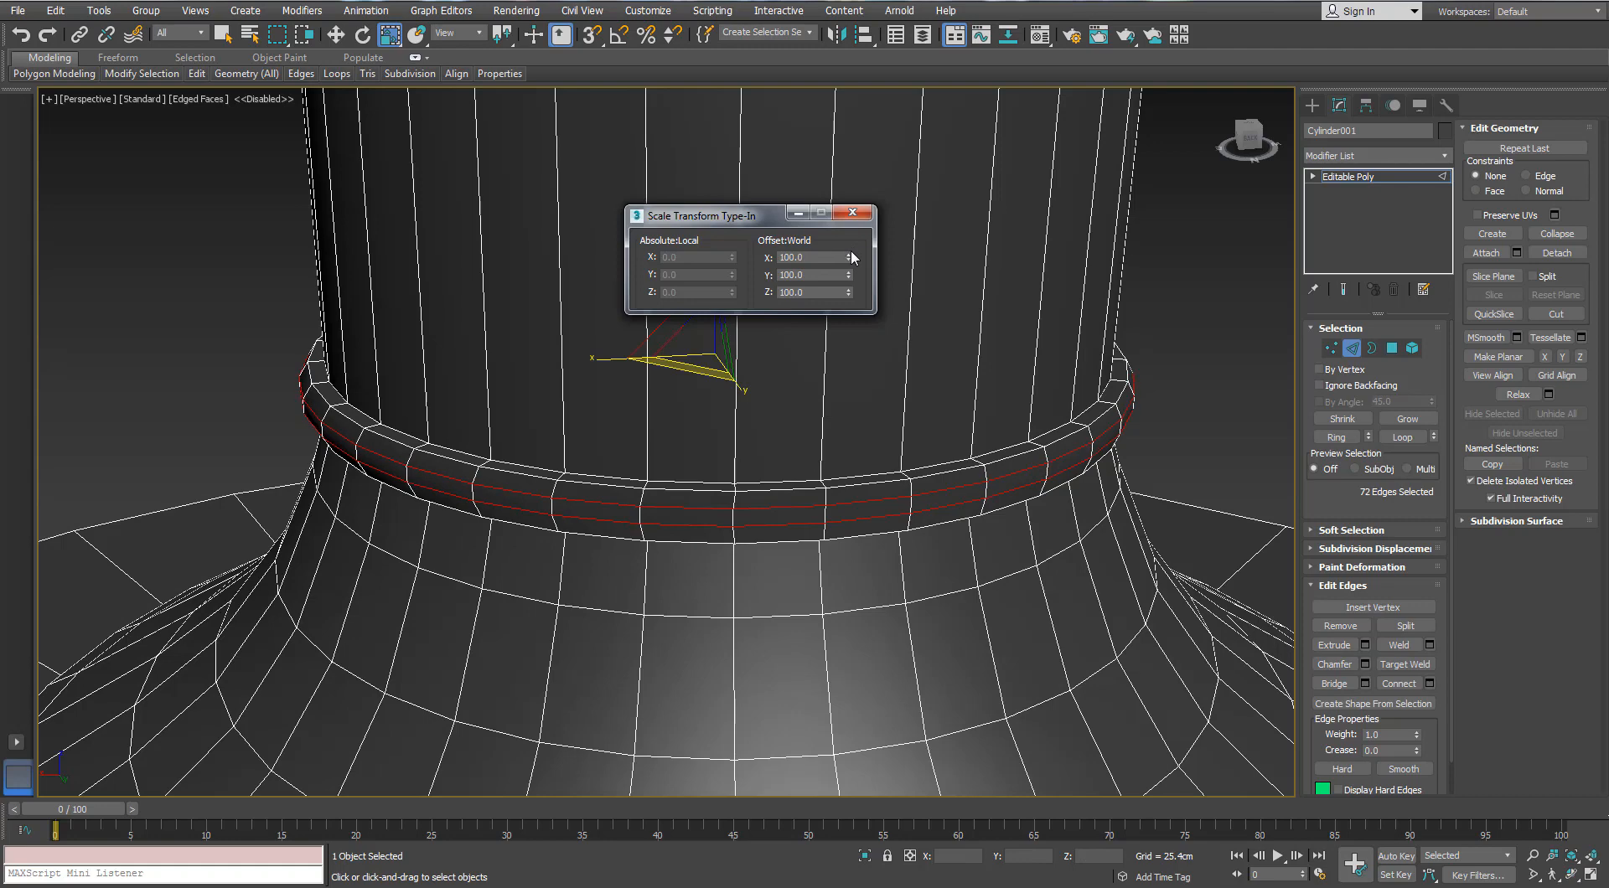
pyautogui.click(852, 212)
pyautogui.click(1194, 285)
pyautogui.scroll(-5, 911, 325)
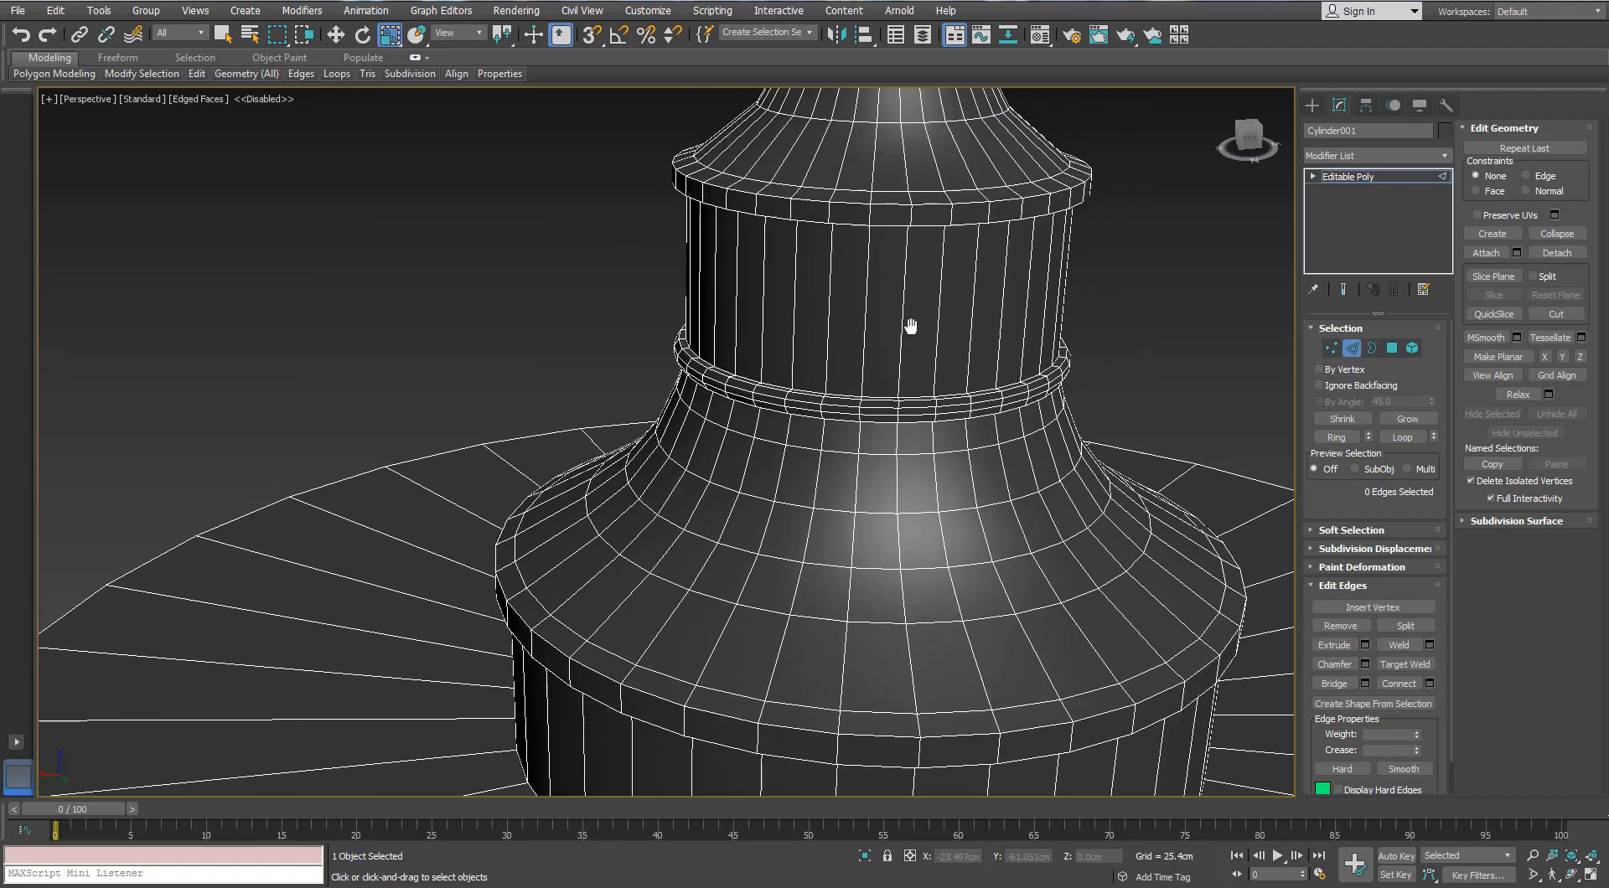
# Step: Connect the ring of vertical edges around the neck's upper collar rim with 2 segments
pyautogui.moveTo(910, 325); pyautogui.dragTo(757, 370, button='middle')
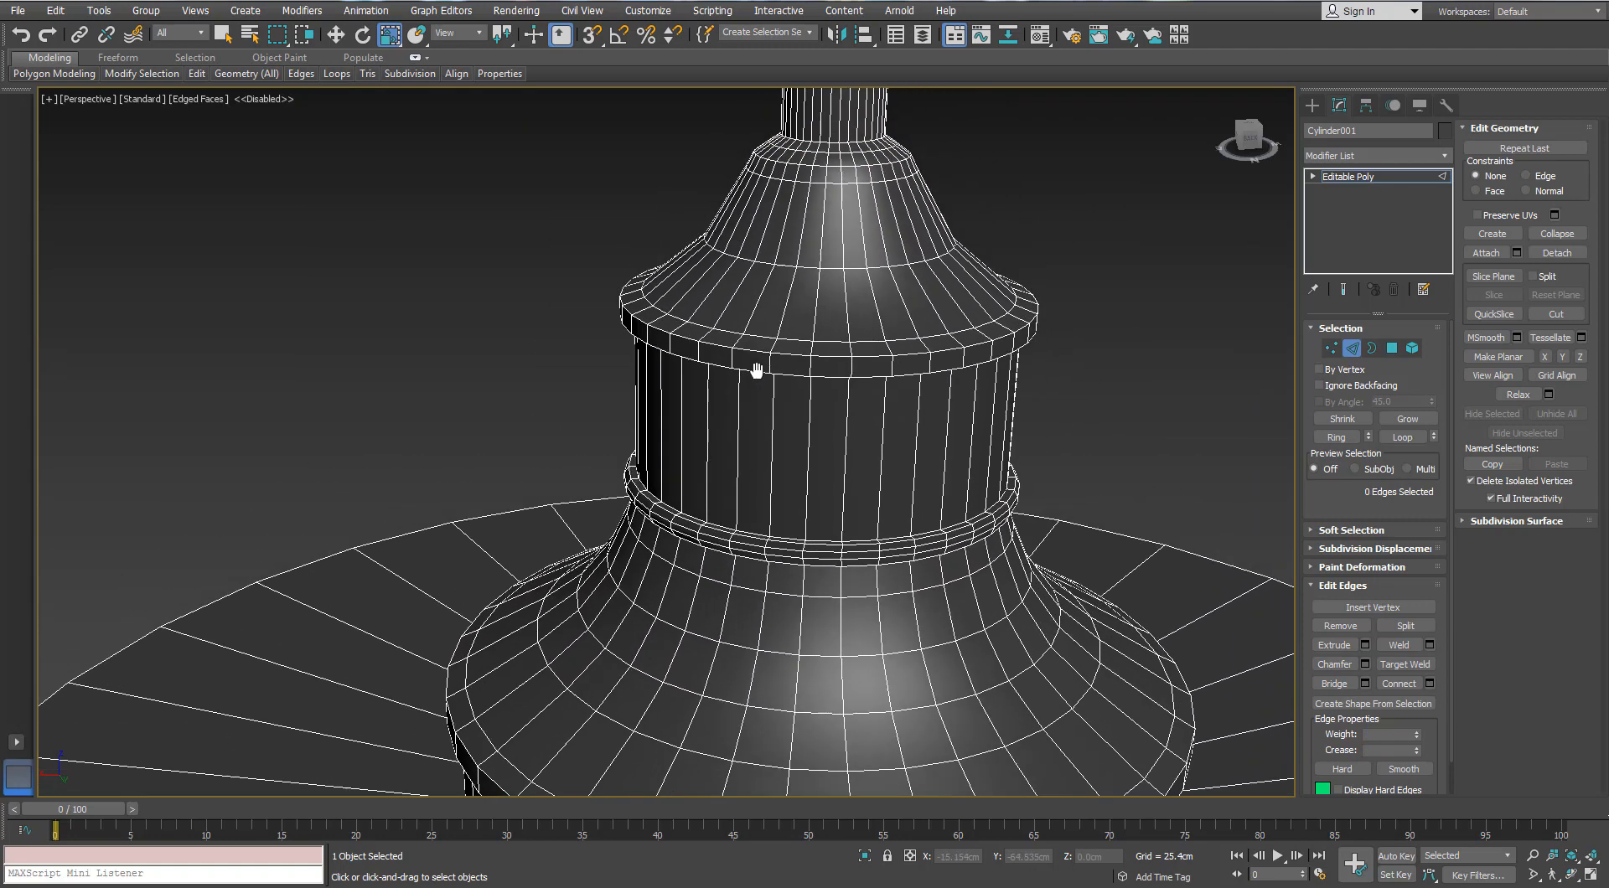
pyautogui.scroll(-3, 756, 369)
pyautogui.moveTo(793, 309); pyautogui.dragTo(708, 382, button='middle')
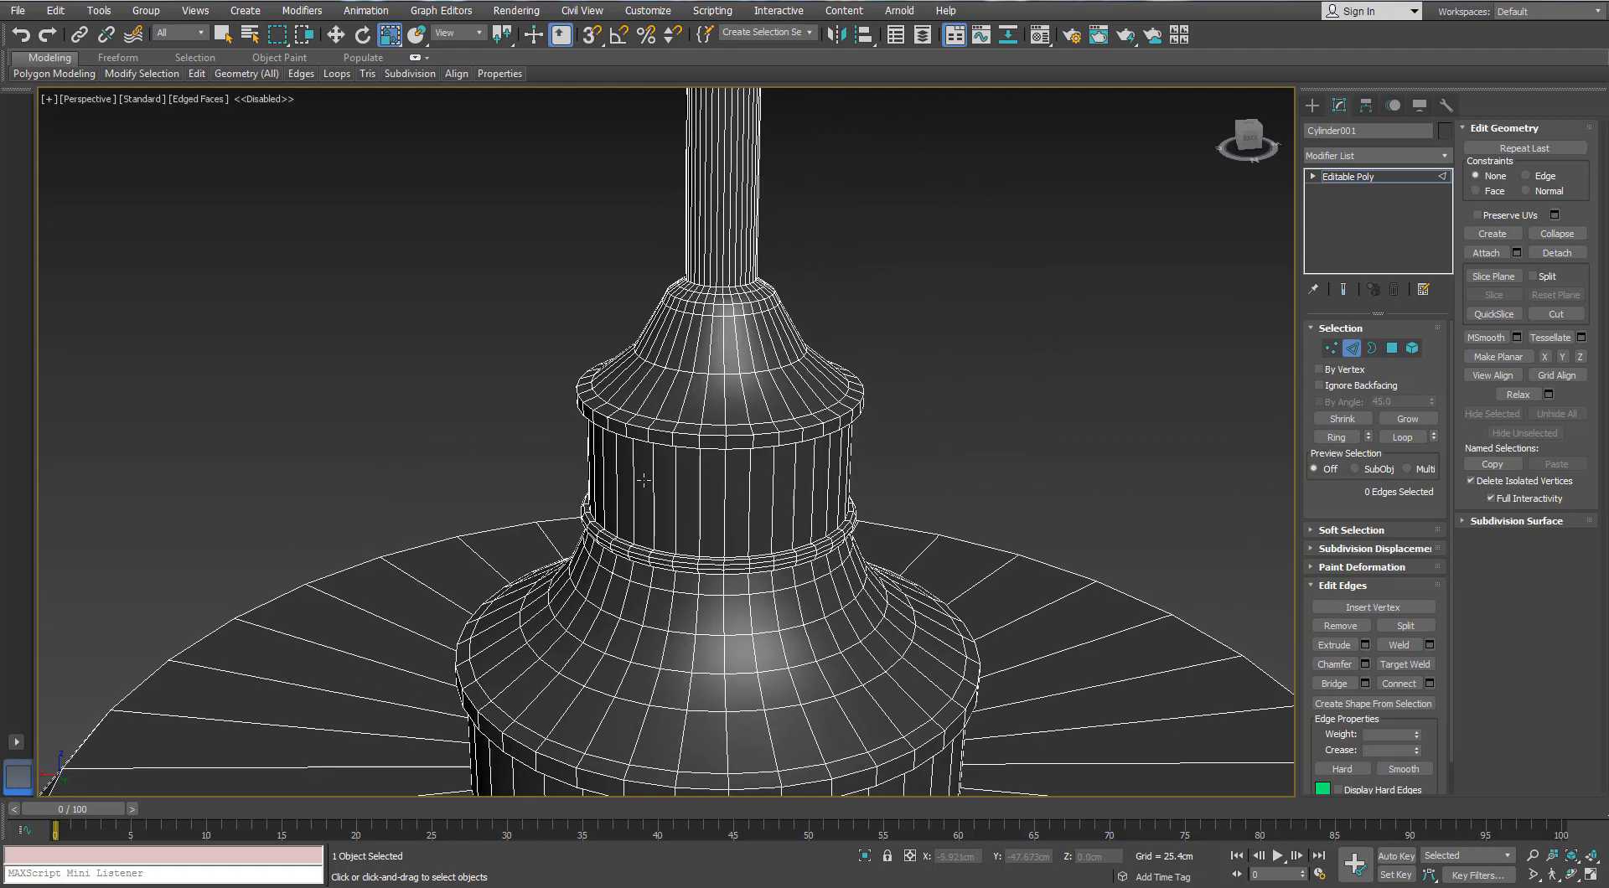
pyautogui.scroll(4, 643, 480)
pyautogui.click(1051, 338)
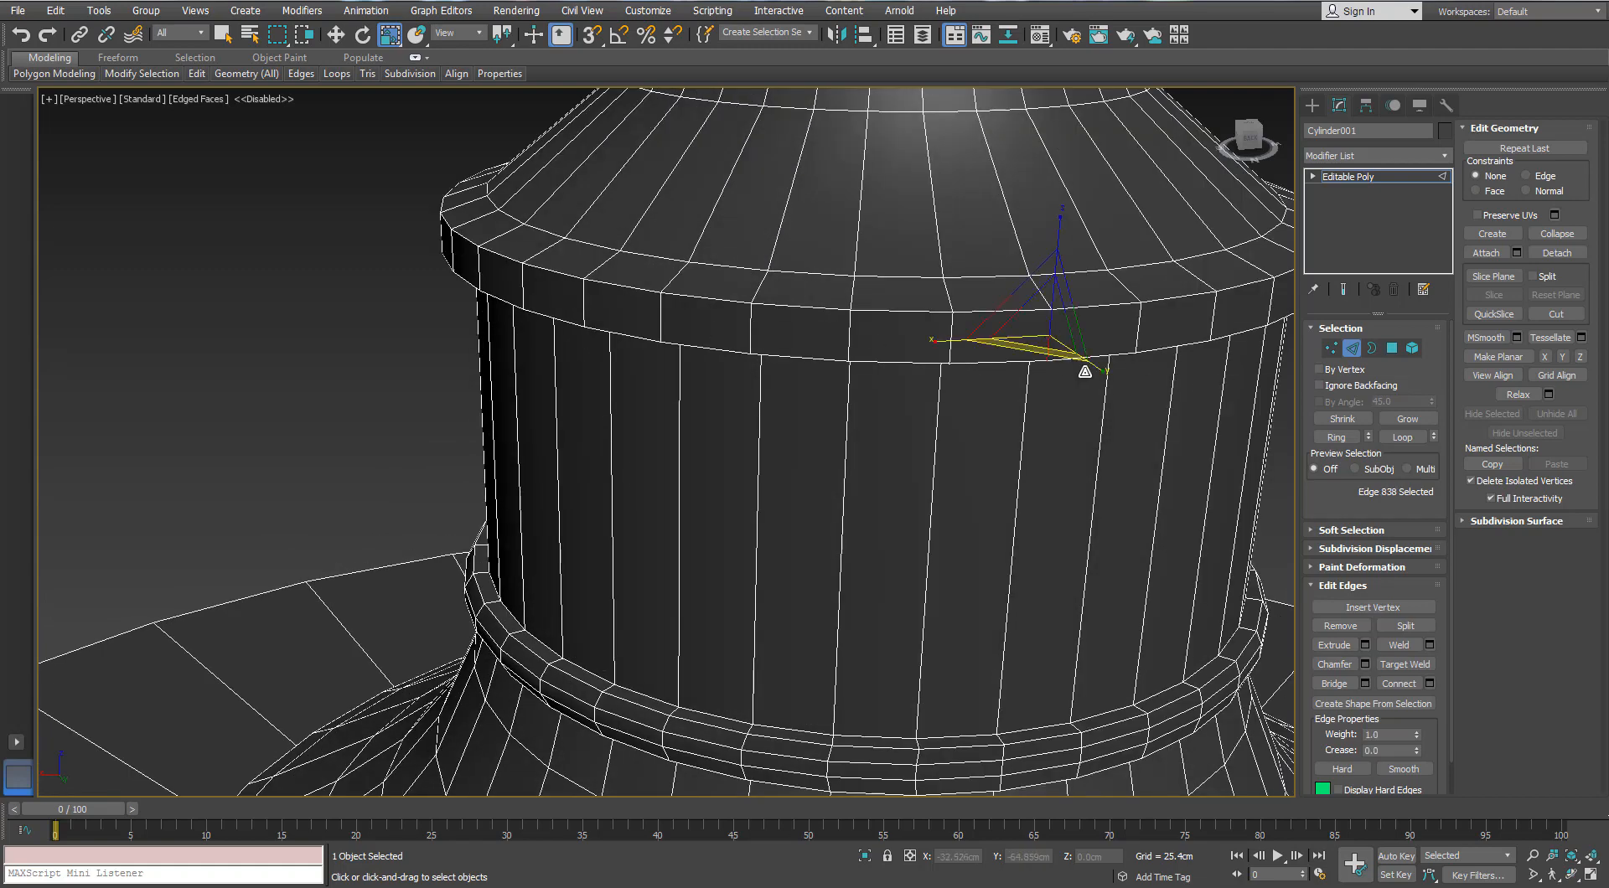
pyautogui.hotkey('alt', 'r')
pyautogui.click(676, 521)
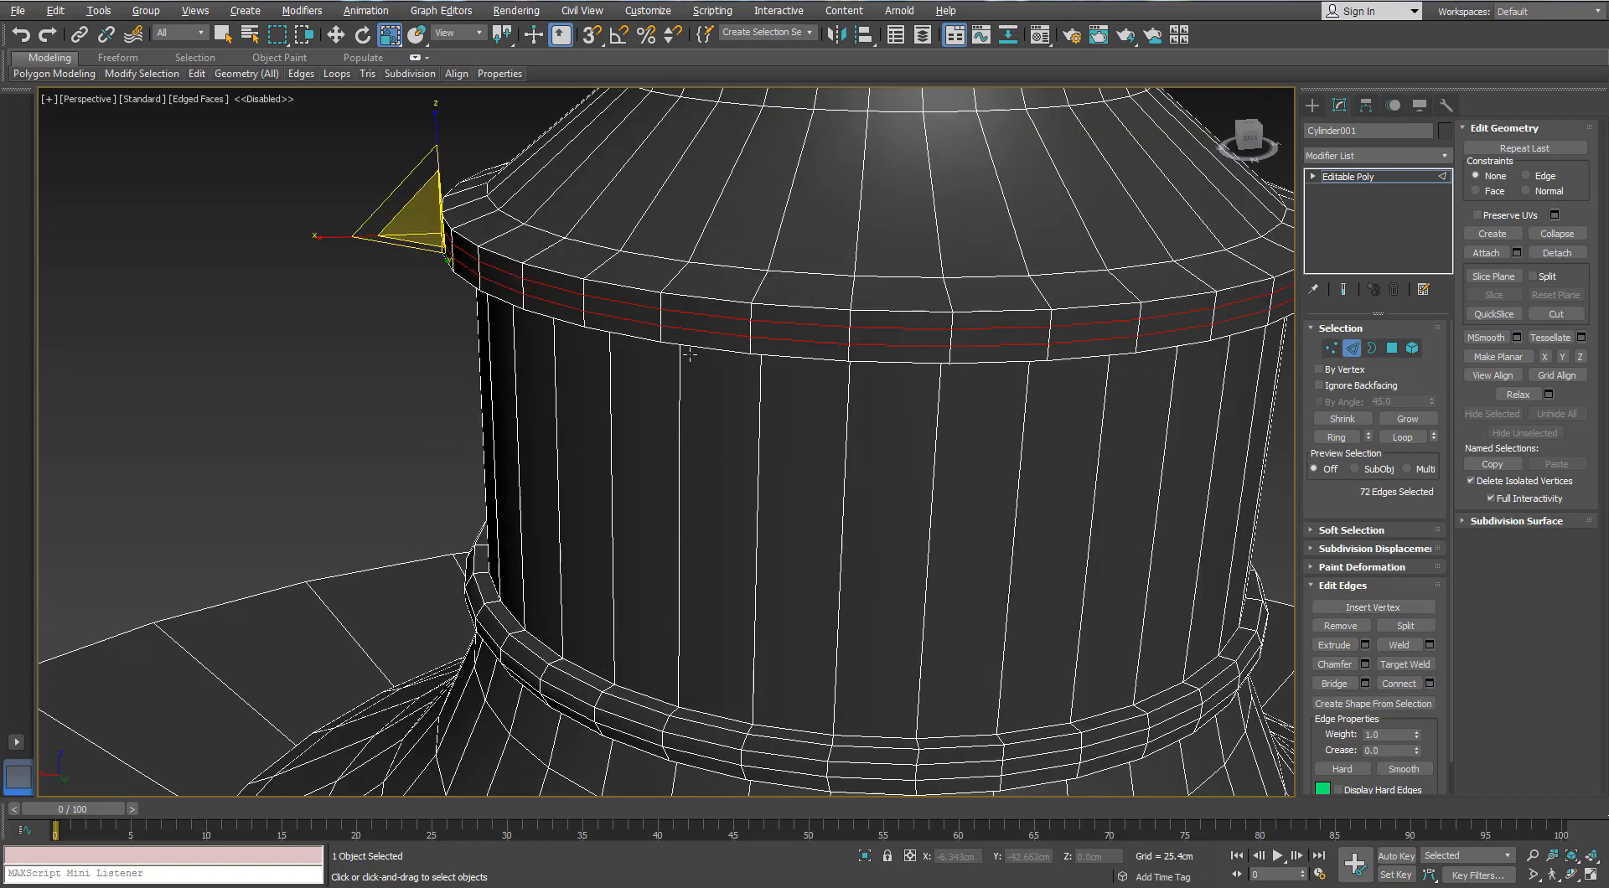
# Step: Scale the two new edge loops on the neck's upper collar rim slightly outward, and clear the selection
pyautogui.keyDown('alt'); pyautogui.moveTo(689, 350); pyautogui.dragTo(707, 361, button='middle'); pyautogui.keyUp('alt')
pyautogui.press('F12')
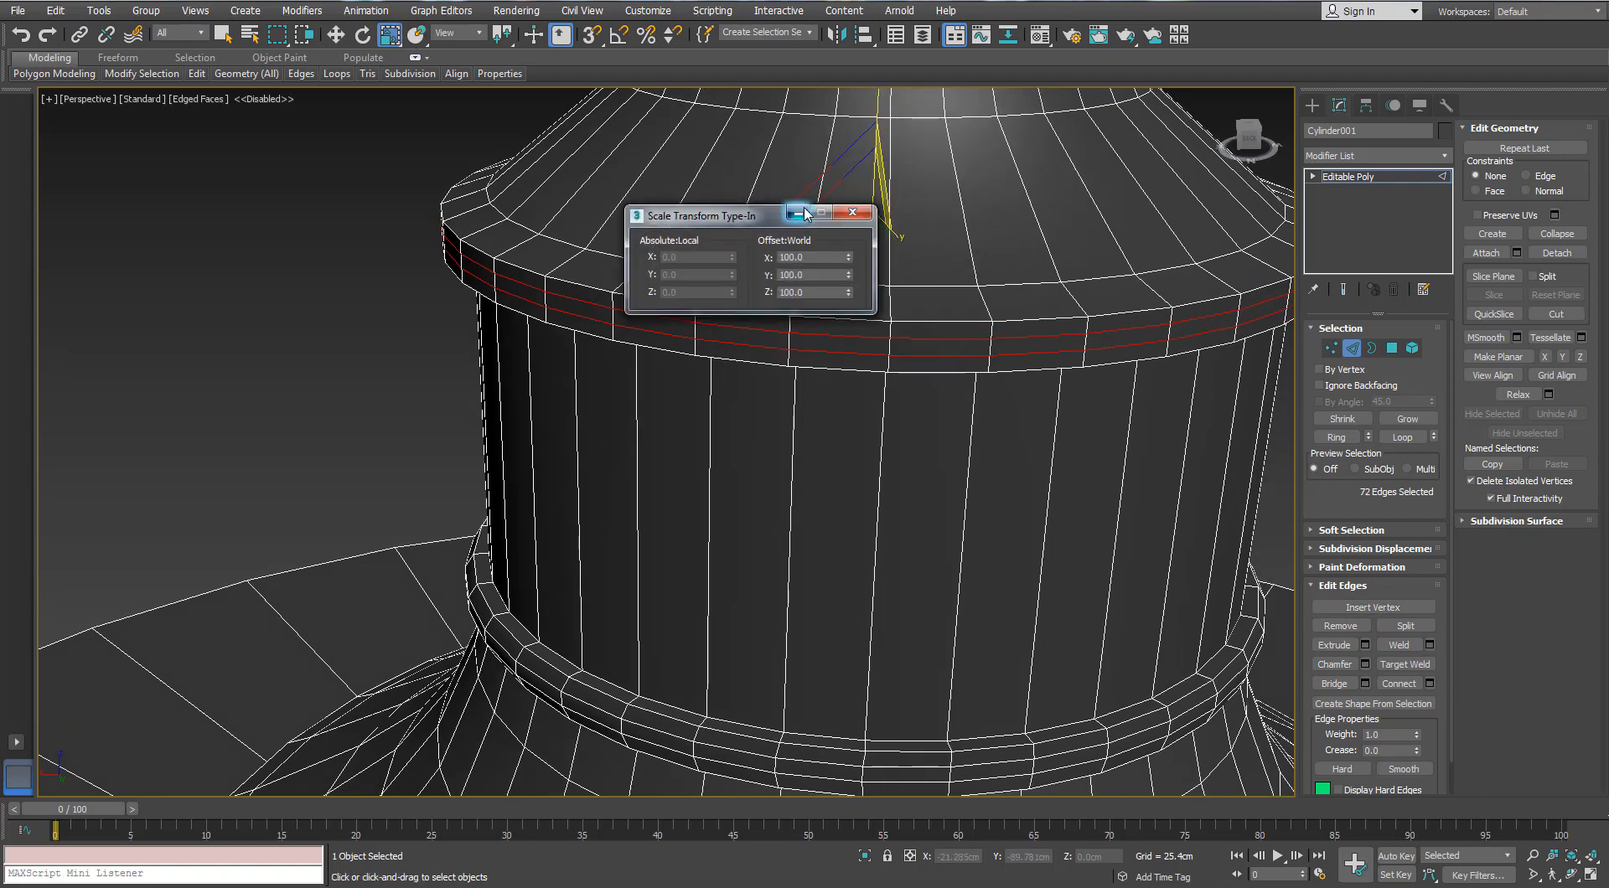
pyautogui.moveTo(733, 225); pyautogui.dragTo(1024, 325)
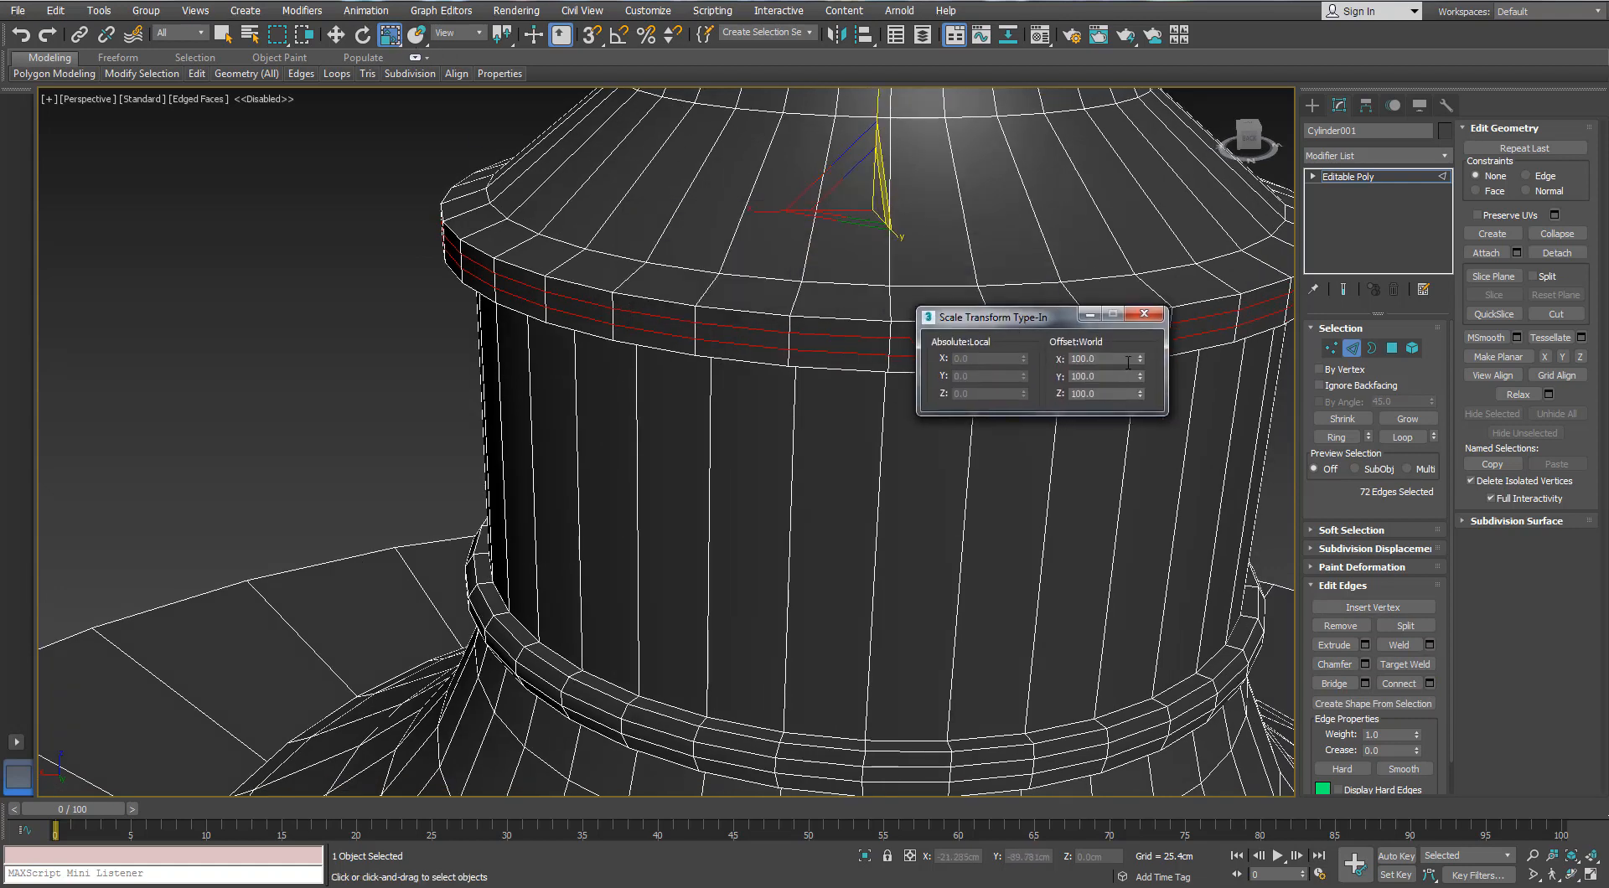
pyautogui.click(1144, 314)
pyautogui.click(1351, 349)
pyautogui.click(399, 339)
# Step: Chamfer the horizontal edge loop halfway up the neck's upper cone by 0.887 cm with 3 segments
pyautogui.scroll(-5, 398, 340)
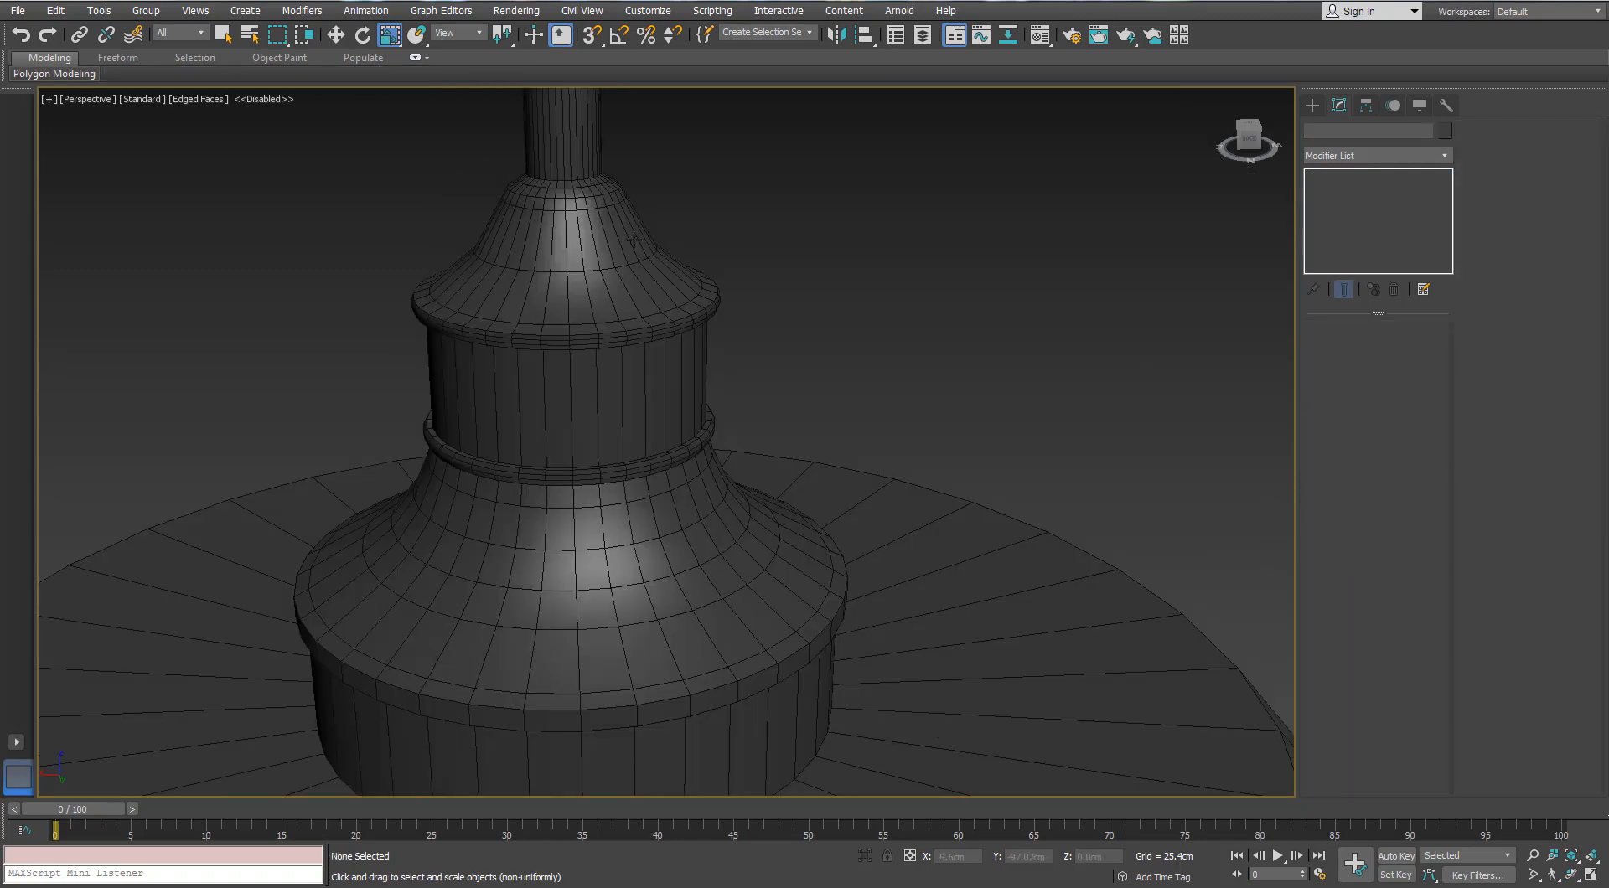
pyautogui.click(616, 256)
pyautogui.press('z')
pyautogui.keyDown('alt'); pyautogui.moveTo(605, 273); pyautogui.dragTo(575, 253, button='middle'); pyautogui.keyUp('alt')
pyautogui.moveTo(626, 426); pyautogui.dragTo(679, 280, button='middle')
pyautogui.scroll(8, 679, 279)
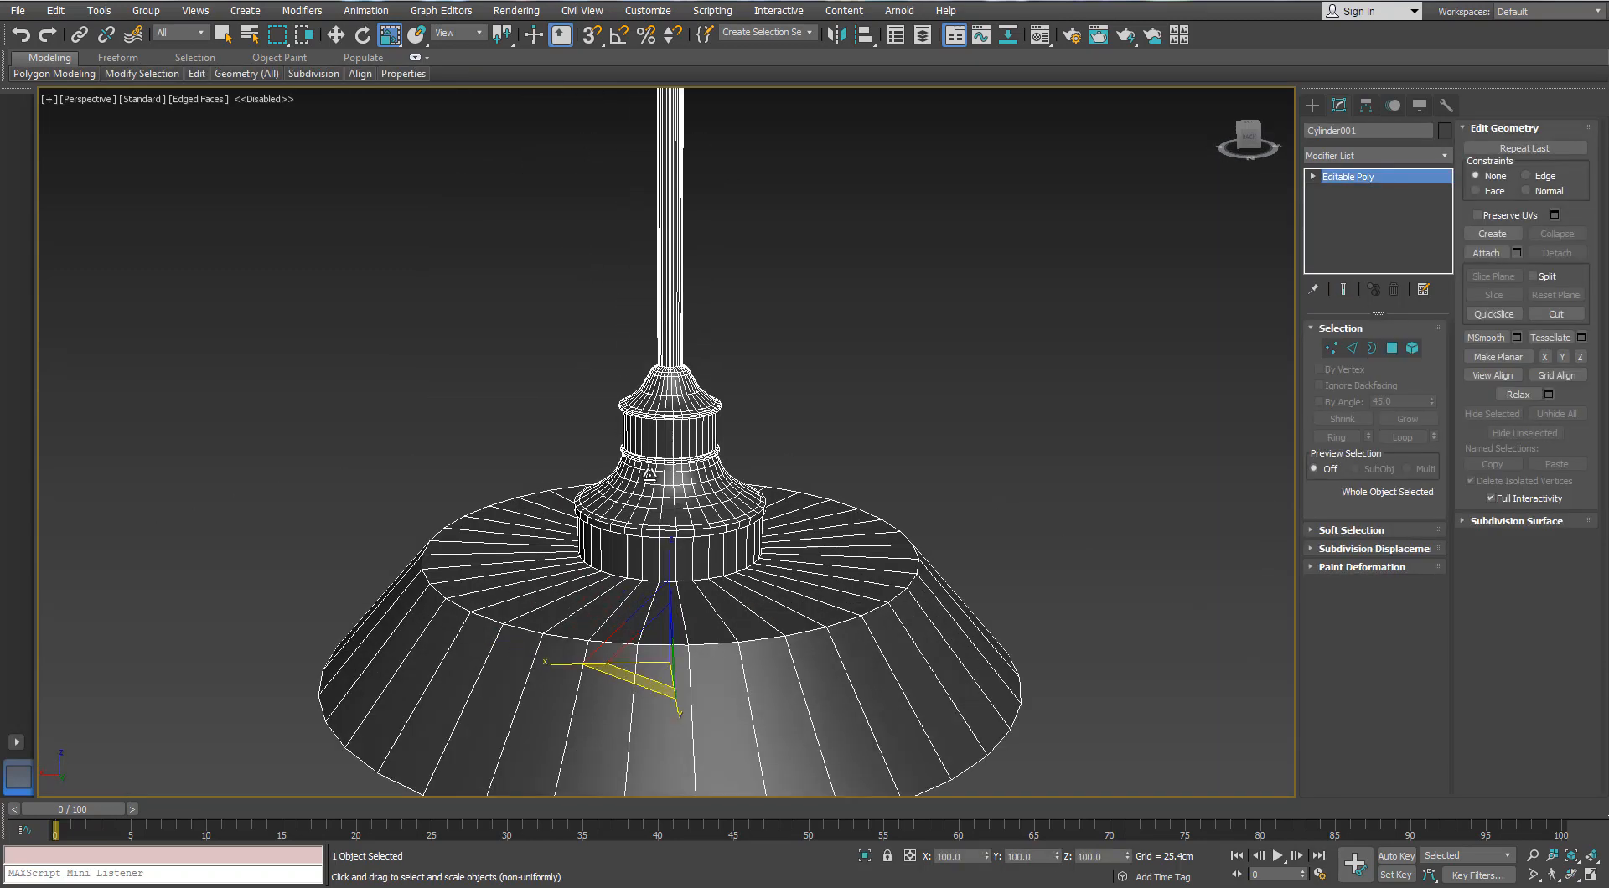
pyautogui.scroll(3, 680, 280)
pyautogui.click(1351, 347)
pyautogui.doubleClick(625, 318)
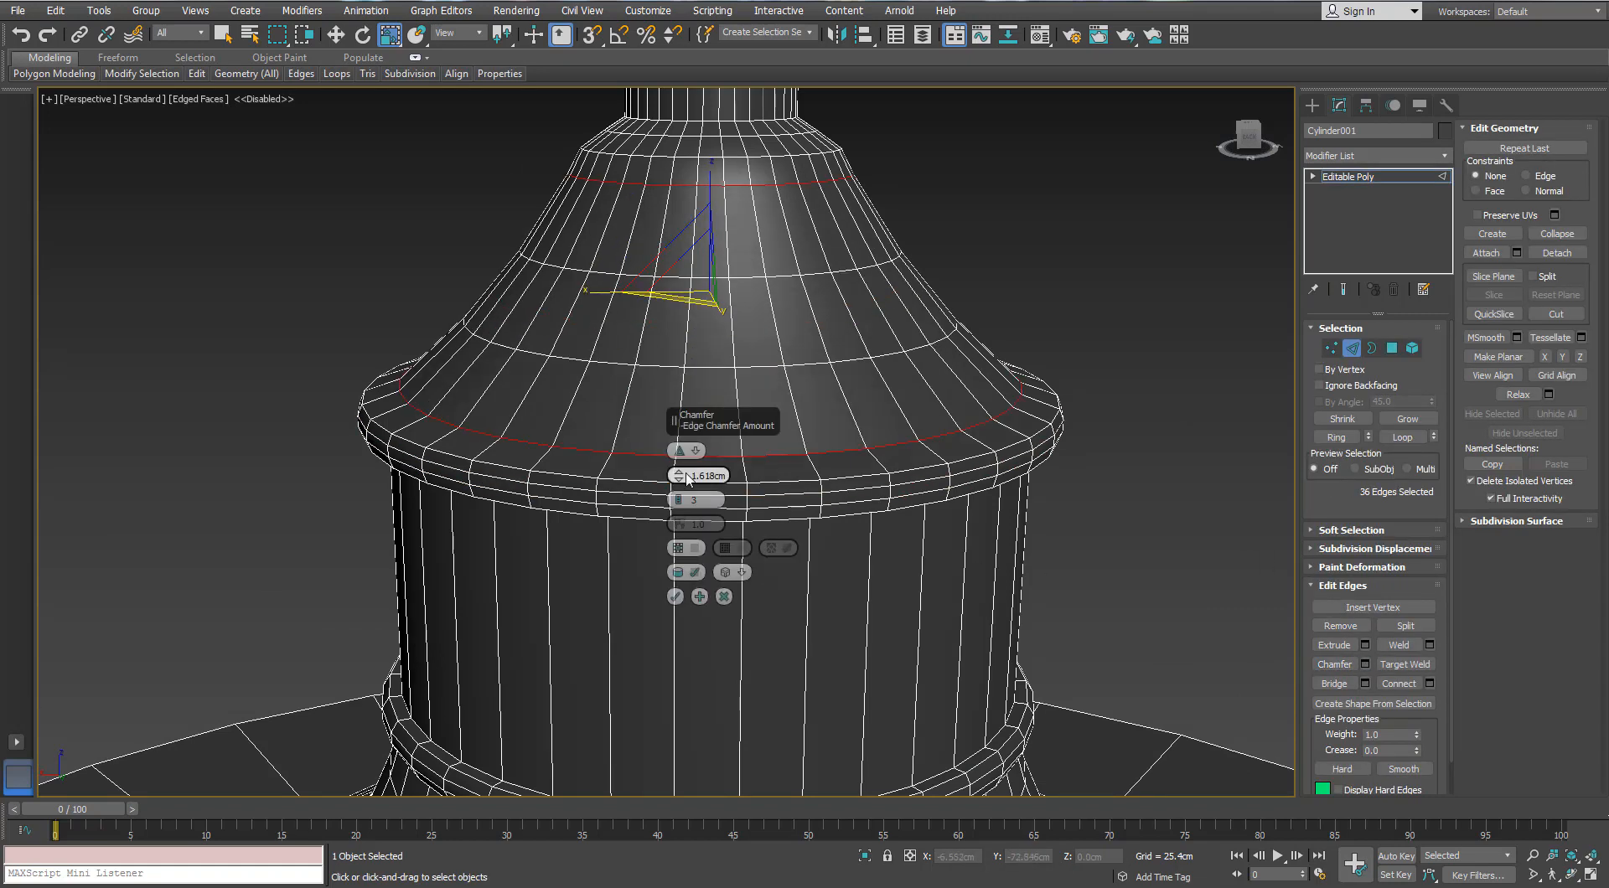
pyautogui.moveTo(678, 476); pyautogui.dragTo(681, 485)
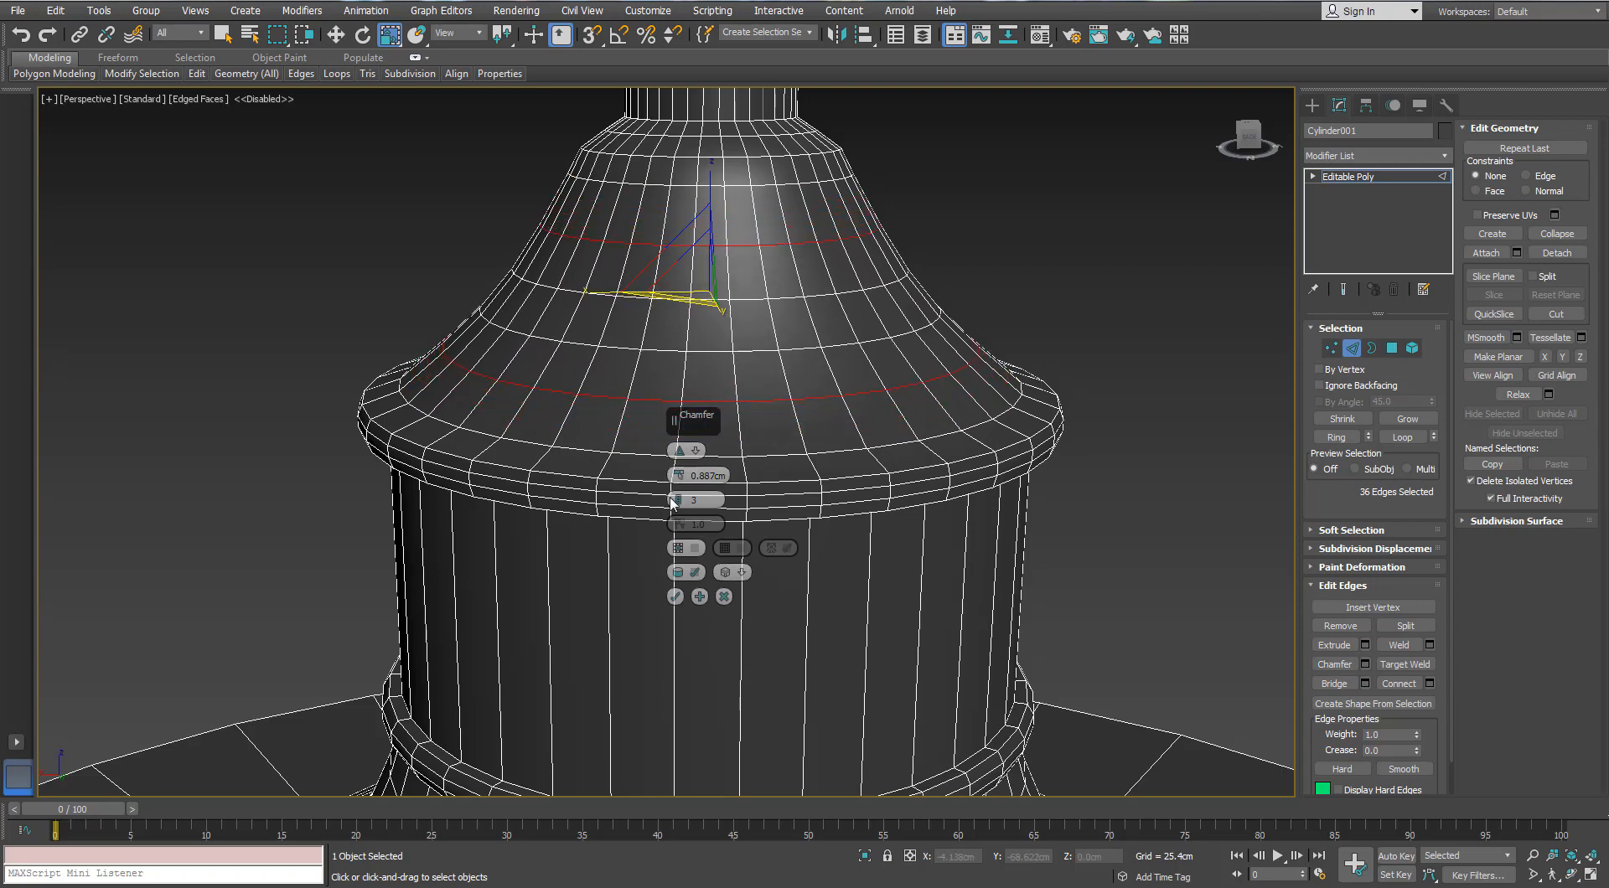
pyautogui.keyDown('alt'); pyautogui.moveTo(667, 503); pyautogui.dragTo(628, 444, button='middle'); pyautogui.keyUp('alt')
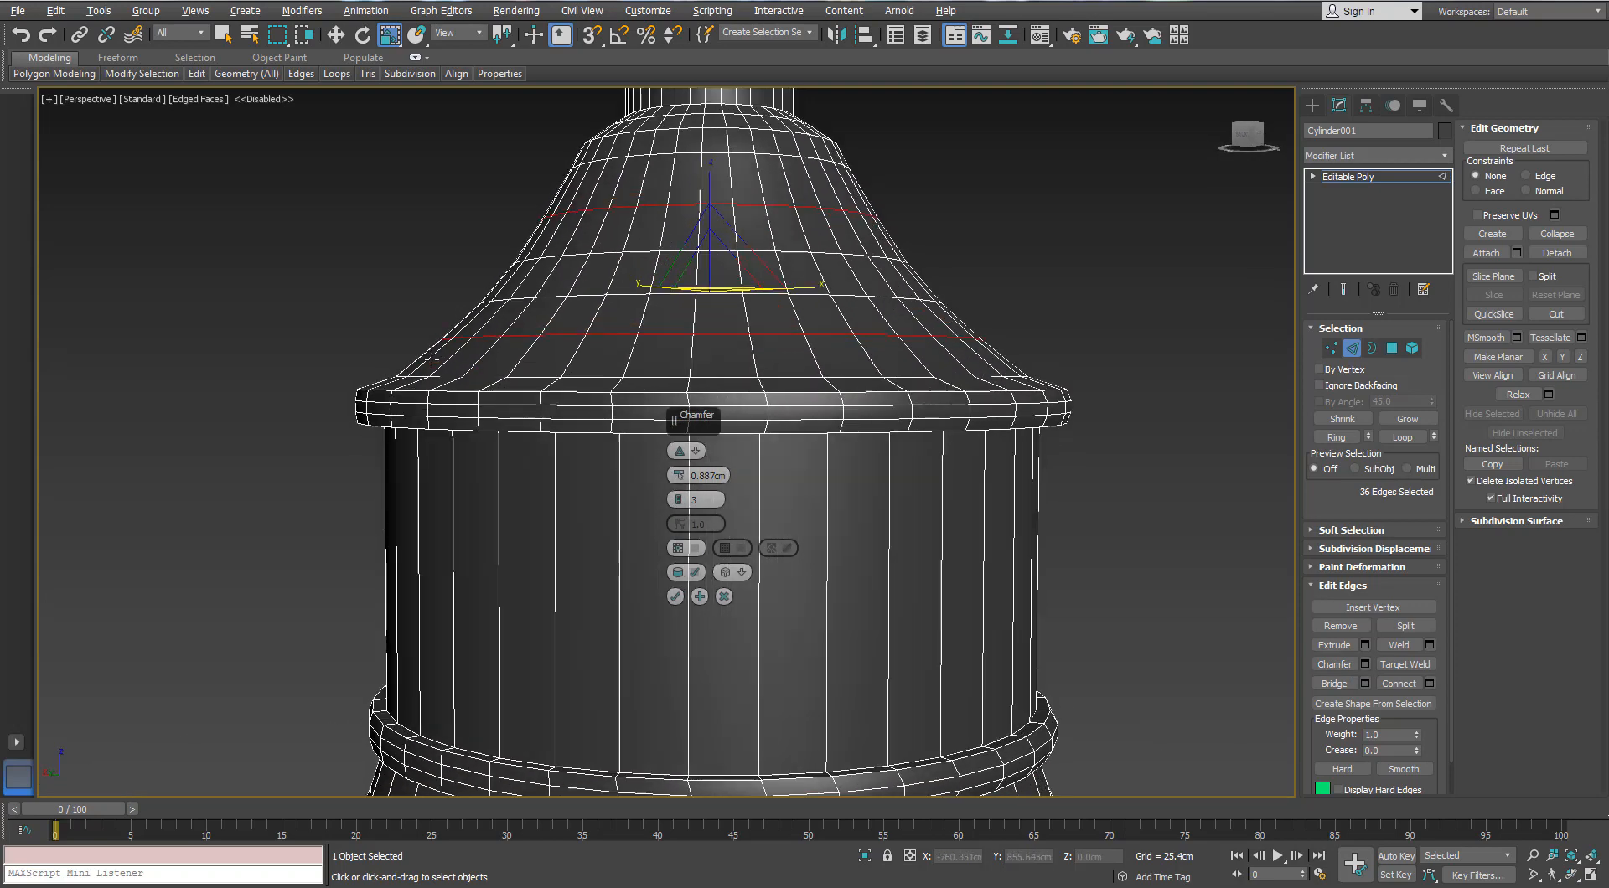
pyautogui.click(675, 597)
pyautogui.press('2')
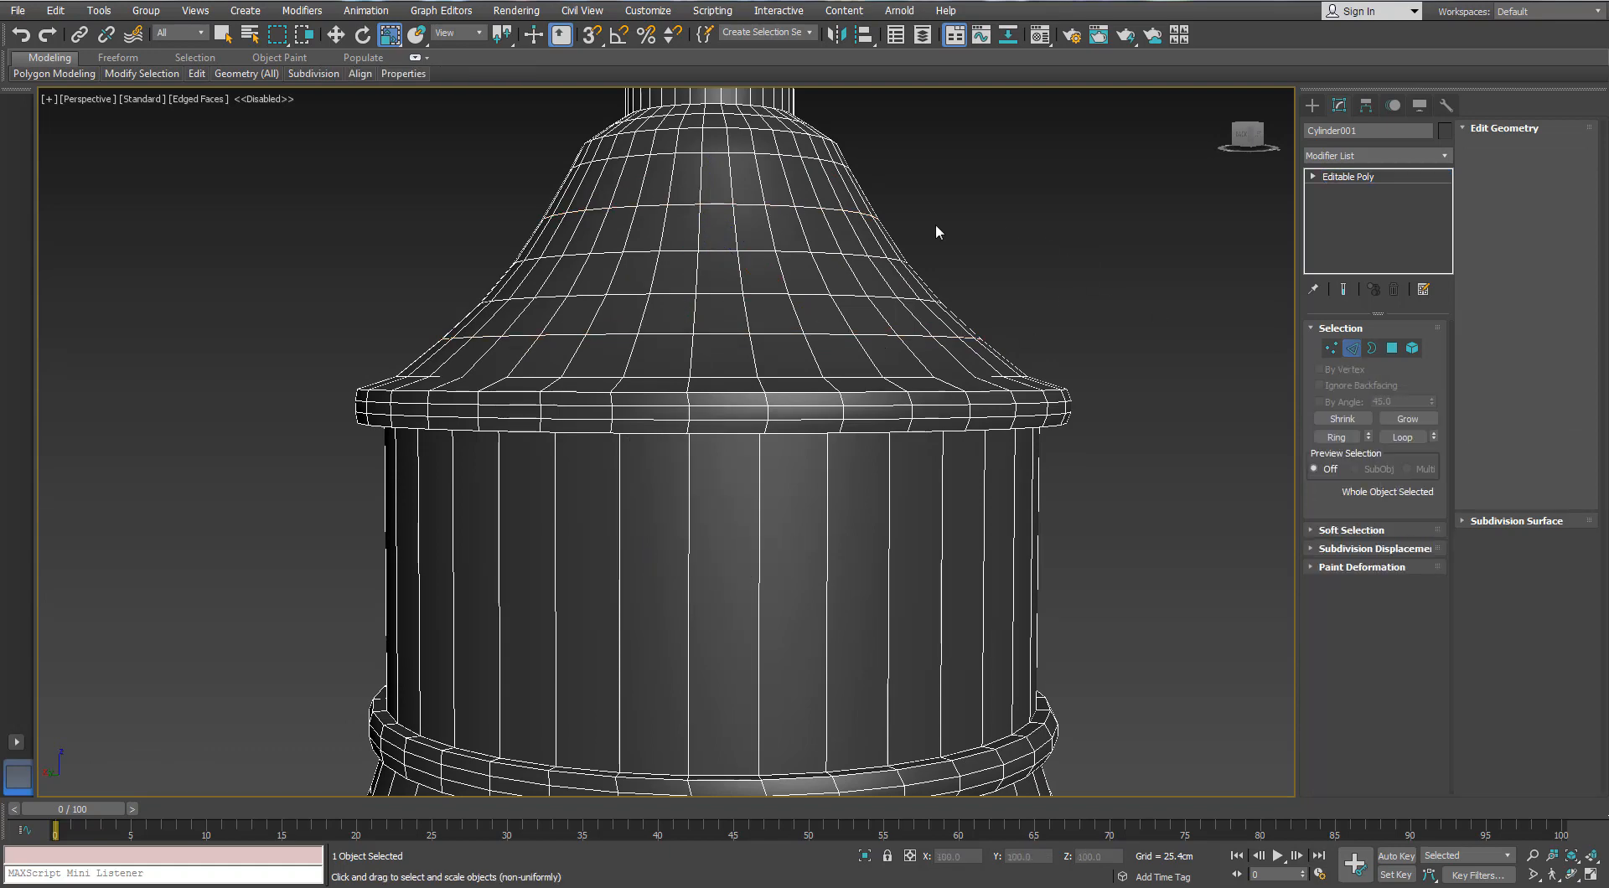
# Step: Examine the whole pendant lamp from the shade to the top mount to judge the refined neck
pyautogui.click(935, 223)
pyautogui.scroll(-10, 935, 222)
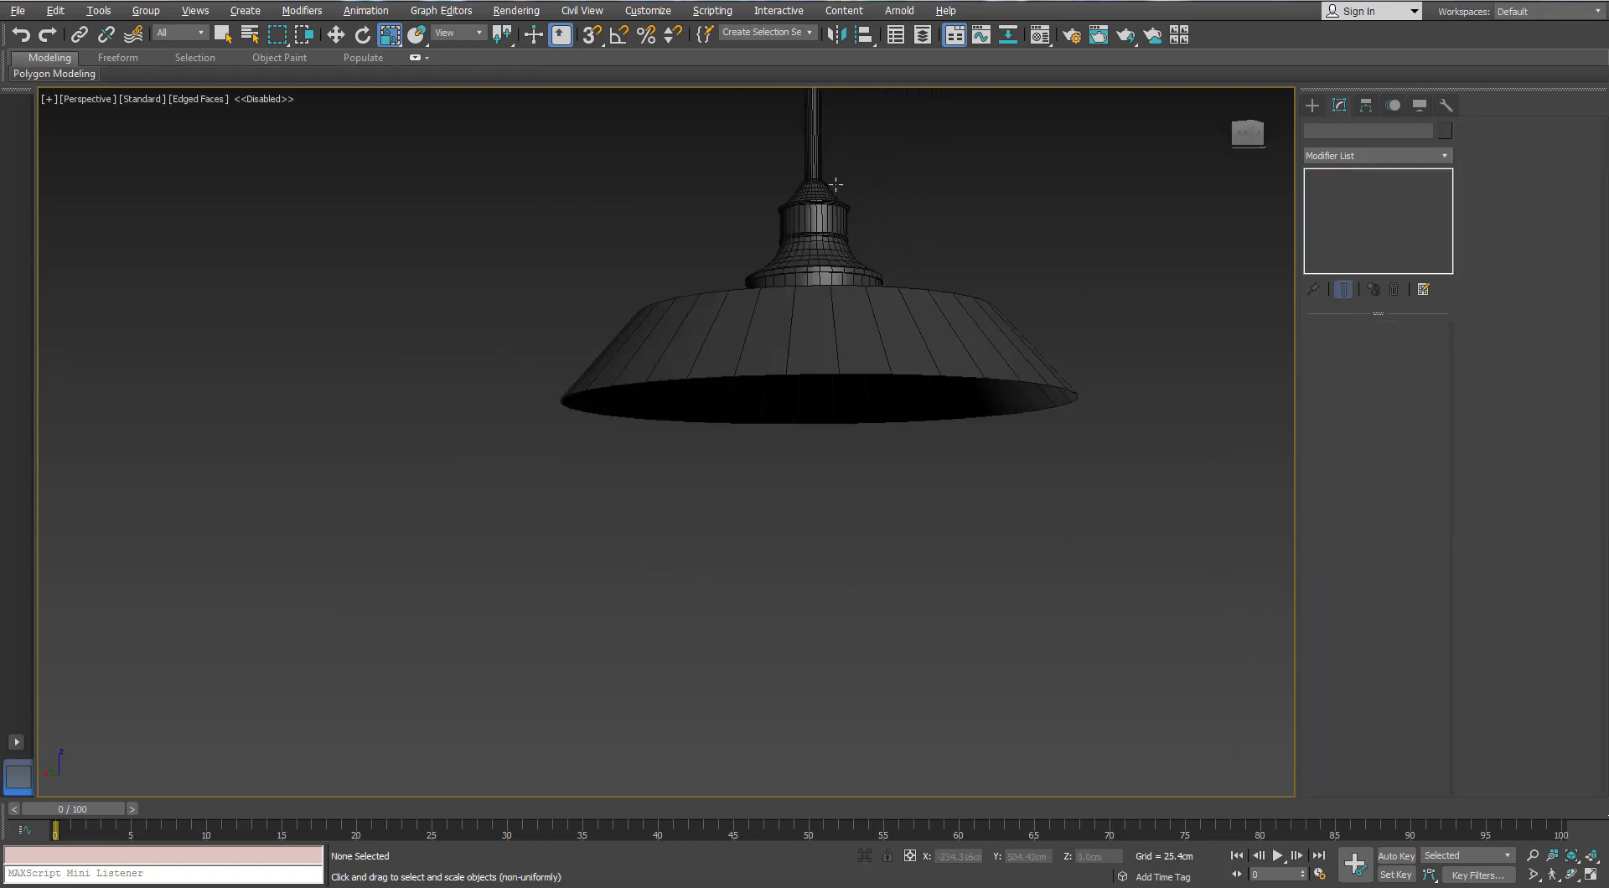
pyautogui.keyDown('alt'); pyautogui.moveTo(836, 184); pyautogui.dragTo(709, 178, button='middle'); pyautogui.keyUp('alt')
pyautogui.click(847, 212)
pyautogui.scroll(-4, 814, 222)
pyautogui.scroll(5, 720, 326)
pyautogui.scroll(-4, 719, 325)
pyautogui.scroll(-4, 708, 178)
pyautogui.moveTo(730, 471); pyautogui.dragTo(732, 449, button='middle')
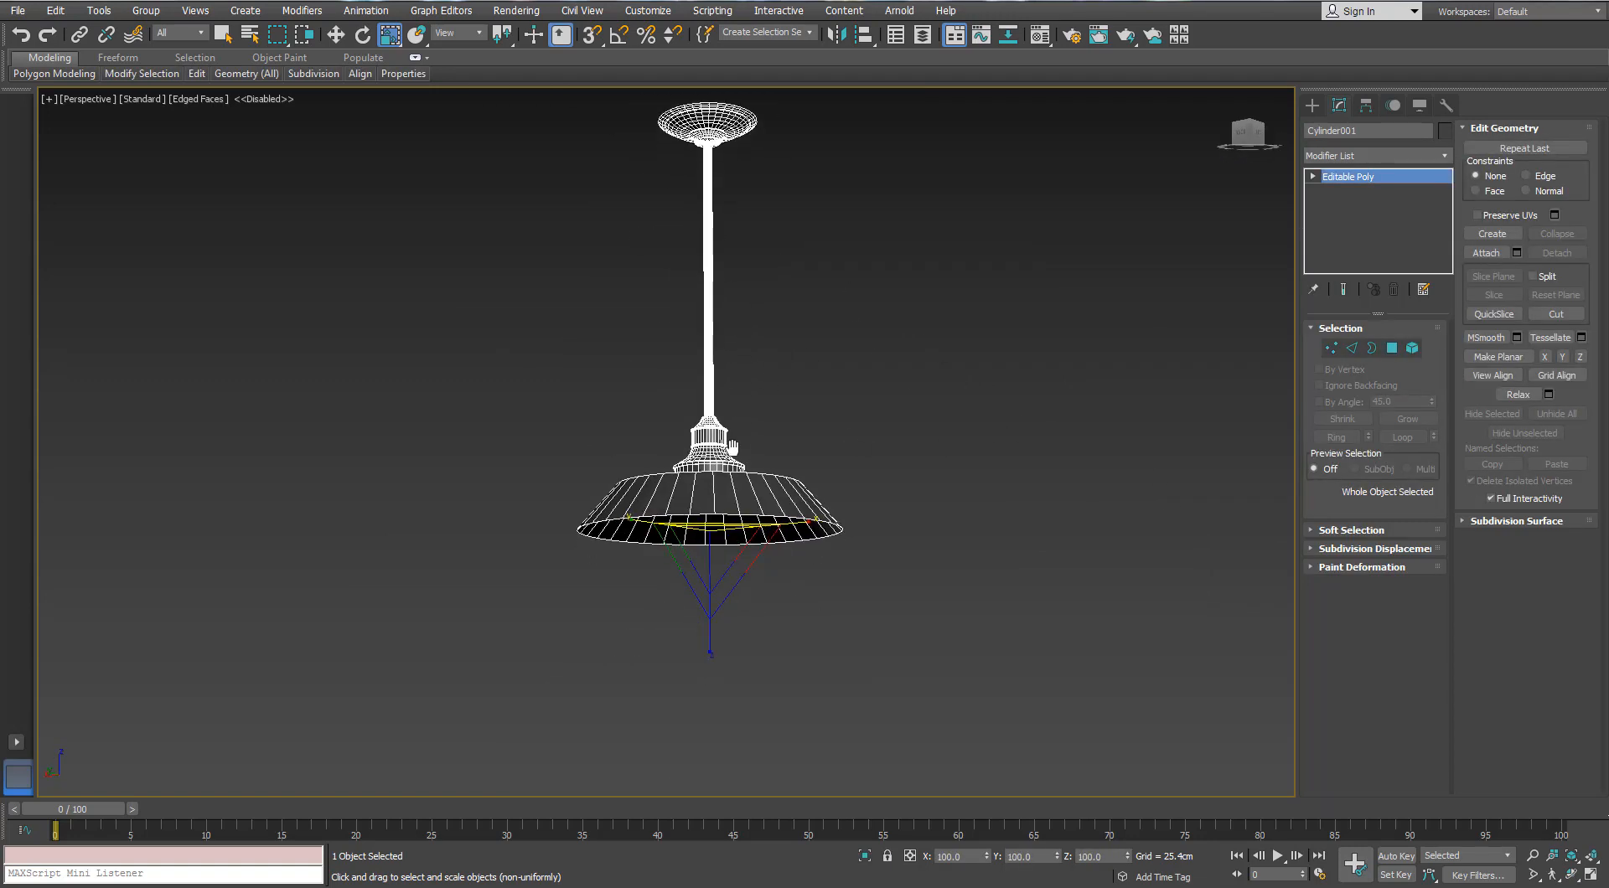
# Step: Create a 36-sided cylinder in the front view, centred on the shade, about 4.2 cm in radius and 0.55 cm high
pyautogui.press('f')
pyautogui.scroll(5, 540, 307)
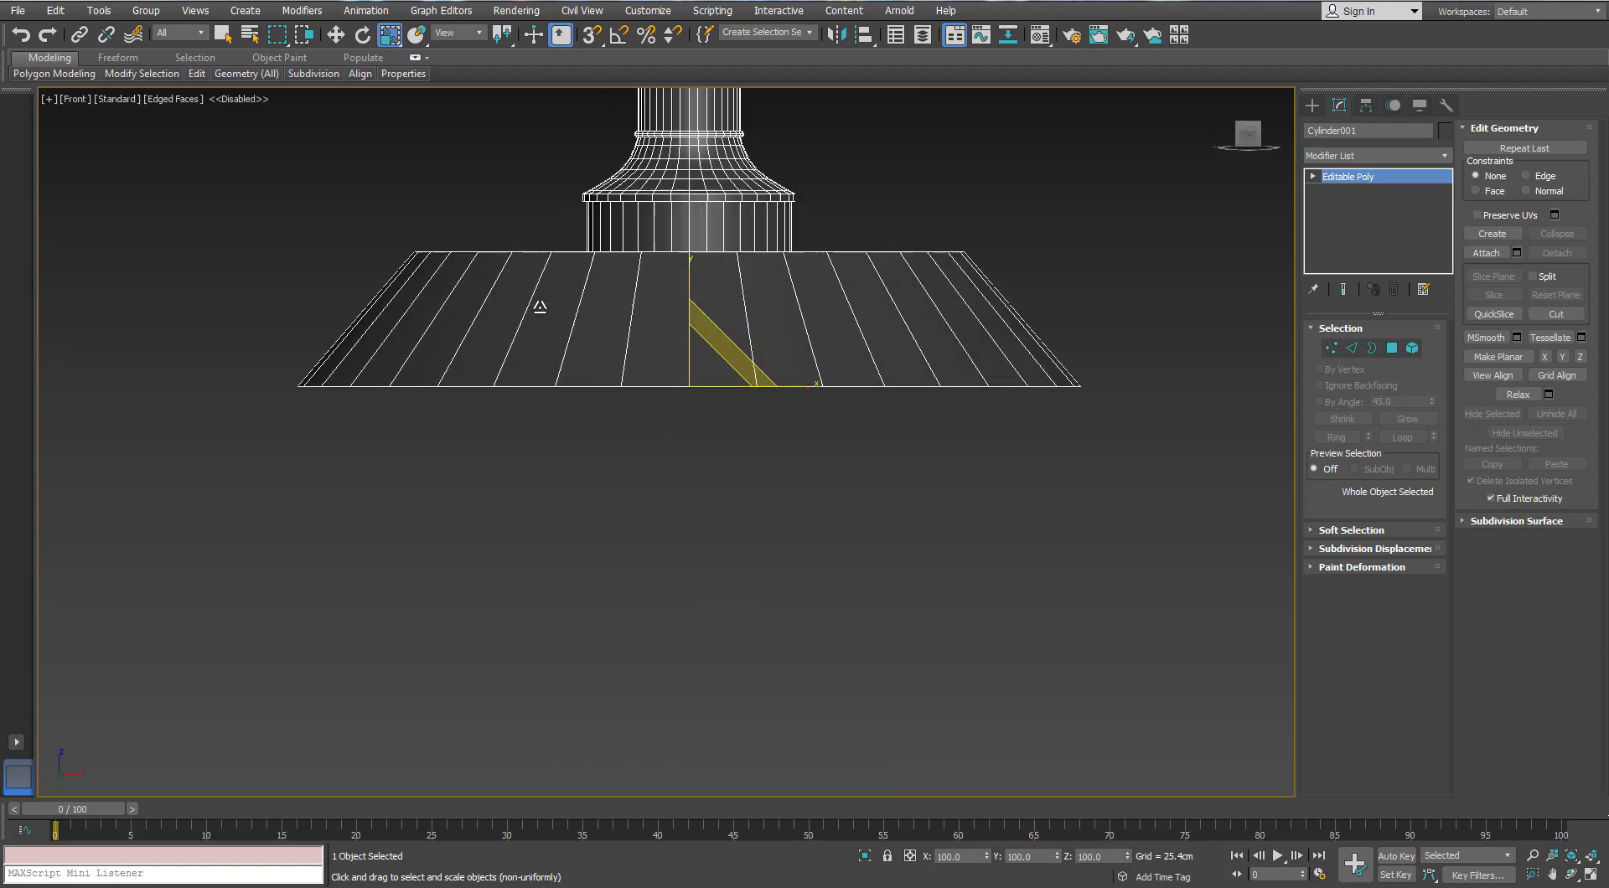
pyautogui.click(1311, 105)
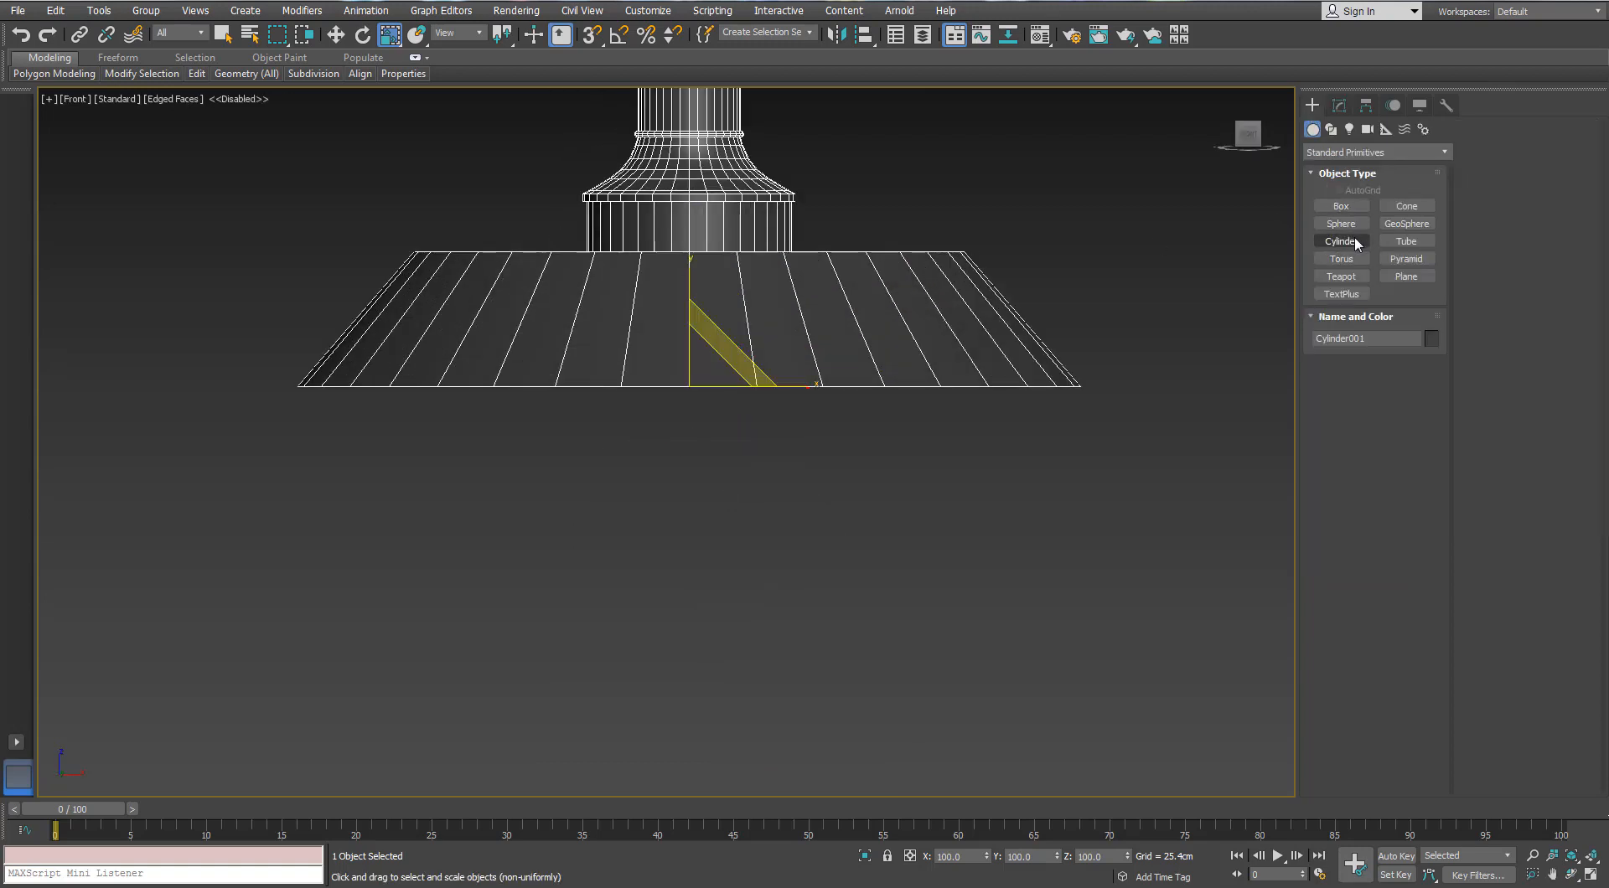
pyautogui.click(1350, 239)
pyautogui.press('F3')
pyautogui.scroll(3, 653, 277)
pyautogui.scroll(2, 662, 297)
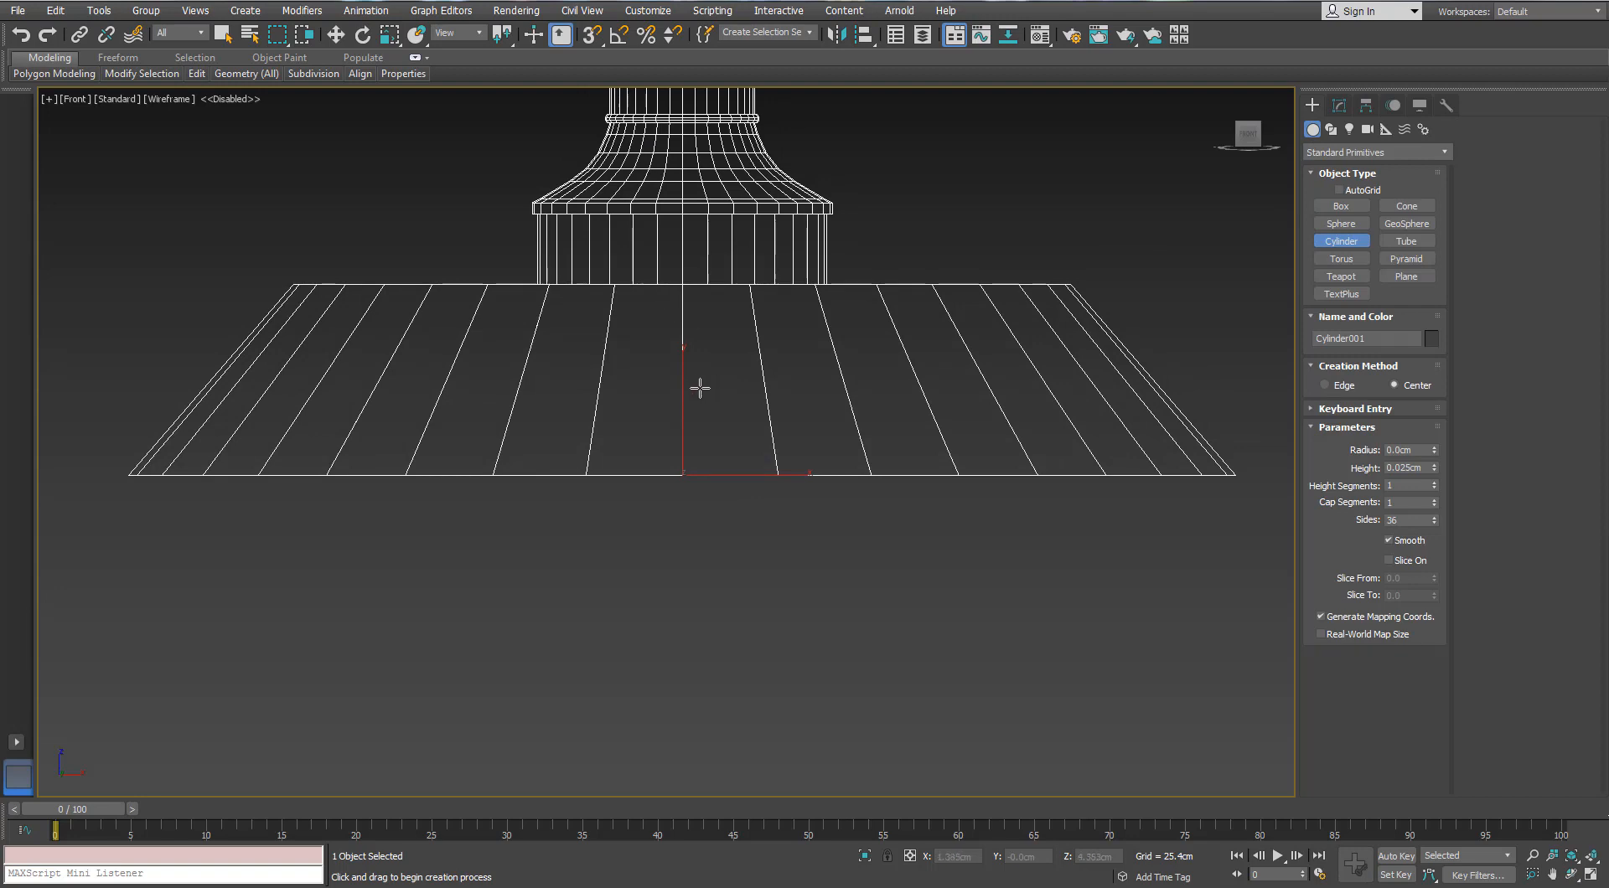
pyautogui.moveTo(682, 409); pyautogui.dragTo(682, 323)
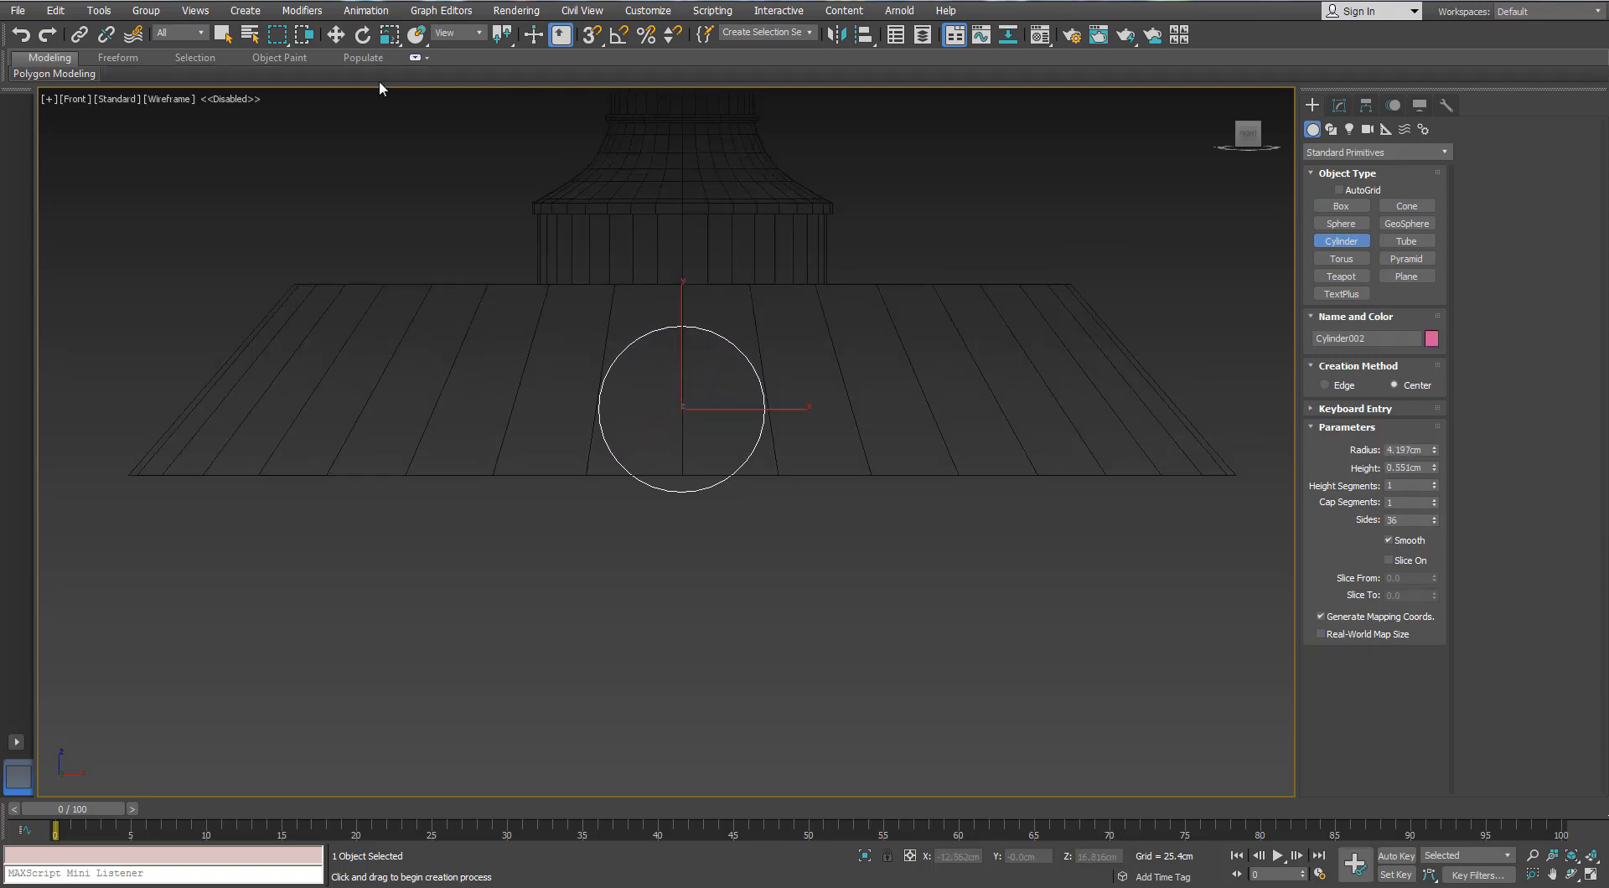
pyautogui.click(703, 372)
pyautogui.press('e')
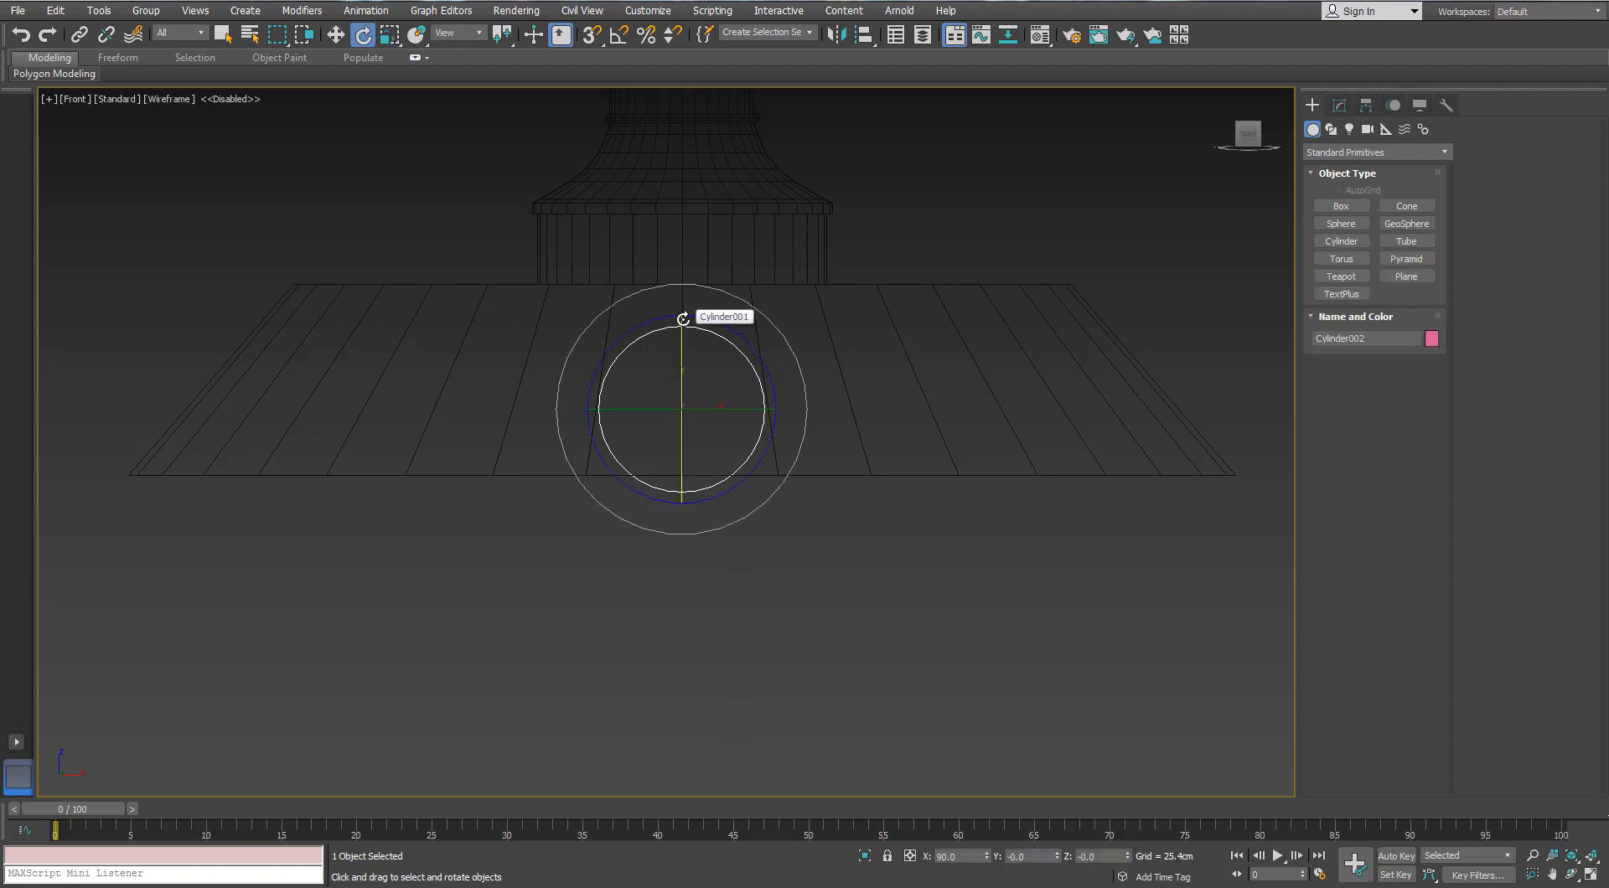
pyautogui.scroll(2, 683, 316)
pyautogui.moveTo(722, 445); pyautogui.dragTo(743, 444)
pyautogui.press('z')
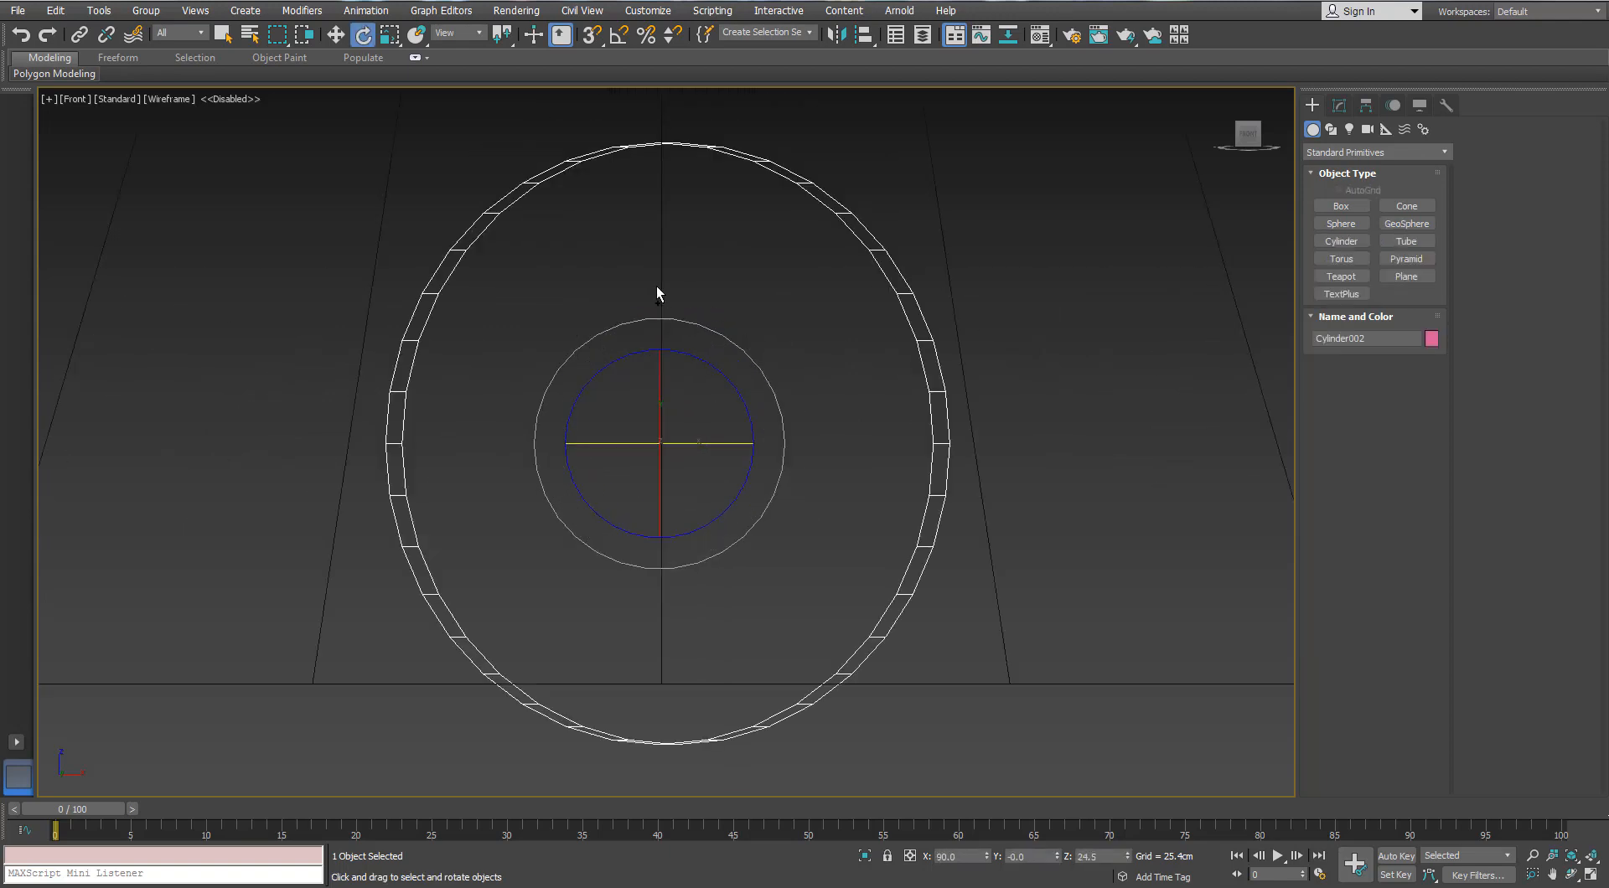
pyautogui.hotkey('ctrl', 'z')
pyautogui.scroll(-2, 662, 282)
pyautogui.scroll(-2, 662, 282)
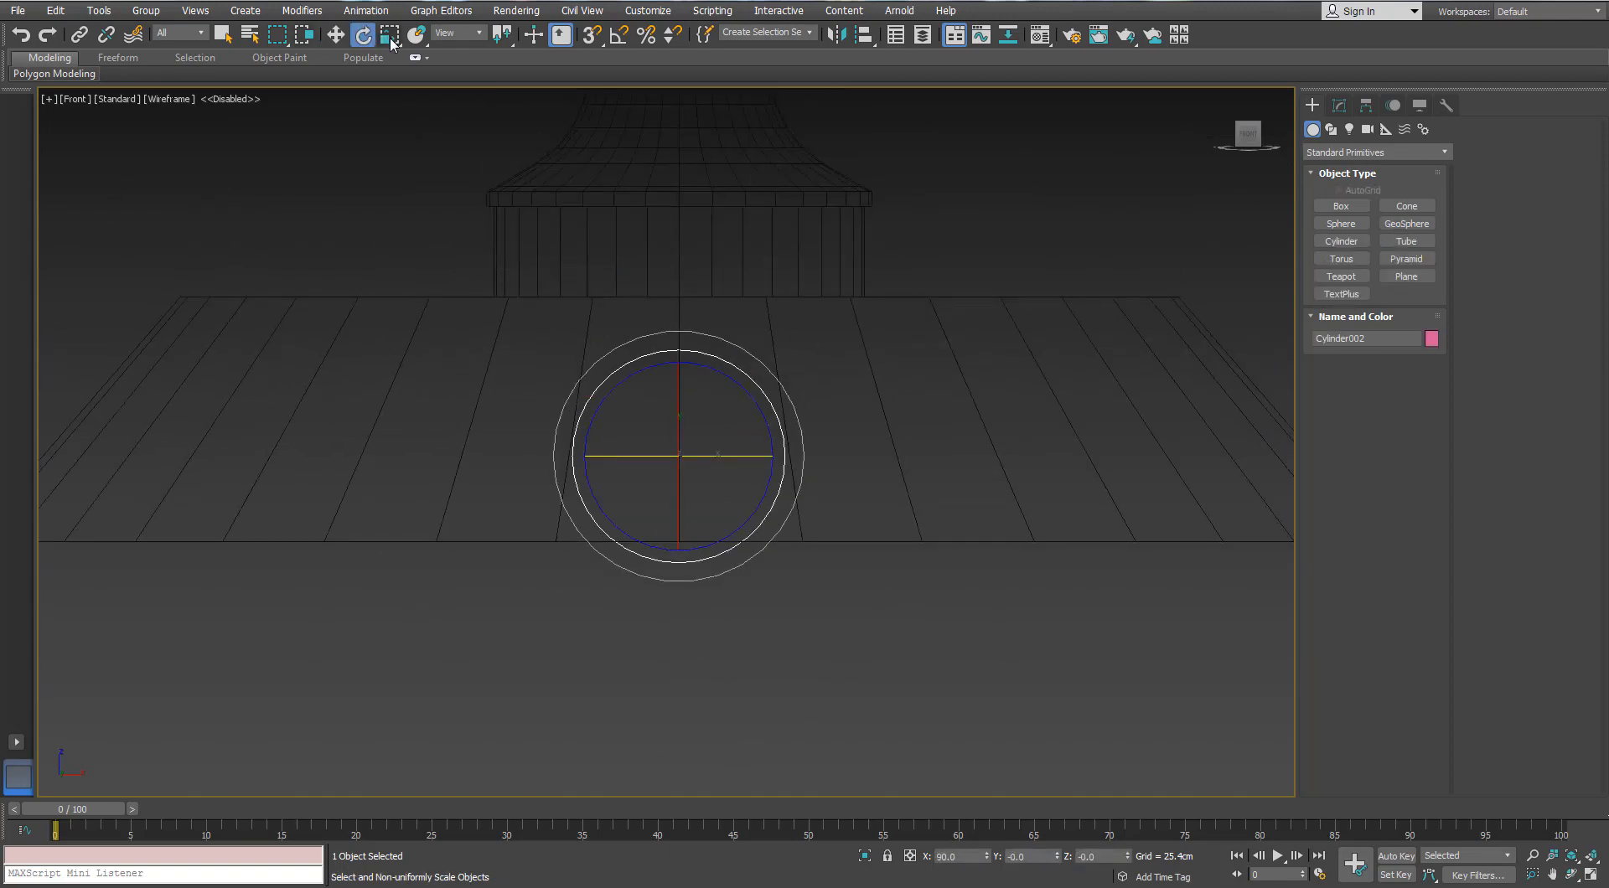
# Step: Turn on angle snapping and rotate the new cylinder 90 degrees so that it lies flat with a vertical axis
pyautogui.click(618, 35)
pyautogui.moveTo(701, 456); pyautogui.dragTo(765, 456)
pyautogui.moveTo(732, 374); pyautogui.dragTo(757, 507)
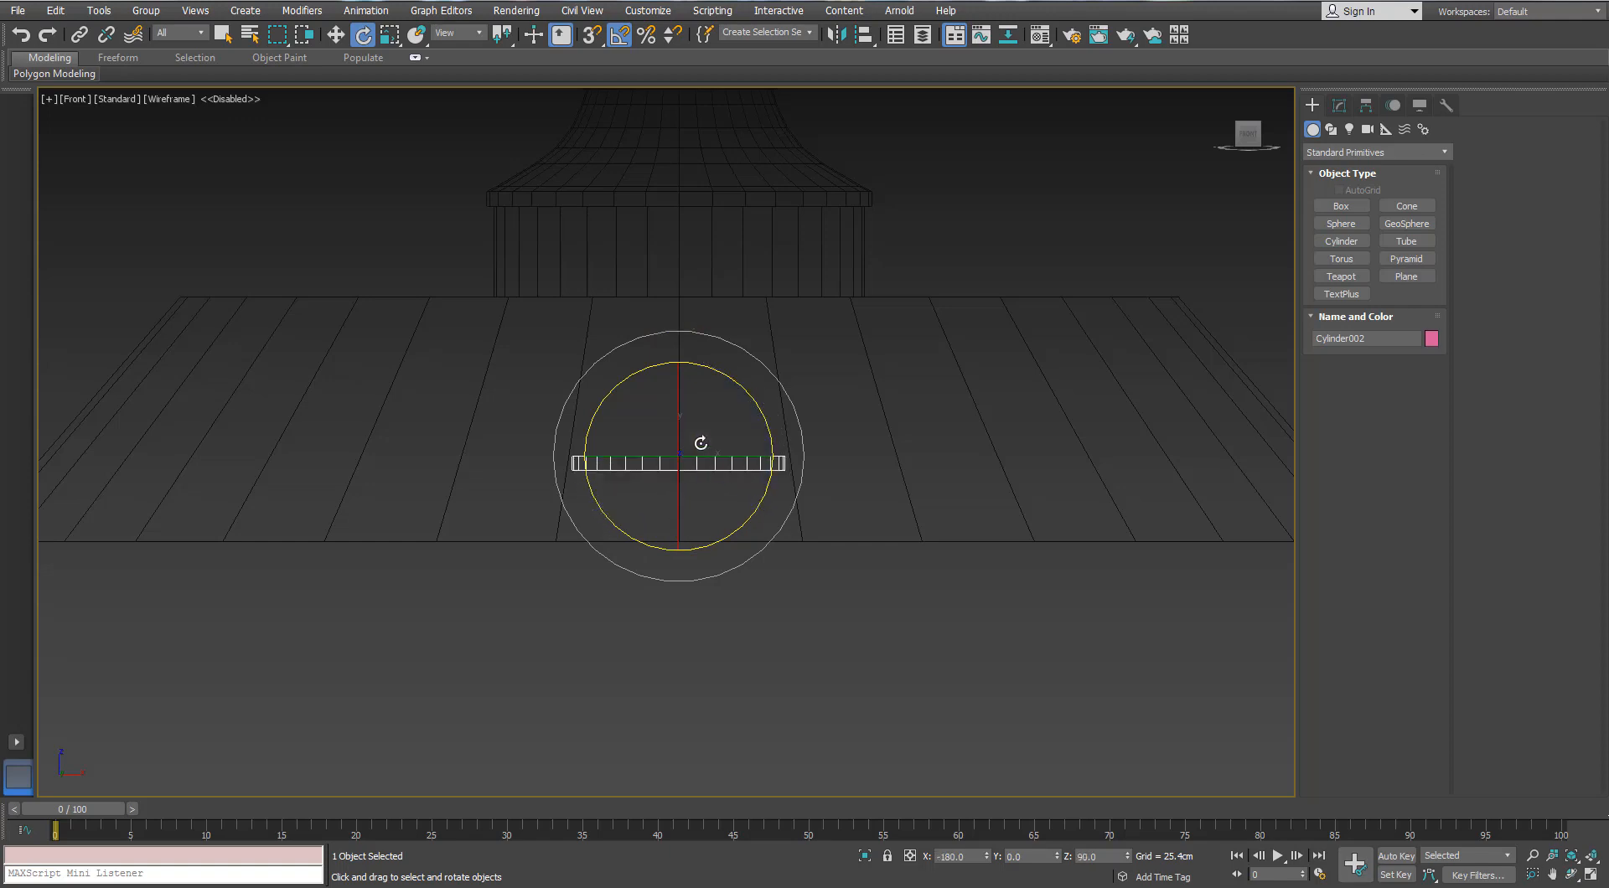
# Step: Set the cylinder's height to about 5.38 cm and raise it into the neck base above the shade
pyautogui.press('w')
pyautogui.moveTo(679, 374); pyautogui.dragTo(678, 325)
pyautogui.click(1339, 105)
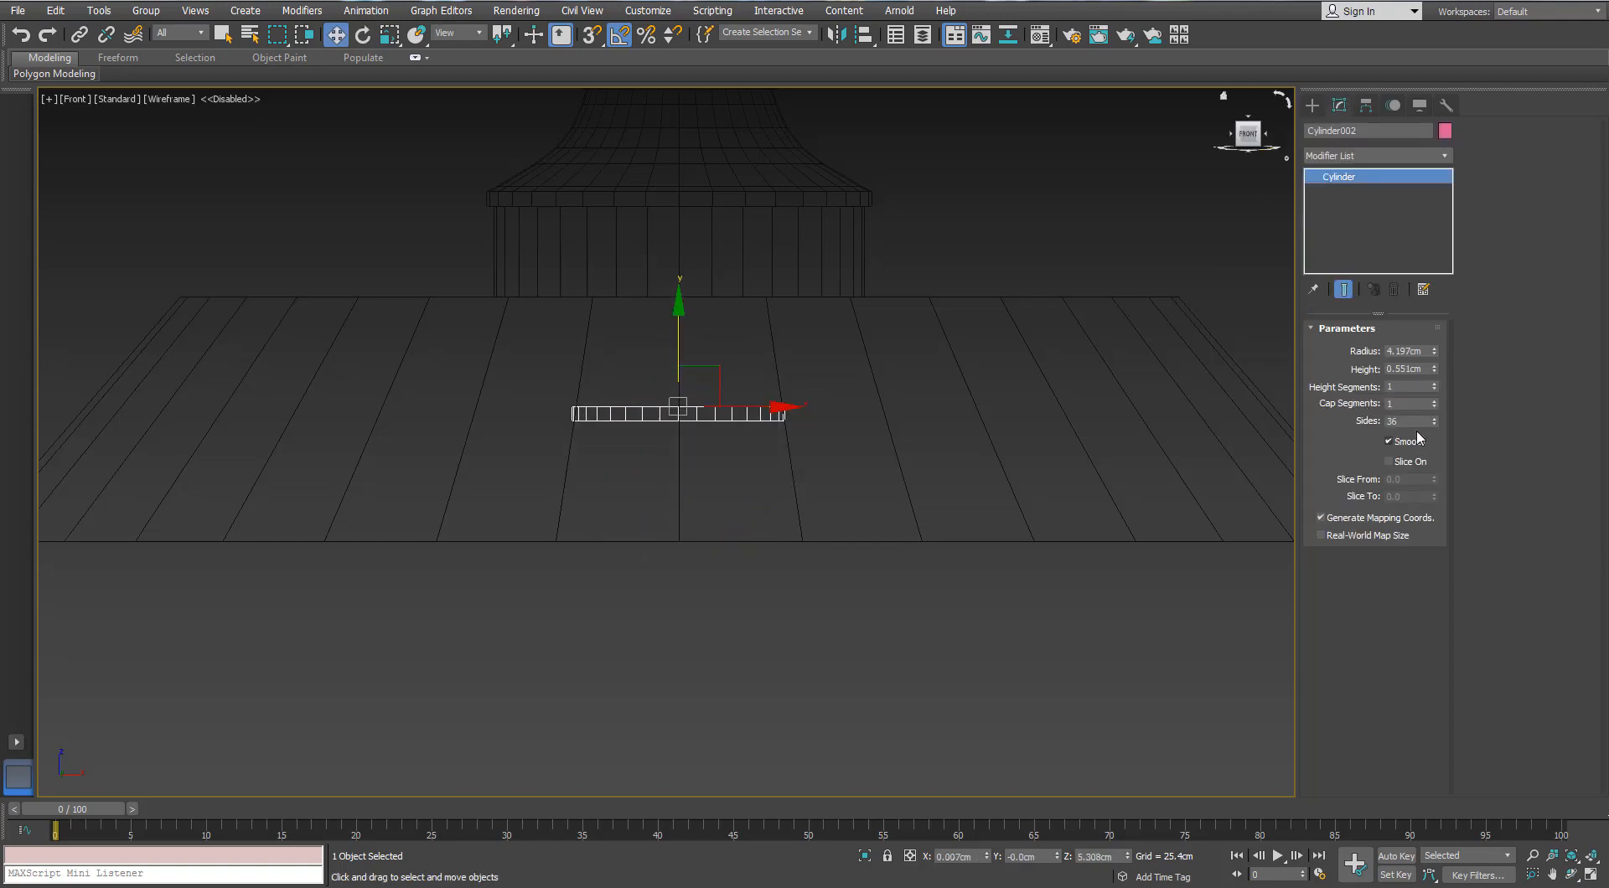
pyautogui.moveTo(1436, 377); pyautogui.dragTo(1446, 214)
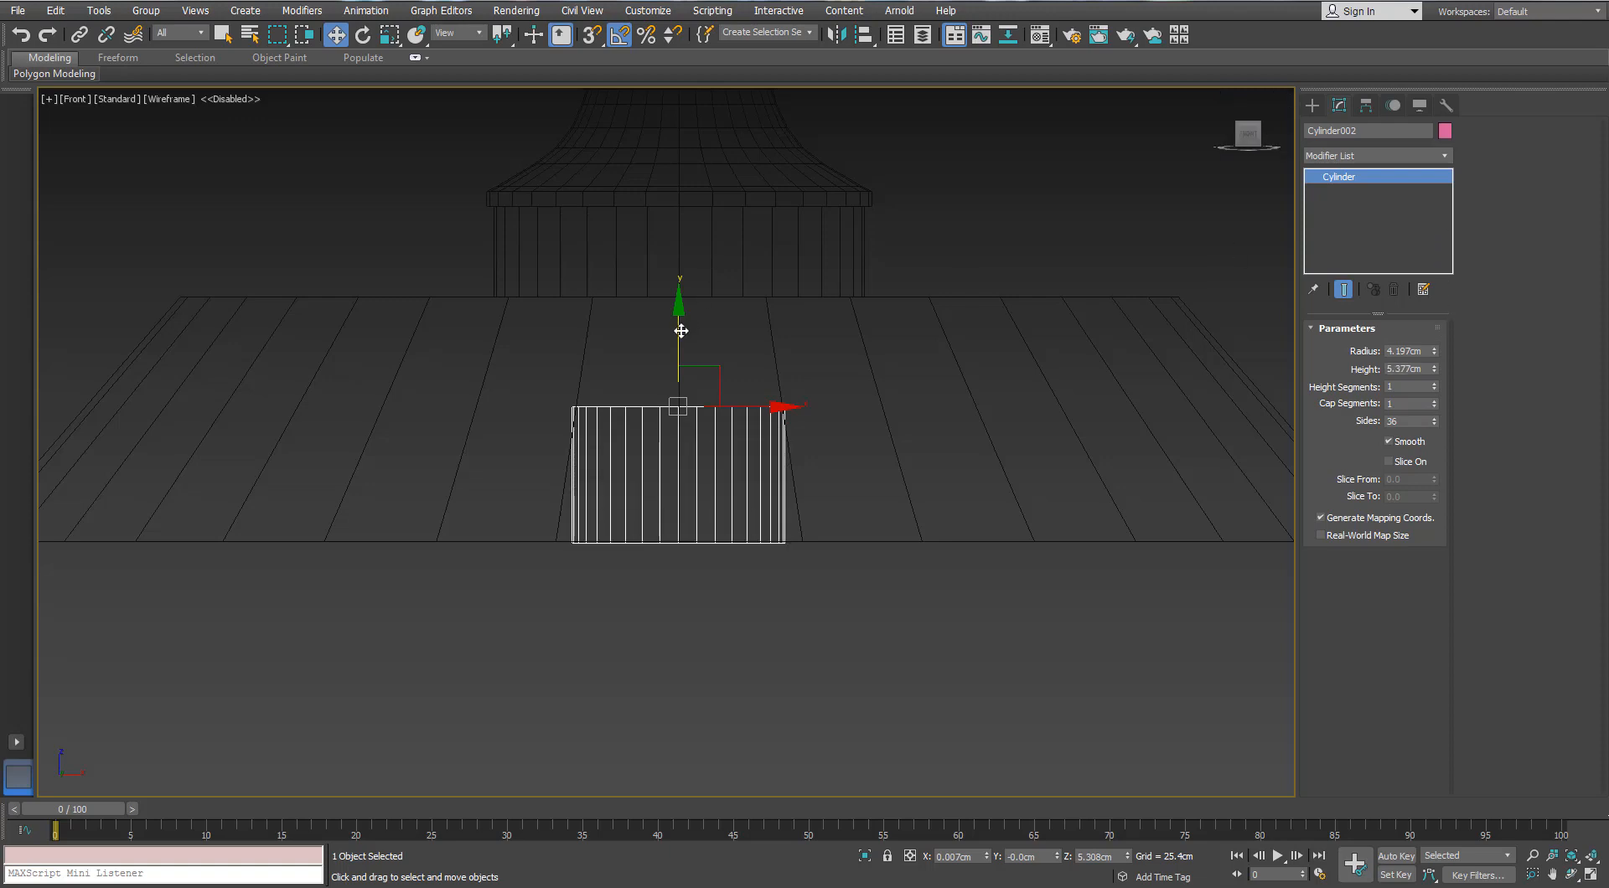
pyautogui.moveTo(679, 331); pyautogui.dragTo(687, 221)
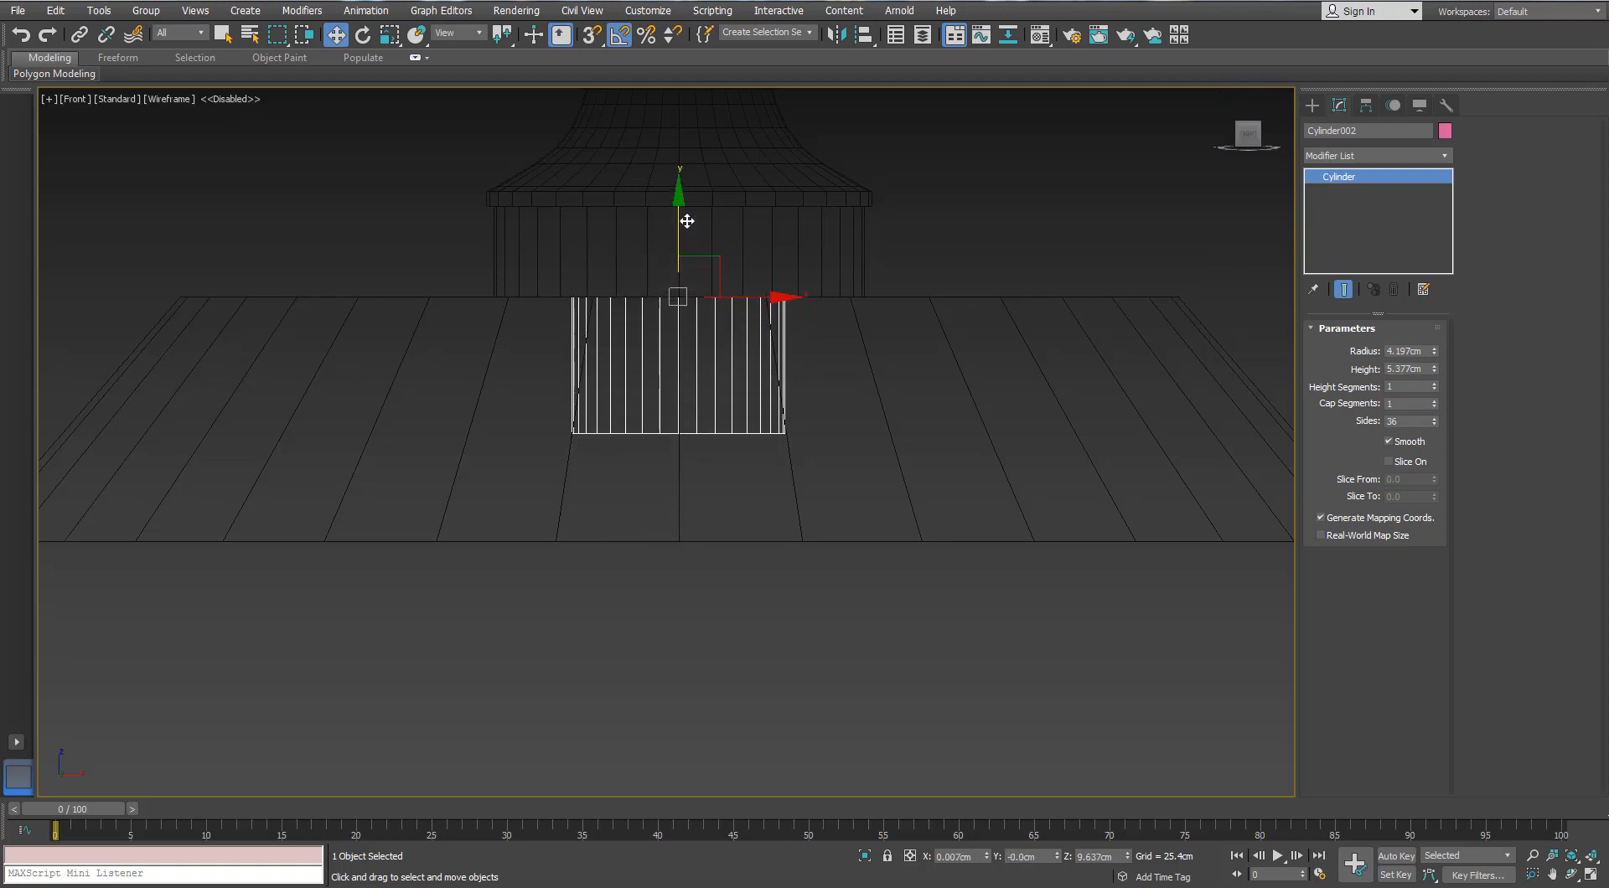
pyautogui.moveTo(679, 227); pyautogui.dragTo(664, 91)
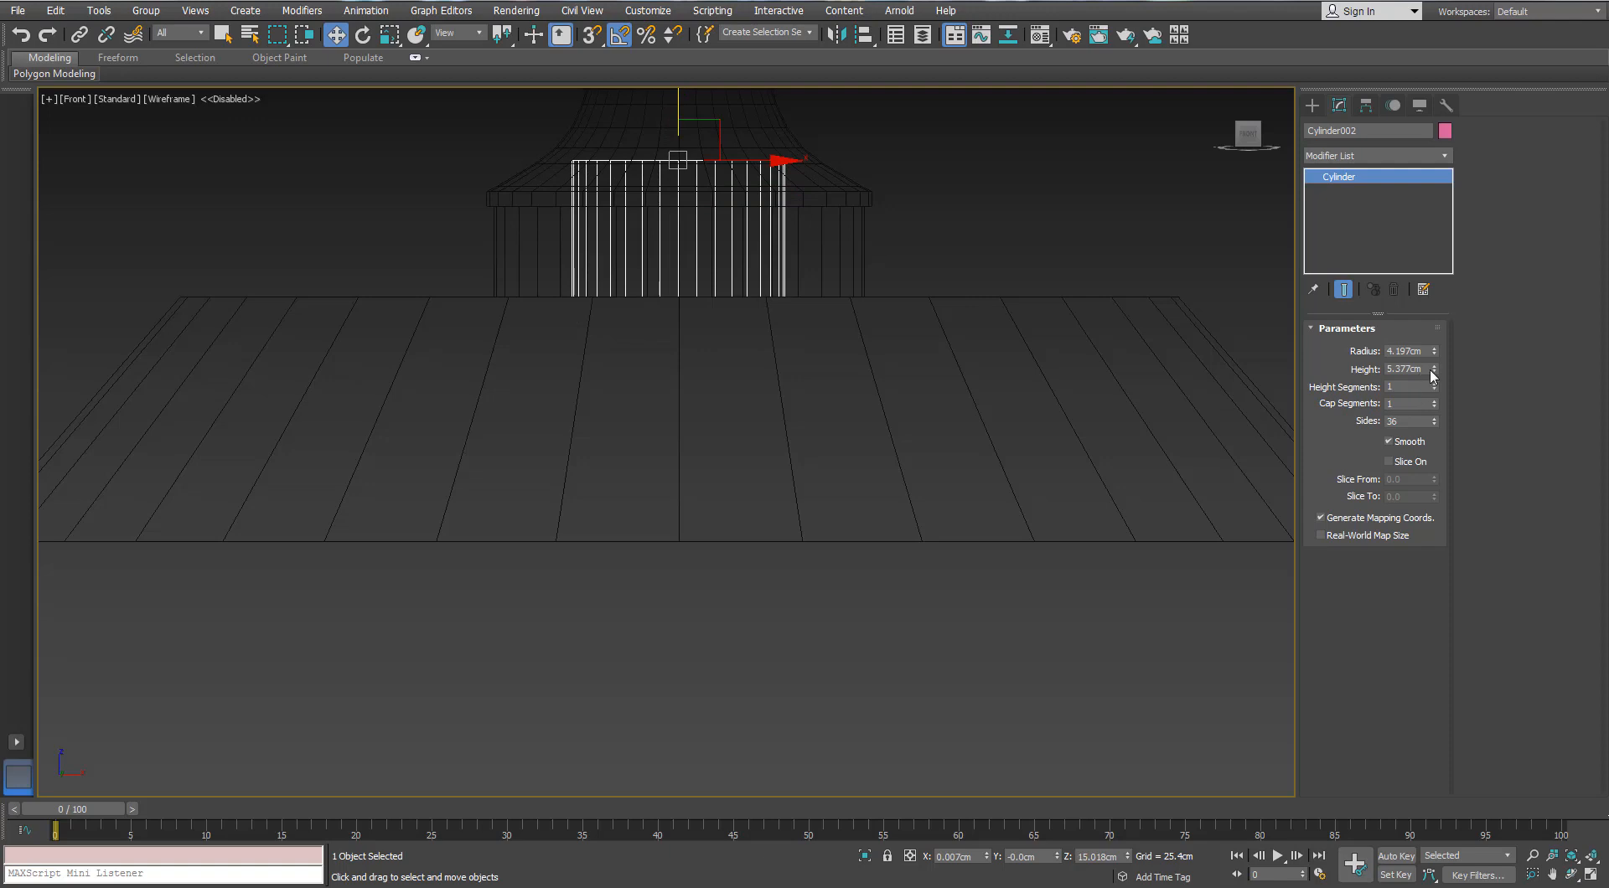
# Step: Lengthen the cylinder to about 7.1 cm and raise it slightly so its lower end sits just below the shade's top
pyautogui.moveTo(1438, 364); pyautogui.dragTo(1438, 366)
pyautogui.moveTo(897, 341); pyautogui.dragTo(884, 440, button='middle')
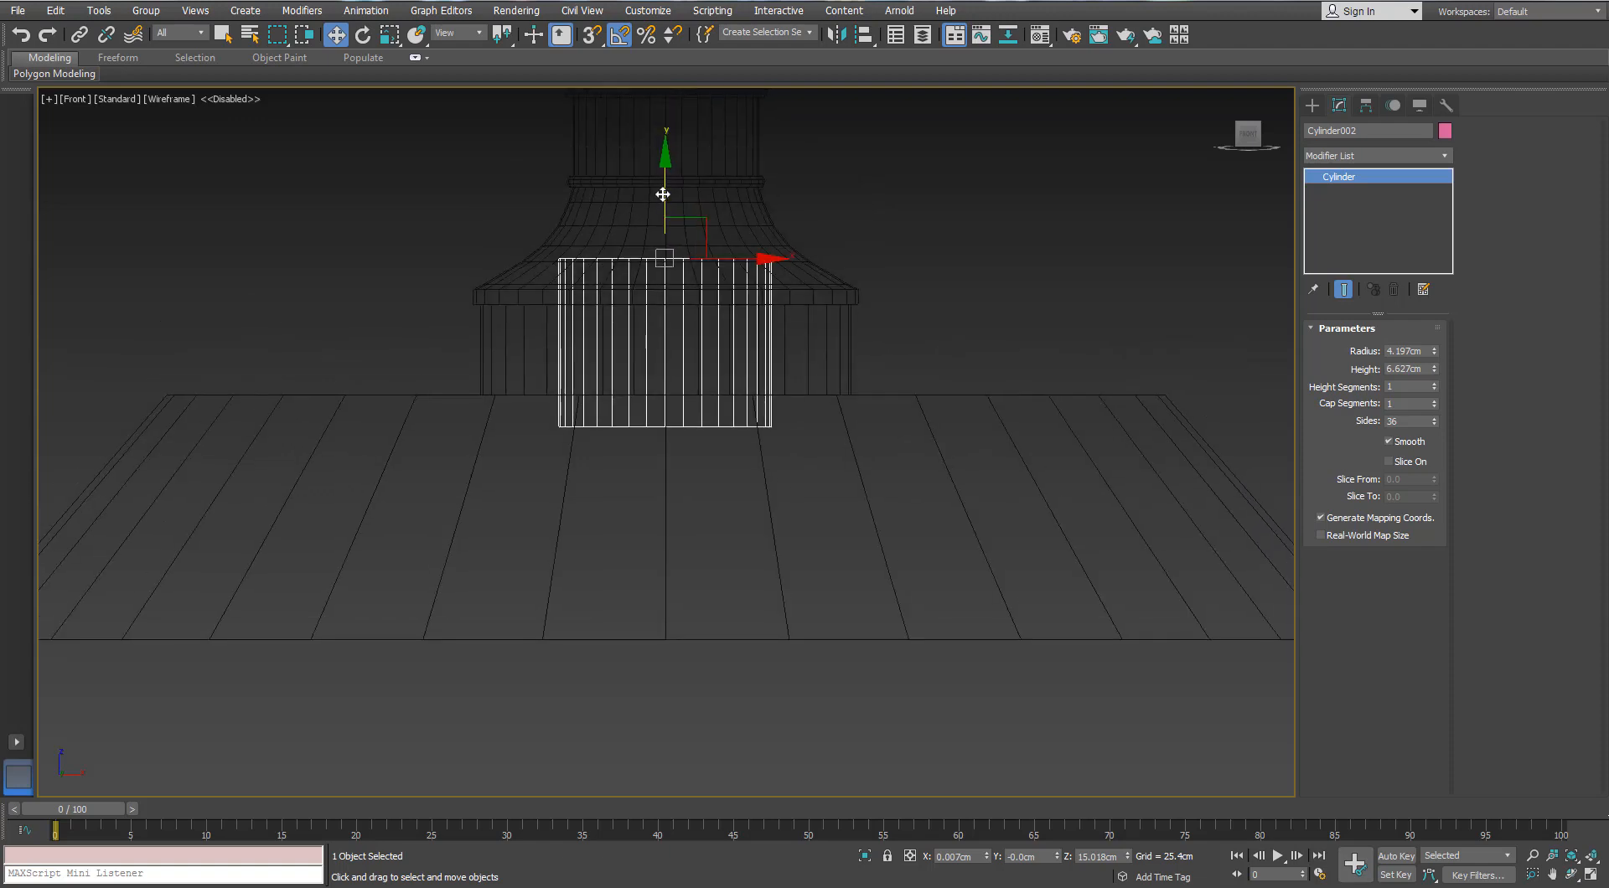
pyautogui.moveTo(662, 194); pyautogui.dragTo(662, 181)
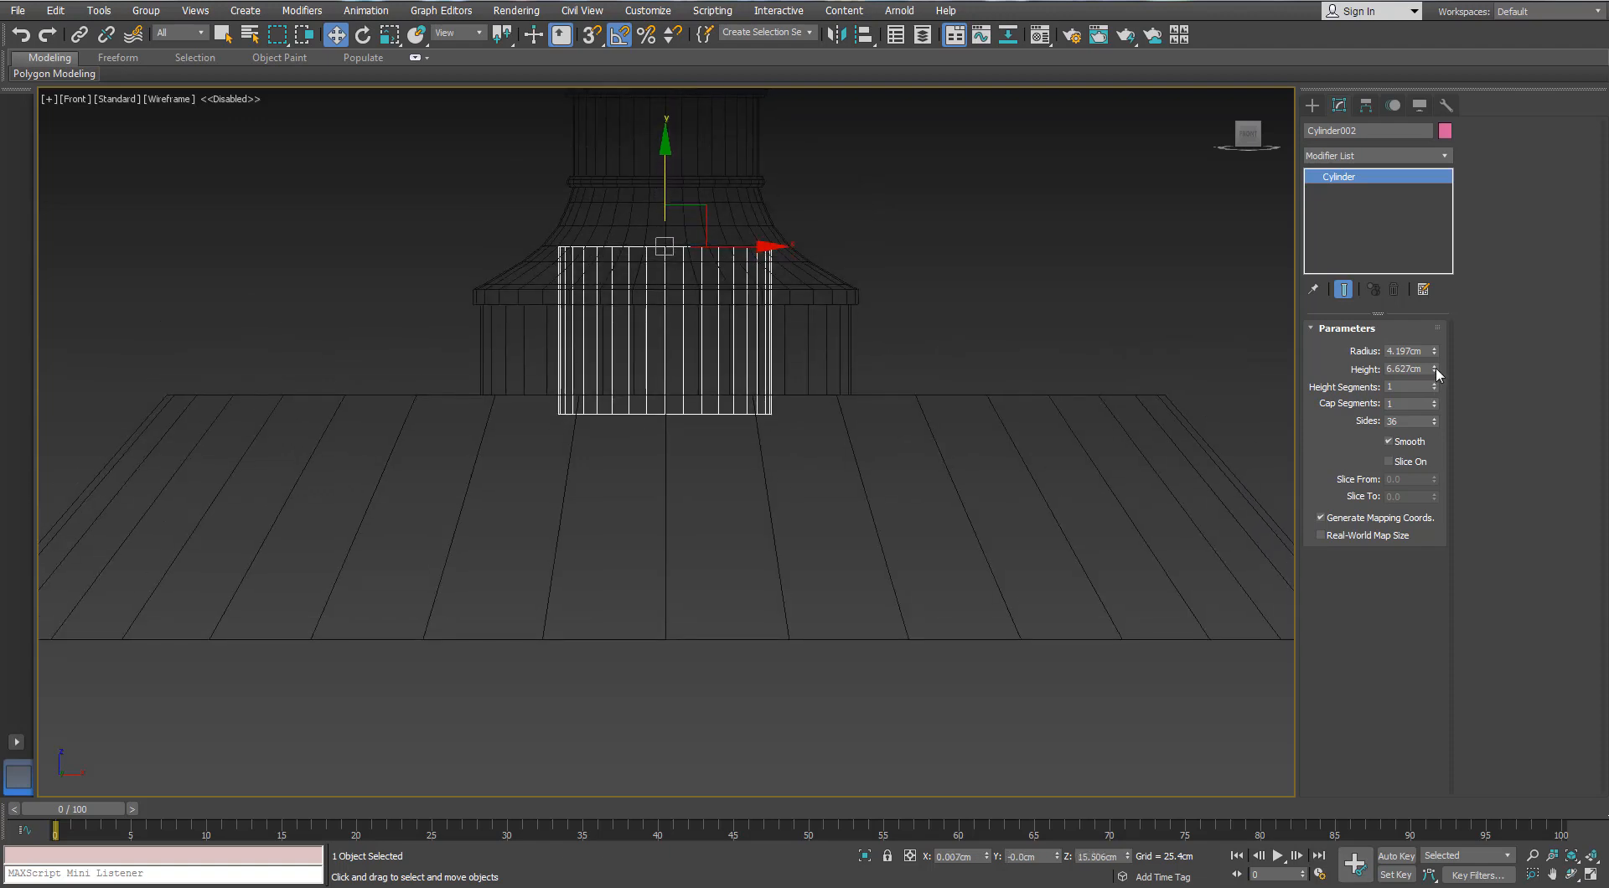
pyautogui.moveTo(1436, 369); pyautogui.dragTo(1436, 369)
pyautogui.scroll(-4, 822, 360)
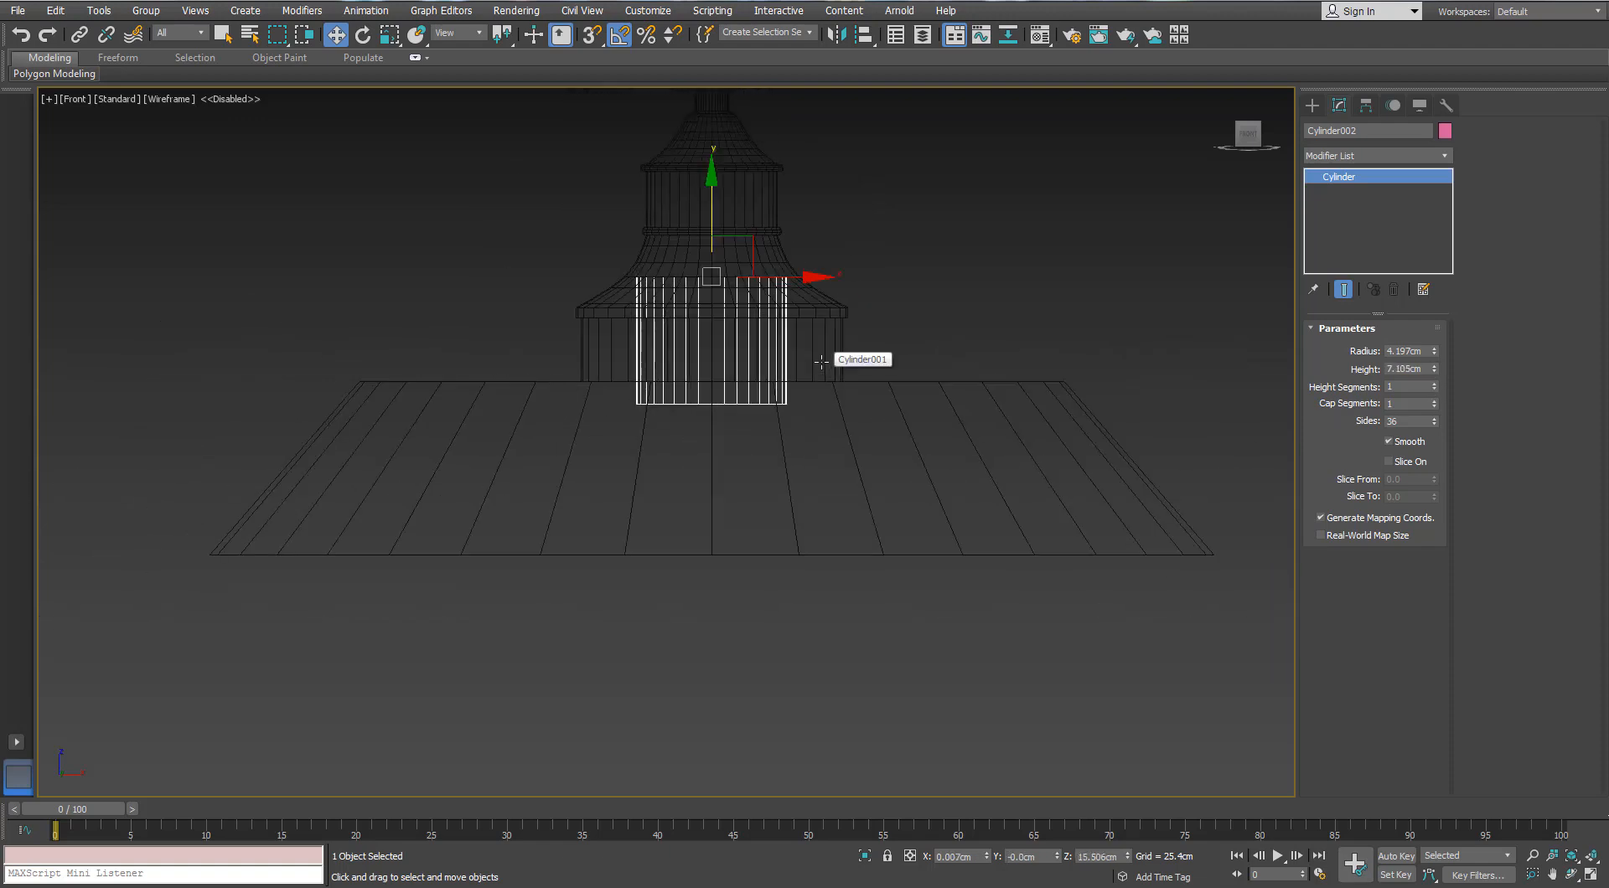
# Step: Set the cylinder's number of sides to 18, working in the shaded perspective view from below the lamp
pyautogui.press('p')
pyautogui.moveTo(701, 390)
pyautogui.keyDown('alt'); pyautogui.mouseDown(button='middle')
pyautogui.moveTo(692, 334)
pyautogui.moveTo(761, 291)
pyautogui.moveTo(805, 341)
pyautogui.moveTo(772, 445)
pyautogui.moveTo(762, 414)
pyautogui.mouseUp(button='middle'); pyautogui.keyUp('alt')
pyautogui.press('F3')
pyautogui.scroll(3, 703, 354)
pyautogui.scroll(-3, 805, 341)
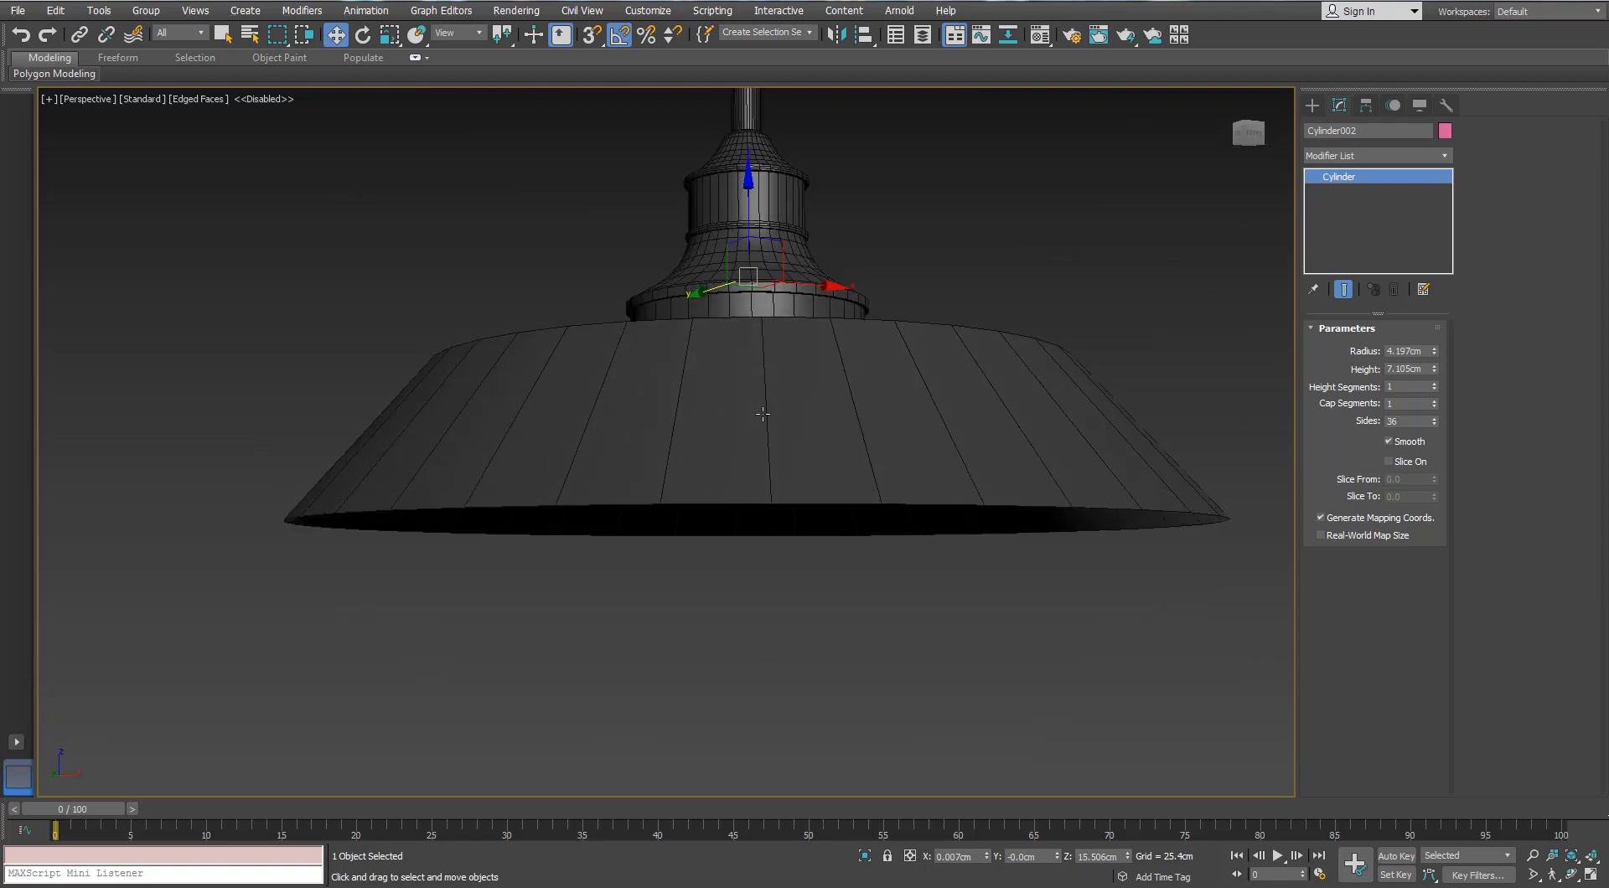
pyautogui.keyDown('alt'); pyautogui.moveTo(748, 475); pyautogui.dragTo(657, 436, button='middle'); pyautogui.keyUp('alt')
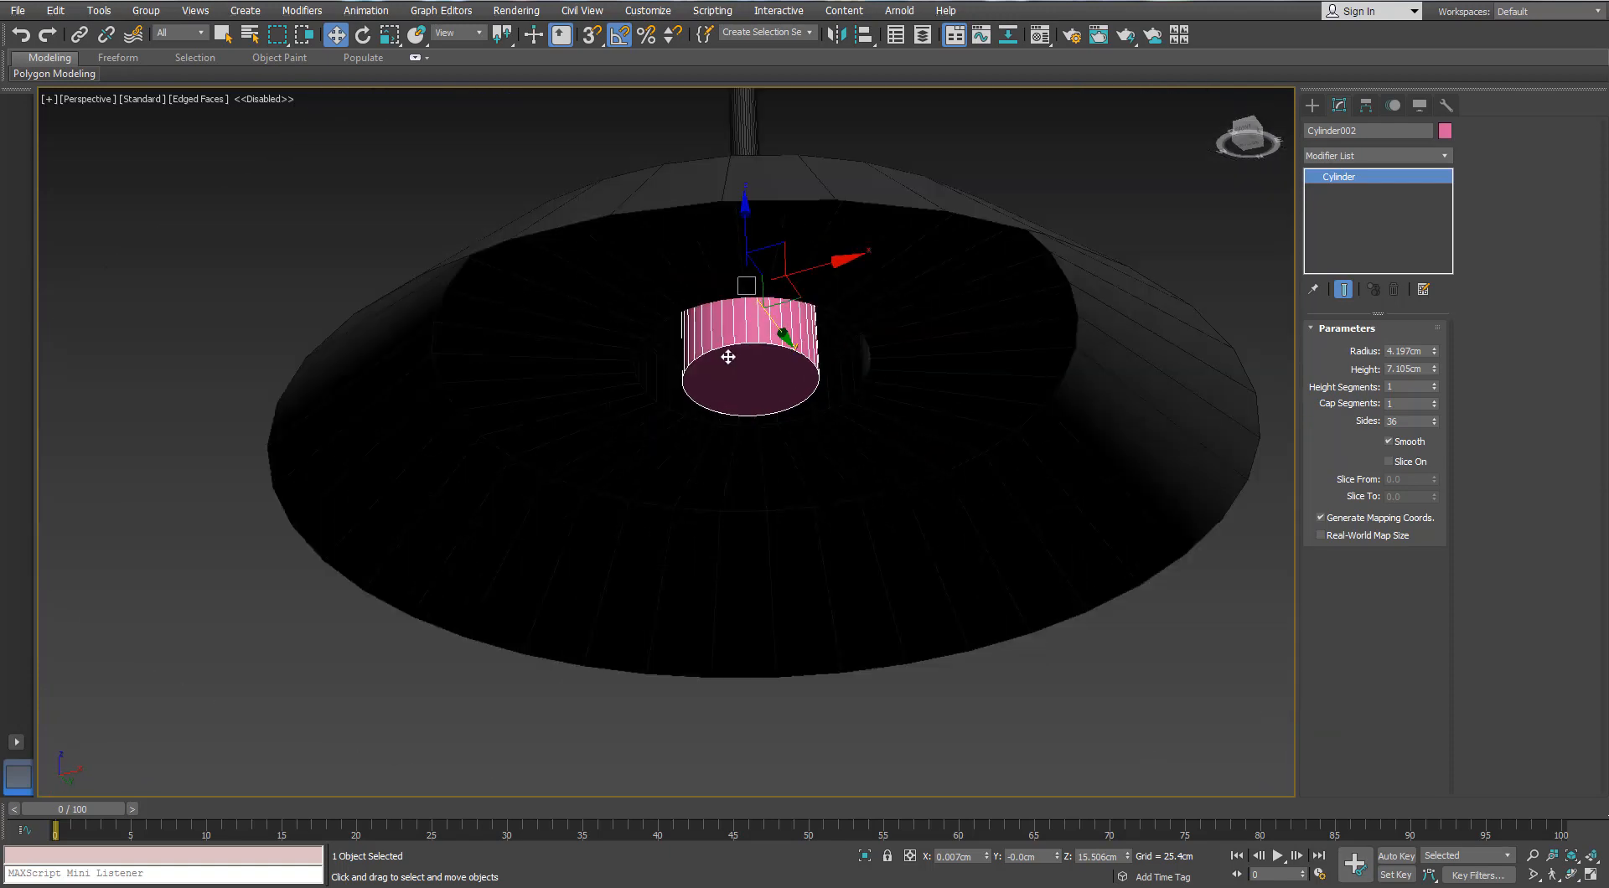
pyautogui.keyDown('alt'); pyautogui.moveTo(729, 356); pyautogui.dragTo(715, 327, button='middle'); pyautogui.keyUp('alt')
pyautogui.rightClick(712, 325)
pyautogui.click(1388, 574)
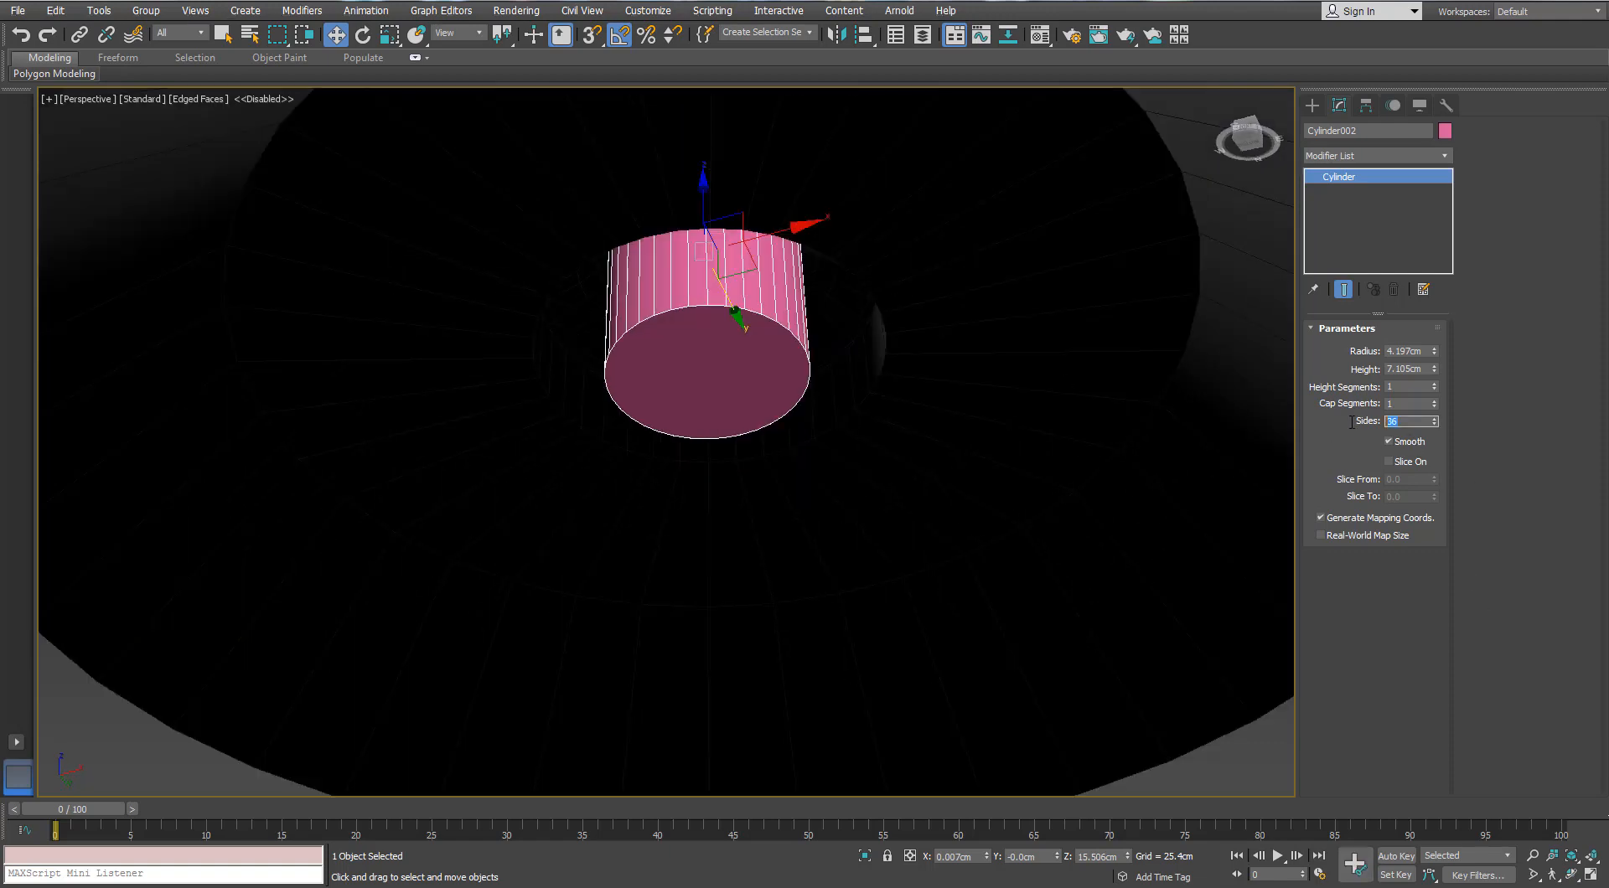
pyautogui.write('18')
pyautogui.press('Return')
# Step: Convert the cylinder to an editable poly and delete its bottom cap polygon
pyautogui.rightClick(692, 303)
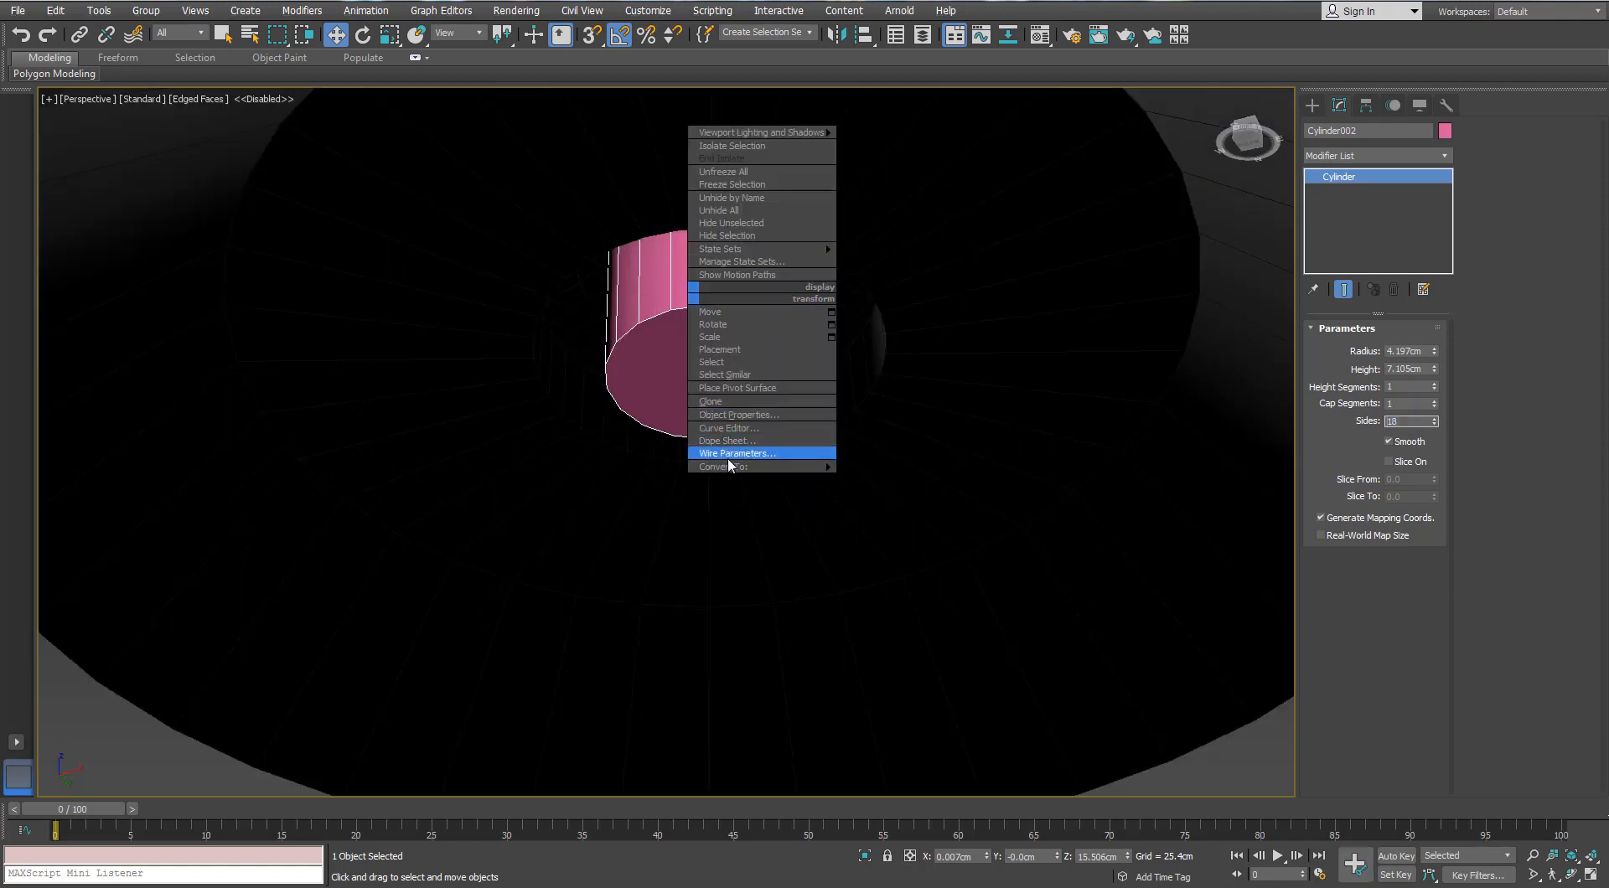
pyautogui.moveTo(729, 460)
pyautogui.click(645, 475)
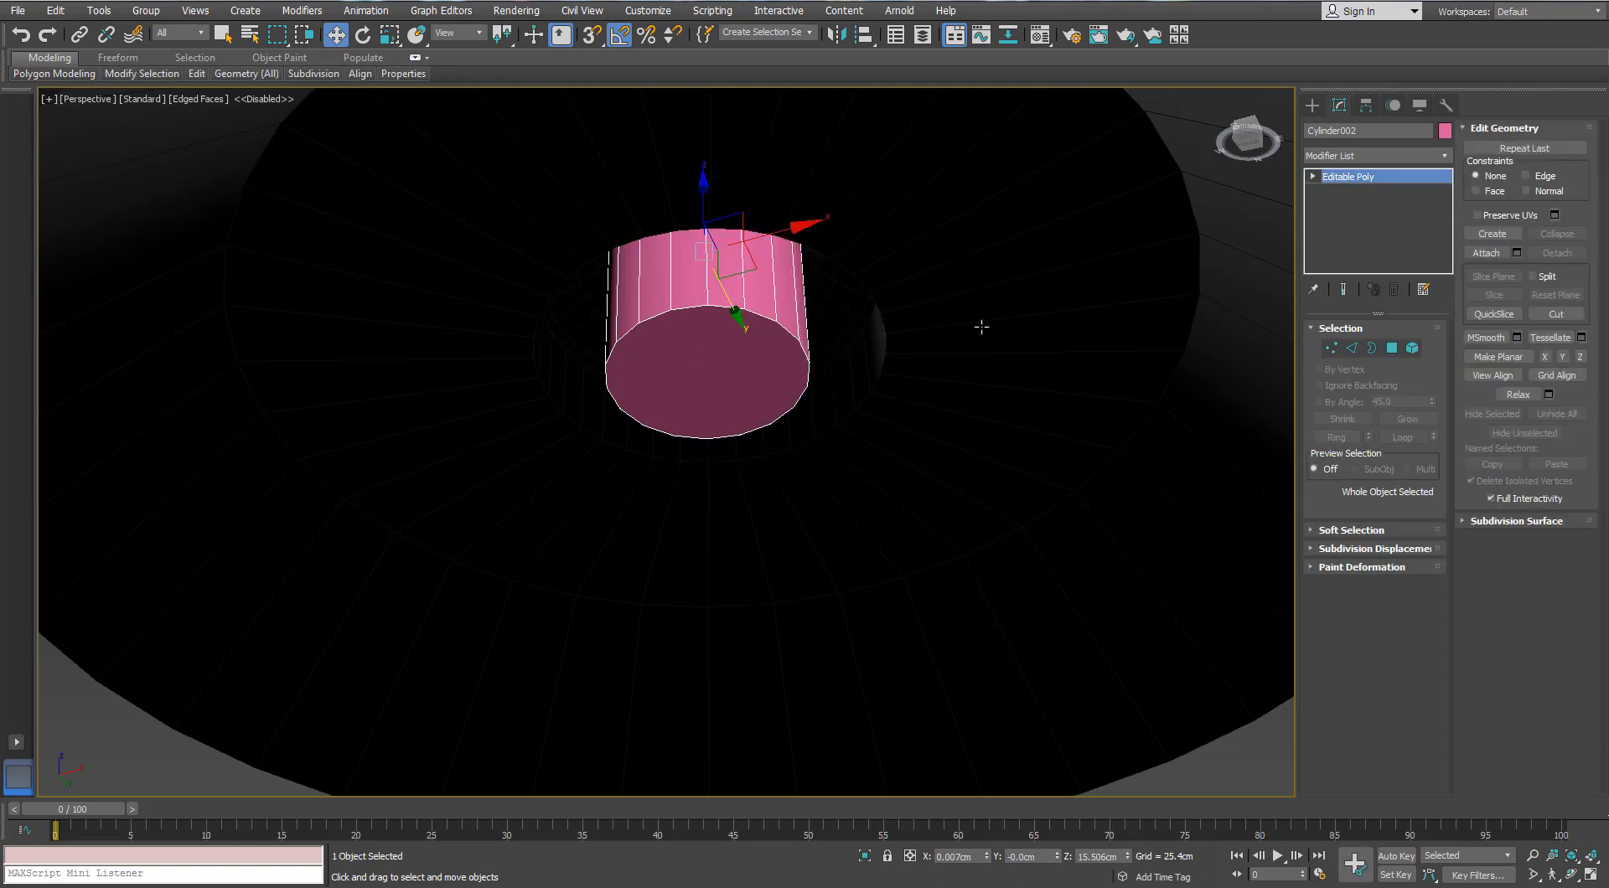
pyautogui.click(1392, 348)
pyautogui.click(716, 340)
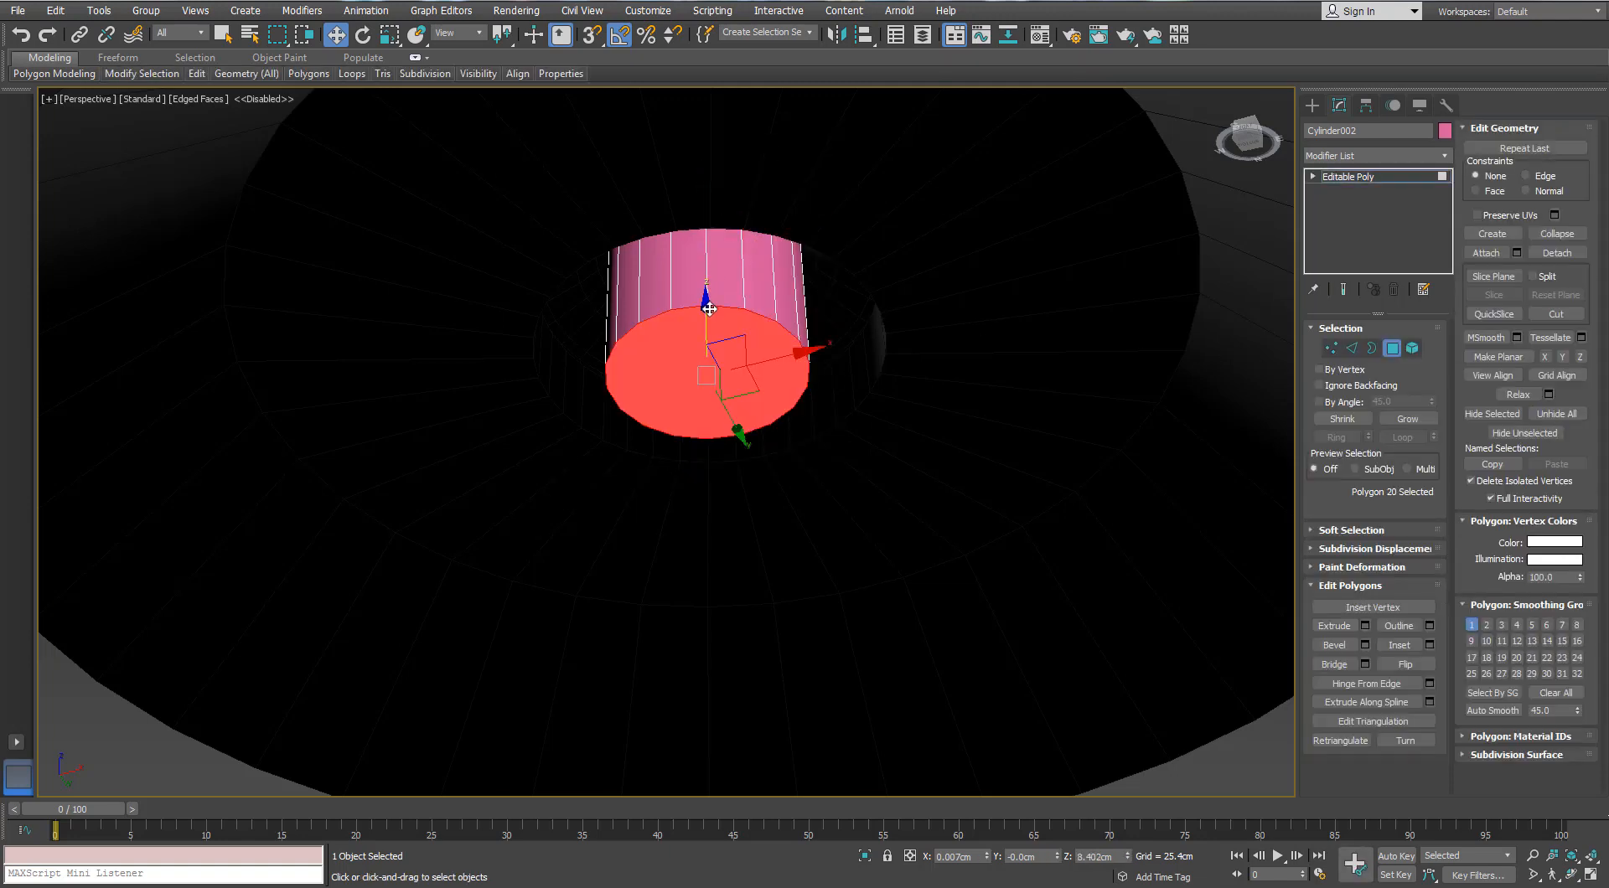
pyautogui.keyDown('alt'); pyautogui.moveTo(706, 320); pyautogui.dragTo(675, 359, button='middle'); pyautogui.keyUp('alt')
pyautogui.scroll(-5, 690, 266)
pyautogui.scroll(3, 708, 258)
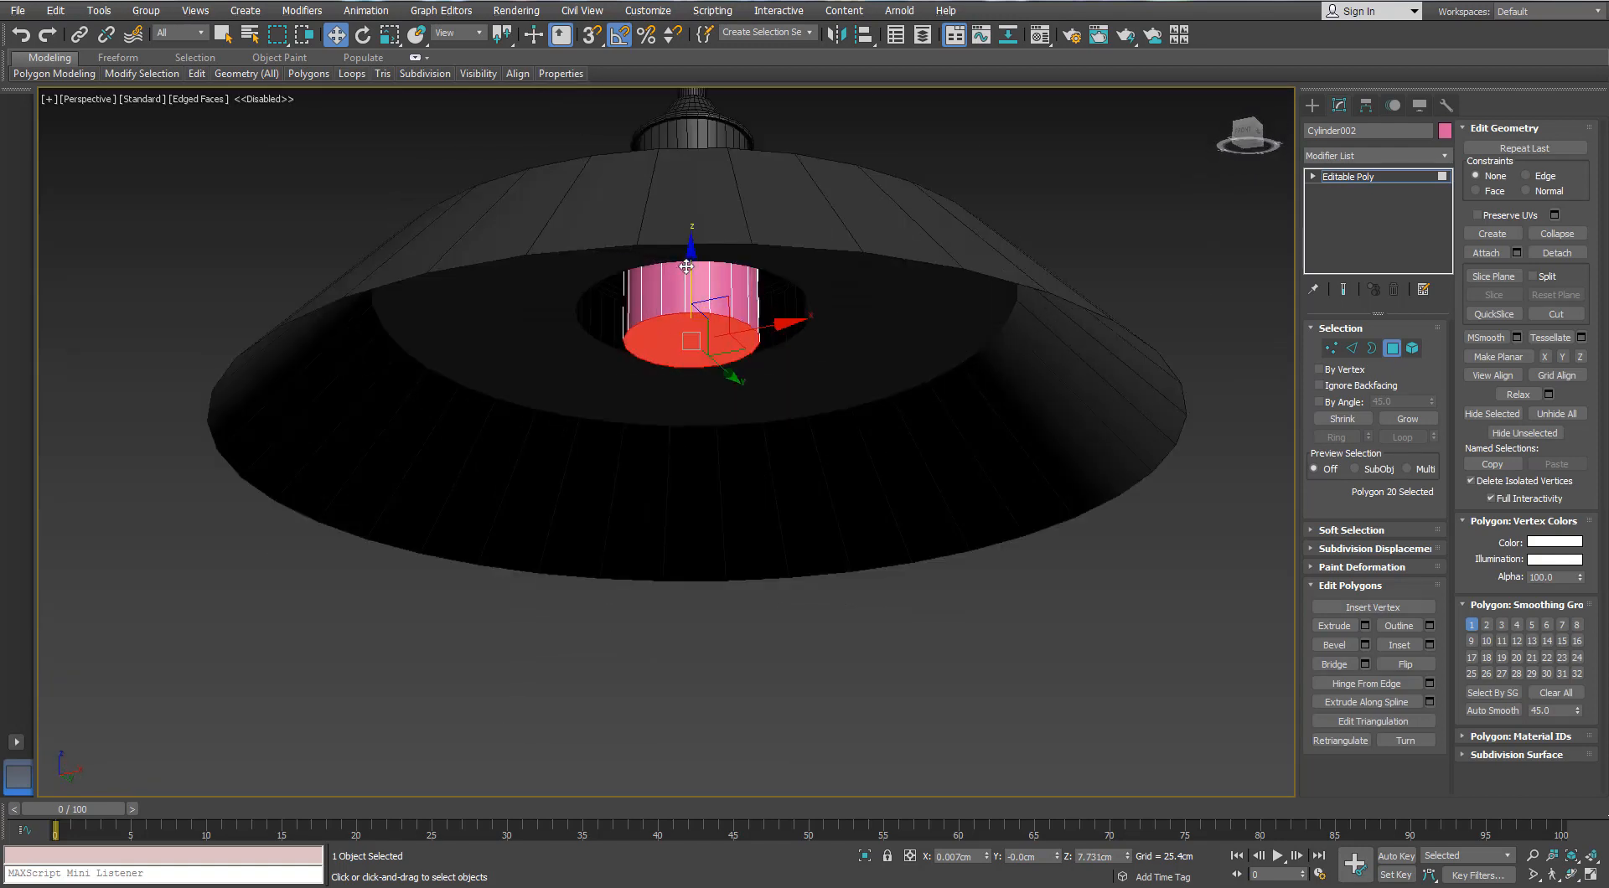
pyautogui.press('Delete')
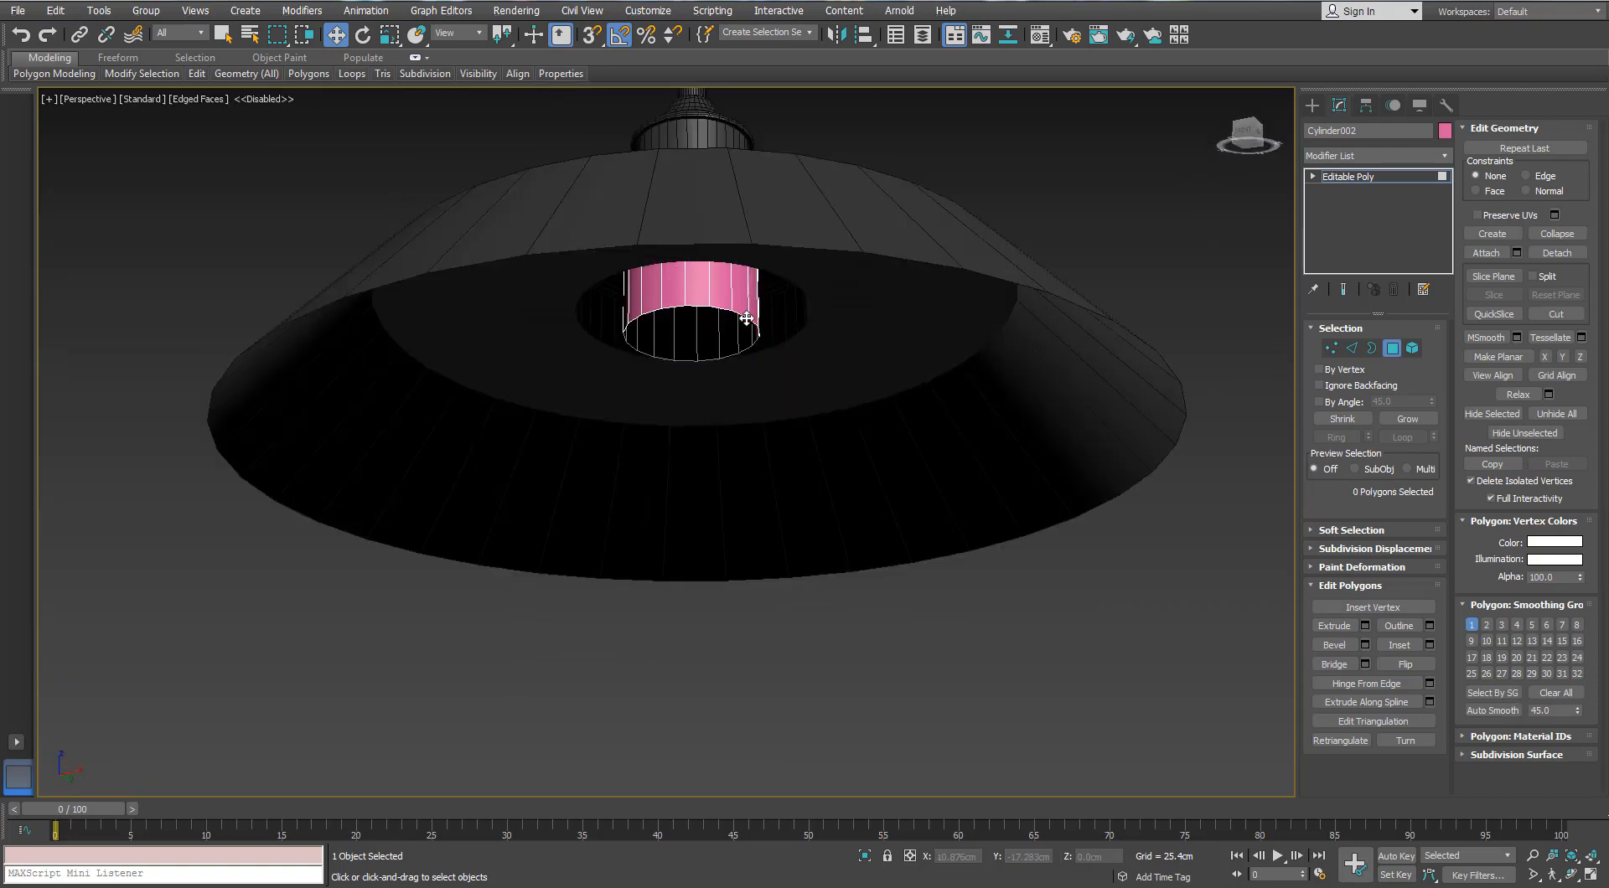
# Step: Extend the cylinder's open bottom border inward with a scaled copy and raise it inside to form an inner wall
pyautogui.scroll(5, 745, 318)
pyautogui.click(1372, 348)
pyautogui.click(748, 320)
pyautogui.keyDown('alt'); pyautogui.moveTo(647, 342); pyautogui.dragTo(629, 323, button='middle'); pyautogui.keyUp('alt')
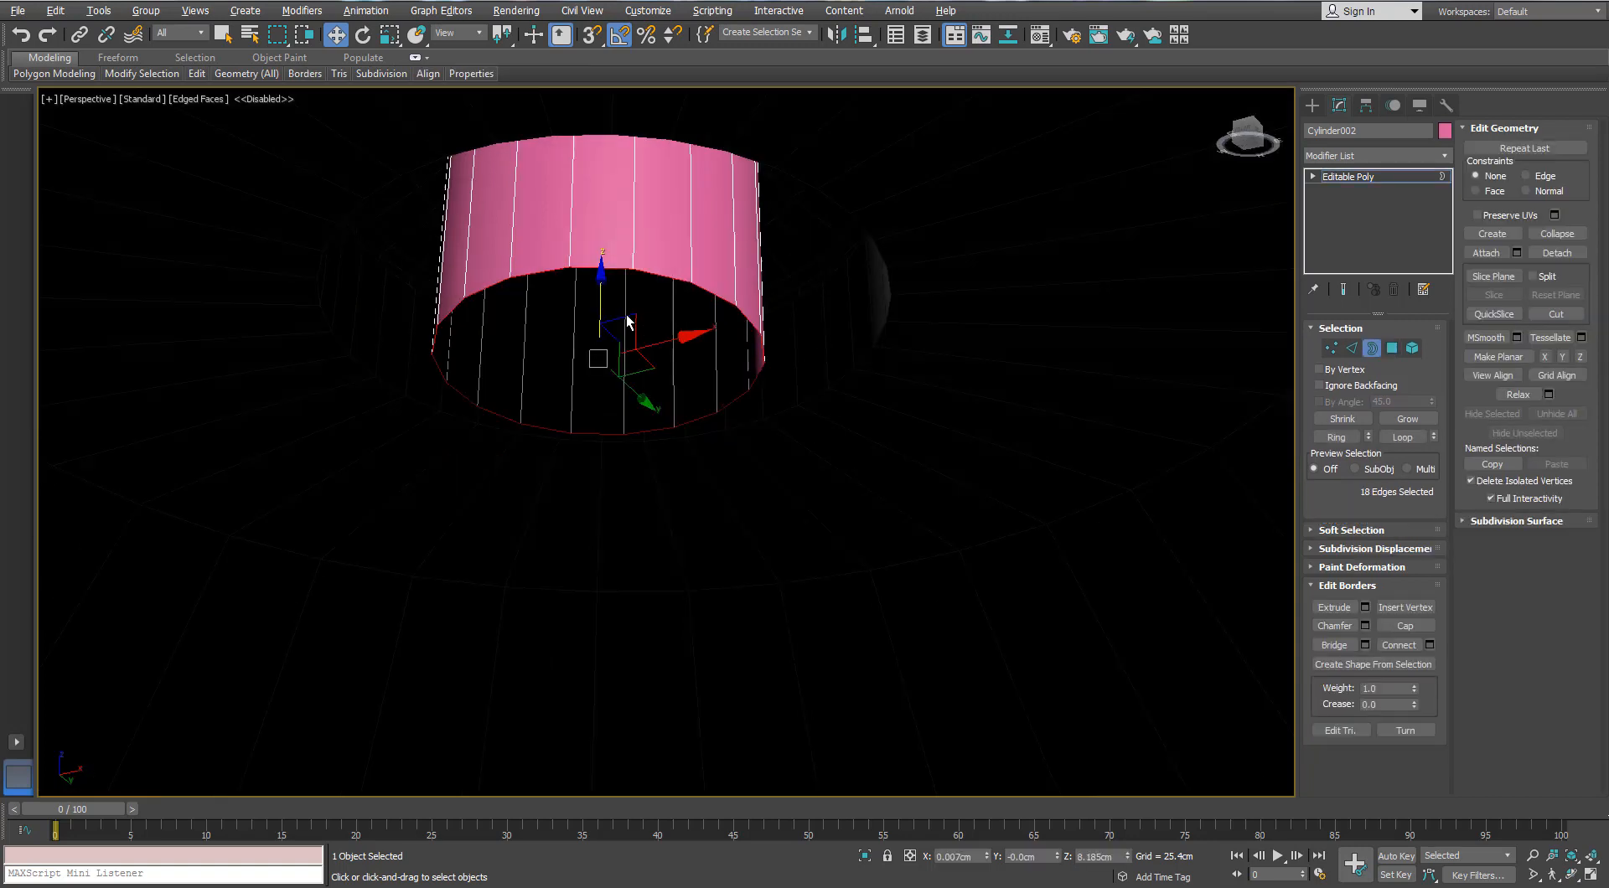
pyautogui.press('r')
pyautogui.keyDown('shift'); pyautogui.moveTo(588, 355); pyautogui.dragTo(619, 294); pyautogui.keyUp('shift')
pyautogui.press('w')
pyautogui.keyDown('alt'); pyautogui.moveTo(619, 294); pyautogui.dragTo(659, 319, button='middle'); pyautogui.keyUp('alt')
pyautogui.press('F3')
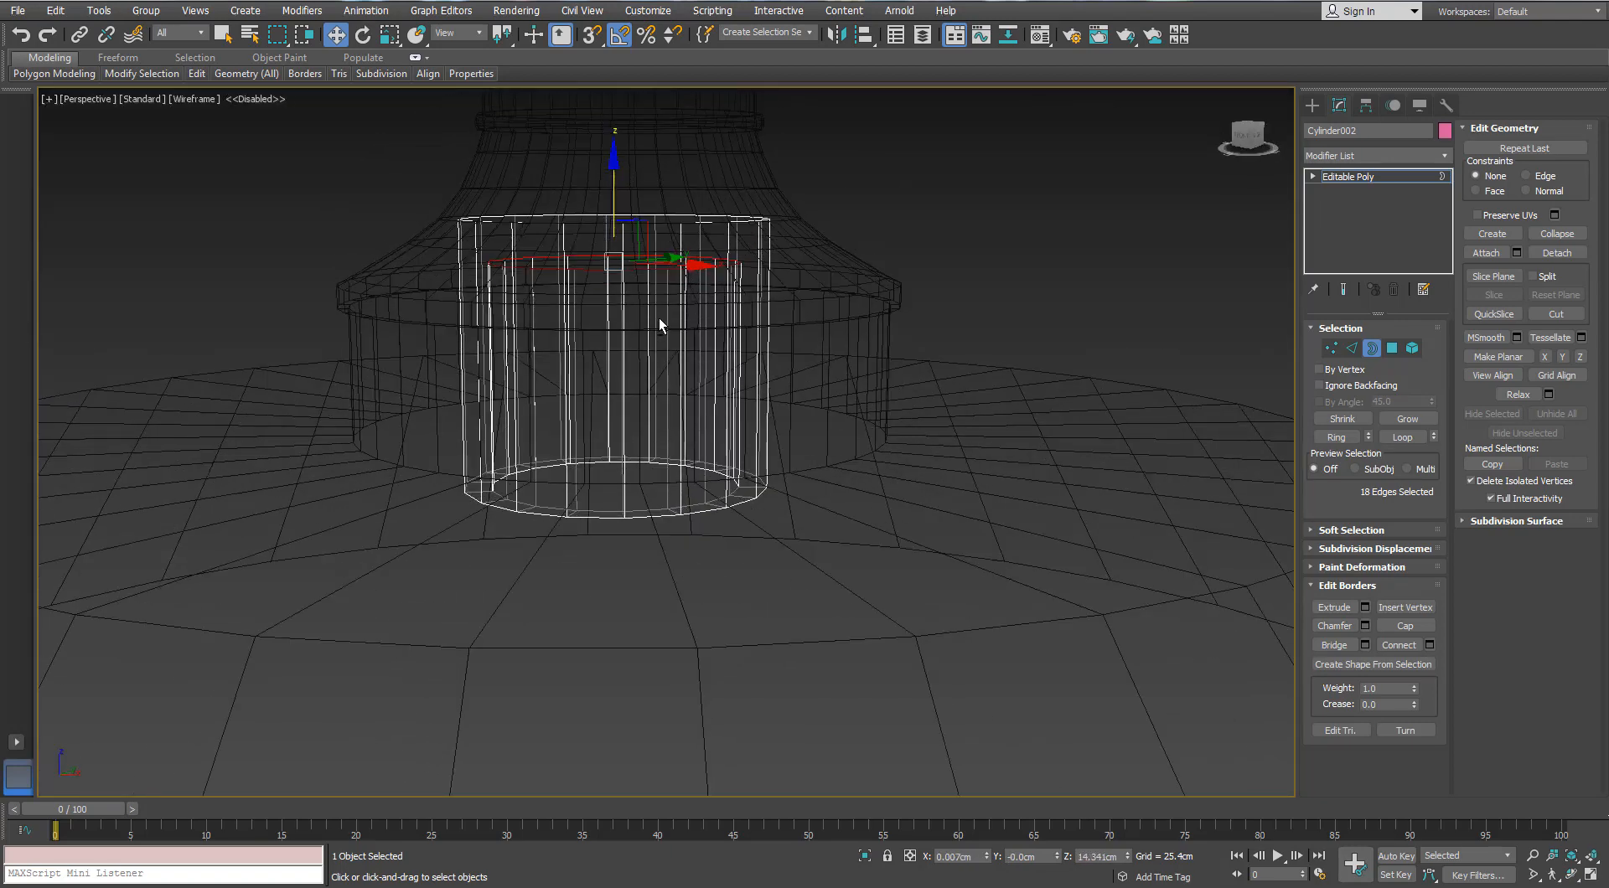
# Step: Flatten the upper vertex rings of the socket's outer and inner walls onto one level plane along Z
pyautogui.click(1334, 329)
pyautogui.click(1309, 328)
pyautogui.click(1330, 348)
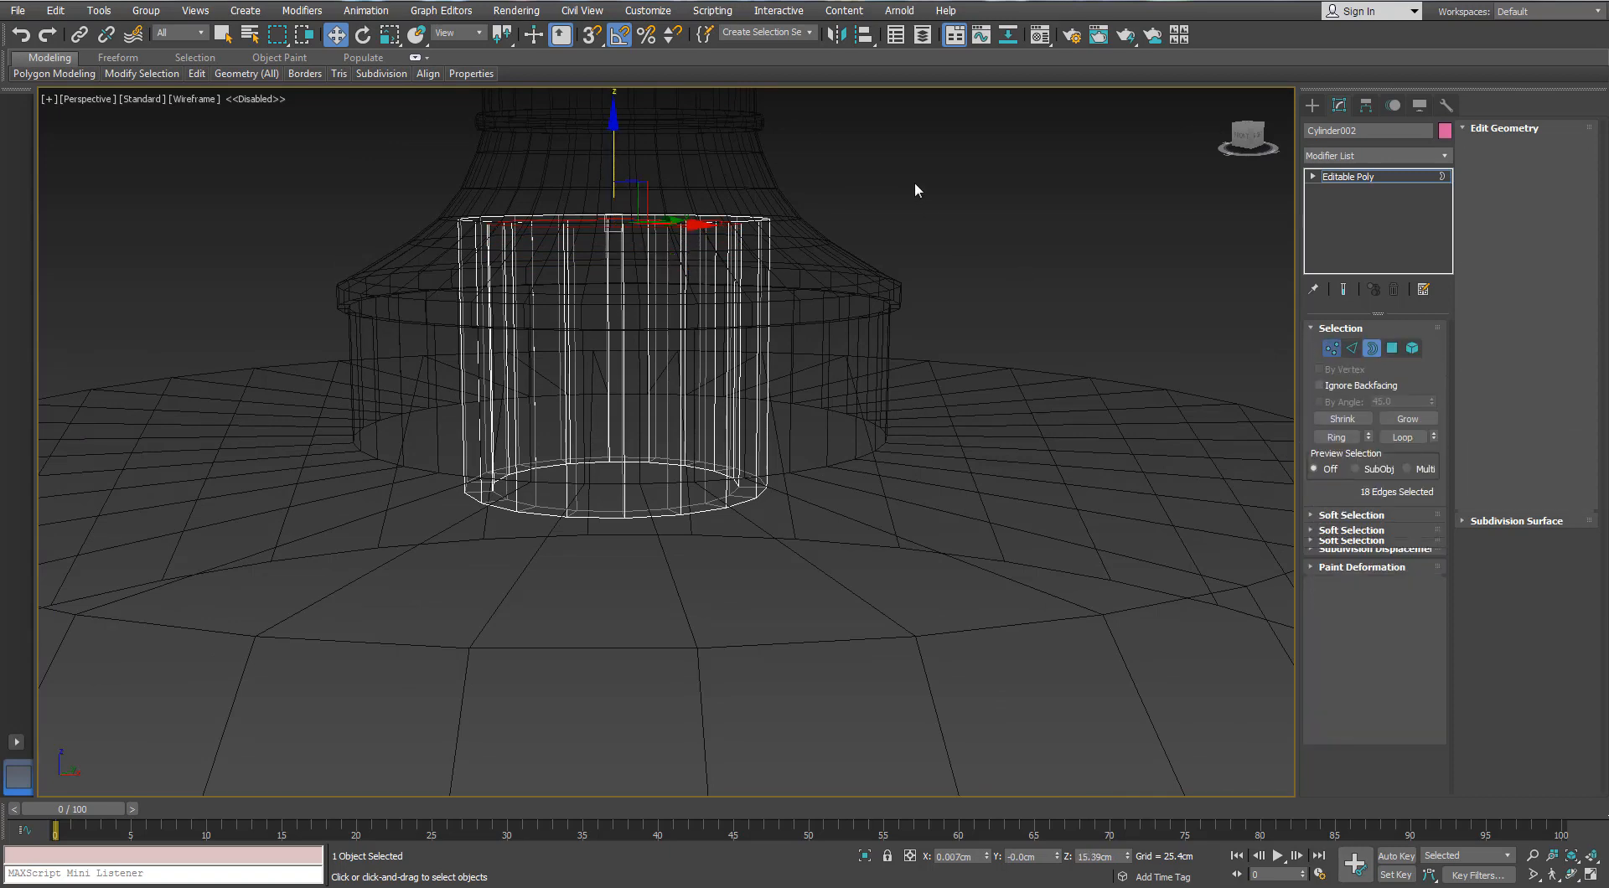
pyautogui.moveTo(913, 181); pyautogui.dragTo(395, 300)
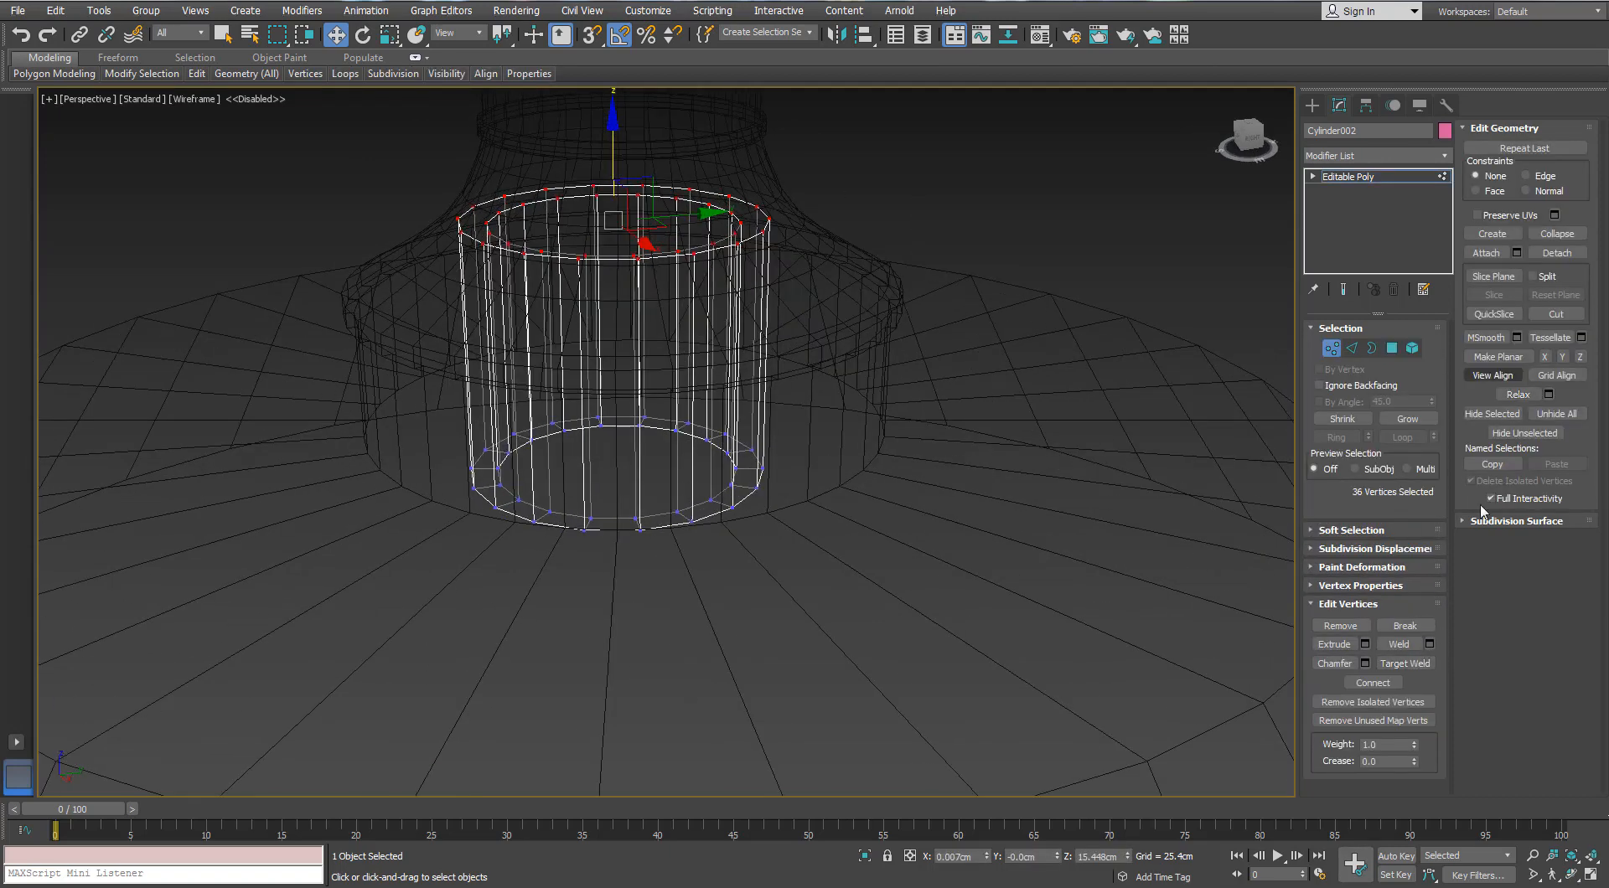
pyautogui.click(1580, 357)
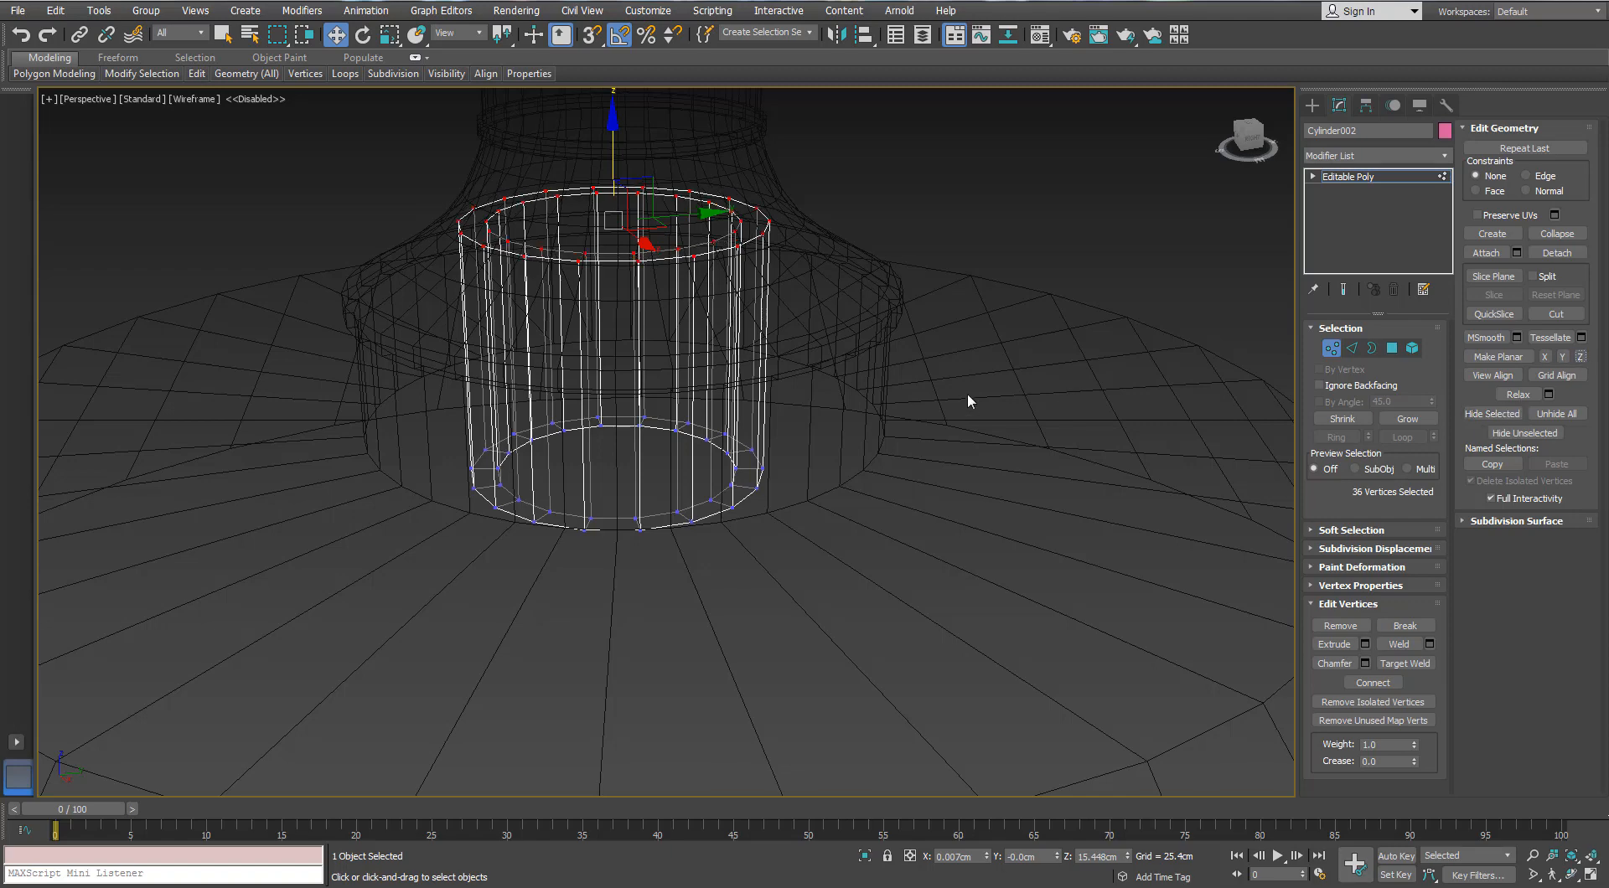
pyautogui.keyDown('alt'); pyautogui.moveTo(967, 392); pyautogui.dragTo(816, 520, button='middle'); pyautogui.keyUp('alt')
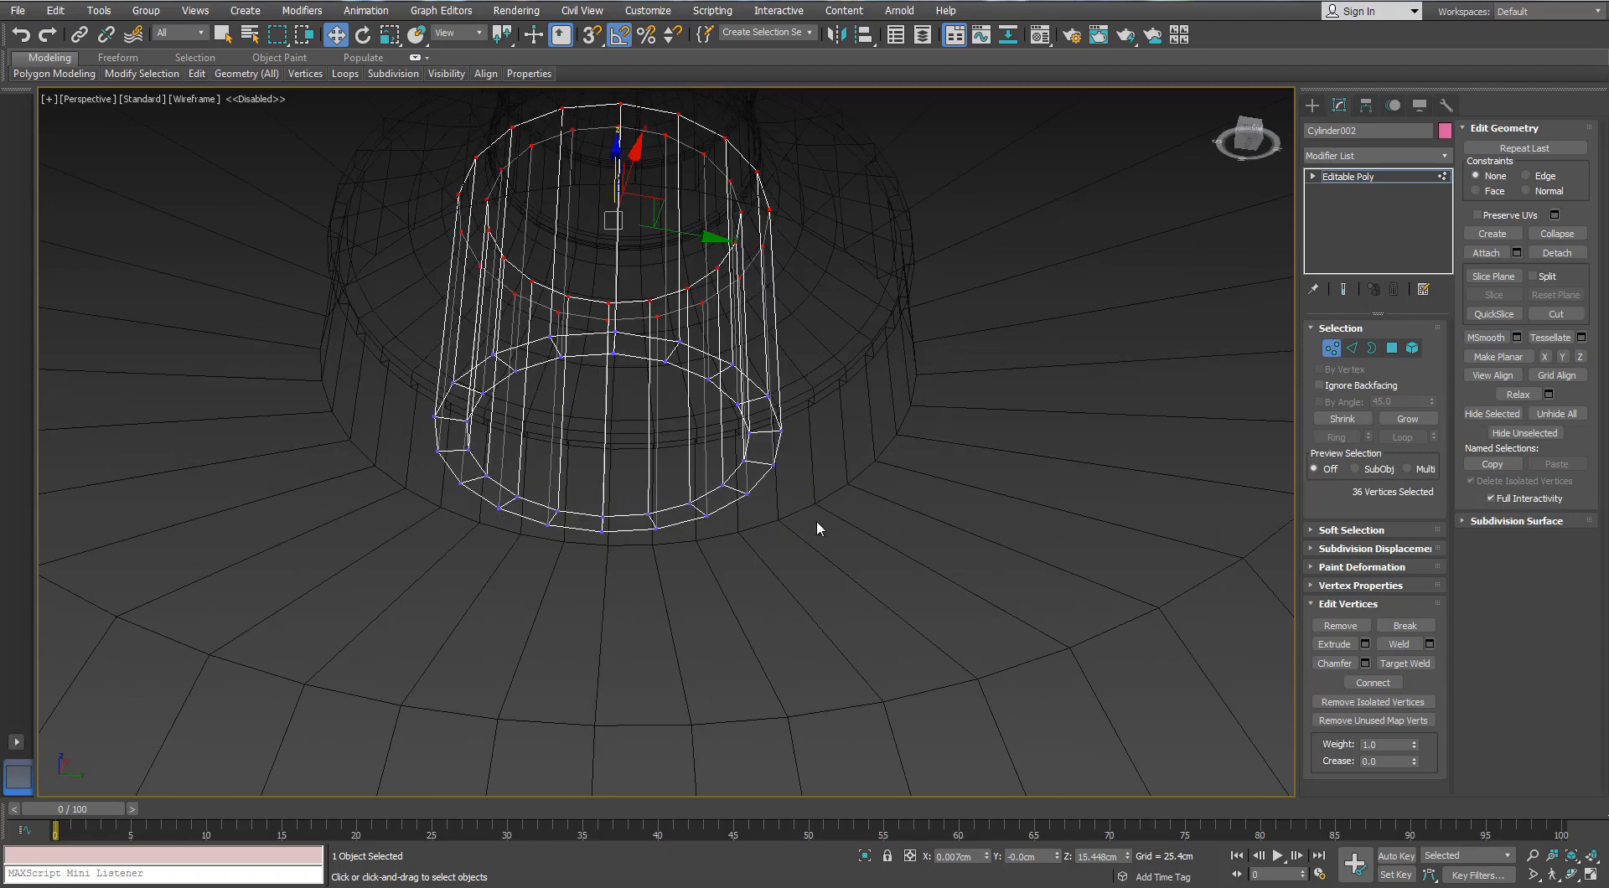
pyautogui.click(1331, 349)
pyautogui.scroll(-3, 680, 467)
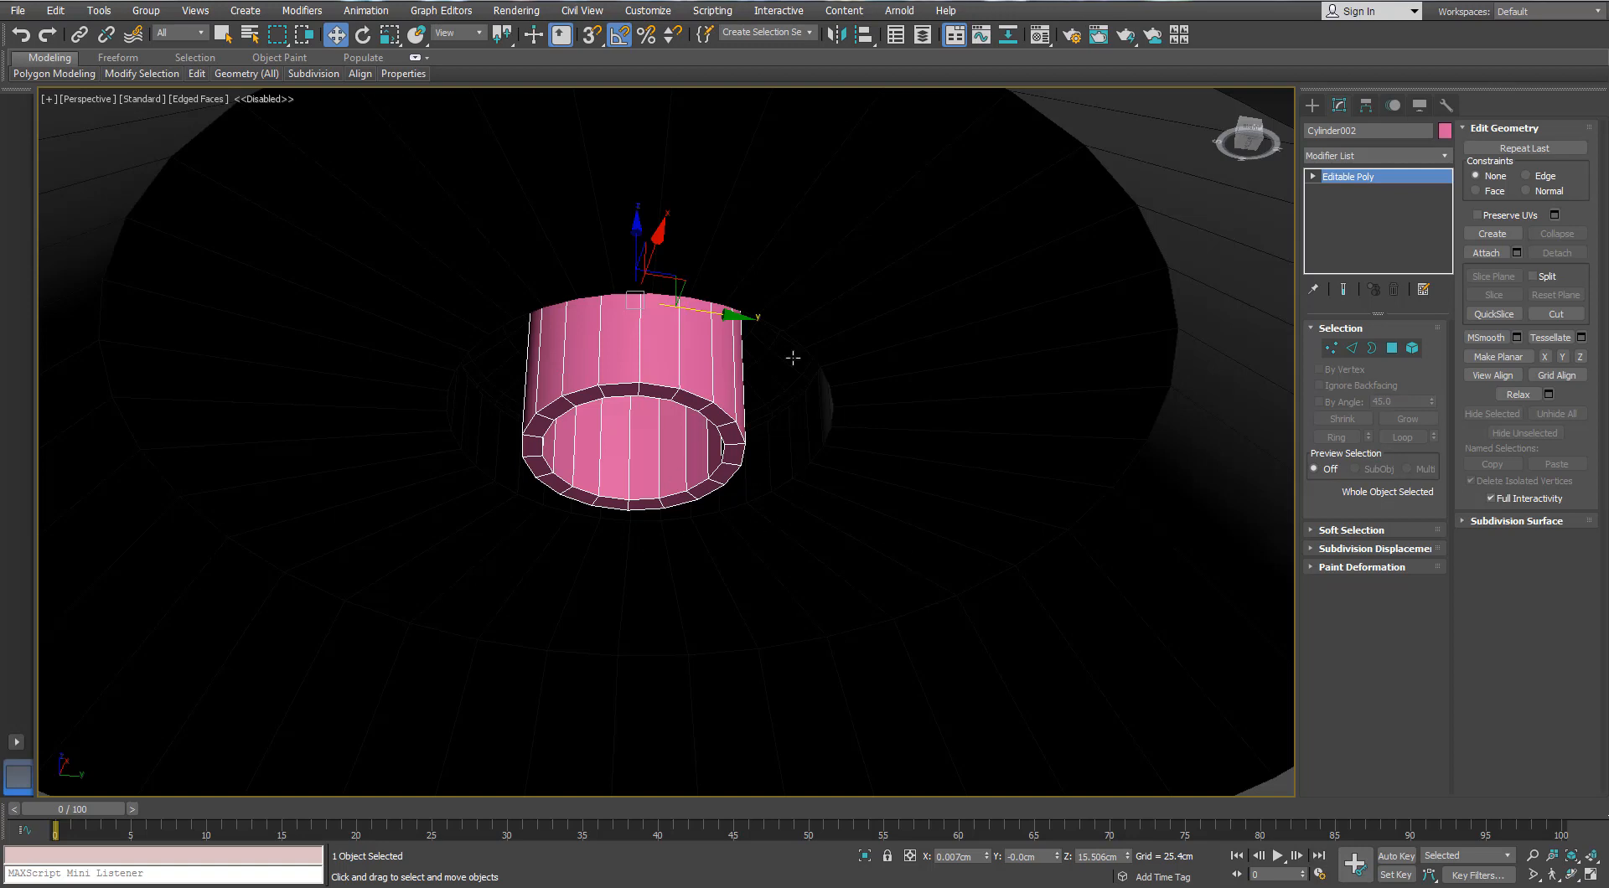
# Step: Create a sphere with a radius of about 5.4 cm centered beneath the socket in the wireframe front view
pyautogui.scroll(-5, 756, 392)
pyautogui.press('f')
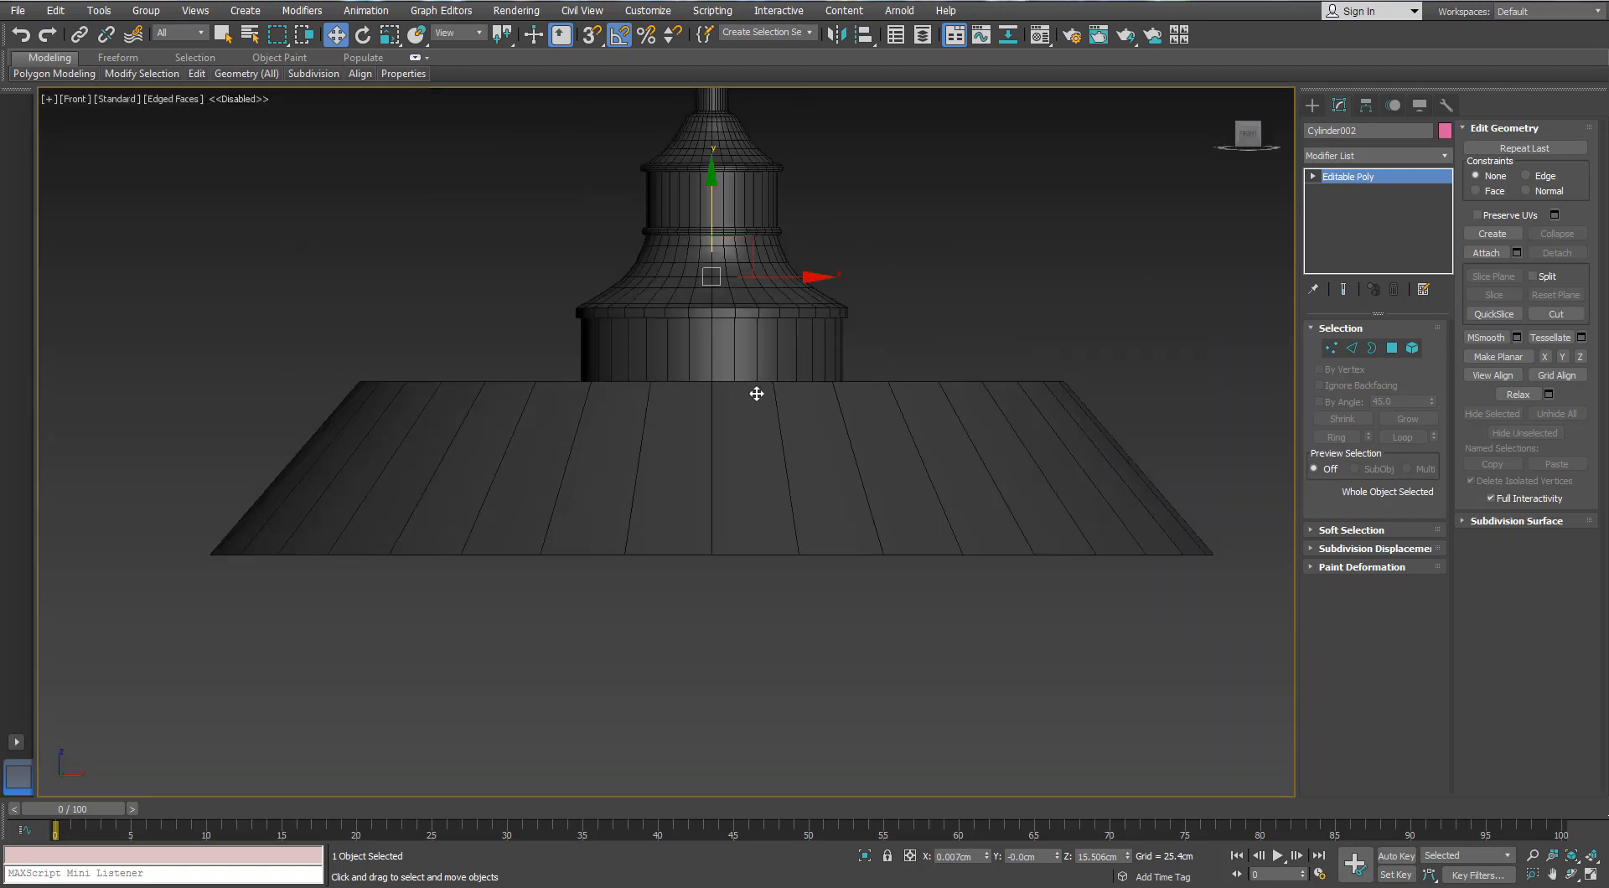
pyautogui.press('F3')
pyautogui.scroll(3, 756, 392)
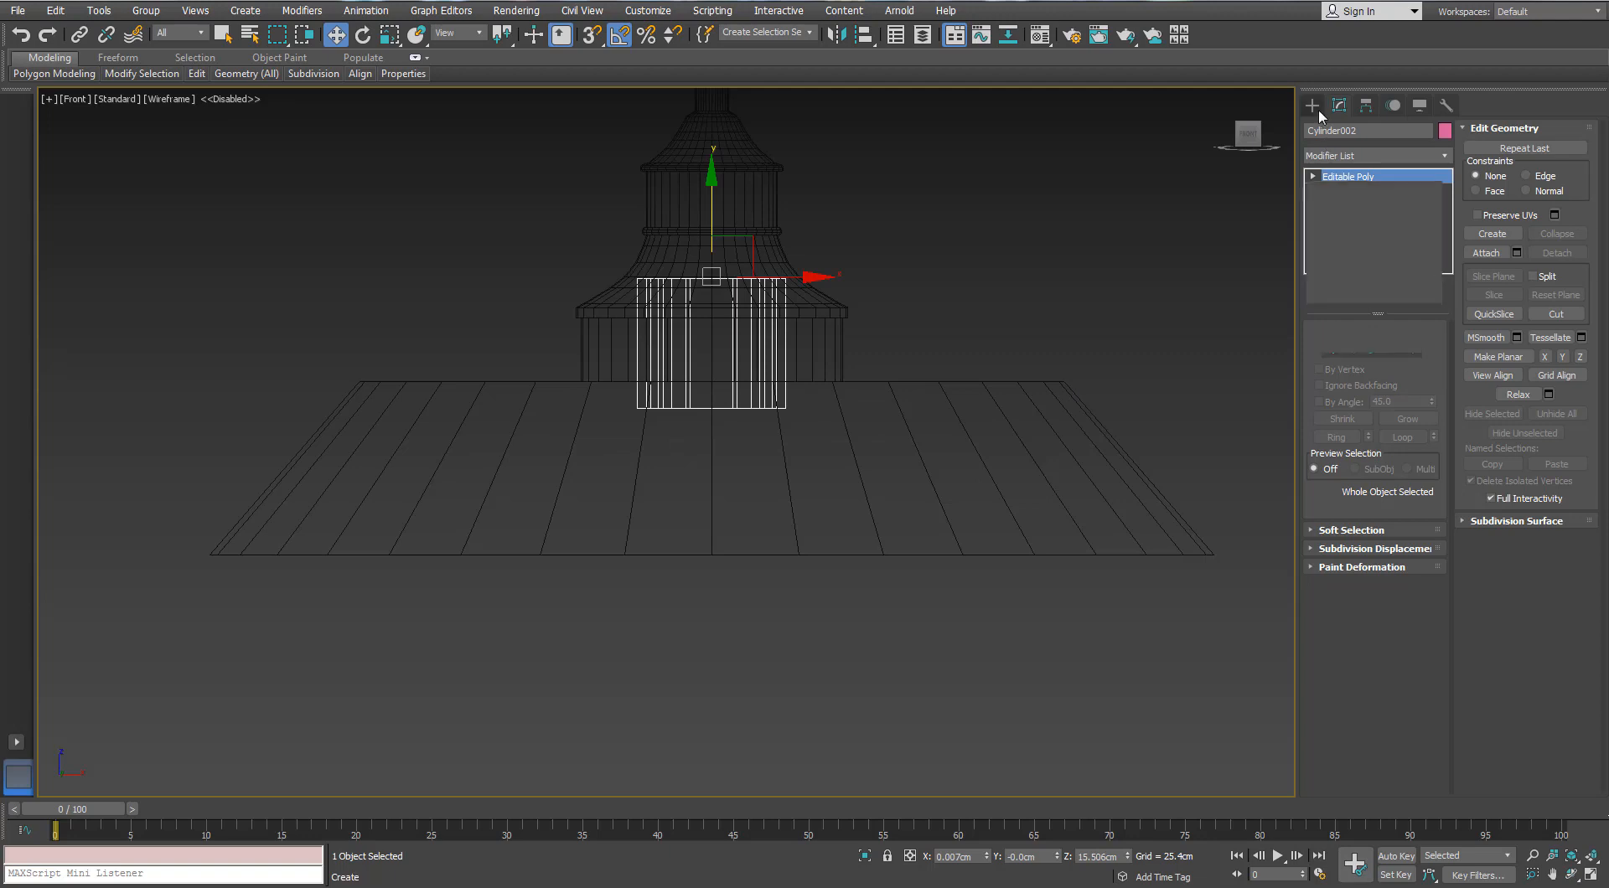
pyautogui.click(1312, 105)
pyautogui.click(1340, 223)
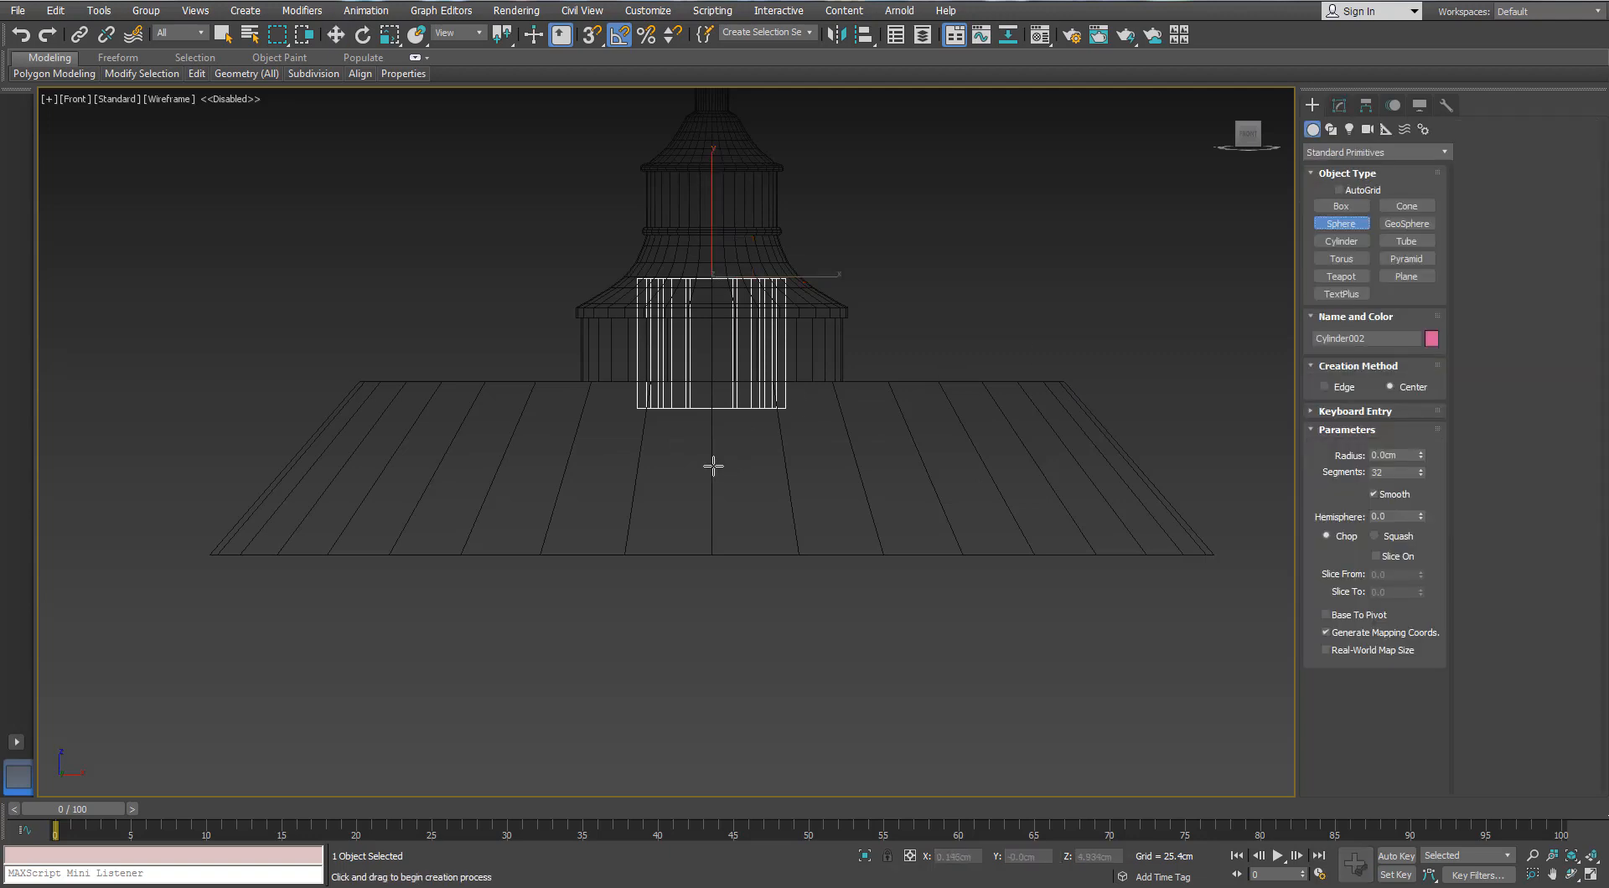
pyautogui.moveTo(711, 465); pyautogui.dragTo(710, 366)
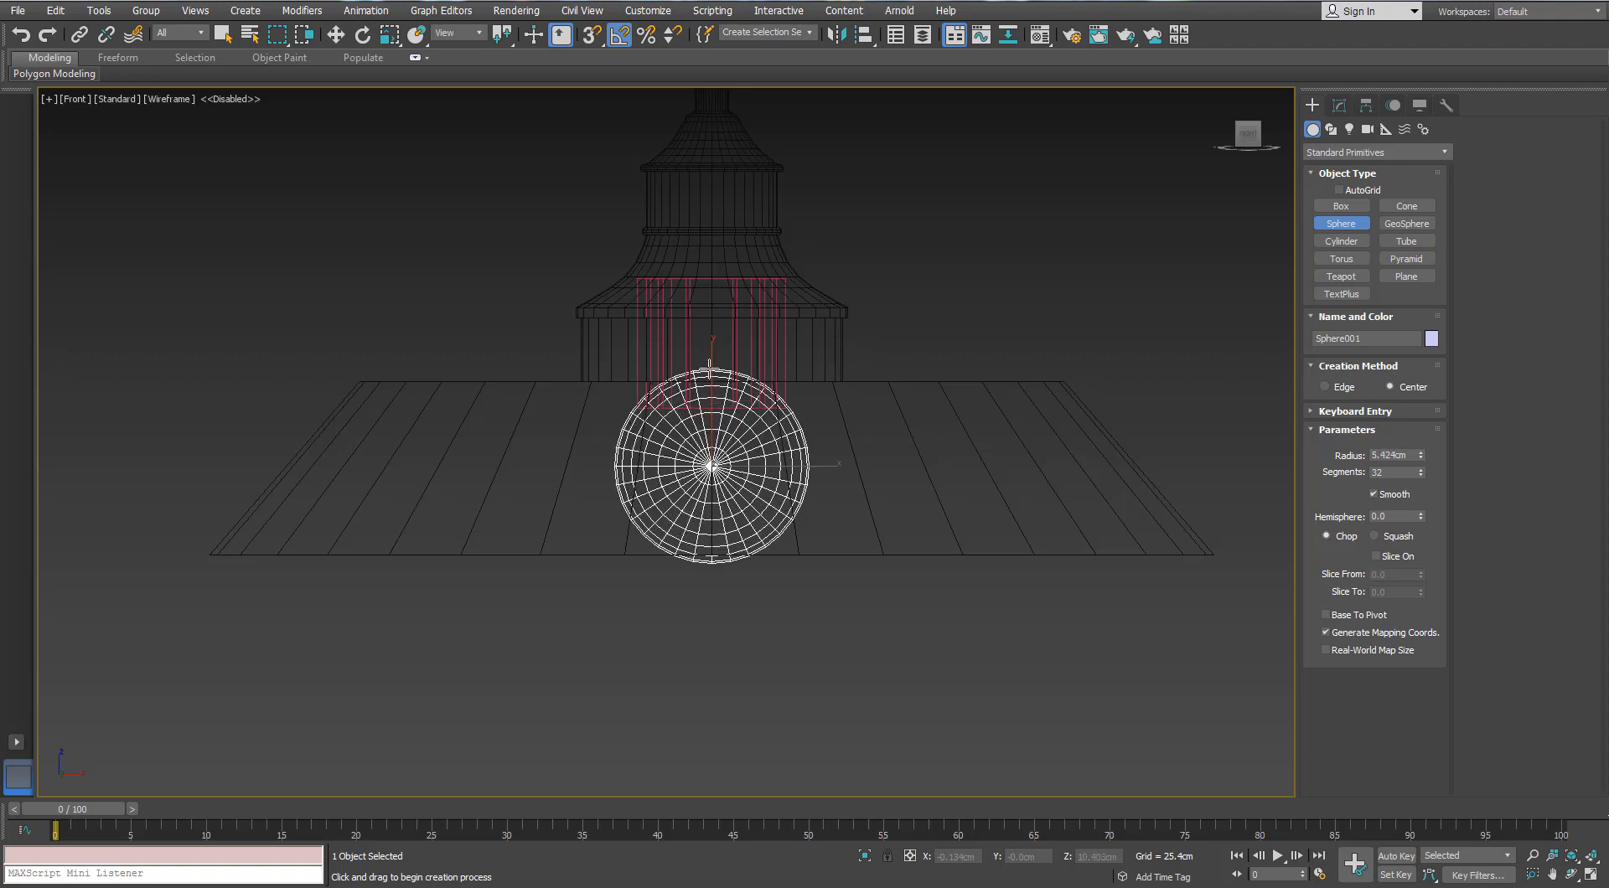
# Step: Rotate the sphere so its poles run vertically and lower it until its crown meets the socket's lower end
pyautogui.click(1339, 105)
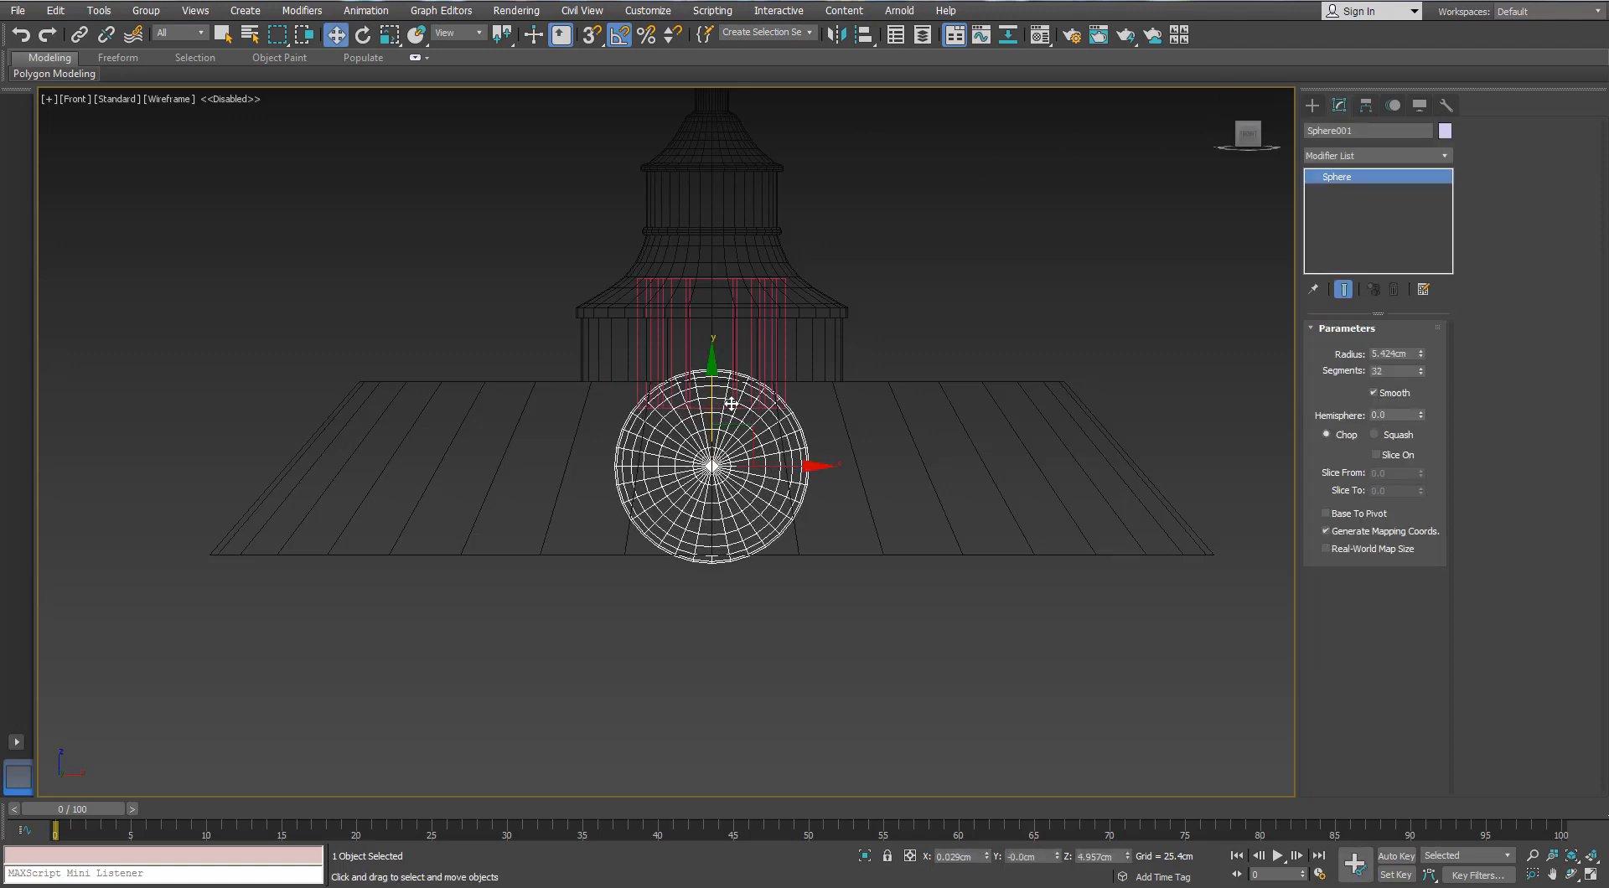
pyautogui.press('e')
pyautogui.moveTo(710, 394); pyautogui.dragTo(697, 469)
pyautogui.press('w')
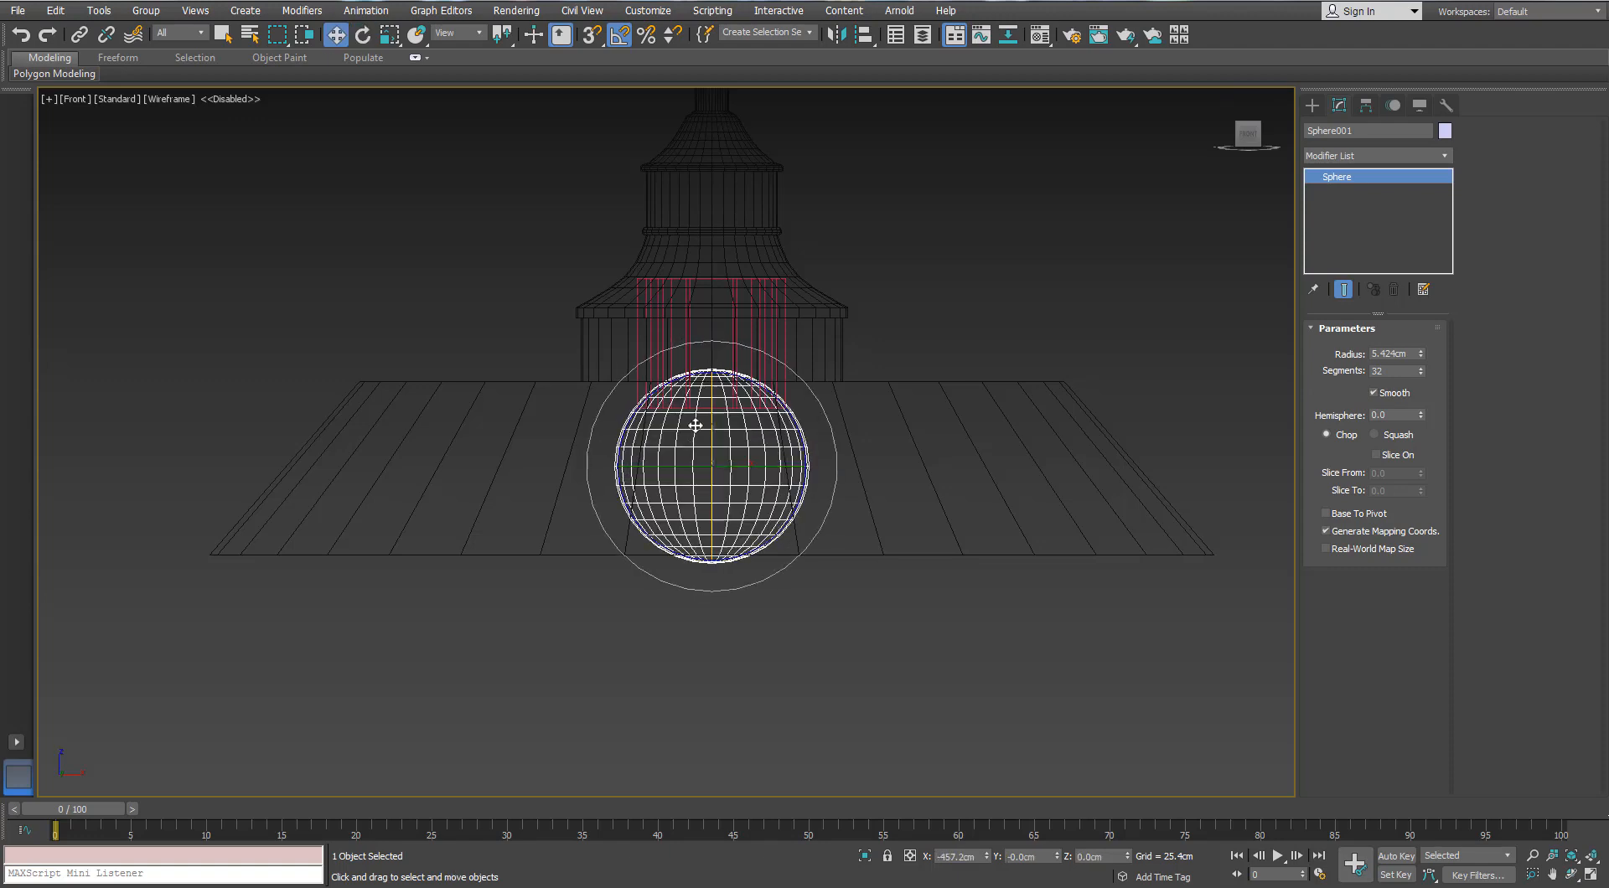
pyautogui.moveTo(708, 386); pyautogui.dragTo(694, 429)
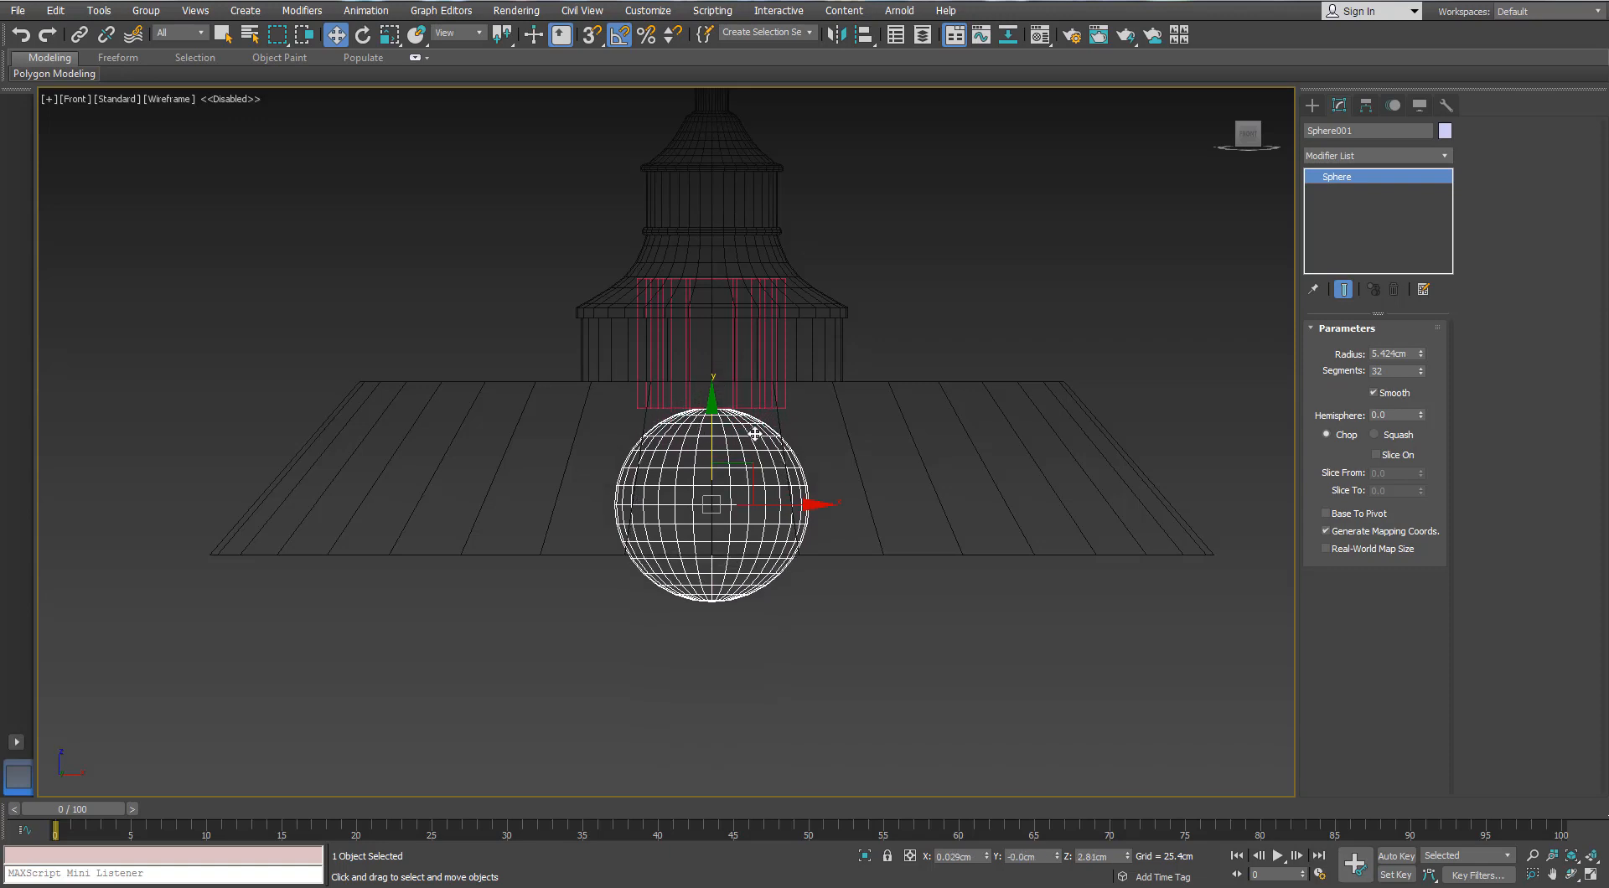
# Step: Set the sphere's hemisphere value to 0.25 to cut off its crown, and isolate it in the shaded perspective view
pyautogui.rightClick(696, 459)
pyautogui.moveTo(1419, 411); pyautogui.dragTo(1415, 374)
pyautogui.scroll(5, 696, 417)
pyautogui.moveTo(697, 418)
pyautogui.keyDown('alt'); pyautogui.mouseDown(button='middle')
pyautogui.moveTo(684, 457)
pyautogui.moveTo(720, 475)
pyautogui.moveTo(784, 359)
pyautogui.moveTo(693, 362)
pyautogui.mouseUp(button='middle'); pyautogui.keyUp('alt')
pyautogui.scroll(-2, 723, 449)
pyautogui.press('p')
pyautogui.scroll(-4, 731, 499)
pyautogui.press('F3')
# Step: Convert the sphere to an editable poly and delete all the triangular polygons of its flat top
pyautogui.rightClick(694, 362)
pyautogui.moveTo(742, 532)
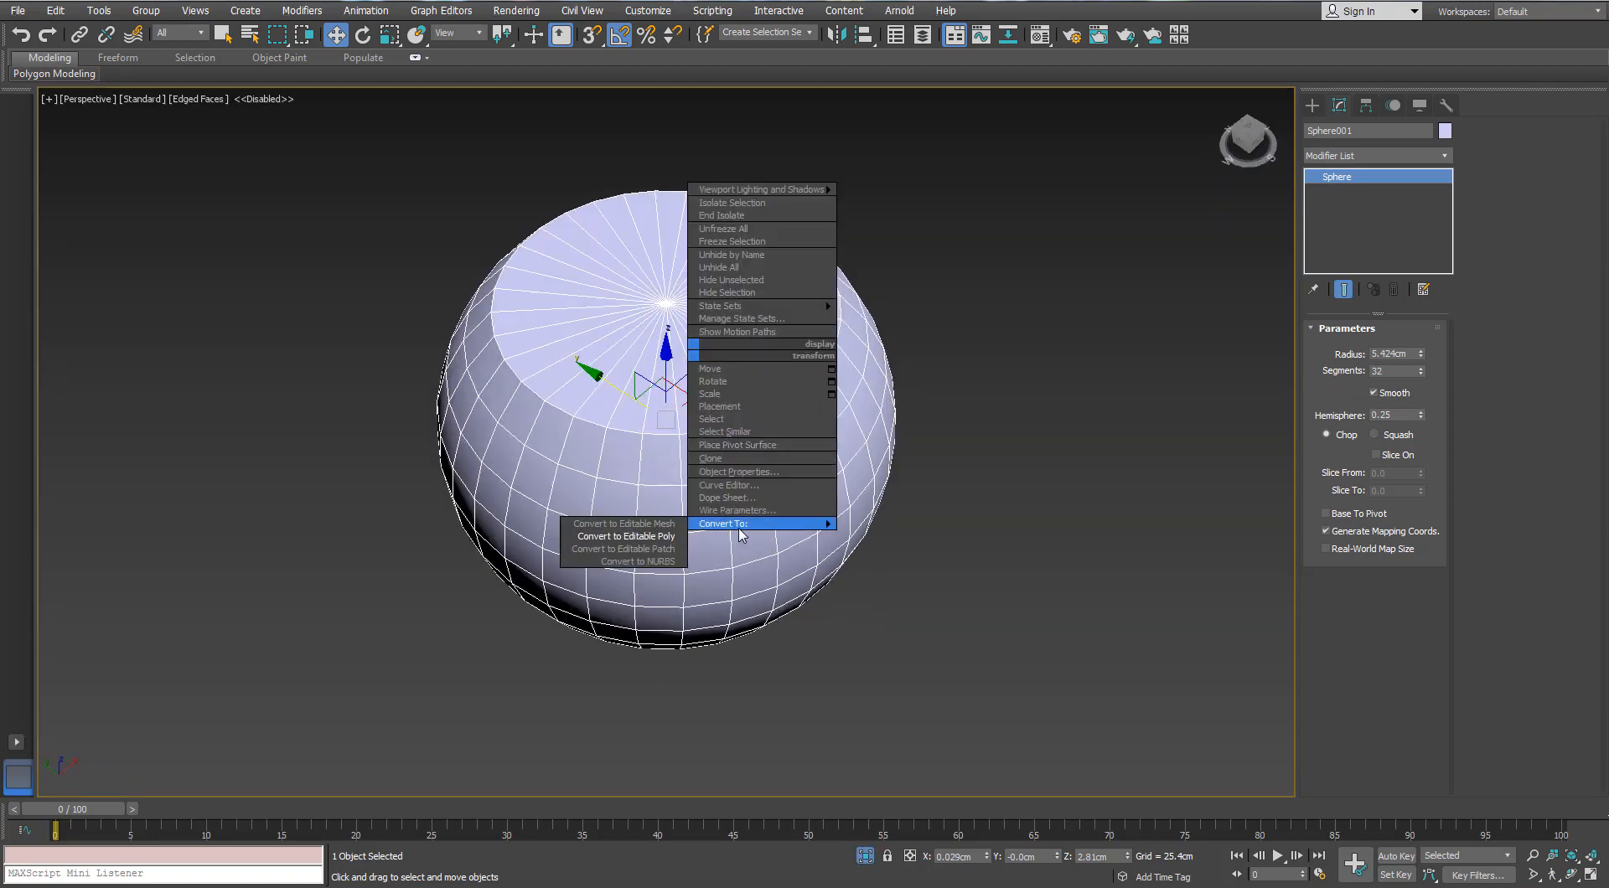
pyautogui.click(632, 540)
pyautogui.click(1332, 348)
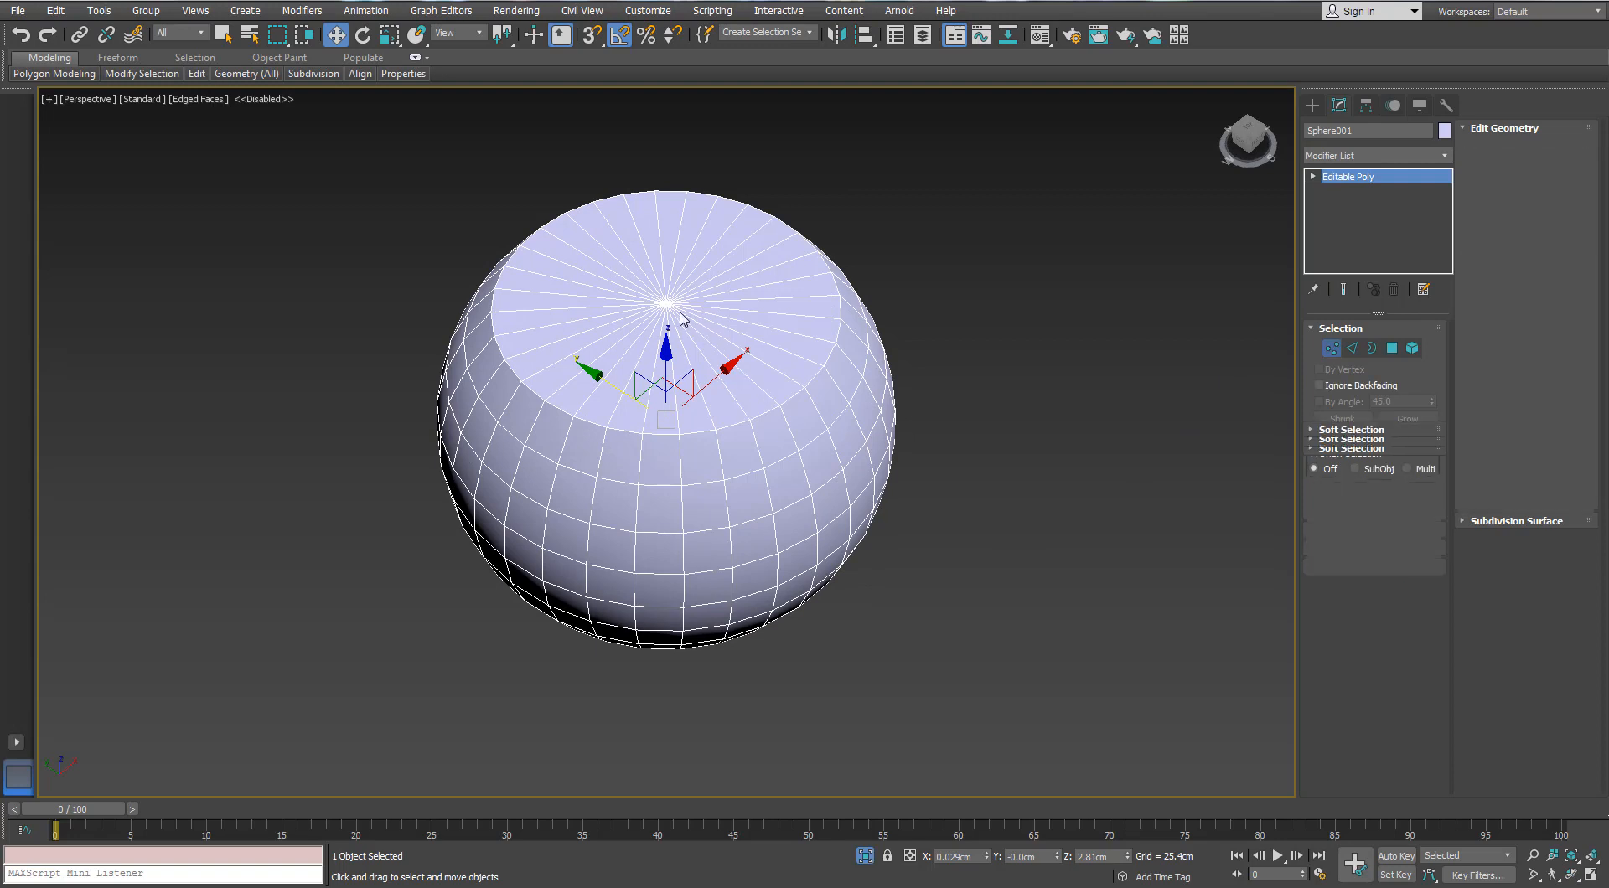
pyautogui.click(1390, 348)
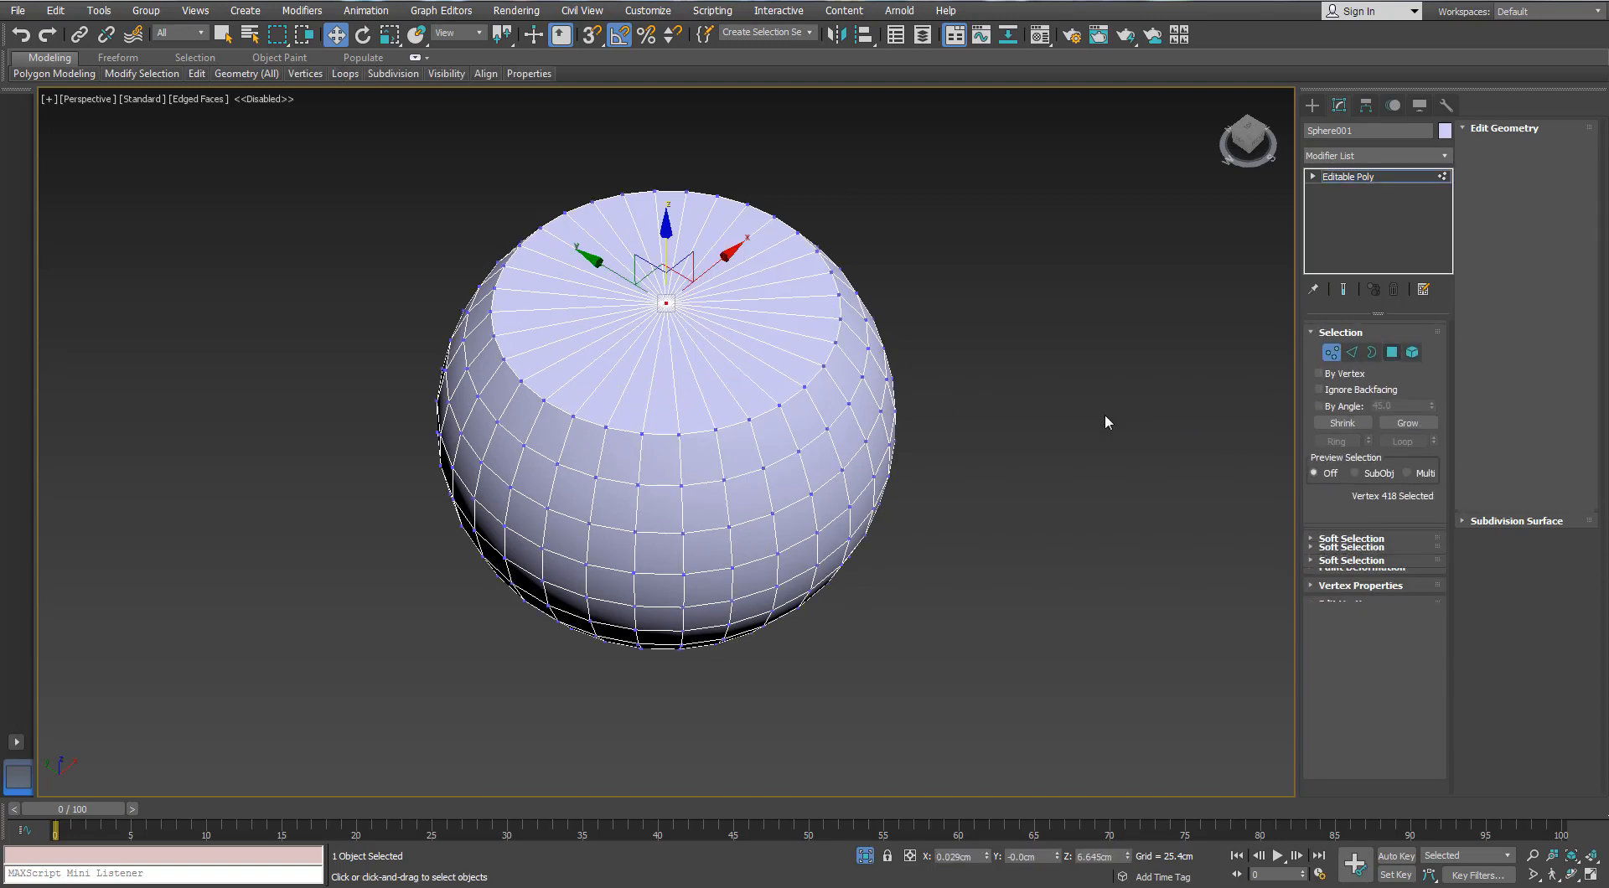
pyautogui.click(710, 296)
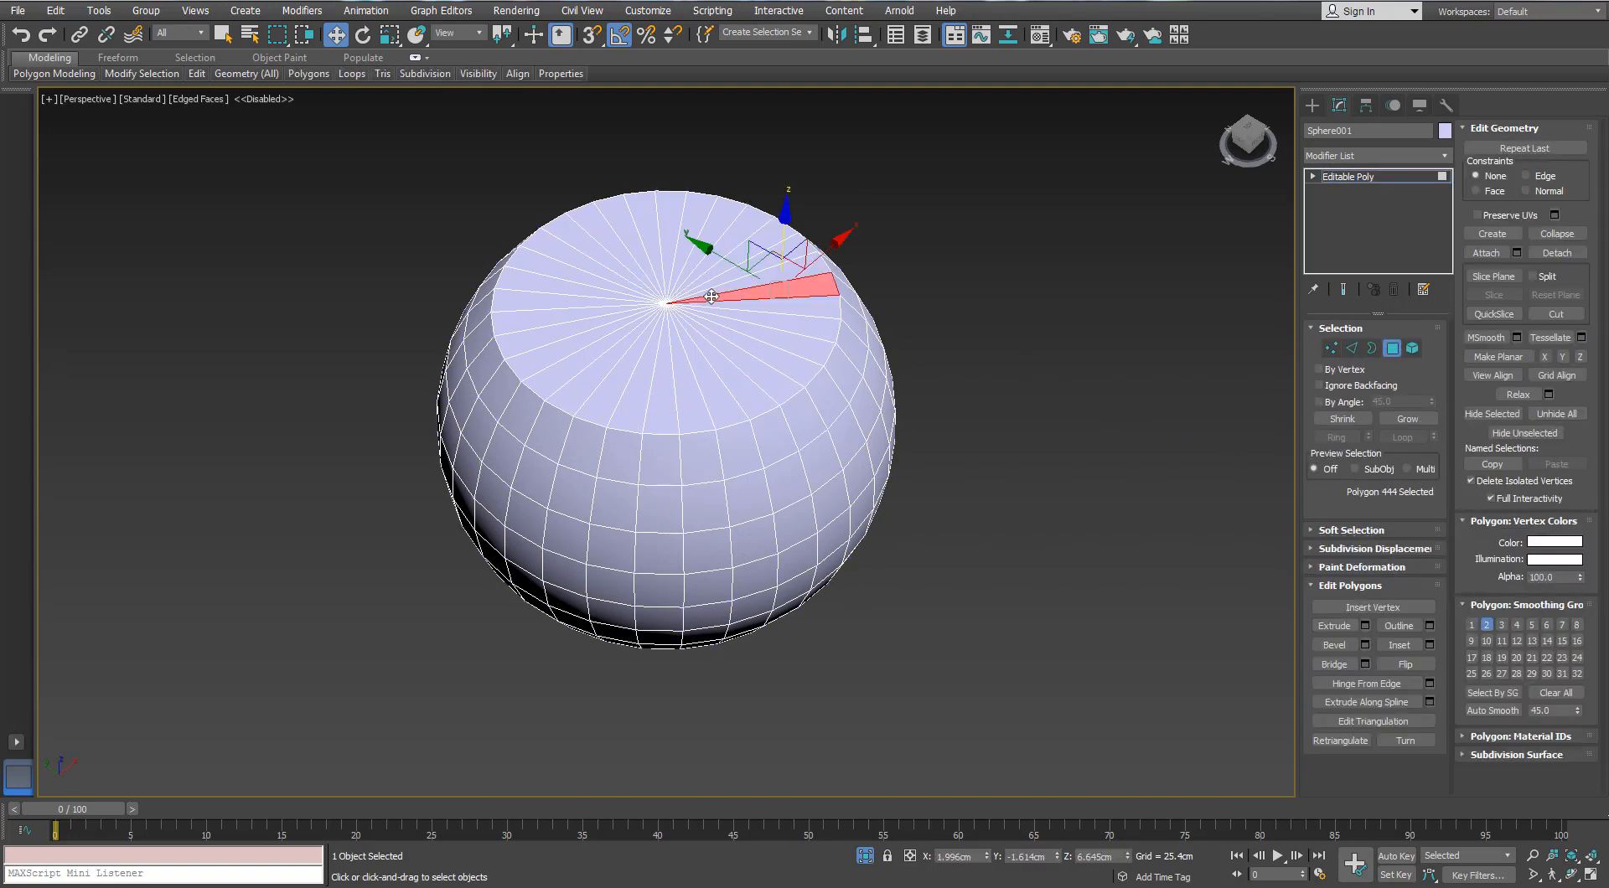
pyautogui.click(1047, 326)
pyautogui.click(1331, 348)
pyautogui.click(666, 303)
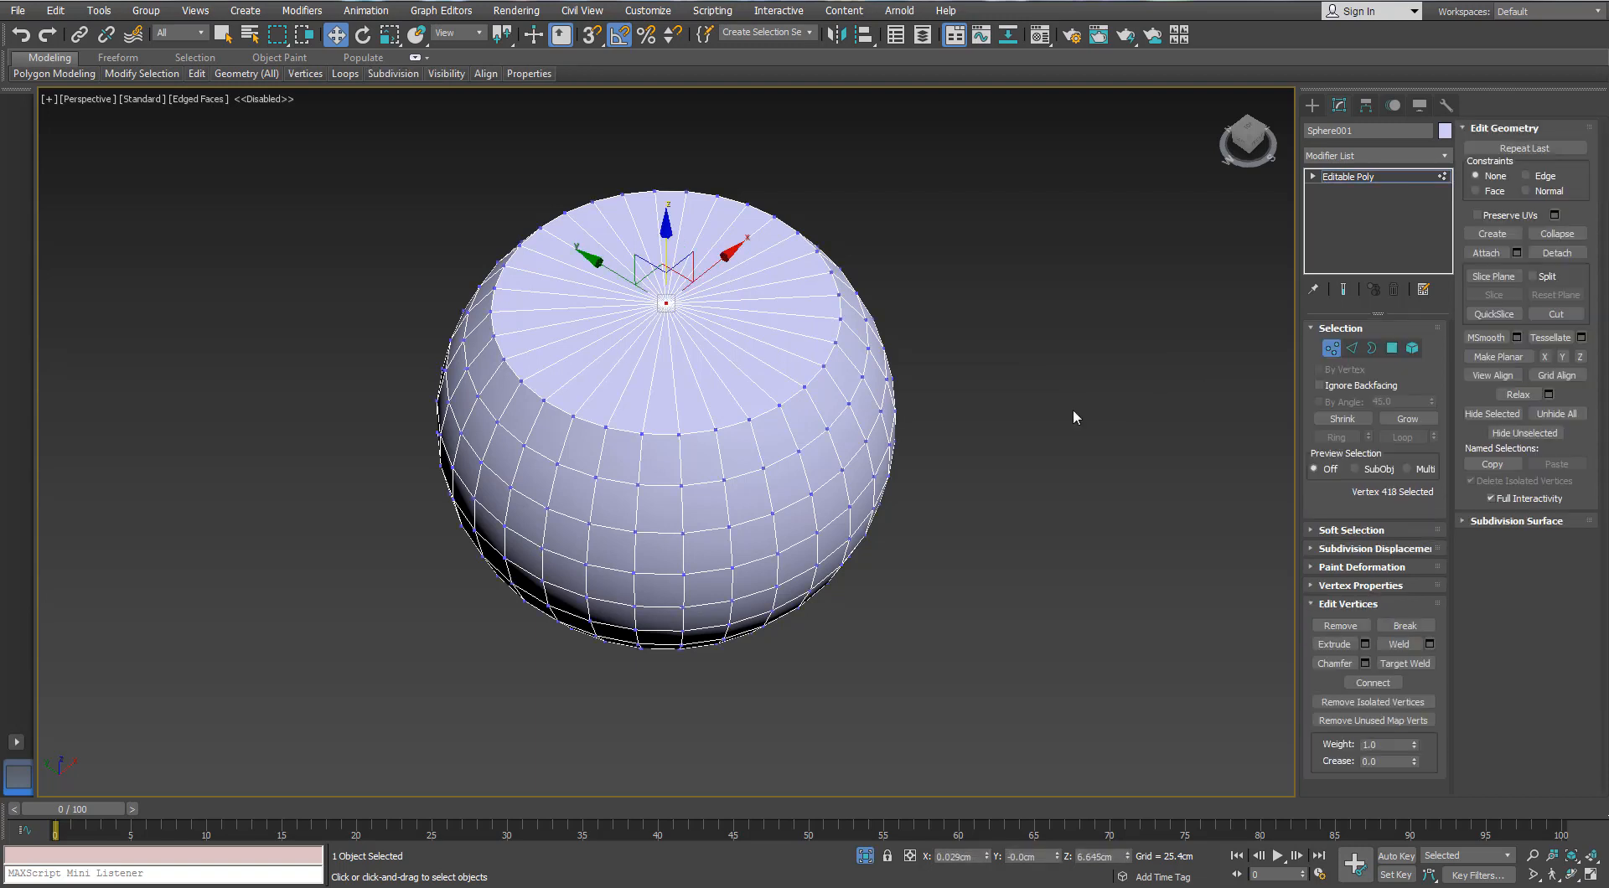
pyautogui.keyDown('ctrl'); pyautogui.click(1395, 347); pyautogui.keyUp('ctrl')
pyautogui.press('Delete')
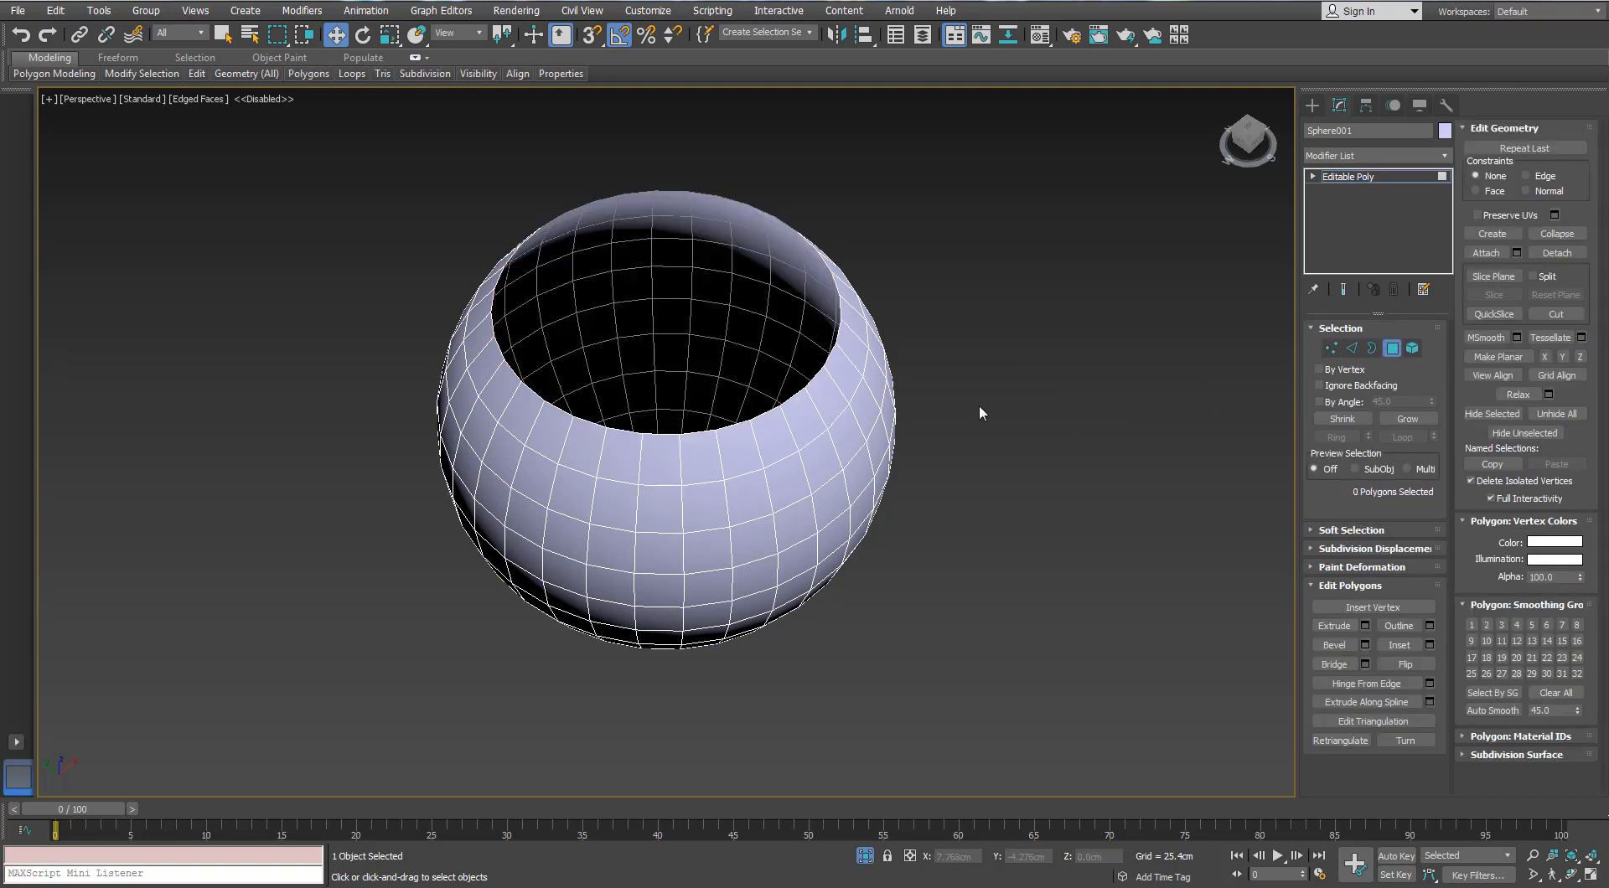
# Step: End the isolation and extend the bulb's open top border up to the socket's lower end, narrowing it into a neck
pyautogui.click(1369, 349)
pyautogui.click(794, 397)
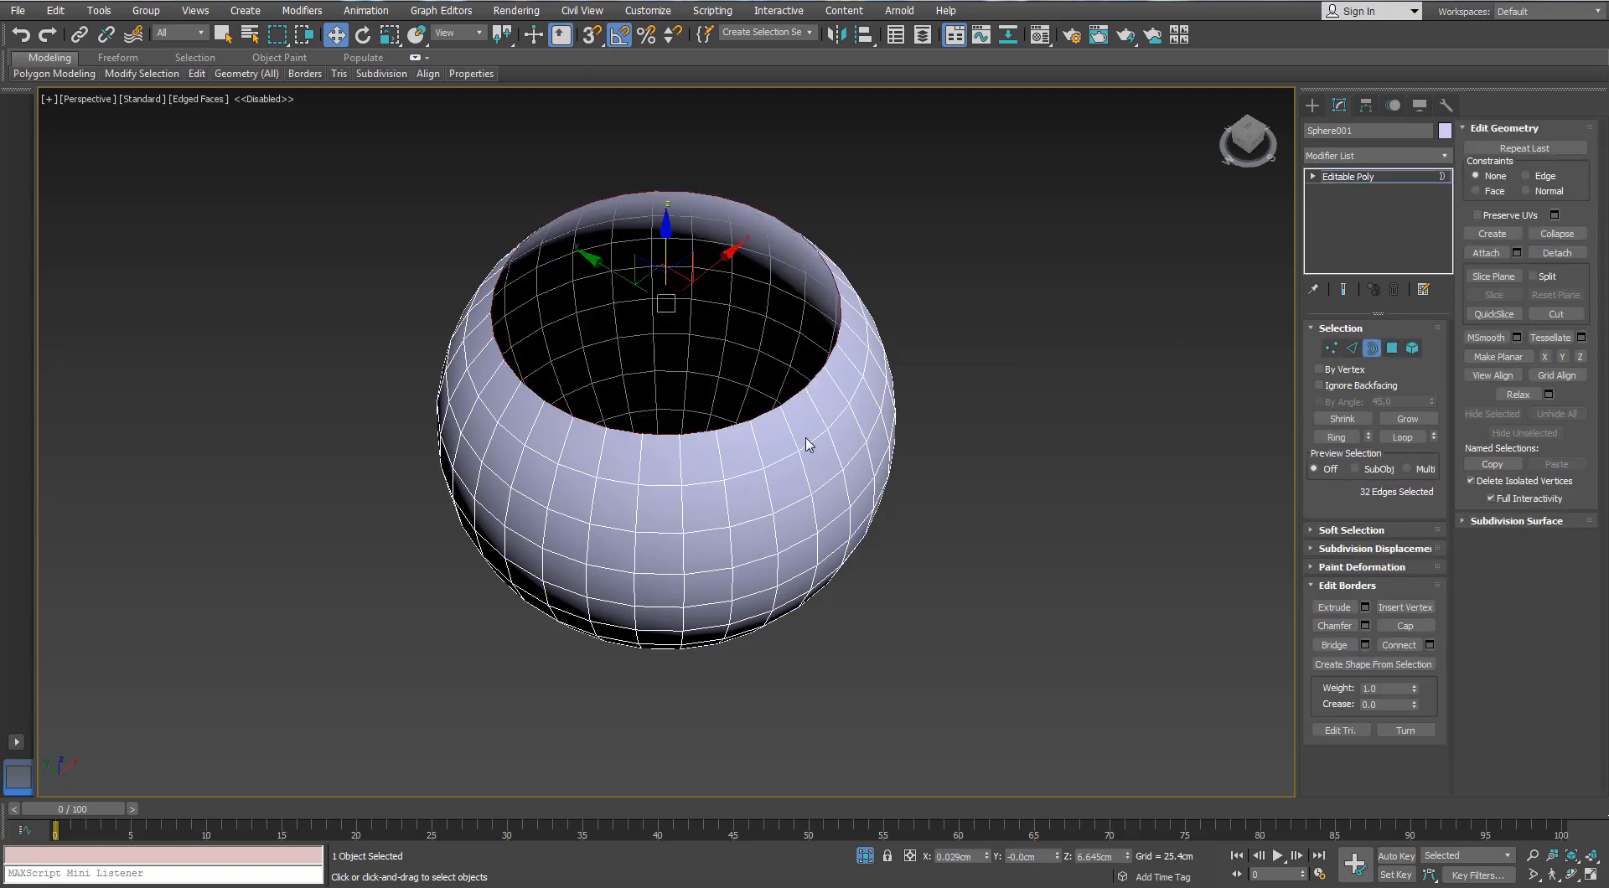
pyautogui.press('f')
pyautogui.click(864, 856)
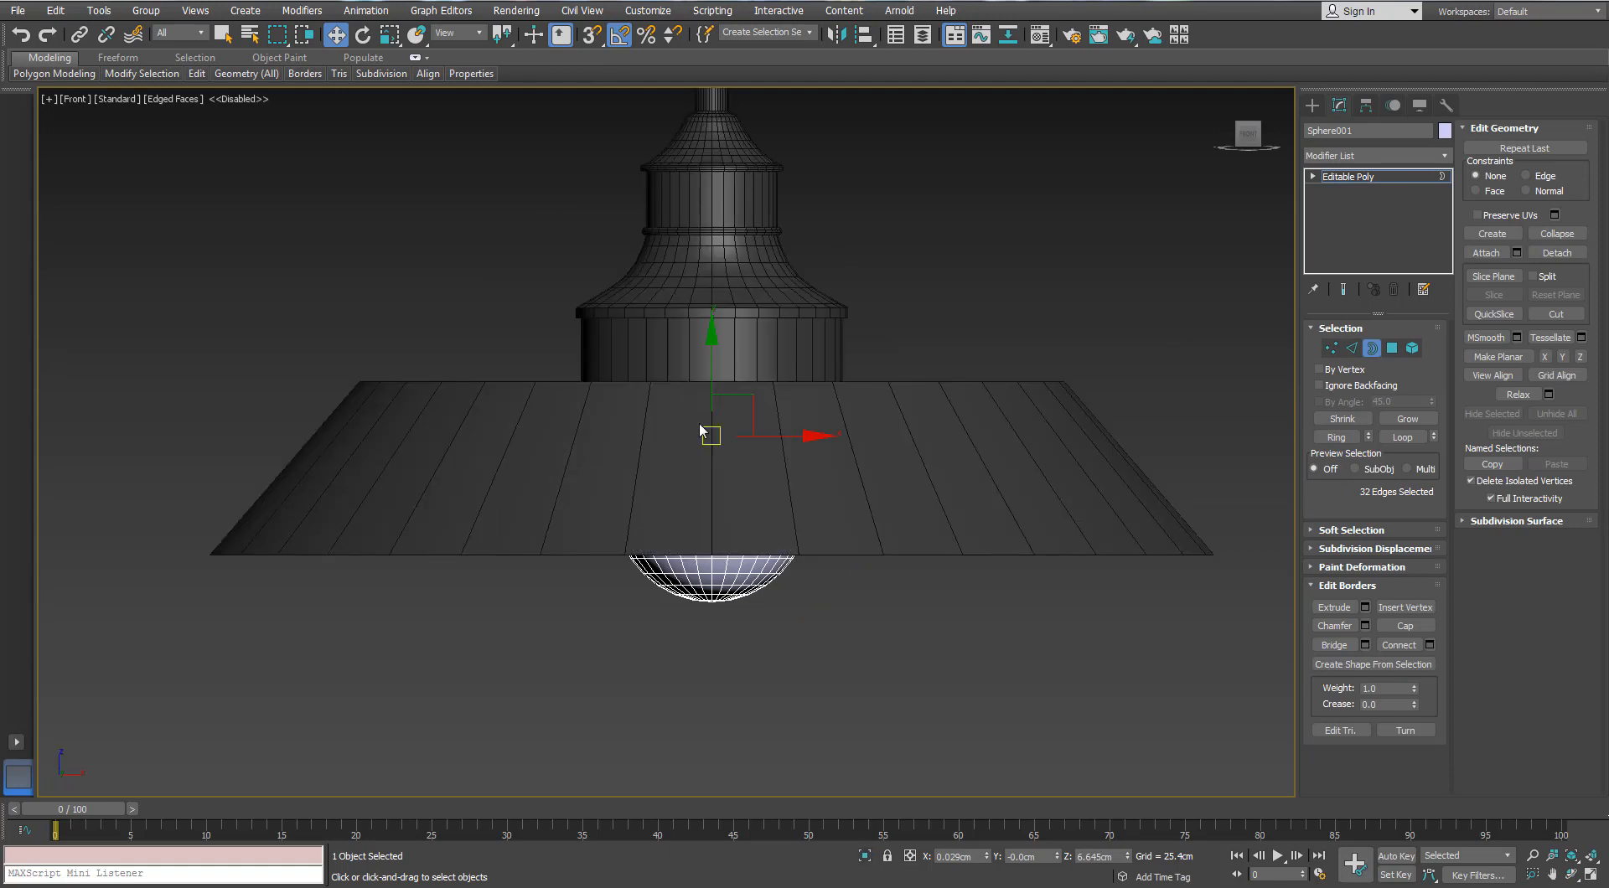
pyautogui.press('F3')
pyautogui.scroll(3, 711, 430)
pyautogui.press('r')
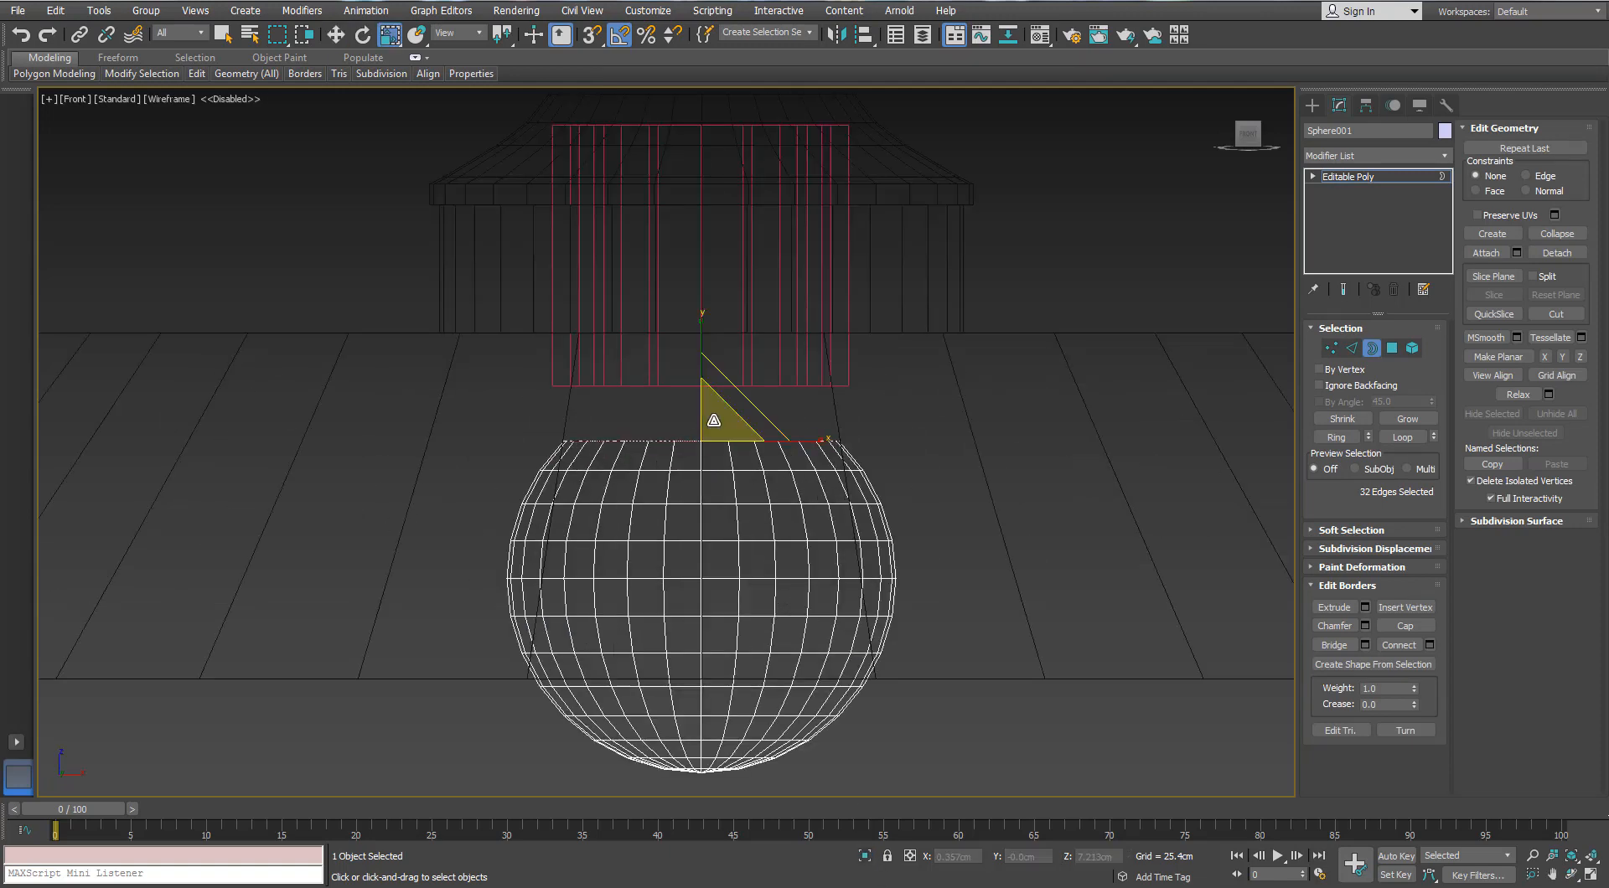
pyautogui.moveTo(713, 420); pyautogui.dragTo(704, 439)
pyautogui.press('w')
pyautogui.moveTo(701, 377)
pyautogui.mouseDown()
pyautogui.moveTo(700, 326)
pyautogui.moveTo(713, 377)
pyautogui.mouseUp()
pyautogui.press('r')
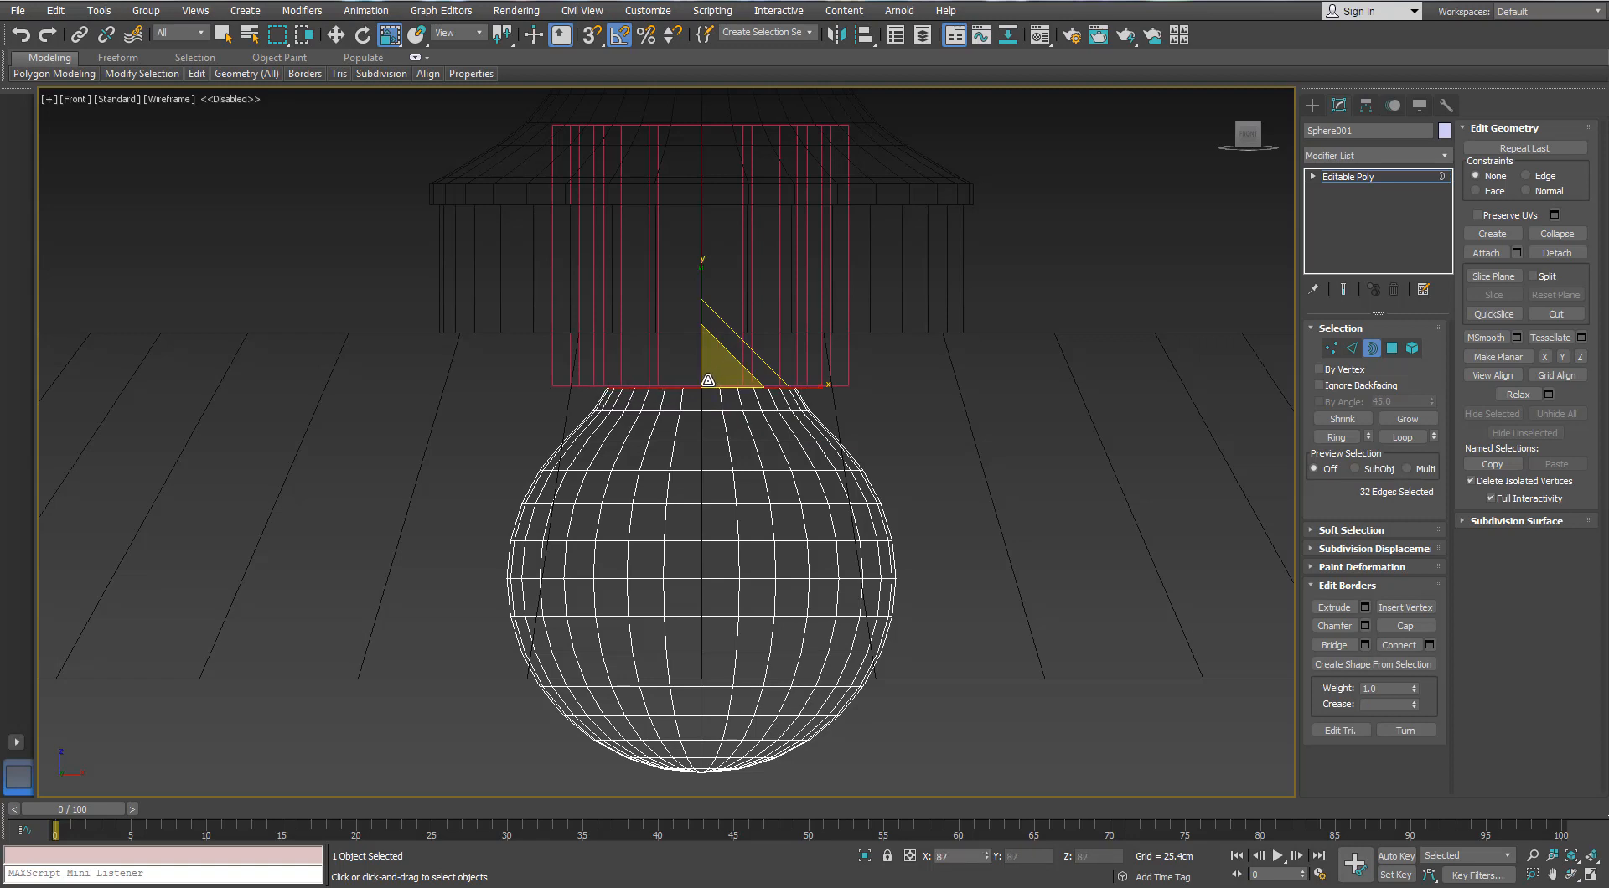
# Step: Extend the bulb's neck up inside the socket with further border copies, scaling the last ones inward to round the top
pyautogui.press('w')
pyautogui.moveTo(704, 315)
pyautogui.keyDown('shift'); pyautogui.mouseDown()
pyautogui.moveTo(704, 281)
pyautogui.moveTo(710, 325)
pyautogui.mouseUp(); pyautogui.keyUp('shift')
pyautogui.press('r')
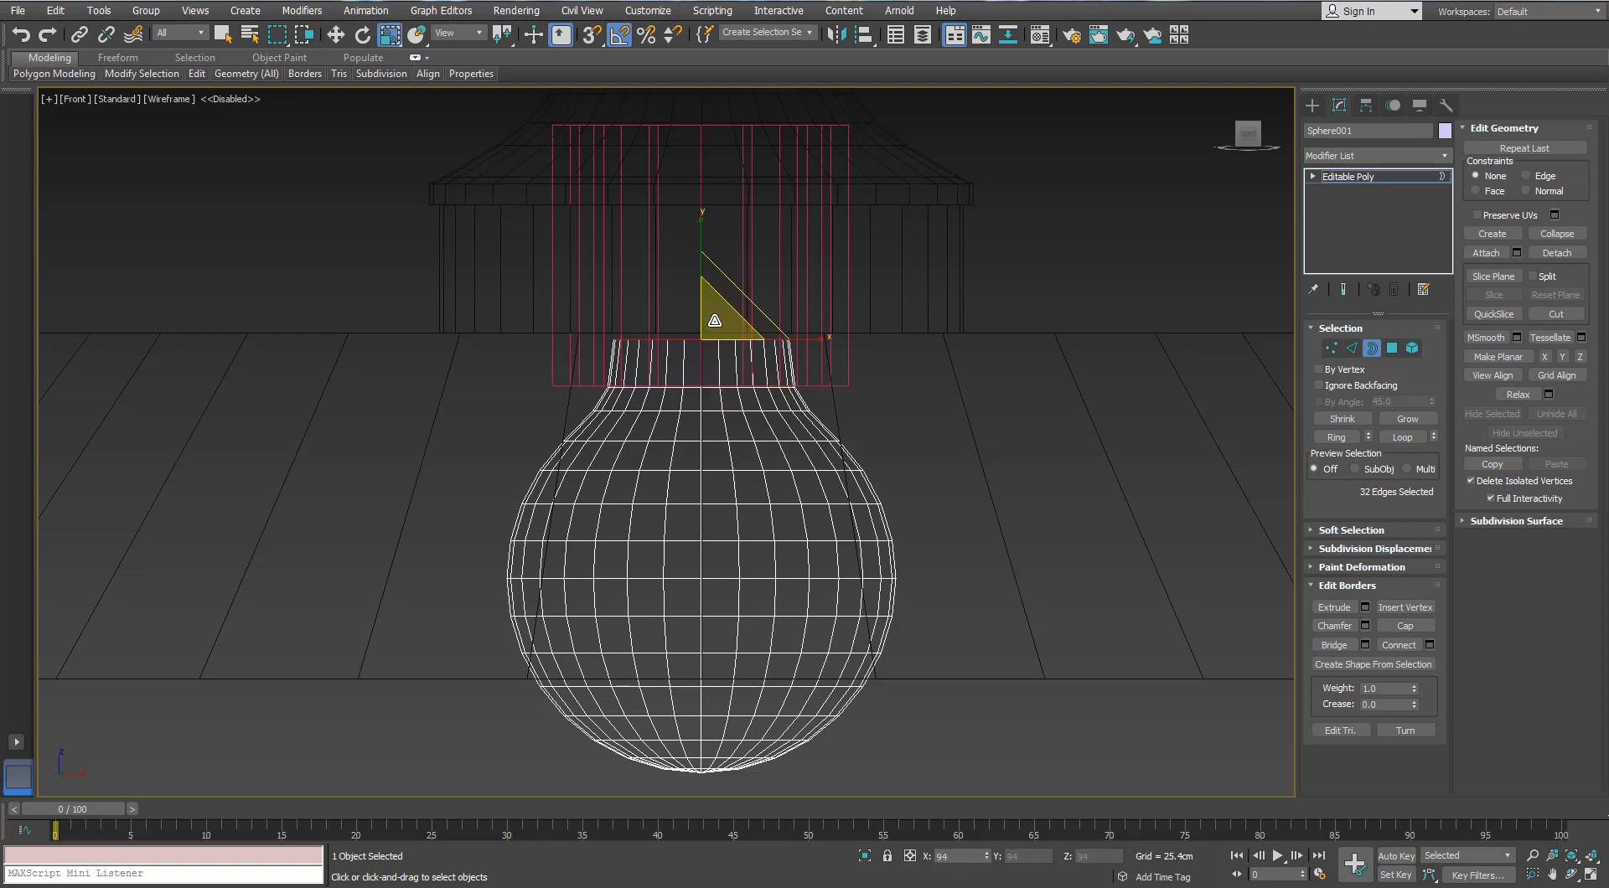
pyautogui.press('w')
pyautogui.moveTo(704, 263)
pyautogui.keyDown('shift'); pyautogui.mouseDown()
pyautogui.moveTo(702, 179)
pyautogui.moveTo(708, 245)
pyautogui.mouseUp(); pyautogui.keyUp('shift')
pyautogui.press('r')
pyautogui.press('w')
pyautogui.scroll(2, 704, 225)
pyautogui.press('r')
pyautogui.scroll(-3, 708, 244)
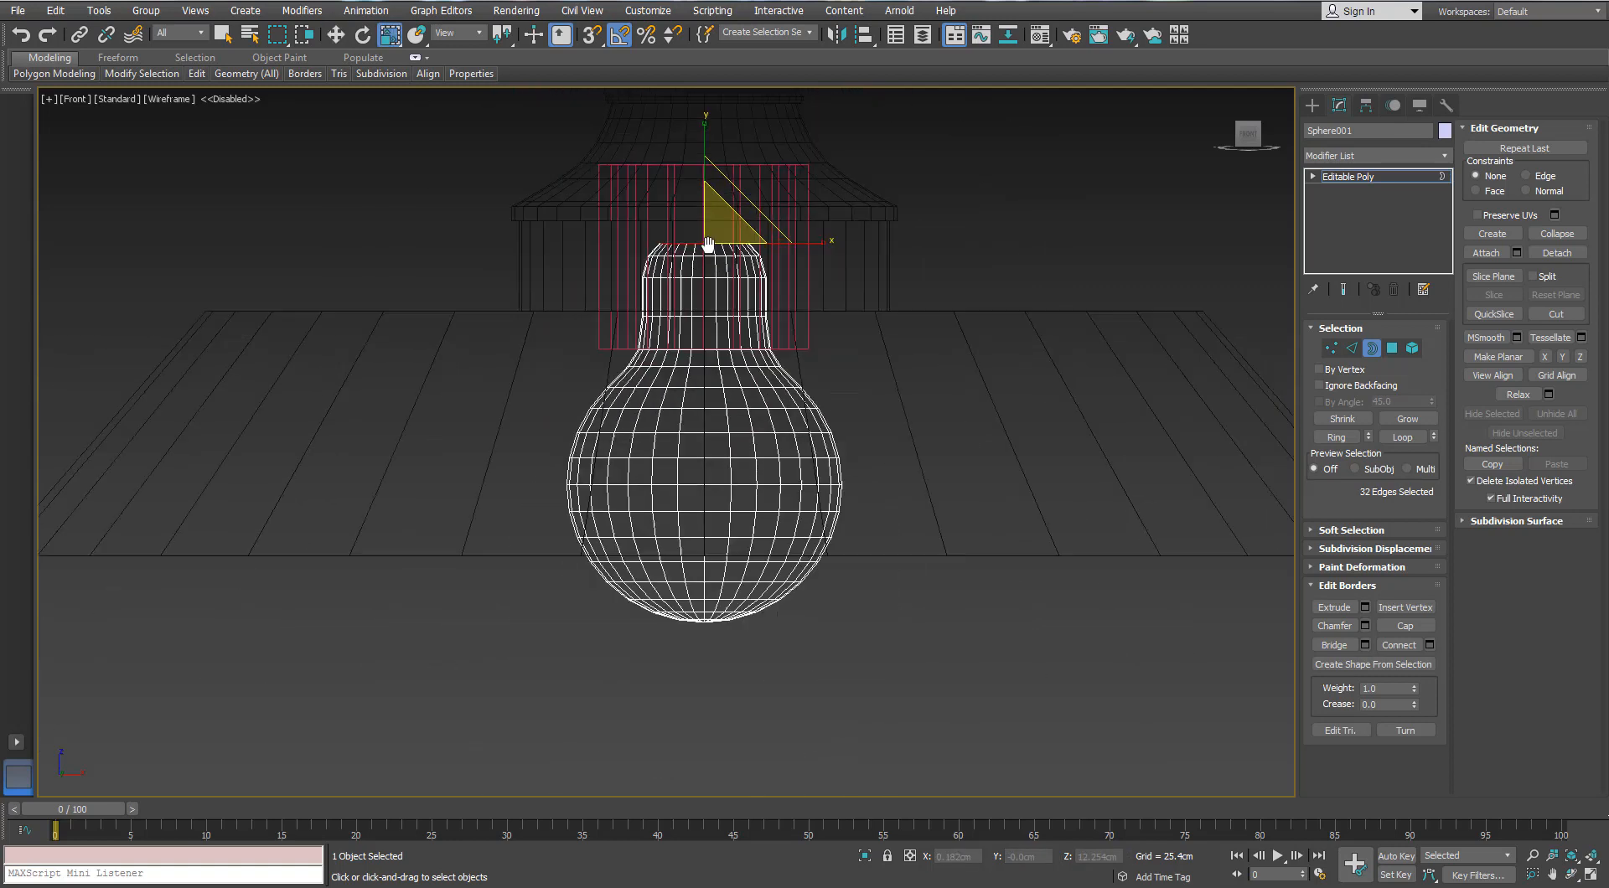
# Step: Lower the neck's top three vertex rings slightly and delete the uppermost ring of faces
pyautogui.click(1331, 348)
pyautogui.press('w')
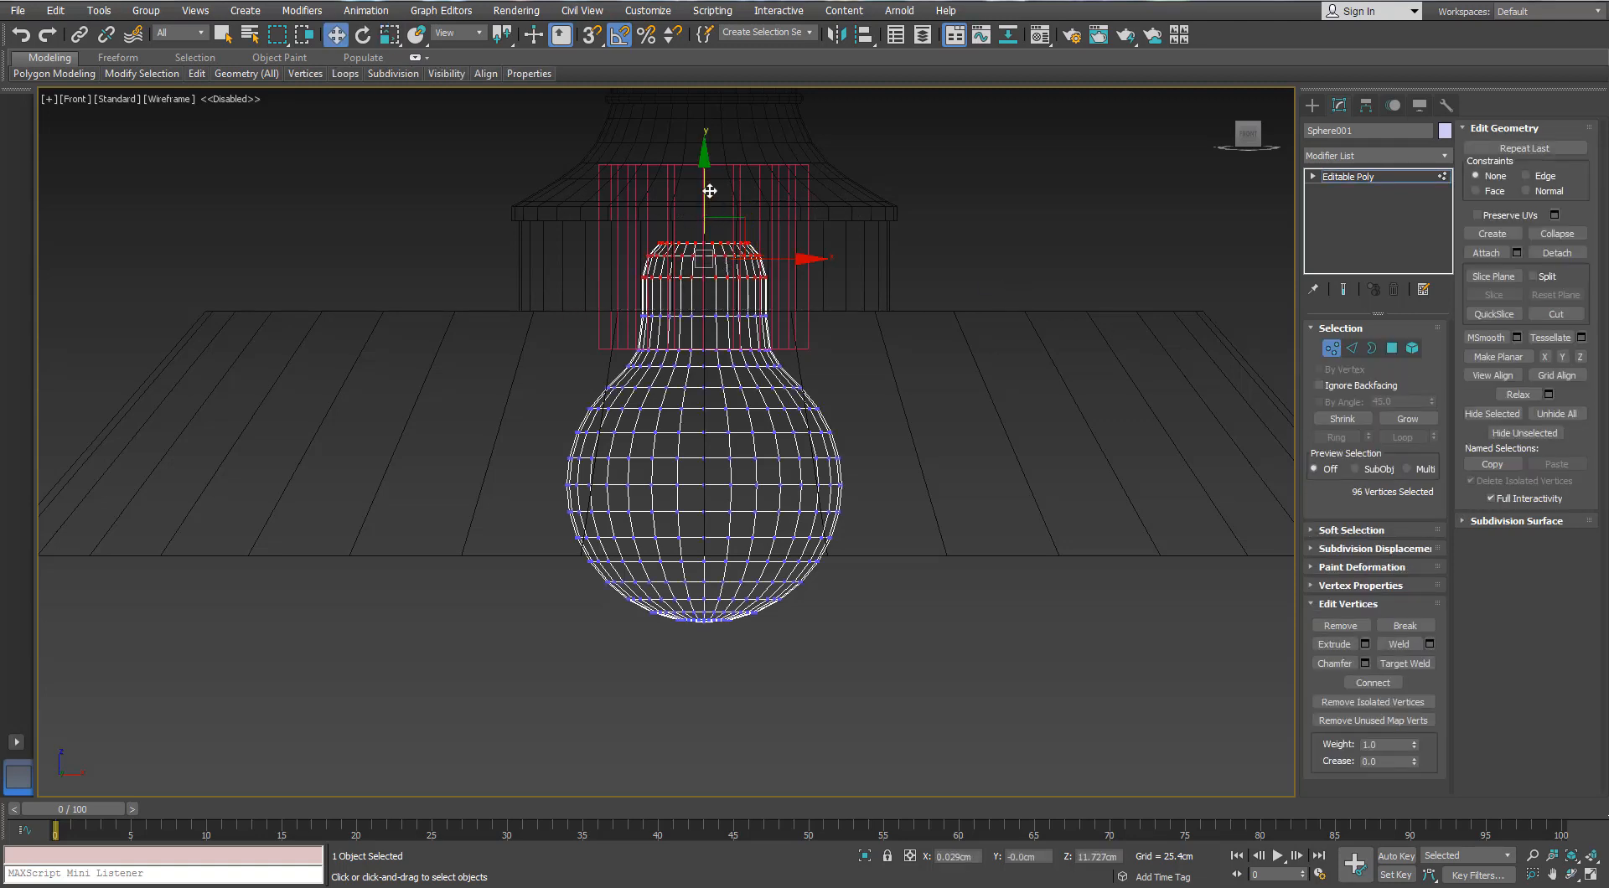
pyautogui.moveTo(710, 191); pyautogui.dragTo(708, 208)
pyautogui.scroll(2, 707, 224)
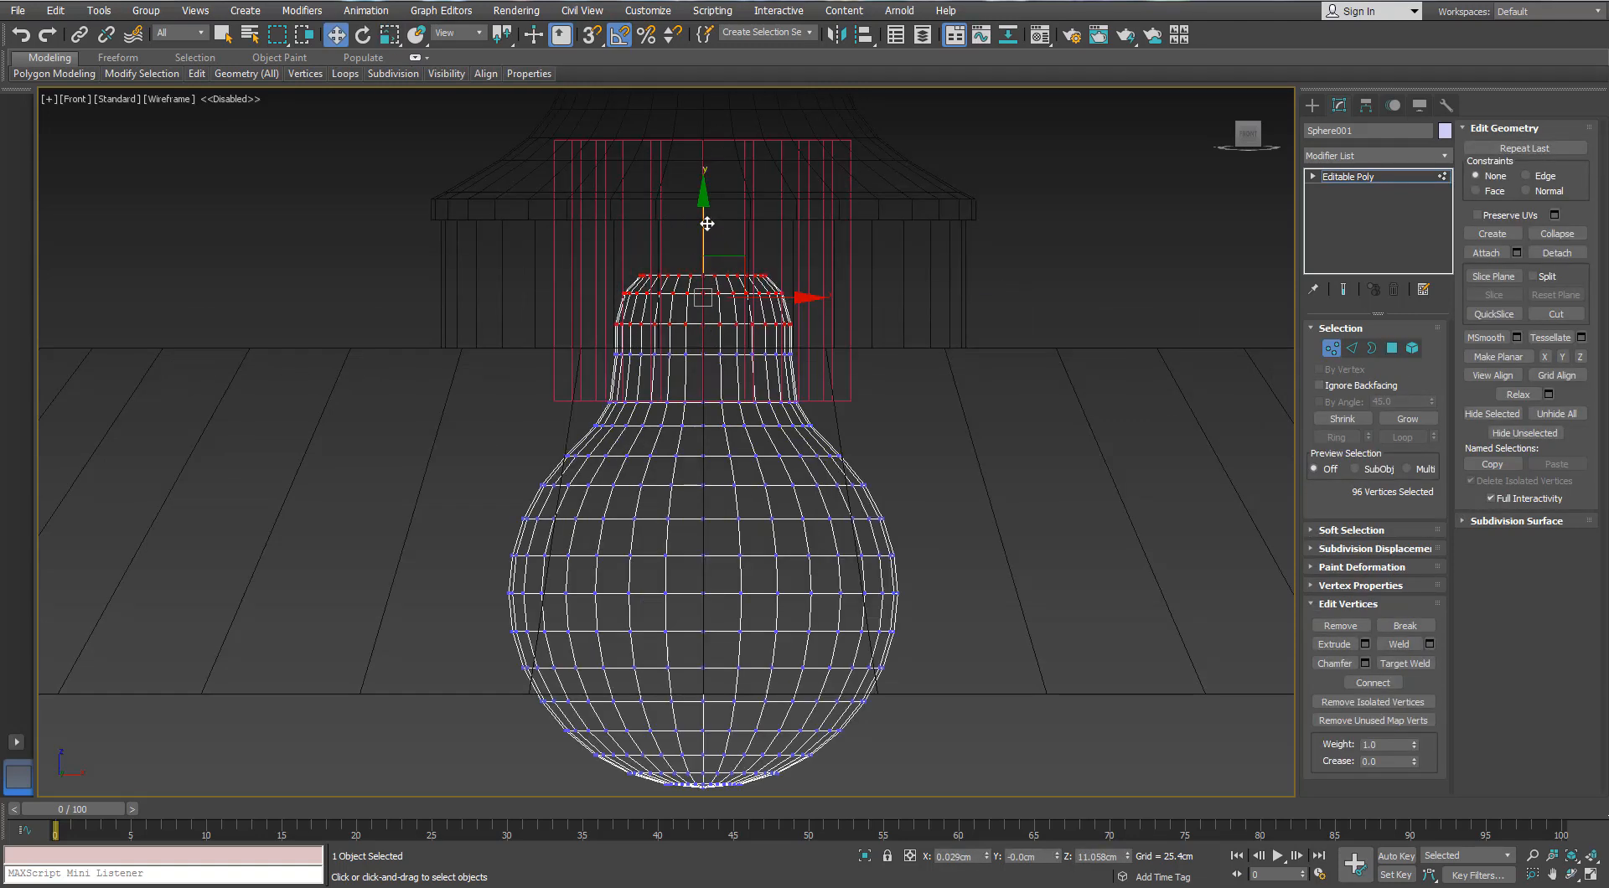
pyautogui.scroll(2, 707, 223)
pyautogui.click(1371, 348)
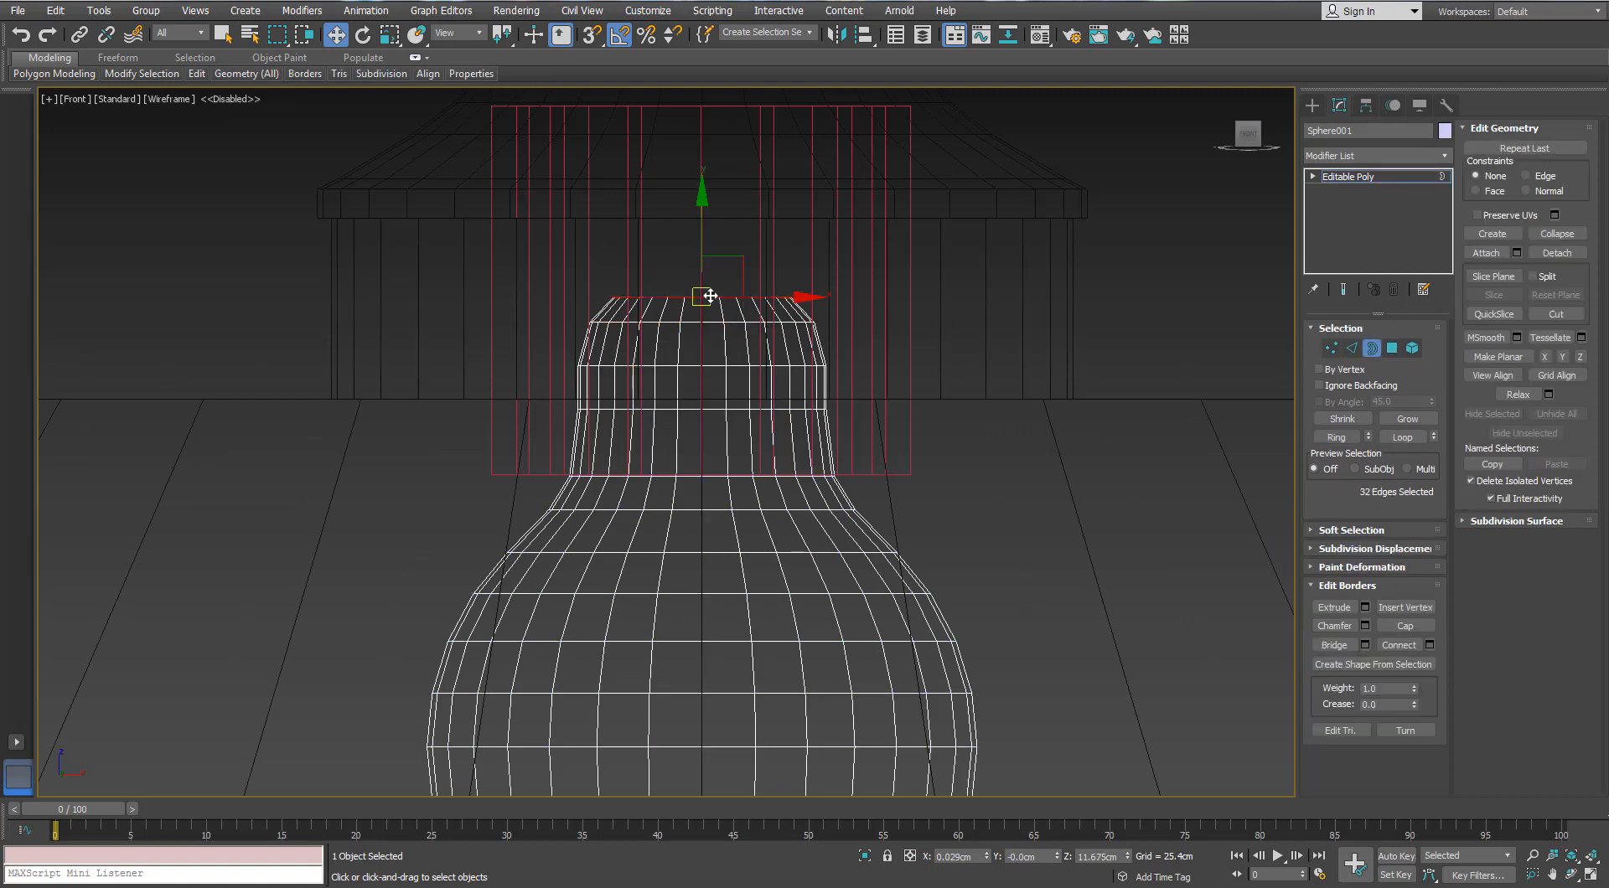
pyautogui.press('Delete')
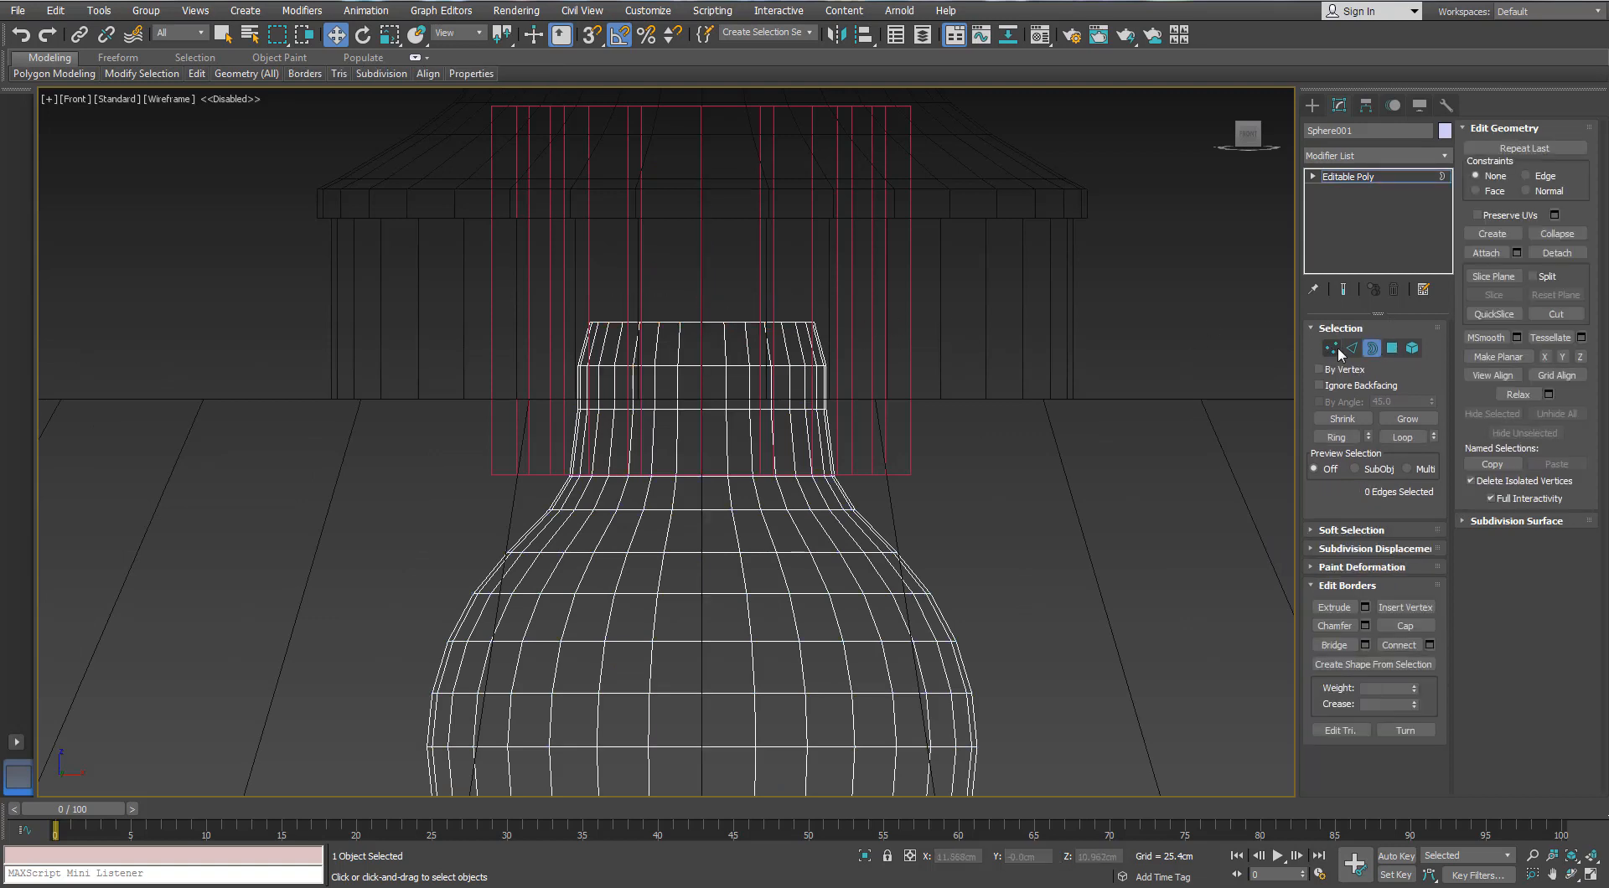
# Step: Extend the neck's open border into a narrower, straight bulb base reaching almost to the socket's top, with its upper rim slightly inset
pyautogui.click(717, 323)
pyautogui.scroll(-3, 706, 319)
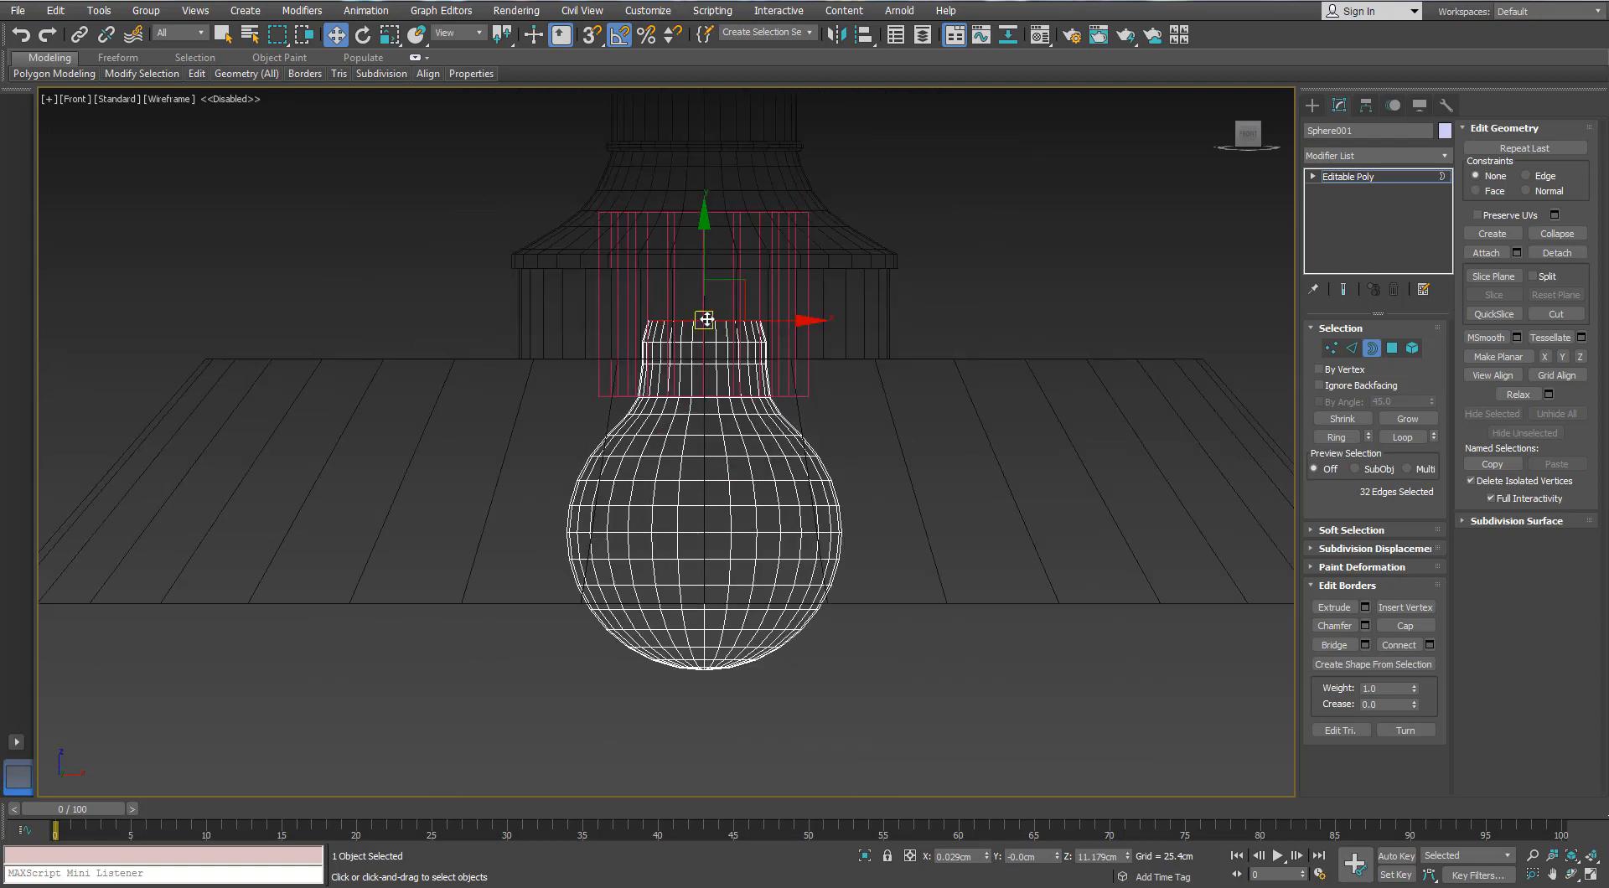
pyautogui.press('r')
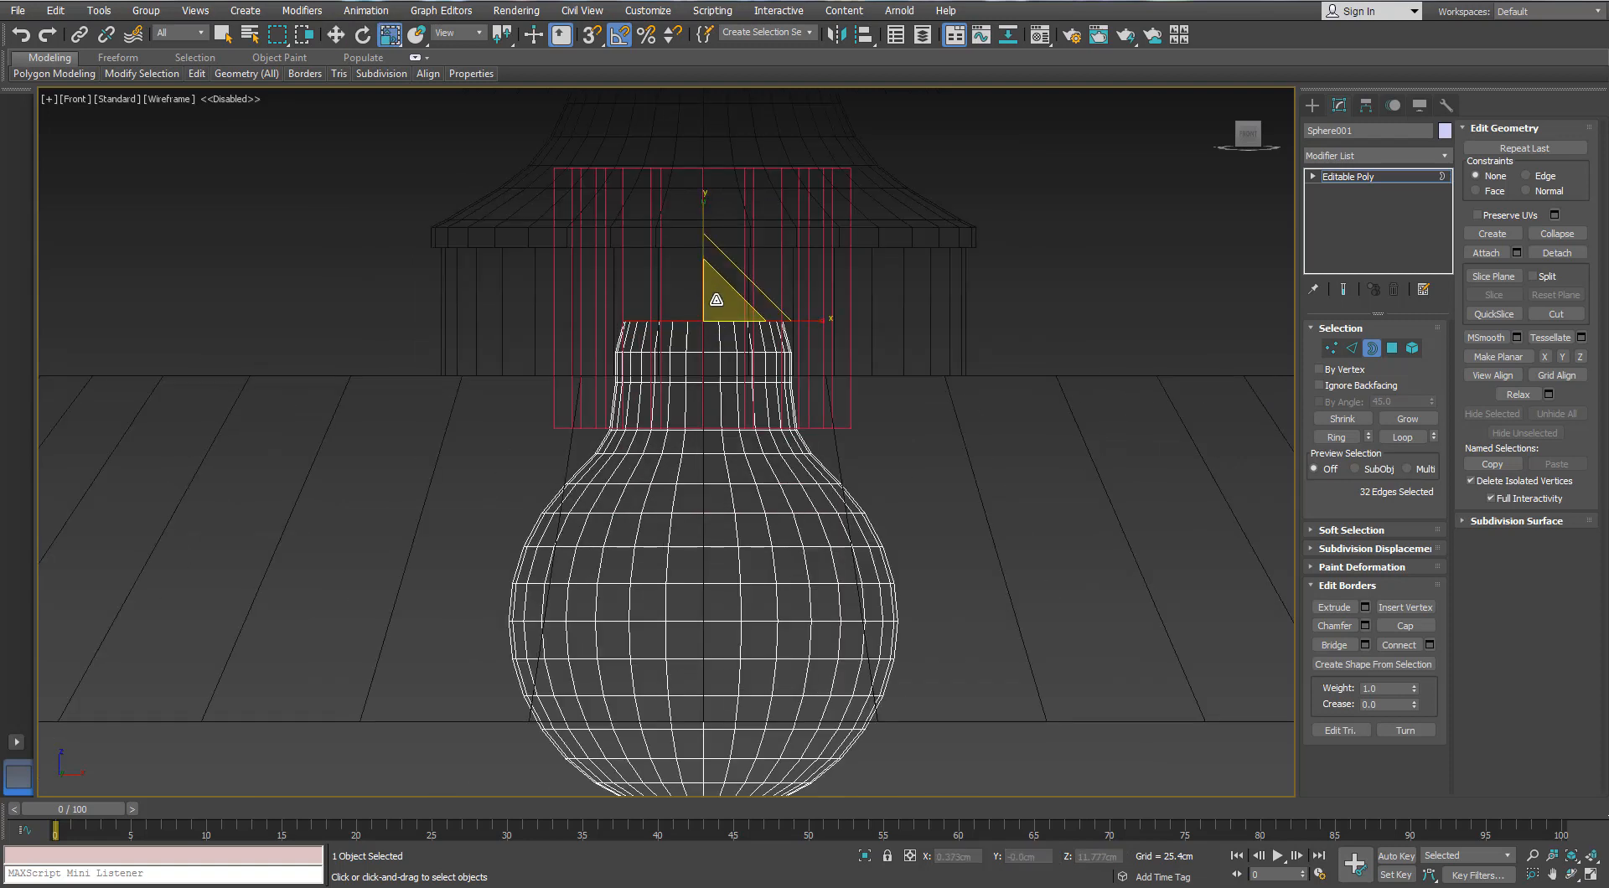
pyautogui.press('w')
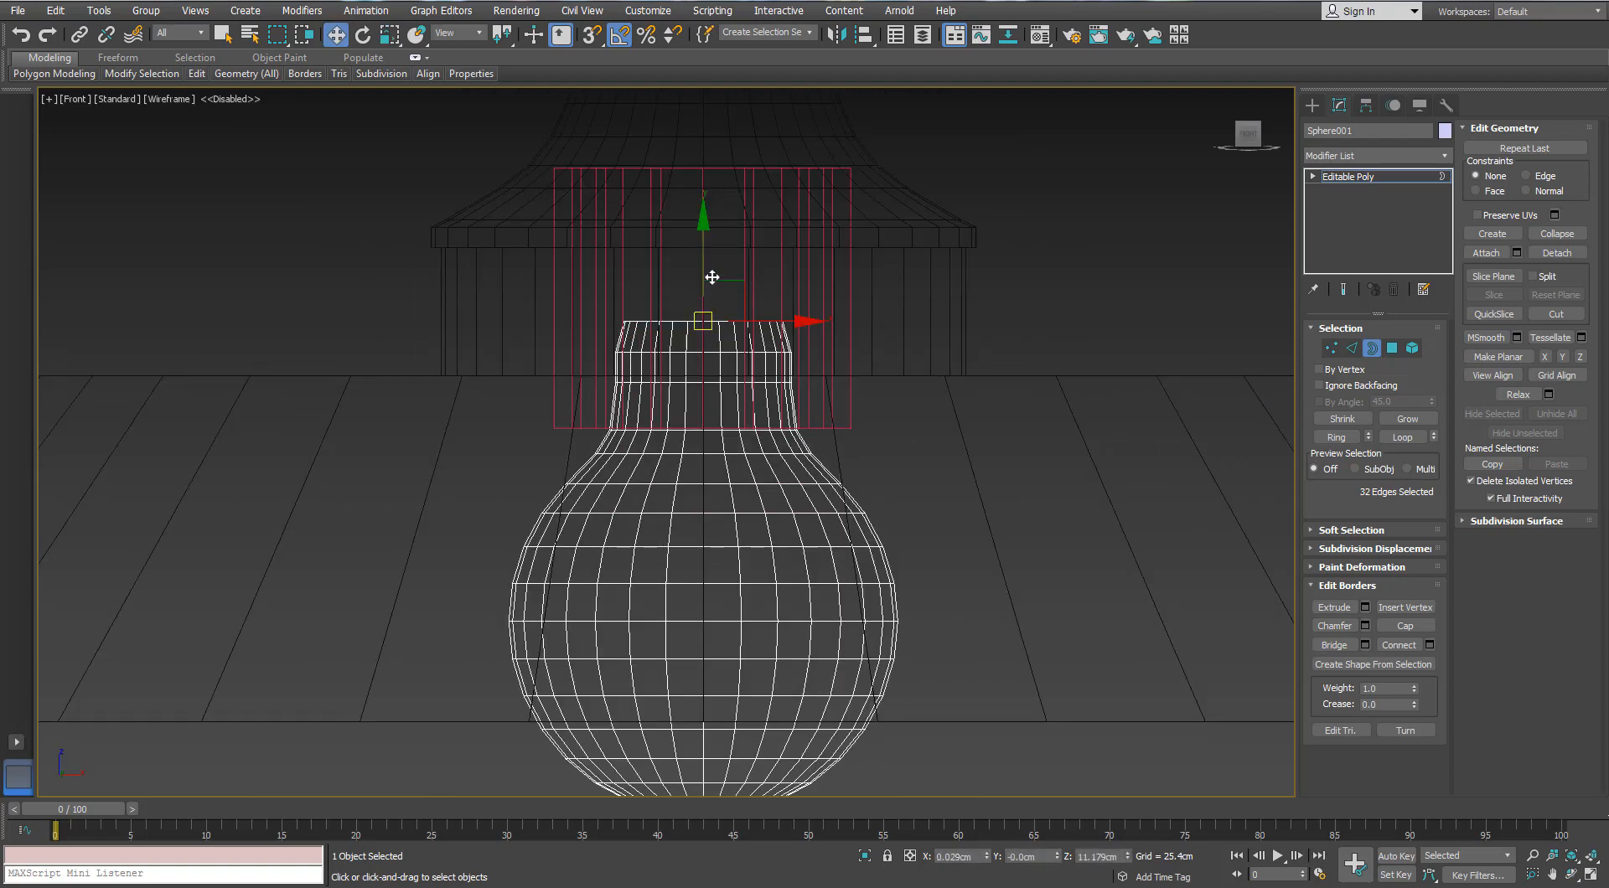
pyautogui.keyDown('shift'); pyautogui.moveTo(705, 261); pyautogui.dragTo(707, 140); pyautogui.keyUp('shift')
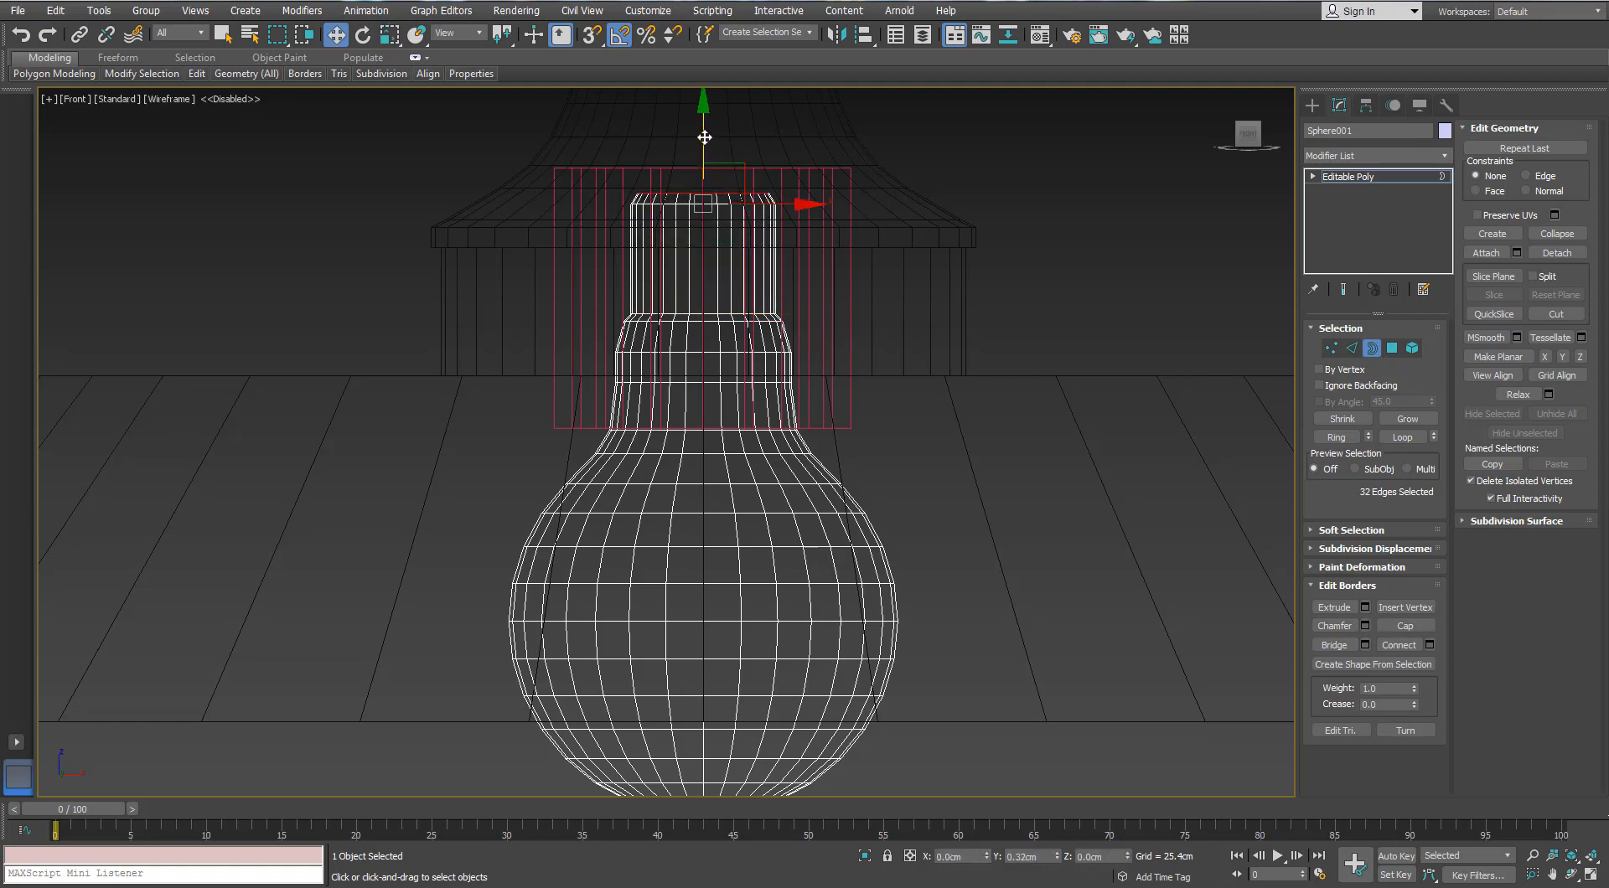
pyautogui.press('r')
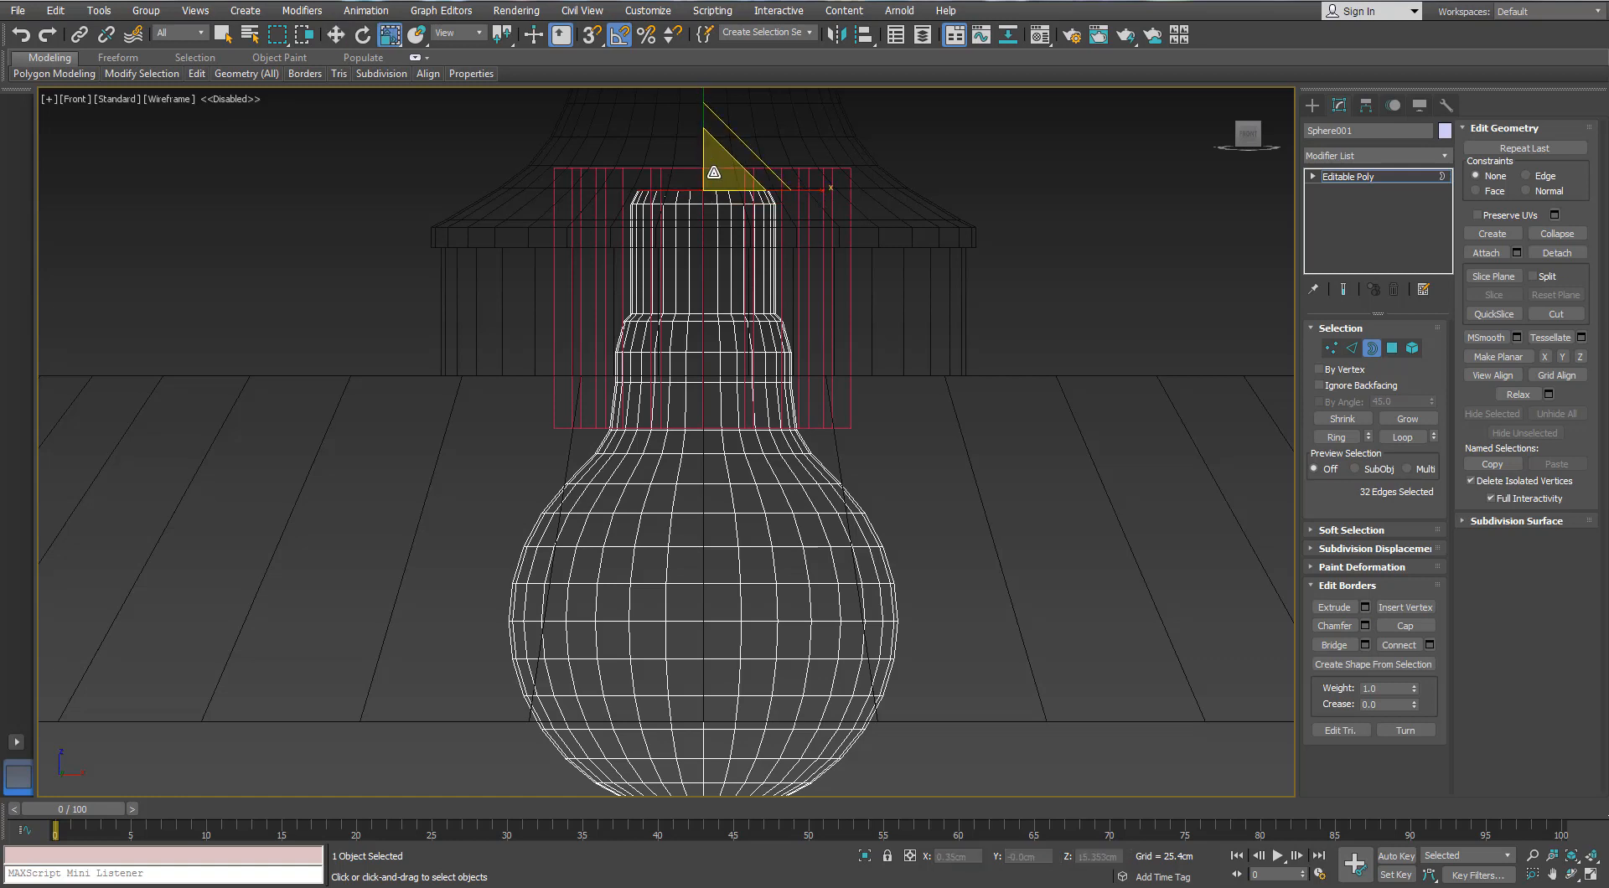
pyautogui.moveTo(707, 169); pyautogui.dragTo(710, 176)
# Step: Extend the bulb base's open border up to the socket's top and scale it inward to form a tapered tip
pyautogui.scroll(2, 713, 176)
pyautogui.press('w')
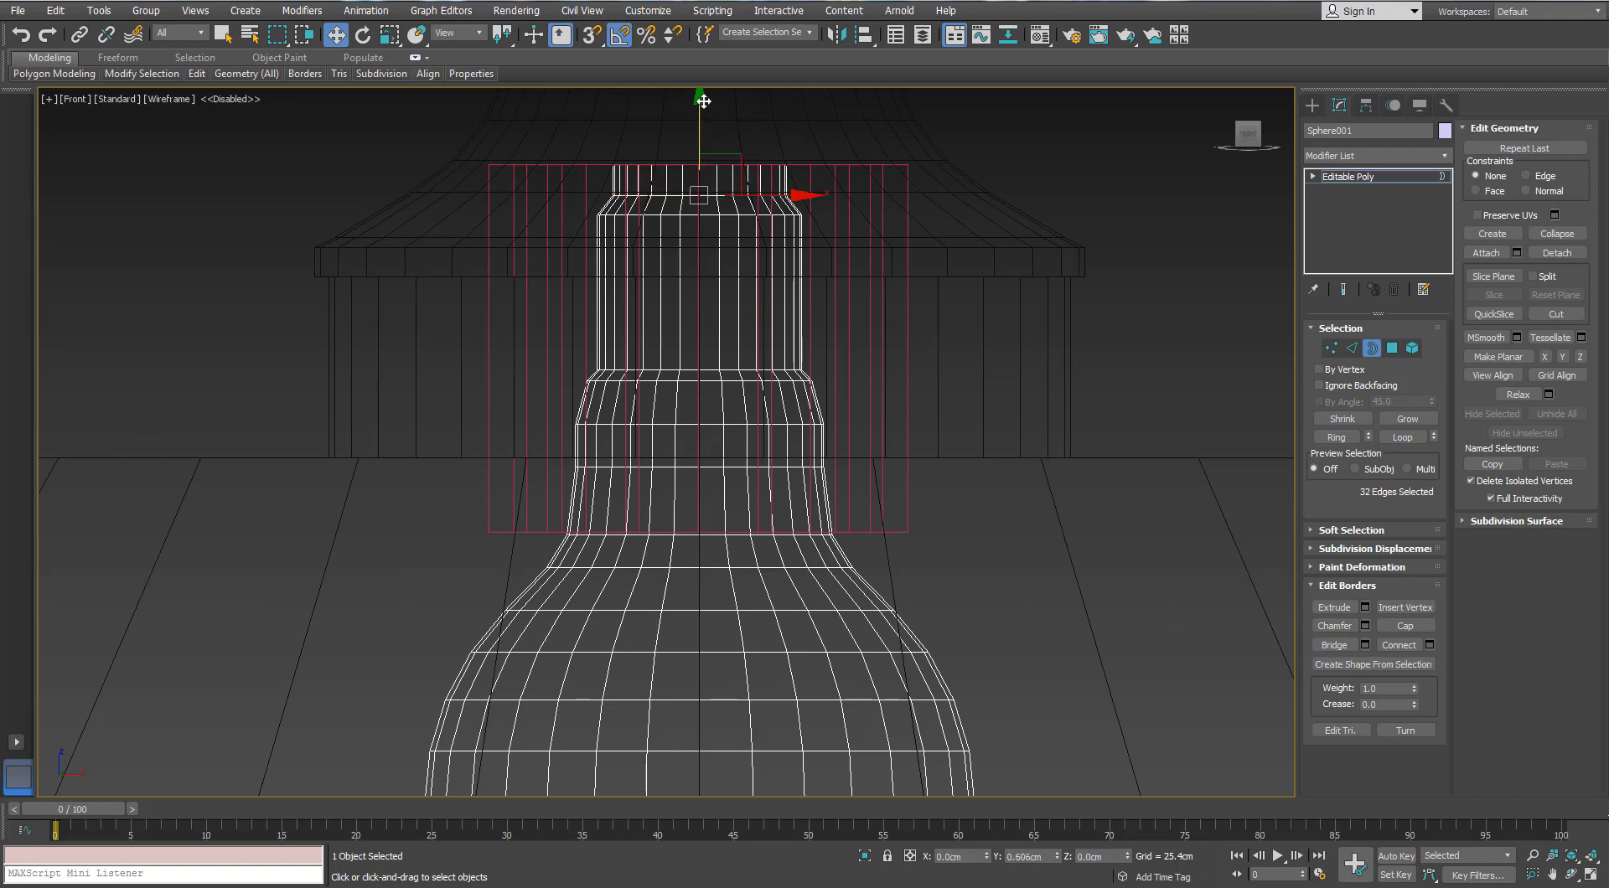
pyautogui.press('r')
pyautogui.moveTo(712, 138); pyautogui.dragTo(679, 203)
pyautogui.click(1352, 348)
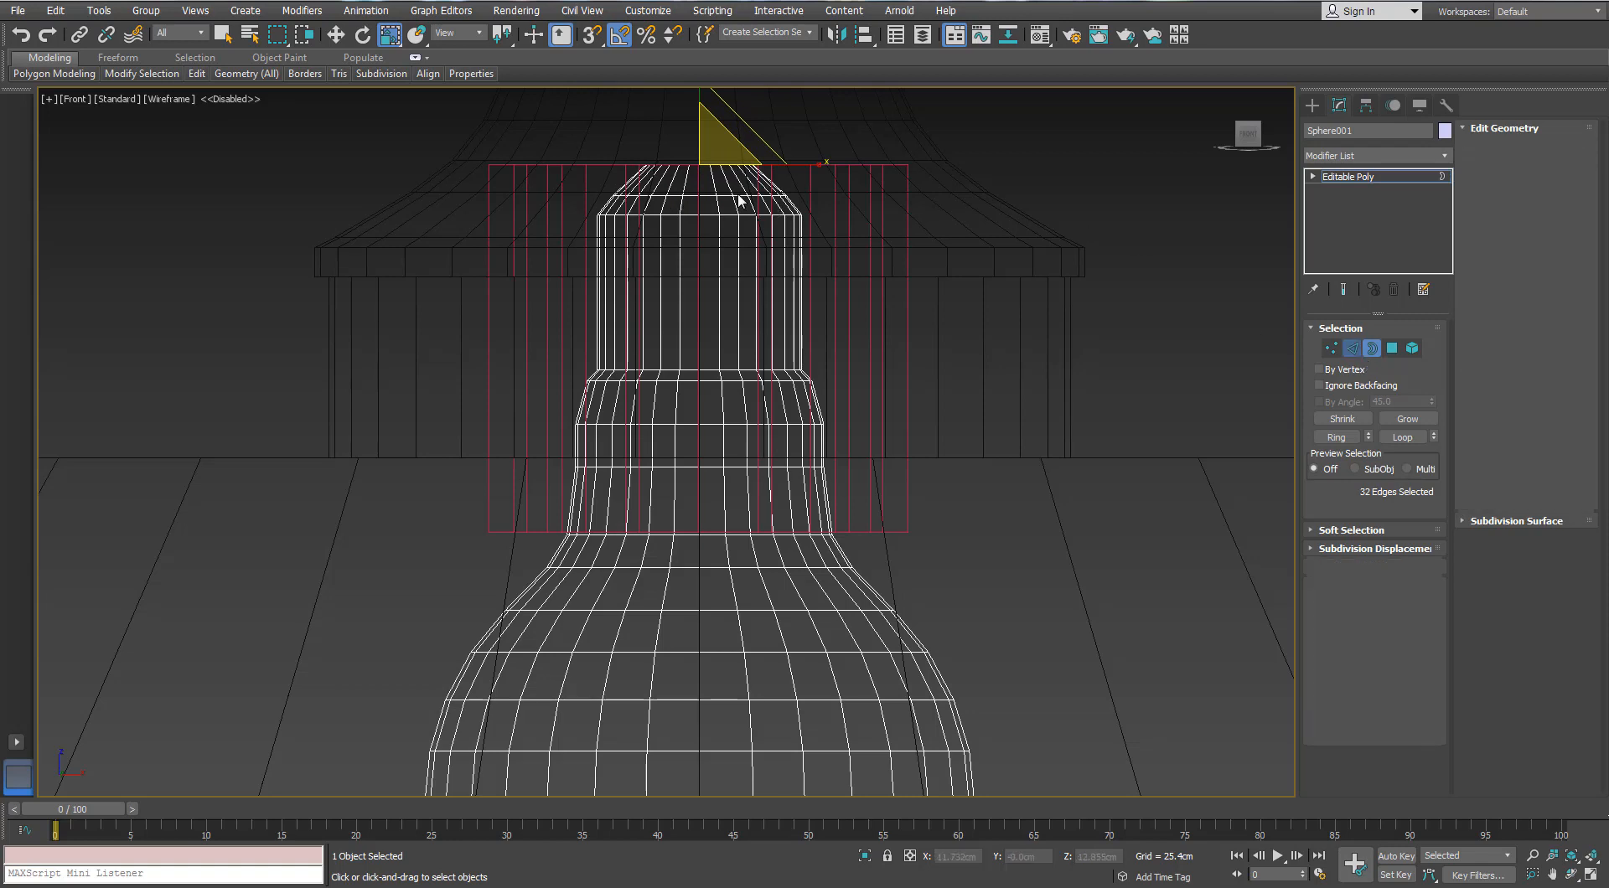
# Step: Lower the edge loop just below the bulb's top border to reshape the tapered tip, and leave sub-object editing
pyautogui.press('w')
pyautogui.moveTo(698, 126); pyautogui.dragTo(676, 204)
pyautogui.press('r')
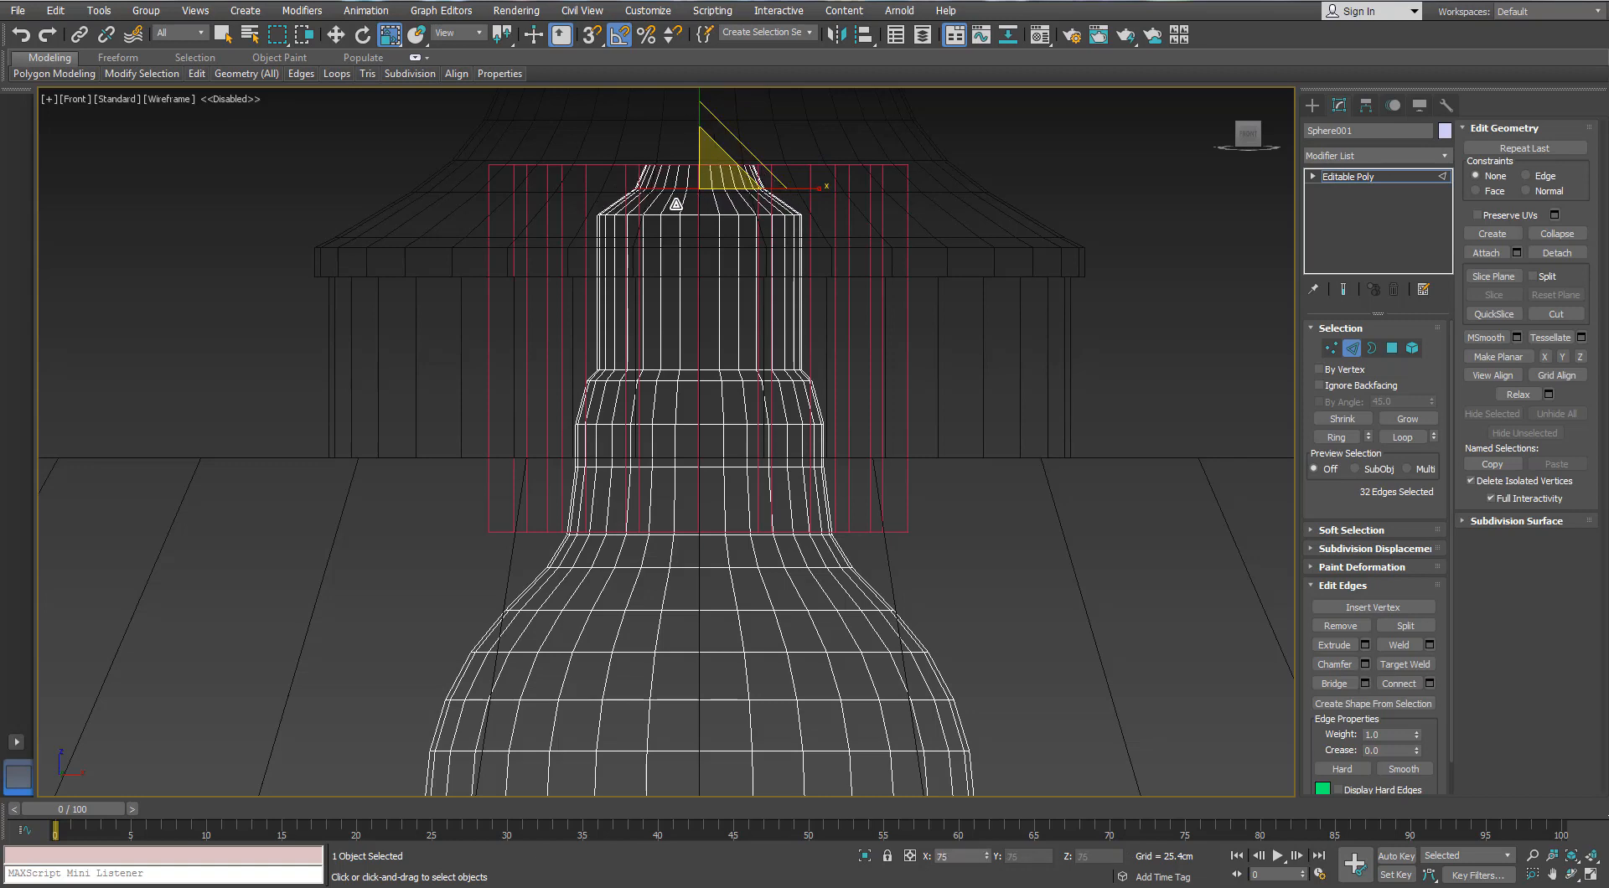
pyautogui.scroll(-4, 679, 204)
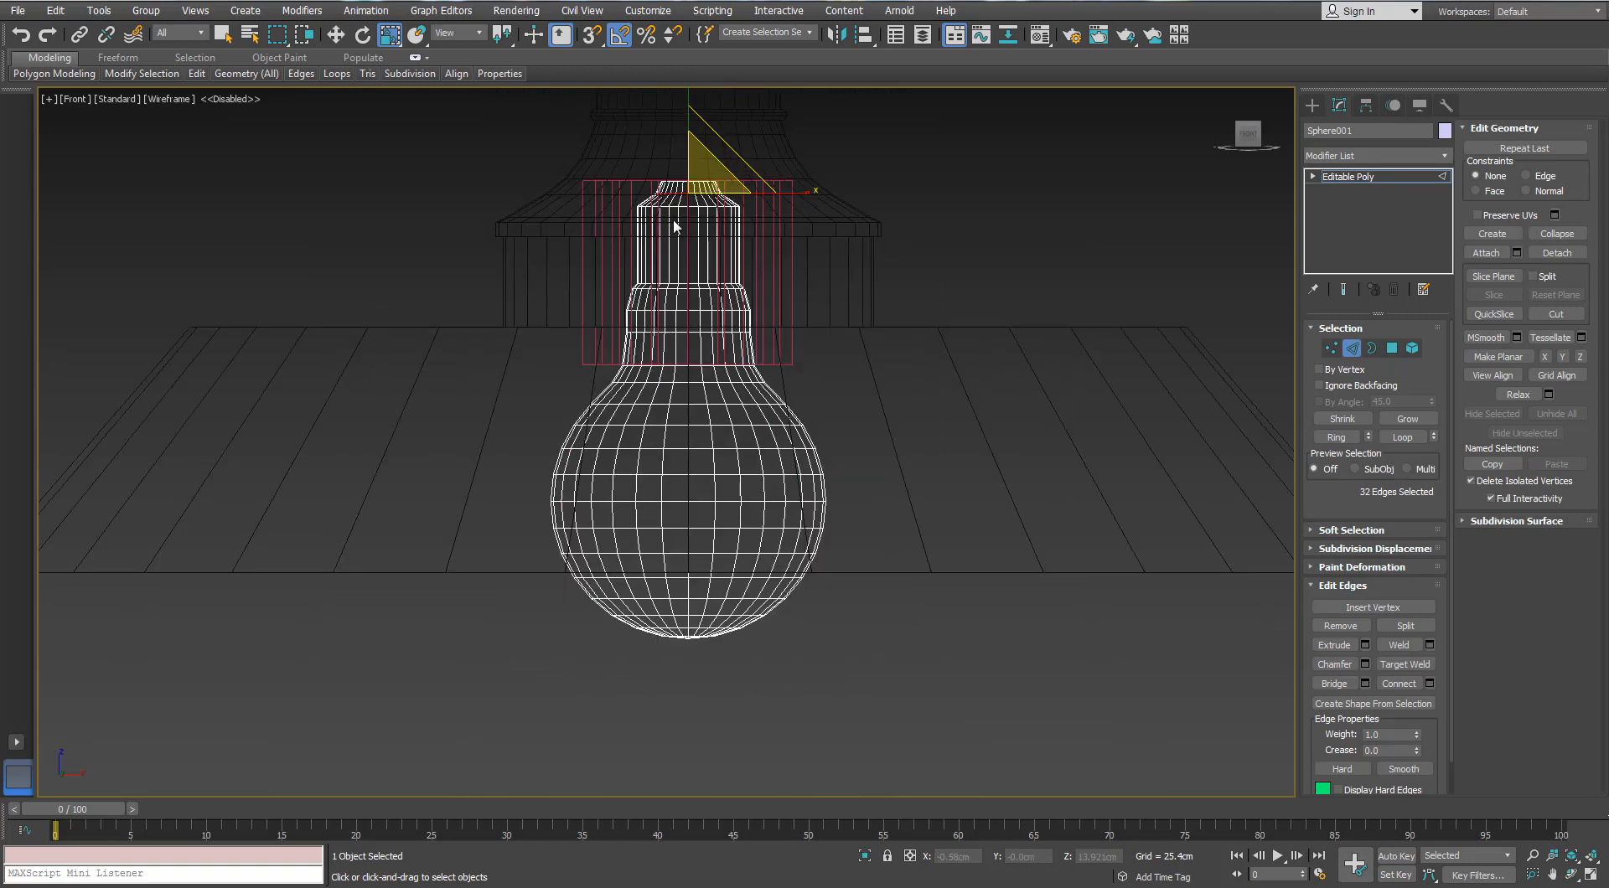
pyautogui.scroll(-4, 673, 225)
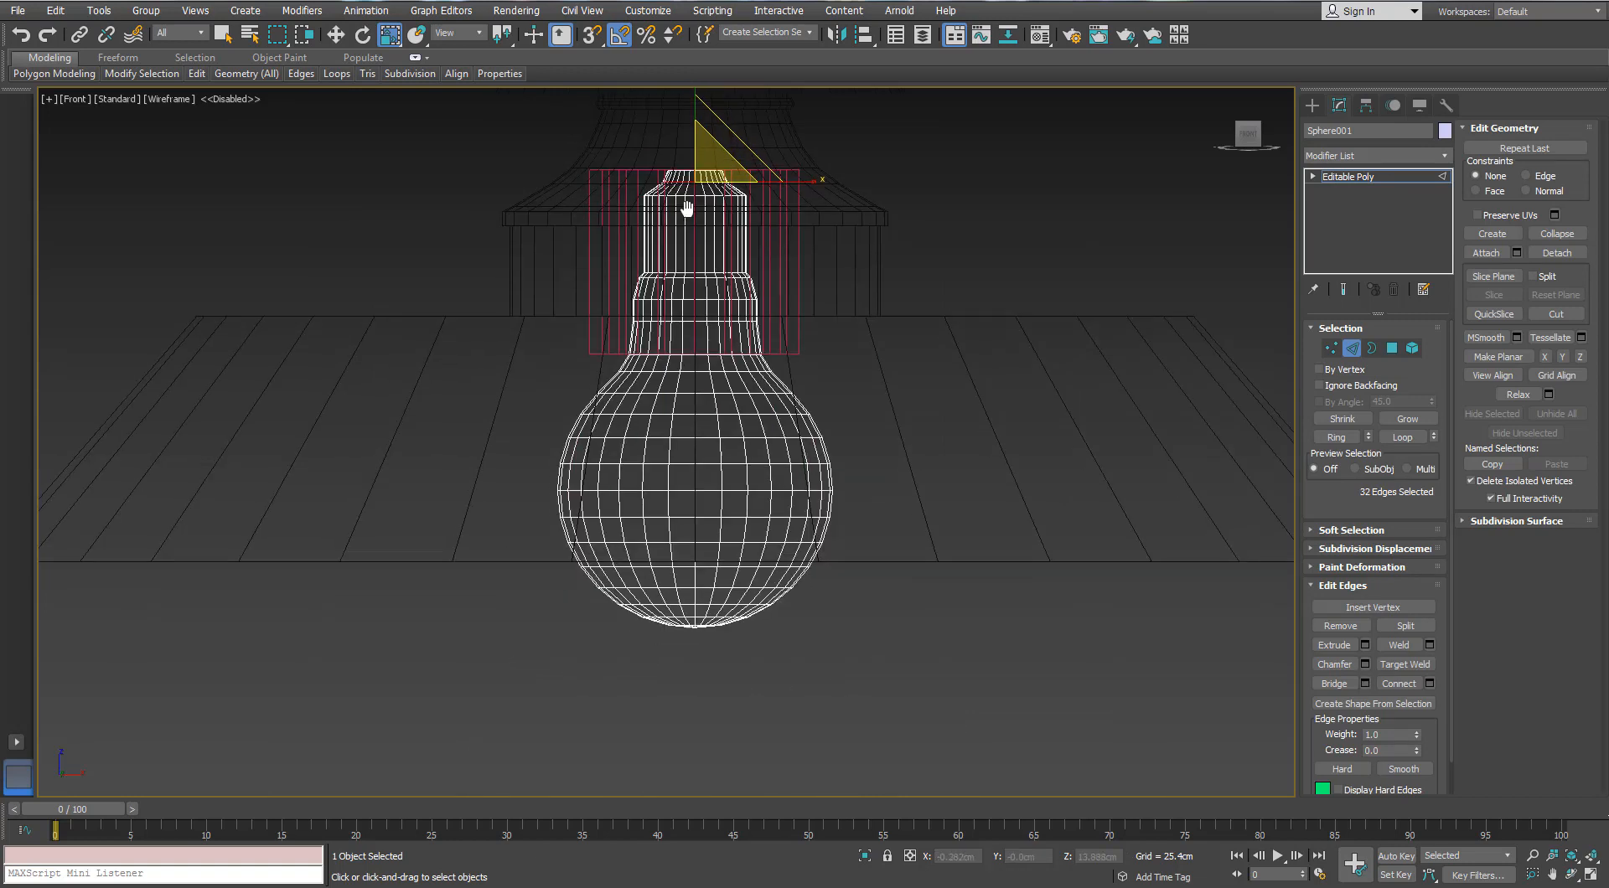
pyautogui.click(1352, 349)
# Step: Nudge the whole bulb along its axis to align its tip with the socket's top in the front view
pyautogui.scroll(4, 707, 478)
pyautogui.press('w')
pyautogui.moveTo(687, 418); pyautogui.dragTo(681, 419)
pyautogui.scroll(-2, 687, 414)
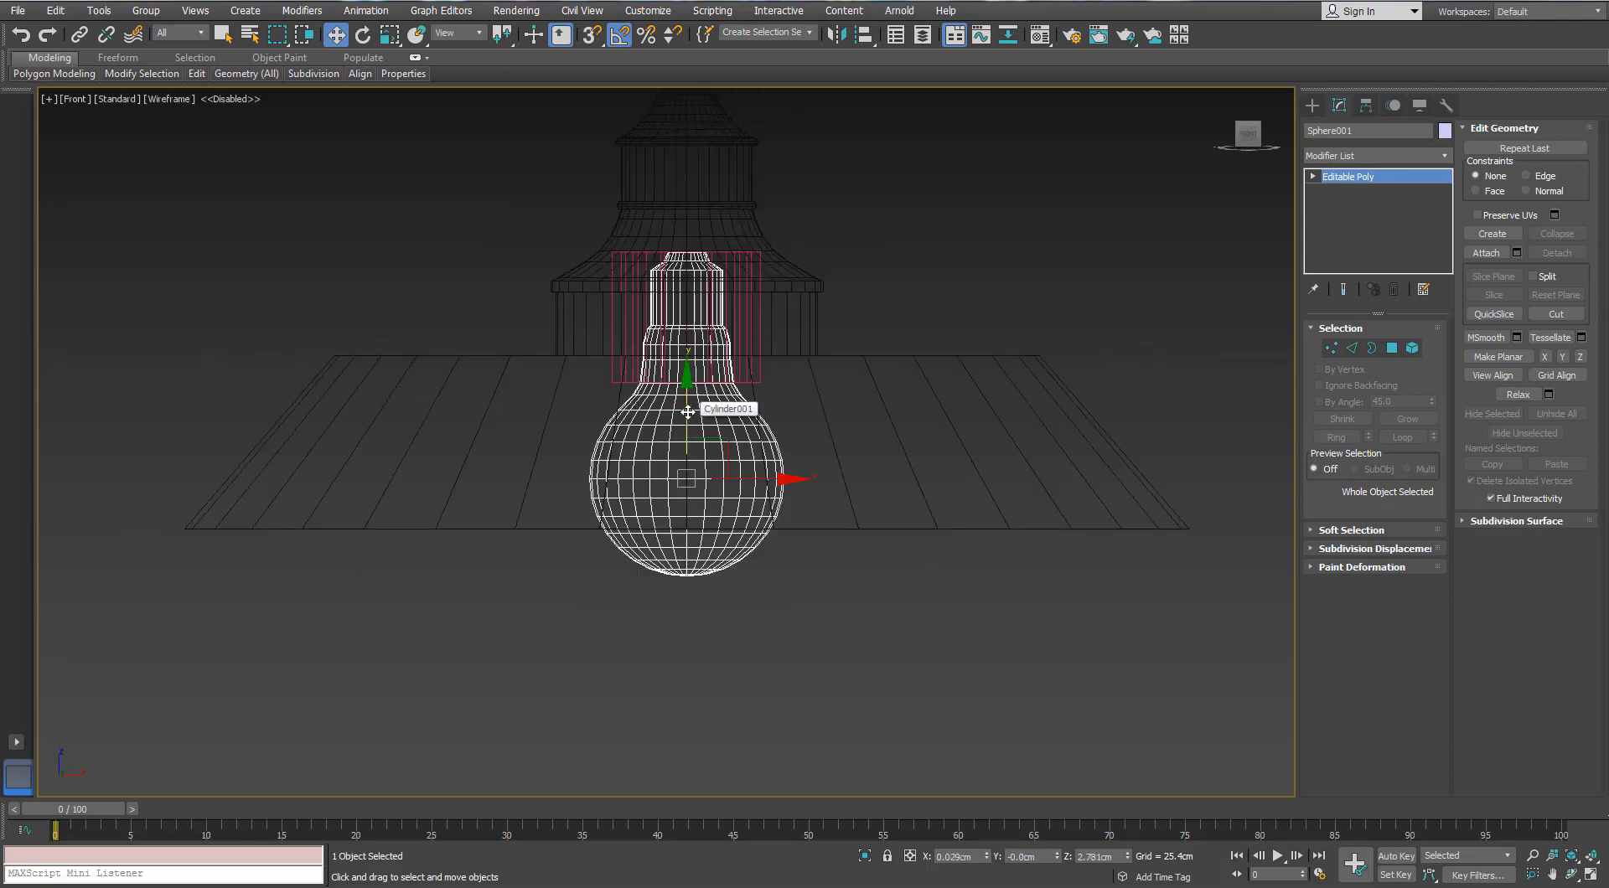
# Step: Scale the whole bulb up slightly and fine-tune its height under the shade
pyautogui.press('p')
pyautogui.keyDown('alt'); pyautogui.moveTo(688, 415); pyautogui.dragTo(691, 310, button='middle'); pyautogui.keyUp('alt')
pyautogui.press('F3')
pyautogui.scroll(-4, 733, 434)
pyautogui.scroll(-5, 727, 428)
pyautogui.scroll(6, 722, 444)
pyautogui.scroll(2, 703, 373)
pyautogui.press('r')
pyautogui.press('w')
pyautogui.press('f')
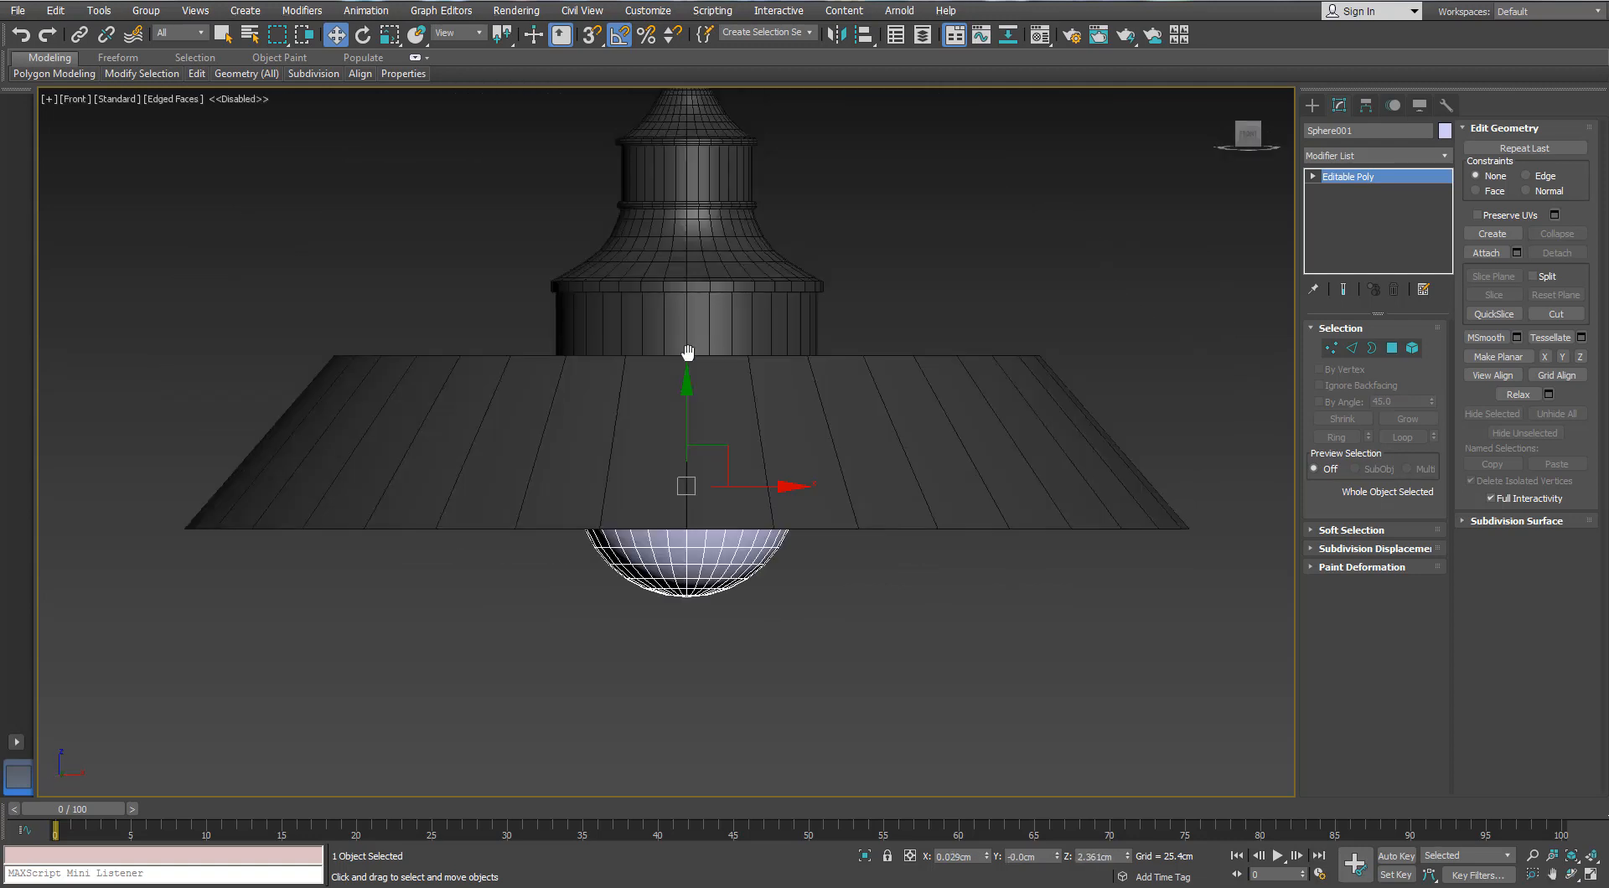
pyautogui.press('F3')
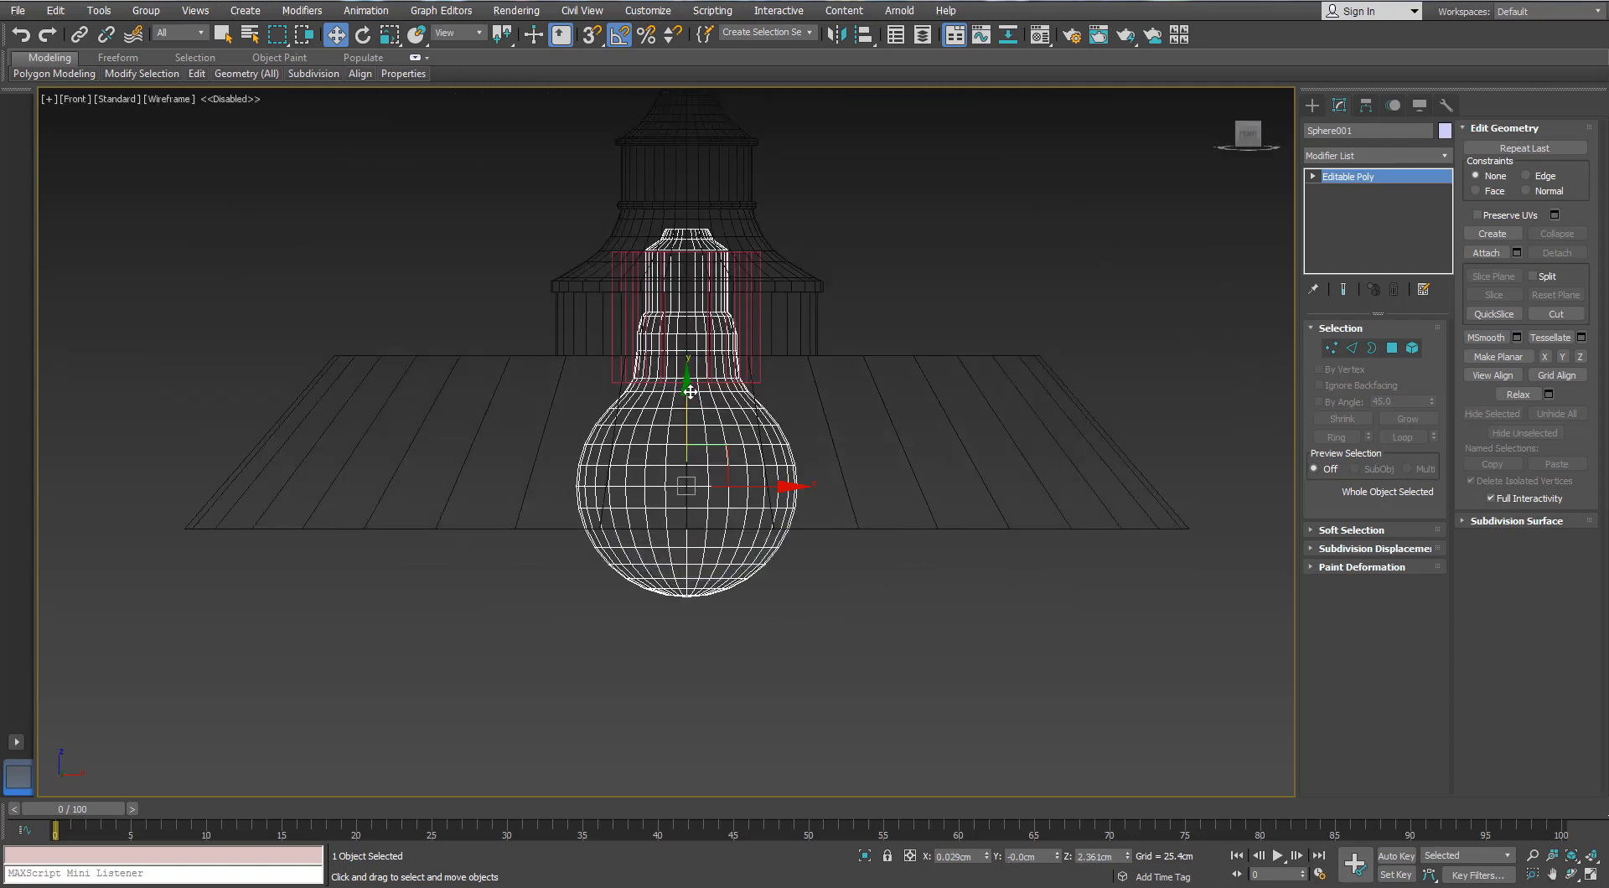
pyautogui.moveTo(690, 391); pyautogui.dragTo(681, 391)
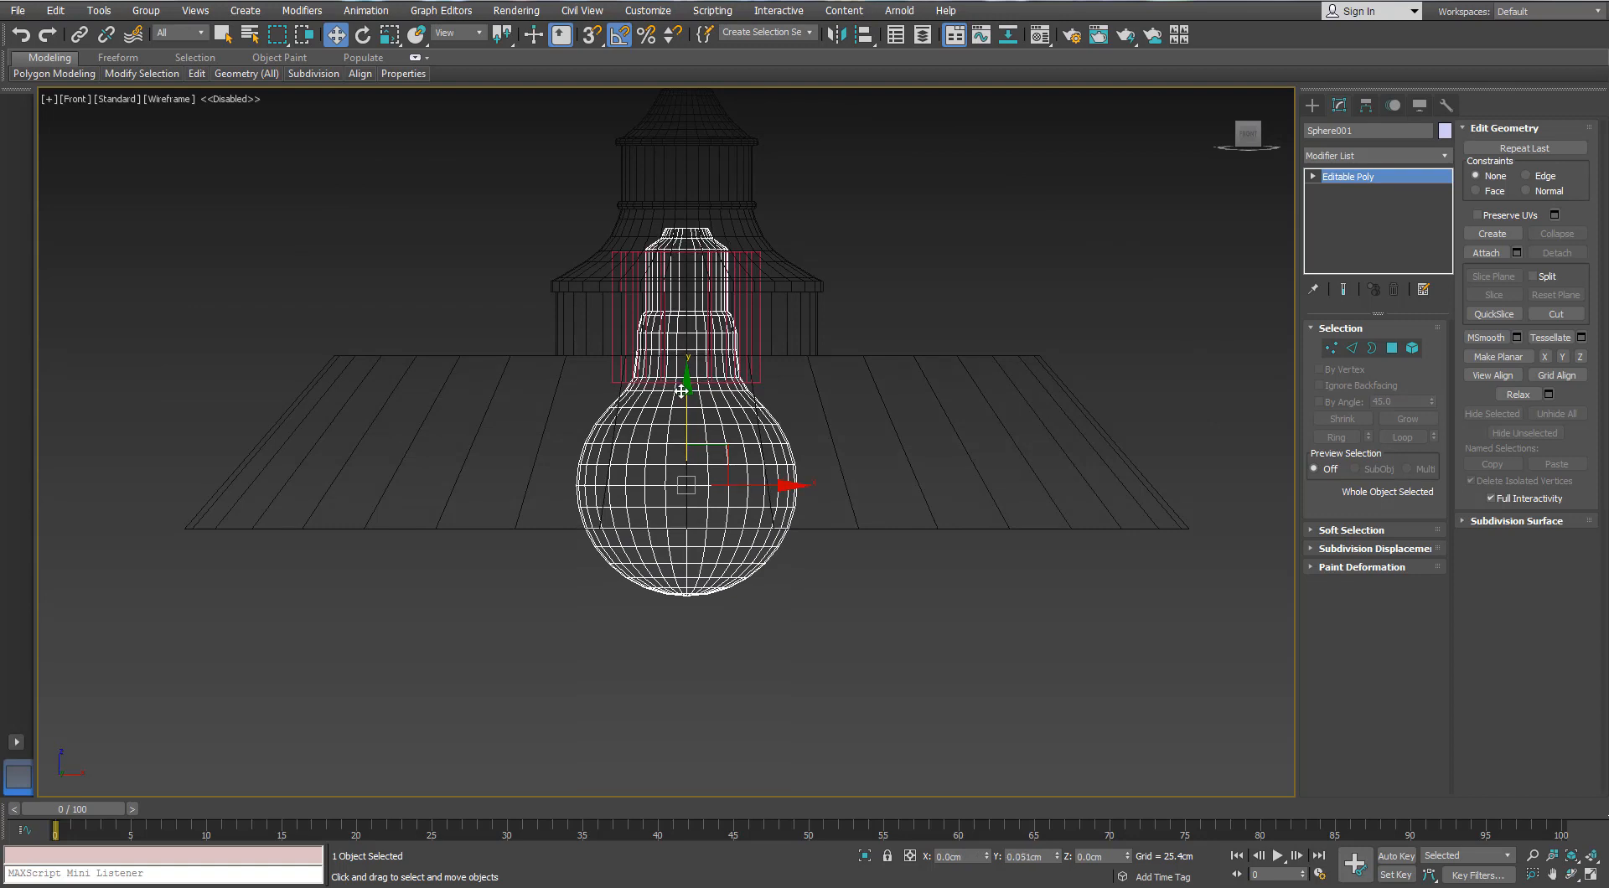
# Step: Raise the socket cylinder's top vertices slightly to make the socket taller around the bulb's base
pyautogui.click(738, 311)
pyautogui.click(1332, 348)
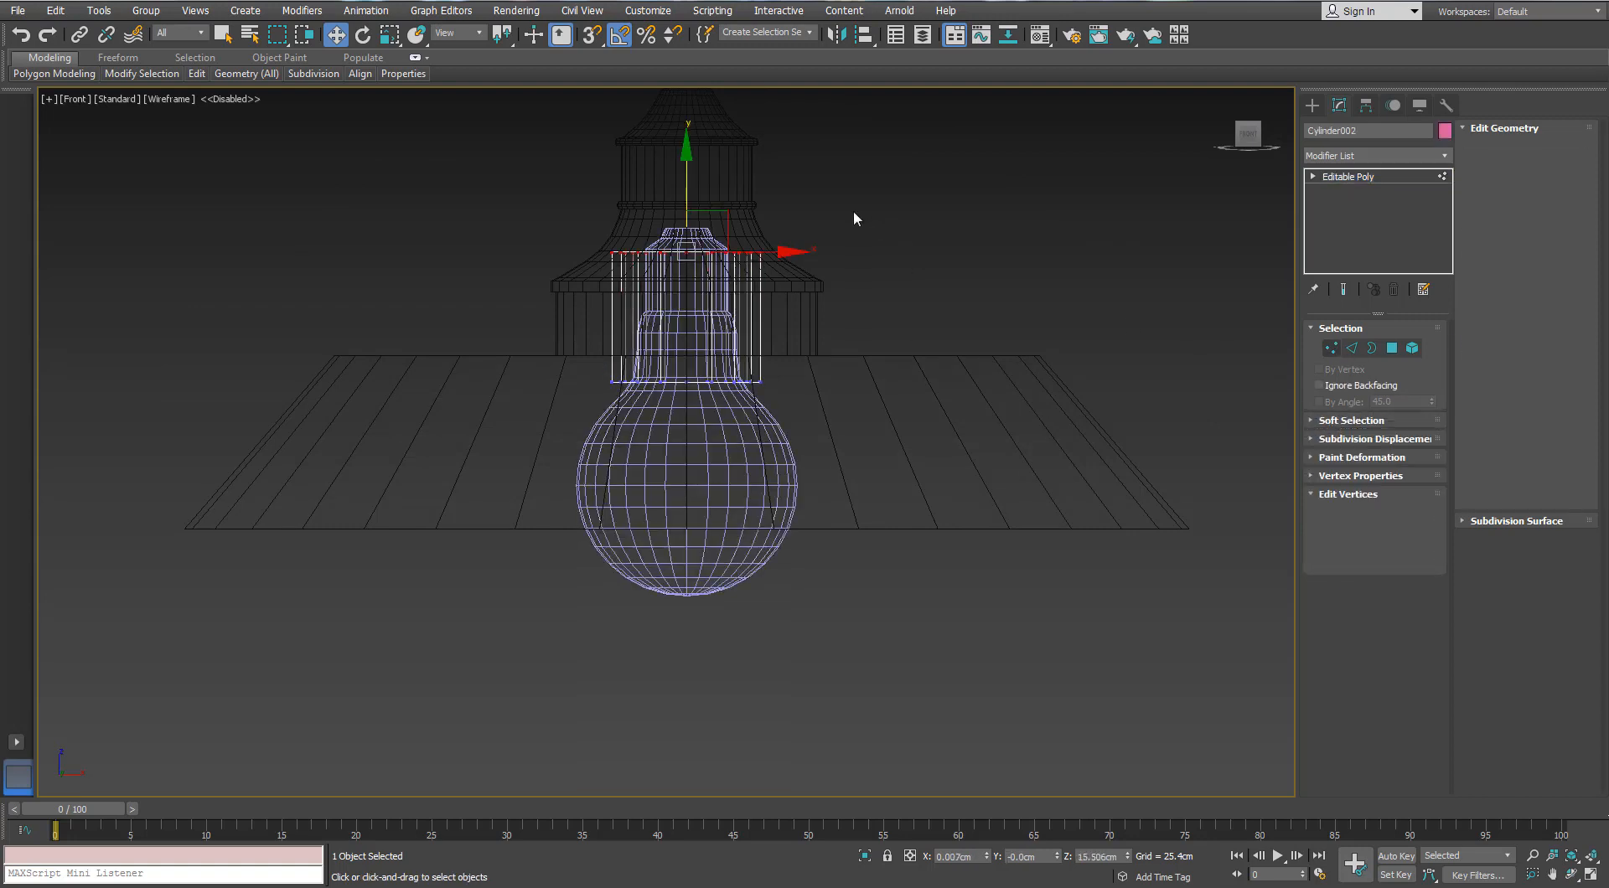
pyautogui.moveTo(871, 207); pyautogui.dragTo(523, 288)
pyautogui.moveTo(686, 177)
pyautogui.mouseDown()
pyautogui.moveTo(686, 149)
pyautogui.moveTo(683, 184)
pyautogui.mouseUp()
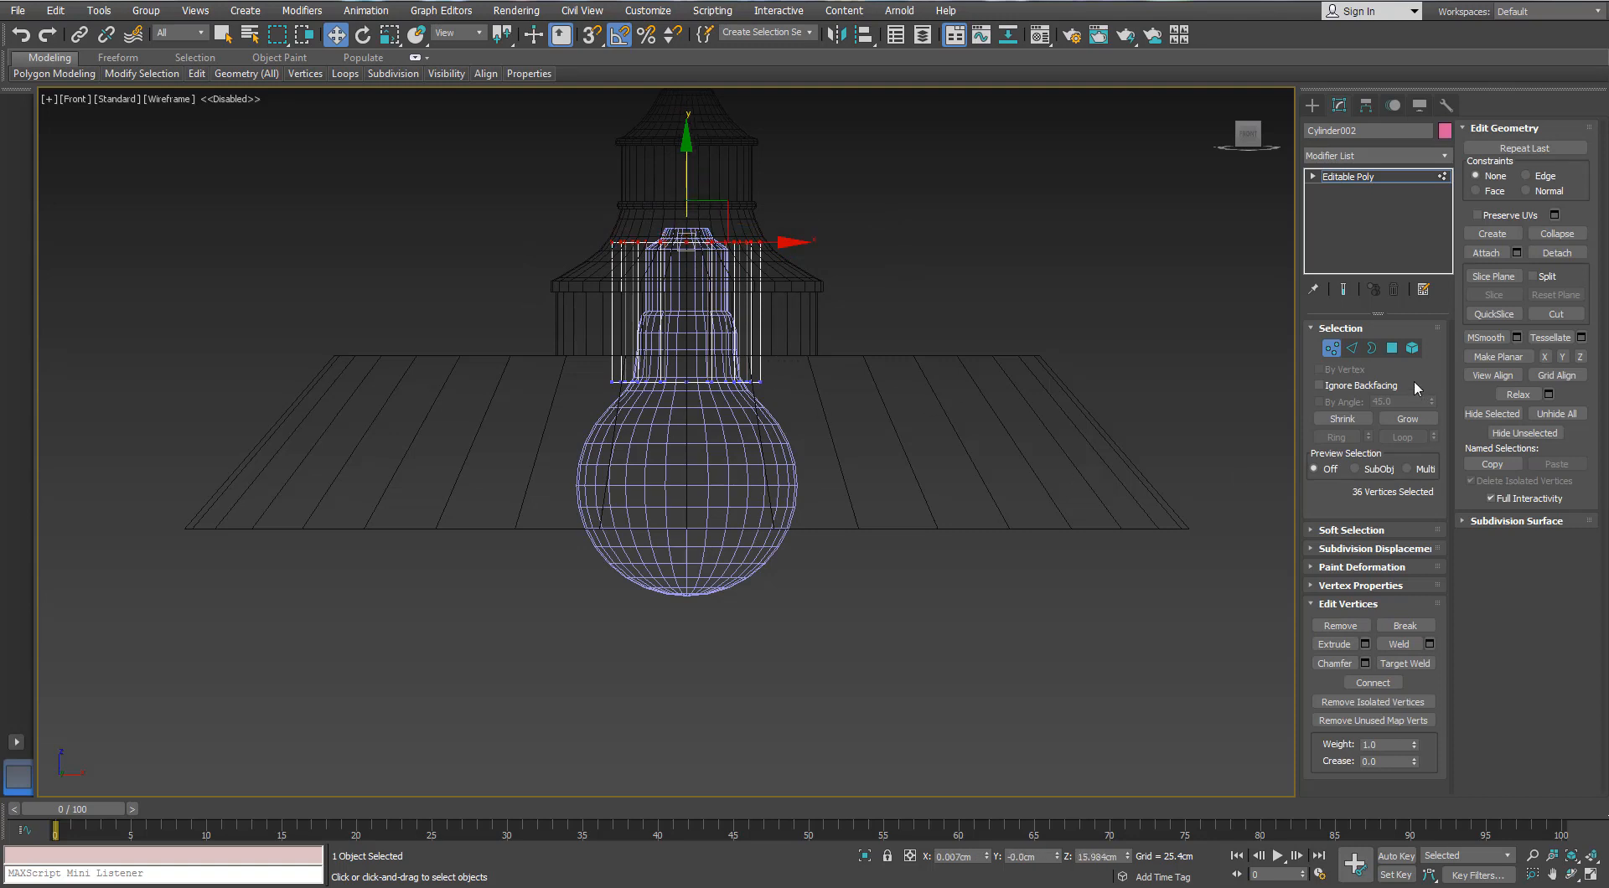
pyautogui.click(1332, 350)
# Step: Lower the bulb about 0.79 cm so its tip lines up with the socket's top, and check the fit from below
pyautogui.click(686, 394)
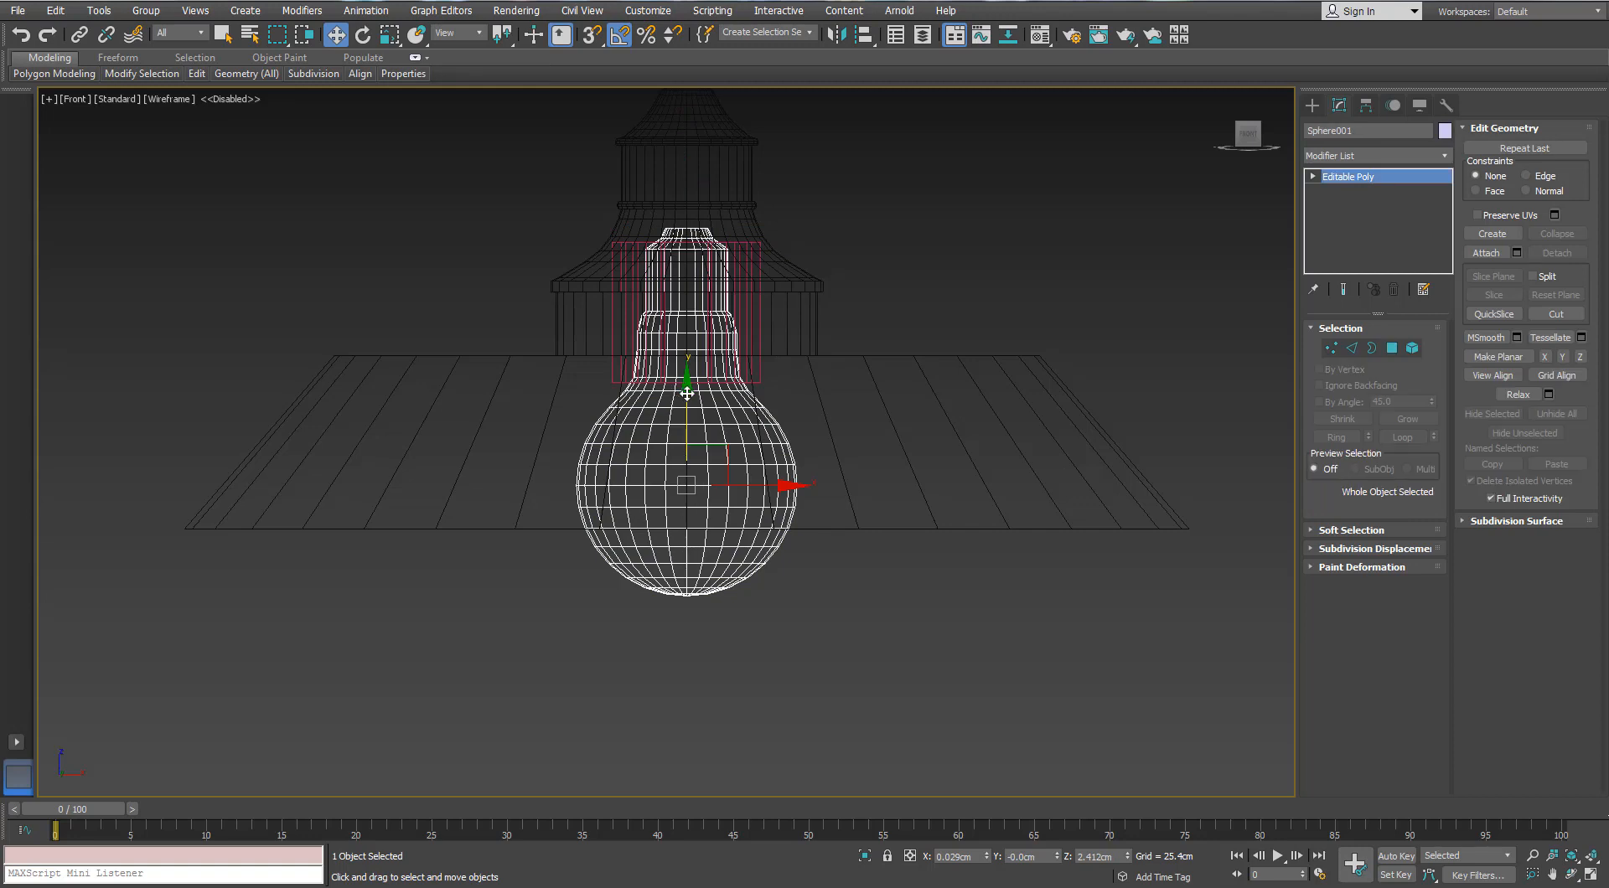
pyautogui.moveTo(686, 393); pyautogui.dragTo(681, 408)
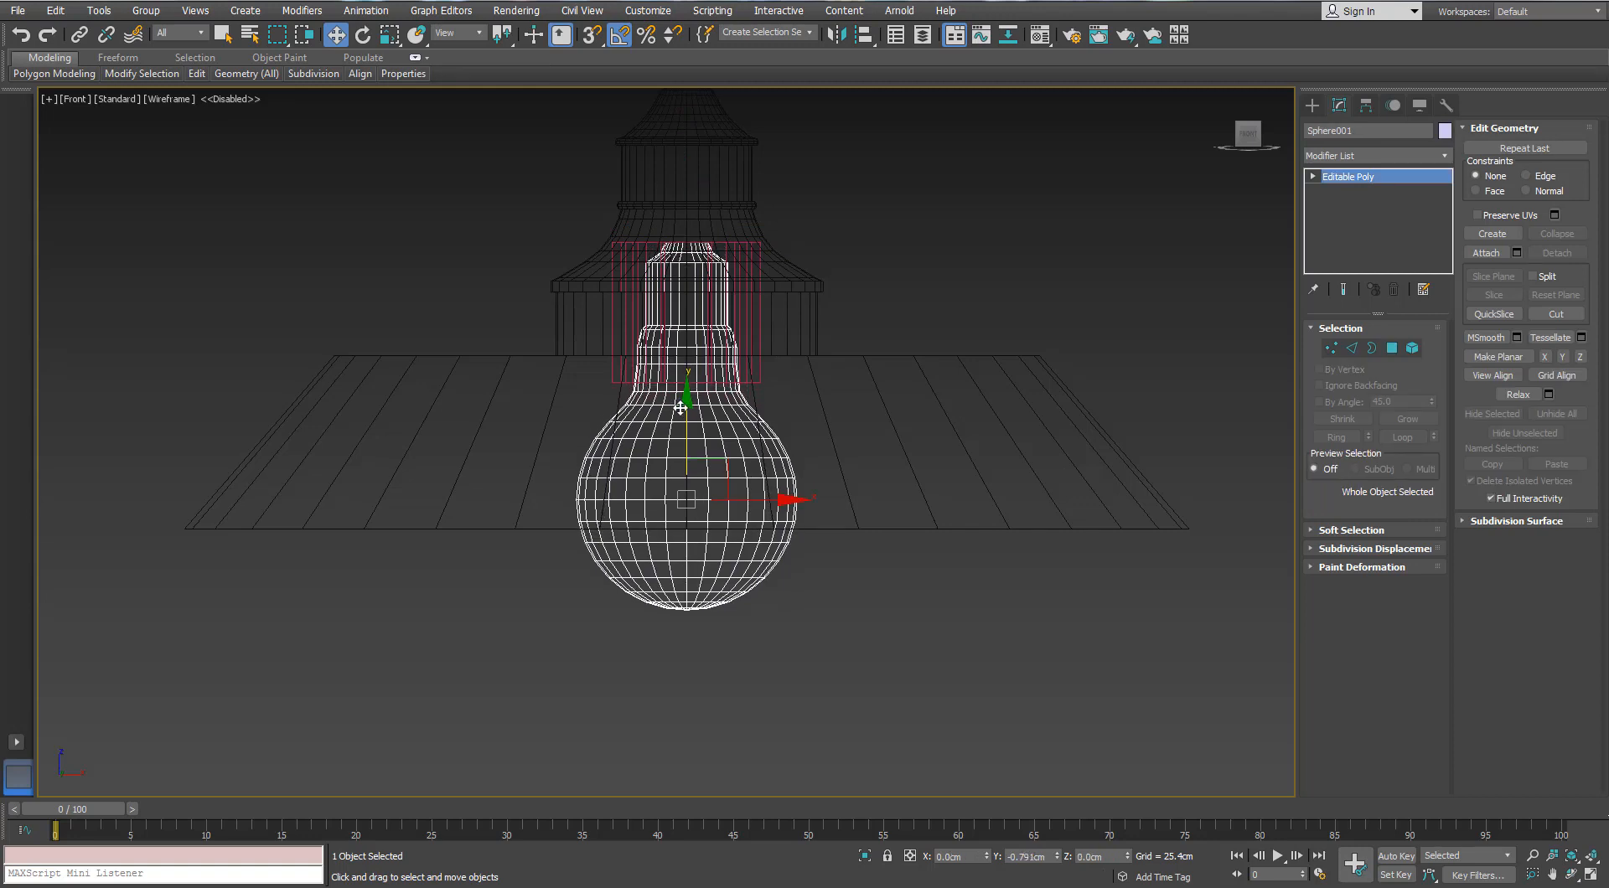
pyautogui.moveTo(690, 436)
pyautogui.keyDown('alt'); pyautogui.mouseDown(button='middle')
pyautogui.moveTo(697, 455)
pyautogui.moveTo(706, 424)
pyautogui.mouseUp(button='middle'); pyautogui.keyUp('alt')
pyautogui.scroll(-3, 704, 433)
pyautogui.press('p')
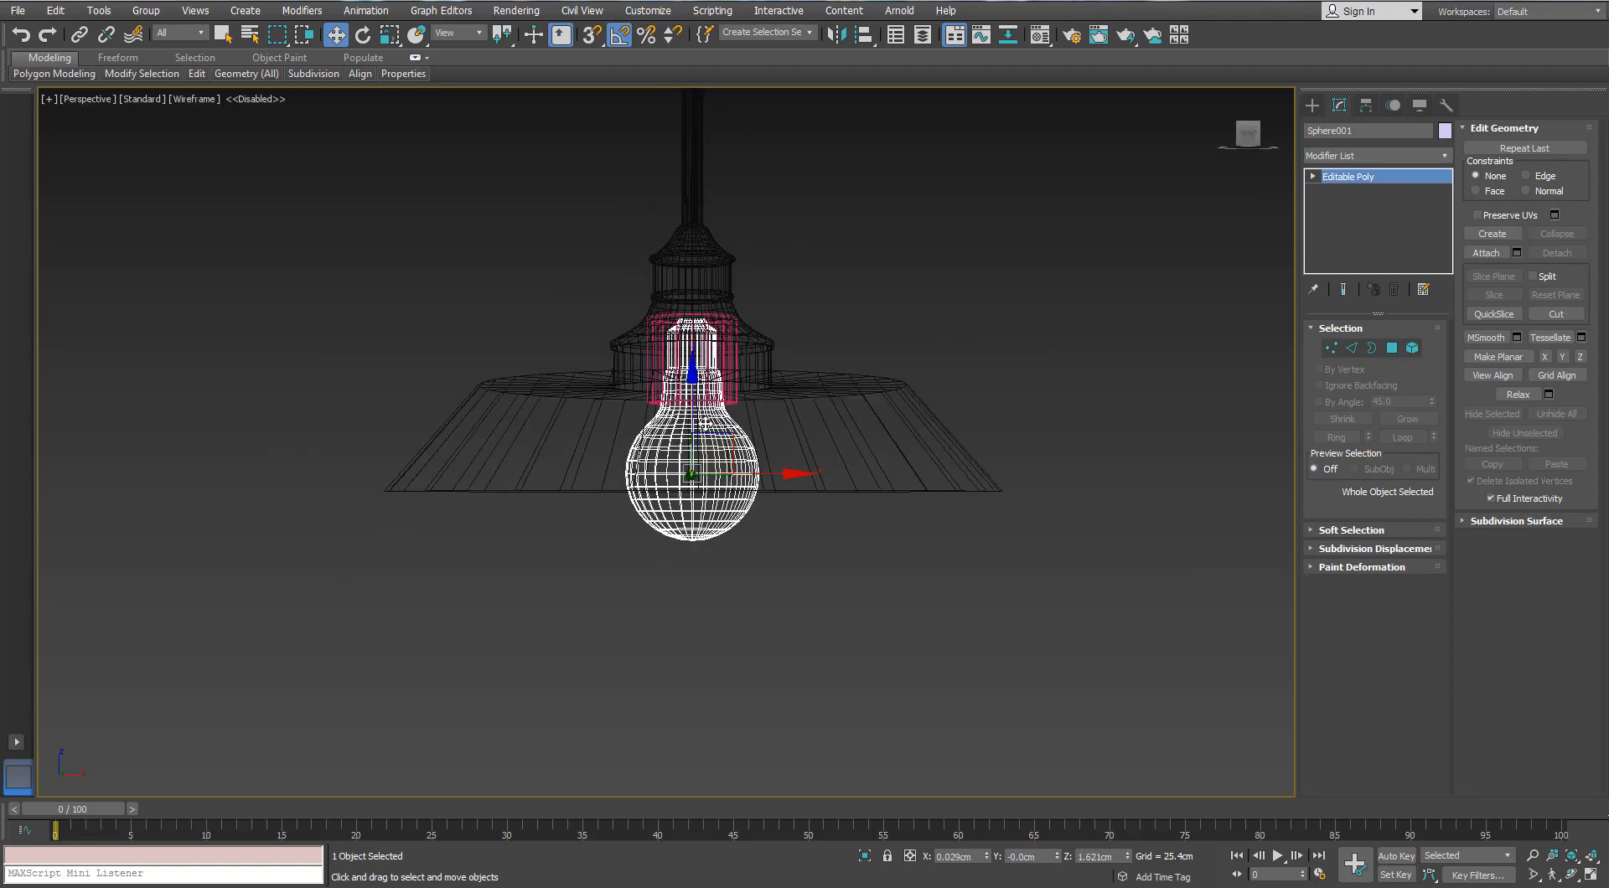
pyautogui.press('F3')
pyautogui.scroll(-4, 737, 503)
pyautogui.moveTo(749, 540)
pyautogui.keyDown('alt'); pyautogui.mouseDown(button='middle')
pyautogui.moveTo(775, 500)
pyautogui.moveTo(771, 521)
pyautogui.mouseUp(button='middle'); pyautogui.keyUp('alt')
pyautogui.scroll(5, 758, 490)
pyautogui.keyDown('alt'); pyautogui.moveTo(687, 380); pyautogui.dragTo(793, 457, button='middle'); pyautogui.keyUp('alt')
# Step: Isolate the socket and lower the open border inside it slightly below the socket's top face
pyautogui.click(666, 371)
pyautogui.hotkey('alt', 'q')
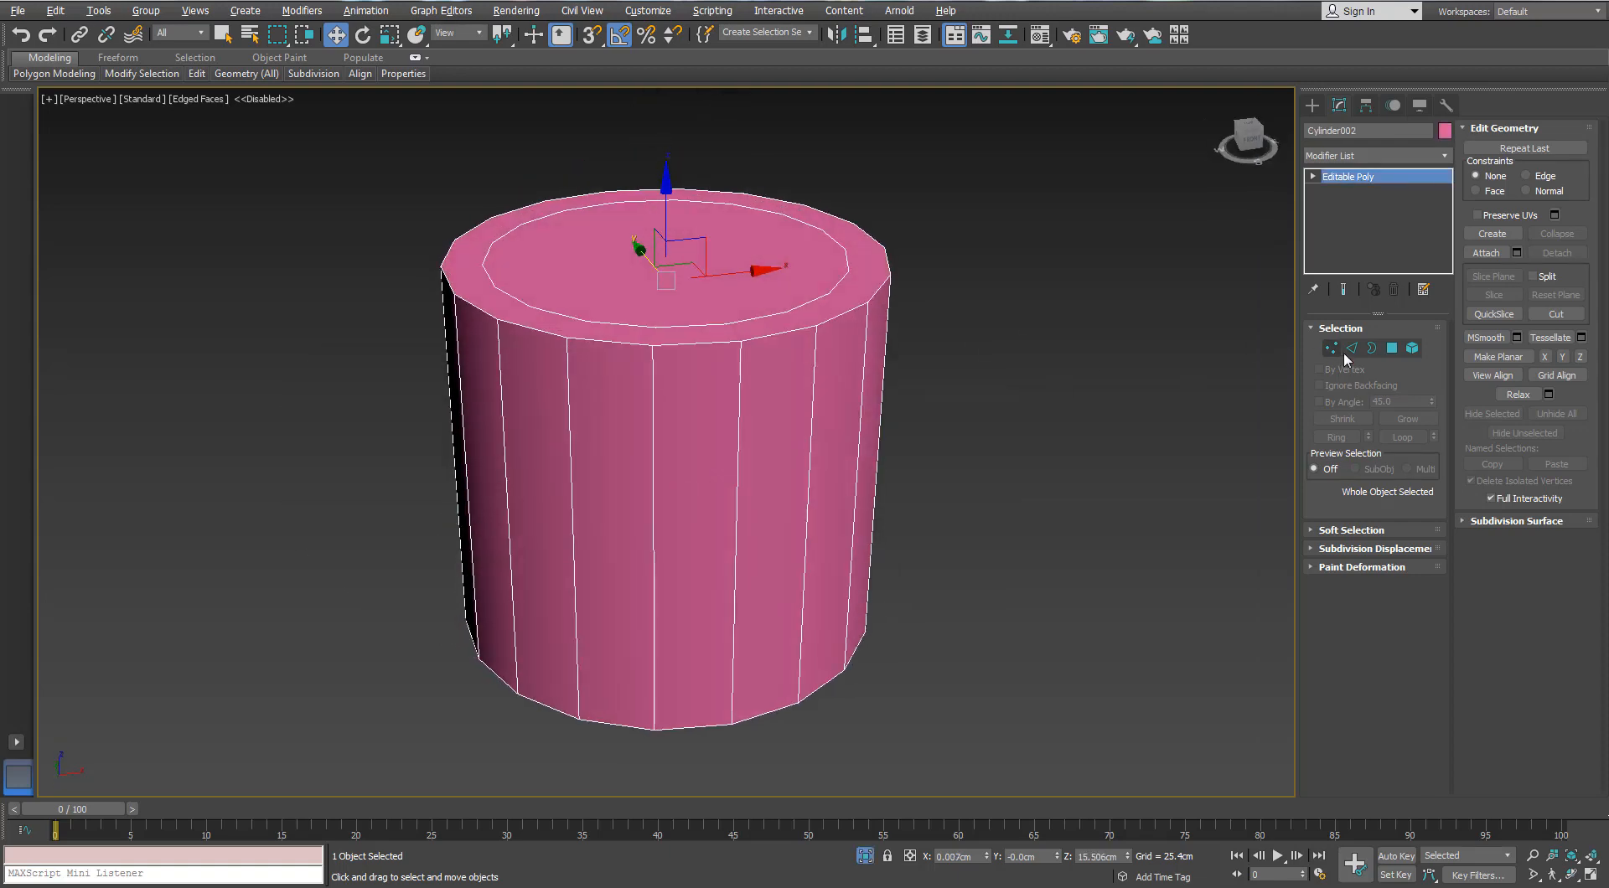
pyautogui.click(1391, 347)
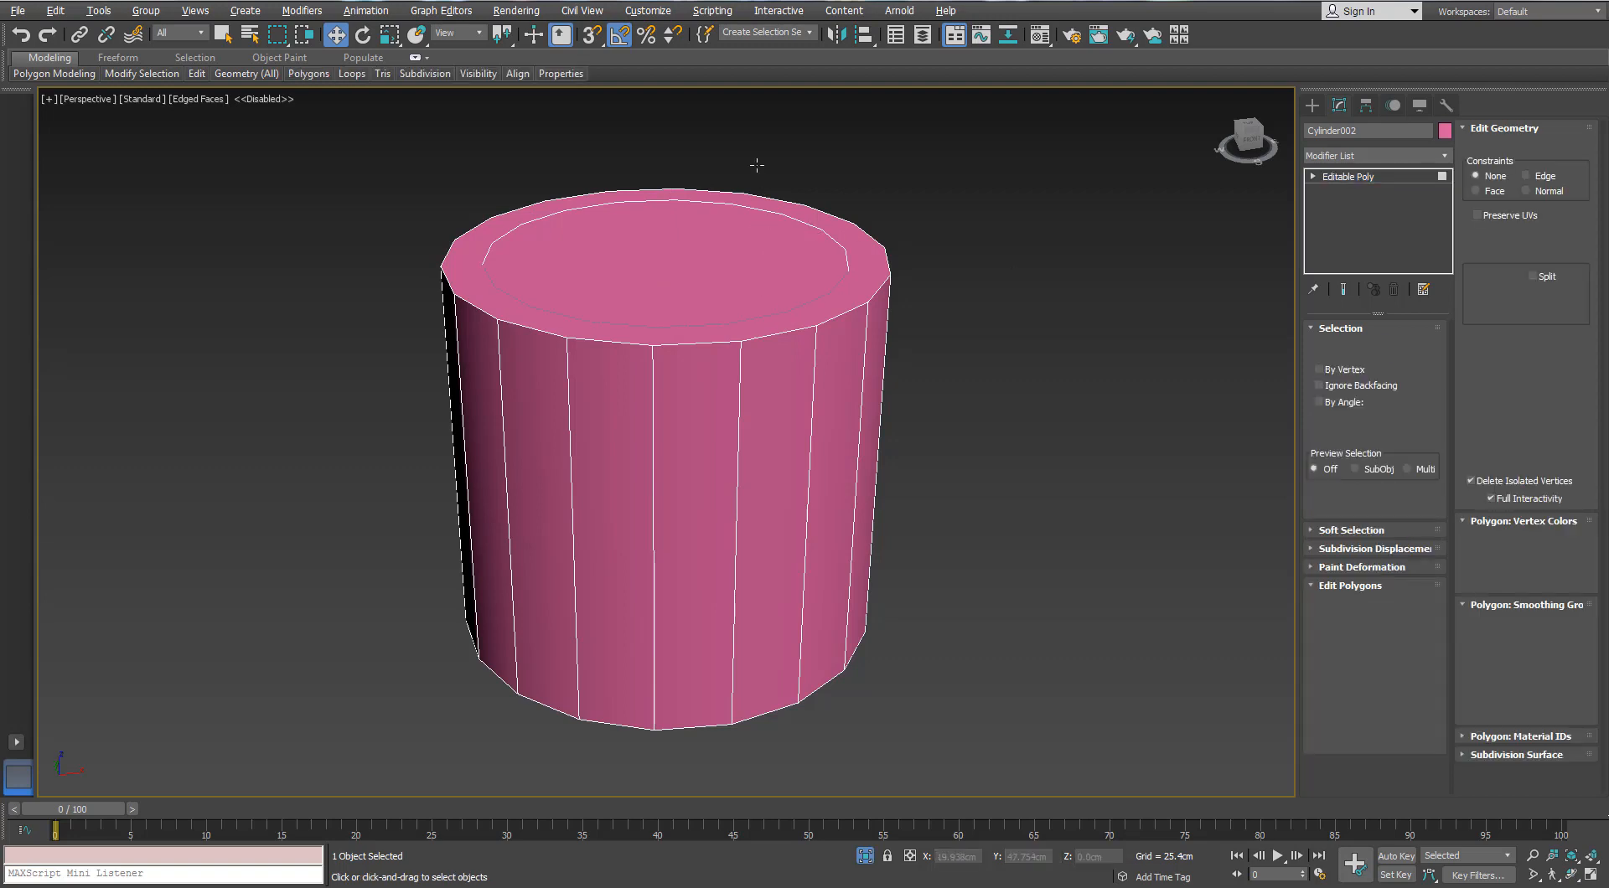
pyautogui.keyDown('alt'); pyautogui.moveTo(754, 166); pyautogui.dragTo(712, 17, button='middle'); pyautogui.keyUp('alt')
pyautogui.click(1371, 346)
pyautogui.click(814, 402)
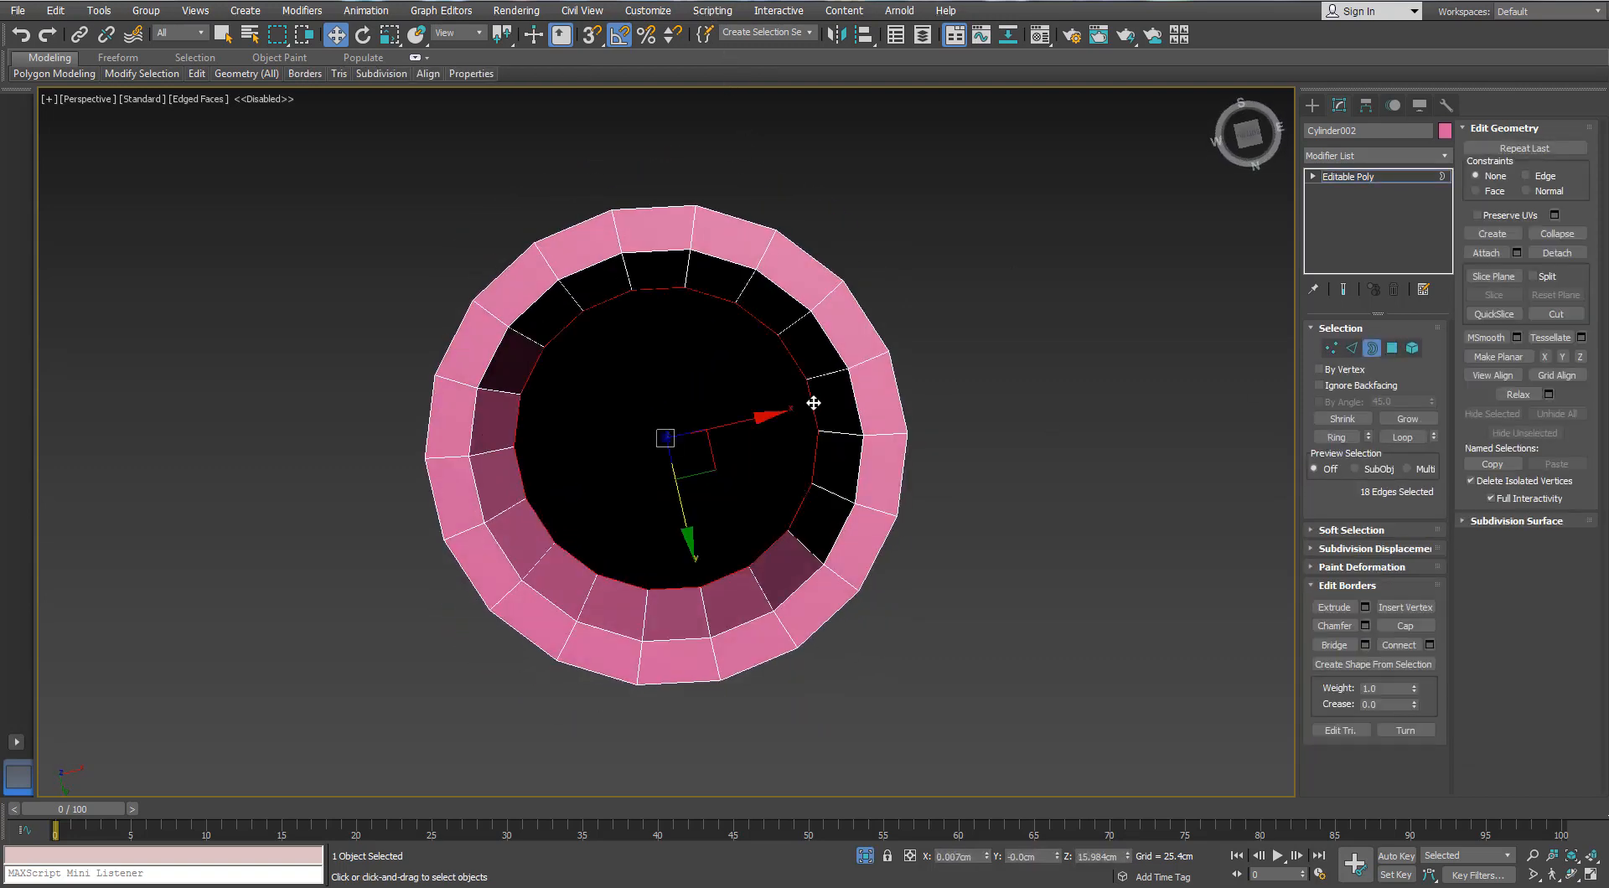
pyautogui.keyDown('alt'); pyautogui.moveTo(814, 402); pyautogui.dragTo(665, 416, button='middle'); pyautogui.keyUp('alt')
pyautogui.moveTo(659, 419); pyautogui.dragTo(662, 436)
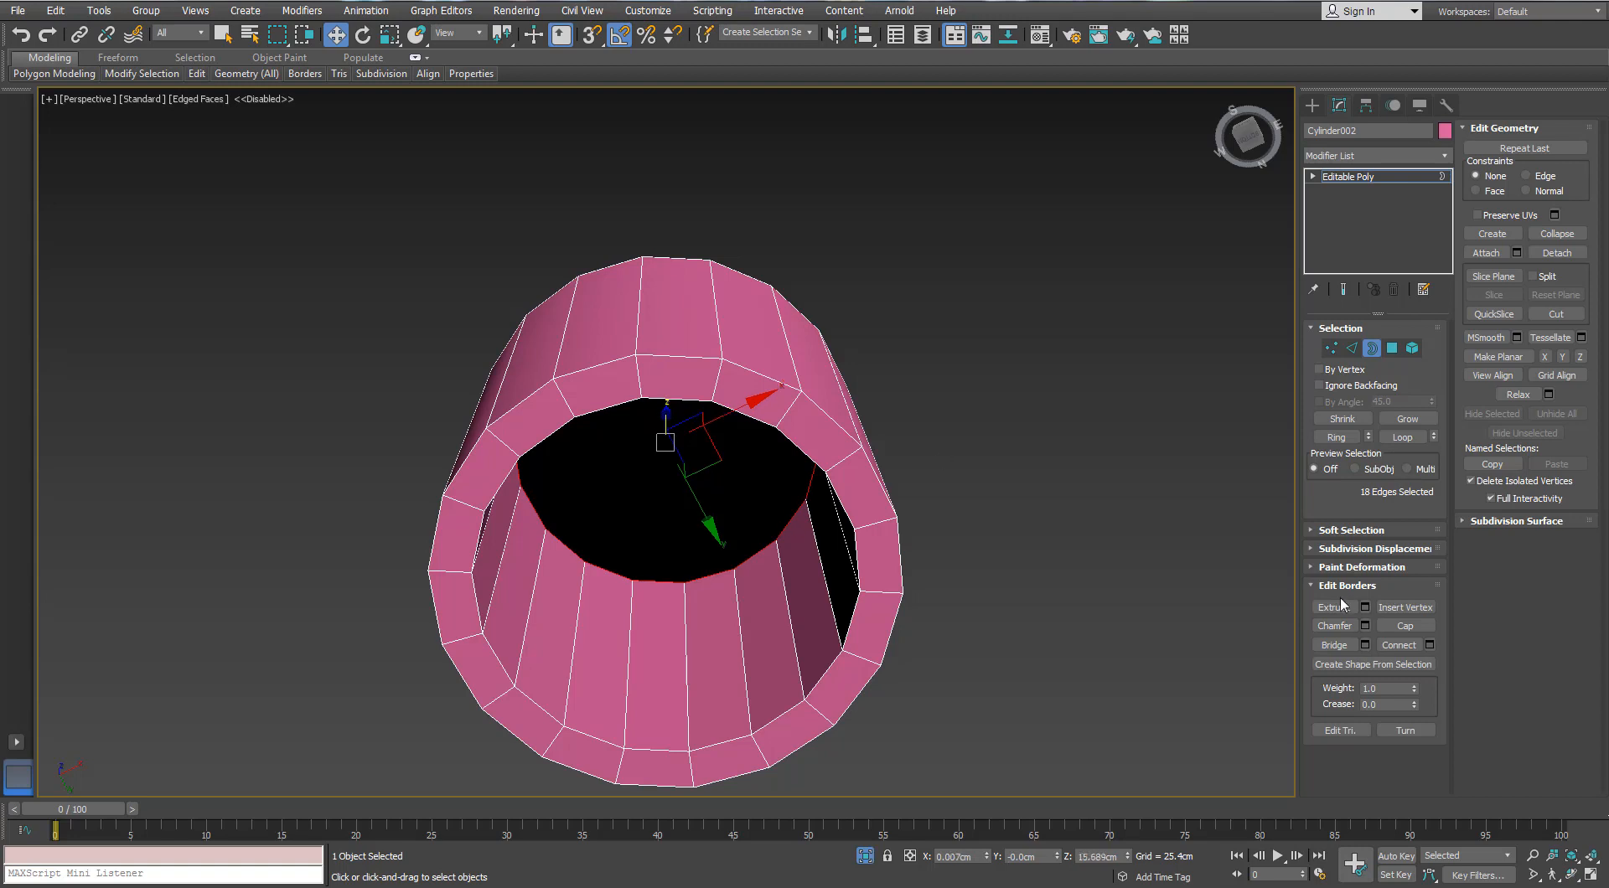
# Step: Extend the socket's inner border inward with a copy scaled to 95%, and leave isolation mode
pyautogui.press('4')
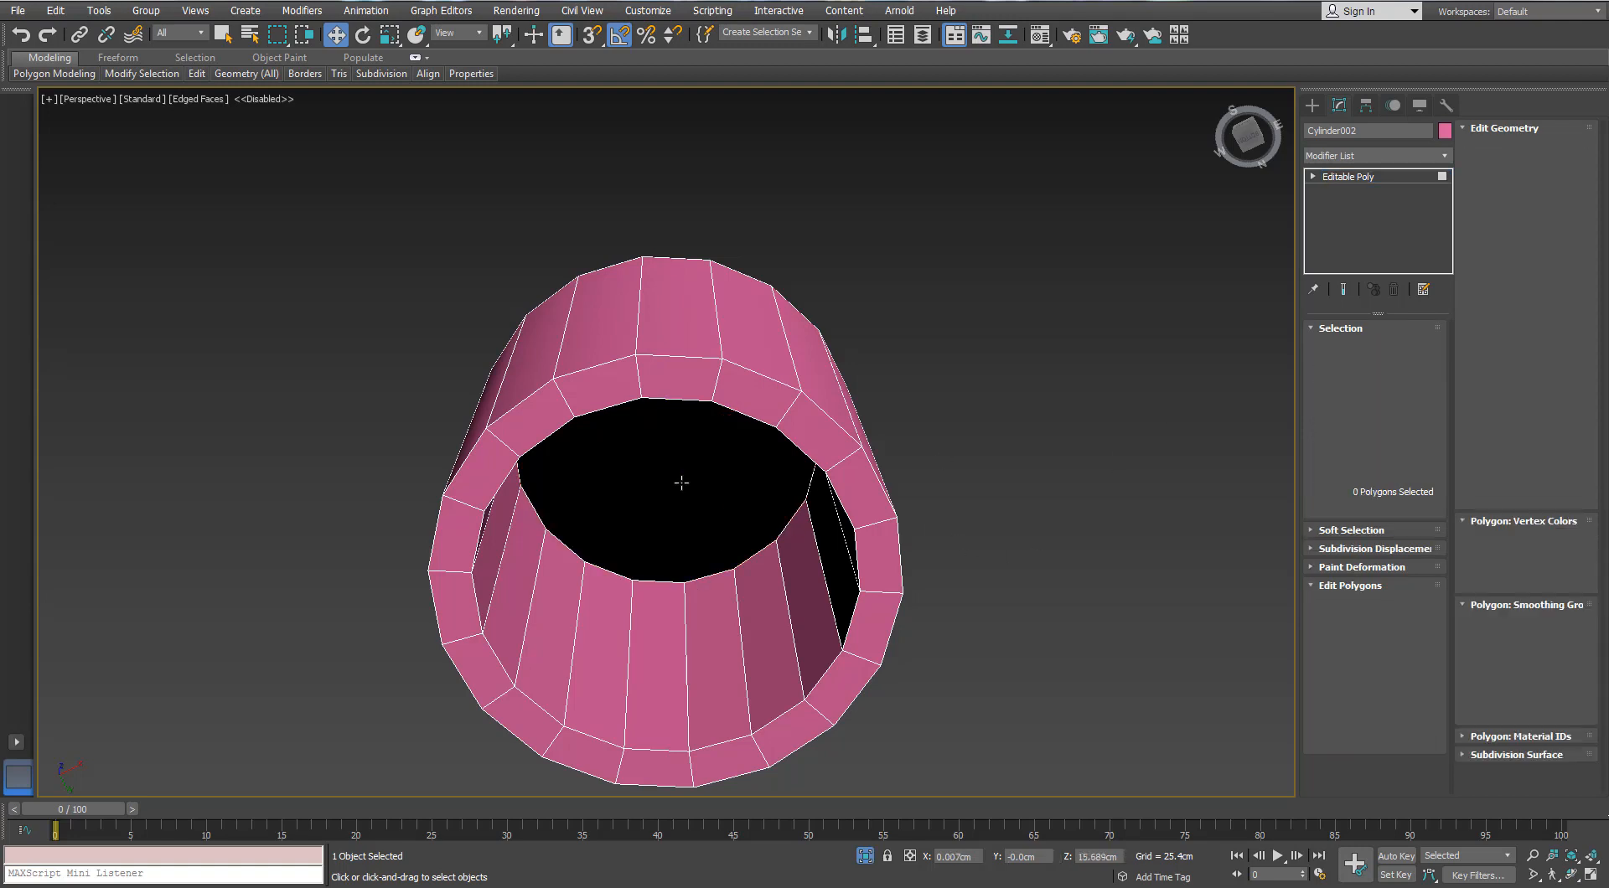
pyautogui.press('r')
pyautogui.click(704, 595)
pyautogui.click(1253, 475)
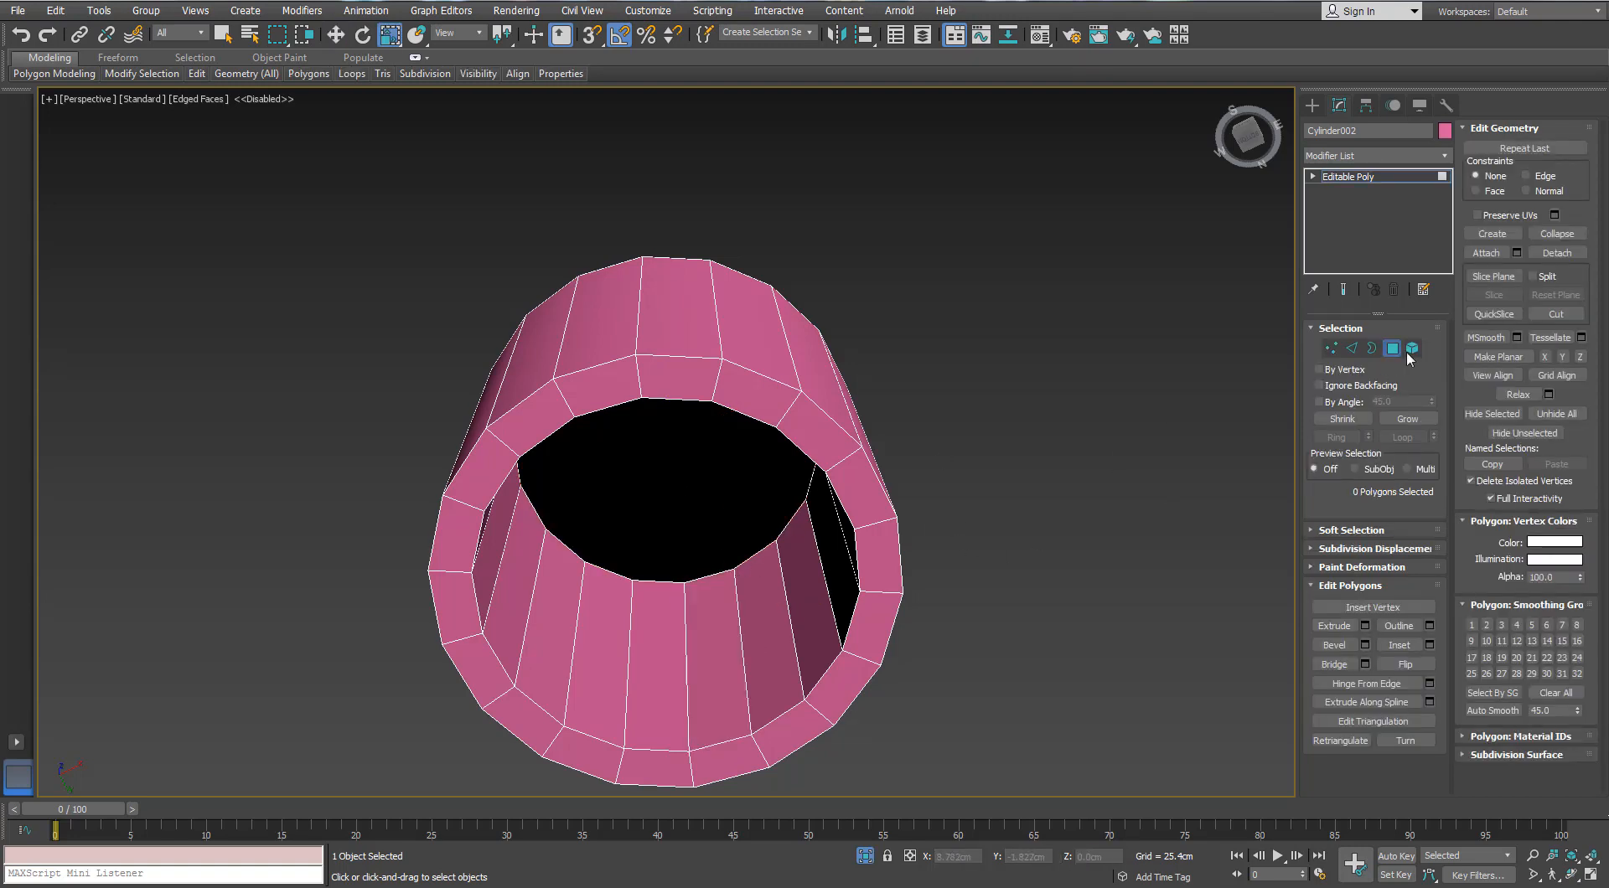
pyautogui.press('3')
pyautogui.click(815, 528)
pyautogui.moveTo(675, 419); pyautogui.dragTo(672, 424)
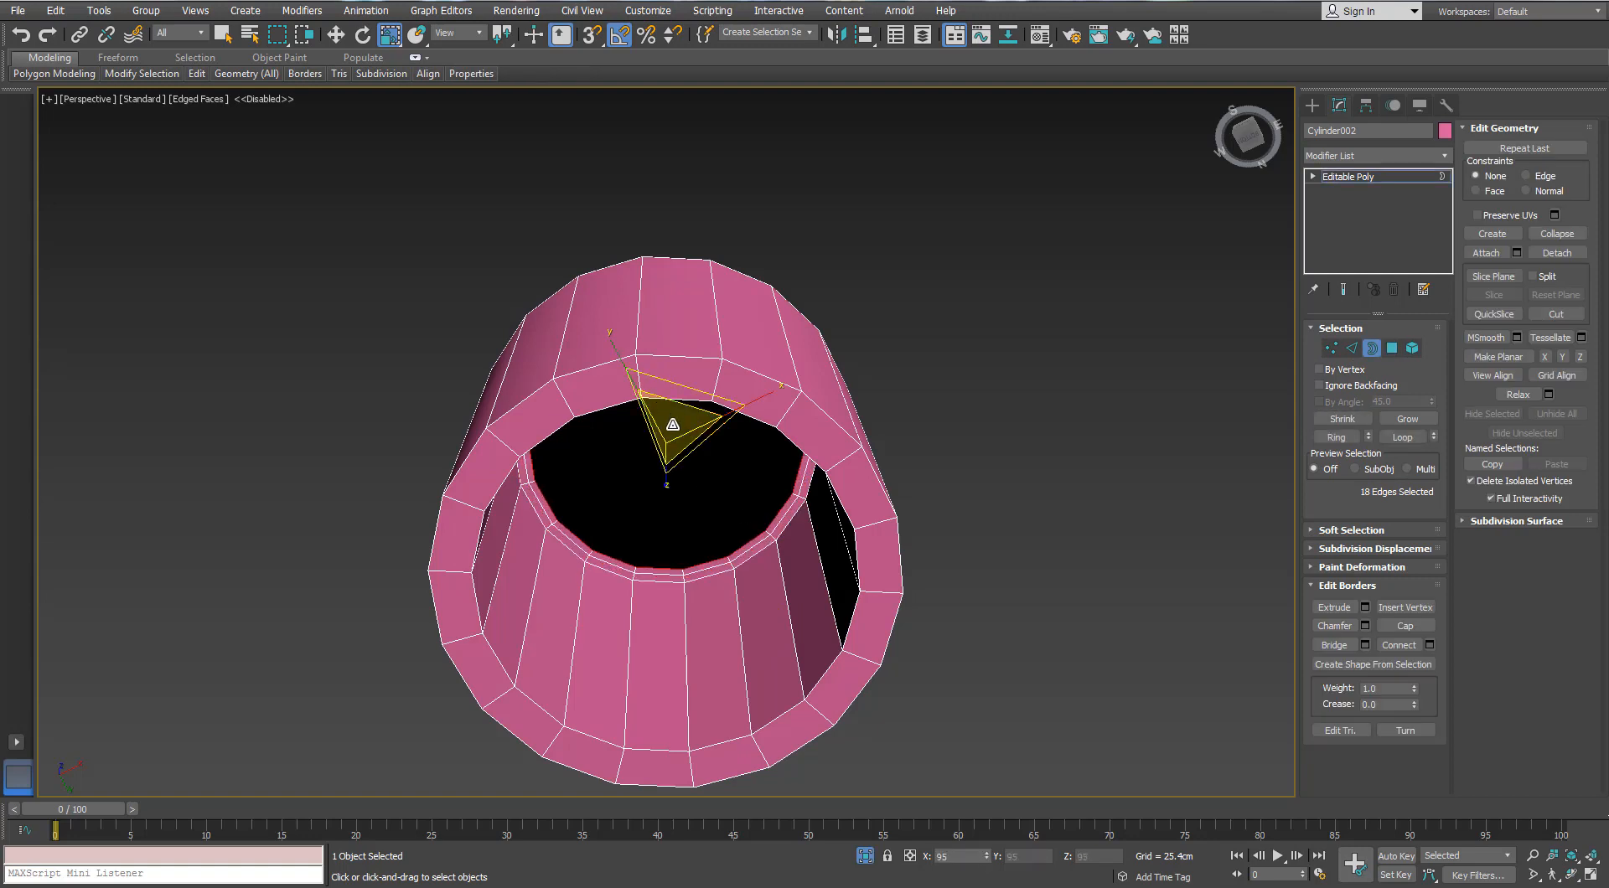
pyautogui.rightClick(782, 506)
pyautogui.click(746, 335)
pyautogui.keyDown('alt'); pyautogui.moveTo(746, 340); pyautogui.dragTo(915, 640, button='middle'); pyautogui.keyUp('alt')
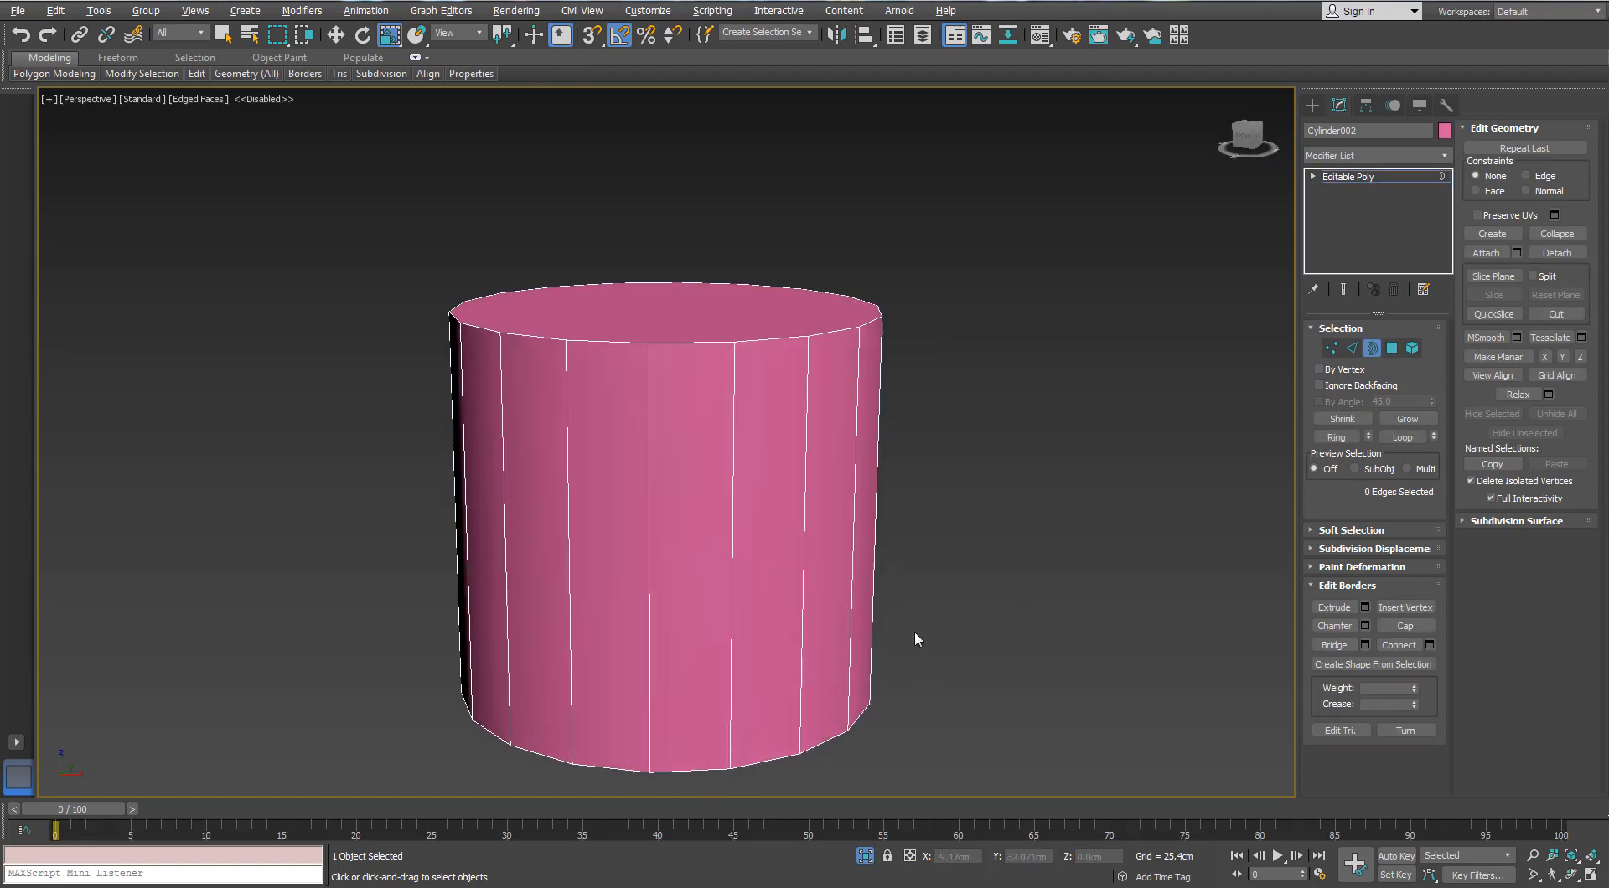
pyautogui.click(1370, 347)
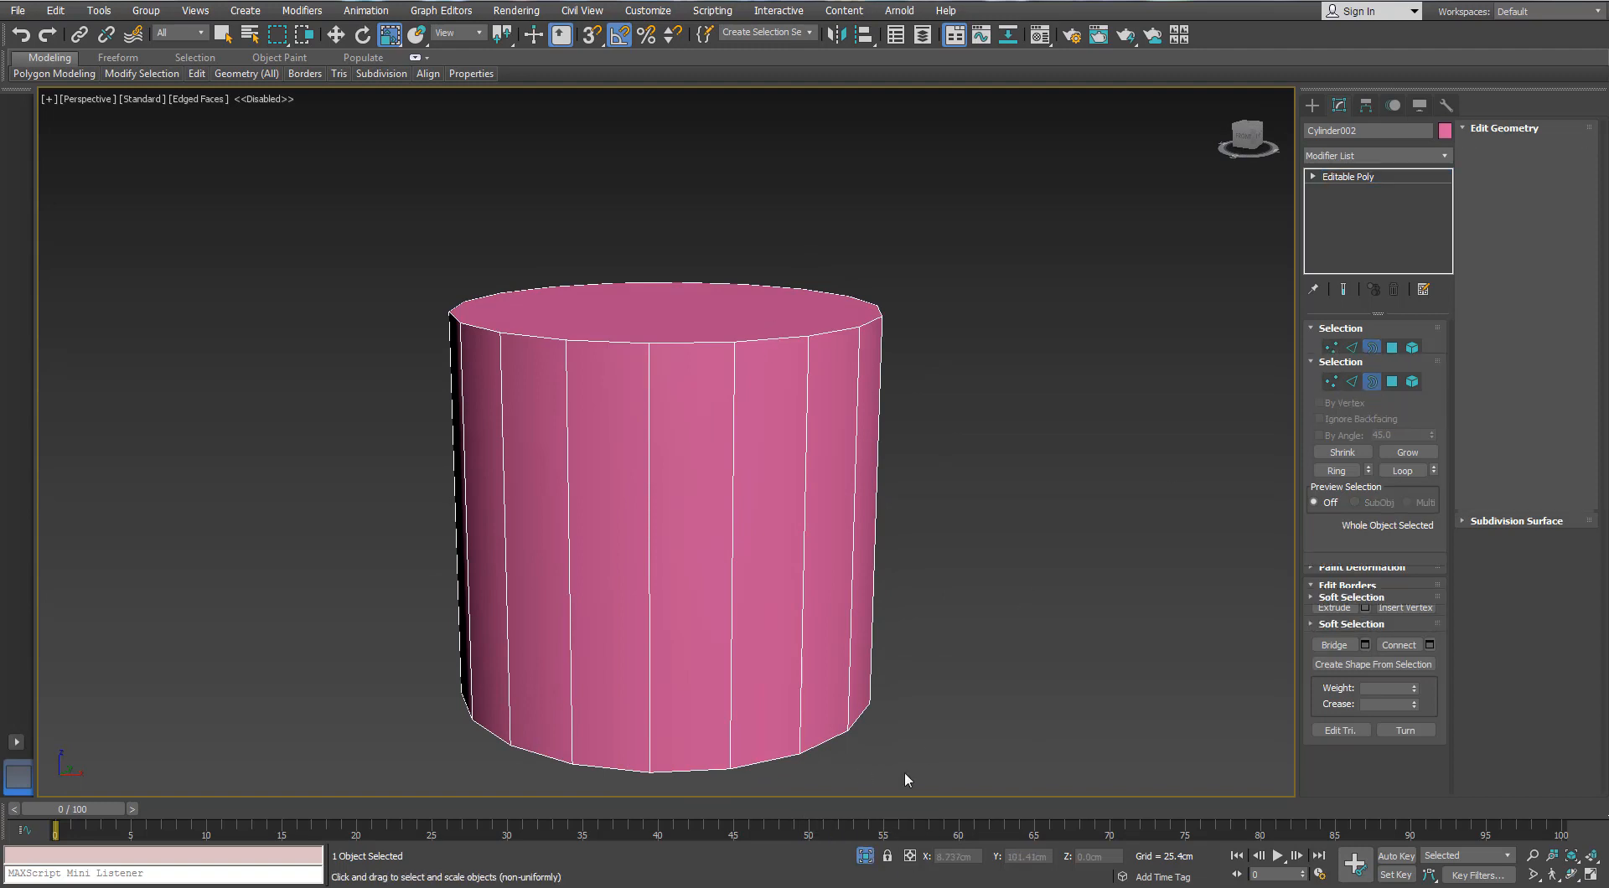
pyautogui.click(866, 856)
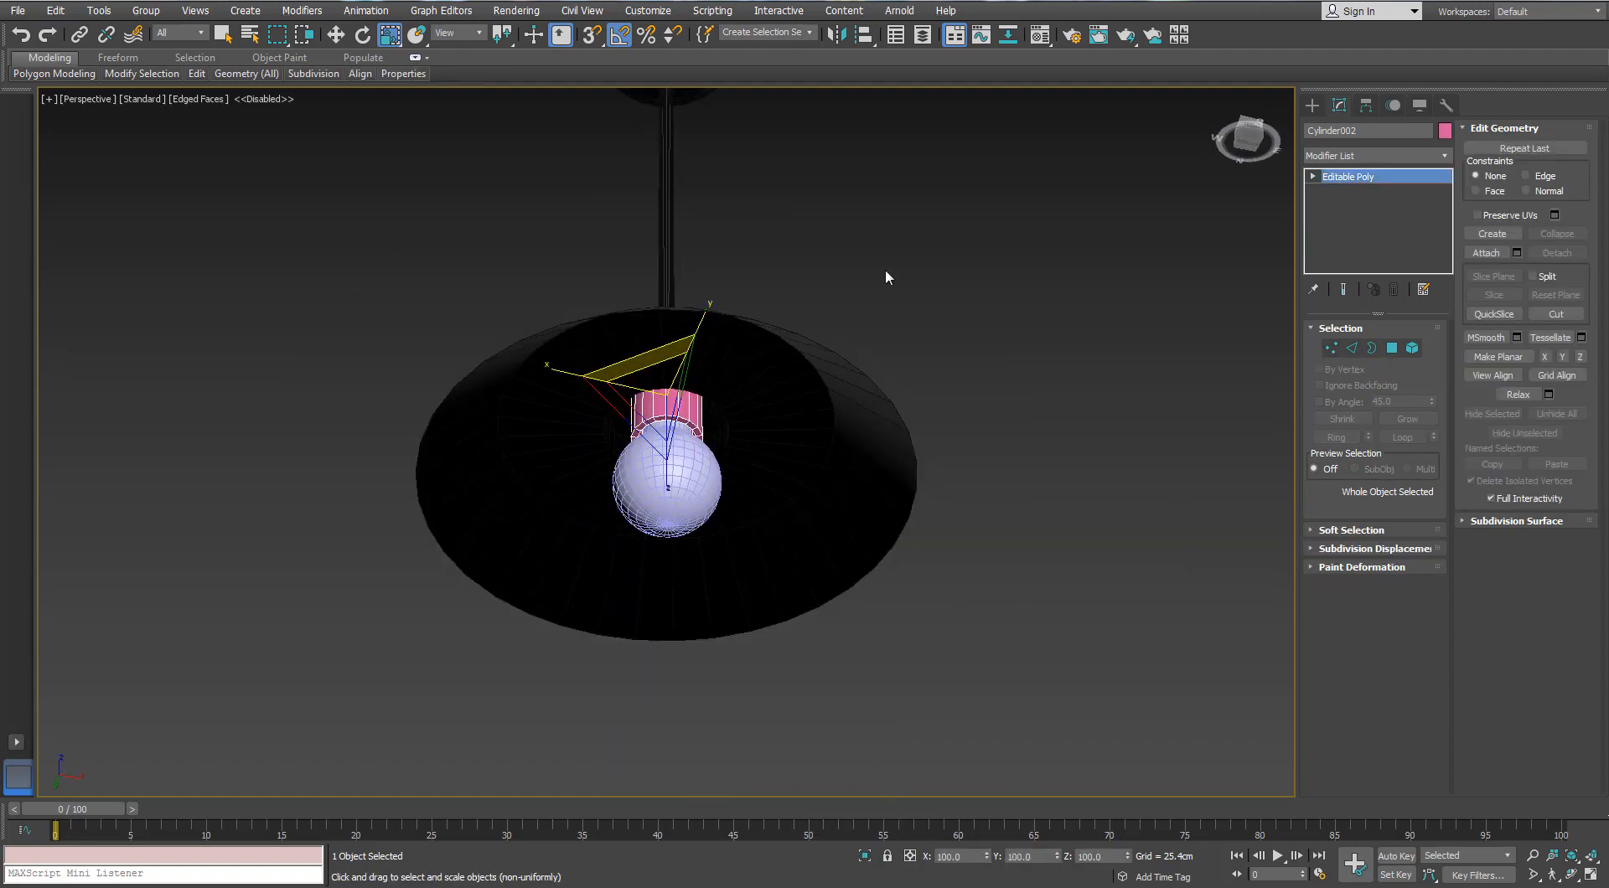
# Step: Give the first material a dark grey diffuse colour and assign it to all three lamp objects
pyautogui.press('m')
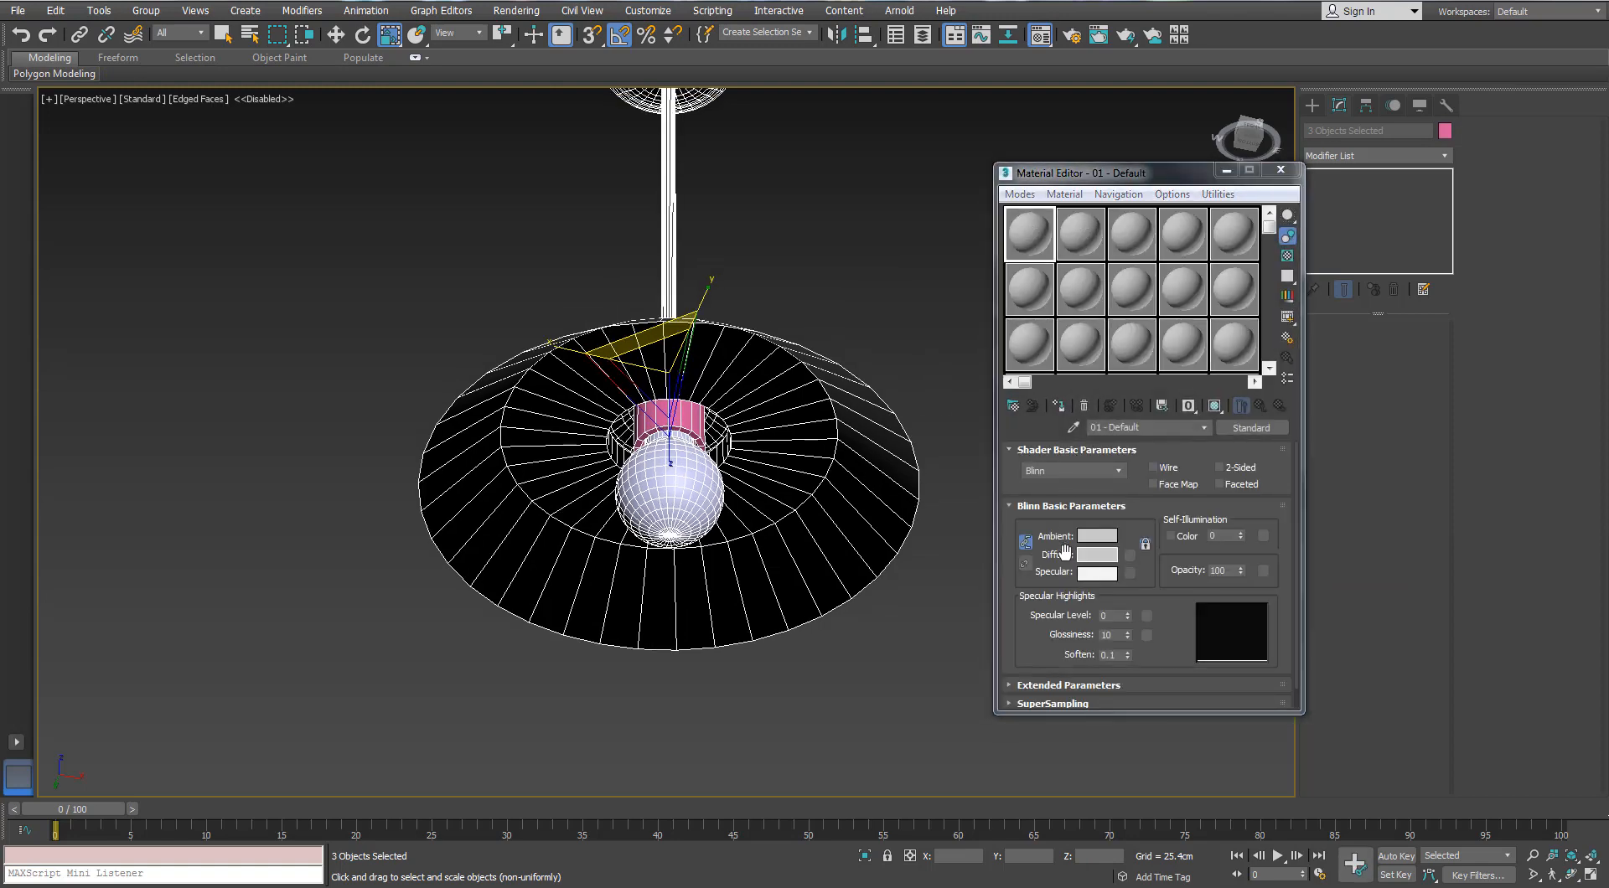
pyautogui.moveTo(176, 180); pyautogui.dragTo(281, 175)
pyautogui.moveTo(304, 245); pyautogui.dragTo(304, 221)
pyautogui.click(444, 359)
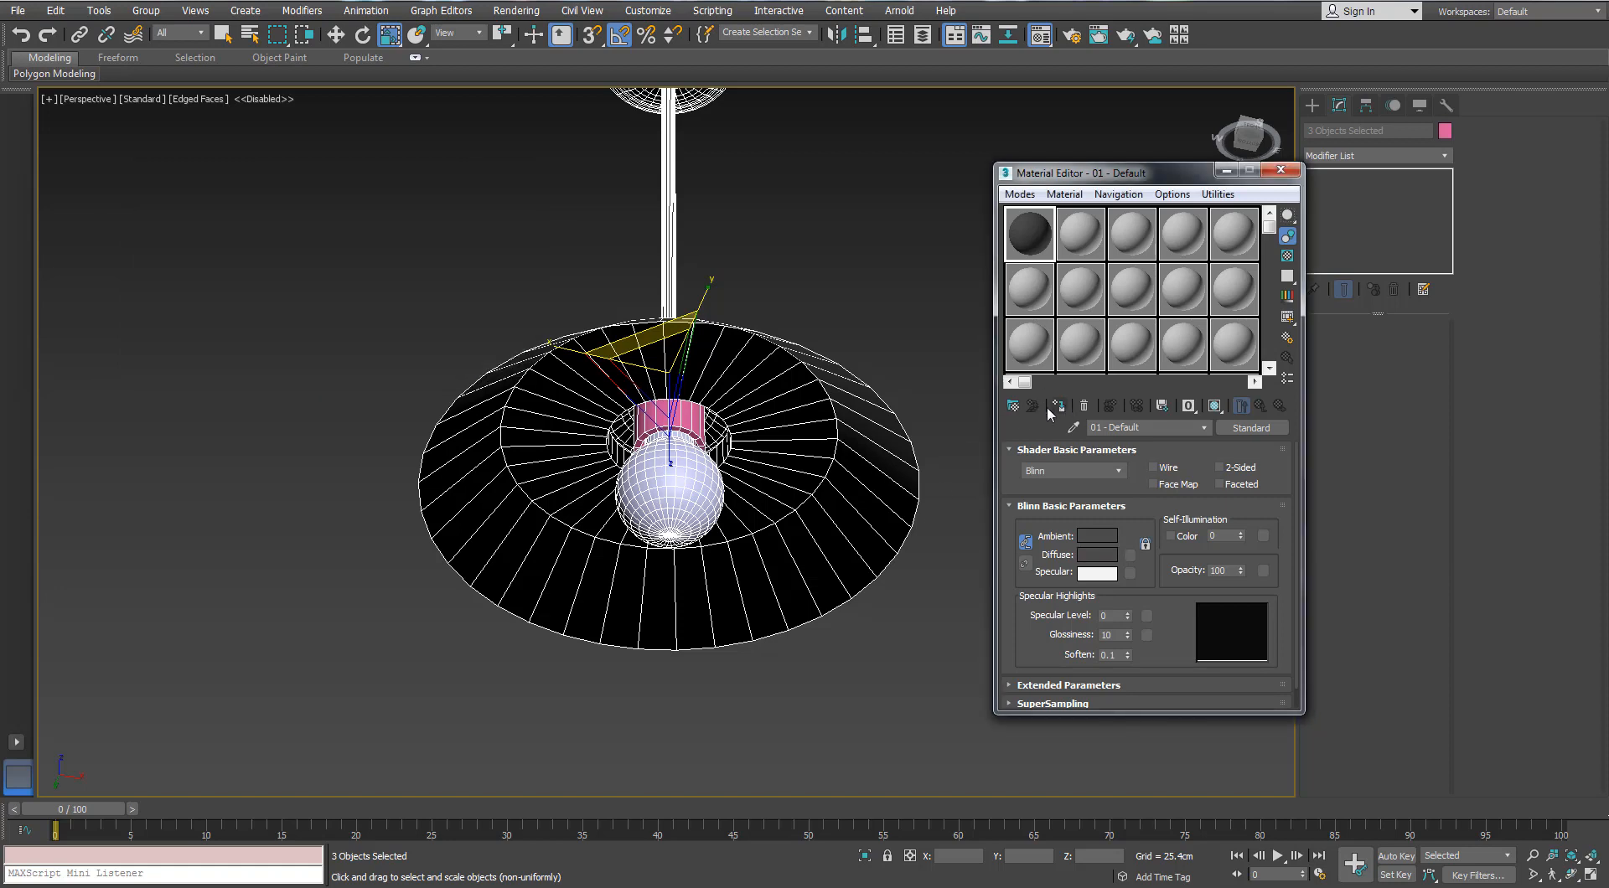
pyautogui.click(1058, 406)
pyautogui.click(1281, 169)
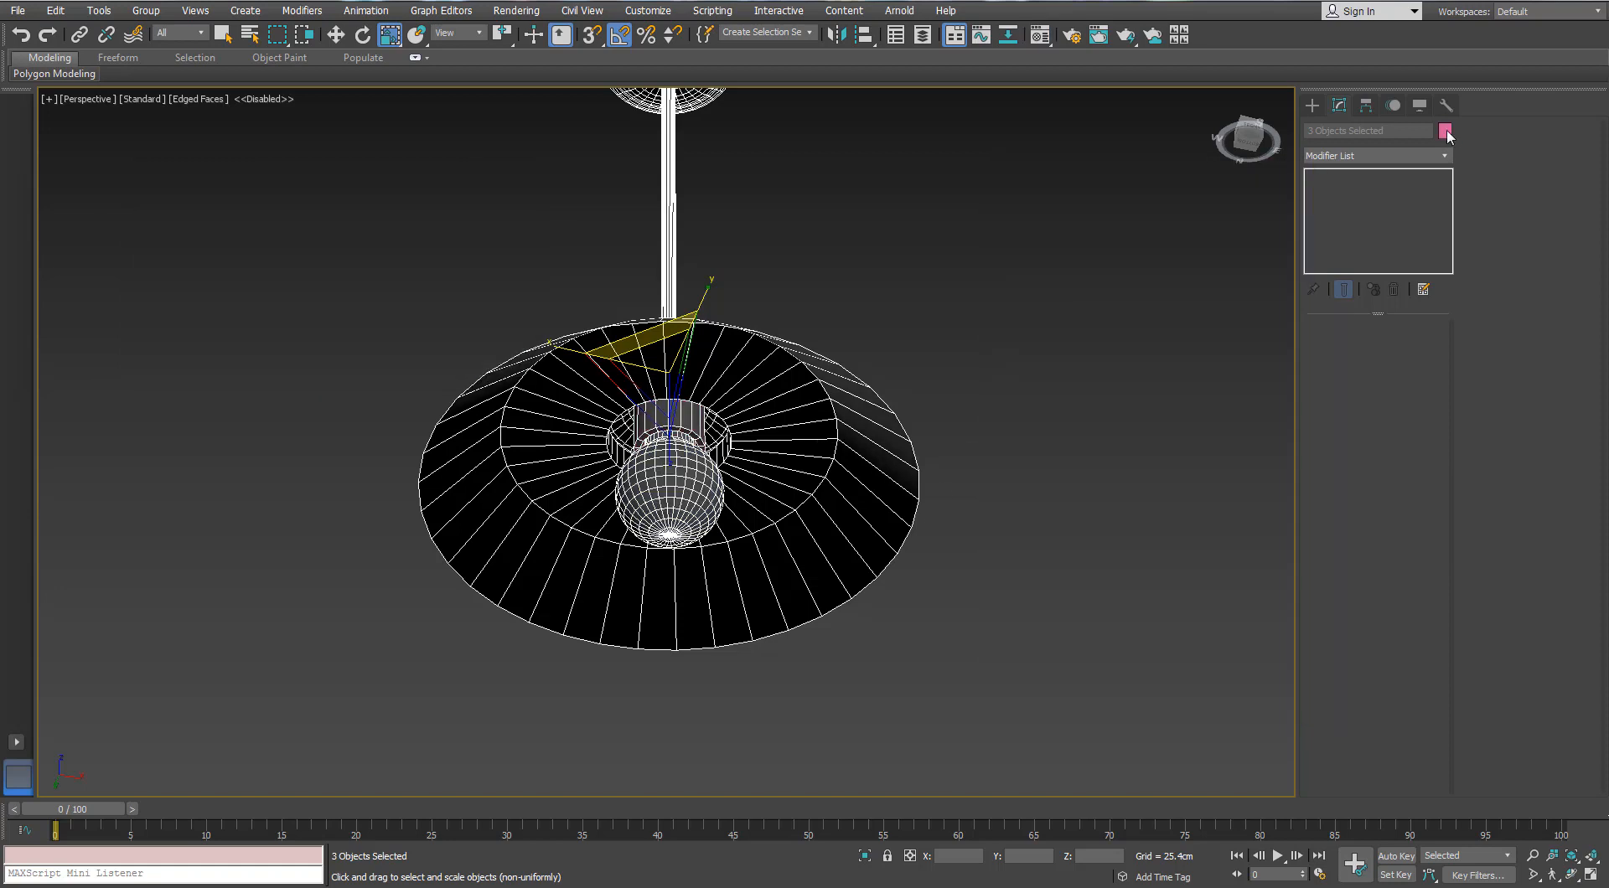
# Step: Set the object colour of the three selected lamp parts to black and deselect them
pyautogui.click(1444, 131)
pyautogui.click(614, 249)
pyautogui.click(876, 317)
pyautogui.scroll(-3, 837, 352)
pyautogui.scroll(4, 851, 295)
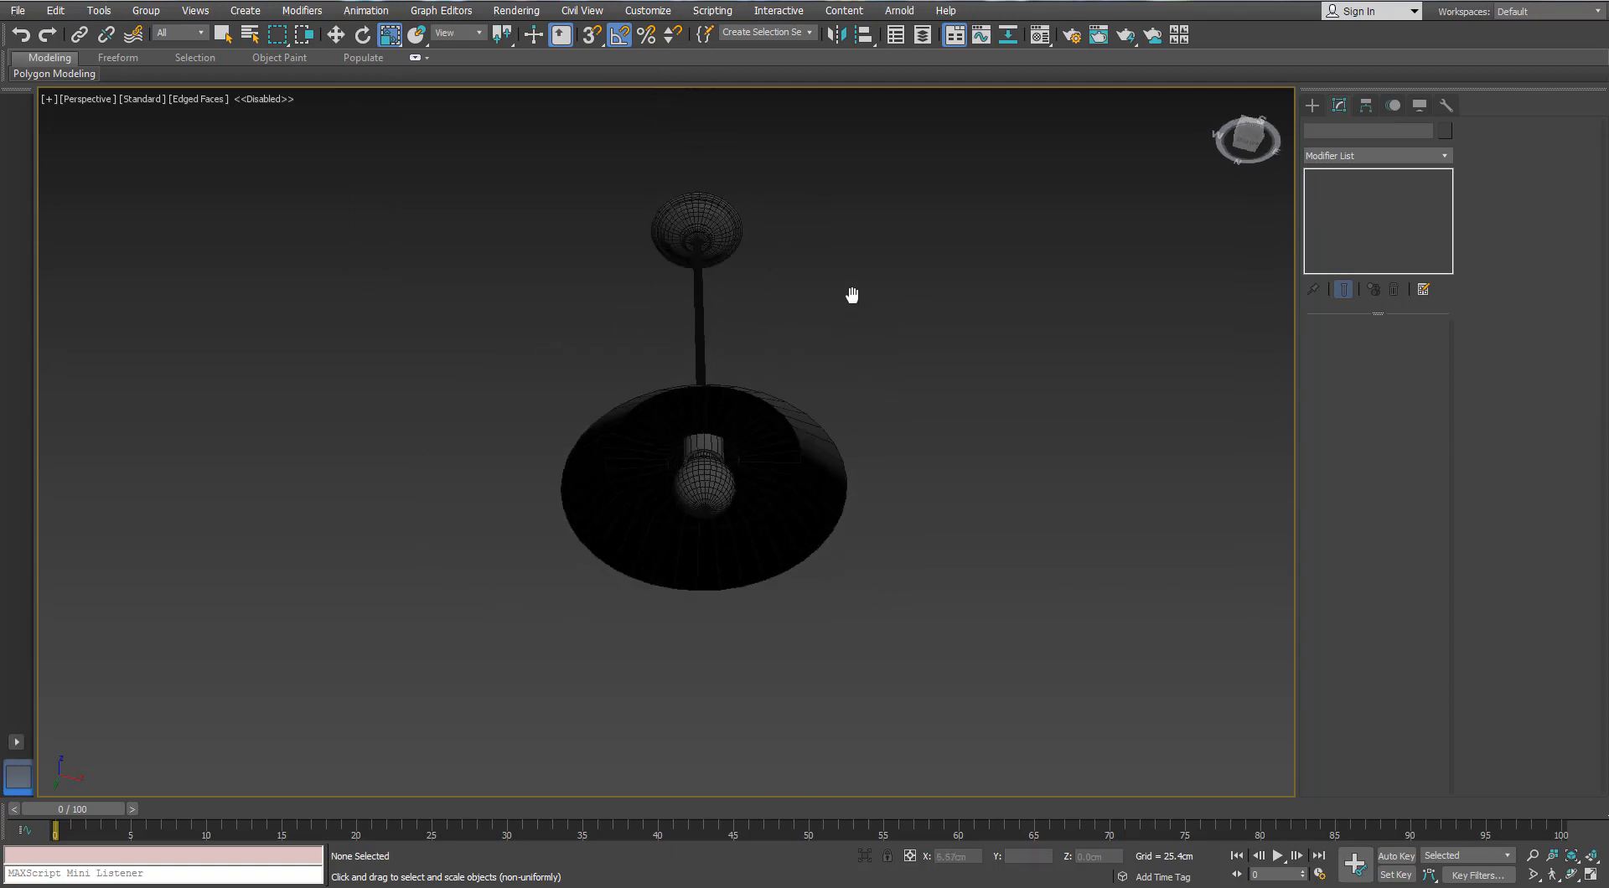
# Step: Fine-tune the brightness of the dark lamp material's diffuse colour
pyautogui.press('m')
pyautogui.click(1098, 551)
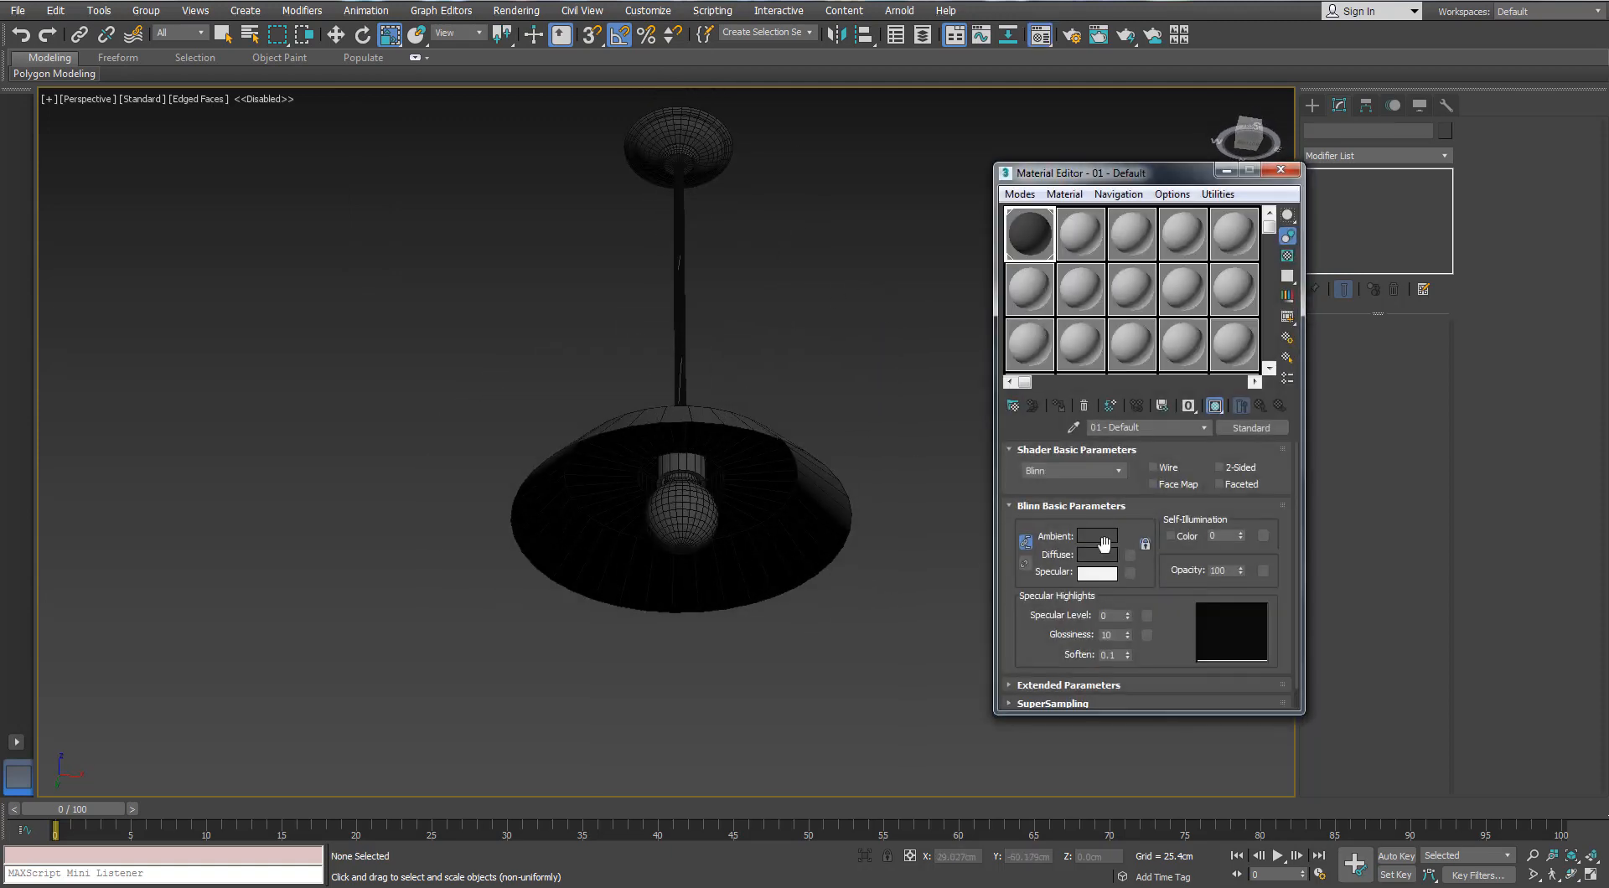
pyautogui.moveTo(310, 248); pyautogui.dragTo(312, 263)
pyautogui.click(504, 178)
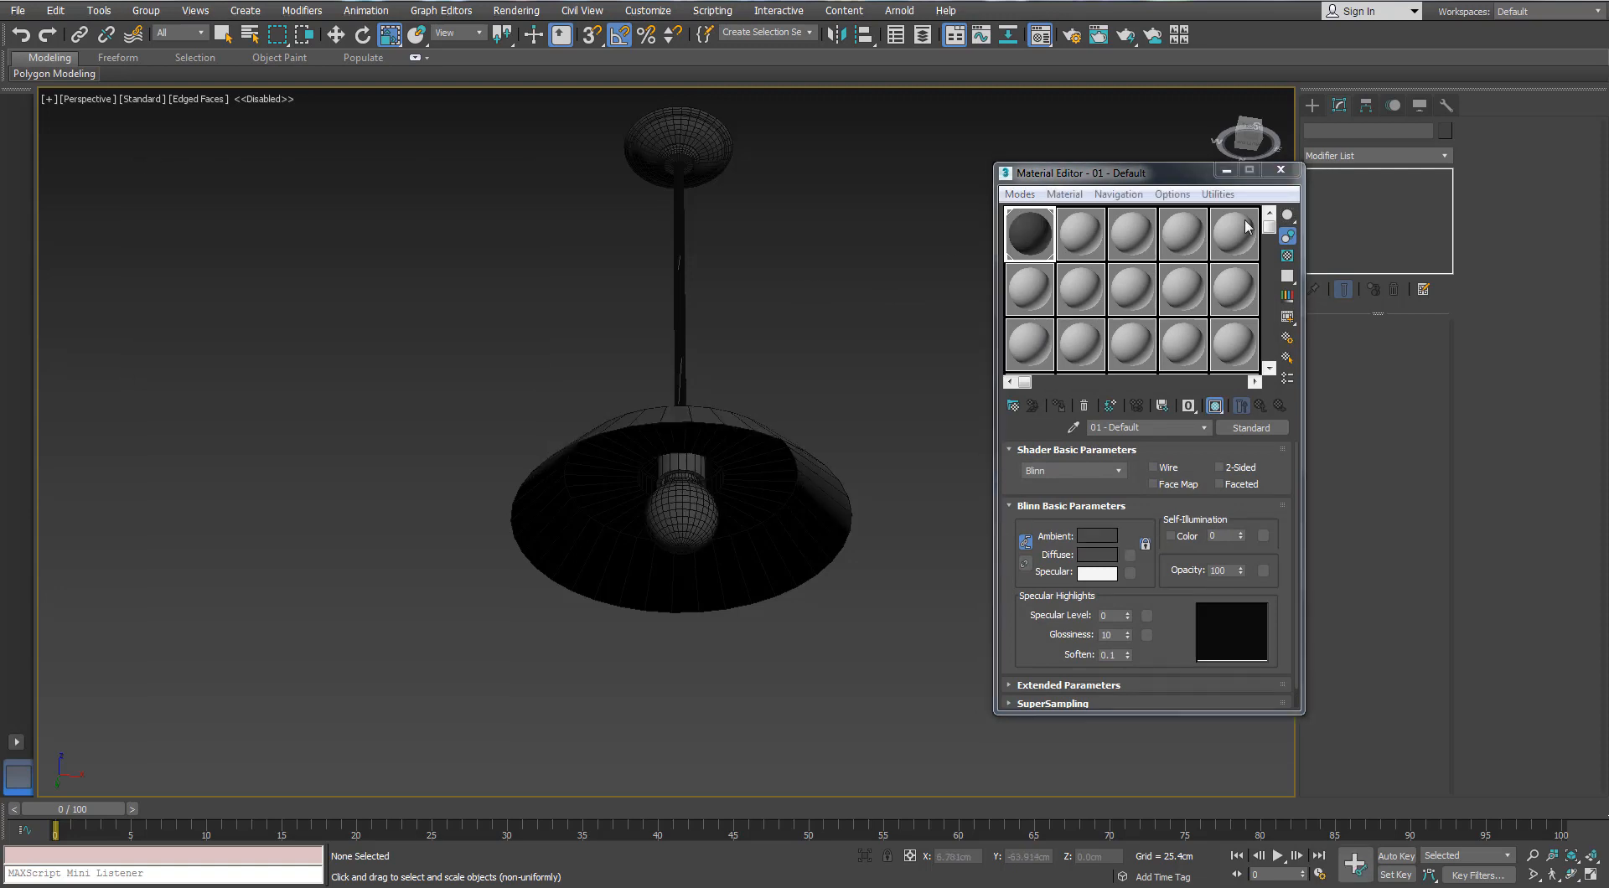
pyautogui.click(1280, 169)
# Step: Extend the shade's open bottom border slightly inward with a scaled copy to form a thin flat rim
pyautogui.keyDown('alt'); pyautogui.moveTo(721, 134); pyautogui.dragTo(700, 430, button='middle'); pyautogui.keyUp('alt')
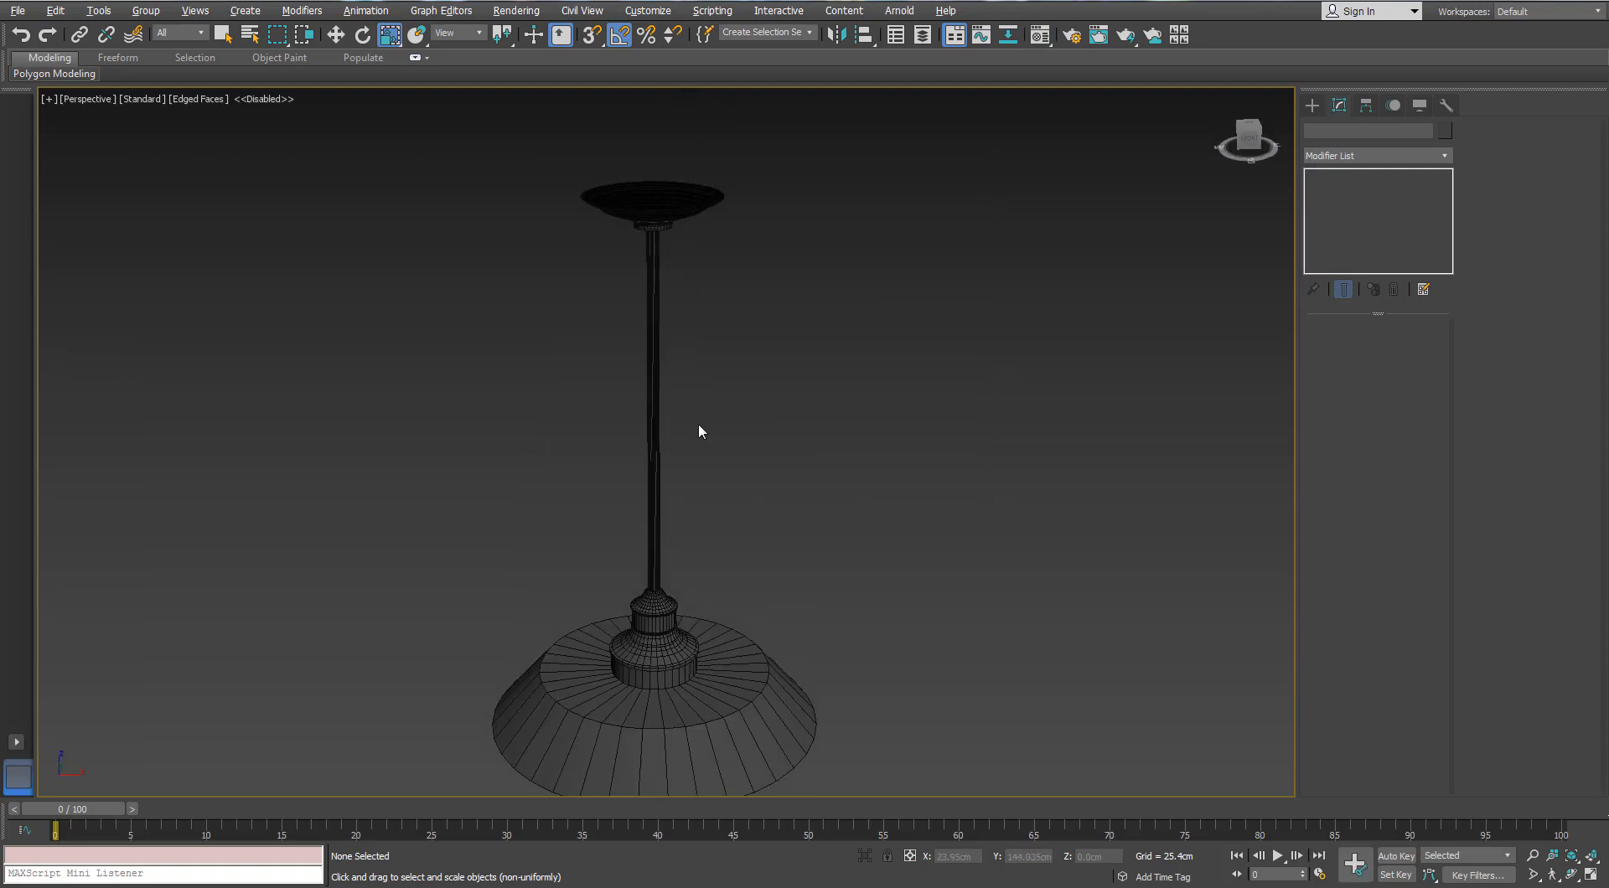
pyautogui.scroll(-2, 682, 400)
pyautogui.click(682, 401)
pyautogui.press('f')
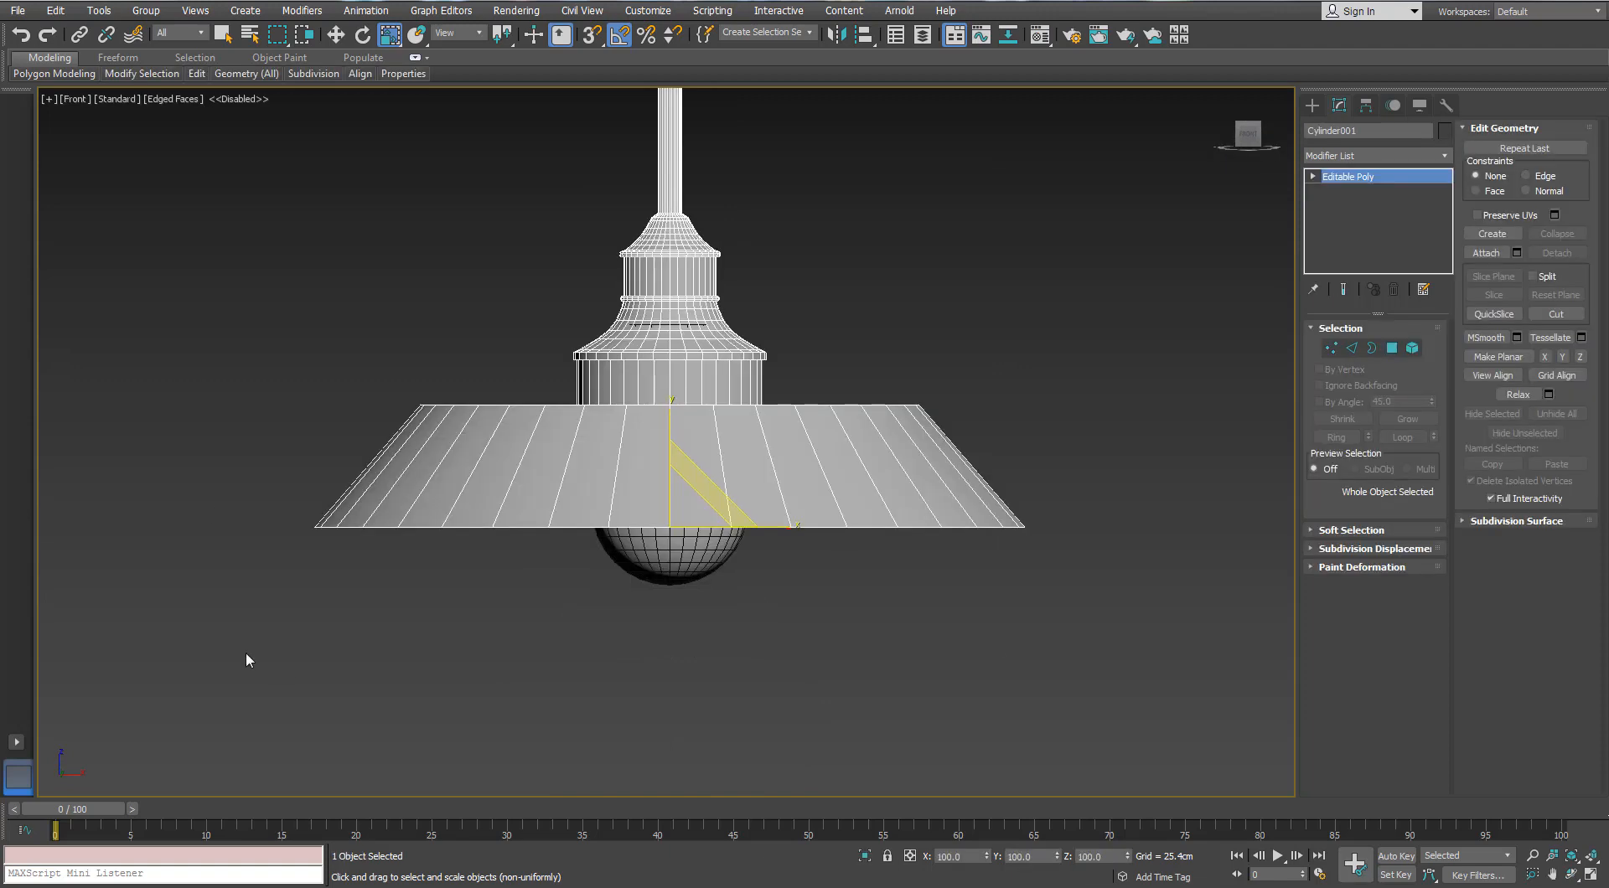
pyautogui.moveTo(914, 519); pyautogui.dragTo(868, 544, button='middle')
pyautogui.press('F3')
pyautogui.click(1353, 356)
pyautogui.click(1372, 348)
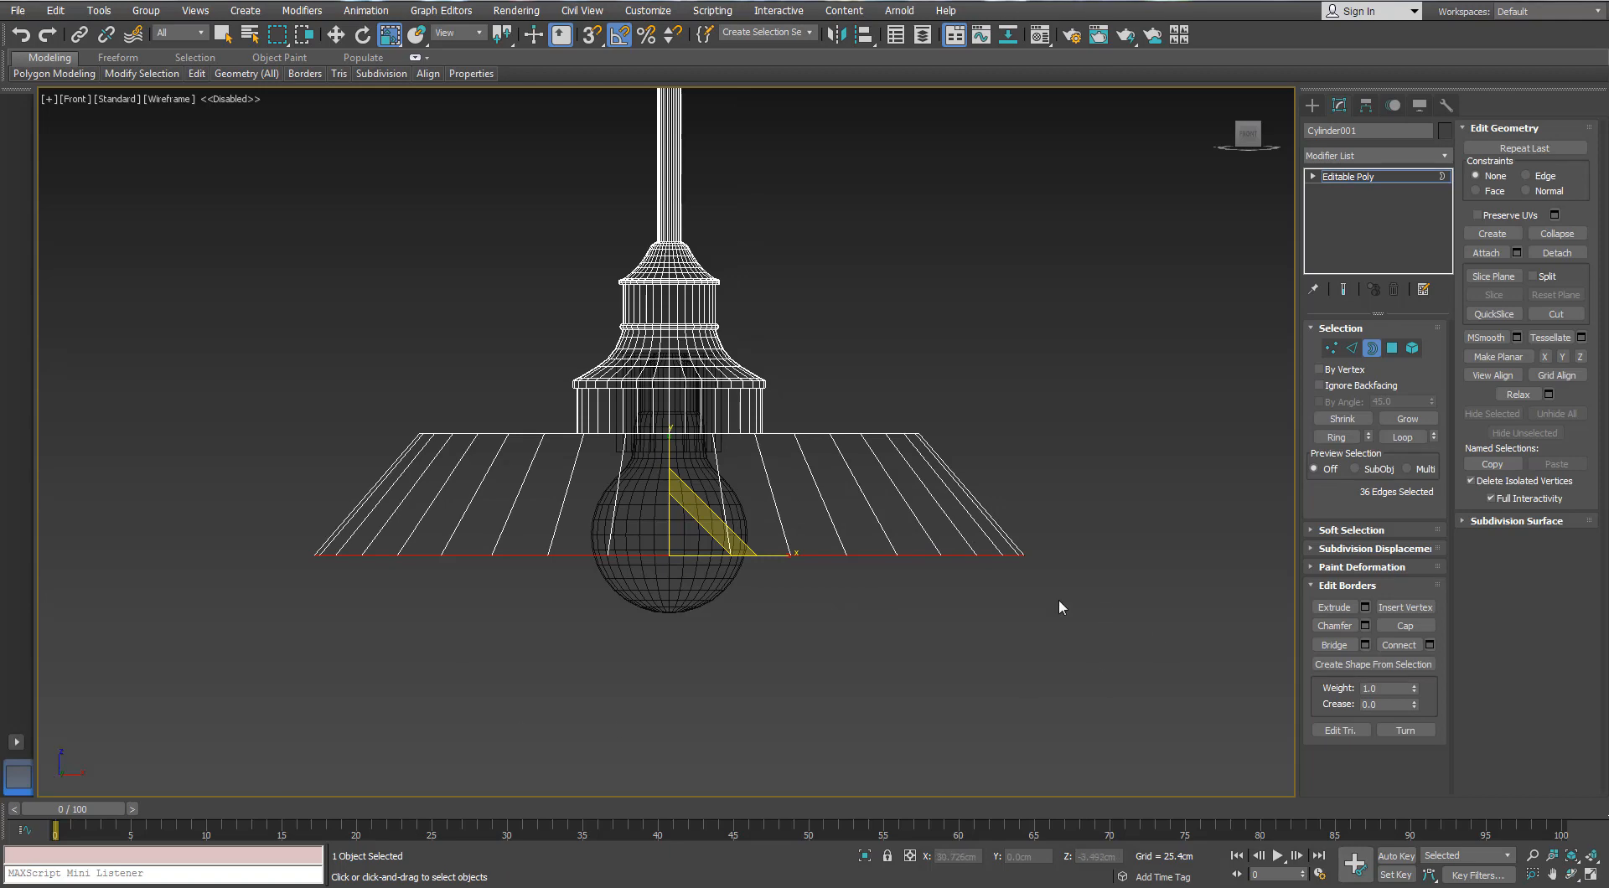
pyautogui.scroll(2, 680, 545)
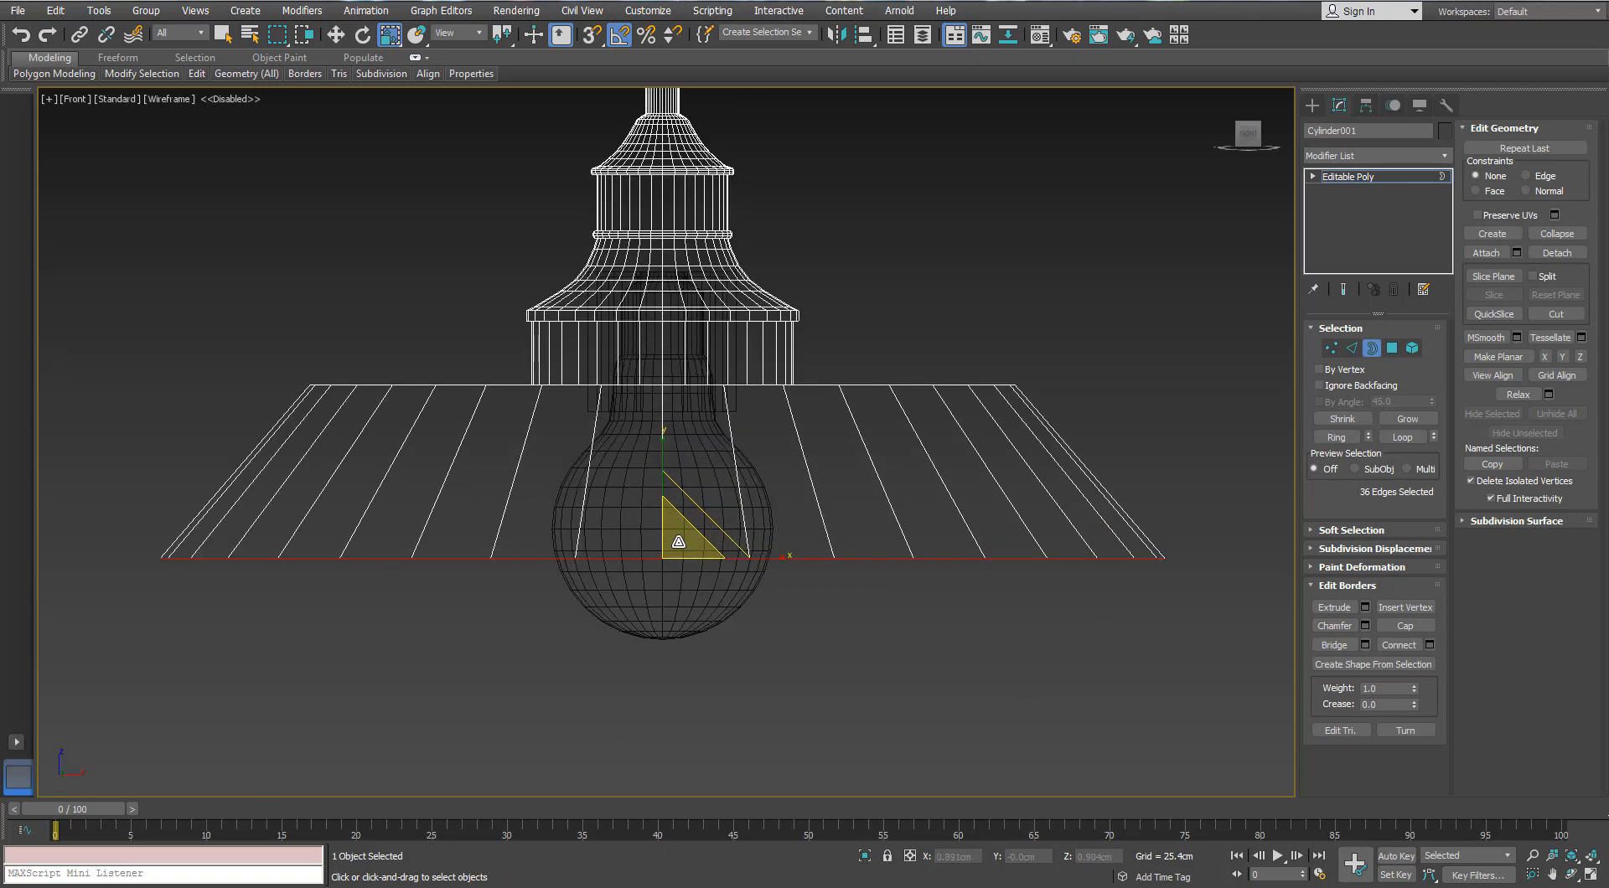
pyautogui.scroll(2, 681, 544)
pyautogui.keyDown('alt'); pyautogui.moveTo(680, 544); pyautogui.dragTo(670, 486, button='middle'); pyautogui.keyUp('alt')
pyautogui.press('F3')
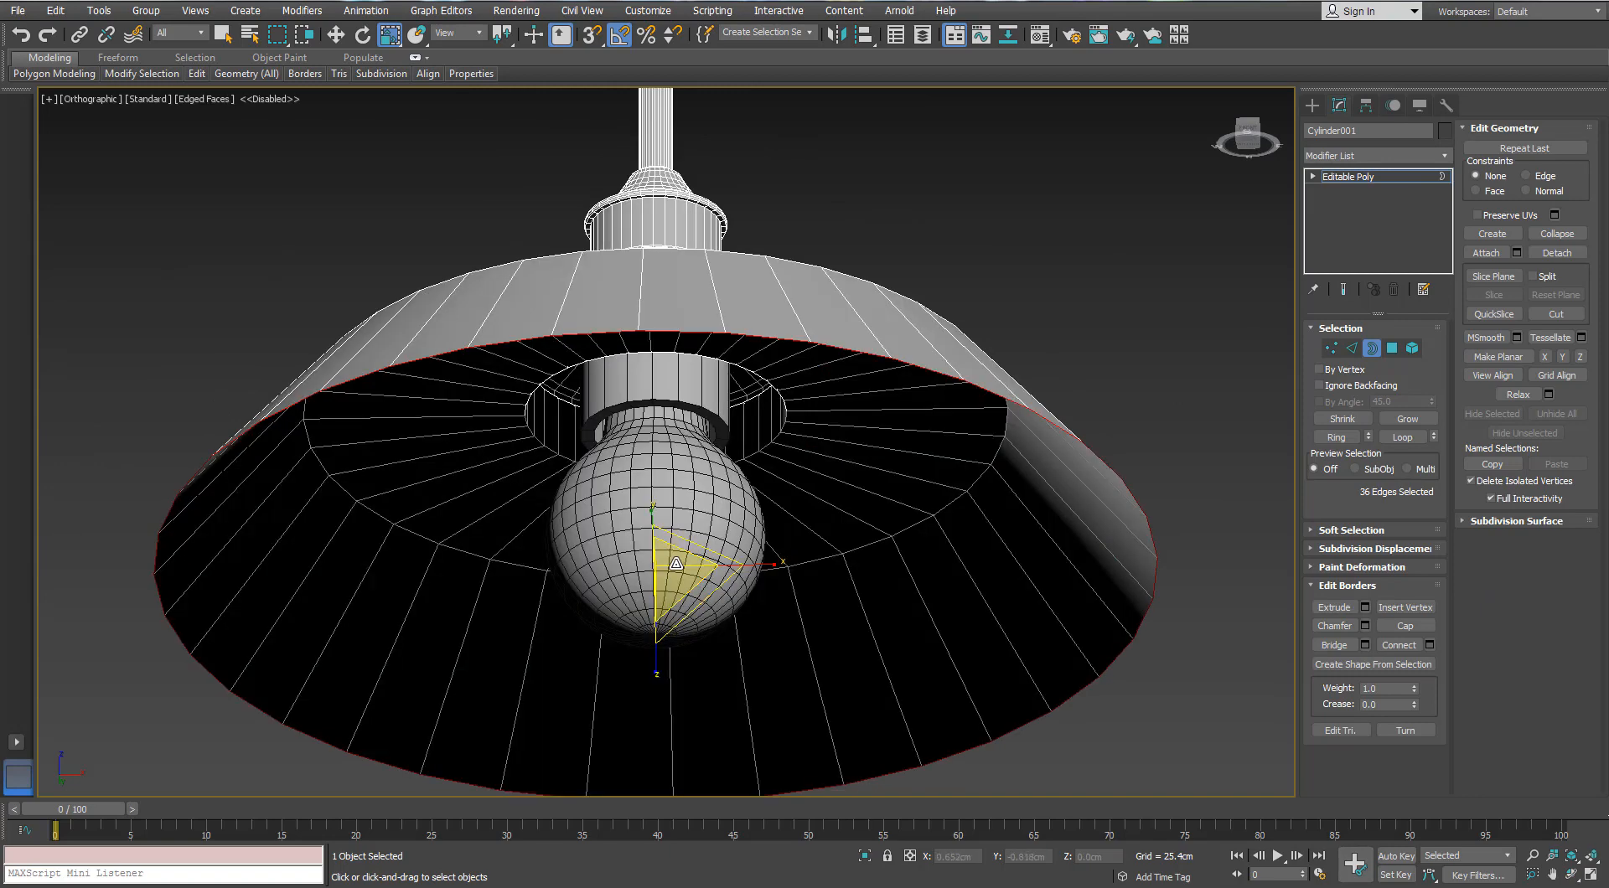
pyautogui.keyDown('shift'); pyautogui.moveTo(674, 568); pyautogui.dragTo(668, 567); pyautogui.keyUp('shift')
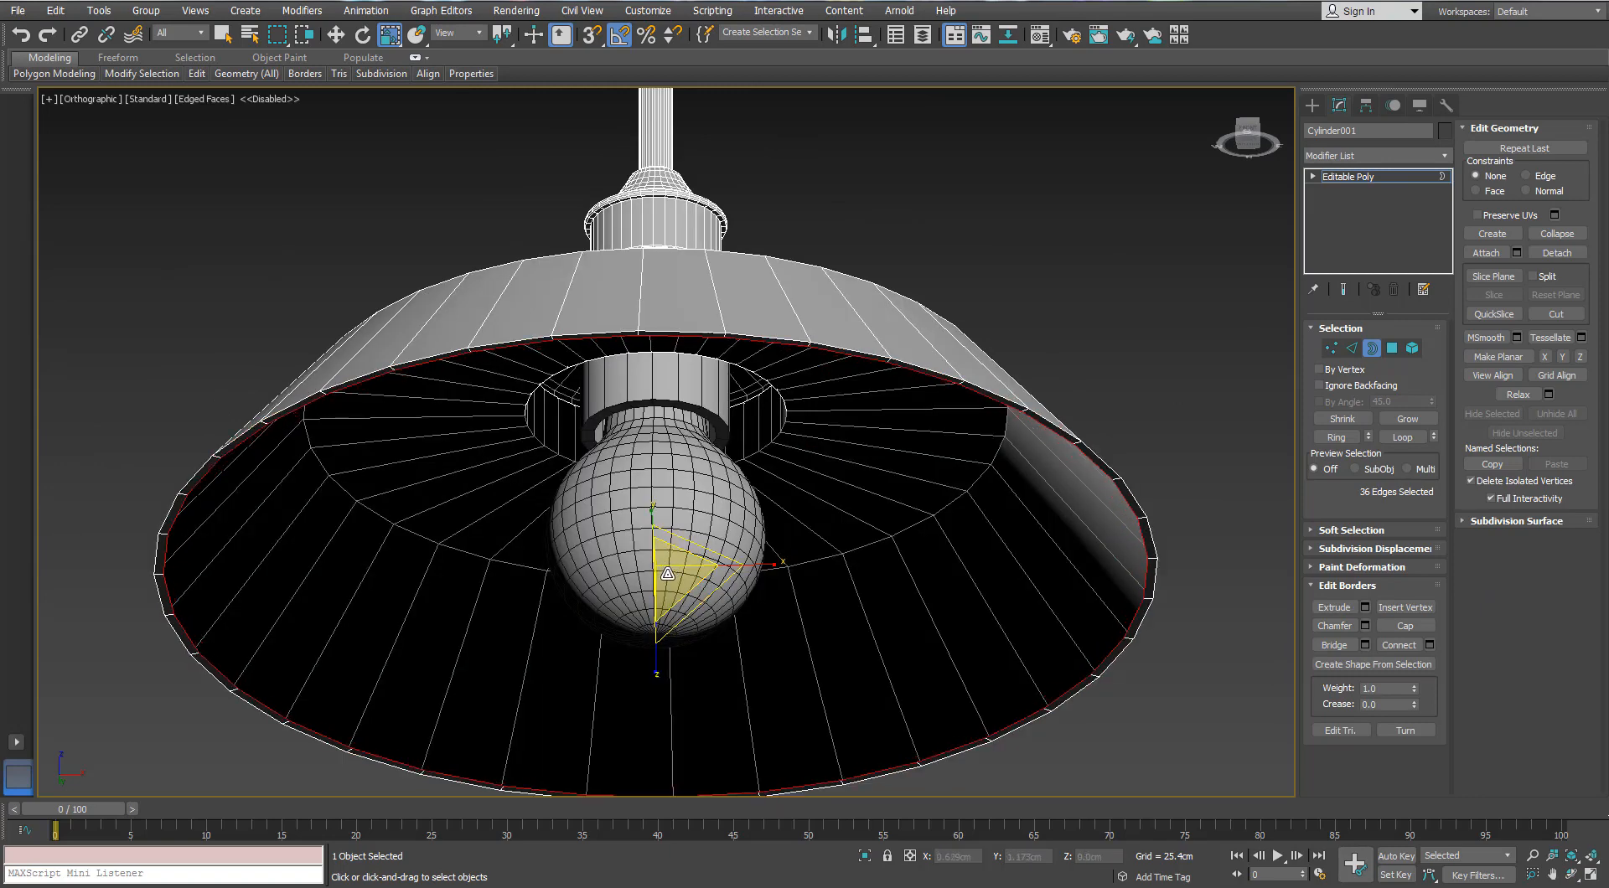
pyautogui.press('f')
pyautogui.press('F3')
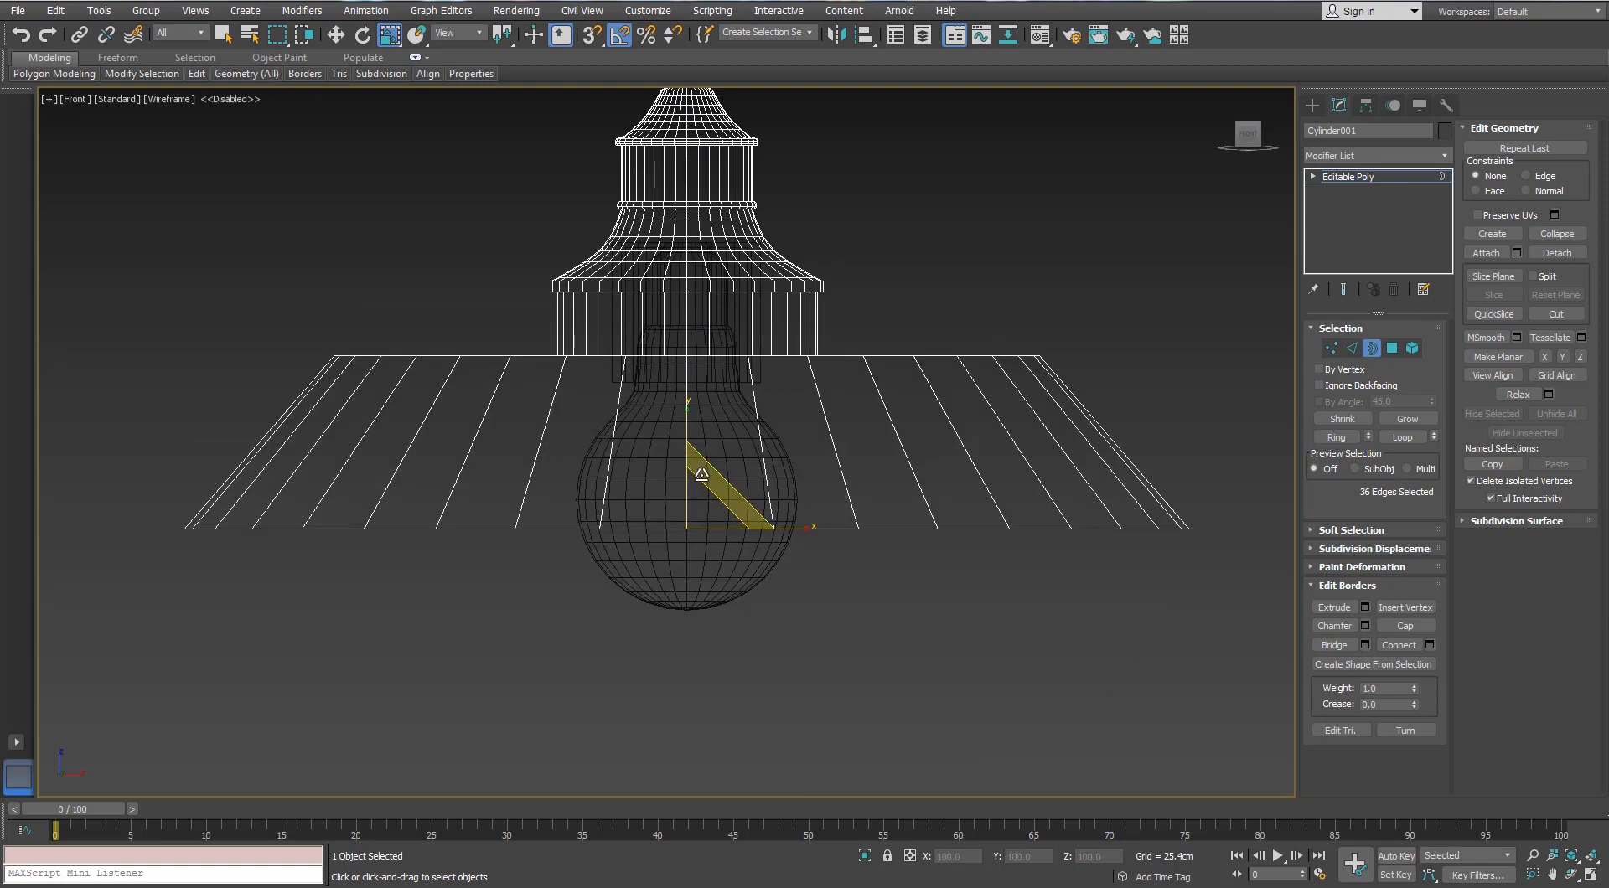
# Step: Extend the inner rim border up to just beneath the shade's top with a moved copy, scaled inward to follow the slope
pyautogui.press('w')
pyautogui.keyDown('shift'); pyautogui.moveTo(708, 350); pyautogui.dragTo(657, 370); pyautogui.keyUp('shift')
pyautogui.press('r')
pyautogui.scroll(4, 657, 361)
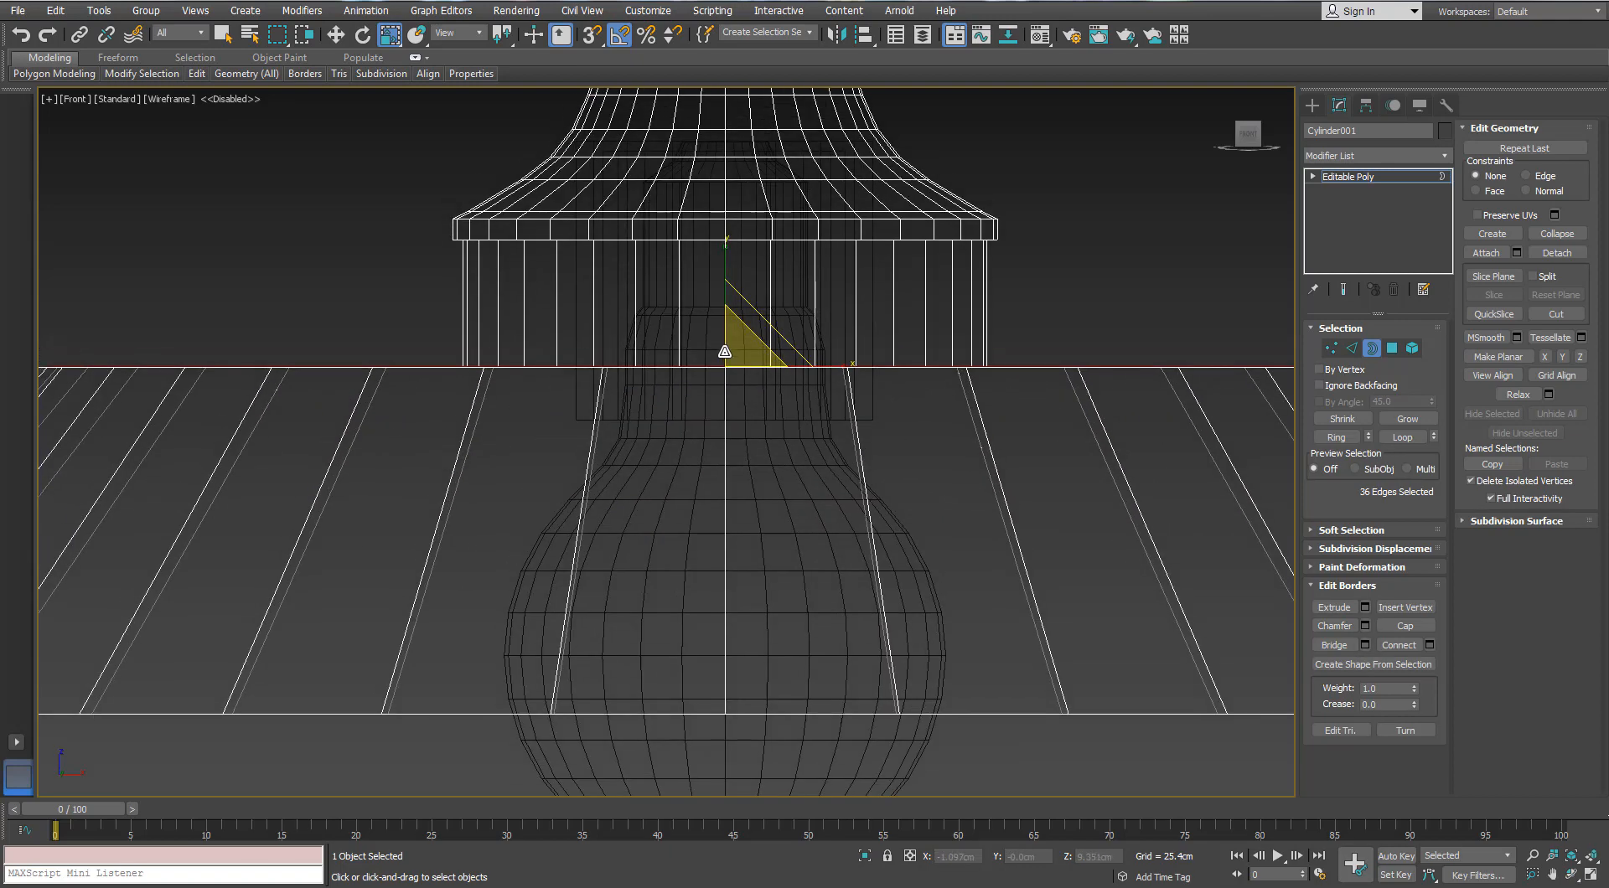
pyautogui.moveTo(734, 342); pyautogui.dragTo(507, 343, button='middle')
pyautogui.moveTo(507, 343); pyautogui.dragTo(502, 341)
pyautogui.press('w')
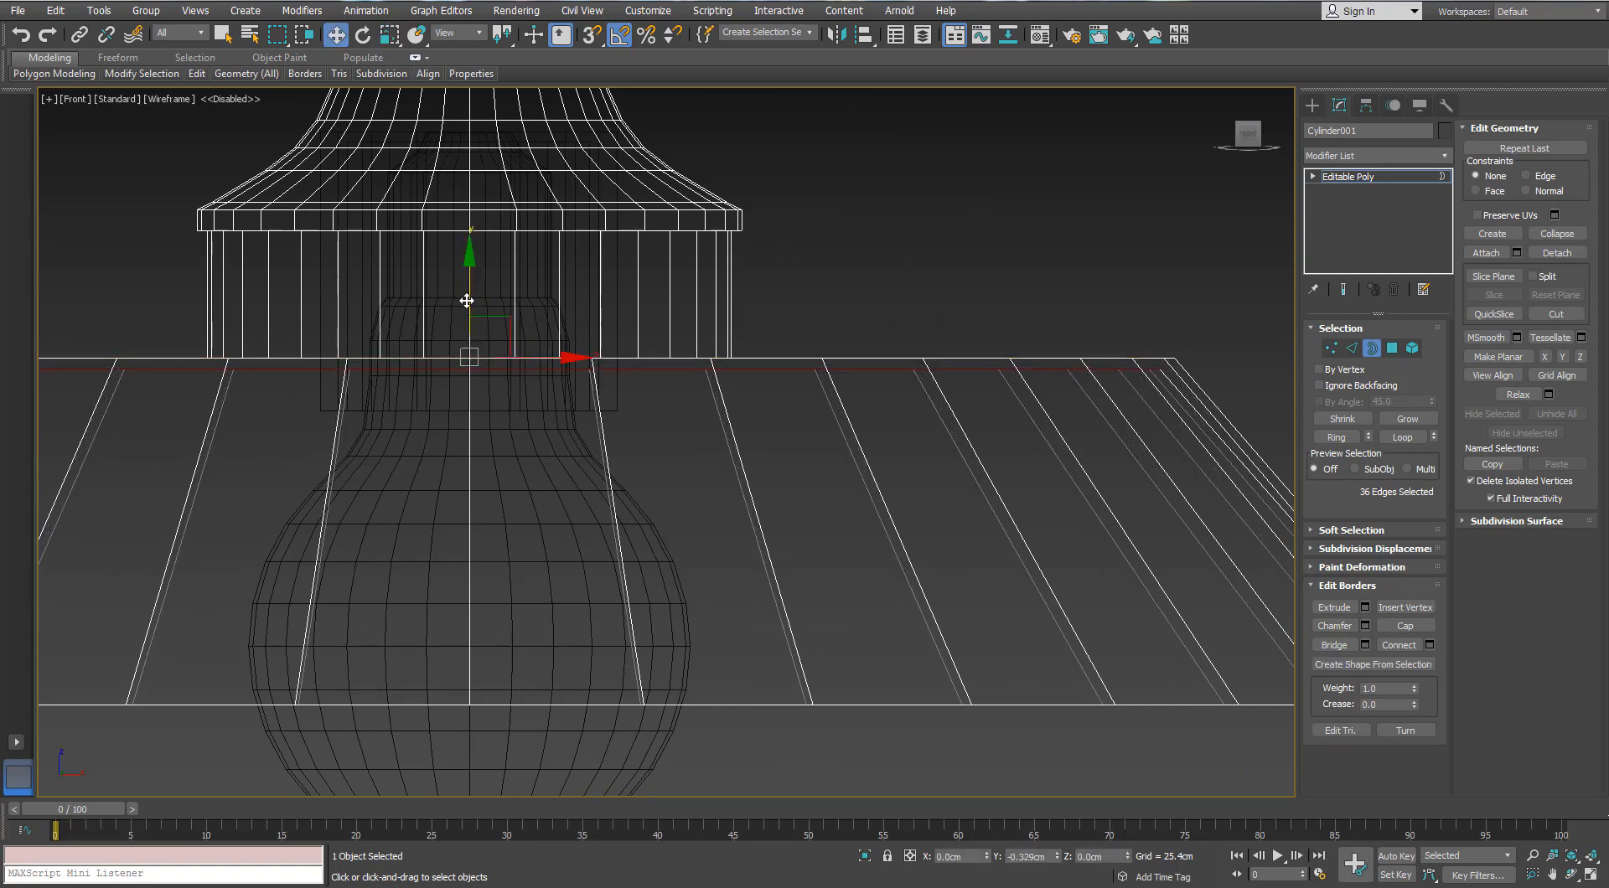
pyautogui.press('r')
pyautogui.rightClick(390, 34)
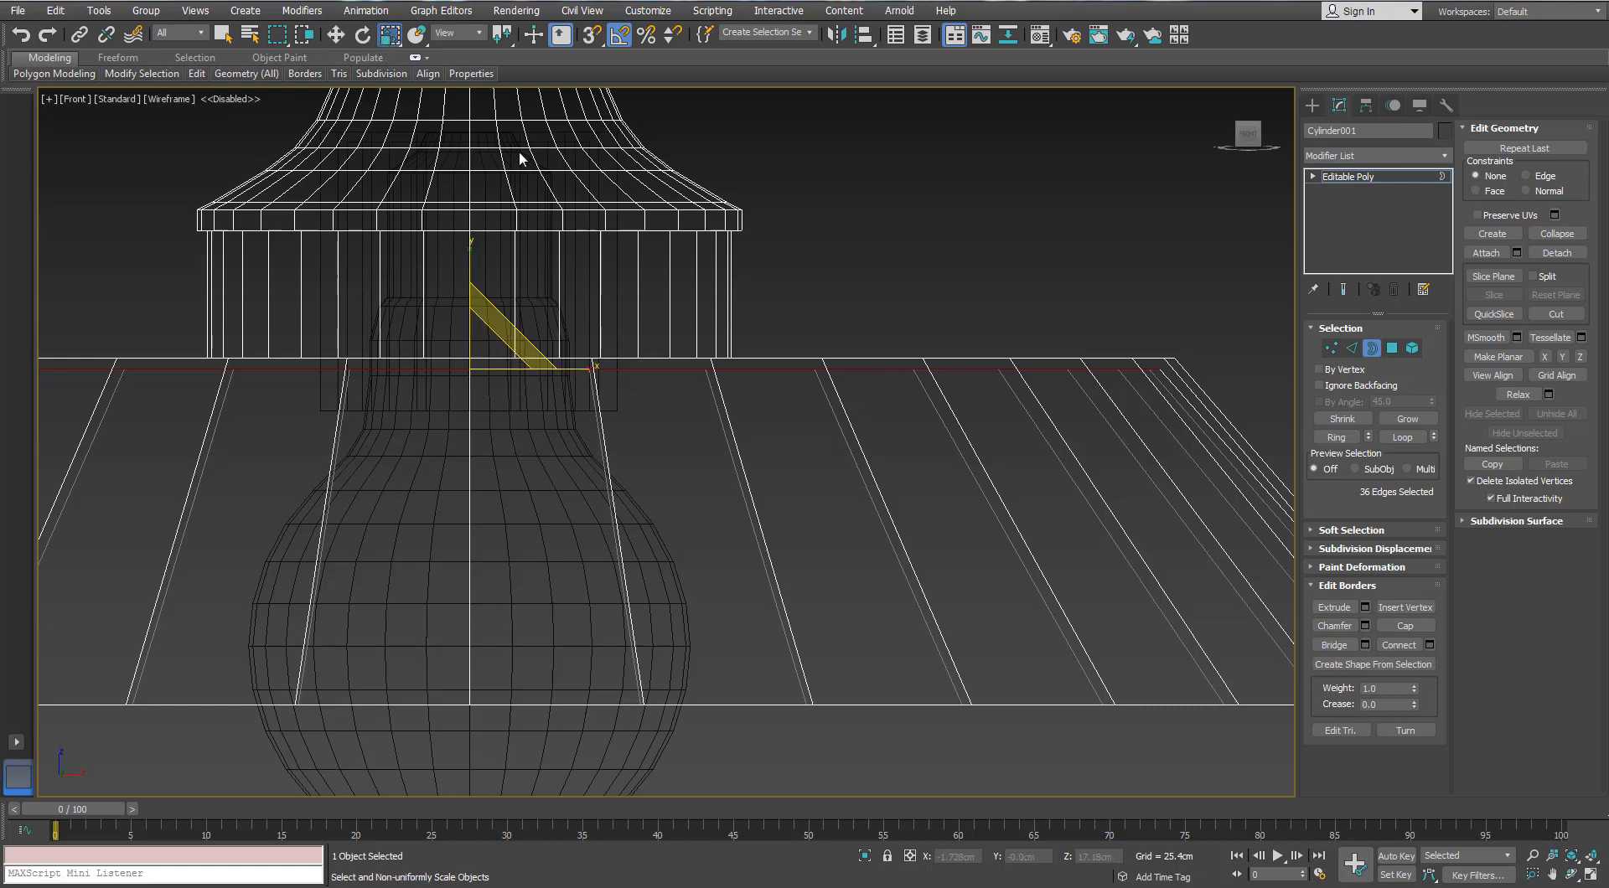
pyautogui.moveTo(1036, 318); pyautogui.dragTo(925, 214)
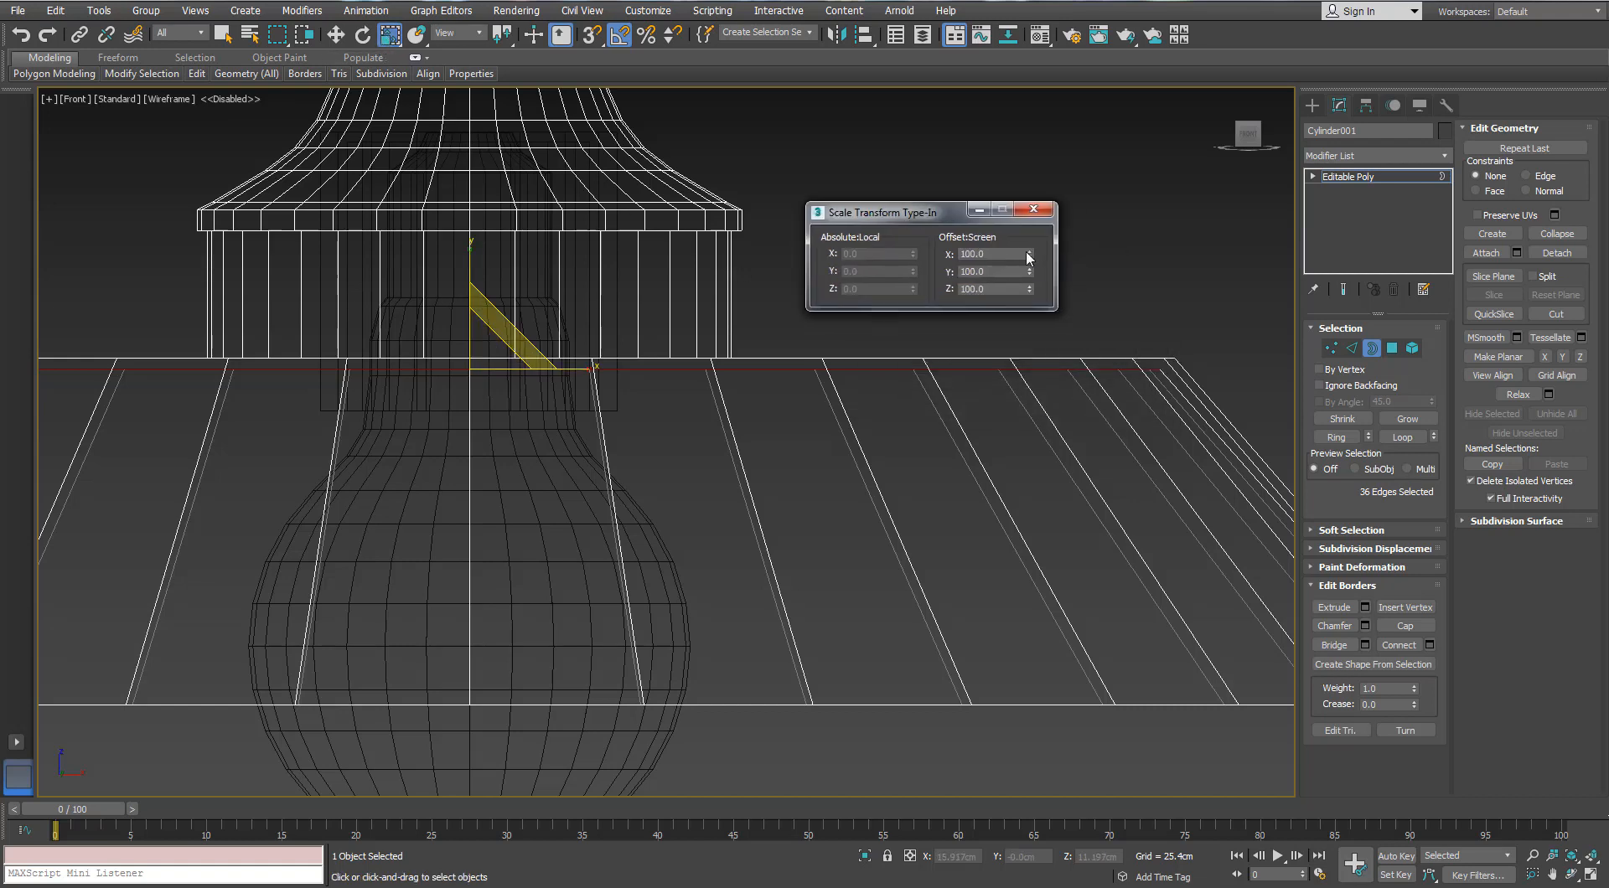
pyautogui.click(1028, 252)
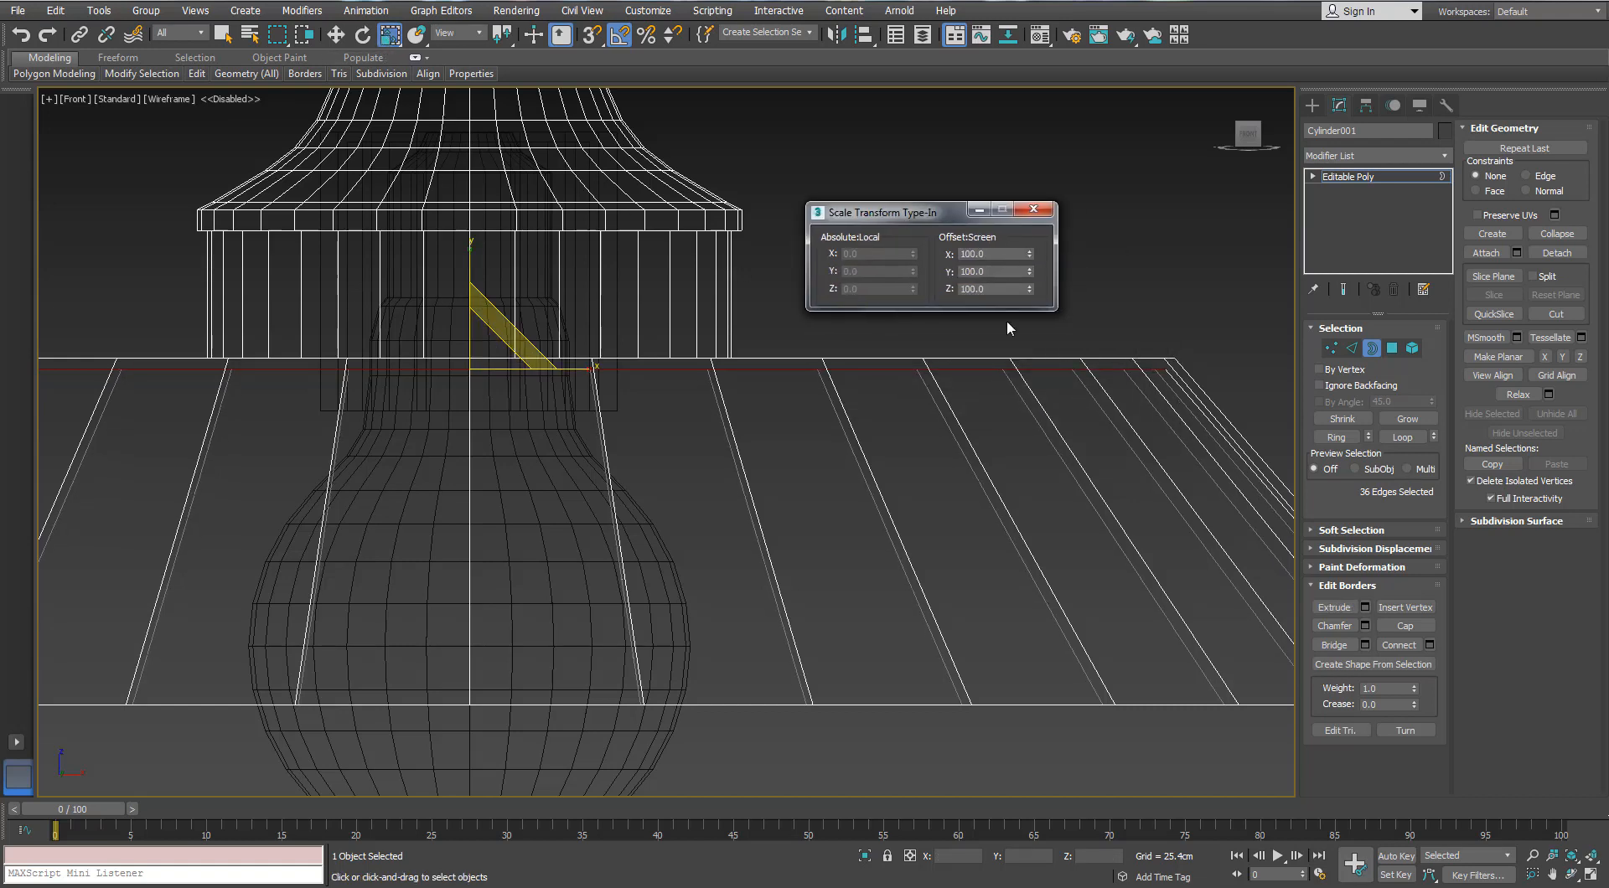
pyautogui.click(1036, 211)
# Step: Extend the inner top border inward with a scaled copy until it nearly meets the neck's opening
pyautogui.moveTo(504, 344); pyautogui.dragTo(413, 391)
pyautogui.keyDown('alt'); pyautogui.moveTo(415, 388); pyautogui.dragTo(482, 332, button='middle'); pyautogui.keyUp('alt')
pyautogui.press('F3')
pyautogui.moveTo(481, 332); pyautogui.dragTo(496, 341, button='middle')
pyautogui.moveTo(469, 370); pyautogui.dragTo(372, 464)
pyautogui.keyDown('alt'); pyautogui.moveTo(393, 456); pyautogui.dragTo(385, 444, button='middle'); pyautogui.keyUp('alt')
pyautogui.keyDown('alt'); pyautogui.moveTo(517, 348); pyautogui.dragTo(497, 322, button='middle'); pyautogui.keyUp('alt')
# Step: Extend the border upward inside the neck with a moved copy and align it at the neck's lower collar
pyautogui.press('w')
pyautogui.moveTo(482, 336); pyautogui.dragTo(479, 297)
pyautogui.moveTo(480, 298)
pyautogui.keyDown('alt'); pyautogui.mouseDown(button='middle')
pyautogui.moveTo(506, 380)
pyautogui.moveTo(488, 288)
pyautogui.moveTo(559, 302)
pyautogui.moveTo(500, 359)
pyautogui.mouseUp(button='middle'); pyautogui.keyUp('alt')
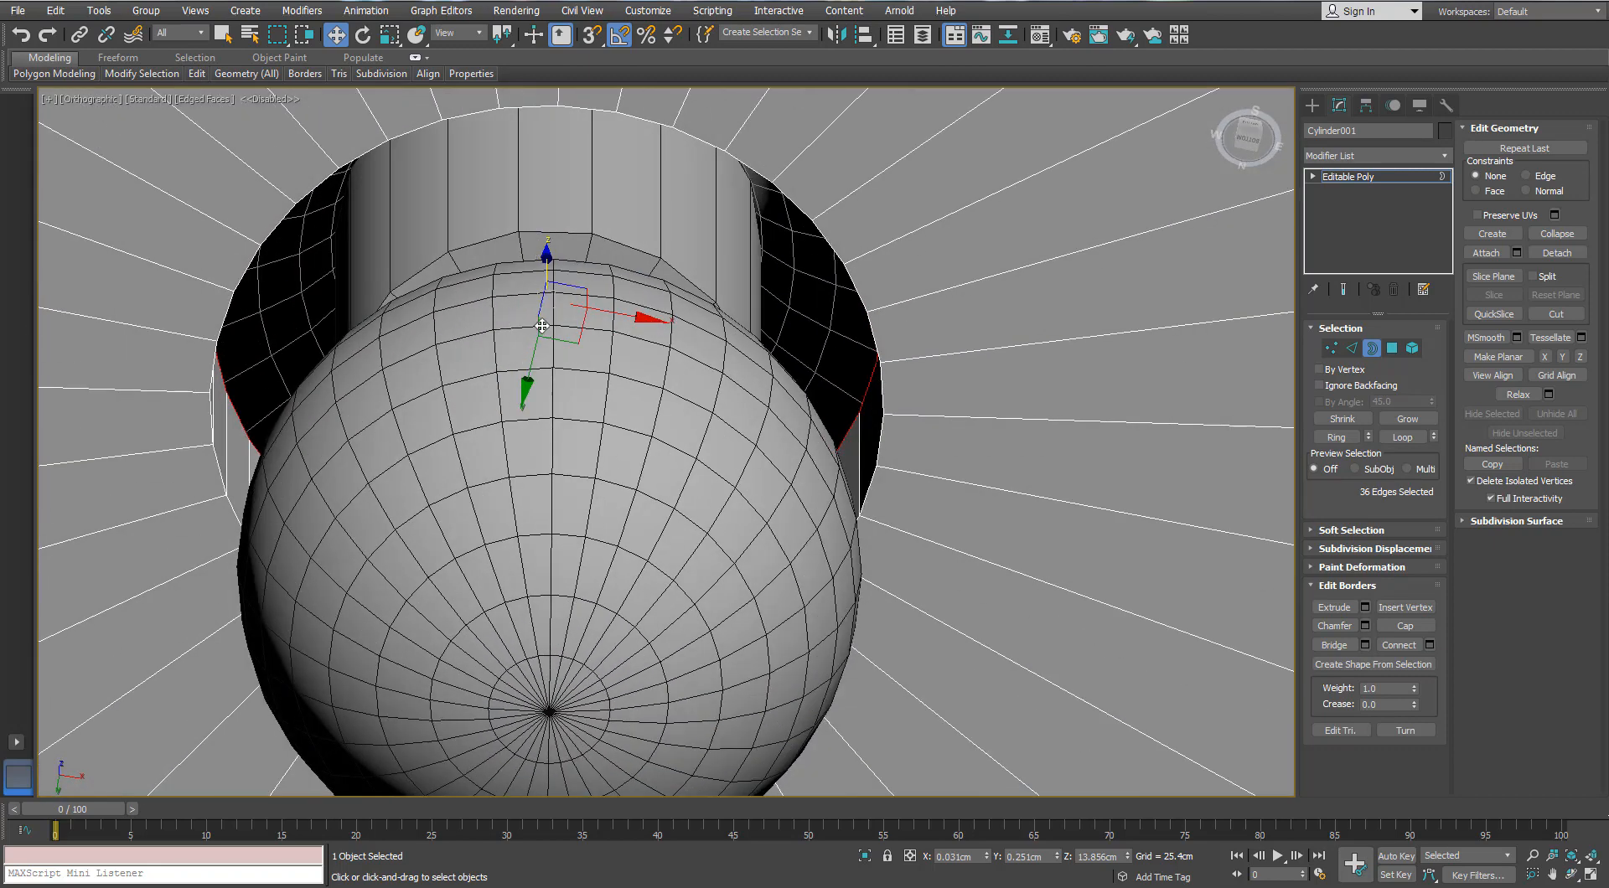
pyautogui.press('f')
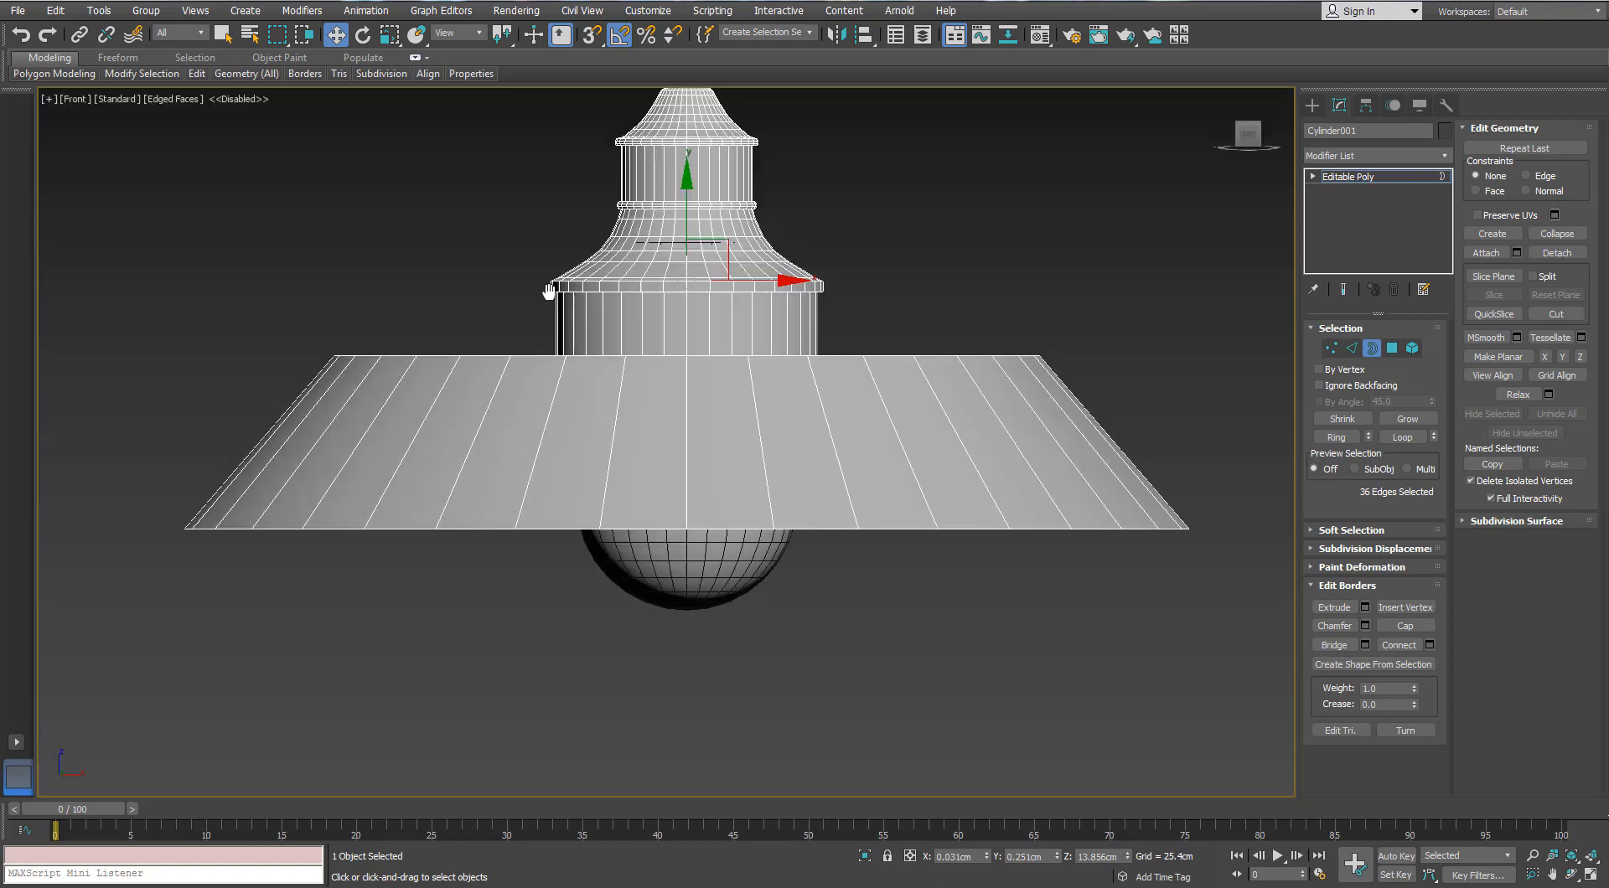
pyautogui.press('F3')
pyautogui.scroll(3, 630, 340)
pyautogui.moveTo(711, 261); pyautogui.dragTo(710, 281)
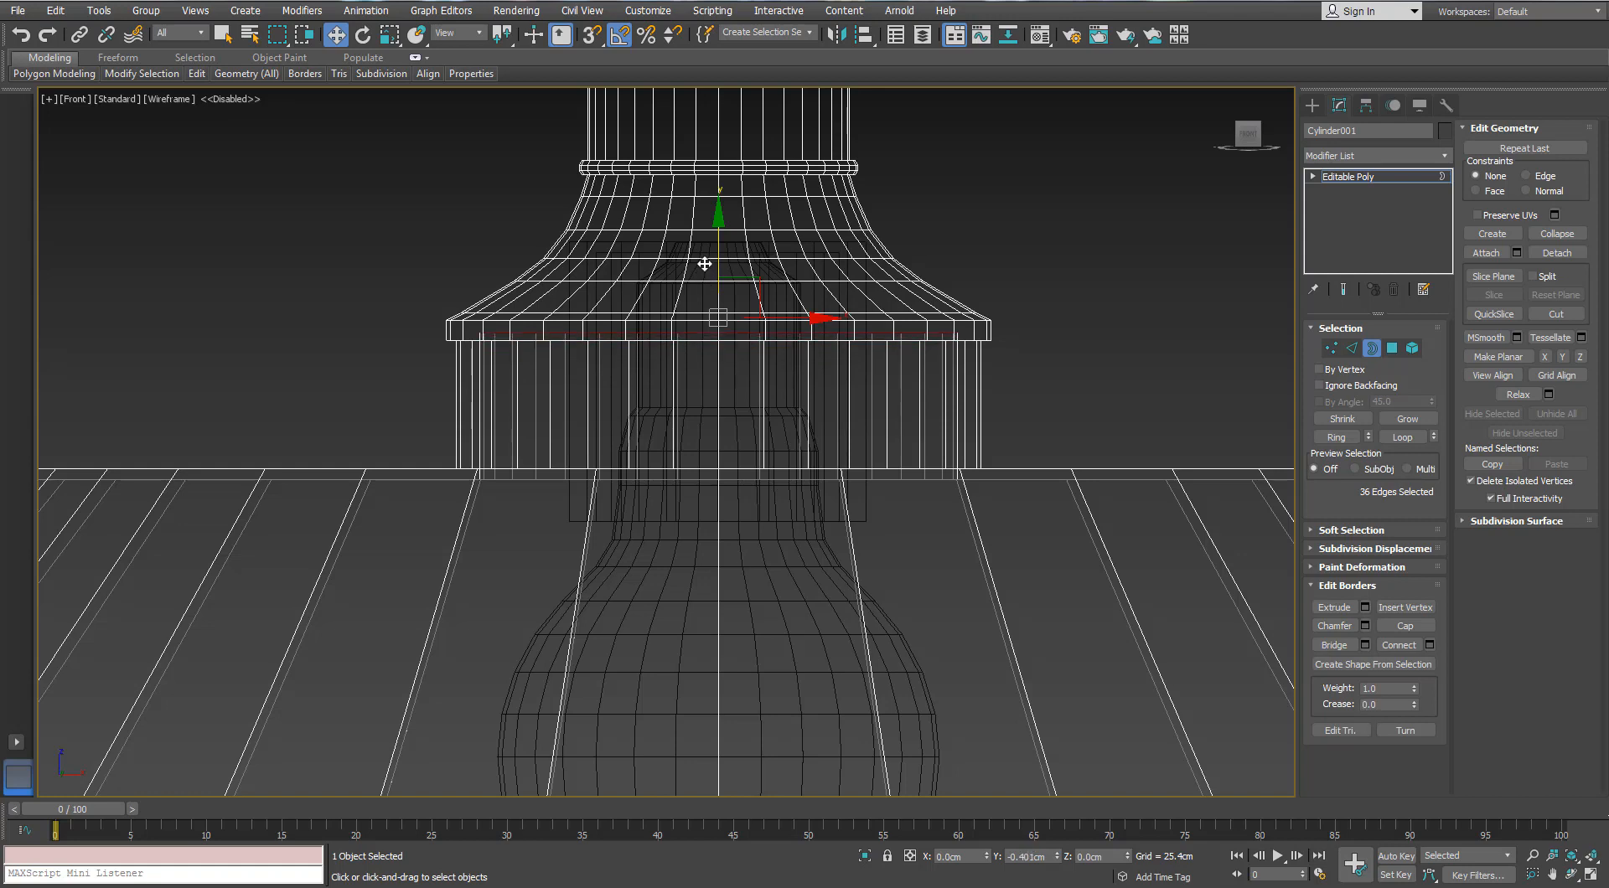
# Step: Extend the border further up inside the neck and scale it inward to follow the neck's flare
pyautogui.scroll(3, 772, 276)
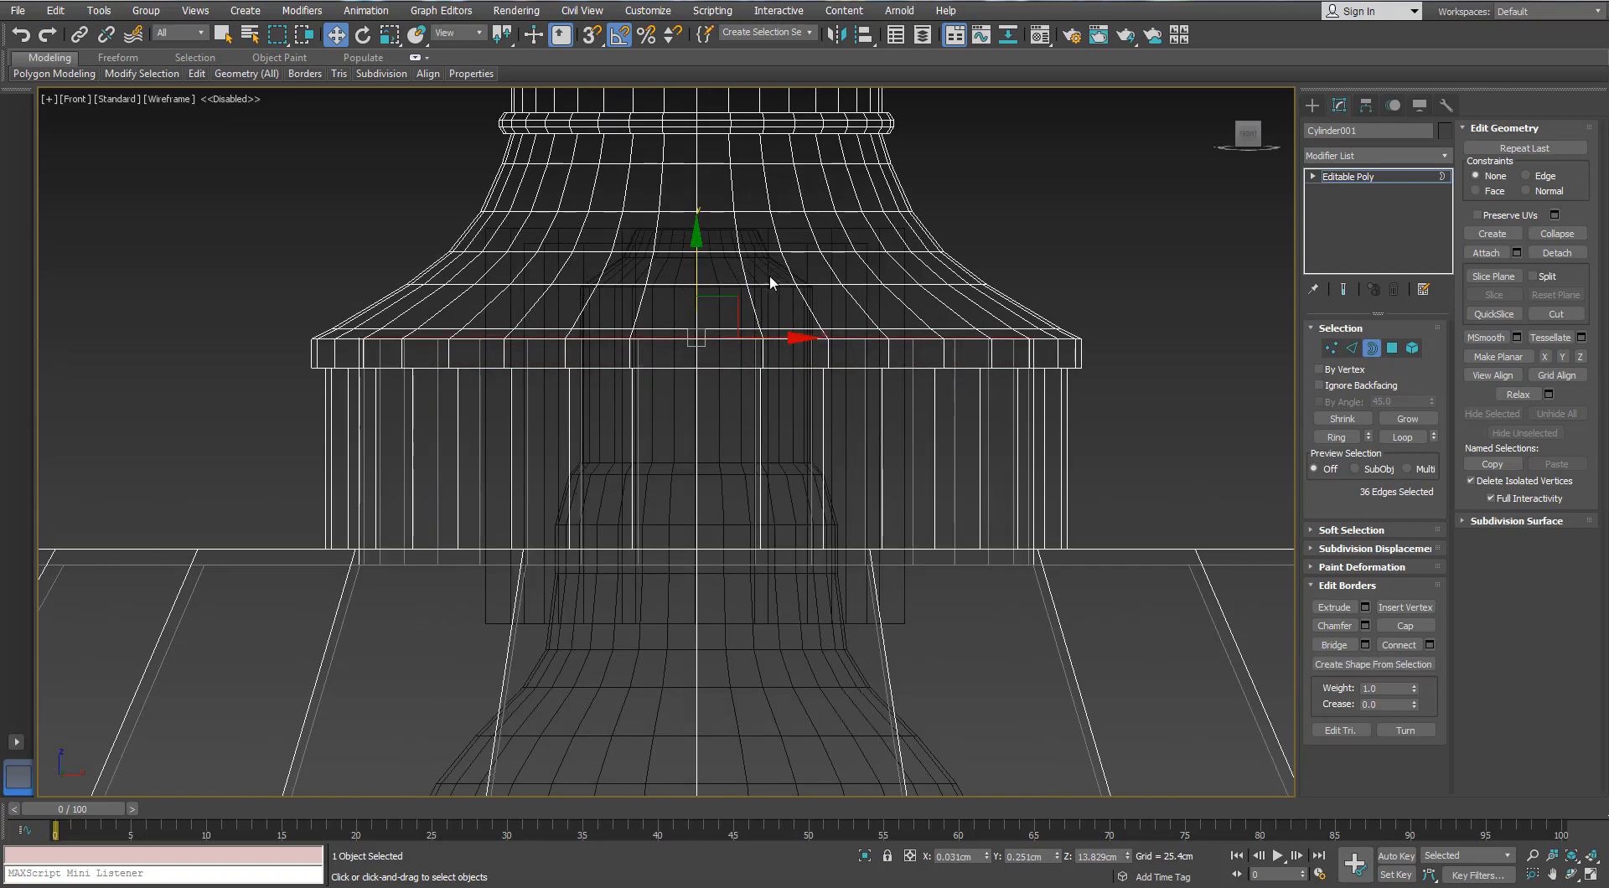
pyautogui.moveTo(697, 272); pyautogui.dragTo(696, 229)
pyautogui.press('r')
pyautogui.moveTo(677, 253)
pyautogui.keyDown('alt'); pyautogui.mouseDown(button='middle')
pyautogui.moveTo(675, 158)
pyautogui.moveTo(696, 252)
pyautogui.mouseUp(button='middle'); pyautogui.keyUp('alt')
pyautogui.press('F3')
pyautogui.press('w')
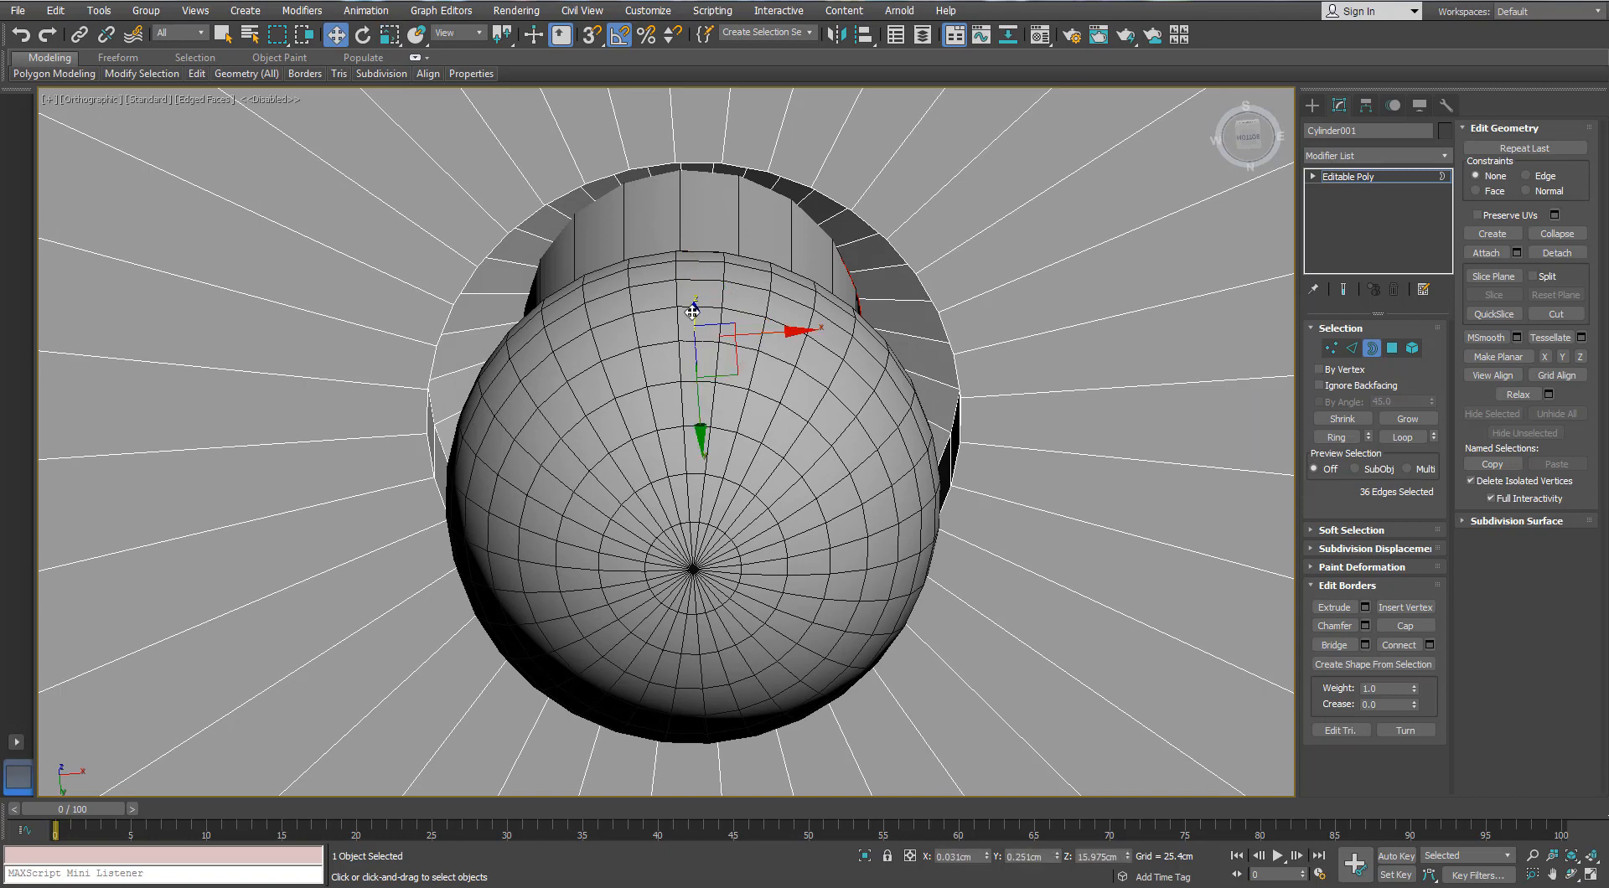
pyautogui.moveTo(692, 311); pyautogui.dragTo(684, 312)
pyautogui.scroll(-3, 688, 314)
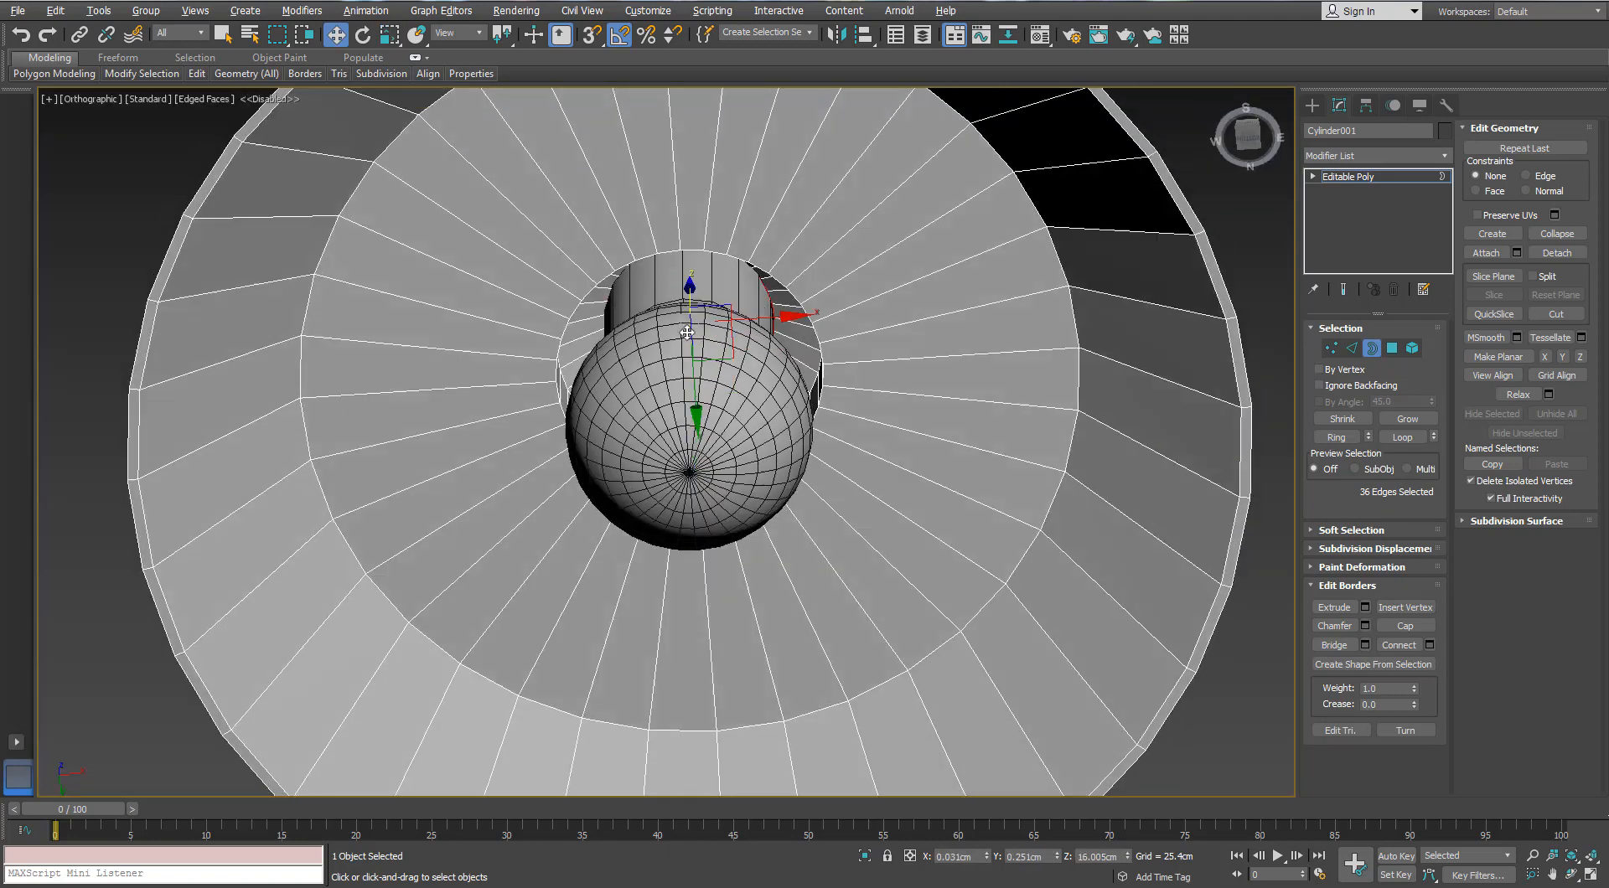
# Step: Leave border editing and isolate the lamp body from the bulb and socket
pyautogui.keyDown('alt'); pyautogui.moveTo(689, 314); pyautogui.dragTo(1243, 363, button='middle'); pyautogui.keyUp('alt')
pyautogui.click(1088, 303)
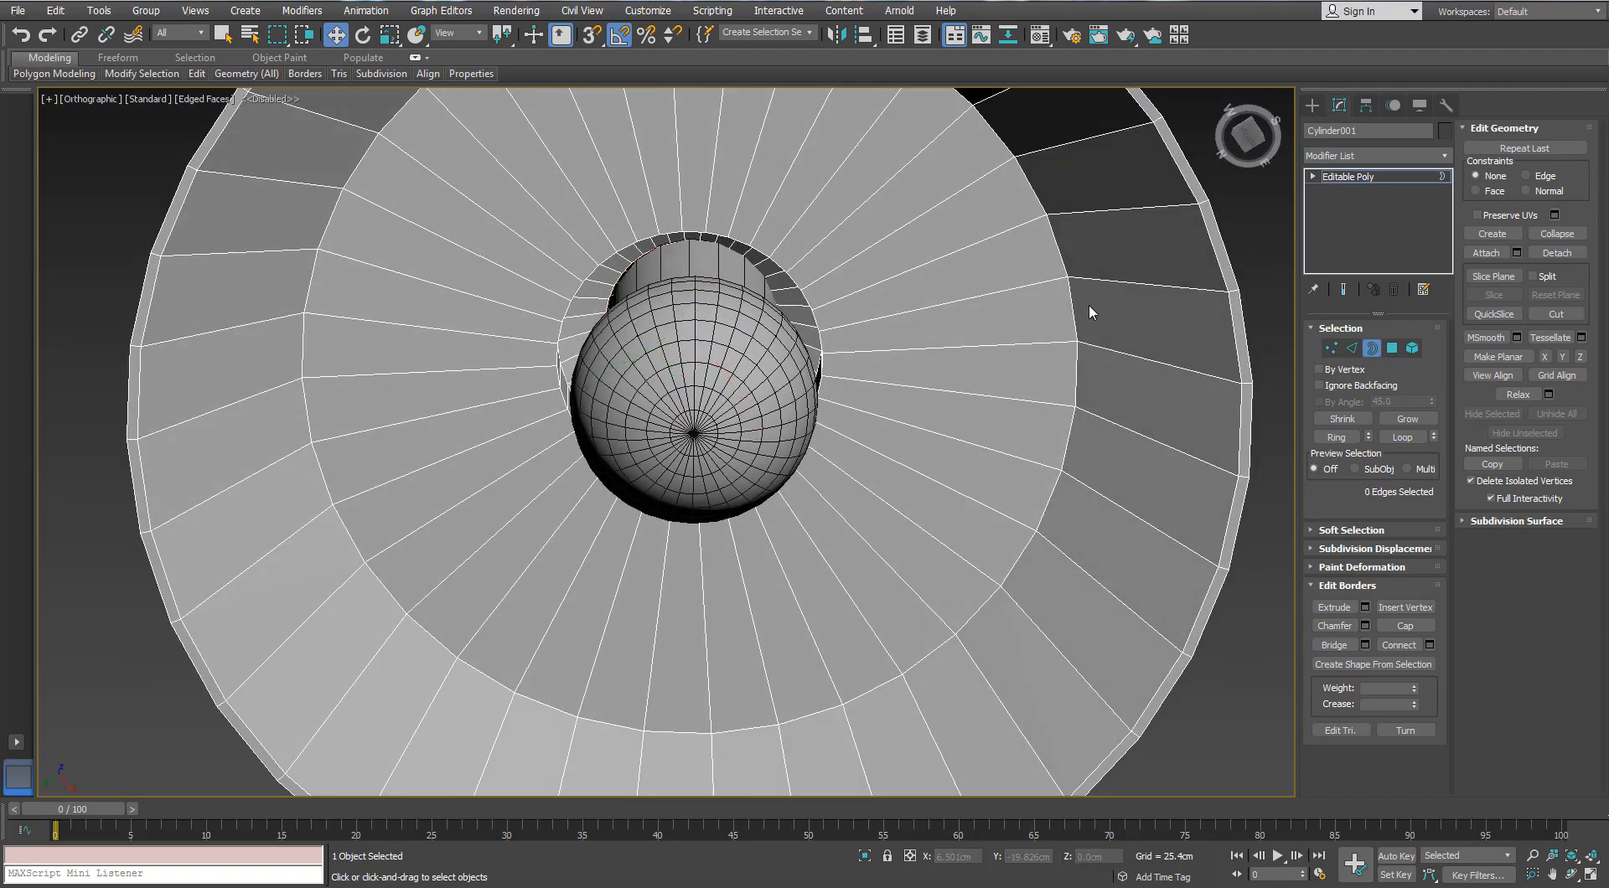
pyautogui.keyDown('alt'); pyautogui.moveTo(1088, 303); pyautogui.dragTo(762, 360, button='middle'); pyautogui.keyUp('alt')
pyautogui.scroll(-2, 966, 315)
pyautogui.click(1372, 348)
pyautogui.click(792, 402)
pyautogui.keyDown('ctrl'); pyautogui.click(780, 325); pyautogui.keyUp('ctrl')
pyautogui.scroll(2, 779, 345)
pyautogui.moveTo(762, 358); pyautogui.dragTo(763, 366)
pyautogui.keyDown('alt'); pyautogui.moveTo(762, 366); pyautogui.dragTo(1176, 345, button='middle'); pyautogui.keyUp('alt')
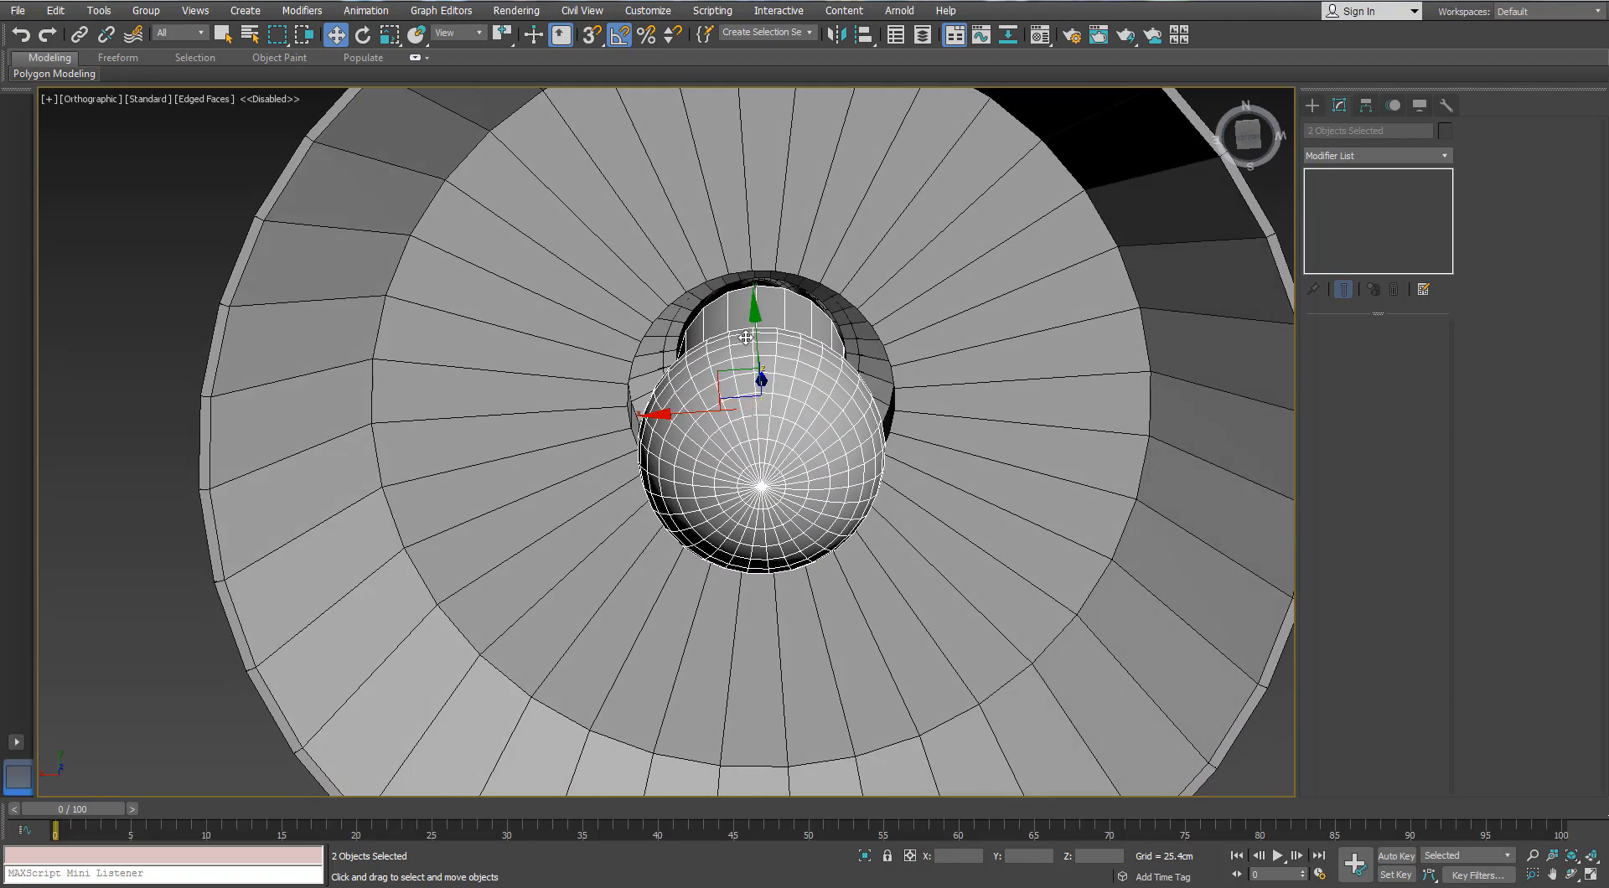
pyautogui.keyDown('alt'); pyautogui.moveTo(818, 310); pyautogui.dragTo(817, 317, button='middle'); pyautogui.keyUp('alt')
pyautogui.click(845, 350)
pyautogui.hotkey('alt', 'q')
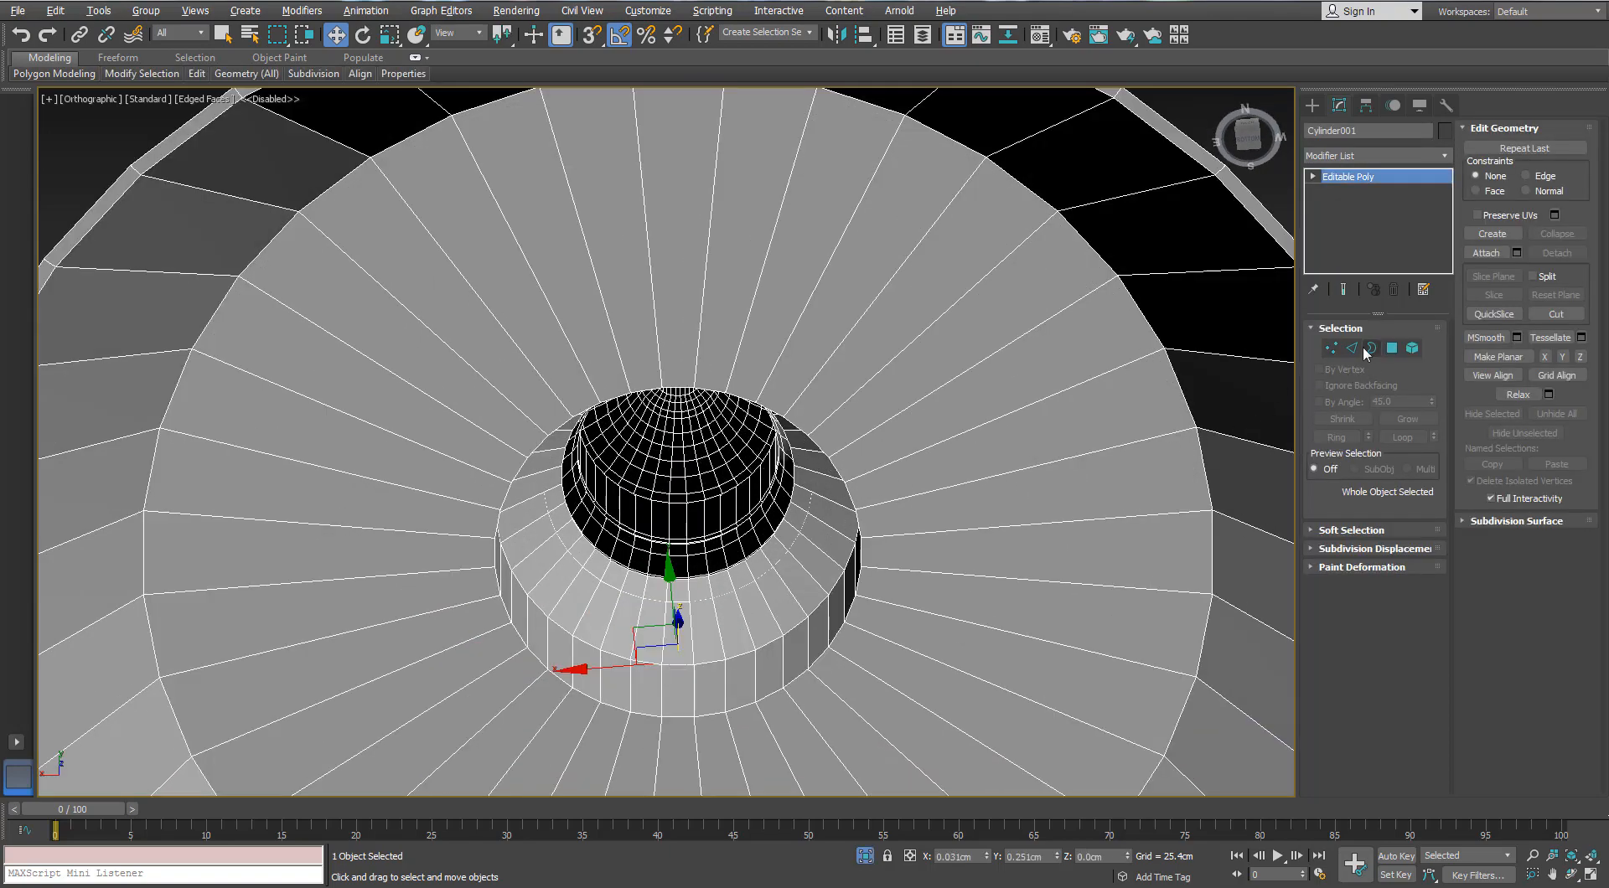
# Step: Close the open border inside the neck with an inward scaled copy collapsed to a centre point
pyautogui.click(1370, 348)
pyautogui.click(746, 505)
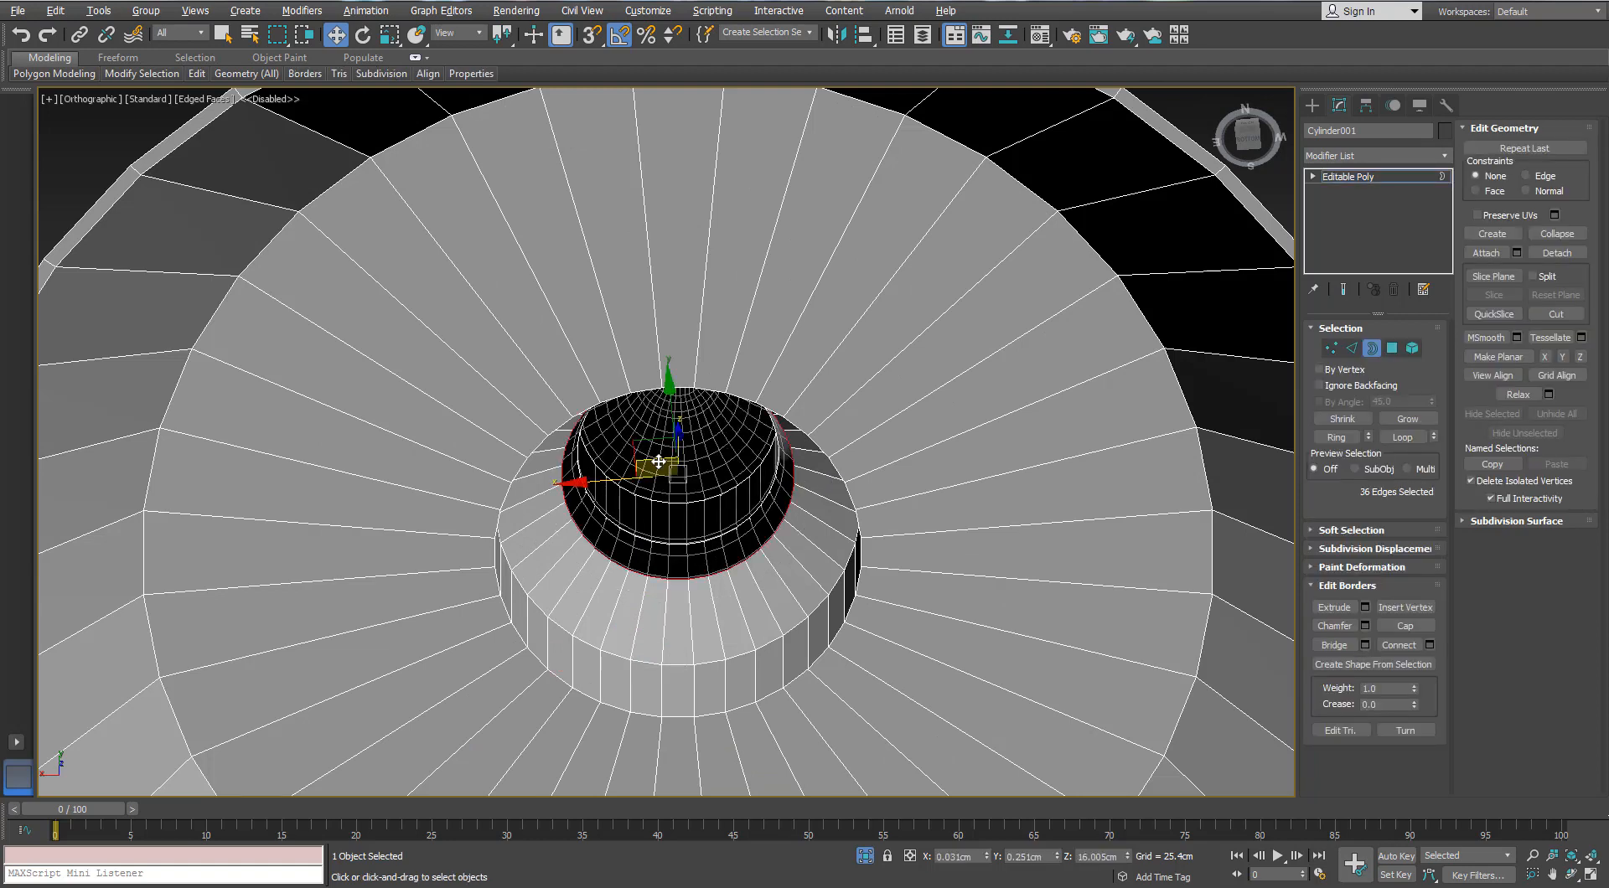
pyautogui.press('r')
pyautogui.keyDown('shift'); pyautogui.moveTo(687, 457); pyautogui.dragTo(680, 479); pyautogui.keyUp('shift')
pyautogui.rightClick(579, 457)
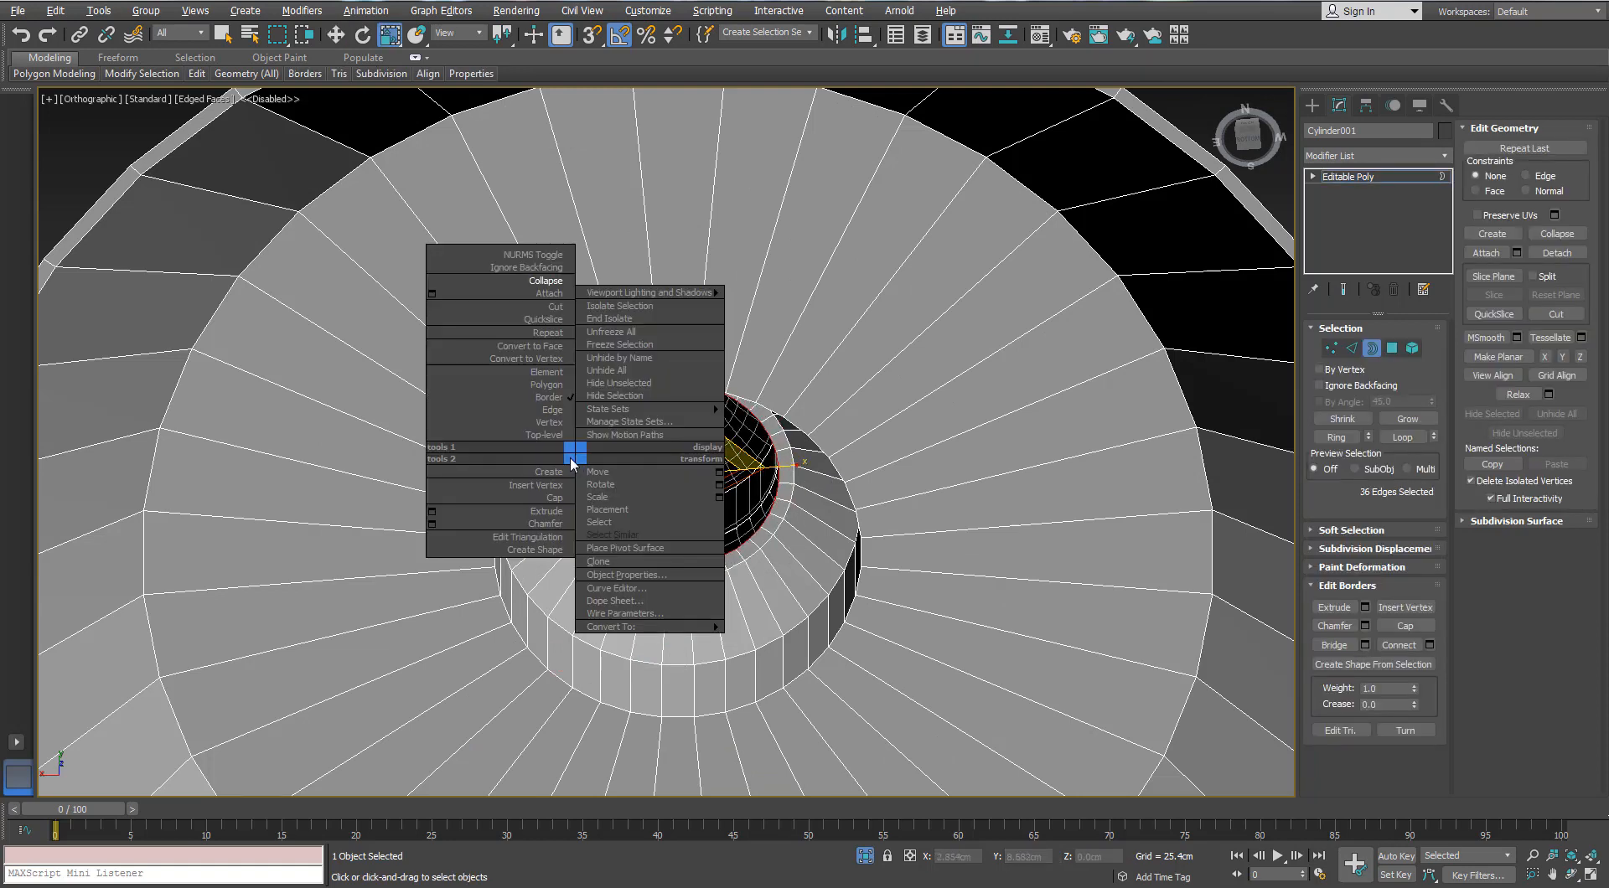
pyautogui.click(503, 282)
pyautogui.click(1370, 348)
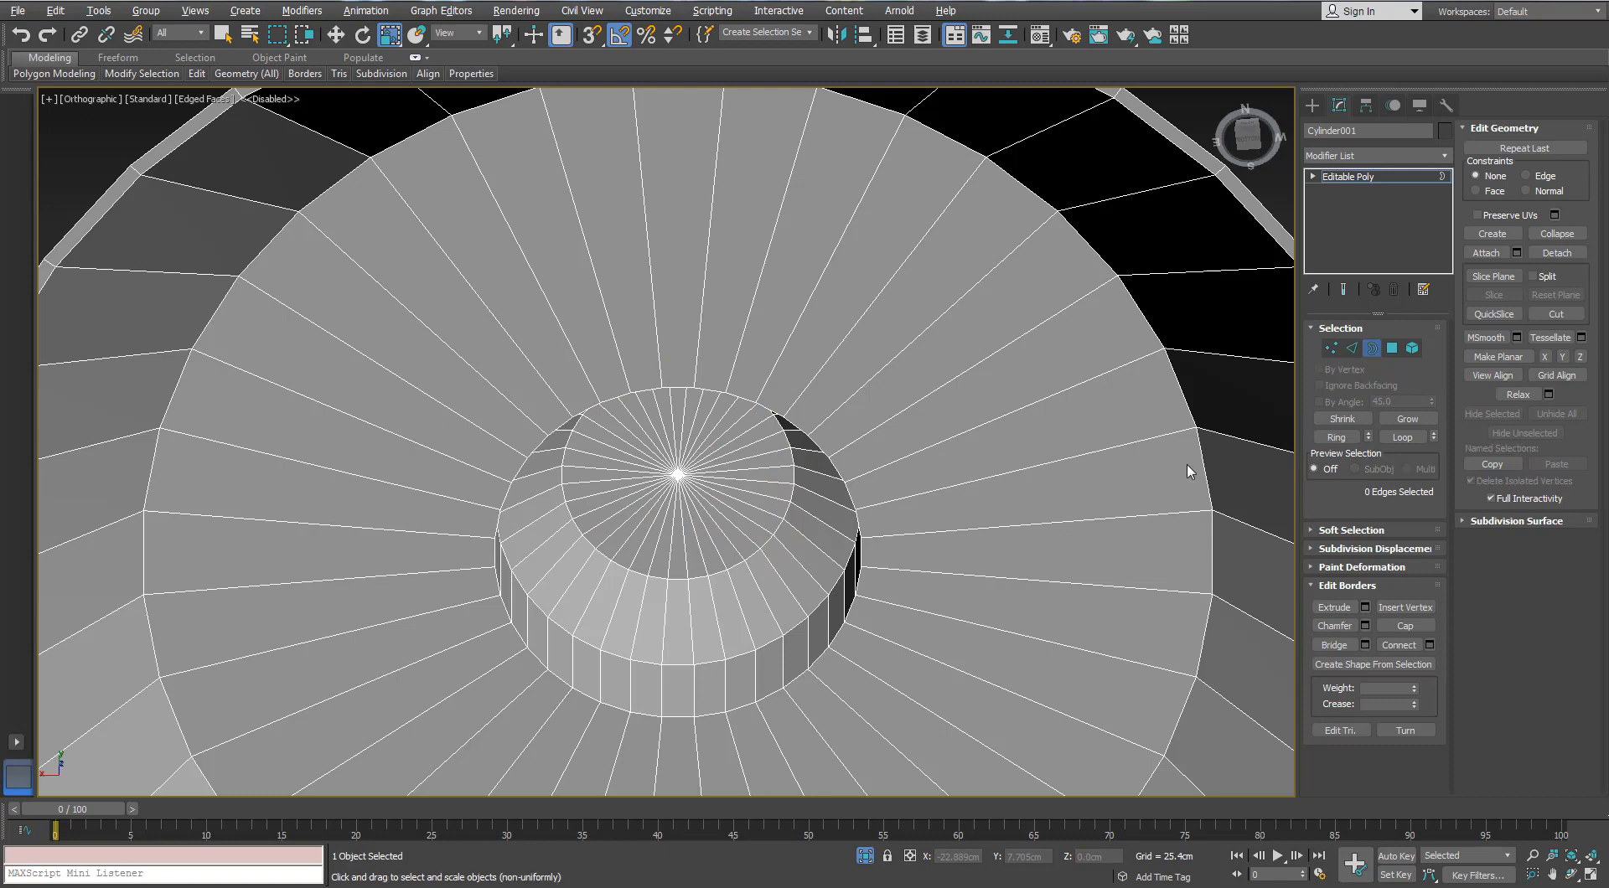
# Step: End the isolation to bring back the bulb and socket, and deselect the lamp body
pyautogui.click(864, 853)
pyautogui.moveTo(796, 468)
pyautogui.keyDown('alt'); pyautogui.mouseDown(button='middle')
pyautogui.moveTo(793, 495)
pyautogui.moveTo(788, 481)
pyautogui.mouseUp(button='middle'); pyautogui.keyUp('alt')
pyautogui.click(236, 194)
pyautogui.scroll(-2, 329, 289)
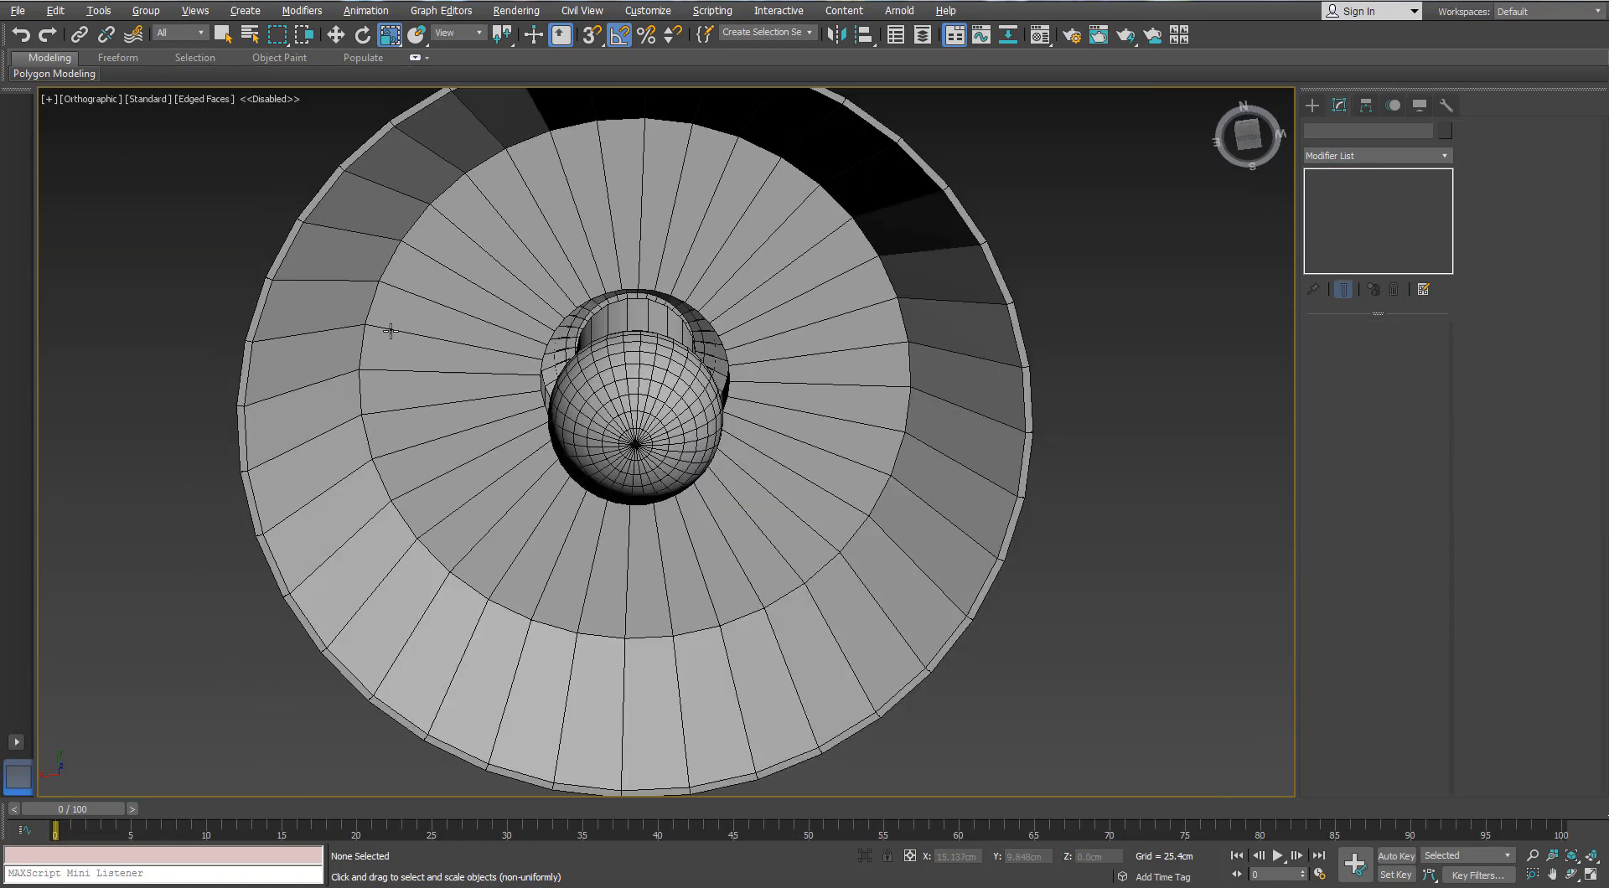
pyautogui.keyDown('alt'); pyautogui.moveTo(388, 328); pyautogui.dragTo(364, 334, button='middle'); pyautogui.keyUp('alt')
pyautogui.scroll(-2, 365, 334)
pyautogui.keyDown('alt'); pyautogui.moveTo(470, 326); pyautogui.dragTo(463, 406, button='middle'); pyautogui.keyUp('alt')
pyautogui.moveTo(596, 320); pyautogui.dragTo(616, 546, button='middle')
pyautogui.scroll(-2, 617, 514)
pyautogui.scroll(-4, 629, 469)
pyautogui.moveTo(637, 442)
pyautogui.mouseDown(button='middle')
pyautogui.moveTo(662, 491)
pyautogui.moveTo(660, 439)
pyautogui.mouseUp(button='middle')
# Step: Chamfer the edge loop around the opening inside the shade by 0.887 cm with 3 segments, and deselect the lamp body
pyautogui.press('z')
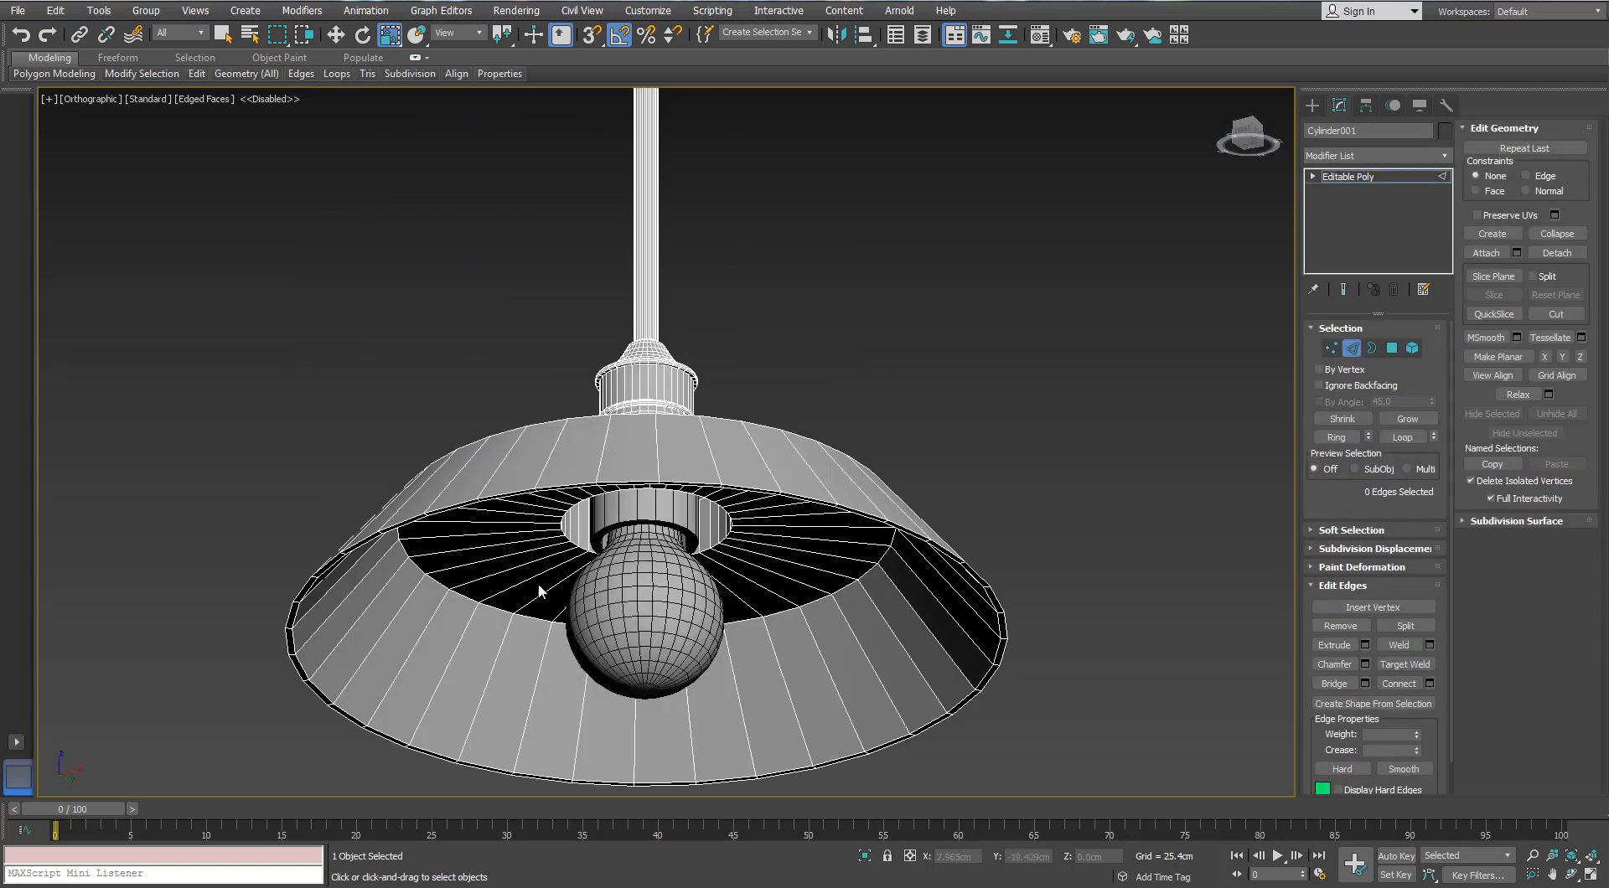
pyautogui.moveTo(539, 543); pyautogui.dragTo(568, 461, button='middle')
pyautogui.scroll(2, 636, 461)
pyautogui.keyDown('alt'); pyautogui.moveTo(695, 470); pyautogui.dragTo(787, 374, button='middle'); pyautogui.keyUp('alt')
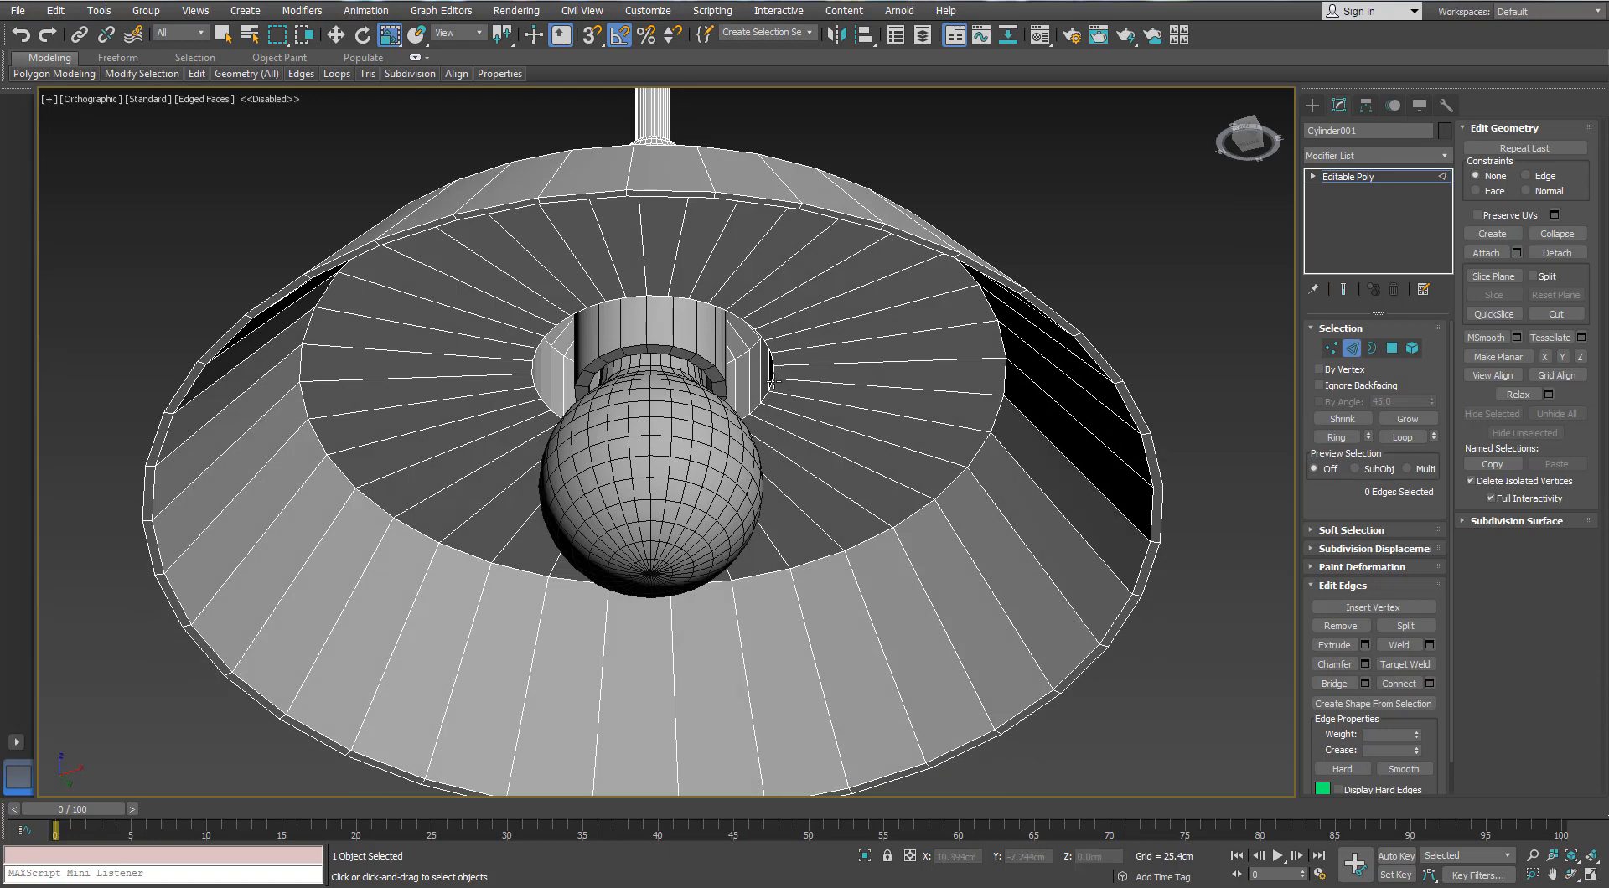
pyautogui.doubleClick(772, 382)
pyautogui.scroll(2, 764, 387)
pyautogui.doubleClick(770, 403)
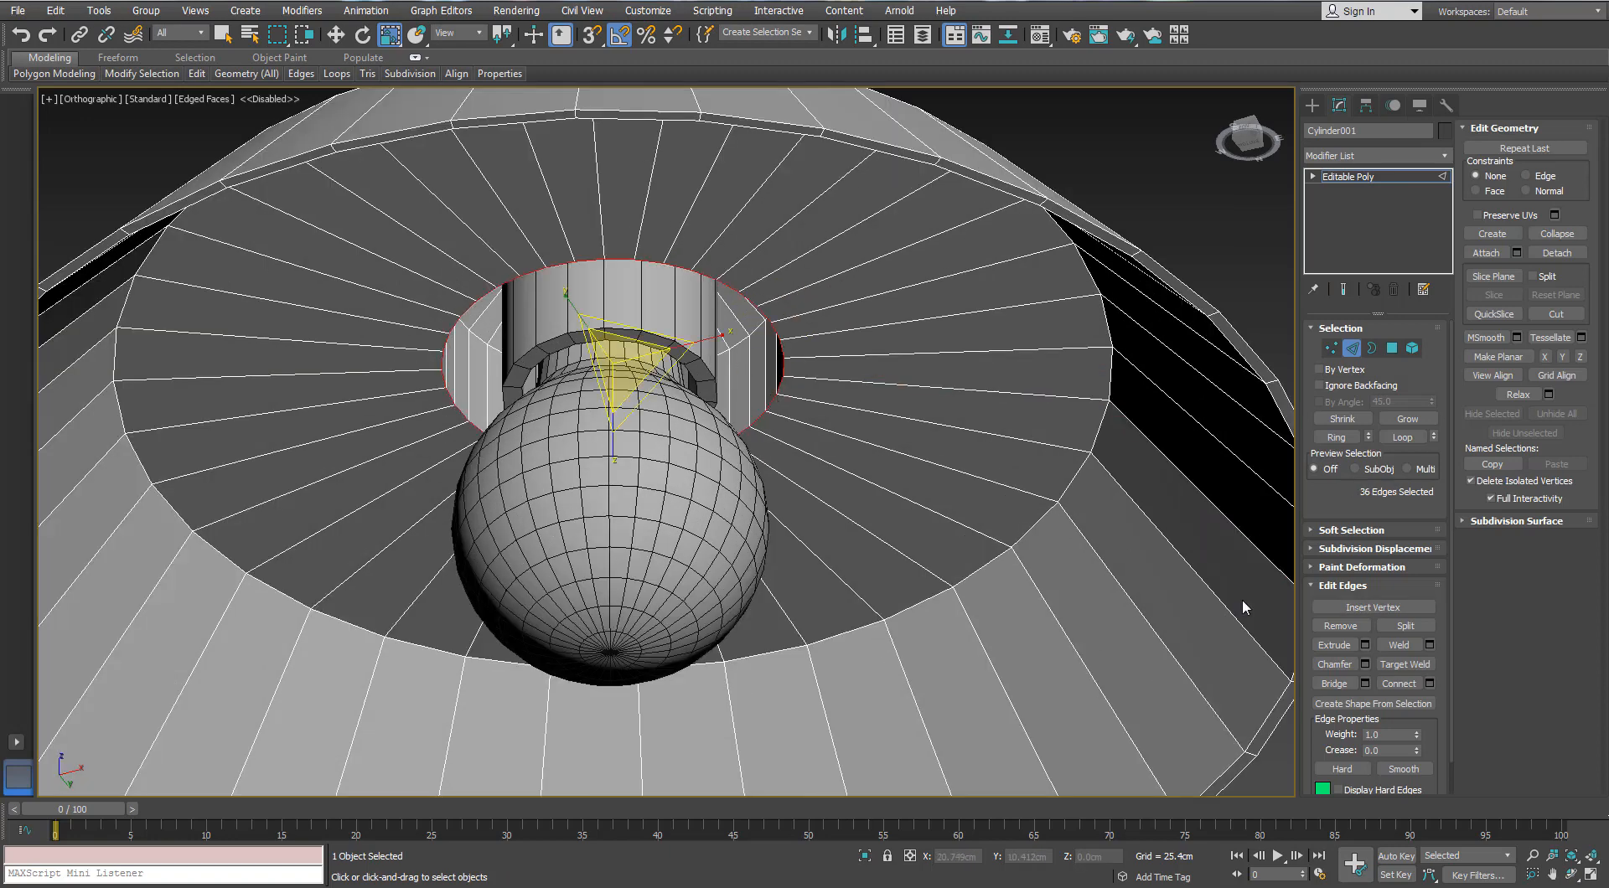
pyautogui.click(1365, 665)
pyautogui.scroll(3, 326, 328)
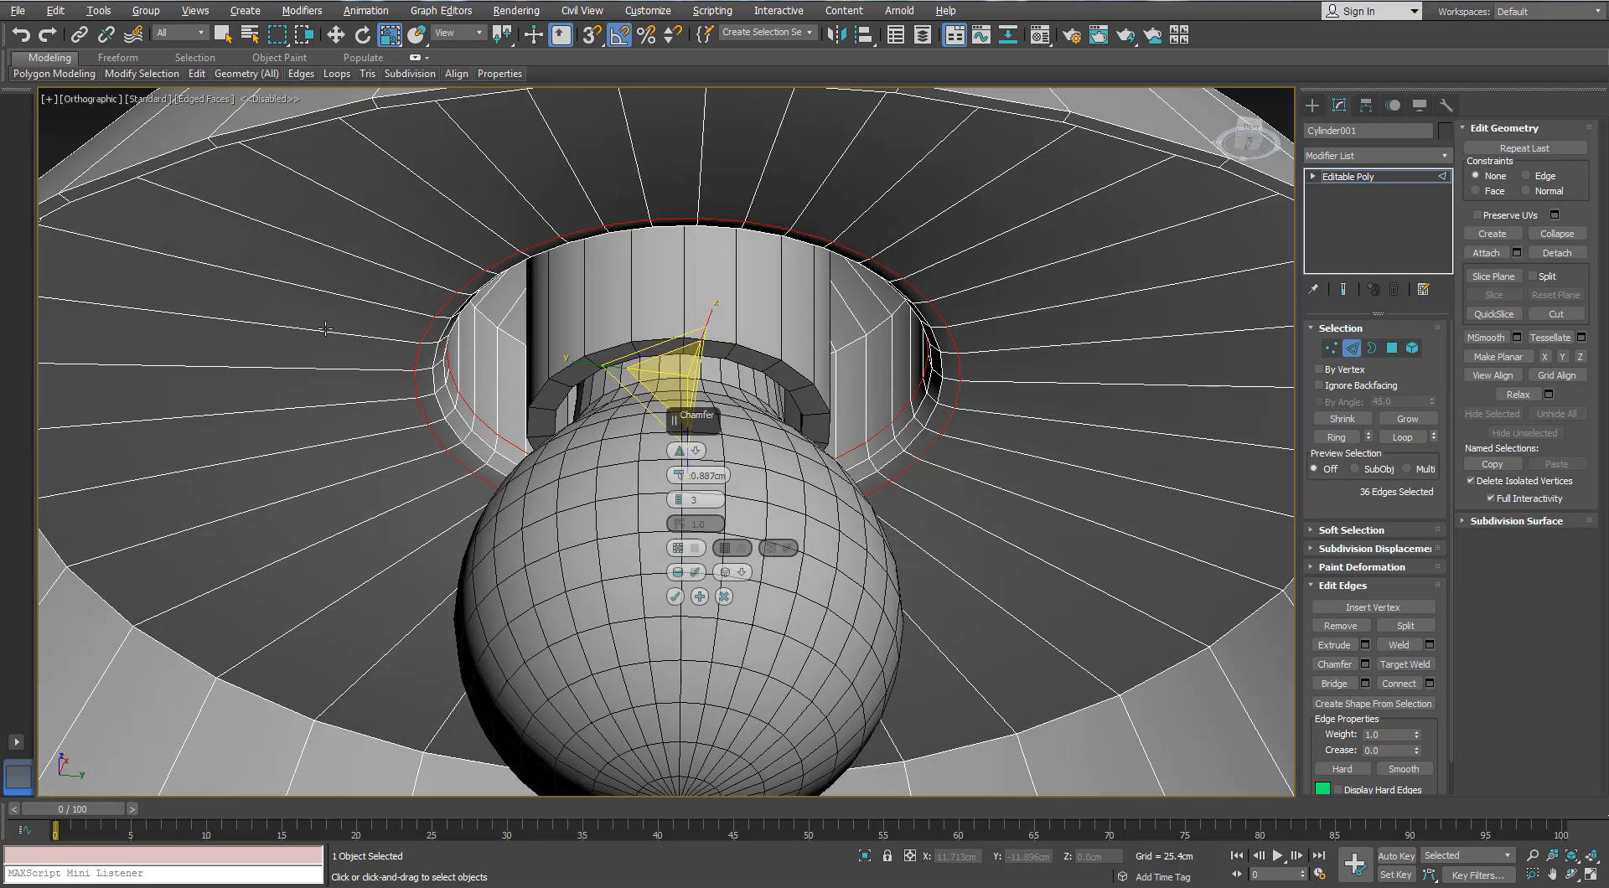
pyautogui.keyDown('alt'); pyautogui.moveTo(326, 329); pyautogui.dragTo(492, 450, button='middle'); pyautogui.keyUp('alt')
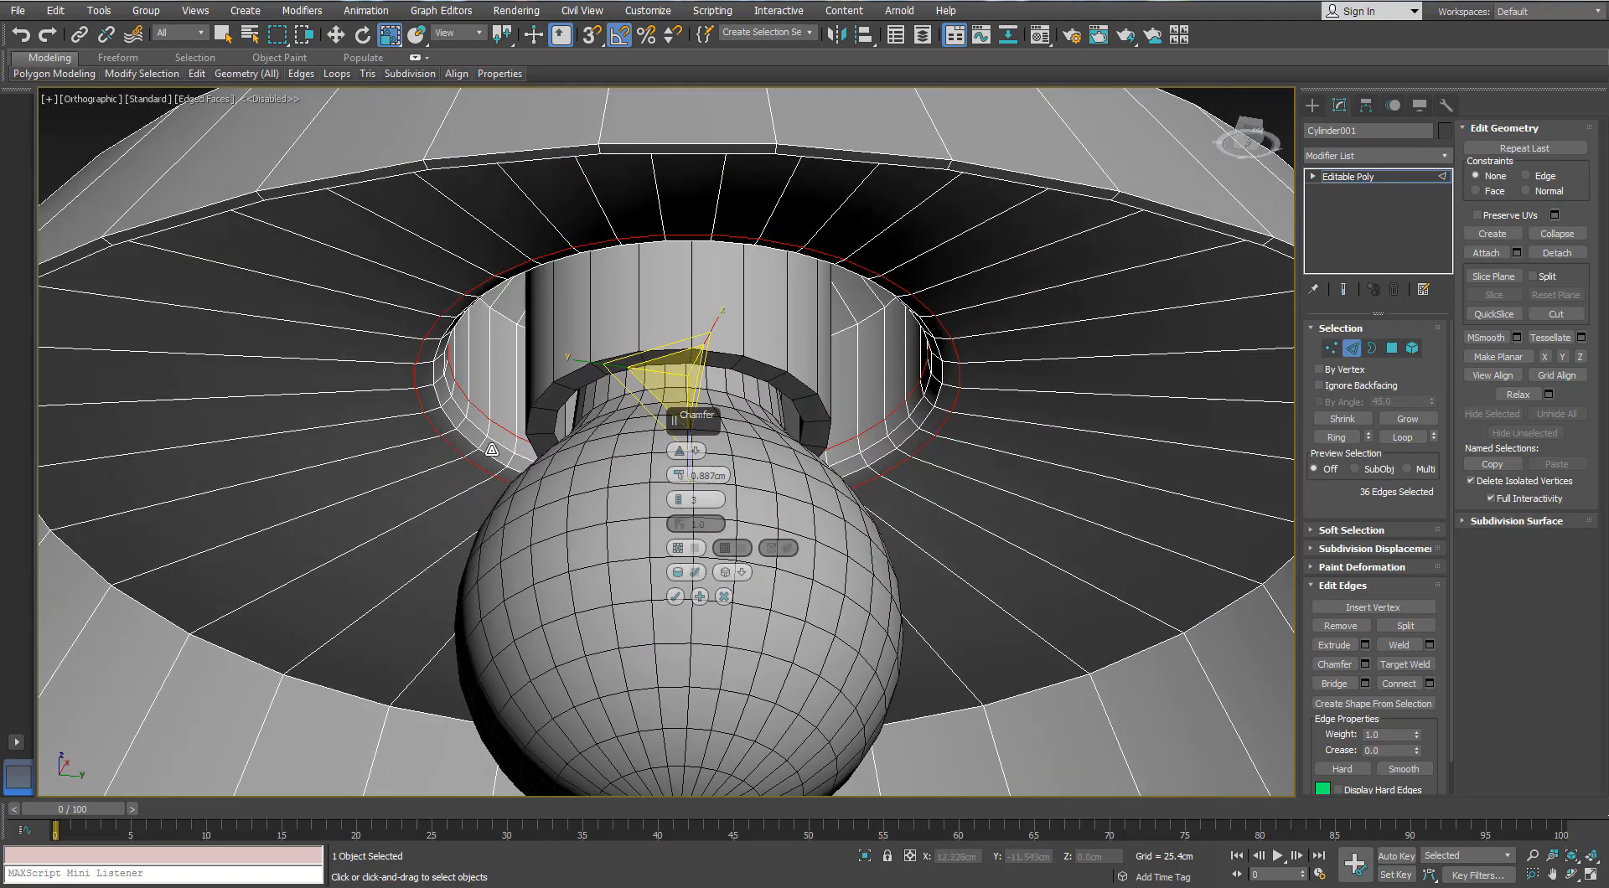
pyautogui.click(676, 597)
pyautogui.click(1356, 356)
pyautogui.scroll(-4, 964, 359)
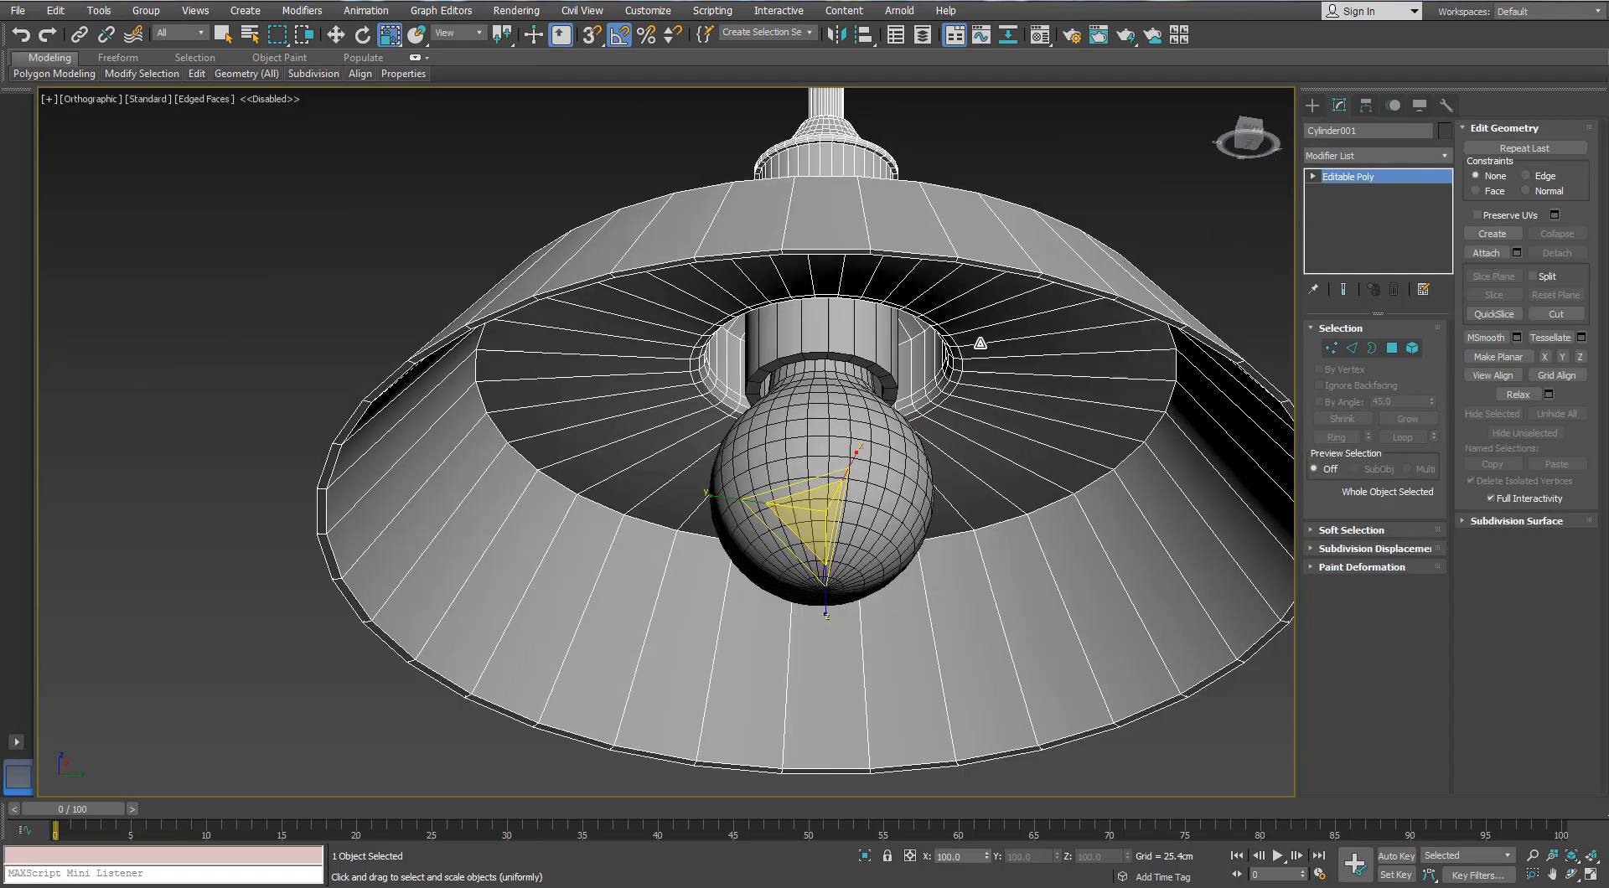
pyautogui.click(976, 180)
# Step: Examine the whole pendant lamp in perspective from below and from the side
pyautogui.scroll(-2, 970, 220)
pyautogui.moveTo(942, 253); pyautogui.dragTo(898, 520, button='middle')
pyautogui.scroll(-3, 897, 521)
pyautogui.scroll(-3, 897, 520)
pyautogui.moveTo(859, 323); pyautogui.dragTo(868, 579, button='middle')
pyautogui.scroll(-3, 868, 521)
pyautogui.keyDown('alt'); pyautogui.moveTo(868, 521); pyautogui.dragTo(873, 493, button='middle'); pyautogui.keyUp('alt')
pyautogui.press('z')
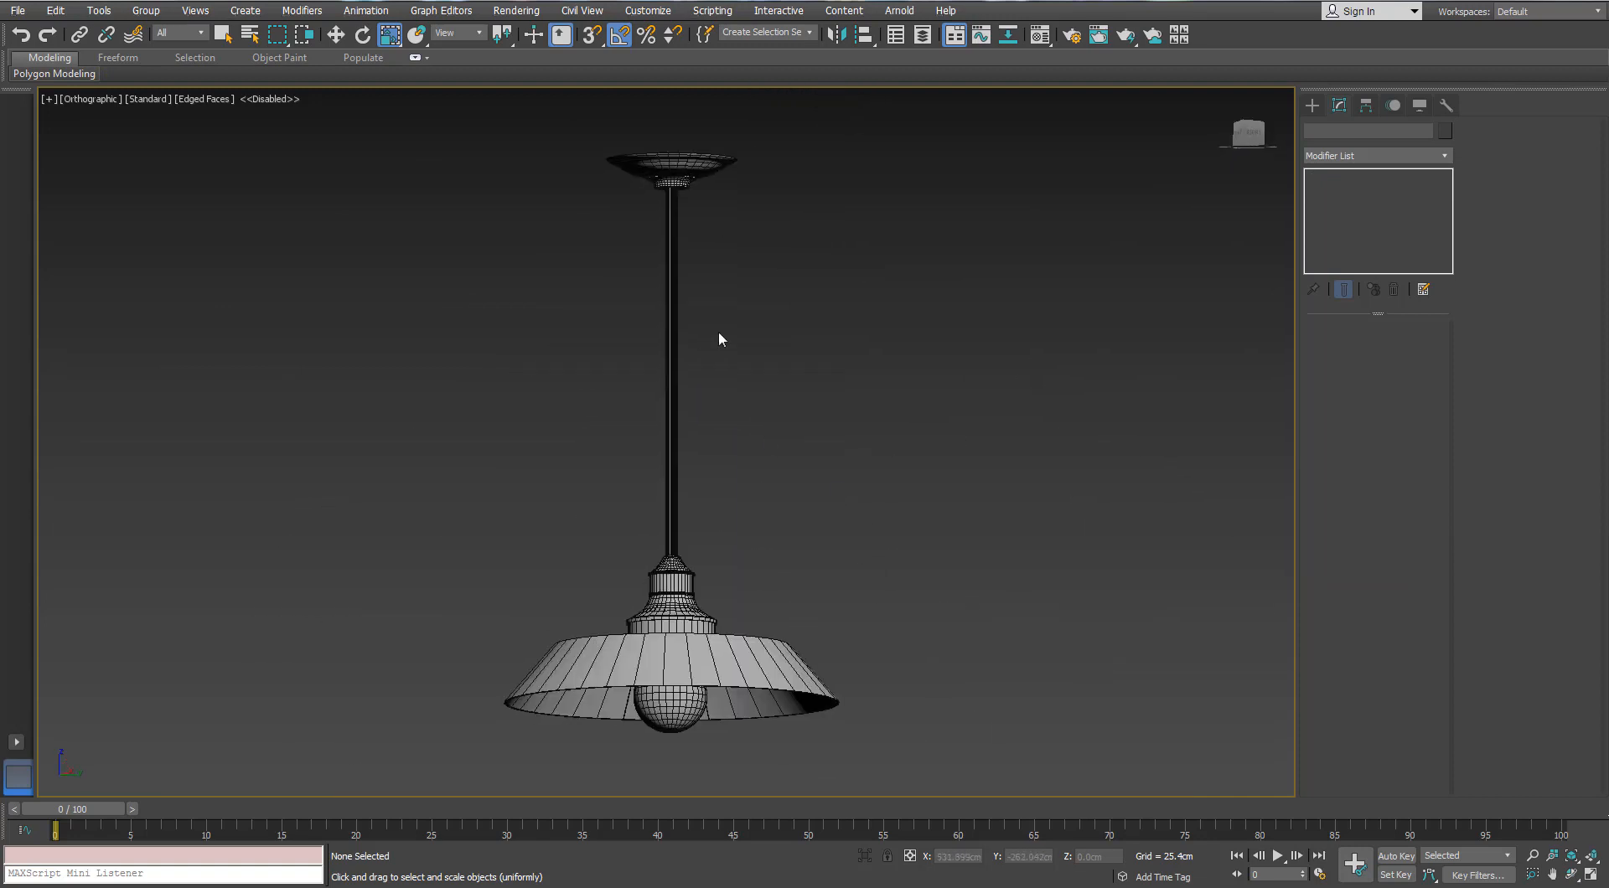
pyautogui.press('p')
pyautogui.press('z')
pyautogui.scroll(-3, 717, 330)
pyautogui.keyDown('alt'); pyautogui.moveTo(715, 329); pyautogui.dragTo(700, 317, button='middle'); pyautogui.keyUp('alt')
pyautogui.scroll(3, 708, 330)
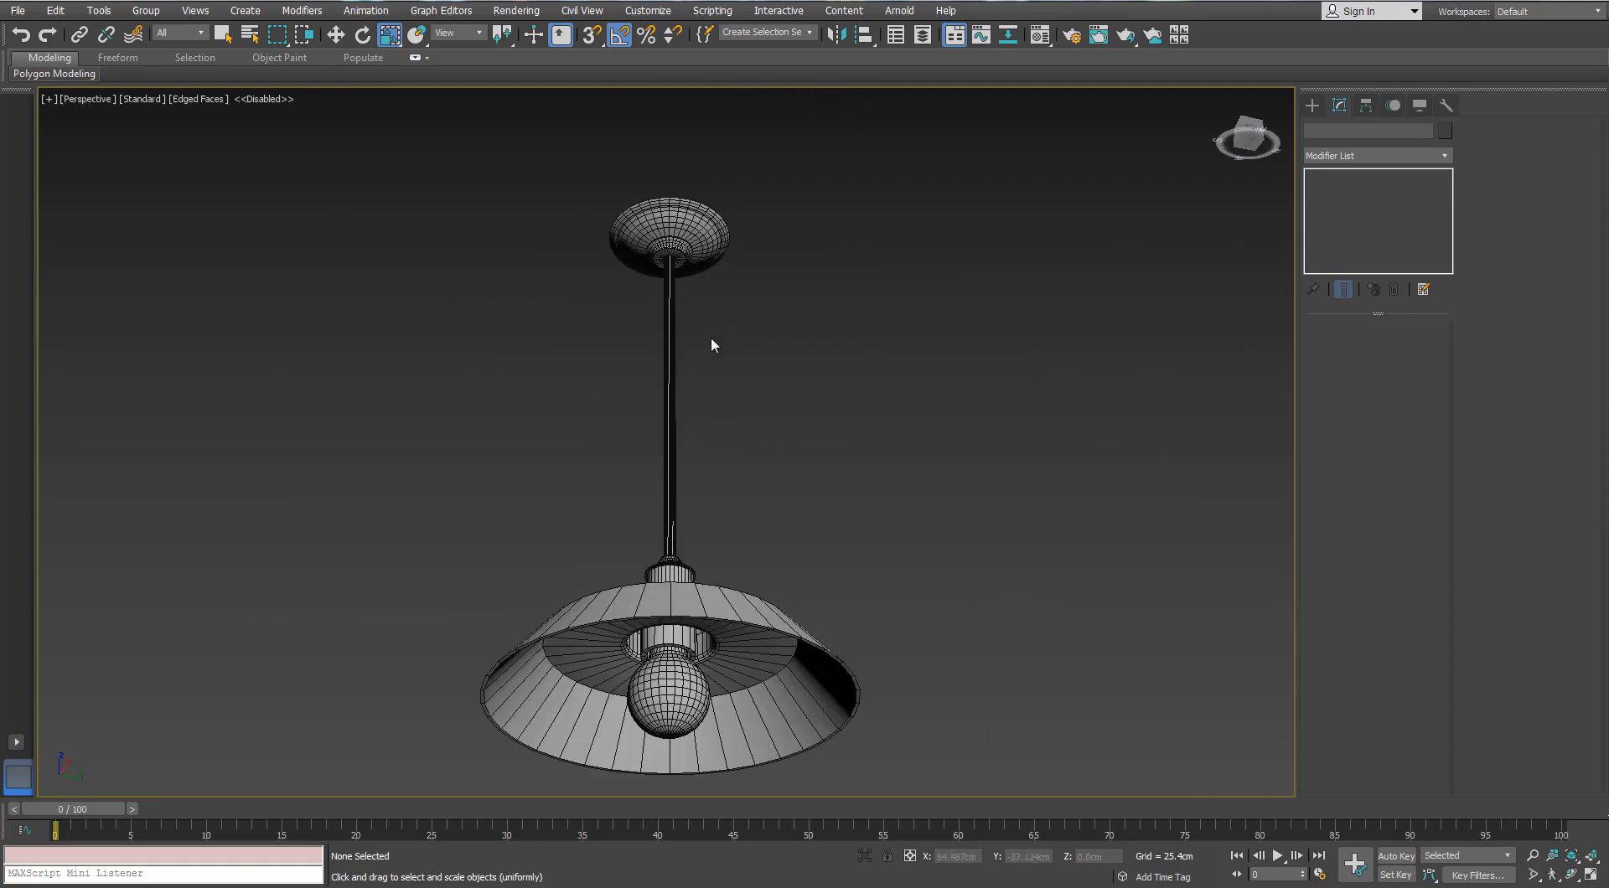
pyautogui.moveTo(401, 807); pyautogui.dragTo(402, 790)
pyautogui.keyDown('alt'); pyautogui.moveTo(662, 412); pyautogui.dragTo(670, 424, button='middle'); pyautogui.keyUp('alt')
pyautogui.moveTo(733, 313); pyautogui.dragTo(752, 356, button='middle')
pyautogui.click(763, 295)
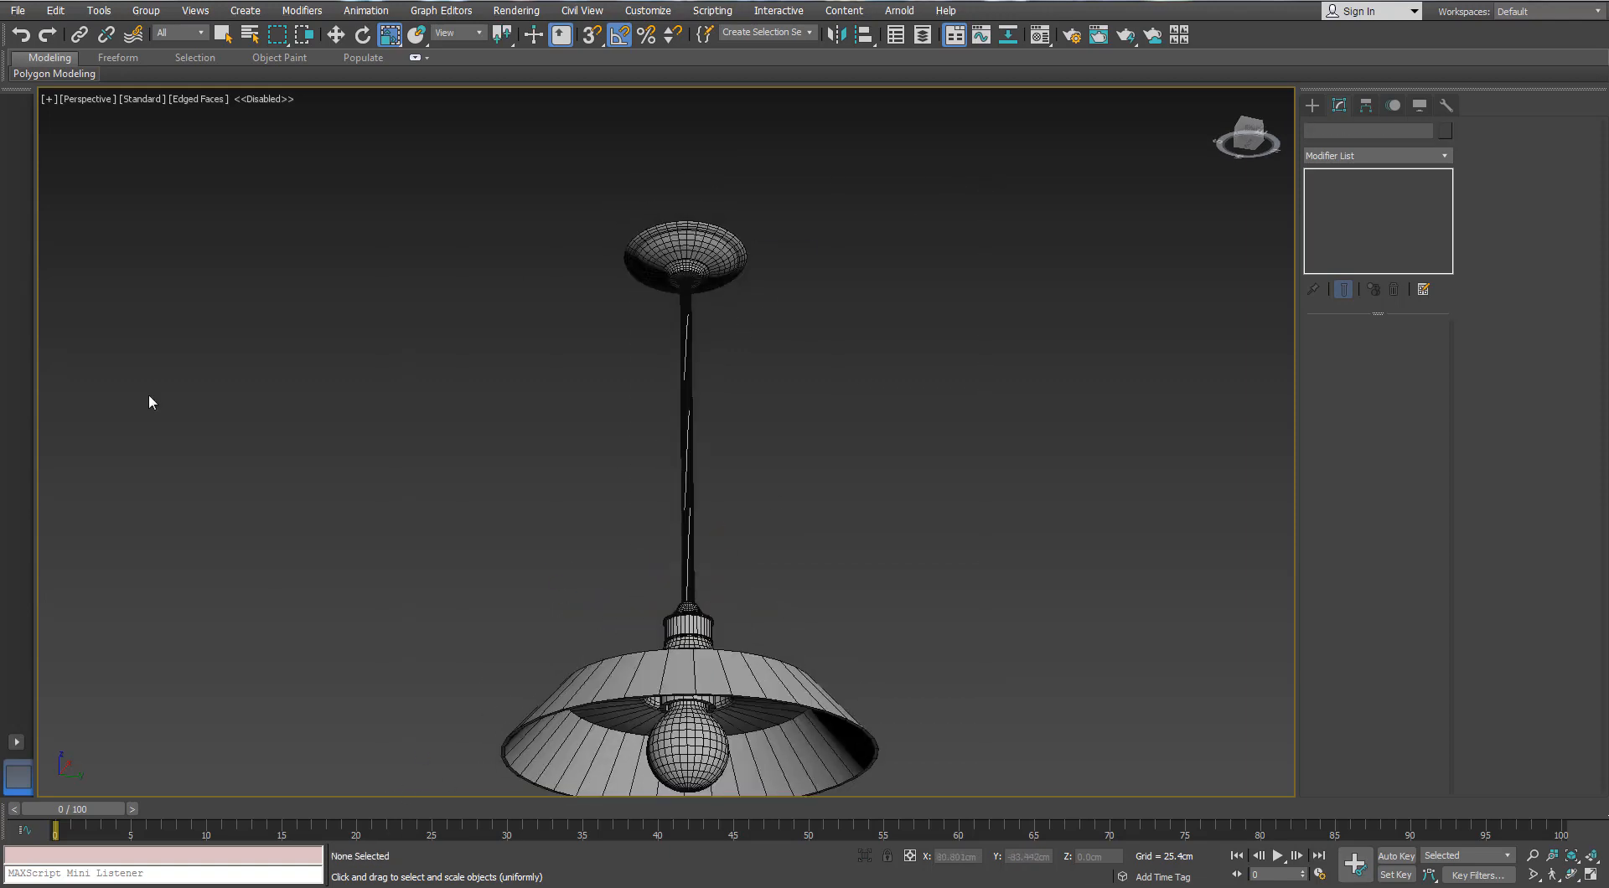
pyautogui.keyDown('alt'); pyautogui.moveTo(488, 426); pyautogui.dragTo(618, 385, button='middle'); pyautogui.keyUp('alt')
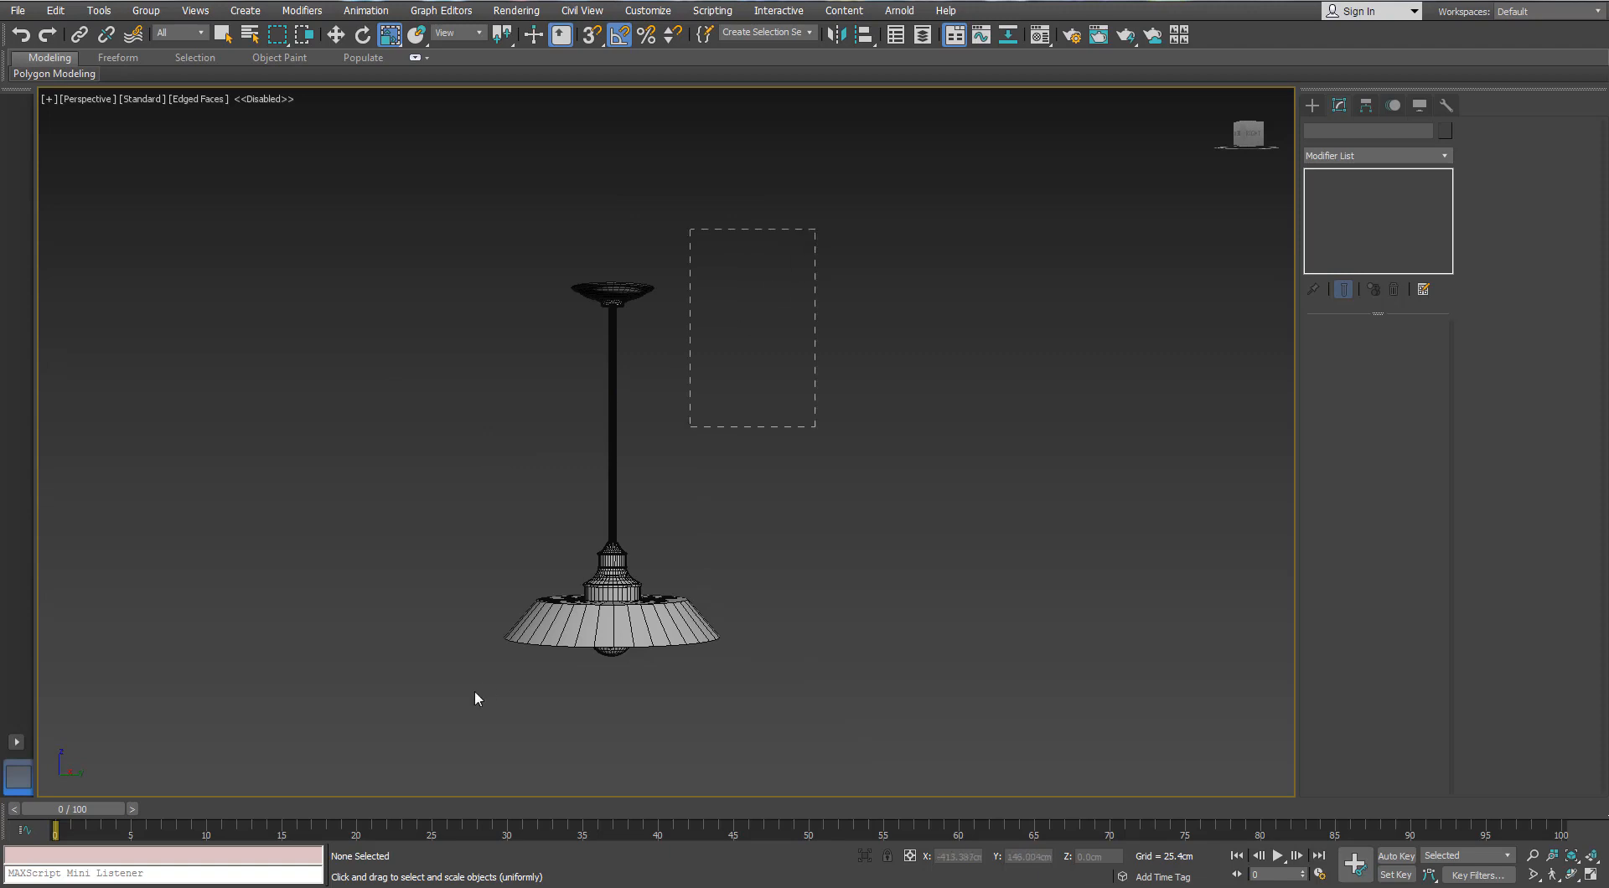
# Step: Put all three lamp objects in a new layer named Ceiling Lamp_HP
pyautogui.moveTo(474, 698); pyautogui.dragTo(521, 528)
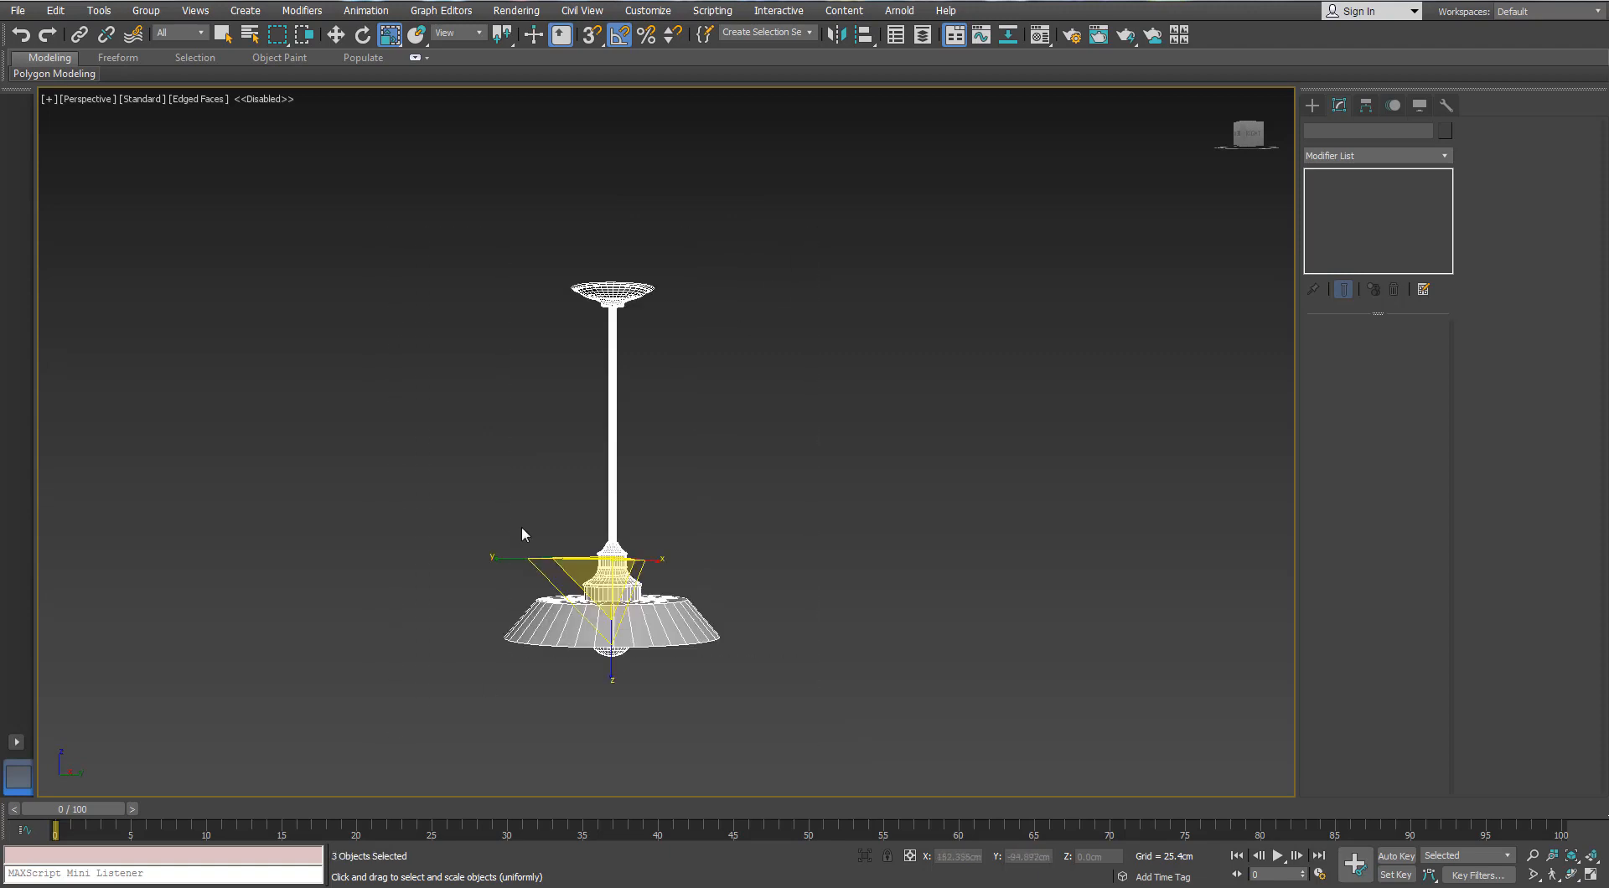
pyautogui.click(894, 35)
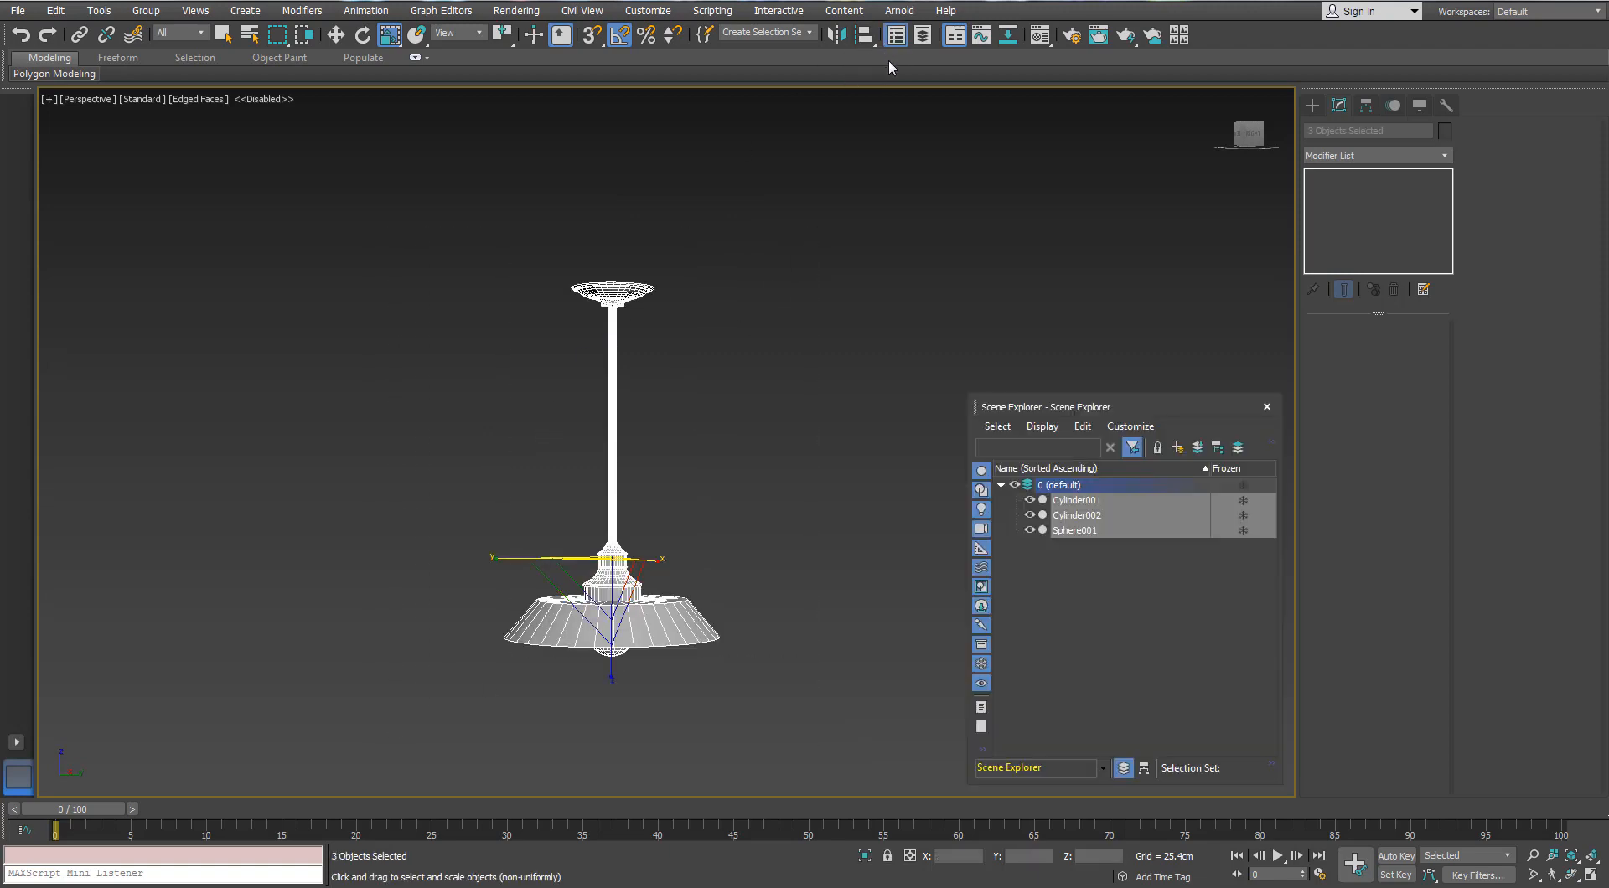
pyautogui.click(1184, 448)
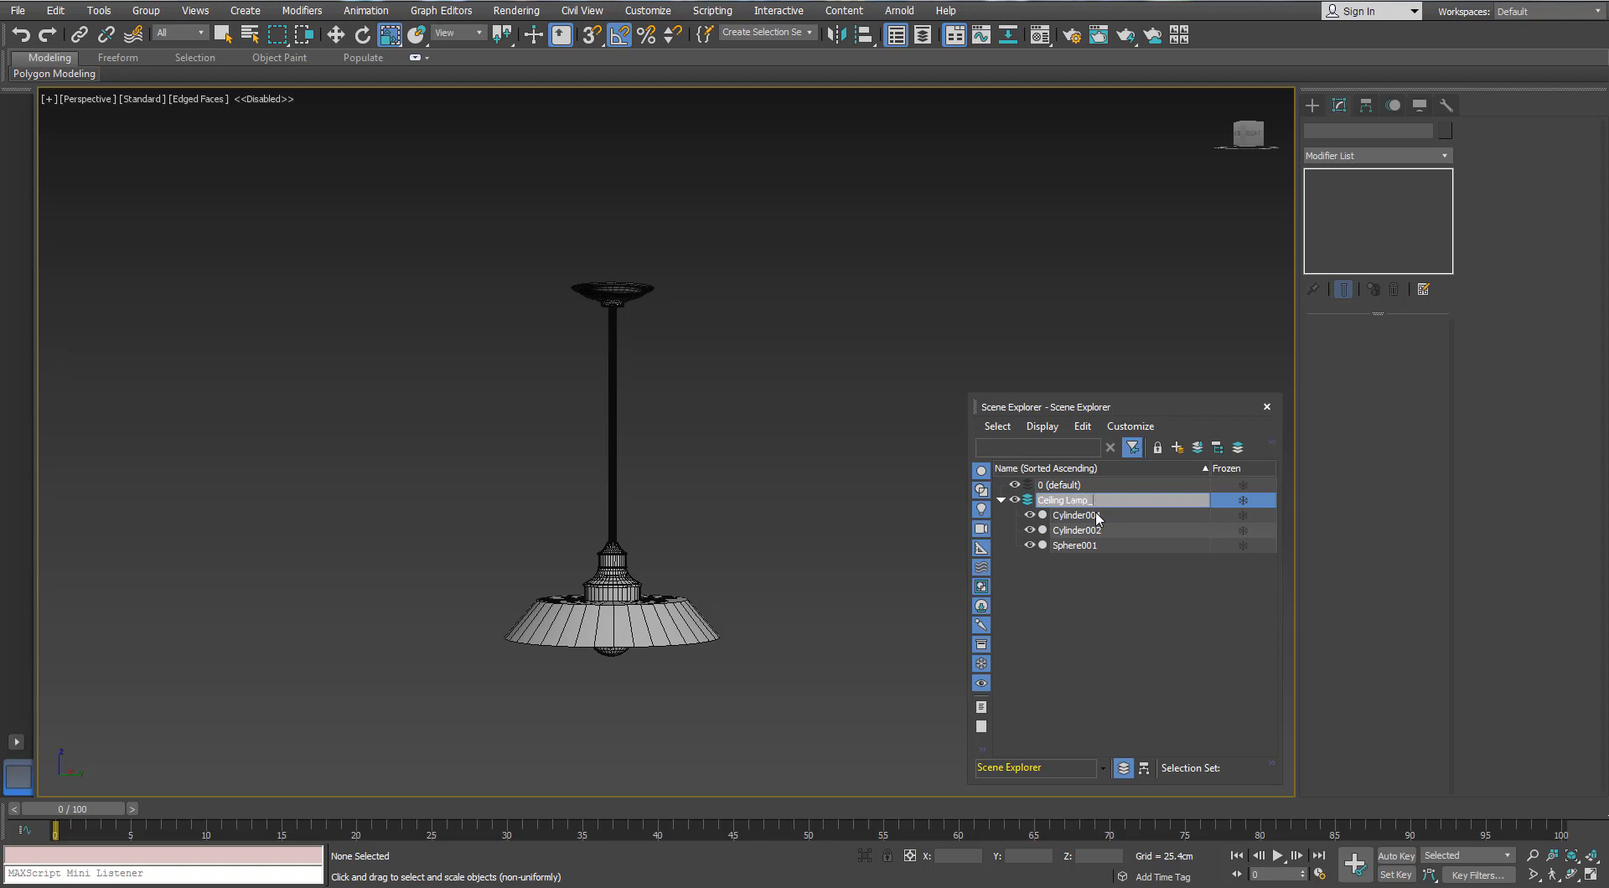
pyautogui.press('Return')
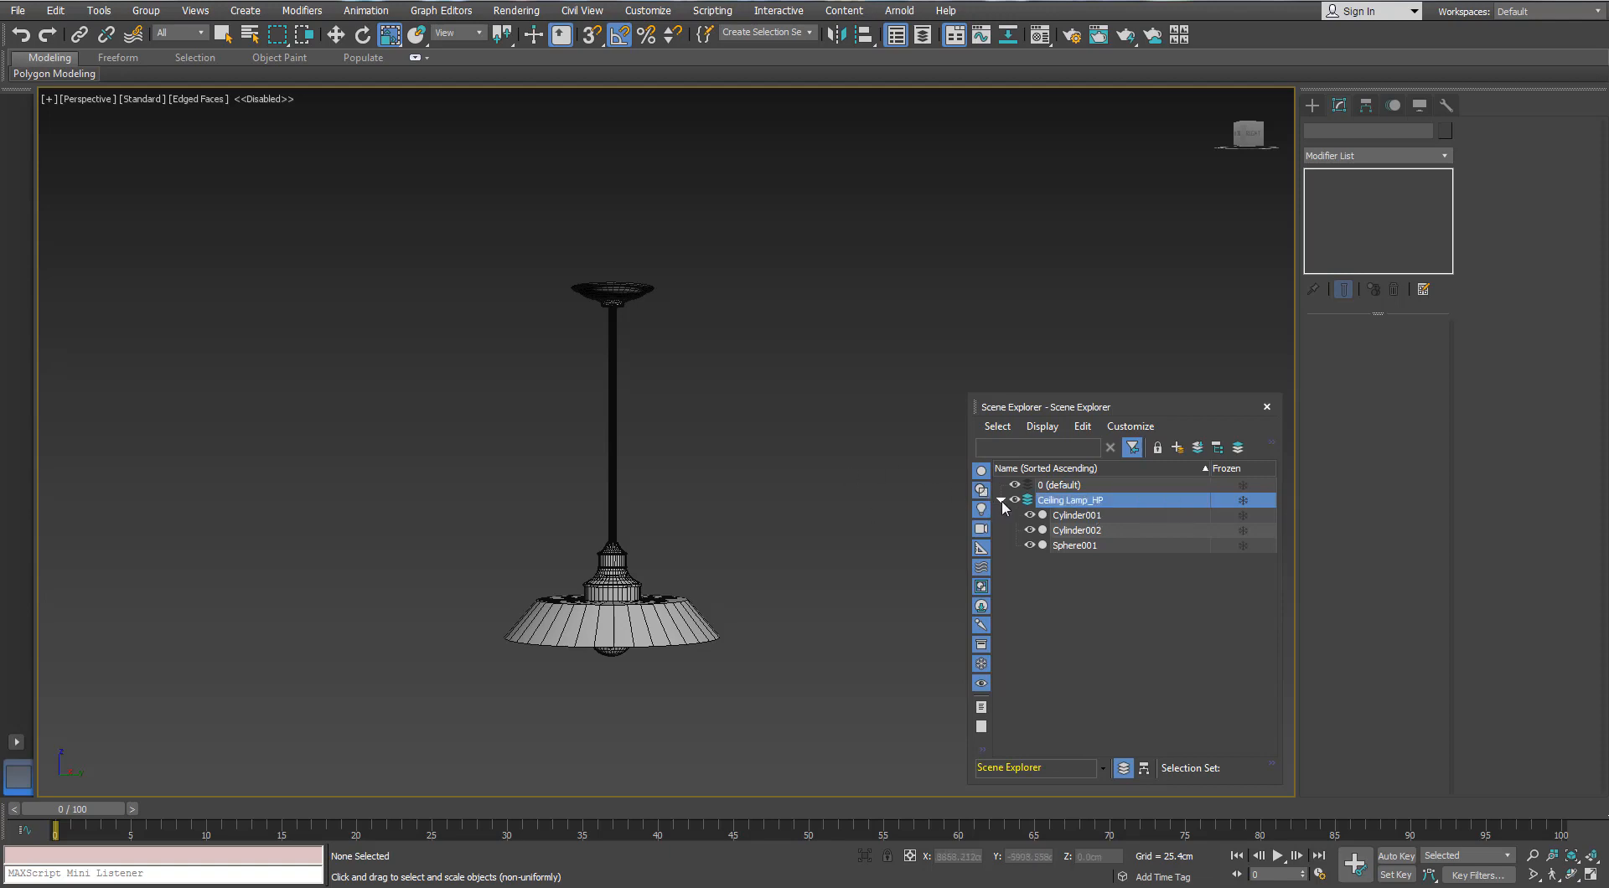
# Step: Mirror all objects of the Ceiling Lamp_HP layer about the Z axis as a copy with 0.0 cm offset
pyautogui.doubleClick(1077, 502)
pyautogui.click(836, 34)
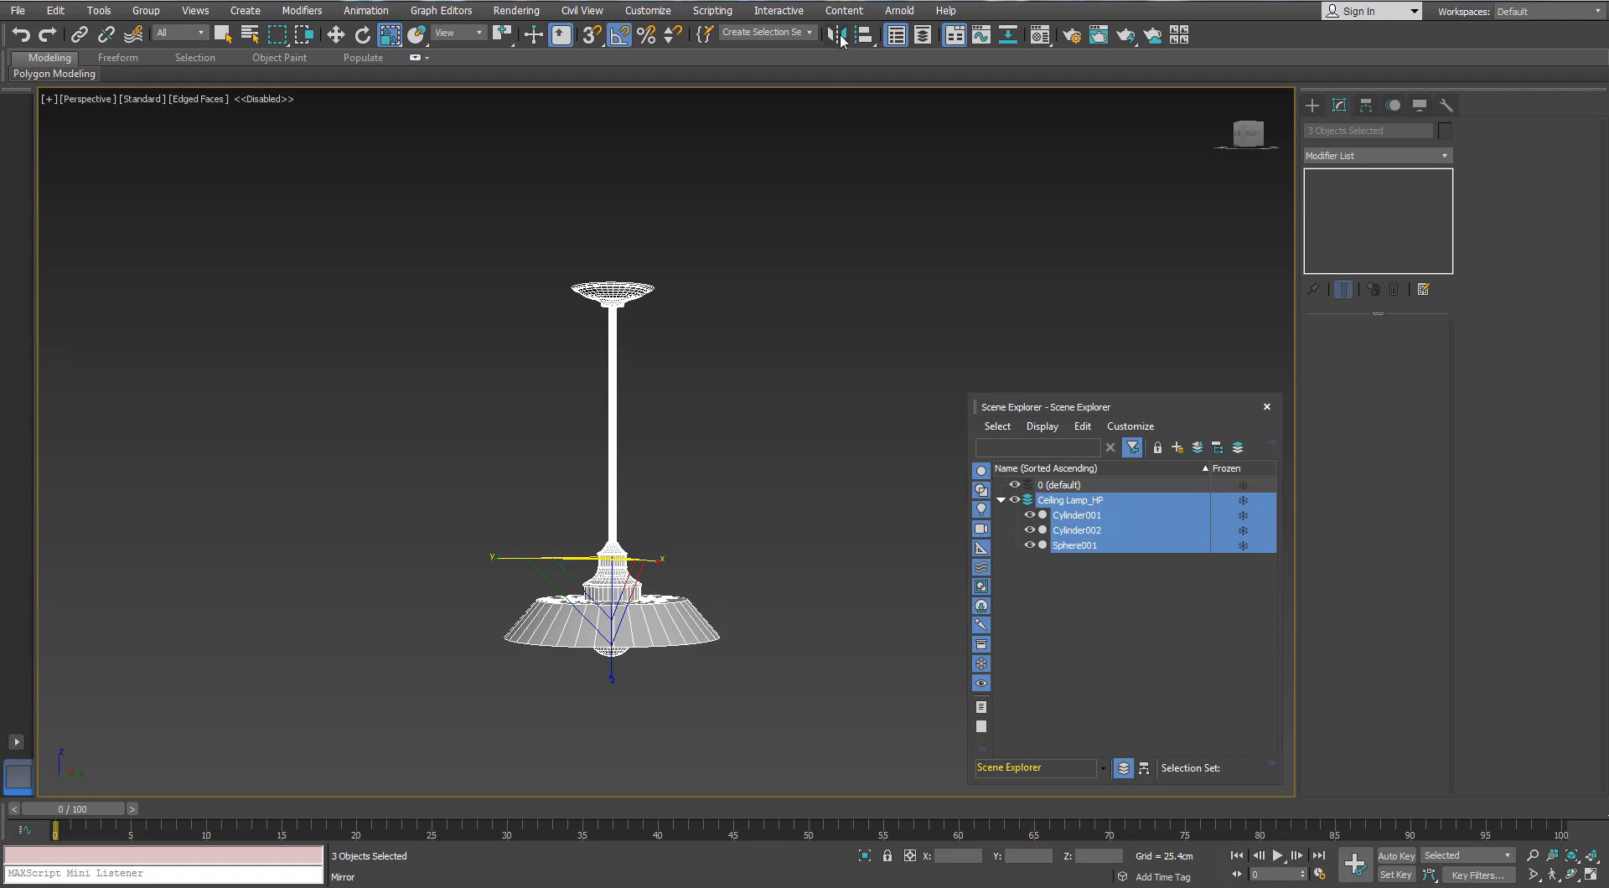
pyautogui.click(773, 479)
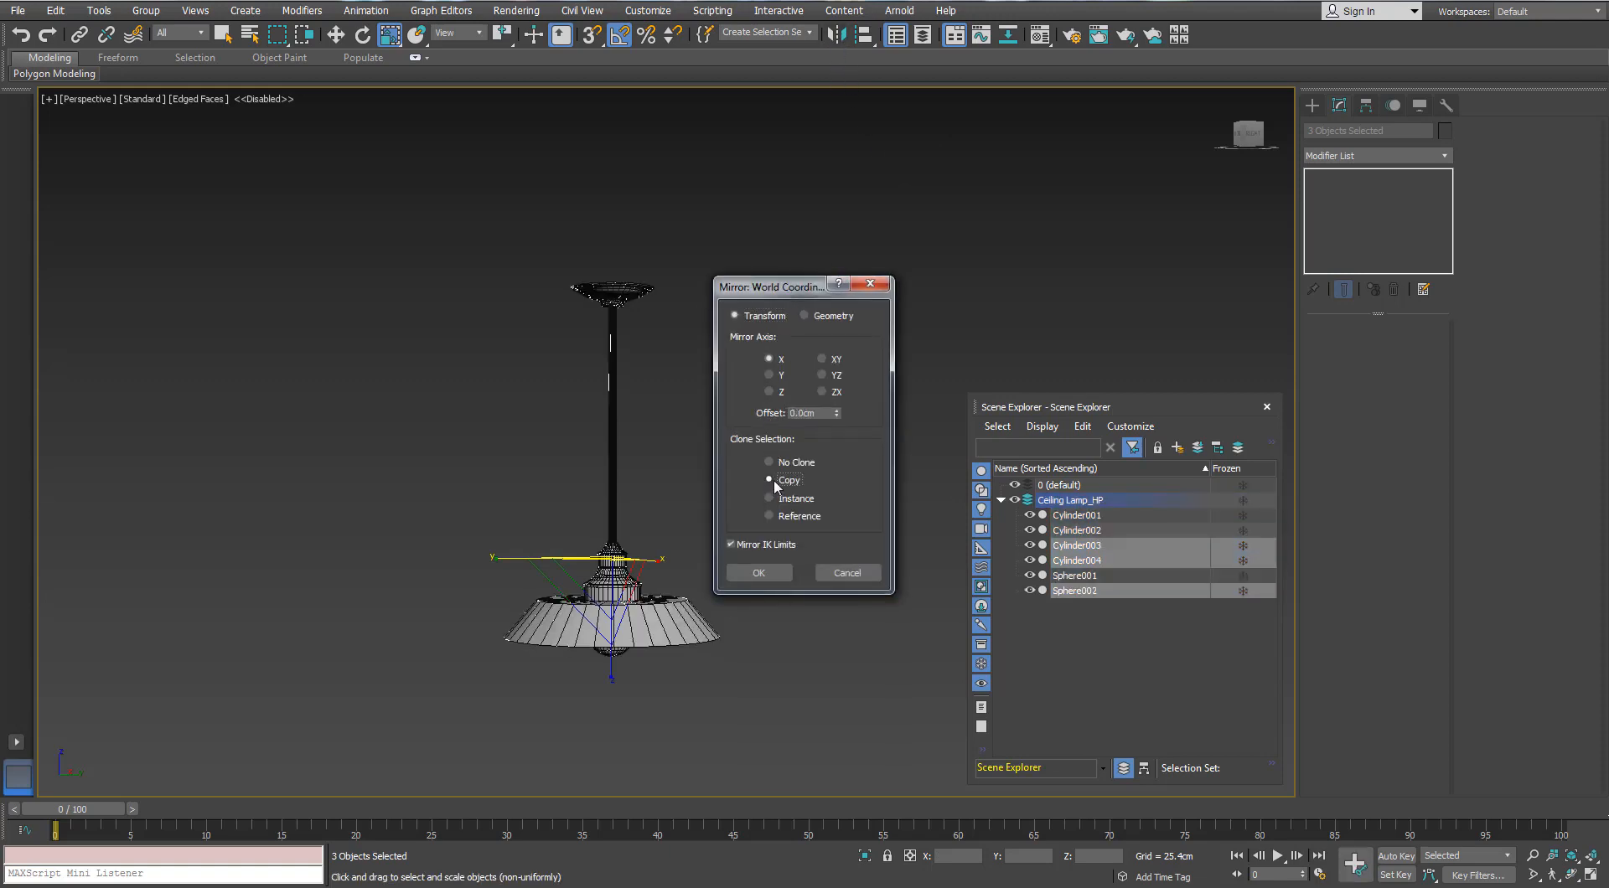
pyautogui.click(769, 392)
pyautogui.click(790, 571)
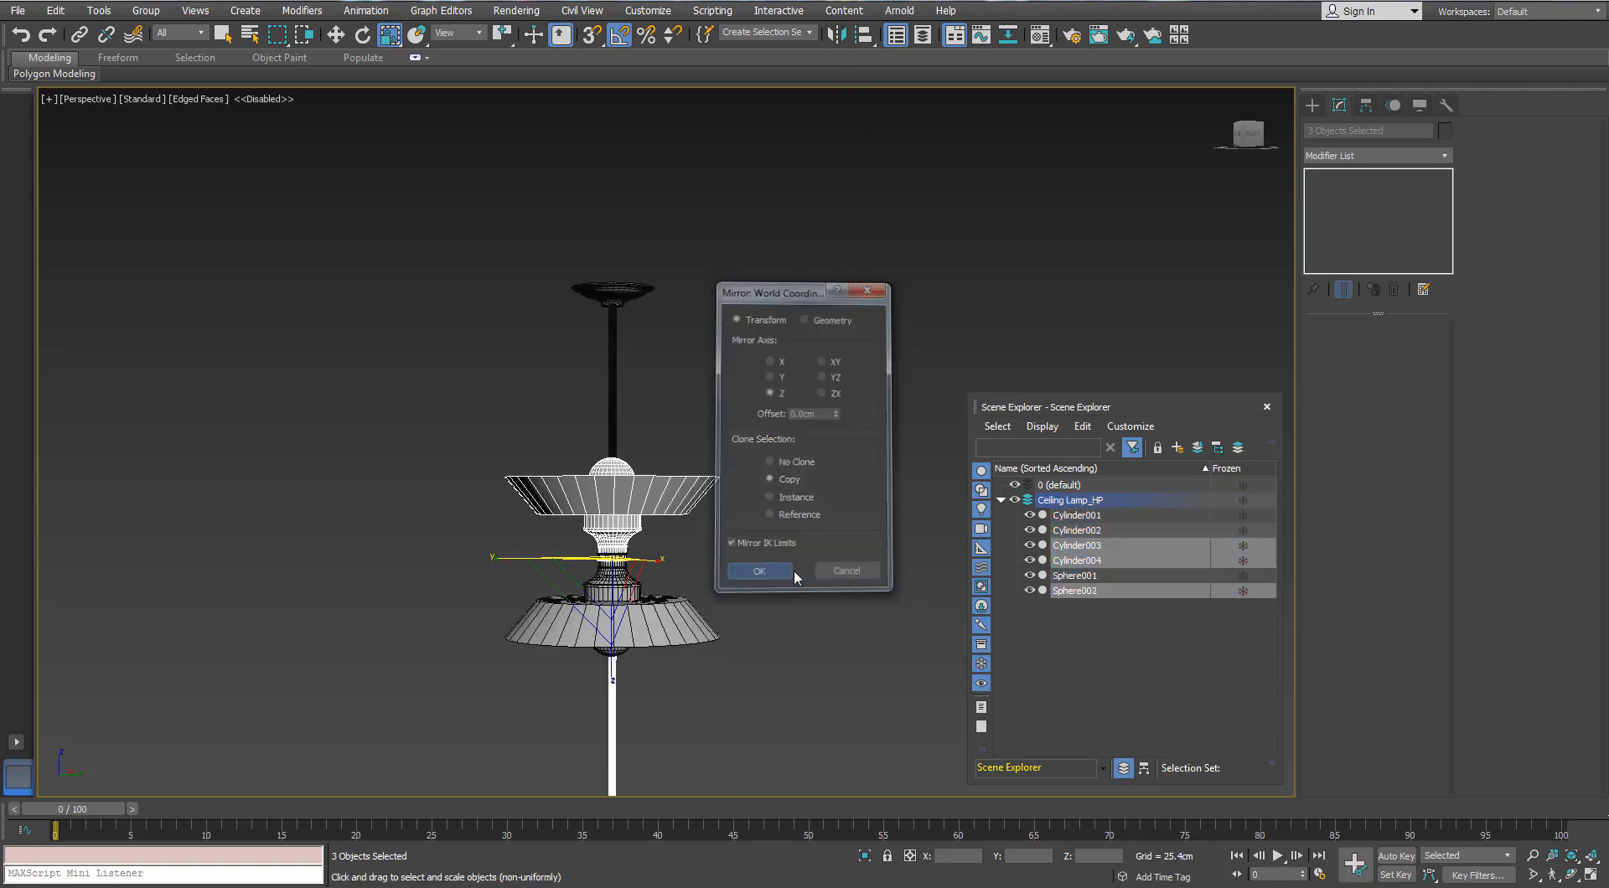
# Step: Put the three mirrored lamp copies in a new layer named Ceiling Lamp_LP
pyautogui.click(1177, 447)
pyautogui.click(1068, 565)
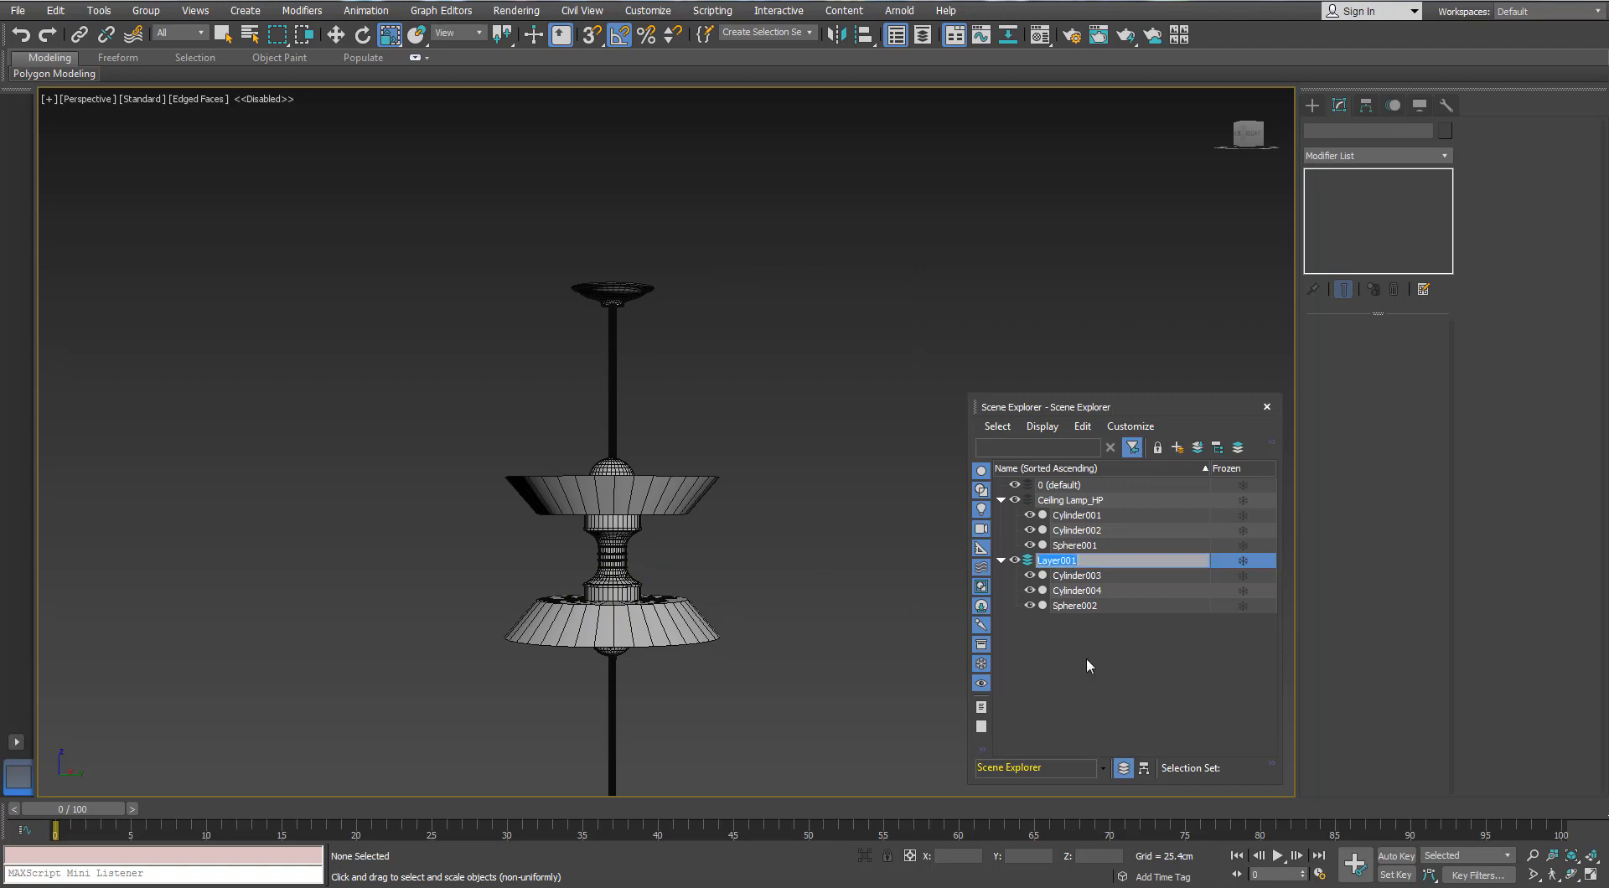
pyautogui.write('Ceiling Lamp_LP')
pyautogui.press('Return')
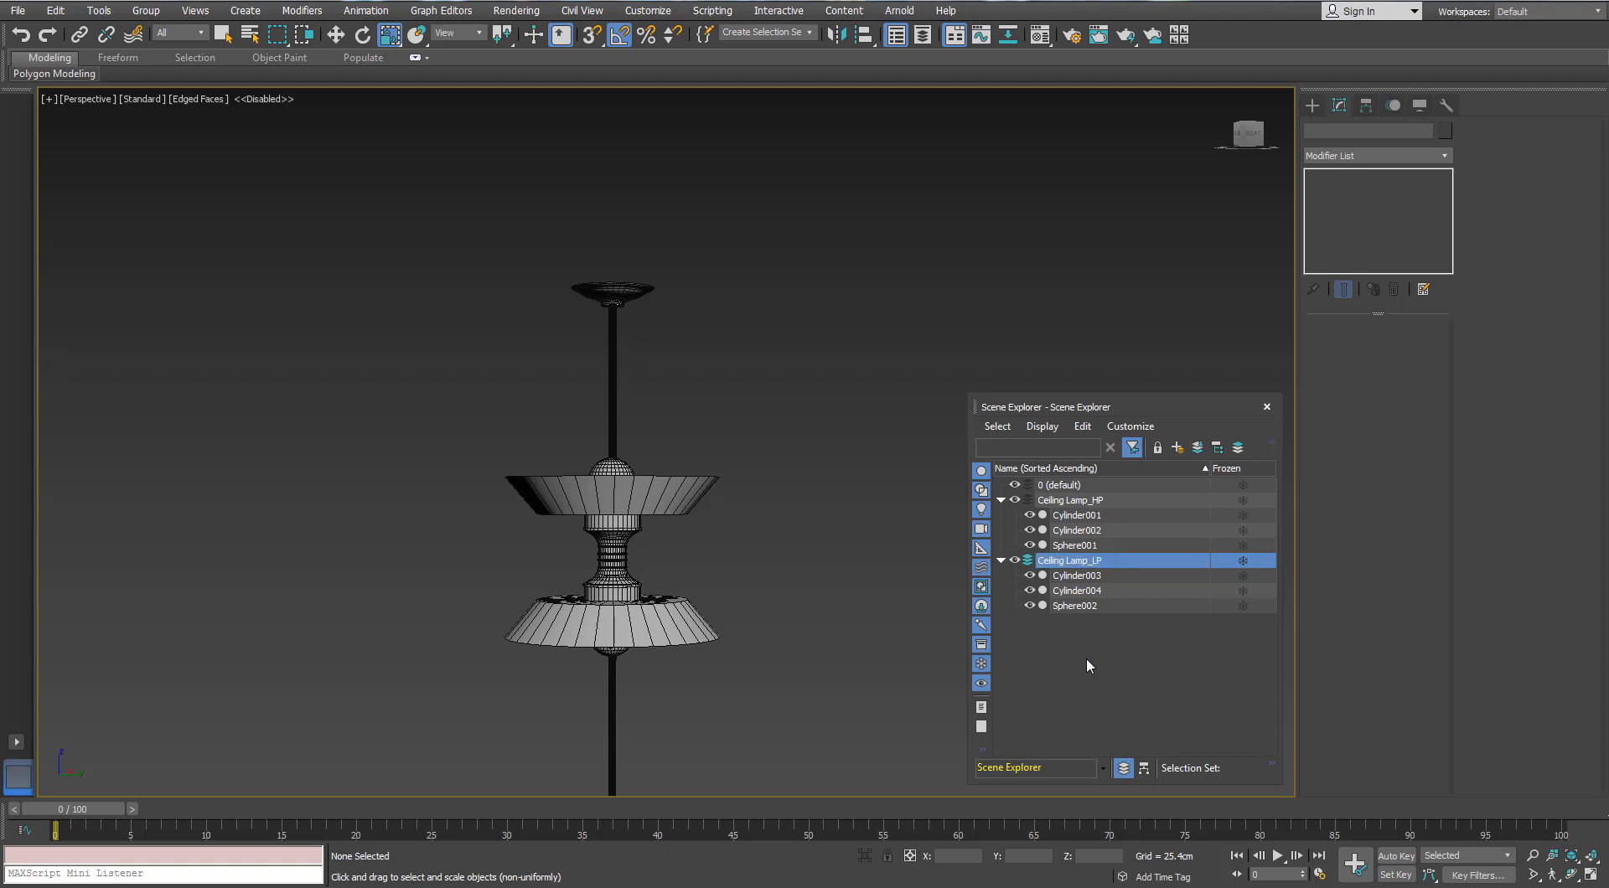
# Step: Mirror all objects of the Ceiling Lamp_LP layer about the Z axis with No Clone, flipping them onto the original lamp
pyautogui.click(1000, 561)
pyautogui.doubleClick(1069, 563)
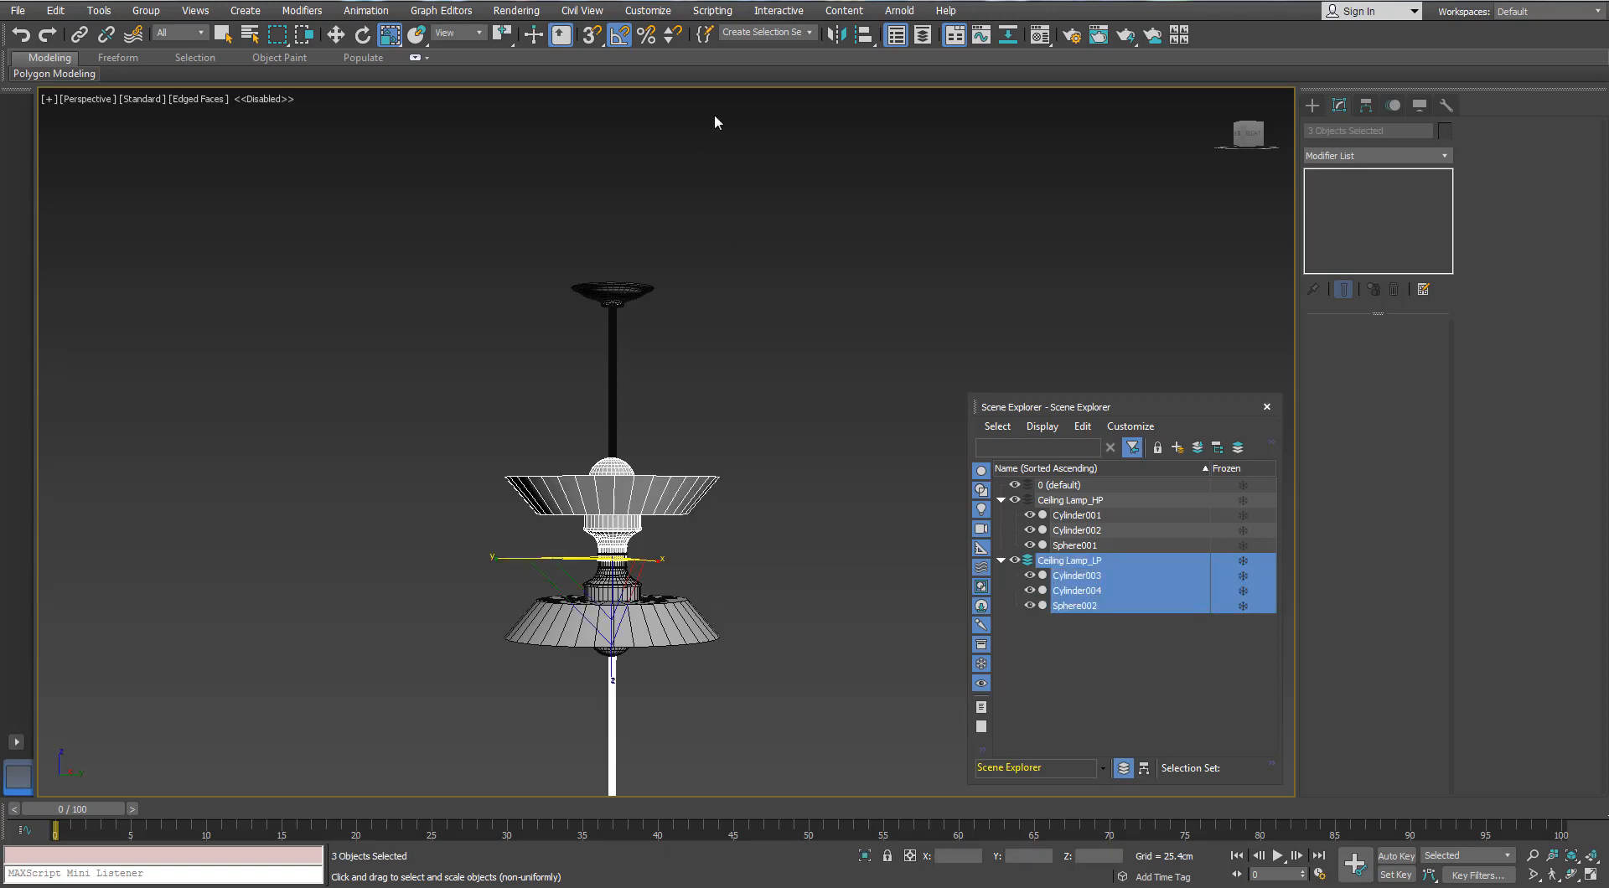
pyautogui.click(833, 37)
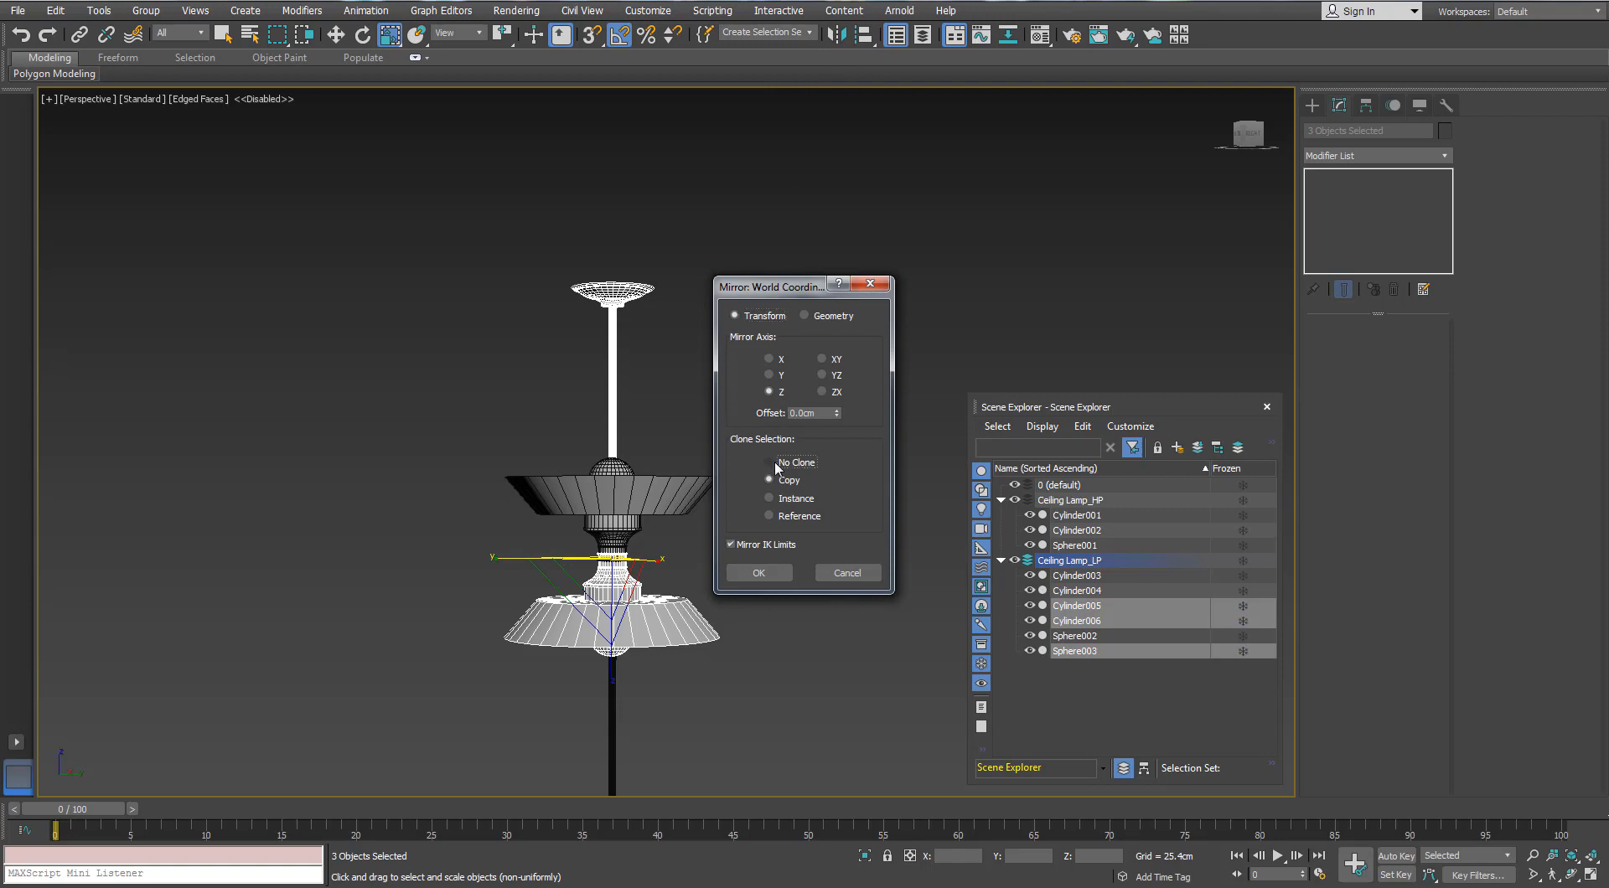
pyautogui.click(778, 462)
pyautogui.click(782, 574)
pyautogui.scroll(5, 592, 380)
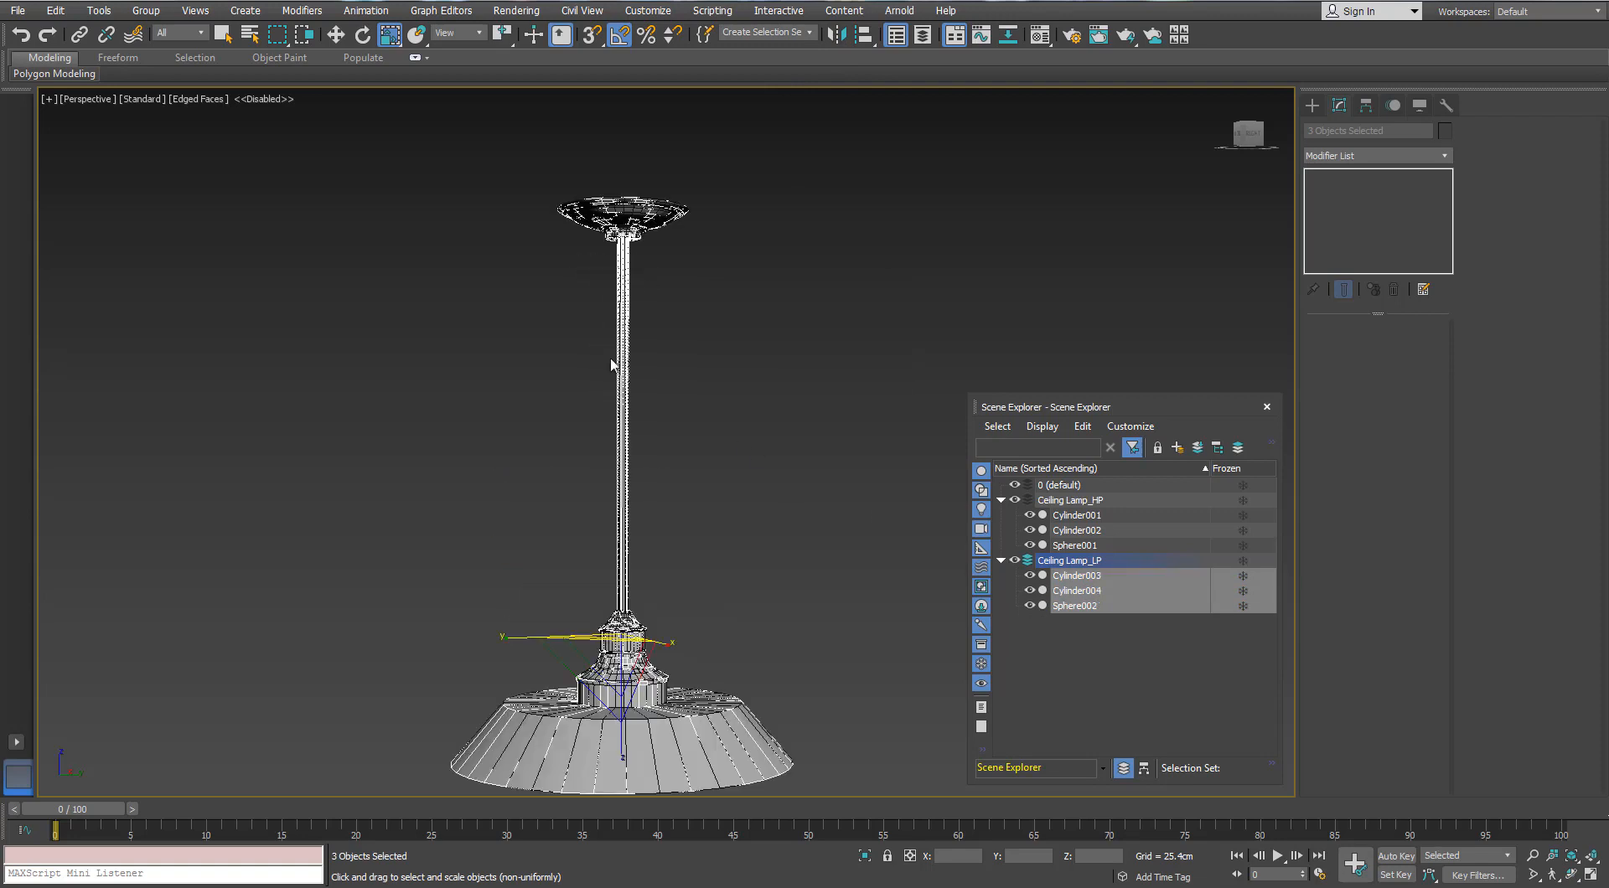
# Step: Collapse both lamp layers in the Scene Explorer, clear the selection and close the explorer
pyautogui.click(1000, 500)
pyautogui.click(1001, 514)
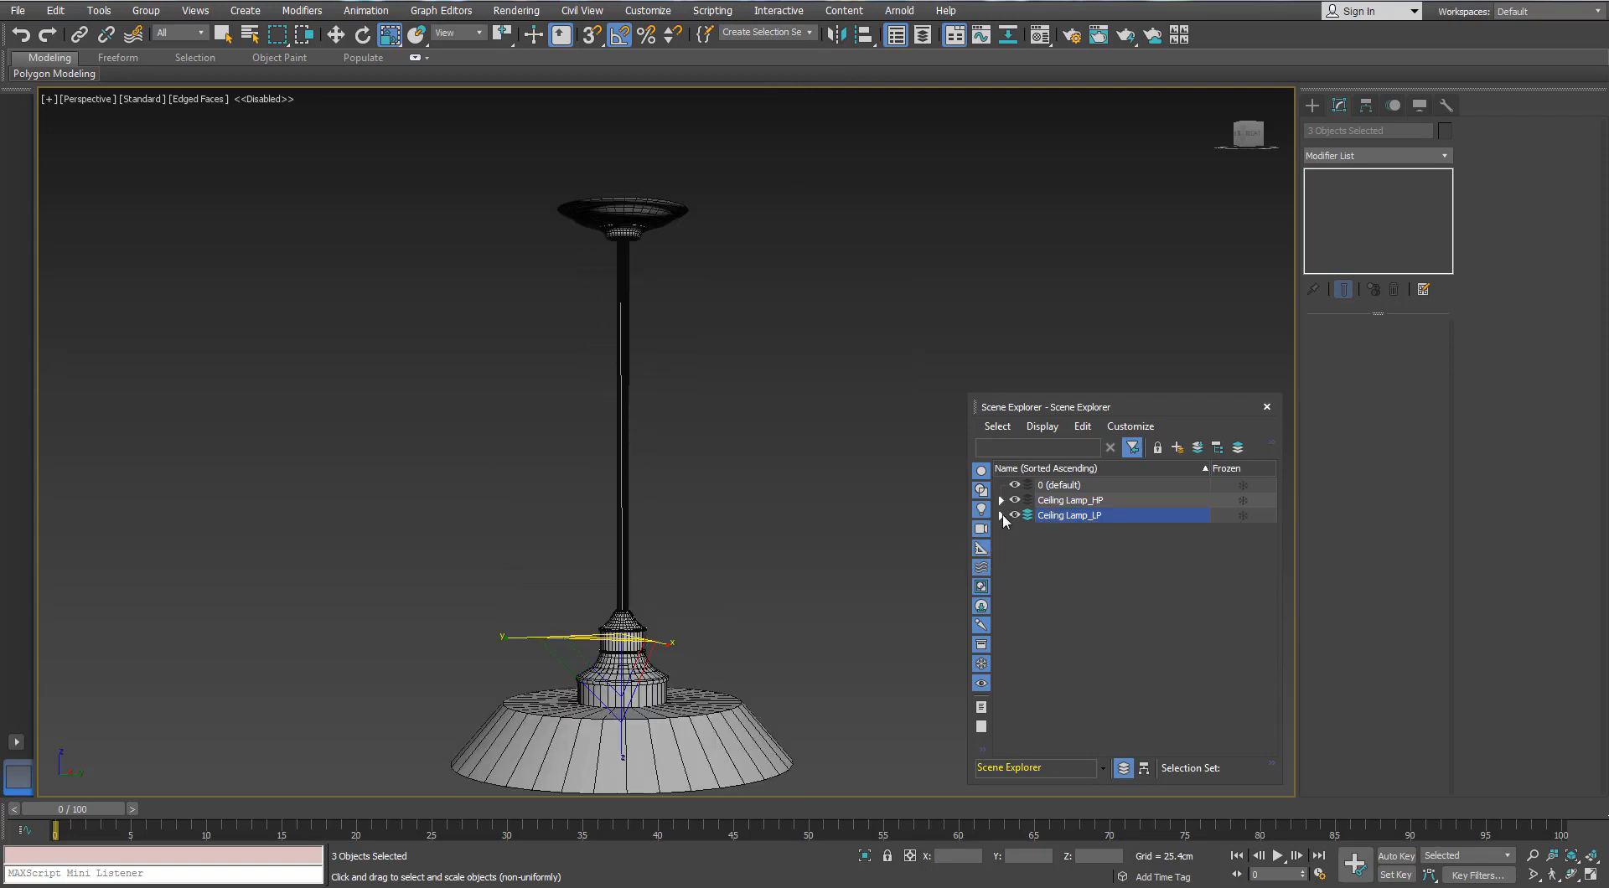
pyautogui.click(1085, 566)
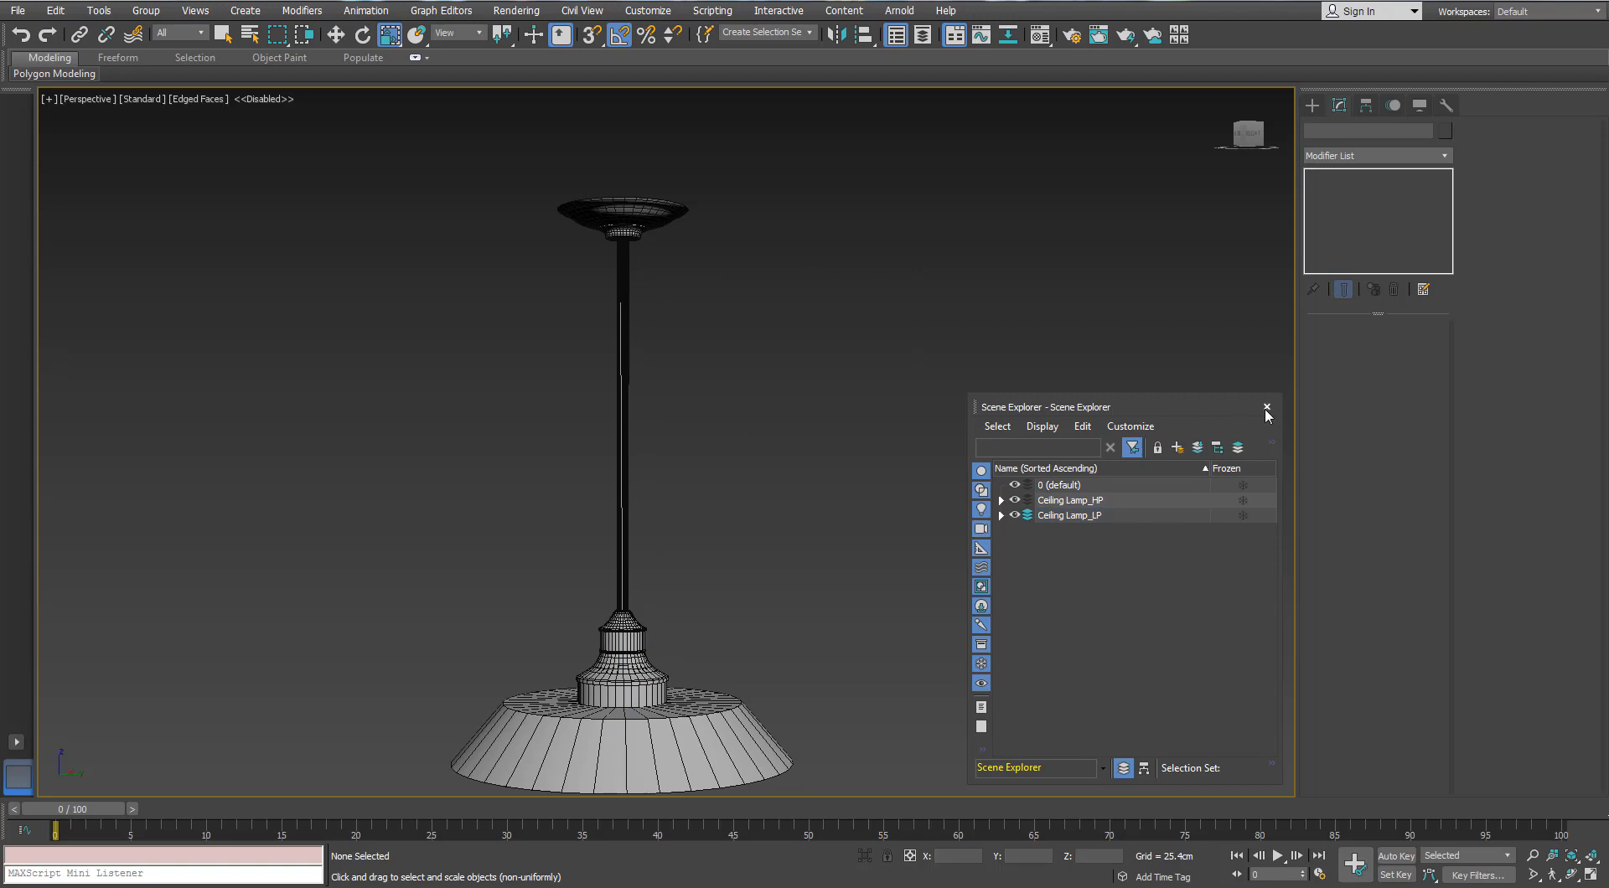
pyautogui.keyDown('alt'); pyautogui.moveTo(748, 492); pyautogui.dragTo(1333, 420, button='middle'); pyautogui.keyUp('alt')
pyautogui.hotkey('ctrl', 'alt', 'o')
pyautogui.scroll(-3, 711, 409)
pyautogui.keyDown('alt'); pyautogui.moveTo(701, 422); pyautogui.dragTo(697, 400, button='middle'); pyautogui.keyUp('alt')
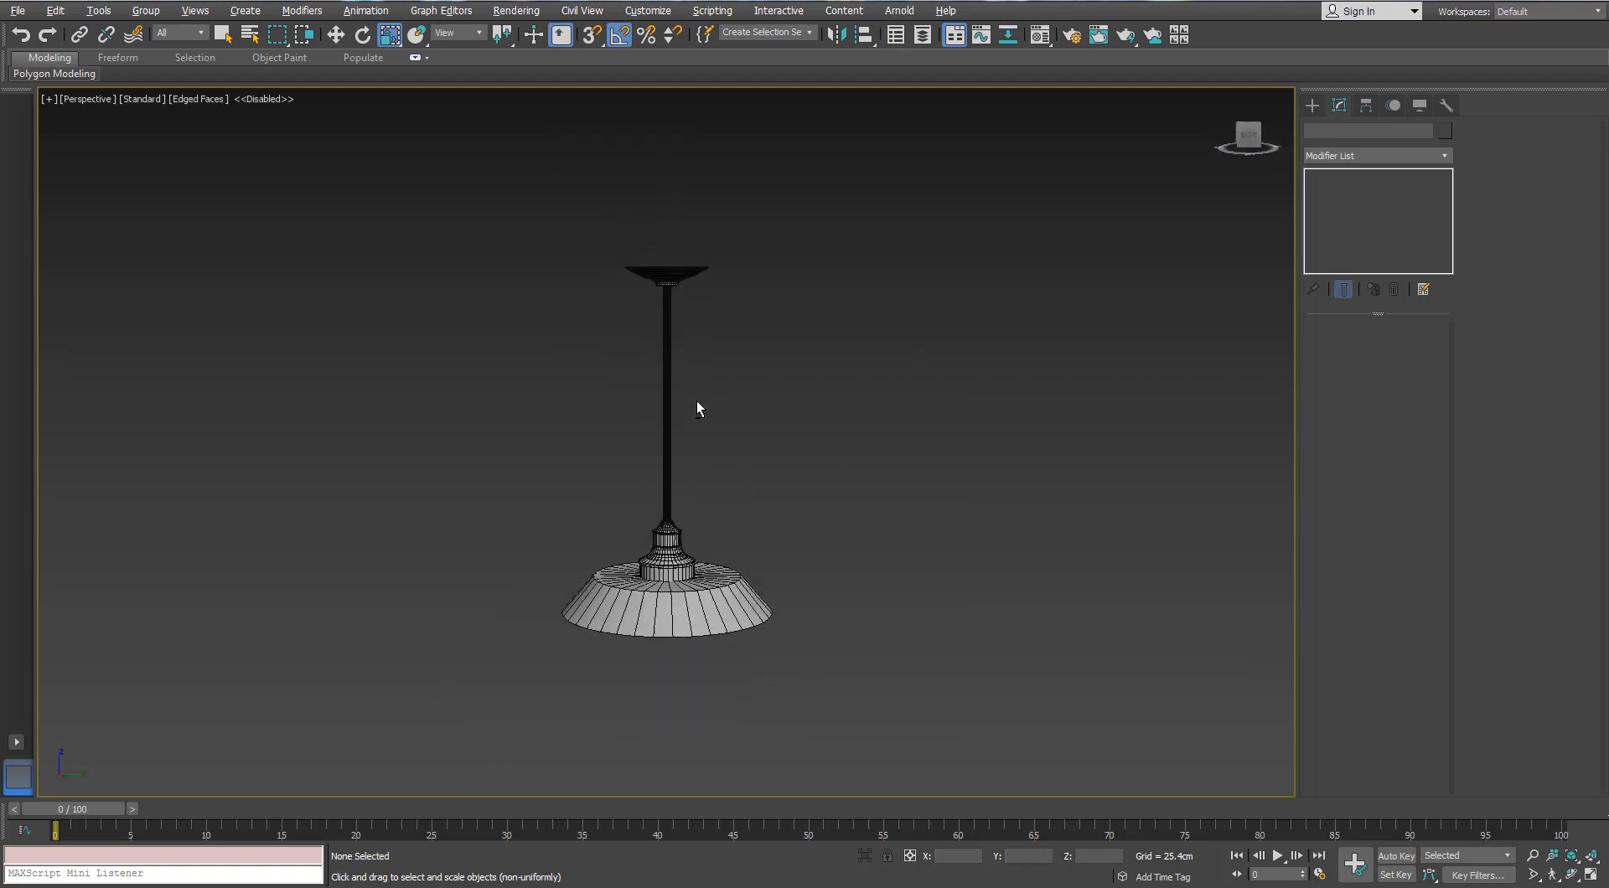
# Step: Select the lamp body and add supporting edge loops around the bulb opening inside the shade with Swift Loop
pyautogui.click(687, 613)
pyautogui.keyDown('alt'); pyautogui.moveTo(687, 613); pyautogui.dragTo(672, 532, button='middle'); pyautogui.keyUp('alt')
pyautogui.scroll(5, 673, 532)
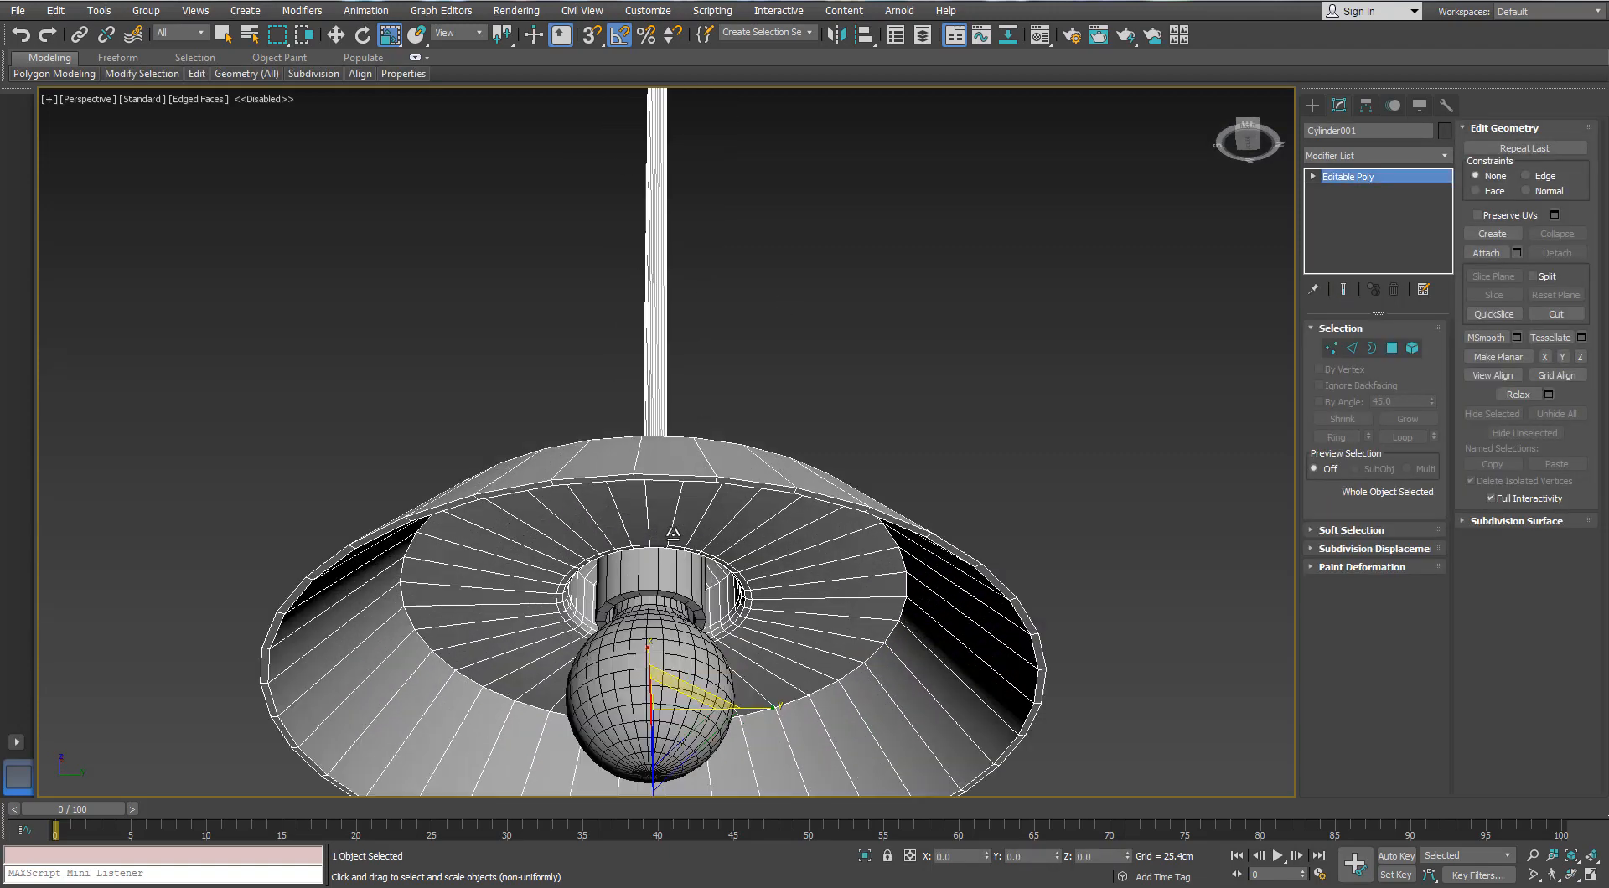
pyautogui.click(198, 76)
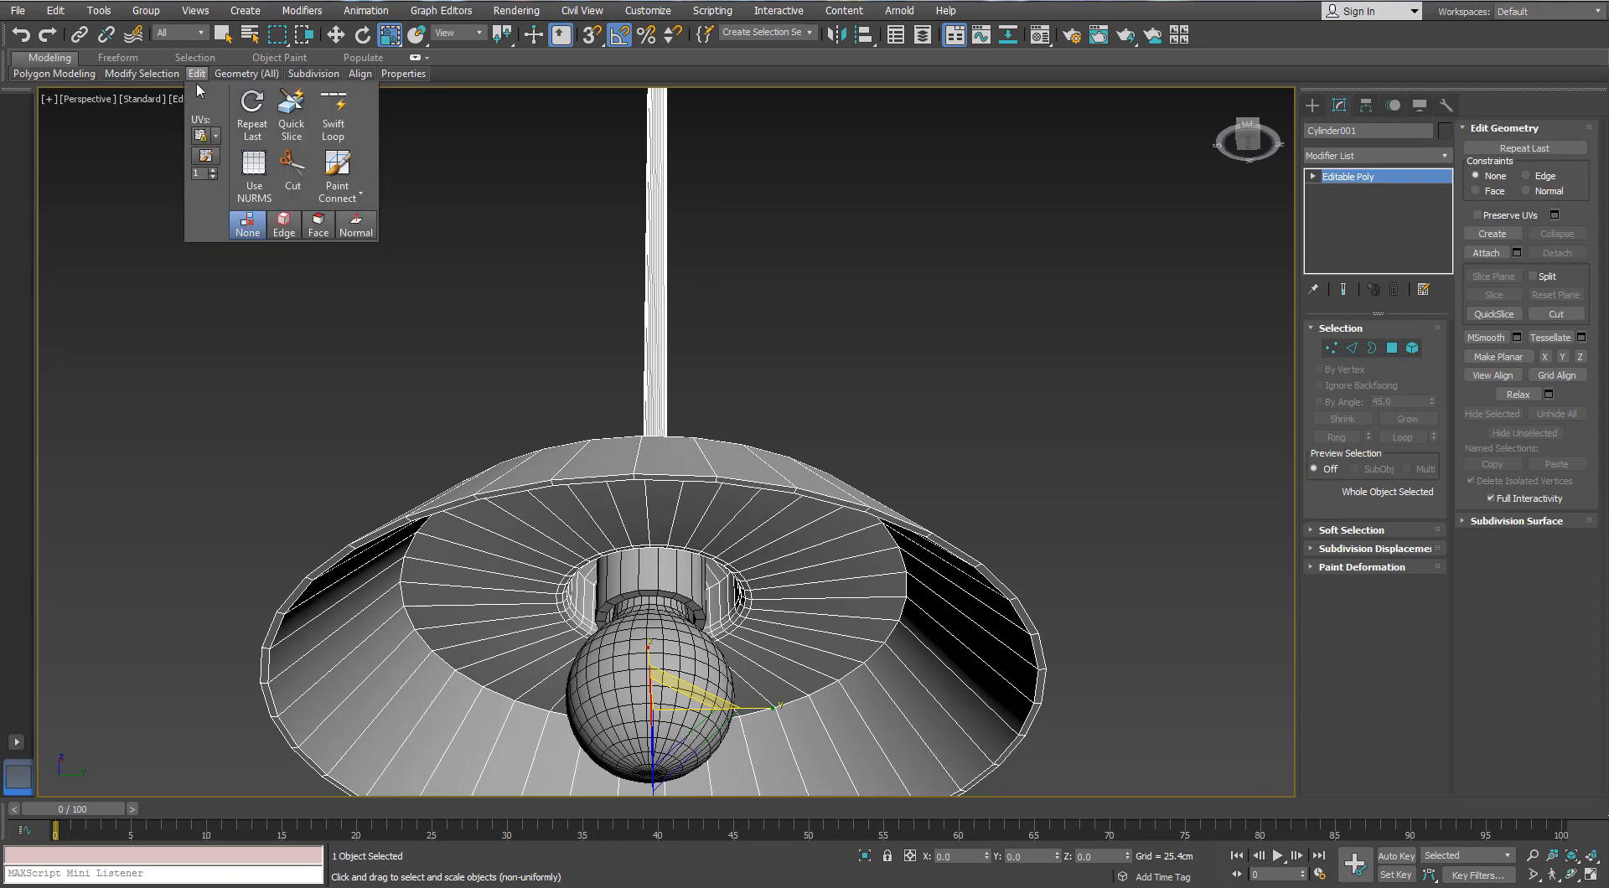
pyautogui.click(334, 113)
pyautogui.moveTo(556, 488); pyautogui.dragTo(490, 436, button='middle')
pyautogui.scroll(5, 493, 469)
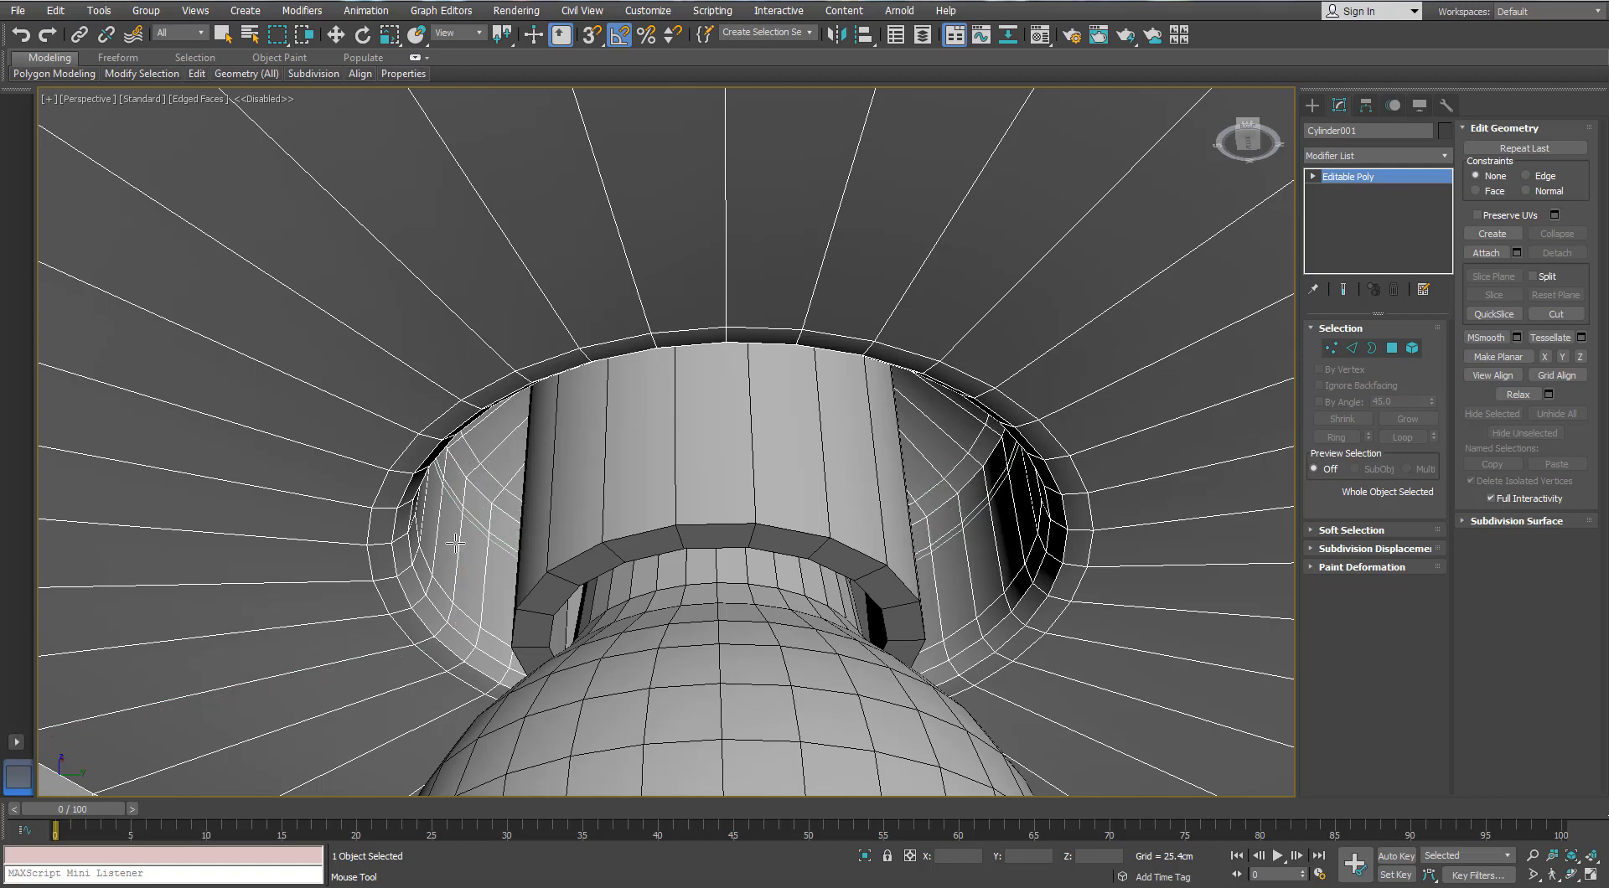
pyautogui.scroll(-6, 304, 430)
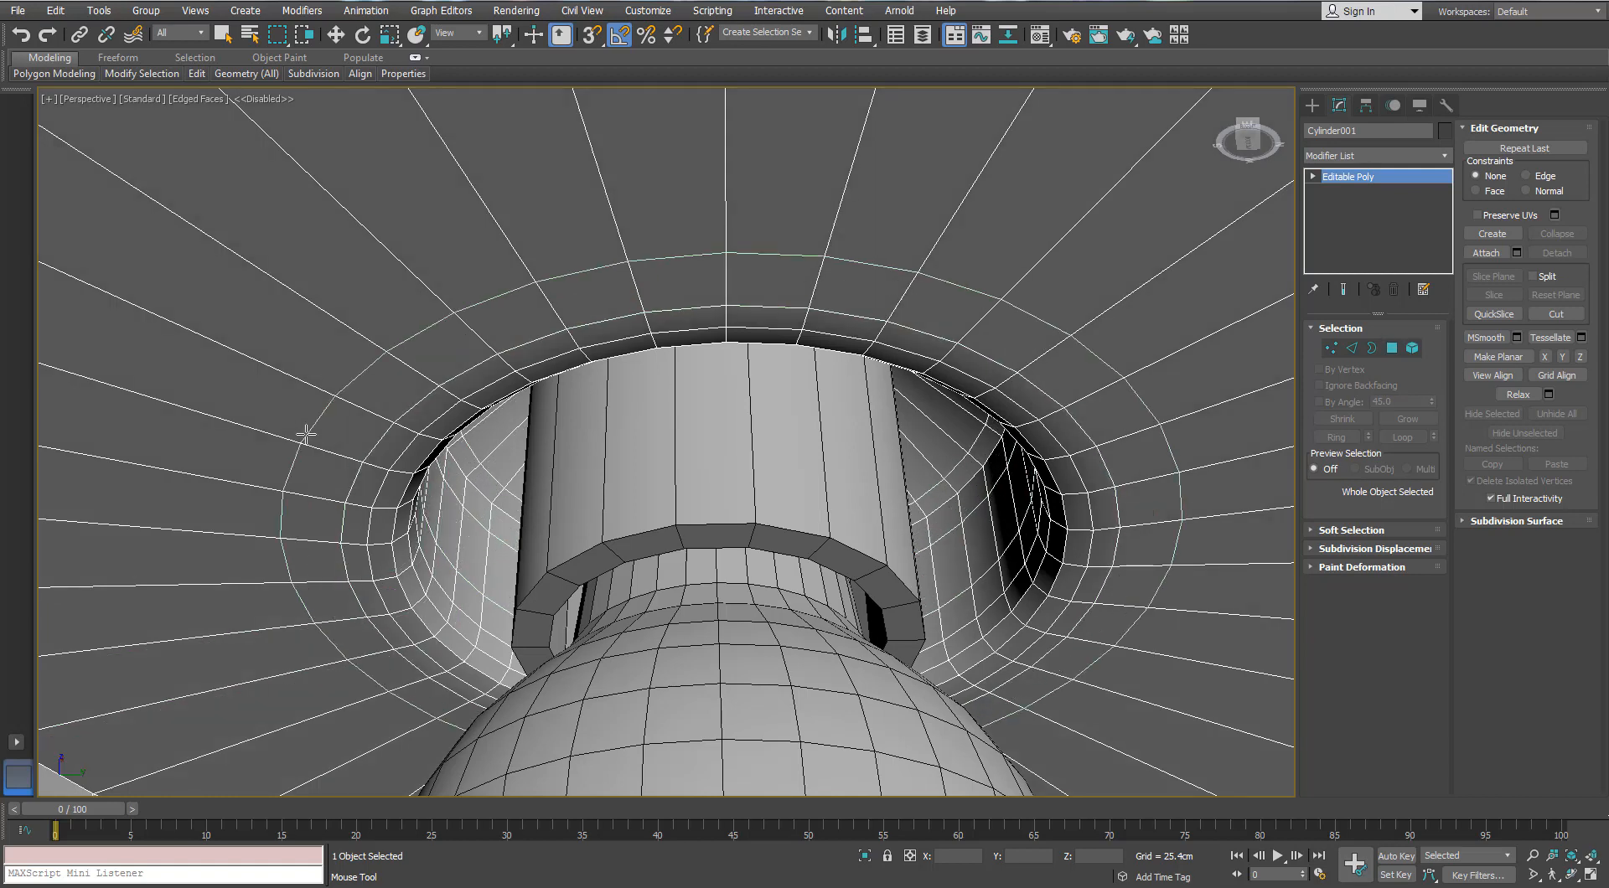
# Step: Add supporting edge loops around the shade's inner corner between ceiling and wall, and on the inner wall close to the rim
pyautogui.scroll(5, 295, 405)
pyautogui.keyDown('alt'); pyautogui.moveTo(294, 404); pyautogui.dragTo(251, 312, button='middle'); pyautogui.keyUp('alt')
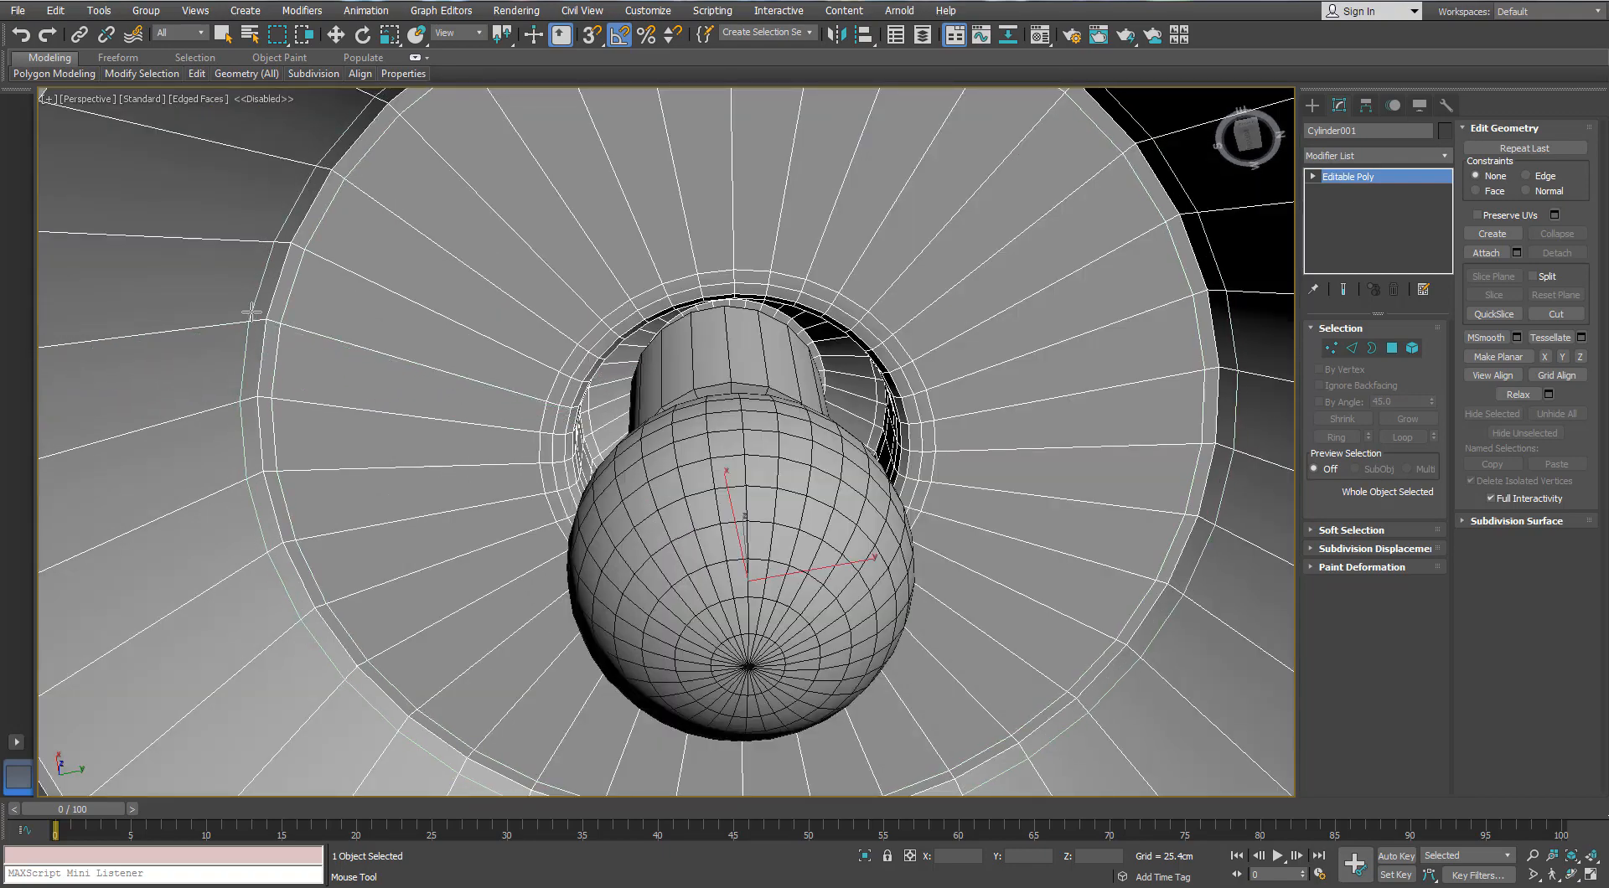
pyautogui.scroll(-5, 193, 359)
pyautogui.keyDown('alt'); pyautogui.moveTo(194, 359); pyautogui.dragTo(191, 402, button='middle'); pyautogui.keyUp('alt')
pyautogui.scroll(5, 187, 453)
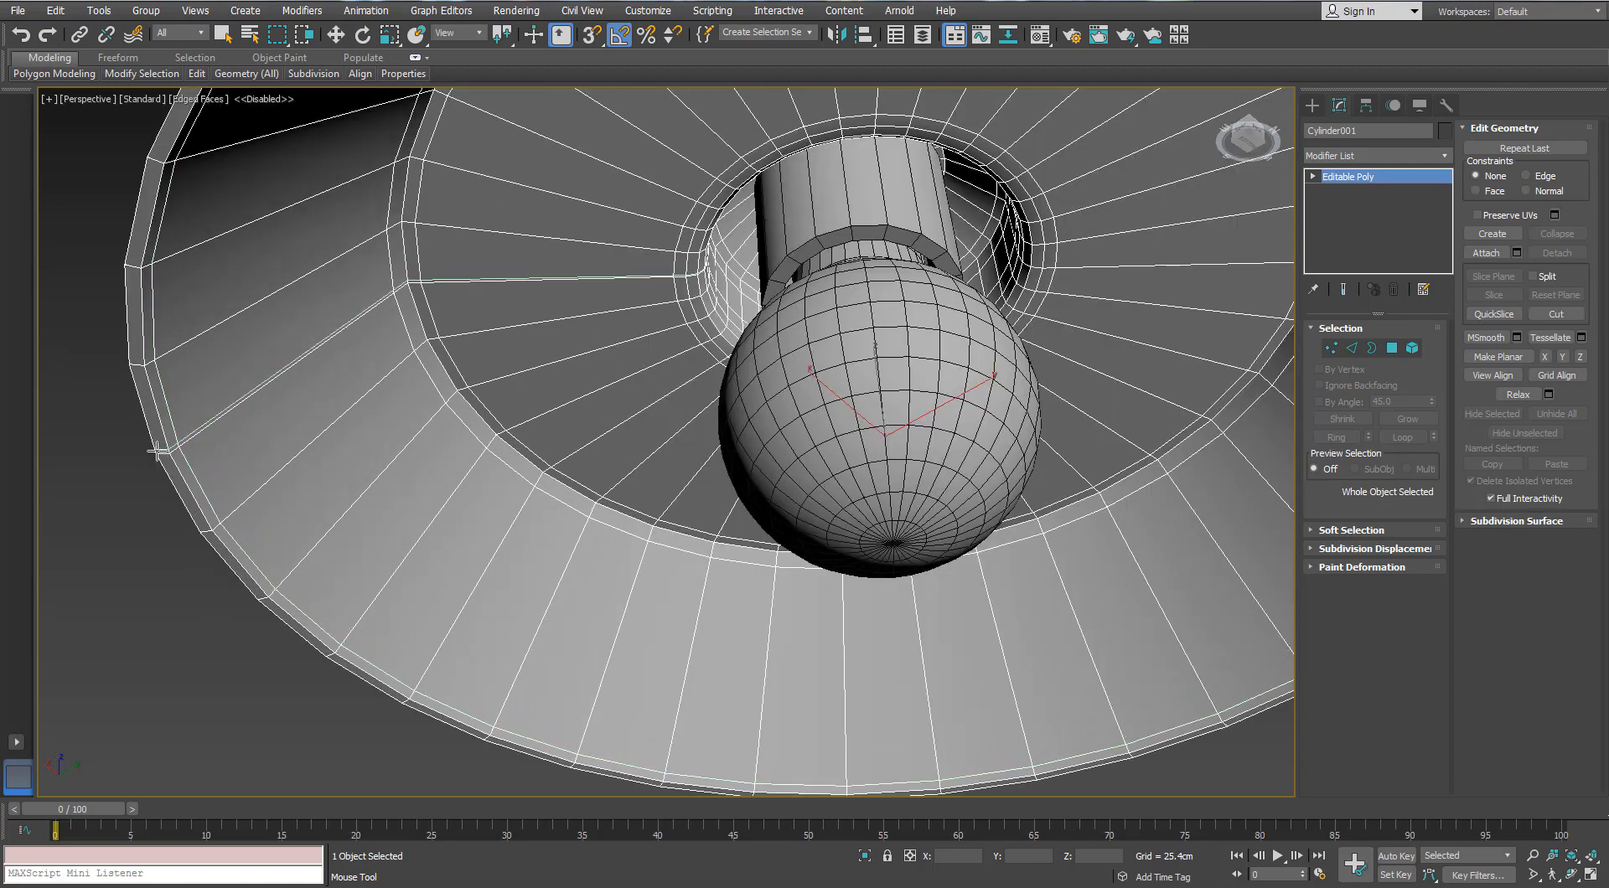
pyautogui.scroll(5, 183, 448)
pyautogui.scroll(-6, 183, 449)
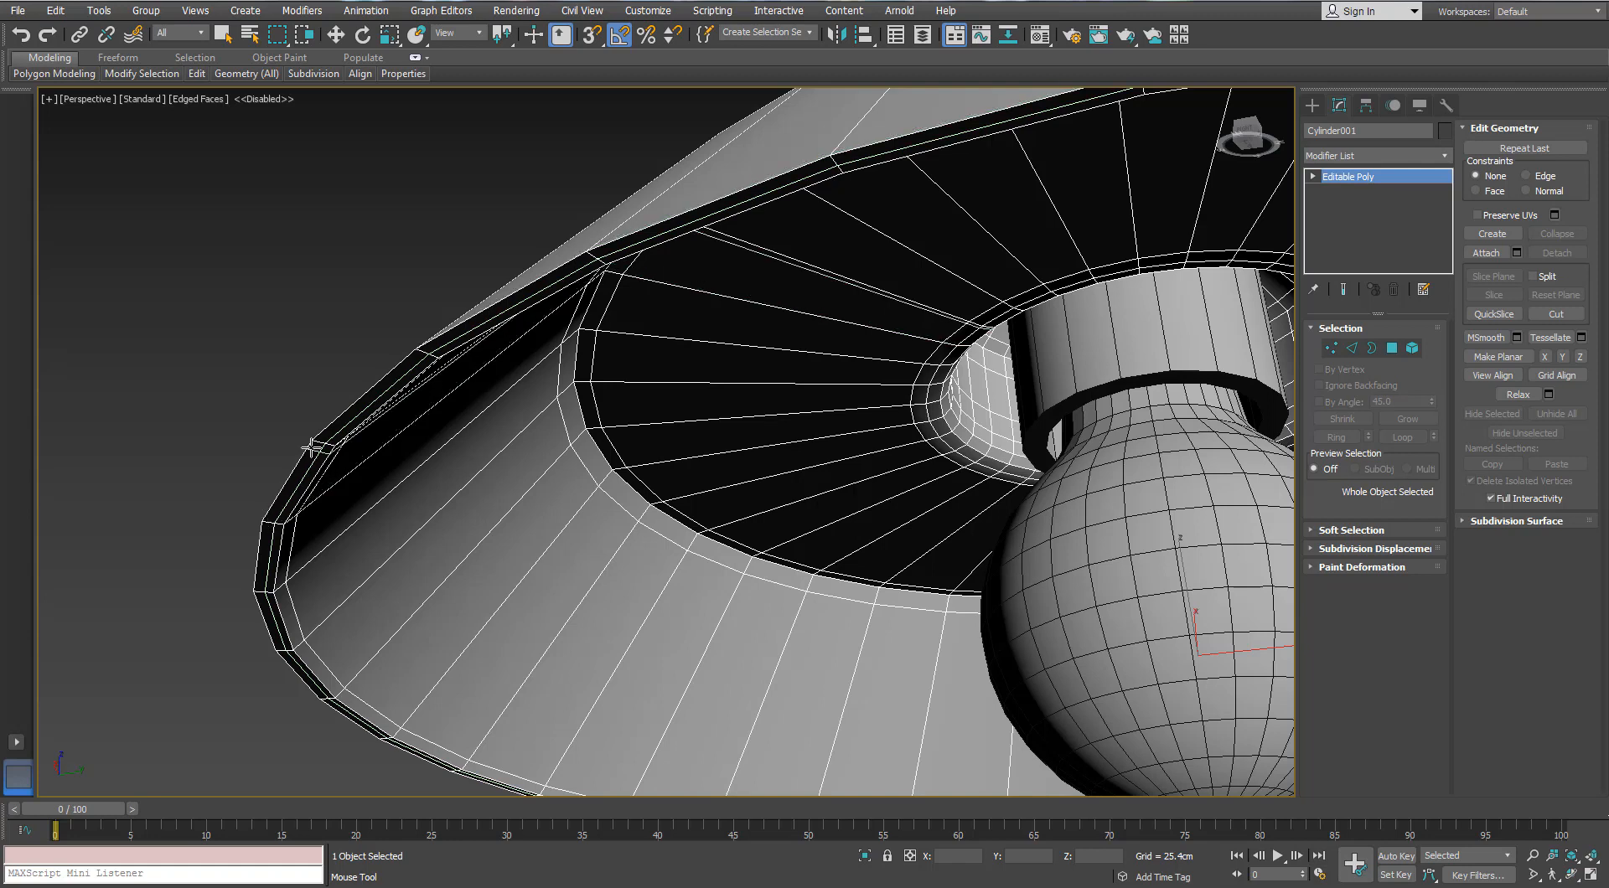
# Step: Insert two edge loops on the flat face of the shade's rim and one on the outer wall close to the rim
pyautogui.scroll(3, 316, 441)
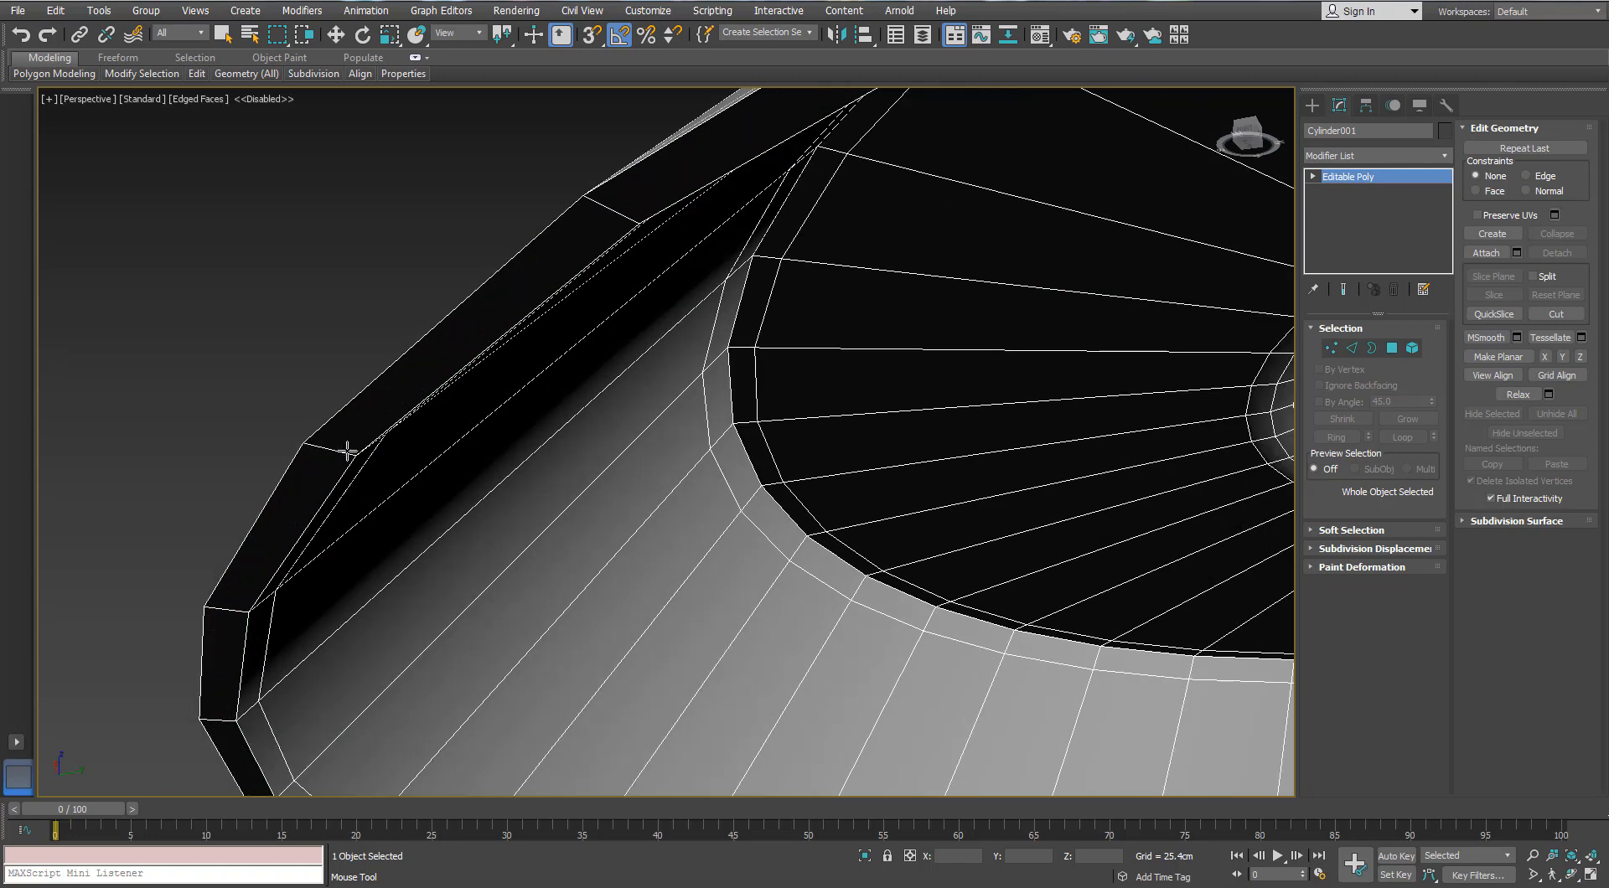
pyautogui.click(343, 454)
pyautogui.click(317, 446)
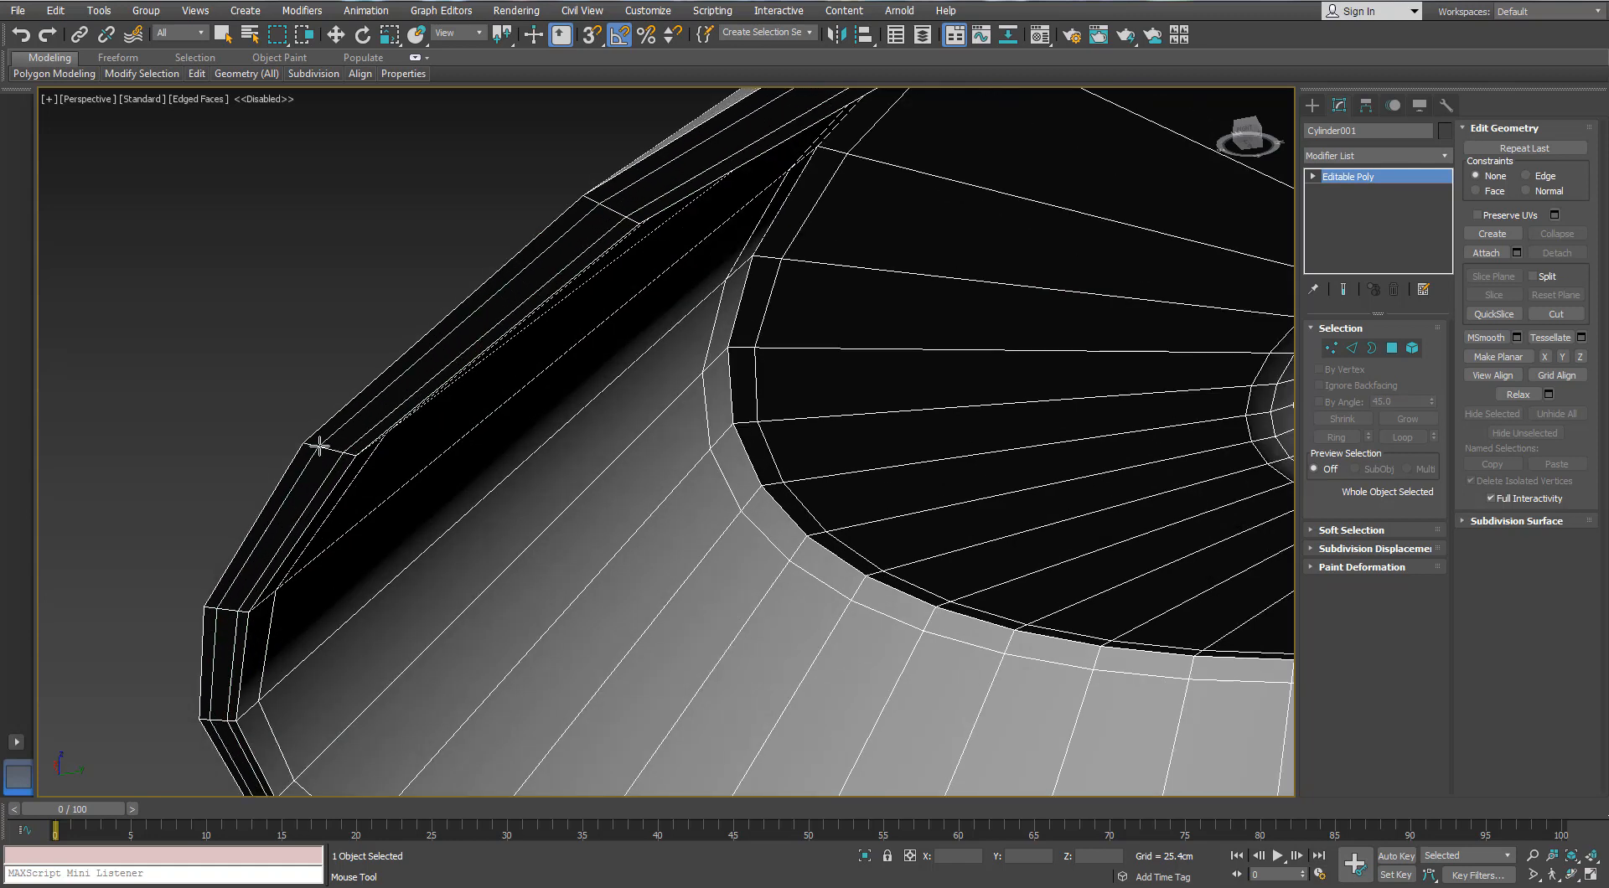
pyautogui.scroll(-4, 318, 446)
pyautogui.keyDown('alt'); pyautogui.moveTo(317, 447); pyautogui.dragTo(320, 612, button='middle'); pyautogui.keyUp('alt')
pyautogui.click(419, 748)
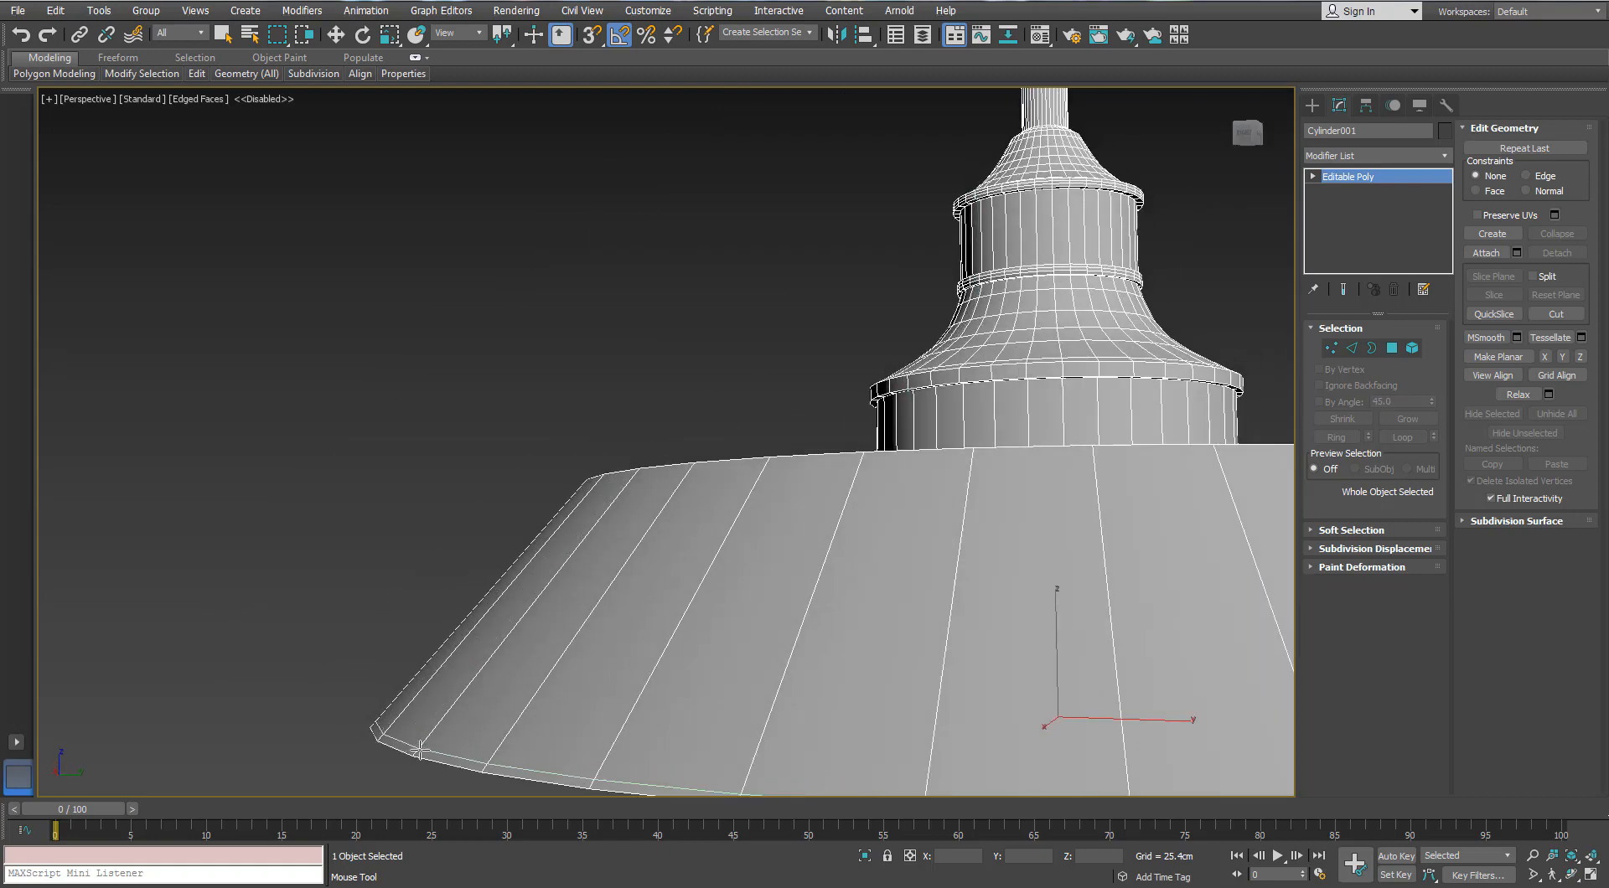
# Step: Add supporting edge loops on both sides of the shade's upper outer edge
pyautogui.keyDown('alt'); pyautogui.moveTo(546, 564); pyautogui.dragTo(569, 616, button='middle'); pyautogui.keyUp('alt')
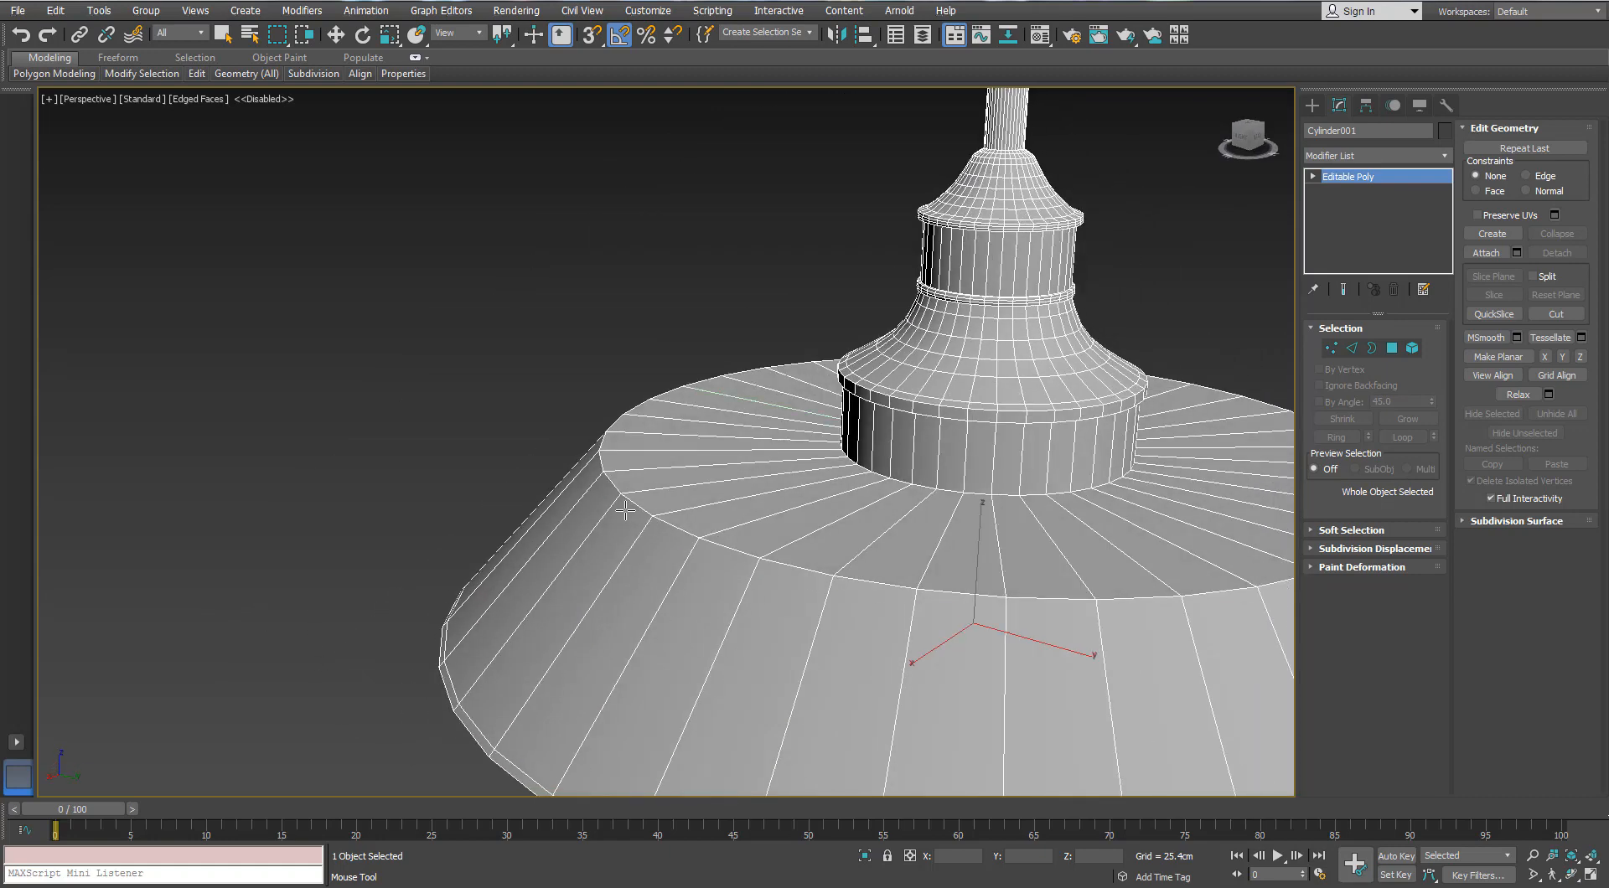
pyautogui.scroll(4, 651, 544)
pyautogui.click(662, 521)
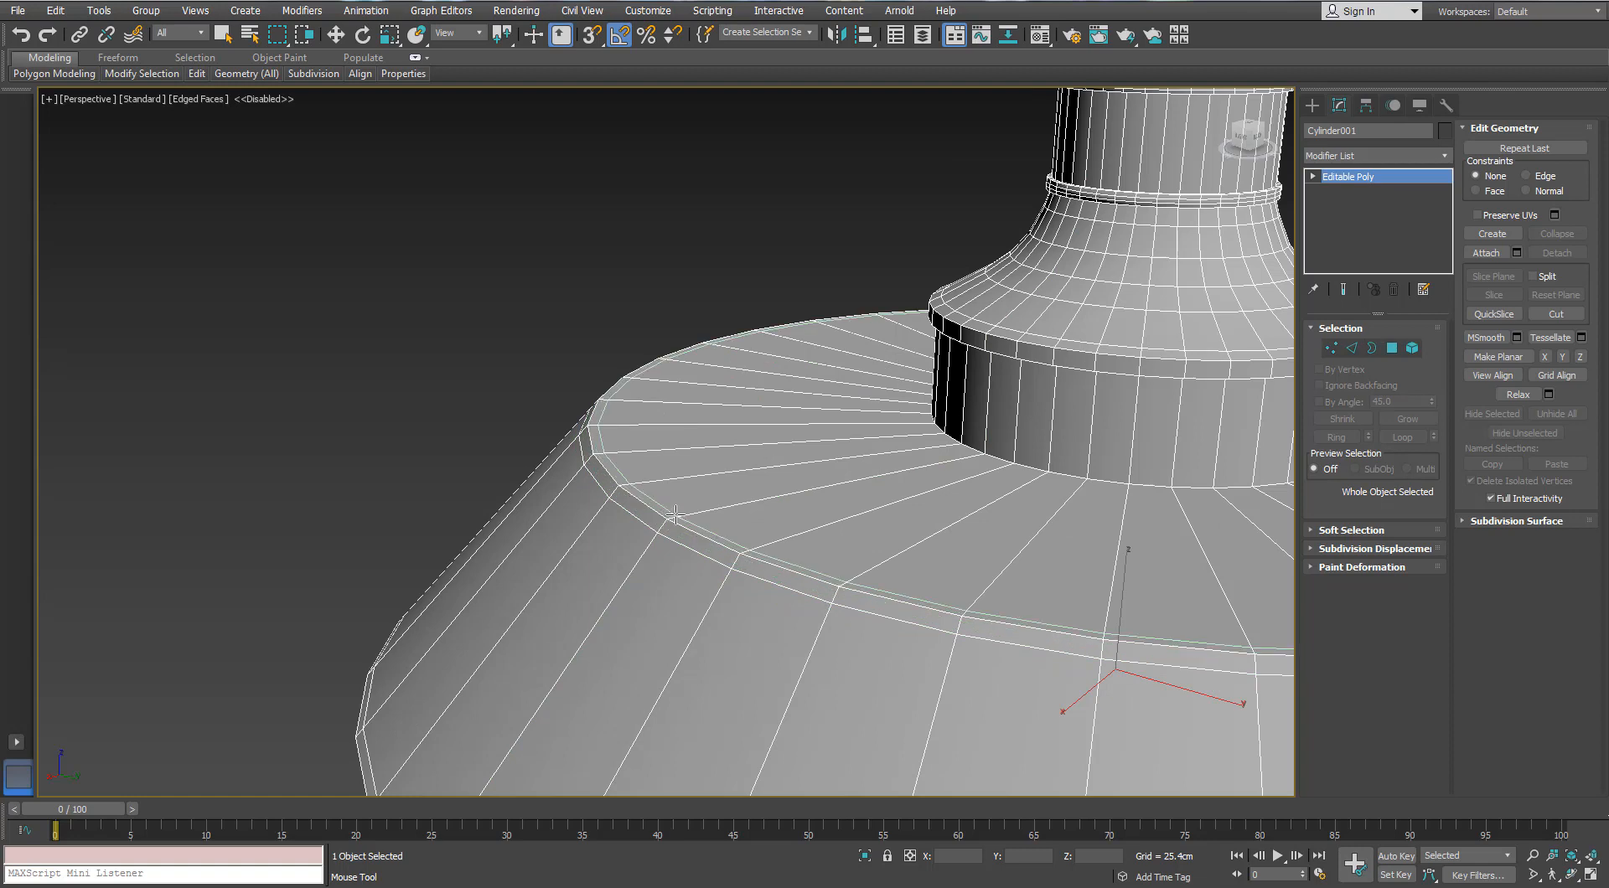
# Step: Add supporting edge loops around the foot of the neck and on the neck cylinder just under the lower collar
pyautogui.moveTo(675, 513); pyautogui.dragTo(624, 523, button='middle')
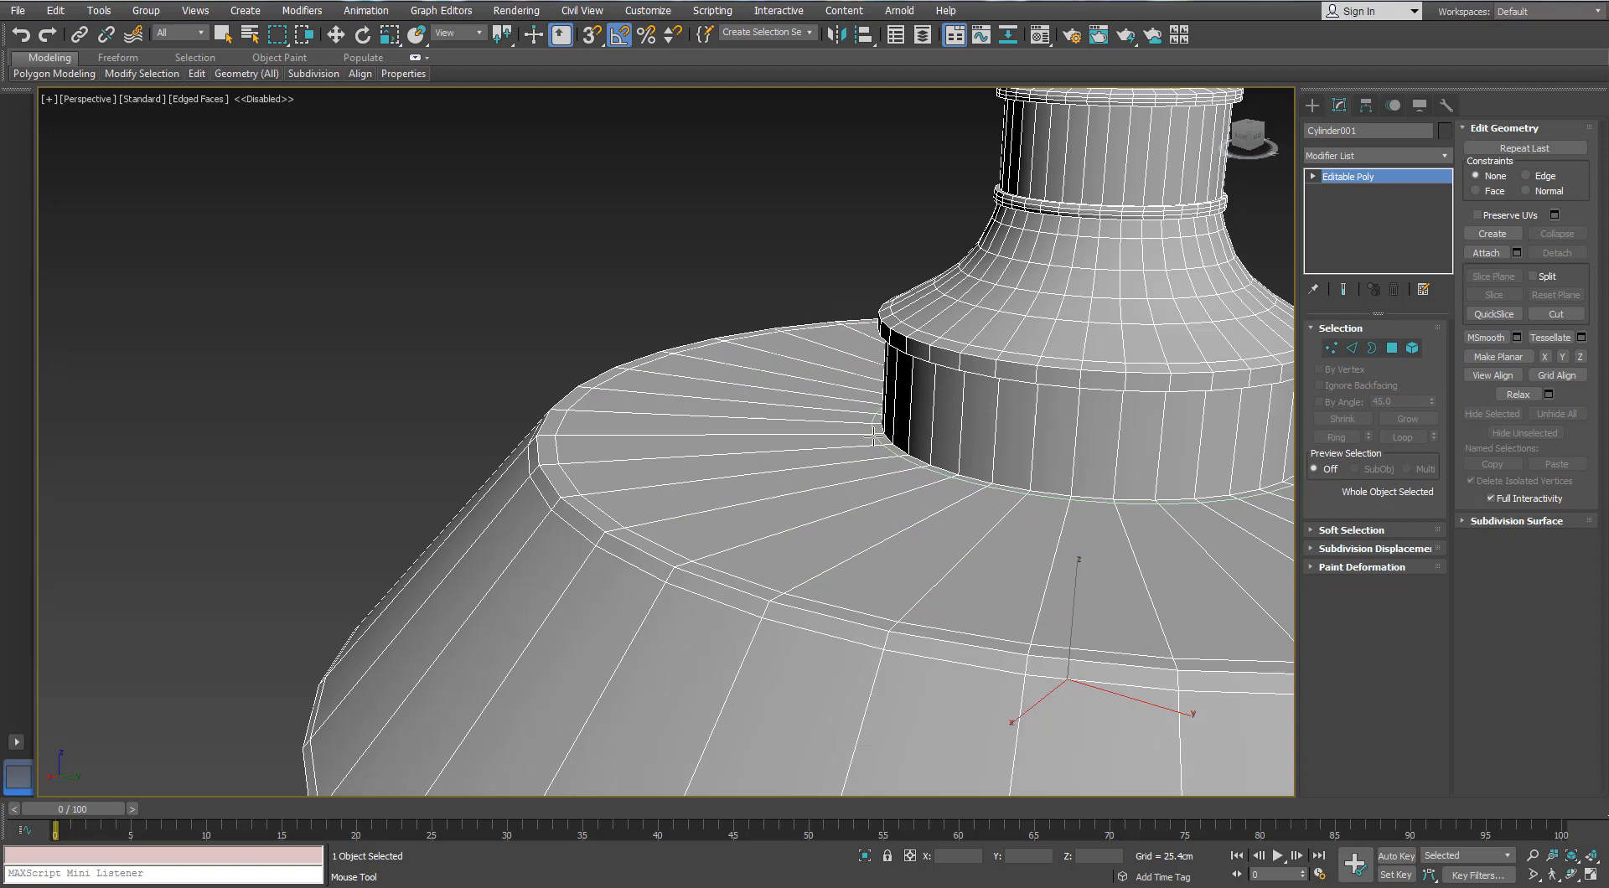
pyautogui.scroll(4, 918, 415)
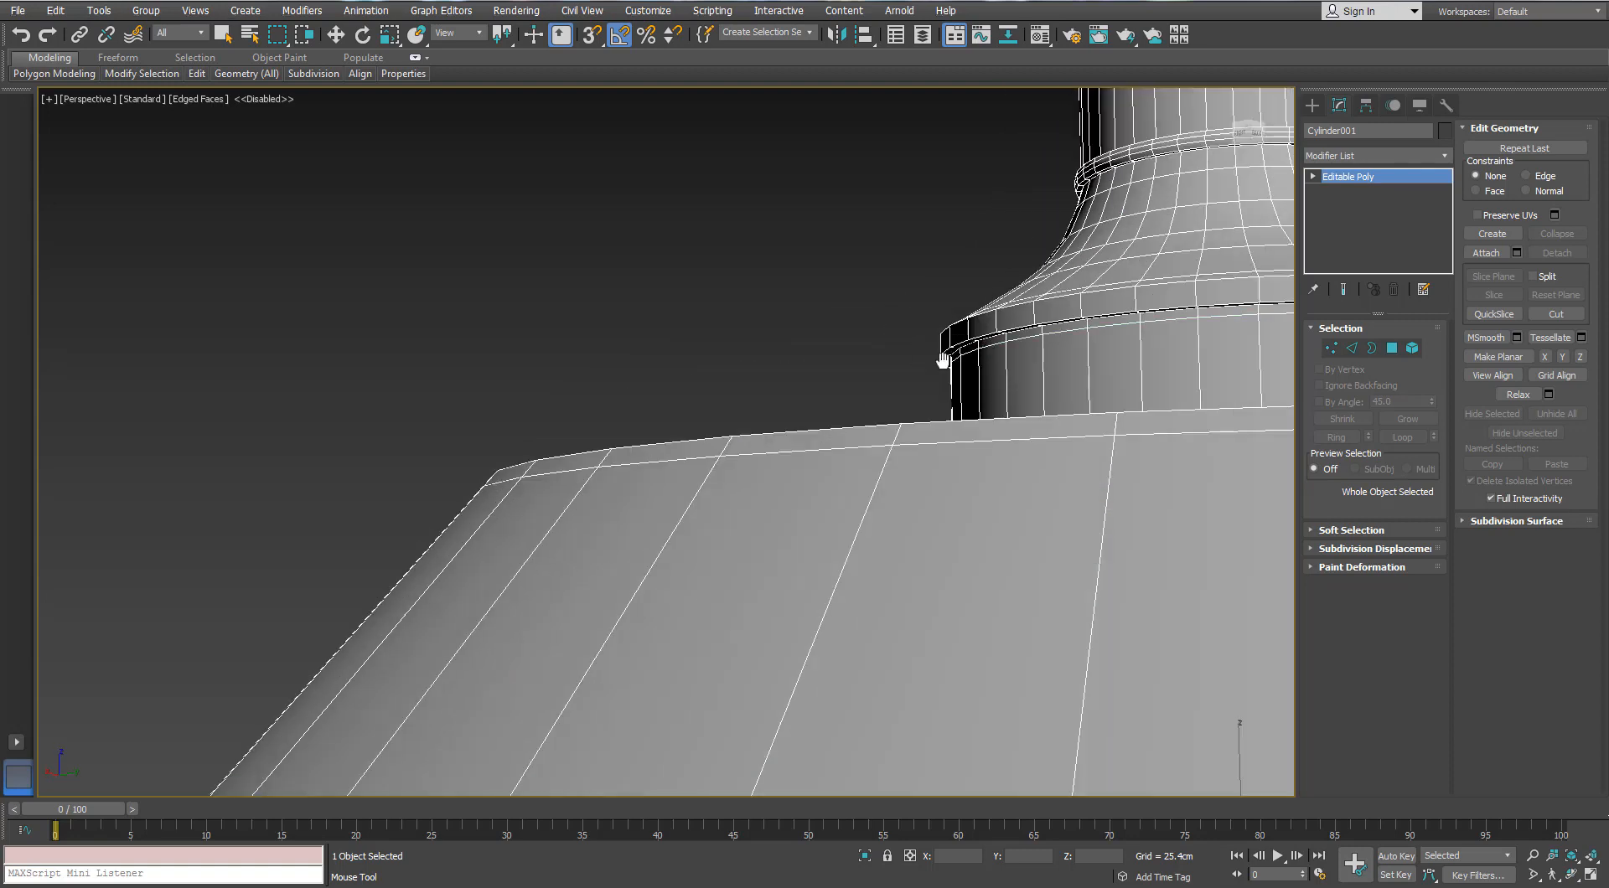
pyautogui.scroll(5, 943, 361)
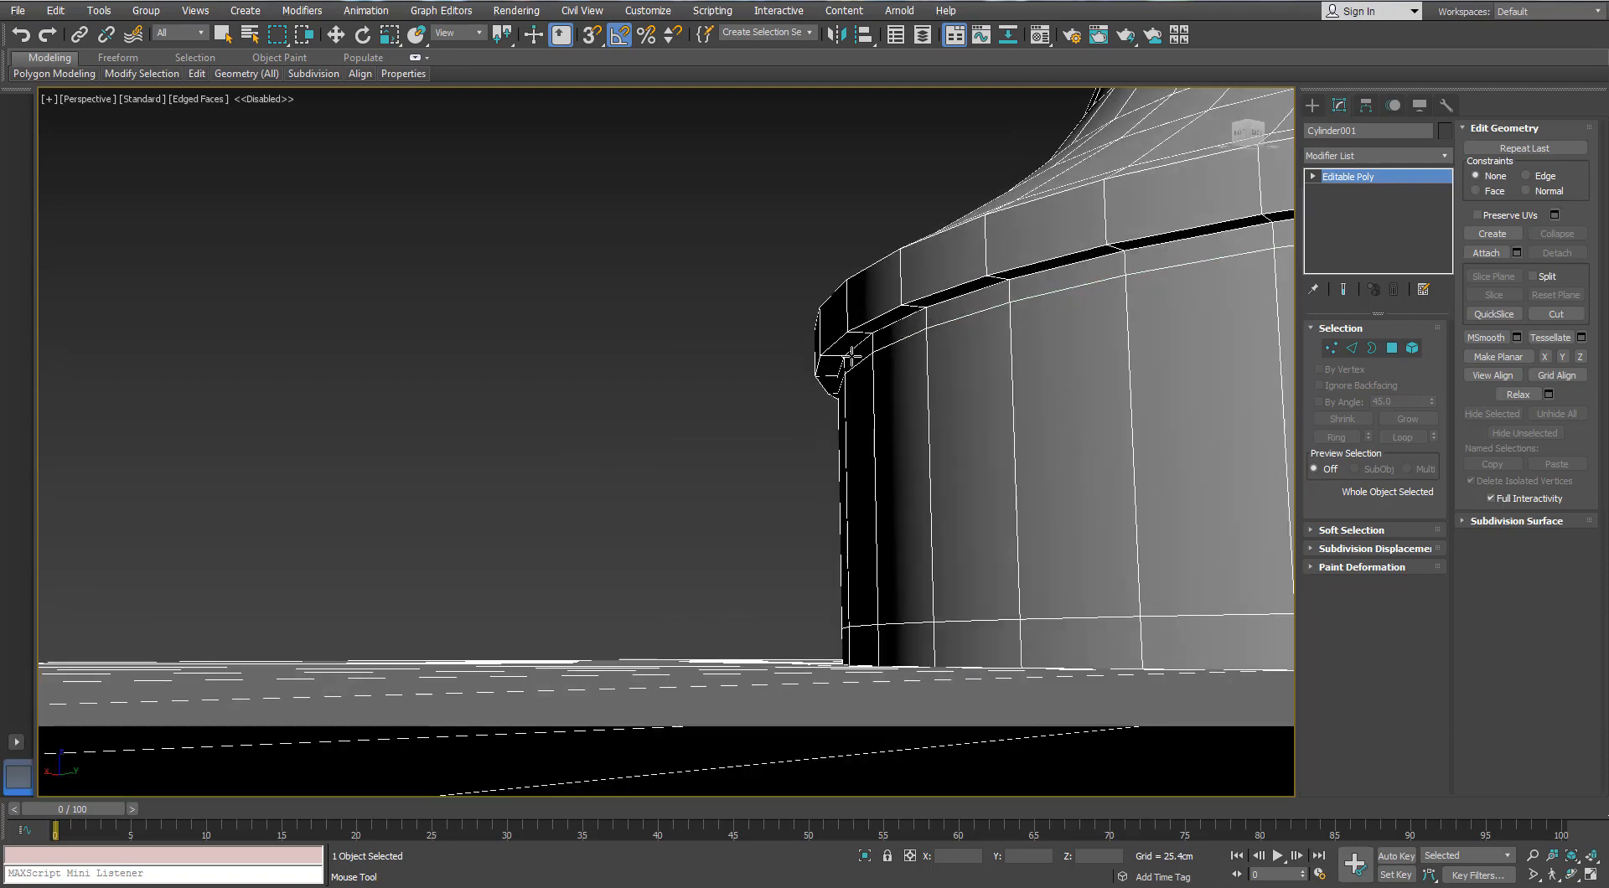
# Step: Connect the edge rings around the neck's lower collar with 2 segments and pinch 16, and remove the edge loop along its upper side
pyautogui.press('w')
pyautogui.click(1350, 351)
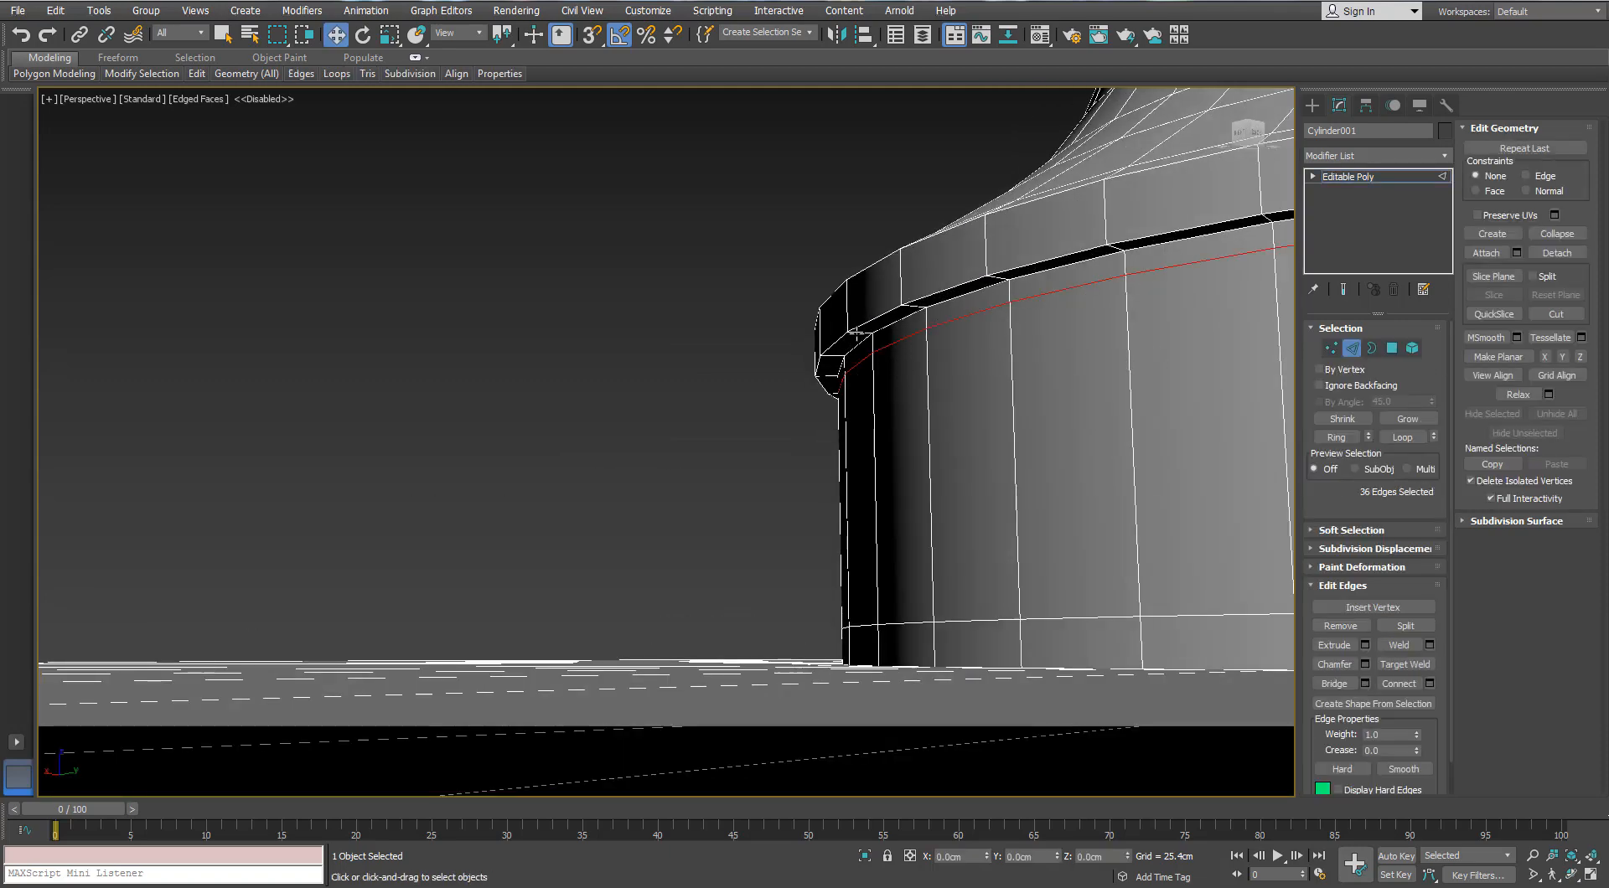
pyautogui.click(853, 333)
pyautogui.keyDown('ctrl'); pyautogui.click(845, 315); pyautogui.keyUp('ctrl')
pyautogui.keyDown('alt'); pyautogui.moveTo(845, 315); pyautogui.dragTo(873, 295, button='middle'); pyautogui.keyUp('alt')
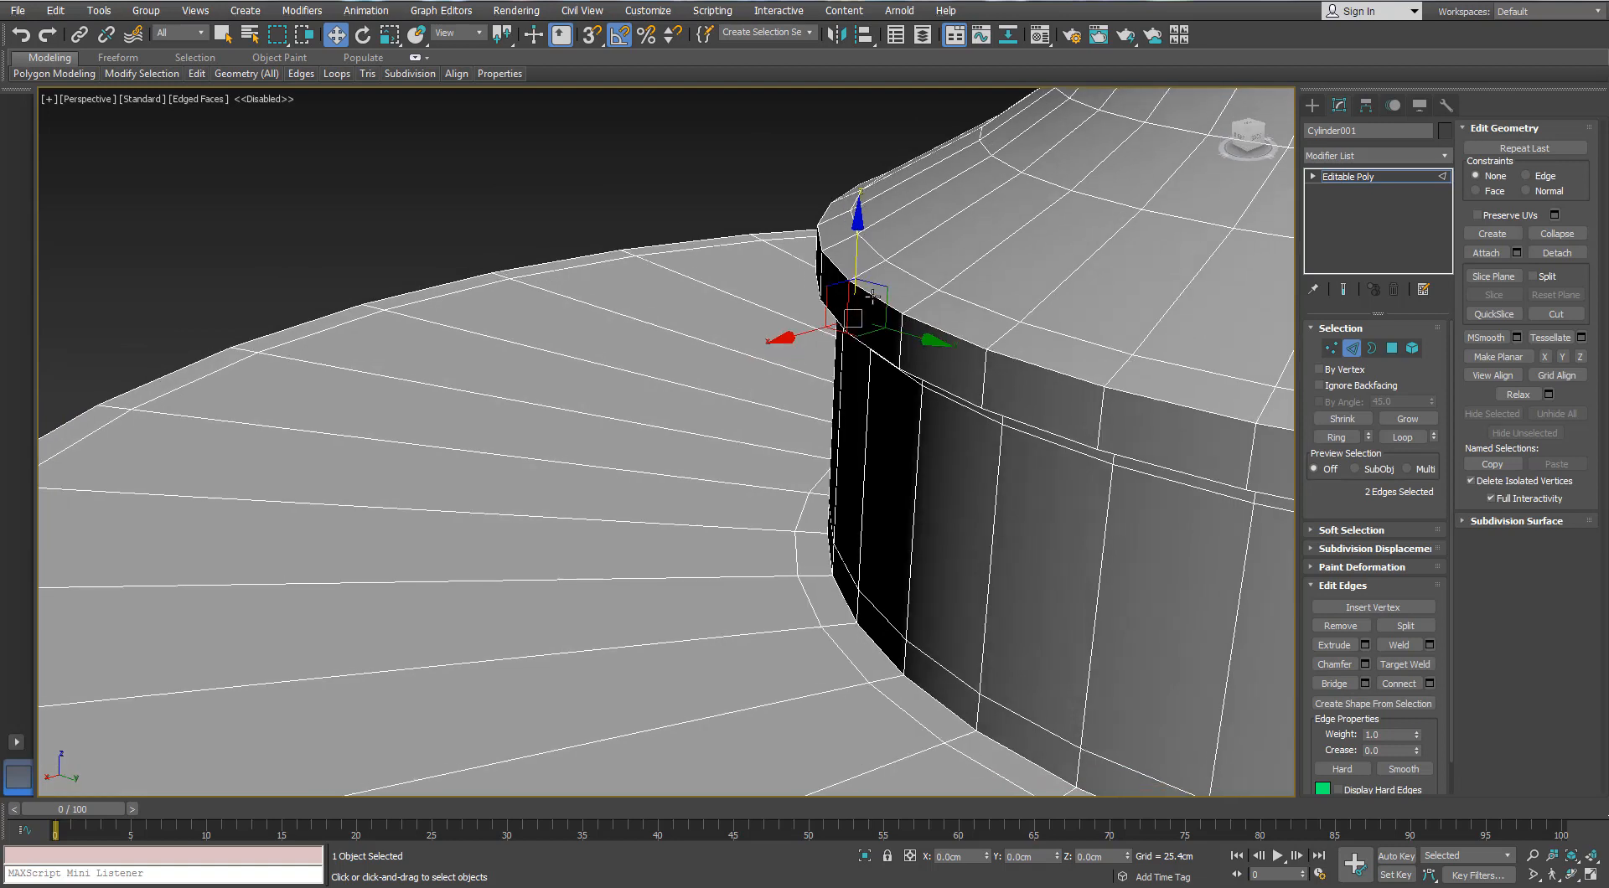
pyautogui.keyDown('ctrl'); pyautogui.click(867, 270); pyautogui.keyUp('ctrl')
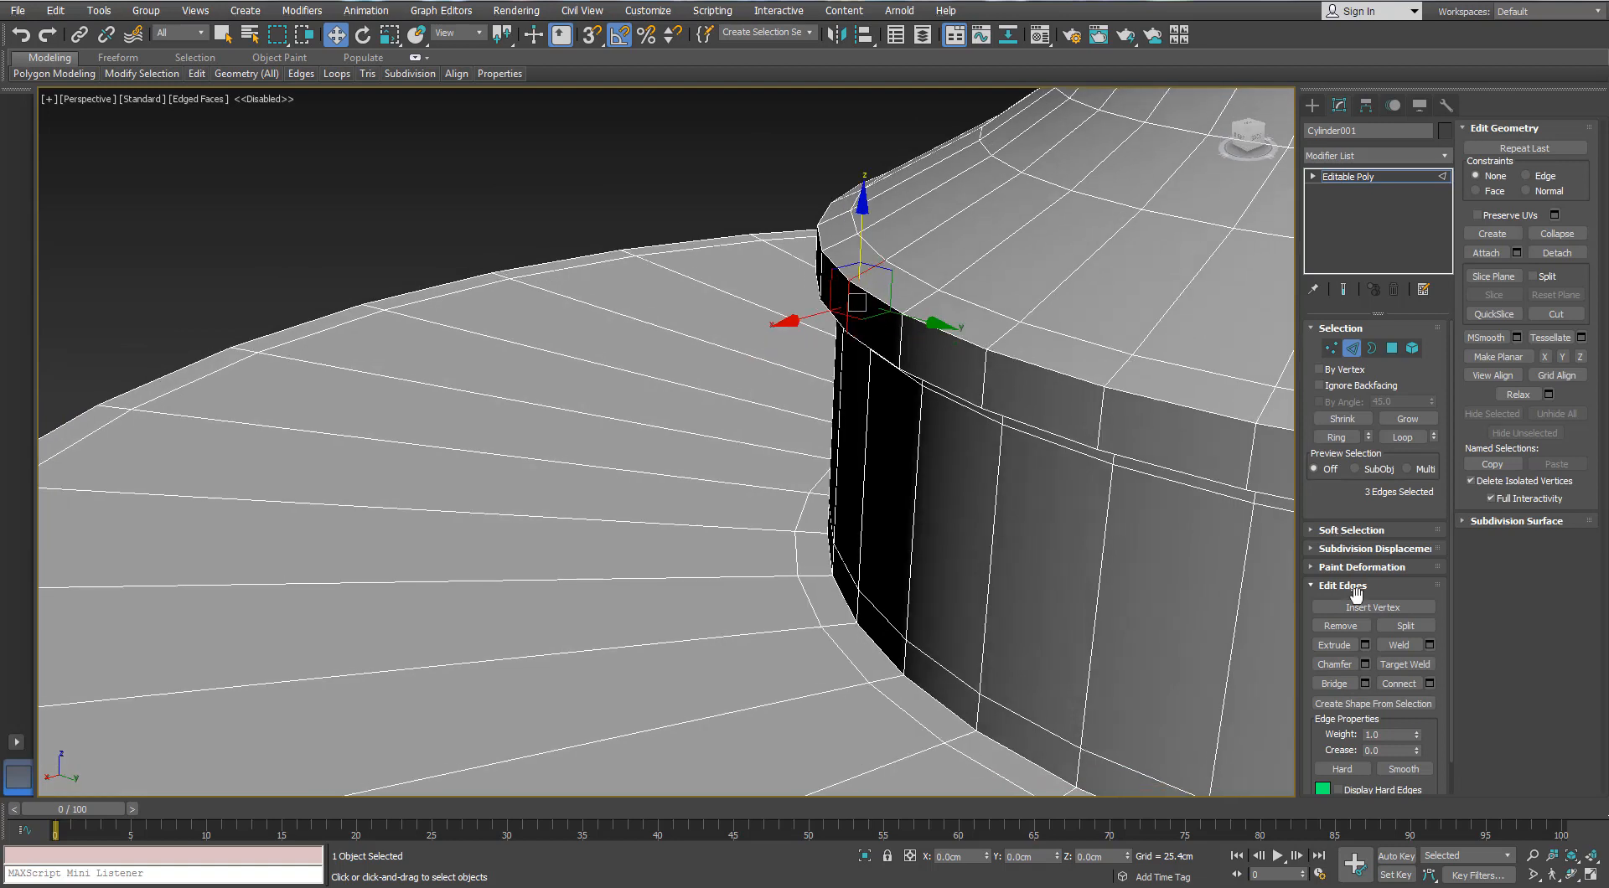
pyautogui.click(1338, 437)
pyautogui.click(1426, 684)
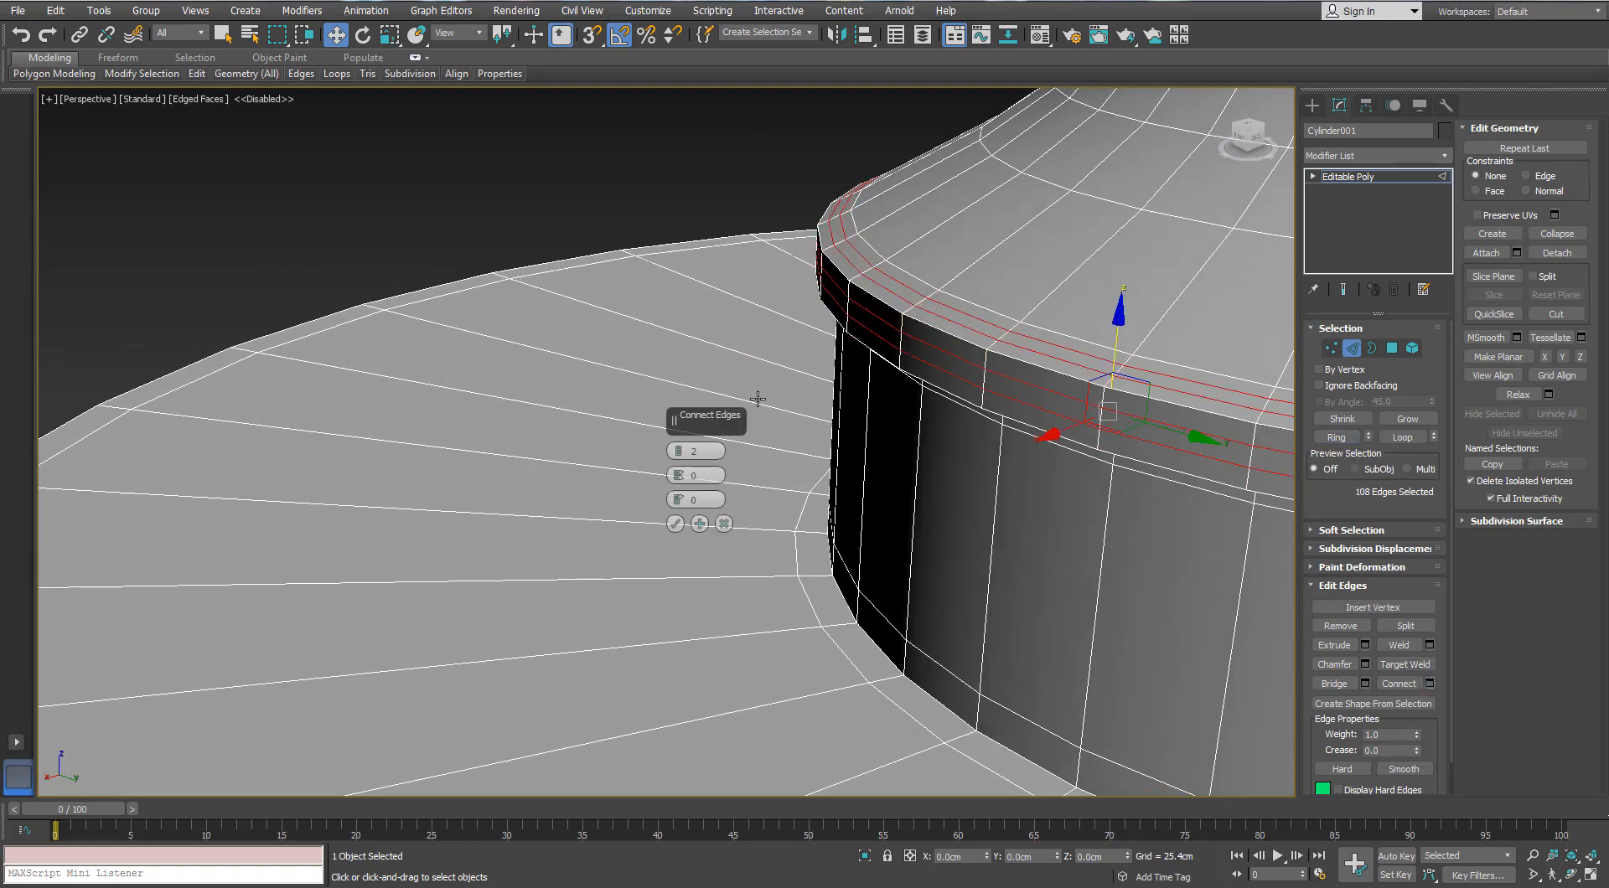
pyautogui.click(679, 454)
pyautogui.moveTo(679, 457); pyautogui.dragTo(680, 400)
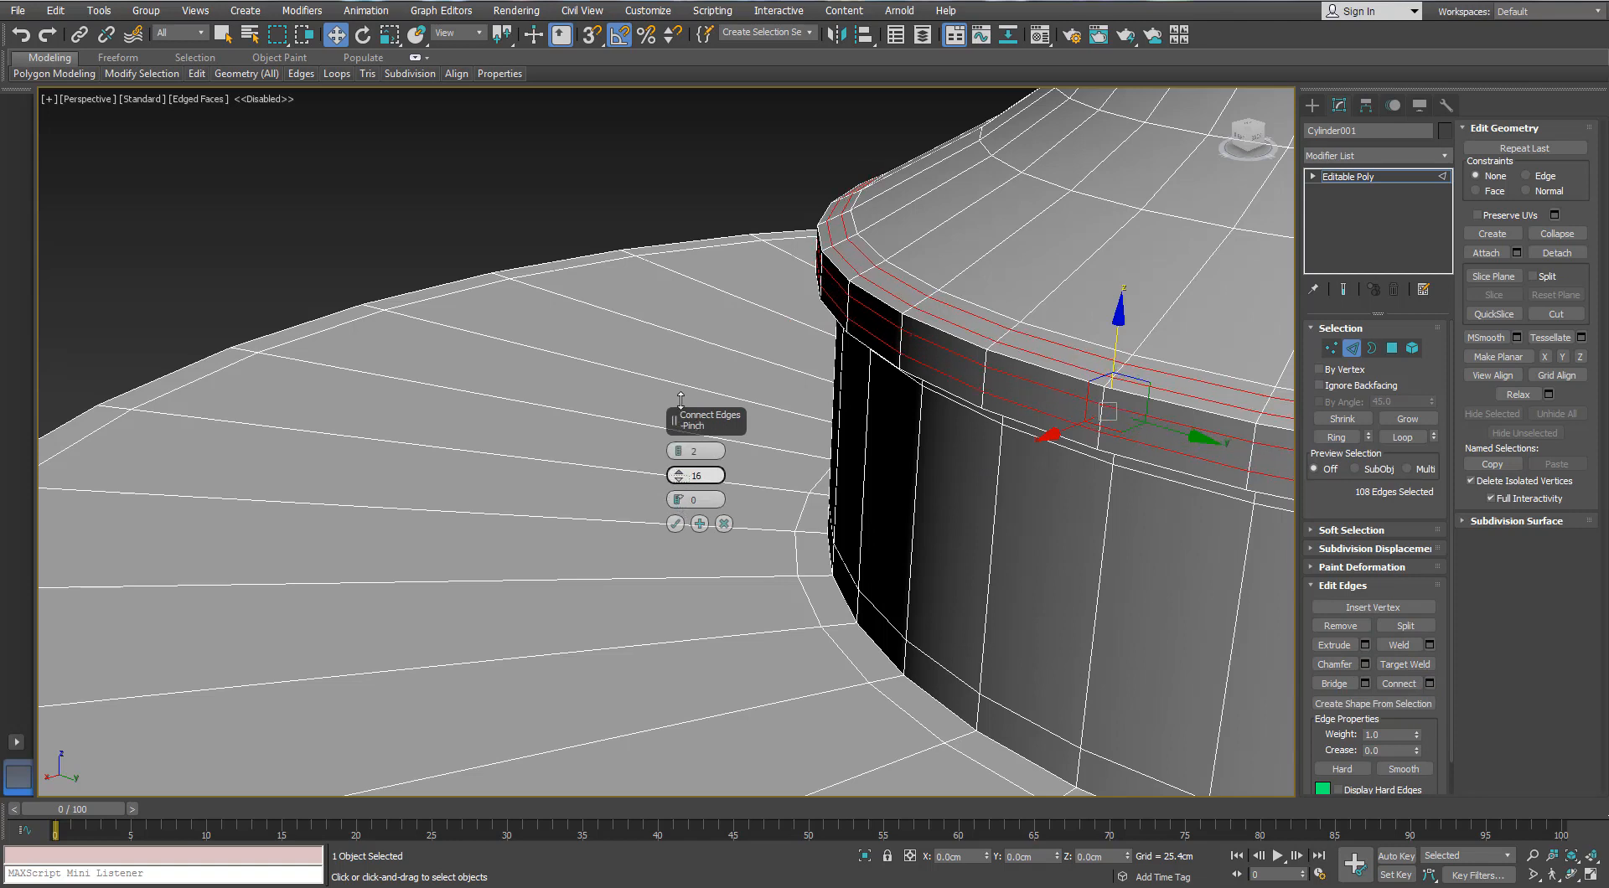
pyautogui.click(675, 525)
pyautogui.doubleClick(998, 324)
pyautogui.hotkey('ctrl', 'BackSpace')
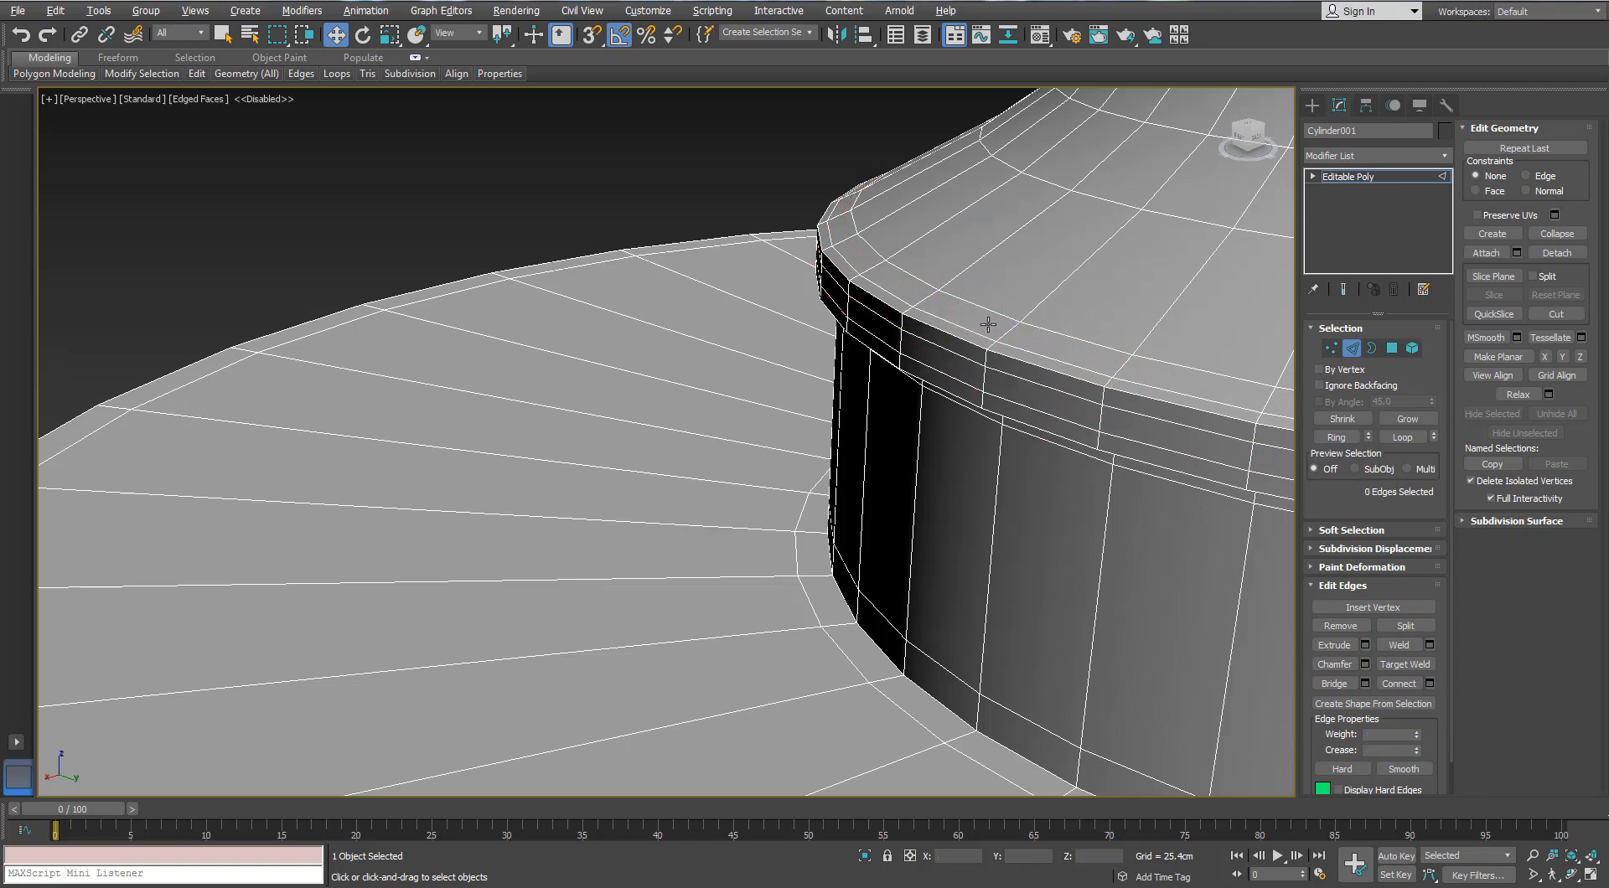
# Step: Insert a supporting edge loop on the flared section directly below the narrow collar at the foot of the upper neck cylinder
pyautogui.keyDown('alt'); pyautogui.moveTo(989, 324); pyautogui.dragTo(675, 461, button='middle'); pyautogui.keyUp('alt')
pyautogui.scroll(-7, 972, 281)
pyautogui.scroll(5, 756, 364)
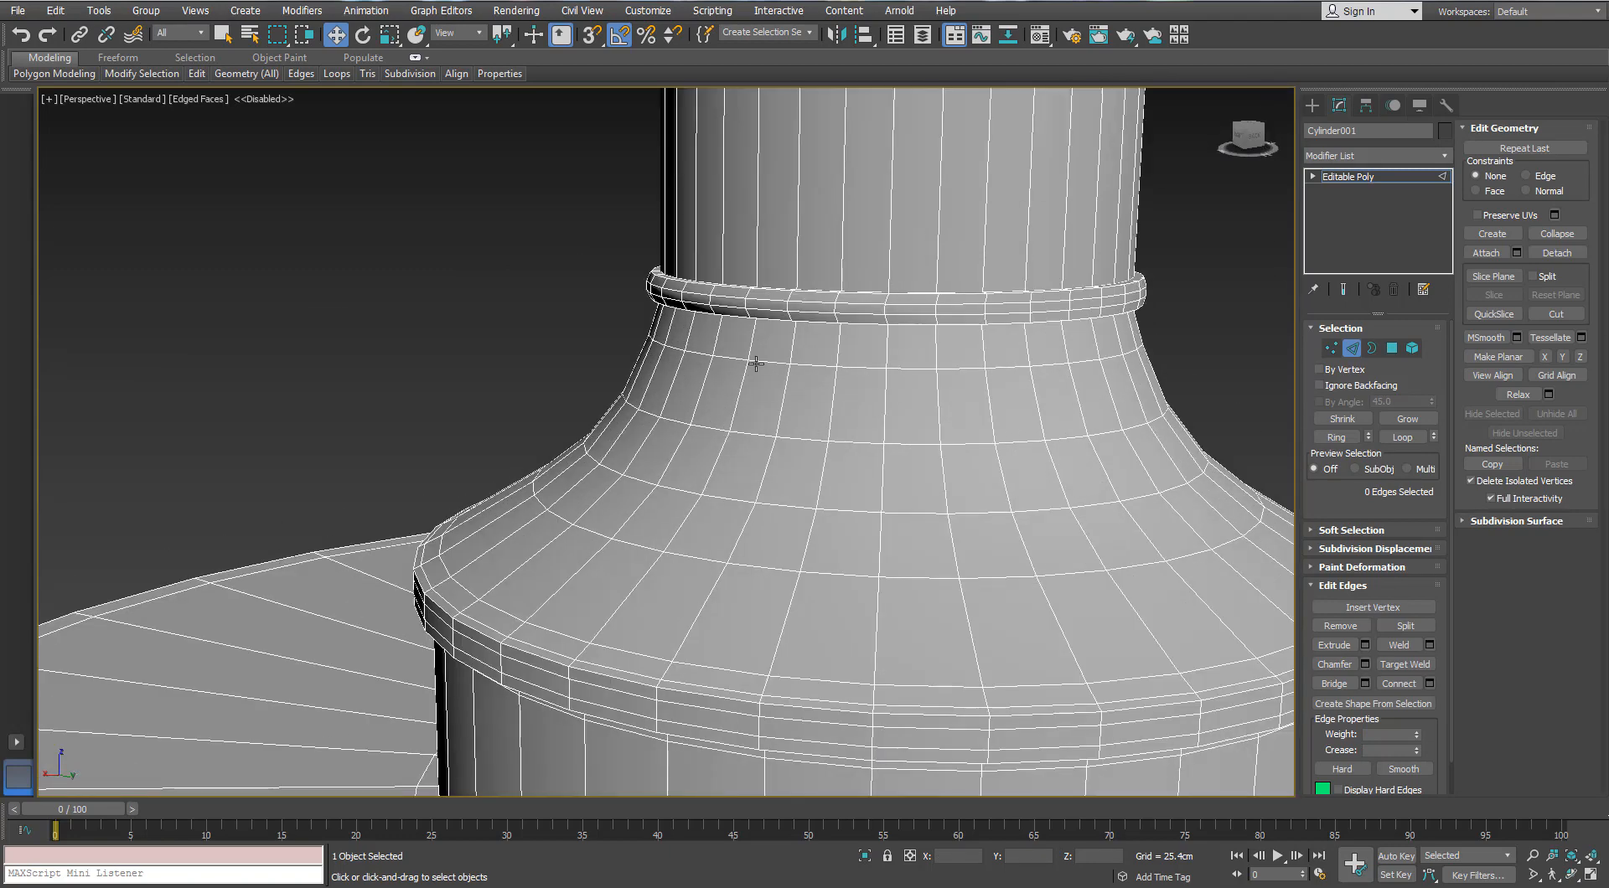
pyautogui.moveTo(197, 75)
pyautogui.click(334, 111)
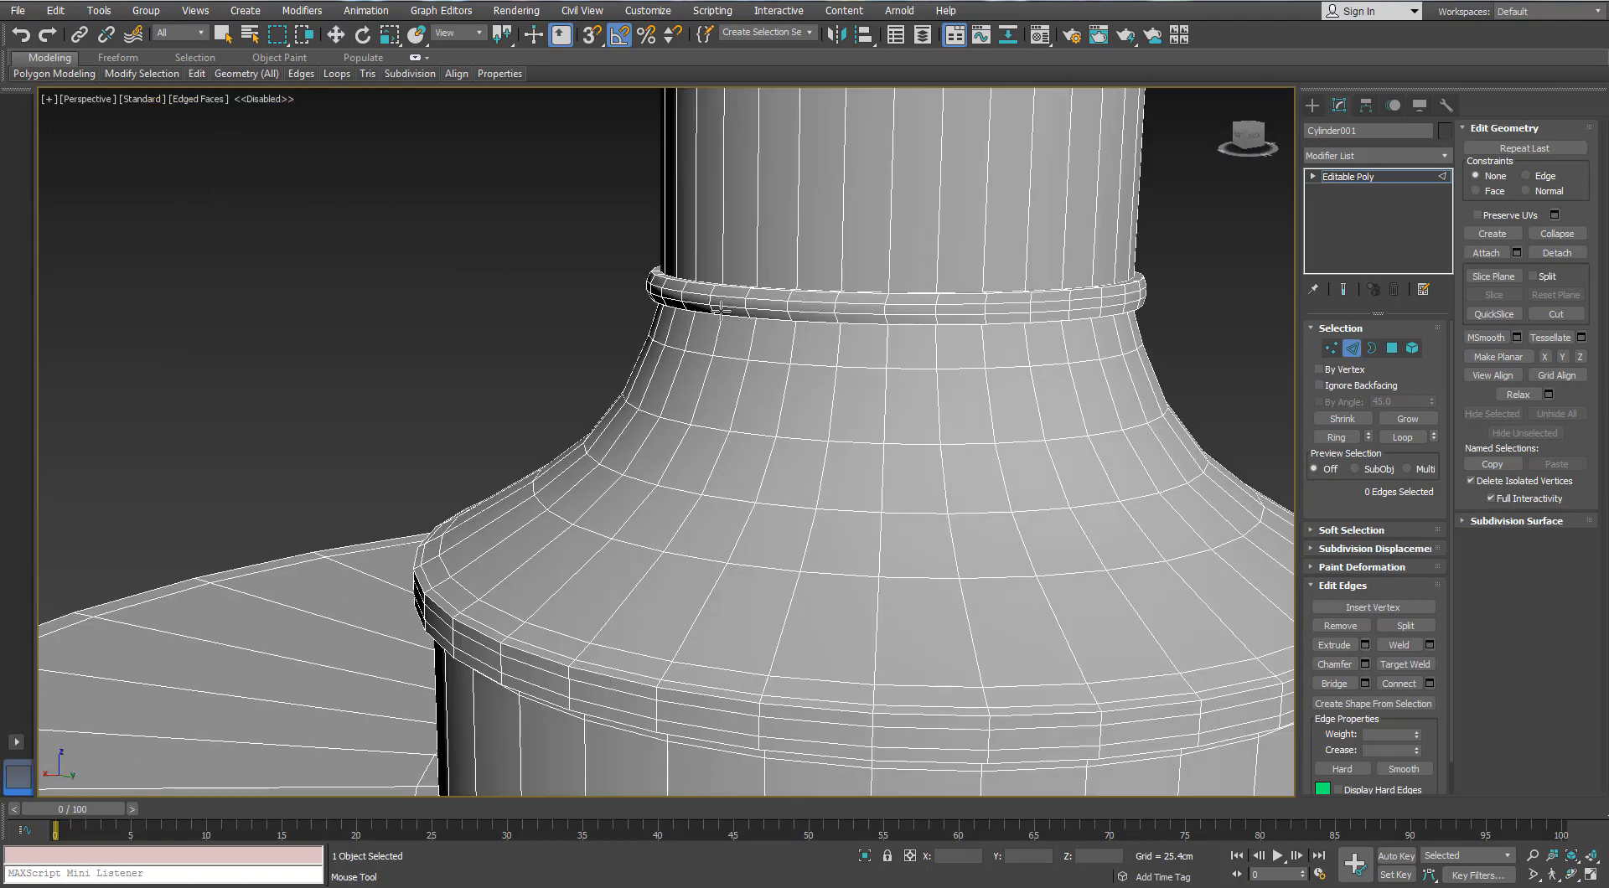
pyautogui.keyDown('alt'); pyautogui.moveTo(720, 311); pyautogui.dragTo(673, 237, button='middle'); pyautogui.keyUp('alt')
pyautogui.scroll(-3, 690, 217)
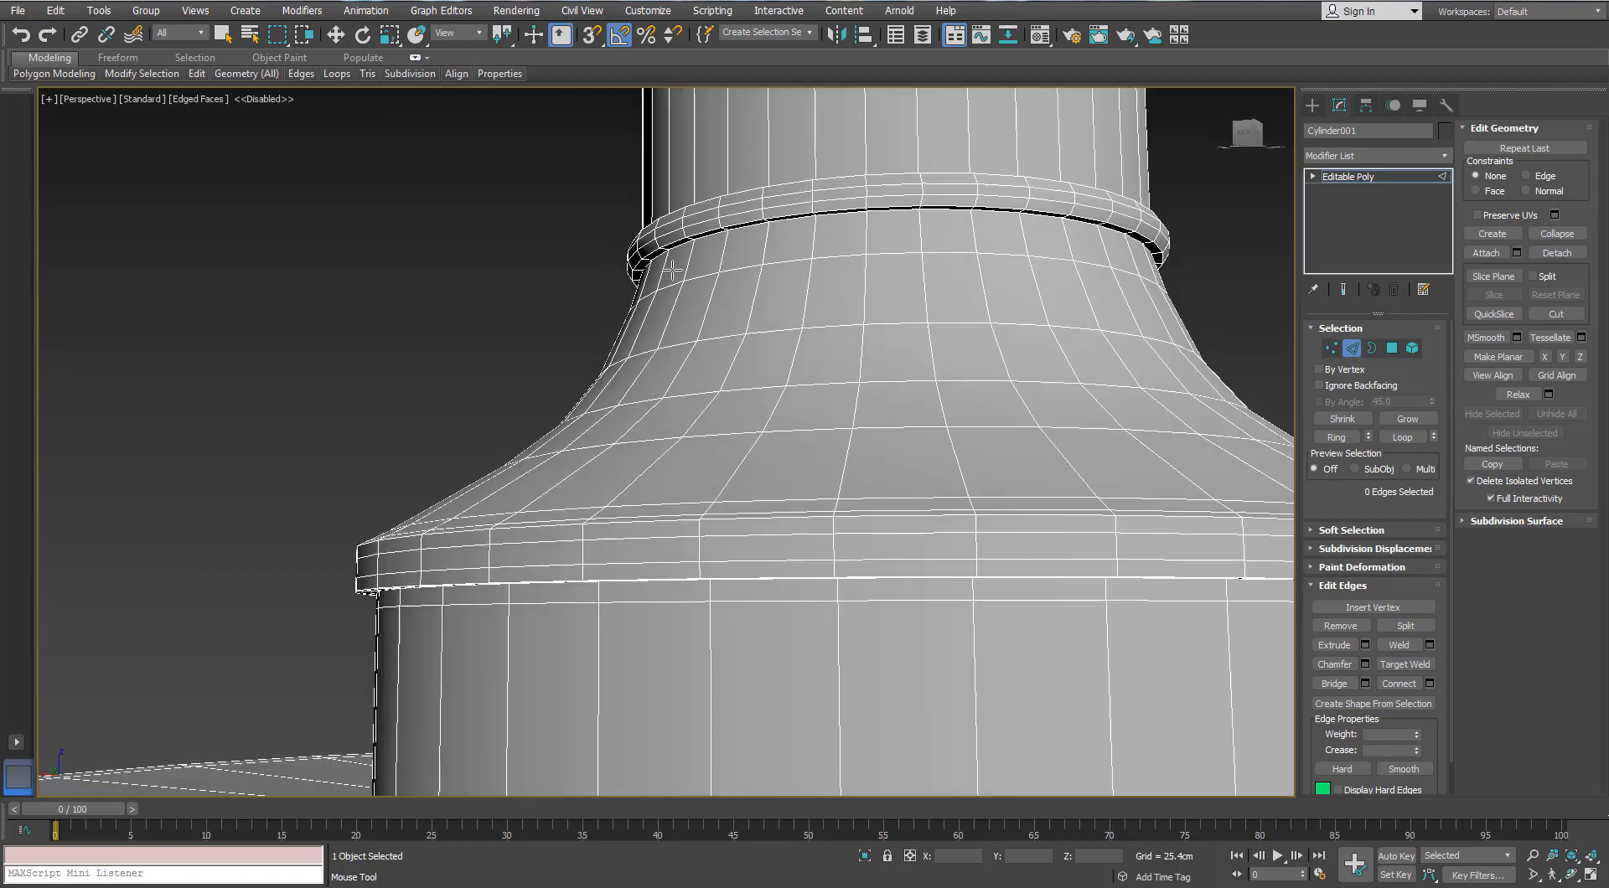
pyautogui.keyDown('alt'); pyautogui.moveTo(1005, 331); pyautogui.dragTo(1160, 375, button='middle'); pyautogui.keyUp('alt')
pyautogui.moveTo(197, 79)
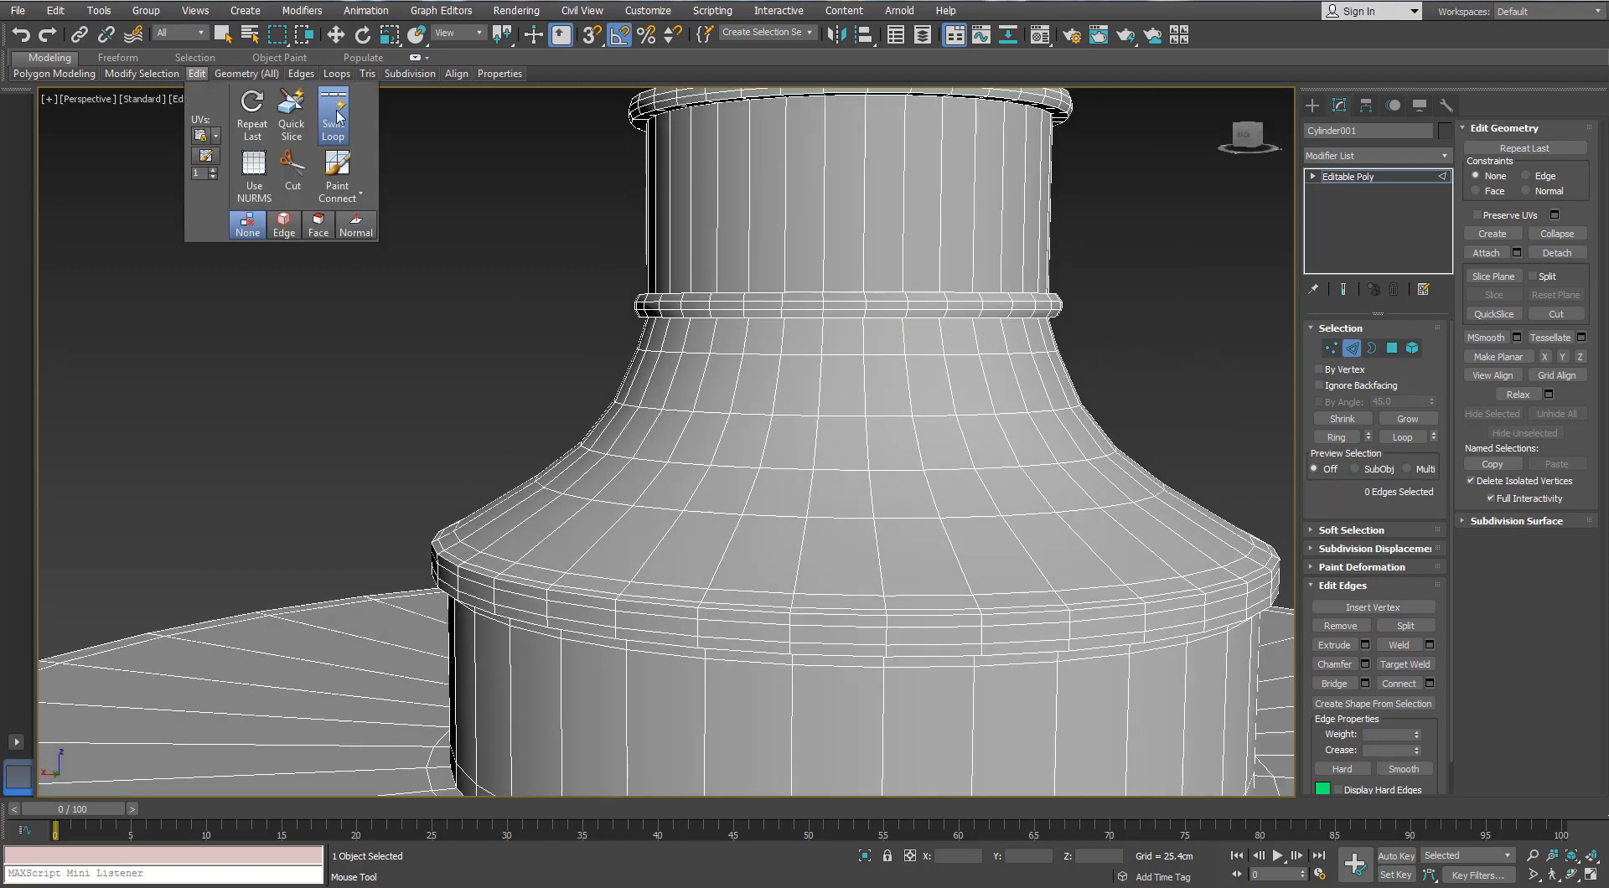
pyautogui.scroll(6, 503, 276)
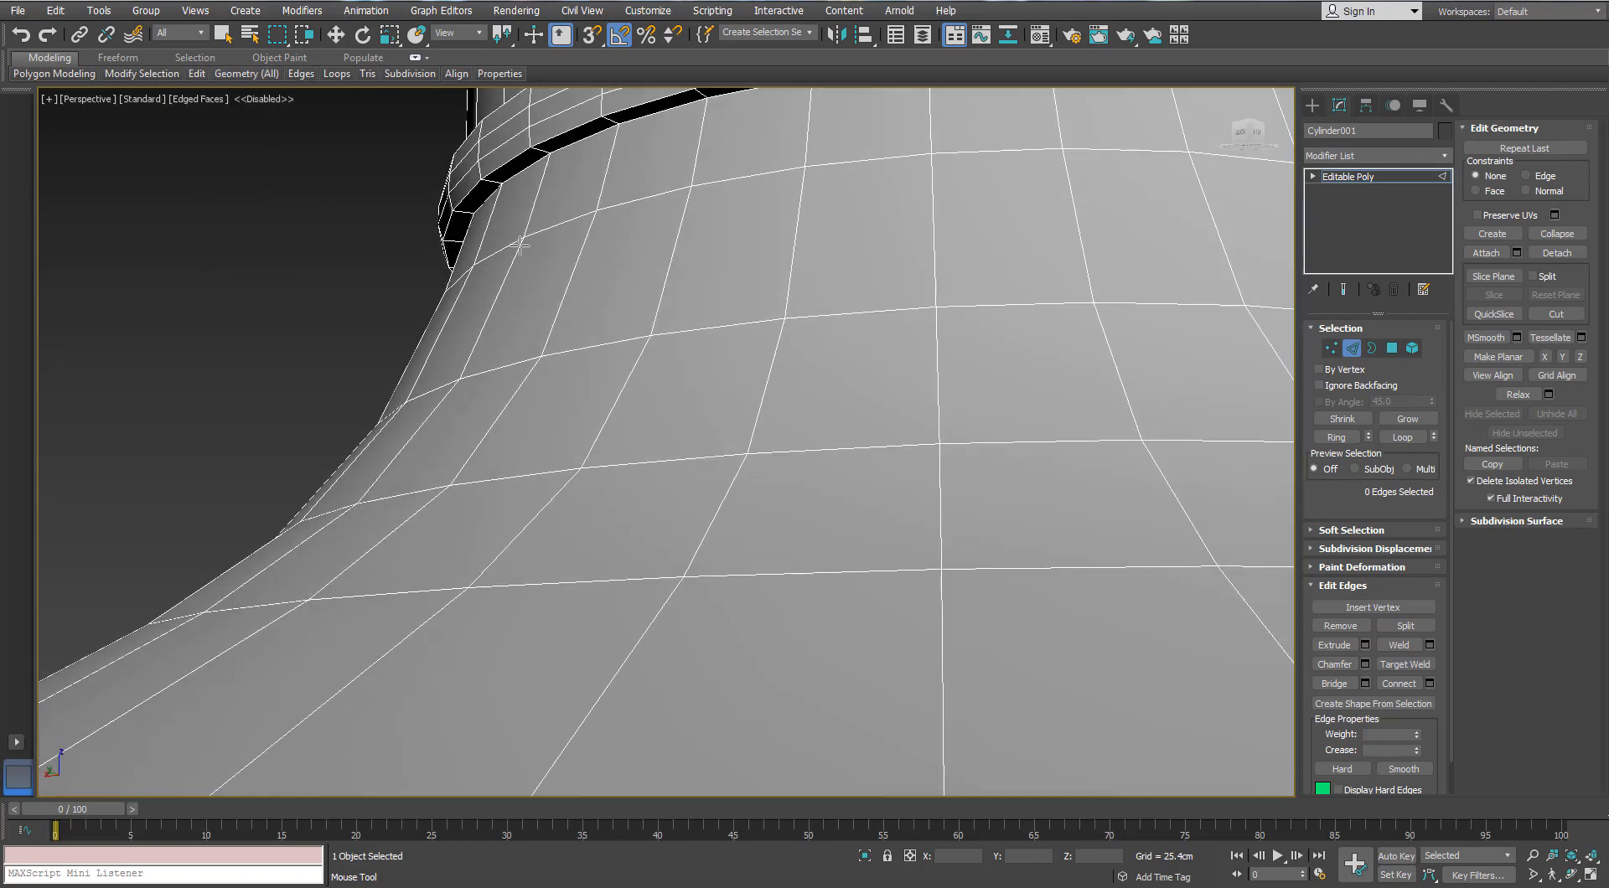
pyautogui.scroll(-6, 520, 244)
pyautogui.scroll(4, 628, 405)
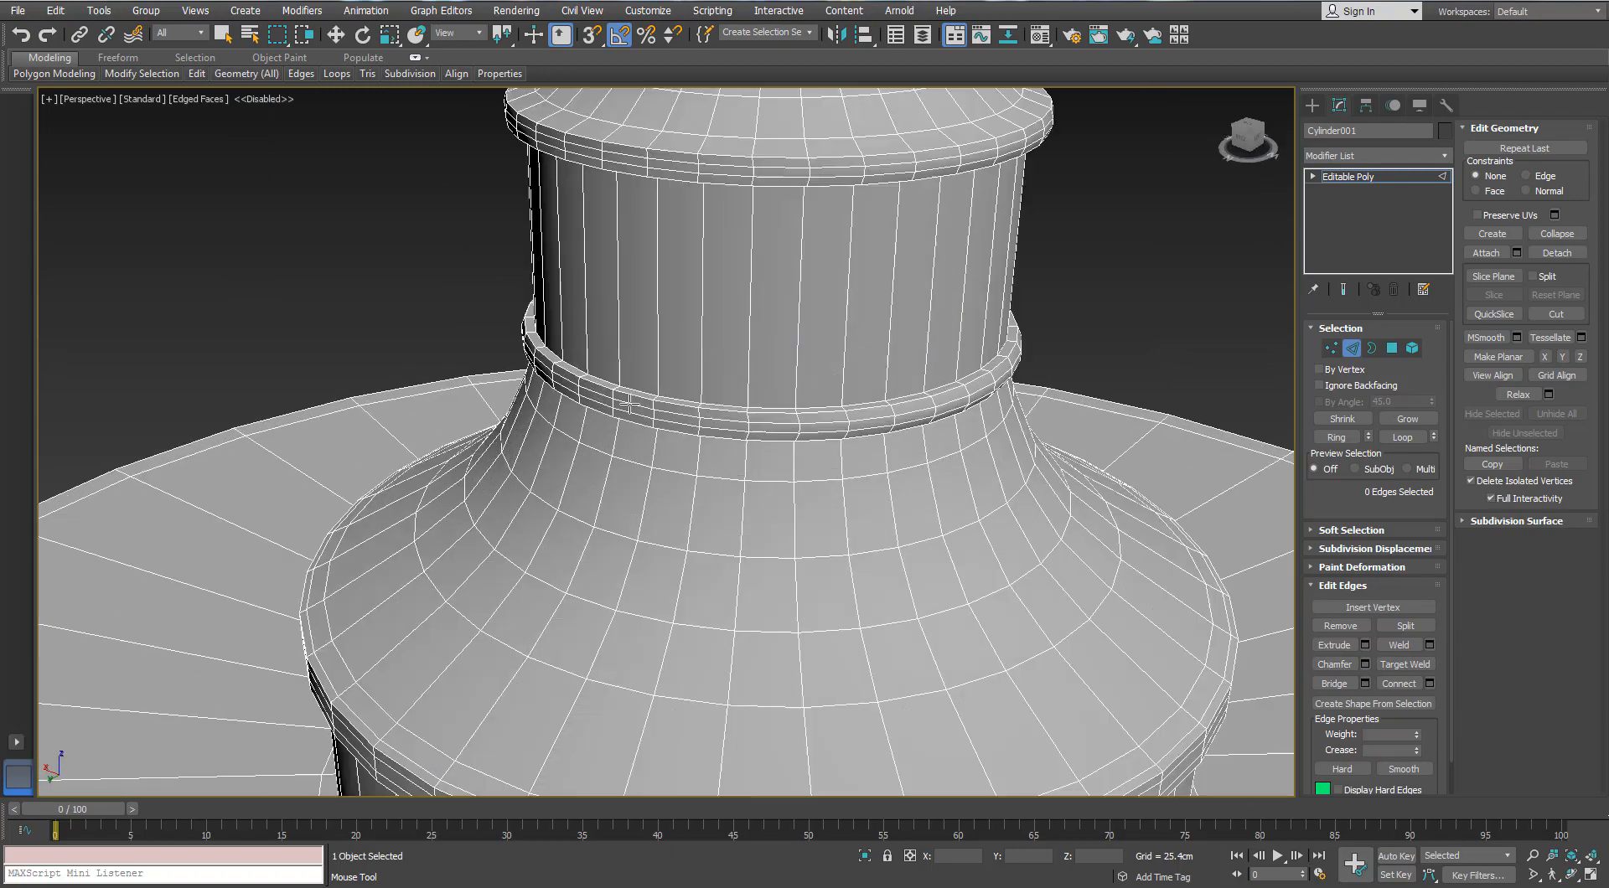
pyautogui.scroll(5, 628, 405)
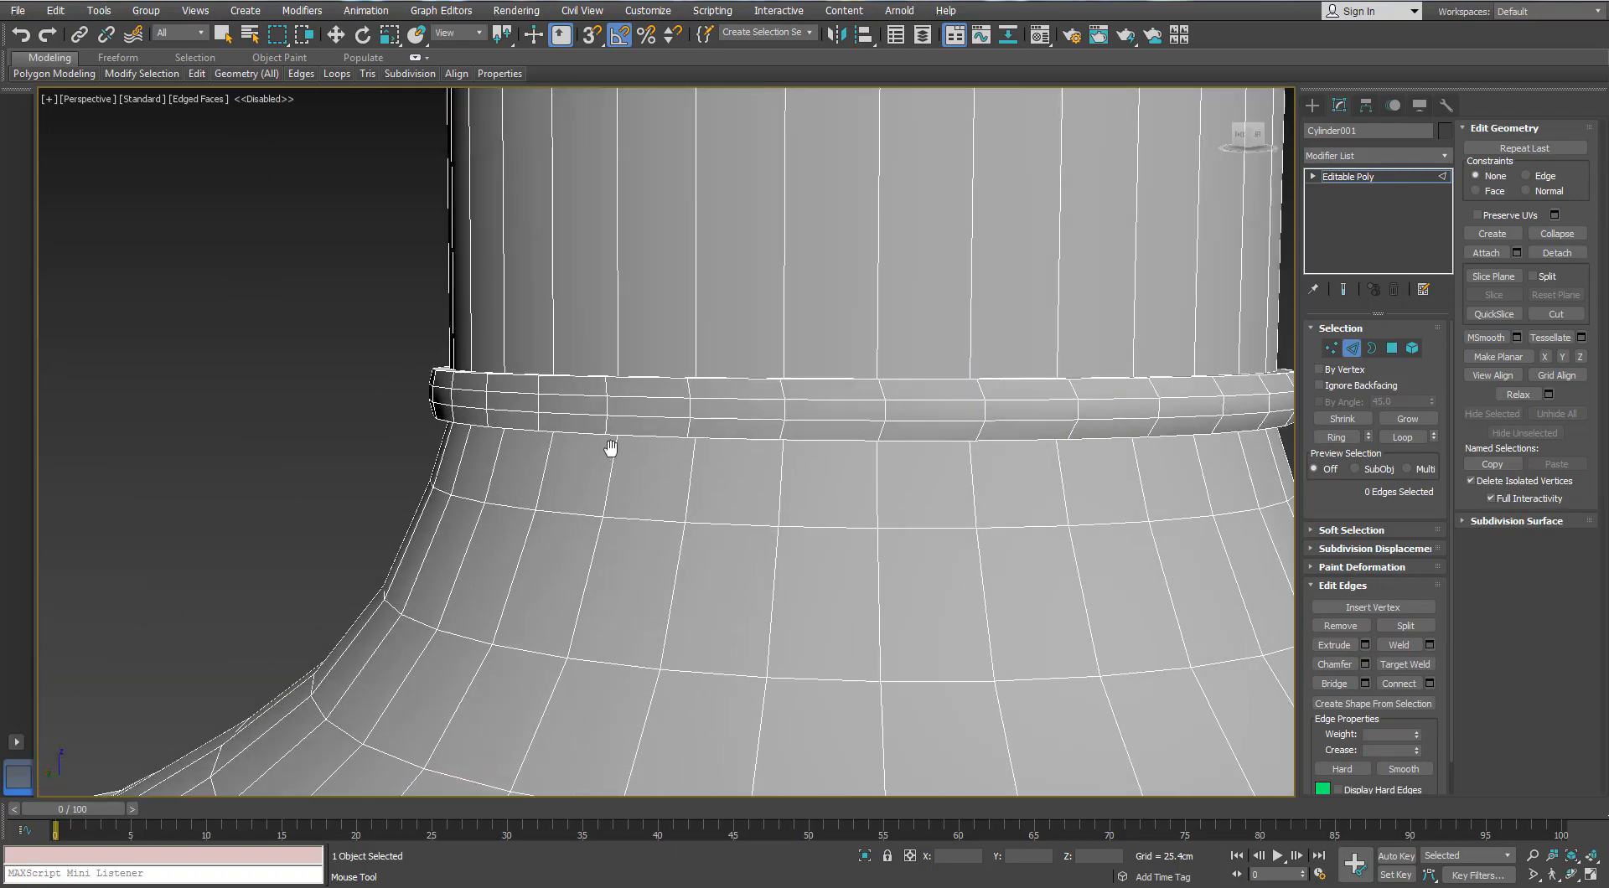
pyautogui.scroll(-4, 609, 448)
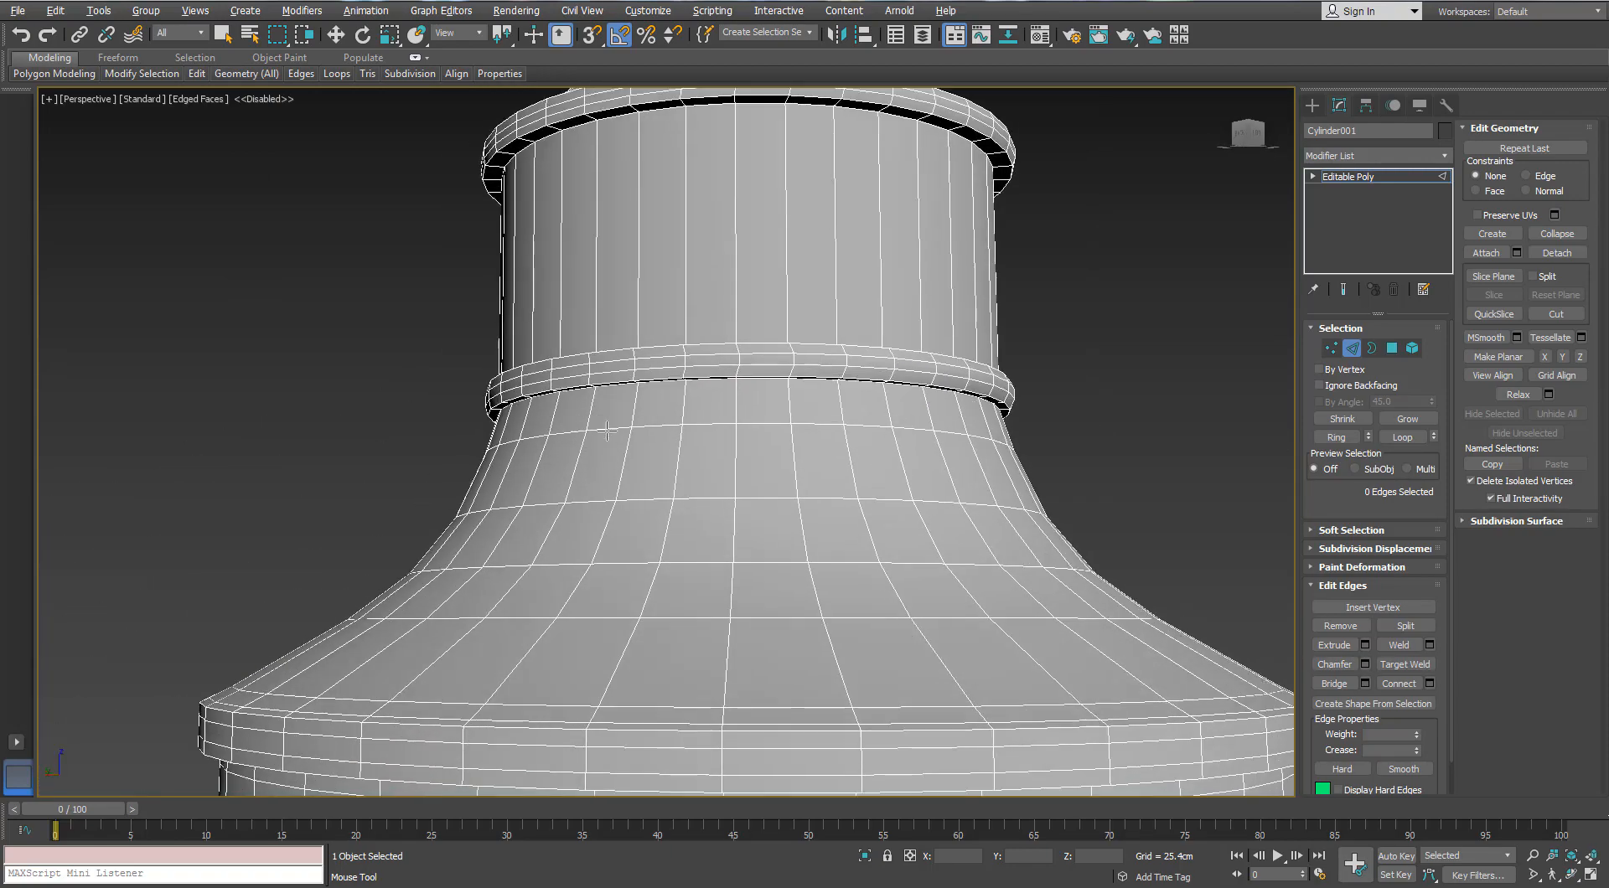
pyautogui.doubleClick(593, 391)
pyautogui.keyDown('alt'); pyautogui.moveTo(593, 391); pyautogui.dragTo(583, 410, button='middle'); pyautogui.keyUp('alt')
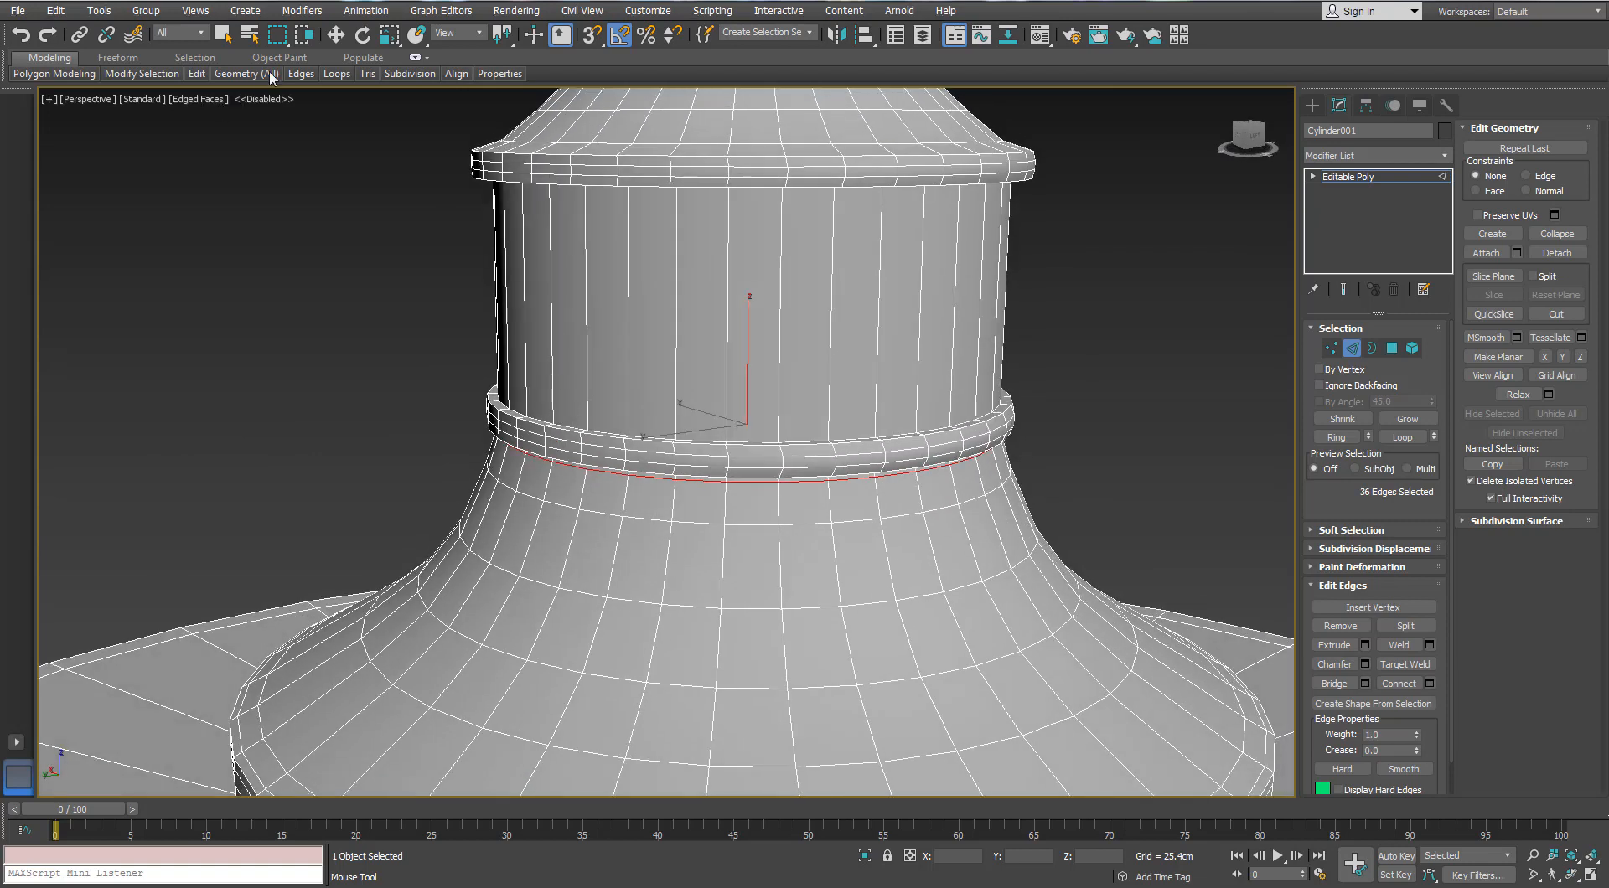
pyautogui.click(333, 122)
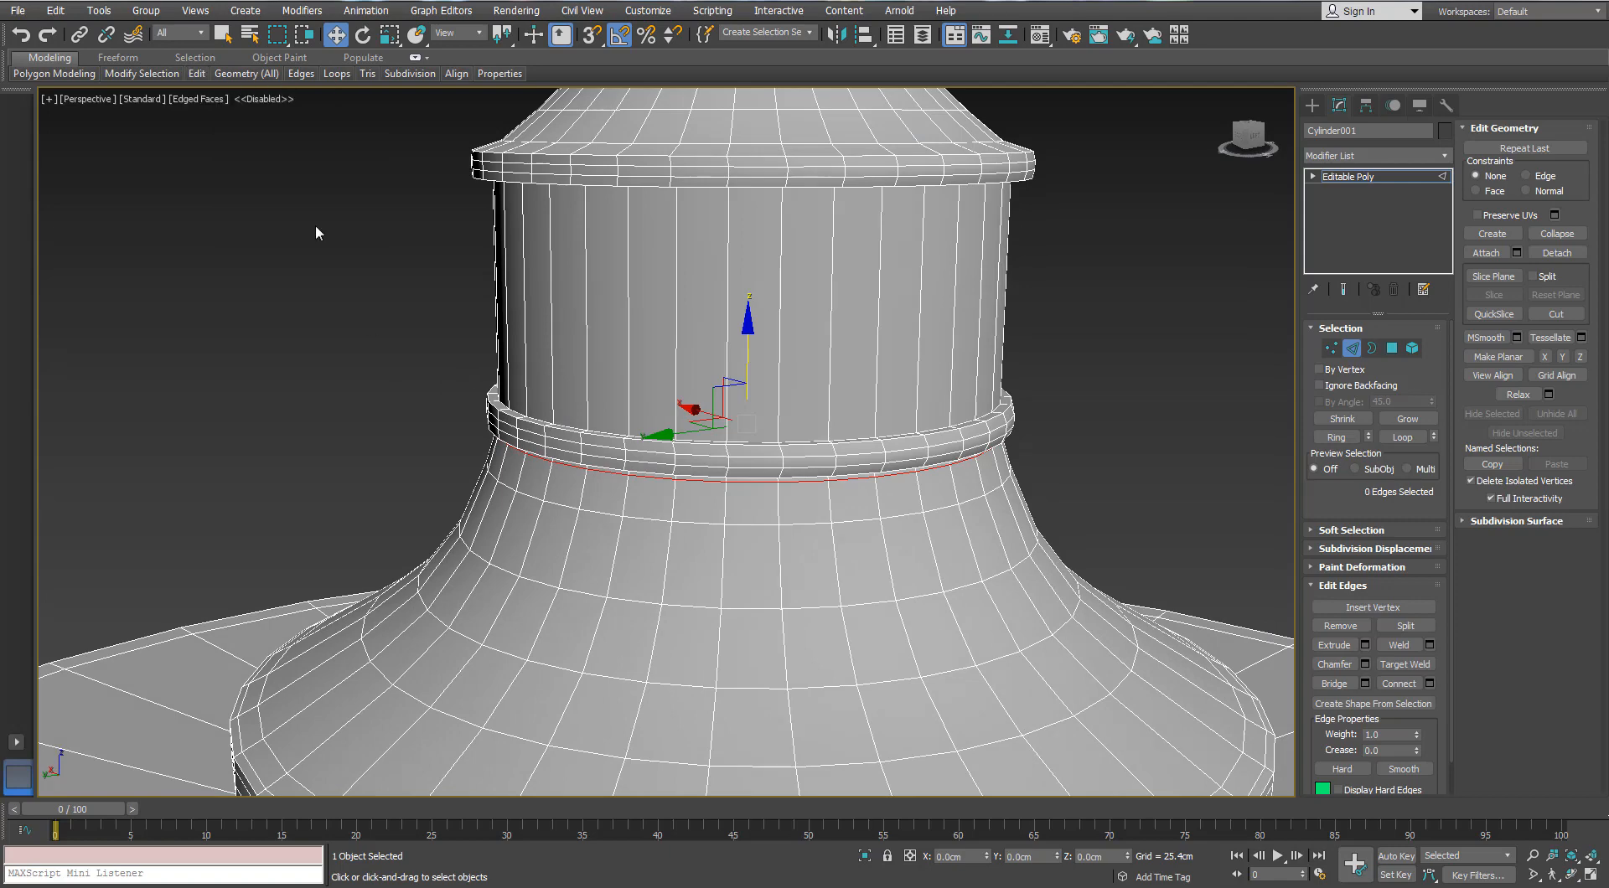
pyautogui.click(316, 228)
# Step: Insert supporting edge loops at both ends of the upper neck cylinder, just above the narrow collar and just under the top collar
pyautogui.click(333, 117)
pyautogui.keyDown('alt'); pyautogui.moveTo(584, 409); pyautogui.dragTo(622, 439, button='middle'); pyautogui.keyUp('alt')
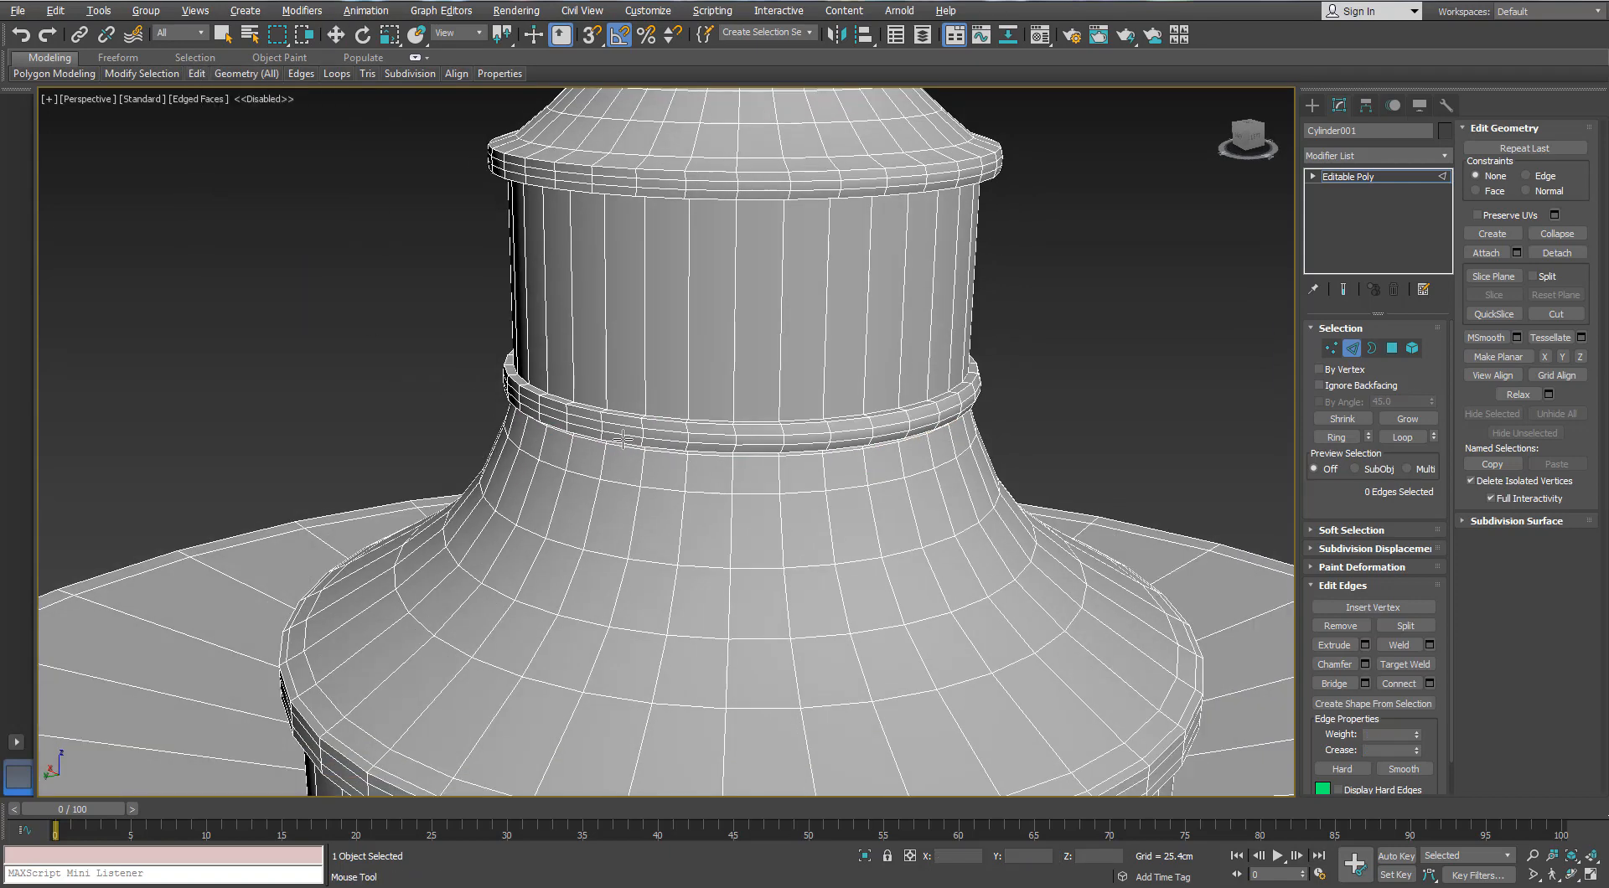
pyautogui.scroll(3, 674, 330)
pyautogui.keyDown('alt'); pyautogui.moveTo(673, 330); pyautogui.dragTo(737, 362, button='middle'); pyautogui.keyUp('alt')
pyautogui.scroll(-4, 737, 323)
pyautogui.scroll(-2, 772, 306)
pyautogui.click(735, 385)
pyautogui.keyDown('alt'); pyautogui.moveTo(727, 304); pyautogui.dragTo(736, 214, button='middle'); pyautogui.keyUp('alt')
pyautogui.scroll(6, 763, 209)
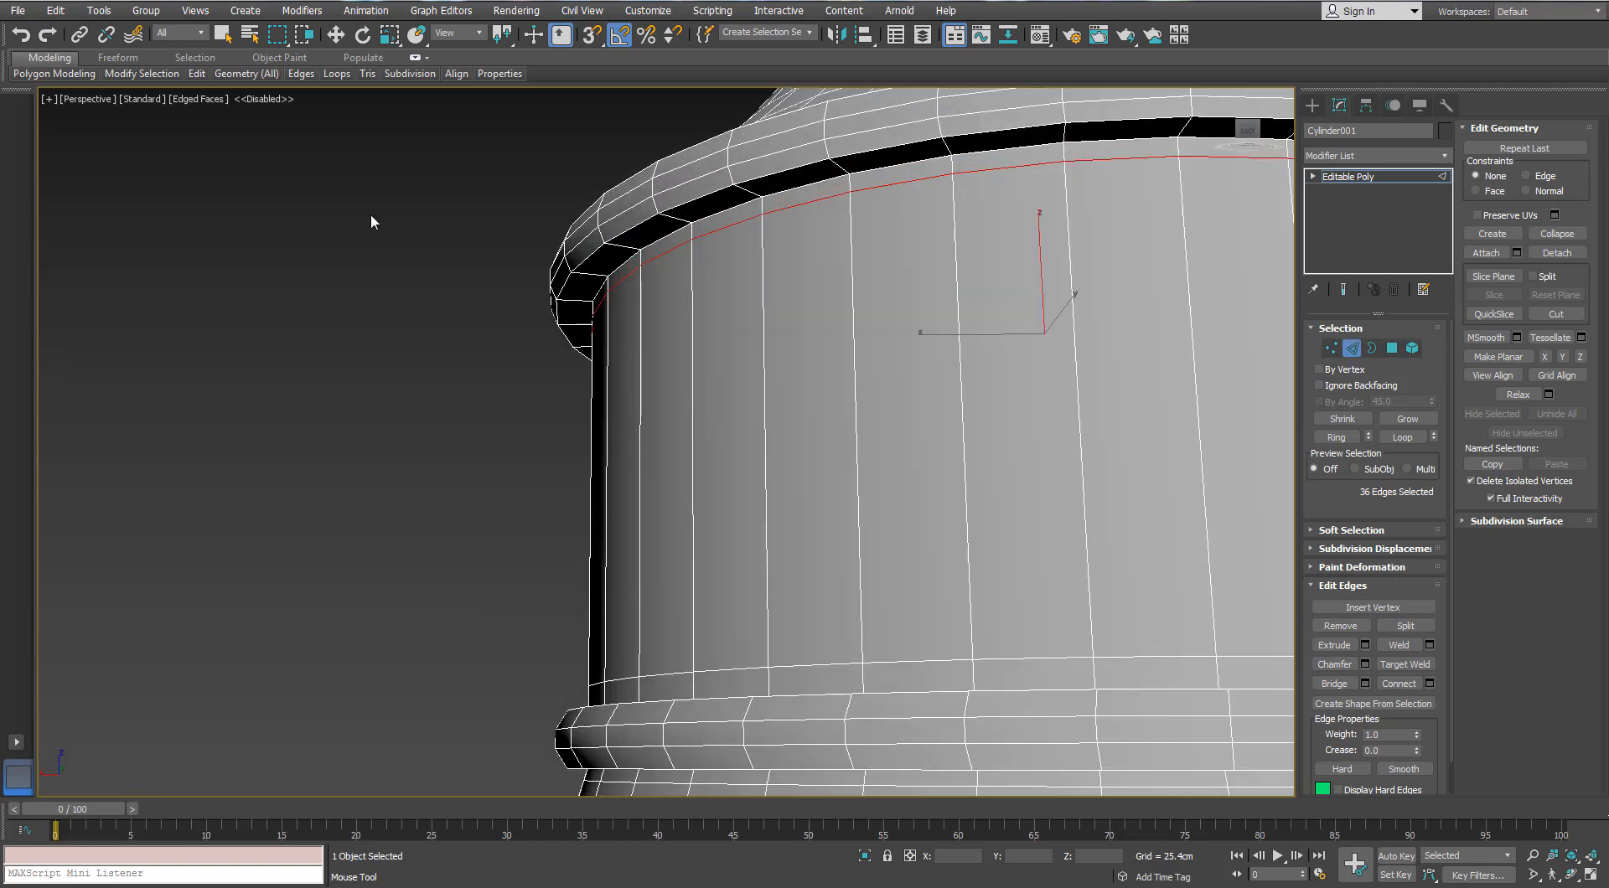
# Step: Connect the ring of edges on the underside of the top collar with 2 segments
pyautogui.press('w')
pyautogui.click(1336, 436)
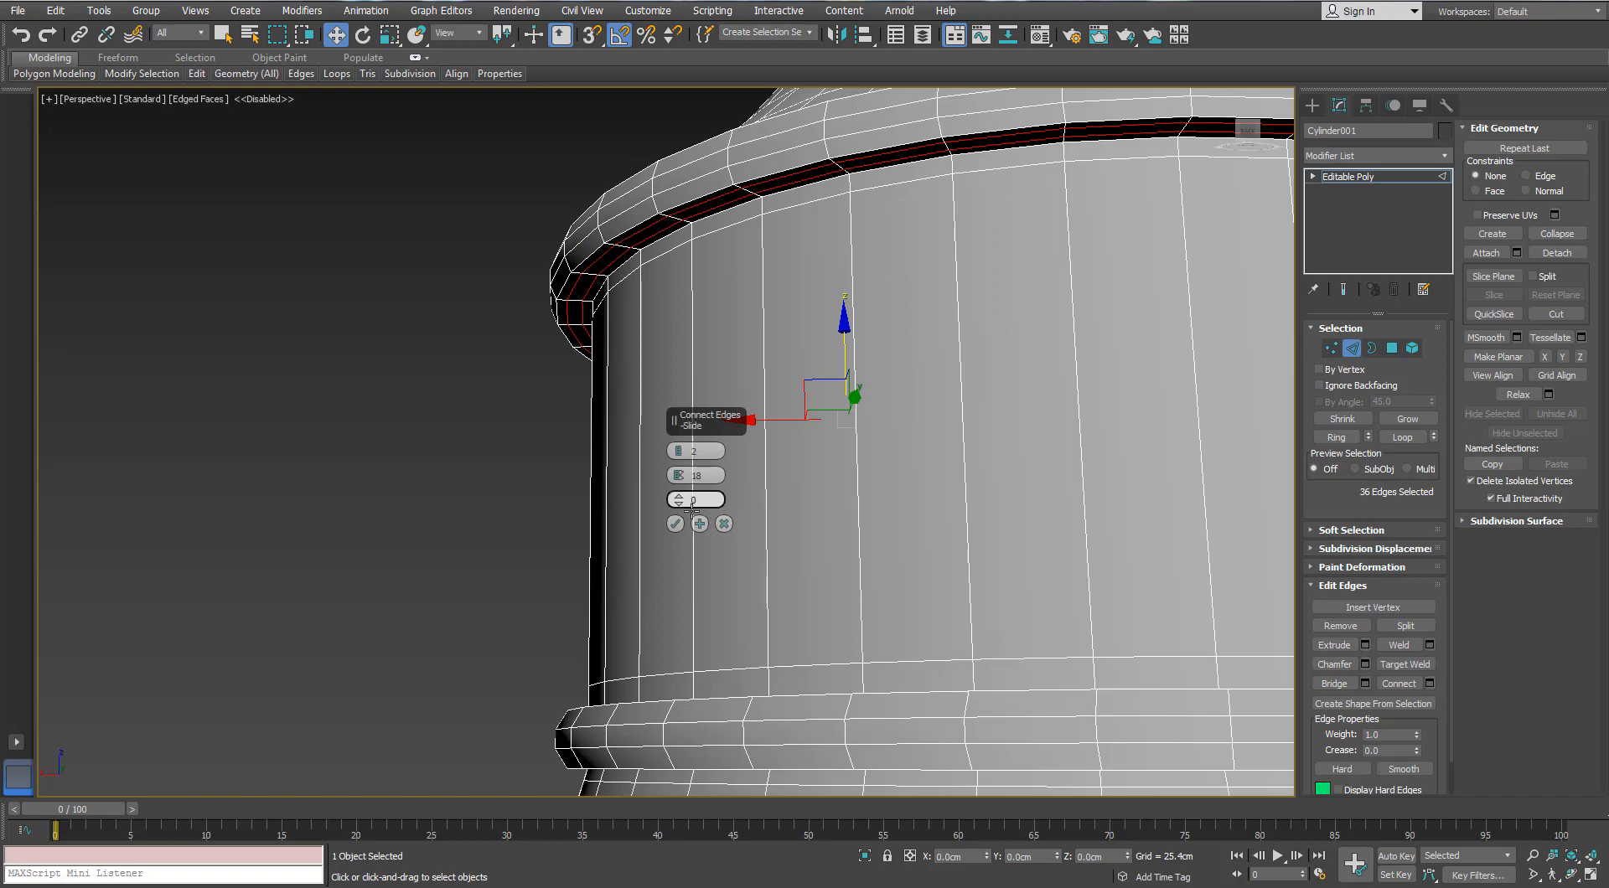
pyautogui.click(675, 527)
pyautogui.click(531, 345)
# Step: Insert a supporting edge loop on the upper cone close to the outer edge of the top collar
pyautogui.scroll(-4, 531, 345)
pyautogui.keyDown('alt'); pyautogui.moveTo(577, 293); pyautogui.dragTo(596, 330, button='middle'); pyautogui.keyUp('alt')
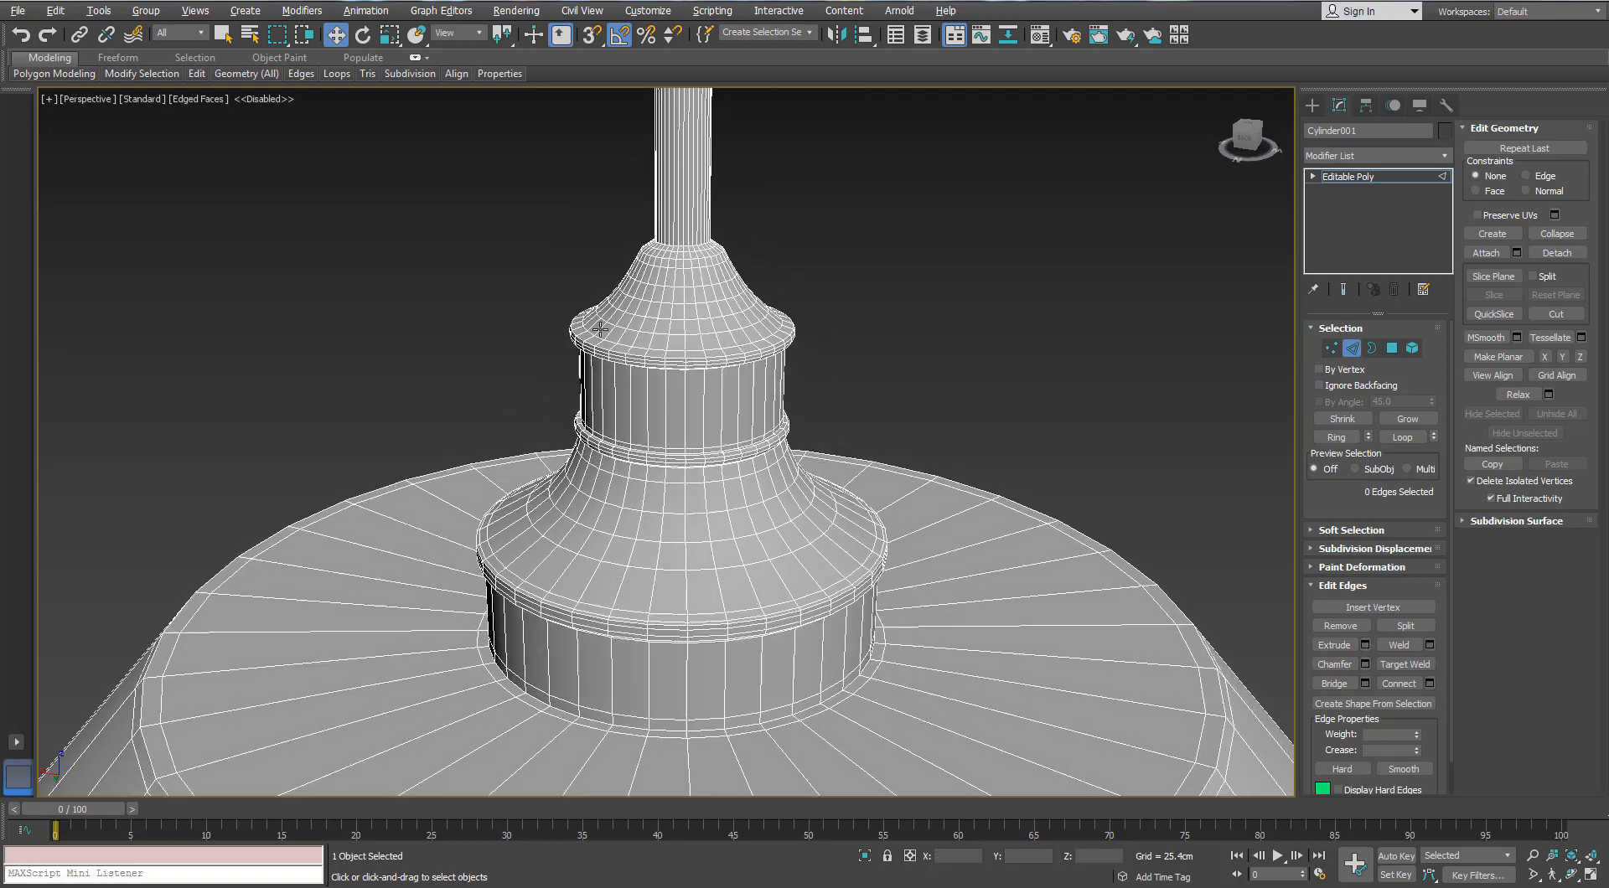
pyautogui.scroll(4, 596, 330)
pyautogui.scroll(3, 596, 330)
pyautogui.moveTo(197, 74)
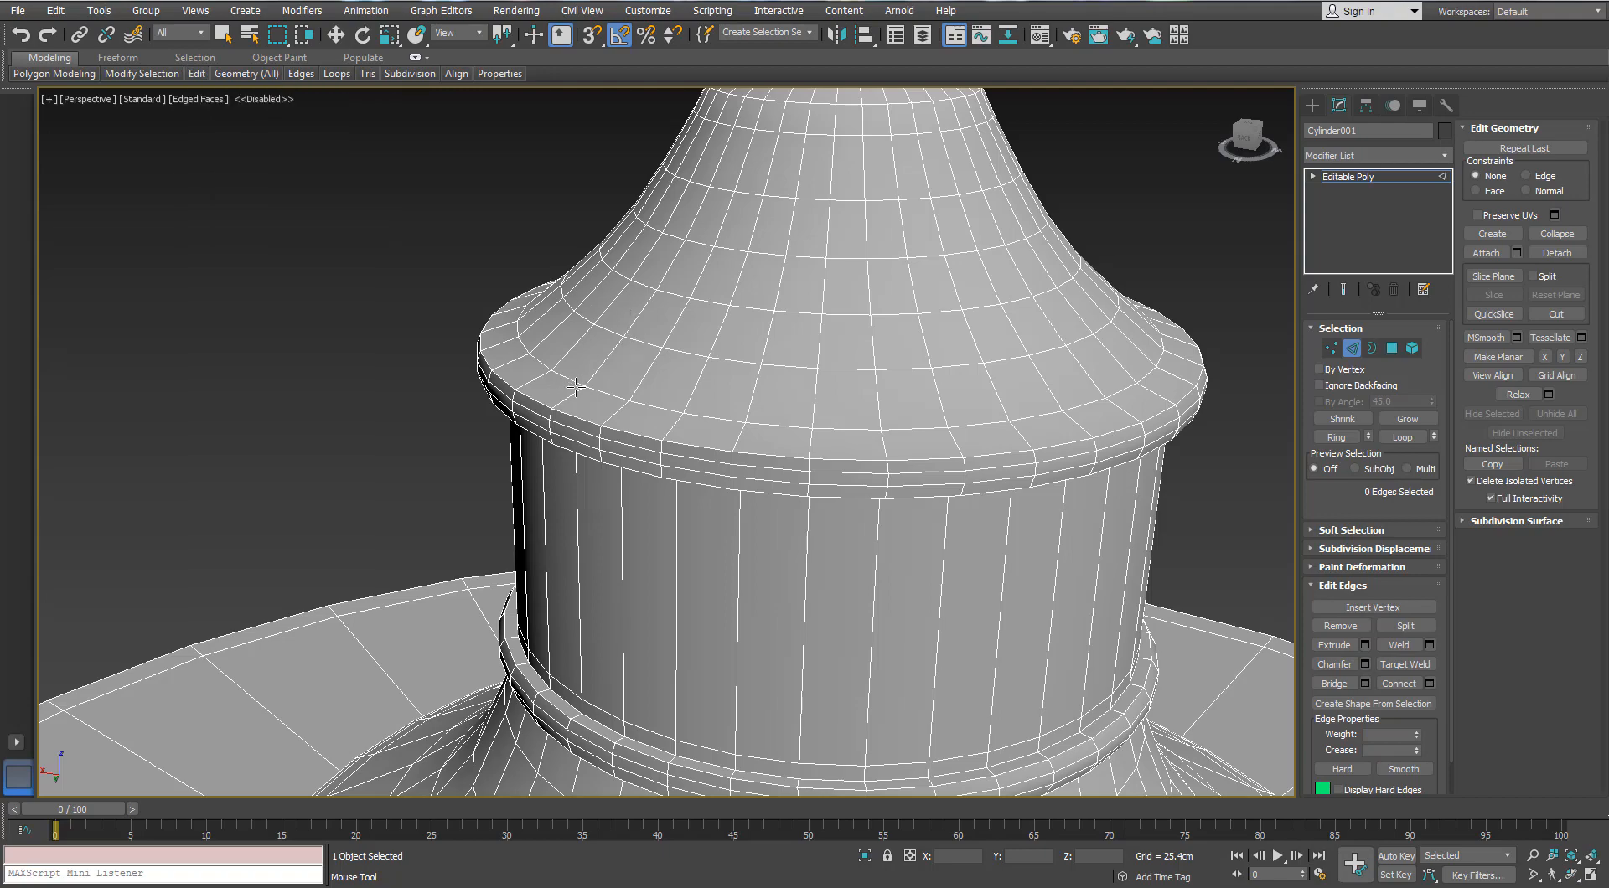
pyautogui.moveTo(570, 385); pyautogui.dragTo(586, 224, button='middle')
pyautogui.click(586, 225)
pyautogui.press('z')
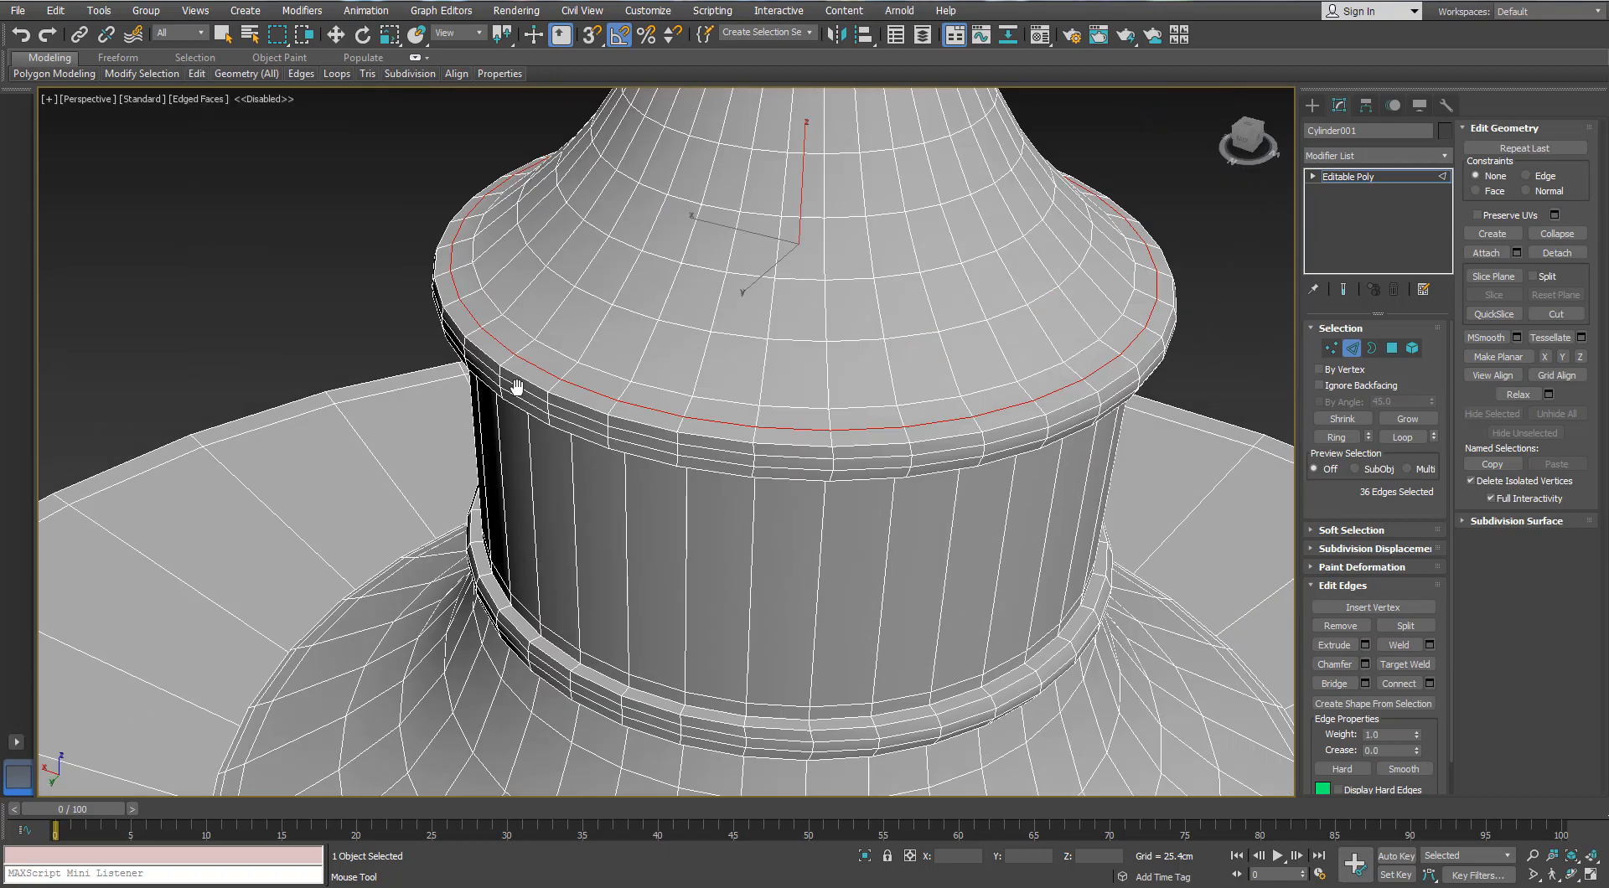
# Step: Insert supporting edge loops on both sides of the joint between the upper cone and the rod
pyautogui.keyDown('alt'); pyautogui.moveTo(591, 285); pyautogui.dragTo(582, 325, button='middle'); pyautogui.keyUp('alt')
pyautogui.click(582, 322)
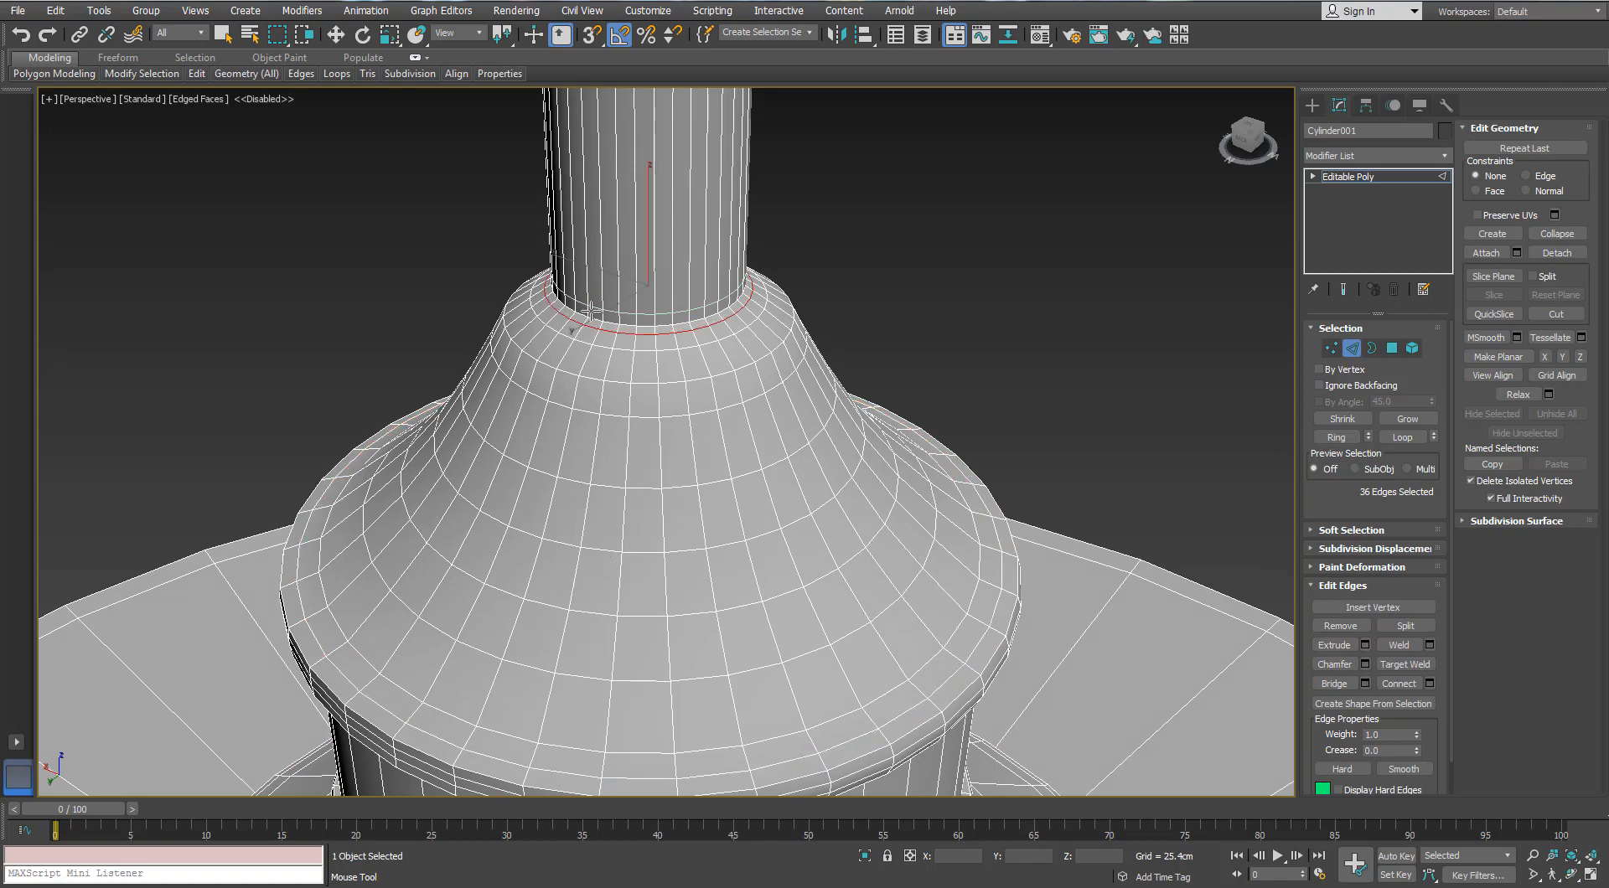
pyautogui.click(601, 308)
pyautogui.scroll(-5, 550, 280)
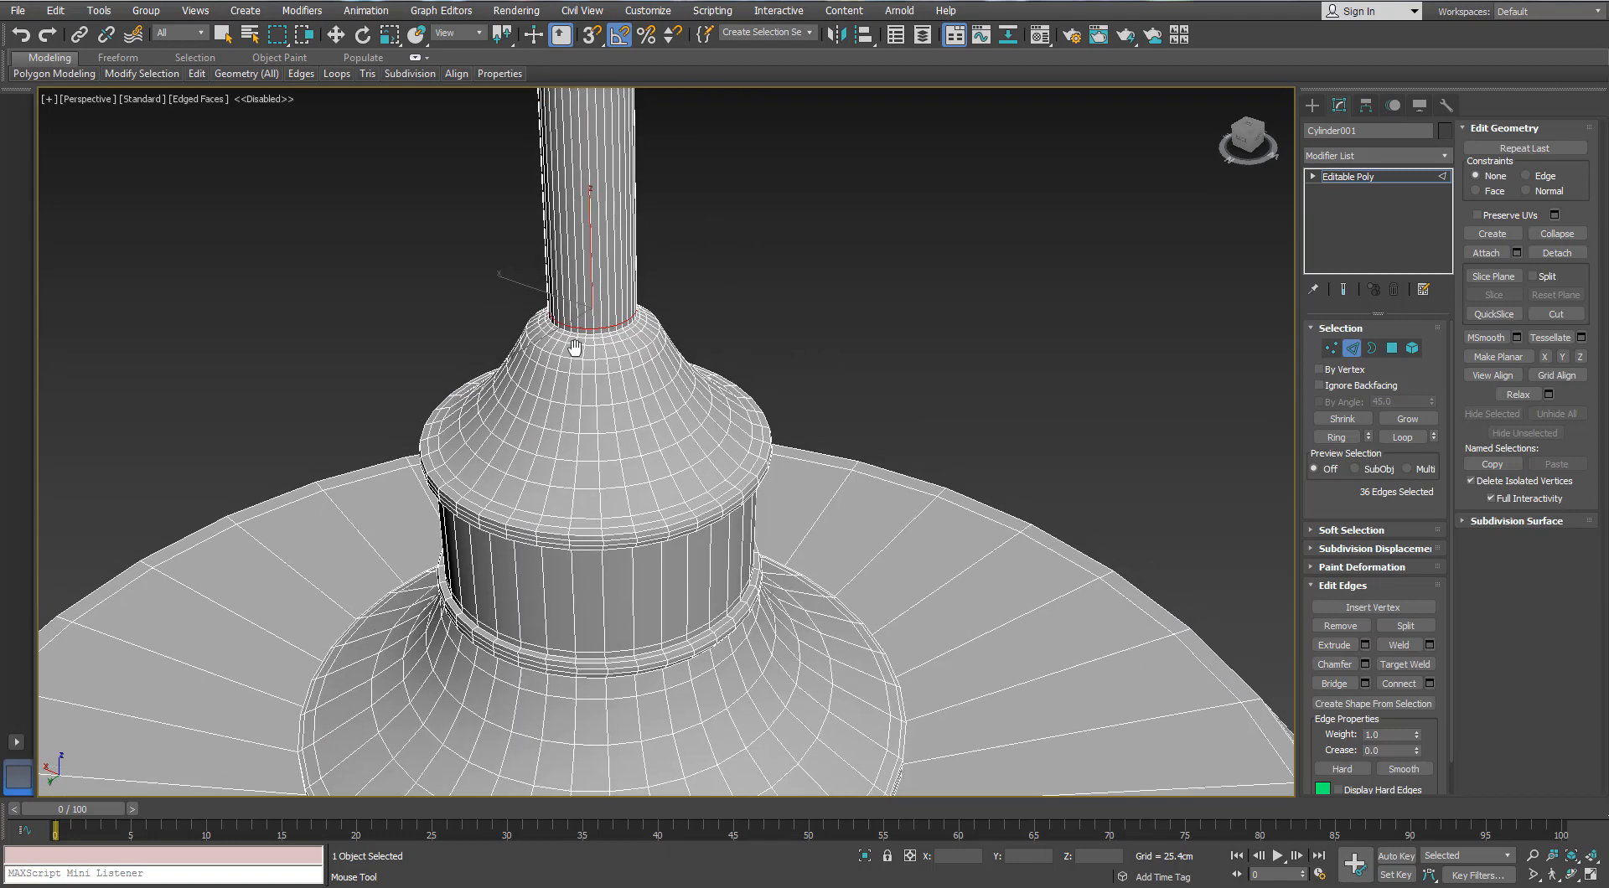
# Step: Insert edge loops on the flat underside of the ceiling canopy, one around the rod and one near the outer edge
pyautogui.moveTo(575, 348); pyautogui.dragTo(596, 452, button='middle')
pyautogui.keyDown('alt'); pyautogui.moveTo(596, 453); pyautogui.dragTo(550, 503, button='middle'); pyautogui.keyUp('alt')
pyautogui.scroll(-4, 588, 344)
pyautogui.scroll(6, 614, 386)
pyautogui.scroll(-4, 615, 386)
pyautogui.press('z')
pyautogui.scroll(-3, 549, 373)
pyautogui.scroll(-10, 555, 356)
pyautogui.scroll(4, 540, 243)
pyautogui.scroll(5, 535, 265)
pyautogui.scroll(-4, 610, 396)
pyautogui.keyDown('alt'); pyautogui.moveTo(535, 265); pyautogui.dragTo(578, 382, button='middle'); pyautogui.keyUp('alt')
pyautogui.scroll(5, 612, 398)
pyautogui.scroll(-3, 623, 402)
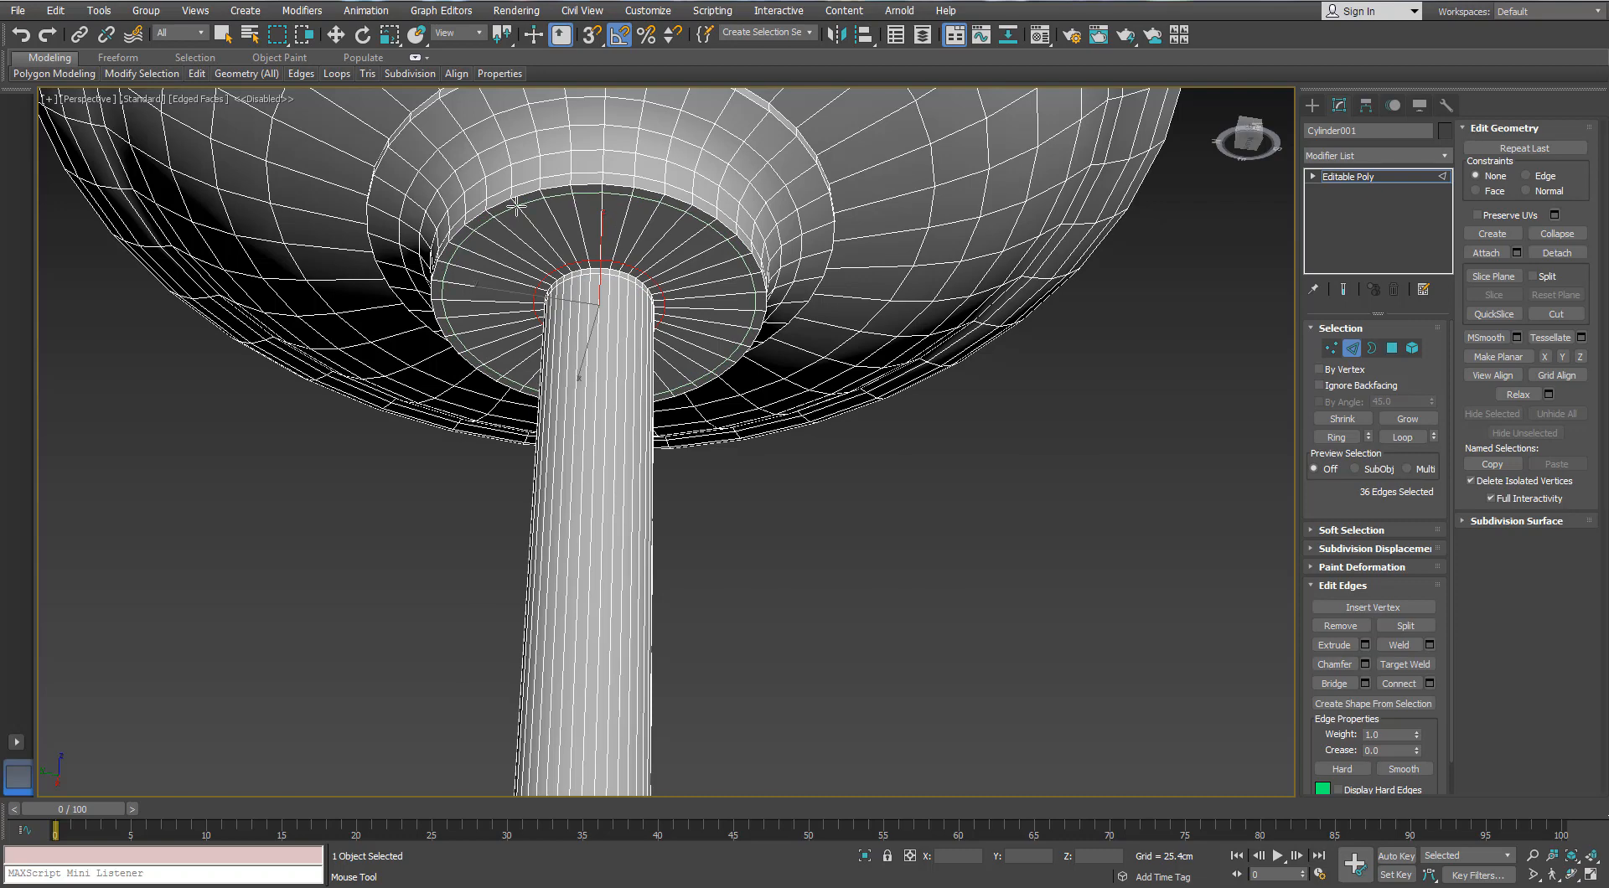
pyautogui.click(517, 206)
# Step: Add supporting edge loops on both sides of the rim where the canopy's flared base meets its wide bowl
pyautogui.moveTo(517, 203); pyautogui.dragTo(527, 322, button='middle')
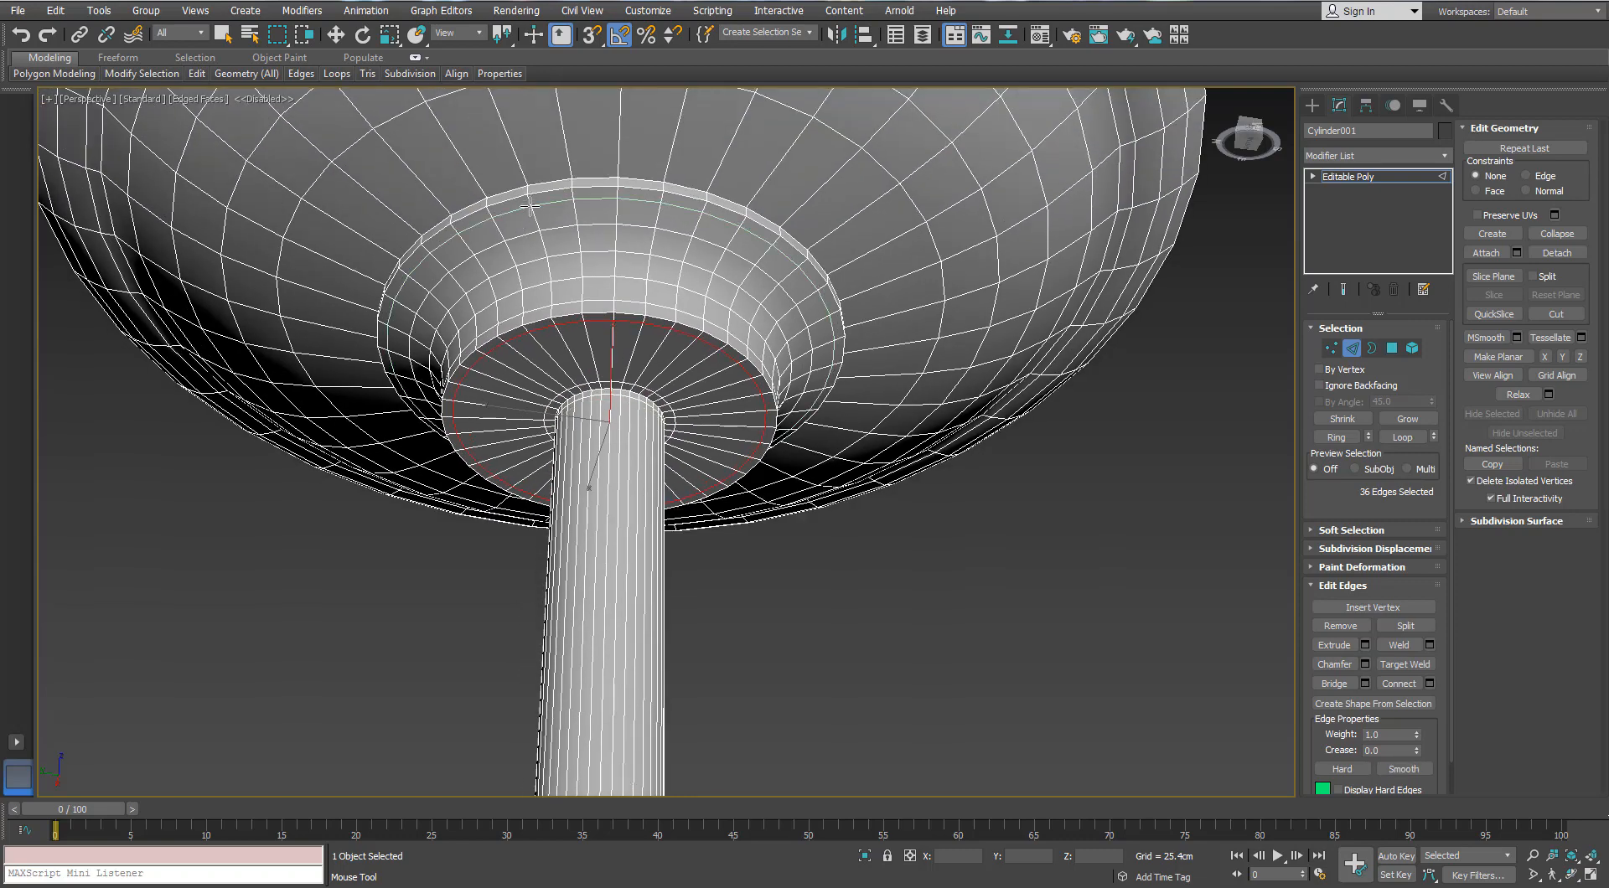
pyautogui.click(527, 178)
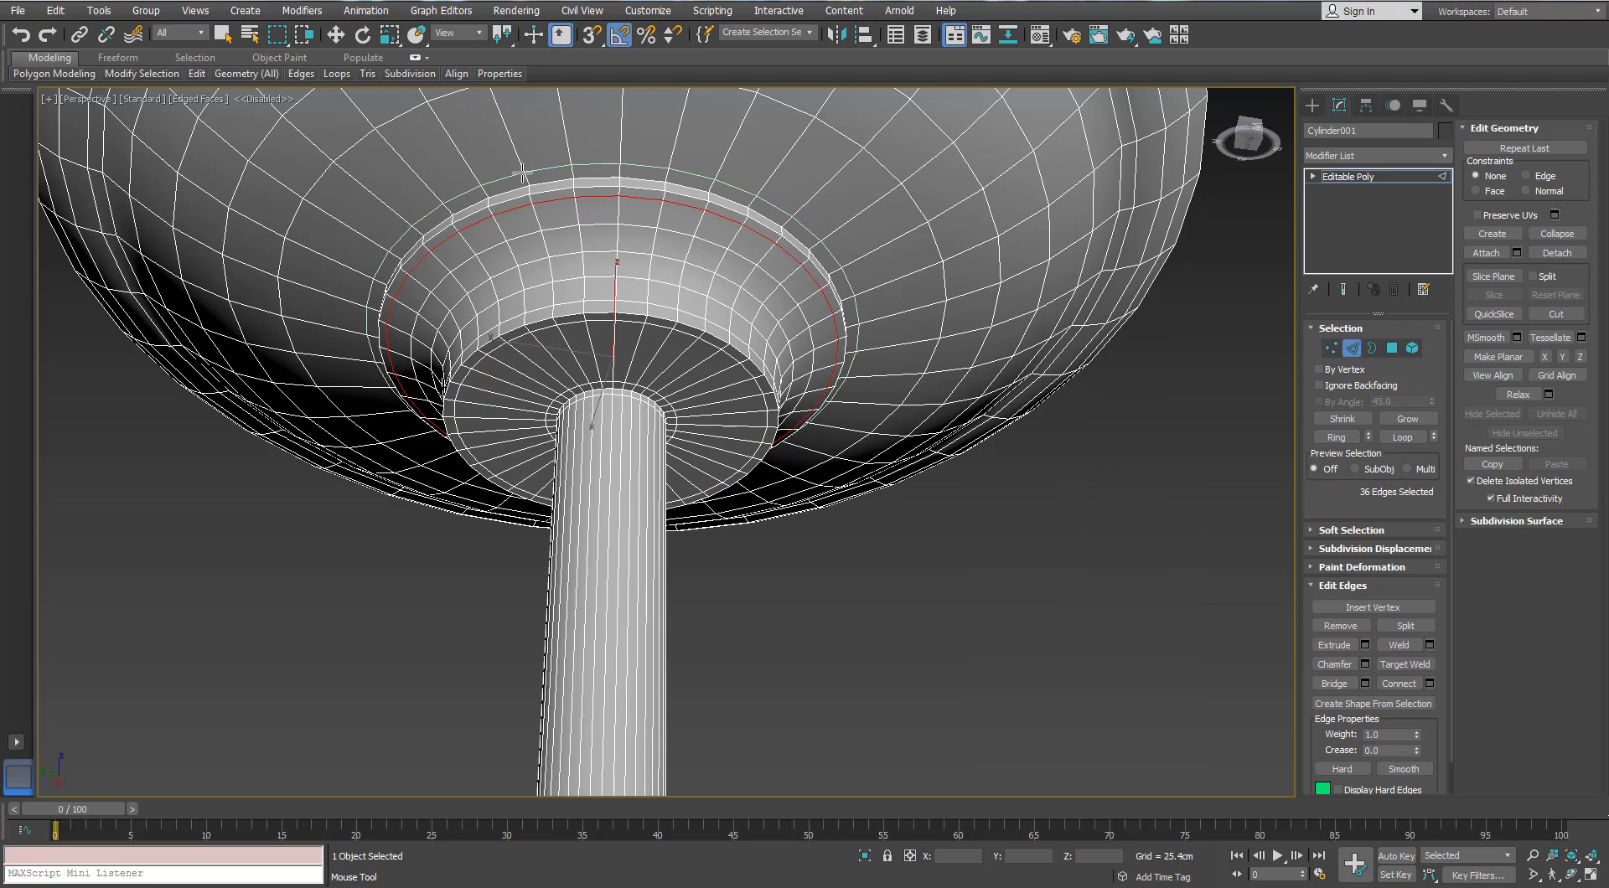
pyautogui.click(521, 172)
pyautogui.moveTo(511, 170); pyautogui.dragTo(470, 209, button='middle')
pyautogui.scroll(-3, 488, 237)
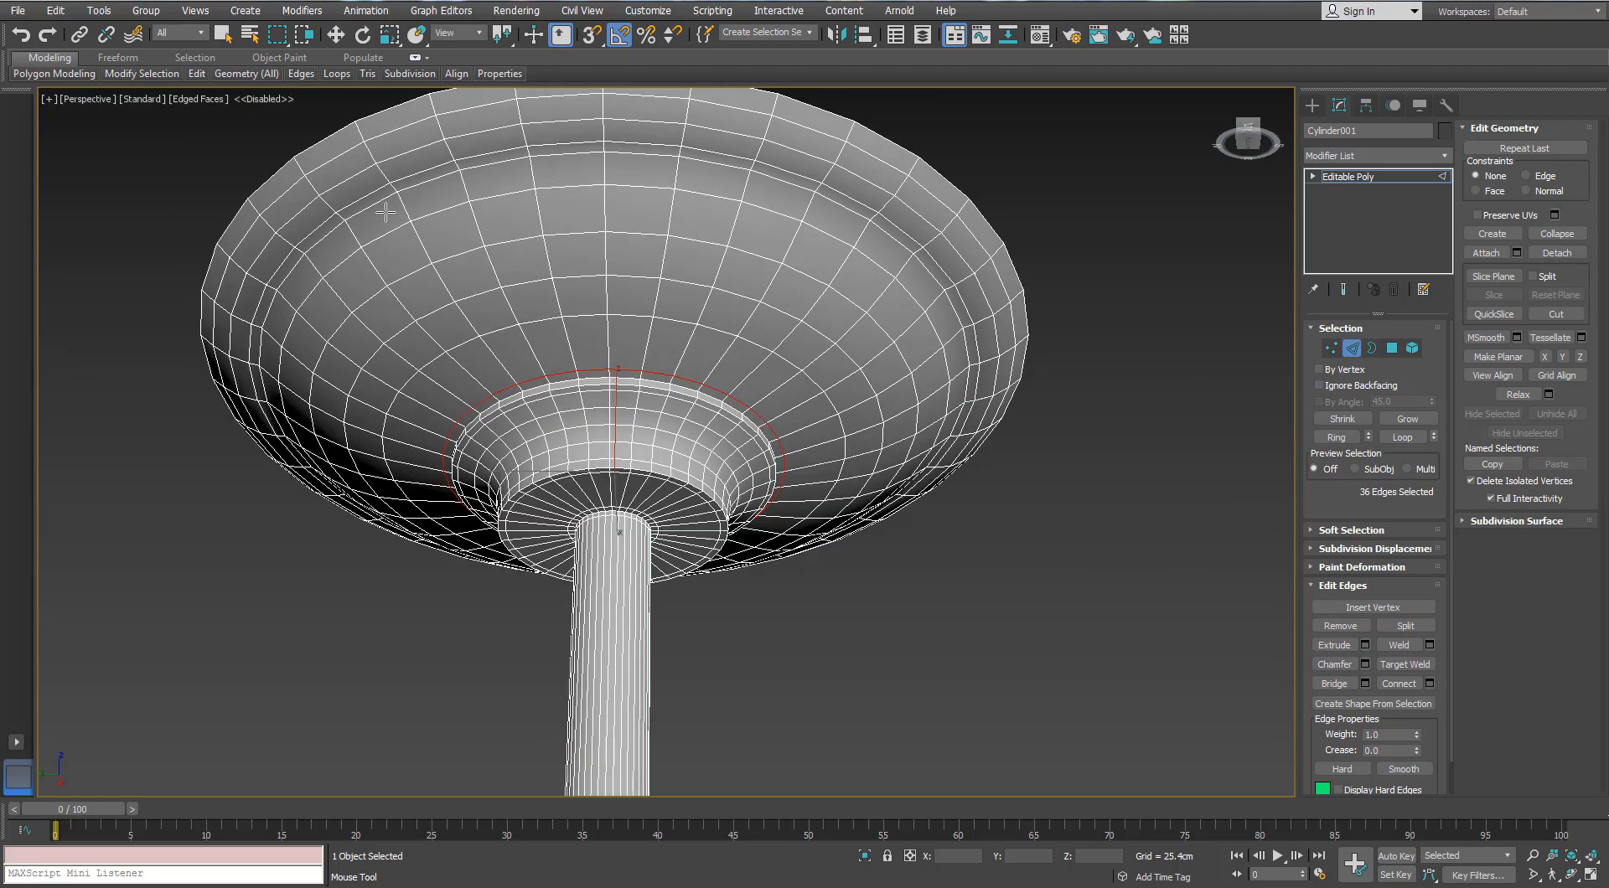
# Step: Select the narrow ring of polygons near the ceiling canopy's outer rim and open the Extrude settings for it
pyautogui.scroll(3, 367, 204)
pyautogui.moveTo(367, 205); pyautogui.dragTo(372, 224, button='middle')
pyautogui.press('w')
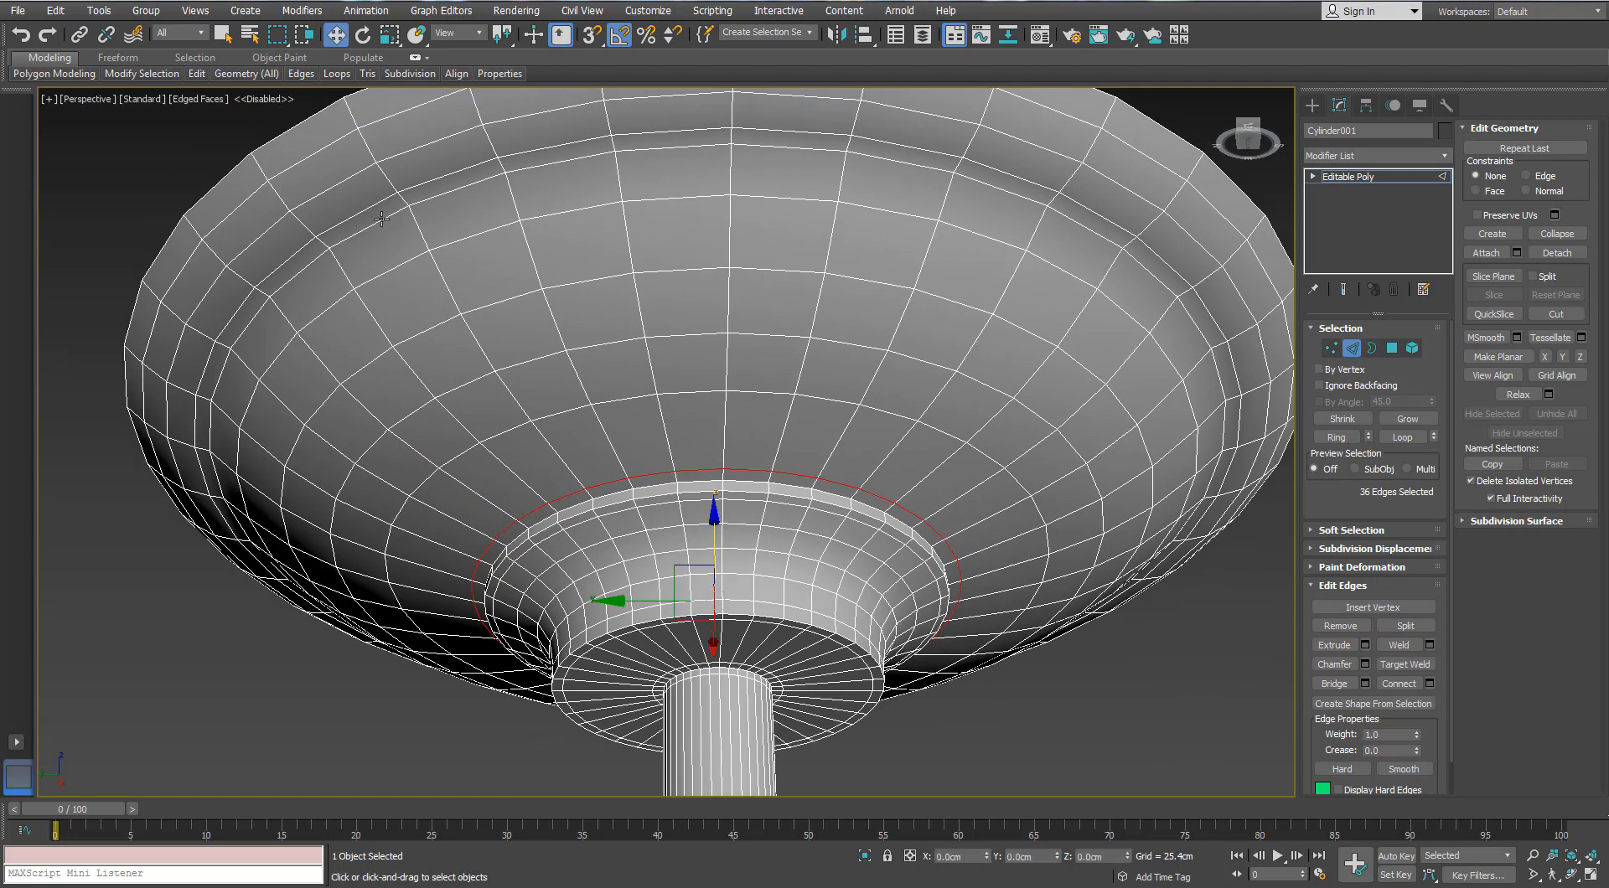
pyautogui.click(403, 201)
pyautogui.hotkey('alt', 'r')
pyautogui.keyDown('ctrl'); pyautogui.click(1392, 348); pyautogui.keyUp('ctrl')
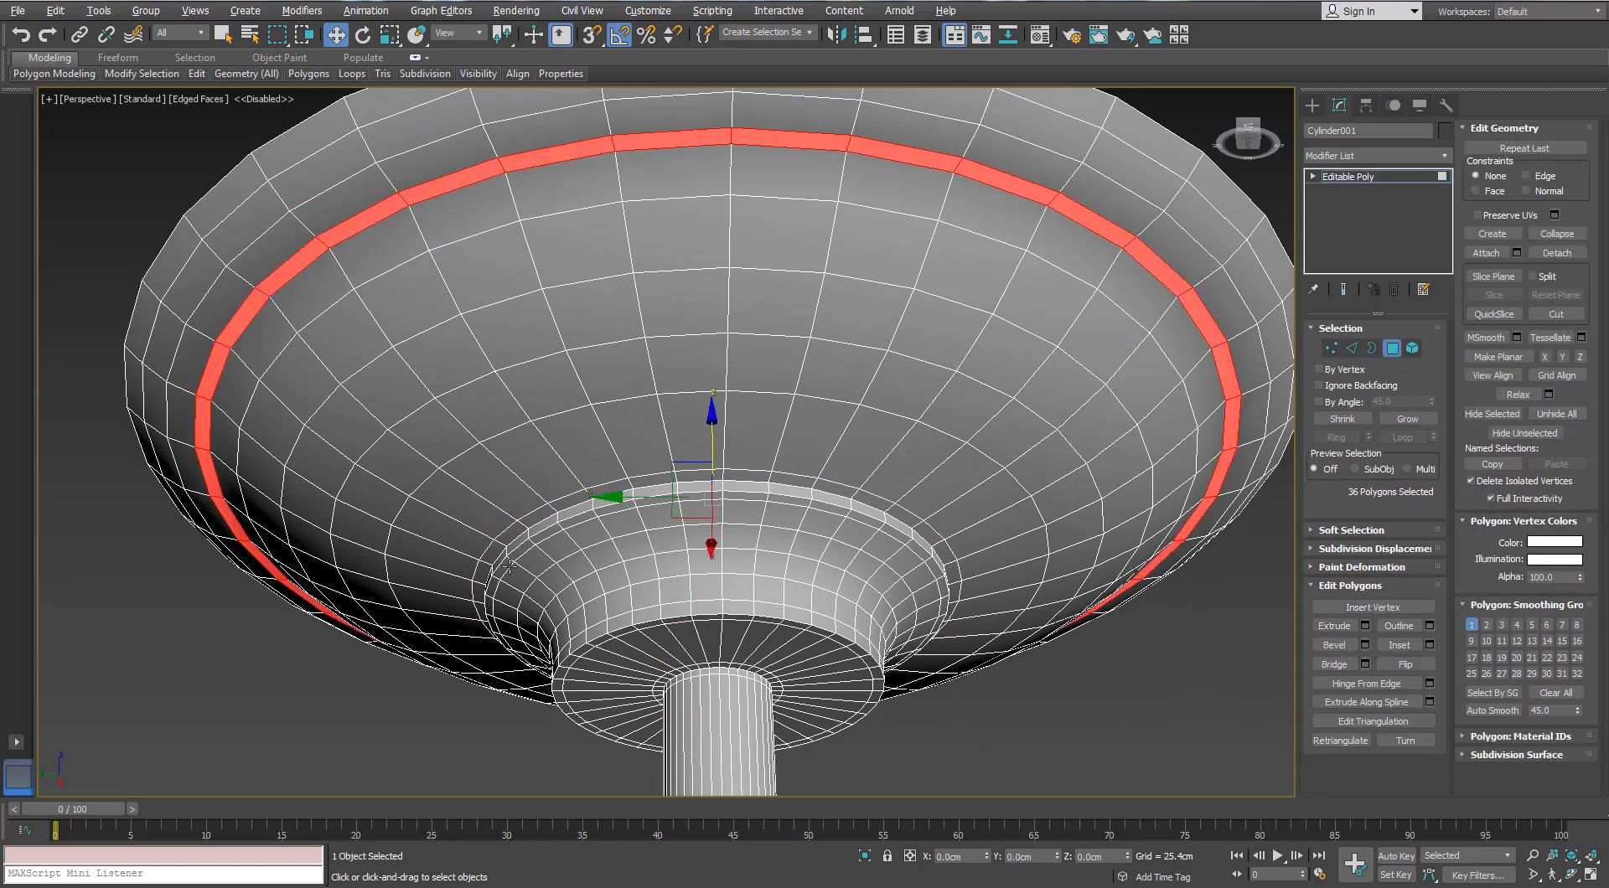
pyautogui.click(1366, 628)
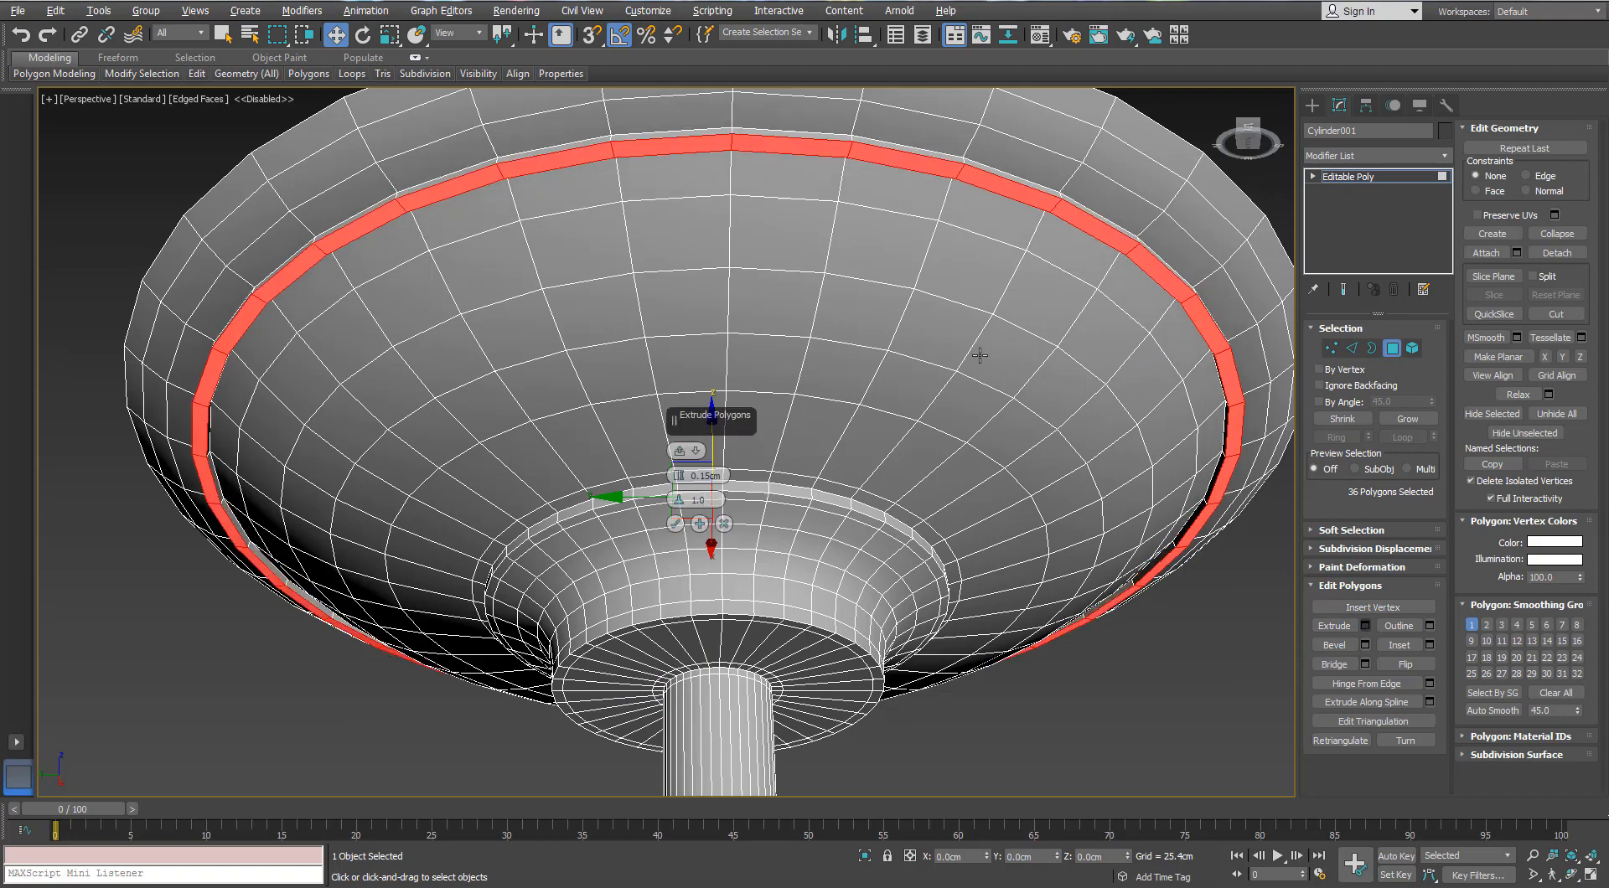
# Step: Extrude the selected ring of polygons on the lamp shade inward by -0.156 cm, and switch to edge editing
pyautogui.keyDown('alt'); pyautogui.moveTo(976, 355); pyautogui.dragTo(932, 421, button='middle'); pyautogui.keyUp('alt')
pyautogui.moveTo(683, 484); pyautogui.dragTo(683, 506)
pyautogui.keyDown('alt'); pyautogui.moveTo(502, 337); pyautogui.dragTo(591, 556, button='middle'); pyautogui.keyUp('alt')
pyautogui.scroll(3, 251, 413)
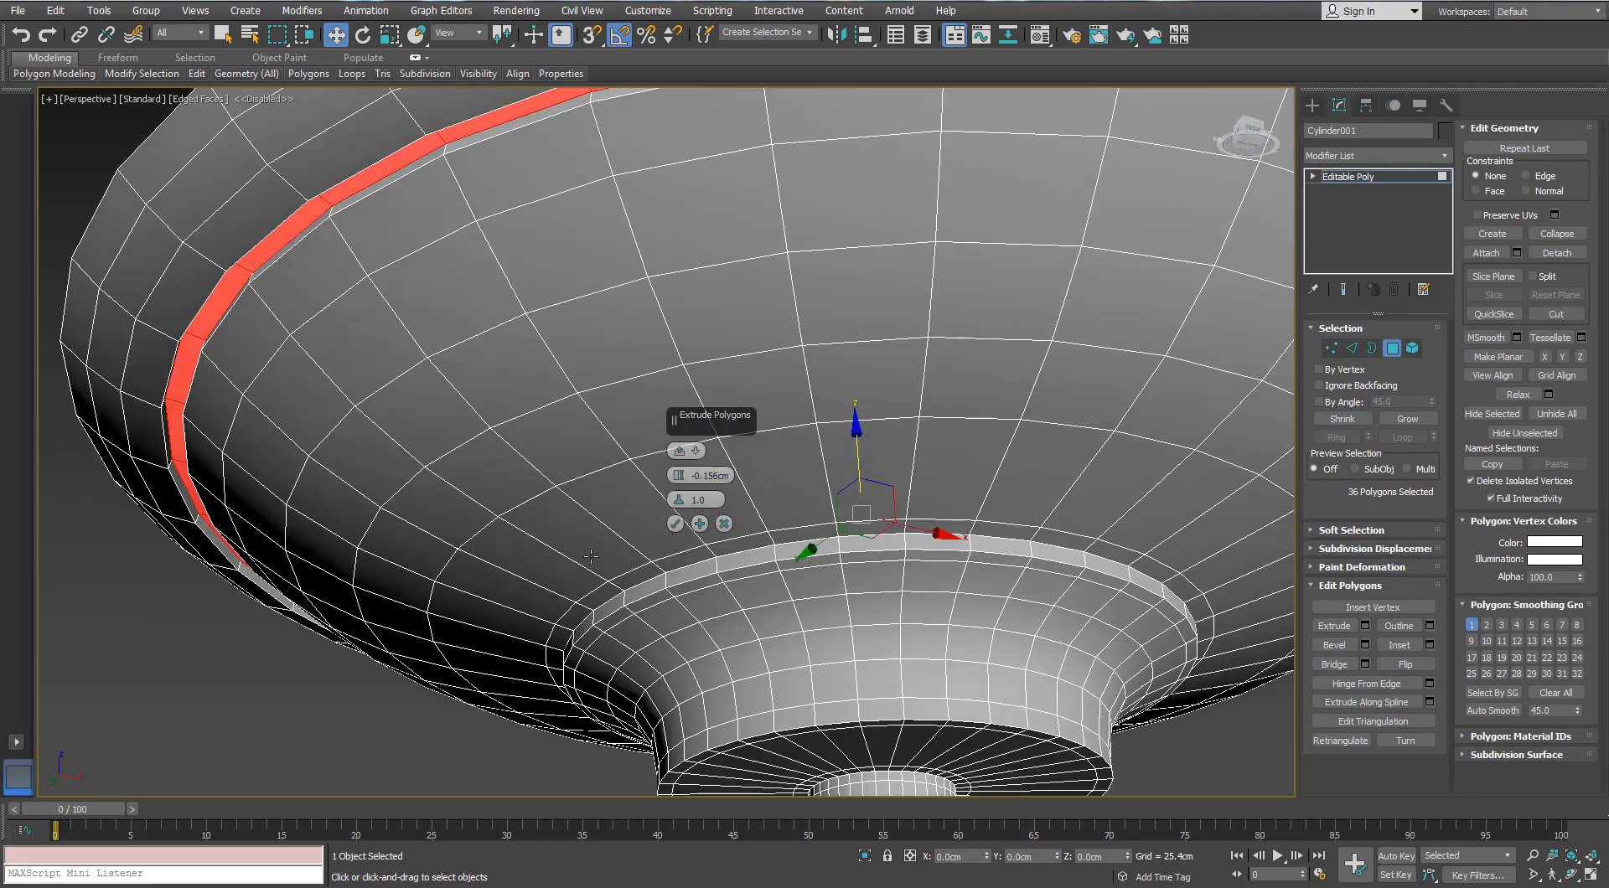
pyautogui.click(675, 524)
pyautogui.press('2')
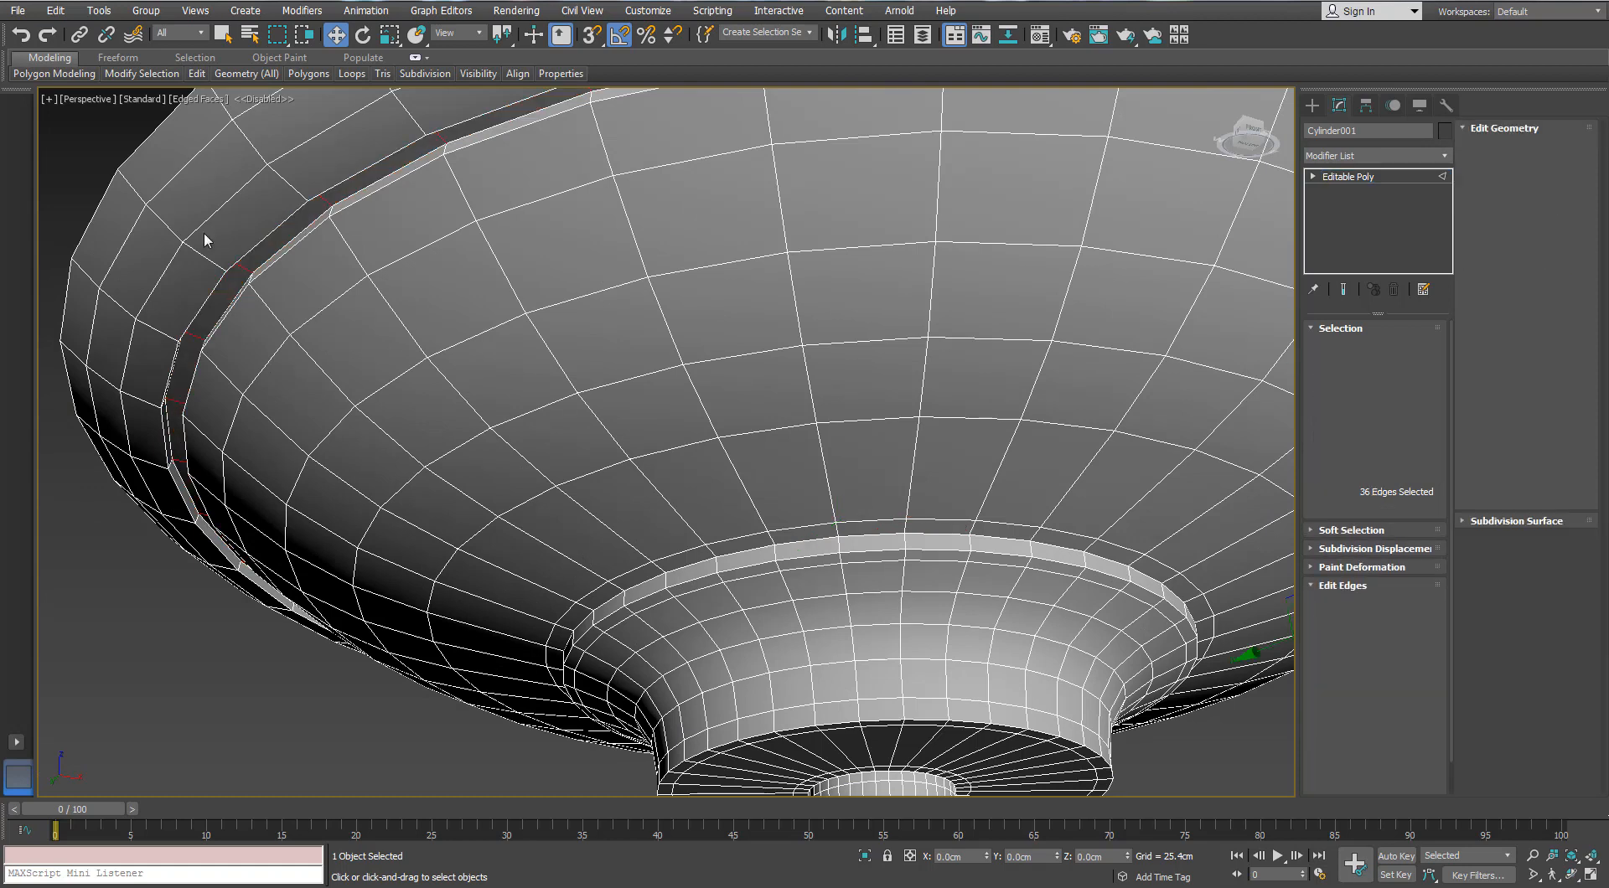
pyautogui.moveTo(198, 77)
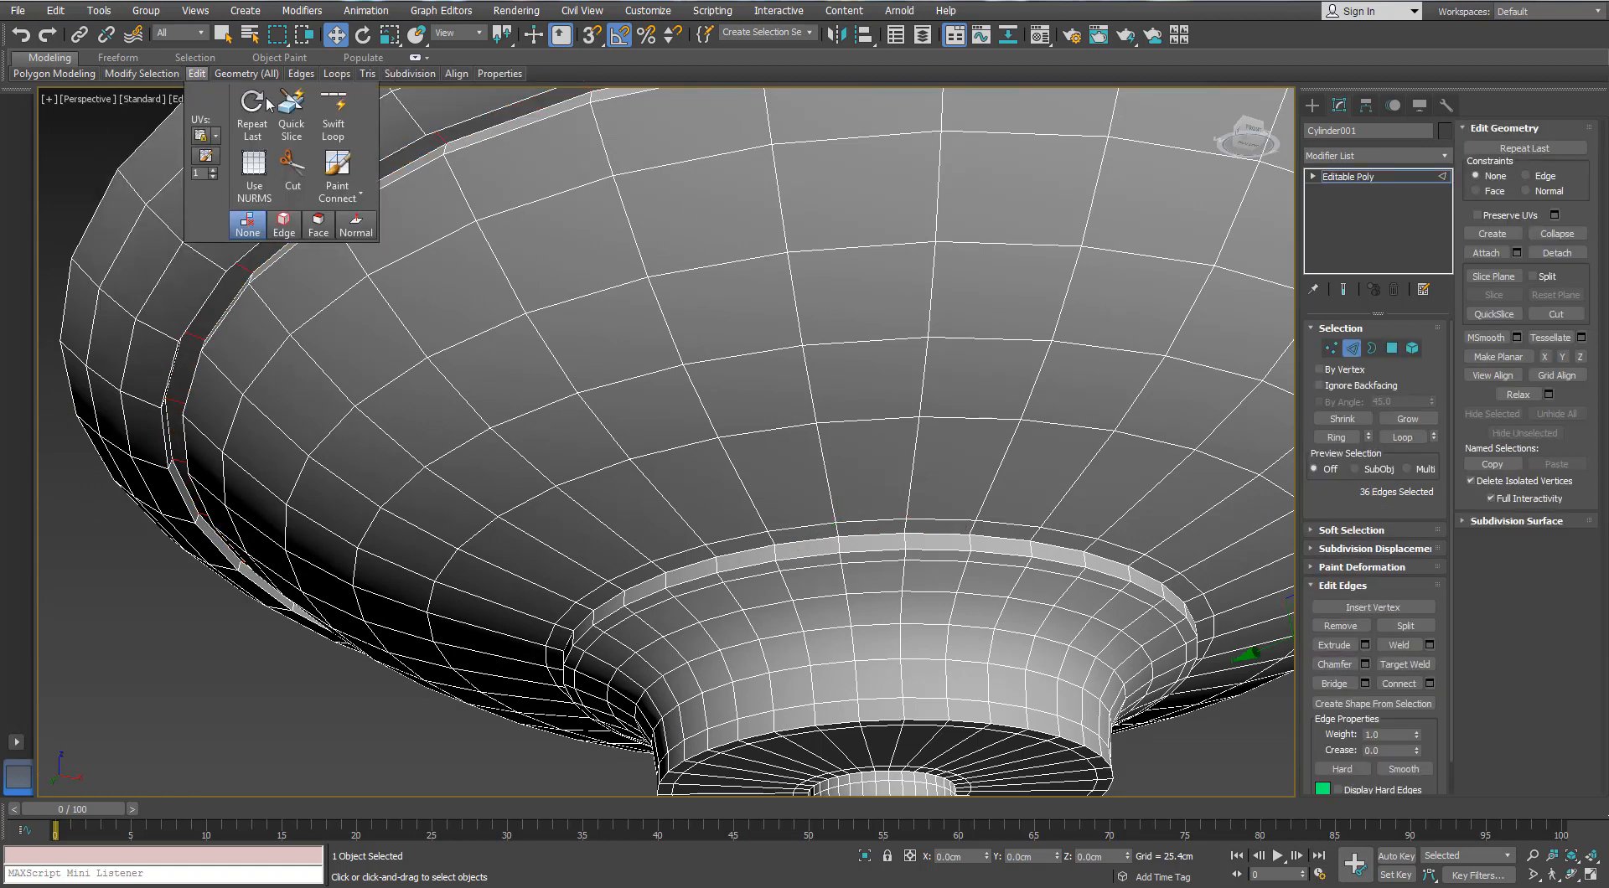
pyautogui.click(328, 112)
pyautogui.rightClick(445, 169)
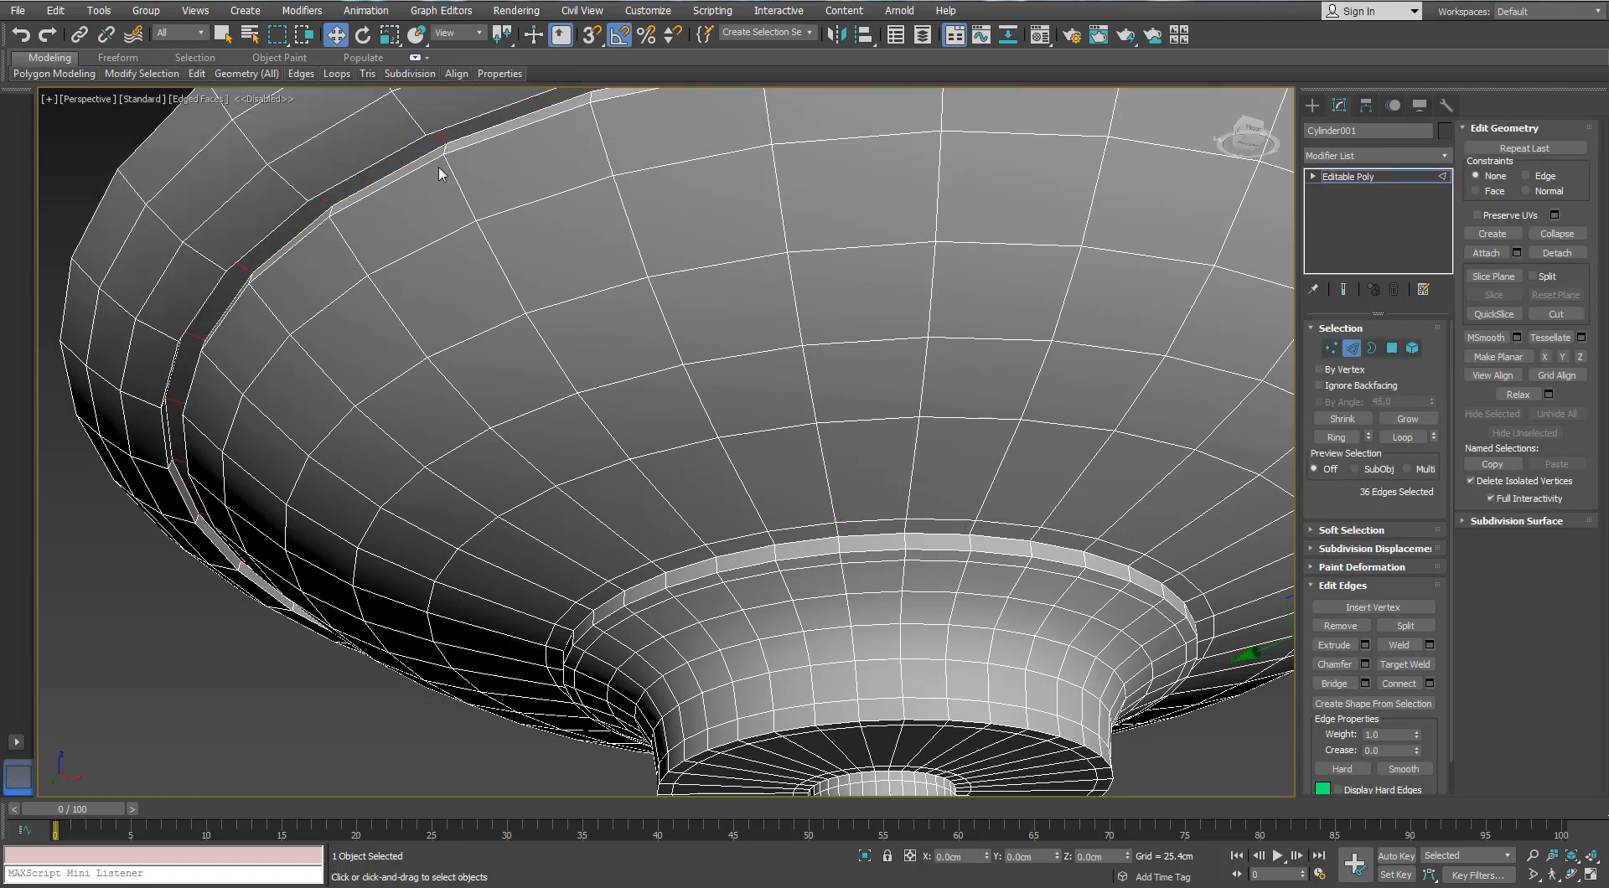
pyautogui.moveTo(202, 84)
pyautogui.click(333, 114)
pyautogui.scroll(-2, 449, 164)
pyautogui.keyDown('alt'); pyautogui.moveTo(444, 172); pyautogui.dragTo(444, 306, button='middle'); pyautogui.keyUp('alt')
pyautogui.rightClick(417, 326)
# Step: Connect the ring of radial edges just inside the groove with 2 segments and a pinch of 32
pyautogui.click(444, 325)
pyautogui.hotkey('alt', 'r')
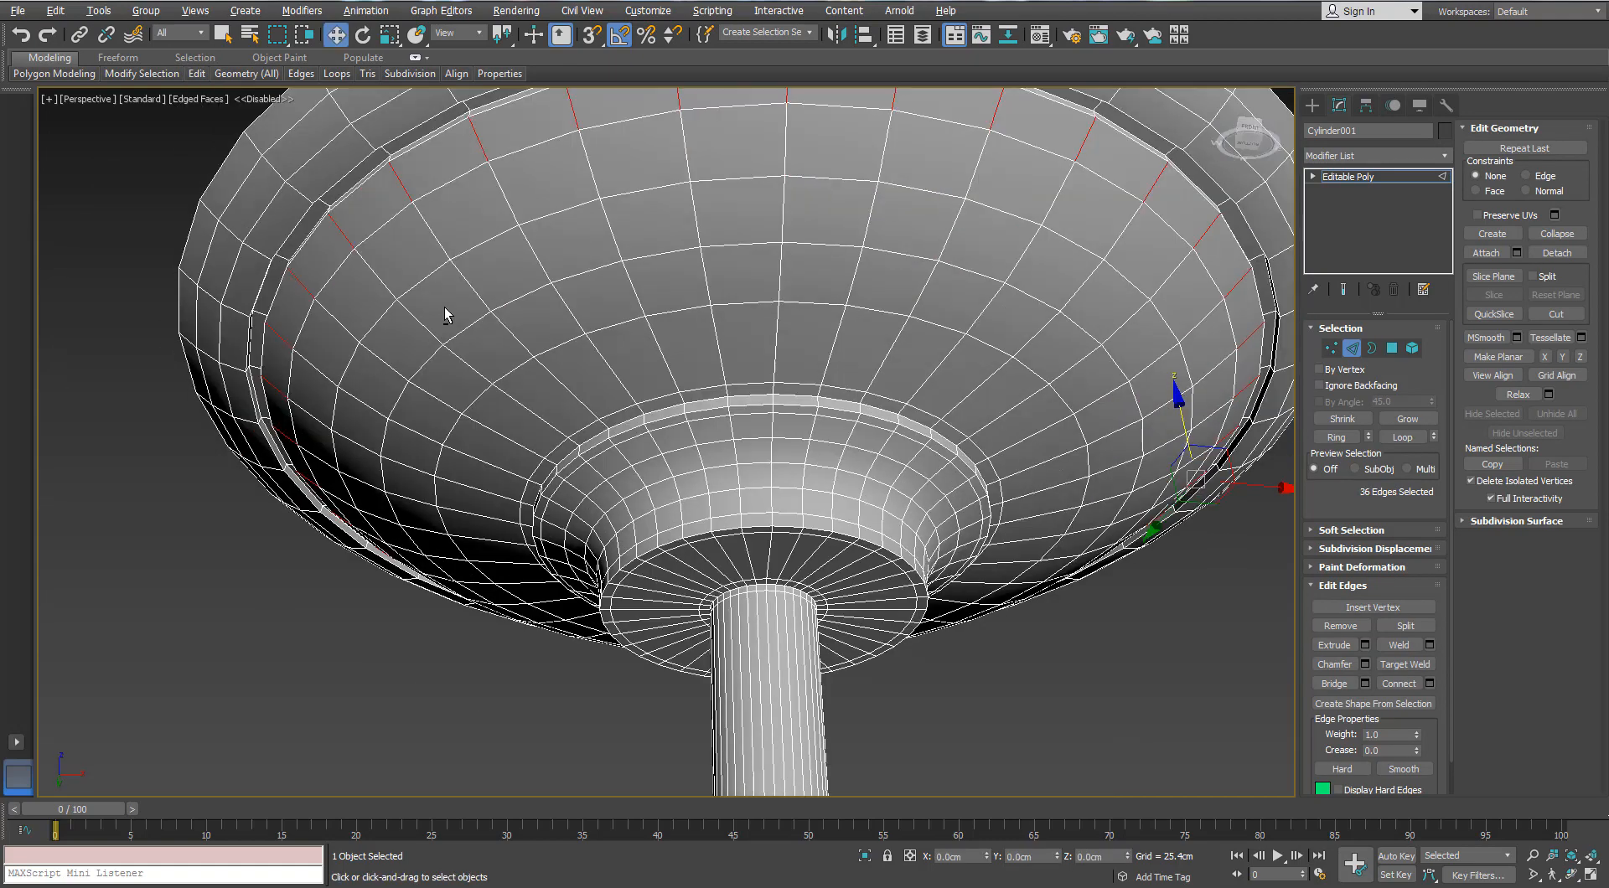
pyautogui.scroll(3, 469, 268)
pyautogui.scroll(-1, 1126, 569)
pyautogui.click(1429, 682)
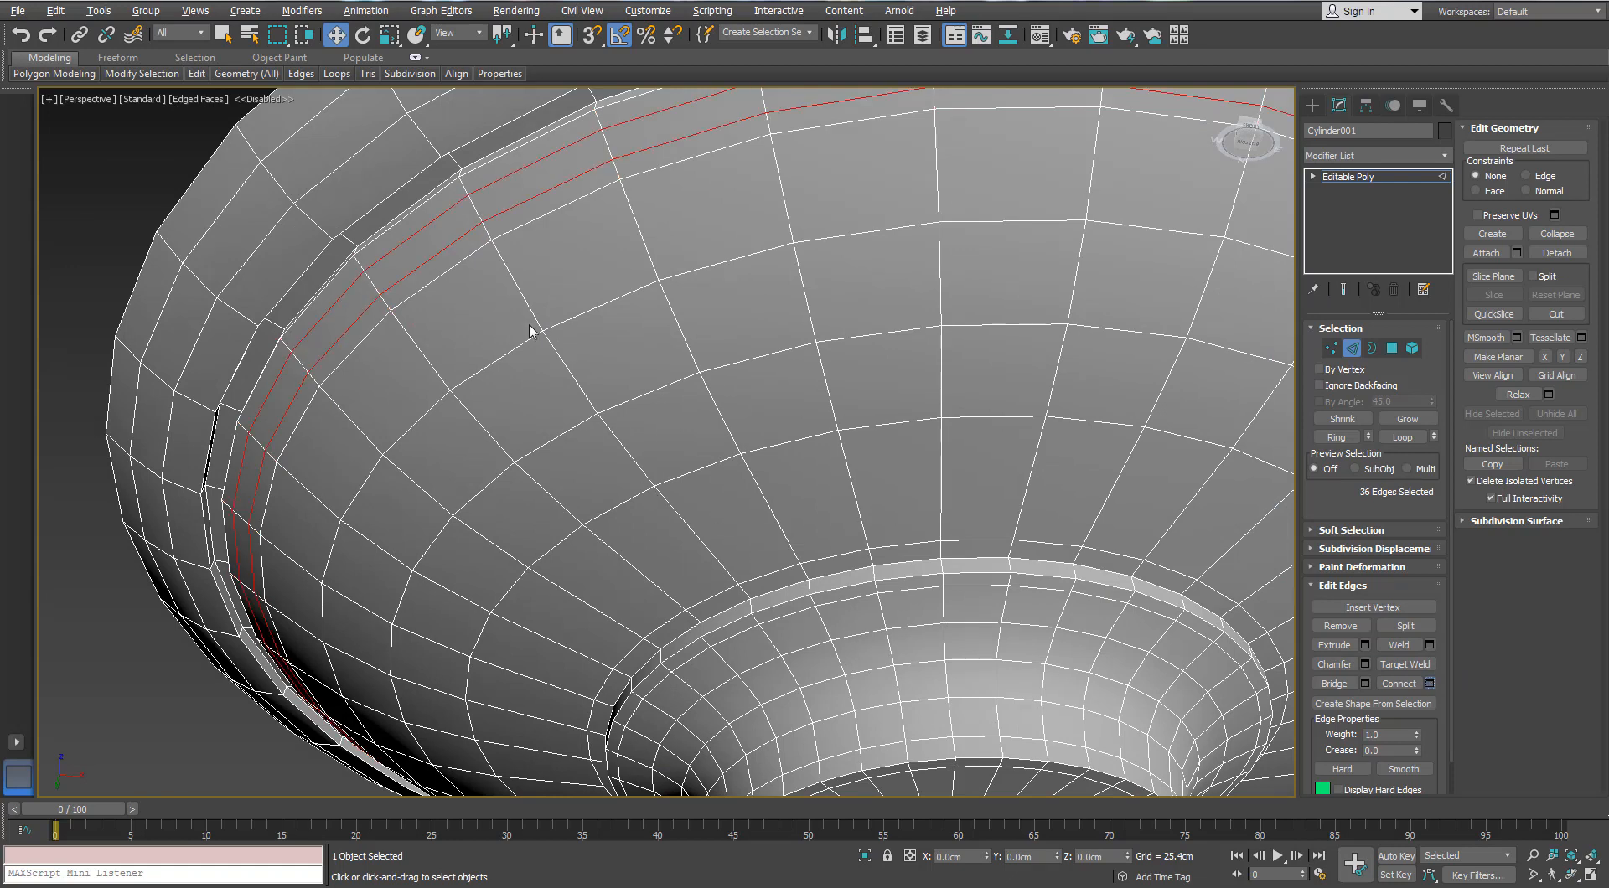
pyautogui.moveTo(678, 429); pyautogui.dragTo(673, 418)
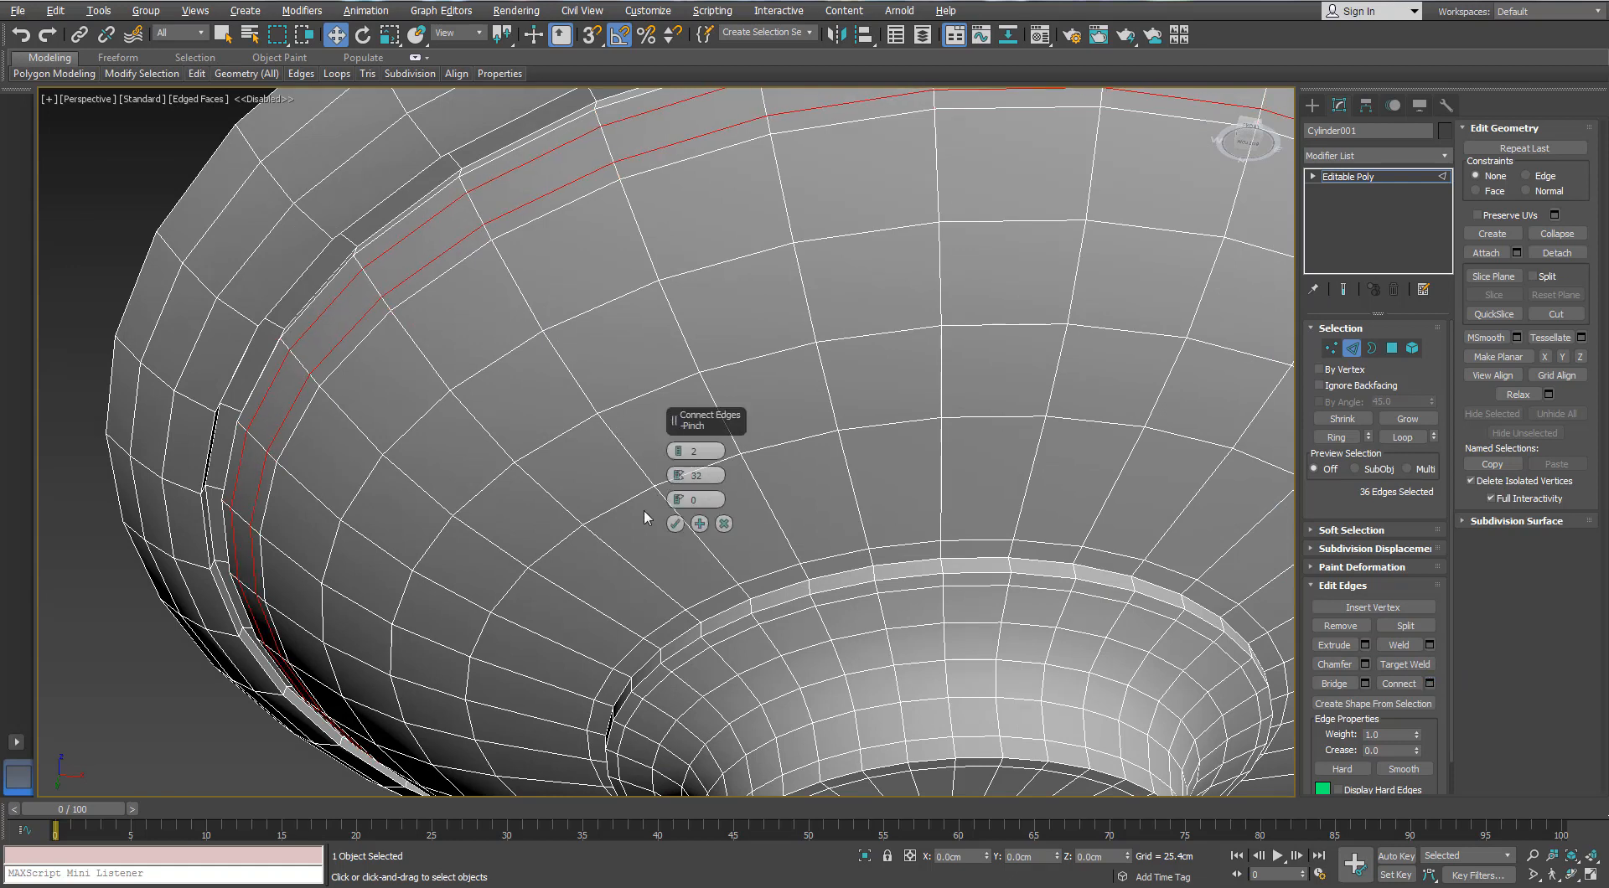
pyautogui.click(675, 524)
# Step: Remove the new edge loop farther from the groove, and add a loop just outside the groove with Swift Loop
pyautogui.doubleClick(454, 244)
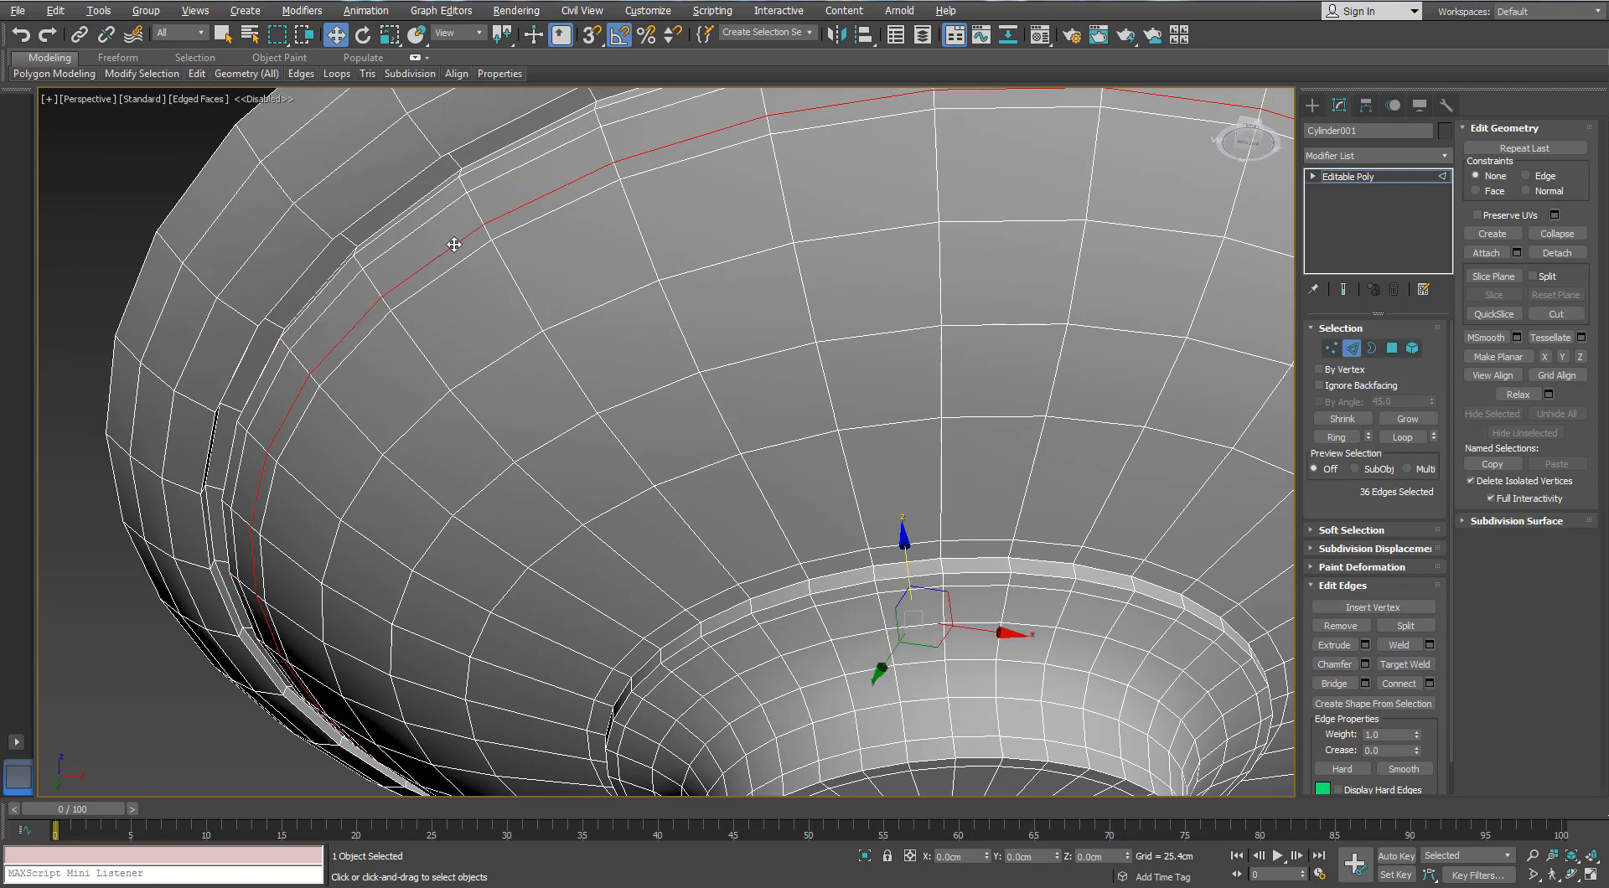
pyautogui.hotkey('ctrl', 'd')
pyautogui.moveTo(200, 76)
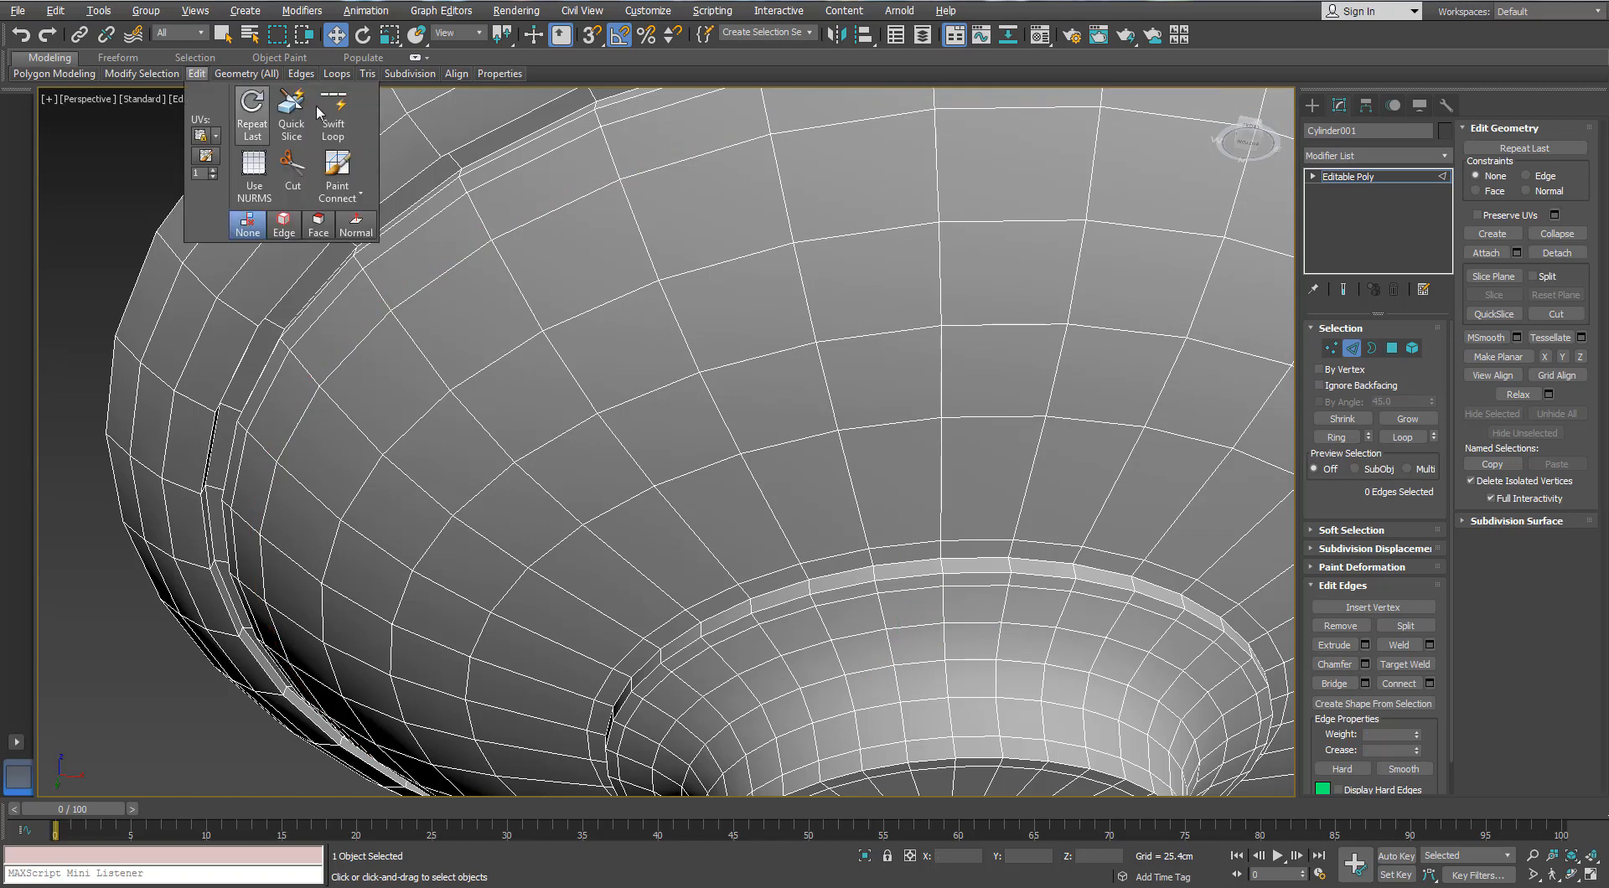
pyautogui.click(333, 118)
pyautogui.click(431, 142)
pyautogui.press('w')
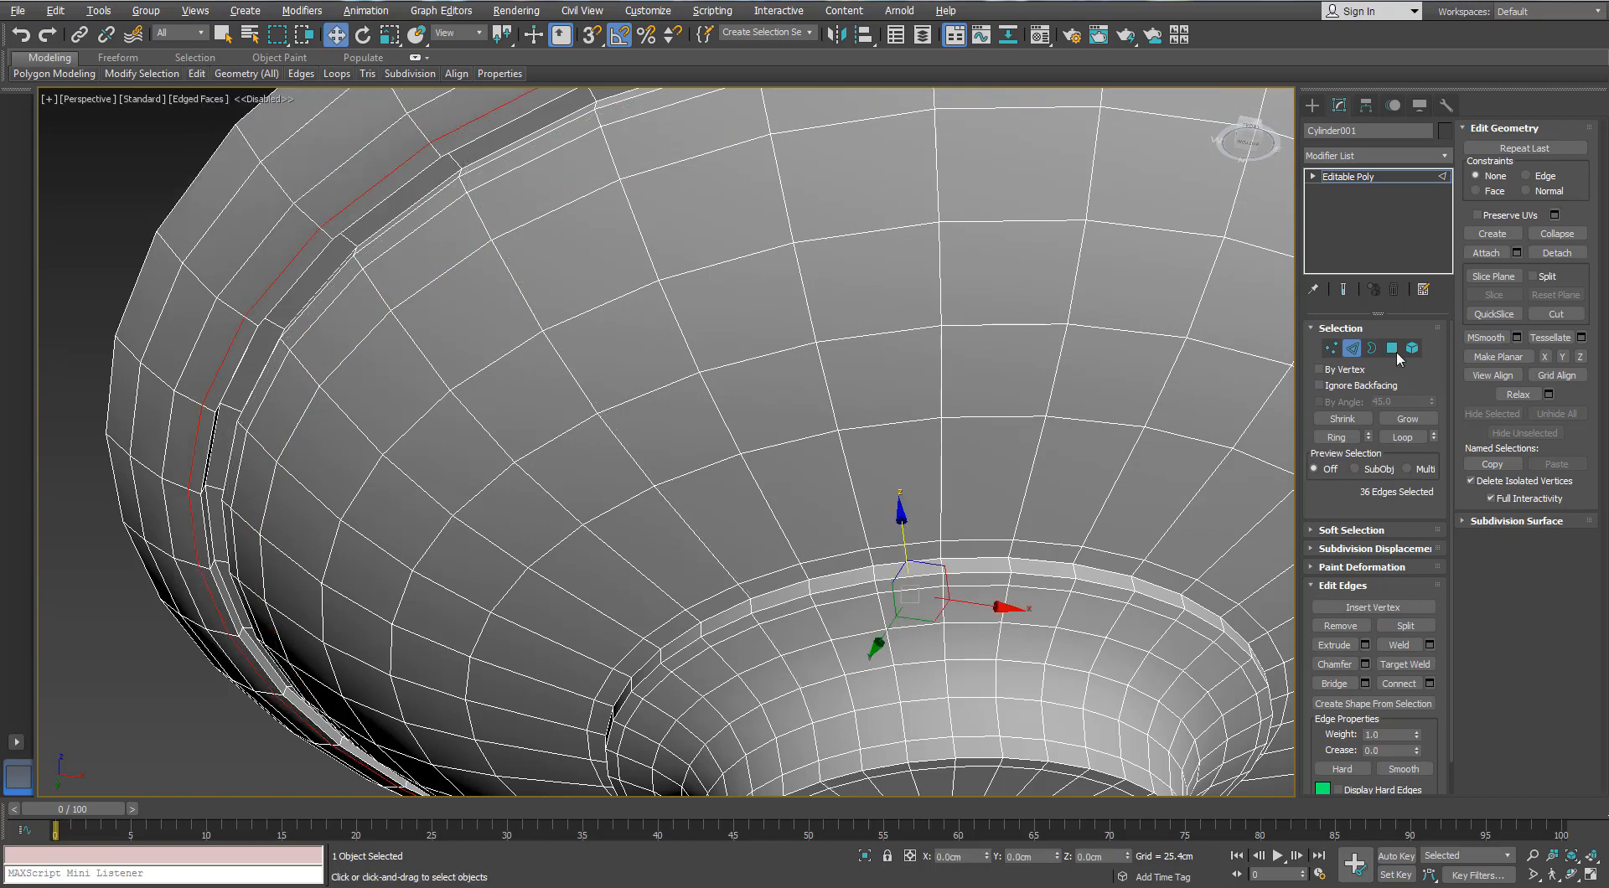
# Step: Select both rim edge loops of the groove and chamfer them by 0.1 cm
pyautogui.scroll(6, 657, 305)
pyautogui.click(373, 198)
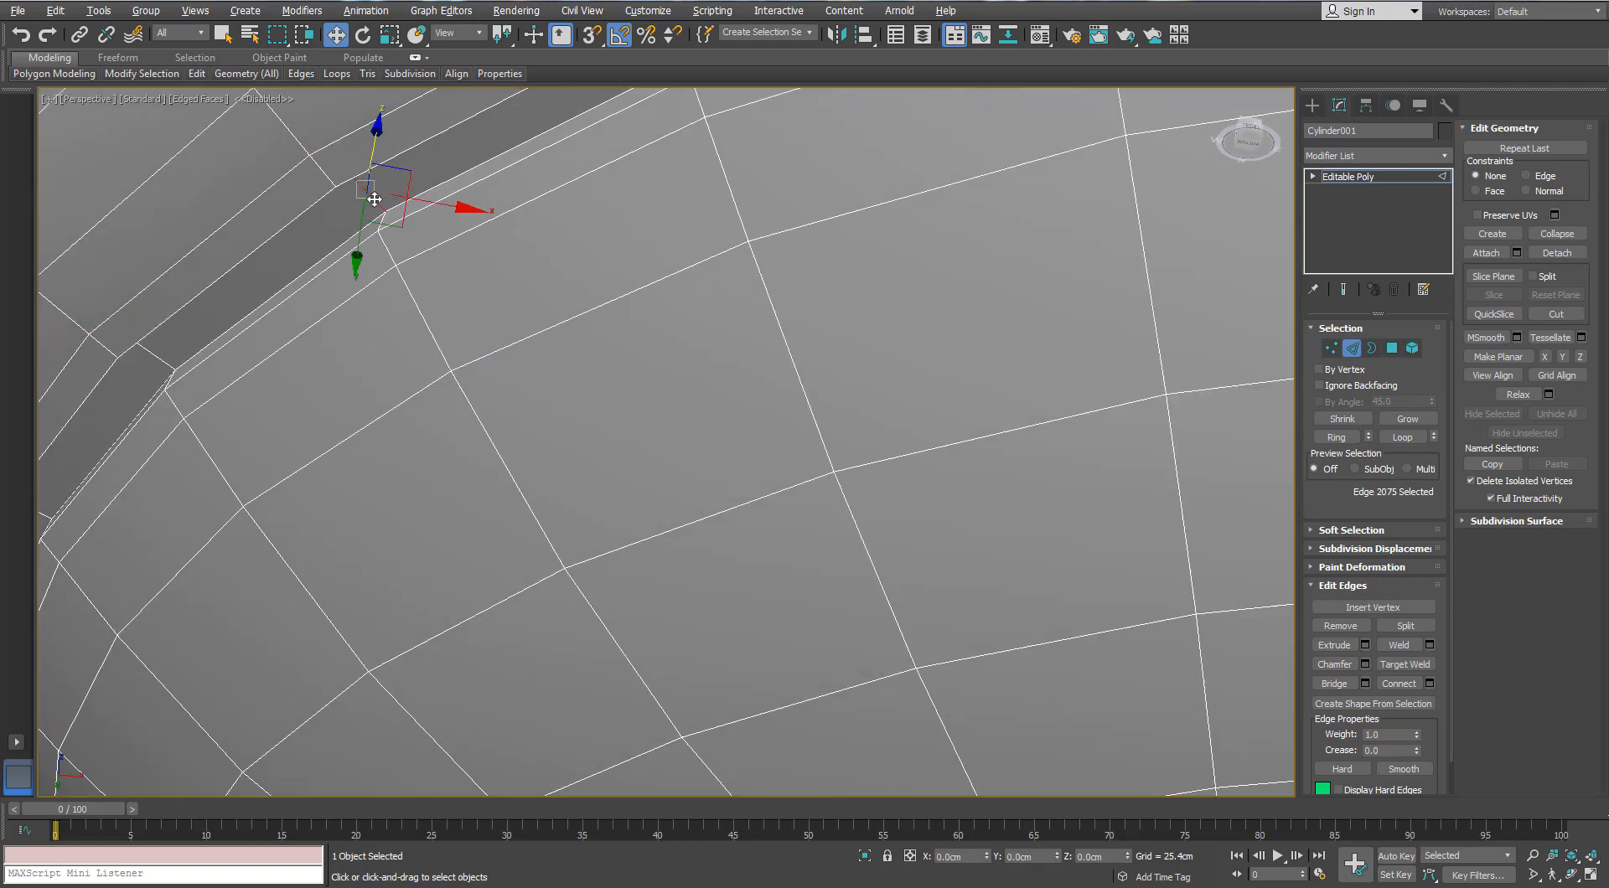
pyautogui.doubleClick(411, 196)
pyautogui.scroll(-4, 411, 196)
pyautogui.keyDown('alt'); pyautogui.moveTo(411, 196); pyautogui.dragTo(410, 490, button='middle'); pyautogui.keyUp('alt')
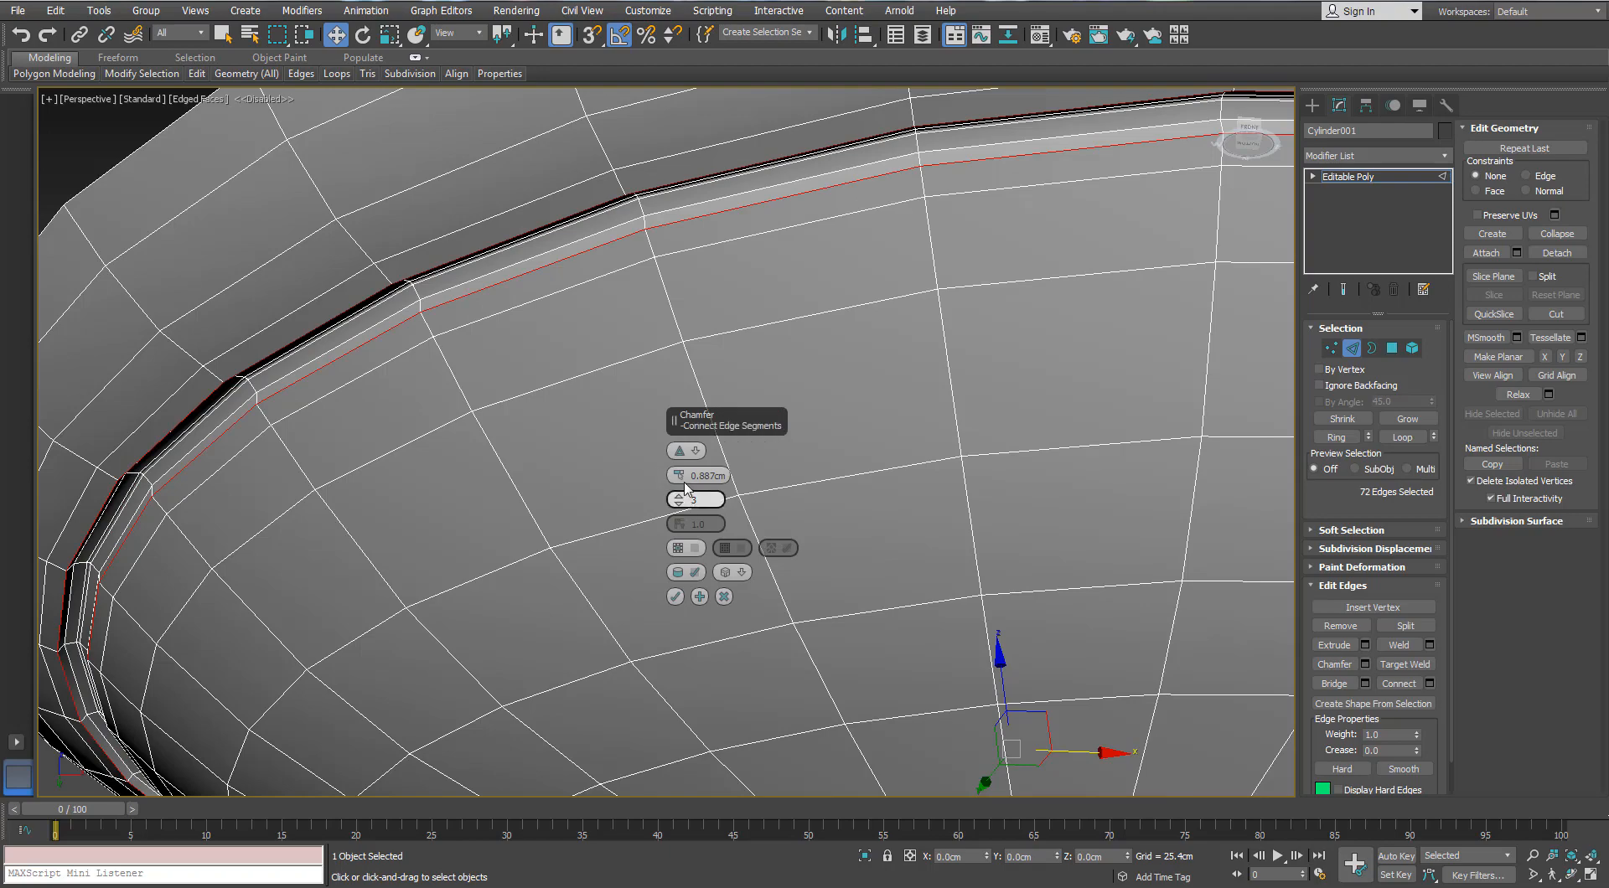
pyautogui.rightClick(677, 475)
pyautogui.click(677, 471)
pyautogui.click(677, 471)
pyautogui.click(677, 471)
pyautogui.click(677, 471)
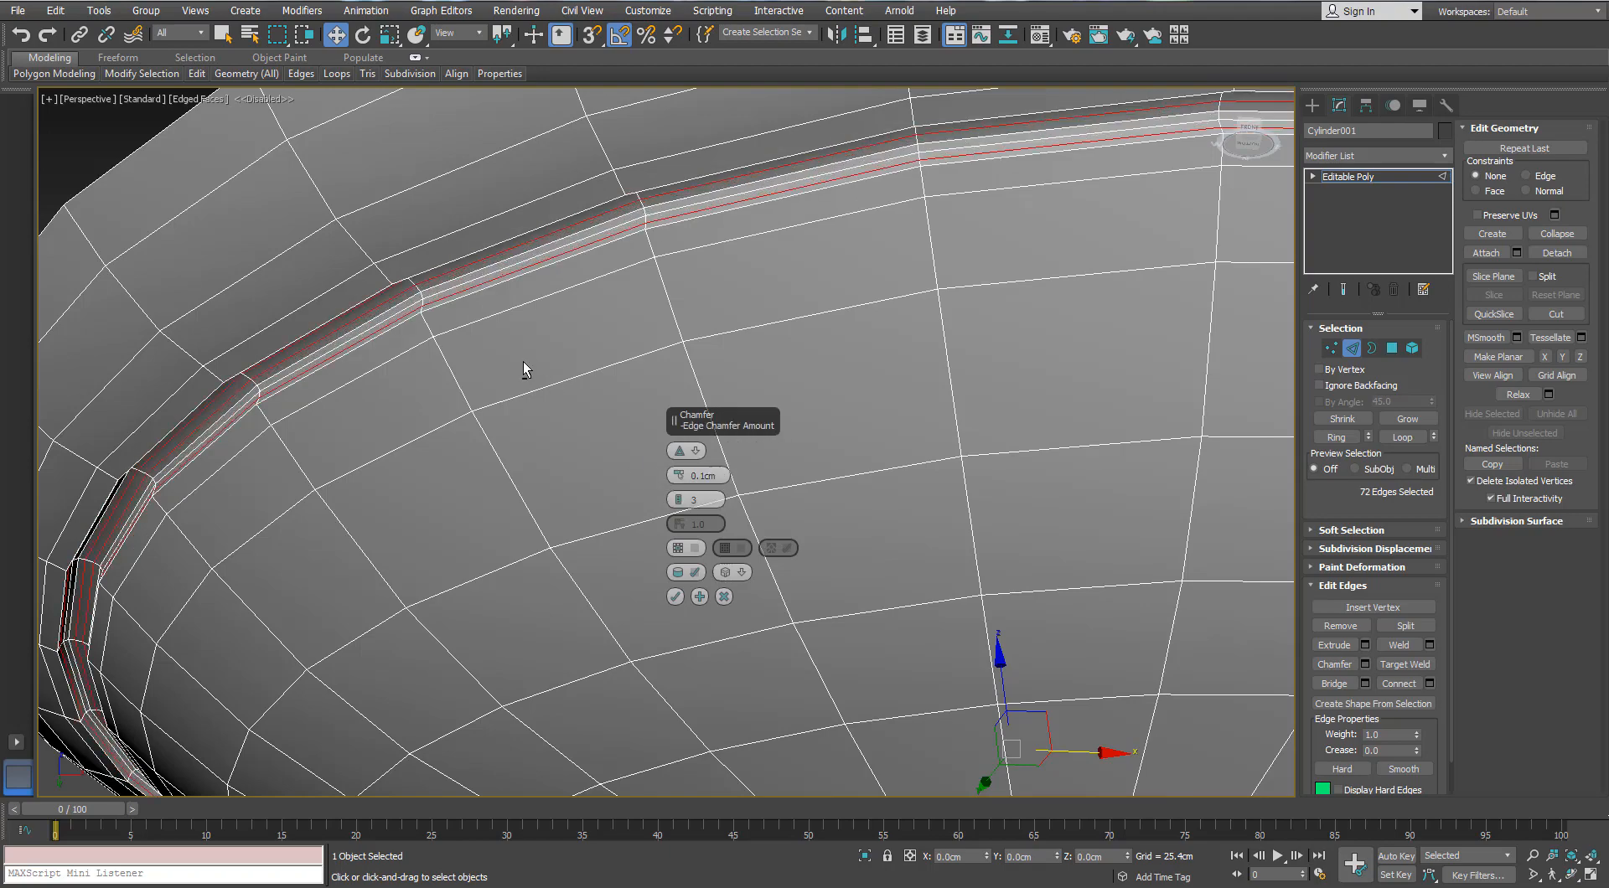
# Step: Set the groove chamfer to 2 segments, apply it and leave edge editing
pyautogui.keyDown('alt'); pyautogui.moveTo(523, 362); pyautogui.dragTo(583, 467, button='middle'); pyautogui.keyUp('alt')
pyautogui.click(678, 503)
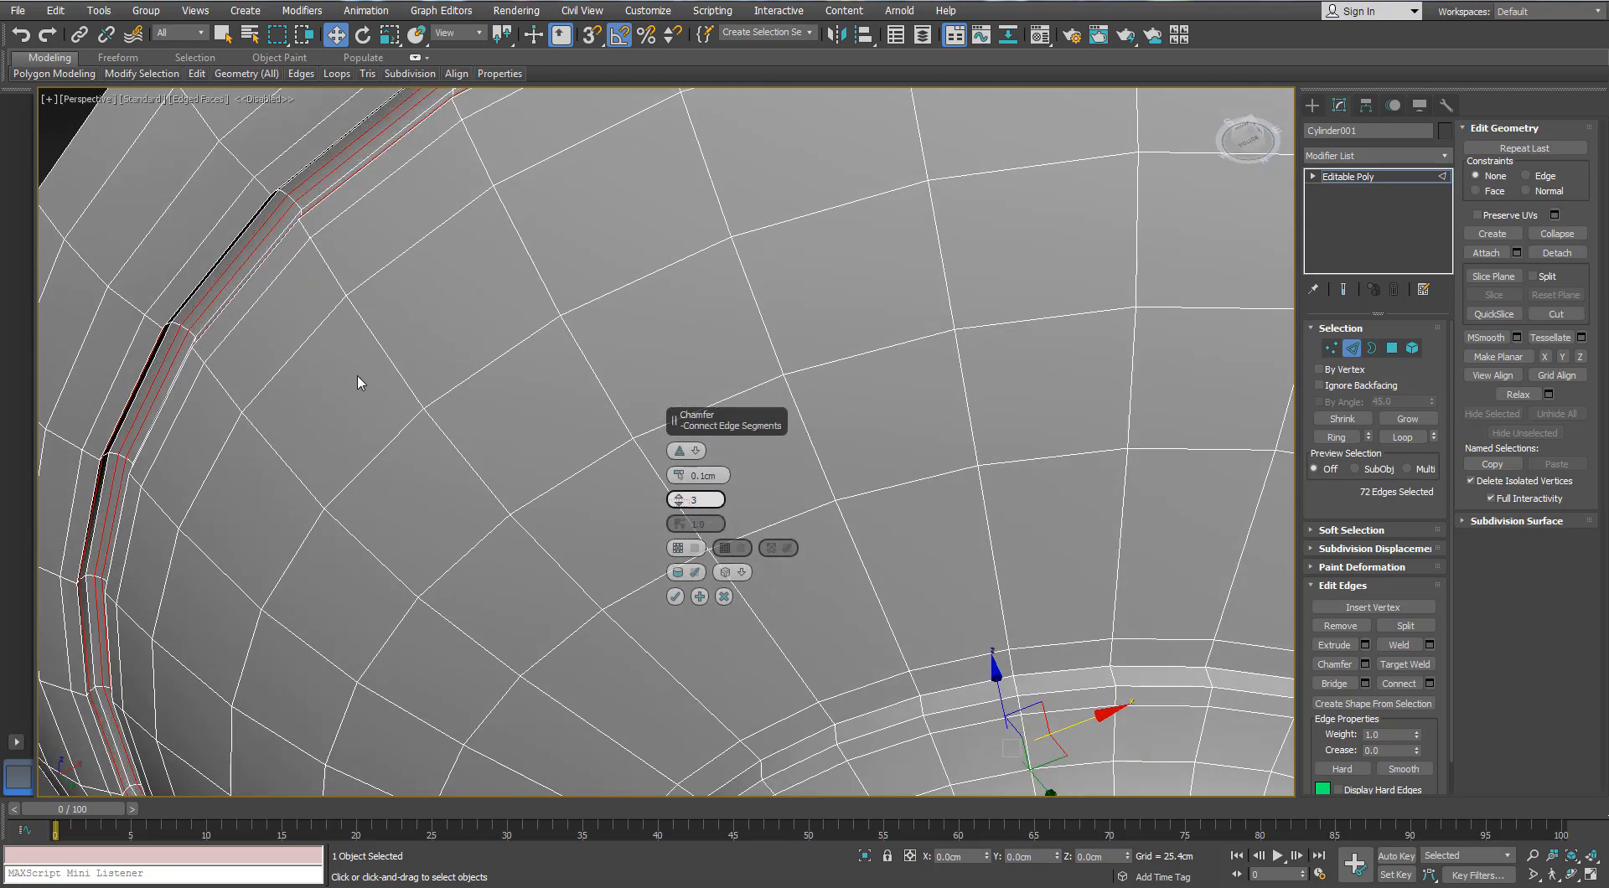
pyautogui.keyDown('alt'); pyautogui.moveTo(361, 381); pyautogui.dragTo(303, 362, button='middle'); pyautogui.keyUp('alt')
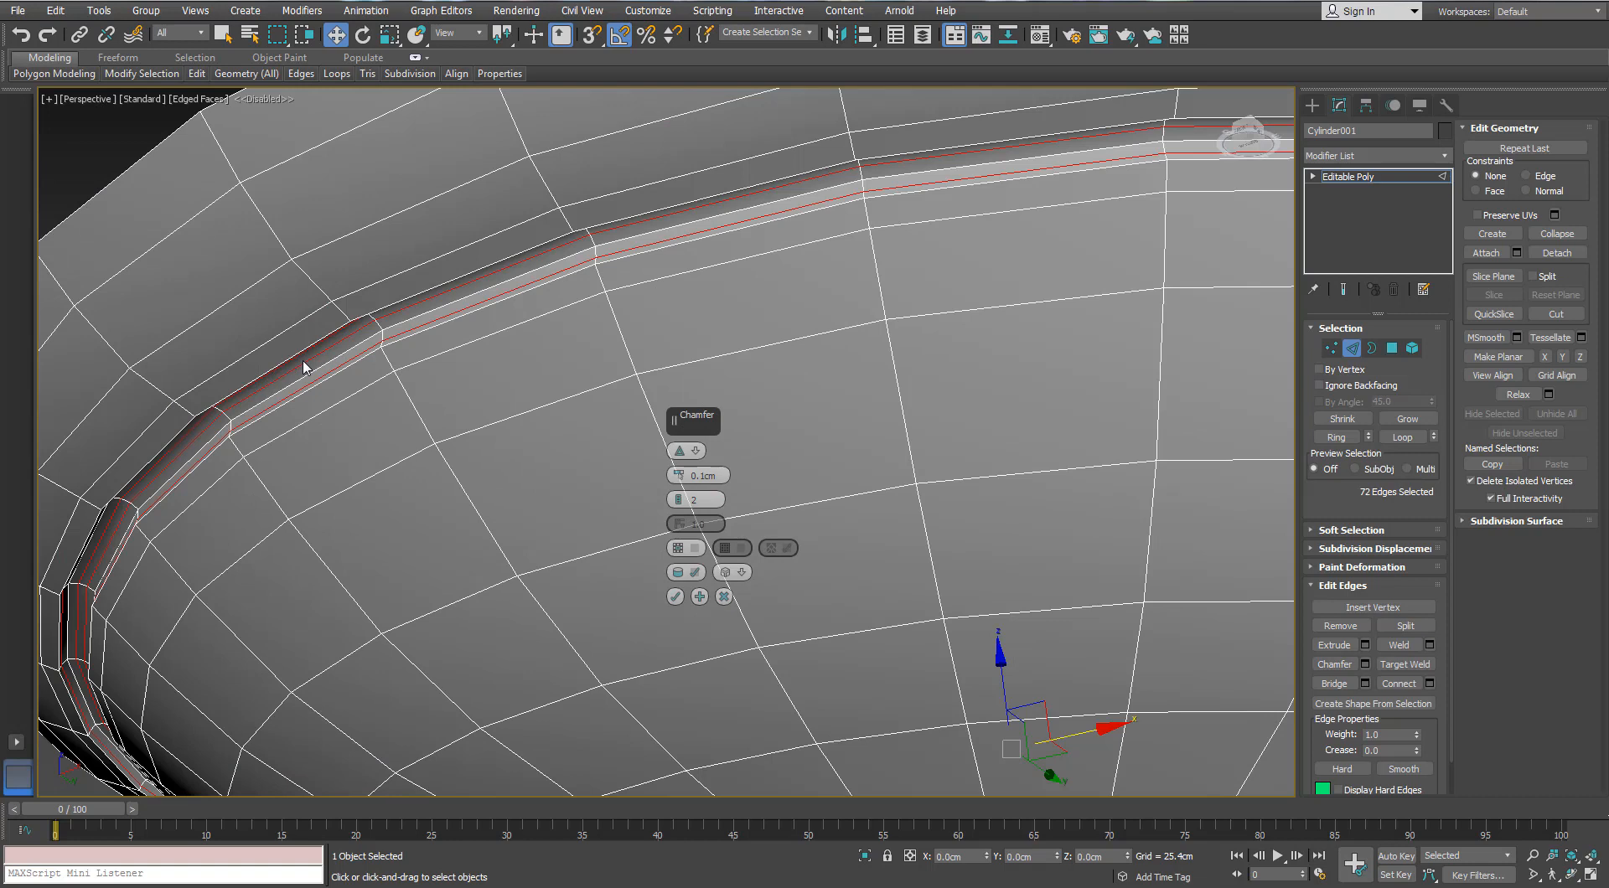
pyautogui.click(678, 480)
pyautogui.click(675, 596)
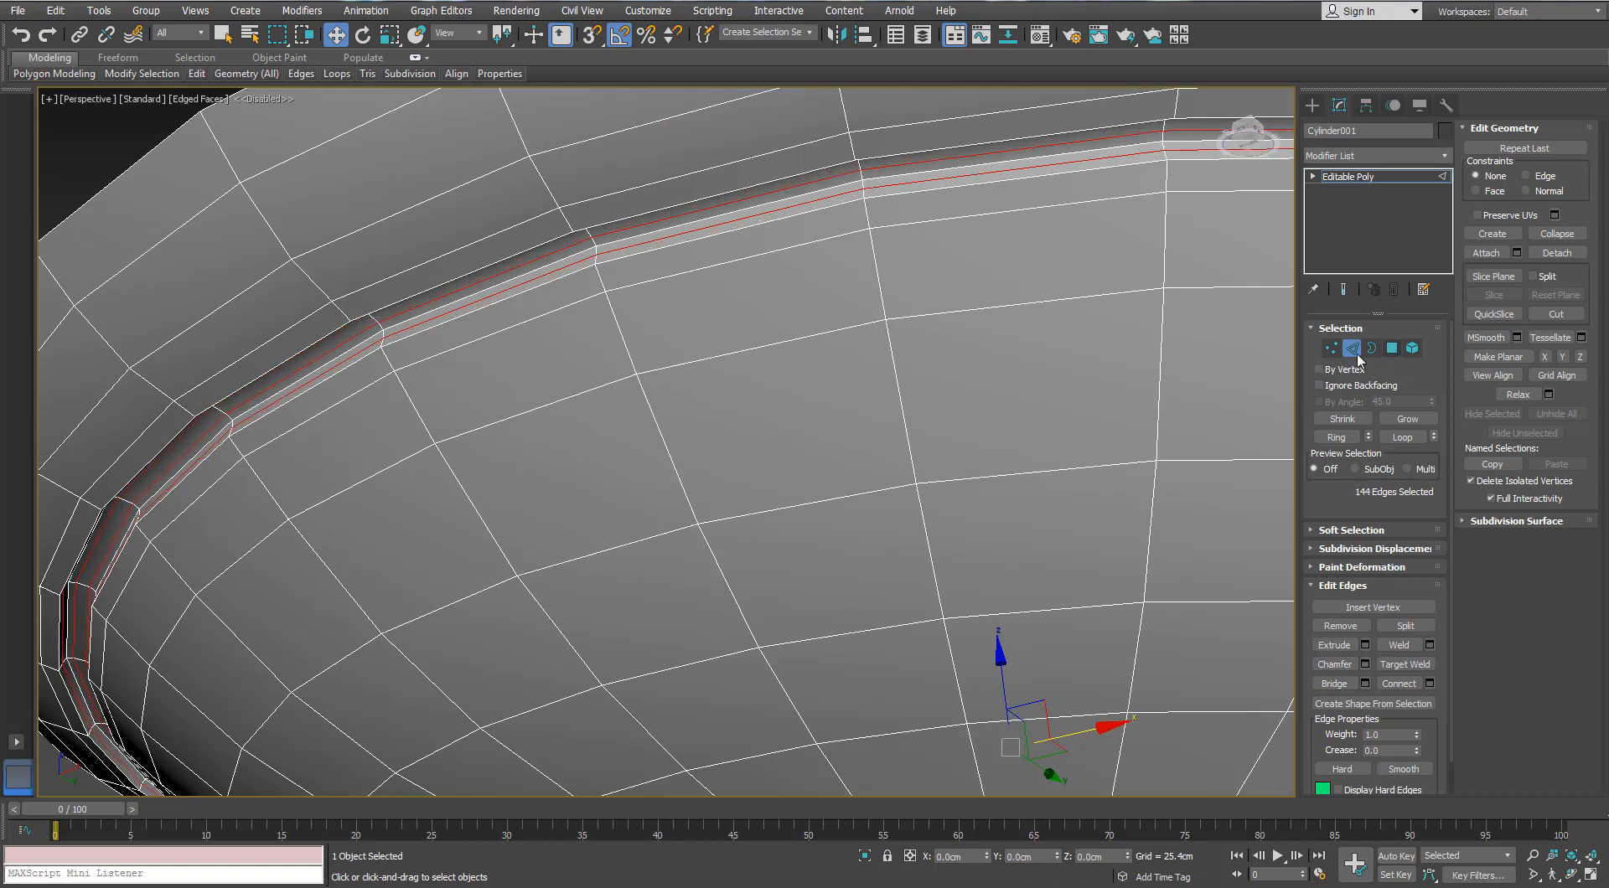
pyautogui.click(1350, 347)
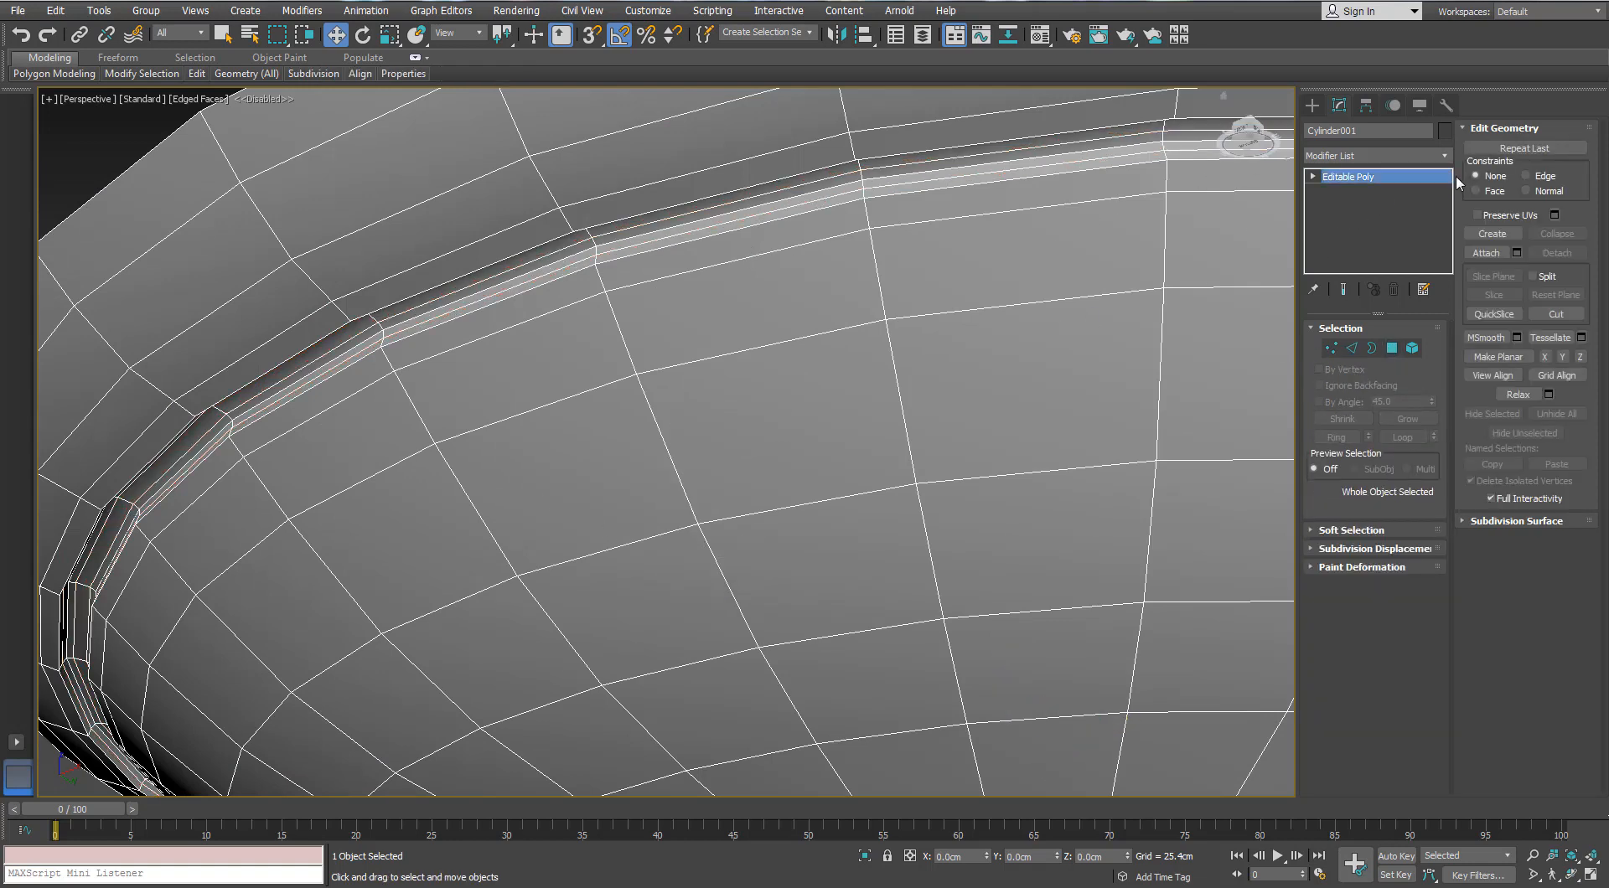
# Step: Add a TurboSmooth modifier to the lamp shade
pyautogui.scroll(-5, 783, 310)
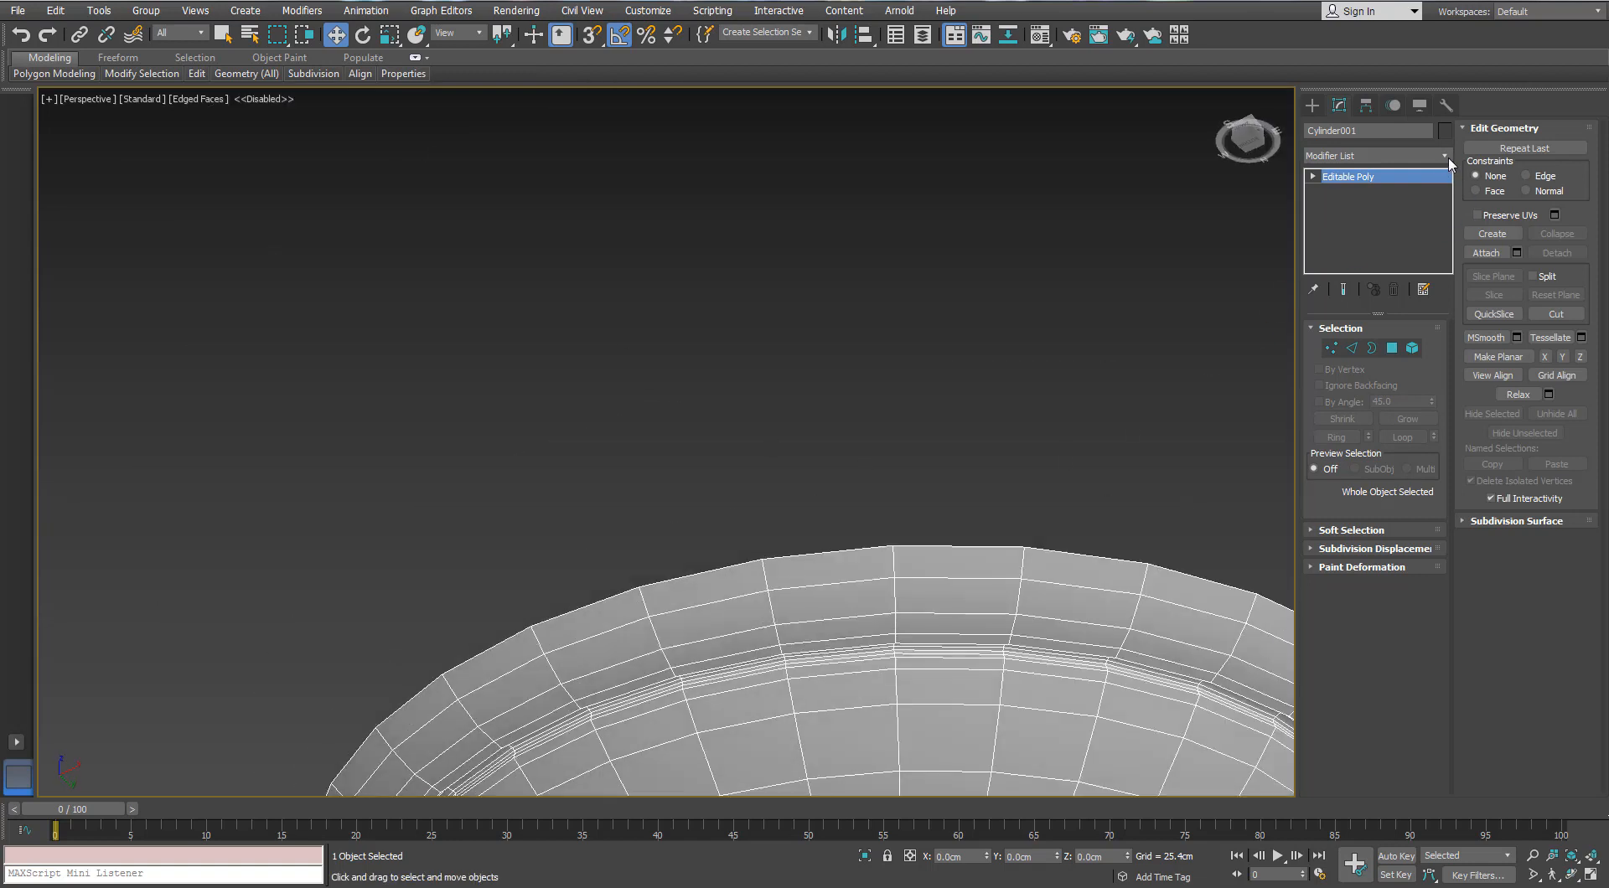
pyautogui.click(1446, 158)
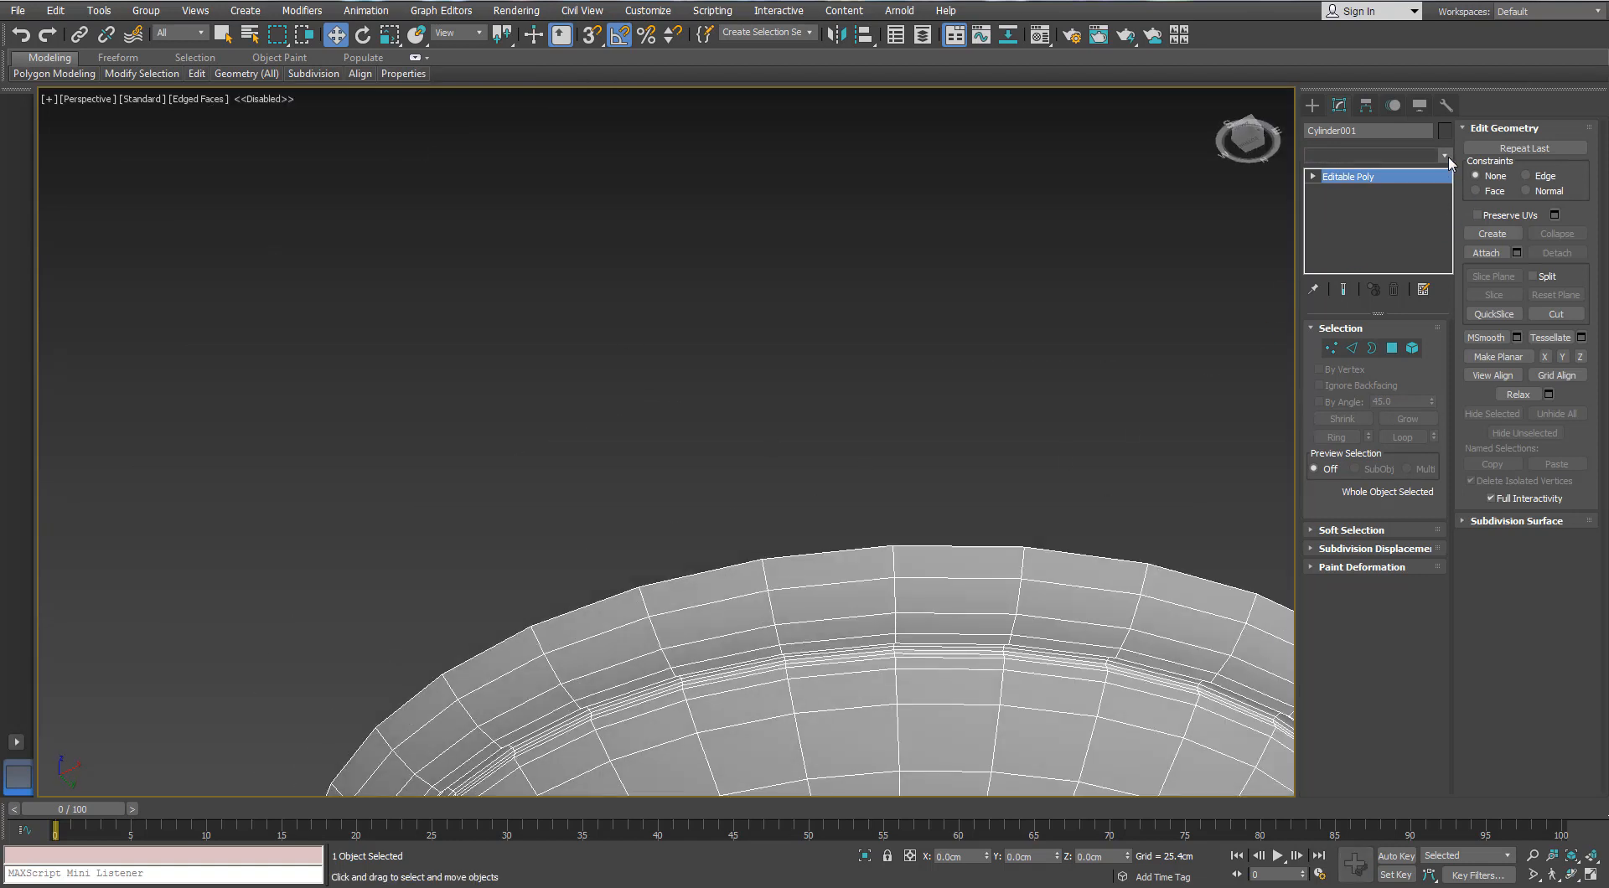
pyautogui.click(1447, 159)
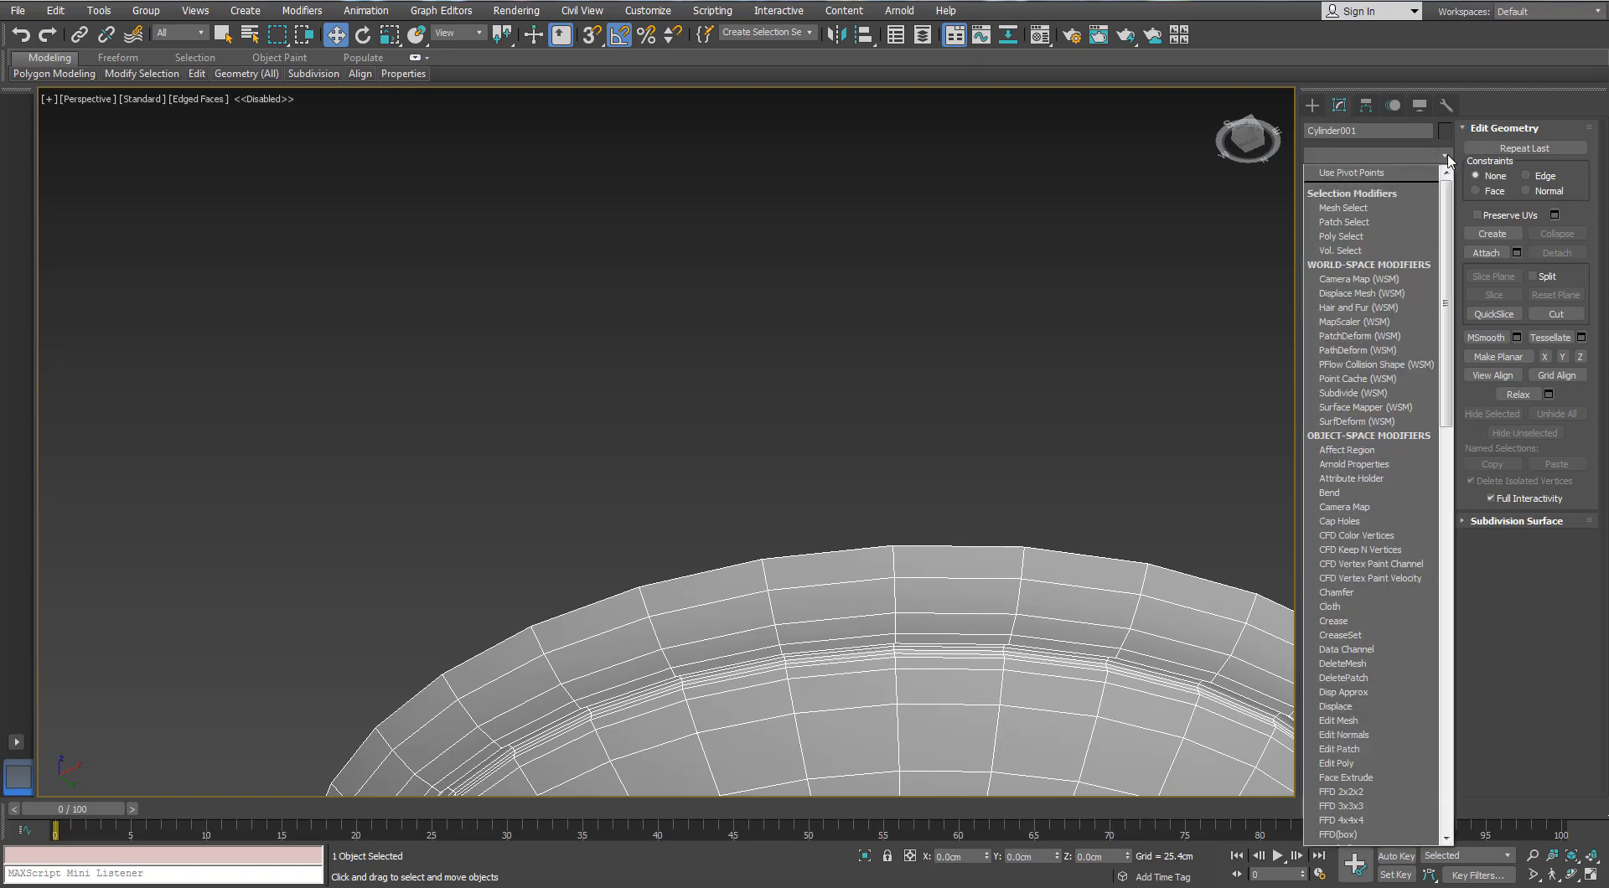
pyautogui.press('t')
pyautogui.press('t')
pyautogui.press('t')
pyautogui.press('Return')
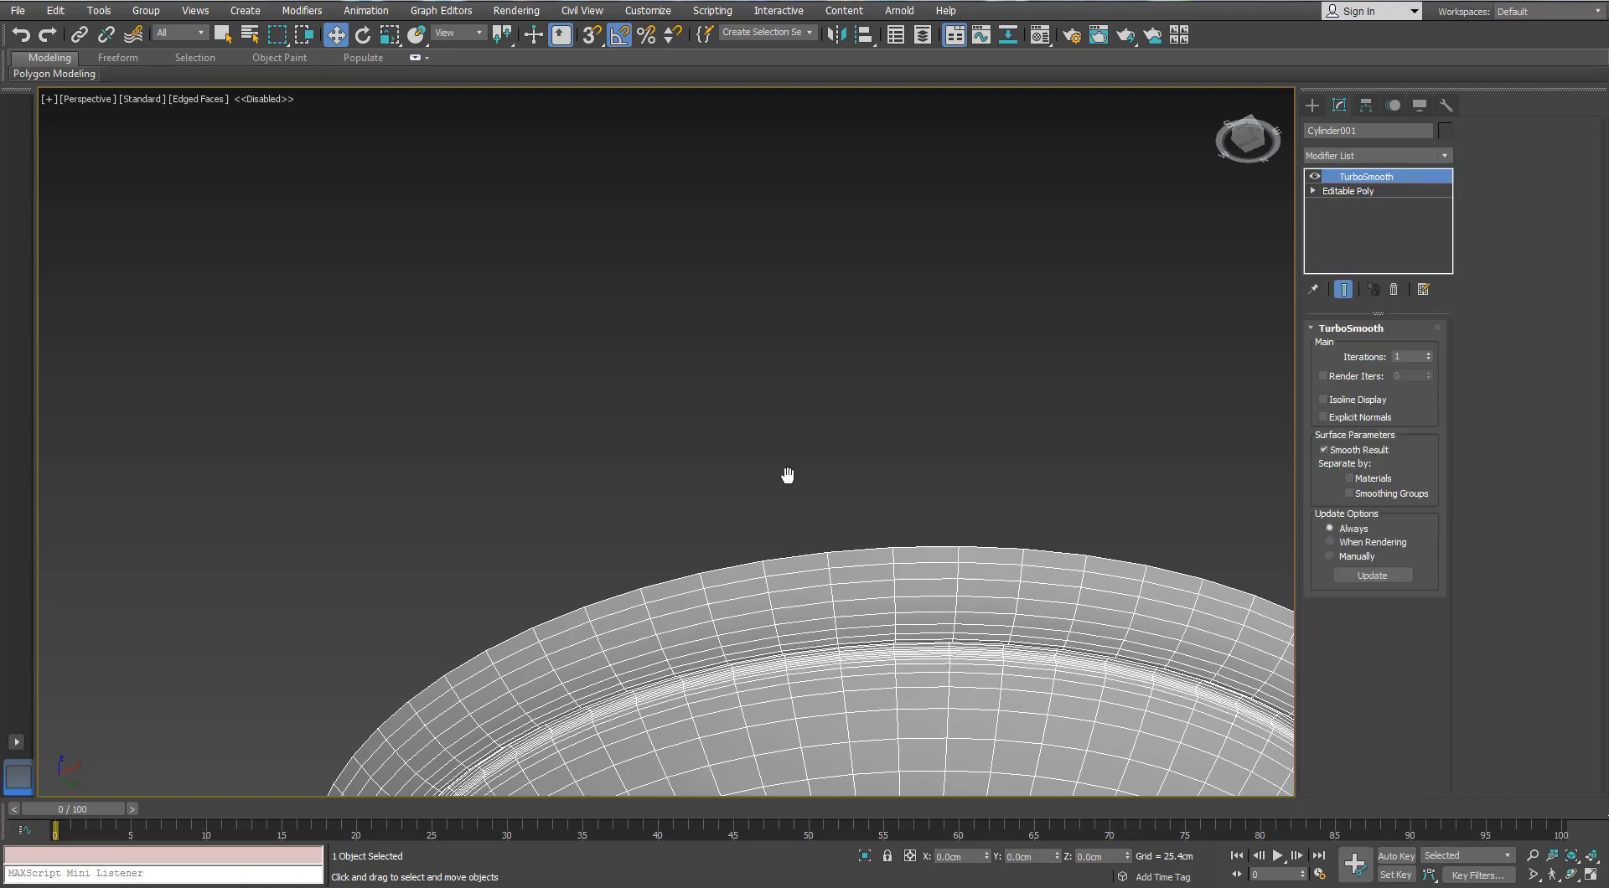
# Step: Examine the smoothed lamp without edge display, from the grooved top of the shade to the bulb underneath
pyautogui.scroll(-2, 732, 374)
pyautogui.moveTo(787, 474)
pyautogui.mouseDown(button='middle')
pyautogui.moveTo(717, 361)
pyautogui.moveTo(744, 408)
pyautogui.mouseUp(button='middle')
pyautogui.press('F4')
pyautogui.scroll(-2, 719, 394)
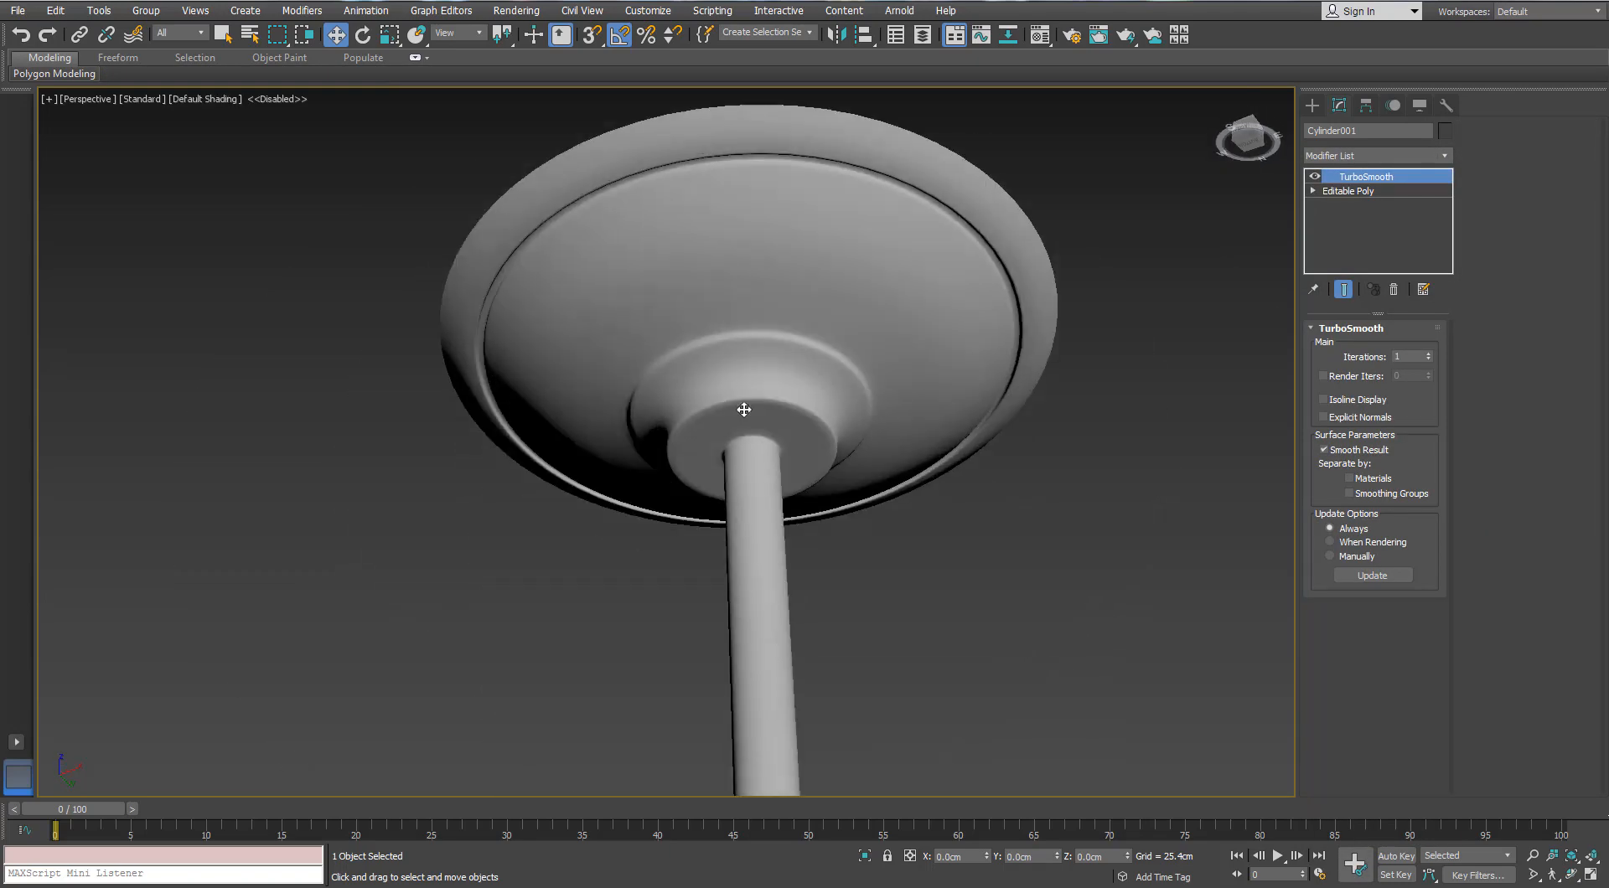
pyautogui.scroll(-2, 745, 447)
pyautogui.moveTo(761, 333); pyautogui.dragTo(764, 294, button='middle')
pyautogui.scroll(-5, 763, 294)
pyautogui.scroll(2, 771, 513)
pyautogui.moveTo(780, 578); pyautogui.dragTo(711, 350, button='middle')
pyautogui.scroll(5, 723, 574)
pyautogui.scroll(-3, 693, 546)
pyautogui.scroll(-3, 687, 420)
pyautogui.scroll(-1, 711, 350)
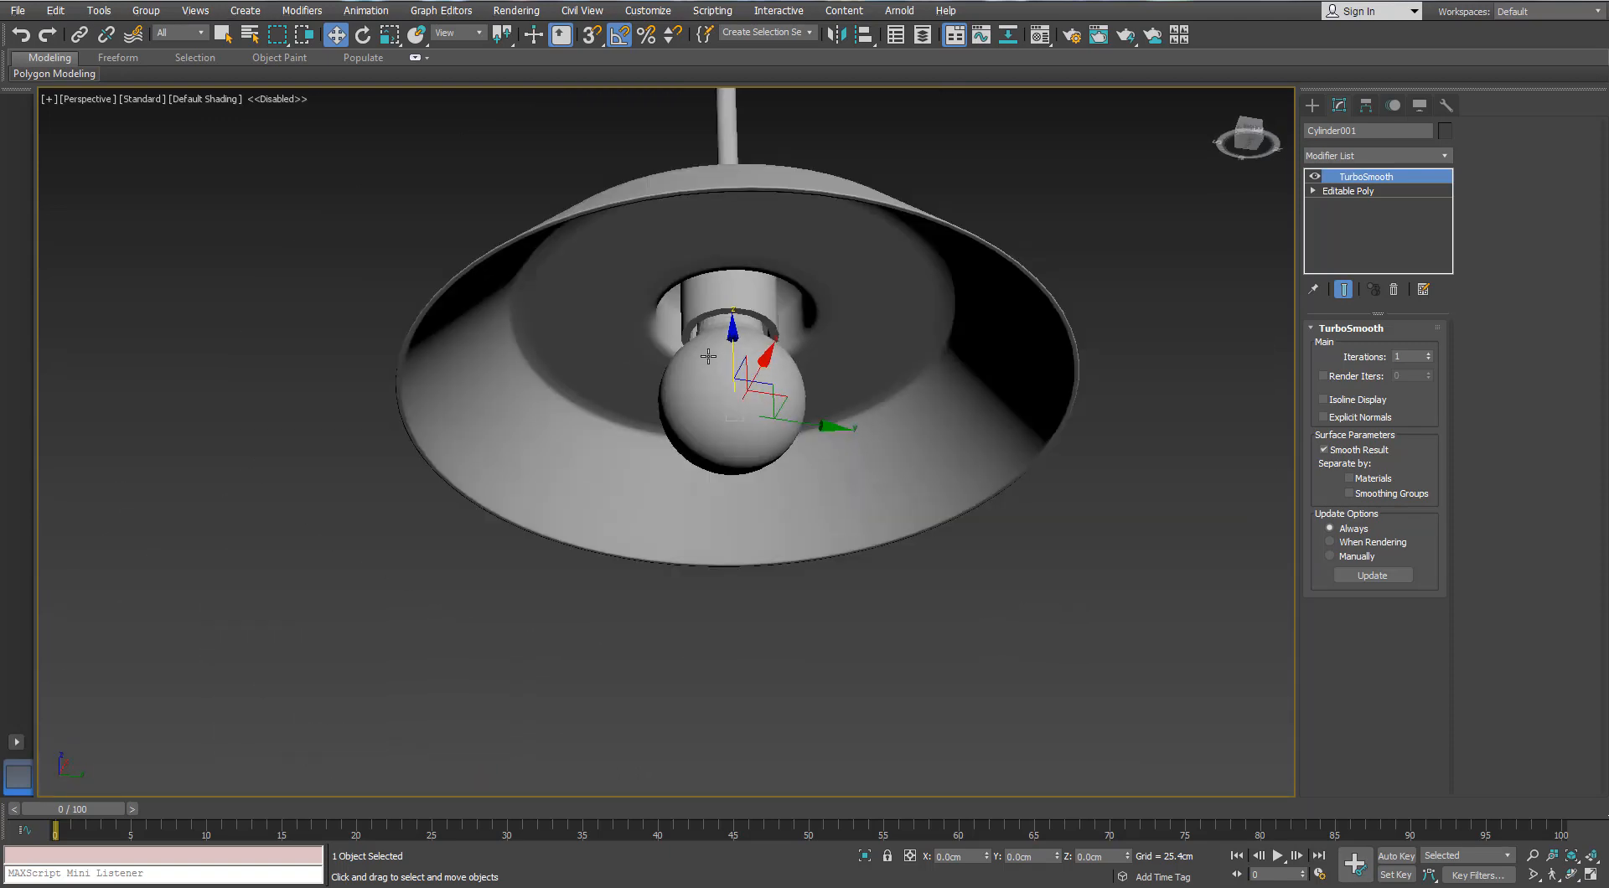
# Step: Show the mesh edges again and isolate the cylindrical bulb socket inside the shade
pyautogui.press('F4')
pyautogui.scroll(3, 732, 300)
pyautogui.click(736, 305)
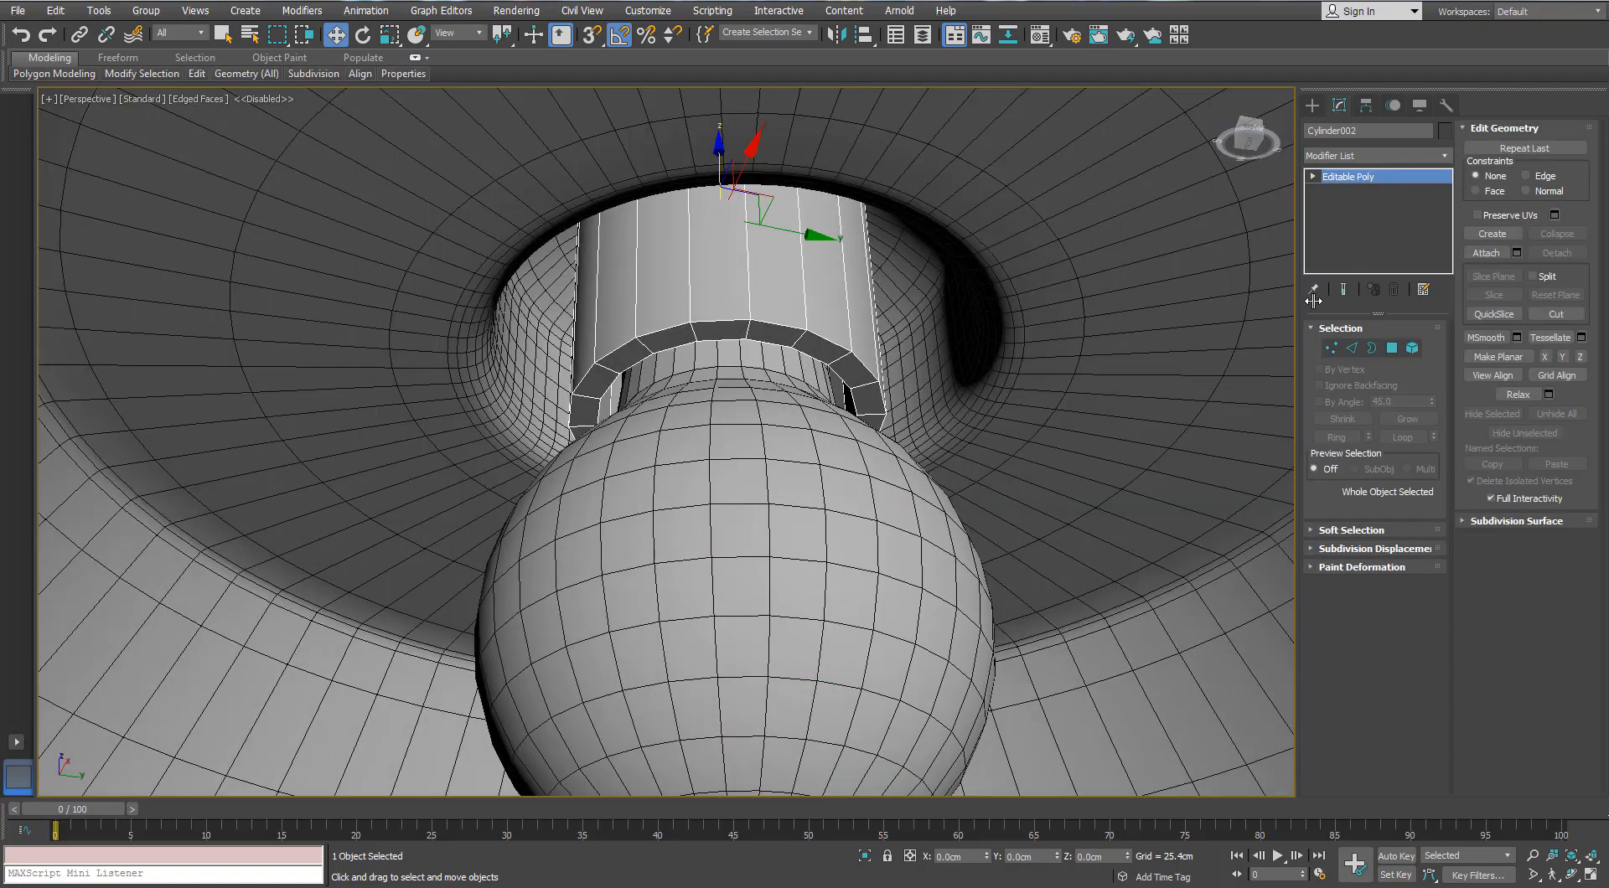
pyautogui.hotkey('alt', 'q')
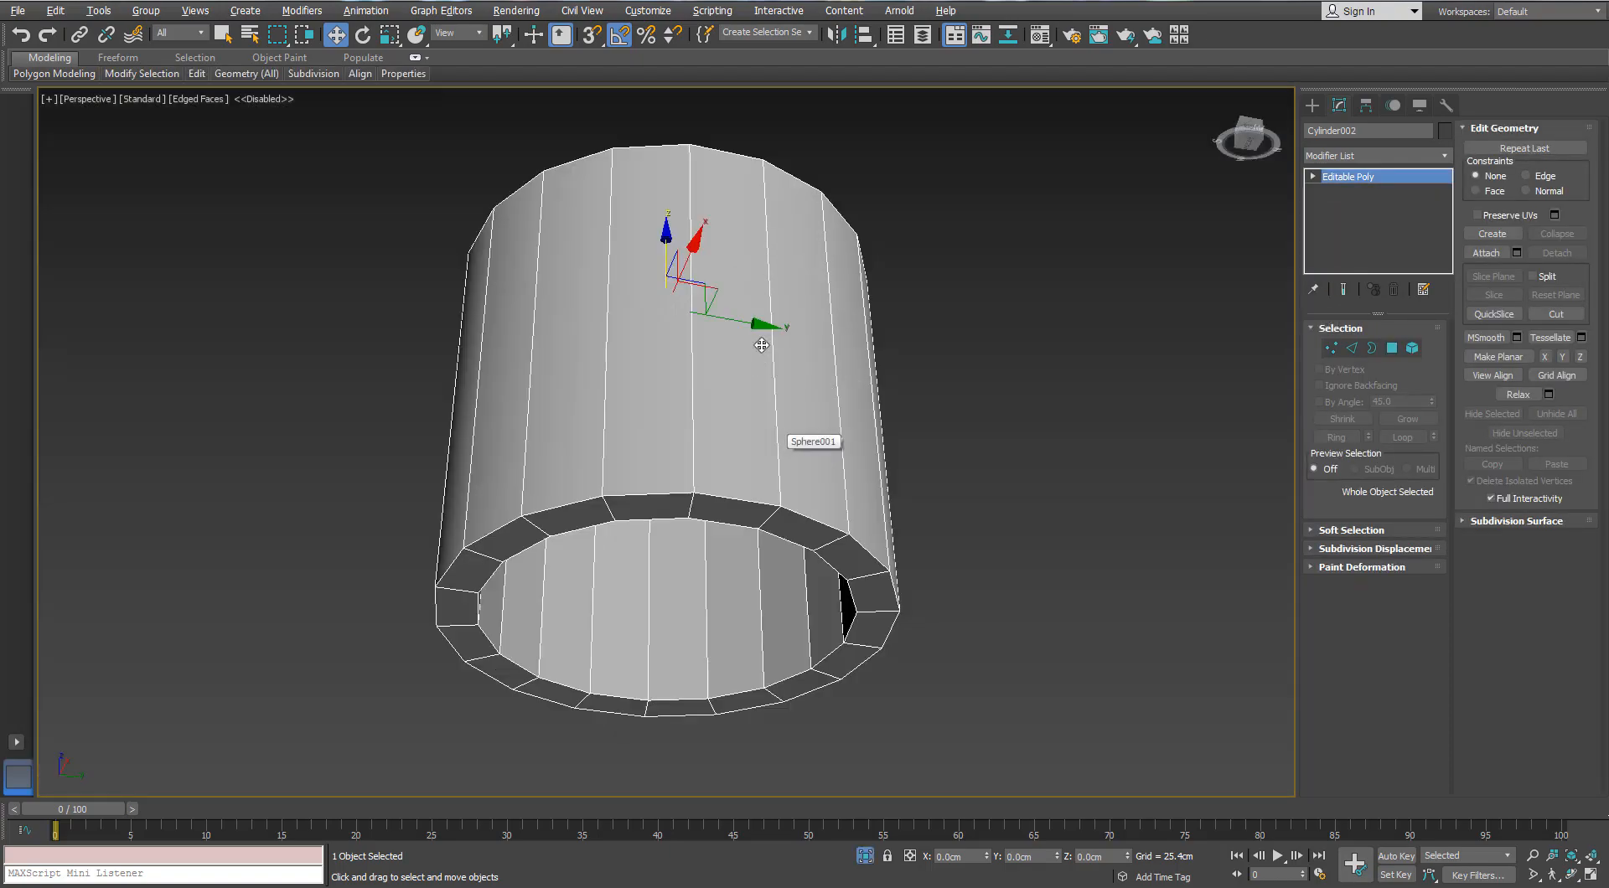
# Step: Delete the top cap polygon of the socket cylinder
pyautogui.keyDown('alt'); pyautogui.moveTo(777, 433); pyautogui.dragTo(774, 409, button='middle'); pyautogui.keyUp('alt')
pyautogui.click(1392, 350)
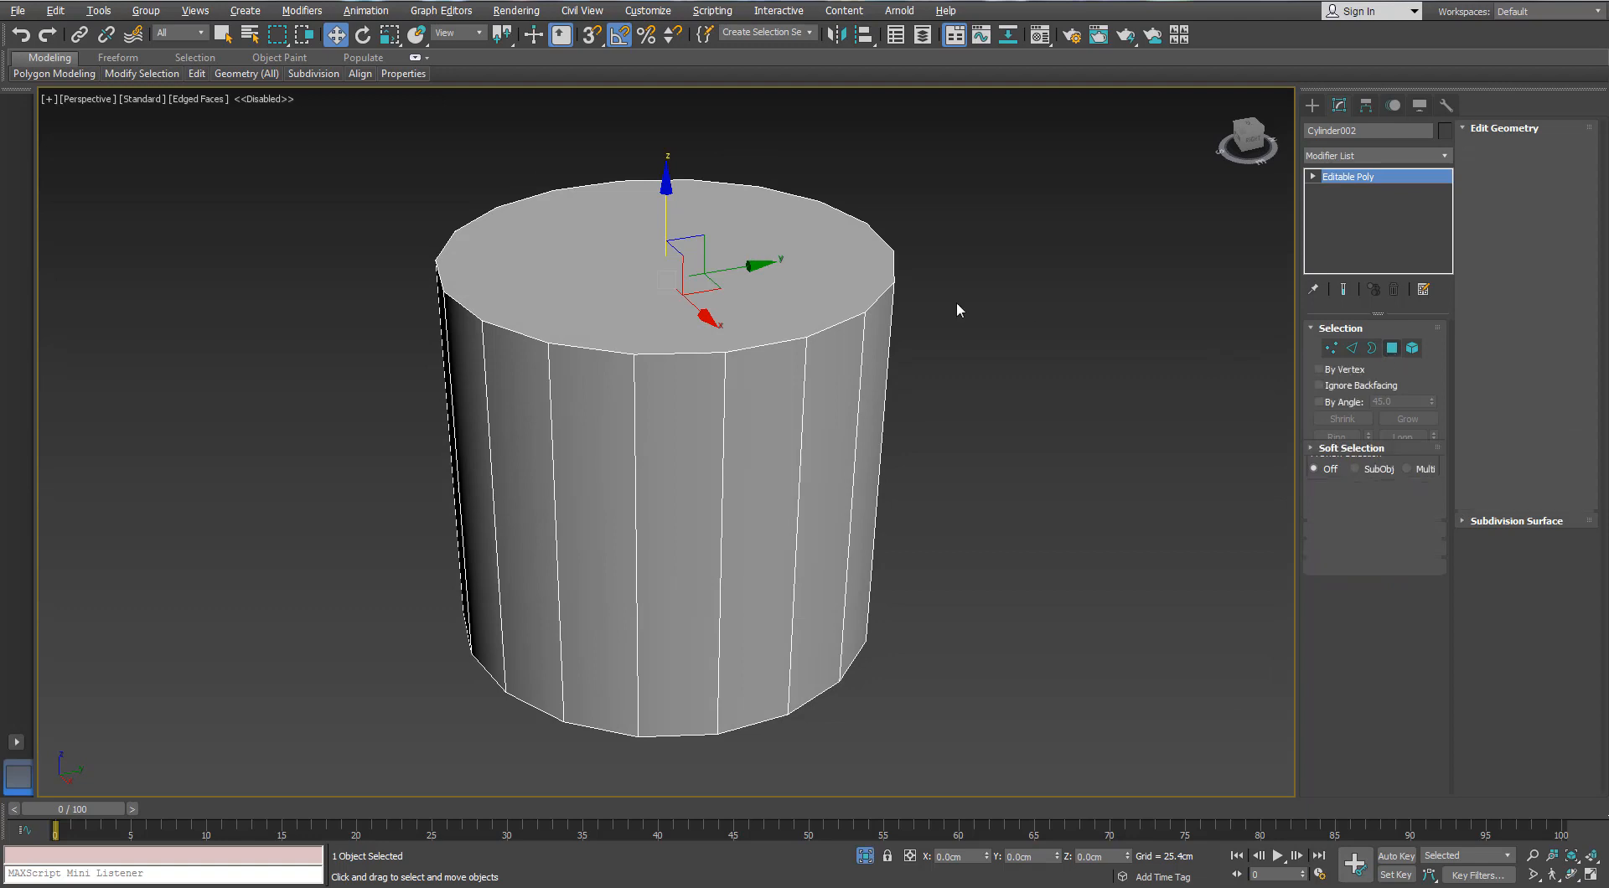
pyautogui.keyDown('alt'); pyautogui.moveTo(773, 295); pyautogui.dragTo(779, 335, button='middle'); pyautogui.keyUp('alt')
pyautogui.click(779, 335)
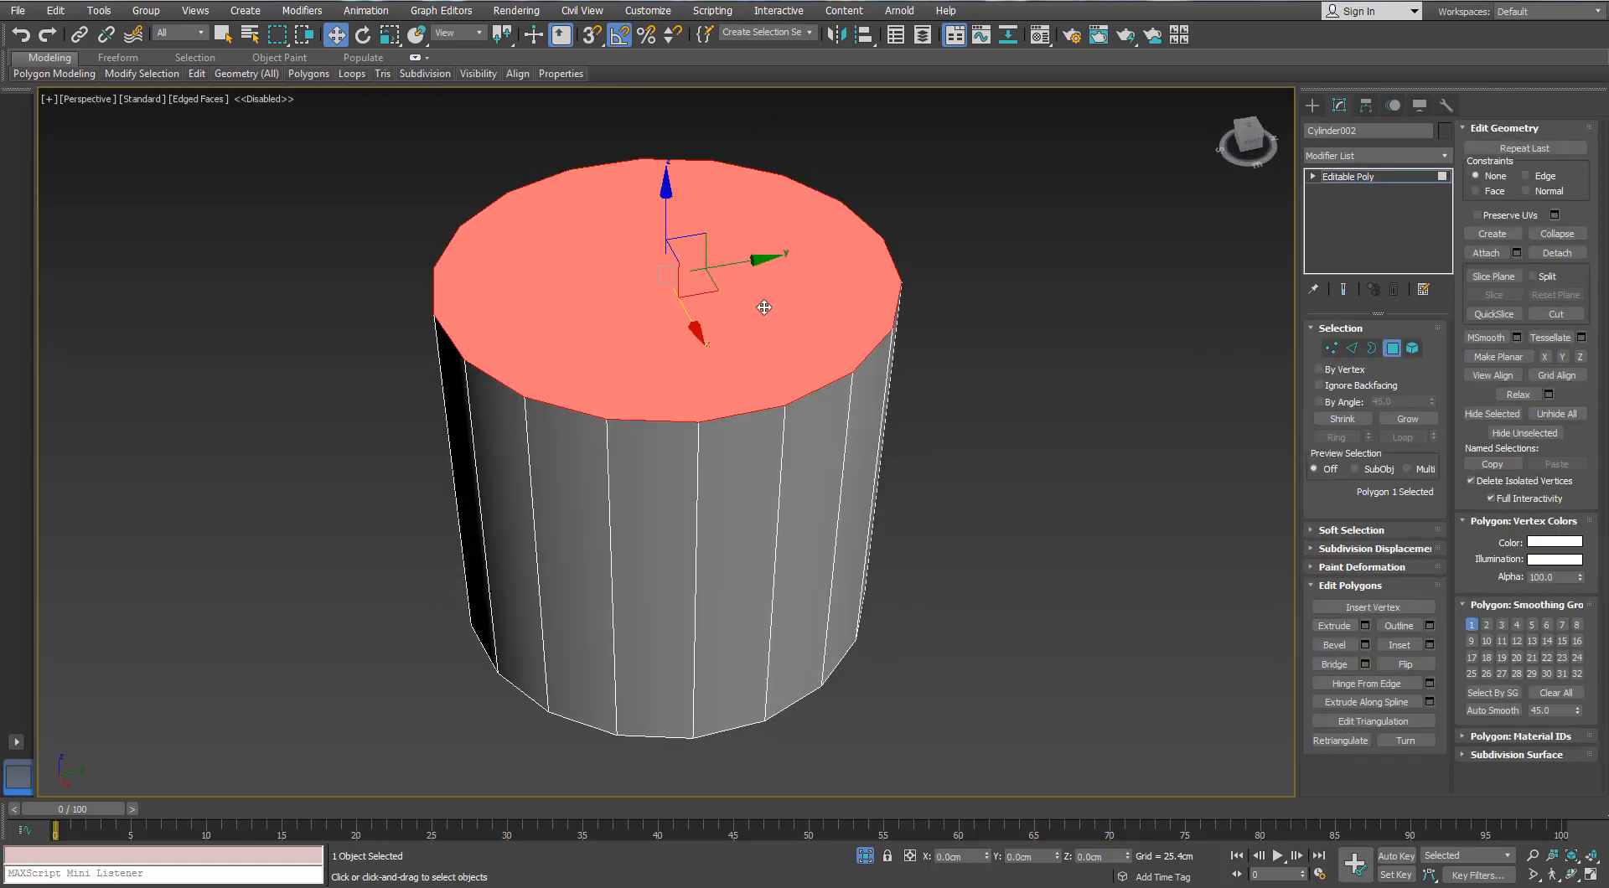
pyautogui.press('Delete')
# Step: Add supporting edge loops around the socket's lower rim and walls with Swift Loop
pyautogui.click(1351, 349)
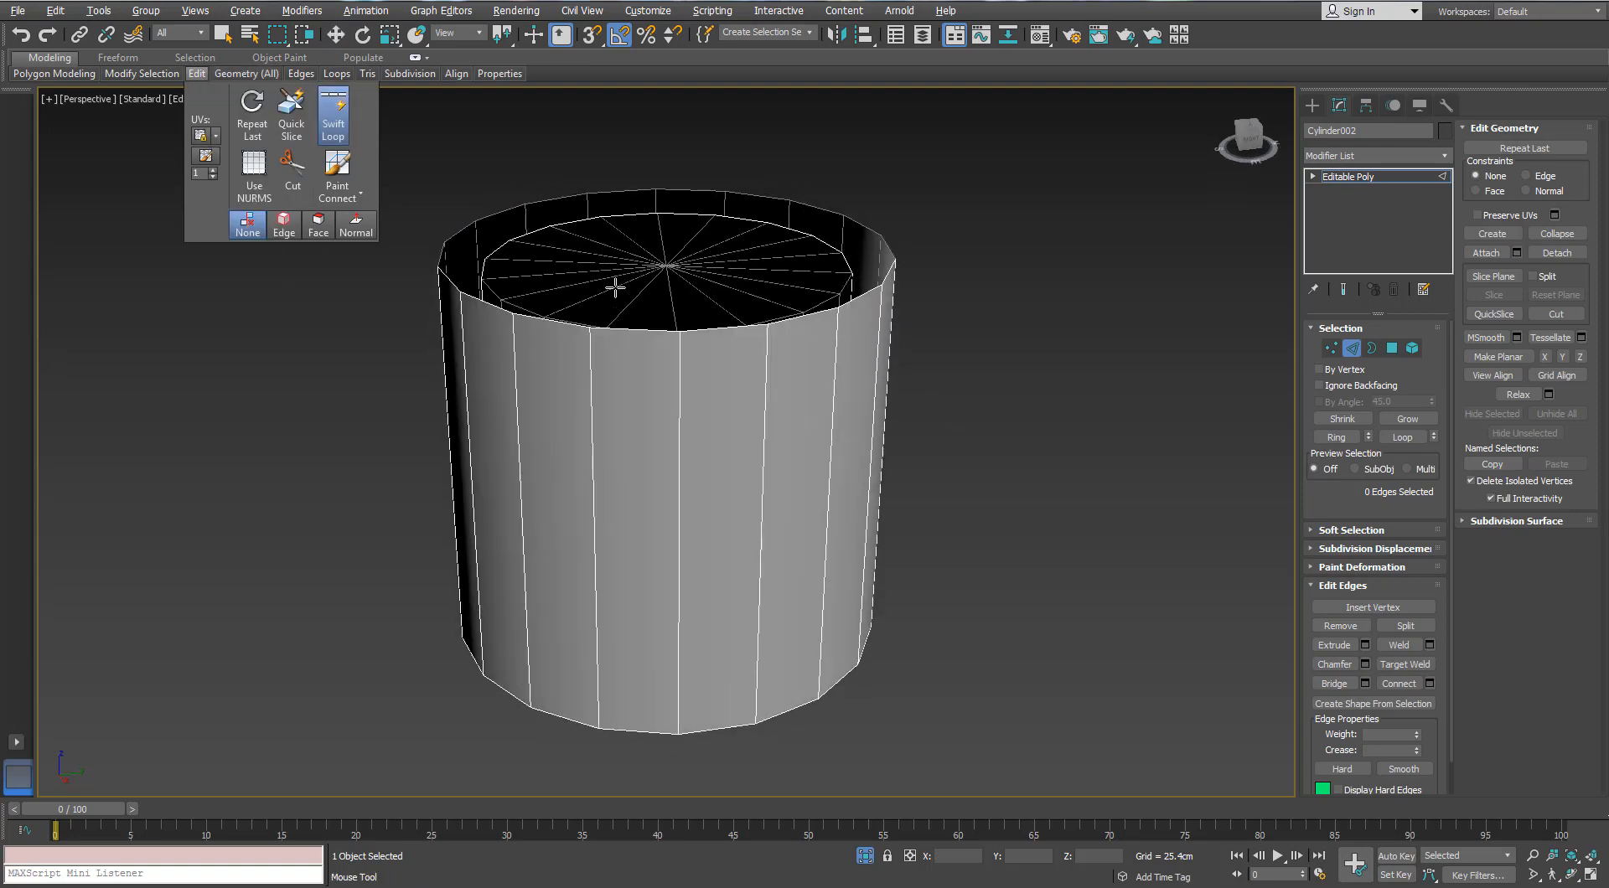
pyautogui.keyDown('alt'); pyautogui.moveTo(621, 280); pyautogui.dragTo(616, 209, button='middle'); pyautogui.keyUp('alt')
pyautogui.doubleClick(605, 400)
pyautogui.keyDown('alt'); pyautogui.moveTo(605, 401); pyautogui.dragTo(578, 511, button='middle'); pyautogui.keyUp('alt')
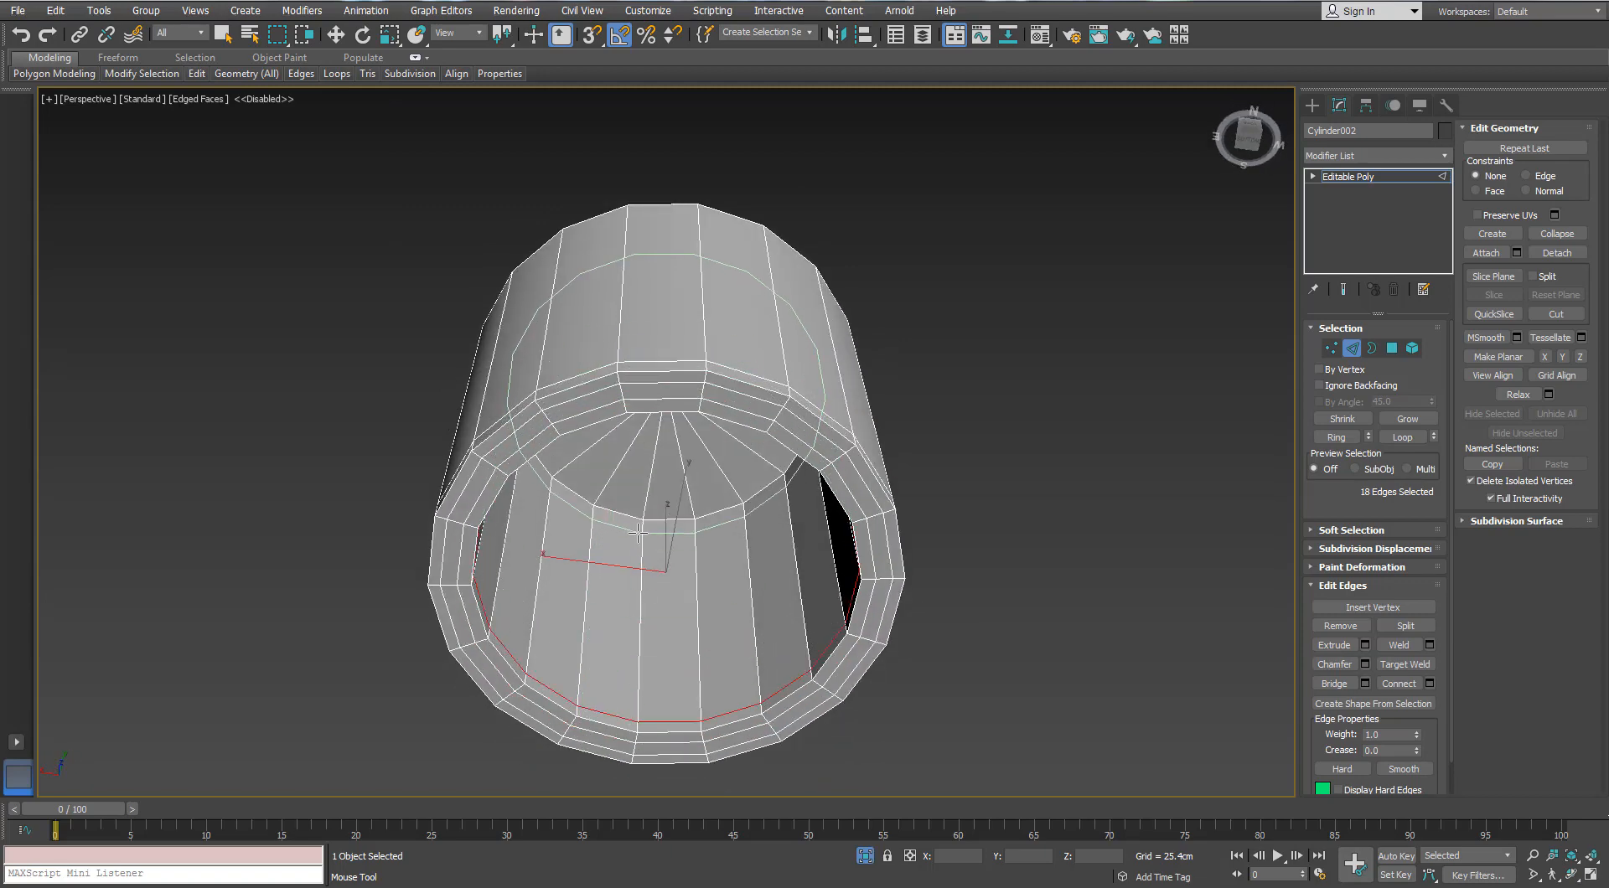
pyautogui.keyDown('alt'); pyautogui.moveTo(637, 547); pyautogui.dragTo(1102, 341, button='middle'); pyautogui.keyUp('alt')
pyautogui.press('w')
# Step: Select the 18 polygons of the disc inside the socket by converting the edge selection, and inset them slightly
pyautogui.keyDown('ctrl'); pyautogui.click(1330, 347); pyautogui.keyUp('ctrl')
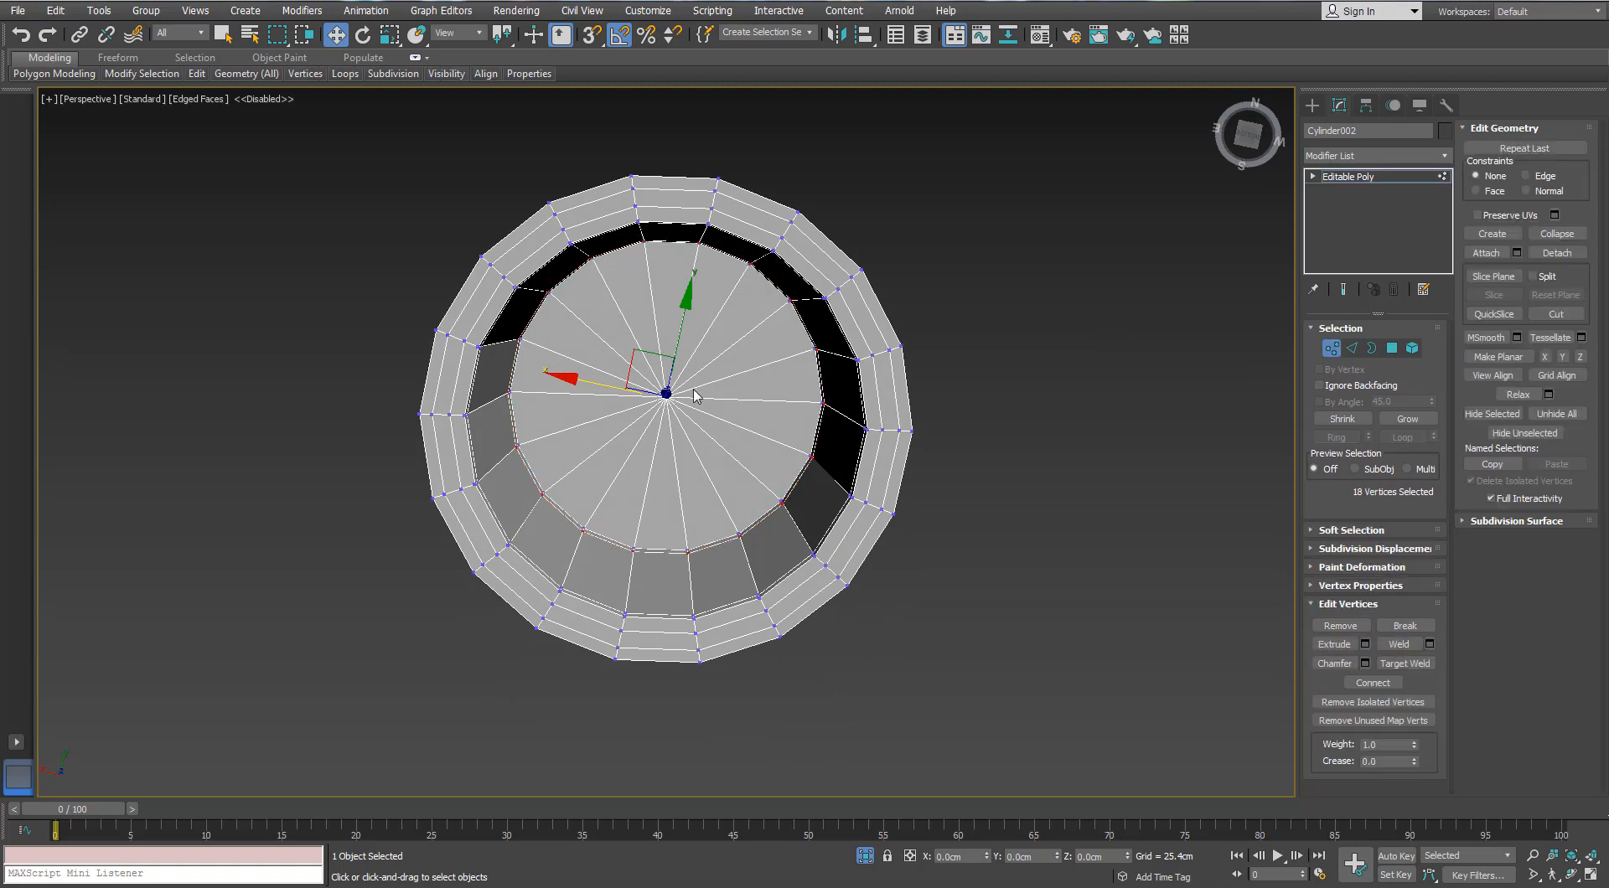
pyautogui.keyDown('ctrl'); pyautogui.click(1393, 349); pyautogui.keyUp('ctrl')
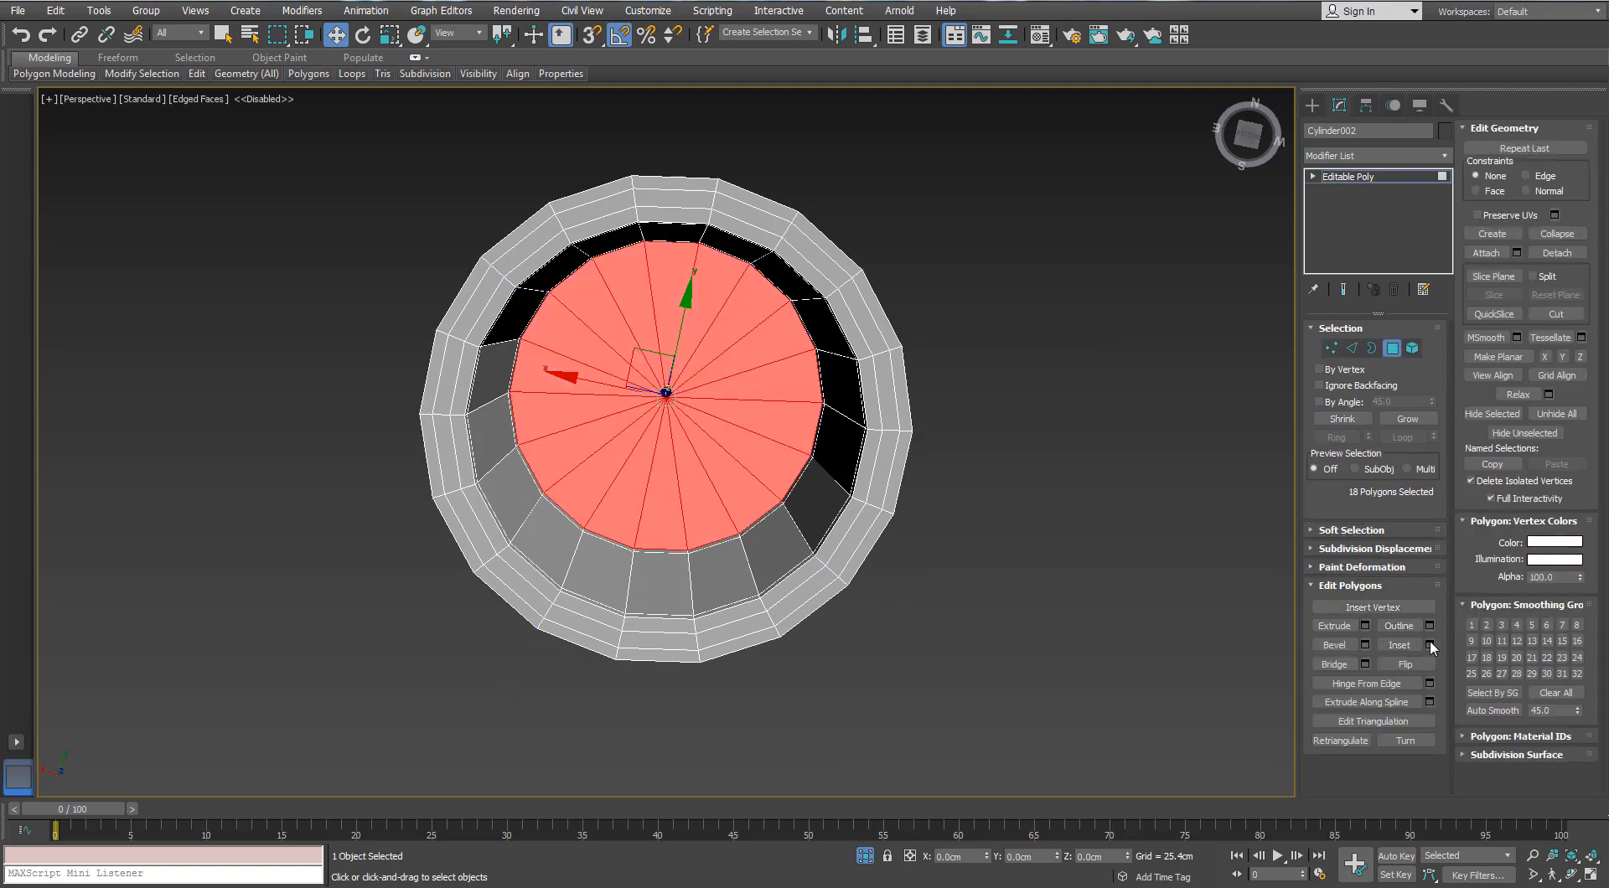
pyautogui.rightClick(679, 478)
pyautogui.moveTo(680, 479); pyautogui.dragTo(679, 475)
pyautogui.click(674, 499)
pyautogui.click(1019, 522)
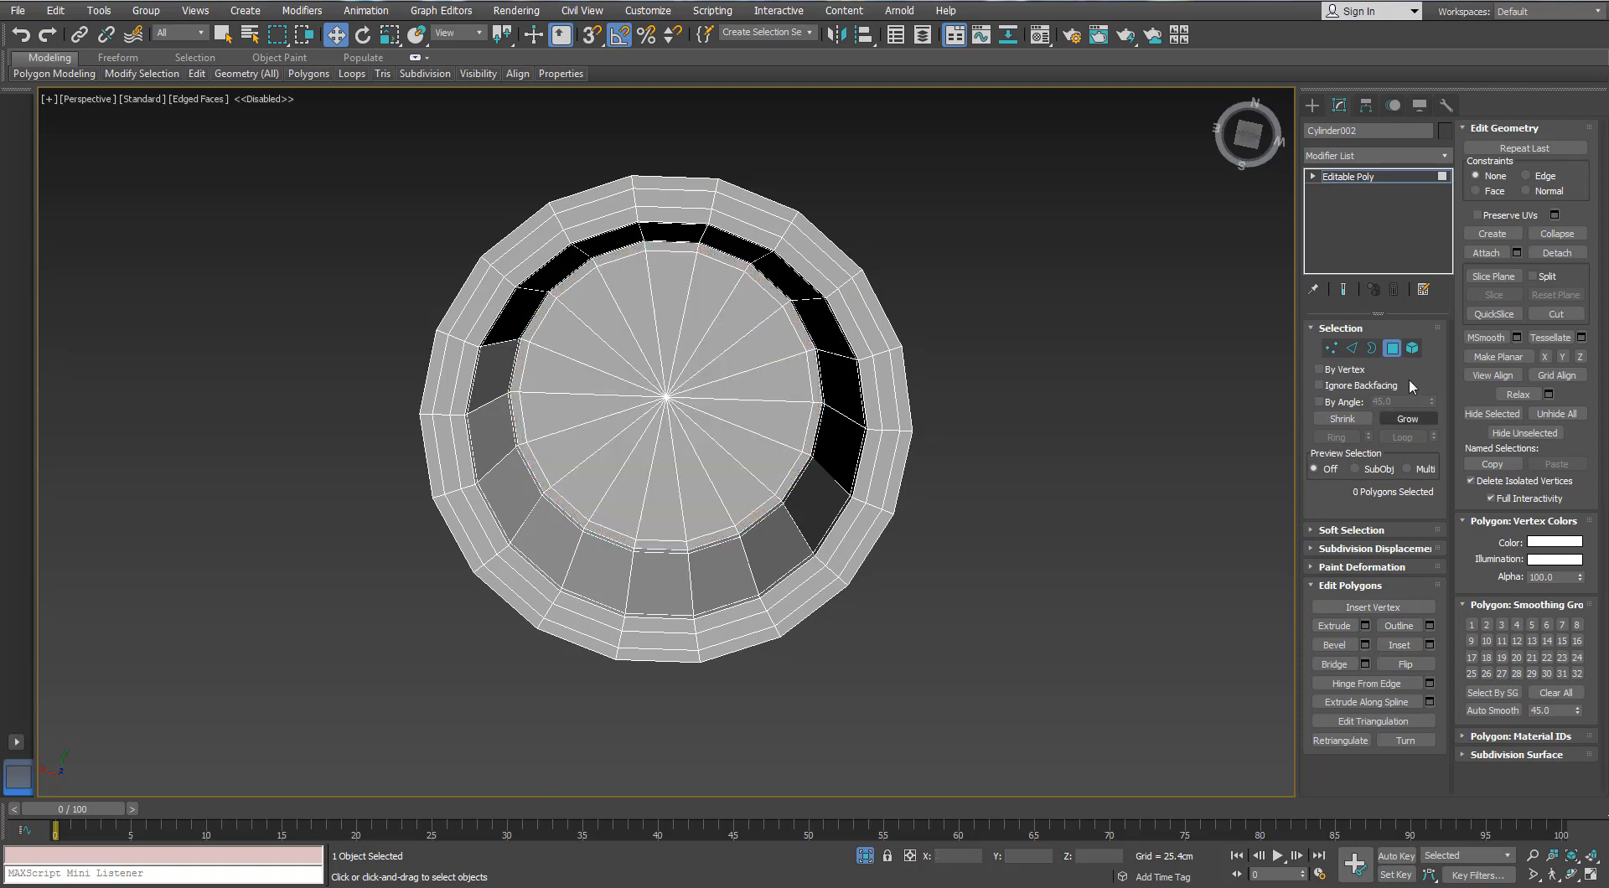
# Step: Leave polygon editing and add a TurboSmooth modifier to the socket
pyautogui.click(1374, 176)
pyautogui.click(1443, 156)
pyautogui.write('turbo')
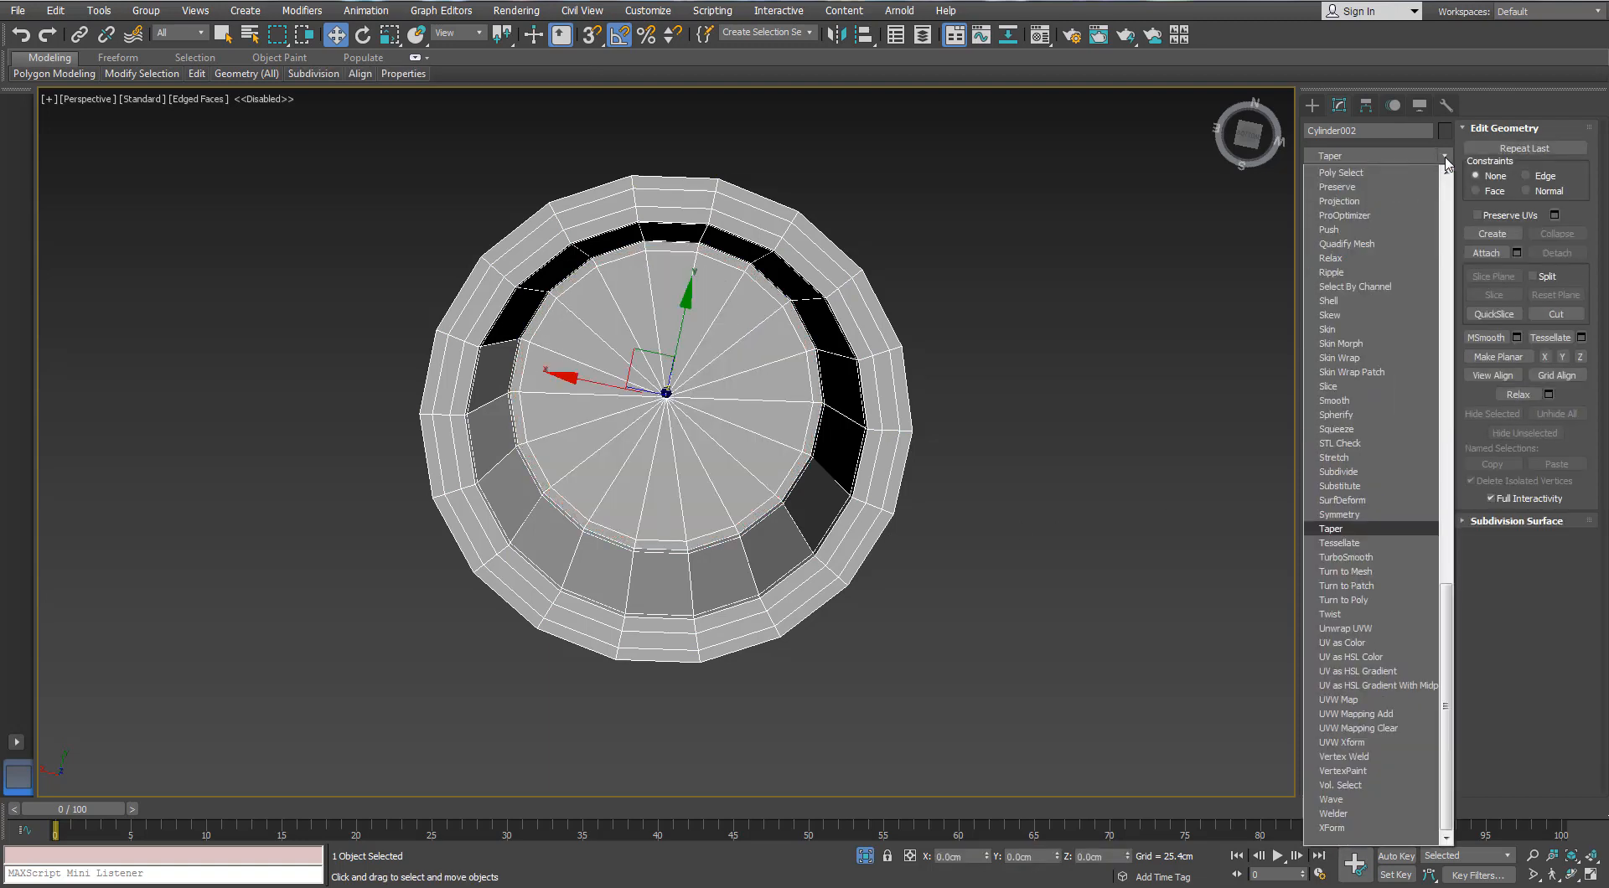
pyautogui.press('Return')
# Step: Exit the socket's isolation and select the bulb sphere
pyautogui.keyDown('alt'); pyautogui.moveTo(917, 257); pyautogui.dragTo(869, 842, button='middle'); pyautogui.keyUp('alt')
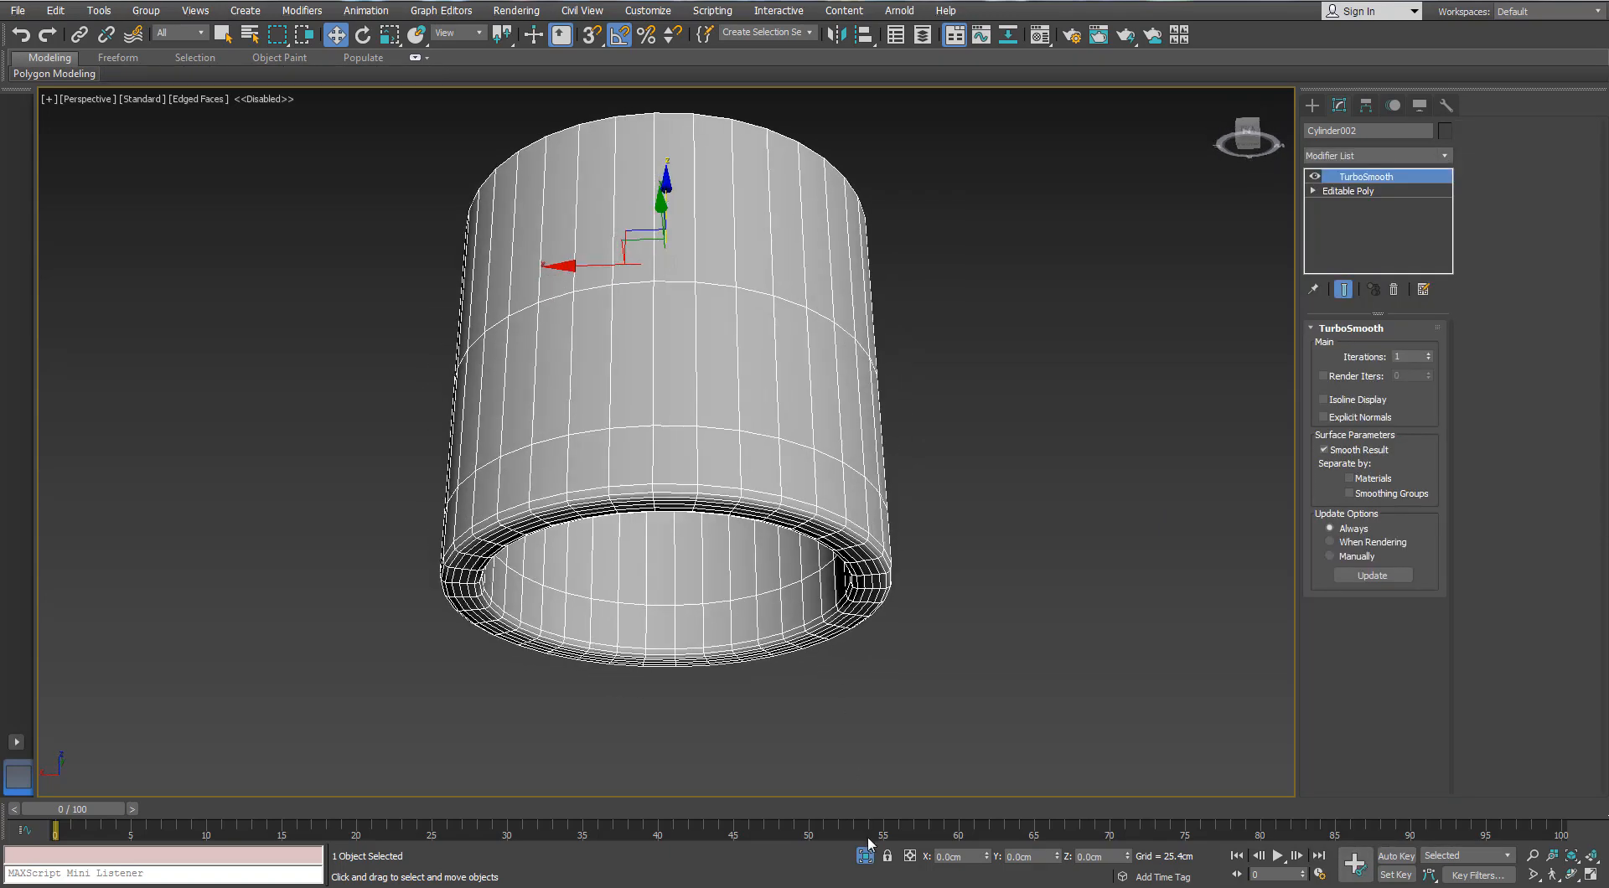
pyautogui.hotkey('alt', 'q')
pyautogui.click(675, 477)
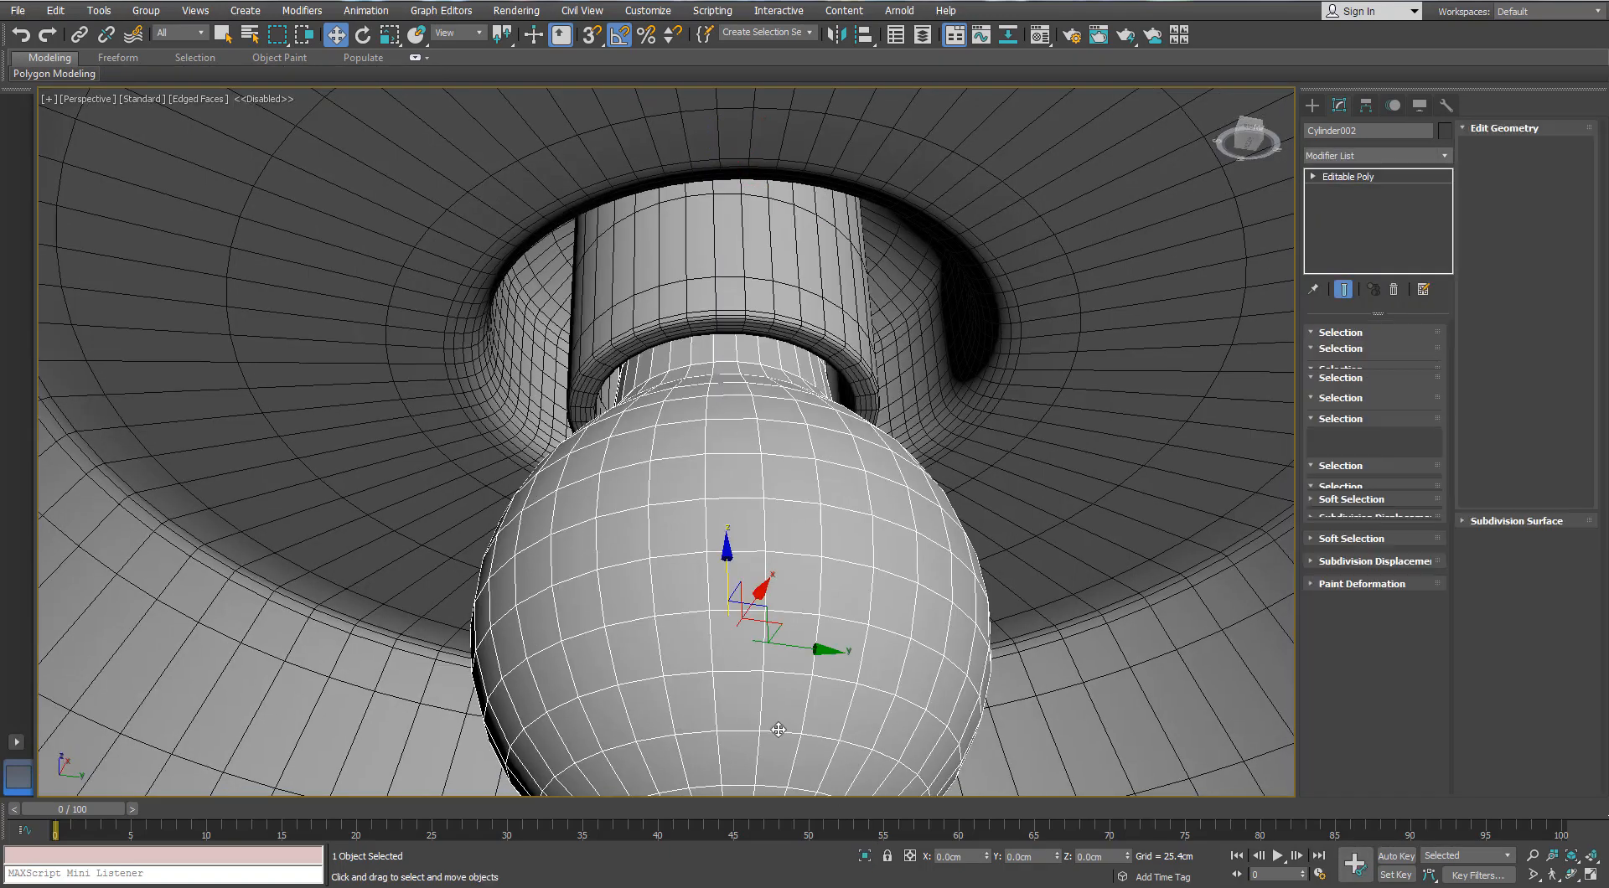
# Step: Isolate the bulb and close the open border at the top of its base with Collapse
pyautogui.click(864, 855)
pyautogui.keyDown('alt'); pyautogui.moveTo(712, 406); pyautogui.dragTo(753, 286, button='middle'); pyautogui.keyUp('alt')
pyautogui.scroll(3, 721, 265)
pyautogui.scroll(3, 722, 265)
pyautogui.click(1373, 347)
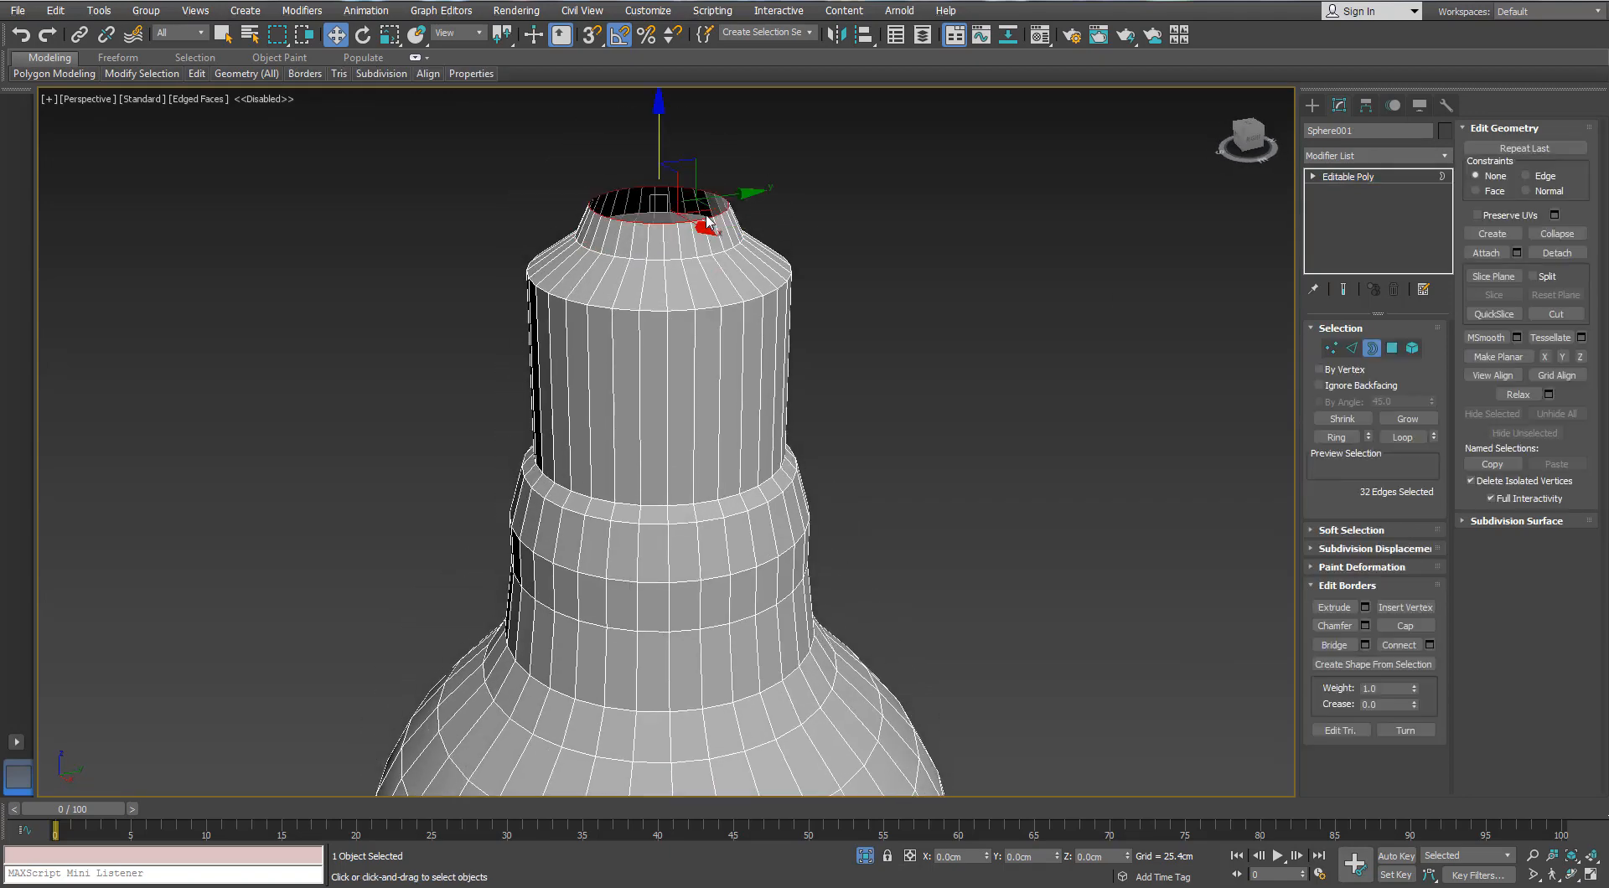
pyautogui.keyDown('alt'); pyautogui.moveTo(679, 147); pyautogui.dragTo(645, 344, button='middle'); pyautogui.keyUp('alt')
pyautogui.press('r')
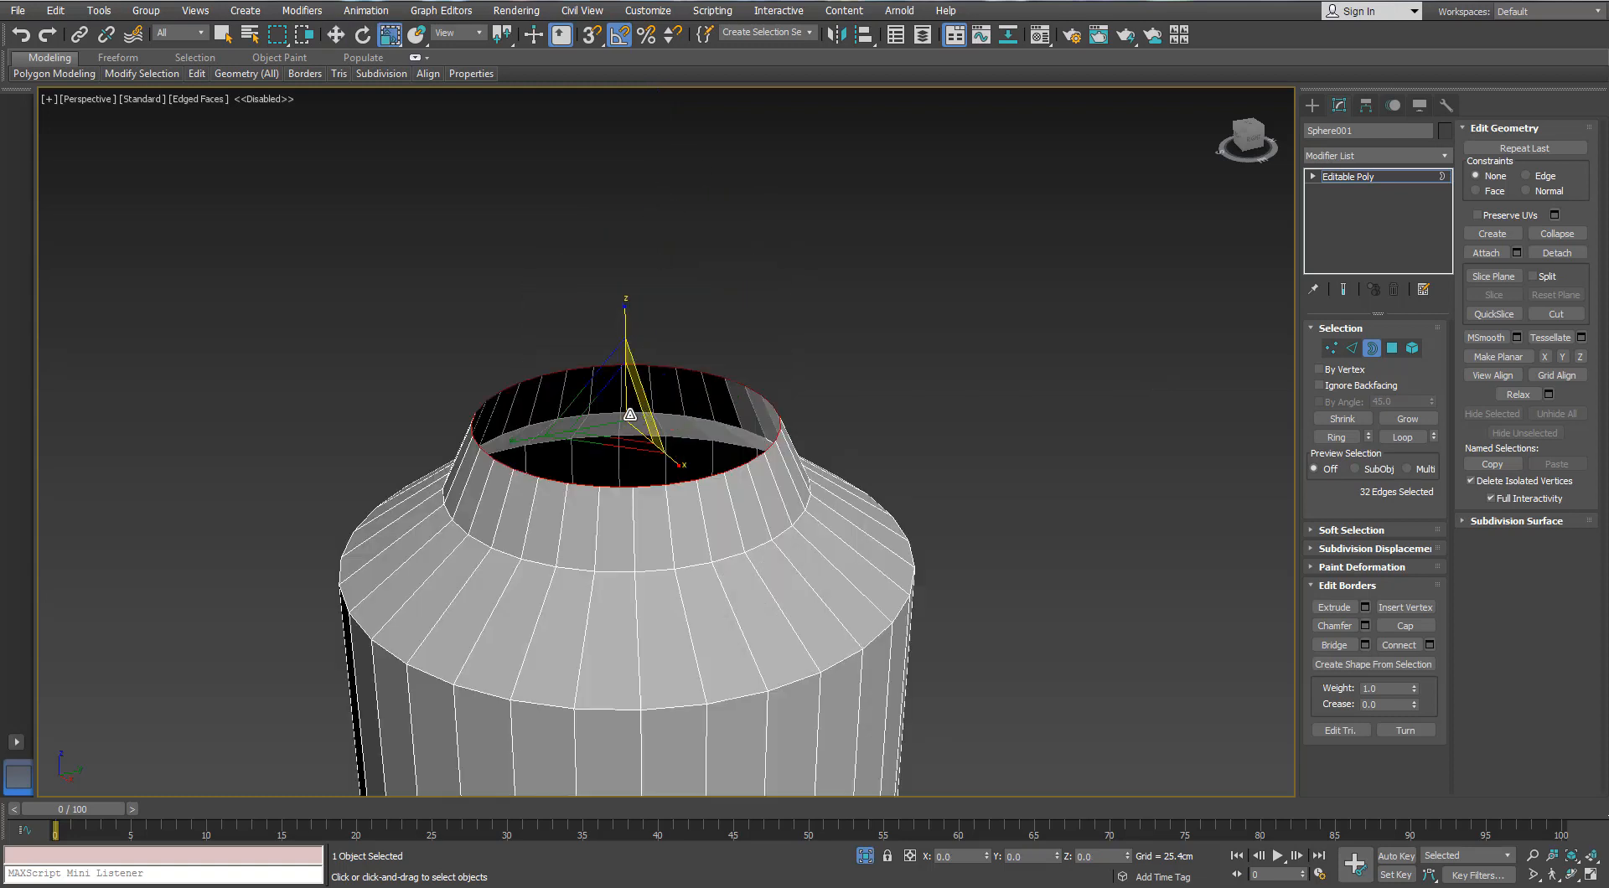
pyautogui.rightClick(607, 416)
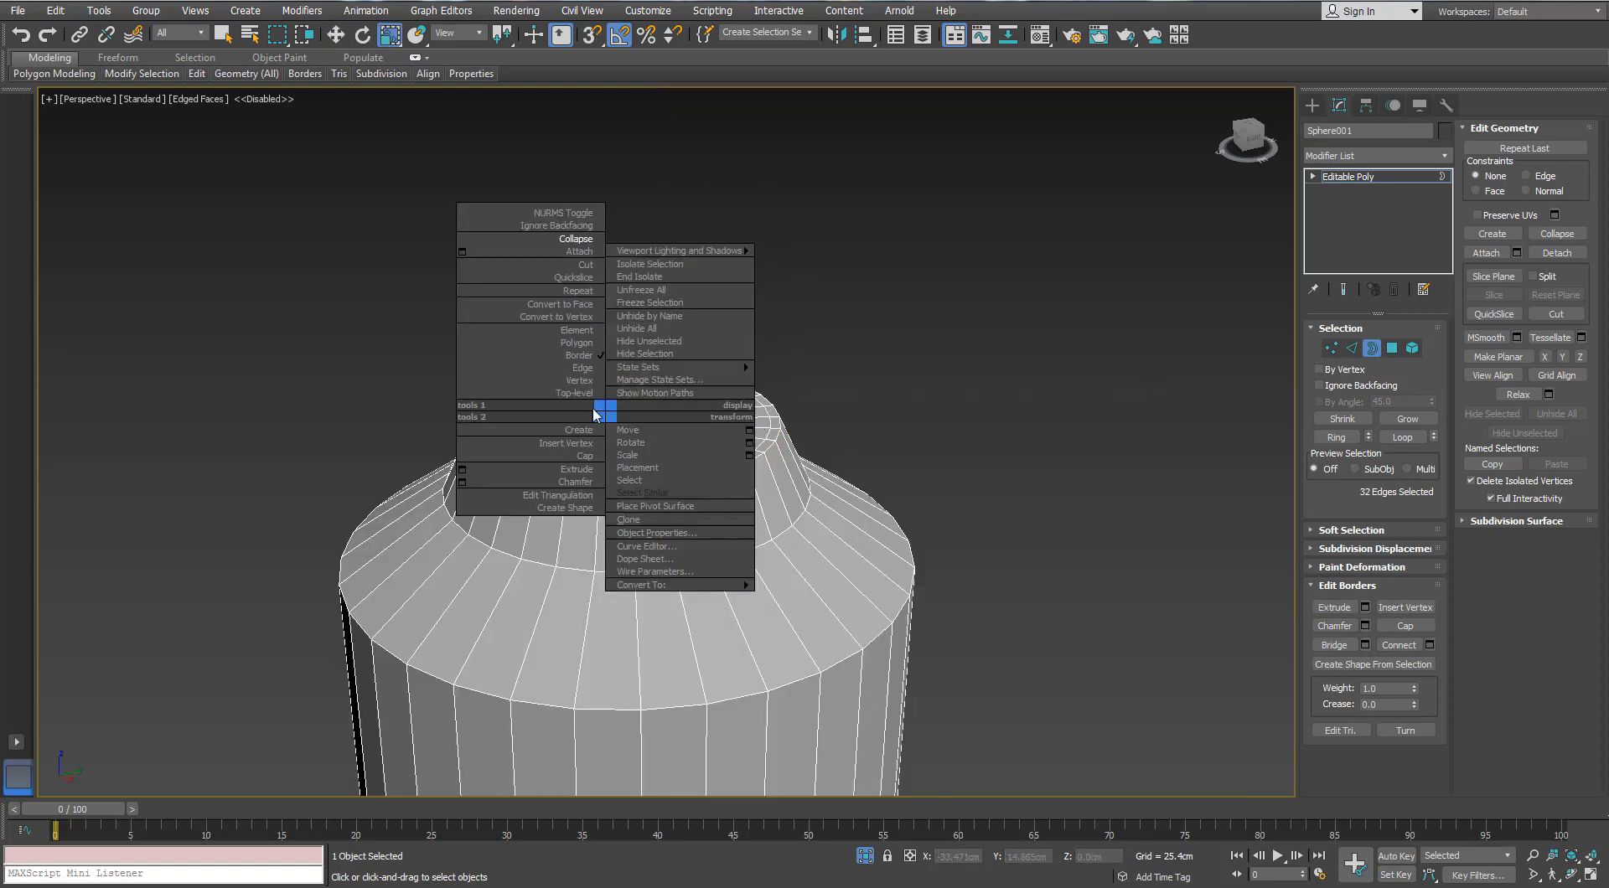
pyautogui.click(537, 249)
# Step: Add supporting edge loops with Swift Loop around the bulb base's shoulder edges, the collar and the neck above the globe
pyautogui.moveTo(195, 77)
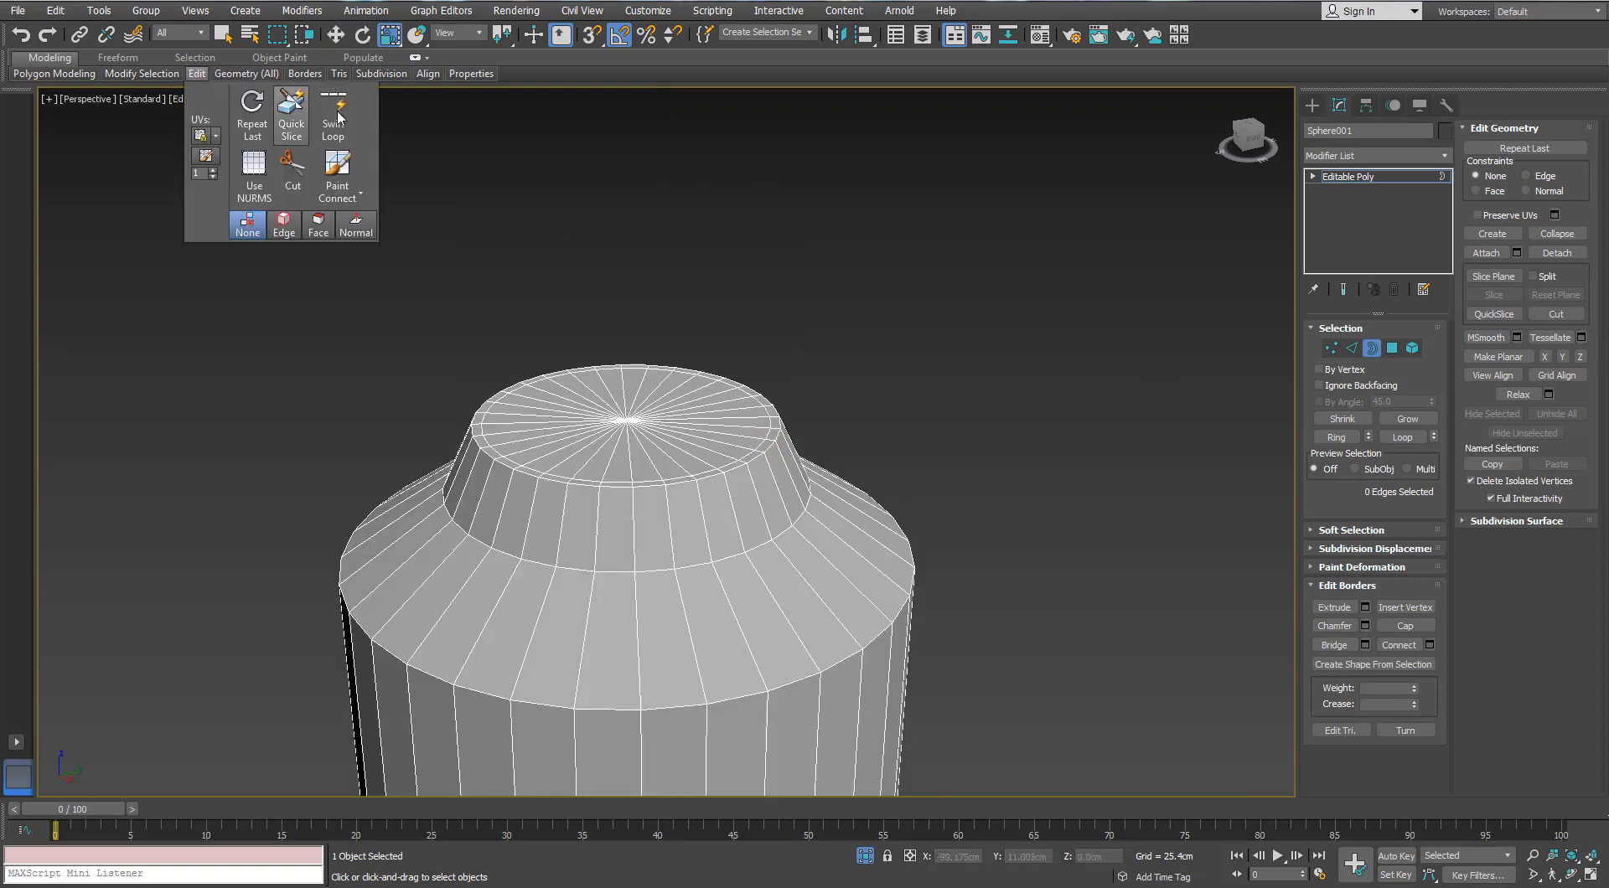
pyautogui.click(337, 116)
pyautogui.keyDown('alt'); pyautogui.moveTo(584, 465); pyautogui.dragTo(578, 411, button='middle'); pyautogui.keyUp('alt')
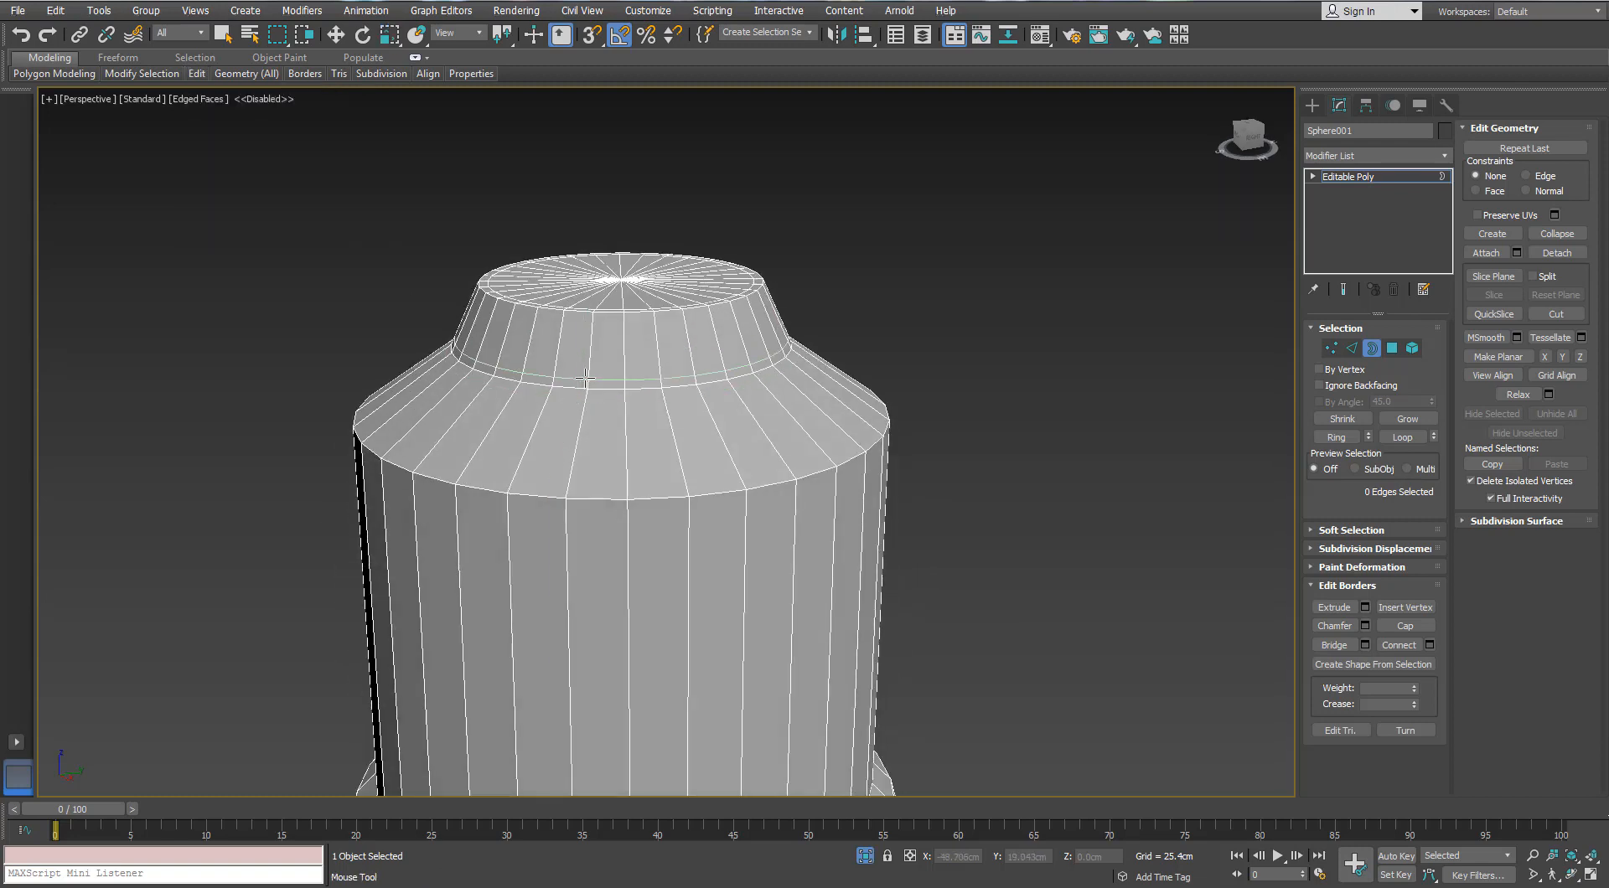
pyautogui.click(585, 377)
pyautogui.click(563, 508)
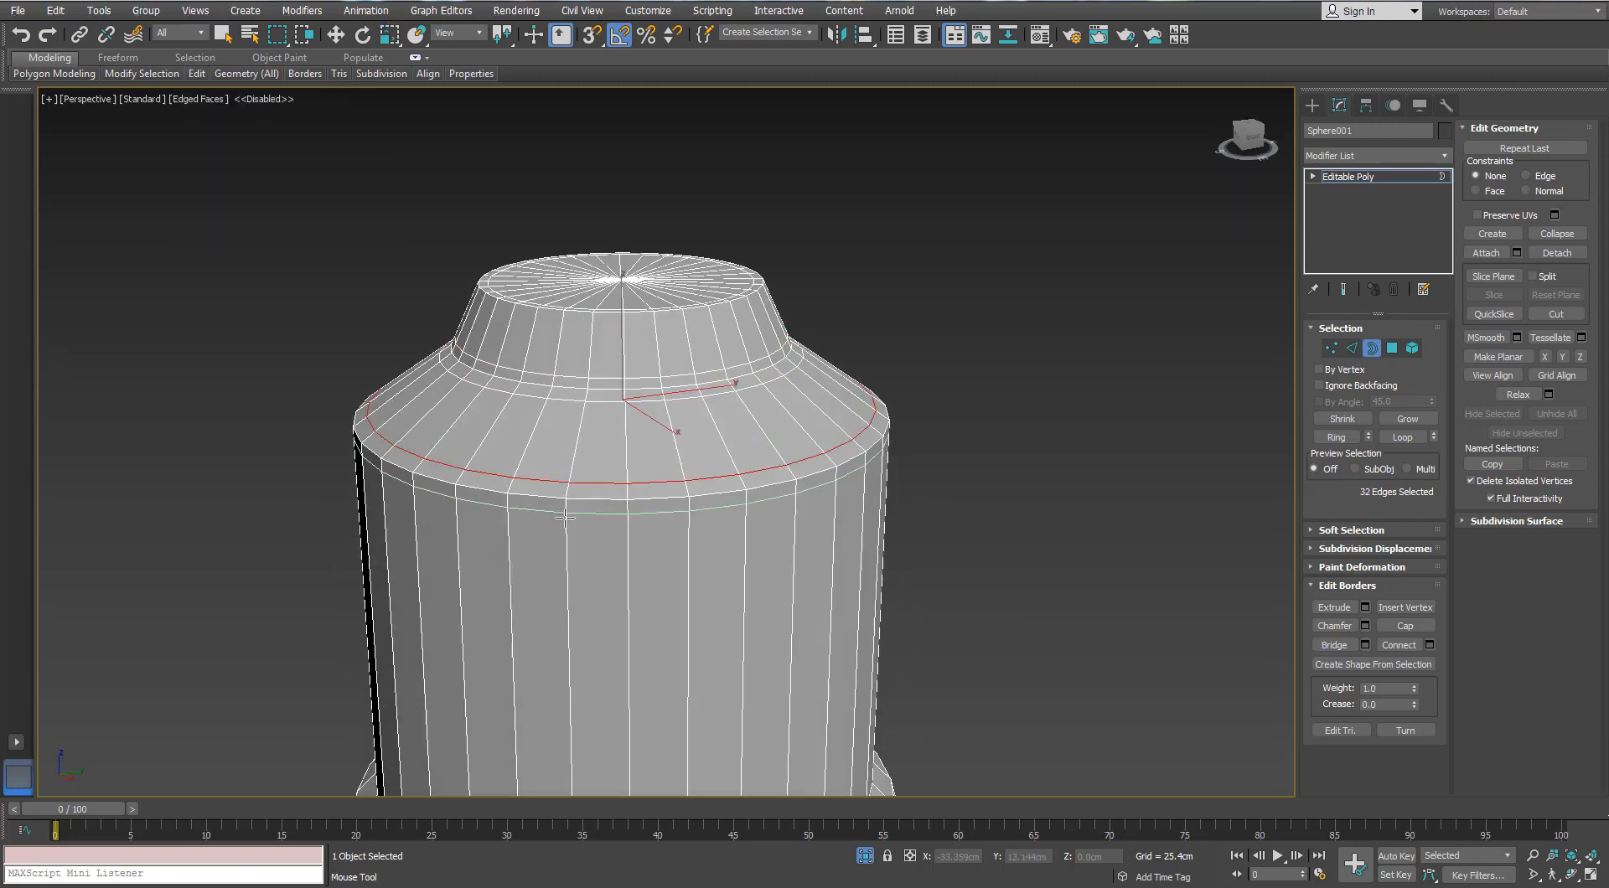
pyautogui.scroll(-4, 578, 467)
pyautogui.scroll(4, 578, 467)
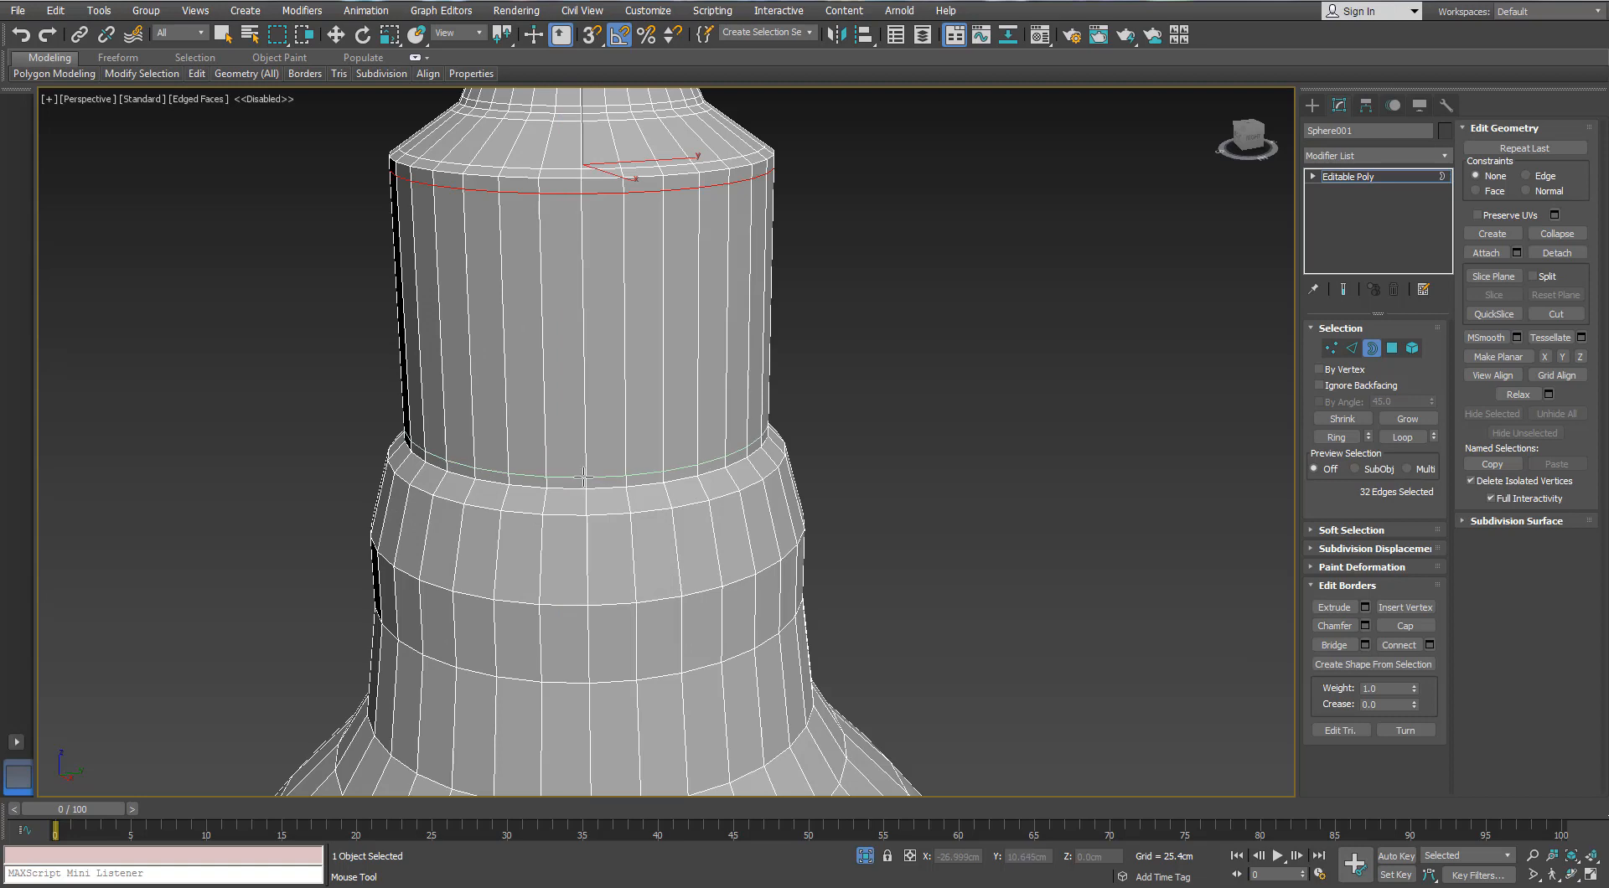
pyautogui.click(585, 476)
pyautogui.moveTo(587, 588); pyautogui.dragTo(561, 263, button='middle')
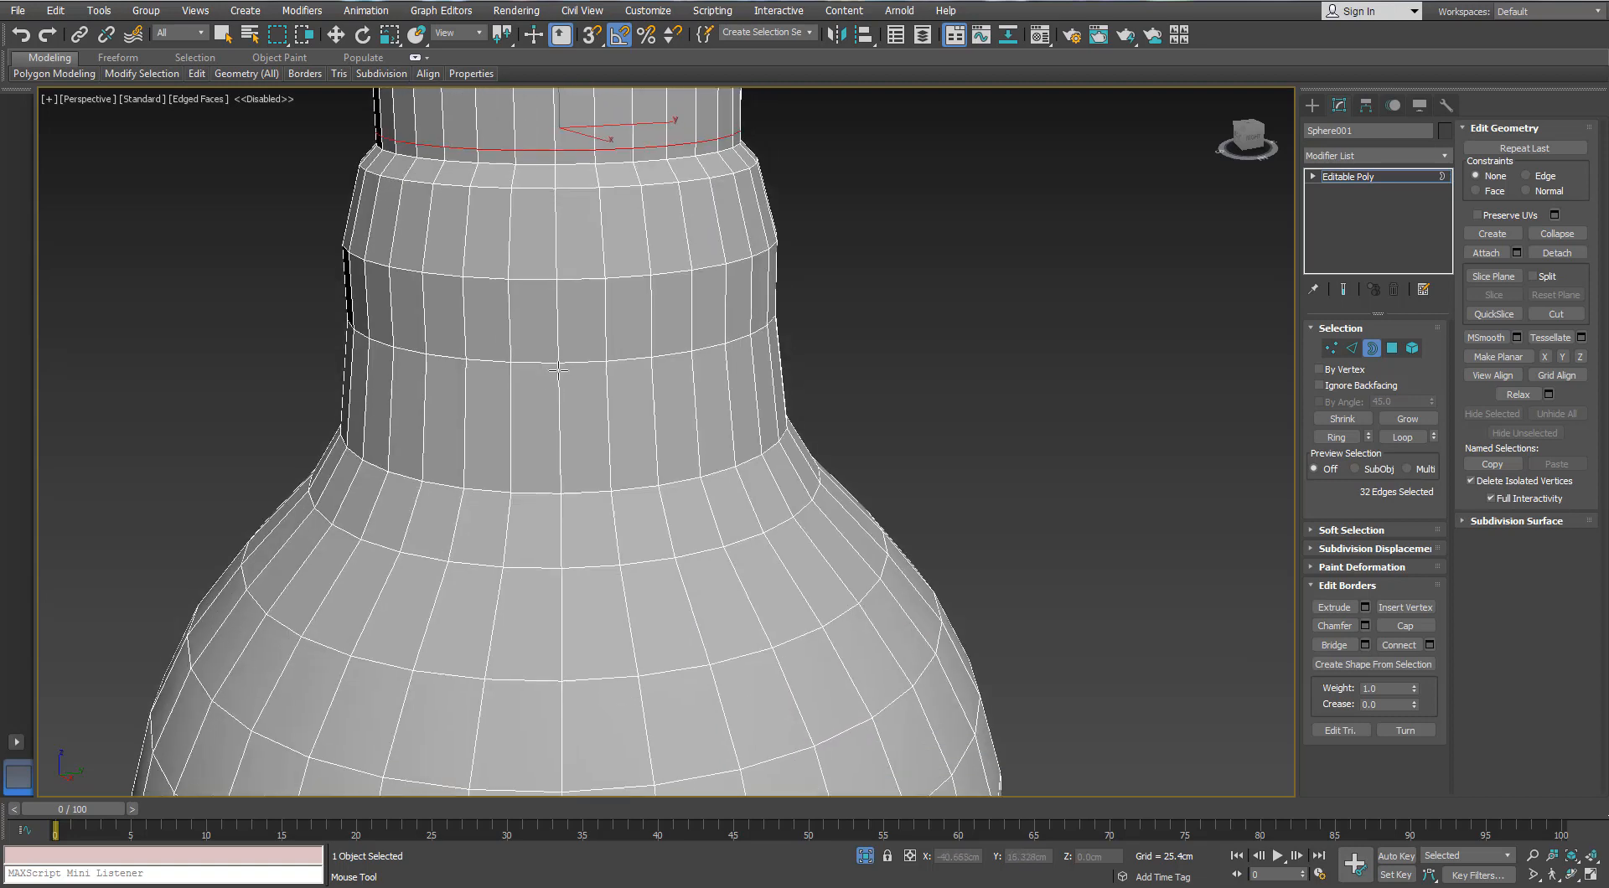
pyautogui.click(566, 476)
pyautogui.press('w')
pyautogui.scroll(-6, 729, 352)
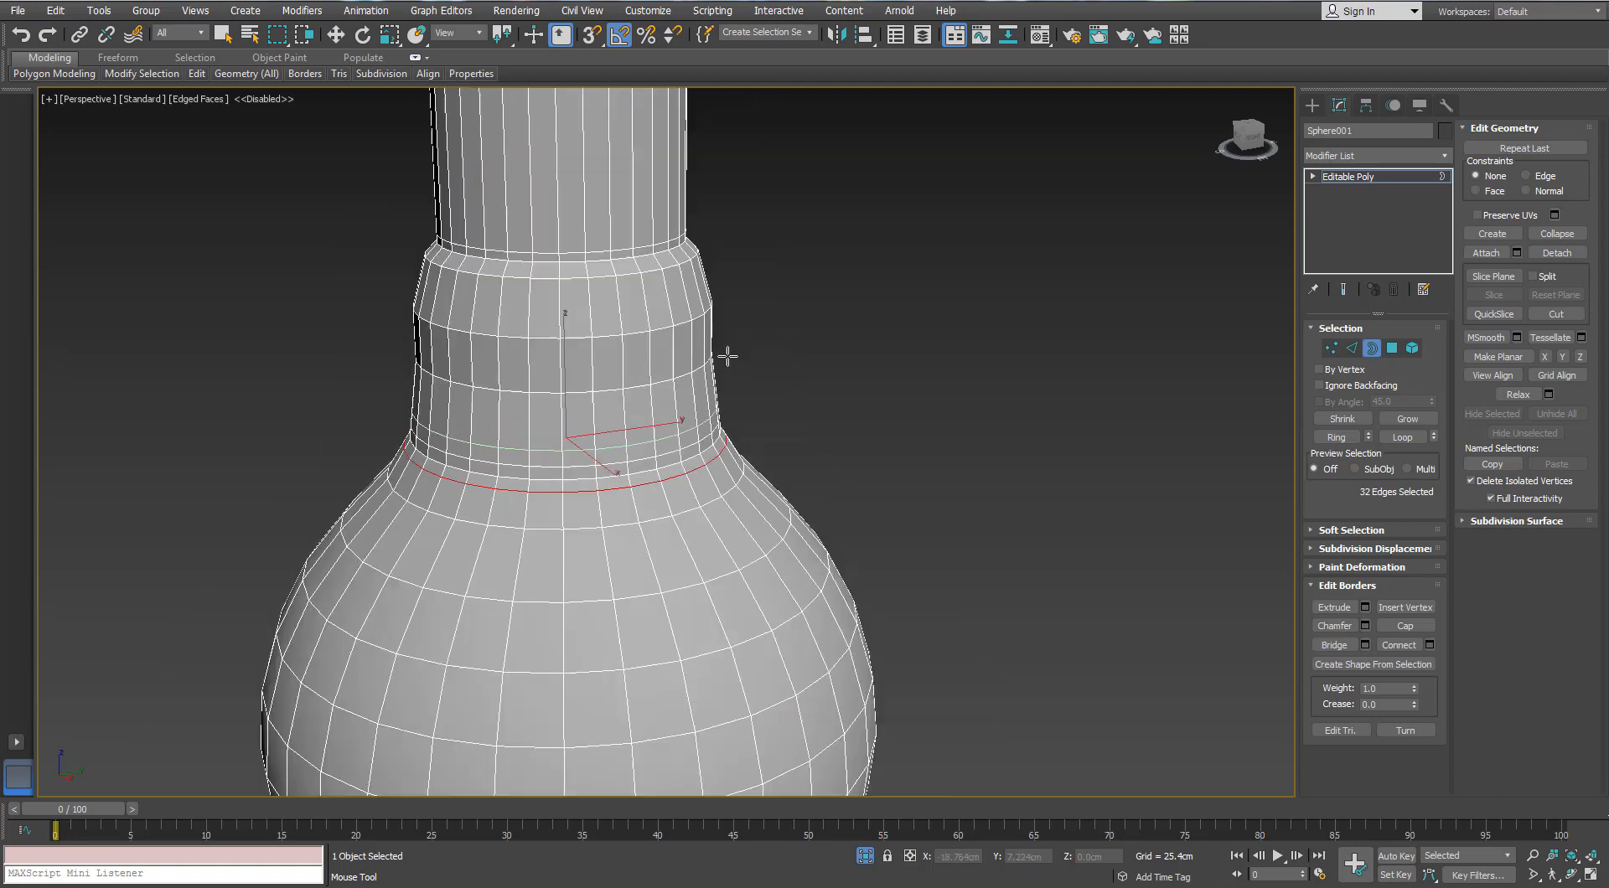
# Step: Leave border editing and add a TurboSmooth modifier to the bulb
pyautogui.click(1370, 350)
pyautogui.click(1443, 156)
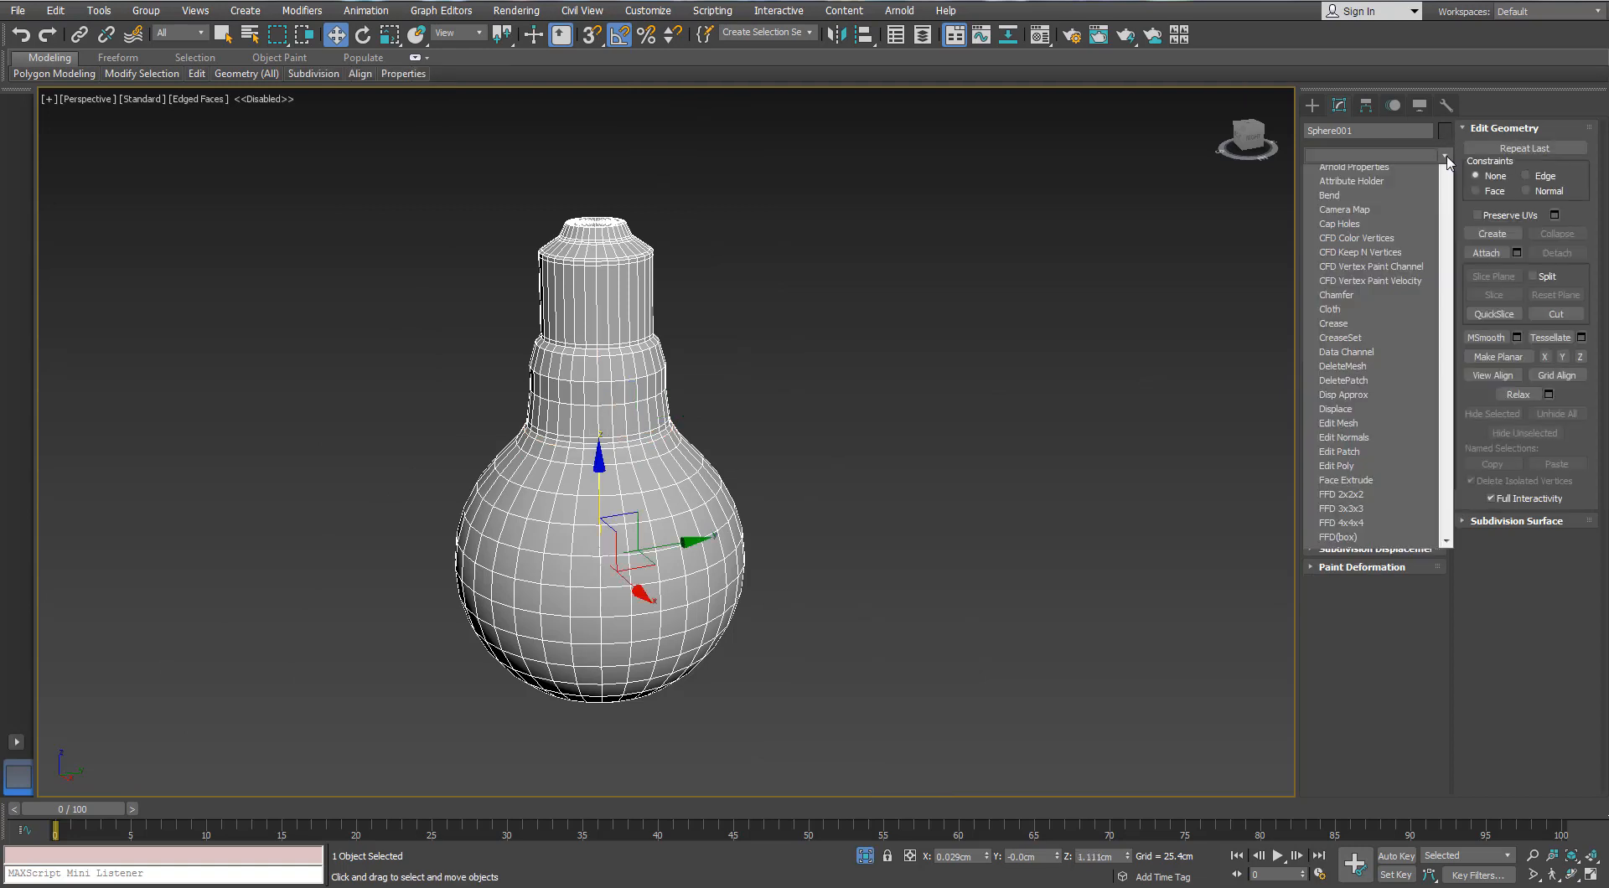
pyautogui.write('tu')
pyautogui.press('Return')
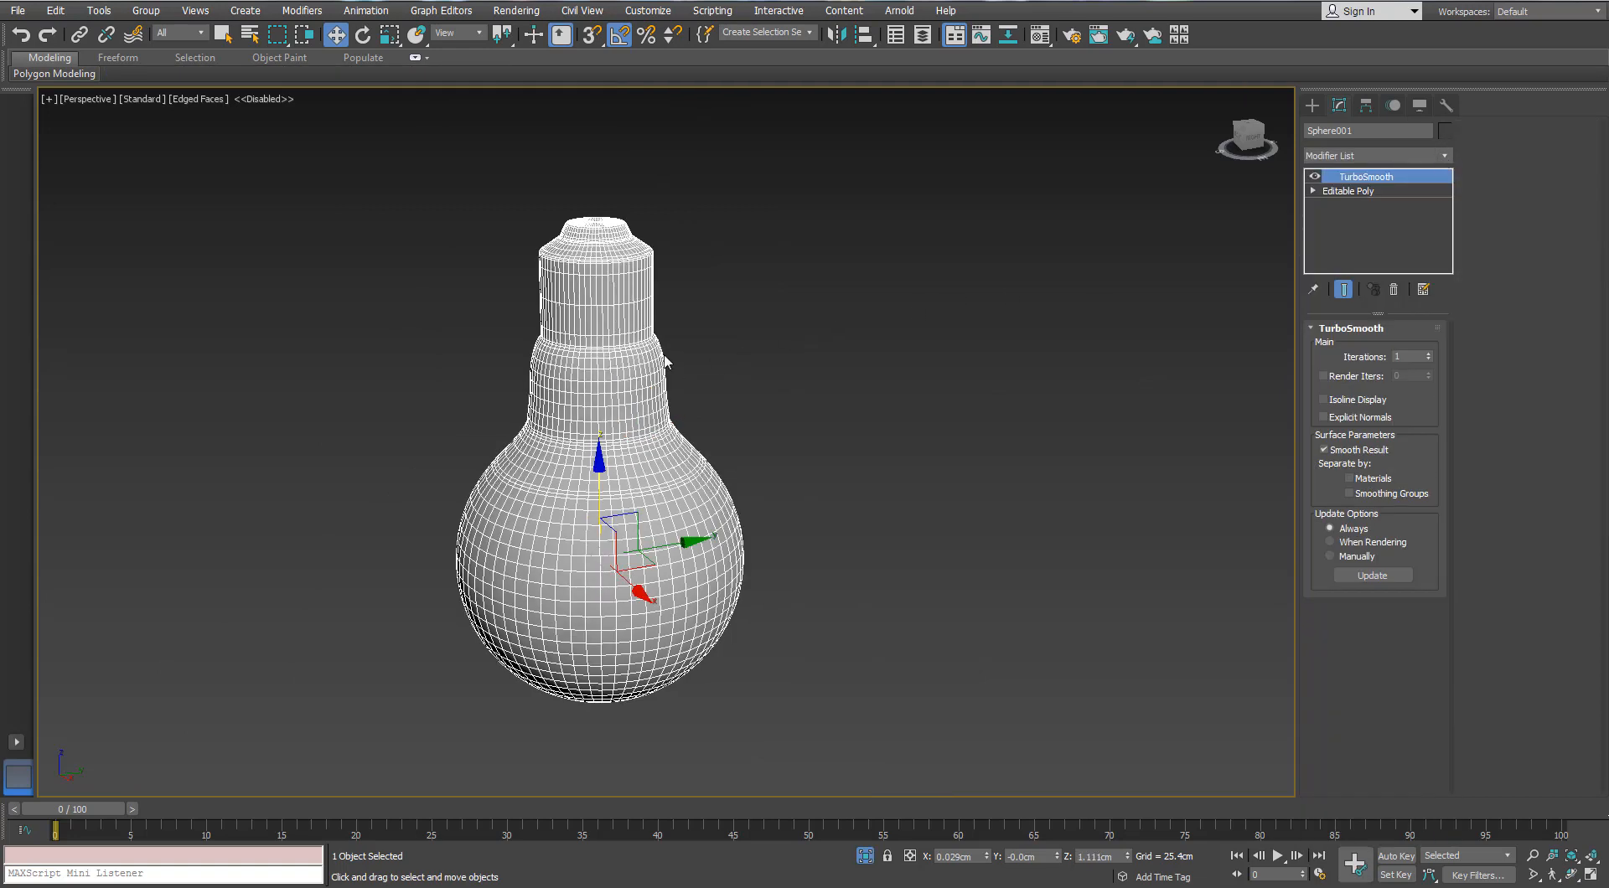
# Step: Turn off edged faces to check the smoothed bulb, and exit its isolation
pyautogui.press('F4')
pyautogui.scroll(3, 662, 356)
pyautogui.keyDown('alt'); pyautogui.moveTo(617, 316); pyautogui.dragTo(333, 327, button='middle'); pyautogui.keyUp('alt')
pyautogui.scroll(-3, 687, 318)
pyautogui.scroll(-3, 632, 339)
pyautogui.click(863, 855)
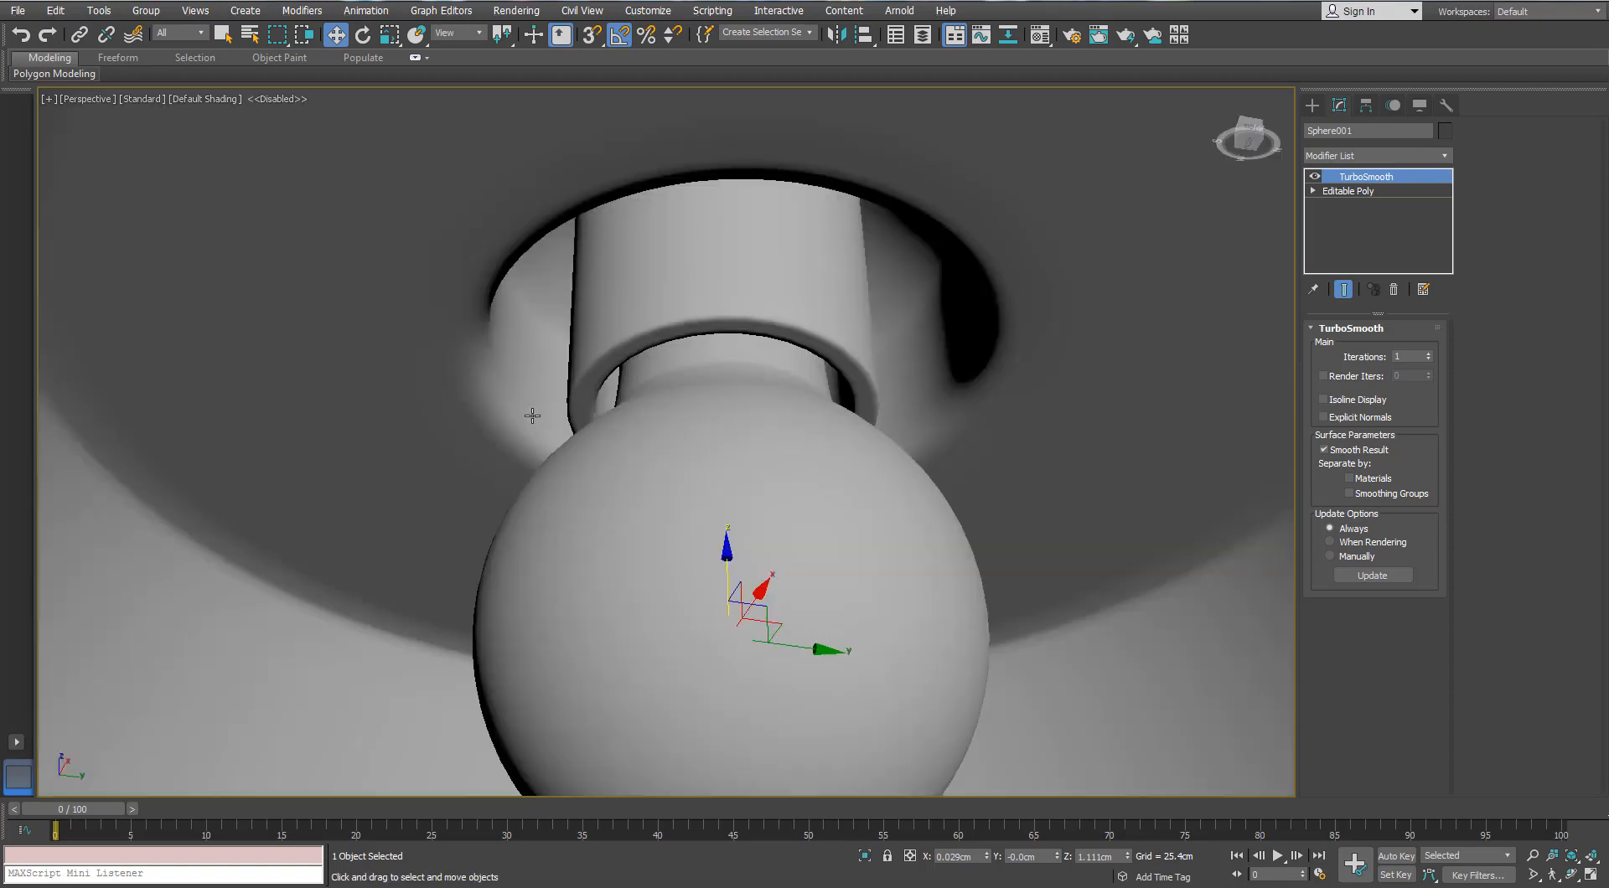
# Step: Examine the whole lamp from outside and below, with edged faces shown again and nothing selected
pyautogui.keyDown('alt'); pyautogui.moveTo(531, 413); pyautogui.dragTo(736, 463, button='middle'); pyautogui.keyUp('alt')
pyautogui.scroll(-4, 734, 461)
pyautogui.moveTo(718, 397); pyautogui.dragTo(671, 470, button='middle')
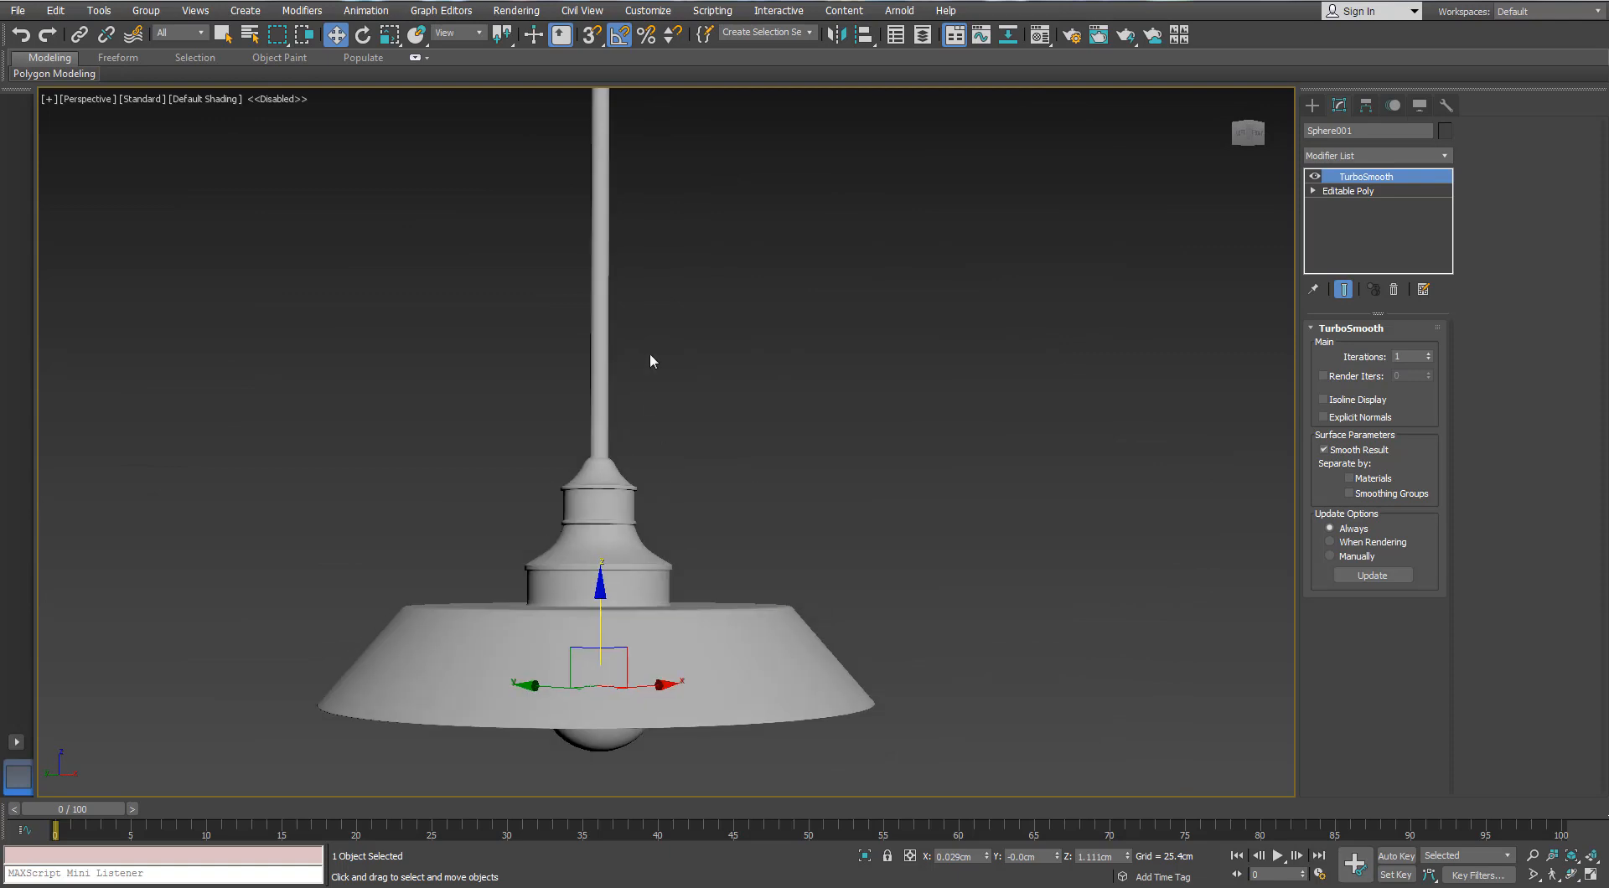
pyautogui.press('F4')
pyautogui.keyDown('alt'); pyautogui.moveTo(650, 352); pyautogui.dragTo(679, 279, button='middle'); pyautogui.keyUp('alt')
pyautogui.click(787, 339)
pyautogui.scroll(-4, 780, 389)
pyautogui.moveTo(788, 339); pyautogui.dragTo(752, 402, button='middle')
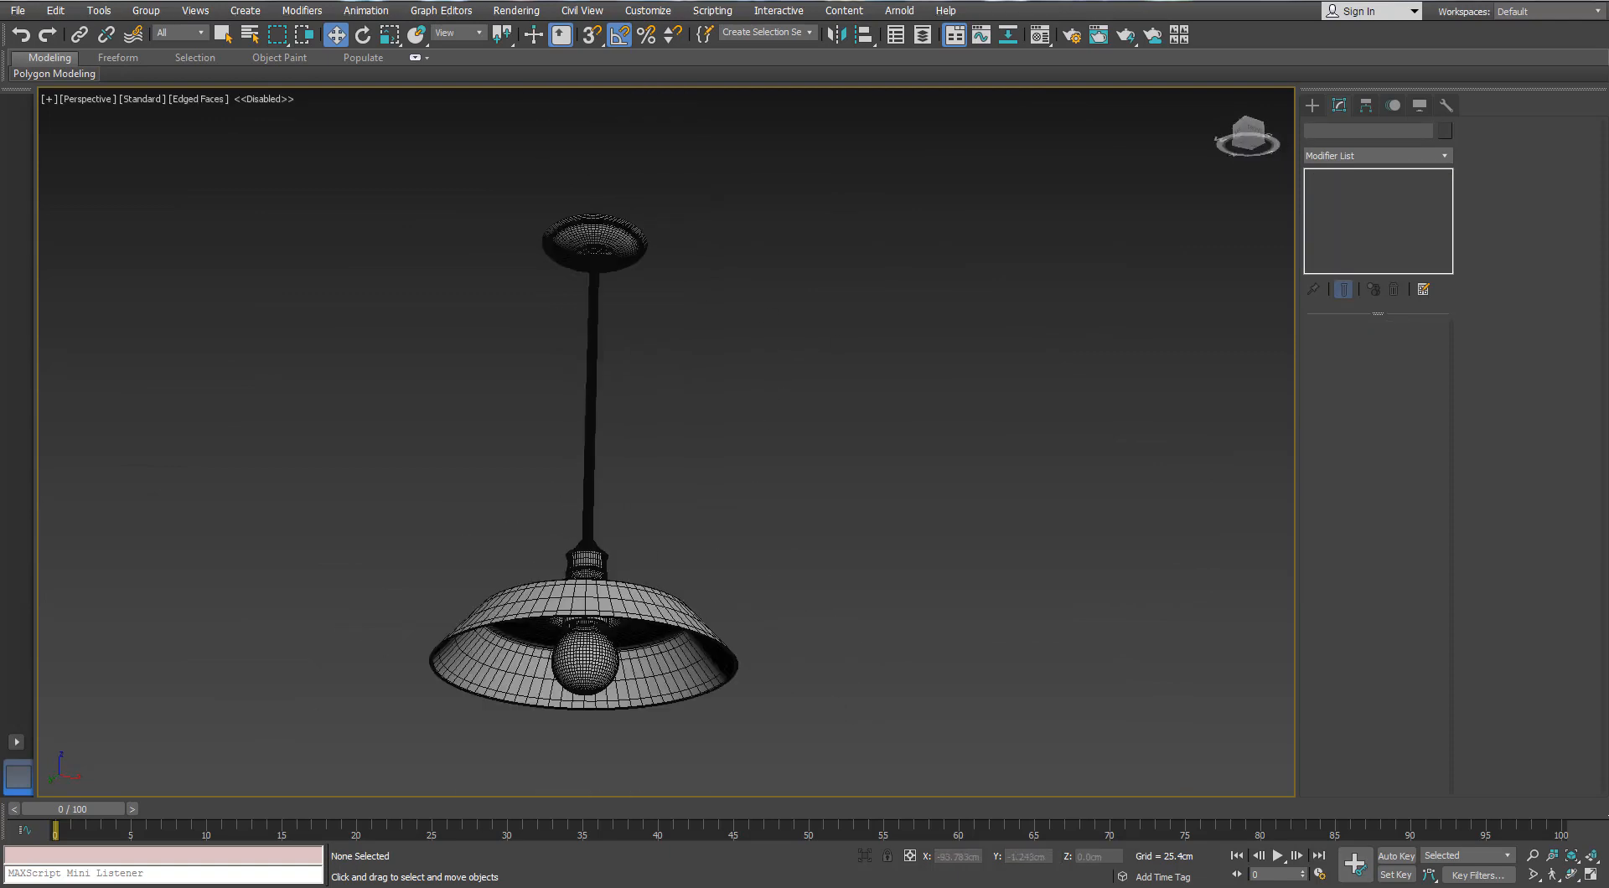
pyautogui.moveTo(688, 546); pyautogui.dragTo(687, 514, button='middle')
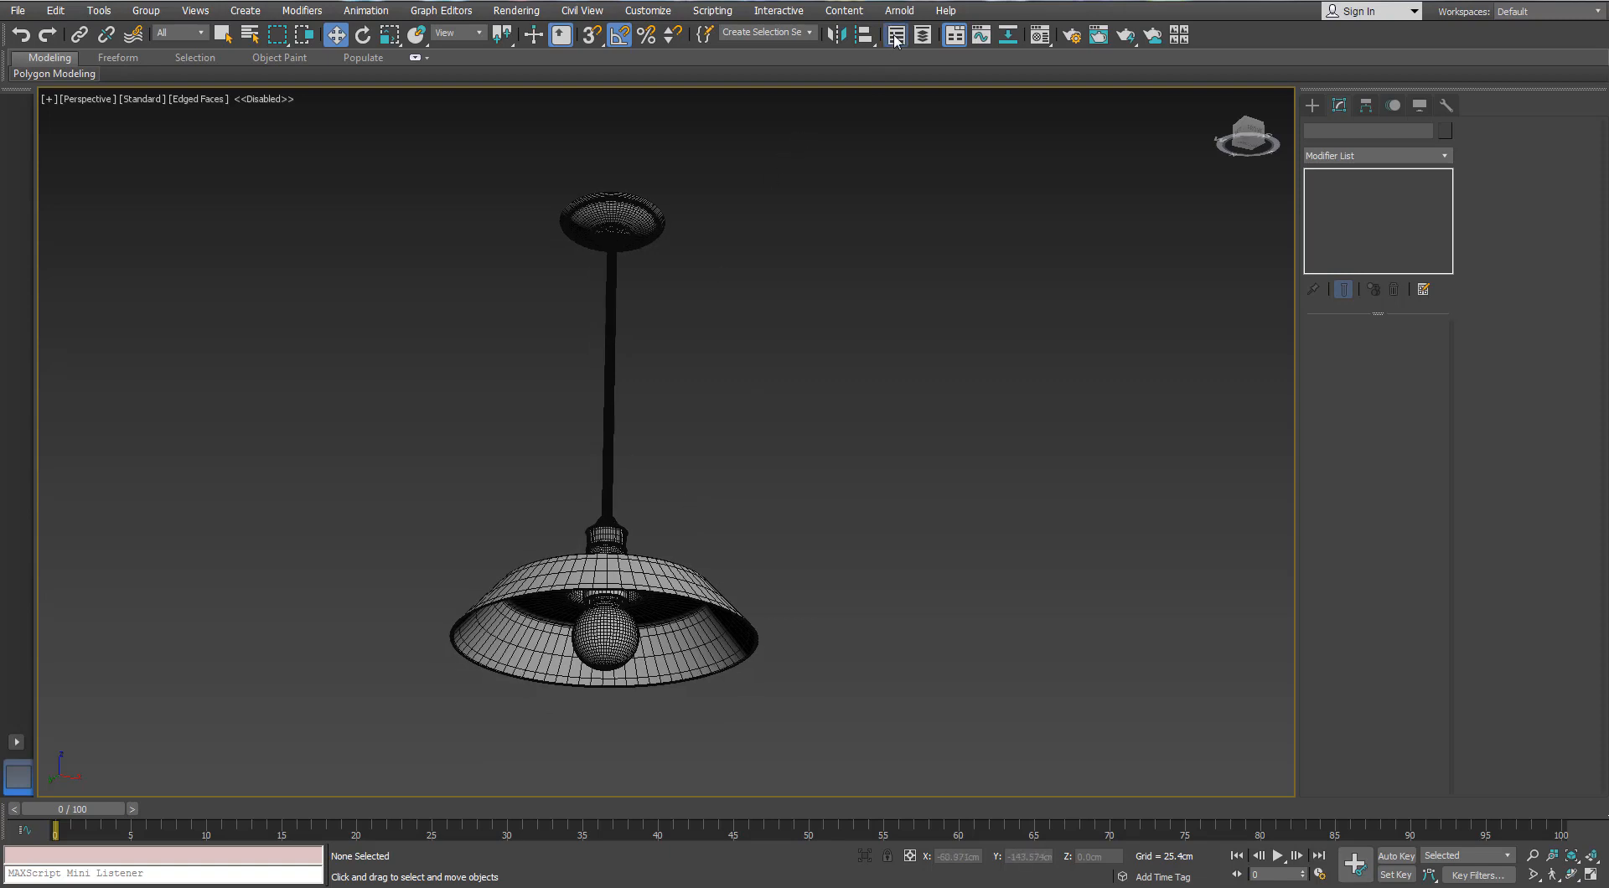
# Step: Hide the Ceiling Lamp_HP layer and show the Ceiling Lamp_LP layer in the Scene Explorer
pyautogui.hotkey('ctrl', 'alt', 'o')
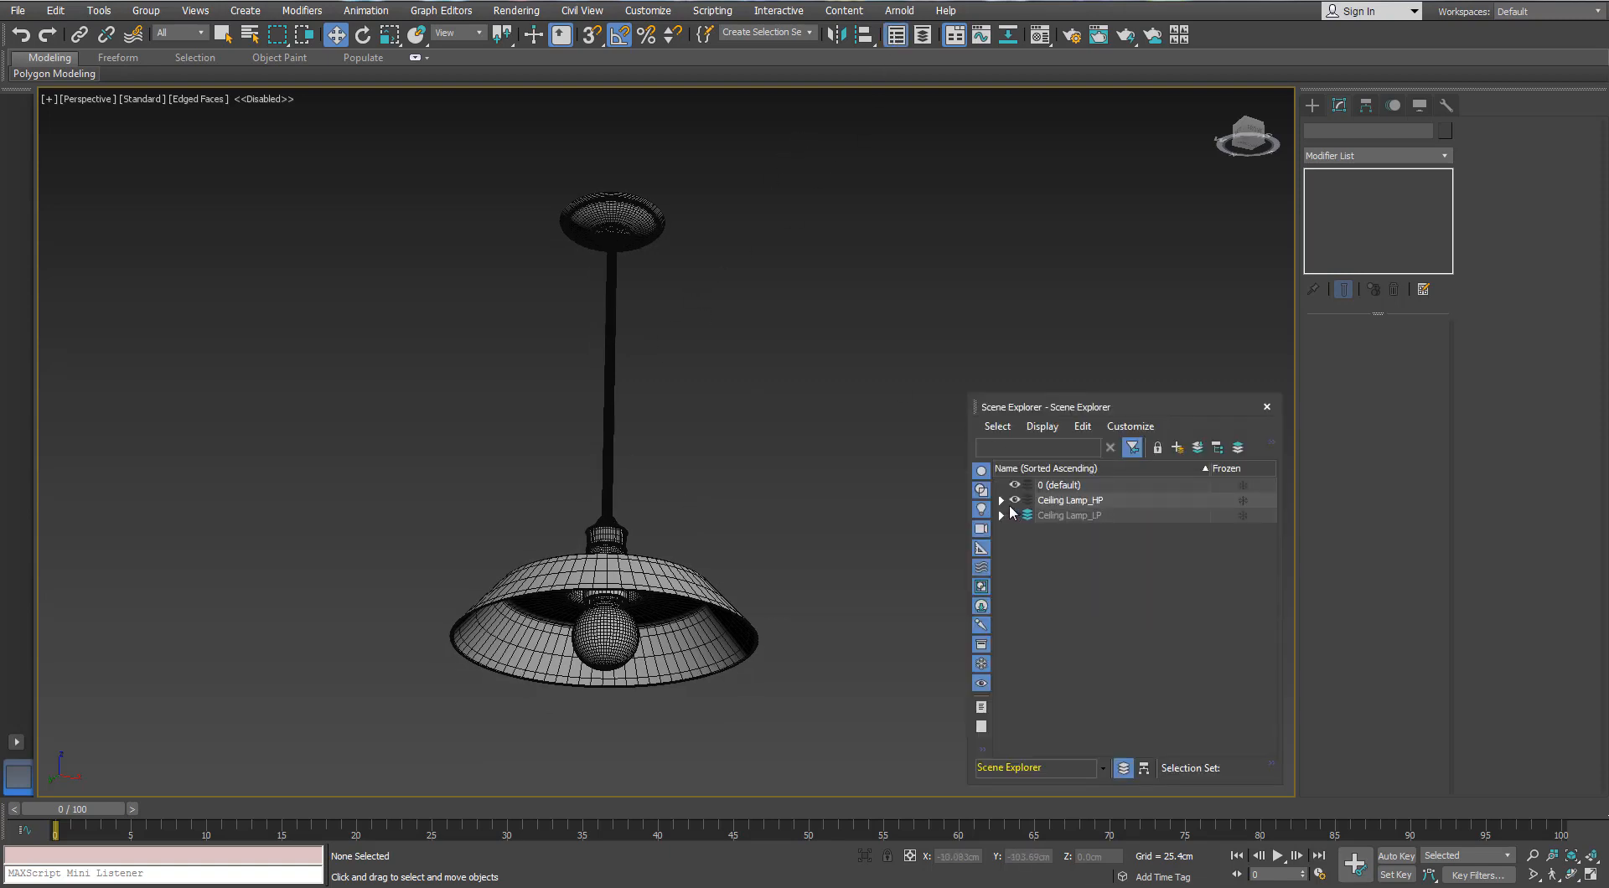
pyautogui.click(1014, 500)
pyautogui.click(1014, 515)
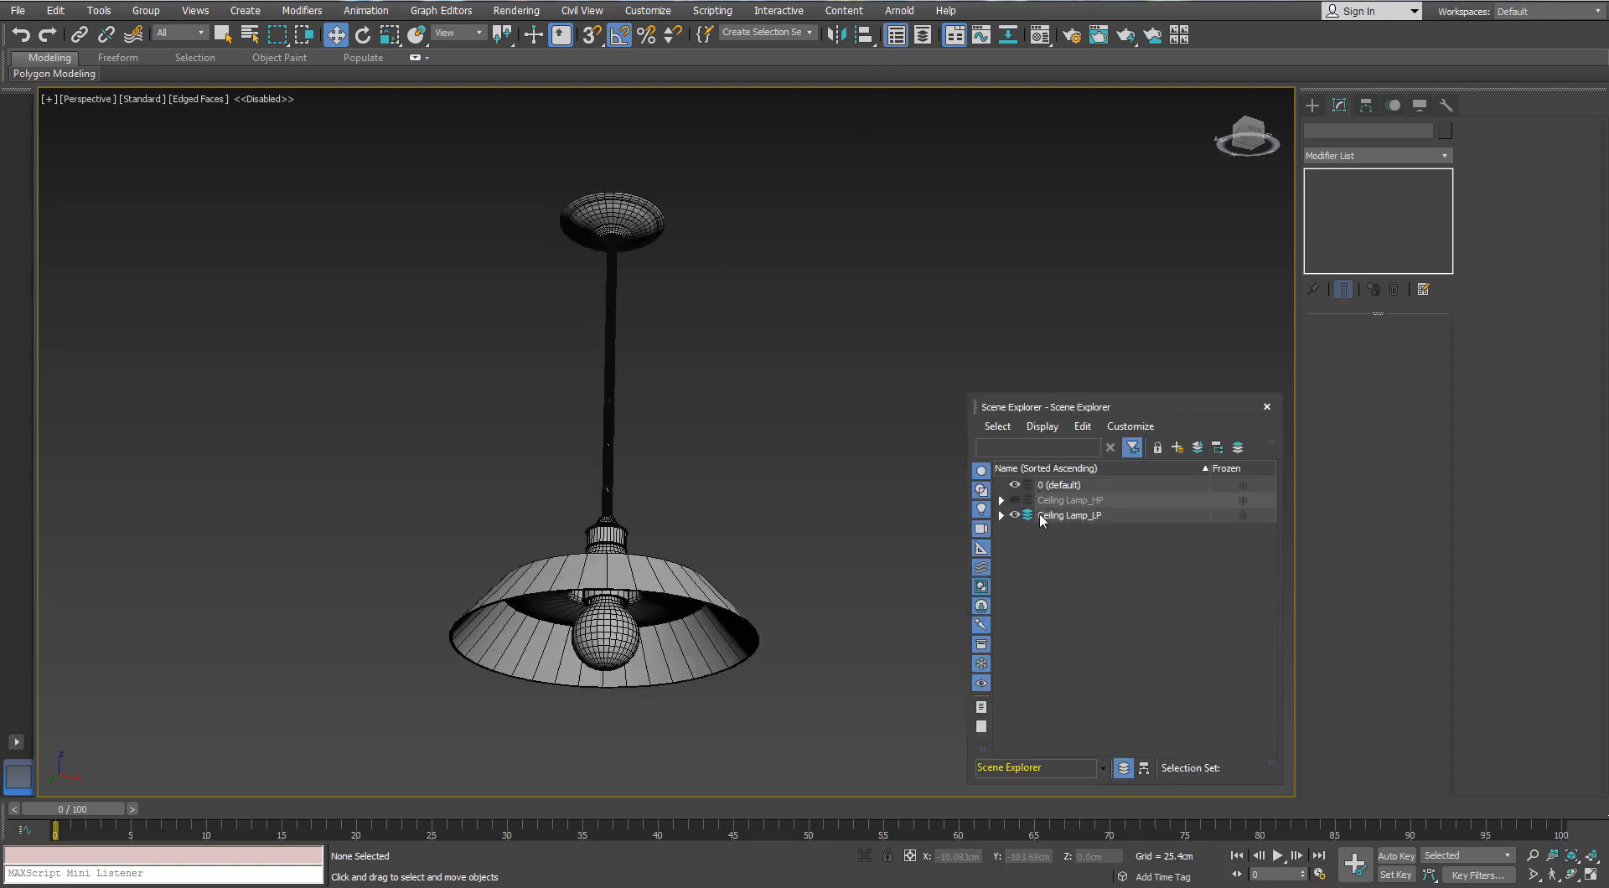
pyautogui.click(1267, 408)
# Step: Select the low-poly lampshade and enter its vertex editing level
pyautogui.moveTo(633, 579); pyautogui.dragTo(570, 599, button='middle')
pyautogui.moveTo(563, 550); pyautogui.dragTo(589, 348, button='middle')
pyautogui.scroll(5, 596, 545)
pyautogui.click(597, 544)
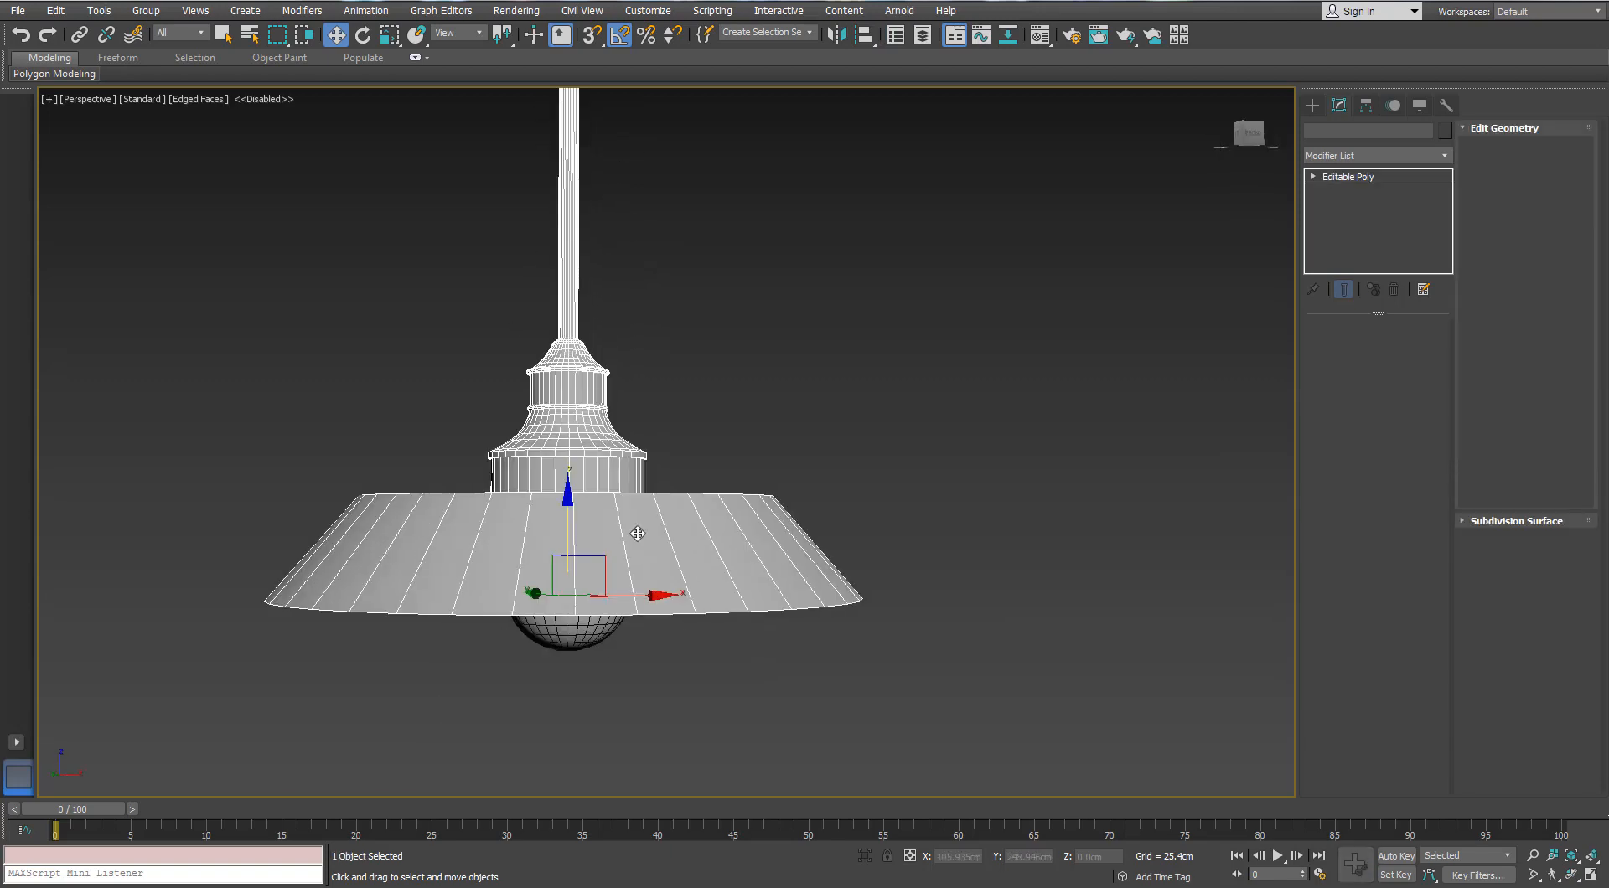
pyautogui.keyDown('alt'); pyautogui.moveTo(637, 533); pyautogui.dragTo(640, 590, button='middle'); pyautogui.keyUp('alt')
pyautogui.scroll(4, 574, 486)
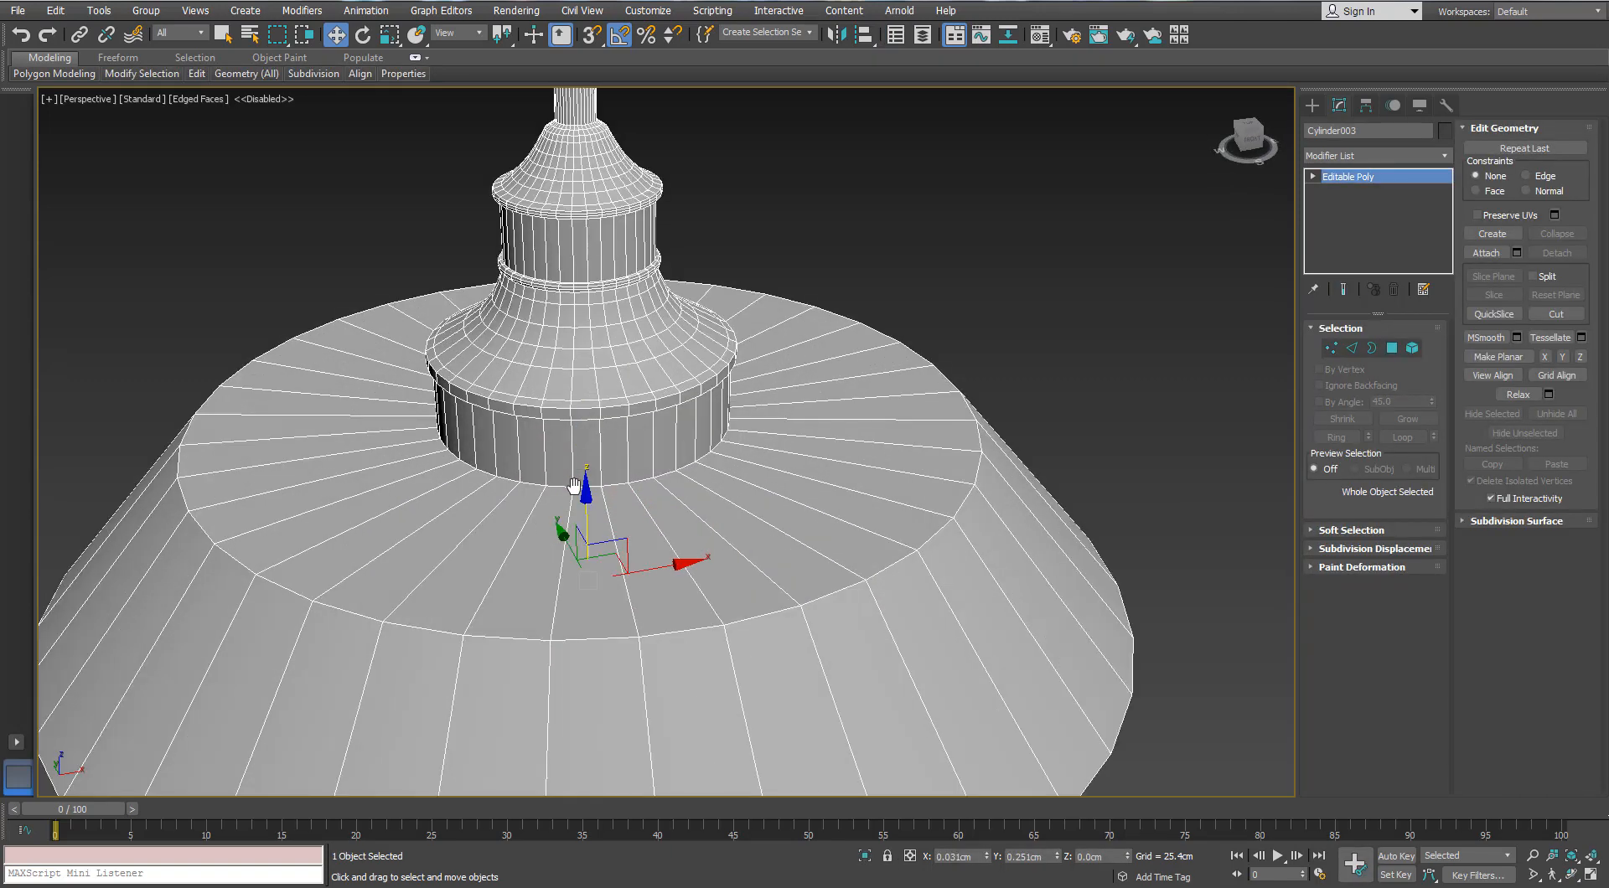
pyautogui.click(1331, 348)
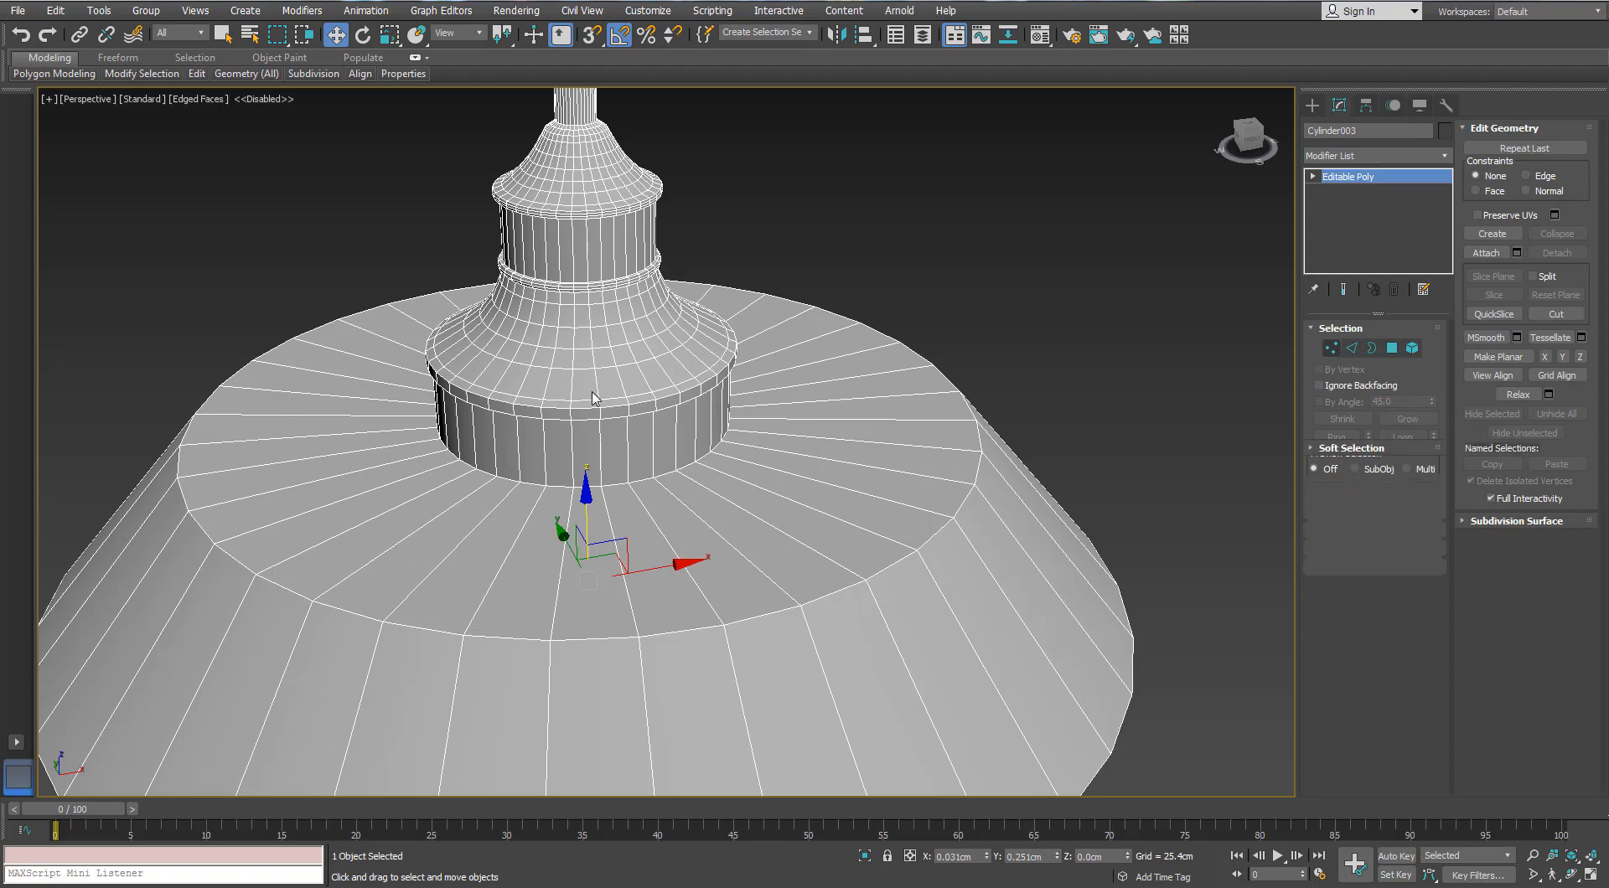
# Step: Examine the low-poly shade's vertices on its underside and along the rod, and clear the vertex selection
pyautogui.scroll(-2, 587, 402)
pyautogui.scroll(-3, 562, 456)
pyautogui.keyDown('alt'); pyautogui.moveTo(557, 455); pyautogui.dragTo(610, 520, button='middle'); pyautogui.keyUp('alt')
pyautogui.scroll(-3, 550, 325)
pyautogui.scroll(-3, 610, 494)
pyautogui.moveTo(586, 306); pyautogui.dragTo(610, 417, button='middle')
pyautogui.scroll(-4, 612, 448)
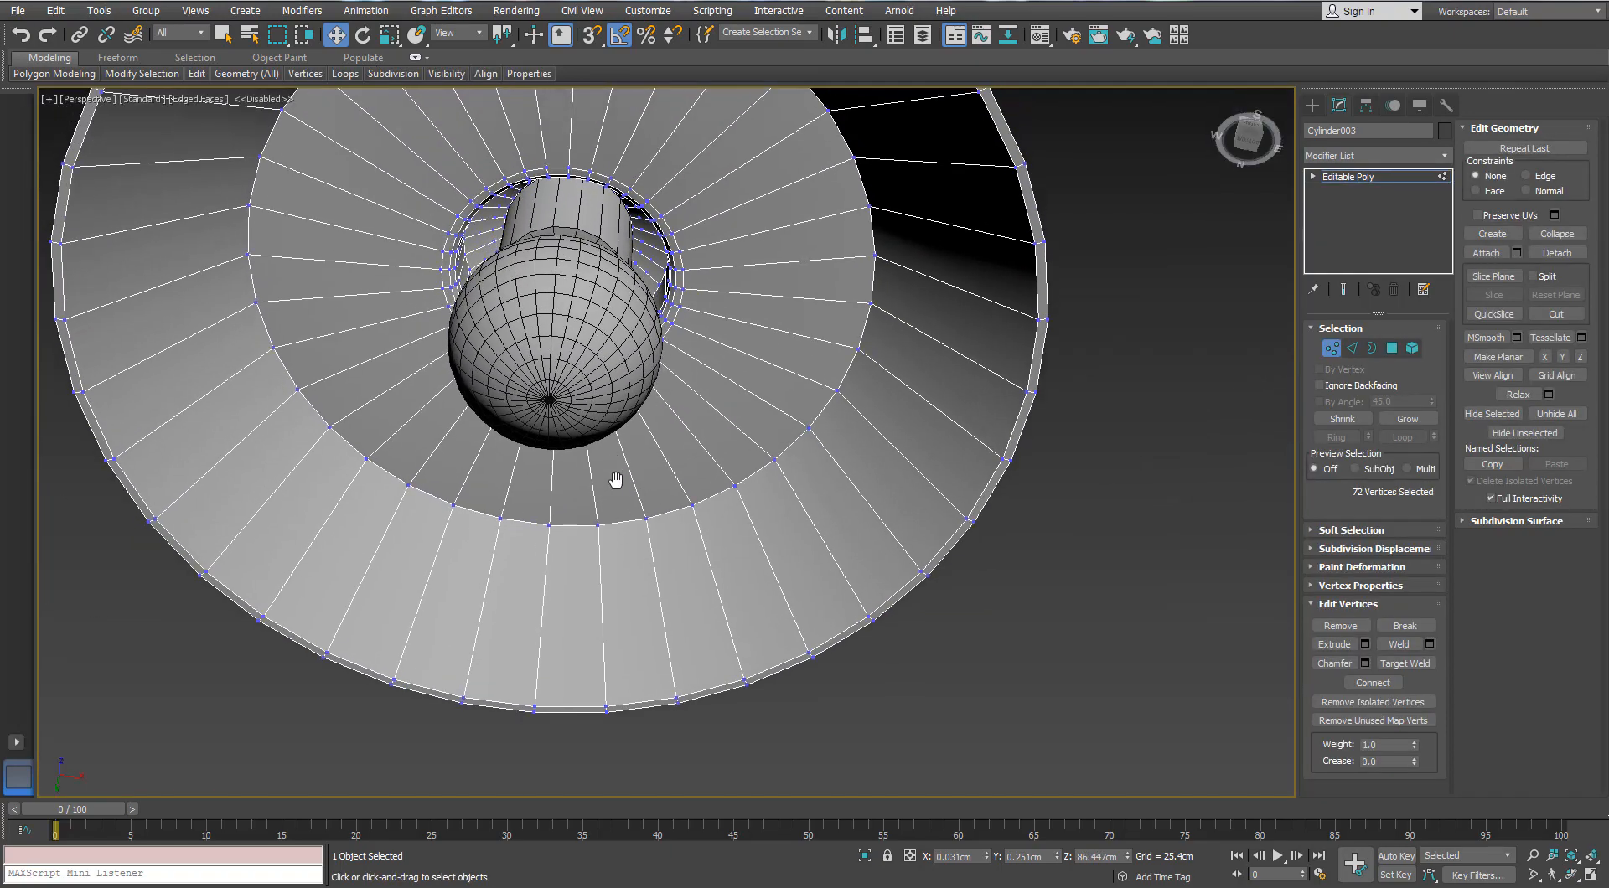
pyautogui.moveTo(683, 226); pyautogui.dragTo(699, 336, button='middle')
pyautogui.keyDown('alt'); pyautogui.moveTo(688, 272); pyautogui.dragTo(696, 452, button='middle'); pyautogui.keyUp('alt')
pyautogui.click(696, 454)
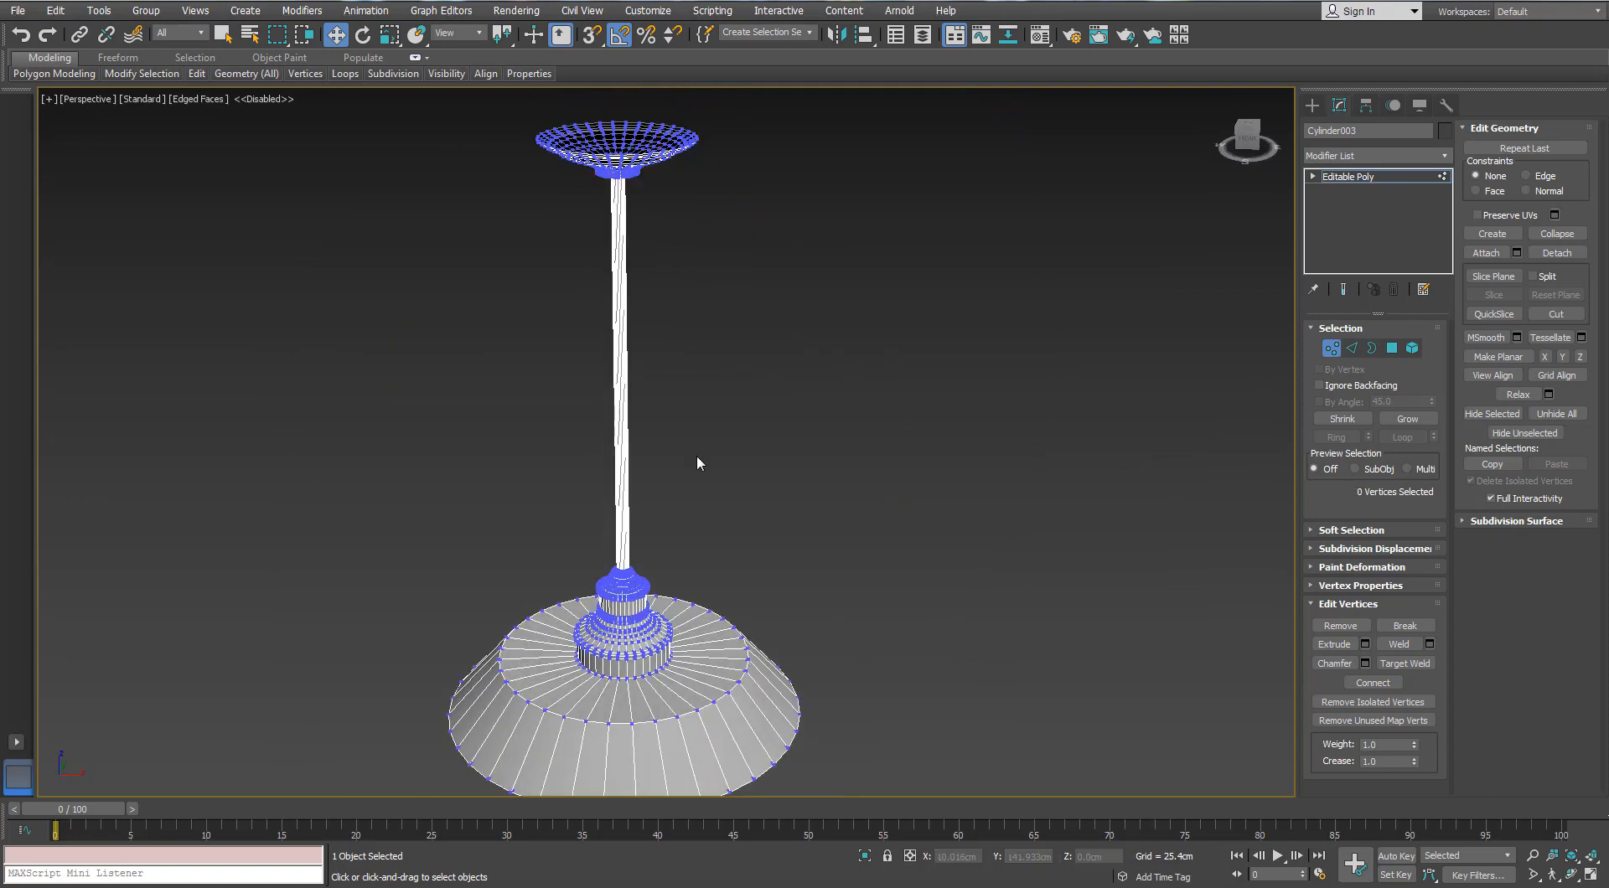
# Step: Try to merge alternate vertices around the base of the shade's neck with Target Weld, and undo the welds
pyautogui.moveTo(620, 638); pyautogui.dragTo(591, 490, button='middle')
pyautogui.scroll(5, 592, 497)
pyautogui.scroll(3, 591, 490)
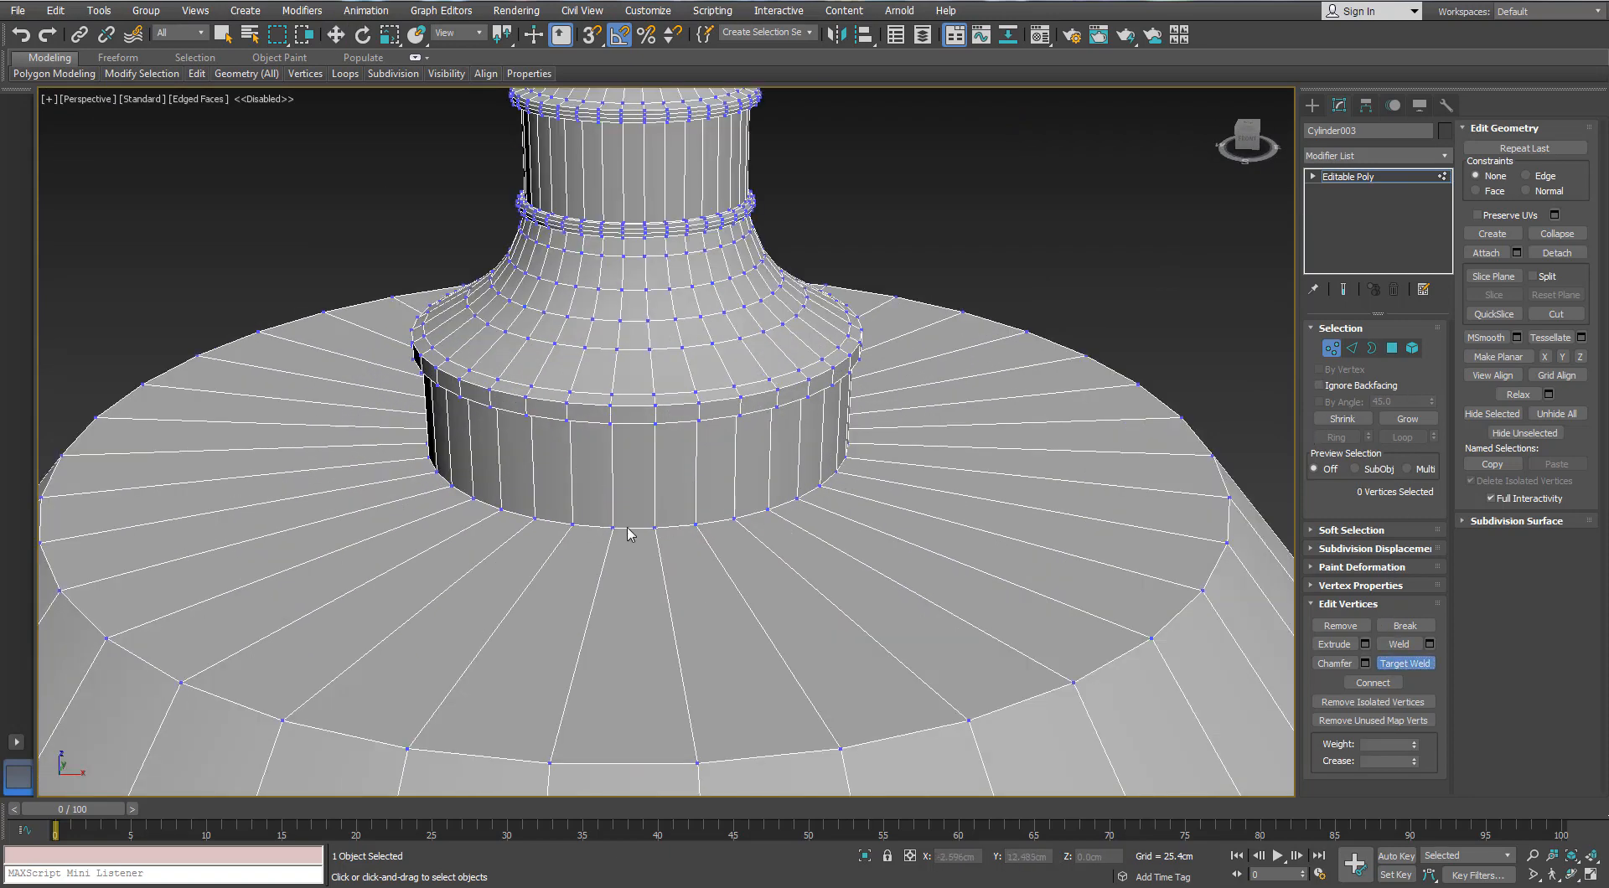
pyautogui.keyDown('alt'); pyautogui.moveTo(707, 531); pyautogui.dragTo(533, 513, button='middle'); pyautogui.keyUp('alt')
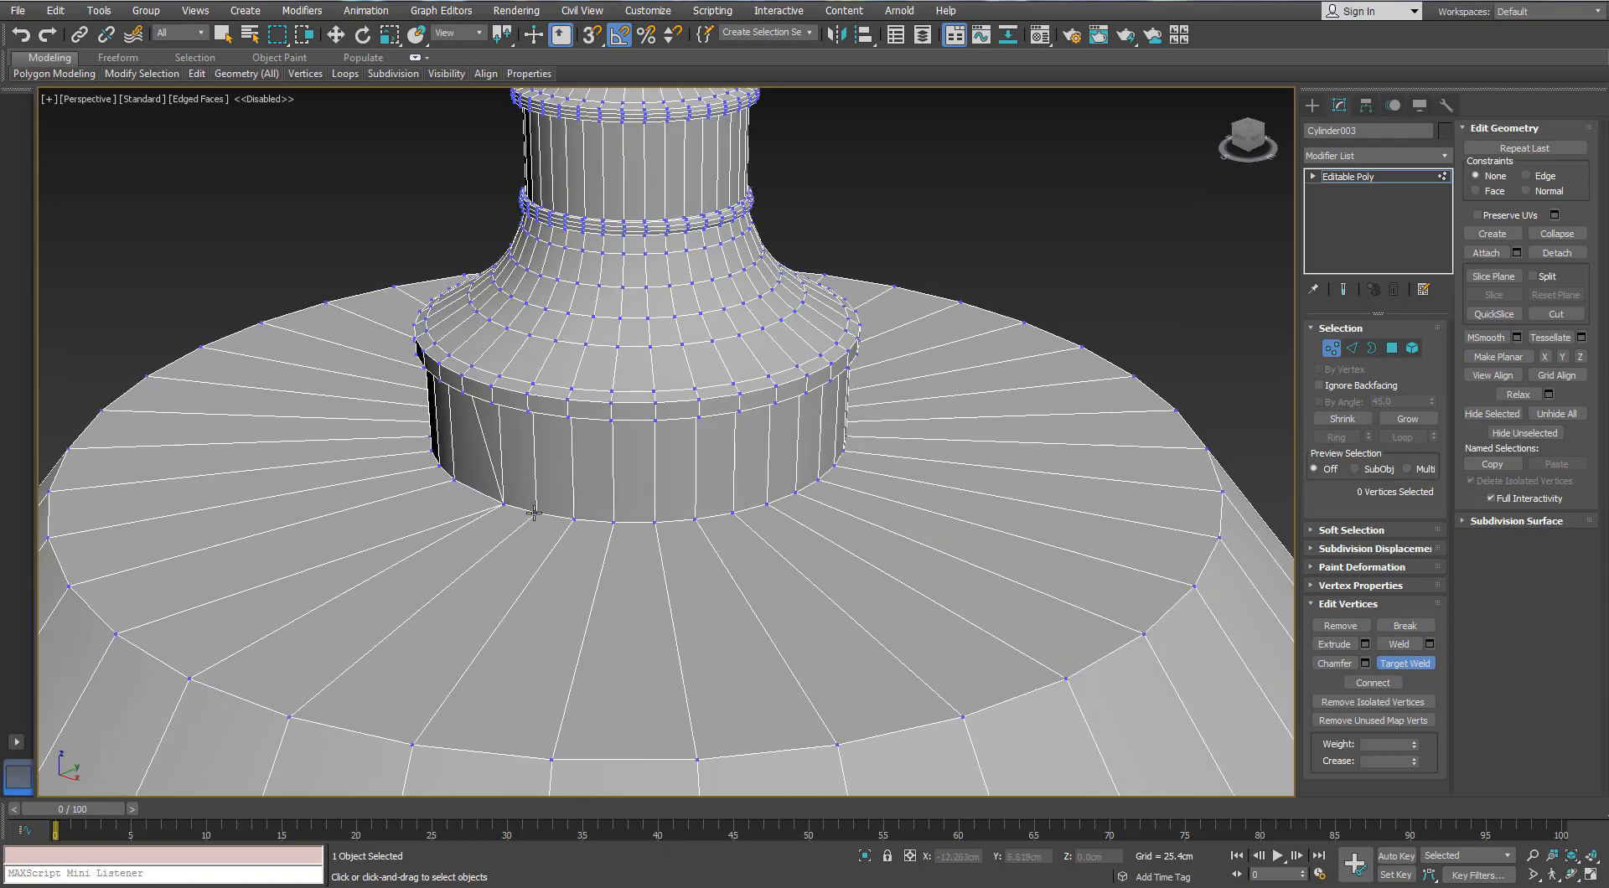
pyautogui.click(573, 520)
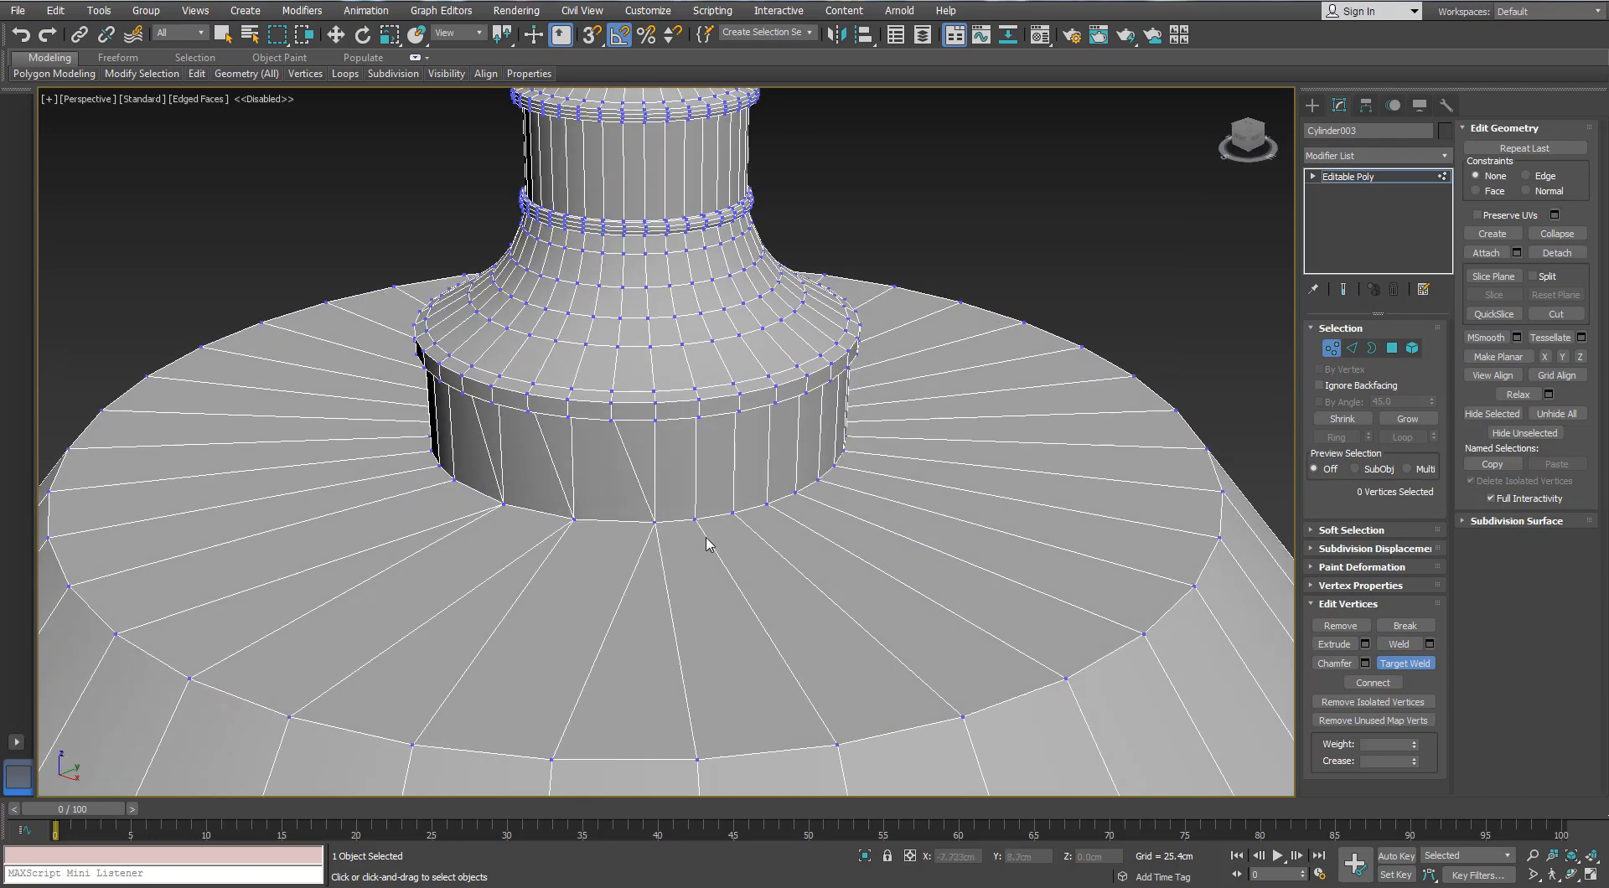
pyautogui.keyDown('alt'); pyautogui.moveTo(708, 542); pyautogui.dragTo(521, 507, button='middle'); pyautogui.keyUp('alt')
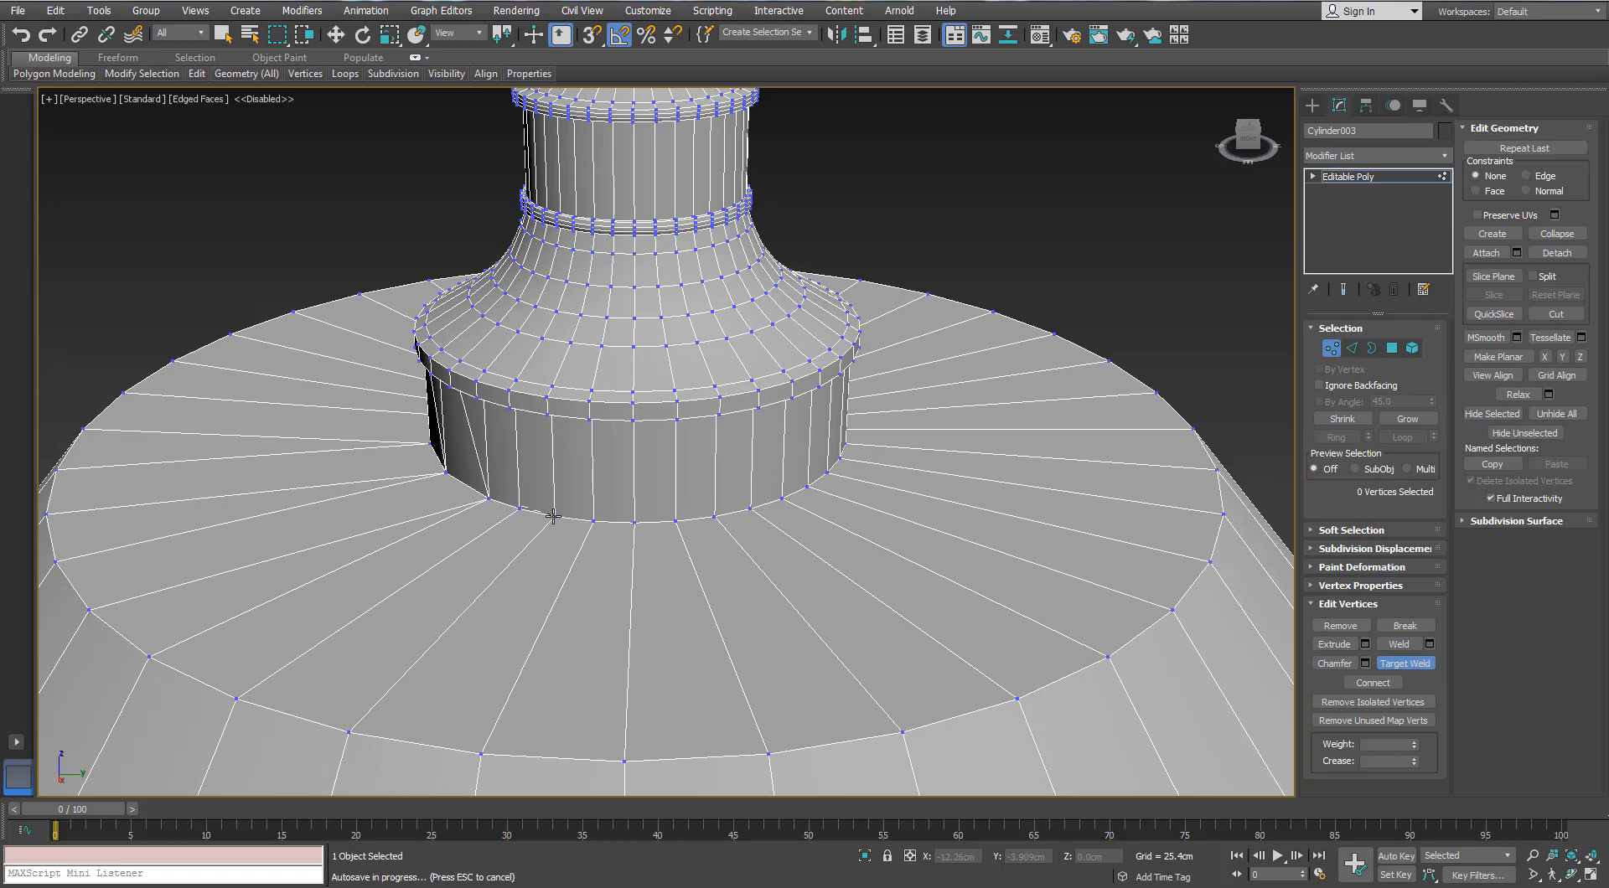
pyautogui.rightClick(521, 492)
# Step: Merge every second vertex into its neighbour all the way around the base ring of the shade's neck with Target Weld
pyautogui.scroll(-4, 531, 528)
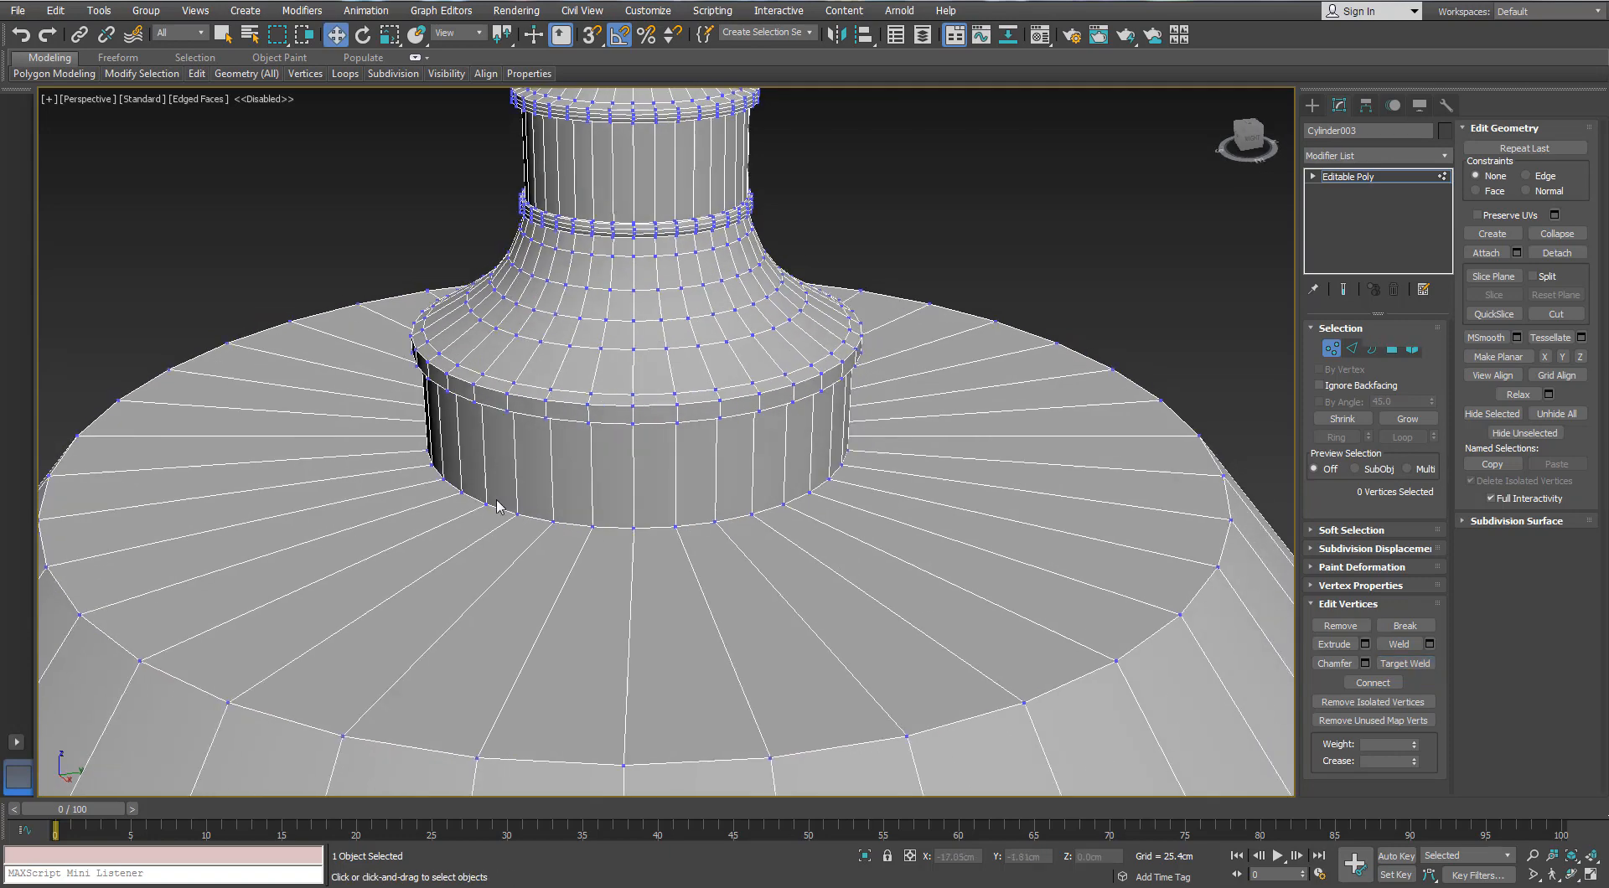
pyautogui.scroll(-2, 644, 446)
pyautogui.scroll(6, 634, 449)
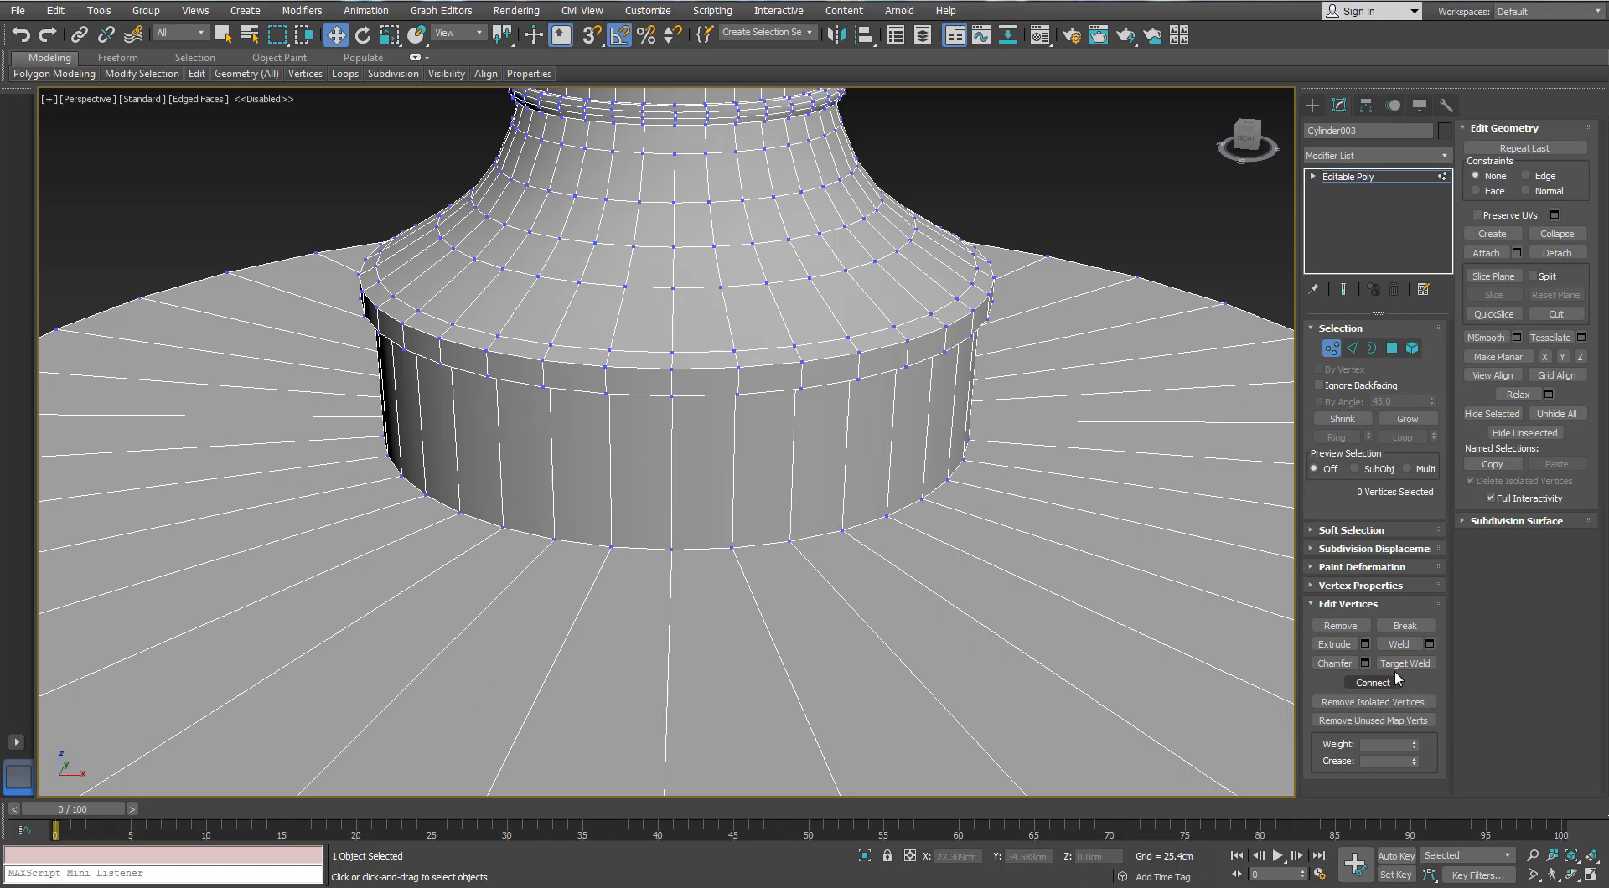
pyautogui.click(554, 539)
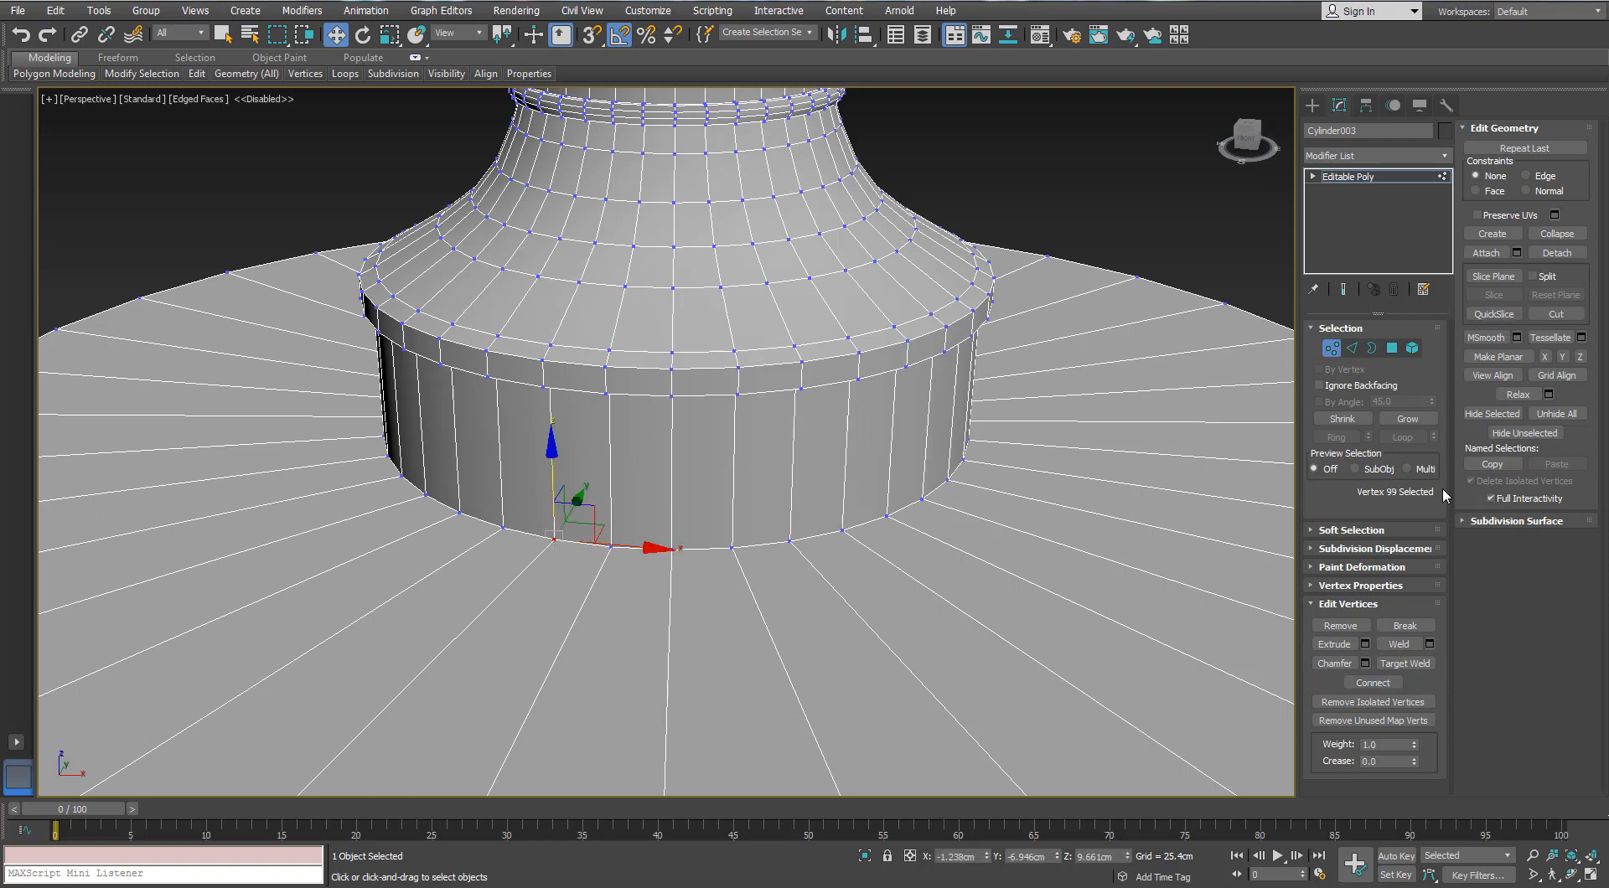
pyautogui.click(1383, 663)
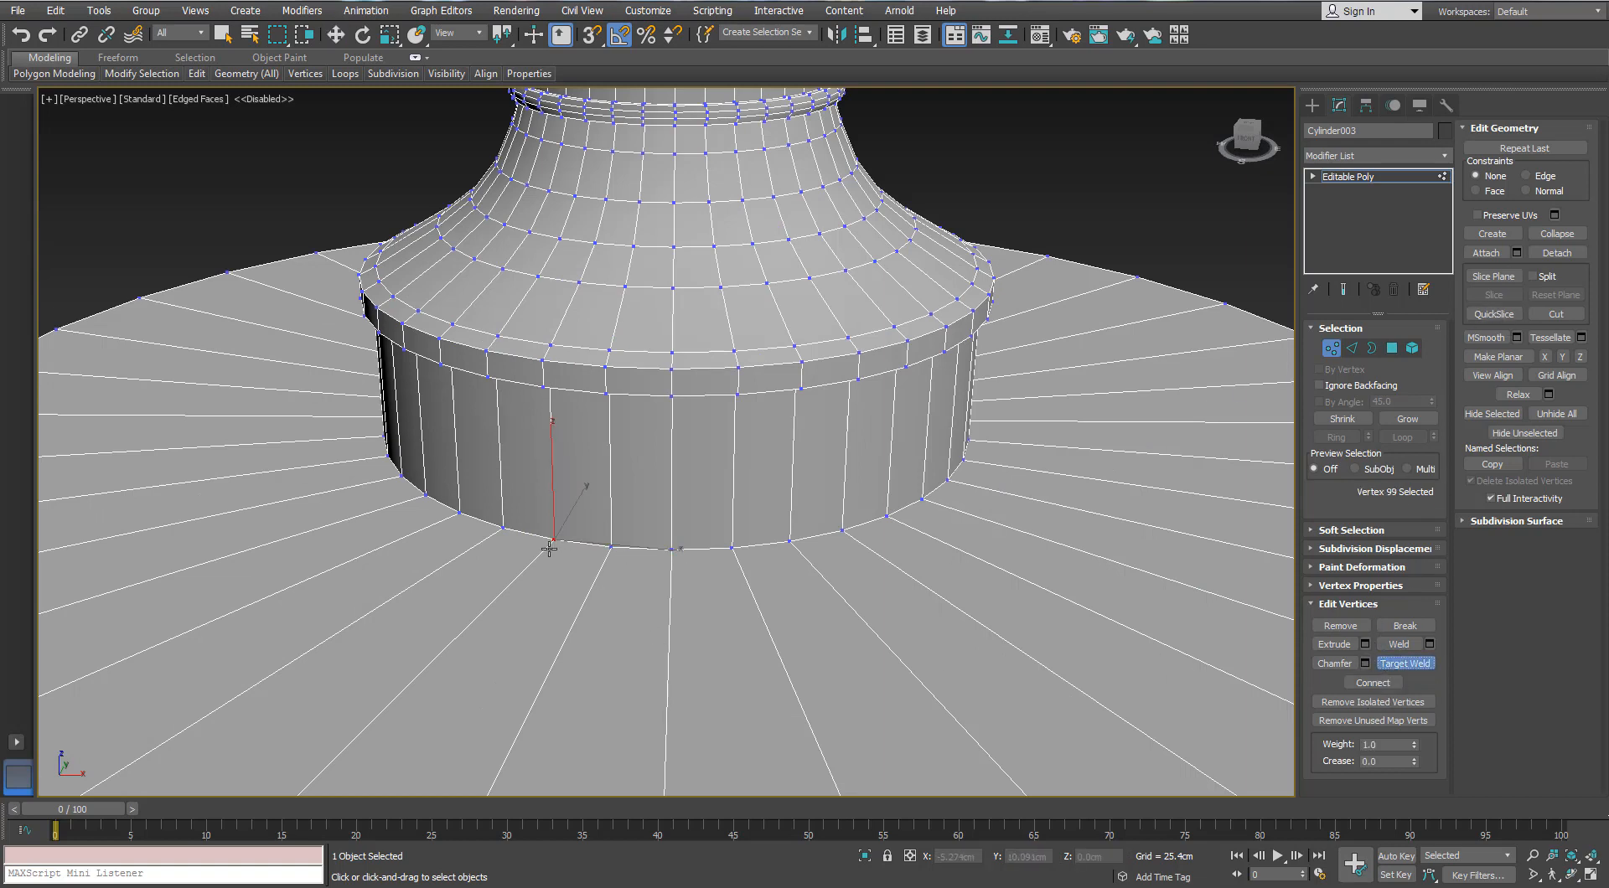
pyautogui.click(608, 546)
pyautogui.scroll(-4, 729, 546)
pyautogui.scroll(3, 600, 541)
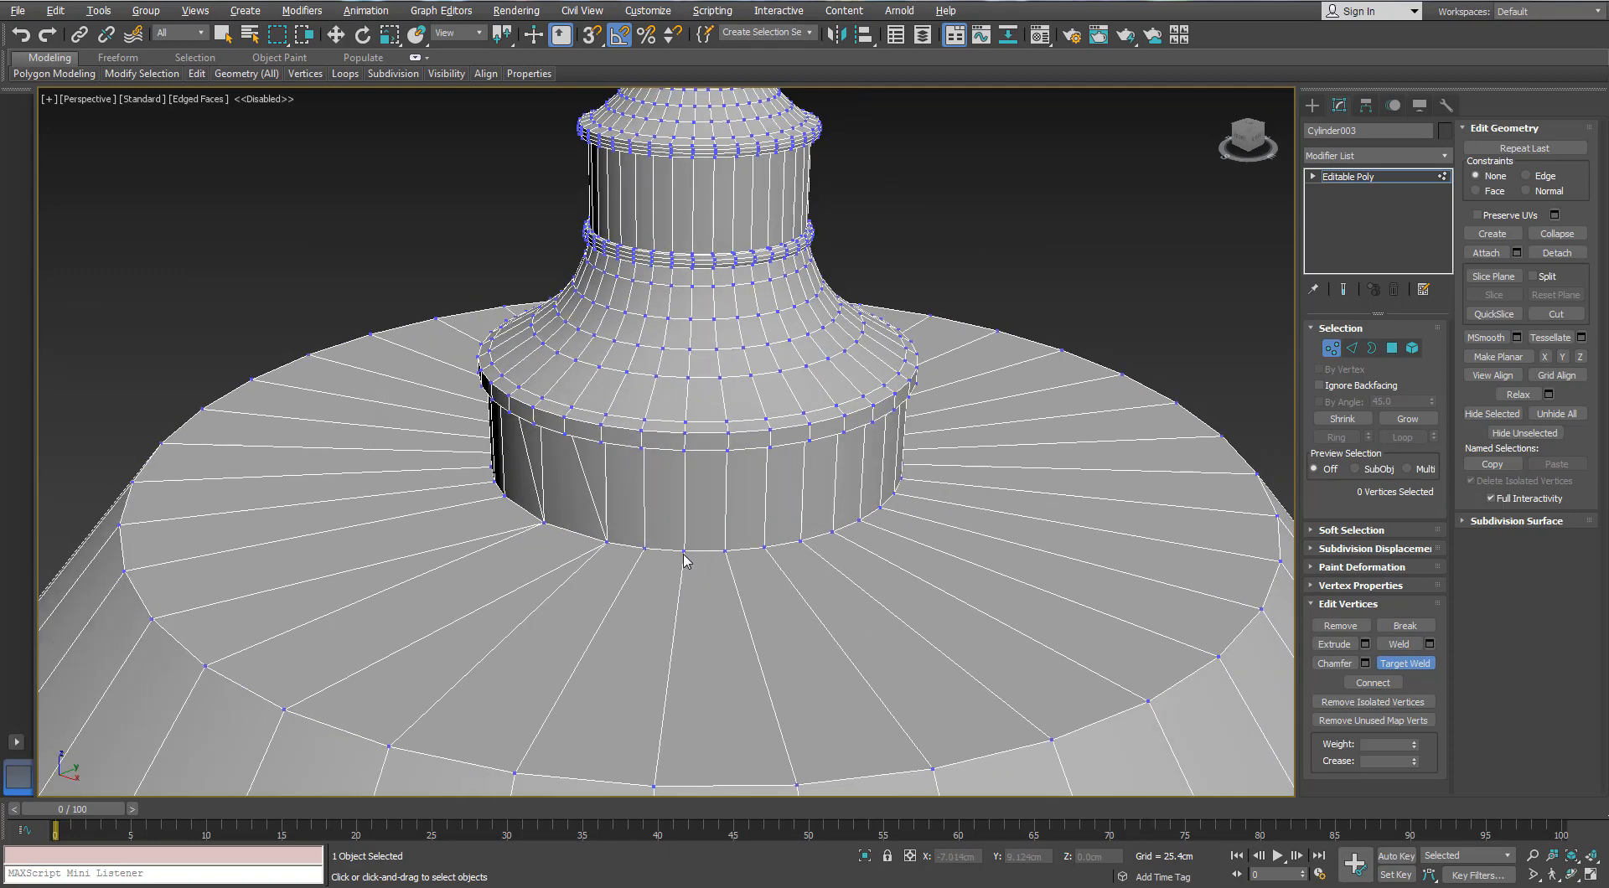
pyautogui.click(639, 548)
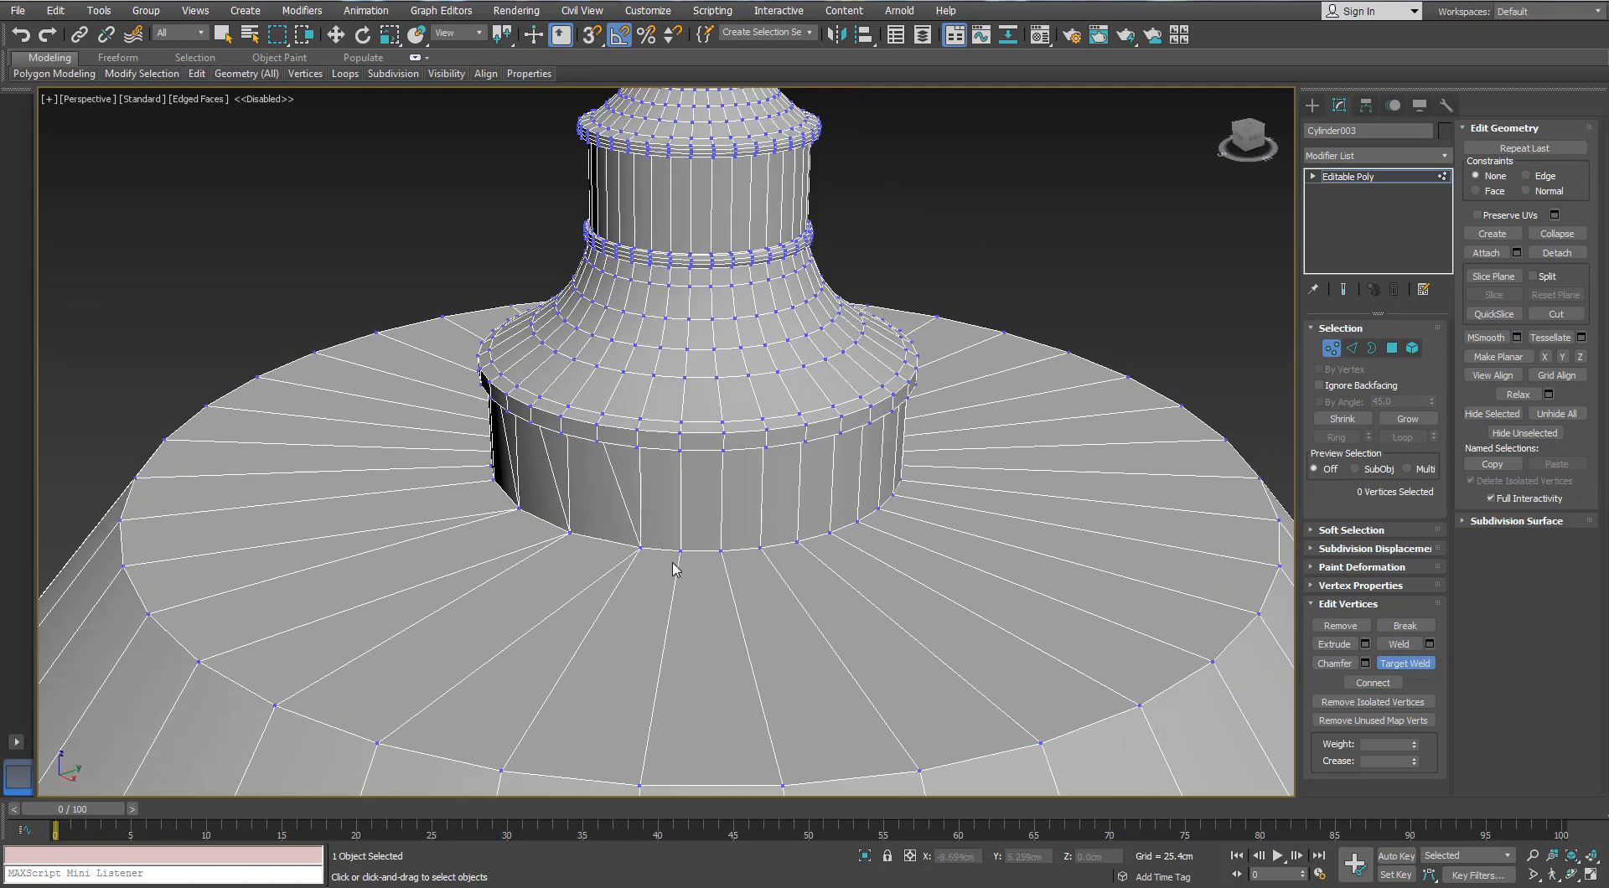
pyautogui.click(720, 551)
pyautogui.keyDown('alt'); pyautogui.moveTo(729, 577); pyautogui.dragTo(615, 570, button='middle'); pyautogui.keyUp('alt')
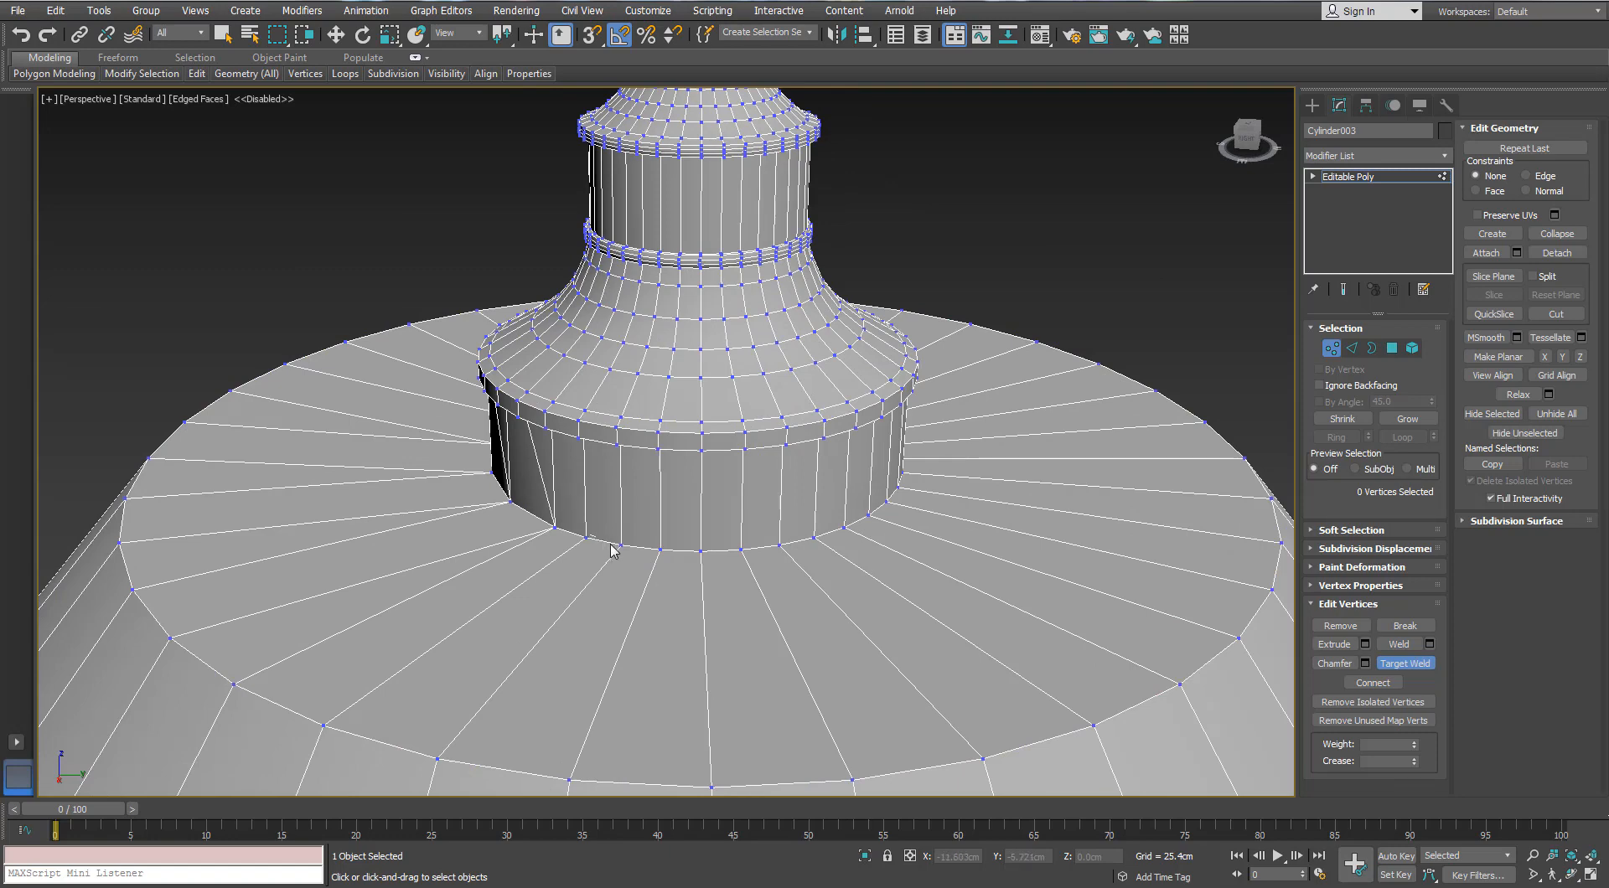
pyautogui.click(618, 545)
pyautogui.click(701, 552)
pyautogui.keyDown('alt'); pyautogui.moveTo(762, 580); pyautogui.dragTo(578, 533, button='middle'); pyautogui.keyUp('alt')
pyautogui.click(624, 547)
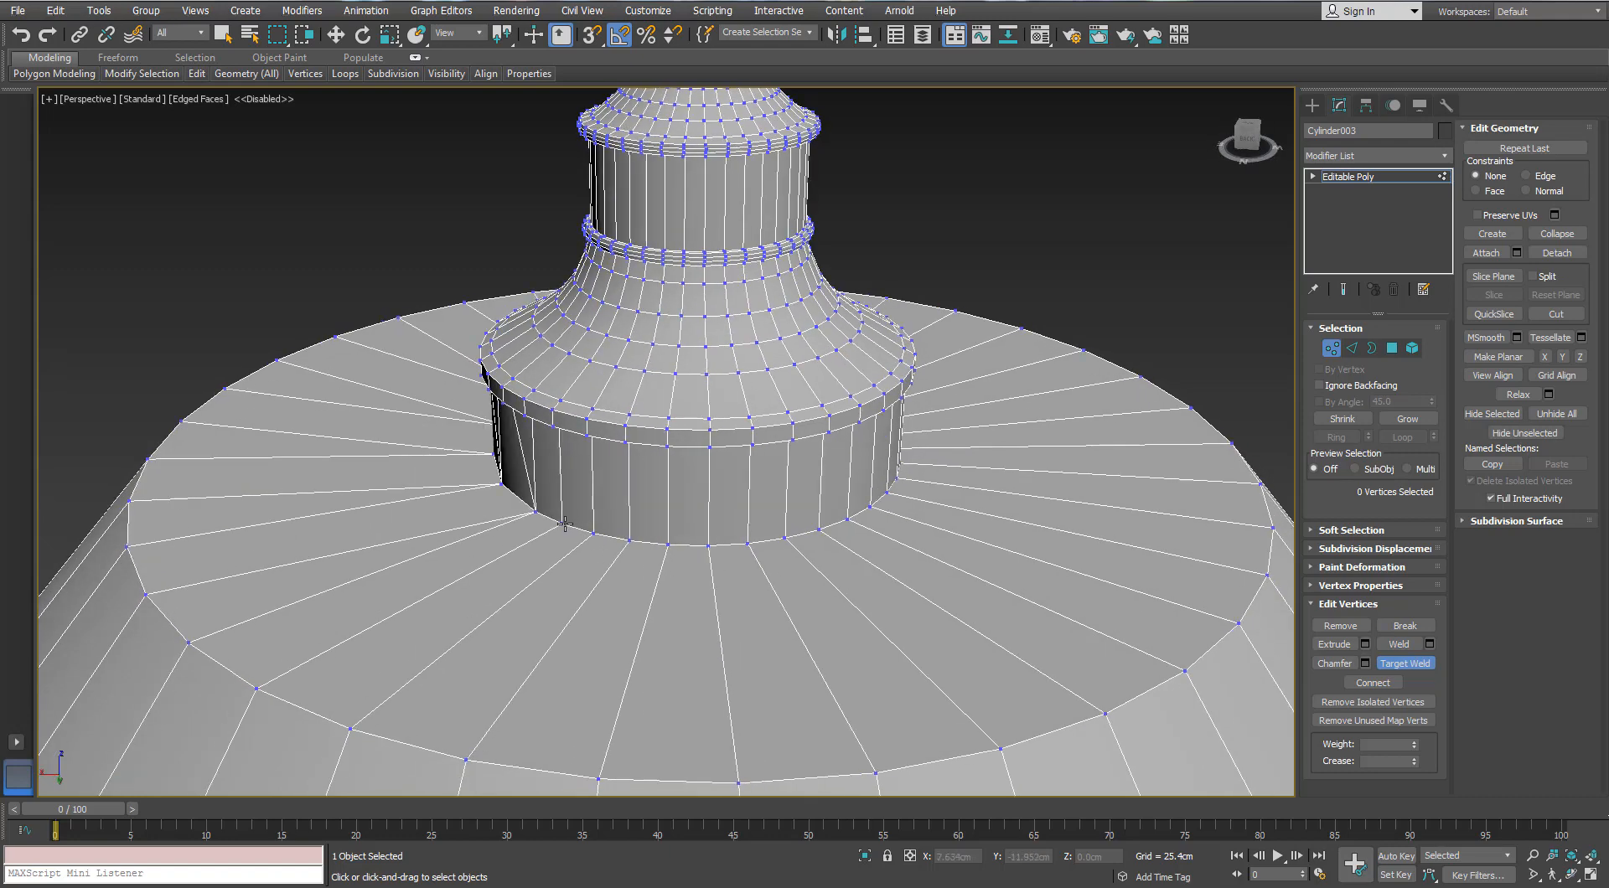
pyautogui.click(564, 525)
pyautogui.click(594, 533)
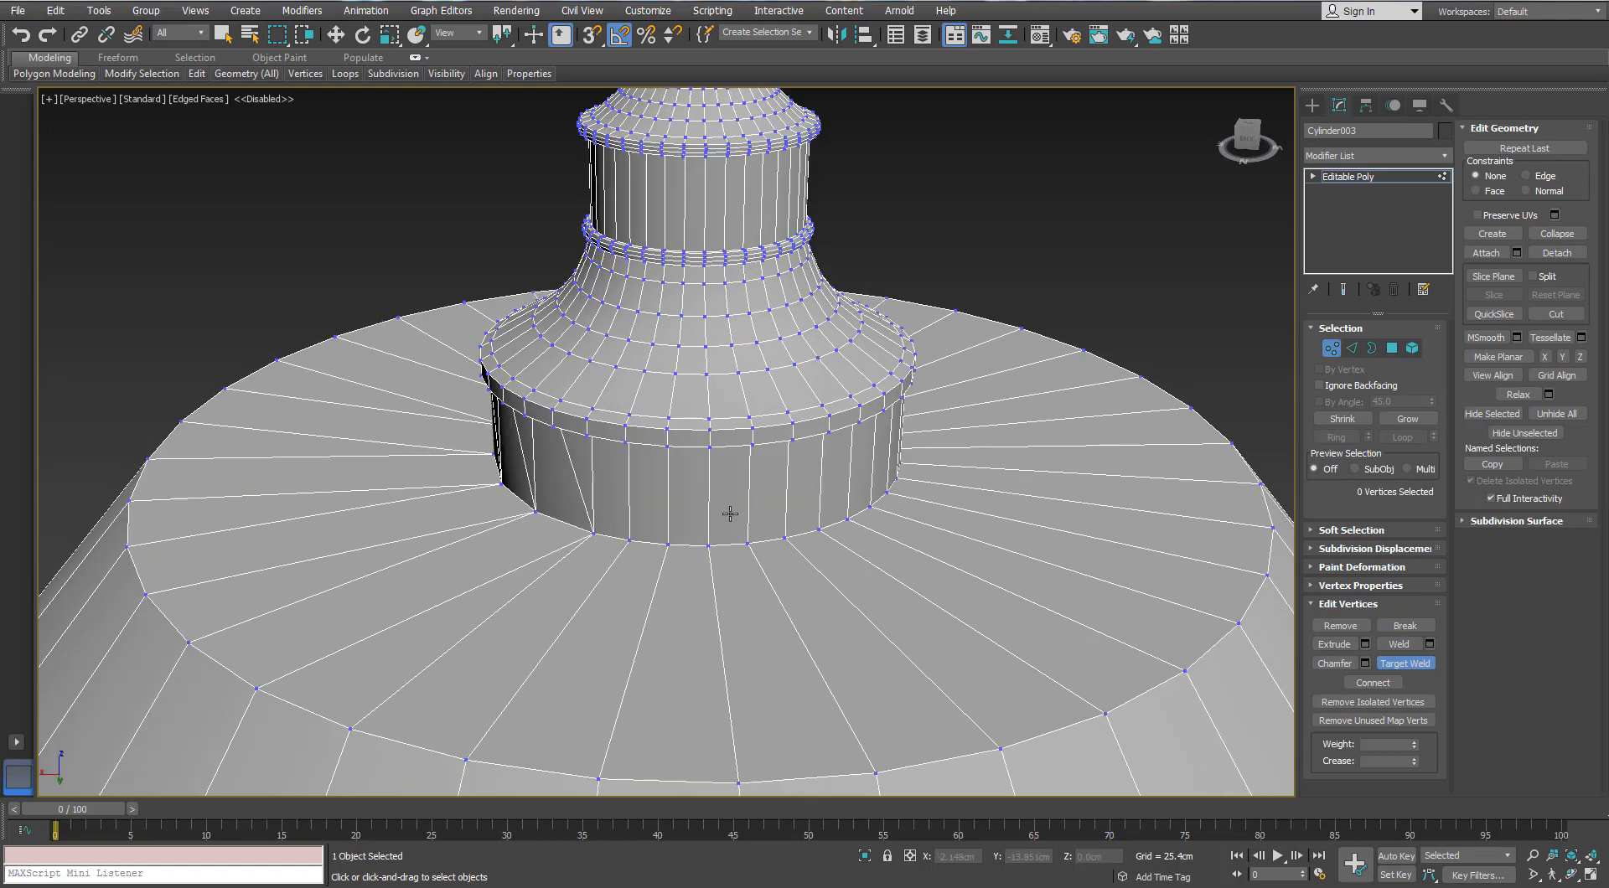
pyautogui.keyDown('alt'); pyautogui.moveTo(730, 513); pyautogui.dragTo(601, 449, button='middle'); pyautogui.keyUp('alt')
pyautogui.click(634, 460)
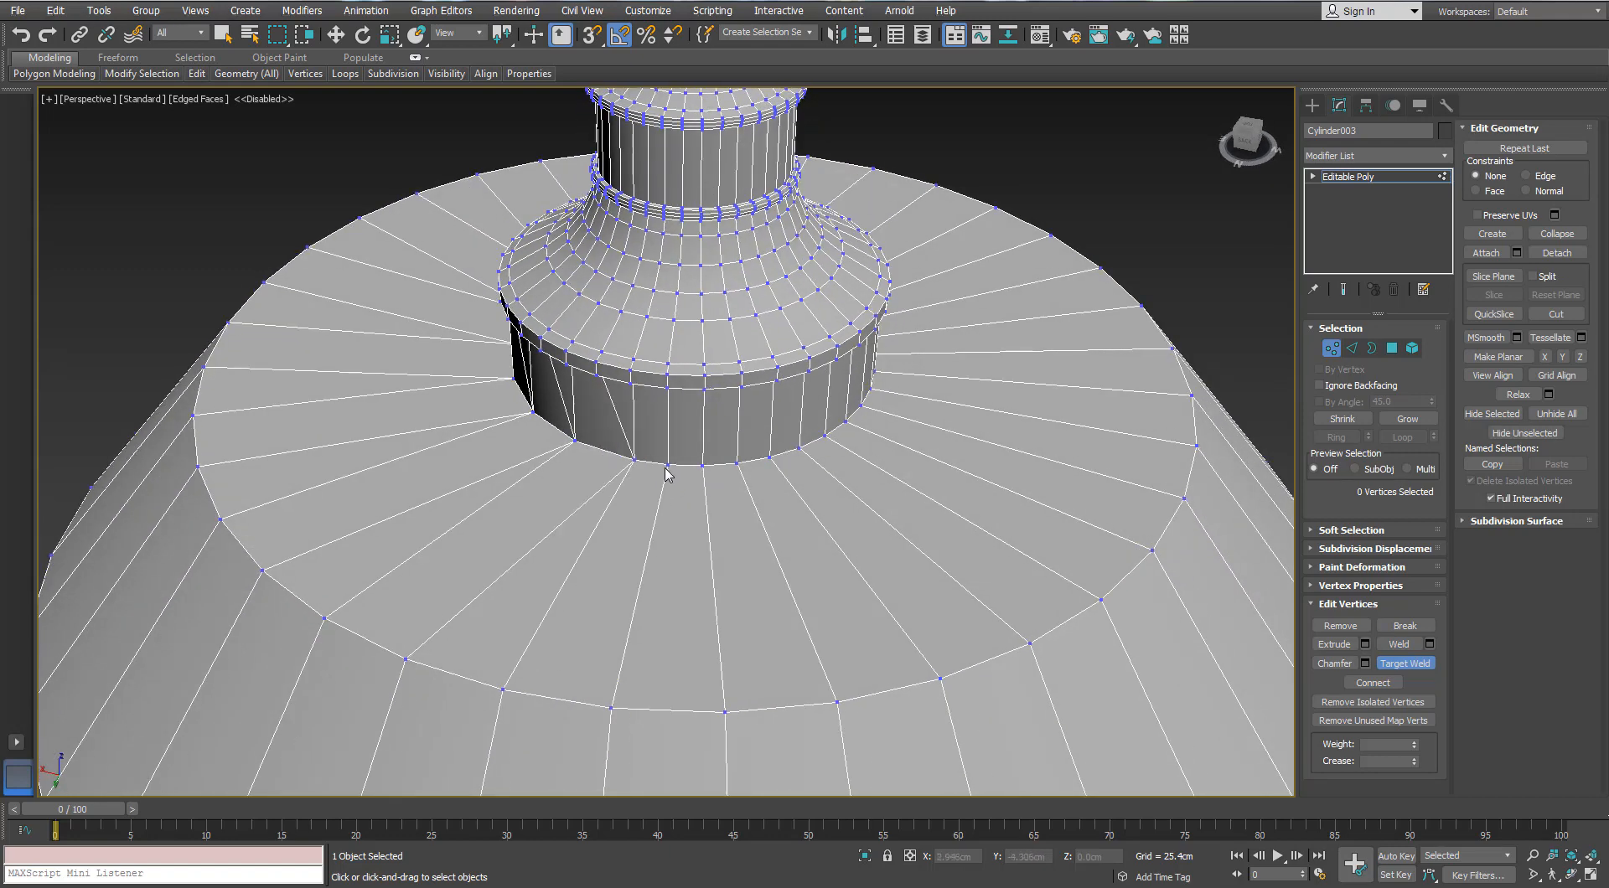
pyautogui.click(702, 466)
pyautogui.keyDown('alt'); pyautogui.moveTo(786, 470); pyautogui.dragTo(565, 445, button='middle'); pyautogui.keyUp('alt')
pyautogui.click(603, 449)
pyautogui.click(669, 466)
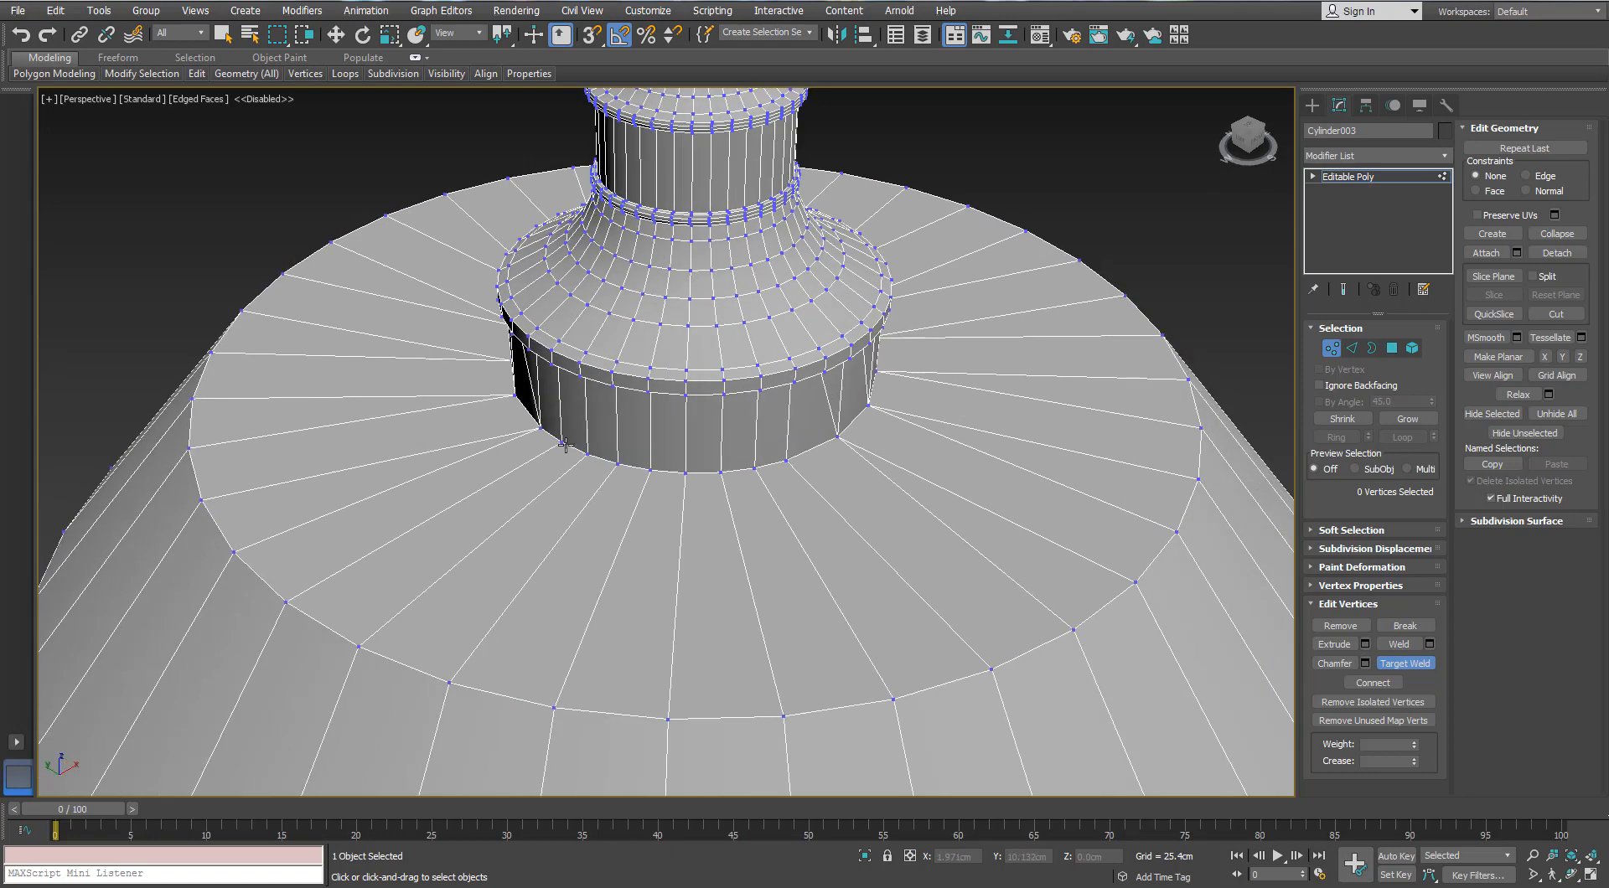
pyautogui.click(587, 456)
pyautogui.click(653, 470)
pyautogui.click(718, 473)
pyautogui.keyDown('alt'); pyautogui.moveTo(745, 471); pyautogui.dragTo(682, 436, button='middle'); pyautogui.keyUp('alt')
pyautogui.click(626, 465)
pyautogui.scroll(-3, 627, 465)
pyautogui.scroll(-3, 678, 475)
pyautogui.scroll(4, 679, 477)
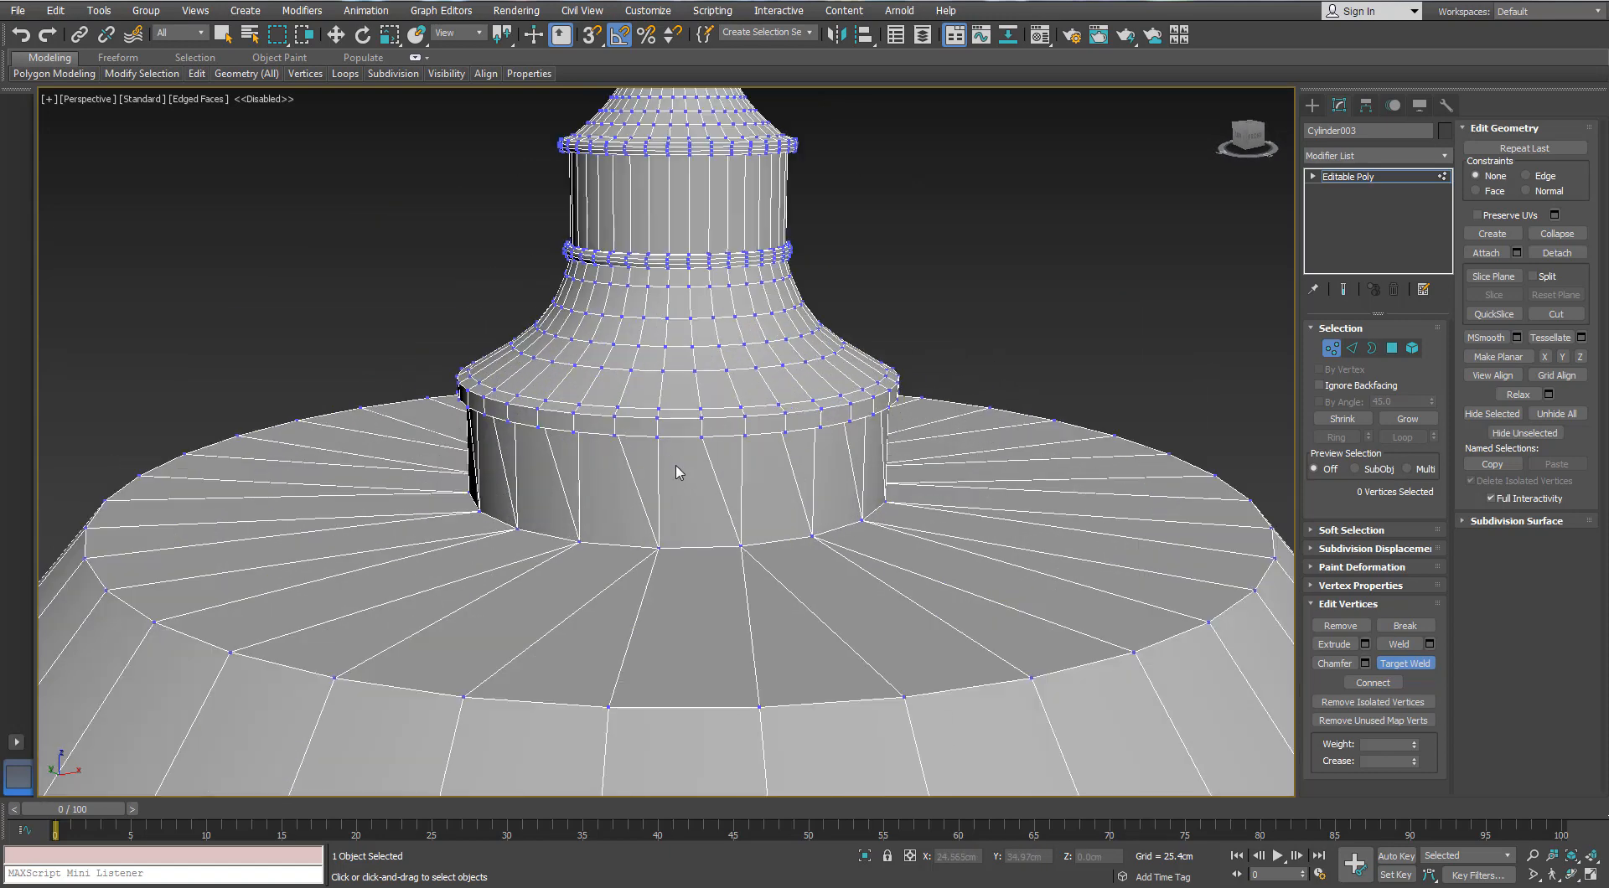
# Step: Remove every second lengthwise edge loop around the neck, rod and ceiling canopy, picking the loops by the slanted edges at the neck's base
pyautogui.click(1351, 348)
pyautogui.doubleClick(714, 474)
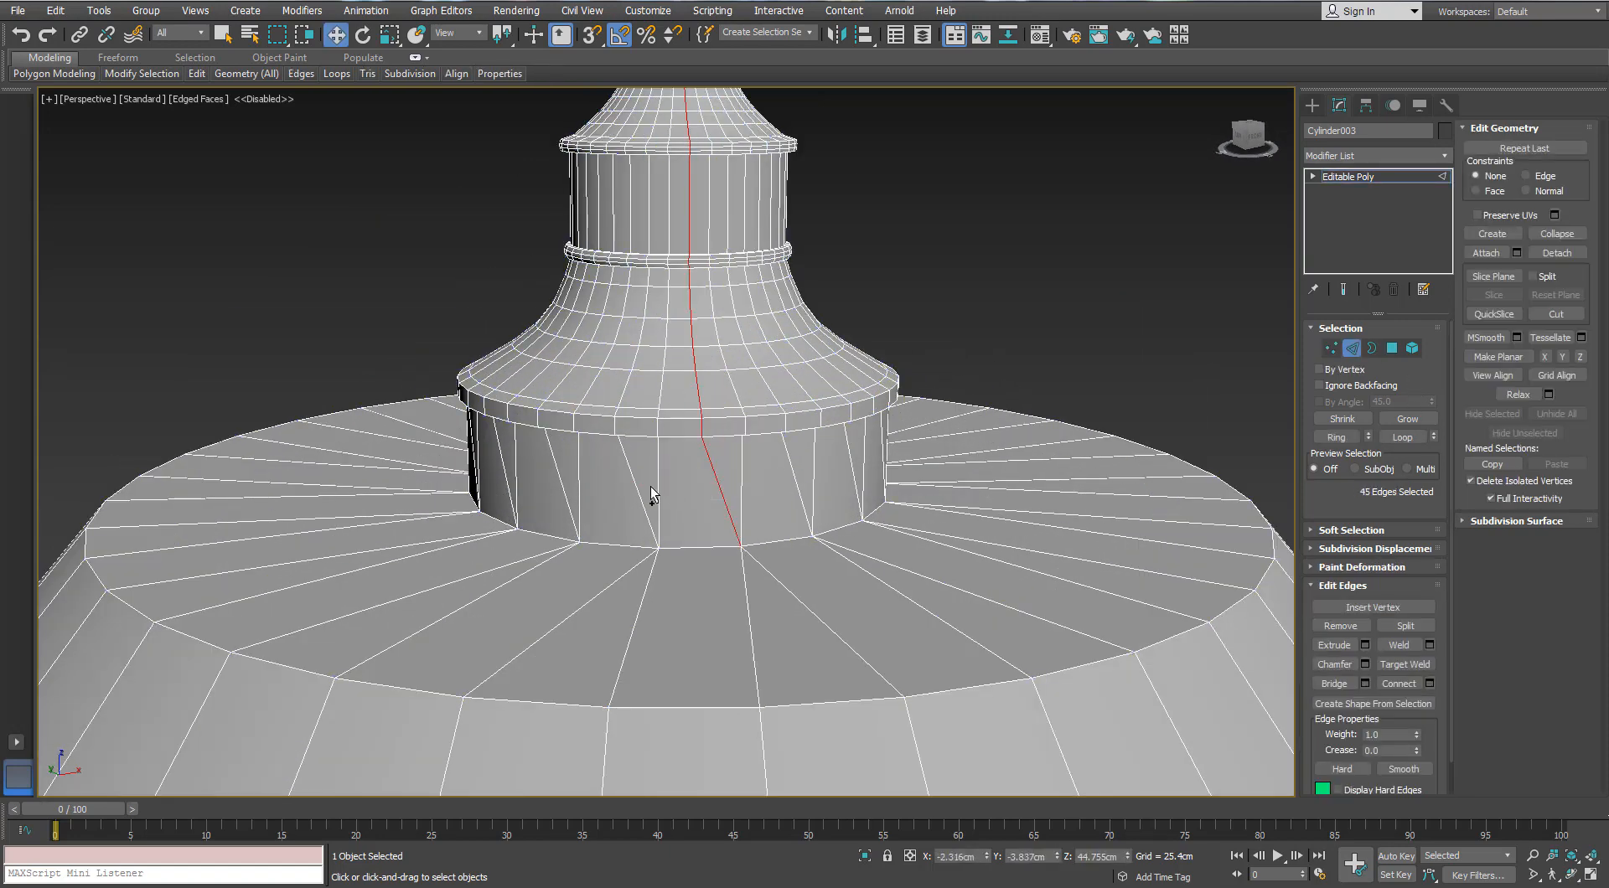
pyautogui.keyDown('ctrl'); pyautogui.doubleClick(635, 484); pyautogui.keyUp('ctrl')
pyautogui.keyDown('ctrl'); pyautogui.doubleClick(563, 477); pyautogui.keyUp('ctrl')
pyautogui.moveTo(536, 475)
pyautogui.keyDown('alt'); pyautogui.mouseDown(button='middle')
pyautogui.moveTo(564, 485)
pyautogui.moveTo(529, 489)
pyautogui.mouseUp(button='middle'); pyautogui.keyUp('alt')
pyautogui.keyDown('ctrl'); pyautogui.doubleClick(559, 486); pyautogui.keyUp('ctrl')
pyautogui.keyDown('ctrl'); pyautogui.doubleClick(442, 503); pyautogui.keyUp('ctrl')
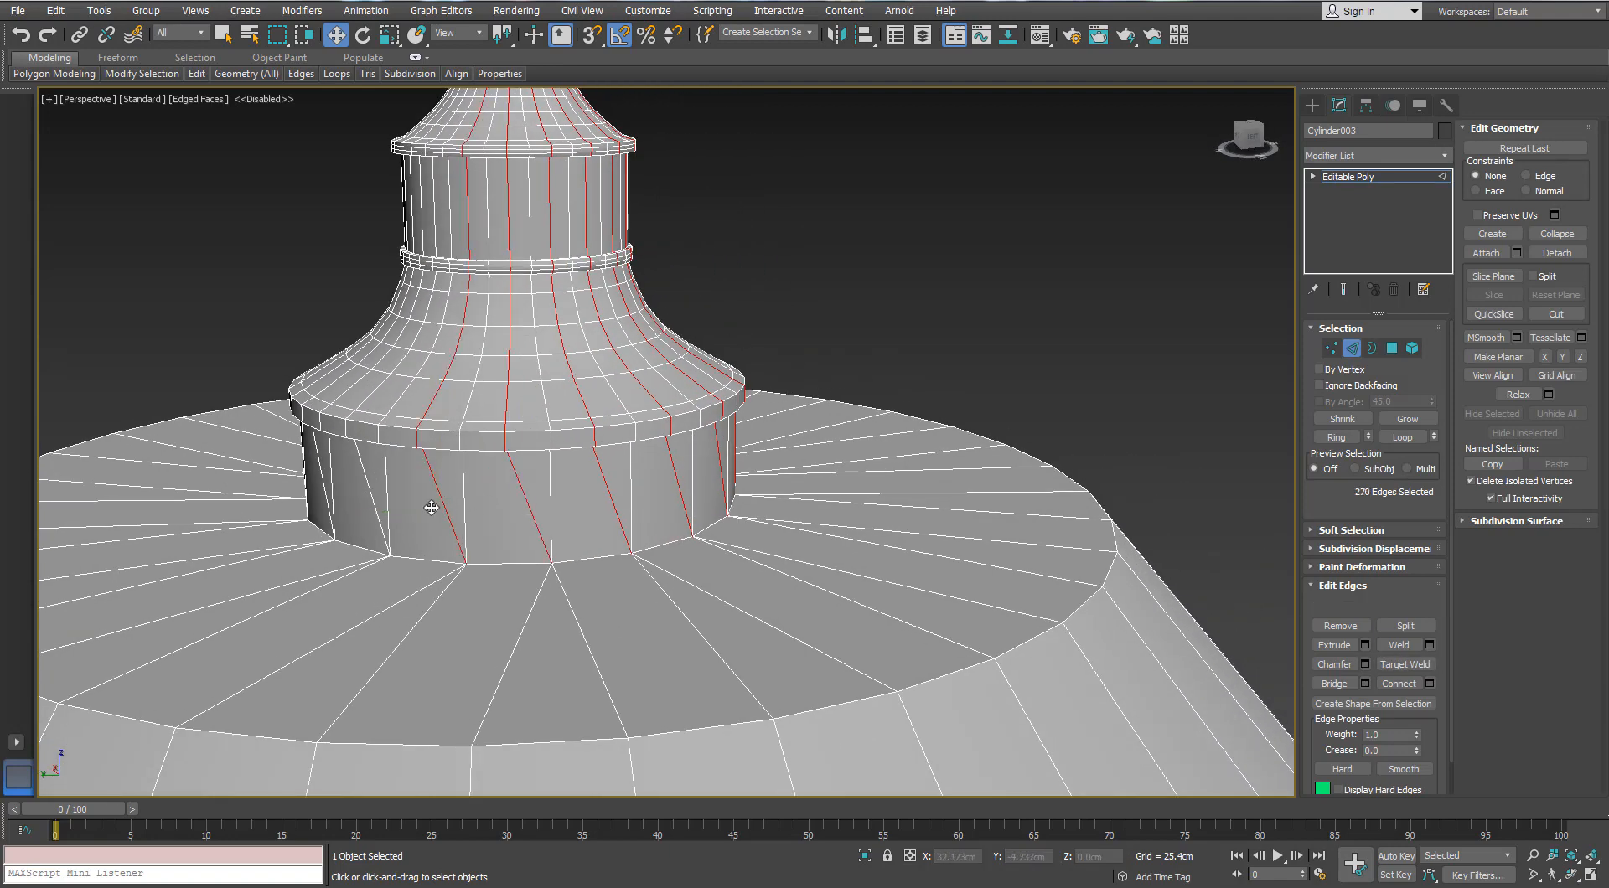
pyautogui.moveTo(433, 502)
pyautogui.keyDown('alt'); pyautogui.mouseDown(button='middle')
pyautogui.moveTo(464, 510)
pyautogui.moveTo(403, 513)
pyautogui.moveTo(426, 514)
pyautogui.mouseUp(button='middle'); pyautogui.keyUp('alt')
pyautogui.keyDown('ctrl'); pyautogui.doubleClick(462, 510); pyautogui.keyUp('ctrl')
pyautogui.keyDown('ctrl'); pyautogui.doubleClick(377, 511); pyautogui.keyUp('ctrl')
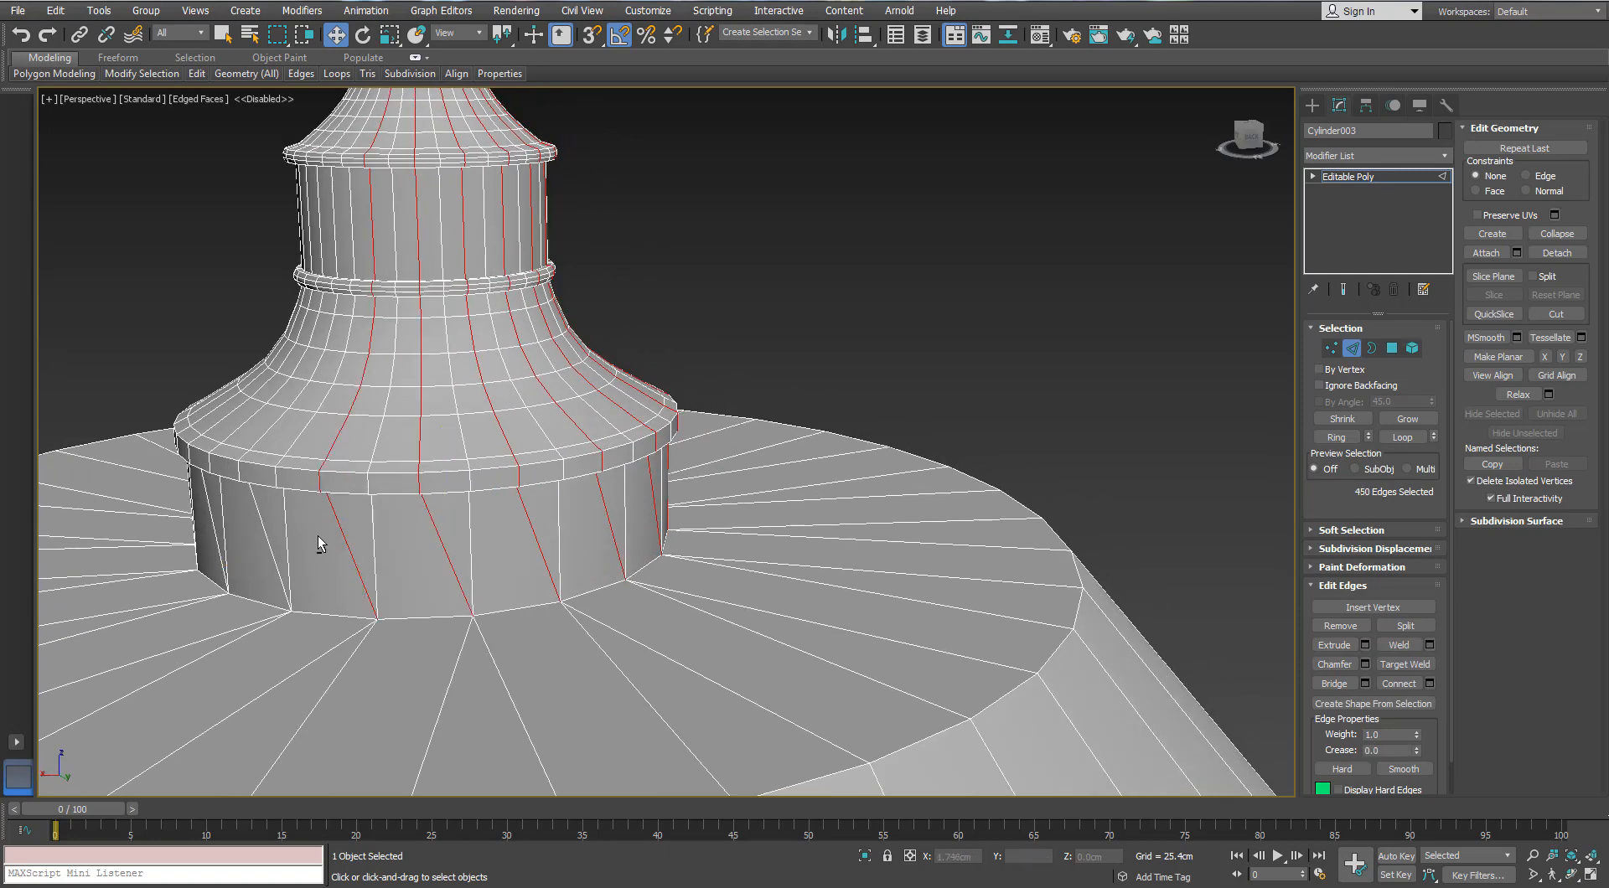
pyautogui.keyDown('alt'); pyautogui.moveTo(318, 537); pyautogui.dragTo(558, 519, button='middle'); pyautogui.keyUp('alt')
pyautogui.keyDown('ctrl'); pyautogui.doubleClick(350, 542); pyautogui.keyUp('ctrl')
pyautogui.keyDown('ctrl'); pyautogui.doubleClick(514, 537); pyautogui.keyUp('ctrl')
pyautogui.keyDown('ctrl'); pyautogui.doubleClick(475, 523); pyautogui.keyUp('ctrl')
pyautogui.keyDown('ctrl'); pyautogui.doubleClick(590, 519); pyautogui.keyUp('ctrl')
pyautogui.keyDown('ctrl'); pyautogui.doubleClick(489, 520); pyautogui.keyUp('ctrl')
pyautogui.keyDown('ctrl'); pyautogui.doubleClick(528, 519); pyautogui.keyUp('ctrl')
pyautogui.keyDown('ctrl'); pyautogui.doubleClick(560, 519); pyautogui.keyUp('ctrl')
pyautogui.scroll(-5, 560, 519)
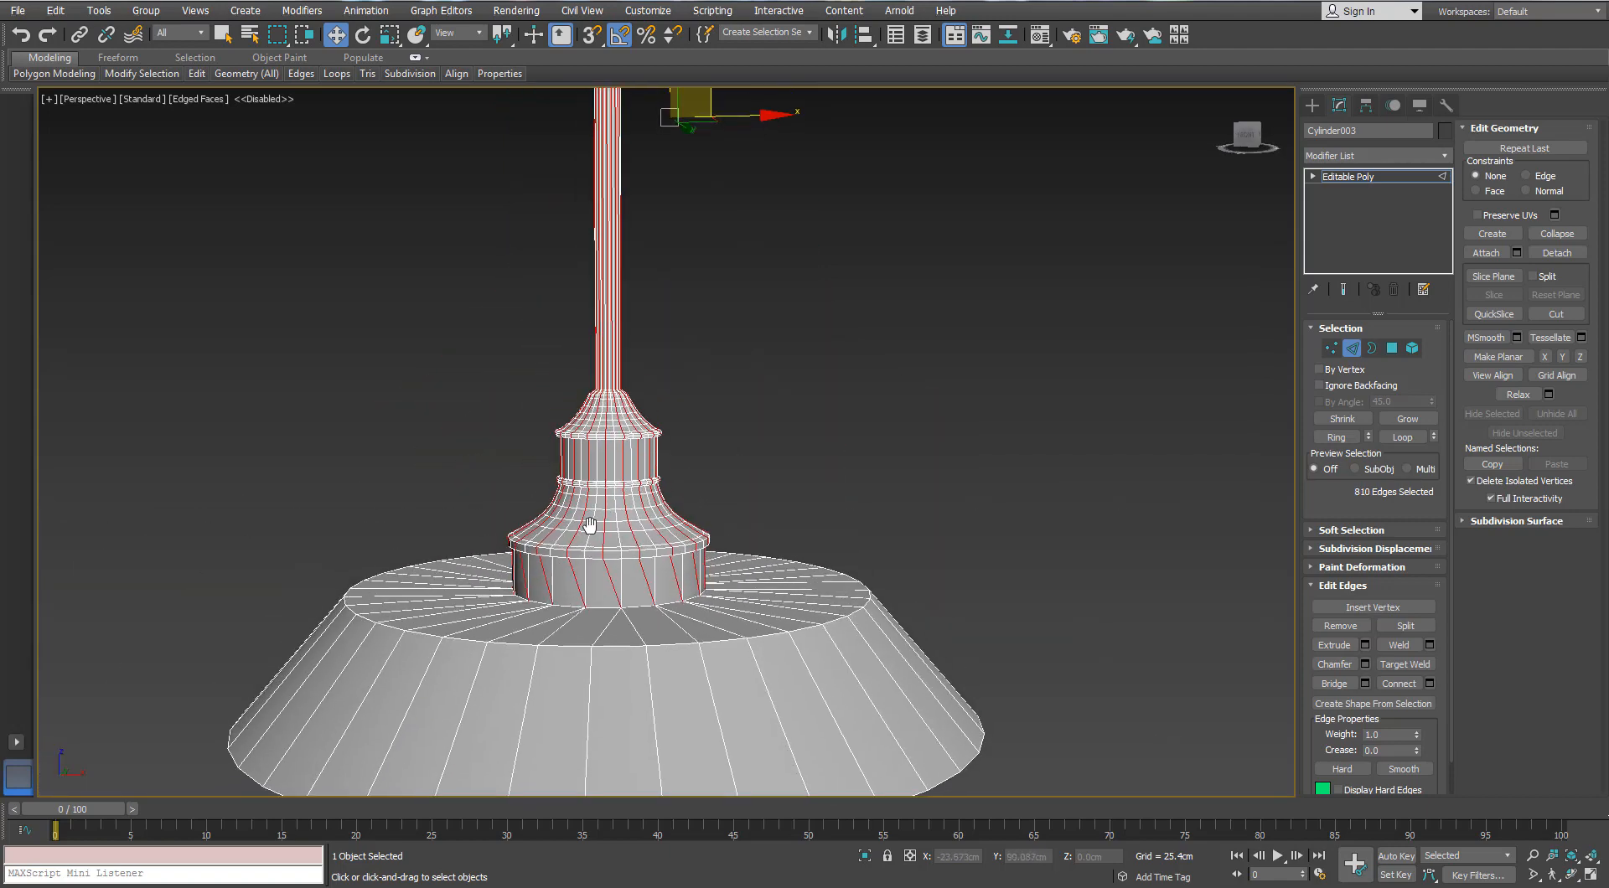
pyautogui.scroll(4, 590, 519)
pyautogui.scroll(-5, 593, 488)
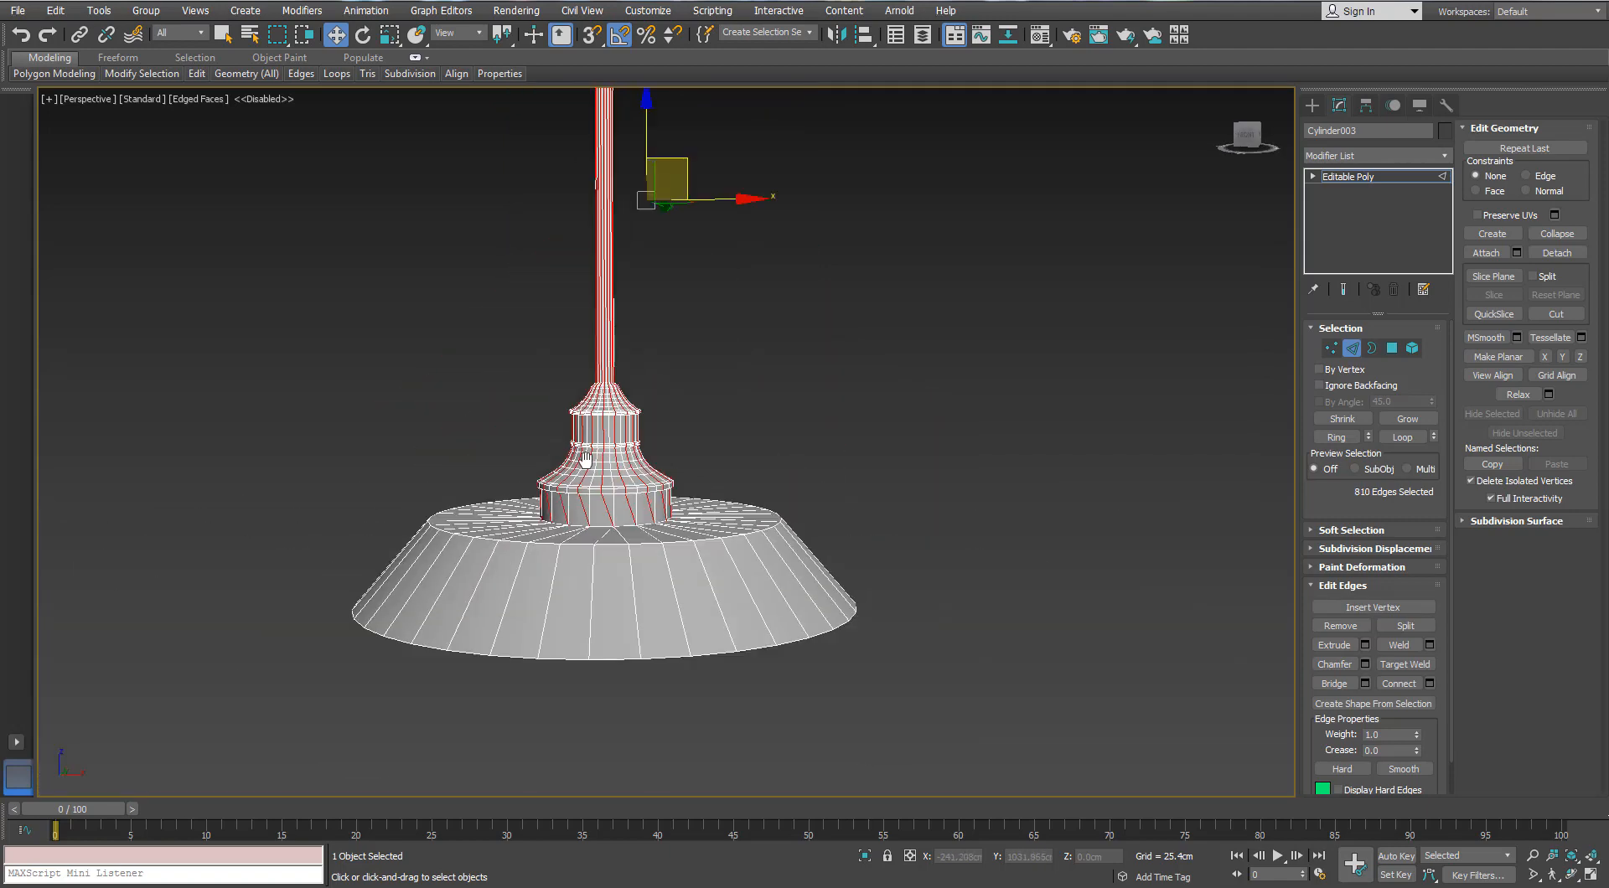
pyautogui.moveTo(588, 460); pyautogui.dragTo(569, 712, button='middle')
pyautogui.moveTo(591, 310); pyautogui.dragTo(594, 545, button='middle')
pyautogui.scroll(5, 624, 268)
pyautogui.keyDown('alt'); pyautogui.moveTo(536, 432); pyautogui.dragTo(509, 349, button='middle'); pyautogui.keyUp('alt')
pyautogui.scroll(-4, 510, 351)
pyautogui.moveTo(479, 691); pyautogui.dragTo(491, 382, button='middle')
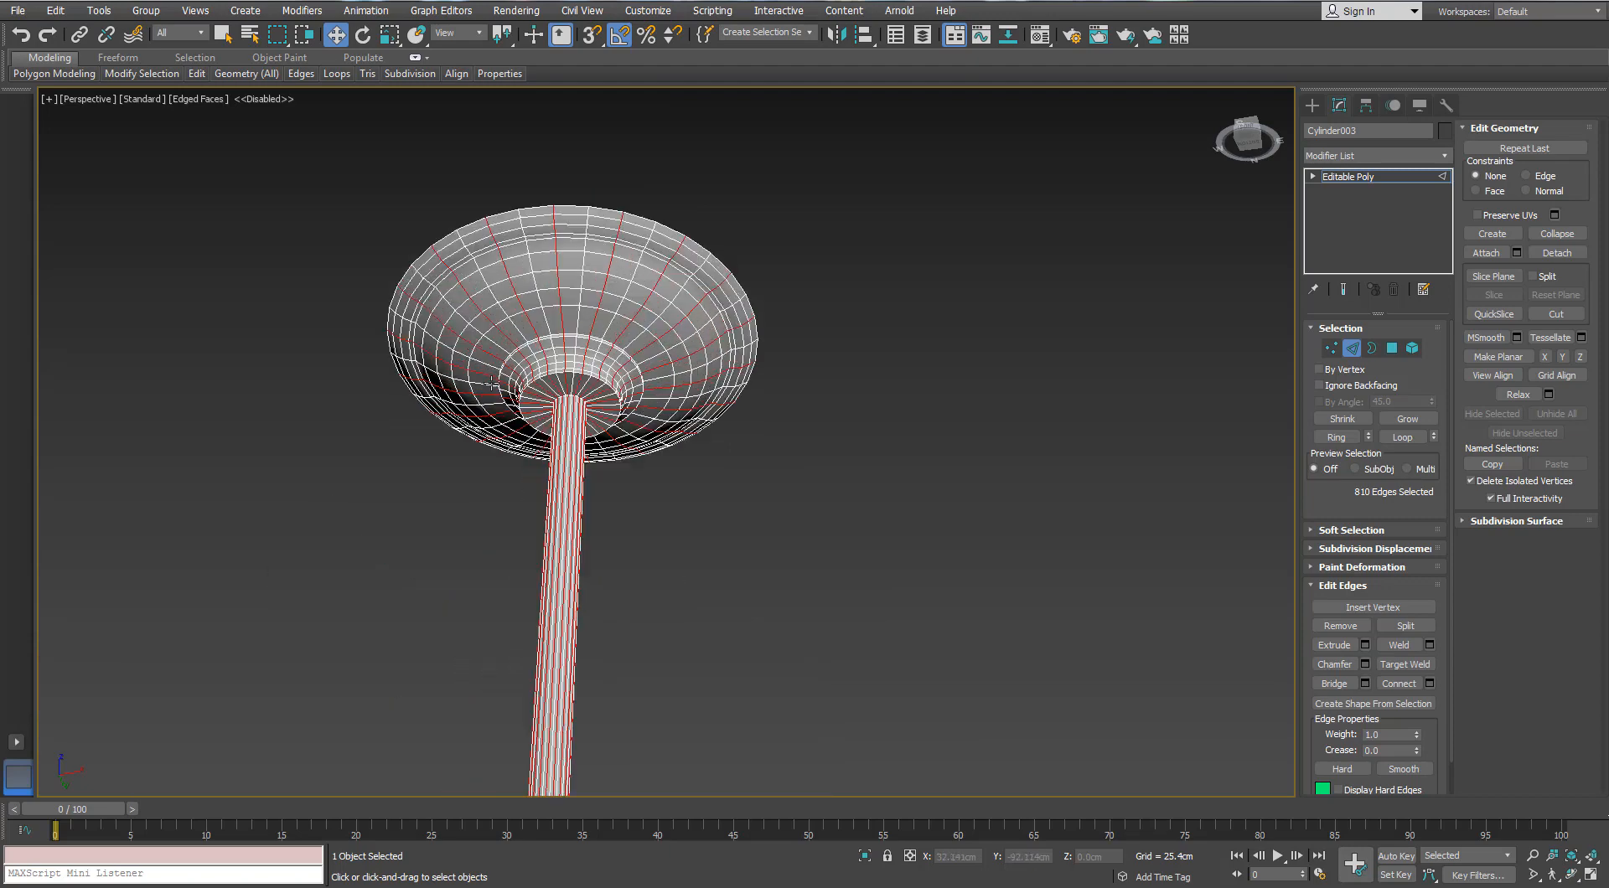
pyautogui.click(862, 556)
# Step: Examine the reduced edge layout on the canopy, rod, neck and shade
pyautogui.keyDown('alt'); pyautogui.moveTo(675, 549); pyautogui.dragTo(620, 657, button='middle'); pyautogui.keyUp('alt')
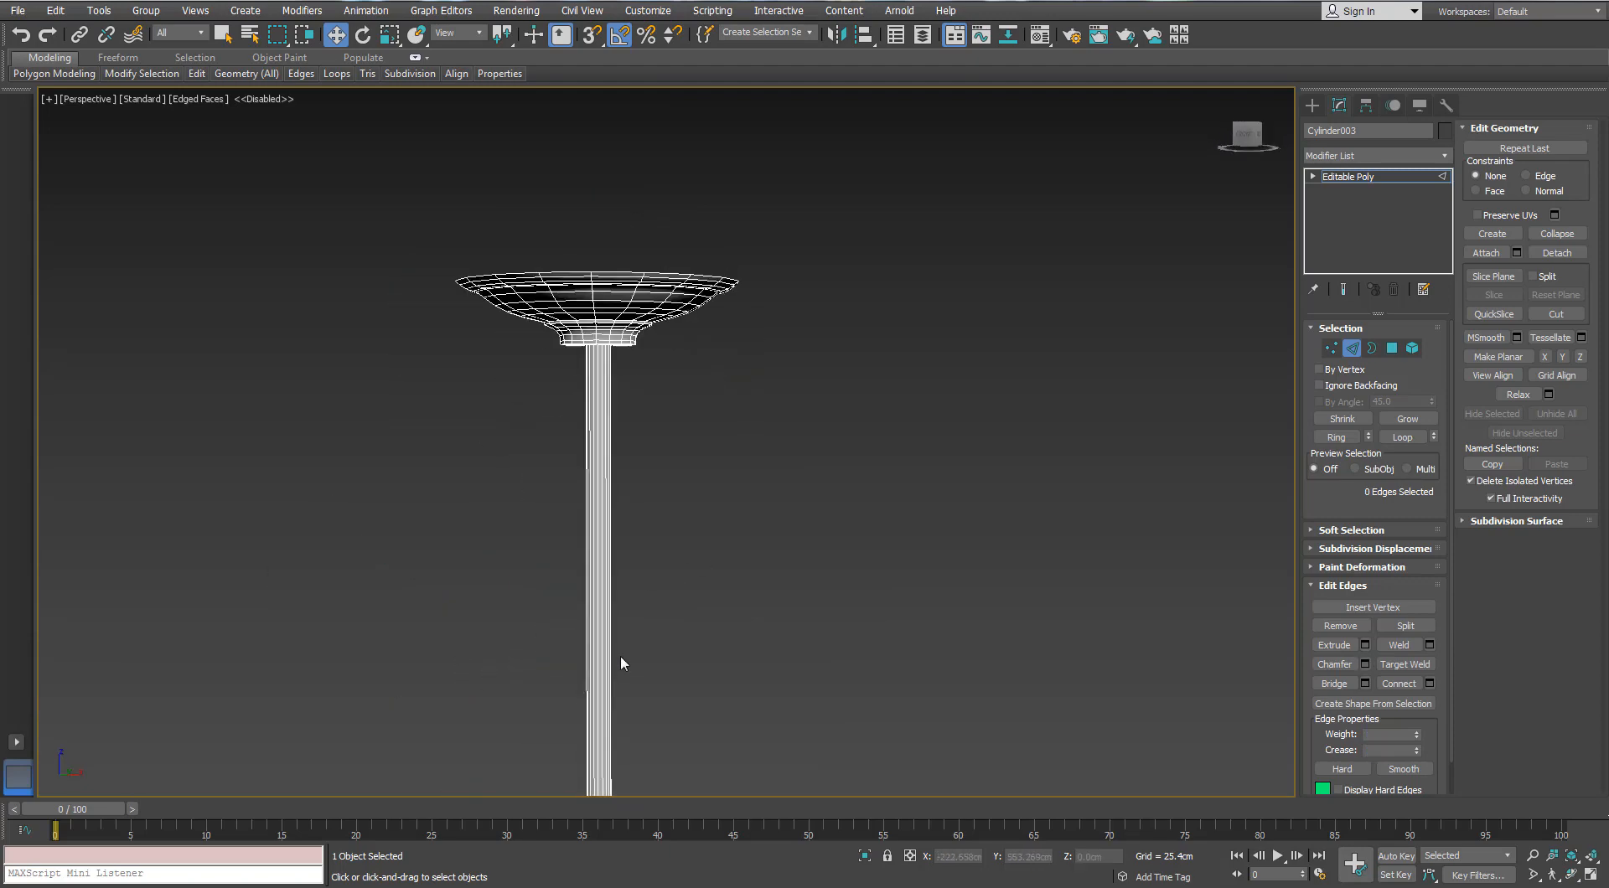
pyautogui.scroll(-3, 620, 656)
pyautogui.moveTo(608, 599); pyautogui.dragTo(555, 329, button='middle')
pyautogui.keyDown('alt'); pyautogui.moveTo(555, 328); pyautogui.dragTo(556, 377, button='middle'); pyautogui.keyUp('alt')
pyautogui.scroll(6, 568, 425)
pyautogui.moveTo(557, 670); pyautogui.dragTo(579, 564, button='middle')
pyautogui.scroll(3, 572, 420)
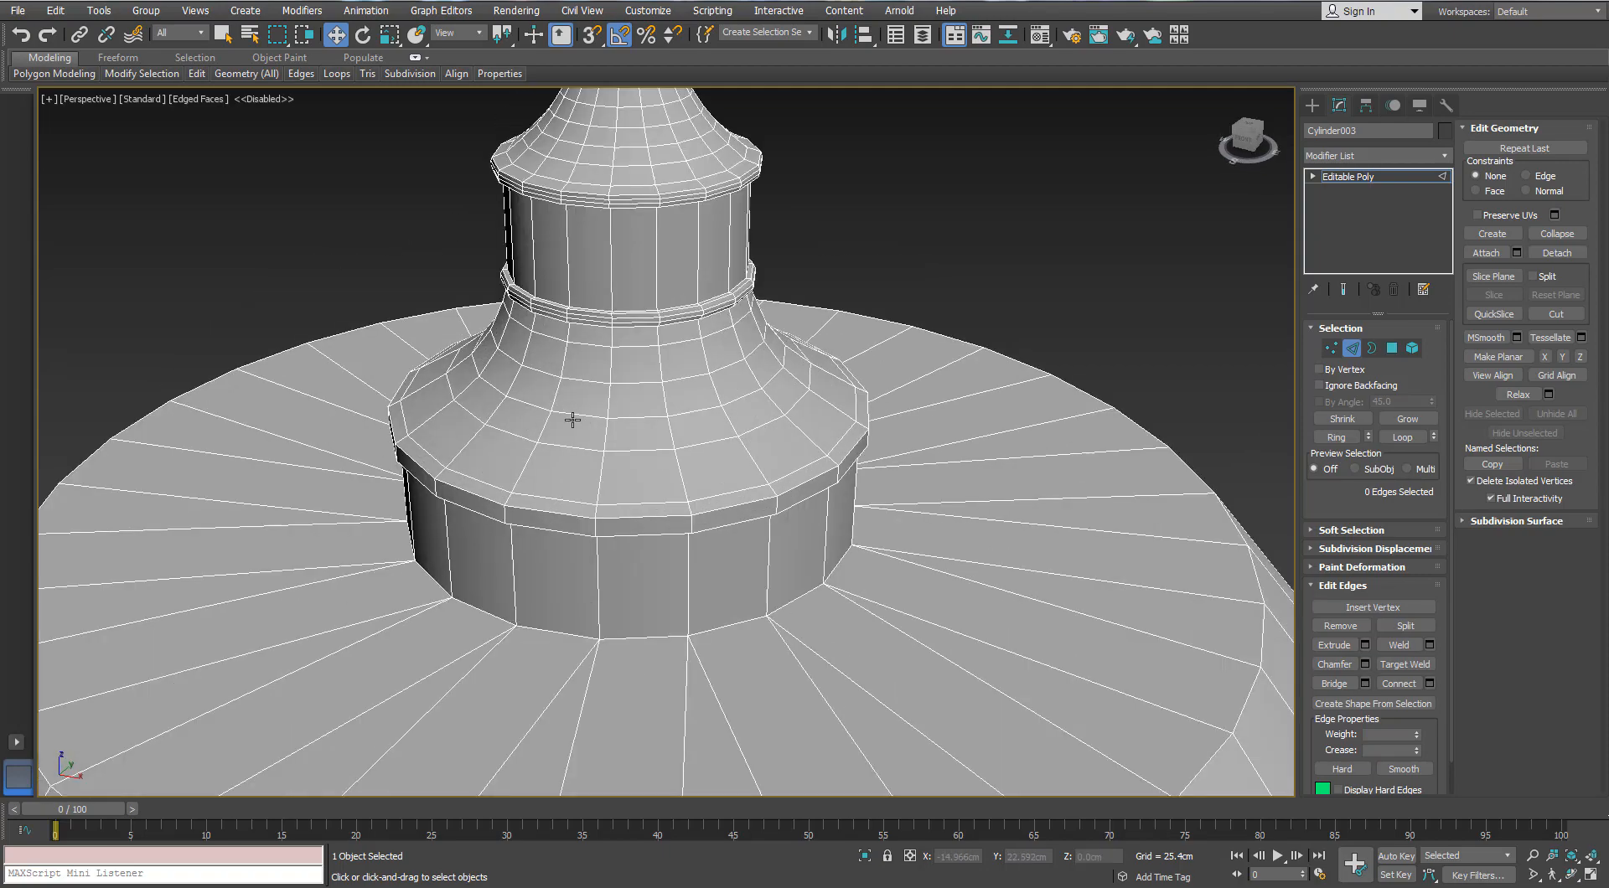
pyautogui.moveTo(581, 393); pyautogui.dragTo(634, 203, button='middle')
pyautogui.scroll(-6, 634, 204)
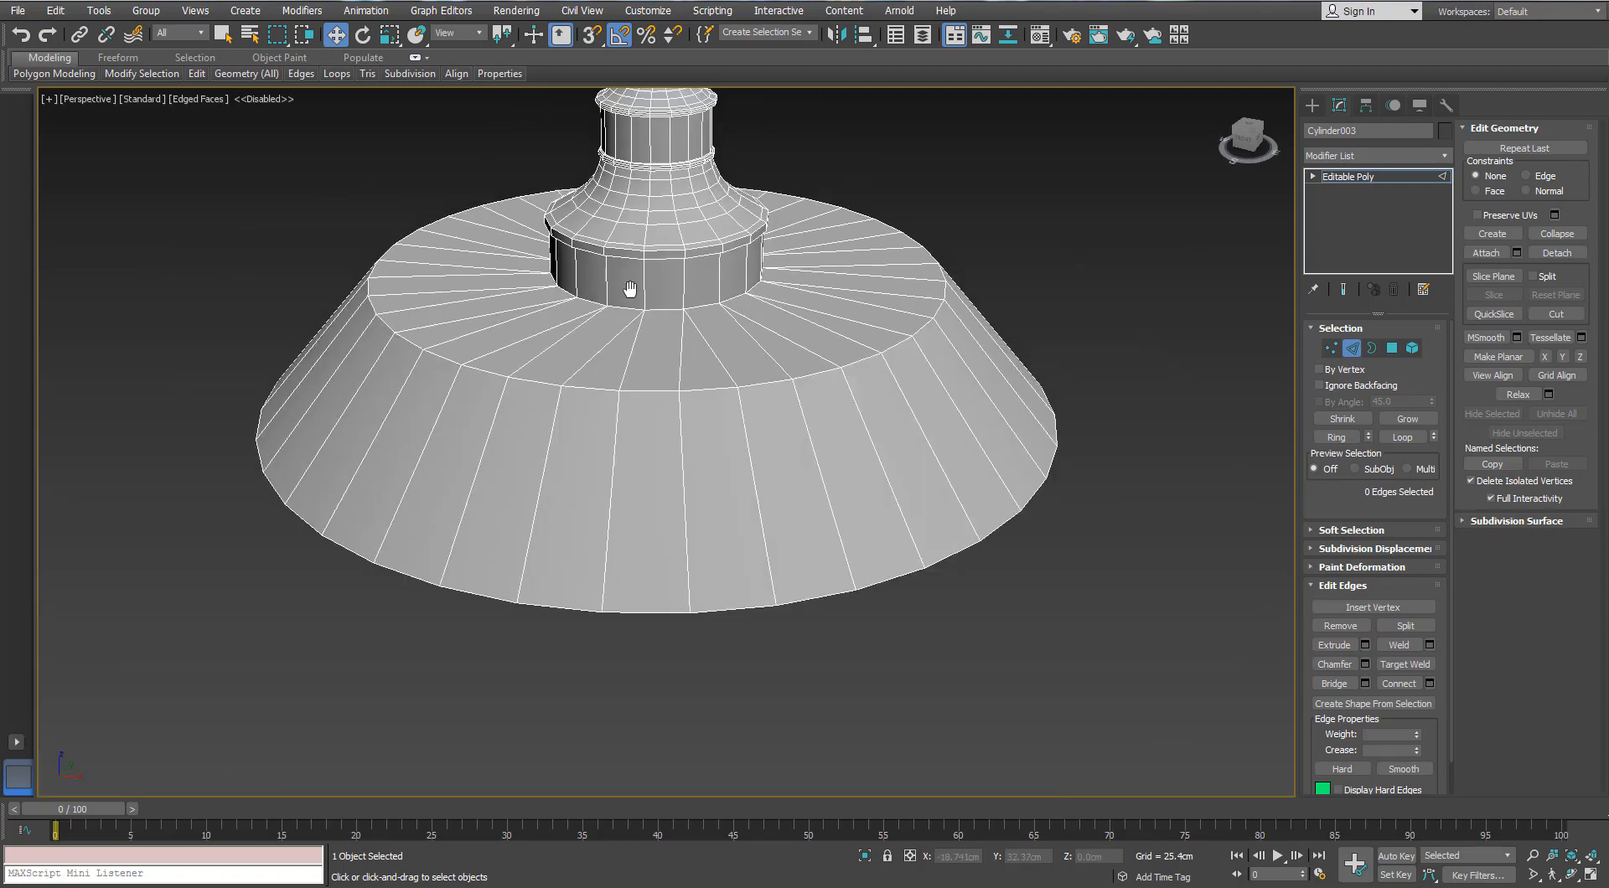
pyautogui.moveTo(628, 287); pyautogui.dragTo(636, 461, button='middle')
# Step: Delete all polygons of the thin raised collar between the neck's lower flare and the cylinder above it
pyautogui.scroll(6, 646, 370)
pyautogui.keyDown('alt'); pyautogui.moveTo(645, 367); pyautogui.dragTo(567, 275, button='middle'); pyautogui.keyUp('alt')
pyautogui.scroll(5, 570, 352)
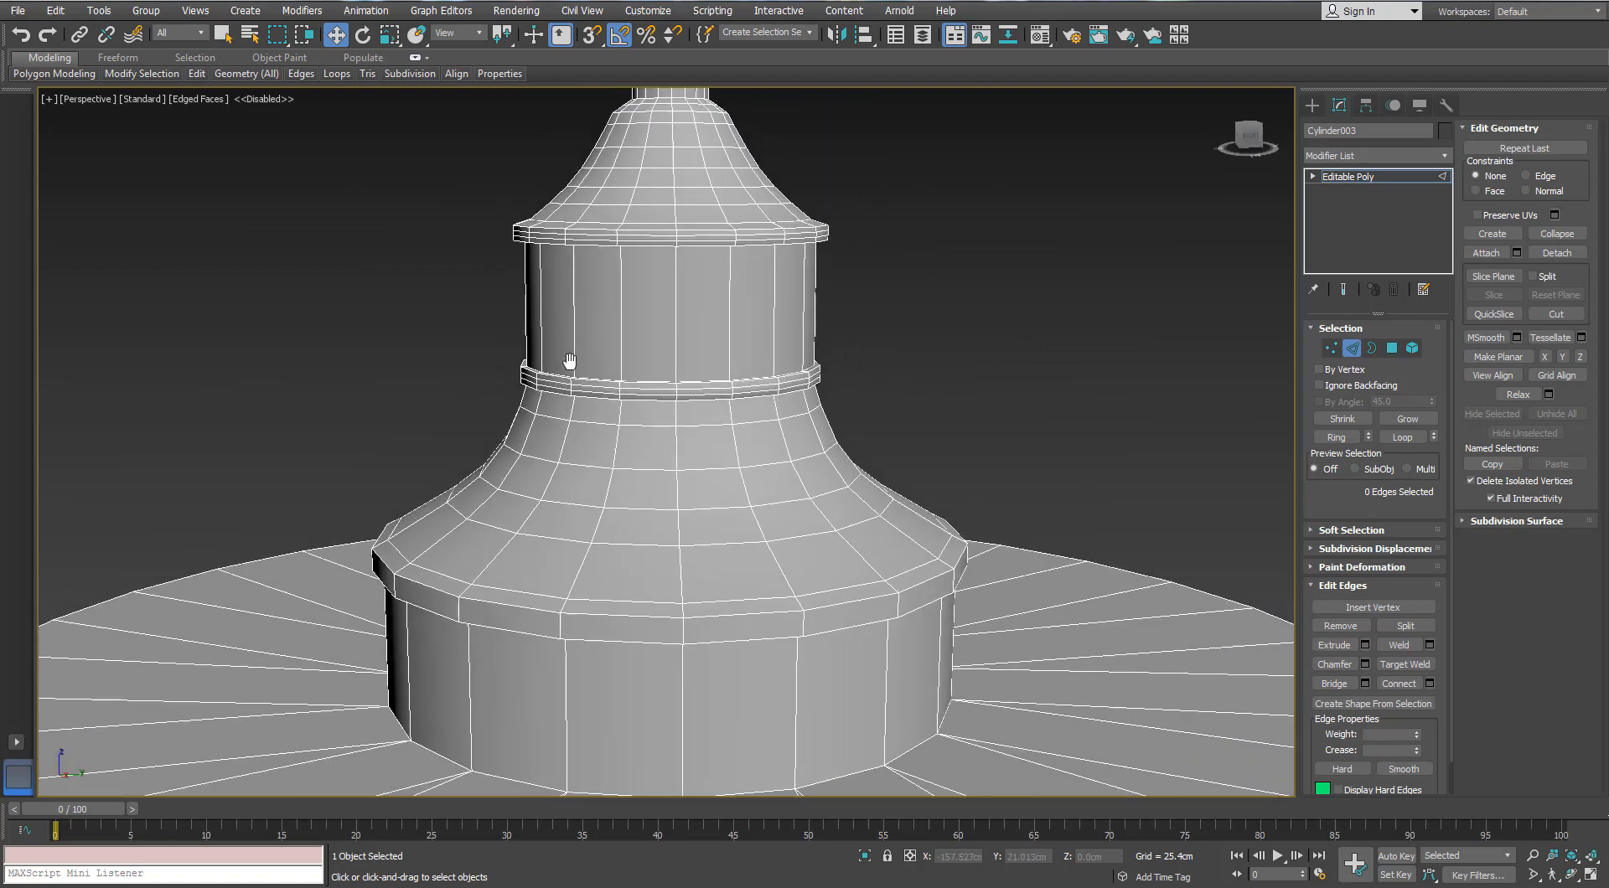
pyautogui.doubleClick(555, 402)
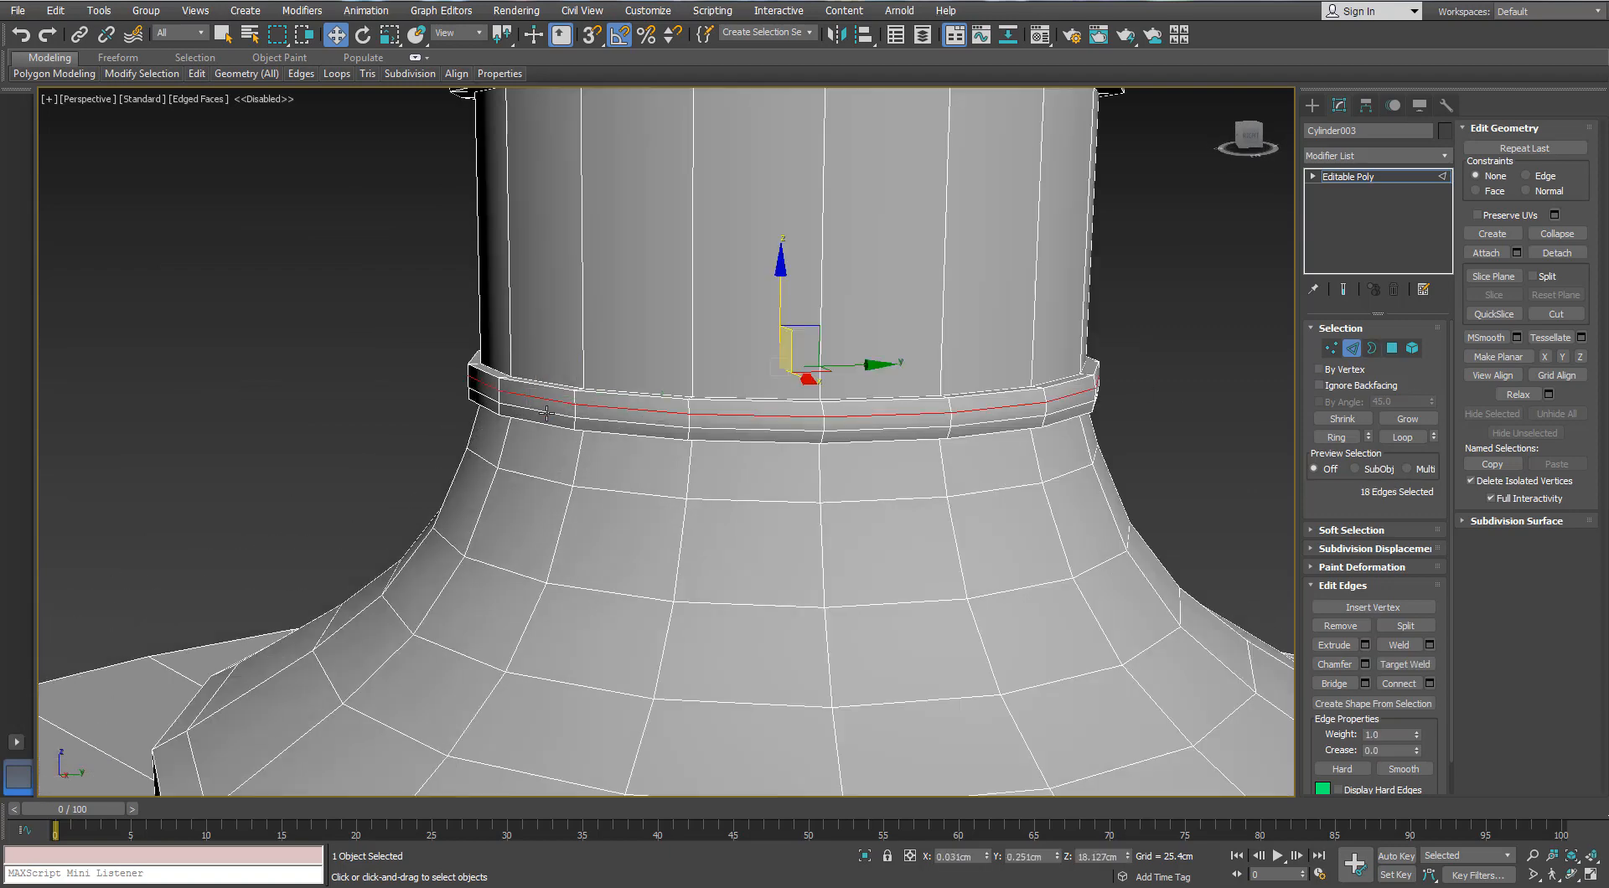
pyautogui.keyDown('ctrl'); pyautogui.click(1392, 348); pyautogui.keyUp('ctrl')
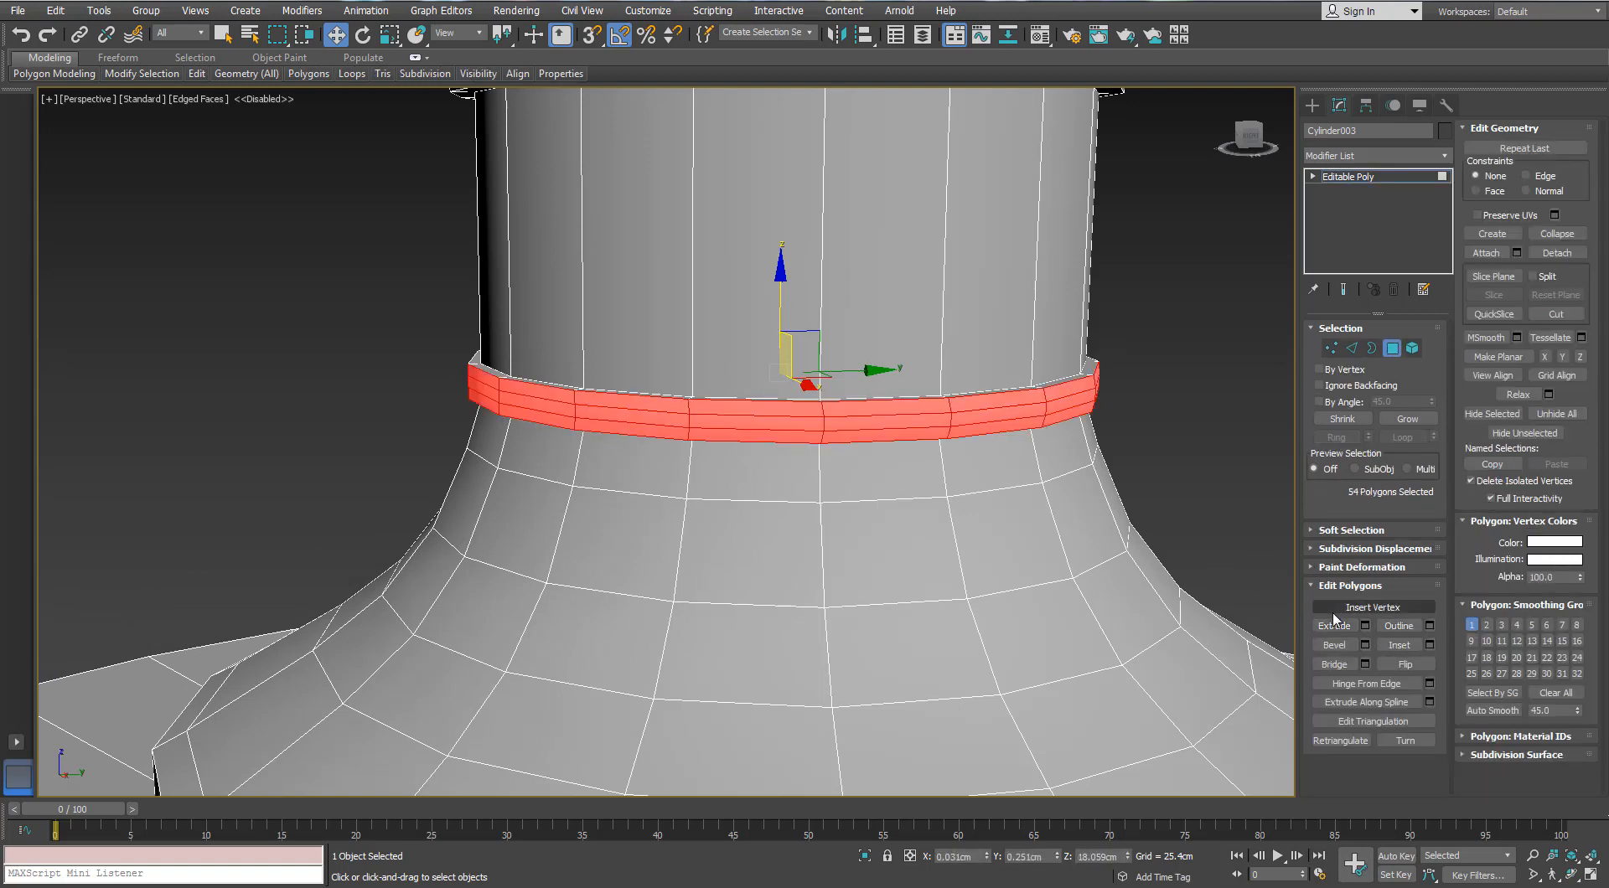
pyautogui.click(1394, 419)
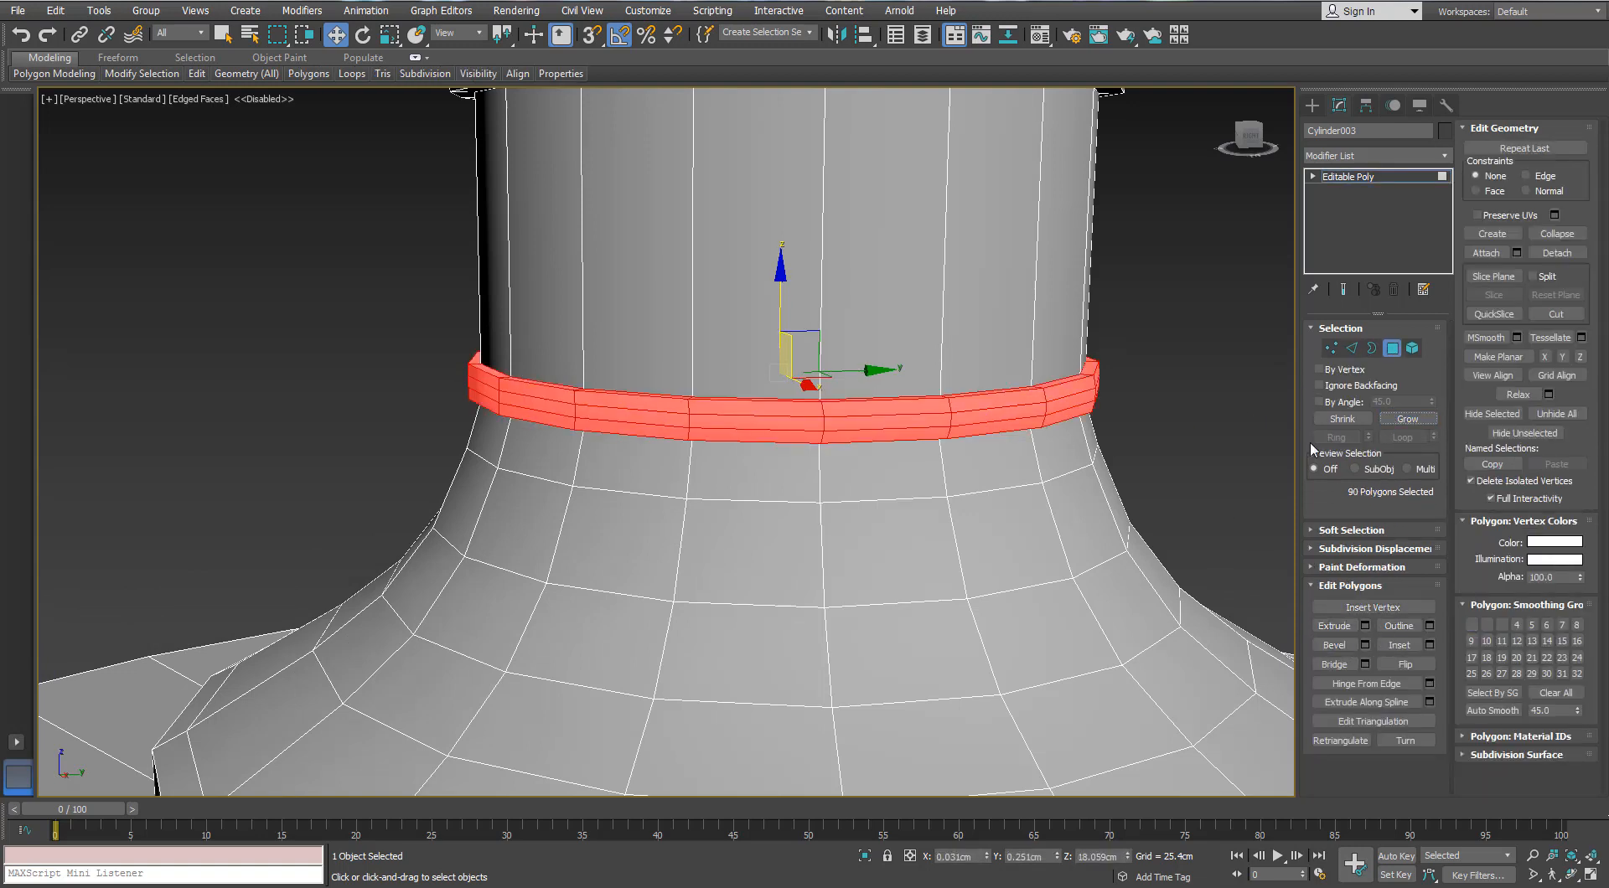
pyautogui.press('Delete')
pyautogui.keyDown('alt'); pyautogui.moveTo(925, 344); pyautogui.dragTo(962, 342, button='middle'); pyautogui.keyUp('alt')
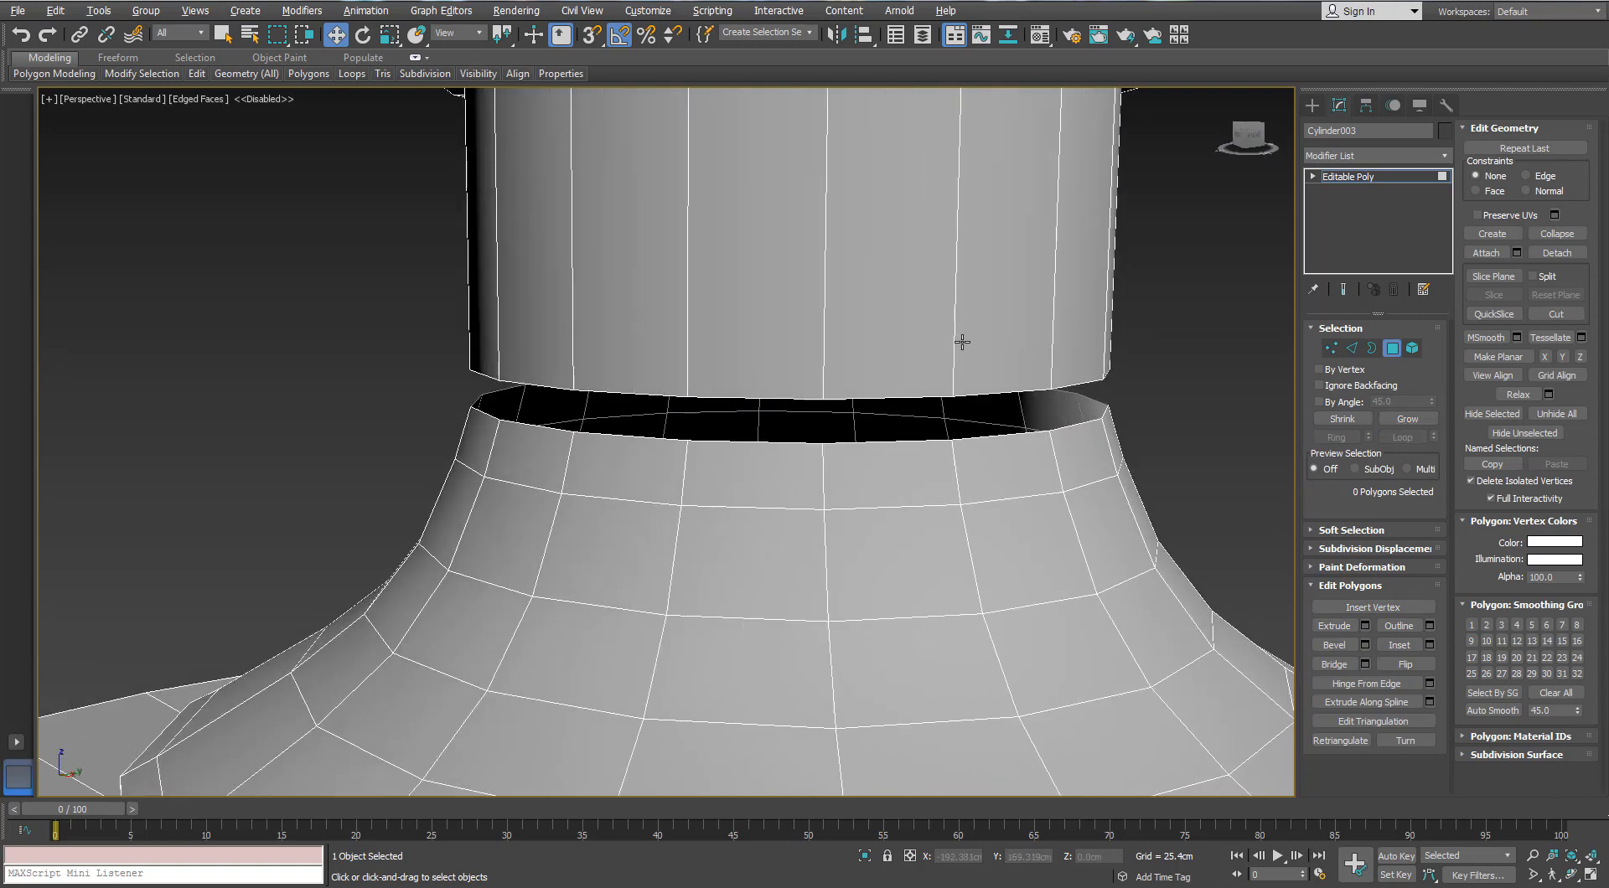
# Step: Bridge the two open borders where the collar was and remove the upper edge loop of the bridged strip
pyautogui.click(1372, 348)
pyautogui.click(1024, 392)
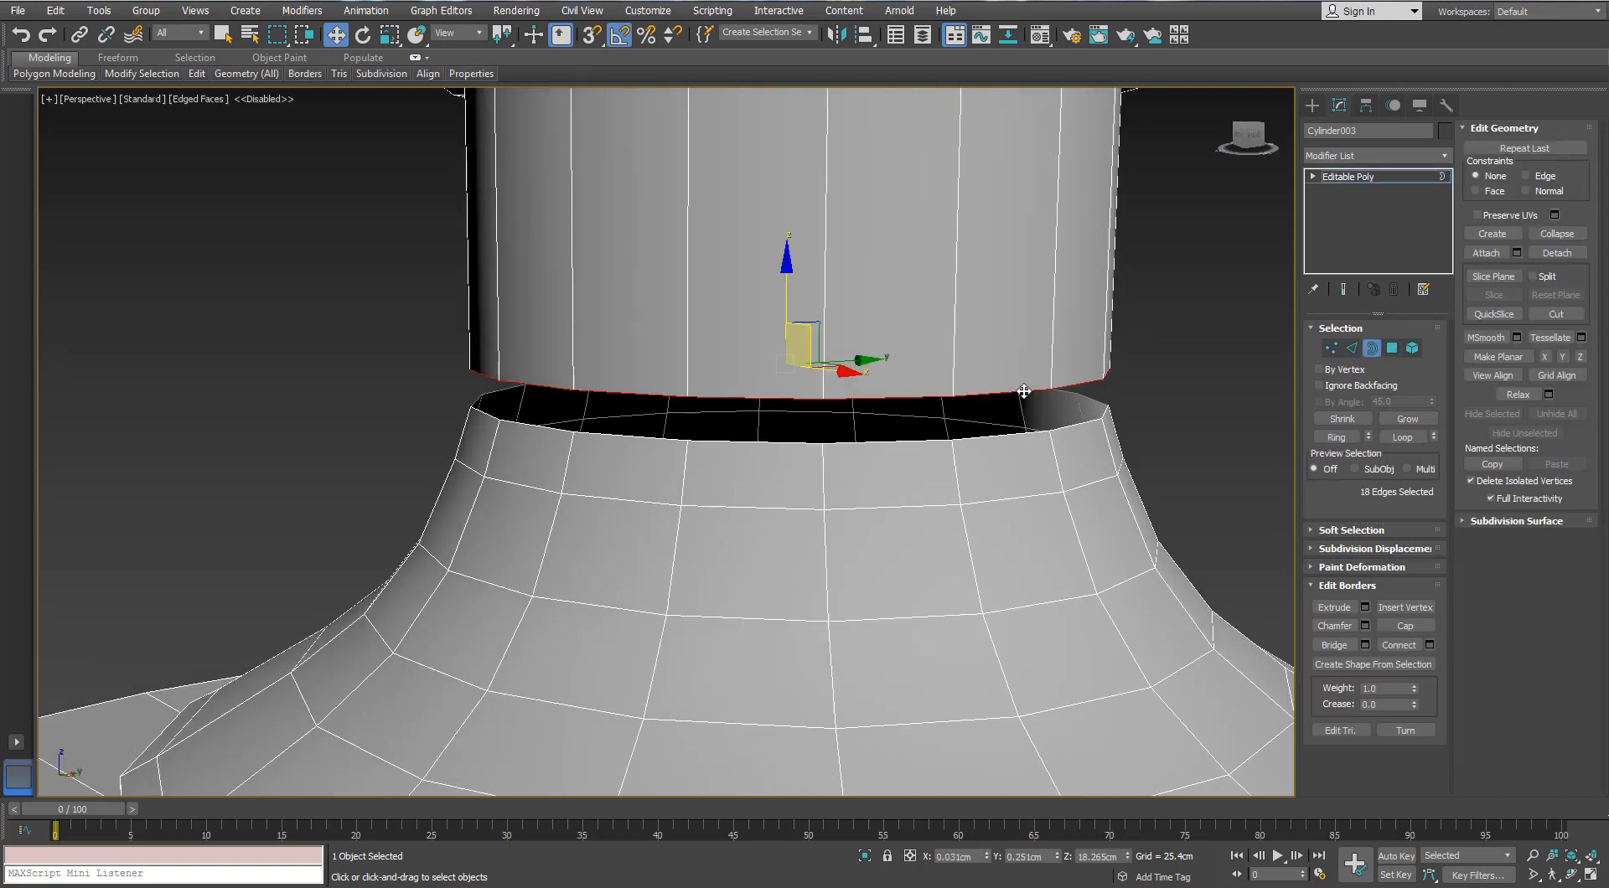
pyautogui.keyDown('ctrl'); pyautogui.click(1010, 434); pyautogui.keyUp('ctrl')
pyautogui.click(1326, 647)
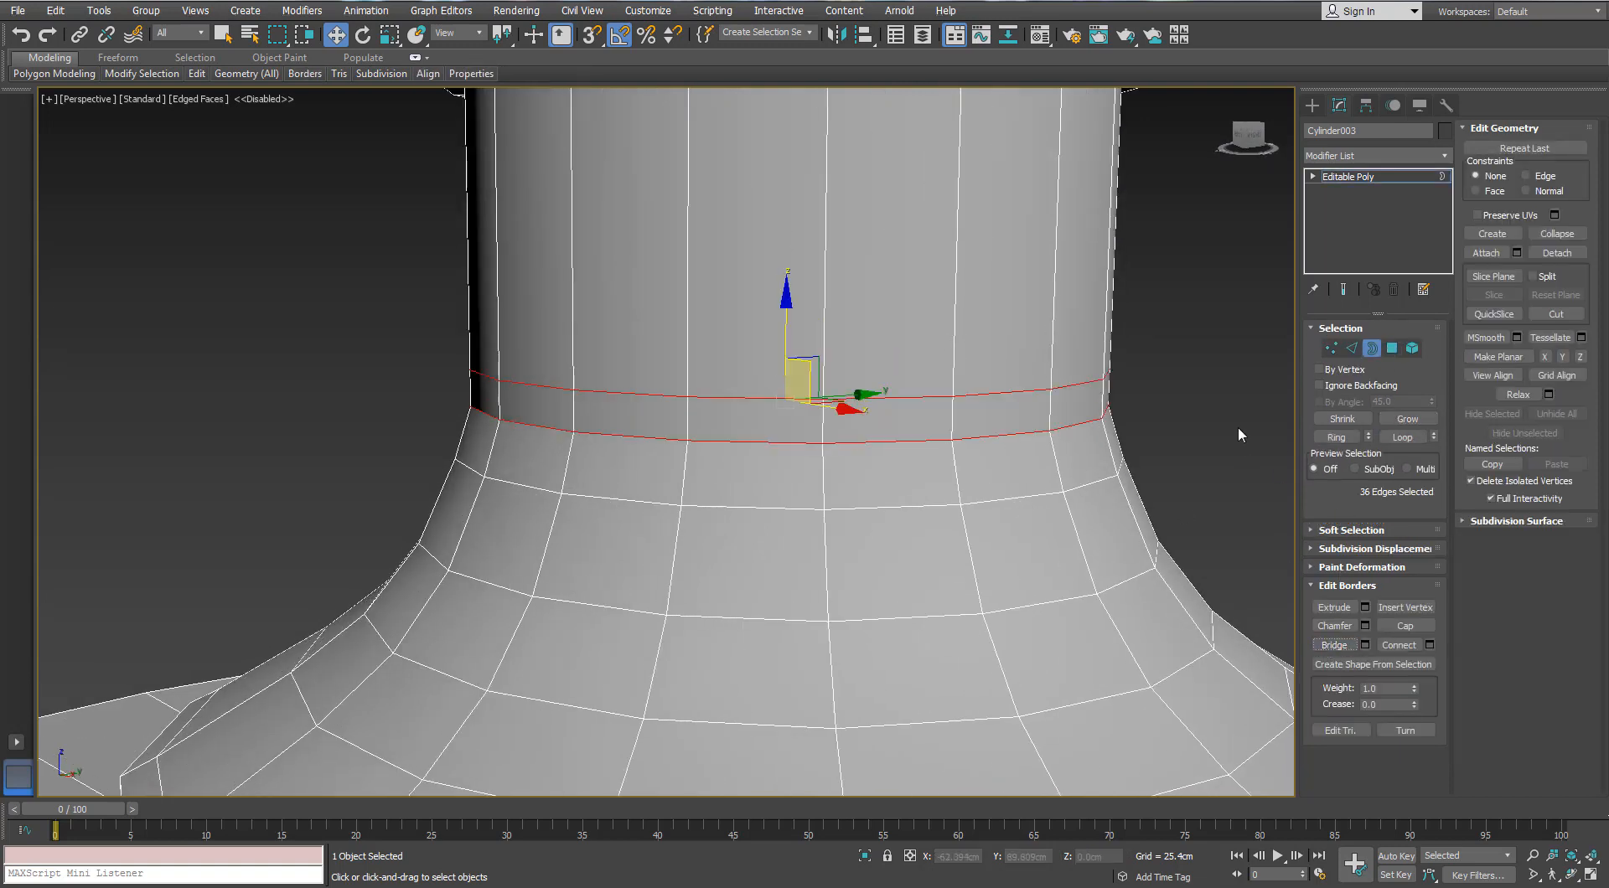
pyautogui.click(1352, 347)
pyautogui.doubleClick(1076, 386)
pyautogui.hotkey('ctrl', 'BackSpace')
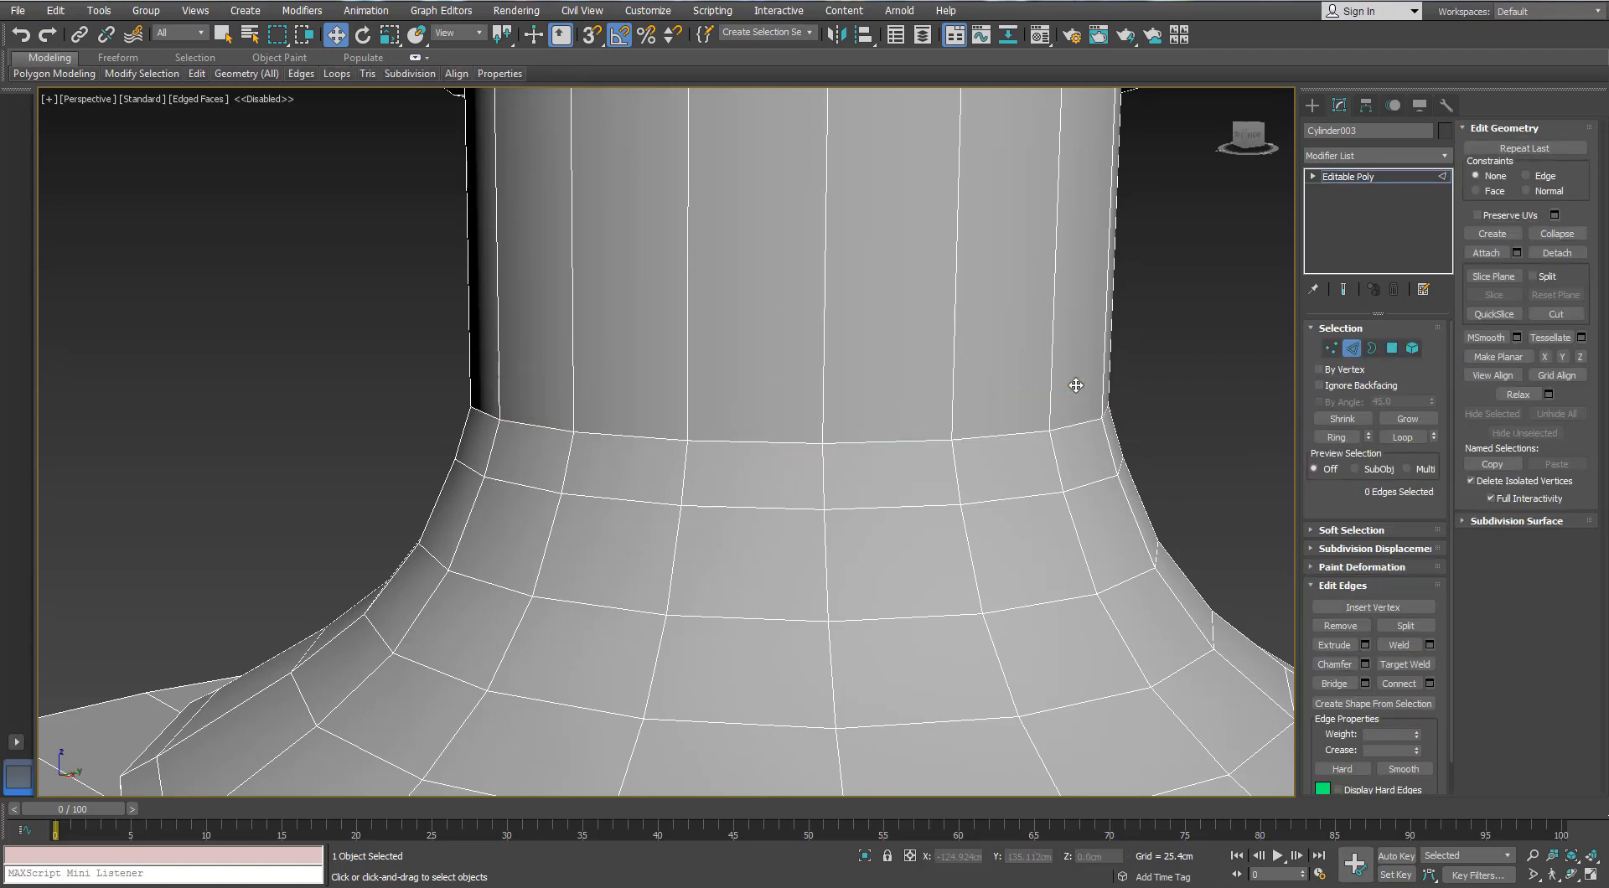
# Step: Remove the two middle edge loops from the rim of the neck's upper bell-shaped section
pyautogui.scroll(-5, 1035, 351)
pyautogui.moveTo(998, 310); pyautogui.dragTo(704, 435, button='middle')
pyautogui.scroll(3, 693, 545)
pyautogui.moveTo(693, 546); pyautogui.dragTo(699, 497, button='middle')
pyautogui.doubleClick(700, 496)
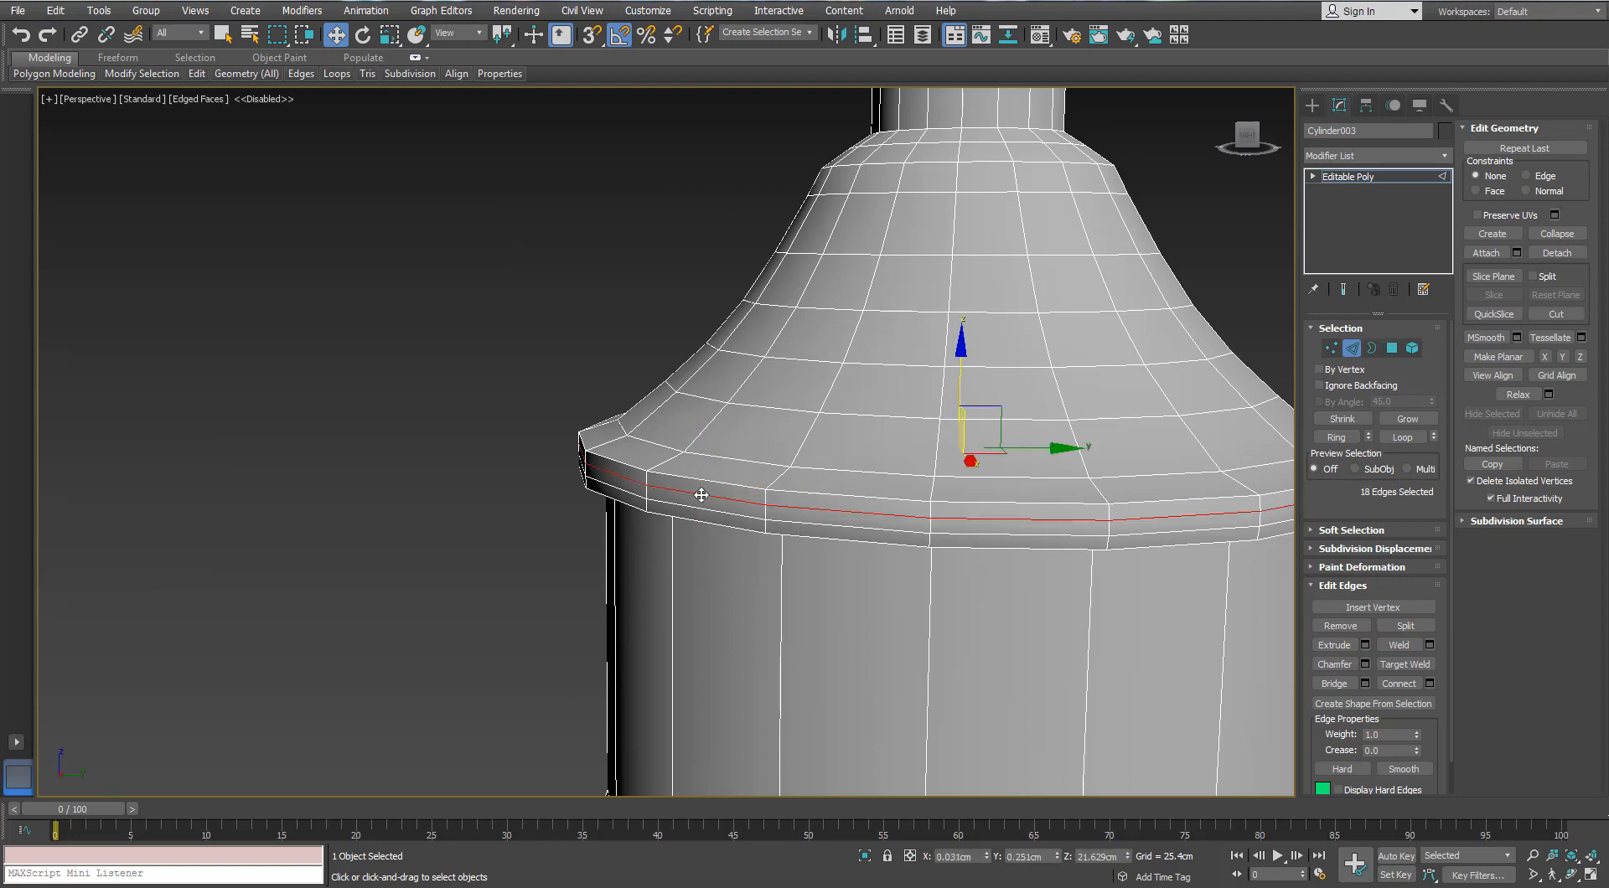
pyautogui.keyDown('ctrl'); pyautogui.doubleClick(700, 507); pyautogui.keyUp('ctrl')
pyautogui.hotkey('ctrl', 'BackSpace')
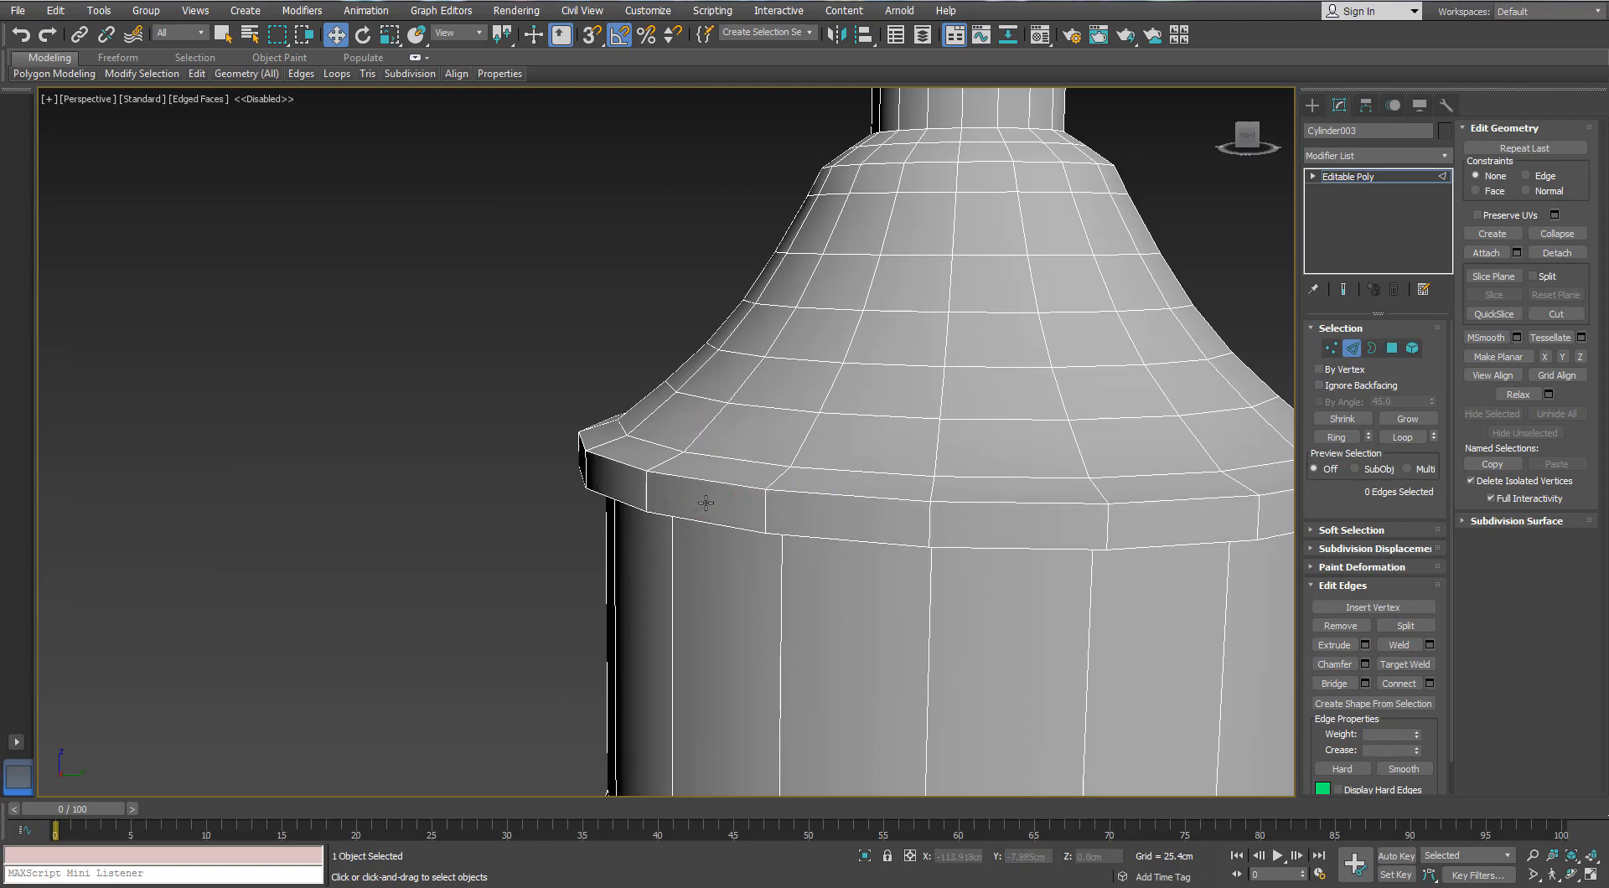
# Step: Remove three alternate horizontal edge loops from the slope of the neck's upper bell-shaped section
pyautogui.moveTo(715, 450); pyautogui.dragTo(660, 472, button='middle')
pyautogui.doubleClick(678, 442)
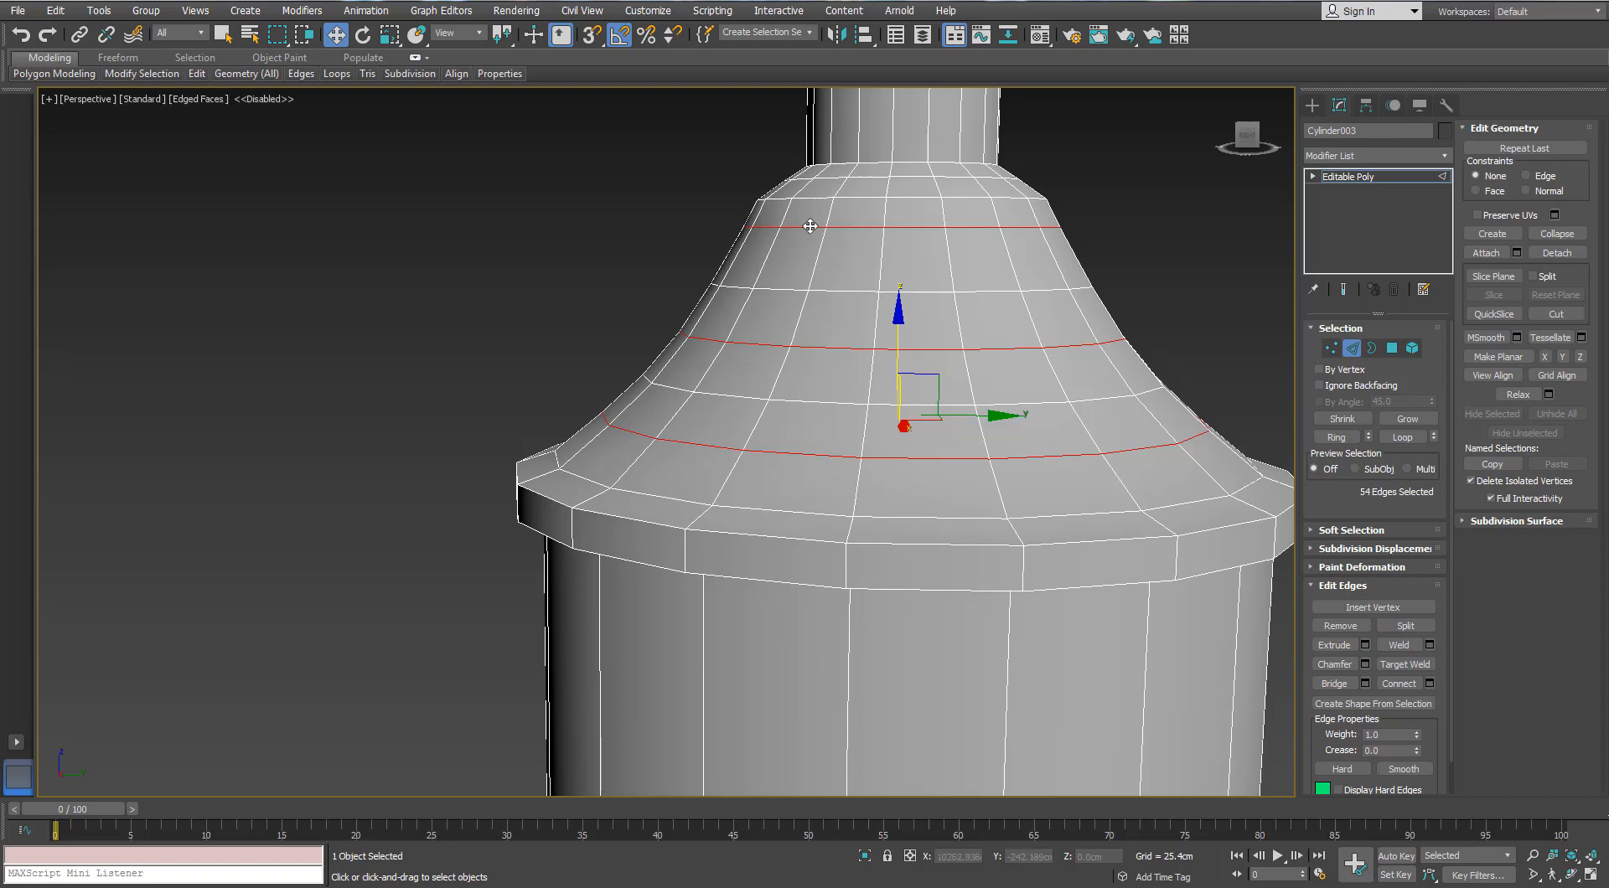
pyautogui.hotkey('ctrl', 'BackSpace')
# Step: Remove the horizontal edge loop just below the joint between the rod and the upper bell-shaped section
pyautogui.scroll(6, 833, 233)
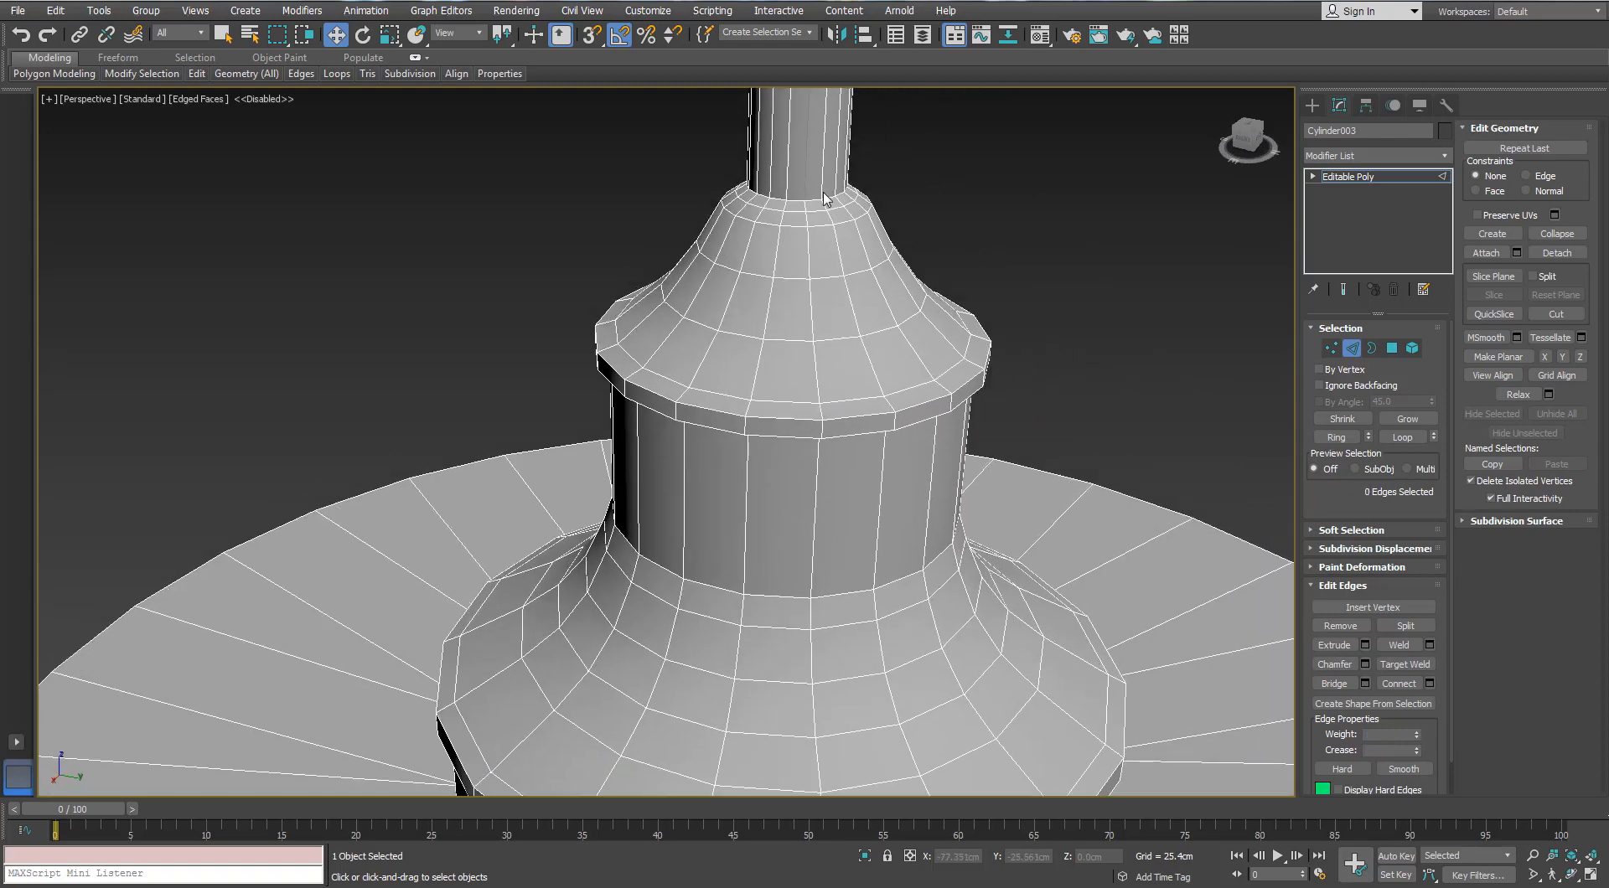
pyautogui.doubleClick(721, 398)
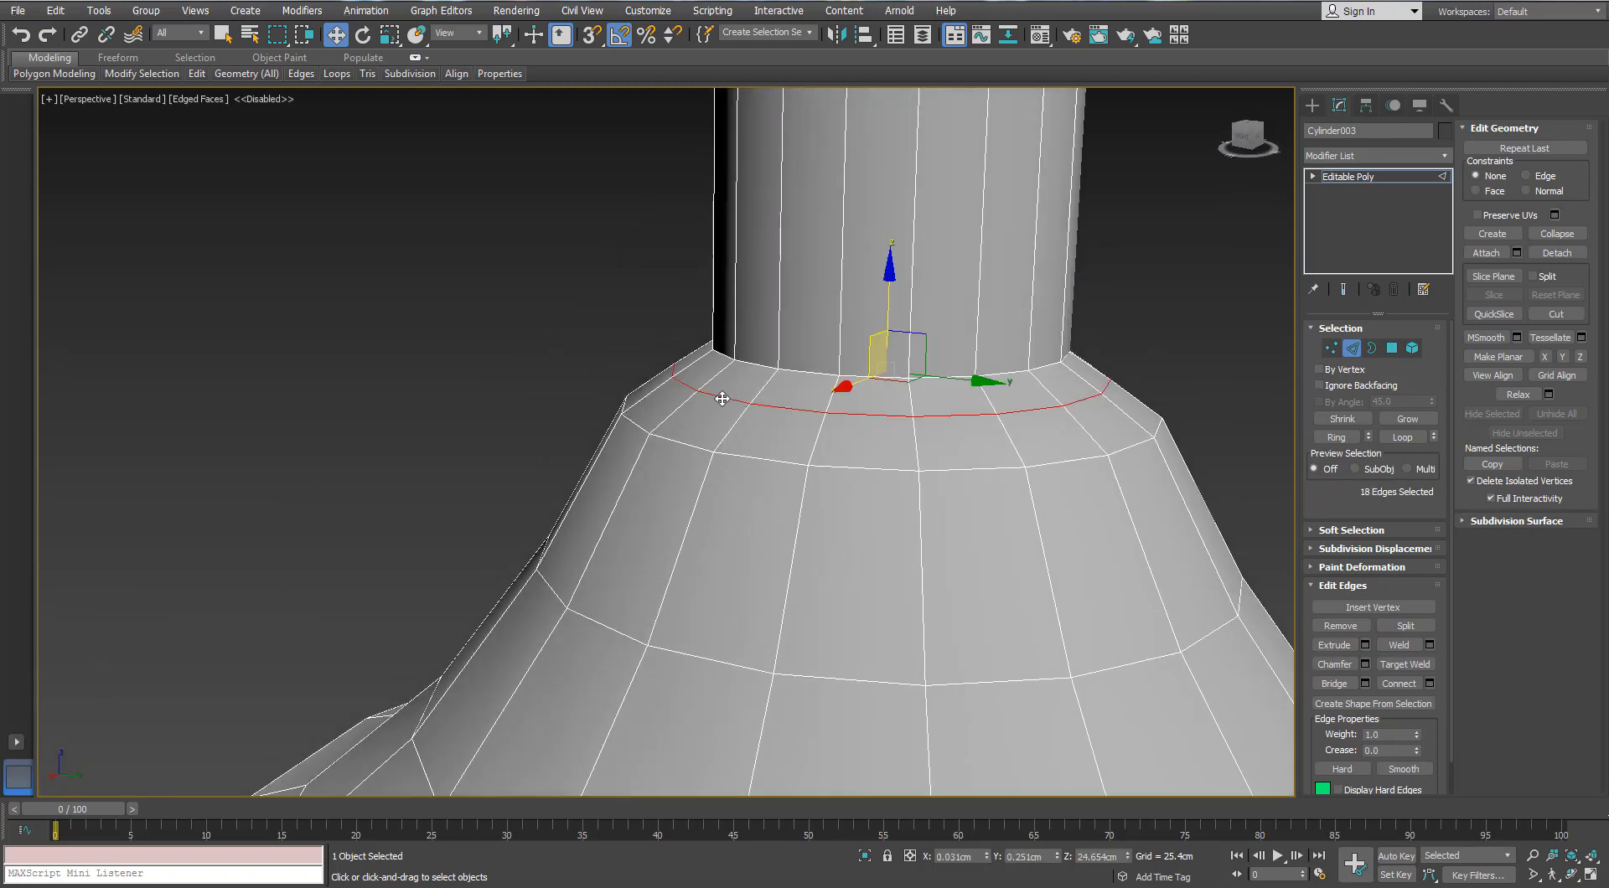
pyautogui.scroll(-4, 716, 386)
pyautogui.scroll(-6, 711, 375)
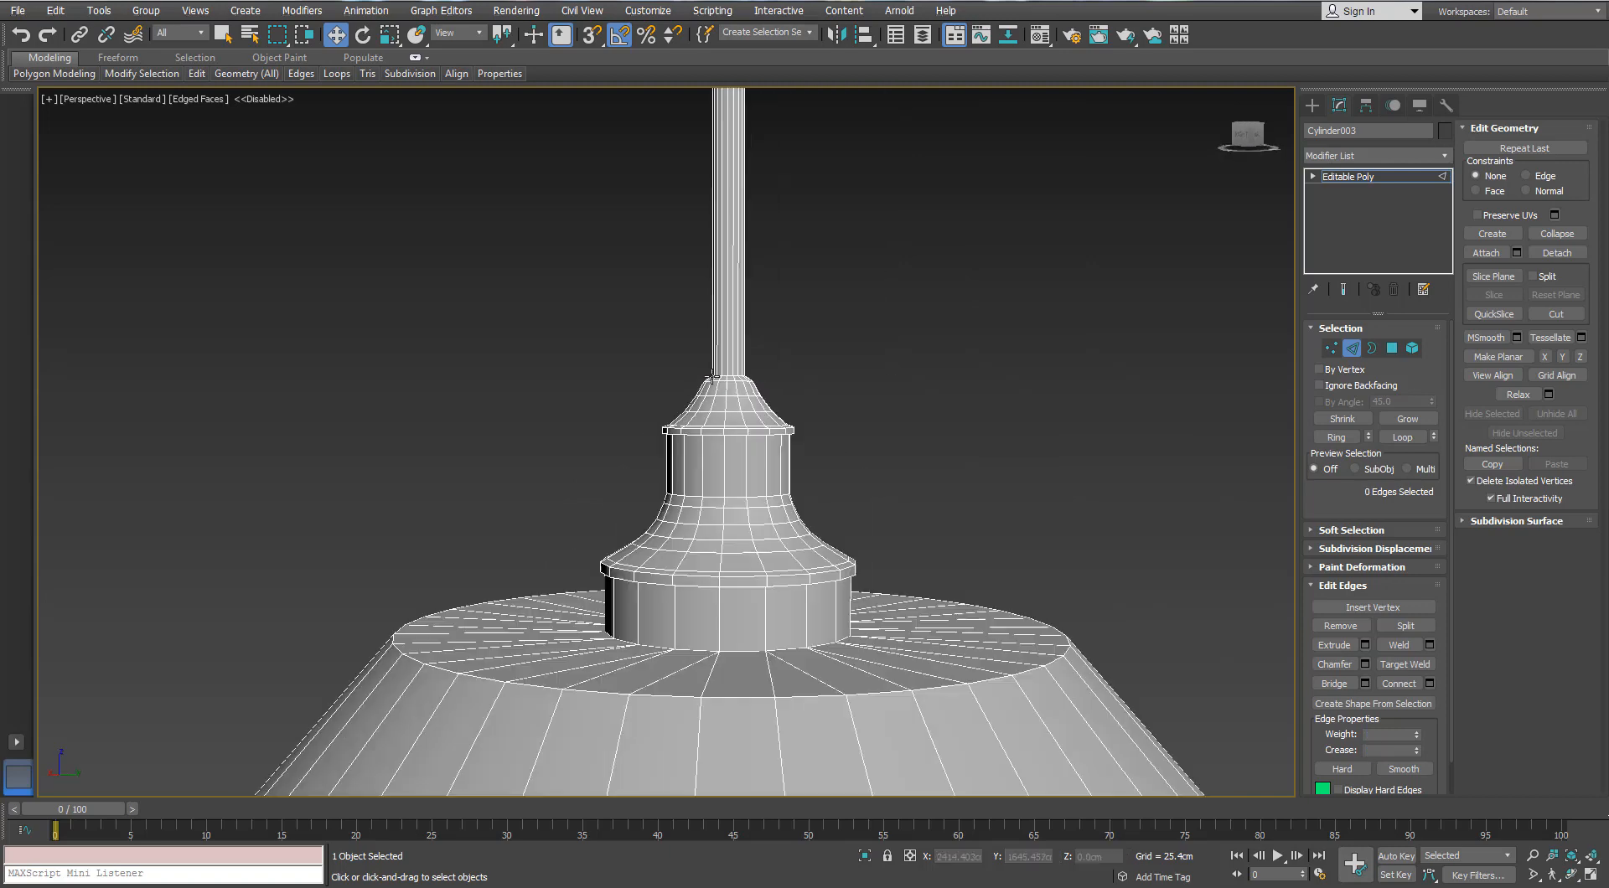
# Step: Remove two alternate horizontal edge loops from the flared collar where the rod meets the ceiling canopy
pyautogui.keyDown('alt'); pyautogui.moveTo(711, 377); pyautogui.dragTo(645, 556, button='middle'); pyautogui.keyUp('alt')
pyautogui.scroll(3, 700, 440)
pyautogui.scroll(-3, 675, 370)
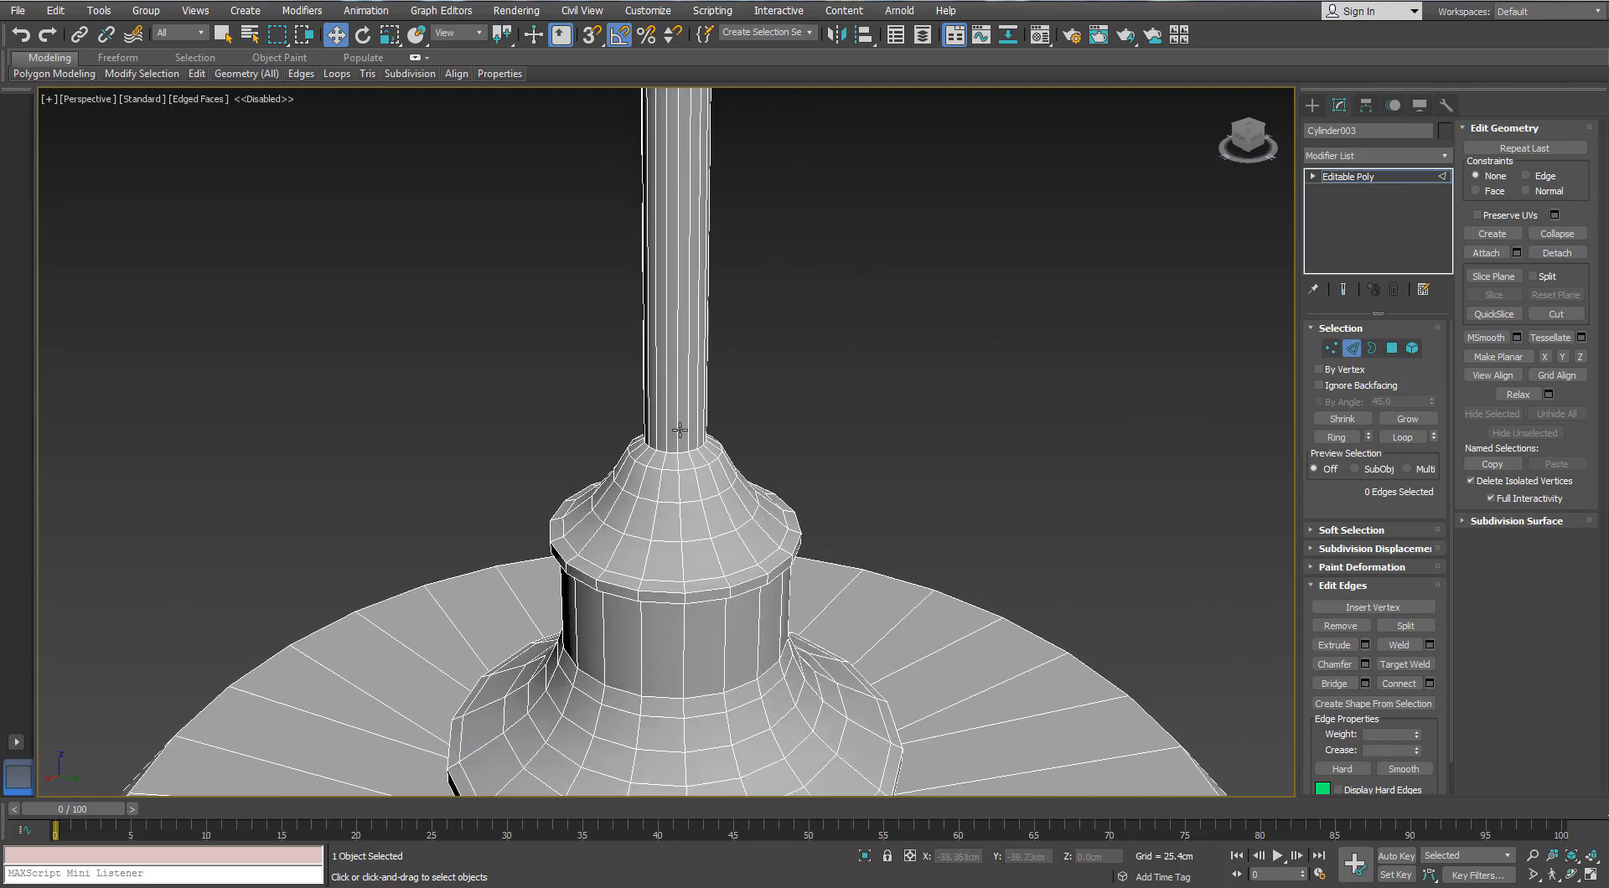
pyautogui.scroll(-4, 694, 524)
pyautogui.scroll(-5, 682, 359)
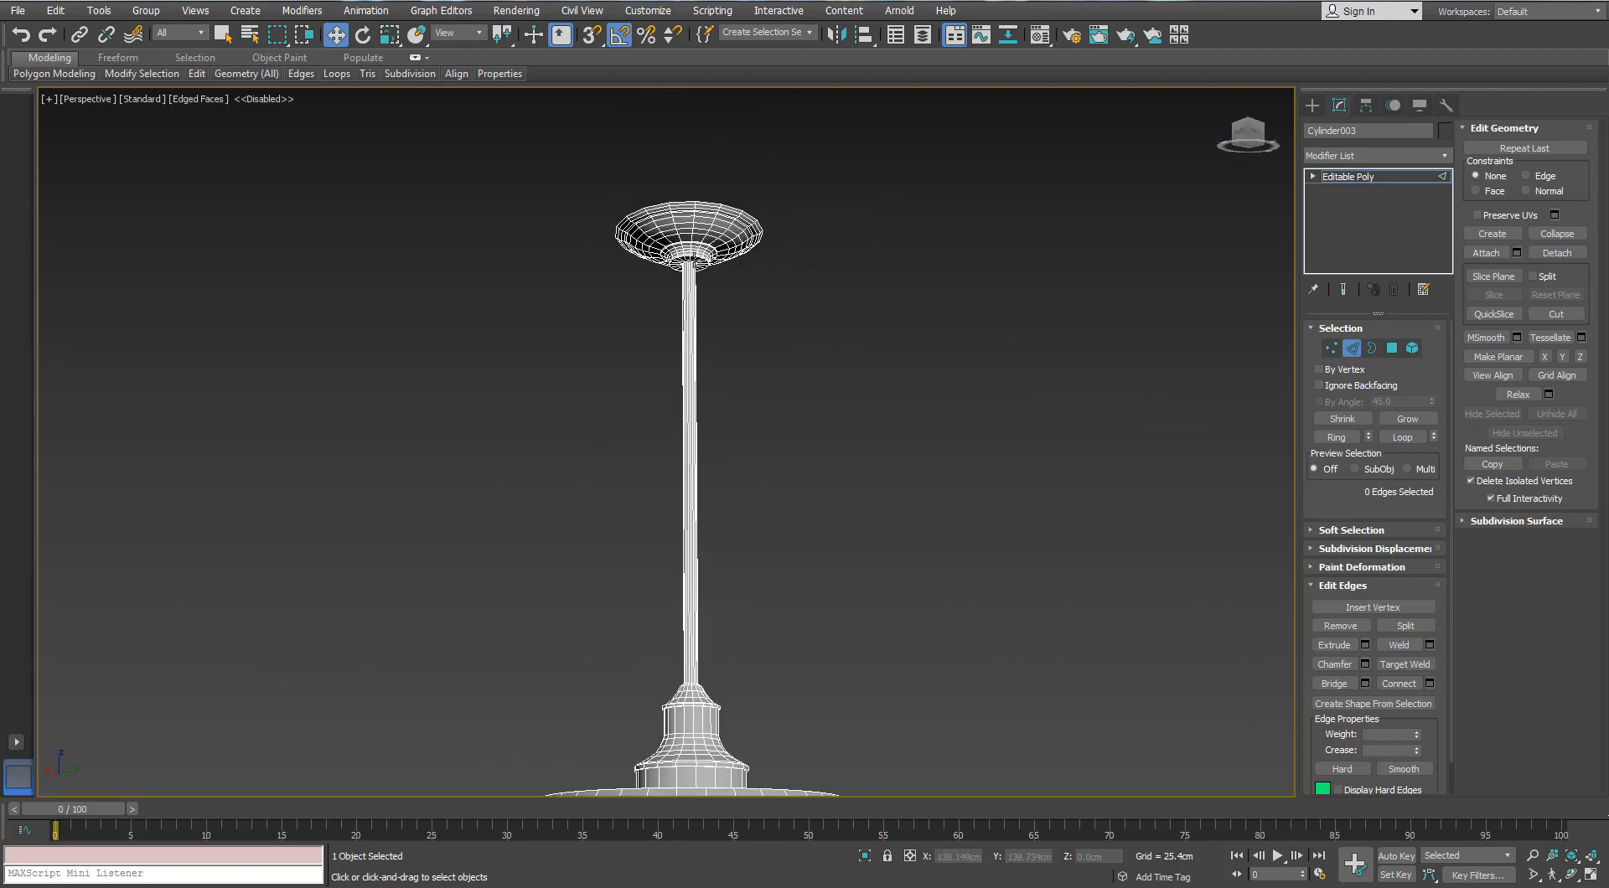
pyautogui.scroll(7, 664, 298)
pyautogui.scroll(3, 663, 347)
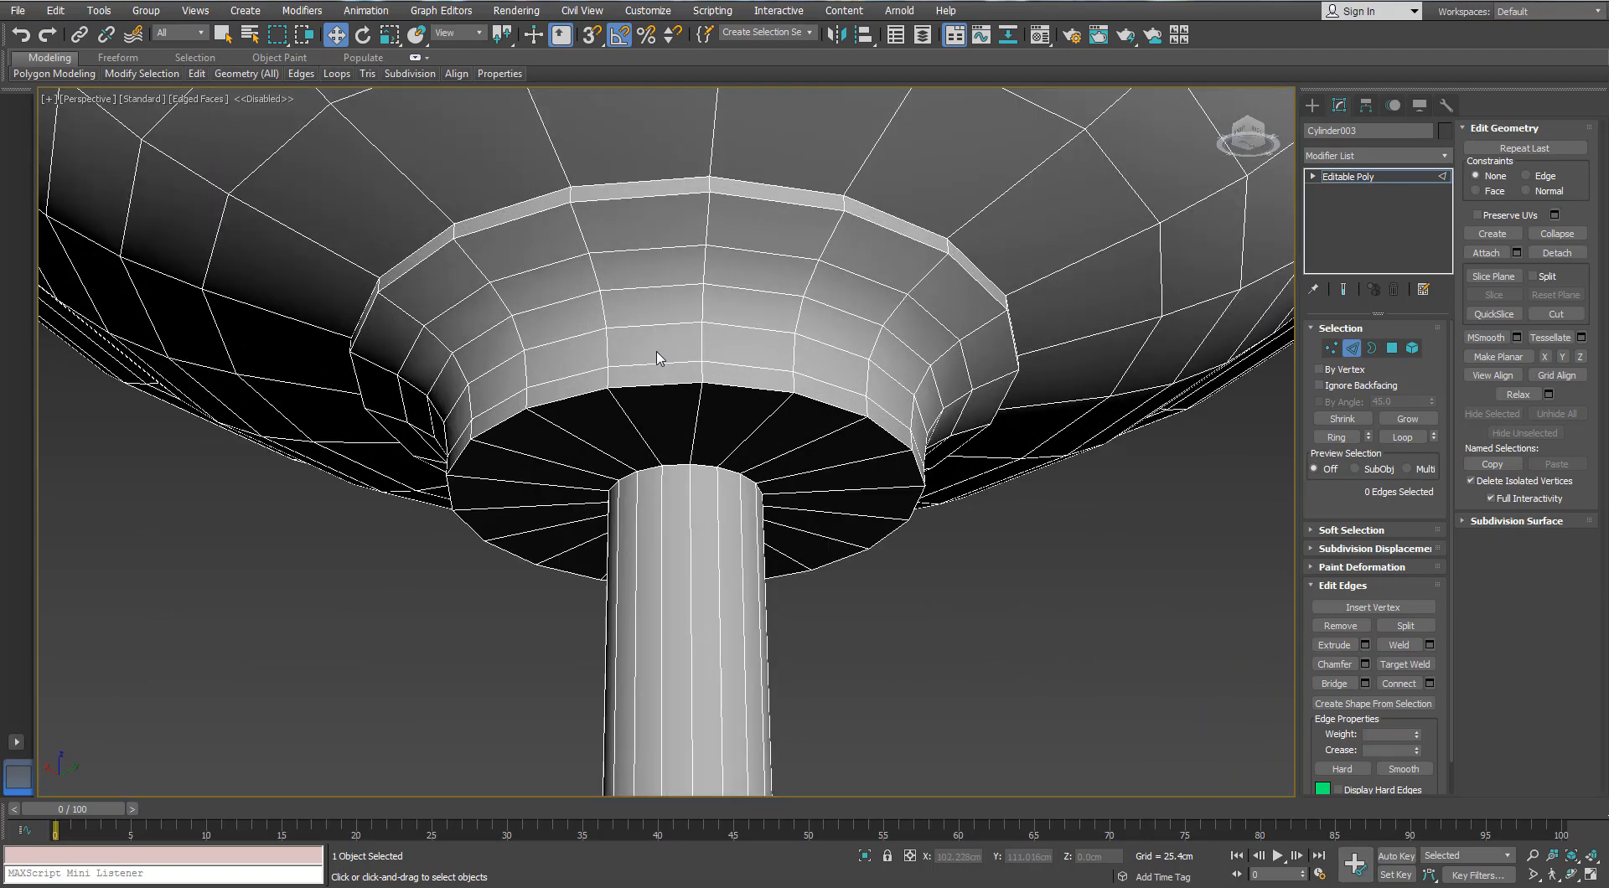
pyautogui.doubleClick(655, 362)
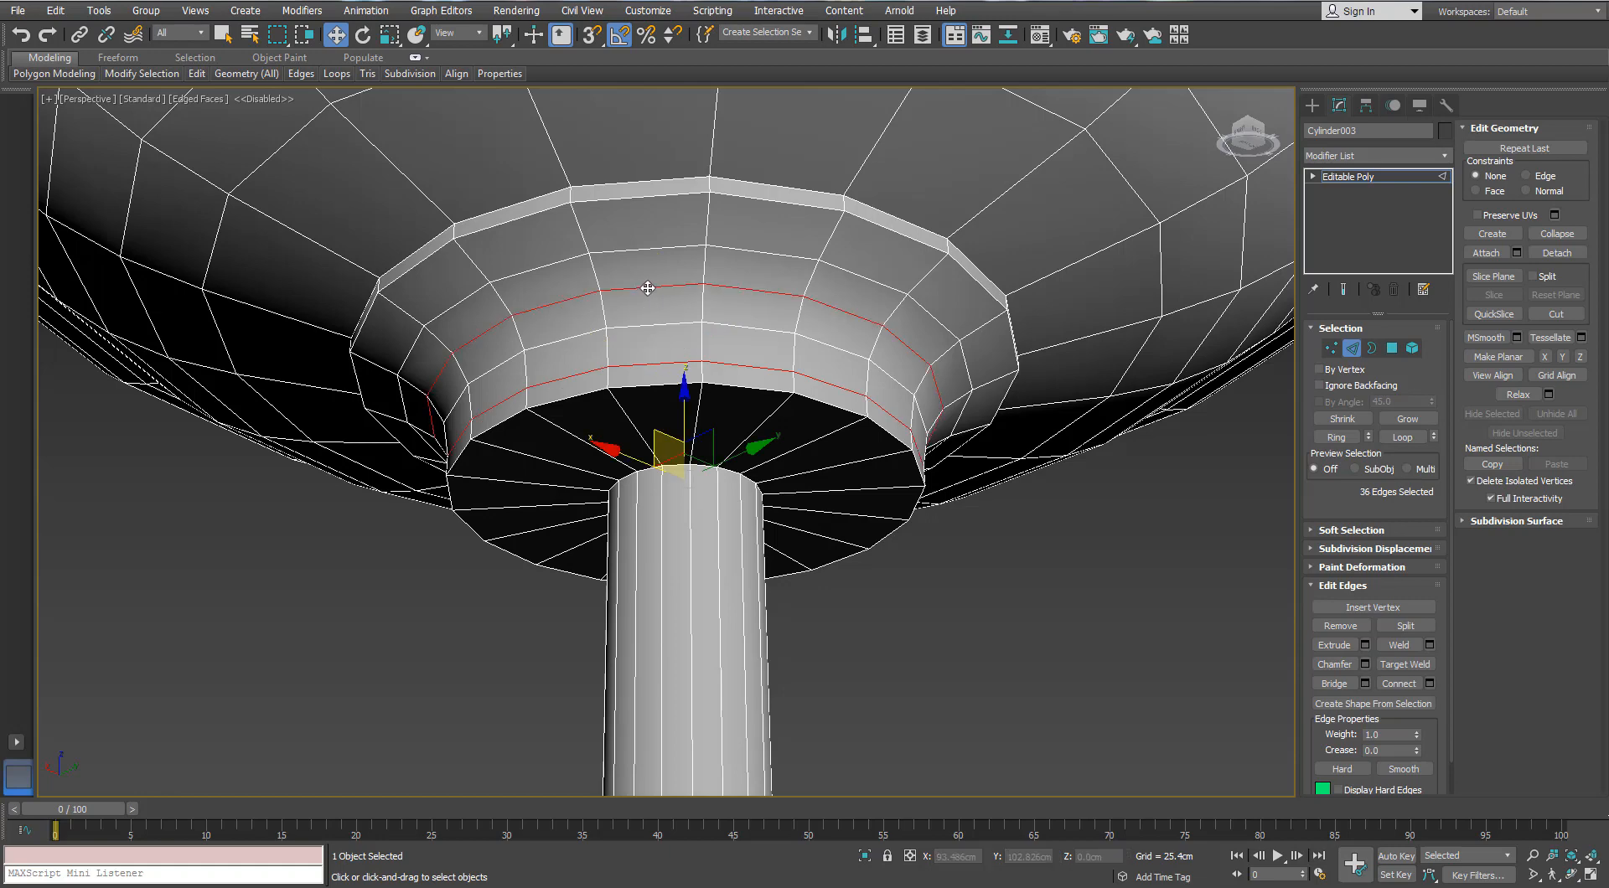
pyautogui.hotkey('ctrl', 'BackSpace')
# Step: Remove one horizontal edge loop near the outer rim of the ceiling canopy
pyautogui.scroll(-3, 658, 302)
pyautogui.keyDown('alt'); pyautogui.moveTo(658, 302); pyautogui.dragTo(662, 554, button='middle'); pyautogui.keyUp('alt')
pyautogui.keyDown('alt'); pyautogui.moveTo(536, 193); pyautogui.dragTo(1085, 232, button='middle'); pyautogui.keyUp('alt')
pyautogui.doubleClick(1081, 234)
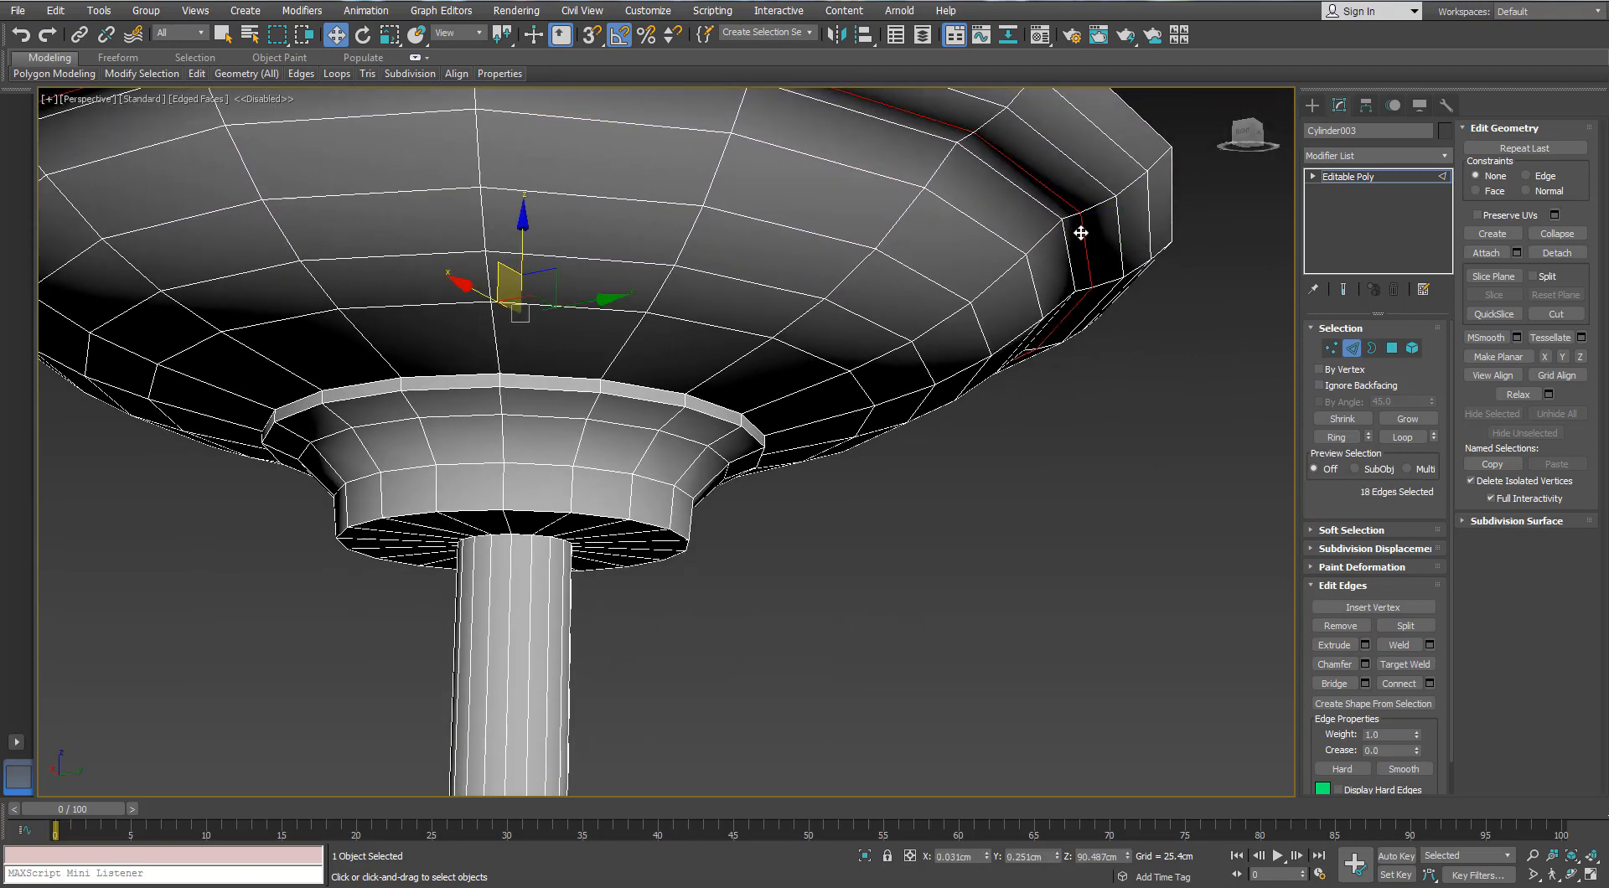
pyautogui.hotkey('ctrl', 'BackSpace')
pyautogui.scroll(-5, 1083, 231)
pyautogui.keyDown('alt'); pyautogui.moveTo(1111, 258); pyautogui.dragTo(1136, 146, button='middle'); pyautogui.keyUp('alt')
pyautogui.scroll(4, 987, 298)
pyautogui.moveTo(987, 298); pyautogui.dragTo(972, 341, button='middle')
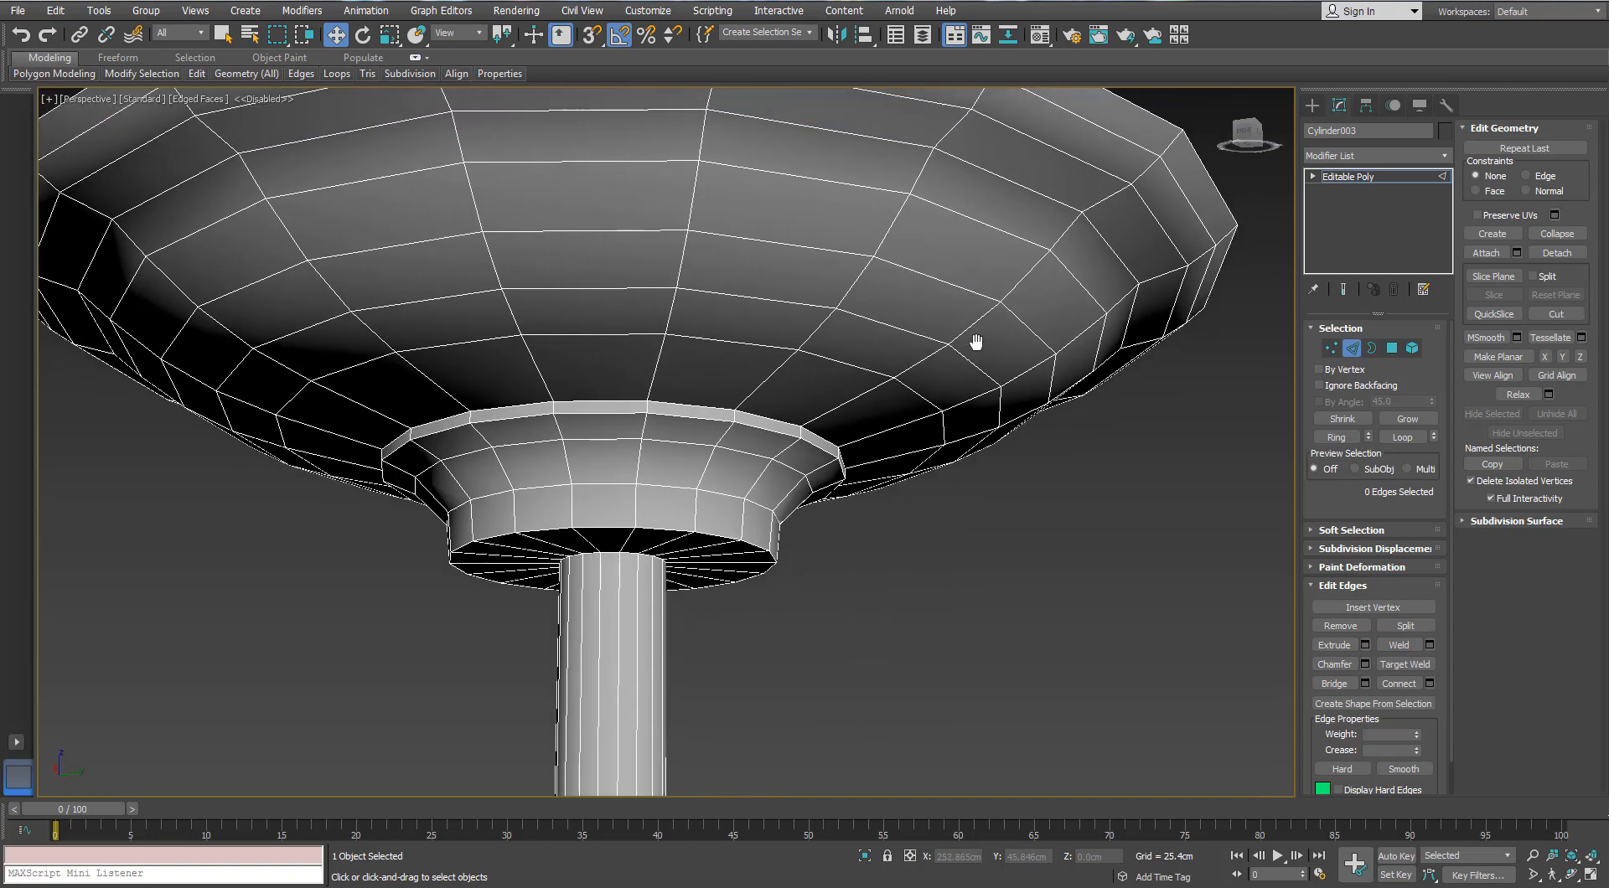
pyautogui.scroll(-3, 988, 331)
pyautogui.scroll(4, 1010, 336)
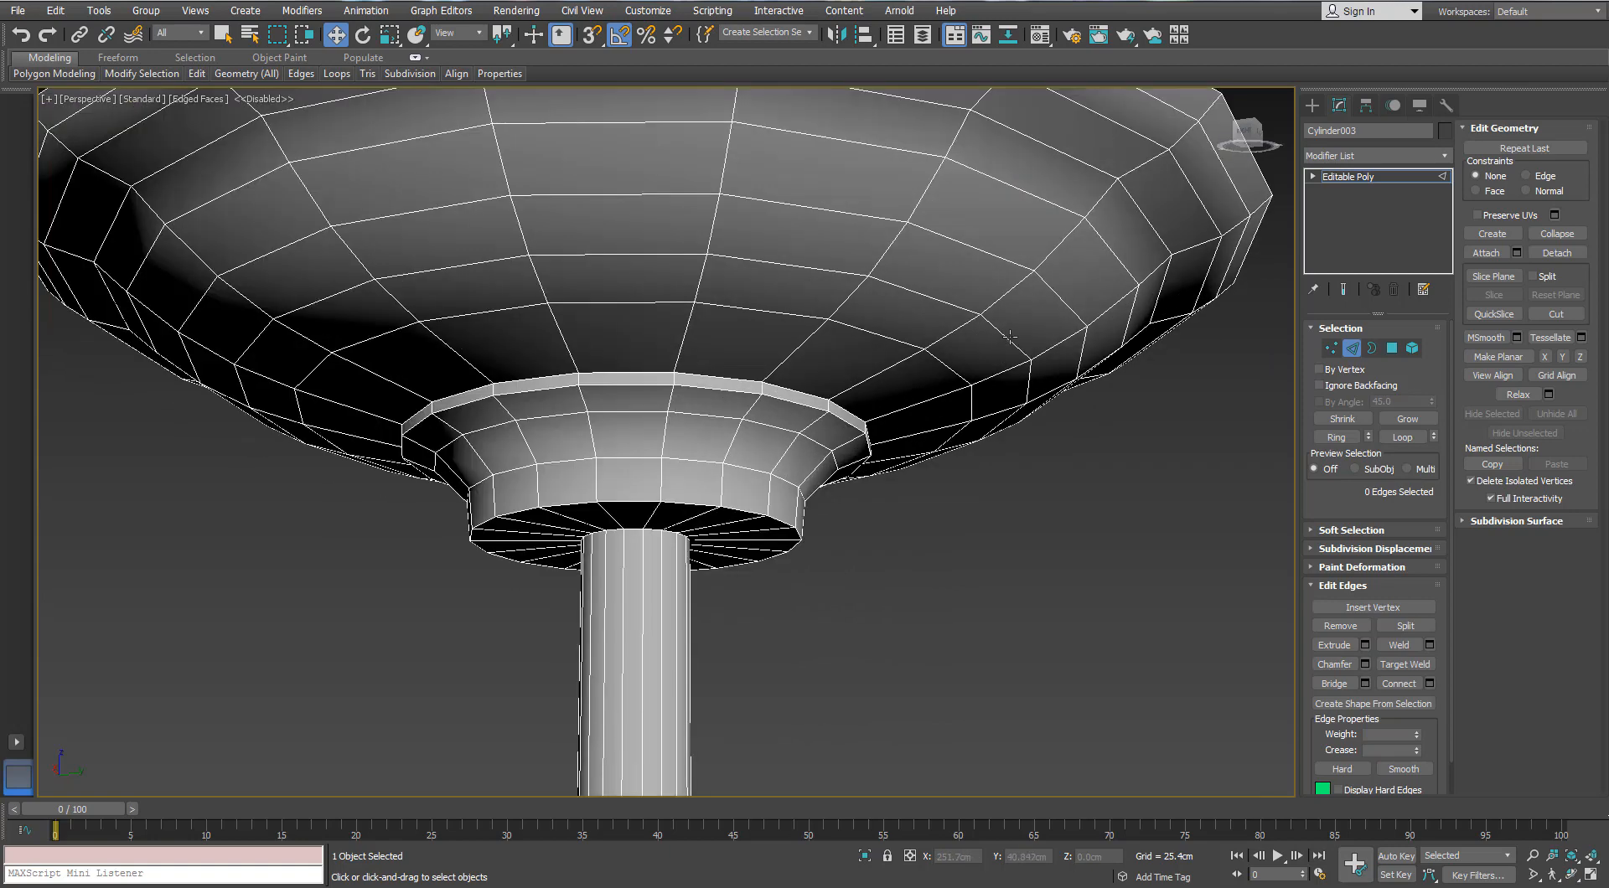
pyautogui.doubleClick(1014, 339)
pyautogui.scroll(-3, 1053, 285)
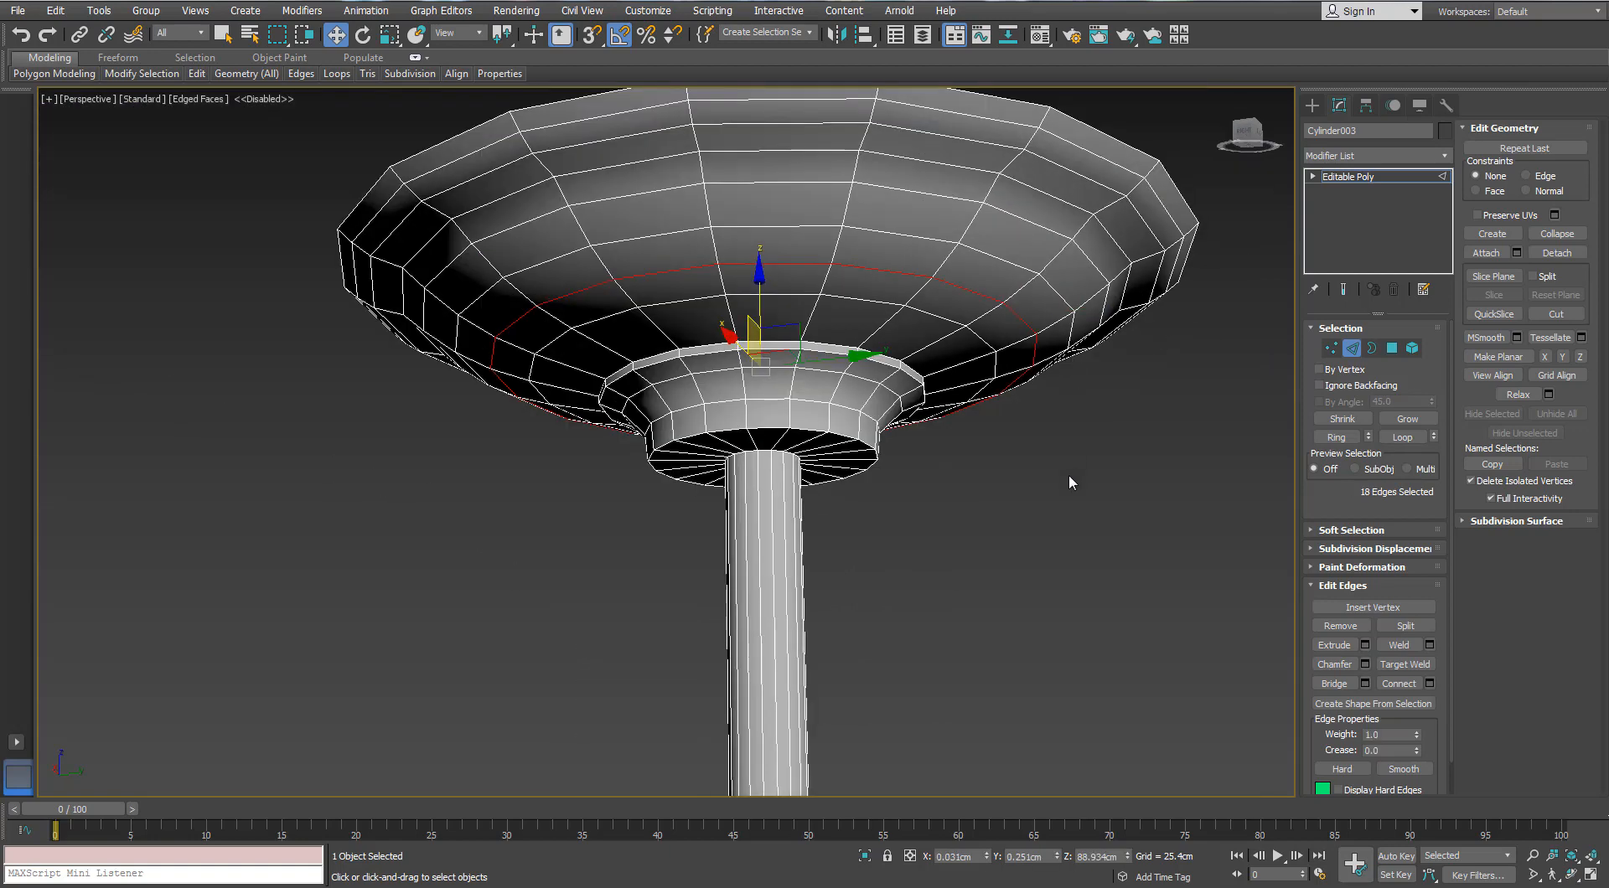
pyautogui.click(1068, 474)
pyautogui.moveTo(1069, 474); pyautogui.dragTo(1023, 427, button='middle')
pyautogui.moveTo(787, 520); pyautogui.dragTo(779, 385, button='middle')
pyautogui.scroll(-4, 779, 386)
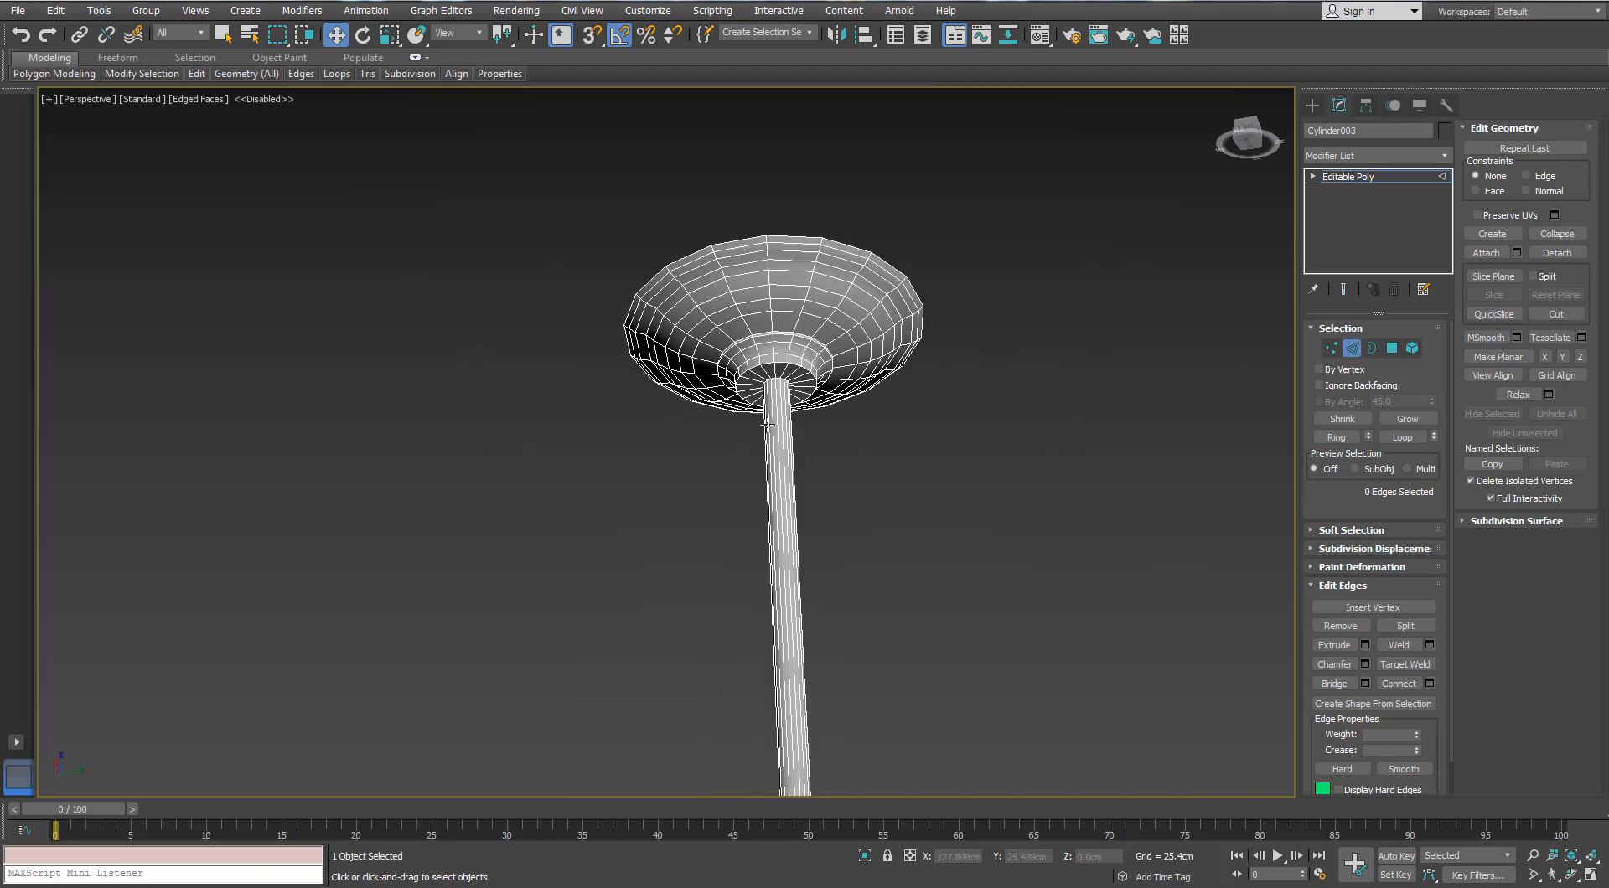
# Step: Try to remove the lip's edge loop around the top of the canopy's flared collar, and undo it
pyautogui.scroll(7, 712, 277)
pyautogui.moveTo(712, 276); pyautogui.dragTo(670, 293, button='middle')
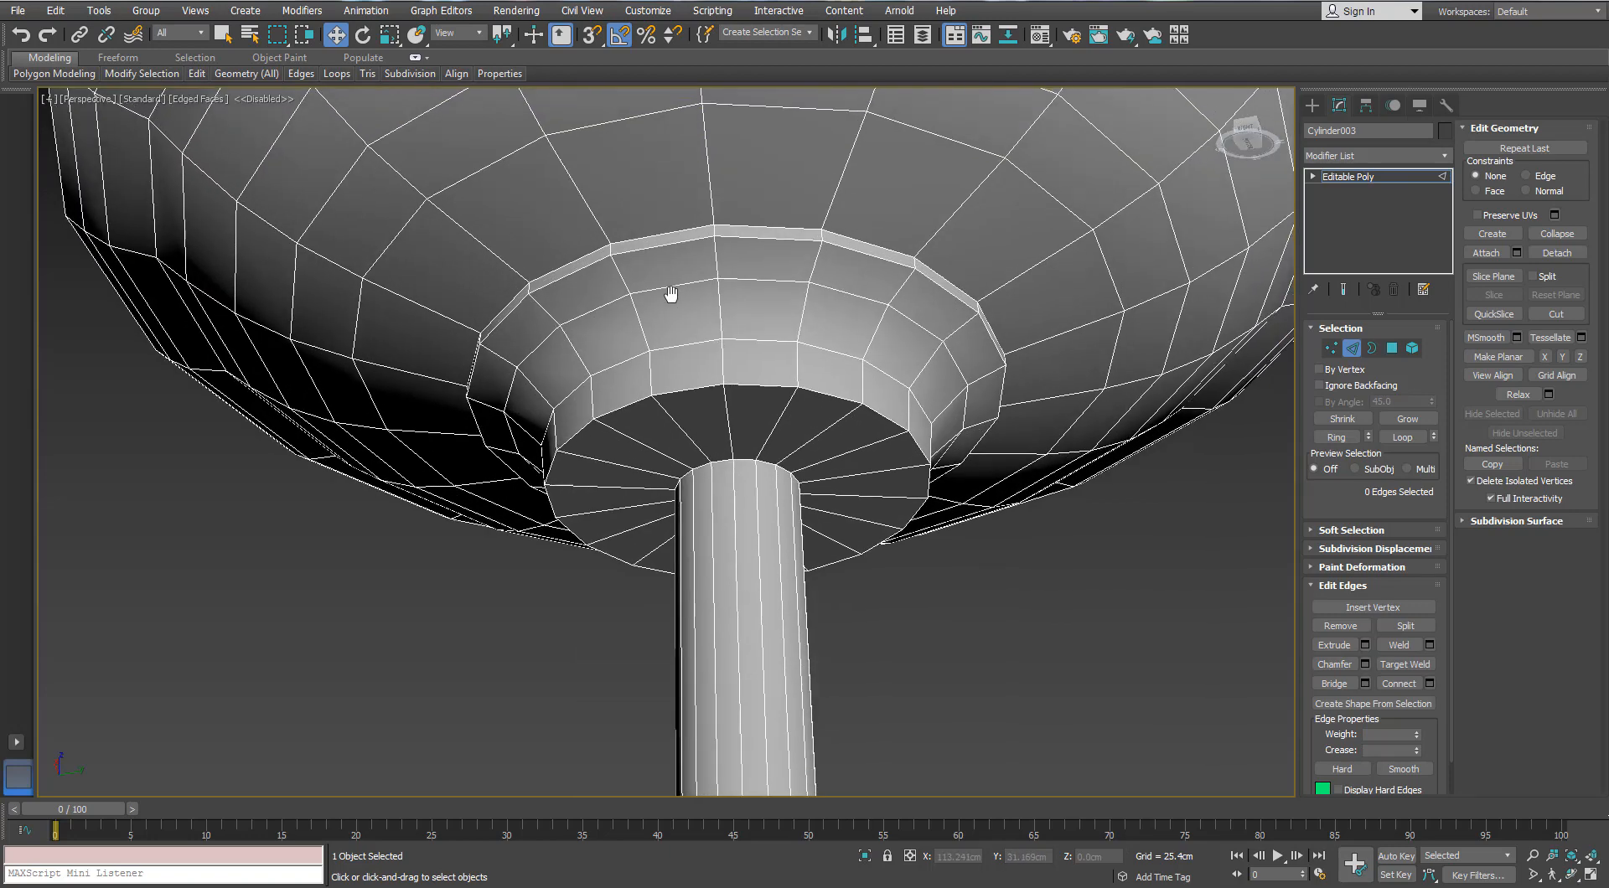
pyautogui.doubleClick(752, 240)
pyautogui.hotkey('ctrl', 'BackSpace')
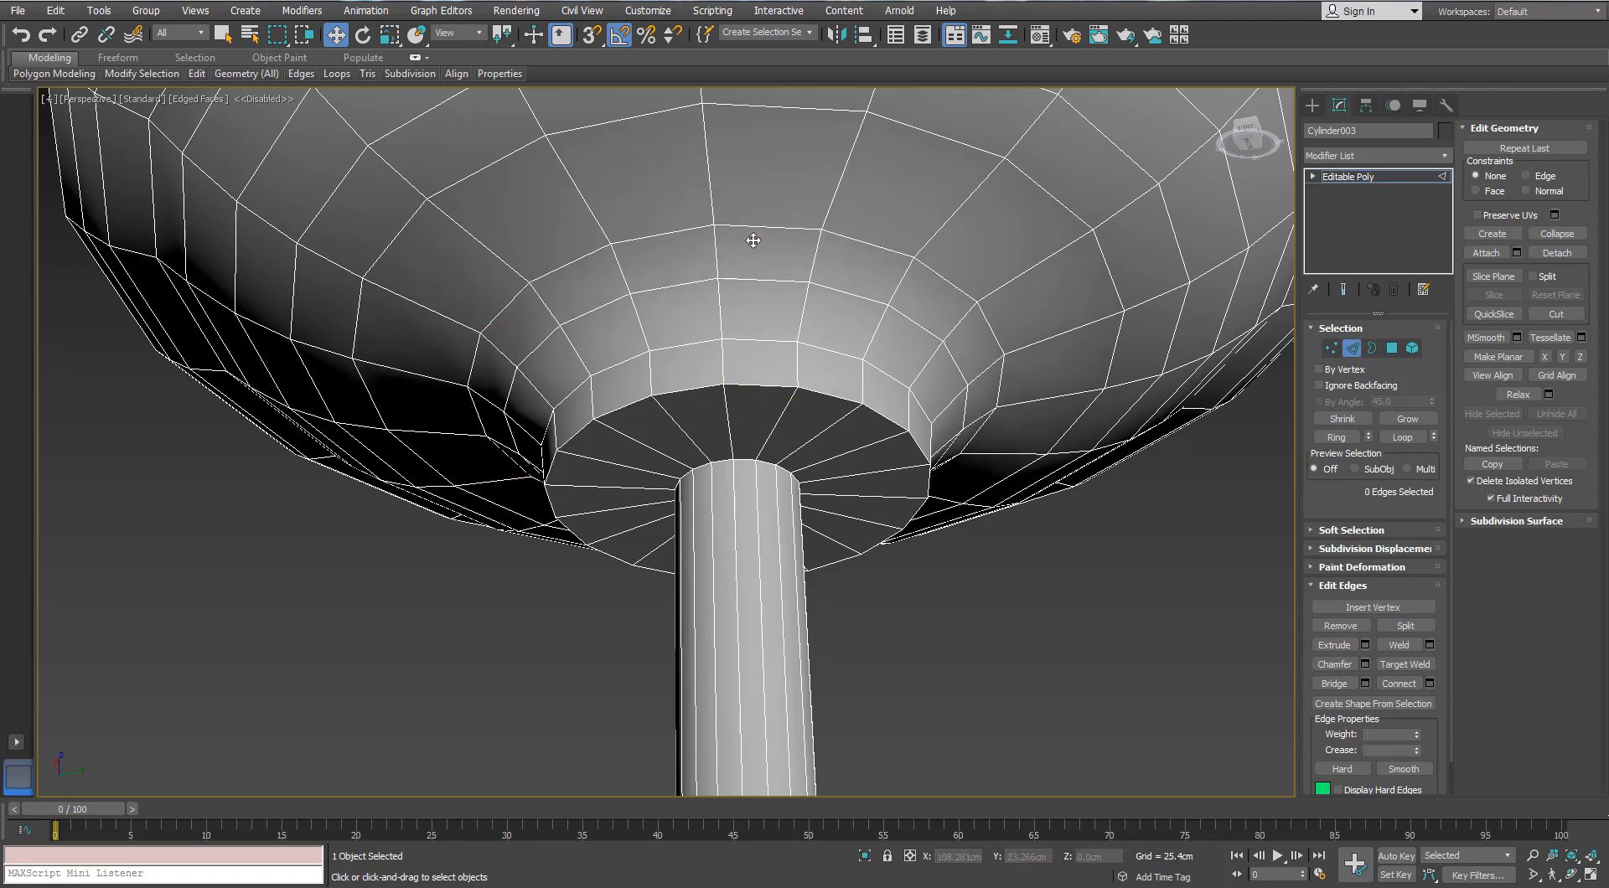
pyautogui.scroll(-4, 754, 241)
pyautogui.keyDown('alt'); pyautogui.moveTo(757, 244); pyautogui.dragTo(746, 300, button='middle'); pyautogui.keyUp('alt')
pyautogui.scroll(-3, 776, 216)
pyautogui.scroll(3, 747, 298)
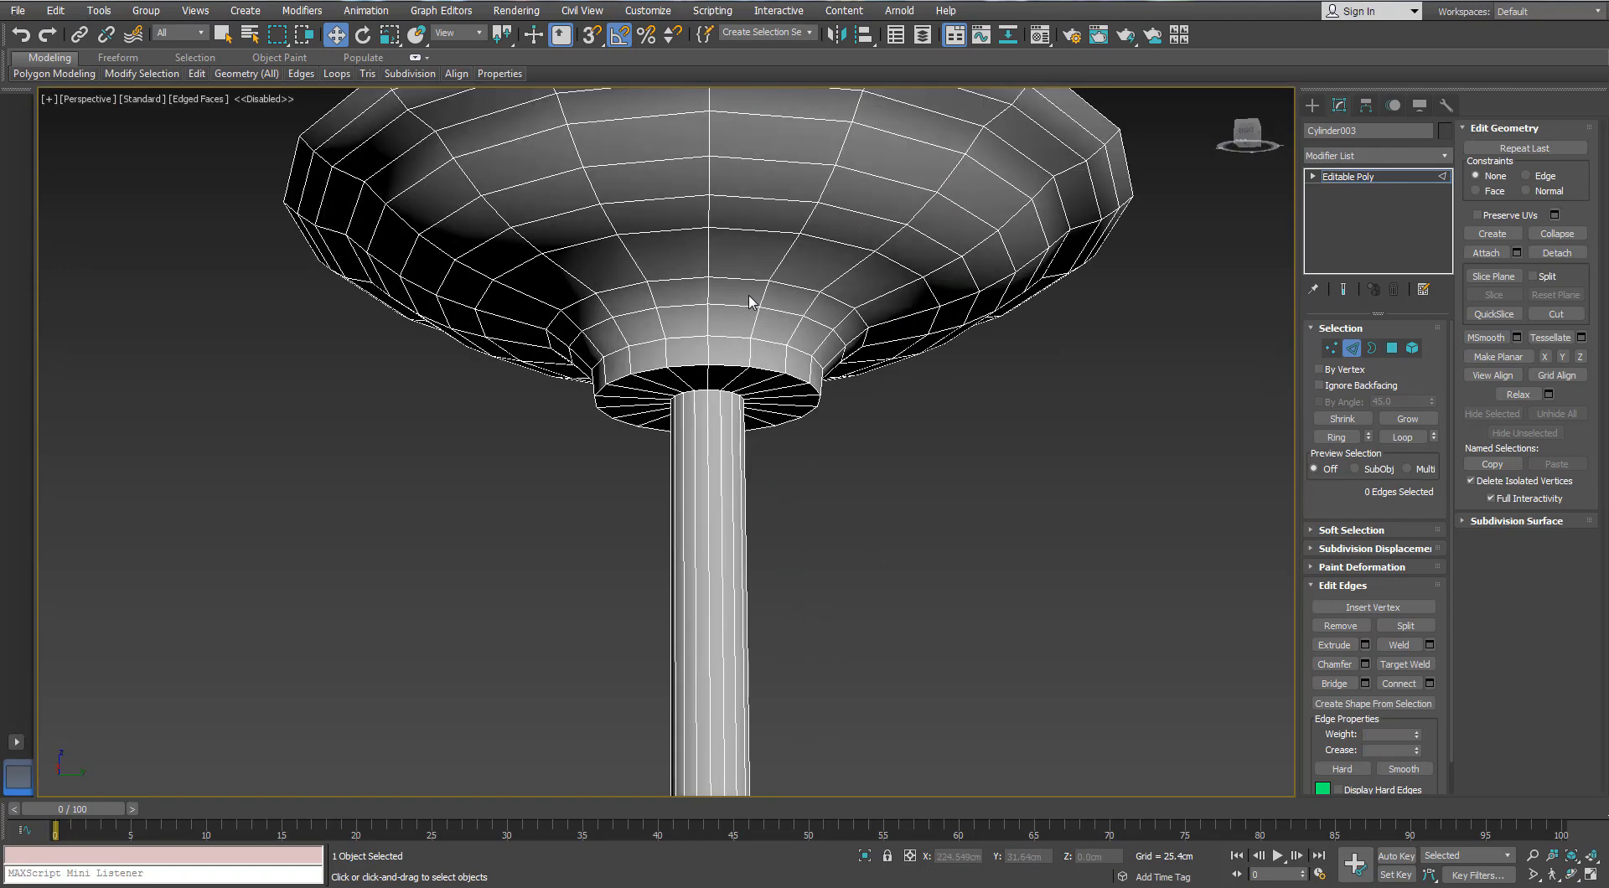
pyautogui.scroll(-2, 750, 301)
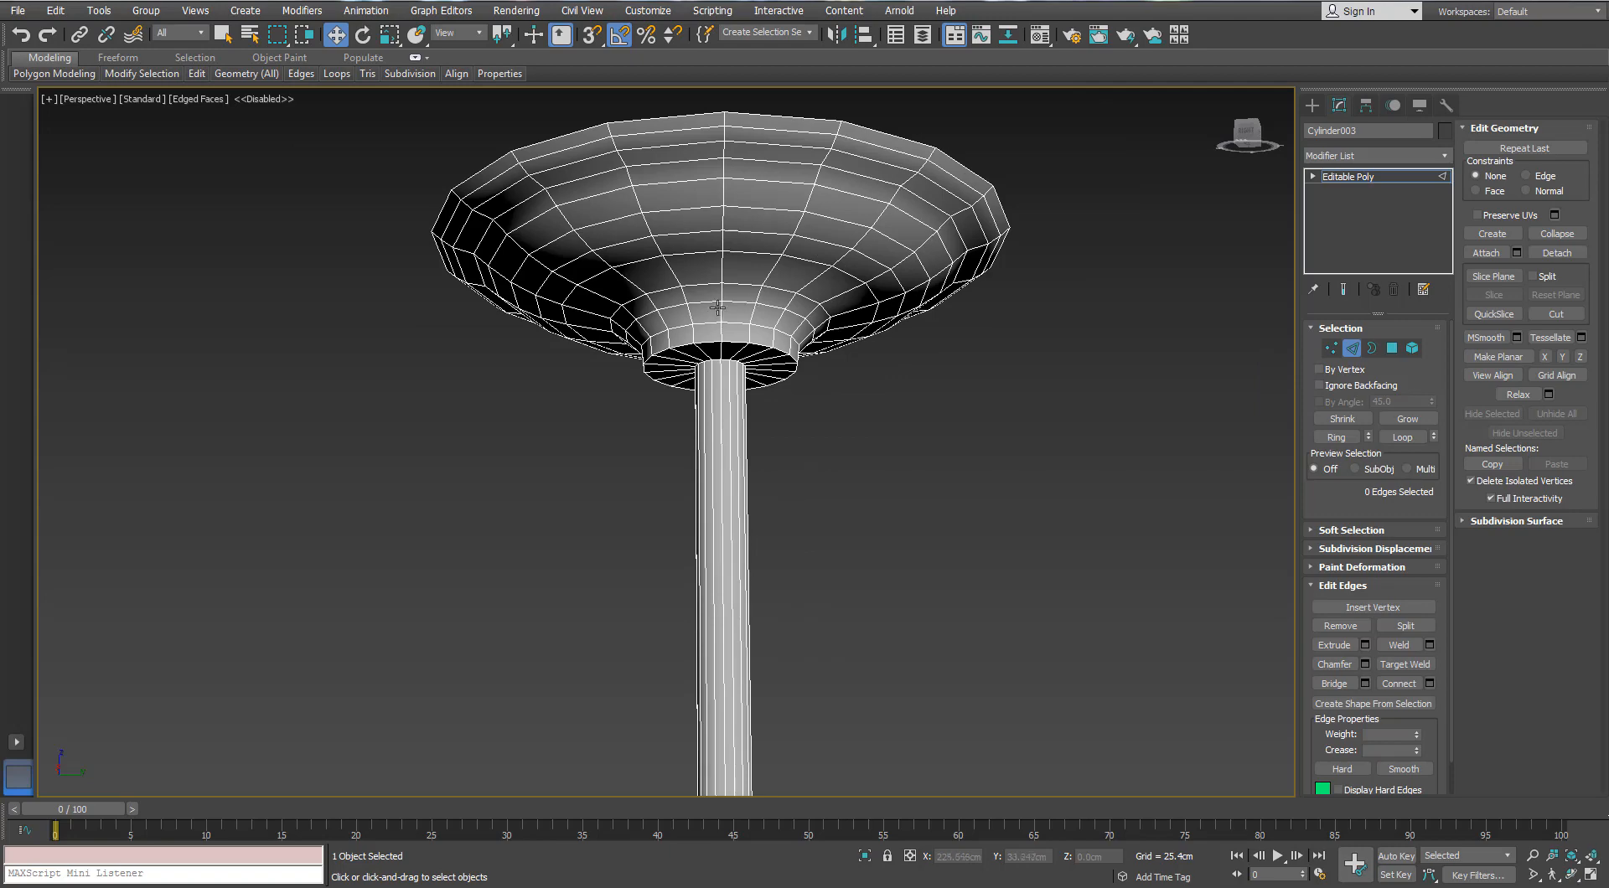
pyautogui.scroll(3, 743, 303)
pyautogui.hotkey('ctrl', 'z')
pyautogui.keyDown('alt'); pyautogui.moveTo(743, 303); pyautogui.dragTo(795, 304, button='middle'); pyautogui.keyUp('alt')
pyautogui.click(930, 490)
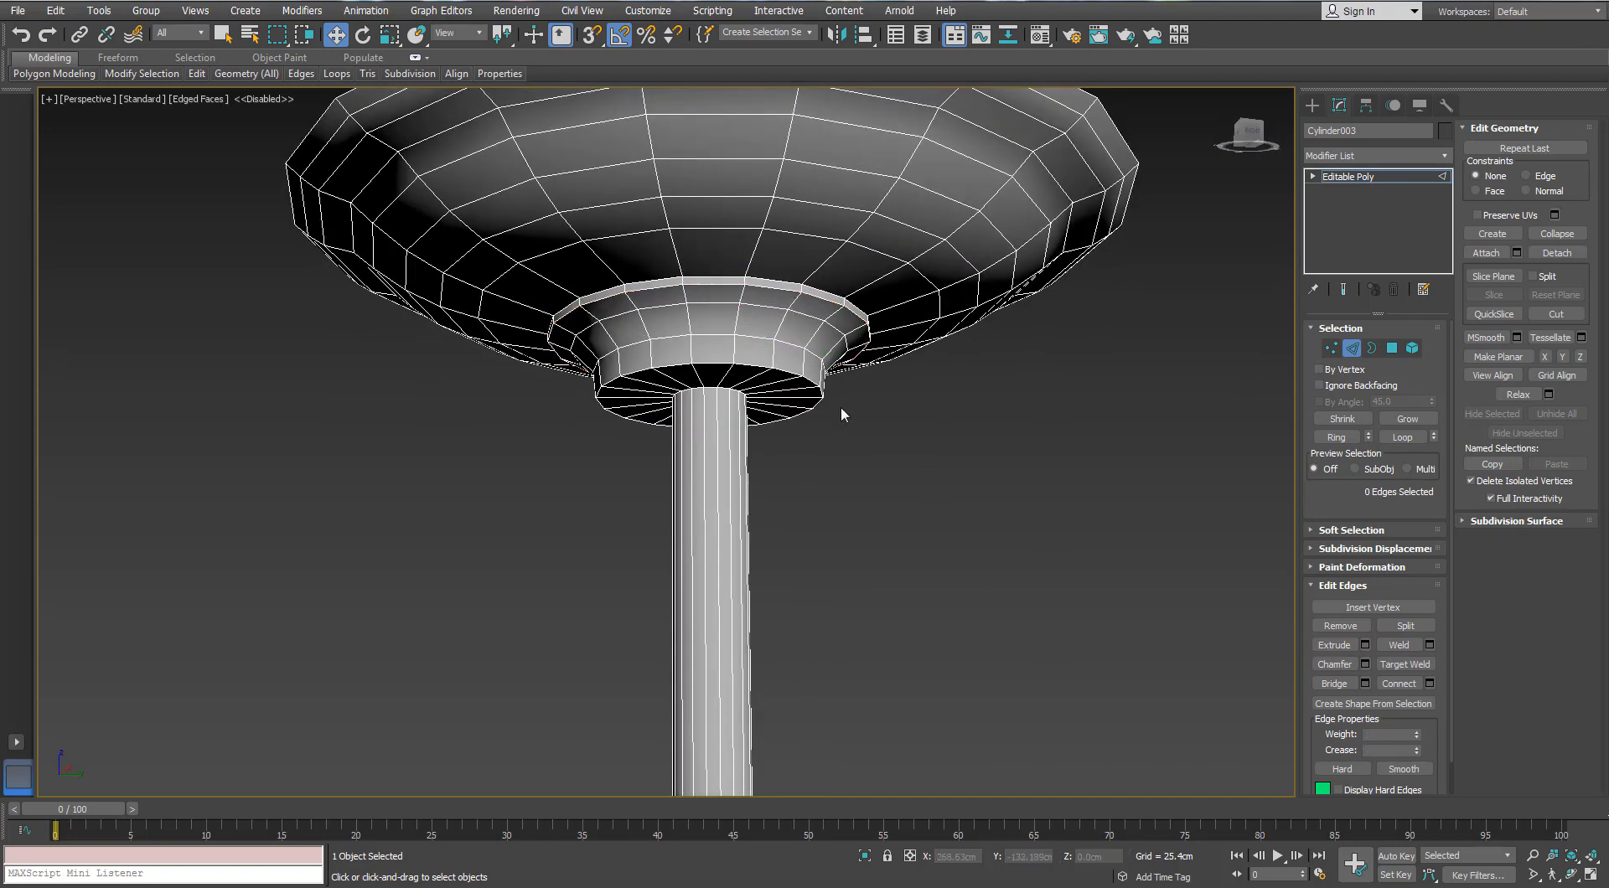
# Step: Finish edge editing on the lamp body, select the light bulb inside the shade and isolate it
pyautogui.scroll(-5, 808, 495)
pyautogui.moveTo(808, 496); pyautogui.dragTo(890, 360, button='middle')
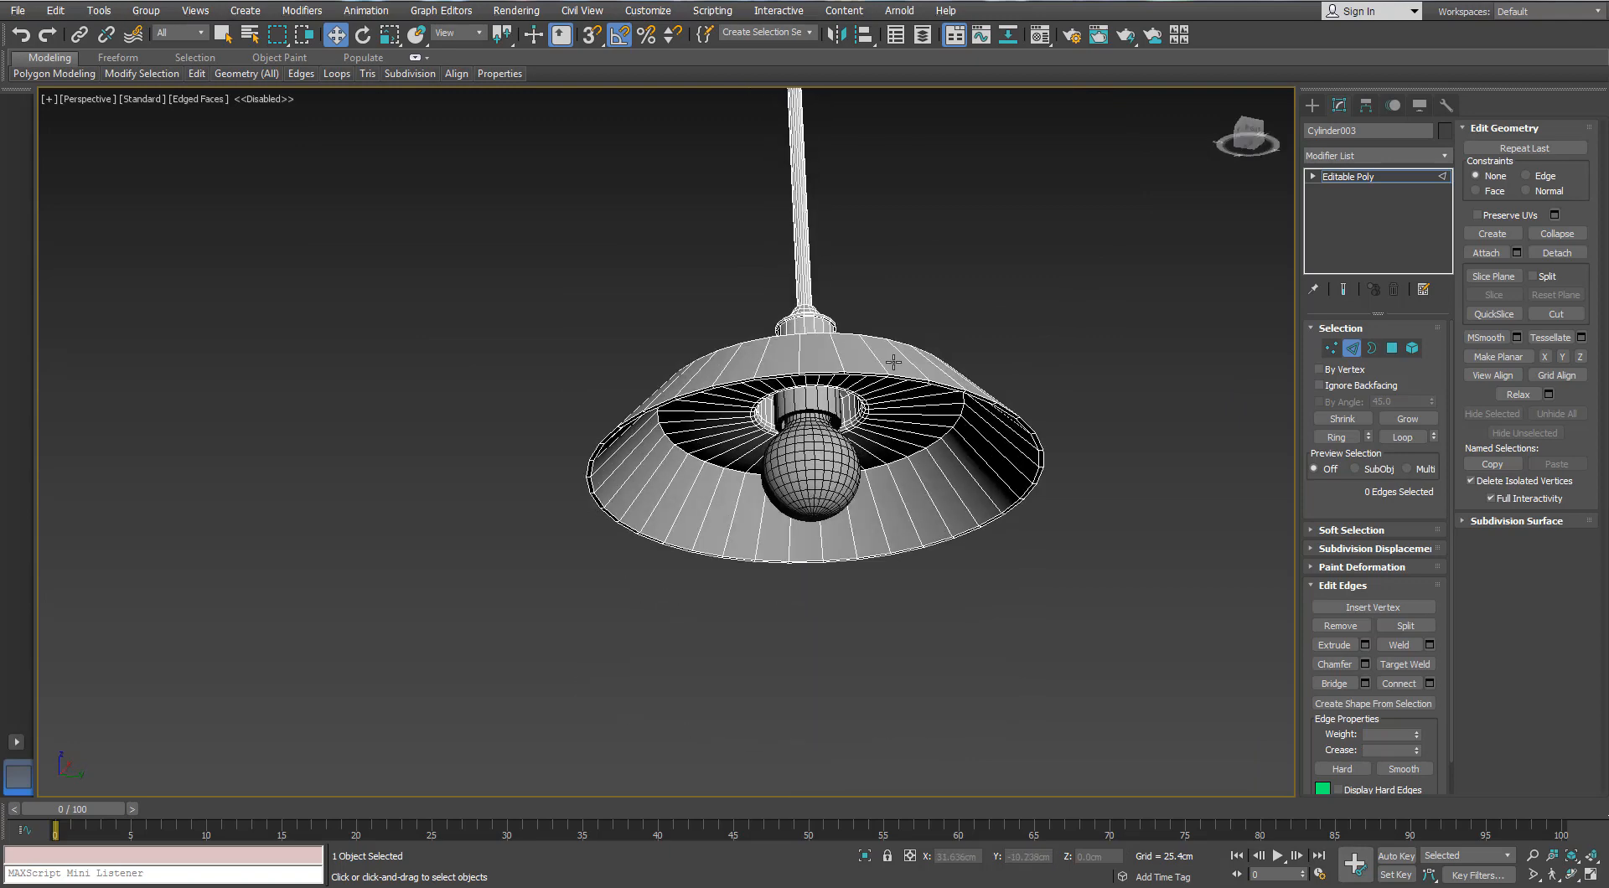
pyautogui.scroll(3, 891, 361)
pyautogui.click(1354, 347)
pyautogui.click(815, 507)
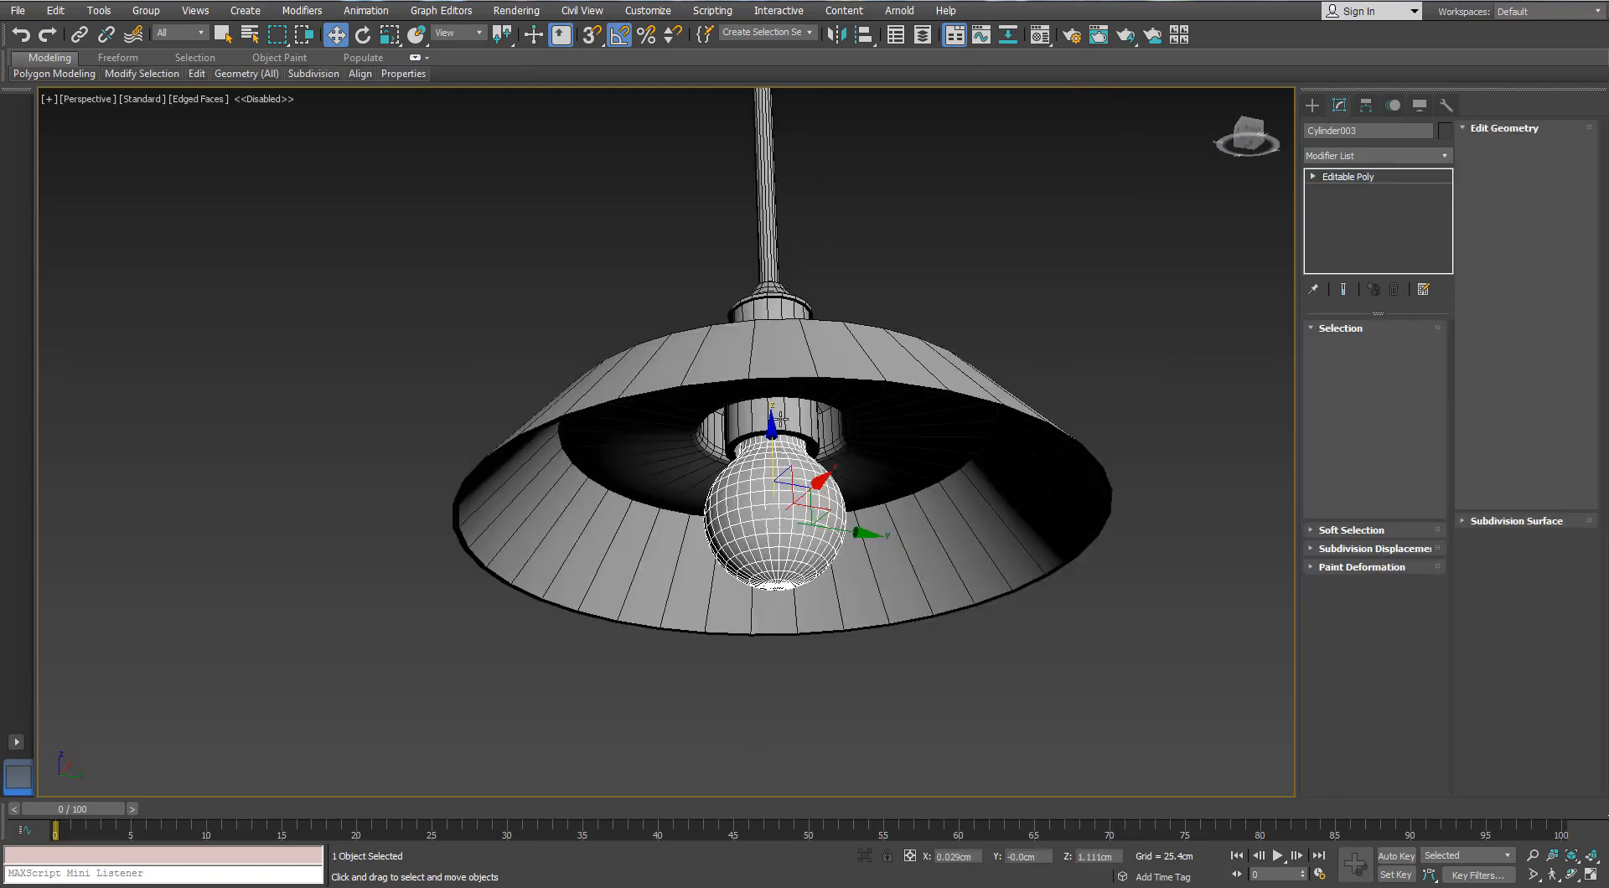
pyautogui.keyDown('alt'); pyautogui.moveTo(815, 507); pyautogui.dragTo(848, 549, button='middle'); pyautogui.keyUp('alt')
pyautogui.scroll(3, 806, 439)
pyautogui.hotkey('alt', 'q')
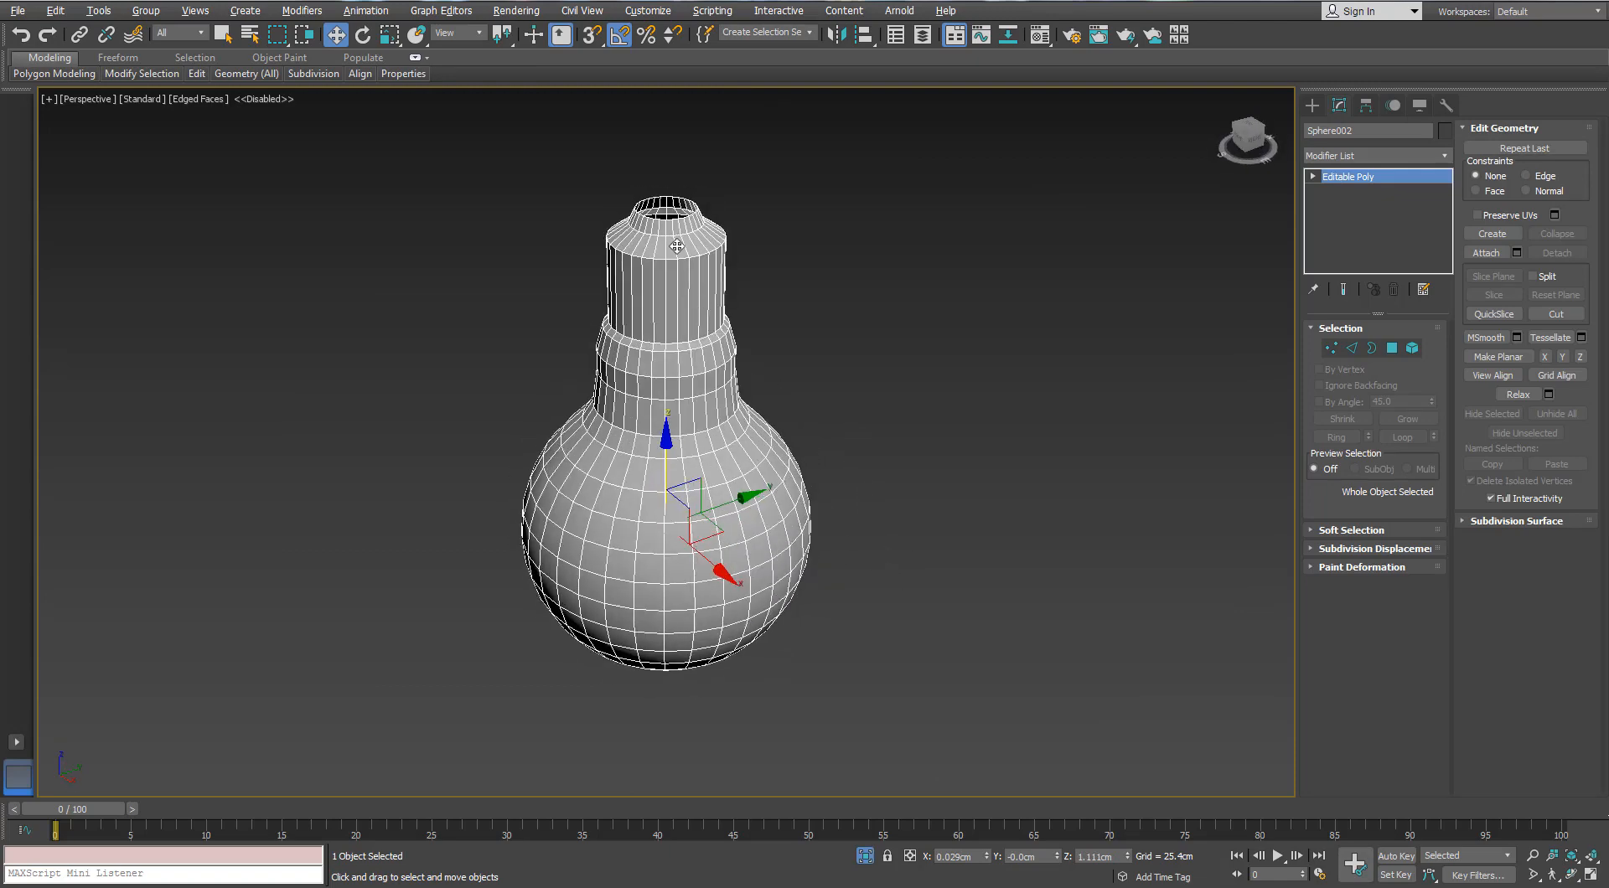
# Step: Close the open border at the top of the bulb's base by extruding it inward and collapsing it to a central point
pyautogui.scroll(3, 671, 238)
pyautogui.click(1371, 347)
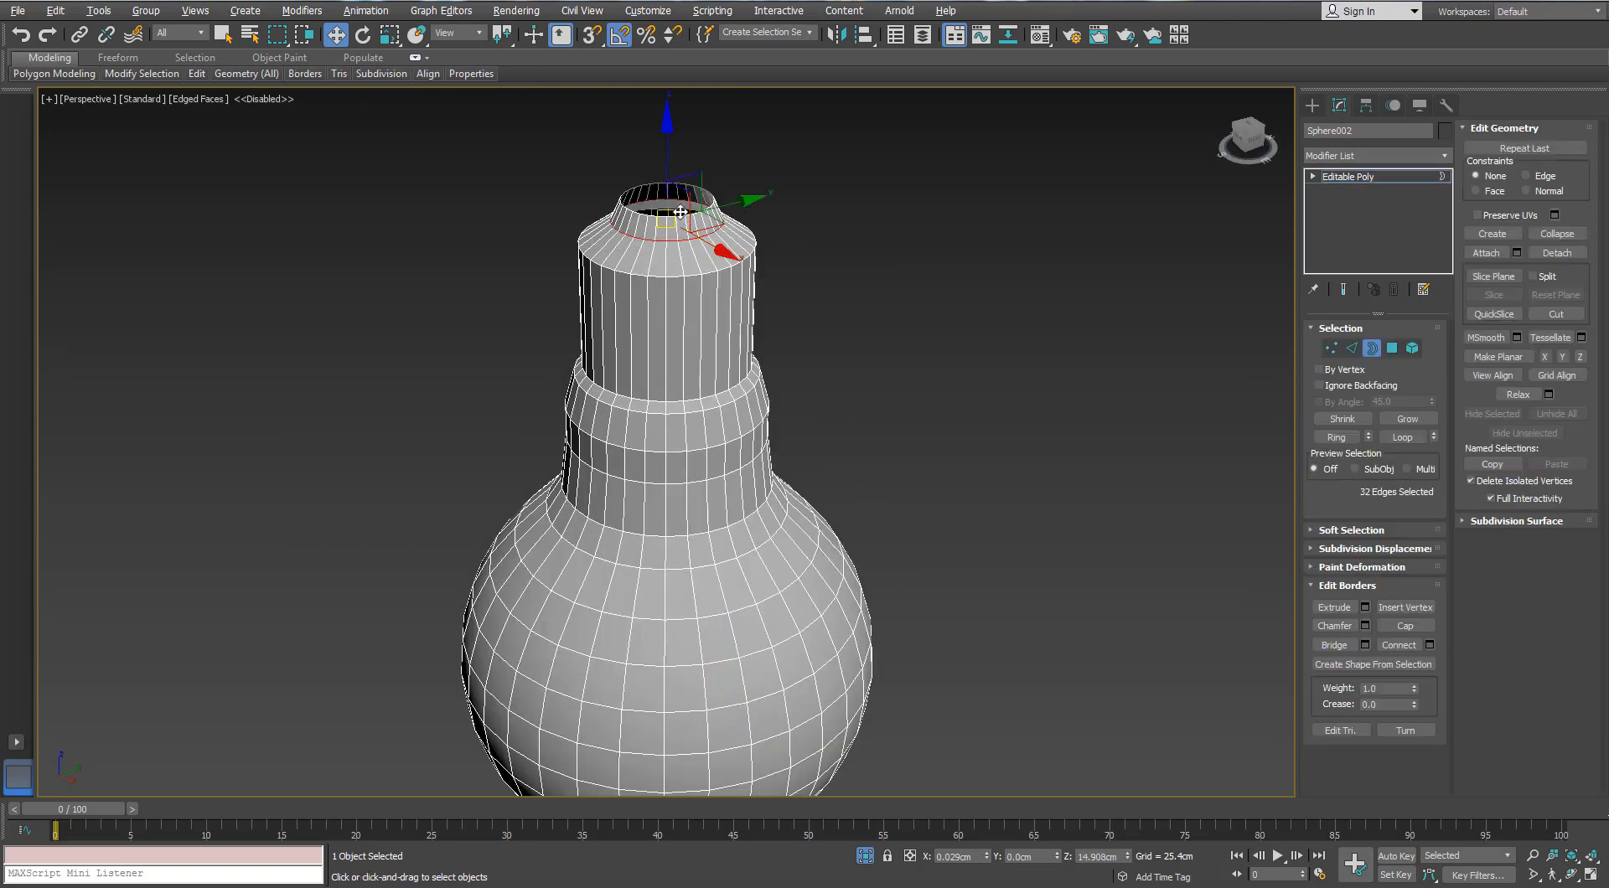
pyautogui.scroll(4, 677, 213)
pyautogui.press('r')
pyautogui.keyDown('shift'); pyautogui.moveTo(650, 169); pyautogui.dragTo(642, 194); pyautogui.keyUp('shift')
pyautogui.rightClick(630, 201)
pyautogui.click(599, 29)
pyautogui.scroll(-5, 718, 251)
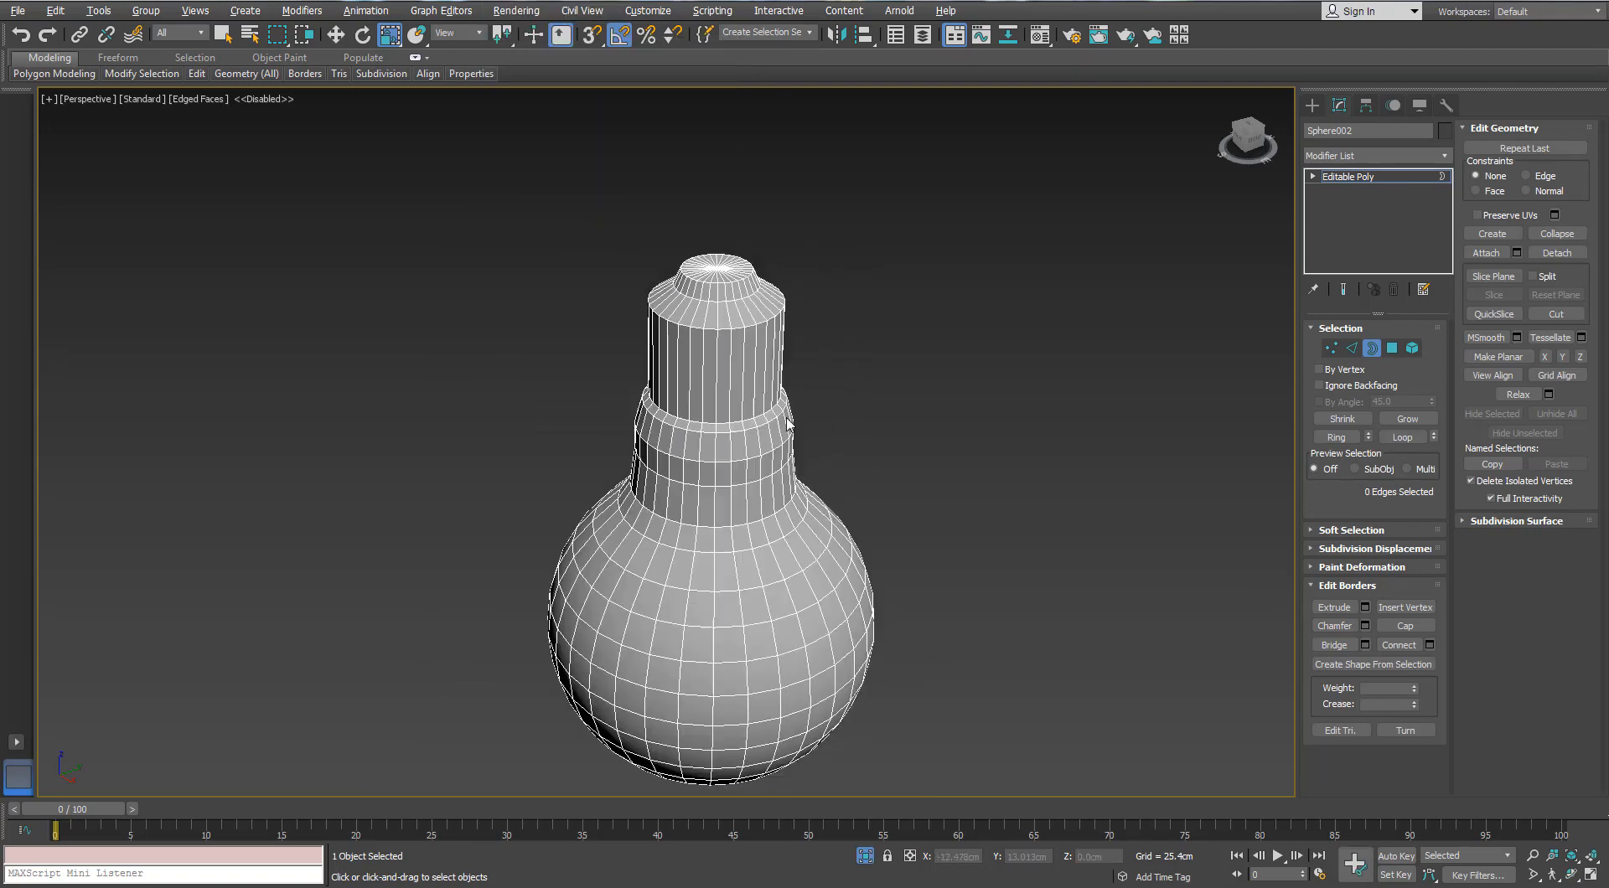
# Step: Target-weld every second vertex to its neighbour all around the upper ring of the ridge on the bulb's neck
pyautogui.keyDown('alt'); pyautogui.moveTo(754, 343); pyautogui.dragTo(688, 356, button='middle'); pyautogui.keyUp('alt')
pyautogui.scroll(1, 682, 454)
pyautogui.scroll(-1, 688, 356)
pyautogui.scroll(1, 688, 355)
pyautogui.scroll(3, 688, 355)
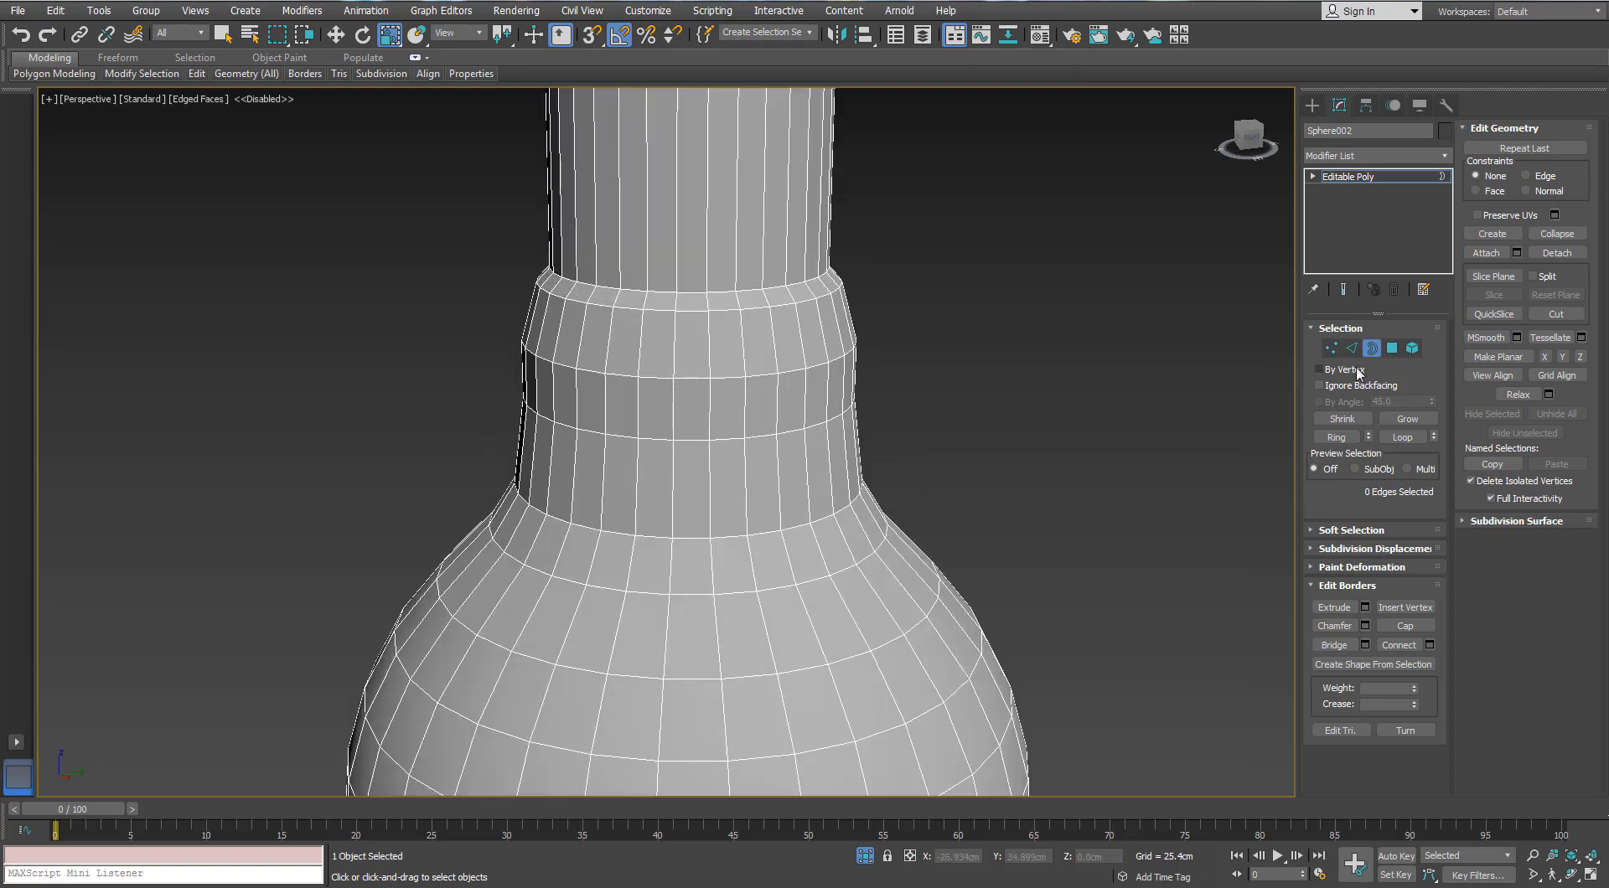
pyautogui.click(1332, 349)
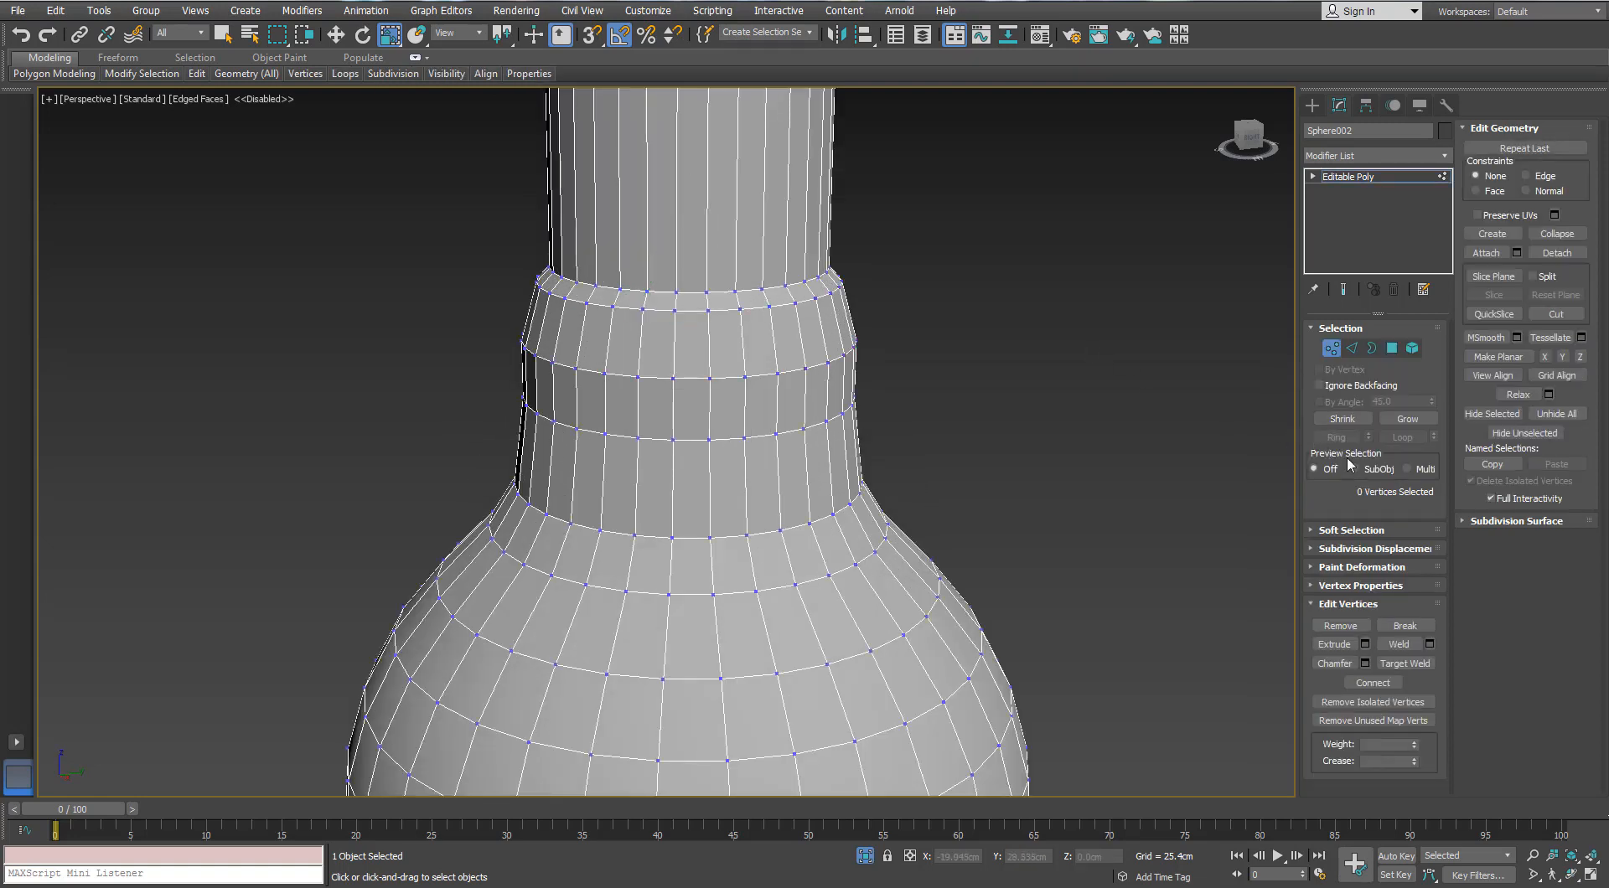
pyautogui.click(1392, 664)
pyautogui.scroll(2, 782, 316)
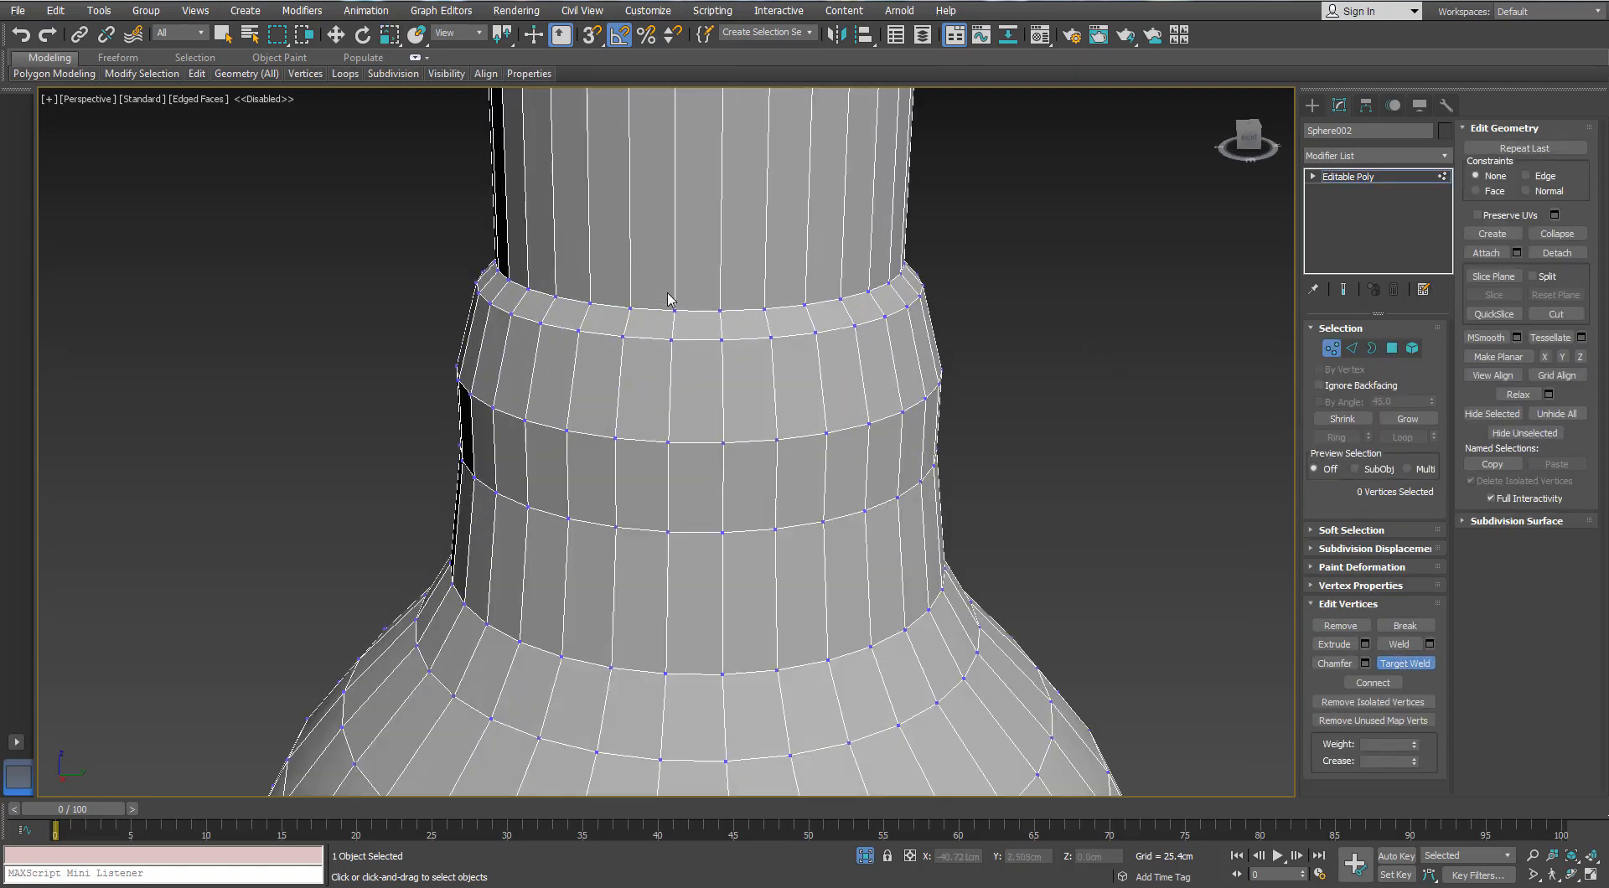
pyautogui.keyDown('alt'); pyautogui.moveTo(729, 358); pyautogui.dragTo(637, 343, button='middle'); pyautogui.keyUp('alt')
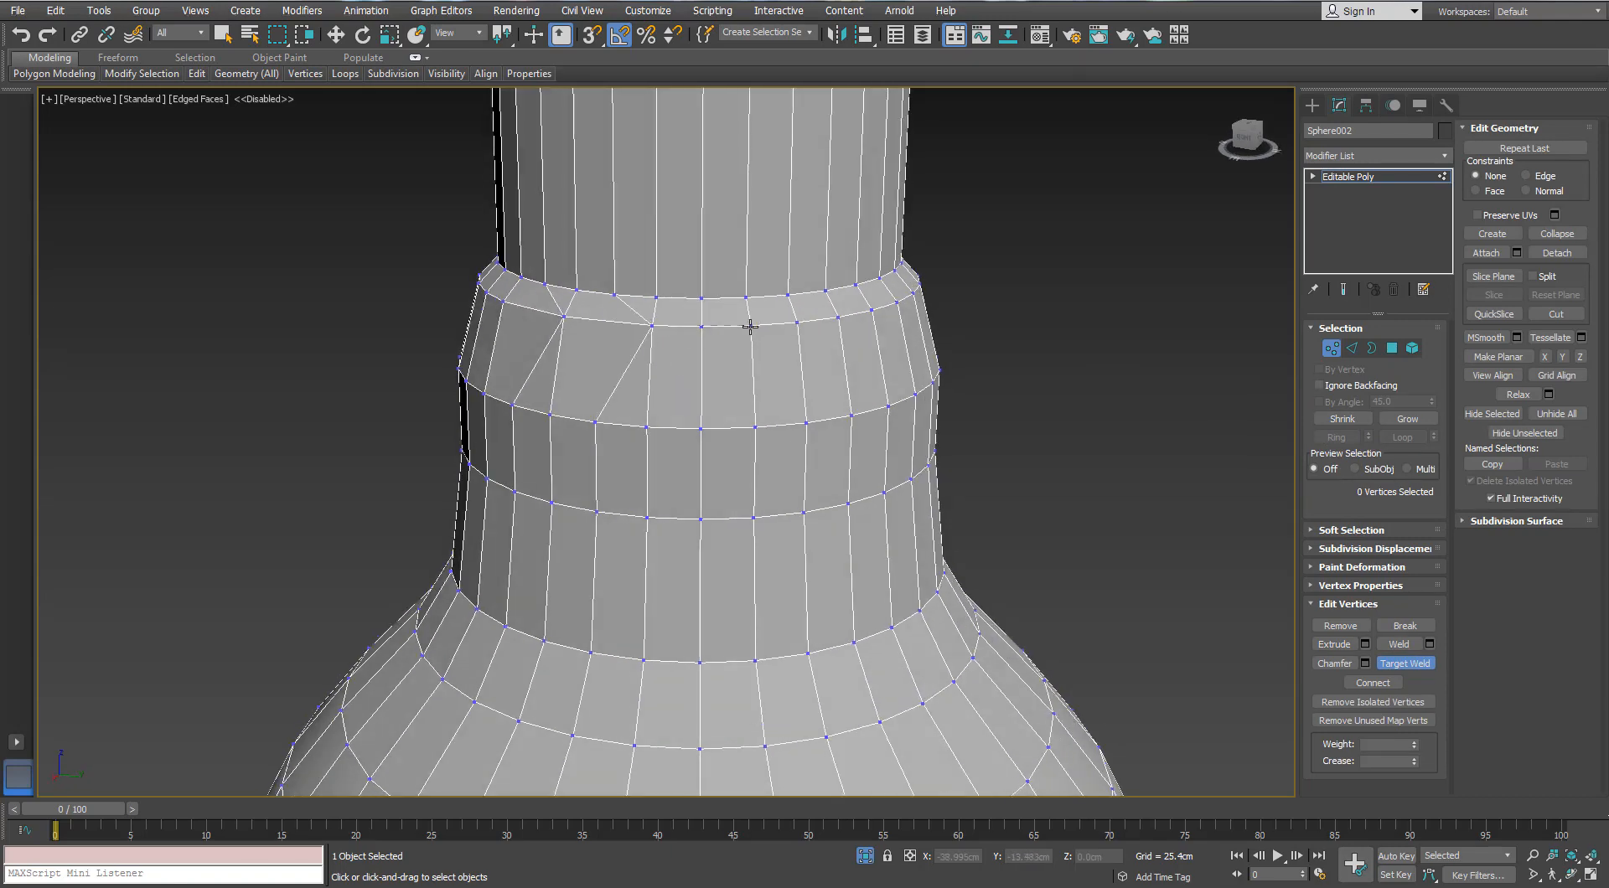
pyautogui.keyDown('alt'); pyautogui.moveTo(750, 326); pyautogui.dragTo(591, 325, button='middle'); pyautogui.keyUp('alt')
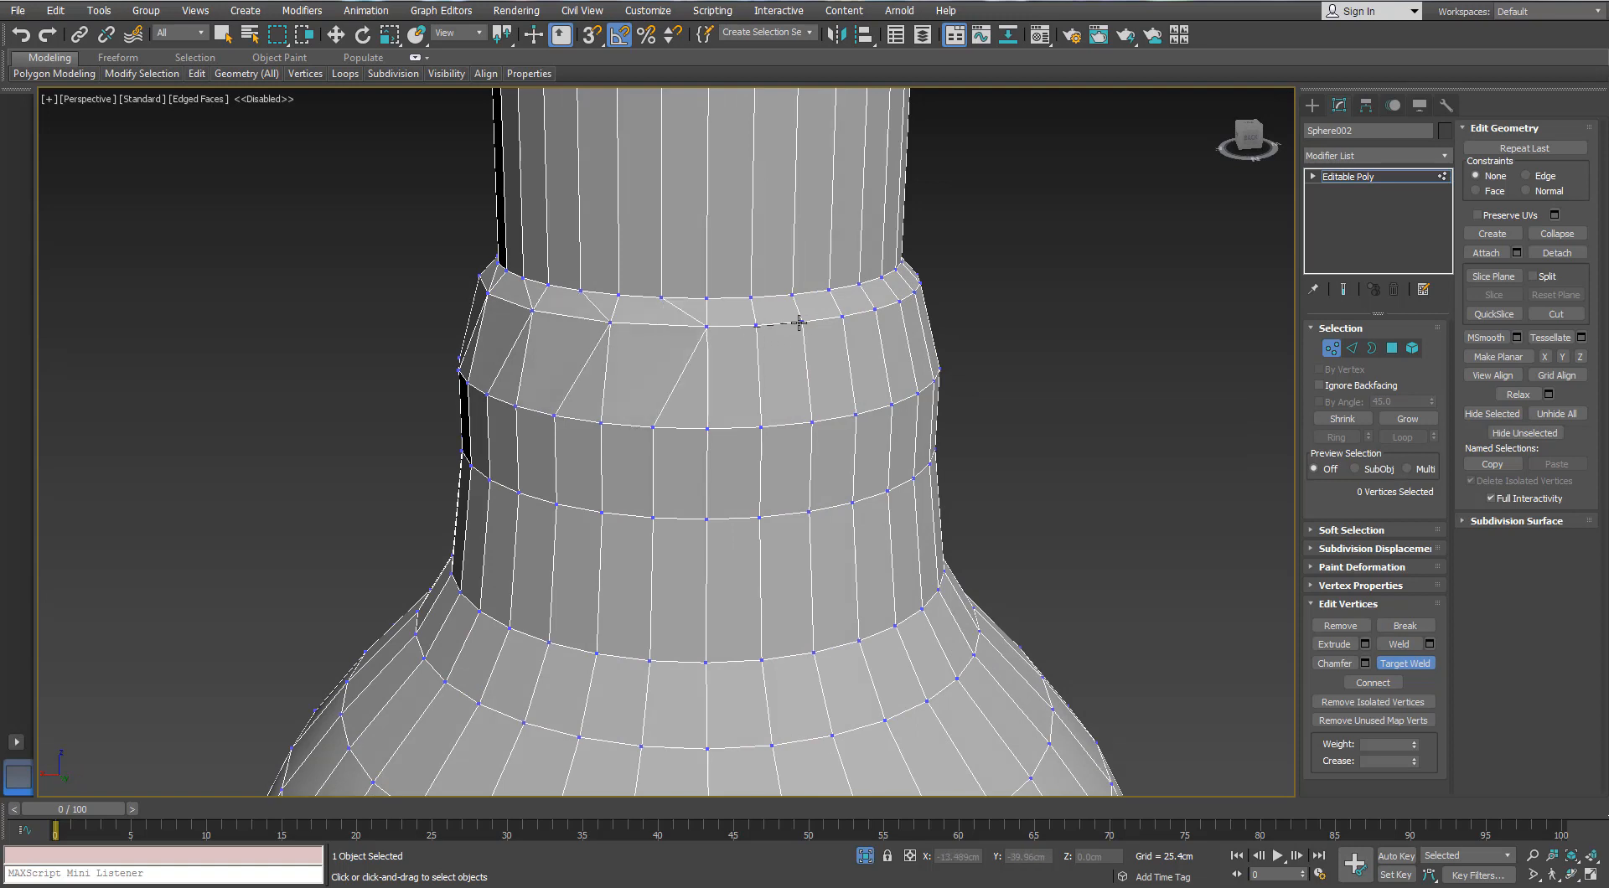
pyautogui.keyDown('alt'); pyautogui.moveTo(798, 323); pyautogui.dragTo(597, 329, button='middle'); pyautogui.keyUp('alt')
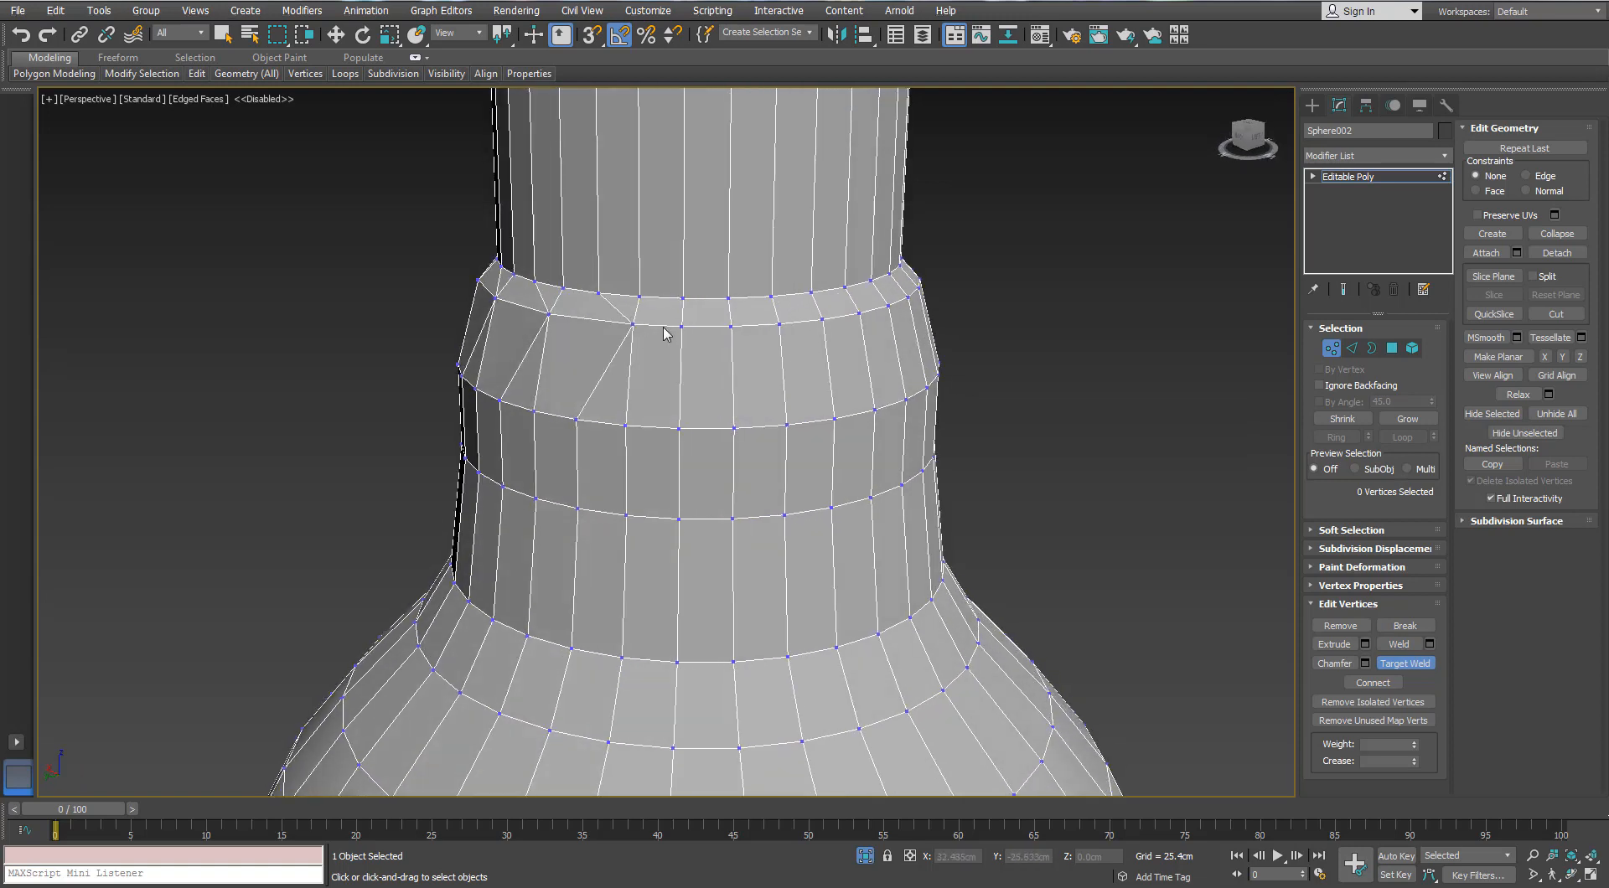
pyautogui.keyDown('alt'); pyautogui.moveTo(771, 353); pyautogui.dragTo(640, 341, button='middle'); pyautogui.keyUp('alt')
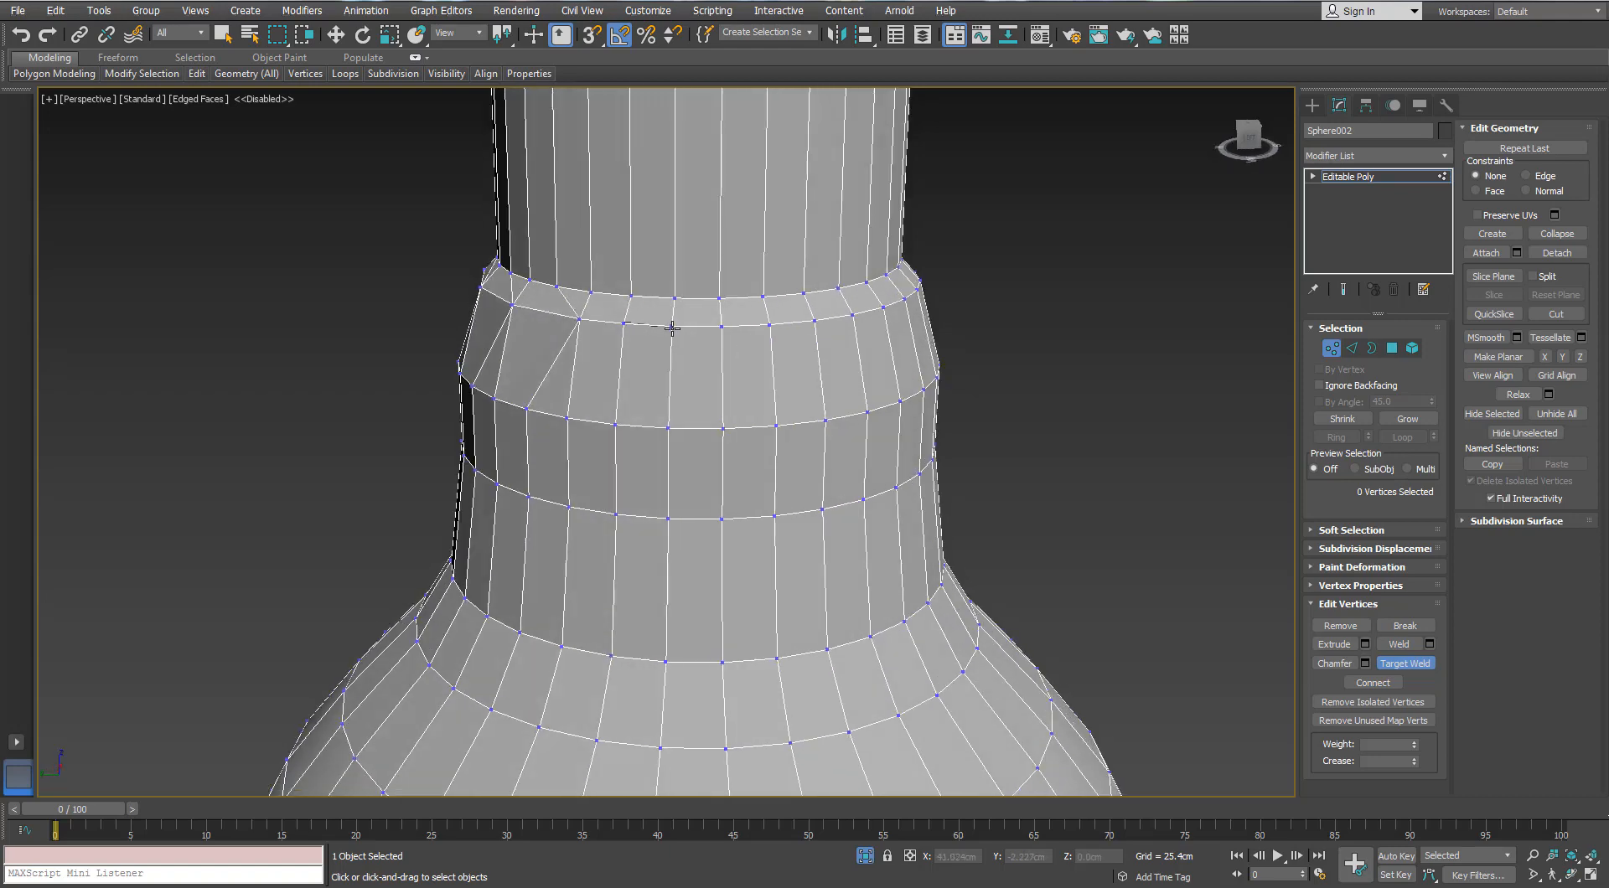
pyautogui.keyDown('alt'); pyautogui.moveTo(760, 334); pyautogui.dragTo(621, 326, button='middle'); pyautogui.keyUp('alt')
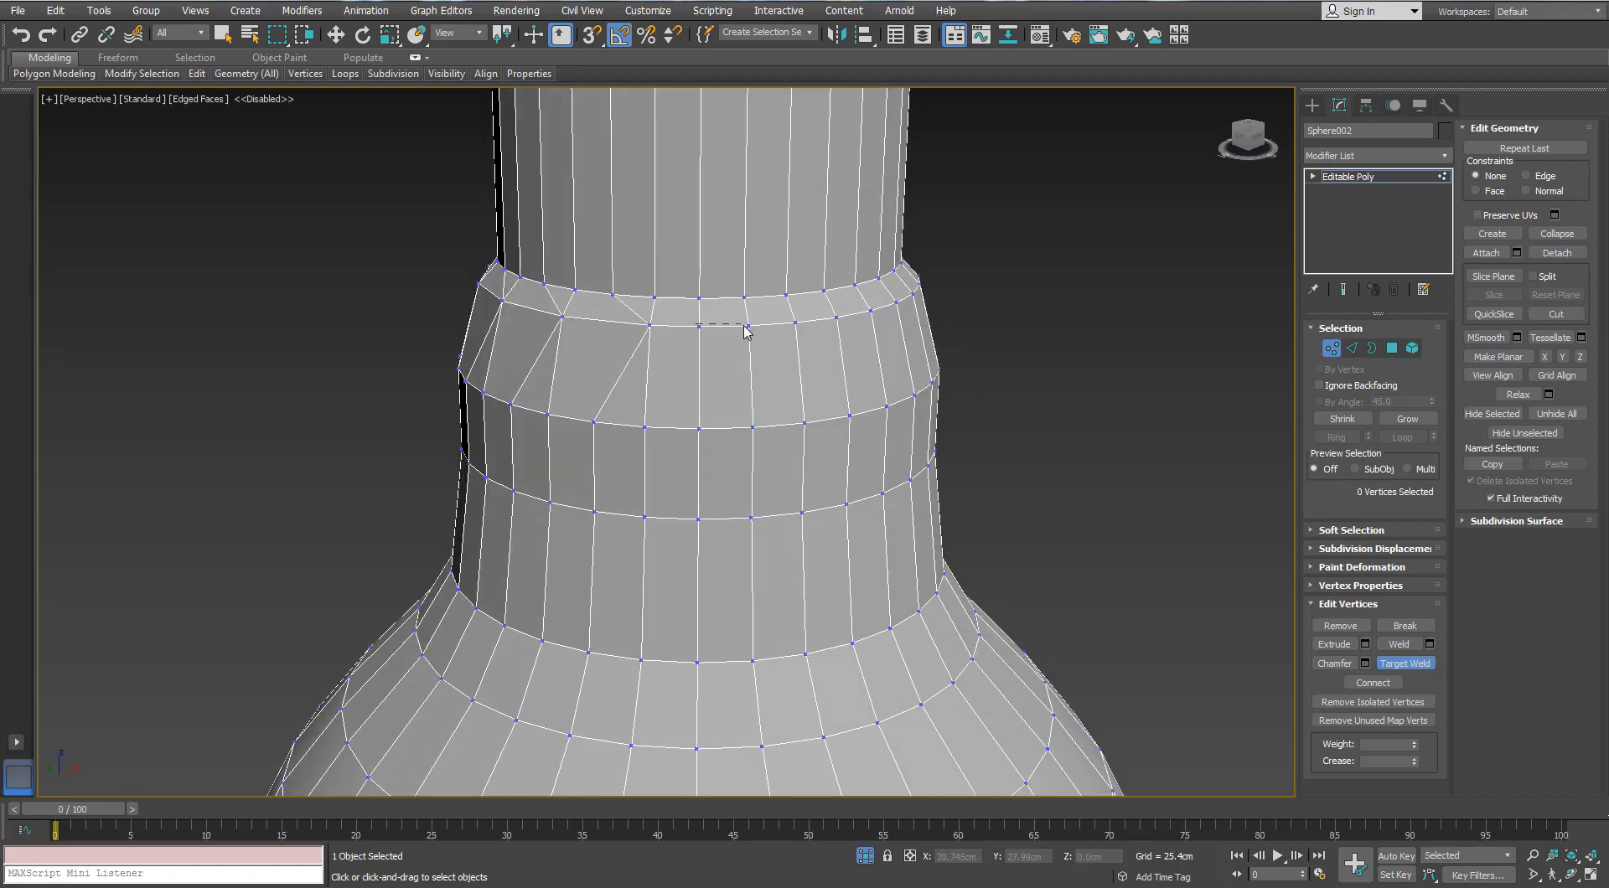
pyautogui.keyDown('alt'); pyautogui.moveTo(782, 333); pyautogui.dragTo(623, 334, button='middle'); pyautogui.keyUp('alt')
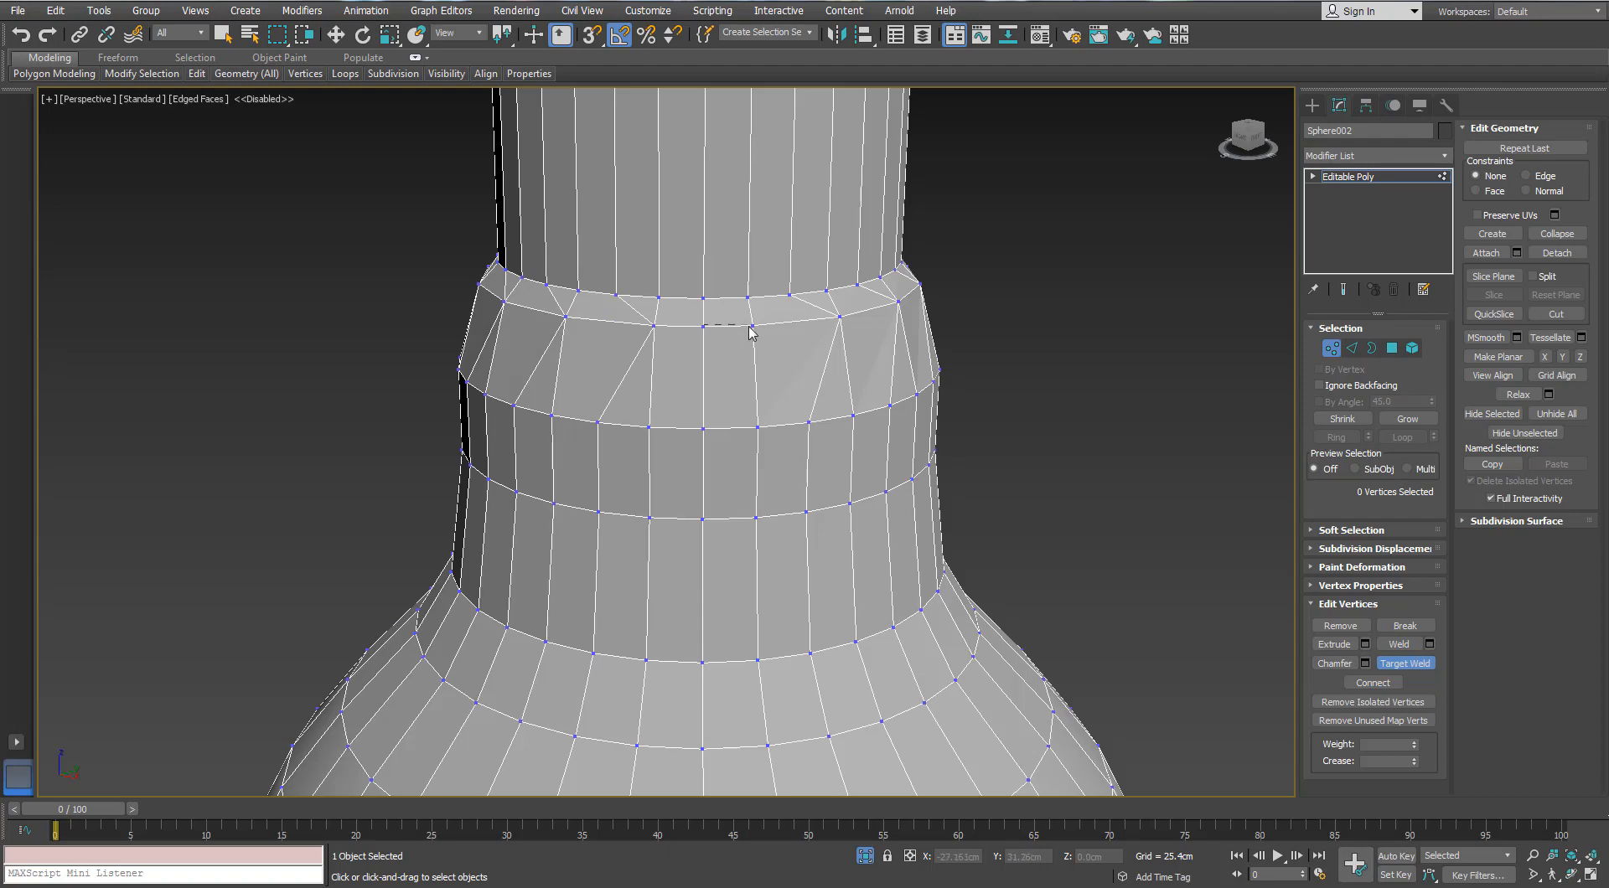
# Step: Remove every second vertical edge loop around the bulb's cylindrical base, down to the welded vertices of the ridge
pyautogui.scroll(-5, 748, 326)
pyautogui.keyDown('alt'); pyautogui.moveTo(748, 326); pyautogui.dragTo(700, 306, button='middle'); pyautogui.keyUp('alt')
pyautogui.scroll(3, 681, 303)
pyautogui.click(1348, 348)
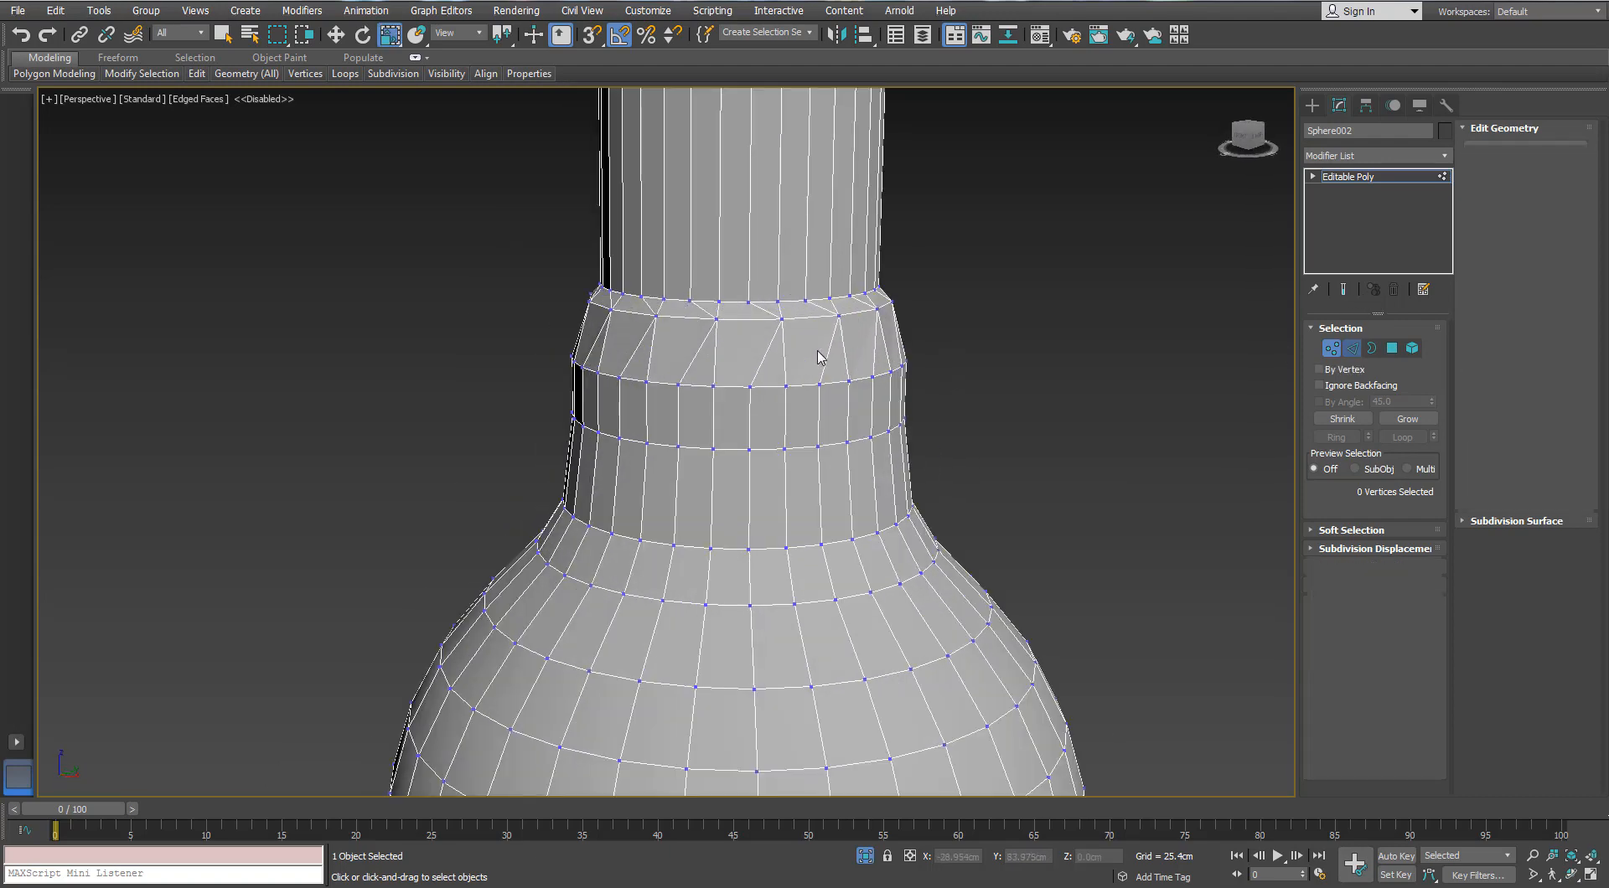
pyautogui.doubleClick(770, 315)
pyautogui.keyDown('alt'); pyautogui.moveTo(763, 324); pyautogui.dragTo(734, 304, button='middle'); pyautogui.keyUp('alt')
pyautogui.keyDown('ctrl'); pyautogui.doubleClick(721, 308); pyautogui.keyUp('ctrl')
pyautogui.keyDown('ctrl'); pyautogui.doubleClick(675, 309); pyautogui.keyUp('ctrl')
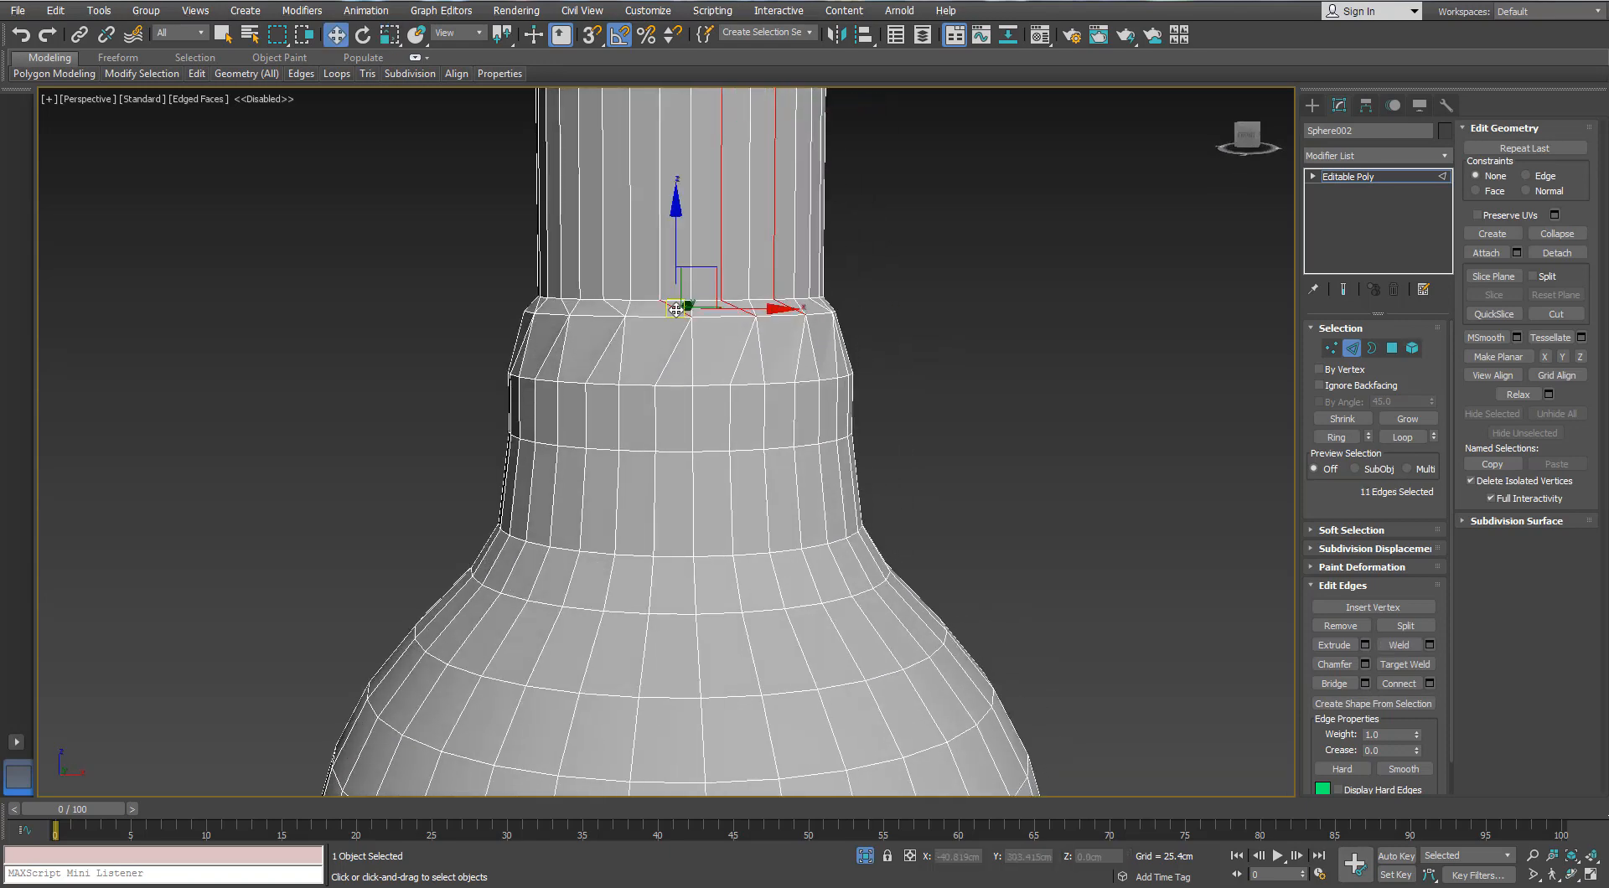
pyautogui.keyDown('ctrl'); pyautogui.doubleClick(614, 308); pyautogui.keyUp('ctrl')
pyautogui.keyDown('alt'); pyautogui.moveTo(575, 291); pyautogui.dragTo(677, 303, button='middle'); pyautogui.keyUp('alt')
pyautogui.keyDown('ctrl'); pyautogui.doubleClick(592, 309); pyautogui.keyUp('ctrl')
pyautogui.keyDown('ctrl'); pyautogui.doubleClick(533, 308); pyautogui.keyUp('ctrl')
pyautogui.keyDown('ctrl'); pyautogui.doubleClick(714, 313); pyautogui.keyUp('ctrl')
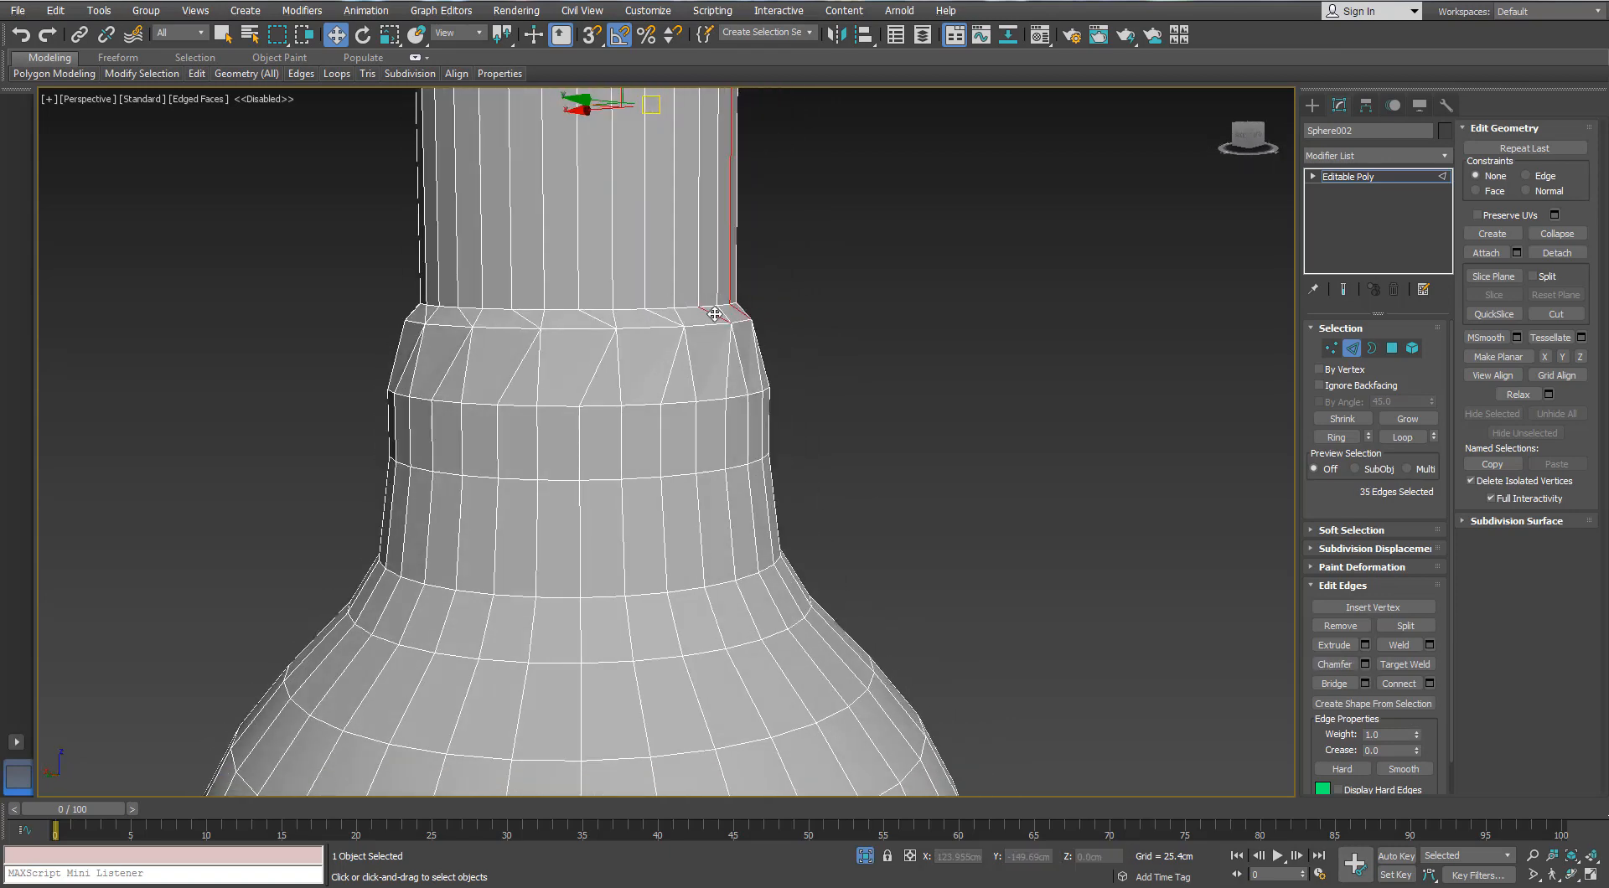
pyautogui.keyDown('ctrl'); pyautogui.doubleClick(643, 309); pyautogui.keyUp('ctrl')
pyautogui.keyDown('ctrl'); pyautogui.doubleClick(580, 309); pyautogui.keyUp('ctrl')
pyautogui.keyDown('ctrl'); pyautogui.doubleClick(514, 310); pyautogui.keyUp('ctrl')
pyautogui.keyDown('alt'); pyautogui.moveTo(462, 318); pyautogui.dragTo(556, 327, button='middle'); pyautogui.keyUp('alt')
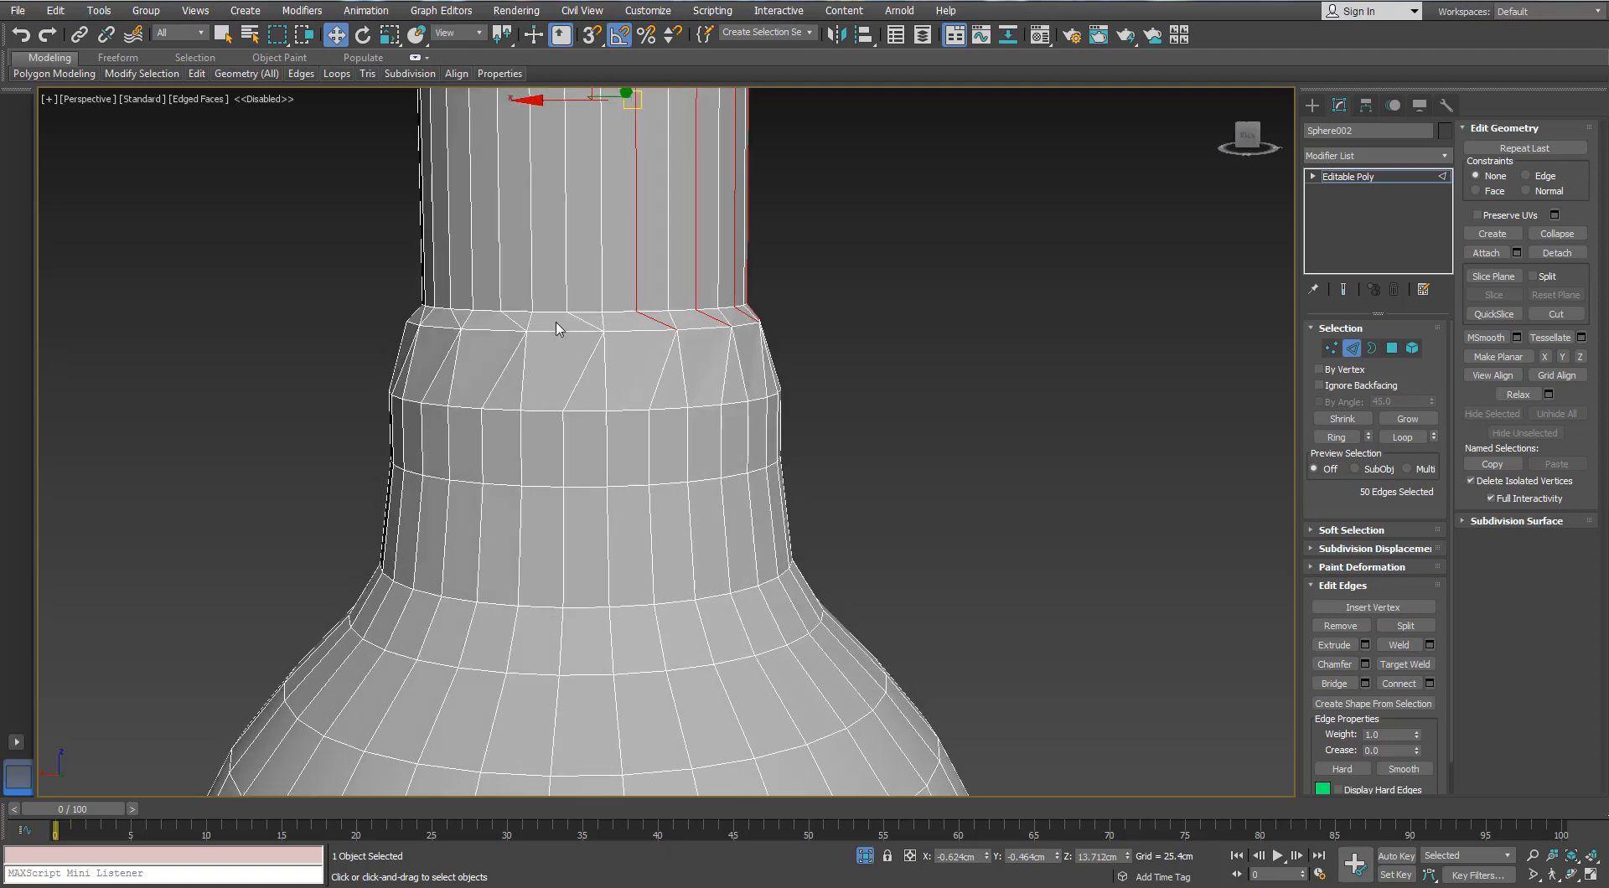
pyautogui.keyDown('ctrl'); pyautogui.doubleClick(570, 324); pyautogui.keyUp('ctrl')
pyautogui.keyDown('ctrl'); pyautogui.doubleClick(512, 324); pyautogui.keyUp('ctrl')
pyautogui.keyDown('alt'); pyautogui.moveTo(452, 322); pyautogui.dragTo(559, 396, button='middle'); pyautogui.keyUp('alt')
pyautogui.click(618, 332)
pyautogui.hotkey('ctrl', 'z')
pyautogui.keyDown('ctrl'); pyautogui.doubleClick(630, 325); pyautogui.keyUp('ctrl')
pyautogui.keyDown('ctrl'); pyautogui.doubleClick(554, 324); pyautogui.keyUp('ctrl')
pyautogui.keyDown('ctrl'); pyautogui.doubleClick(530, 330); pyautogui.keyUp('ctrl')
pyautogui.scroll(-5, 530, 330)
pyautogui.scroll(4, 550, 296)
pyautogui.hotkey('ctrl', 'BackSpace')
# Step: Target-weld the vertices on the lower ring of the bulb neck's ridge to the matching vertices directly above them
pyautogui.scroll(5, 556, 398)
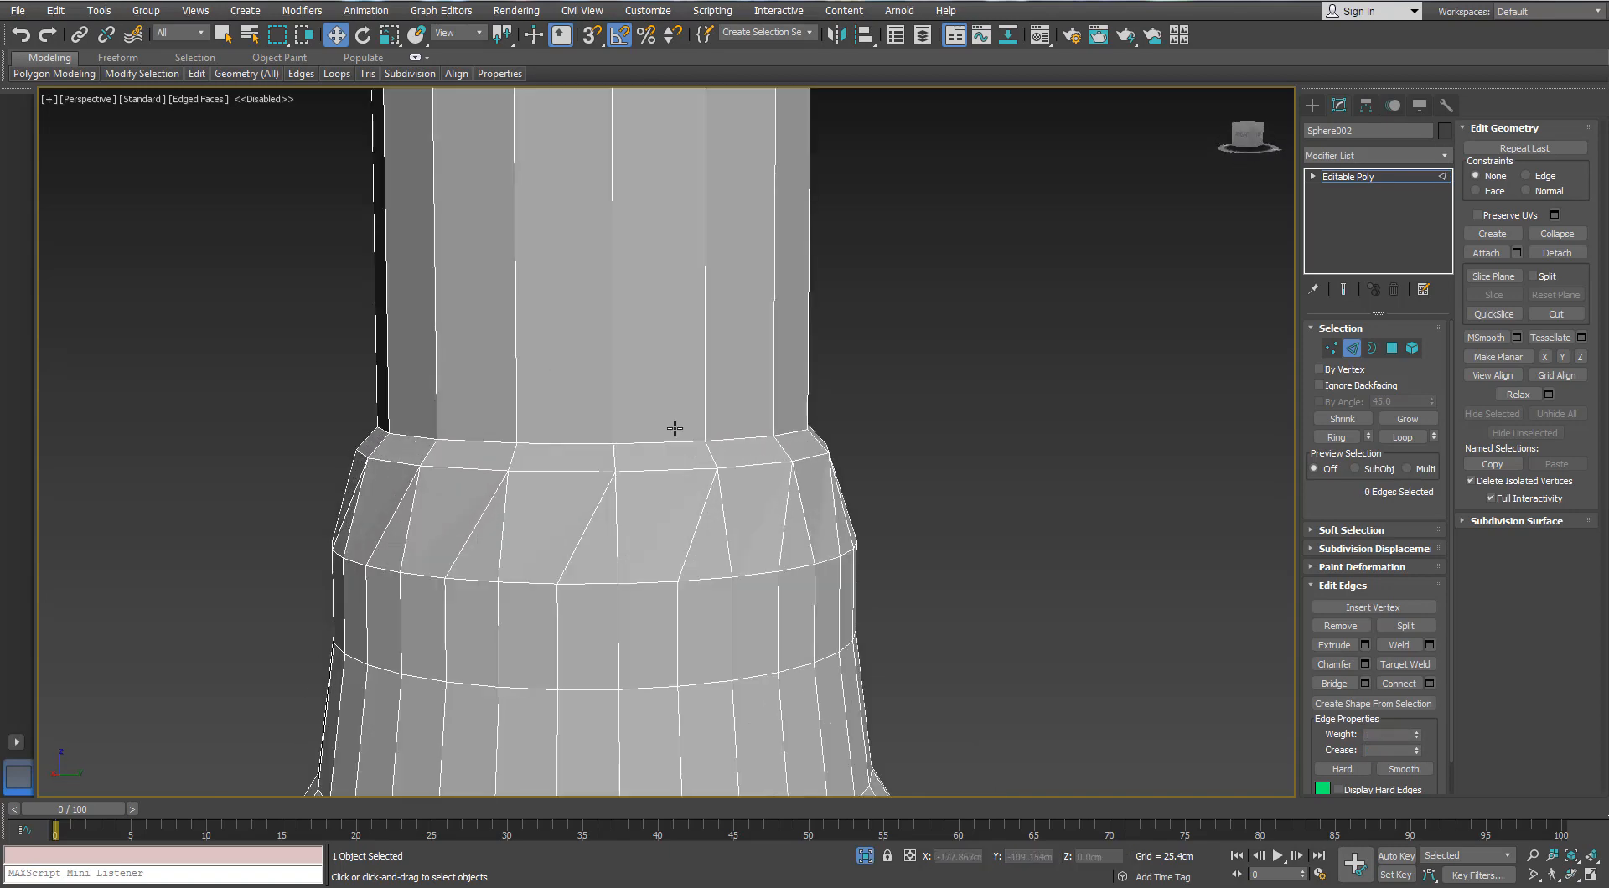
pyautogui.click(1330, 348)
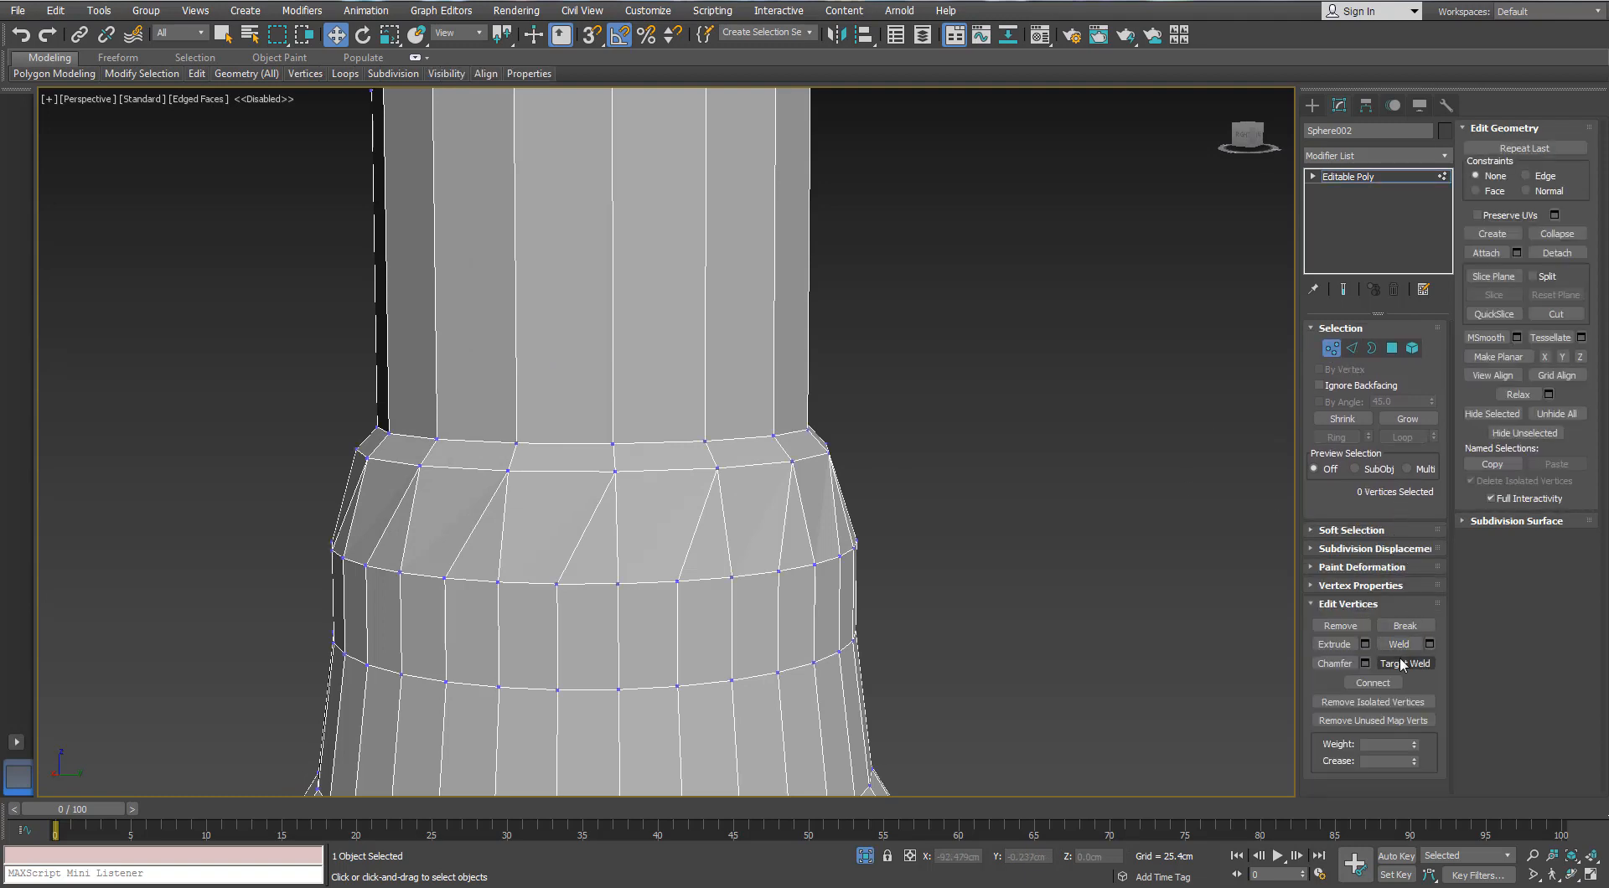
pyautogui.click(613, 444)
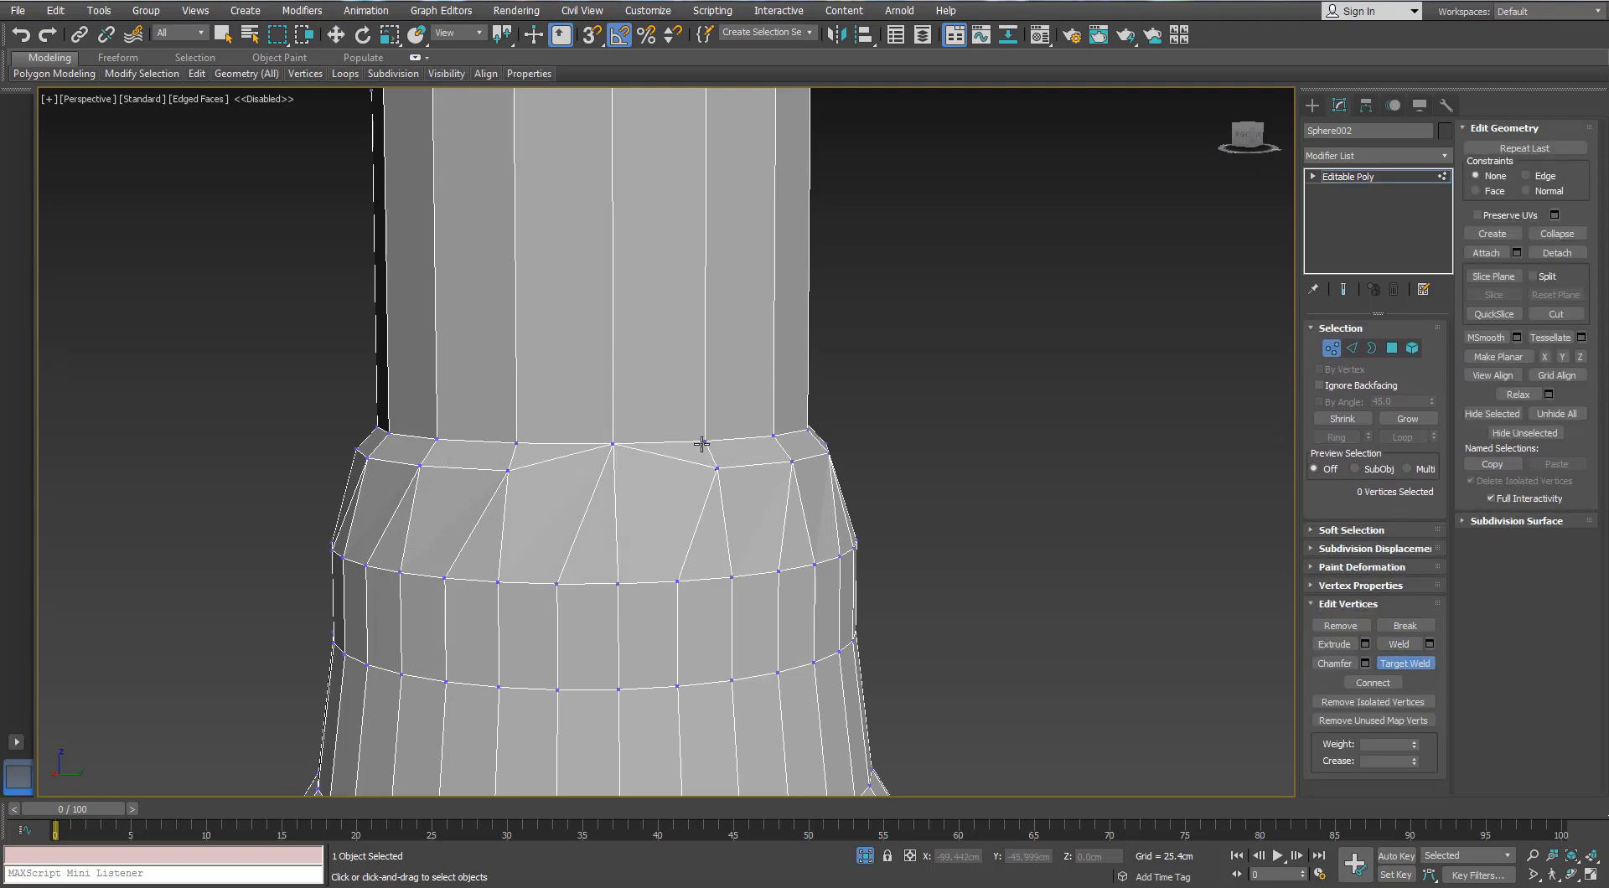
pyautogui.scroll(-4, 707, 445)
pyautogui.scroll(3, 603, 490)
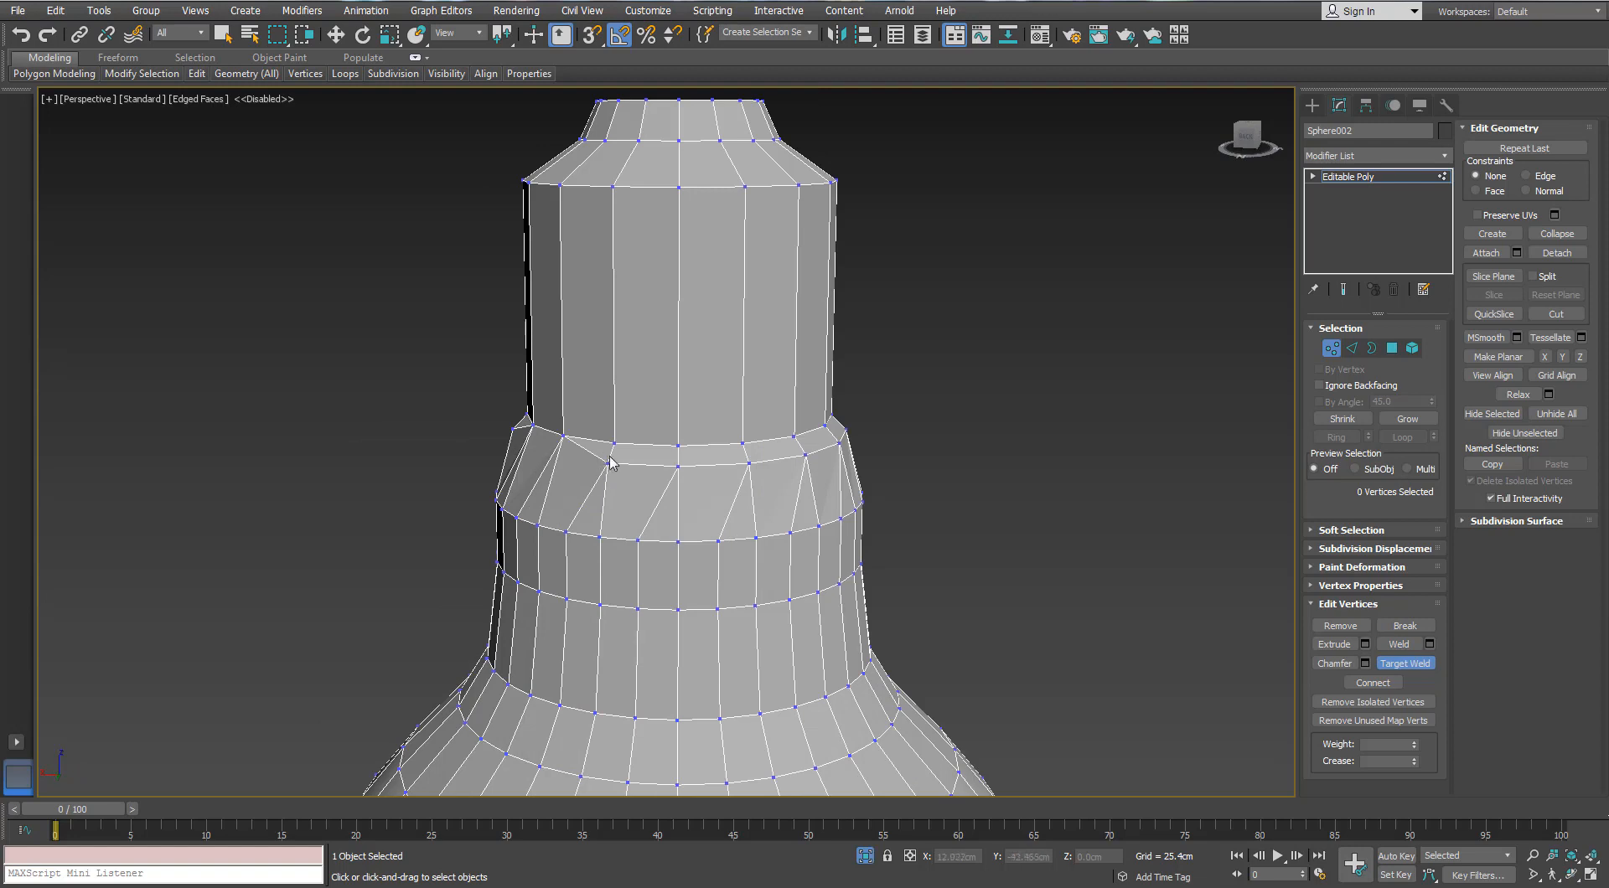
pyautogui.click(610, 462)
pyautogui.click(678, 467)
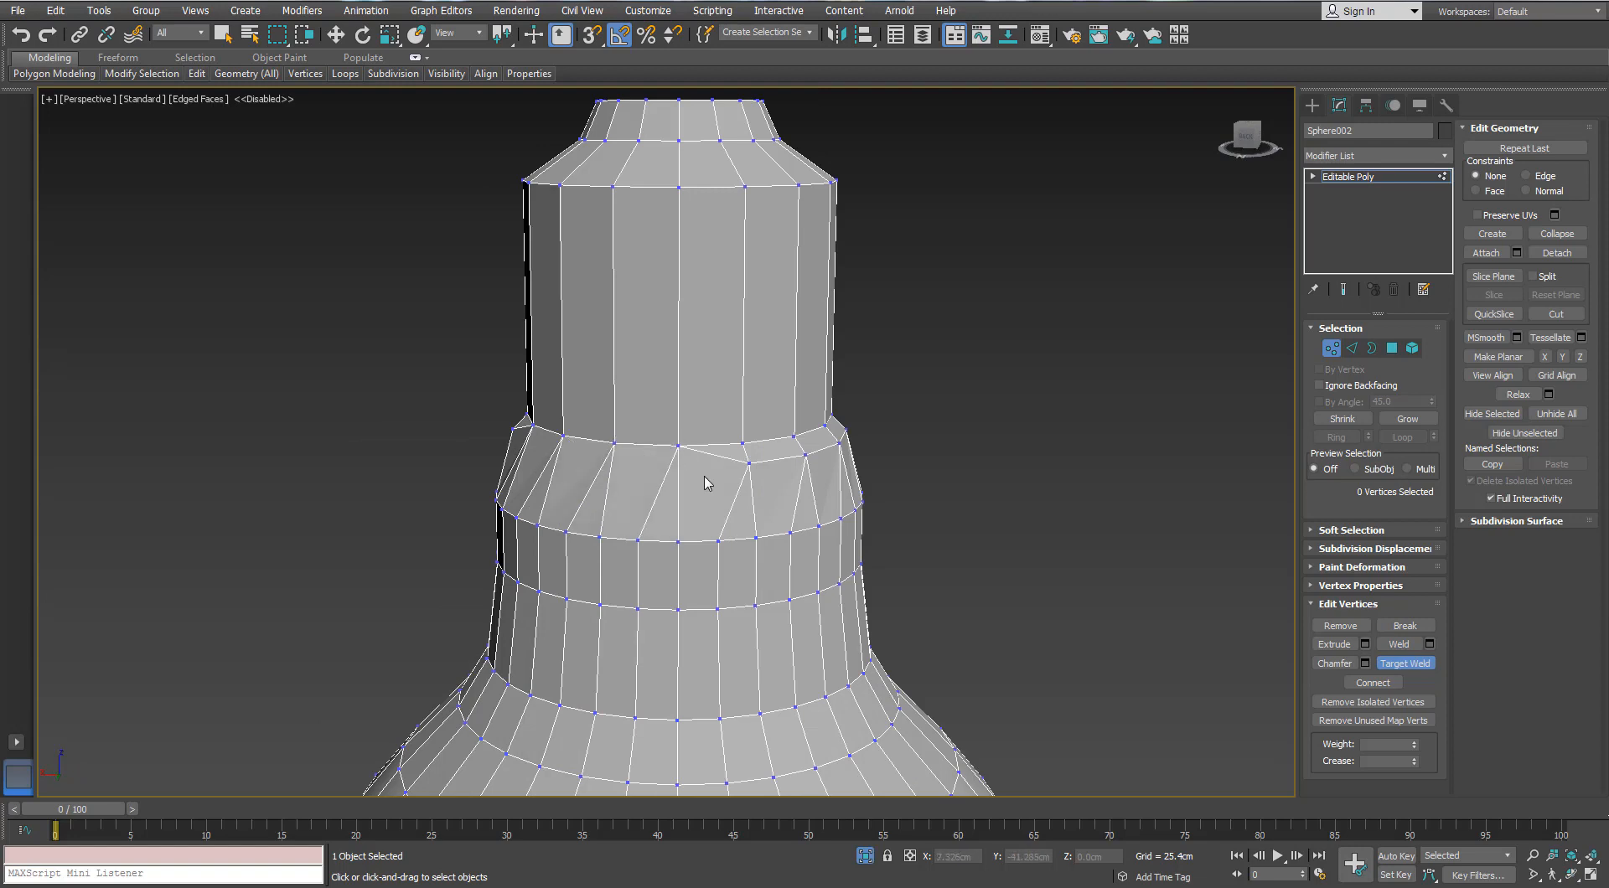
pyautogui.press('w')
# Step: Remove every second horizontal edge loop around the bulb's round globe, from its shoulder down to the tip
pyautogui.scroll(-5, 706, 484)
pyautogui.click(1352, 348)
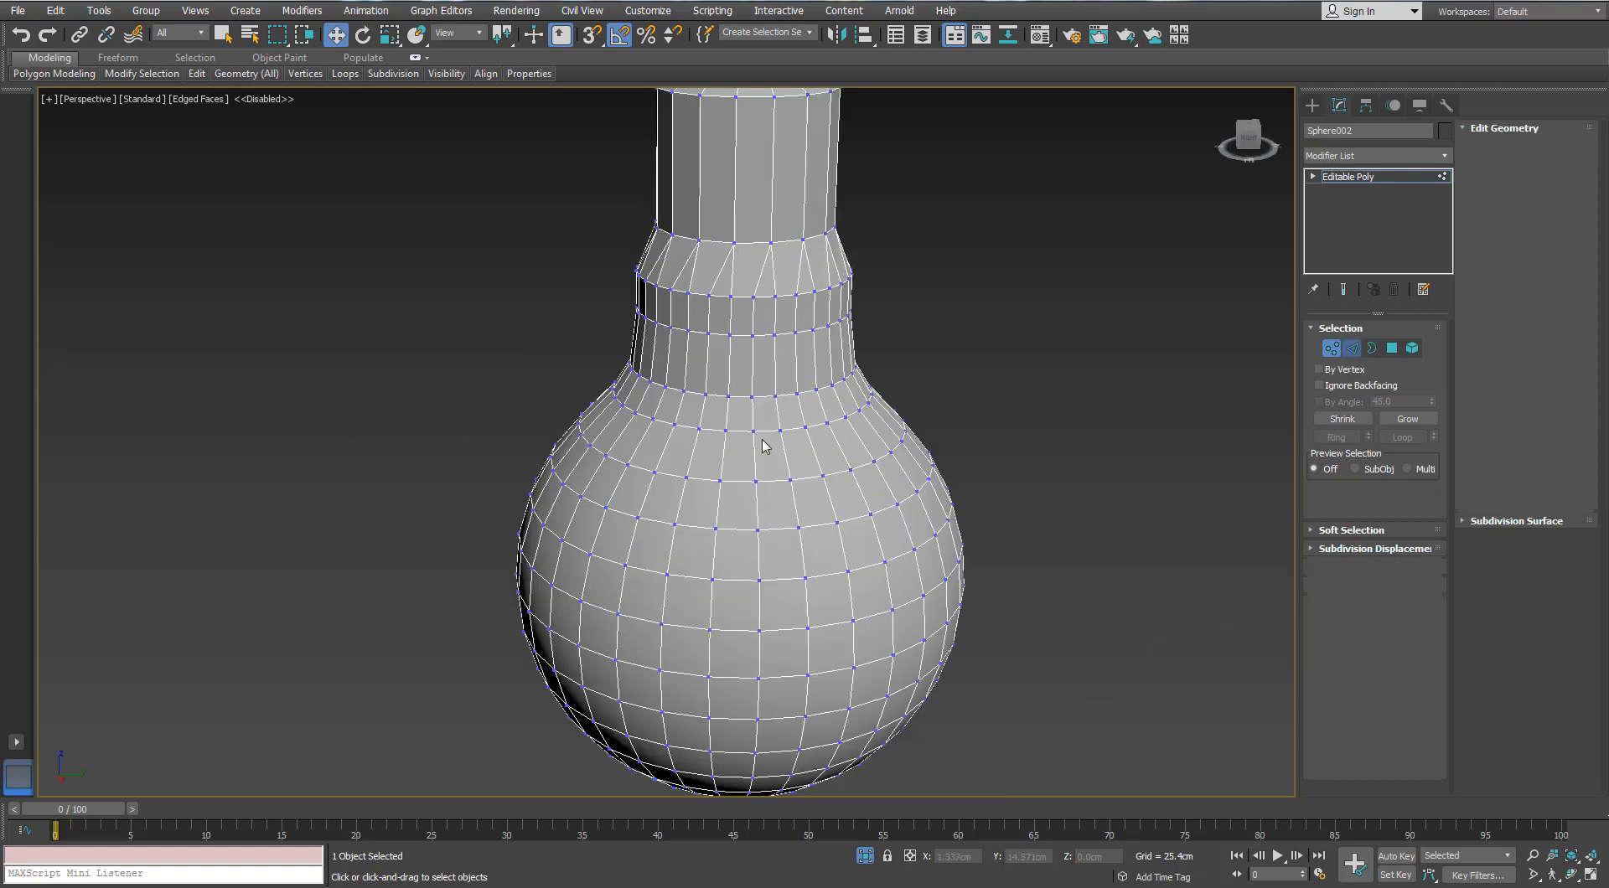
pyautogui.scroll(4, 758, 436)
pyautogui.doubleClick(930, 482)
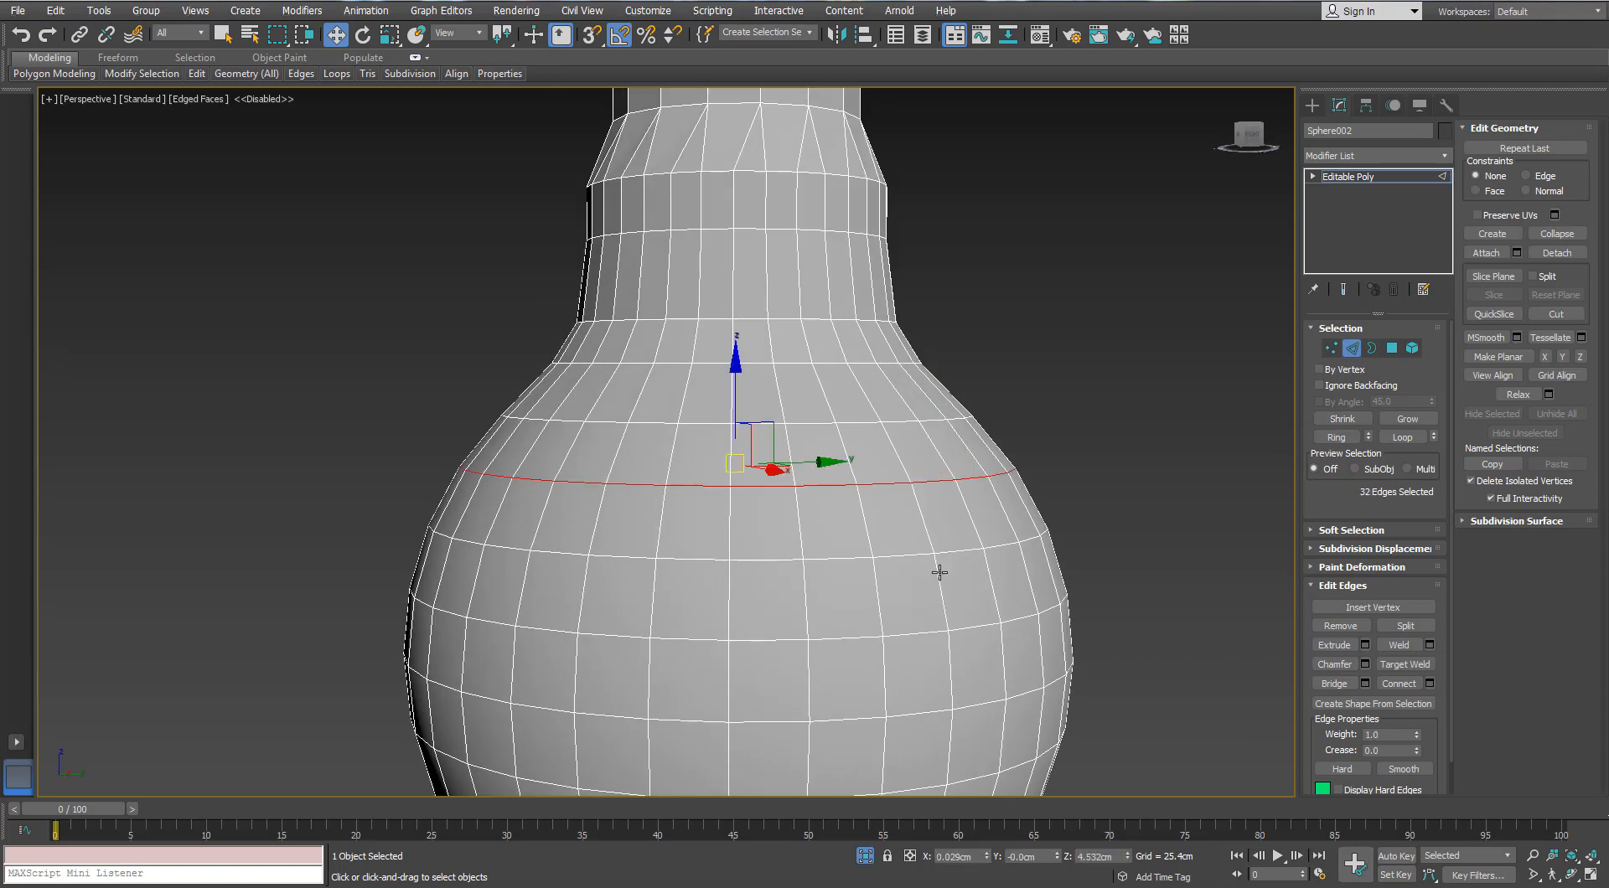
pyautogui.moveTo(946, 598); pyautogui.dragTo(958, 489, button='middle')
pyautogui.keyDown('ctrl'); pyautogui.doubleClick(970, 509); pyautogui.keyUp('ctrl')
pyautogui.moveTo(989, 657); pyautogui.dragTo(991, 488, button='middle')
pyautogui.keyDown('ctrl'); pyautogui.doubleClick(976, 494); pyautogui.keyUp('ctrl')
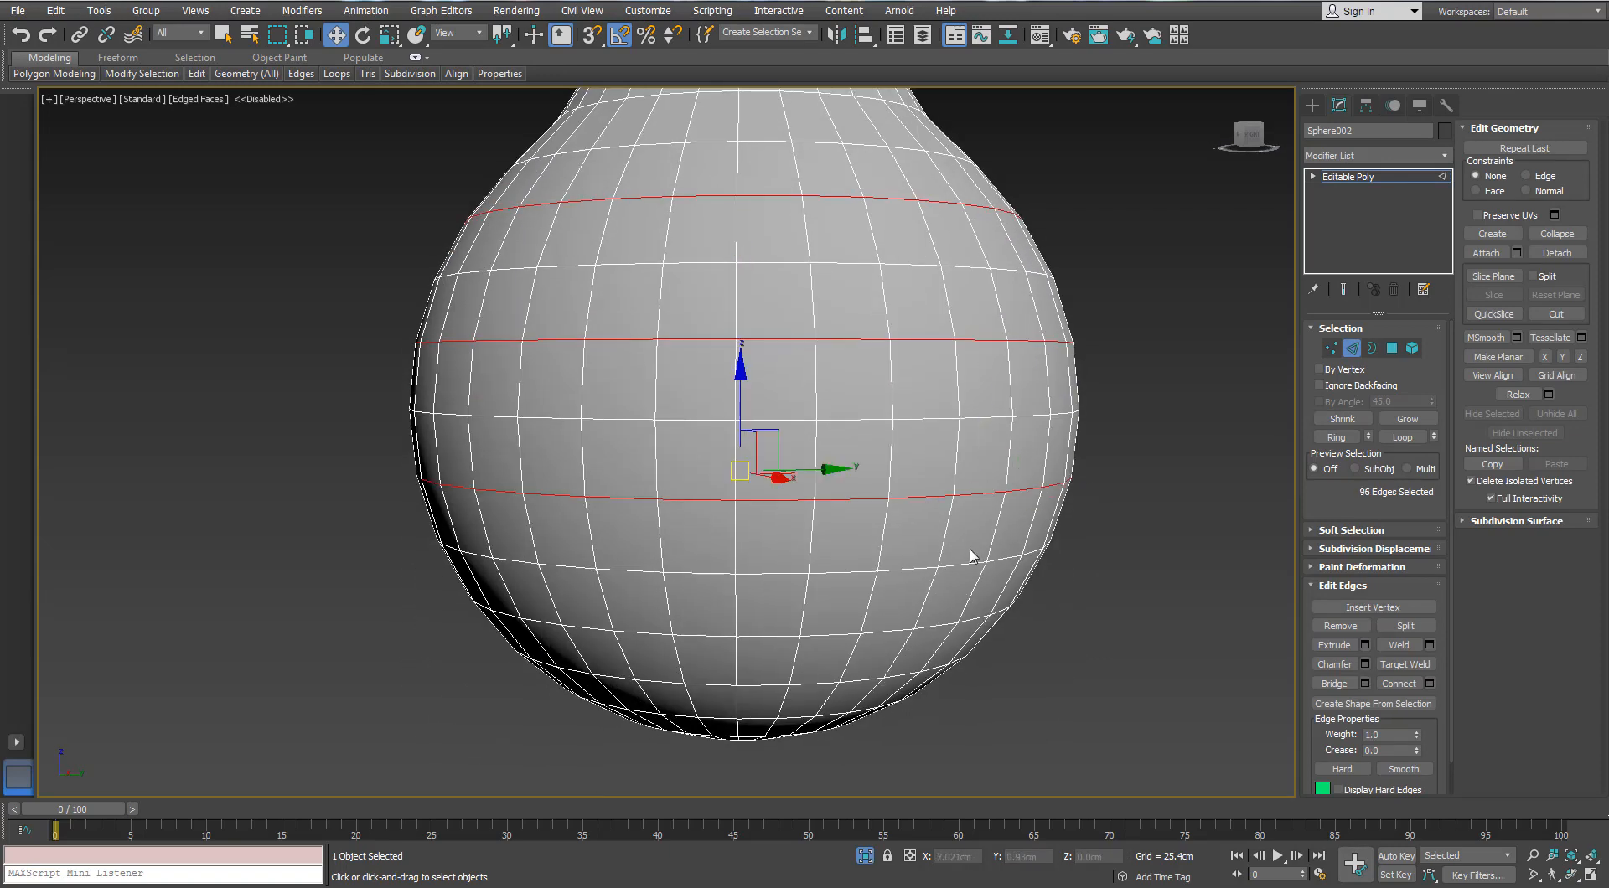
pyautogui.keyDown('alt'); pyautogui.moveTo(972, 555); pyautogui.dragTo(968, 521, button='middle'); pyautogui.keyUp('alt')
pyautogui.keyDown('ctrl'); pyautogui.doubleClick(965, 518); pyautogui.keyUp('ctrl')
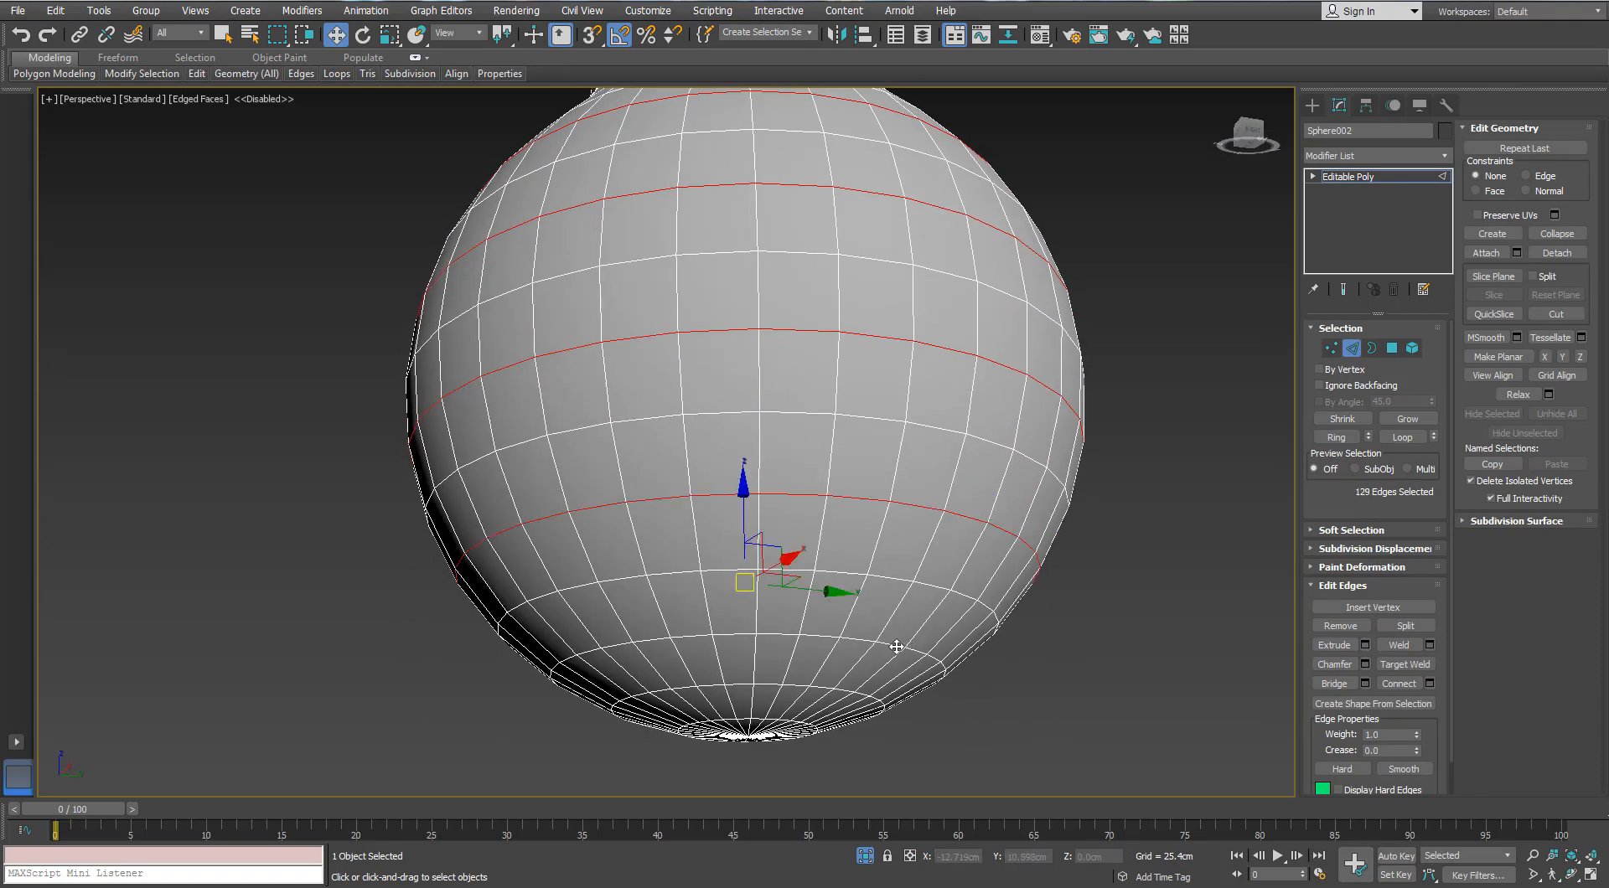
pyautogui.keyDown('ctrl'); pyautogui.doubleClick(897, 646); pyautogui.keyUp('ctrl')
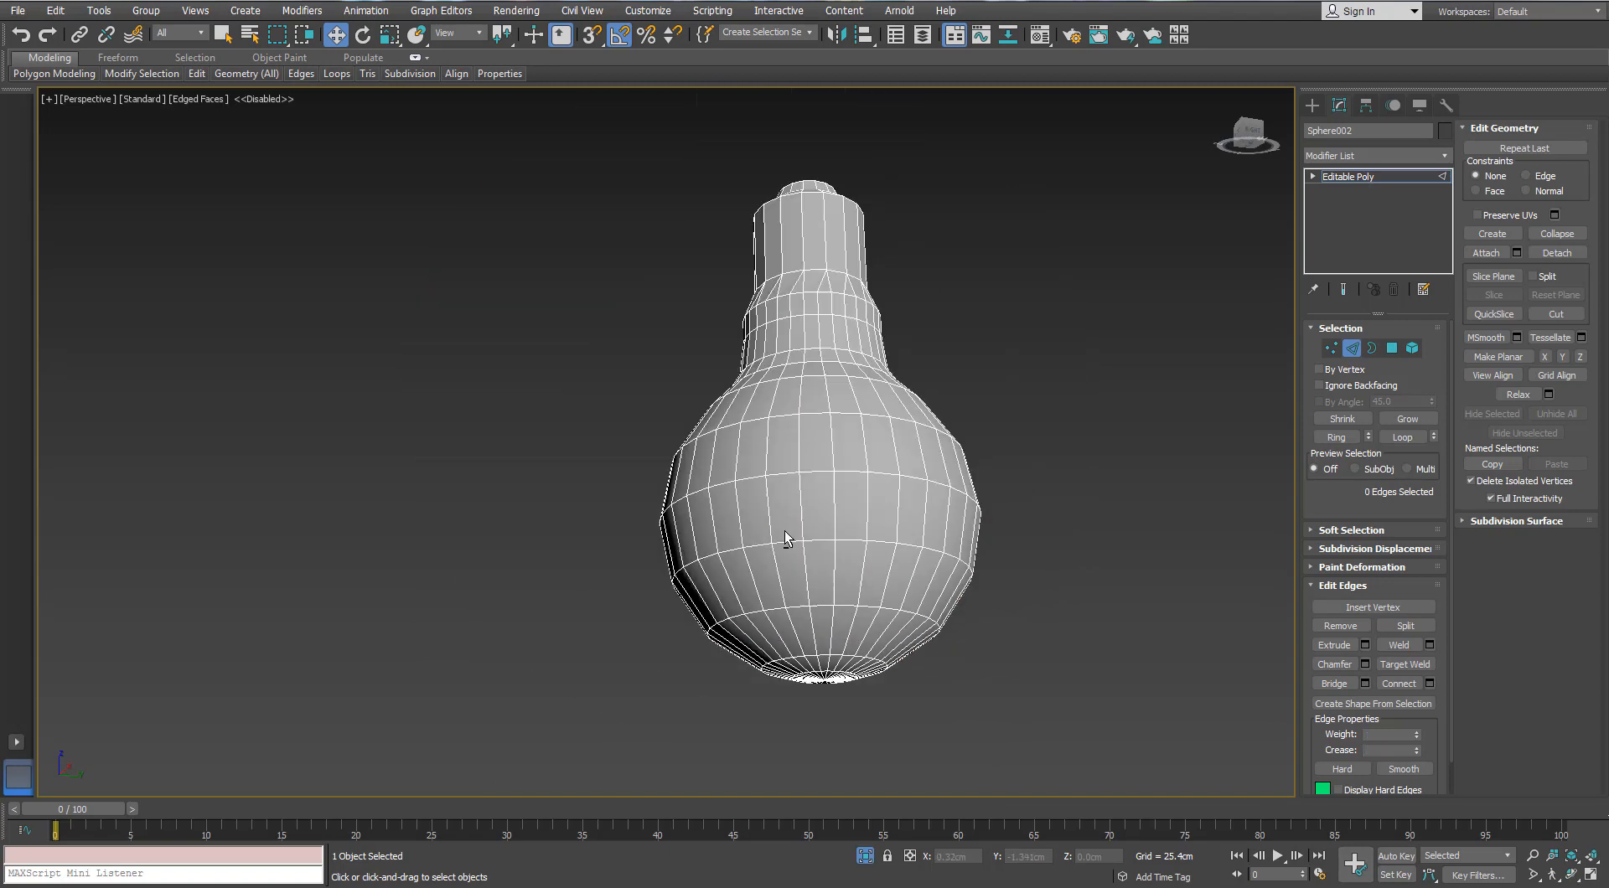
# Step: Select the whole bulb element, clear its smoothing groups and auto-smooth it with a 45 threshold
pyautogui.keyDown('alt'); pyautogui.moveTo(783, 640); pyautogui.dragTo(757, 596, button='middle'); pyautogui.keyUp('alt')
pyautogui.scroll(3, 756, 595)
pyautogui.click(1352, 347)
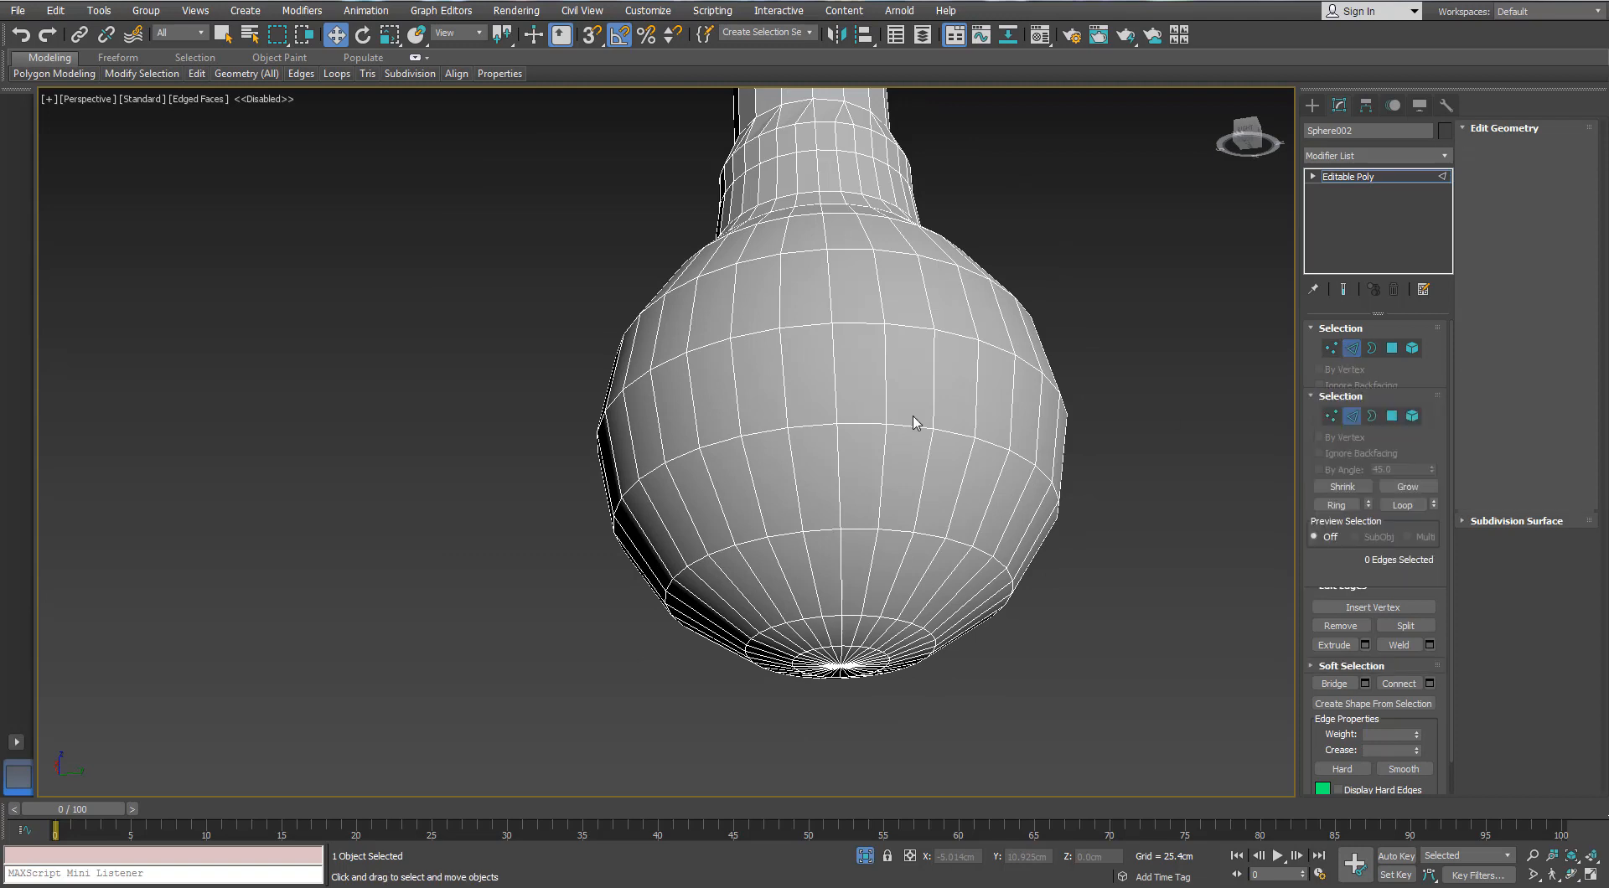
pyautogui.press('F4')
pyautogui.moveTo(900, 411); pyautogui.dragTo(846, 442, button='middle')
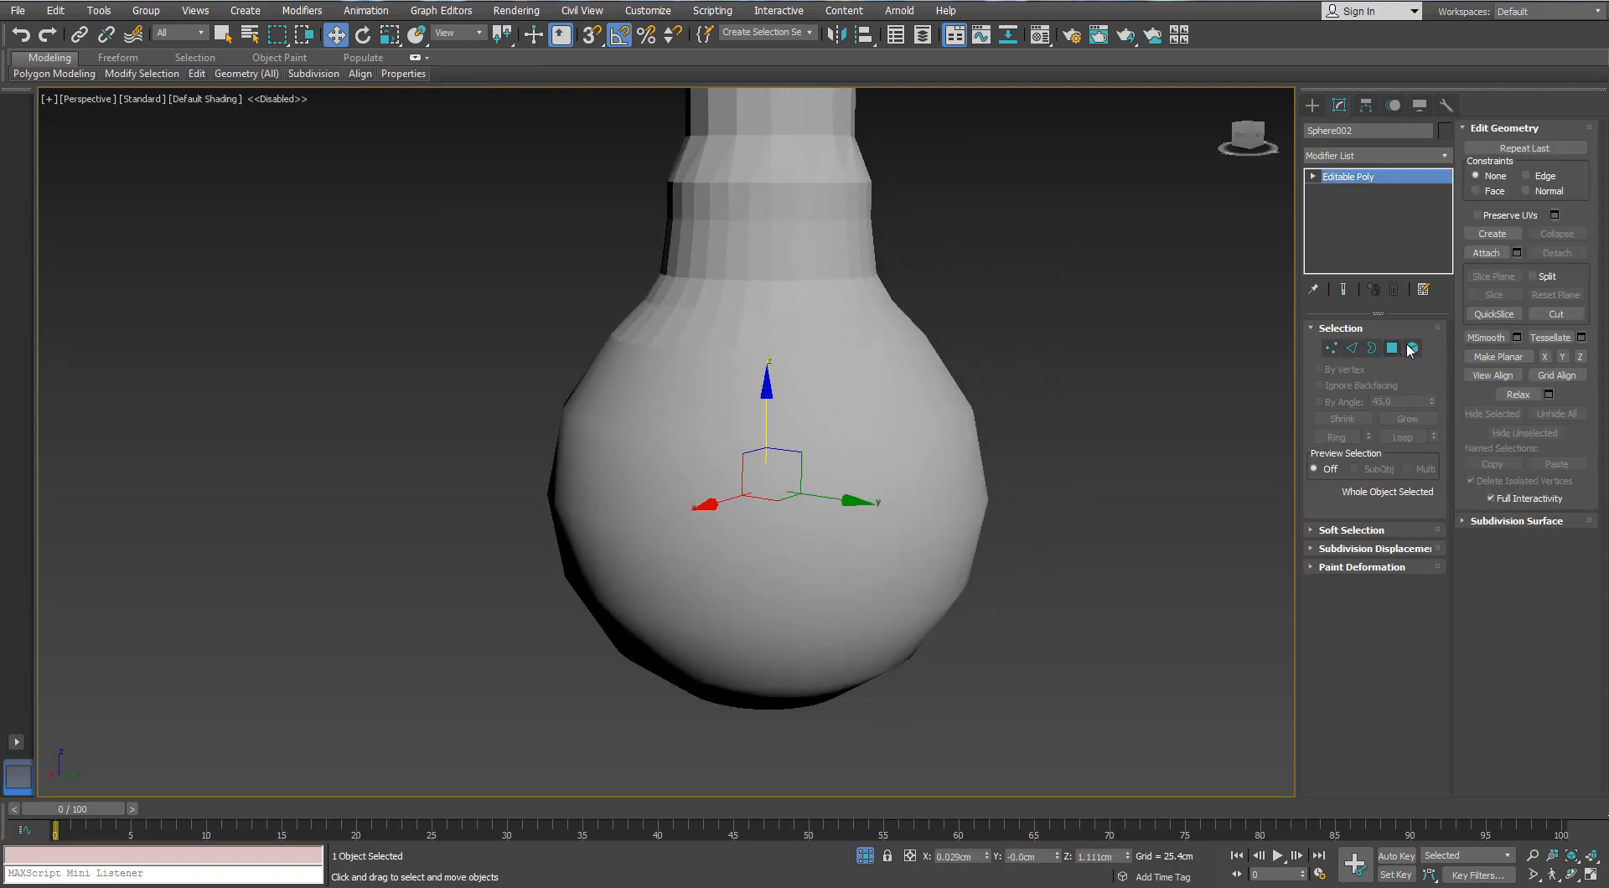
pyautogui.click(1412, 349)
pyautogui.click(854, 495)
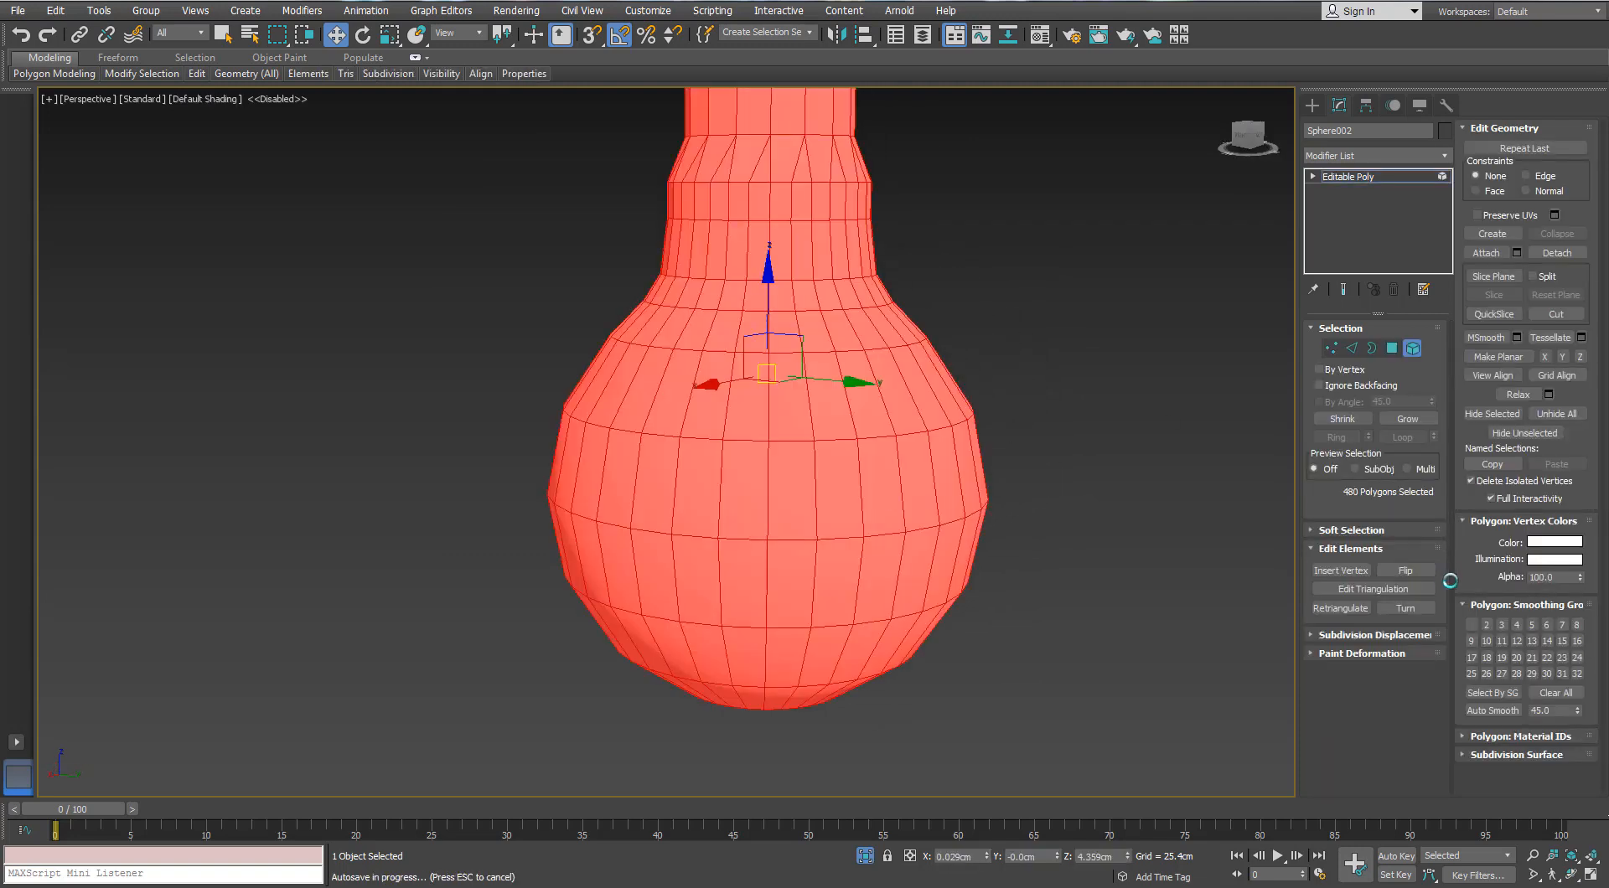
pyautogui.click(1540, 696)
pyautogui.click(1497, 711)
pyautogui.click(1031, 595)
pyautogui.scroll(-4, 930, 536)
pyautogui.keyDown('alt'); pyautogui.moveTo(930, 536); pyautogui.dragTo(810, 440, button='middle'); pyautogui.keyUp('alt')
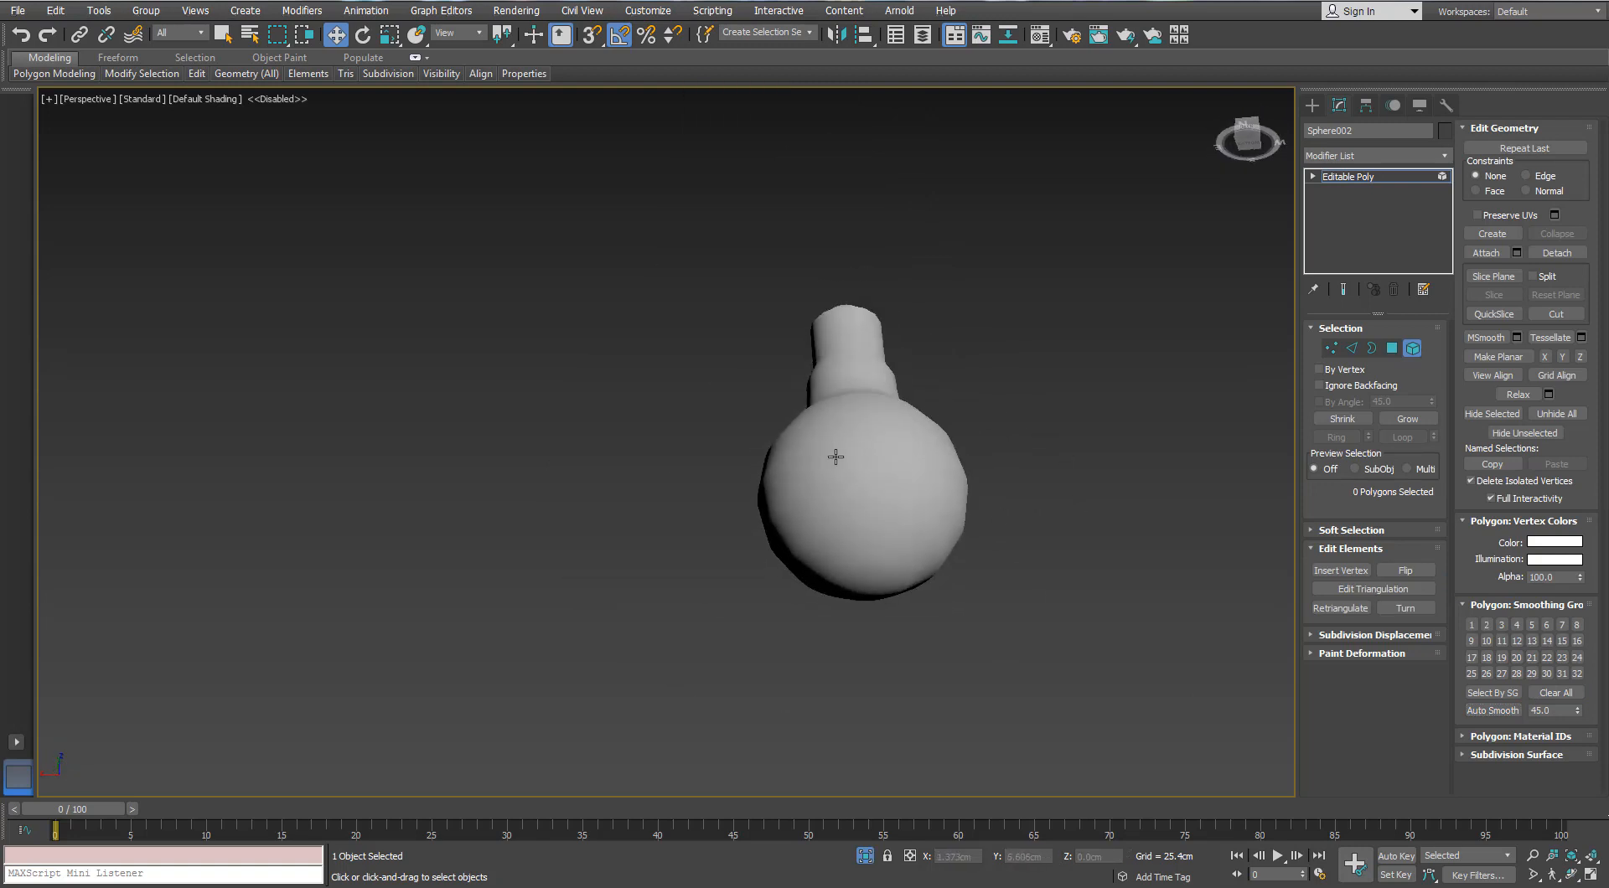
# Step: Show the edged faces and select all of the bulb's polygons to check its topology and polygon count
pyautogui.press('F4')
pyautogui.press('1')
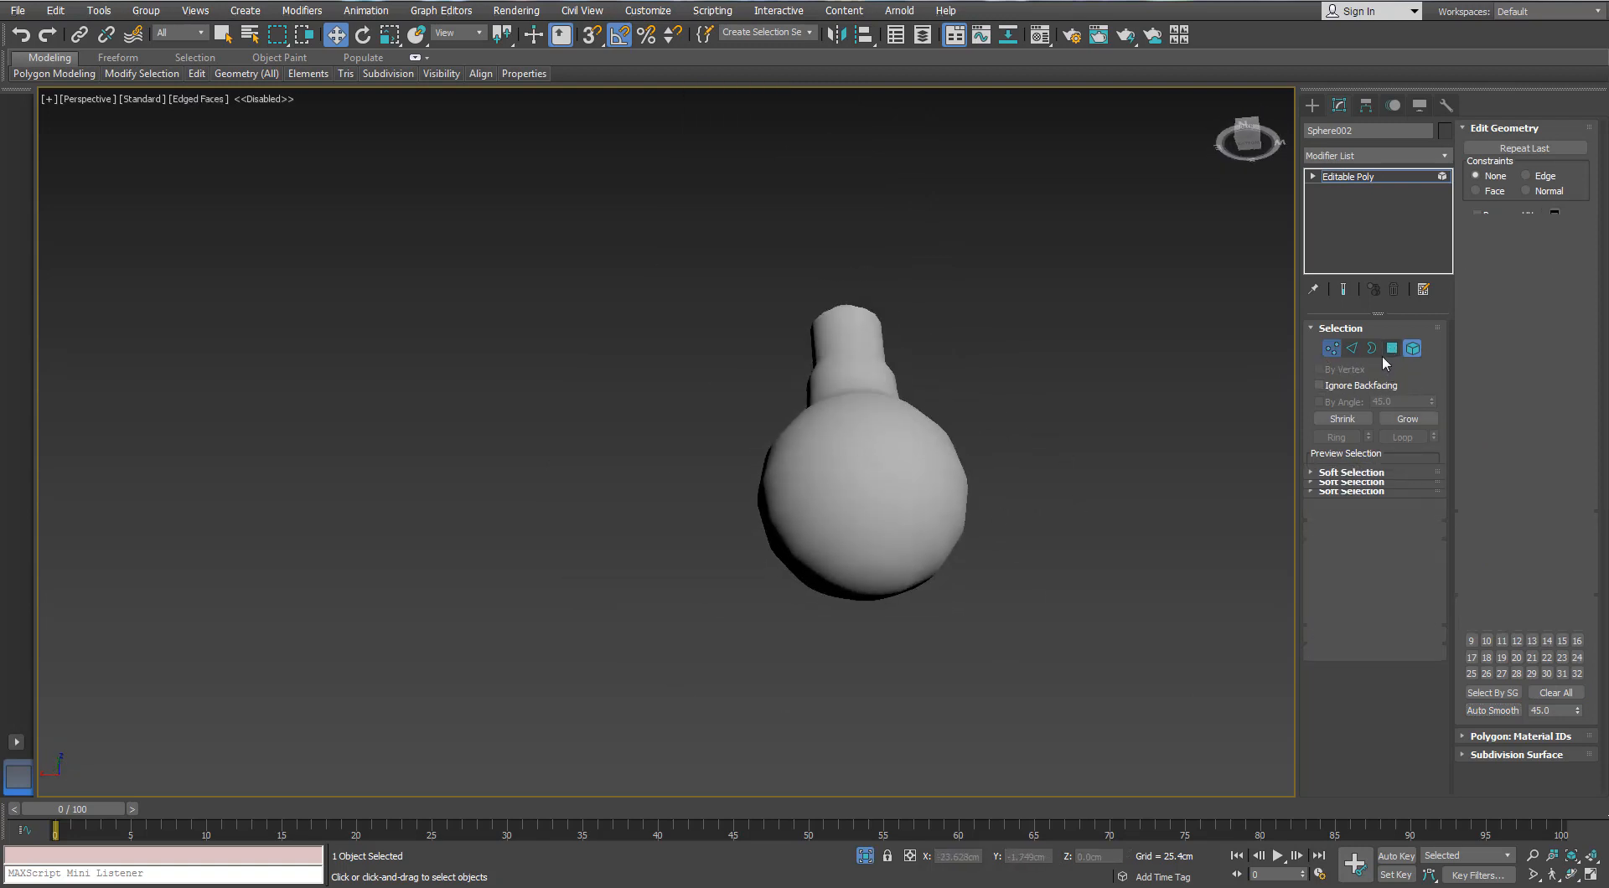
pyautogui.click(1391, 347)
pyautogui.scroll(5, 769, 476)
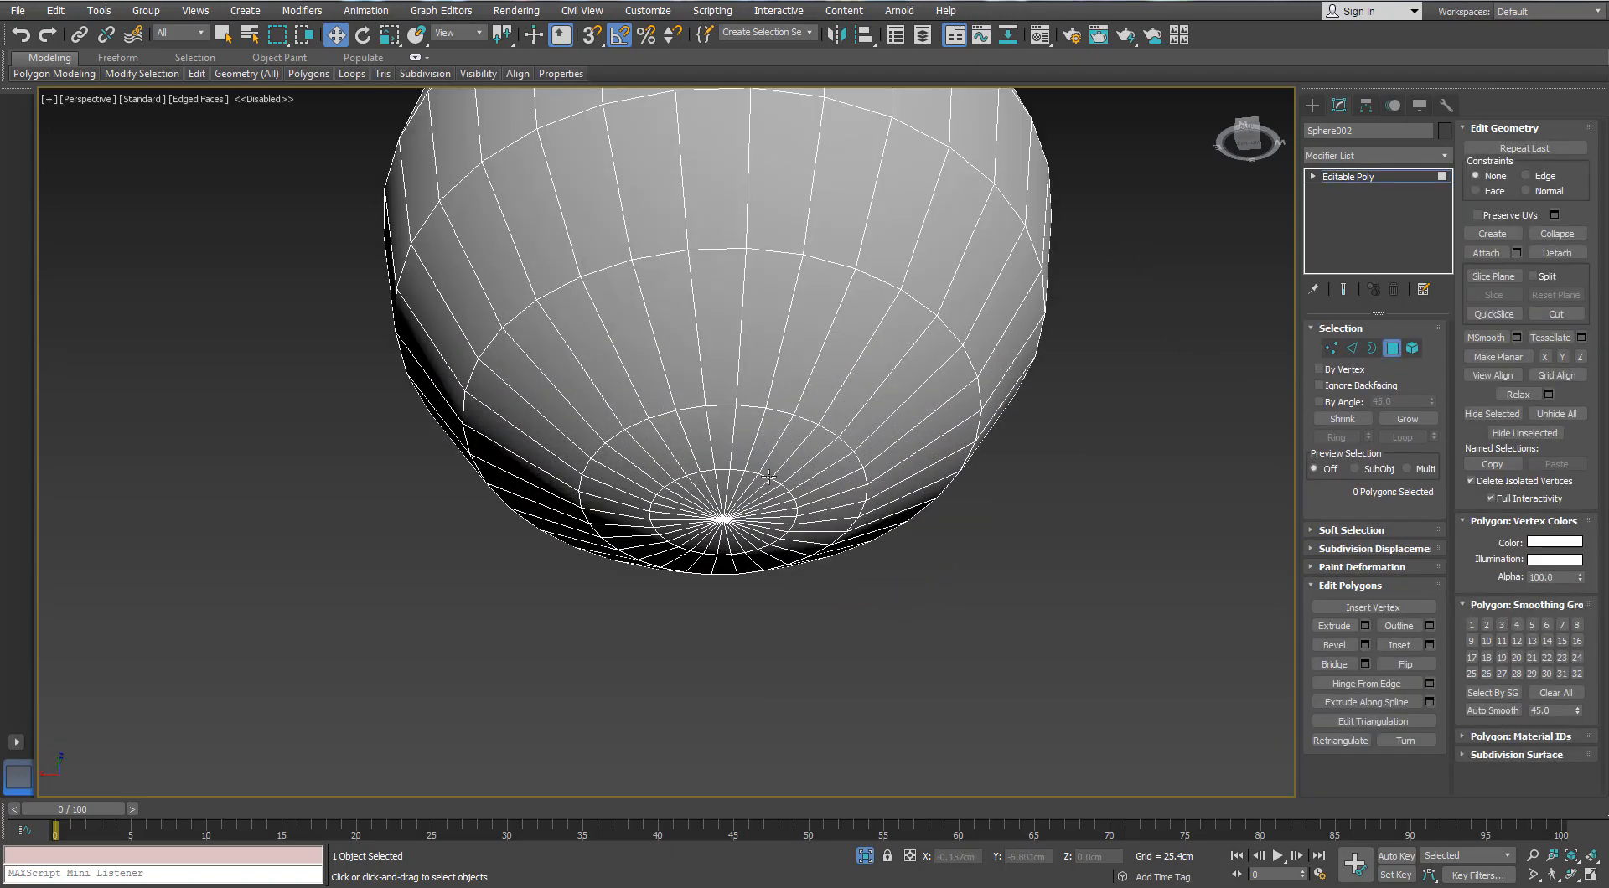
pyautogui.scroll(2, 768, 476)
pyautogui.keyDown('alt'); pyautogui.moveTo(769, 475); pyautogui.dragTo(865, 643, button='middle'); pyautogui.keyUp('alt')
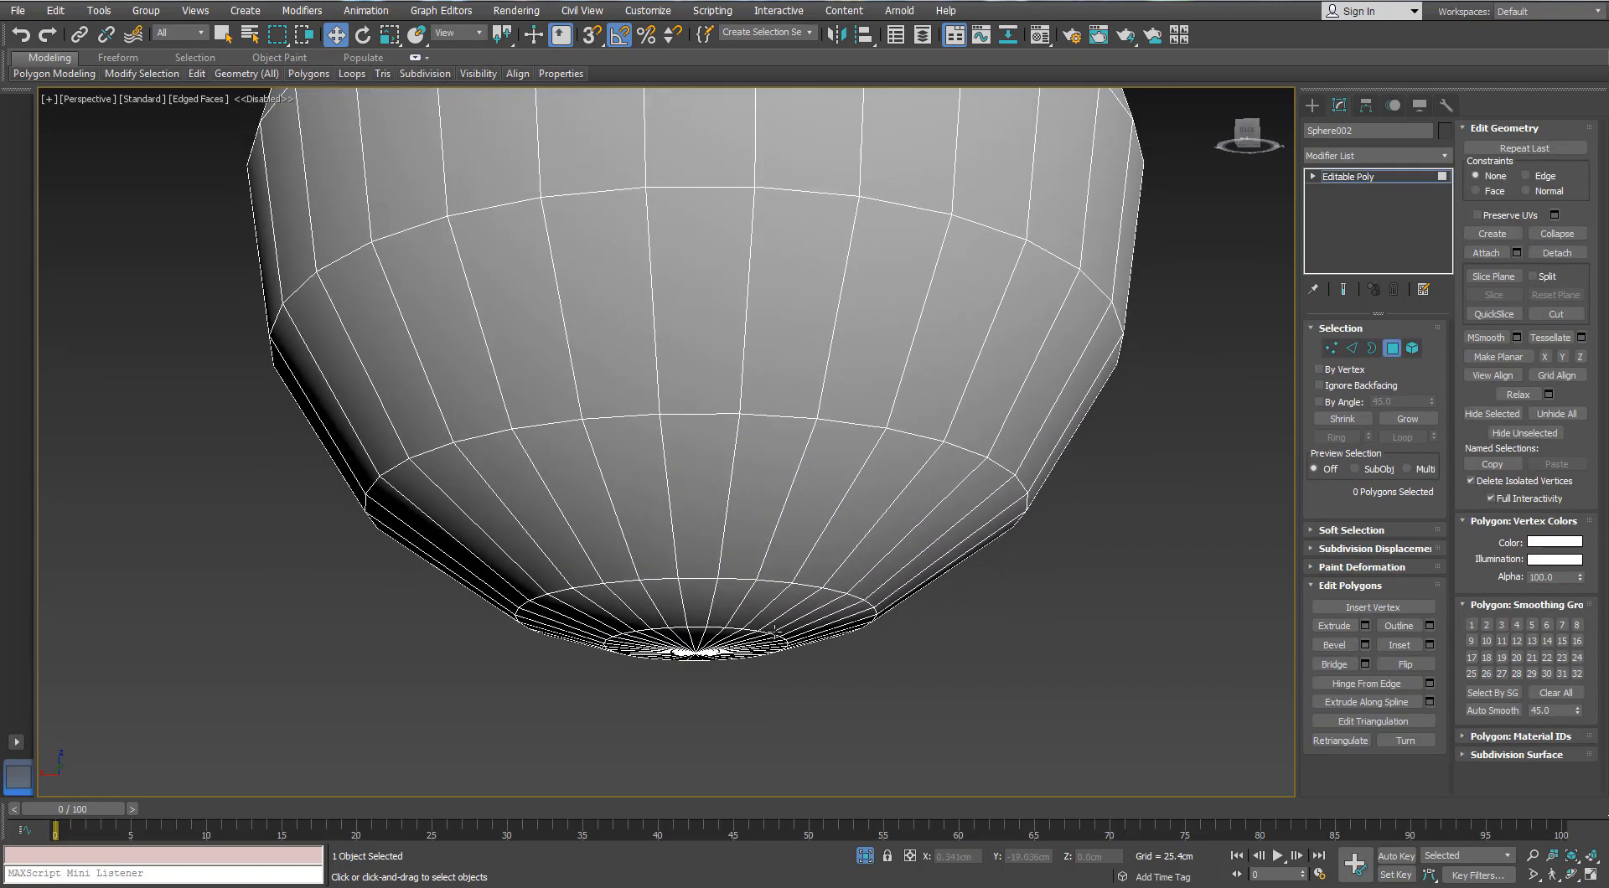
pyautogui.click(1351, 346)
pyautogui.scroll(-4, 1059, 377)
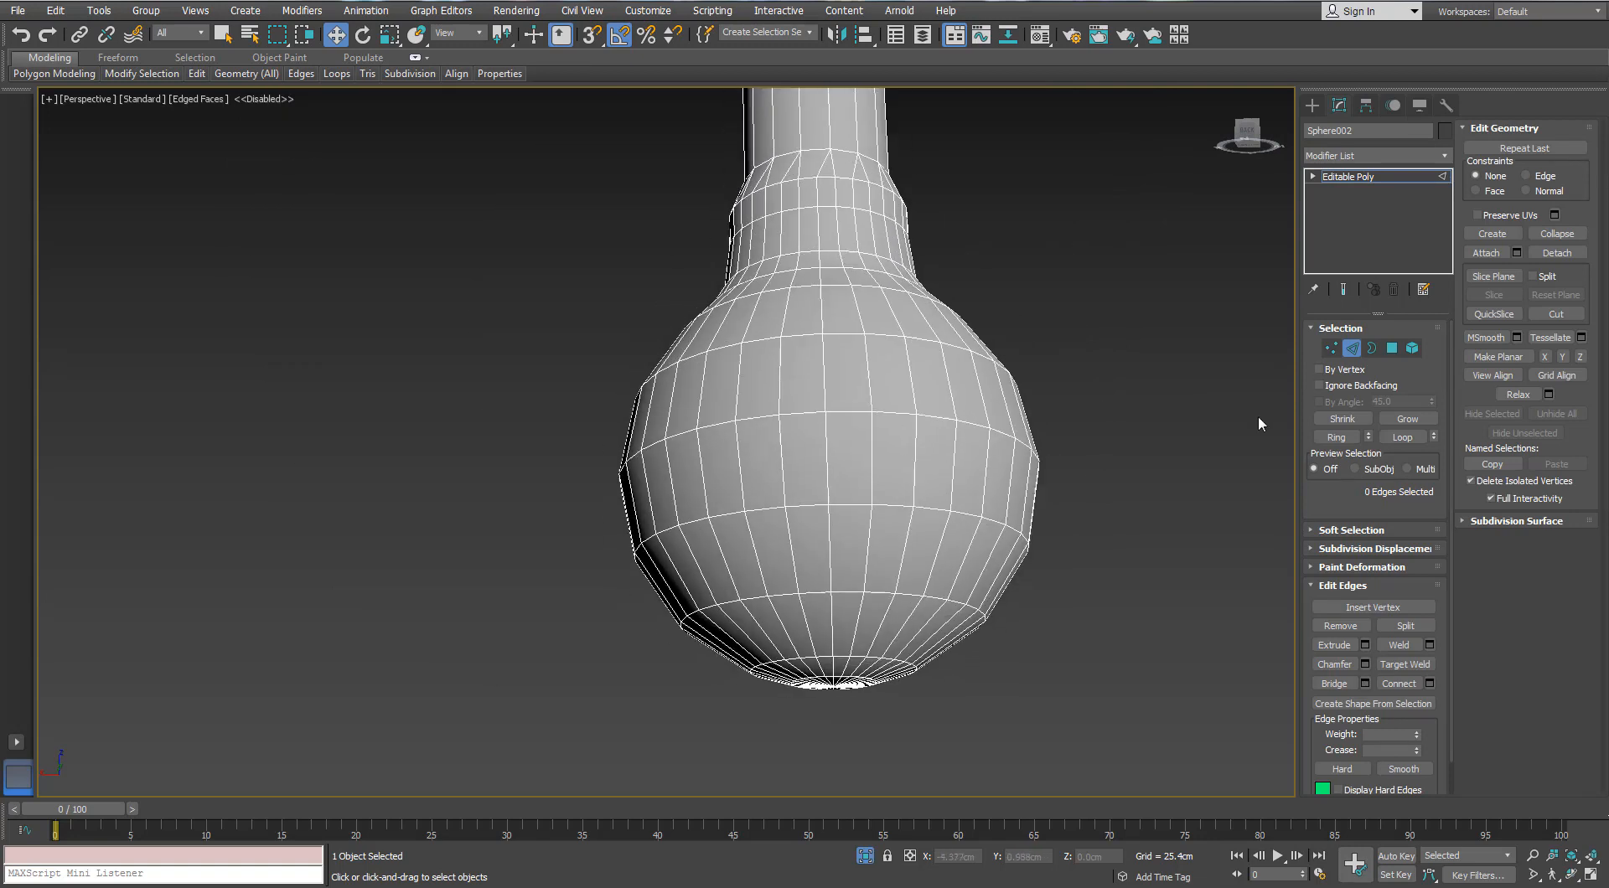
pyautogui.scroll(-3, 1258, 423)
pyautogui.click(1392, 348)
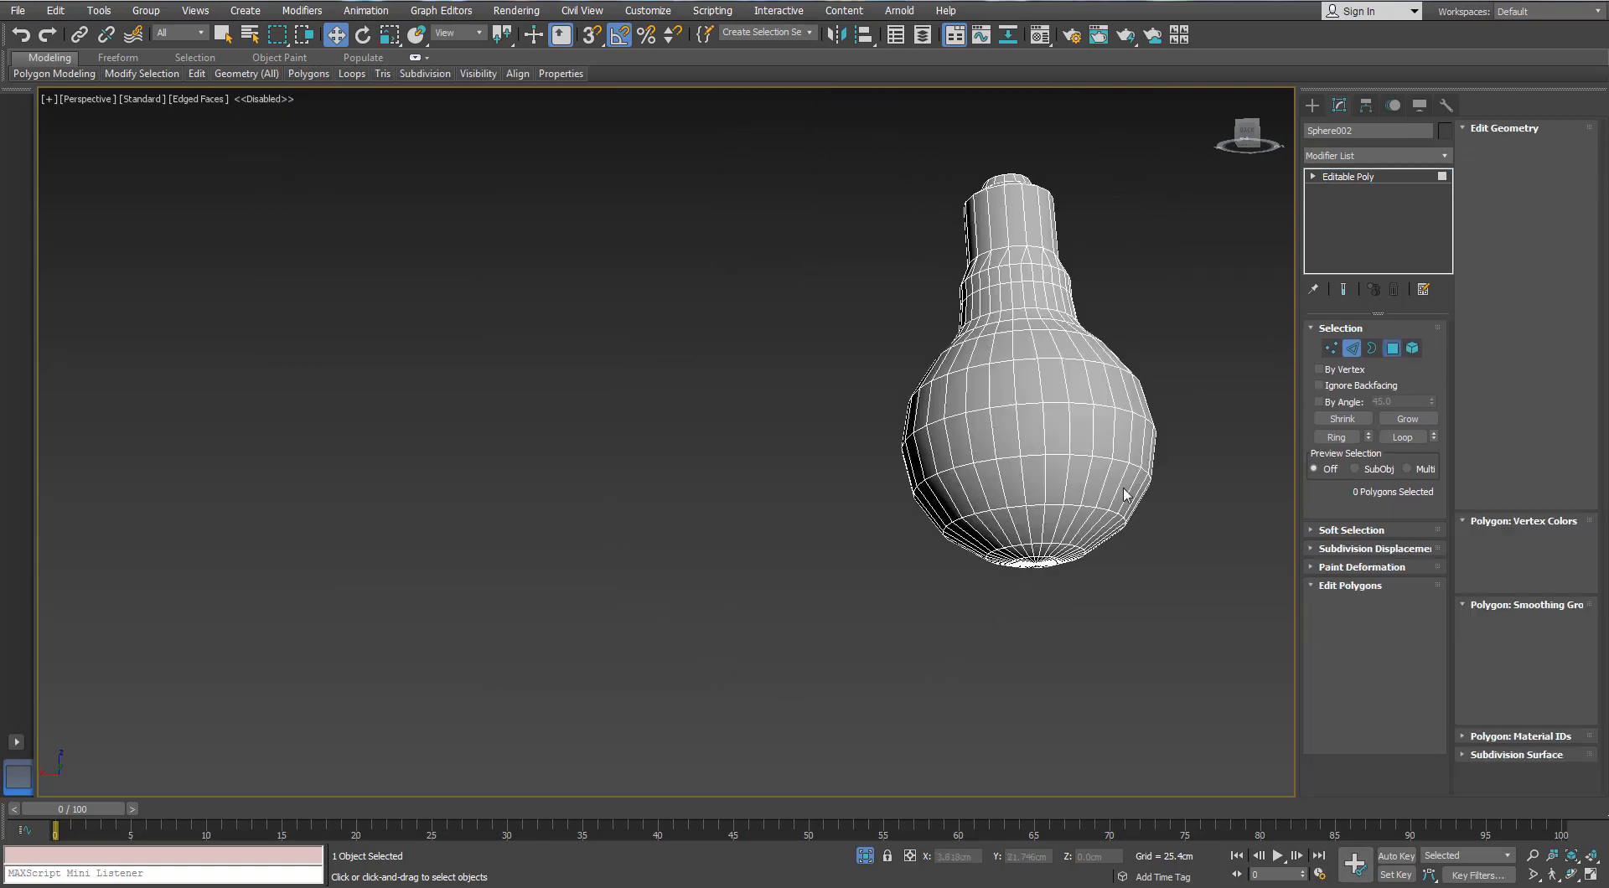
pyautogui.moveTo(877, 132); pyautogui.dragTo(1204, 628)
pyautogui.scroll(-3, 1107, 507)
pyautogui.moveTo(1106, 507); pyautogui.dragTo(915, 507, button='middle')
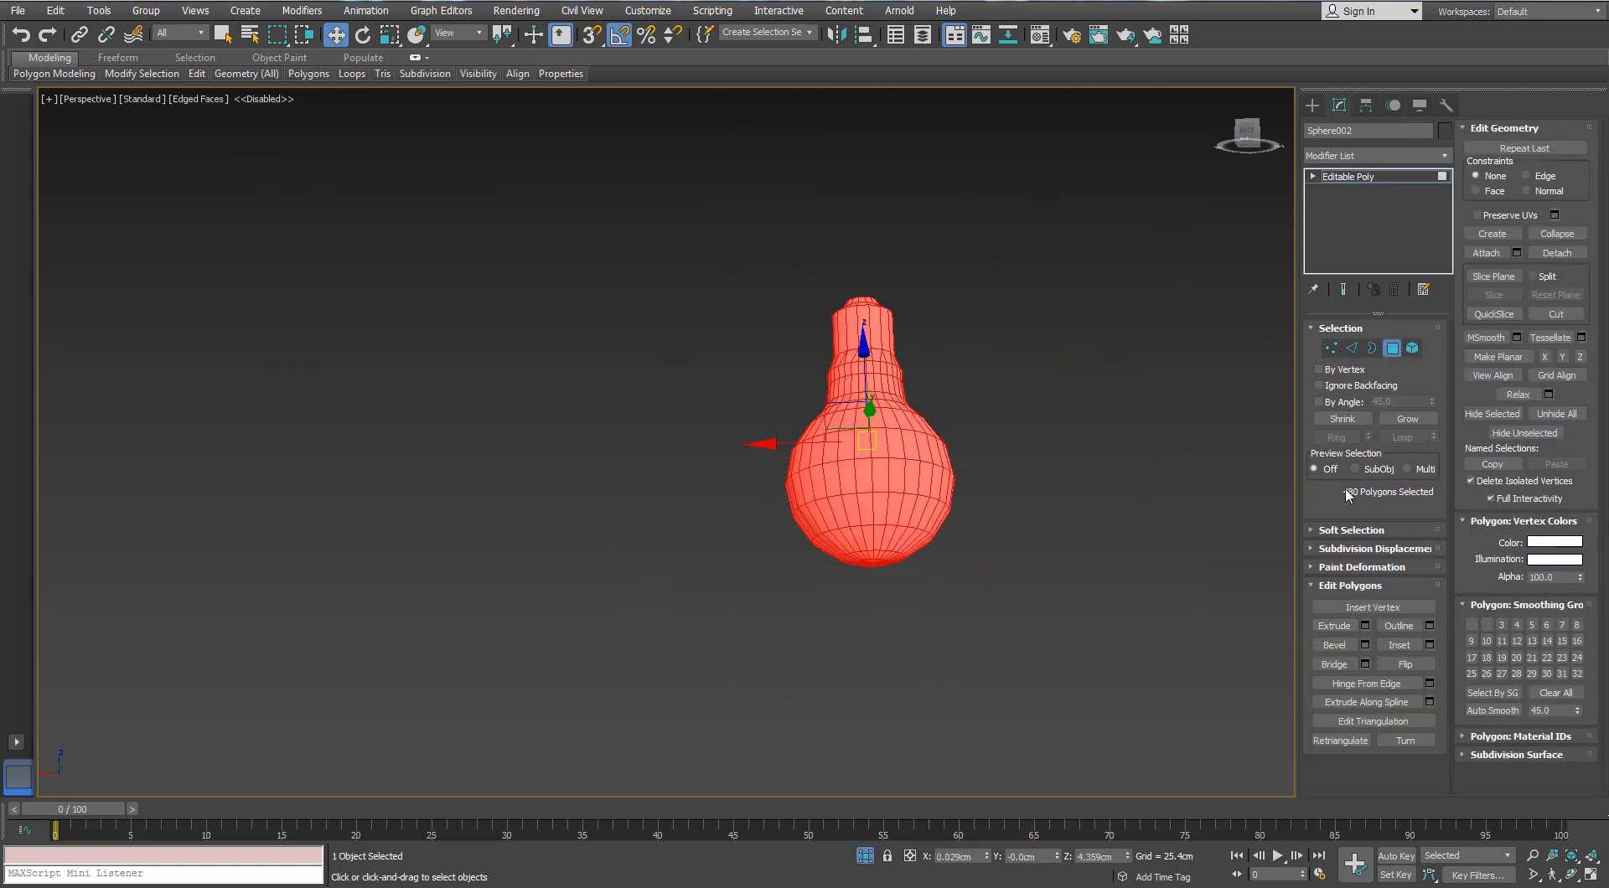
# Step: End the bulb's isolation, leave its polygon editing and select the lampshade
pyautogui.hotkey('alt', 'q')
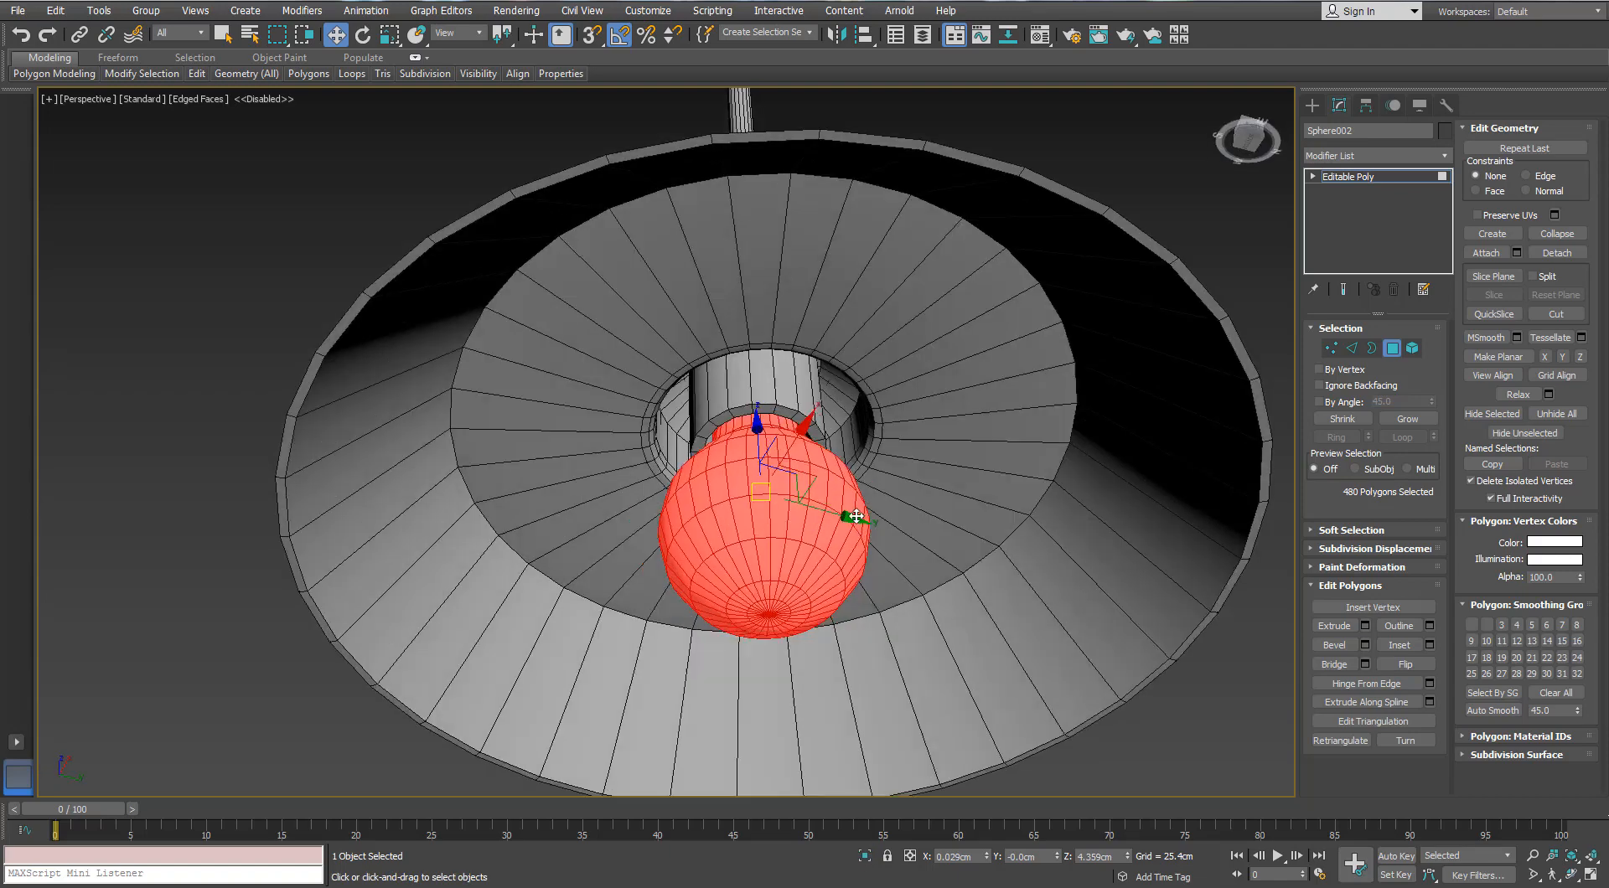
pyautogui.click(1392, 350)
pyautogui.click(1231, 335)
pyautogui.click(1047, 511)
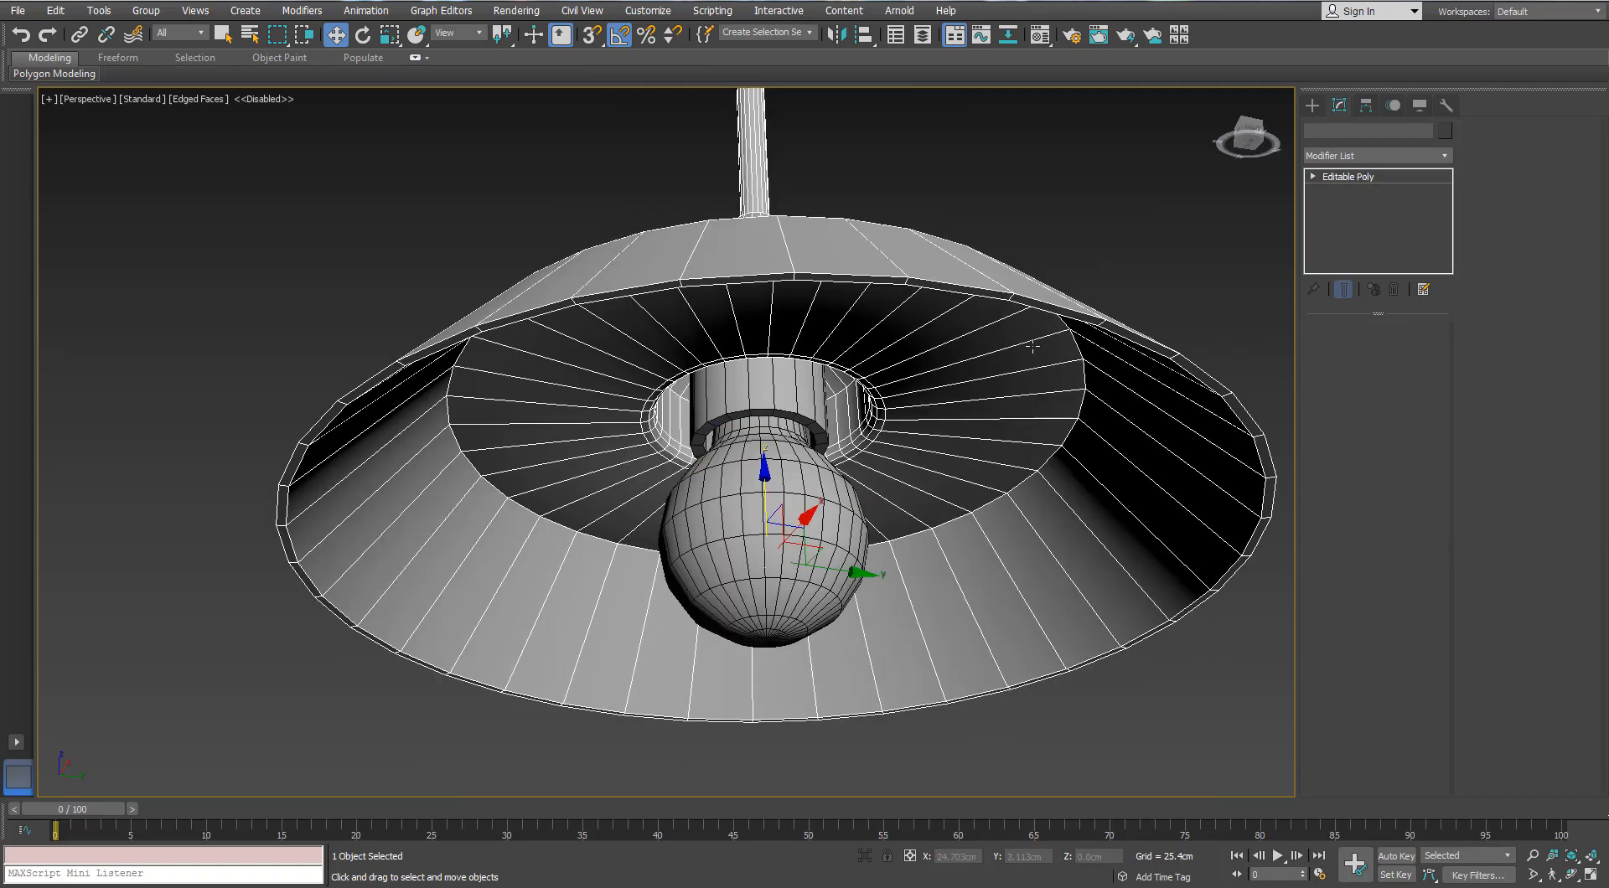
# Step: Select all parts of the lamp and check their triangle count with the Polygon Counter
pyautogui.scroll(-6, 838, 578)
pyautogui.moveTo(838, 578); pyautogui.dragTo(775, 671, button='middle')
pyautogui.hotkey('ctrl', 'a')
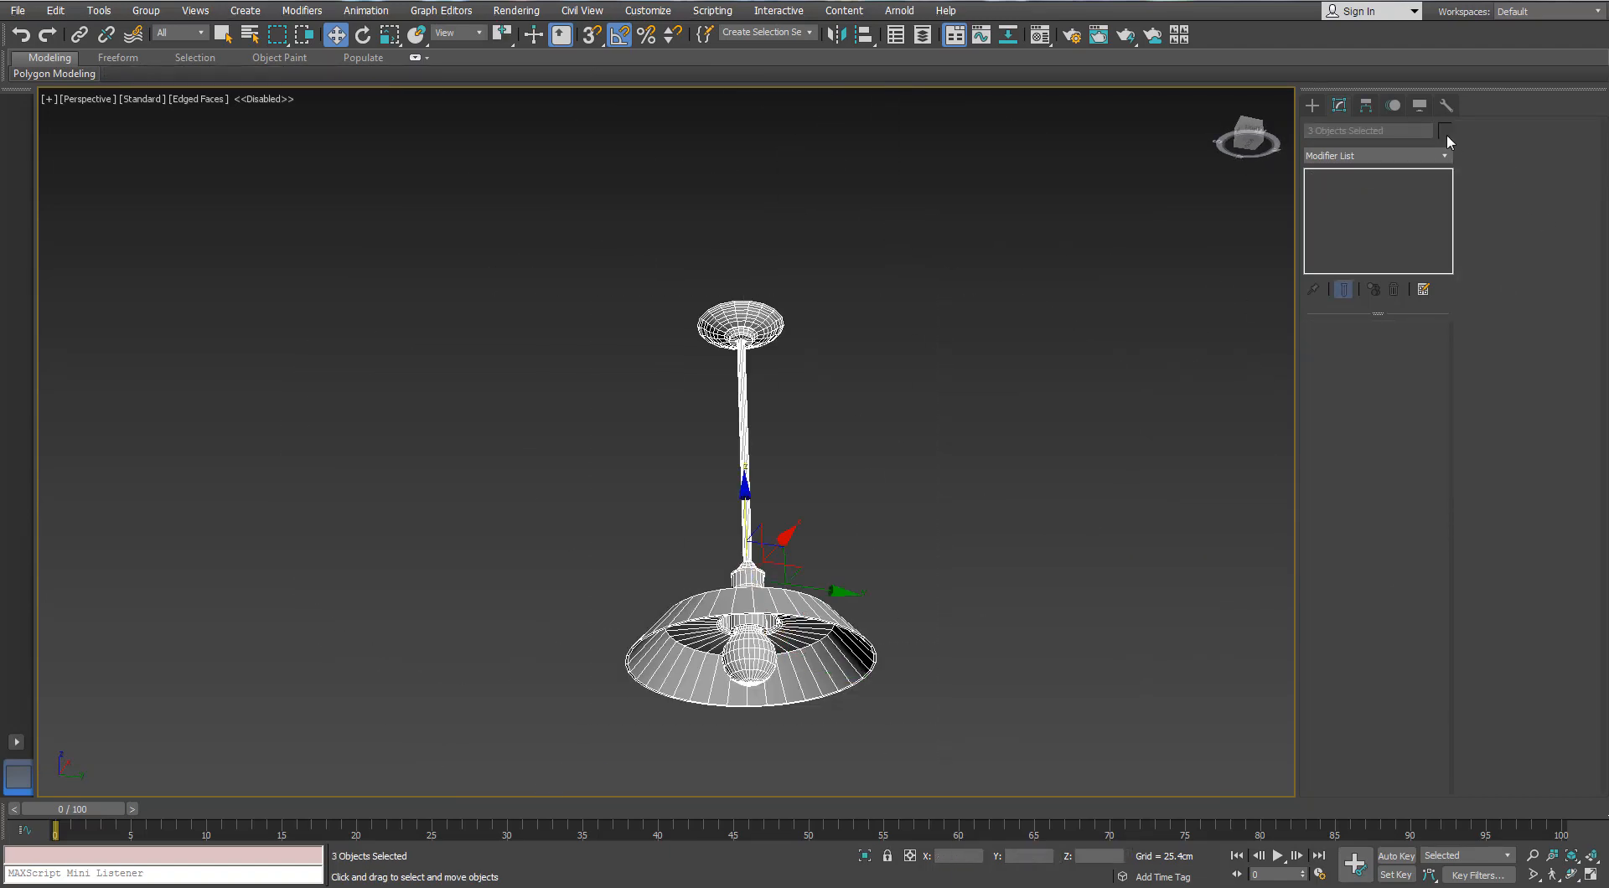
pyautogui.click(1445, 105)
pyautogui.click(1371, 358)
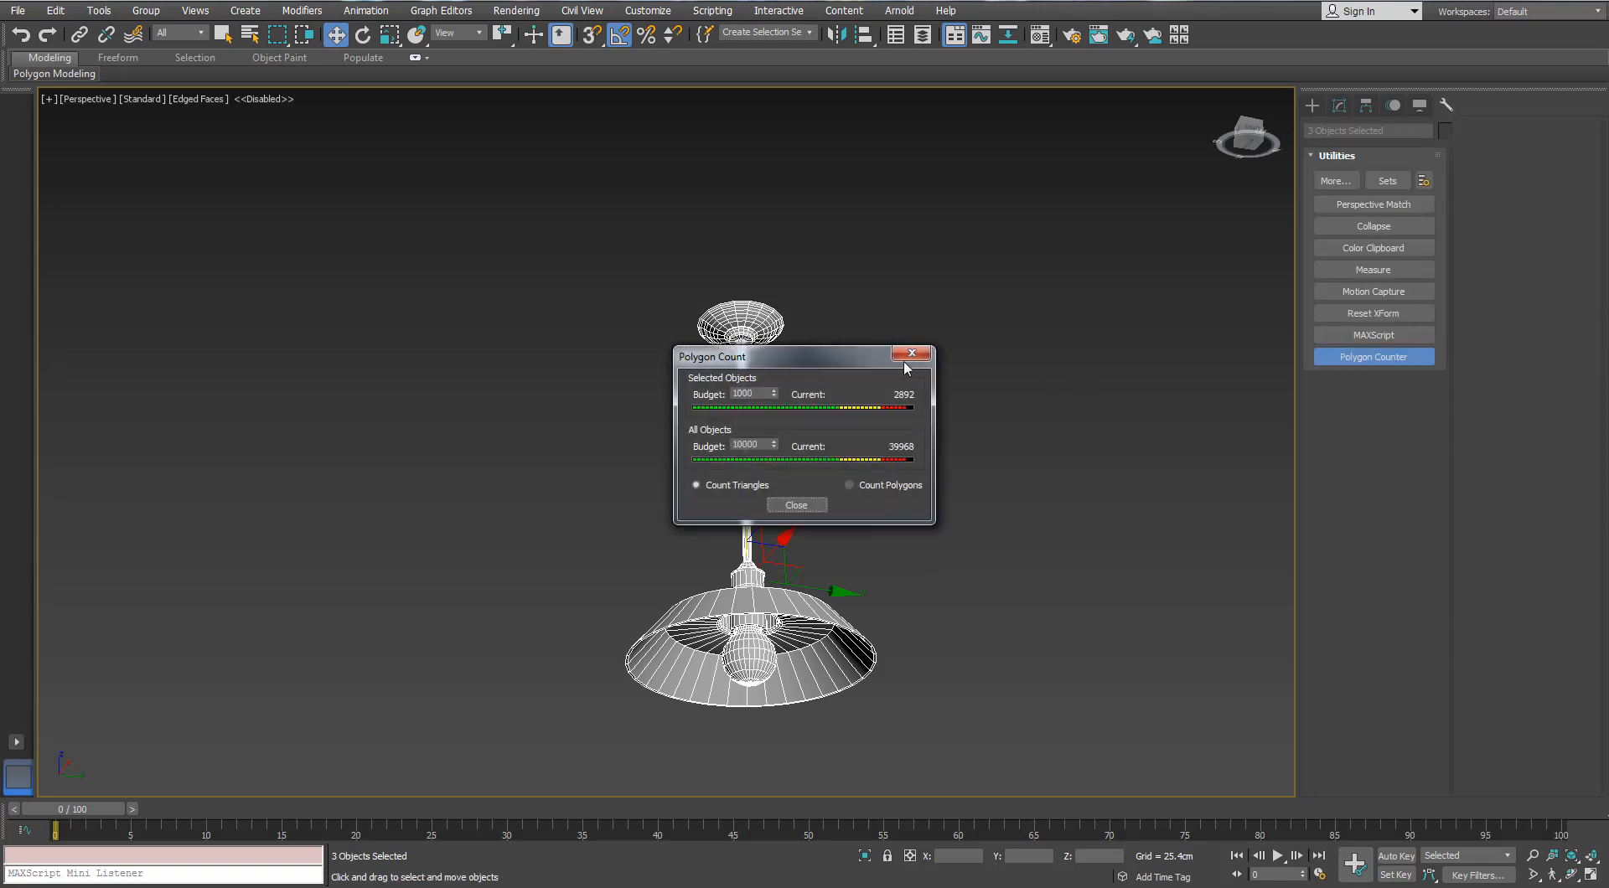
pyautogui.moveTo(857, 355); pyautogui.dragTo(1158, 313)
pyautogui.scroll(3, 798, 430)
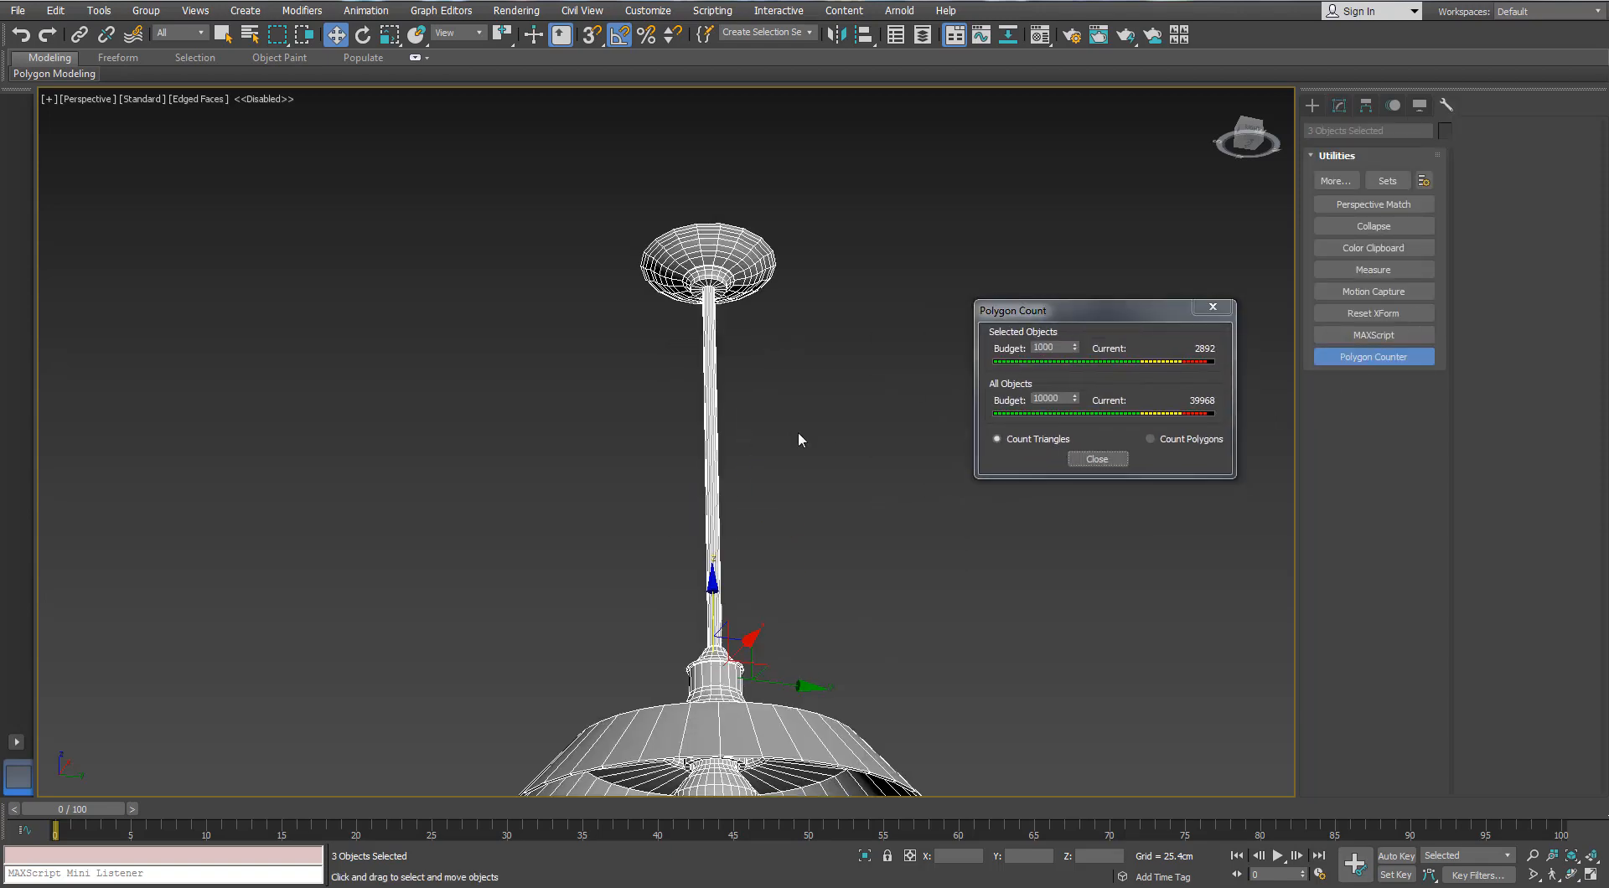
pyautogui.moveTo(800, 369); pyautogui.dragTo(821, 193, button='middle')
pyautogui.click(1209, 307)
# Step: Select the lampshade and remove the edge loop around the outer rim of its central opening
pyautogui.moveTo(1047, 335); pyautogui.dragTo(1035, 281, button='middle')
pyautogui.scroll(2, 1035, 281)
pyautogui.click(1035, 281)
pyautogui.click(502, 539)
pyautogui.scroll(5, 502, 539)
pyautogui.moveTo(502, 539); pyautogui.dragTo(552, 458, button='middle')
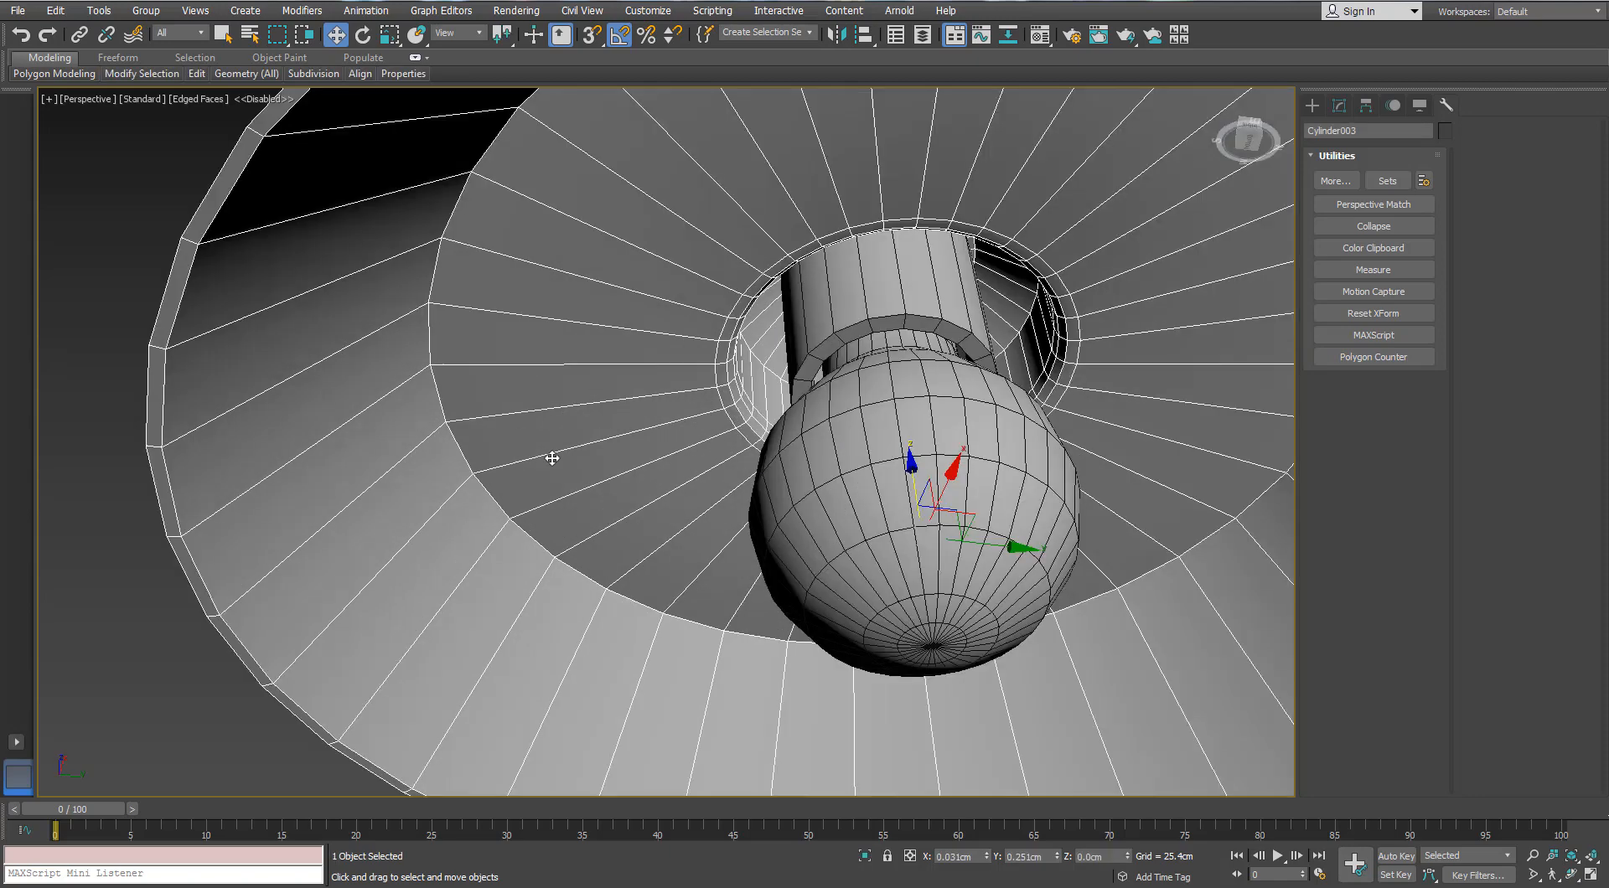
pyautogui.click(1339, 105)
pyautogui.scroll(-7, 1023, 288)
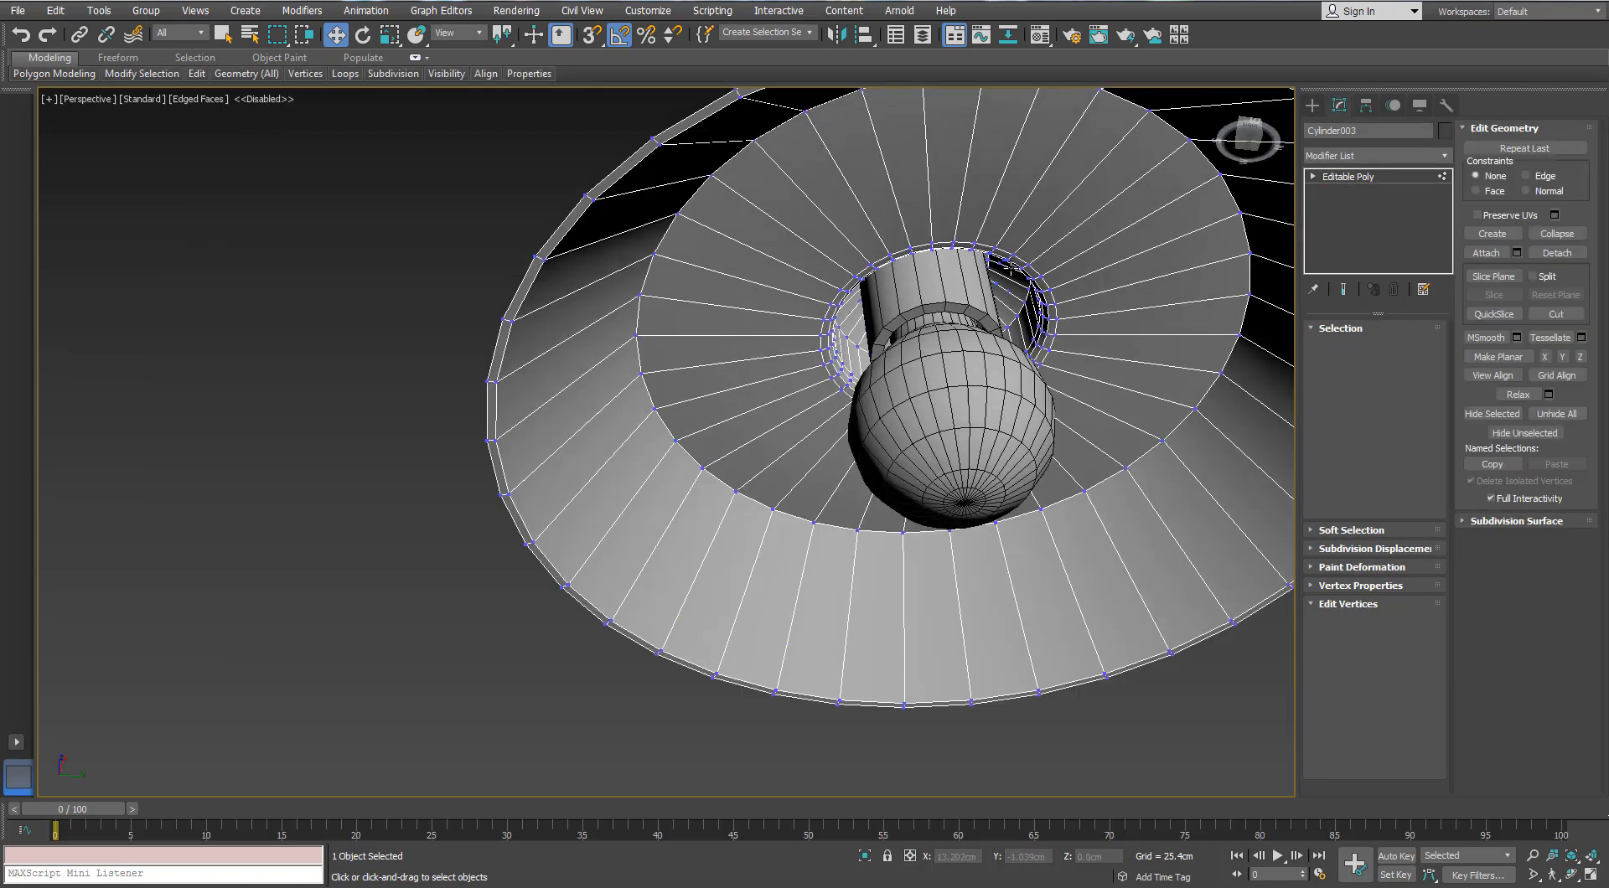
pyautogui.keyDown('alt'); pyautogui.moveTo(1018, 276); pyautogui.dragTo(737, 200, button='middle'); pyautogui.keyUp('alt')
pyautogui.scroll(3, 840, 265)
pyautogui.scroll(2, 657, 261)
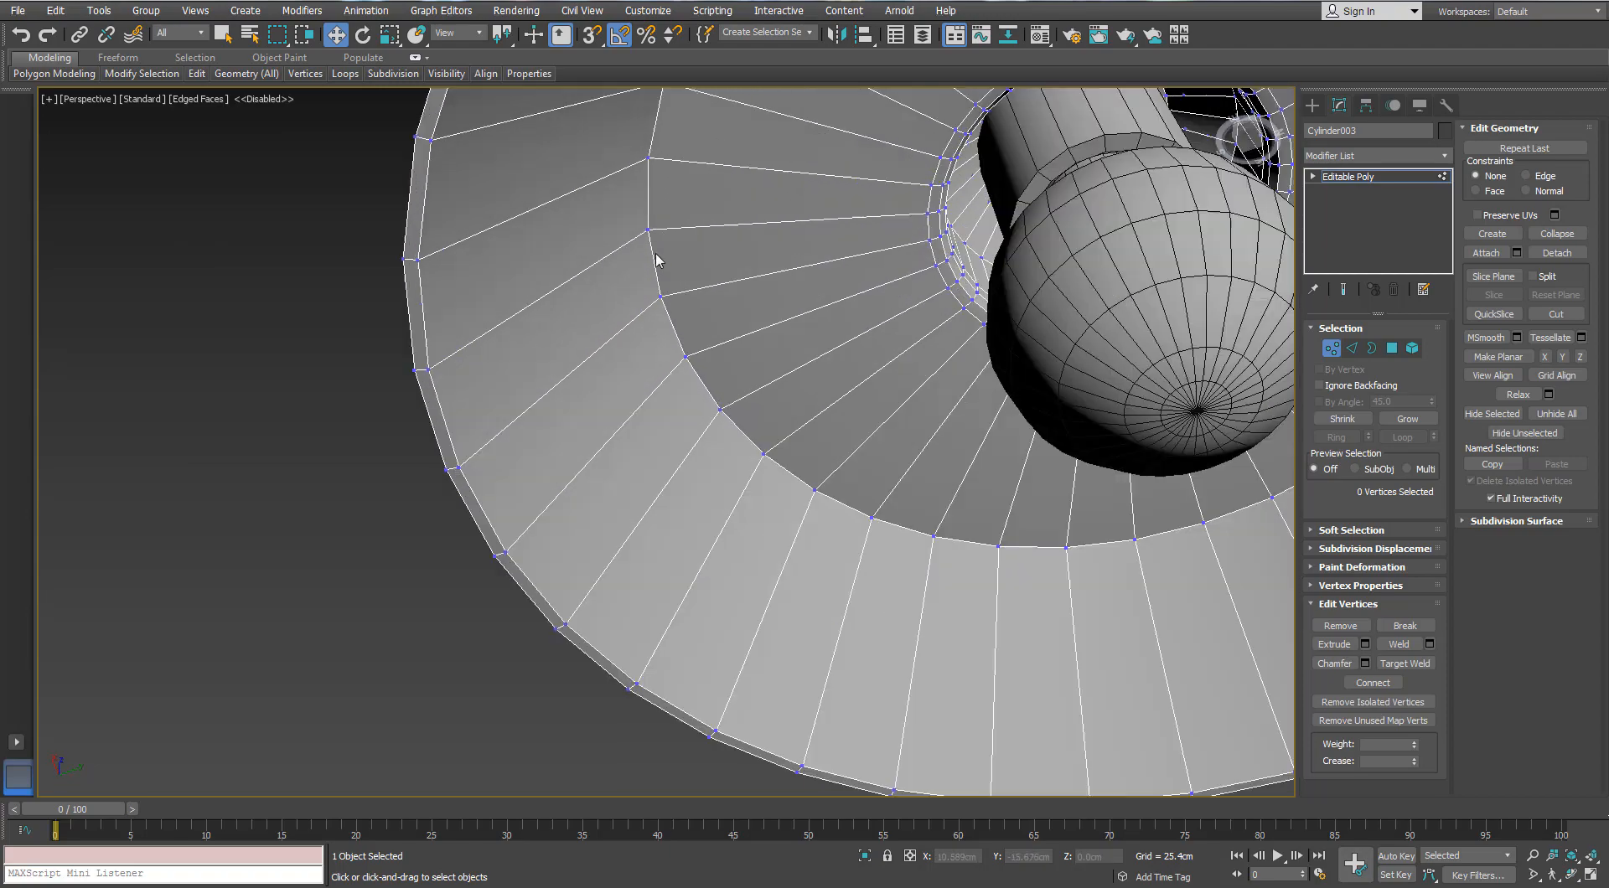
pyautogui.keyDown('alt'); pyautogui.moveTo(938, 215); pyautogui.dragTo(682, 278, button='middle'); pyautogui.keyUp('alt')
pyautogui.scroll(3, 682, 279)
pyautogui.scroll(3, 1087, 310)
pyautogui.click(1349, 350)
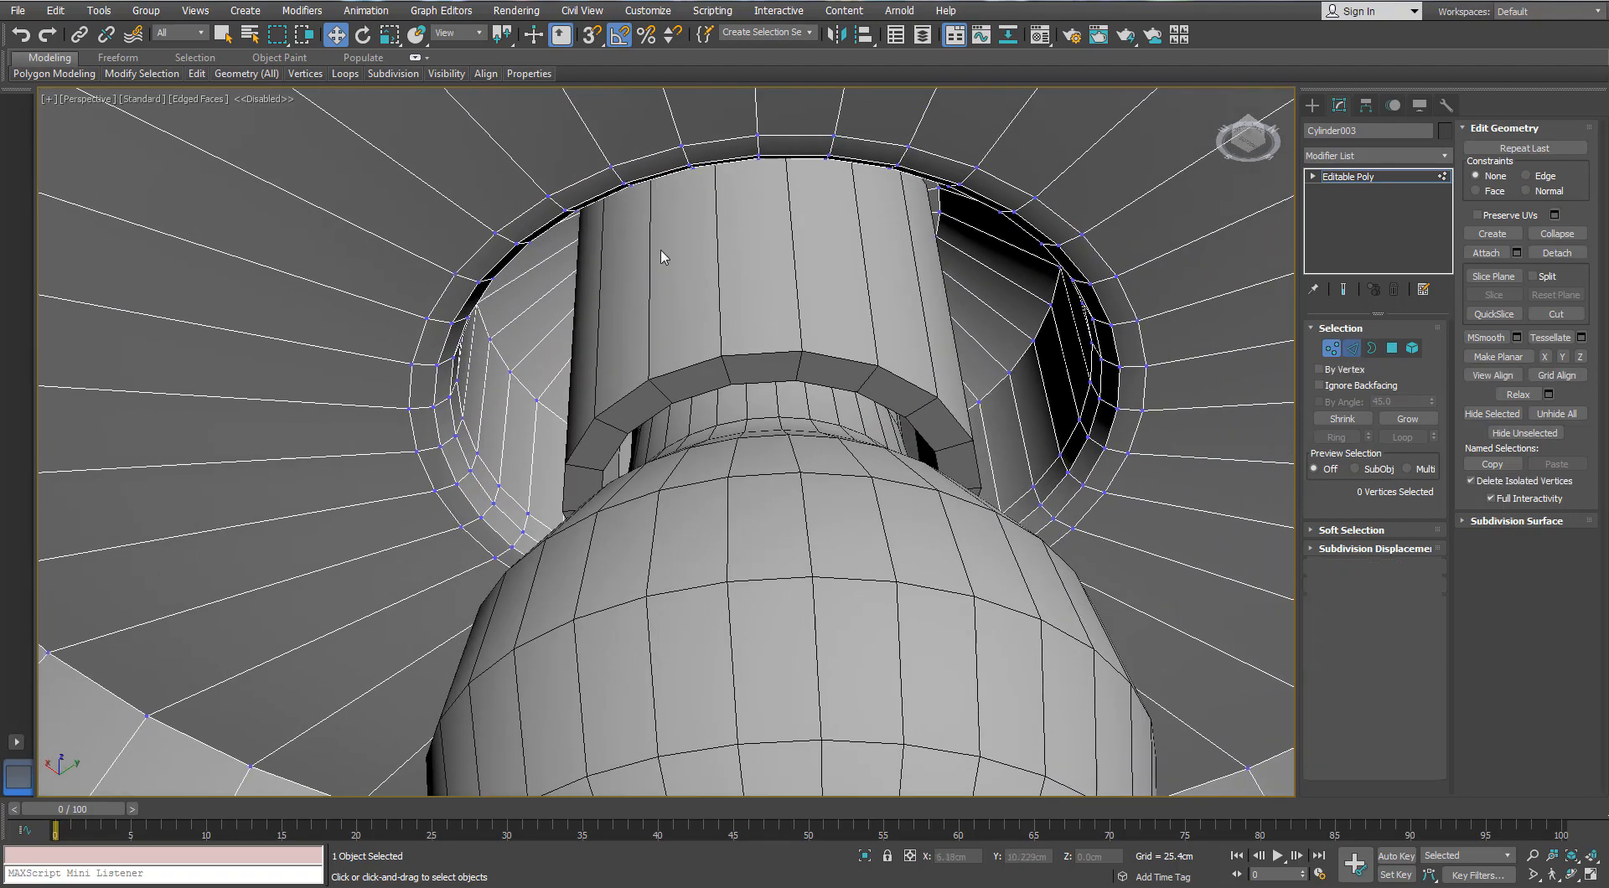
pyautogui.click(526, 210)
pyautogui.doubleClick(527, 210)
pyautogui.hotkey('ctrl', 'BackSpace')
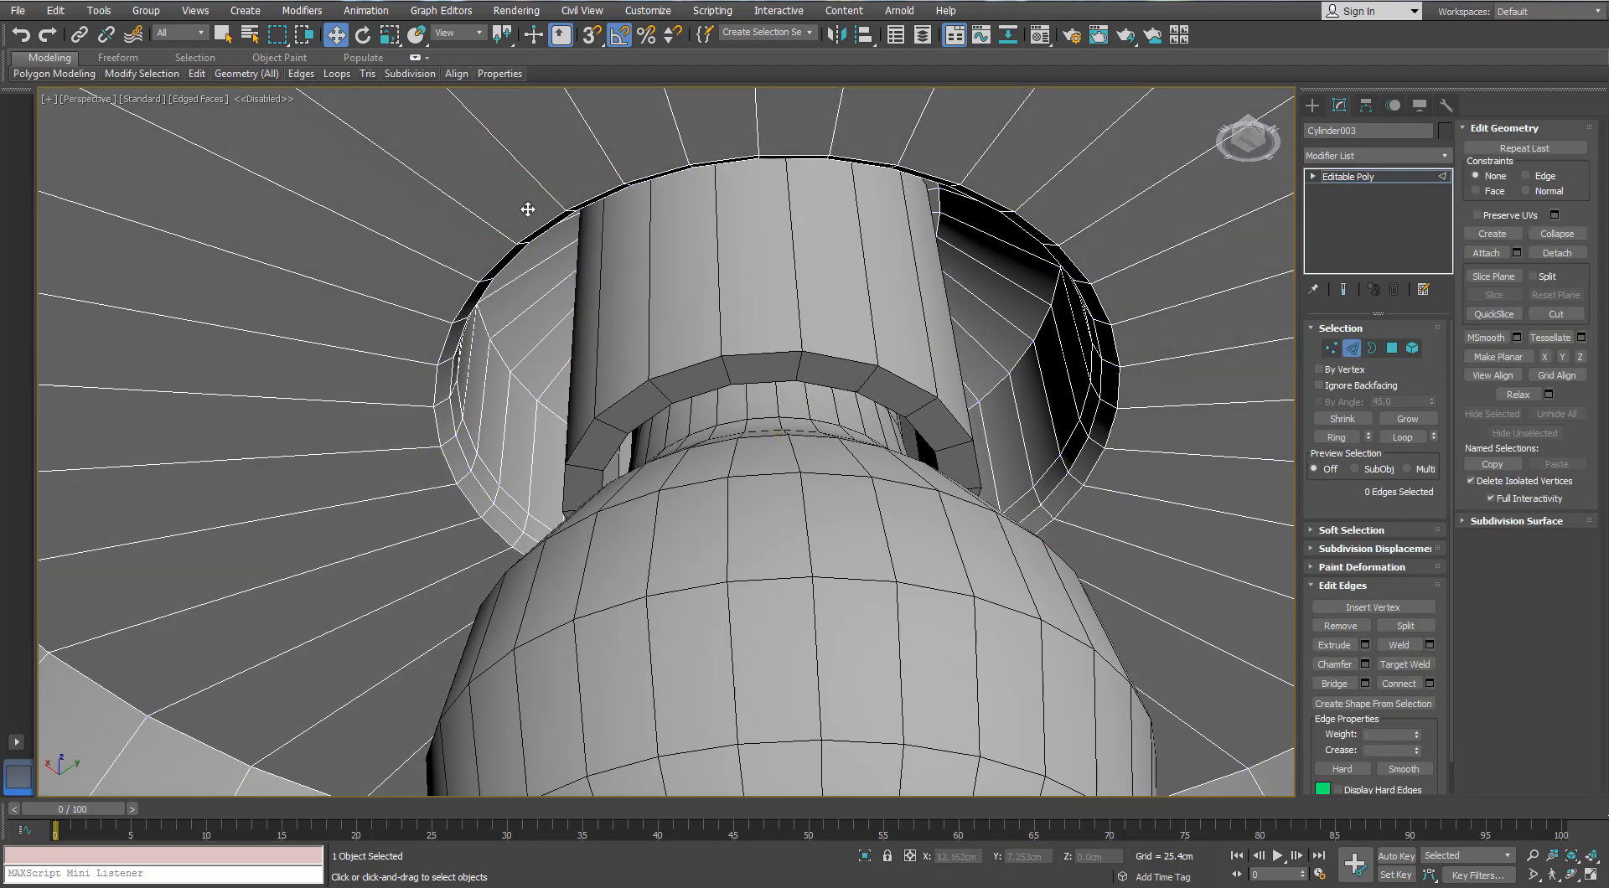
# Step: Select the full edge loop just inside the lampshade's central opening
pyautogui.scroll(-3, 549, 469)
pyautogui.keyDown('alt'); pyautogui.moveTo(549, 469); pyautogui.dragTo(400, 457, button='middle'); pyautogui.keyUp('alt')
pyautogui.scroll(3, 416, 461)
pyautogui.click(412, 470)
pyautogui.doubleClick(413, 472)
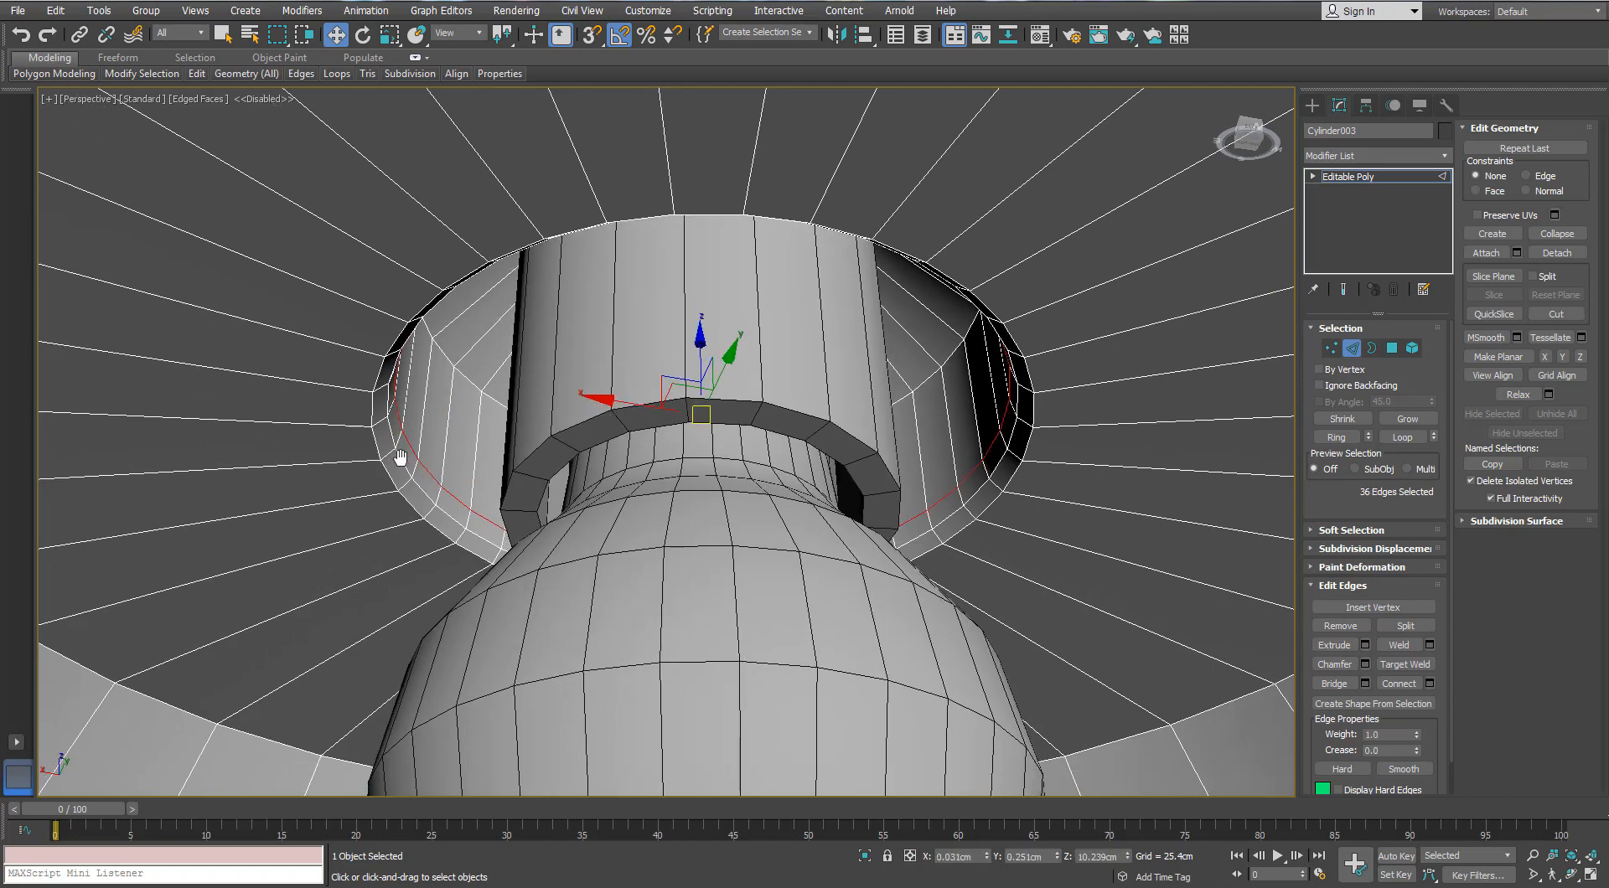
pyautogui.scroll(-3, 399, 456)
# Step: Target-weld every second vertex to its neighbour around the crease ring on the underside of the lampshade
pyautogui.click(1325, 350)
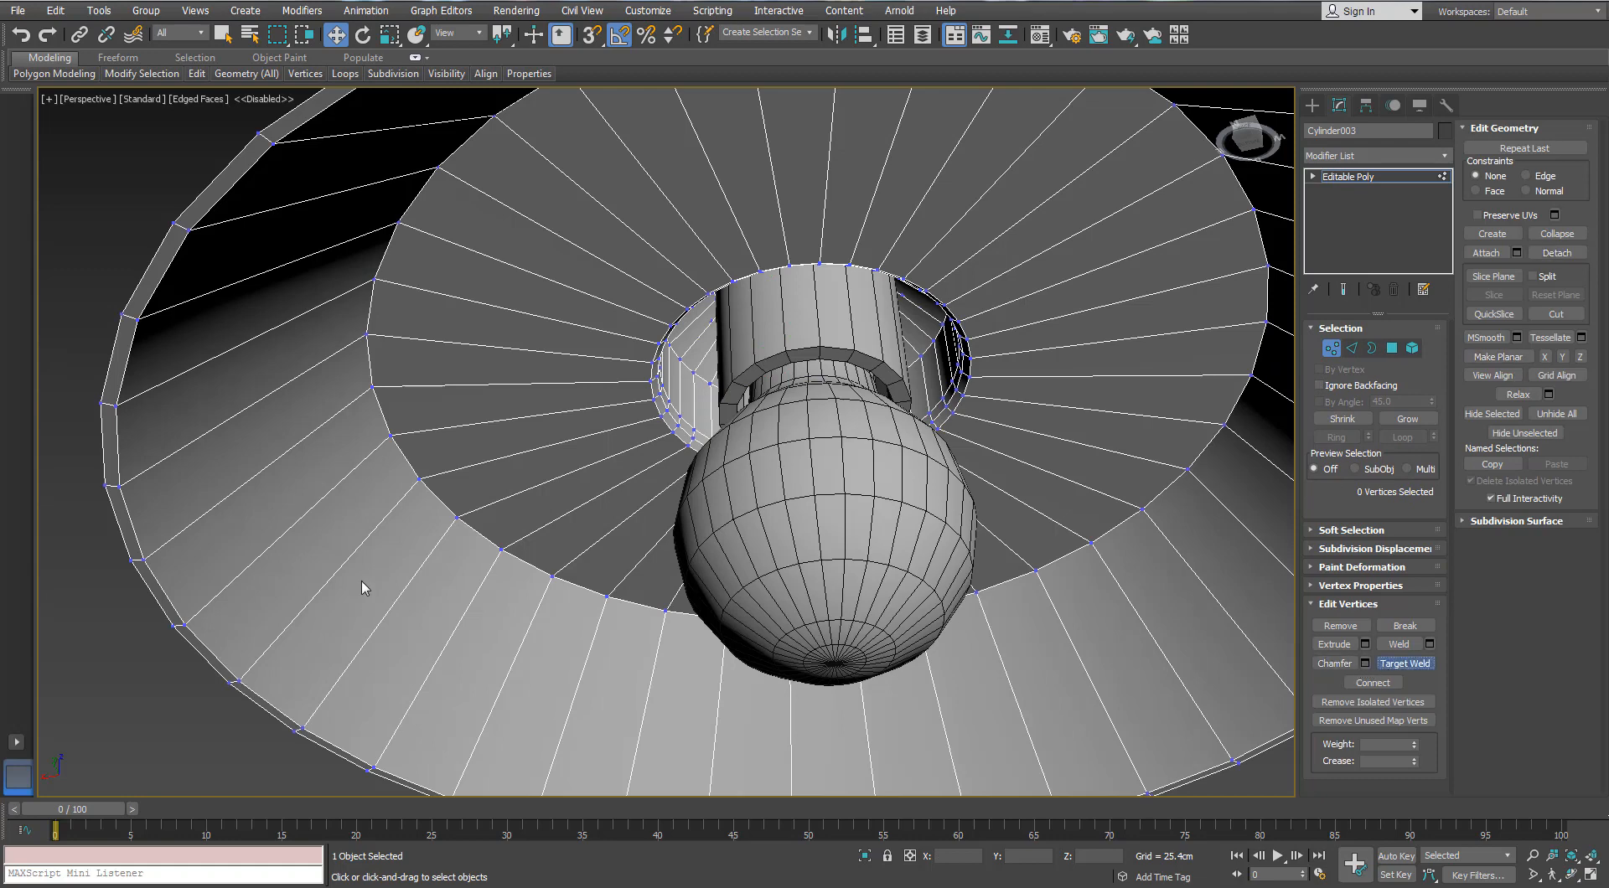
pyautogui.scroll(3, 362, 587)
pyautogui.click(503, 448)
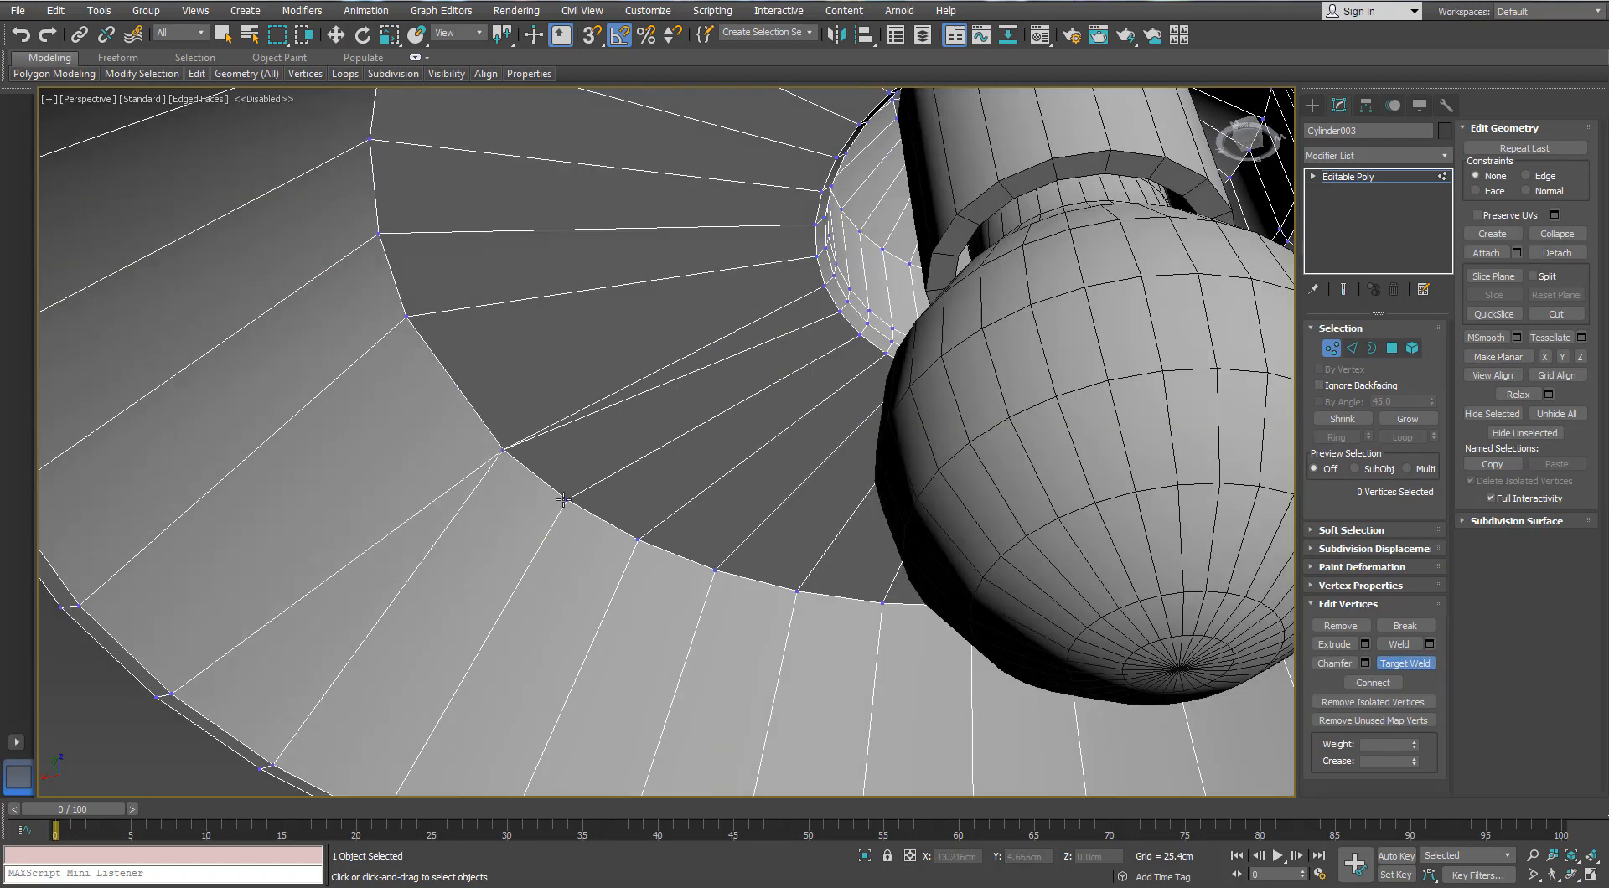
pyautogui.click(636, 540)
pyautogui.scroll(-4, 655, 453)
pyautogui.keyDown('alt'); pyautogui.moveTo(653, 460); pyautogui.dragTo(655, 402, button='middle'); pyautogui.keyUp('alt')
pyautogui.scroll(-4, 657, 389)
pyautogui.scroll(4, 655, 402)
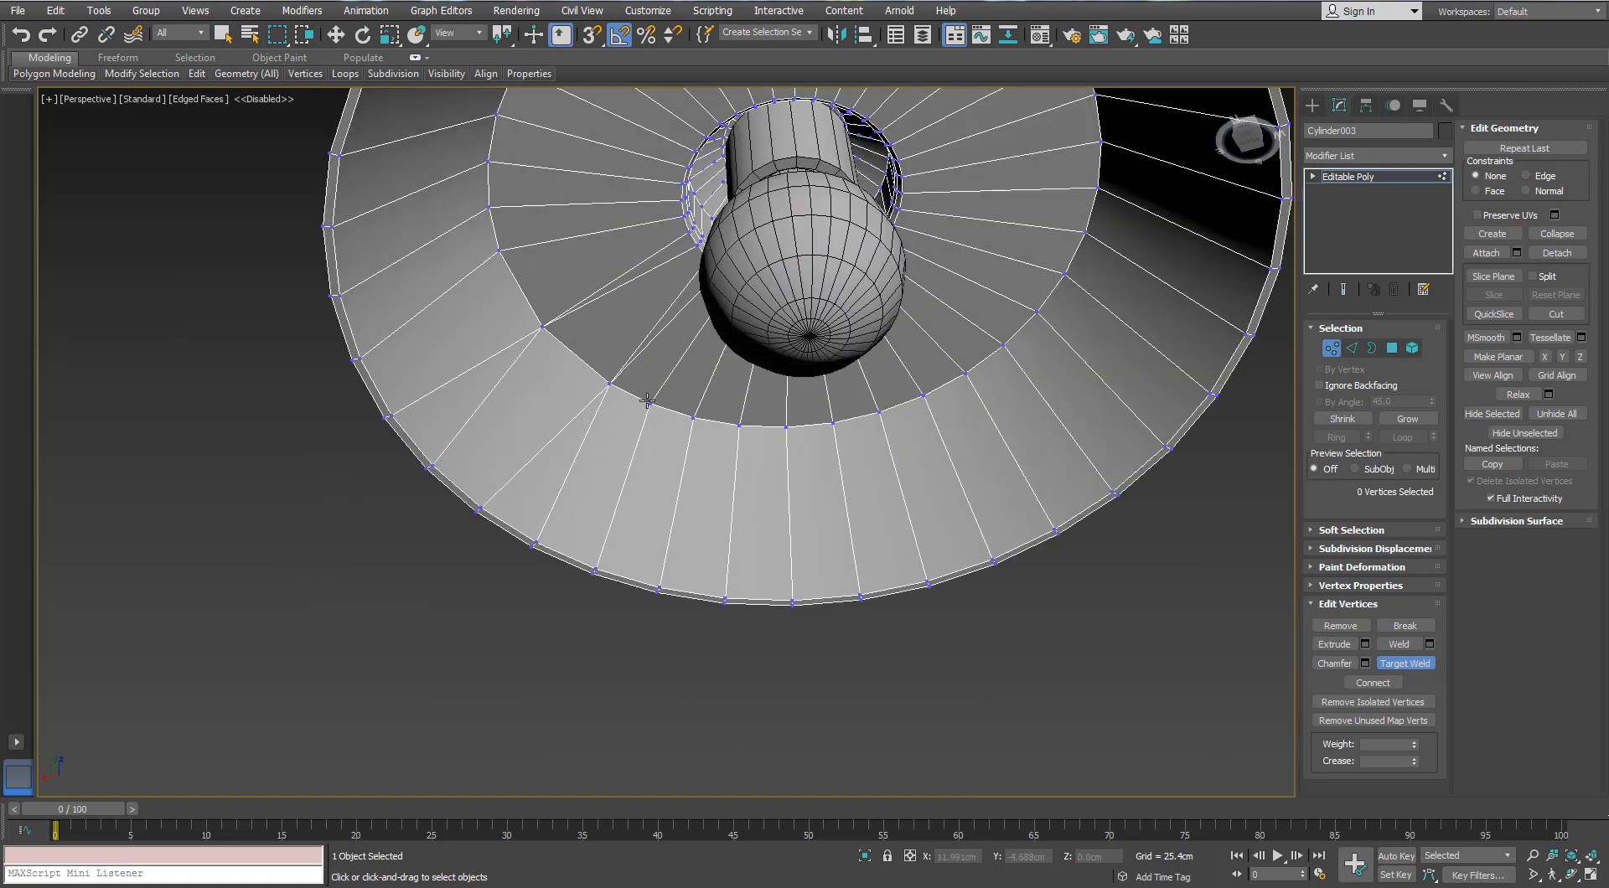
pyautogui.click(692, 417)
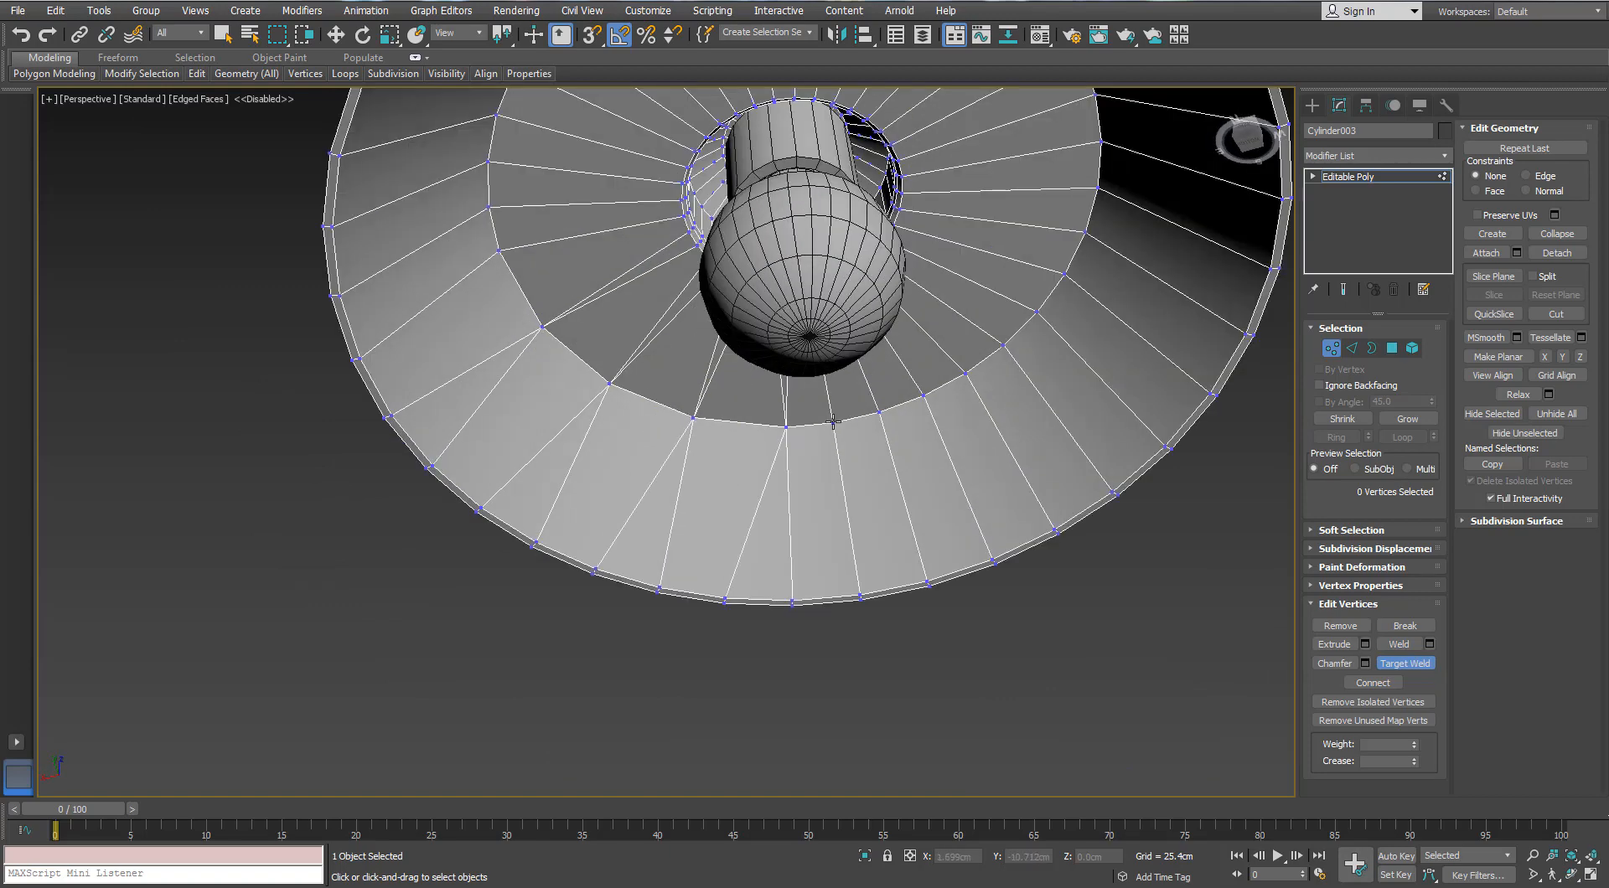
pyautogui.keyDown('alt'); pyautogui.moveTo(963, 372); pyautogui.dragTo(774, 427, button='middle'); pyautogui.keyUp('alt')
pyautogui.click(736, 466)
pyautogui.click(785, 459)
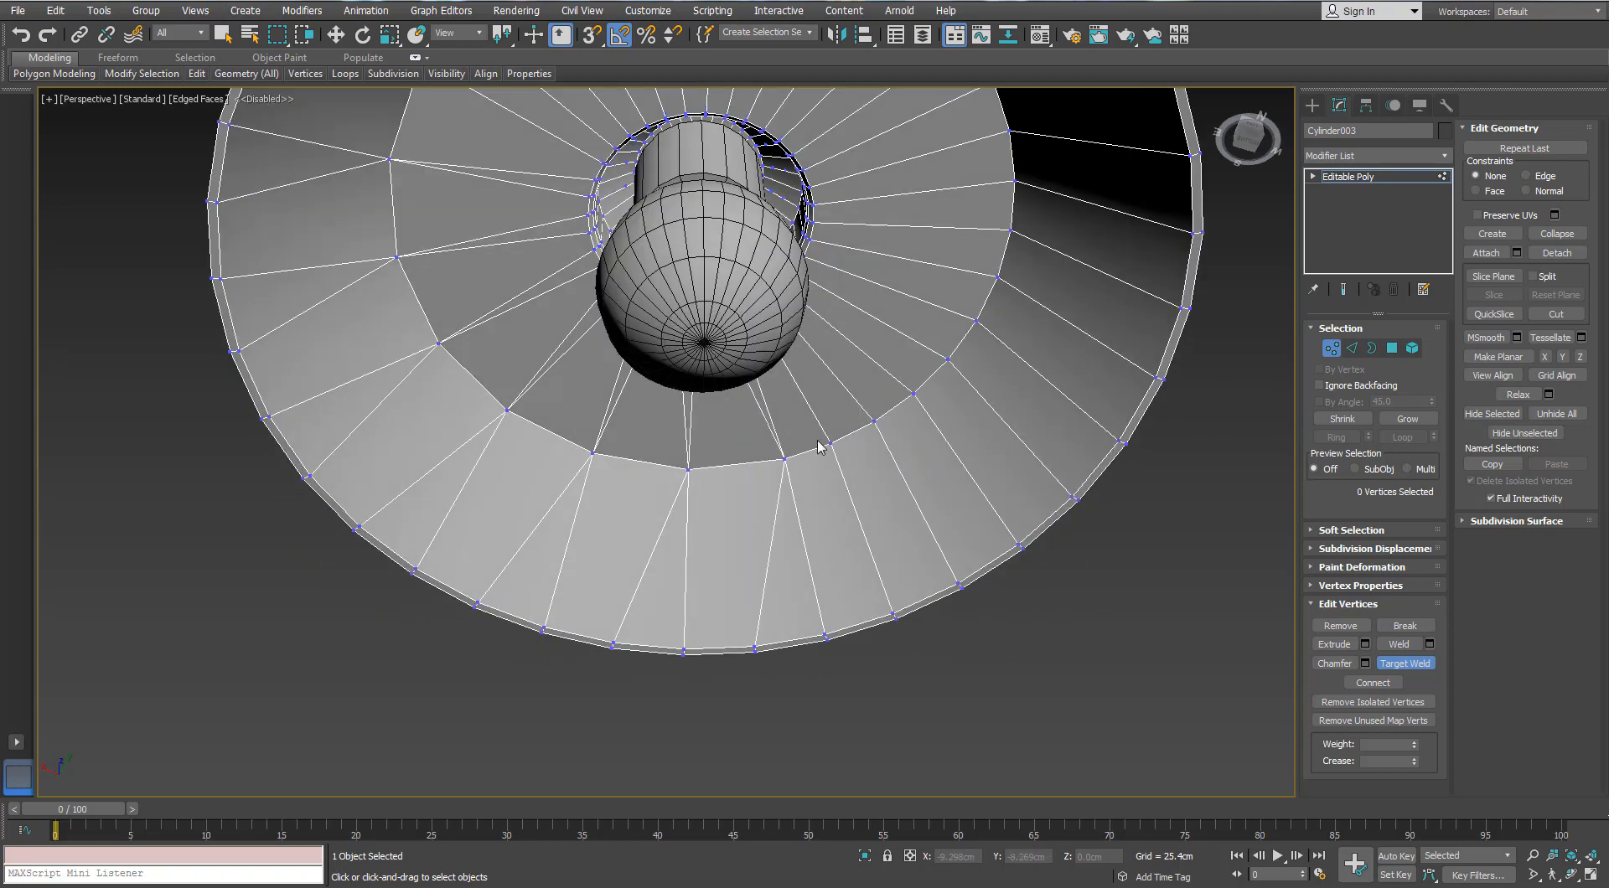
pyautogui.click(873, 422)
pyautogui.keyDown('alt'); pyautogui.moveTo(947, 355); pyautogui.dragTo(955, 474, button='middle'); pyautogui.keyUp('alt')
pyautogui.rightClick(915, 429)
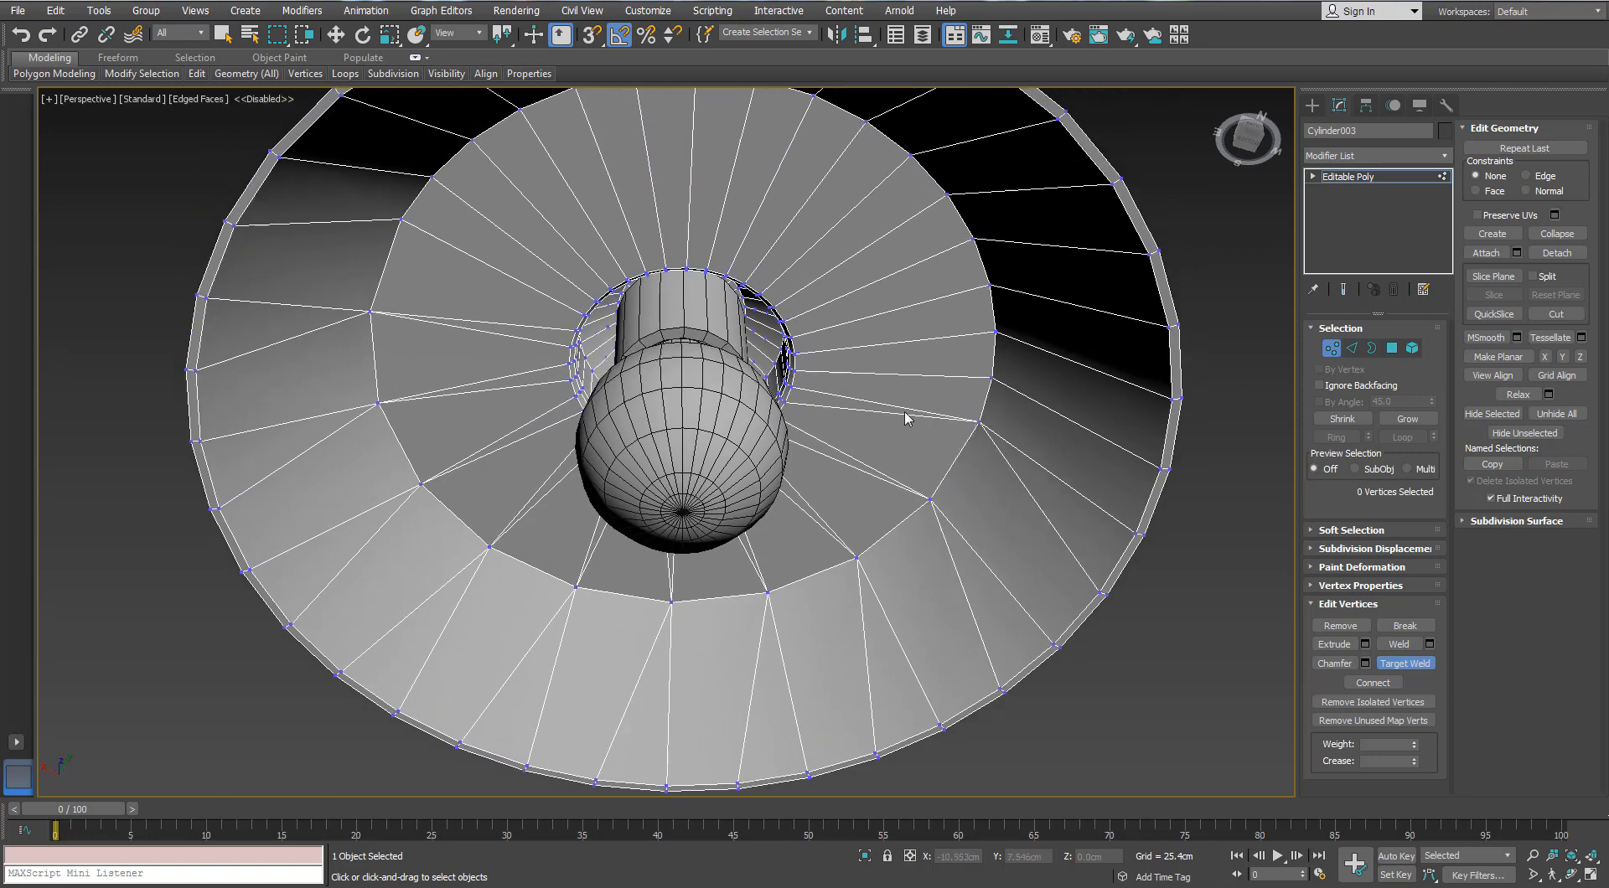
pyautogui.keyDown('alt'); pyautogui.moveTo(905, 420); pyautogui.dragTo(908, 419, button='middle'); pyautogui.keyUp('alt')
# Step: Select the surplus edge loop in each doubled radial pair around the lampshade's underside and remove them together with their vertices
pyautogui.press('2')
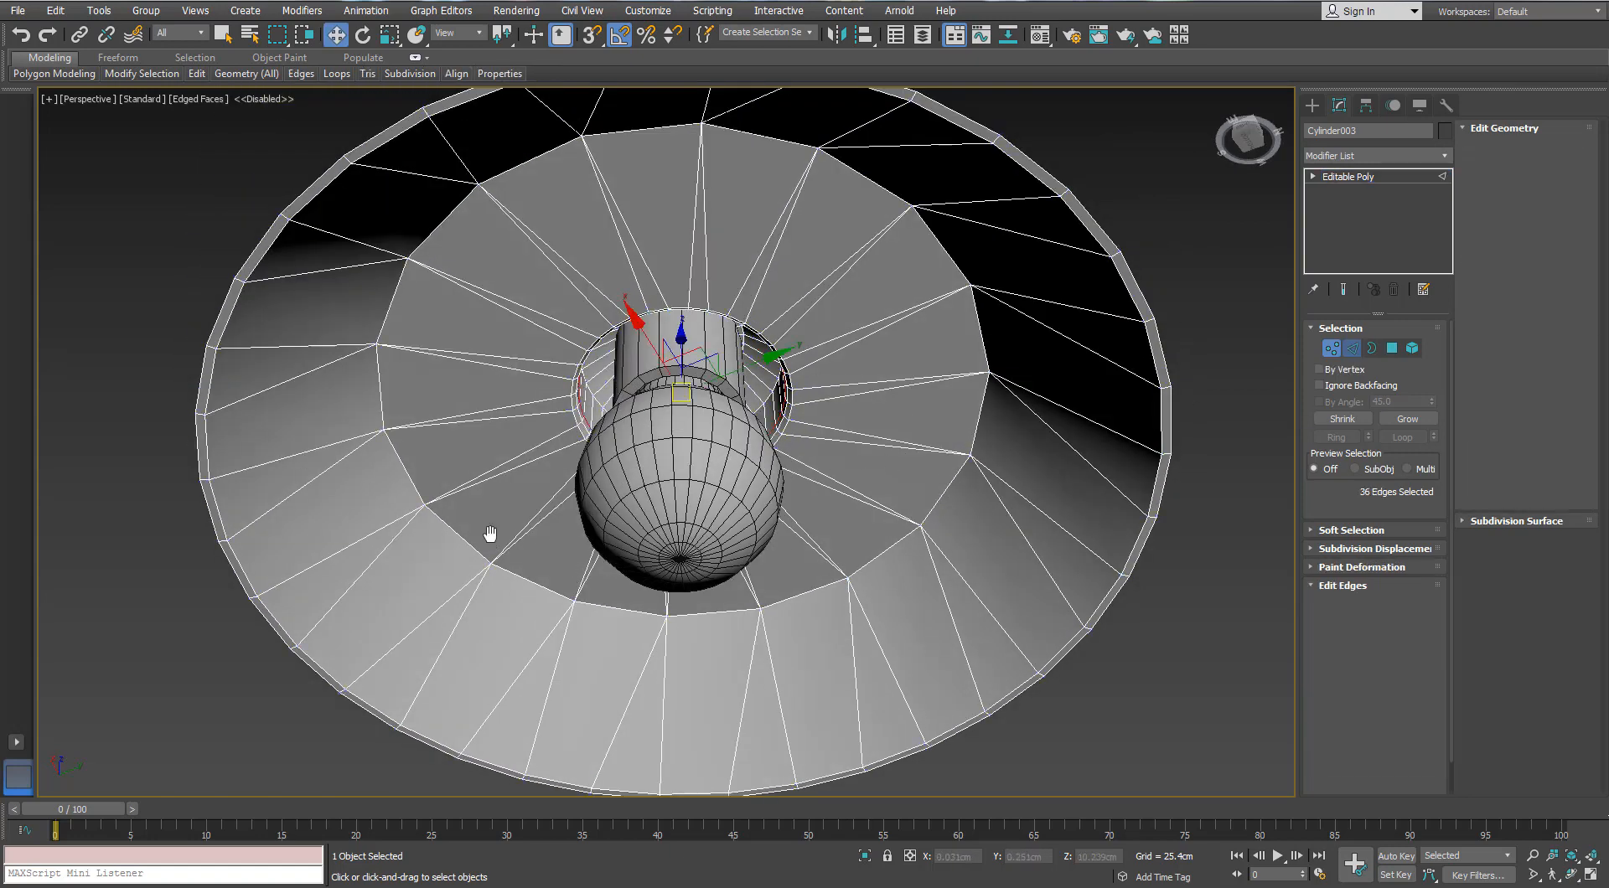
pyautogui.scroll(8, 593, 406)
pyautogui.doubleClick(726, 297)
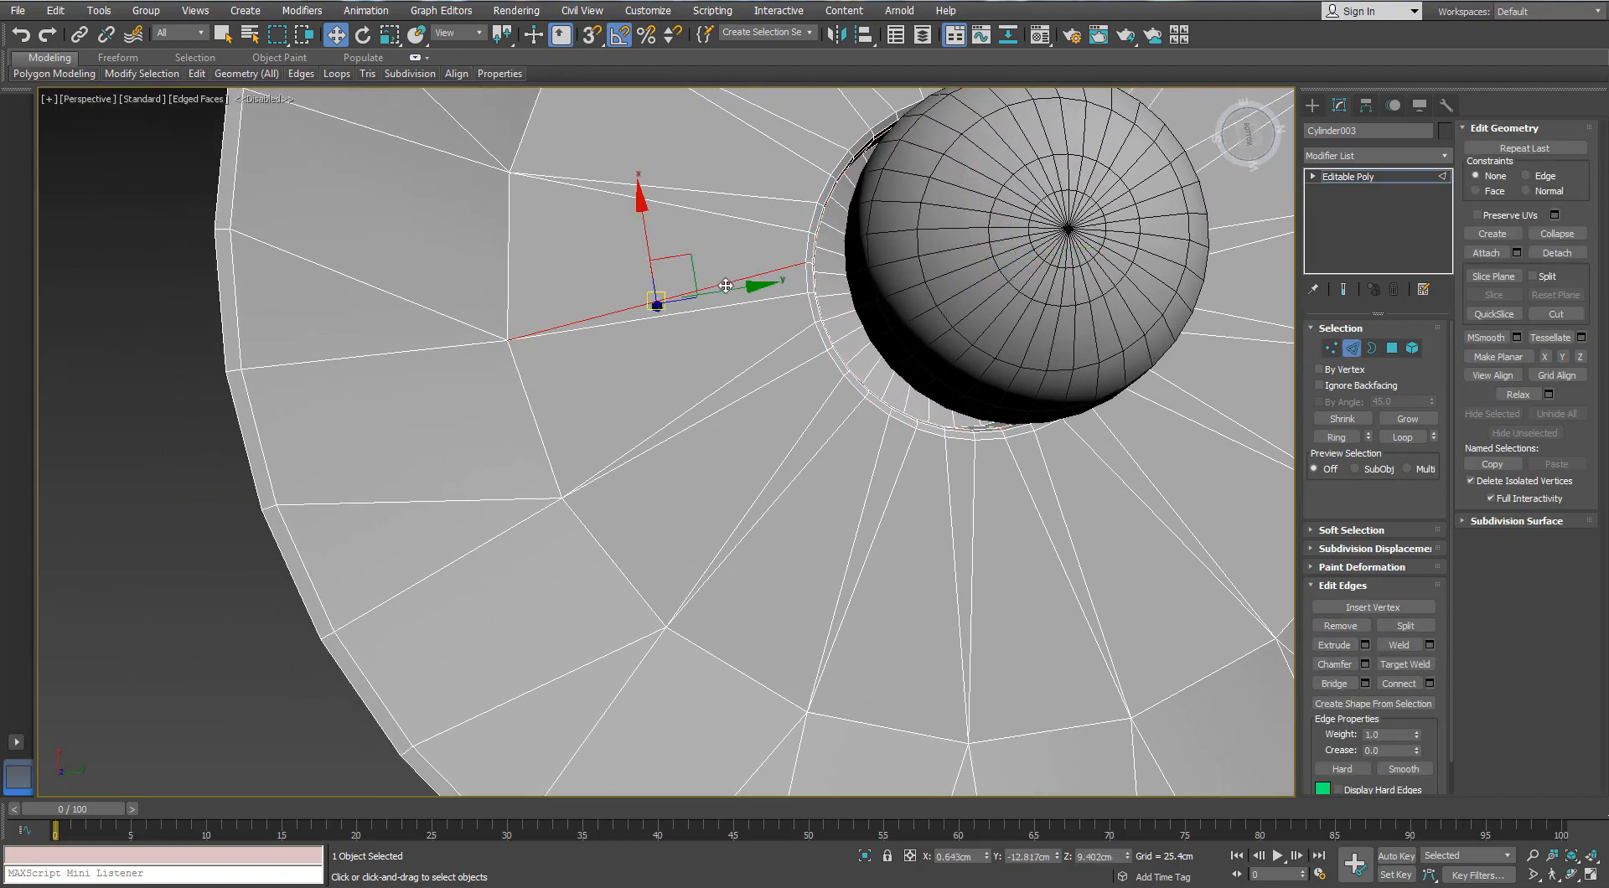
pyautogui.press('F3')
pyautogui.keyDown('alt'); pyautogui.moveTo(769, 412); pyautogui.dragTo(745, 461, button='middle'); pyautogui.keyUp('alt')
pyautogui.click(166, 597)
pyautogui.moveTo(456, 514); pyautogui.dragTo(343, 429, button='middle')
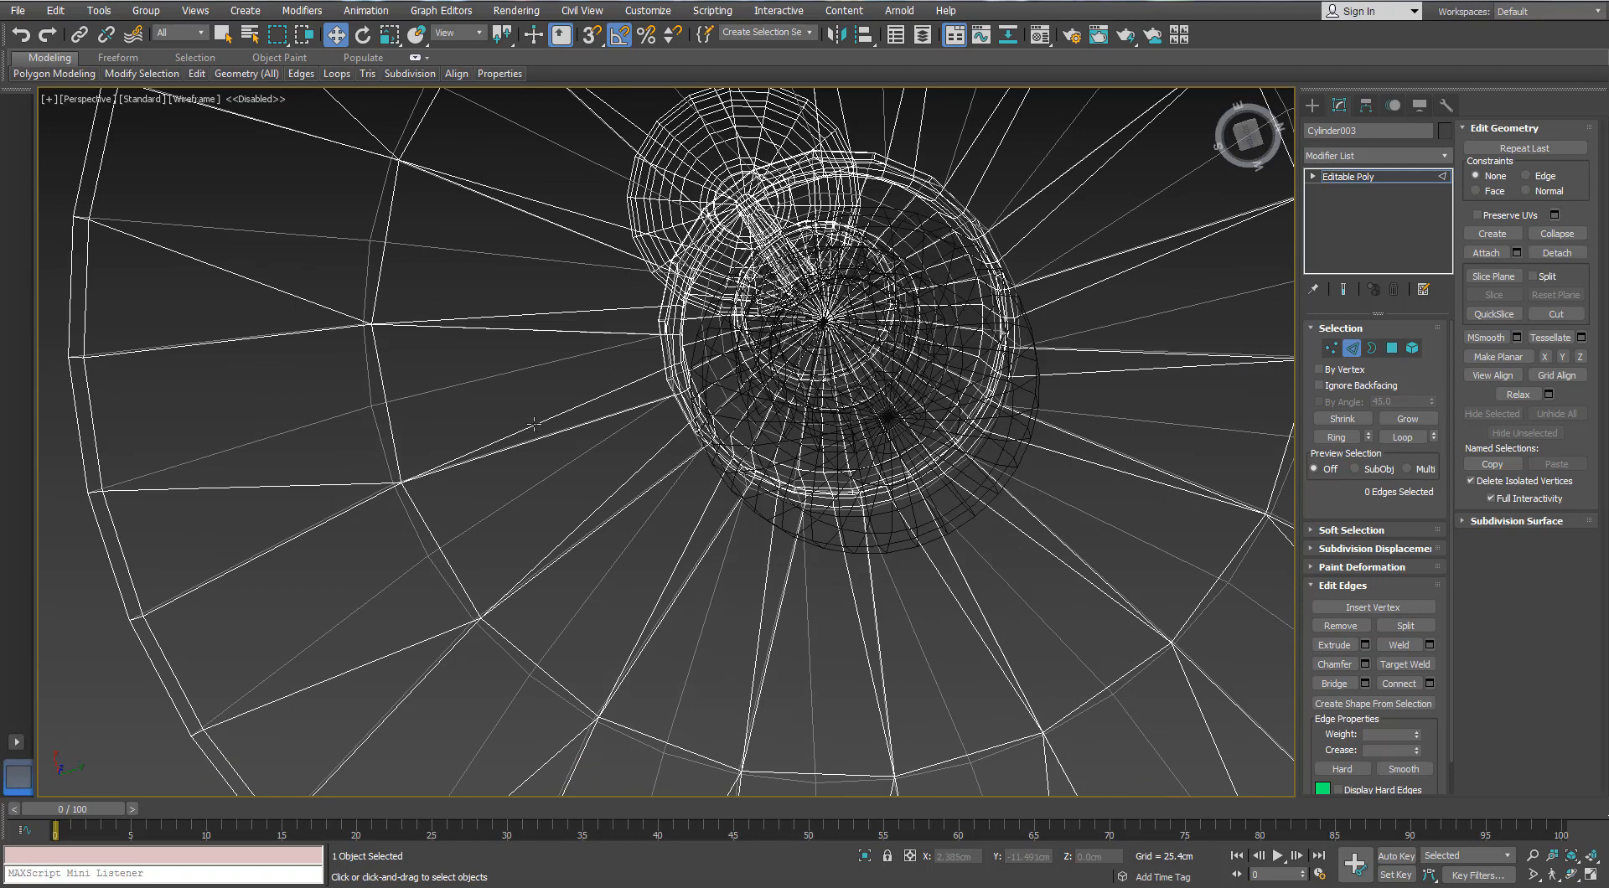
pyautogui.doubleClick(534, 423)
pyautogui.keyDown('ctrl'); pyautogui.doubleClick(578, 528); pyautogui.keyUp('ctrl')
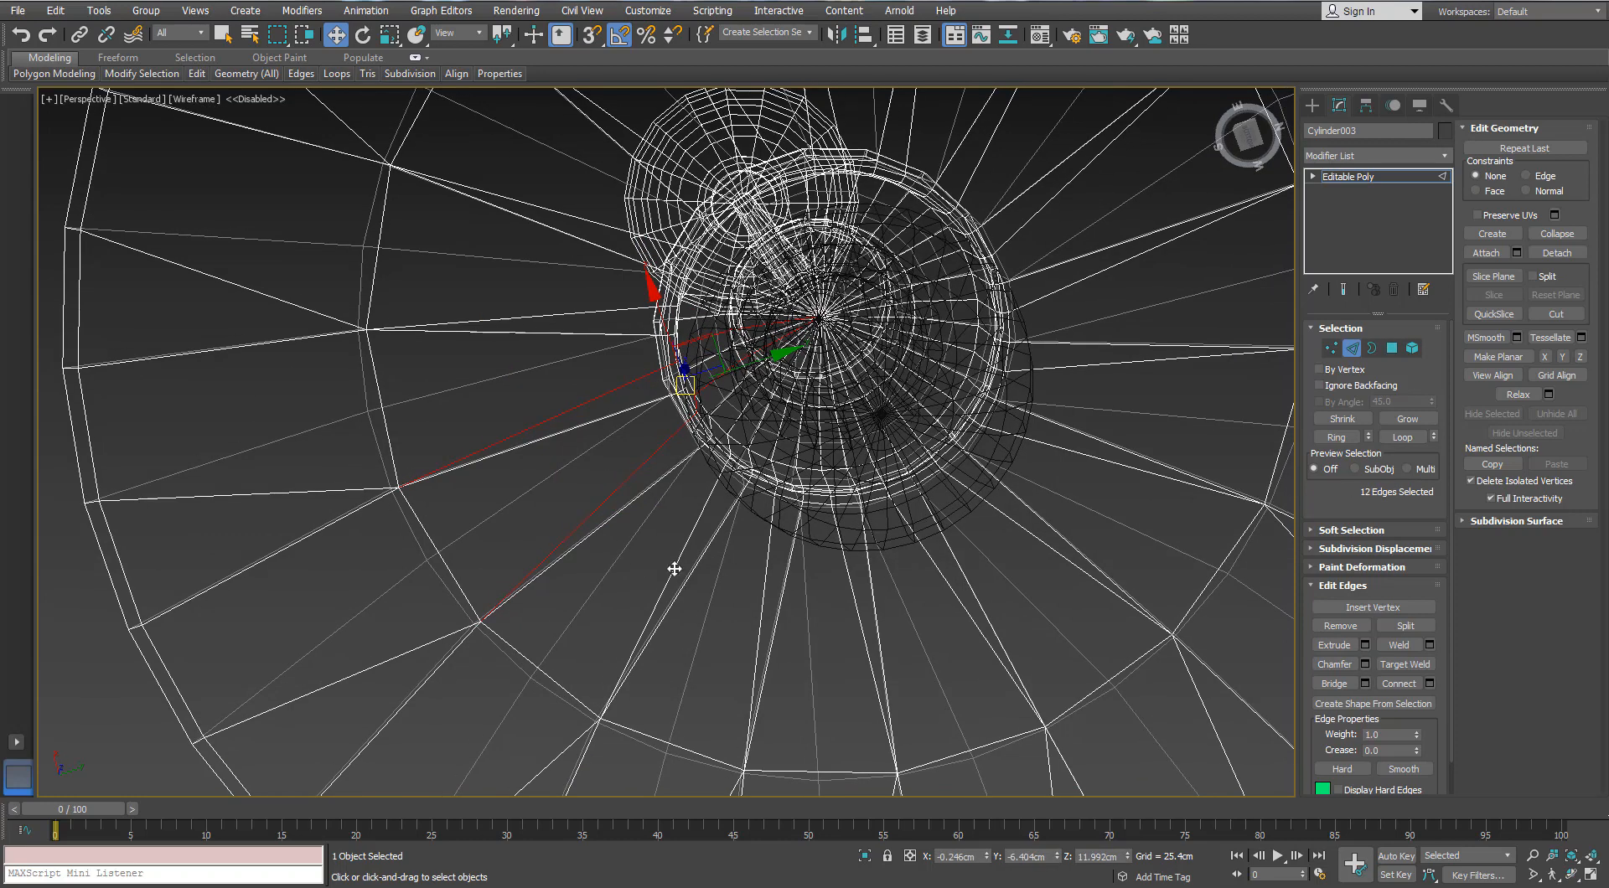
pyautogui.keyDown('ctrl'); pyautogui.doubleClick(759, 603); pyautogui.keyUp('ctrl')
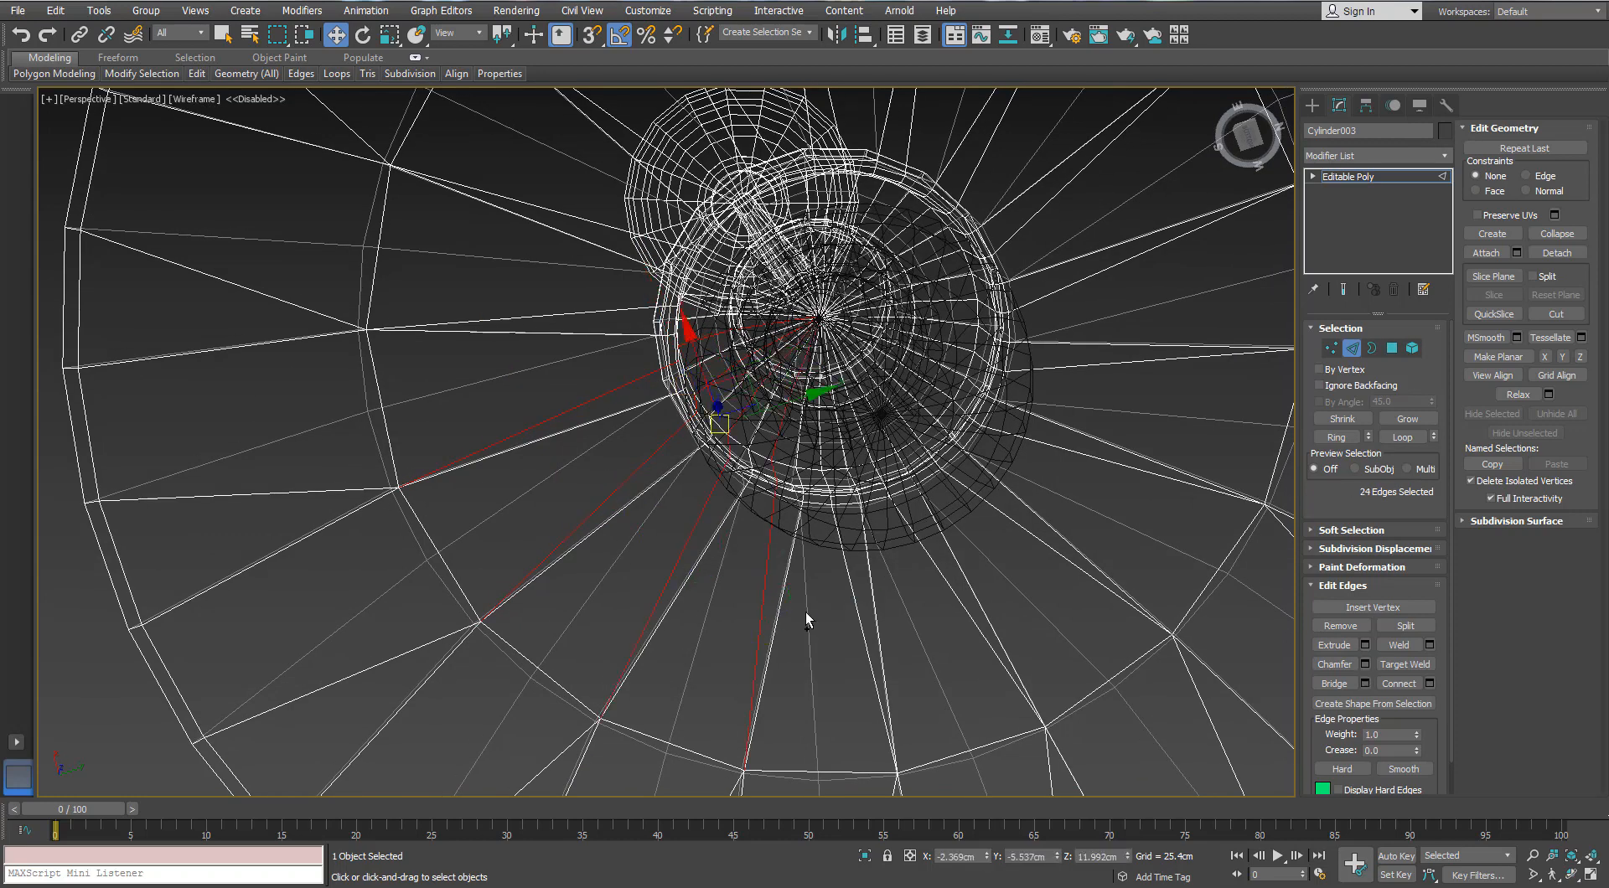
pyautogui.keyDown('ctrl'); pyautogui.doubleClick(966, 615); pyautogui.keyUp('ctrl')
pyautogui.scroll(-5, 951, 636)
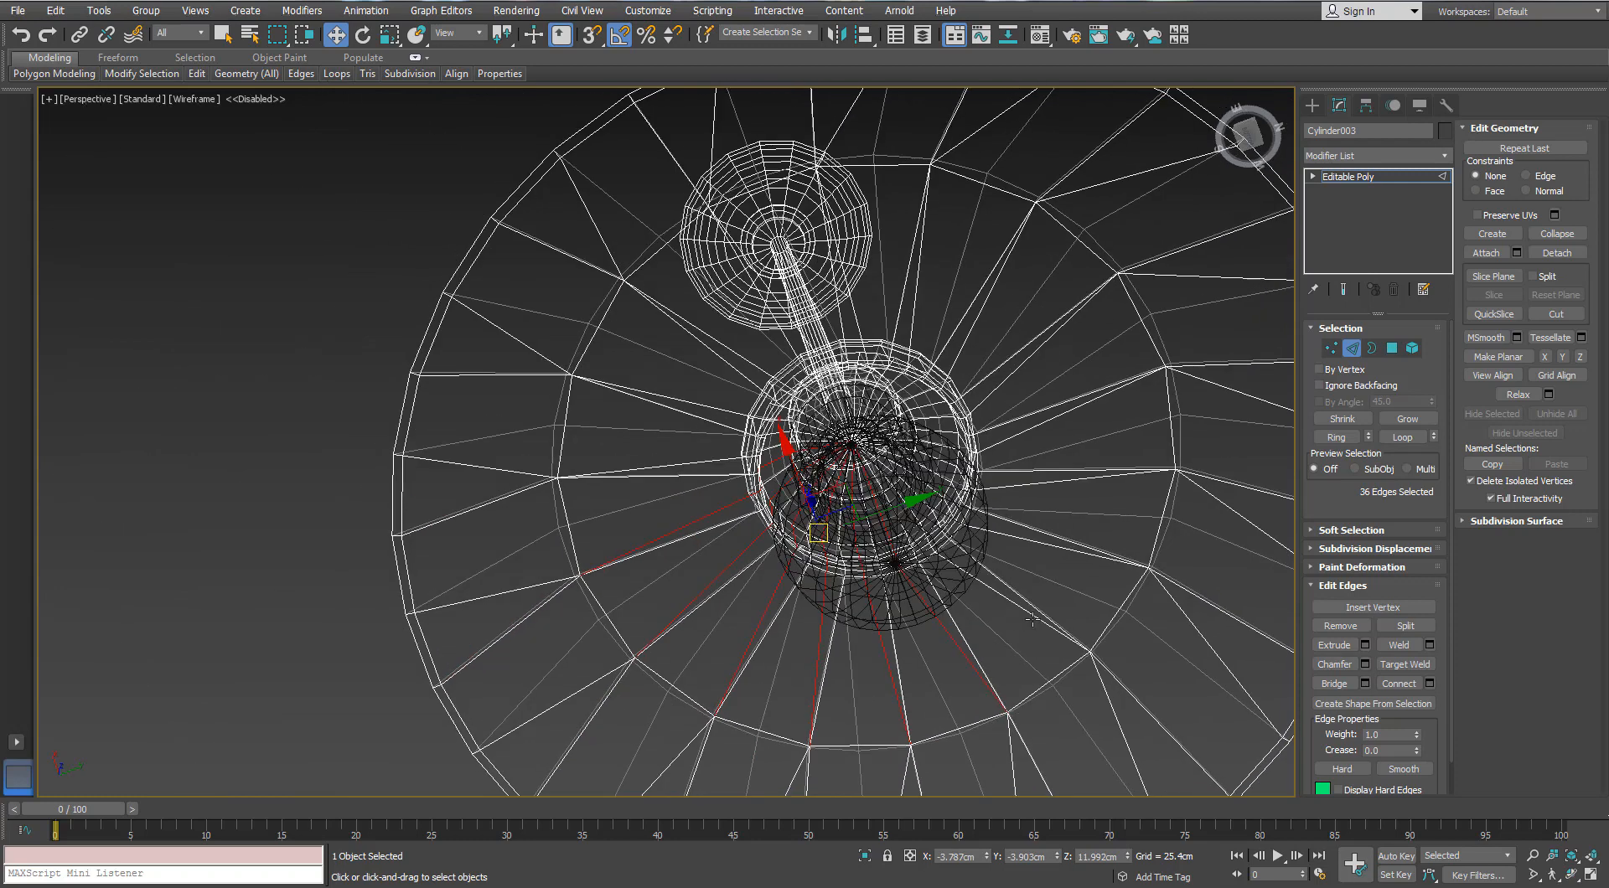
pyautogui.keyDown('ctrl'); pyautogui.doubleClick(1037, 618); pyautogui.keyUp('ctrl')
pyautogui.keyDown('ctrl'); pyautogui.doubleClick(1052, 549); pyautogui.keyUp('ctrl')
pyautogui.keyDown('ctrl'); pyautogui.doubleClick(1085, 472); pyautogui.keyUp('ctrl')
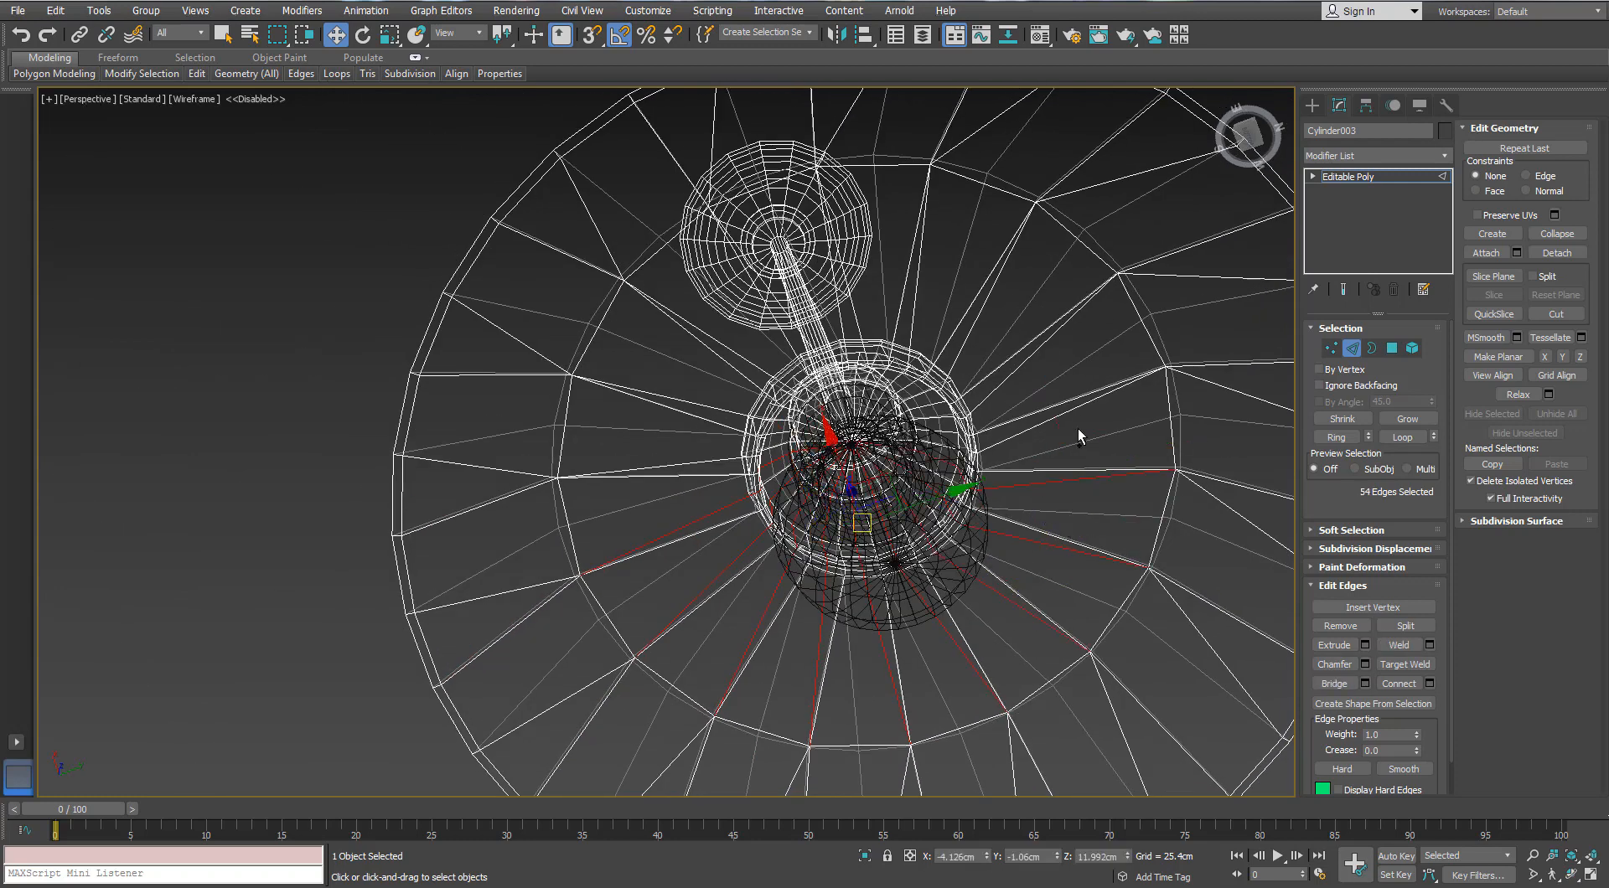
pyautogui.keyDown('ctrl'); pyautogui.doubleClick(1077, 410); pyautogui.keyUp('ctrl')
pyautogui.keyDown('ctrl'); pyautogui.doubleClick(1041, 341); pyautogui.keyUp('ctrl')
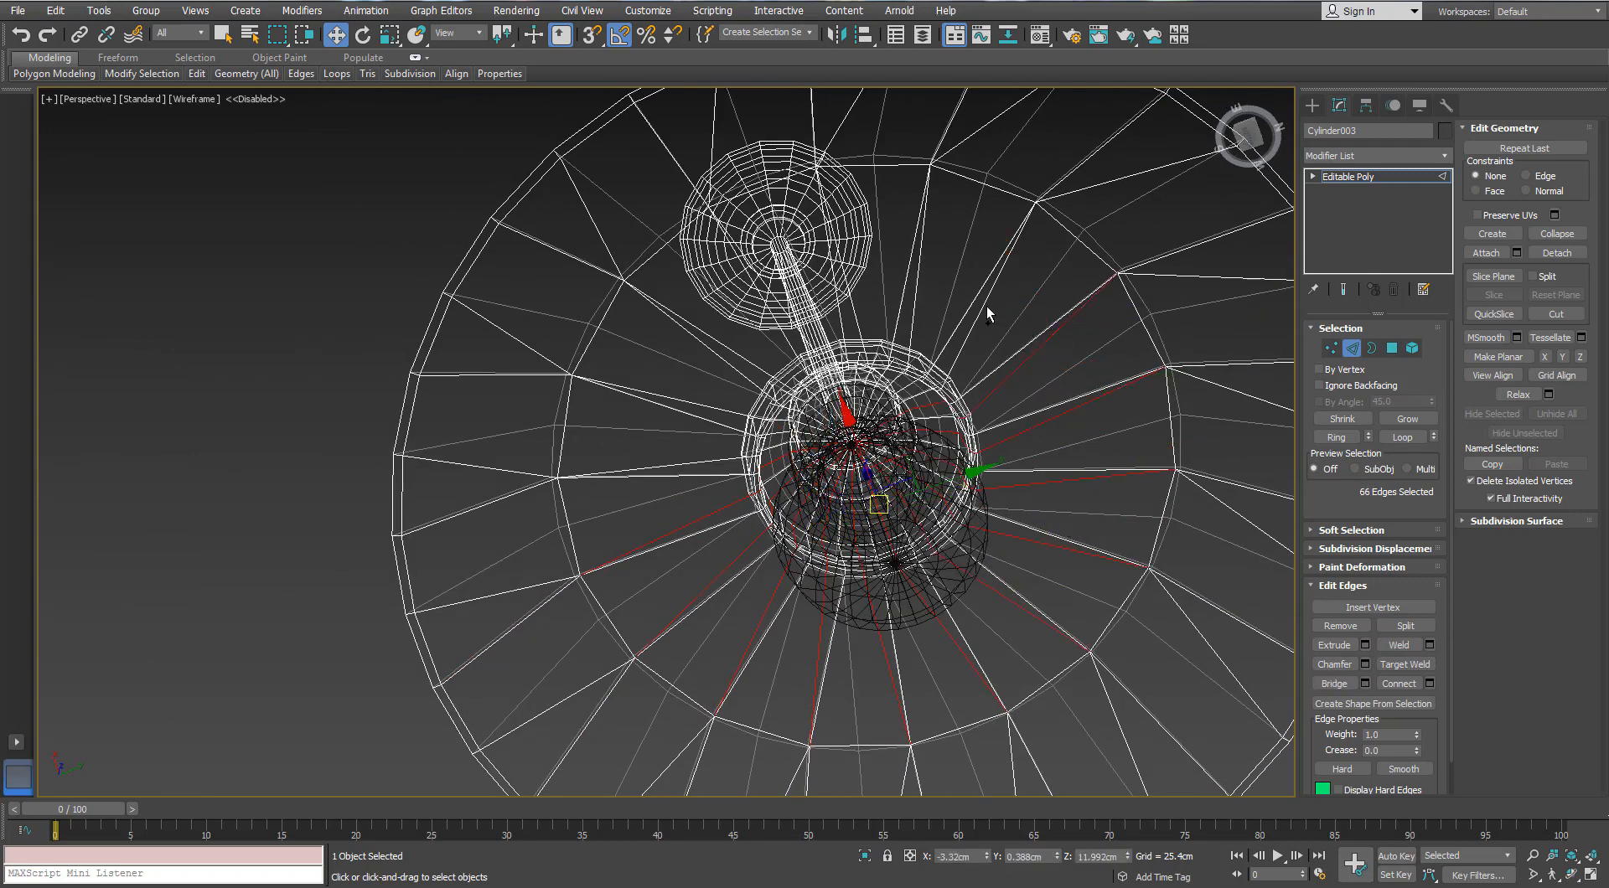
pyautogui.keyDown('ctrl'); pyautogui.doubleClick(985, 307); pyautogui.keyUp('ctrl')
pyautogui.moveTo(982, 308)
pyautogui.keyDown('alt'); pyautogui.mouseDown(button='middle')
pyautogui.moveTo(790, 335)
pyautogui.moveTo(650, 487)
pyautogui.moveTo(639, 368)
pyautogui.mouseUp(button='middle'); pyautogui.keyUp('alt')
pyautogui.press('F3')
pyautogui.keyDown('ctrl'); pyautogui.doubleClick(642, 399); pyautogui.keyUp('ctrl')
pyautogui.keyDown('ctrl'); pyautogui.doubleClick(656, 429); pyautogui.keyUp('ctrl')
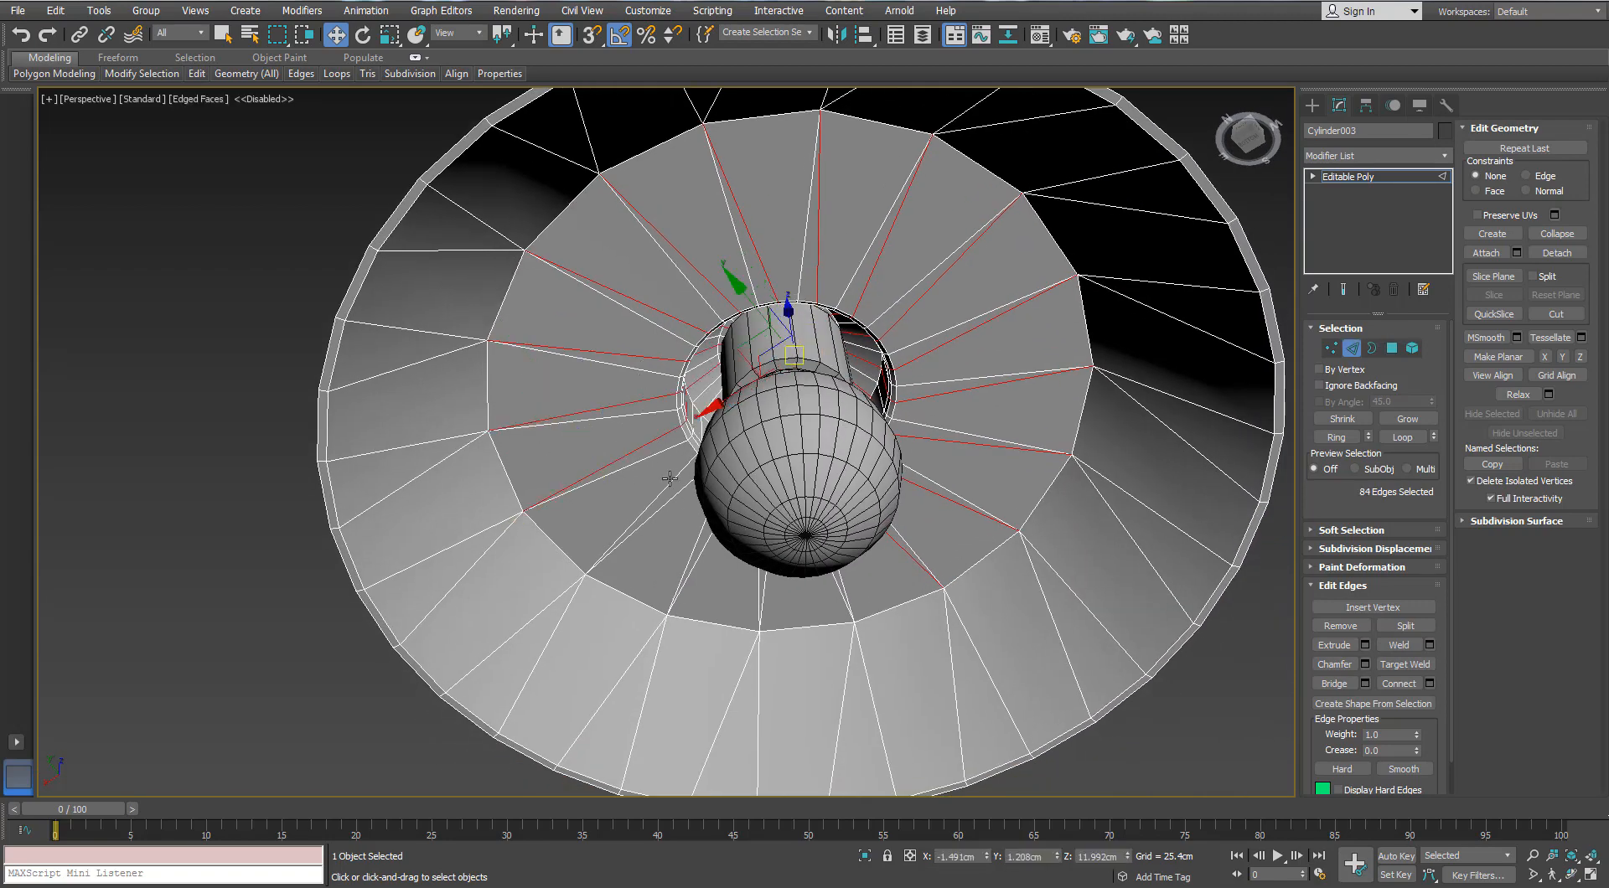
pyautogui.keyDown('ctrl'); pyautogui.doubleClick(681, 471); pyautogui.keyUp('ctrl')
pyautogui.keyDown('ctrl'); pyautogui.doubleClick(697, 539); pyautogui.keyUp('ctrl')
pyautogui.keyDown('ctrl'); pyautogui.doubleClick(759, 582); pyautogui.keyUp('ctrl')
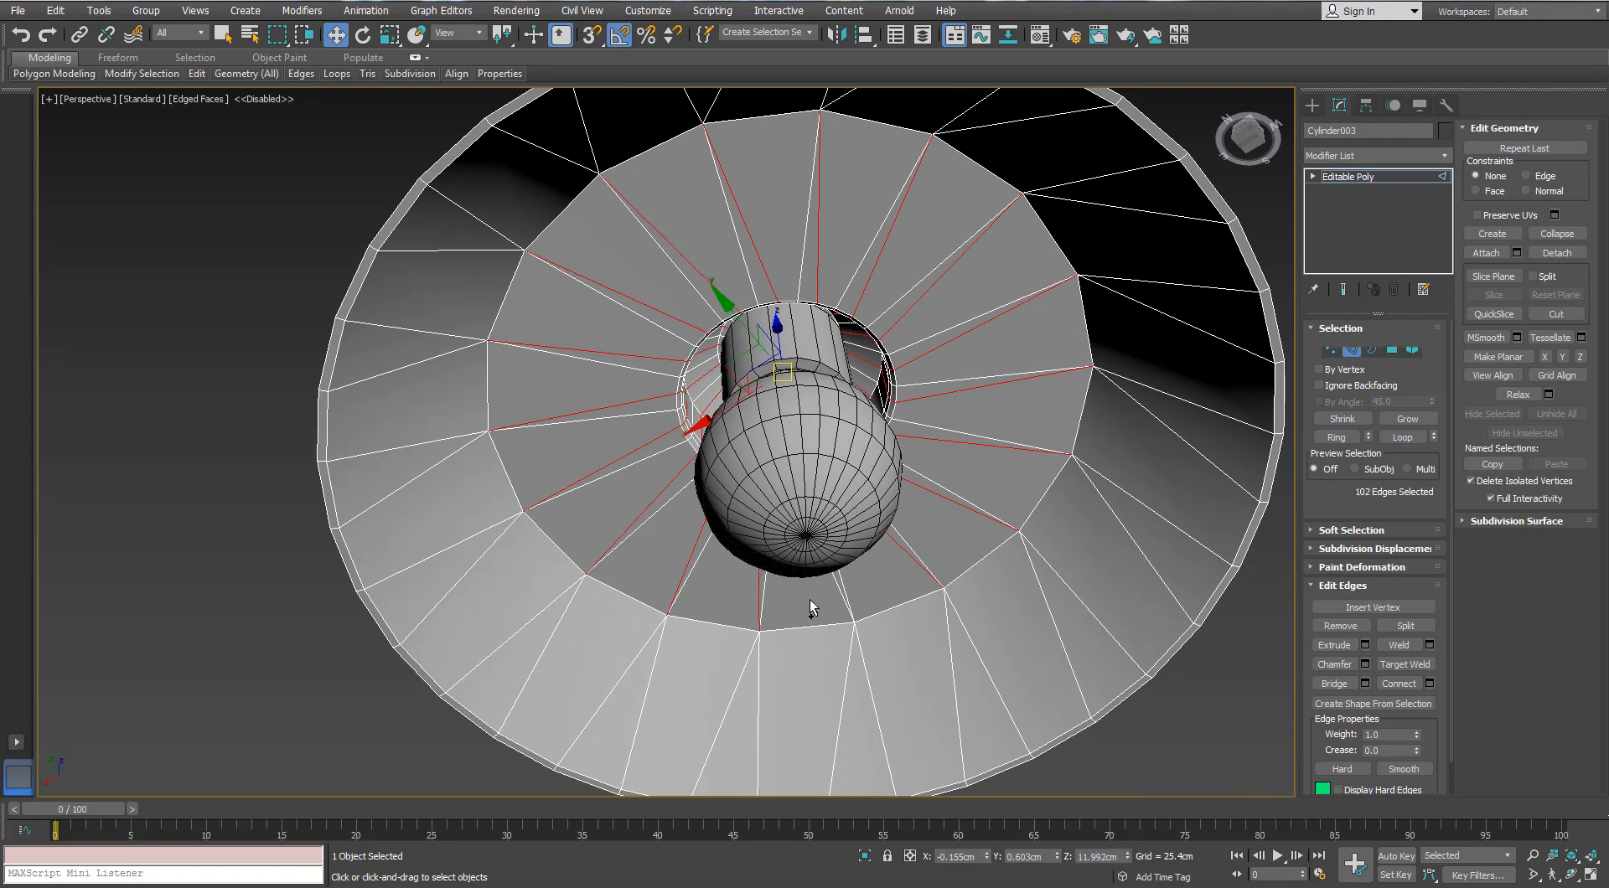
pyautogui.keyDown('ctrl'); pyautogui.doubleClick(836, 583); pyautogui.keyUp('ctrl')
pyautogui.moveTo(836, 584)
pyautogui.keyDown('alt'); pyautogui.mouseDown(button='middle')
pyautogui.moveTo(687, 520)
pyautogui.moveTo(739, 395)
pyautogui.moveTo(819, 499)
pyautogui.mouseUp(button='middle'); pyautogui.keyUp('alt')
pyautogui.hotkey('ctrl', 'BackSpace')
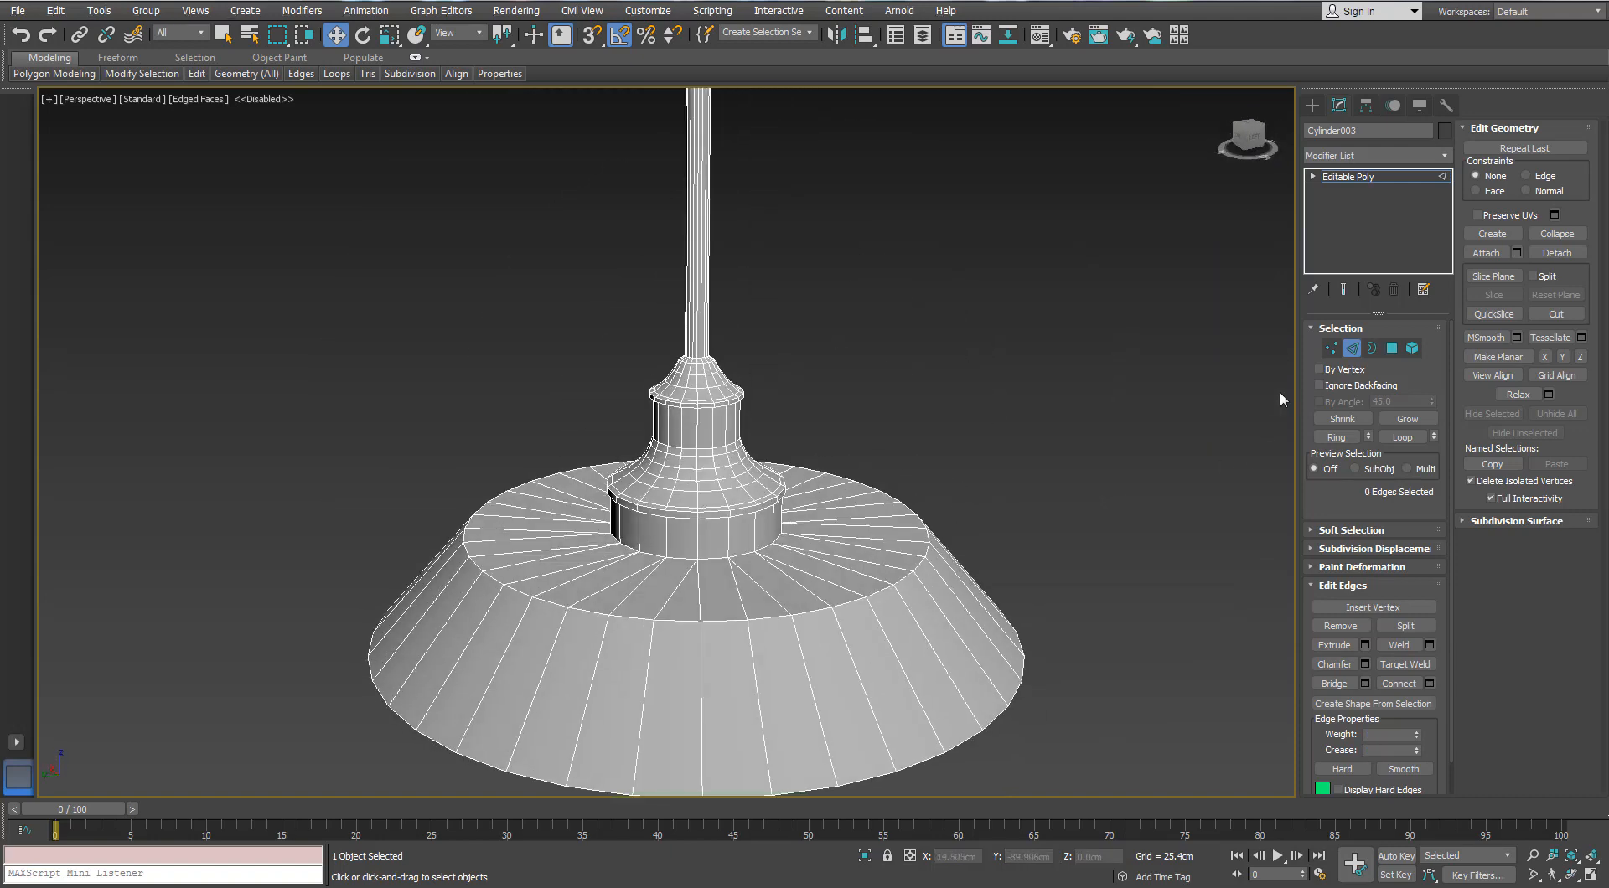
# Step: Leave edge editing, select all parts of the lamp and check their polygon count, then inspect the lamp from several sides
pyautogui.click(1352, 350)
pyautogui.scroll(-5, 980, 258)
pyautogui.moveTo(980, 258); pyautogui.dragTo(833, 476, button='middle')
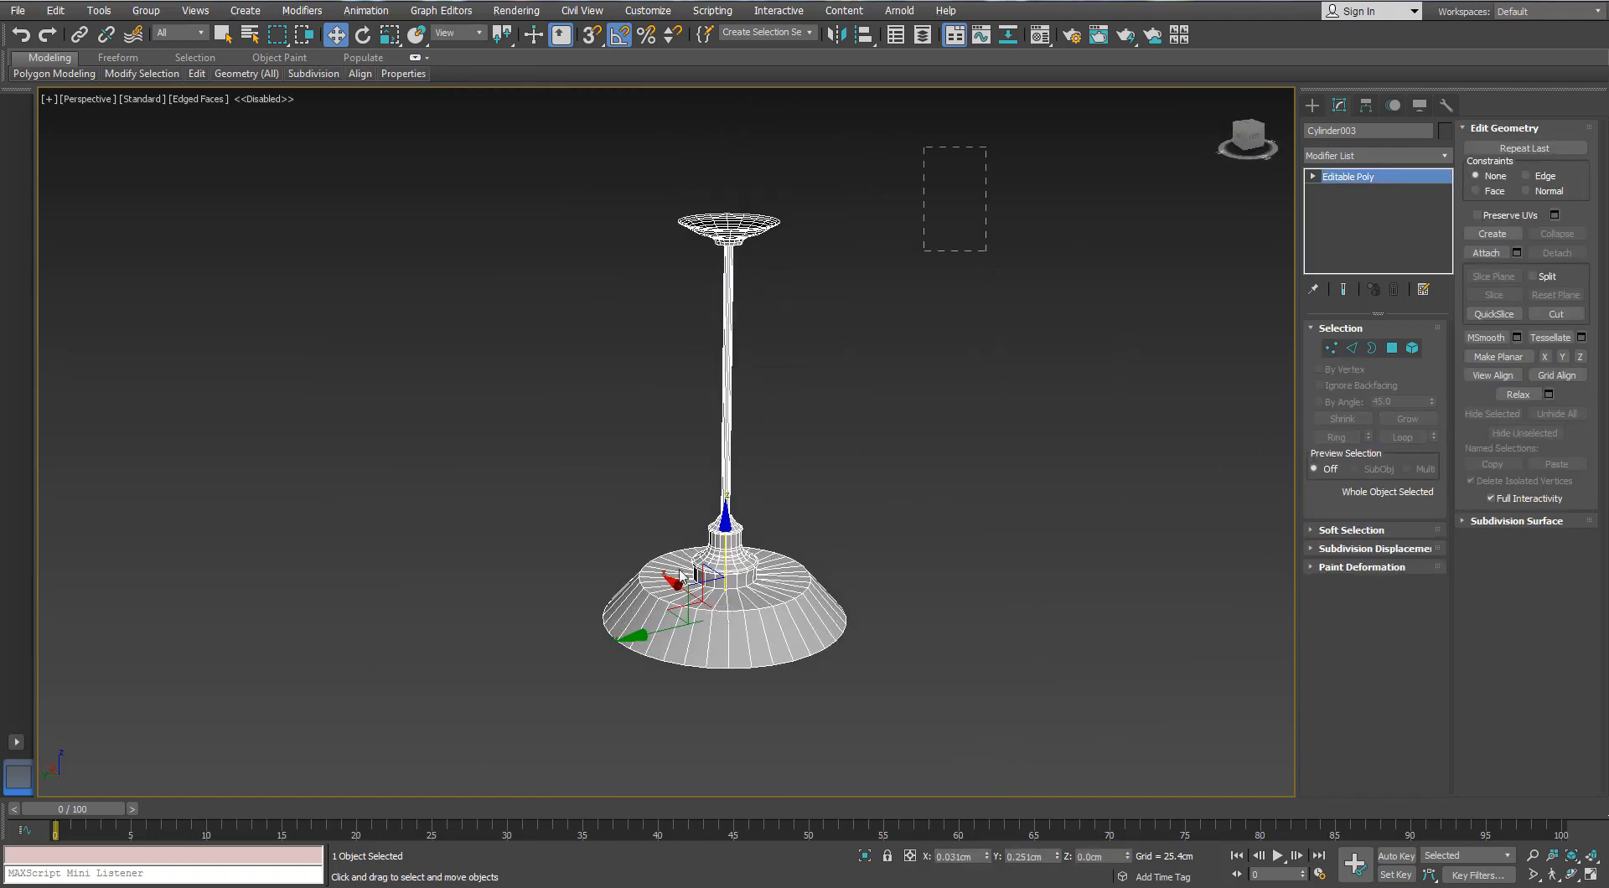
pyautogui.hotkey('ctrl', 'a')
pyautogui.click(1441, 106)
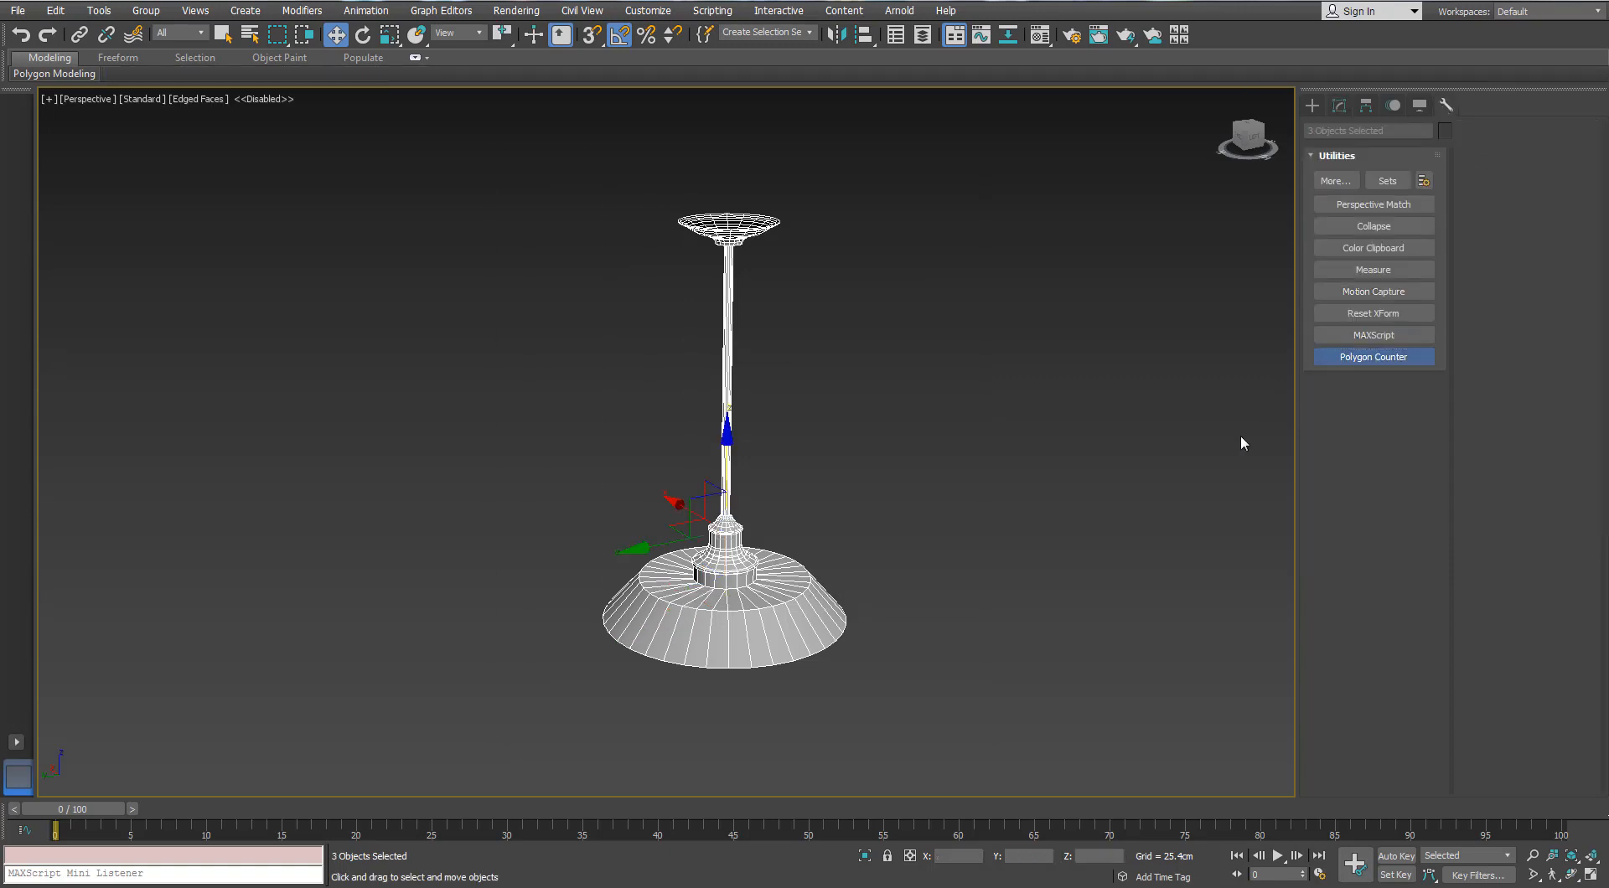
pyautogui.click(960, 369)
pyautogui.click(919, 349)
pyautogui.keyDown('alt'); pyautogui.moveTo(865, 457); pyautogui.dragTo(881, 251, button='middle'); pyautogui.keyUp('alt')
pyautogui.scroll(2, 882, 251)
pyautogui.press('F3')
pyautogui.press('F3')
pyautogui.moveTo(796, 424)
pyautogui.mouseDown(button='middle')
pyautogui.moveTo(818, 307)
pyautogui.moveTo(809, 439)
pyautogui.mouseUp(button='middle')
pyautogui.keyDown('alt'); pyautogui.moveTo(690, 316); pyautogui.dragTo(643, 410, button='middle'); pyautogui.keyUp('alt')
# Step: Select the lampshade and add an Unwrap UVW modifier to it
pyautogui.click(643, 607)
pyautogui.scroll(6, 642, 406)
pyautogui.scroll(-5, 643, 402)
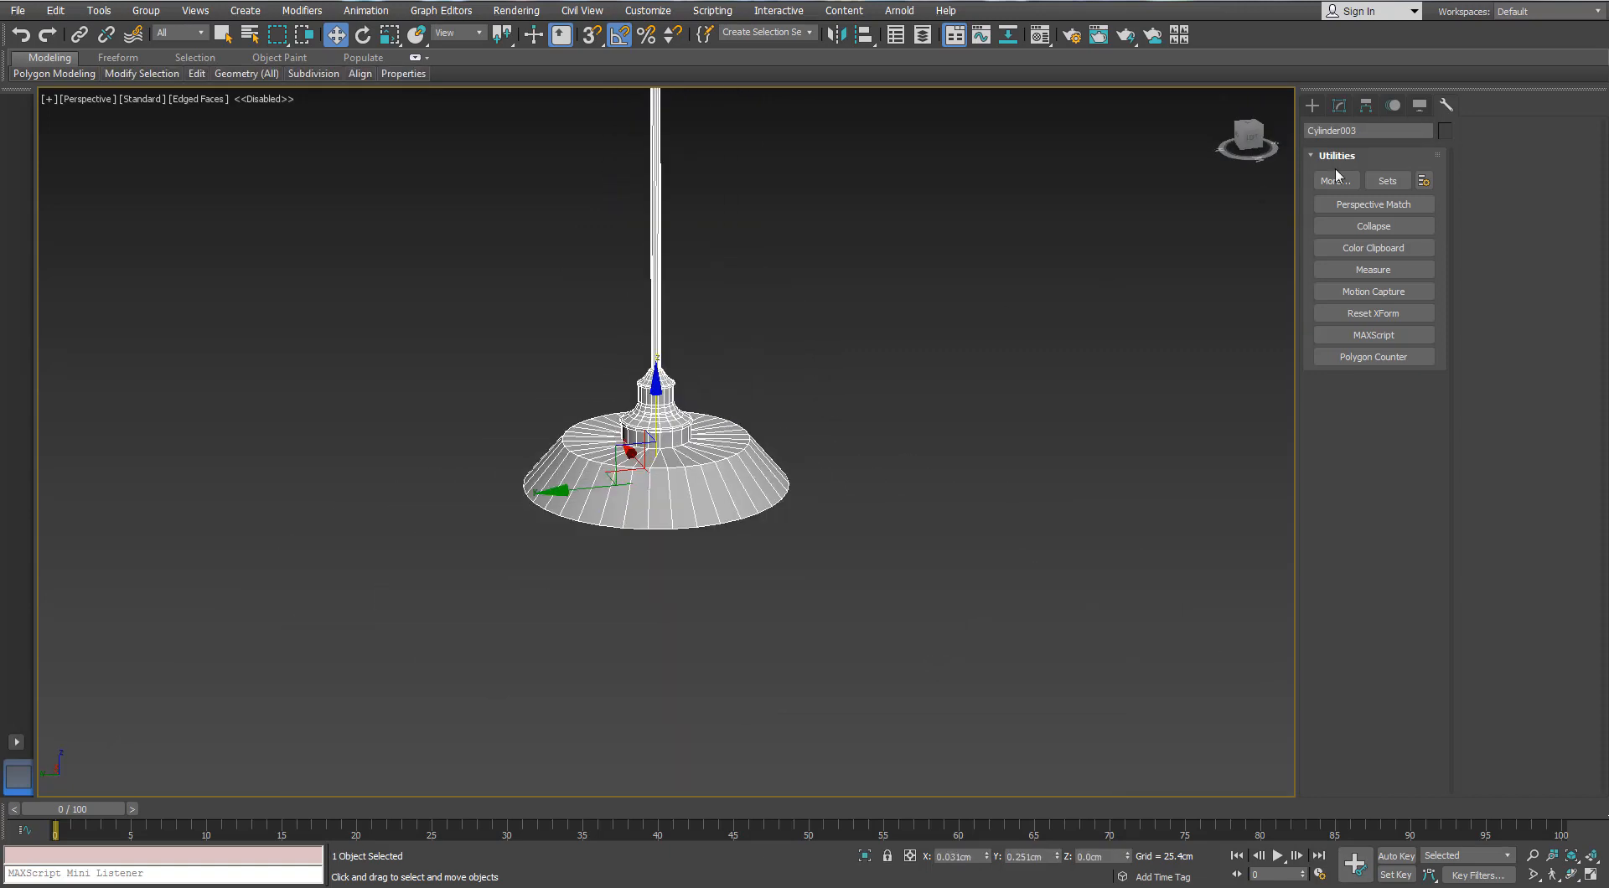
pyautogui.click(1339, 105)
pyautogui.click(1445, 155)
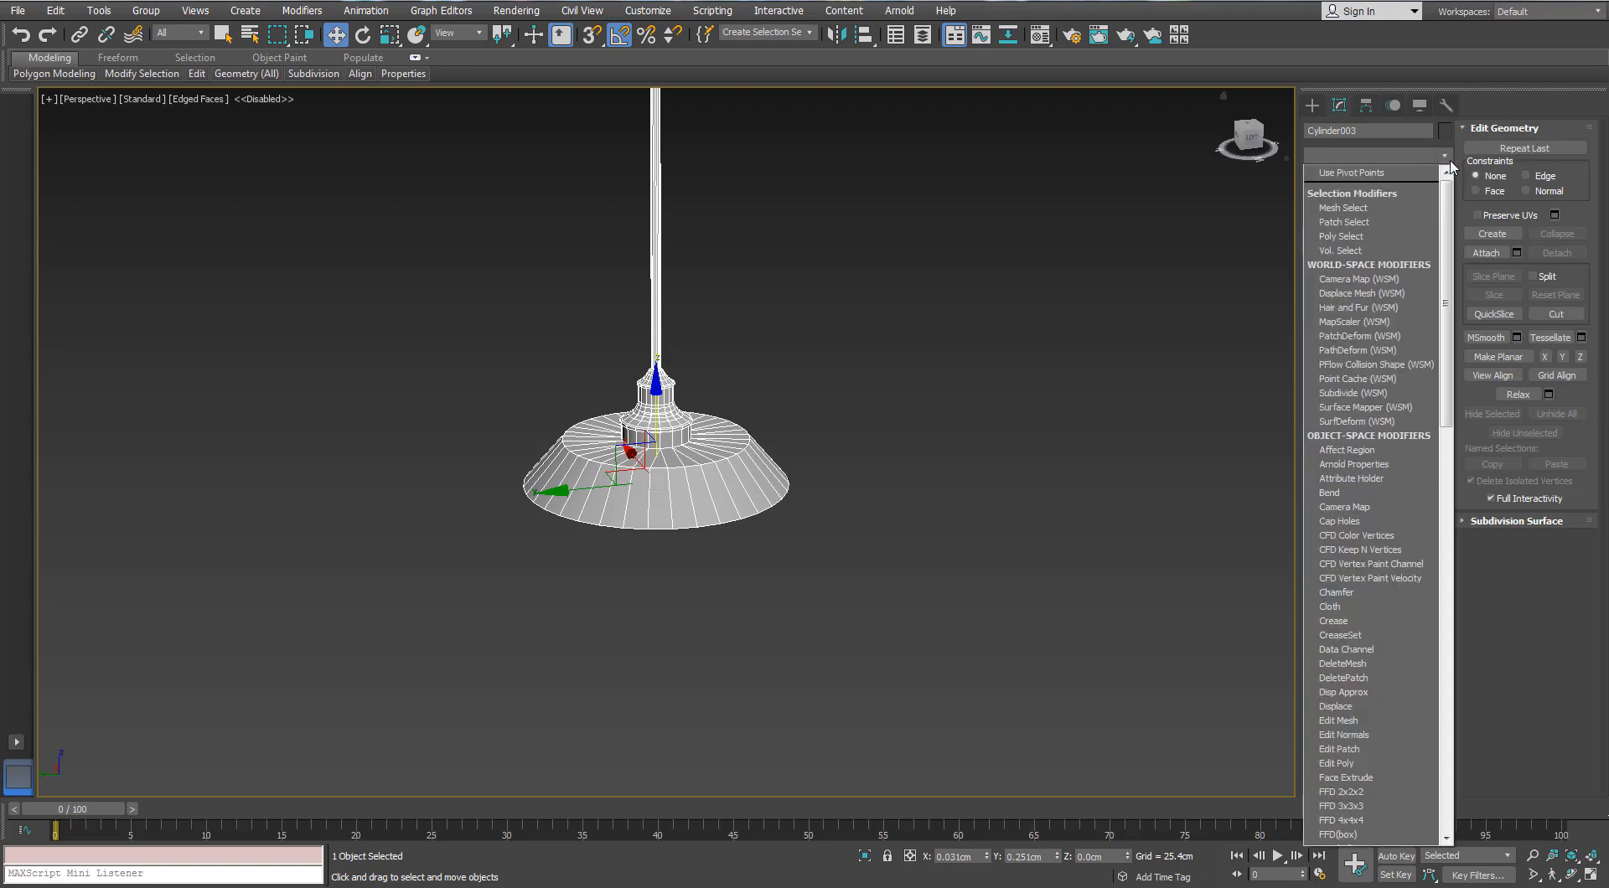
pyautogui.press('u')
pyautogui.press('Return')
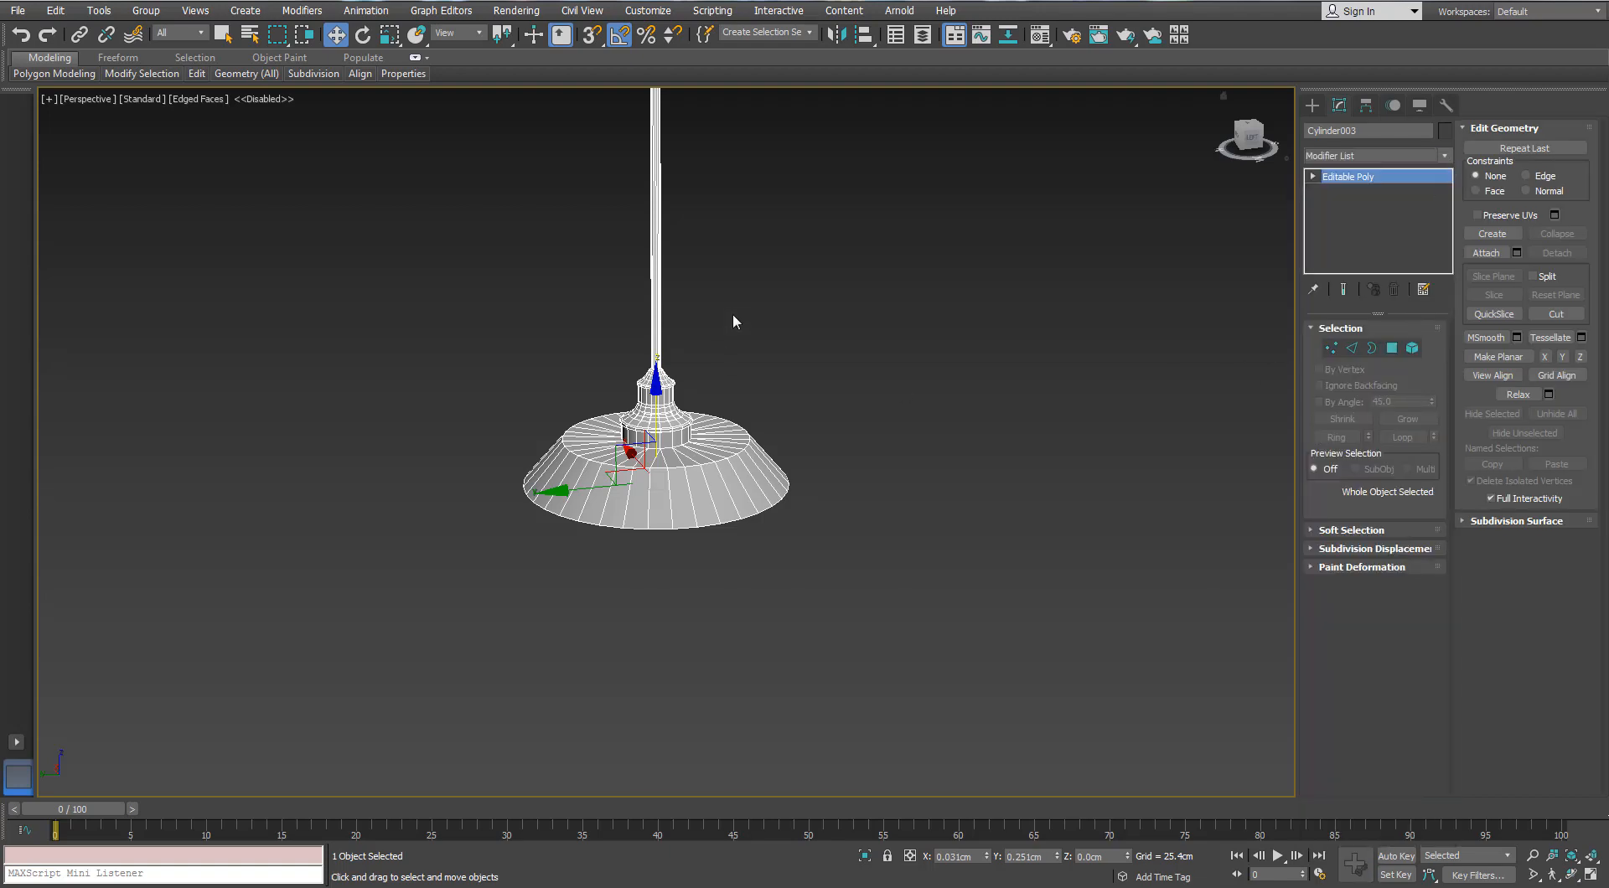
# Step: Open the UV Editor for the lampshade and place its window beside the model
pyautogui.moveTo(745, 296); pyautogui.dragTo(791, 341, button='middle')
pyautogui.click(507, 298)
pyautogui.click(1404, 711)
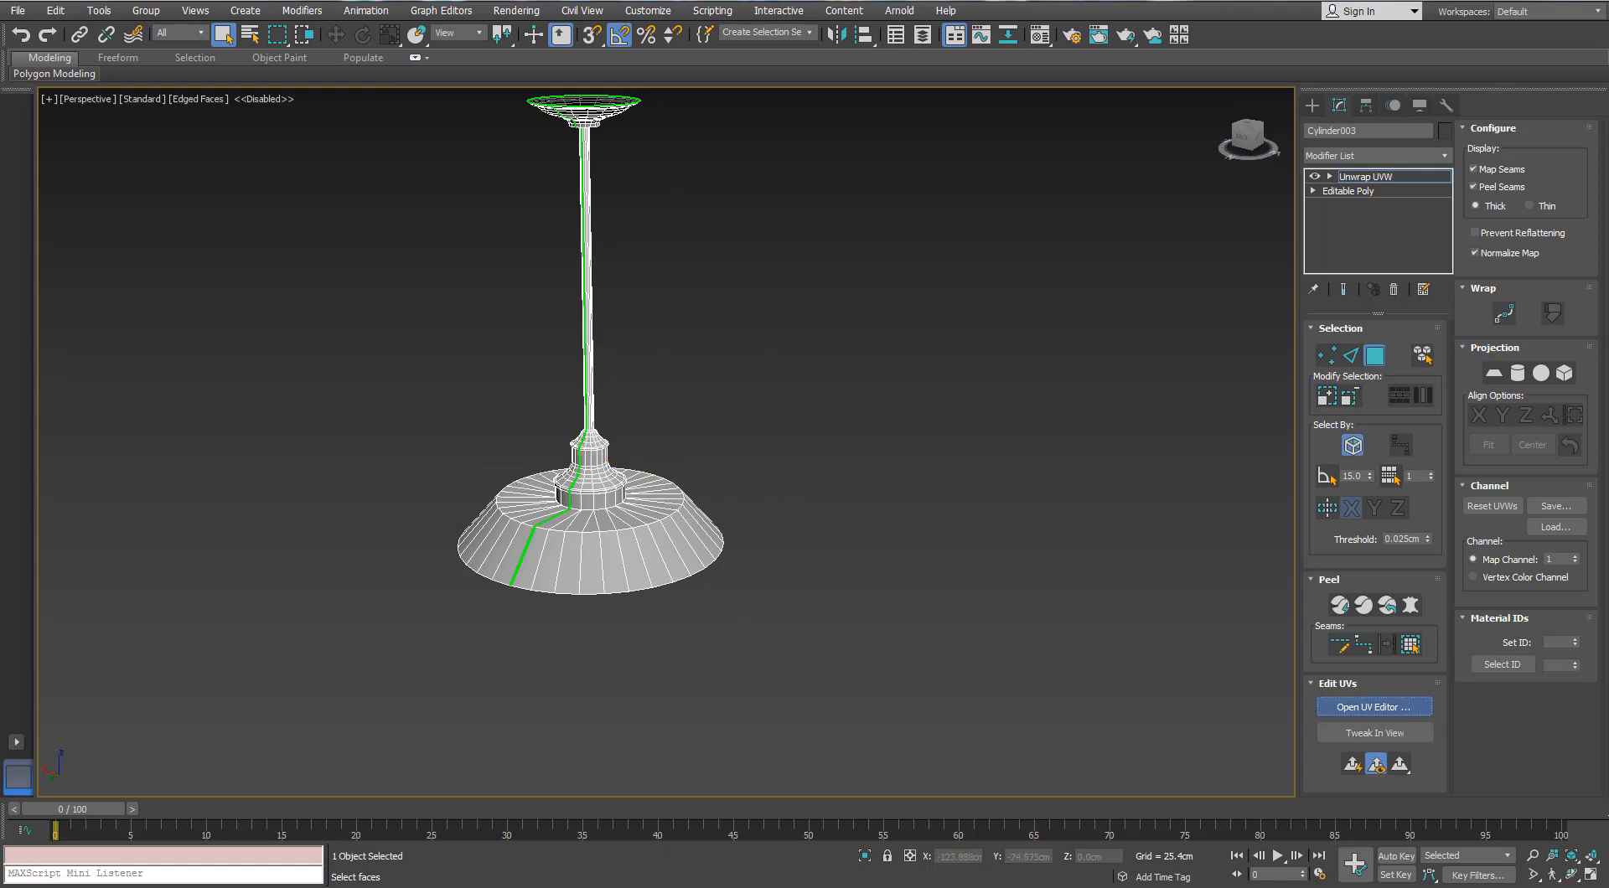
pyautogui.moveTo(444, 134); pyautogui.dragTo(990, 152)
pyautogui.moveTo(502, 350); pyautogui.dragTo(358, 402, button='middle')
# Step: Try a Normal Mapping of type Box Mapping with 0.001 spacing on all faces of the lampshade
pyautogui.click(455, 571)
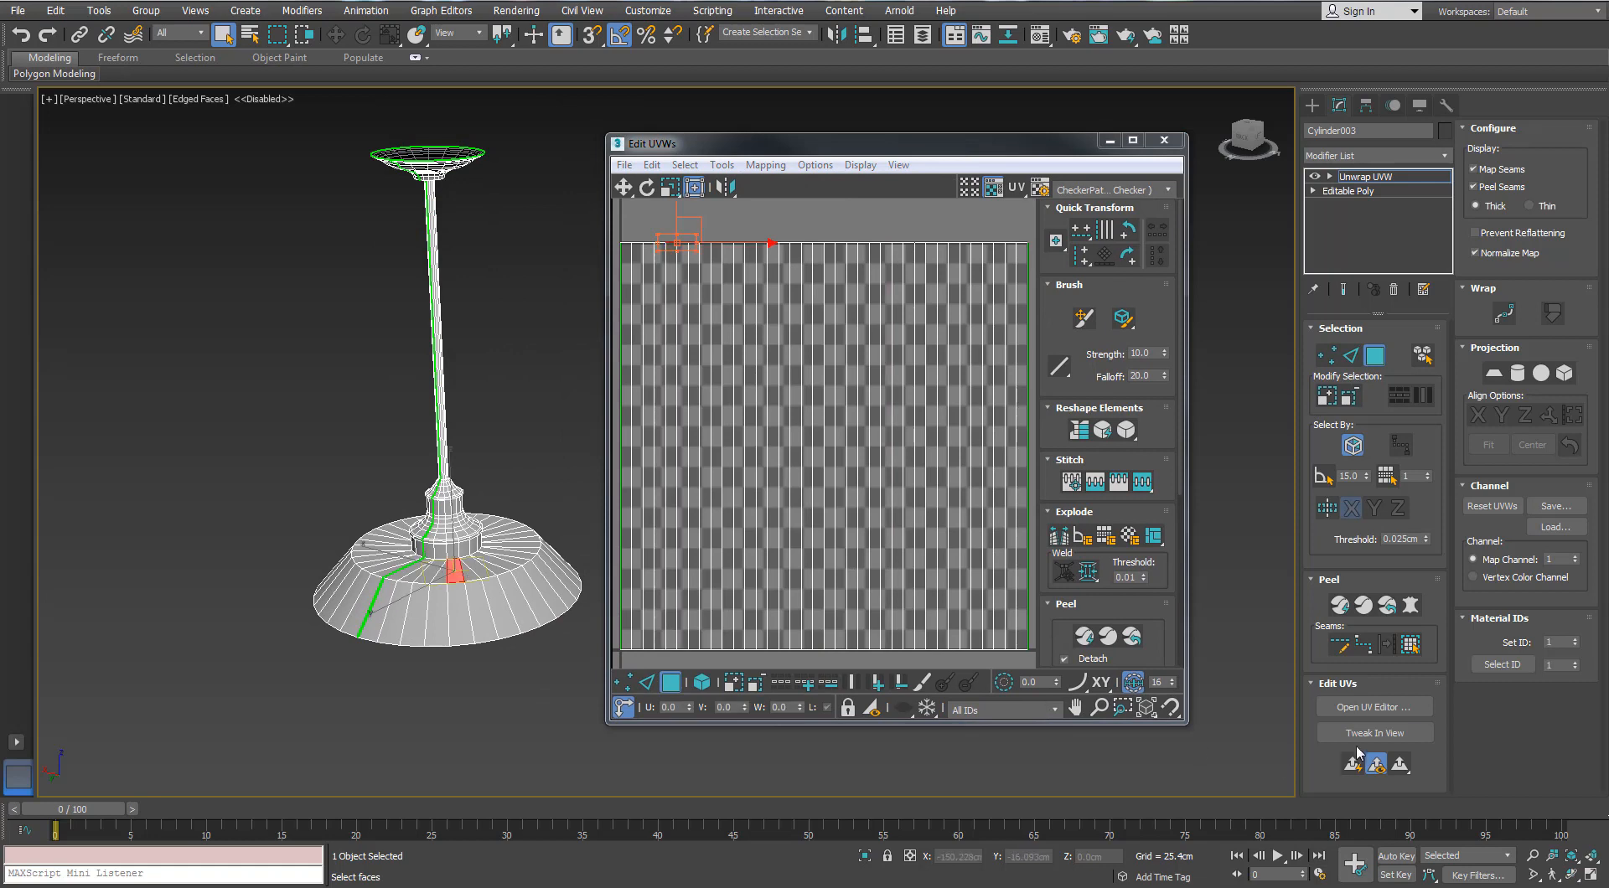
pyautogui.click(1415, 647)
pyautogui.click(765, 165)
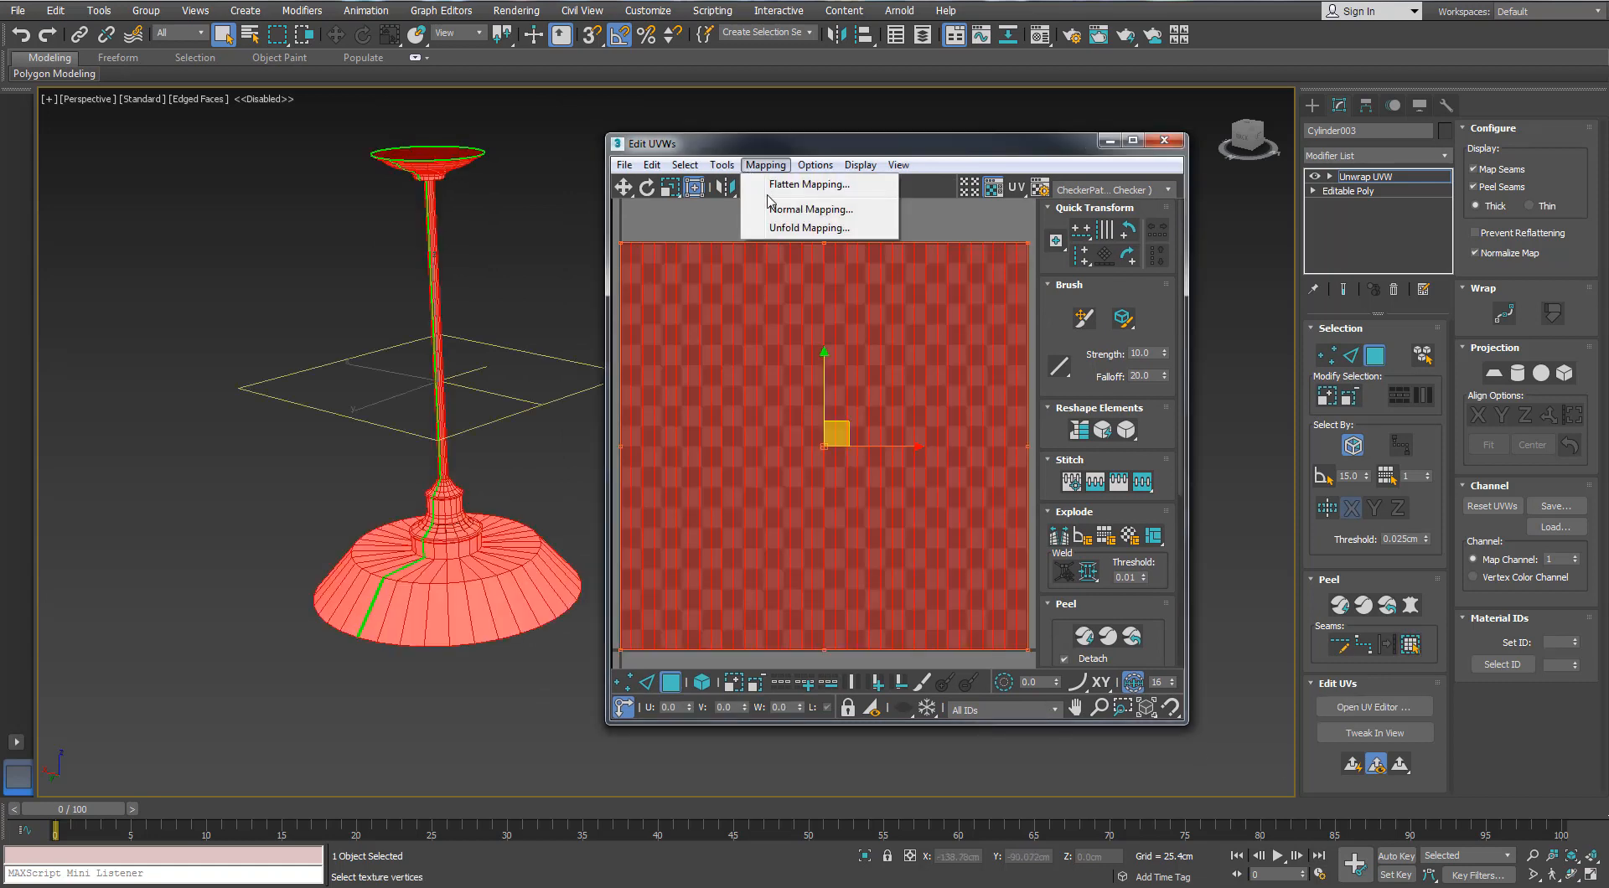
pyautogui.click(765, 210)
pyautogui.moveTo(138, 35); pyautogui.dragTo(153, 118)
pyautogui.click(154, 135)
pyautogui.click(108, 186)
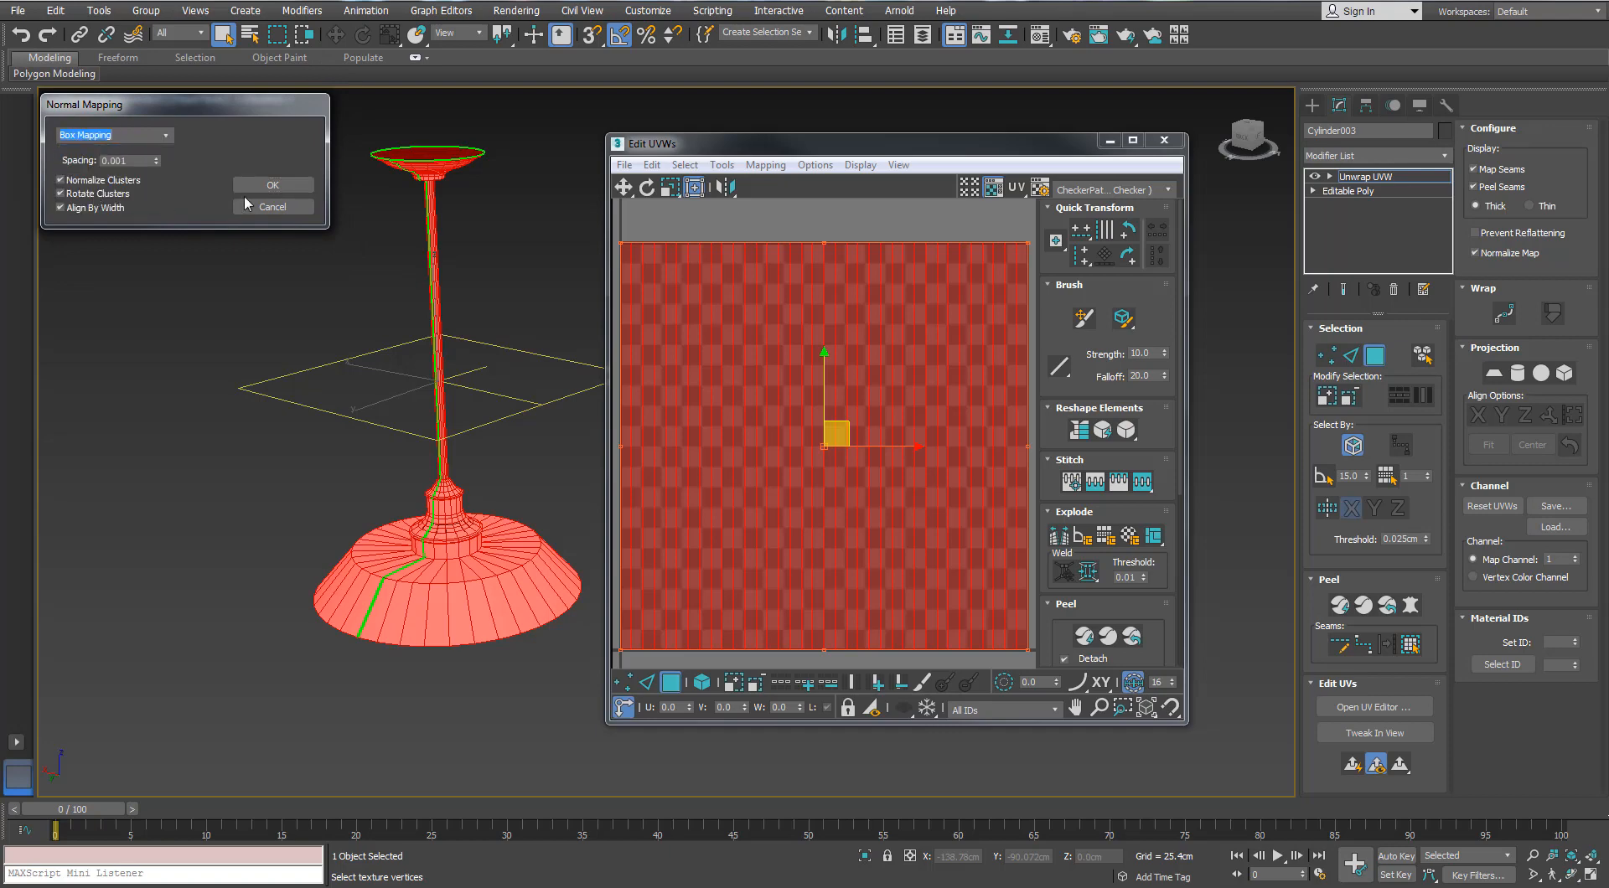
pyautogui.click(272, 186)
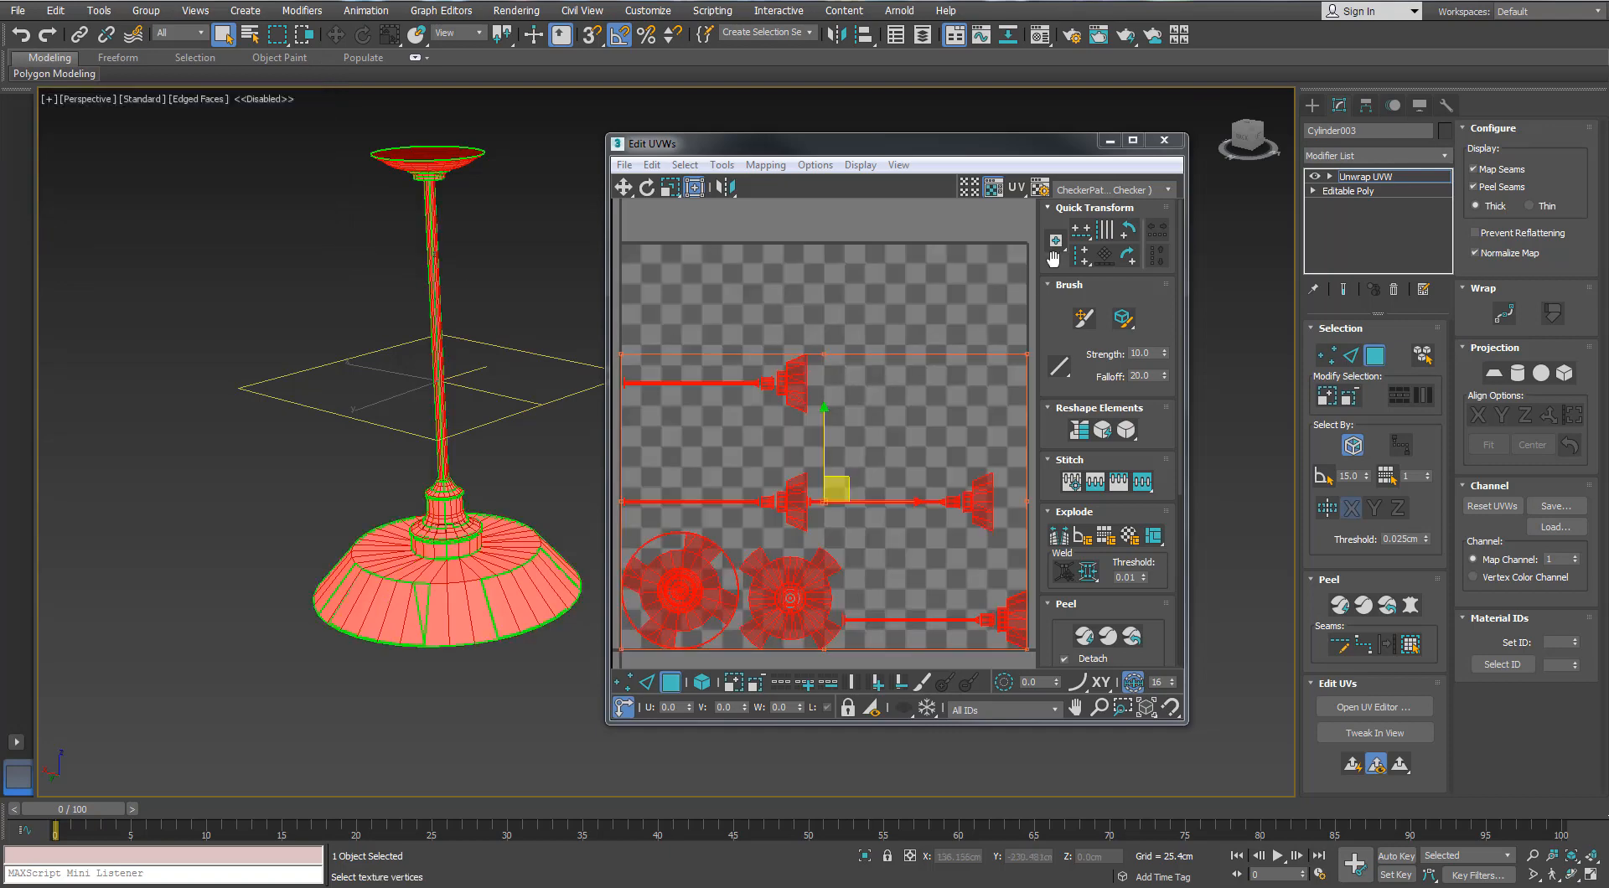
# Step: Inspect the seams produced by the box mapping on the lampshade and undo the mapping
pyautogui.keyDown('alt'); pyautogui.moveTo(461, 287); pyautogui.dragTo(361, 251, button='middle'); pyautogui.keyUp('alt')
pyautogui.scroll(4, 361, 251)
pyautogui.keyDown('alt'); pyautogui.moveTo(377, 453); pyautogui.dragTo(498, 318, button='middle'); pyautogui.keyUp('alt')
pyautogui.scroll(3, 452, 329)
pyautogui.scroll(-3, 453, 330)
pyautogui.hotkey('ctrl', 'z')
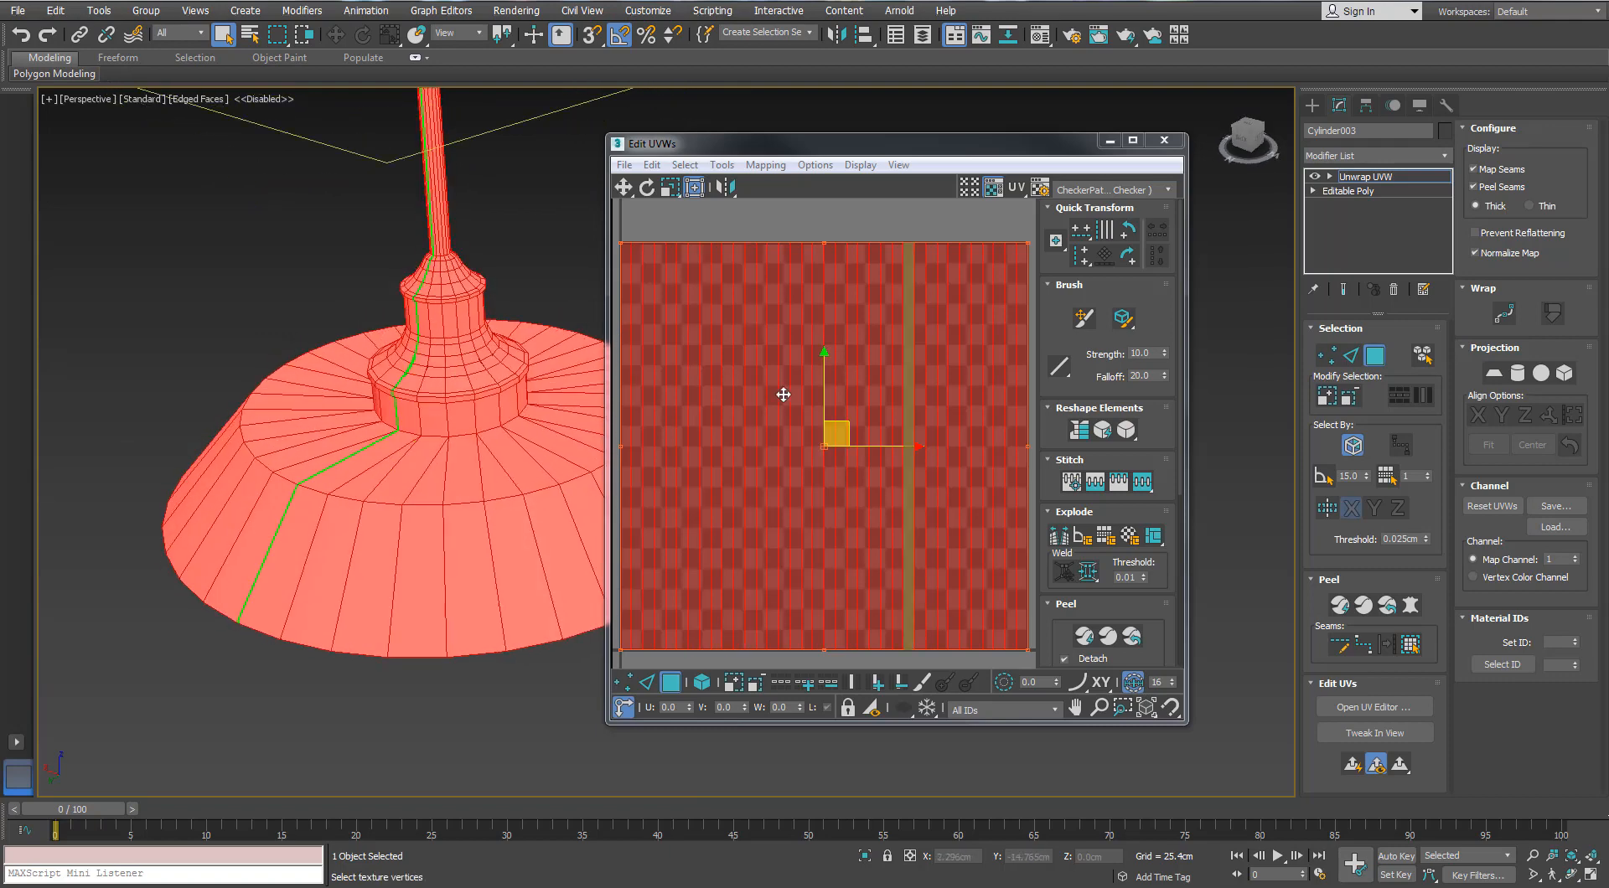
# Step: Close the UV Editor, switch the unwrap to edge selection and turn off the display of map seams
pyautogui.click(1164, 139)
pyautogui.click(1358, 364)
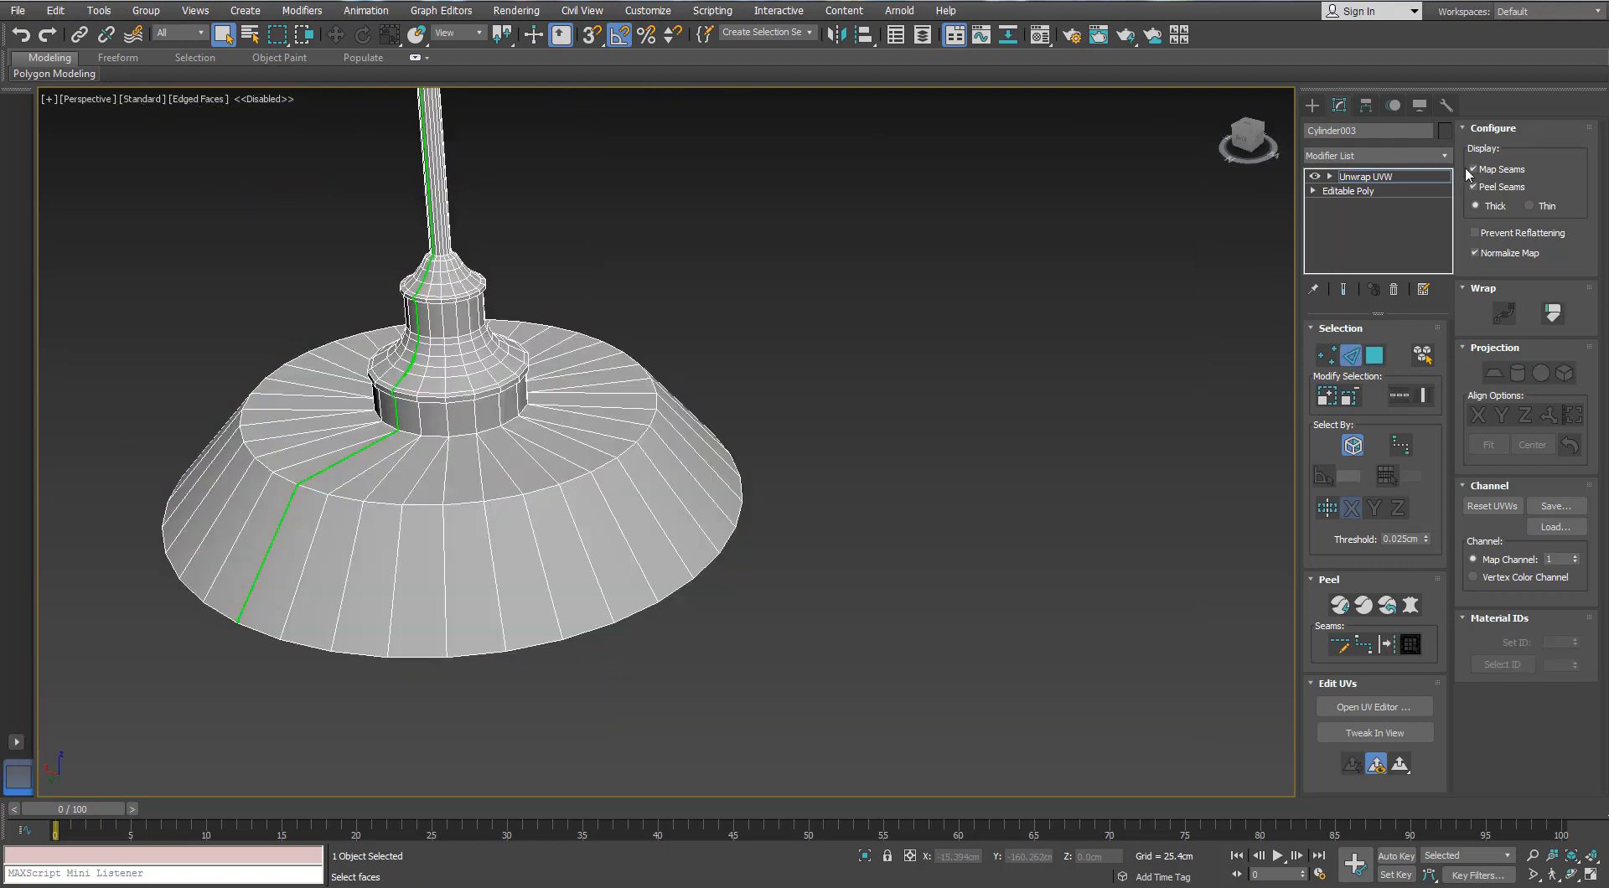
pyautogui.click(1473, 170)
pyautogui.keyDown('alt'); pyautogui.moveTo(505, 490); pyautogui.dragTo(541, 465, button='middle'); pyautogui.keyUp('alt')
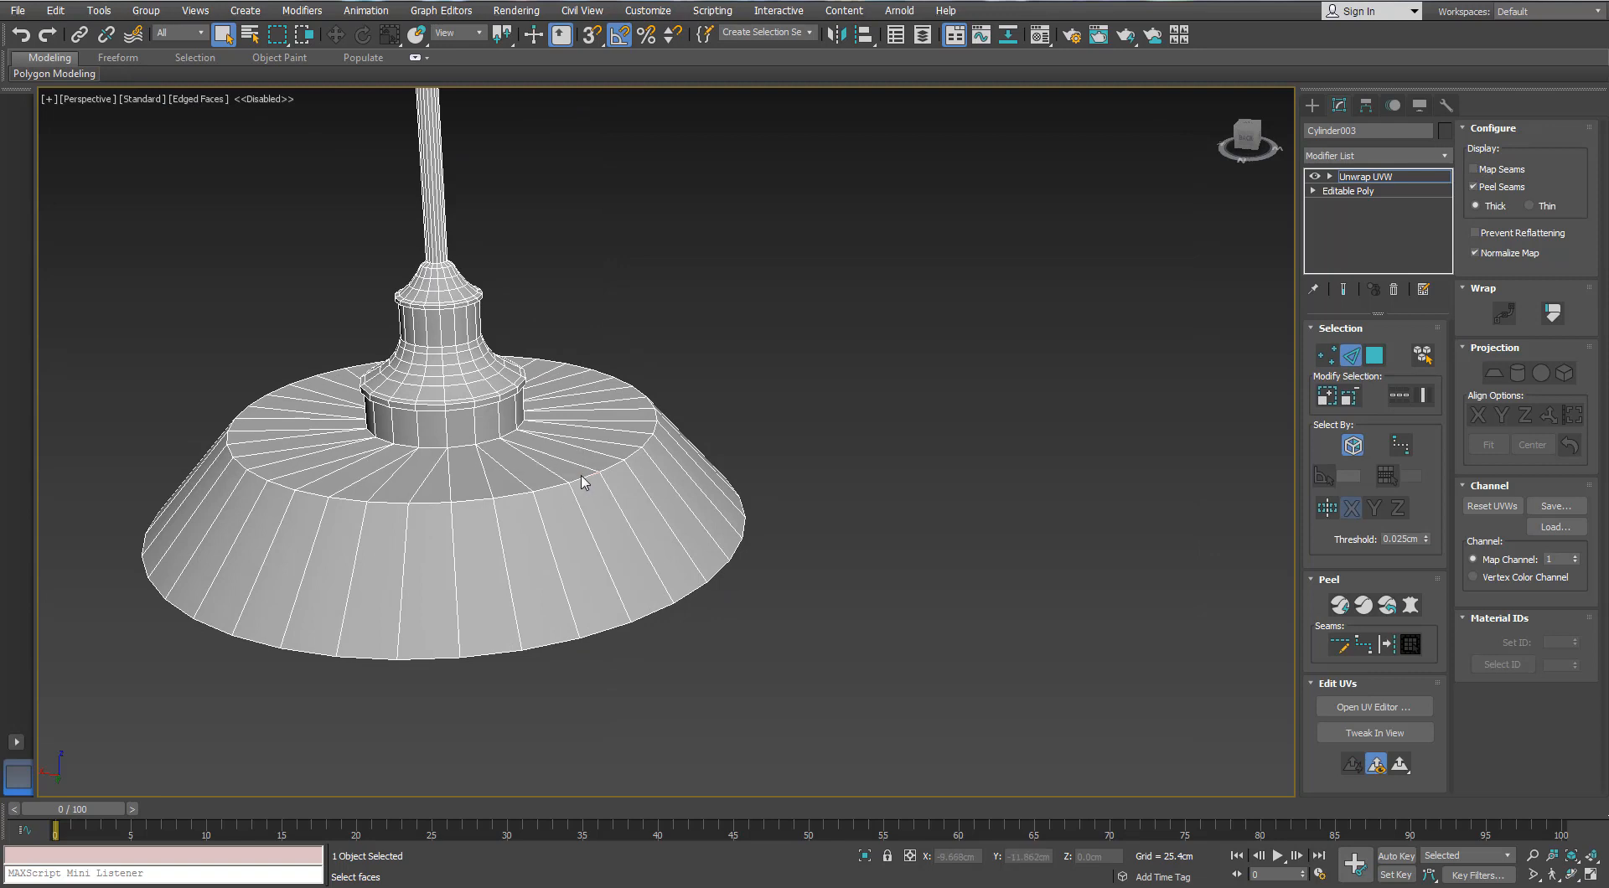
# Step: Select the edge loop around the lampshade's upper crease and both edge loops of its outer rim
pyautogui.scroll(3, 722, 537)
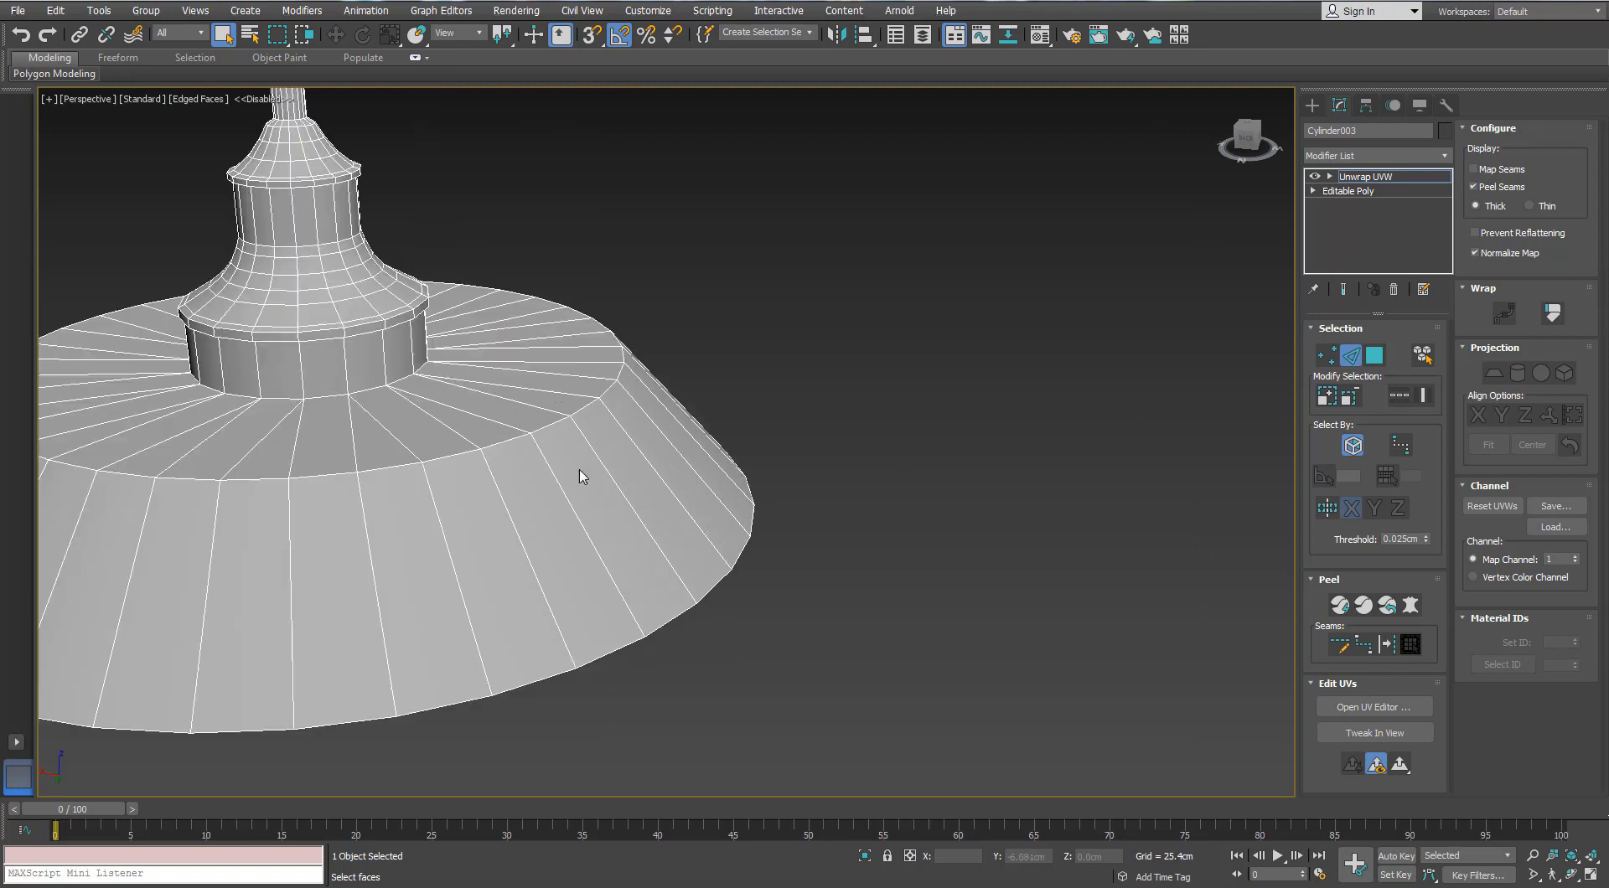
pyautogui.doubleClick(544, 428)
pyautogui.keyDown('alt'); pyautogui.moveTo(600, 460); pyautogui.dragTo(712, 419, button='middle'); pyautogui.keyUp('alt')
pyautogui.keyDown('ctrl'); pyautogui.doubleClick(646, 451); pyautogui.keyUp('ctrl')
pyautogui.scroll(3, 743, 526)
pyautogui.keyDown('ctrl'); pyautogui.doubleClick(750, 509); pyautogui.keyUp('ctrl')
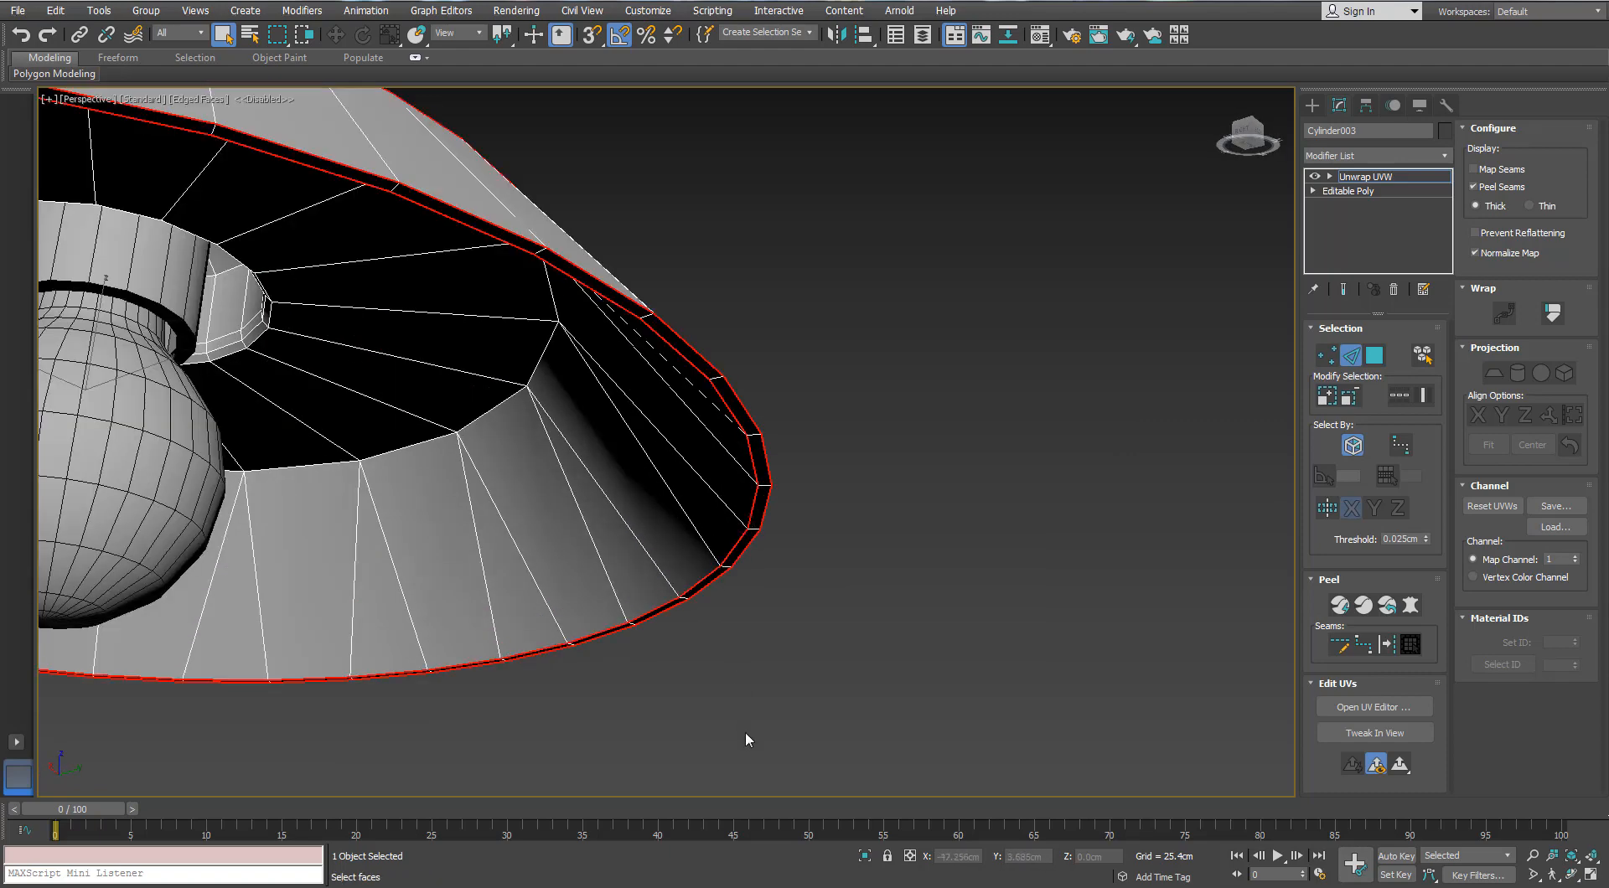
# Step: Isolate the lamp object and add the edge loop around the inner dome's opening to the seam selection
pyautogui.click(866, 857)
pyautogui.keyDown('alt'); pyautogui.moveTo(604, 519); pyautogui.dragTo(657, 501, button='middle'); pyautogui.keyUp('alt')
pyautogui.scroll(6, 660, 501)
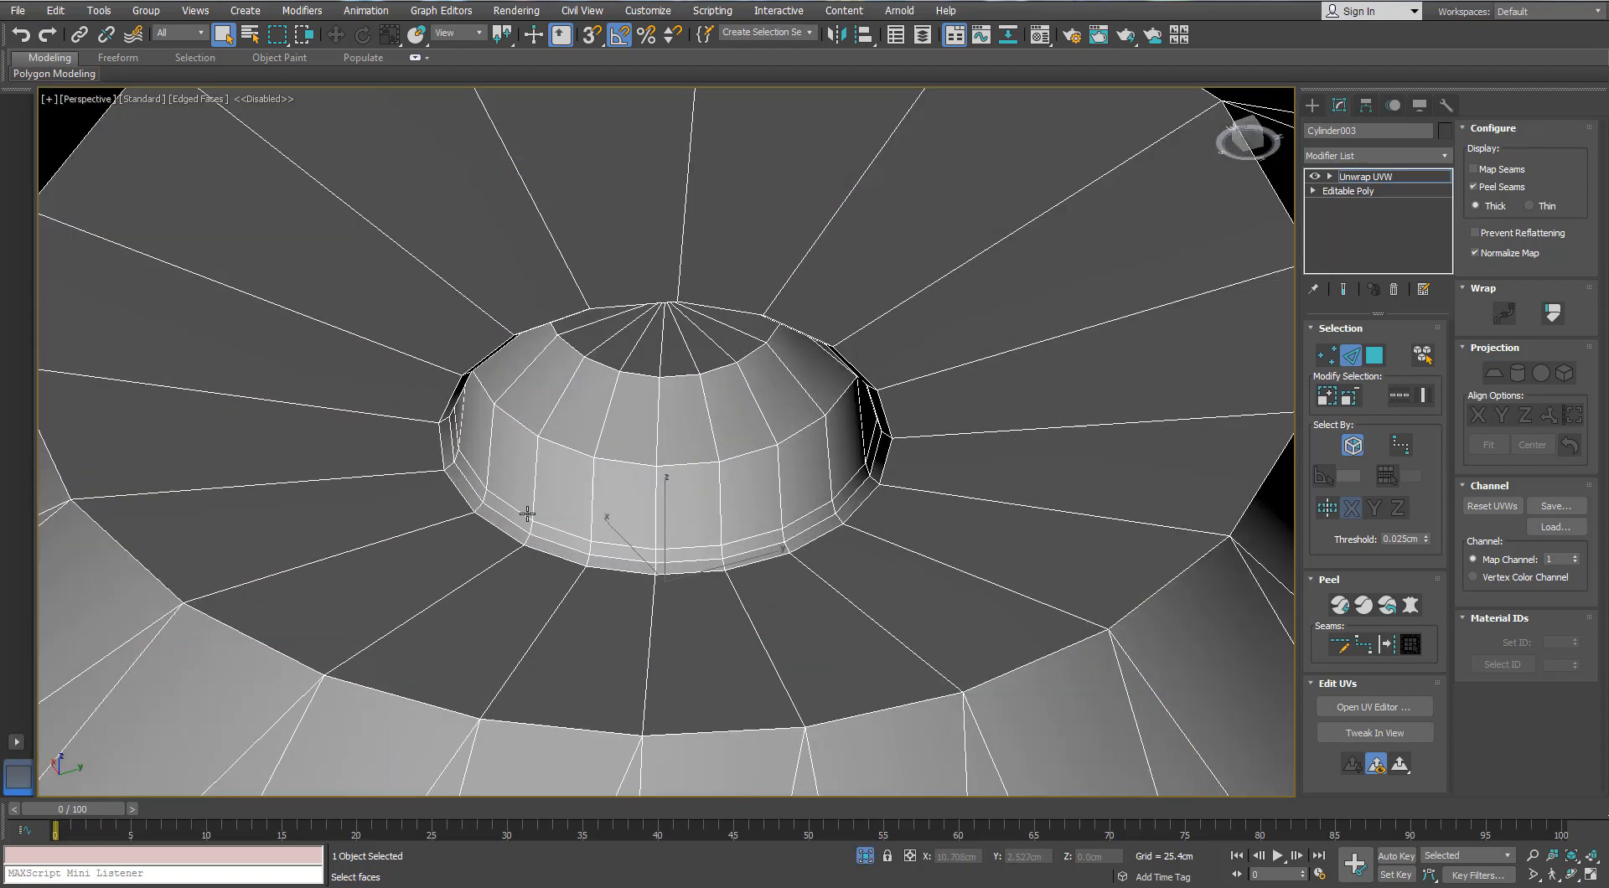
pyautogui.moveTo(475, 503); pyautogui.dragTo(592, 474, button='middle')
pyautogui.keyDown('ctrl'); pyautogui.doubleClick(477, 486); pyautogui.keyUp('ctrl')
# Step: Add the edge loop where the rod meets the top of the lampshade's fitting to the selection
pyautogui.scroll(-4, 589, 475)
pyautogui.keyDown('alt'); pyautogui.moveTo(474, 470); pyautogui.dragTo(579, 478, button='middle'); pyautogui.keyUp('alt')
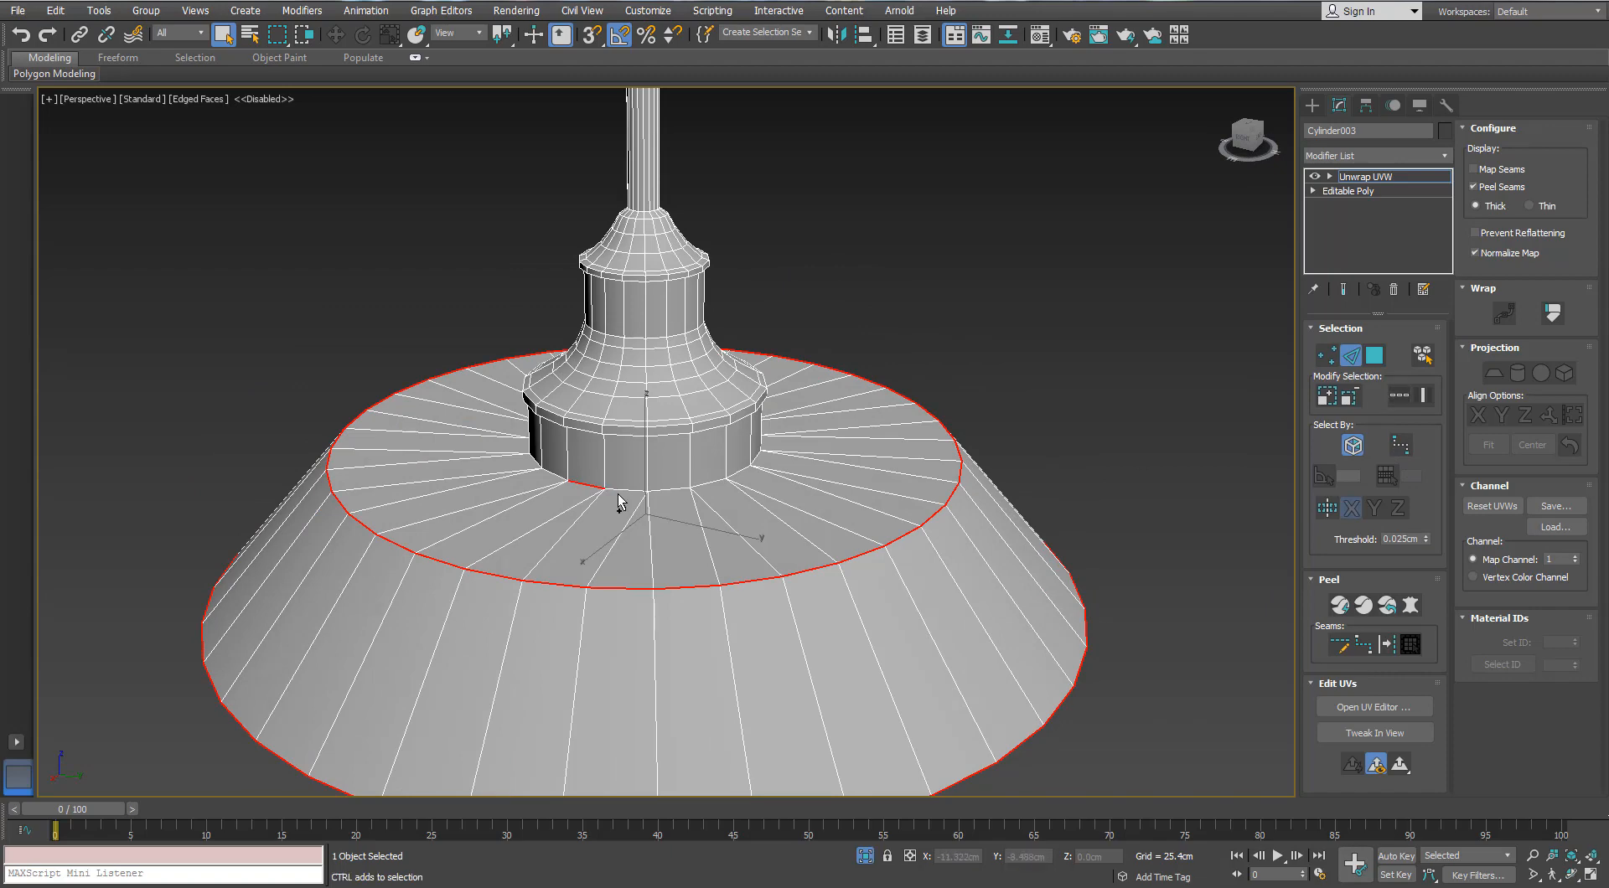
pyautogui.keyDown('alt'); pyautogui.moveTo(670, 474); pyautogui.dragTo(624, 460, button='middle'); pyautogui.keyUp('alt')
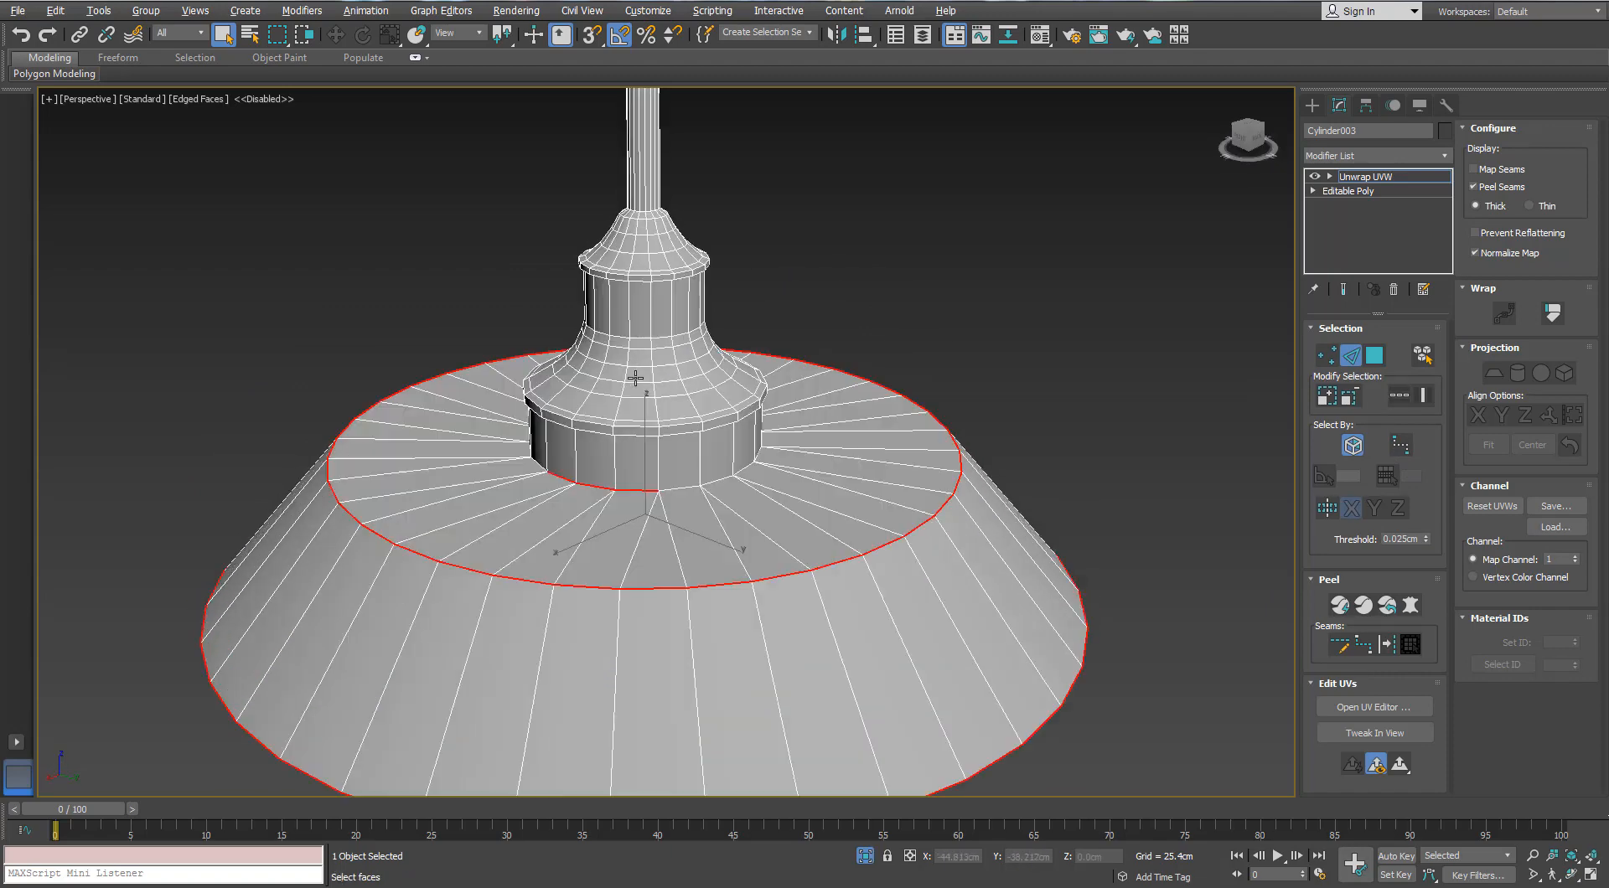
pyautogui.scroll(7, 647, 205)
pyautogui.scroll(-4, 656, 265)
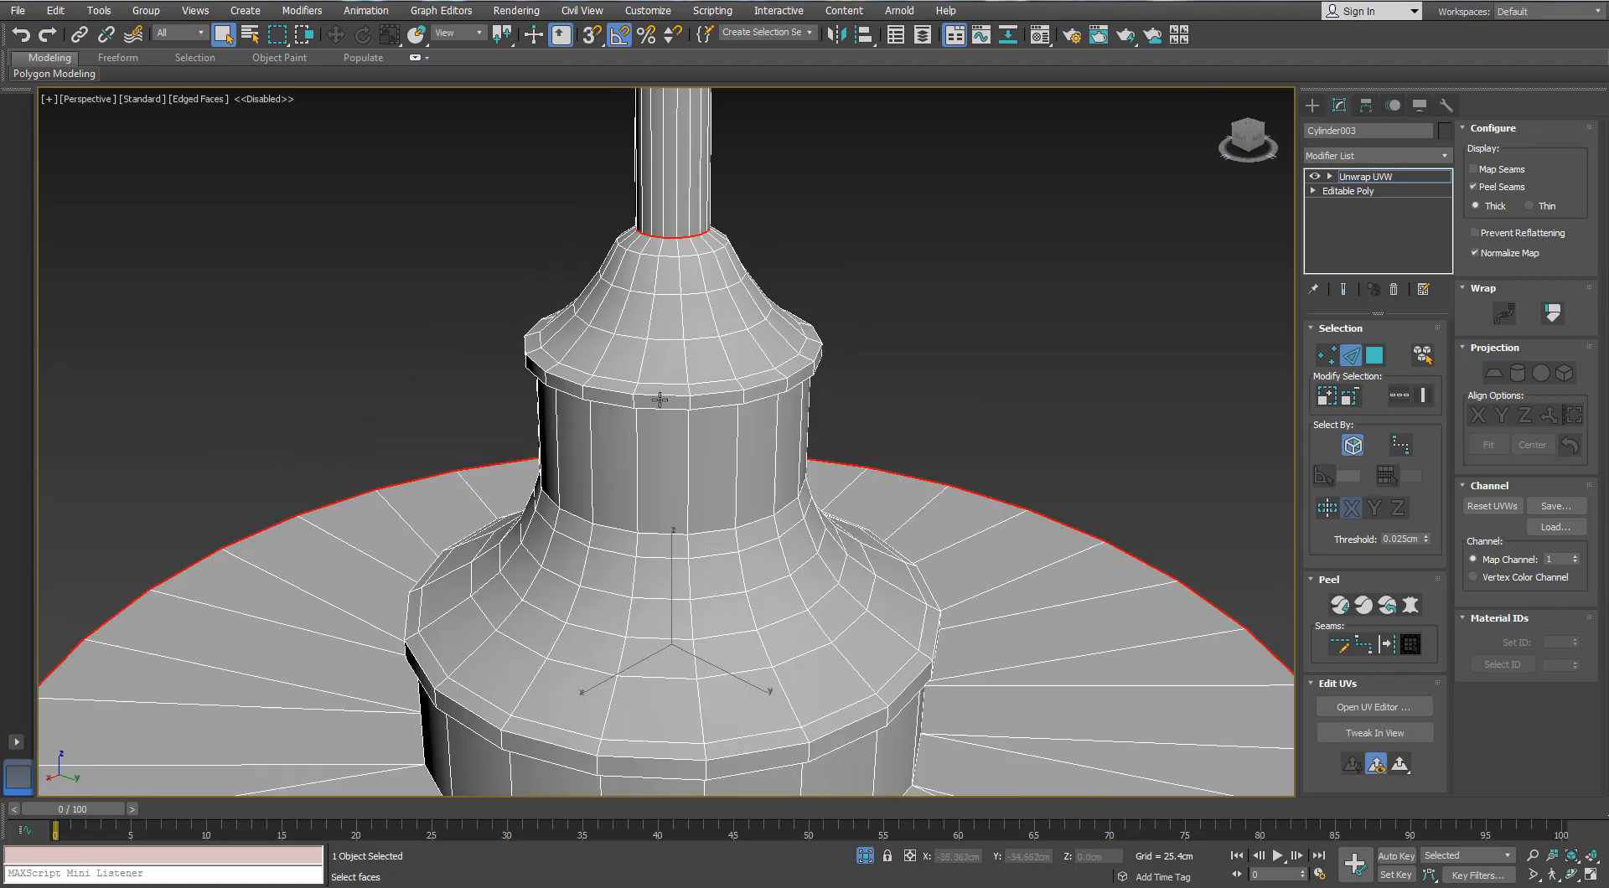
# Step: Add the ceiling cap's loops at the rod junction and around the outer edge of its flat underside
pyautogui.scroll(-10, 662, 424)
pyautogui.moveTo(633, 352); pyautogui.dragTo(616, 464, button='middle')
pyautogui.scroll(4, 635, 292)
pyautogui.scroll(8, 668, 505)
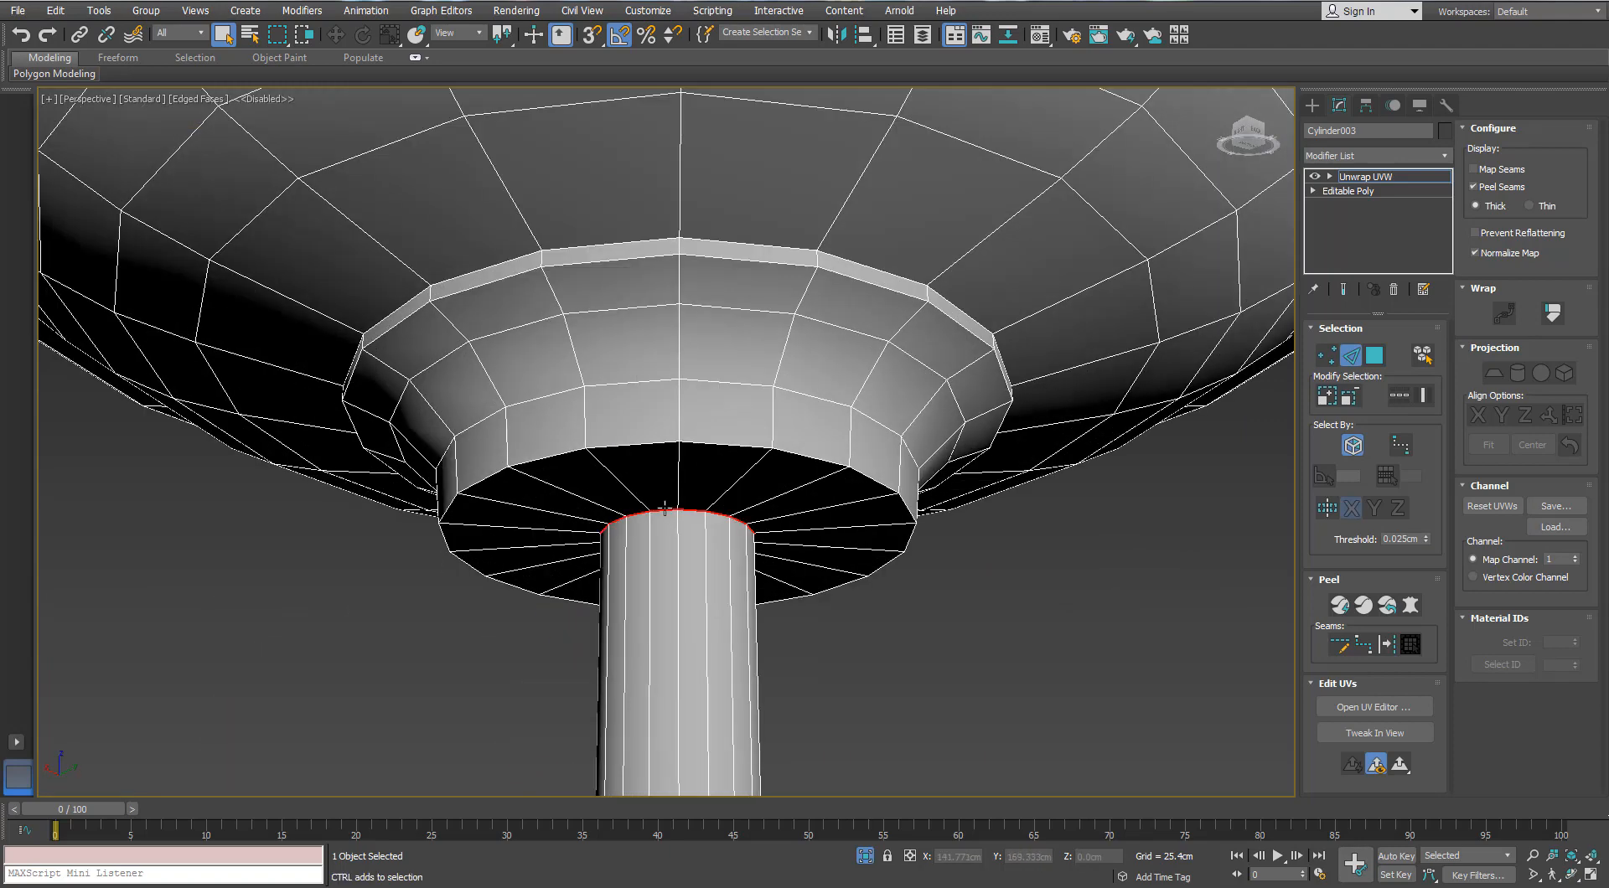
pyautogui.keyDown('ctrl'); pyautogui.doubleClick(654, 445); pyautogui.keyUp('ctrl')
pyautogui.scroll(-4, 654, 434)
pyautogui.keyDown('alt'); pyautogui.moveTo(653, 428); pyautogui.dragTo(652, 420, button='middle'); pyautogui.keyUp('alt')
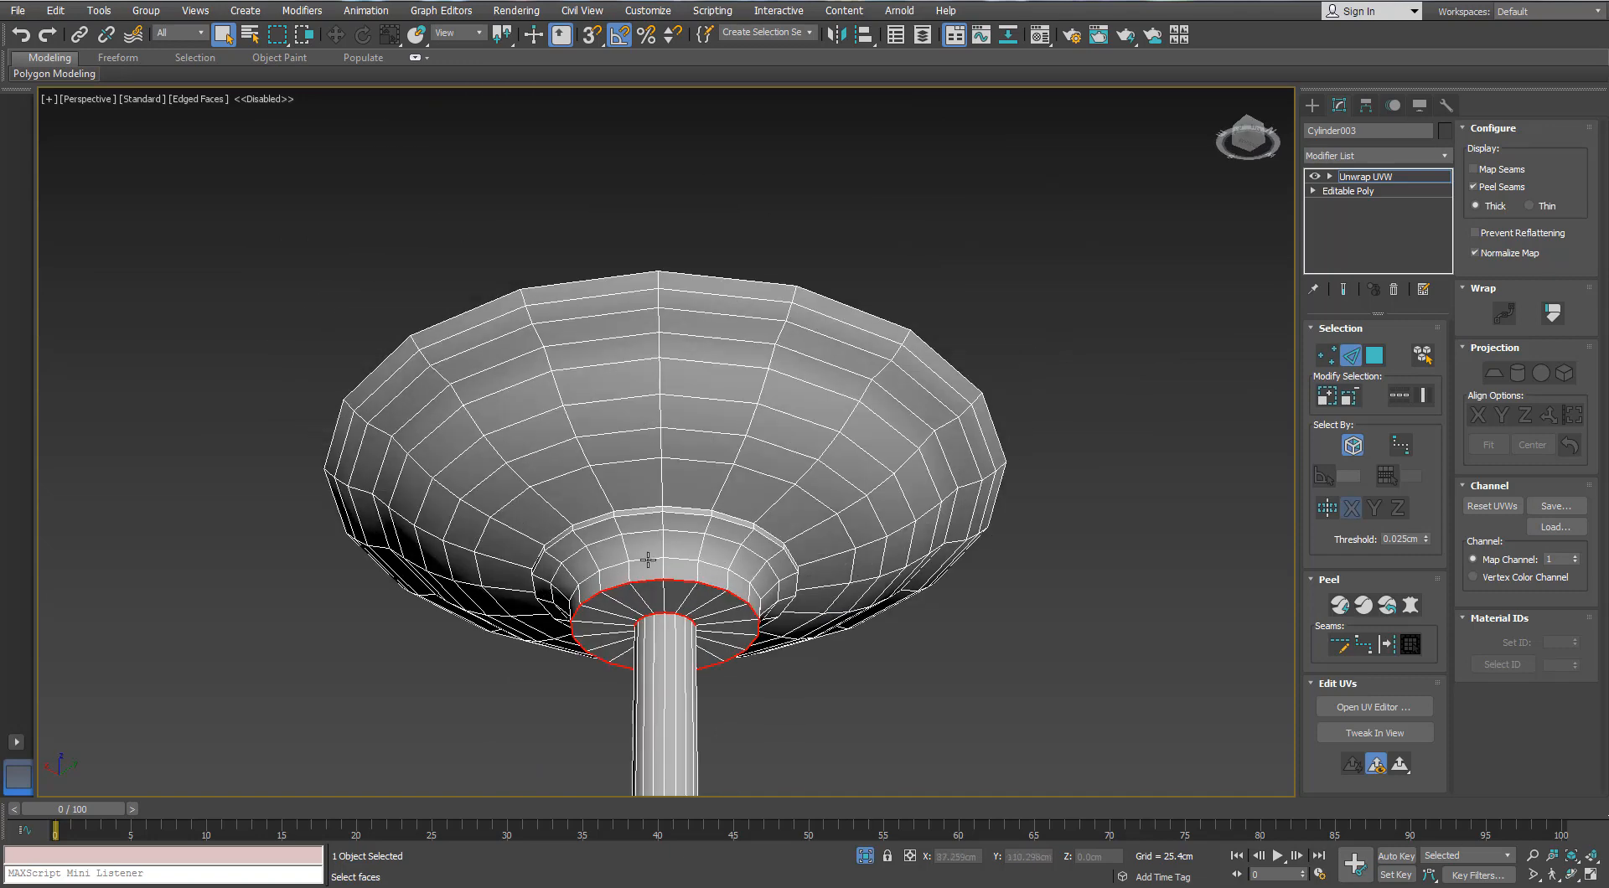
# Step: Add the loop where the ceiling cap's collar meets its body and convert the selected edges to peel seams
pyautogui.moveTo(647, 559); pyautogui.dragTo(645, 499, button='middle')
pyautogui.scroll(4, 634, 486)
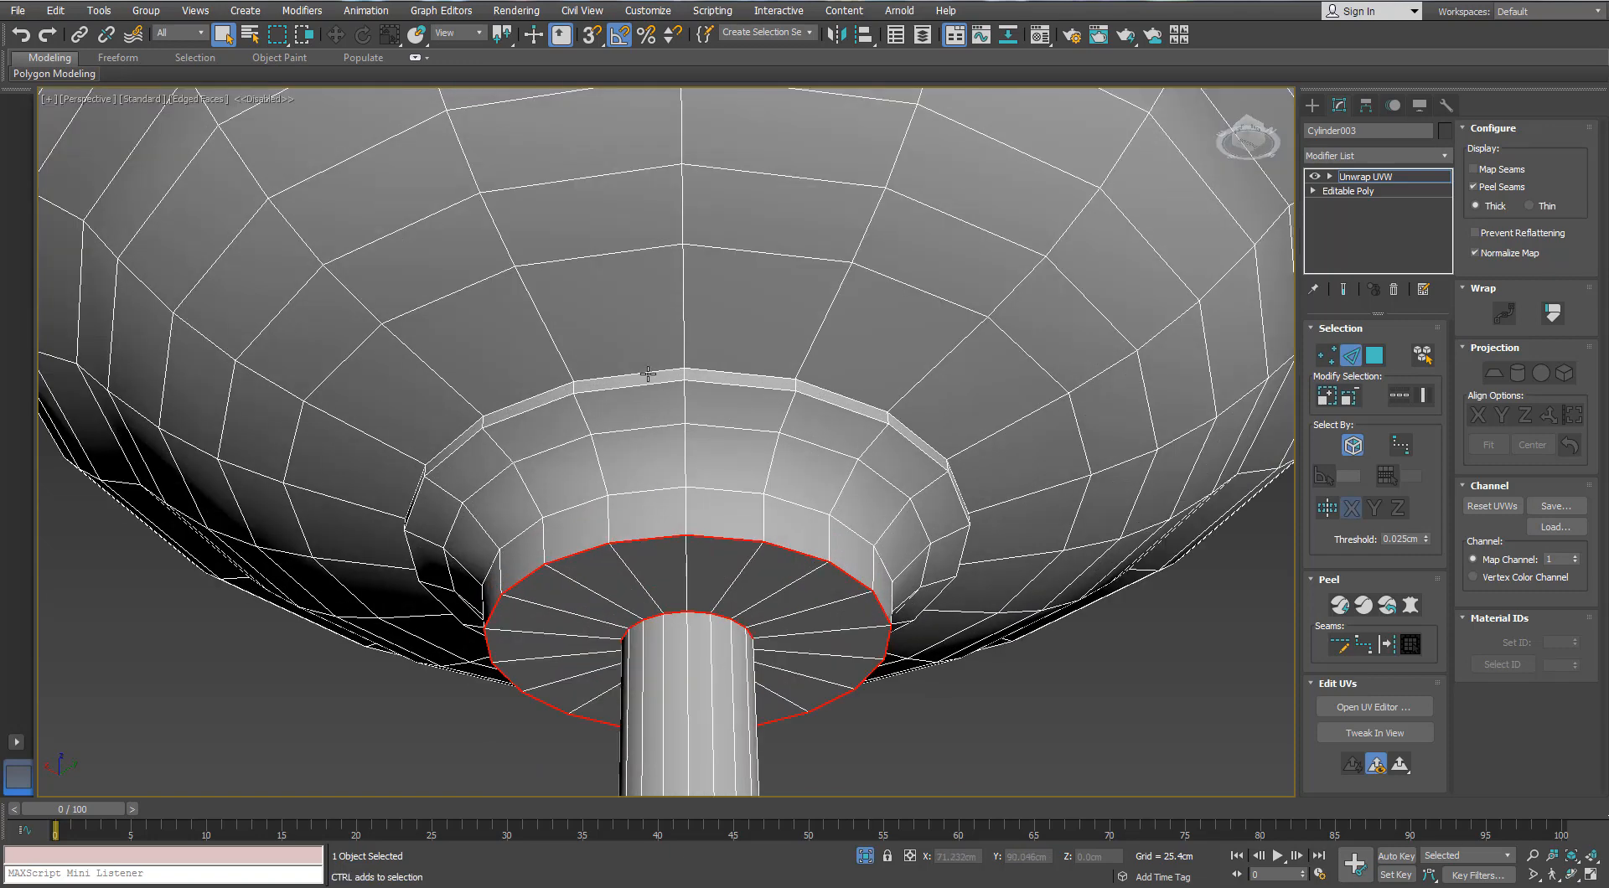
pyautogui.keyDown('ctrl'); pyautogui.doubleClick(647, 375); pyautogui.keyUp('ctrl')
pyautogui.scroll(-4, 647, 376)
pyautogui.moveTo(644, 384); pyautogui.dragTo(632, 428, button='middle')
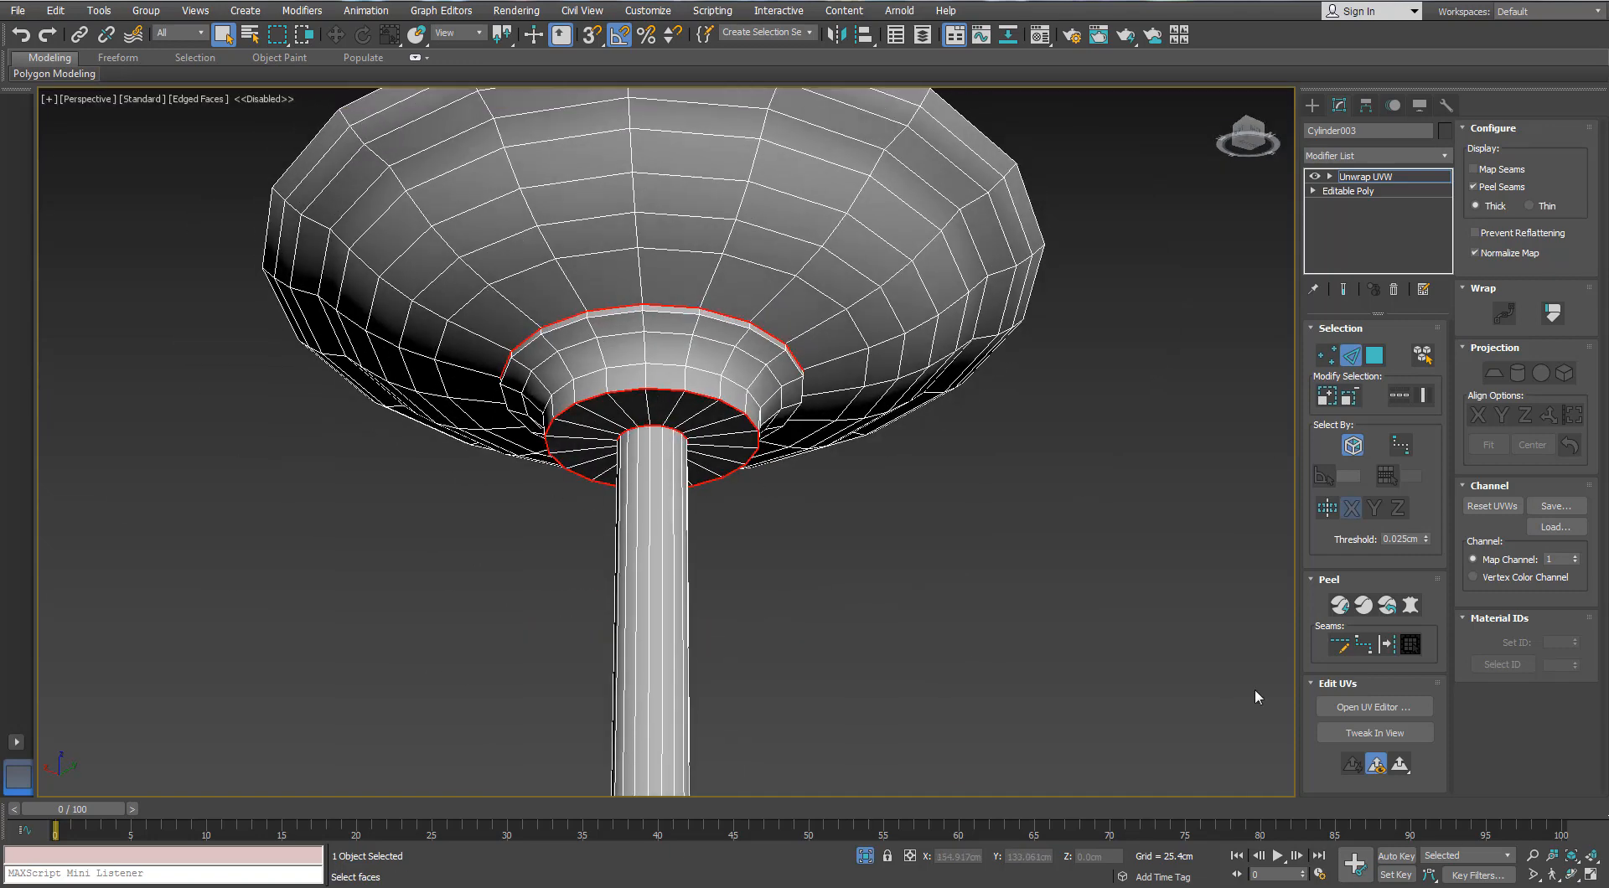
pyautogui.click(1387, 644)
# Step: Try to select the unmarked edges around the base of the fitting where it meets the lampshade
pyautogui.scroll(-5, 754, 636)
pyautogui.scroll(4, 668, 533)
pyautogui.keyDown('alt'); pyautogui.moveTo(710, 704); pyautogui.dragTo(665, 556, button='middle'); pyautogui.keyUp('alt')
pyautogui.scroll(5, 723, 553)
pyautogui.keyDown('alt'); pyautogui.moveTo(772, 547); pyautogui.dragTo(800, 569, button='middle'); pyautogui.keyUp('alt')
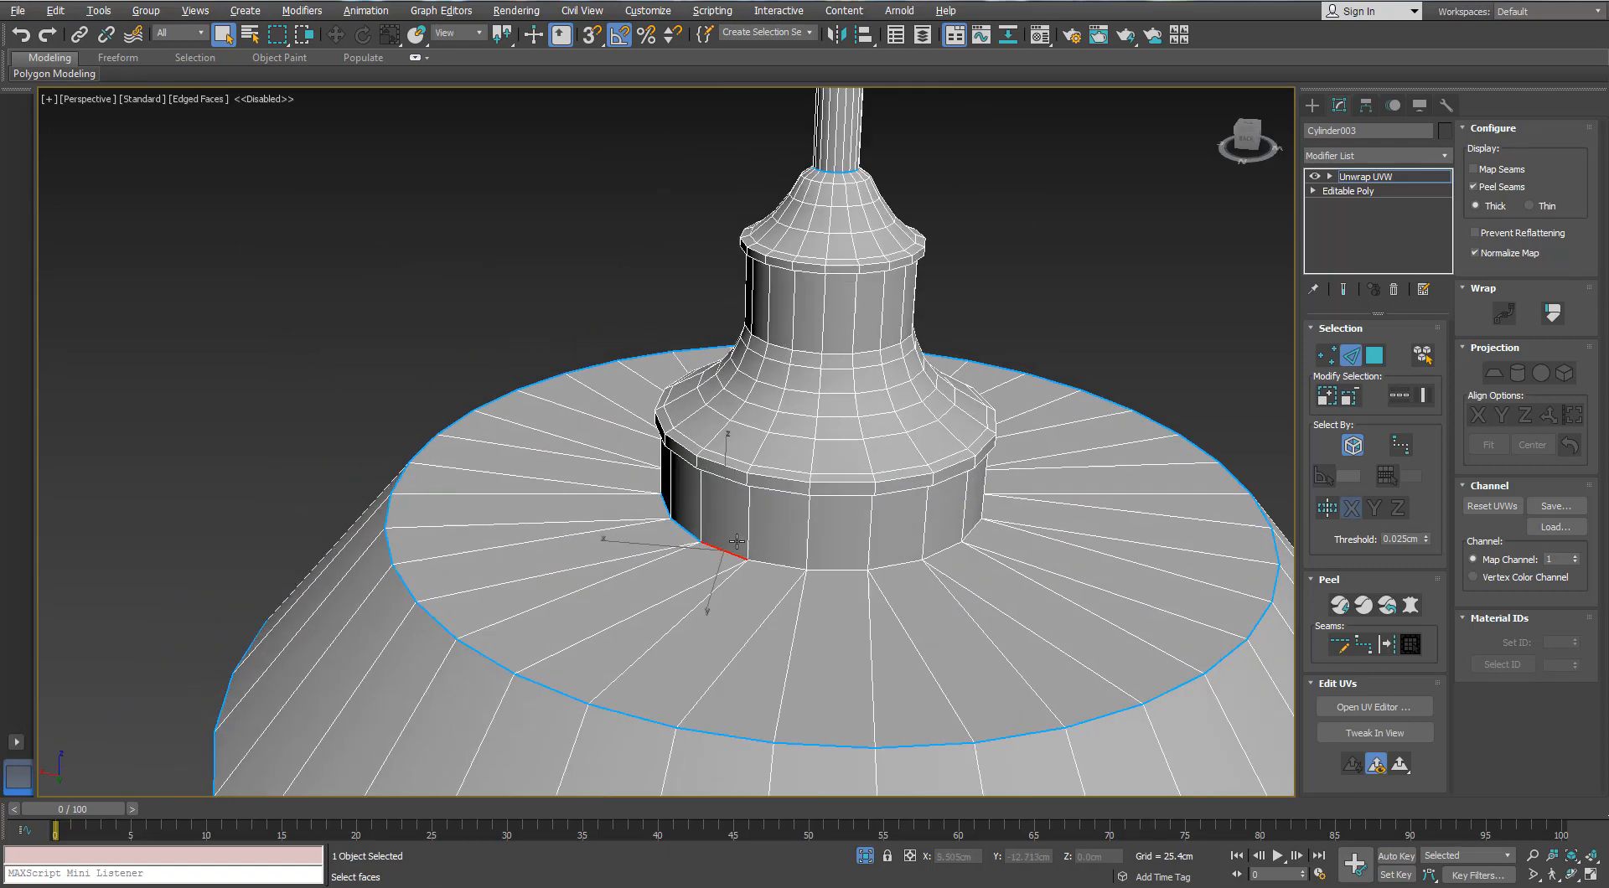
pyautogui.keyDown('ctrl'); pyautogui.click(801, 569); pyautogui.keyUp('ctrl')
pyautogui.keyDown('alt'); pyautogui.moveTo(898, 568); pyautogui.dragTo(922, 633, button='middle'); pyautogui.keyUp('alt')
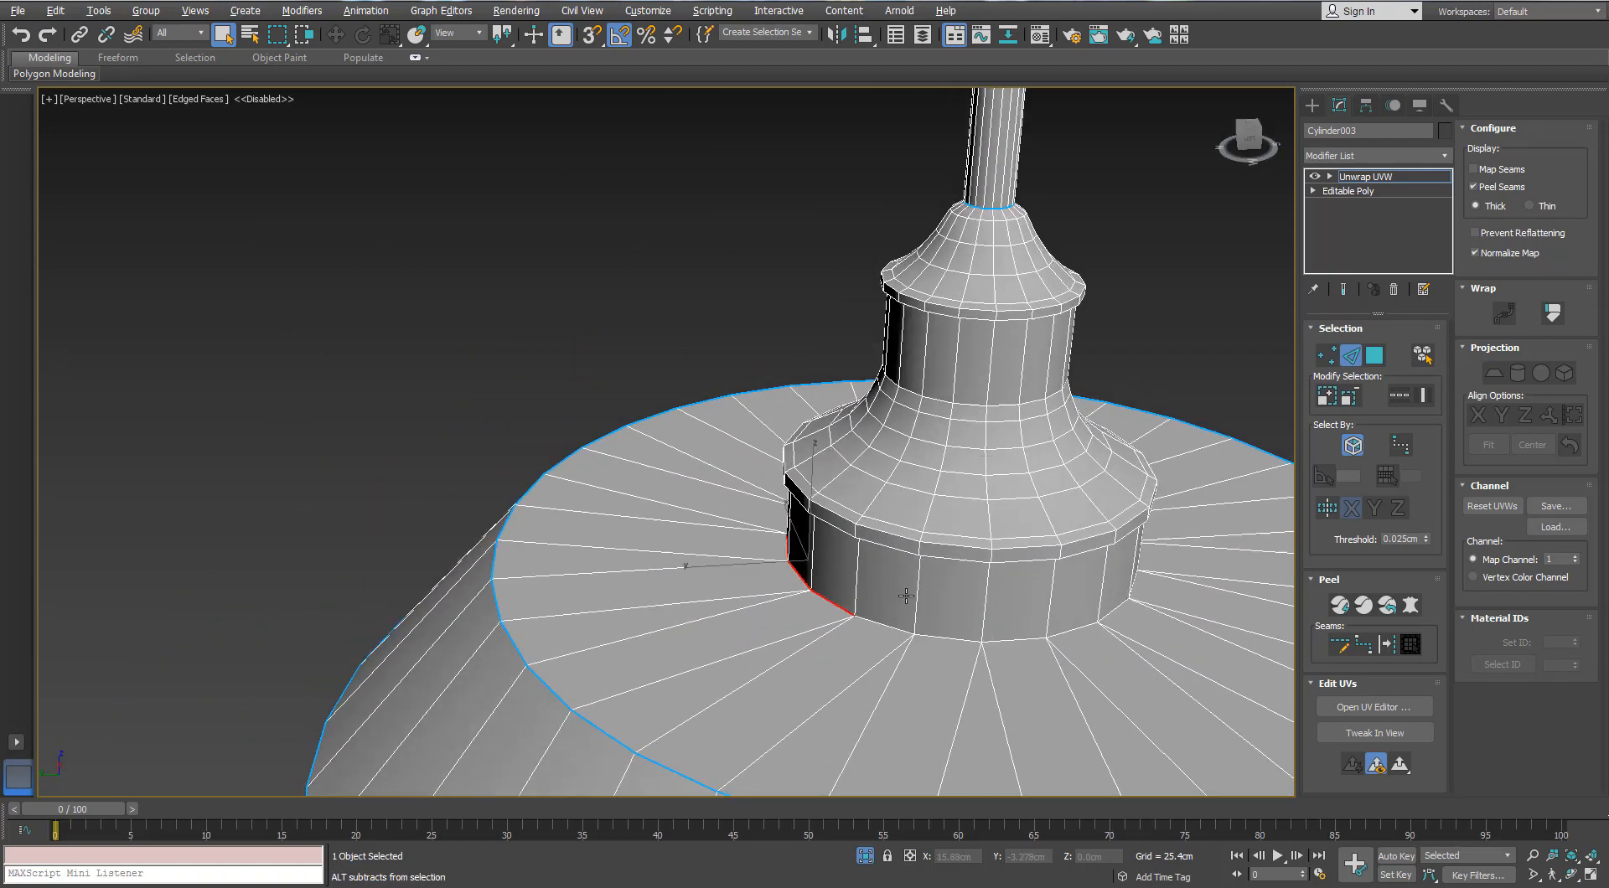
pyautogui.keyDown('ctrl'); pyautogui.click(923, 632); pyautogui.keyUp('ctrl')
pyautogui.moveTo(1147, 621); pyautogui.dragTo(667, 505, button='middle')
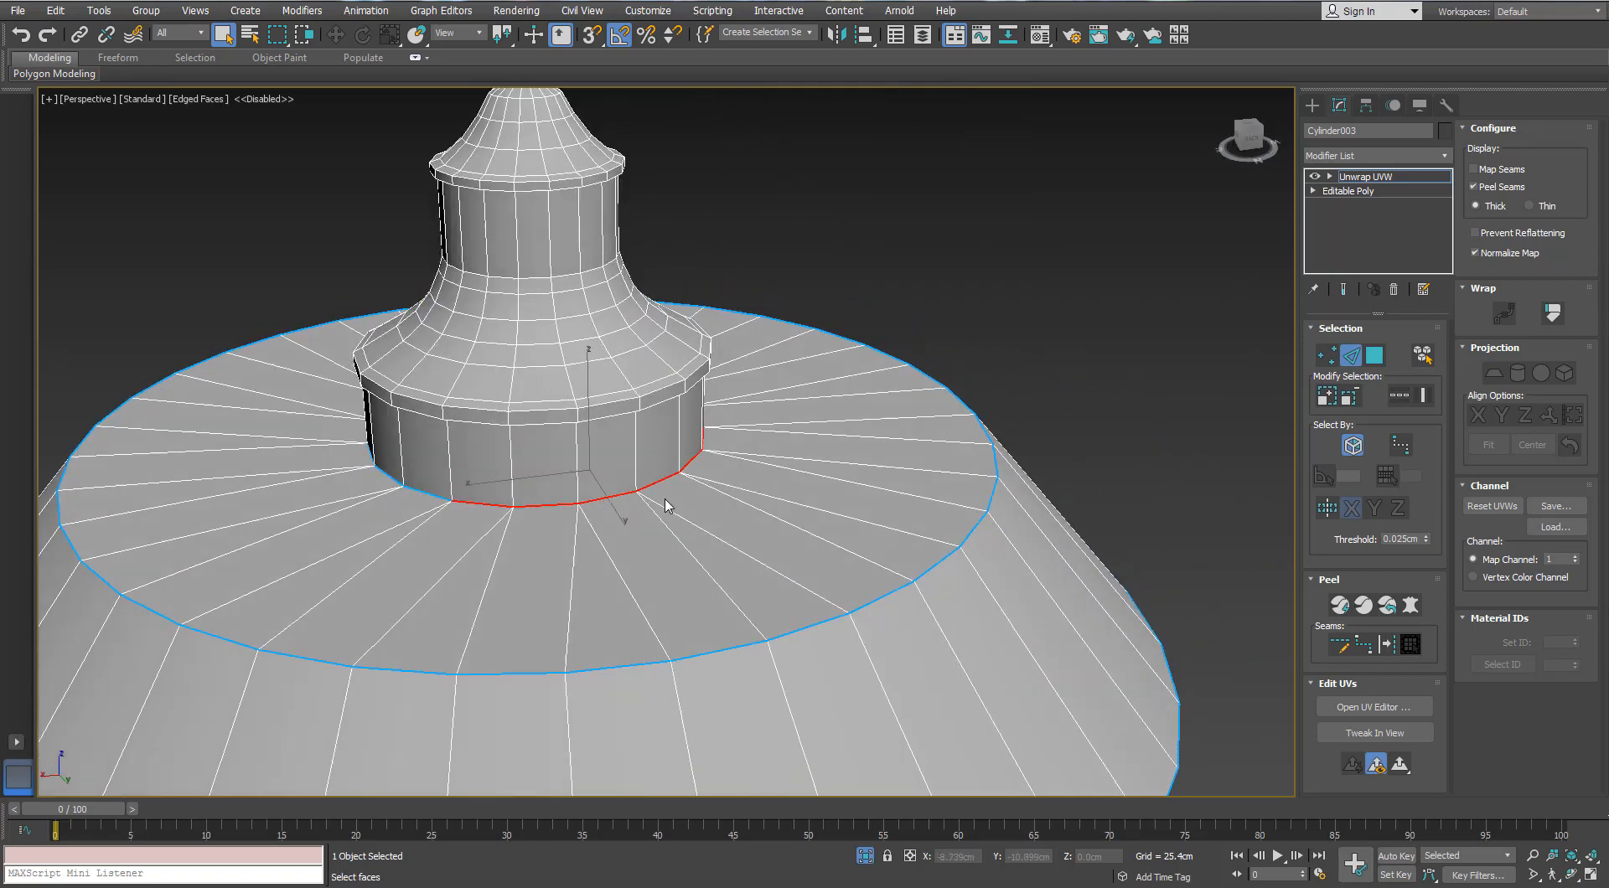
# Step: Complete the seam around the base of the fitting with point-to-point seams
pyautogui.click(1329, 359)
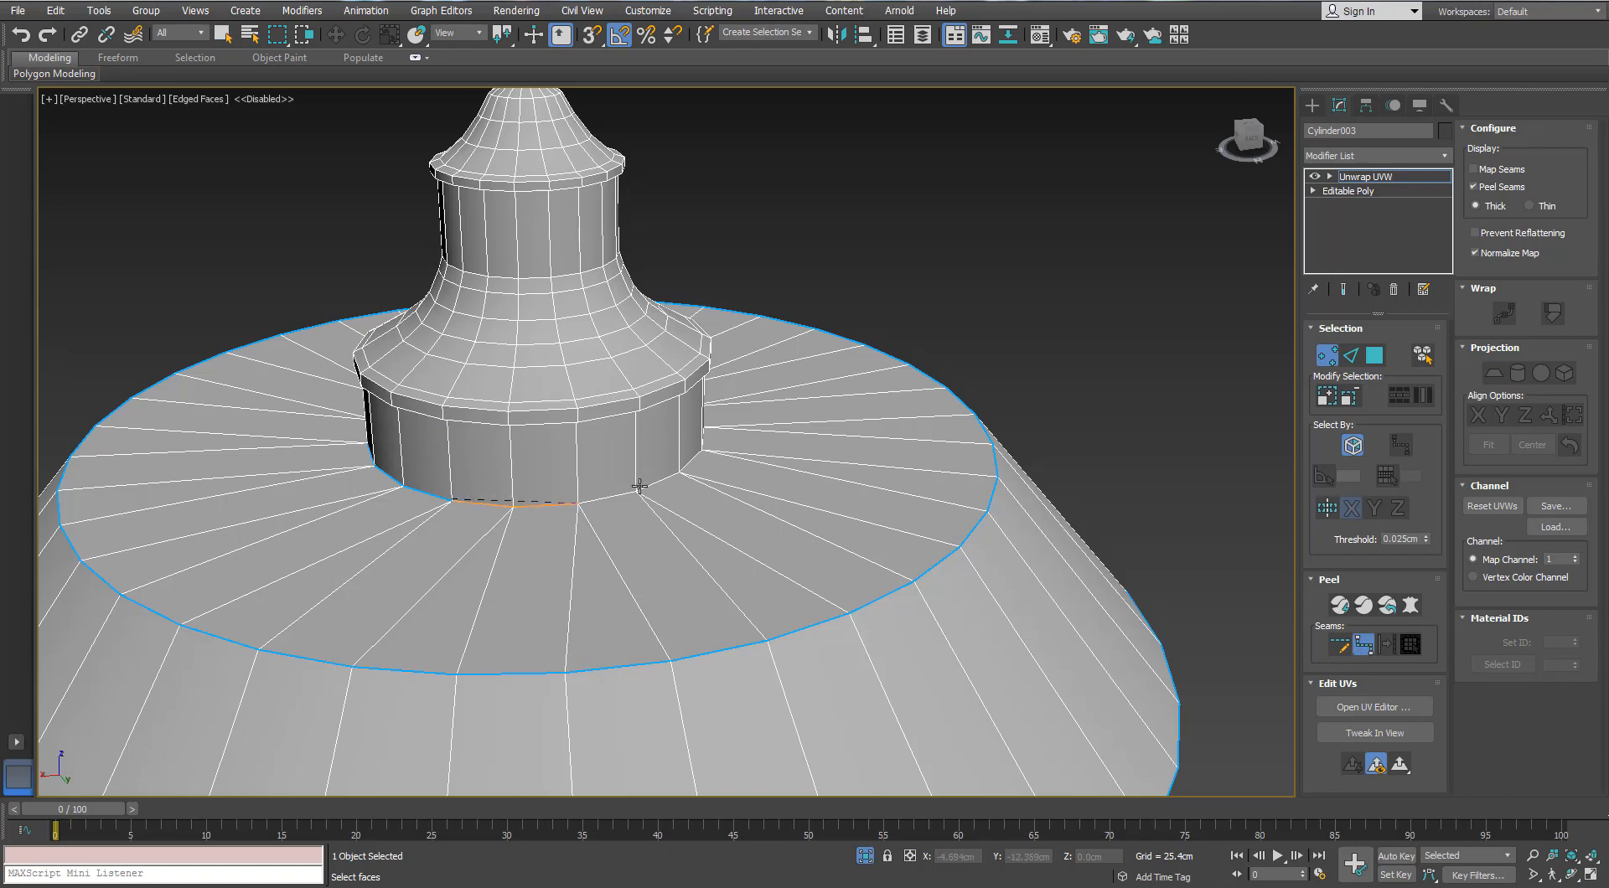
pyautogui.keyDown('alt'); pyautogui.moveTo(639, 486); pyautogui.dragTo(499, 505, button='middle'); pyautogui.keyUp('alt')
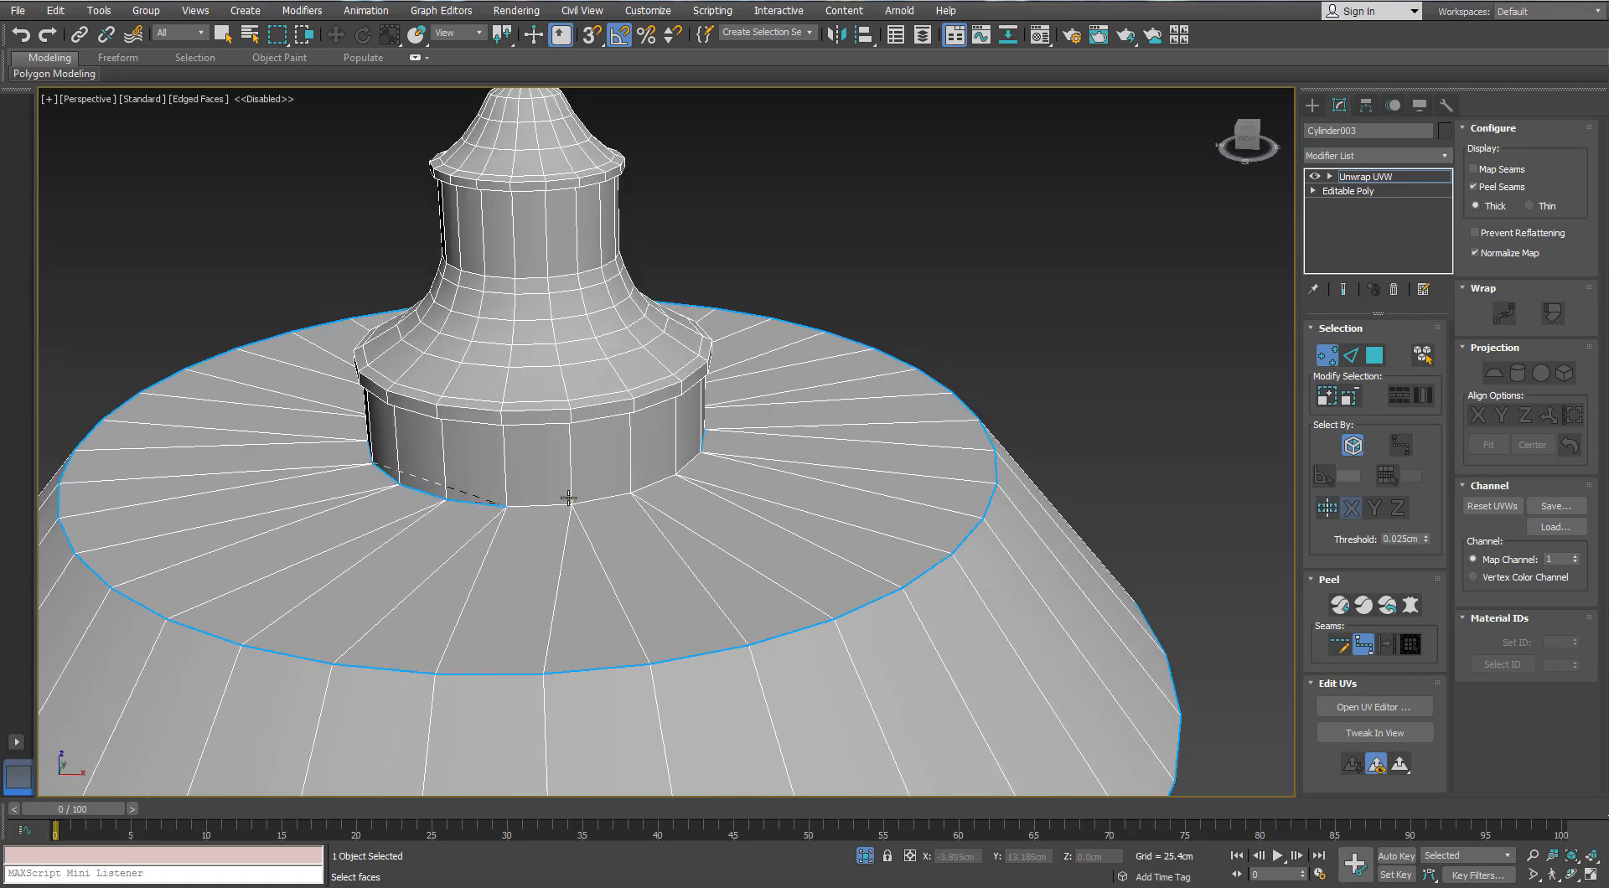
pyautogui.keyDown('alt'); pyautogui.moveTo(638, 501); pyautogui.dragTo(901, 328, button='middle'); pyautogui.keyUp('alt')
pyautogui.click(569, 505)
pyautogui.rightClick(900, 328)
# Step: Select a face on the lampshade's flat top, expand the selection to the seams and open the UV Editor
pyautogui.keyDown('alt'); pyautogui.moveTo(530, 445); pyautogui.dragTo(714, 516, button='middle'); pyautogui.keyUp('alt')
pyautogui.scroll(-5, 675, 473)
pyautogui.click(1371, 358)
pyautogui.click(728, 392)
pyautogui.click(712, 503)
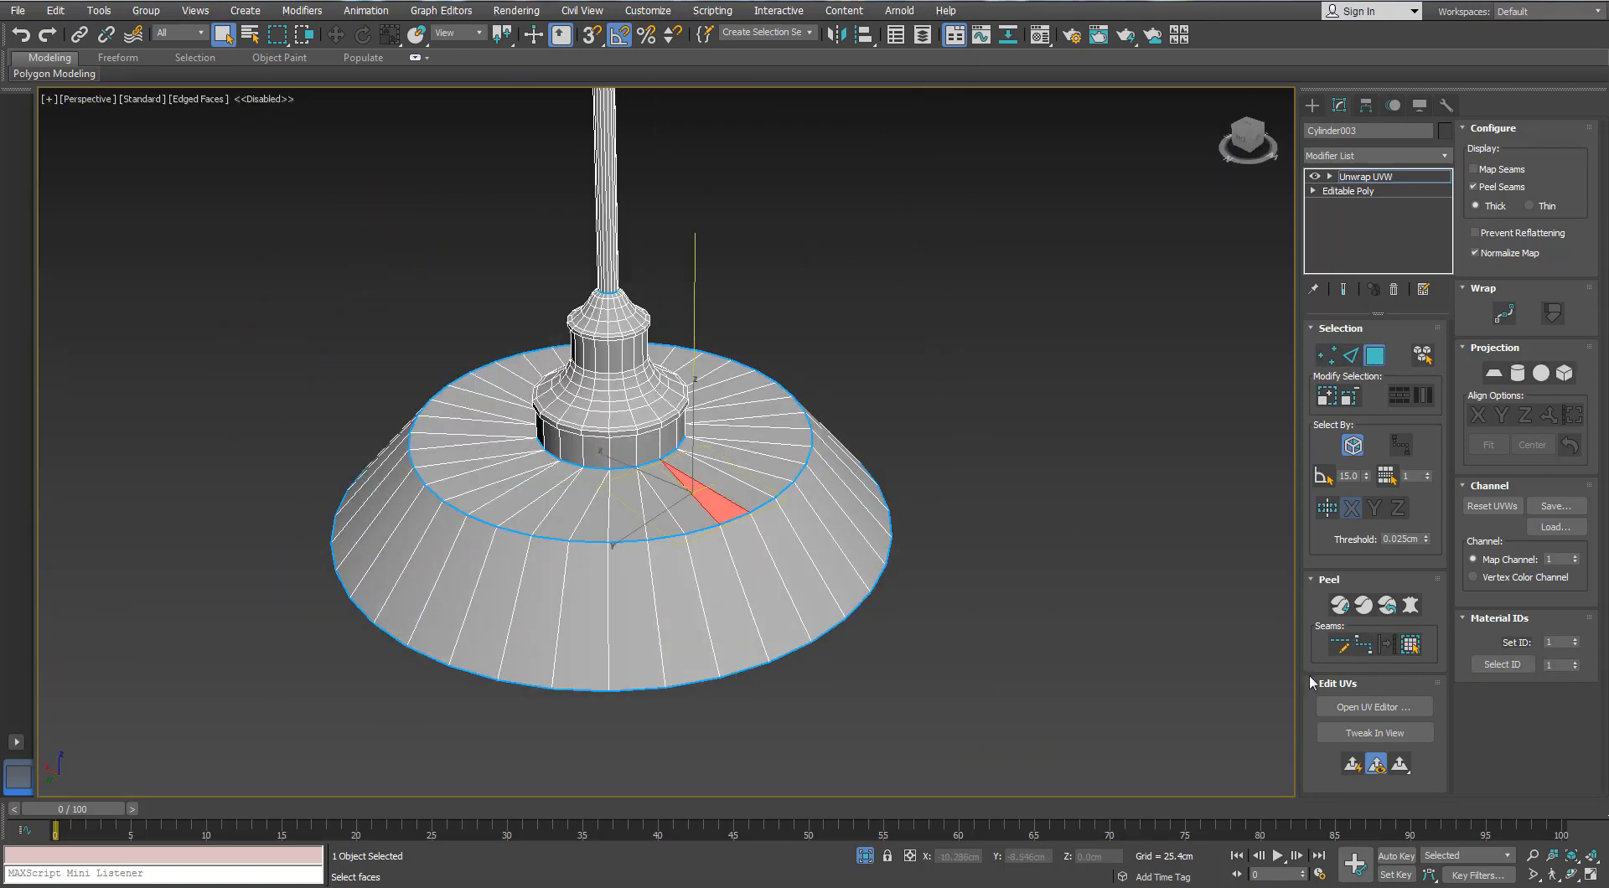
pyautogui.click(1409, 645)
pyautogui.click(1375, 706)
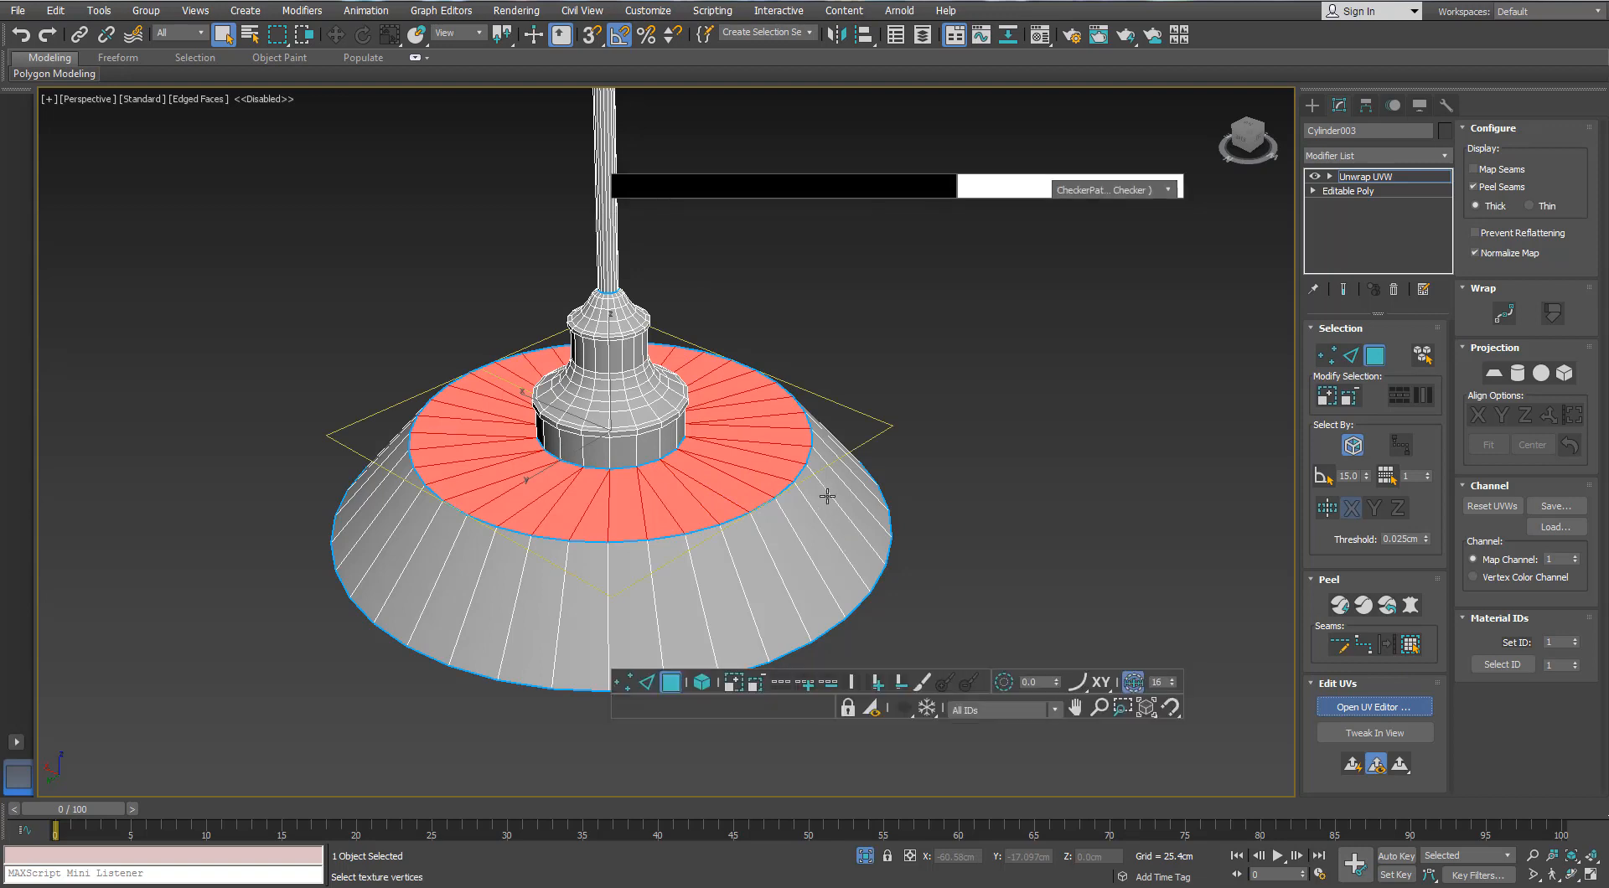
pyautogui.moveTo(566, 483); pyautogui.dragTo(260, 469, button='middle')
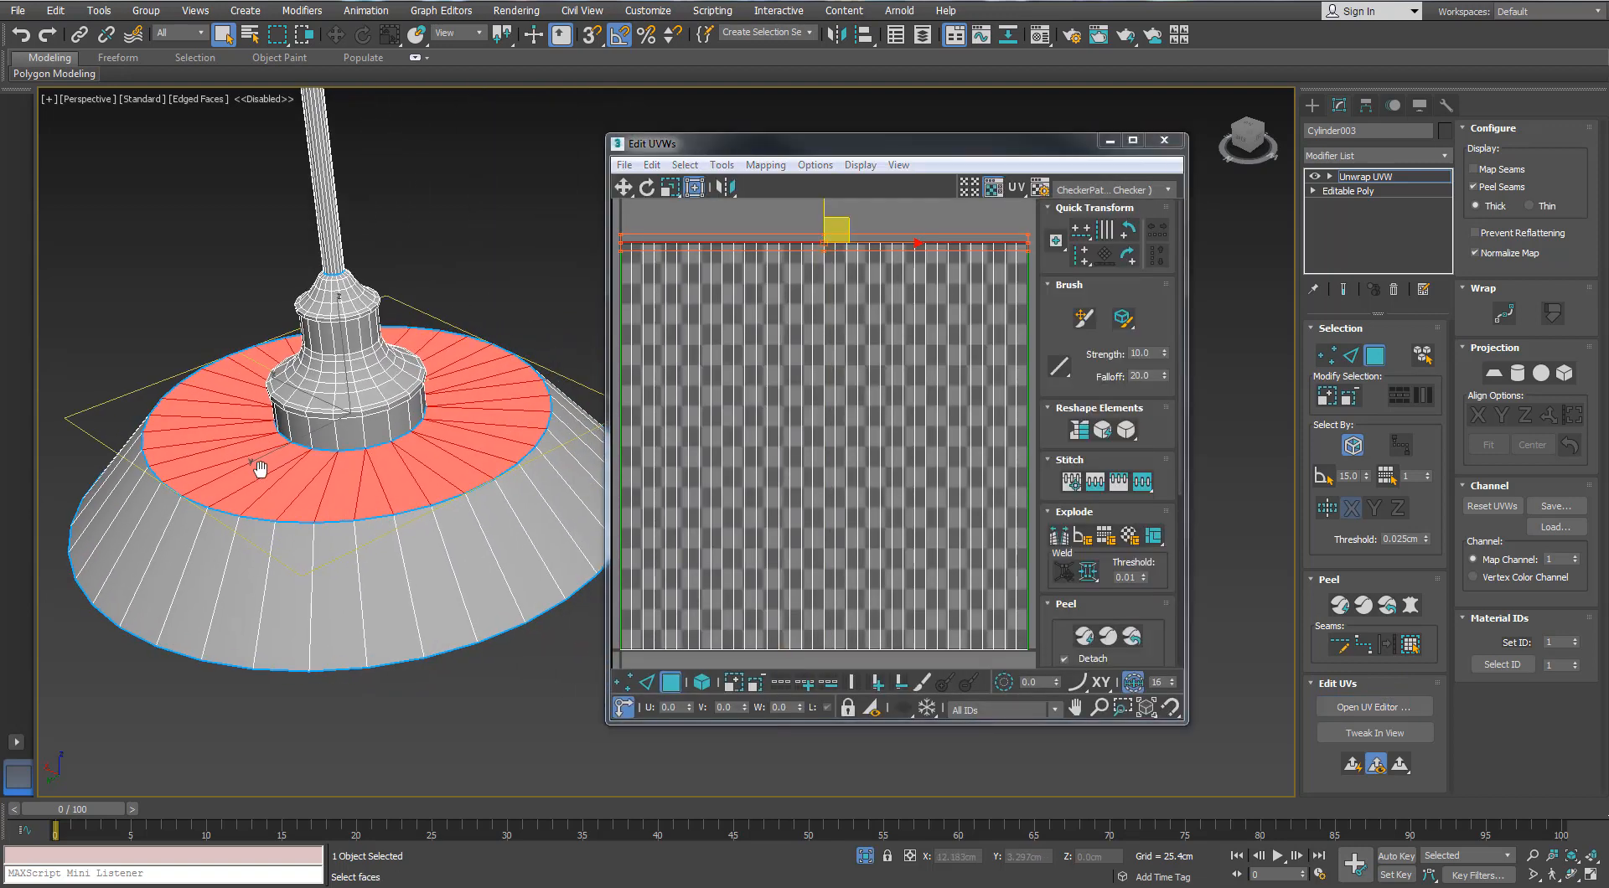
# Step: Remove the peel seam along the lampshade's upper crease with the Edit Seams tool
pyautogui.click(1349, 360)
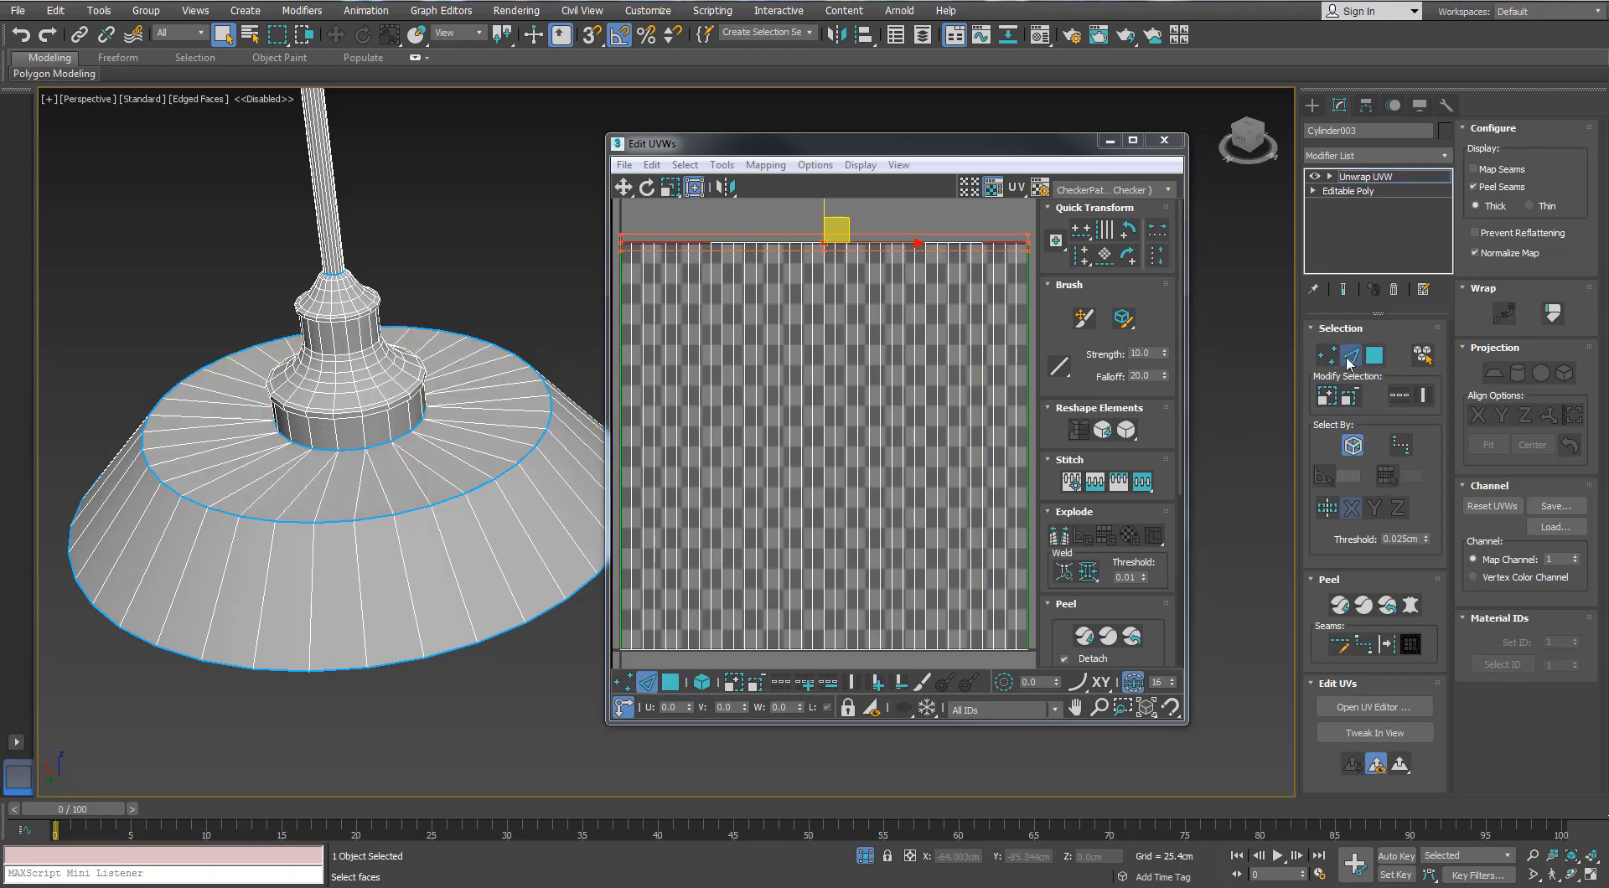
pyautogui.click(1347, 644)
pyautogui.keyDown('alt'); pyautogui.moveTo(542, 346); pyautogui.dragTo(540, 364, button='middle'); pyautogui.keyUp('alt')
pyautogui.keyDown('alt'); pyautogui.moveTo(504, 480); pyautogui.dragTo(494, 484); pyautogui.keyUp('alt')
pyautogui.keyDown('alt'); pyautogui.moveTo(490, 444); pyautogui.dragTo(525, 497, button='middle'); pyautogui.keyUp('alt')
pyautogui.press('F3')
pyautogui.press('F3')
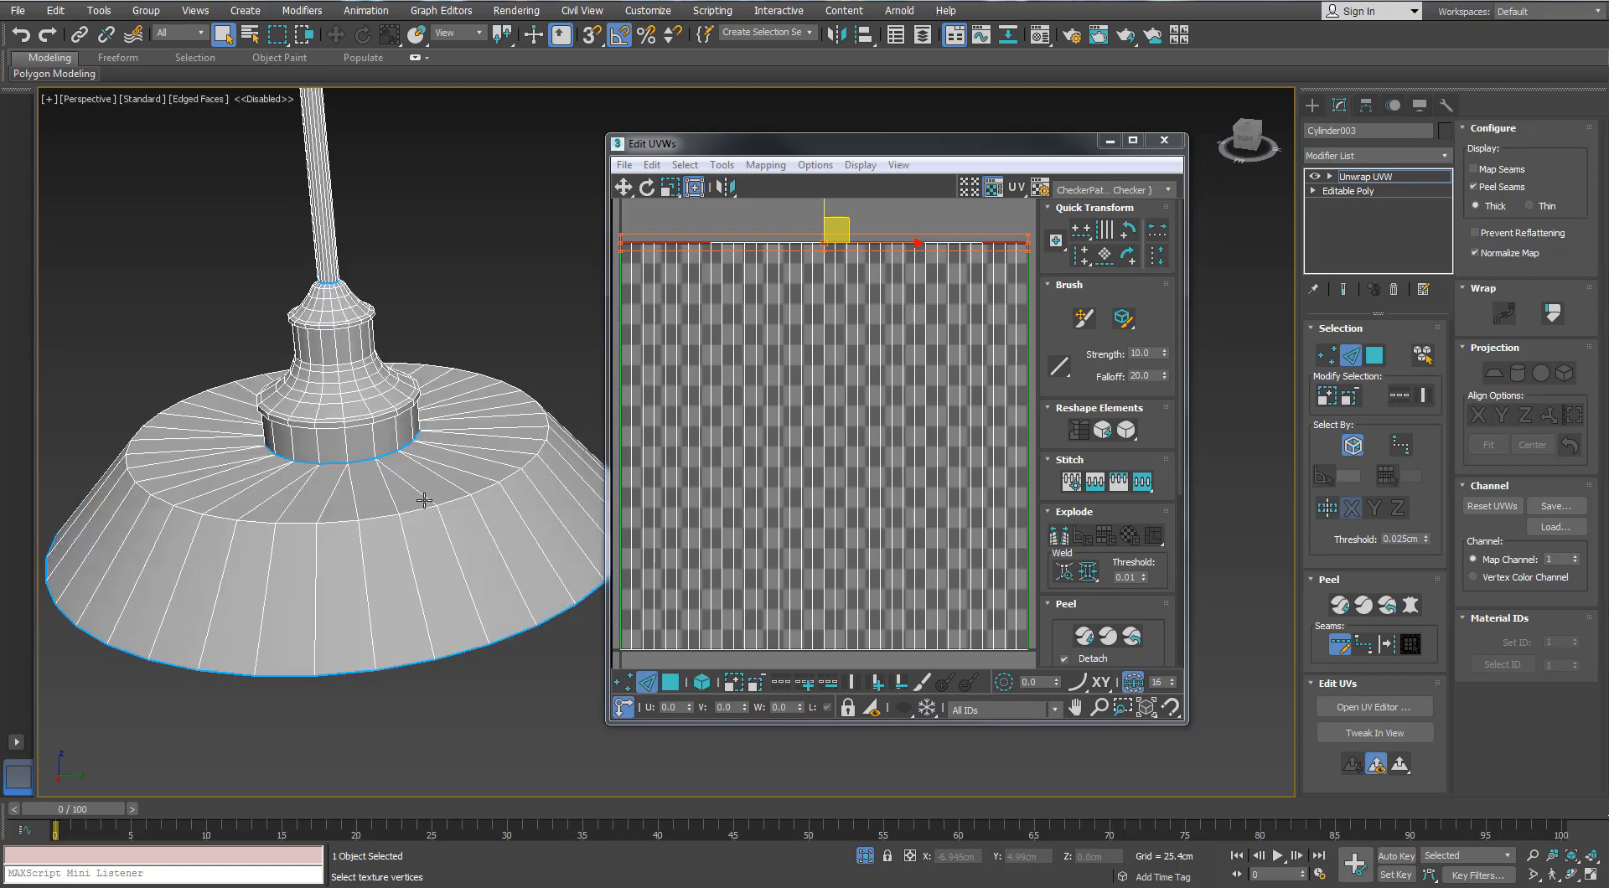
# Step: Select the lampshade's outer faces up to the seams and apply Quick Peel to them
pyautogui.click(1373, 358)
pyautogui.click(403, 554)
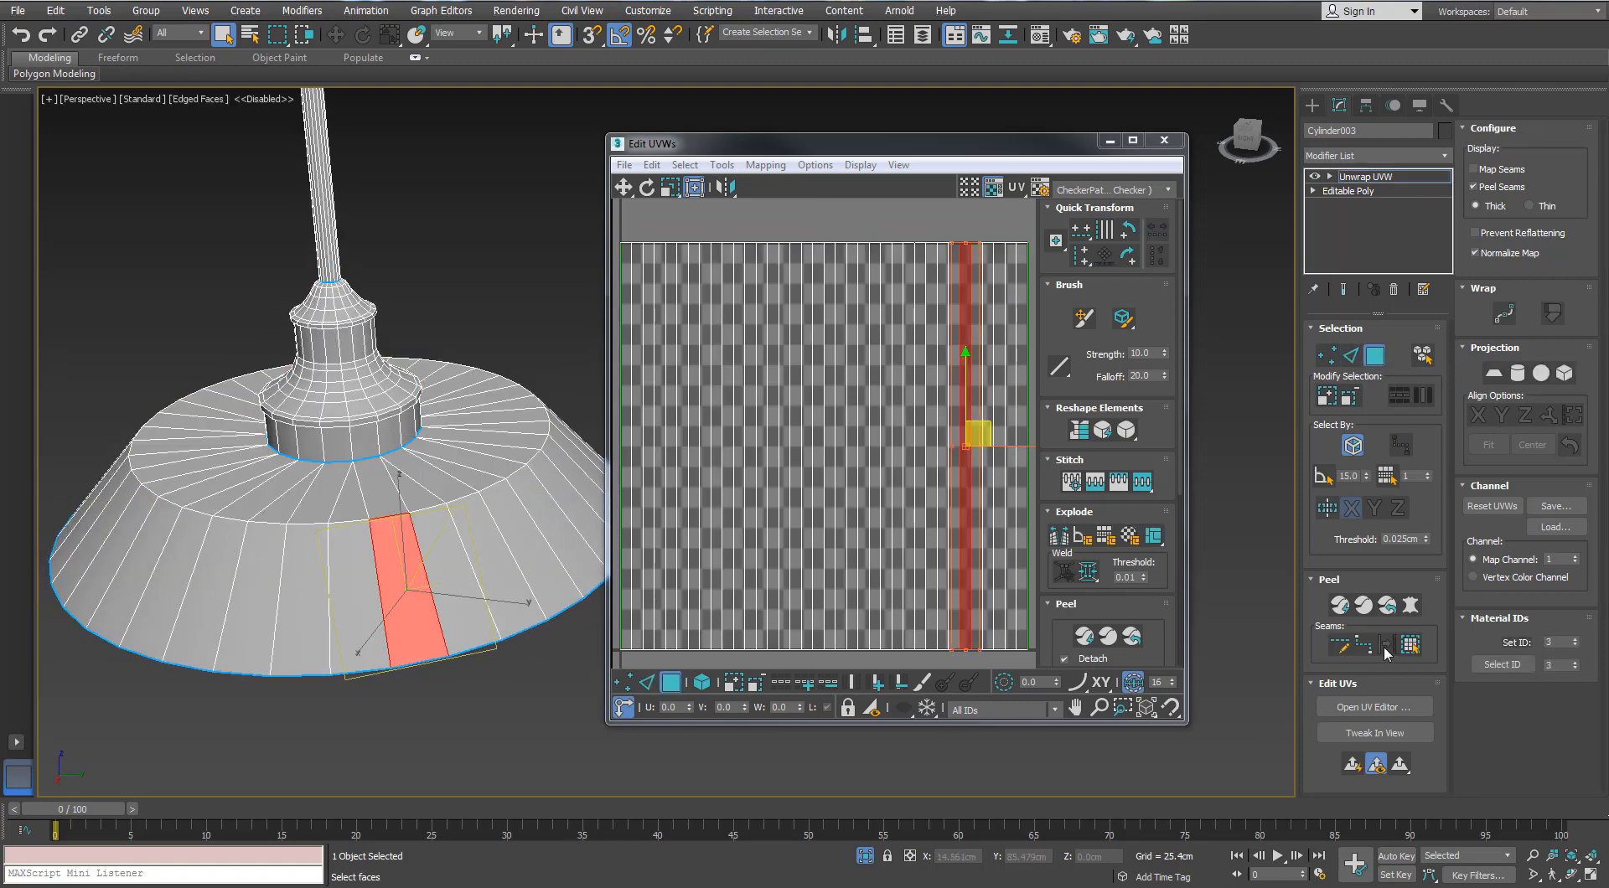
pyautogui.click(1410, 645)
pyautogui.click(1338, 604)
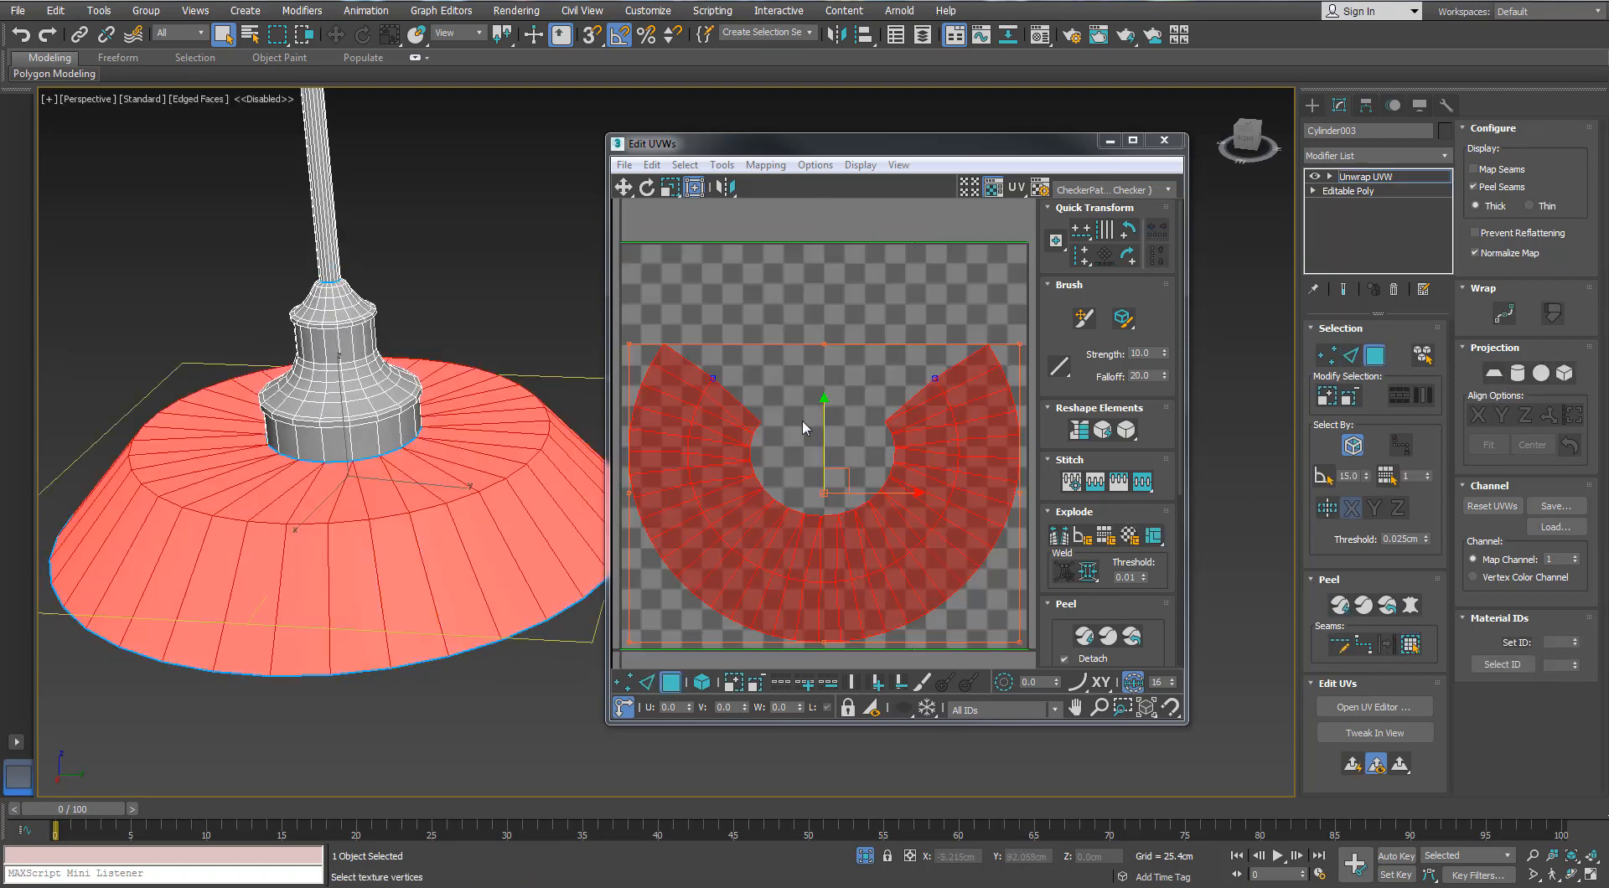
pyautogui.keyDown('alt'); pyautogui.moveTo(300, 487); pyautogui.dragTo(230, 494, button='middle'); pyautogui.keyUp('alt')
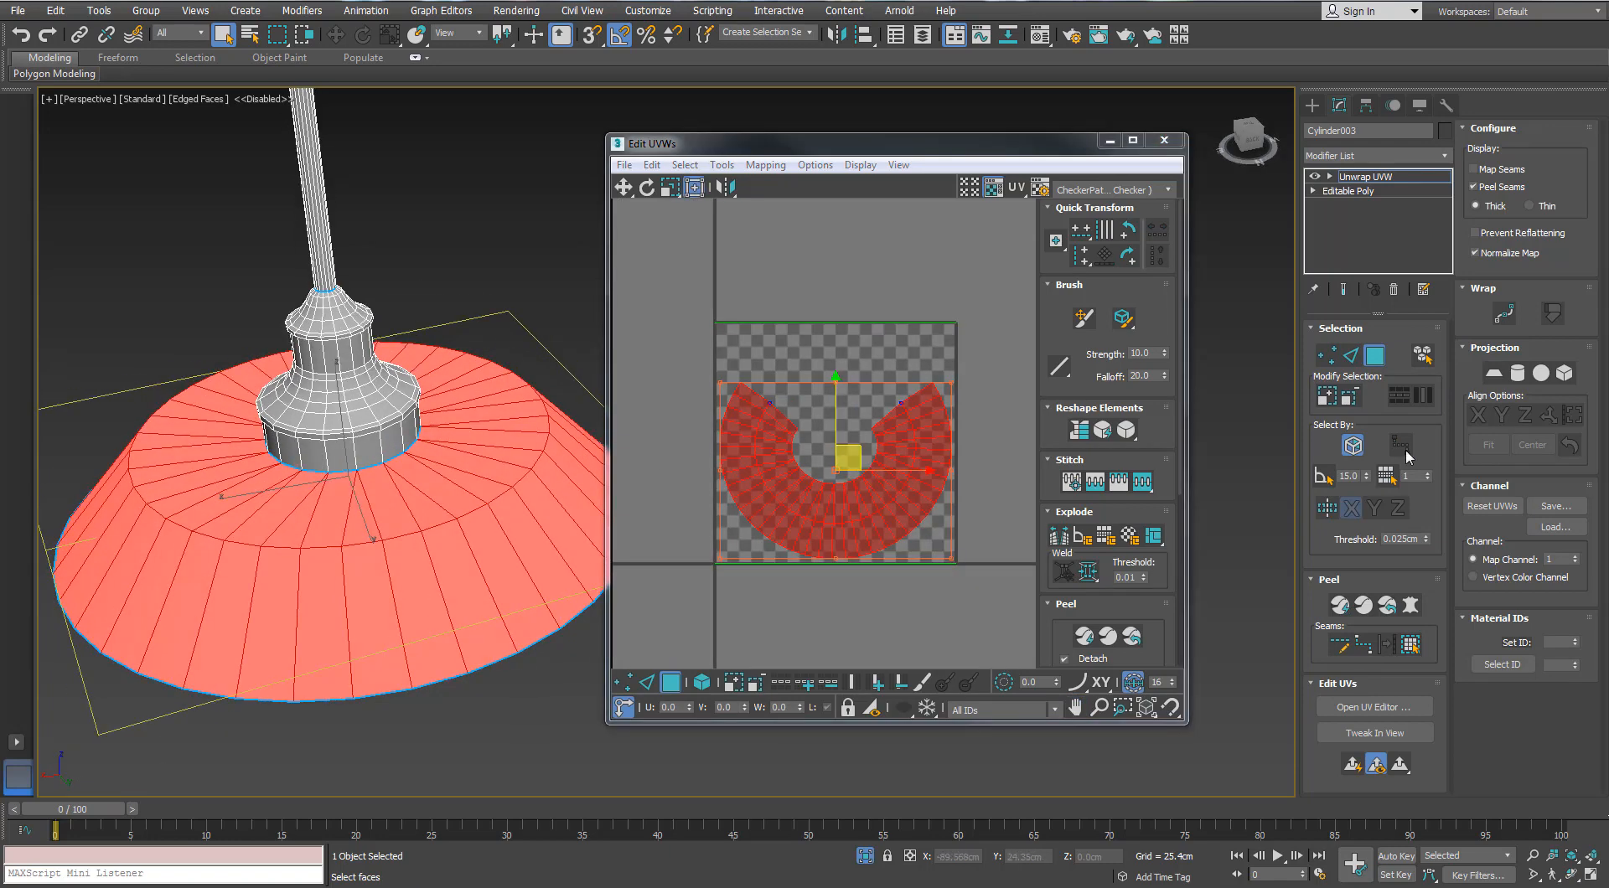
# Step: Apply planar mapping to the lampshade's outer faces and move their UV island above the UV tile
pyautogui.click(1494, 374)
pyautogui.scroll(-2, 846, 470)
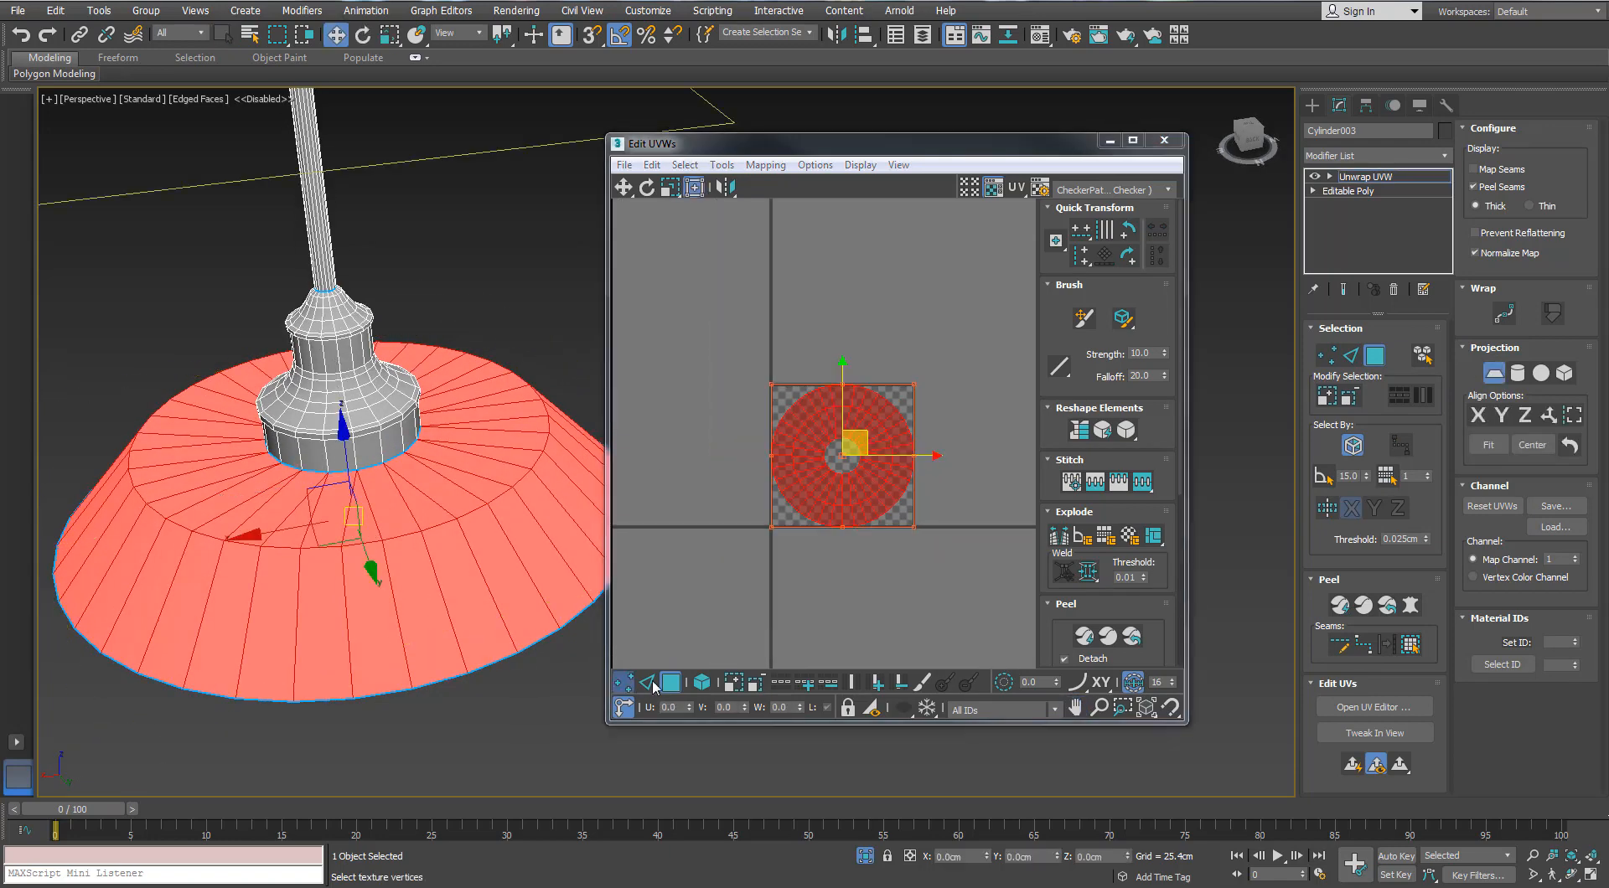
pyautogui.press('1')
pyautogui.press('3')
pyautogui.moveTo(844, 502); pyautogui.dragTo(831, 557, button='middle')
pyautogui.moveTo(854, 485); pyautogui.dragTo(839, 334)
# Step: Planar-map the lampshade's thin rim faces up to the seams and place their UV ring right of the outer shell's island
pyautogui.keyDown('alt'); pyautogui.moveTo(502, 511); pyautogui.dragTo(565, 358, button='middle'); pyautogui.keyUp('alt')
pyautogui.click(556, 374)
pyautogui.click(1410, 645)
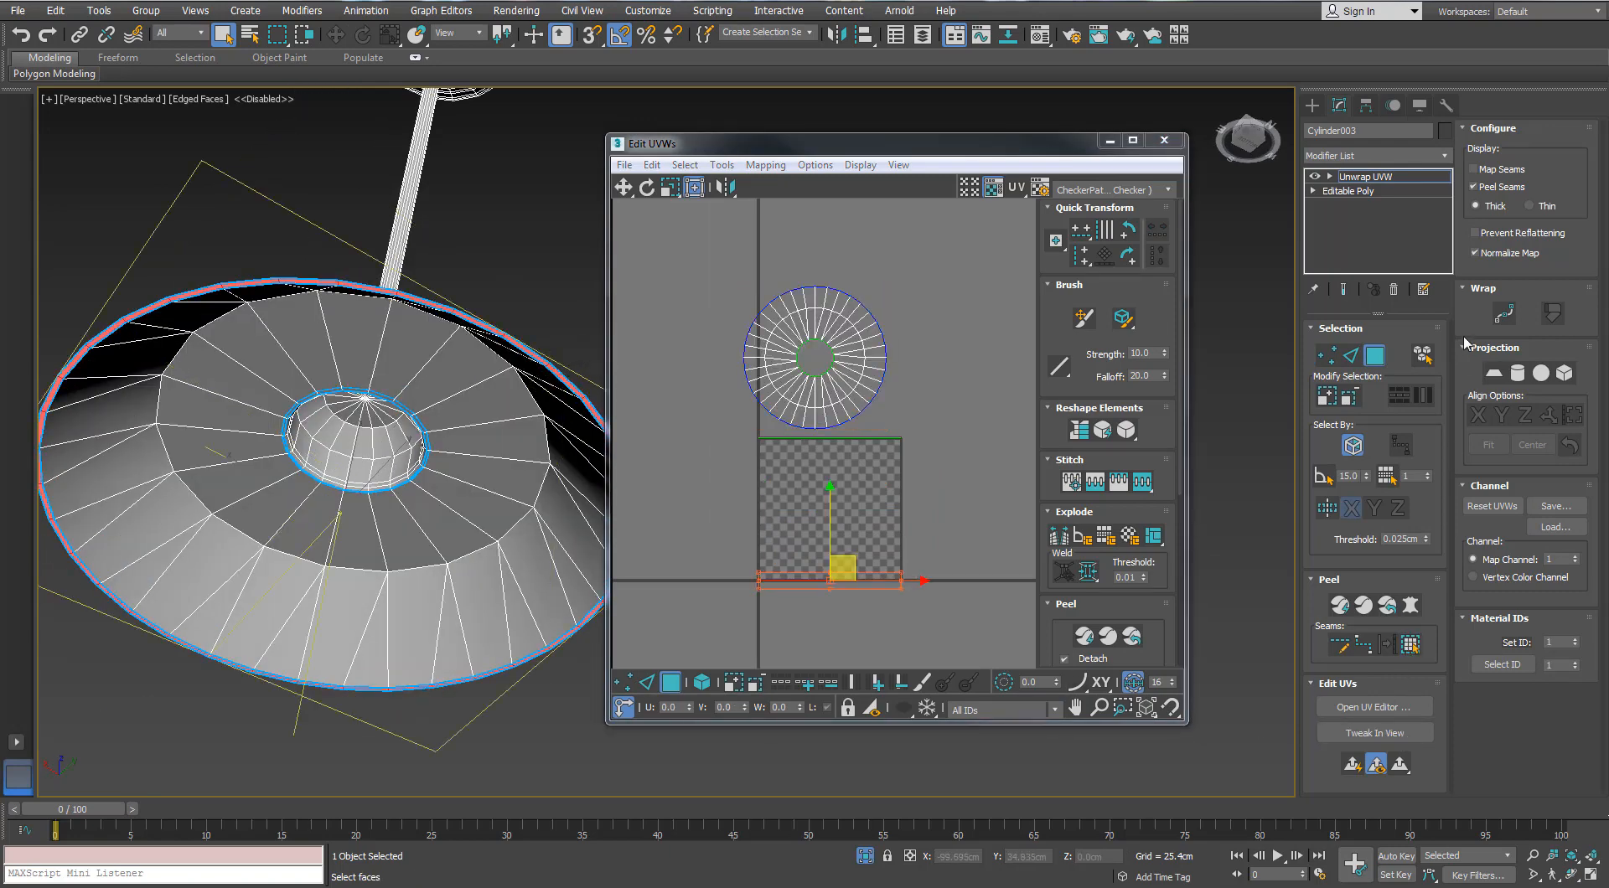
pyautogui.click(1494, 374)
pyautogui.moveTo(816, 363); pyautogui.dragTo(824, 308, button='middle')
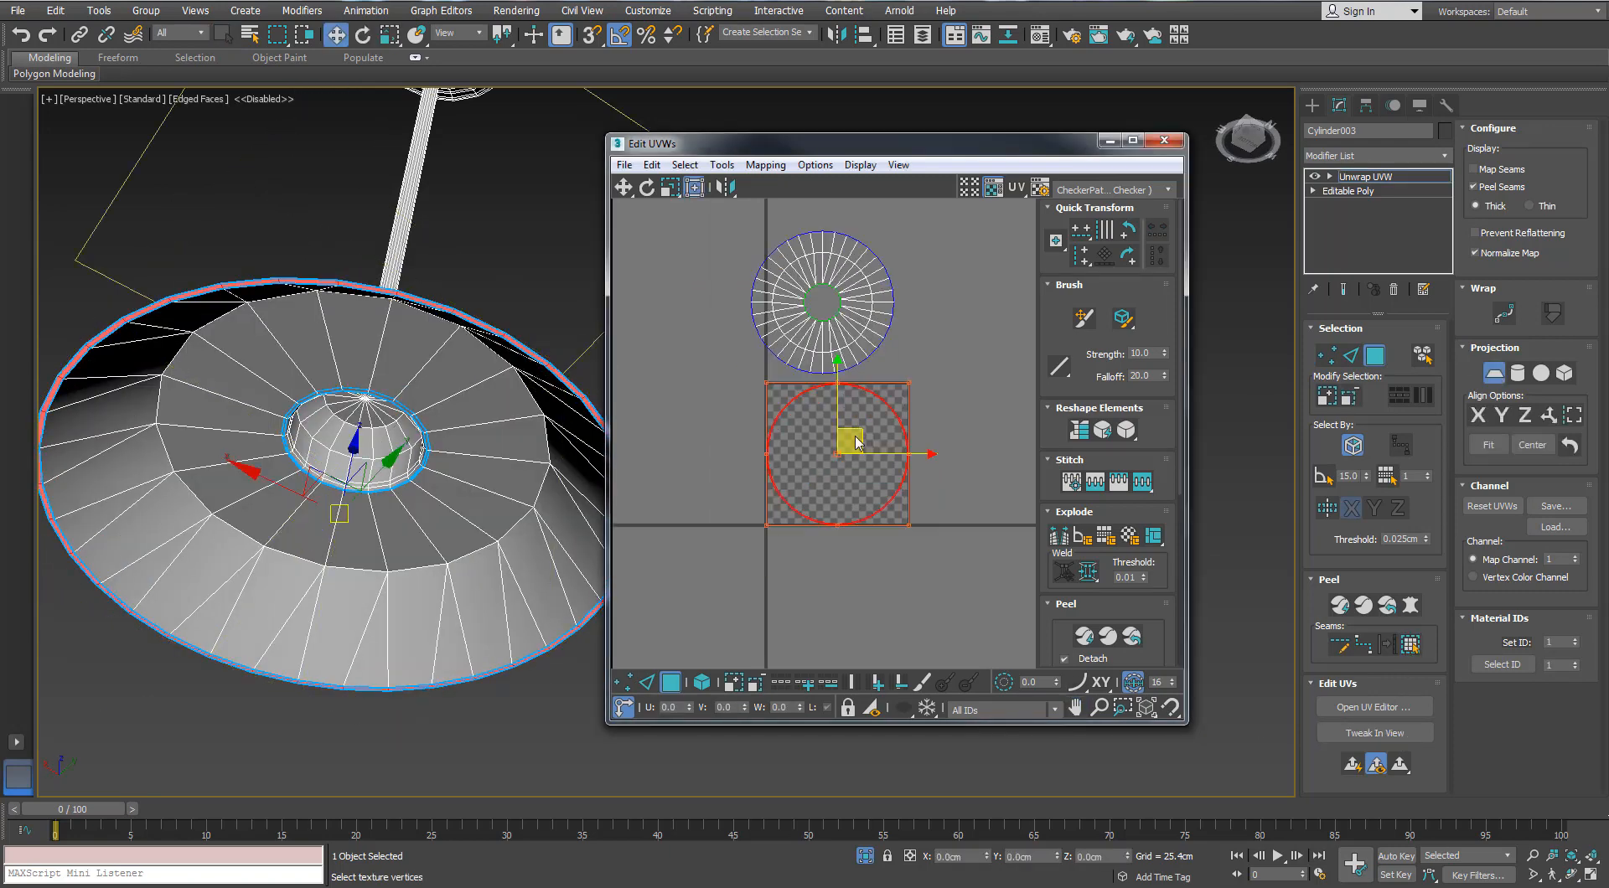
pyautogui.click(856, 444)
pyautogui.moveTo(856, 443); pyautogui.dragTo(1001, 292)
# Step: Planar-map the lampshade's inner faces up to the seams and place their UV island left of the outer shell's island
pyautogui.click(475, 501)
pyautogui.click(1382, 639)
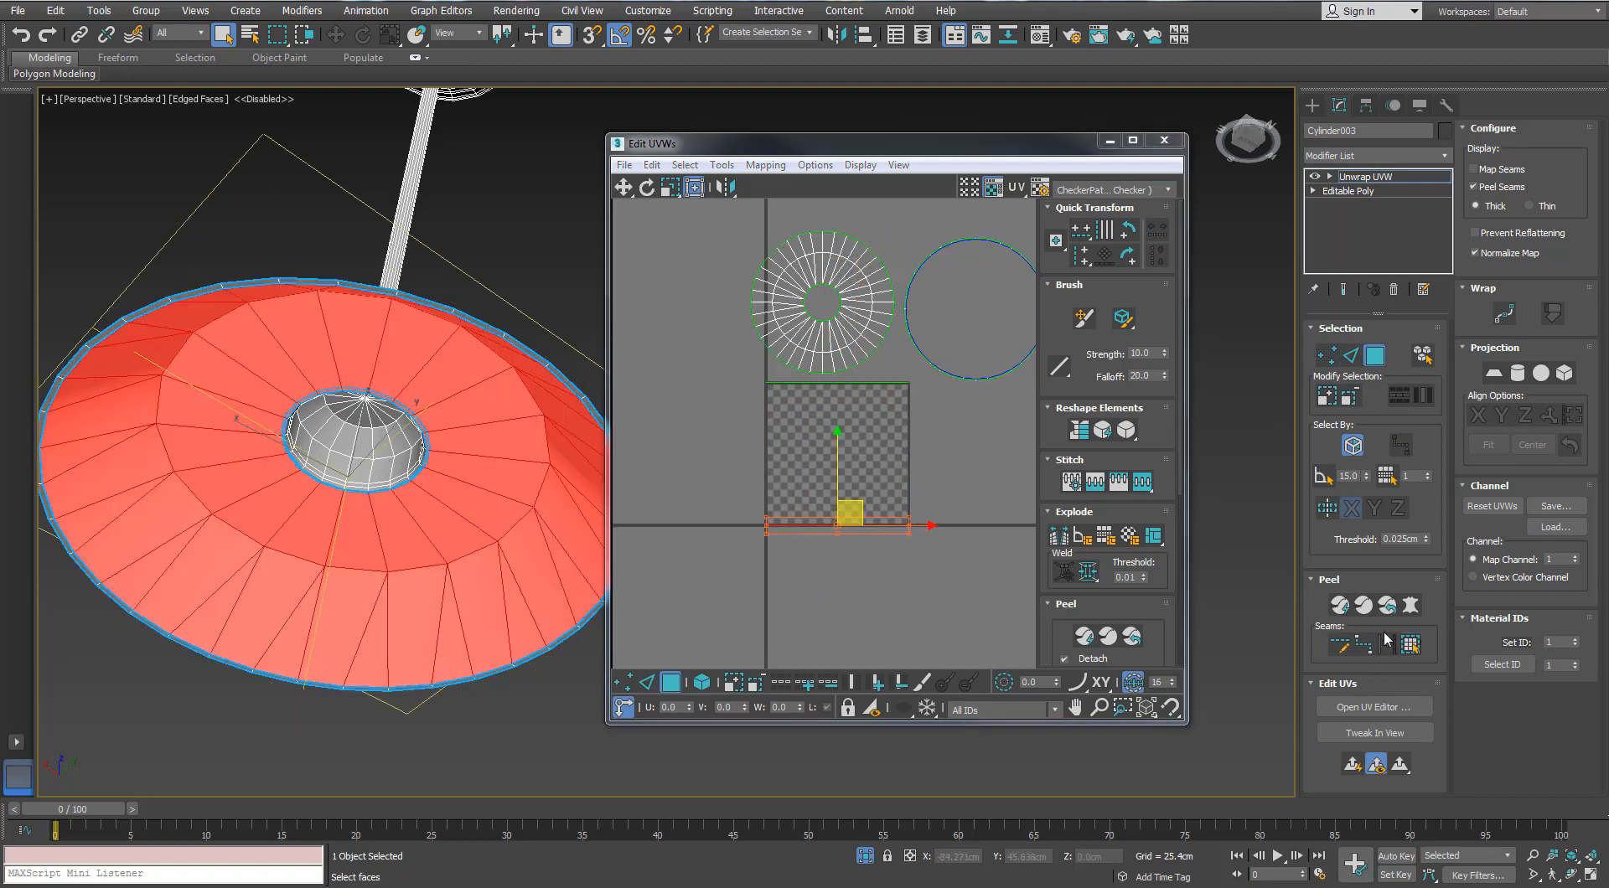
pyautogui.click(1494, 376)
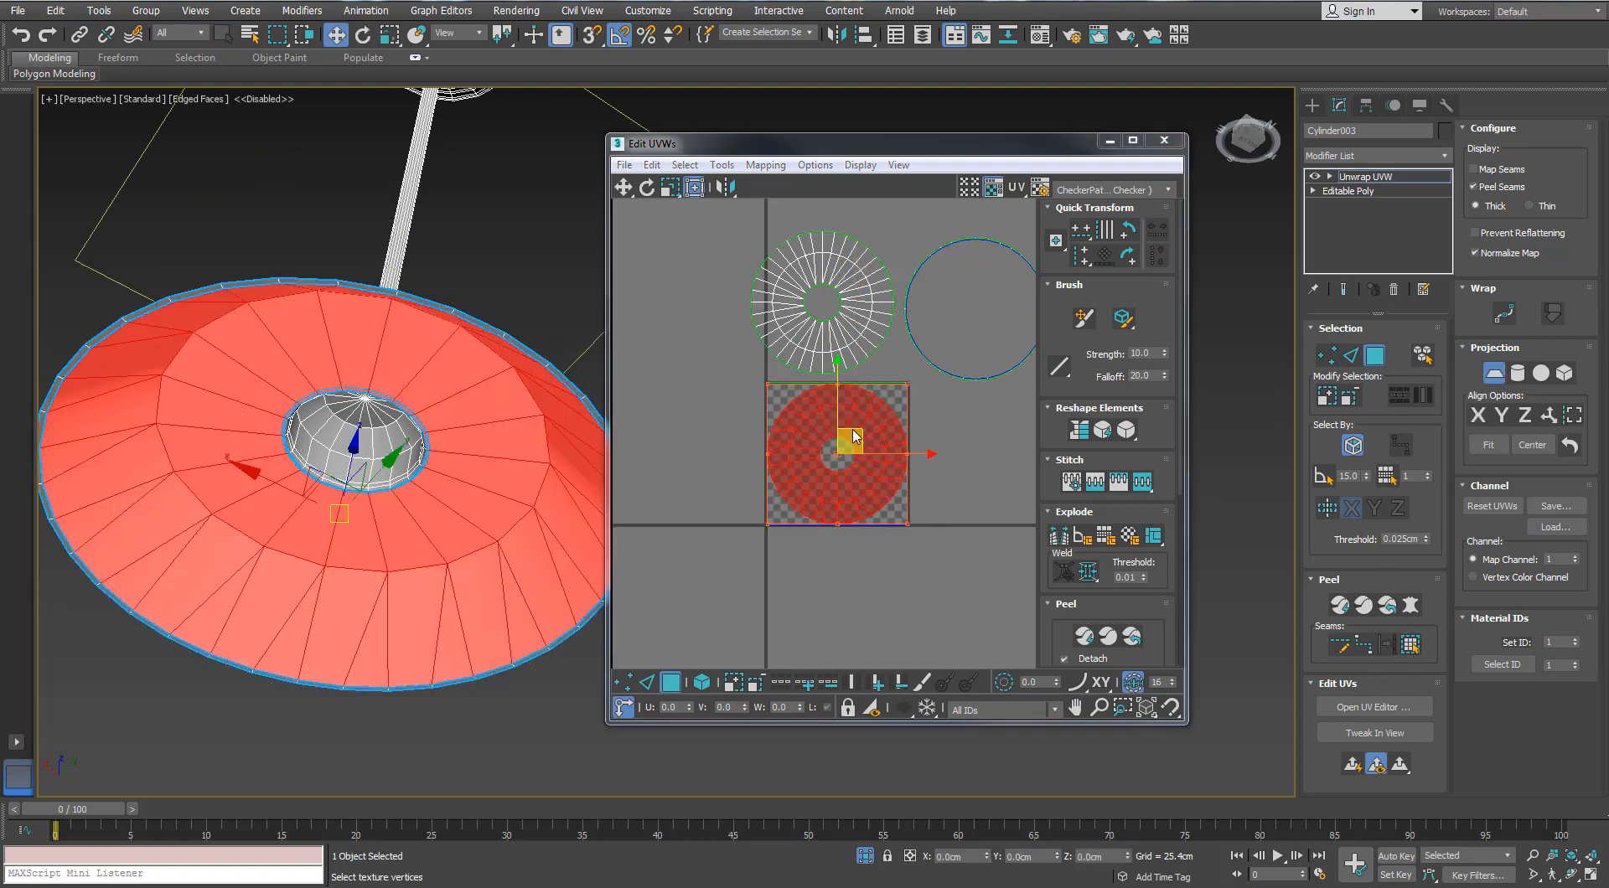
pyautogui.click(854, 438)
pyautogui.moveTo(853, 430); pyautogui.dragTo(678, 278)
# Step: Select the inner dome's faces up to the seams and apply Normal Mapping of type Box Mapping with 0.001 spacing
pyautogui.click(401, 464)
pyautogui.click(1410, 643)
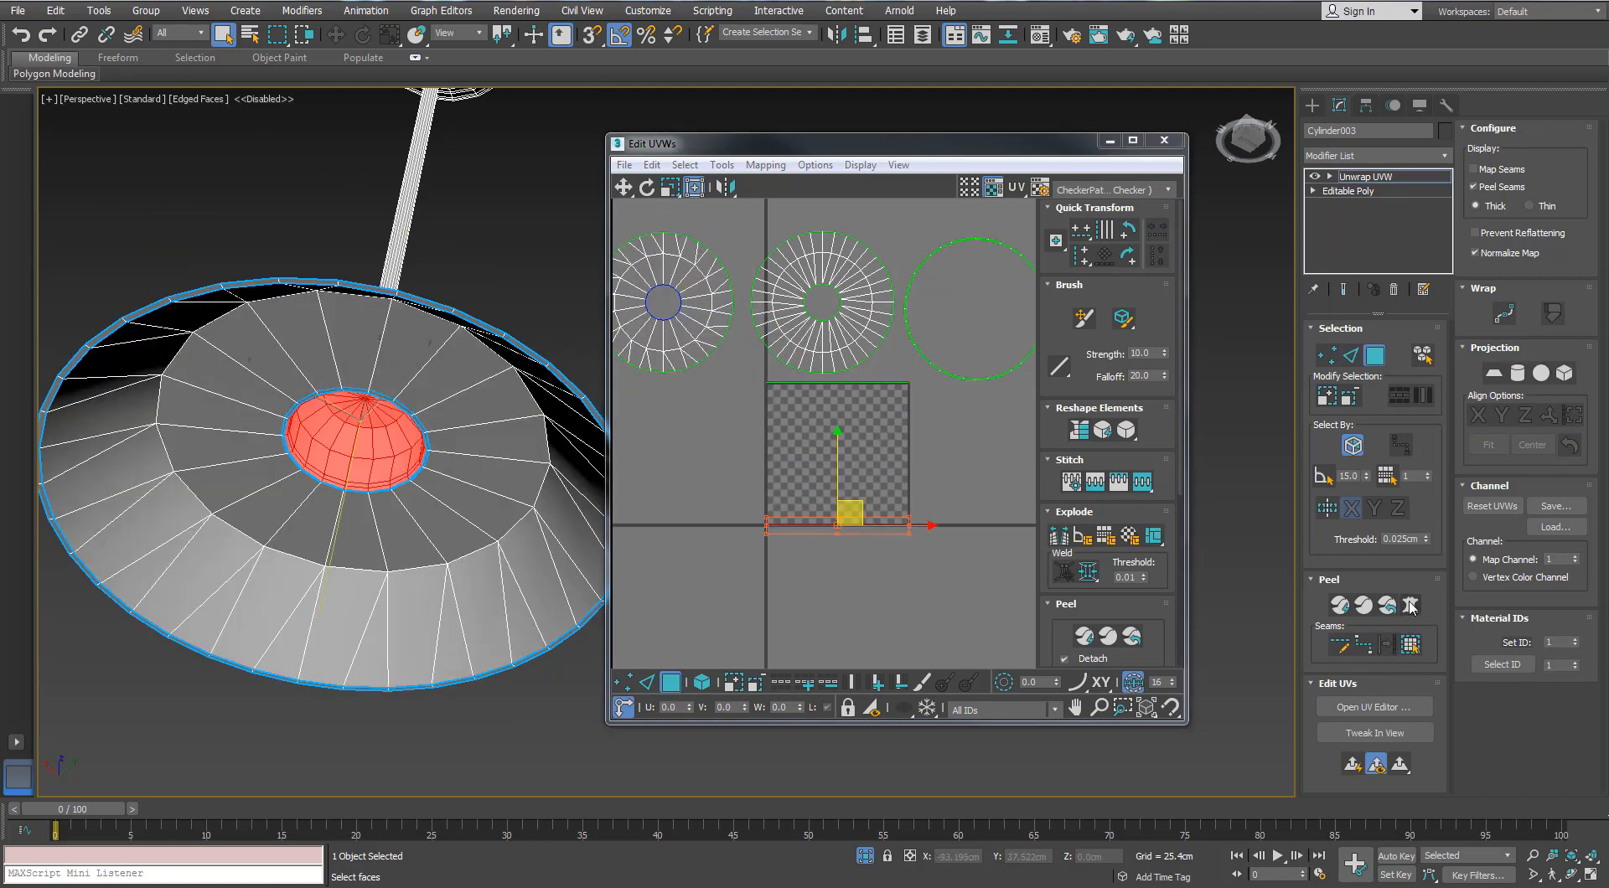
pyautogui.click(764, 165)
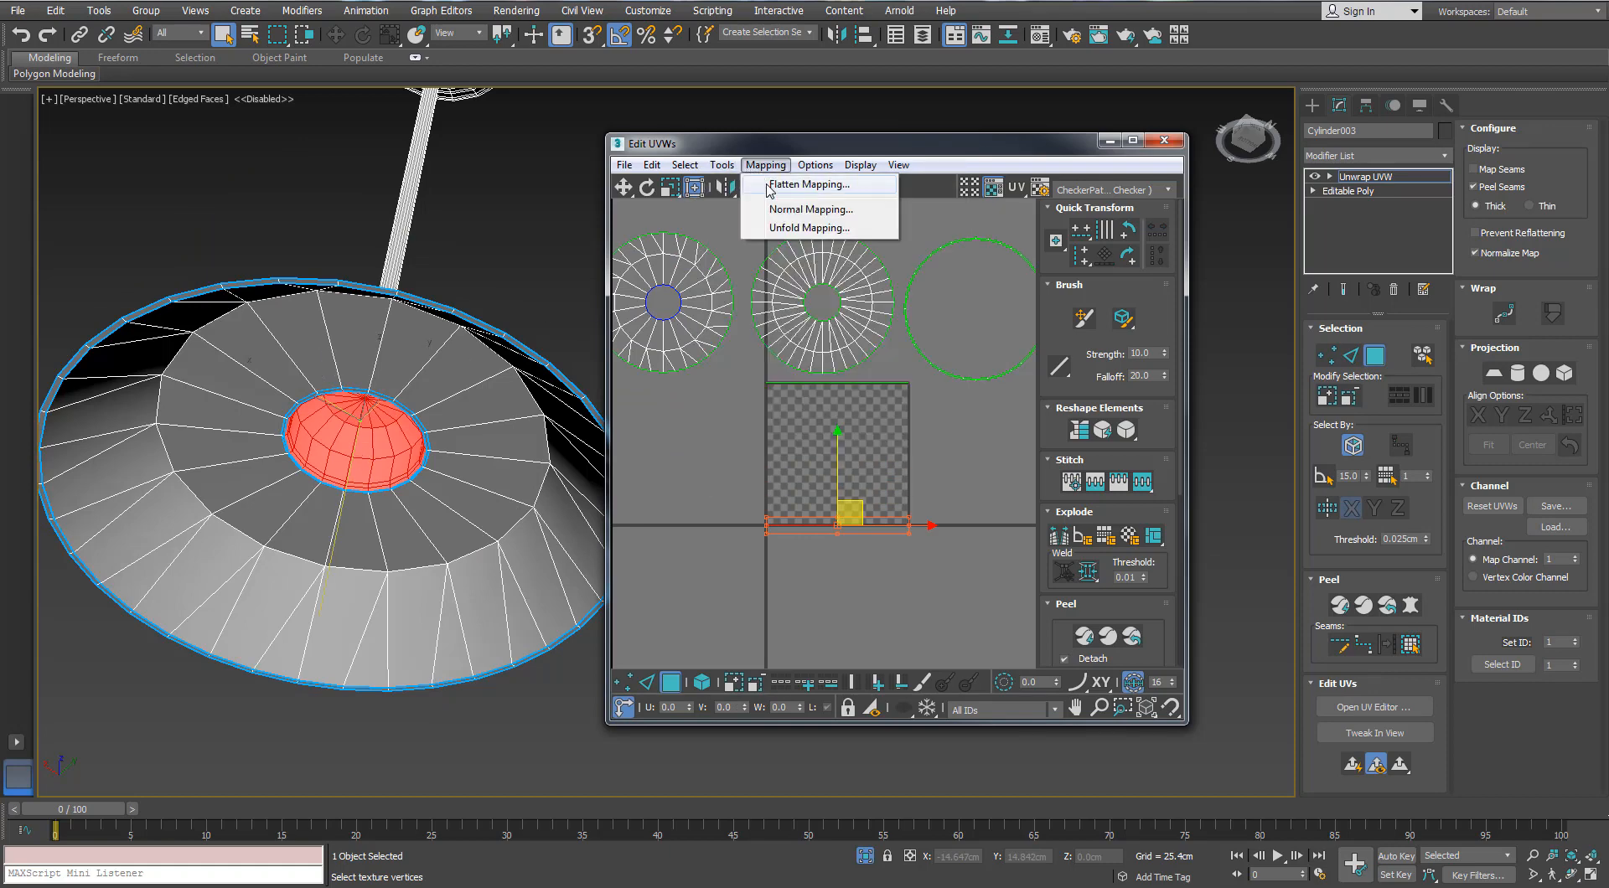
pyautogui.click(810, 209)
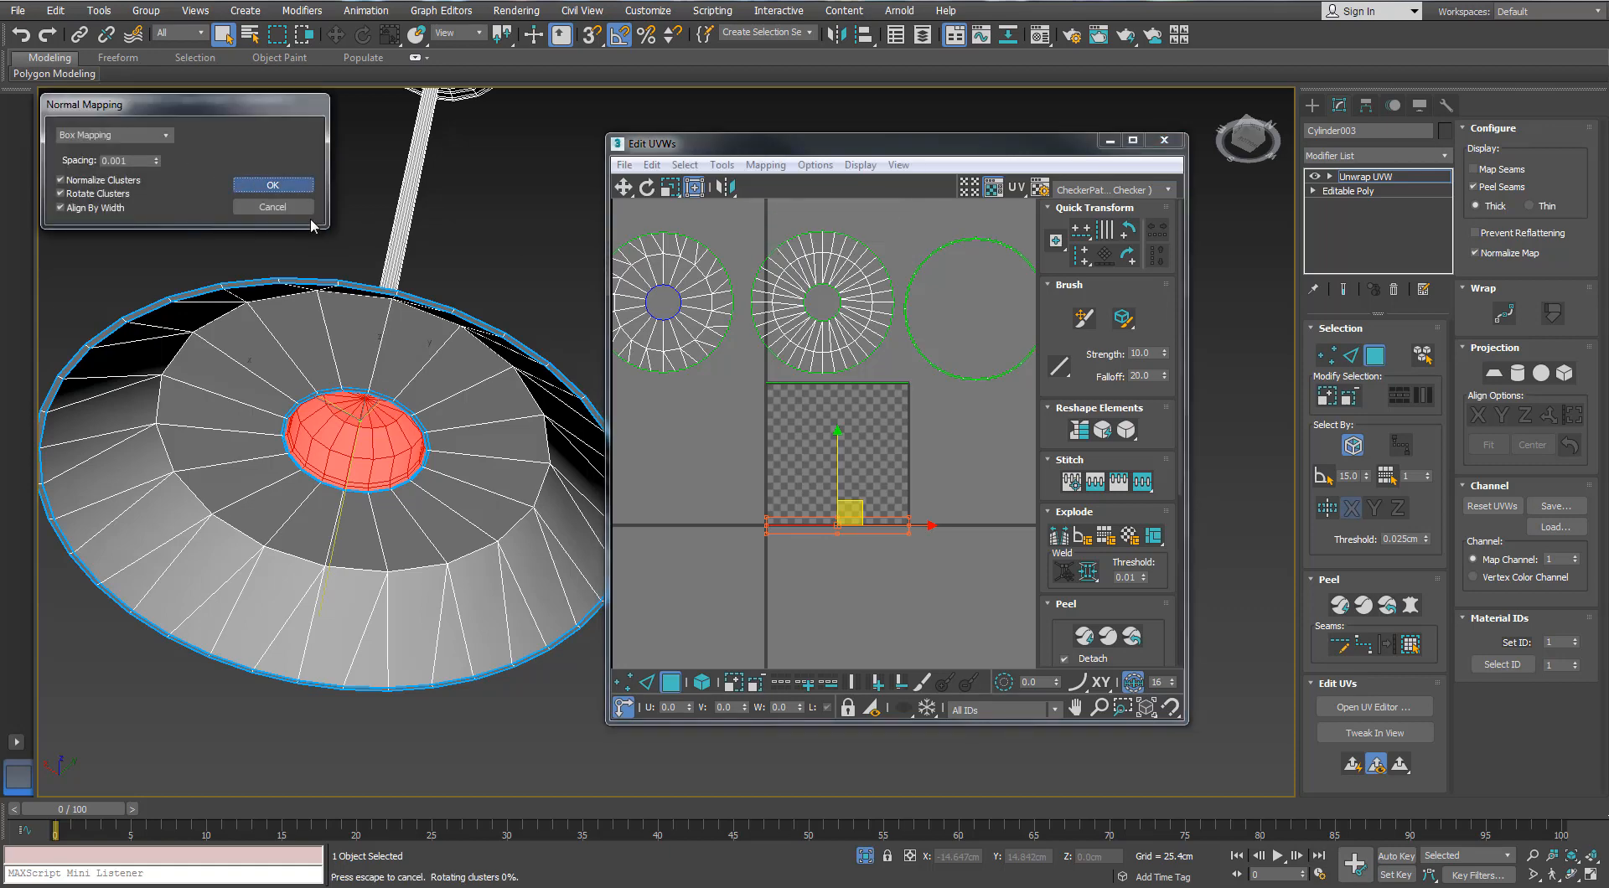
# Step: Move the inner dome's UV islands to the empty area below and left of the UV tile
pyautogui.scroll(5, 824, 466)
pyautogui.scroll(-4, 851, 393)
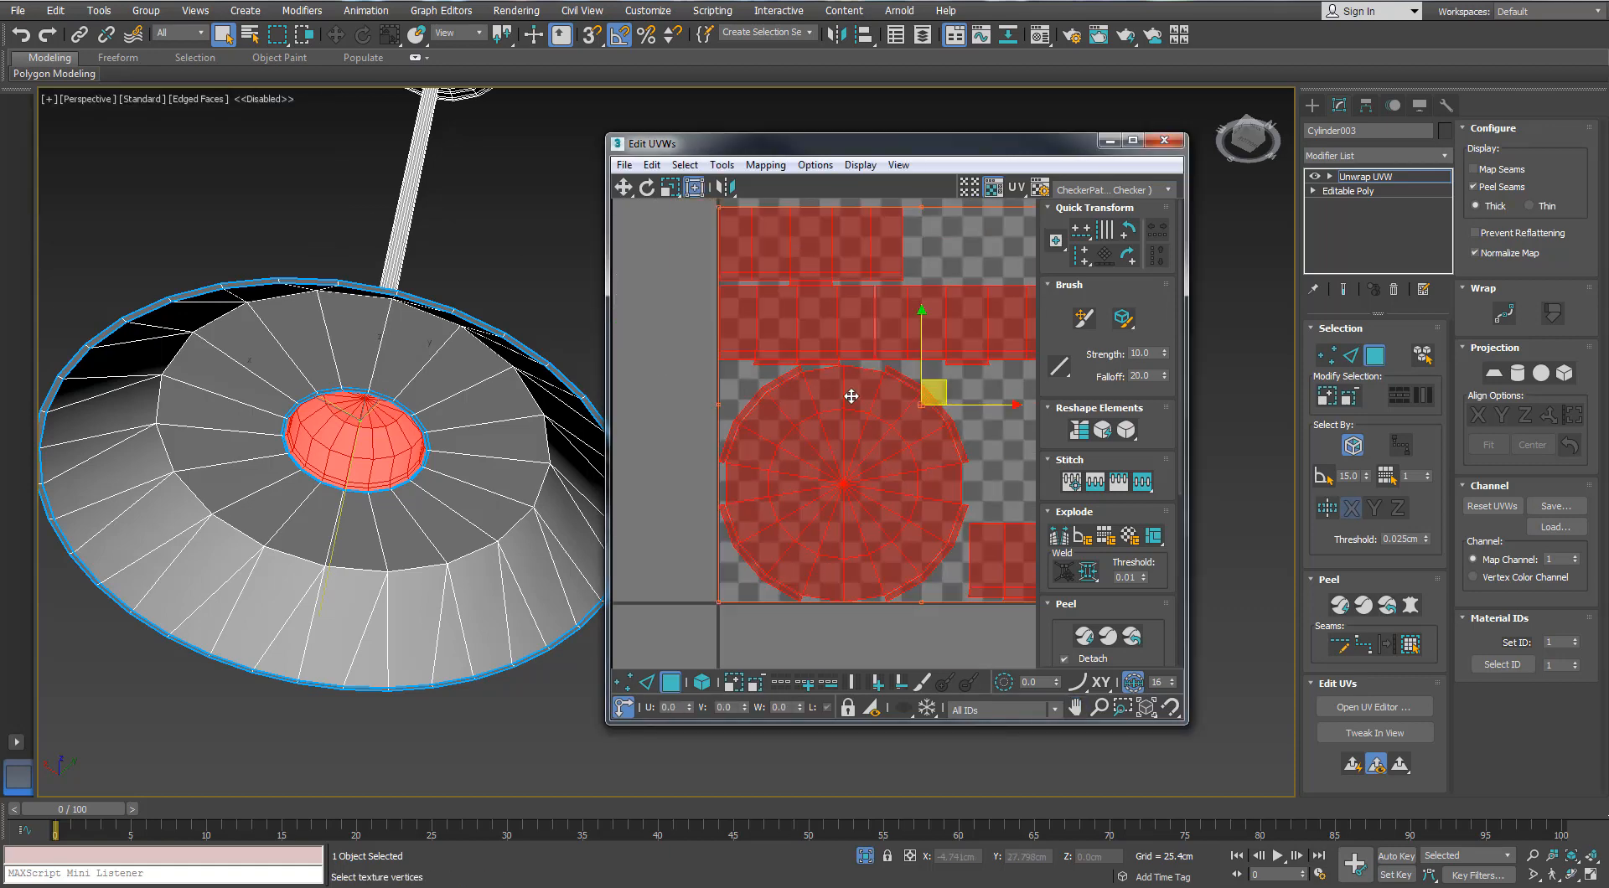
pyautogui.scroll(2, 886, 442)
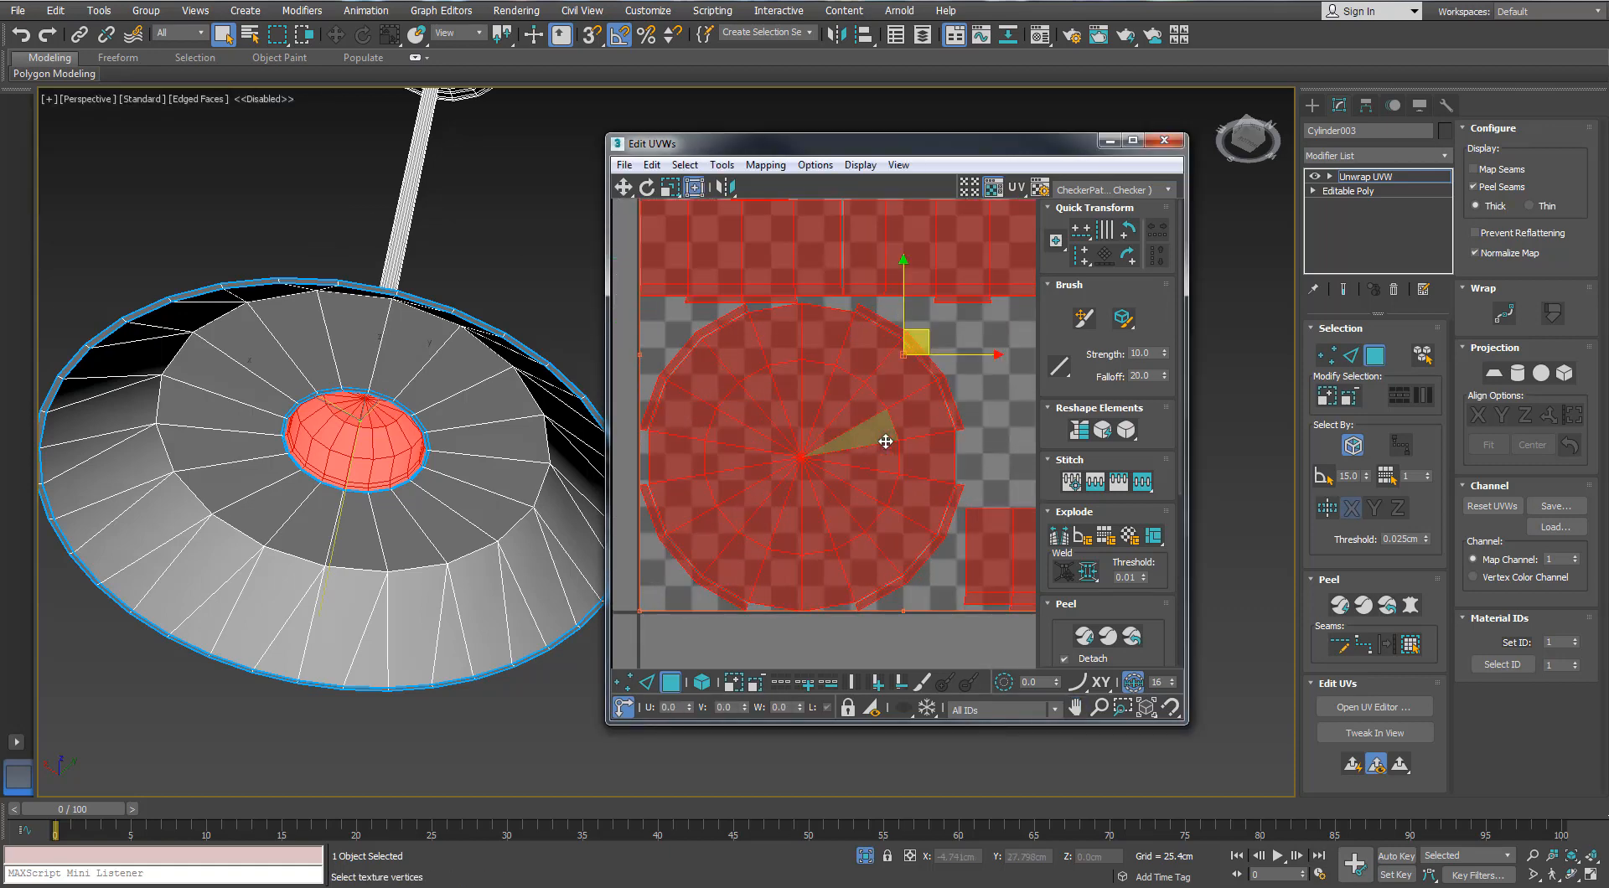
pyautogui.scroll(-5, 886, 442)
pyautogui.moveTo(879, 441); pyautogui.dragTo(737, 601, button='middle')
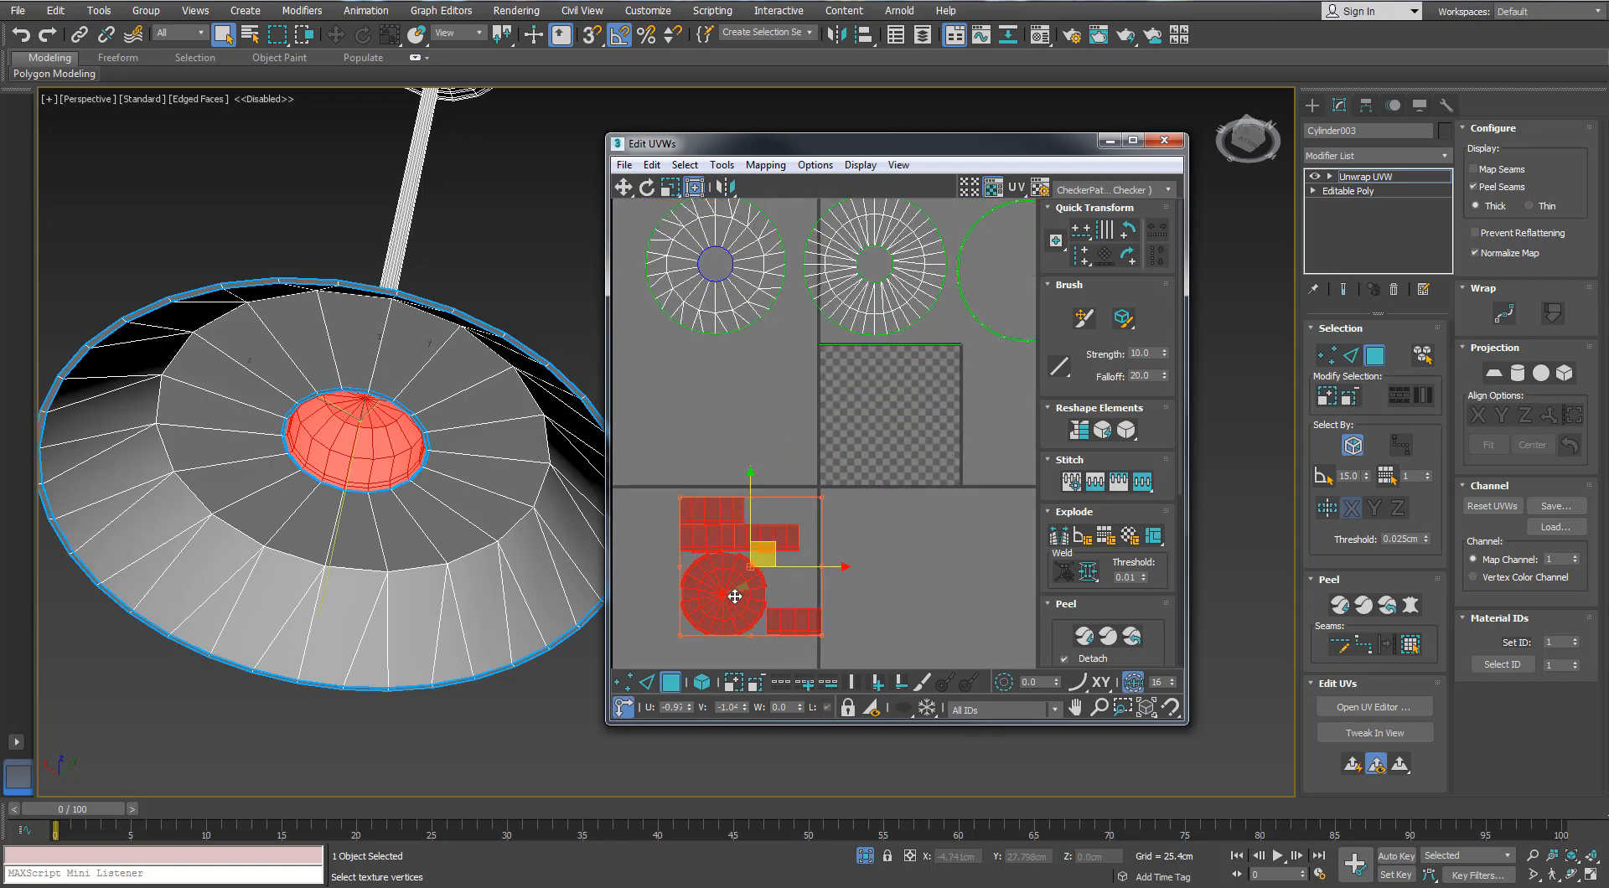
pyautogui.scroll(-5, 274, 360)
# Step: Select the fitting's faces above the lampshade up to the seams and apply Normal Mapping to them
pyautogui.keyDown('alt'); pyautogui.moveTo(274, 361); pyautogui.dragTo(285, 302, button='middle'); pyautogui.keyUp('alt')
pyautogui.click(331, 394)
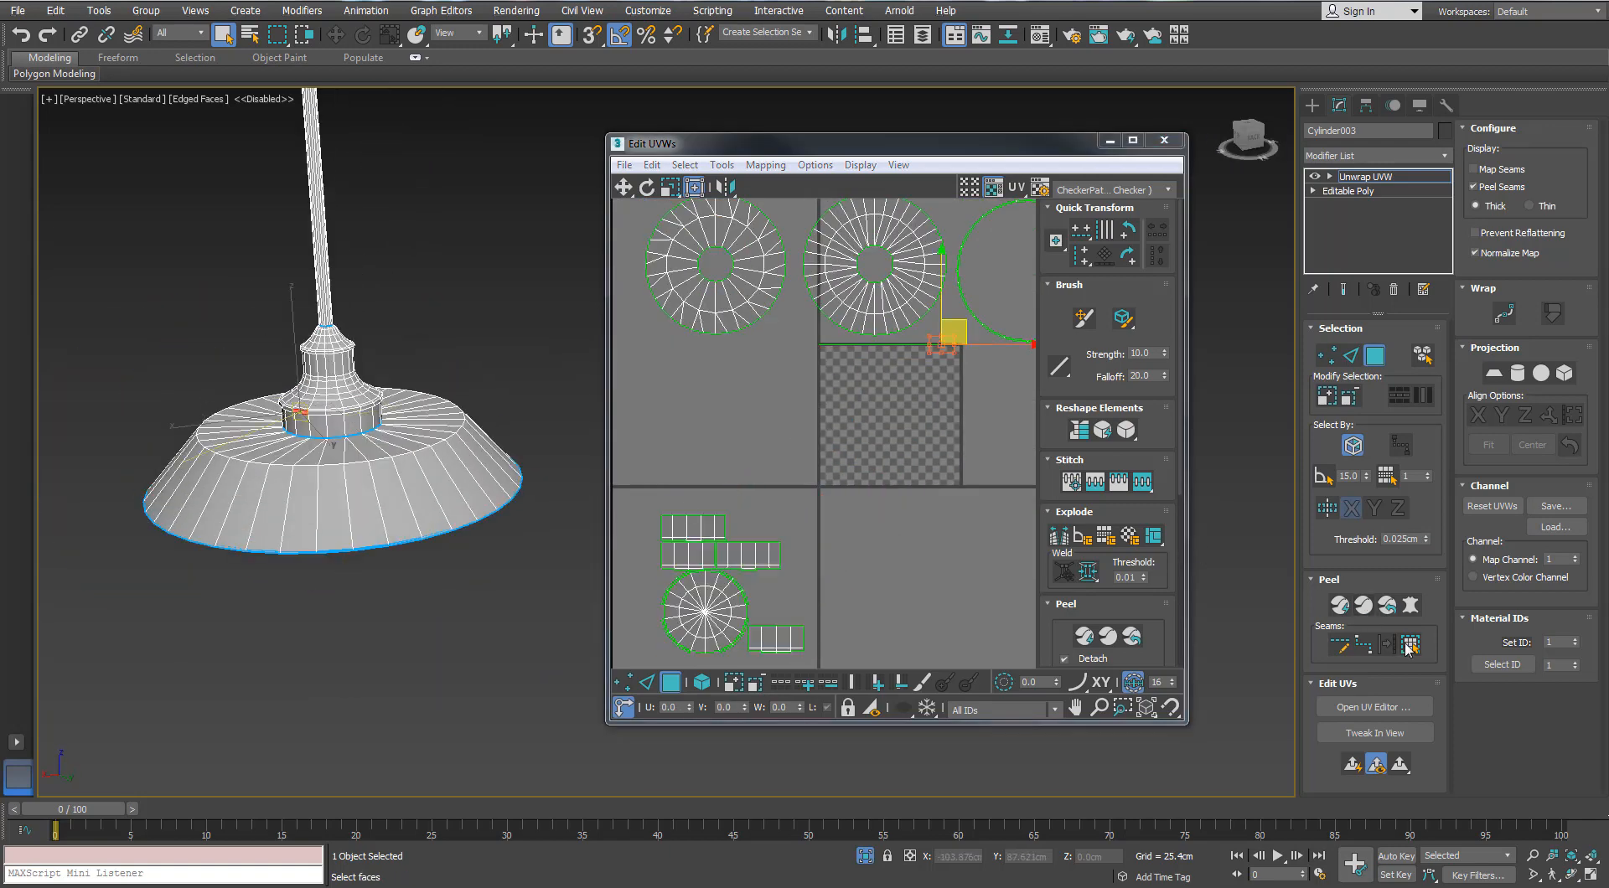
pyautogui.click(744, 165)
pyautogui.click(796, 209)
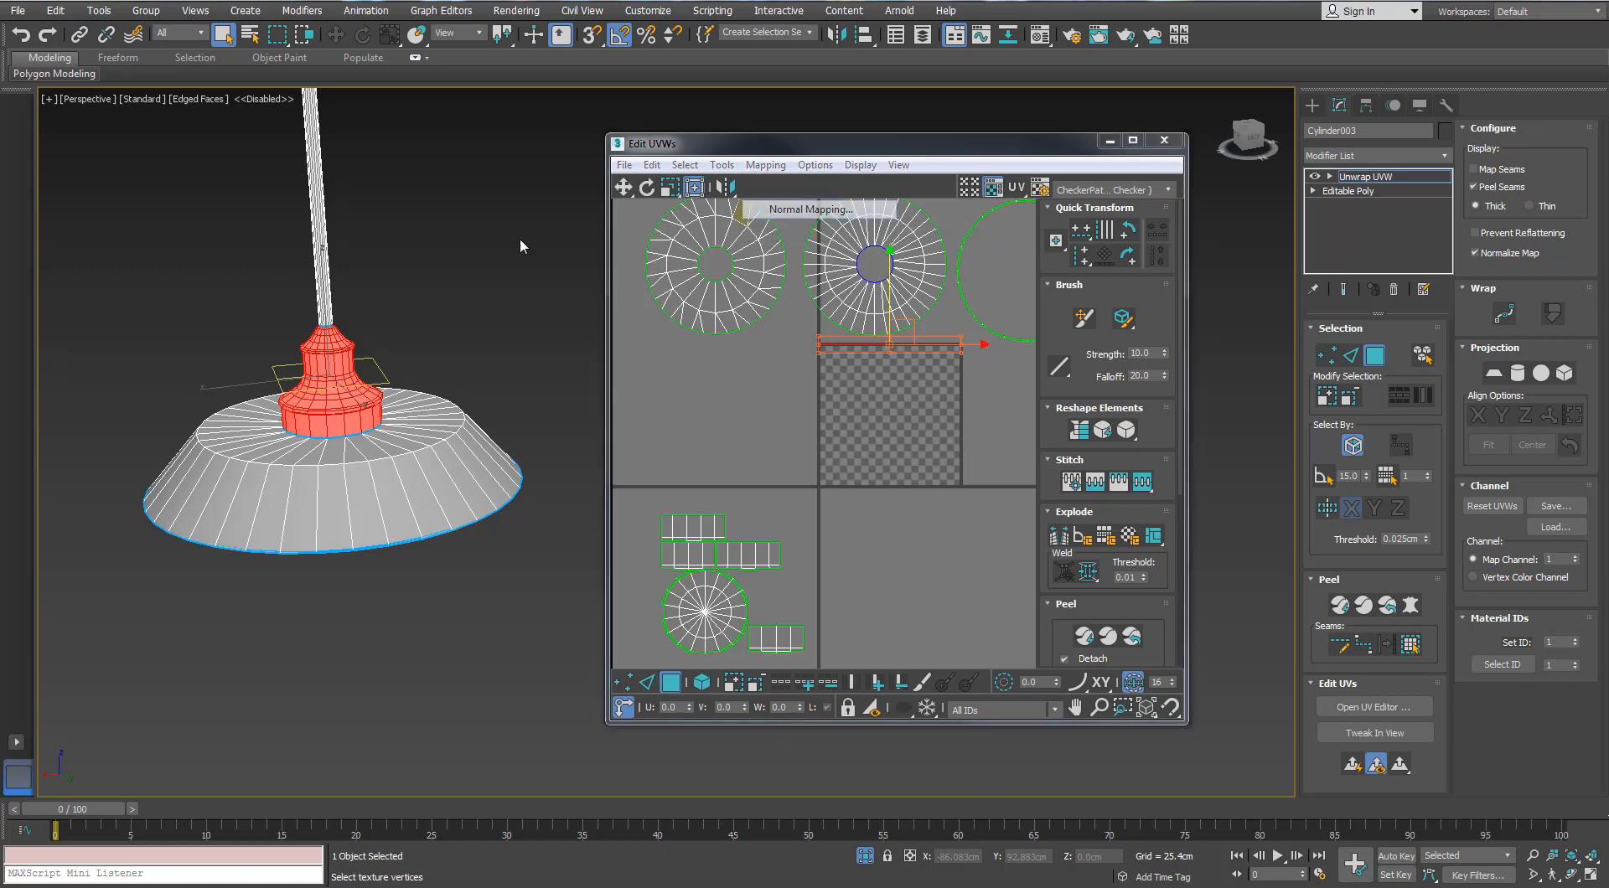
pyautogui.press('Return')
pyautogui.scroll(3, 838, 428)
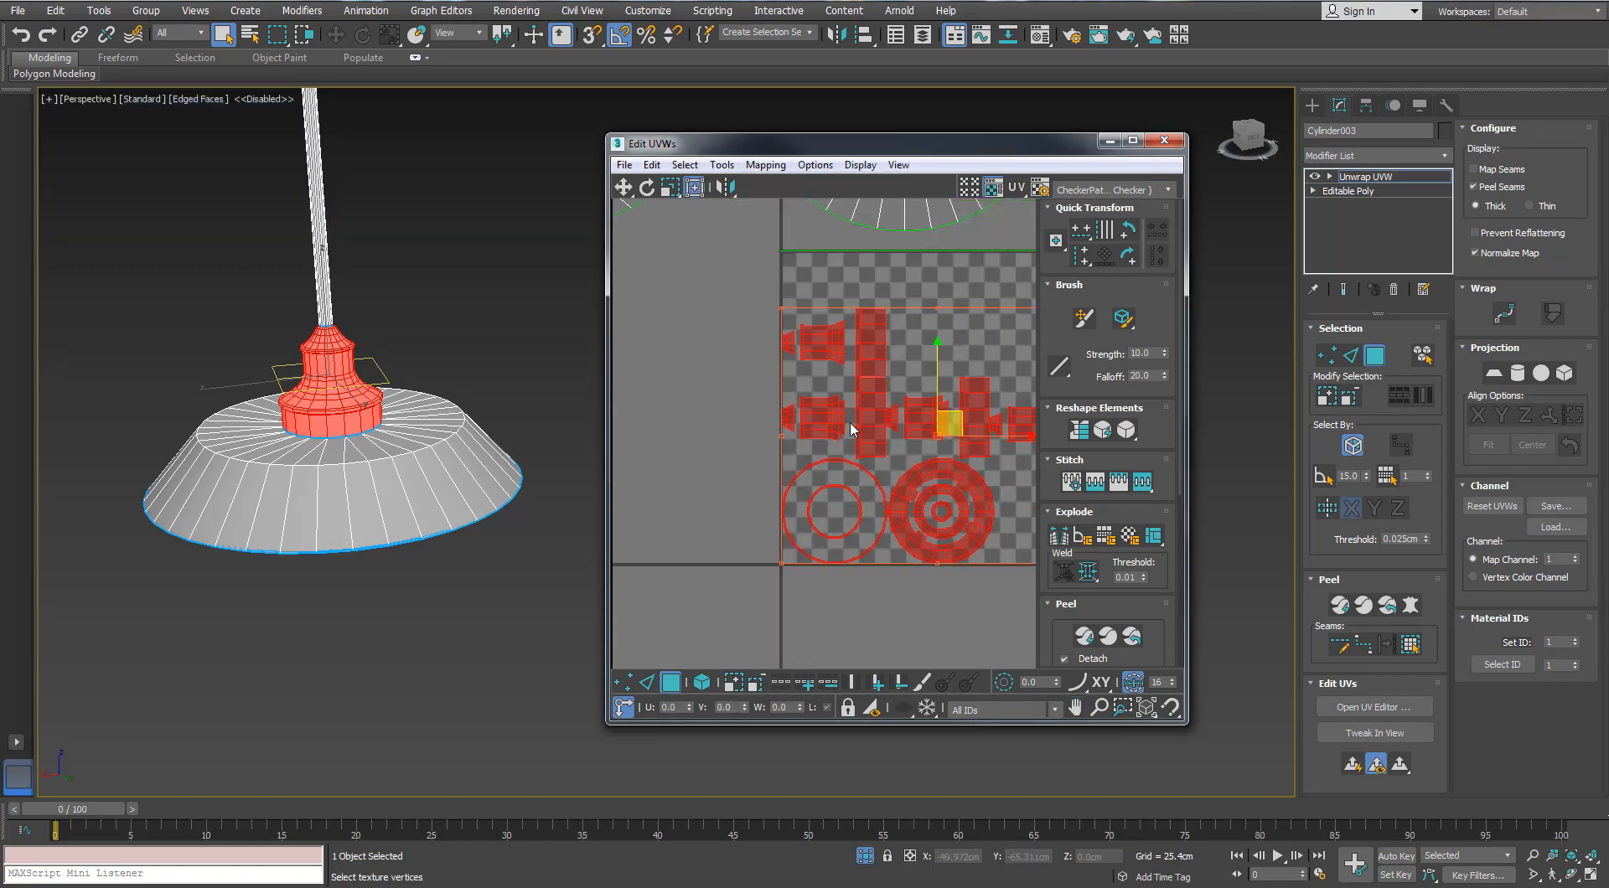
# Step: Select the larger disc-shaped UV island of the fitting and examine which faces it covers on the model
pyautogui.scroll(5, 874, 475)
pyautogui.scroll(-3, 952, 585)
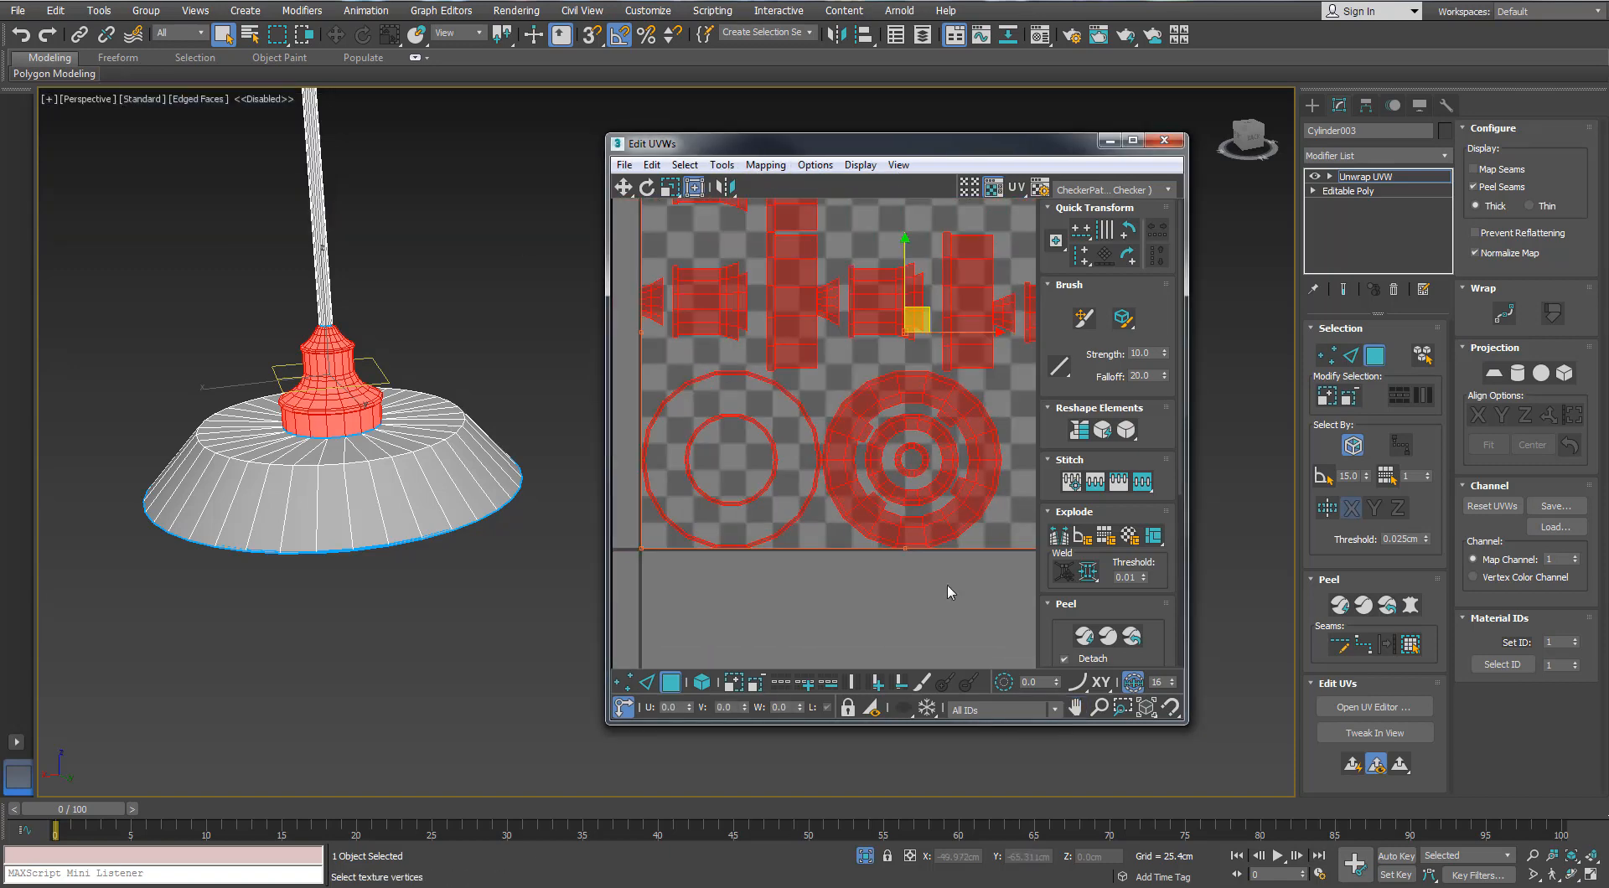
pyautogui.click(940, 530)
pyautogui.doubleClick(929, 546)
pyautogui.scroll(4, 330, 375)
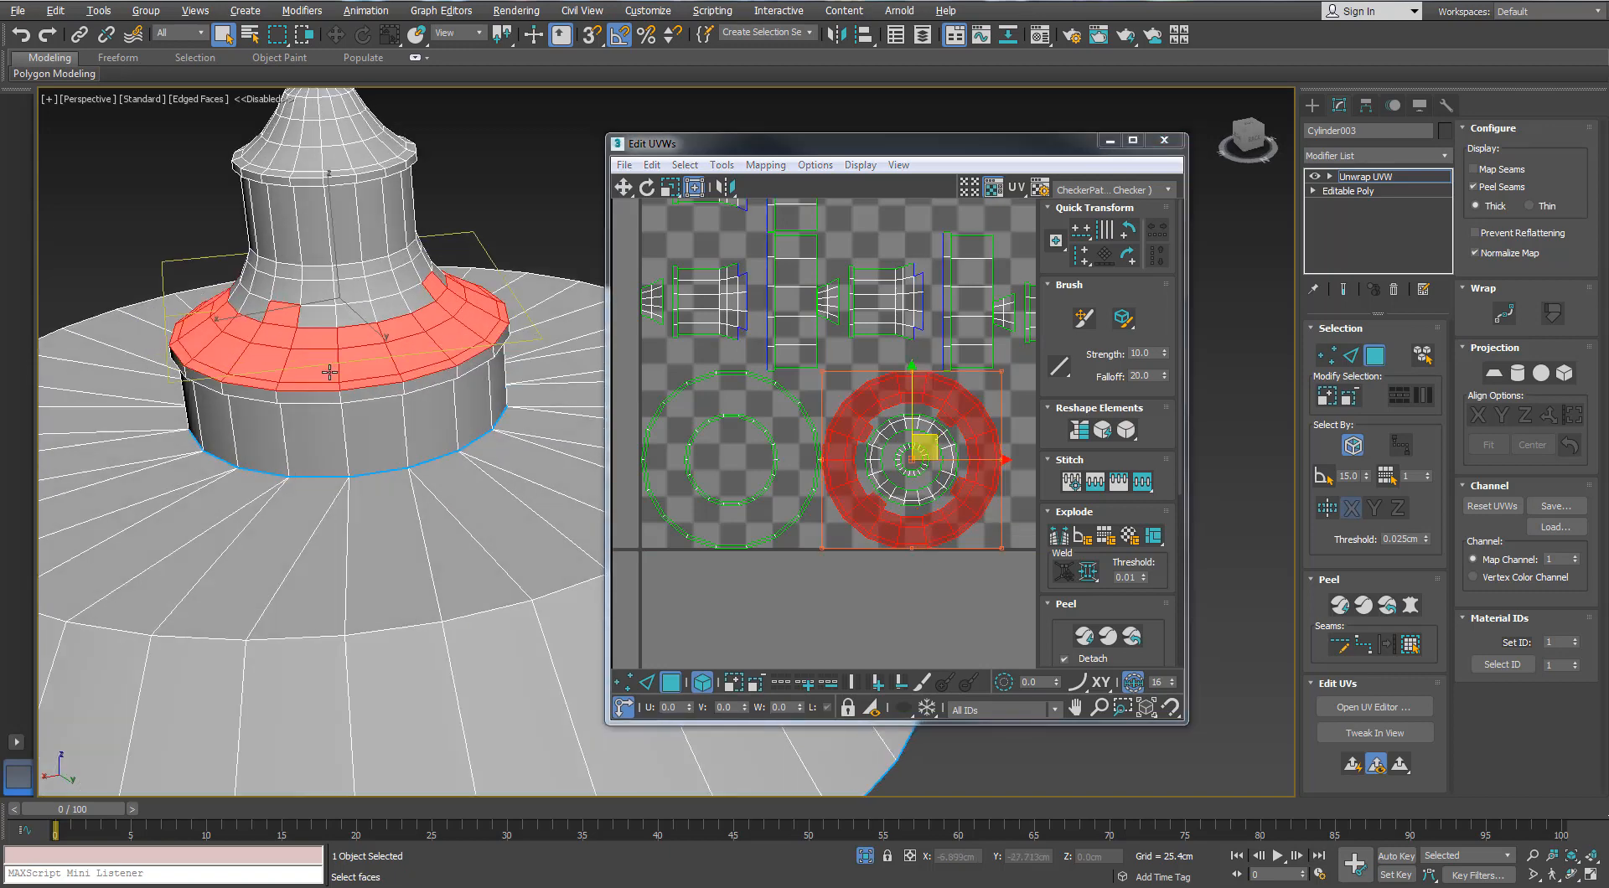
pyautogui.scroll(-1, 330, 374)
pyautogui.moveTo(315, 316); pyautogui.dragTo(330, 338, button='middle')
pyautogui.scroll(-4, 370, 368)
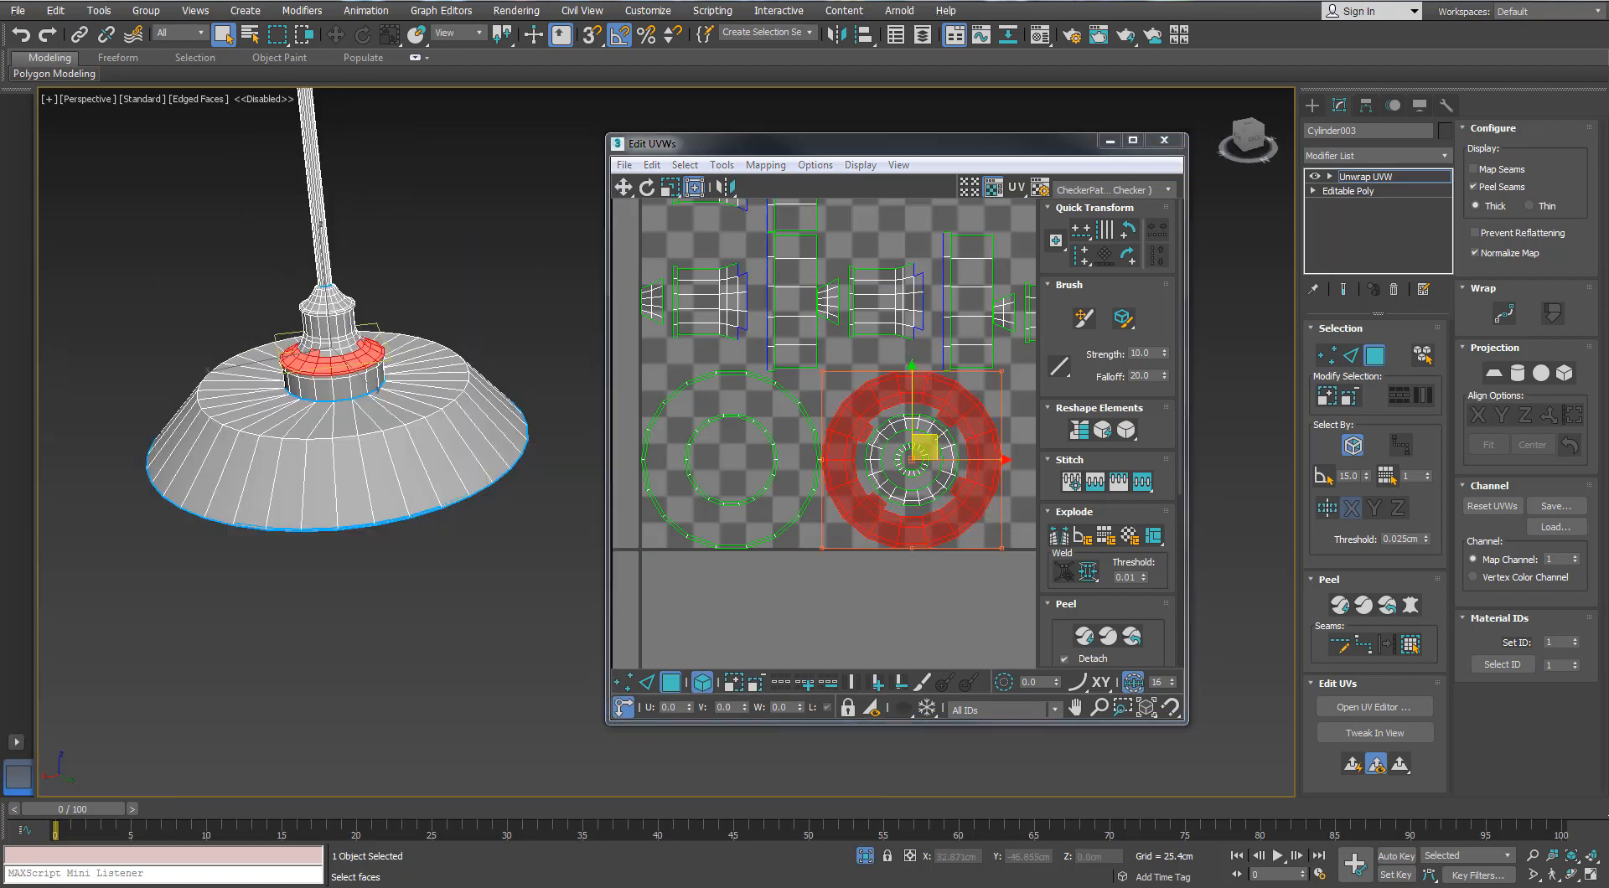
# Step: Undo the Normal Mapping of the fitting above the lampshade and clear the face selection
pyautogui.hotkey('ctrl', 'z')
pyautogui.hotkey('ctrl', 'z')
pyautogui.hotkey('ctrl', 'z')
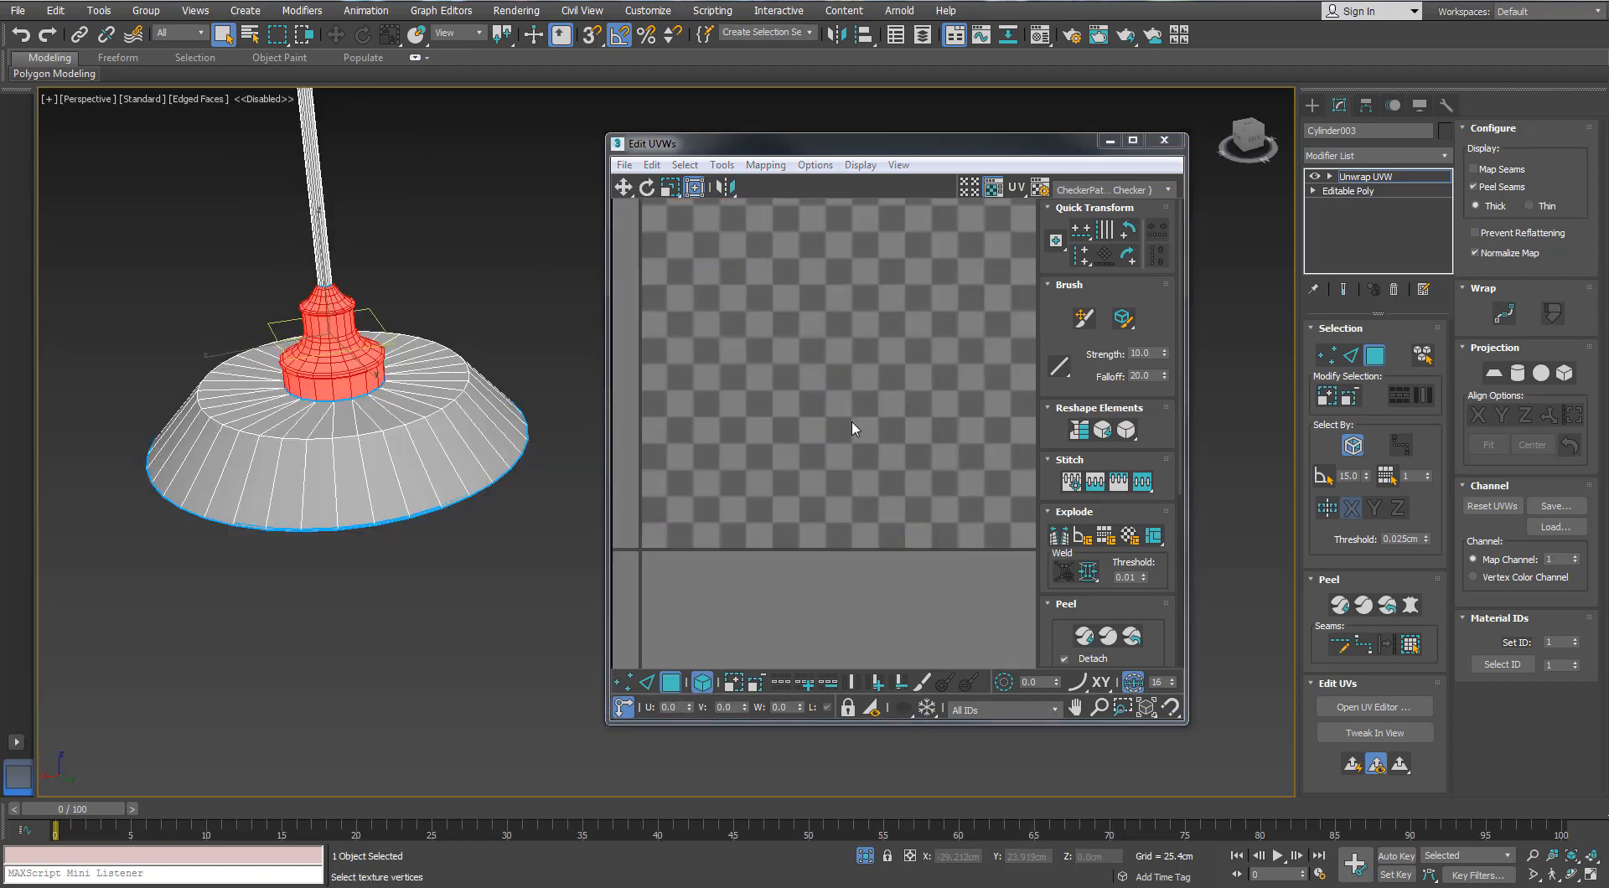
pyautogui.scroll(-4, 851, 420)
pyautogui.moveTo(851, 419); pyautogui.dragTo(945, 462, button='middle')
pyautogui.click(385, 576)
# Step: Mark the edge loop under the fitting's lower overhanging rim, above the cylindrical base band, as a peel seam
pyautogui.keyDown('alt'); pyautogui.moveTo(243, 303); pyautogui.dragTo(309, 318, button='middle'); pyautogui.keyUp('alt')
pyautogui.scroll(3, 309, 319)
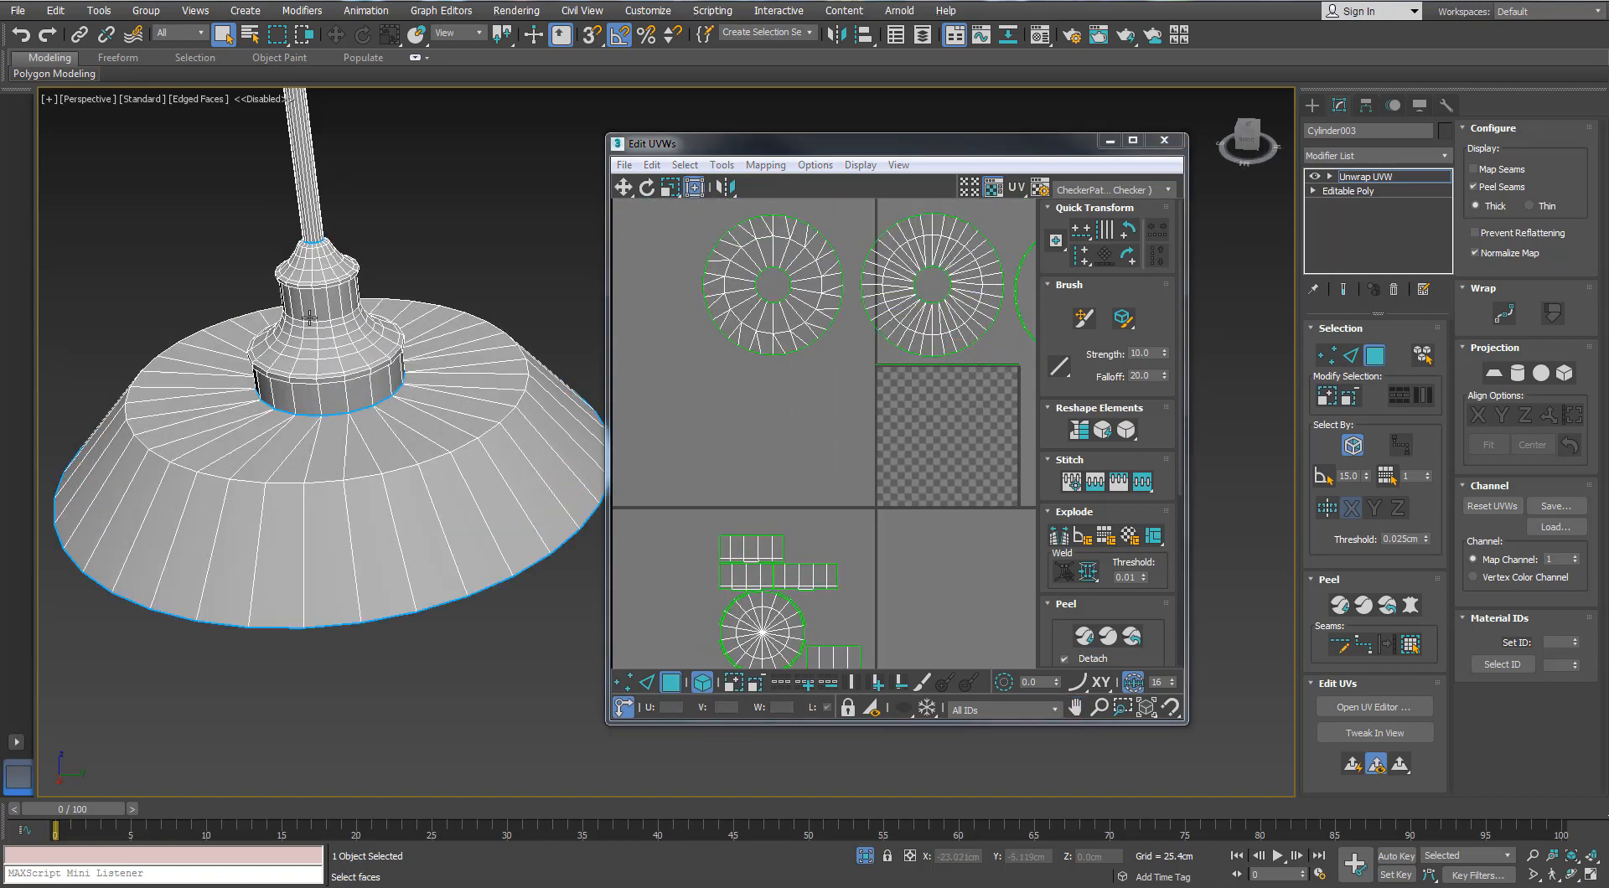
pyautogui.scroll(5, 309, 318)
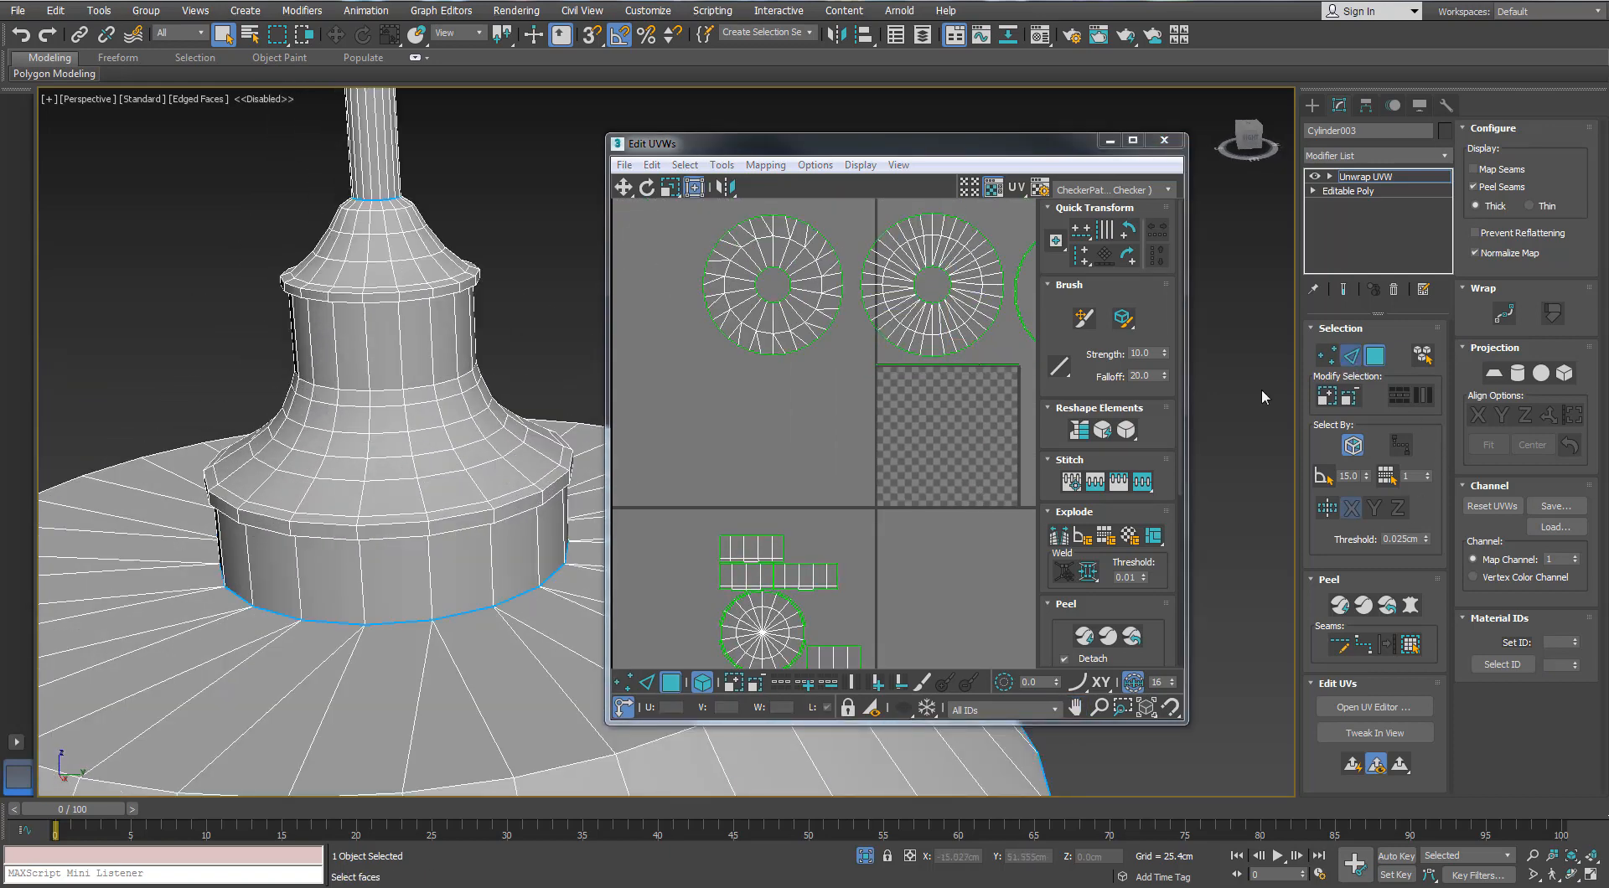
pyautogui.press('2')
pyautogui.click(361, 603)
pyautogui.moveTo(362, 603); pyautogui.dragTo(330, 259, button='middle')
pyautogui.scroll(6, 317, 502)
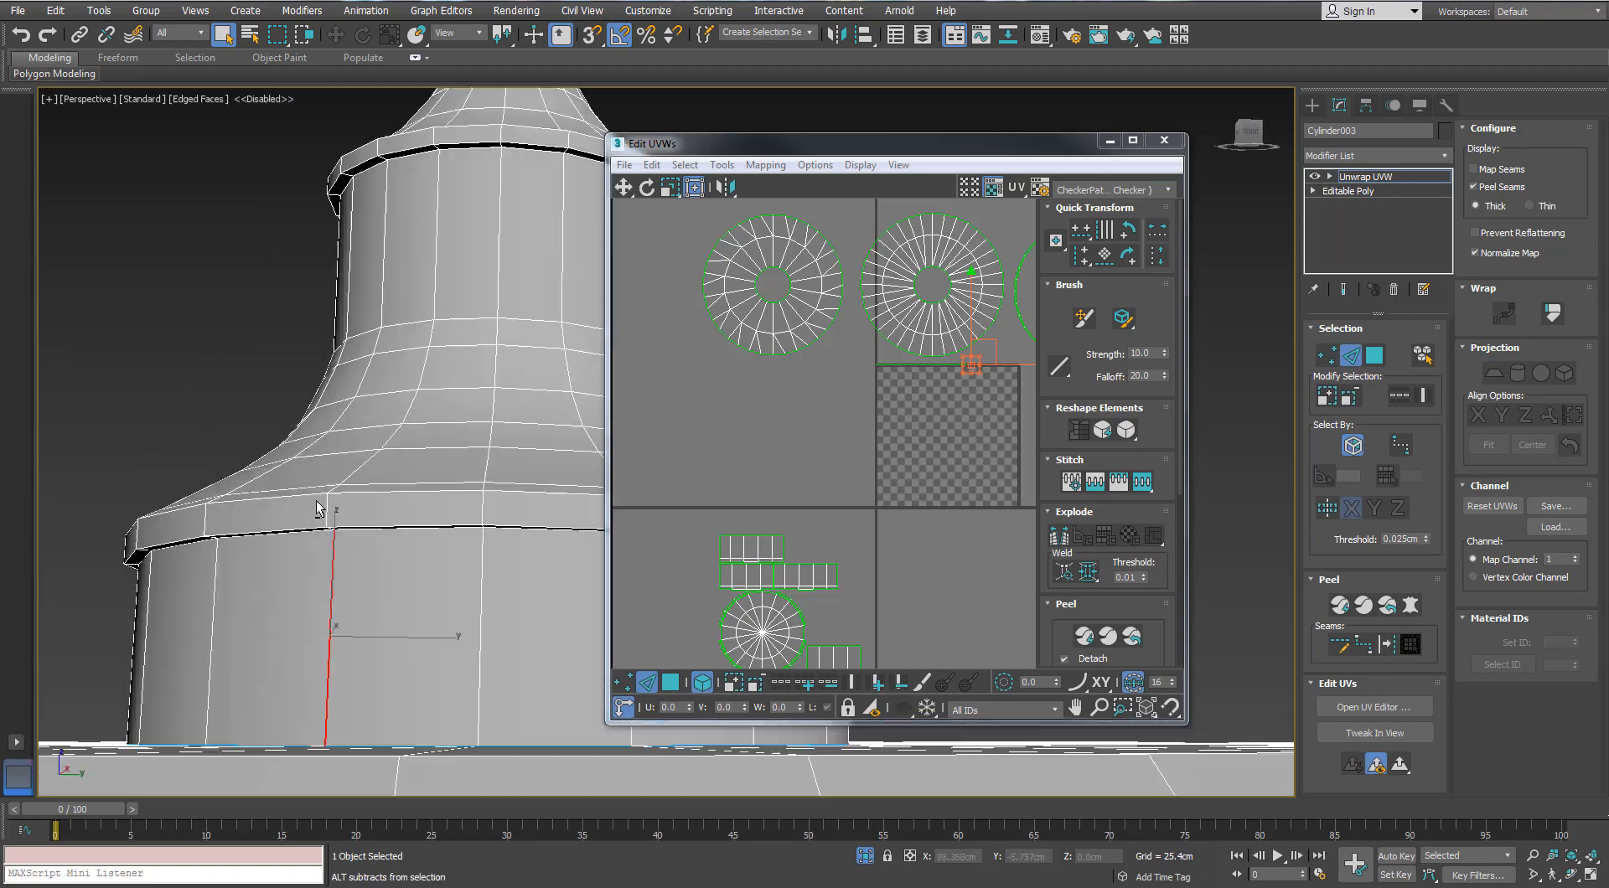
pyautogui.moveTo(317, 503)
pyautogui.keyDown('alt'); pyautogui.mouseDown(button='middle')
pyautogui.moveTo(297, 565)
pyautogui.moveTo(302, 523)
pyautogui.mouseUp(button='middle'); pyautogui.keyUp('alt')
pyautogui.scroll(3, 332, 526)
pyautogui.doubleClick(333, 526)
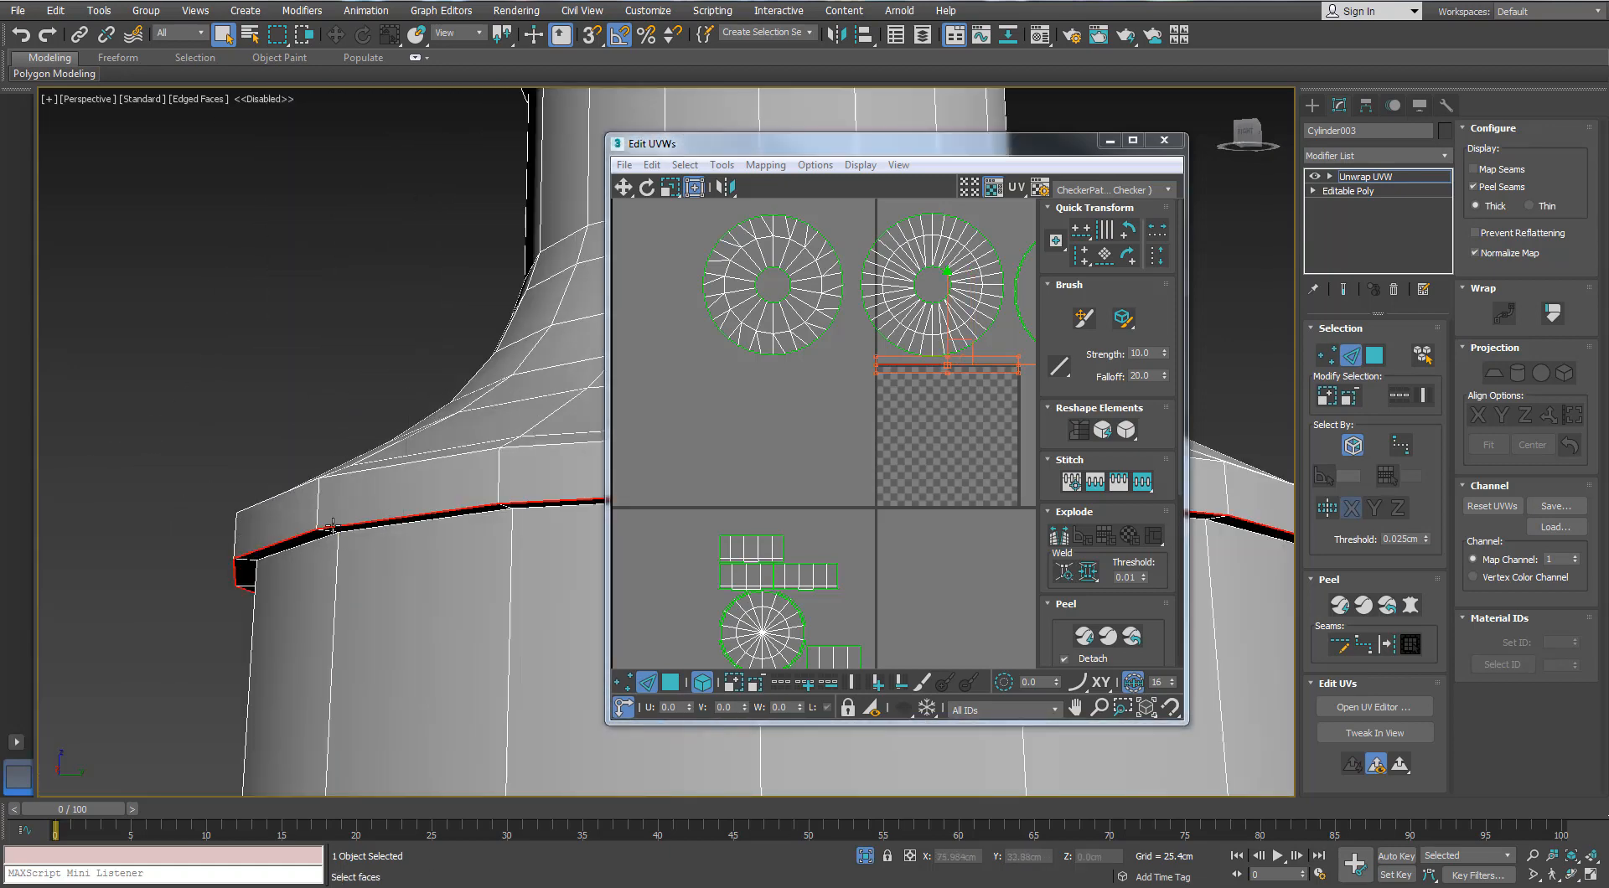
pyautogui.click(1387, 645)
pyautogui.scroll(-5, 373, 524)
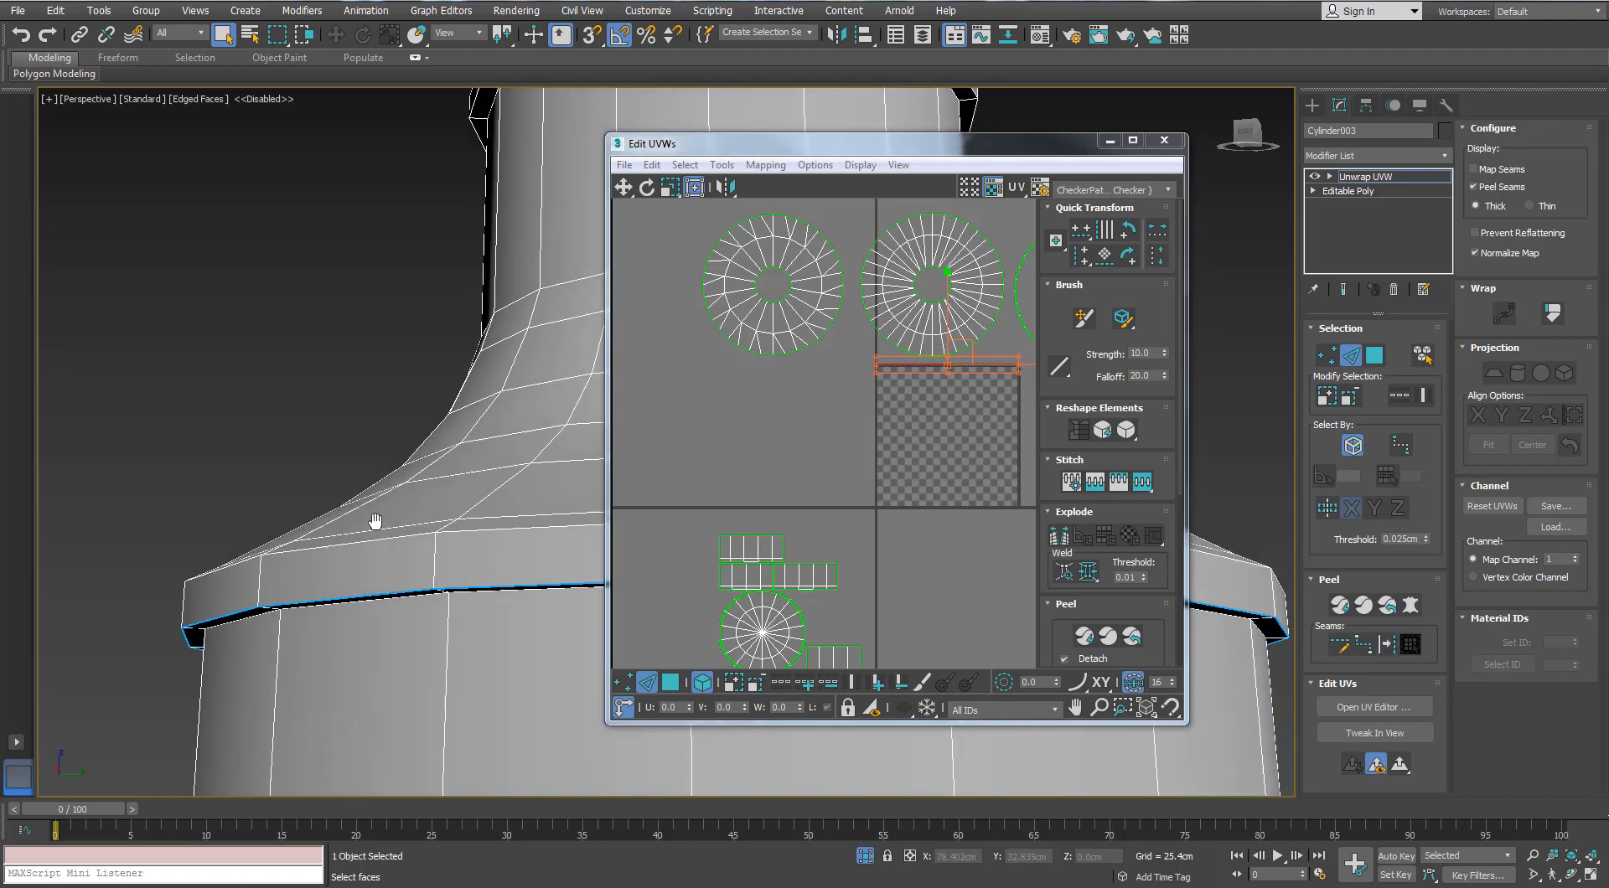
# Step: Mark the edge loops along the projecting rim below the fitting's top cone as peel seams
pyautogui.moveTo(448, 293); pyautogui.dragTo(373, 477, button='middle')
pyautogui.scroll(3, 411, 470)
pyautogui.moveTo(463, 372)
pyautogui.keyDown('alt'); pyautogui.mouseDown(button='middle')
pyautogui.moveTo(460, 427)
pyautogui.moveTo(477, 373)
pyautogui.moveTo(456, 424)
pyautogui.moveTo(462, 361)
pyautogui.mouseUp(button='middle'); pyautogui.keyUp('alt')
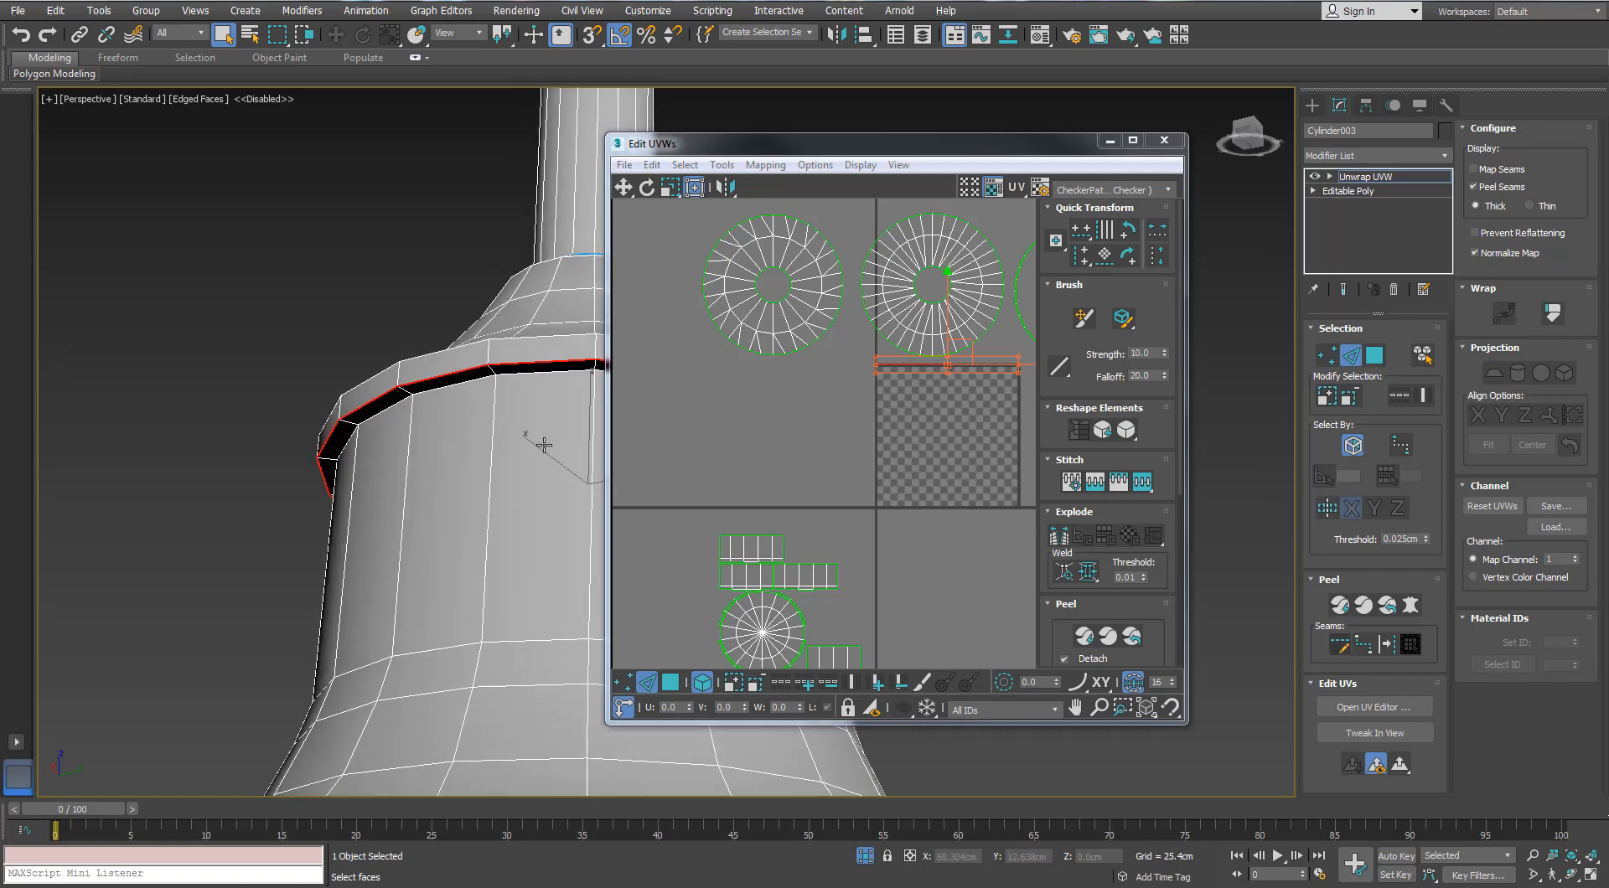
pyautogui.keyDown('alt'); pyautogui.moveTo(543, 445); pyautogui.dragTo(456, 417, button='middle'); pyautogui.keyUp('alt')
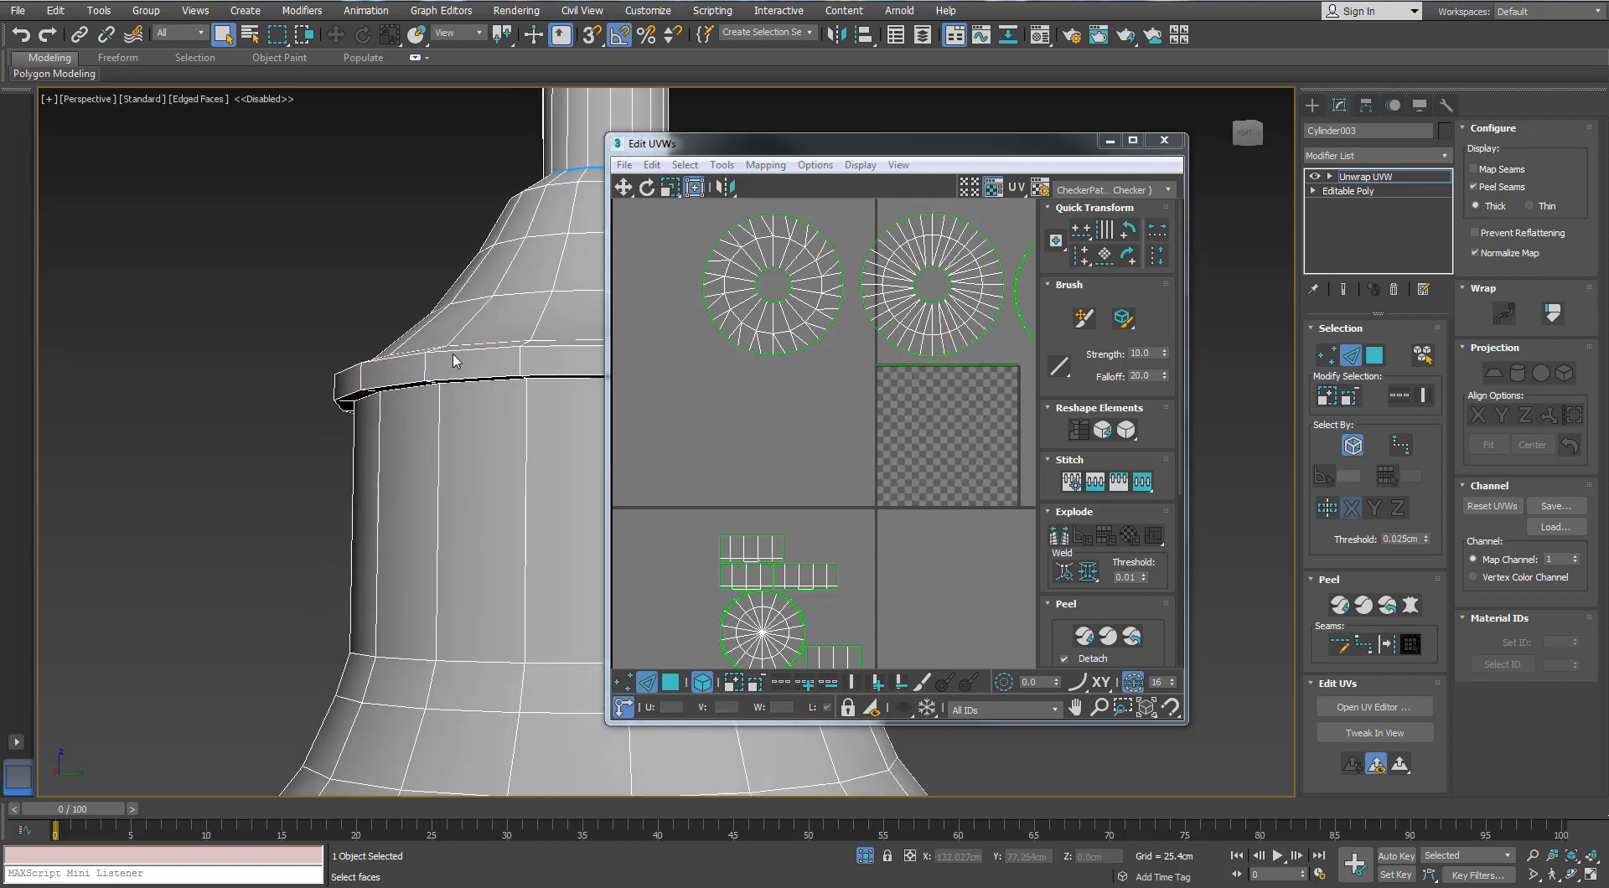
pyautogui.keyDown('alt'); pyautogui.moveTo(543, 578); pyautogui.dragTo(418, 195, button='middle'); pyautogui.keyUp('alt')
pyautogui.scroll(-3, 531, 589)
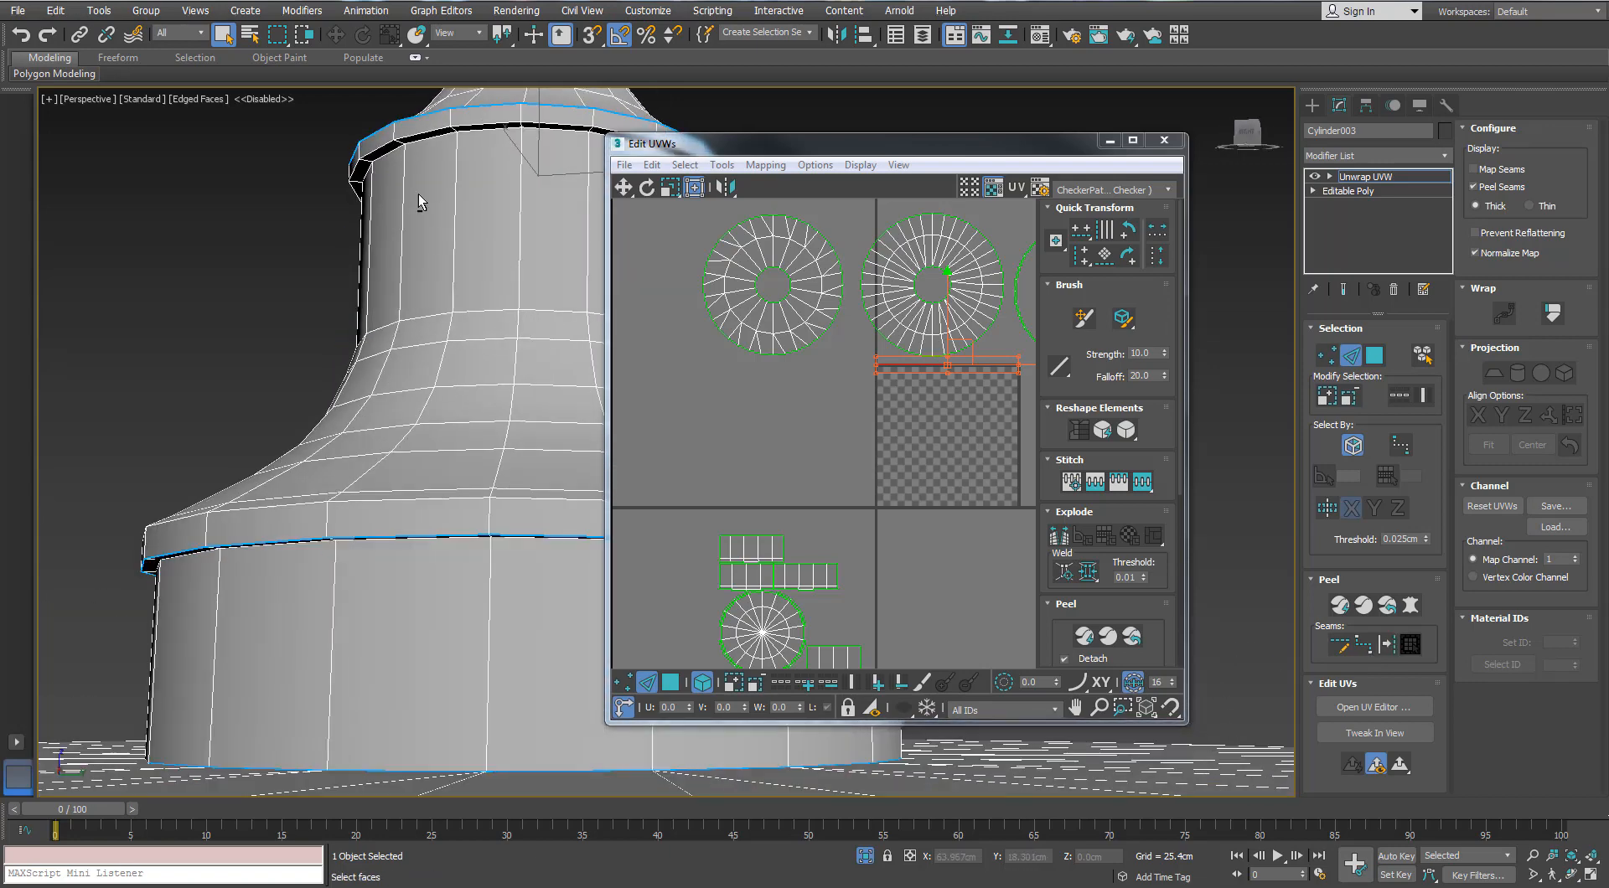
pyautogui.scroll(3, 396, 122)
pyautogui.doubleClick(430, 142)
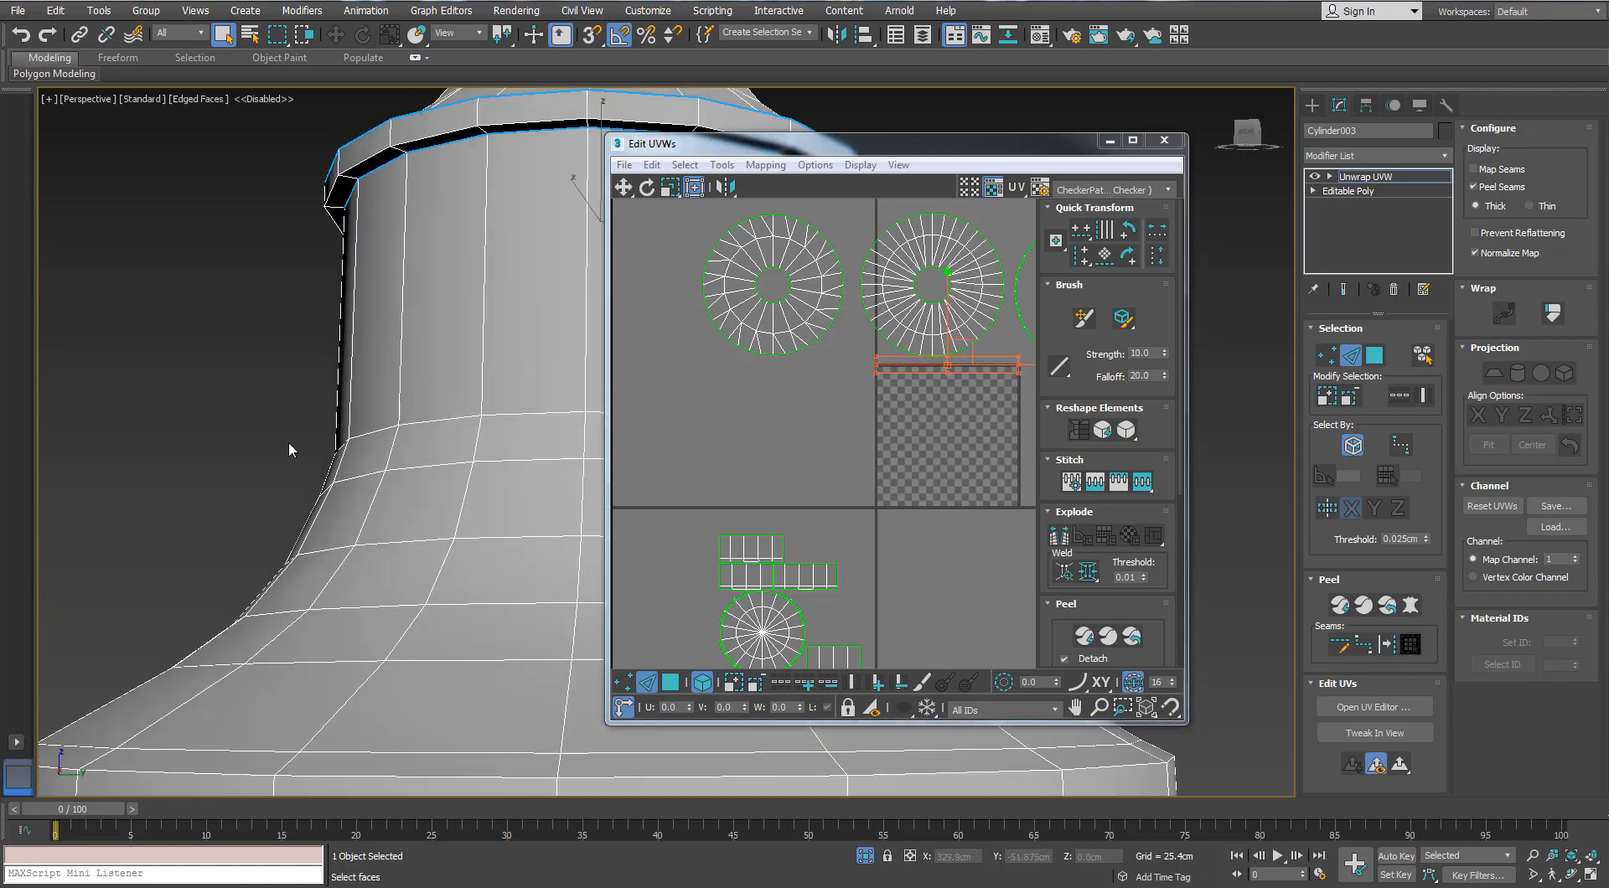
pyautogui.keyDown('alt'); pyautogui.moveTo(312, 438); pyautogui.dragTo(360, 441, button='middle'); pyautogui.keyUp('alt')
pyautogui.click(446, 181)
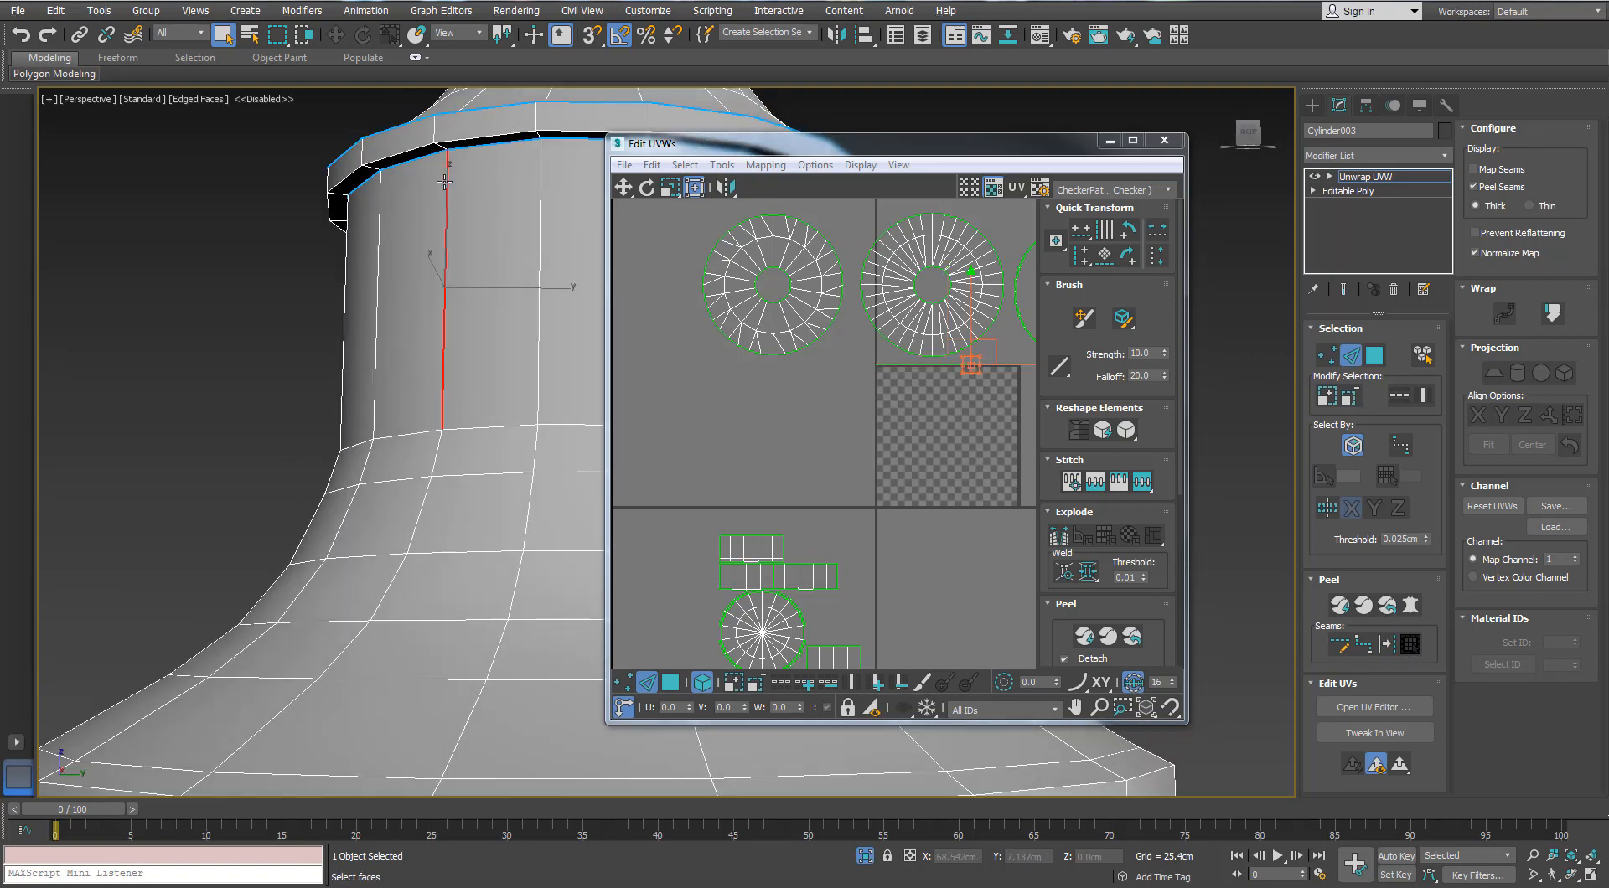
pyautogui.scroll(-6, 444, 179)
pyautogui.keyDown('alt'); pyautogui.moveTo(444, 178); pyautogui.dragTo(441, 235, button='middle'); pyautogui.keyUp('alt')
pyautogui.scroll(6, 440, 159)
pyautogui.scroll(-6, 442, 155)
pyautogui.moveTo(442, 155)
pyautogui.keyDown('alt'); pyautogui.mouseDown(button='middle')
pyautogui.moveTo(444, 109)
pyautogui.moveTo(446, 179)
pyautogui.mouseUp(button='middle'); pyautogui.keyUp('alt')
pyautogui.scroll(3, 445, 155)
pyautogui.scroll(3, 446, 180)
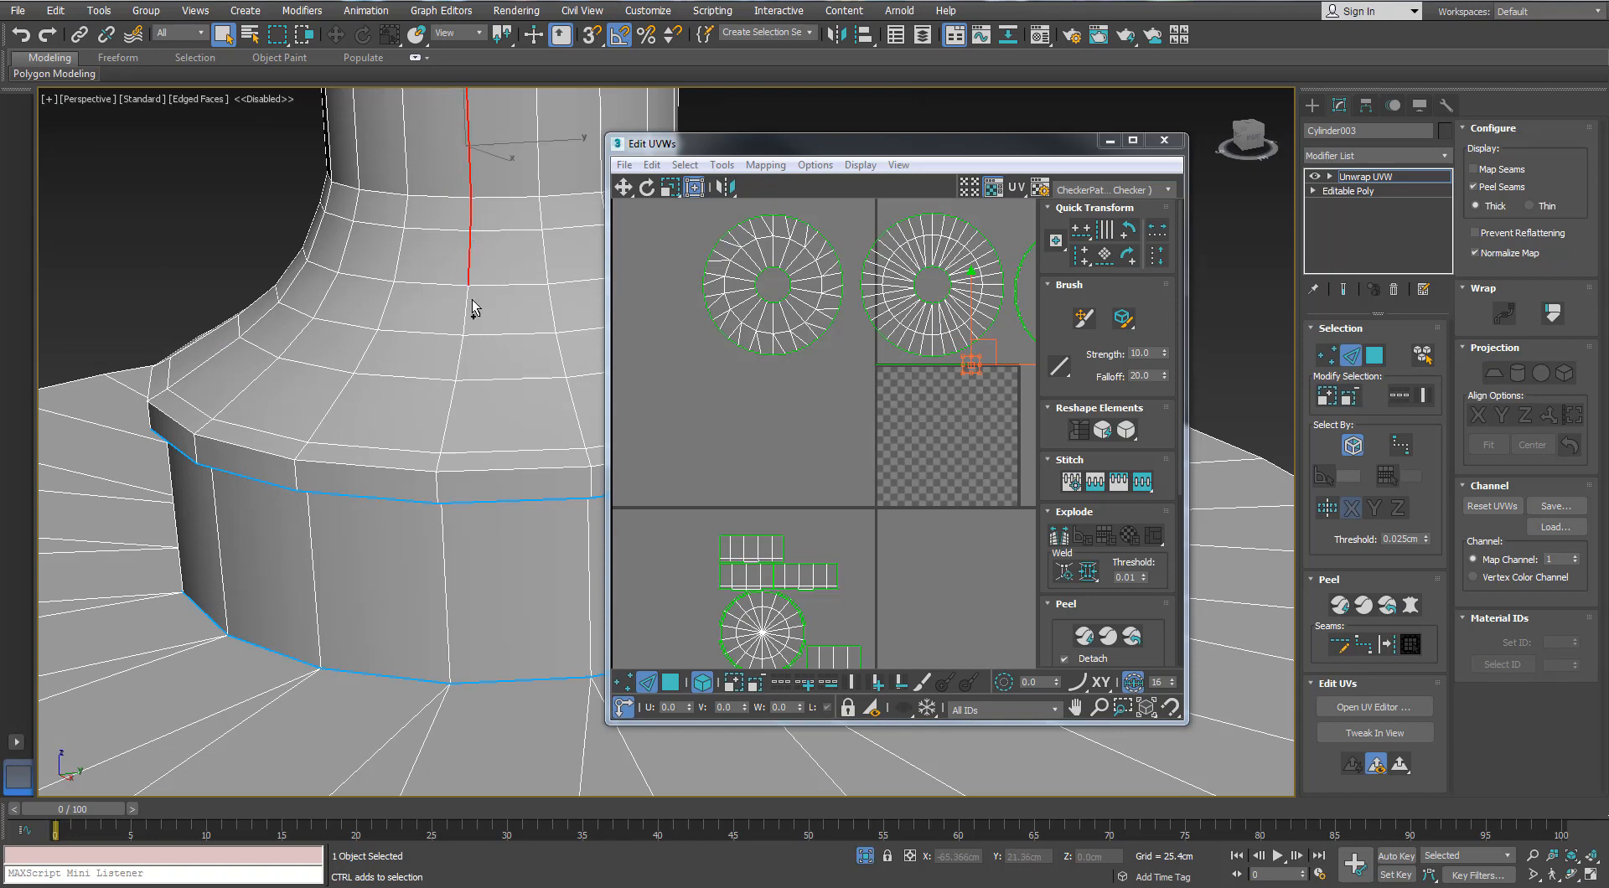
pyautogui.keyDown('alt'); pyautogui.moveTo(465, 321); pyautogui.dragTo(479, 315, button='middle'); pyautogui.keyUp('alt')
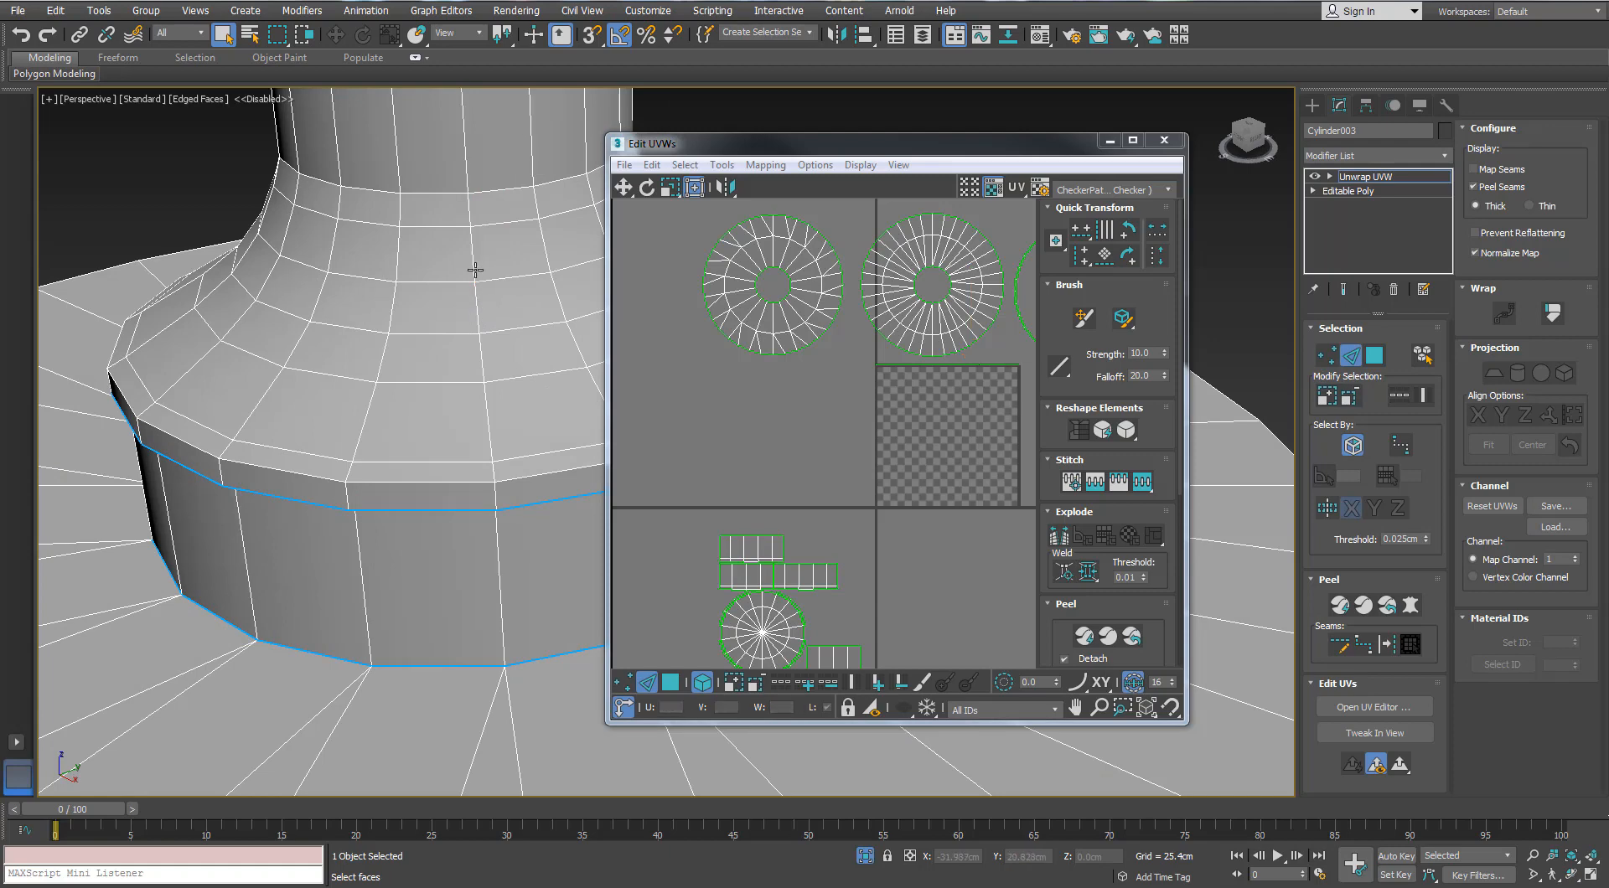
# Step: Mark the vertical edge path on the fitting's flared body, from the upper rim down to the lower rim, as a seam
pyautogui.moveTo(481, 276)
pyautogui.mouseDown(button='middle')
pyautogui.moveTo(478, 409)
pyautogui.moveTo(464, 281)
pyautogui.moveTo(469, 306)
pyautogui.mouseUp(button='middle')
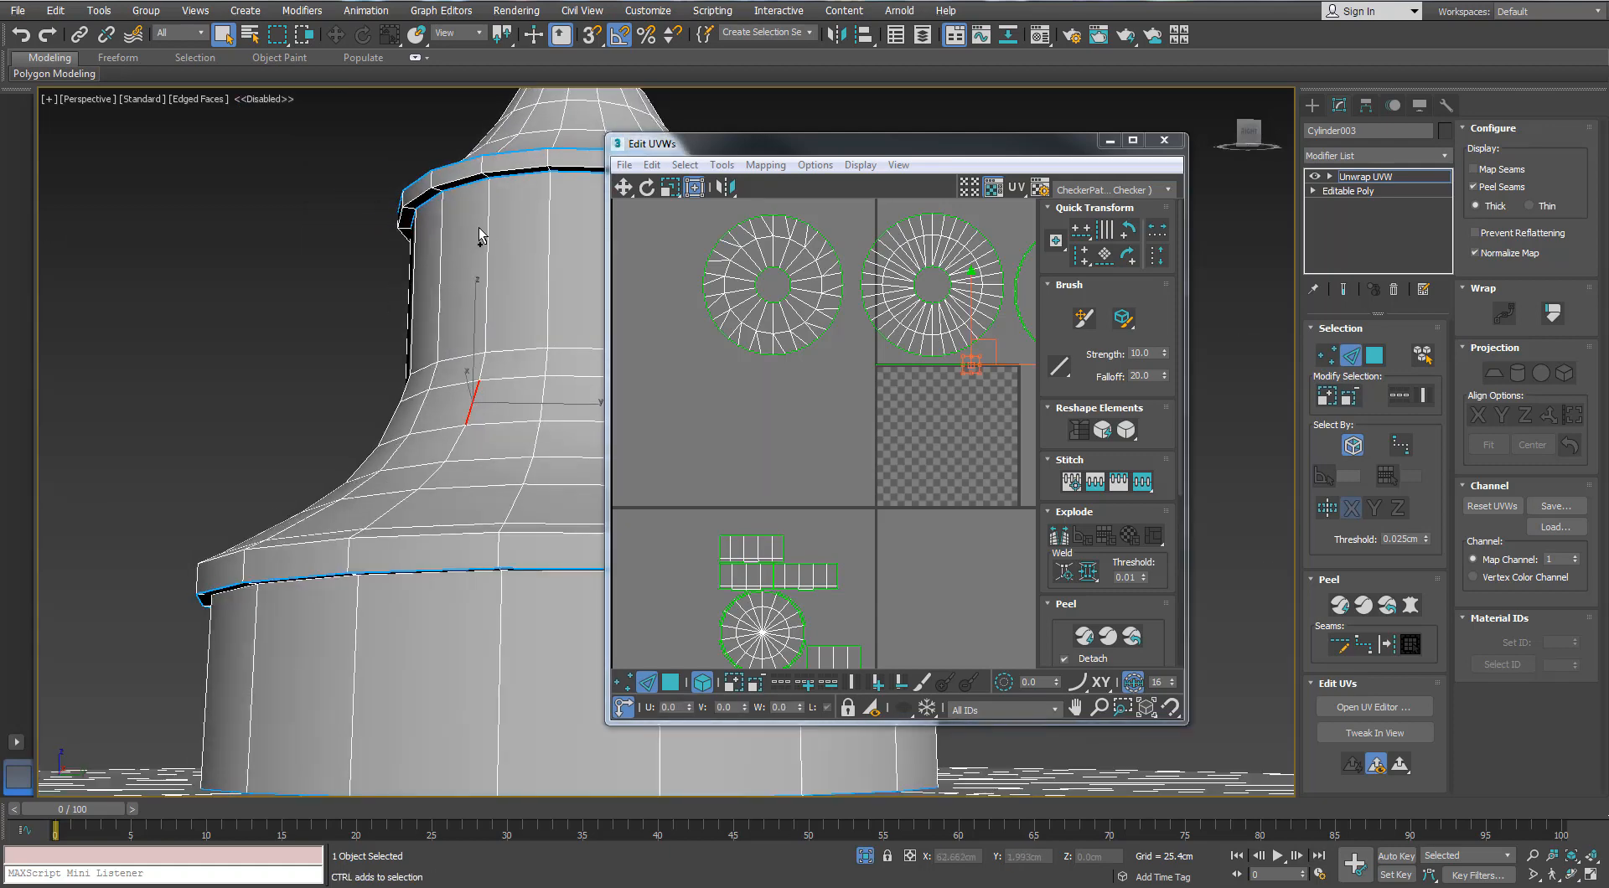
pyautogui.keyDown('ctrl'); pyautogui.click(488, 243); pyautogui.keyUp('ctrl')
pyautogui.keyDown('alt'); pyautogui.moveTo(482, 362); pyautogui.dragTo(451, 429, button='middle'); pyautogui.keyUp('alt')
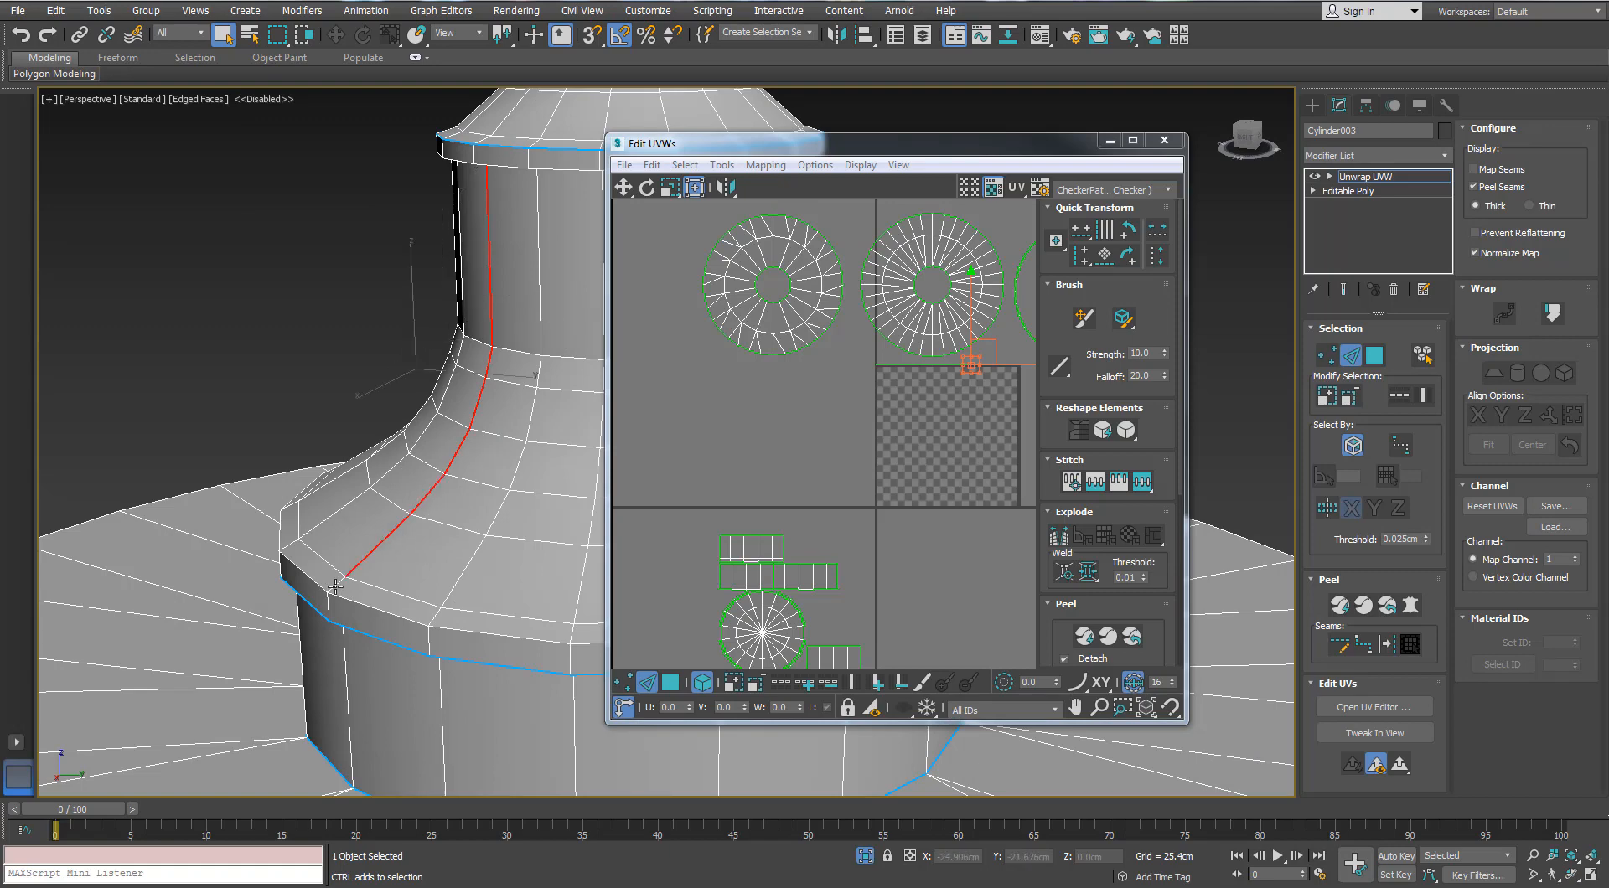
pyautogui.click(1384, 651)
pyautogui.scroll(-5, 381, 384)
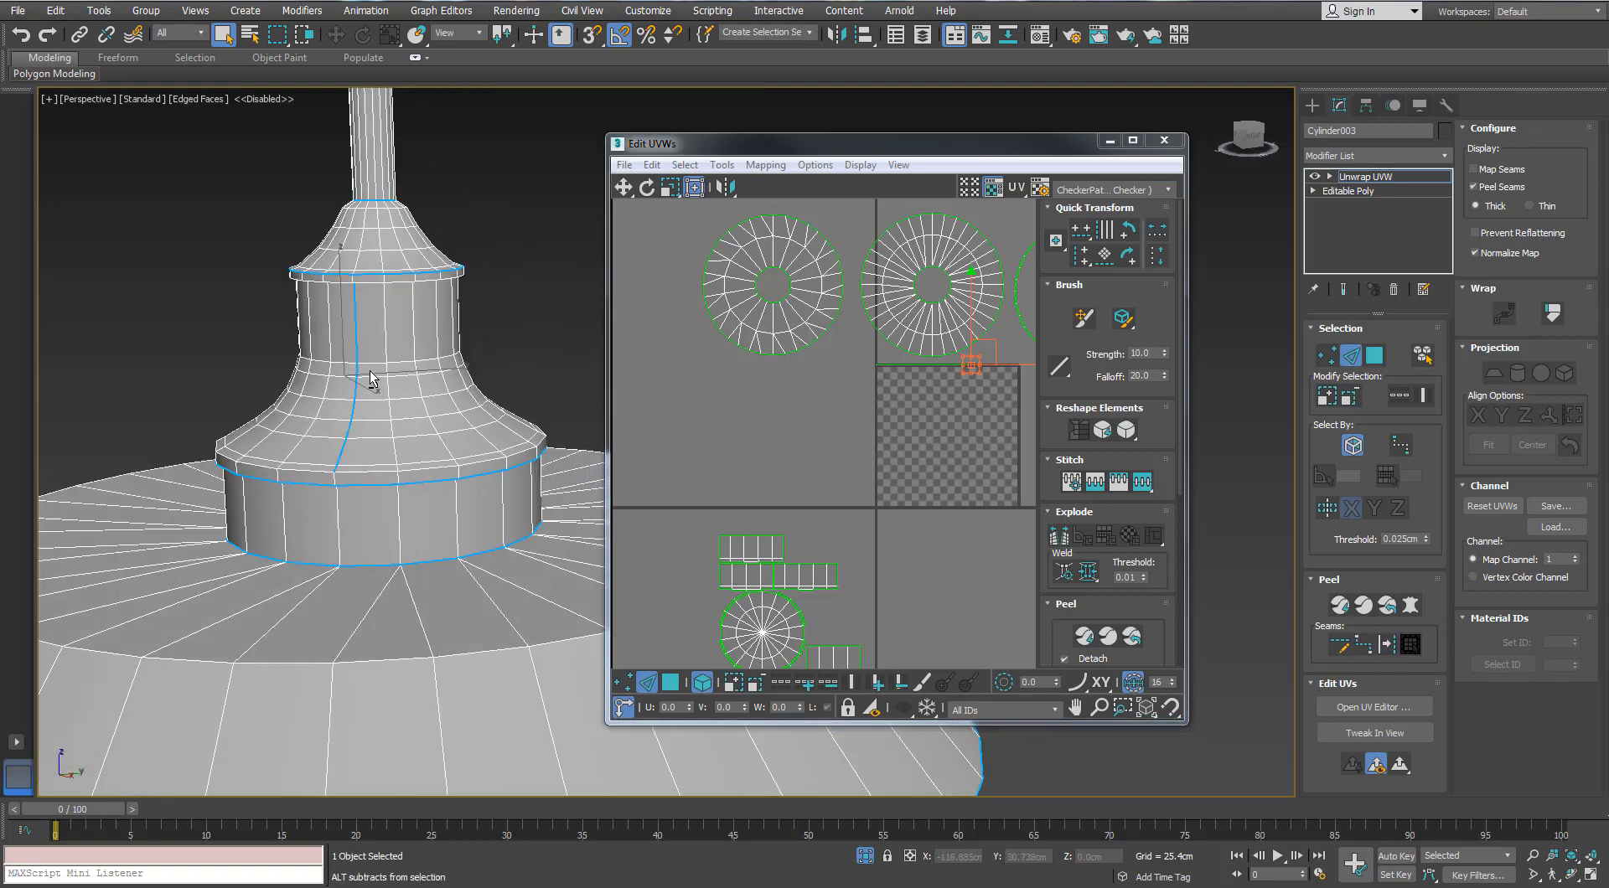
# Step: Select the fitting's cylindrical base band up to the seams and apply Normal Mapping of type Box Mapping with 0.001 spacing
pyautogui.keyDown('alt'); pyautogui.moveTo(369, 377); pyautogui.dragTo(419, 302, button='middle'); pyautogui.keyUp('alt')
pyautogui.scroll(3, 391, 259)
pyautogui.scroll(-5, 402, 285)
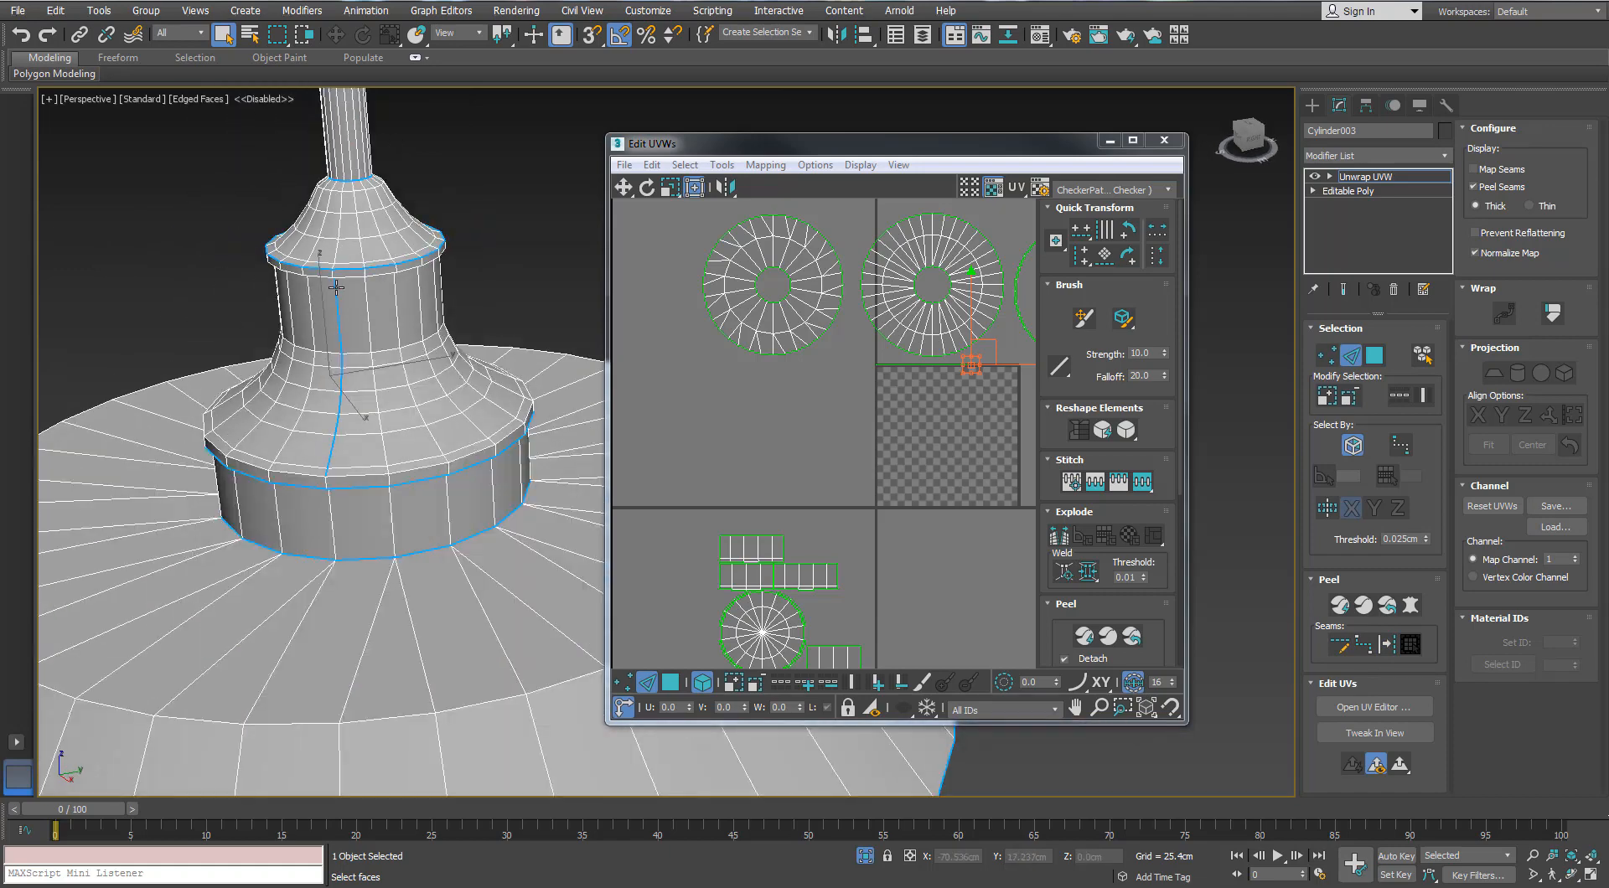
pyautogui.moveTo(411, 428); pyautogui.dragTo(420, 289, button='middle')
pyautogui.click(1372, 359)
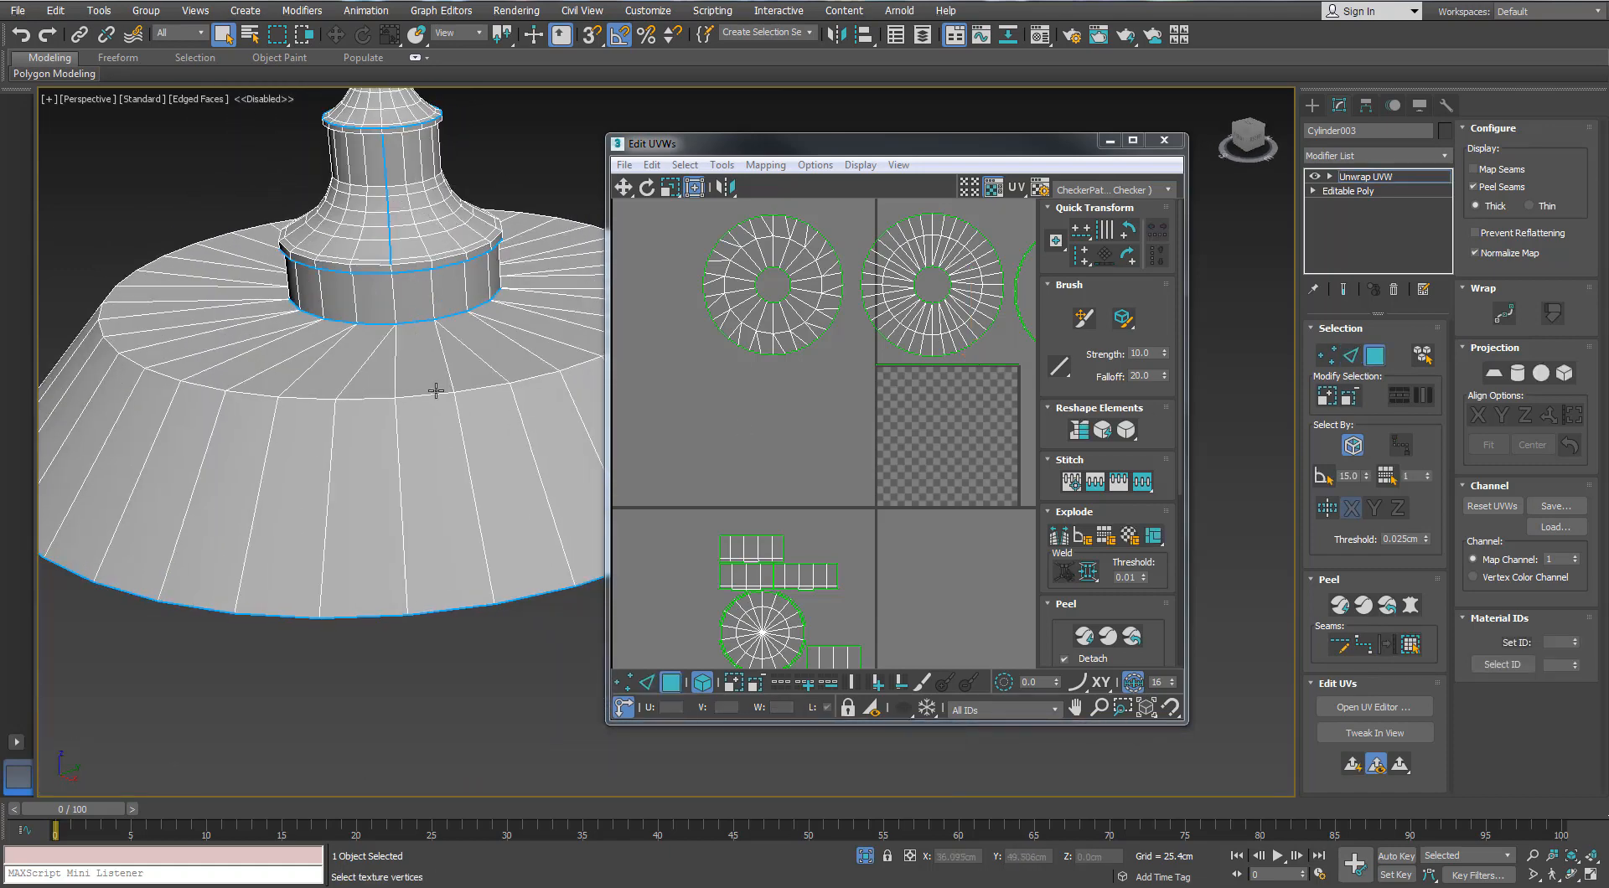
pyautogui.click(414, 309)
pyautogui.click(1411, 646)
pyautogui.keyDown('alt'); pyautogui.moveTo(419, 386); pyautogui.dragTo(758, 155, button='middle'); pyautogui.keyUp('alt')
pyautogui.scroll(3, 336, 245)
pyautogui.scroll(-2, 758, 155)
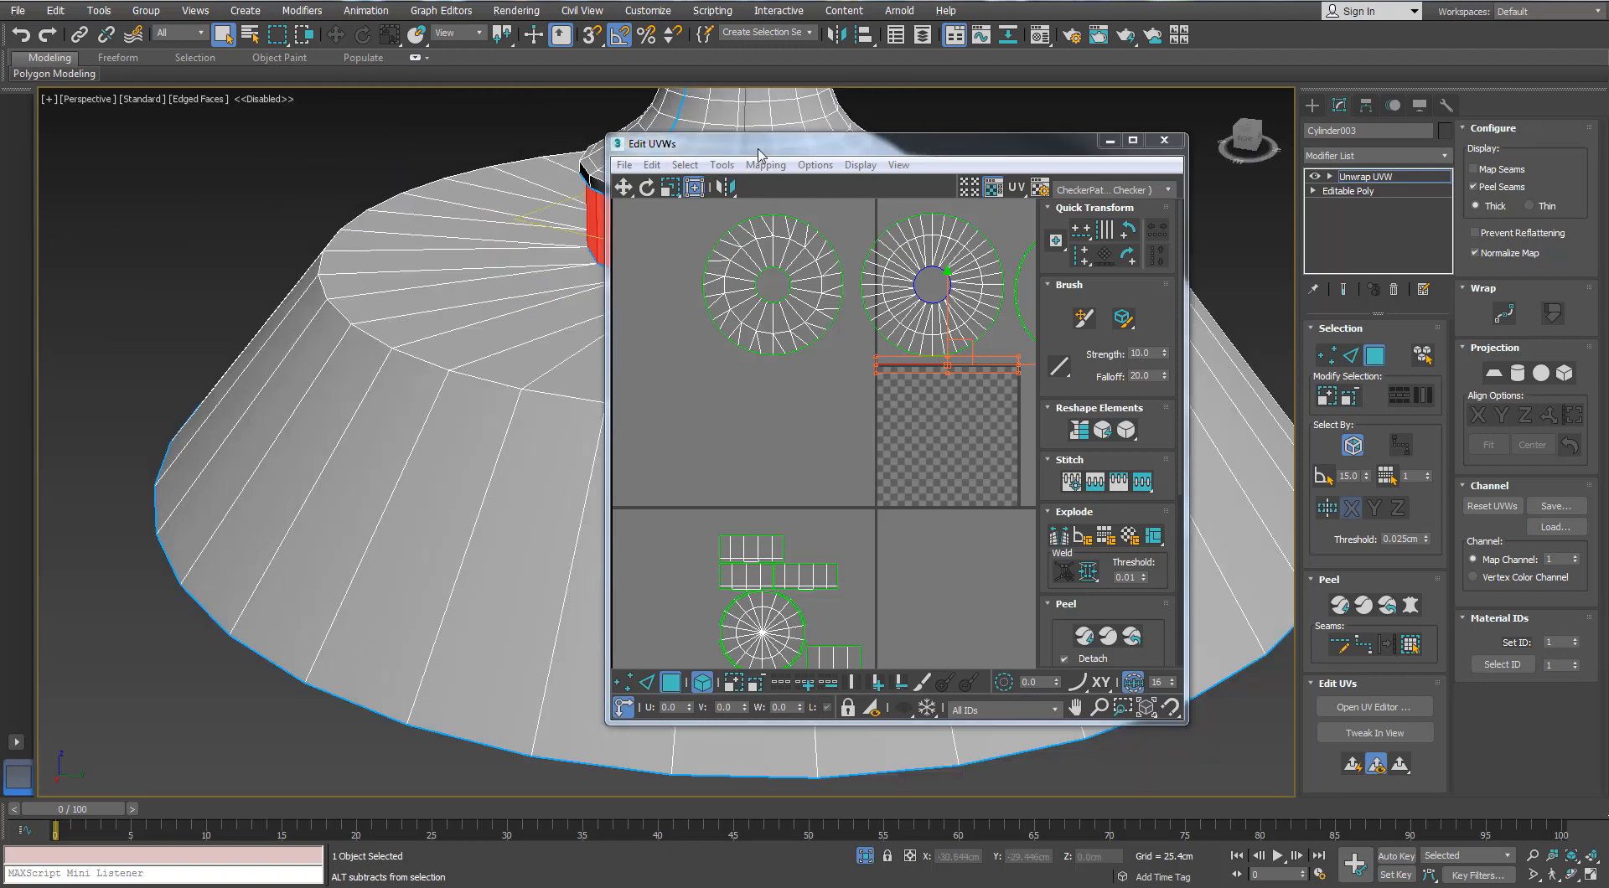
pyautogui.click(765, 164)
pyautogui.click(783, 209)
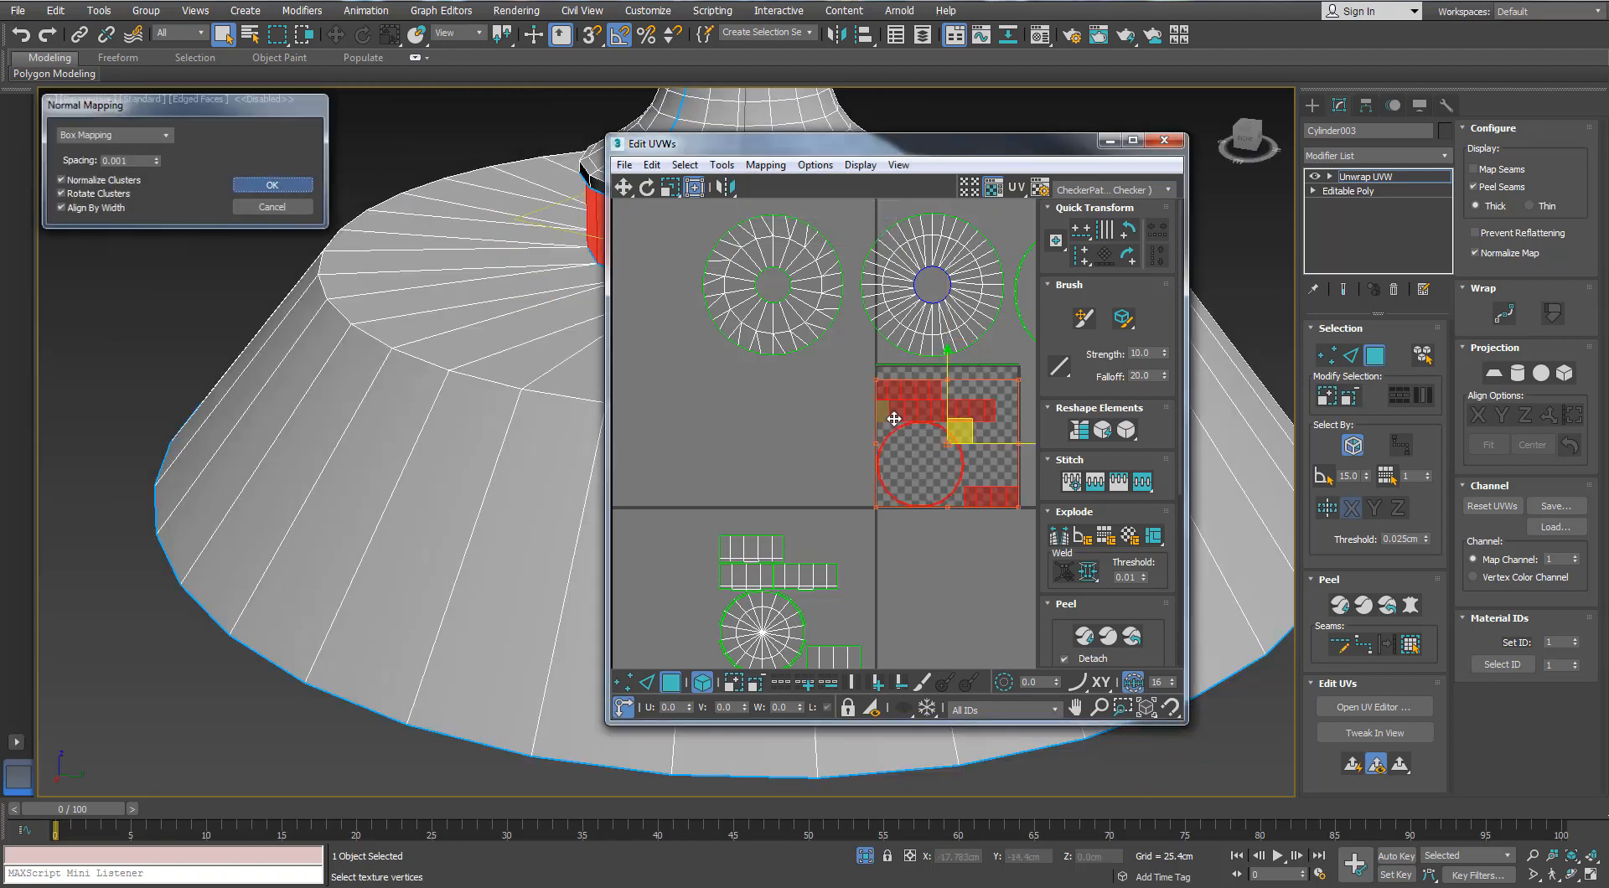
# Step: Move the base band's UV islands to the empty area left of the UV tile and scale them down
pyautogui.scroll(2, 909, 421)
pyautogui.scroll(-3, 912, 422)
pyautogui.moveTo(893, 406); pyautogui.dragTo(711, 508)
pyautogui.press('r')
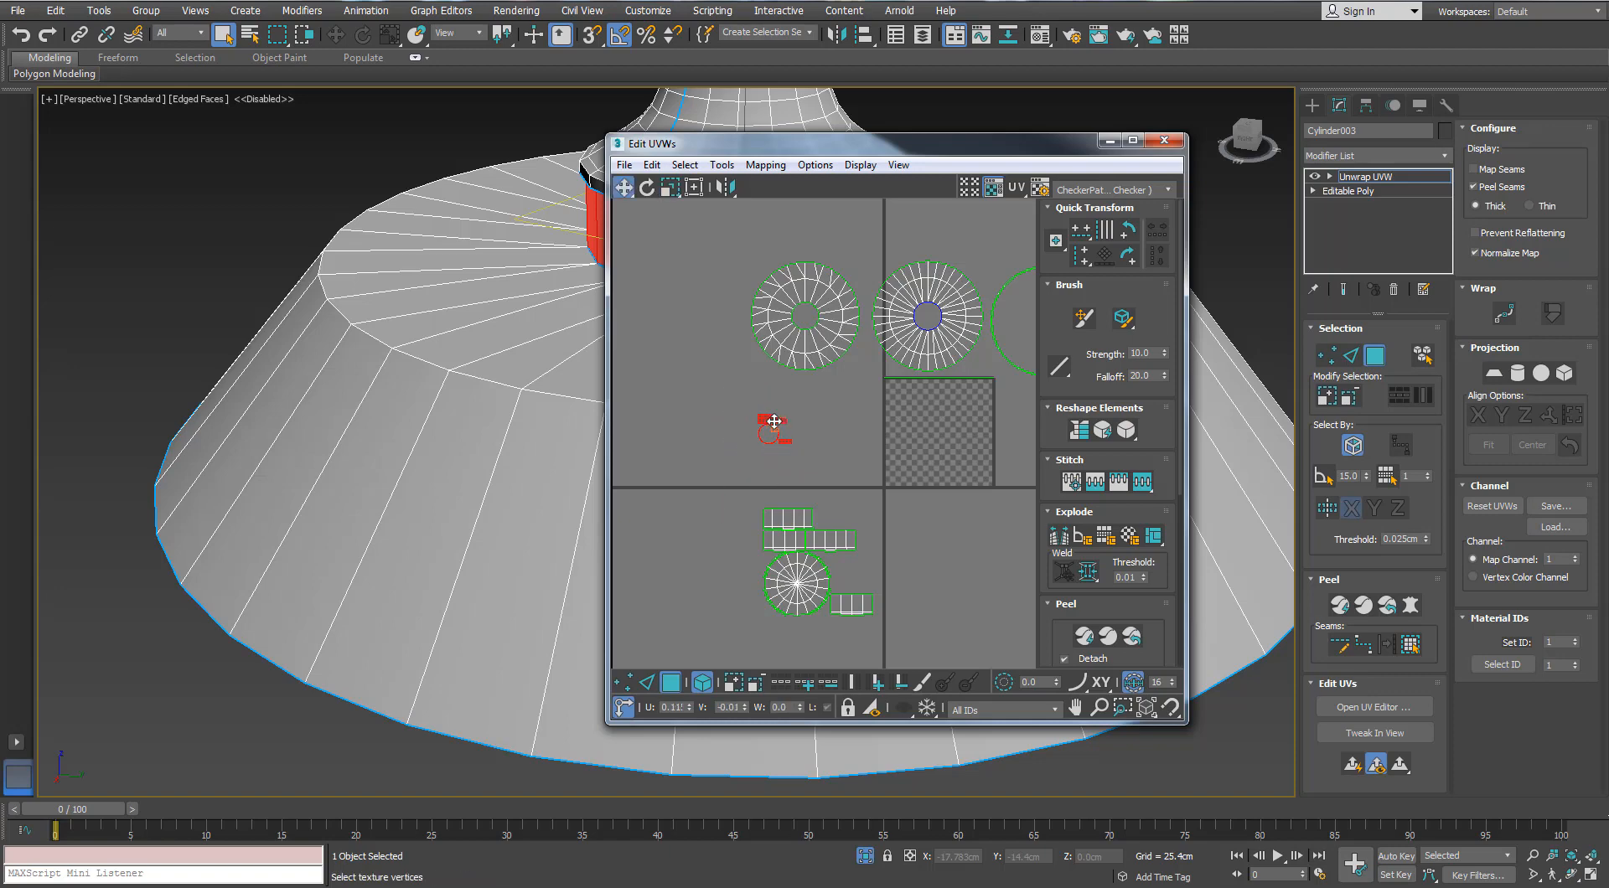
pyautogui.click(695, 480)
# Step: Mark the edge loop around the round cap inside the lampshade's inner dome as a peel seam
pyautogui.scroll(5, 424, 363)
pyautogui.keyDown('alt'); pyautogui.moveTo(423, 363); pyautogui.dragTo(501, 694, button='middle'); pyautogui.keyUp('alt')
pyautogui.keyDown('alt'); pyautogui.moveTo(489, 420); pyautogui.dragTo(478, 704, button='middle'); pyautogui.keyUp('alt')
pyautogui.scroll(-3, 432, 345)
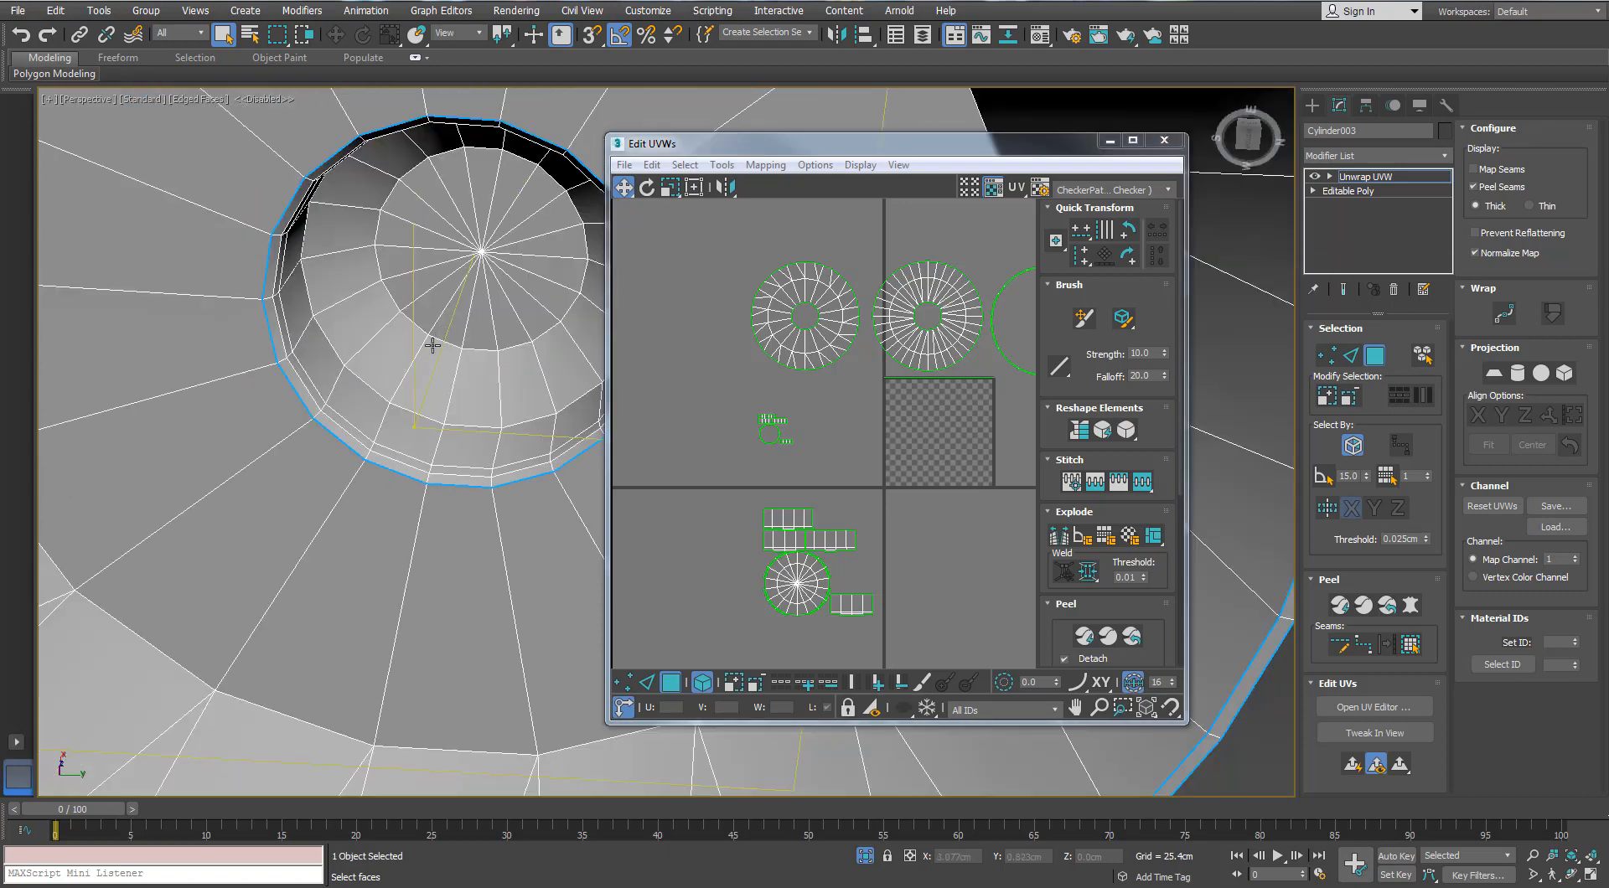
pyautogui.keyDown('alt'); pyautogui.moveTo(433, 345); pyautogui.dragTo(492, 361, button='middle'); pyautogui.keyUp('alt')
pyautogui.scroll(3, 496, 408)
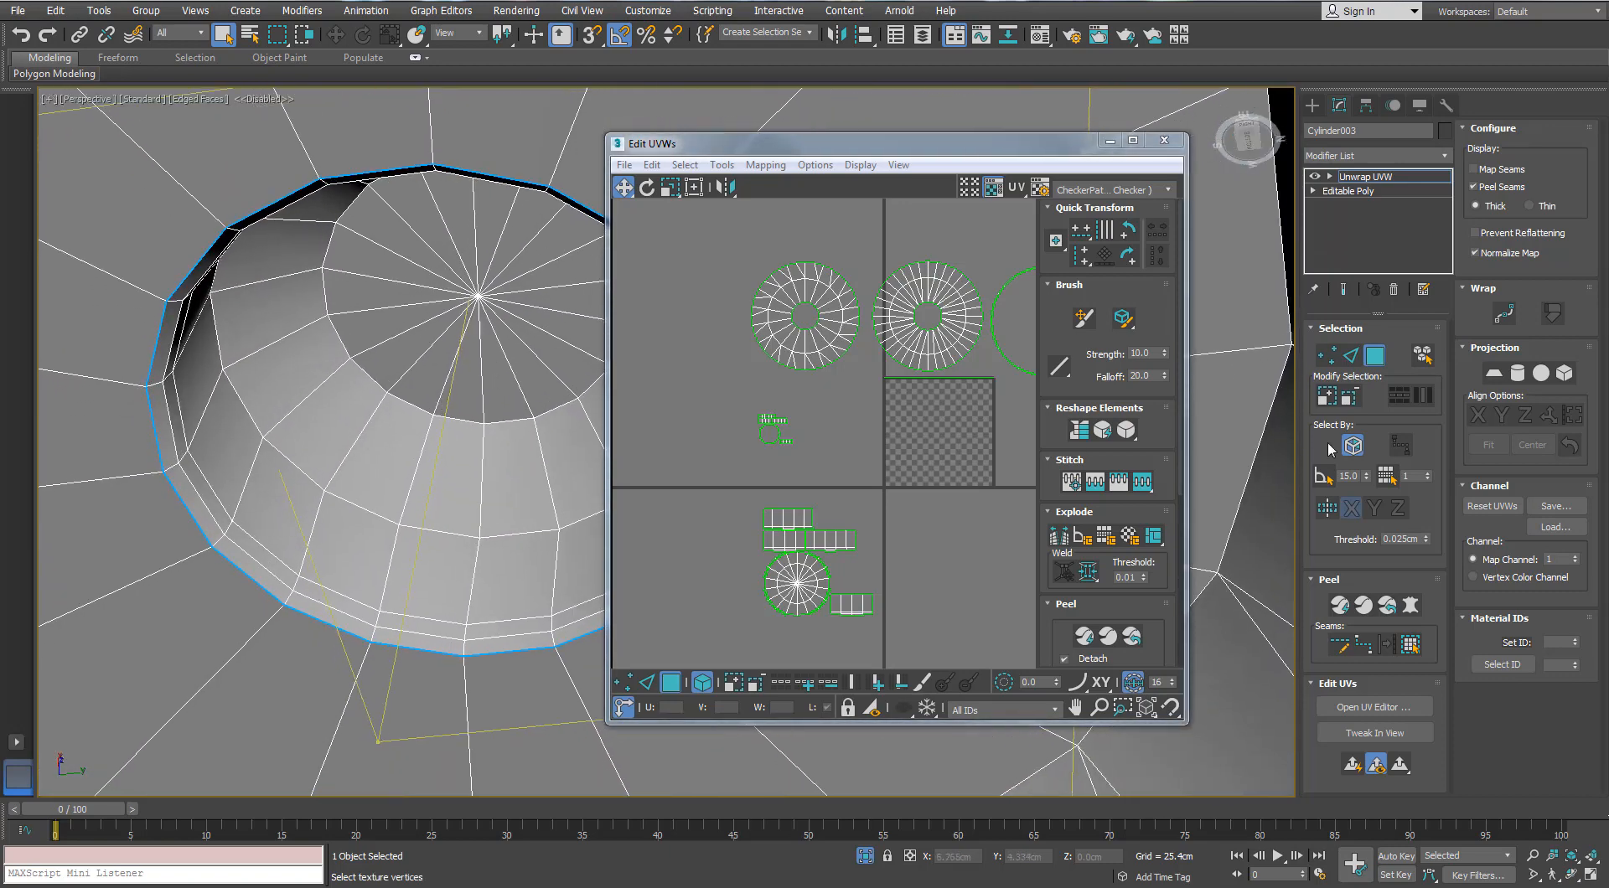
pyautogui.click(1347, 358)
pyautogui.doubleClick(419, 405)
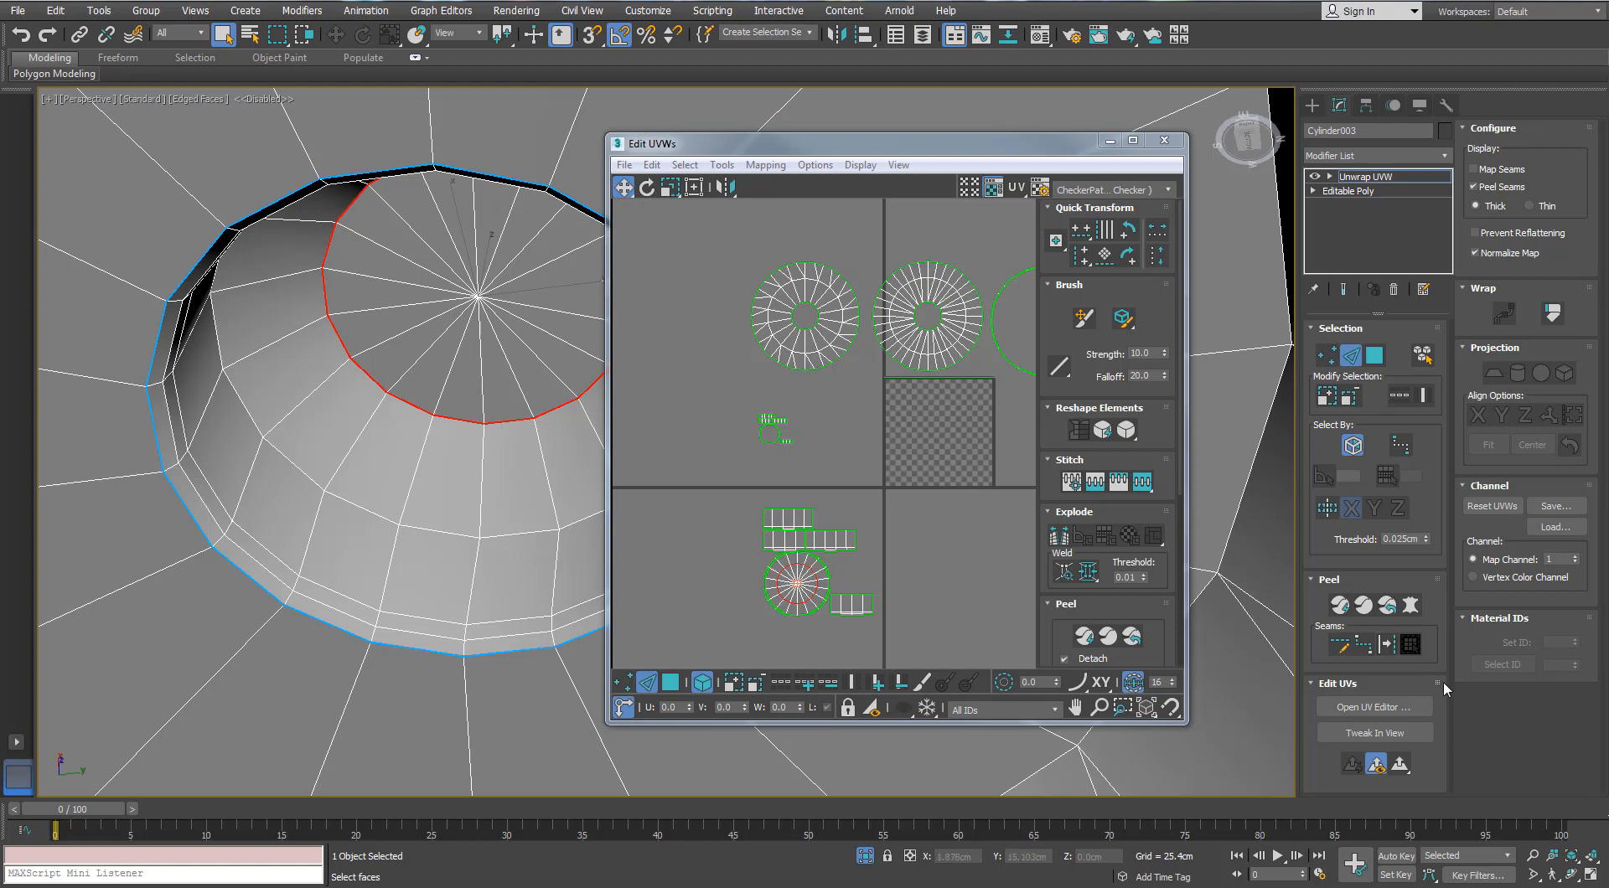
pyautogui.click(1408, 645)
# Step: Mark the edge path from the inner dome's cap down to its outer rim as a seam
pyautogui.click(476, 564)
pyautogui.keyDown('alt'); pyautogui.moveTo(477, 564); pyautogui.dragTo(478, 603, button='middle'); pyautogui.keyUp('alt')
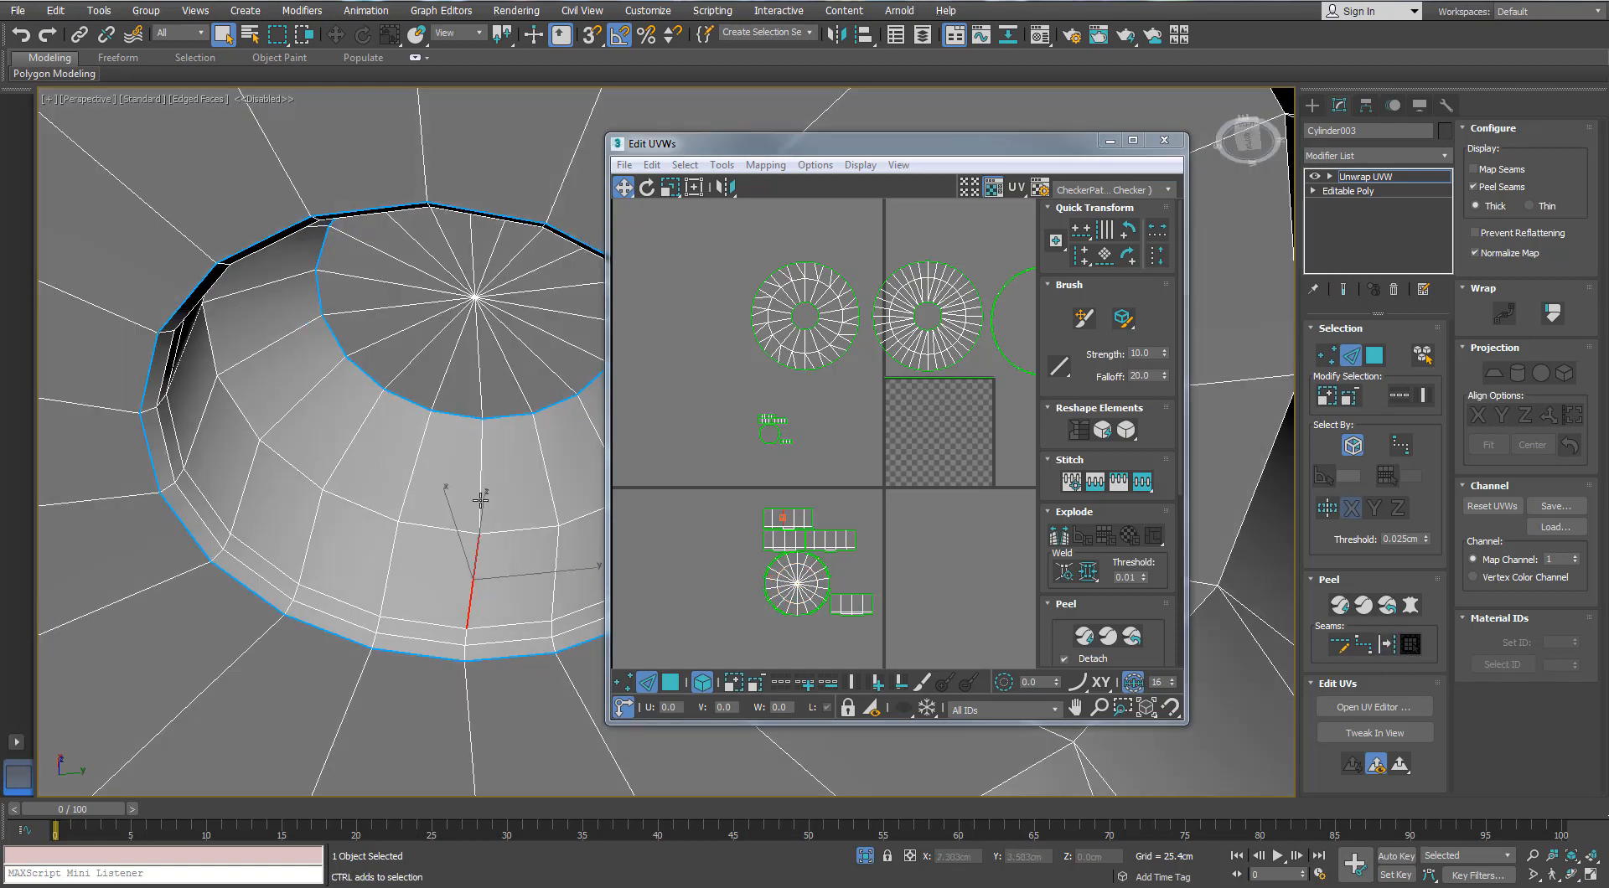
pyautogui.click(482, 503)
pyautogui.scroll(5, 465, 645)
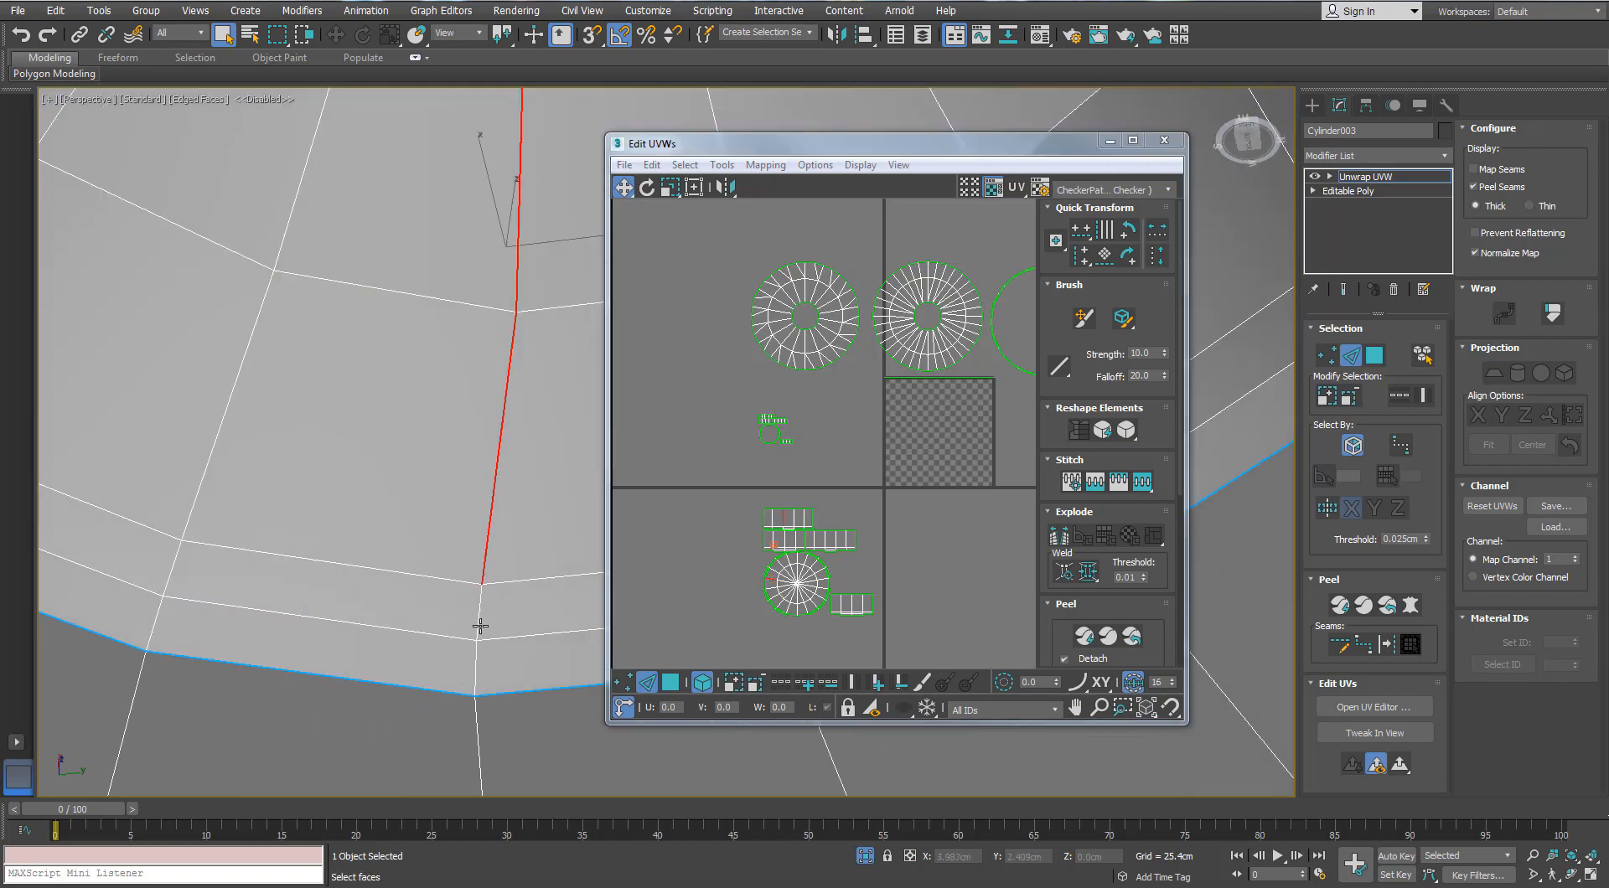
pyautogui.click(480, 625)
pyautogui.hotkey('ctrl', 'z')
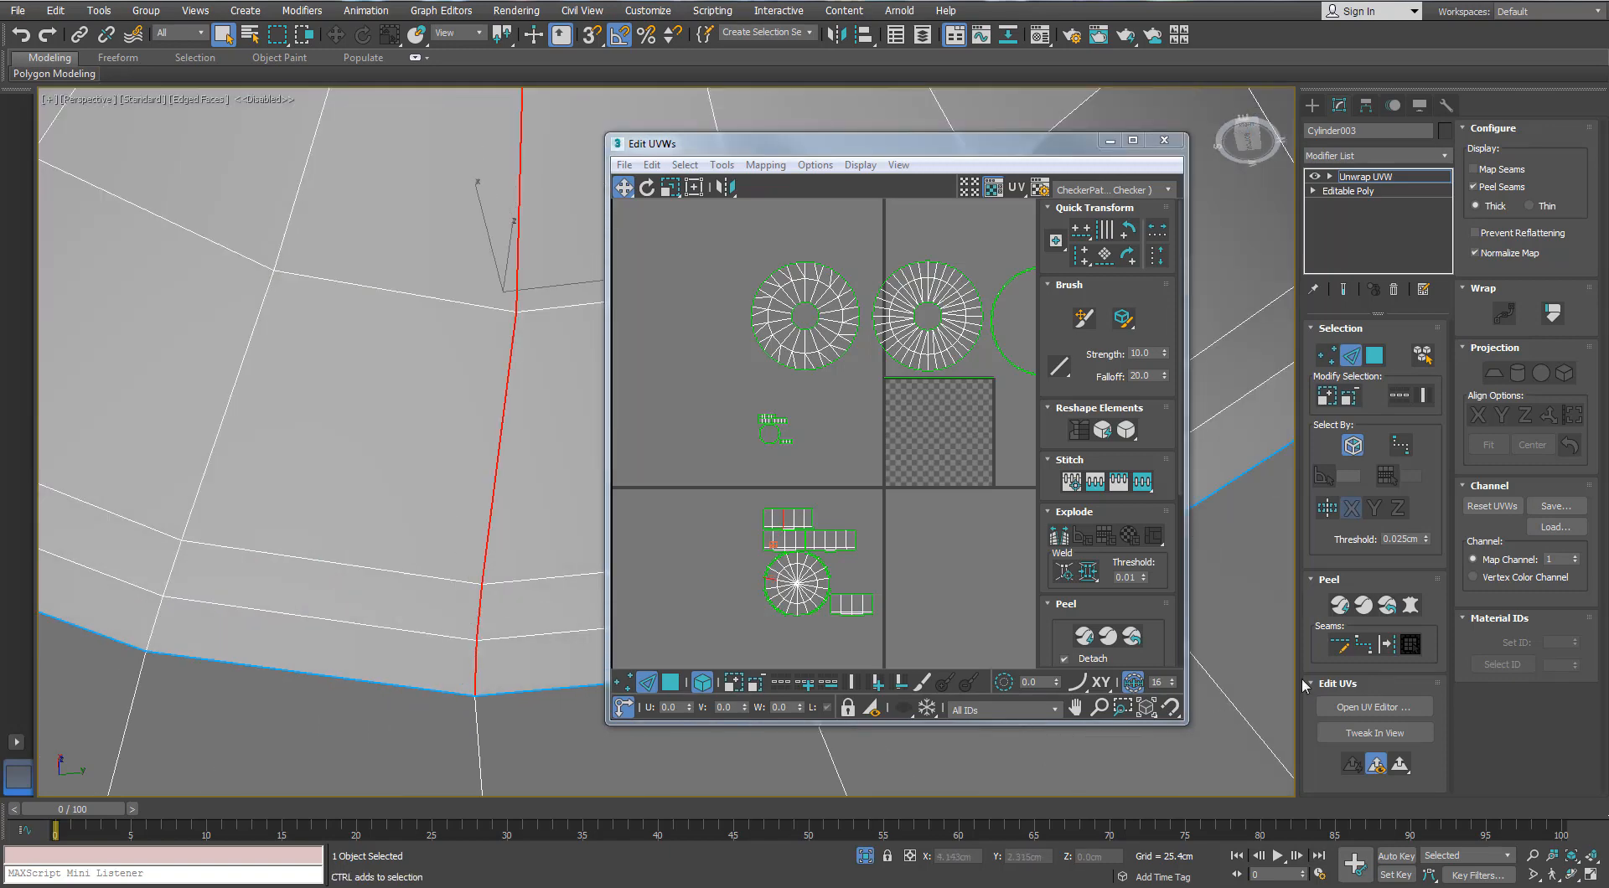
pyautogui.click(1387, 652)
# Step: Select the inner dome's side faces up to the seams, run Pelt Map on them and commit it
pyautogui.scroll(-7, 358, 456)
pyautogui.moveTo(359, 455)
pyautogui.keyDown('alt'); pyautogui.mouseDown(button='middle')
pyautogui.moveTo(388, 470)
pyautogui.moveTo(359, 482)
pyautogui.mouseUp(button='middle'); pyautogui.keyUp('alt')
pyautogui.click(1374, 355)
pyautogui.click(480, 422)
pyautogui.click(465, 440)
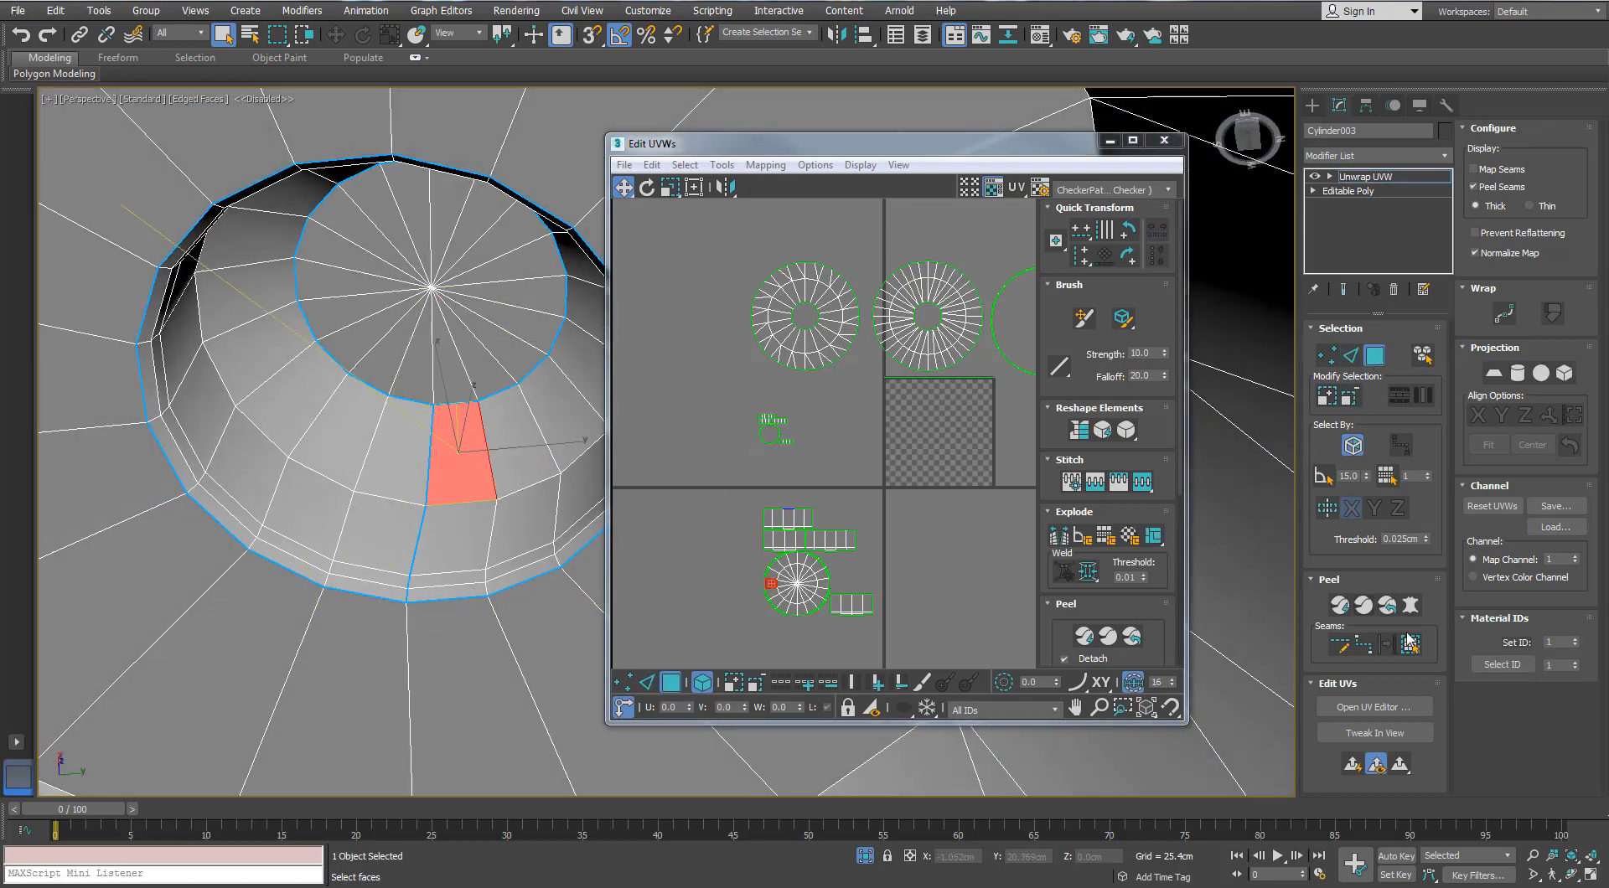
pyautogui.click(1410, 643)
pyautogui.click(1410, 605)
pyautogui.click(754, 266)
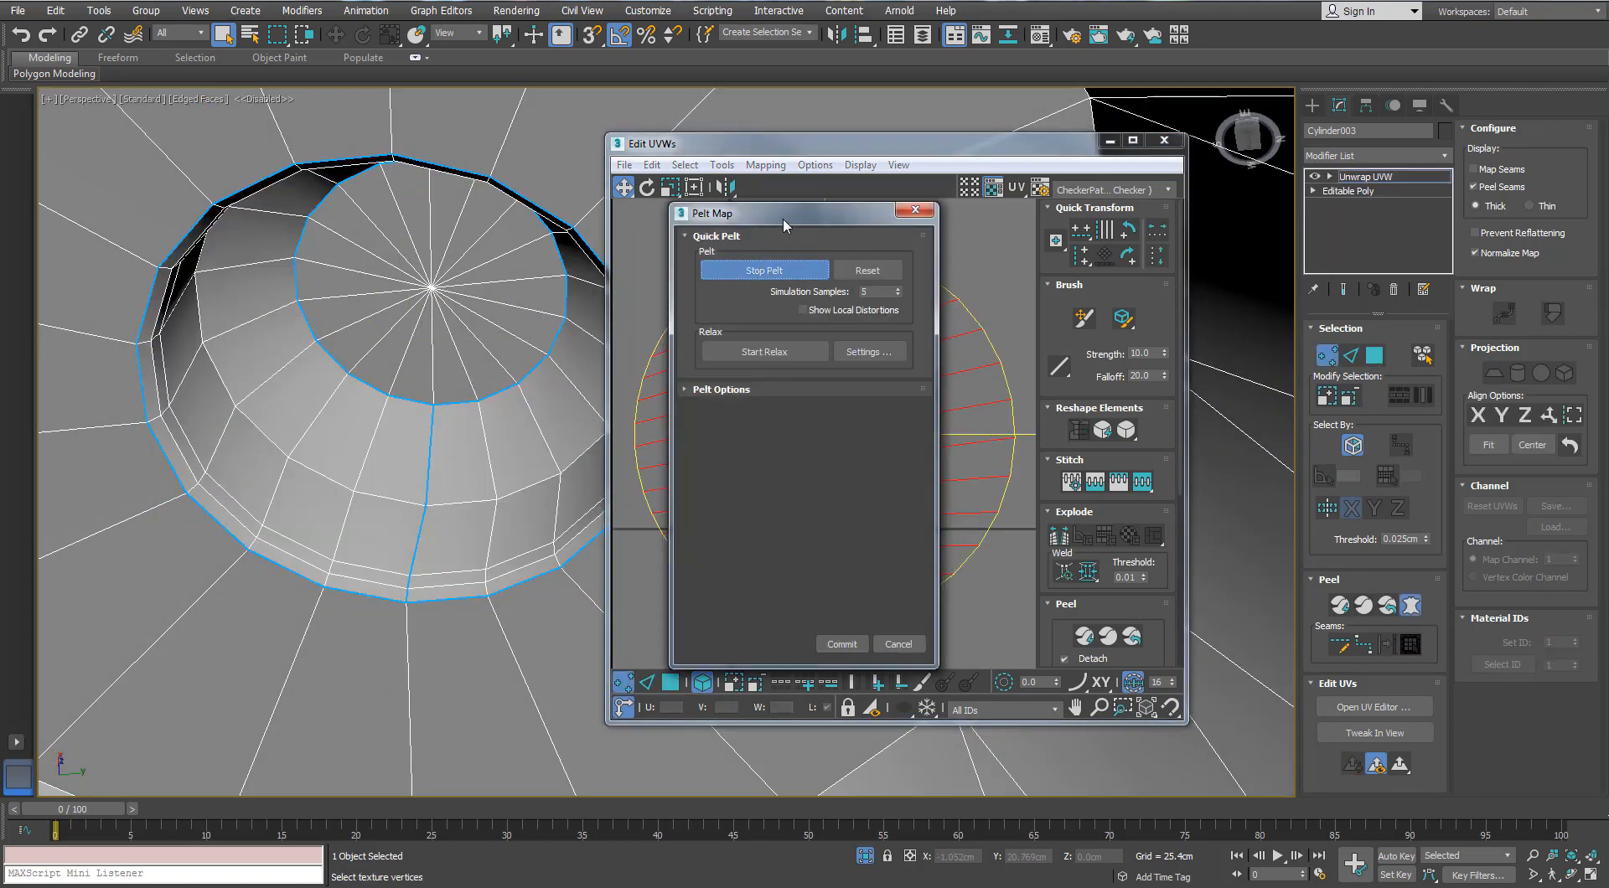
pyautogui.moveTo(782, 217); pyautogui.dragTo(1248, 244)
pyautogui.click(1303, 665)
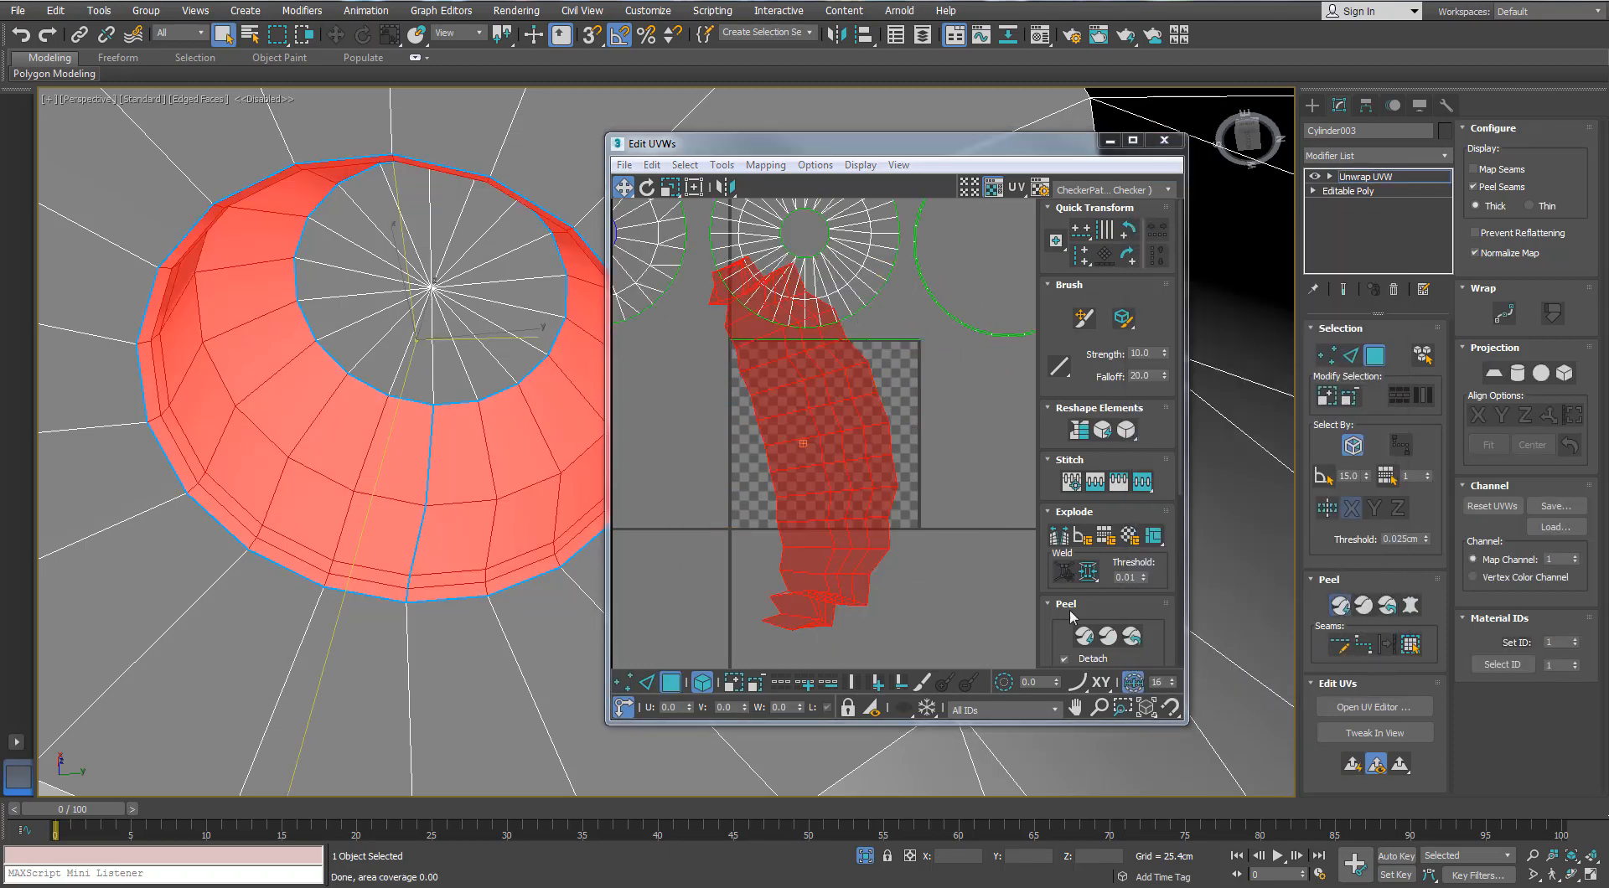
# Step: Quick-peel the dome's side faces, move their arc-shaped UV island beside the round cap's island, and select both islands
pyautogui.scroll(-4, 848, 520)
pyautogui.moveTo(848, 520); pyautogui.dragTo(746, 641)
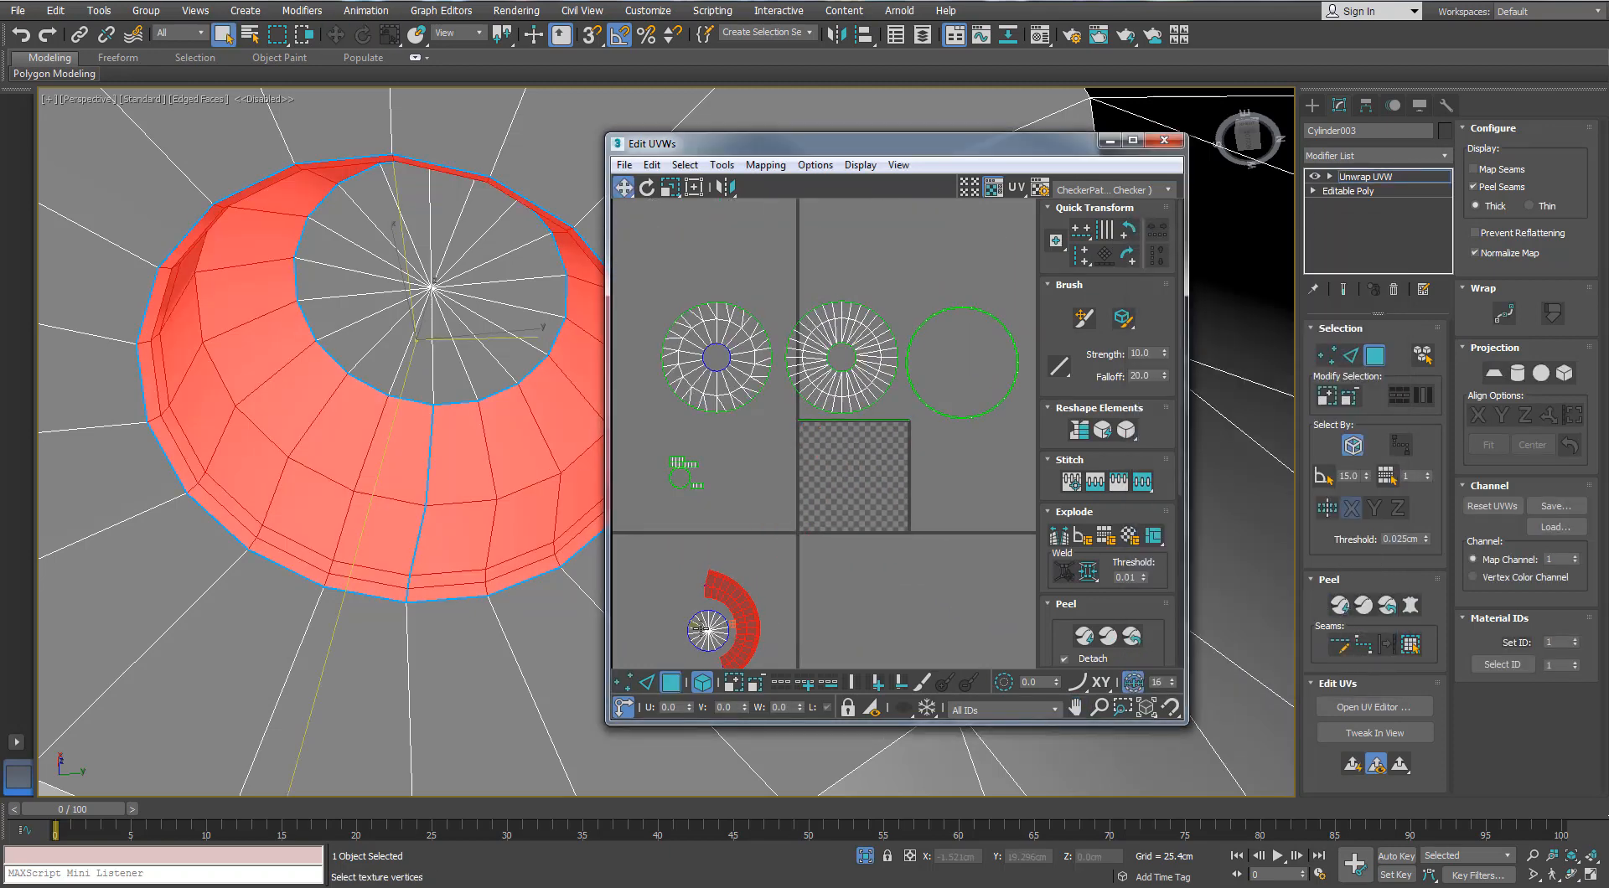
pyautogui.click(701, 628)
pyautogui.moveTo(786, 588); pyautogui.dragTo(694, 668)
pyautogui.scroll(-10, 398, 352)
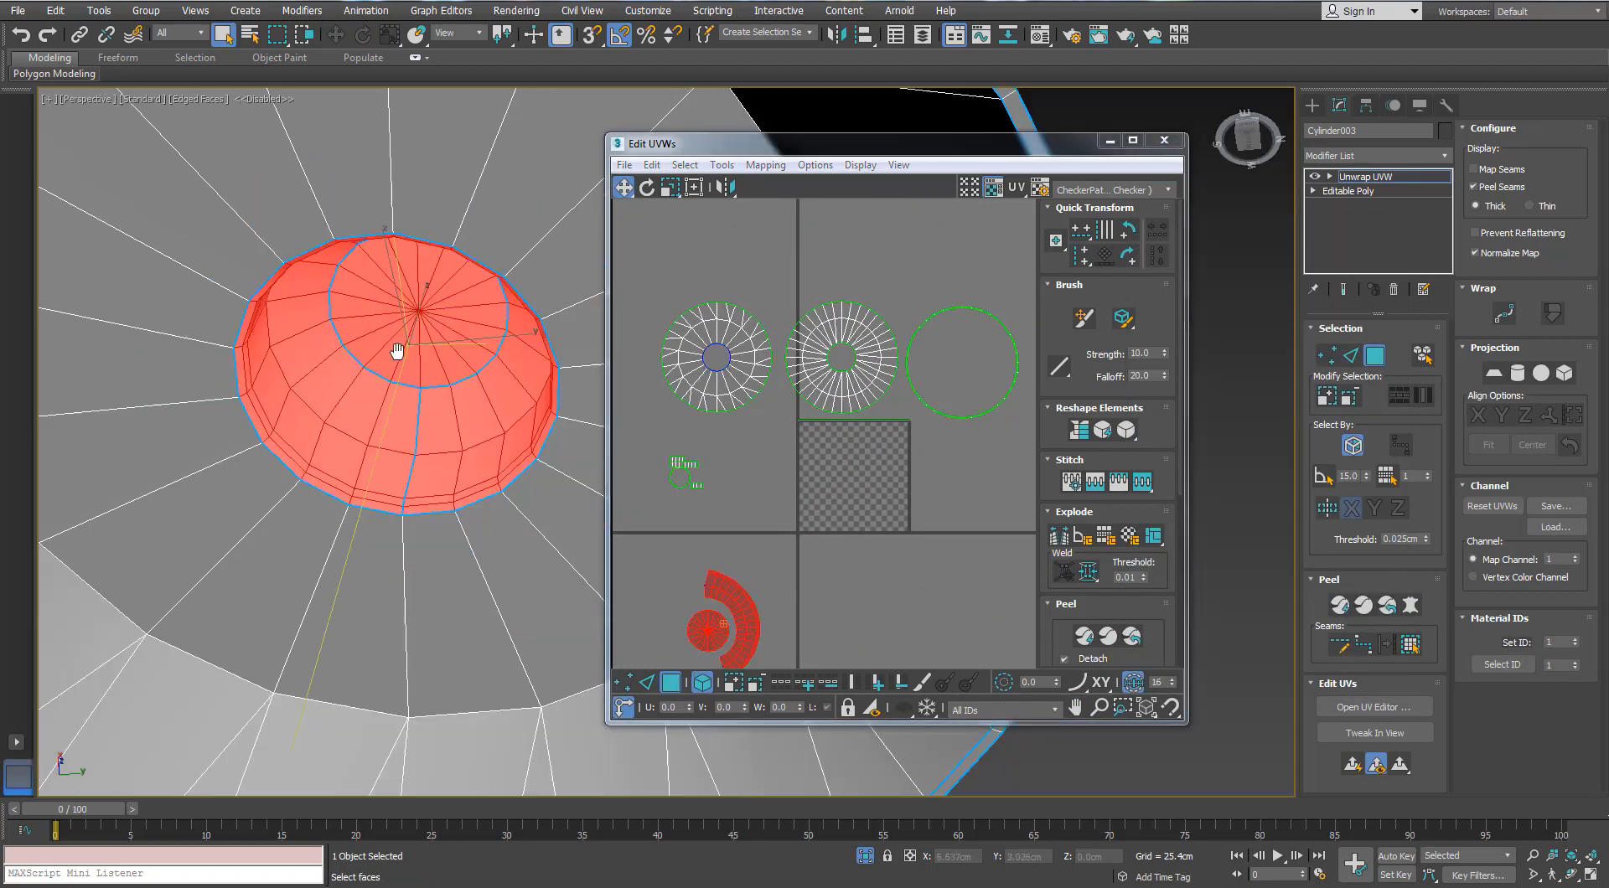
# Step: Select the faces of the flared neck above the lampshade, expanding the face selection up to its seams
pyautogui.keyDown('alt'); pyautogui.moveTo(394, 352); pyautogui.dragTo(360, 351, button='middle'); pyautogui.keyUp('alt')
pyautogui.scroll(3, 360, 350)
pyautogui.scroll(4, 404, 367)
pyautogui.click(414, 379)
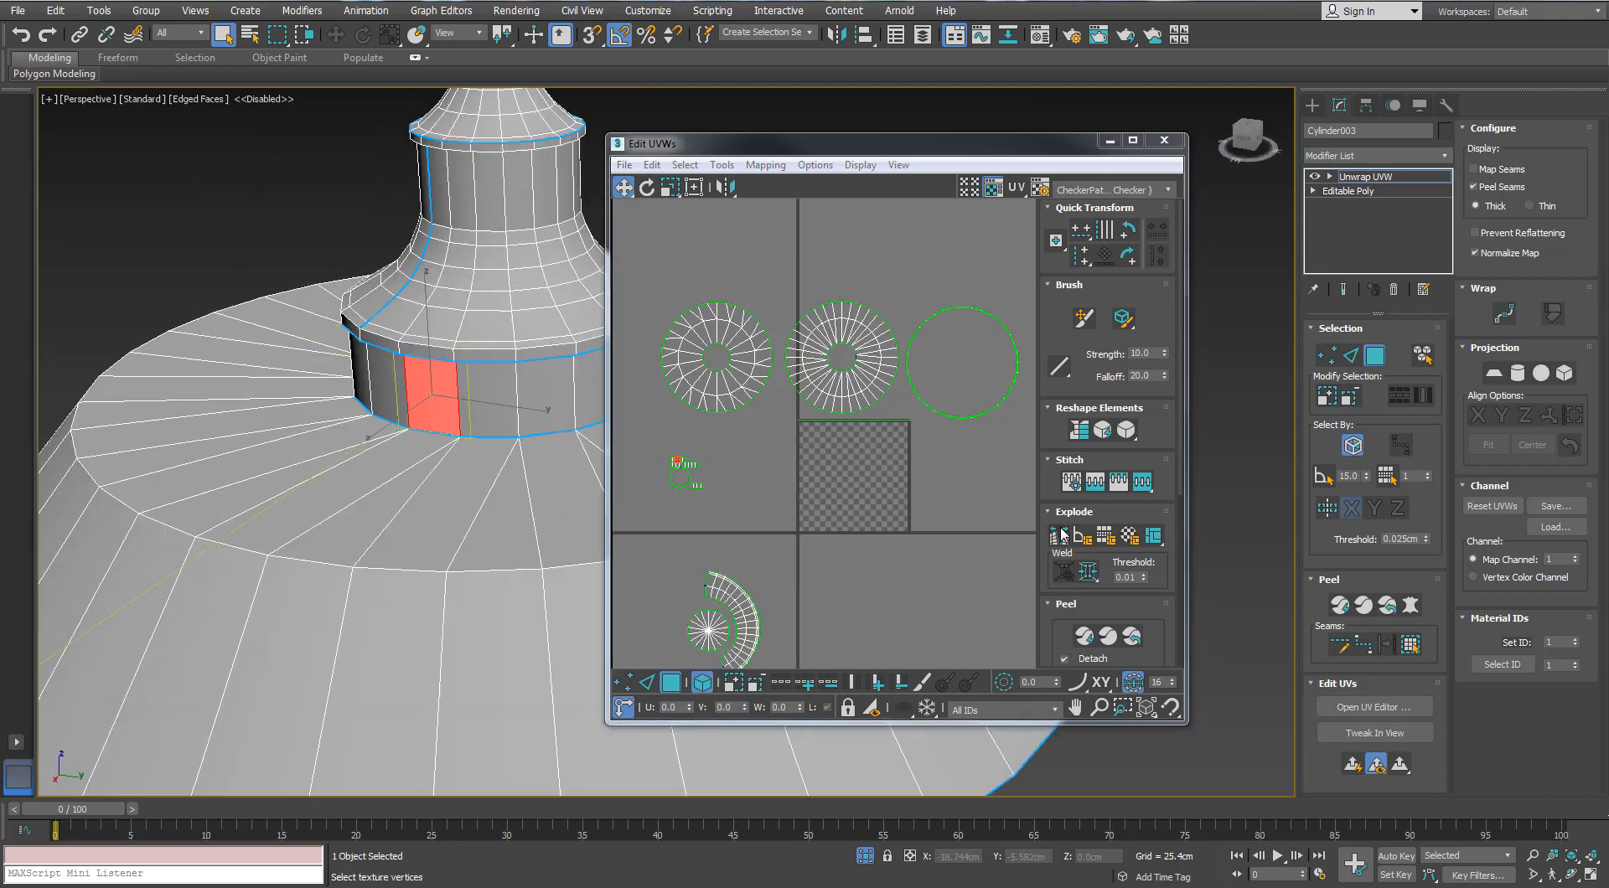
pyautogui.click(427, 342)
pyautogui.click(1410, 645)
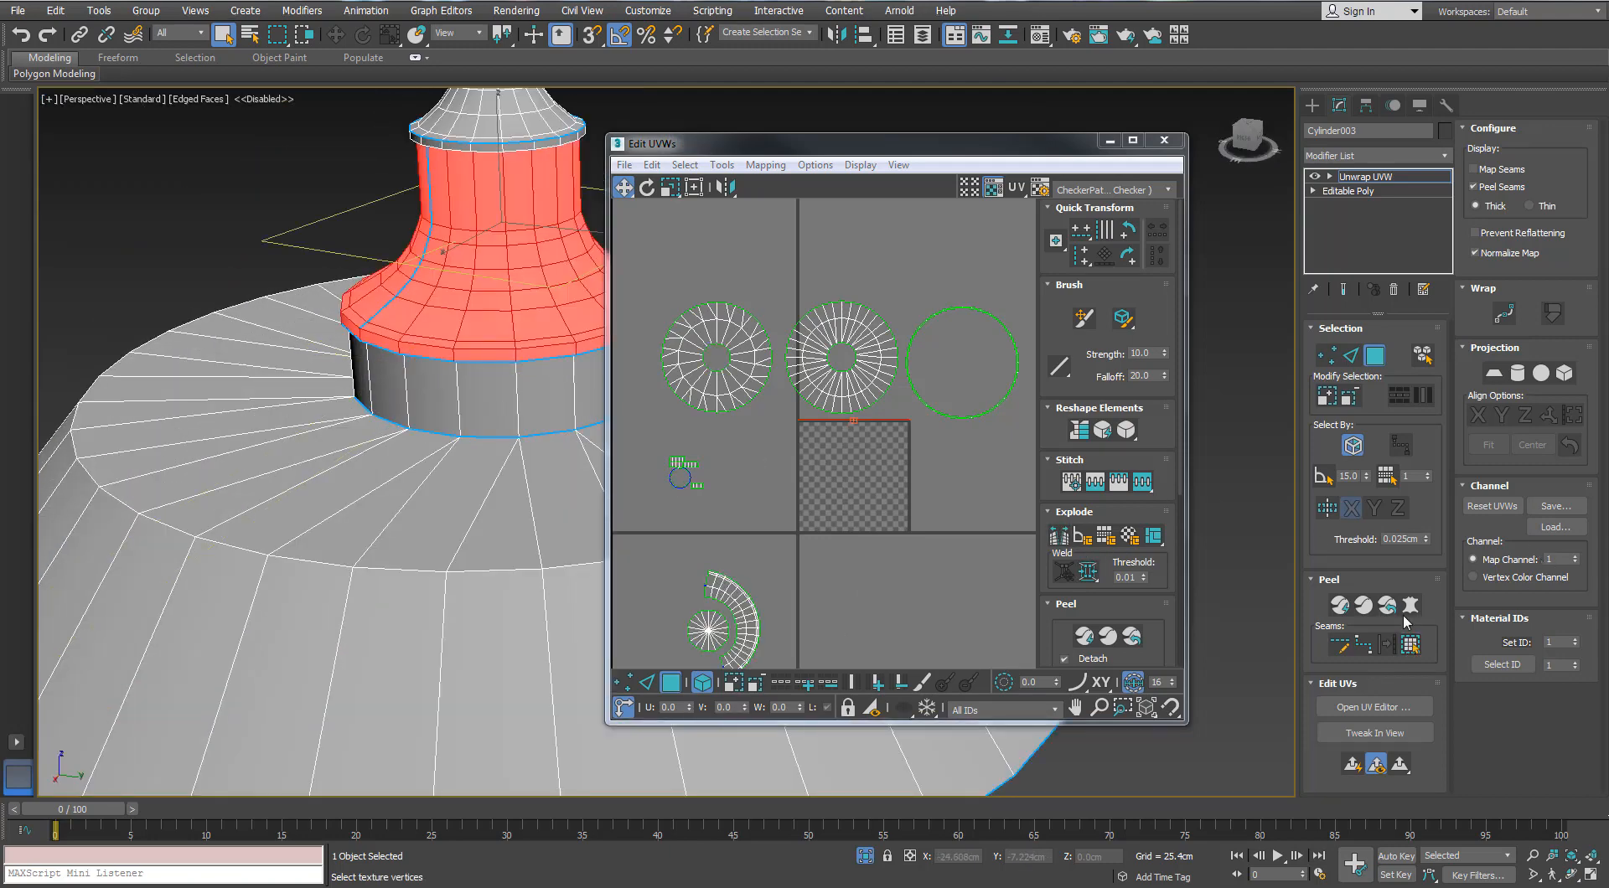
pyautogui.click(1411, 606)
pyautogui.click(1225, 291)
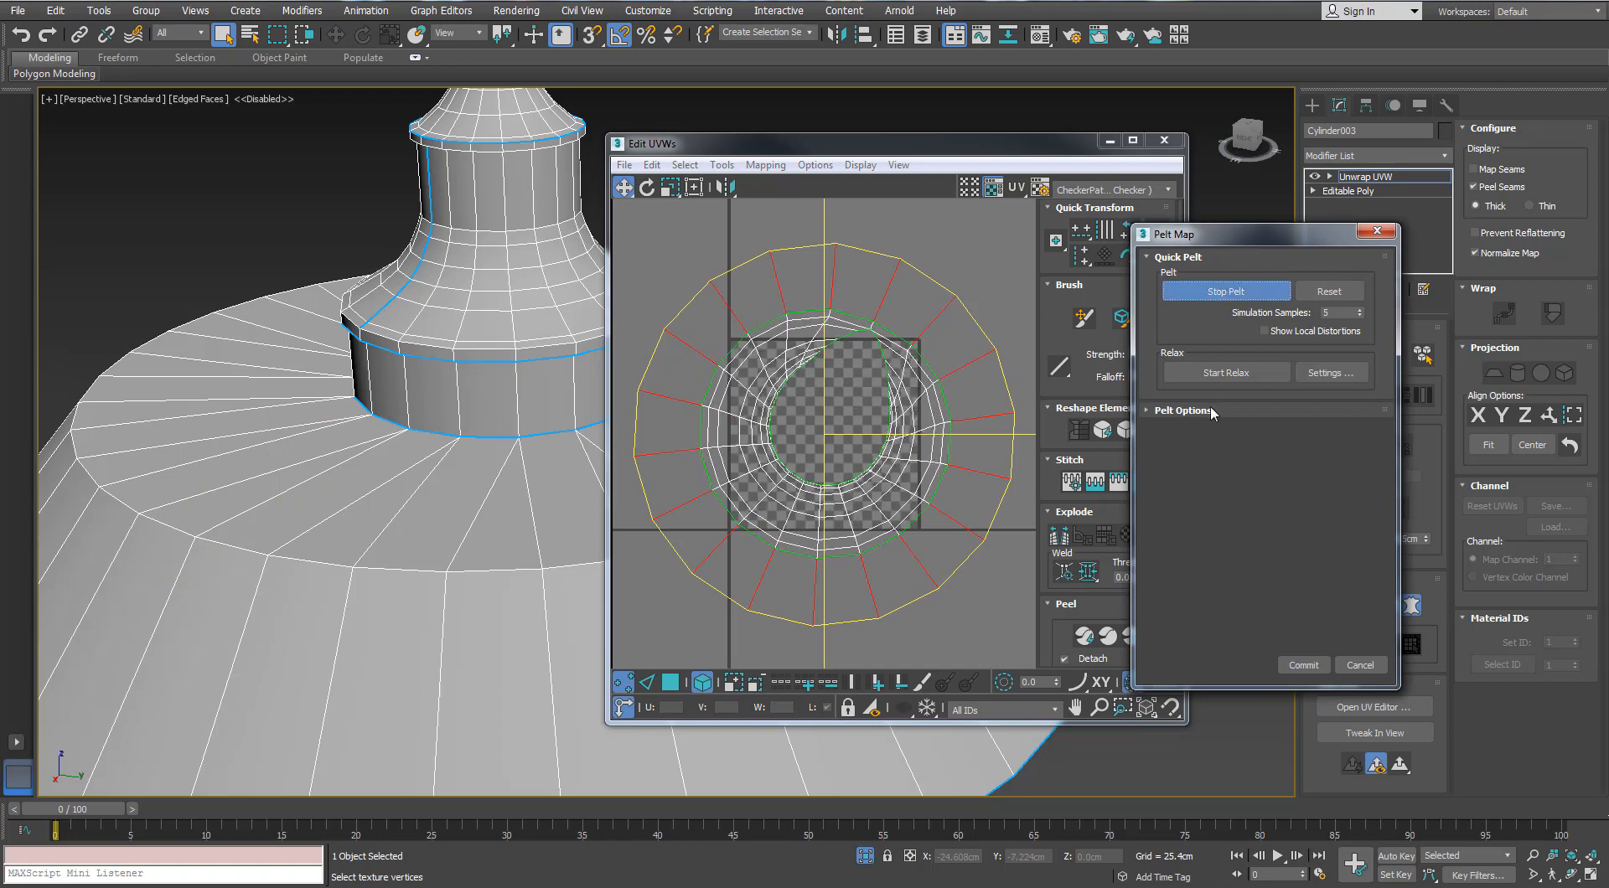
pyautogui.click(1358, 665)
# Step: Mark the edge crossing the flared neck's lower rim as a seam, continuing the vertical seam down to the rim's bottom loop
pyautogui.keyDown('alt'); pyautogui.moveTo(494, 277); pyautogui.dragTo(545, 255, button='middle'); pyautogui.keyUp('alt')
pyautogui.scroll(5, 457, 398)
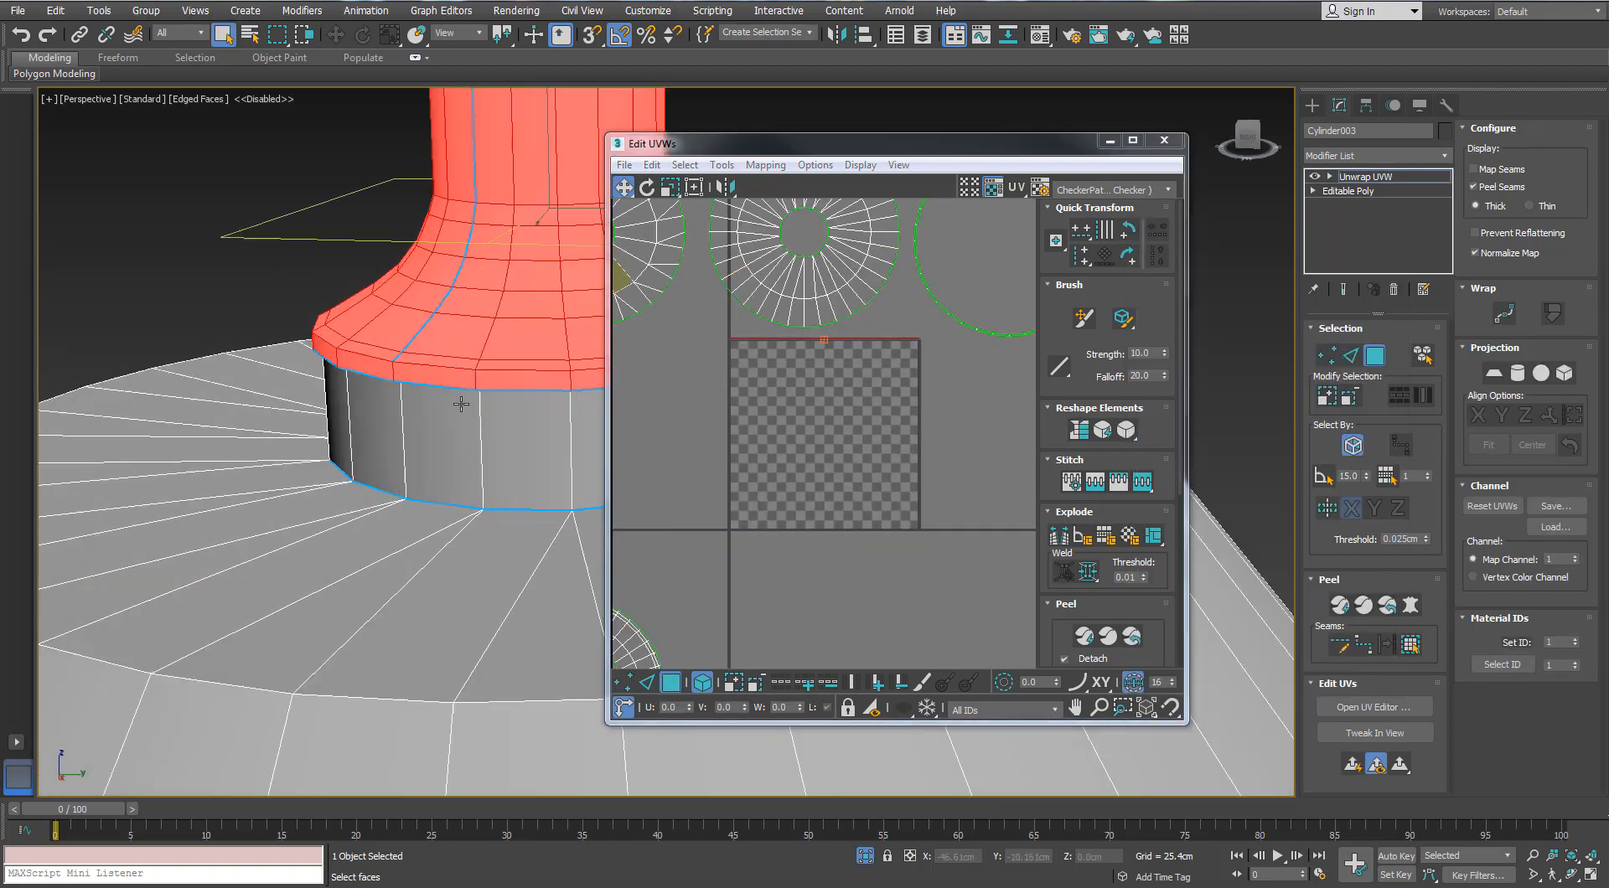
pyautogui.click(1350, 356)
pyautogui.click(361, 354)
pyautogui.keyDown('alt'); pyautogui.moveTo(361, 353); pyautogui.dragTo(379, 309, button='middle'); pyautogui.keyUp('alt')
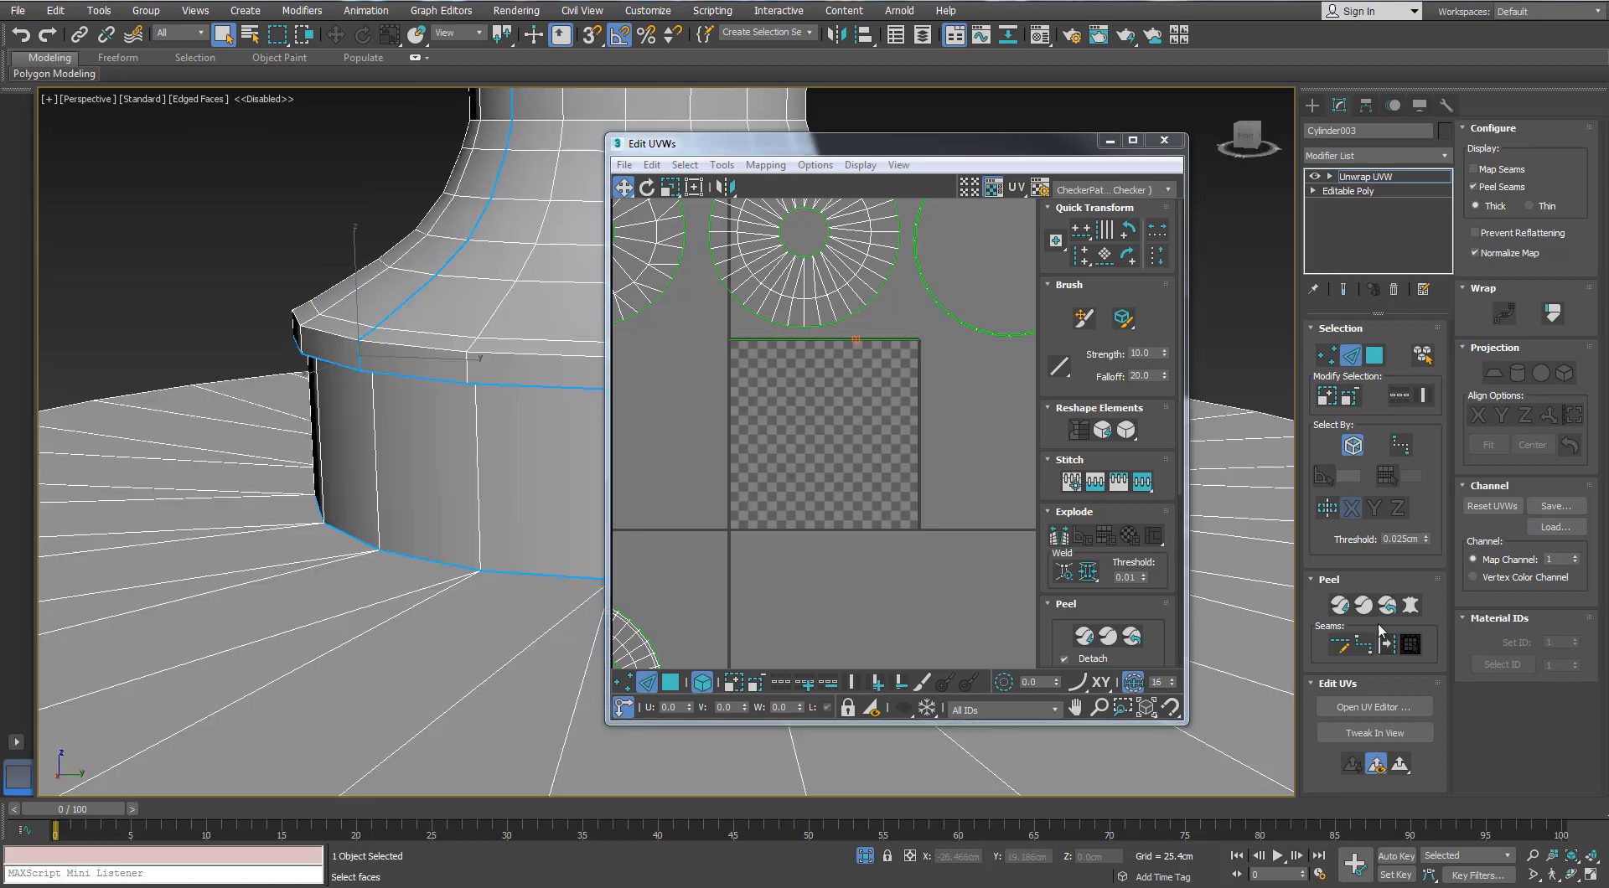
# Step: Run Pelt Map on the flared neck's faces and commit the result
pyautogui.click(1378, 357)
pyautogui.click(1410, 605)
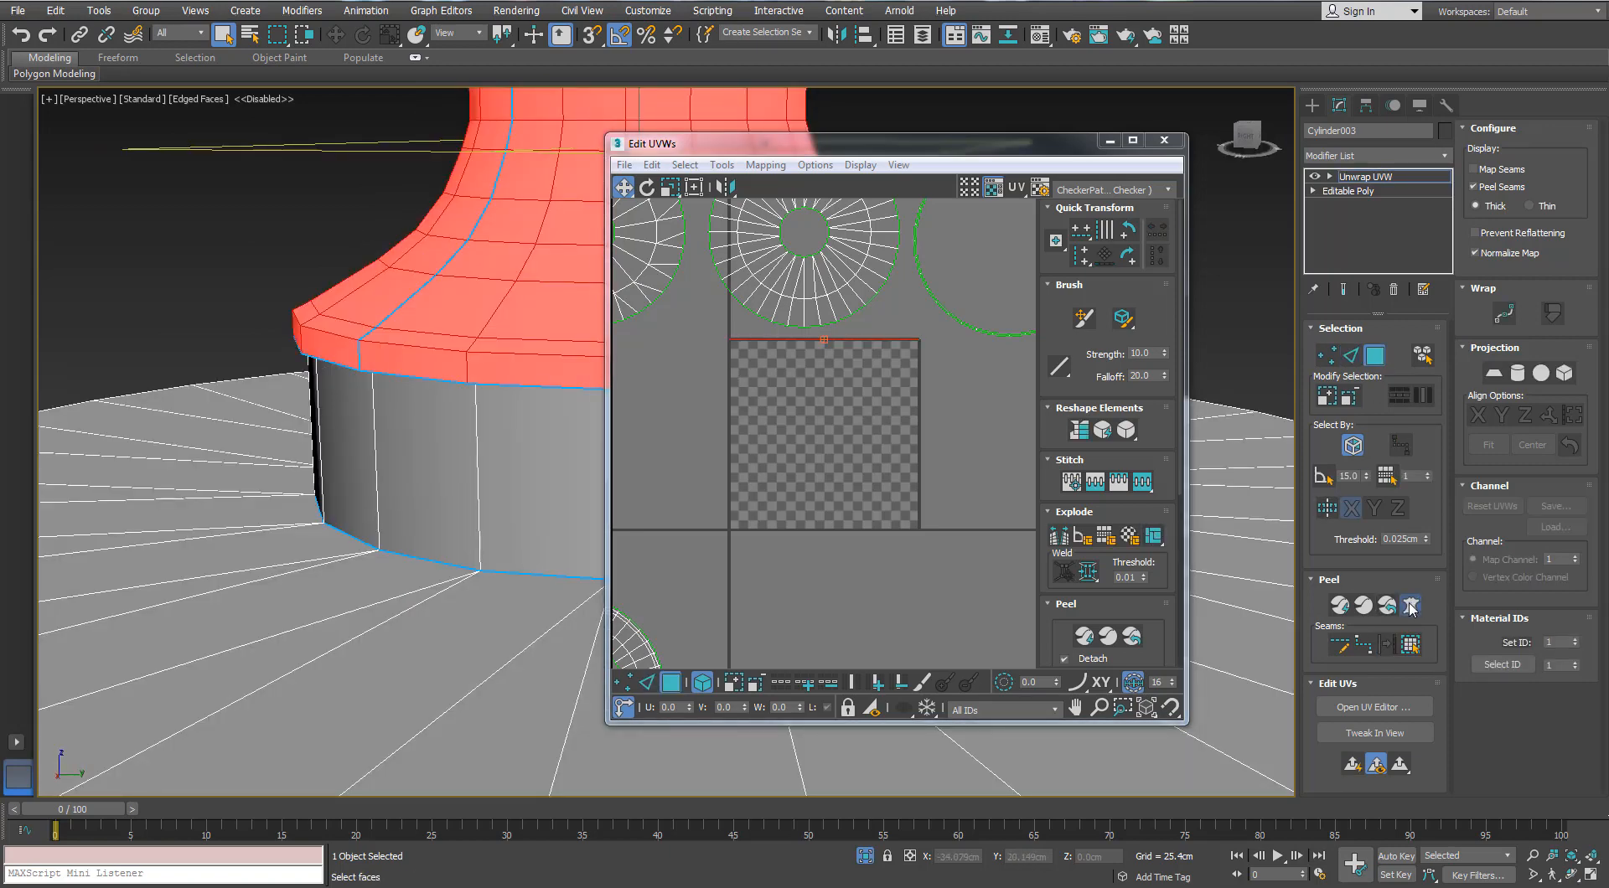
pyautogui.click(1207, 292)
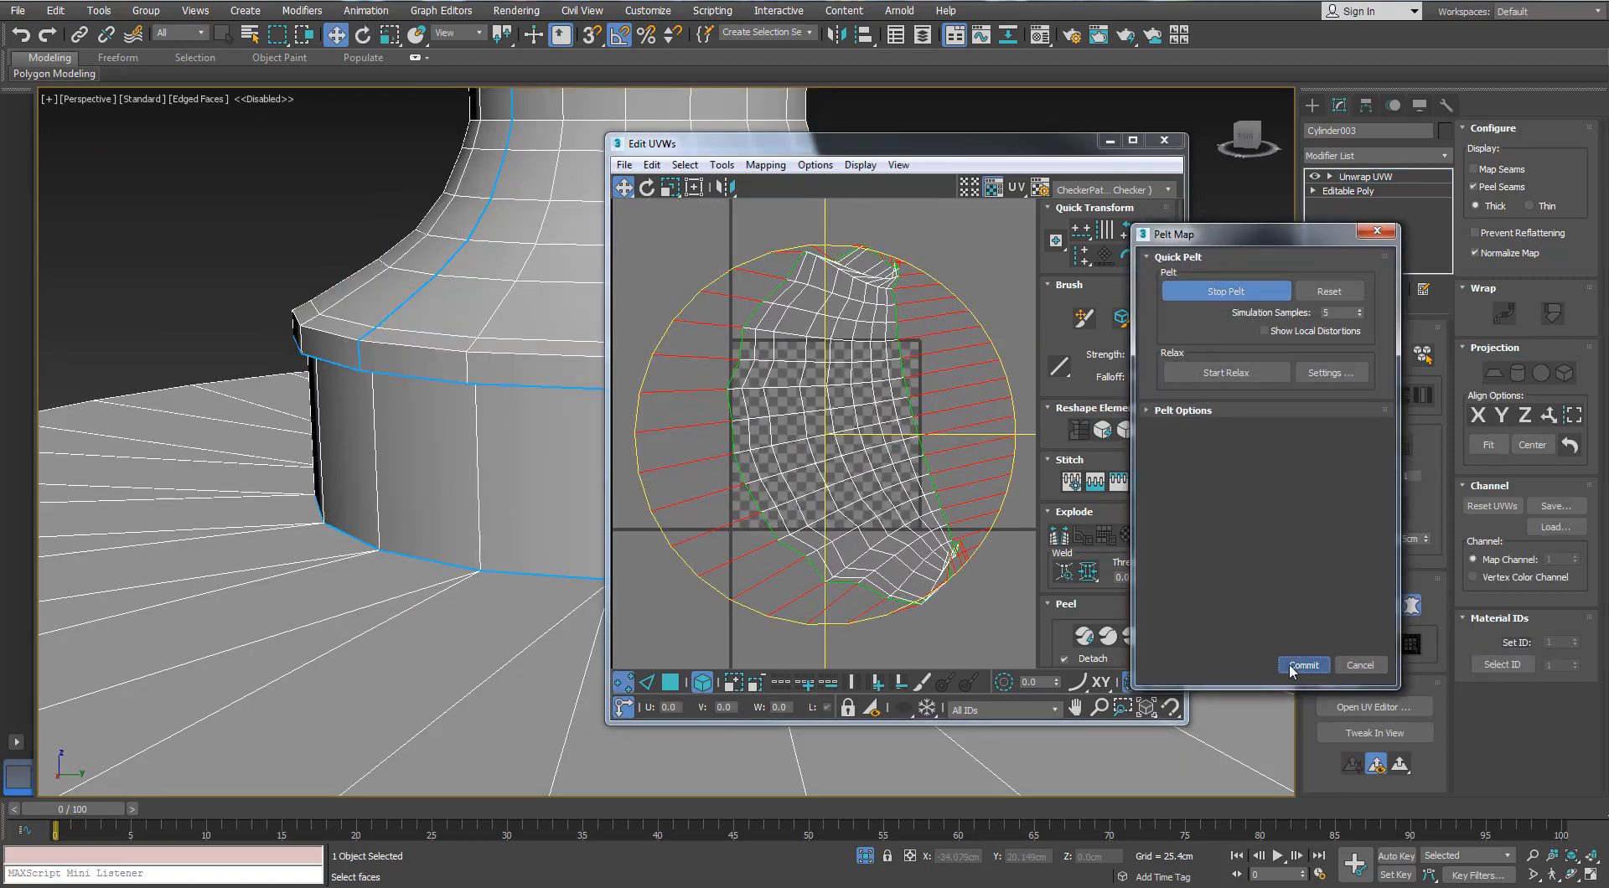
pyautogui.click(1303, 664)
# Step: Move the flared neck's arc-shaped UV island beside the inner dome's islands and rotate it to lie horizontally
pyautogui.scroll(-3, 969, 474)
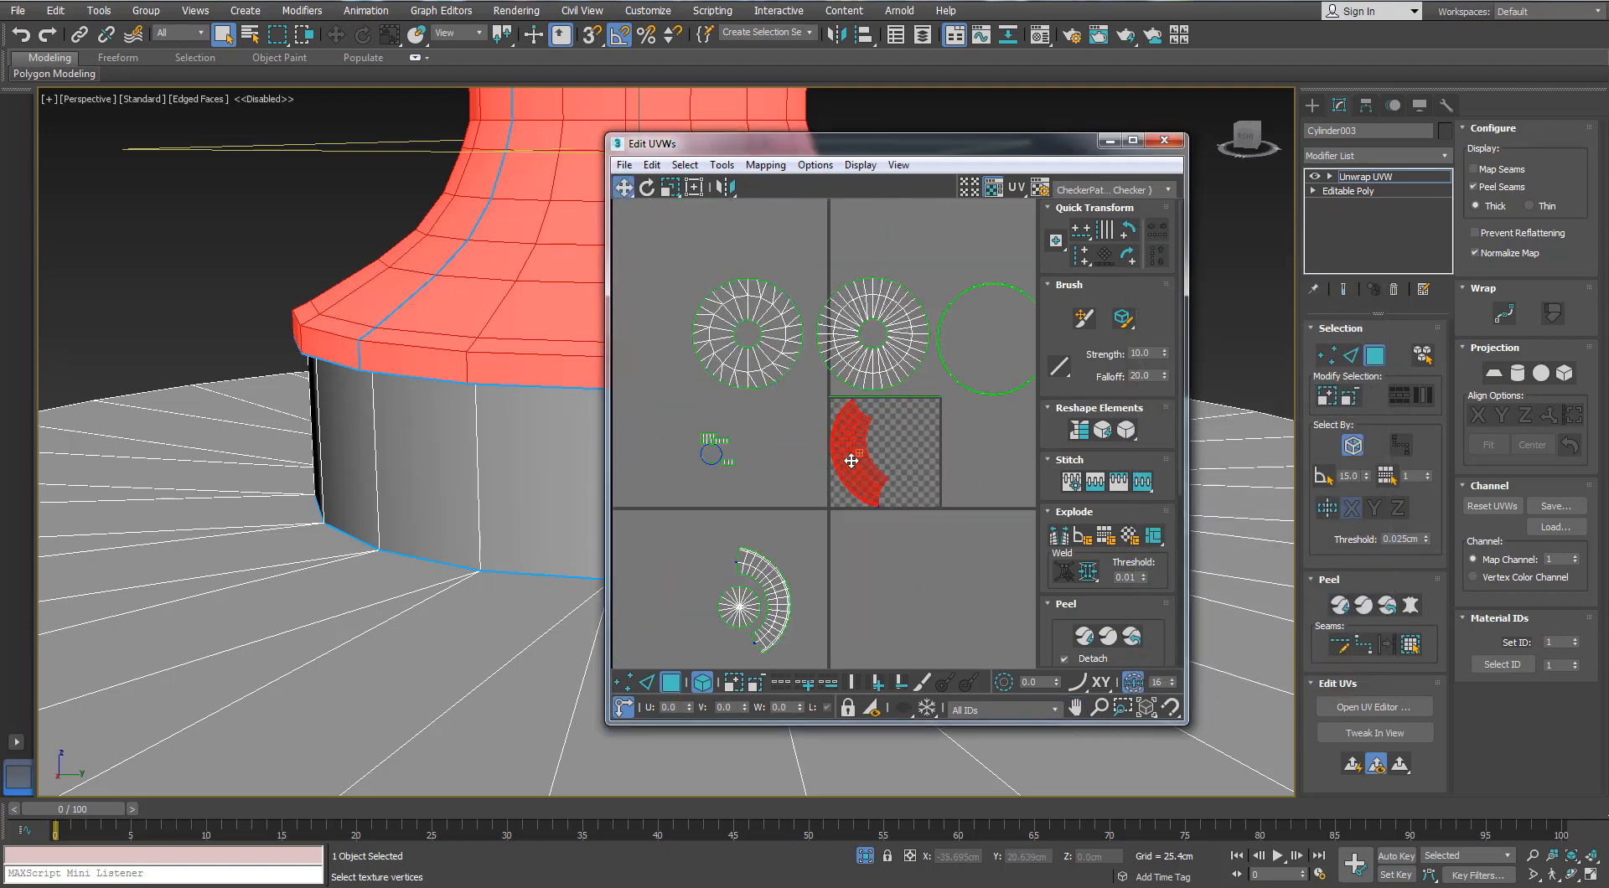
pyautogui.moveTo(859, 465); pyautogui.dragTo(712, 542)
pyautogui.press('e')
pyautogui.press('w')
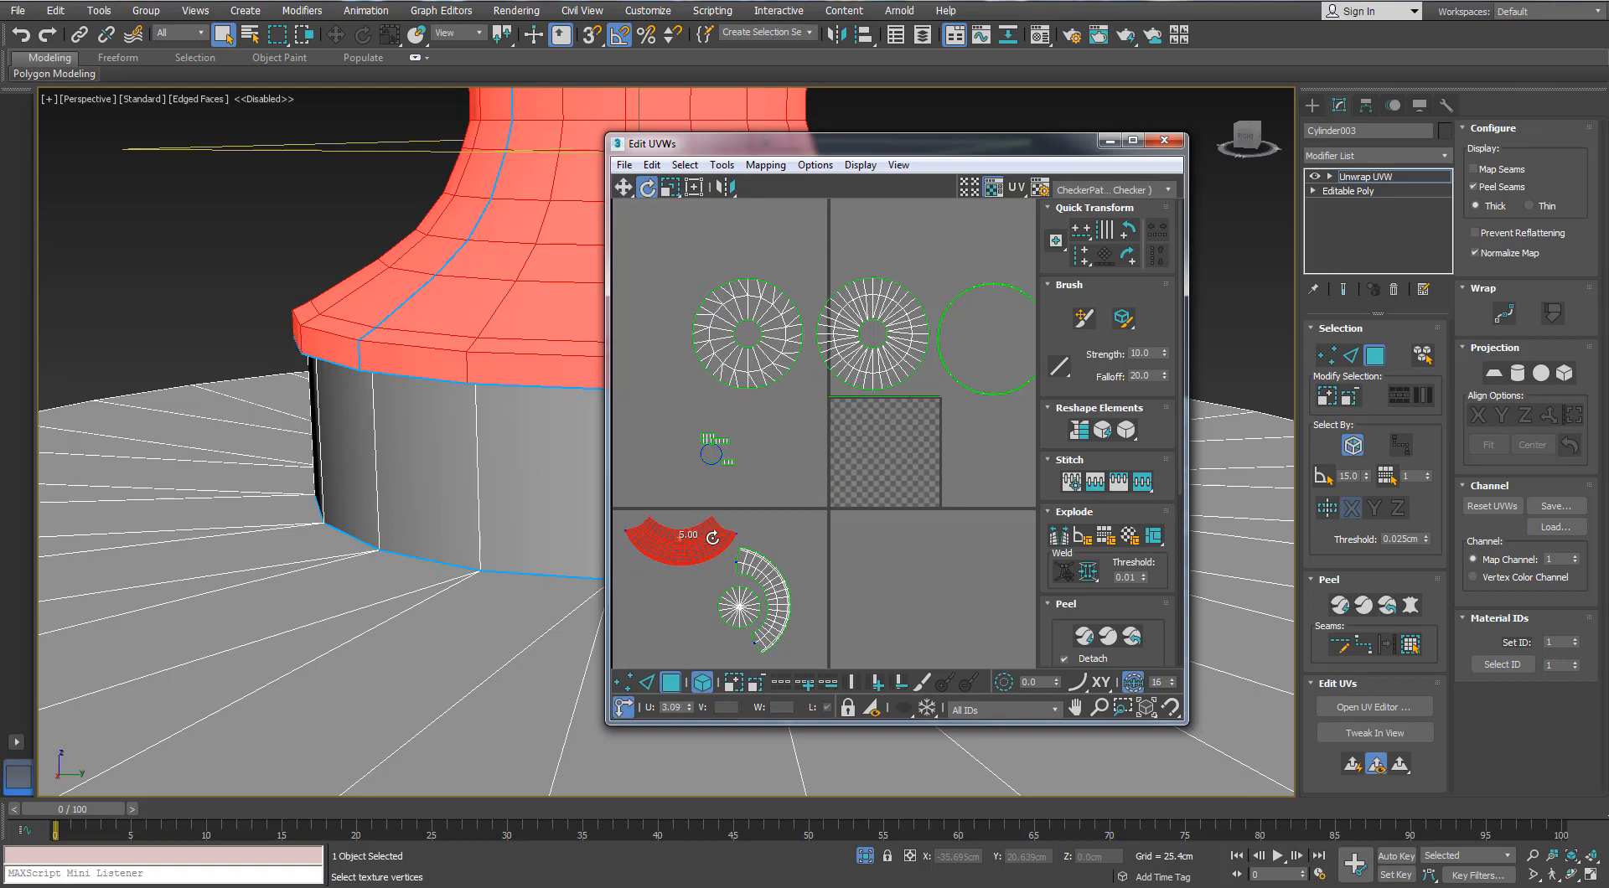
pyautogui.click(775, 482)
# Step: Select the thin collar rim above the neck up to its seams and unwrap it with Normal Mapping
pyautogui.scroll(-5, 285, 436)
pyautogui.moveTo(373, 255); pyautogui.dragTo(411, 319, button='middle')
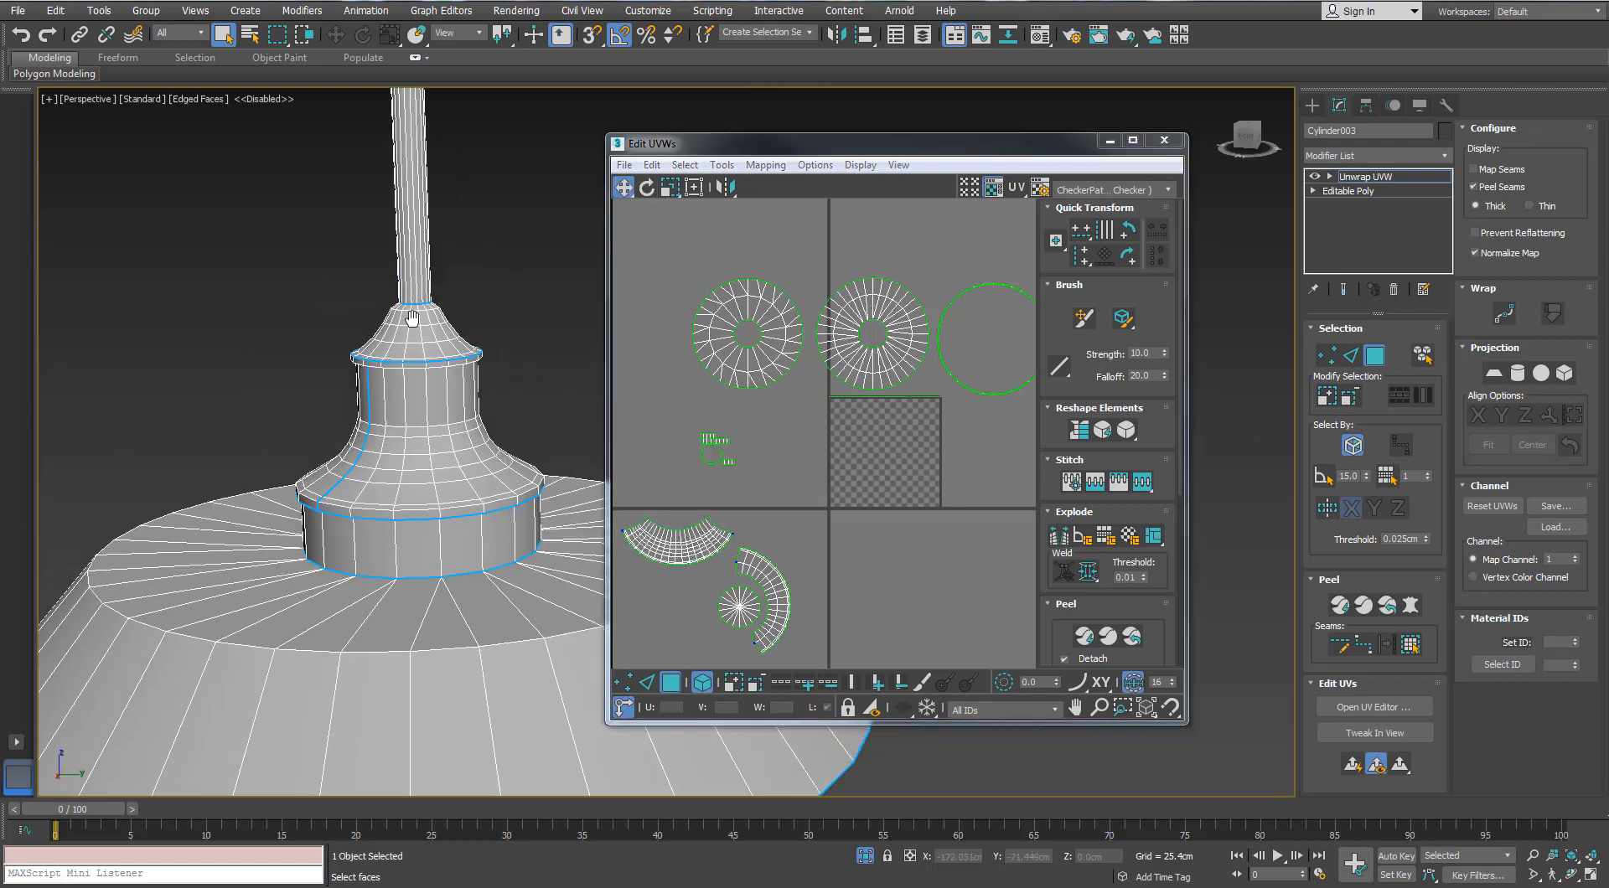
pyautogui.click(404, 346)
pyautogui.scroll(4, 403, 346)
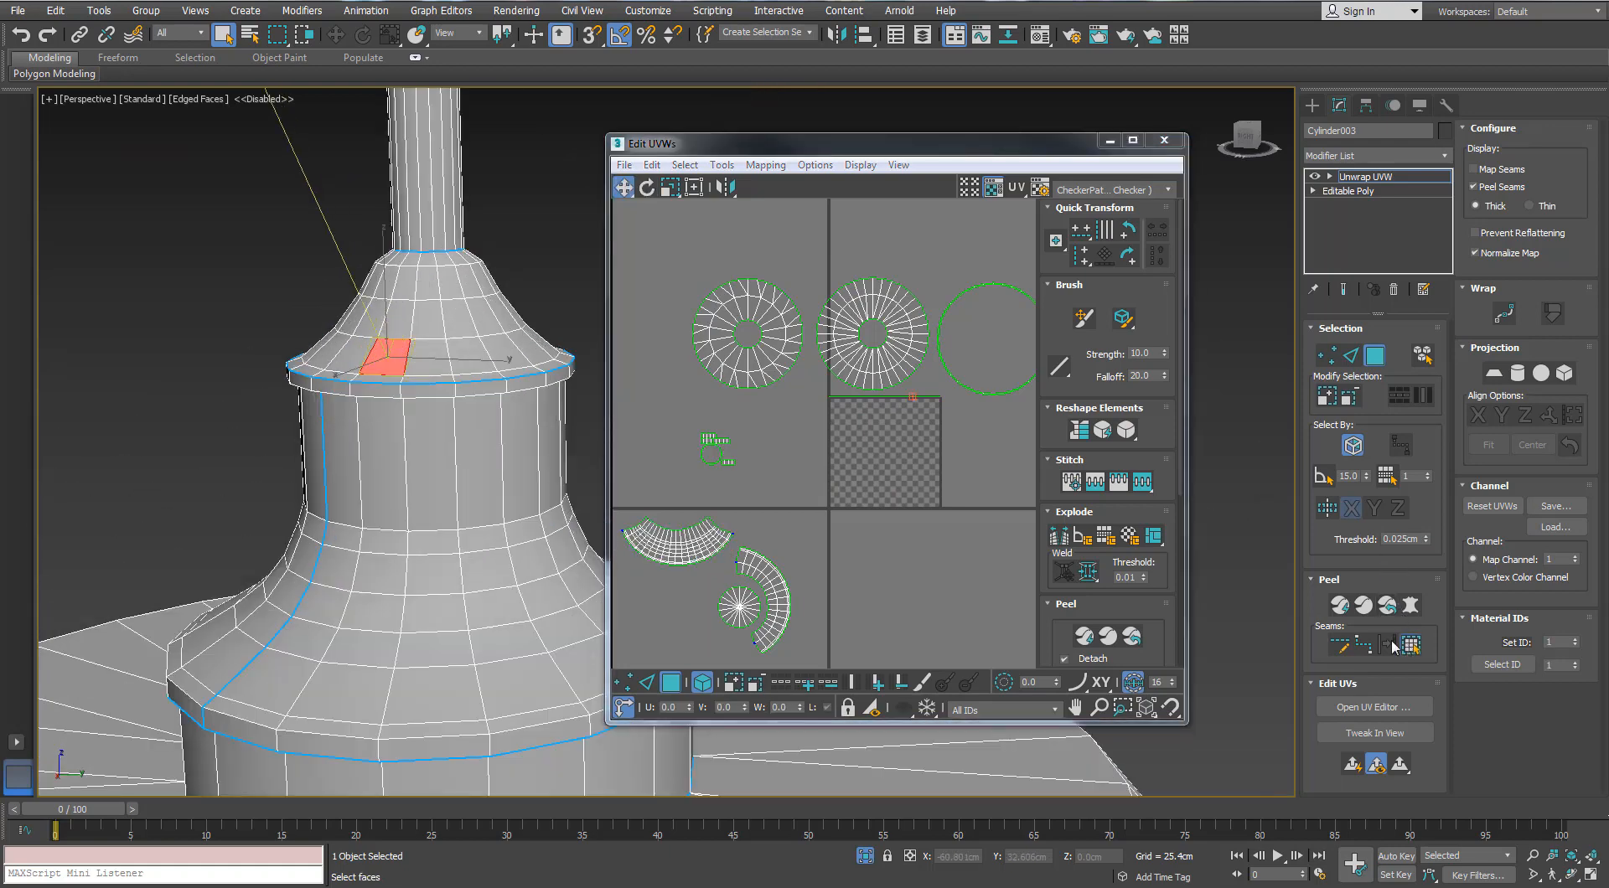
pyautogui.click(1410, 645)
pyautogui.keyDown('alt'); pyautogui.moveTo(414, 394); pyautogui.dragTo(419, 317, button='middle'); pyautogui.keyUp('alt')
pyautogui.click(419, 317)
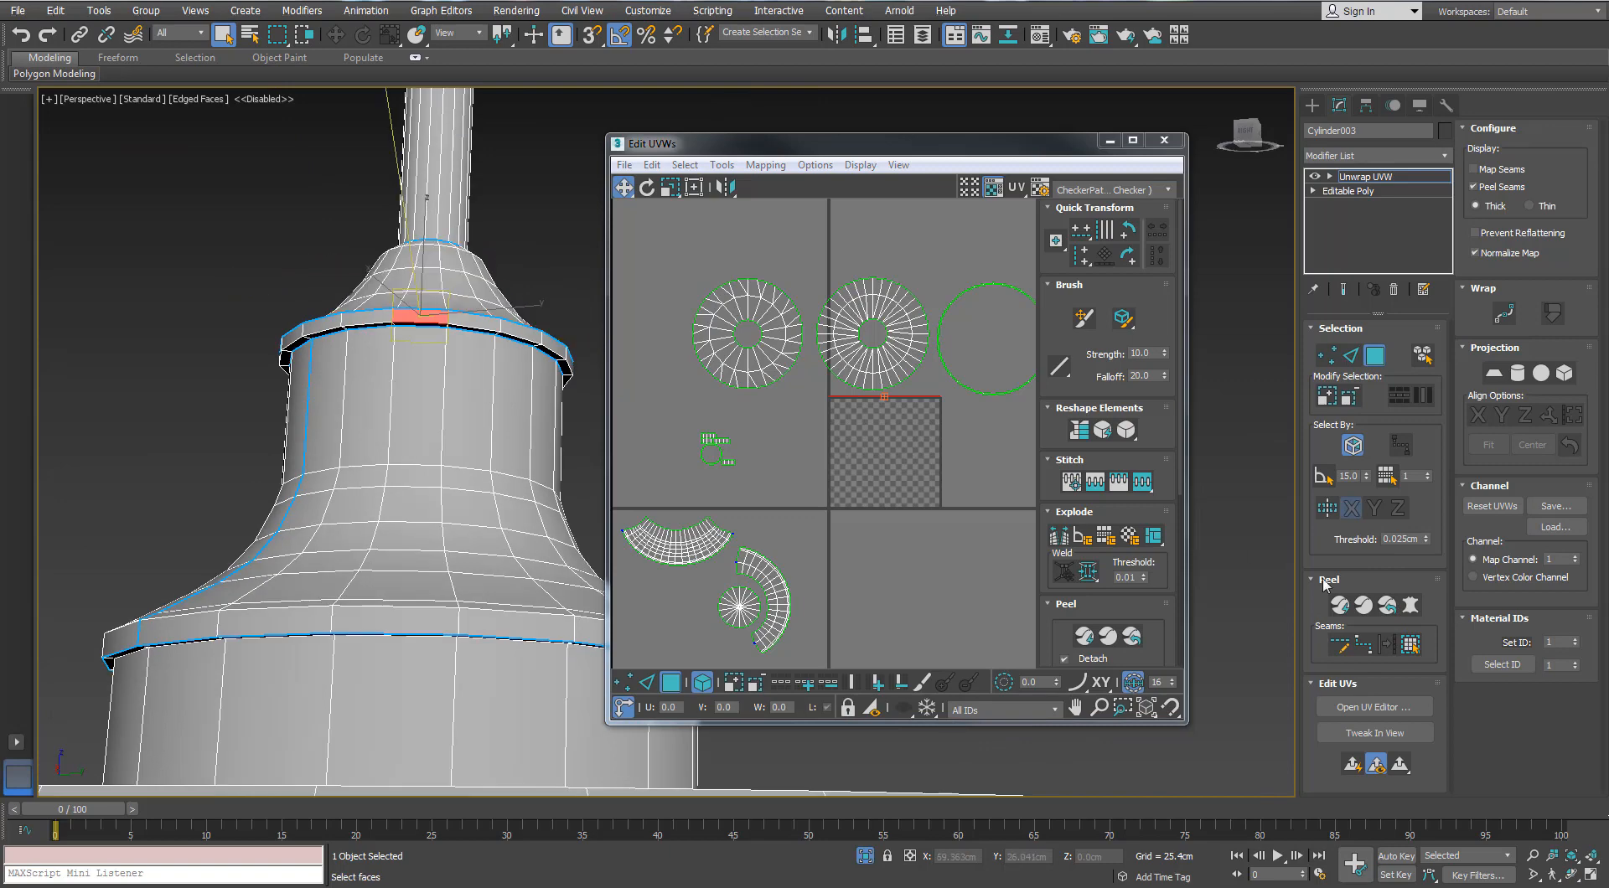
pyautogui.click(1410, 645)
pyautogui.click(765, 165)
pyautogui.click(785, 210)
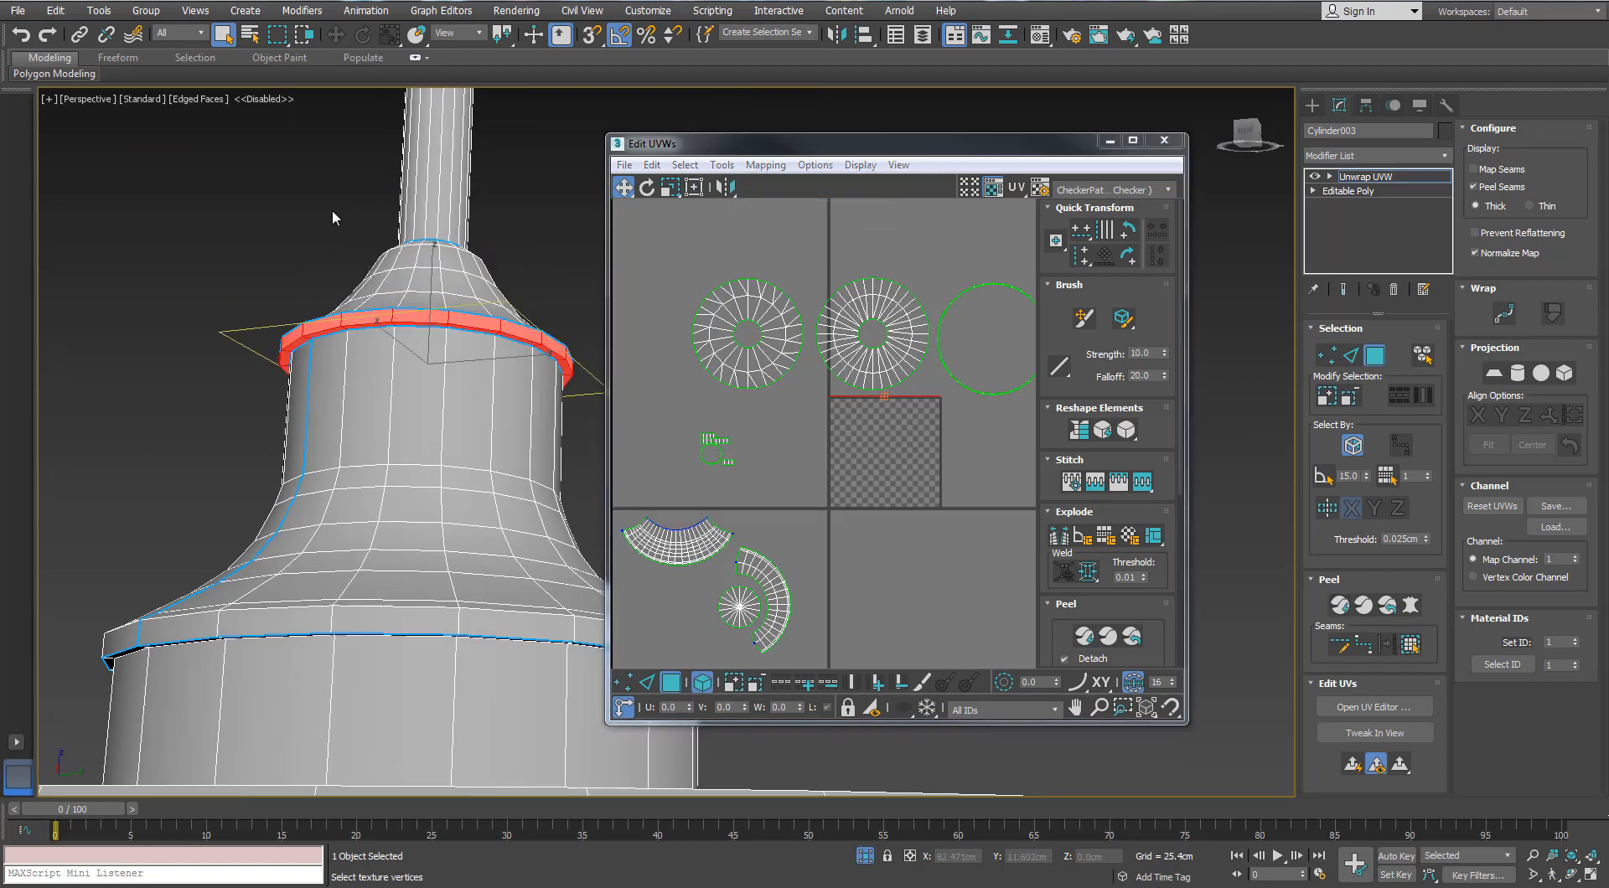
pyautogui.click(272, 186)
# Step: Scale down the collar rim's UV islands and place them beside the other small islands outside the checker tile
pyautogui.scroll(-3, 879, 458)
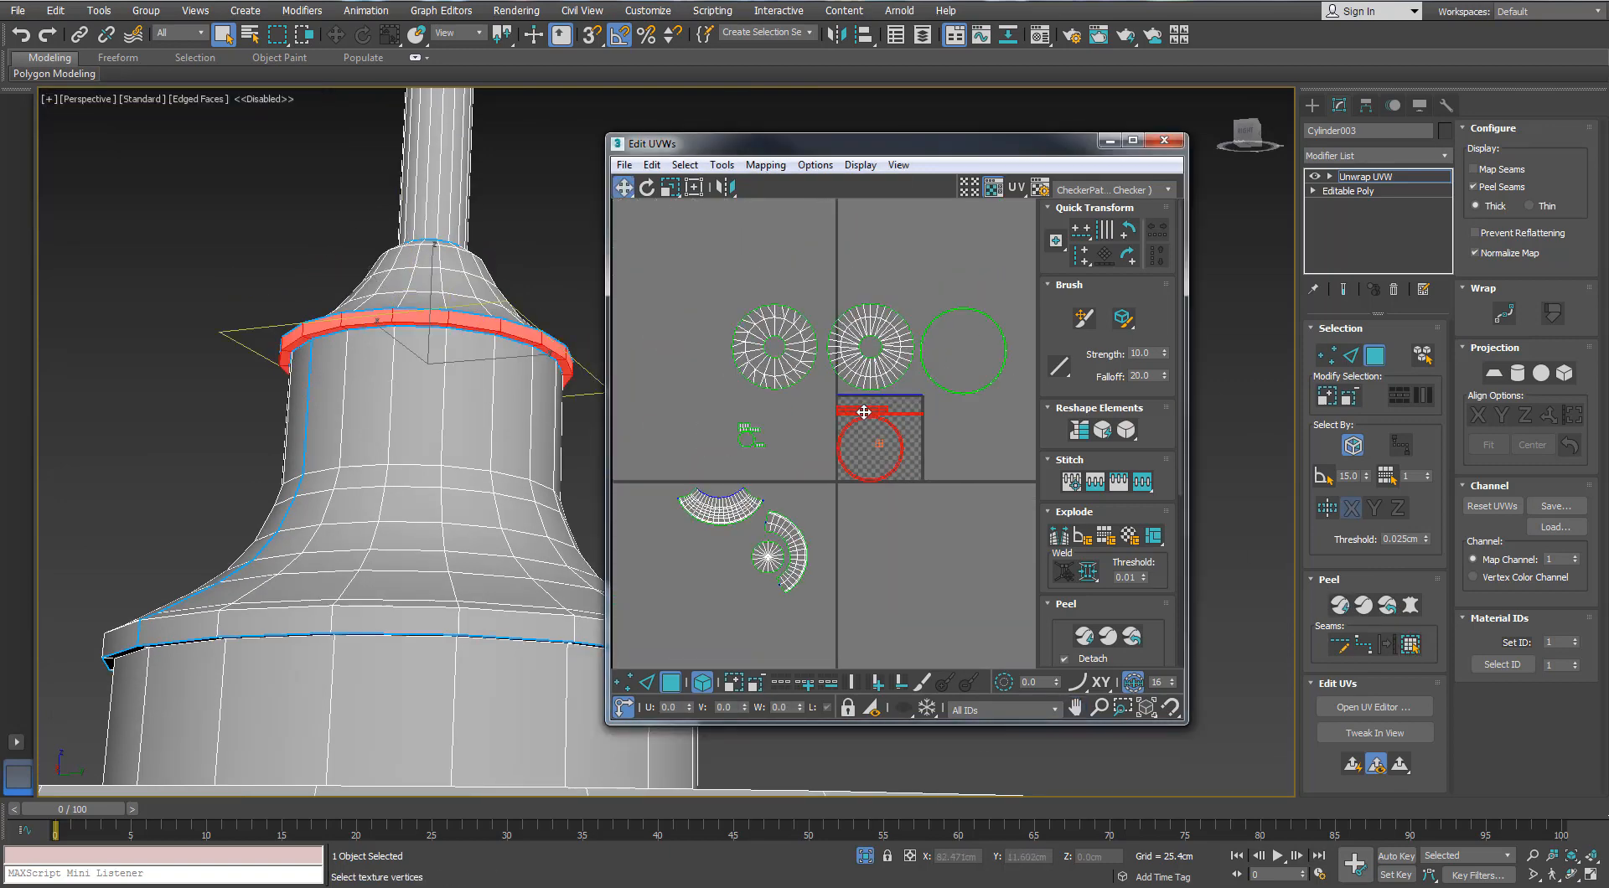
pyautogui.scroll(2, 863, 411)
pyautogui.scroll(-1, 864, 412)
pyautogui.moveTo(863, 412); pyautogui.dragTo(670, 505)
pyautogui.press('r')
pyautogui.press('w')
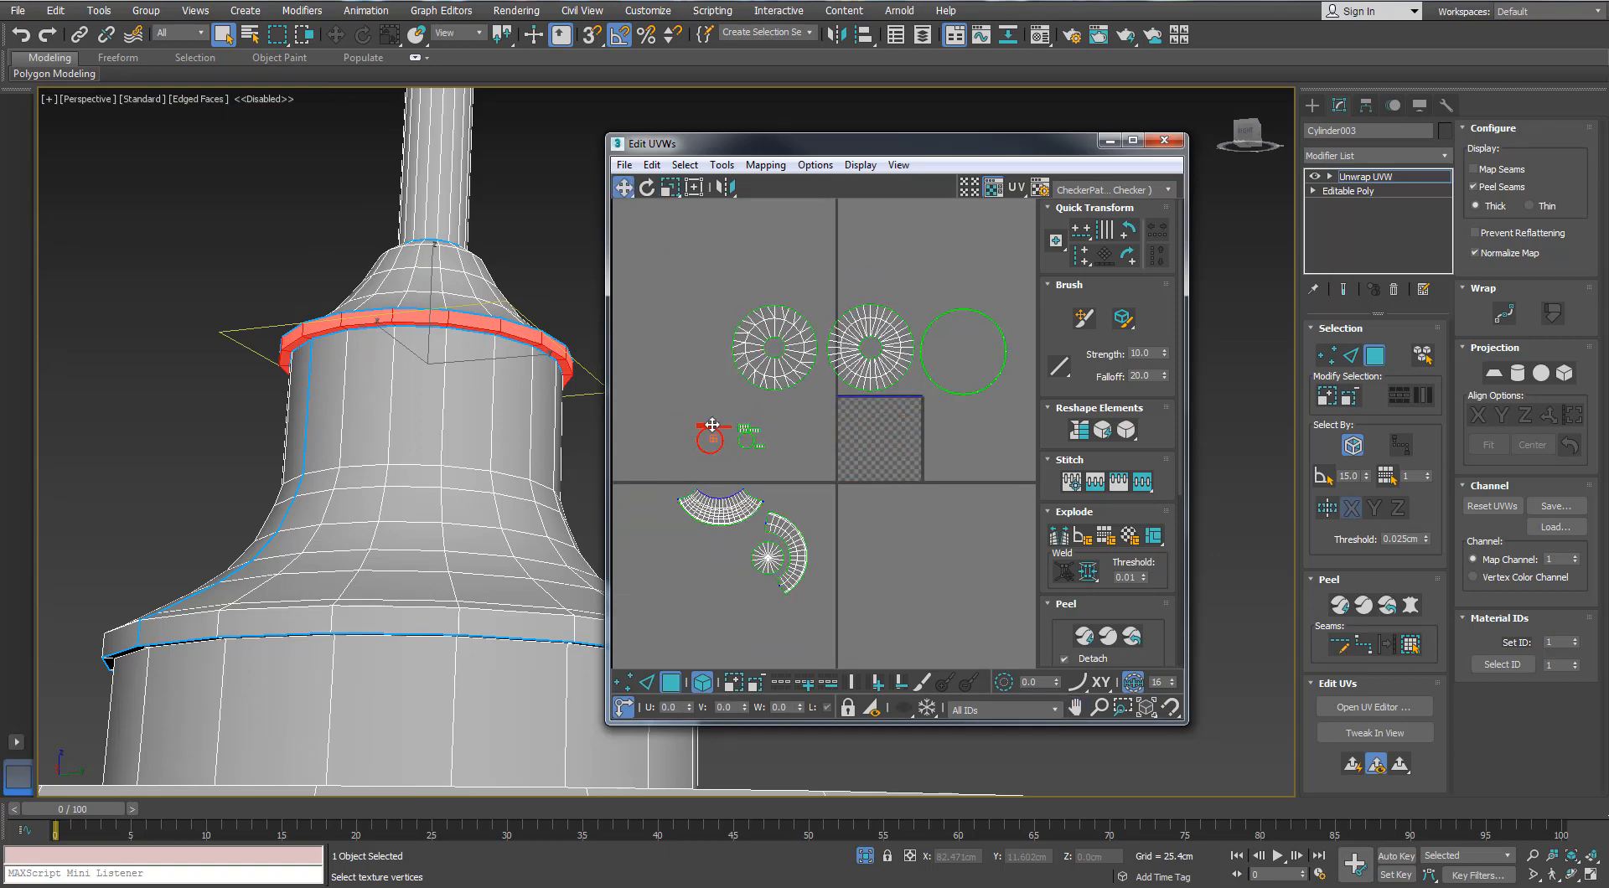
# Step: Select the cone-shaped faces below the rod up to their seams and unwrap them with planar mapping and Quick Peel
pyautogui.keyDown('alt'); pyautogui.moveTo(492, 283); pyautogui.dragTo(485, 324, button='middle'); pyautogui.keyUp('alt')
pyautogui.click(485, 324)
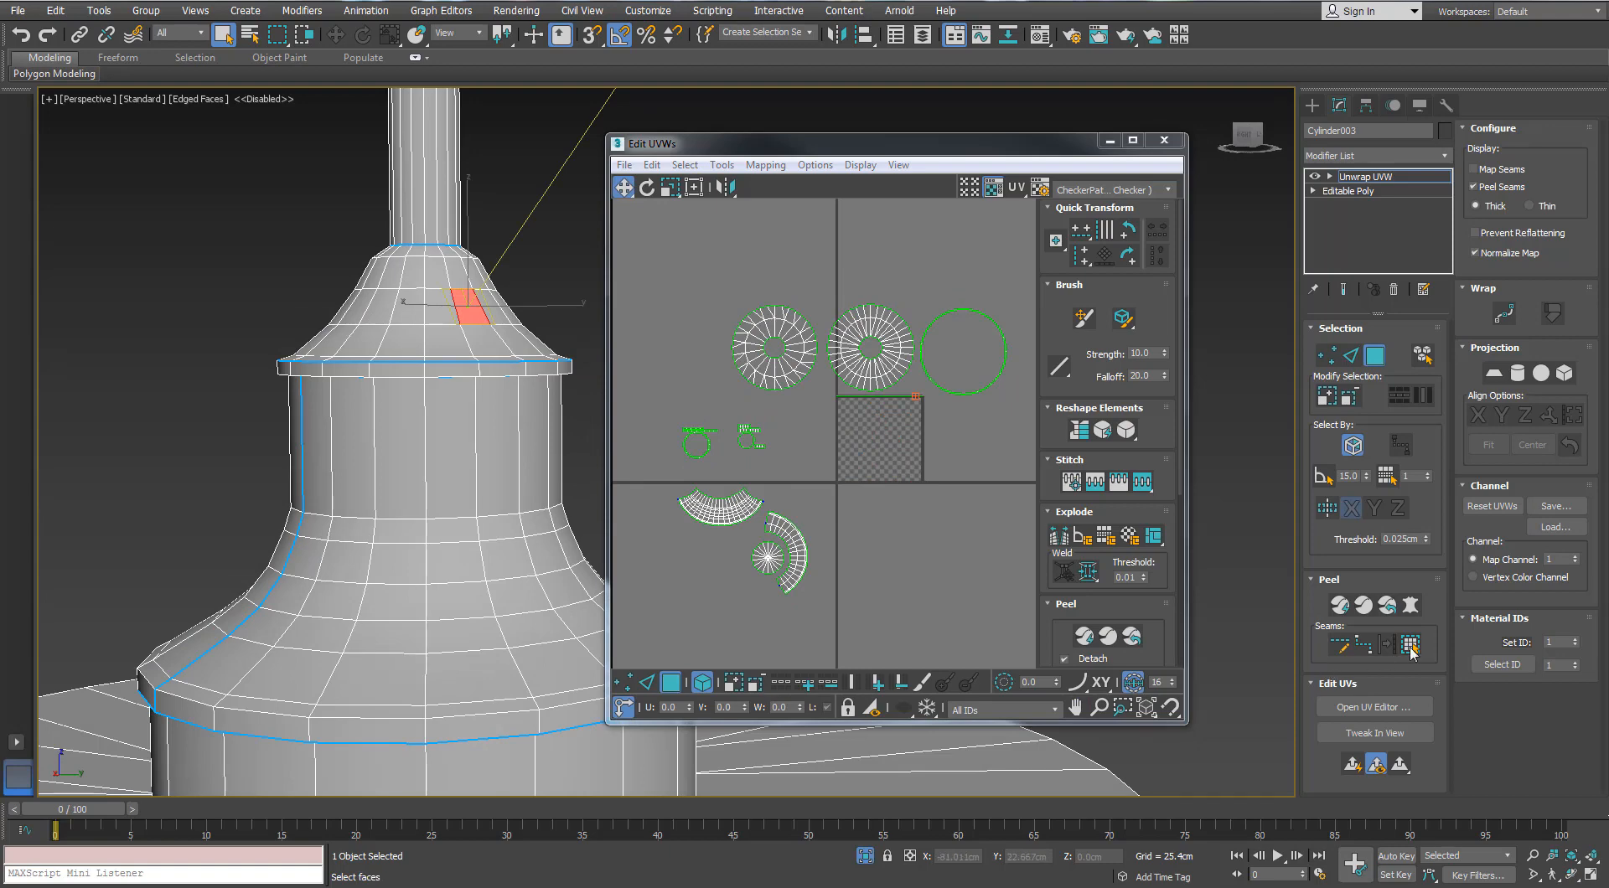
pyautogui.click(1411, 648)
pyautogui.keyDown('alt'); pyautogui.moveTo(481, 412); pyautogui.dragTo(335, 479, button='middle'); pyautogui.keyUp('alt')
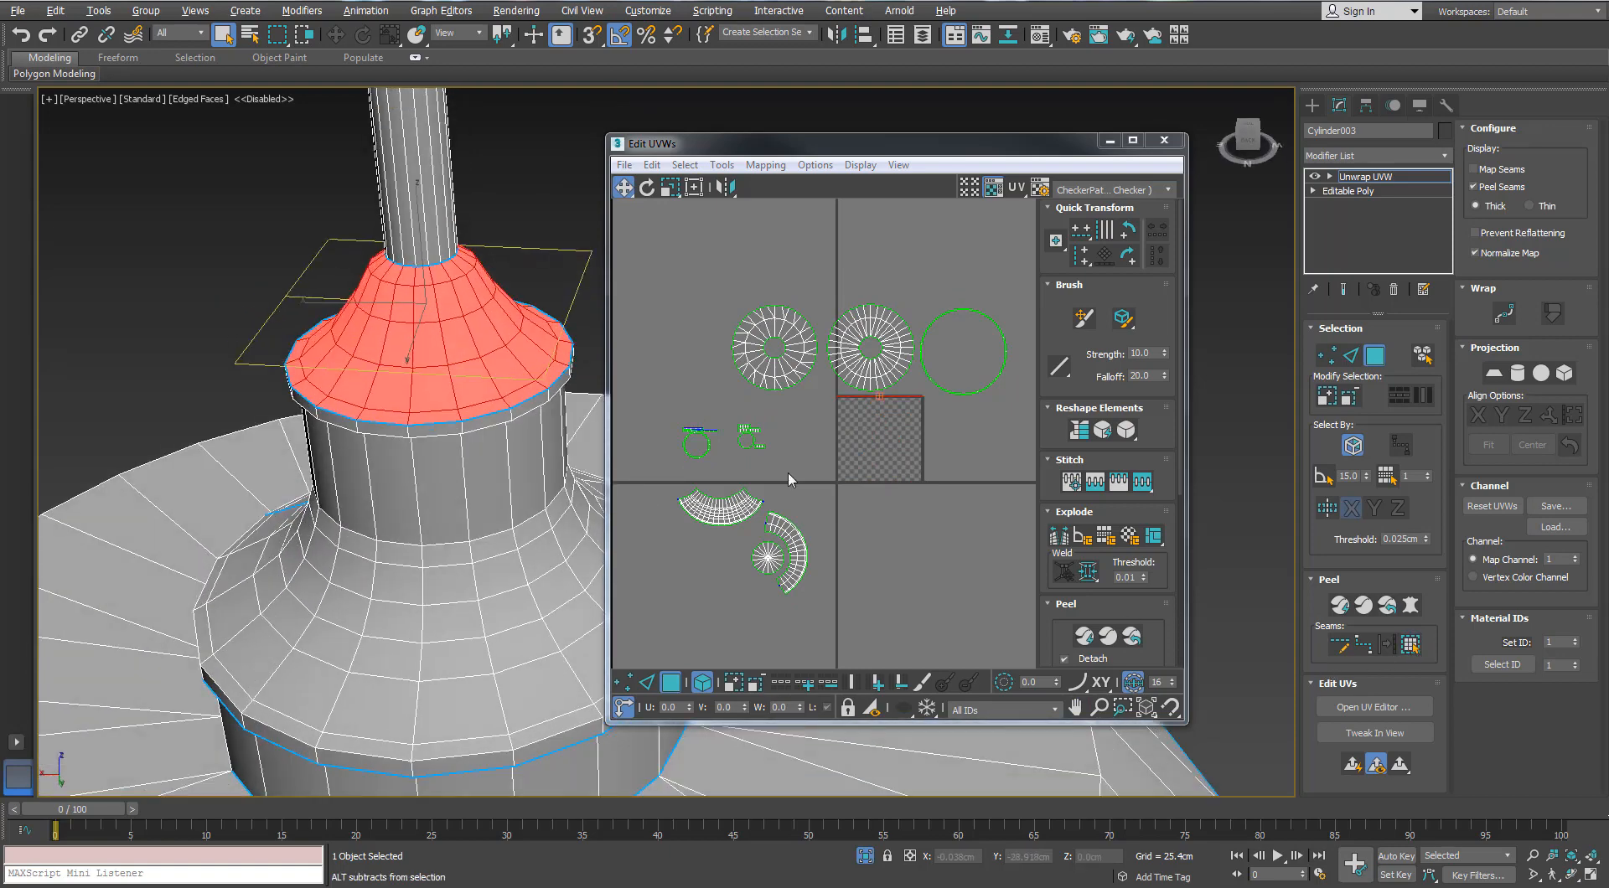
pyautogui.click(1493, 373)
pyautogui.scroll(3, 856, 454)
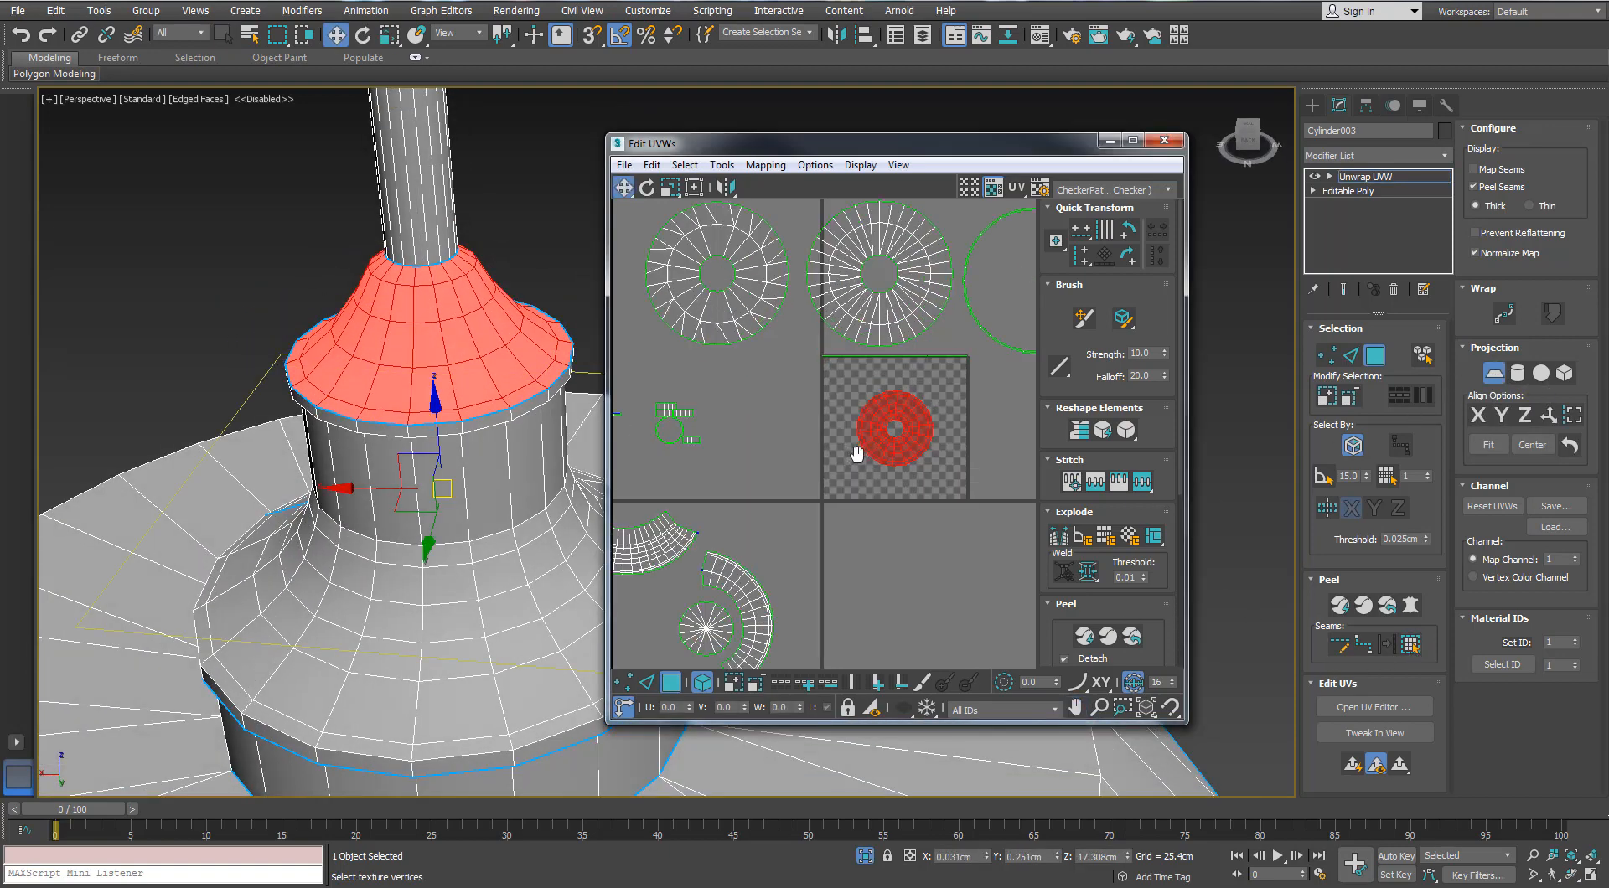
pyautogui.click(1083, 639)
pyautogui.scroll(-2, 863, 439)
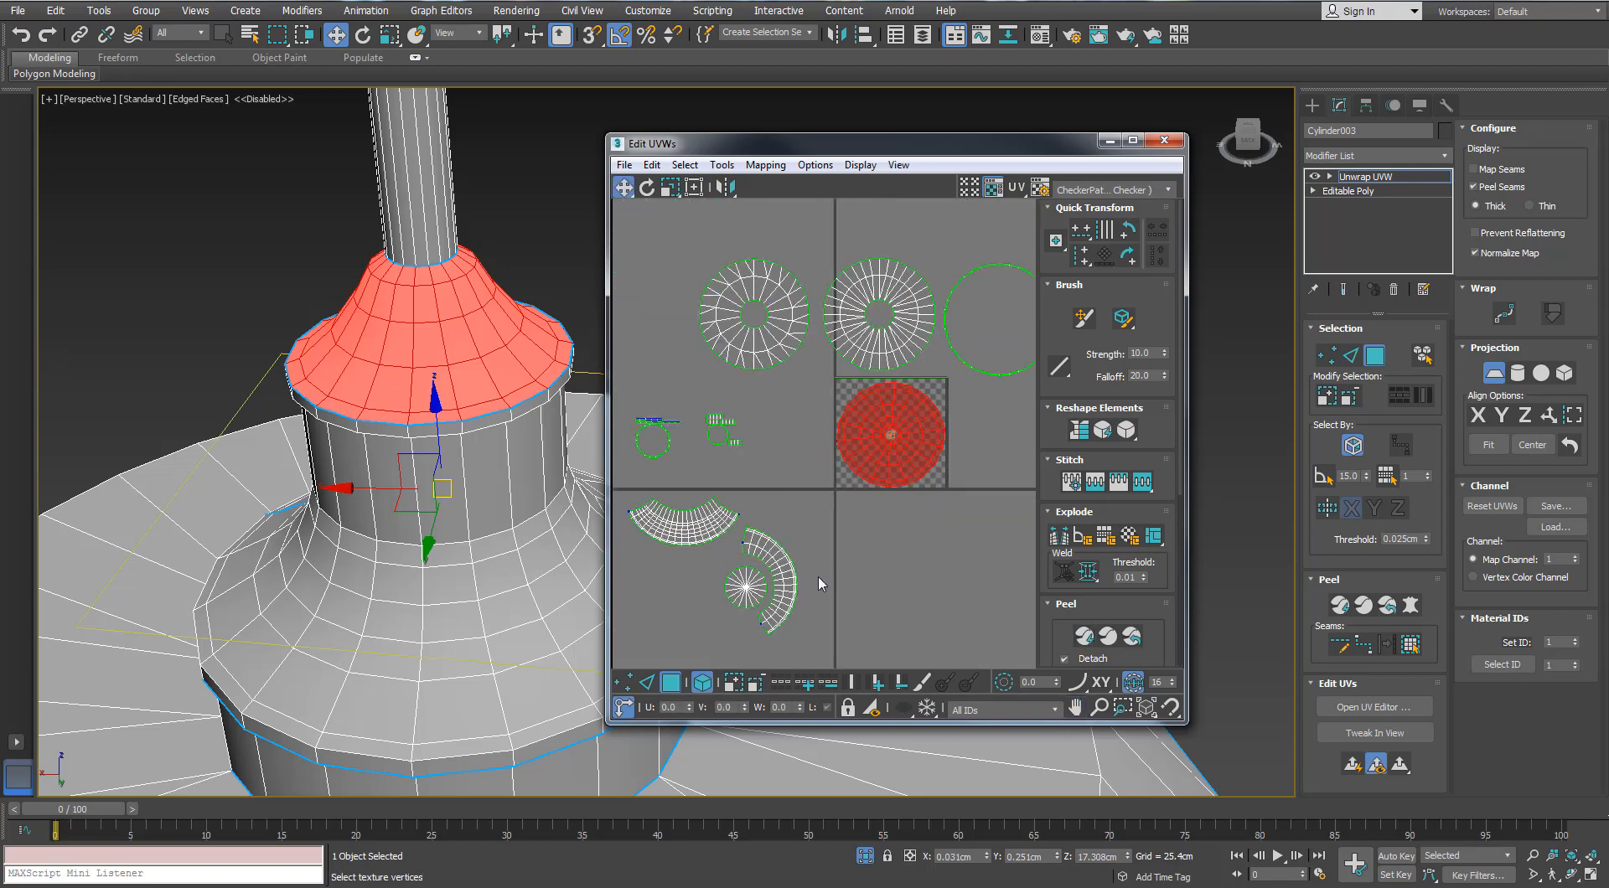
# Step: Scale down the cone's round UV island and place it inside the large empty ring island
pyautogui.click(649, 685)
pyautogui.click(671, 683)
pyautogui.scroll(-2, 862, 405)
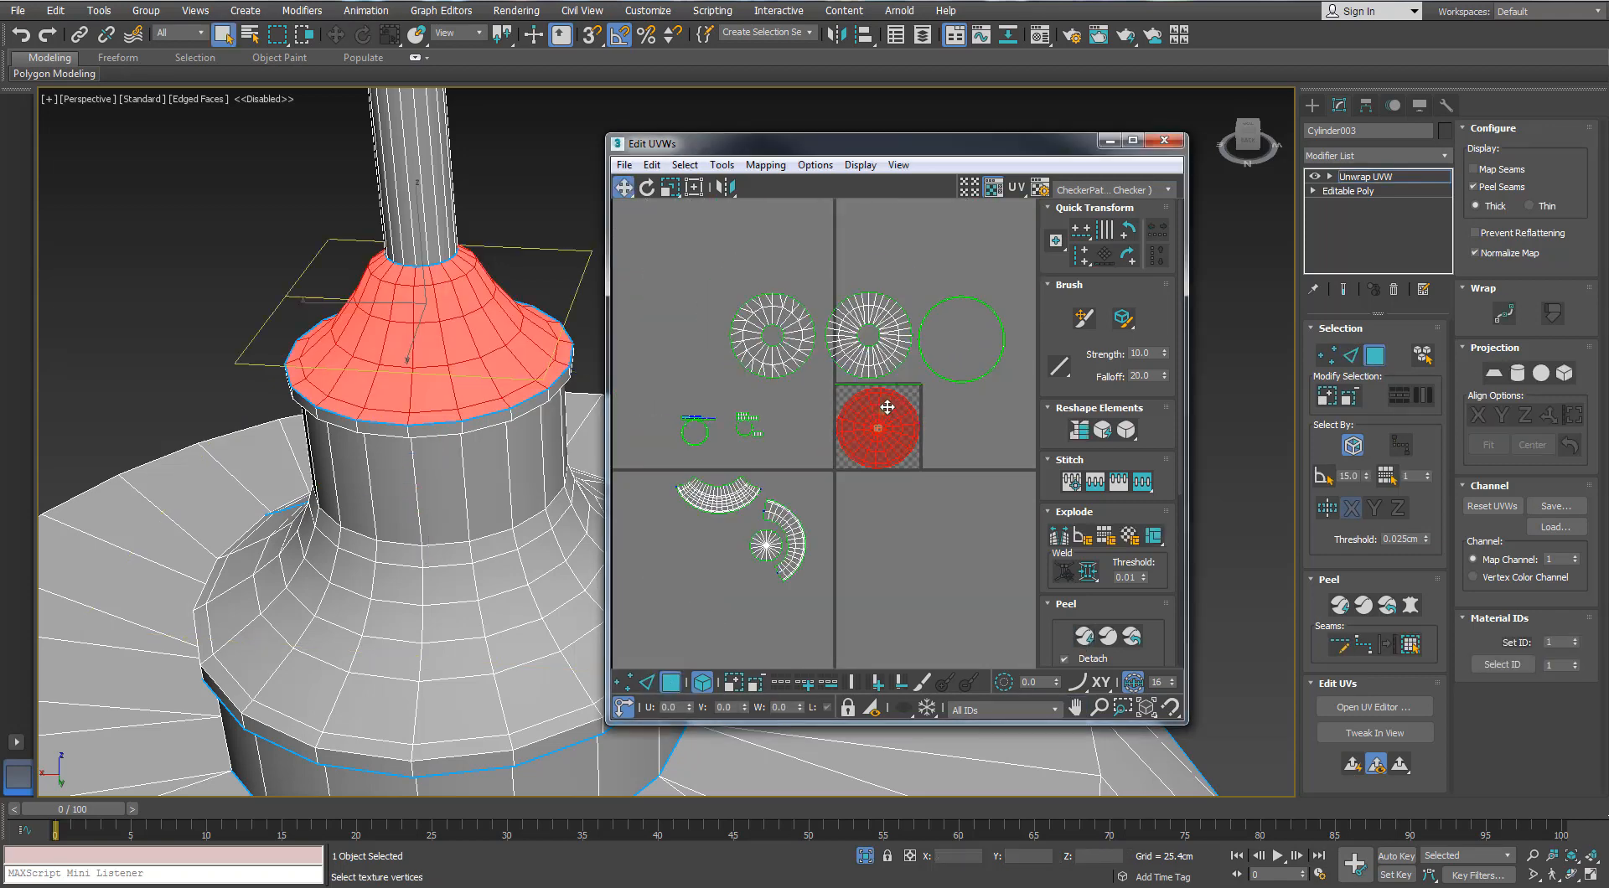
pyautogui.press('r')
pyautogui.moveTo(888, 408); pyautogui.dragTo(956, 362)
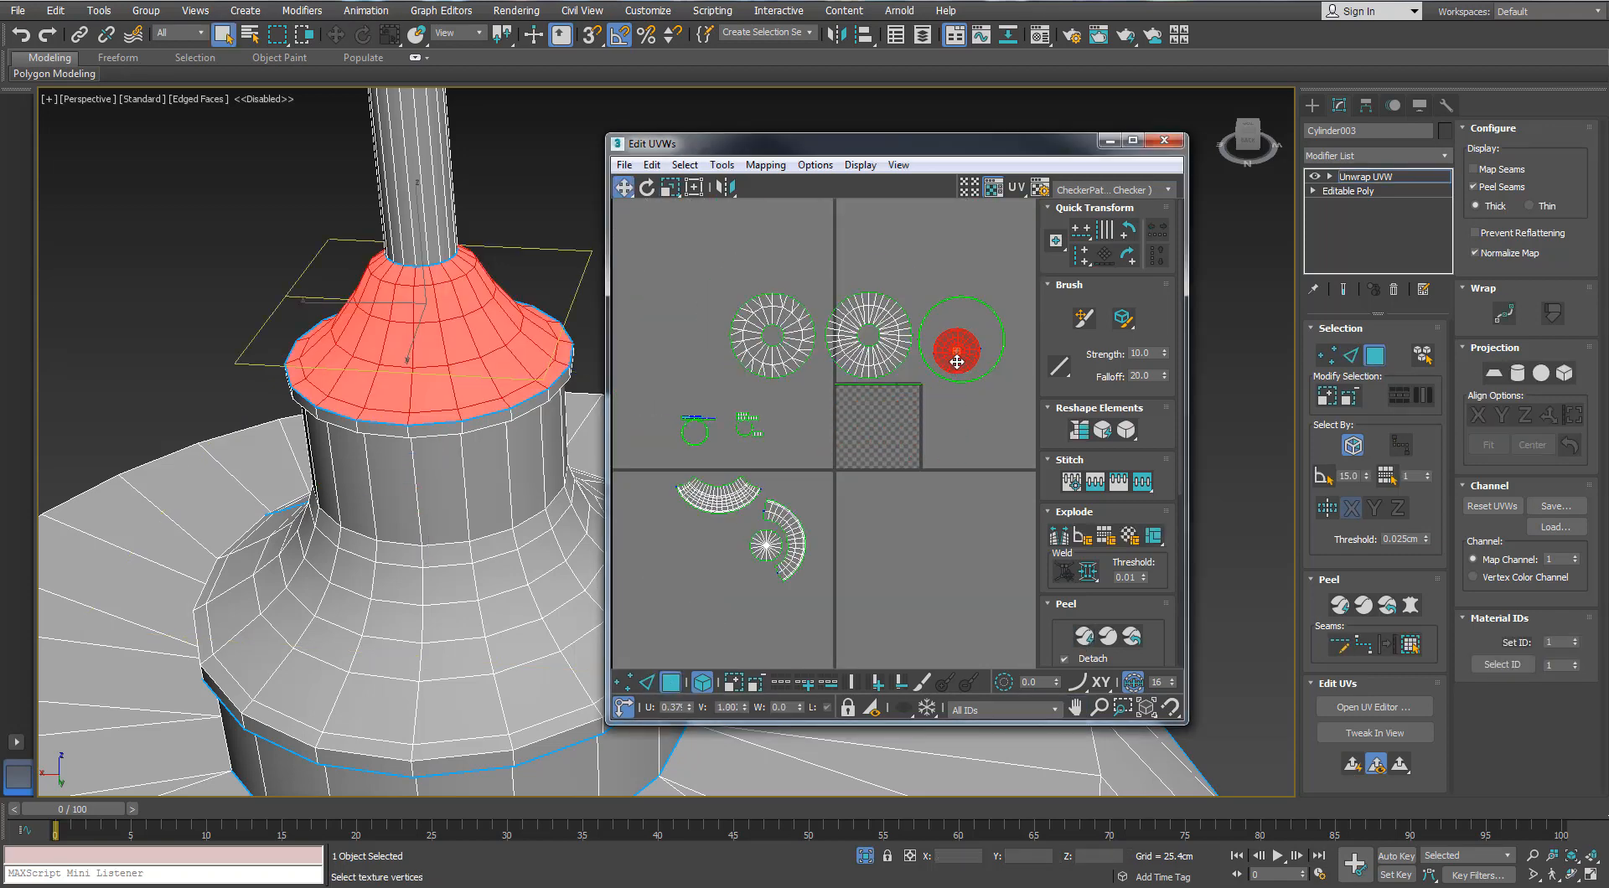
pyautogui.click(939, 435)
# Step: Select all the rod's side faces up to the seams and unwrap them with Normal Mapping
pyautogui.click(431, 219)
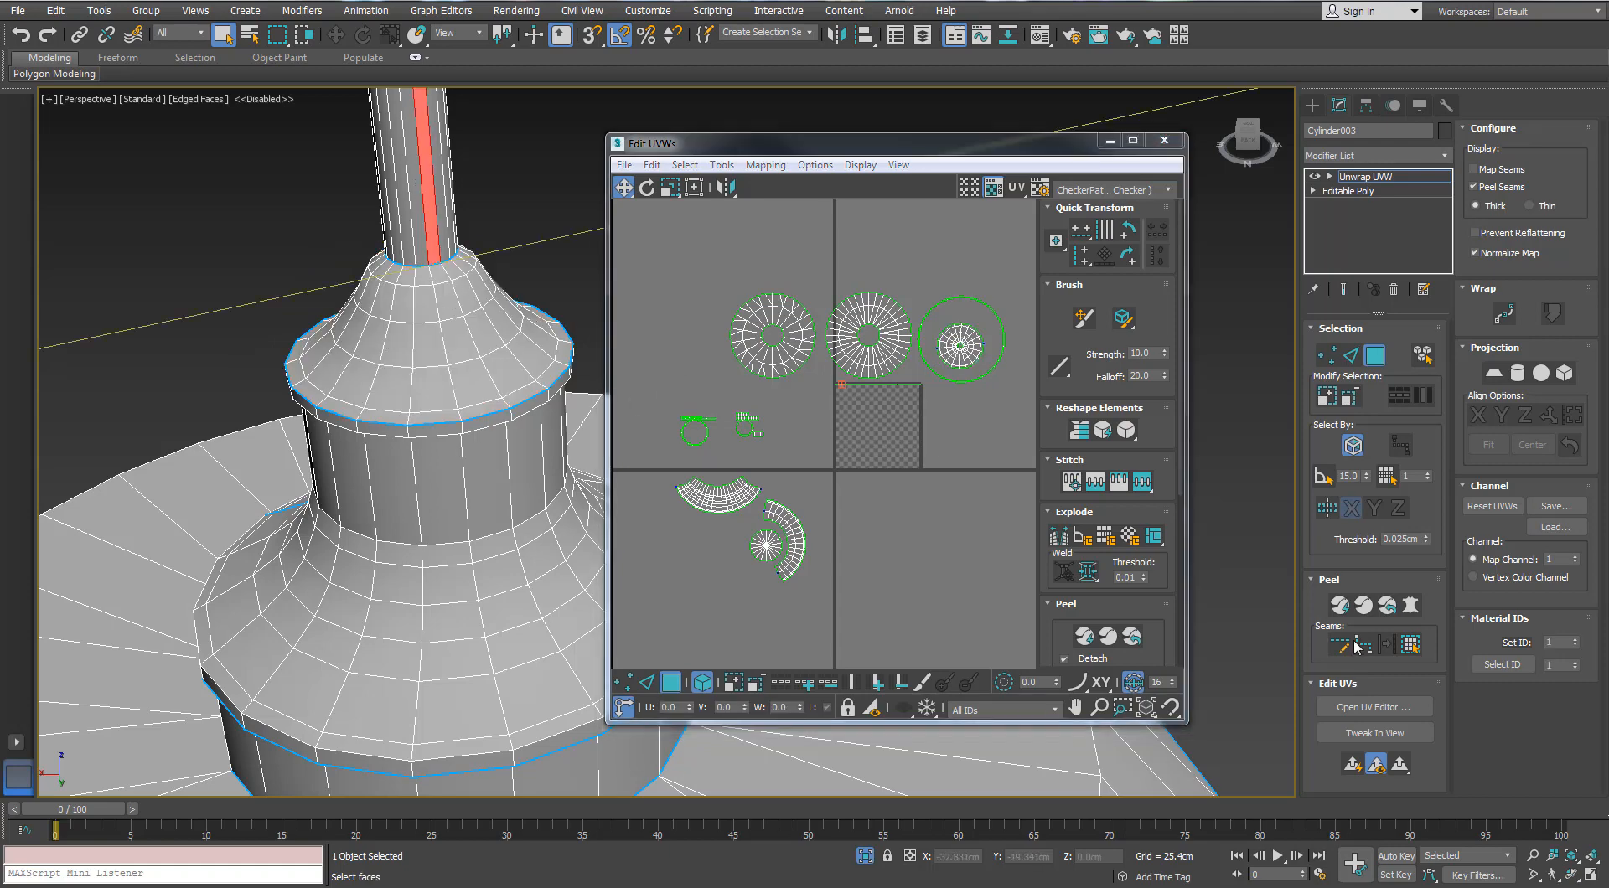
pyautogui.click(1410, 645)
pyautogui.click(765, 165)
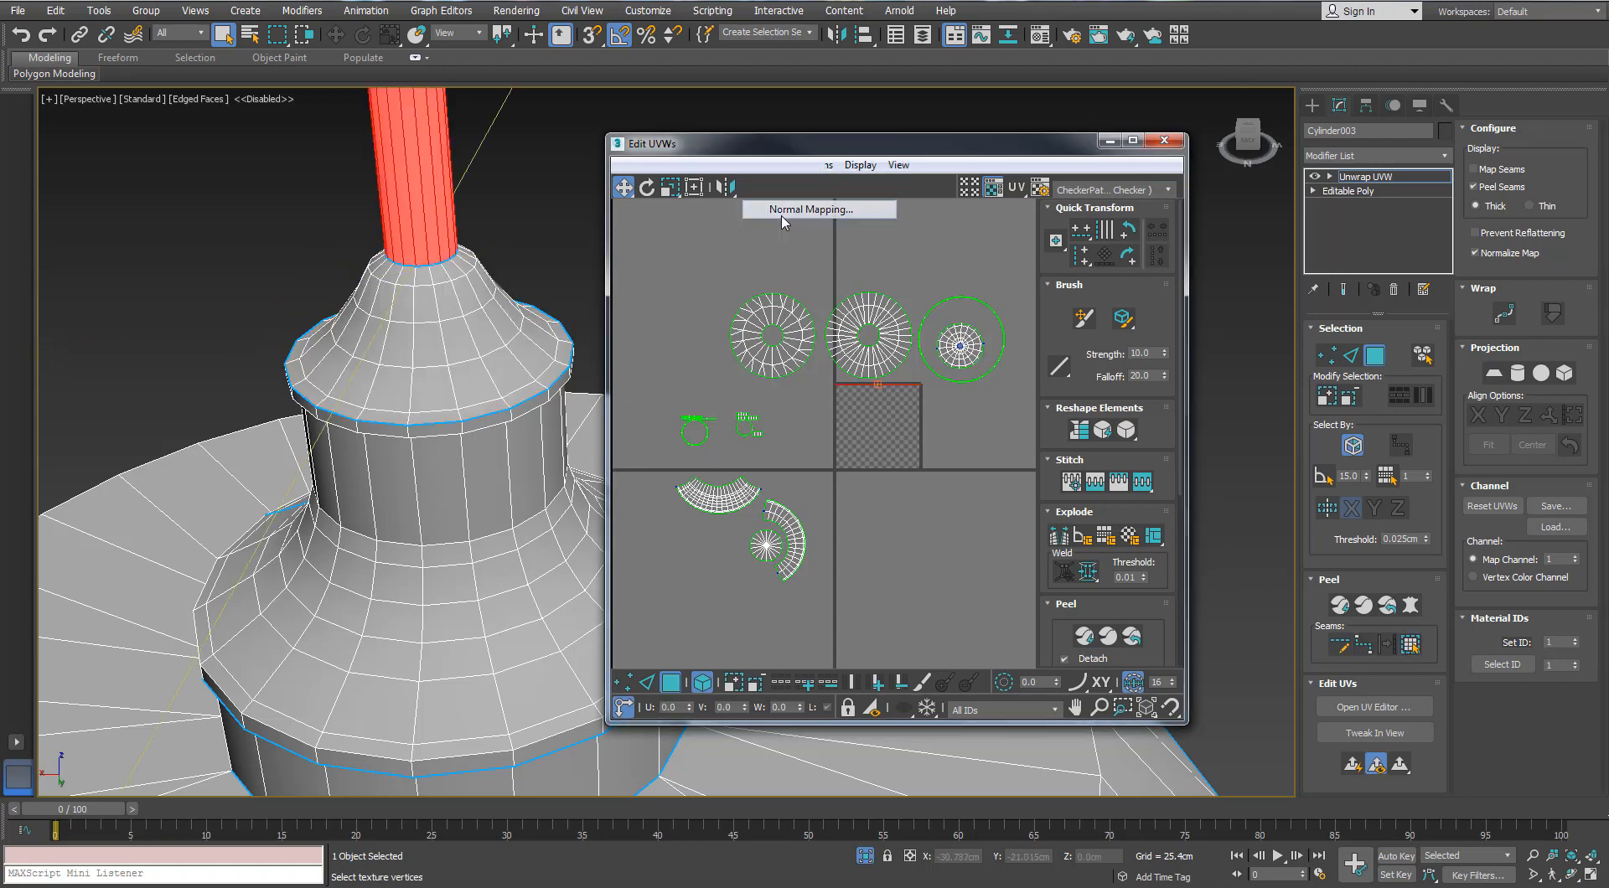
pyautogui.click(758, 204)
pyautogui.click(289, 186)
# Step: Enlarge the rod's UV strips and place them below the checker tile, stacking the separate strip directly against the others
pyautogui.scroll(-1, 888, 440)
pyautogui.scroll(2, 891, 453)
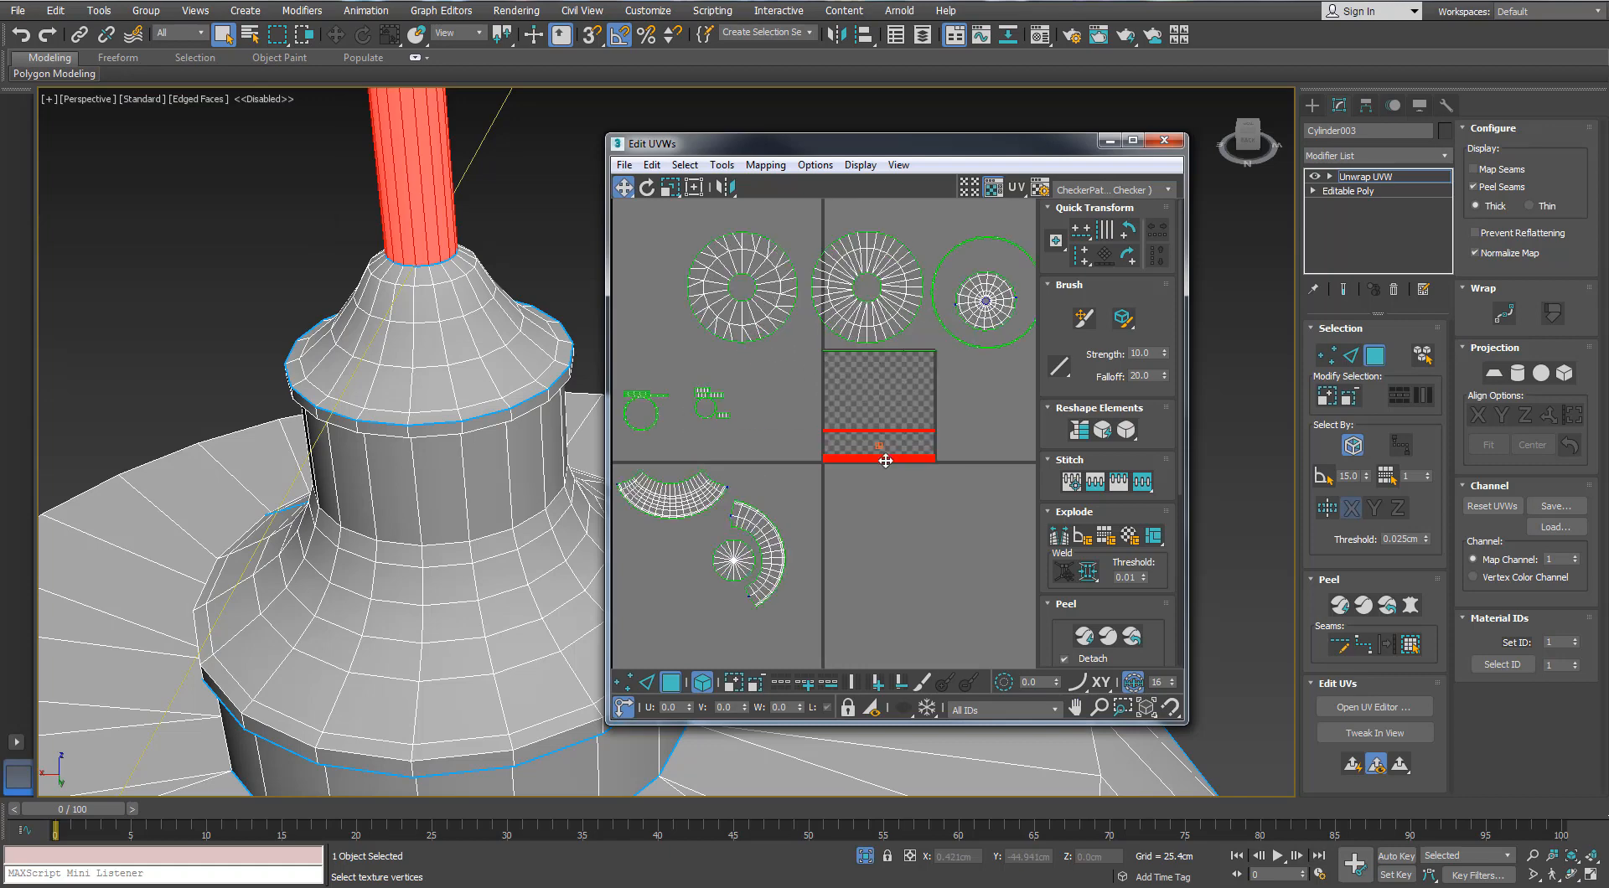
pyautogui.moveTo(885, 460); pyautogui.dragTo(926, 431)
pyautogui.scroll(-2, 889, 483)
pyautogui.press('w')
pyautogui.moveTo(896, 538); pyautogui.dragTo(1016, 562)
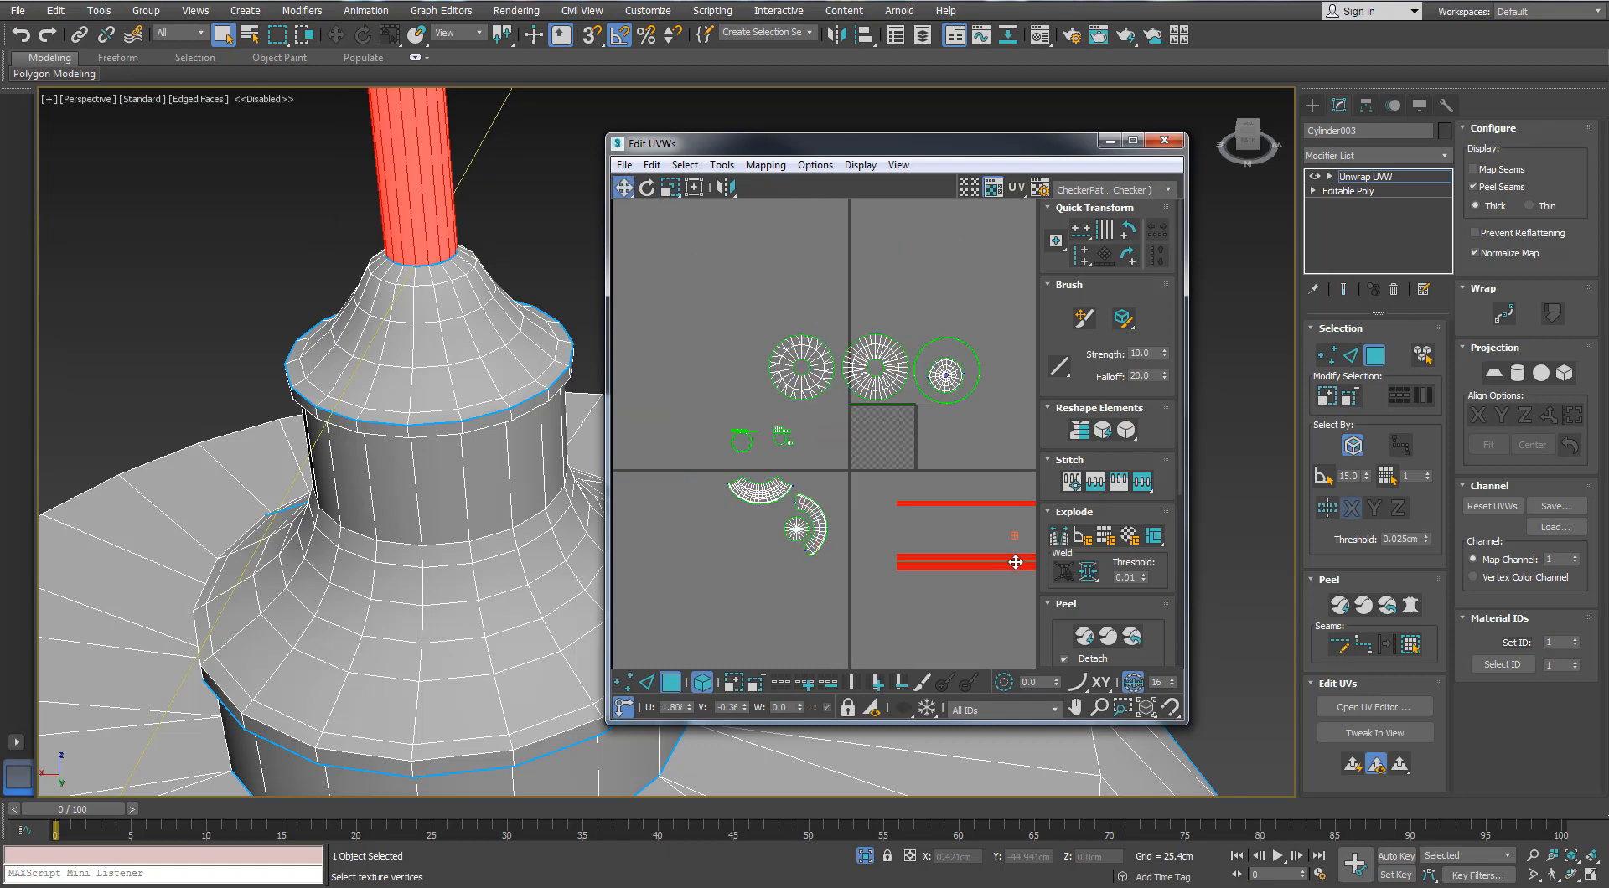
pyautogui.click(968, 506)
pyautogui.moveTo(971, 504); pyautogui.dragTo(969, 544)
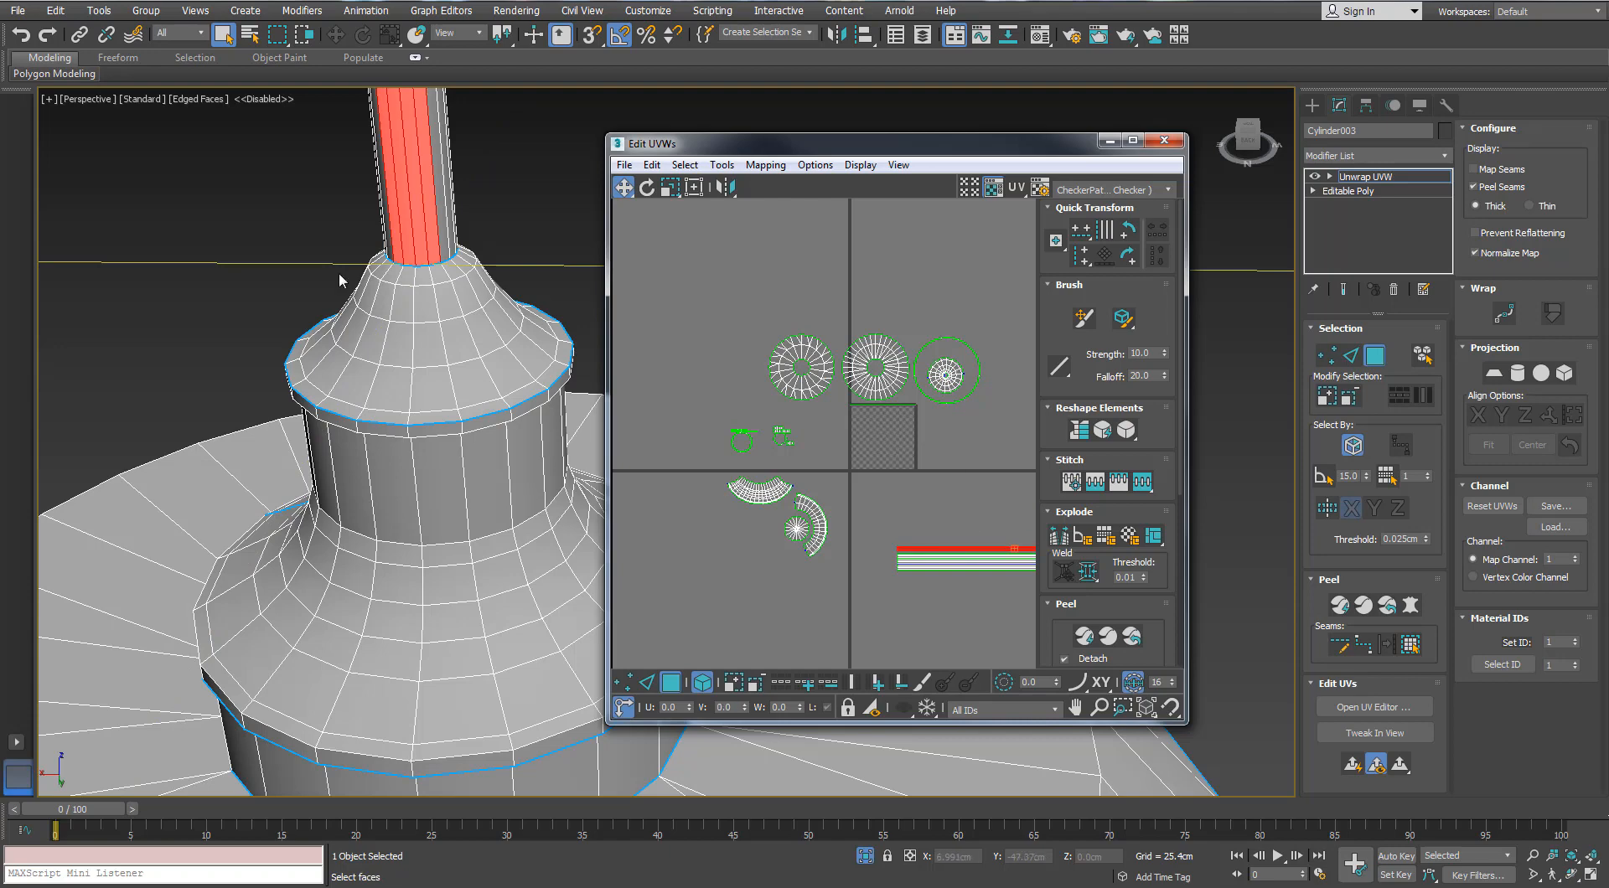
# Step: Select the curved collar band under the ceiling canopy up to its seams
pyautogui.scroll(-6, 475, 344)
pyautogui.click(444, 345)
pyautogui.moveTo(402, 345); pyautogui.dragTo(414, 578, button='middle')
pyautogui.keyDown('alt'); pyautogui.moveTo(415, 578); pyautogui.dragTo(409, 469, button='middle'); pyautogui.keyUp('alt')
pyautogui.moveTo(402, 201); pyautogui.dragTo(426, 467, button='middle')
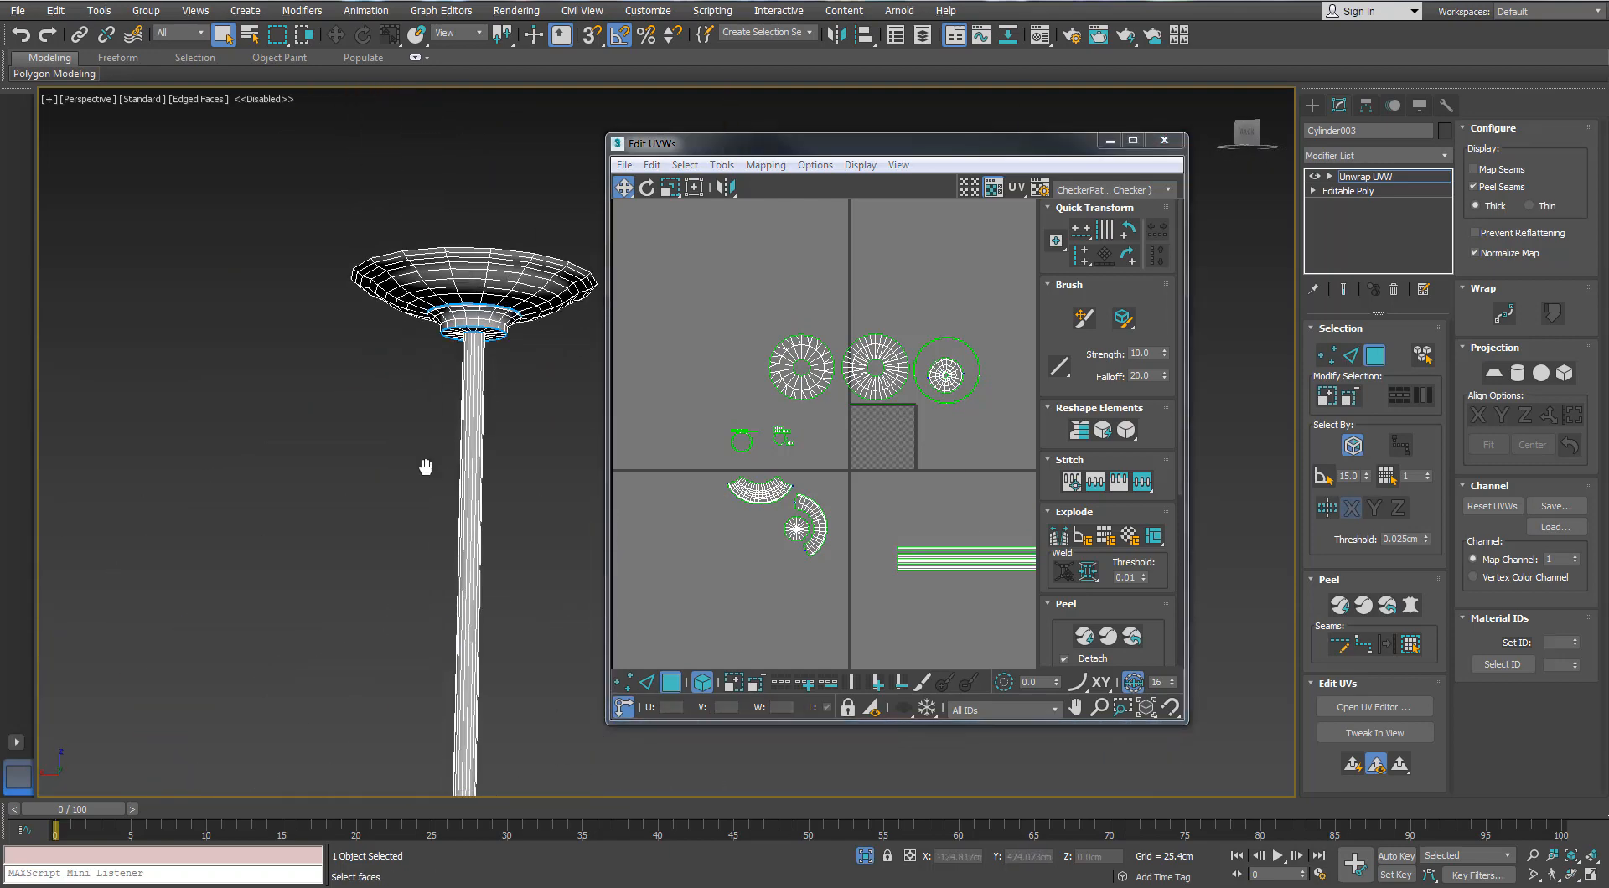
pyautogui.scroll(5, 469, 318)
pyautogui.click(480, 358)
pyautogui.click(1408, 645)
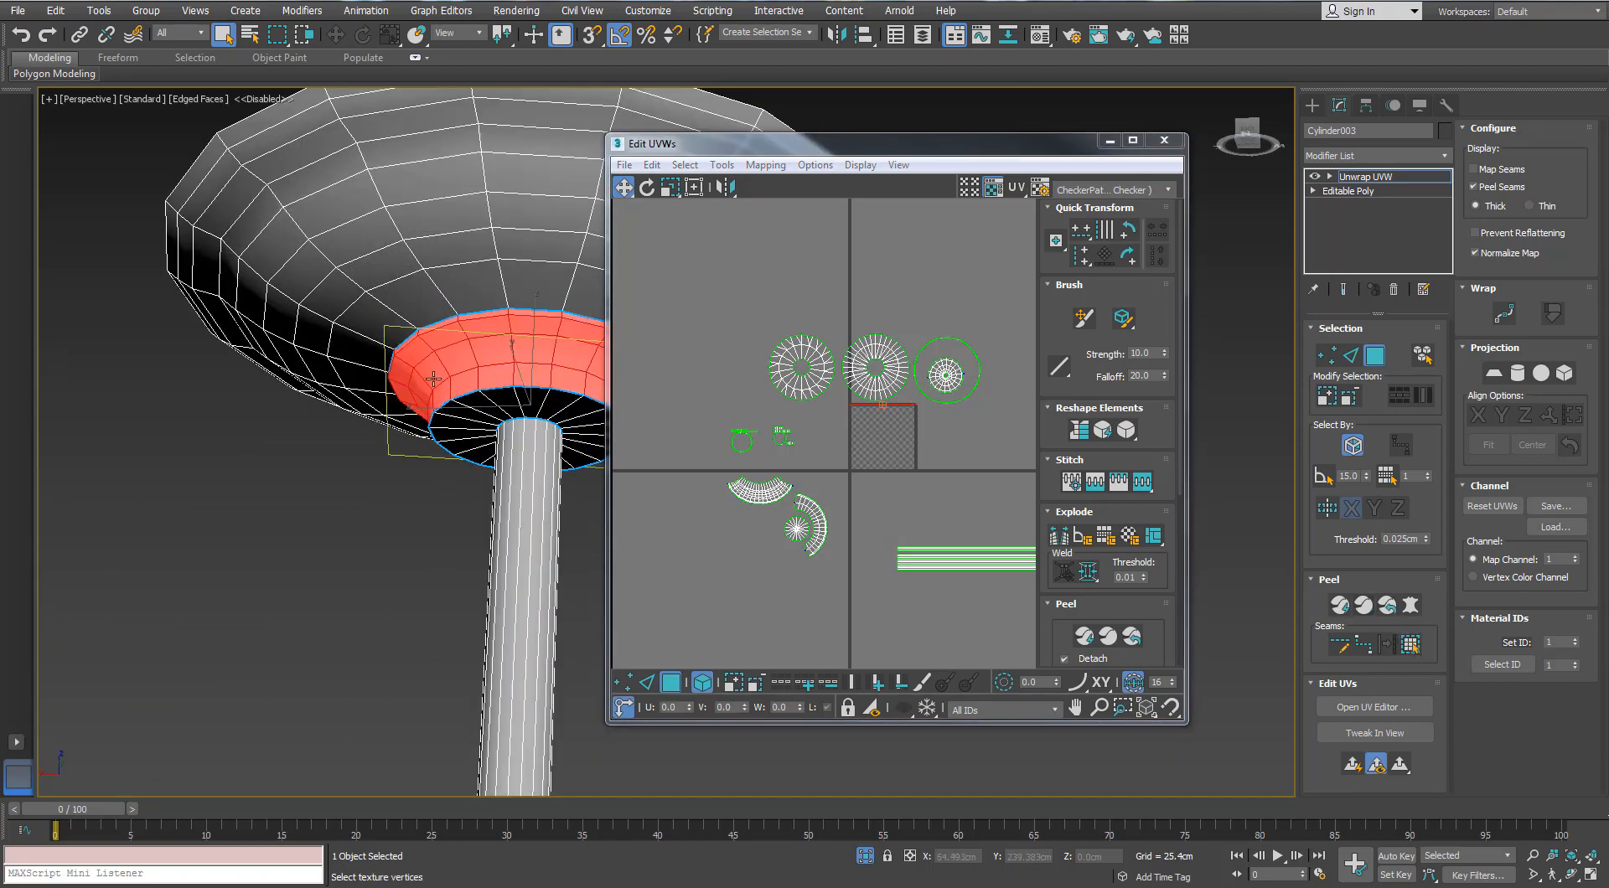
pyautogui.moveTo(450, 364); pyautogui.dragTo(386, 350, button='middle')
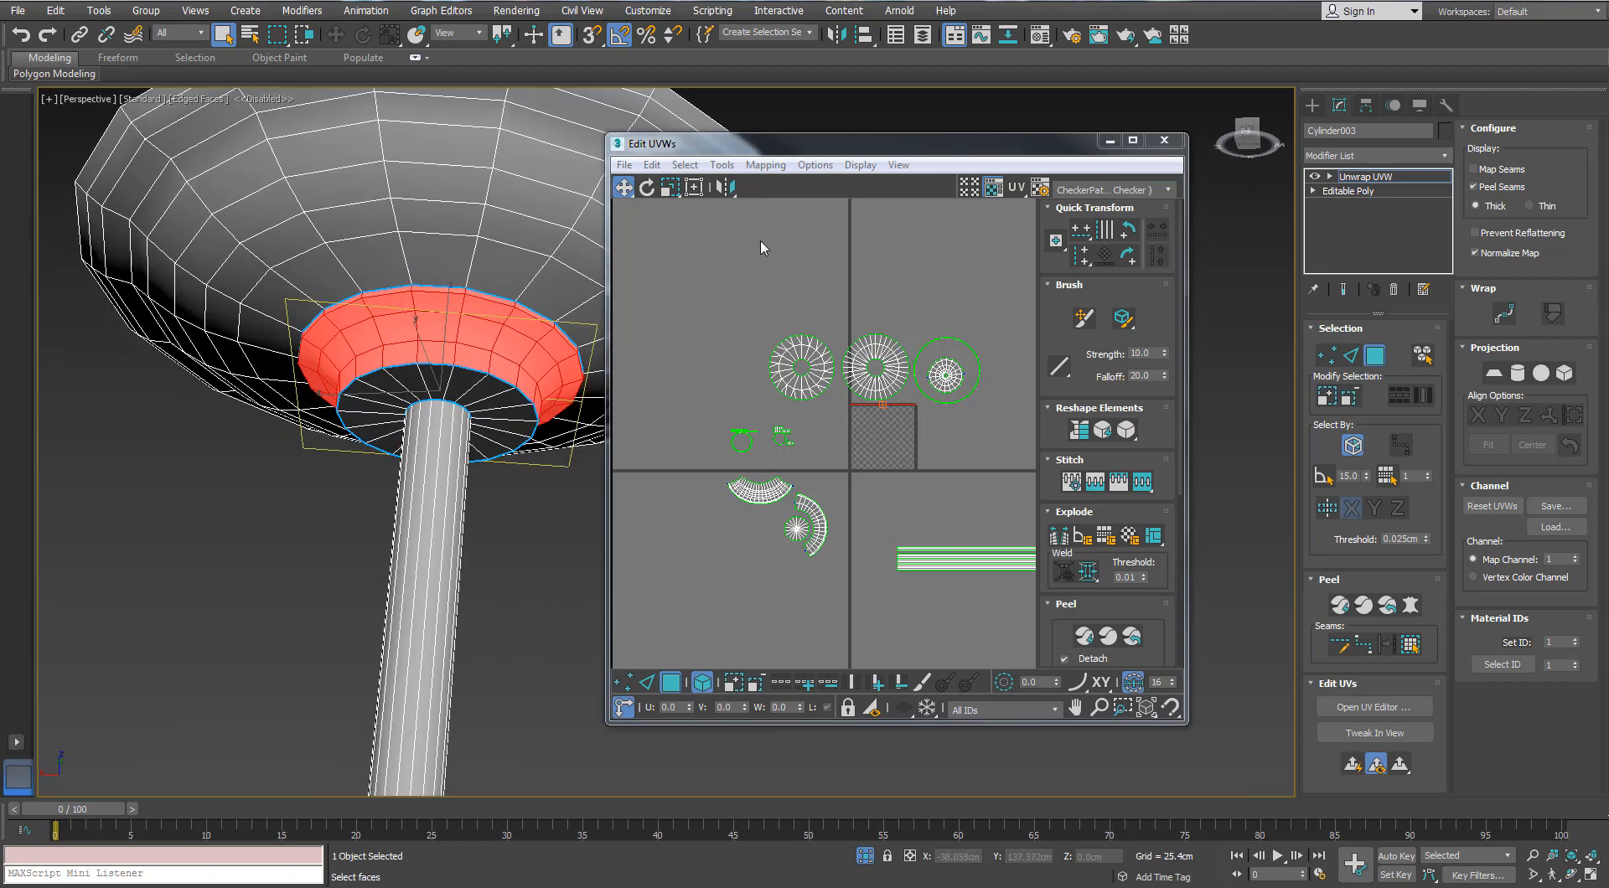
pyautogui.click(809, 142)
# Step: Planar-map the flat disc around the rod's upper end and move its UV island out of the checker tile
pyautogui.click(507, 401)
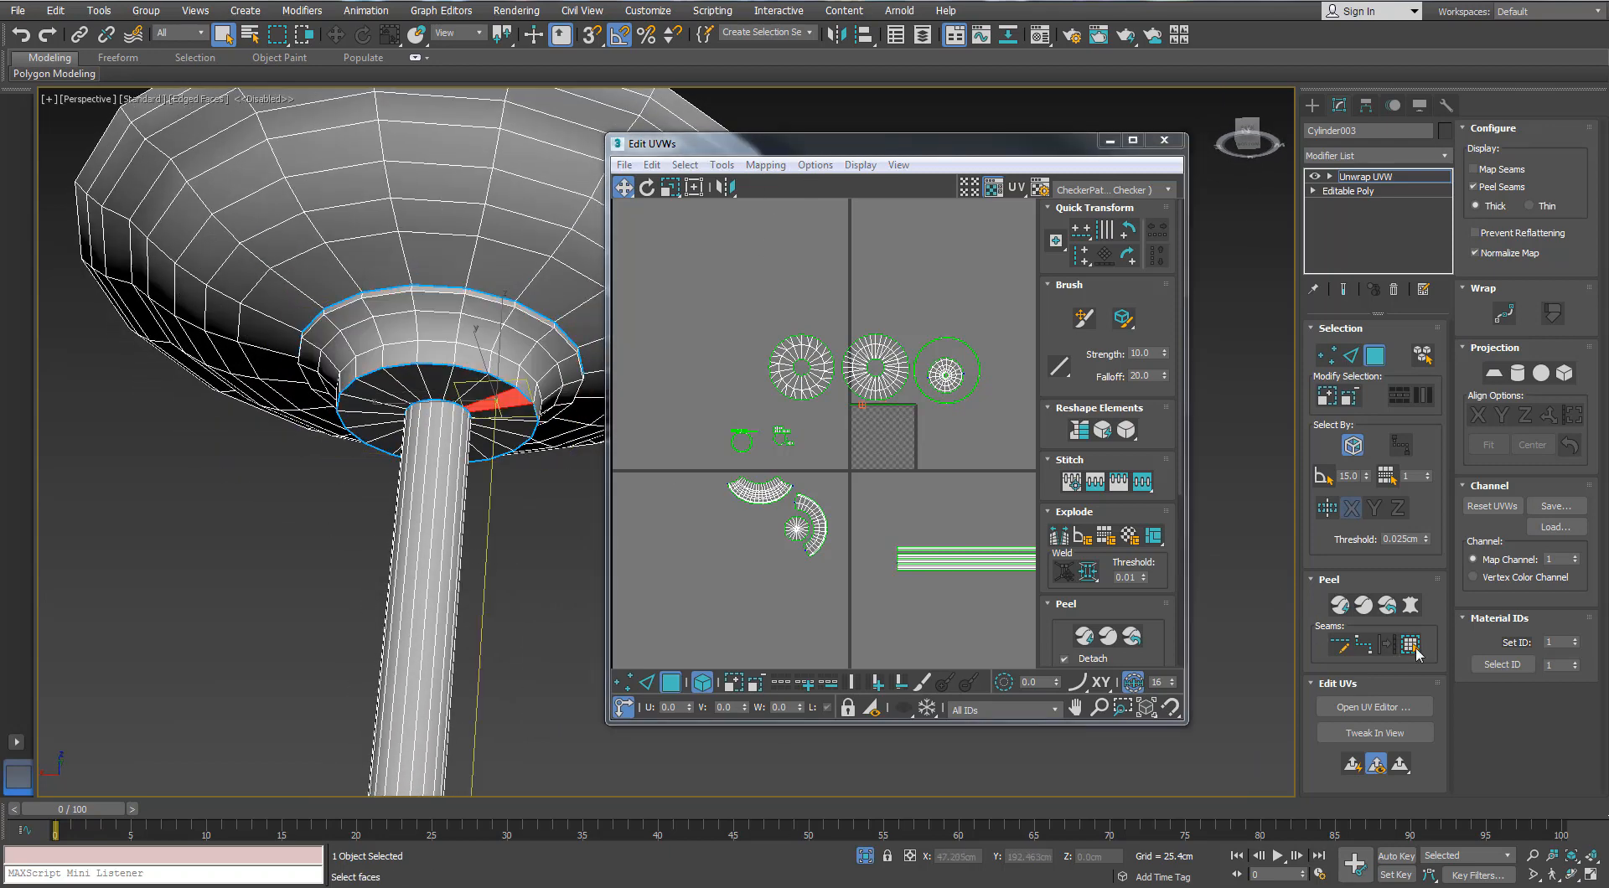
pyautogui.click(1411, 644)
pyautogui.click(1492, 373)
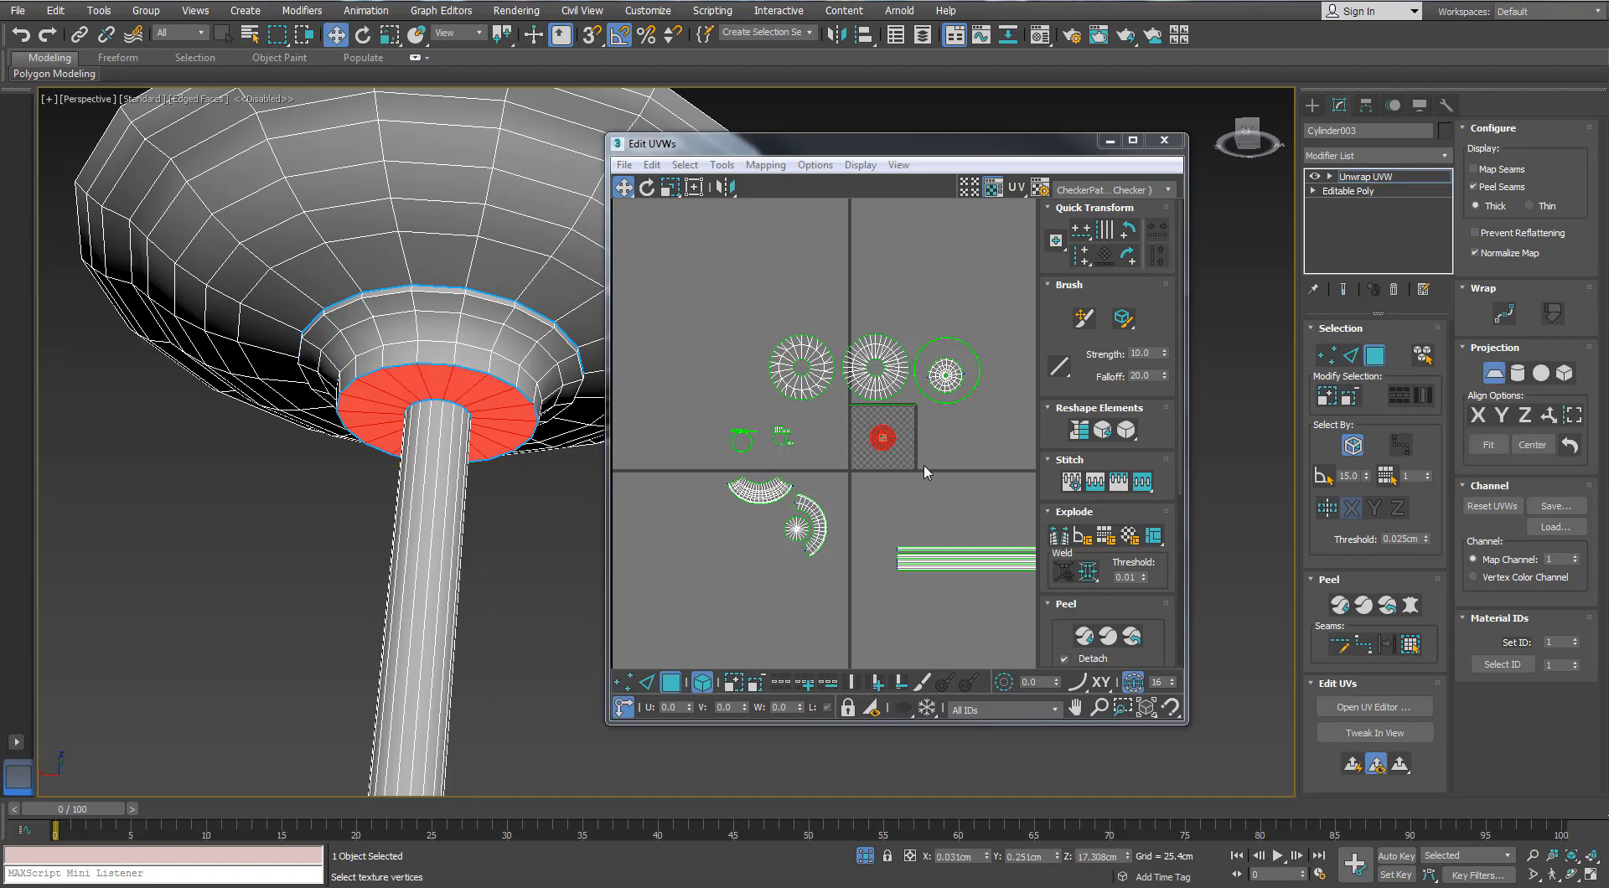
pyautogui.scroll(3, 922, 463)
pyautogui.moveTo(859, 436); pyautogui.dragTo(989, 589)
# Step: Reselect the canopy's collar band up to its seams and apply planar mapping to it
pyautogui.click(531, 367)
pyautogui.click(1409, 644)
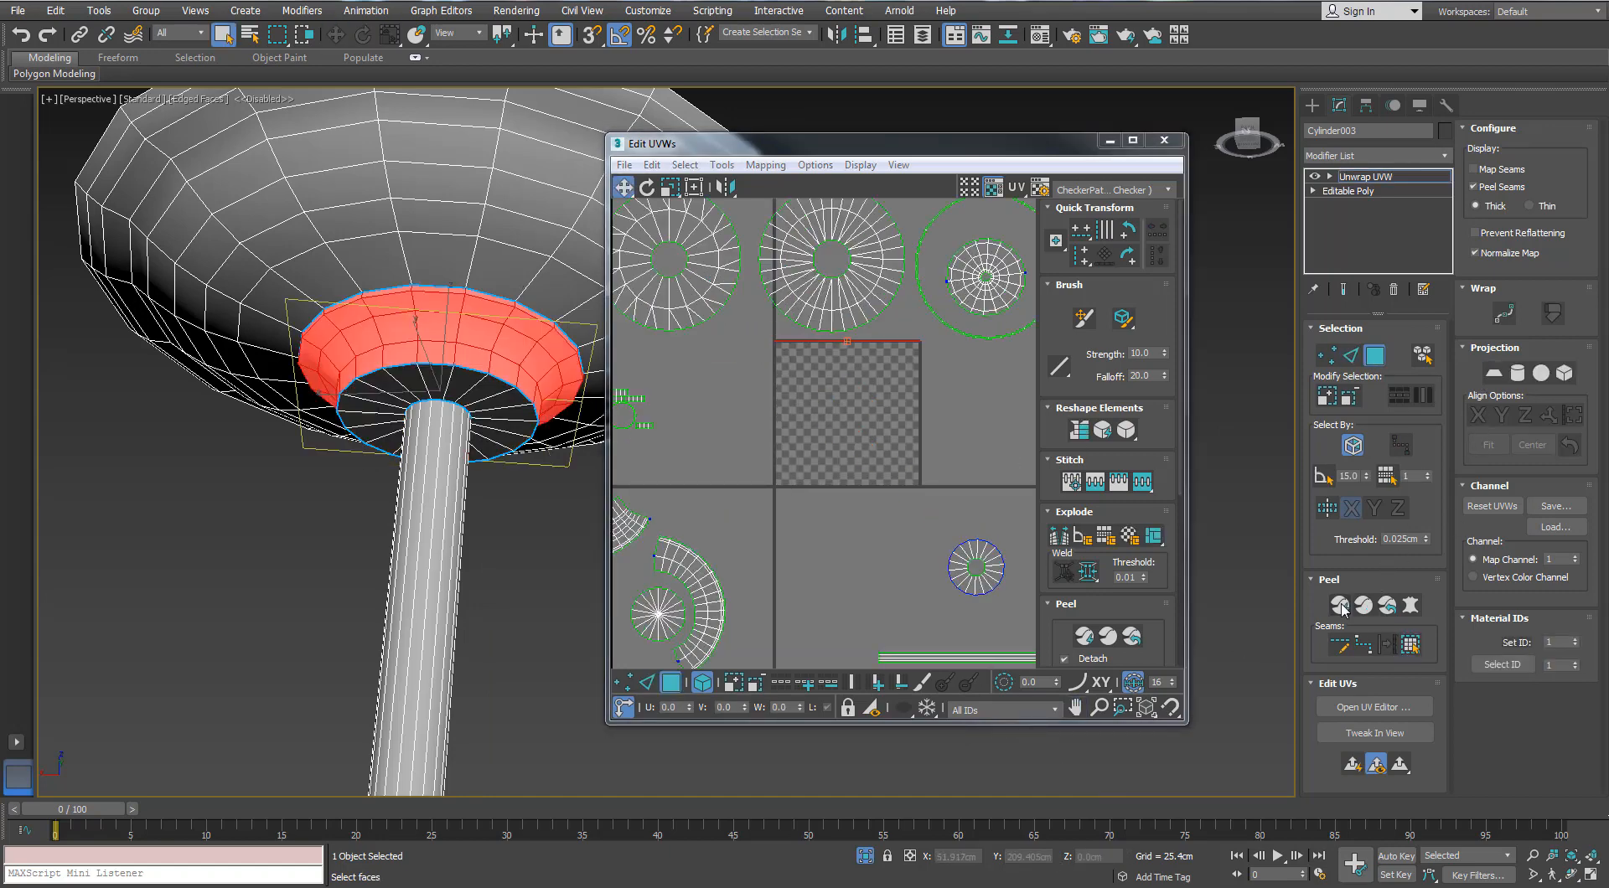
pyautogui.click(1340, 604)
pyautogui.click(1495, 377)
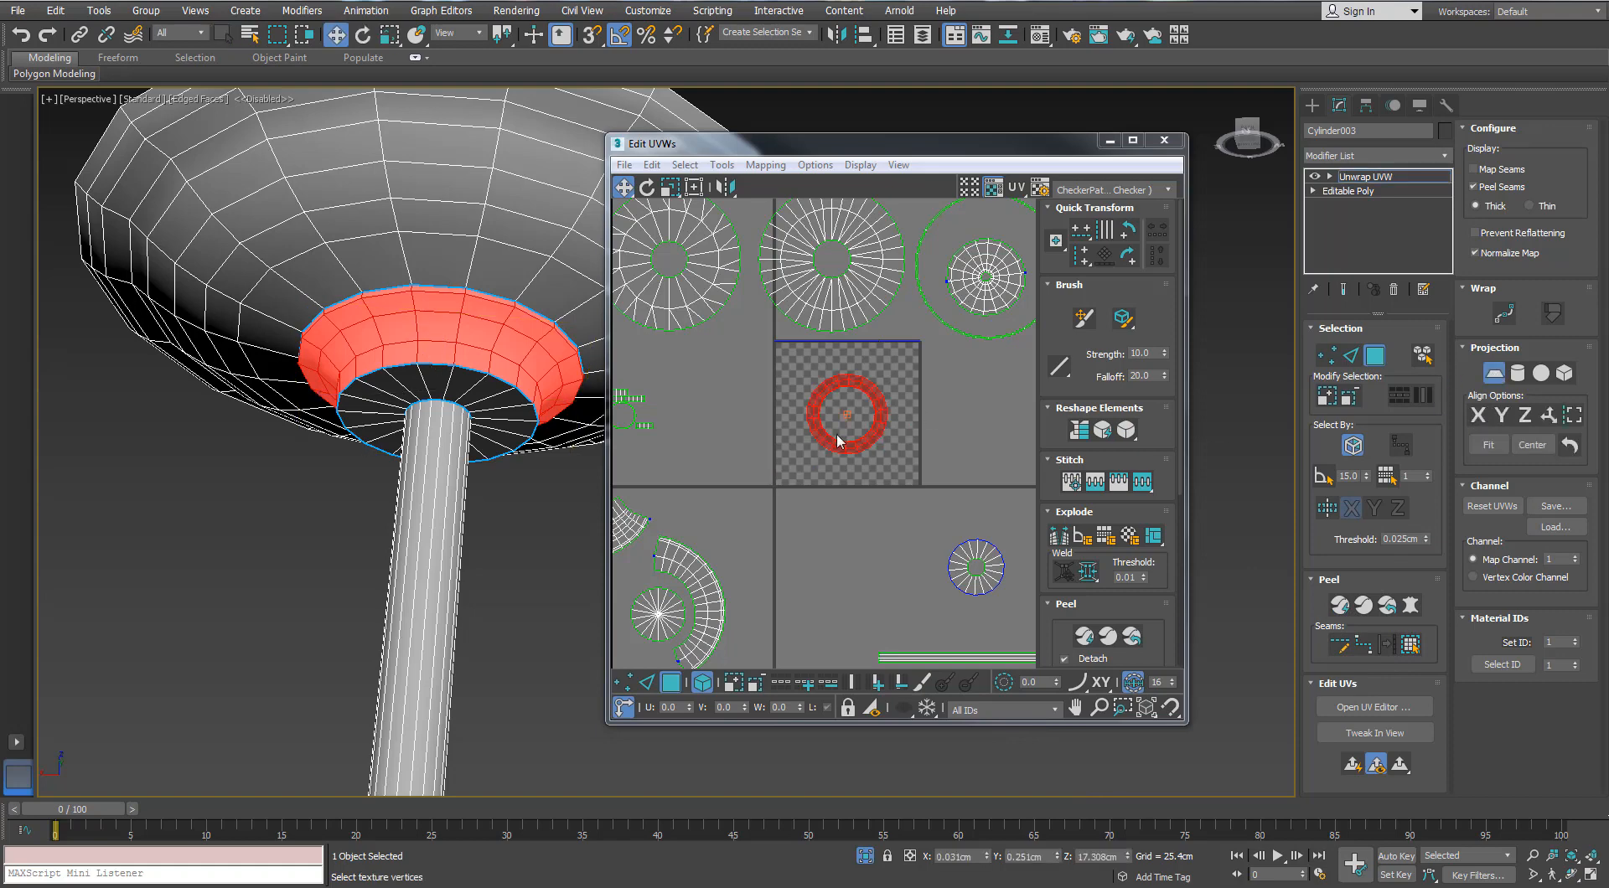
# Step: Move the canopy collar's ring-shaped UV island out of the checker tile, above the disc's island
pyautogui.scroll(2, 840, 434)
pyautogui.click(849, 437)
pyautogui.moveTo(883, 427); pyautogui.dragTo(1029, 464)
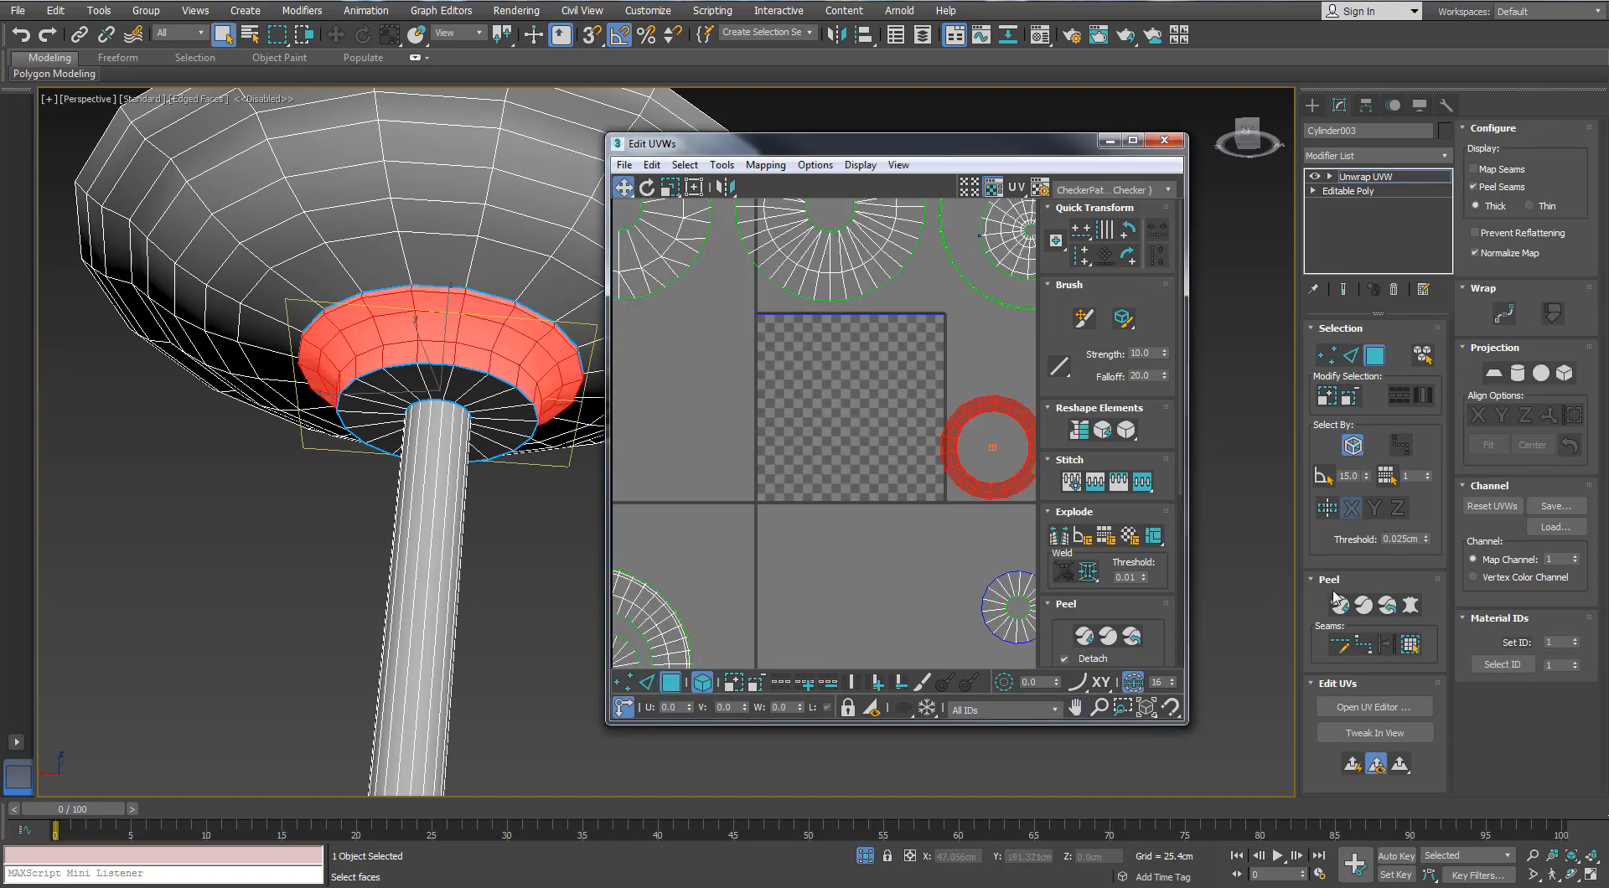
# Step: Peel and relax the canopy collar's UV island, and move it out of the checker tile
pyautogui.click(1339, 604)
pyautogui.scroll(2, 886, 453)
pyautogui.click(721, 165)
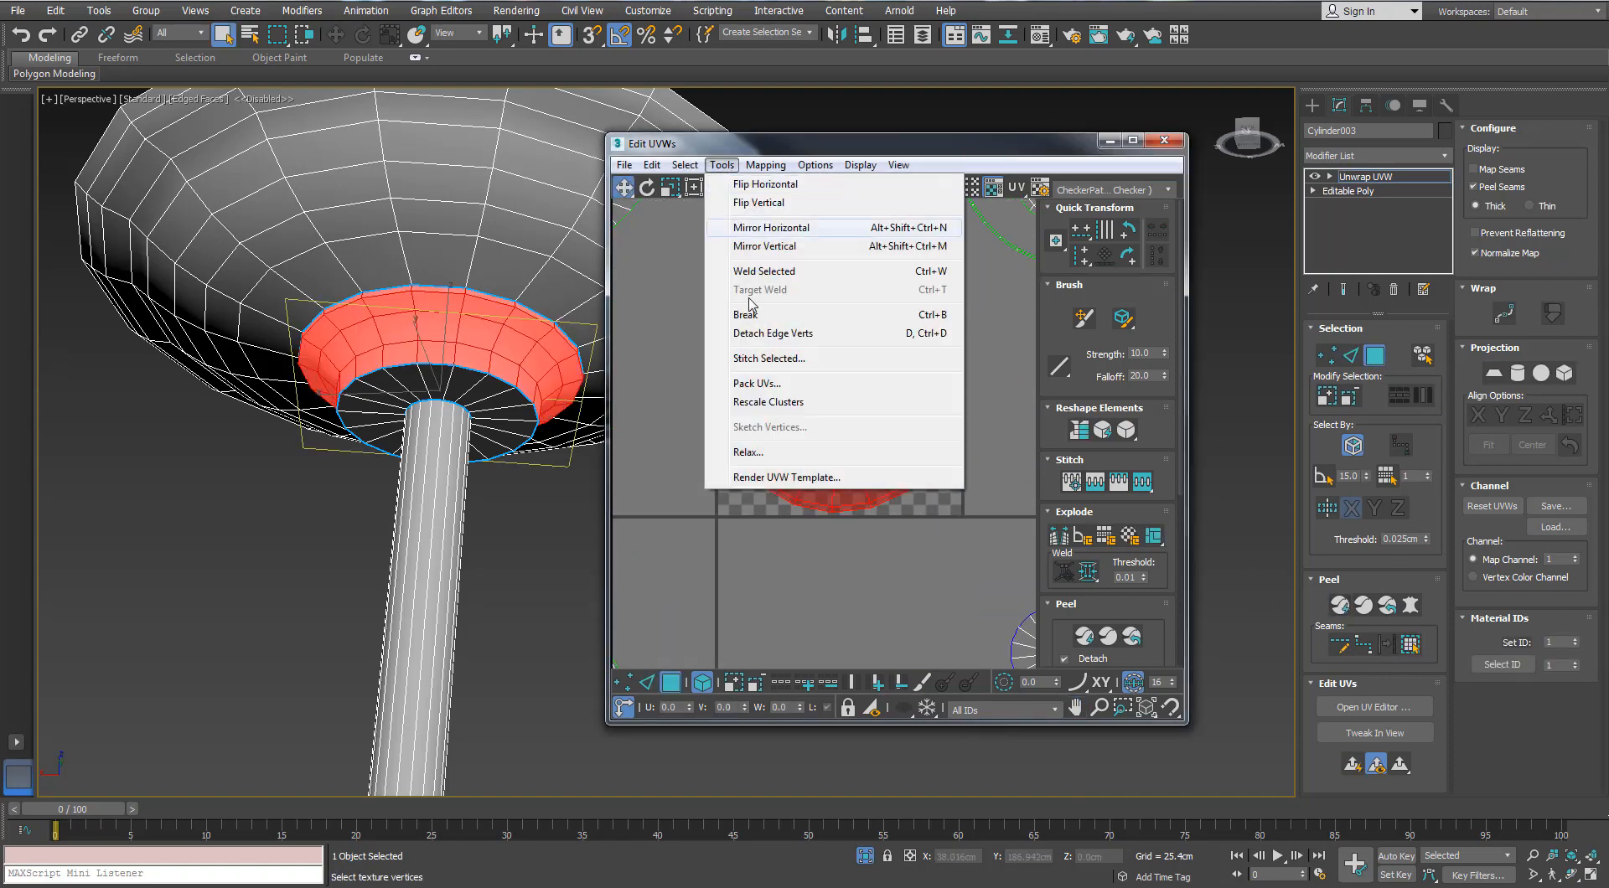
pyautogui.click(747, 452)
pyautogui.click(781, 286)
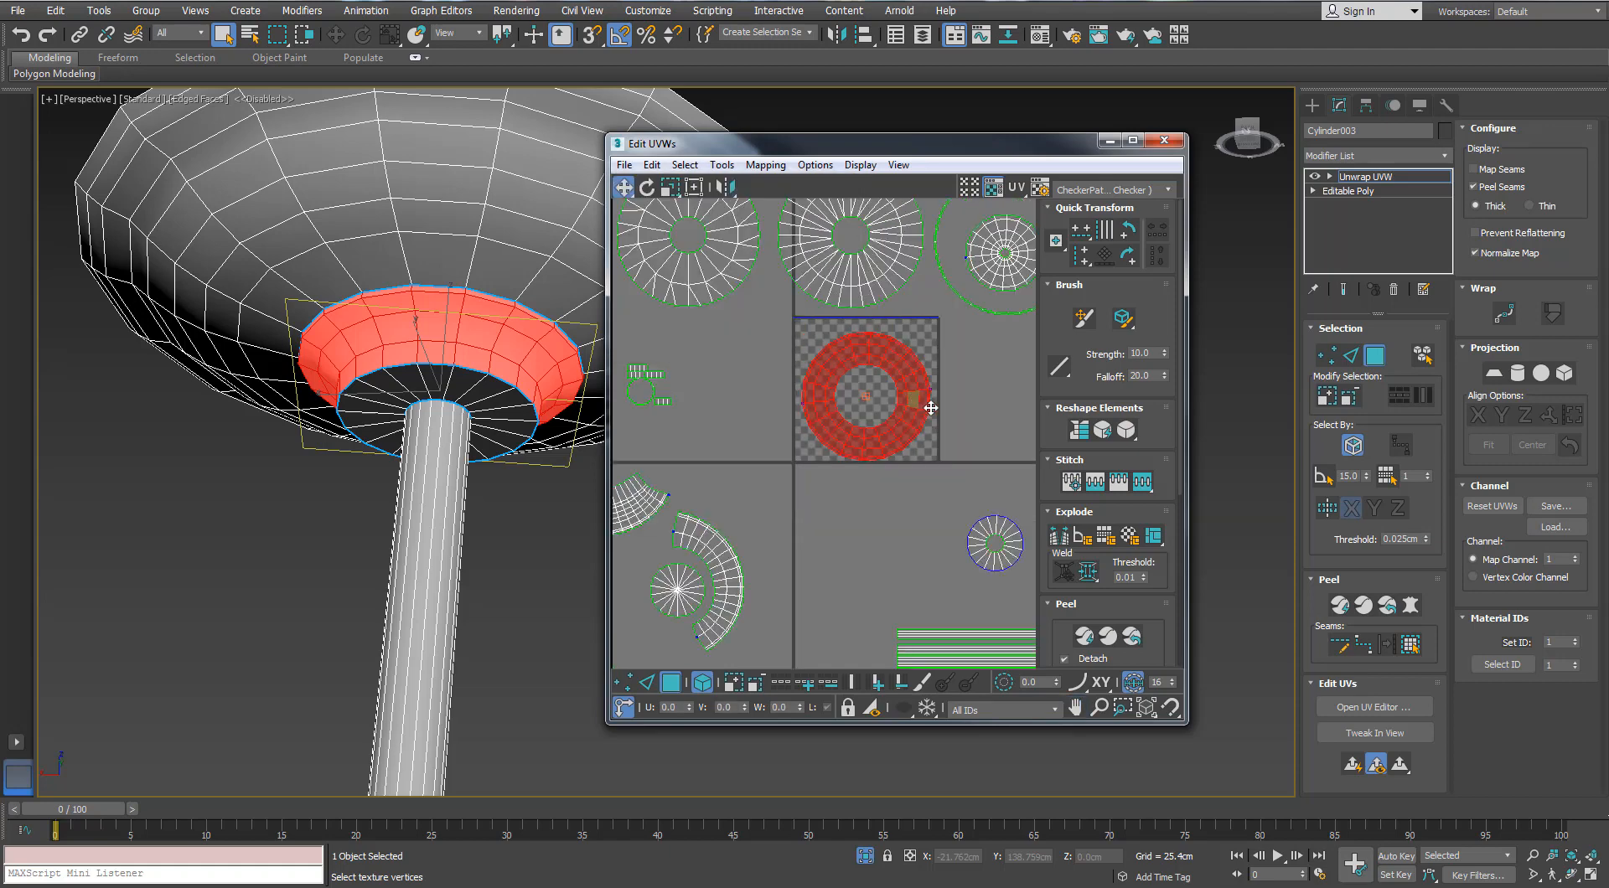
pyautogui.moveTo(926, 401); pyautogui.dragTo(1043, 434)
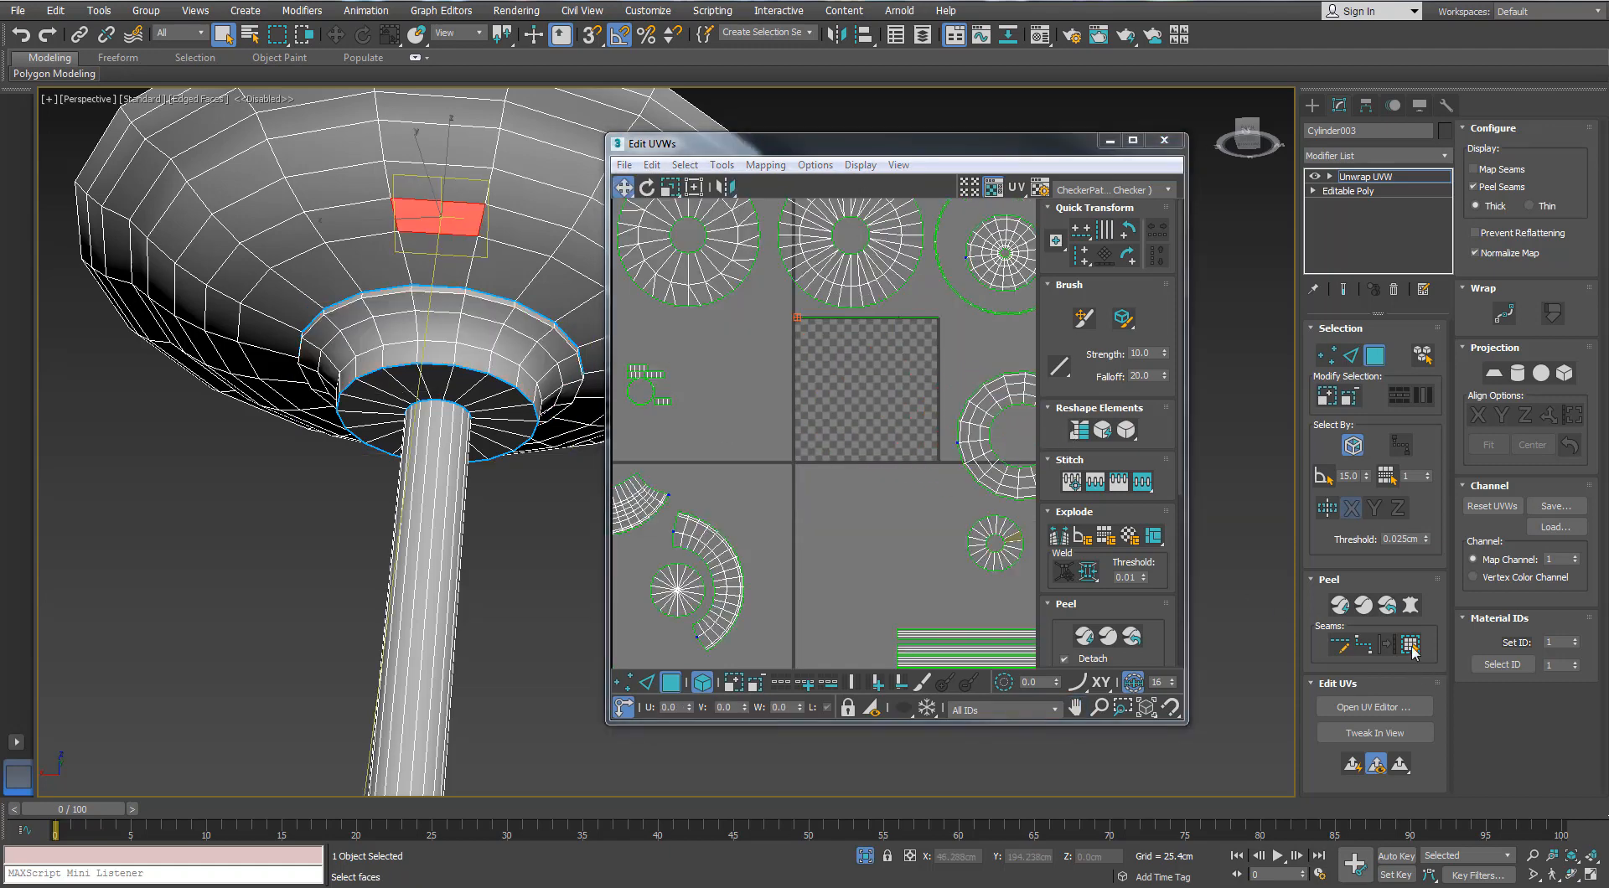
# Step: Select the canopy's outer dome up to its seams, planar-map it and move its UV island out beyond the collar's island
pyautogui.click(1412, 650)
pyautogui.click(1493, 375)
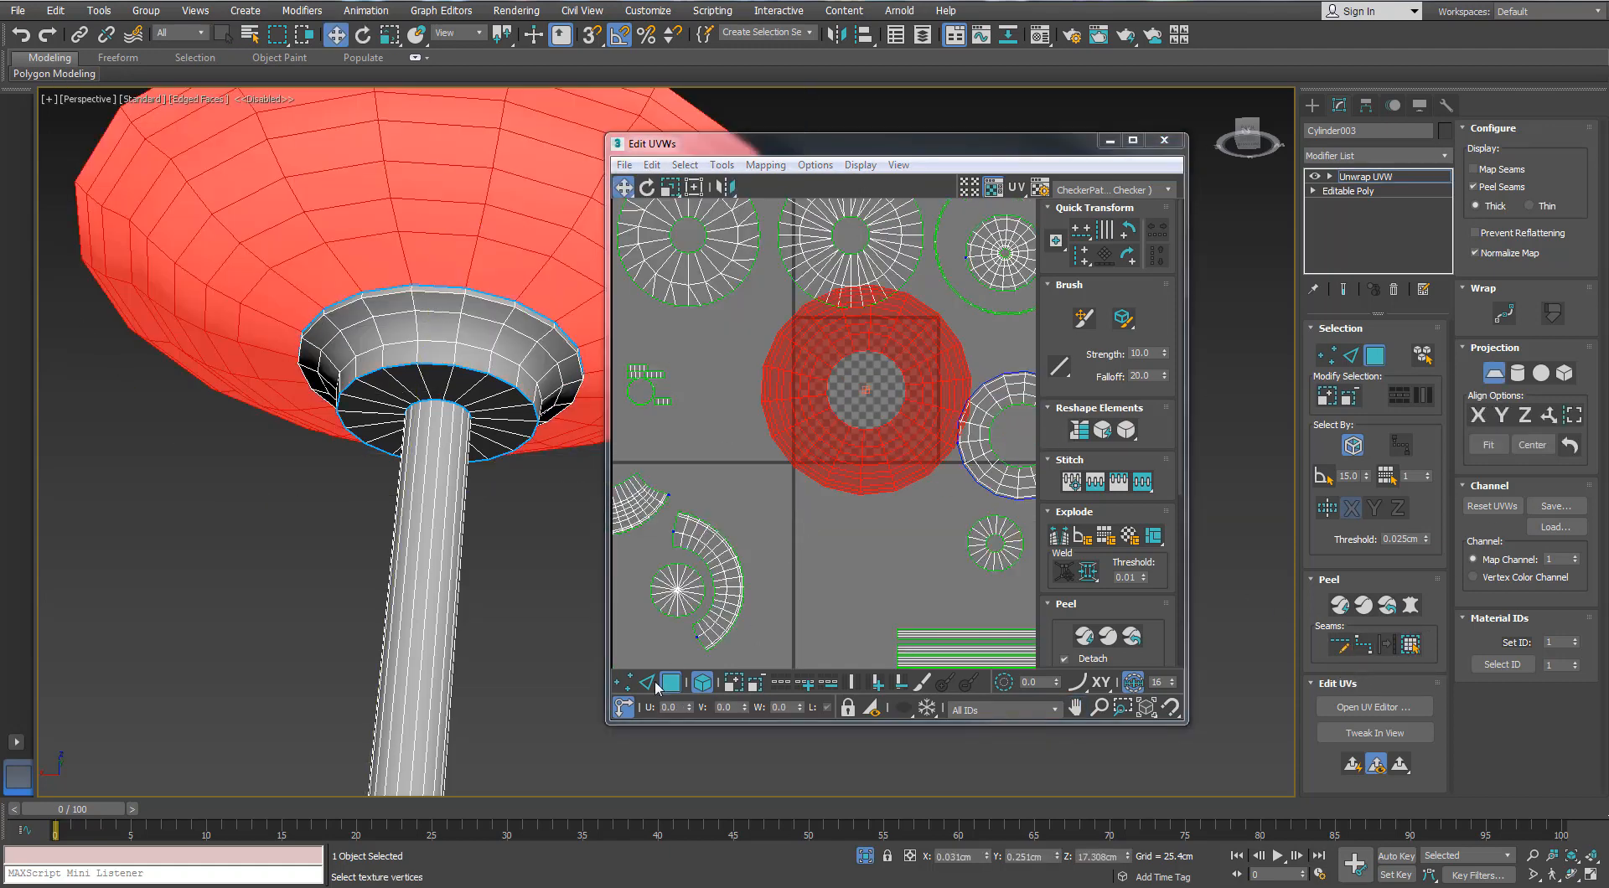
pyautogui.click(1493, 375)
pyautogui.scroll(-3, 828, 501)
pyautogui.moveTo(828, 500); pyautogui.dragTo(998, 519)
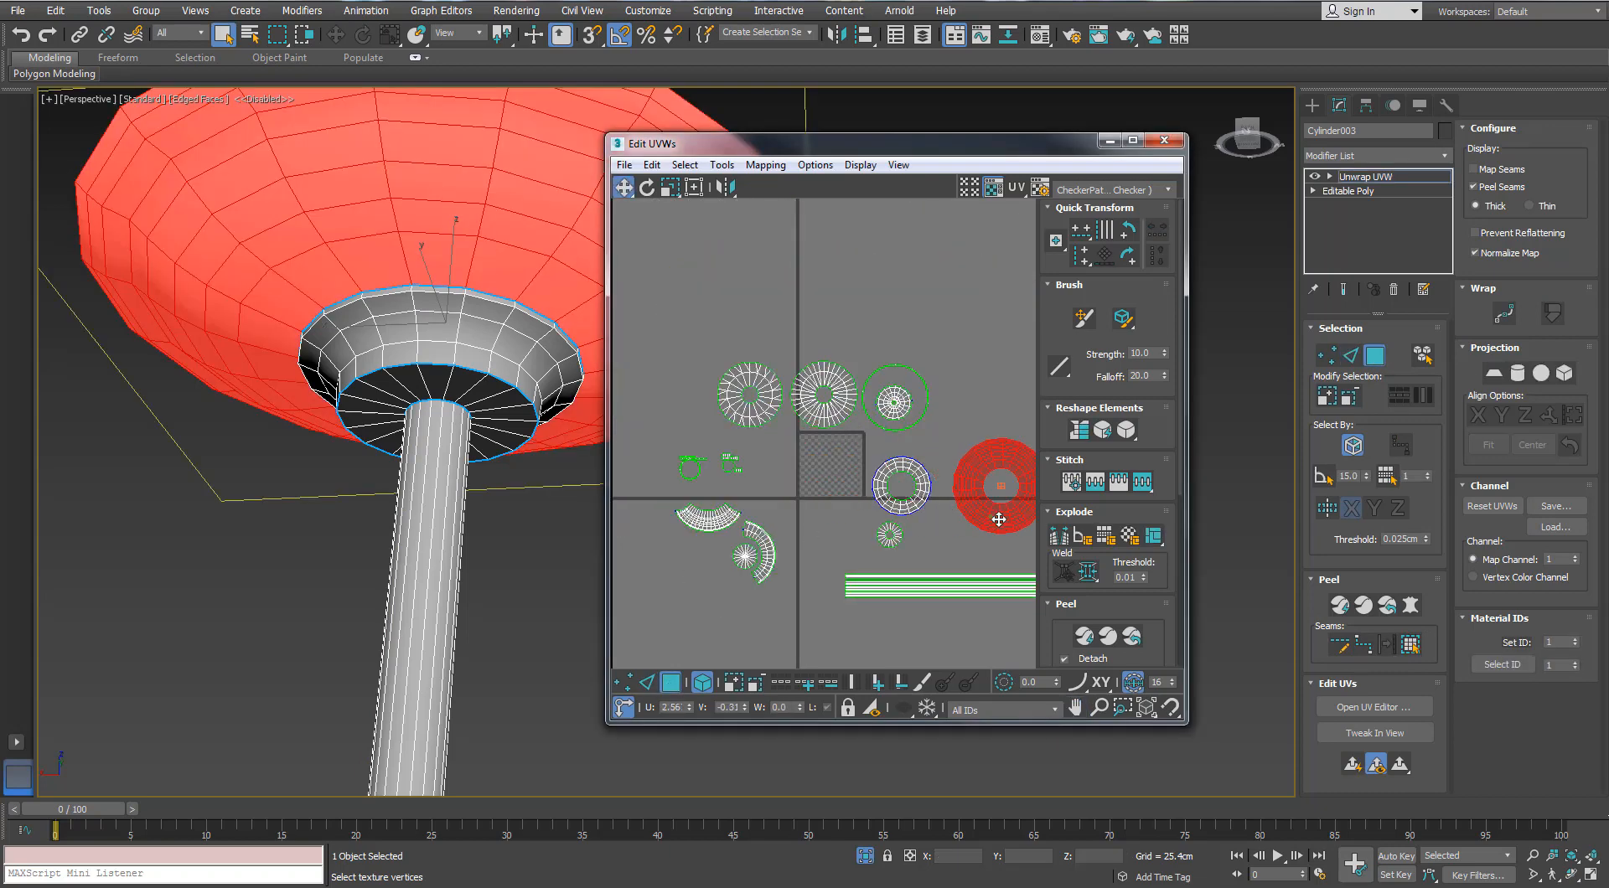
# Step: Maximise the UV editor and stitch the rod's separate long UV strips together into one strip
pyautogui.click(1132, 141)
pyautogui.scroll(-2, 737, 471)
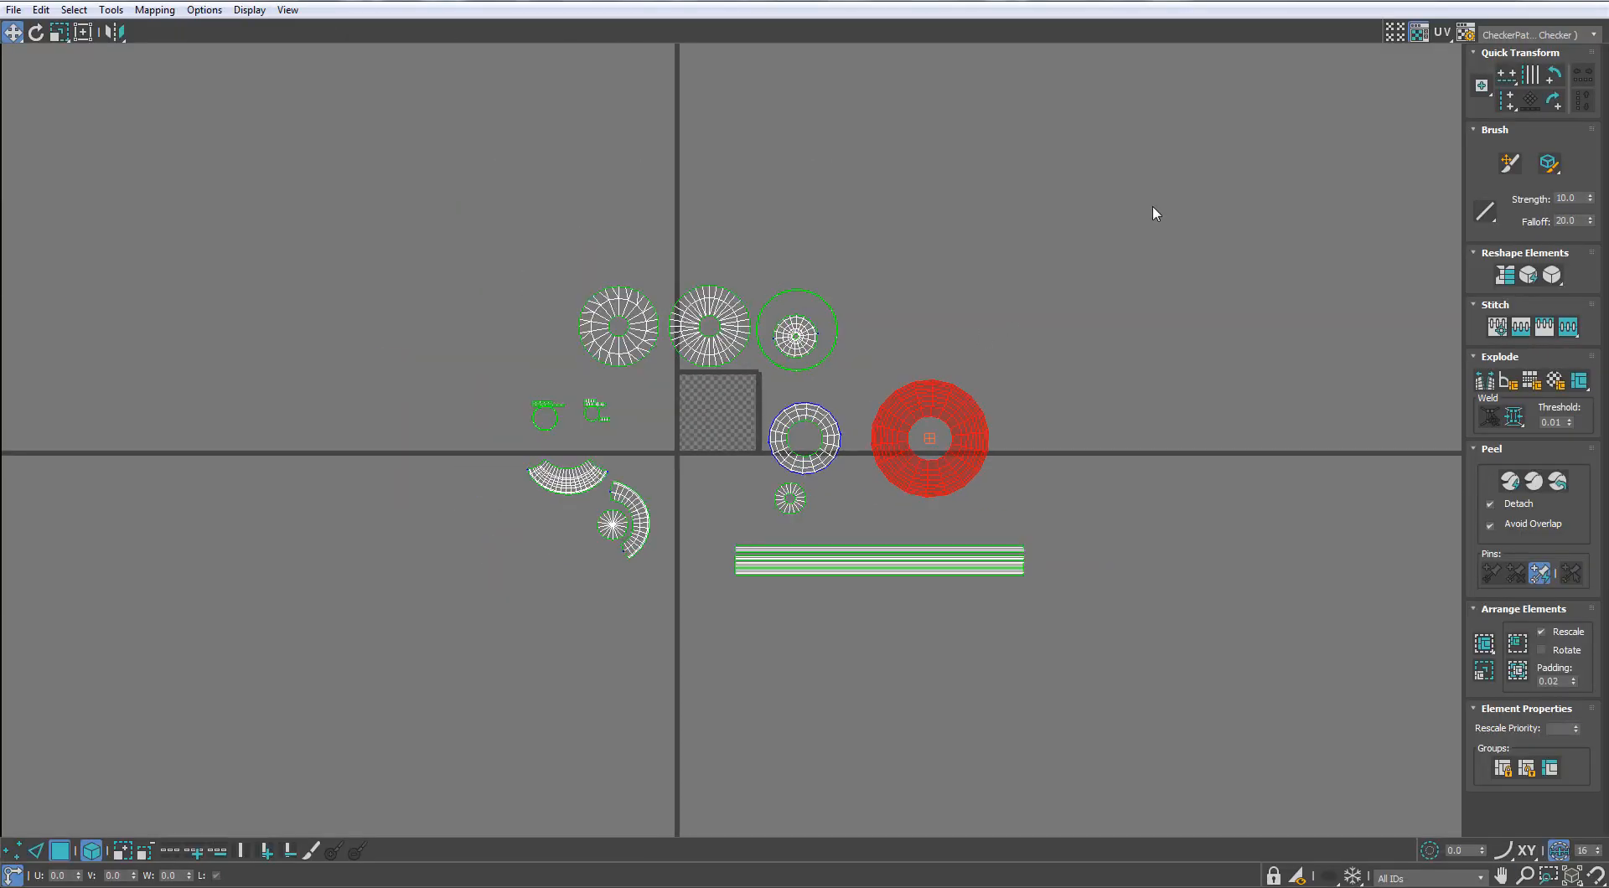
pyautogui.scroll(5, 913, 540)
pyautogui.press('2')
pyautogui.click(948, 490)
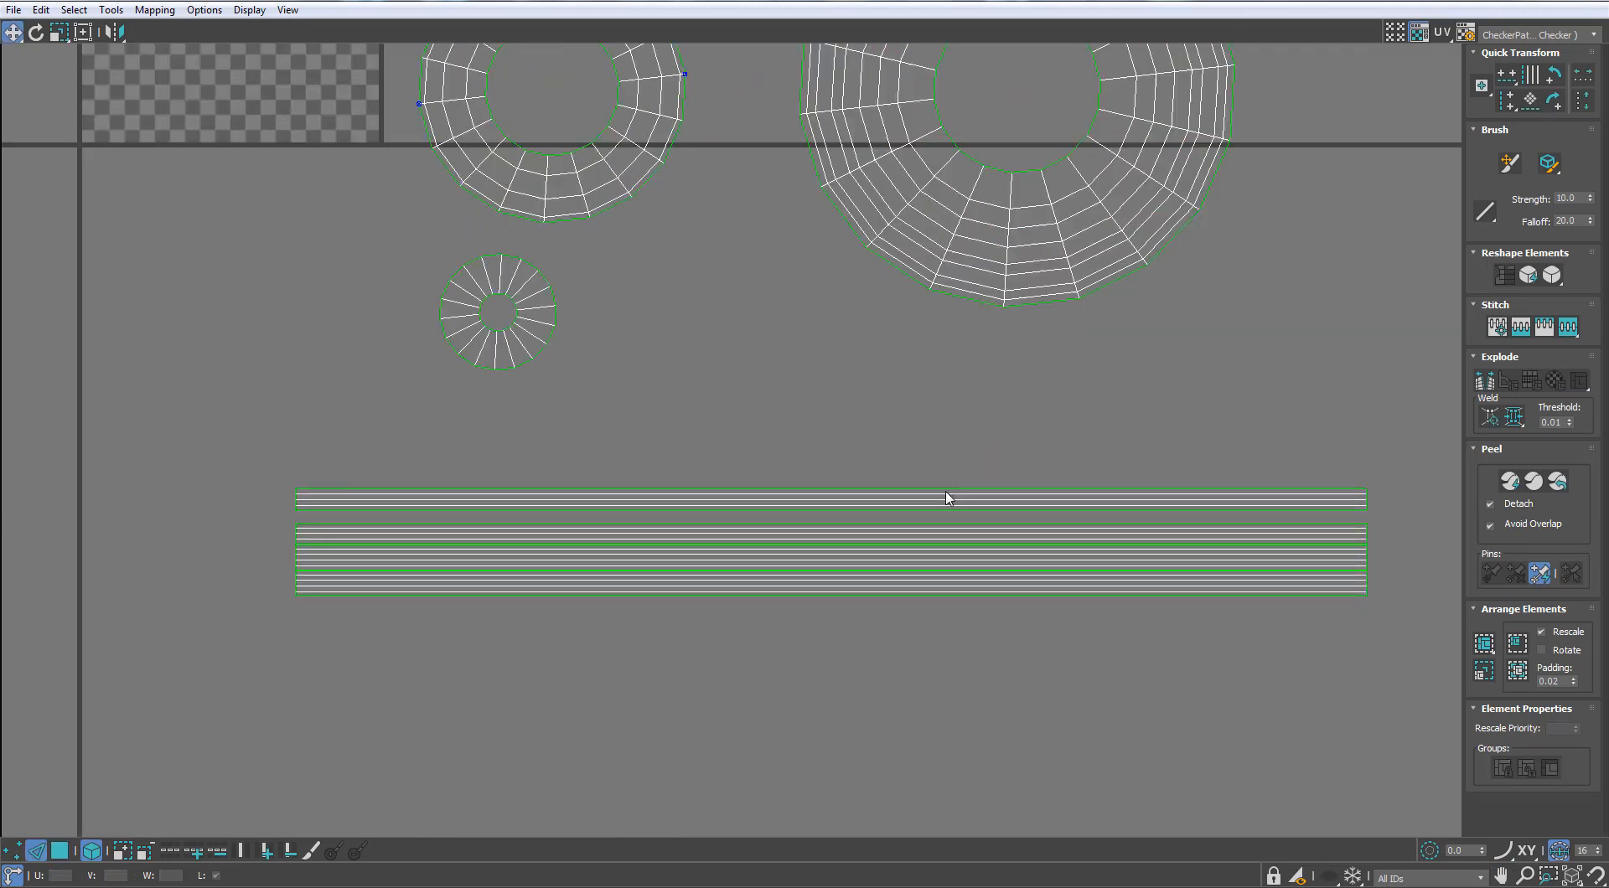
pyautogui.scroll(3, 946, 490)
pyautogui.scroll(-4, 946, 489)
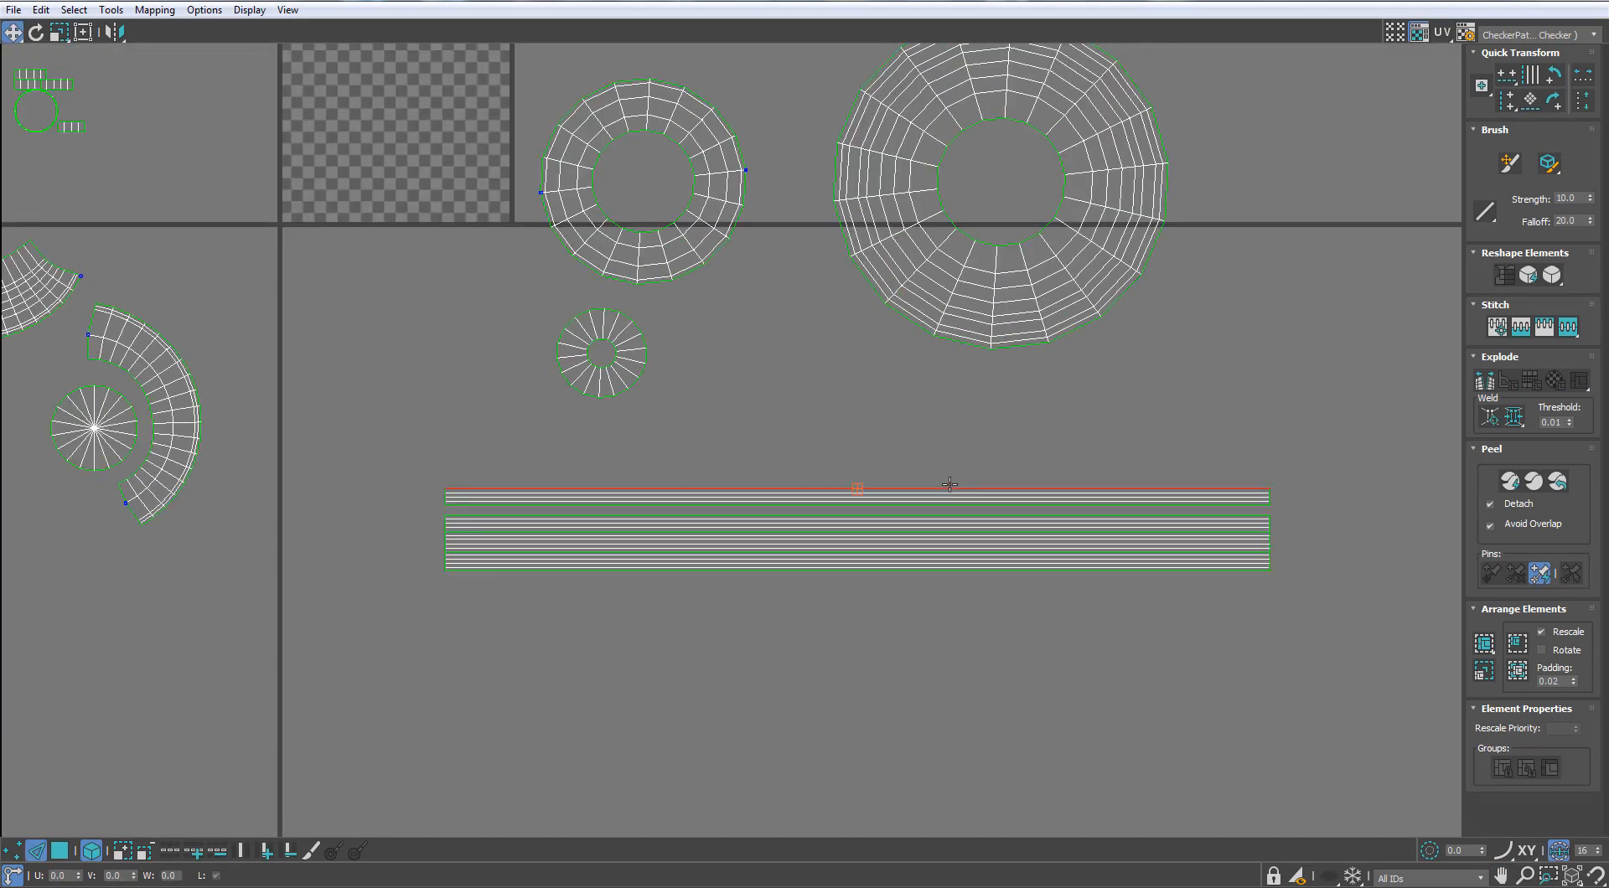
pyautogui.scroll(3, 964, 469)
pyautogui.click(962, 458)
pyautogui.moveTo(945, 478); pyautogui.dragTo(925, 432)
pyautogui.press('s')
pyautogui.click(939, 405)
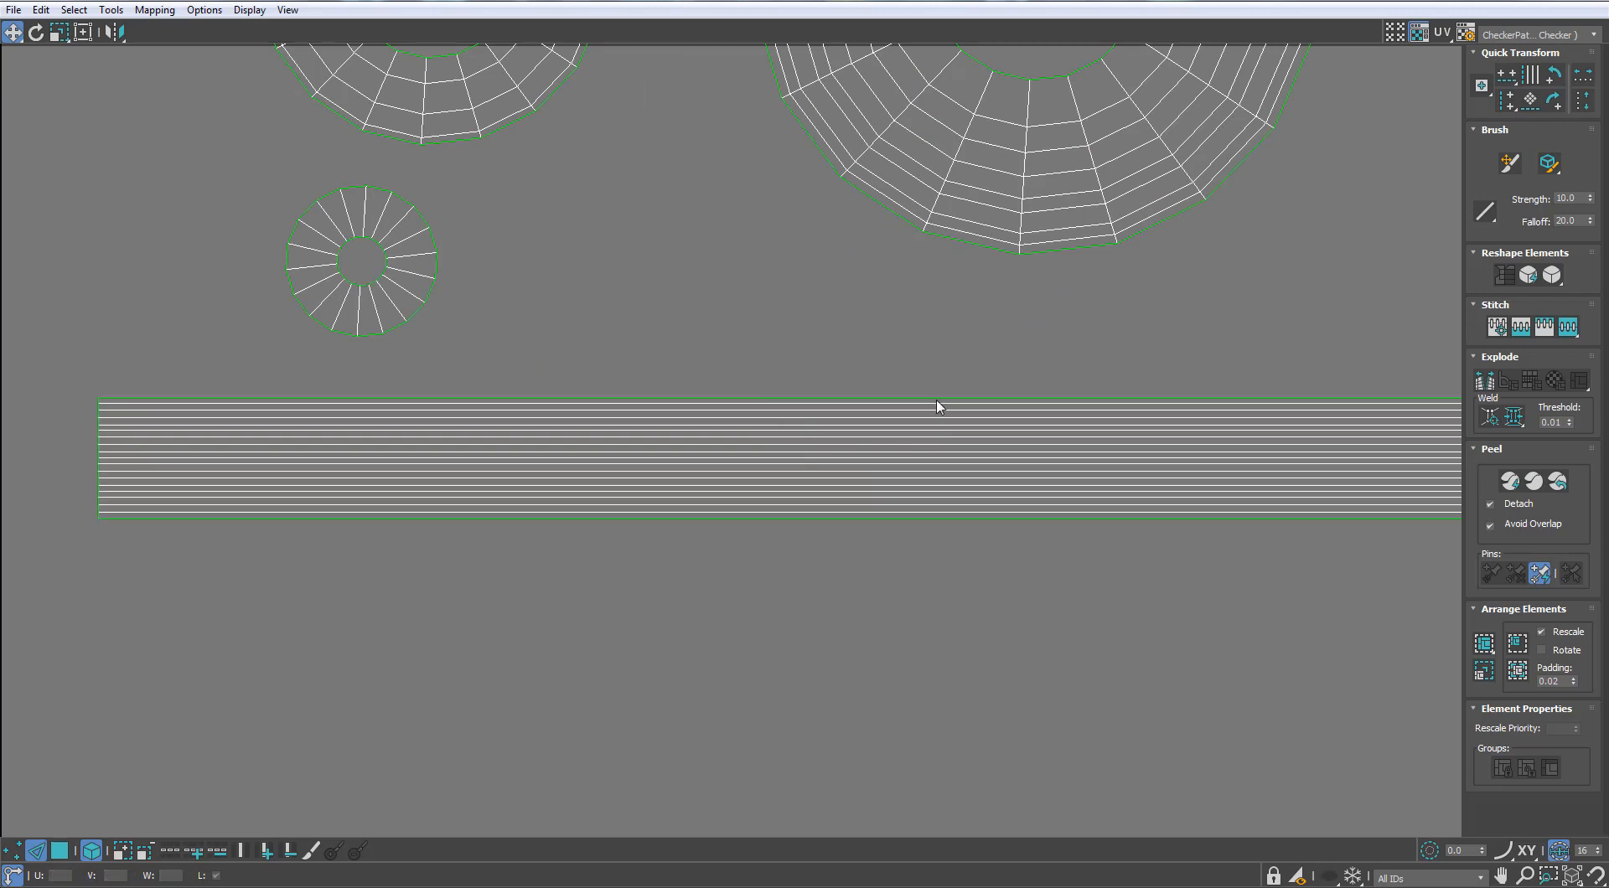
pyautogui.doubleClick(930, 399)
# Step: Stitch the short band segments around the smaller thin UV ring into one continuous strip
pyautogui.scroll(-3, 928, 398)
pyautogui.moveTo(771, 388); pyautogui.dragTo(1323, 435, button='middle')
pyautogui.moveTo(641, 306); pyautogui.dragTo(692, 406, button='middle')
pyautogui.scroll(5, 712, 243)
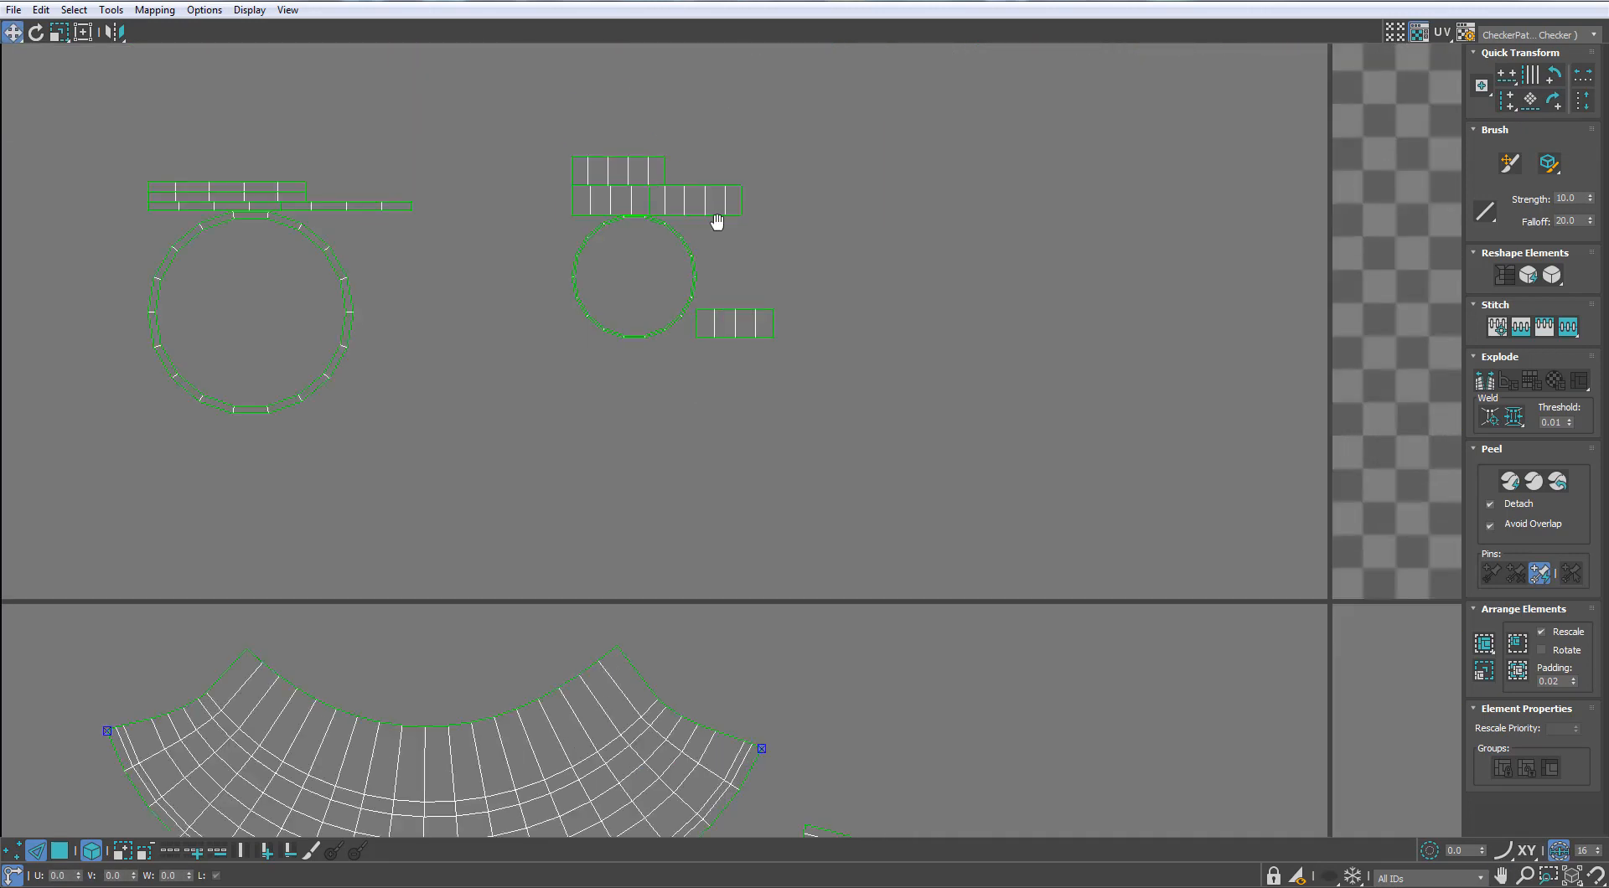
pyautogui.moveTo(714, 222); pyautogui.dragTo(700, 315, button='middle')
pyautogui.rightClick(732, 289)
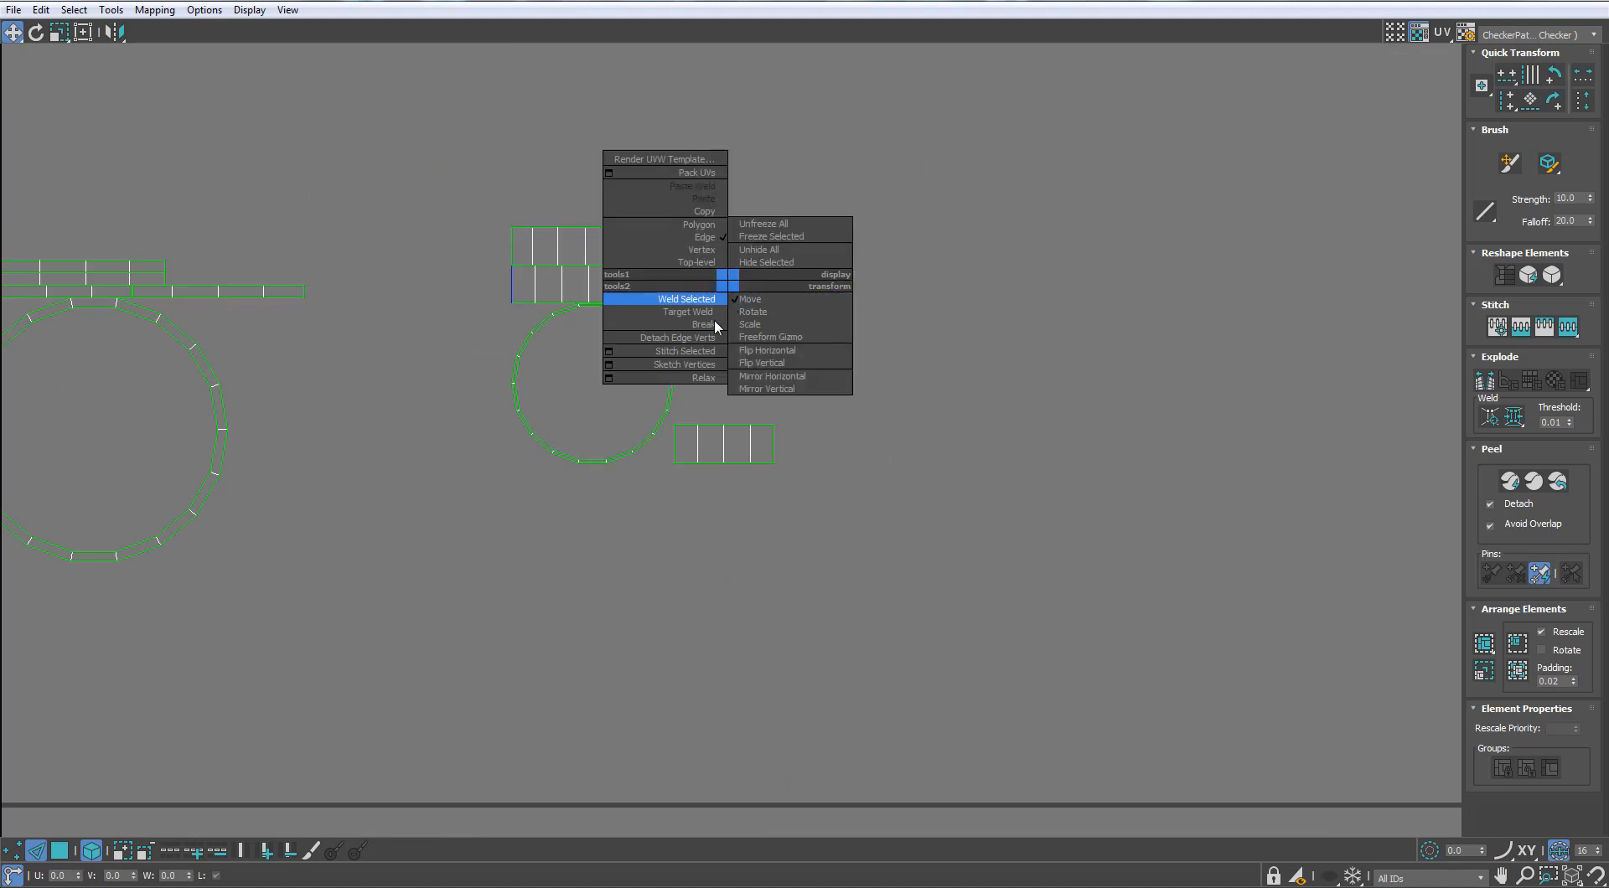
pyautogui.click(678, 348)
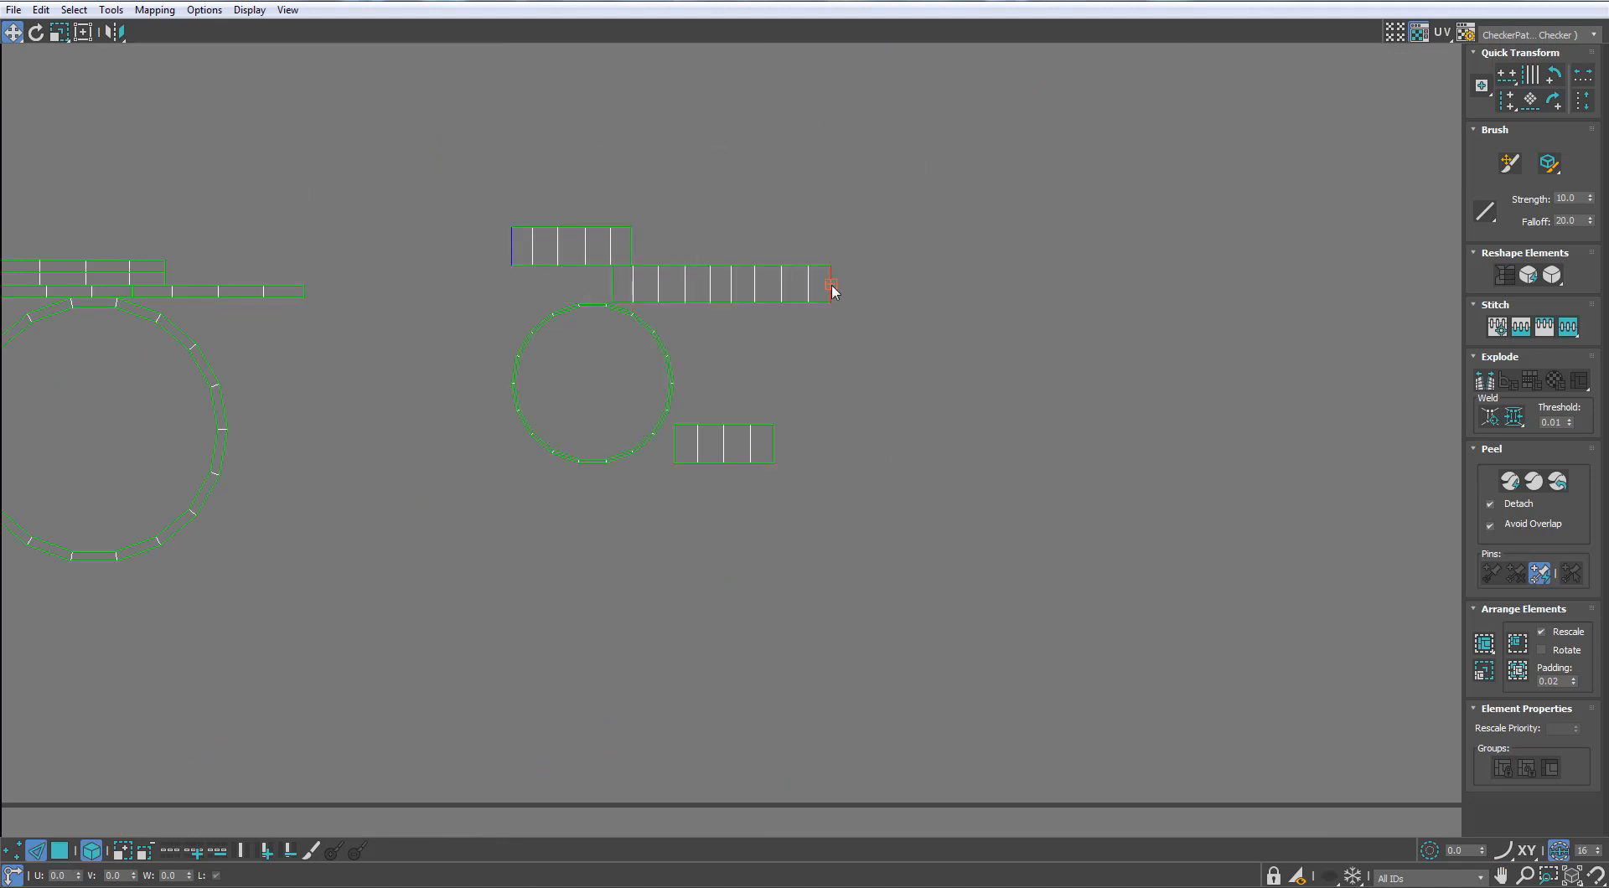
pyautogui.rightClick(832, 283)
pyautogui.click(775, 346)
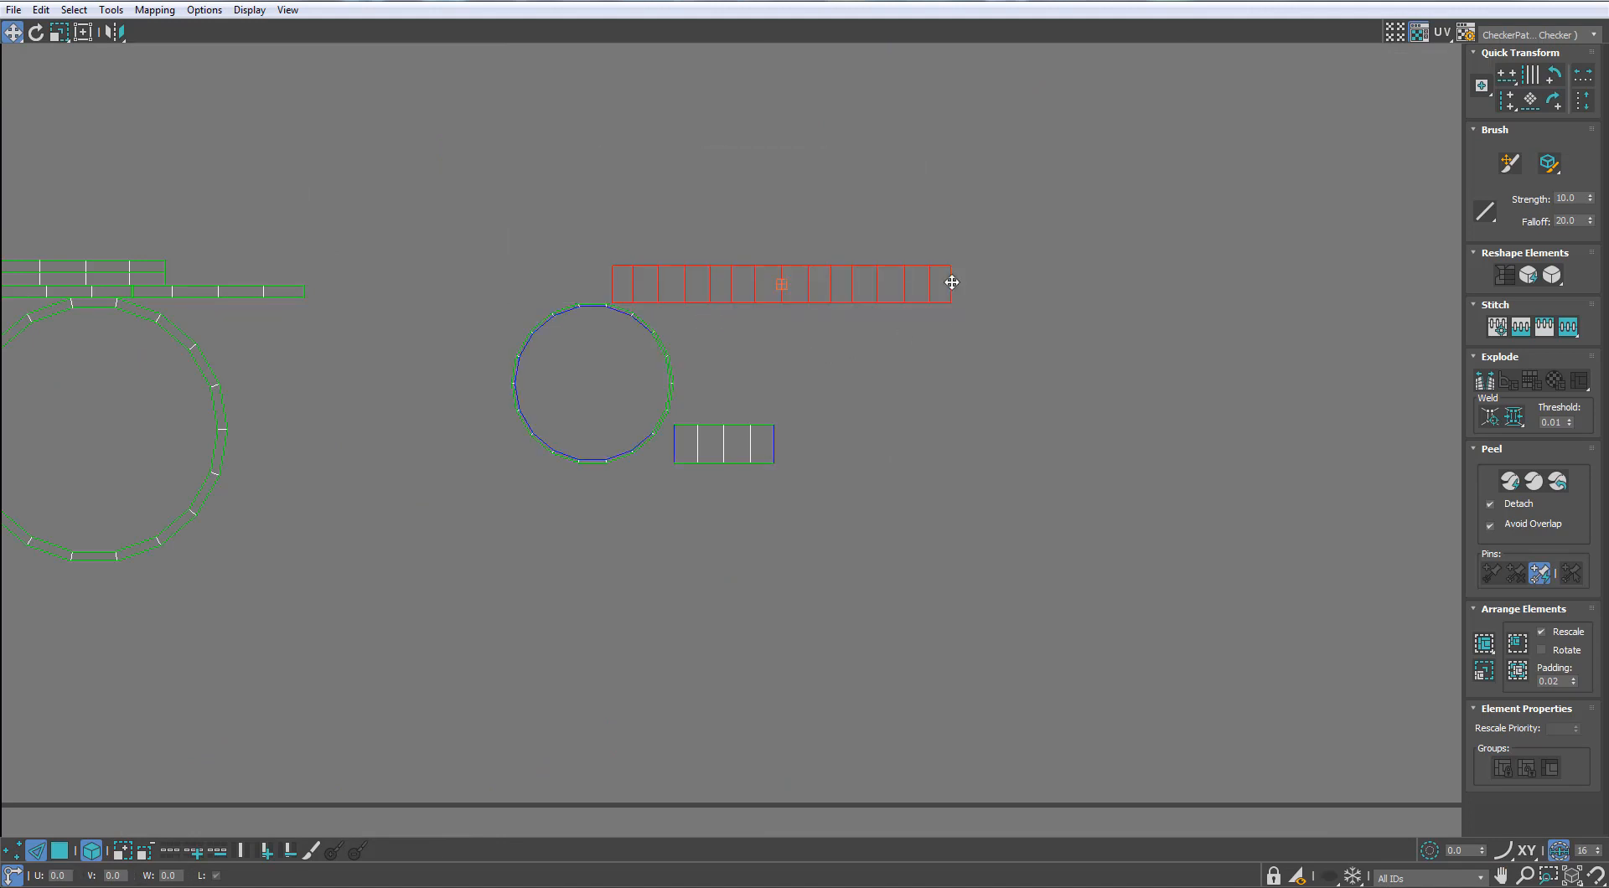
pyautogui.rightClick(952, 286)
pyautogui.click(885, 351)
# Step: Stitch the narrow band segments above the larger thin UV ring into one continuous strip
pyautogui.moveTo(479, 341); pyautogui.dragTo(677, 388, button='middle')
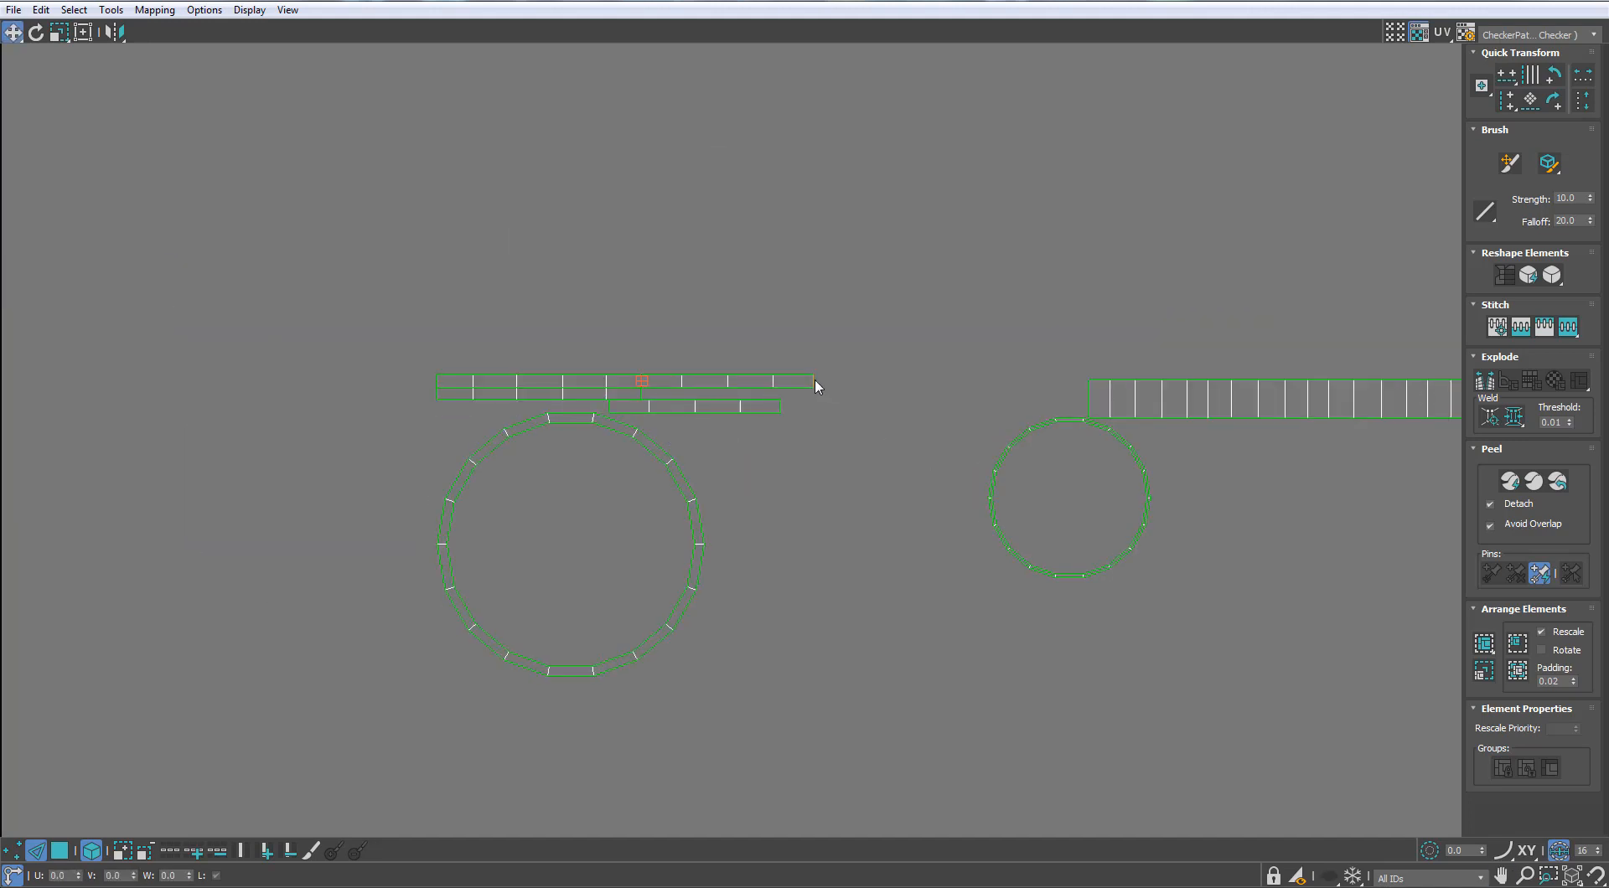
pyautogui.click(813, 382)
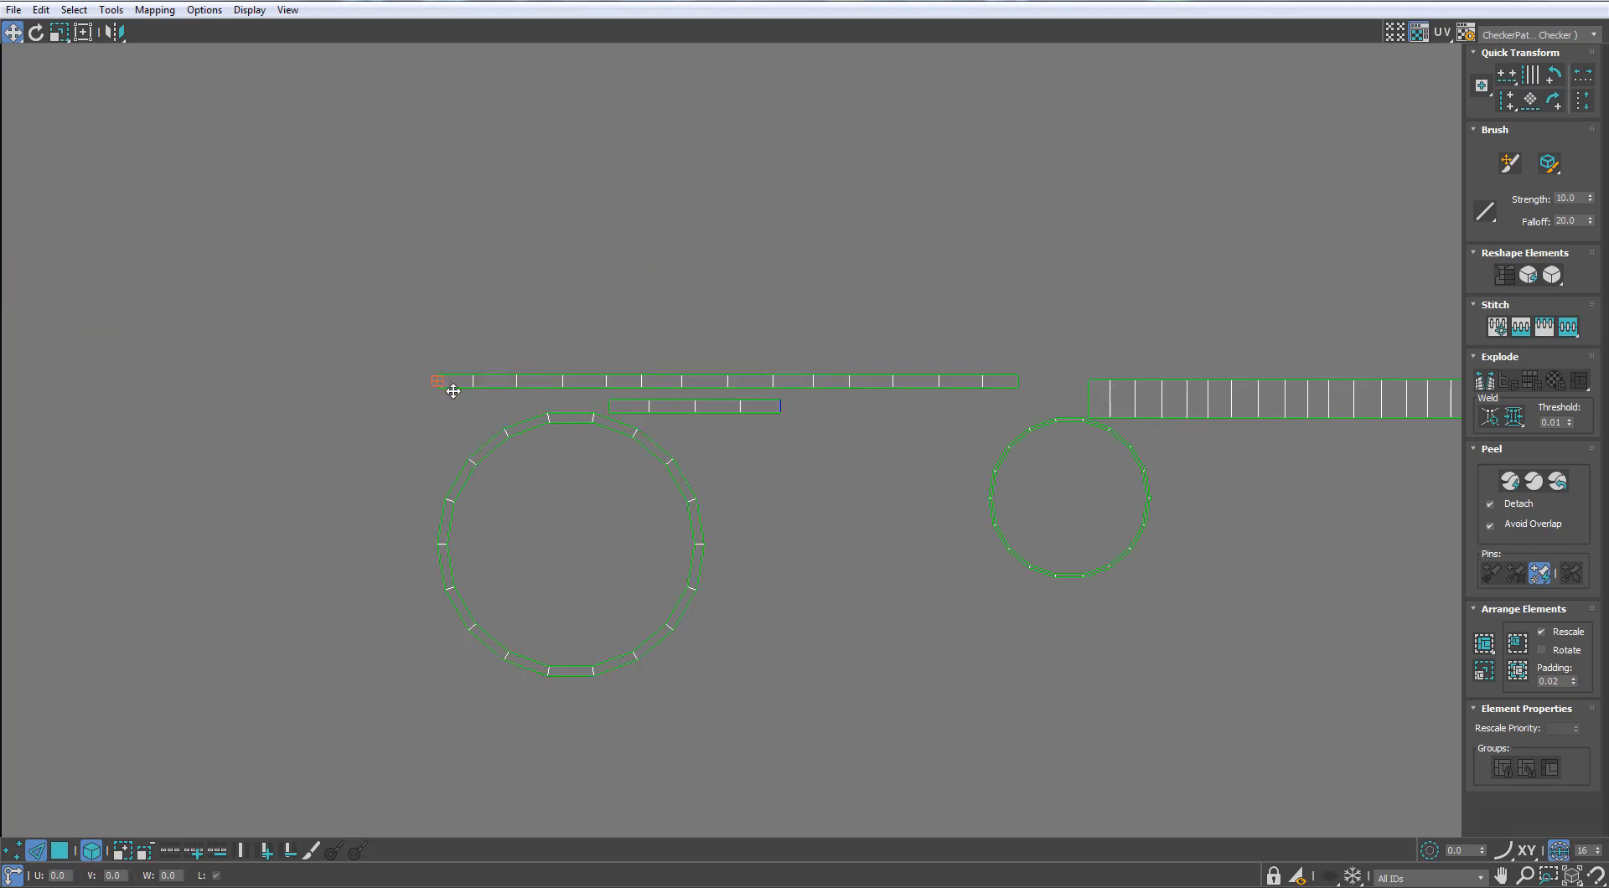
pyautogui.scroll(-5, 452, 392)
pyautogui.scroll(-5, 776, 302)
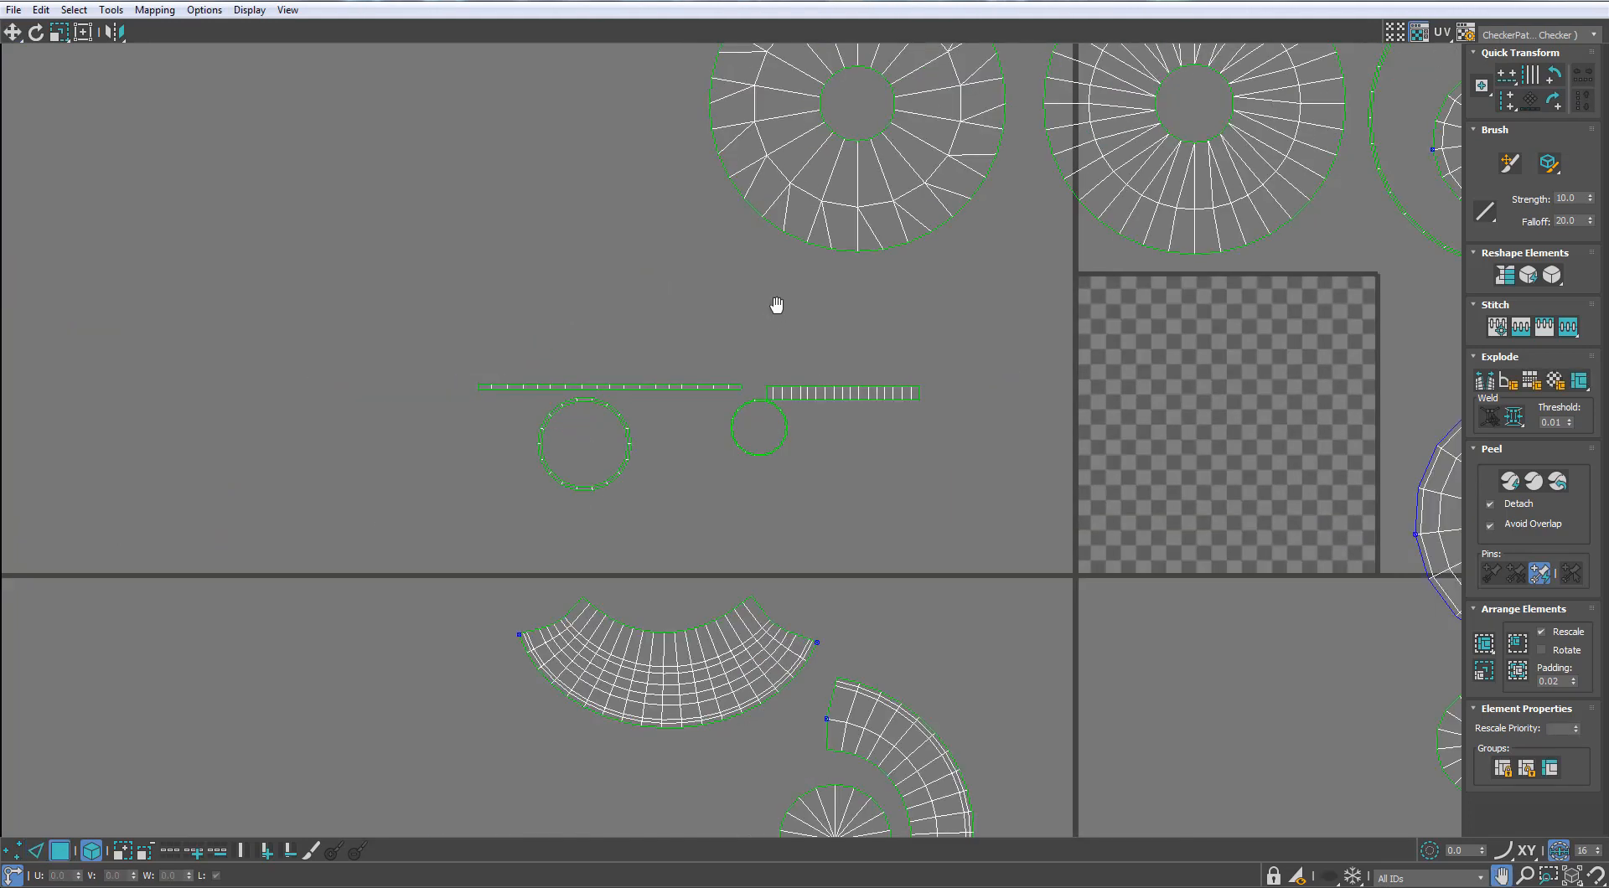
# Step: Select the rod's whole UV strip in polygon mode and move it slightly further below the other islands
pyautogui.click(1293, 228)
pyautogui.moveTo(1227, 236); pyautogui.dragTo(1061, 248, button='middle')
pyautogui.scroll(-2, 1061, 248)
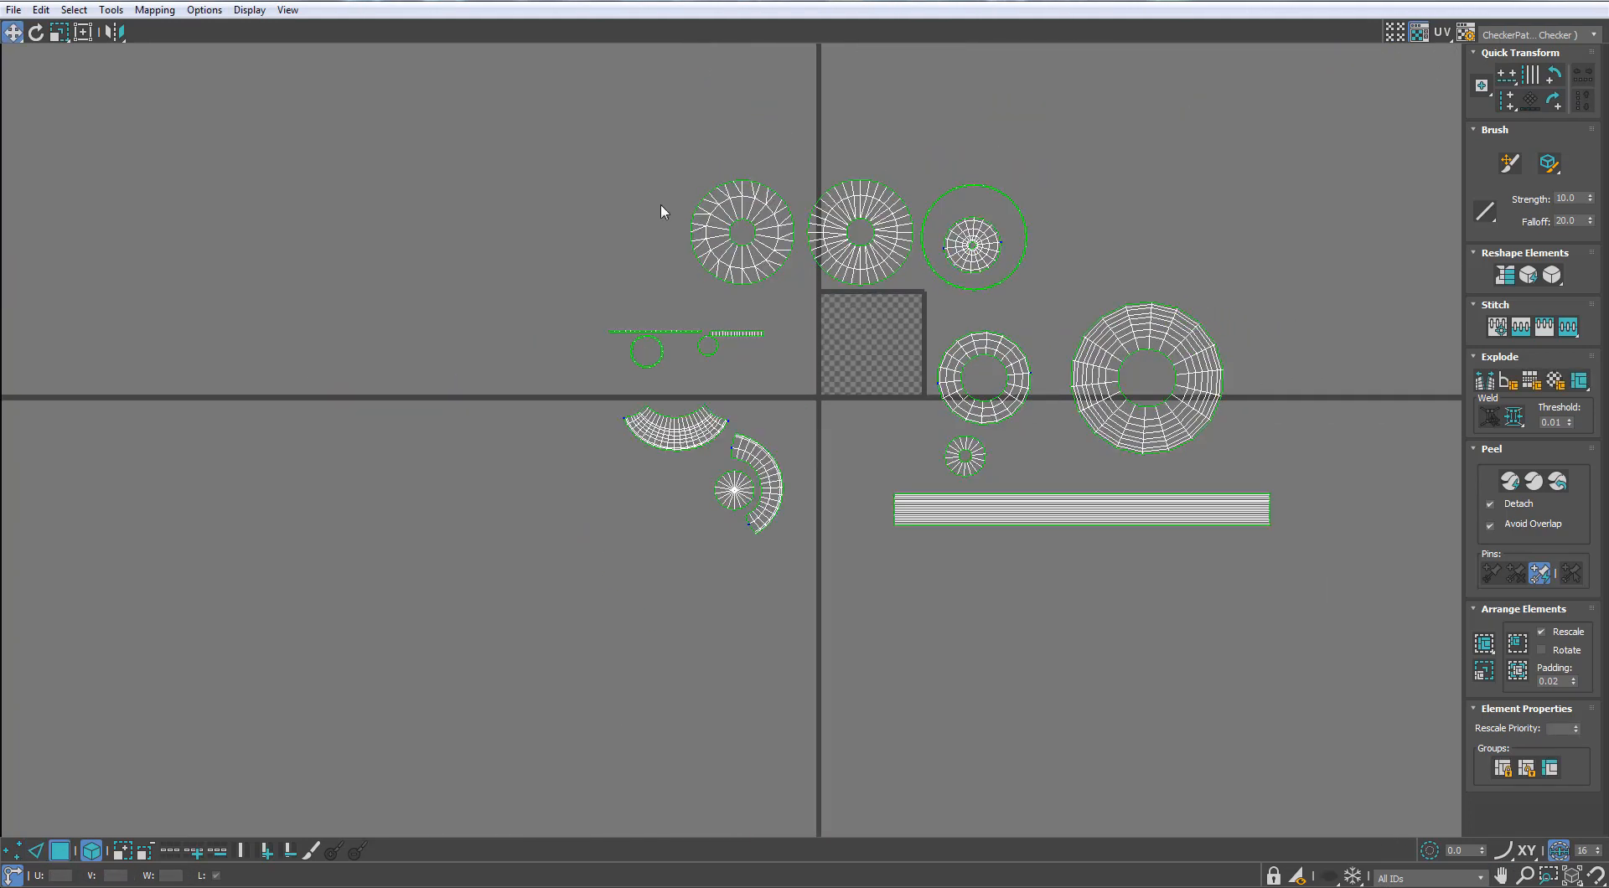
pyautogui.hotkey('ctrl', 'a')
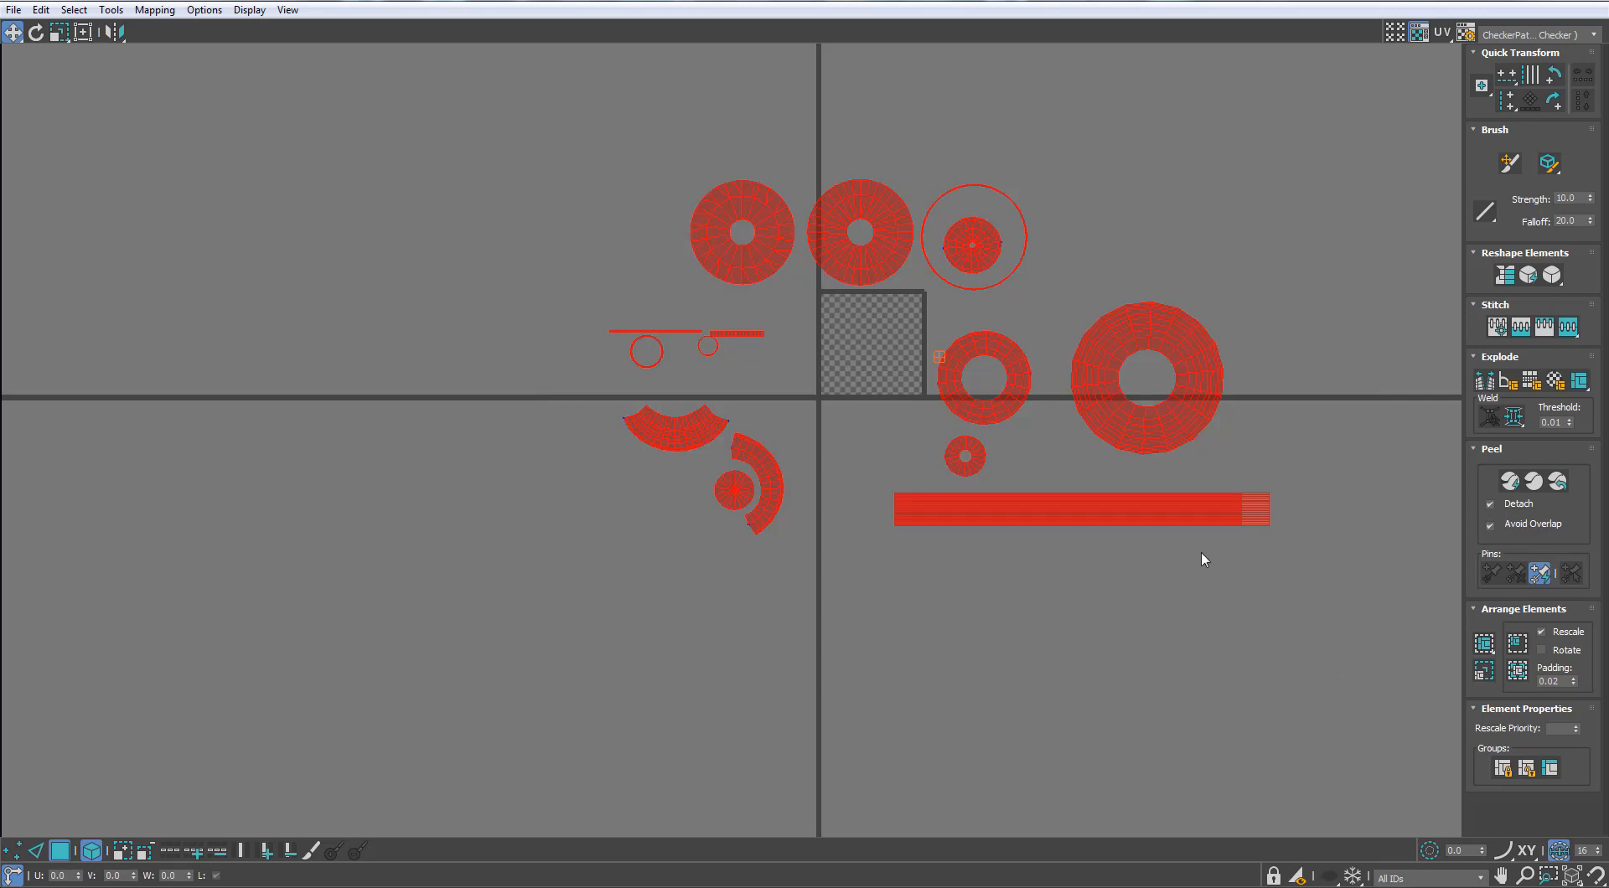
pyautogui.click(1253, 513)
pyautogui.moveTo(1254, 513); pyautogui.dragTo(1243, 582)
pyautogui.scroll(6, 1253, 557)
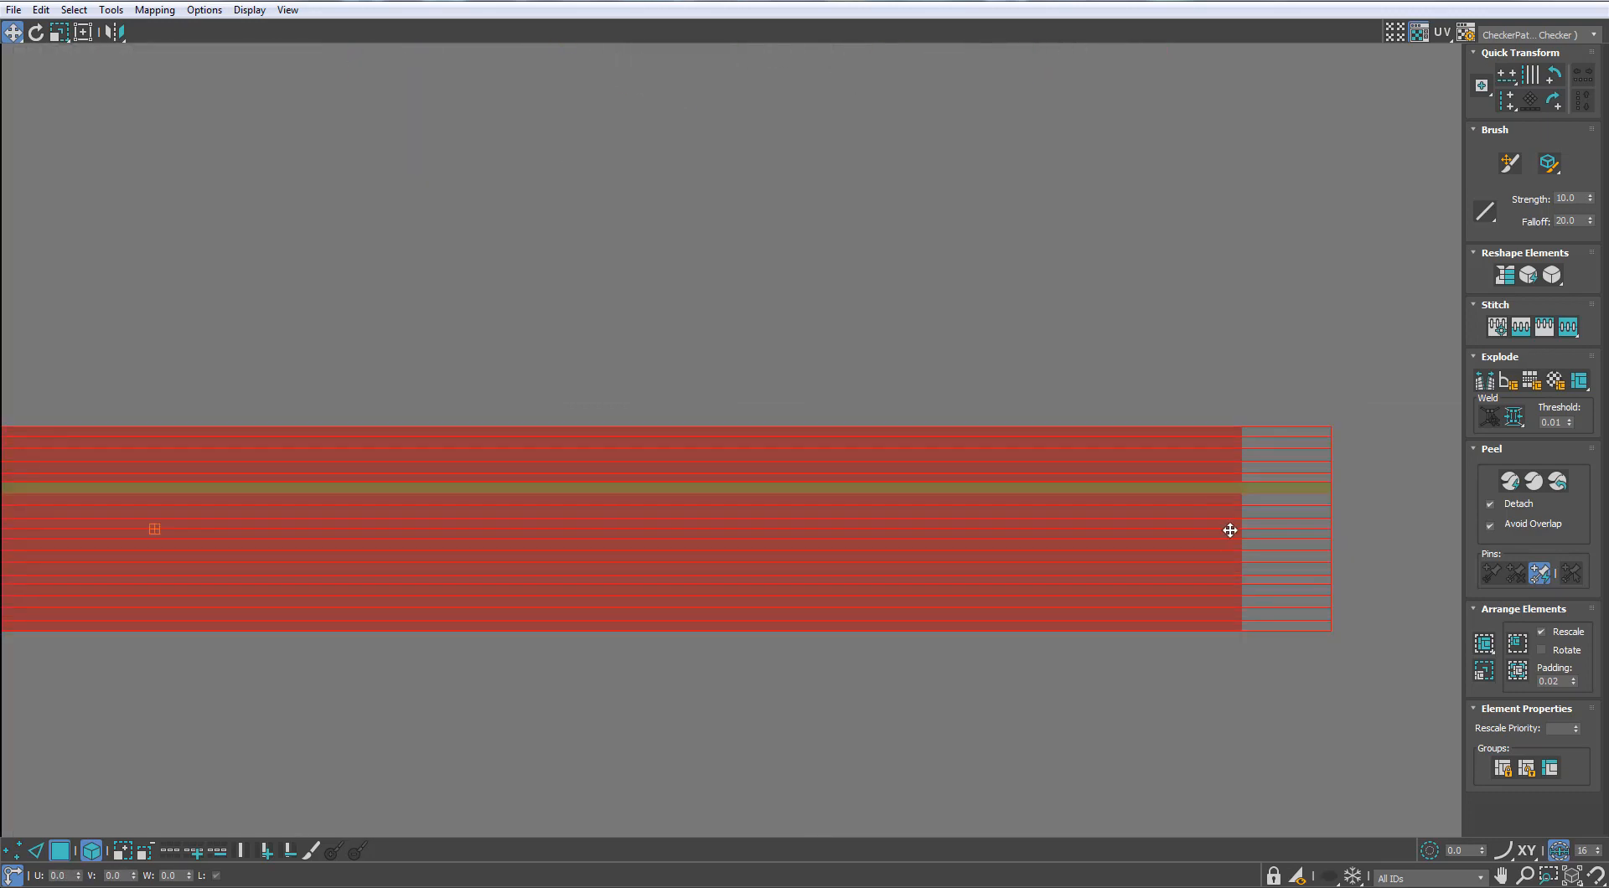
pyautogui.click(1290, 424)
pyautogui.click(1283, 453)
pyautogui.scroll(-6, 1283, 454)
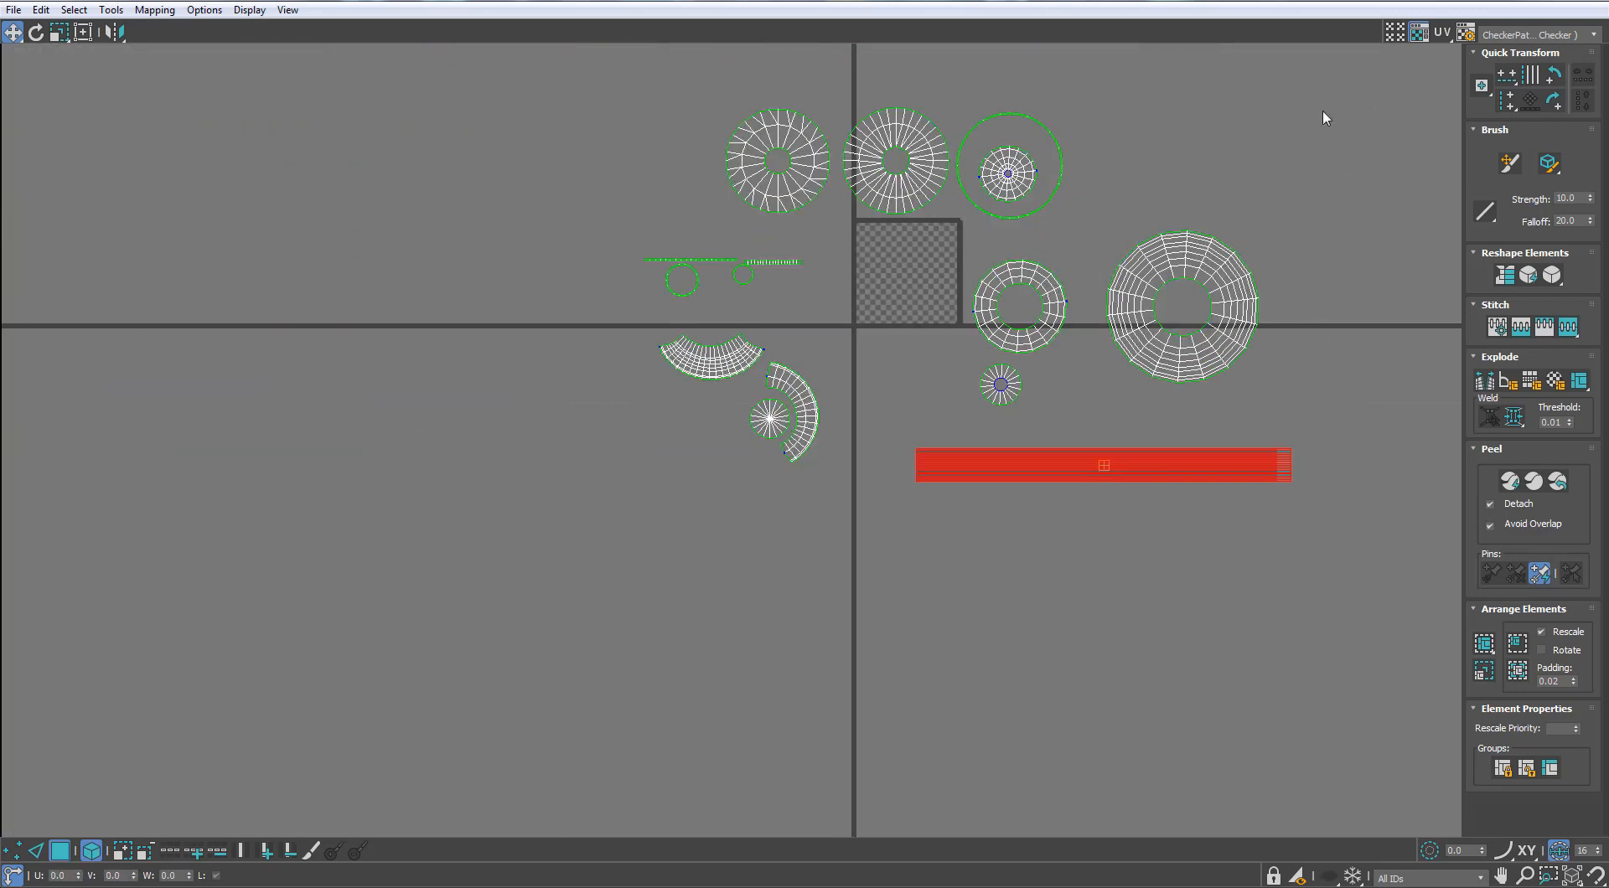
# Step: Select all UV islands, rescale them to matching proportions and pack them into the checker tile
pyautogui.moveTo(1346, 90); pyautogui.dragTo(618, 600)
pyautogui.click(1483, 674)
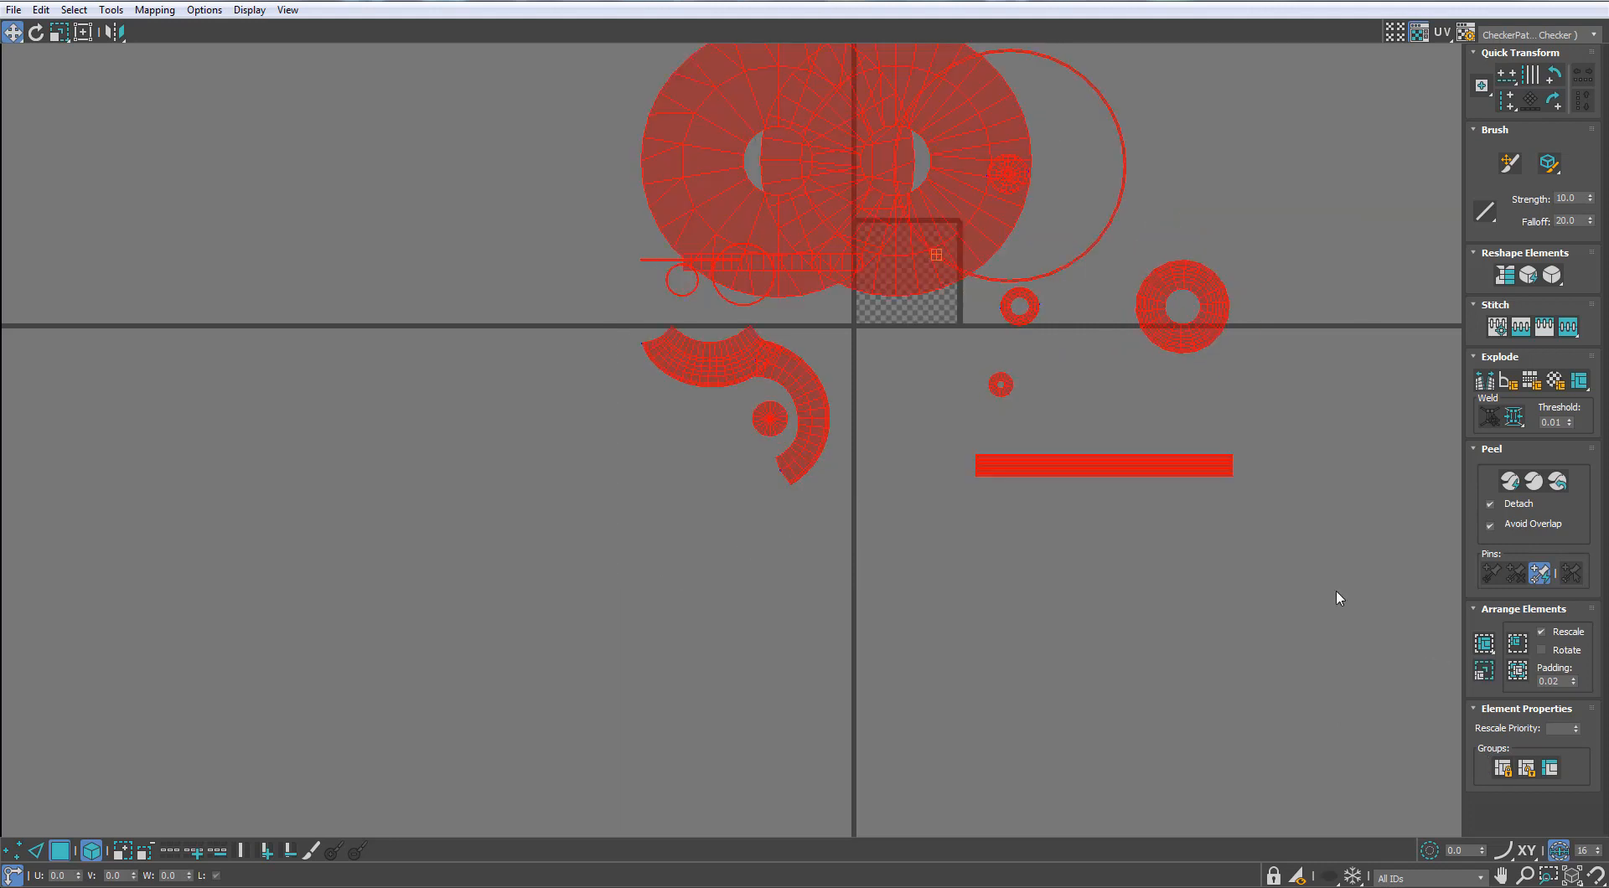
pyautogui.click(1484, 642)
pyautogui.scroll(8, 933, 280)
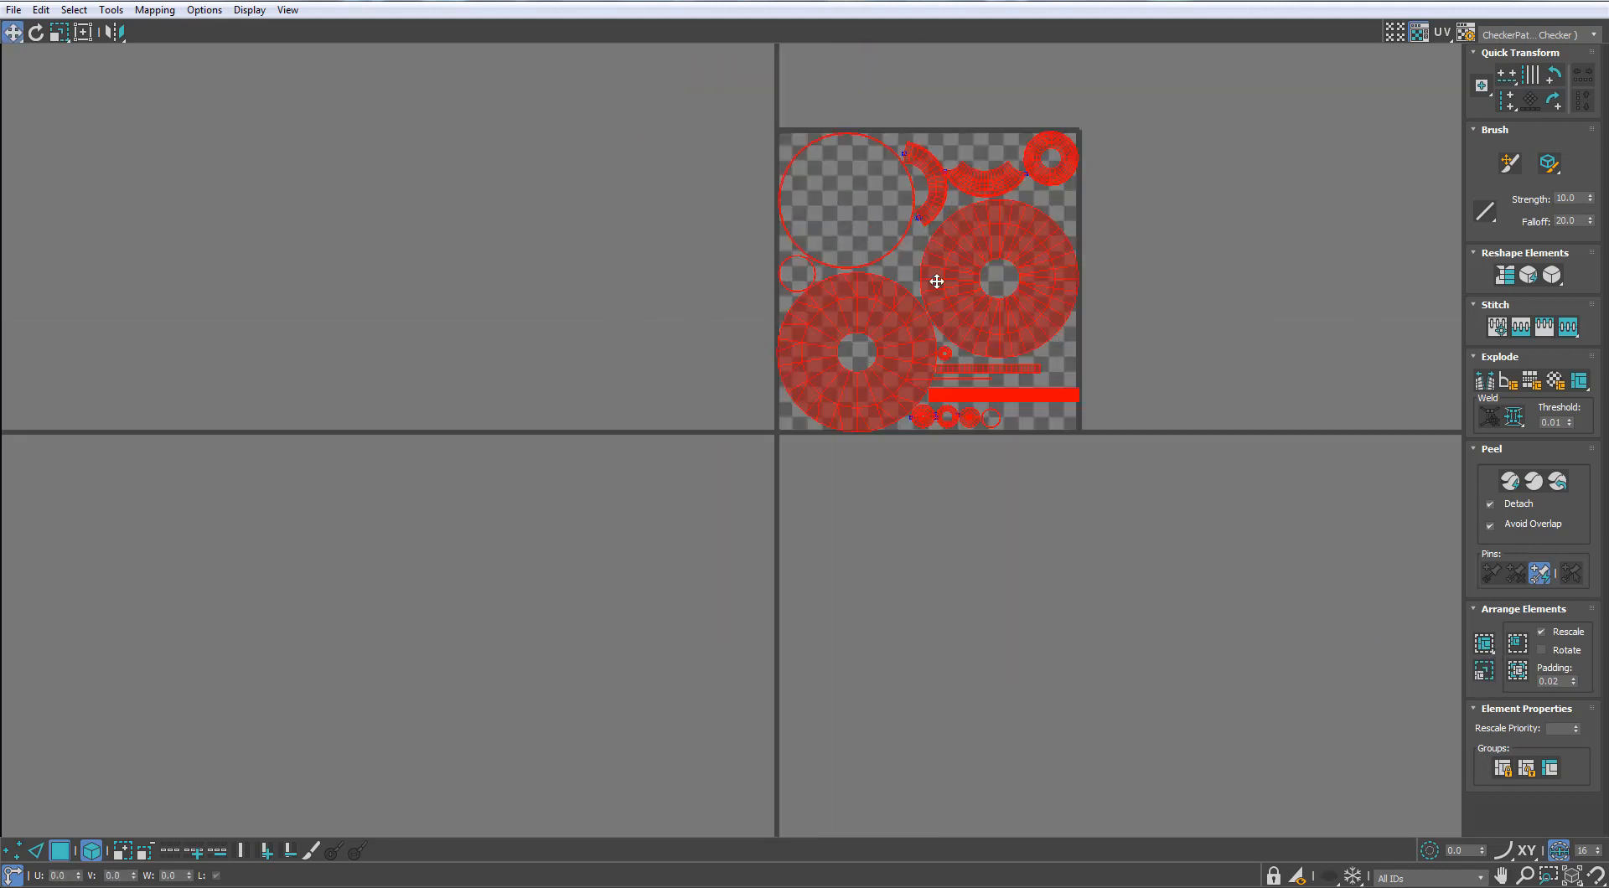
pyautogui.scroll(-7, 965, 293)
pyautogui.scroll(2, 965, 292)
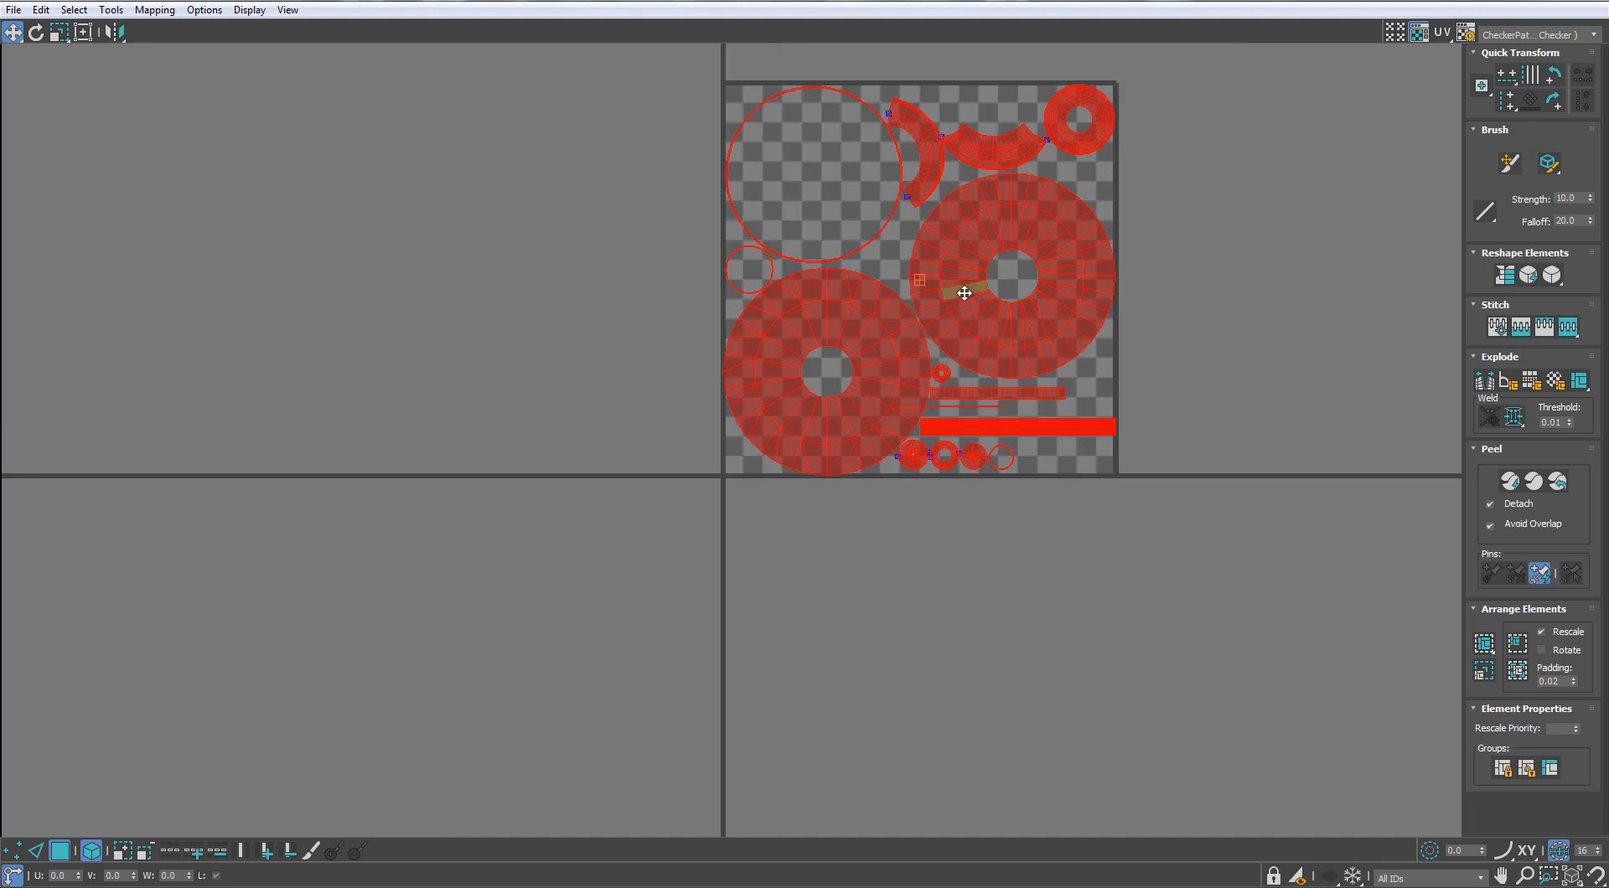
pyautogui.scroll(1, 964, 293)
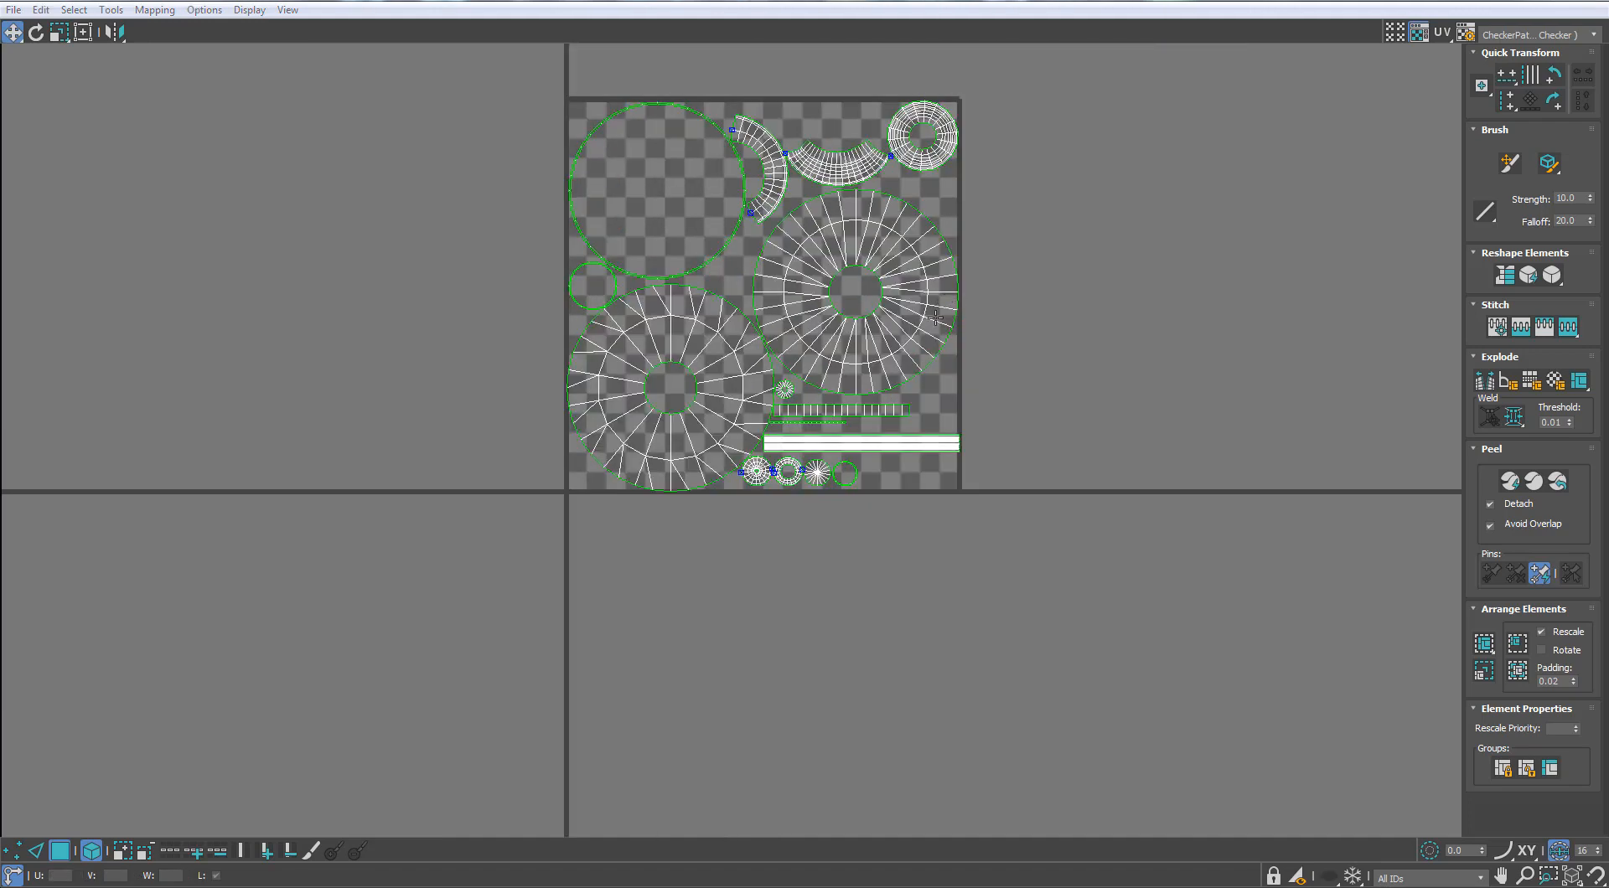
# Step: Set the checker bitmap's U and V tiling to 30 in the material 02 - Default
pyautogui.press('m')
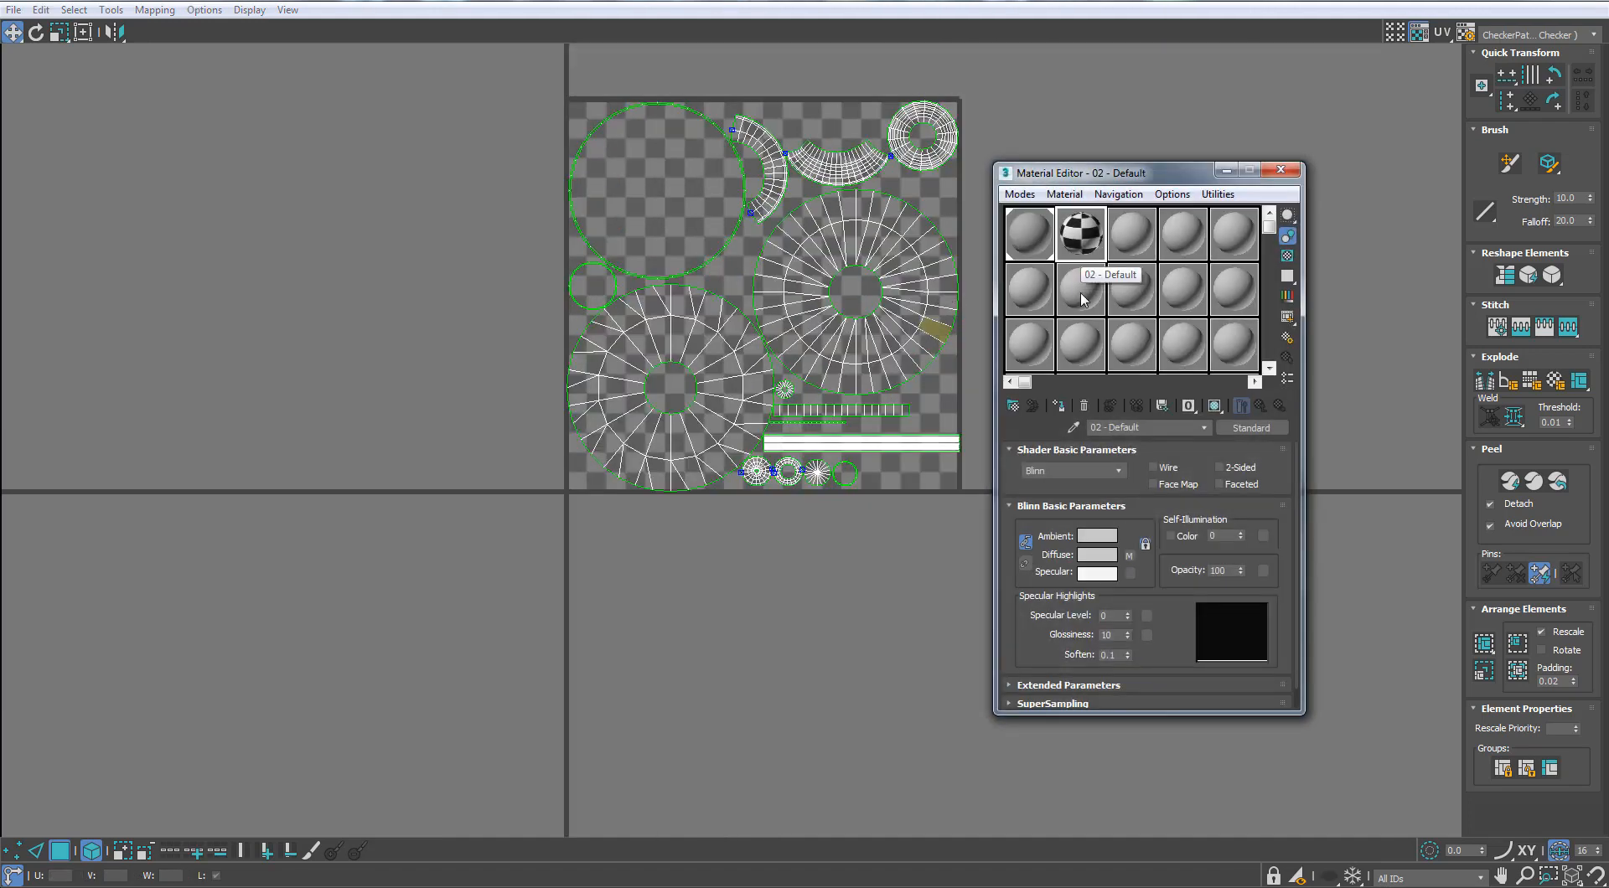
pyautogui.click(1129, 555)
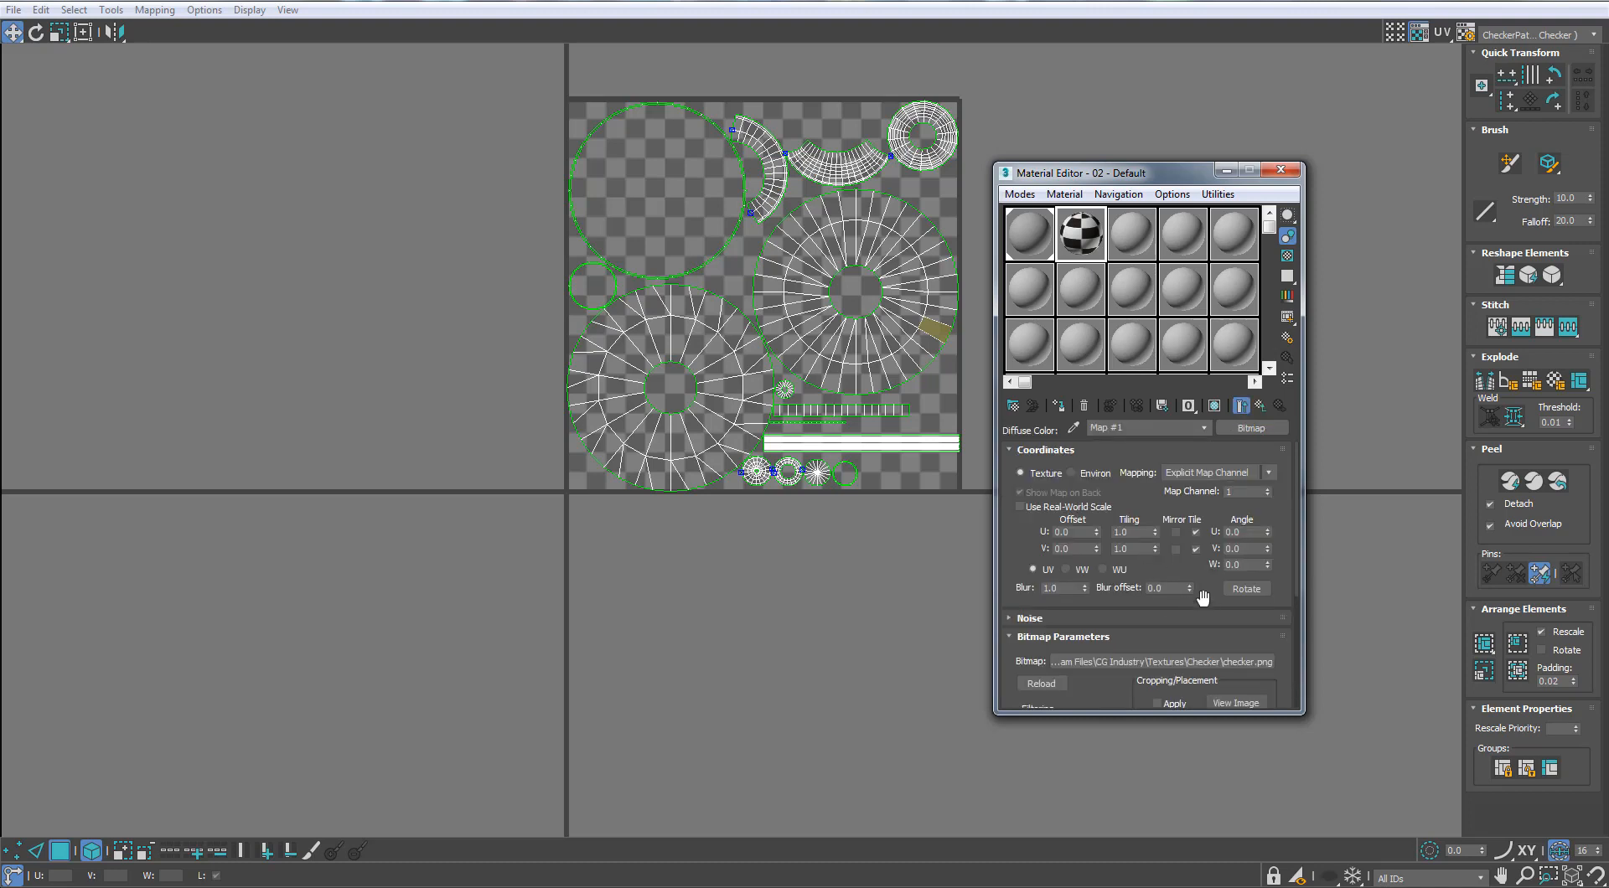
pyautogui.click(1118, 549)
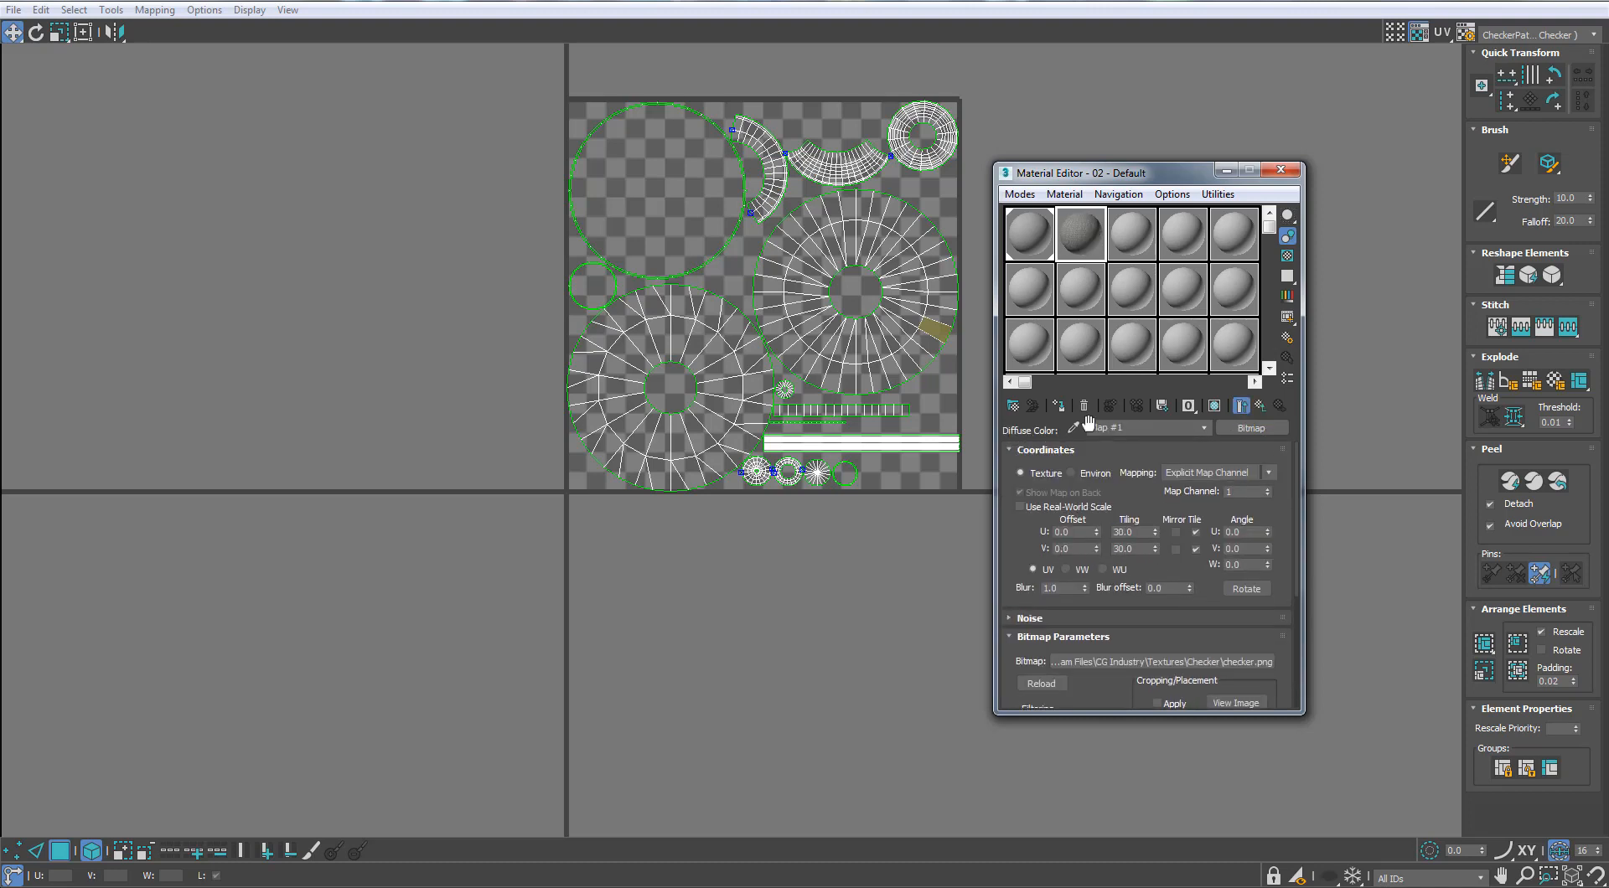
# Step: Close the UV editor, assign the checker material to the lamp and display its map in the viewport
pyautogui.moveTo(951, 3); pyautogui.dragTo(427, 257)
pyautogui.click(675, 242)
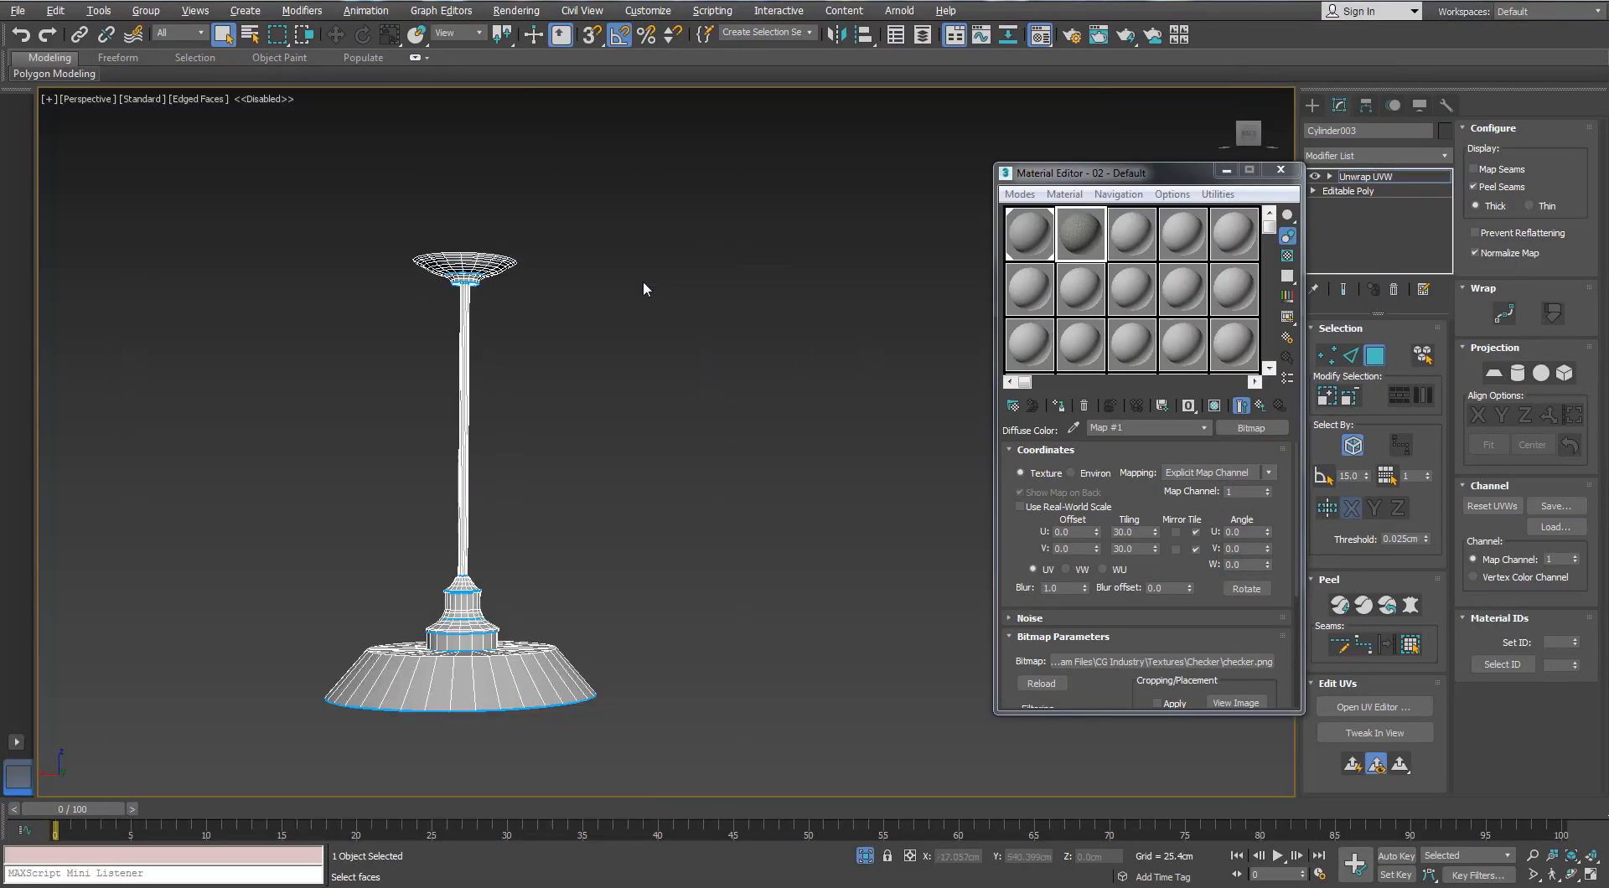
pyautogui.scroll(5, 644, 288)
pyautogui.click(1060, 406)
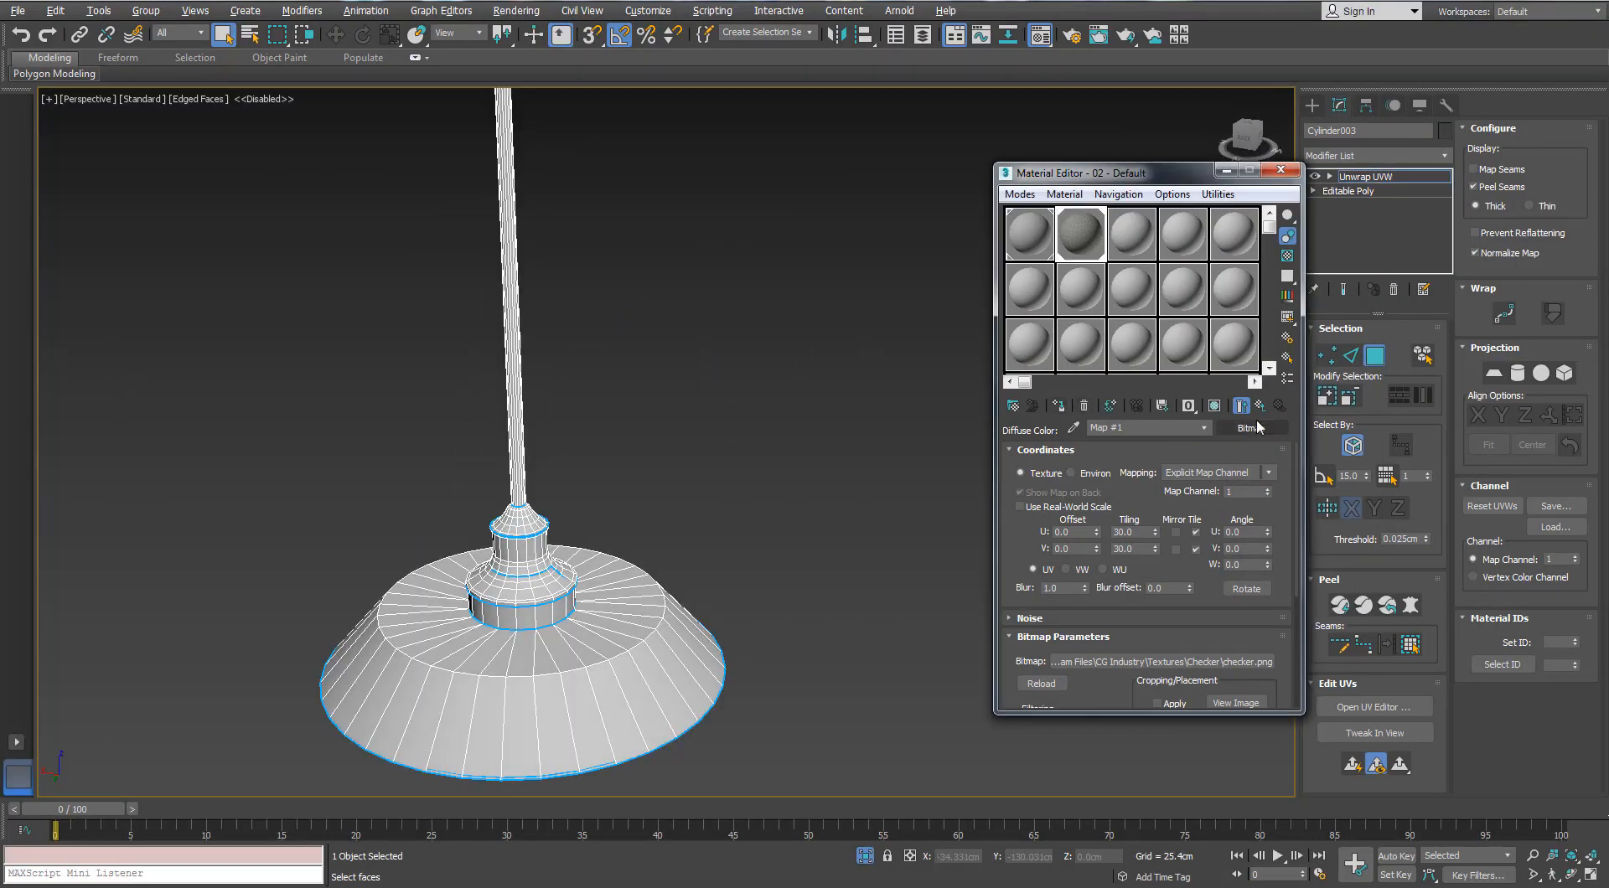
pyautogui.click(1161, 405)
# Step: Examine the checker pattern on the shade, socket, rod and canopy for stretching and uneven scale
pyautogui.scroll(5, 563, 529)
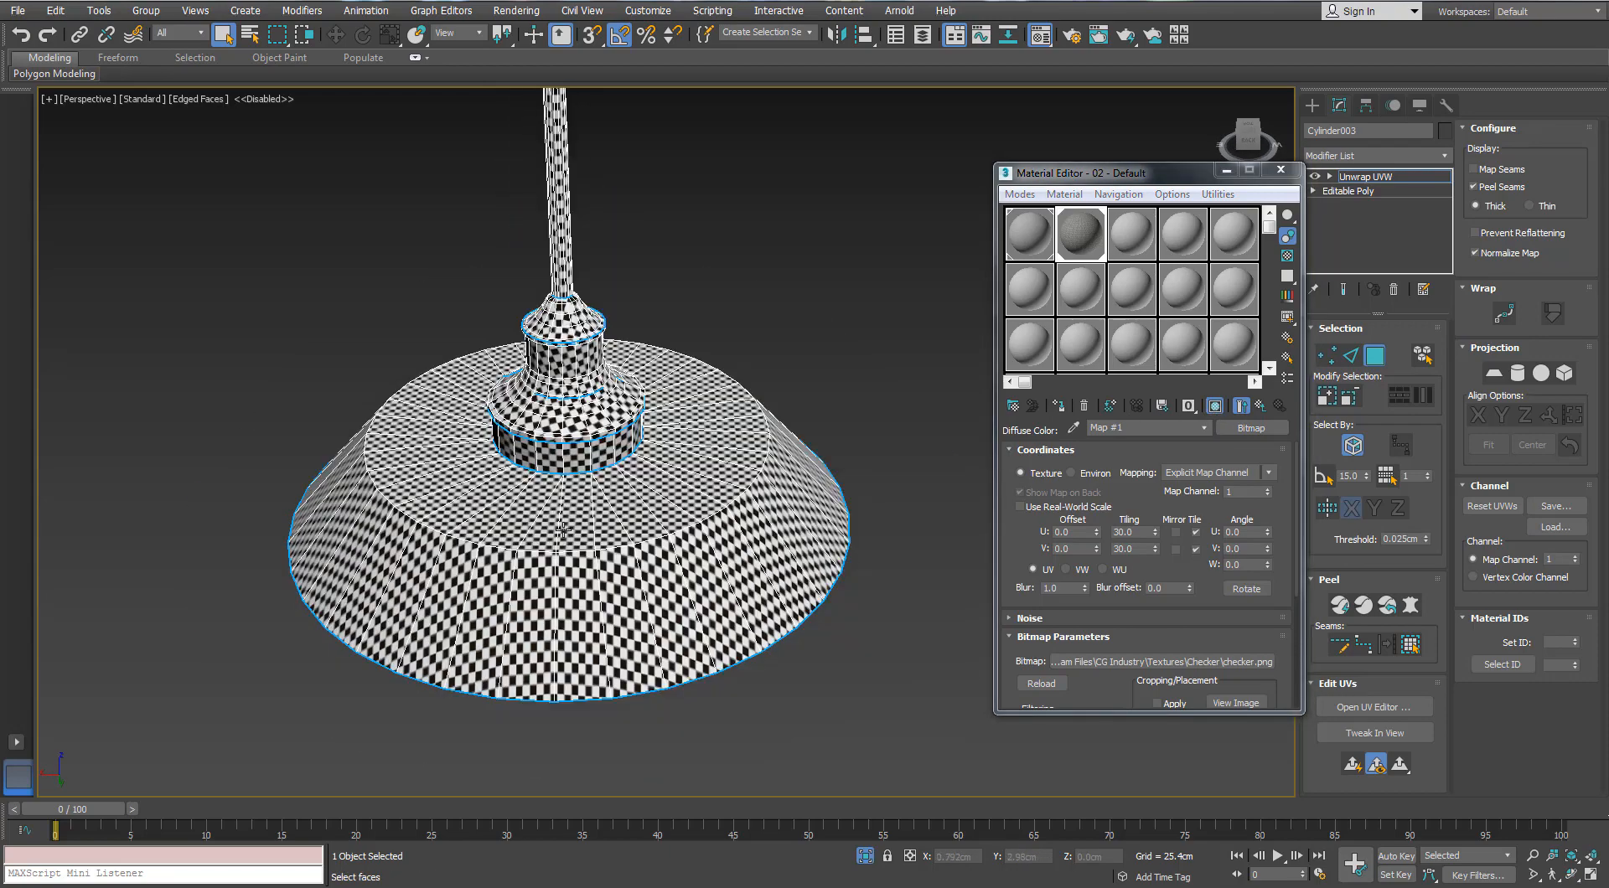
pyautogui.keyDown('alt'); pyautogui.moveTo(563, 529); pyautogui.dragTo(580, 712, button='middle'); pyautogui.keyUp('alt')
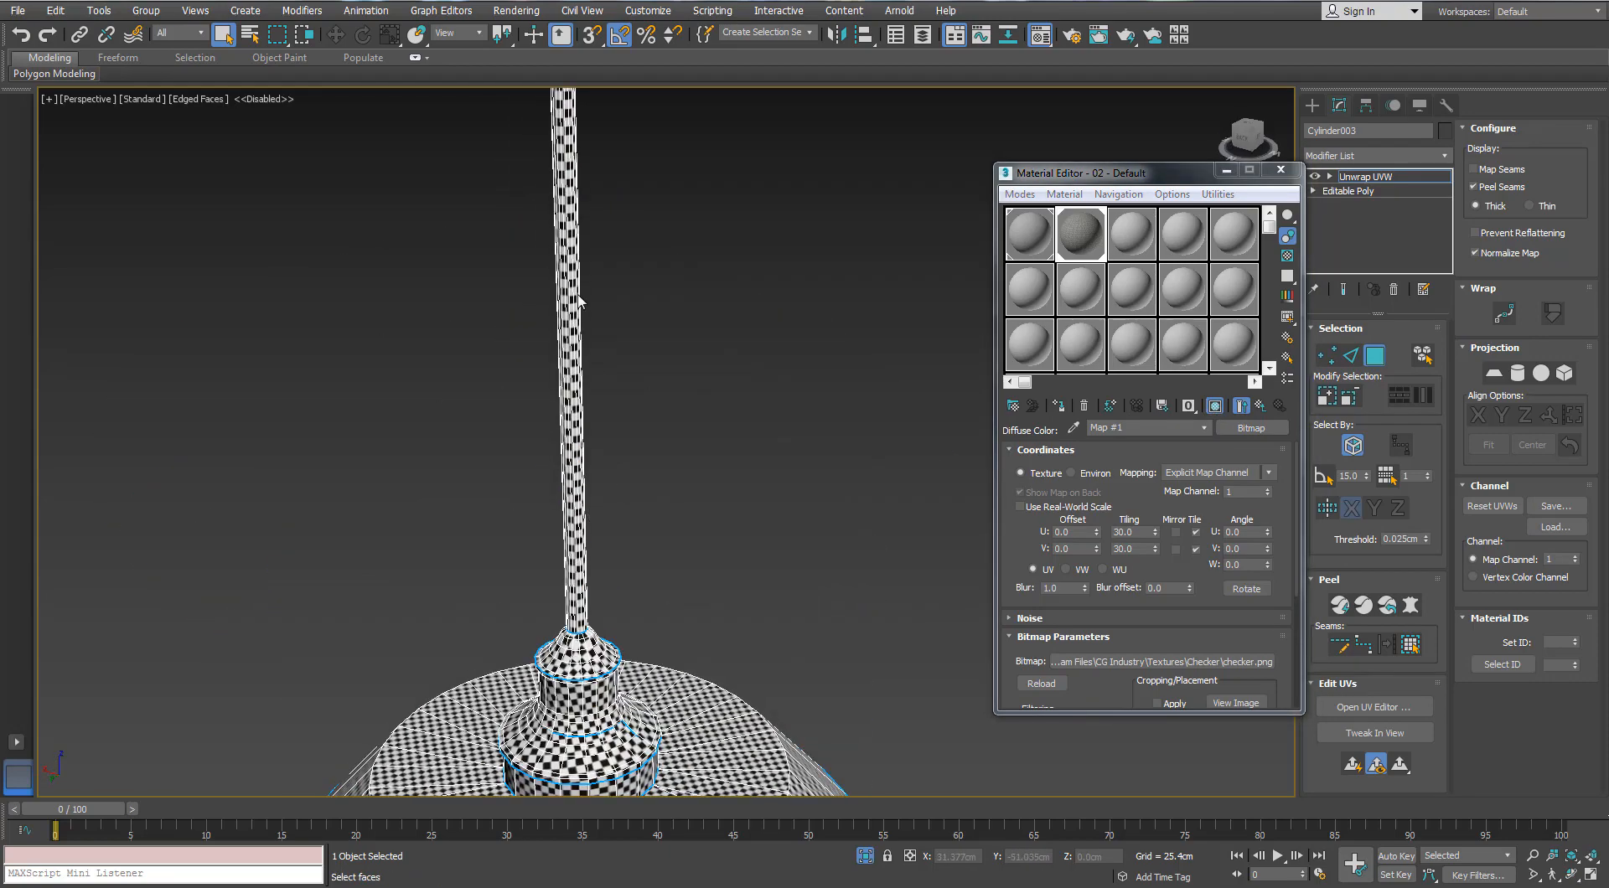
pyautogui.scroll(-3, 578, 284)
pyautogui.moveTo(586, 259); pyautogui.dragTo(571, 347, button='middle')
pyautogui.scroll(5, 573, 260)
pyautogui.scroll(-6, 546, 403)
pyautogui.moveTo(559, 465); pyautogui.dragTo(556, 289, button='middle')
pyautogui.scroll(3, 555, 557)
pyautogui.moveTo(555, 557); pyautogui.dragTo(607, 466, button='middle')
pyautogui.scroll(5, 578, 466)
pyautogui.scroll(-4, 606, 466)
pyautogui.moveTo(599, 578); pyautogui.dragTo(598, 230, button='middle')
pyautogui.scroll(-3, 597, 252)
pyautogui.keyDown('alt'); pyautogui.moveTo(593, 377); pyautogui.dragTo(591, 465, button='middle'); pyautogui.keyUp('alt')
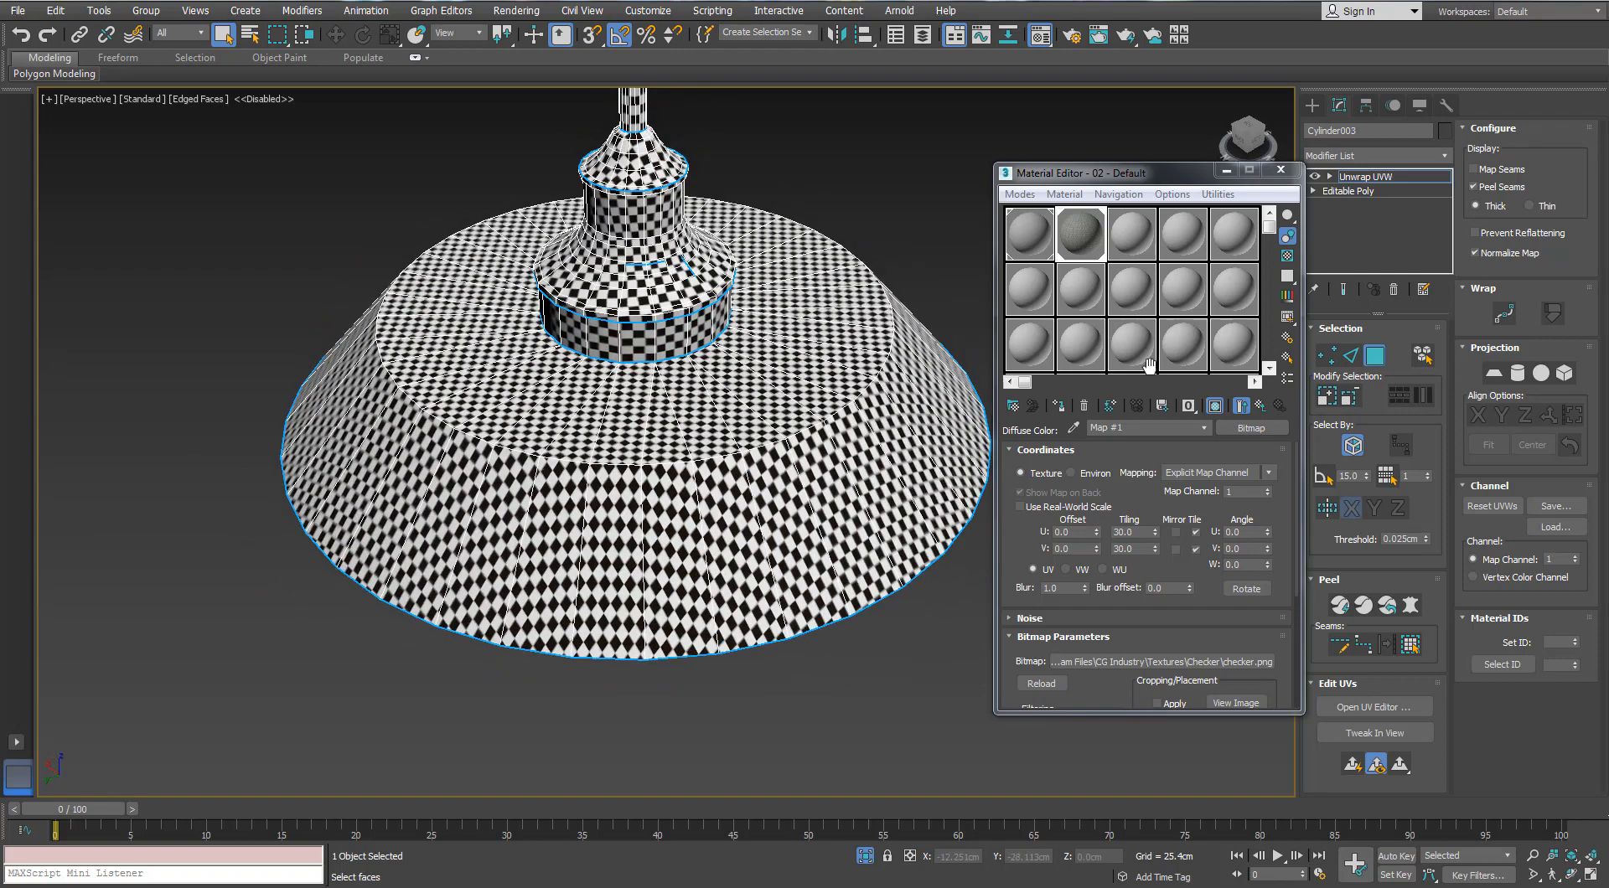
# Step: Reopen the UV editor and select all packed UV islands
pyautogui.click(1401, 704)
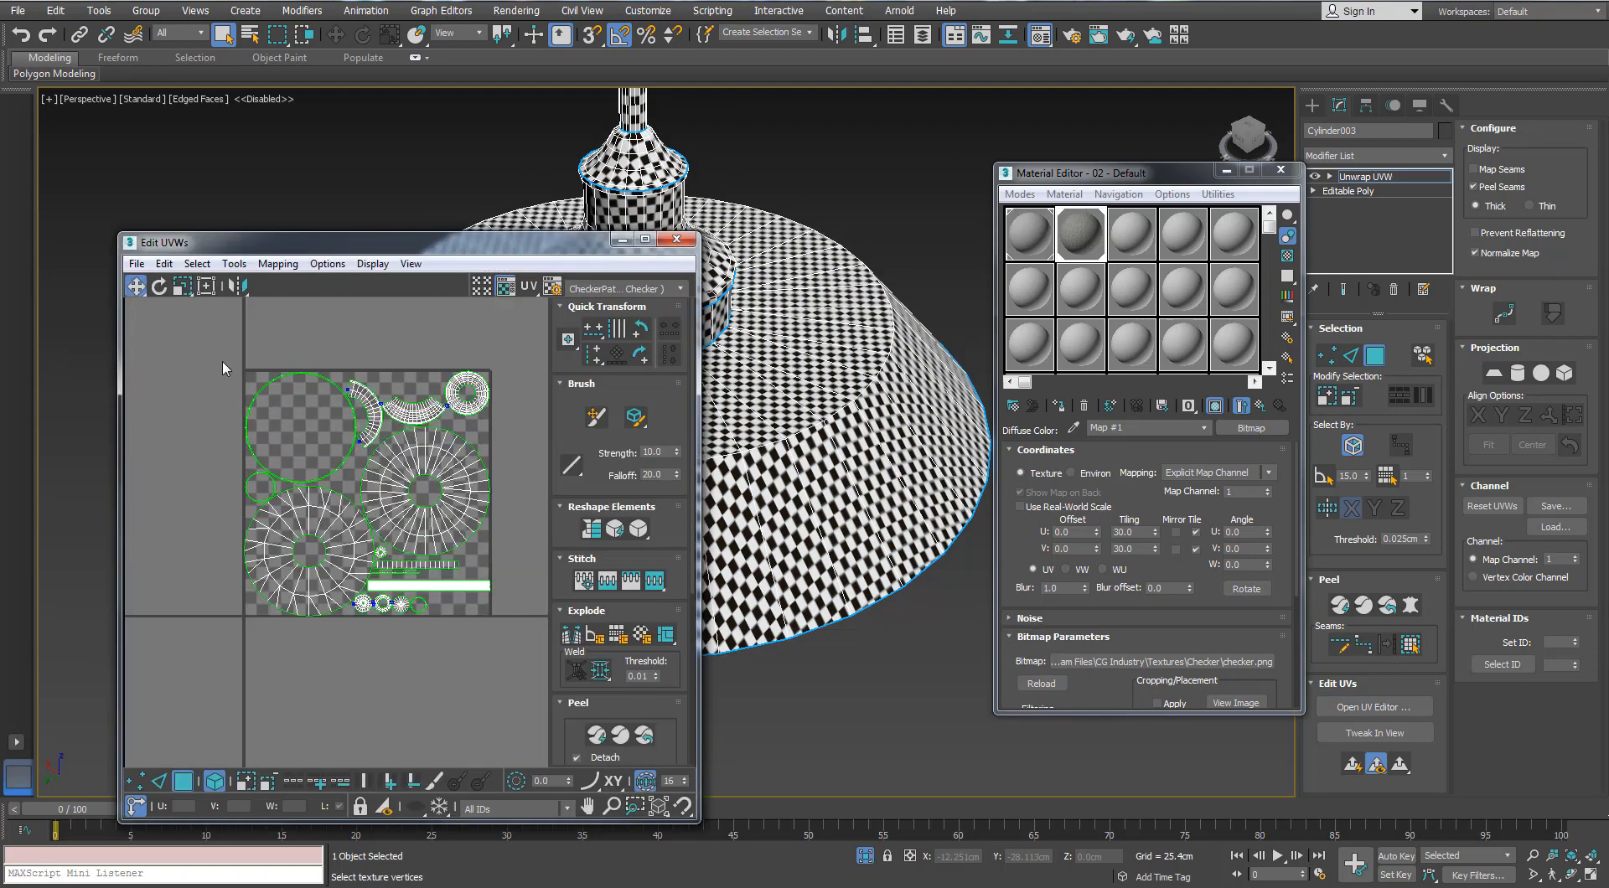
pyautogui.hotkey('ctrl', 'a')
pyautogui.scroll(2, 360, 503)
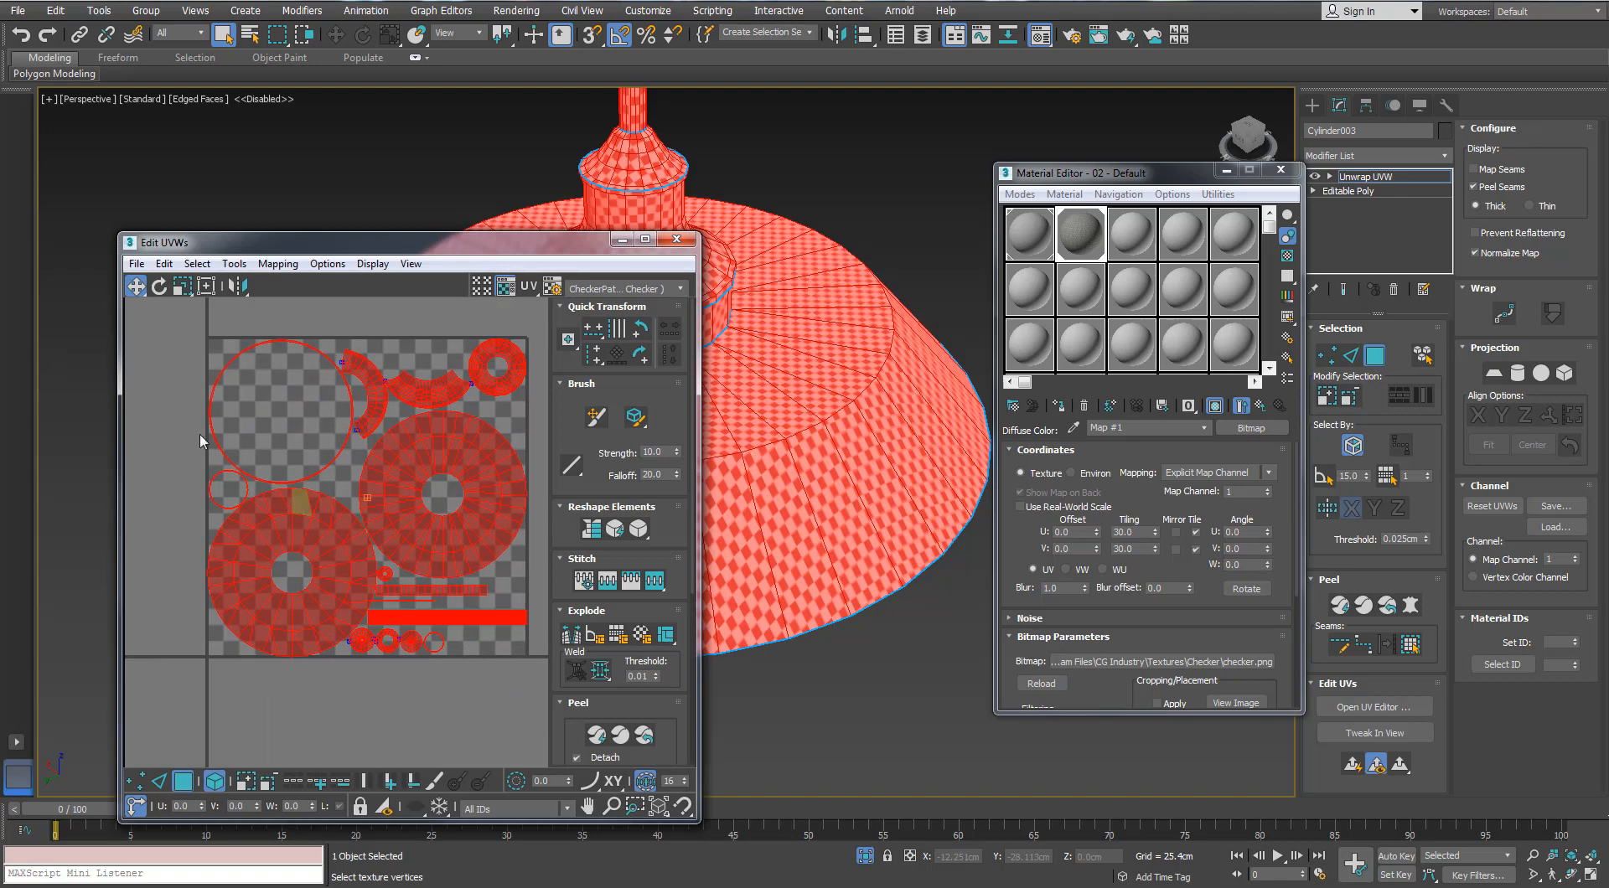
# Step: Try to relax all UV islands by polygon angles and undo the relaxation
pyautogui.click(227, 263)
pyautogui.click(252, 546)
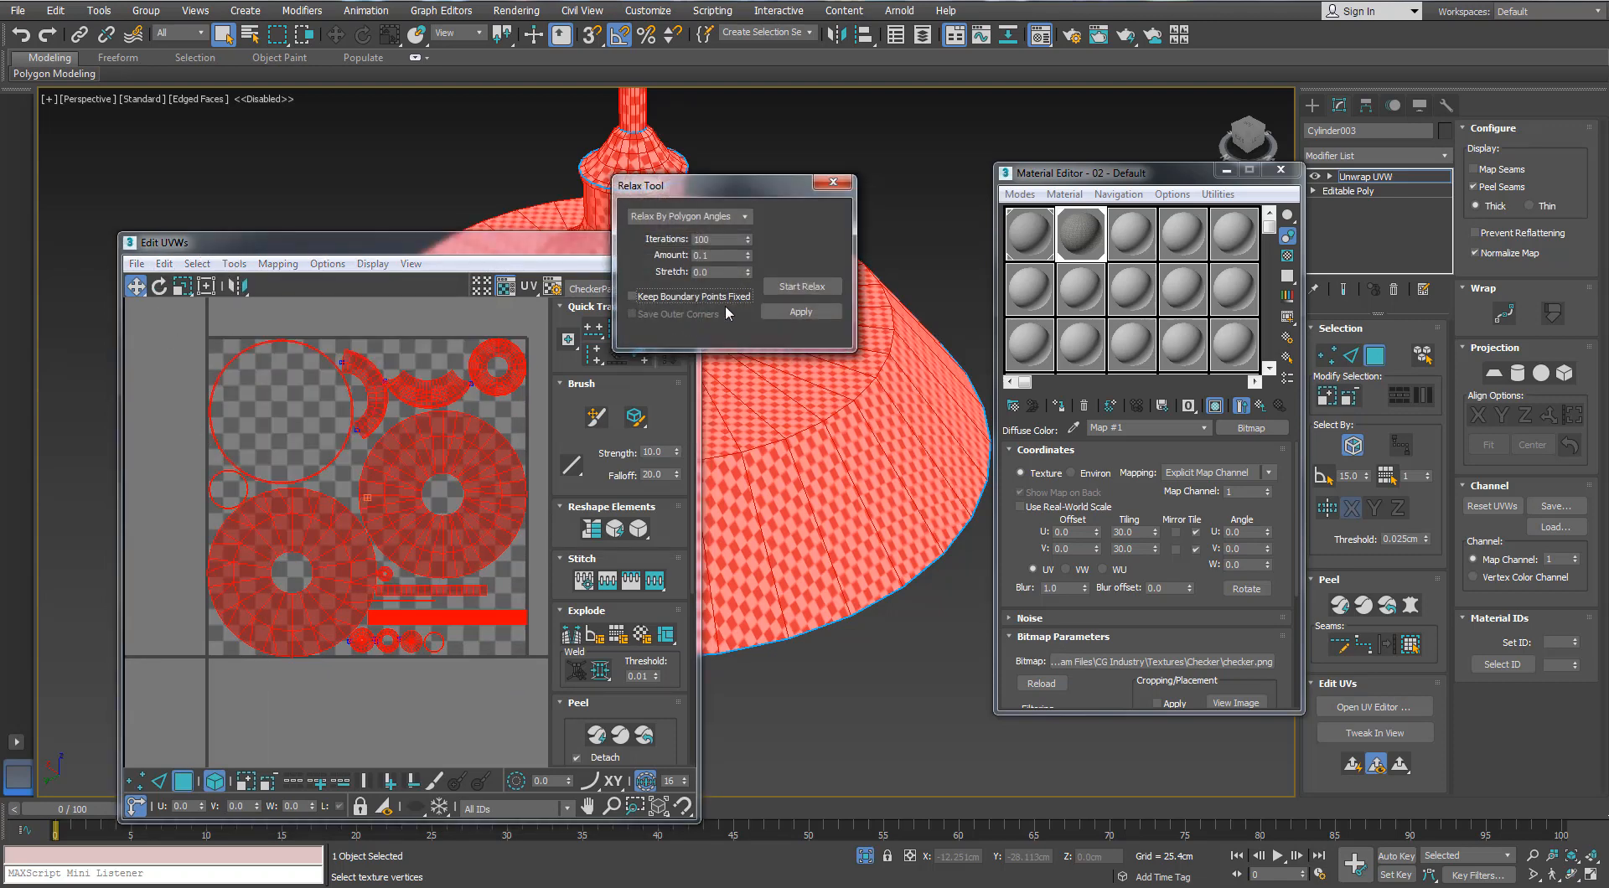
pyautogui.click(800, 289)
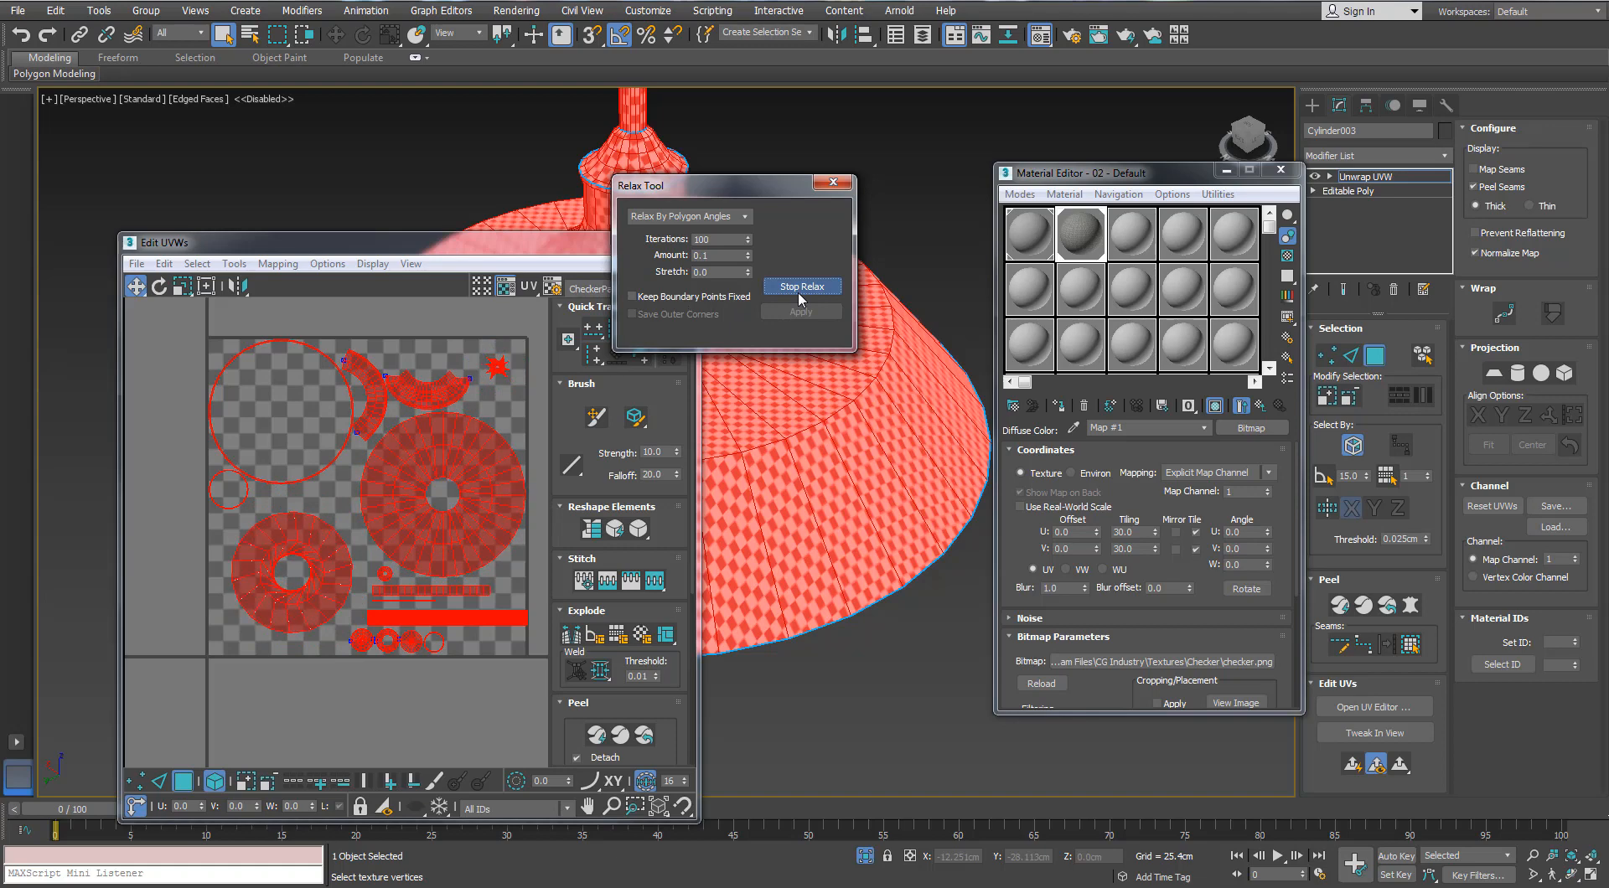
pyautogui.click(799, 294)
pyautogui.hotkey('ctrl', 'z')
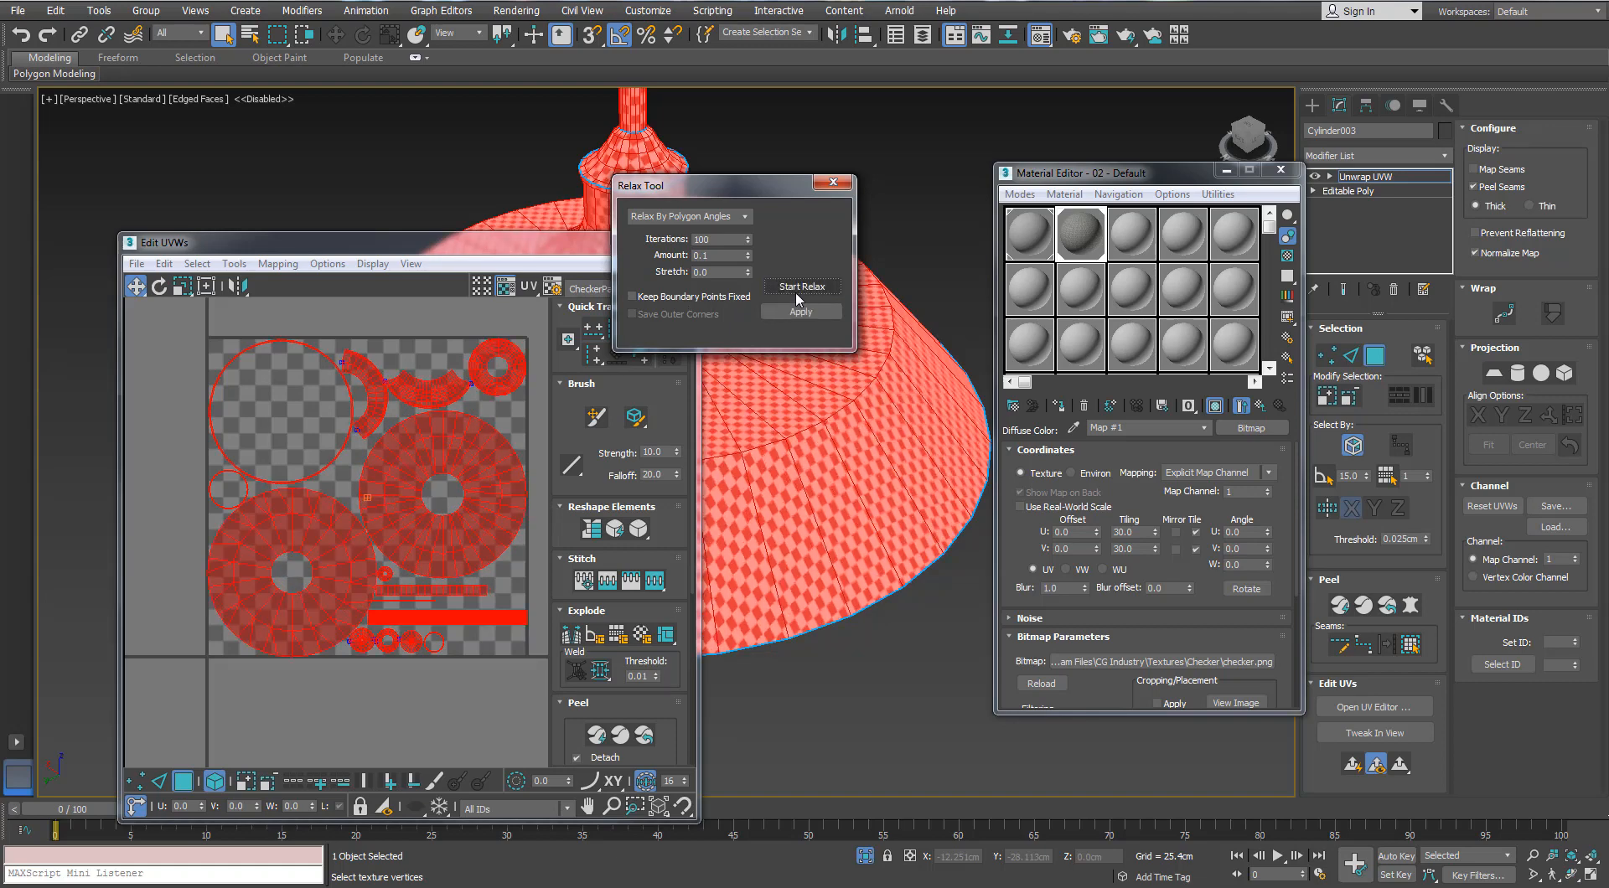
# Step: Close the Relax tool and clear the UV shell selection
pyautogui.click(822, 183)
pyautogui.click(280, 691)
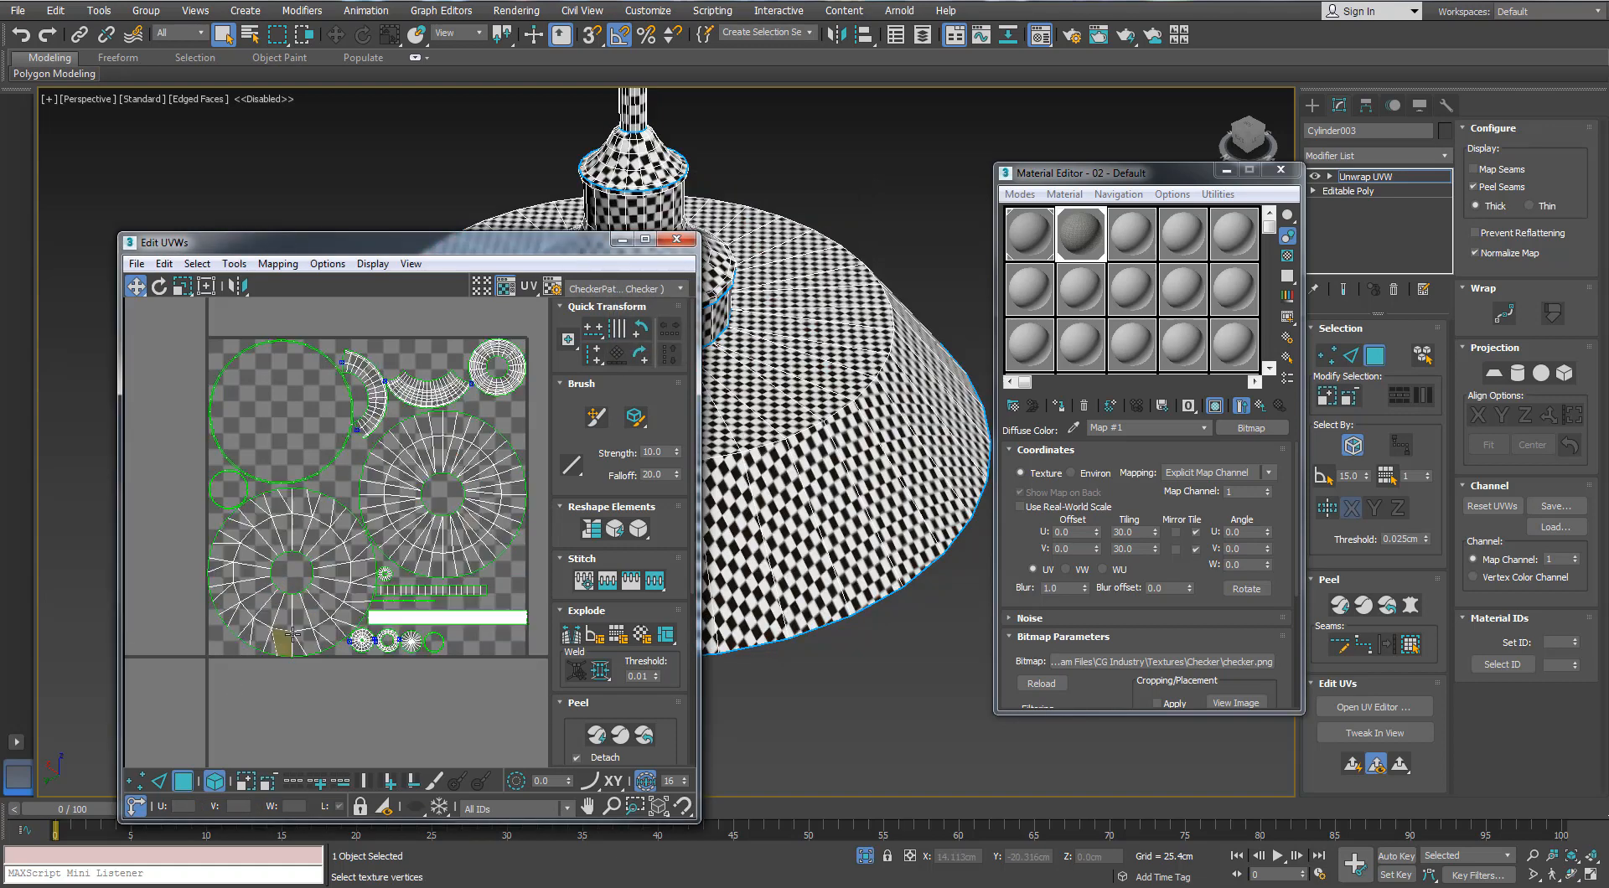
pyautogui.click(300, 616)
pyautogui.keyDown('alt'); pyautogui.moveTo(872, 536); pyautogui.dragTo(892, 449, button='middle'); pyautogui.keyUp('alt')
# Step: Select the lampshade's outer UV shell and relax it by polygon angles
pyautogui.click(841, 315)
pyautogui.keyDown('alt'); pyautogui.moveTo(841, 302); pyautogui.dragTo(838, 394, button='middle'); pyautogui.keyUp('alt')
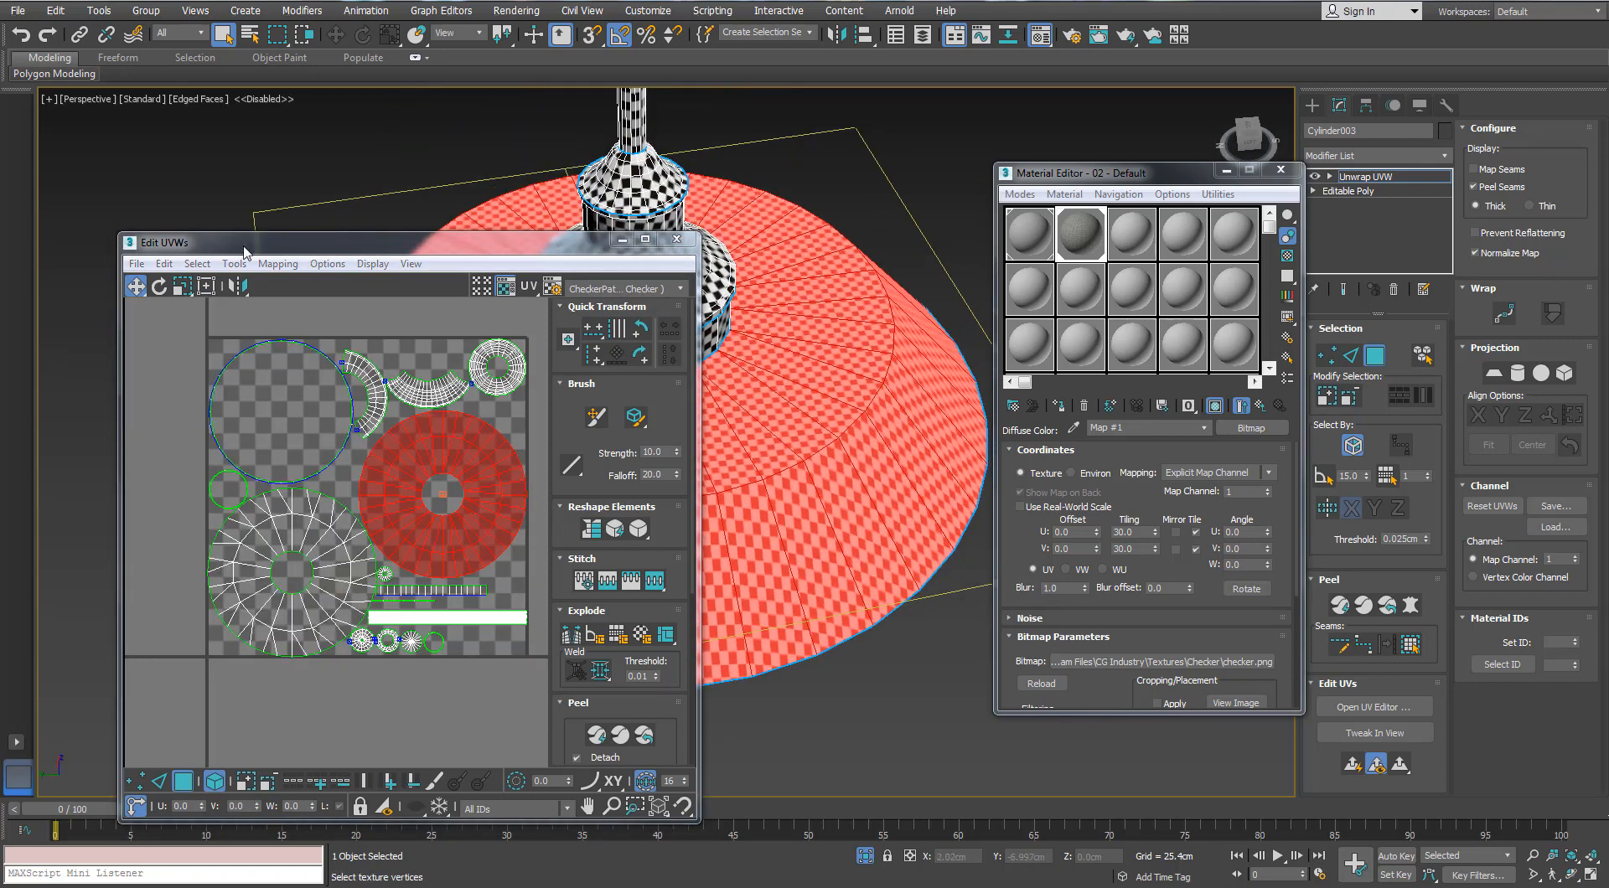
pyautogui.click(234, 264)
pyautogui.click(268, 559)
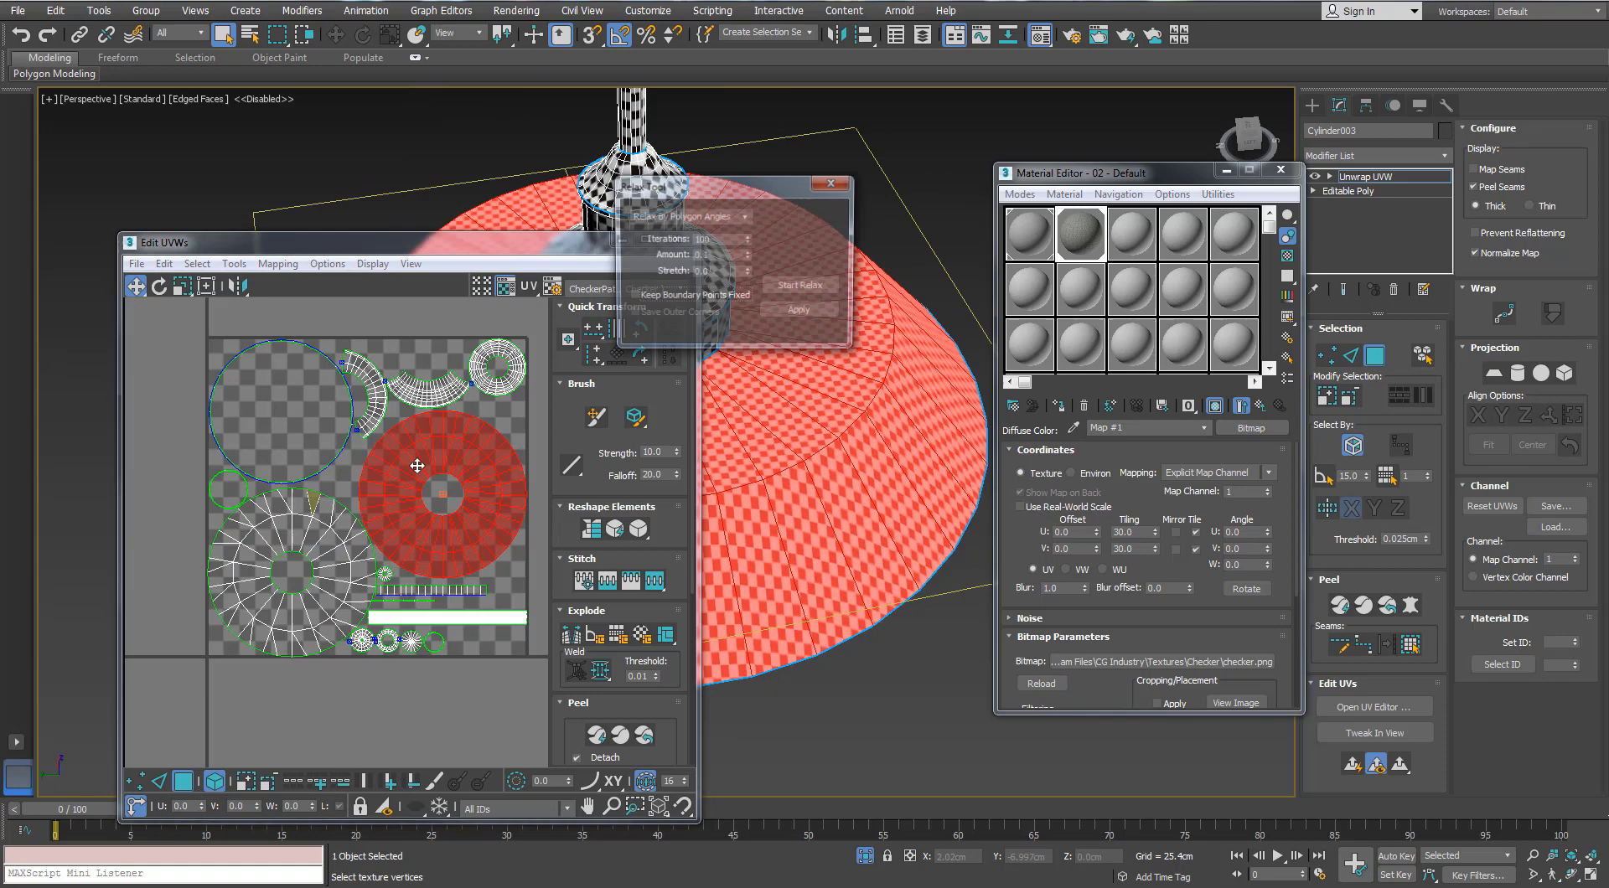
pyautogui.click(823, 287)
pyautogui.click(823, 286)
pyautogui.keyDown('alt'); pyautogui.moveTo(802, 441); pyautogui.dragTo(725, 463, button='middle'); pyautogui.keyUp('alt')
pyautogui.click(836, 184)
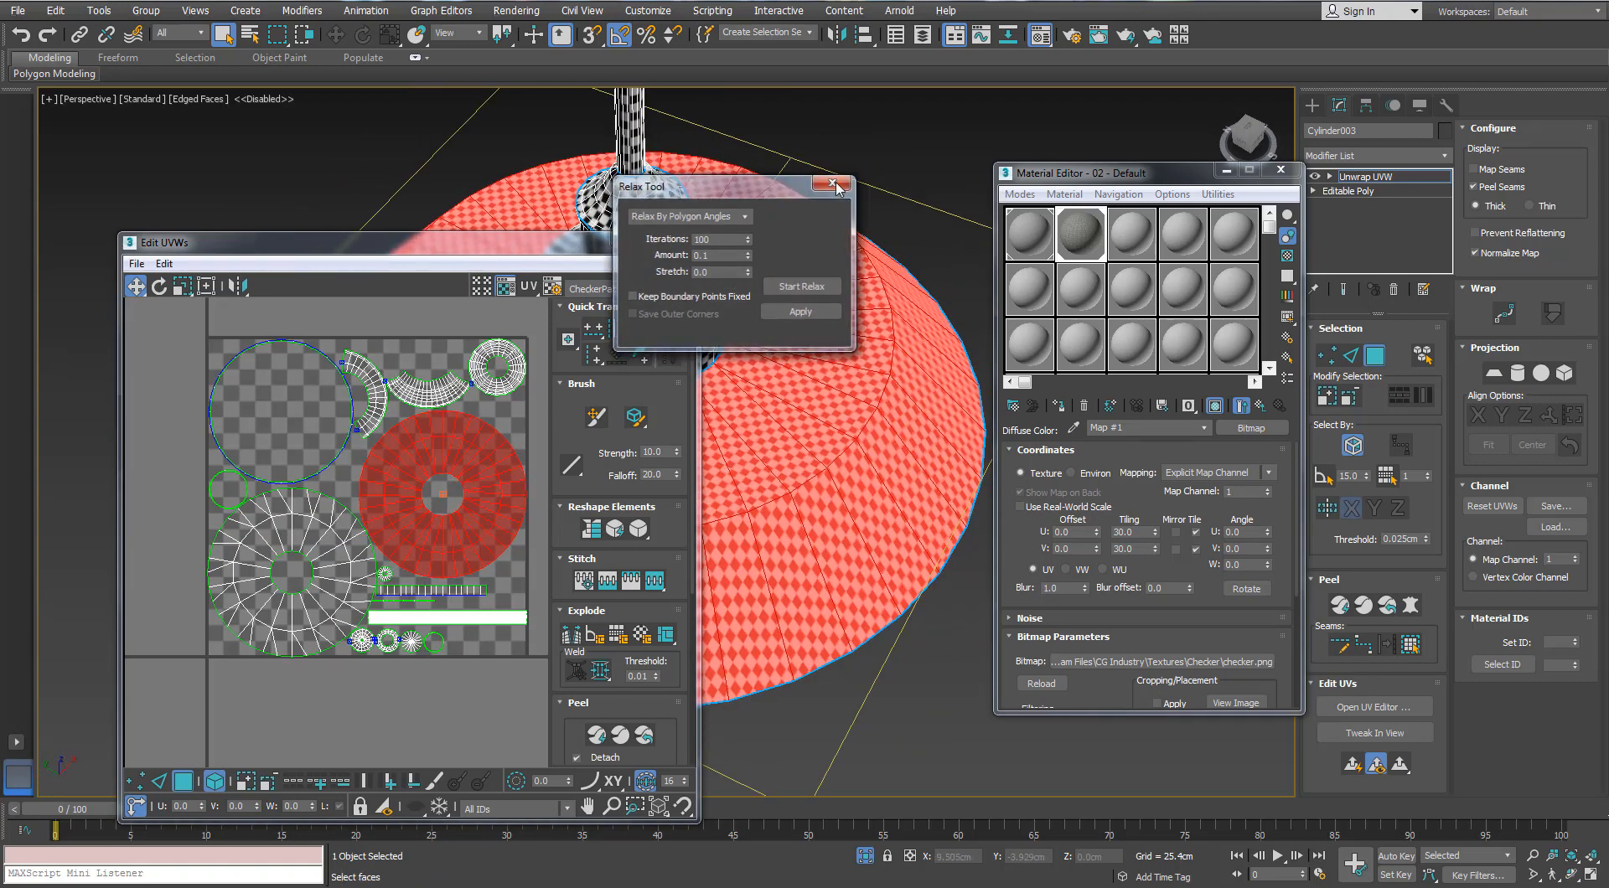
# Step: Close the UV editor and Material Editor, leave face editing and deselect the lamp
pyautogui.click(344, 545)
pyautogui.click(534, 469)
pyautogui.scroll(-6, 813, 216)
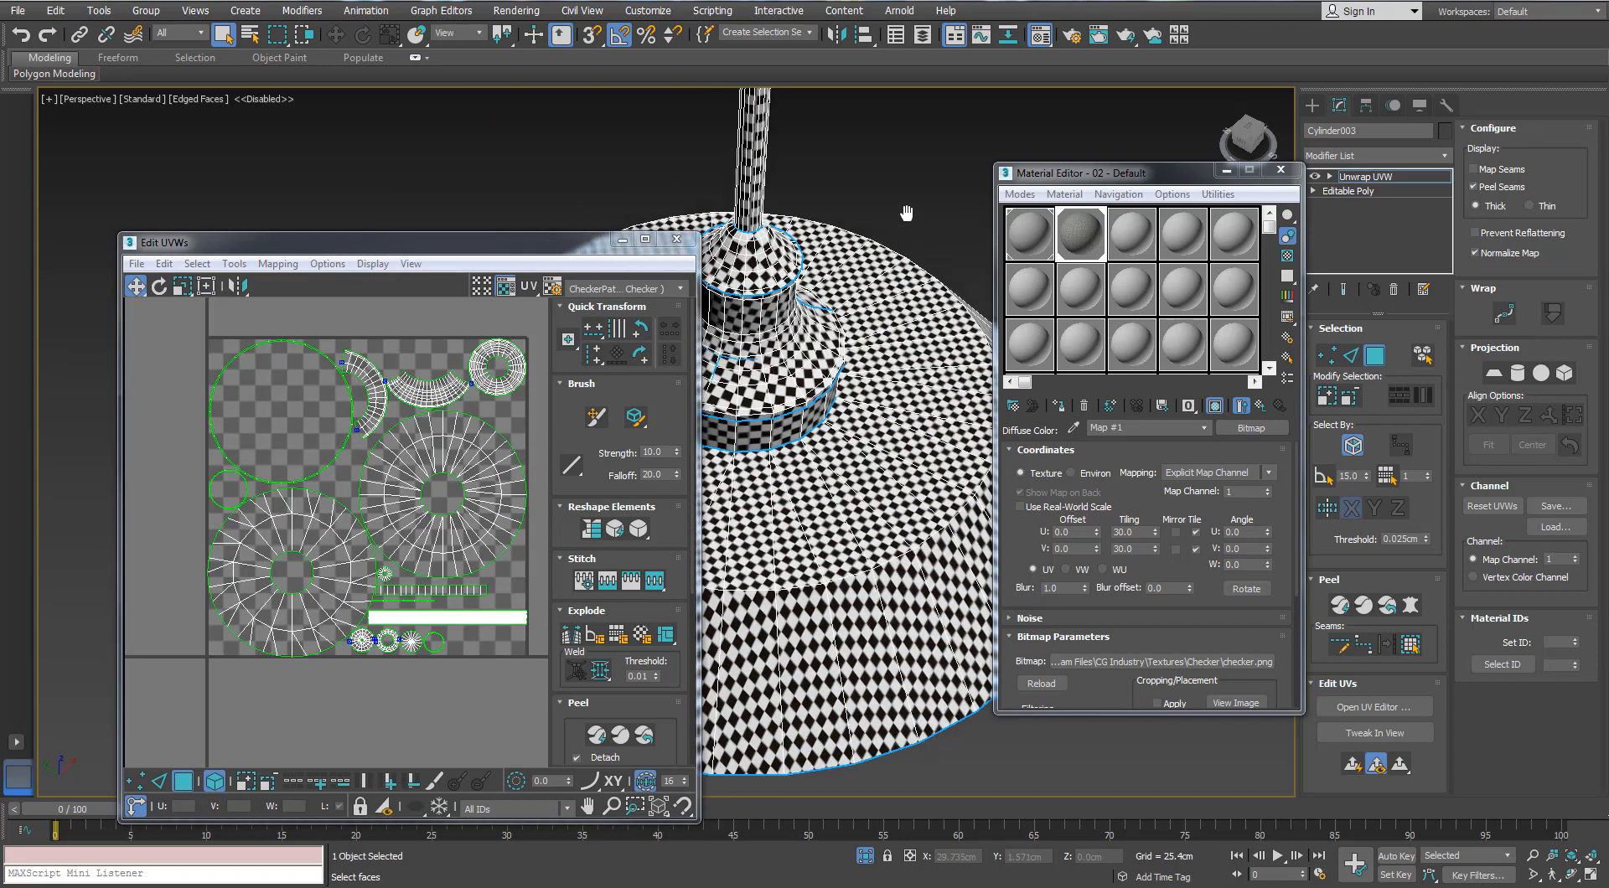
pyautogui.click(1289, 177)
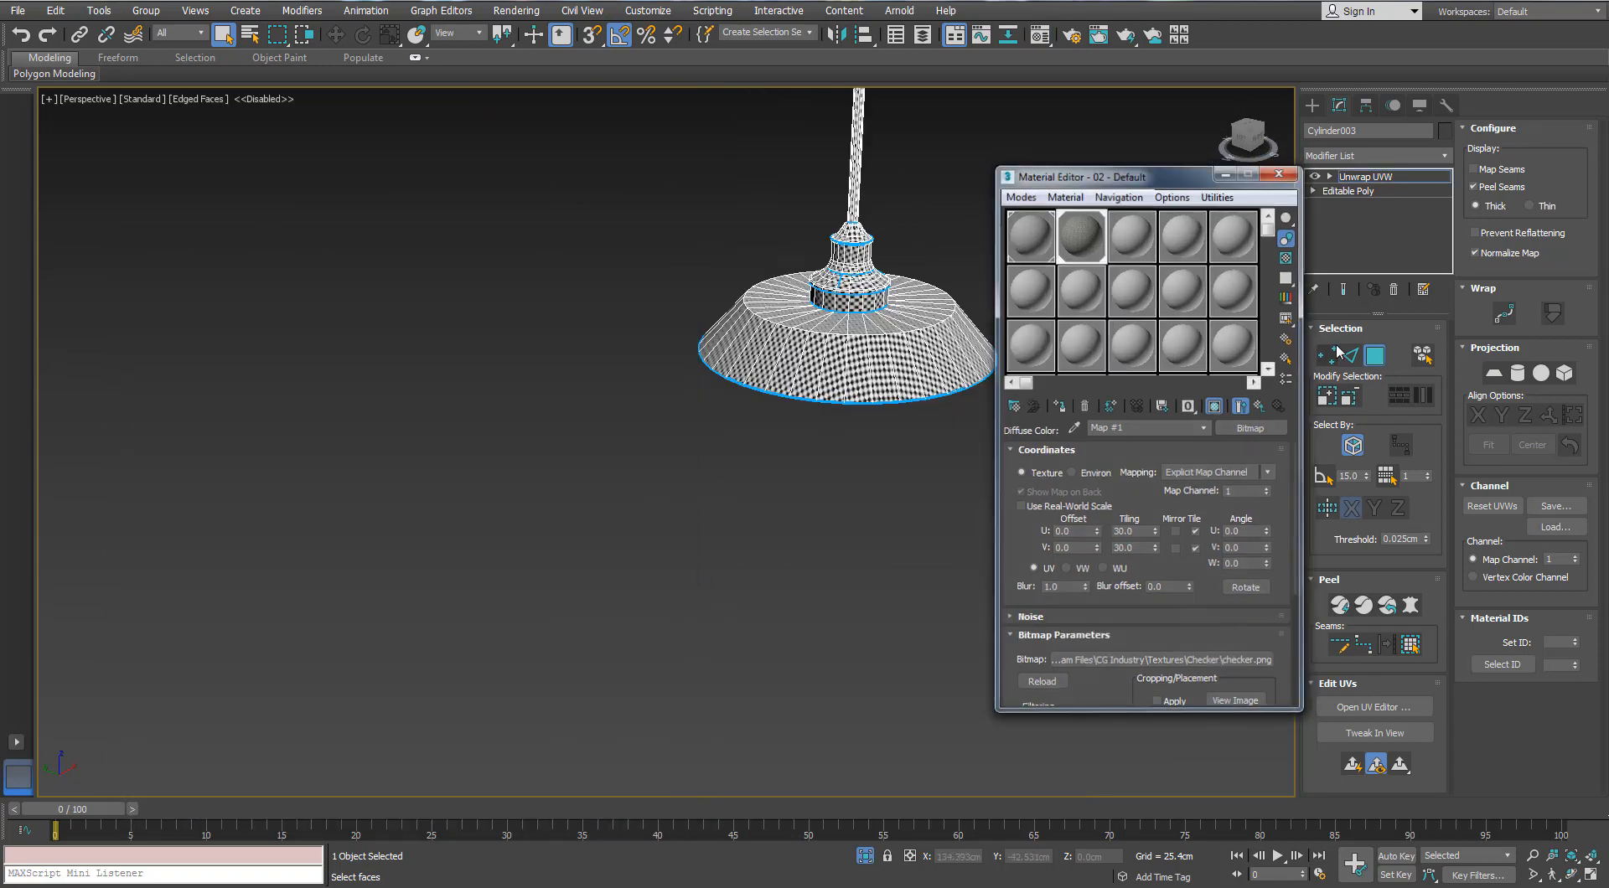
pyautogui.press('3')
pyautogui.click(1047, 431)
pyautogui.keyDown('alt'); pyautogui.moveTo(1018, 369); pyautogui.dragTo(930, 159, button='middle'); pyautogui.keyUp('alt')
pyautogui.scroll(3, 845, 399)
pyautogui.keyDown('alt'); pyautogui.moveTo(845, 399); pyautogui.dragTo(851, 794, button='middle'); pyautogui.keyUp('alt')
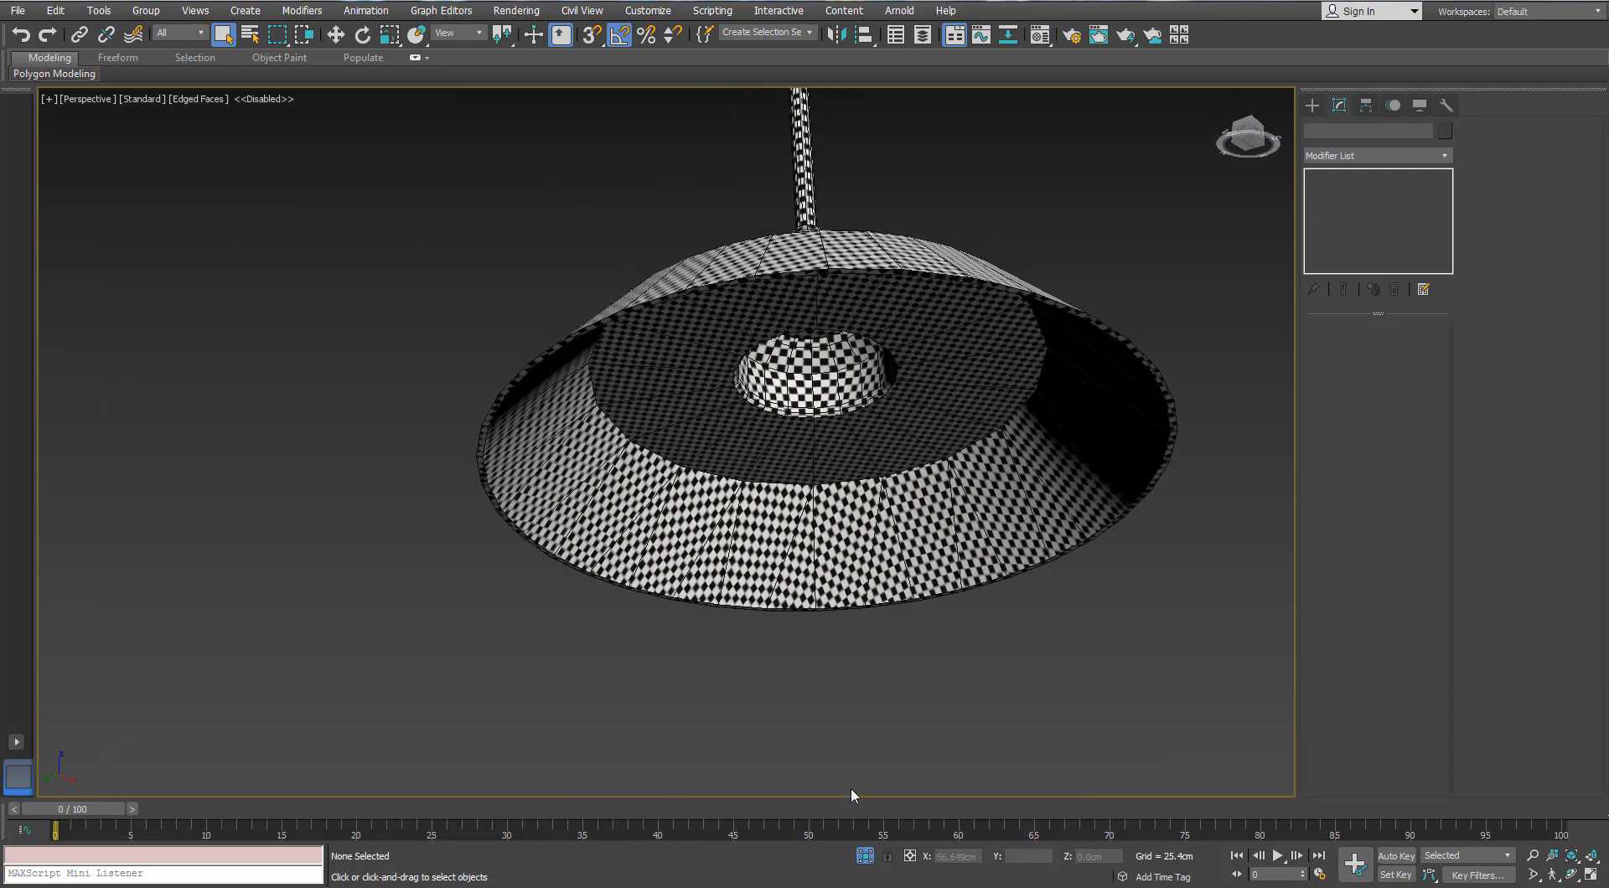
# Step: Exit the current isolation, then select the light bulb under the lampshade and isolate it
pyautogui.click(867, 860)
pyautogui.moveTo(595, 289); pyautogui.dragTo(792, 273, button='middle')
pyautogui.click(325, 356)
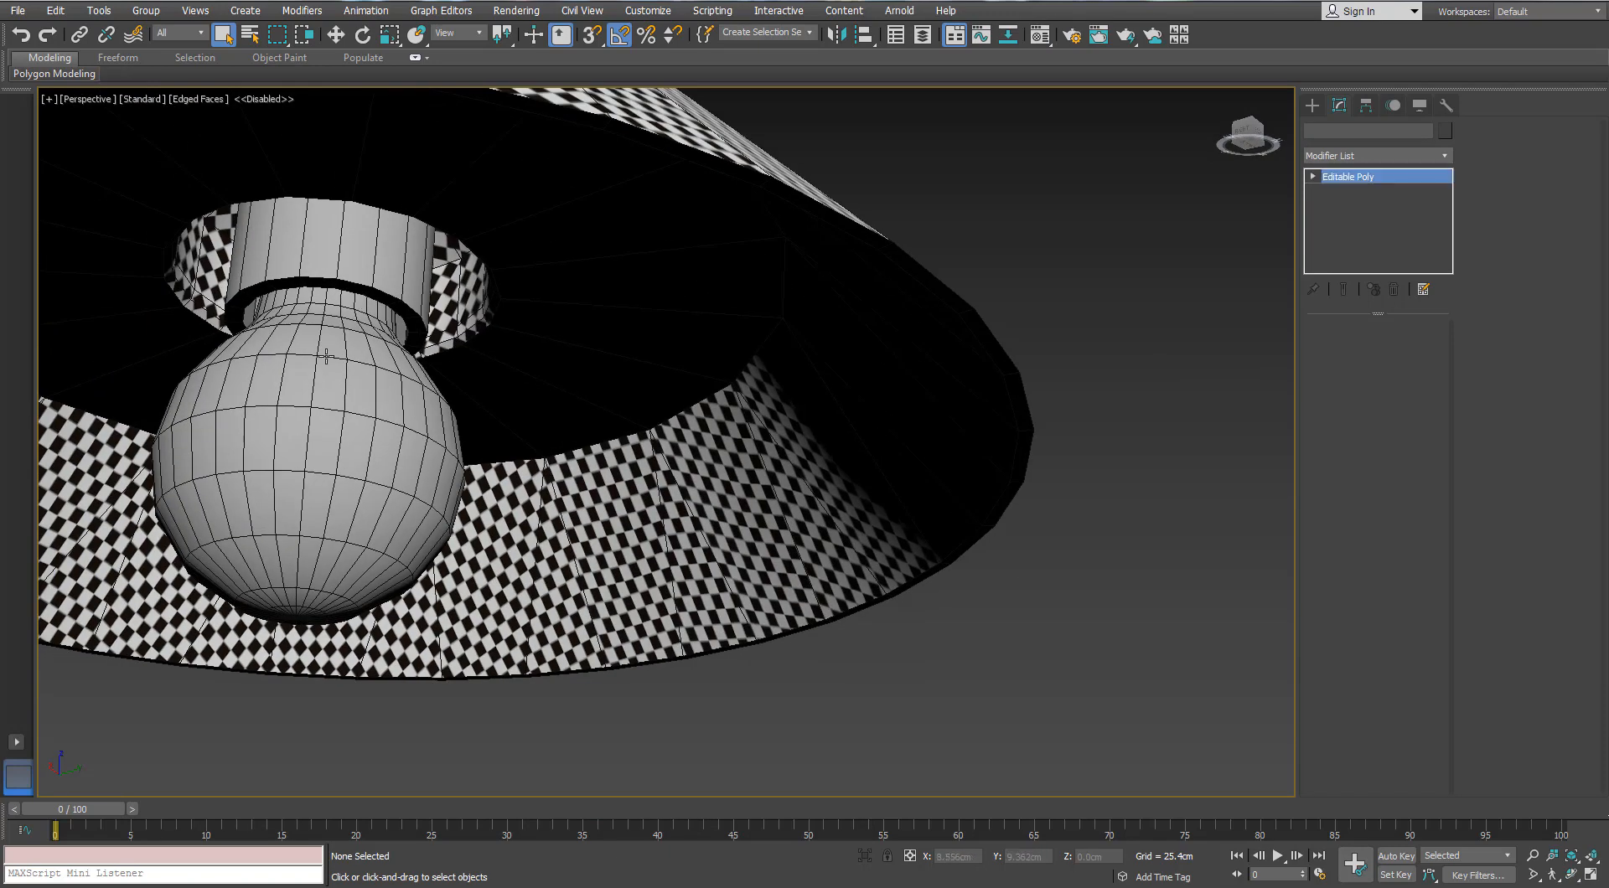
pyautogui.moveTo(400, 425); pyautogui.dragTo(527, 435, button='middle')
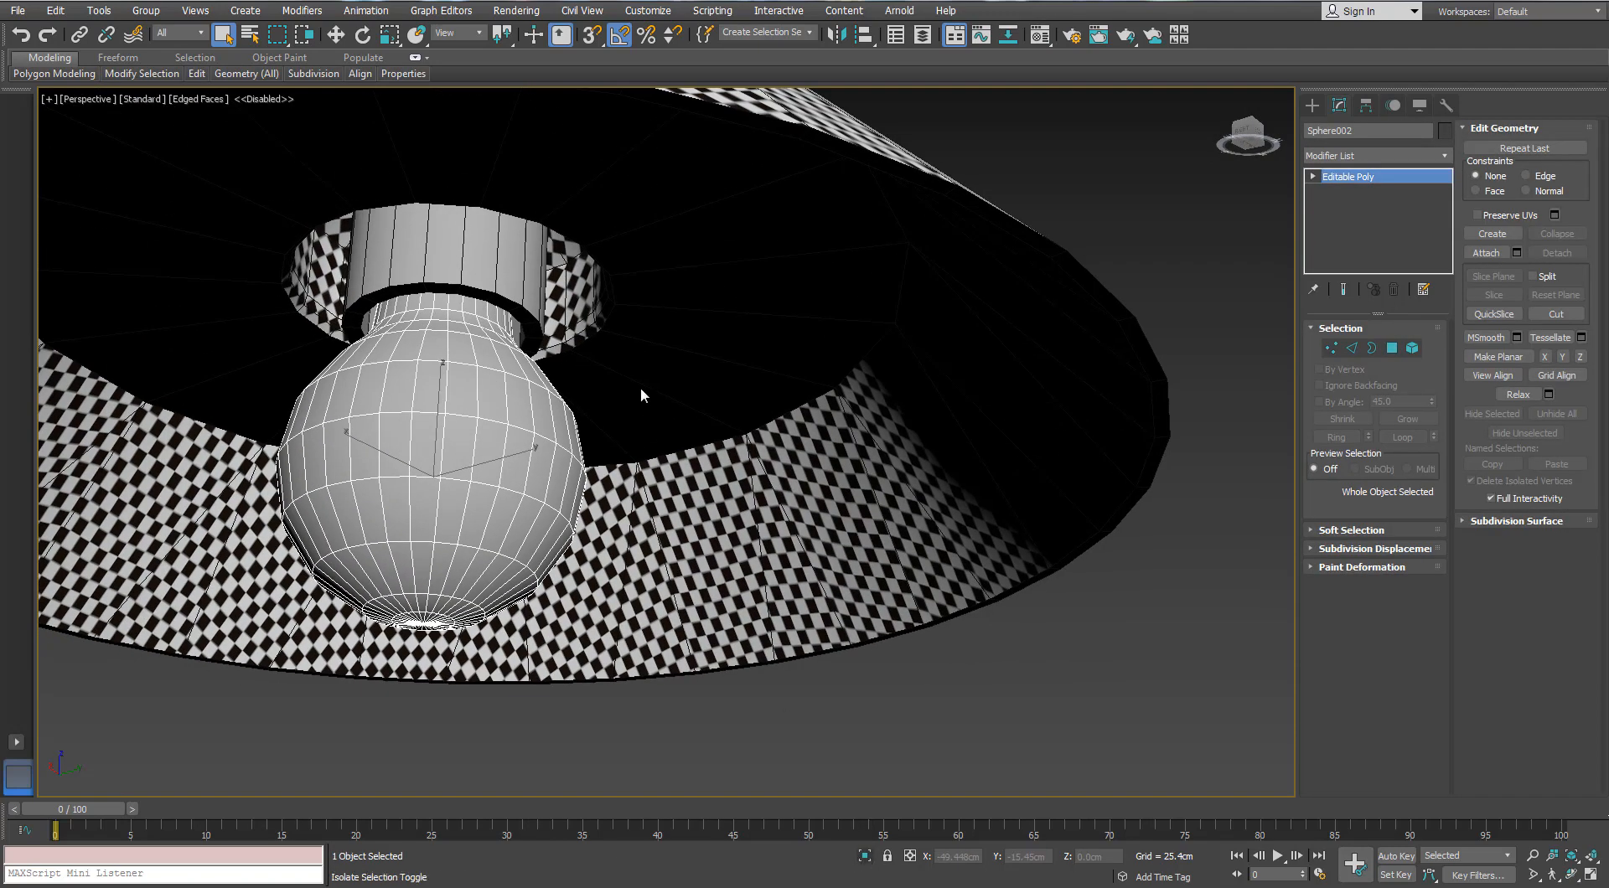
pyautogui.hotkey('alt', 'q')
pyautogui.keyDown('alt'); pyautogui.moveTo(641, 385); pyautogui.dragTo(850, 347, button='middle'); pyautogui.keyUp('alt')
# Step: Add an Unwrap UVW modifier to the bulb, switch to edge level and turn off the Map Seams display
pyautogui.click(1443, 158)
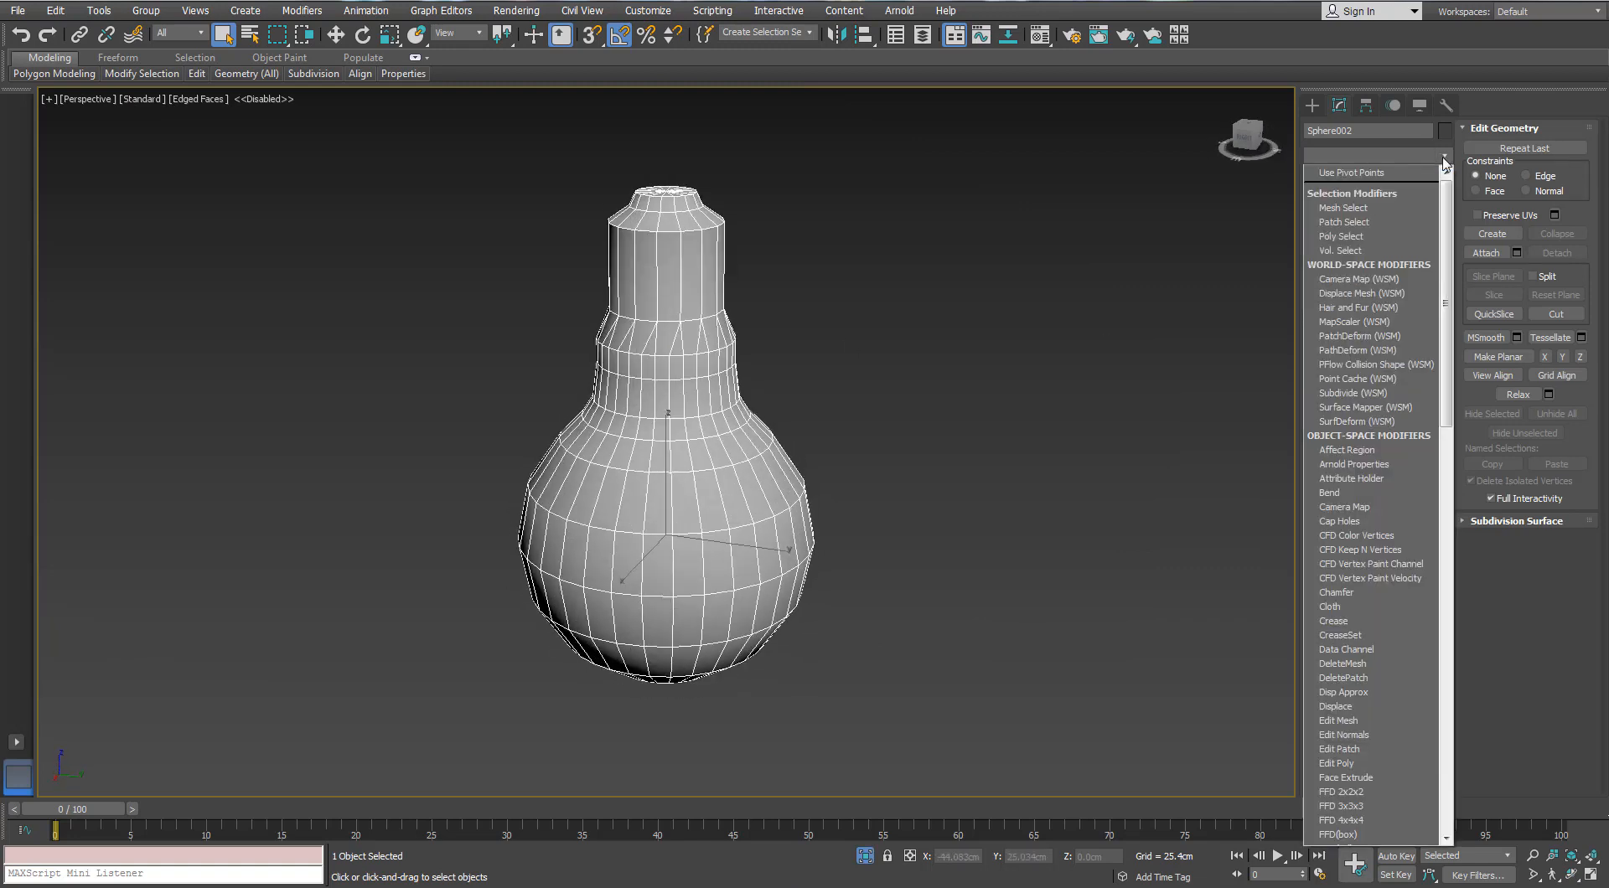
pyautogui.press('u')
pyautogui.press('Return')
pyautogui.click(1352, 355)
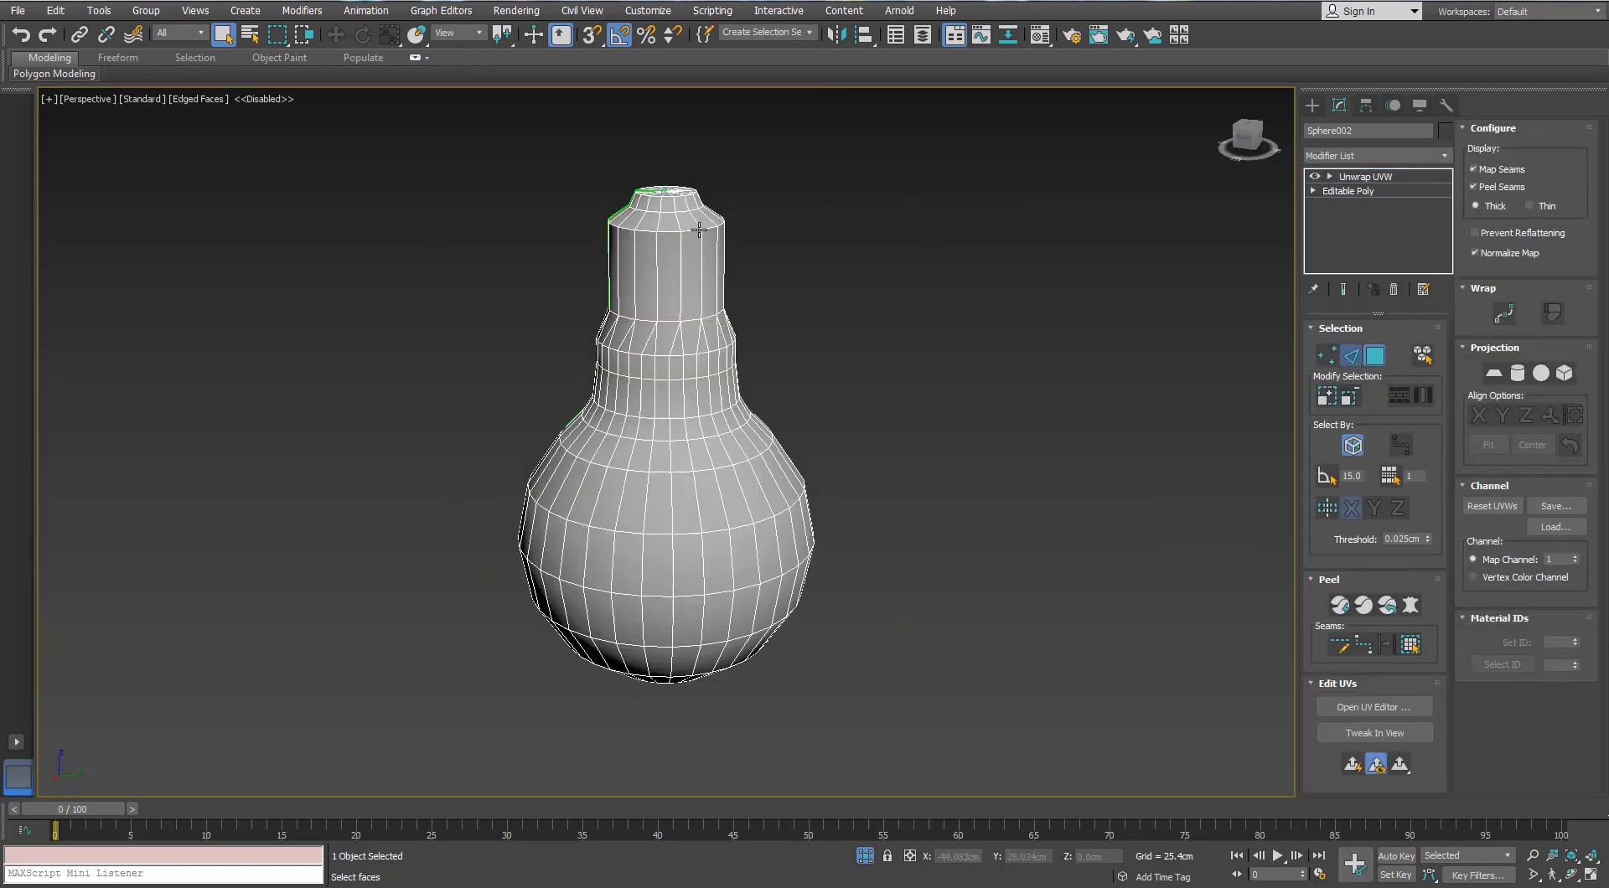
pyautogui.keyDown('alt'); pyautogui.moveTo(699, 229); pyautogui.dragTo(843, 233, button='middle'); pyautogui.keyUp('alt')
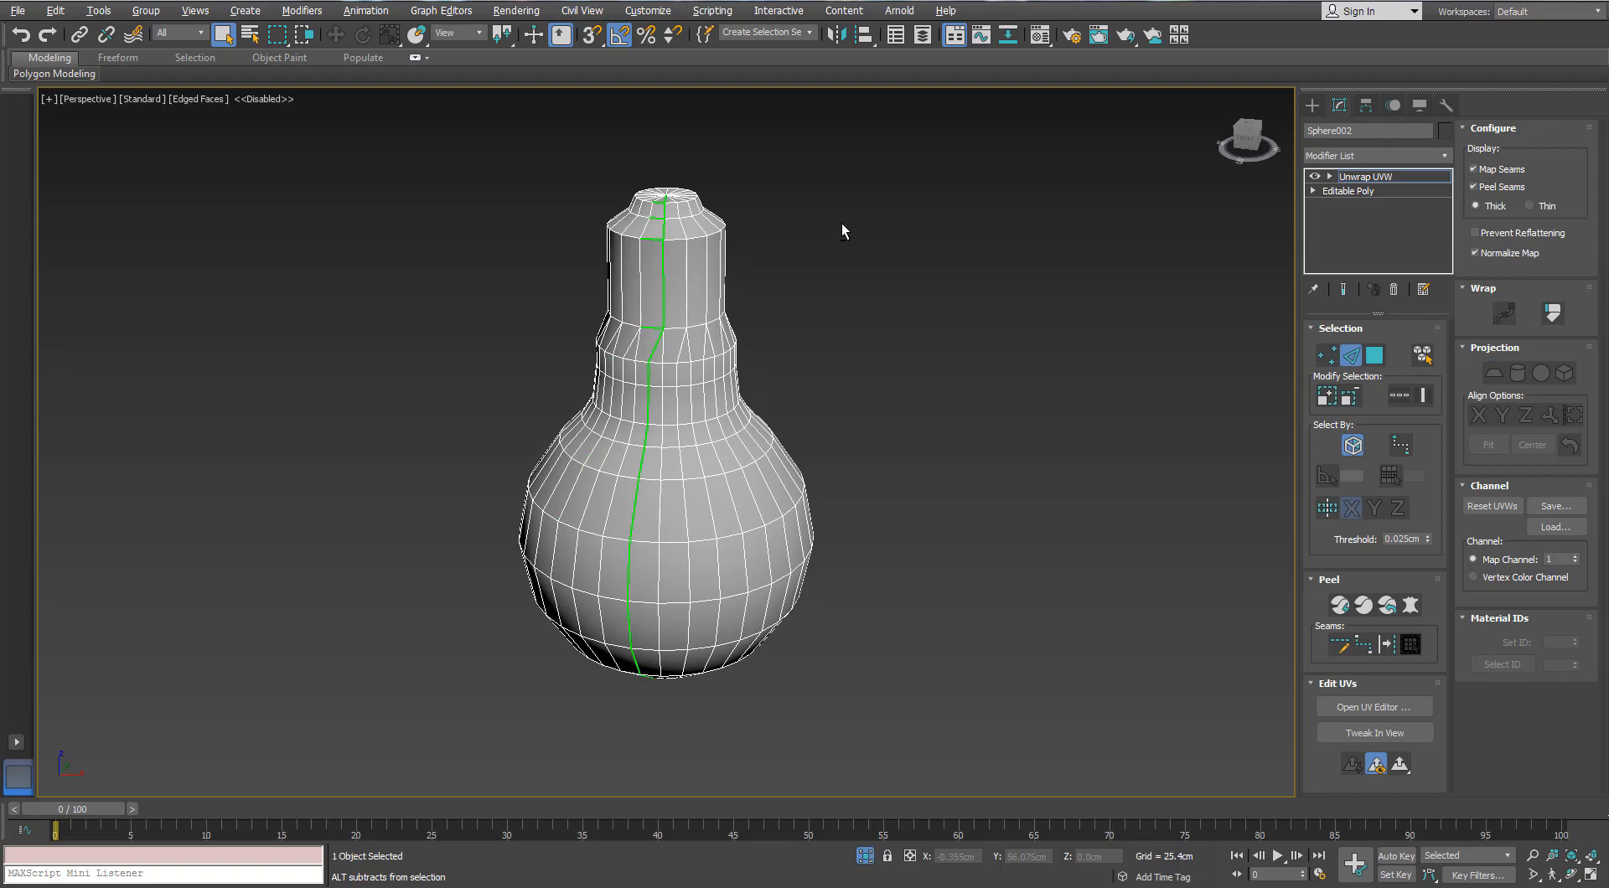
pyautogui.click(1474, 169)
# Step: Trace a point-to-point peel seam around the bulb's neck where the cylindrical cap meets the body
pyautogui.scroll(3, 624, 209)
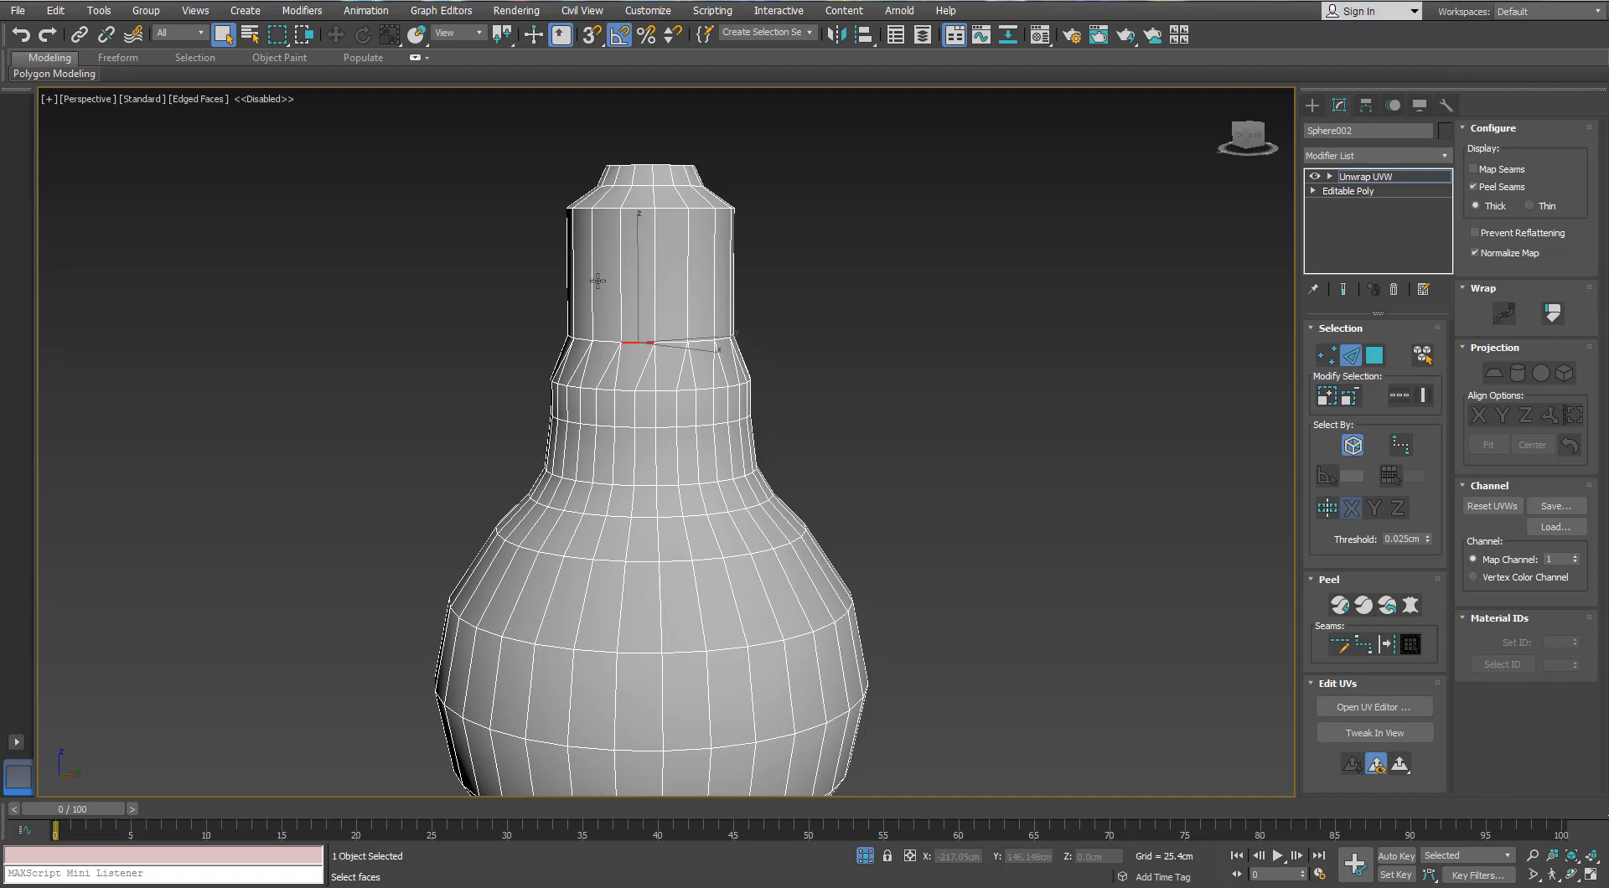
pyautogui.scroll(-4, 779, 340)
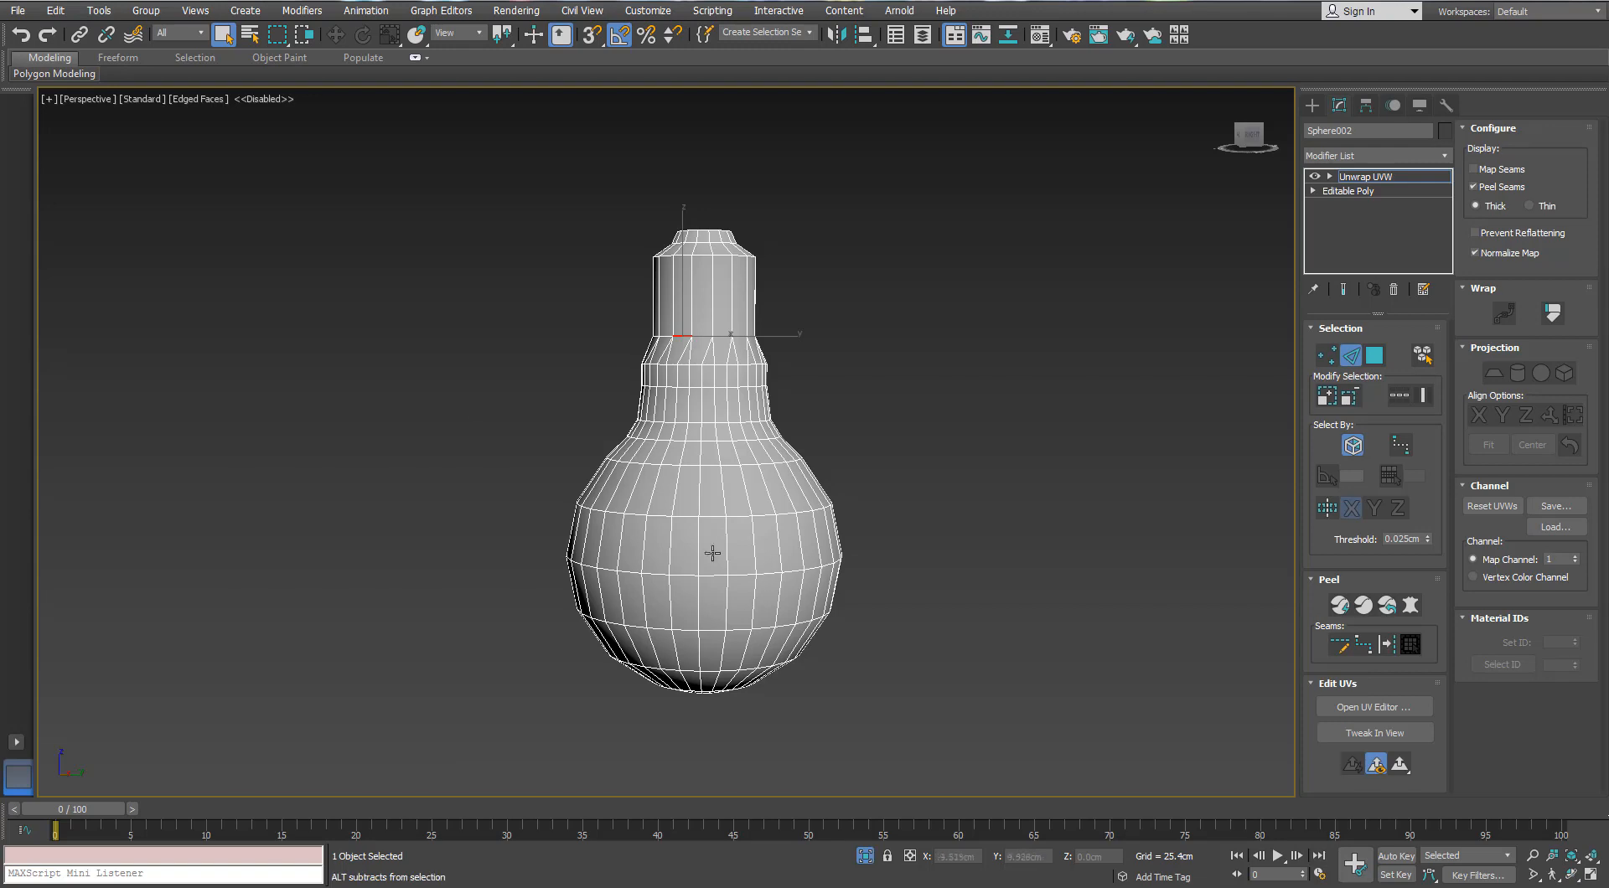
pyautogui.scroll(5, 729, 423)
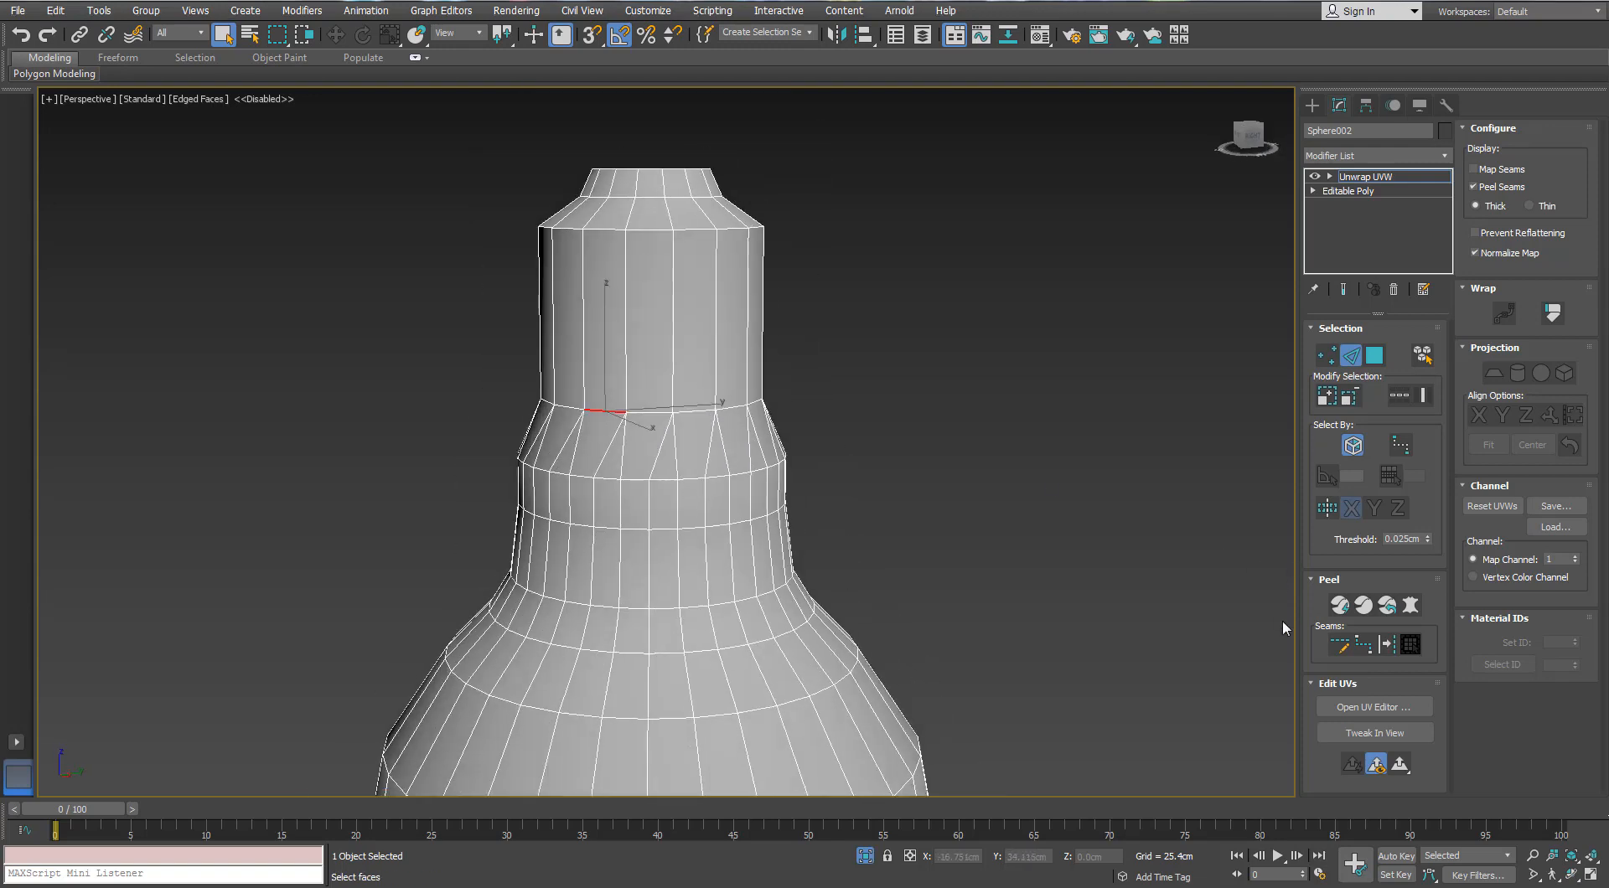
pyautogui.click(1361, 650)
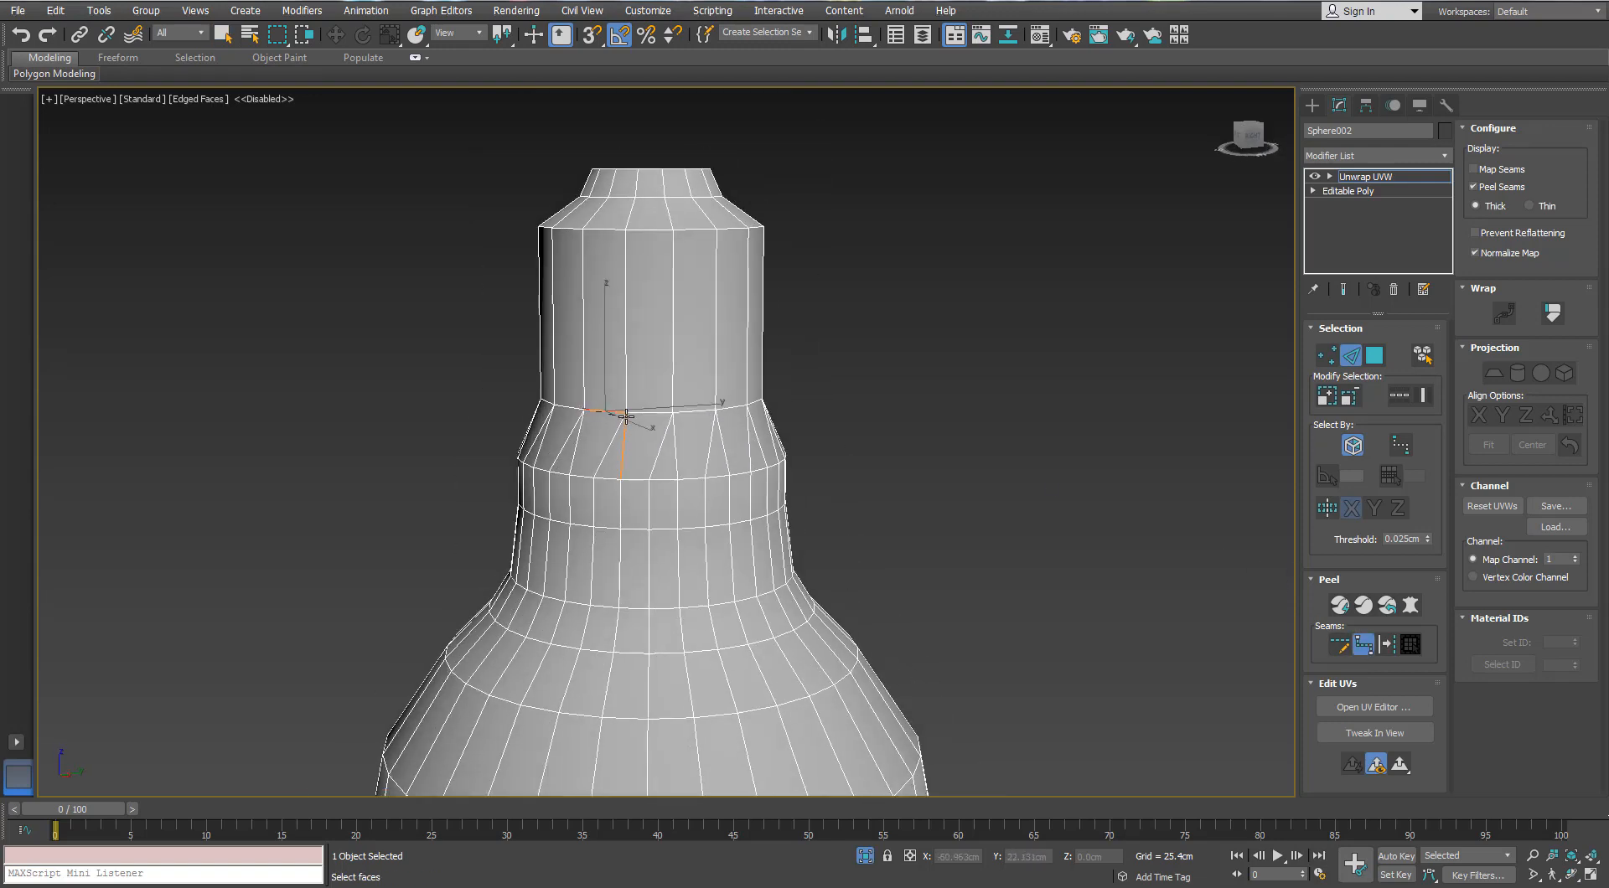
pyautogui.keyDown('alt'); pyautogui.moveTo(672, 413); pyautogui.dragTo(443, 452, button='middle'); pyautogui.keyUp('alt')
pyautogui.keyDown('alt'); pyautogui.moveTo(653, 459); pyautogui.dragTo(782, 327, button='middle'); pyautogui.keyUp('alt')
pyautogui.scroll(-4, 693, 463)
pyautogui.keyDown('alt'); pyautogui.moveTo(782, 326); pyautogui.dragTo(900, 340, button='middle'); pyautogui.keyUp('alt')
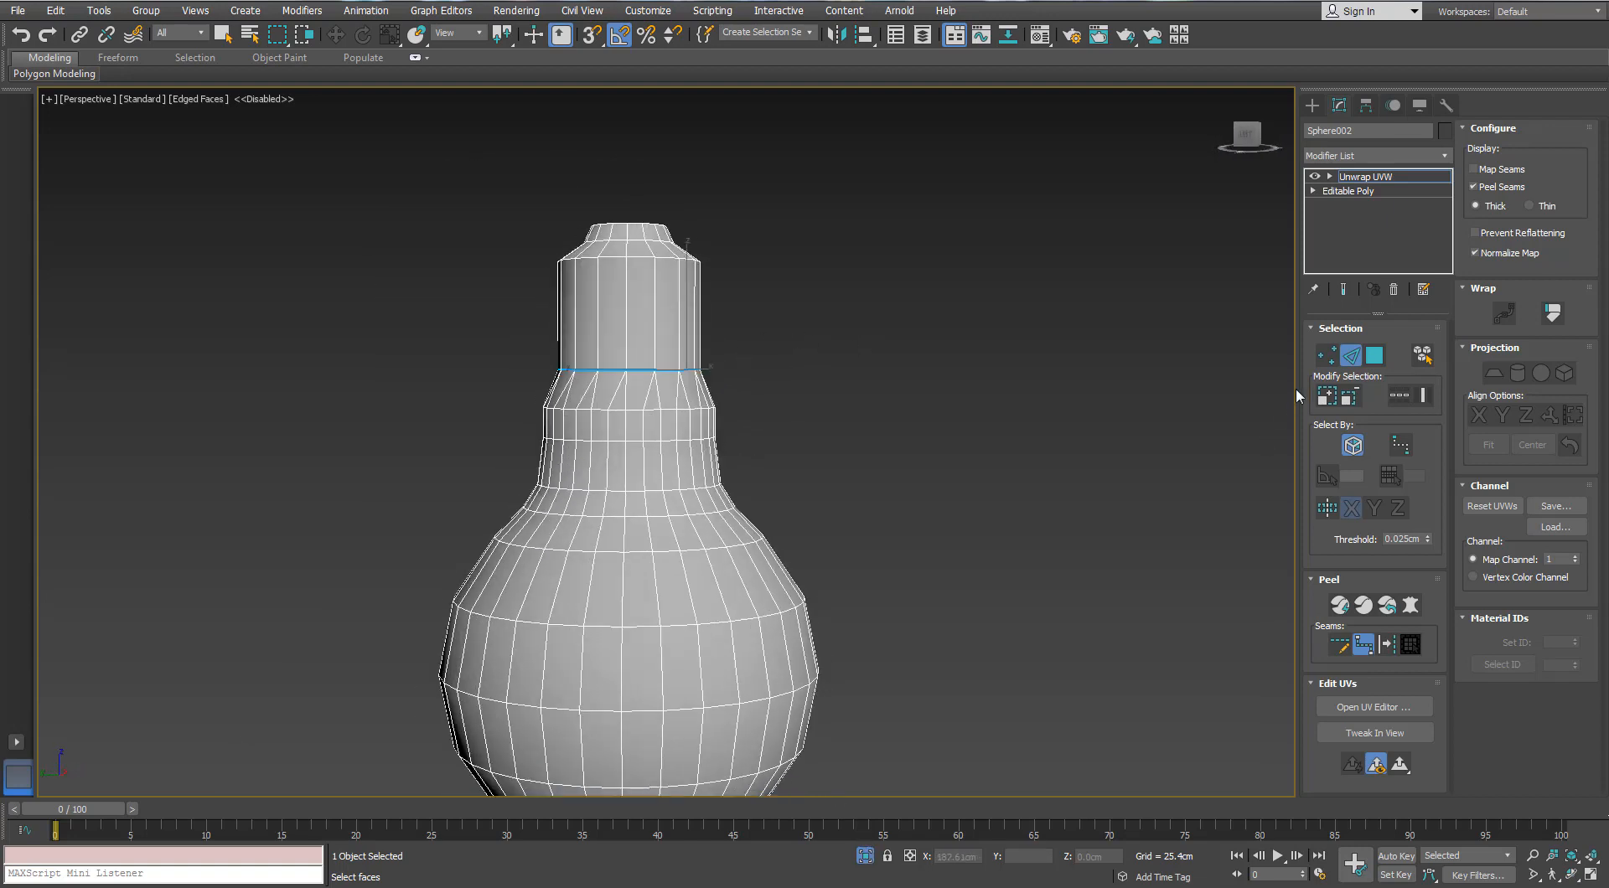
pyautogui.keyDown('alt'); pyautogui.moveTo(808, 504); pyautogui.dragTo(700, 417, button='middle'); pyautogui.keyUp('alt')
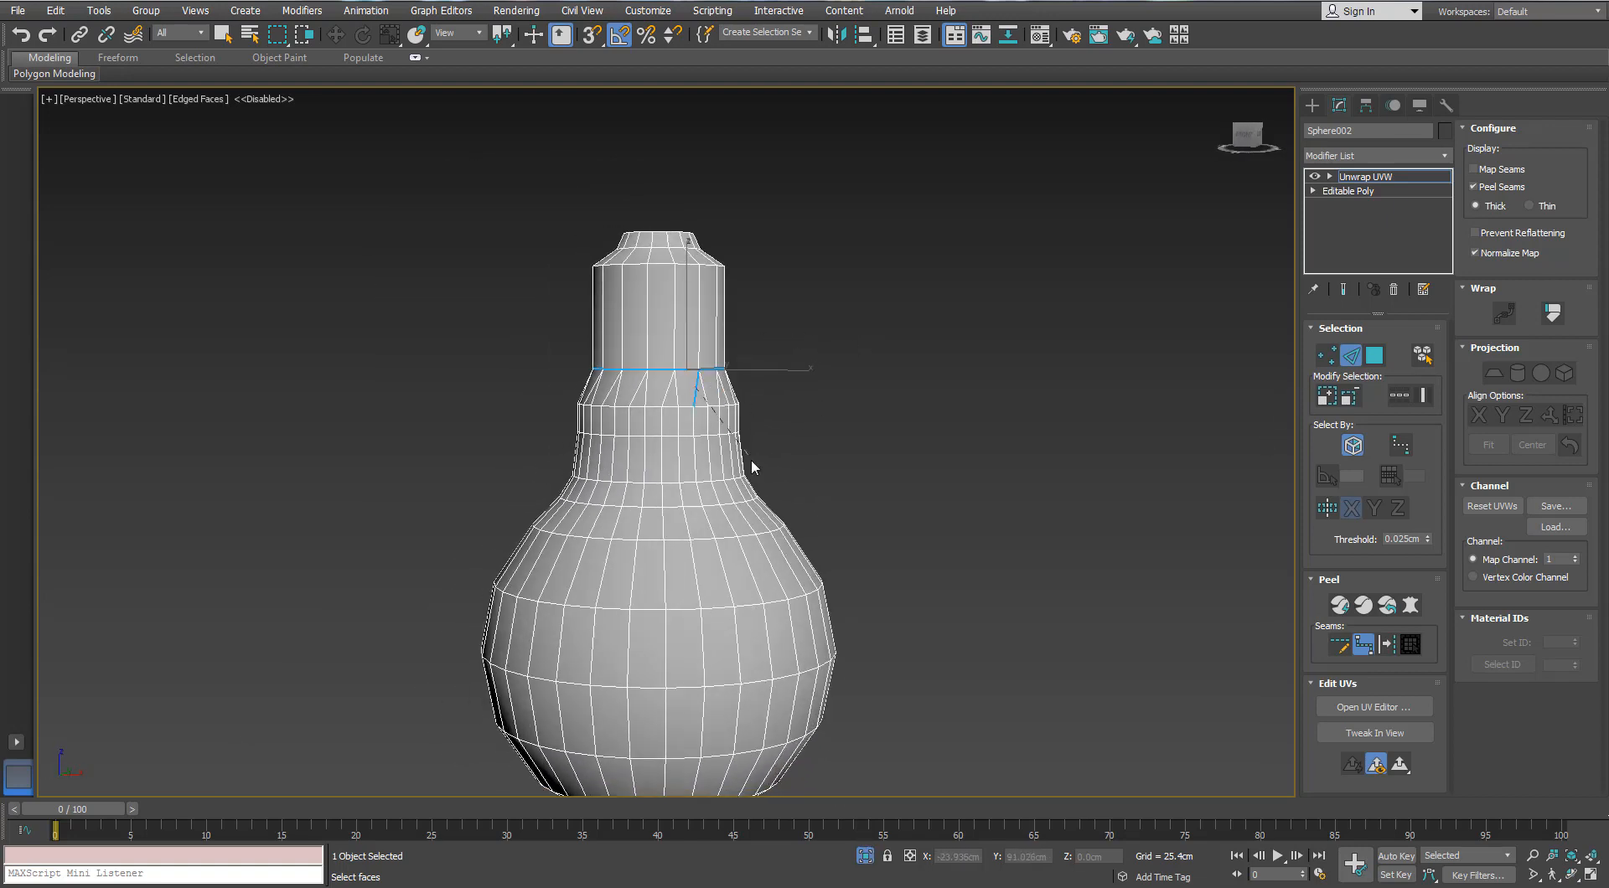
pyautogui.keyDown('alt'); pyautogui.moveTo(723, 552); pyautogui.dragTo(695, 499, button='middle'); pyautogui.keyUp('alt')
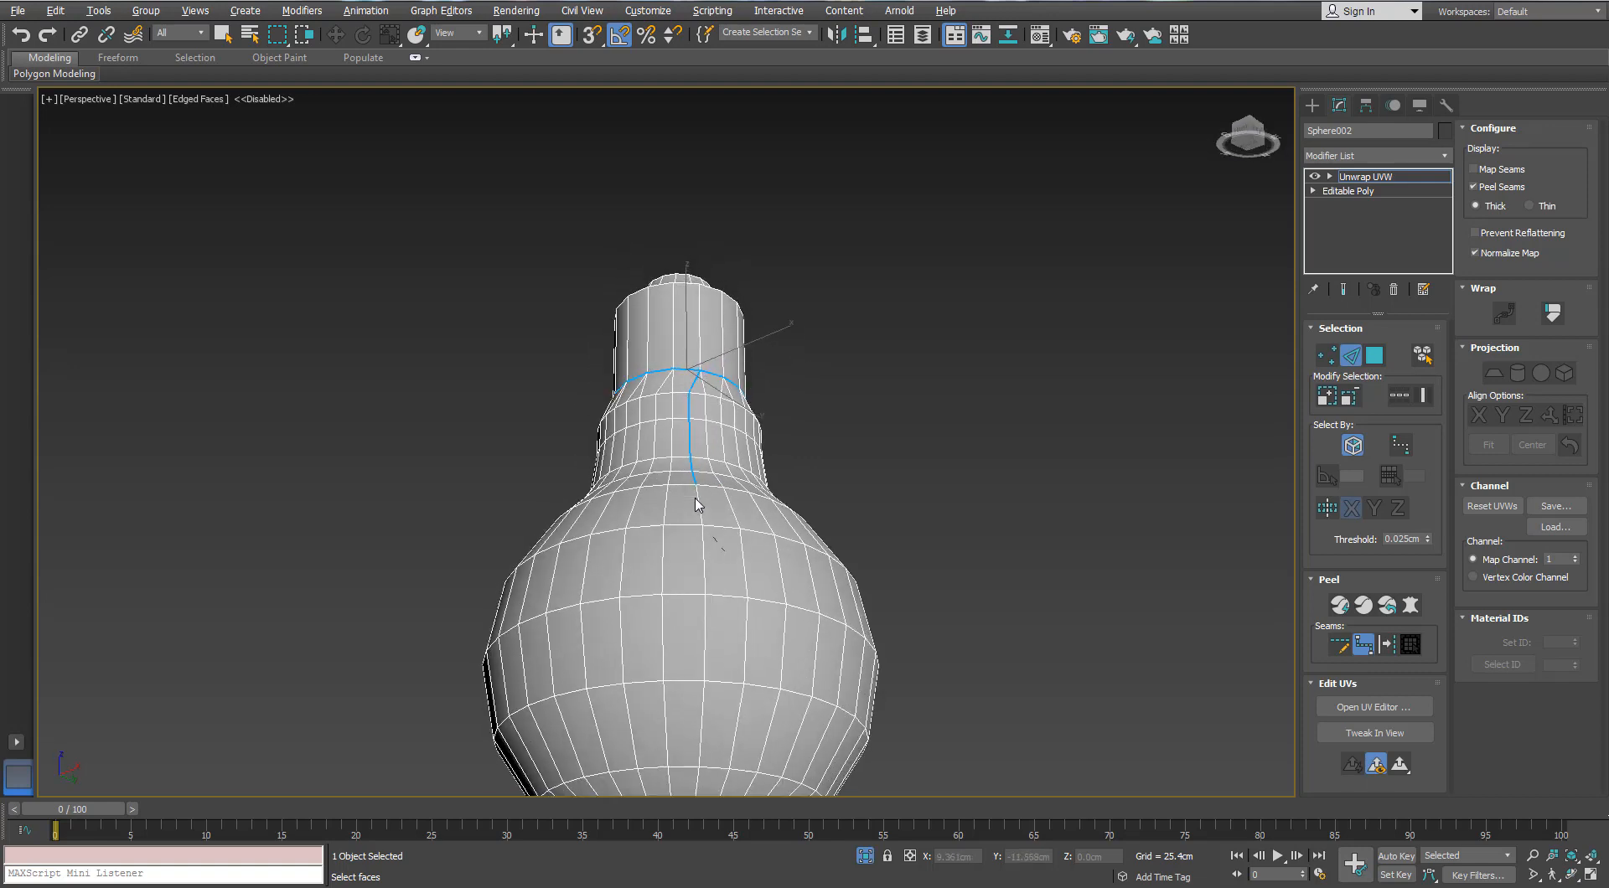
pyautogui.rightClick(705, 427)
pyautogui.keyDown('alt'); pyautogui.moveTo(706, 428); pyautogui.dragTo(674, 460, button='middle'); pyautogui.keyUp('alt')
pyautogui.click(694, 377)
pyautogui.rightClick(709, 359)
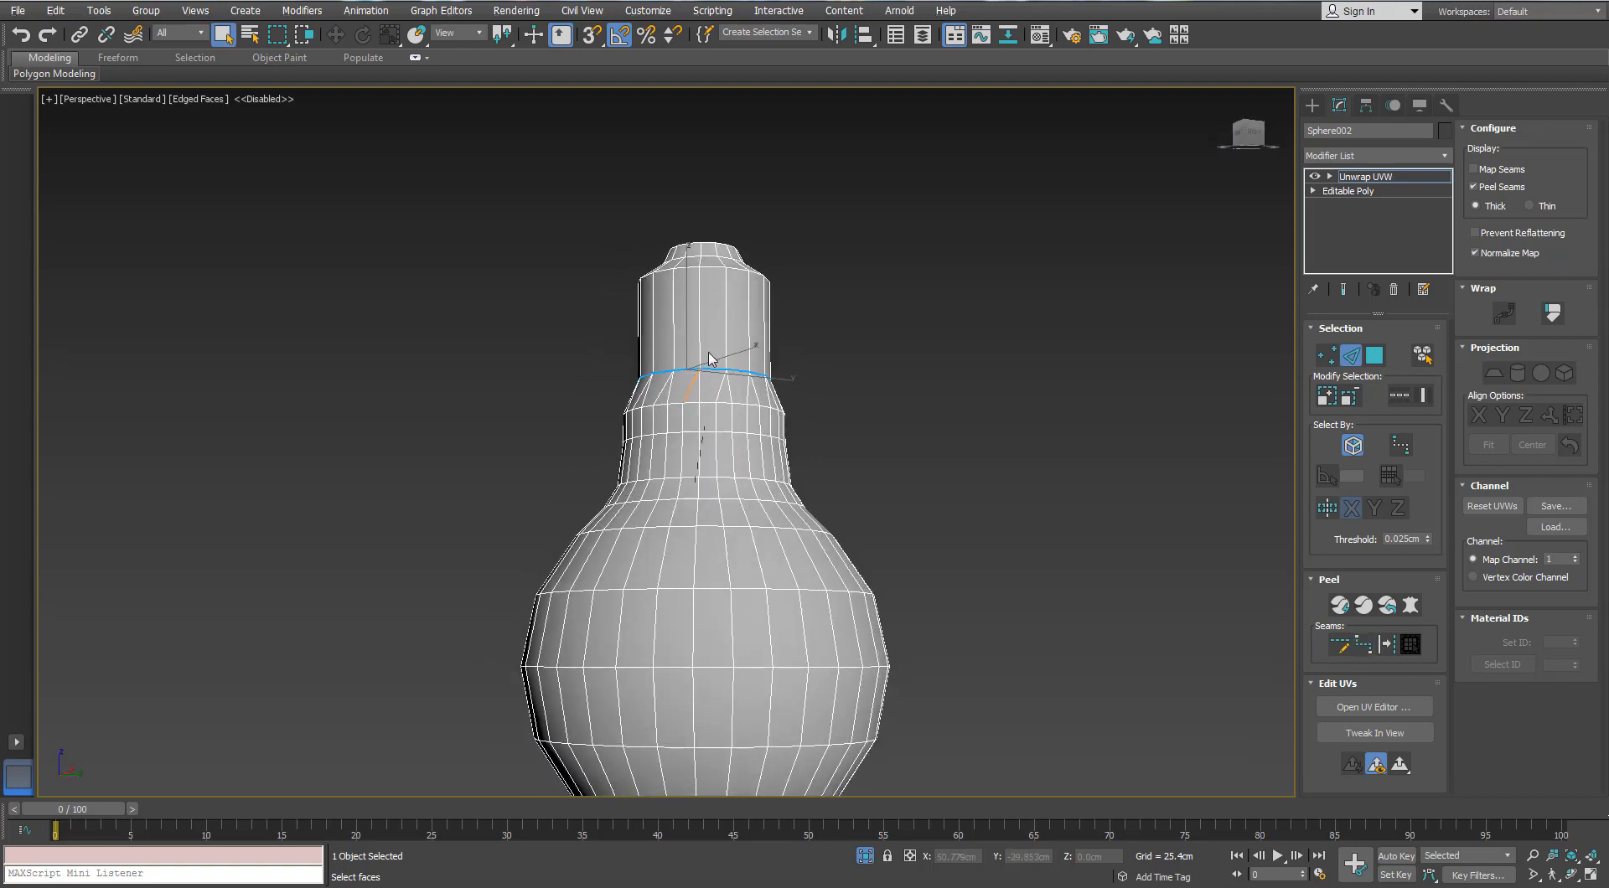
pyautogui.click(965, 522)
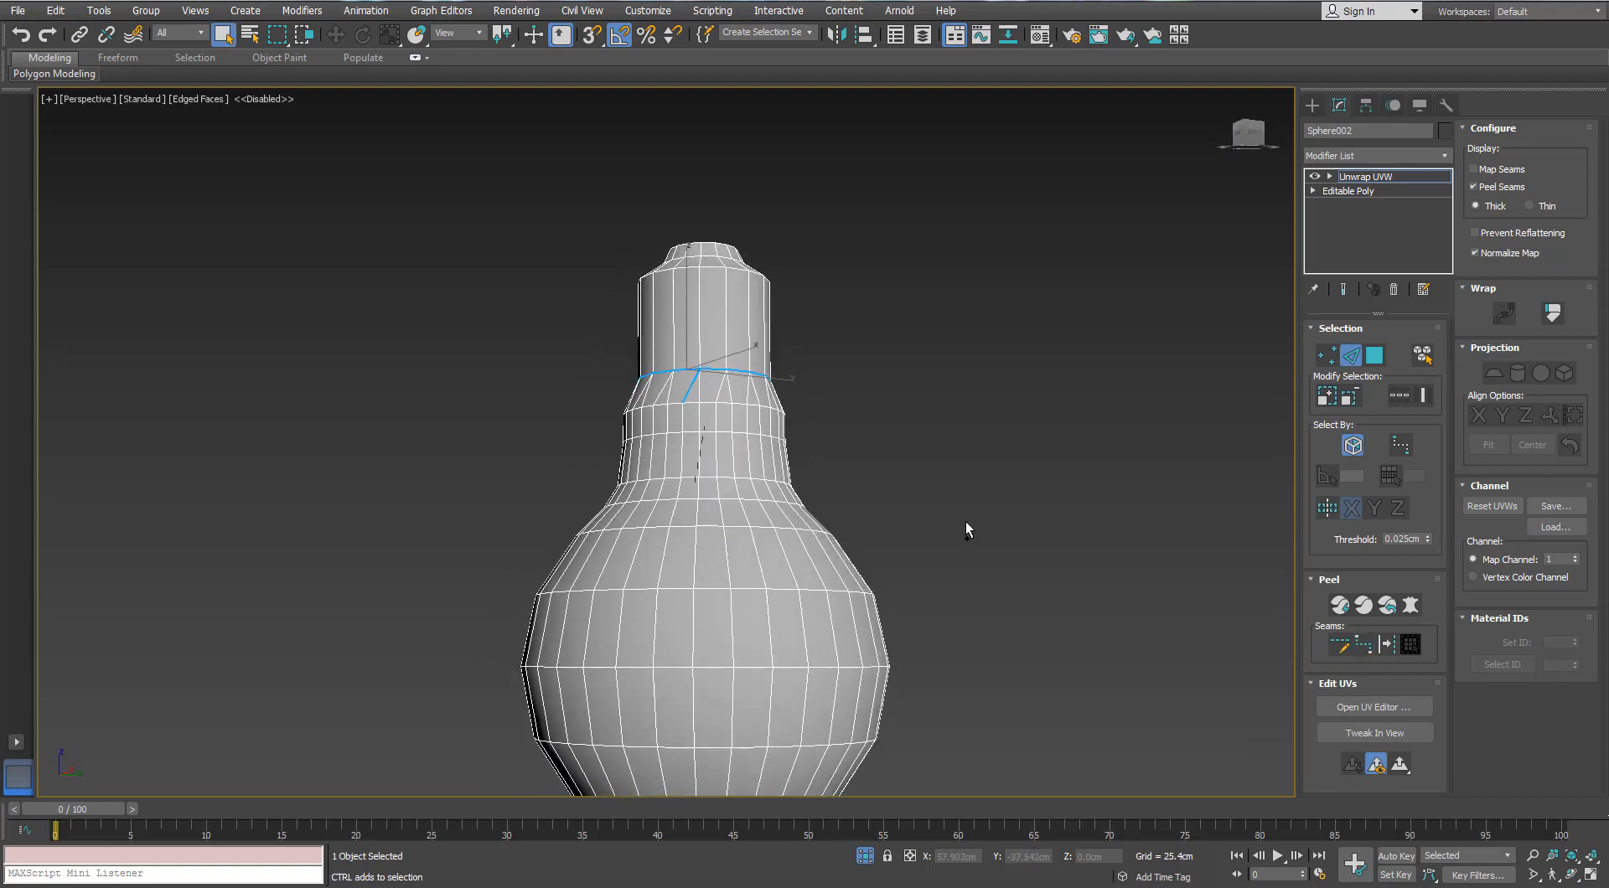
# Step: Trace a point-to-point seam from the neck loop straight down the bulb to its bottom pole
pyautogui.click(1360, 646)
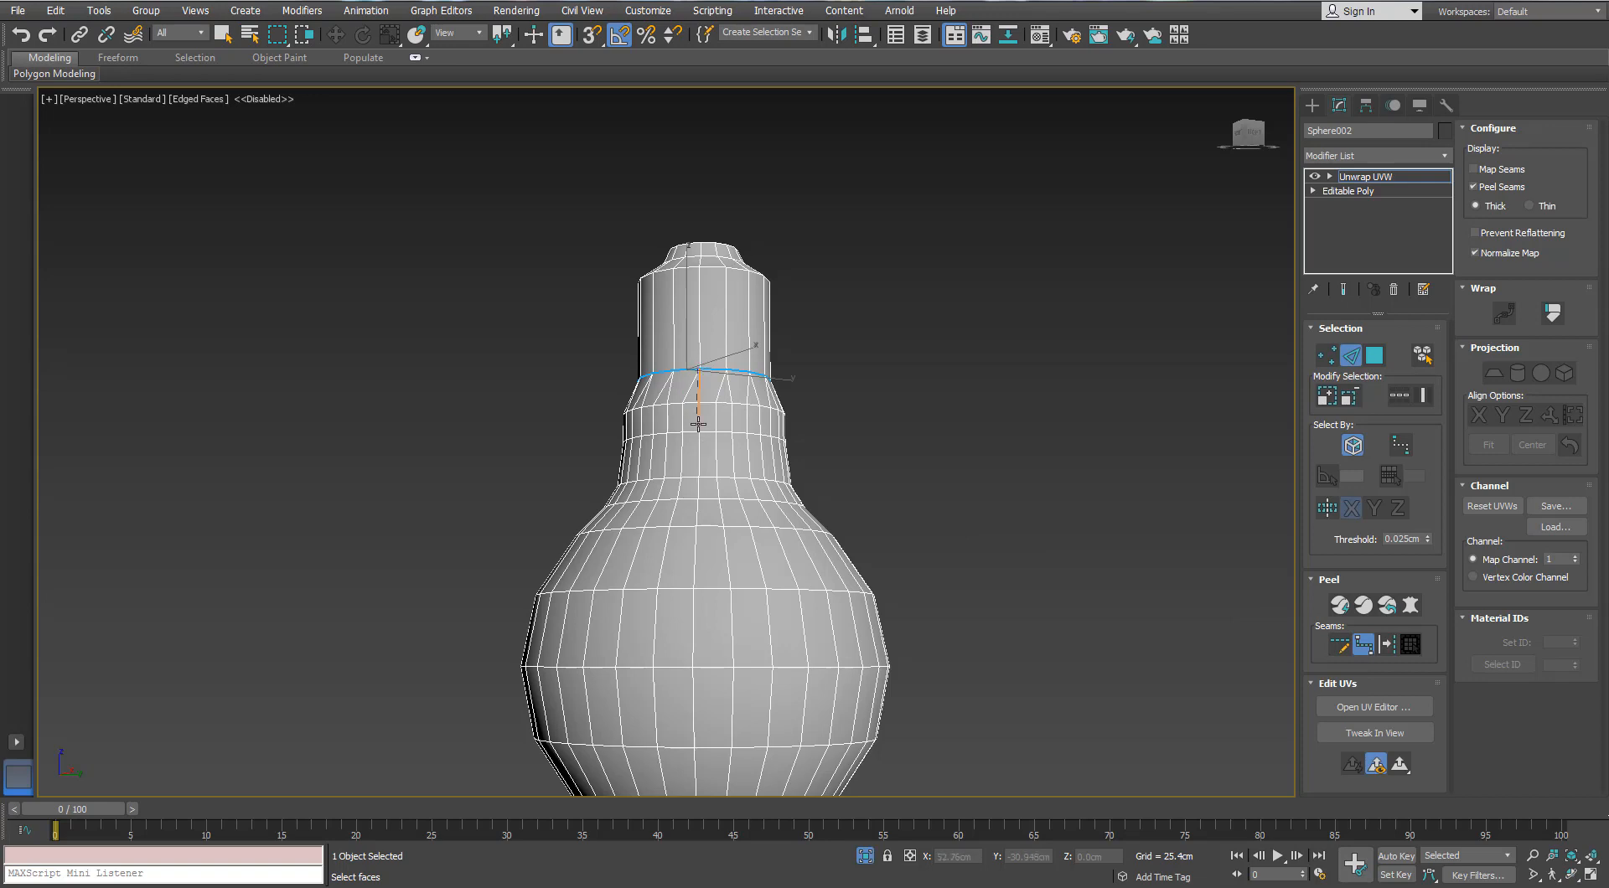
pyautogui.click(701, 468)
pyautogui.moveTo(701, 468); pyautogui.dragTo(778, 295, button='middle')
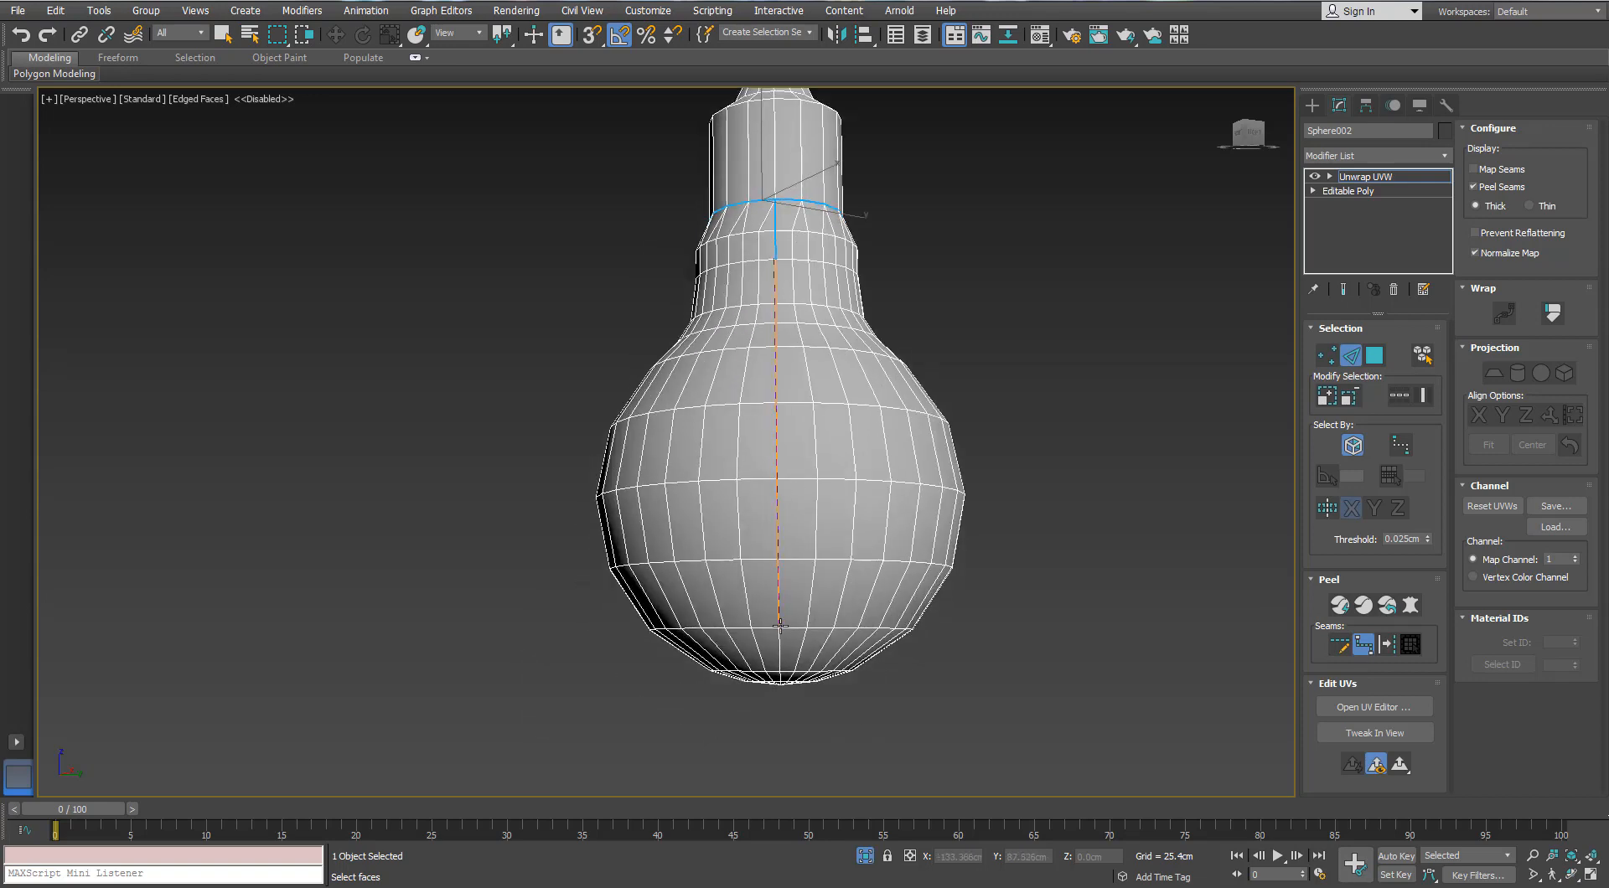
pyautogui.click(778, 559)
pyautogui.keyDown('alt'); pyautogui.moveTo(777, 558); pyautogui.dragTo(776, 549, button='middle'); pyautogui.keyUp('alt')
pyautogui.moveTo(797, 468)
pyautogui.keyDown('alt'); pyautogui.mouseDown(button='middle')
pyautogui.moveTo(792, 503)
pyautogui.moveTo(800, 479)
pyautogui.mouseUp(button='middle'); pyautogui.keyUp('alt')
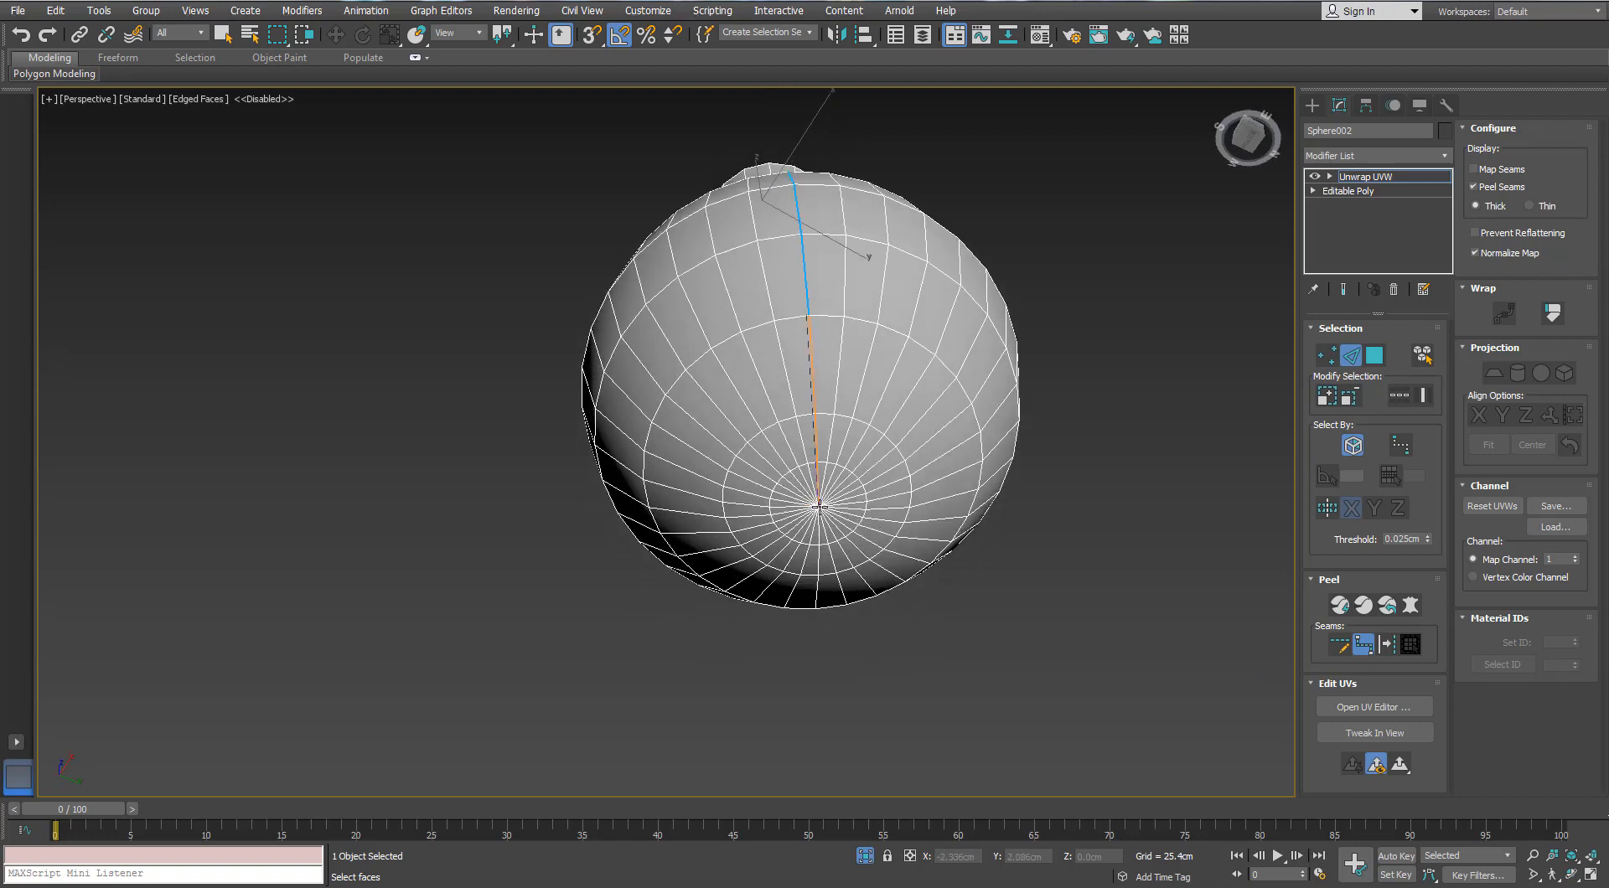
pyautogui.click(846, 316)
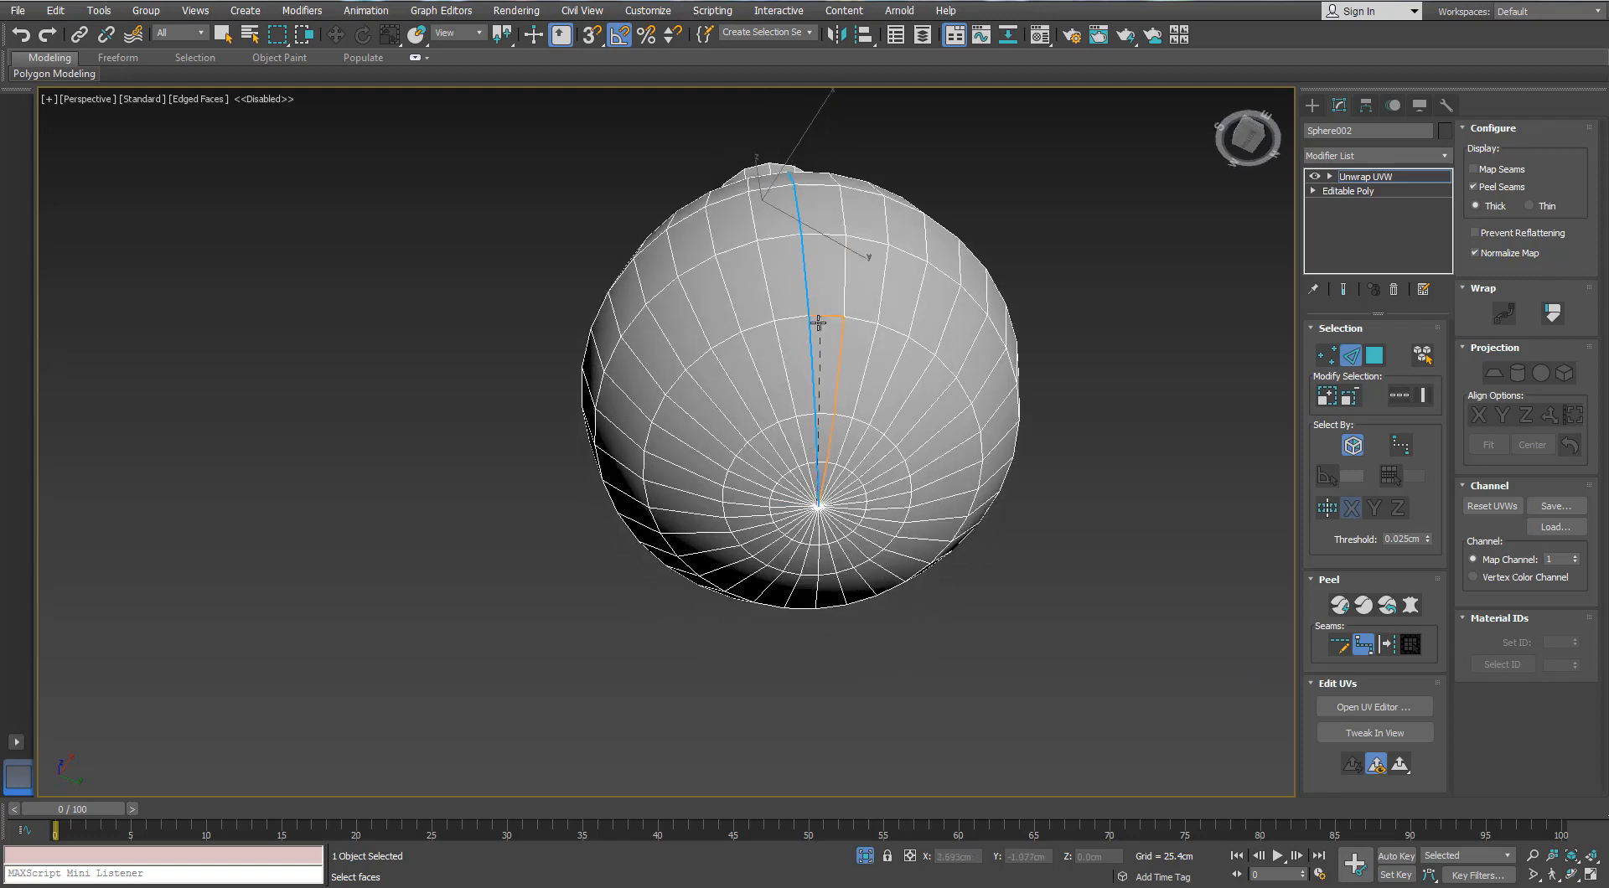
pyautogui.click(824, 367)
# Step: Trace a second point-to-point seam from the bottom pole up the opposite side of the bulb to the neck loop
pyautogui.keyDown('alt'); pyautogui.moveTo(900, 230); pyautogui.dragTo(879, 224, button='middle'); pyautogui.keyUp('alt')
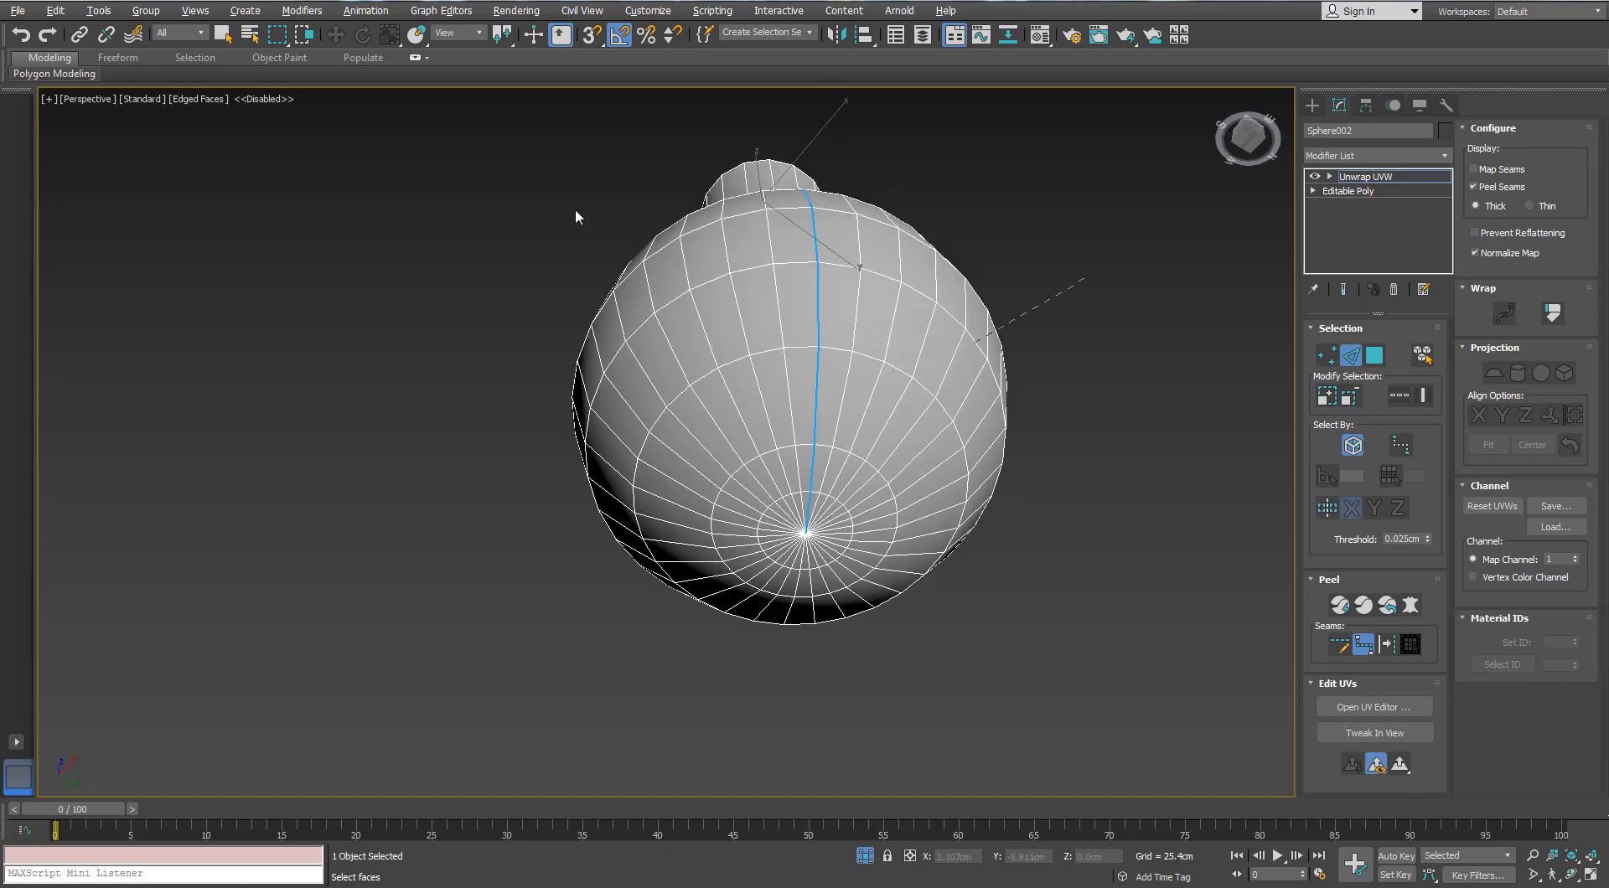
pyautogui.keyDown('alt'); pyautogui.moveTo(1057, 226); pyautogui.dragTo(763, 423, button='middle'); pyautogui.keyUp('alt')
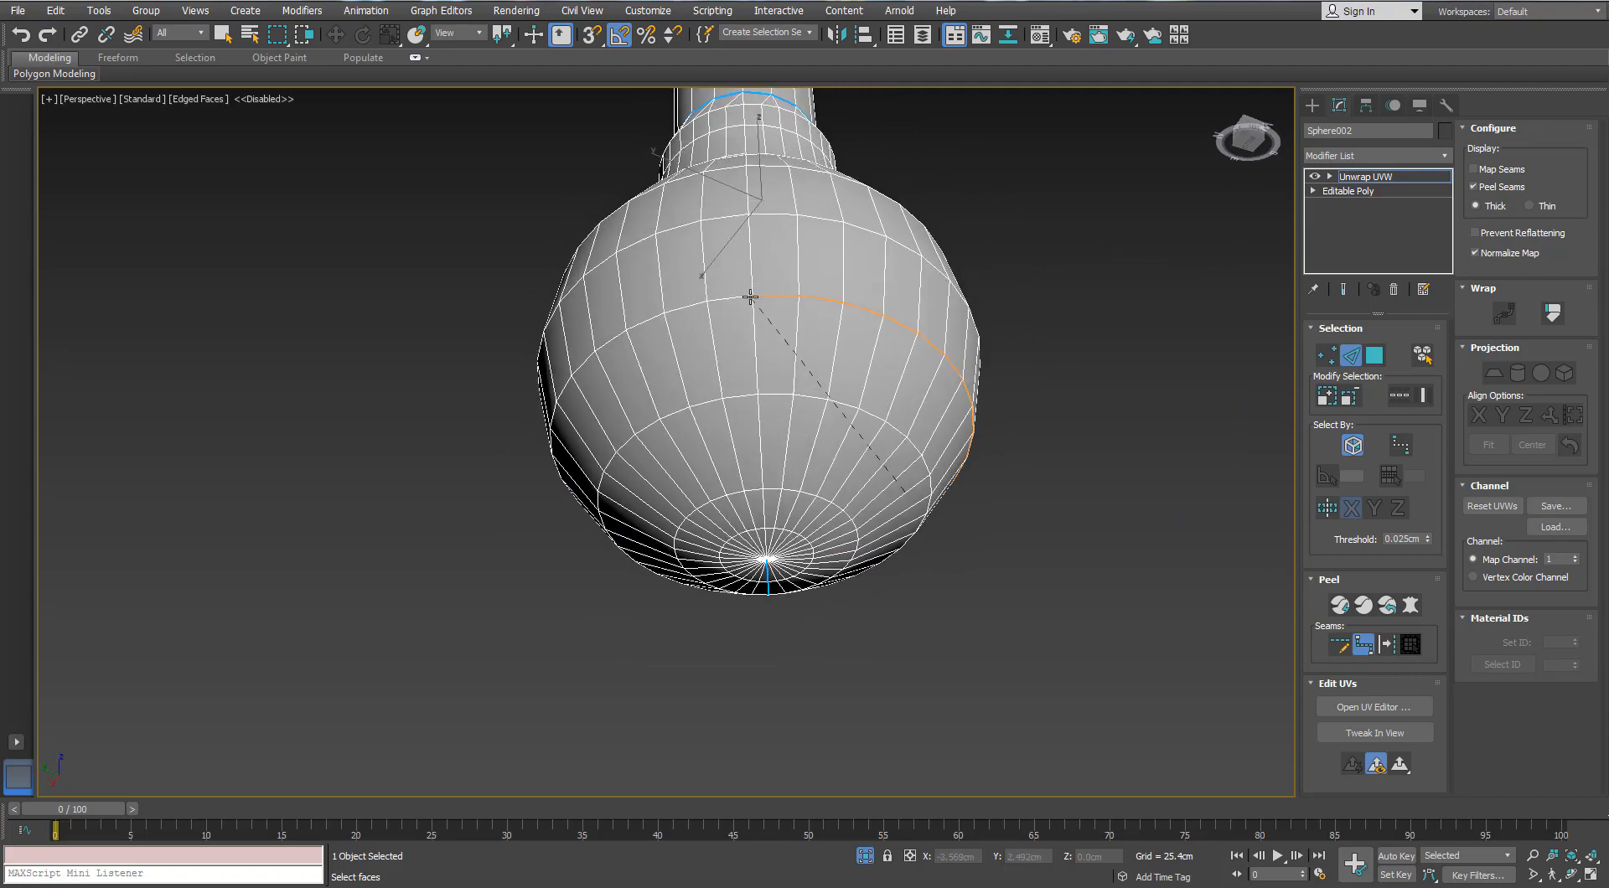
pyautogui.click(751, 300)
pyautogui.keyDown('alt'); pyautogui.moveTo(759, 261); pyautogui.dragTo(797, 263, button='middle'); pyautogui.keyUp('alt')
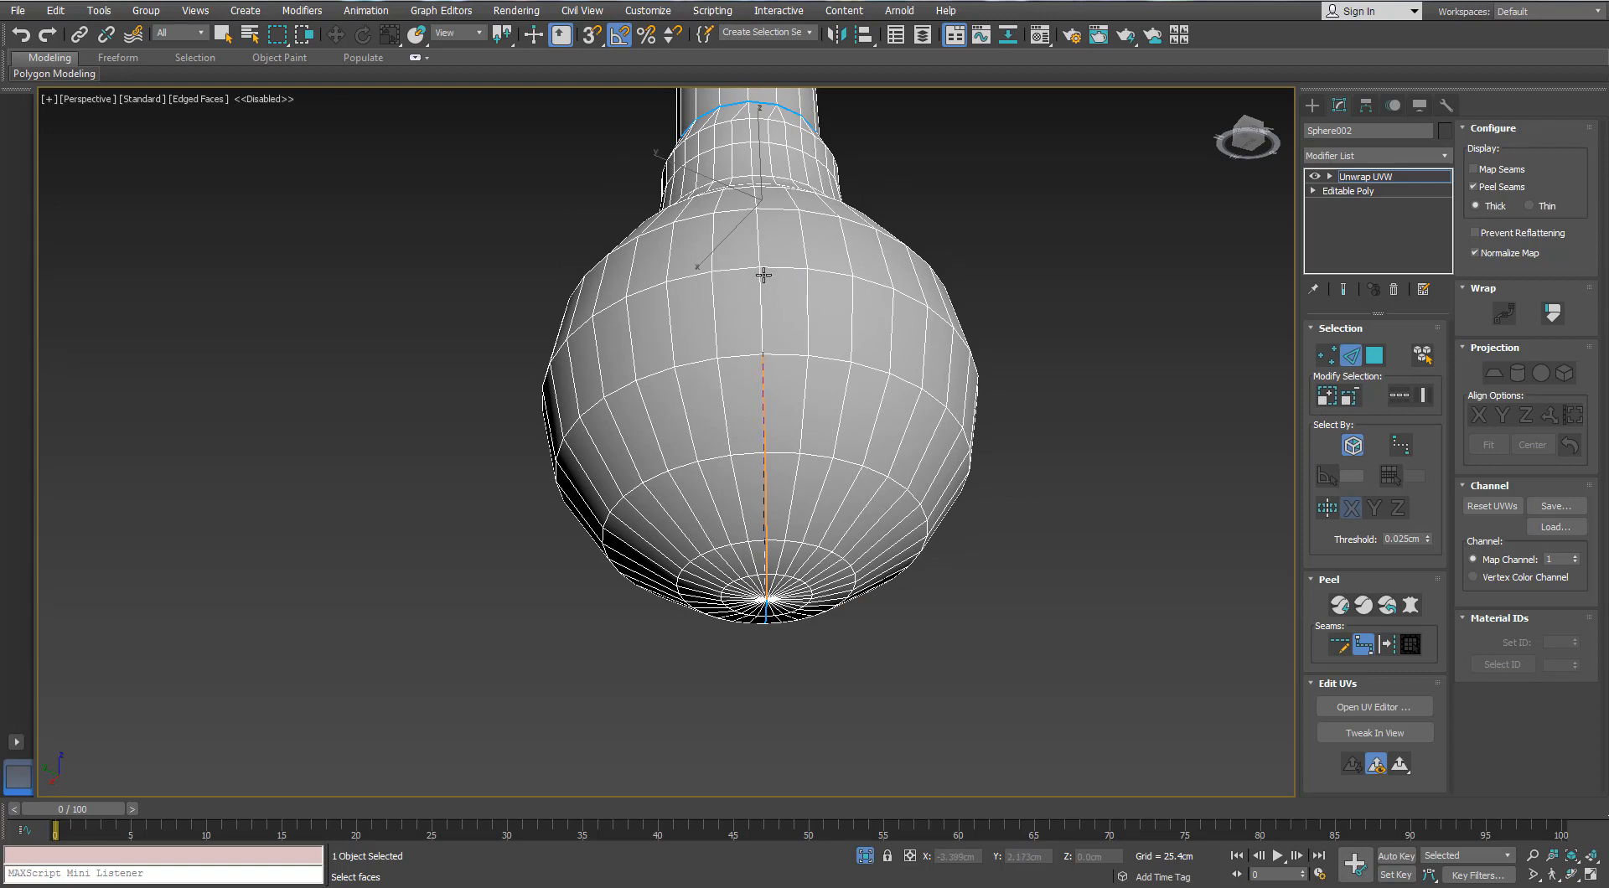
pyautogui.click(763, 275)
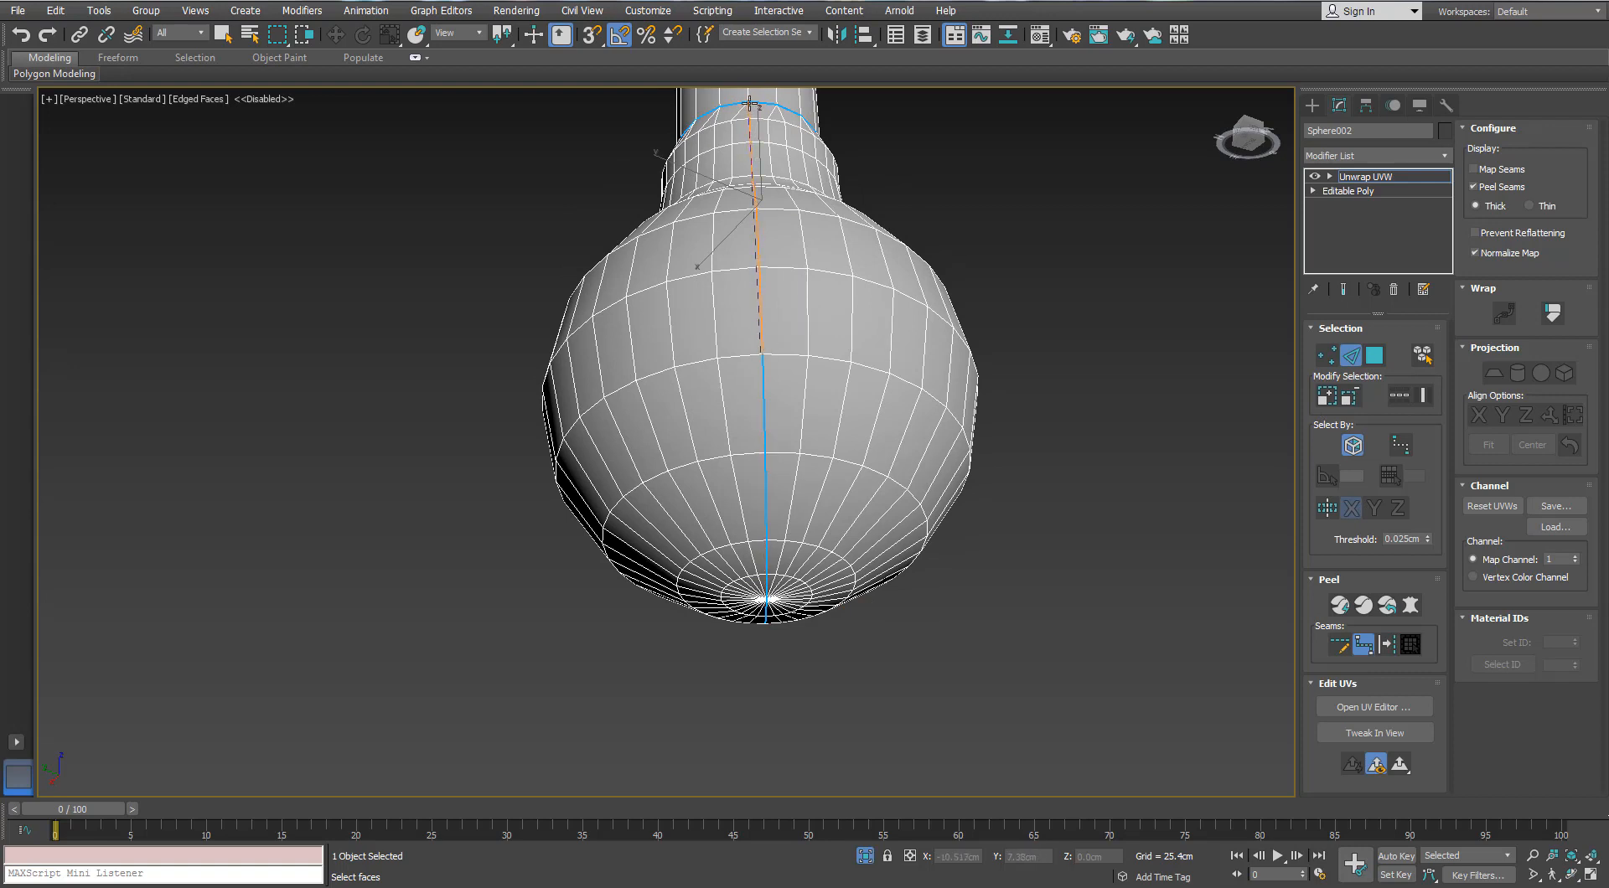
pyautogui.click(750, 102)
pyautogui.keyDown('alt'); pyautogui.moveTo(1008, 187); pyautogui.dragTo(1198, 357, button='middle'); pyautogui.keyUp('alt')
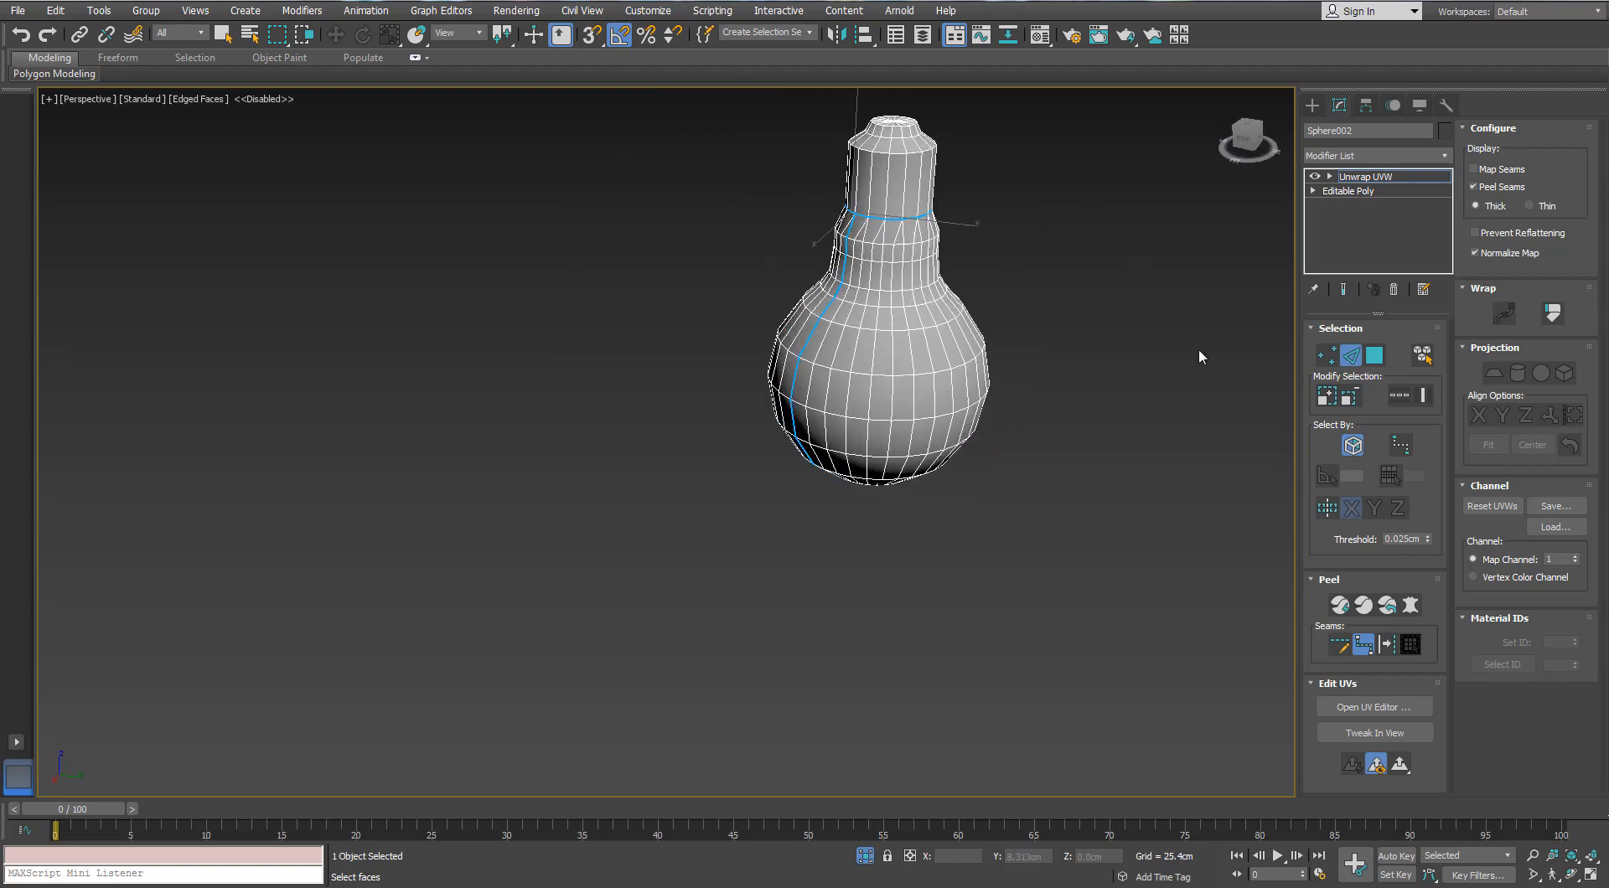
# Step: Switch to polygon level, open the UV editor beside the bulb and select one polygon on the bulb's body
pyautogui.scroll(3, 1033, 180)
pyautogui.keyDown('alt'); pyautogui.moveTo(872, 323); pyautogui.dragTo(128, 423, button='middle'); pyautogui.keyUp('alt')
pyautogui.click(1378, 357)
pyautogui.click(952, 343)
pyautogui.click(1374, 707)
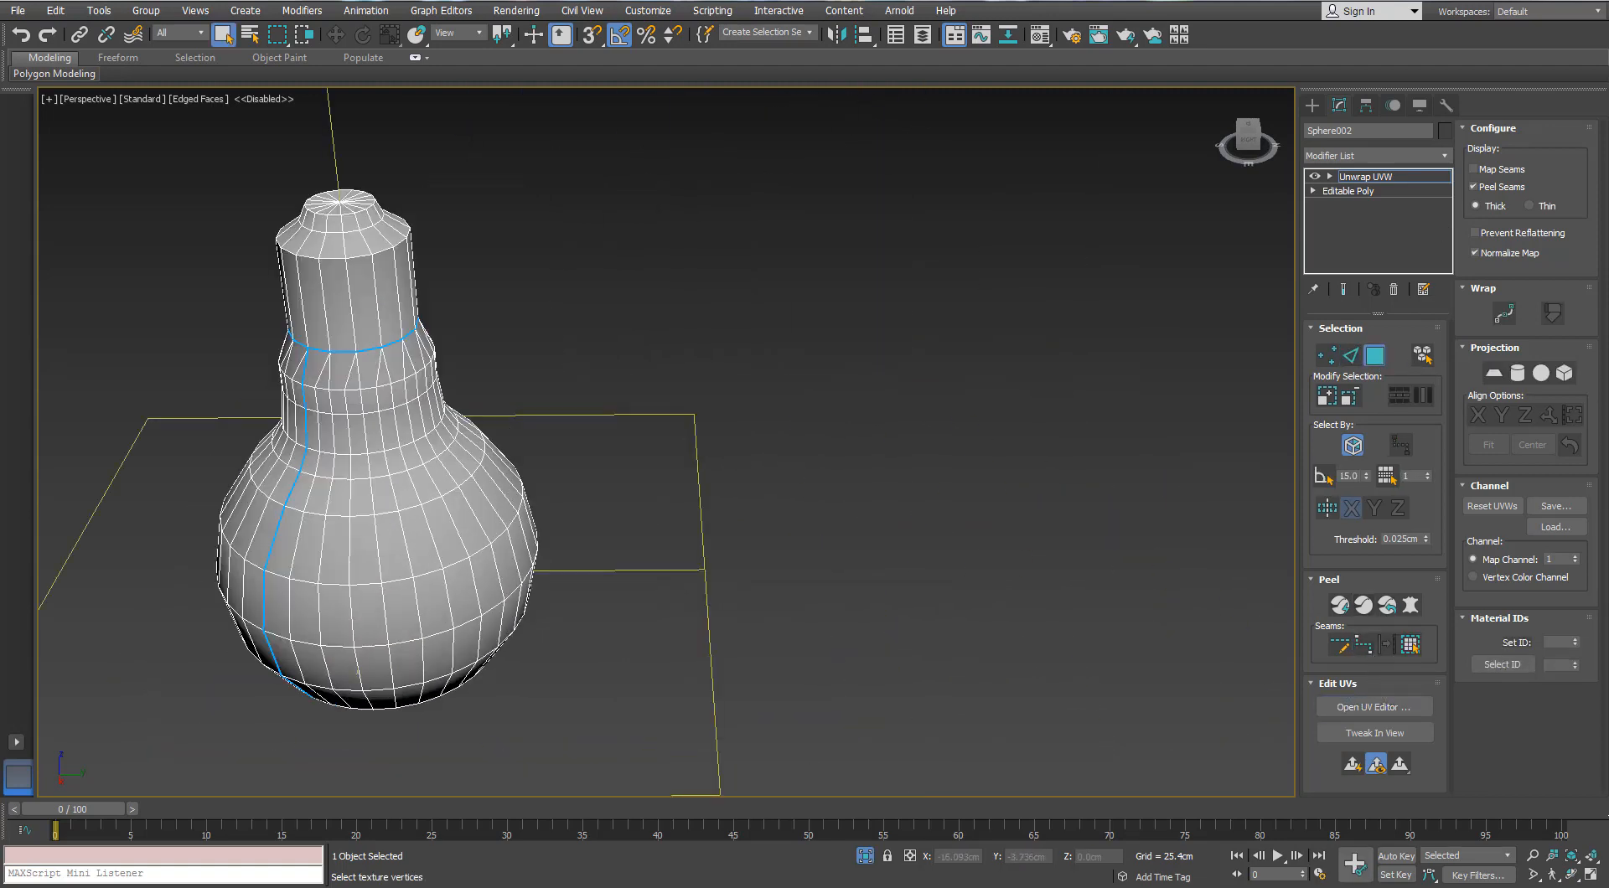
pyautogui.moveTo(60, 287); pyautogui.dragTo(821, 199)
pyautogui.click(687, 472)
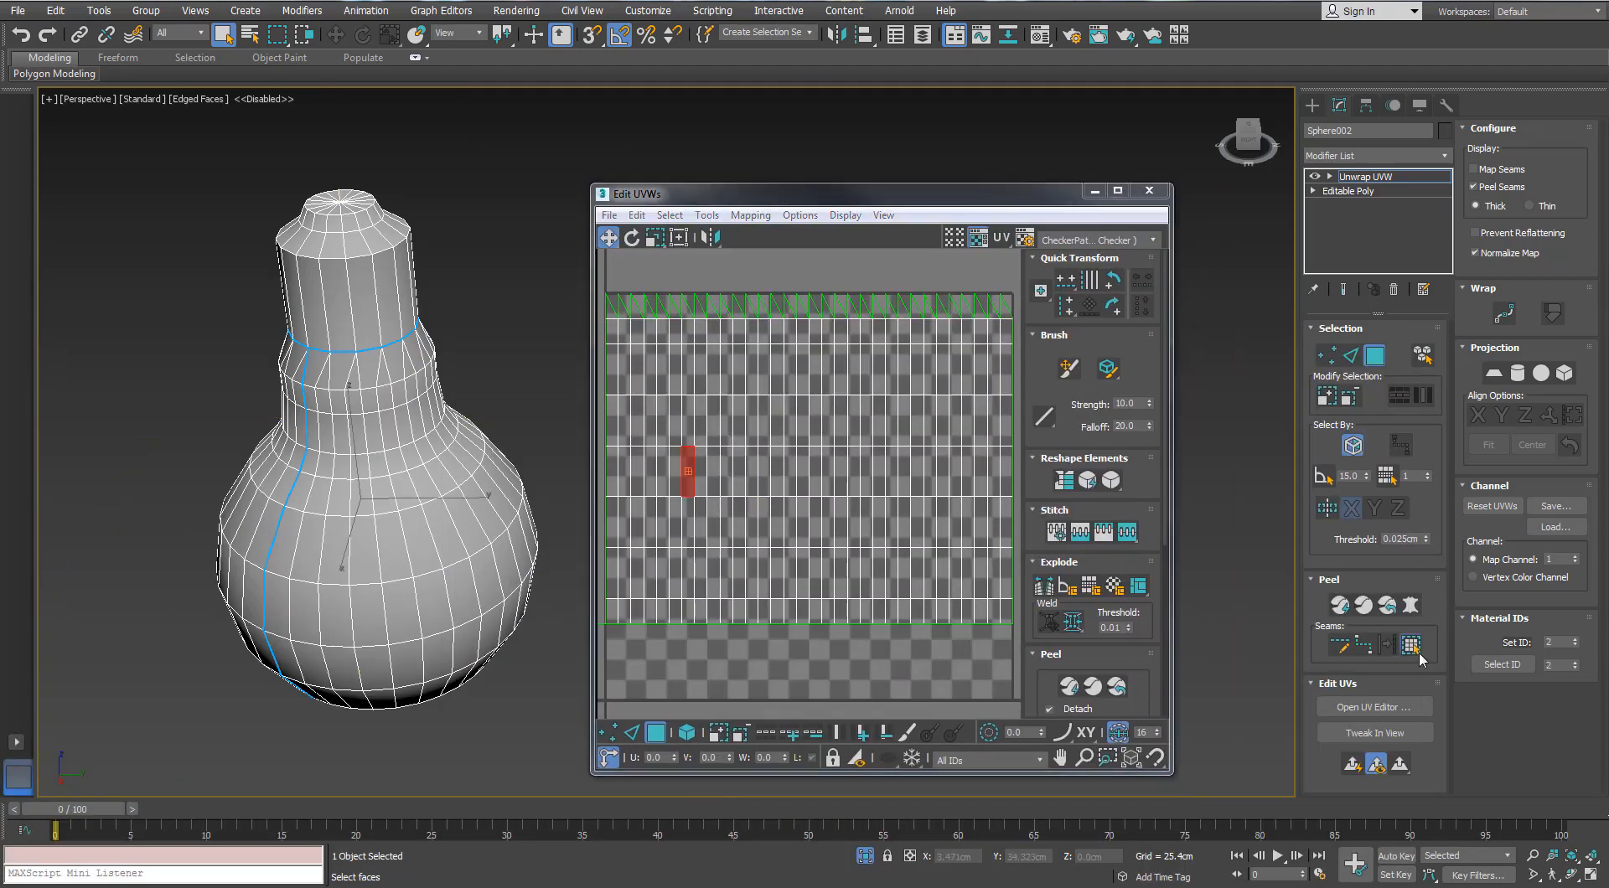
# Step: Expand the polygon selection to the peel seams and planar-map that half of the bulb, aligned to Y
pyautogui.click(1413, 646)
pyautogui.click(1494, 374)
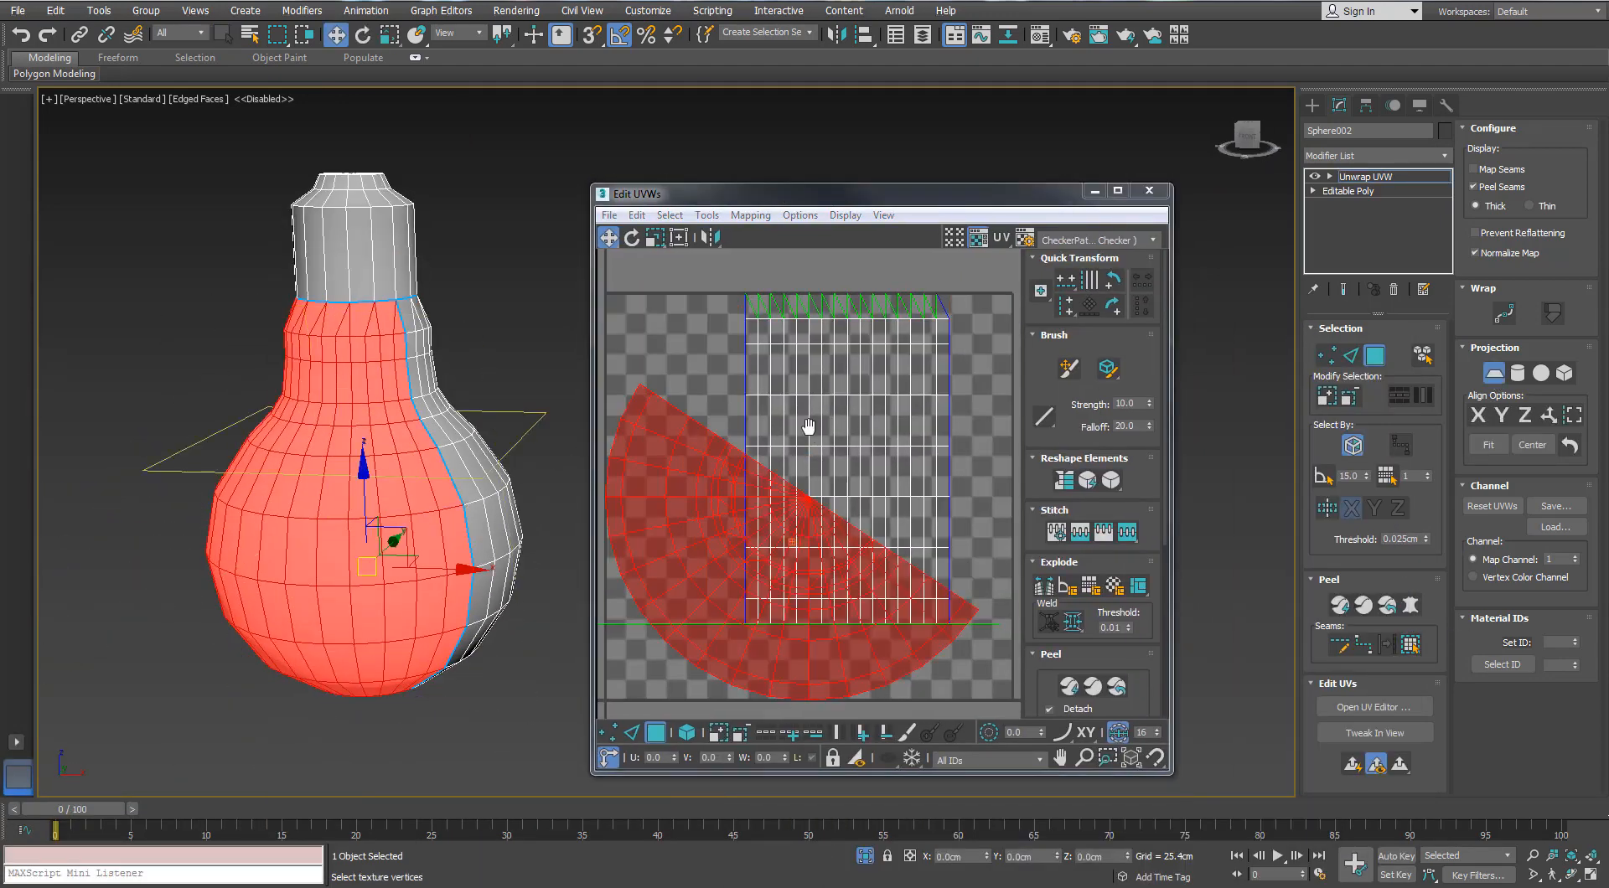
pyautogui.scroll(-3, 809, 424)
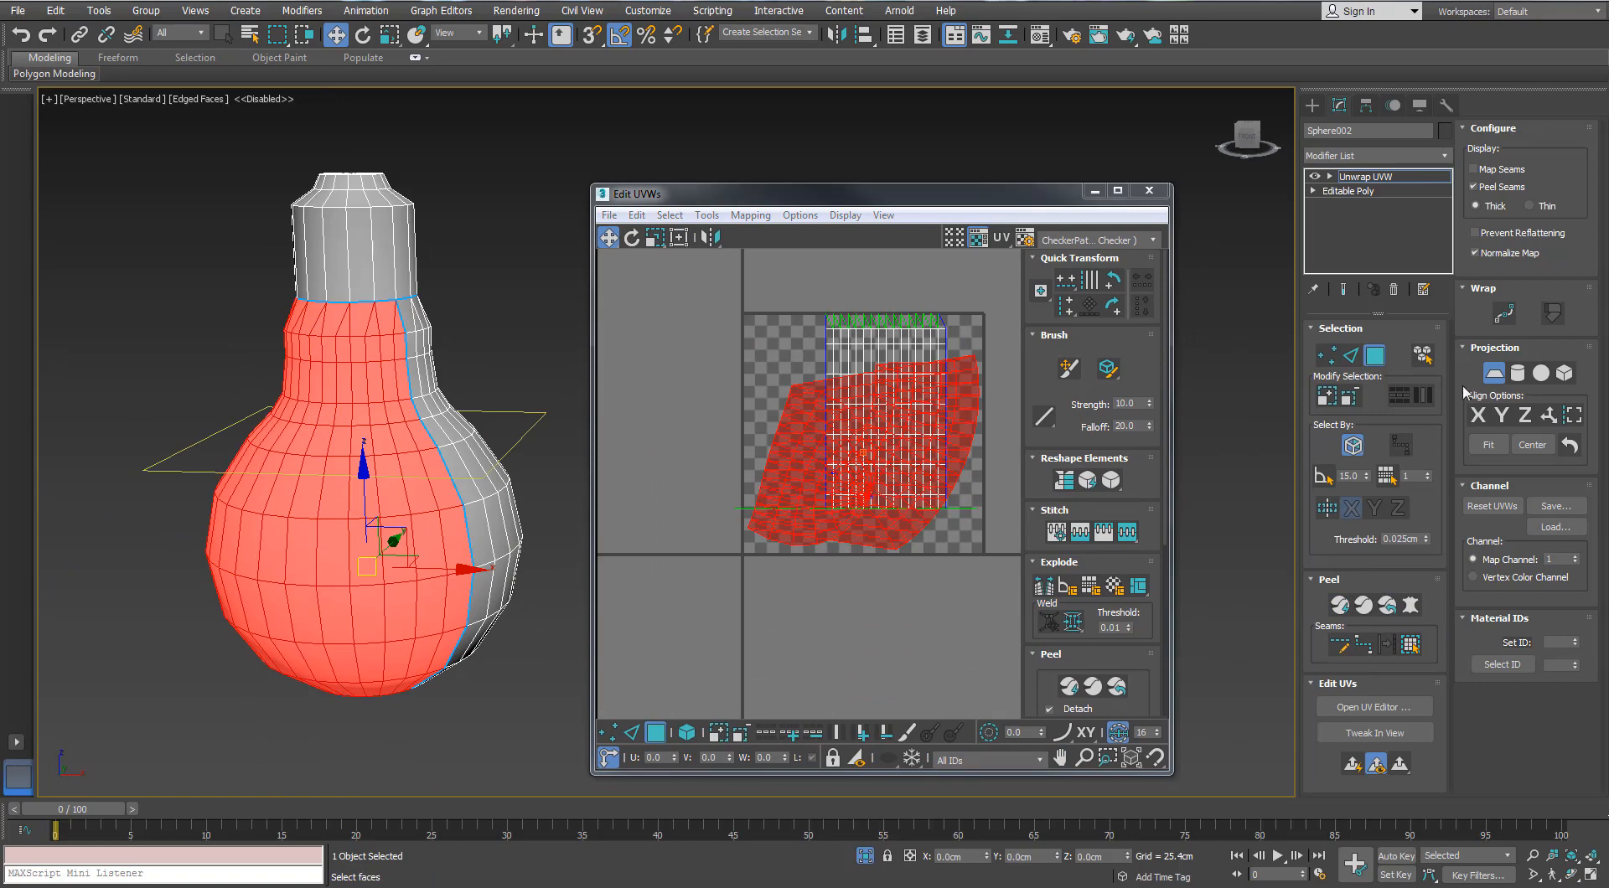
pyautogui.click(1500, 416)
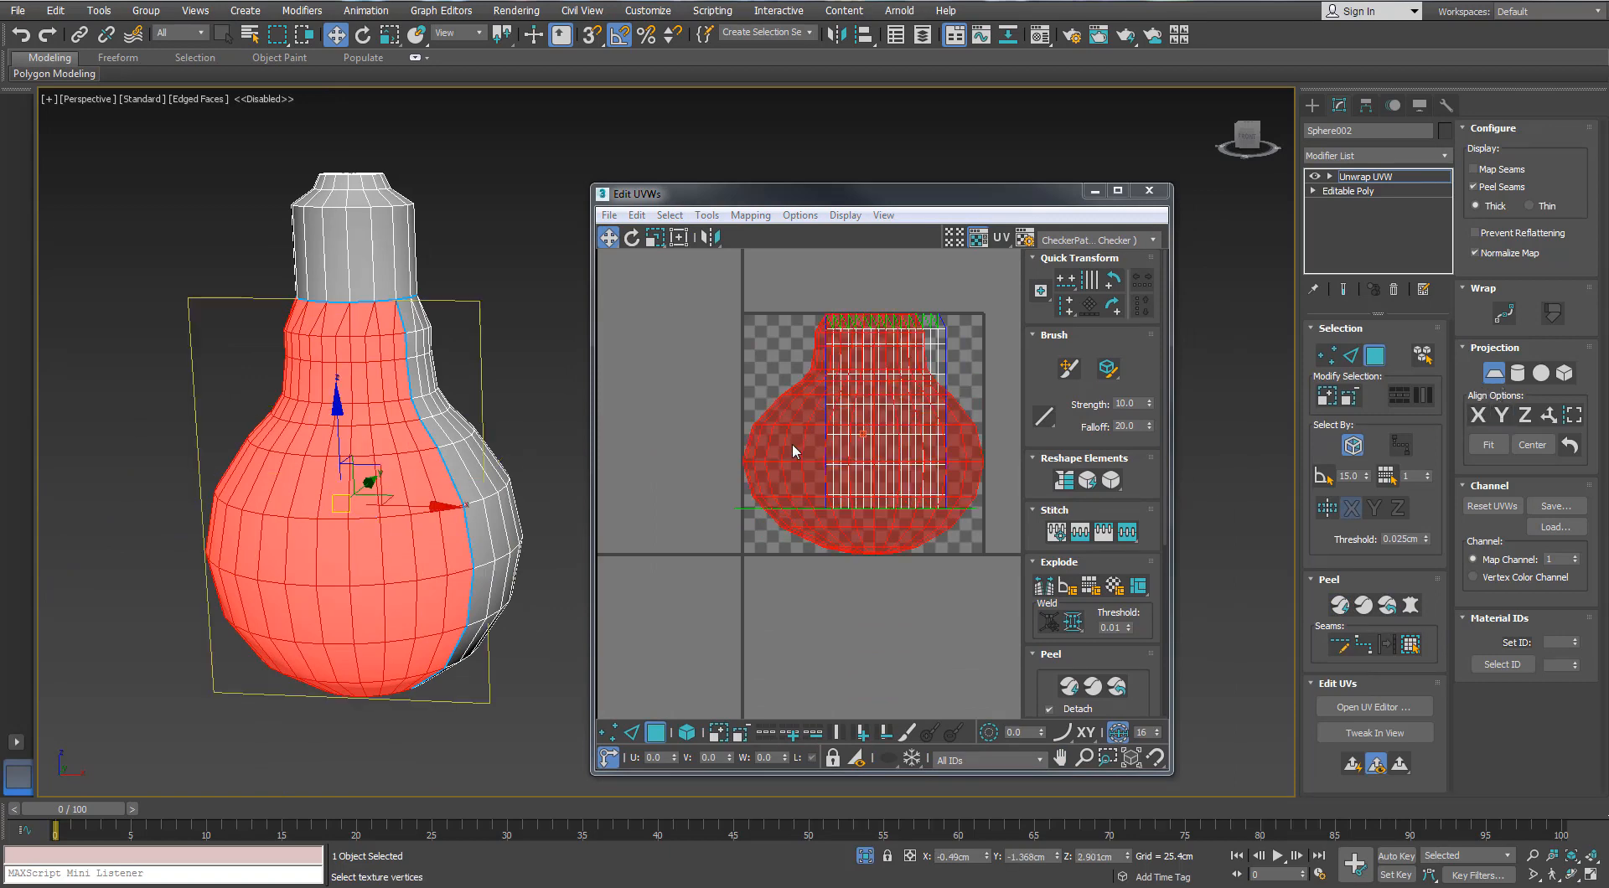
# Step: Finish the planar projection and move the bulb half's shell out of the UV tile into the empty space beside it
pyautogui.click(630, 735)
pyautogui.click(655, 733)
pyautogui.moveTo(773, 496); pyautogui.dragTo(573, 591)
pyautogui.scroll(-3, 725, 458)
pyautogui.moveTo(709, 446); pyautogui.dragTo(767, 417, button='middle')
pyautogui.moveTo(736, 446); pyautogui.dragTo(690, 395)
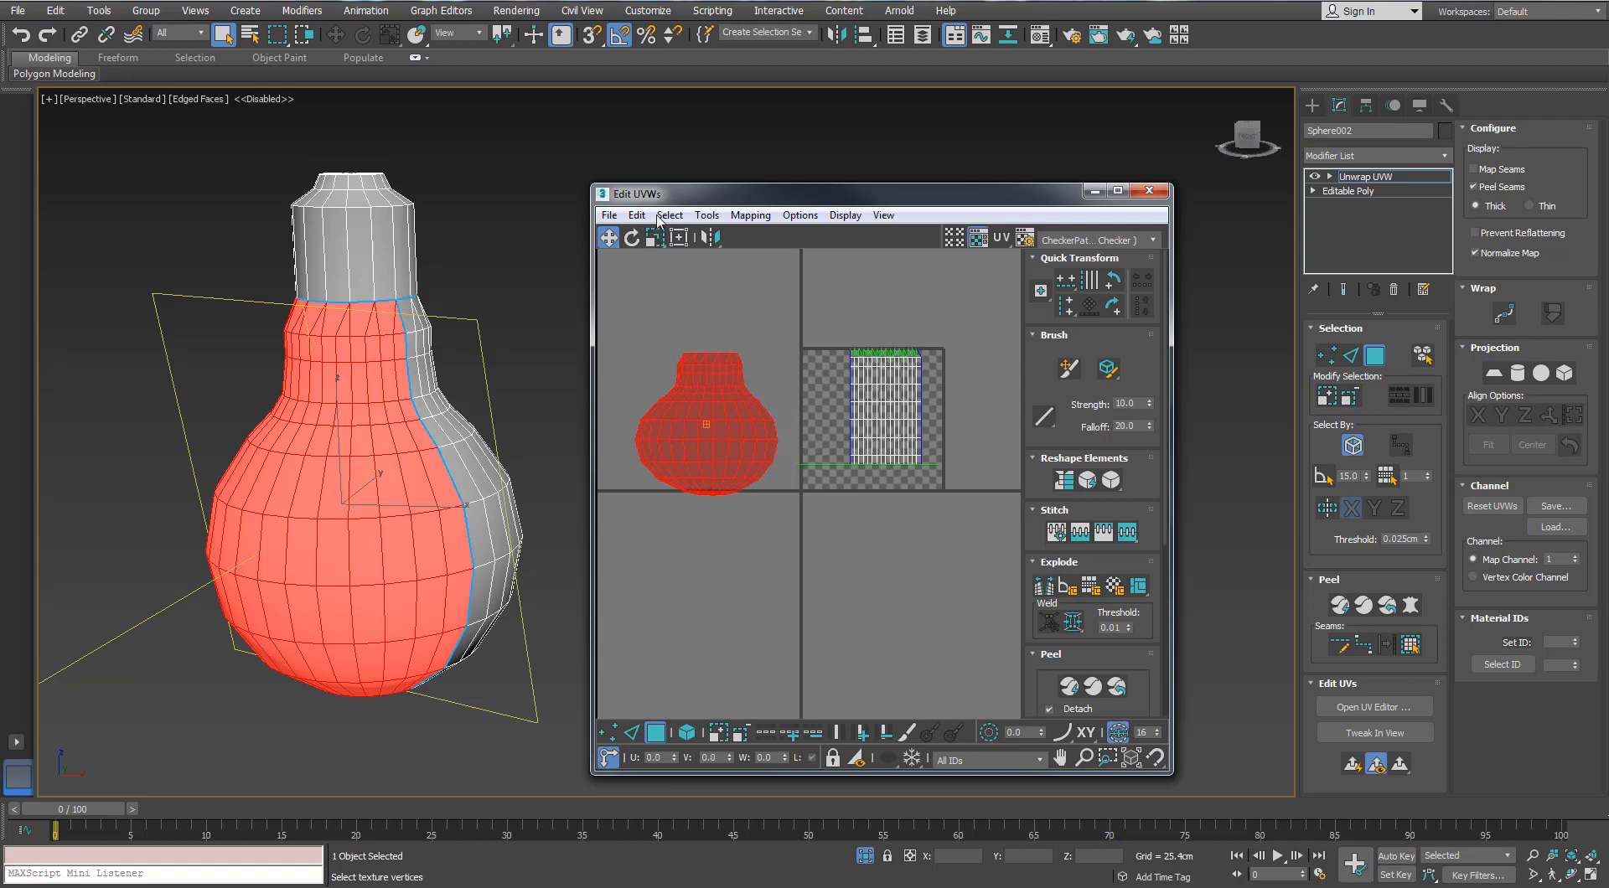
# Step: Try to flatten the bulb half by relaxing it by polygon angles with 691 iterations and amount 1.0, followed by a quick peel
pyautogui.click(705, 215)
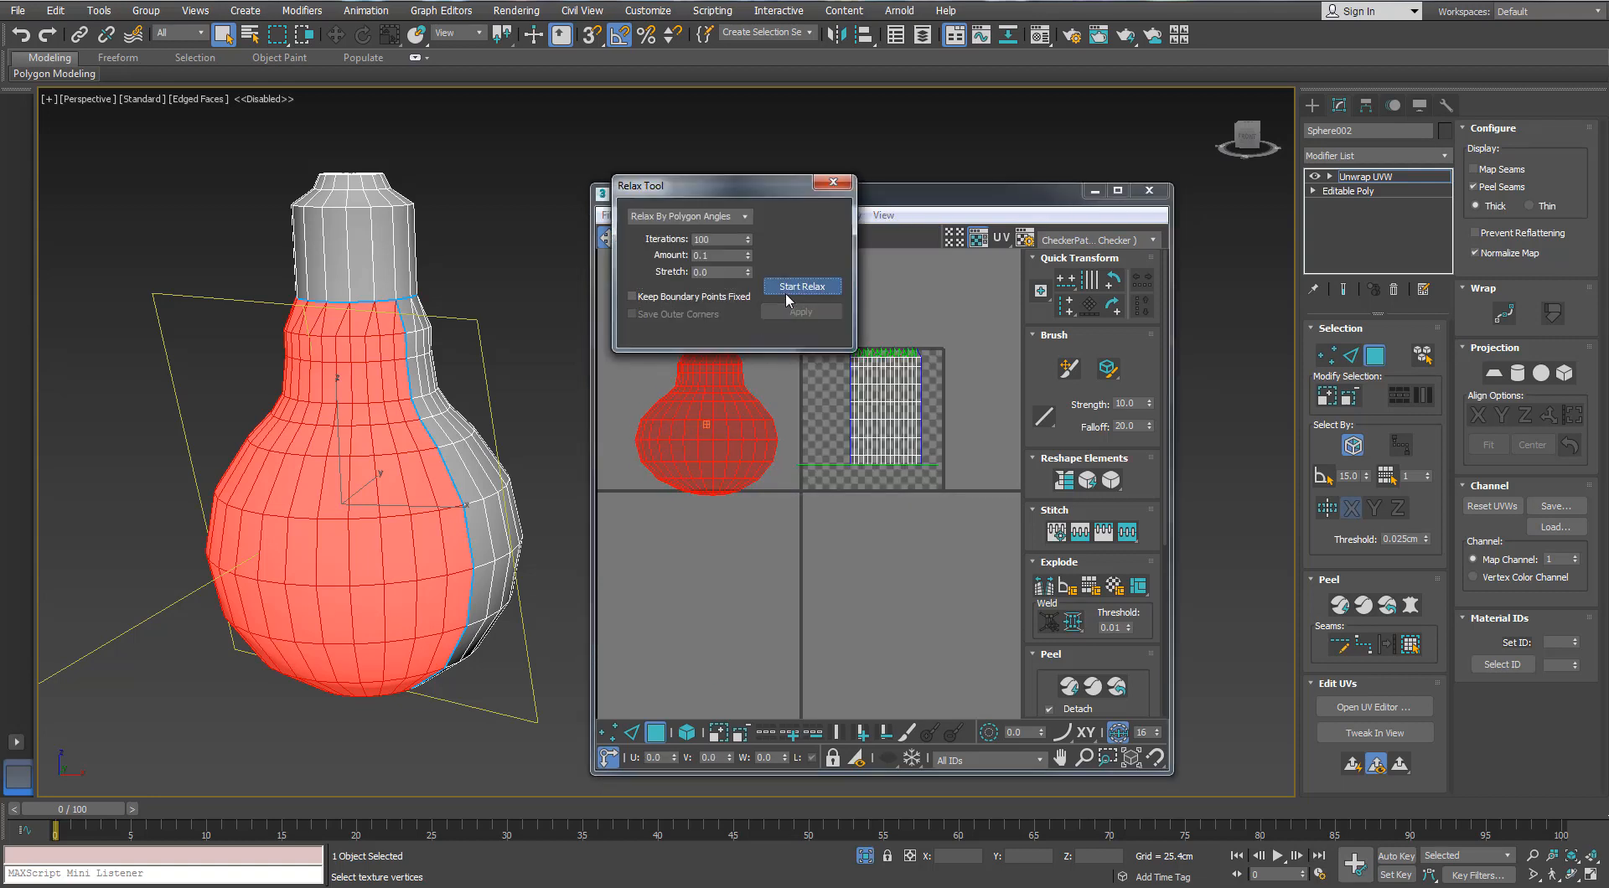
pyautogui.click(786, 293)
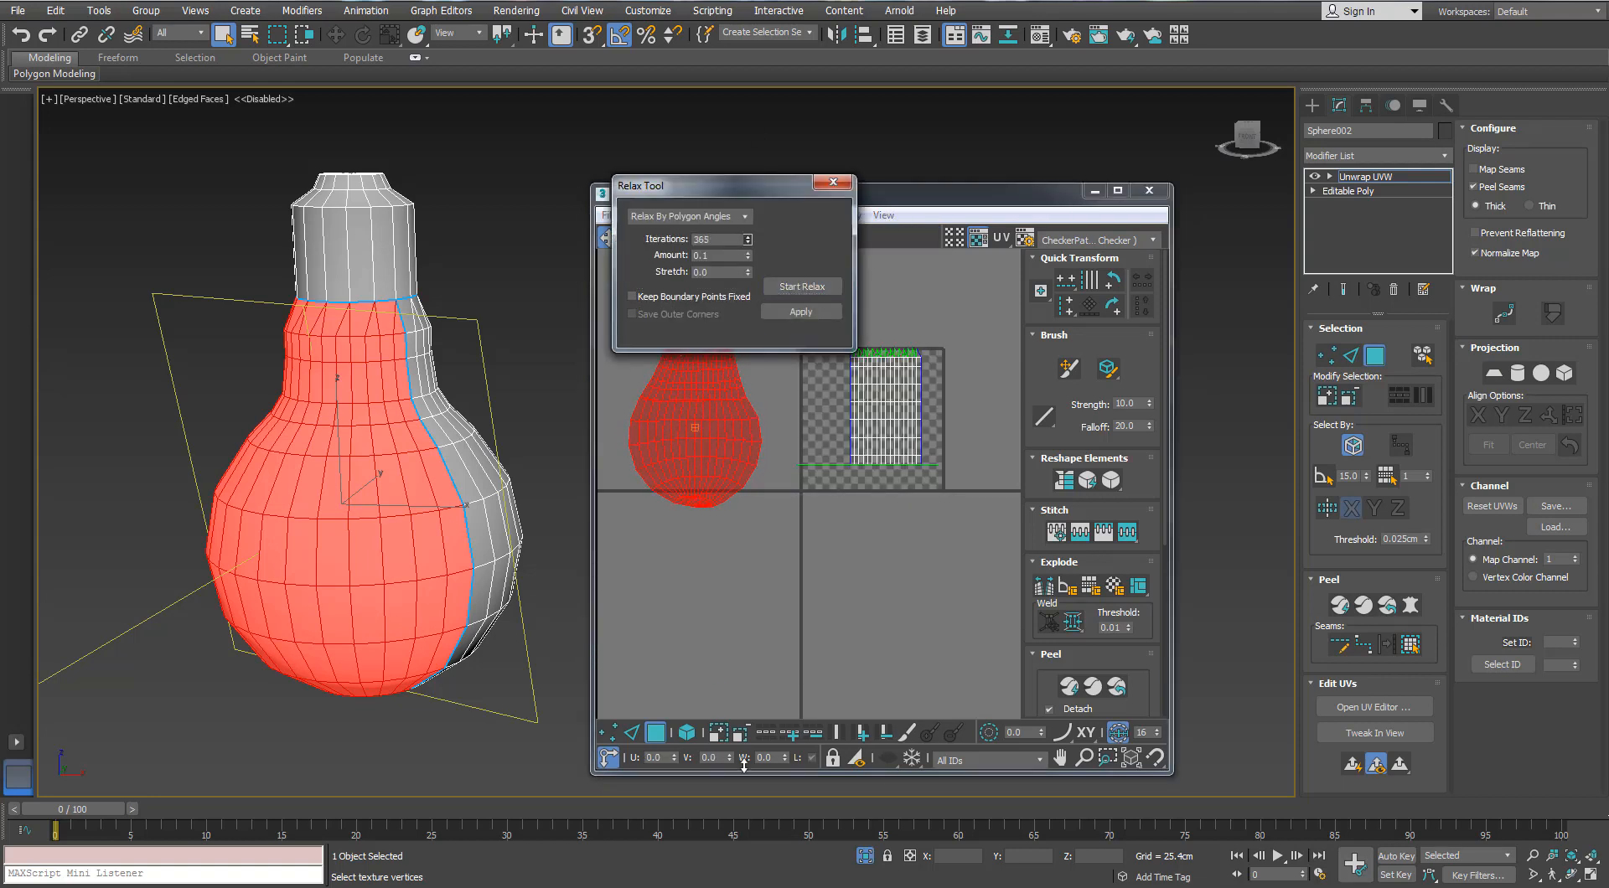
pyautogui.click(802, 286)
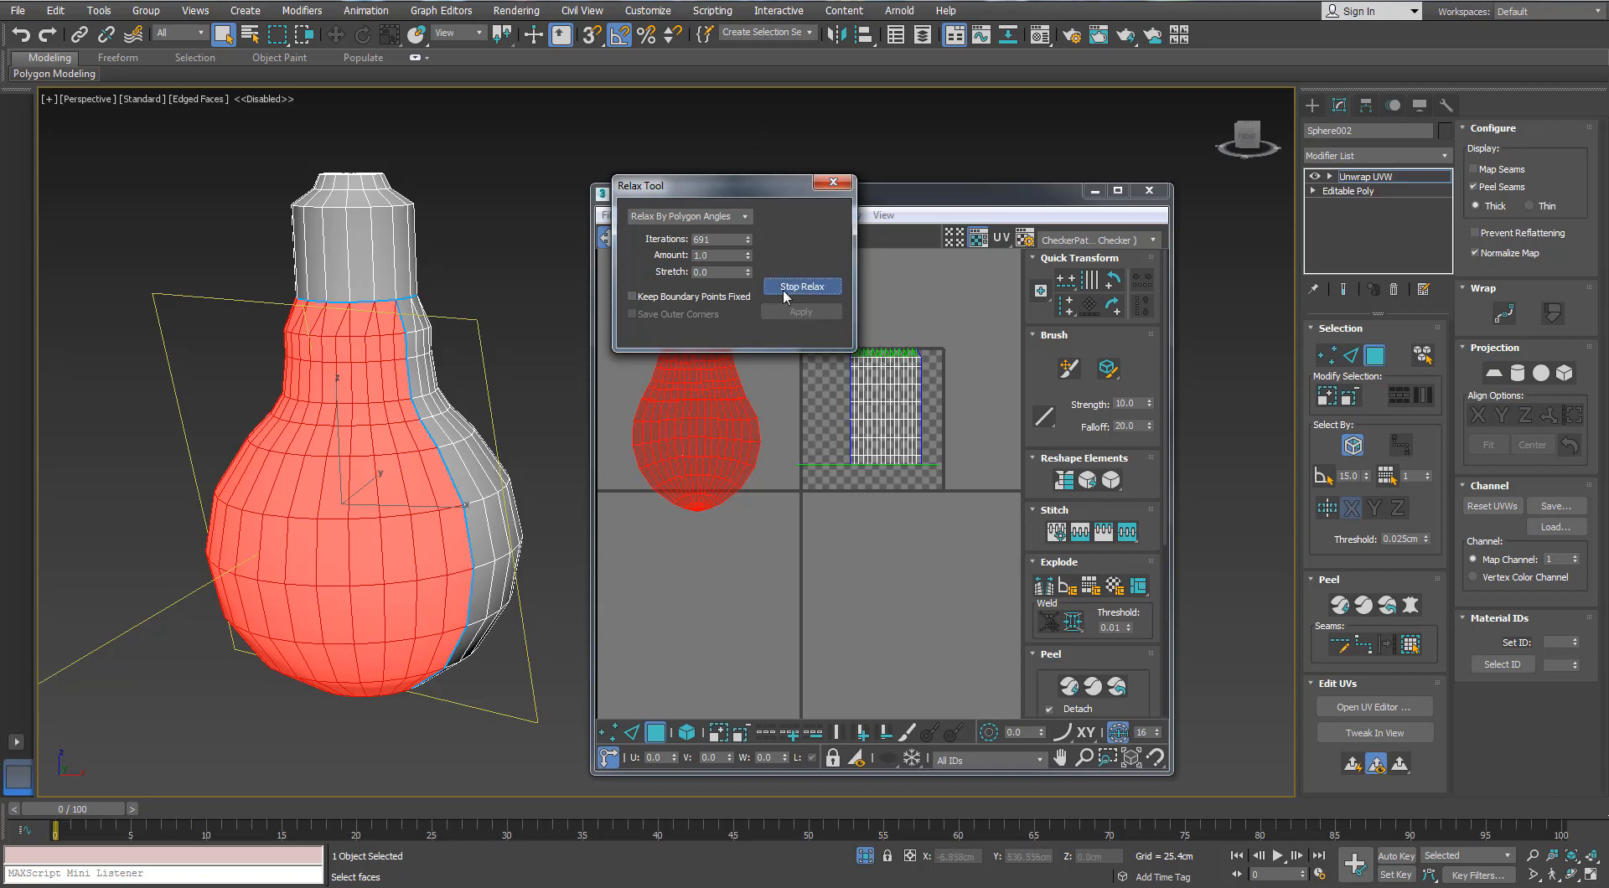
pyautogui.click(802, 287)
pyautogui.keyDown('alt'); pyautogui.moveTo(520, 456); pyautogui.dragTo(544, 410, button='middle'); pyautogui.keyUp('alt')
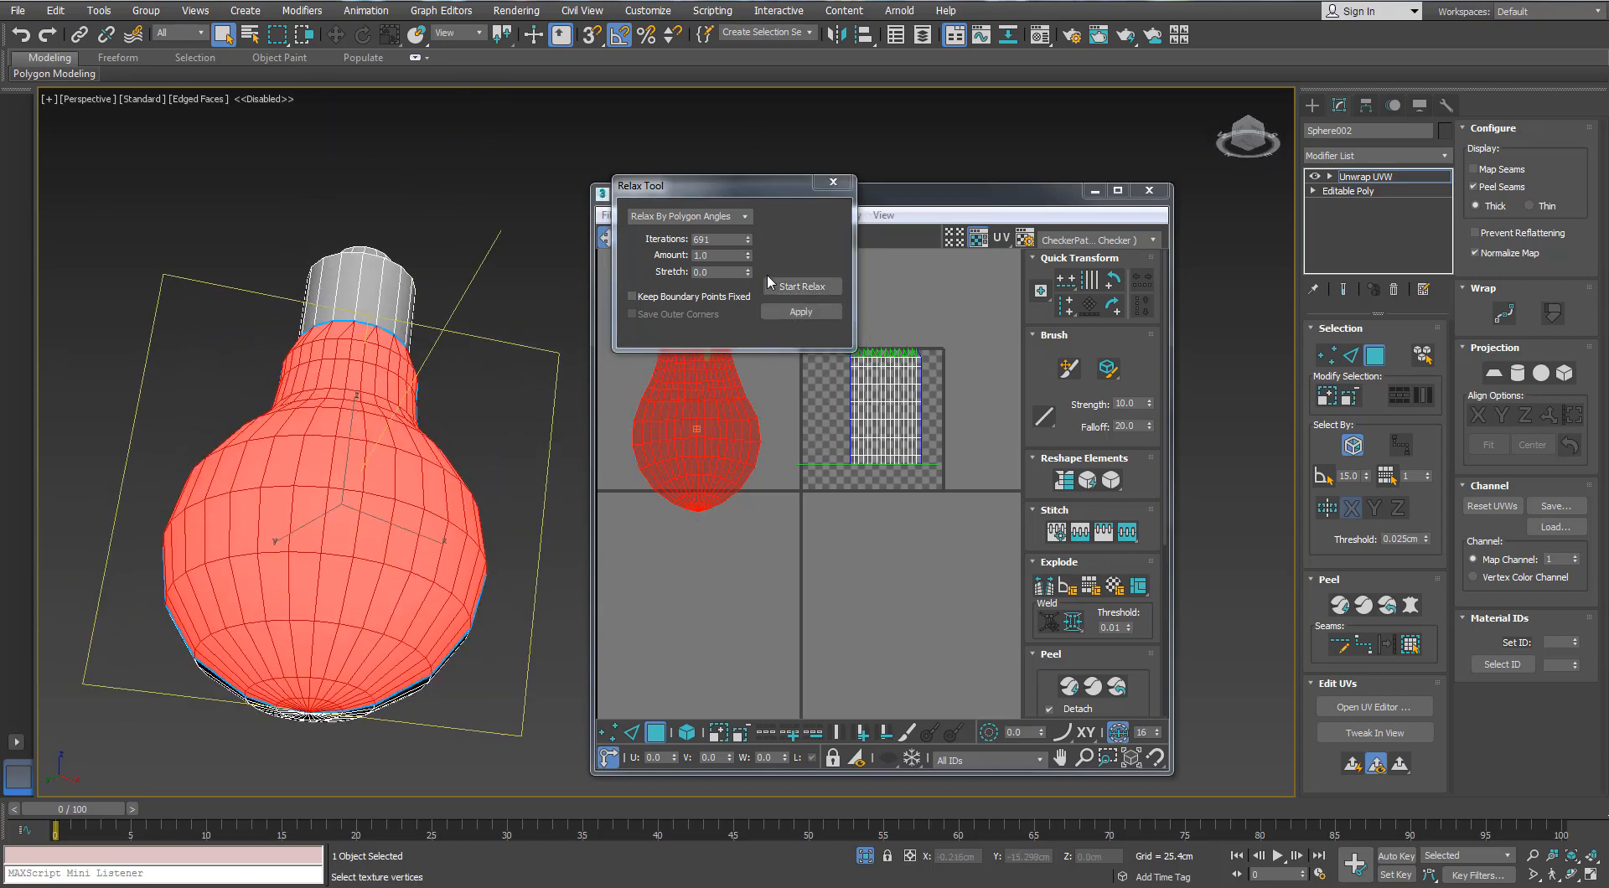
pyautogui.click(801, 287)
pyautogui.click(831, 183)
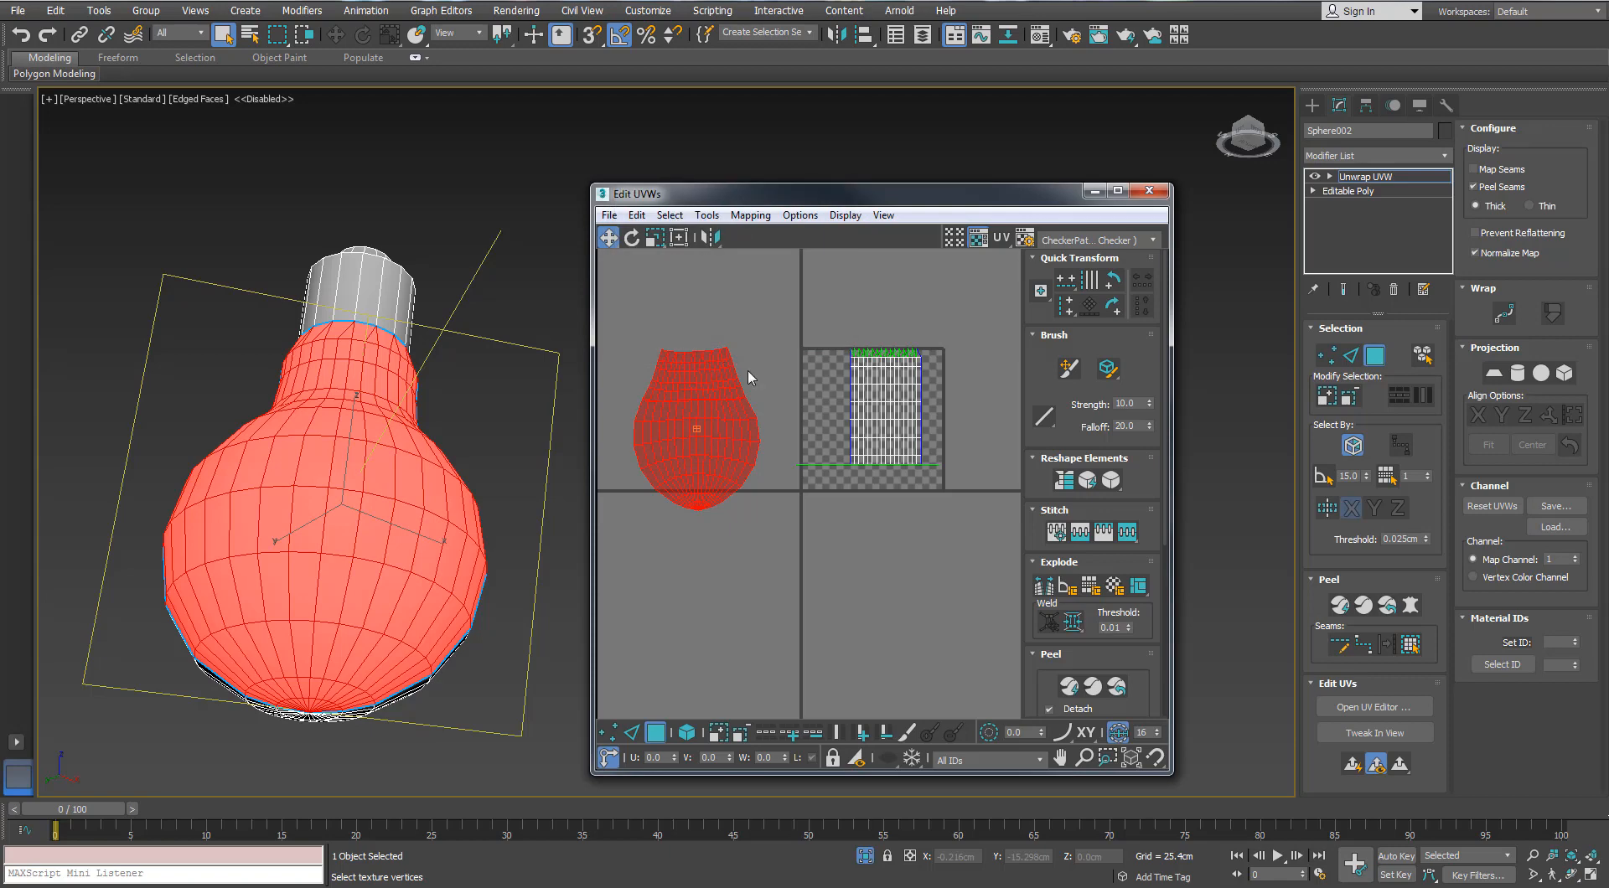
pyautogui.click(1340, 610)
pyautogui.click(1345, 608)
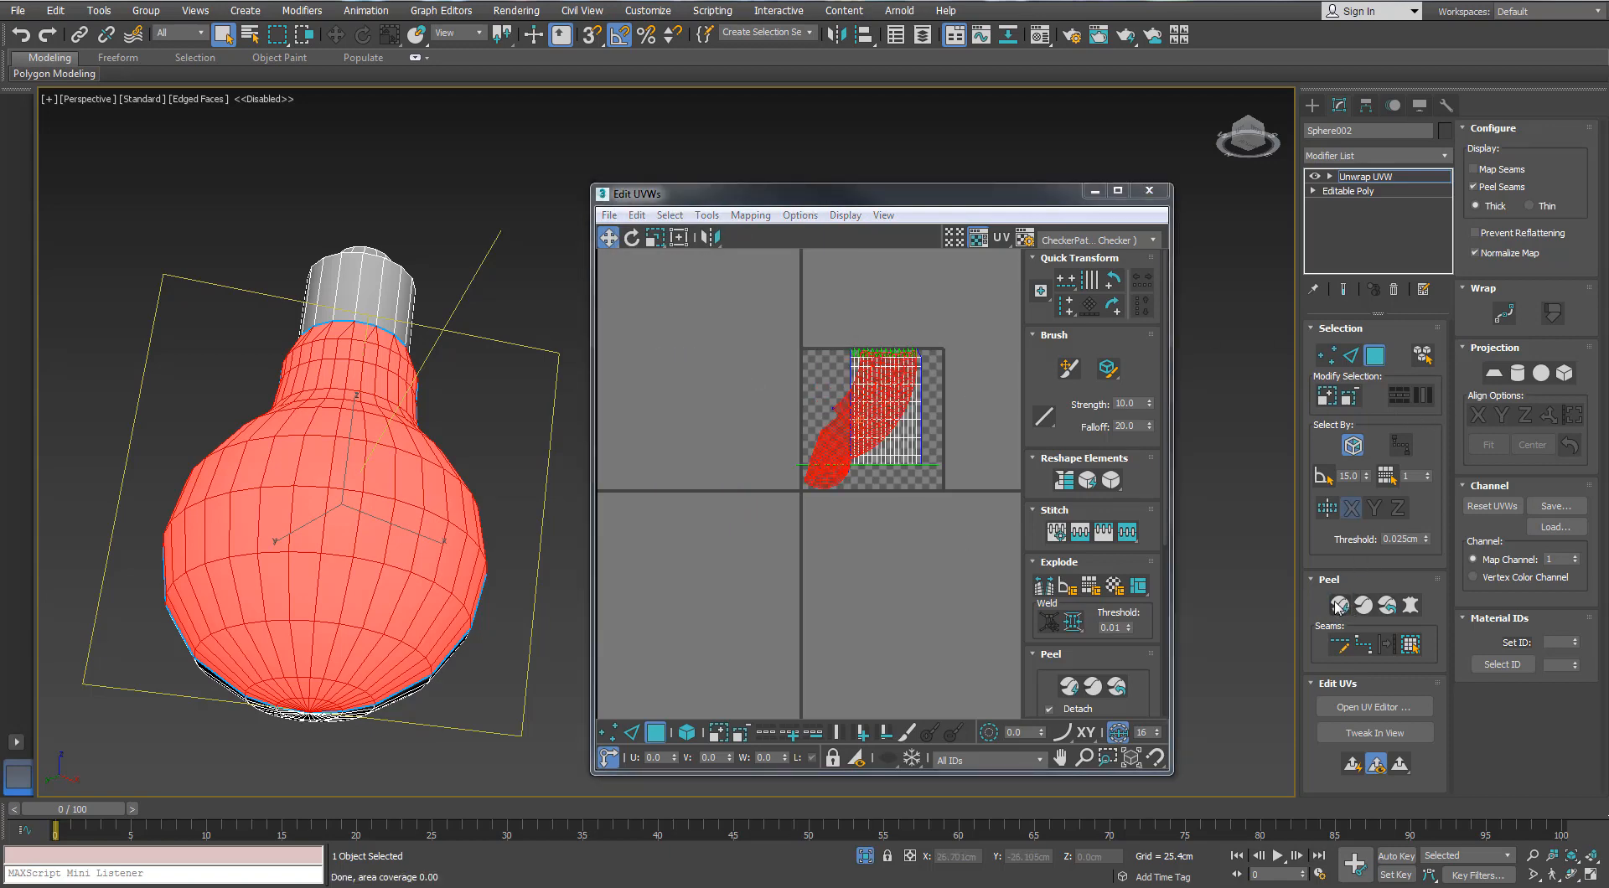
# Step: Planar-map the selected bulb half again and move its shell outside the checkered UV tile
pyautogui.click(1494, 375)
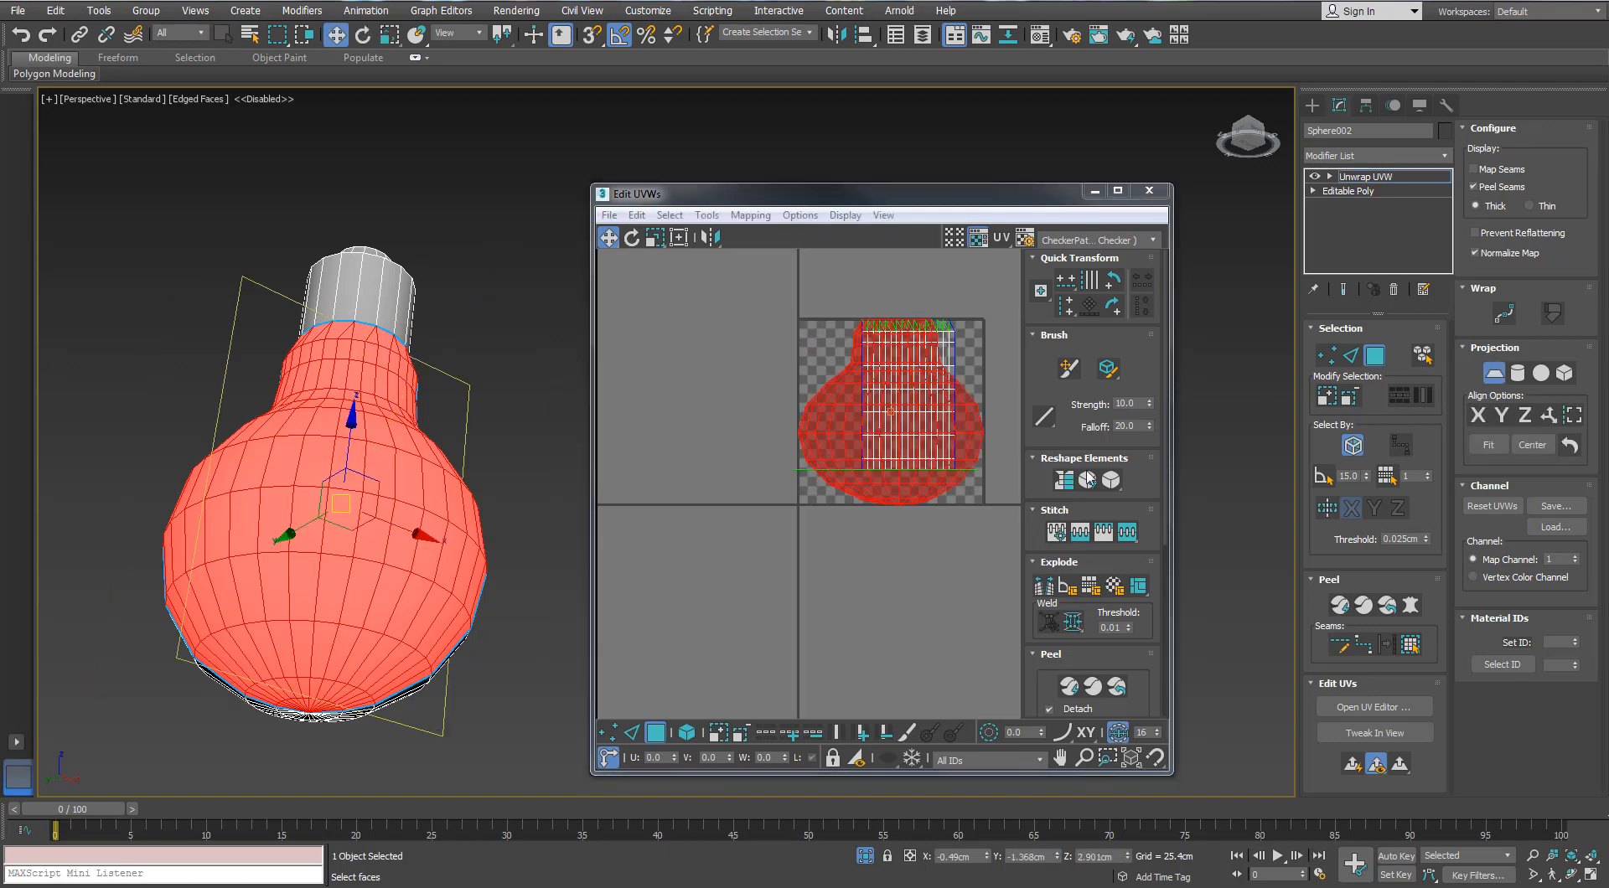
pyautogui.click(866, 460)
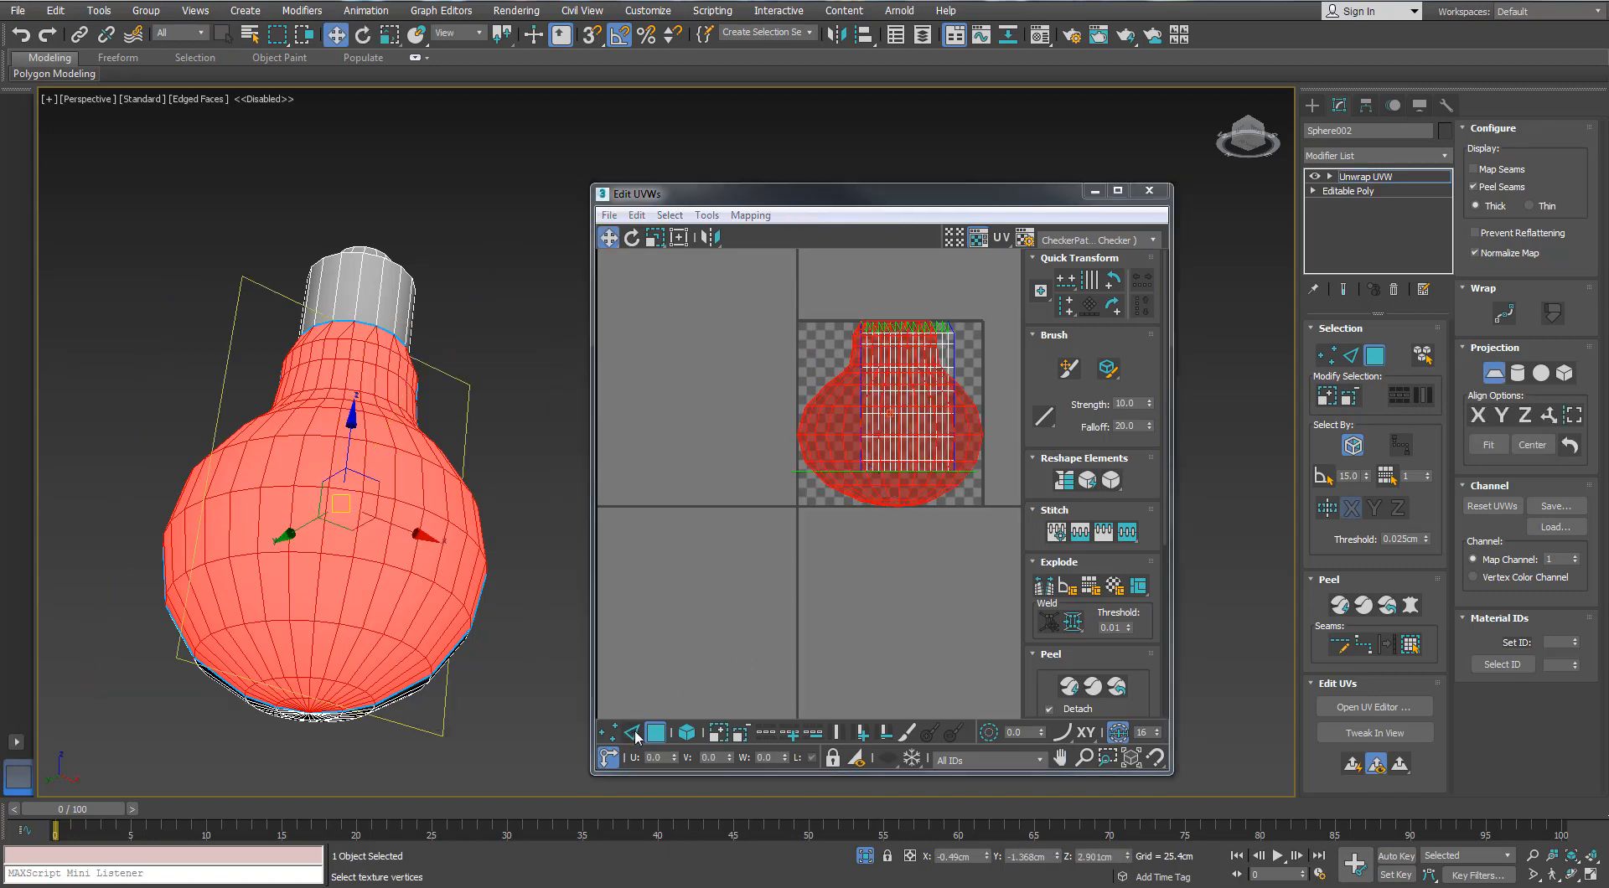
pyautogui.moveTo(926, 494); pyautogui.dragTo(764, 453)
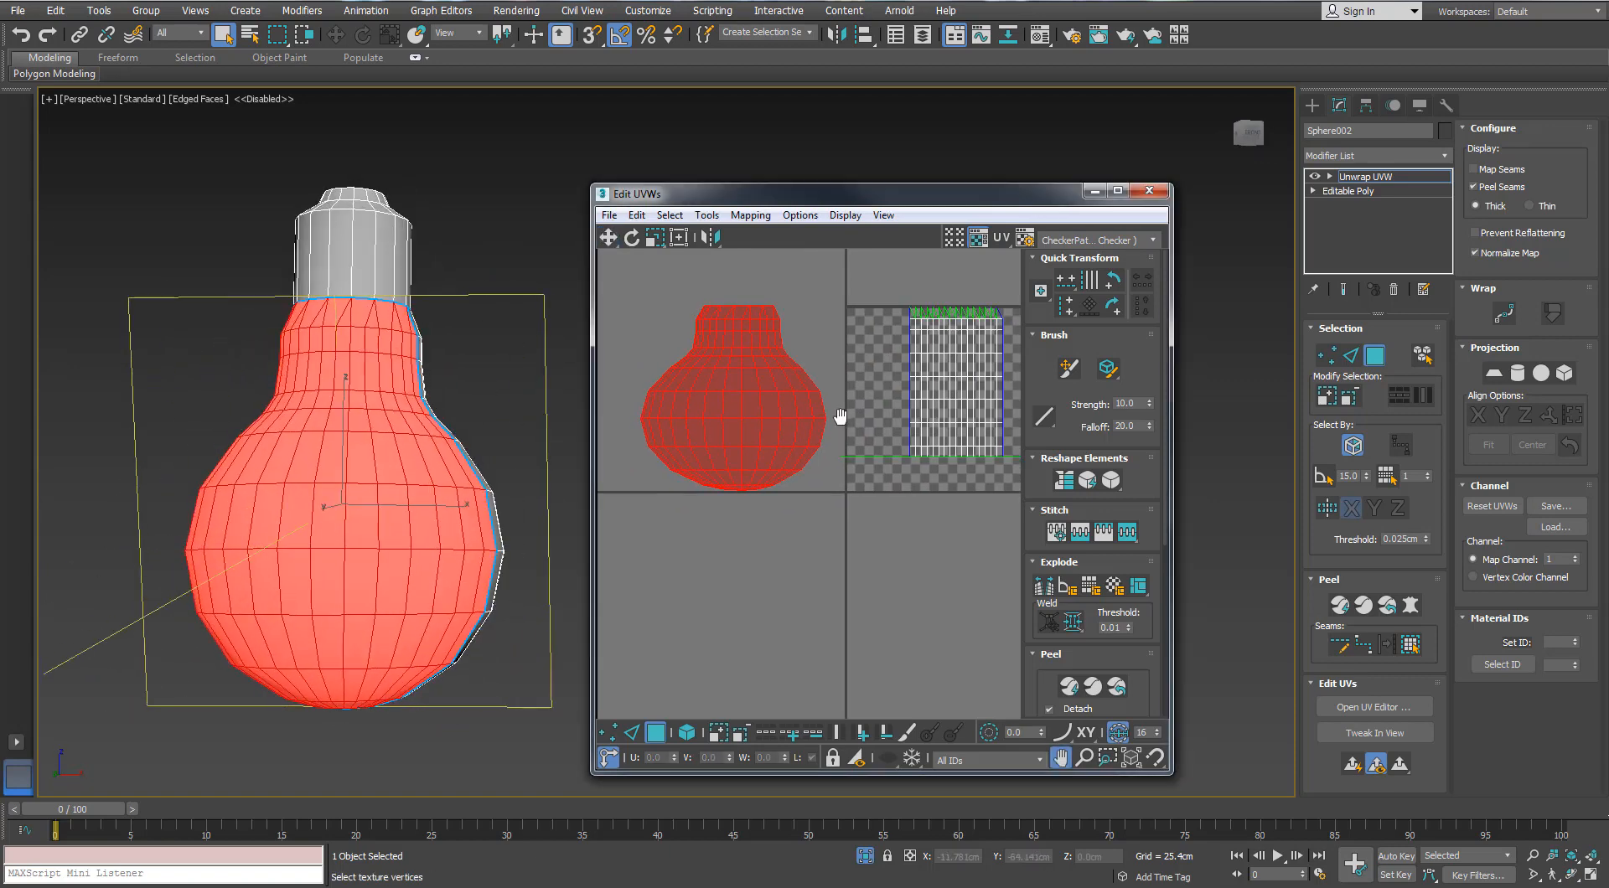
# Step: Planar-map the opposite bulb half and place its shell directly beside the first half's shell, outside the tile
pyautogui.click(1339, 604)
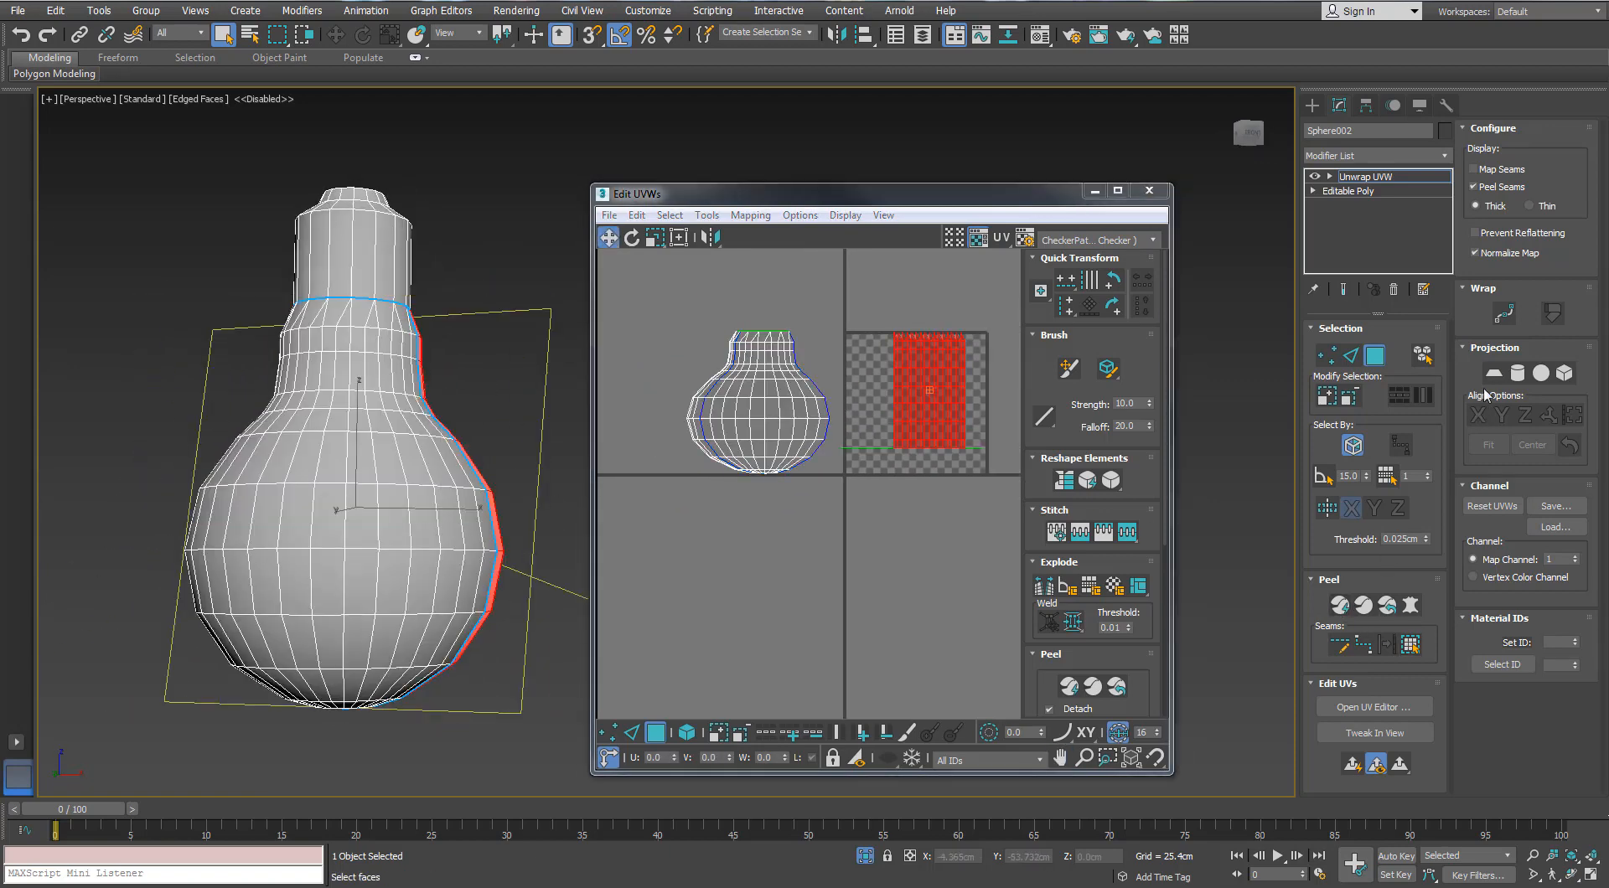
pyautogui.click(1492, 374)
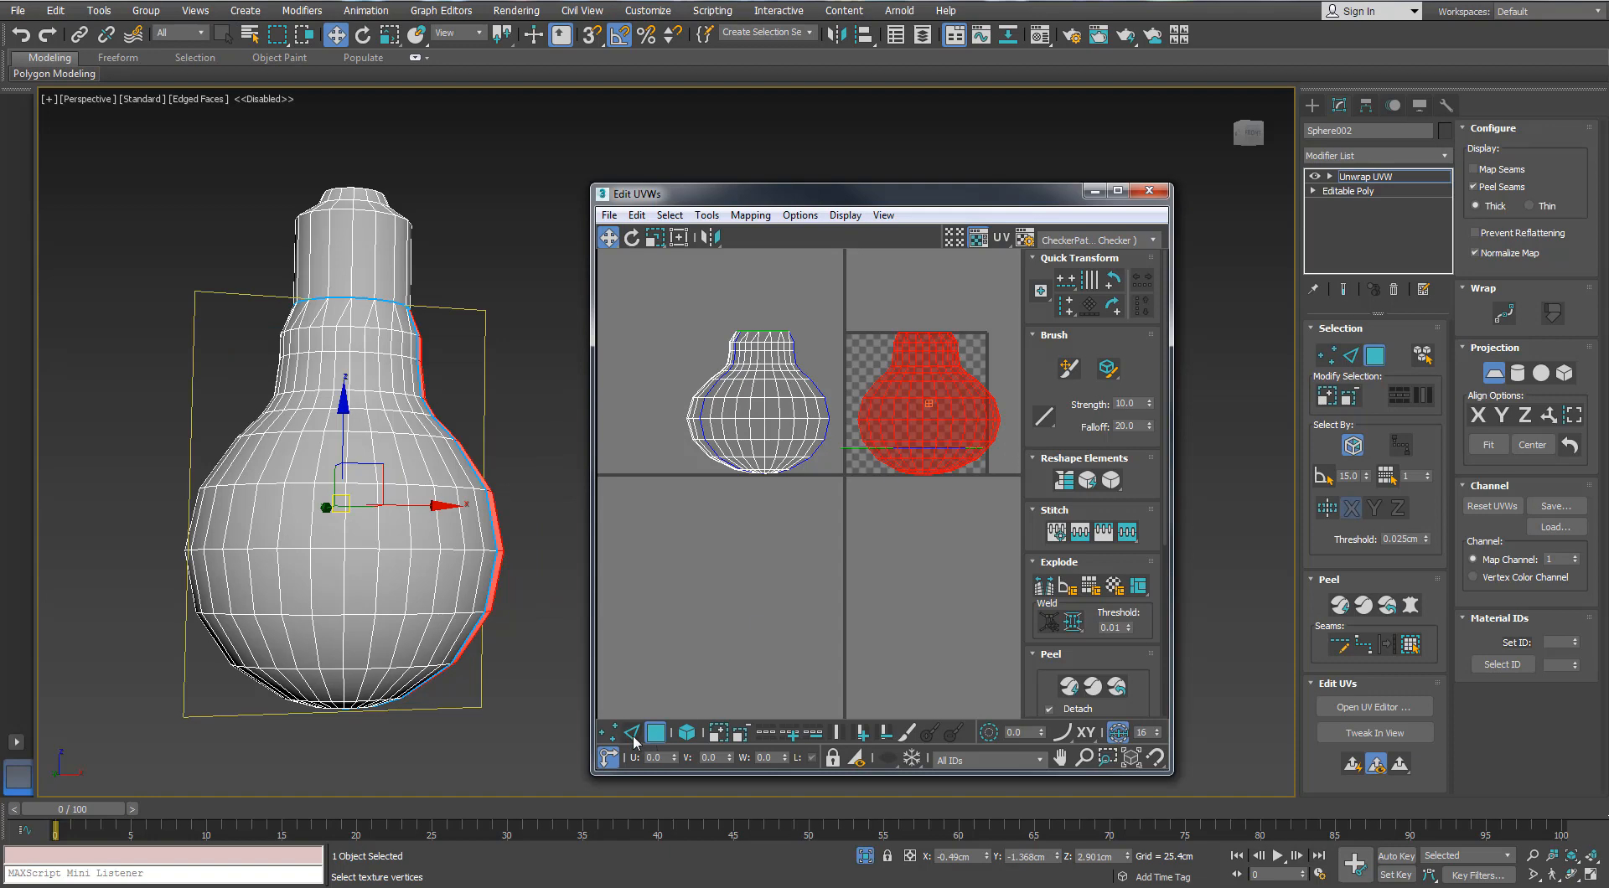
pyautogui.moveTo(953, 403); pyautogui.dragTo(641, 399)
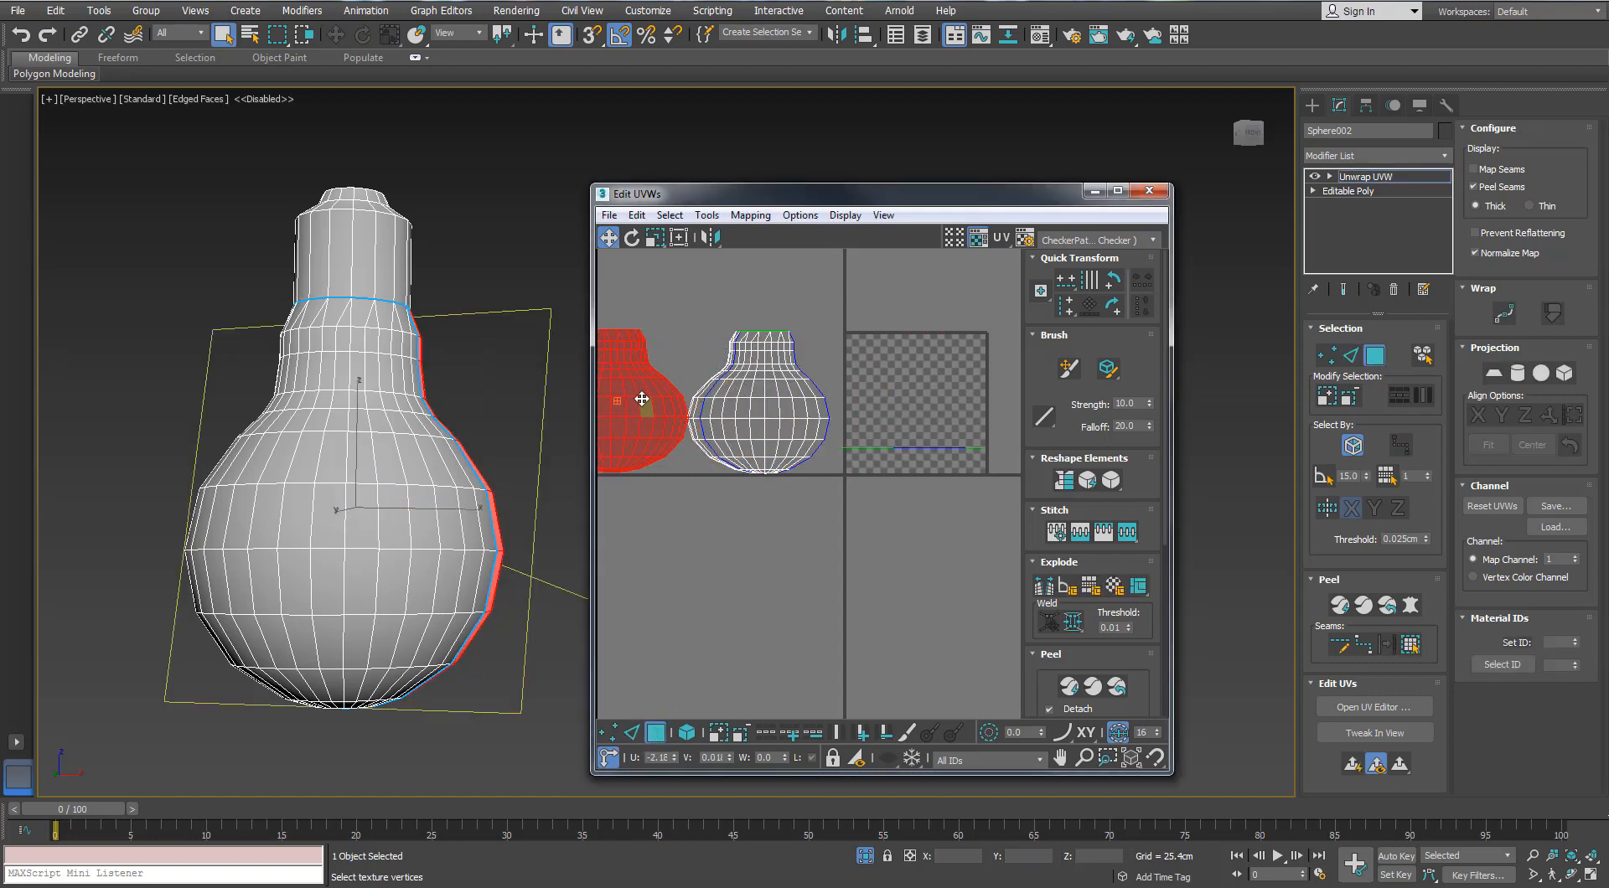
pyautogui.scroll(8, 642, 399)
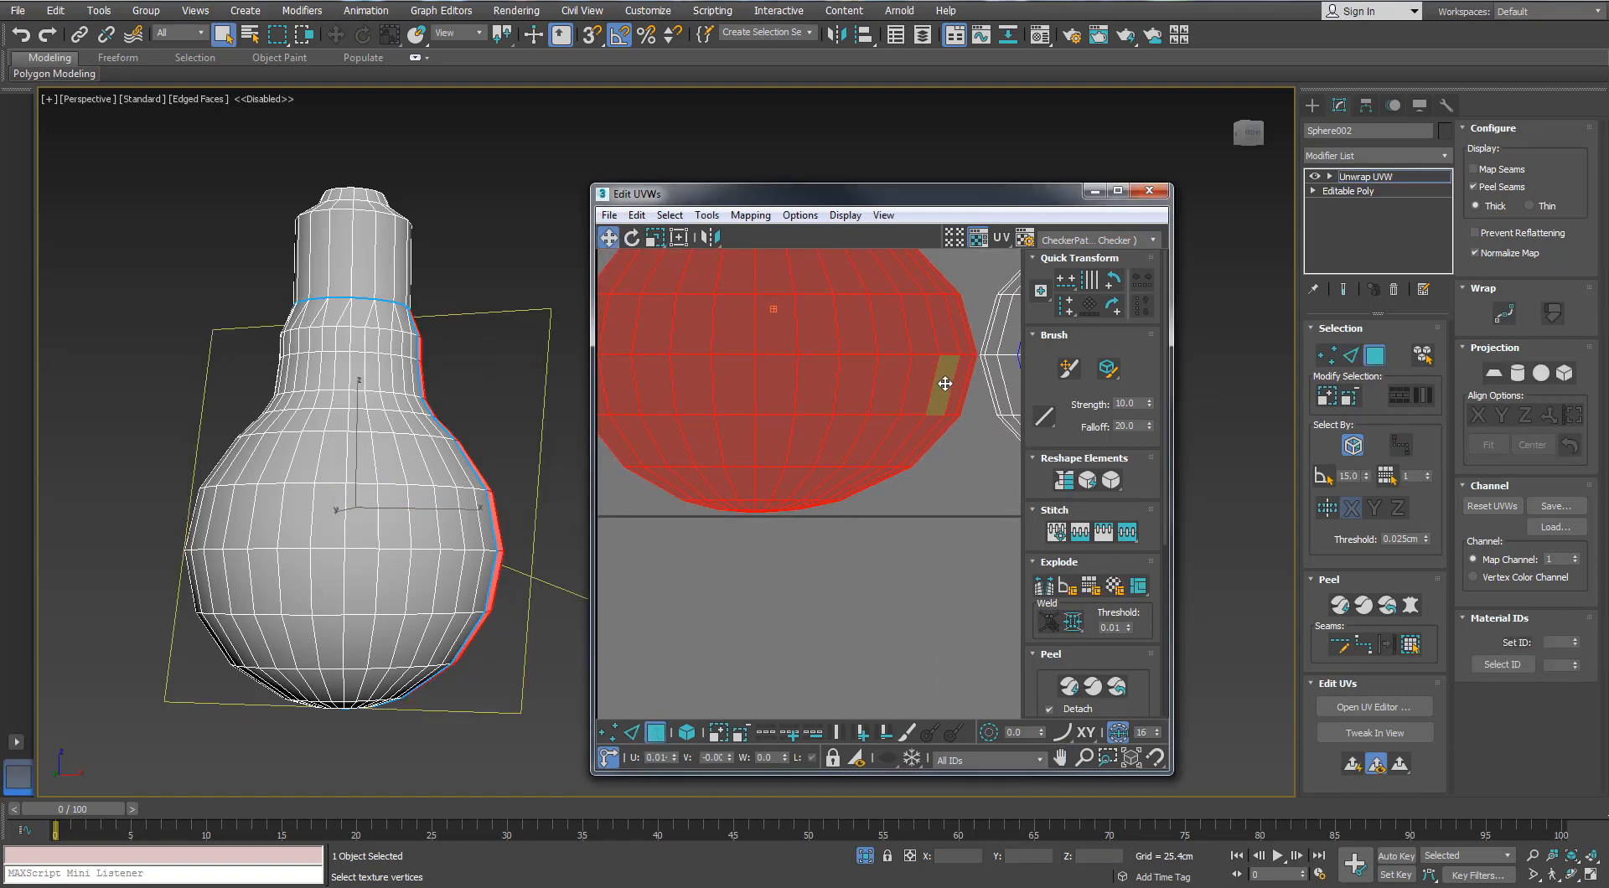
pyautogui.scroll(-6, 847, 360)
# Step: Turn on element selection in the UV editor and select each bulb-half shell in turn to check it on the model
pyautogui.click(874, 369)
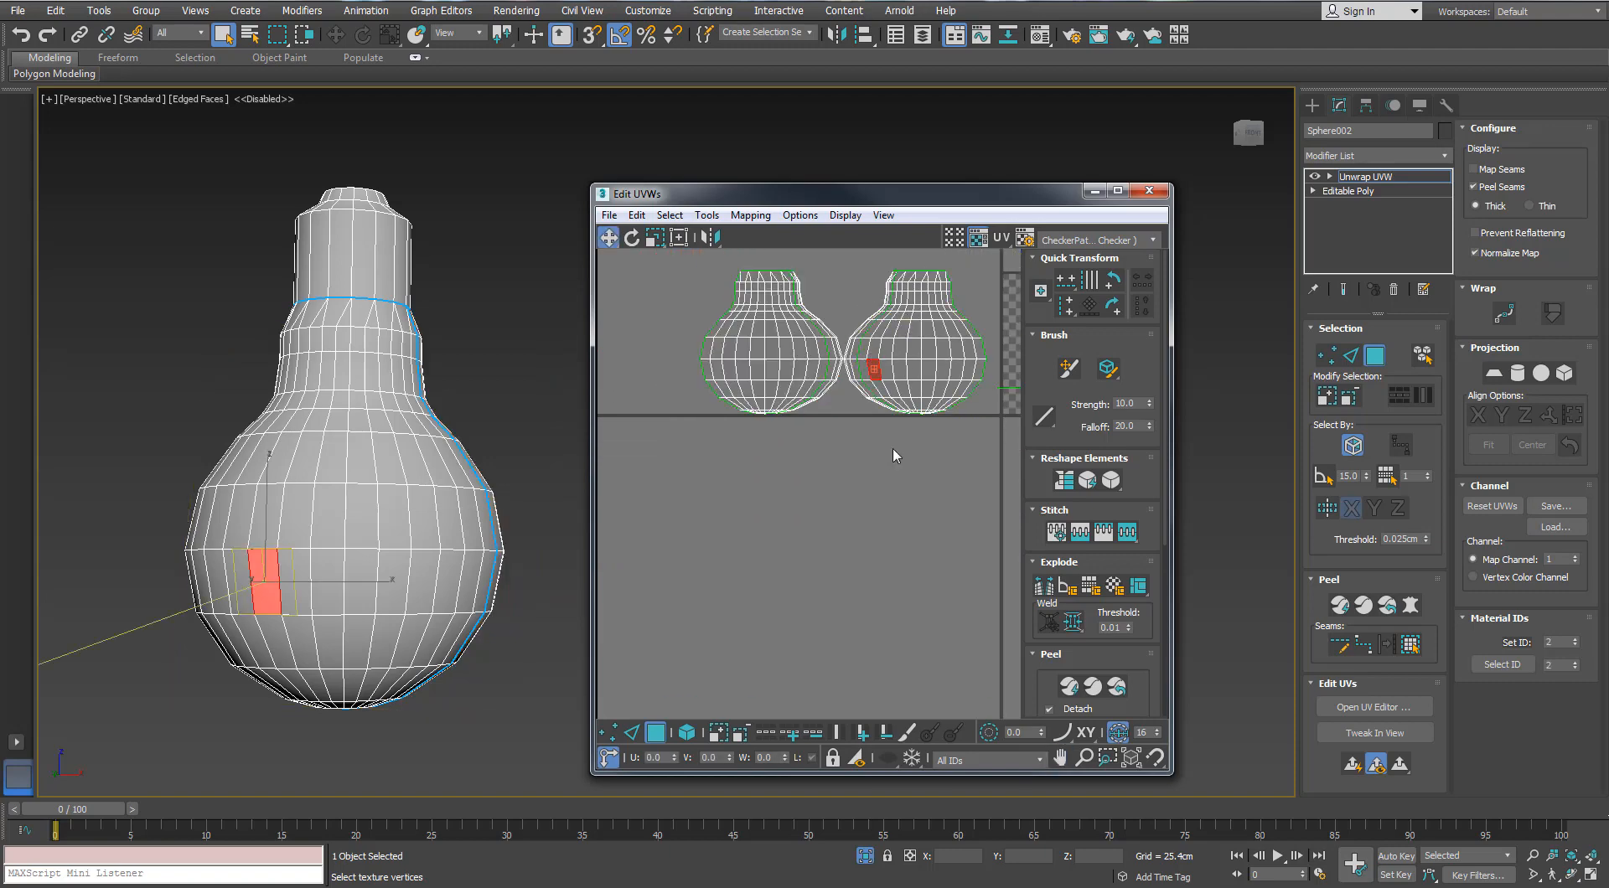
pyautogui.click(1473, 187)
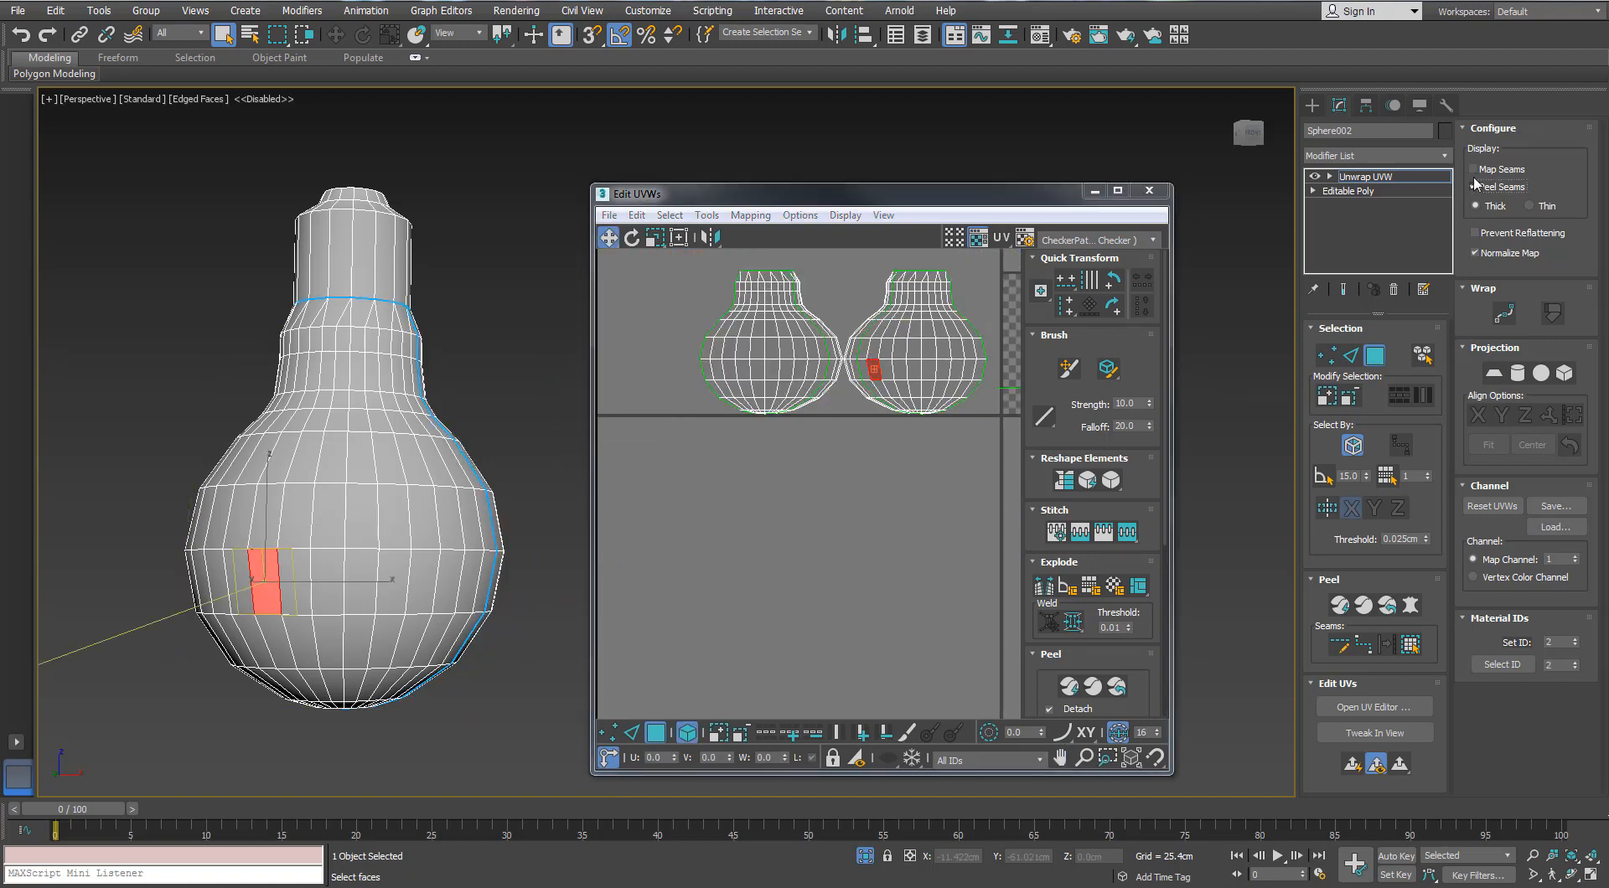
pyautogui.doubleClick(862, 372)
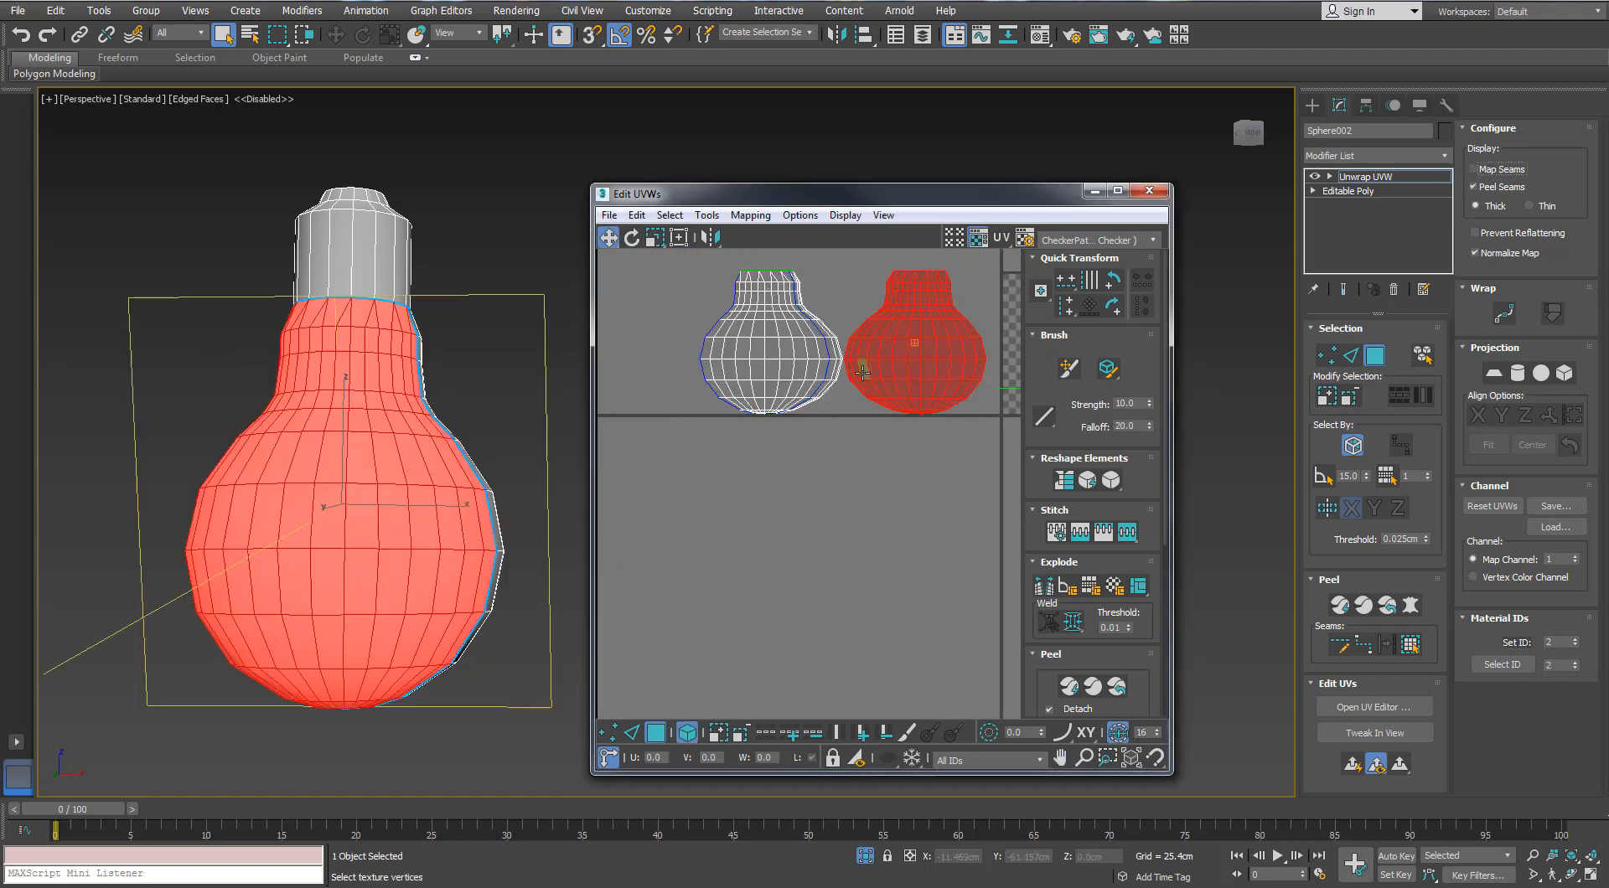
pyautogui.keyDown('alt'); pyautogui.moveTo(476, 485); pyautogui.dragTo(402, 484, button='middle'); pyautogui.keyUp('alt')
pyautogui.click(737, 360)
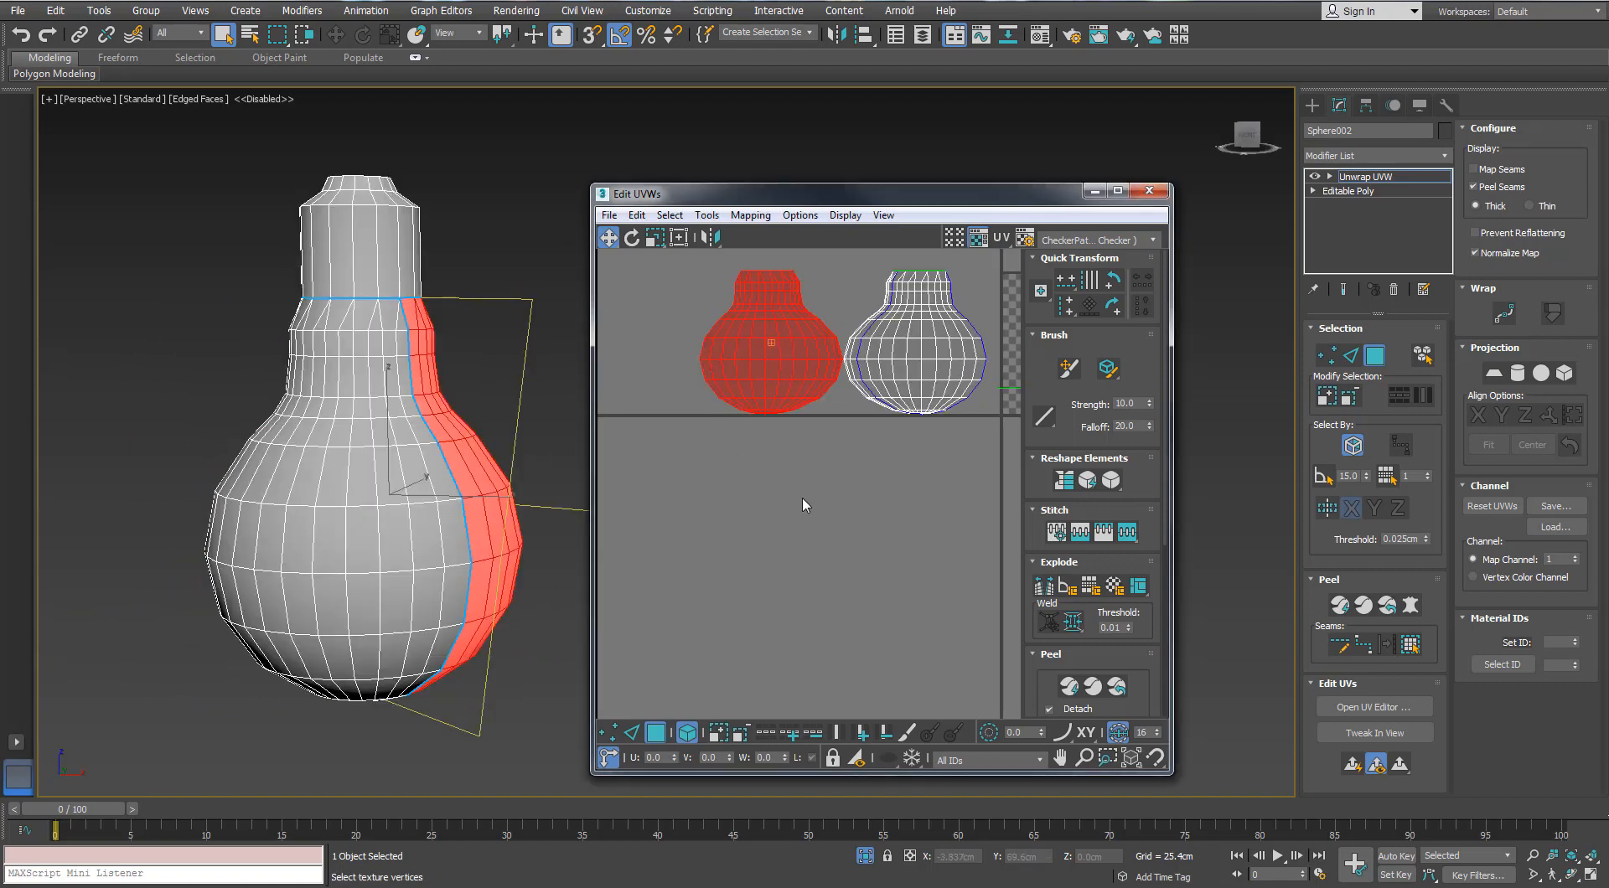
pyautogui.click(805, 505)
# Step: Select the bulb's screw base in the UV layout and unwrap it with normal mapping set to Box Mapping
pyautogui.keyDown('alt'); pyautogui.moveTo(534, 486); pyautogui.dragTo(648, 497, button='middle'); pyautogui.keyUp('alt')
pyautogui.scroll(-2, 863, 451)
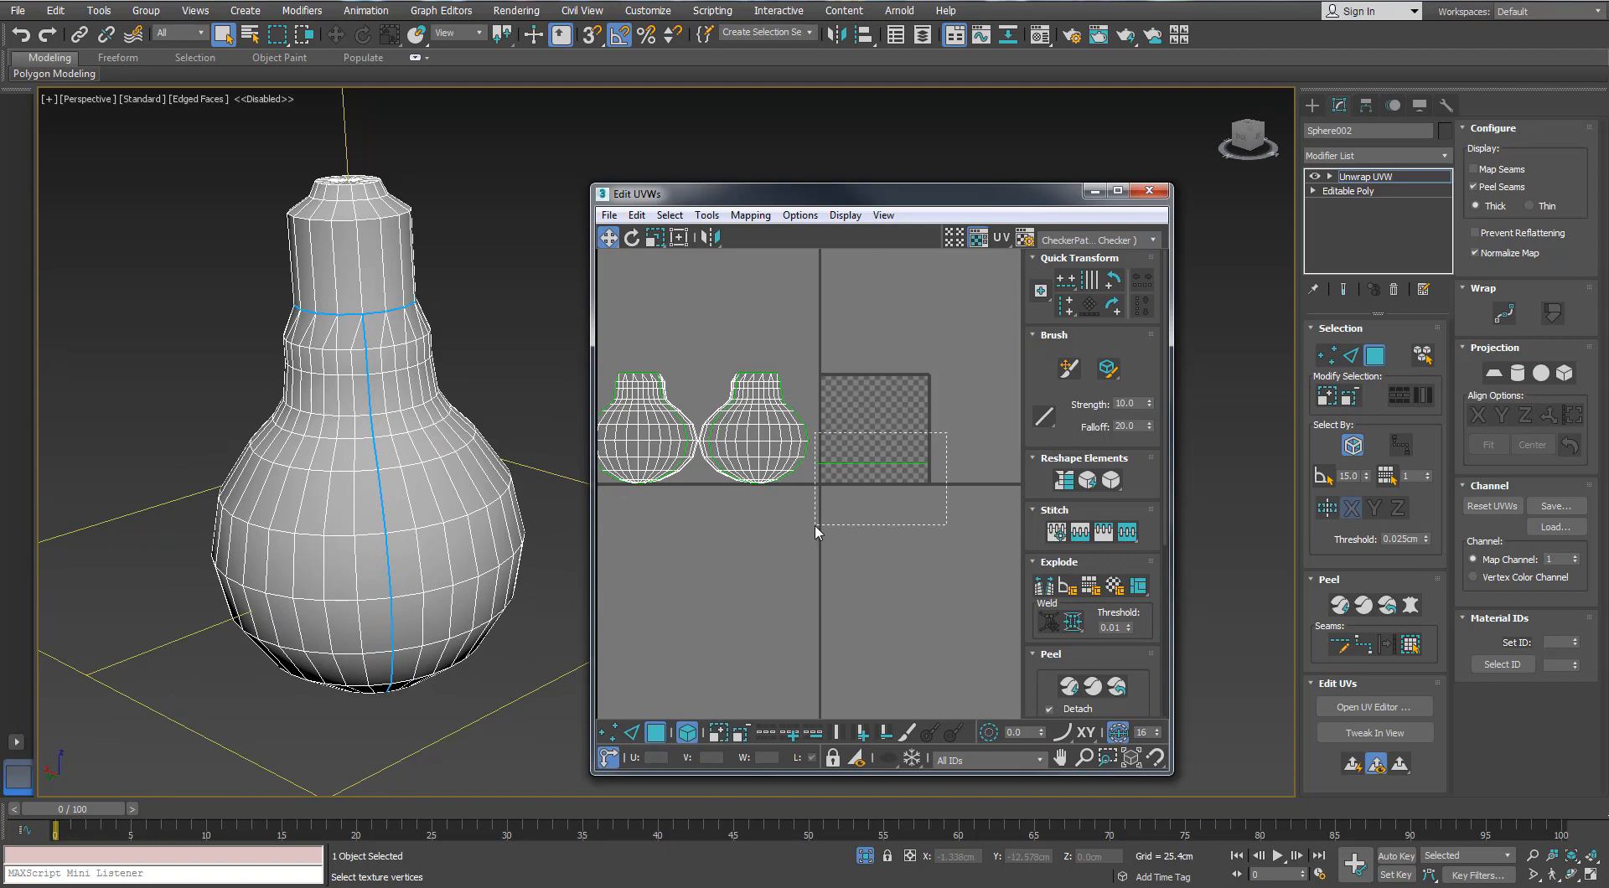
pyautogui.moveTo(817, 533); pyautogui.dragTo(815, 528)
pyautogui.scroll(2, 872, 442)
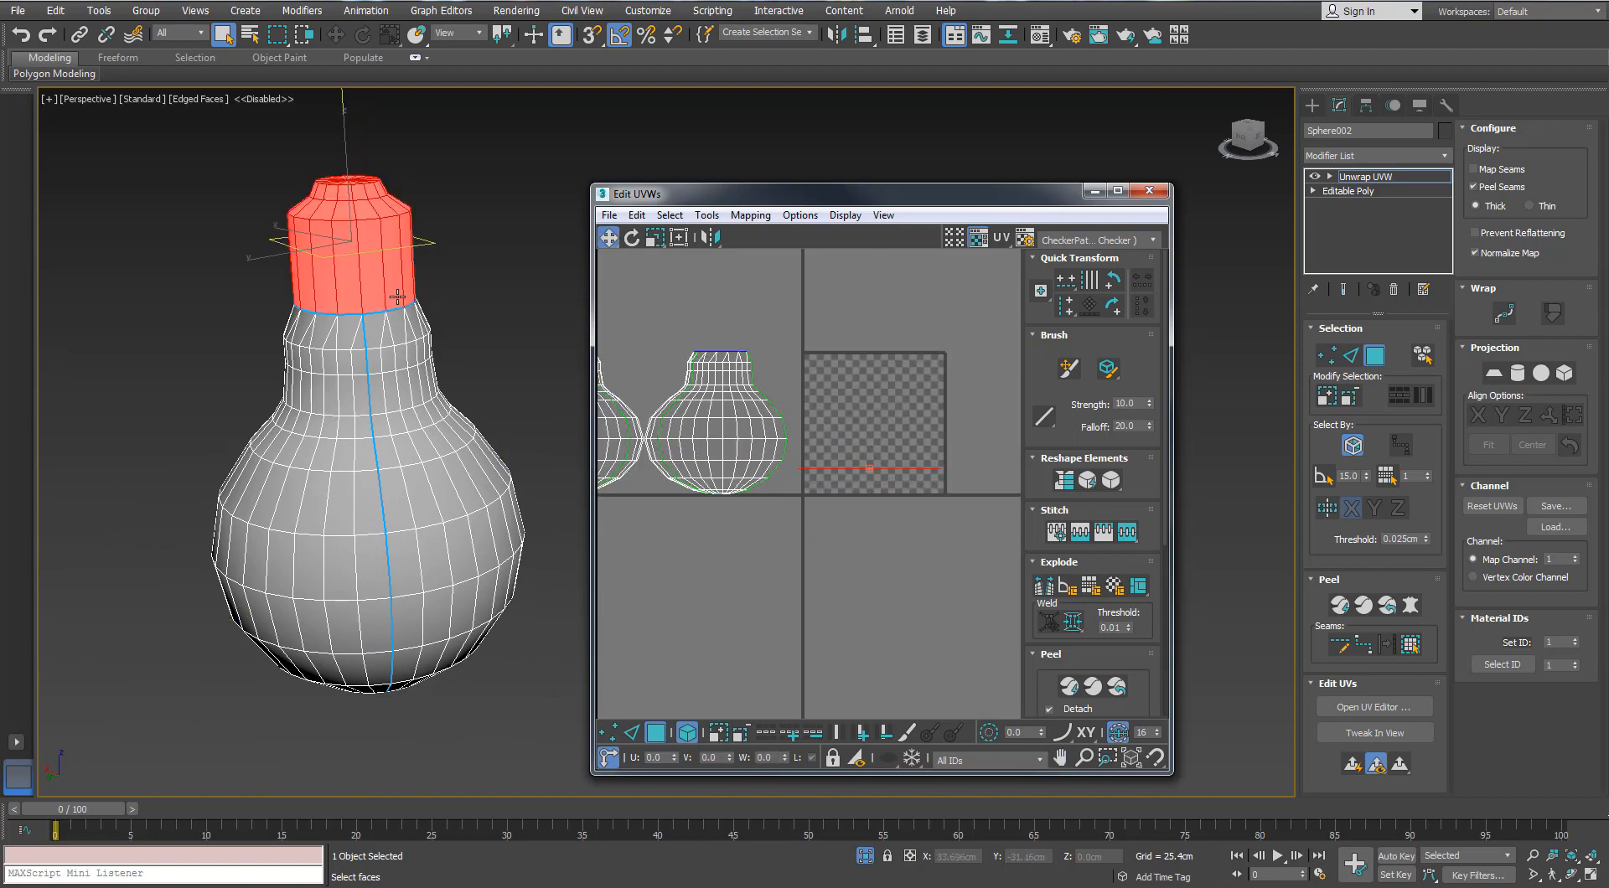
pyautogui.click(750, 216)
pyautogui.click(775, 248)
pyautogui.click(171, 137)
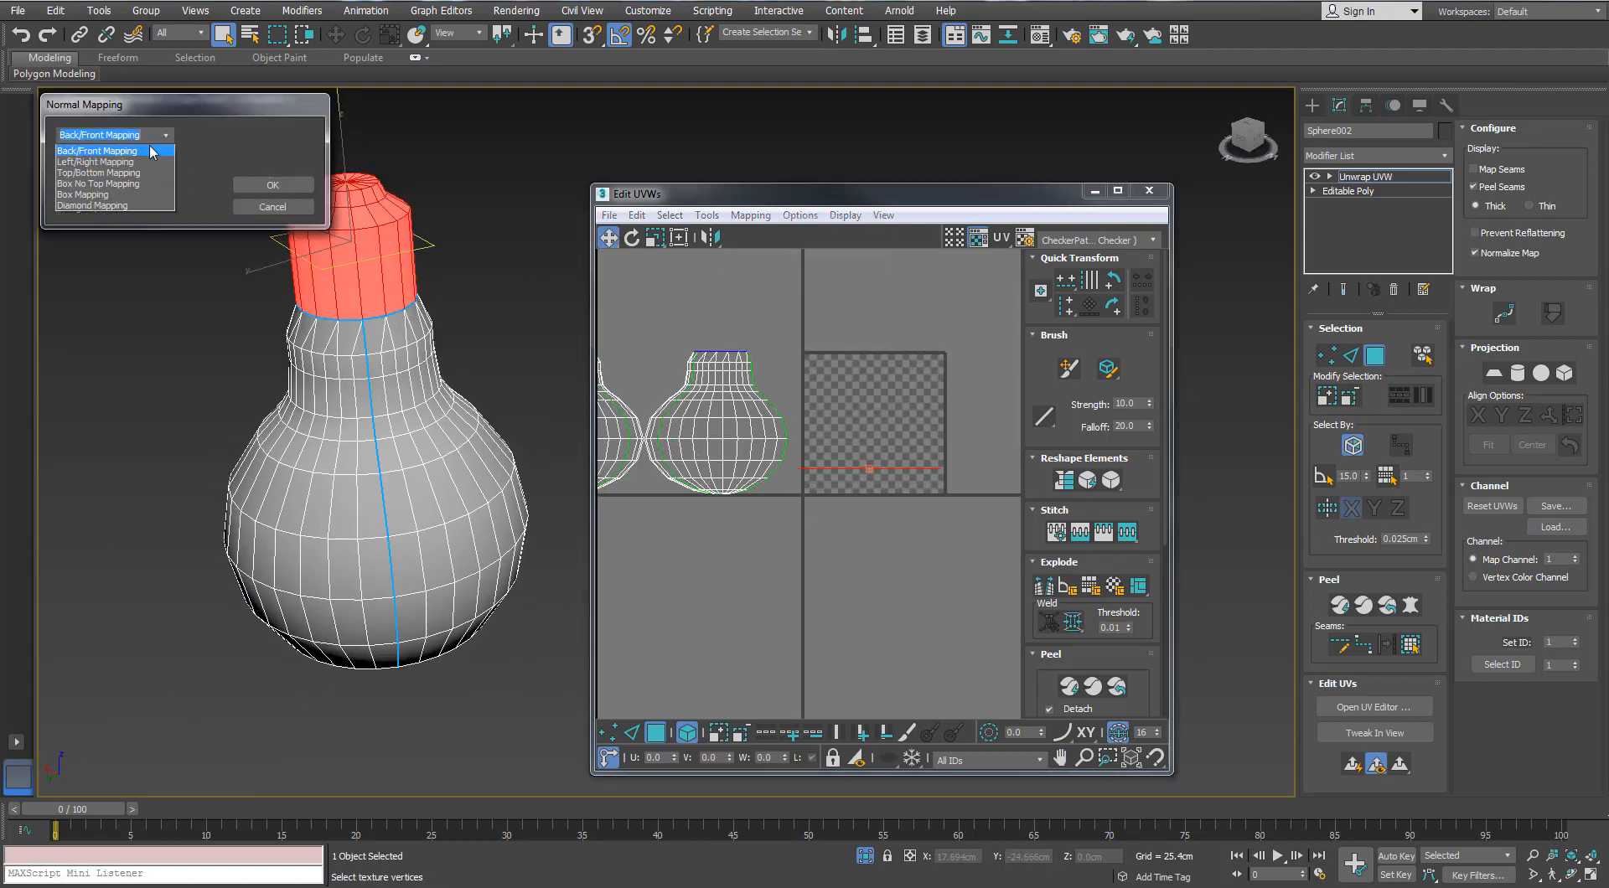
pyautogui.click(117, 198)
pyautogui.click(239, 187)
pyautogui.scroll(1, 814, 425)
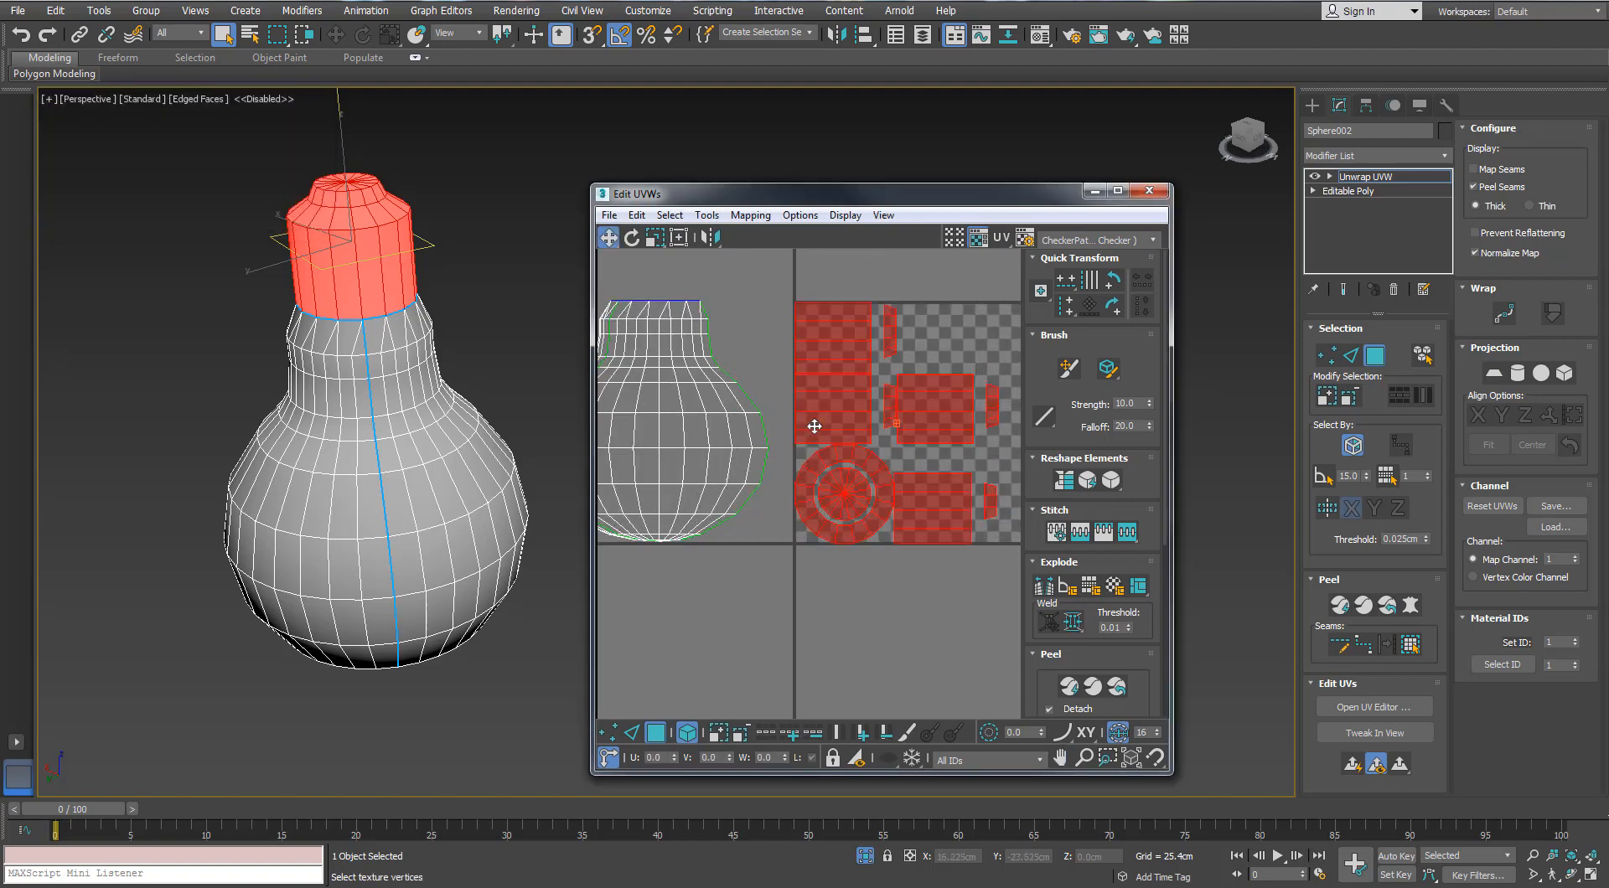
# Step: Maximize the UV editor and stitch two of the base's rectangular side pieces together along their shared edge
pyautogui.scroll(-2, 814, 424)
pyautogui.click(1116, 192)
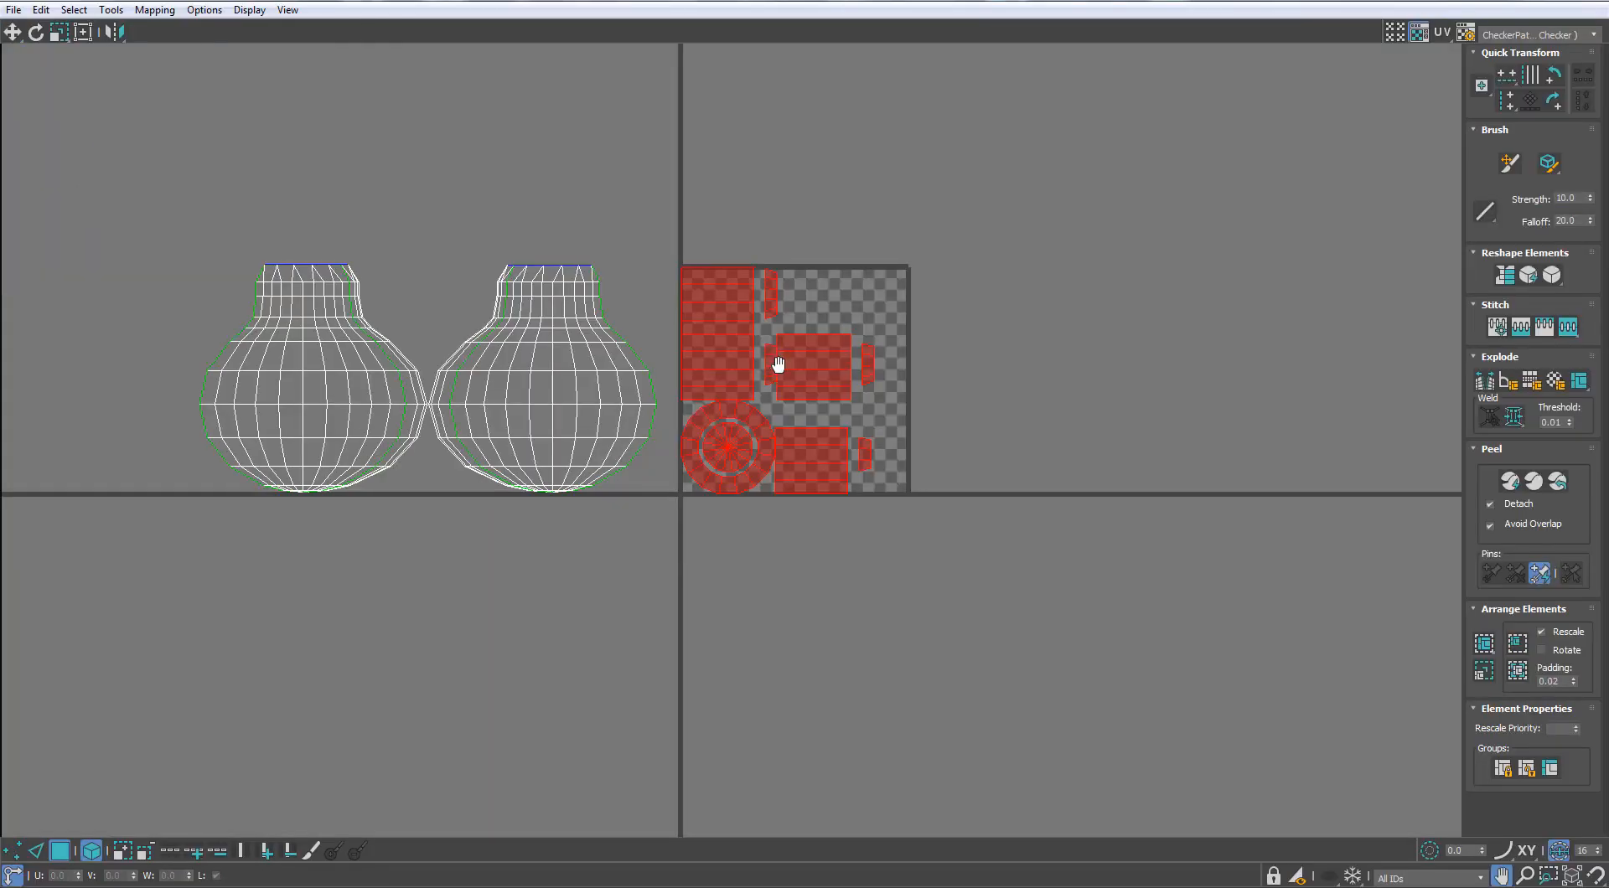
pyautogui.click(823, 320)
pyautogui.click(853, 331)
pyautogui.click(851, 325)
pyautogui.click(1496, 326)
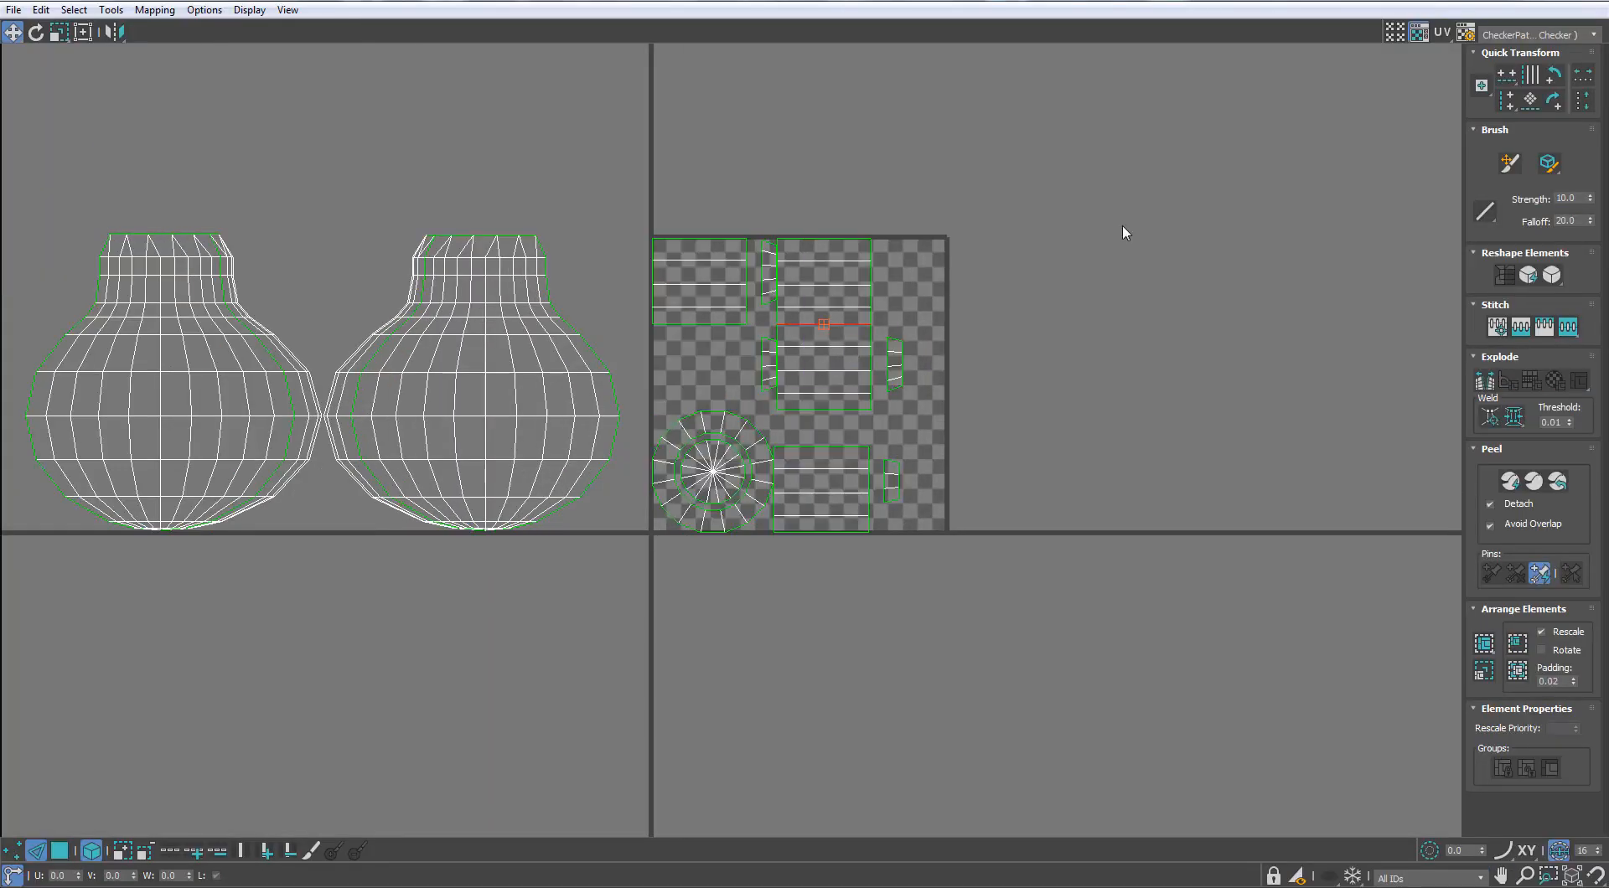
# Step: Hide the checker background and stitch the remaining rectangular side pieces of the base into one long strip
pyautogui.click(1424, 36)
pyautogui.click(821, 225)
pyautogui.press('s')
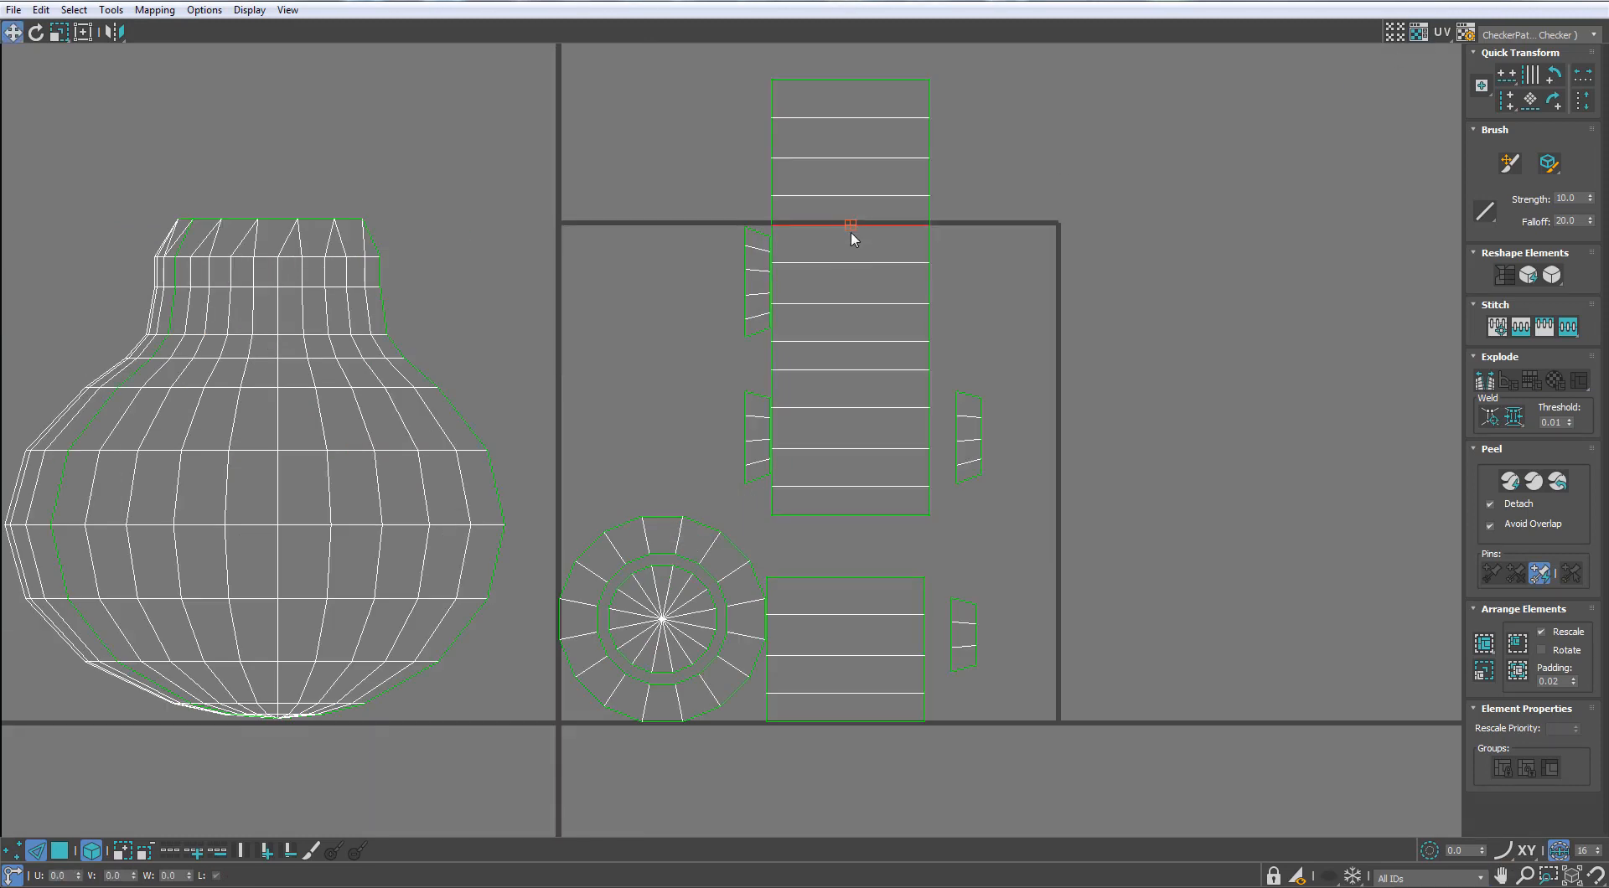
pyautogui.moveTo(851, 229); pyautogui.dragTo(853, 291, button='middle')
pyautogui.scroll(-3, 889, 154)
pyautogui.press('s')
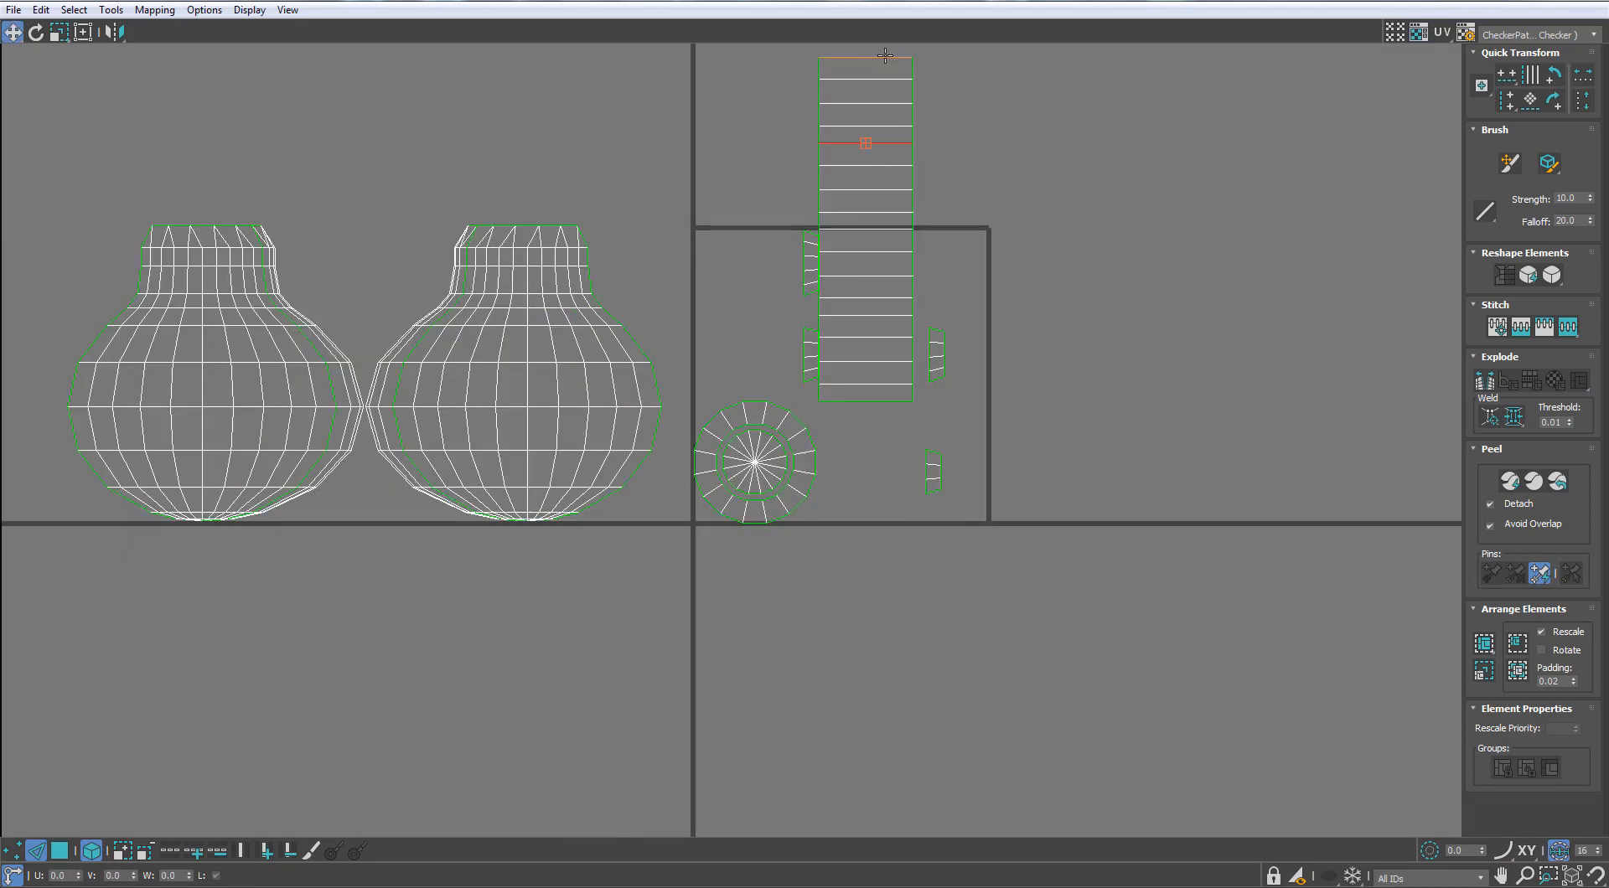
# Step: Stitch the narrow slanted pieces of the base end to end into one continuous band
pyautogui.scroll(3, 799, 356)
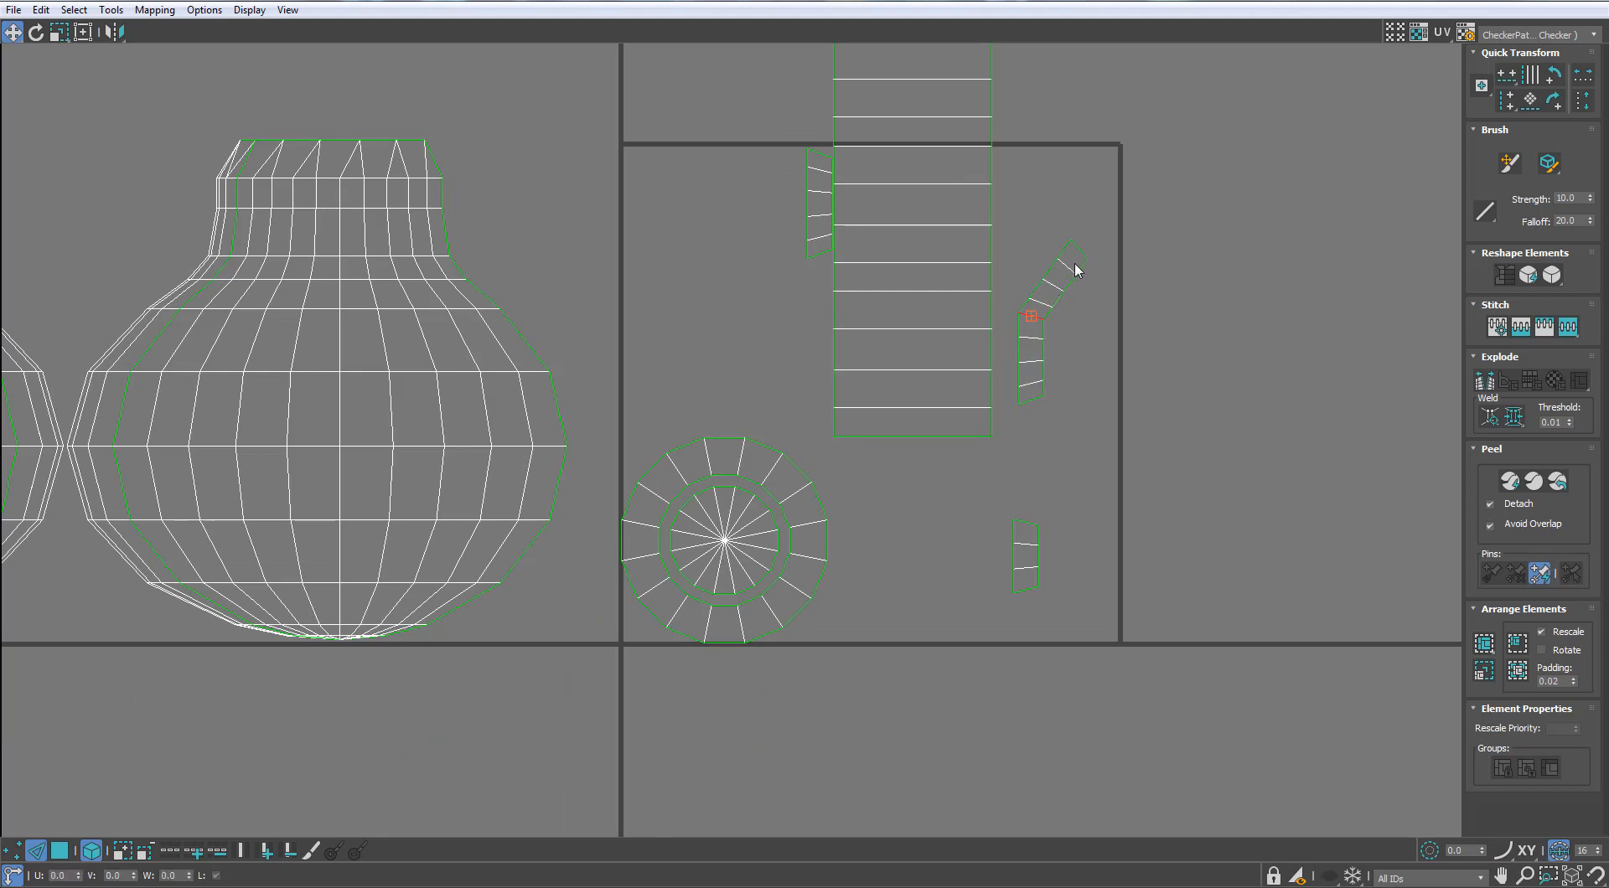
pyautogui.click(1171, 216)
pyautogui.press('s')
# Step: Switch to polygon level and move the concentric disc and ring shells up beside the long strip
pyautogui.click(59, 851)
pyautogui.click(711, 542)
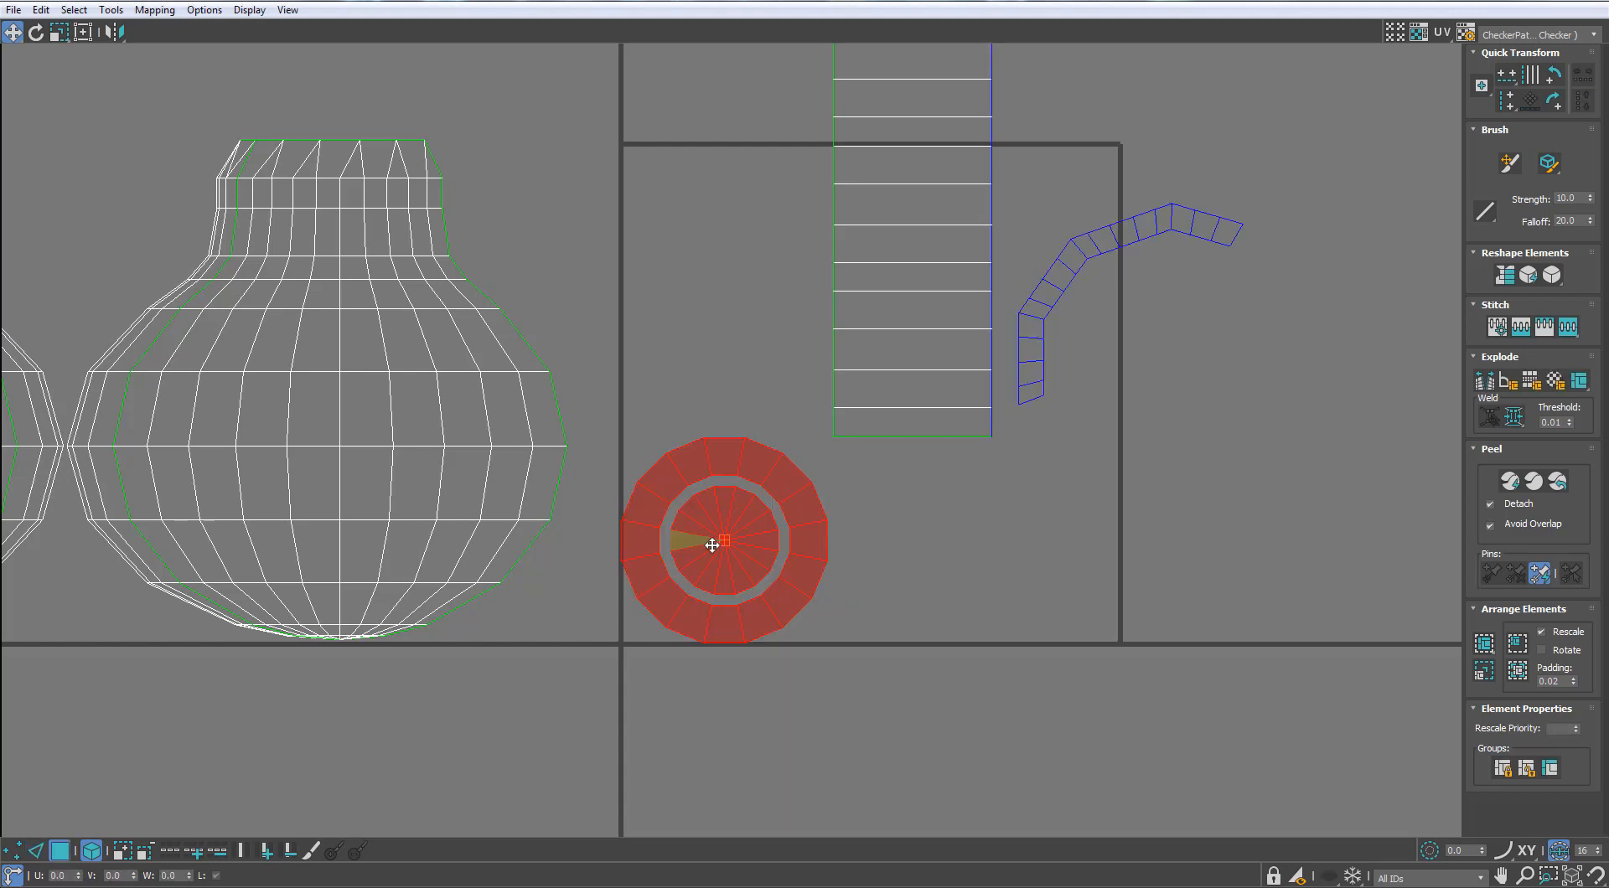
pyautogui.moveTo(711, 542); pyautogui.dragTo(720, 341)
# Step: Relax the stitched narrow band by polygon angles into a smooth arc and move it next to the ring
pyautogui.click(1045, 293)
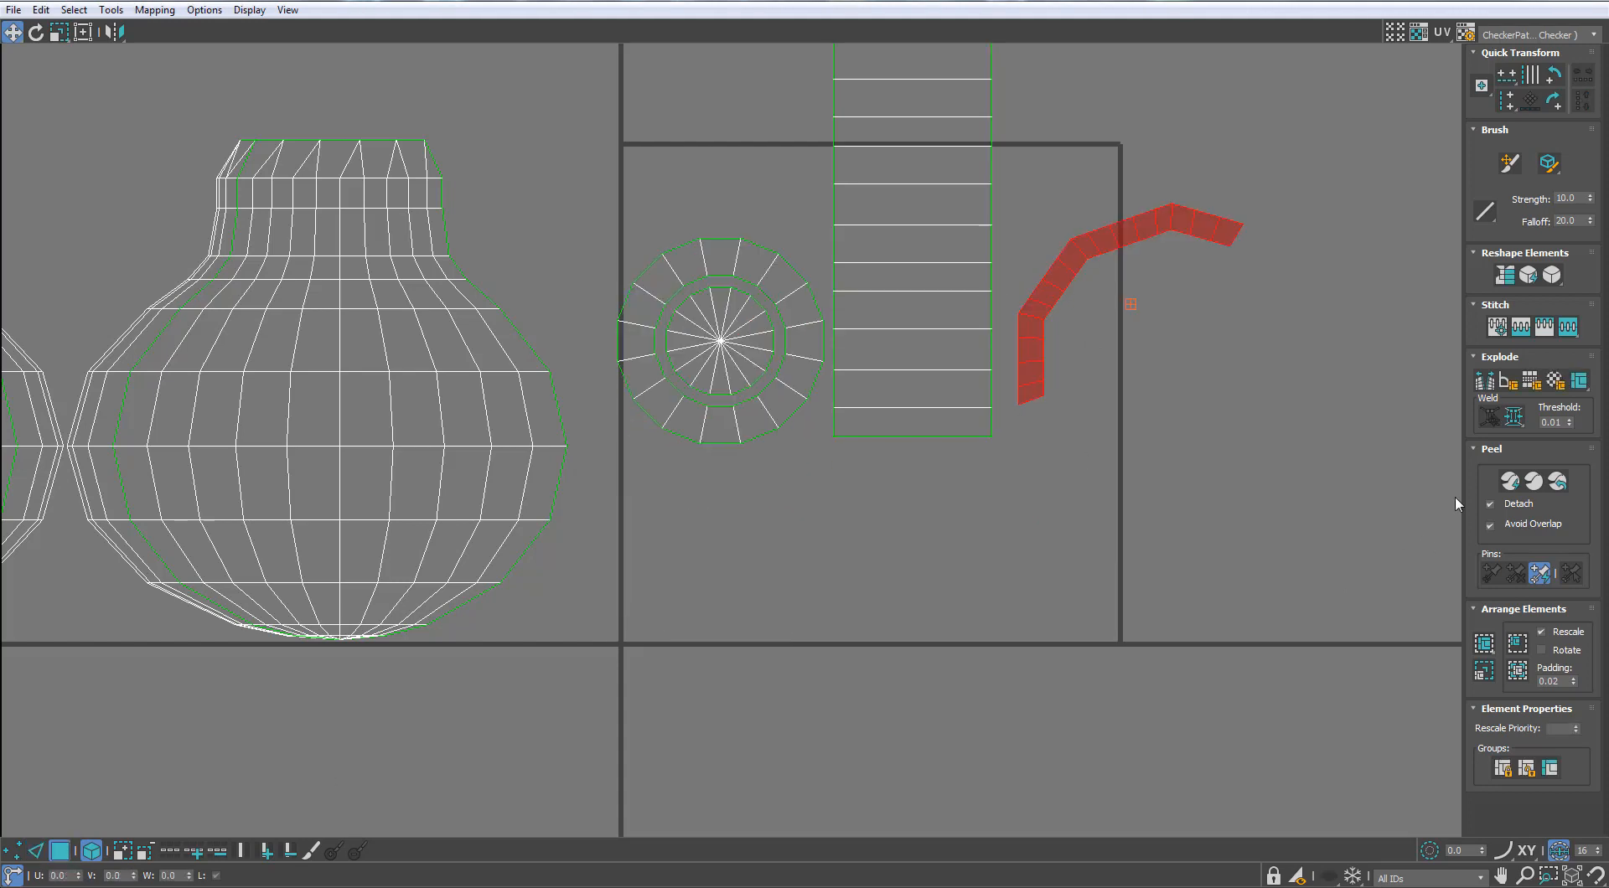
pyautogui.click(110, 9)
pyautogui.click(175, 305)
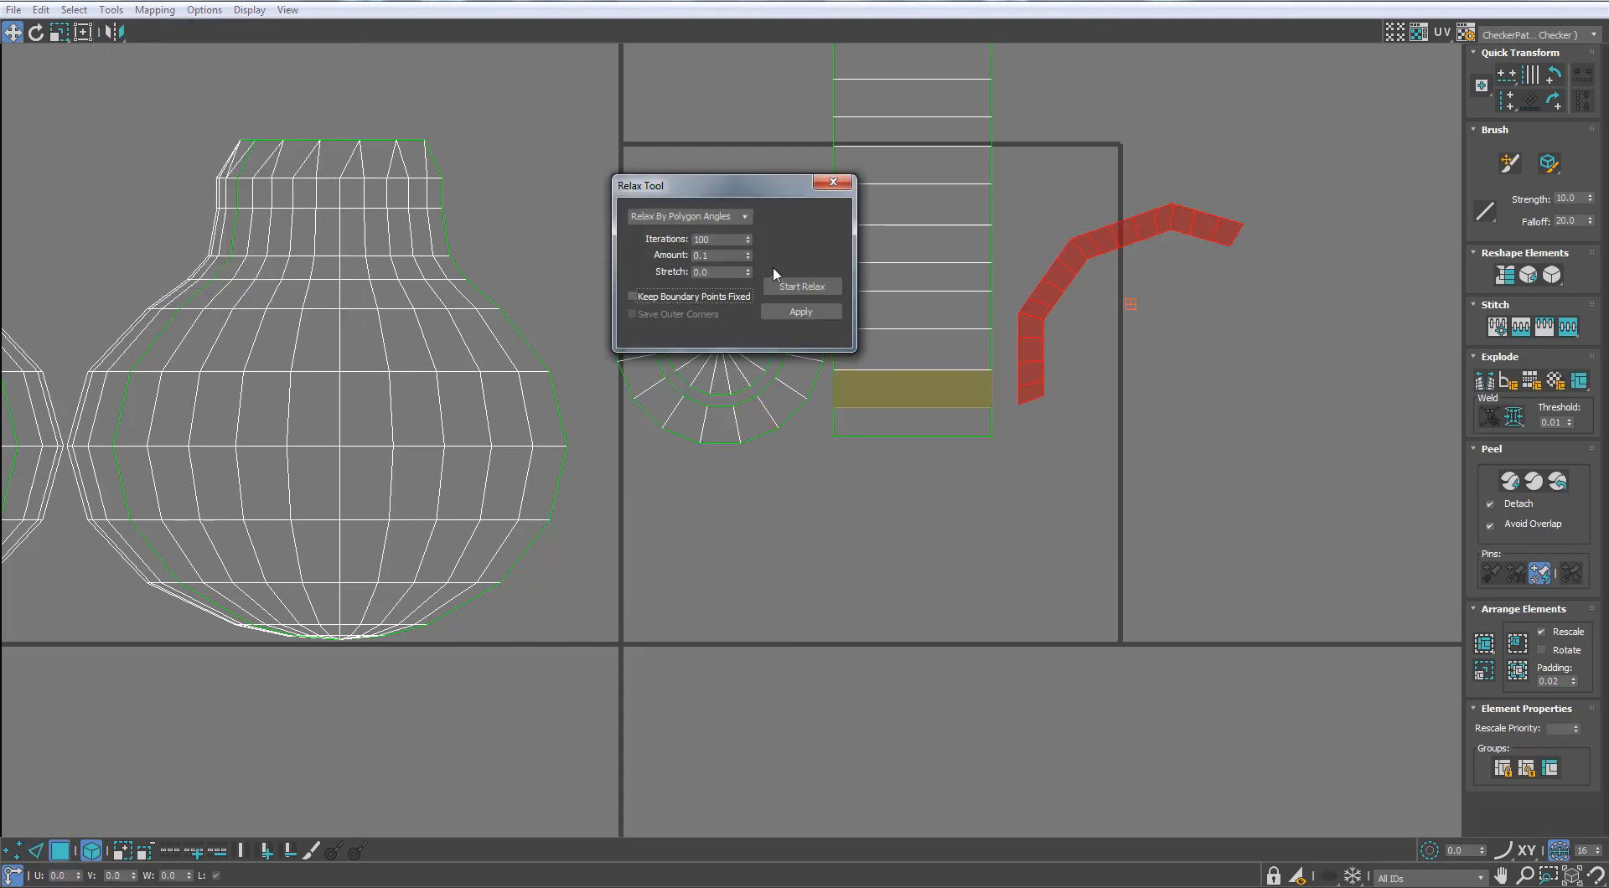
pyautogui.click(778, 287)
pyautogui.click(833, 181)
pyautogui.moveTo(1059, 244); pyautogui.dragTo(630, 228)
# Step: Select all the bulb's UV shells, rescale them to matching proportions and pack them inside the UV tile
pyautogui.scroll(-5, 630, 229)
pyautogui.hotkey('ctrl', 'a')
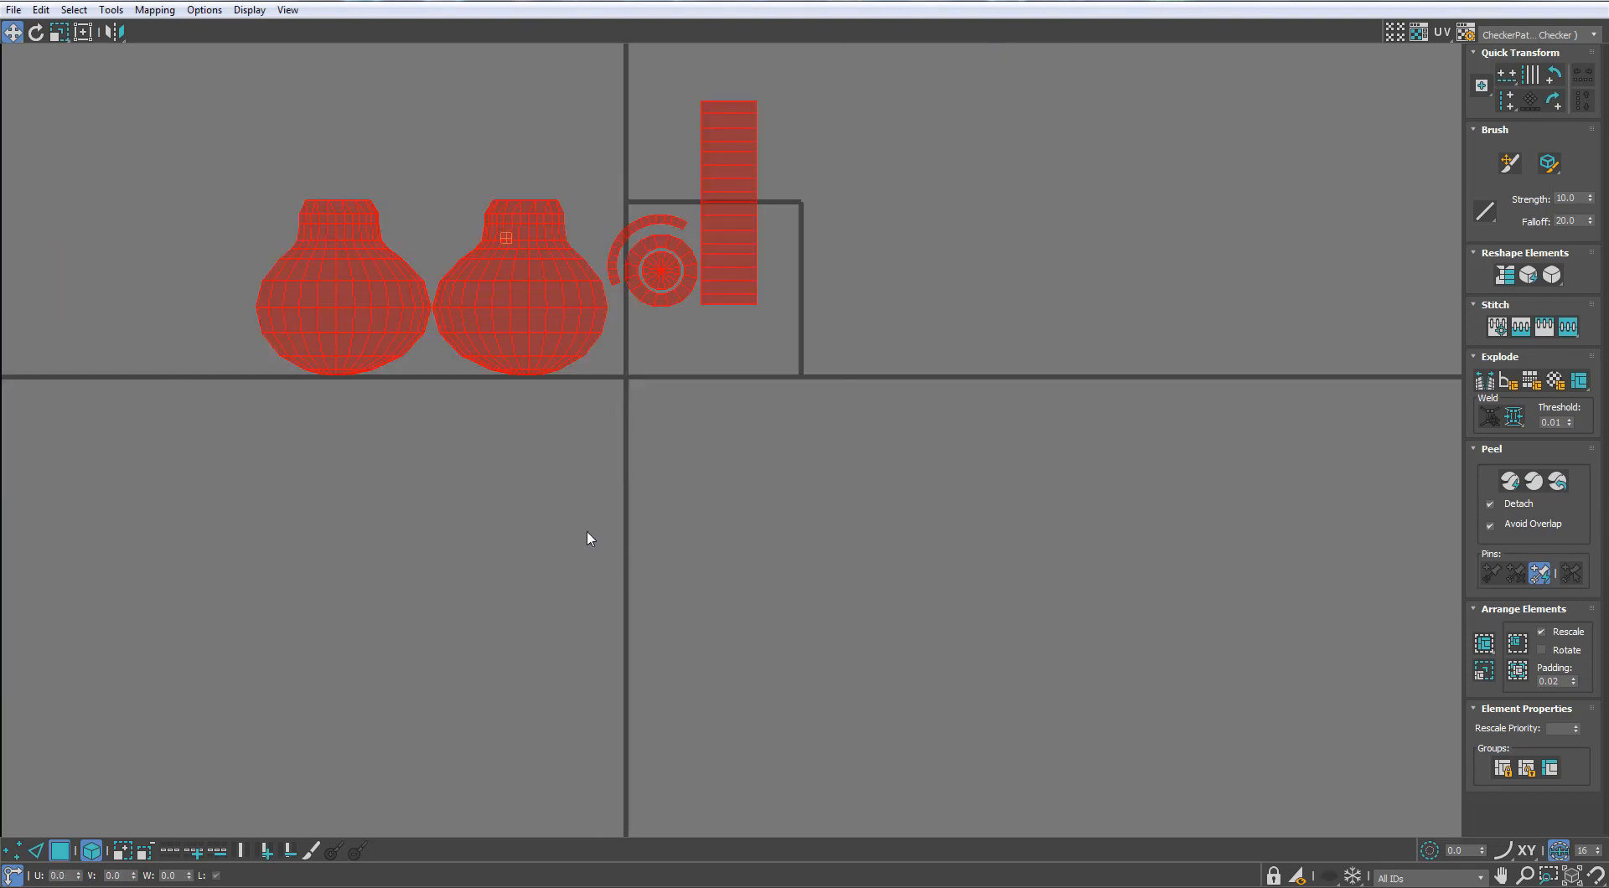
pyautogui.click(1483, 645)
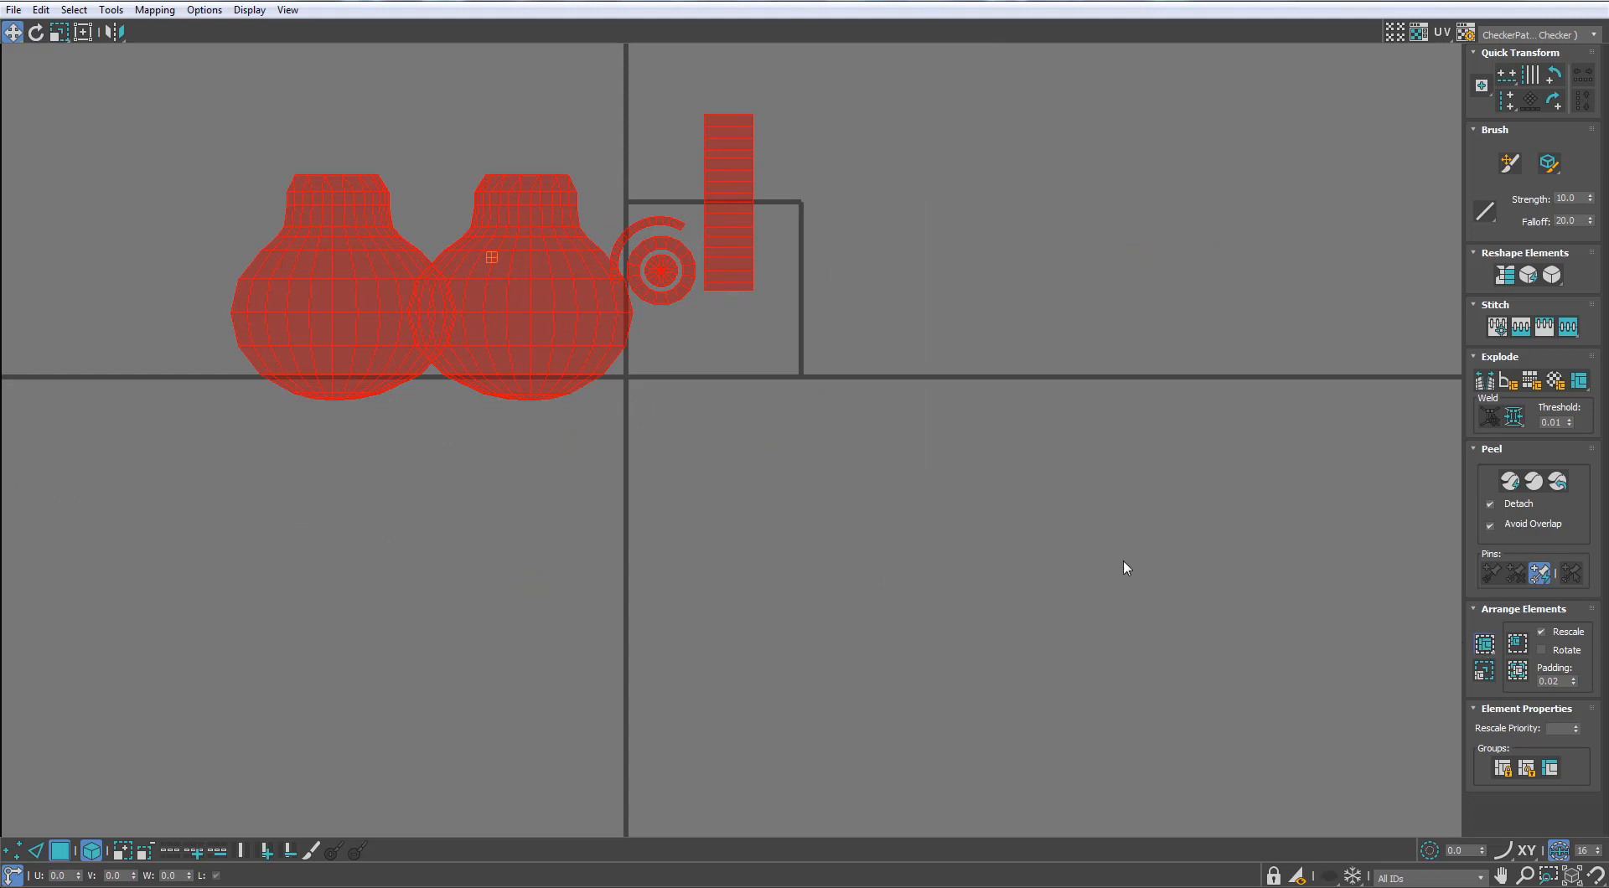
pyautogui.scroll(5, 760, 349)
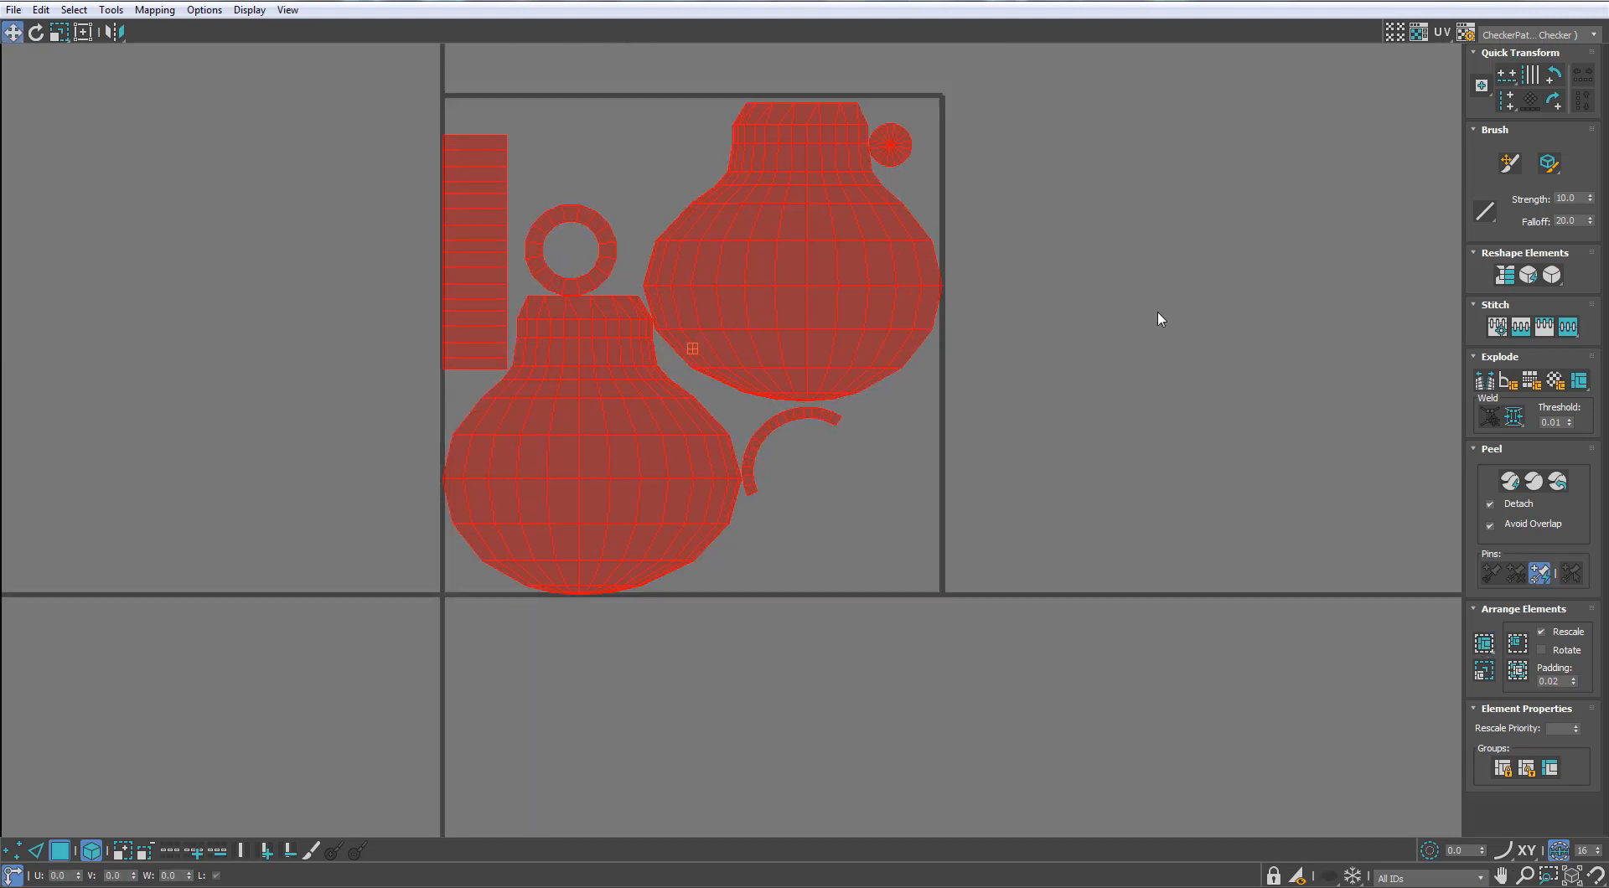
# Step: Flip the upper bulb half's UV shell vertically and move it down beside the other half
pyautogui.click(1158, 311)
pyautogui.click(796, 270)
pyautogui.click(115, 61)
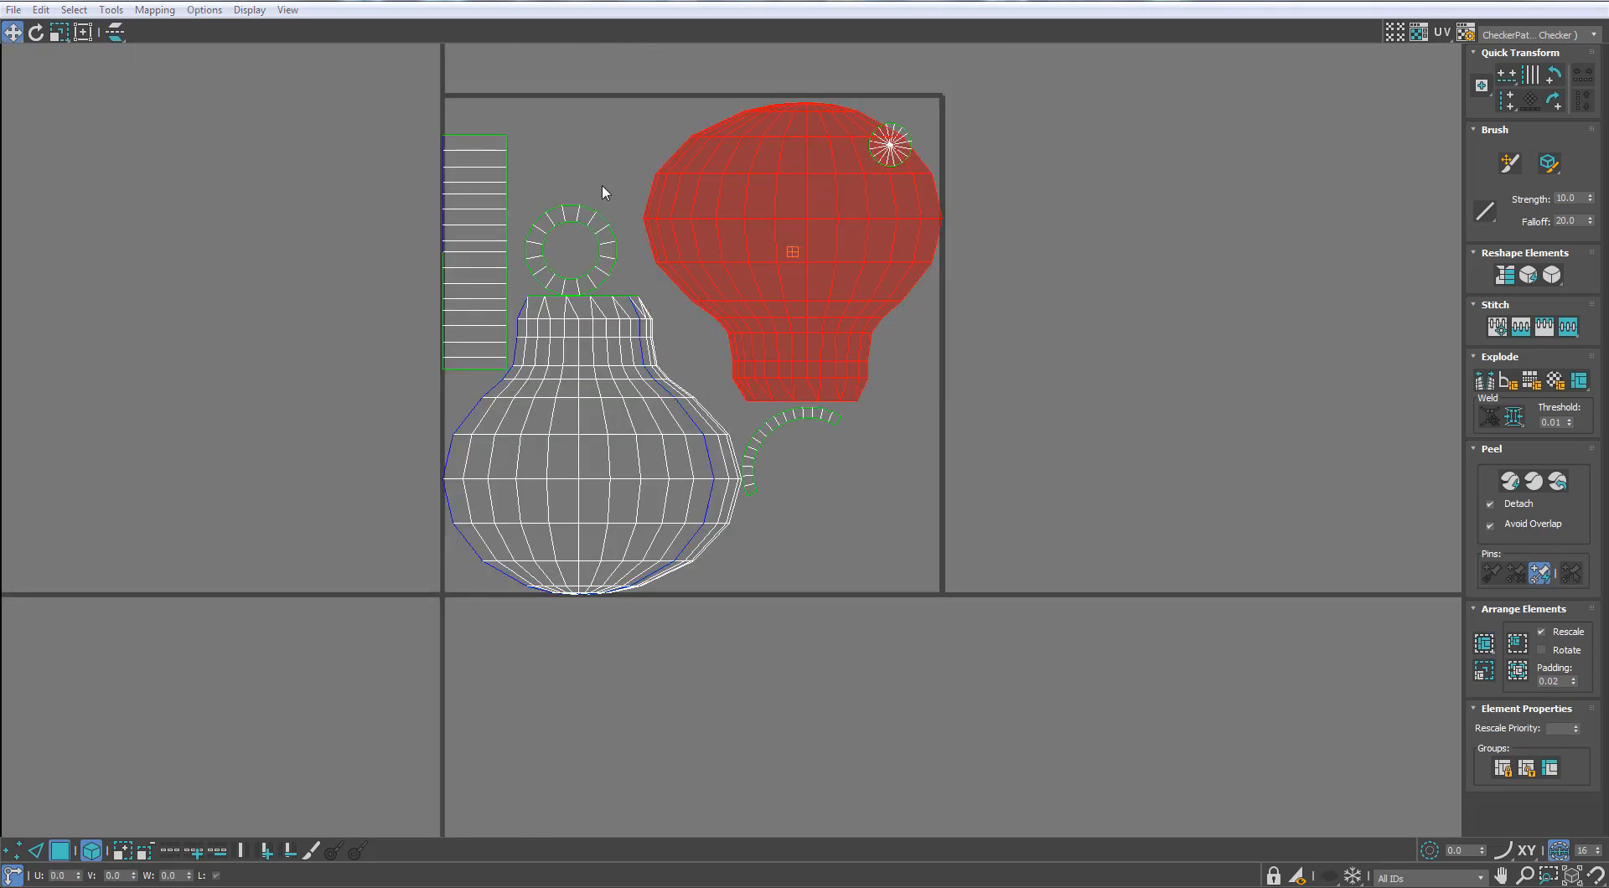
pyautogui.moveTo(707, 223); pyautogui.dragTo(760, 337)
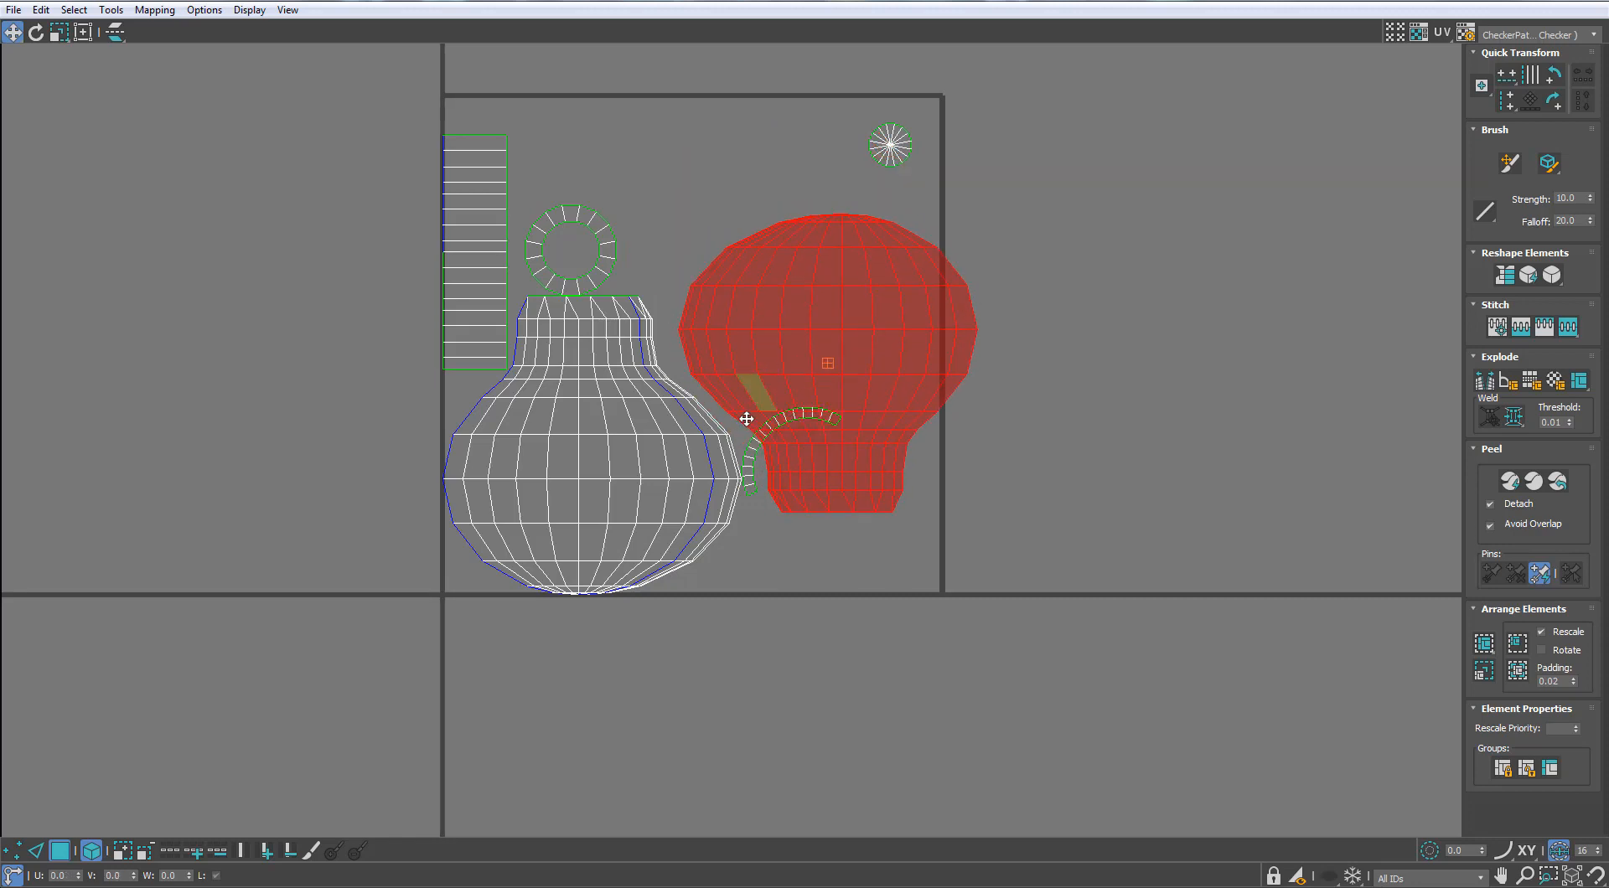
# Step: Nest the narrow arc around the ring shell and place the small disc inside the ring's centre
pyautogui.moveTo(751, 451); pyautogui.dragTo(513, 212)
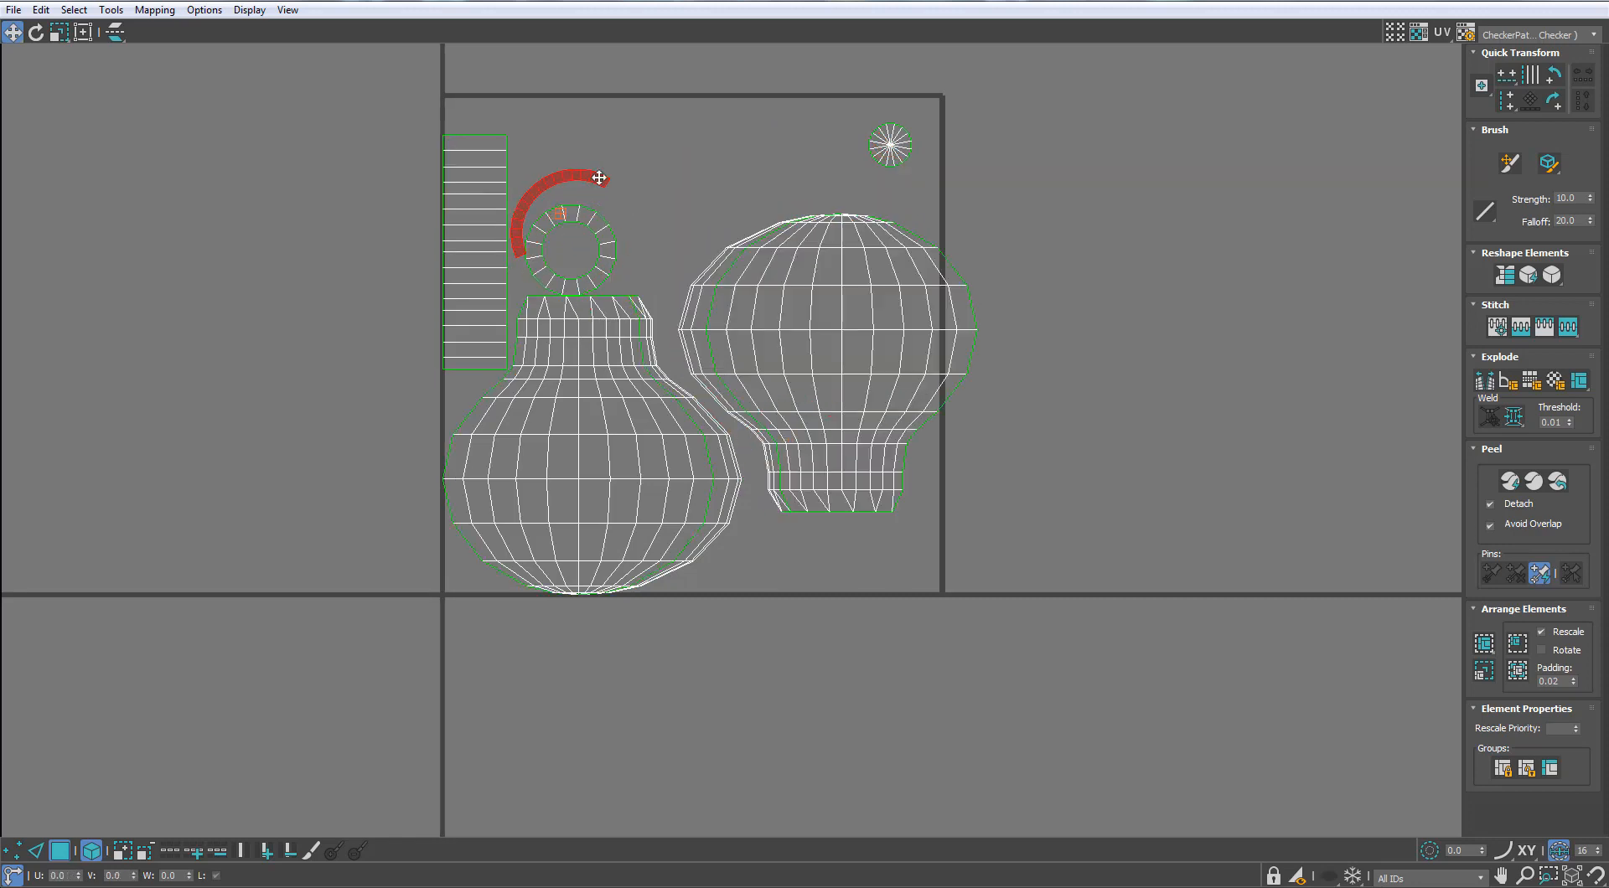
pyautogui.moveTo(600, 178); pyautogui.dragTo(598, 185)
pyautogui.press('w')
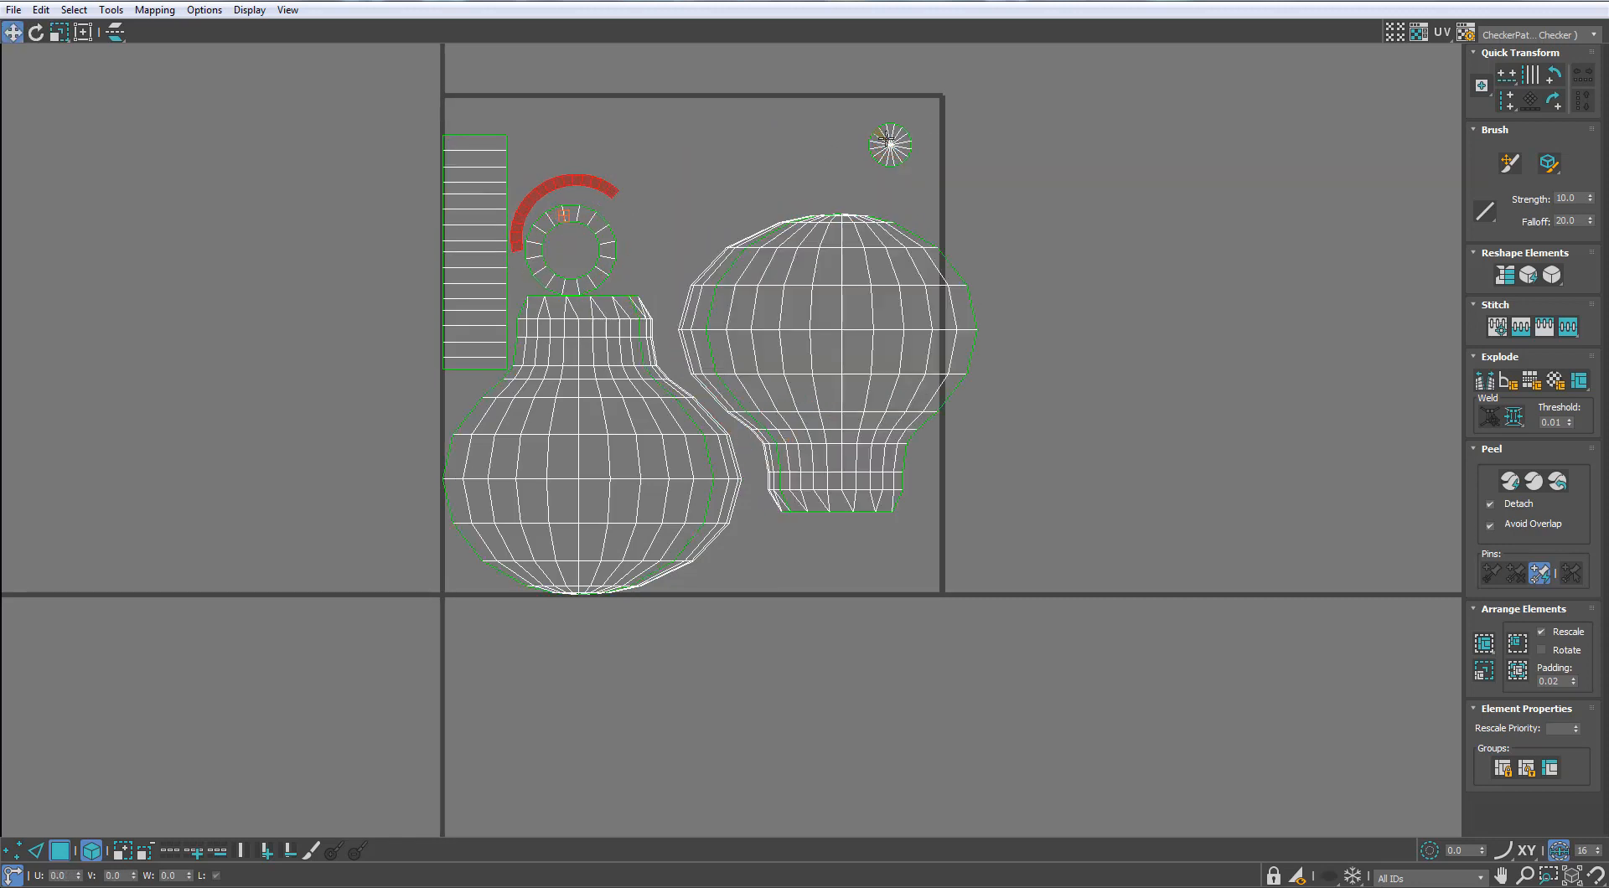
pyautogui.moveTo(888, 141); pyautogui.dragTo(568, 243)
pyautogui.moveTo(791, 342); pyautogui.dragTo(795, 357)
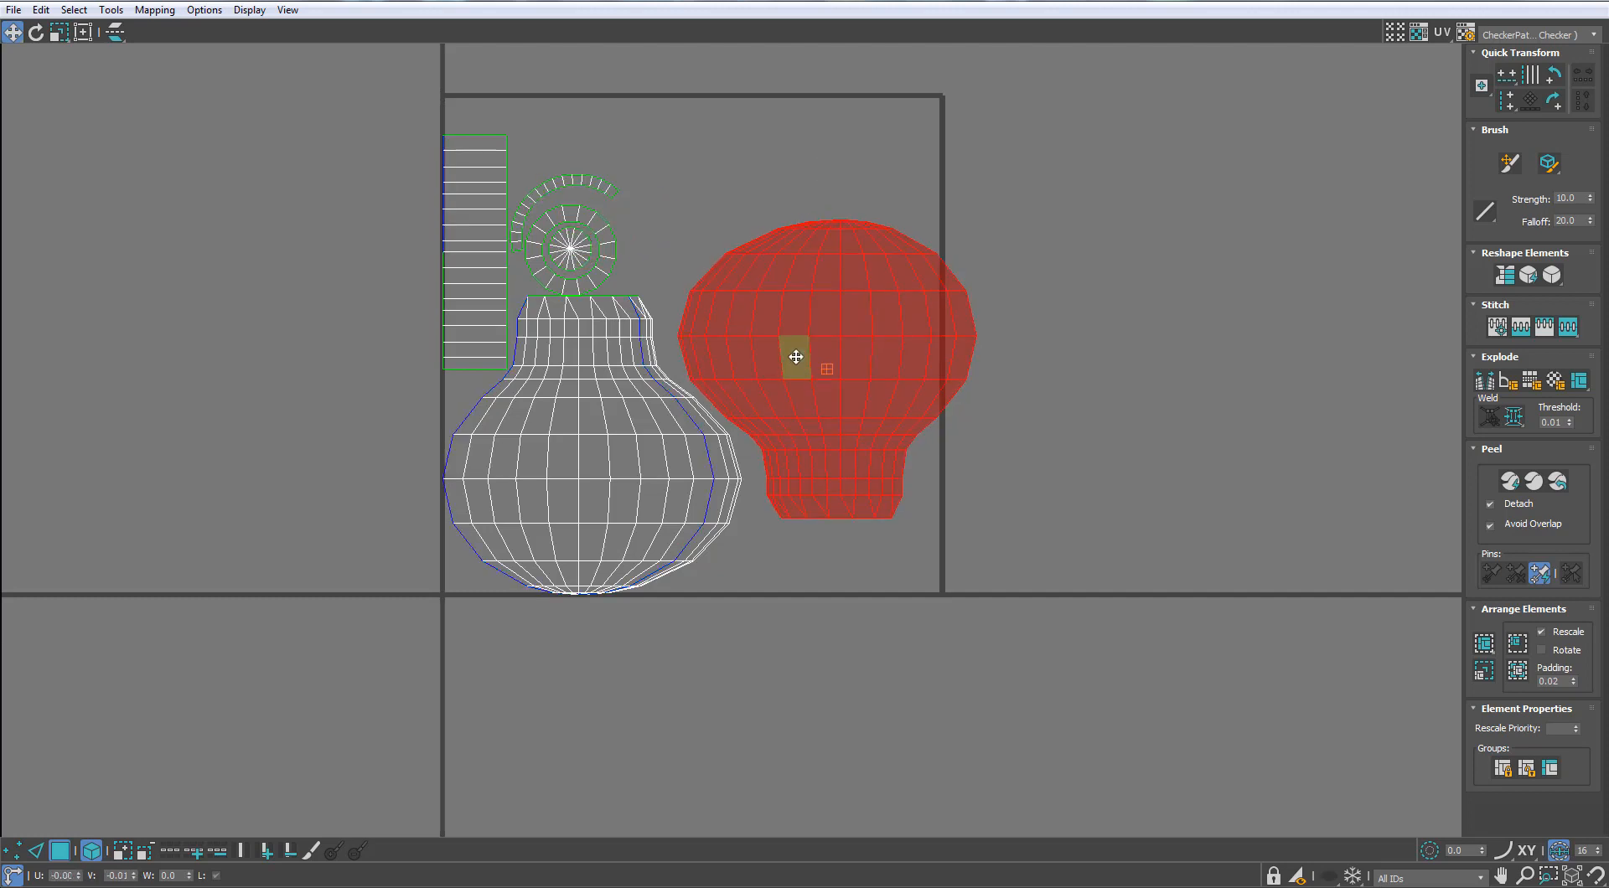
# Step: Rotate the long strip, ring, disc and arc together a quarter turn so the strip lies horizontally above the bulb half
pyautogui.moveTo(357, 114); pyautogui.dragTo(609, 205)
pyautogui.press('e')
pyautogui.moveTo(624, 148); pyautogui.dragTo(607, 244)
pyautogui.press('w')
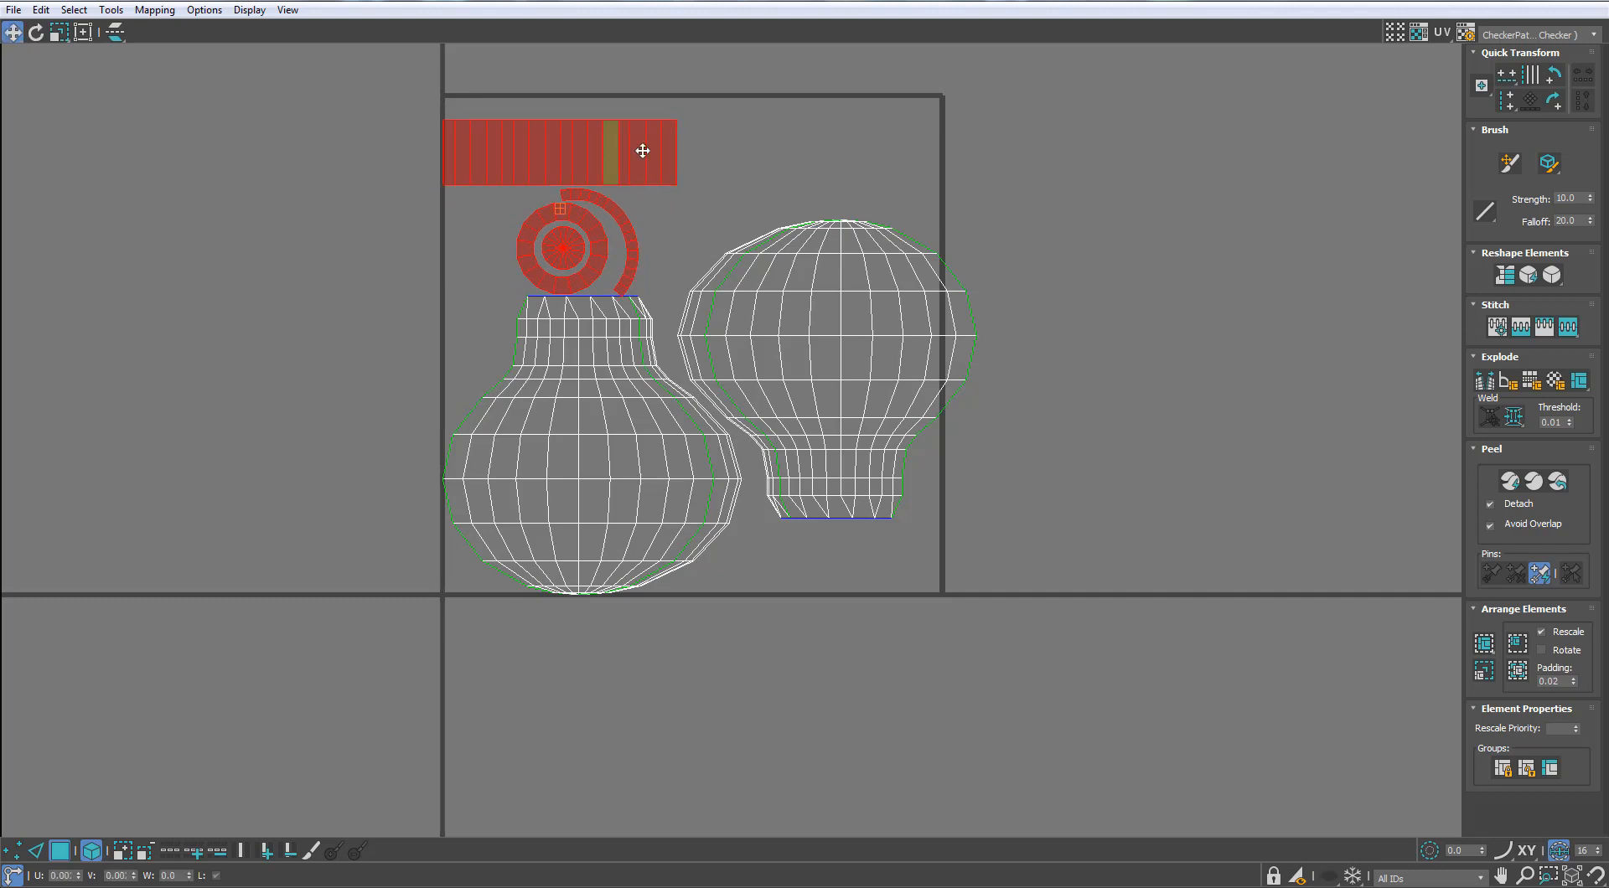
pyautogui.moveTo(643, 151); pyautogui.dragTo(682, 145)
# Step: Scale all the bulb's UV shells down together and move them just above the UV tile
pyautogui.moveTo(998, 120); pyautogui.dragTo(417, 586)
pyautogui.press('r')
pyautogui.moveTo(765, 363); pyautogui.dragTo(780, 443)
pyautogui.scroll(5, 762, 331)
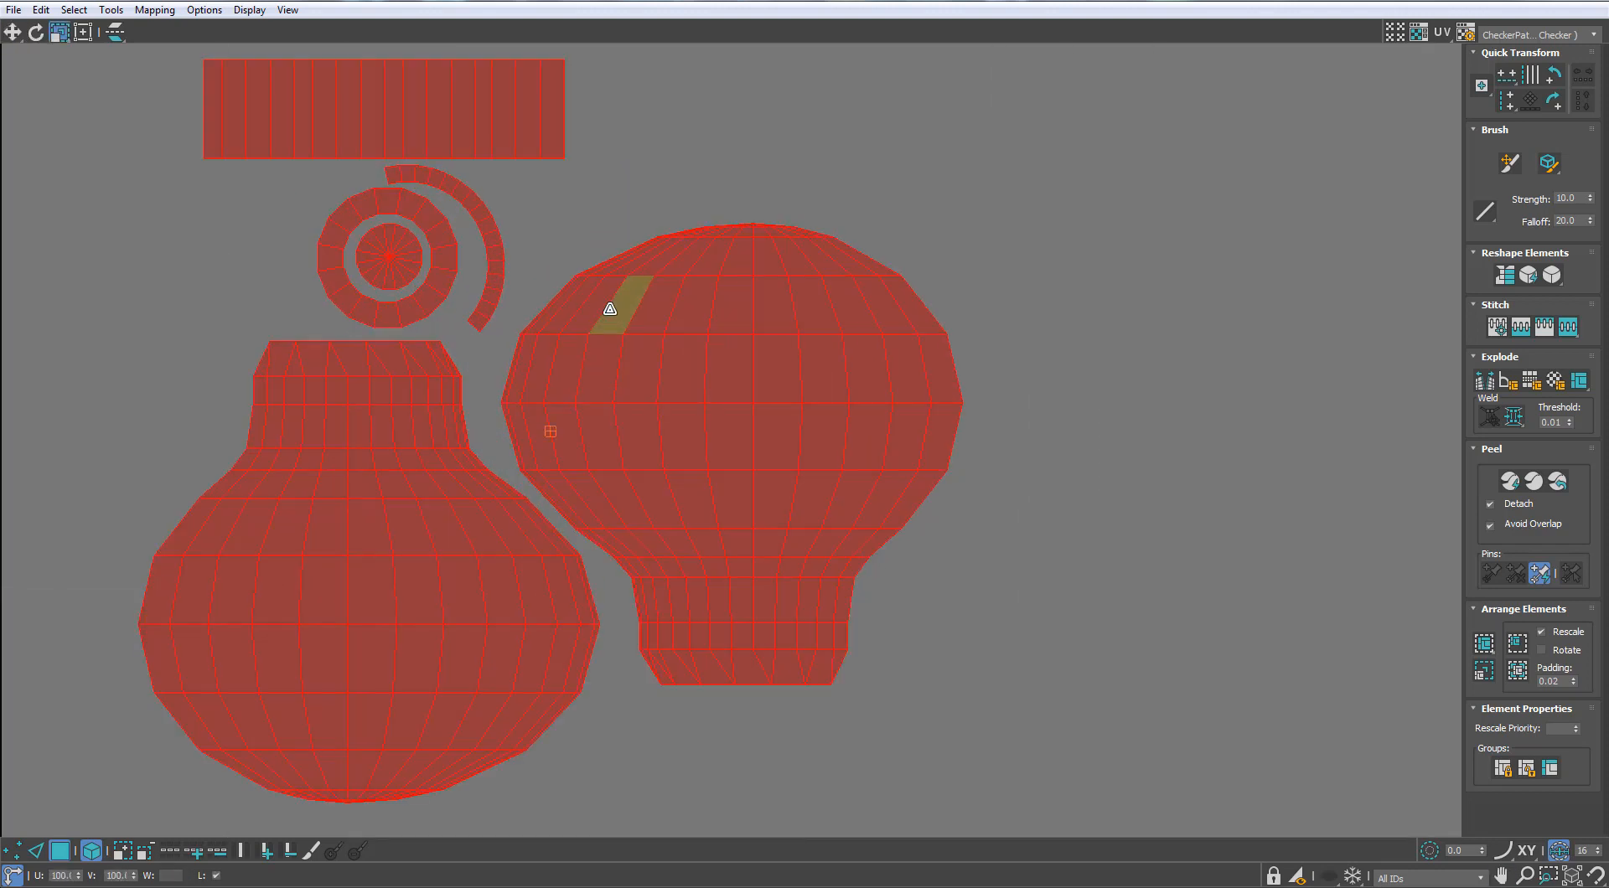
pyautogui.scroll(-3, 610, 308)
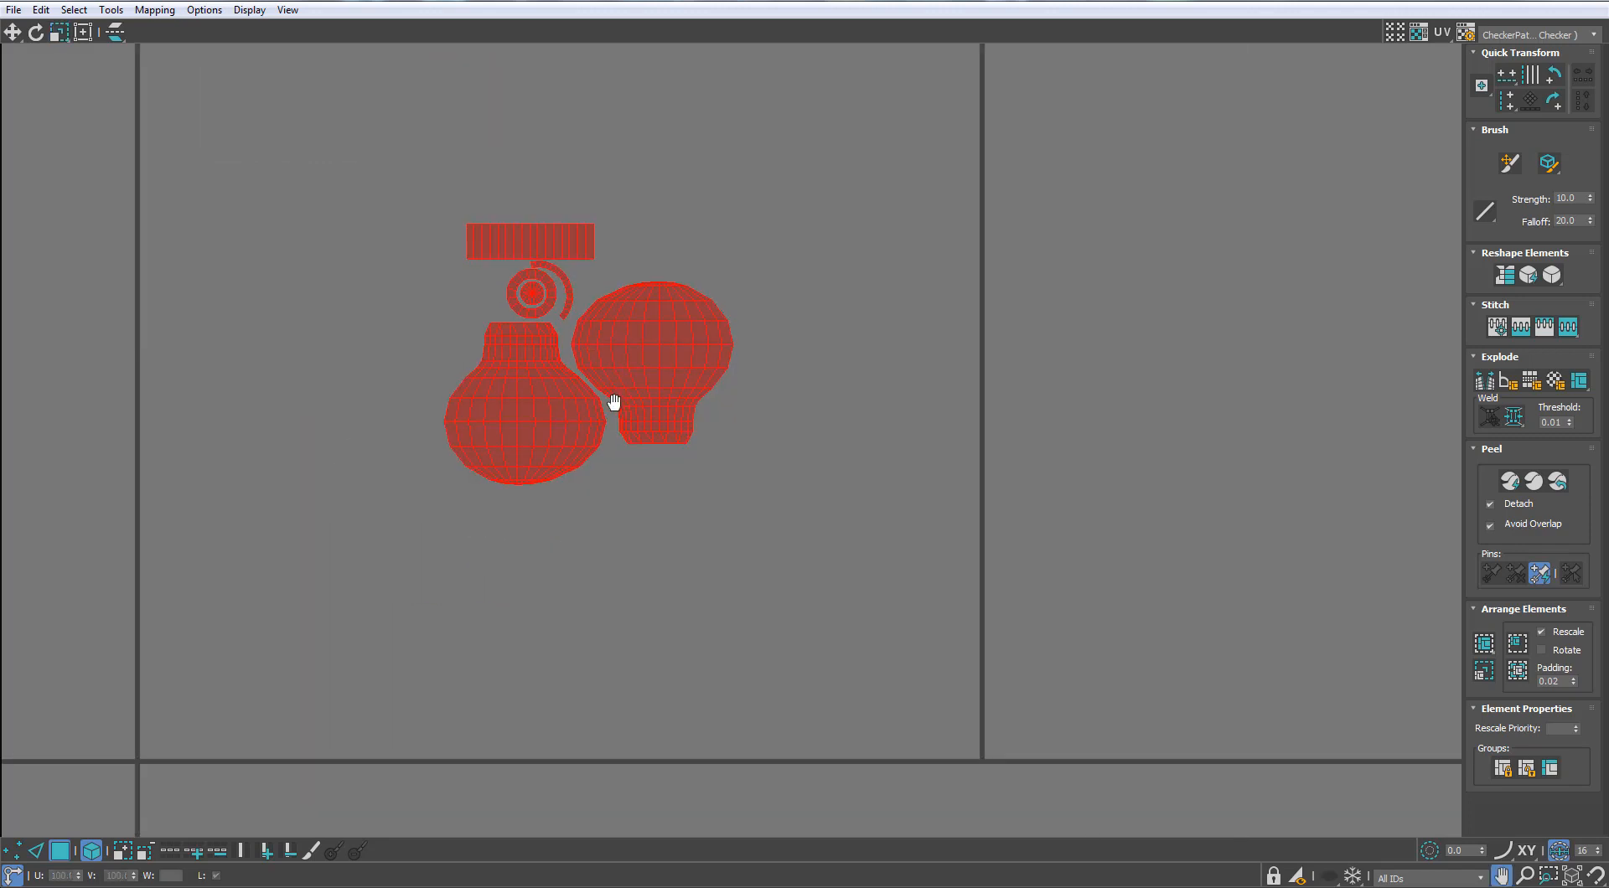
pyautogui.scroll(-2, 614, 402)
pyautogui.press('w')
pyautogui.moveTo(629, 395); pyautogui.dragTo(521, 135)
pyautogui.moveTo(521, 135); pyautogui.dragTo(611, 291, button='middle')
pyautogui.scroll(4, 611, 291)
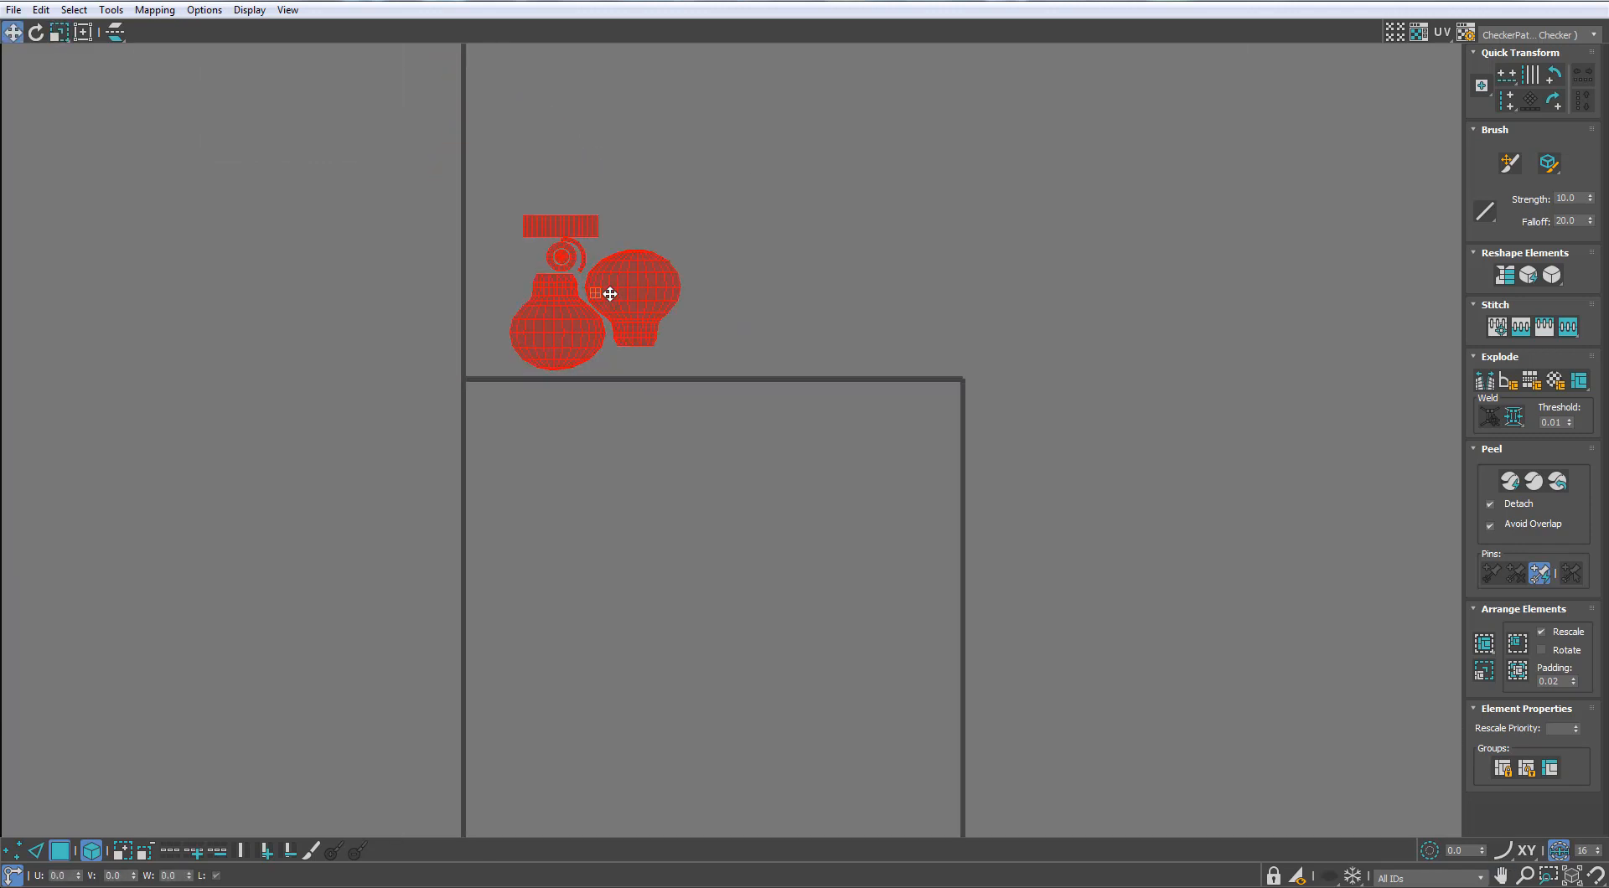
# Step: Relax both bulb-half shells by polygon angles with an amount of 1.0
pyautogui.click(647, 455)
pyautogui.moveTo(737, 555); pyautogui.dragTo(486, 365)
pyautogui.click(110, 10)
pyautogui.click(153, 303)
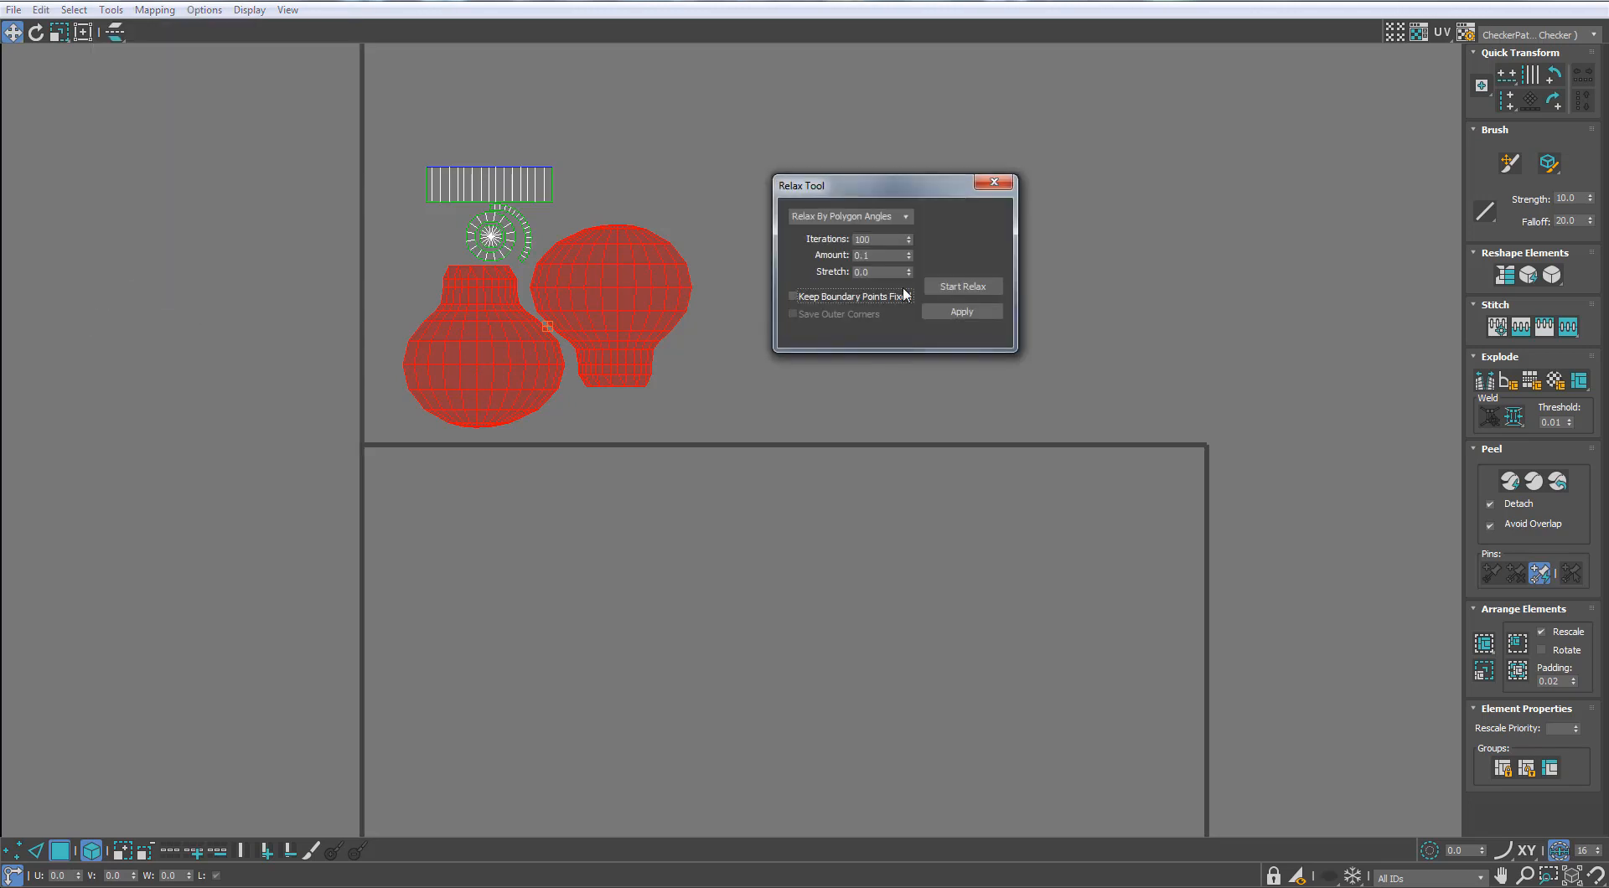
pyautogui.click(944, 289)
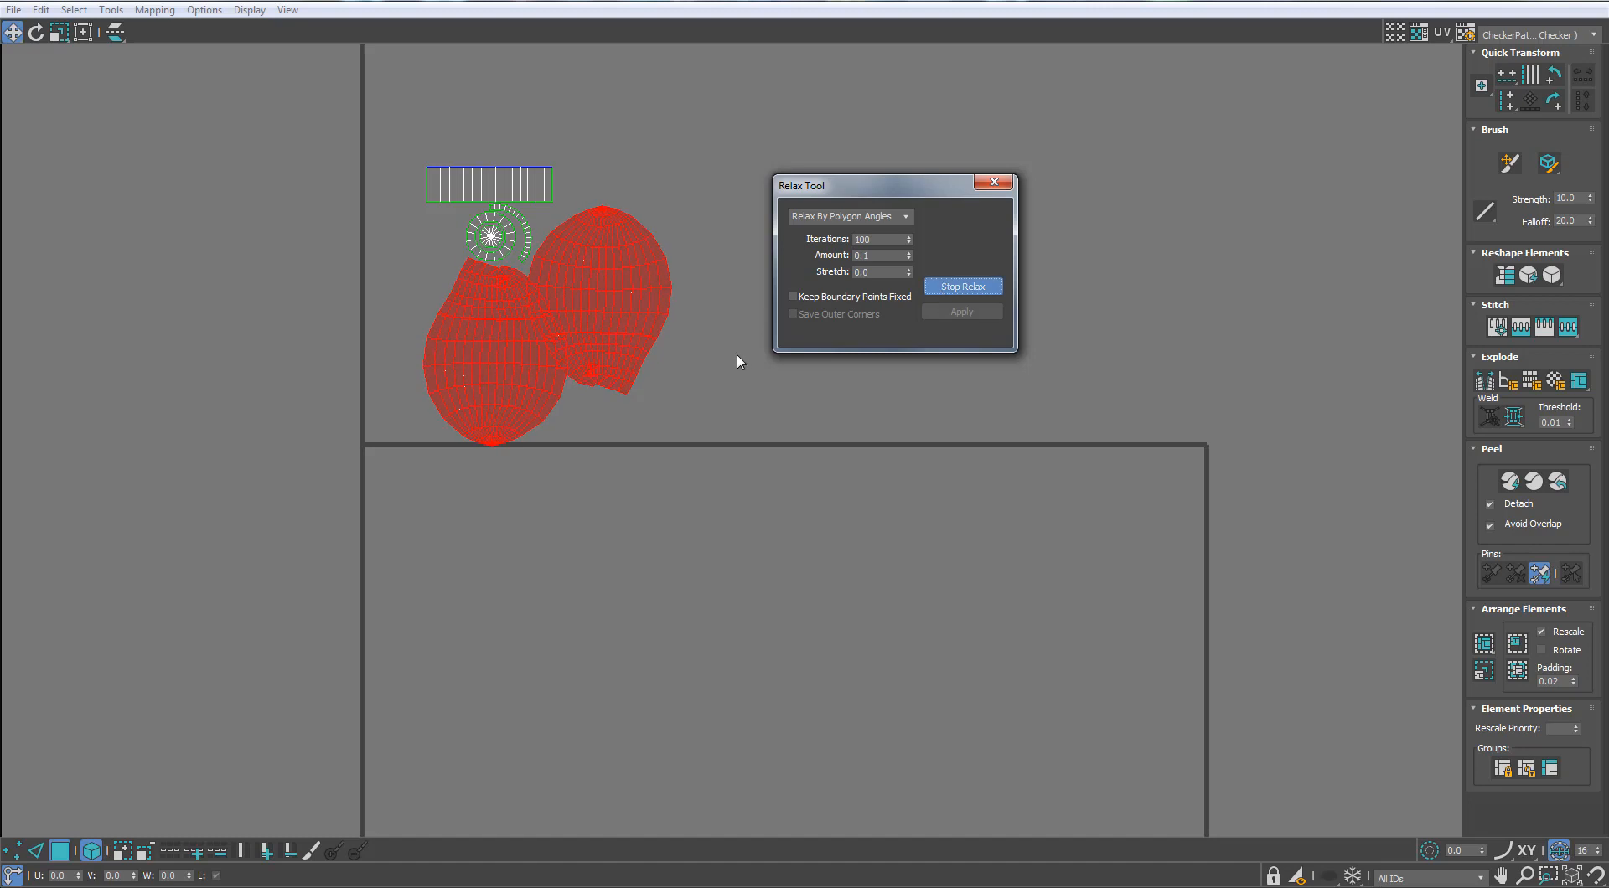
pyautogui.moveTo(908, 255); pyautogui.dragTo(913, 209)
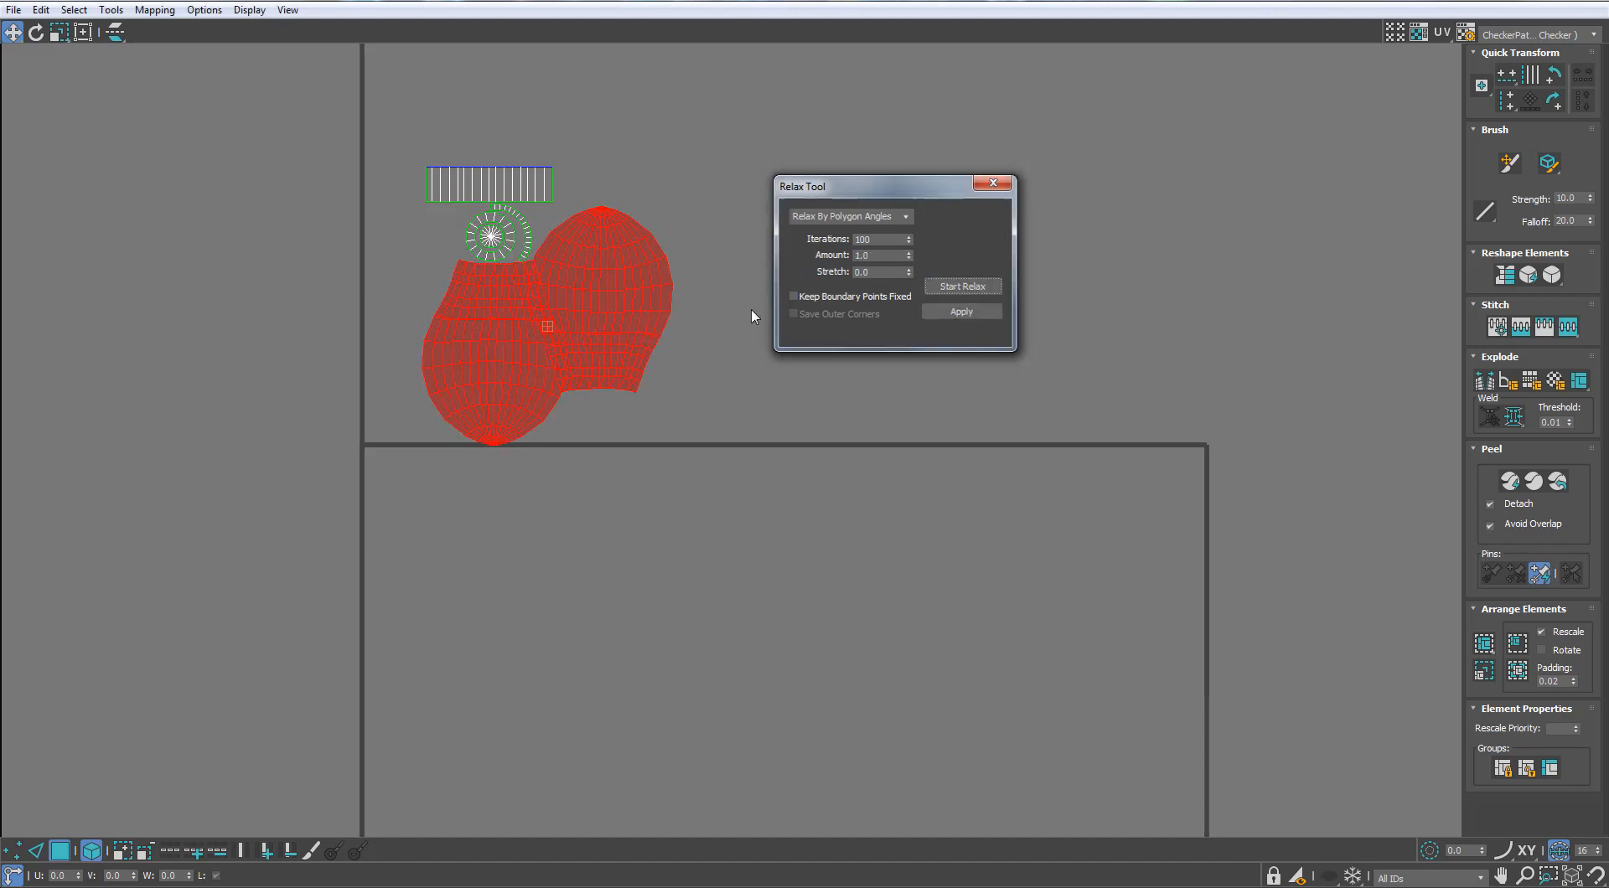
# Step: Separate the two relaxed bulb halves so their shells no longer overlap
pyautogui.click(640, 313)
pyautogui.moveTo(631, 317); pyautogui.dragTo(664, 322)
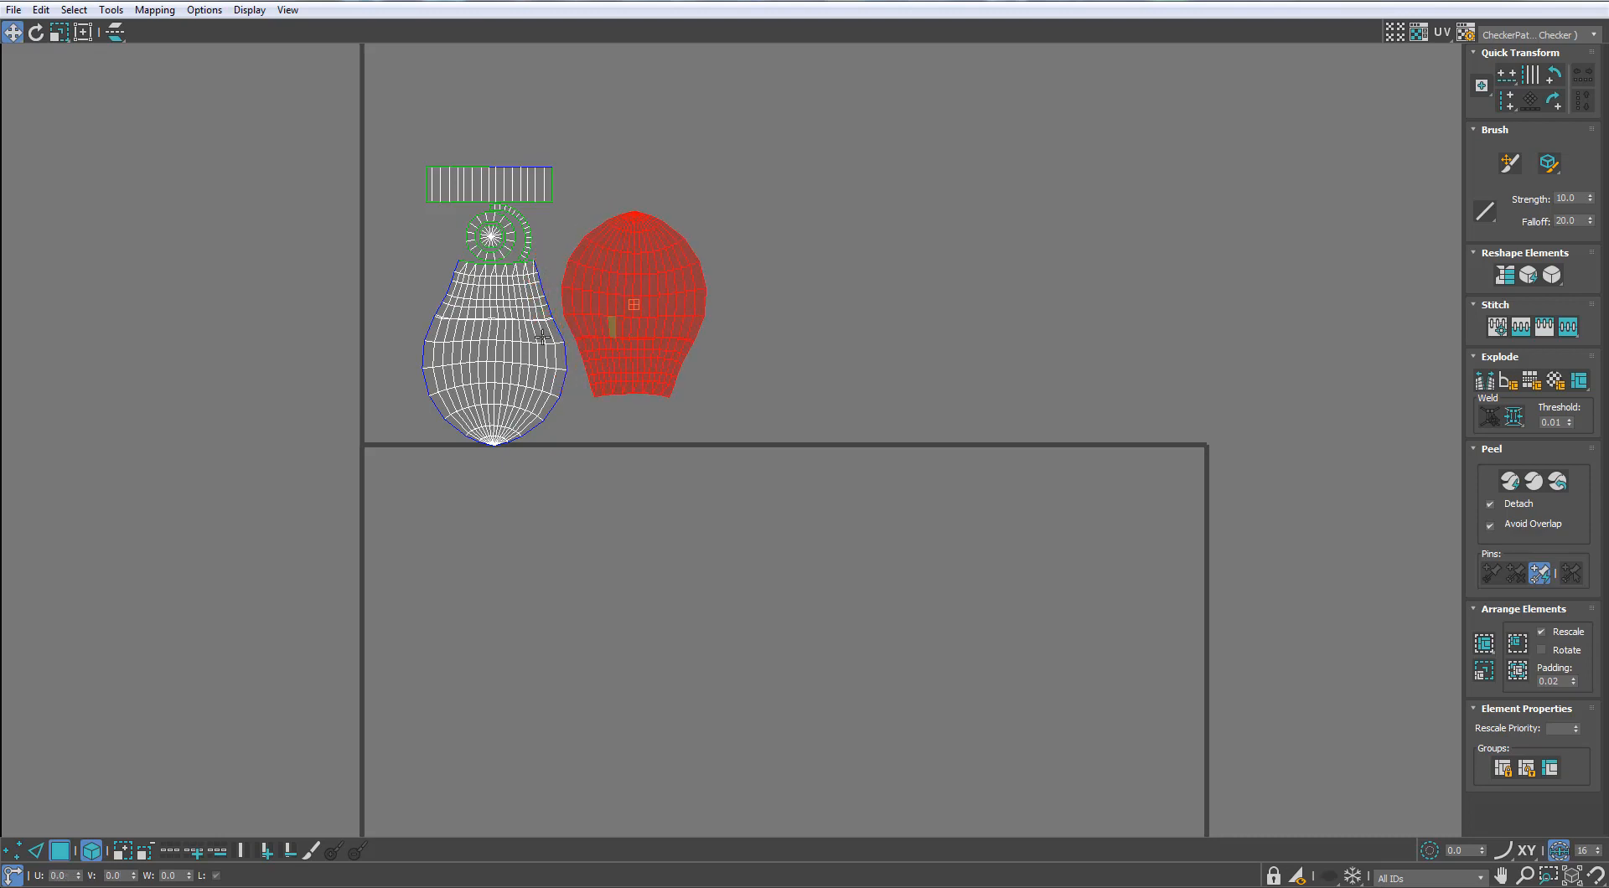
pyautogui.moveTo(518, 356); pyautogui.dragTo(514, 359)
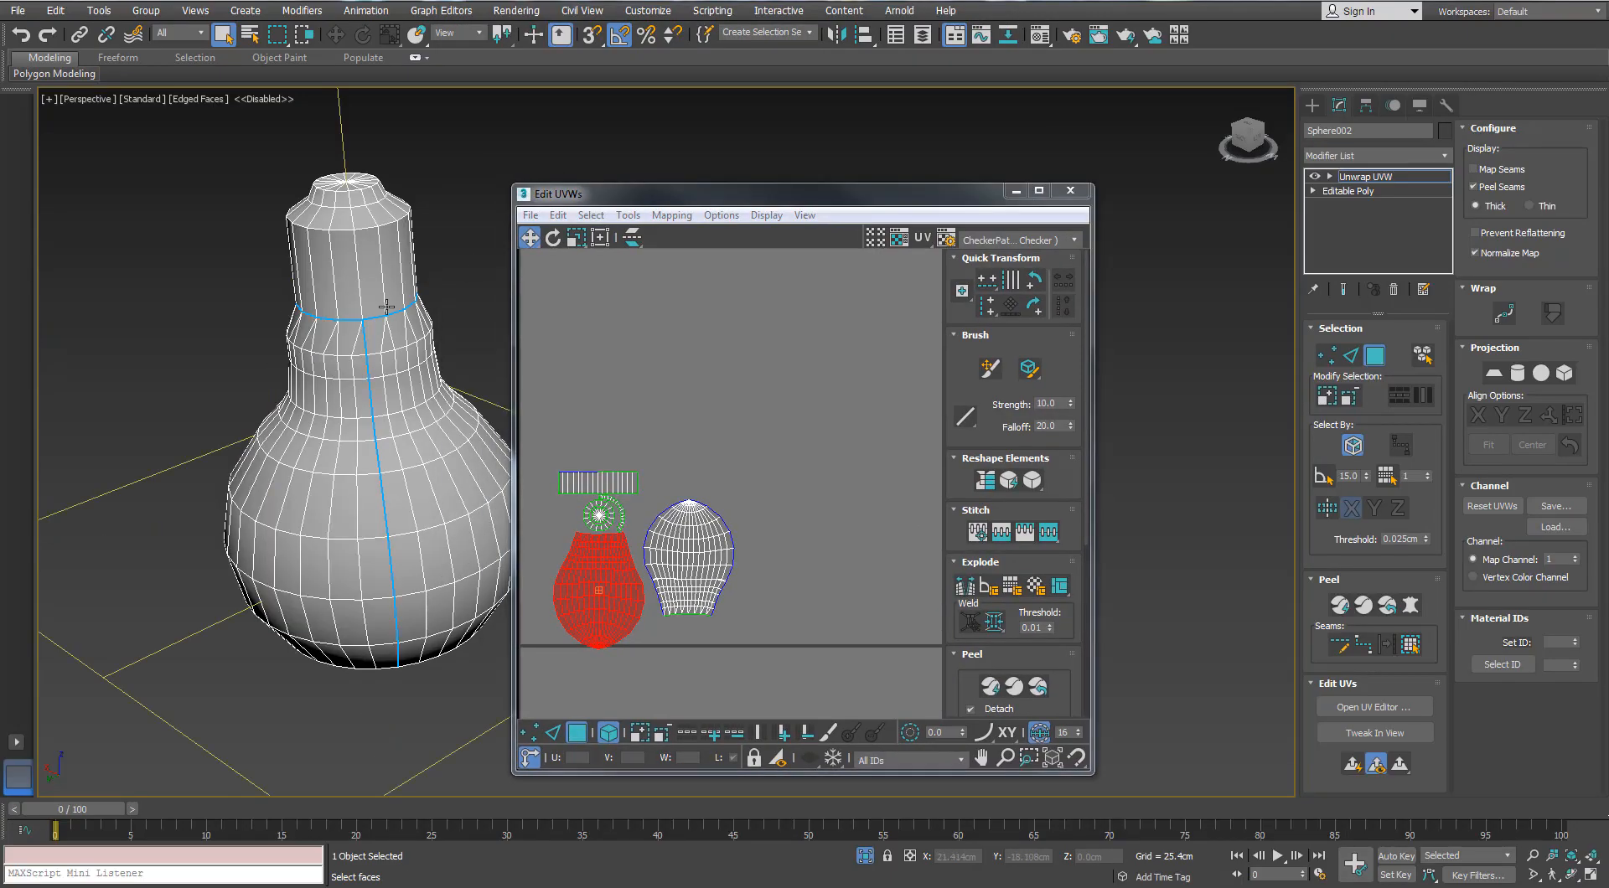
# Step: Apply the checker material to the bulb to preview its UV mapping
pyautogui.press('m')
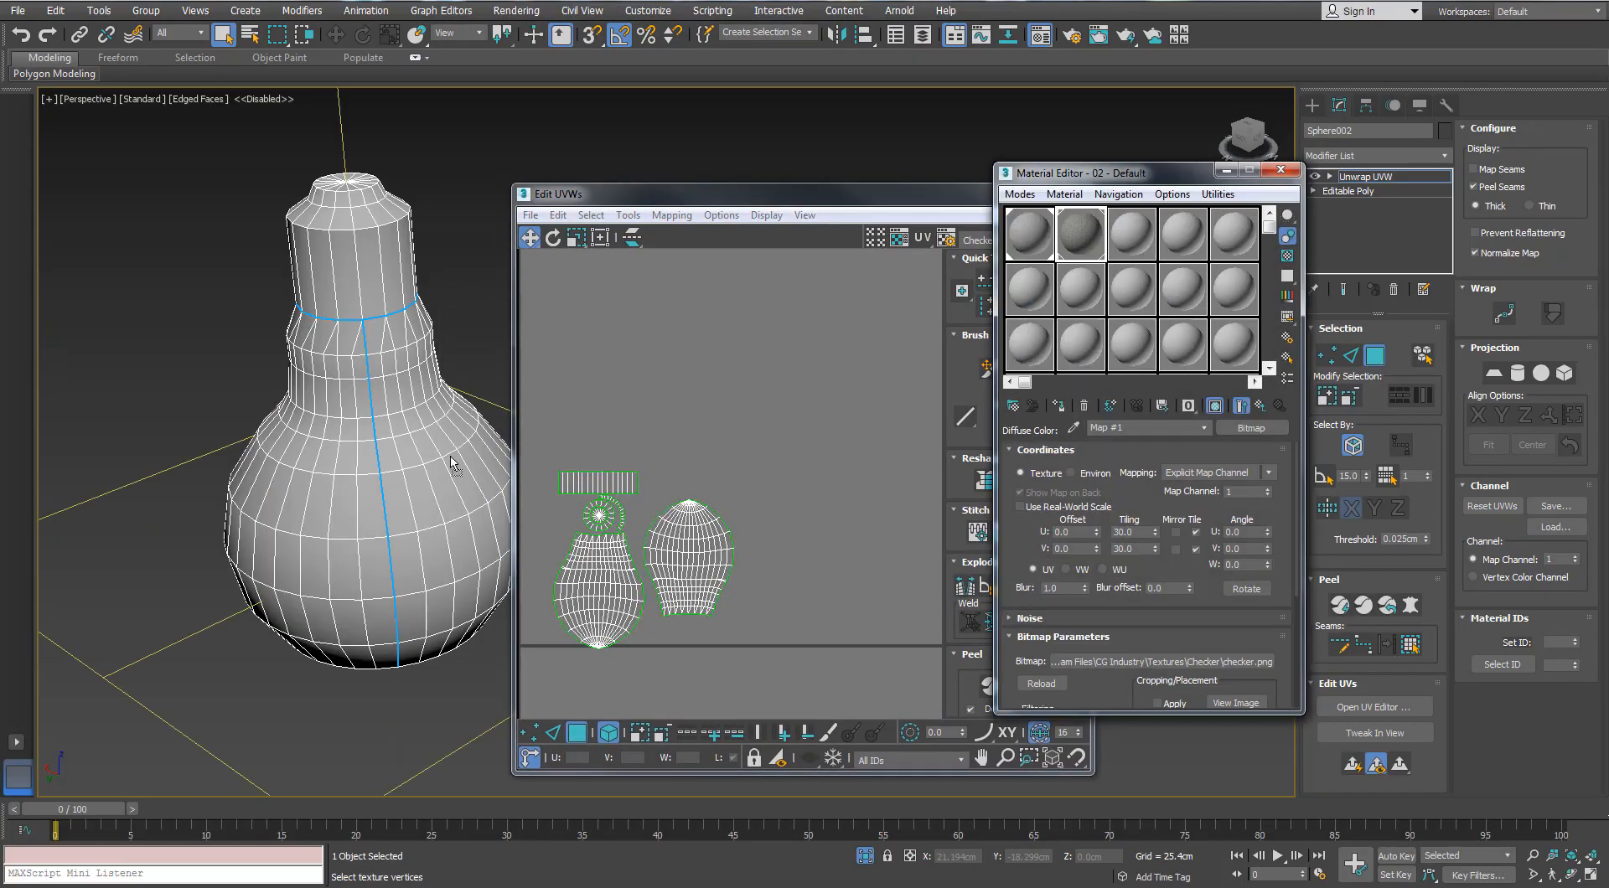
pyautogui.keyDown('alt'); pyautogui.moveTo(451, 463); pyautogui.dragTo(492, 470, button='middle'); pyautogui.keyUp('alt')
pyautogui.click(1281, 170)
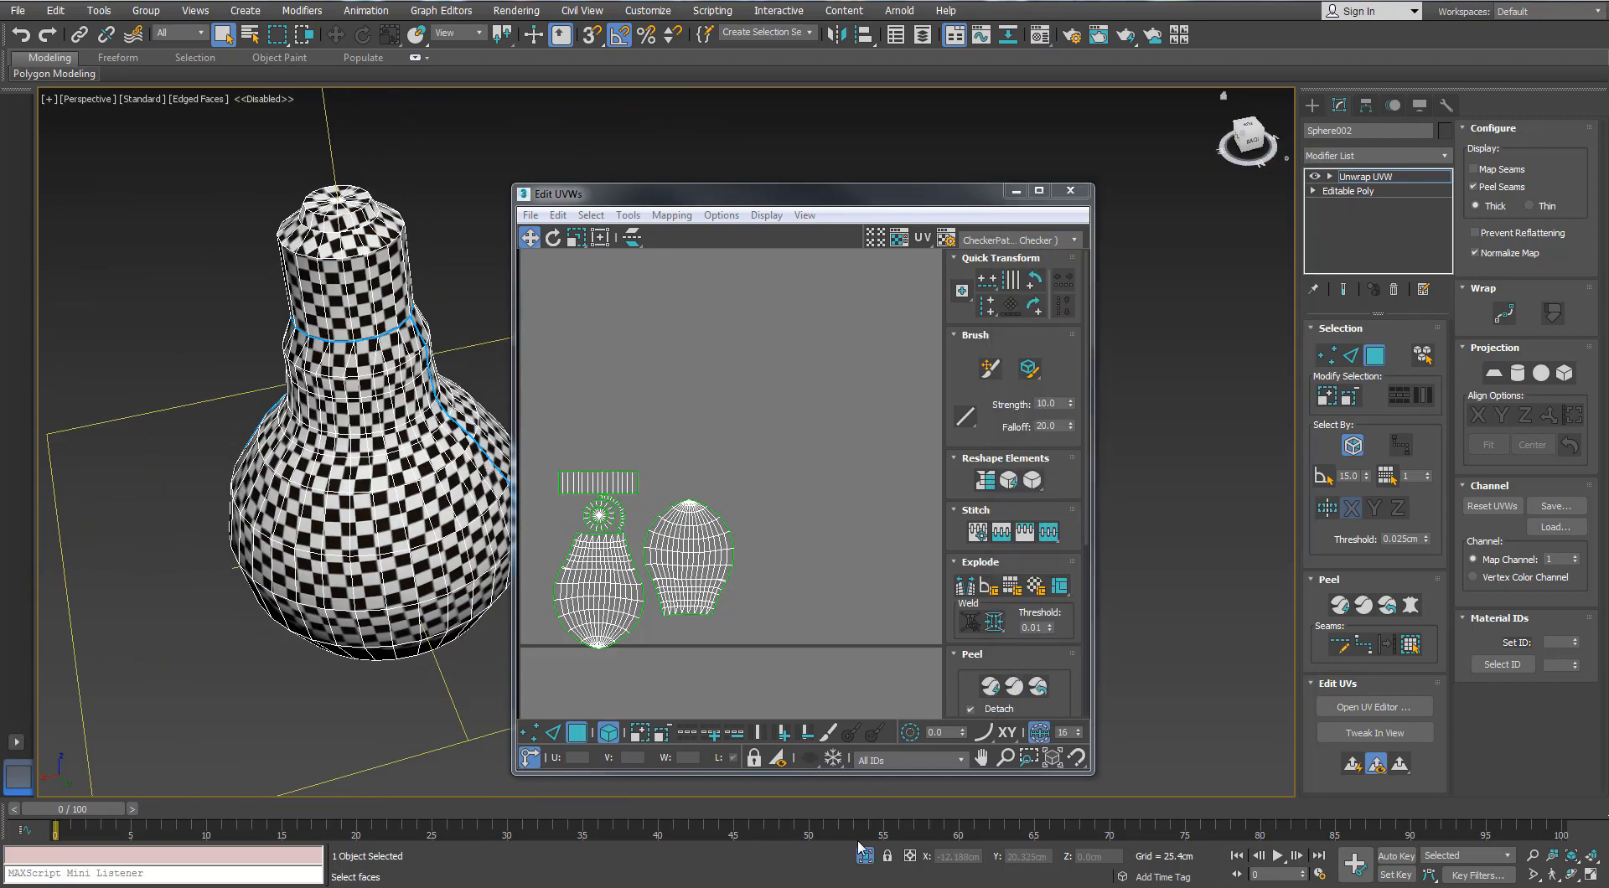
# Step: Close the UV editor and end the bulb's isolation to bring back the whole lamp
pyautogui.click(1070, 191)
pyautogui.click(865, 855)
pyautogui.keyDown('alt'); pyautogui.moveTo(496, 404); pyautogui.dragTo(503, 503, button='middle'); pyautogui.keyUp('alt')
pyautogui.scroll(-4, 501, 468)
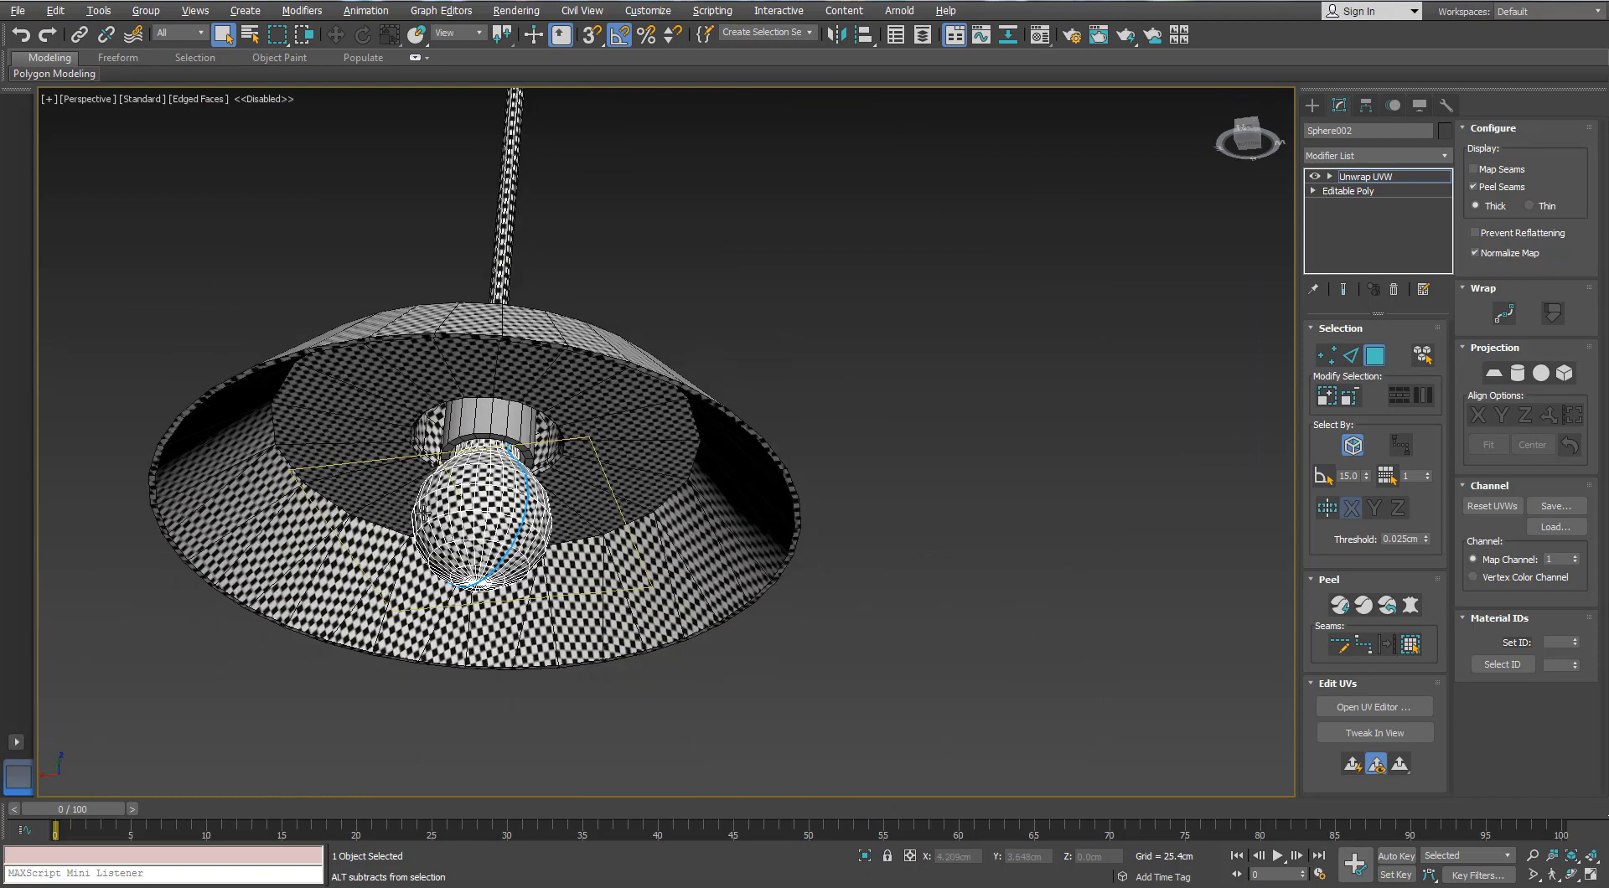
# Step: Leave the bulb's polygon level, then select and isolate the unmapped socket cylinder above the bulb
pyautogui.click(1378, 358)
pyautogui.click(606, 464)
pyautogui.click(496, 419)
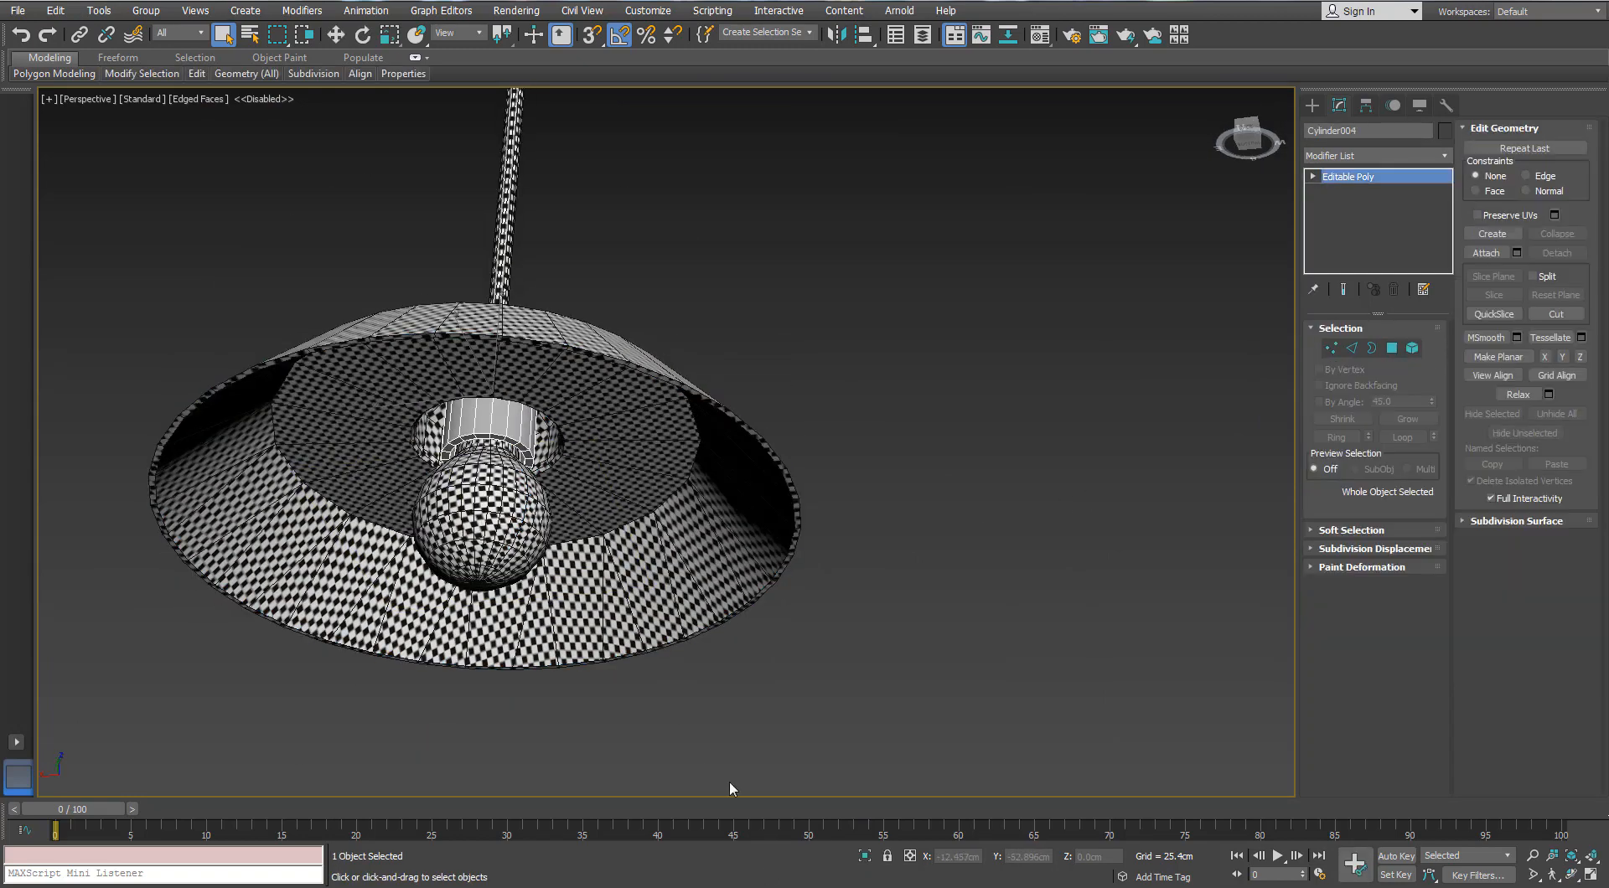
pyautogui.click(864, 857)
# Step: Delete the top cap polygon of the socket cylinder
pyautogui.keyDown('alt'); pyautogui.moveTo(700, 466); pyautogui.dragTo(712, 545, button='middle'); pyautogui.keyUp('alt')
pyautogui.click(1392, 348)
pyautogui.click(848, 249)
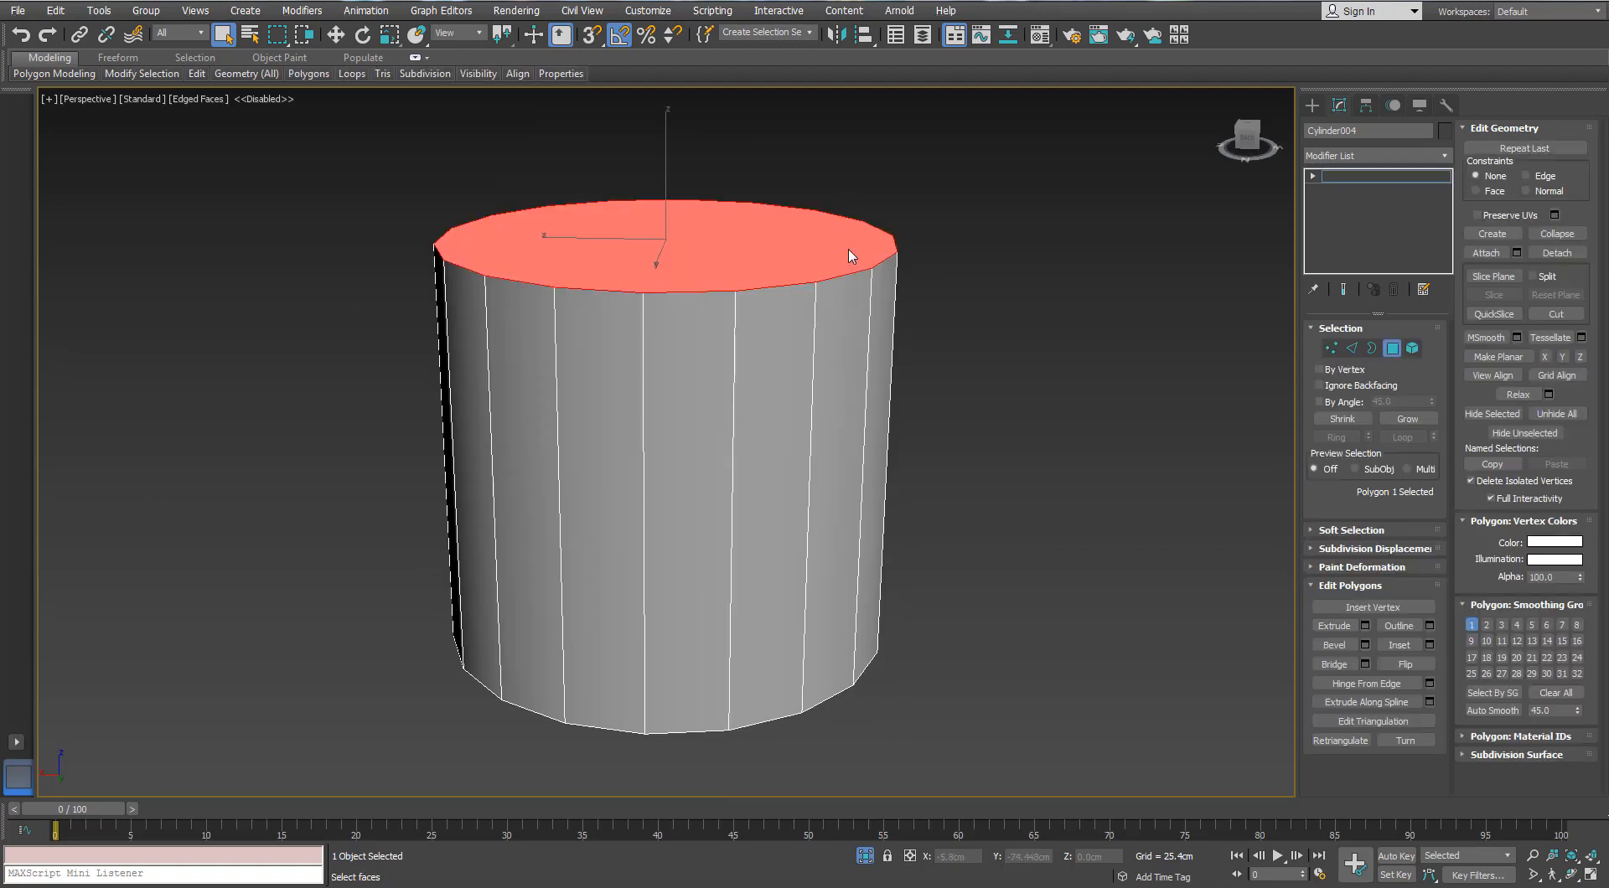
pyautogui.press('Delete')
# Step: Leave polygon level and add an Unwrap UVW modifier to the socket cylinder
pyautogui.keyDown('alt'); pyautogui.moveTo(832, 191); pyautogui.dragTo(1116, 401, button='middle'); pyautogui.keyUp('alt')
pyautogui.press('4')
pyautogui.click(1441, 155)
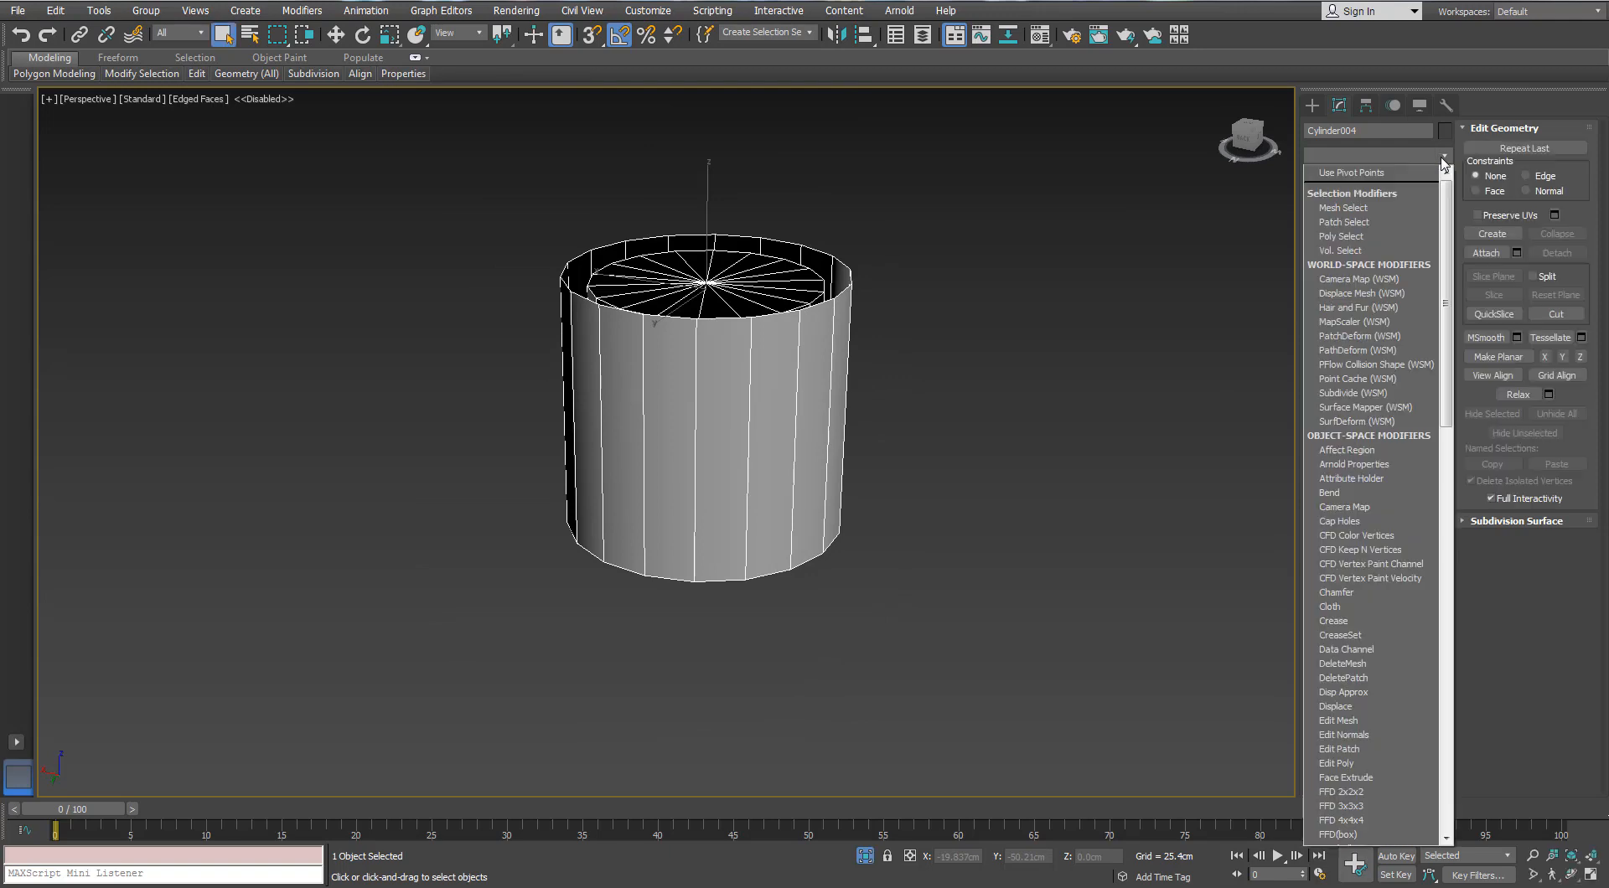
pyautogui.press('u')
pyautogui.press('Return')
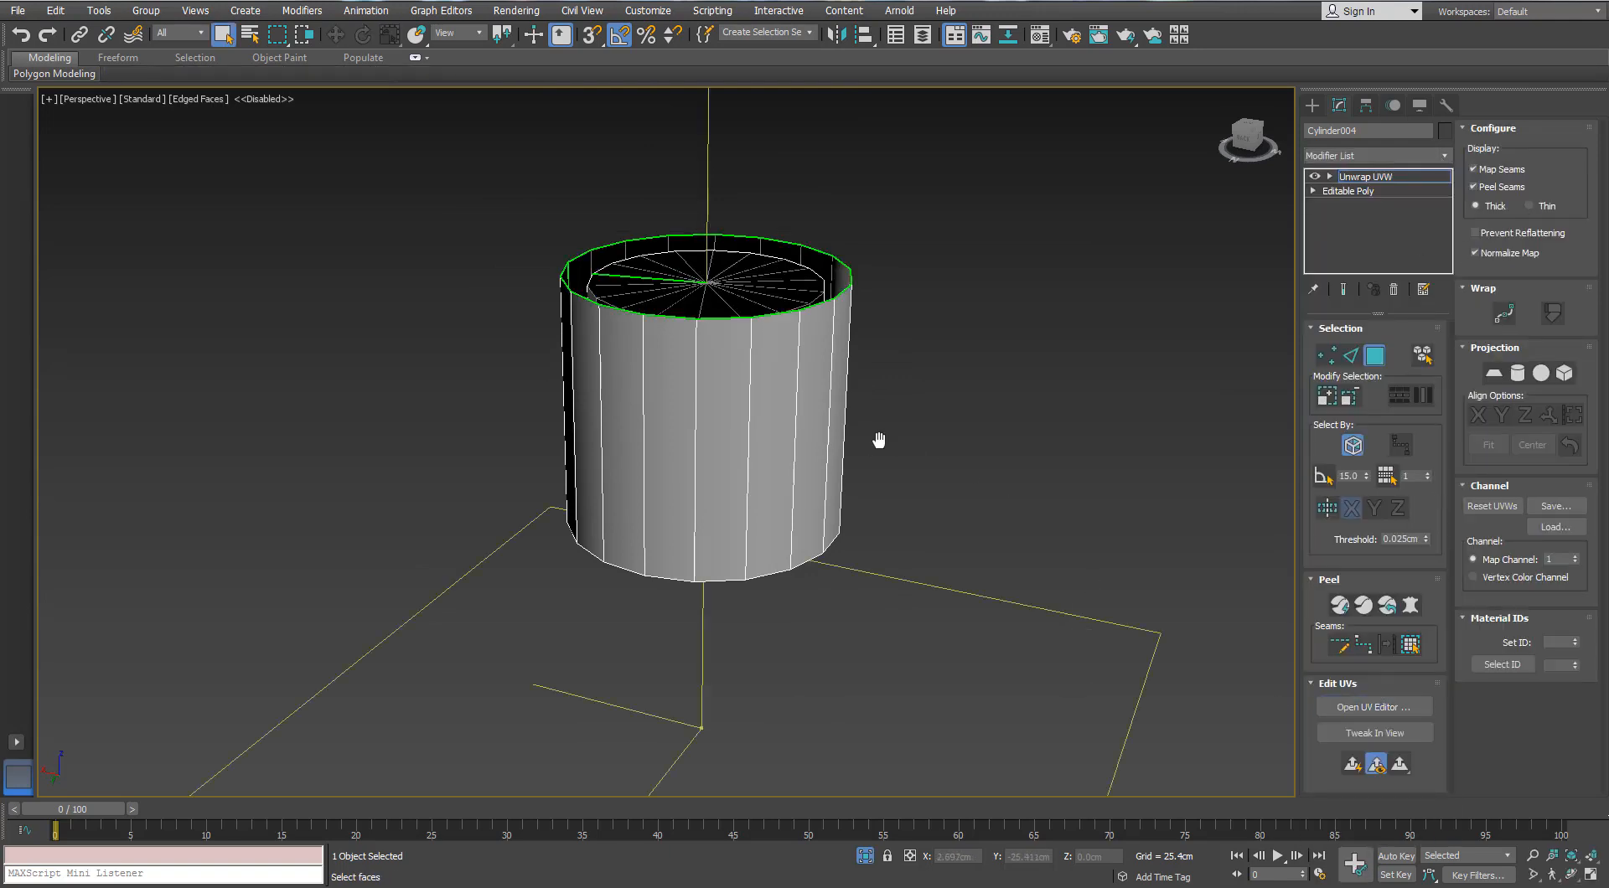
# Step: Open the UV editor for the socket cylinder and expand a face selection to all its polygons
pyautogui.moveTo(879, 440); pyautogui.dragTo(950, 452, button='middle')
pyautogui.keyDown('alt'); pyautogui.moveTo(950, 453); pyautogui.dragTo(953, 421, button='middle'); pyautogui.keyUp('alt')
pyautogui.hotkey('ctrl', 'e')
pyautogui.moveTo(305, 62); pyautogui.dragTo(310, 135)
pyautogui.click(234, 385)
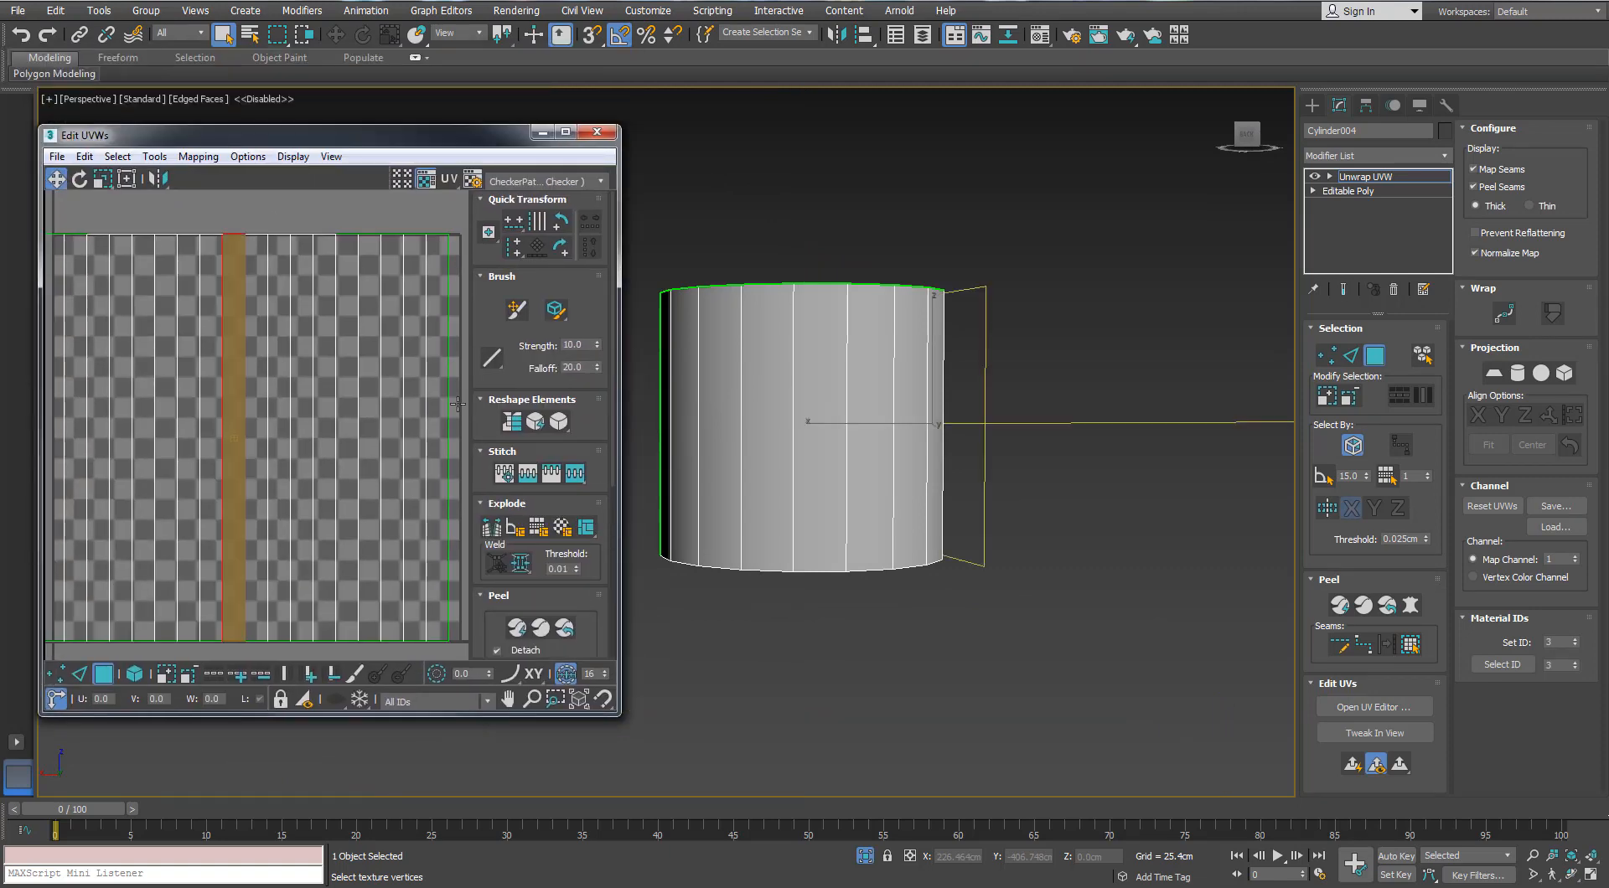
pyautogui.click(1410, 645)
# Step: Apply normal mapping to the selected polygons using Box No Top Mapping
pyautogui.click(198, 155)
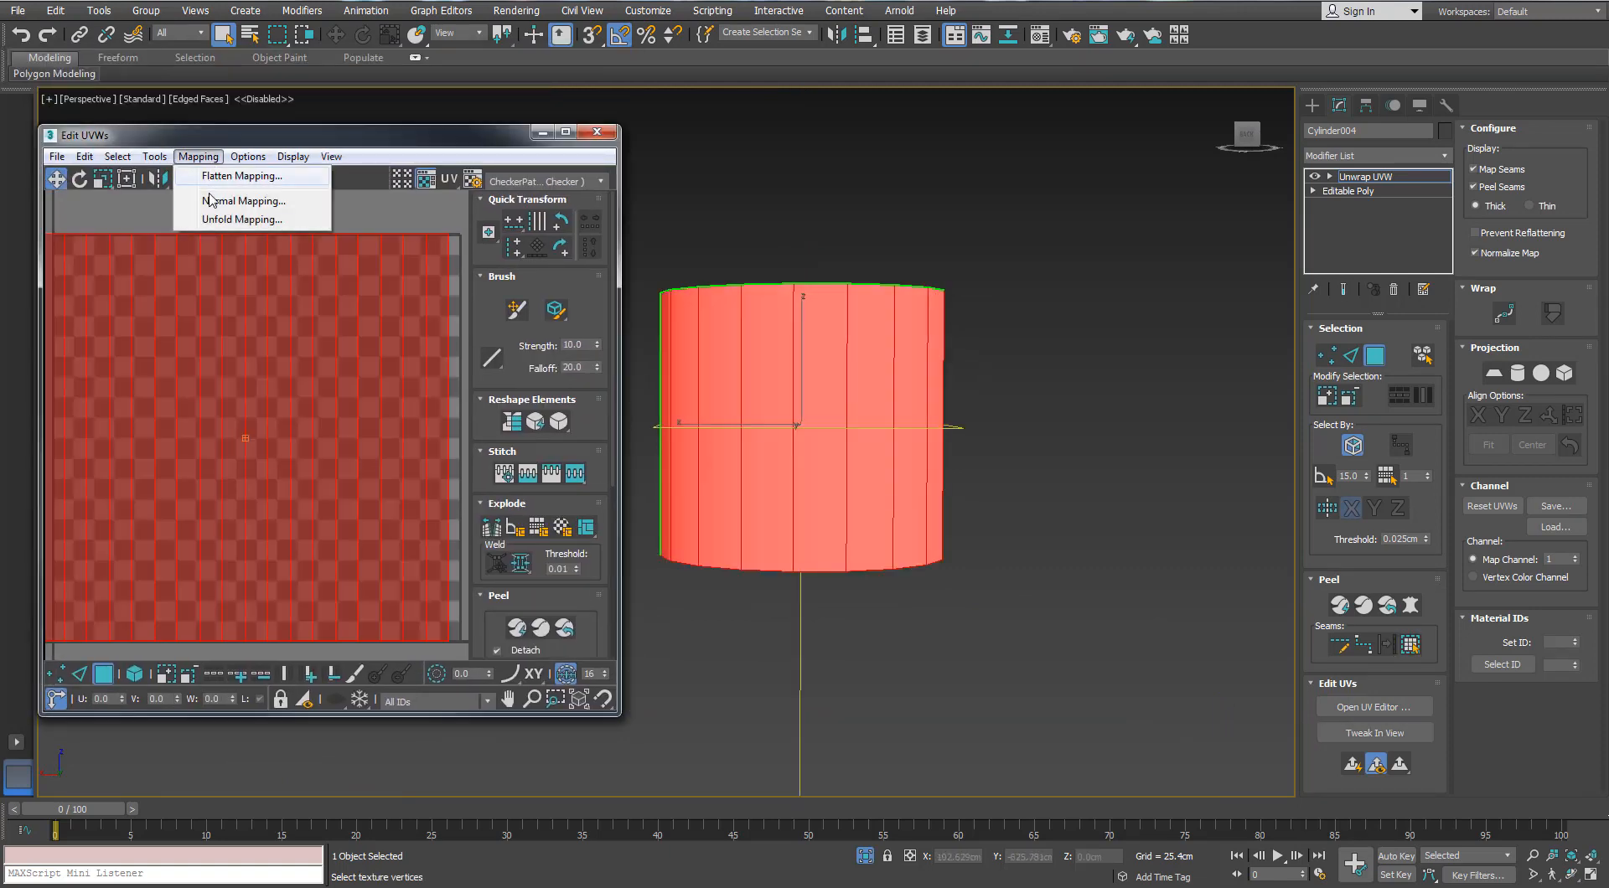
pyautogui.click(244, 196)
pyautogui.click(162, 134)
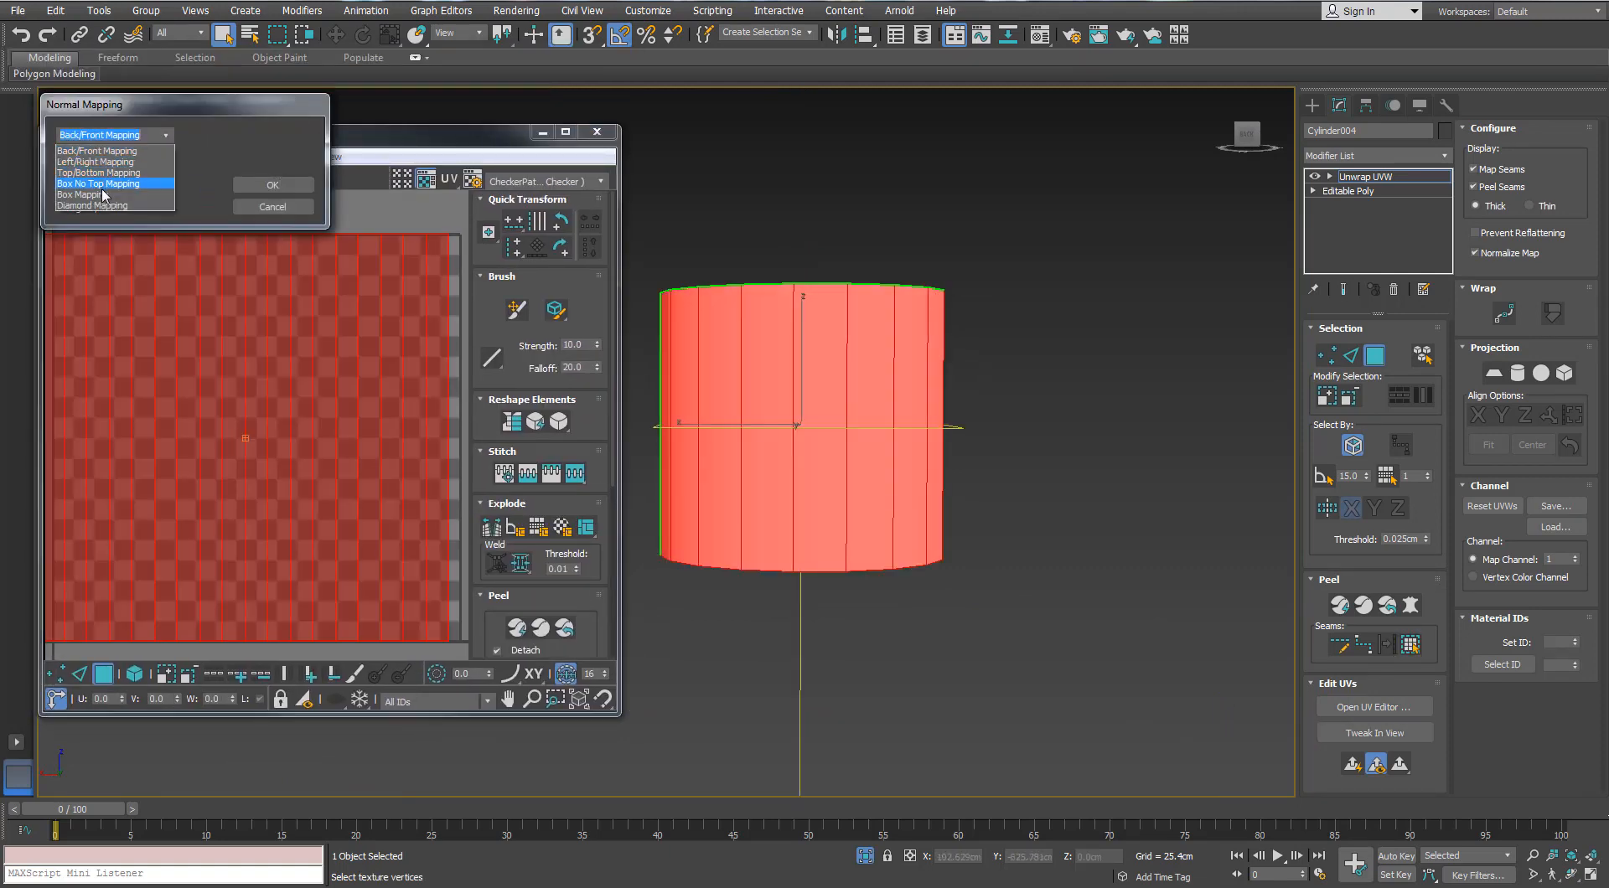
pyautogui.click(101, 180)
pyautogui.click(234, 189)
# Step: Maximize the UV editor and stitch the outer wall pieces edge to edge into one long strip
pyautogui.click(565, 131)
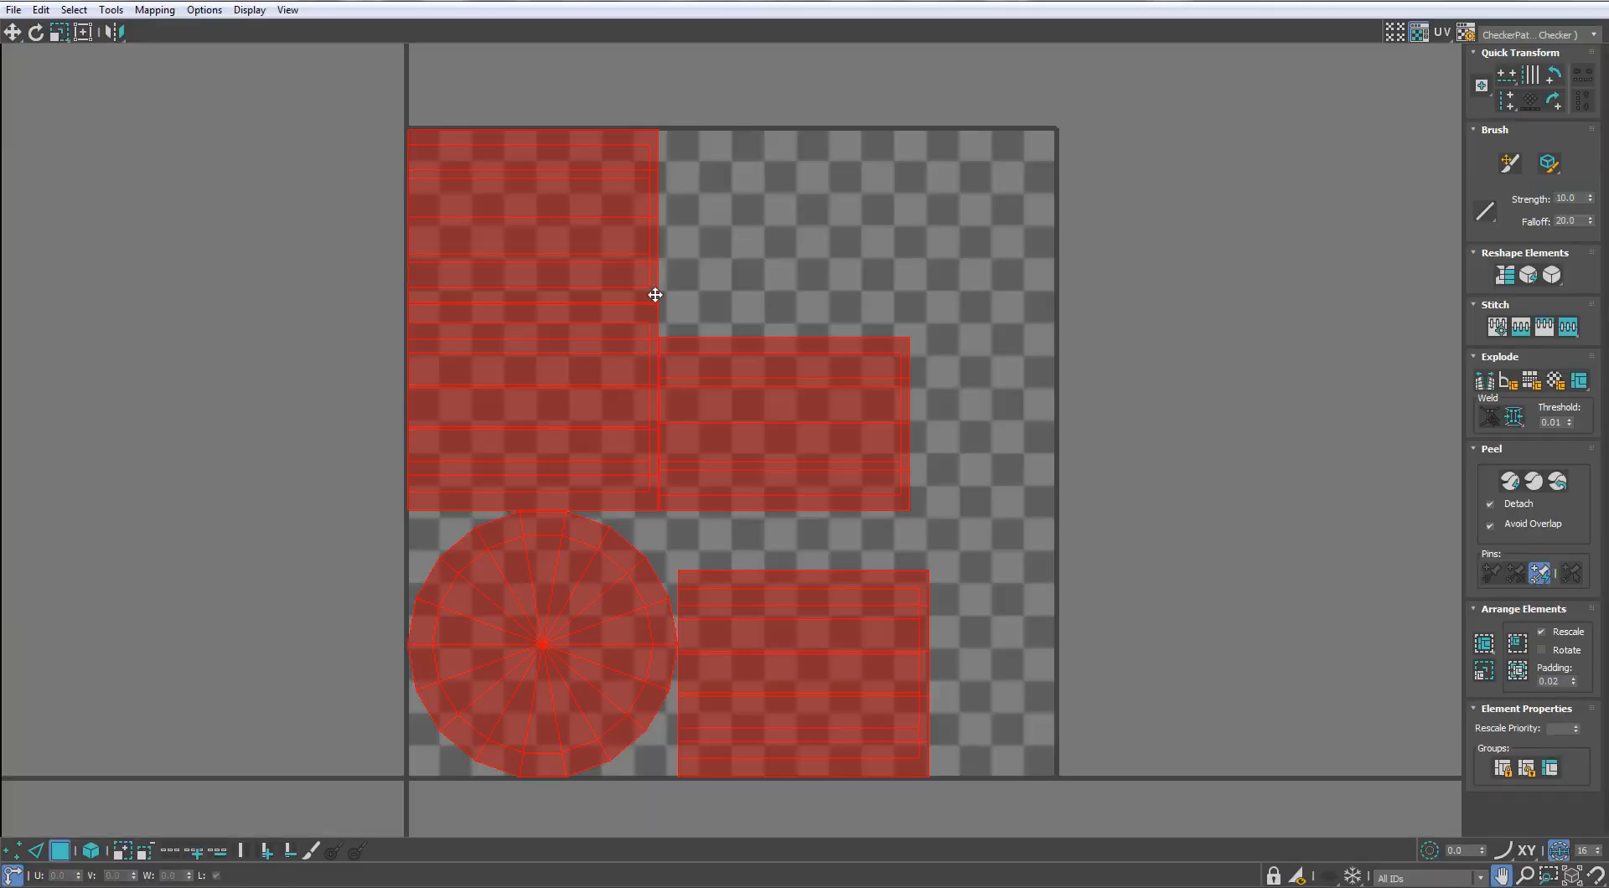
pyautogui.click(771, 294)
pyautogui.press('2')
pyautogui.click(795, 338)
pyautogui.press('s')
pyautogui.scroll(-2, 798, 337)
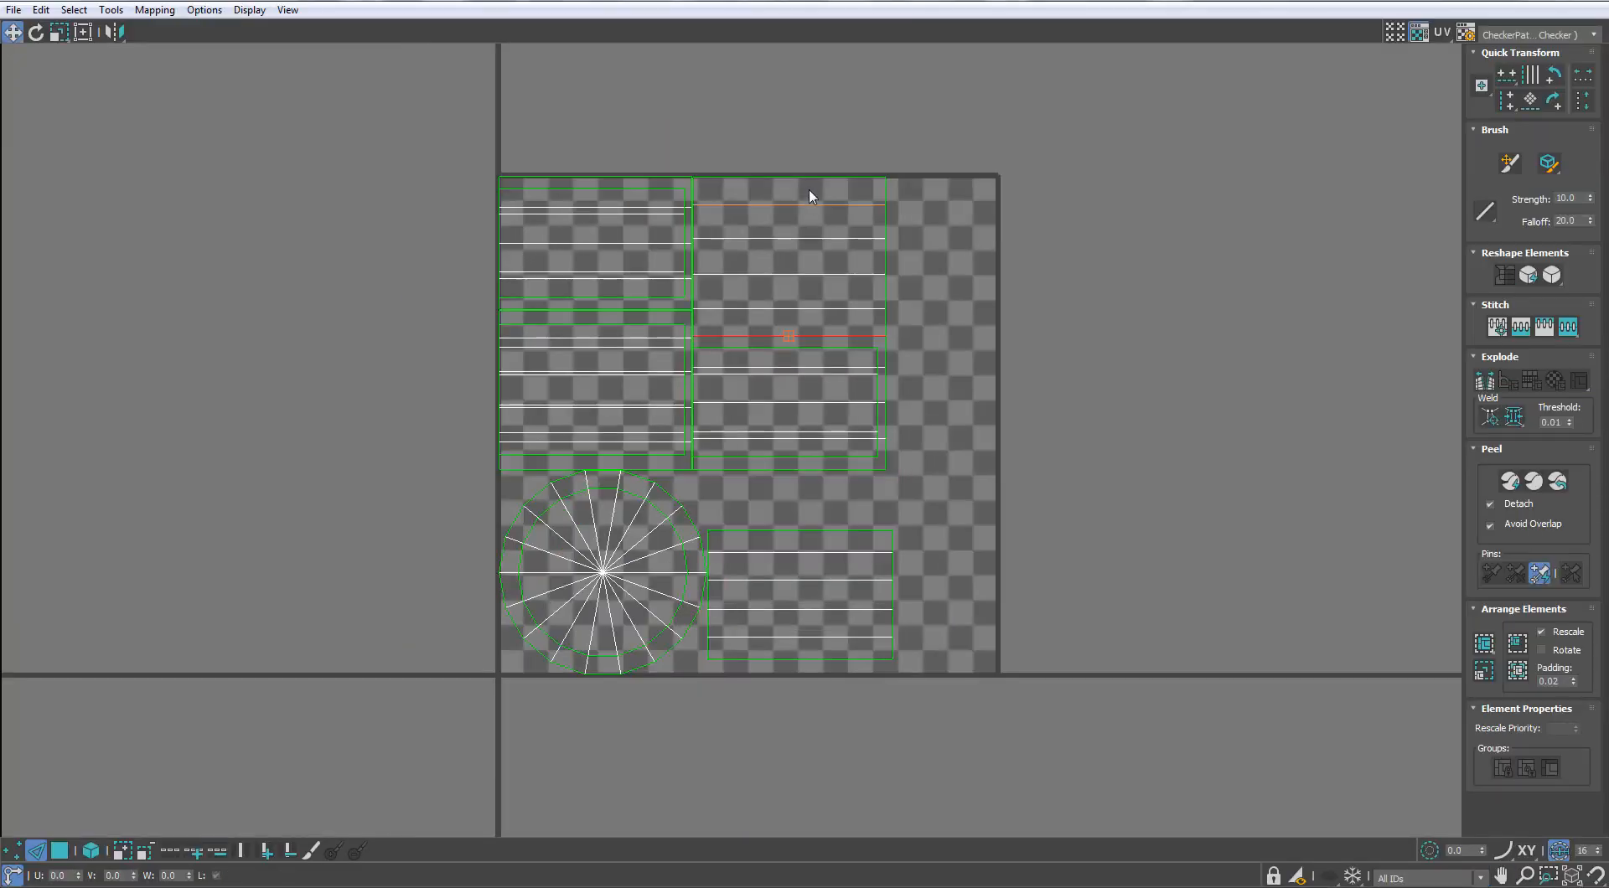
pyautogui.press('s')
pyautogui.moveTo(811, 193); pyautogui.dragTo(789, 424, button='middle')
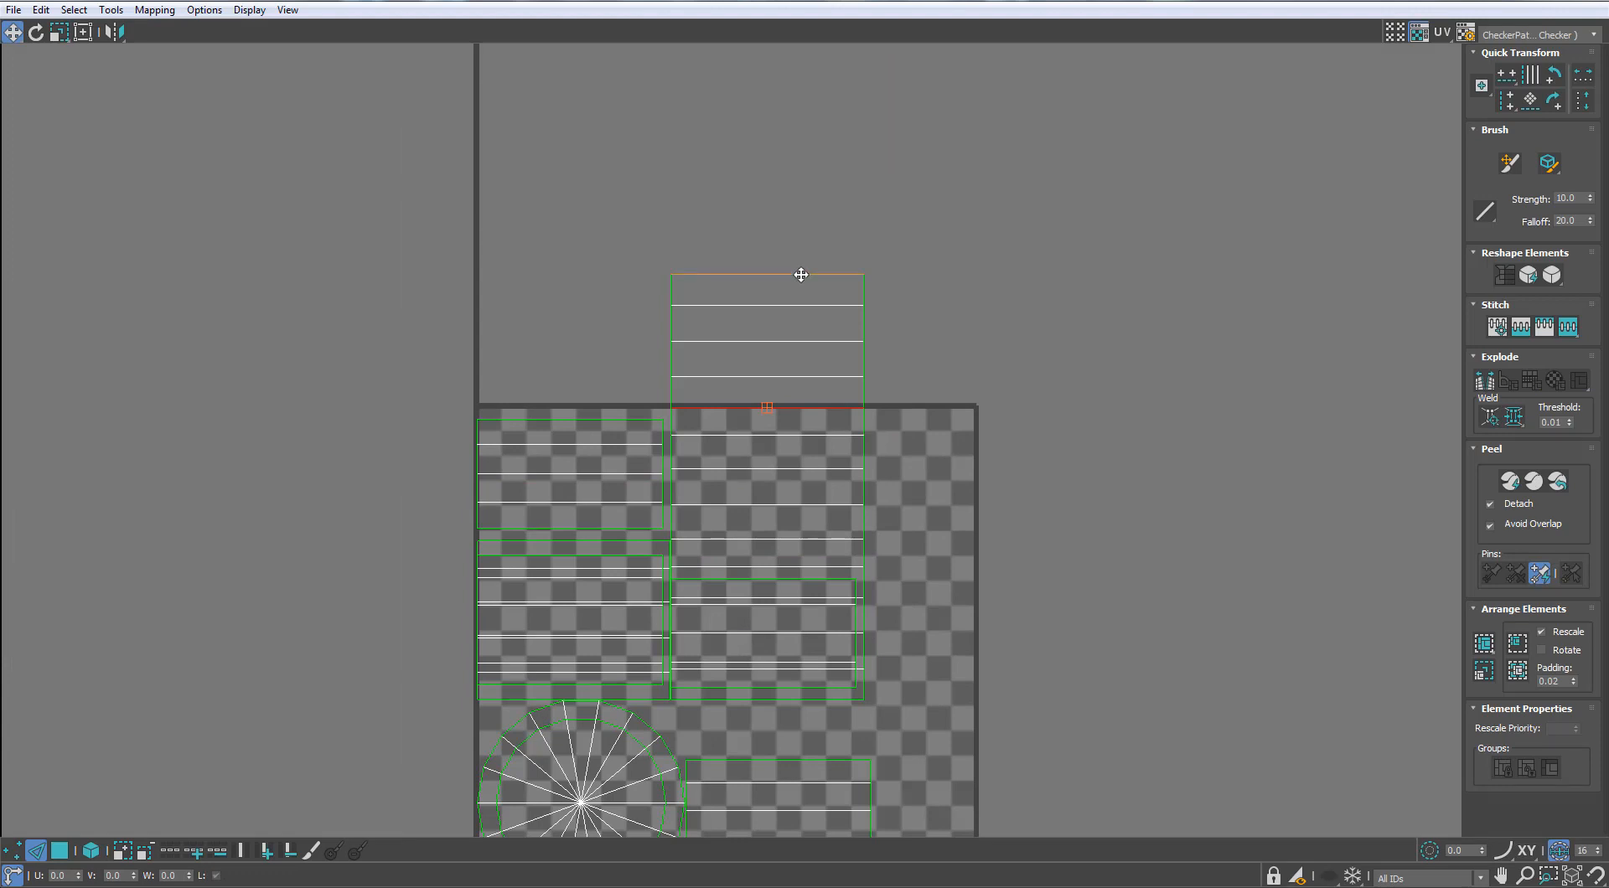
pyautogui.click(800, 275)
pyautogui.press('s')
pyautogui.scroll(-3, 801, 275)
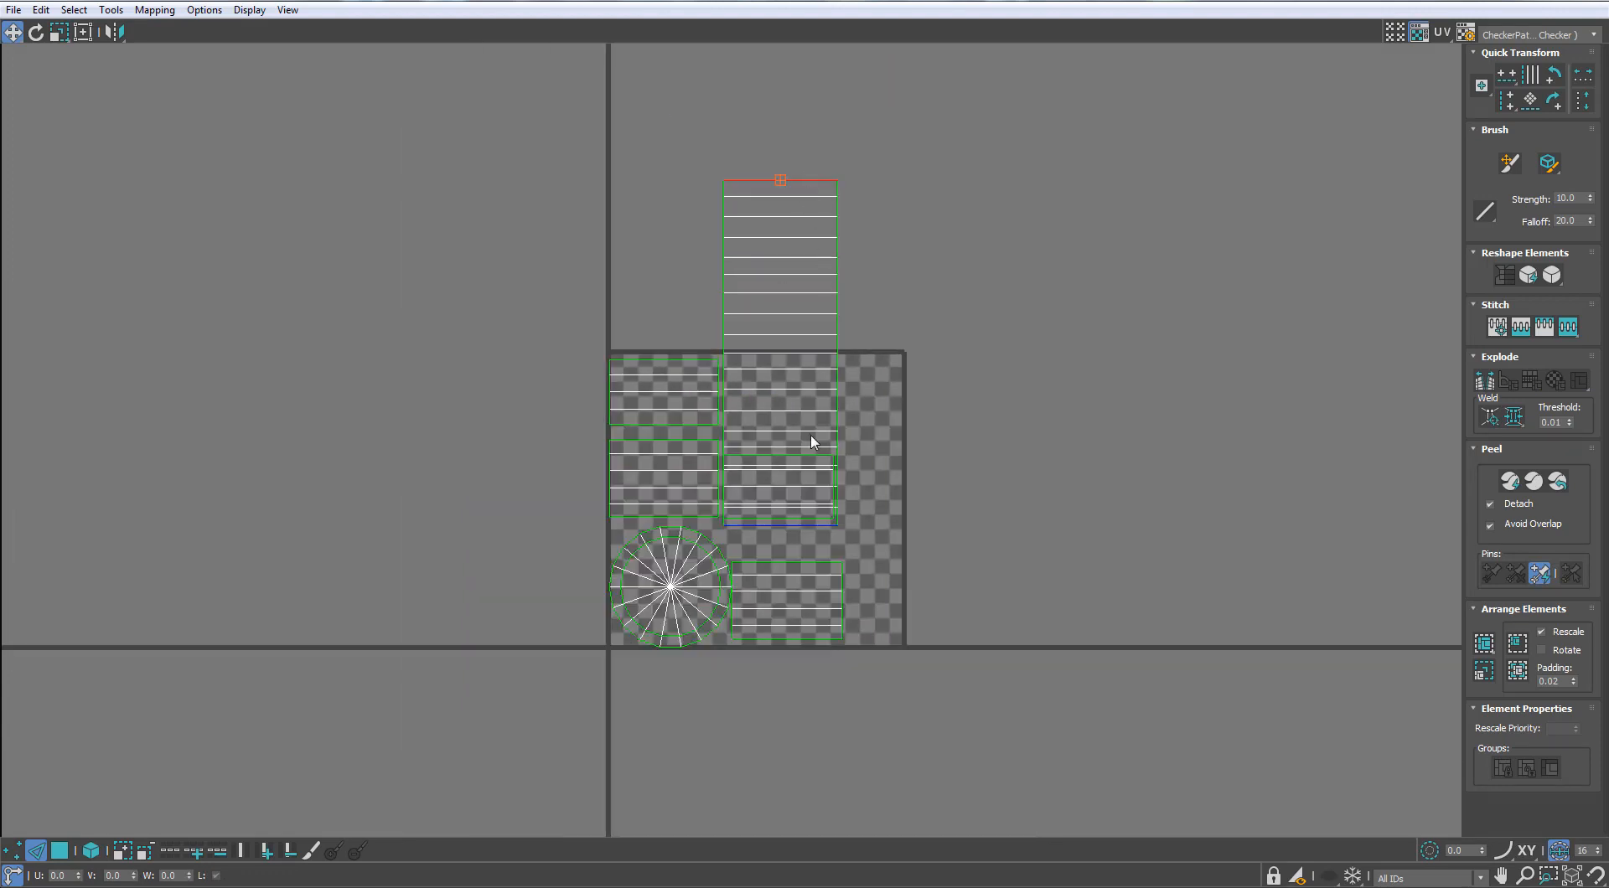
# Step: Stitch the remaining wall pieces onto the lower piece to form a second continuous strip
pyautogui.click(785, 639)
pyautogui.press('s')
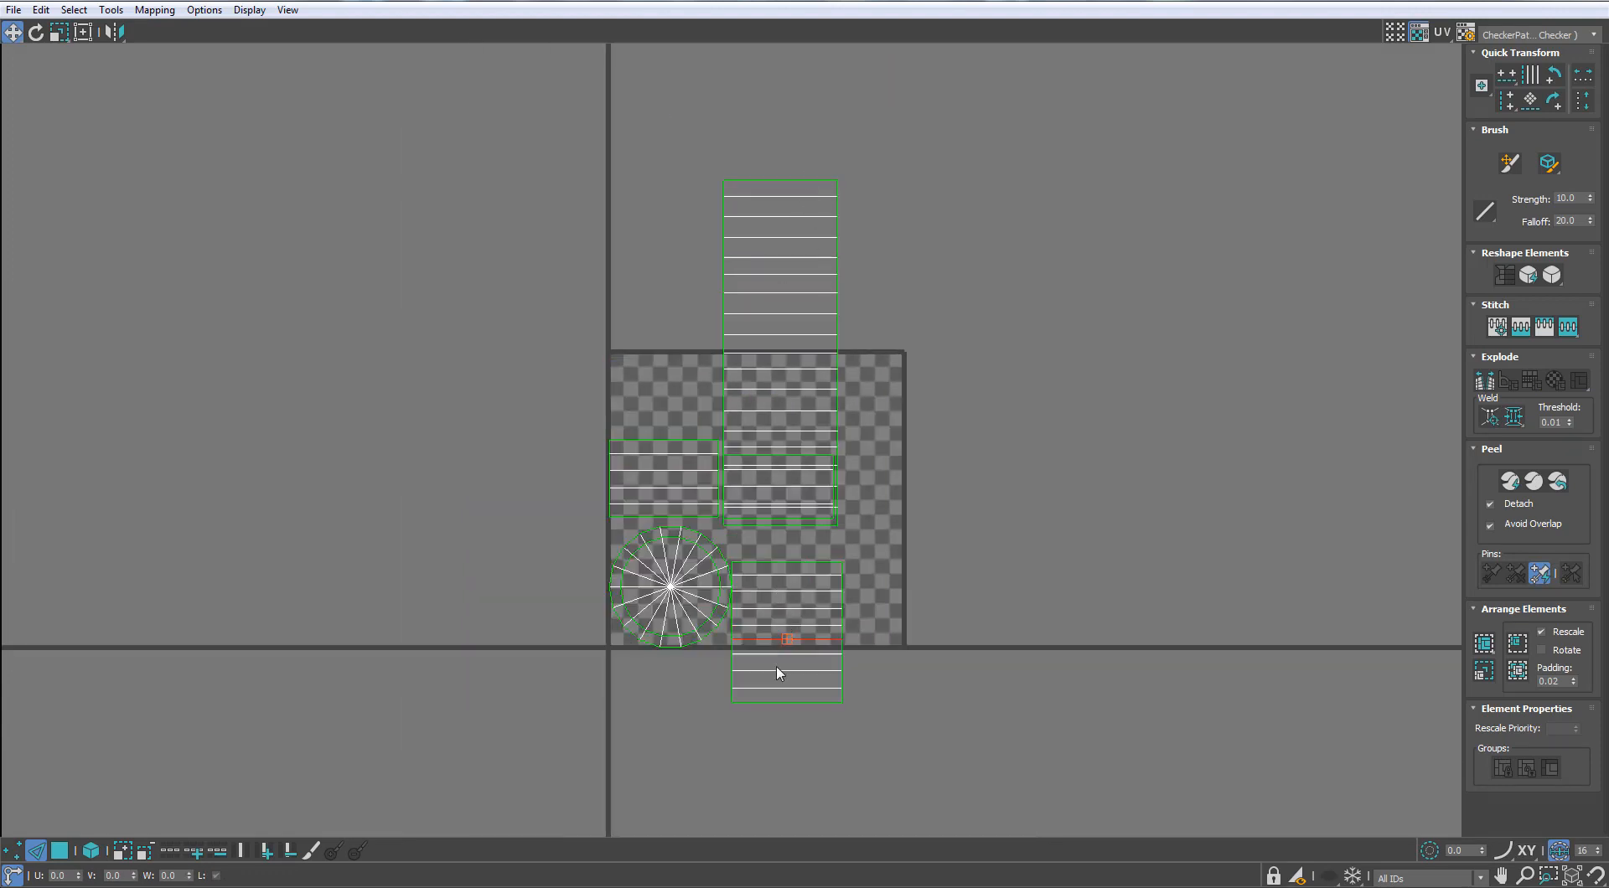
pyautogui.click(790, 702)
pyautogui.press('s')
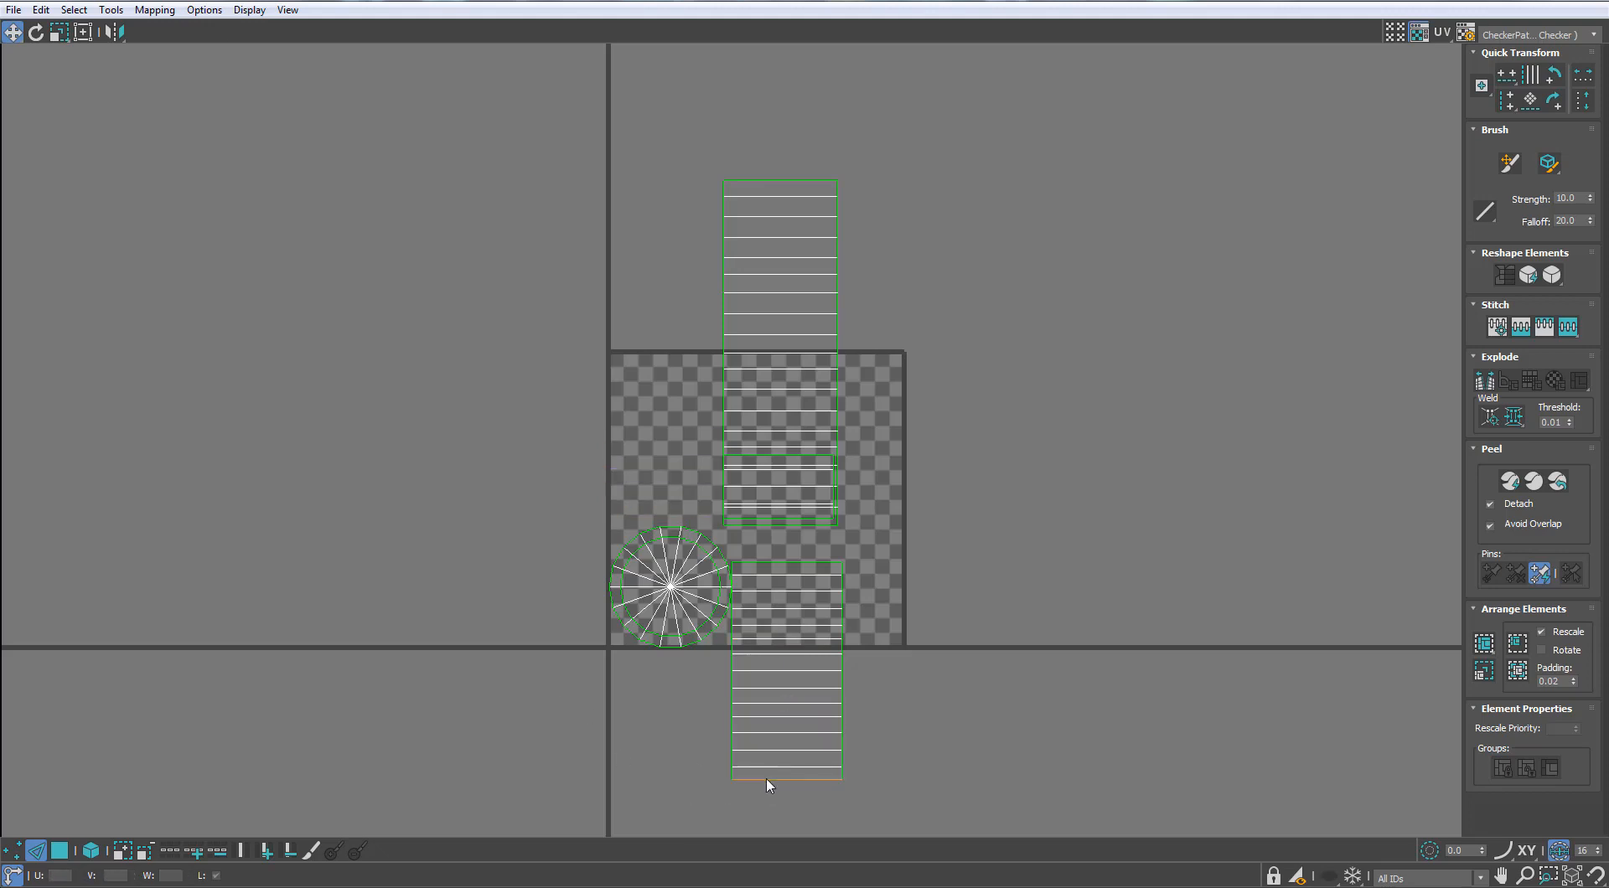
pyautogui.click(764, 778)
pyautogui.press('s')
# Step: Move the second strip beside the first and separate the overlapping ring and disc shells next to the strips, outside the tile
pyautogui.moveTo(634, 697); pyautogui.dragTo(602, 536, button='middle')
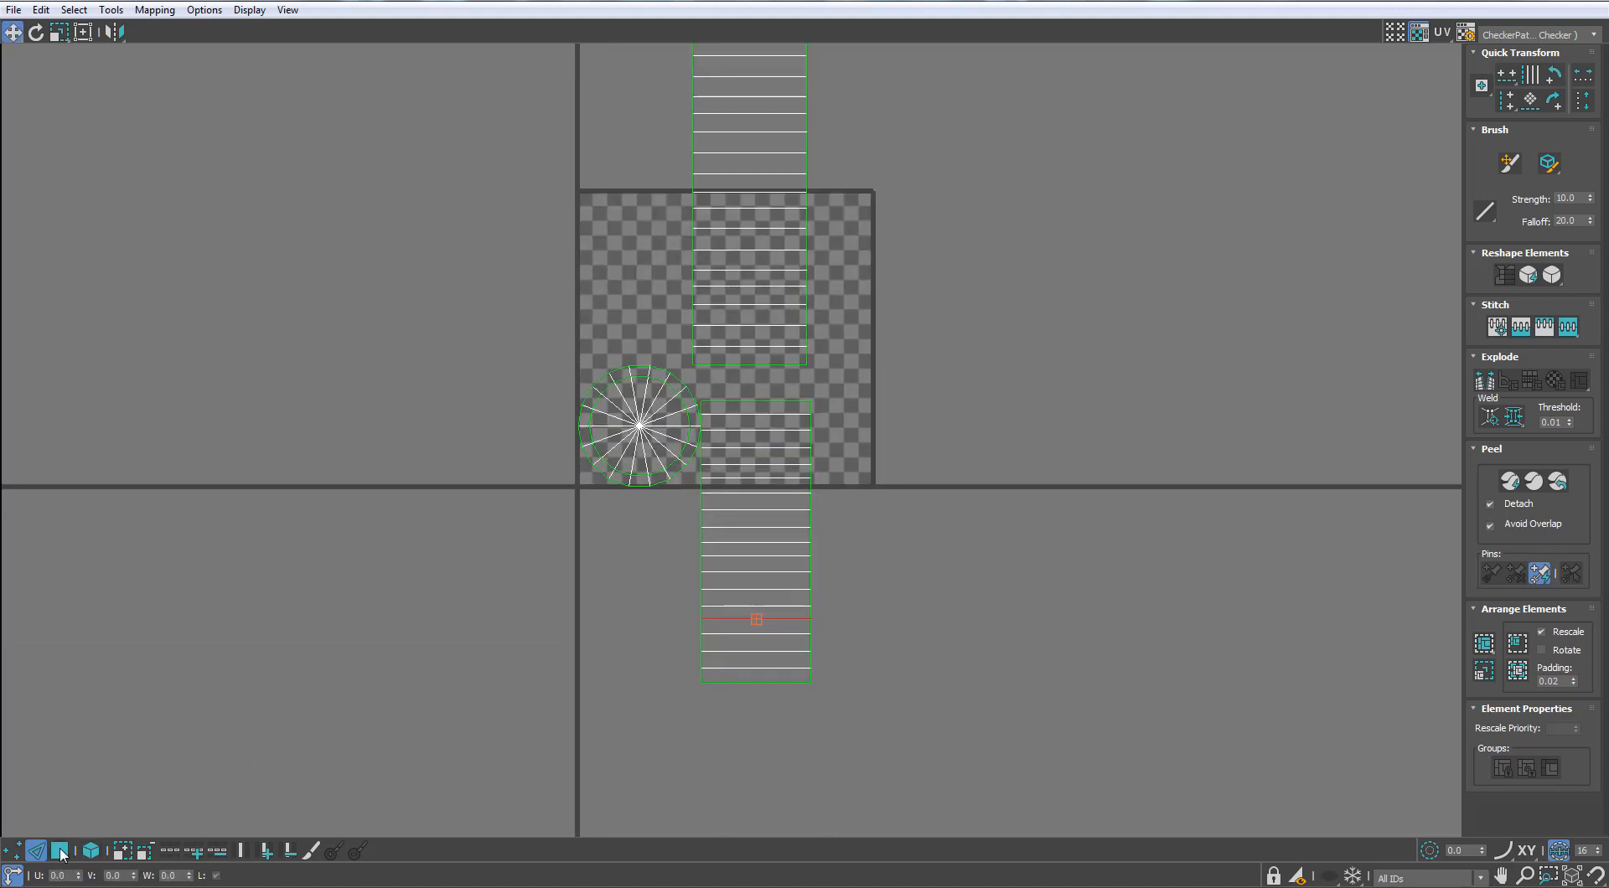
pyautogui.click(60, 850)
pyautogui.click(92, 851)
pyautogui.click(629, 424)
pyautogui.moveTo(628, 423); pyautogui.dragTo(618, 243)
pyautogui.keyDown('ctrl'); pyautogui.click(718, 575); pyautogui.keyUp('ctrl')
pyautogui.moveTo(619, 235); pyautogui.dragTo(553, 480, button='middle')
pyautogui.moveTo(553, 474); pyautogui.dragTo(553, 413)
pyautogui.moveTo(396, 378); pyautogui.dragTo(396, 382)
pyautogui.moveTo(417, 396); pyautogui.dragTo(417, 412)
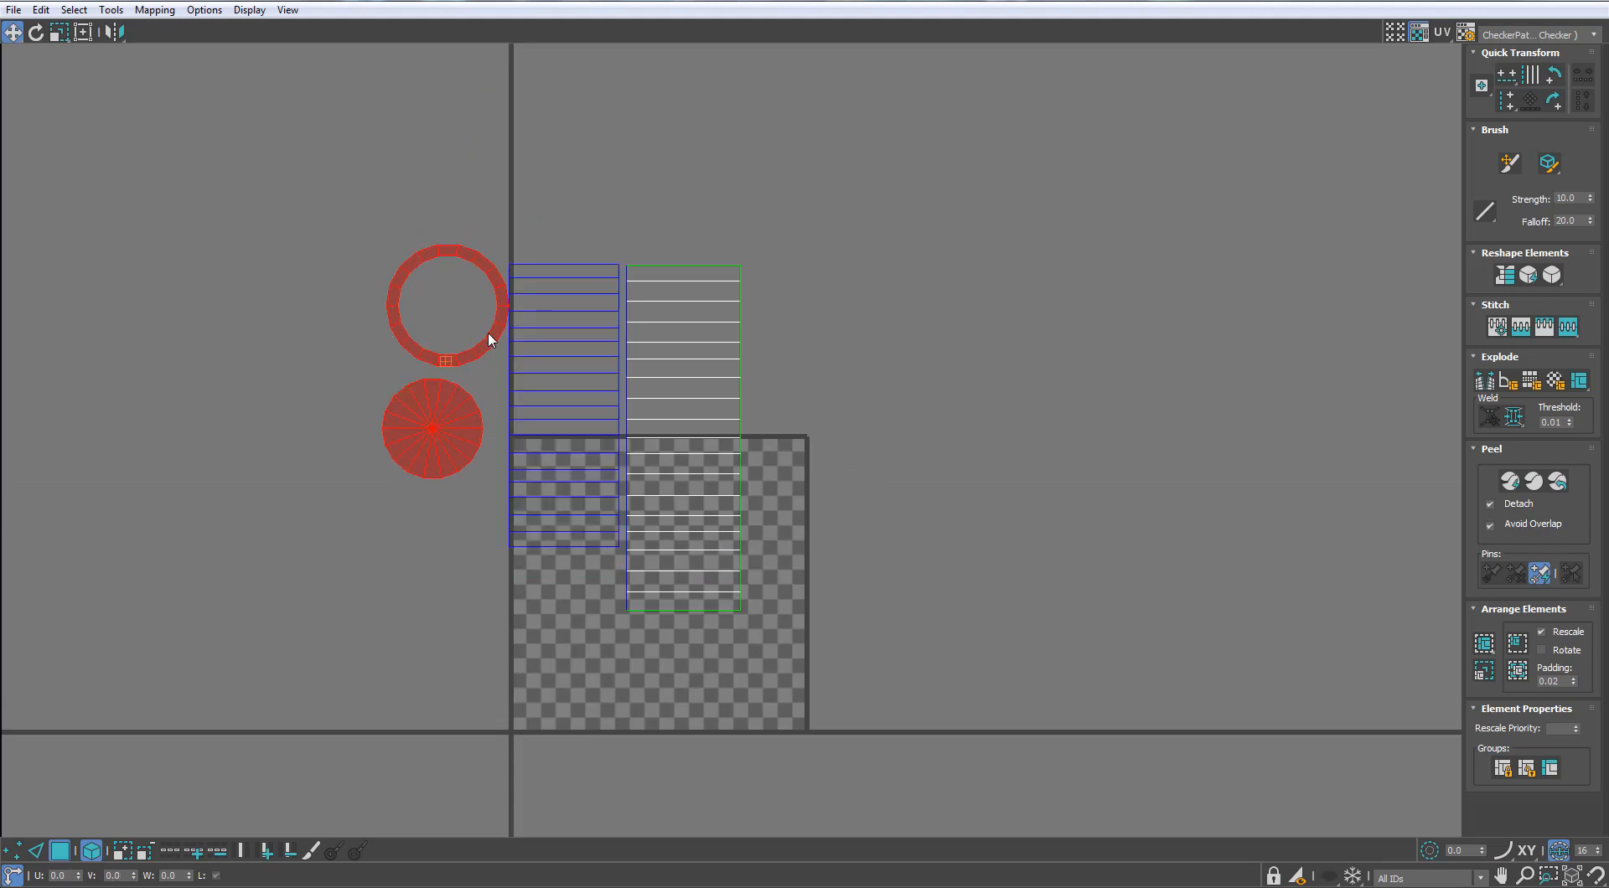
pyautogui.moveTo(489, 329); pyautogui.dragTo(486, 329)
# Step: Select all the socket's UV shells, scale them down together and move them off the tile
pyautogui.press('w')
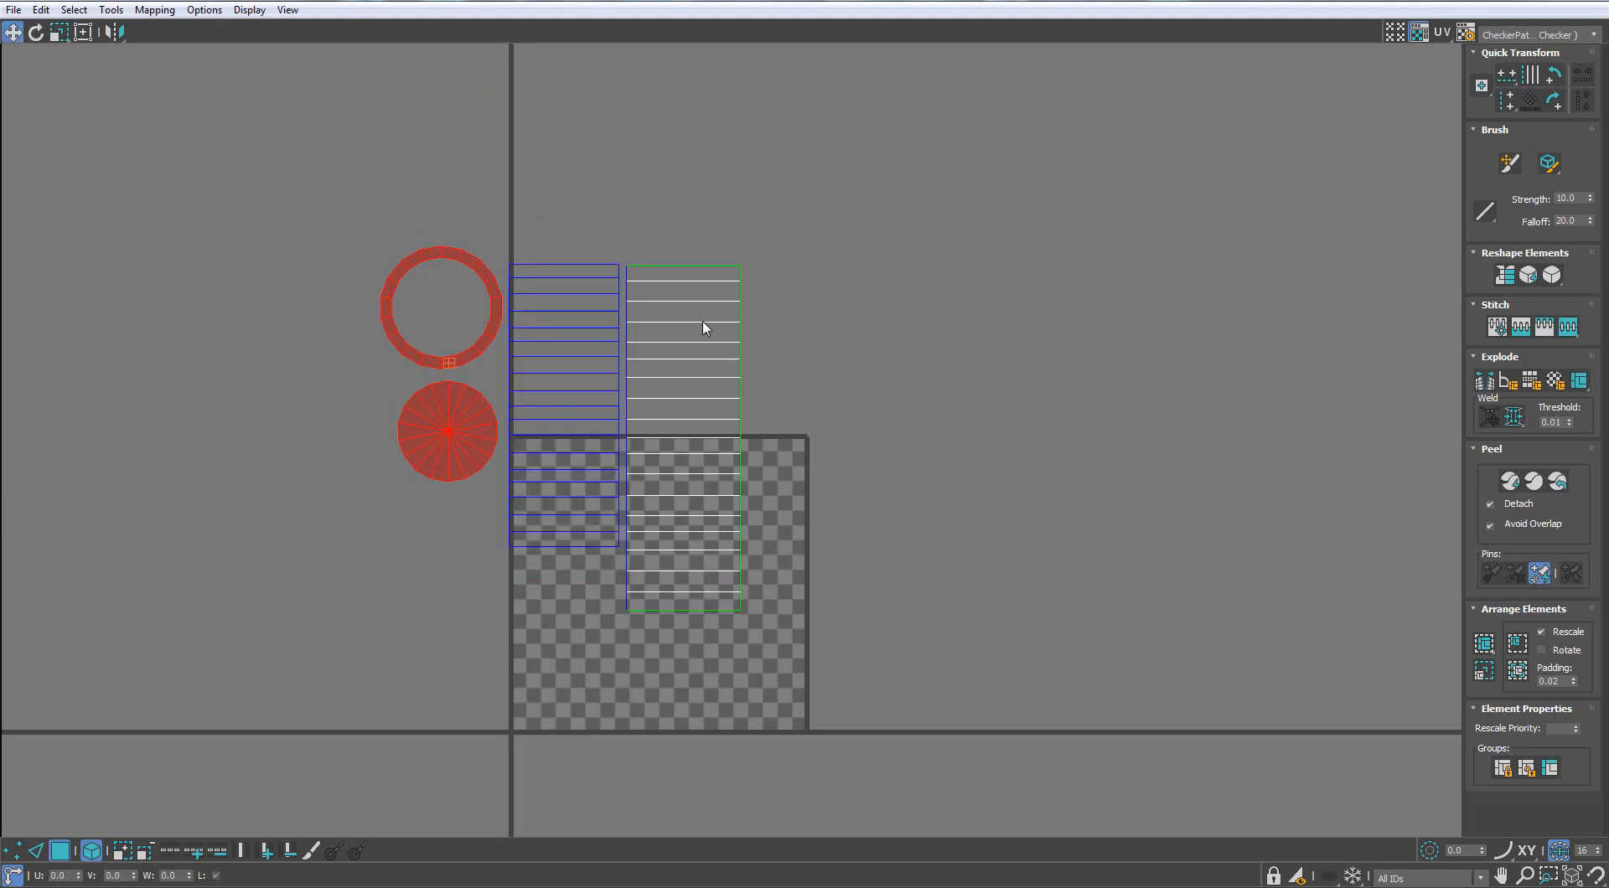
pyautogui.hotkey('ctrl', 'a')
pyautogui.press('r')
pyautogui.moveTo(700, 277); pyautogui.dragTo(452, 775)
pyautogui.press('w')
pyautogui.moveTo(584, 447); pyautogui.dragTo(682, 414)
# Step: Restore the UV editor to a smaller window and apply the checker material to the socket cylinder
pyautogui.moveTo(687, 3); pyautogui.dragTo(1006, 164)
pyautogui.press('z')
pyautogui.moveTo(430, 441); pyautogui.dragTo(394, 436, button='middle')
pyautogui.keyDown('alt'); pyautogui.moveTo(393, 435); pyautogui.dragTo(402, 561, button='middle'); pyautogui.keyUp('alt')
pyautogui.click(488, 673)
pyautogui.press('m')
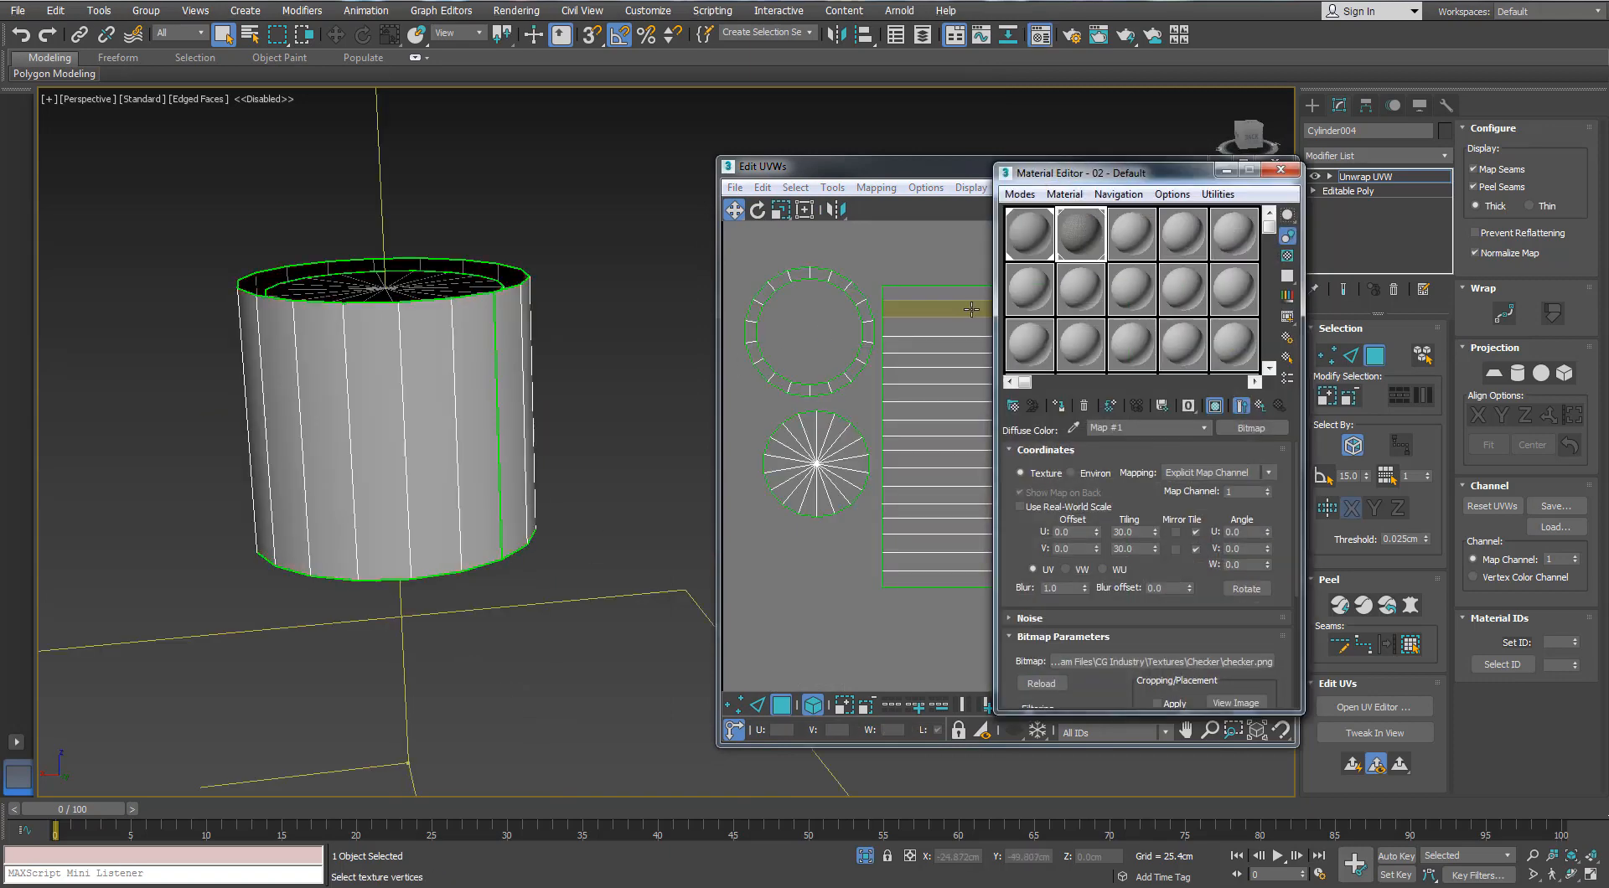
pyautogui.moveTo(405, 446); pyautogui.dragTo(501, 395)
pyautogui.click(1279, 174)
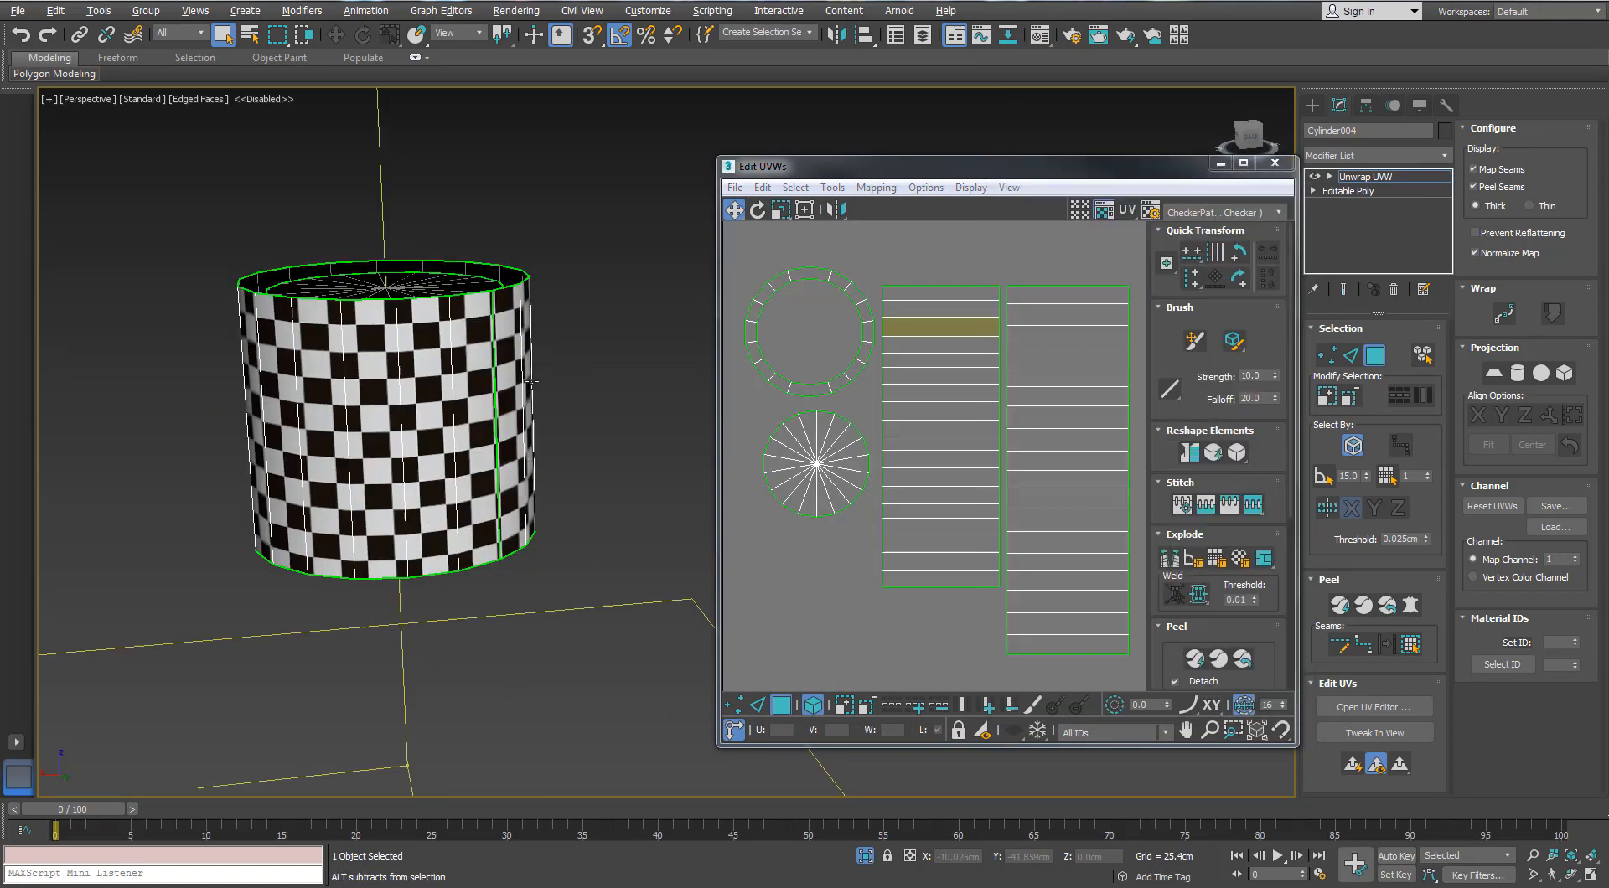
# Step: Exit isolation to show the whole lamp and select all of the socket's UV shells
pyautogui.keyDown('alt'); pyautogui.moveTo(636, 536); pyautogui.dragTo(680, 597, button='middle'); pyautogui.keyUp('alt')
pyautogui.click(863, 858)
pyautogui.moveTo(546, 353); pyautogui.dragTo(545, 218, button='middle')
pyautogui.scroll(4, 521, 275)
pyautogui.moveTo(1108, 261); pyautogui.dragTo(797, 568)
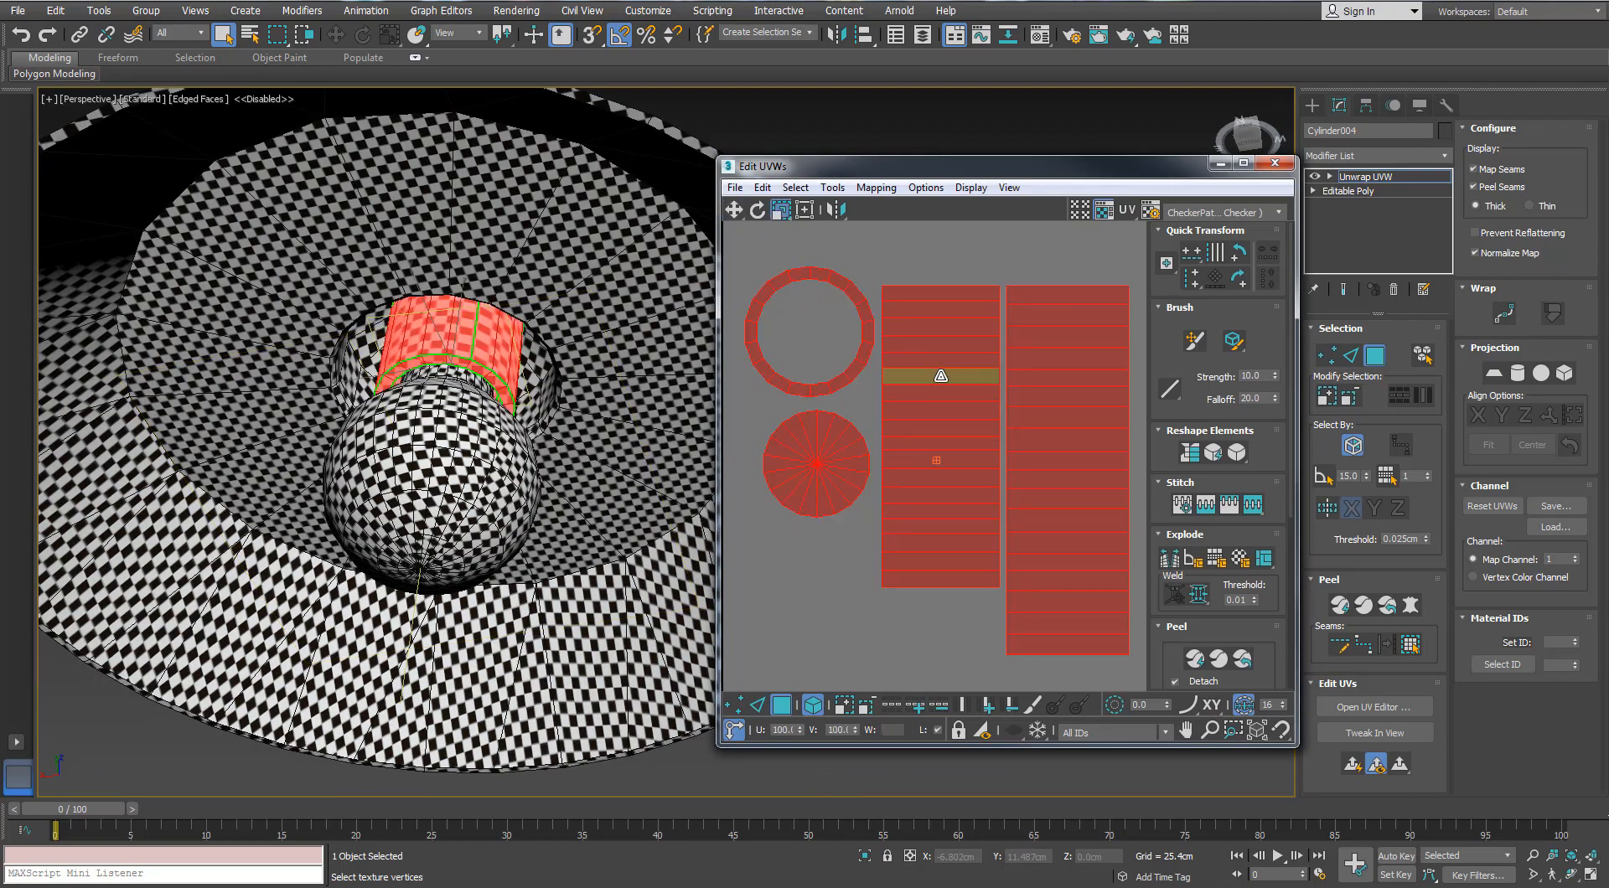
# Step: Scale the socket's UV shells together to match its checker size to the neighbouring bulb and shade
pyautogui.scroll(-3, 914, 446)
pyautogui.moveTo(914, 447); pyautogui.dragTo(931, 379)
pyautogui.keyDown('alt'); pyautogui.moveTo(440, 392); pyautogui.dragTo(437, 470, button='middle'); pyautogui.keyUp('alt')
pyautogui.scroll(5, 1071, 364)
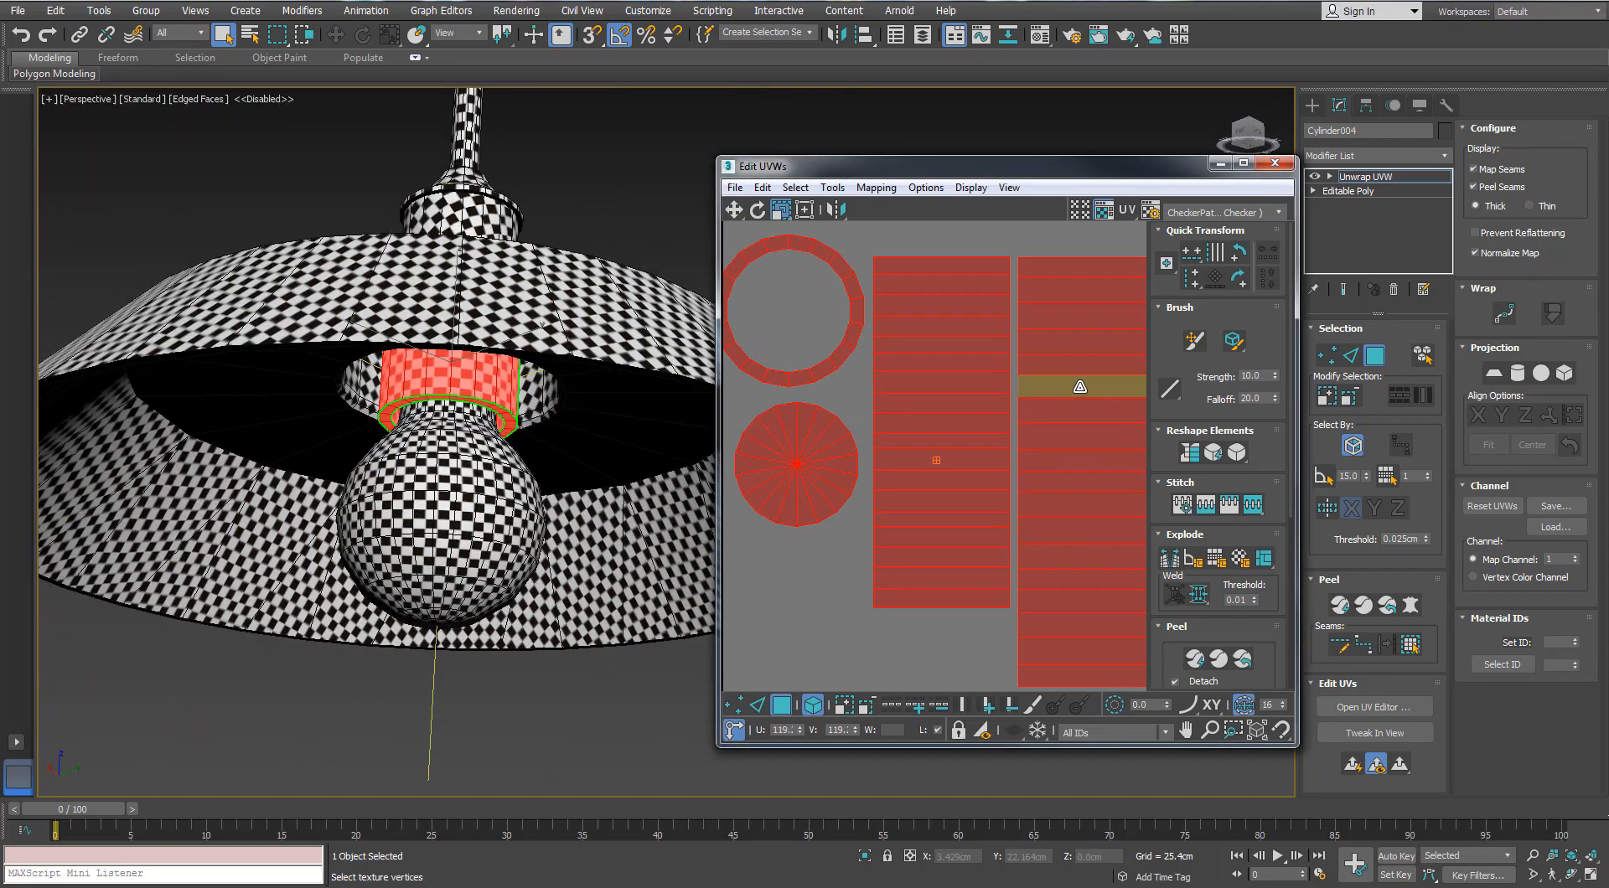
pyautogui.moveTo(1070, 361); pyautogui.dragTo(1069, 369)
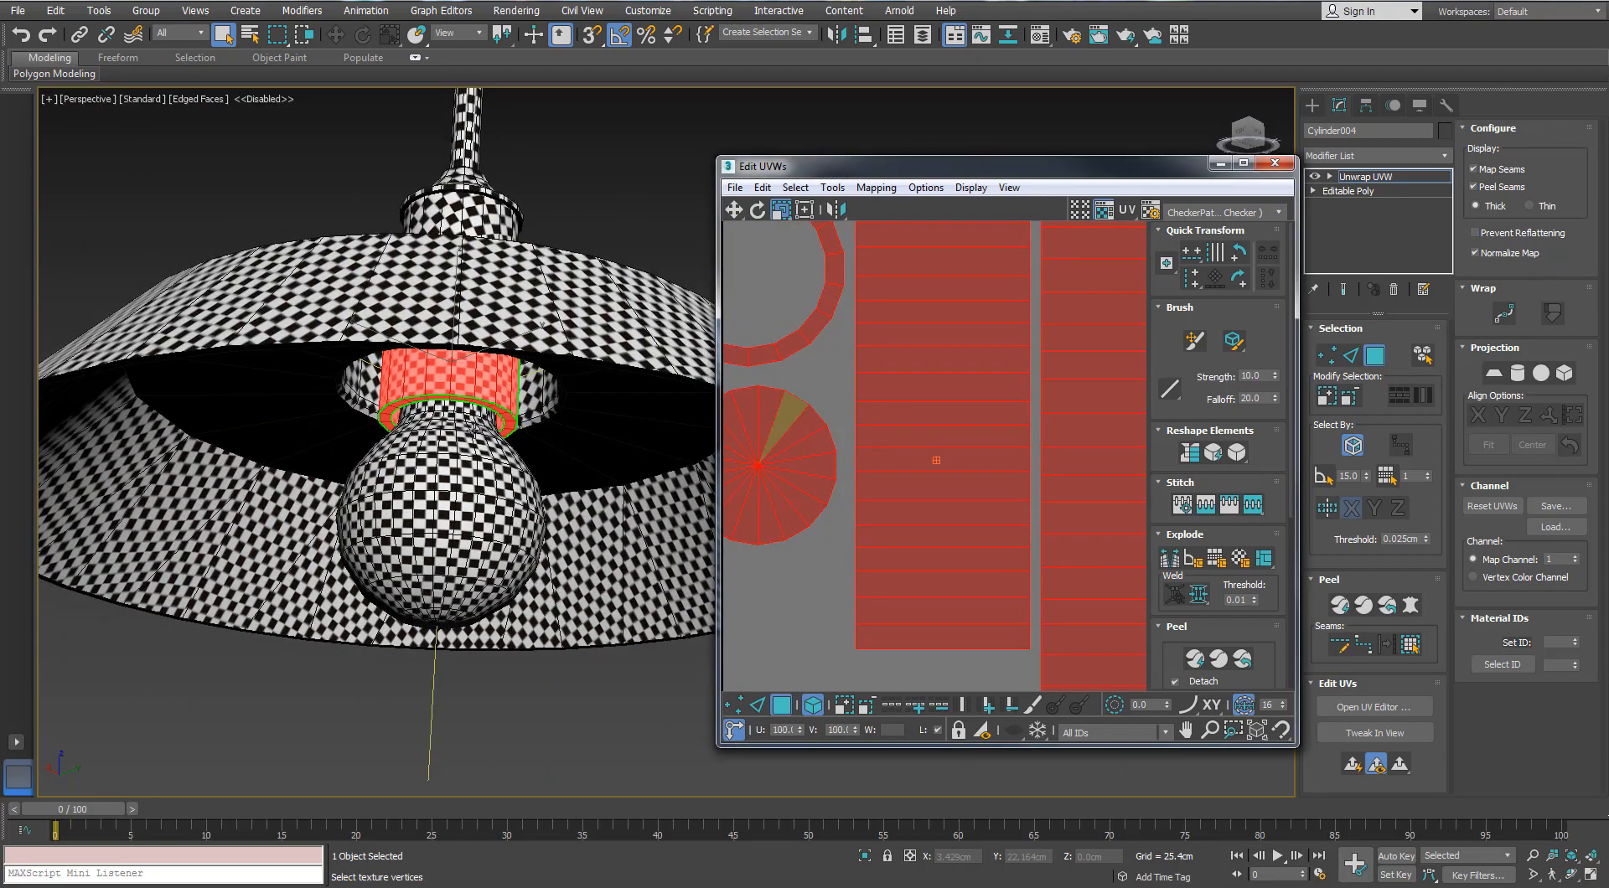
pyautogui.keyDown('alt'); pyautogui.moveTo(560, 435); pyautogui.dragTo(670, 434, button='middle'); pyautogui.keyUp('alt')
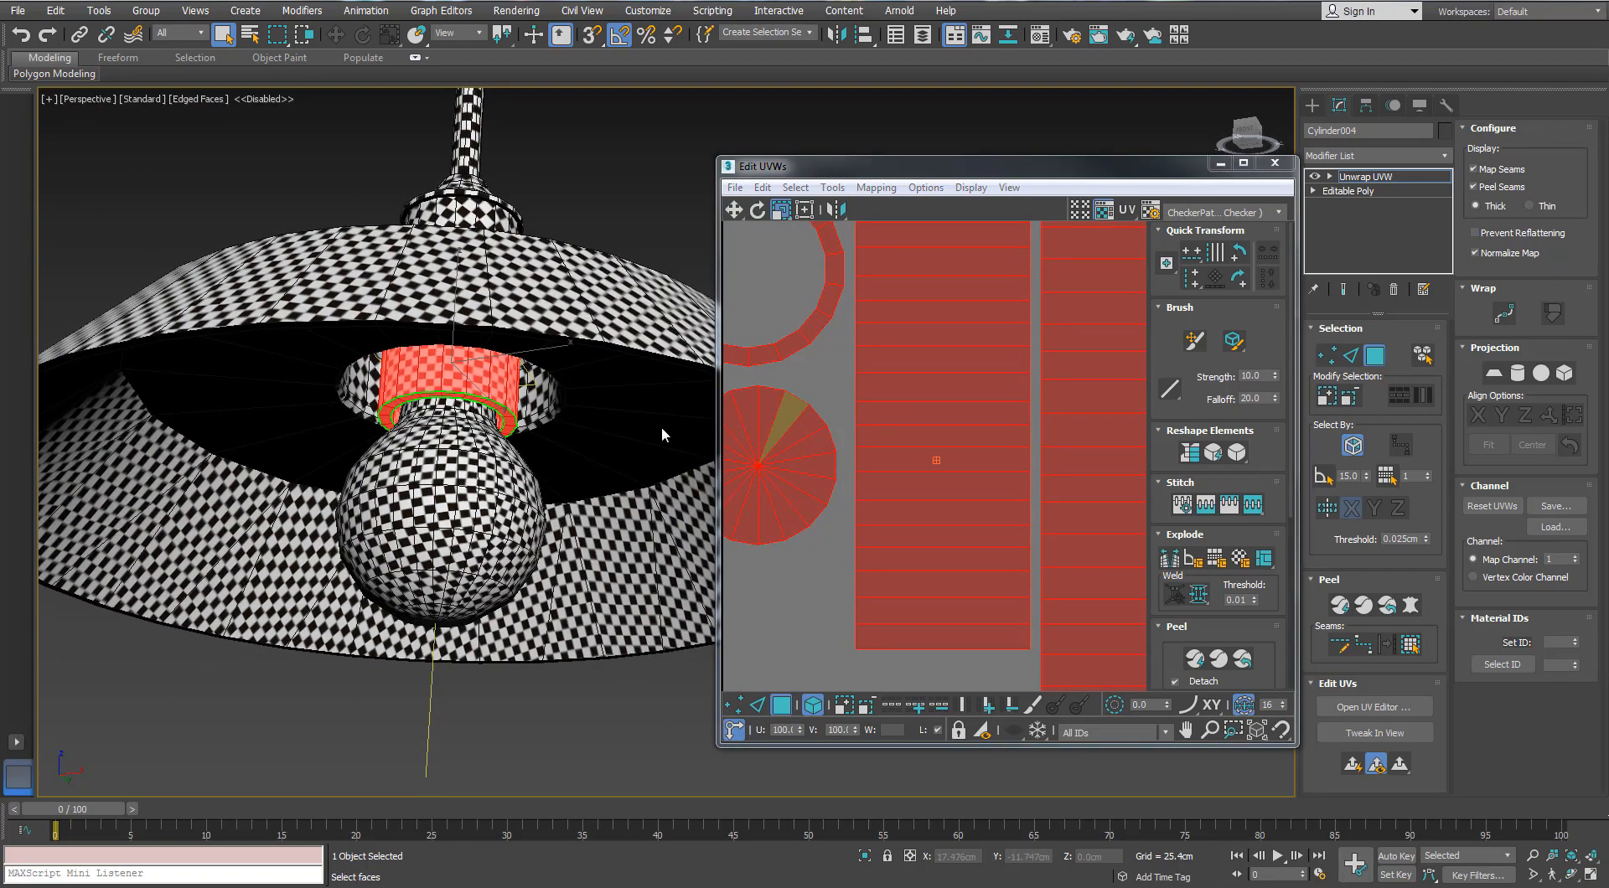
pyautogui.keyDown('alt'); pyautogui.moveTo(522, 446); pyautogui.dragTo(479, 444, button='middle'); pyautogui.keyUp('alt')
pyautogui.moveTo(991, 414); pyautogui.dragTo(982, 447)
pyautogui.keyDown('alt'); pyautogui.moveTo(391, 401); pyautogui.dragTo(390, 419, button='middle'); pyautogui.keyUp('alt')
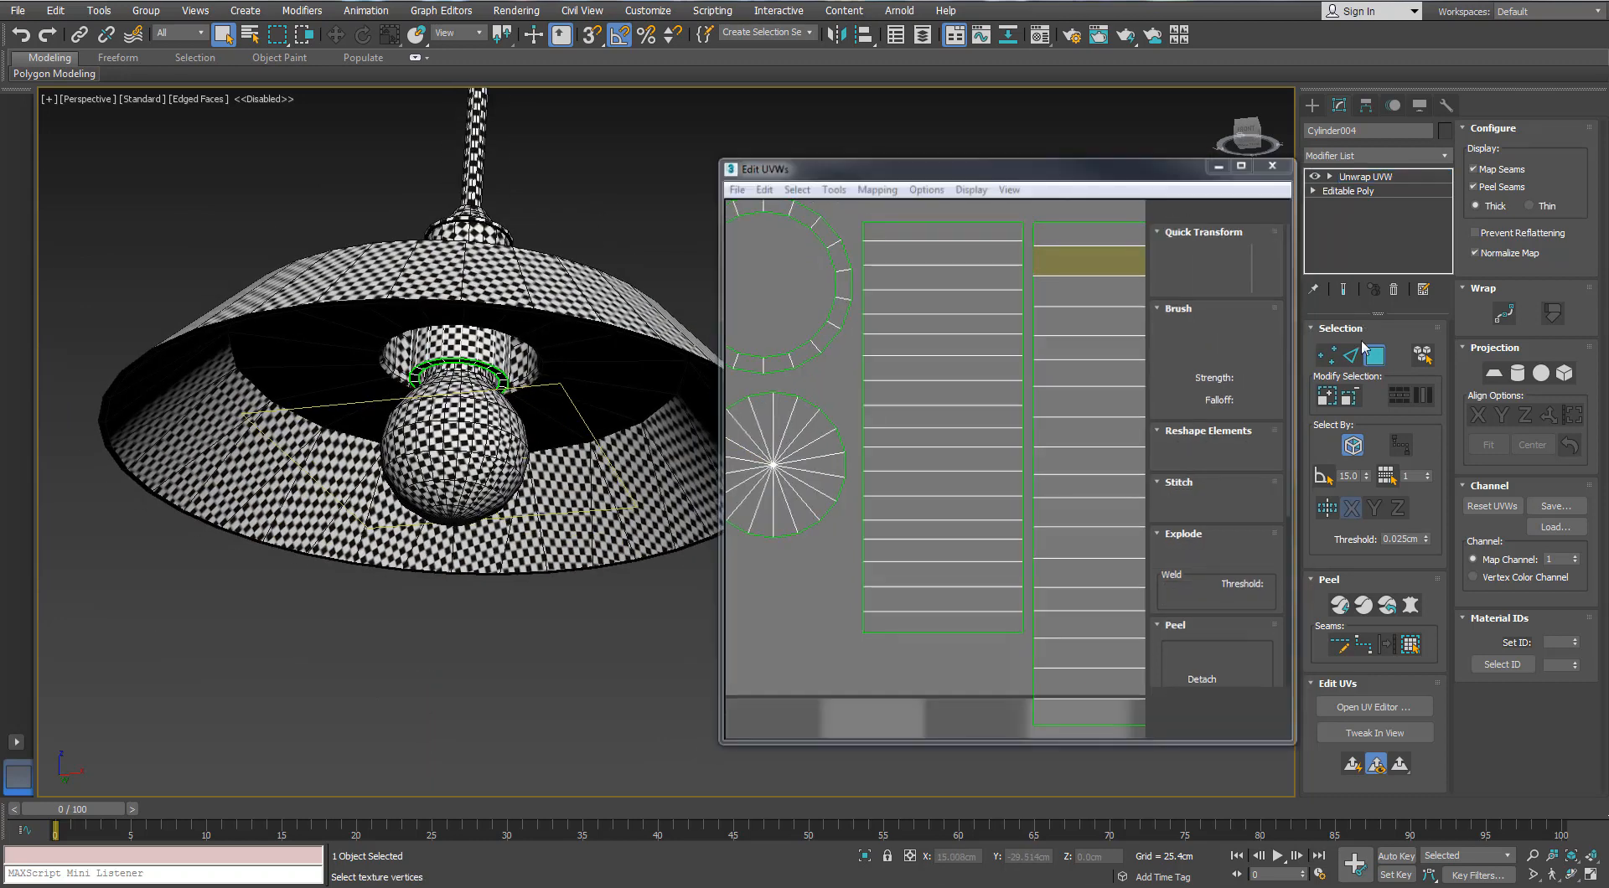
# Step: Leave face selection, deselect the socket, hide the edged faces and examine the checker pattern across the whole lamp
pyautogui.click(1373, 355)
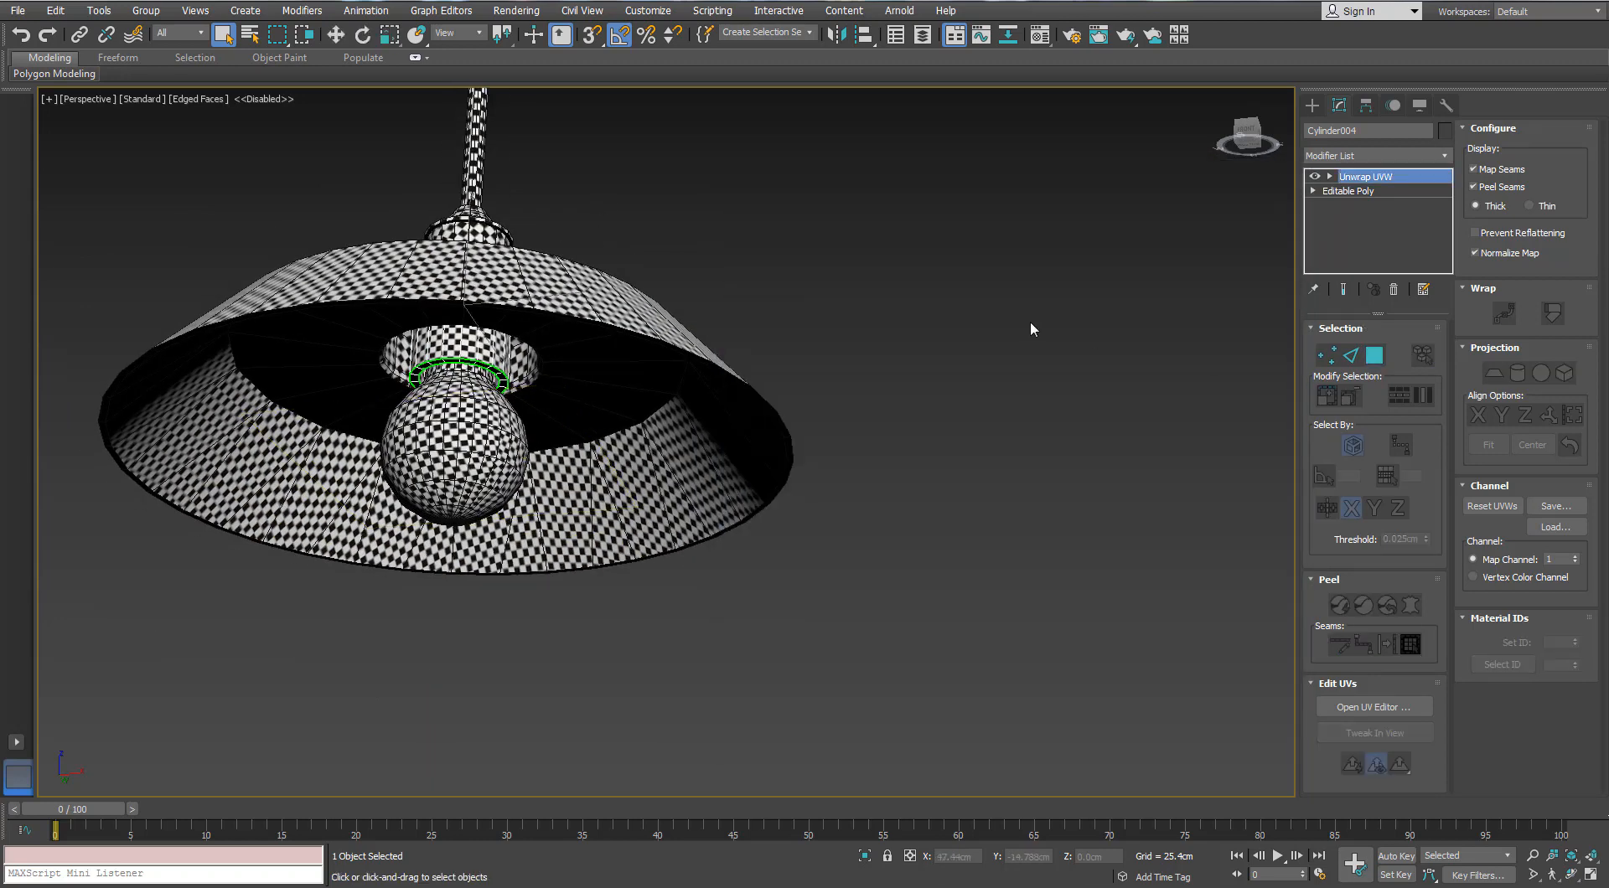
pyautogui.click(1031, 326)
pyautogui.scroll(-6, 762, 269)
pyautogui.moveTo(711, 138)
pyautogui.mouseDown(button='middle')
pyautogui.moveTo(650, 363)
pyautogui.moveTo(614, 107)
pyautogui.mouseUp(button='middle')
pyautogui.scroll(3, 632, 276)
pyautogui.press('F4')
pyautogui.scroll(5, 617, 229)
pyautogui.scroll(-5, 625, 352)
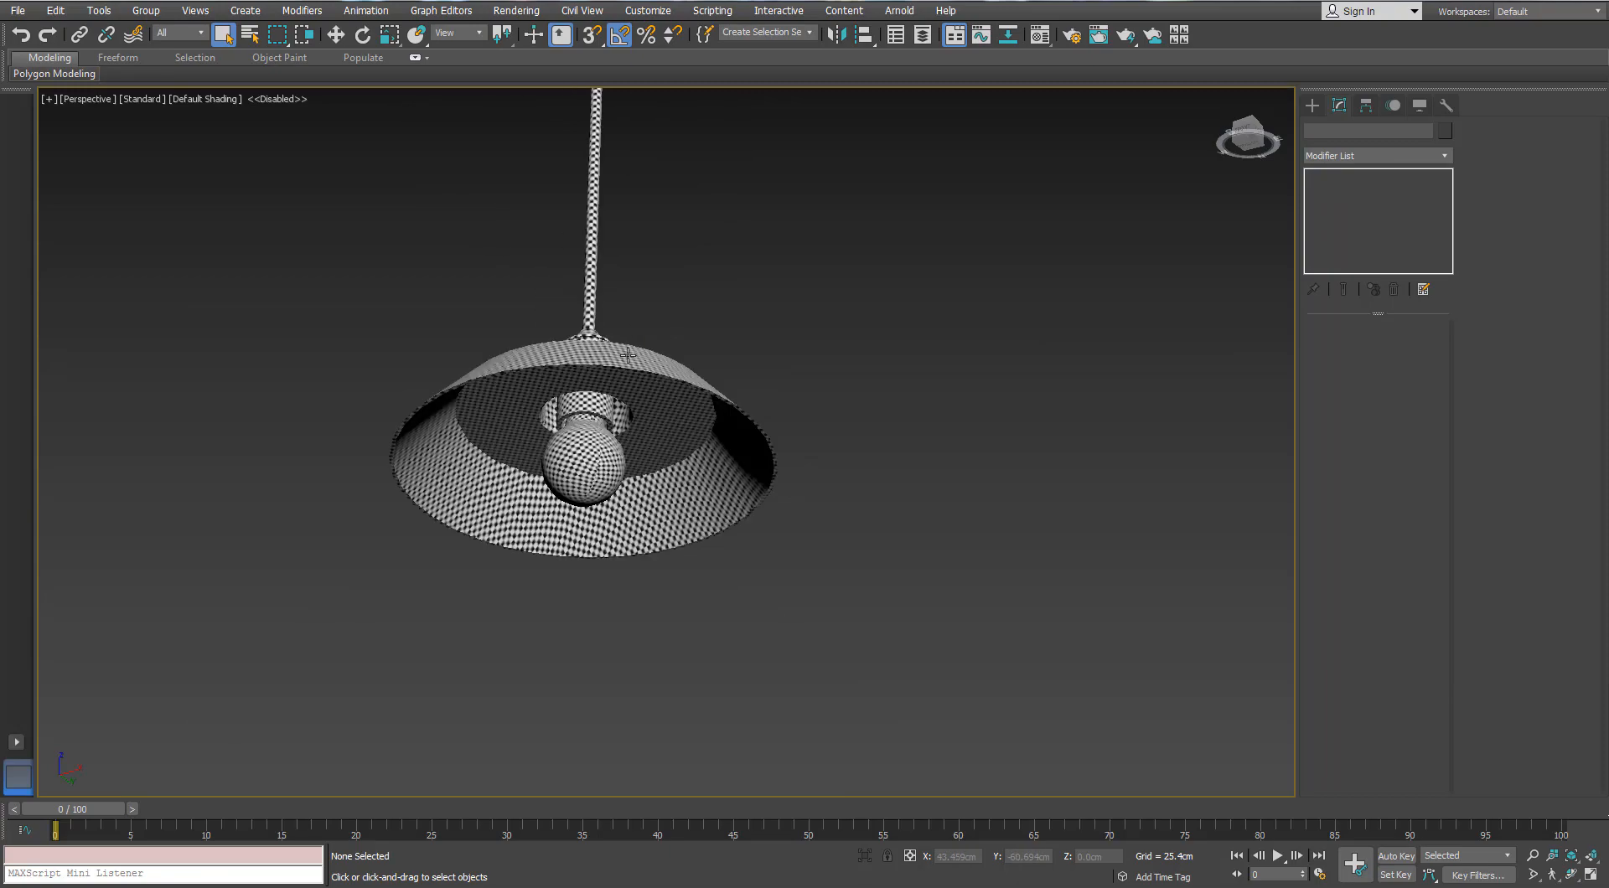
pyautogui.keyDown('alt'); pyautogui.moveTo(625, 351); pyautogui.dragTo(708, 395, button='middle'); pyautogui.keyUp('alt')
pyautogui.scroll(5, 646, 353)
pyautogui.scroll(-3, 670, 402)
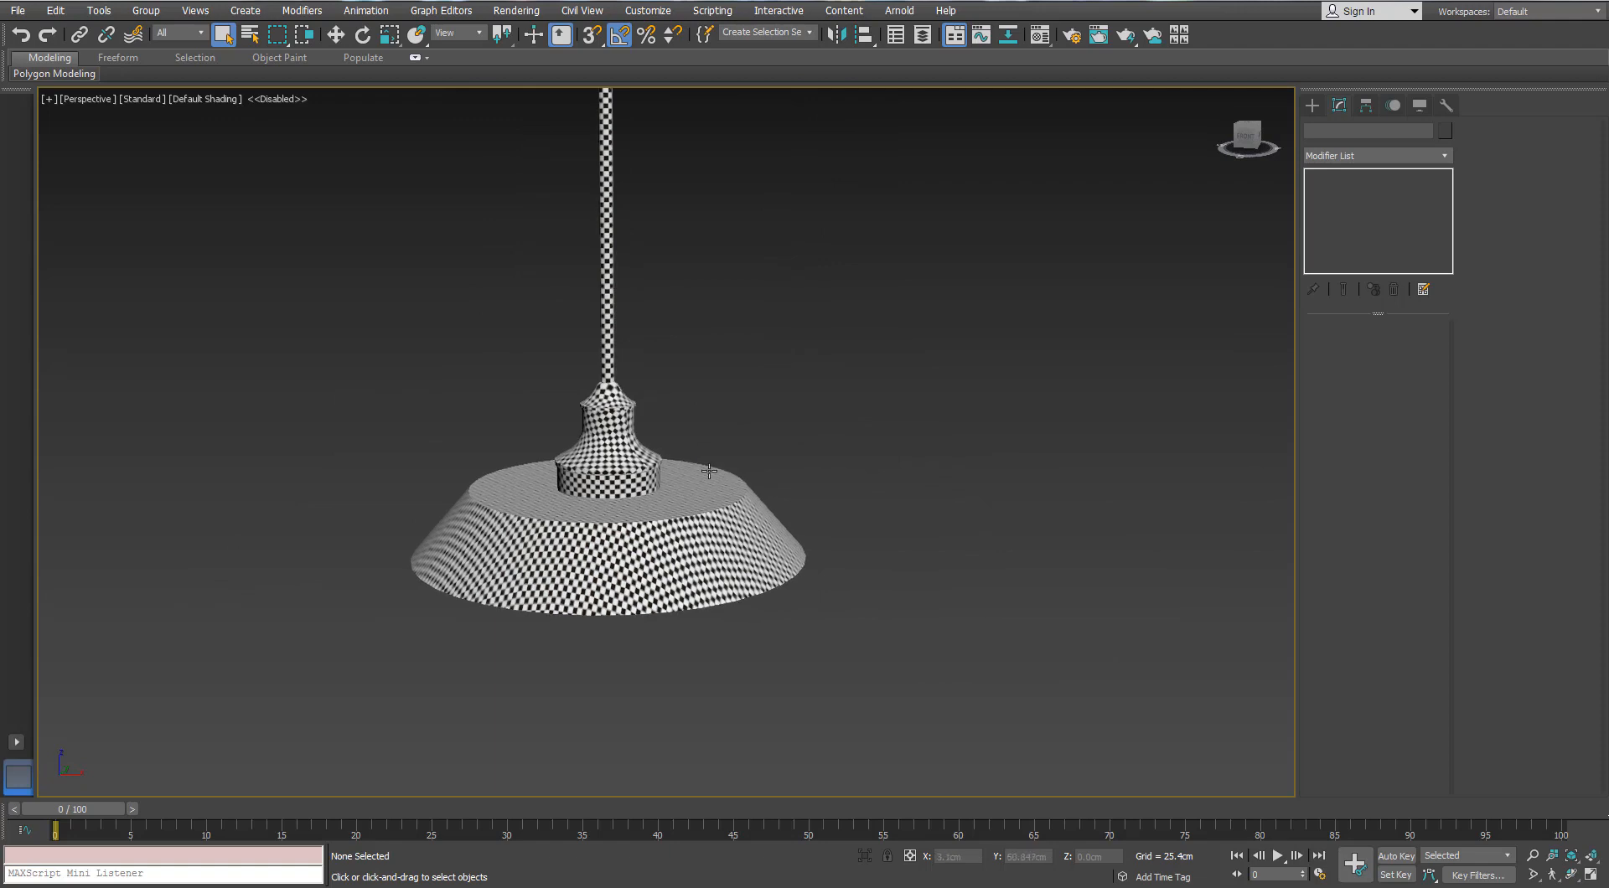
# Step: Convert the unwrapped lampshade to an Editable Poly
pyautogui.click(707, 502)
pyautogui.rightClick(632, 466)
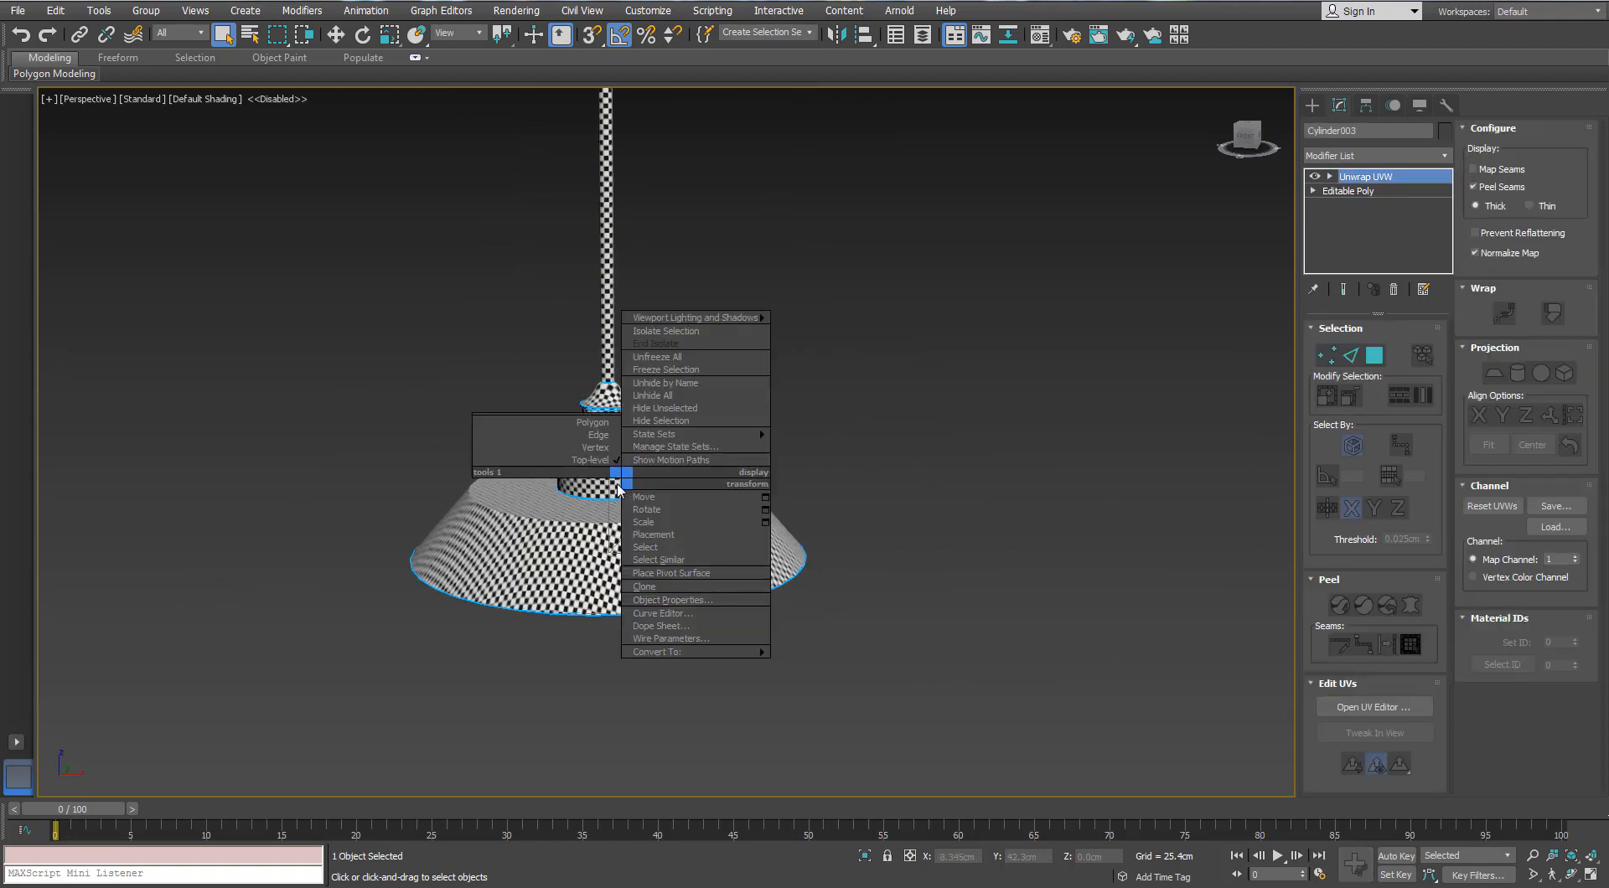
pyautogui.moveTo(671, 653)
pyautogui.click(604, 658)
# Step: Attach the bulb, the socket and the other lamp parts to the lampshade and show edged faces
pyautogui.keyDown('alt'); pyautogui.moveTo(603, 659); pyautogui.dragTo(608, 476, button='middle'); pyautogui.keyUp('alt')
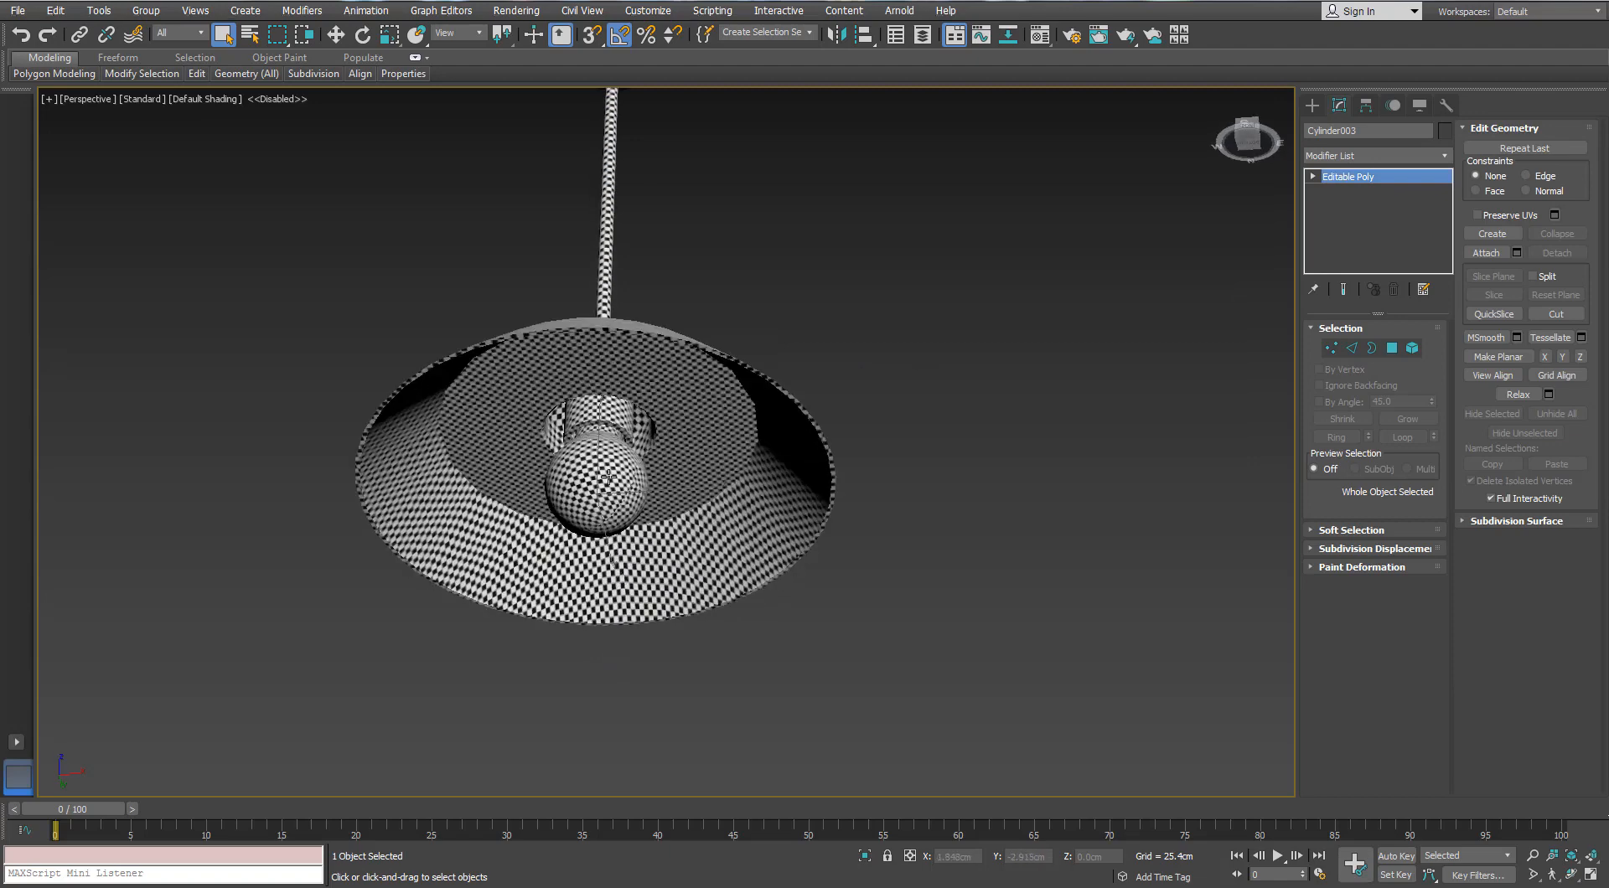
pyautogui.click(608, 478)
pyautogui.click(799, 427)
pyautogui.scroll(3, 596, 434)
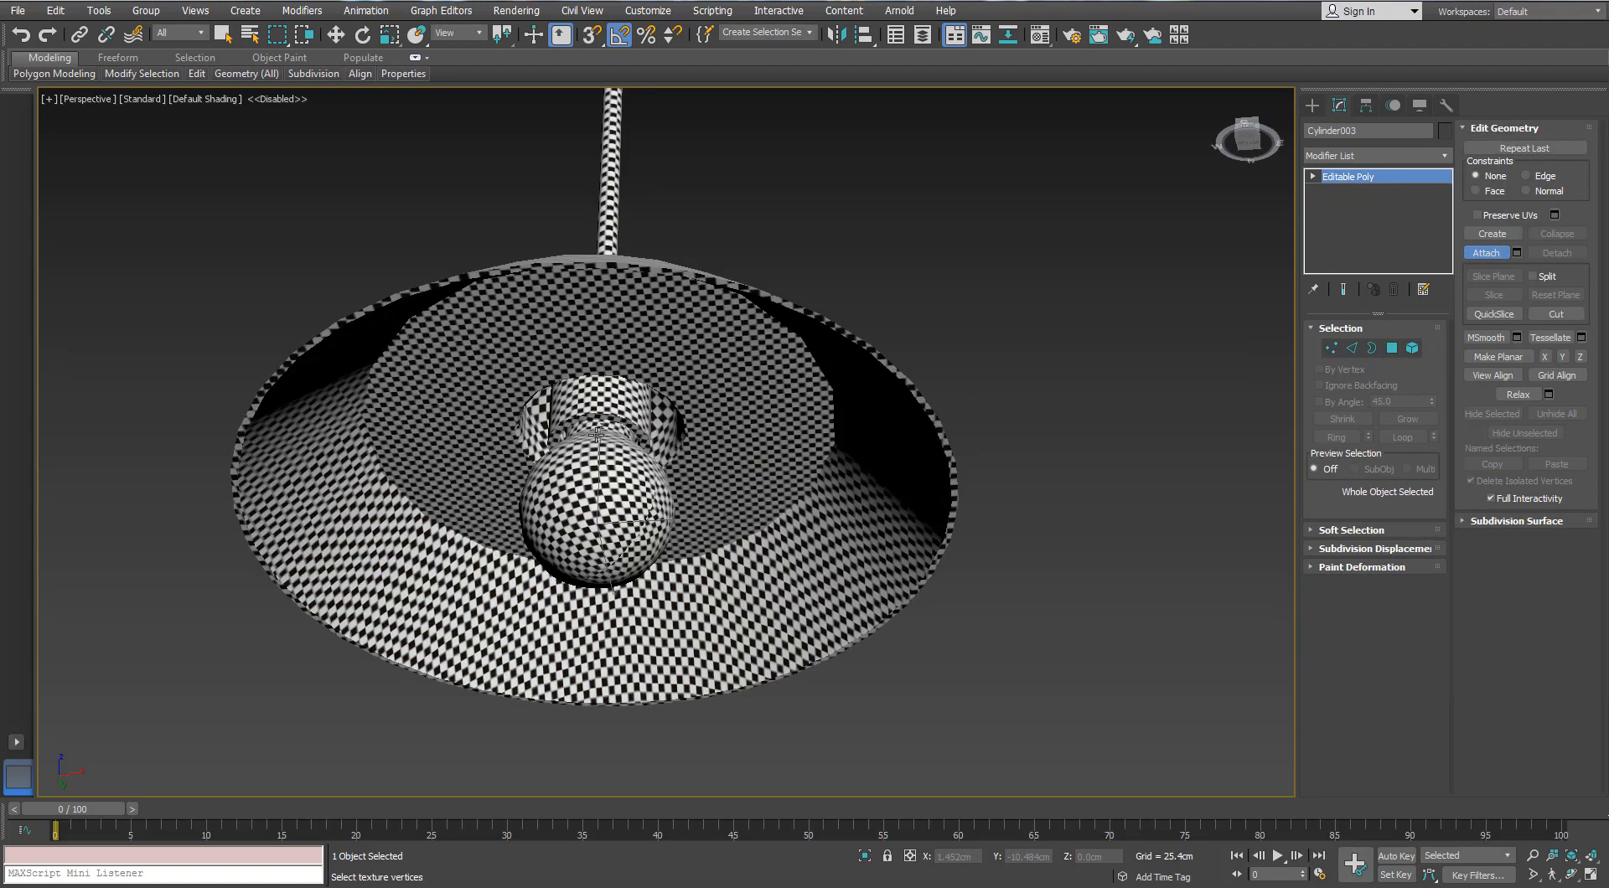
pyautogui.scroll(-10, 603, 417)
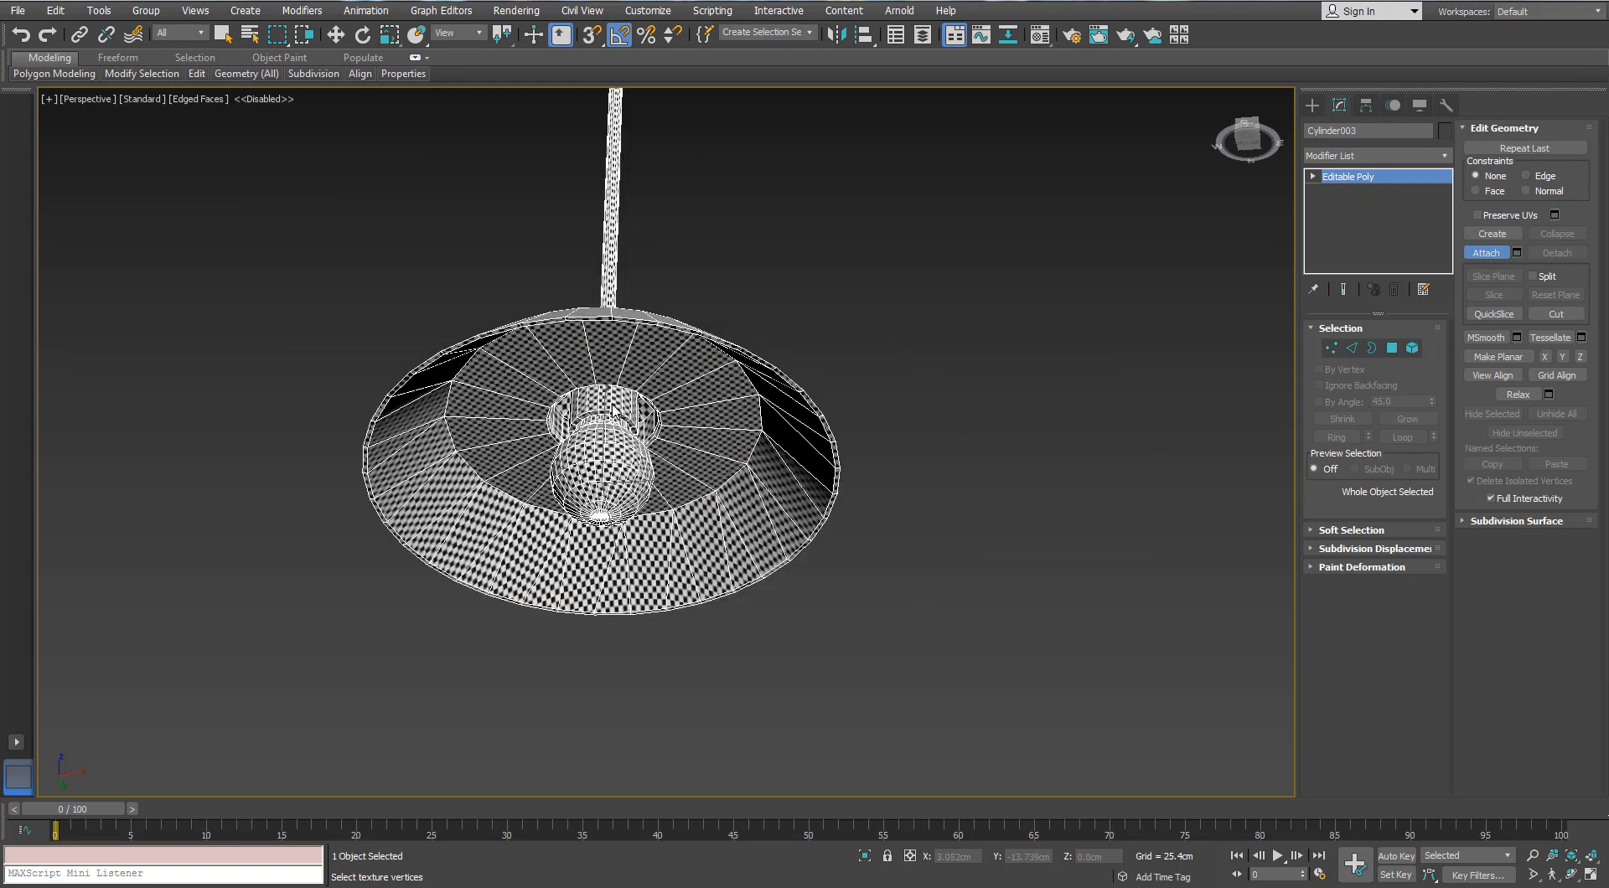
pyautogui.press('w')
# Step: Add an Unwrap UVW modifier to the combined lamp and open its UV layout in a maximized UV editor
pyautogui.click(1444, 156)
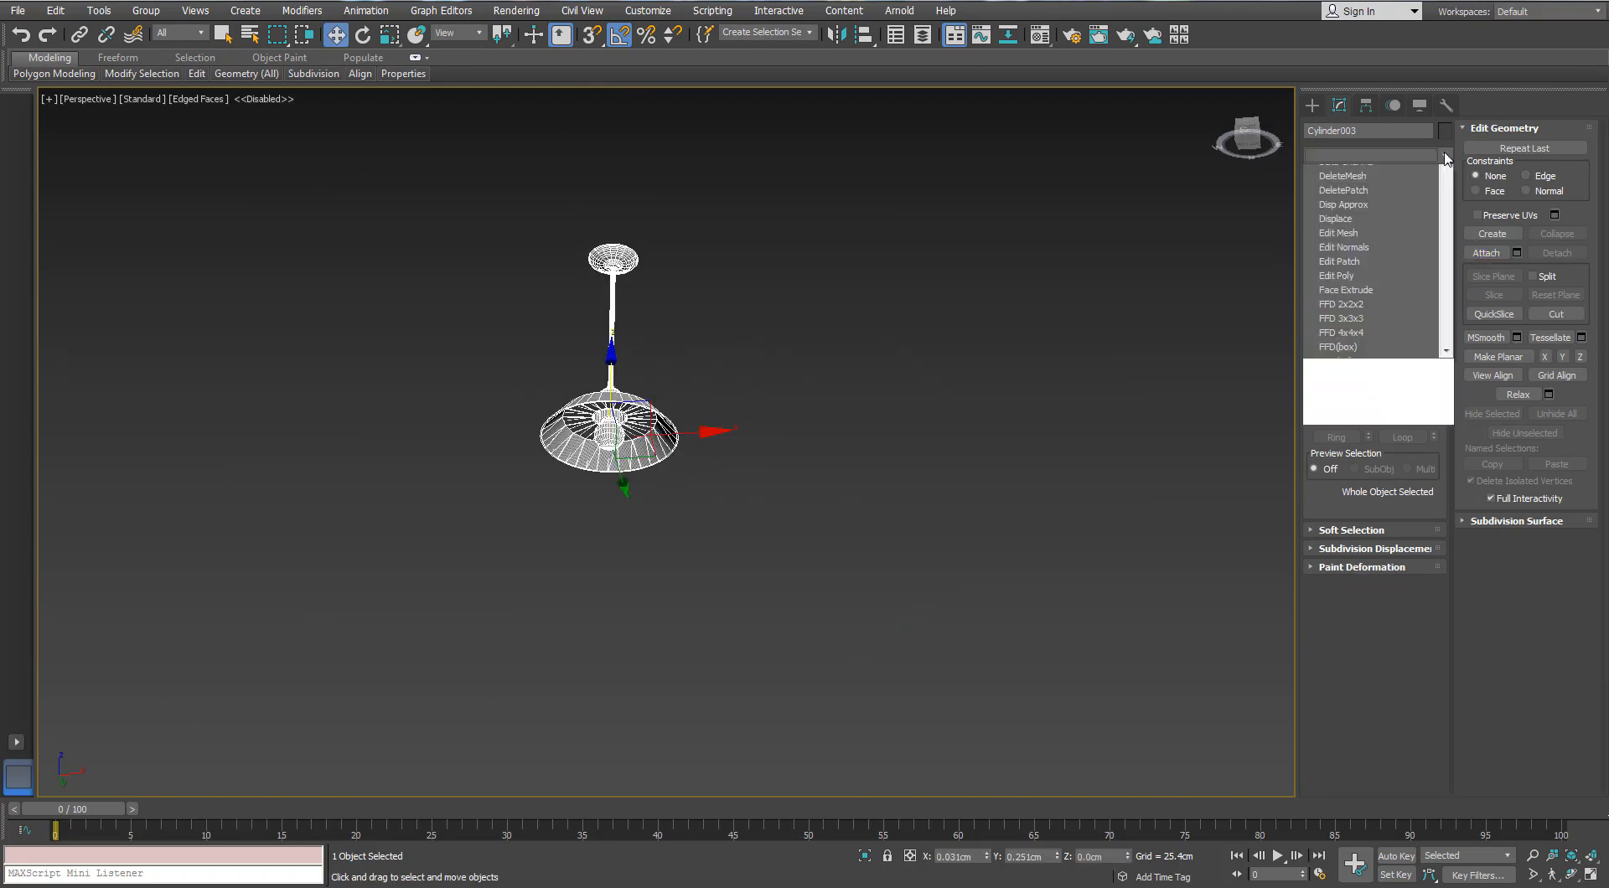
pyautogui.write('u')
pyautogui.press('Return')
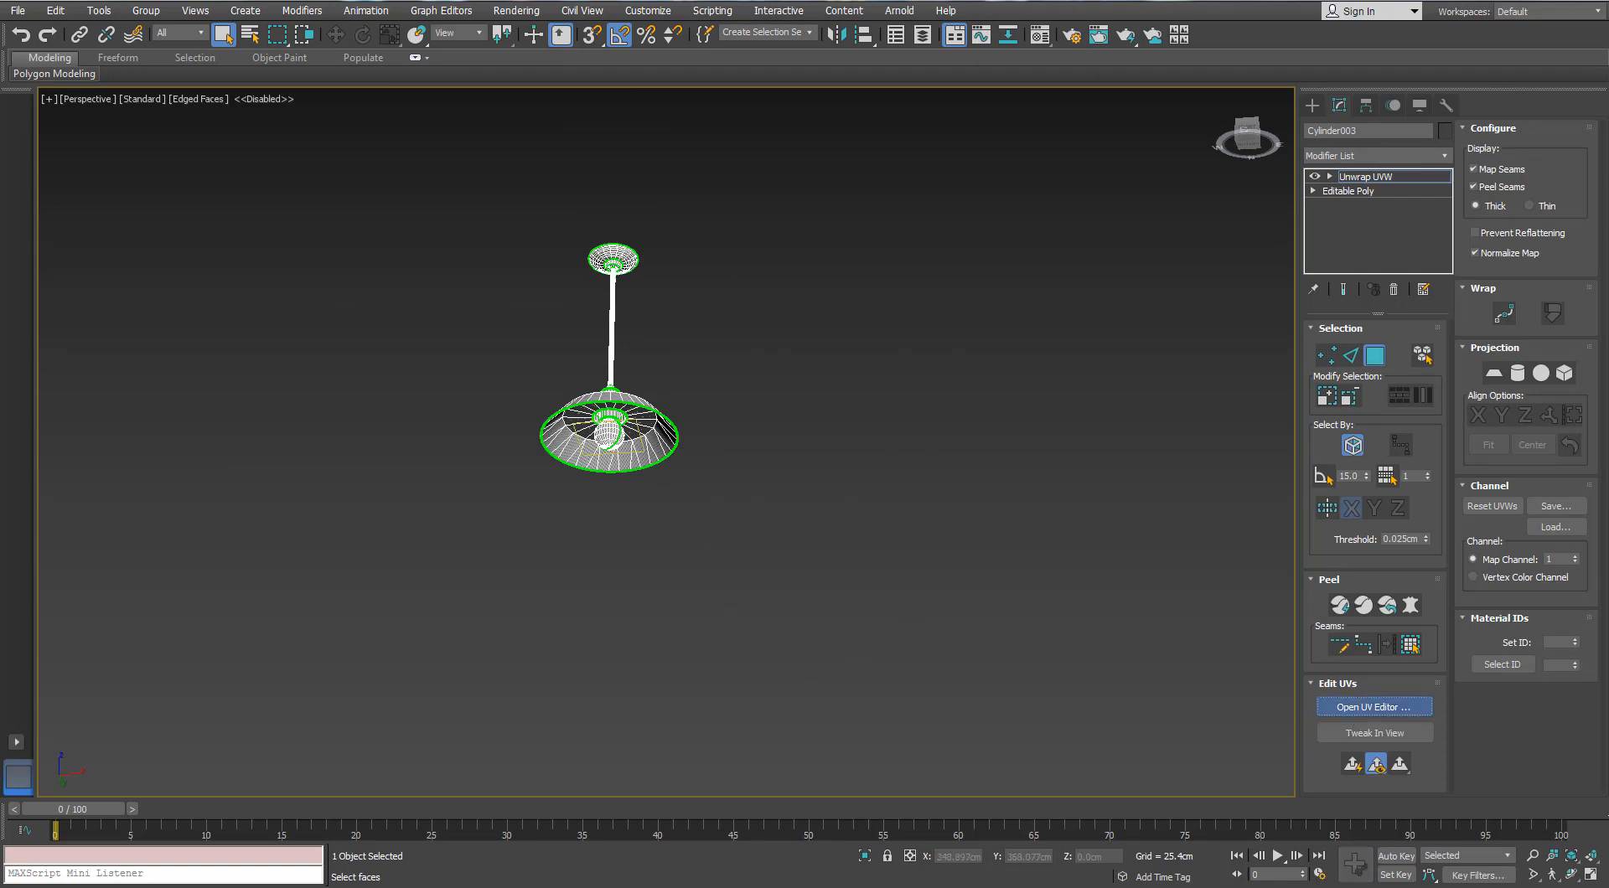
pyautogui.click(1374, 707)
pyautogui.doubleClick(728, 62)
pyautogui.scroll(-3, 530, 282)
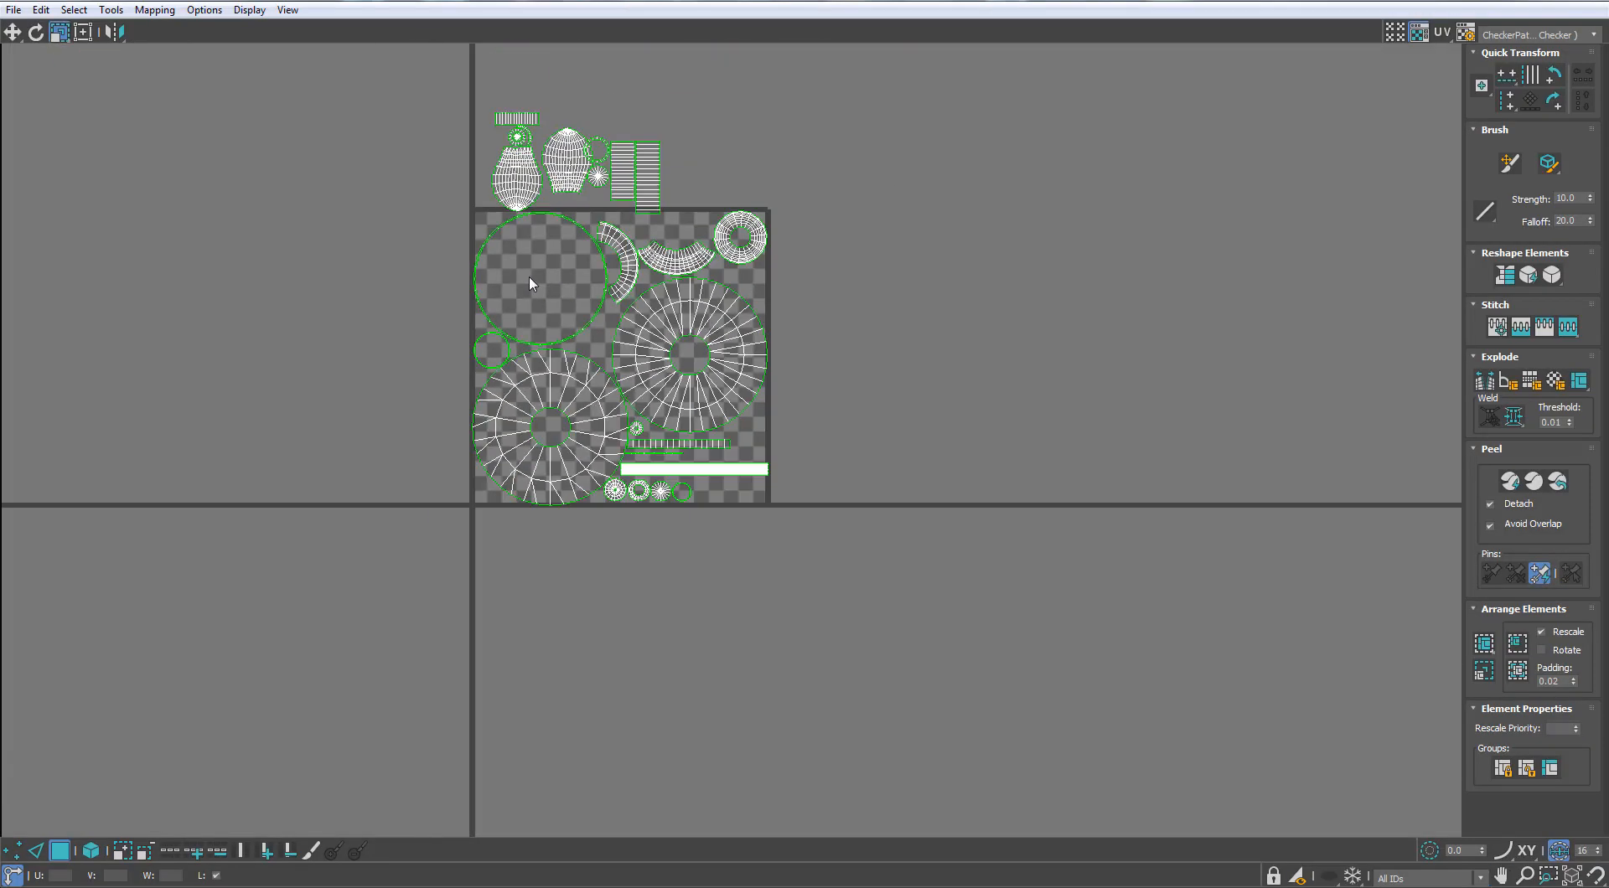
pyautogui.scroll(1, 578, 369)
pyautogui.scroll(4, 801, 173)
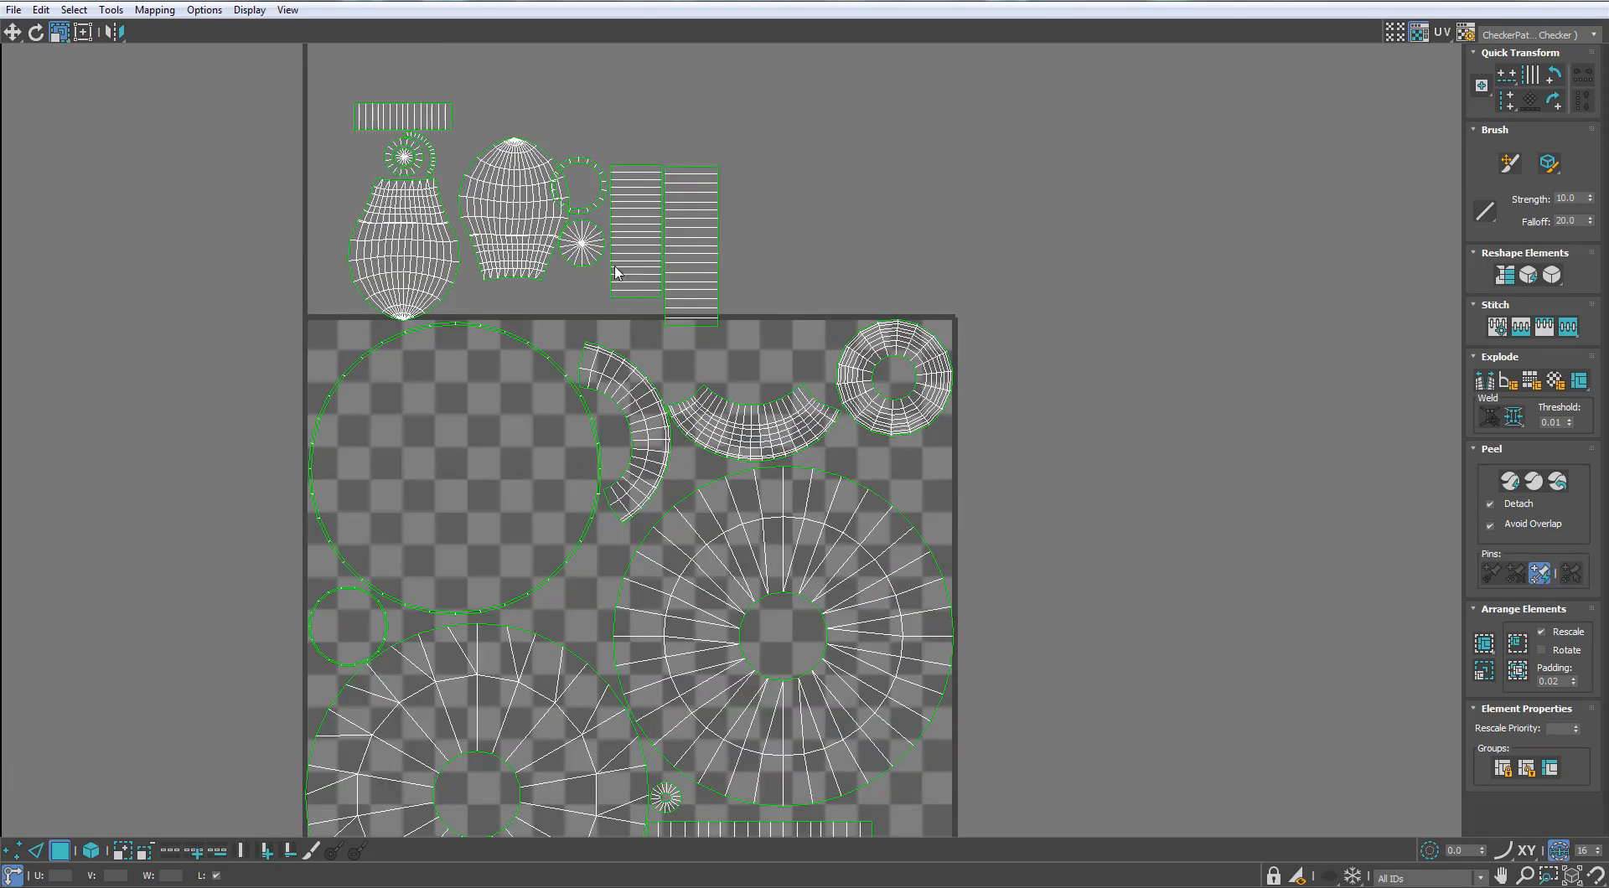
# Step: Select the socket's two strips, ring and disc shells and move them away from the bulb shells above the tile
pyautogui.click(641, 251)
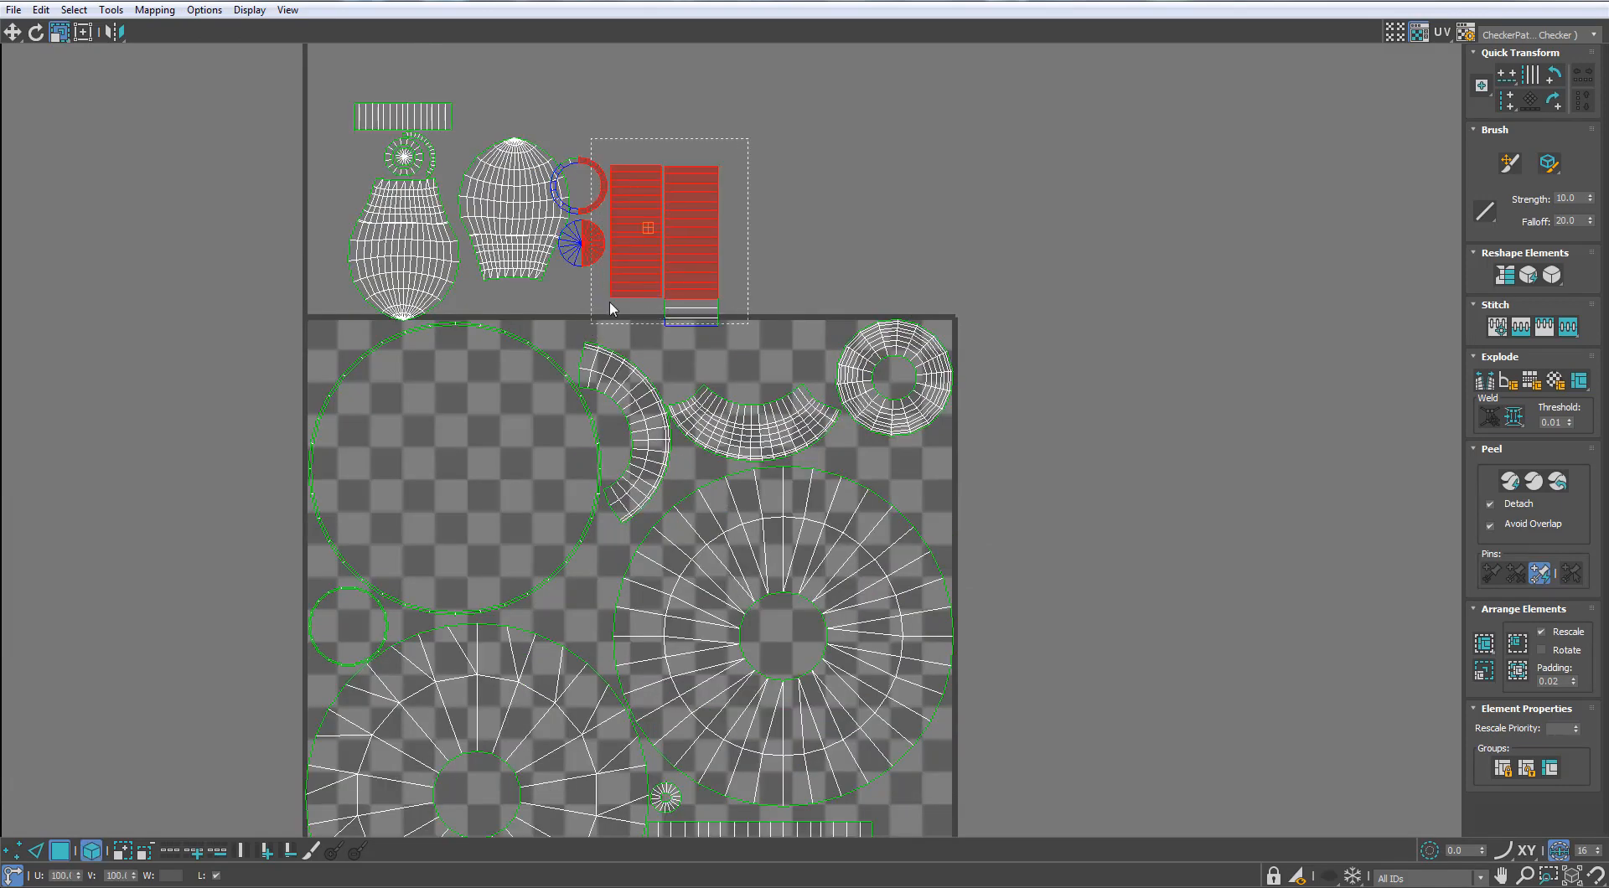
pyautogui.moveTo(611, 309); pyautogui.dragTo(762, 241)
pyautogui.hotkey('ctrl', 'z')
pyautogui.press('w')
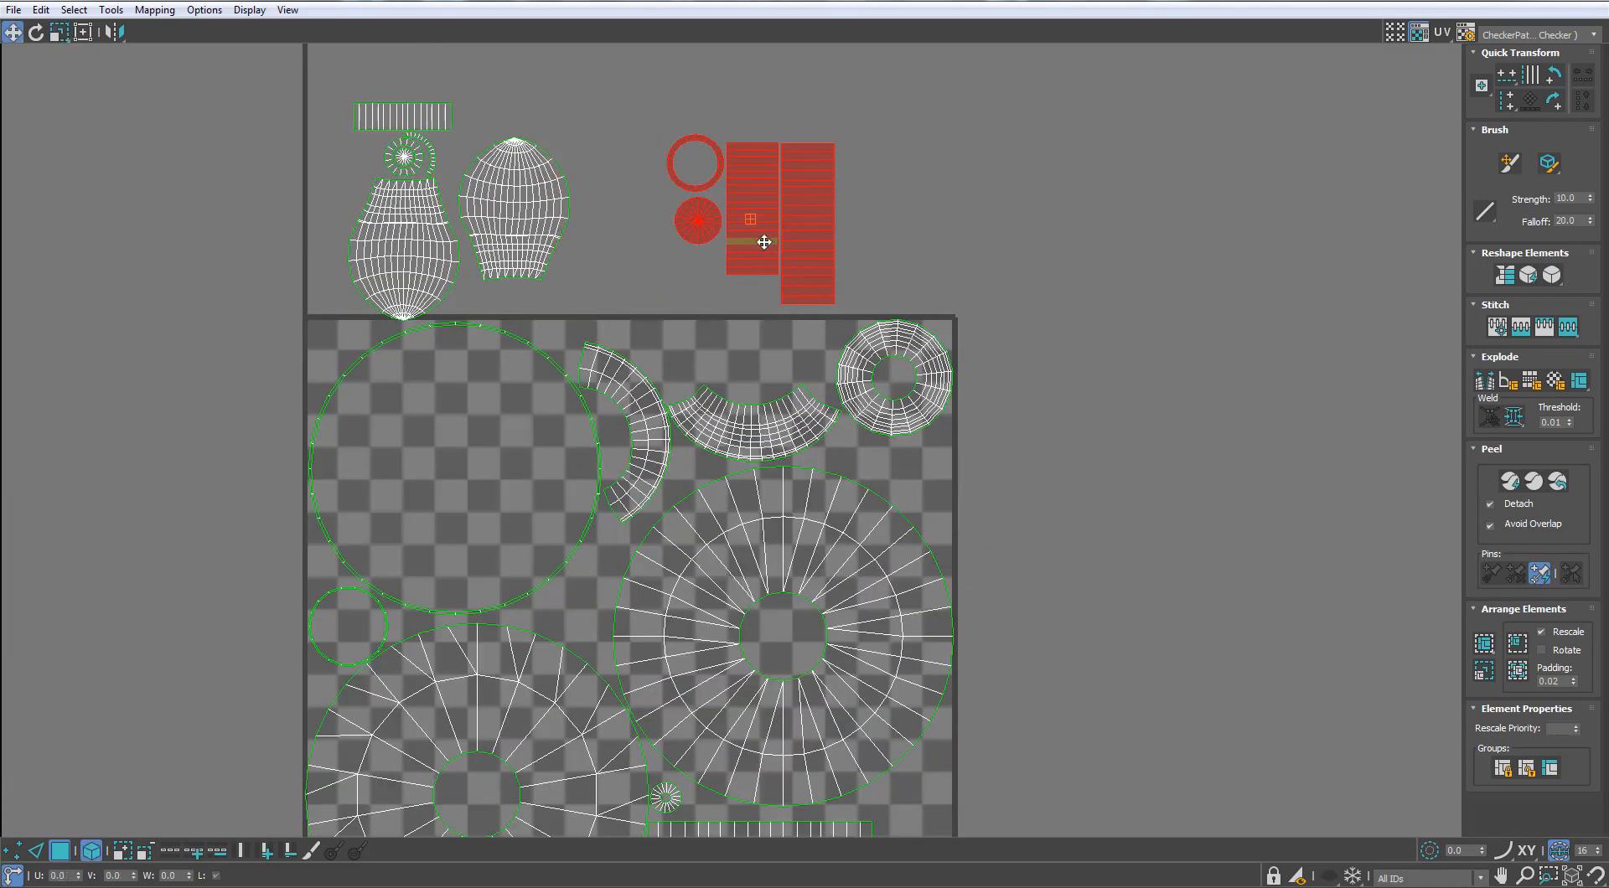
pyautogui.scroll(-3, 724, 394)
pyautogui.moveTo(723, 402); pyautogui.dragTo(768, 257, button='middle')
pyautogui.moveTo(700, 45); pyautogui.dragTo(716, 101, button='middle')
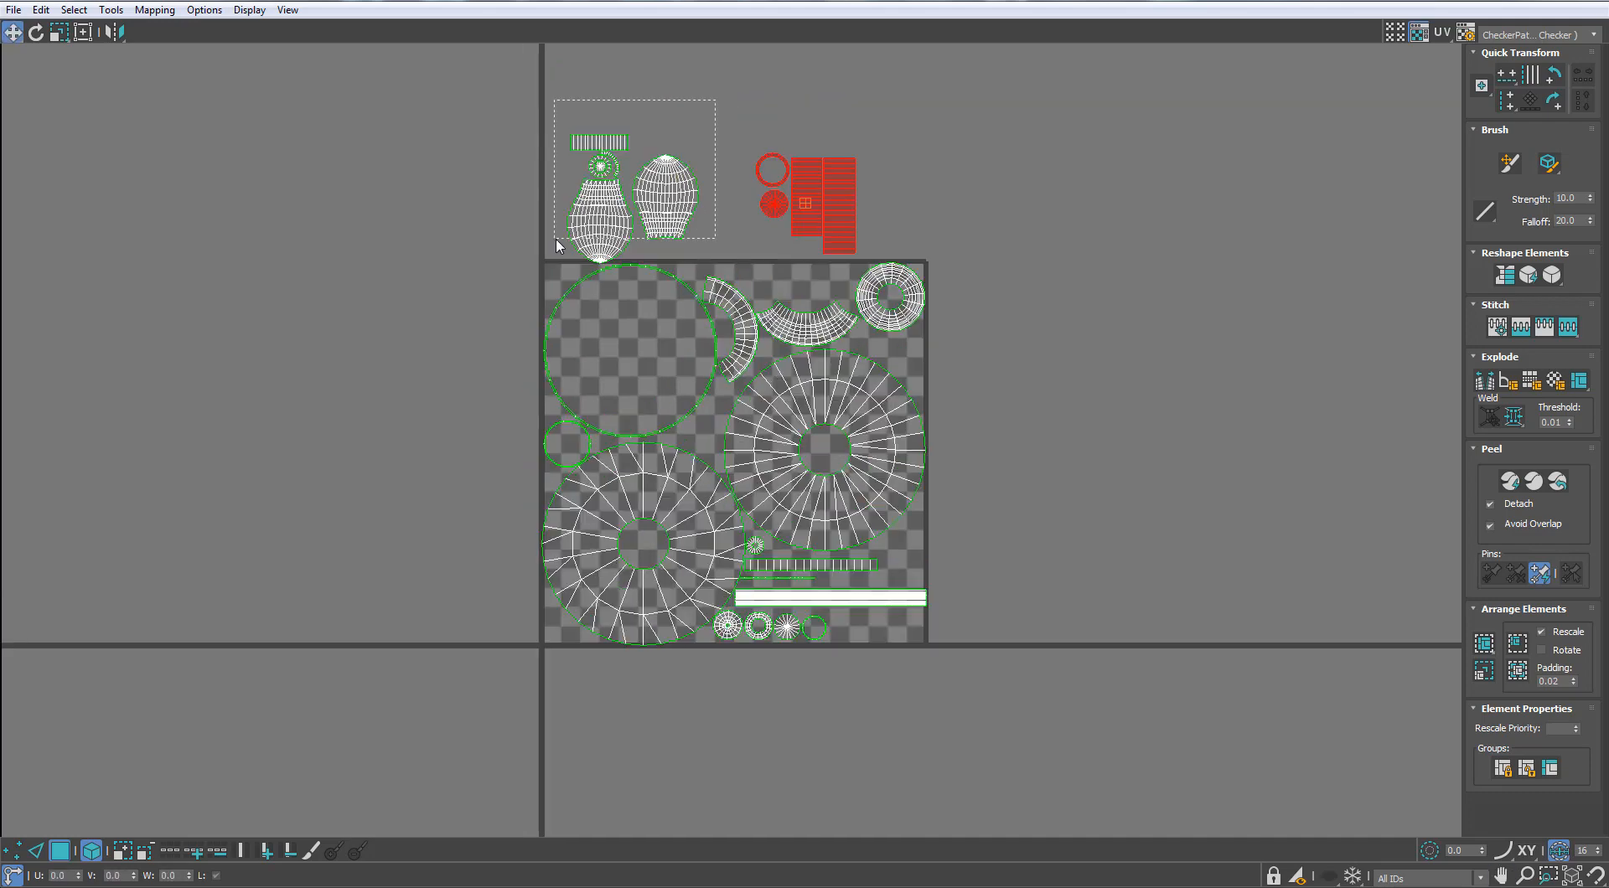
# Step: Move the bulb's shells clear of the tile's upper edge and hide the checker background
pyautogui.moveTo(715, 99); pyautogui.dragTo(557, 246)
pyautogui.scroll(2, 775, 539)
pyautogui.click(1420, 33)
pyautogui.scroll(5, 806, 451)
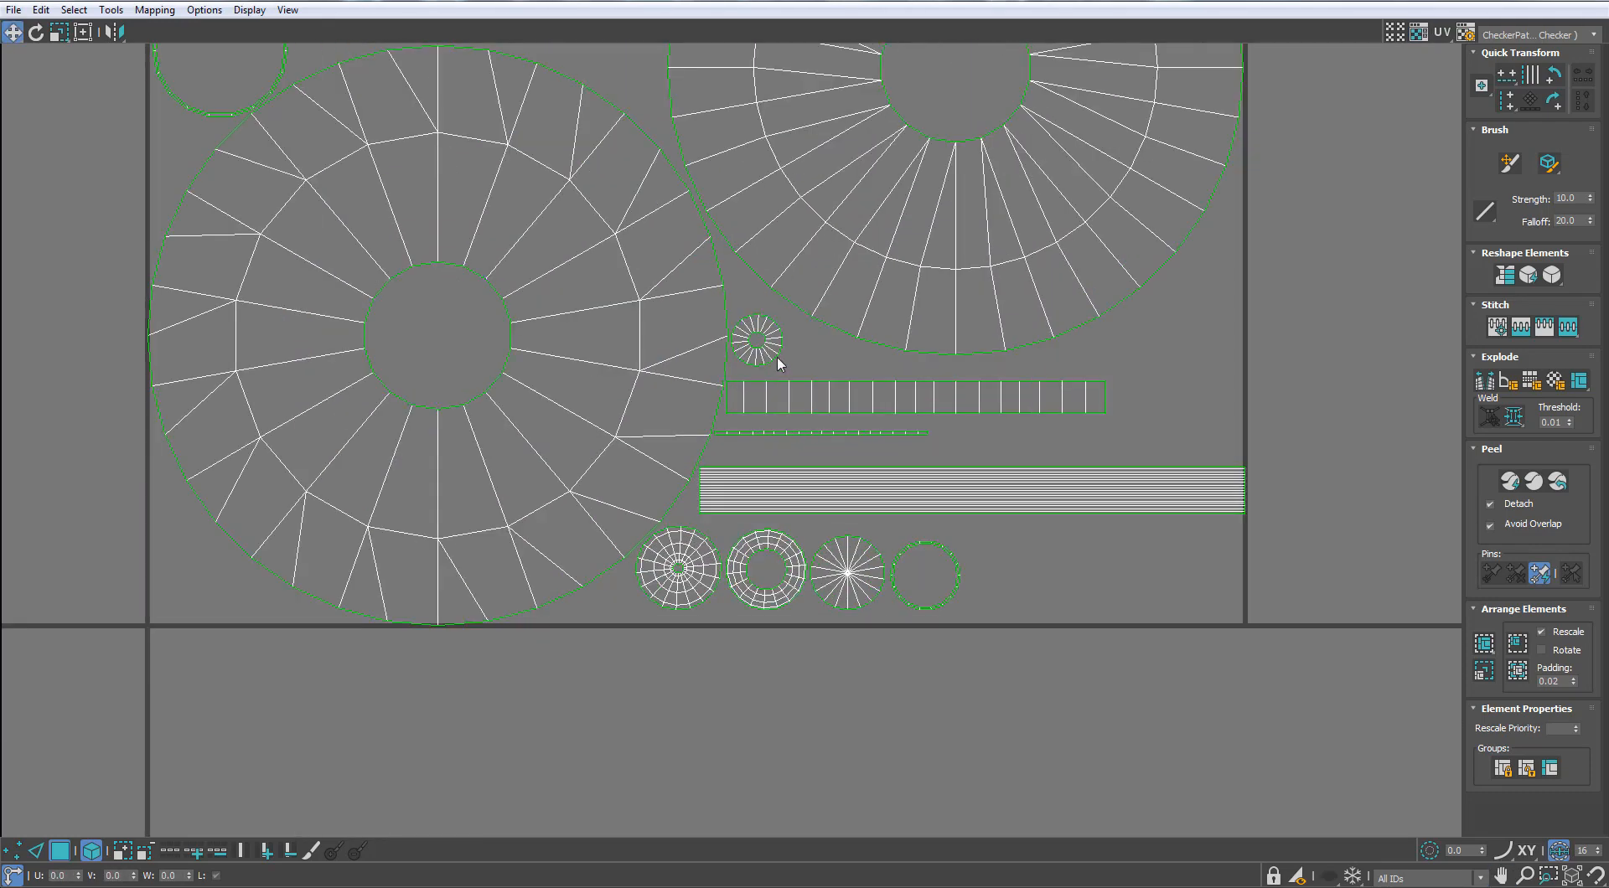
# Step: Select the four small round shells below the strips and move them over the tile's right edge
pyautogui.moveTo(694, 627); pyautogui.dragTo(896, 527)
pyautogui.moveTo(694, 596); pyautogui.dragTo(1212, 370)
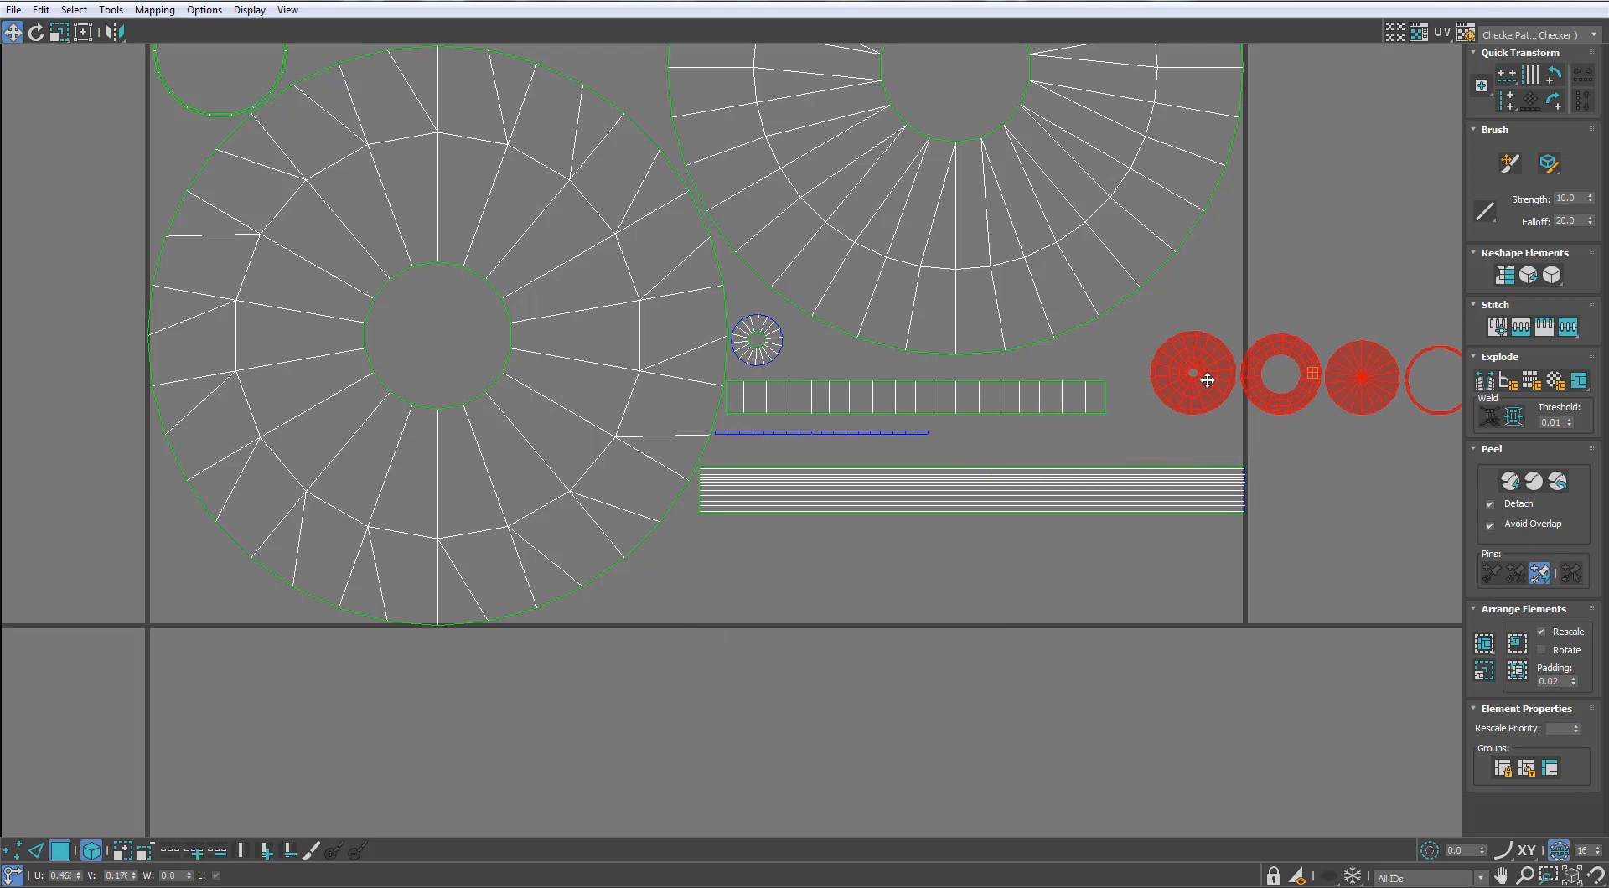
pyautogui.scroll(2, 847, 431)
# Step: Stack the thin strip and the segmented strip above the long strip, and move all three near the tile's bottom edge
pyautogui.click(829, 430)
pyautogui.moveTo(831, 431); pyautogui.dragTo(854, 355)
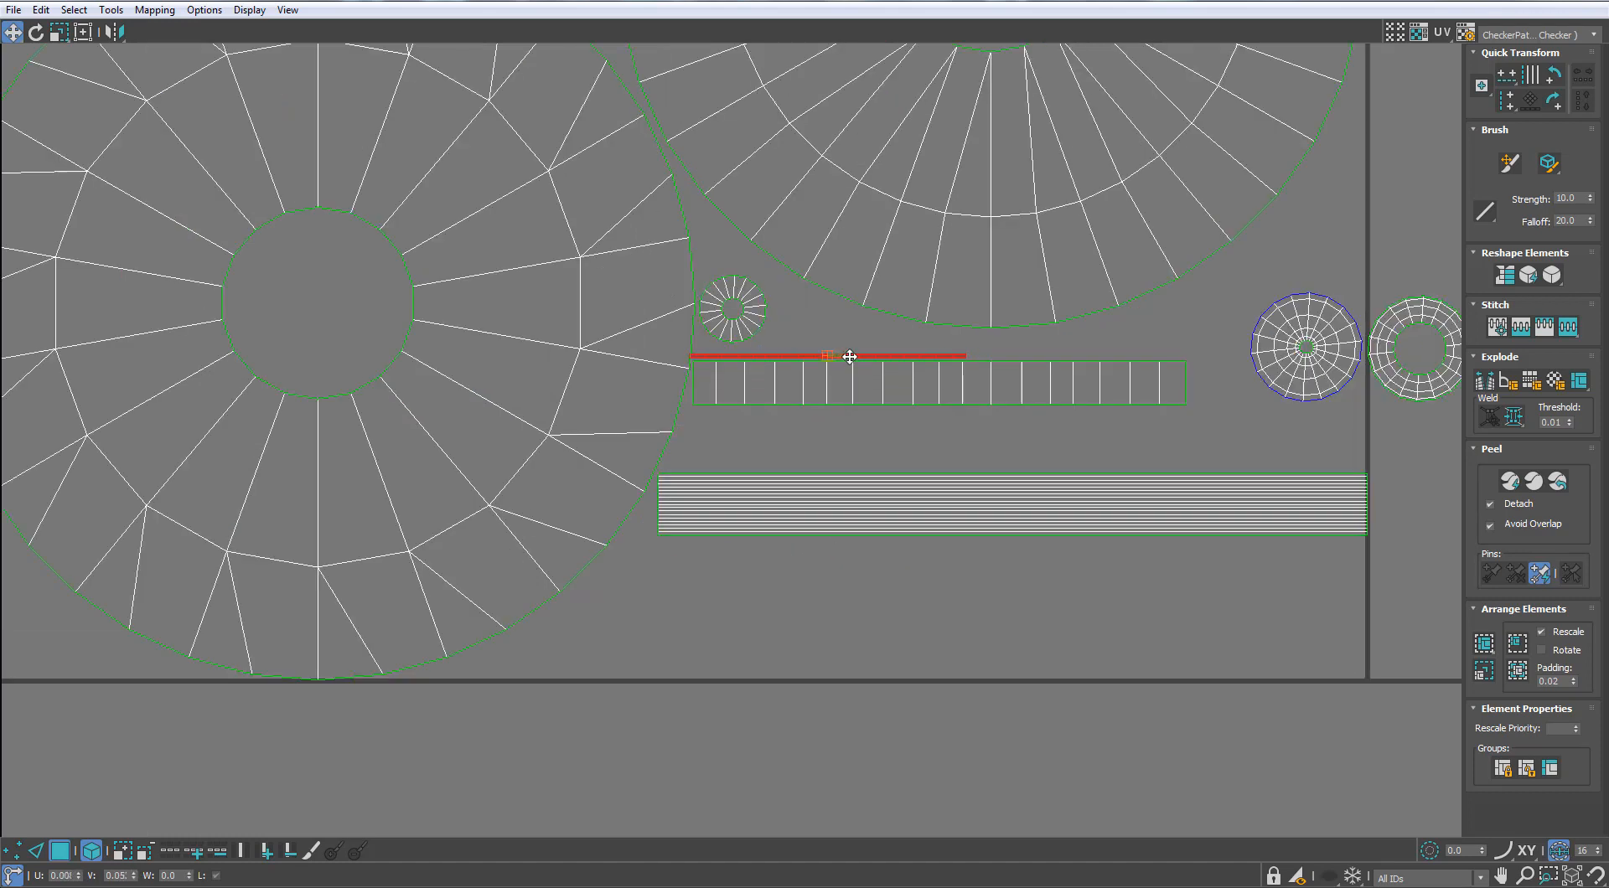
pyautogui.click(829, 404)
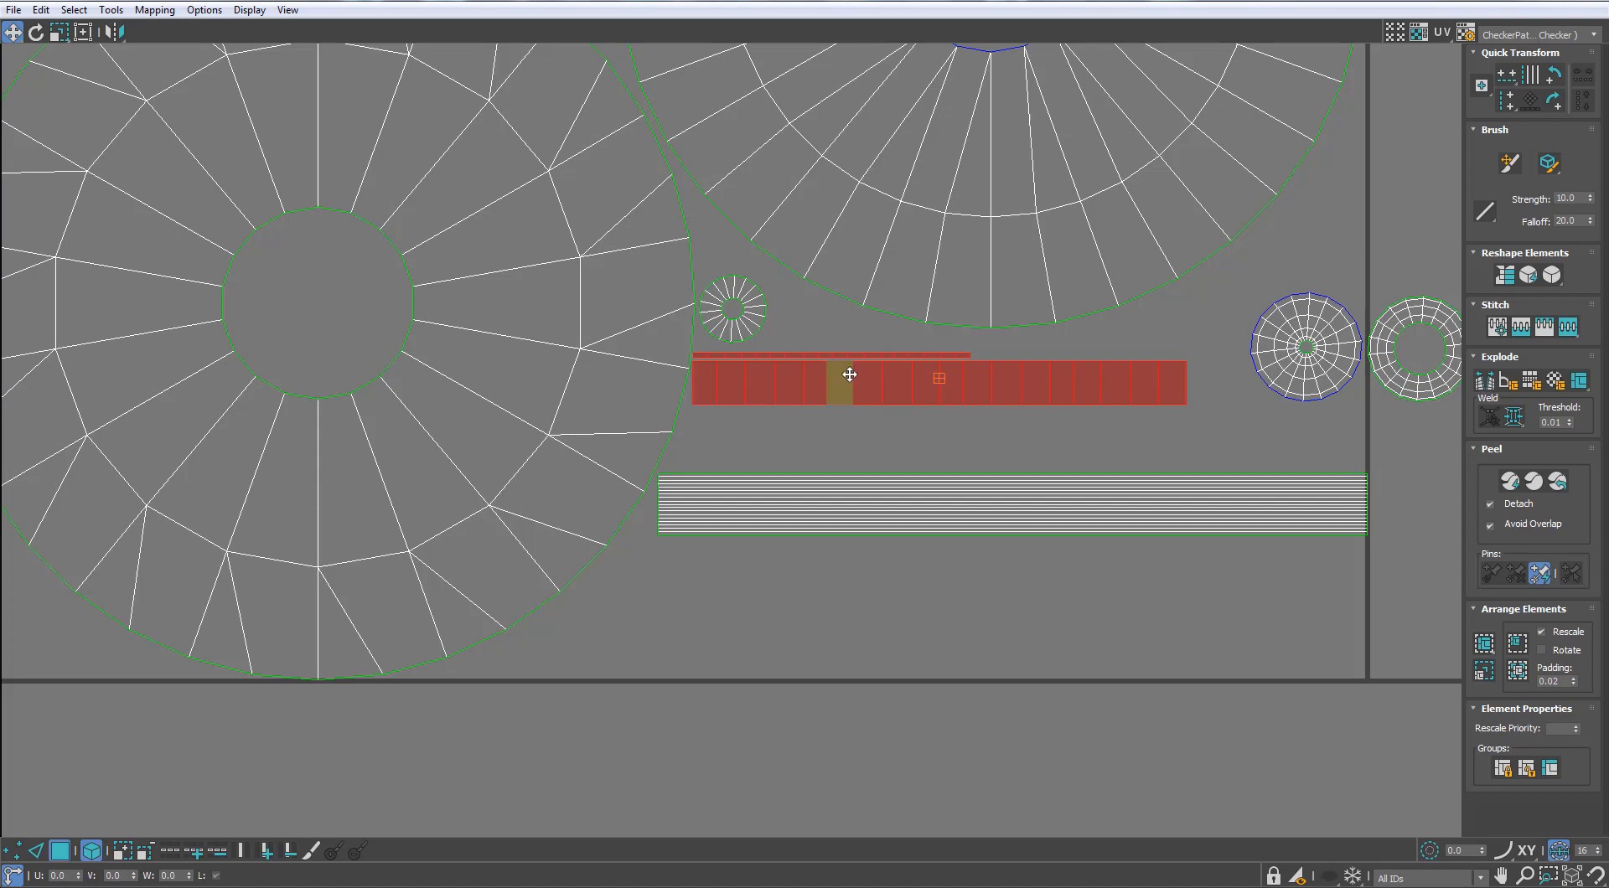
pyautogui.moveTo(844, 377); pyautogui.dragTo(809, 445)
pyautogui.keyDown('ctrl'); pyautogui.click(812, 503); pyautogui.keyUp('ctrl')
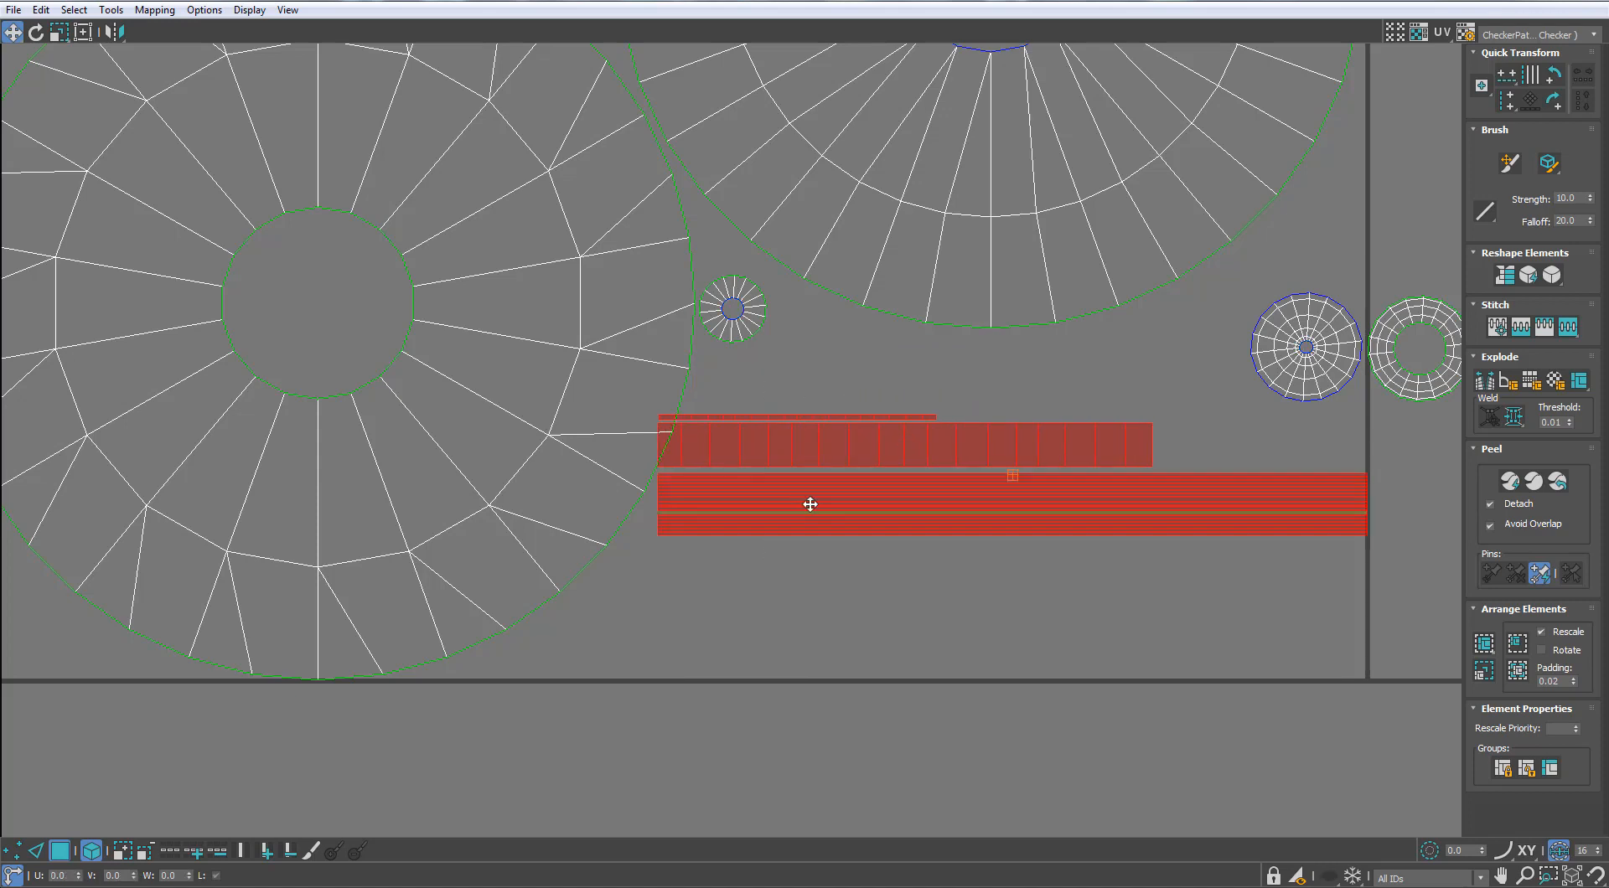
pyautogui.moveTo(812, 503); pyautogui.dragTo(802, 637)
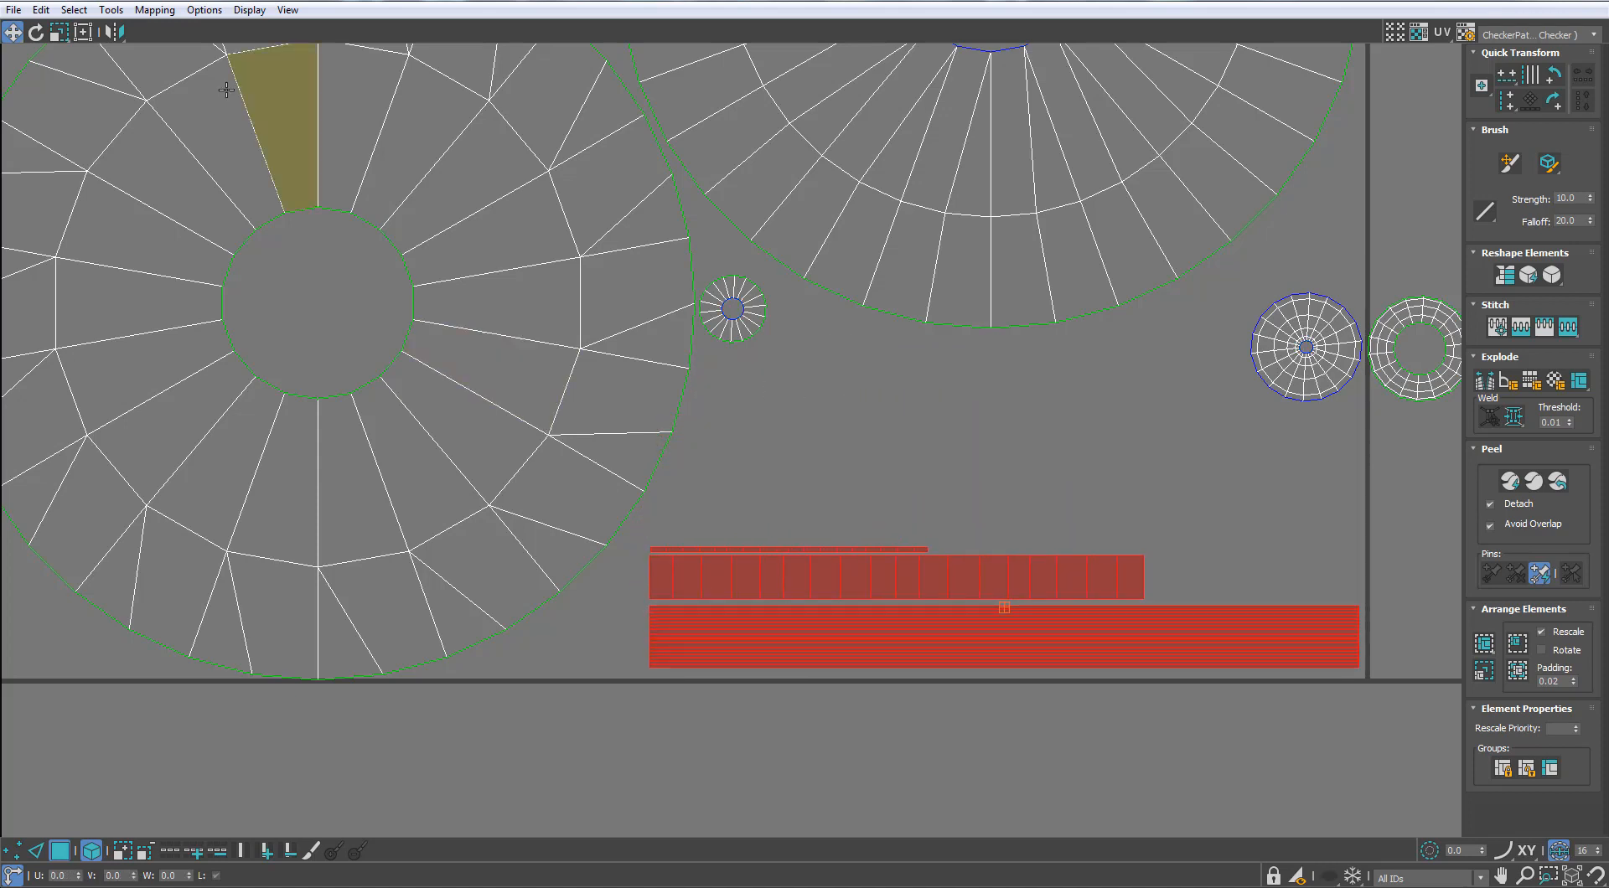
# Step: Mirror the three stacked strips horizontally, align them to the tile's lower corner and place the small ring-shaped shell beside them
pyautogui.click(115, 32)
pyautogui.moveTo(1057, 646); pyautogui.dragTo(1058, 656)
pyautogui.click(1005, 410)
pyautogui.moveTo(727, 330); pyautogui.dragTo(811, 584)
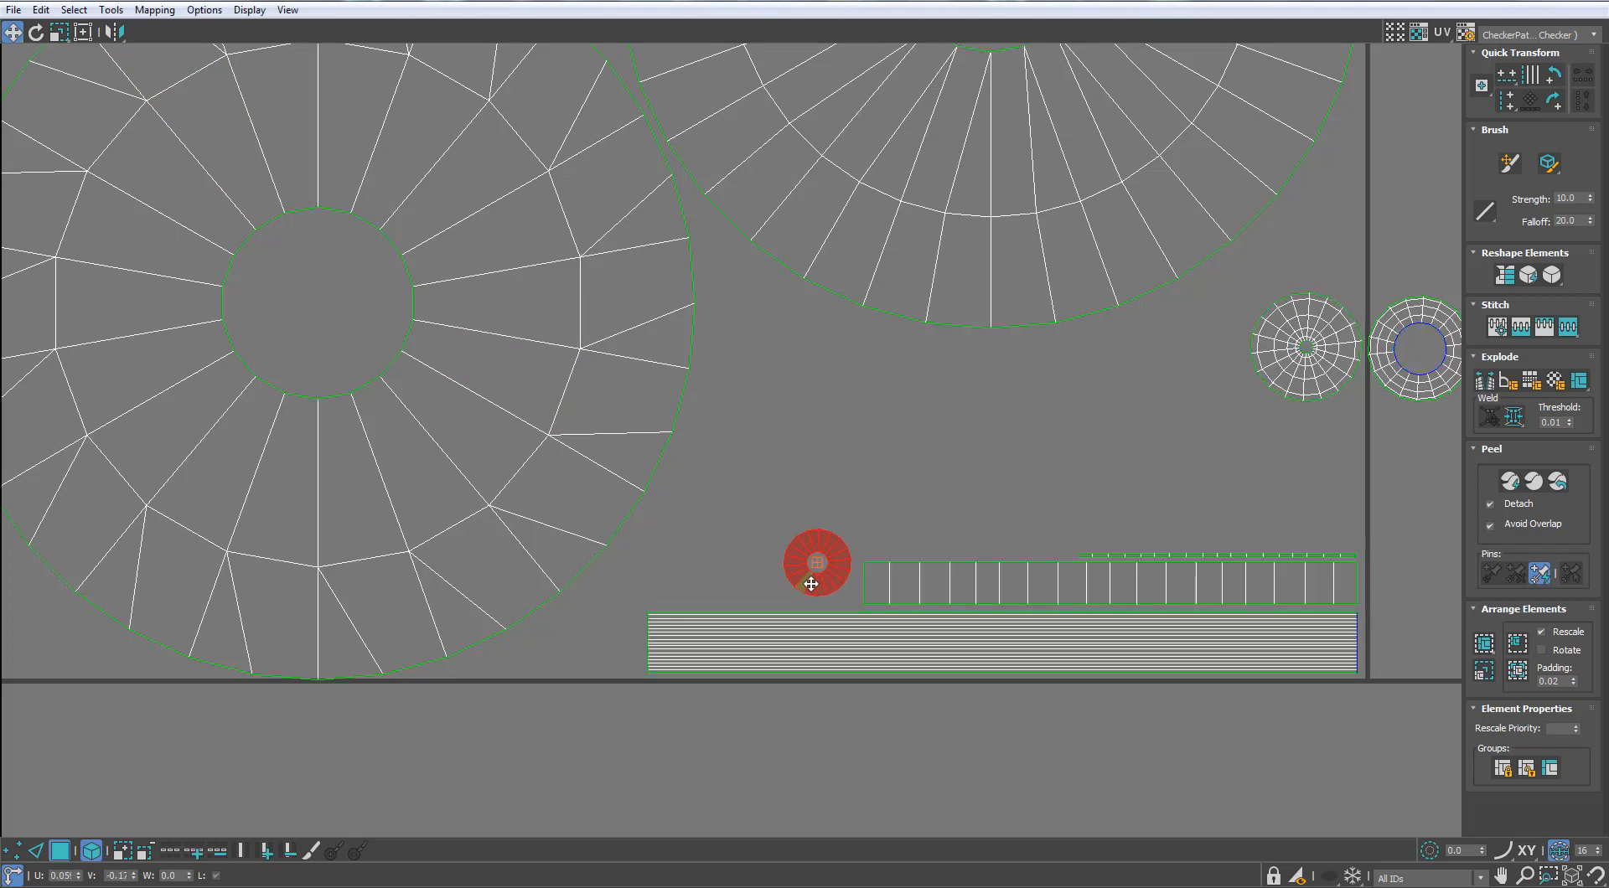
pyautogui.click(786, 457)
pyautogui.scroll(-5, 786, 457)
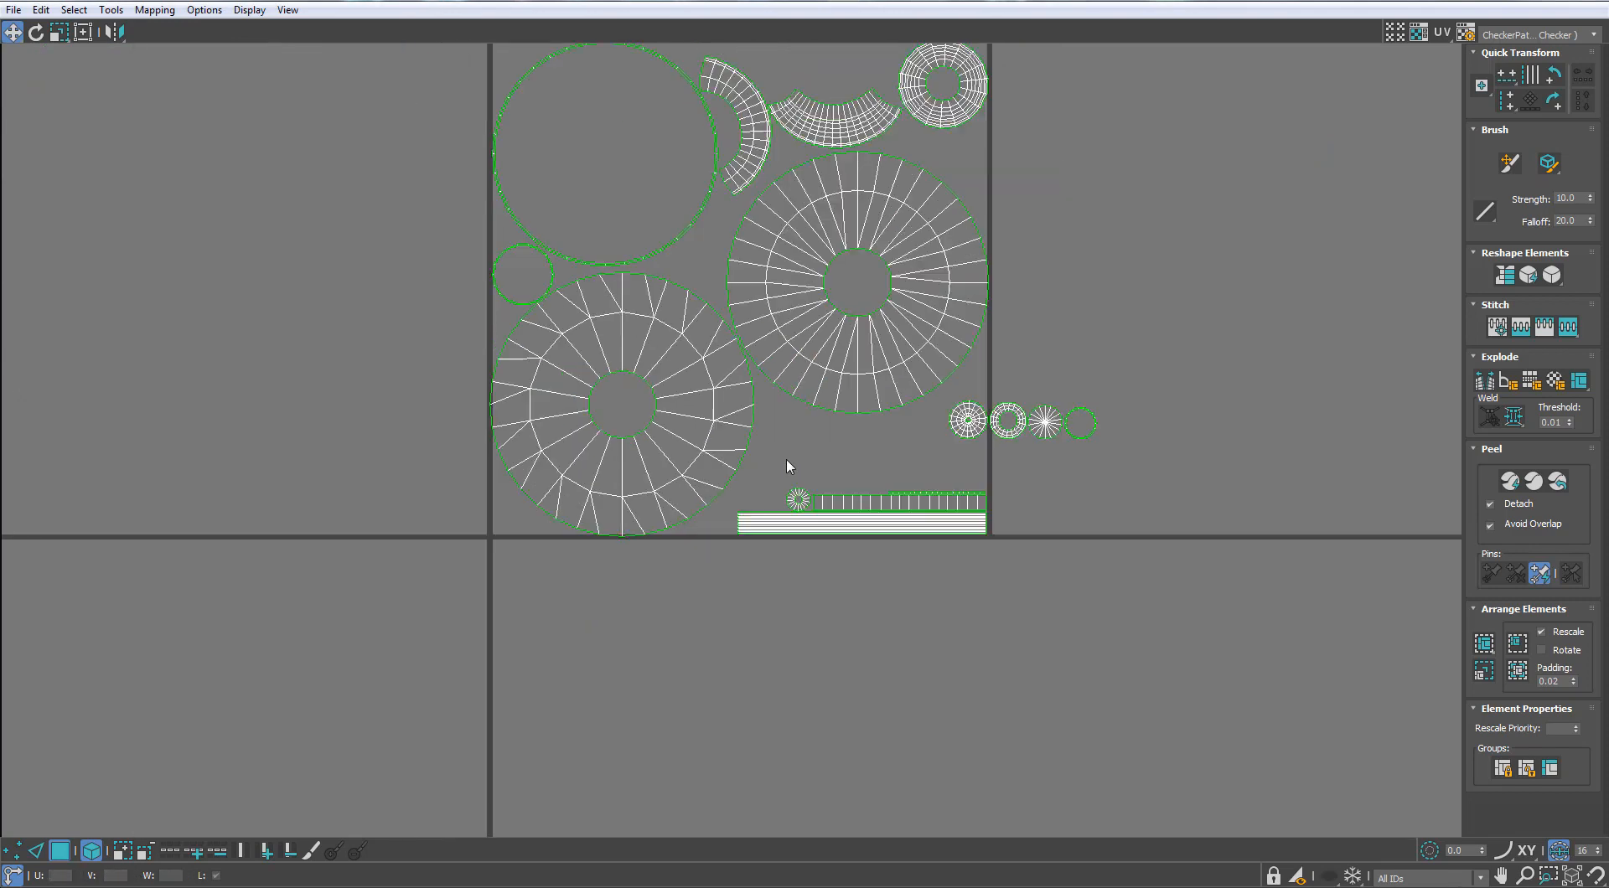
pyautogui.moveTo(770, 310); pyautogui.dragTo(786, 530, button='middle')
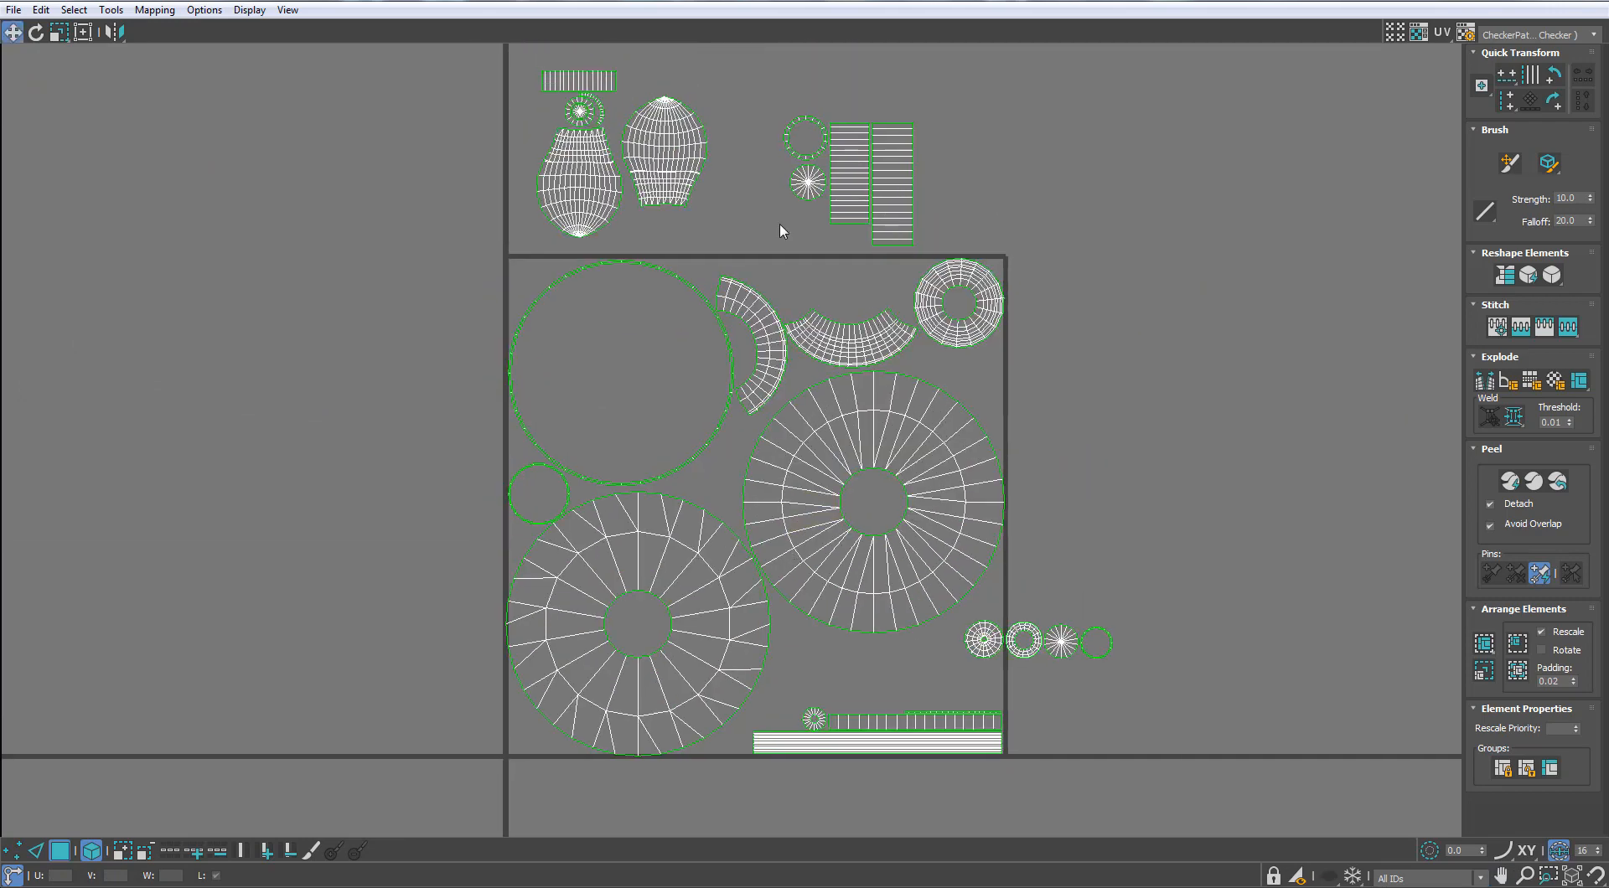
# Step: Move the bulb's shells inside the large ring shell in the tile
pyautogui.moveTo(545, 199); pyautogui.dragTo(586, 410)
pyautogui.scroll(4, 628, 294)
pyautogui.moveTo(730, 445); pyautogui.dragTo(732, 446)
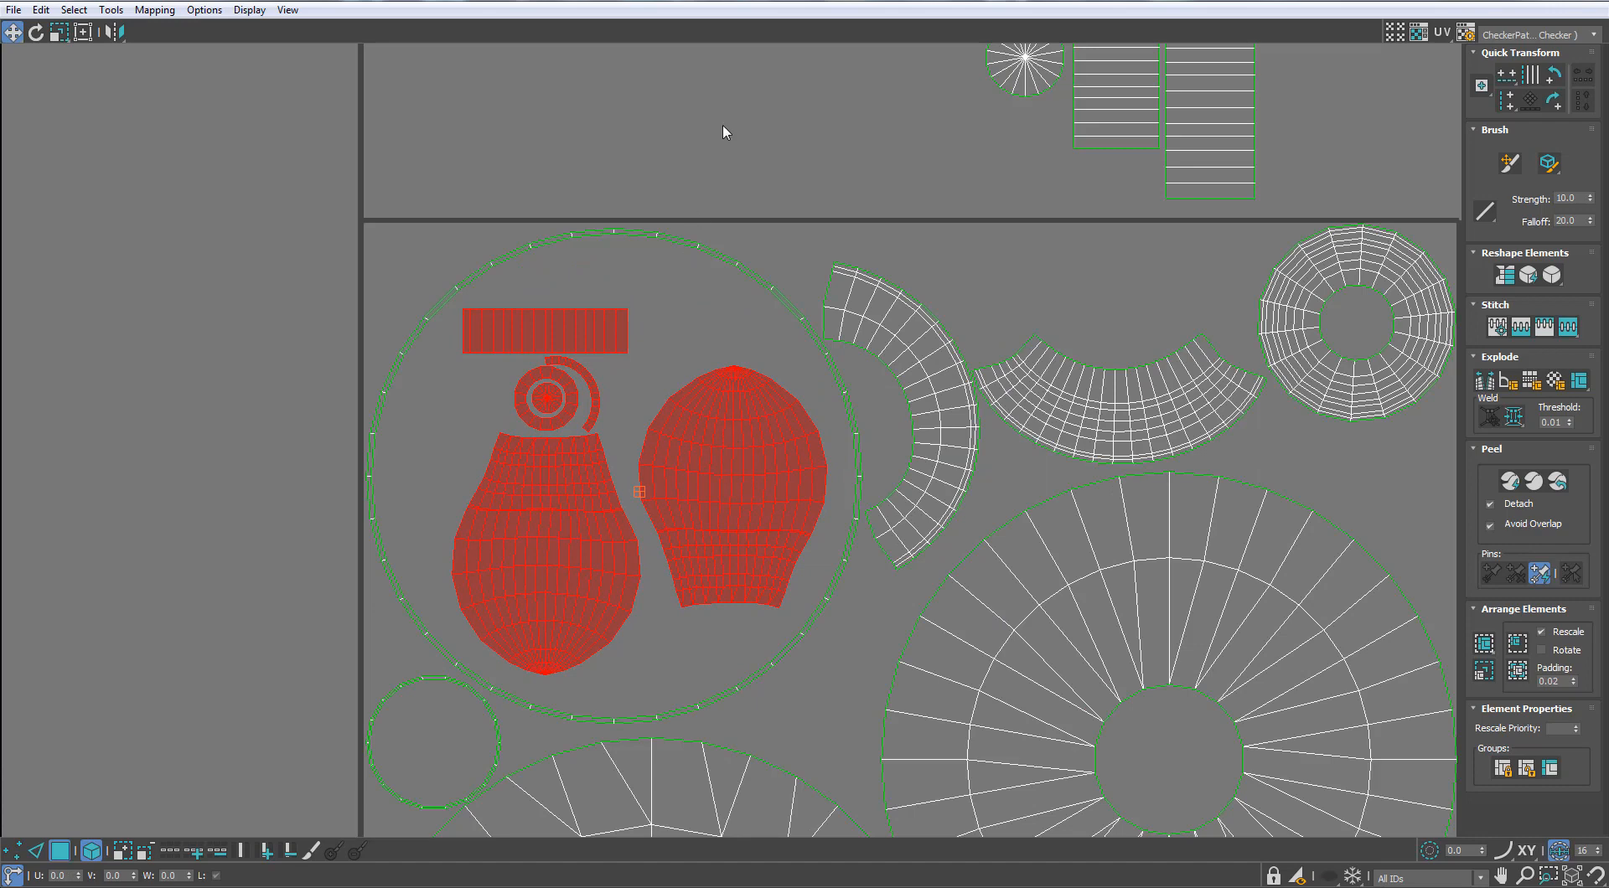
pyautogui.click(725, 132)
# Step: Move the row of four small round shells into the tile, just above the stacked strips
pyautogui.scroll(-5, 725, 132)
pyautogui.moveTo(873, 59); pyautogui.dragTo(850, 178, button='middle')
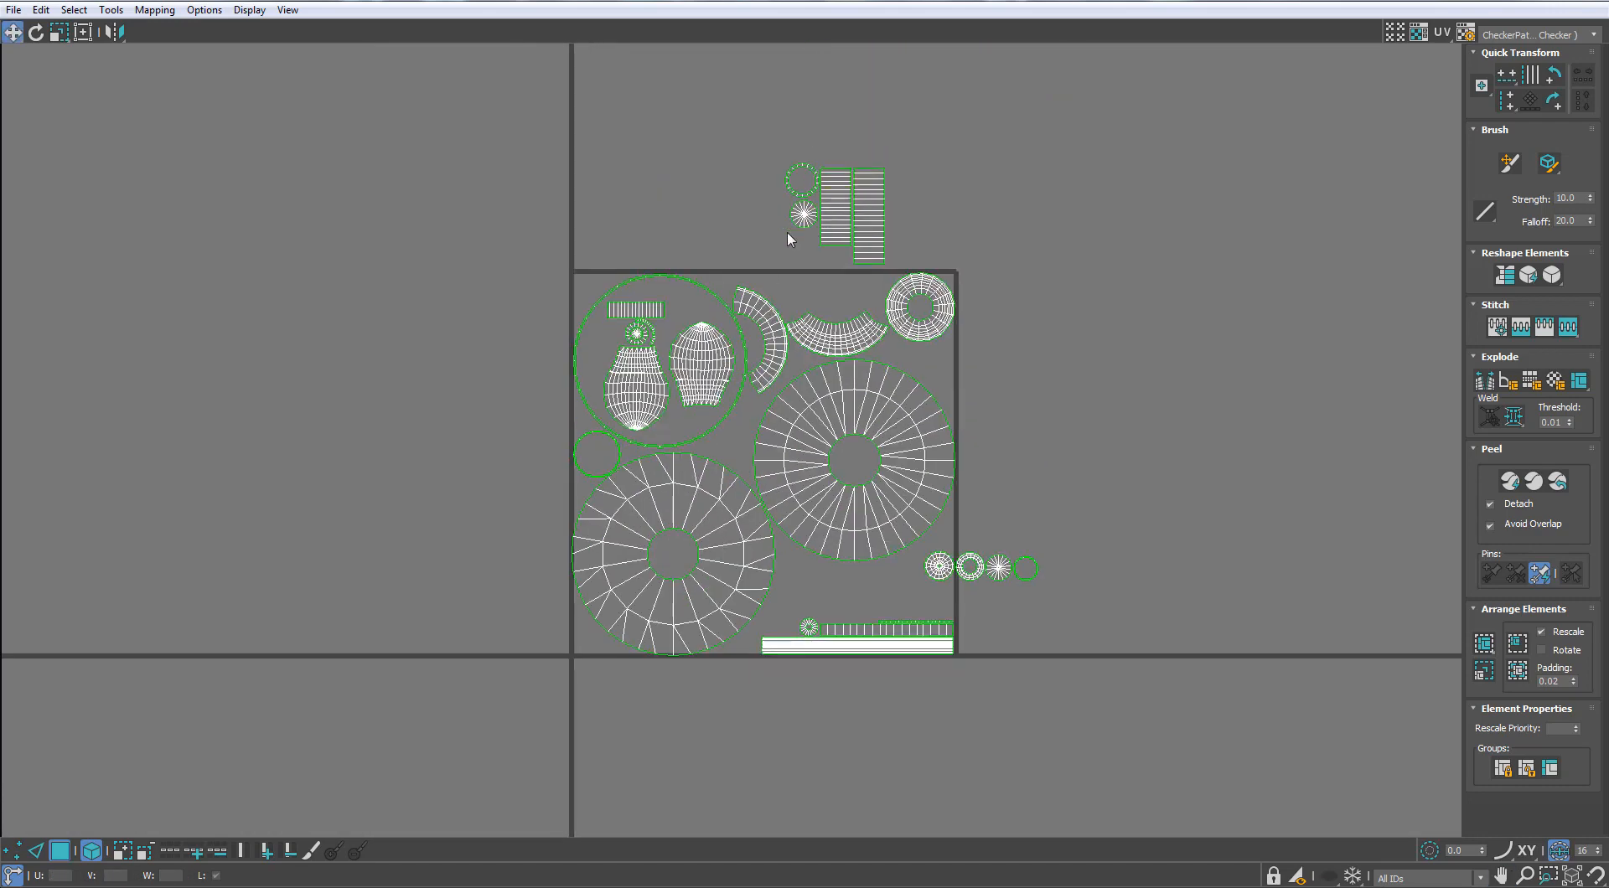
pyautogui.moveTo(1073, 523); pyautogui.dragTo(940, 576)
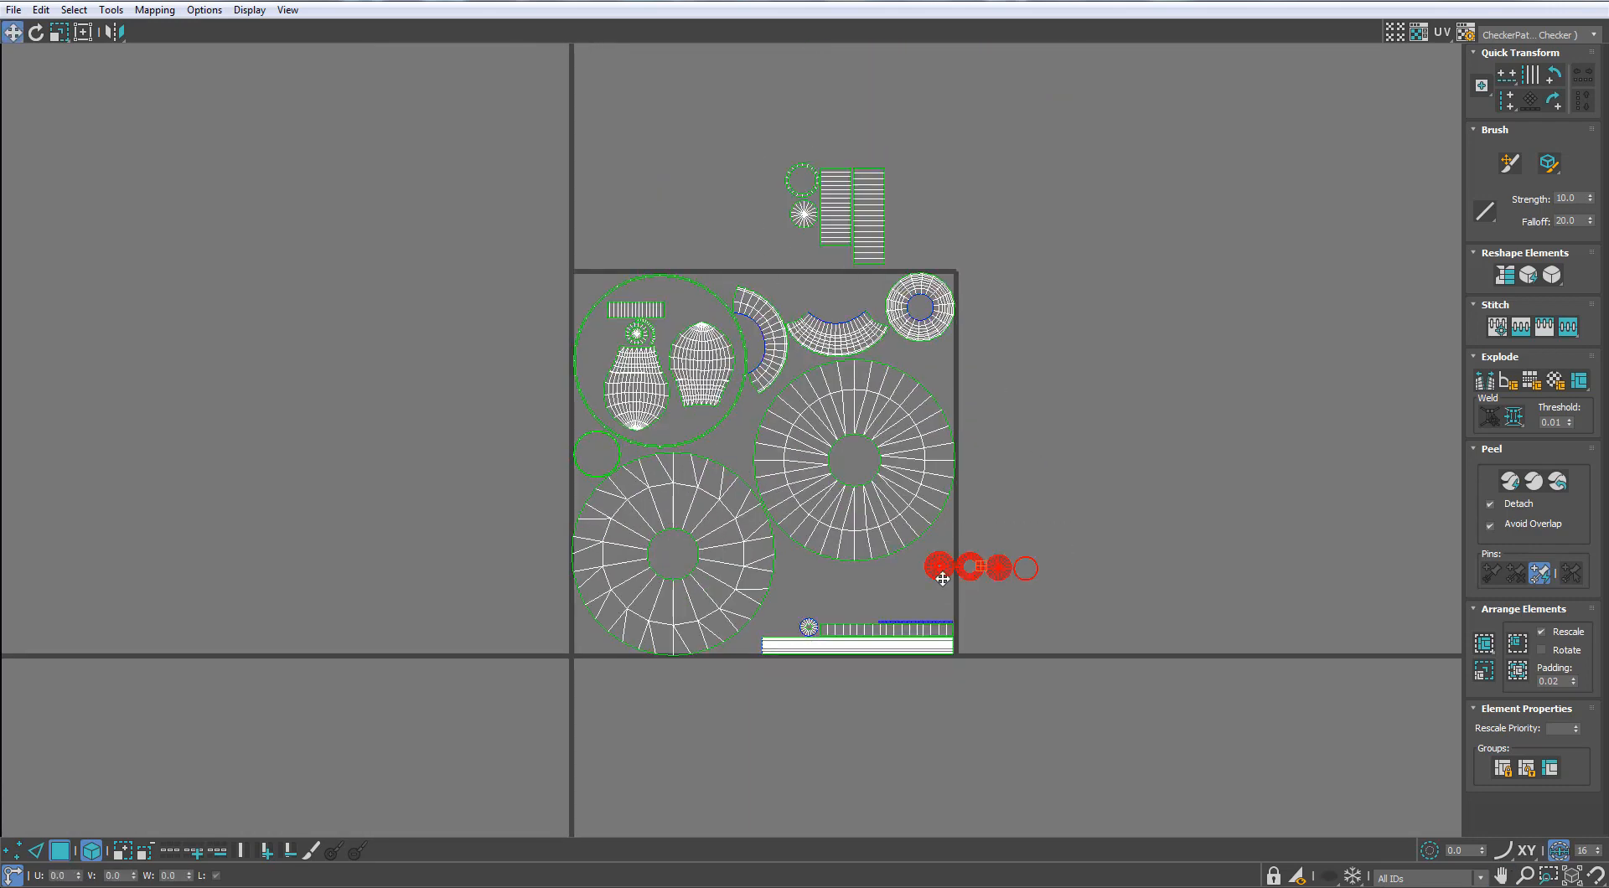
pyautogui.moveTo(893, 521); pyautogui.dragTo(911, 417, button='middle')
pyautogui.scroll(4, 912, 418)
pyautogui.moveTo(1006, 530); pyautogui.dragTo(831, 594)
pyautogui.moveTo(707, 168); pyautogui.dragTo(785, 392, button='middle')
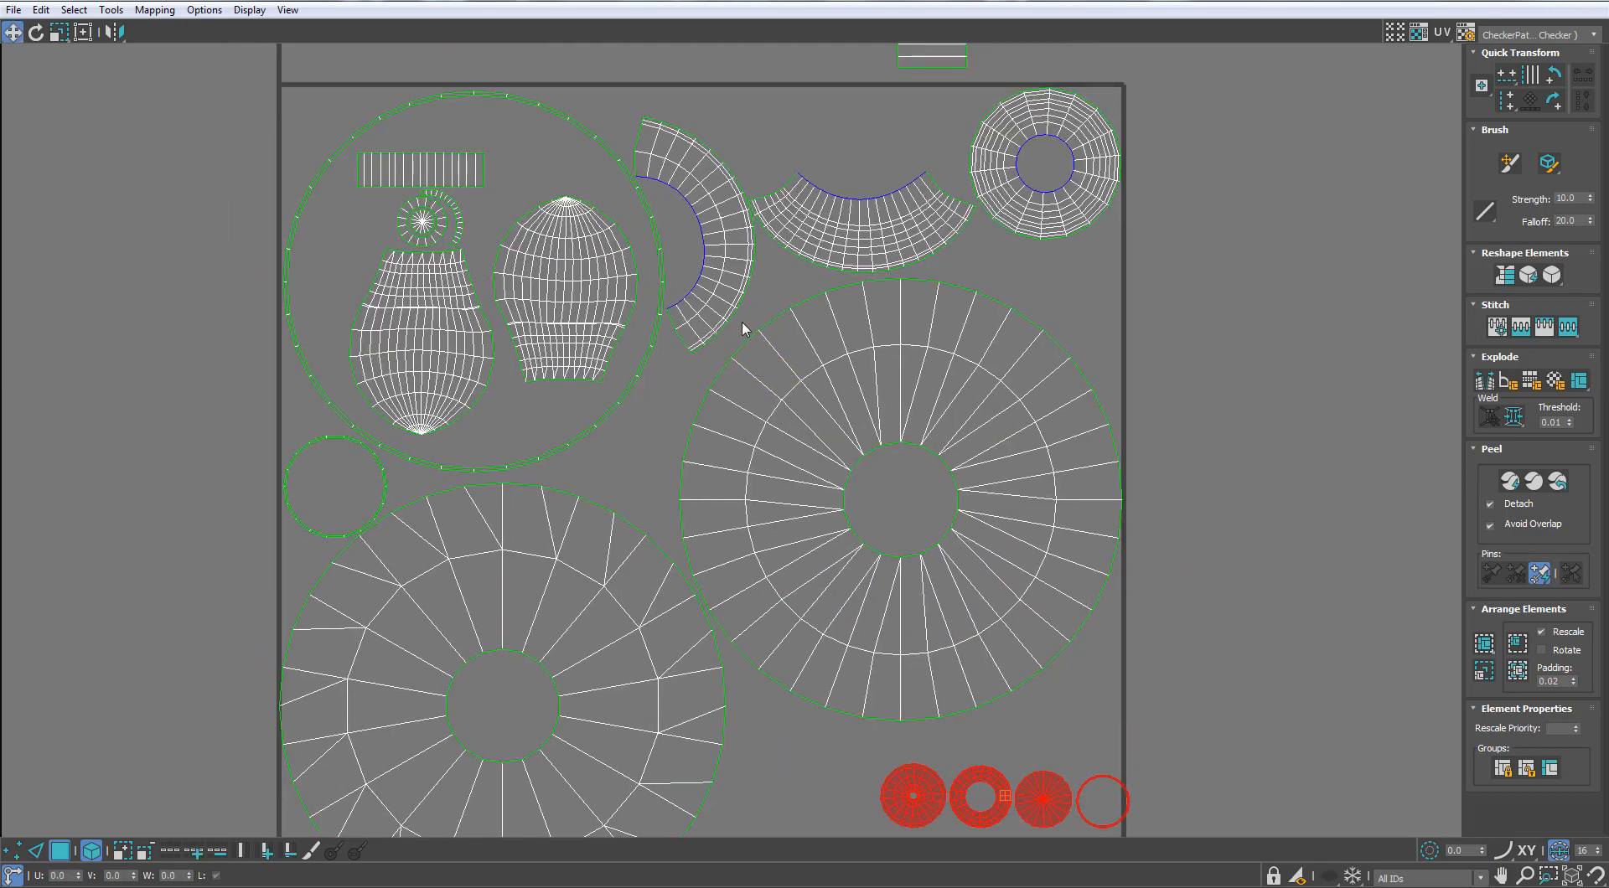
# Step: Move the two curved shells and the round shell beside them above the tile, and the small ring outside its left edge
pyautogui.scroll(-5, 779, 226)
pyautogui.moveTo(914, 167); pyautogui.dragTo(910, 222, button='middle')
pyautogui.moveTo(739, 291); pyautogui.dragTo(776, 126)
pyautogui.click(556, 392)
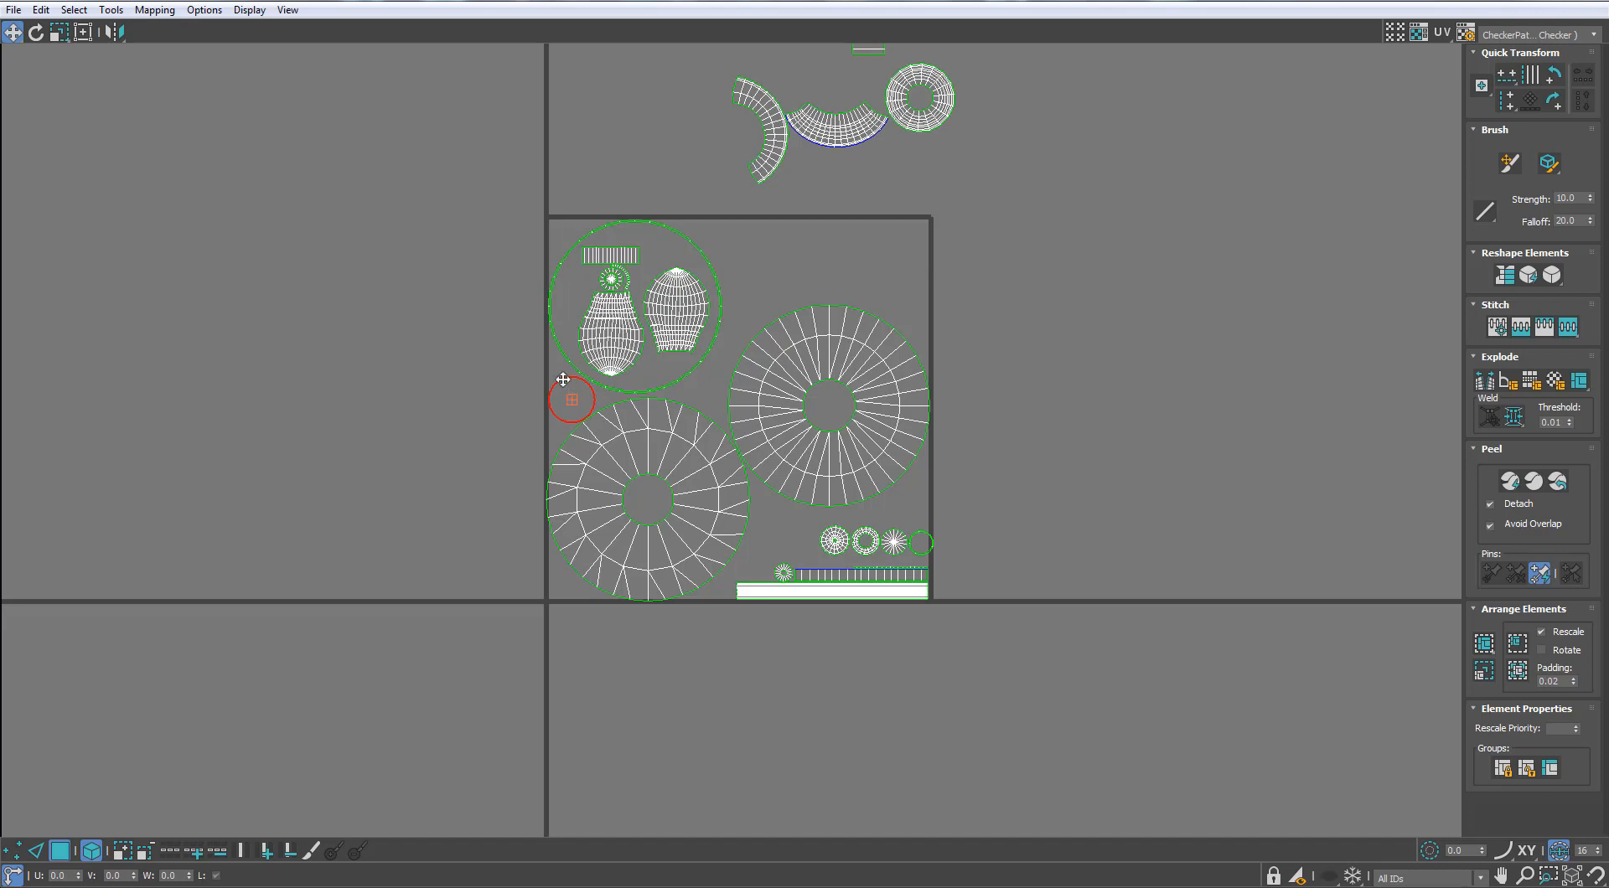
# Step: Select the small round shells and the strips in the tile's lower corner and move them below the tile
pyautogui.moveTo(758, 620); pyautogui.dragTo(986, 510)
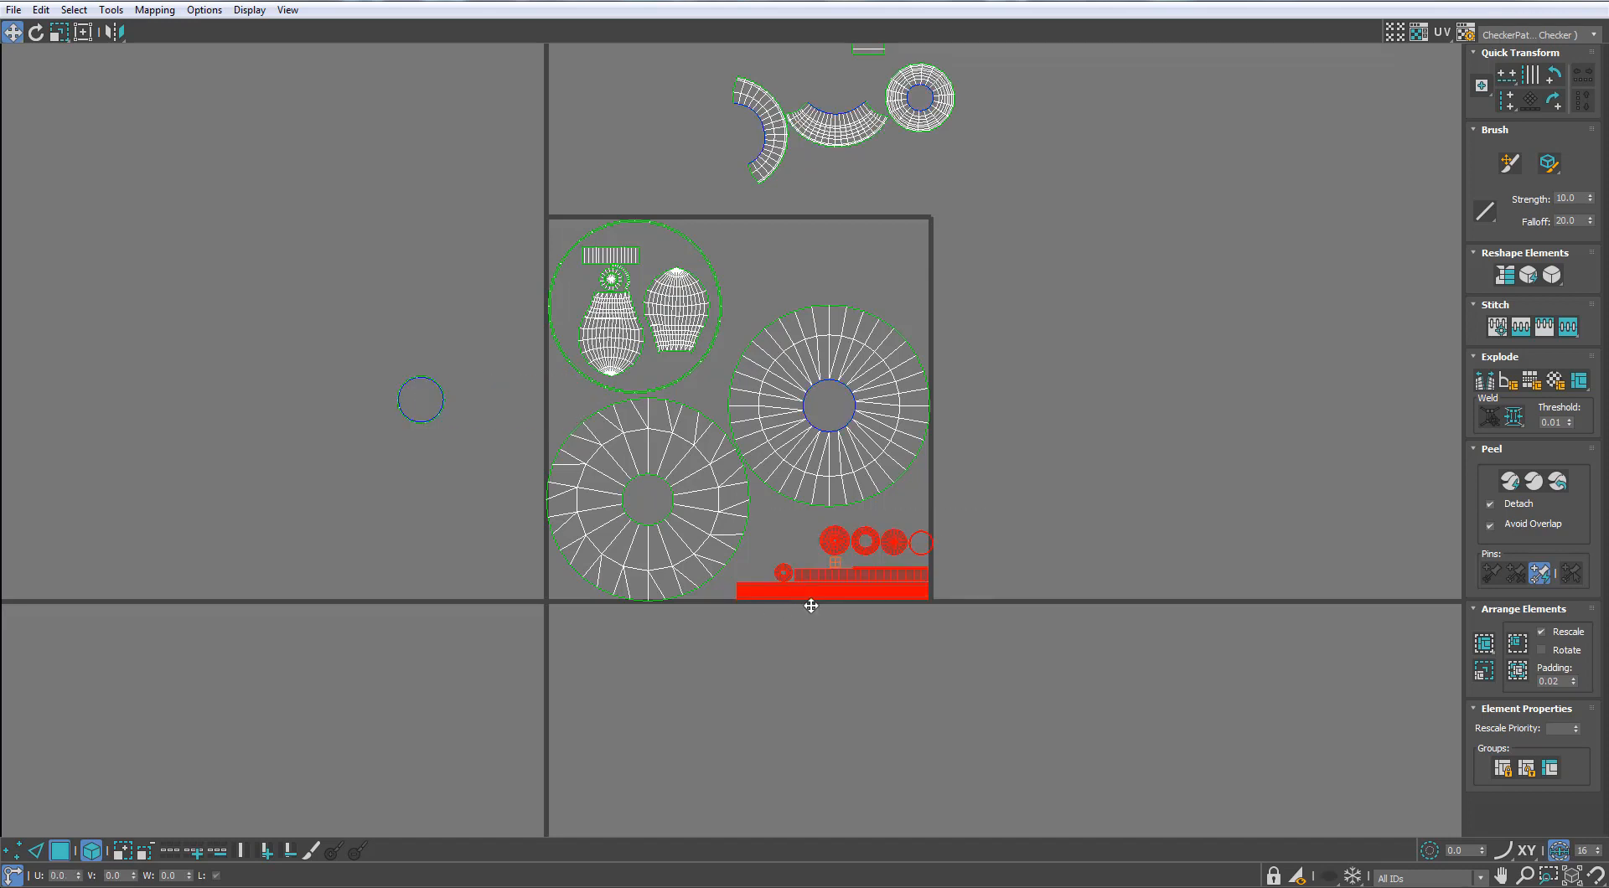
pyautogui.moveTo(812, 596); pyautogui.dragTo(874, 663)
# Step: Select all shells, scale them up slightly and shift them against the tile's left edge
pyautogui.scroll(-3, 867, 480)
pyautogui.hotkey('ctrl', 'a')
pyautogui.scroll(4, 709, 451)
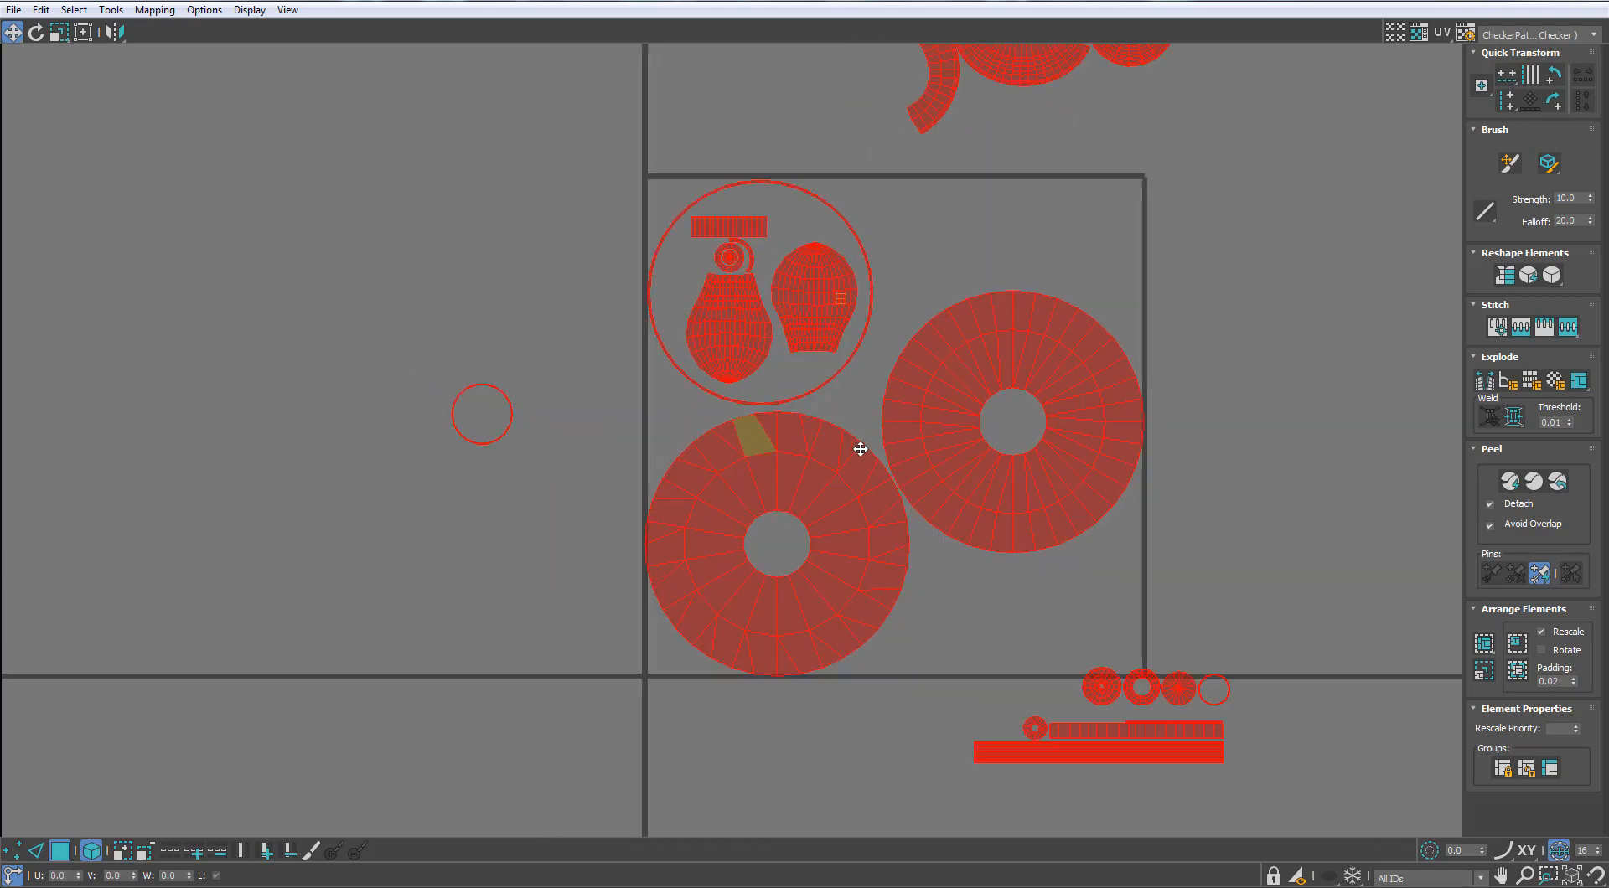
pyautogui.moveTo(920, 471); pyautogui.dragTo(923, 469)
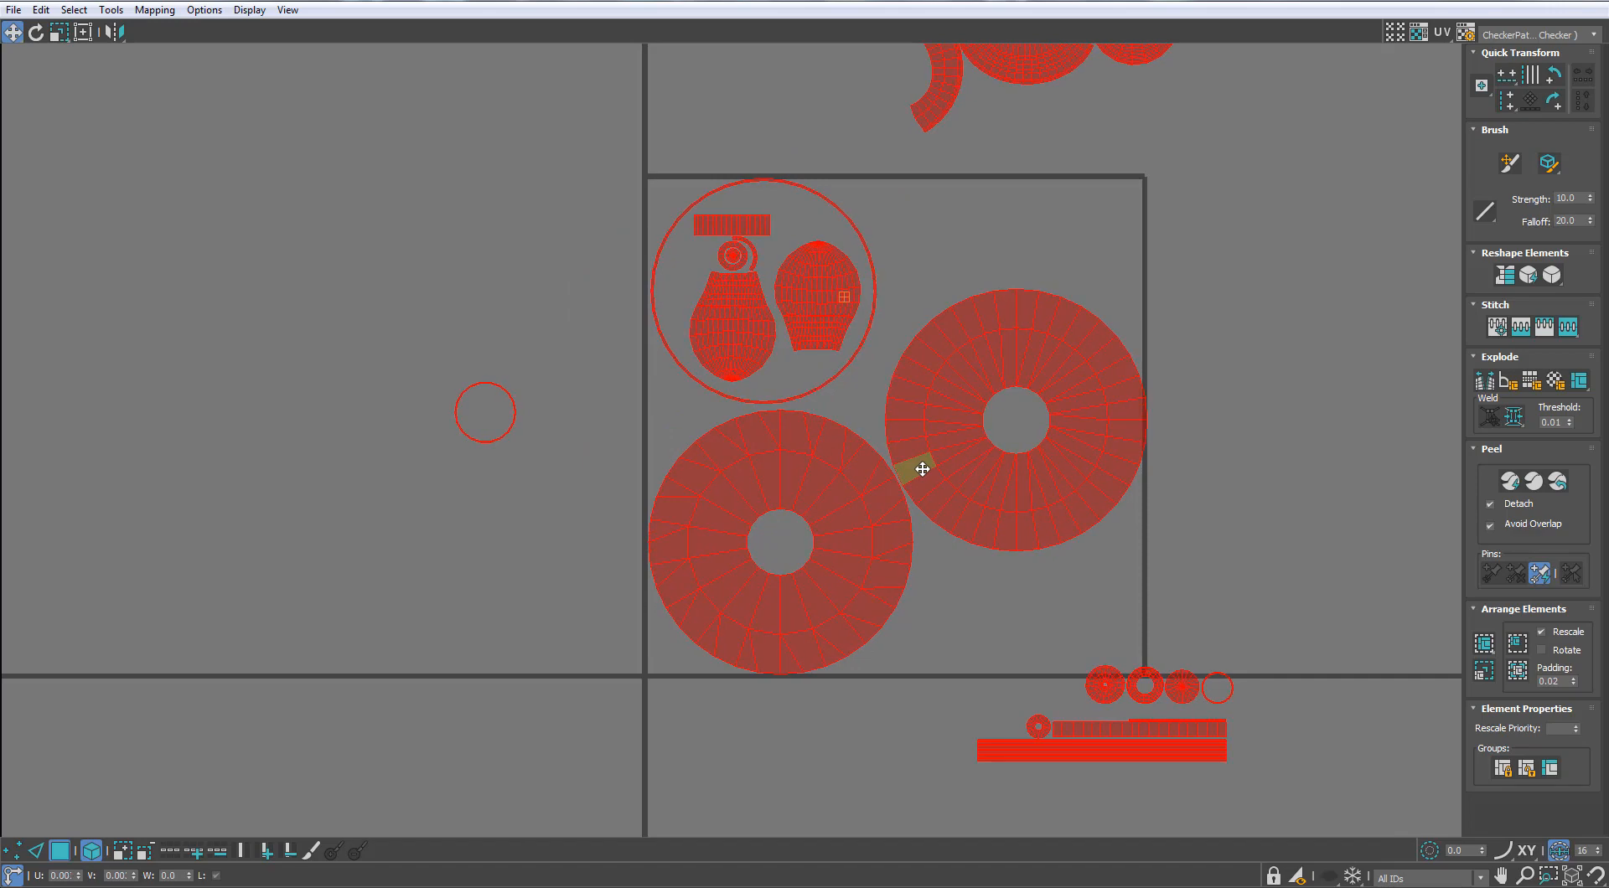
pyautogui.scroll(3, 920, 467)
pyautogui.moveTo(920, 467)
pyautogui.mouseDown(button='middle')
pyautogui.moveTo(894, 564)
pyautogui.moveTo(915, 472)
pyautogui.mouseUp(button='middle')
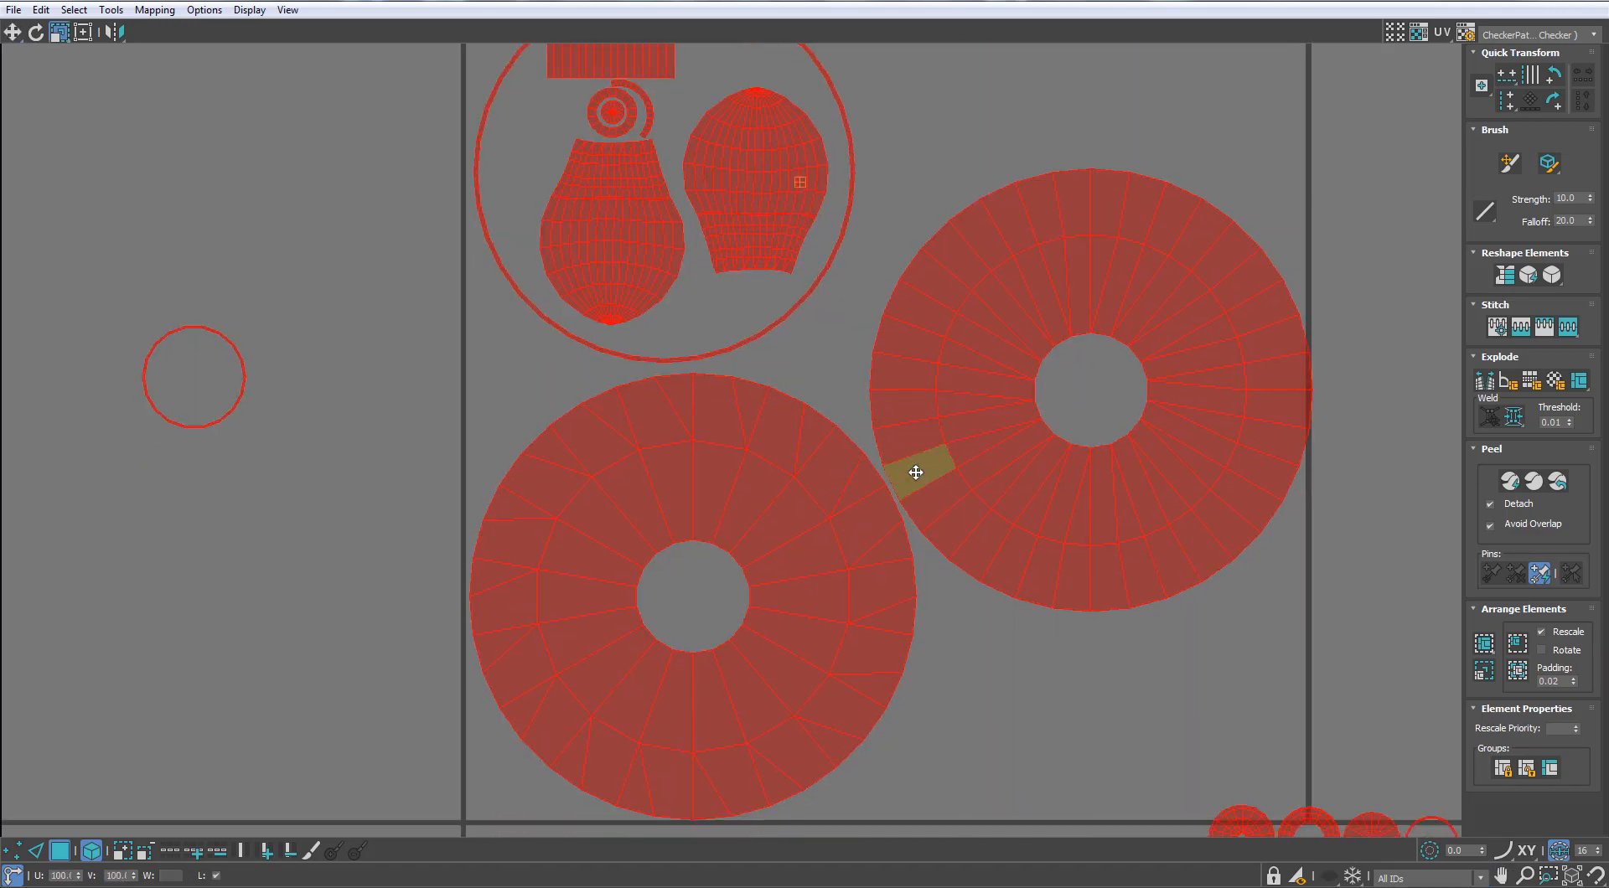
pyautogui.moveTo(916, 472); pyautogui.dragTo(910, 466)
pyautogui.press('w')
pyautogui.moveTo(909, 466); pyautogui.dragTo(922, 567, button='middle')
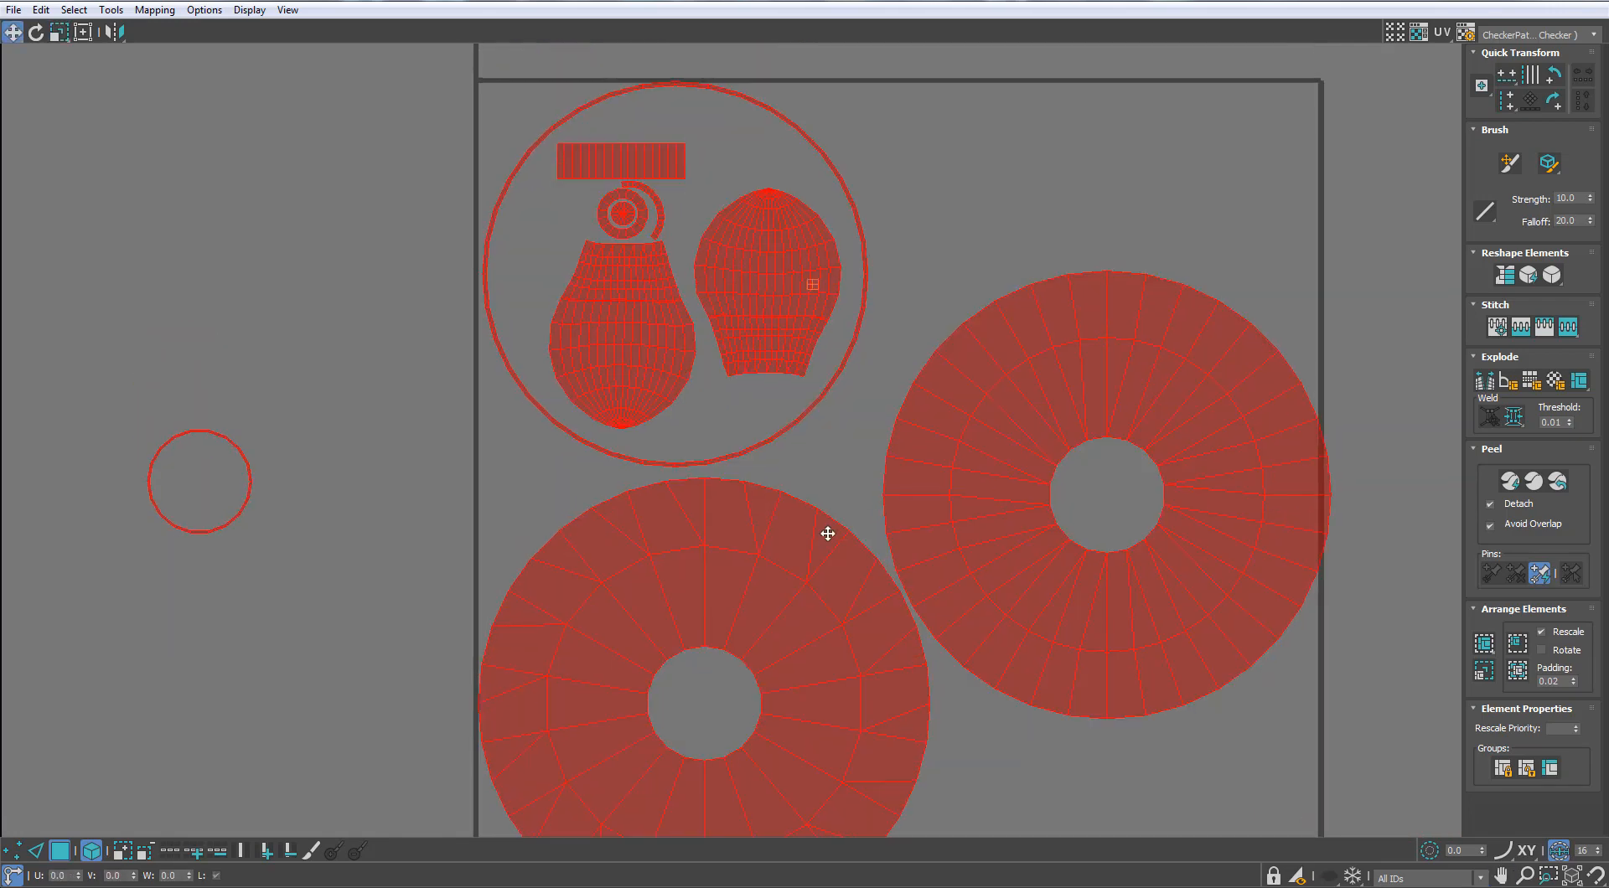
# Step: Nudge the large ring with its bulb shells down inside the tile's upper edge and fit the large disc beside it within the right edge
pyautogui.moveTo(736, 577); pyautogui.dragTo(765, 655, button='middle')
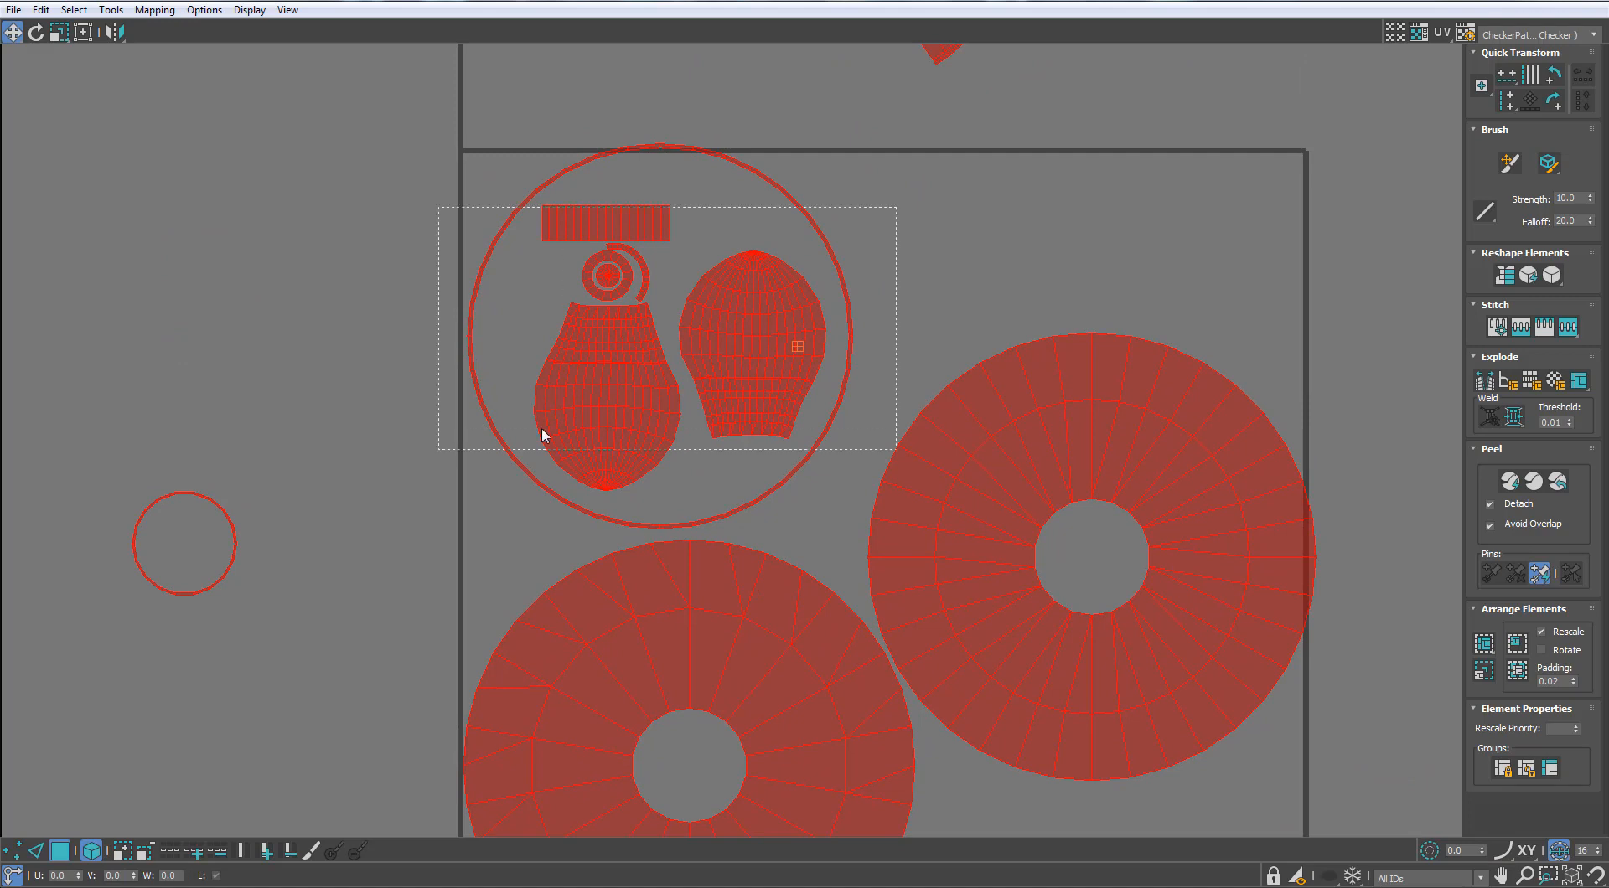
pyautogui.moveTo(615, 414); pyautogui.dragTo(611, 422)
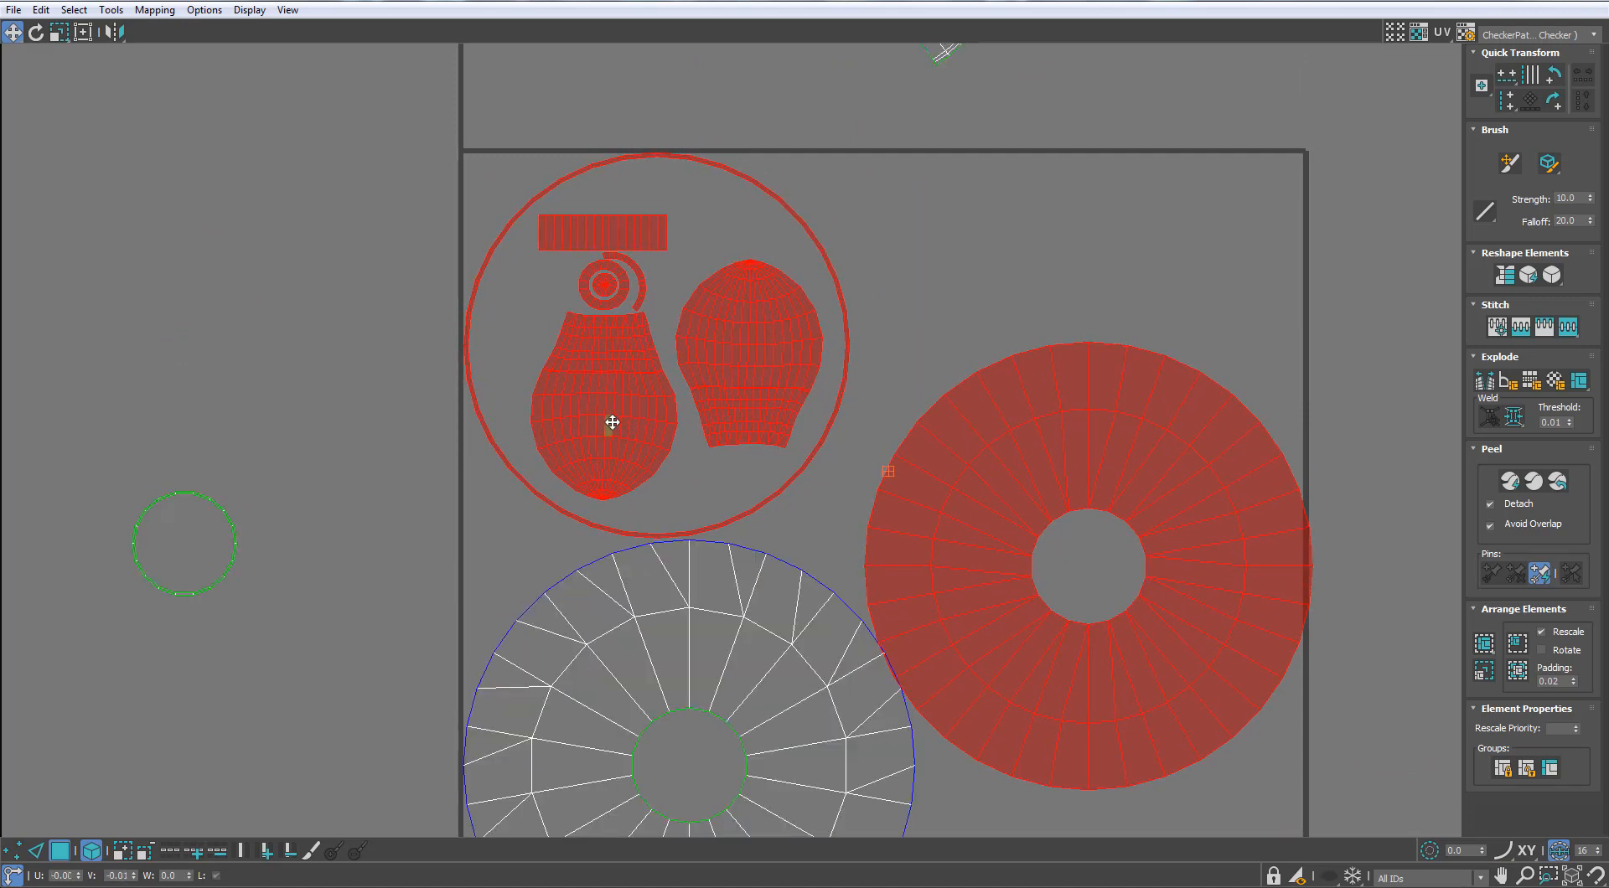
pyautogui.click(1008, 496)
pyautogui.moveTo(1115, 469); pyautogui.dragTo(1105, 371)
pyautogui.scroll(-5, 1023, 374)
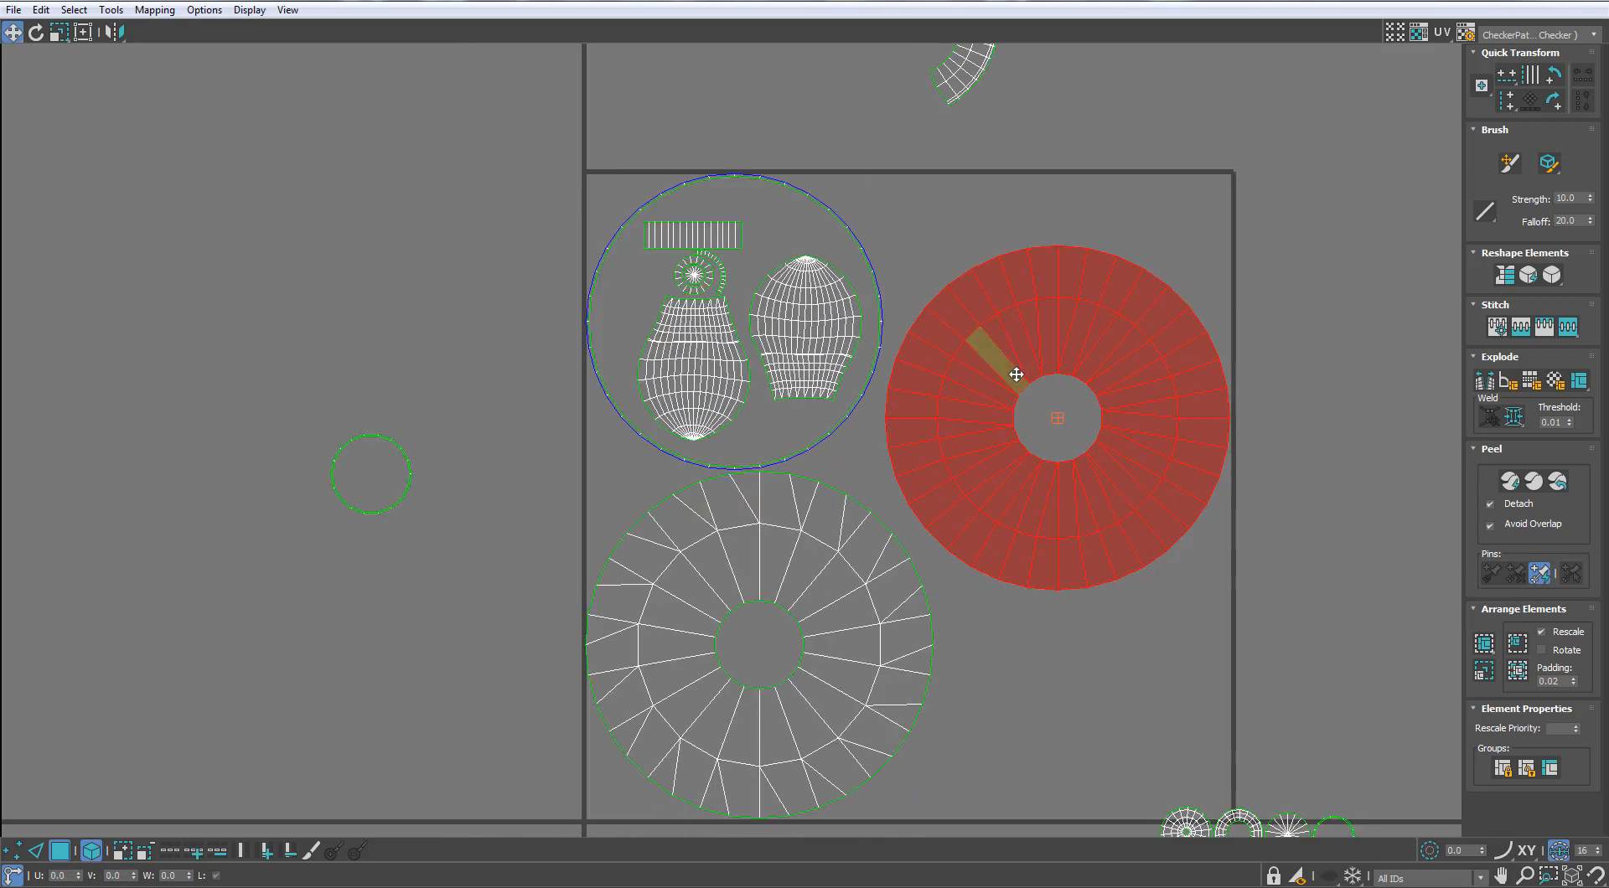
# Step: Try to scale all shells up slightly again and realign them to the tile's left edge
pyautogui.hotkey('ctrl', 'a')
pyautogui.scroll(6, 920, 397)
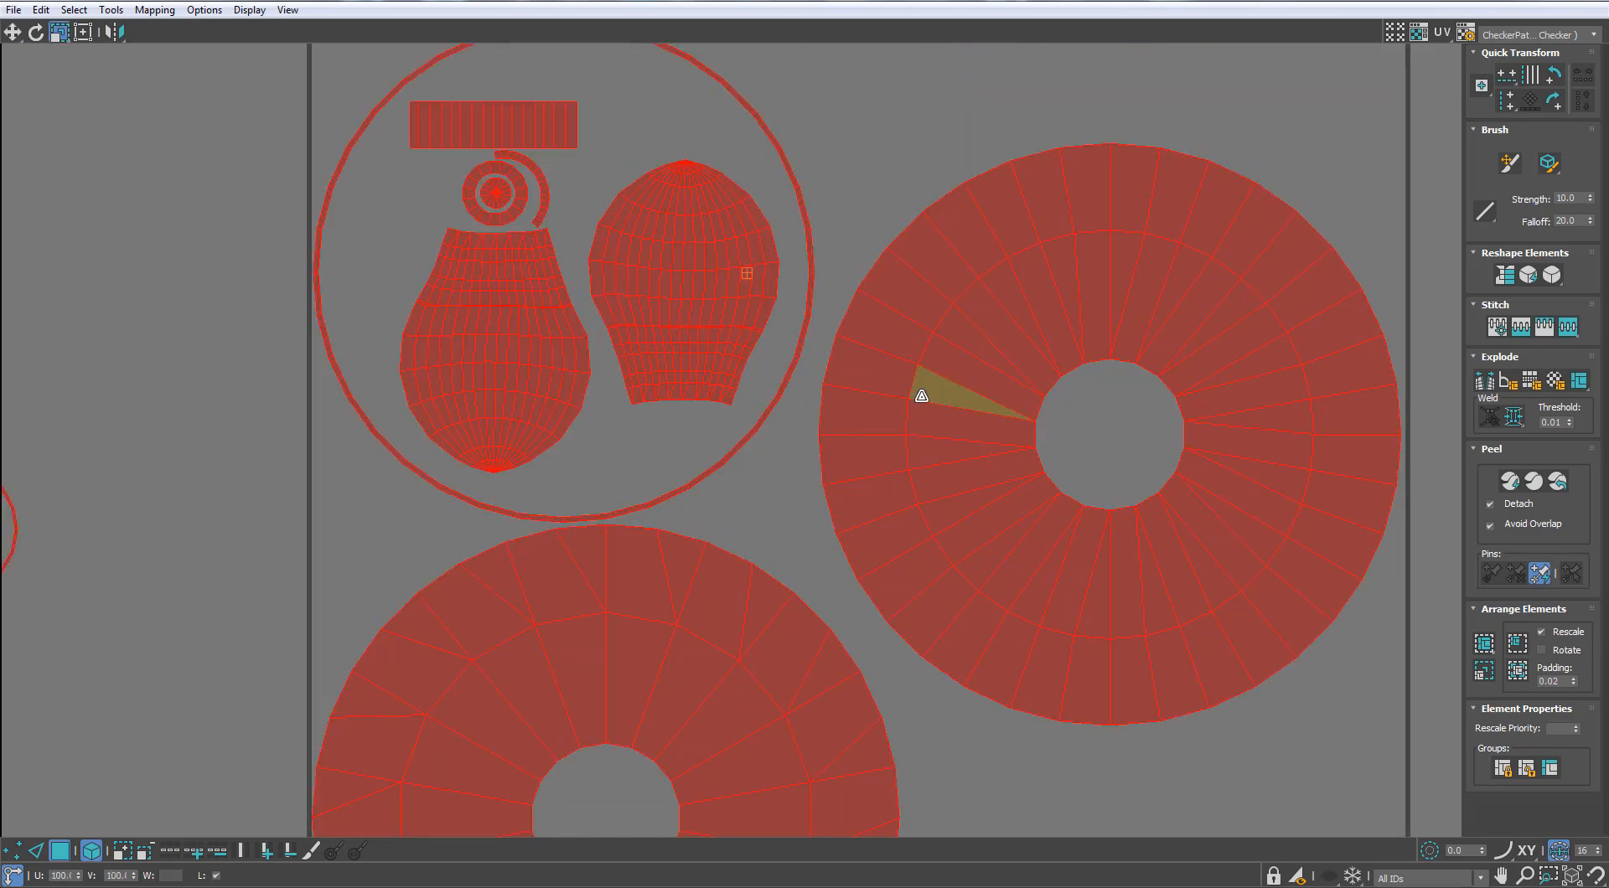
pyautogui.scroll(-4, 917, 395)
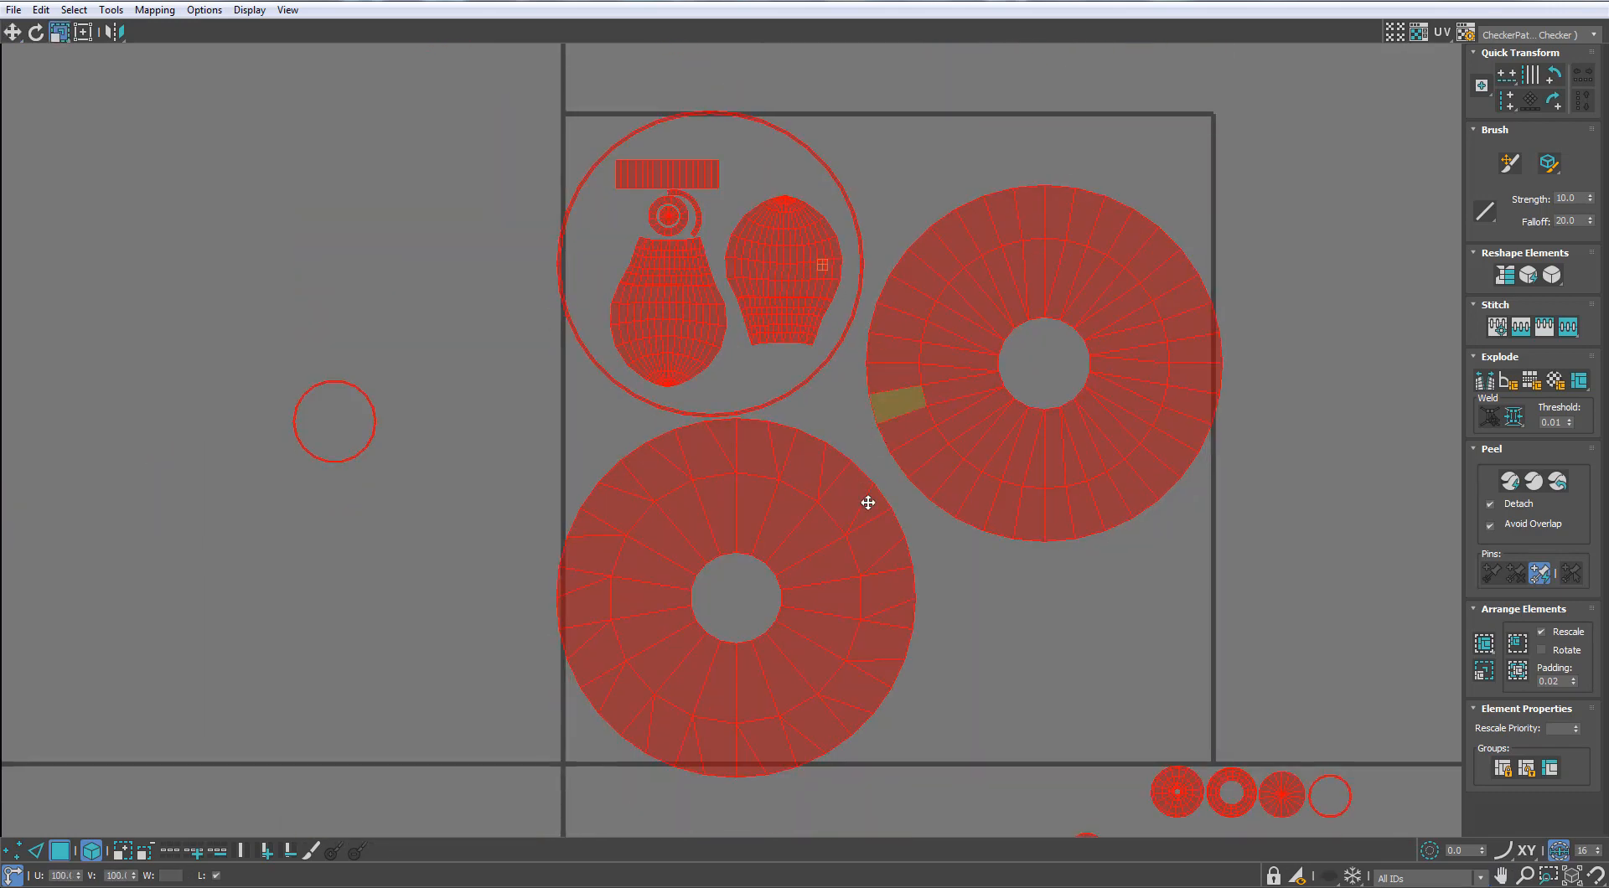
pyautogui.press('w')
pyautogui.moveTo(870, 553); pyautogui.dragTo(879, 540)
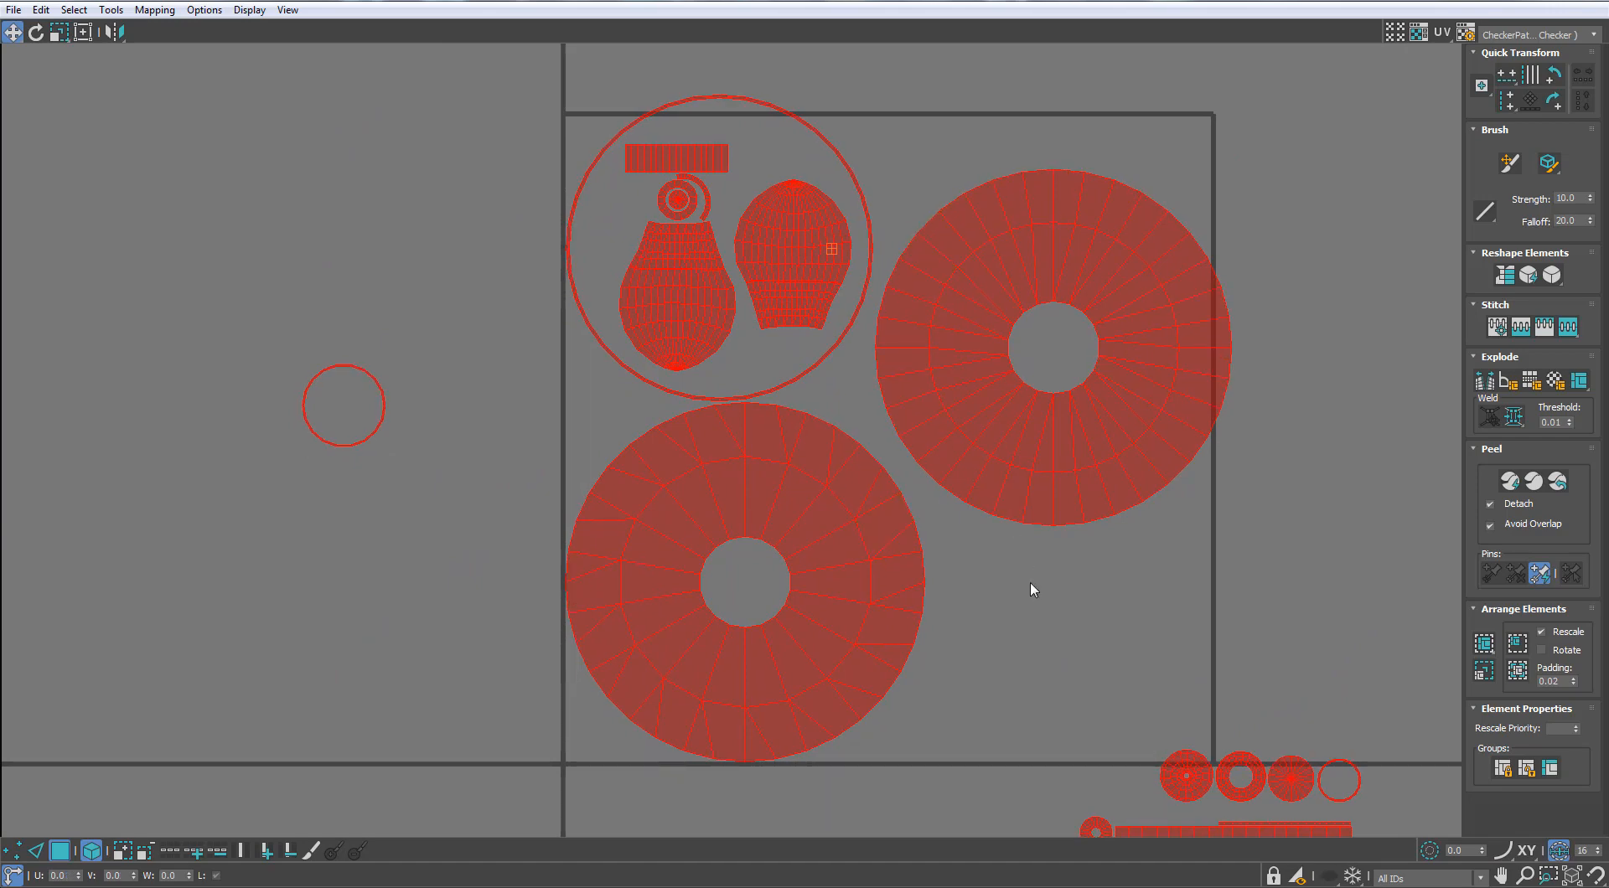
# Step: Try to fit the enlarged disc inside the tile's right edge, and undo both the move and the last scaling of all shells
pyautogui.click(1030, 586)
pyautogui.moveTo(1158, 244); pyautogui.dragTo(1152, 259)
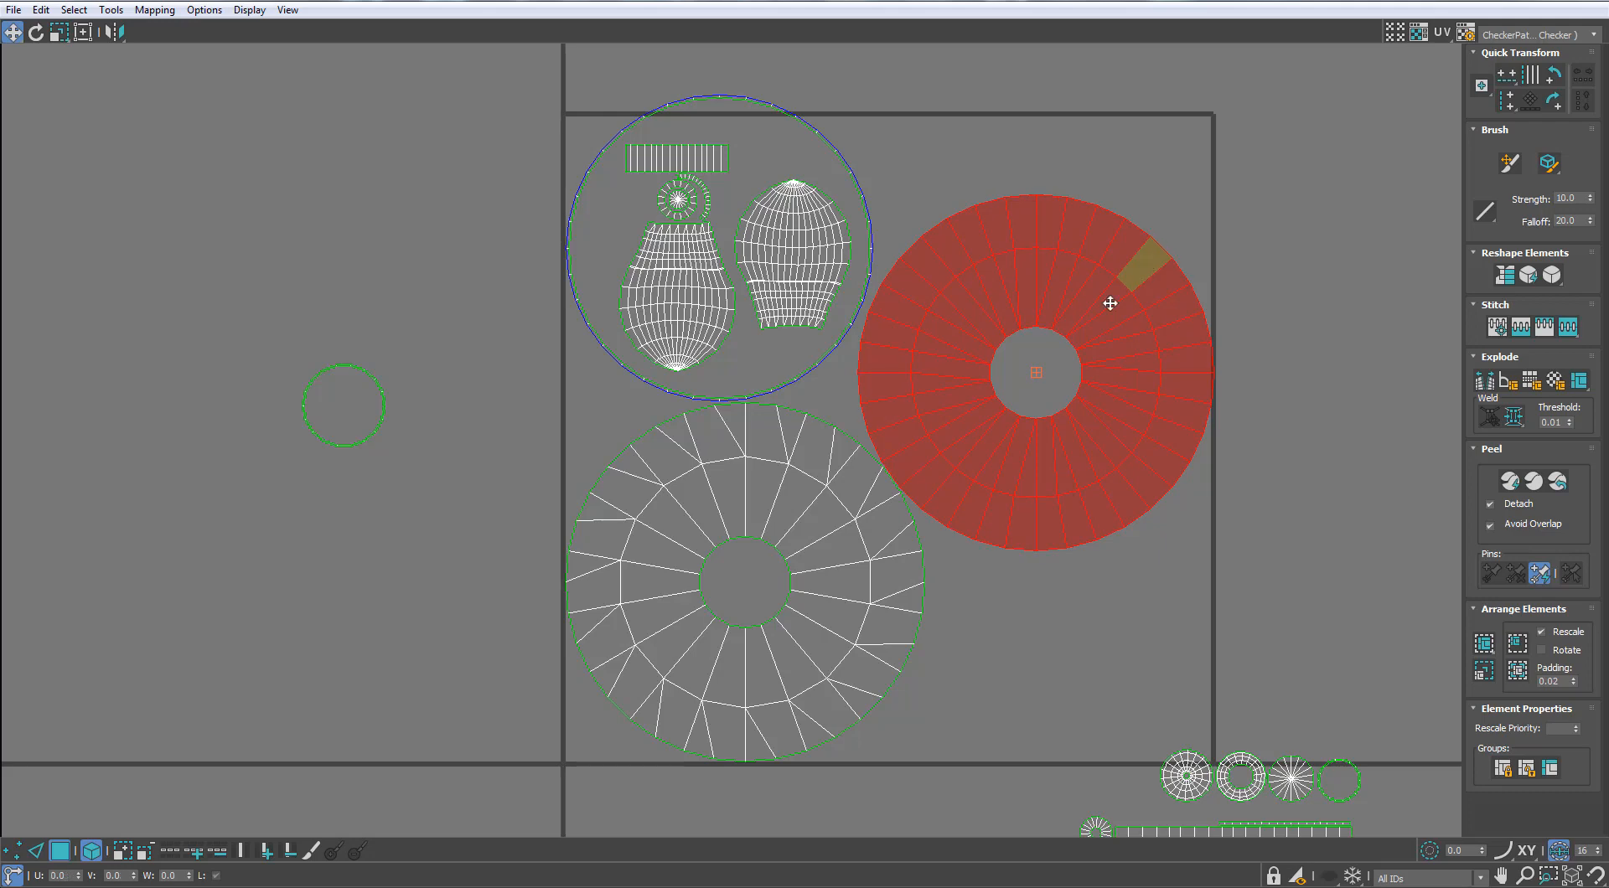
pyautogui.scroll(3, 1110, 304)
pyautogui.hotkey('ctrl', 'z')
pyautogui.hotkey('ctrl', 'a')
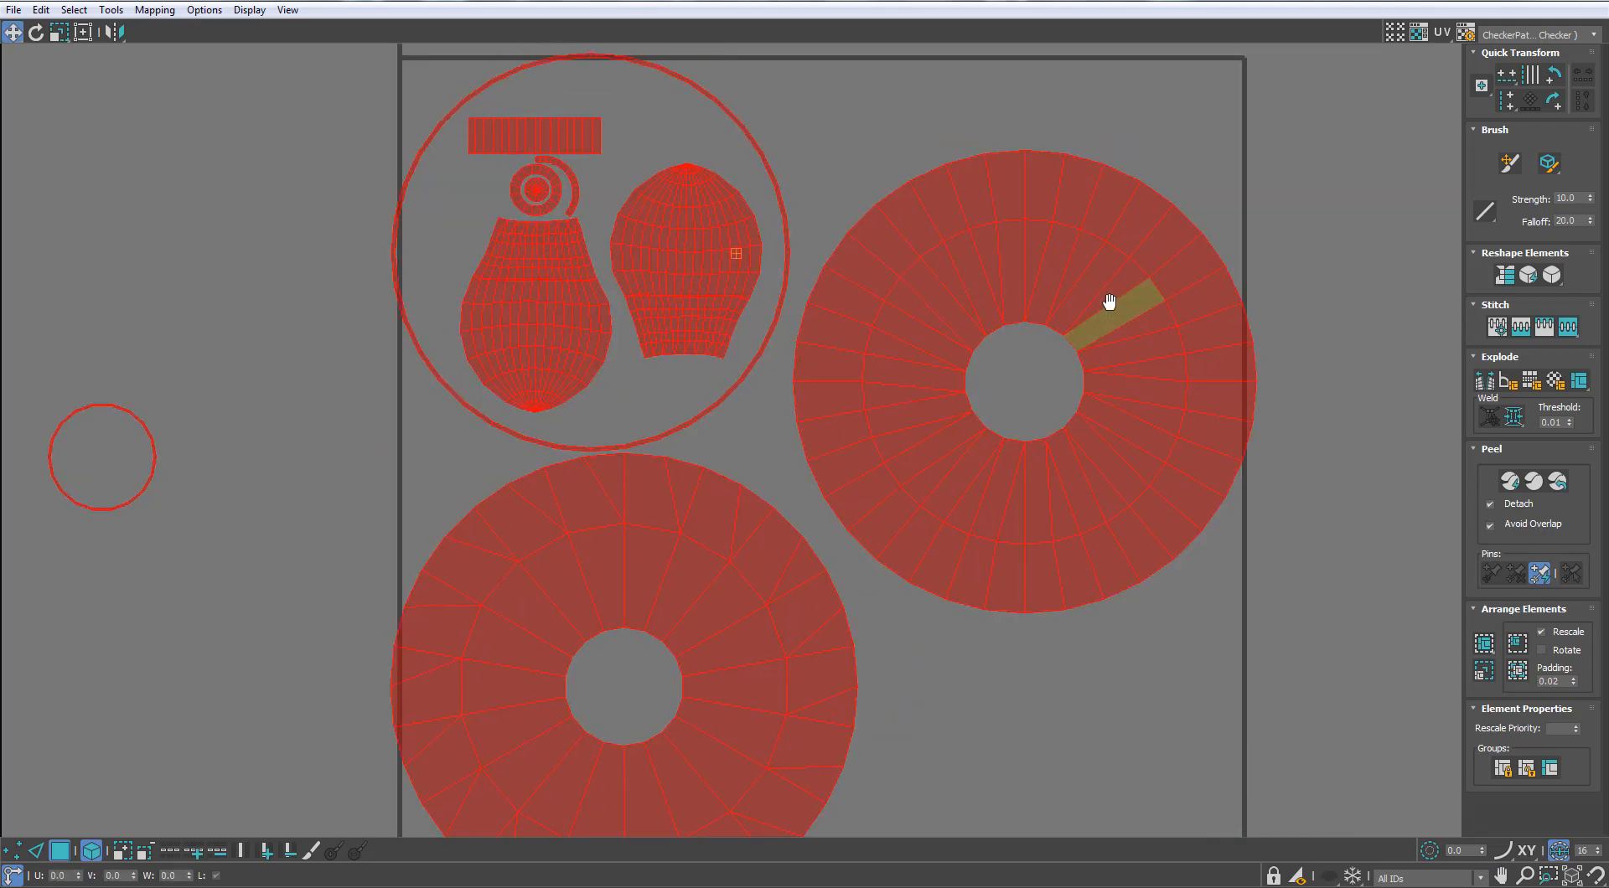
pyautogui.hotkey('ctrl', 'z')
# Step: Move the large disc beside the ring up into the tile's upper right corner
pyautogui.moveTo(1010, 337); pyautogui.dragTo(1023, 388, button='middle')
pyautogui.click(1171, 362)
pyautogui.moveTo(1171, 363); pyautogui.dragTo(1168, 281)
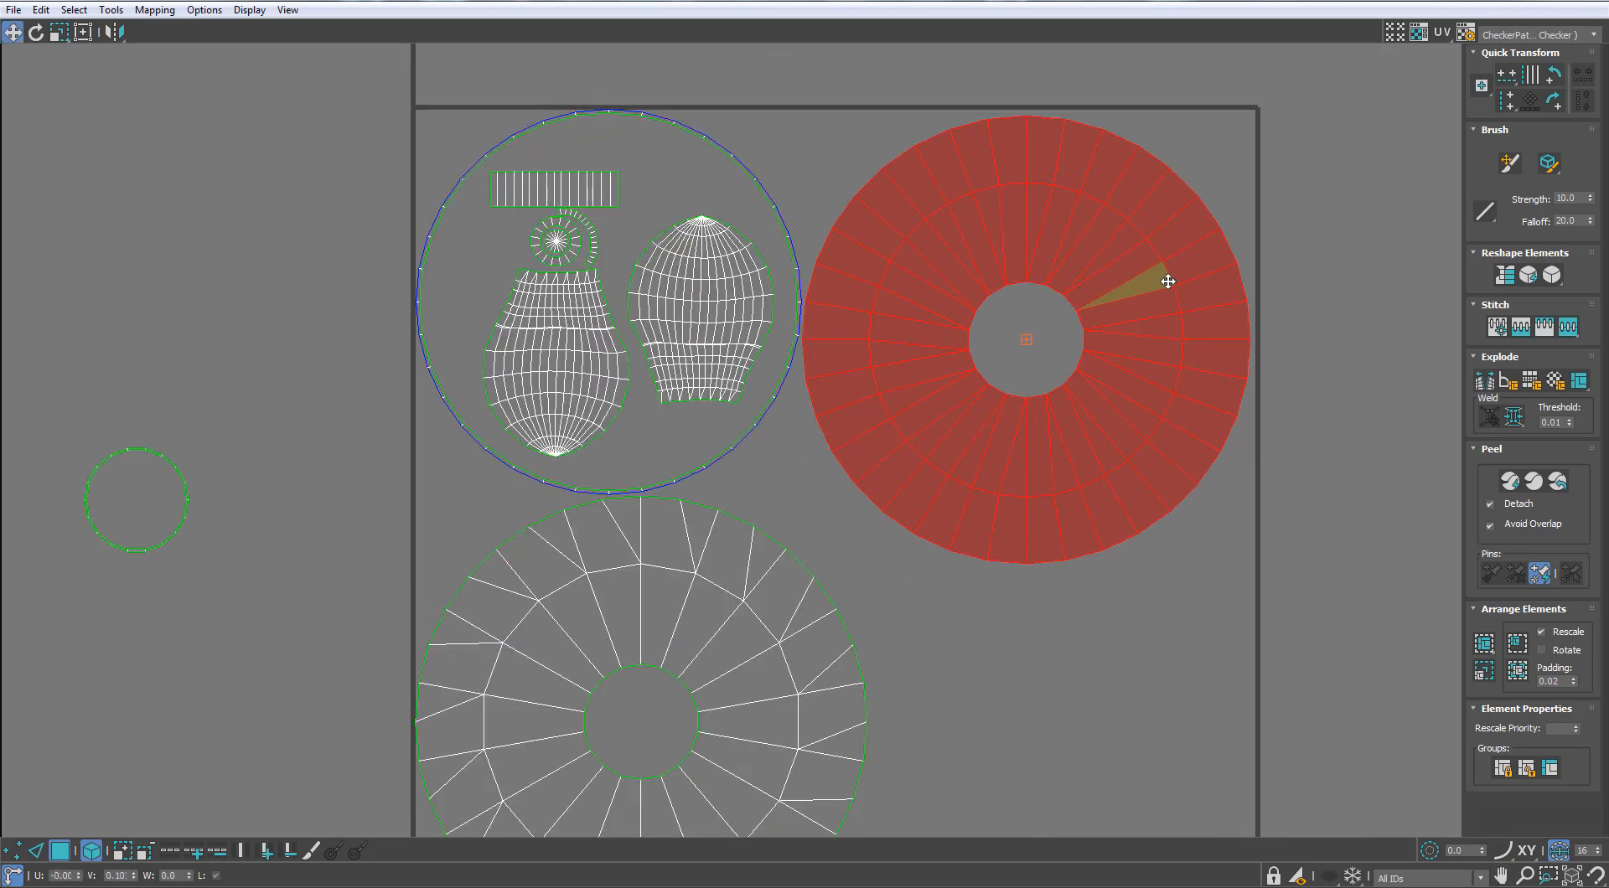
pyautogui.scroll(-2, 802, 352)
pyautogui.moveTo(712, 391); pyautogui.dragTo(802, 270, button='middle')
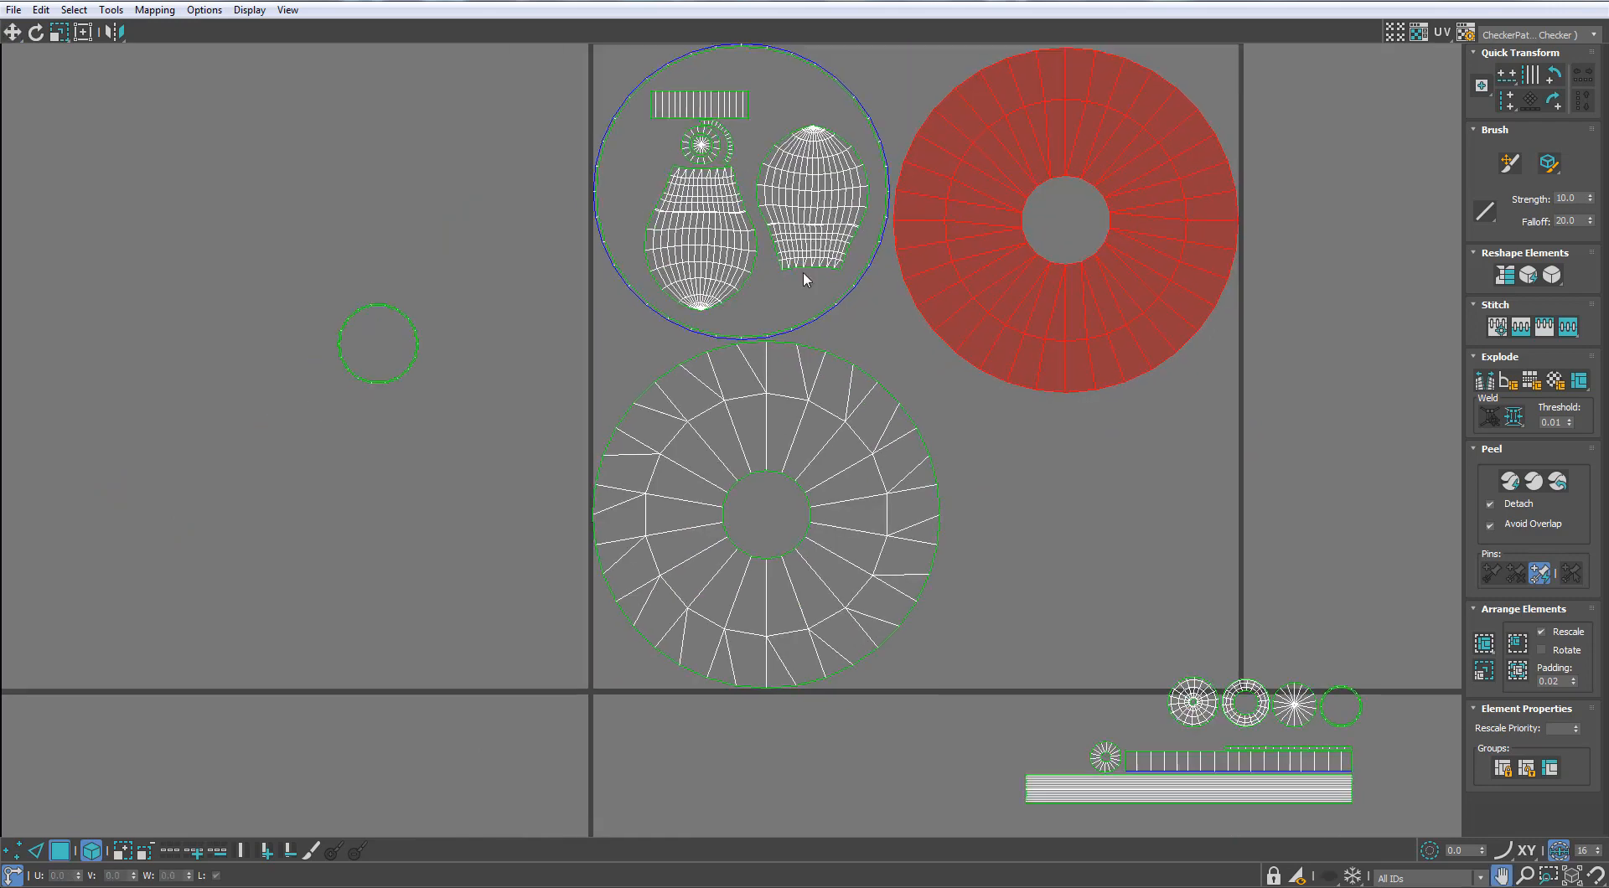
pyautogui.click(860, 458)
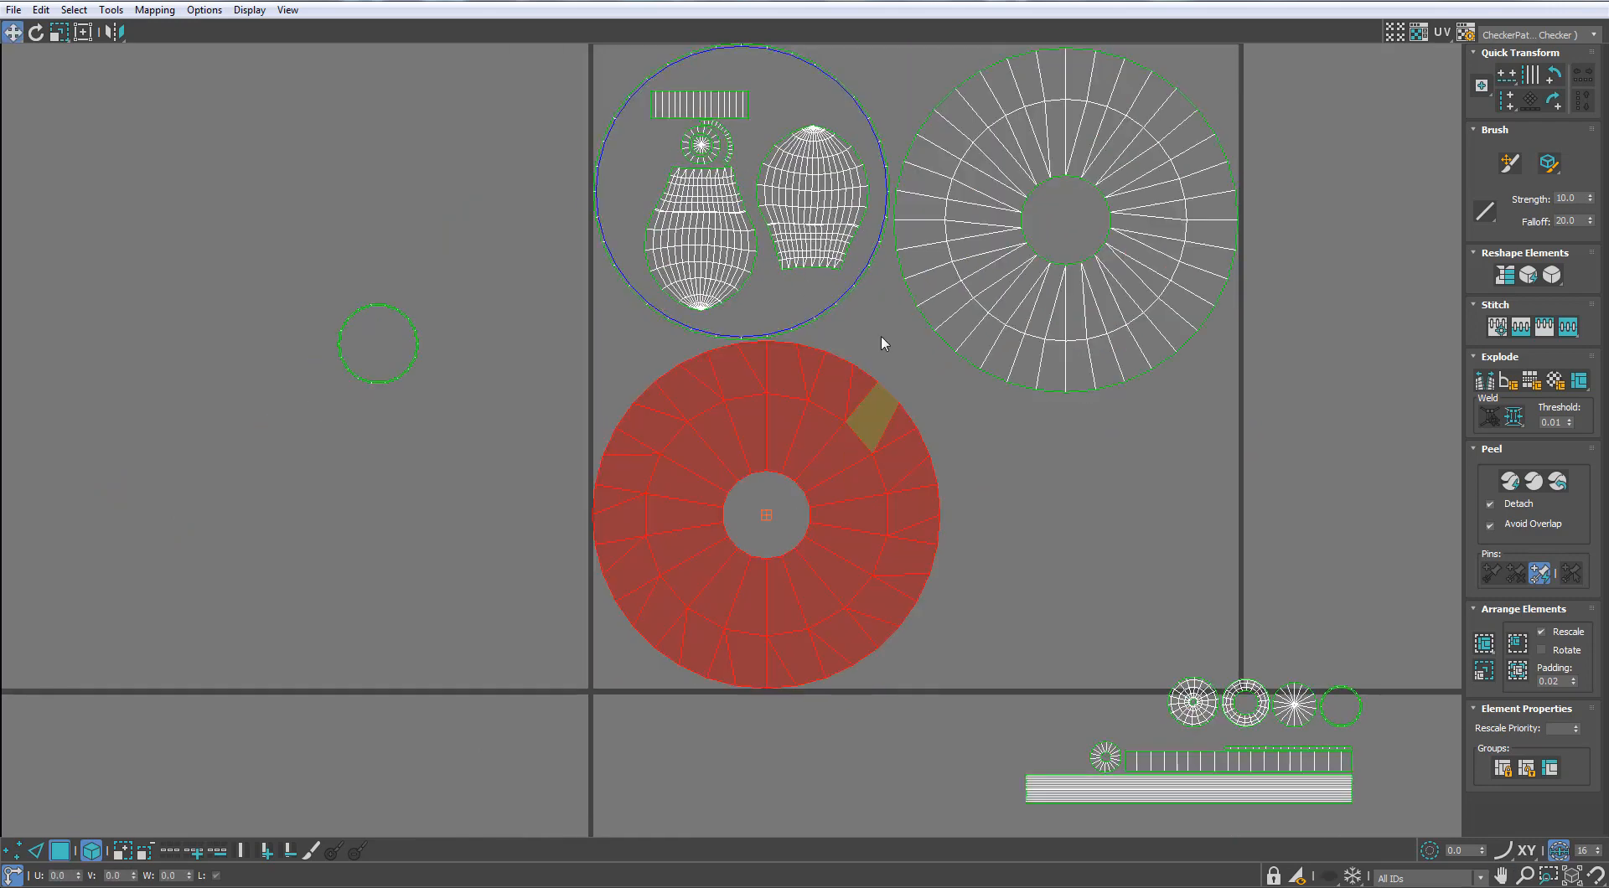
# Step: Select the small round shells and strips below the tile and move them into its lower right corner
pyautogui.scroll(-3, 889, 418)
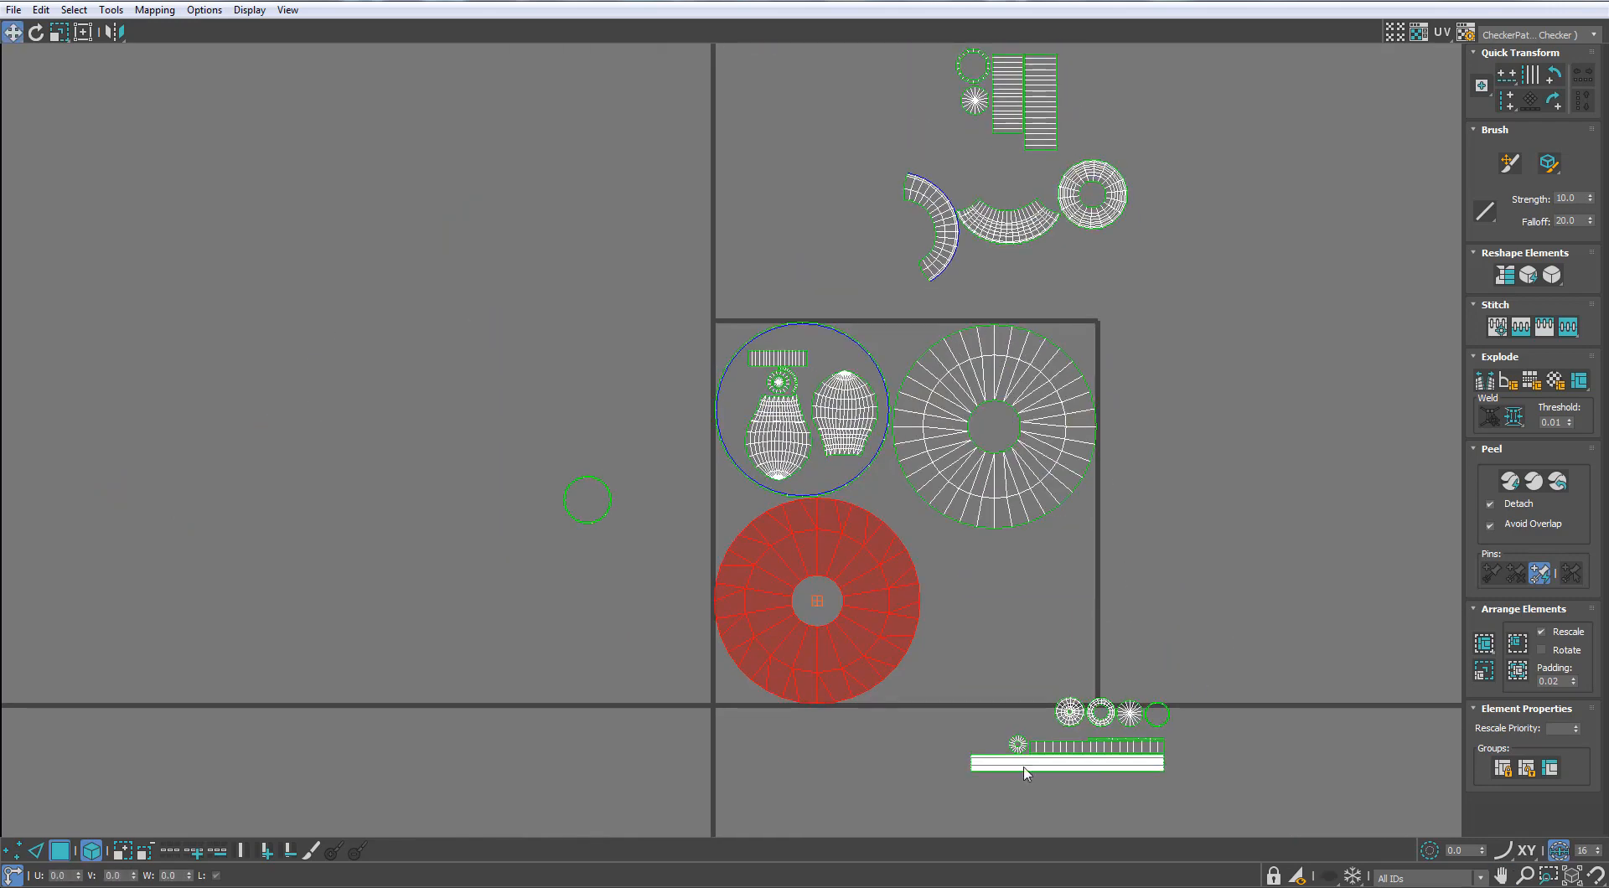
pyautogui.moveTo(991, 781); pyautogui.dragTo(1236, 711)
pyautogui.moveTo(1062, 764); pyautogui.dragTo(1032, 709)
pyautogui.scroll(4, 1038, 686)
# Step: Lower the row of four small round shells closer to the strips and rotate the row slightly to level it
pyautogui.moveTo(1250, 515); pyautogui.dragTo(916, 611)
pyautogui.scroll(3, 1067, 603)
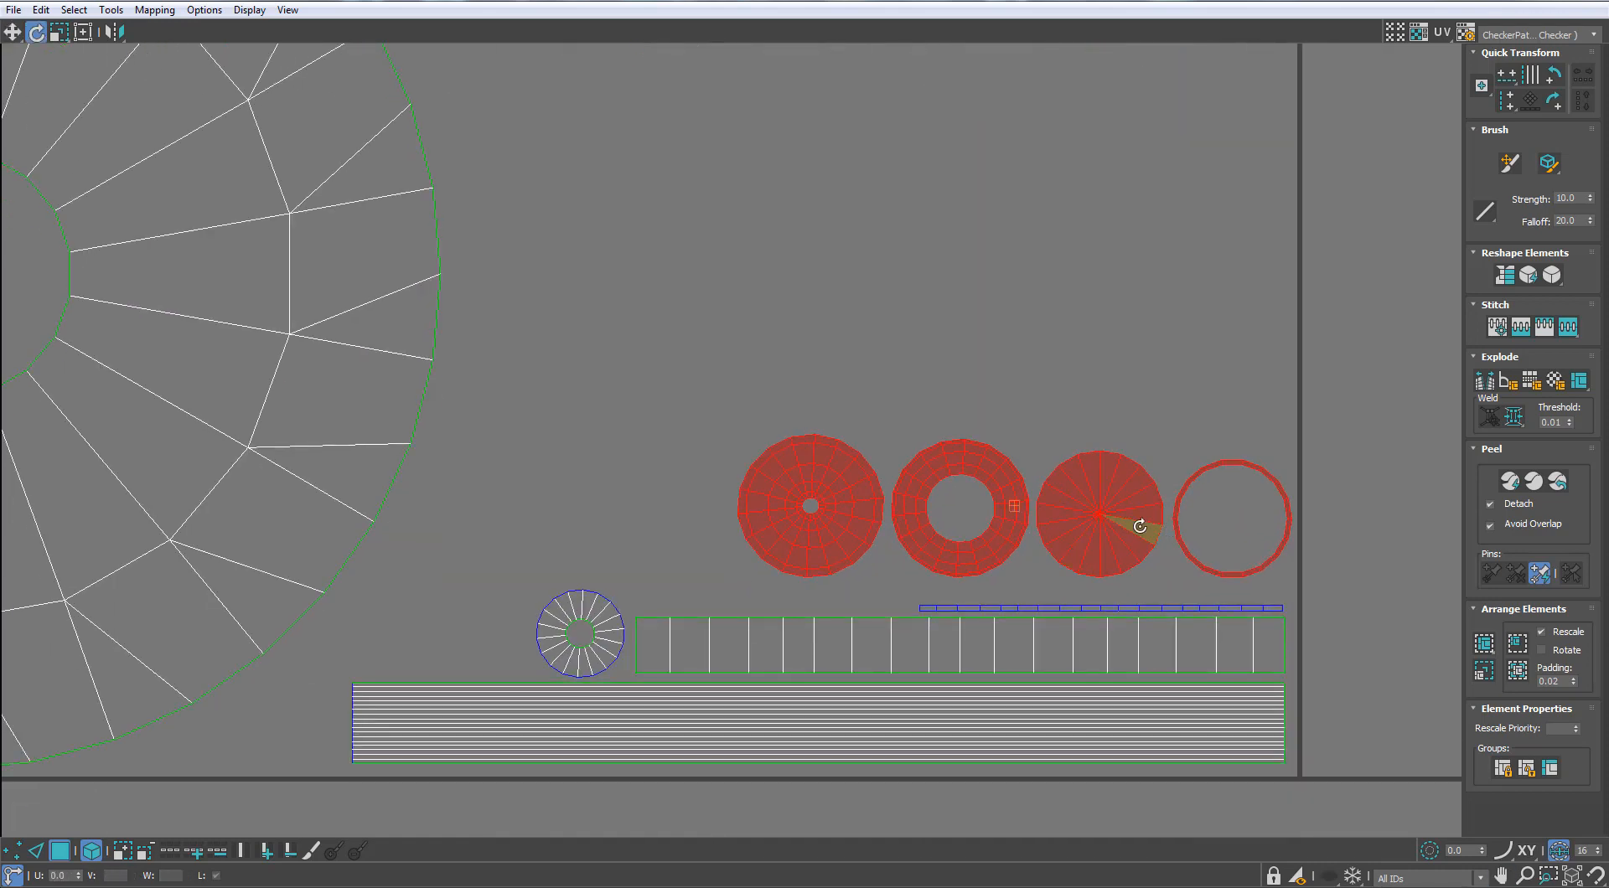
pyautogui.press('w')
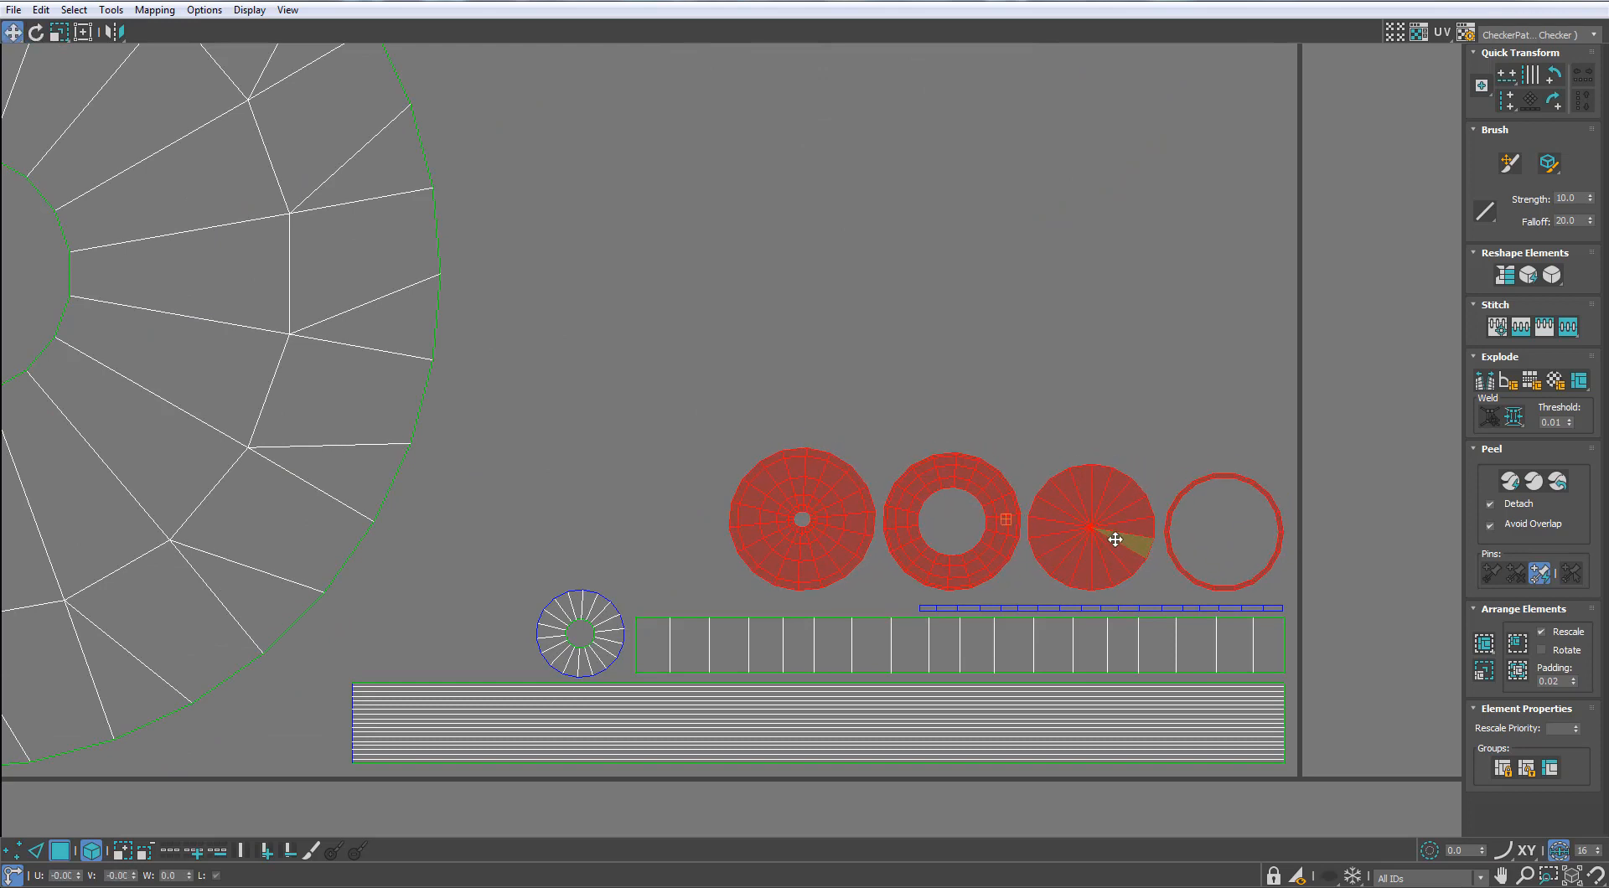
pyautogui.moveTo(1135, 526); pyautogui.dragTo(1126, 543)
pyautogui.moveTo(546, 0); pyautogui.dragTo(571, 115)
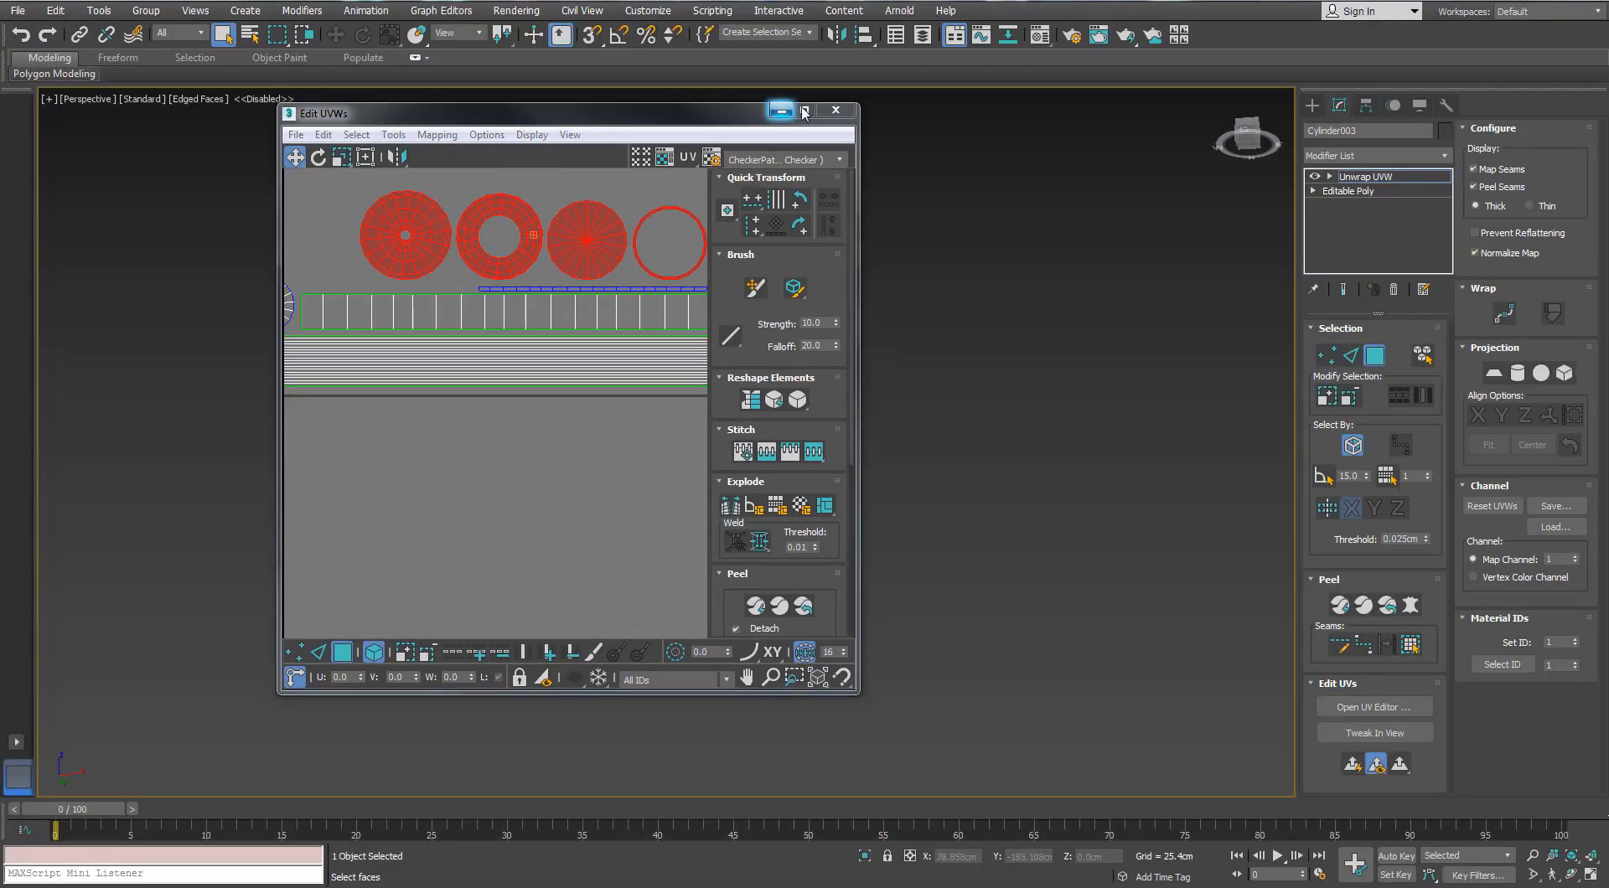
pyautogui.click(796, 112)
pyautogui.press('e')
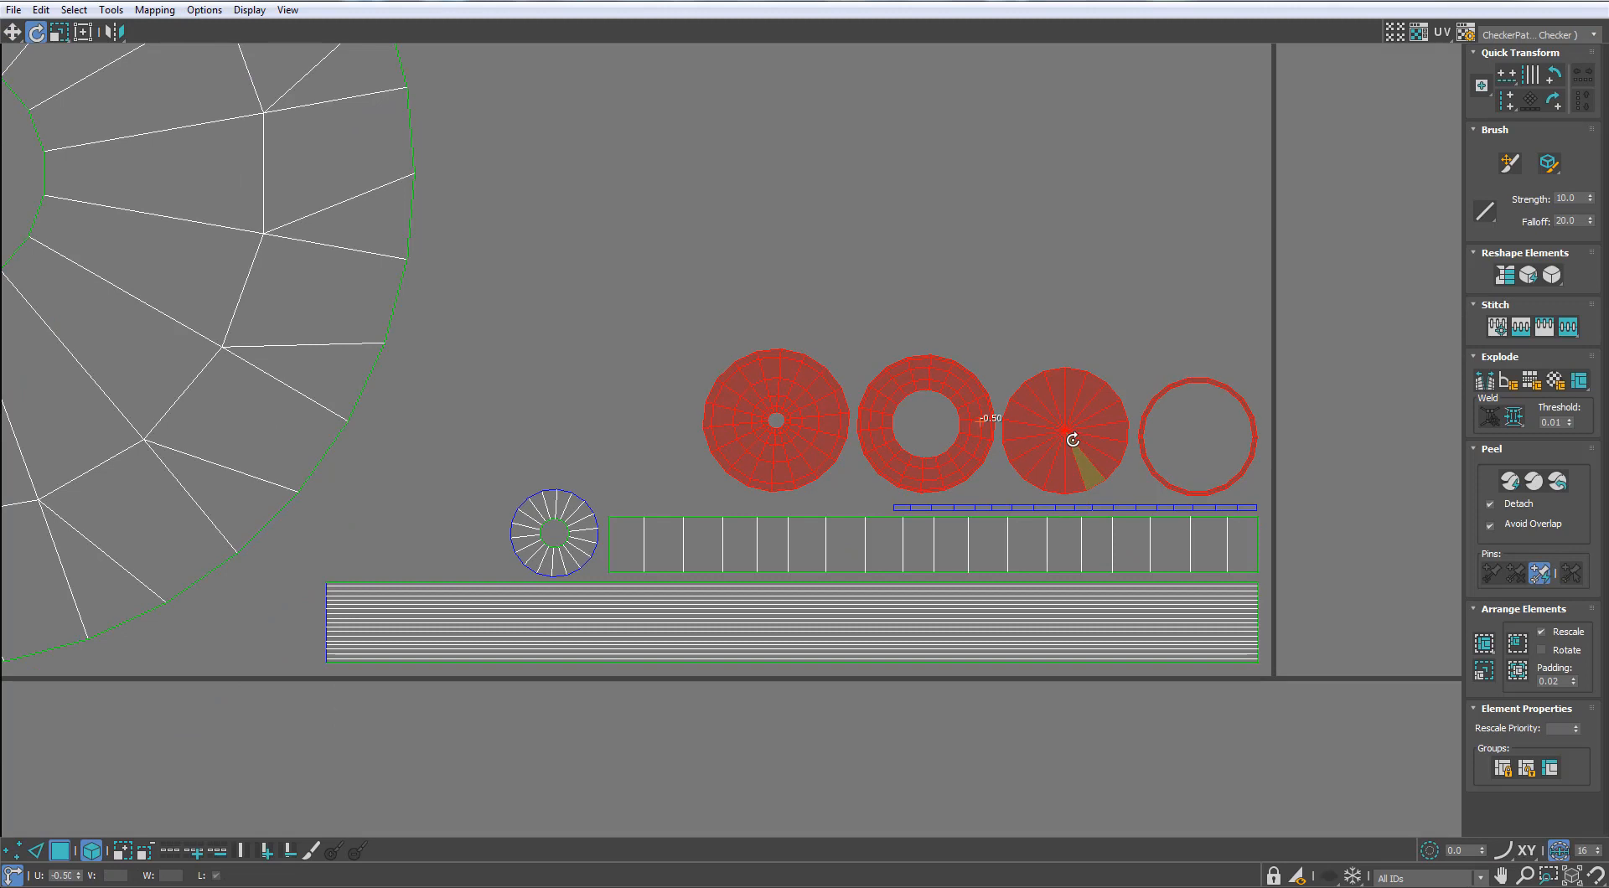
pyautogui.moveTo(727, 418); pyautogui.dragTo(722, 428)
pyautogui.press('w')
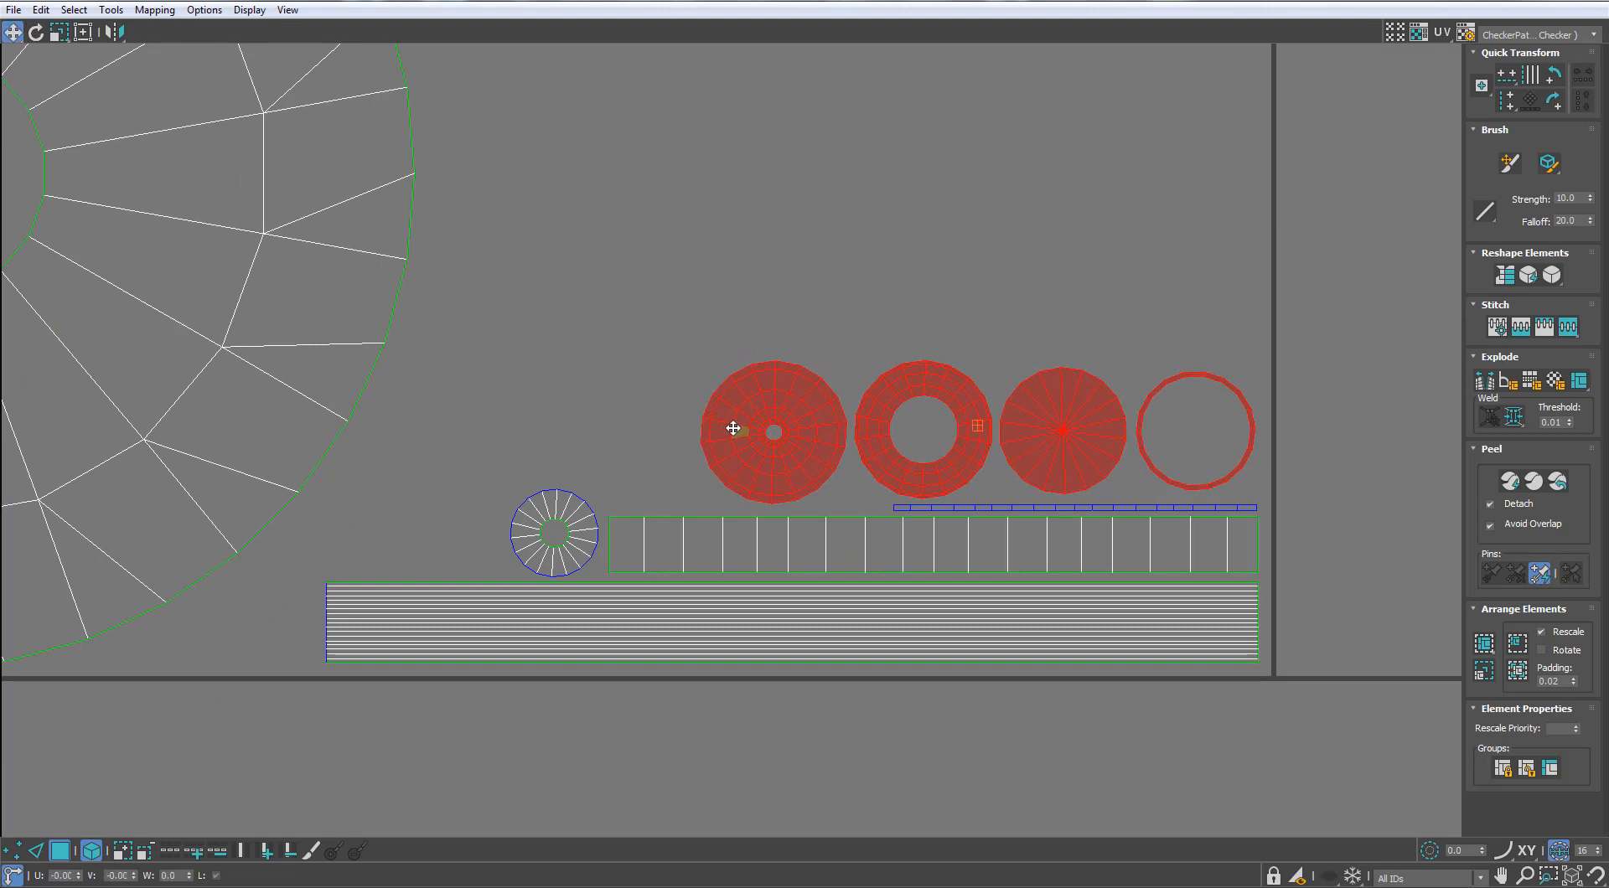
# Step: Move the smallest round shell from the end of the strip up beside the row of four round shells
pyautogui.click(606, 355)
pyautogui.moveTo(542, 507); pyautogui.dragTo(626, 439)
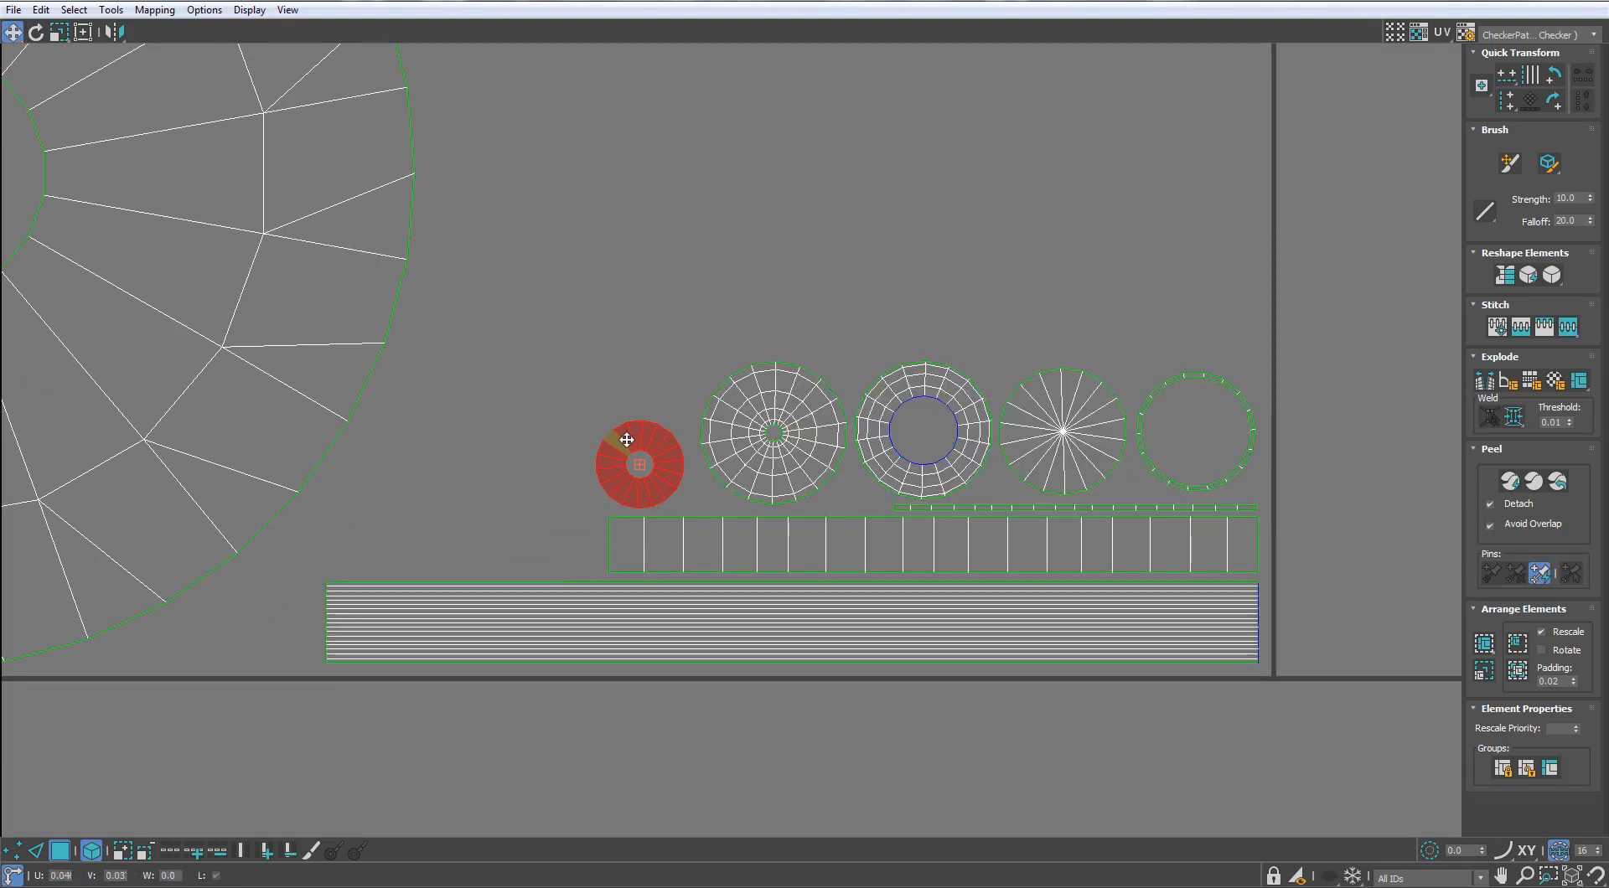
pyautogui.scroll(-6, 686, 431)
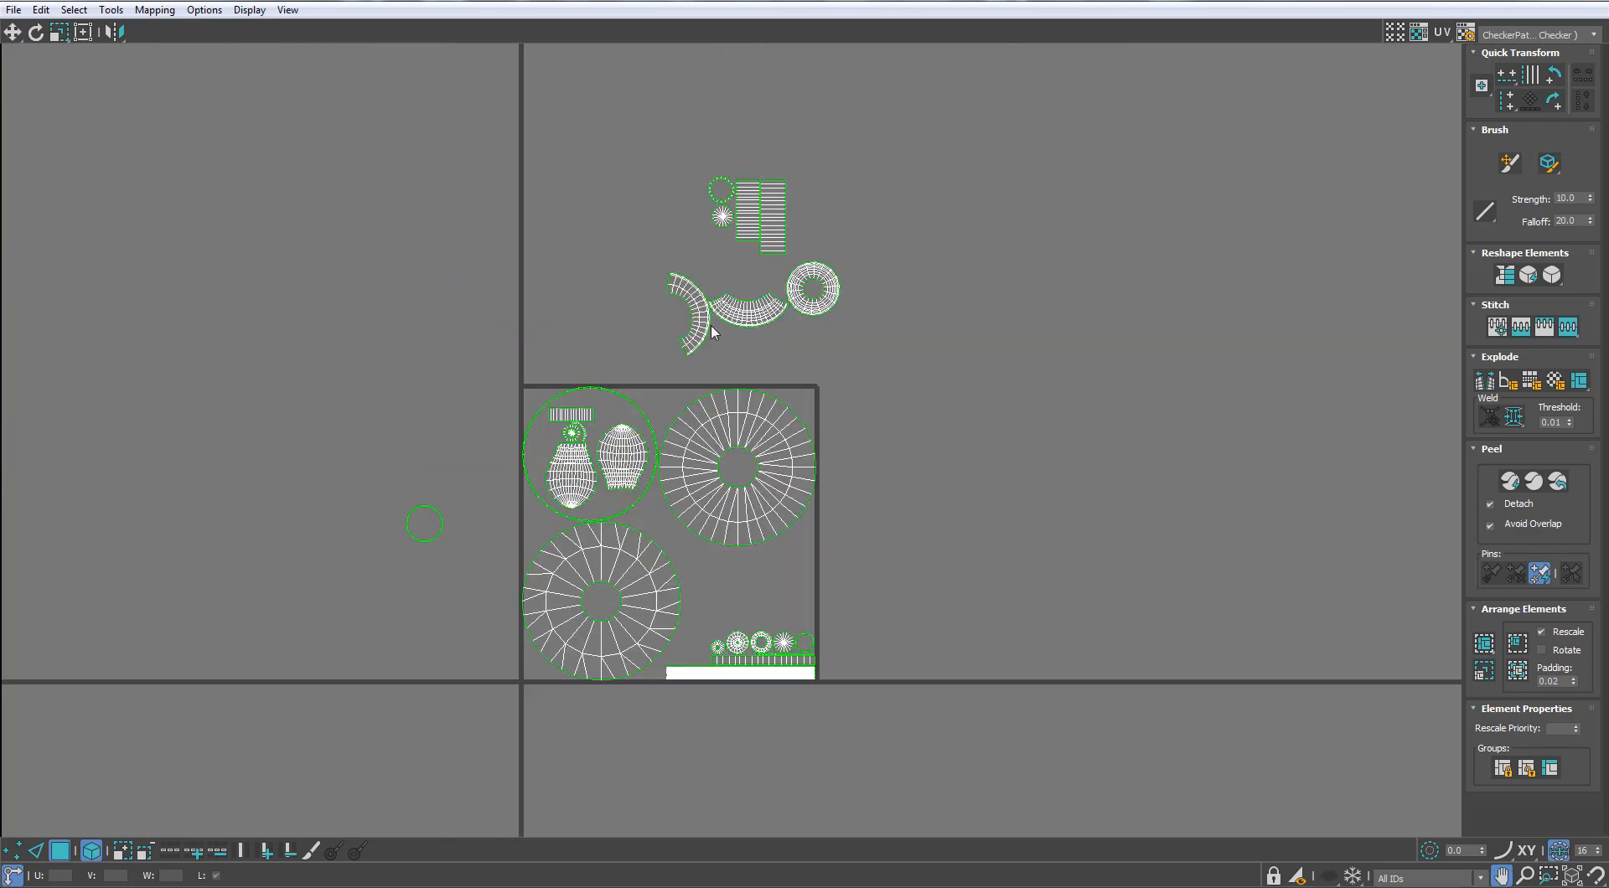
# Step: Move the two tall strips and their two small round shells from above the tile into it, just above the row of round shells
pyautogui.moveTo(731, 243); pyautogui.dragTo(708, 260)
pyautogui.moveTo(751, 205); pyautogui.dragTo(812, 535)
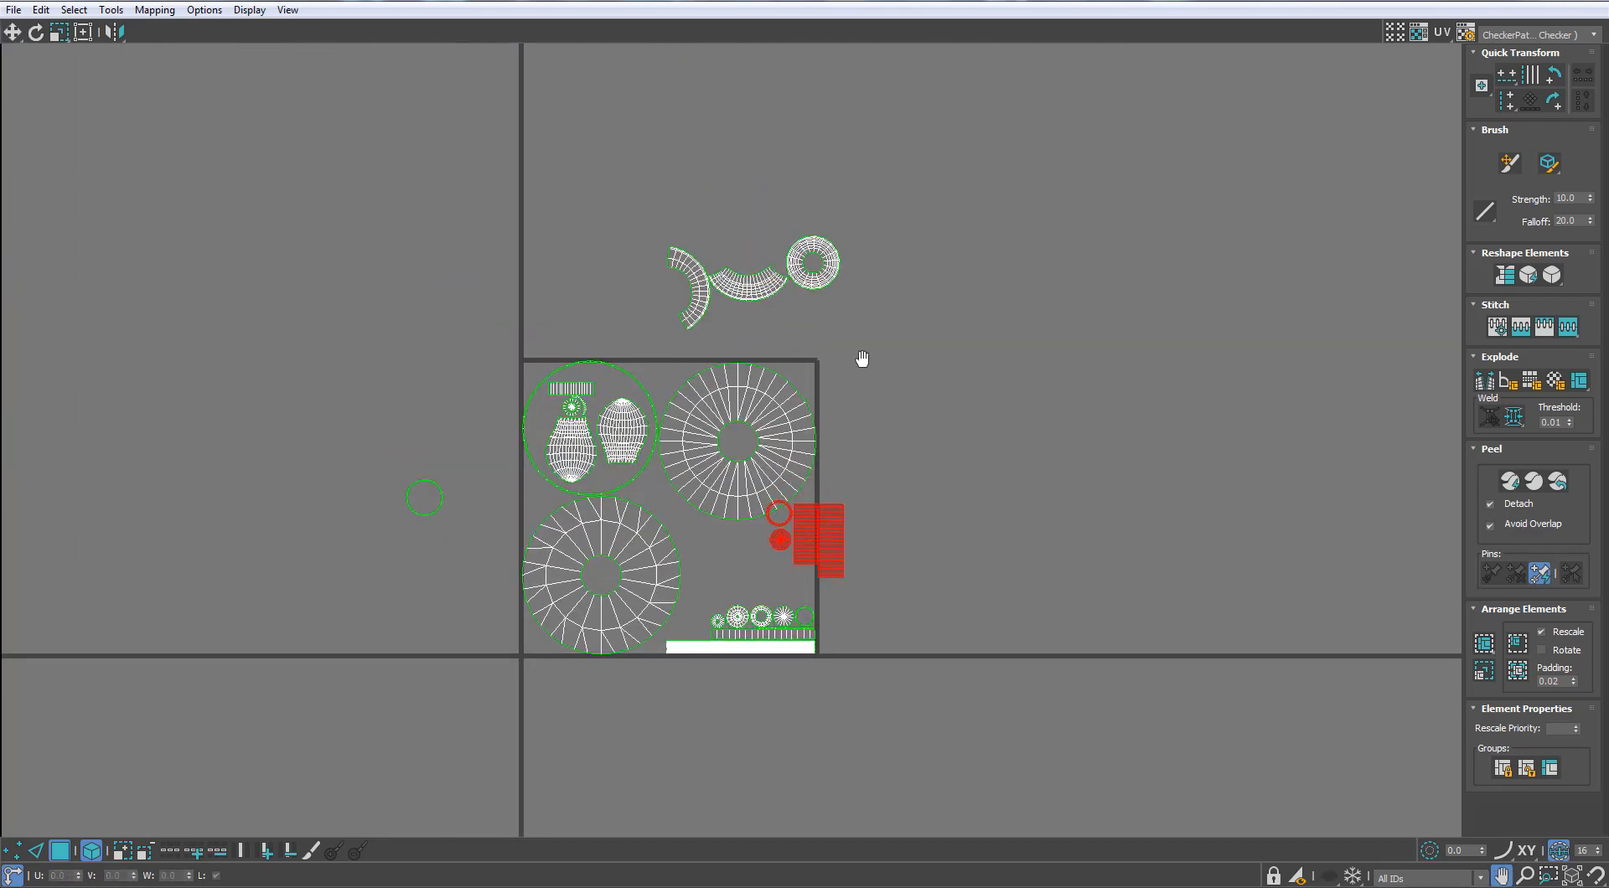
pyautogui.scroll(3, 883, 433)
pyautogui.moveTo(905, 400); pyautogui.dragTo(842, 452)
# Step: Place the small ring above the tall strips and move the small spoked round shell just outside the tile's right edge
pyautogui.click(697, 450)
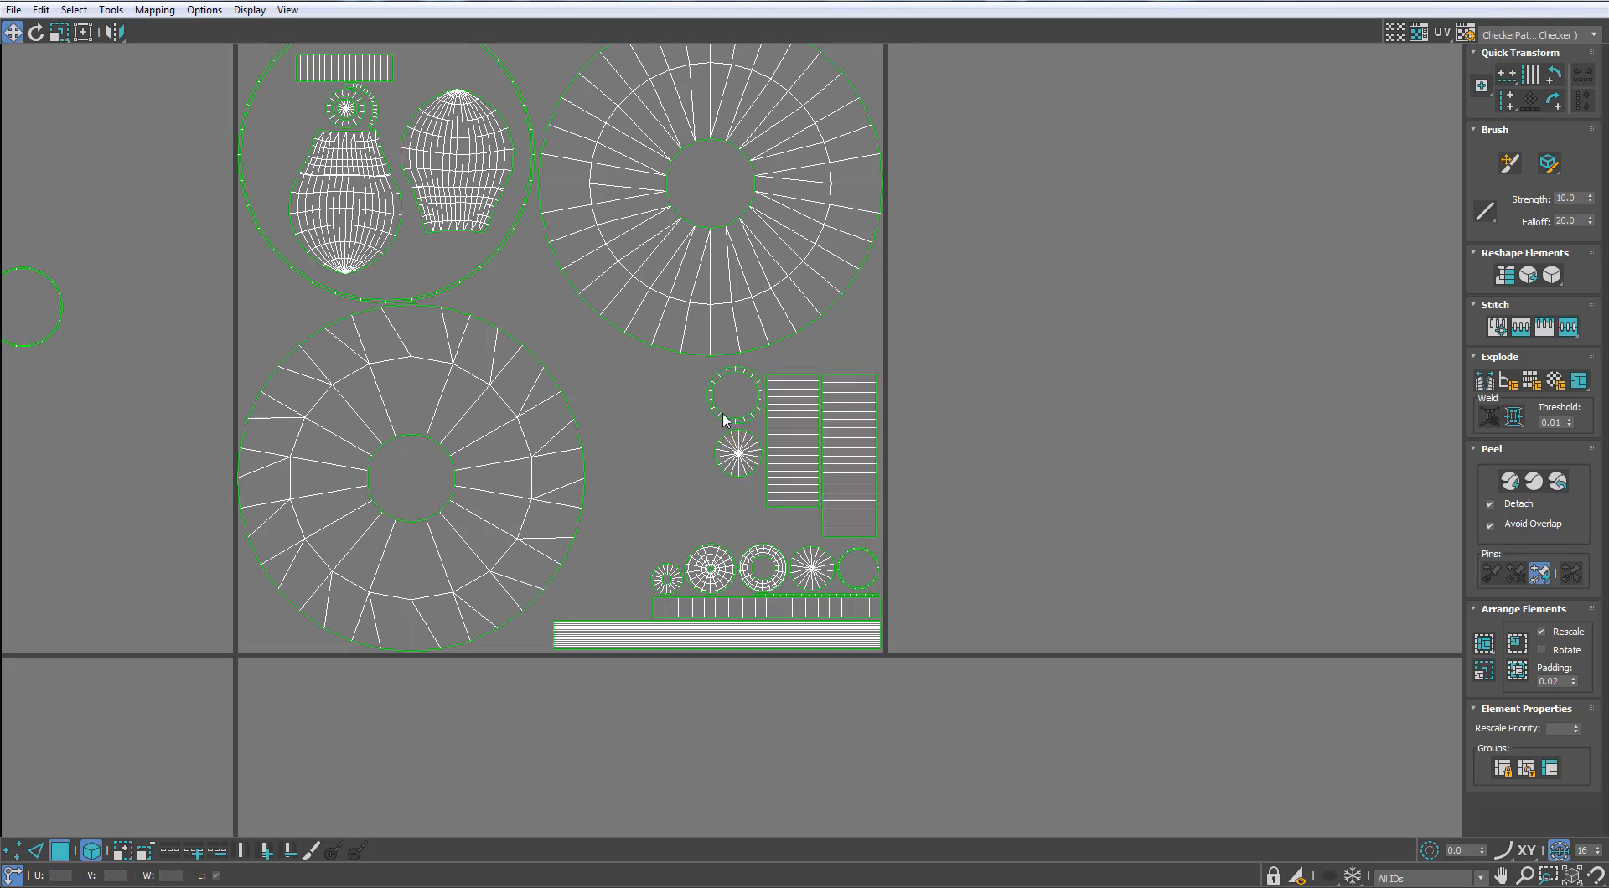
pyautogui.moveTo(716, 411); pyautogui.dragTo(748, 578, button='middle')
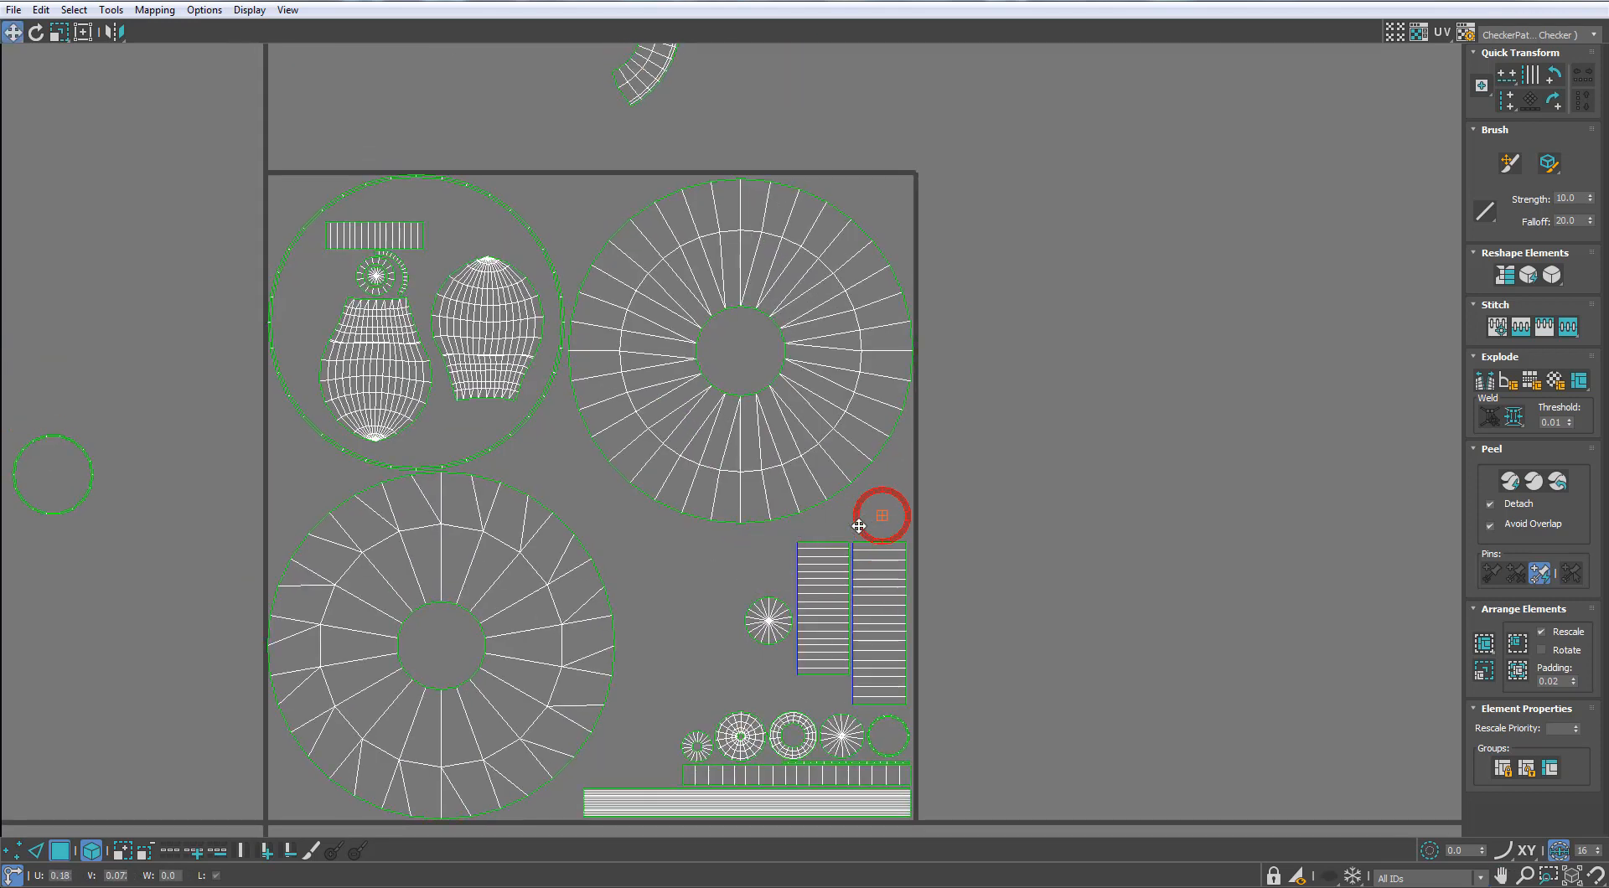
pyautogui.moveTo(760, 609); pyautogui.dragTo(942, 507)
pyautogui.scroll(-4, 942, 508)
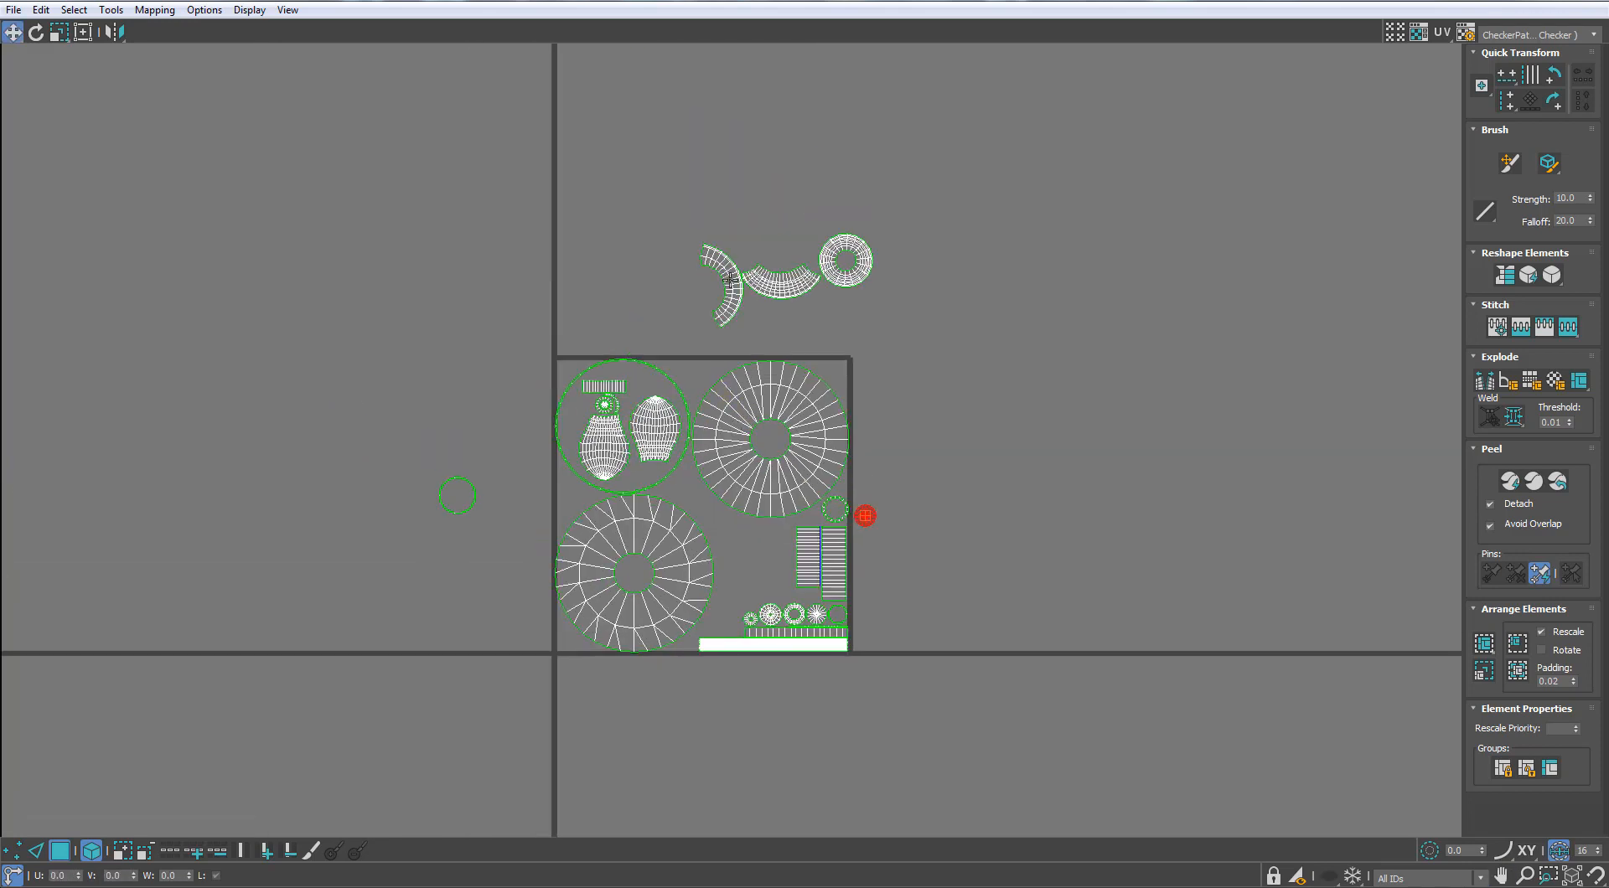
# Step: Move the first curved shell into the tile between the lower disc and the tall strips, and rotate it to open upward
pyautogui.click(725, 284)
pyautogui.scroll(4, 730, 281)
pyautogui.scroll(-4, 730, 282)
pyautogui.moveTo(711, 133); pyautogui.dragTo(792, 570)
pyautogui.scroll(6, 765, 506)
pyautogui.press('e')
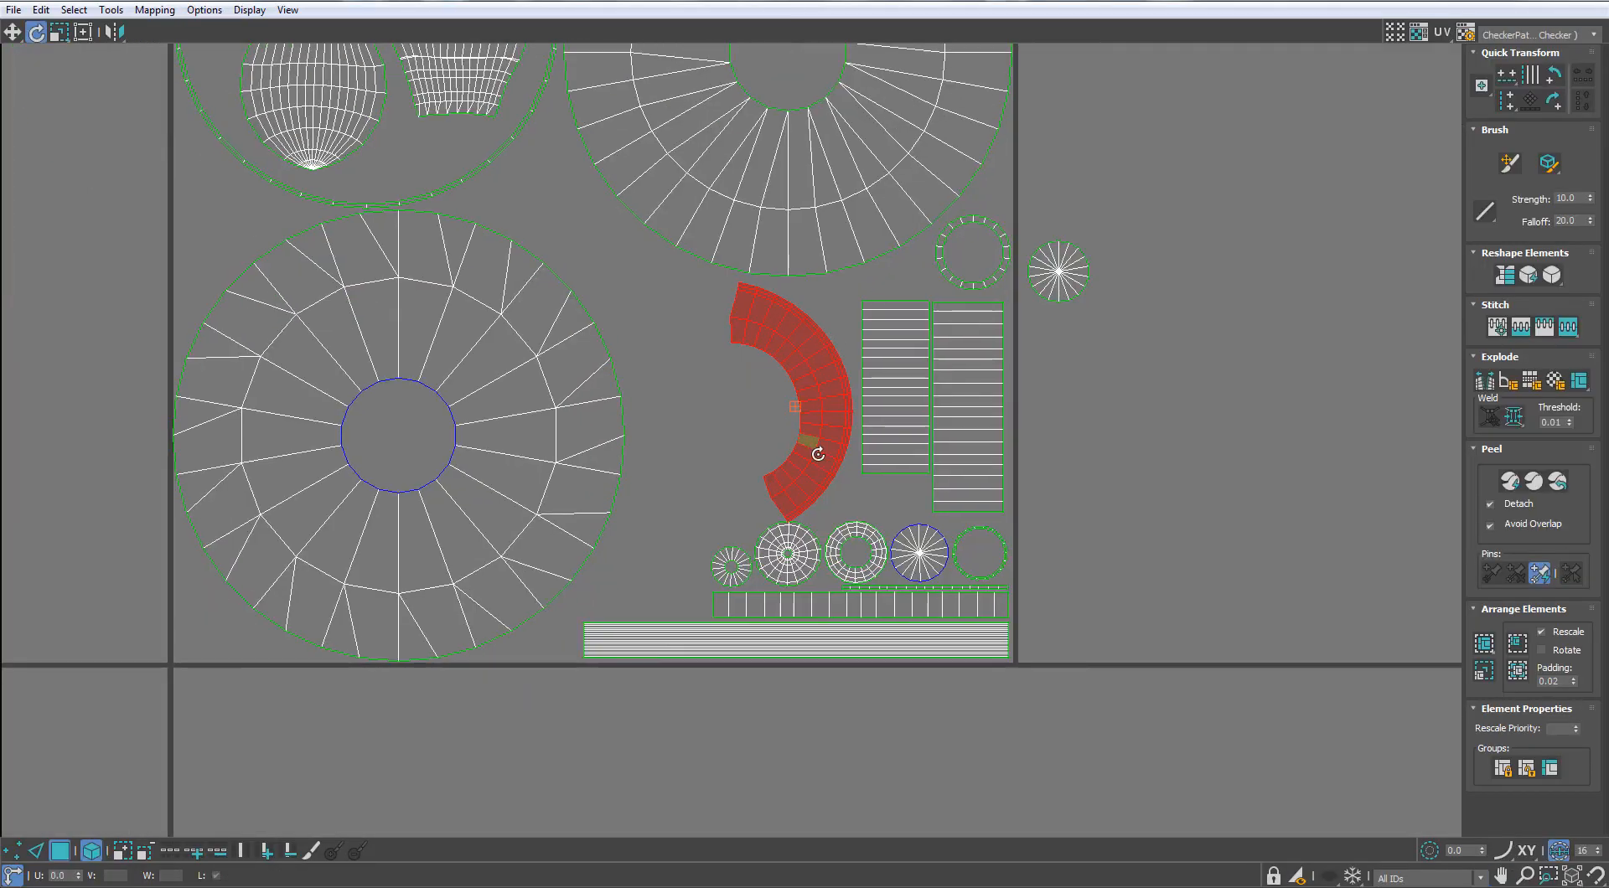
pyautogui.moveTo(818, 454); pyautogui.dragTo(781, 287)
pyautogui.press('w')
pyautogui.scroll(3, 726, 501)
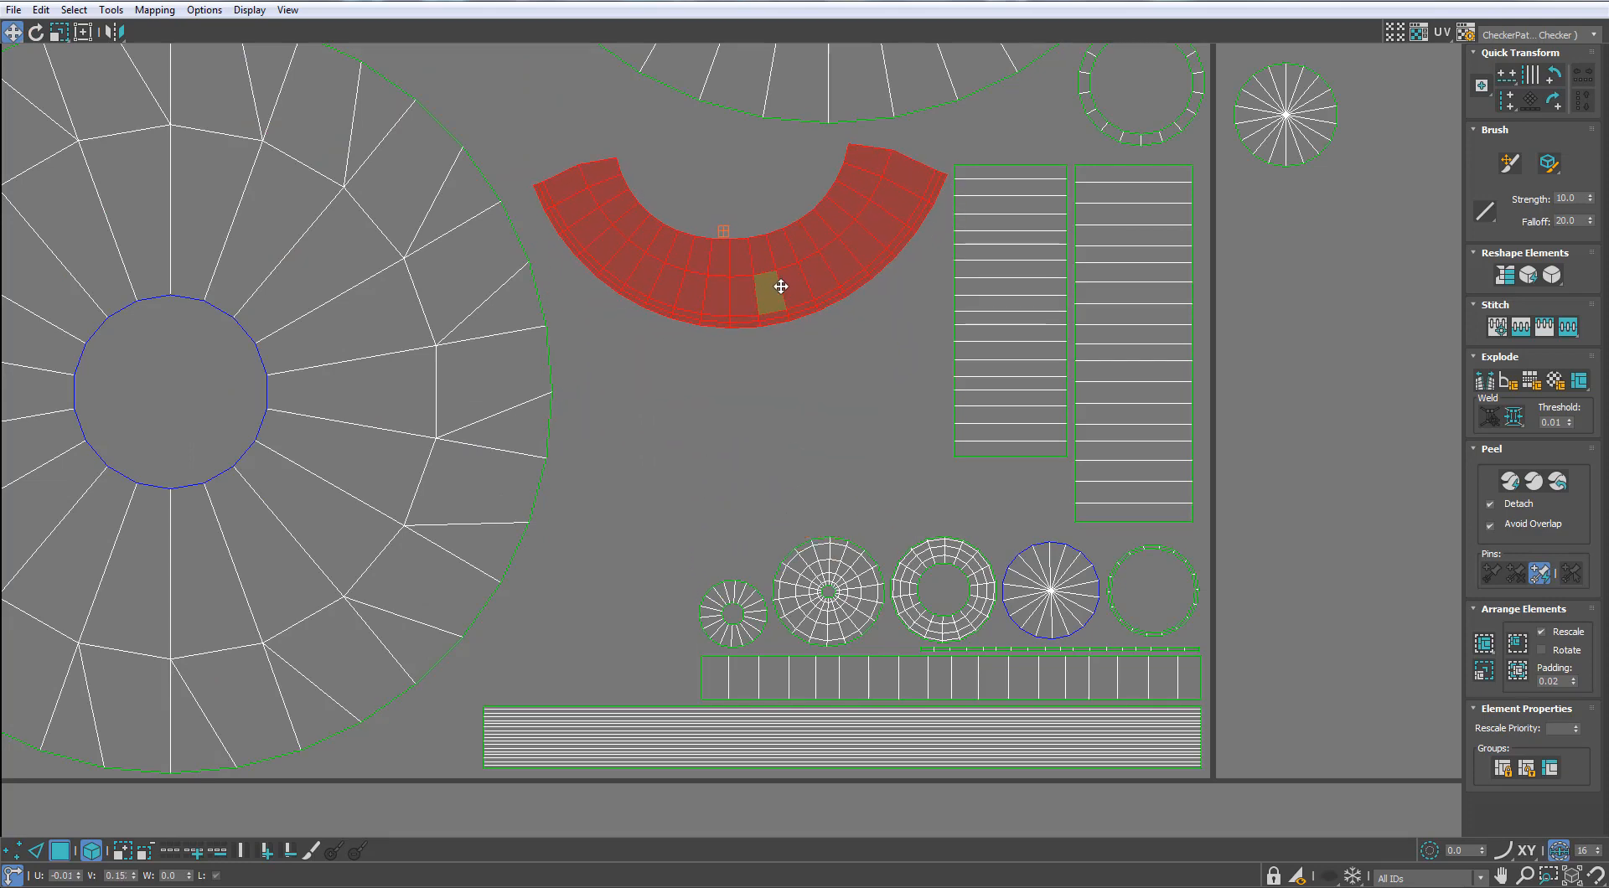
pyautogui.moveTo(780, 287); pyautogui.dragTo(844, 449, button='middle')
pyautogui.press('e')
pyautogui.moveTo(924, 379); pyautogui.dragTo(918, 373)
# Step: Move the second curved shell into the tile and nest it just below the first one
pyautogui.scroll(-3, 916, 376)
pyautogui.moveTo(867, 420); pyautogui.dragTo(874, 594, button='middle')
pyautogui.scroll(-1, 873, 594)
pyautogui.moveTo(933, 157); pyautogui.dragTo(885, 658)
pyautogui.scroll(5, 889, 663)
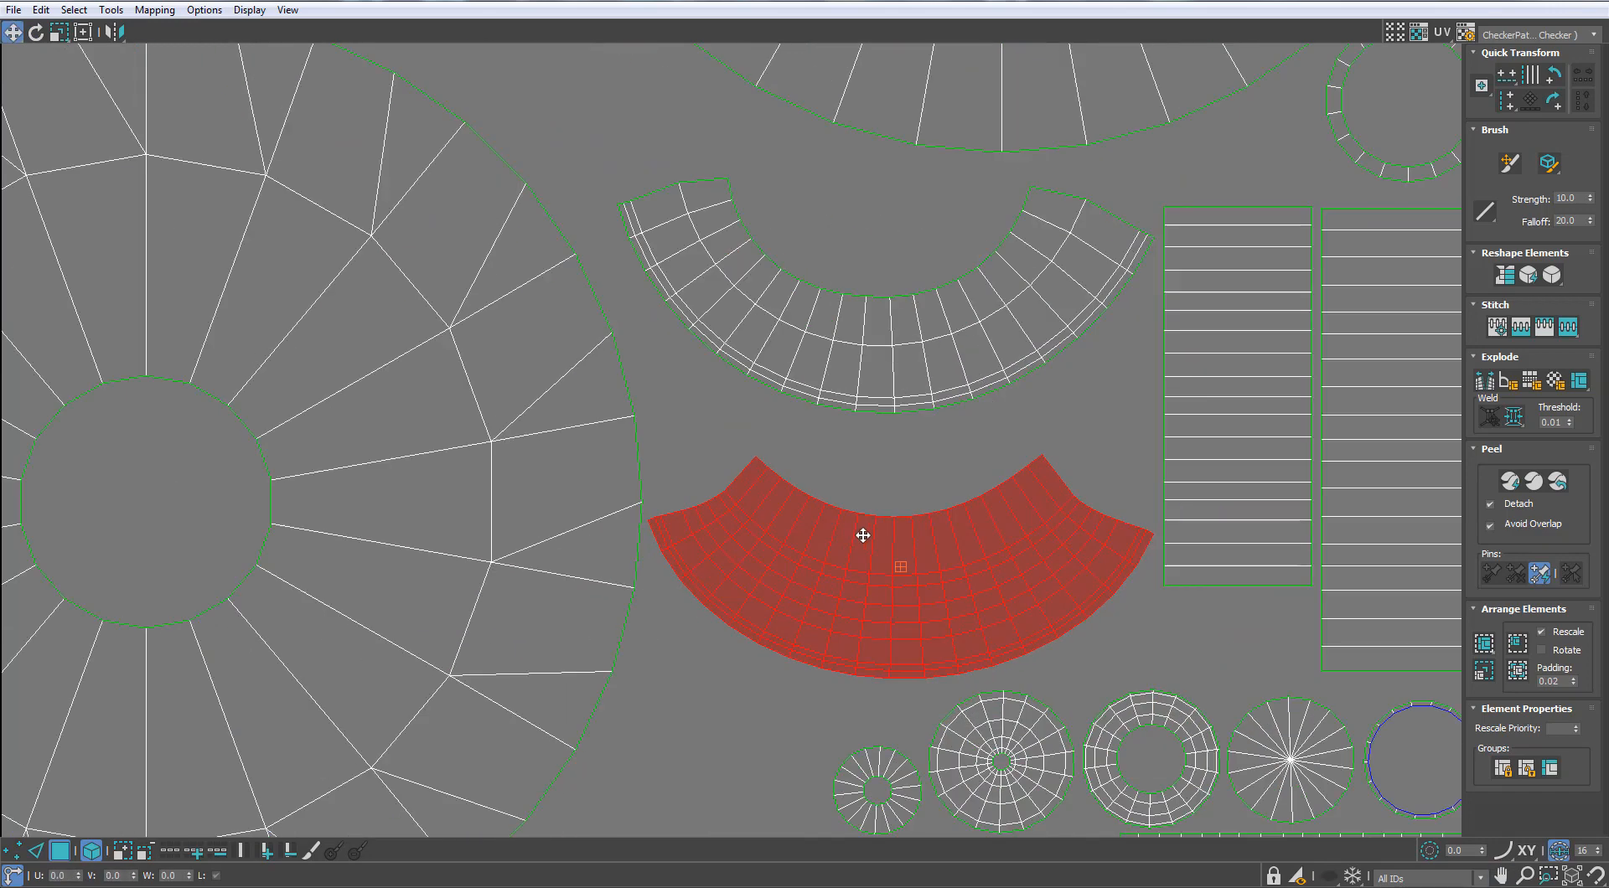
pyautogui.moveTo(961, 612); pyautogui.dragTo(958, 564)
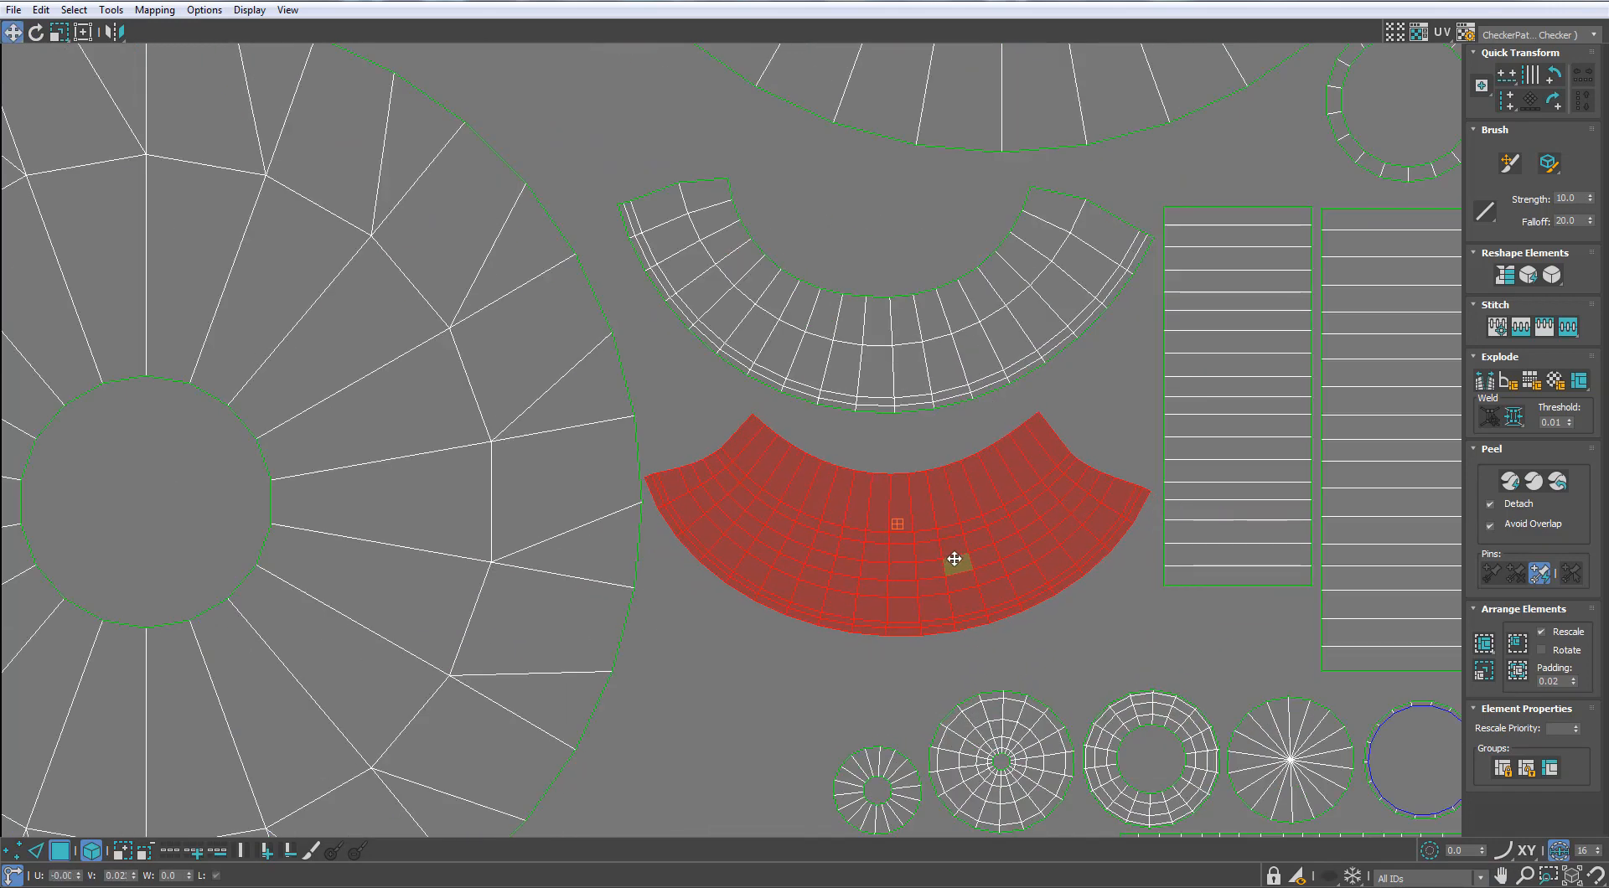
# Step: Move the round gridded shell from above the tile to just outside its right edge
pyautogui.scroll(-5, 958, 564)
pyautogui.moveTo(939, 381); pyautogui.dragTo(953, 541, button='middle')
pyautogui.moveTo(976, 488); pyautogui.dragTo(941, 523, button='middle')
pyautogui.moveTo(1087, 213); pyautogui.dragTo(971, 707)
pyautogui.moveTo(971, 707); pyautogui.dragTo(908, 454, button='middle')
pyautogui.scroll(3, 907, 457)
pyautogui.moveTo(900, 460); pyautogui.dragTo(1167, 553)
# Step: Select both curved shells and rotate them together so that they stand upright beside the tall strips
pyautogui.scroll(3, 886, 333)
pyautogui.moveTo(886, 334); pyautogui.dragTo(963, 390)
pyautogui.press('e')
pyautogui.moveTo(976, 426); pyautogui.dragTo(978, 420)
# Step: Move the two tall strips outside the tile's right edge and reselect the two curved shells
pyautogui.scroll(-5, 979, 420)
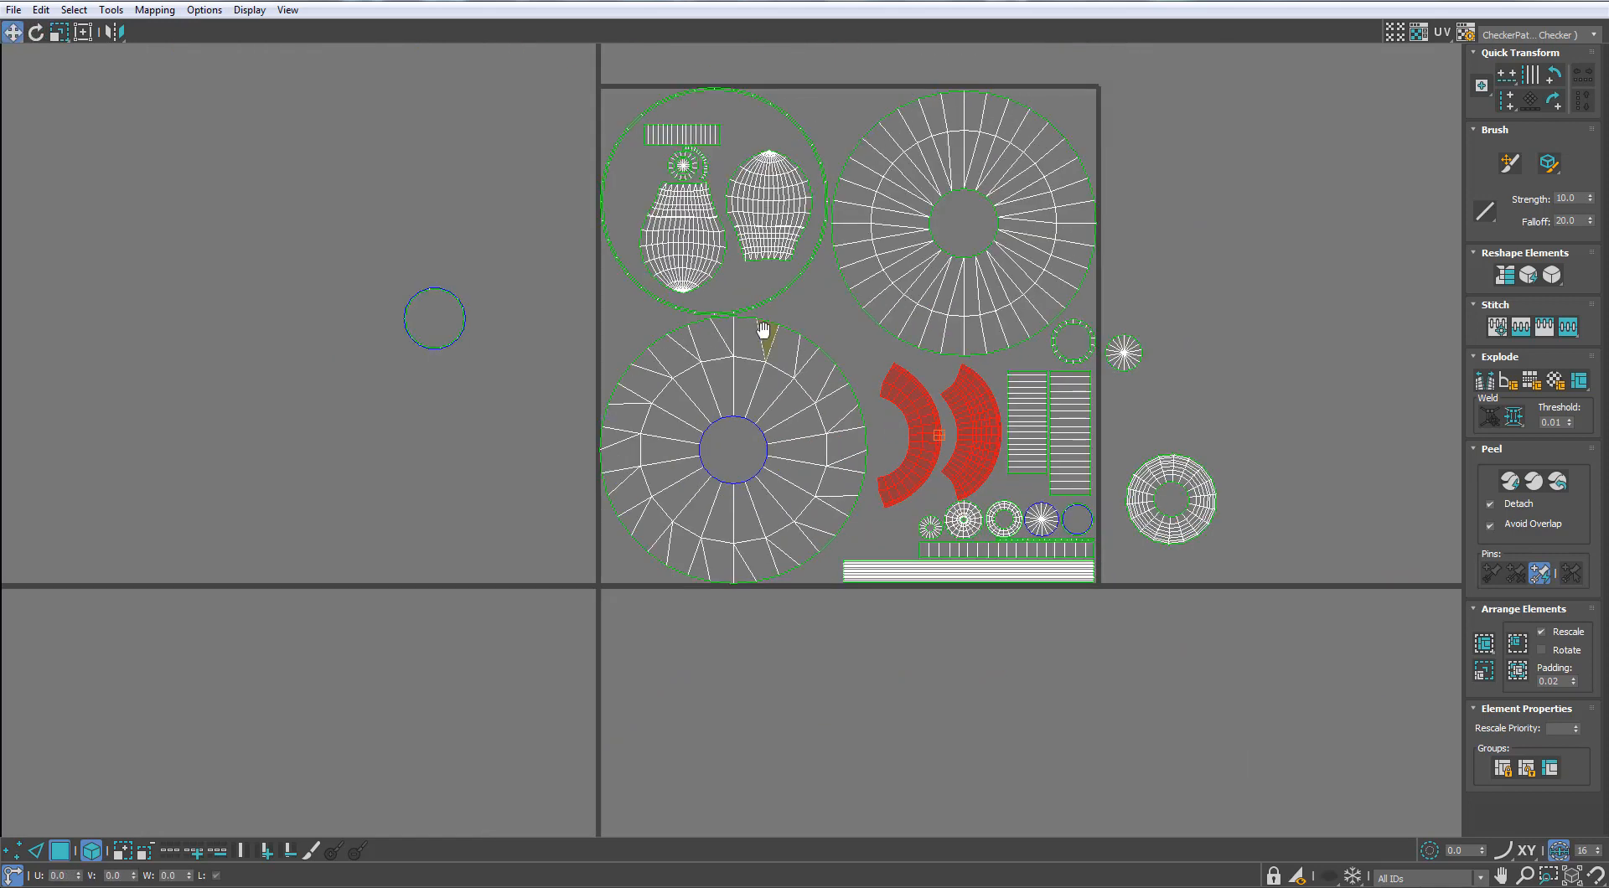
pyautogui.scroll(2, 962, 388)
pyautogui.scroll(-3, 1005, 514)
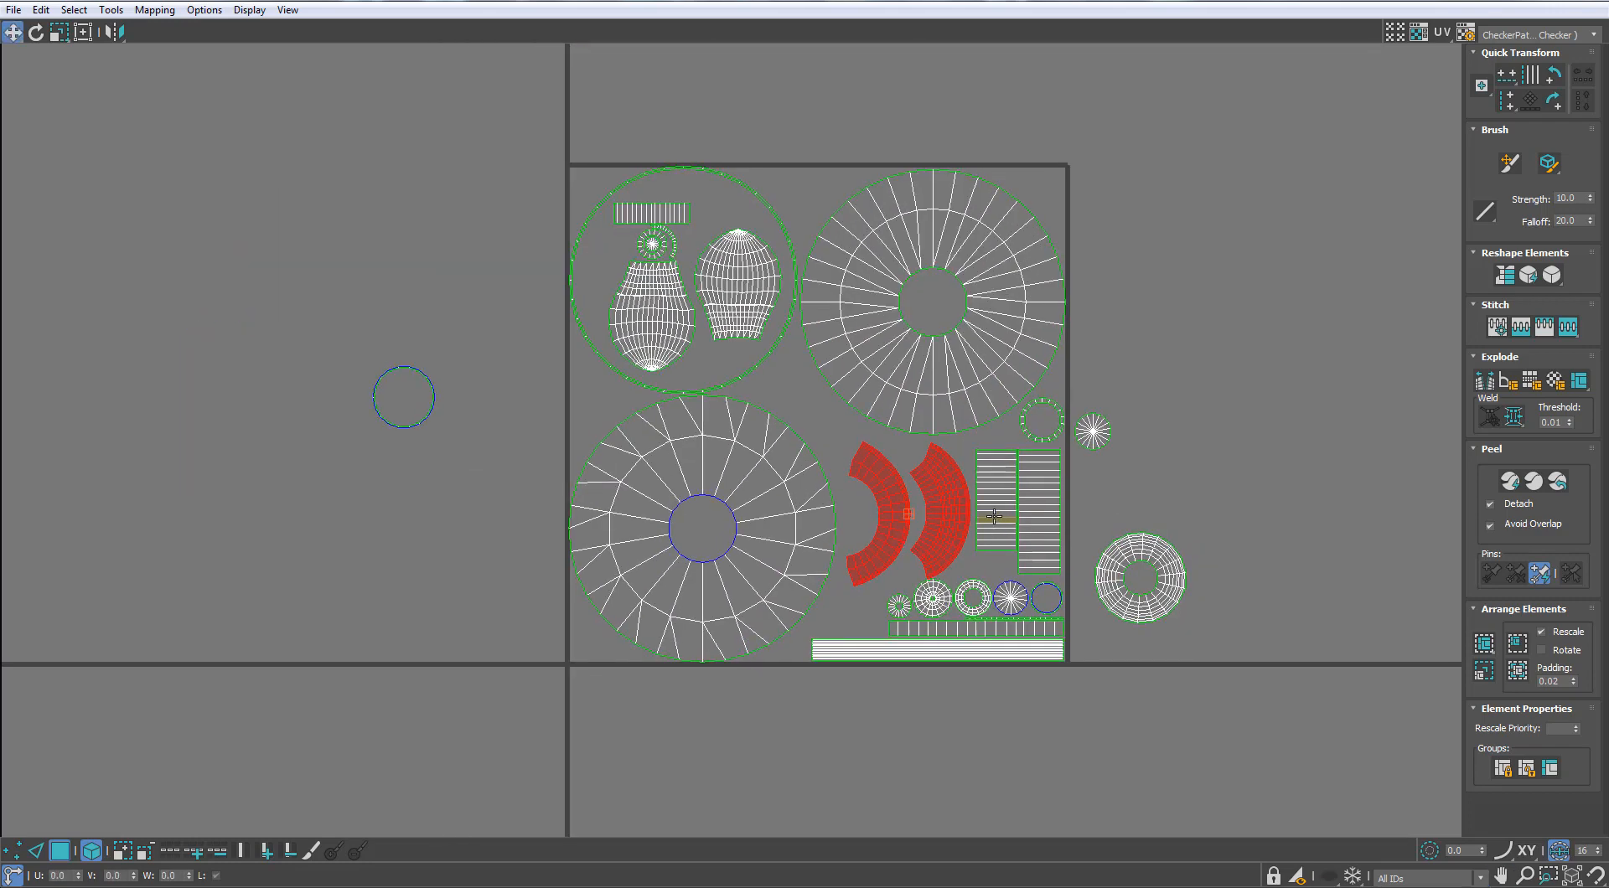
pyautogui.scroll(2, 993, 516)
pyautogui.scroll(2, 1028, 457)
pyautogui.scroll(-2, 1139, 467)
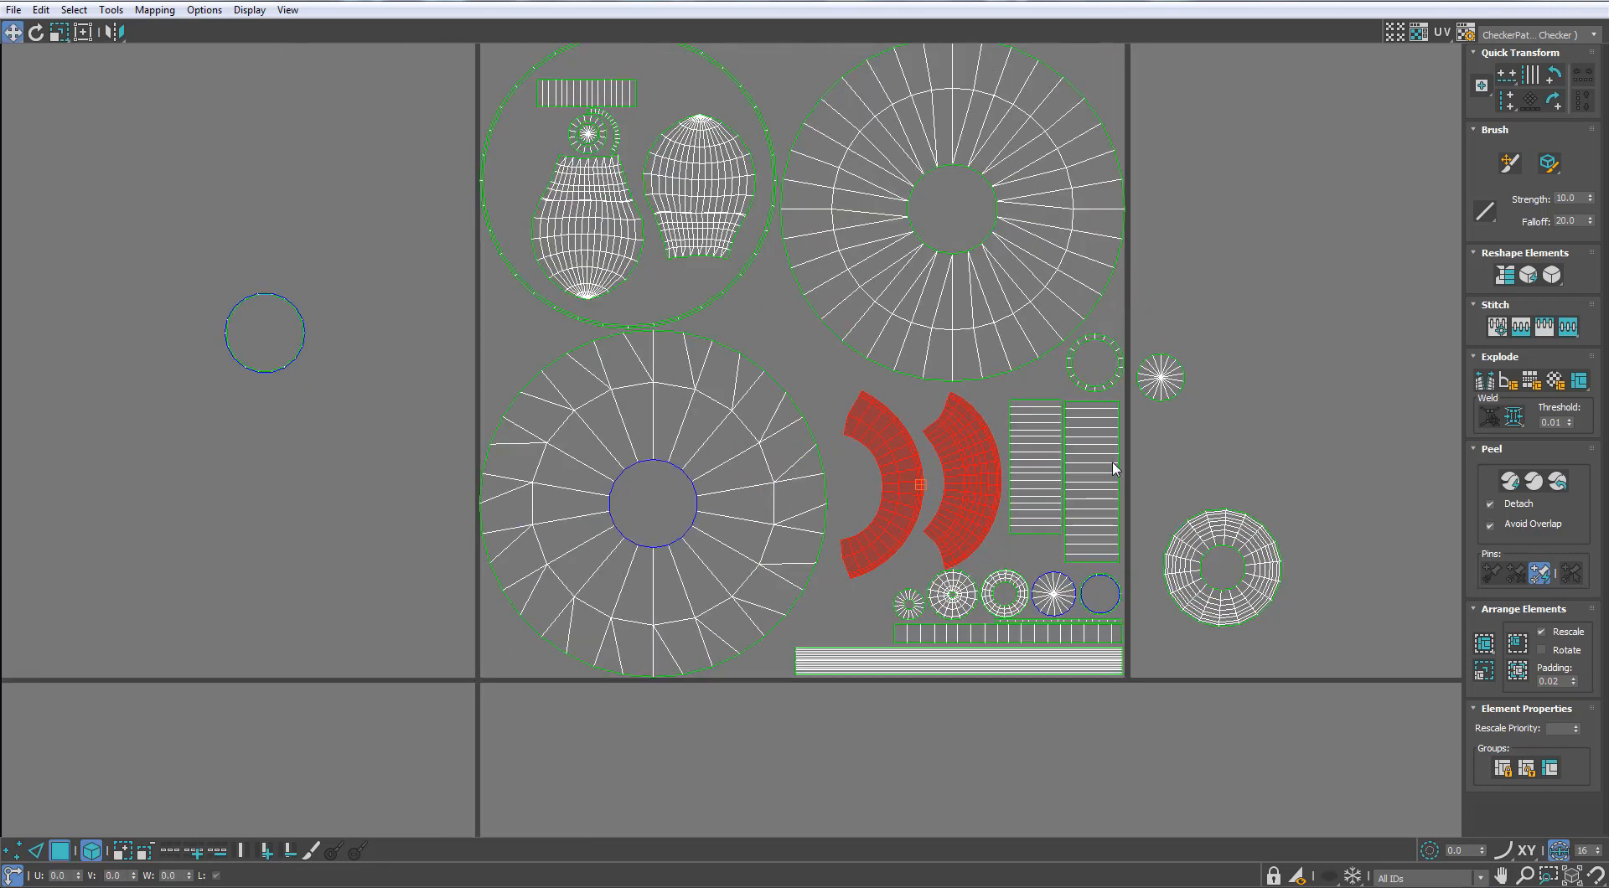
pyautogui.click(1039, 492)
pyautogui.moveTo(1039, 492); pyautogui.dragTo(1260, 343)
pyautogui.click(902, 501)
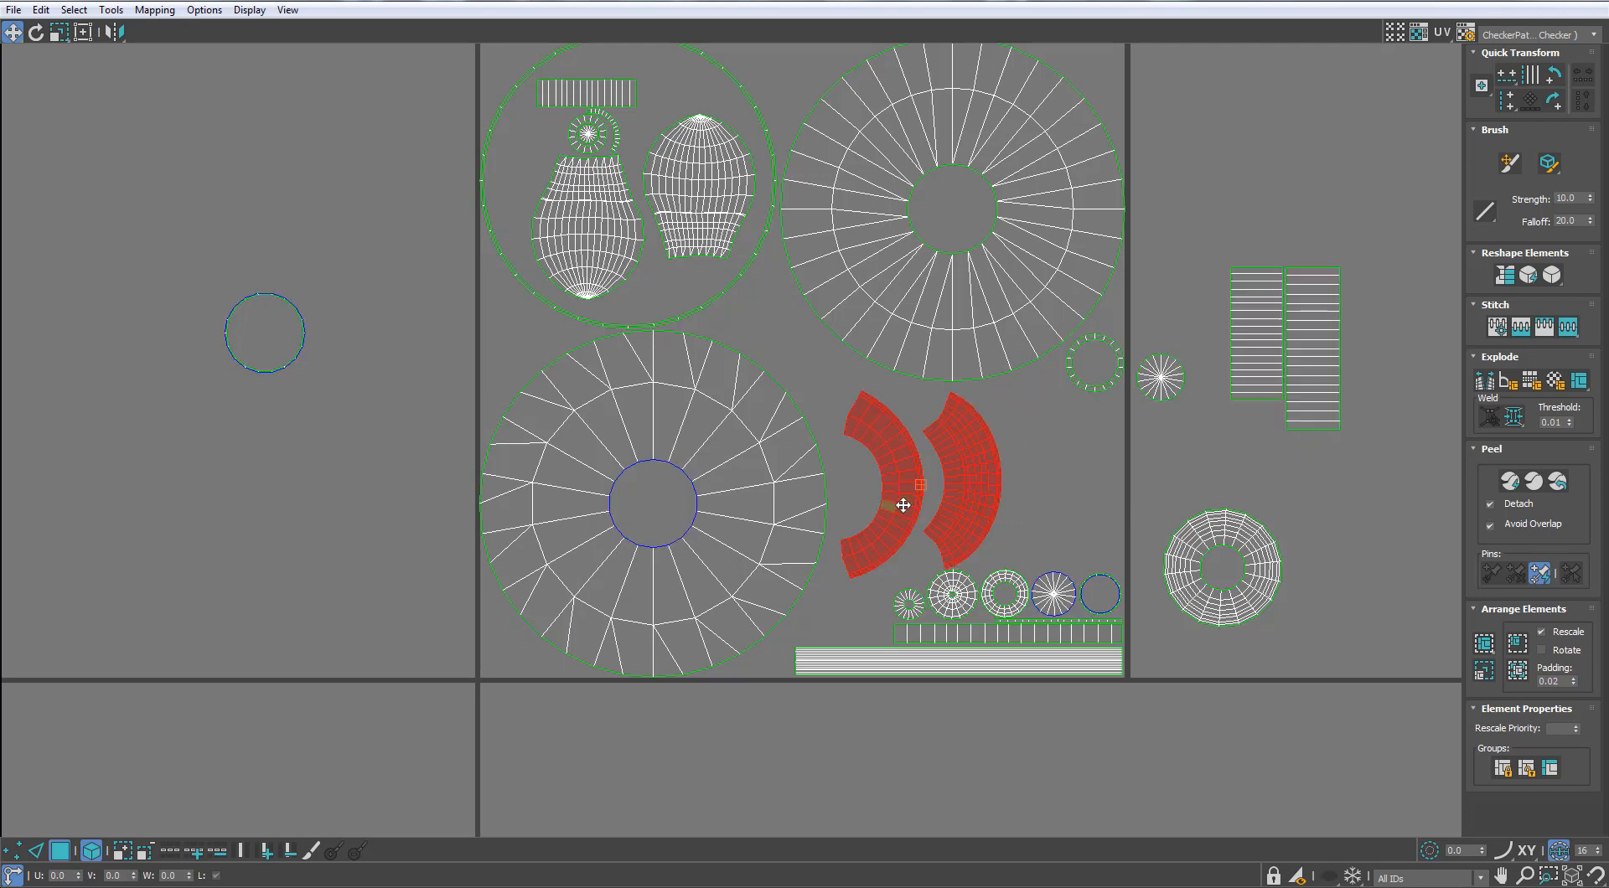
# Step: Shift both curved shells to the tile's right edge and bring the round gridded shell into the tile beside them
pyautogui.moveTo(902, 501); pyautogui.dragTo(1024, 501)
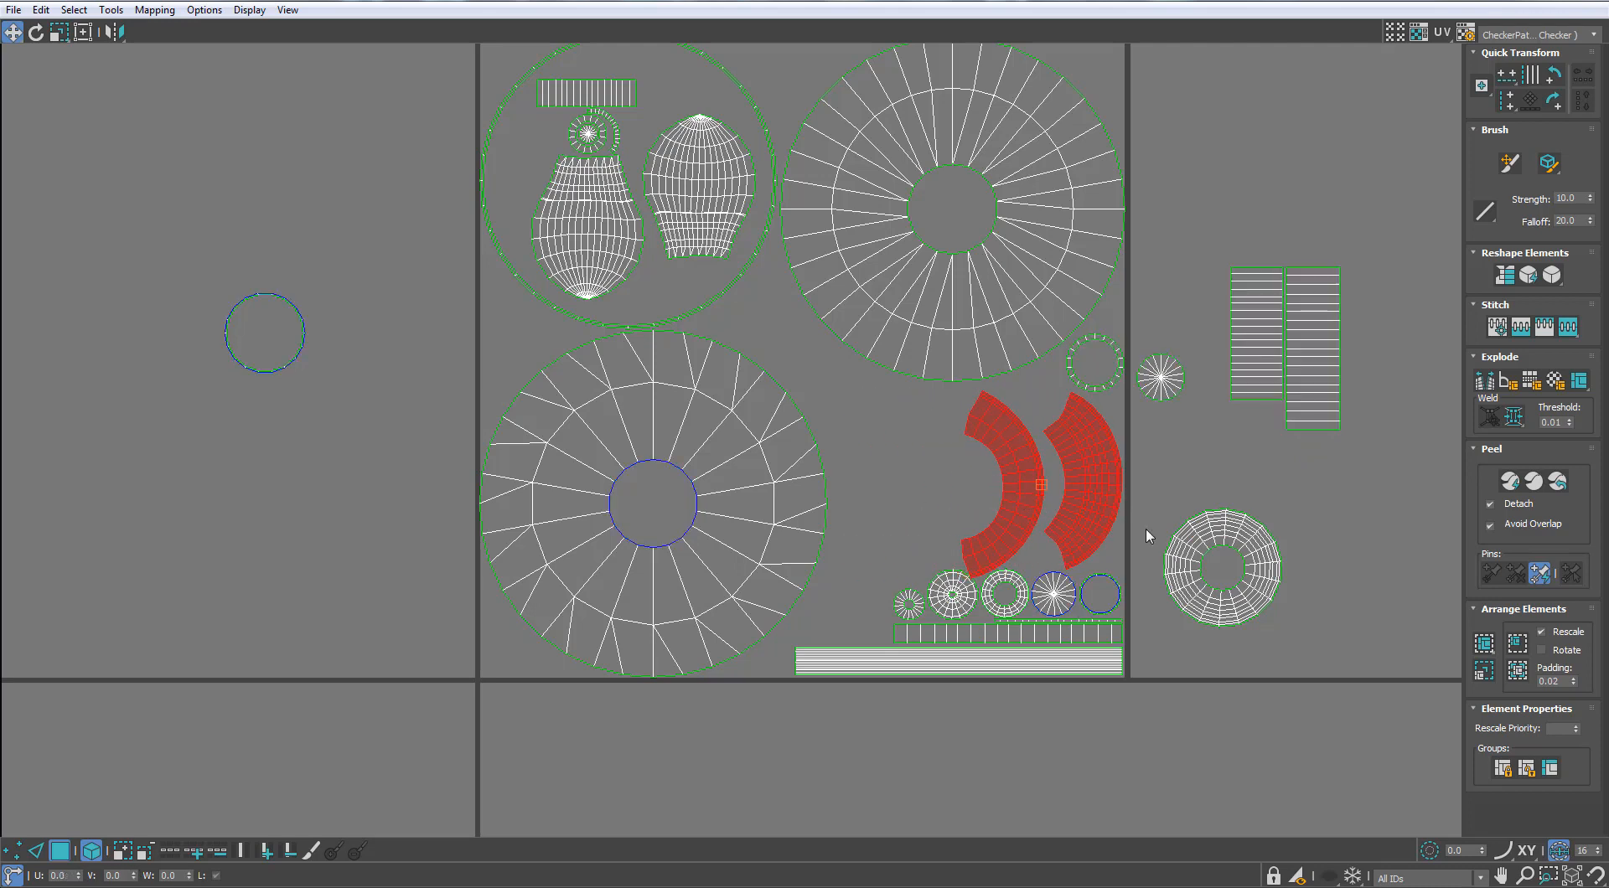
pyautogui.moveTo(1173, 553); pyautogui.dragTo(922, 422)
pyautogui.scroll(2, 936, 485)
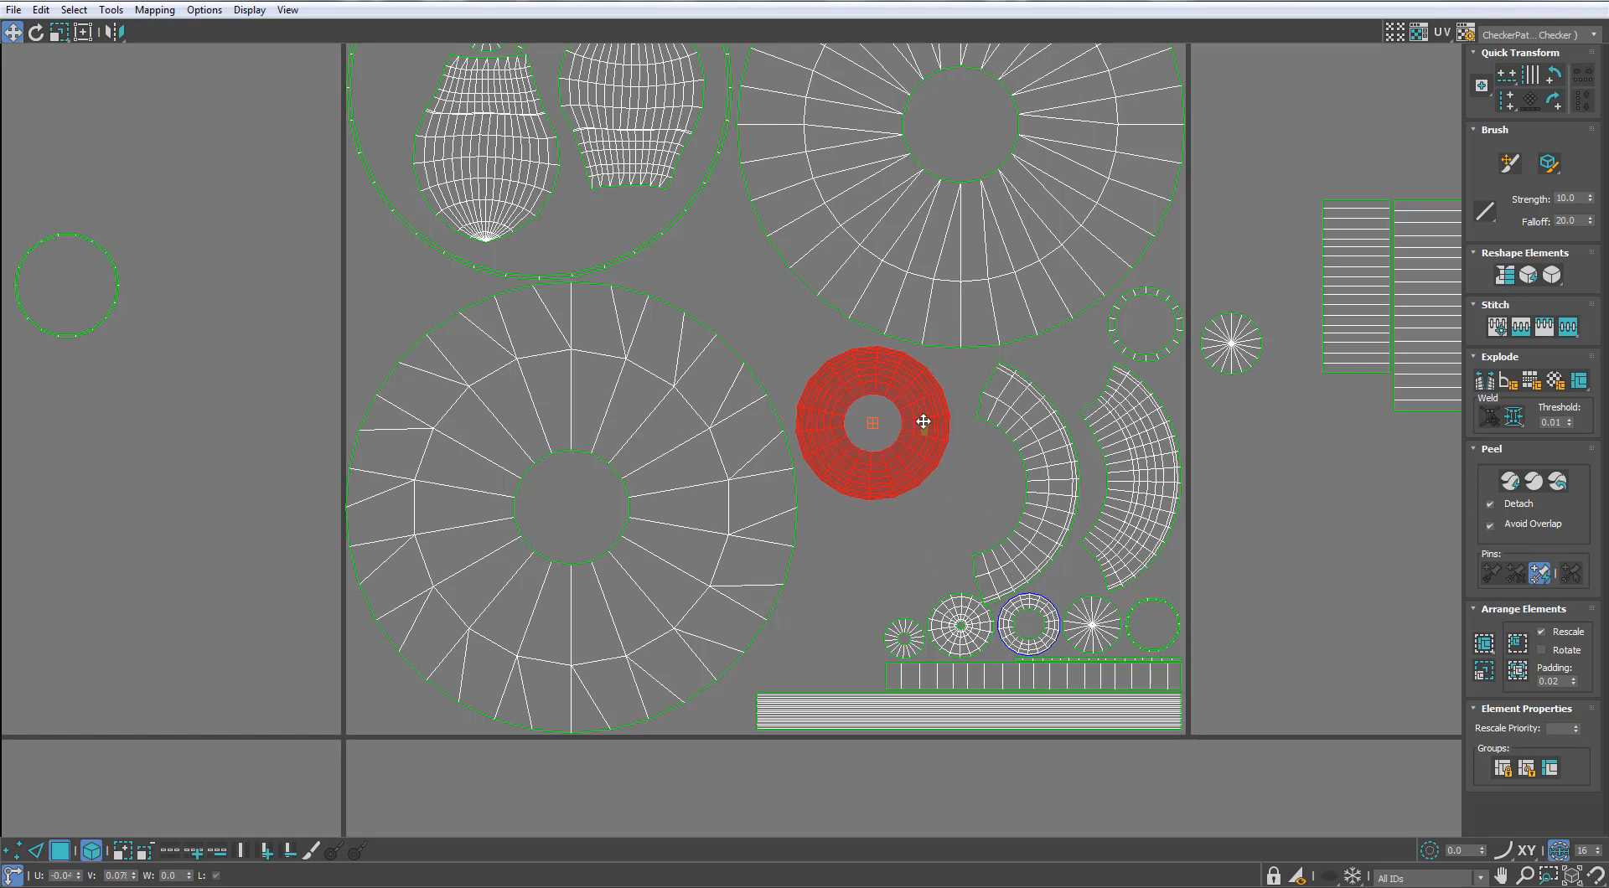
pyautogui.scroll(-2, 922, 421)
# Step: Move the two tall strips into the tile, rotate them to lie horizontally and stack them between the large lower disc and the curved shells
pyautogui.click(1280, 327)
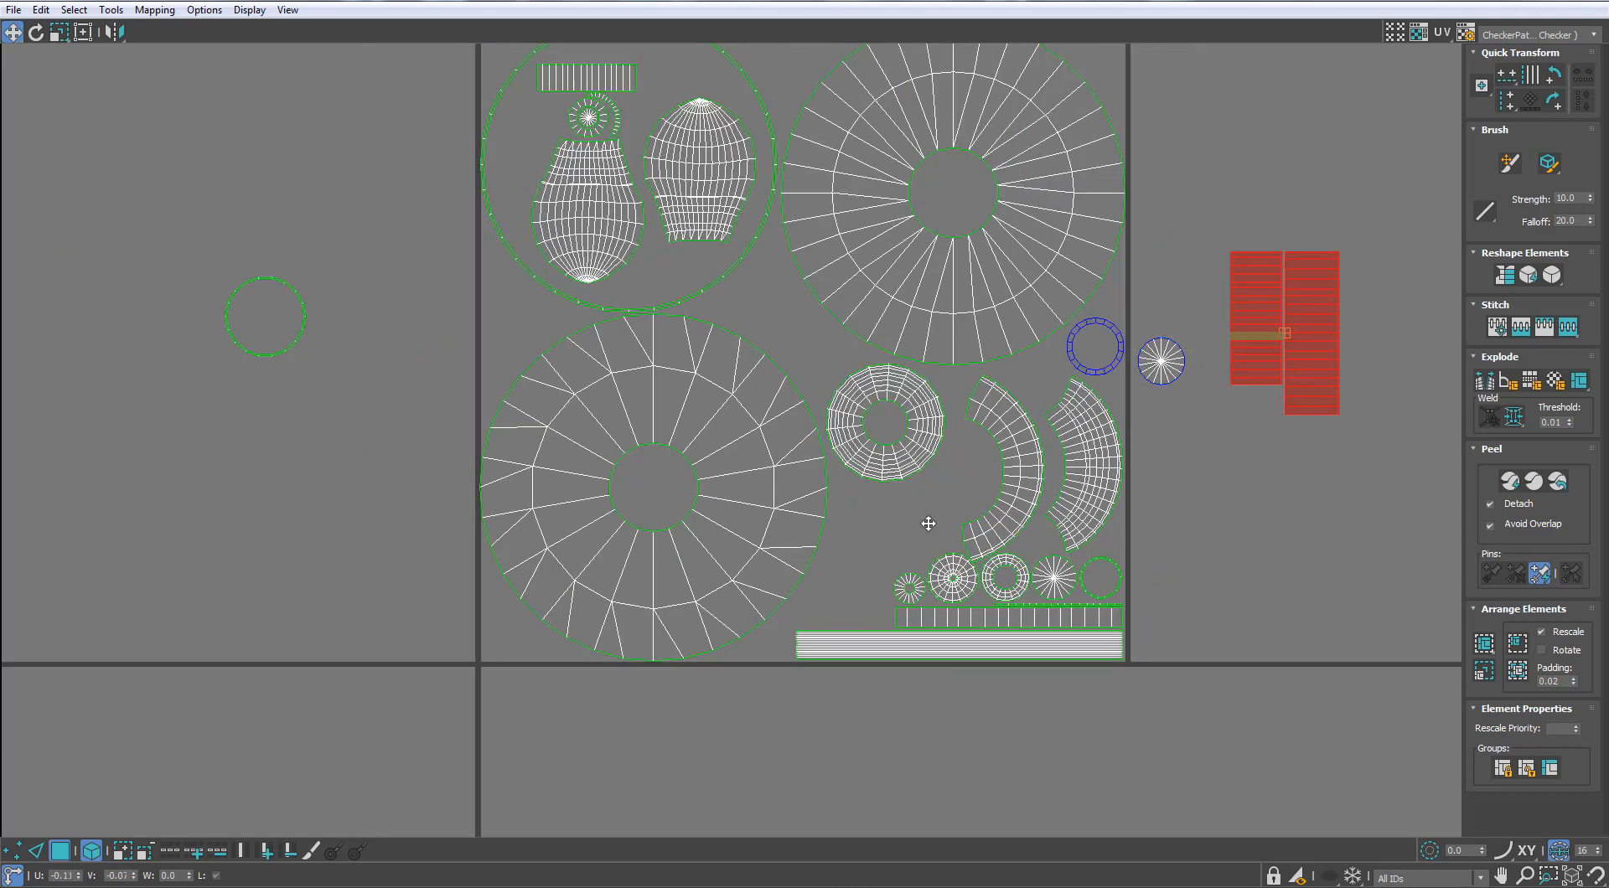
pyautogui.moveTo(1280, 327); pyautogui.dragTo(897, 564)
pyautogui.scroll(2, 897, 564)
pyautogui.press('e')
pyautogui.moveTo(964, 459); pyautogui.dragTo(985, 574)
pyautogui.press('w')
pyautogui.moveTo(956, 516); pyautogui.dragTo(924, 537)
pyautogui.click(923, 488)
pyautogui.click(909, 531)
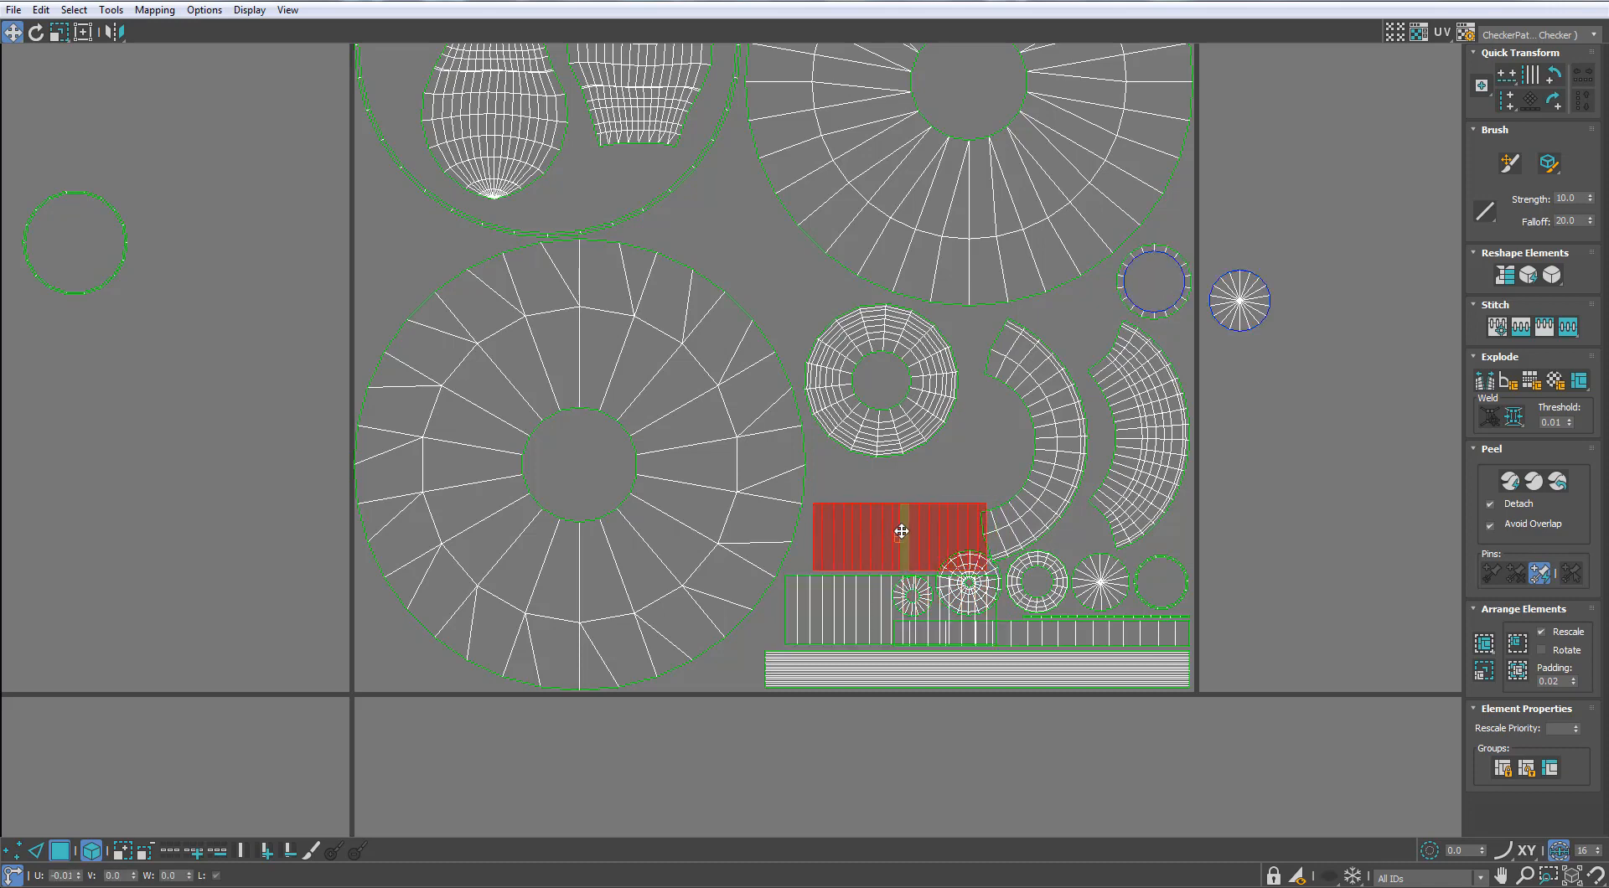
# Step: Nudge the inner curved shell closer to the outer one at the tile's right edge
pyautogui.scroll(3, 897, 531)
pyautogui.click(1060, 482)
pyautogui.moveTo(1060, 481); pyautogui.dragTo(1074, 483)
pyautogui.keyDown('ctrl'); pyautogui.moveTo(1307, 381); pyautogui.dragTo(1207, 488); pyautogui.keyUp('ctrl')
pyautogui.moveTo(1053, 489); pyautogui.dragTo(1104, 470)
pyautogui.keyDown('alt'); pyautogui.click(1166, 467); pyautogui.keyUp('alt')
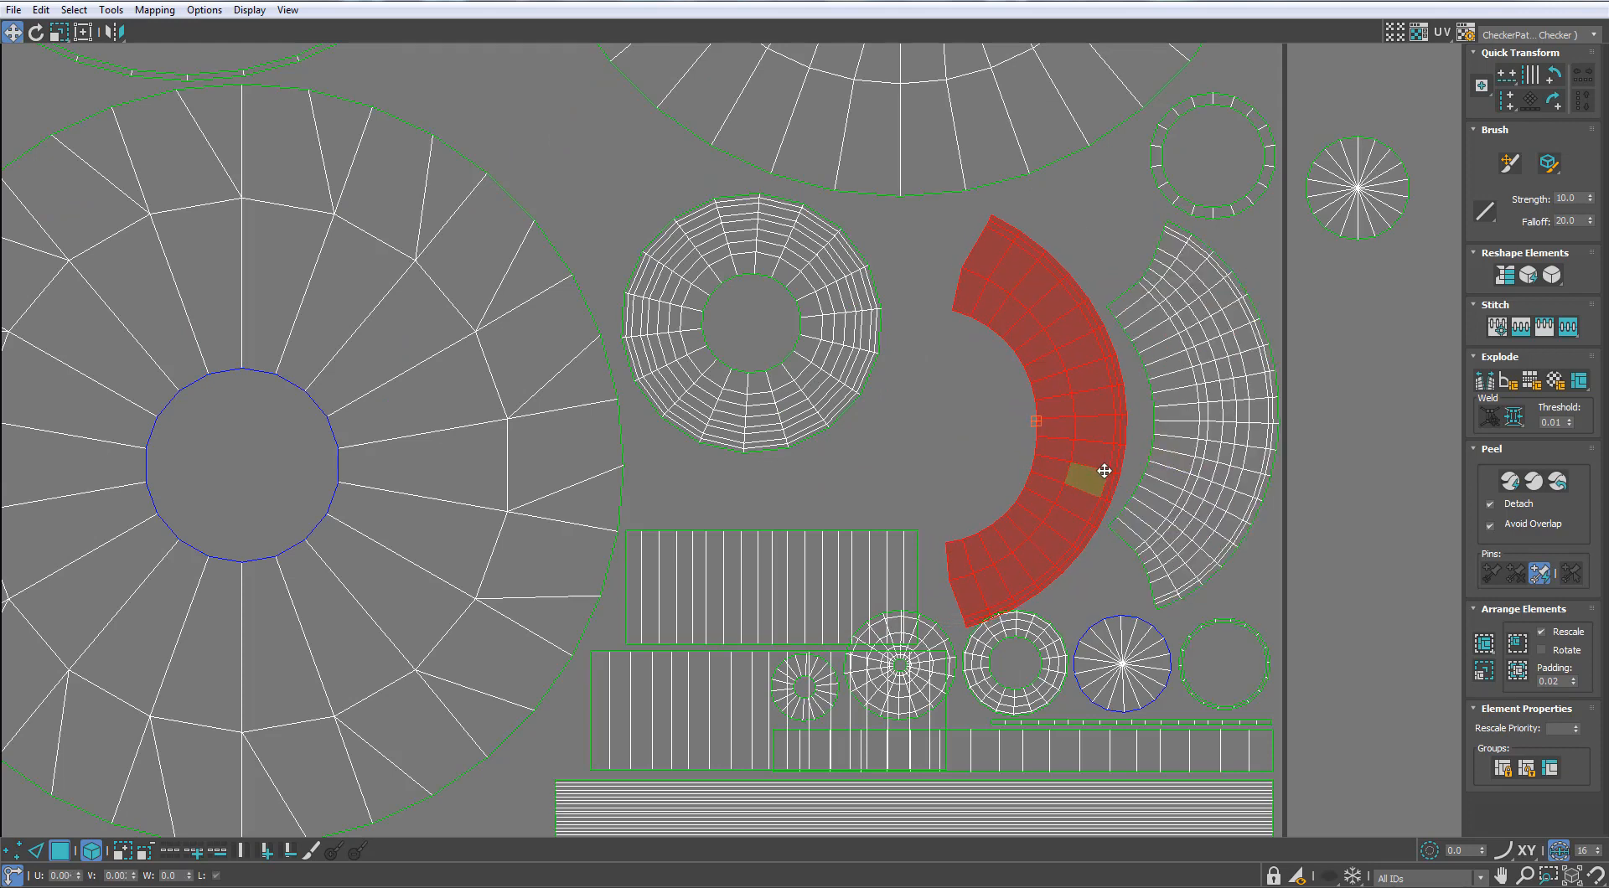
# Step: Move the row of five small round shells outside the tile's right edge and place the separate spoked disc below the curved shells
pyautogui.moveTo(1008, 570); pyautogui.dragTo(941, 455, button='middle')
pyautogui.keyDown('ctrl'); pyautogui.moveTo(743, 584); pyautogui.dragTo(727, 570); pyautogui.keyUp('ctrl')
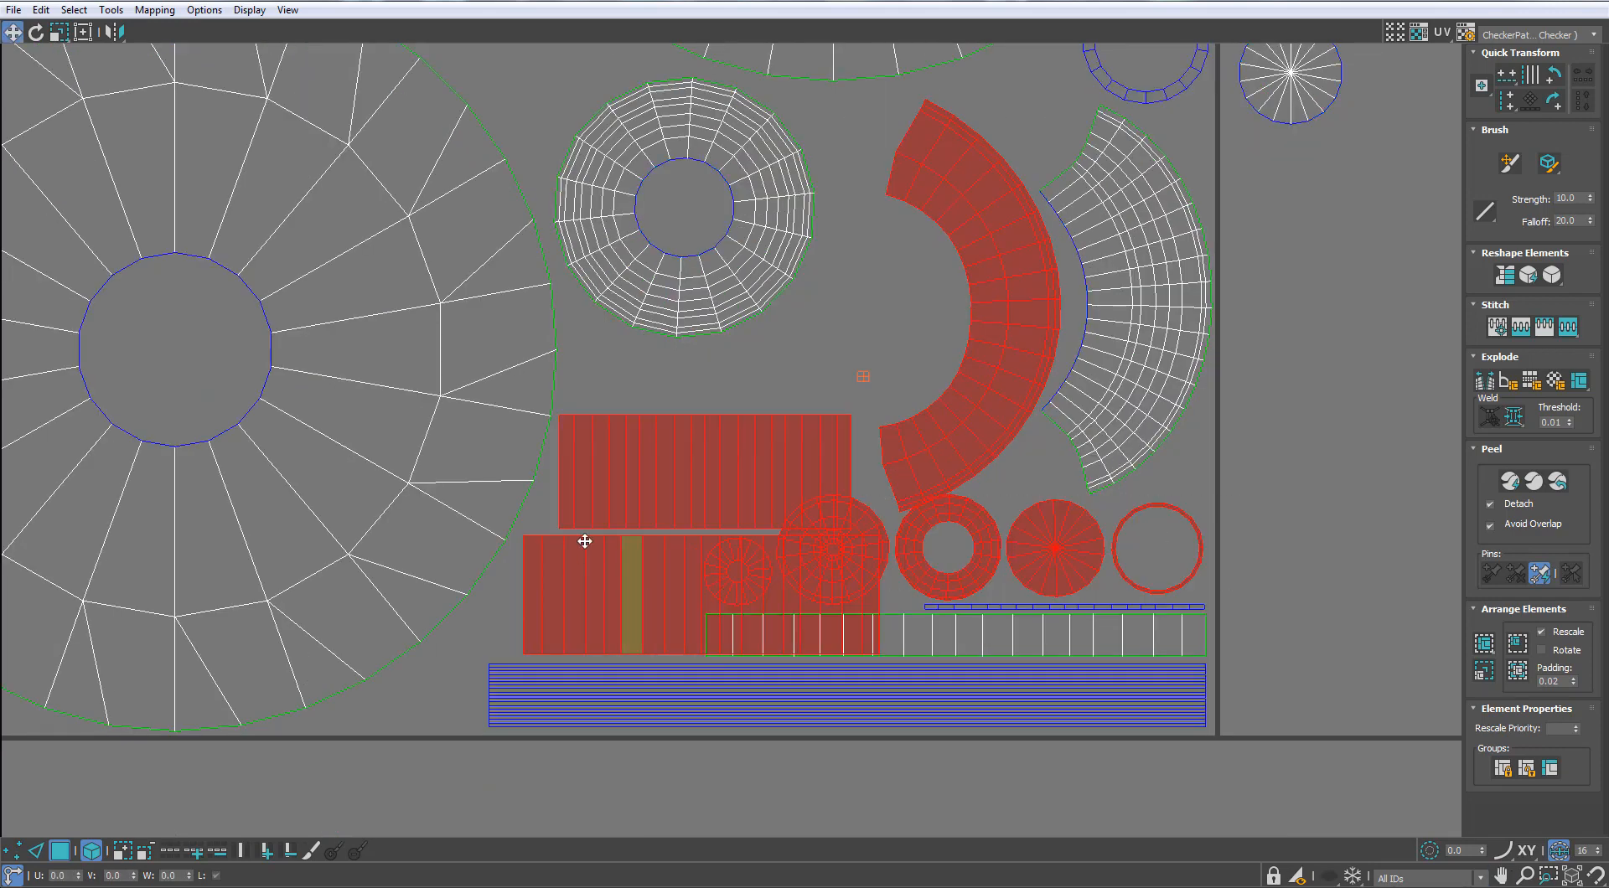
pyautogui.keyDown('alt'); pyautogui.moveTo(633, 388); pyautogui.dragTo(581, 581); pyautogui.keyUp('alt')
pyautogui.scroll(-2, 723, 581)
pyautogui.moveTo(847, 557); pyautogui.dragTo(910, 528)
pyautogui.keyDown('alt'); pyautogui.click(910, 486); pyautogui.keyUp('alt')
pyautogui.scroll(-5, 904, 557)
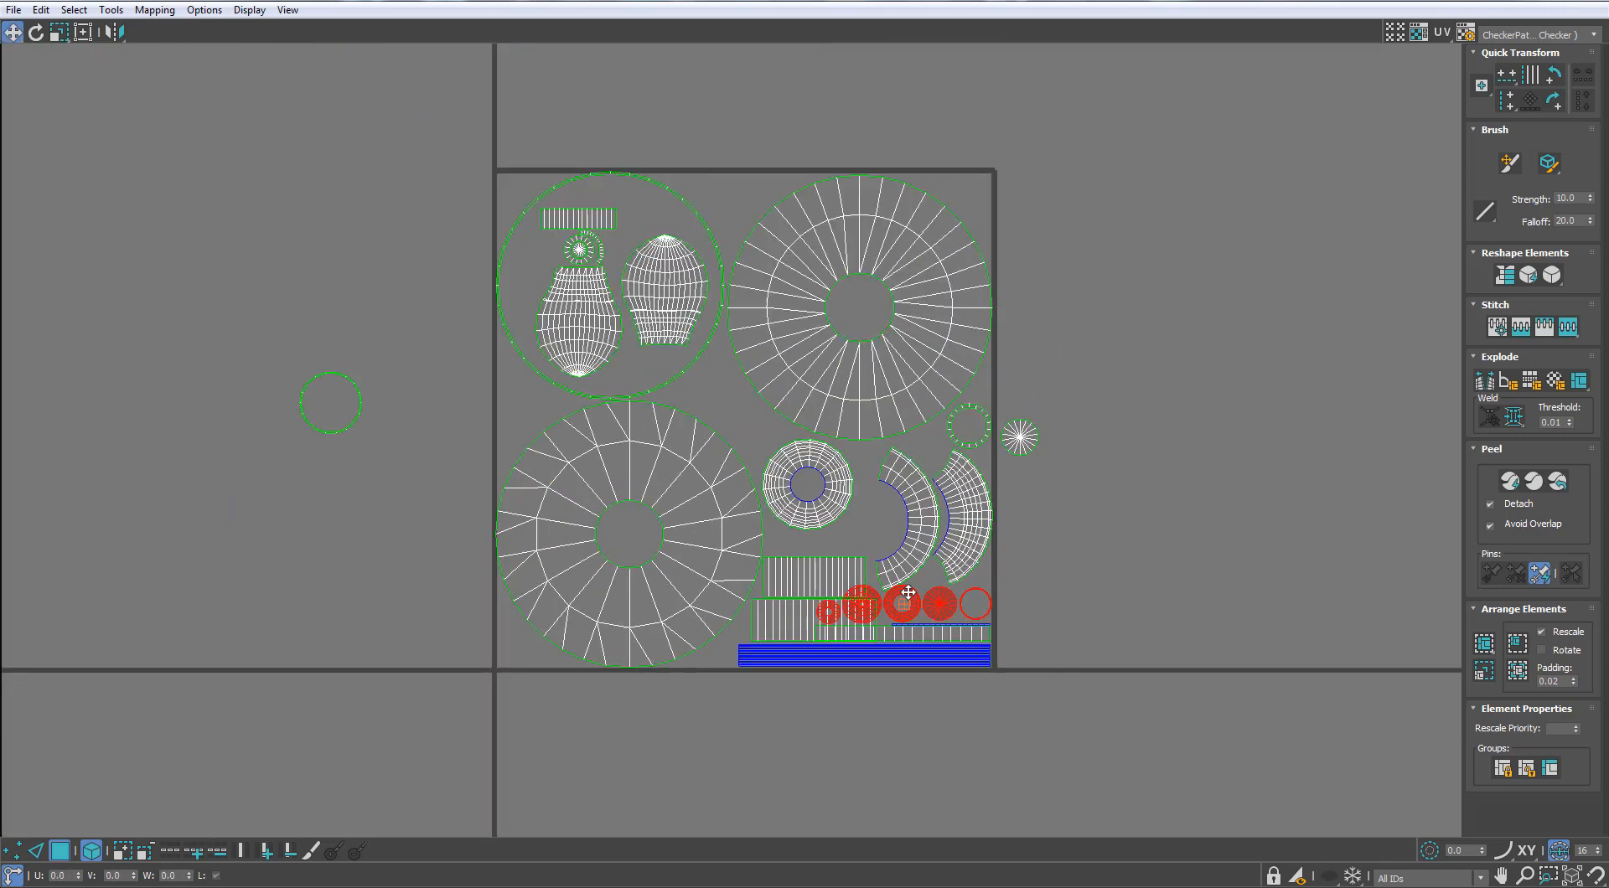
pyautogui.scroll(2, 884, 620)
pyautogui.moveTo(888, 604); pyautogui.dragTo(1151, 566)
pyautogui.scroll(2, 1054, 396)
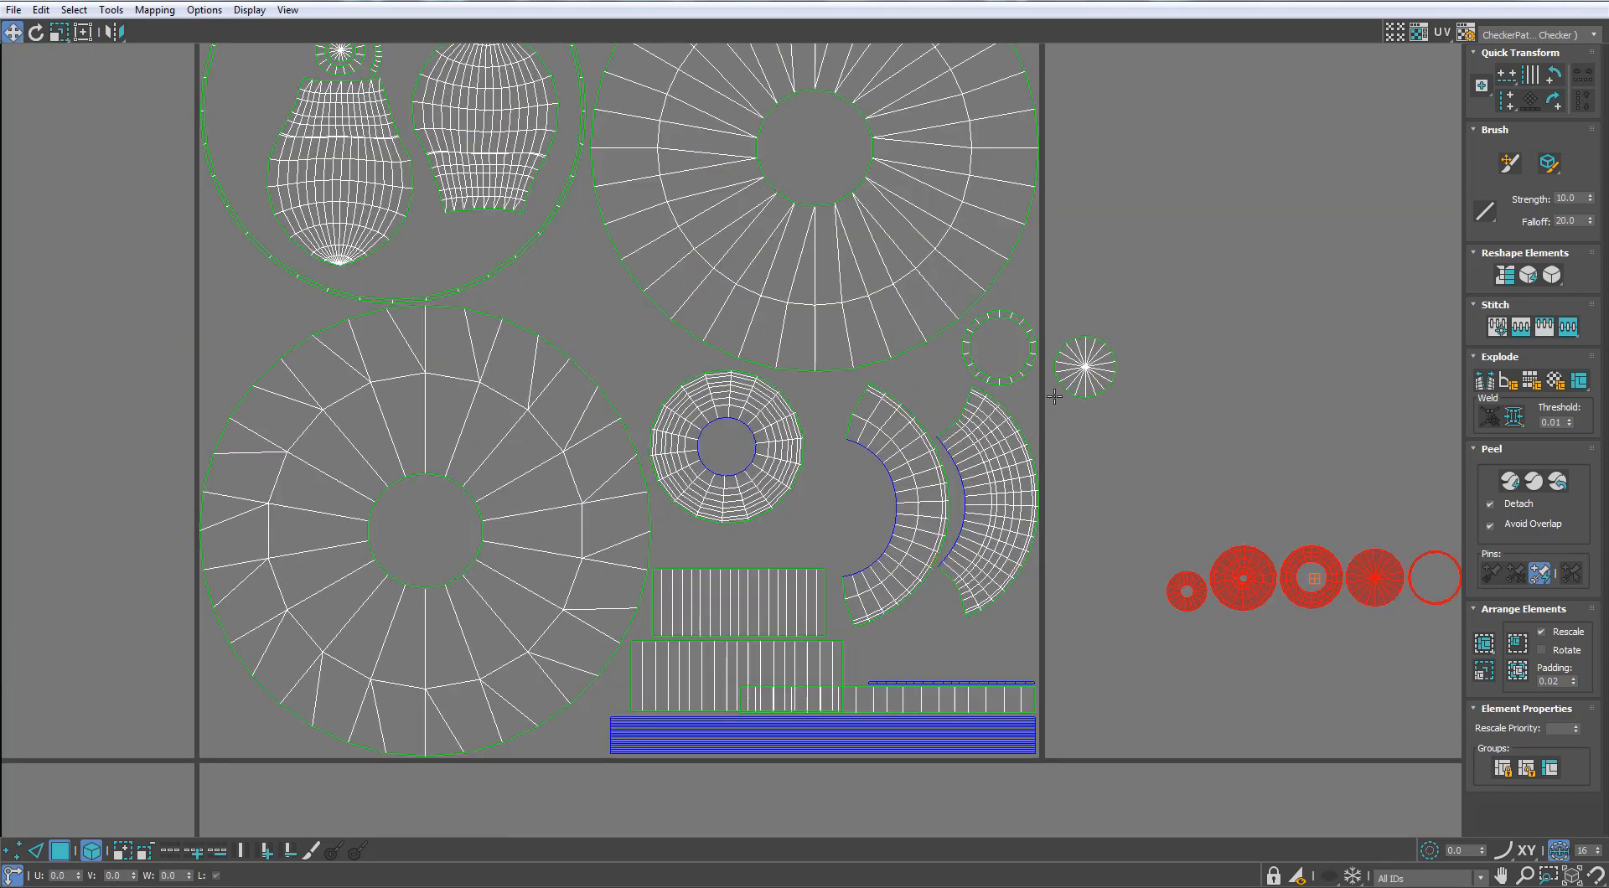
pyautogui.moveTo(1068, 373); pyautogui.dragTo(992, 648)
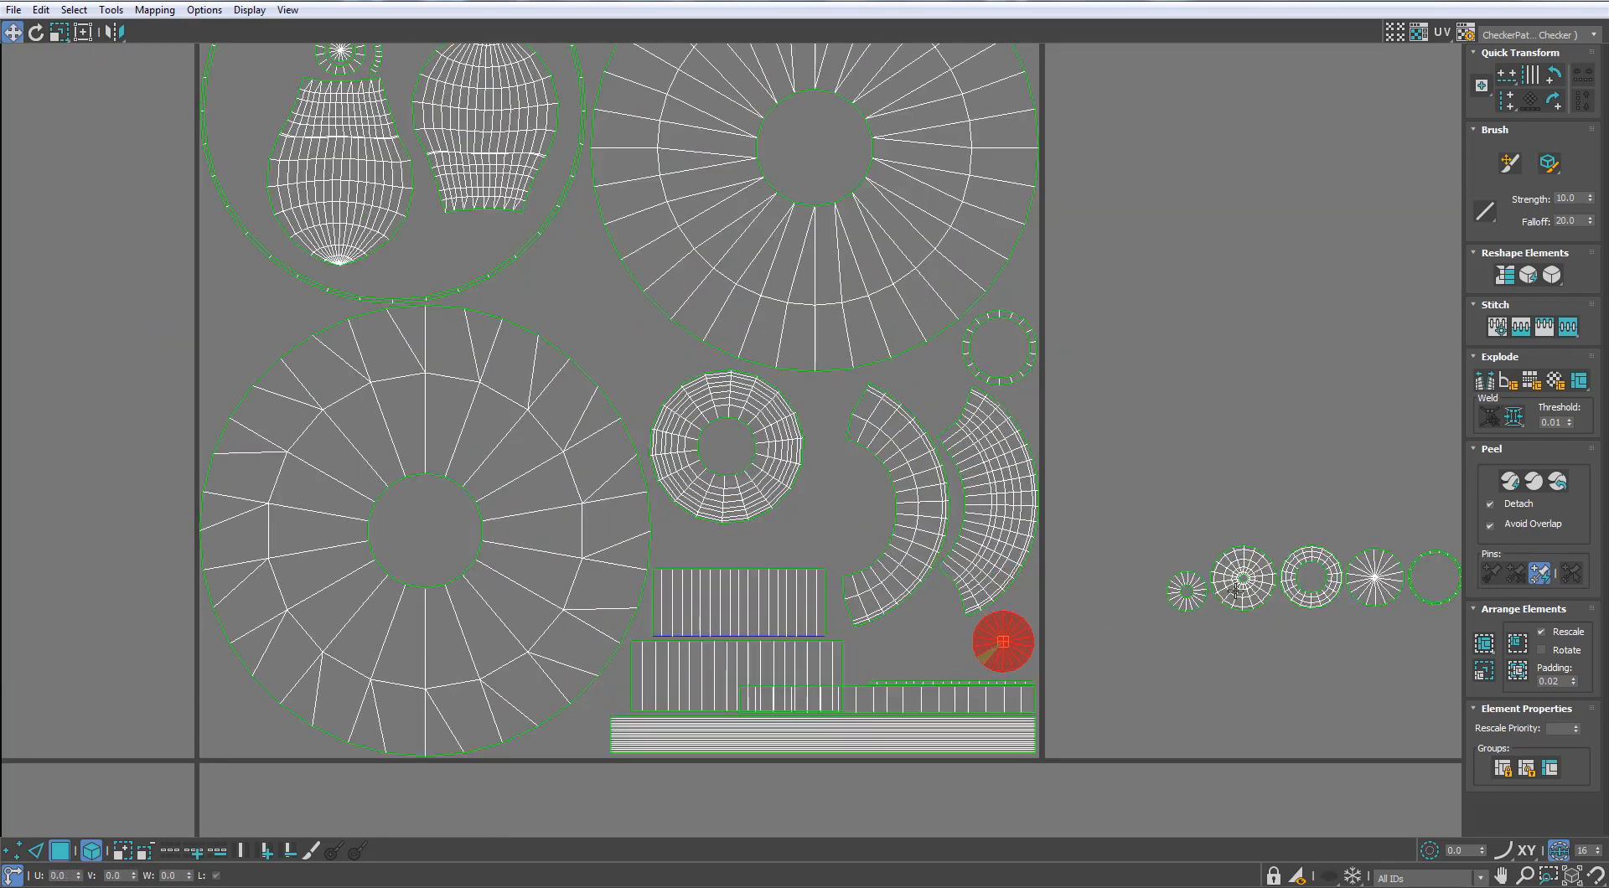
# Step: Place the small gridded disc and the small gridded ring between the round gridded shell and the inner curved shell
pyautogui.moveTo(1235, 591); pyautogui.dragTo(1151, 532, button='middle')
pyautogui.moveTo(1237, 495); pyautogui.dragTo(1172, 570)
pyautogui.moveTo(1171, 570); pyautogui.dragTo(1244, 613, button='middle')
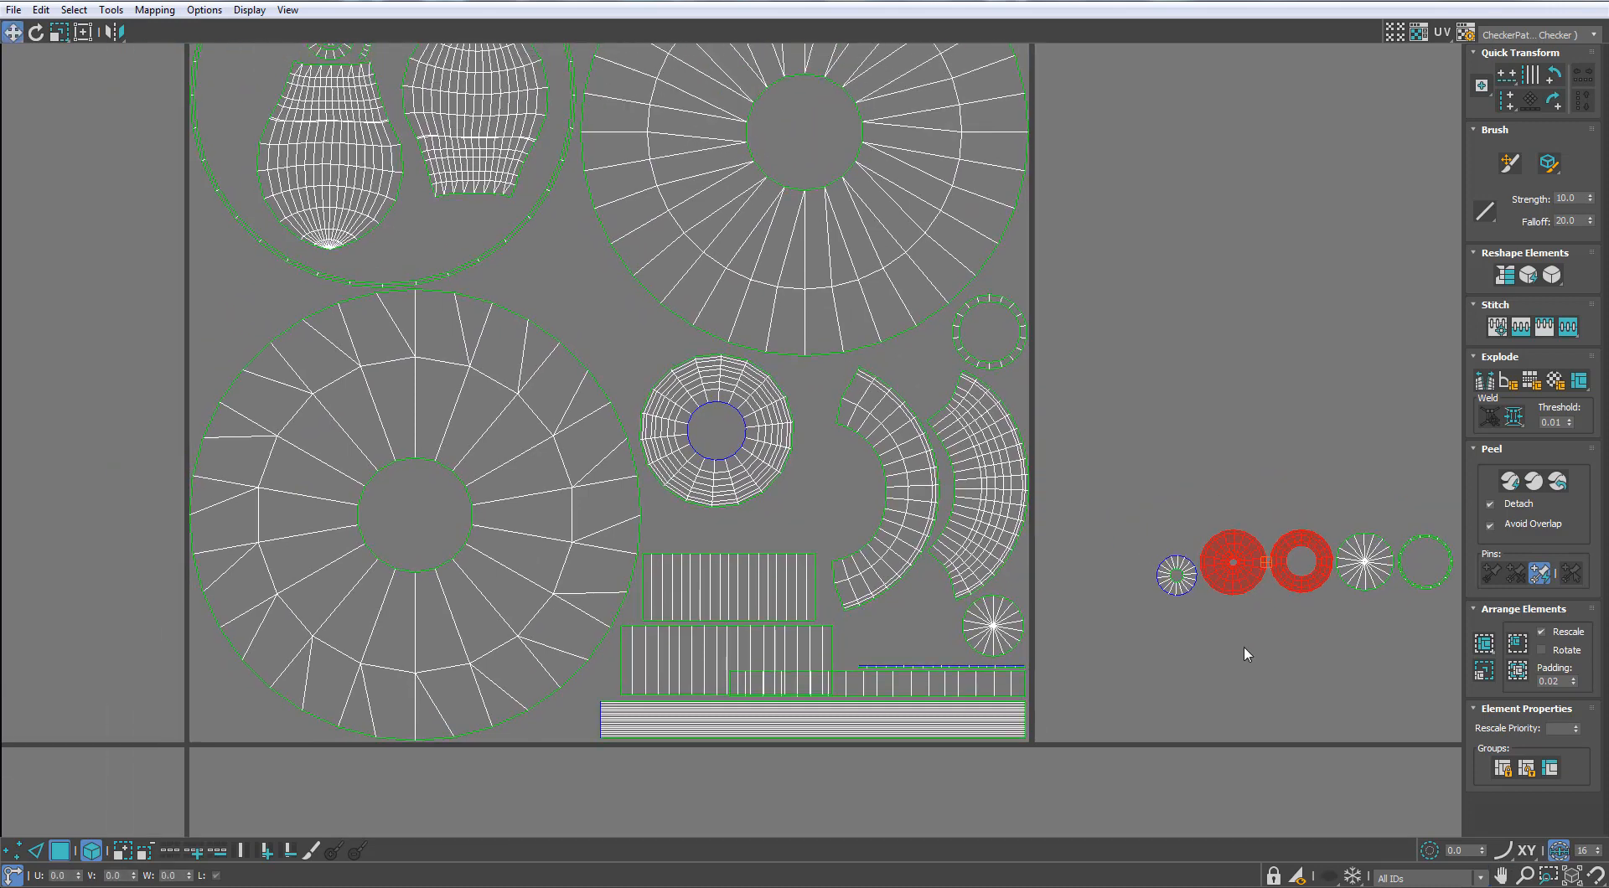
pyautogui.click(1246, 654)
pyautogui.moveTo(1233, 561); pyautogui.dragTo(832, 473)
pyautogui.click(1304, 584)
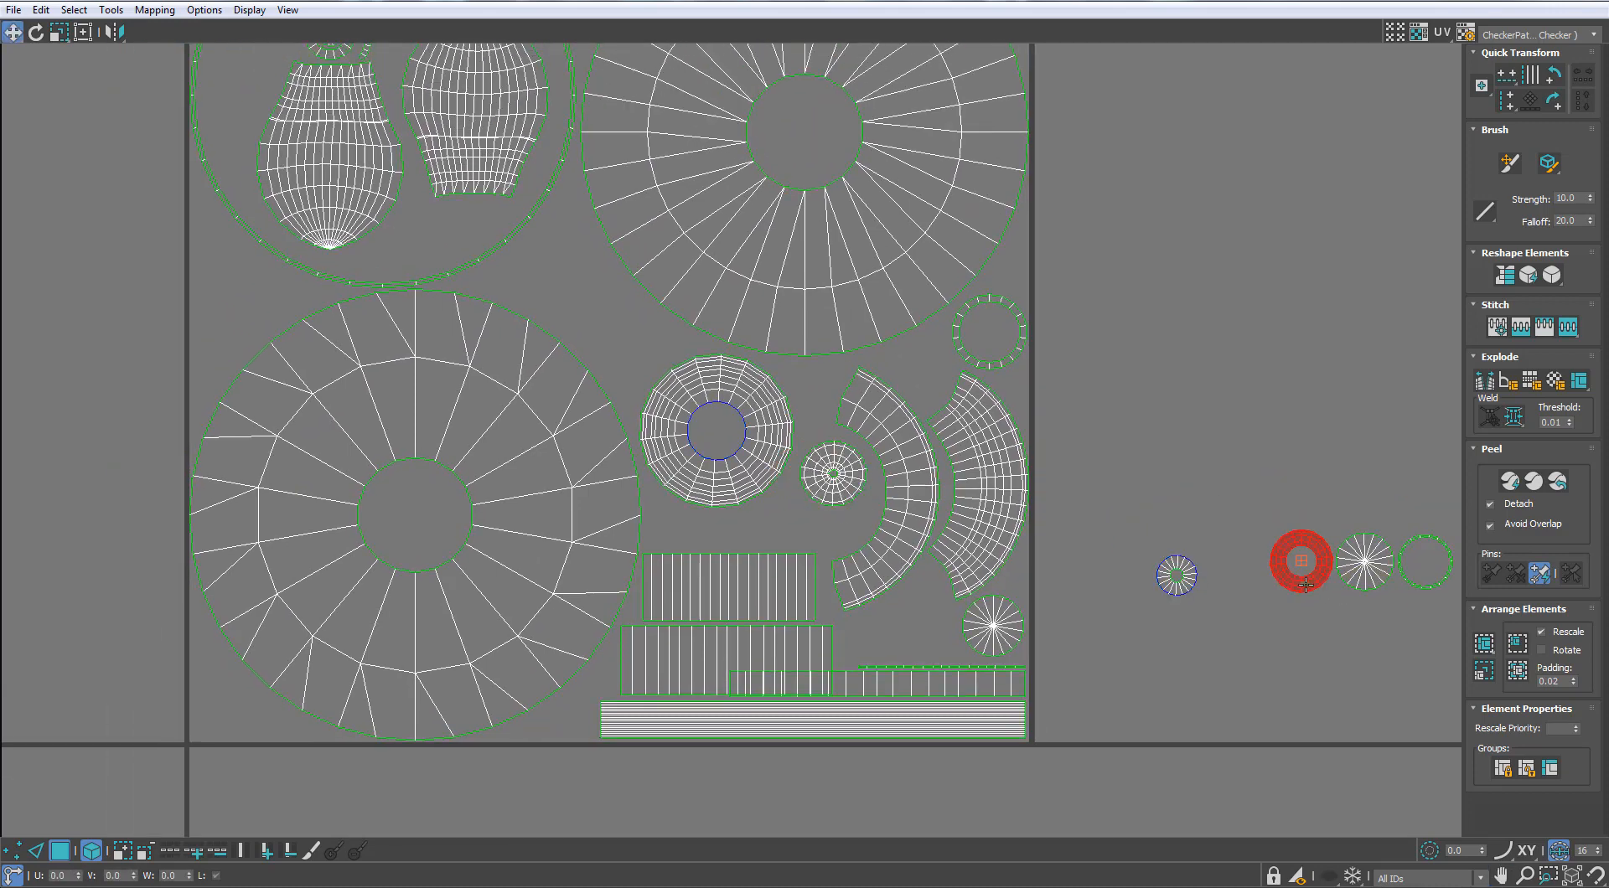
pyautogui.moveTo(1304, 584); pyautogui.dragTo(794, 528)
pyautogui.scroll(4, 769, 555)
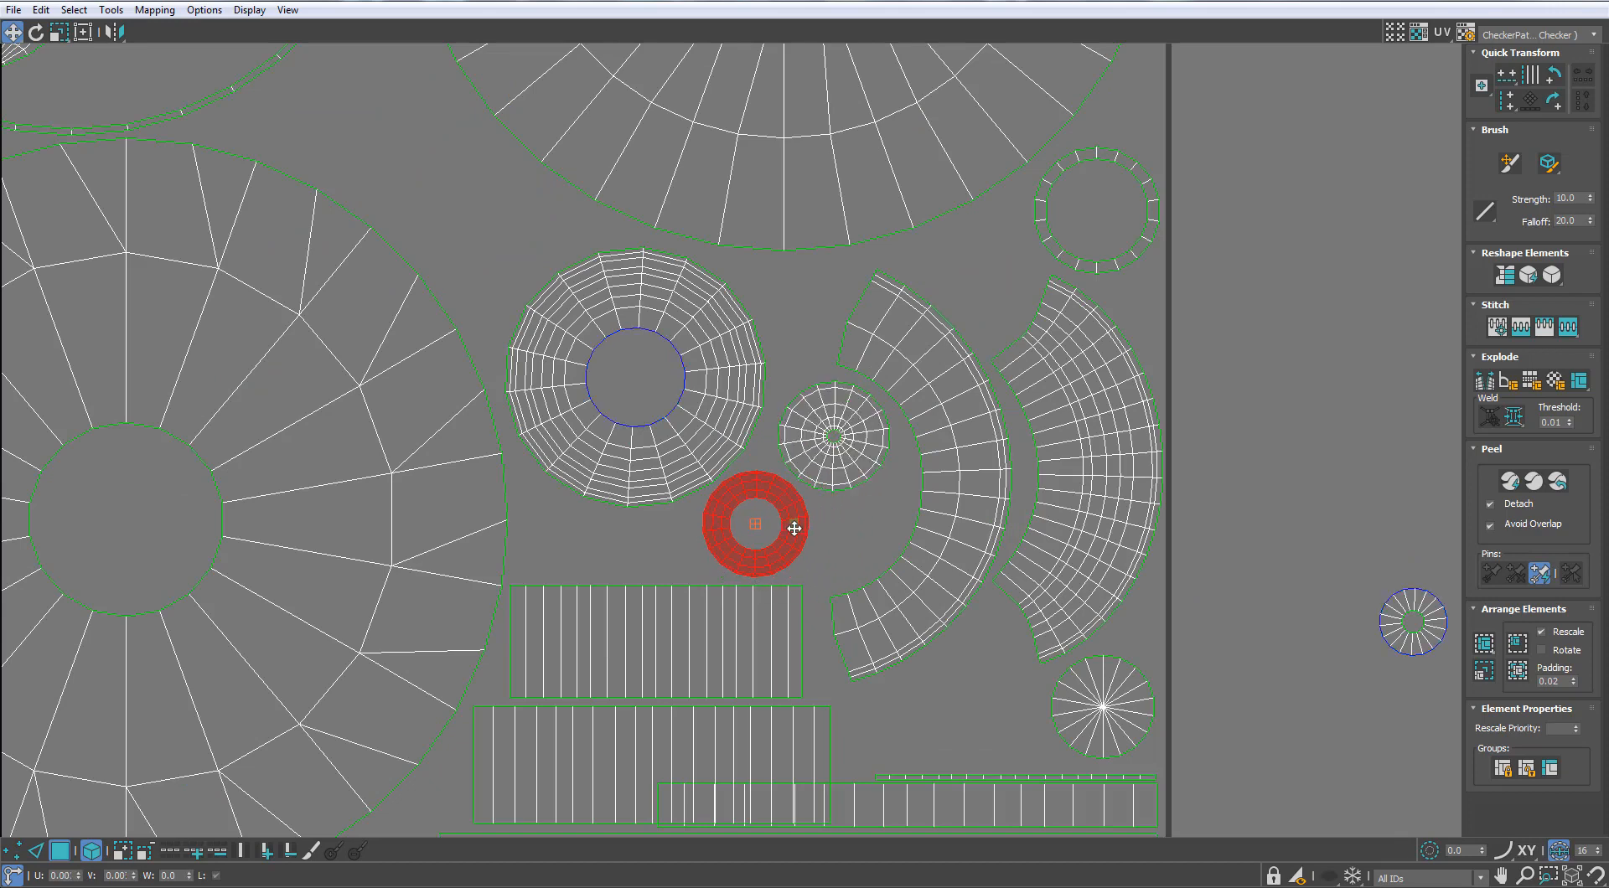
pyautogui.click(735, 397)
pyautogui.click(796, 513)
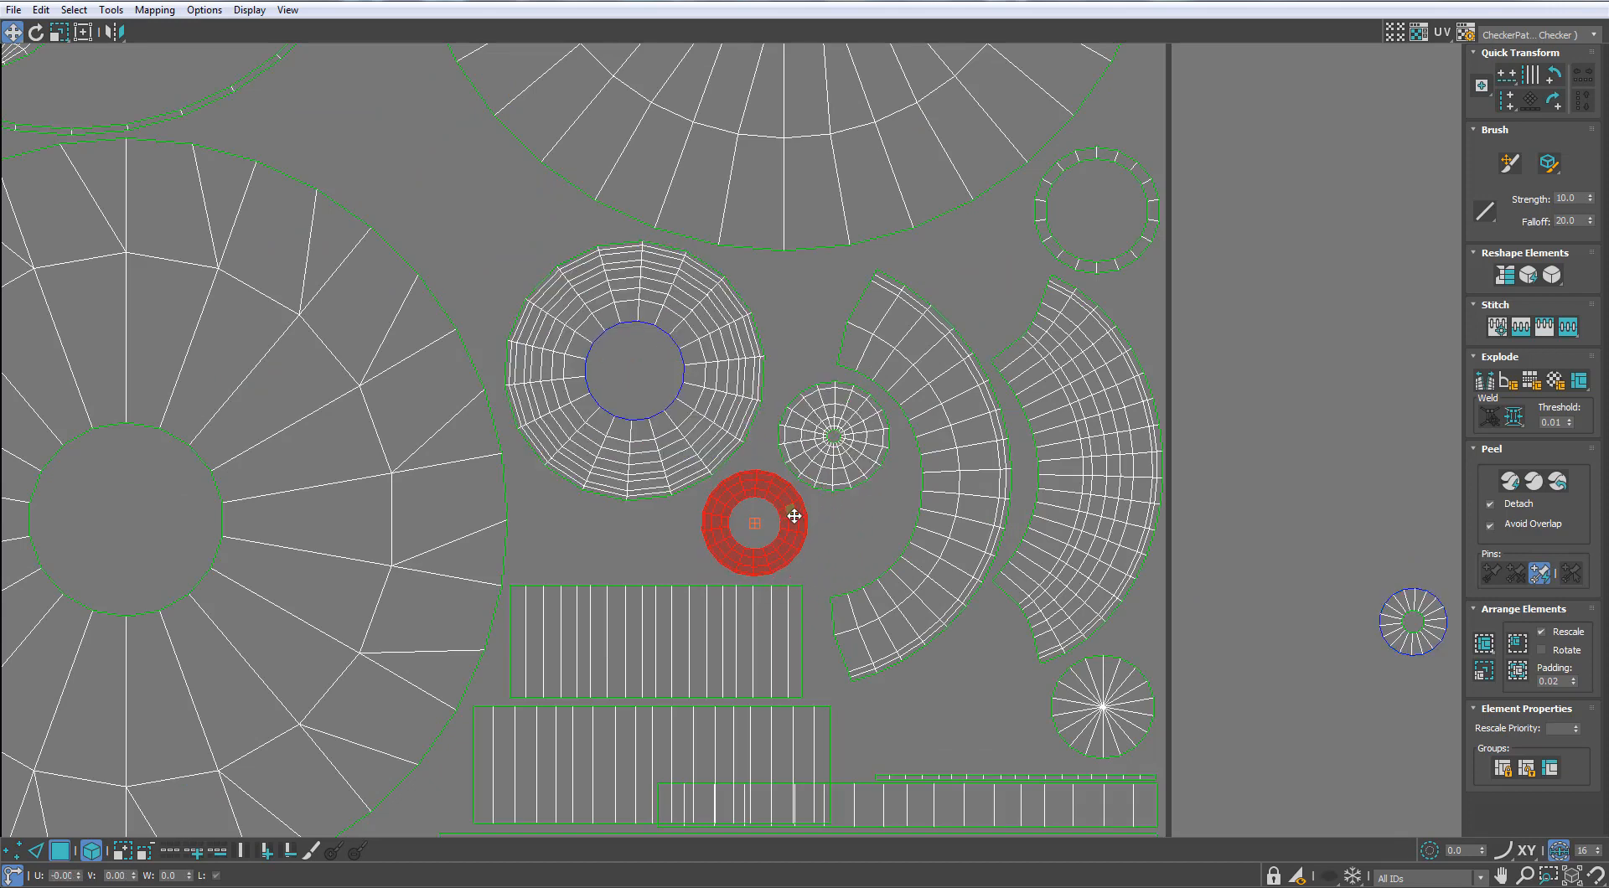
pyautogui.click(867, 546)
# Step: Move the thin ring shell from outside the tile's left edge into the central hole of the large upper-right disc
pyautogui.scroll(-5, 867, 546)
pyautogui.moveTo(865, 541); pyautogui.dragTo(873, 553, button='middle')
pyautogui.click(328, 444)
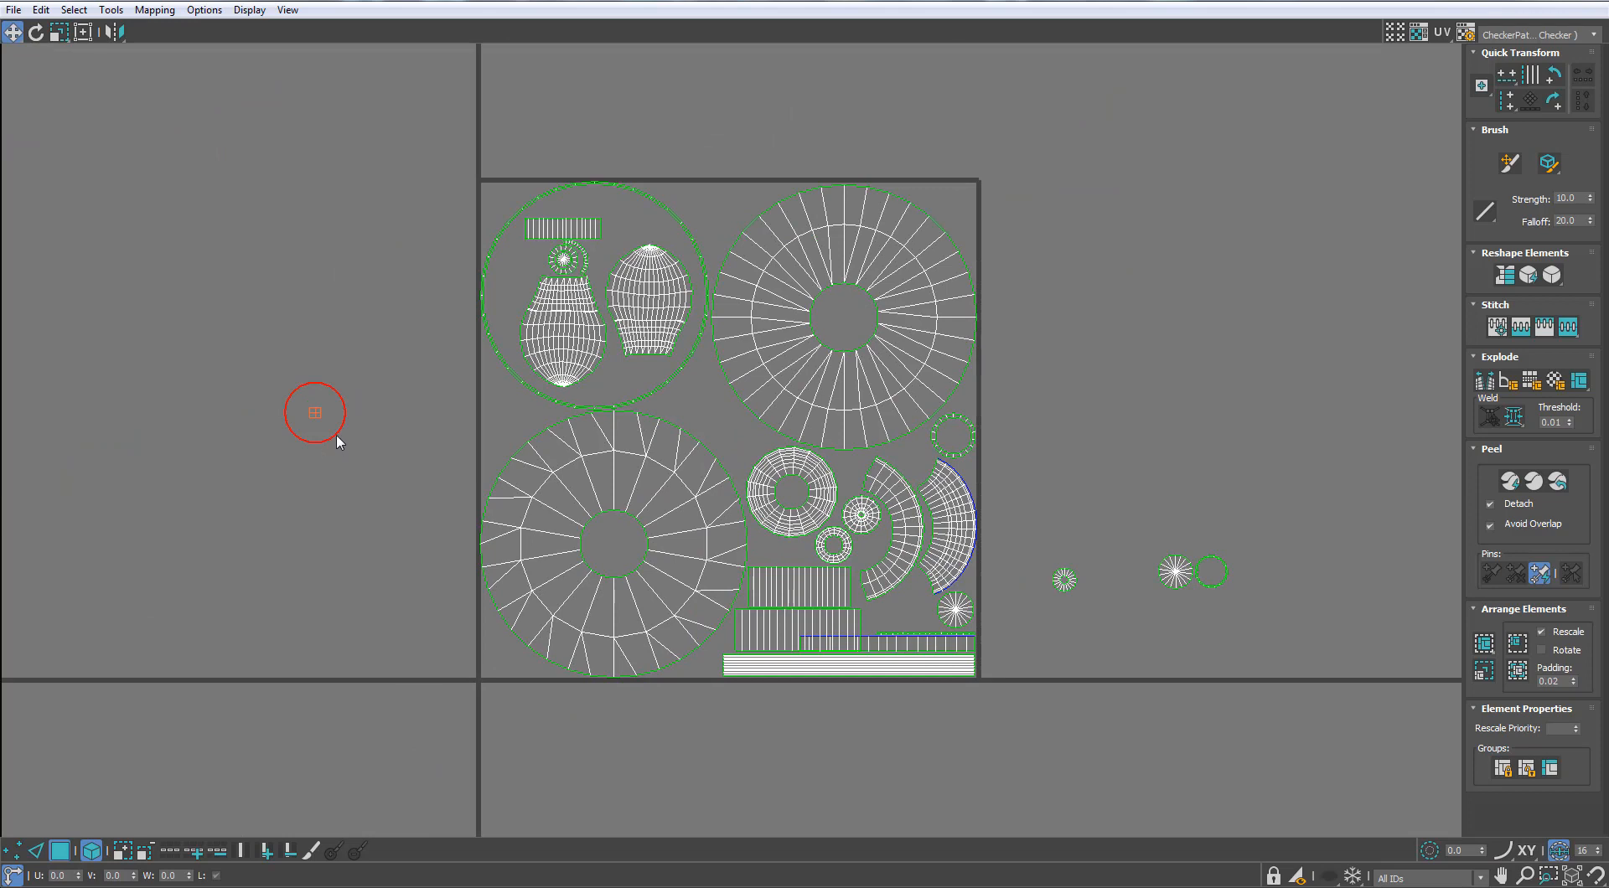
pyautogui.click(336, 439)
pyautogui.click(345, 424)
pyautogui.moveTo(328, 422); pyautogui.dragTo(743, 228)
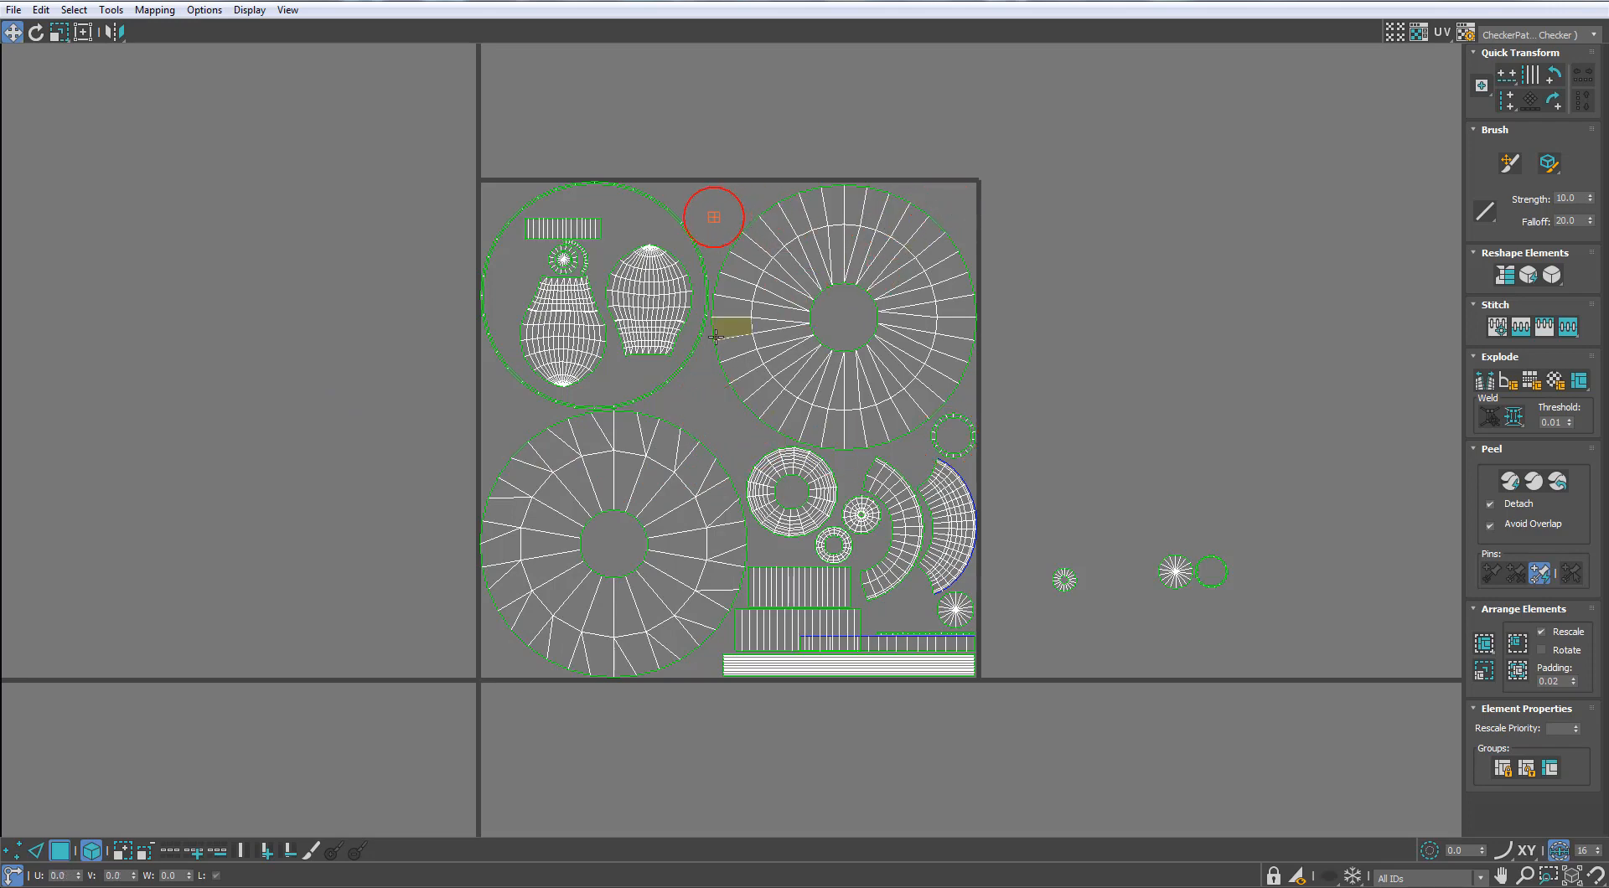
pyautogui.scroll(5, 715, 336)
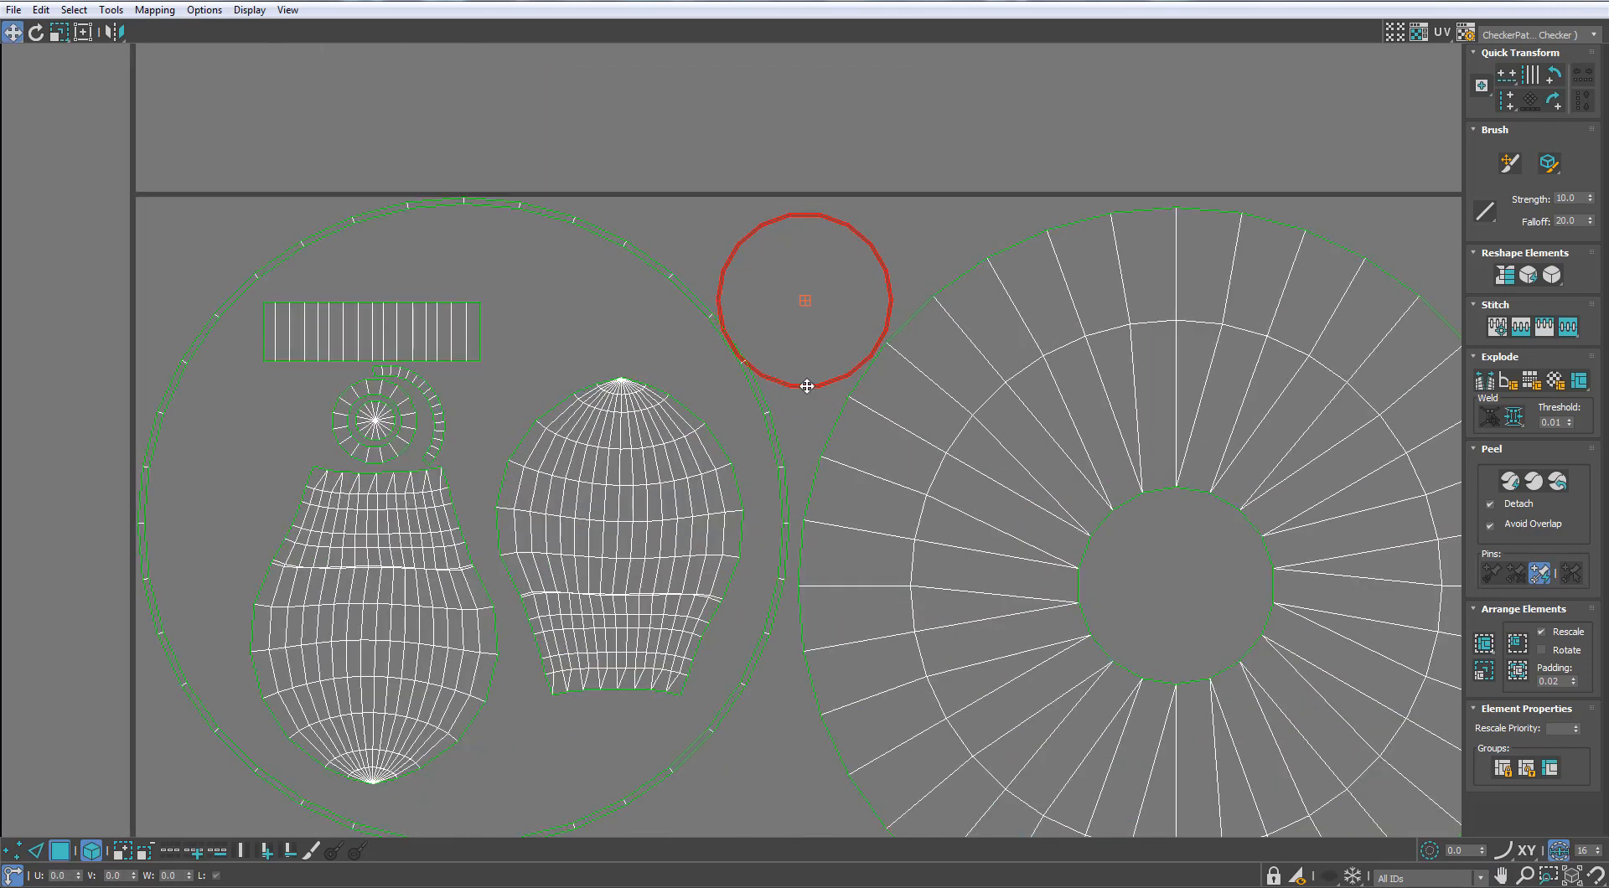
pyautogui.moveTo(807, 387); pyautogui.dragTo(1178, 669)
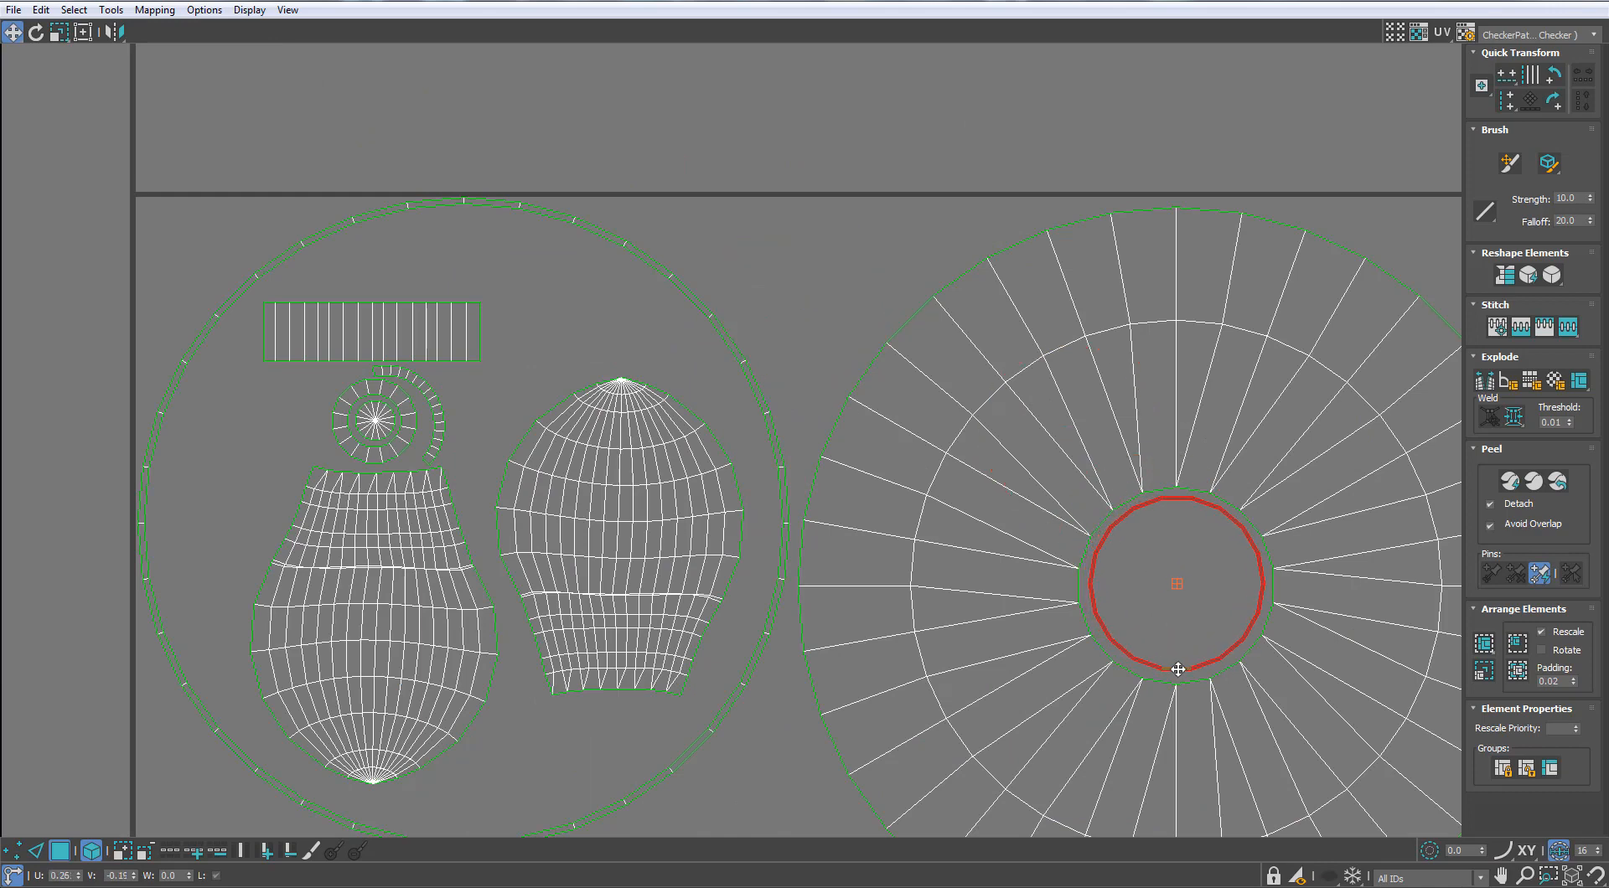
pyautogui.scroll(-5, 1177, 596)
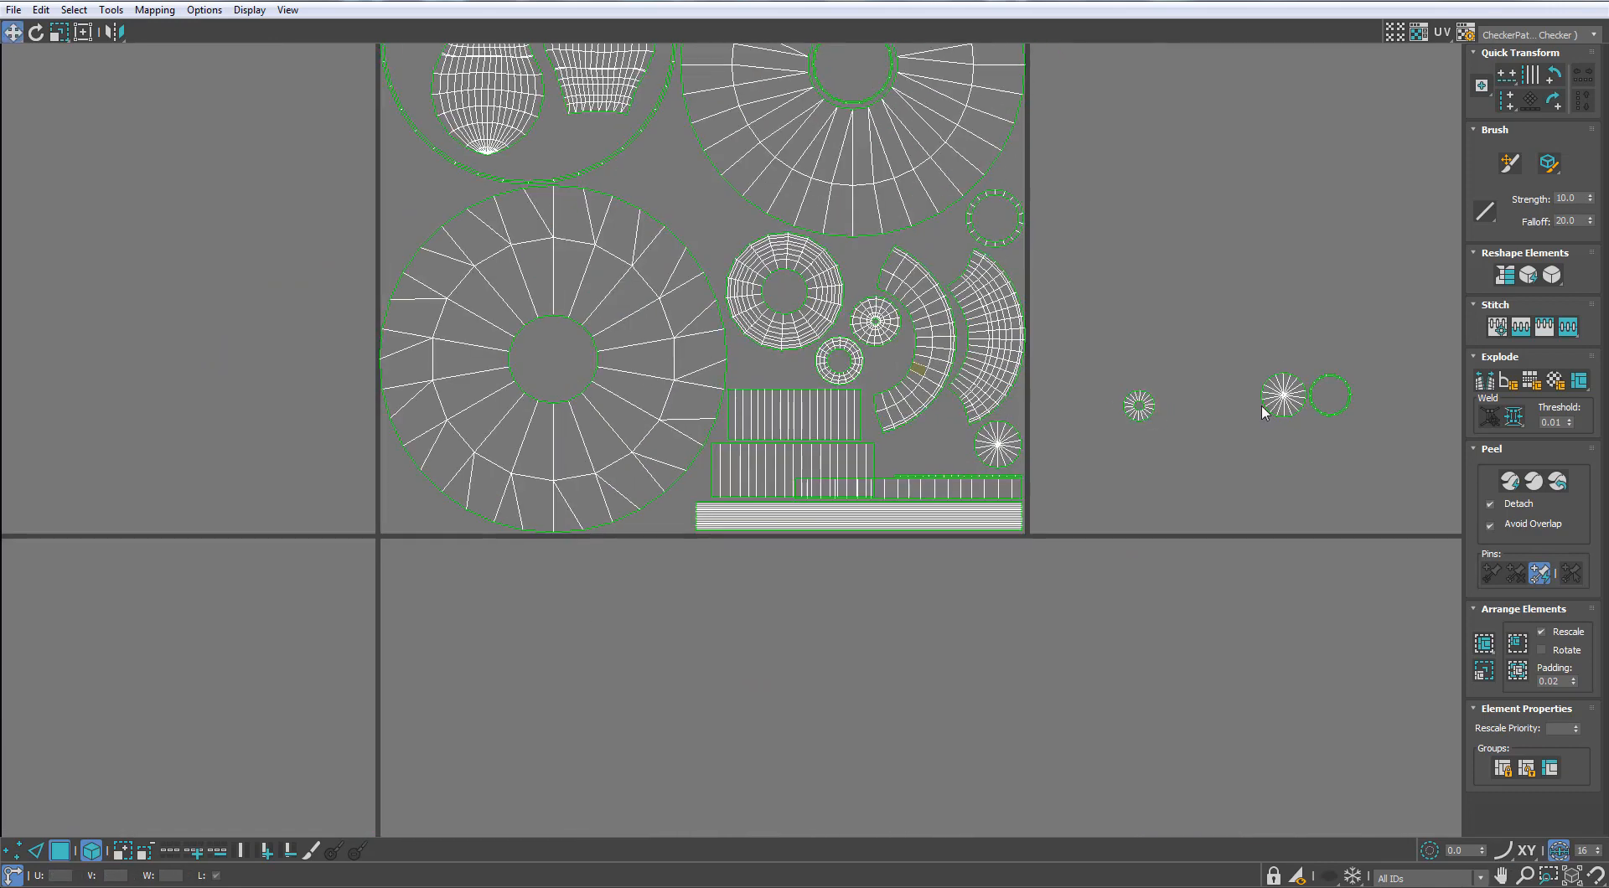
# Step: Select the spoked disc and thin ring outside the tile and place them below the curved shells
pyautogui.moveTo(1375, 350); pyautogui.dragTo(1057, 494)
pyautogui.moveTo(1271, 407); pyautogui.dragTo(1190, 389)
pyautogui.moveTo(1317, 428); pyautogui.dragTo(1200, 346)
pyautogui.moveTo(1206, 390); pyautogui.dragTo(901, 447)
pyautogui.scroll(5, 898, 444)
pyautogui.scroll(-6, 901, 448)
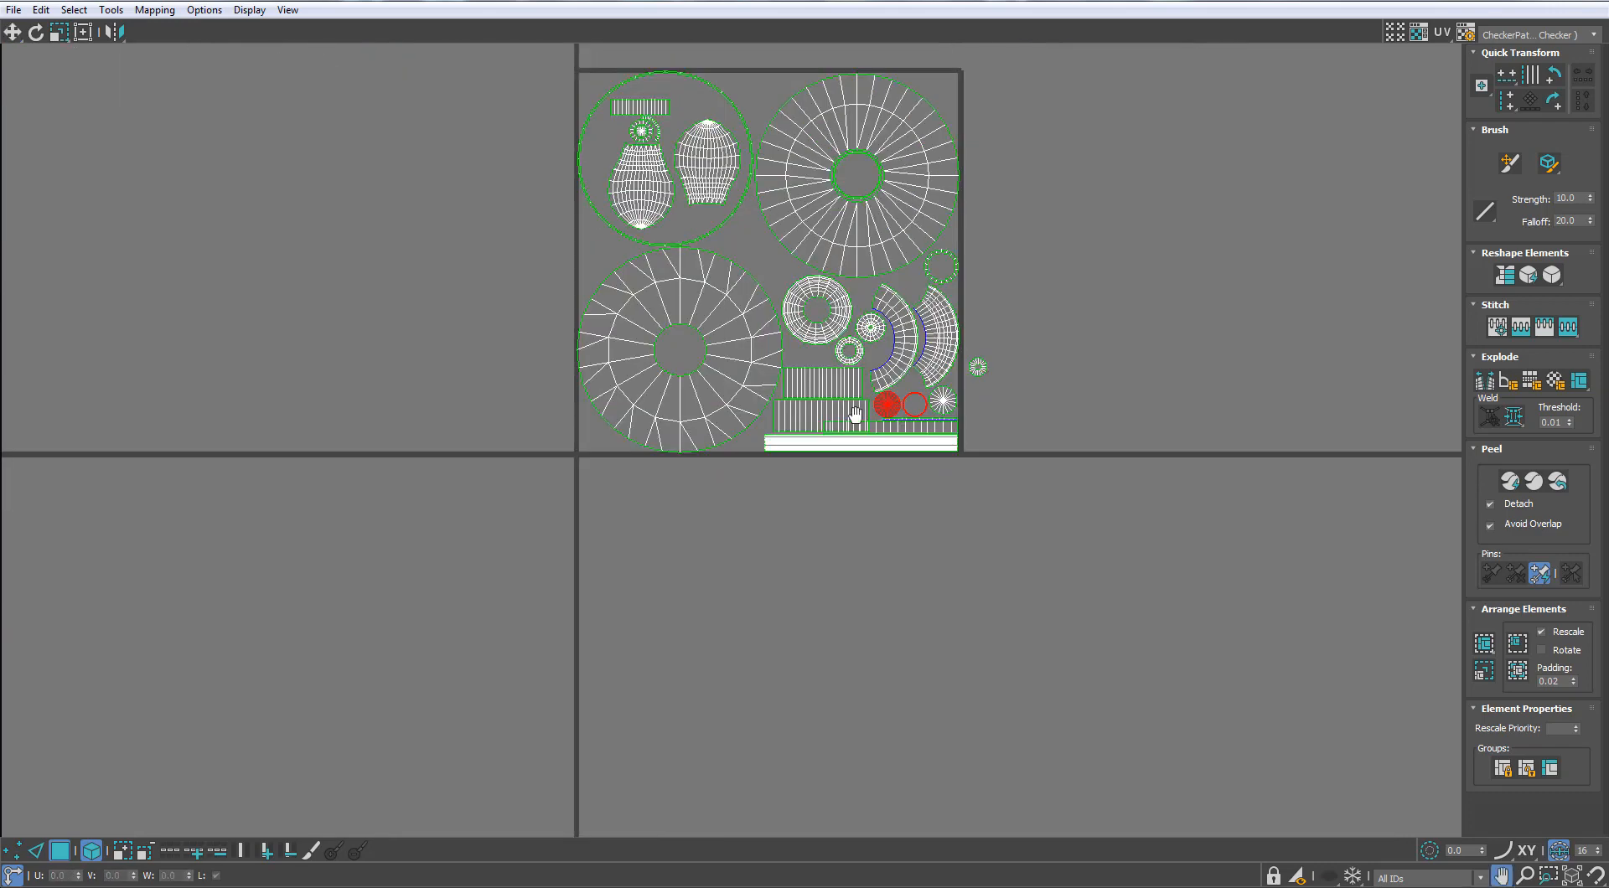
pyautogui.scroll(2, 1021, 560)
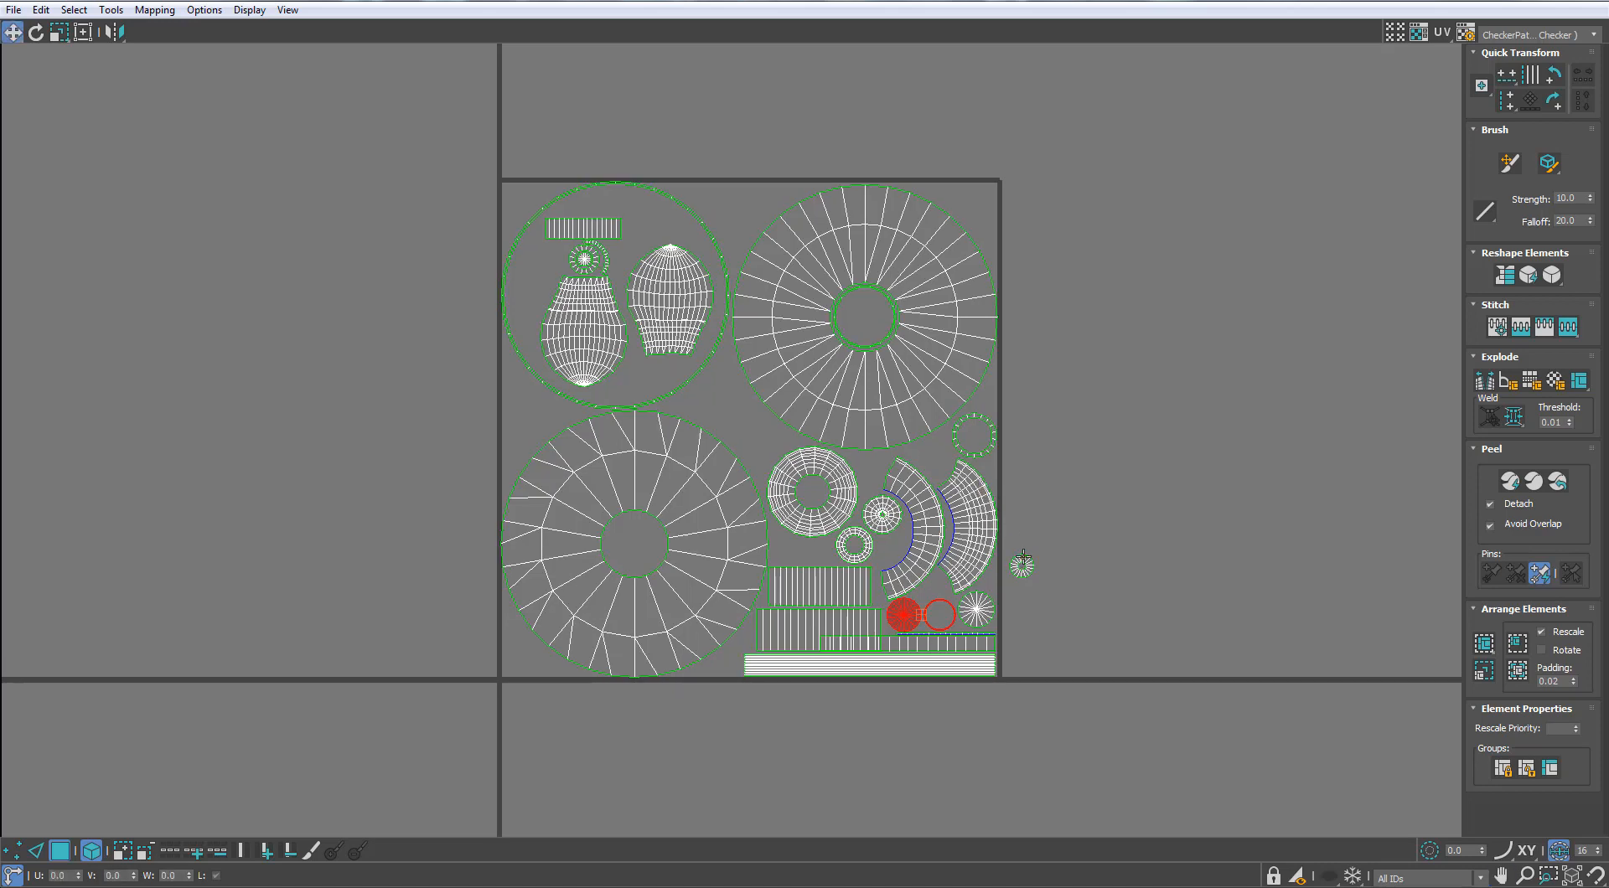
# Step: Move the smallest round shell into the gap between the large upper-right disc and the curved shells
pyautogui.moveTo(1023, 559); pyautogui.dragTo(942, 256)
pyautogui.moveTo(973, 201); pyautogui.dragTo(1074, 424)
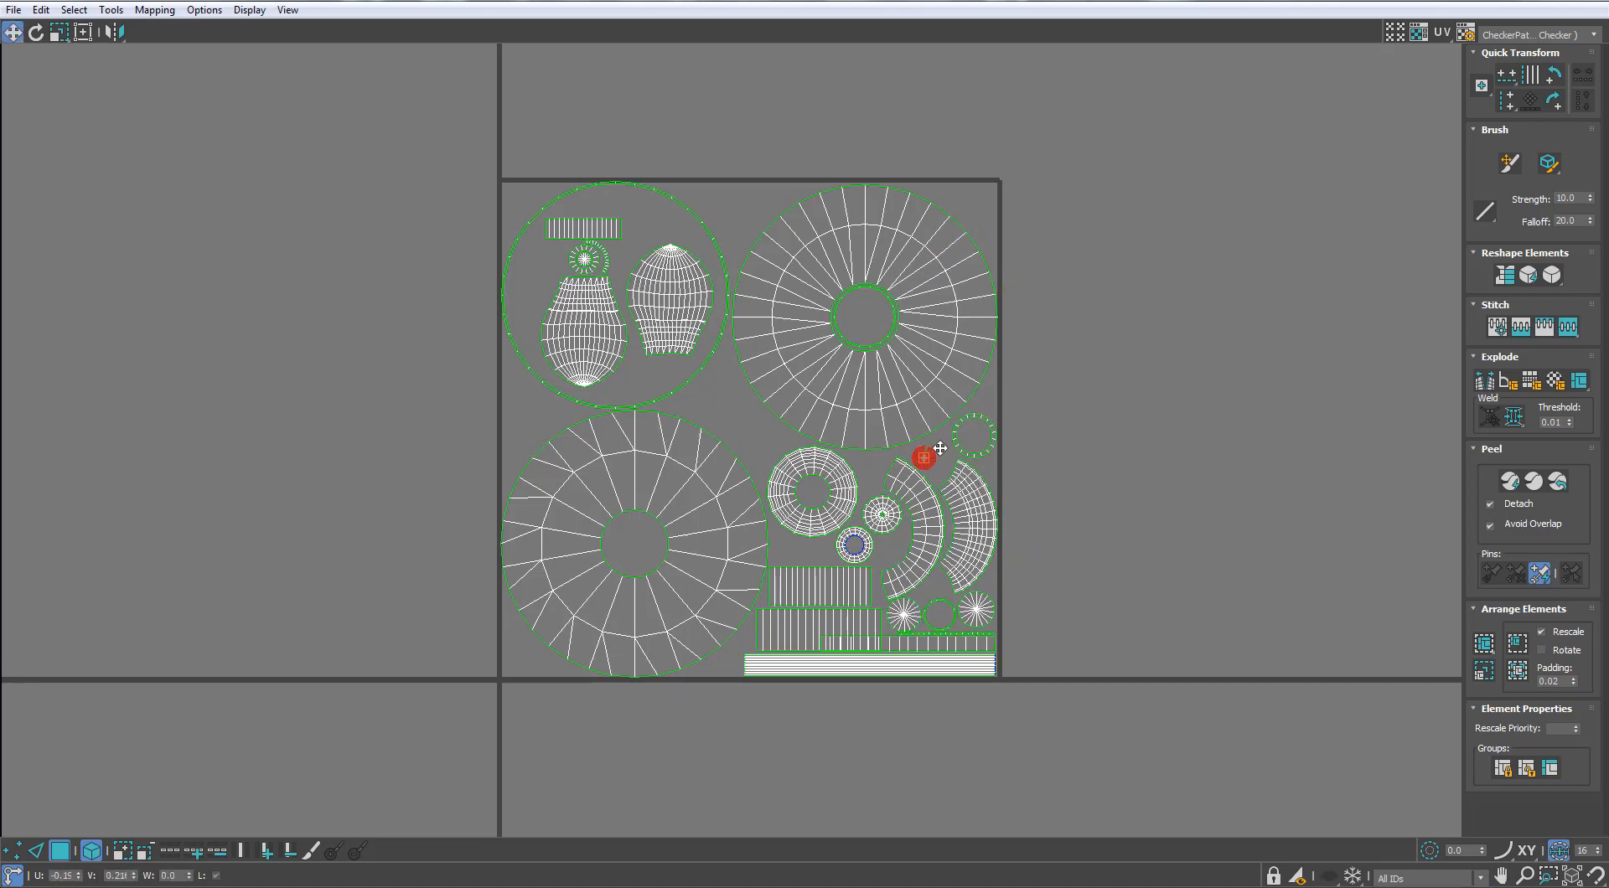
pyautogui.click(1106, 430)
pyautogui.scroll(-2, 1089, 429)
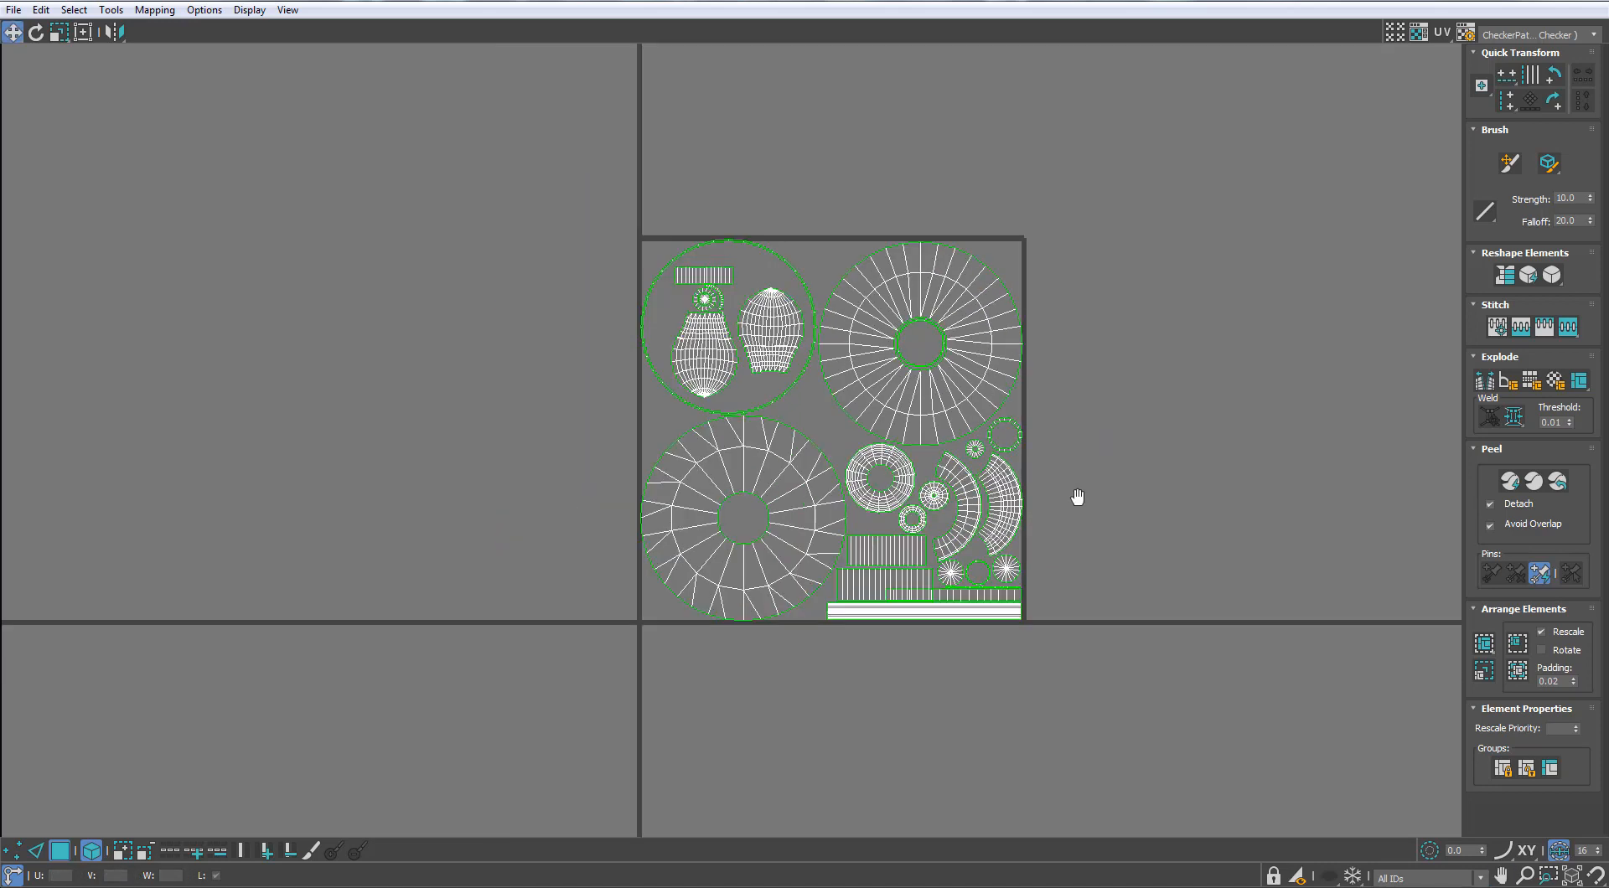
# Step: Move the lower of the two stacked strips into the gap between the large discs and rotate it diagonally to fit
pyautogui.scroll(2, 1078, 495)
pyautogui.scroll(4, 840, 559)
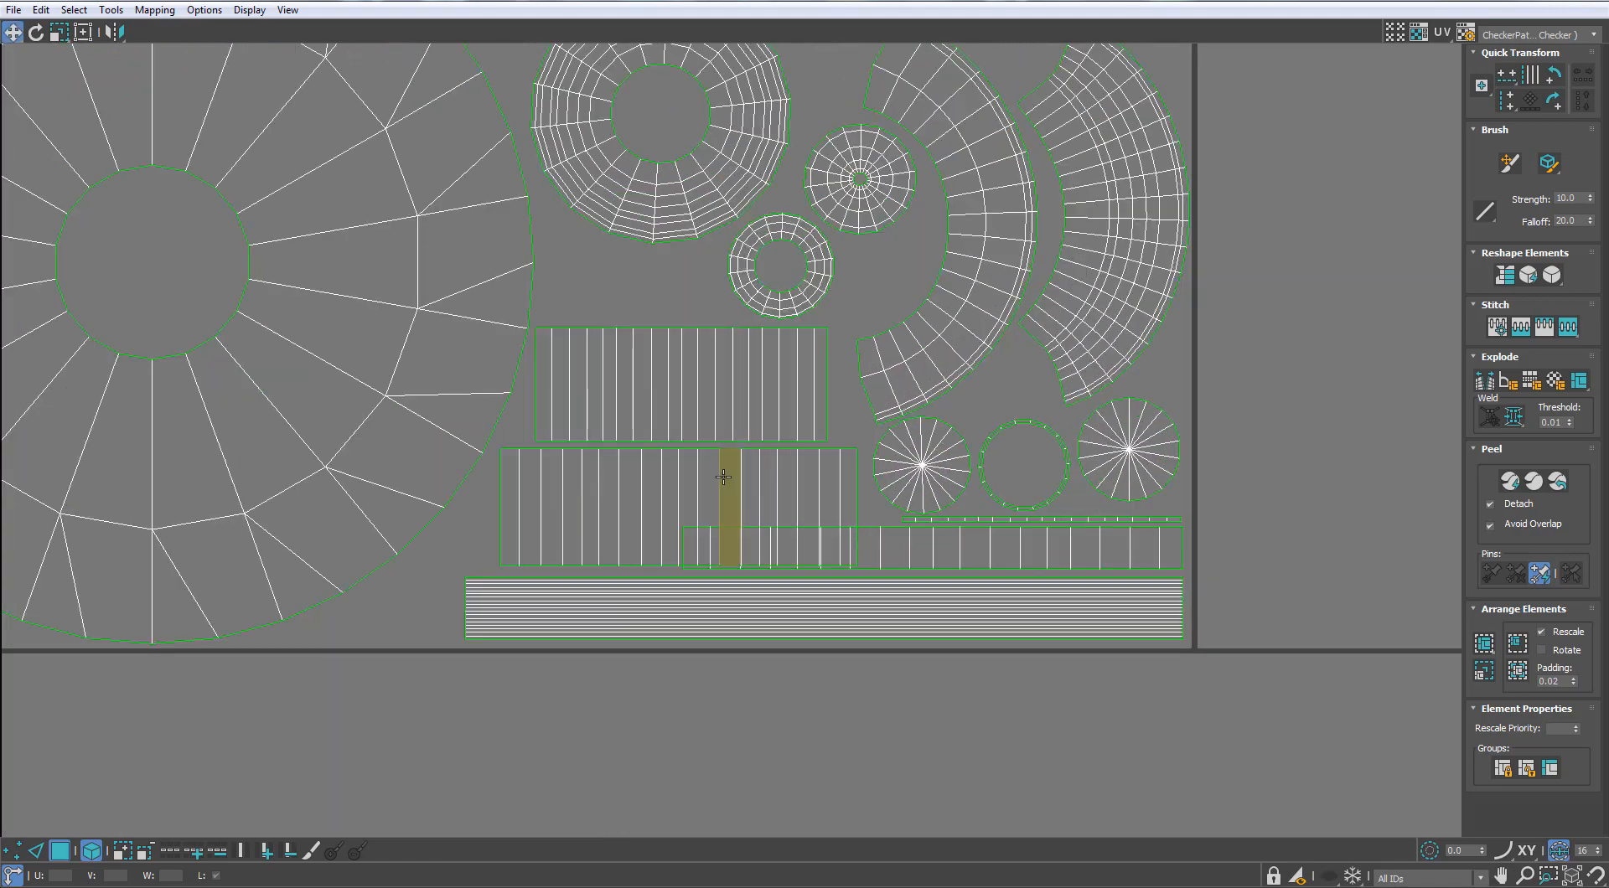
pyautogui.click(723, 477)
pyautogui.moveTo(733, 436); pyautogui.dragTo(783, 509, button='middle')
pyautogui.moveTo(789, 538); pyautogui.dragTo(718, 82)
pyautogui.moveTo(677, 103); pyautogui.dragTo(781, 438, button='middle')
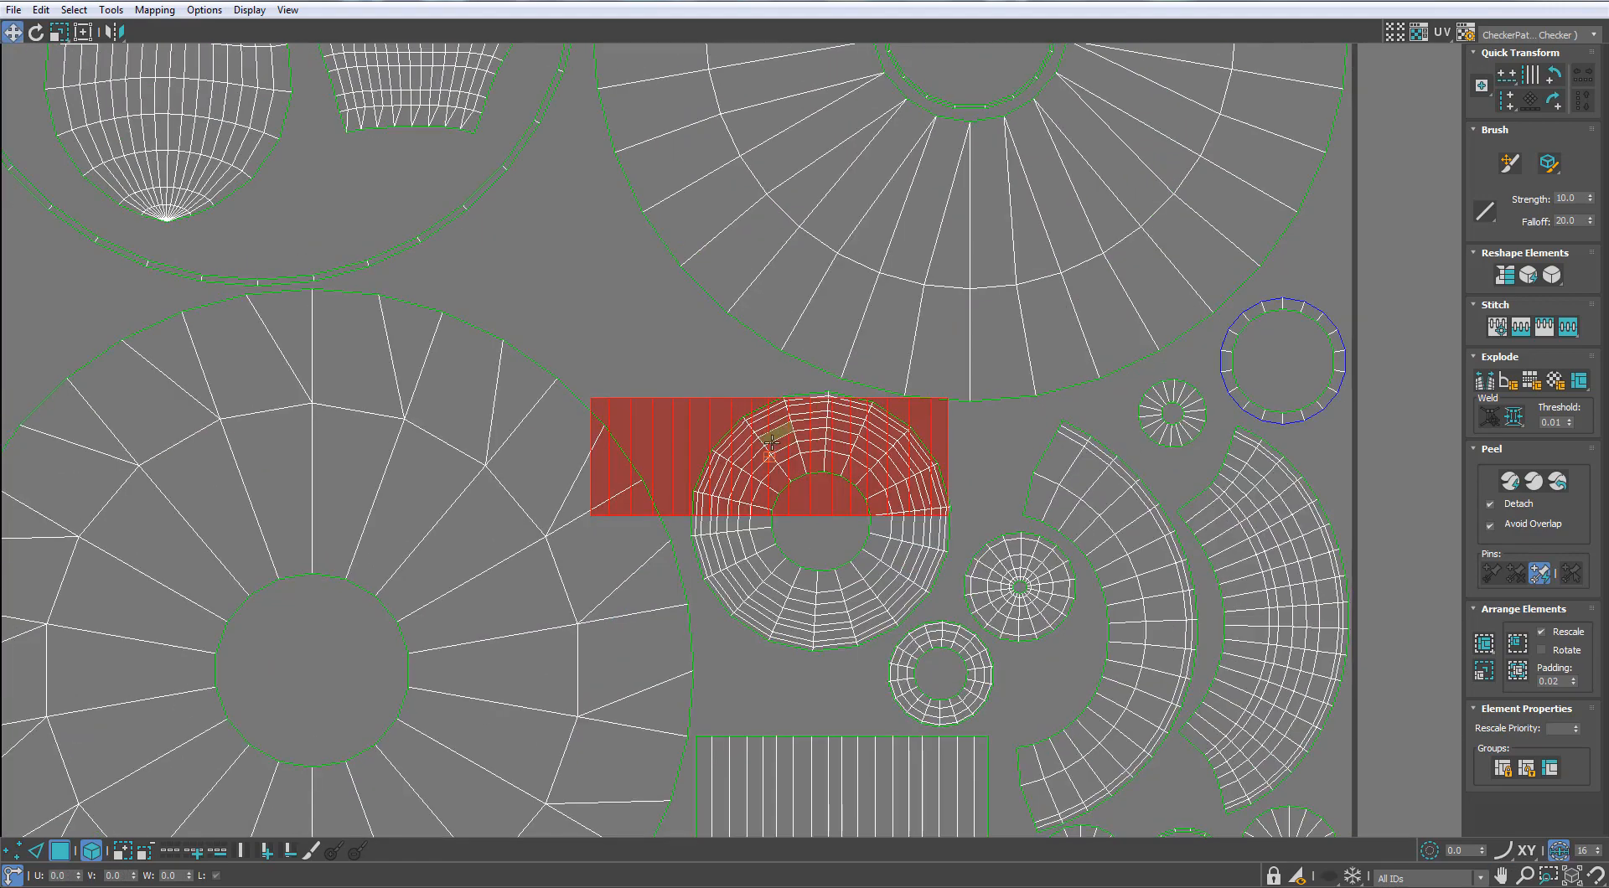
pyautogui.moveTo(763, 461); pyautogui.dragTo(640, 349)
pyautogui.press('e')
pyautogui.press('w')
pyautogui.moveTo(648, 337); pyautogui.dragTo(703, 374)
pyautogui.scroll(-6, 702, 374)
pyautogui.scroll(4, 746, 352)
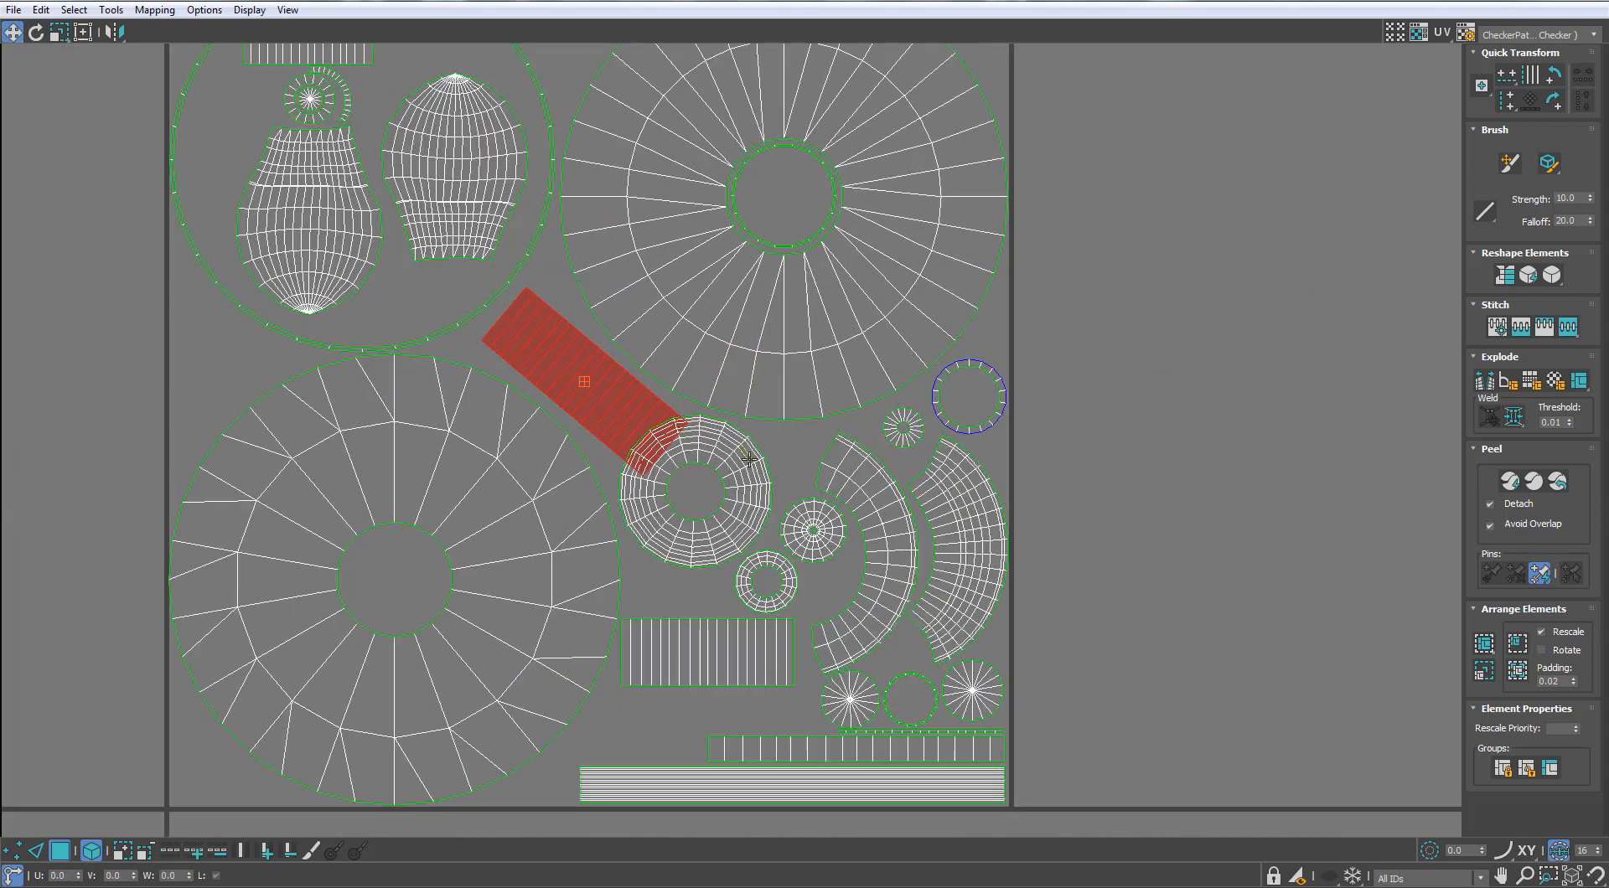
# Step: Shift the round gridded shell away from the diagonal strip and move the two small gridded round shells outside the tile
pyautogui.moveTo(749, 458); pyautogui.dragTo(792, 496)
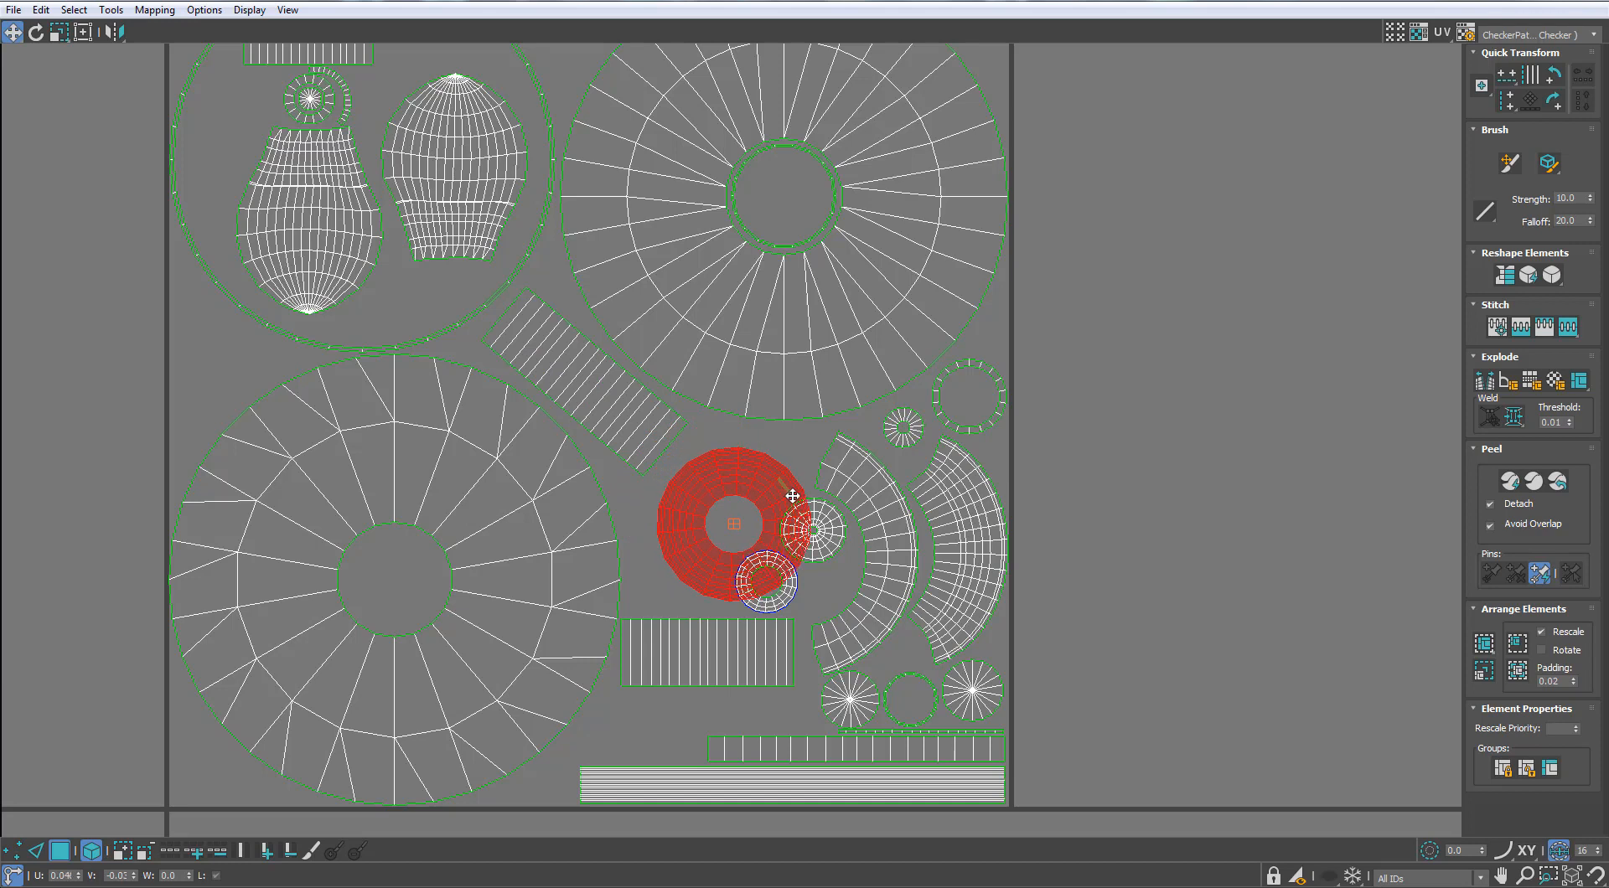
pyautogui.click(810, 529)
pyautogui.keyDown('ctrl'); pyautogui.click(764, 580); pyautogui.keyUp('ctrl')
pyautogui.moveTo(765, 580); pyautogui.dragTo(1092, 530)
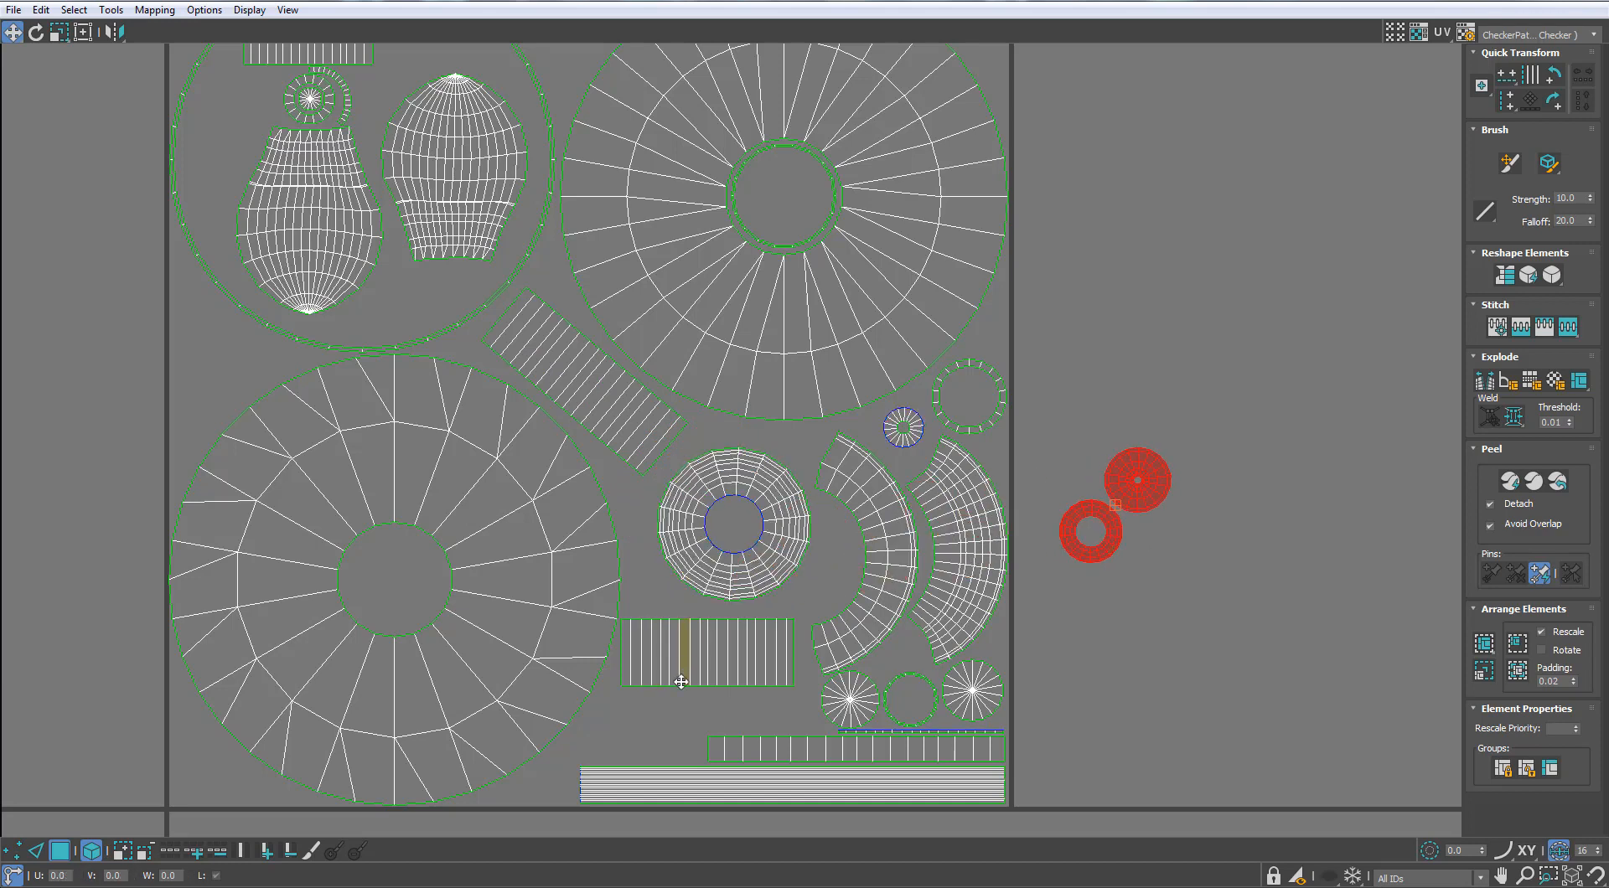
# Step: Slide the two thin strips left above the long bottom strip and fit the wider horizontal strip just above them
pyautogui.moveTo(681, 681); pyautogui.dragTo(682, 715)
pyautogui.click(775, 747)
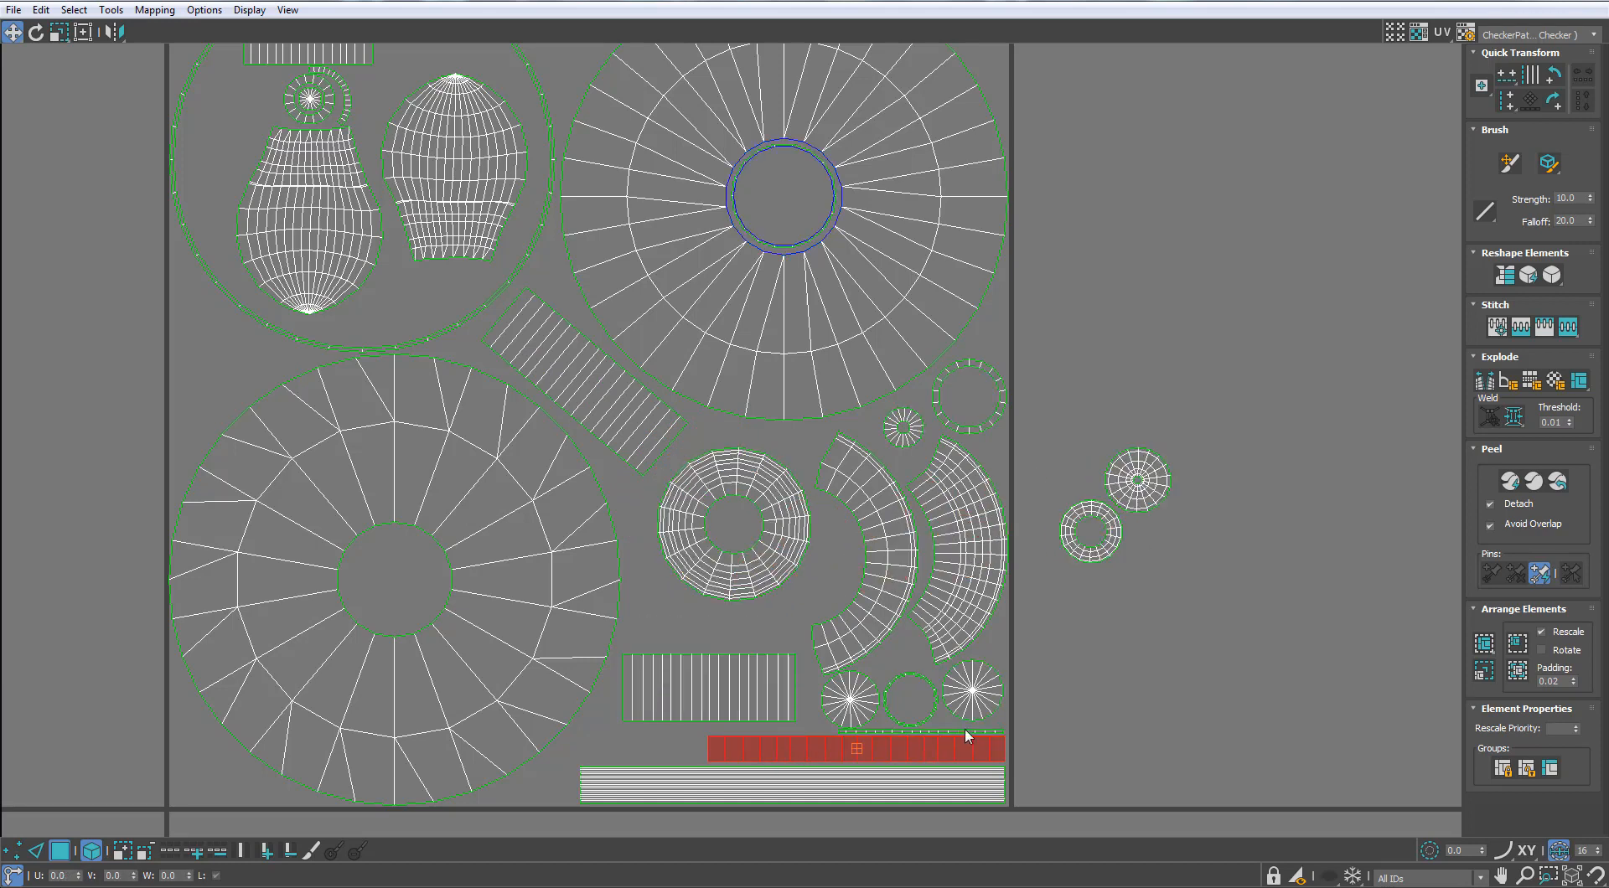
pyautogui.keyDown('ctrl'); pyautogui.click(965, 730); pyautogui.keyUp('ctrl')
pyautogui.moveTo(823, 732); pyautogui.dragTo(731, 751)
pyautogui.click(731, 706)
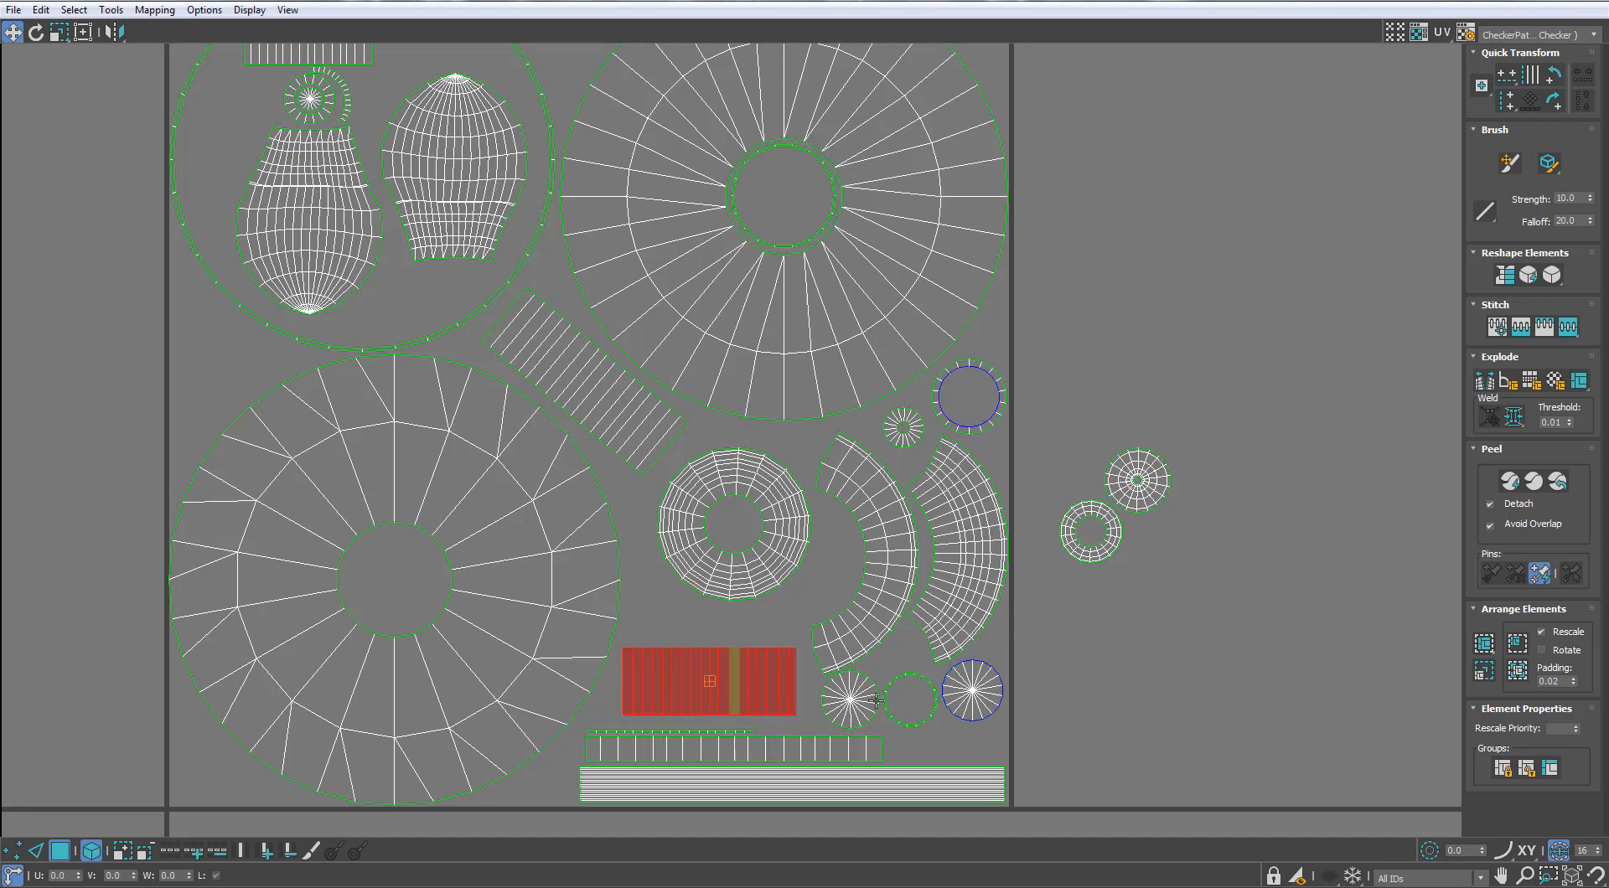
# Step: Lower the right spoked disc into the freed bottom-right corner and respace the thin ring and other spoked disc beside it
pyautogui.scroll(2, 837, 637)
pyautogui.moveTo(965, 589); pyautogui.dragTo(968, 643)
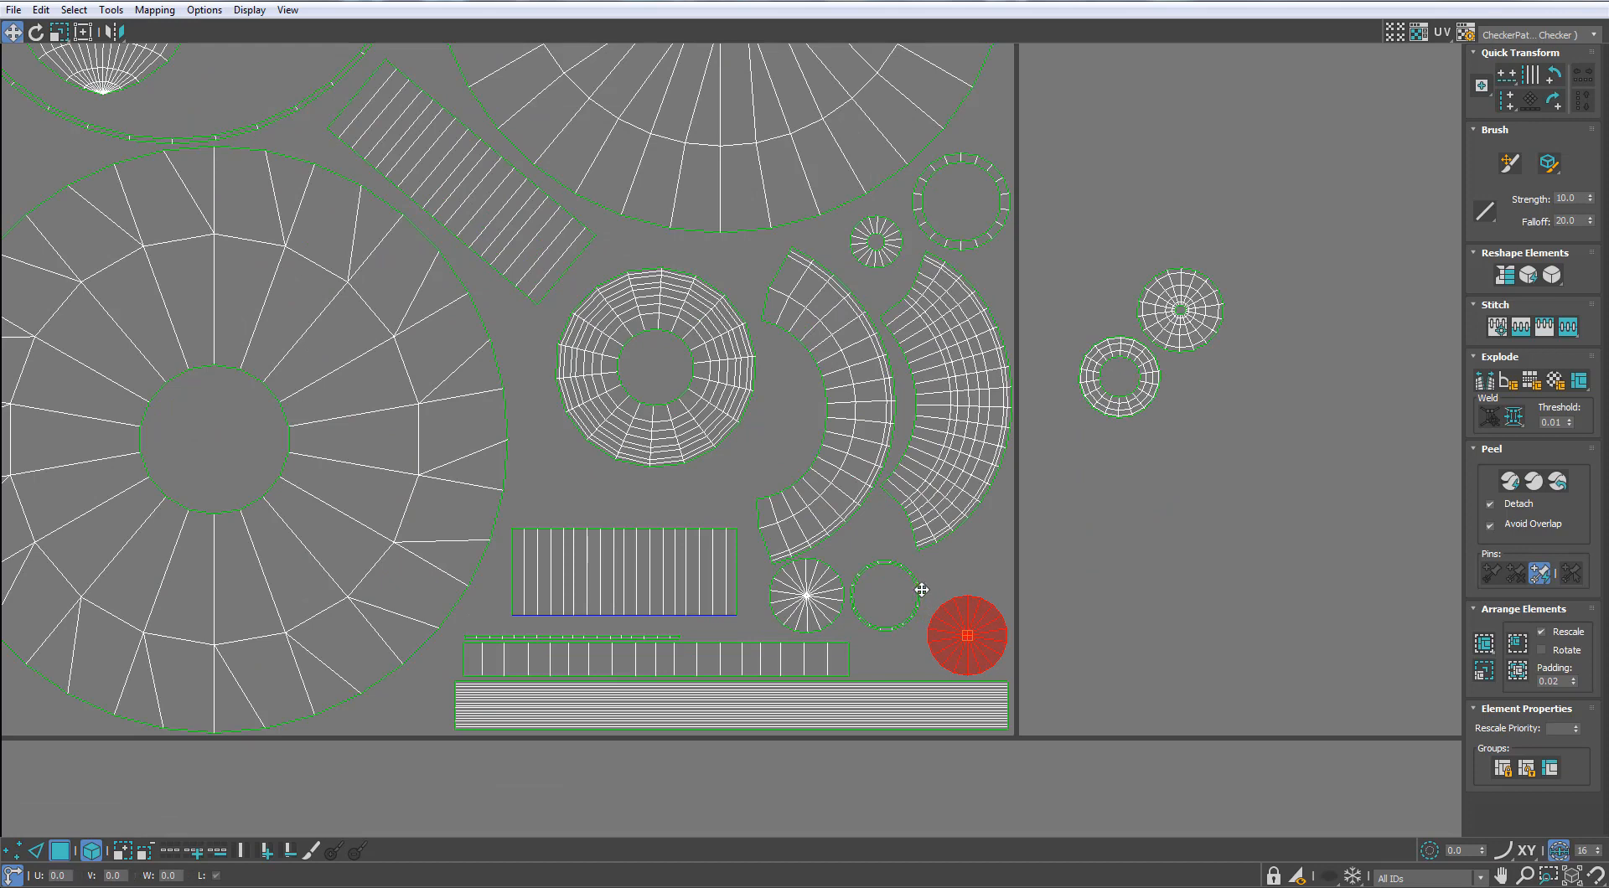
pyautogui.moveTo(920, 590); pyautogui.dragTo(929, 586)
pyautogui.moveTo(813, 614); pyautogui.dragTo(819, 613)
pyautogui.click(885, 804)
pyautogui.scroll(-4, 886, 805)
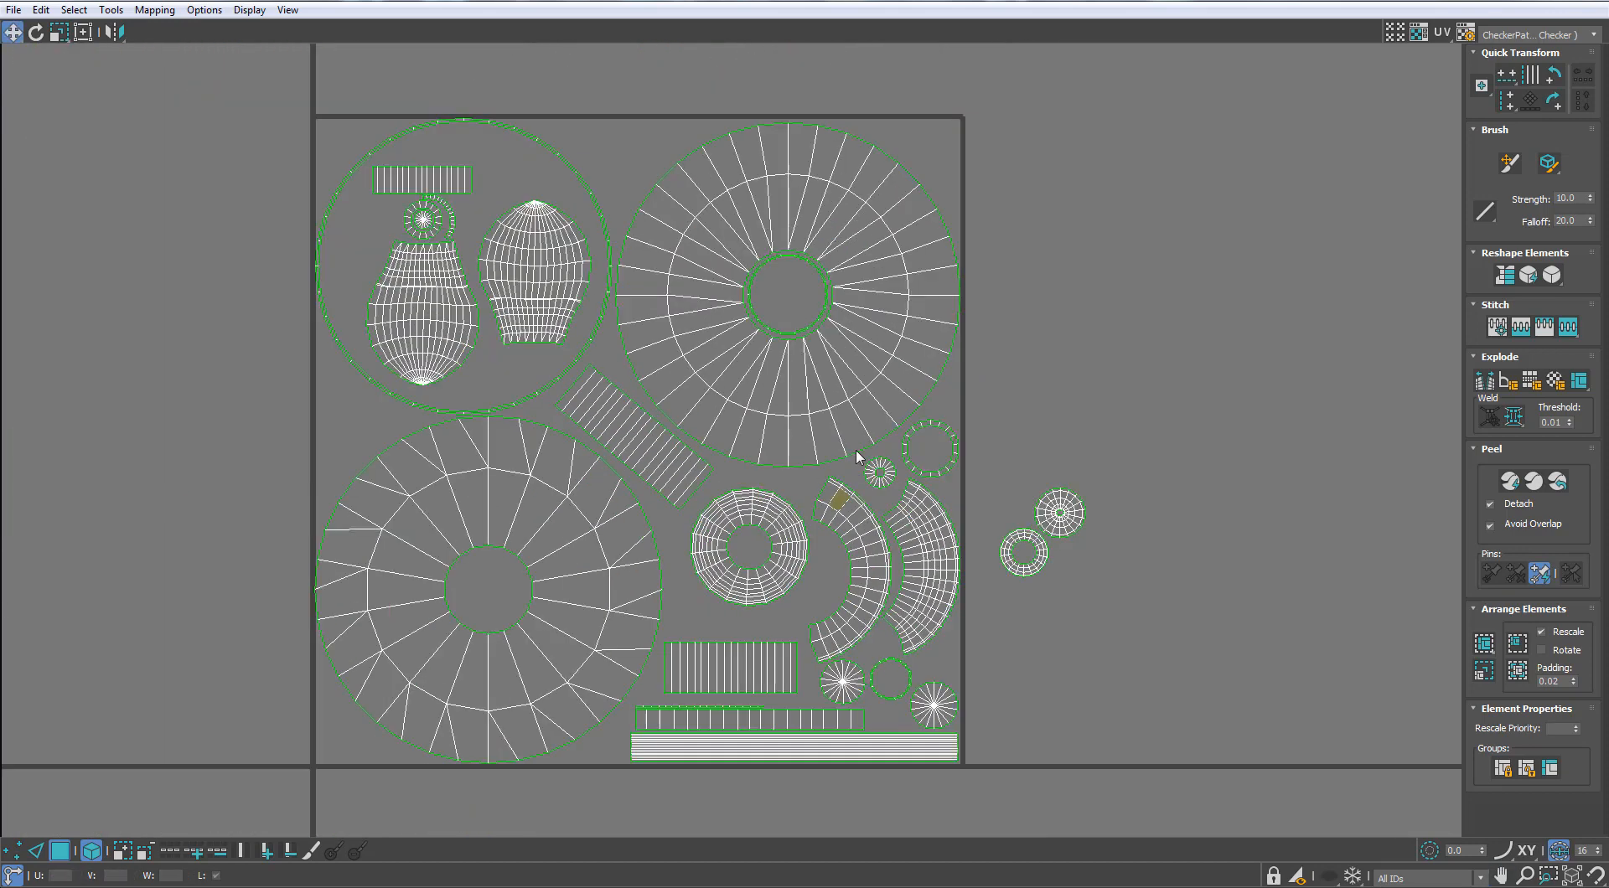
# Step: Place the small gridded disc and gridded ring side by side in the gap at the tile's top edge between the large discs
pyautogui.moveTo(856, 455); pyautogui.dragTo(842, 518, button='middle')
pyautogui.moveTo(1039, 580); pyautogui.dragTo(909, 216)
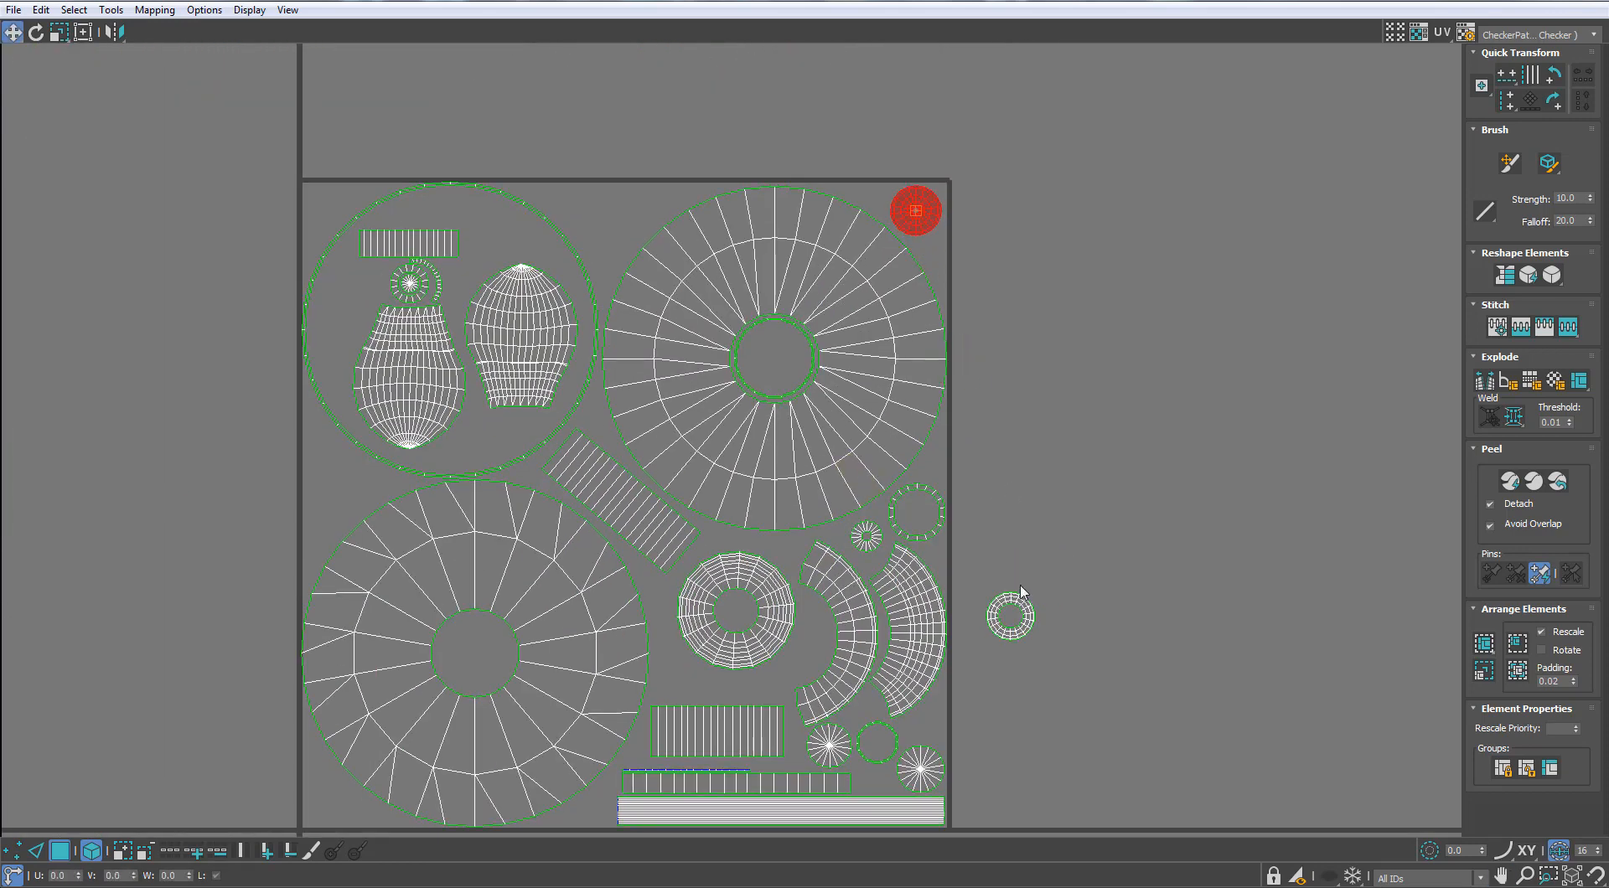
pyautogui.moveTo(1011, 587); pyautogui.dragTo(587, 215)
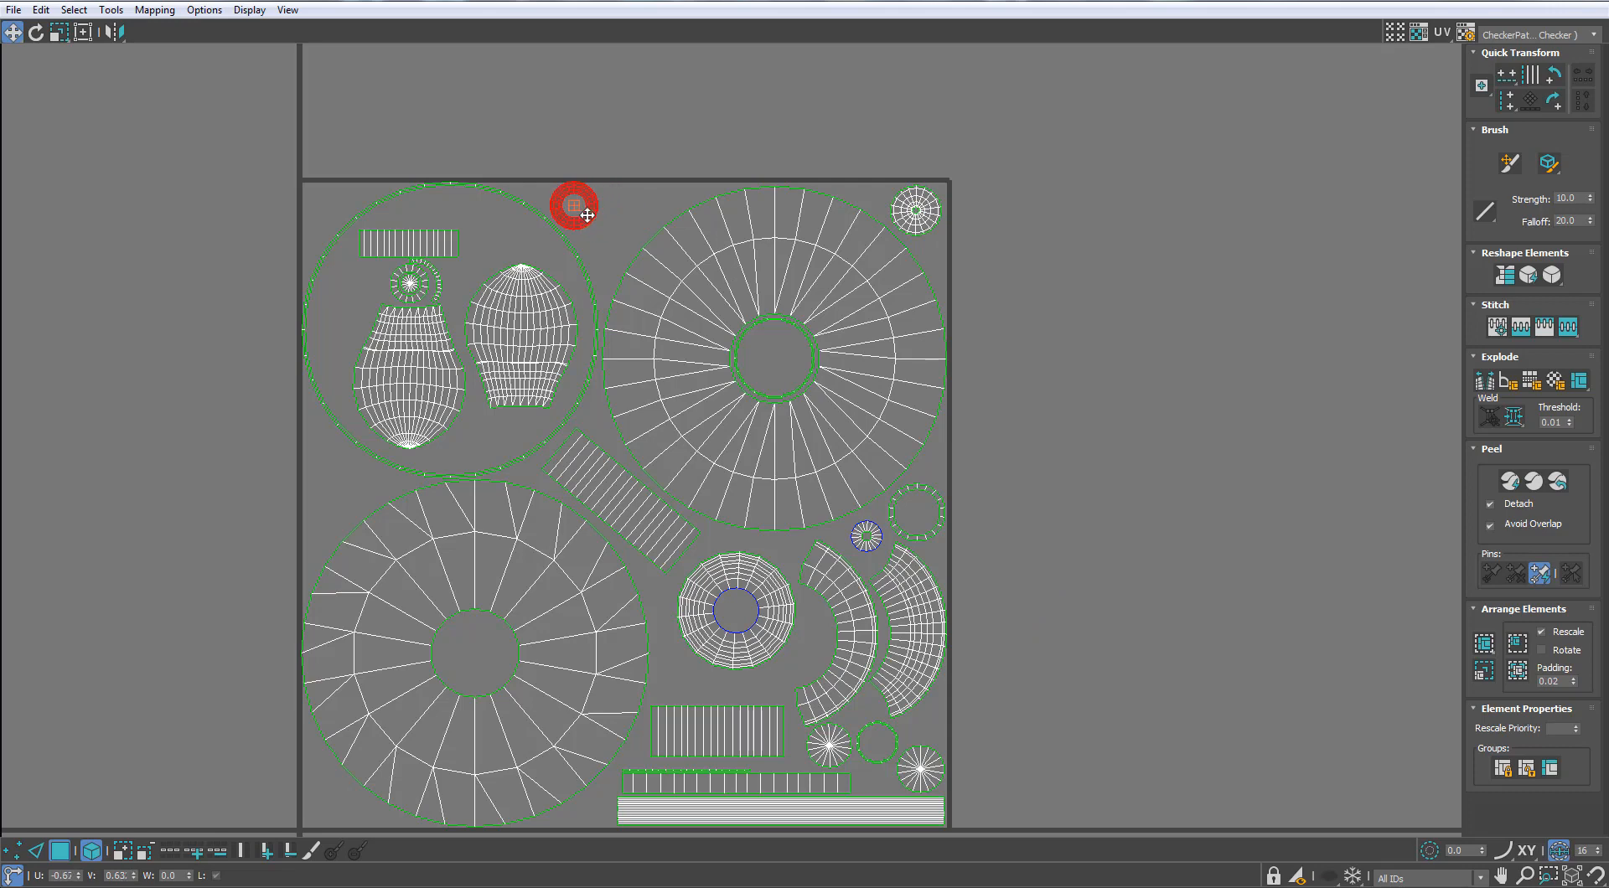
pyautogui.moveTo(917, 212); pyautogui.dragTo(533, 345)
pyautogui.scroll(5, 645, 218)
pyautogui.moveTo(523, 239); pyautogui.dragTo(697, 239)
pyautogui.moveTo(548, 335); pyautogui.dragTo(490, 221)
pyautogui.moveTo(614, 261); pyautogui.dragTo(615, 251)
pyautogui.click(691, 70)
pyautogui.scroll(-5, 691, 70)
pyautogui.moveTo(692, 97); pyautogui.dragTo(695, 115, button='middle')
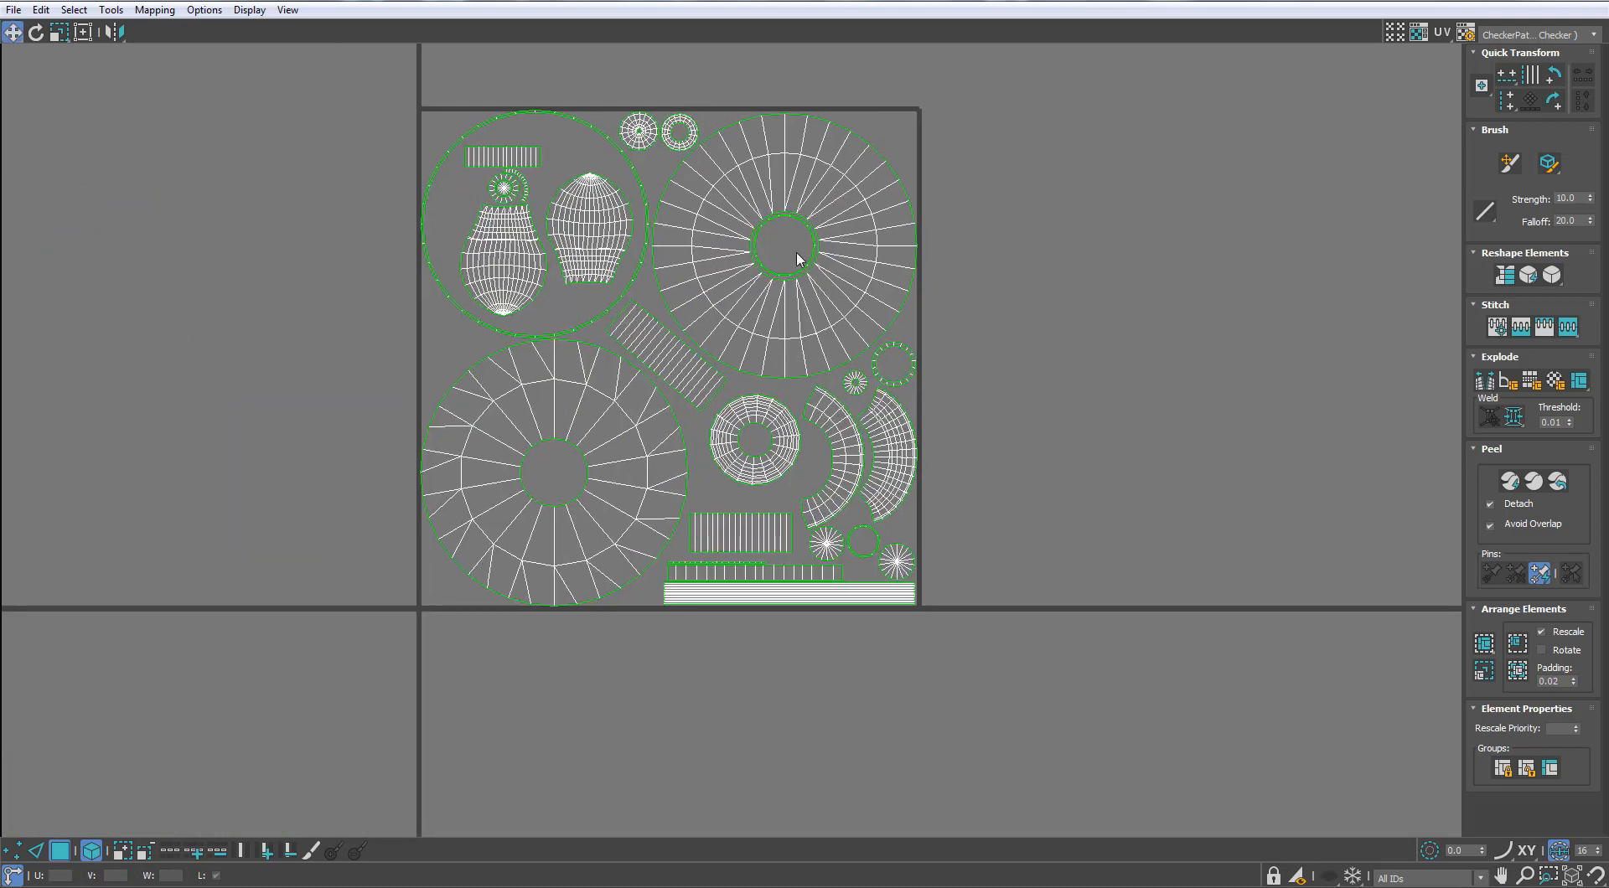
pyautogui.moveTo(945, 309); pyautogui.dragTo(942, 343, button='middle')
pyautogui.scroll(3, 989, 337)
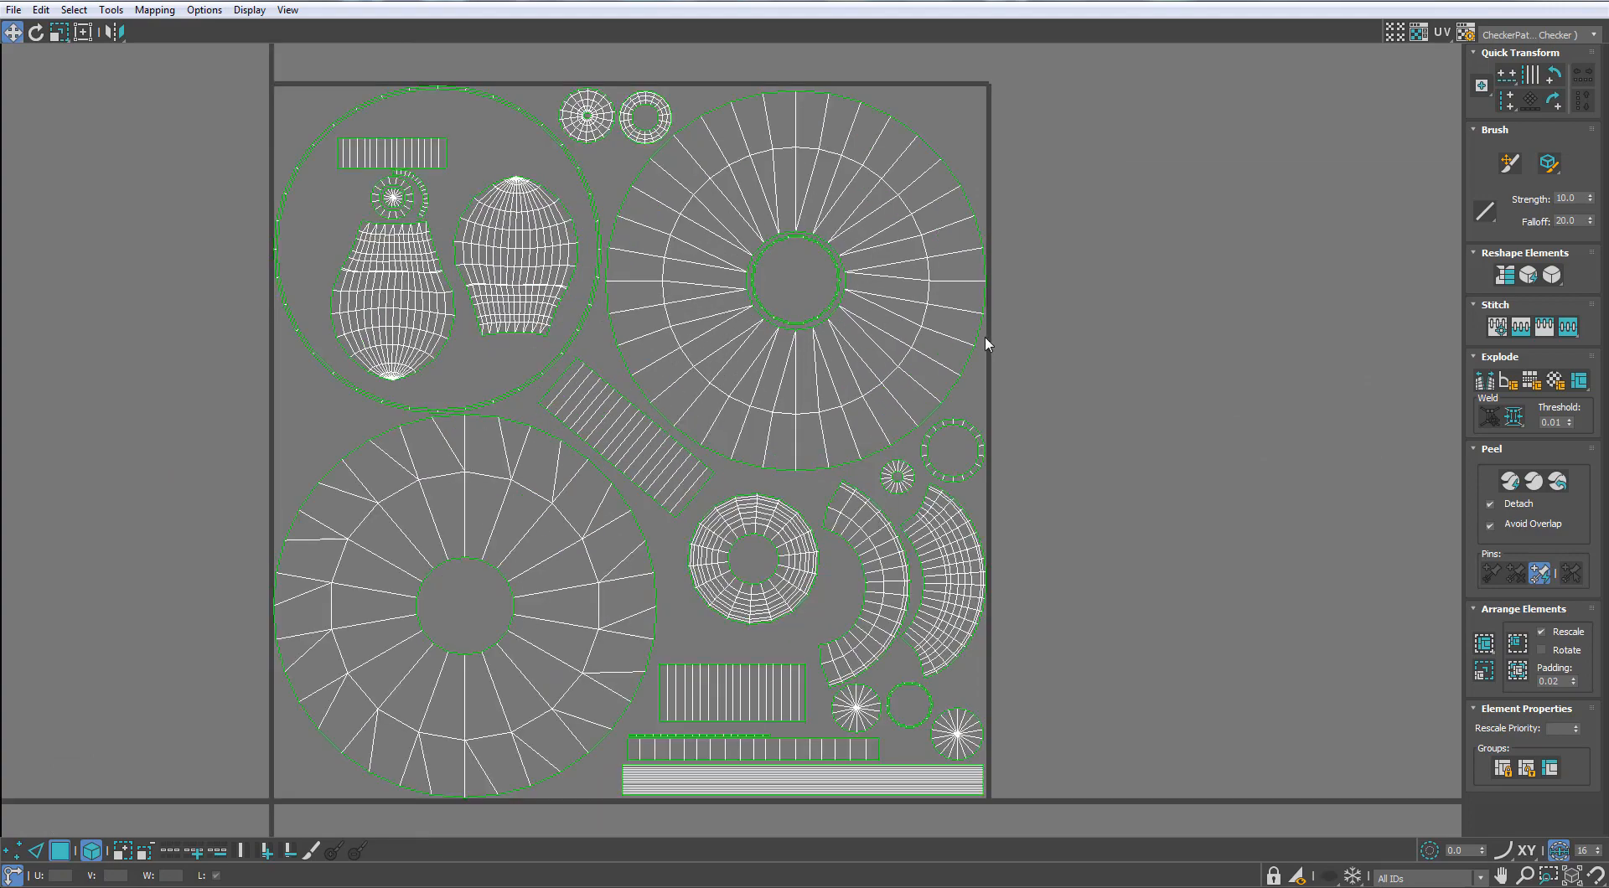
# Step: Inspect the packed shells across the UV tile, checking the spacing around the strips and discs near the bottom edge
pyautogui.scroll(-2, 957, 328)
pyautogui.scroll(10, 520, 202)
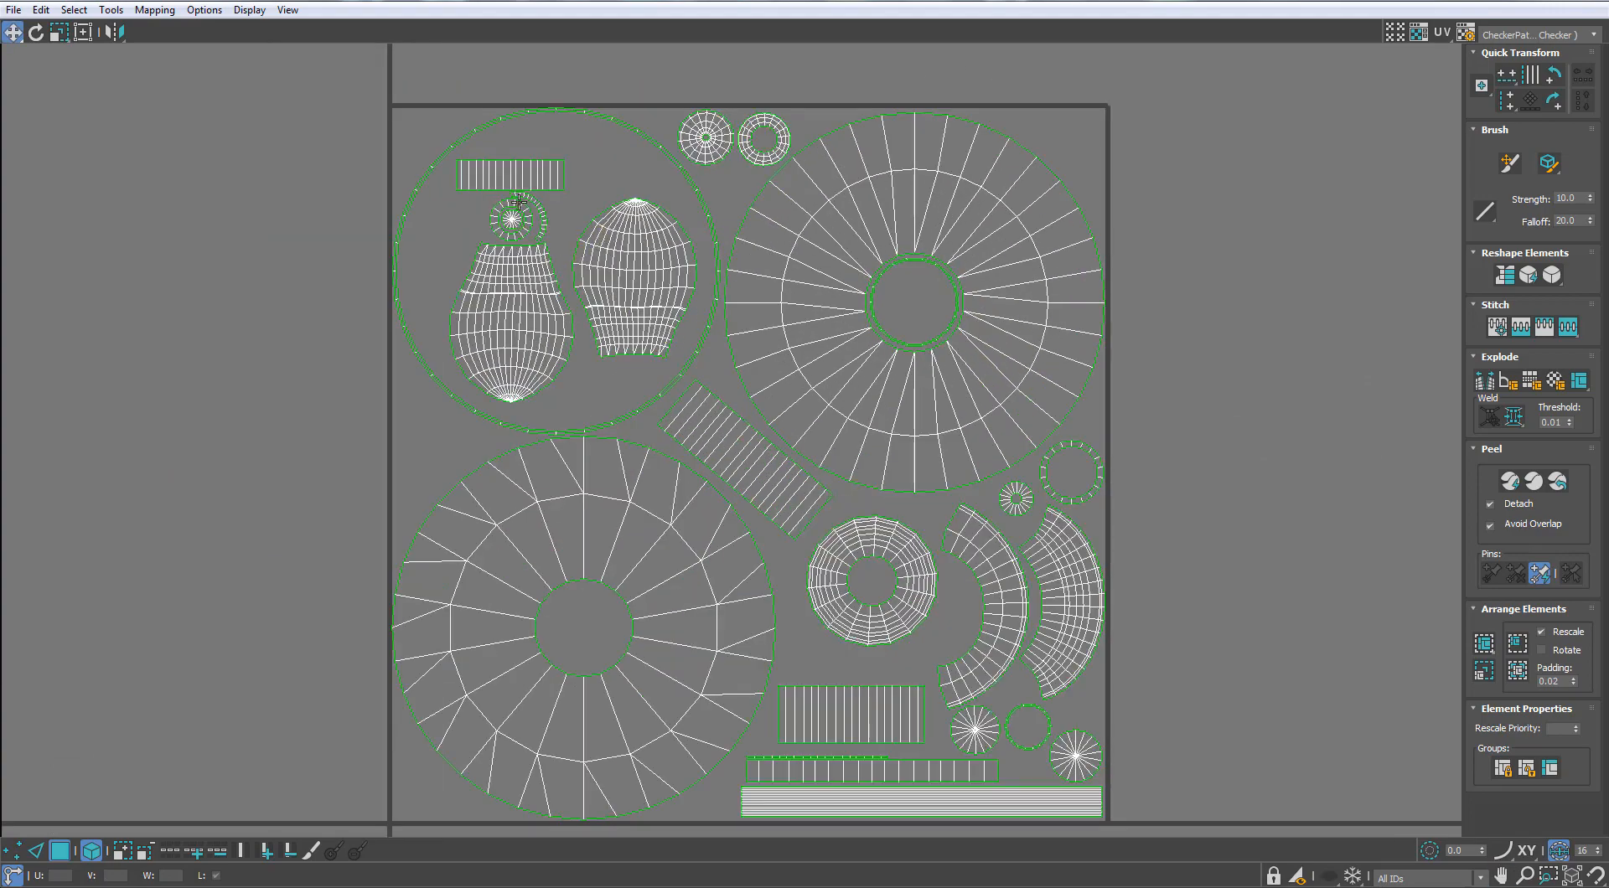
pyautogui.scroll(-8, 519, 202)
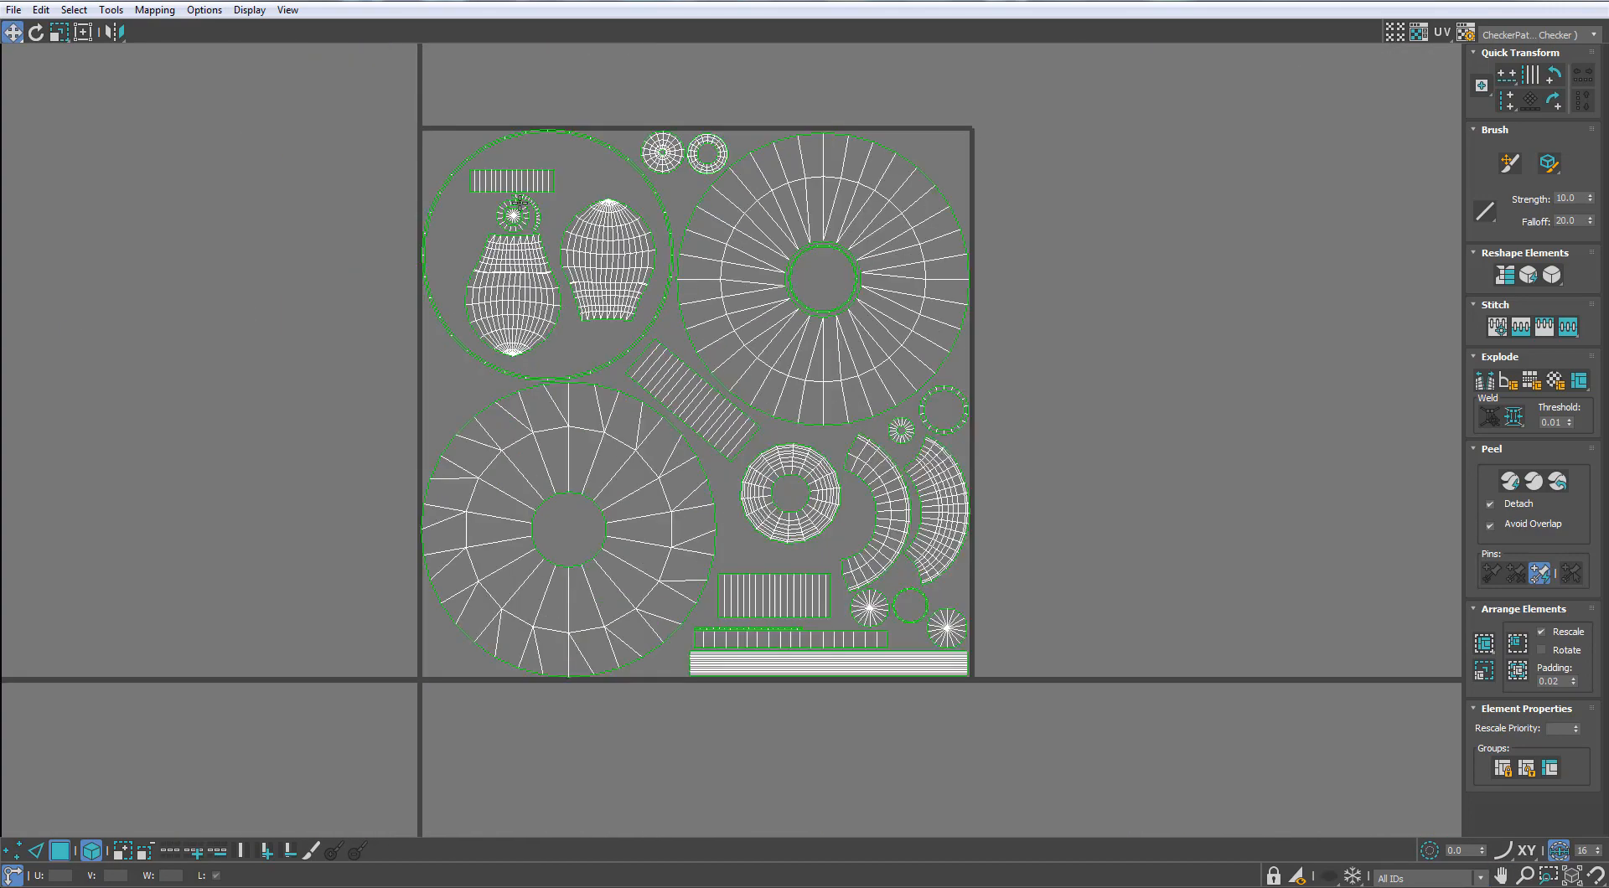
pyautogui.scroll(-2, 519, 202)
pyautogui.scroll(6, 744, 408)
pyautogui.moveTo(660, 655); pyautogui.dragTo(662, 653)
pyautogui.click(842, 646)
pyautogui.scroll(-6, 836, 574)
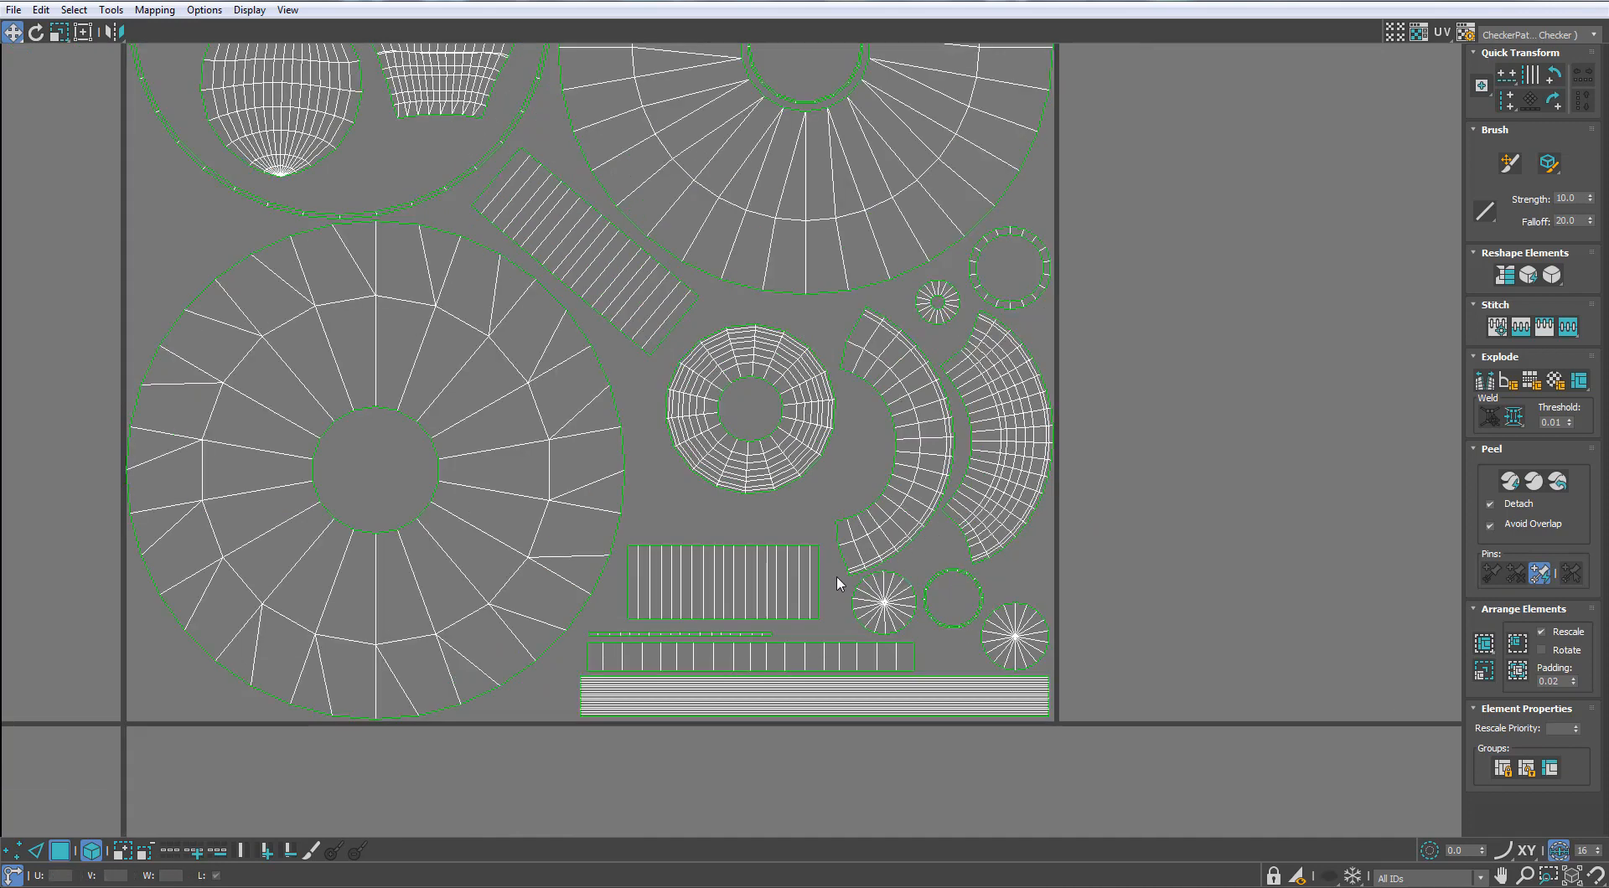
# Step: Close the UV editor and bring up the Scene Explorer beside a close view of the checkered lamp
pyautogui.doubleClick(1079, 2)
pyautogui.click(1282, 109)
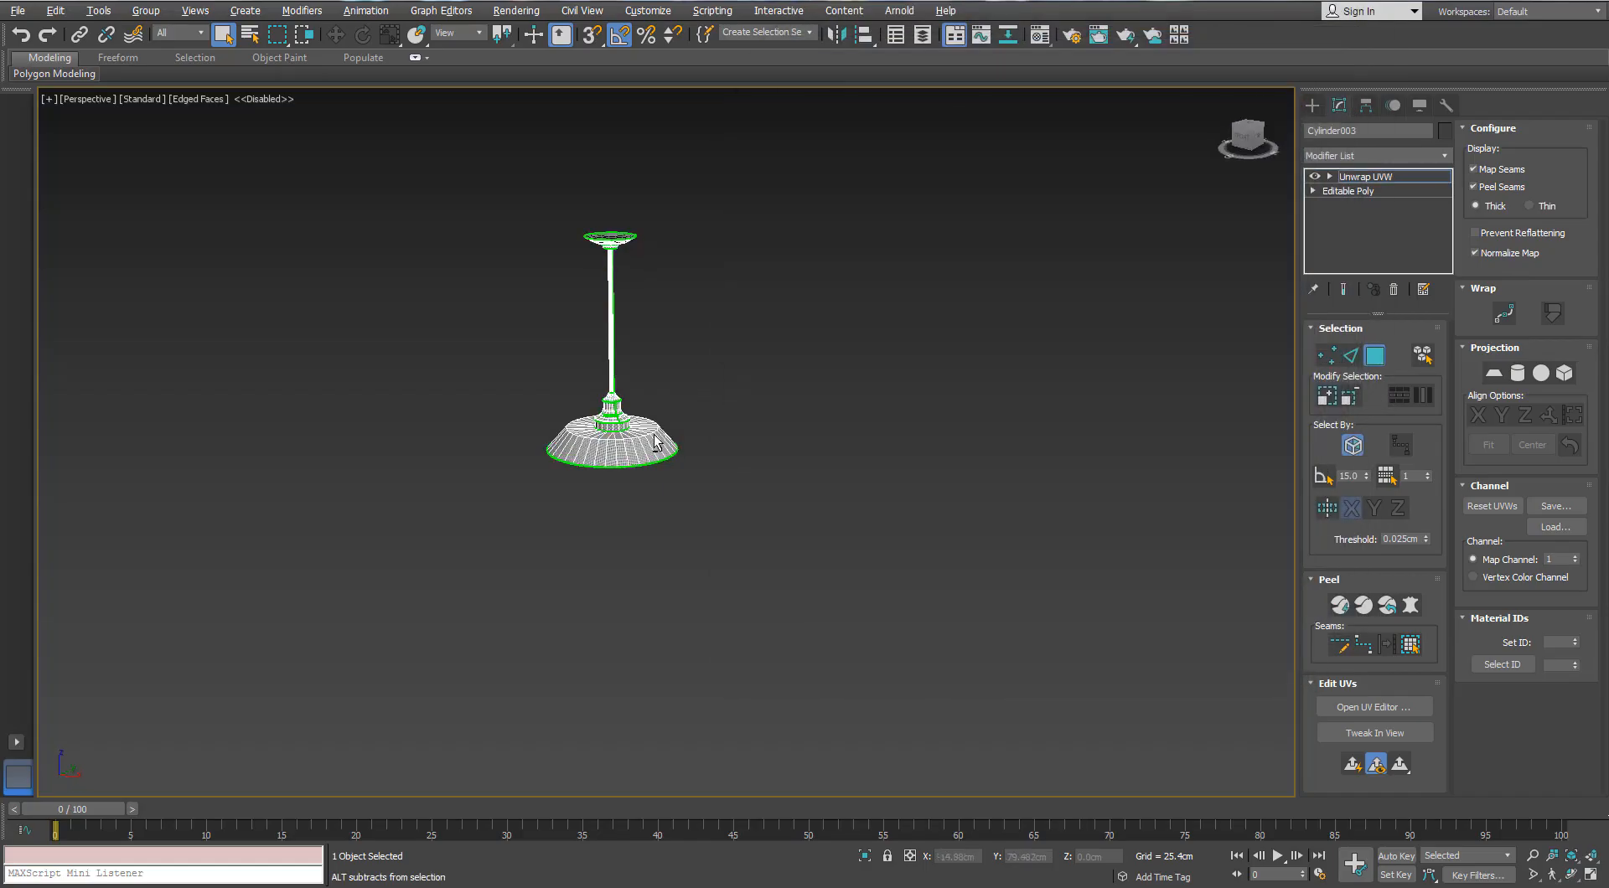
pyautogui.scroll(5, 650, 419)
pyautogui.scroll(-2, 650, 384)
pyautogui.keyDown('alt'); pyautogui.moveTo(651, 385); pyautogui.dragTo(767, 501, button='middle'); pyautogui.keyUp('alt')
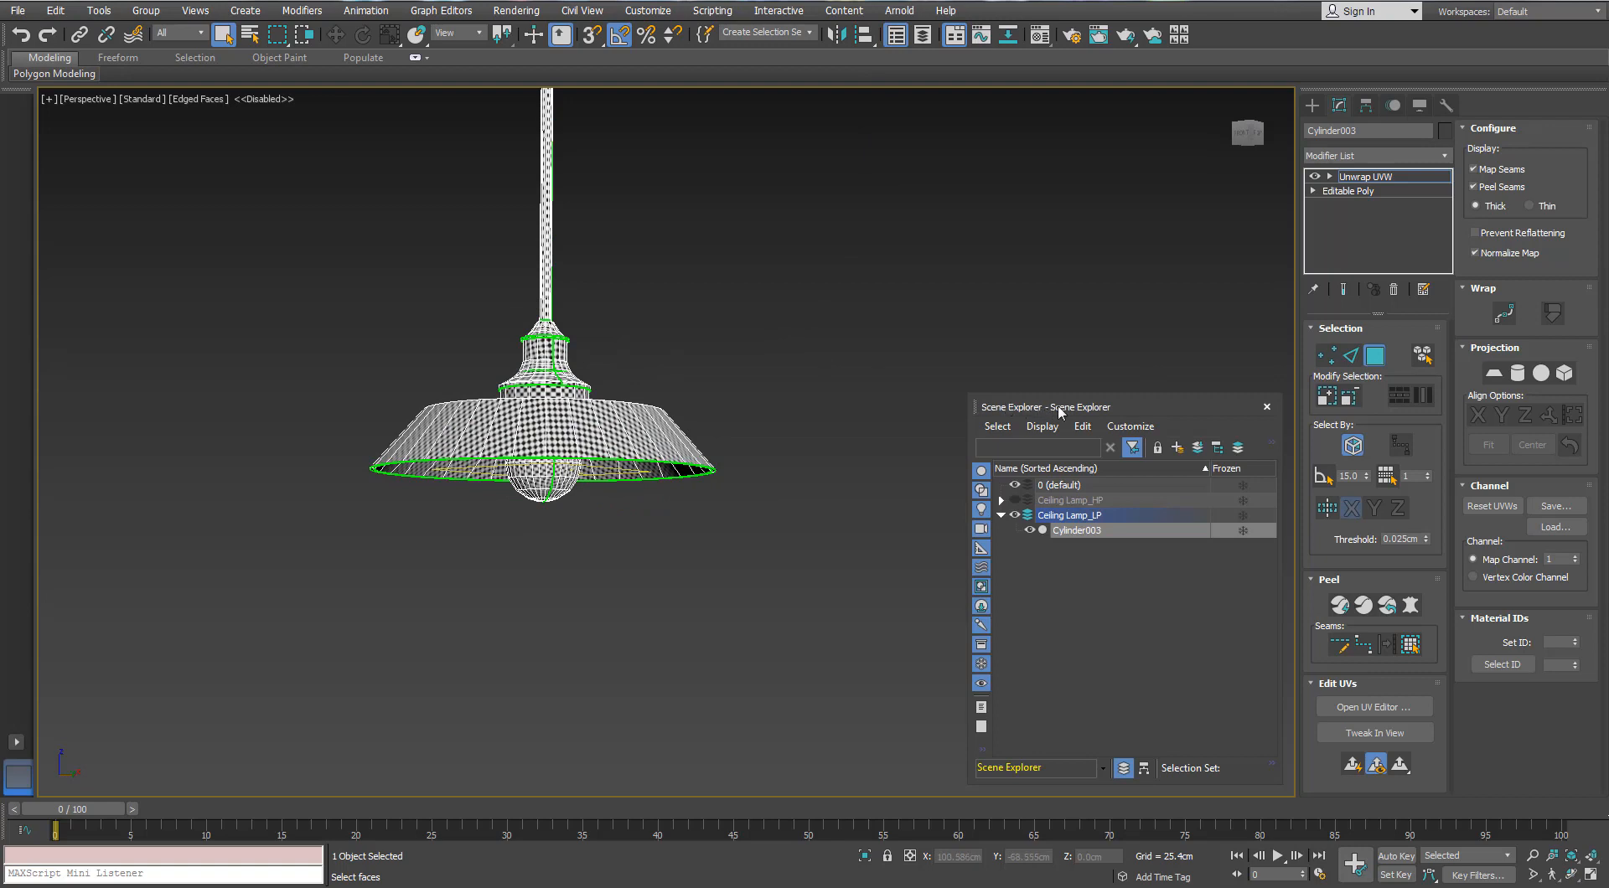
# Step: Open the Rename Objects tool and place its dialog clear of the lamp, above the Scene Explorer
pyautogui.click(98, 10)
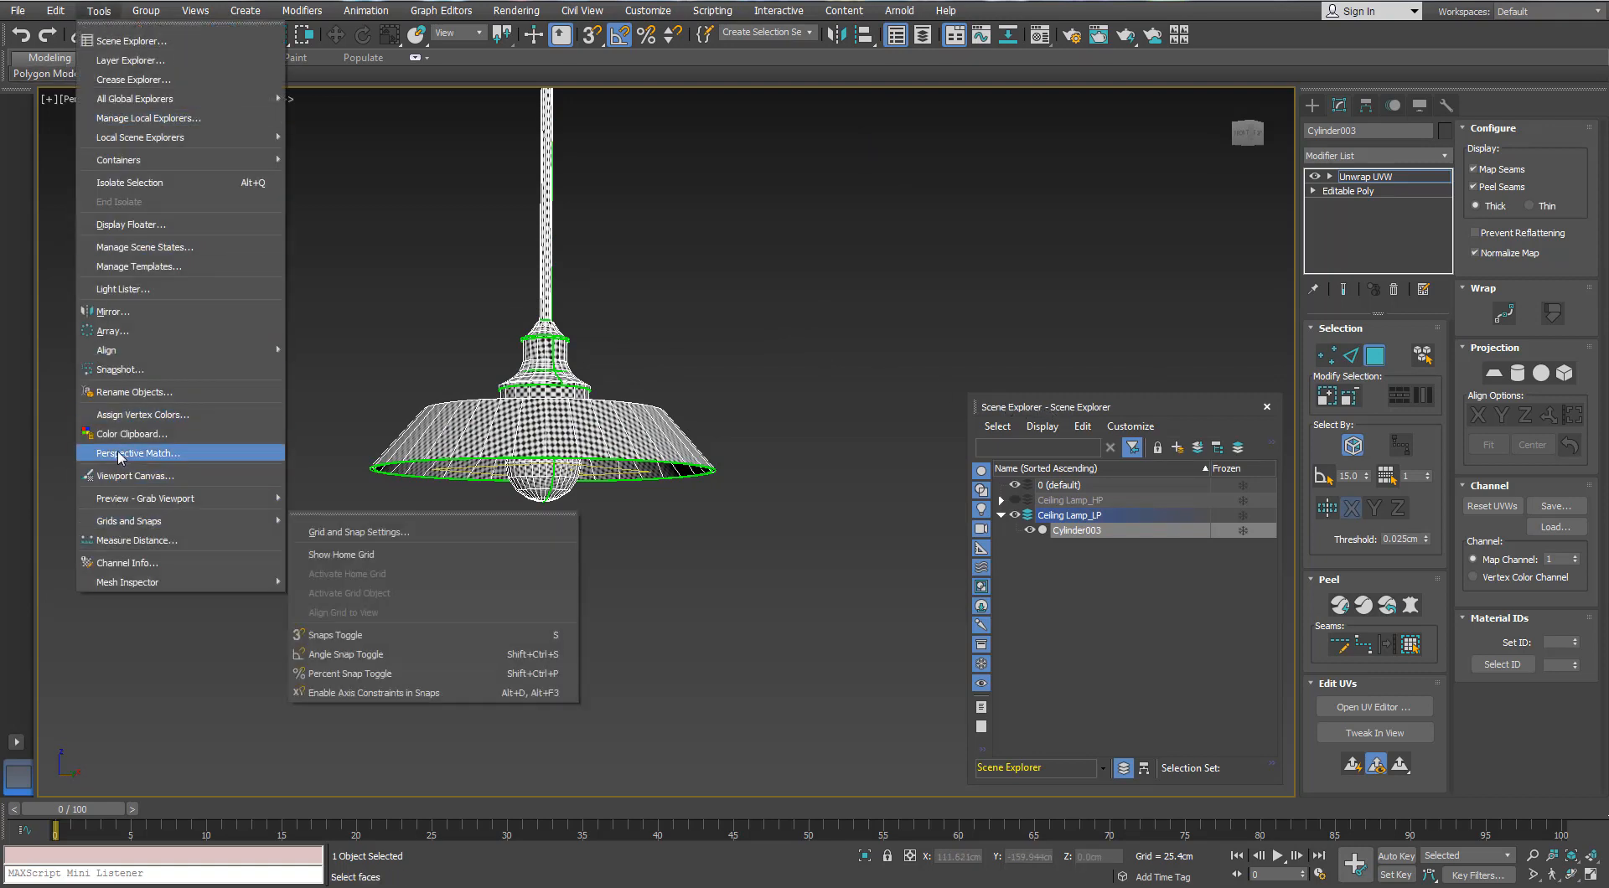
pyautogui.click(126, 392)
pyautogui.moveTo(737, 302); pyautogui.dragTo(1156, 108)
# Step: Convert the unwrapped low-poly lamp to an Editable Poly
pyautogui.keyDown('alt'); pyautogui.moveTo(584, 411); pyautogui.dragTo(647, 444, button='middle'); pyautogui.keyUp('alt')
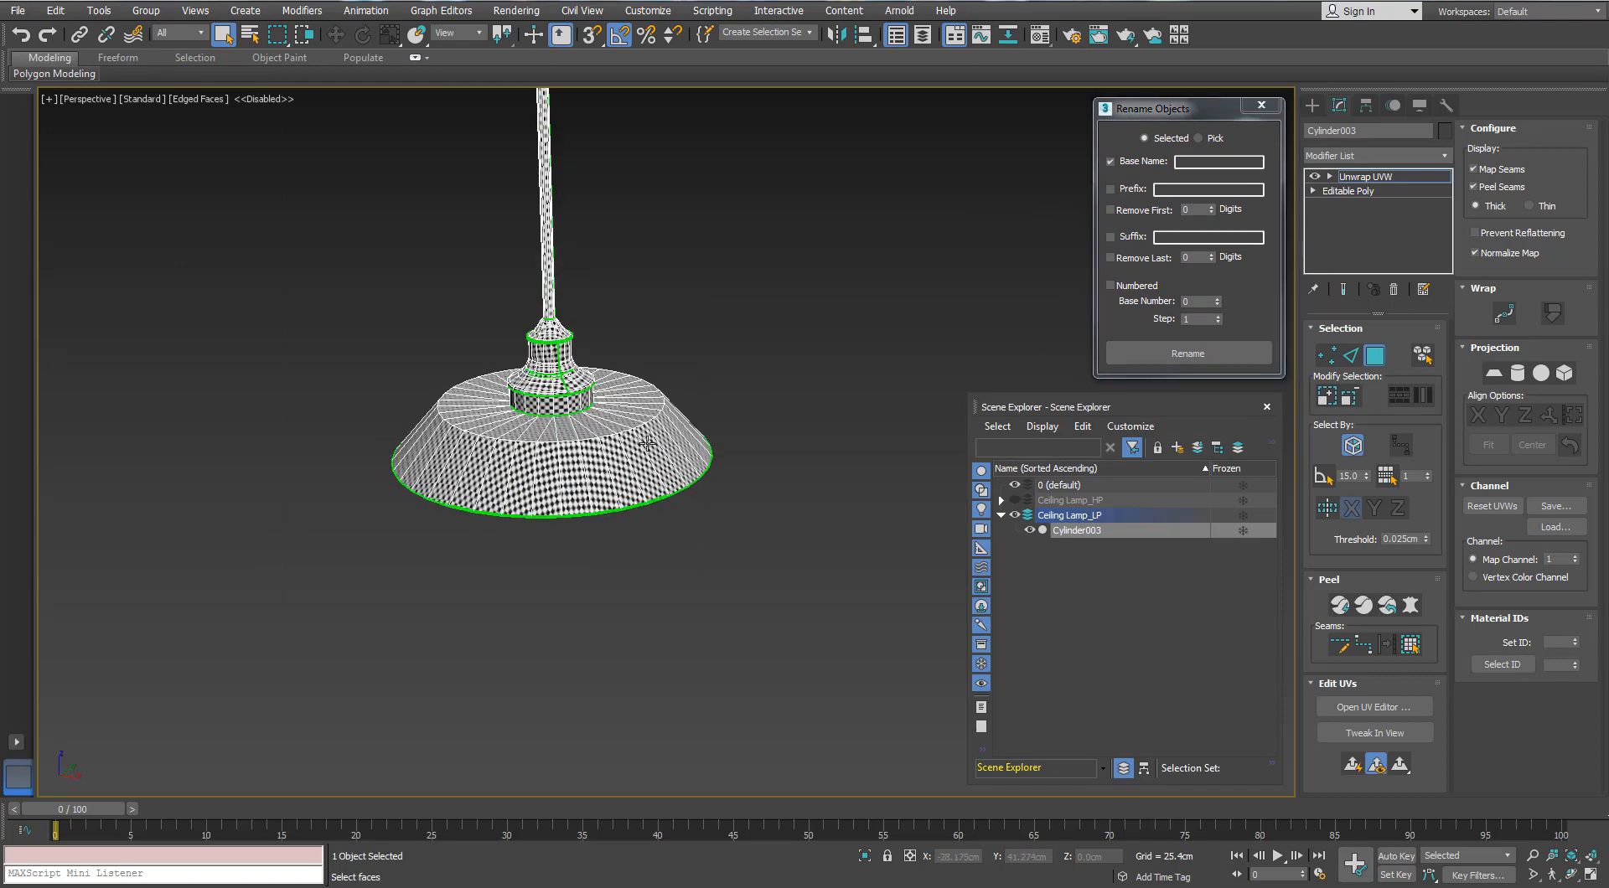
pyautogui.rightClick(624, 444)
pyautogui.moveTo(636, 614)
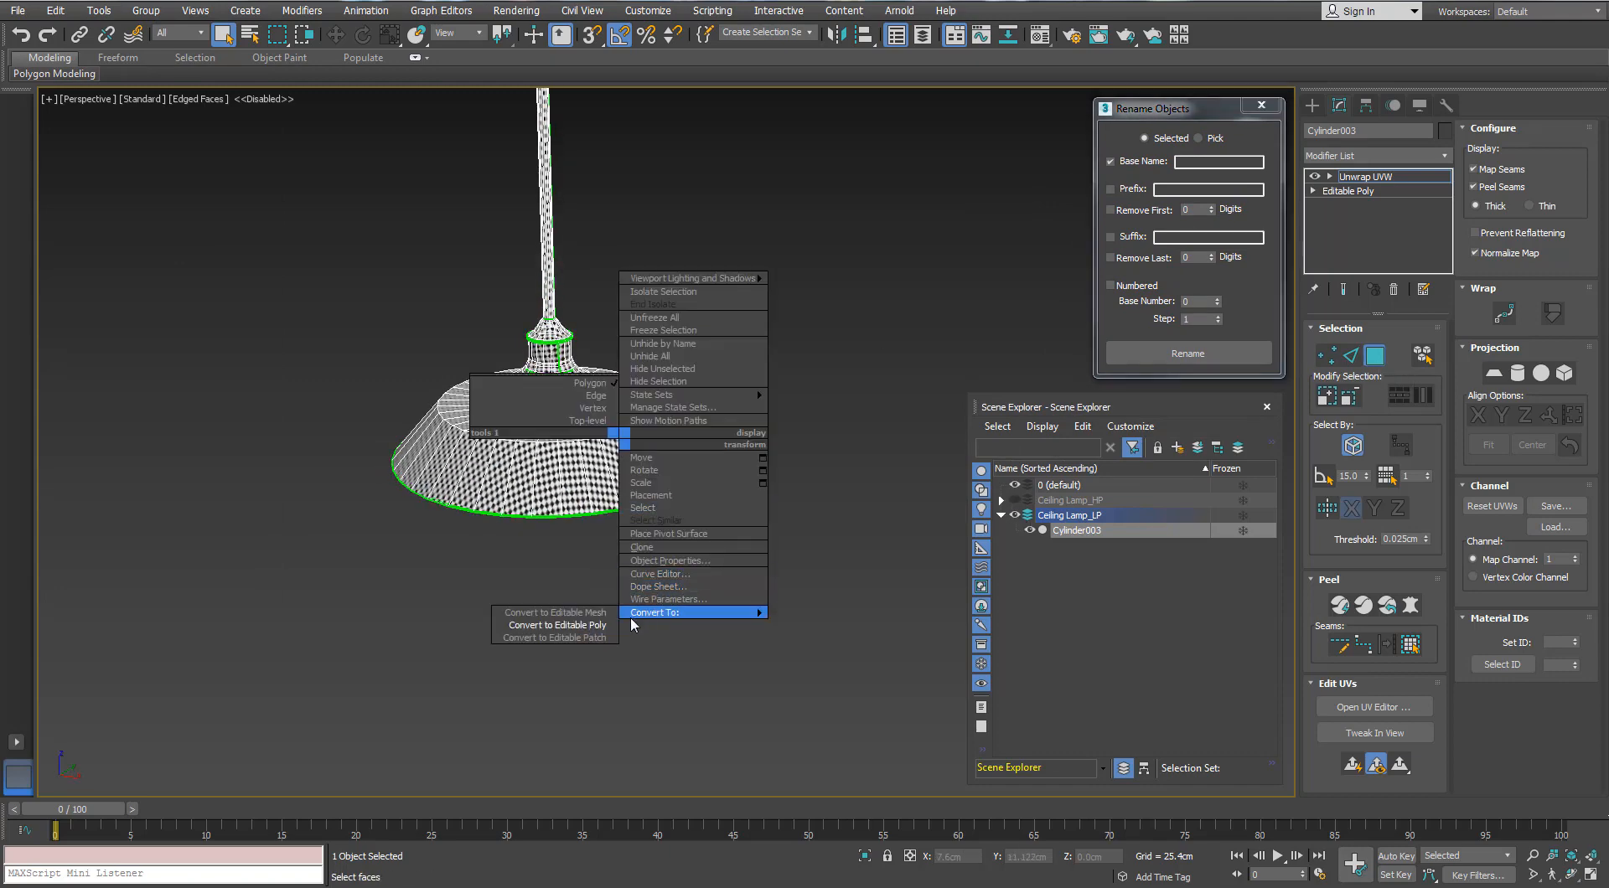
pyautogui.click(574, 624)
# Step: Detach the lamp's body element, including the shade and rod, from the low-poly mesh as a separate object
pyautogui.press('5')
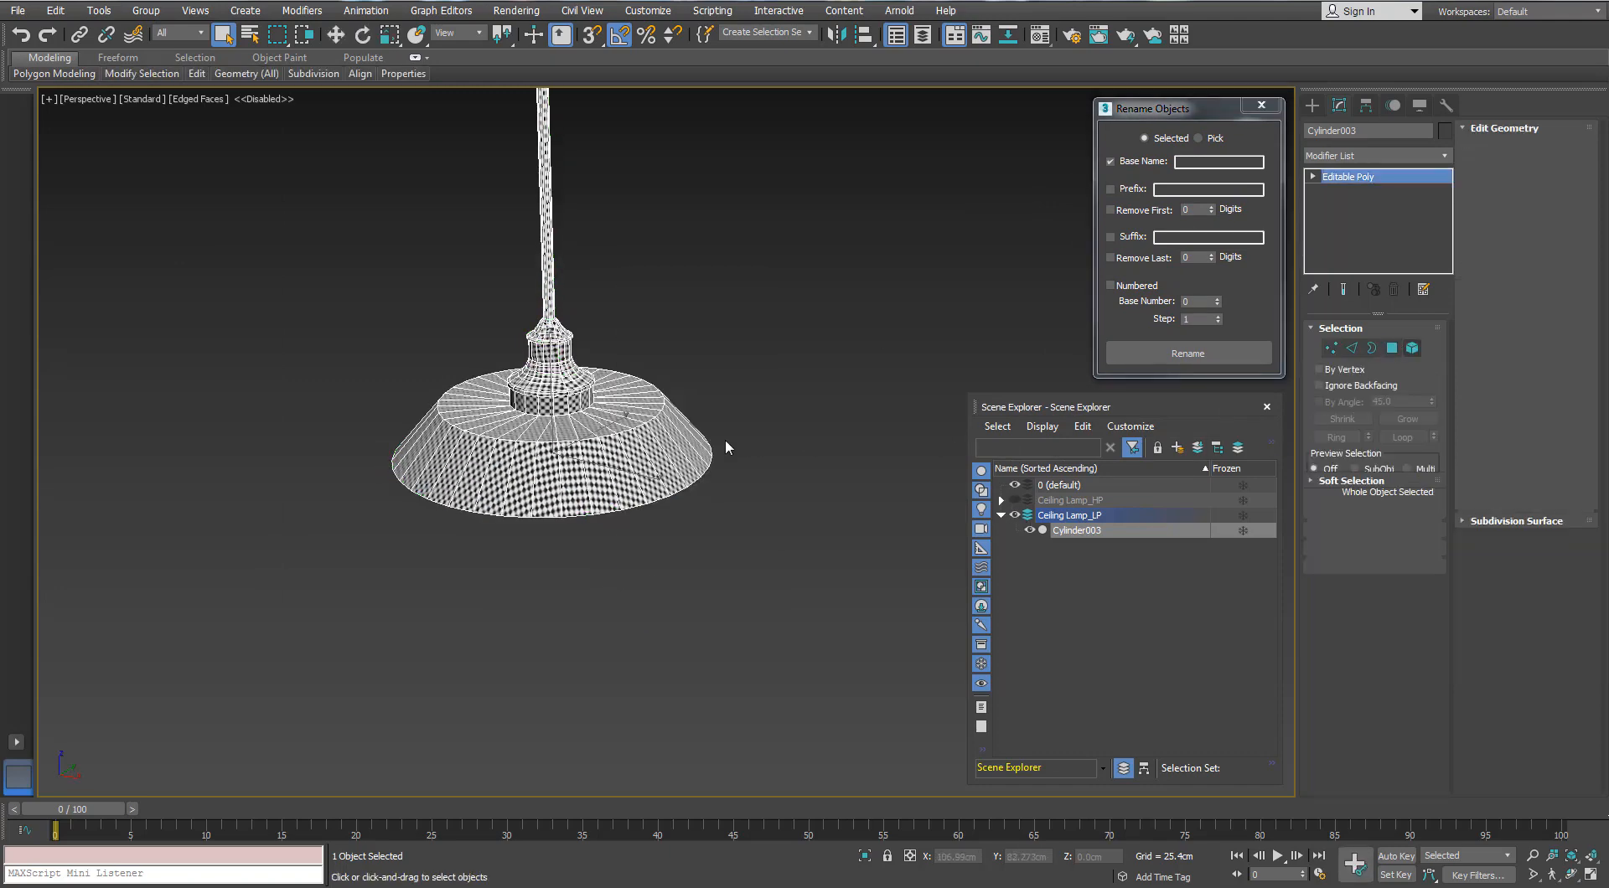
pyautogui.click(650, 460)
pyautogui.keyDown('alt'); pyautogui.moveTo(650, 460); pyautogui.dragTo(645, 402, button='middle'); pyautogui.keyUp('alt')
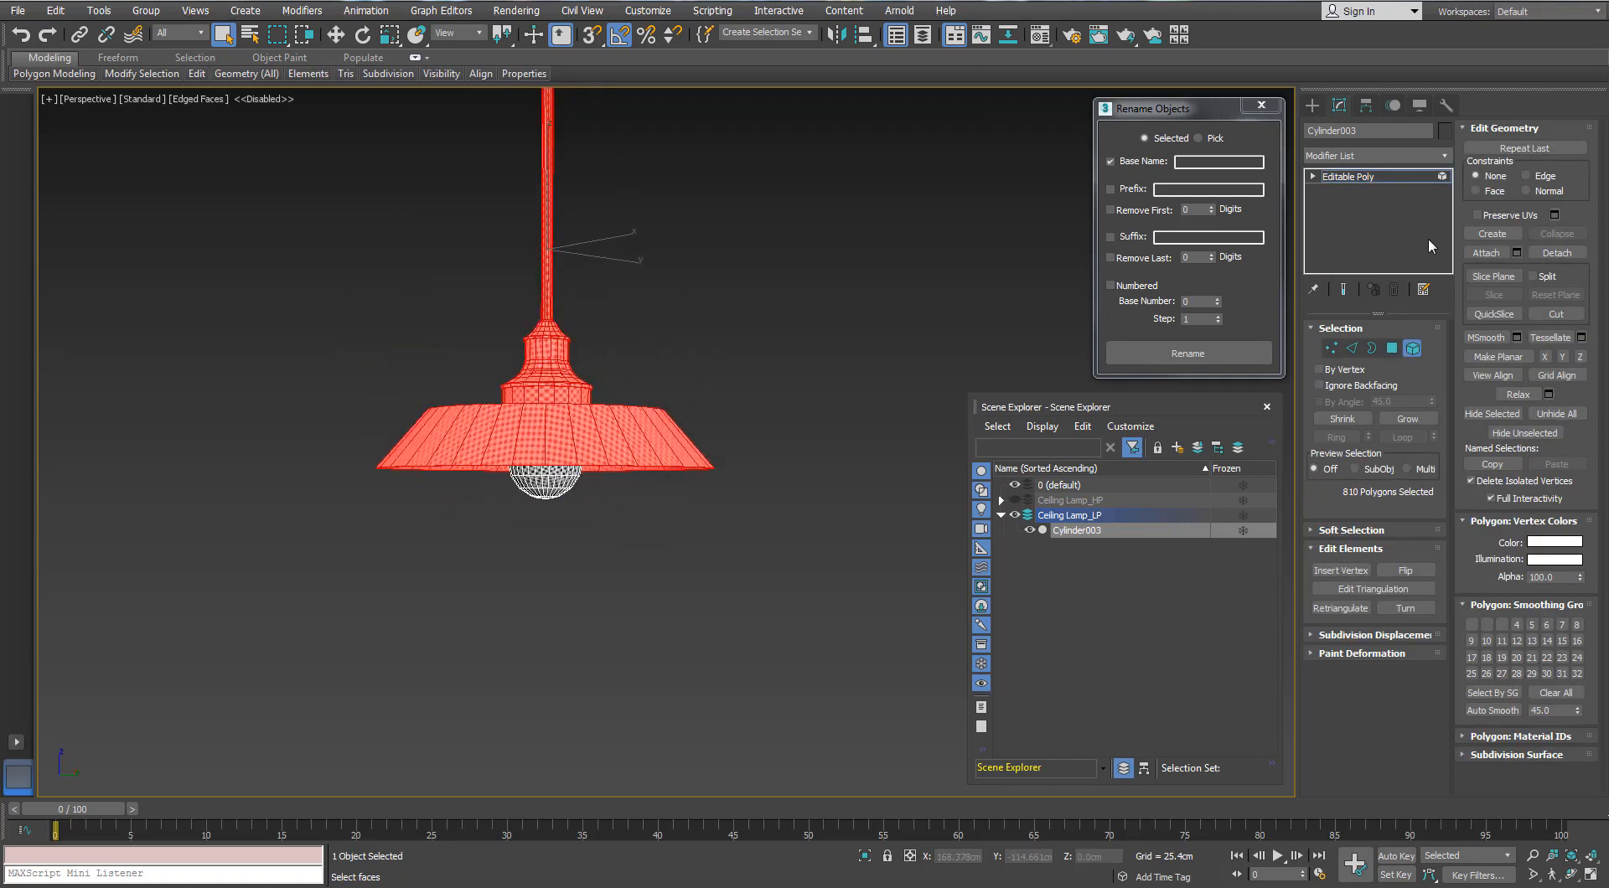
pyautogui.click(1555, 252)
pyautogui.click(859, 449)
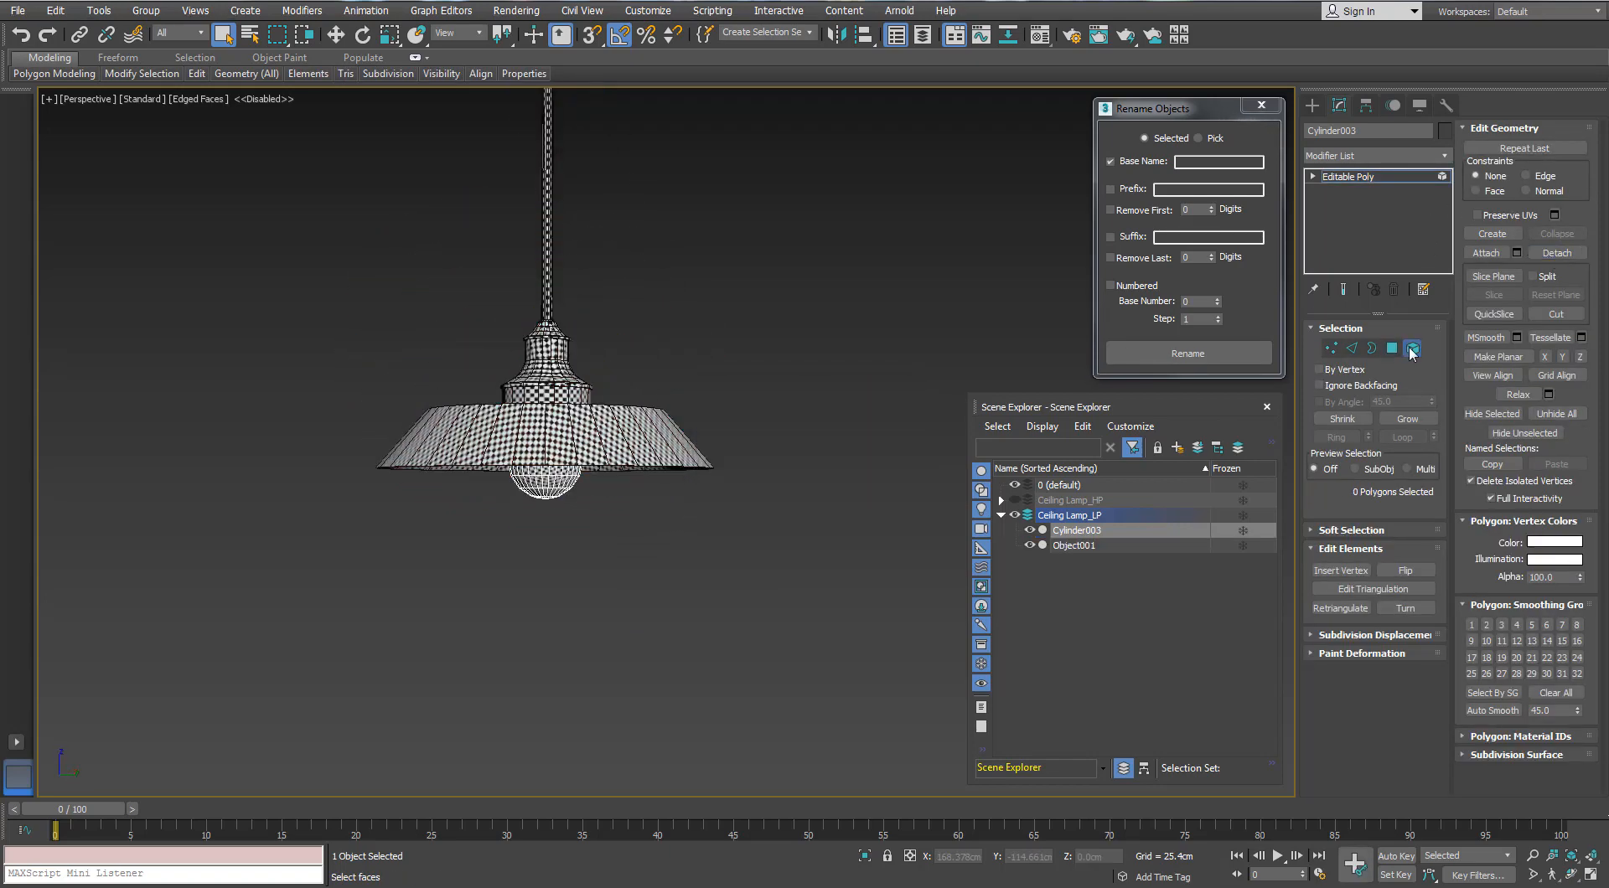
# Step: Rename the detached low-poly body using the base name Body and the suffix _LP
pyautogui.click(1111, 237)
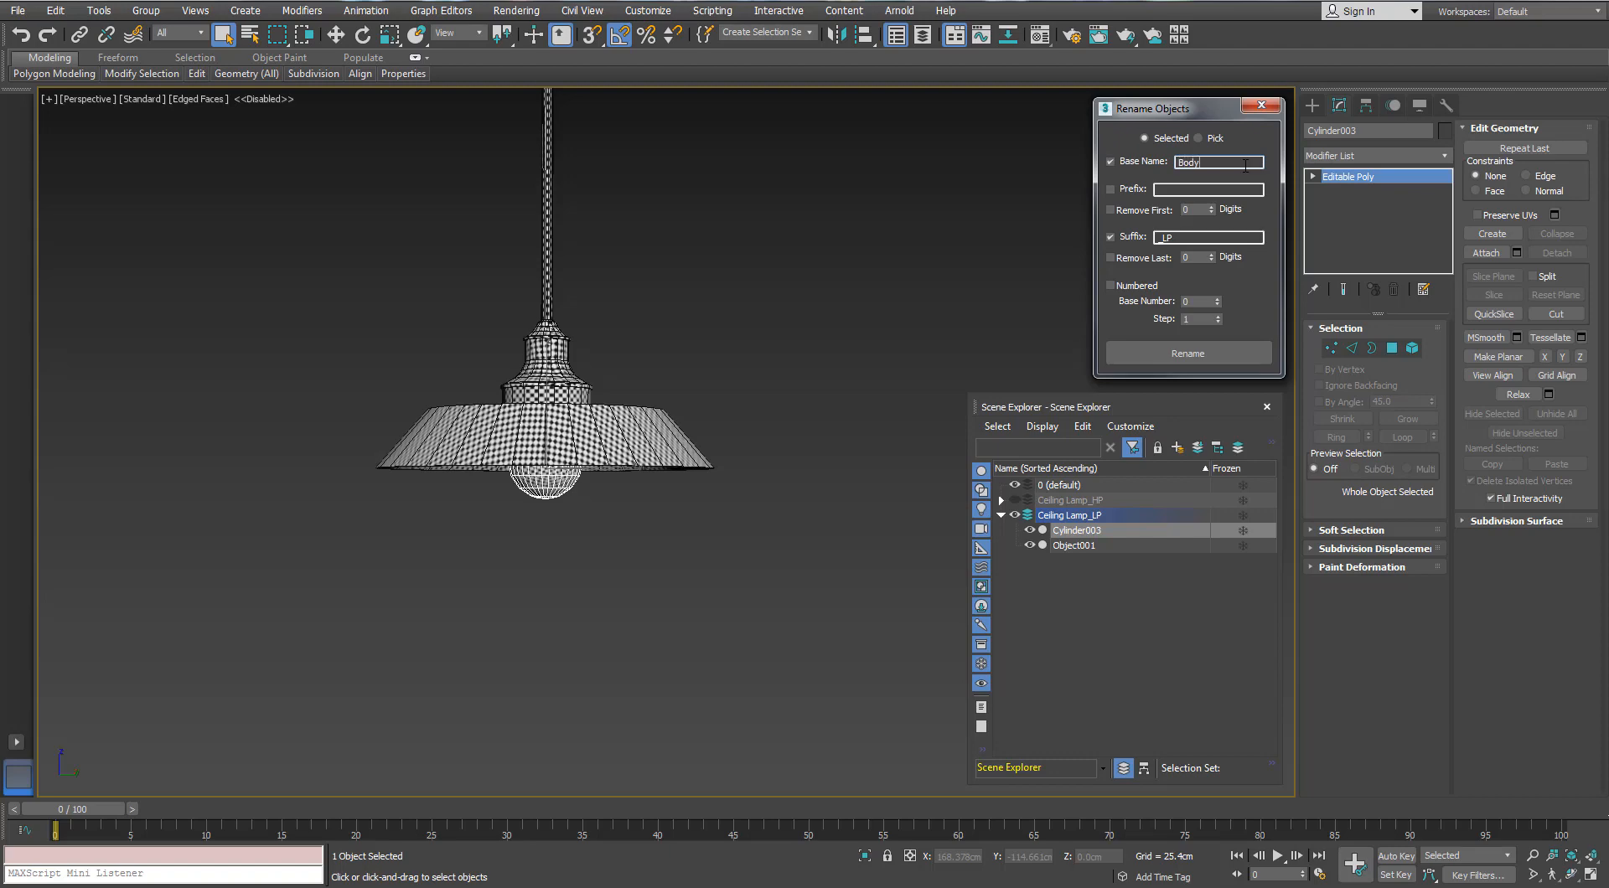
pyautogui.click(659, 419)
pyautogui.keyDown('alt'); pyautogui.moveTo(659, 419); pyautogui.dragTo(737, 369, button='middle'); pyautogui.keyUp('alt')
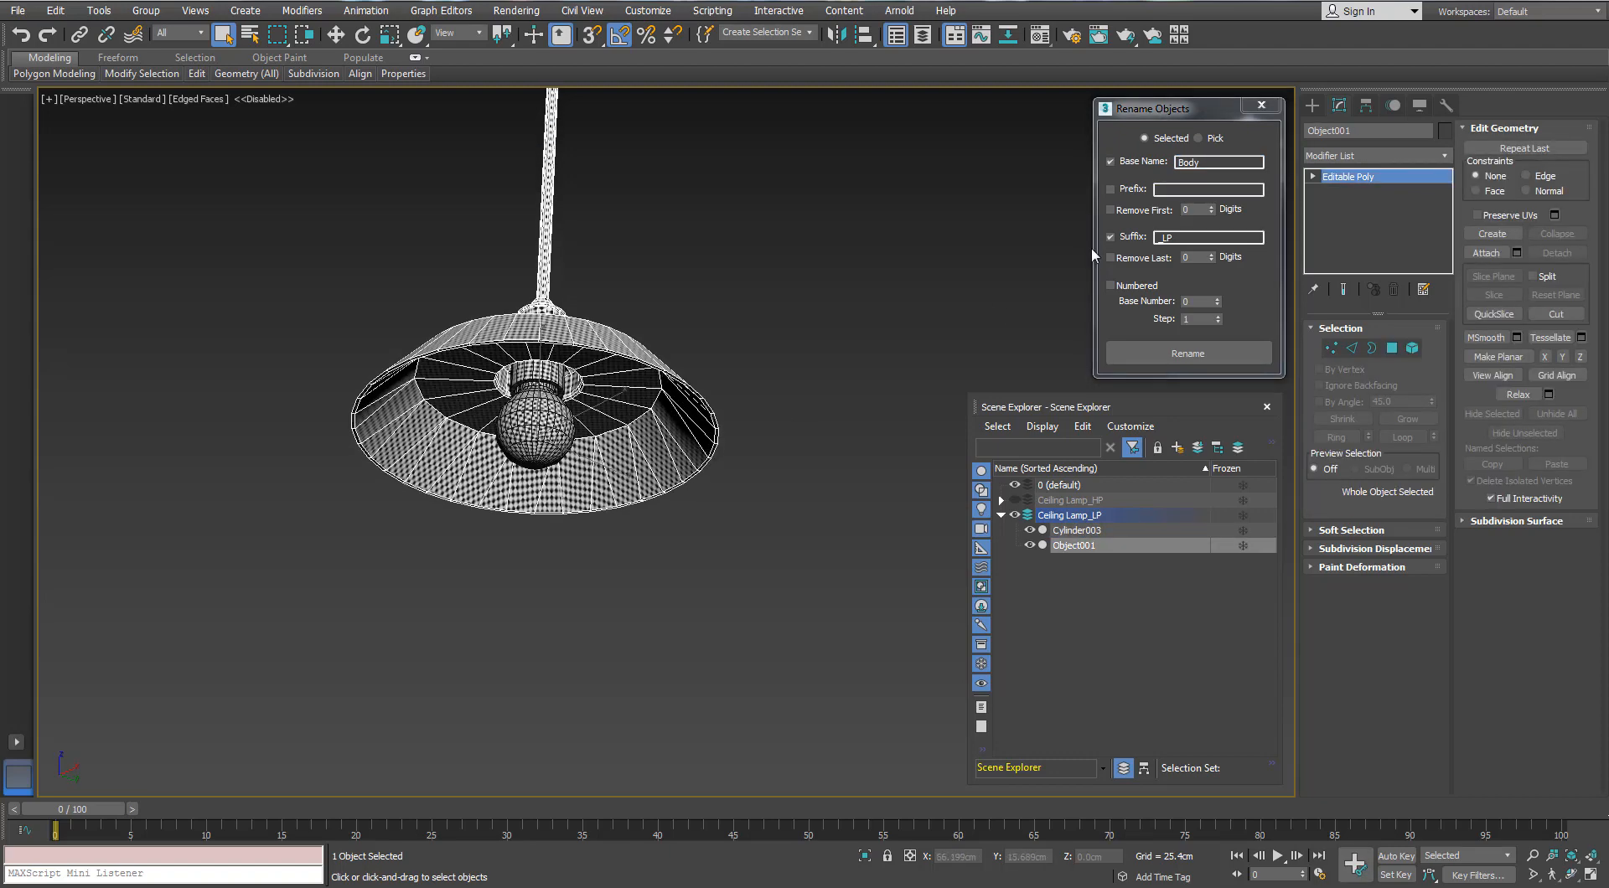
pyautogui.click(1176, 356)
# Step: Hide the Ceiling Lamp_LP layer, show Ceiling Lamp_HP, and rename the high-poly body as Body_HP
pyautogui.click(1015, 516)
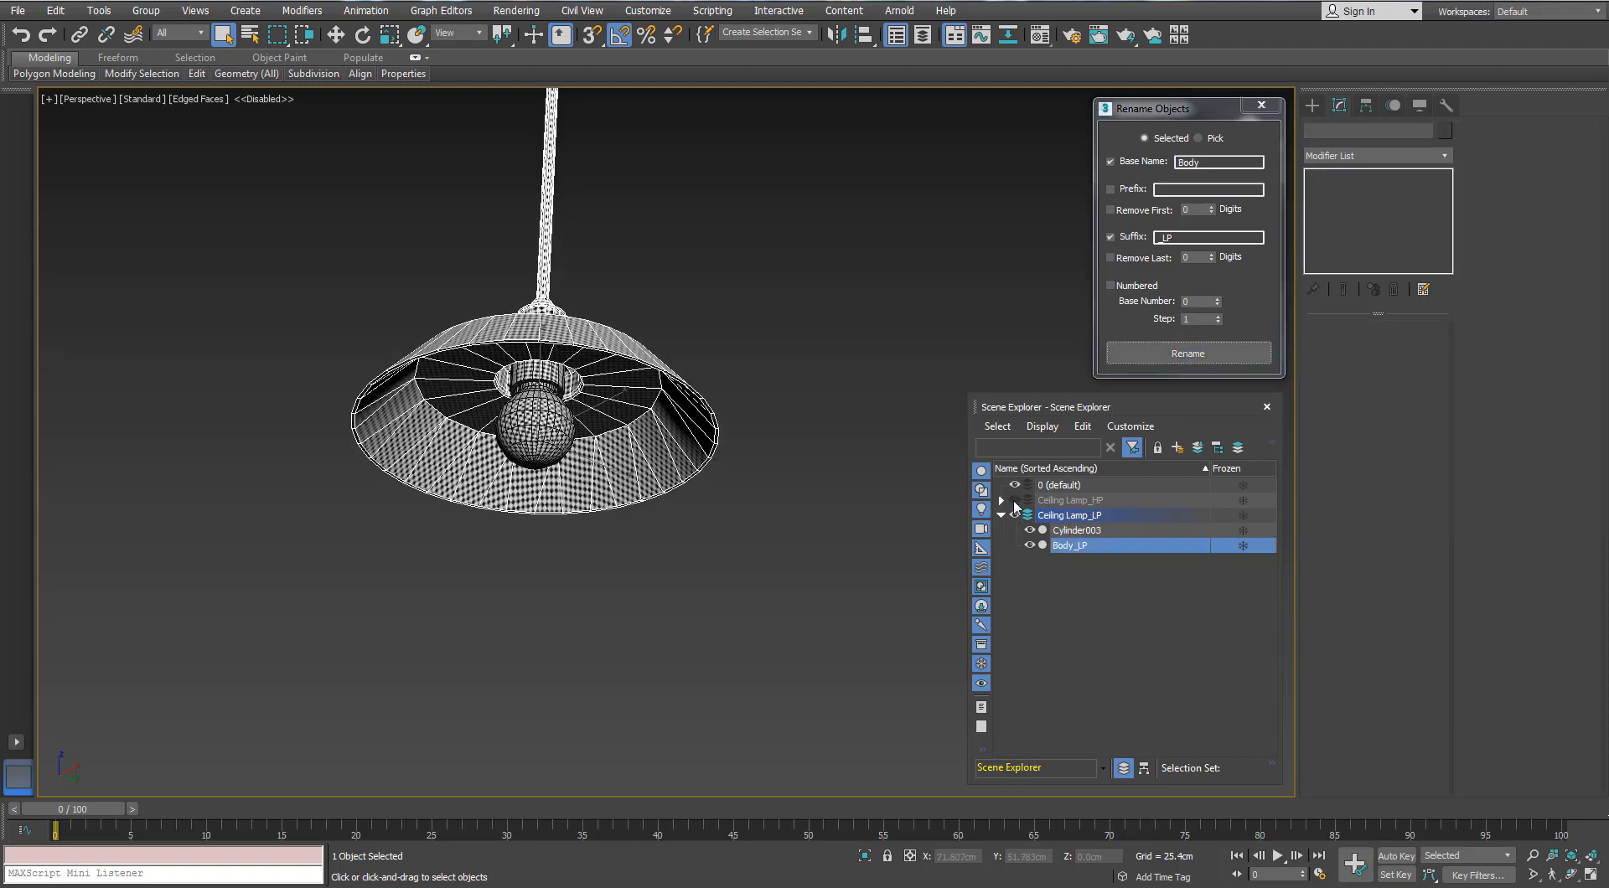
pyautogui.click(1015, 500)
pyautogui.click(704, 412)
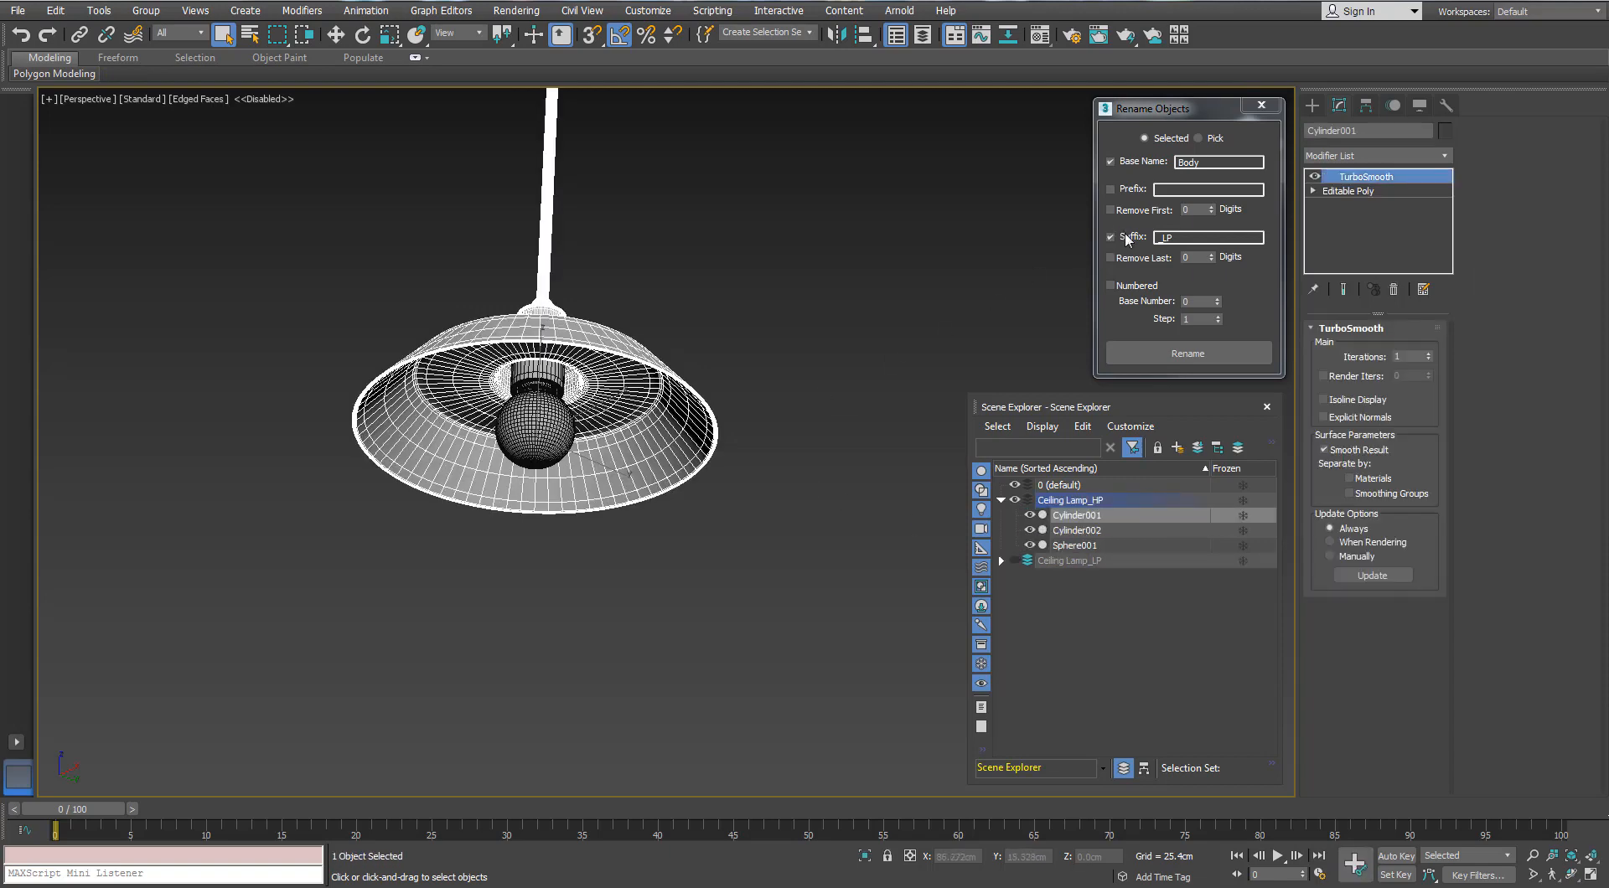
pyautogui.moveTo(1182, 237); pyautogui.dragTo(1166, 243)
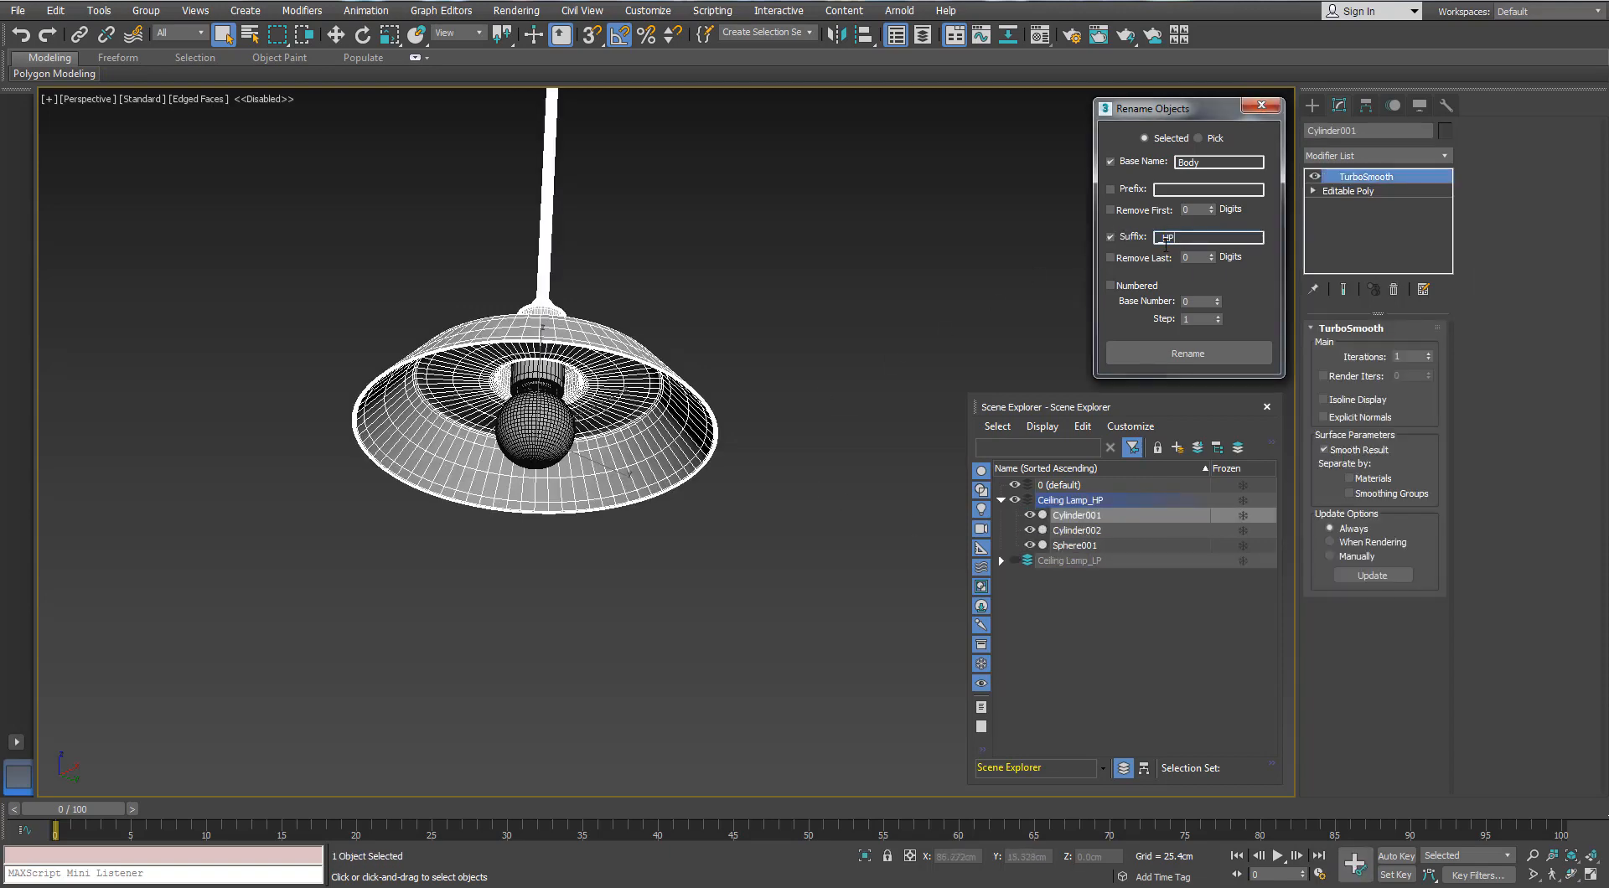
pyautogui.click(1180, 359)
# Step: Rename the high-poly bulb holder as Bulbholder_HP
pyautogui.click(551, 375)
pyautogui.click(1210, 159)
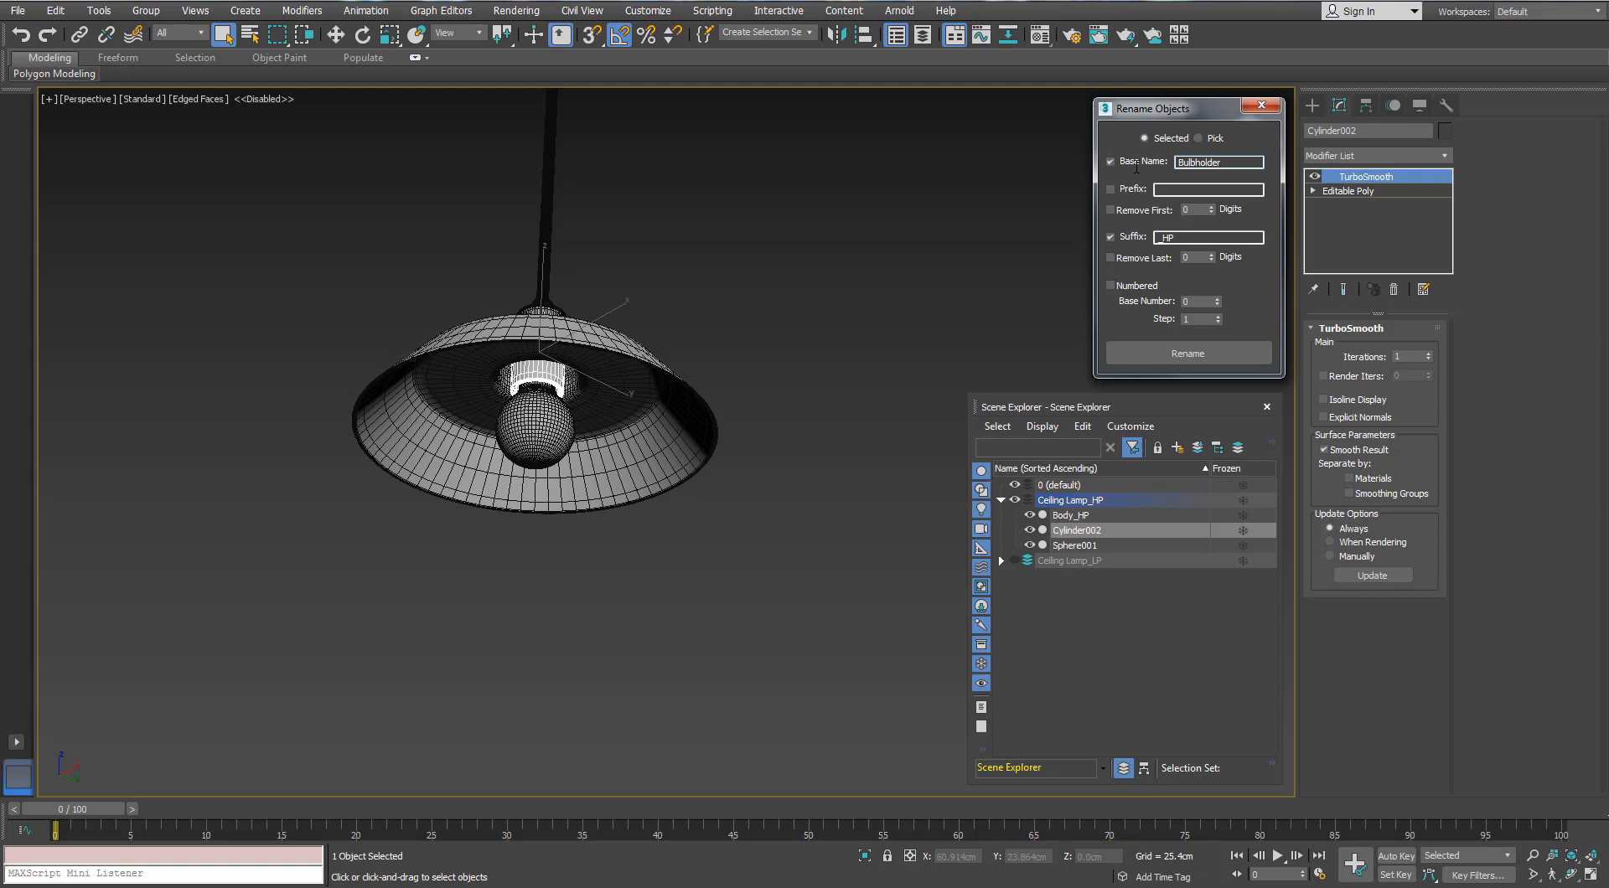
pyautogui.click(1177, 356)
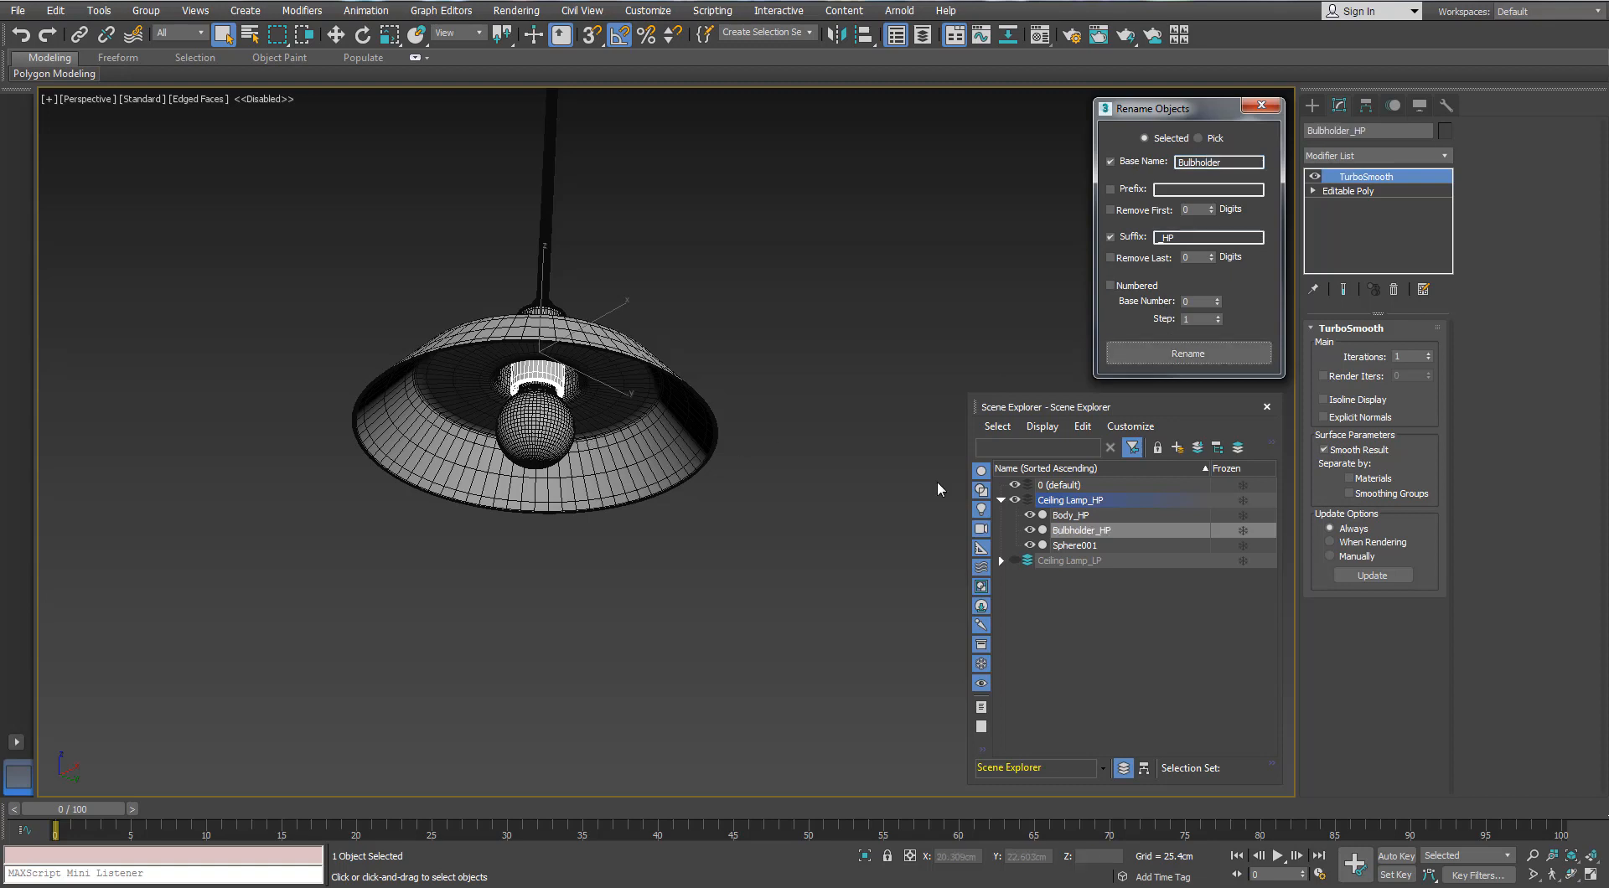
# Step: Switch visibility from the Ceiling Lamp_HP layer to Ceiling Lamp_LP and detach the bulb holder element from the bulb mesh
pyautogui.click(1014, 499)
pyautogui.click(1014, 516)
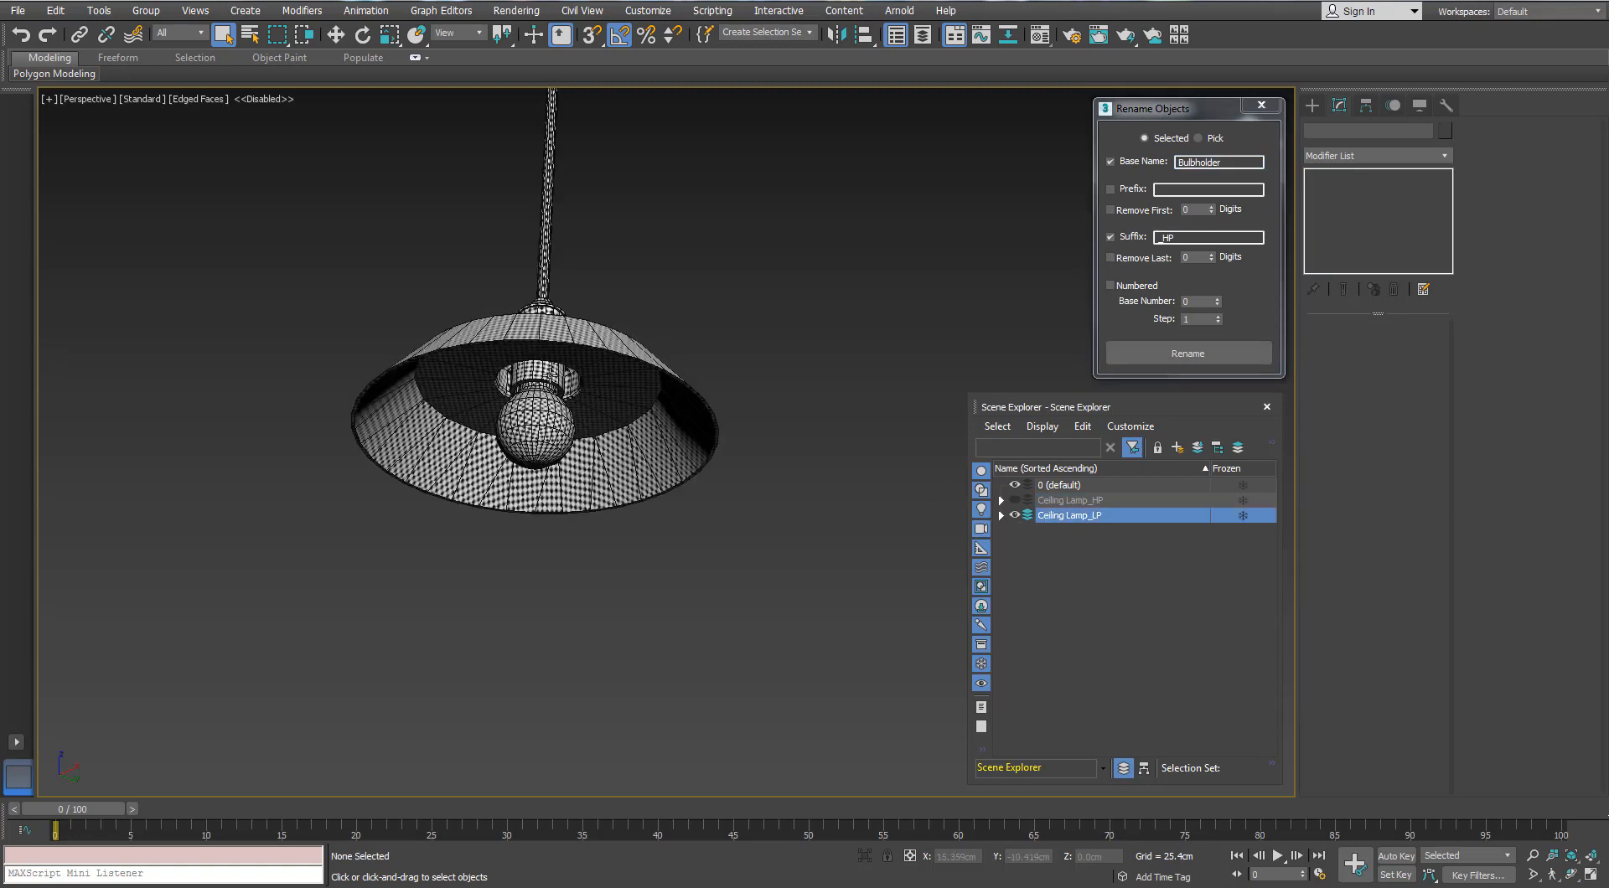
pyautogui.click(540, 375)
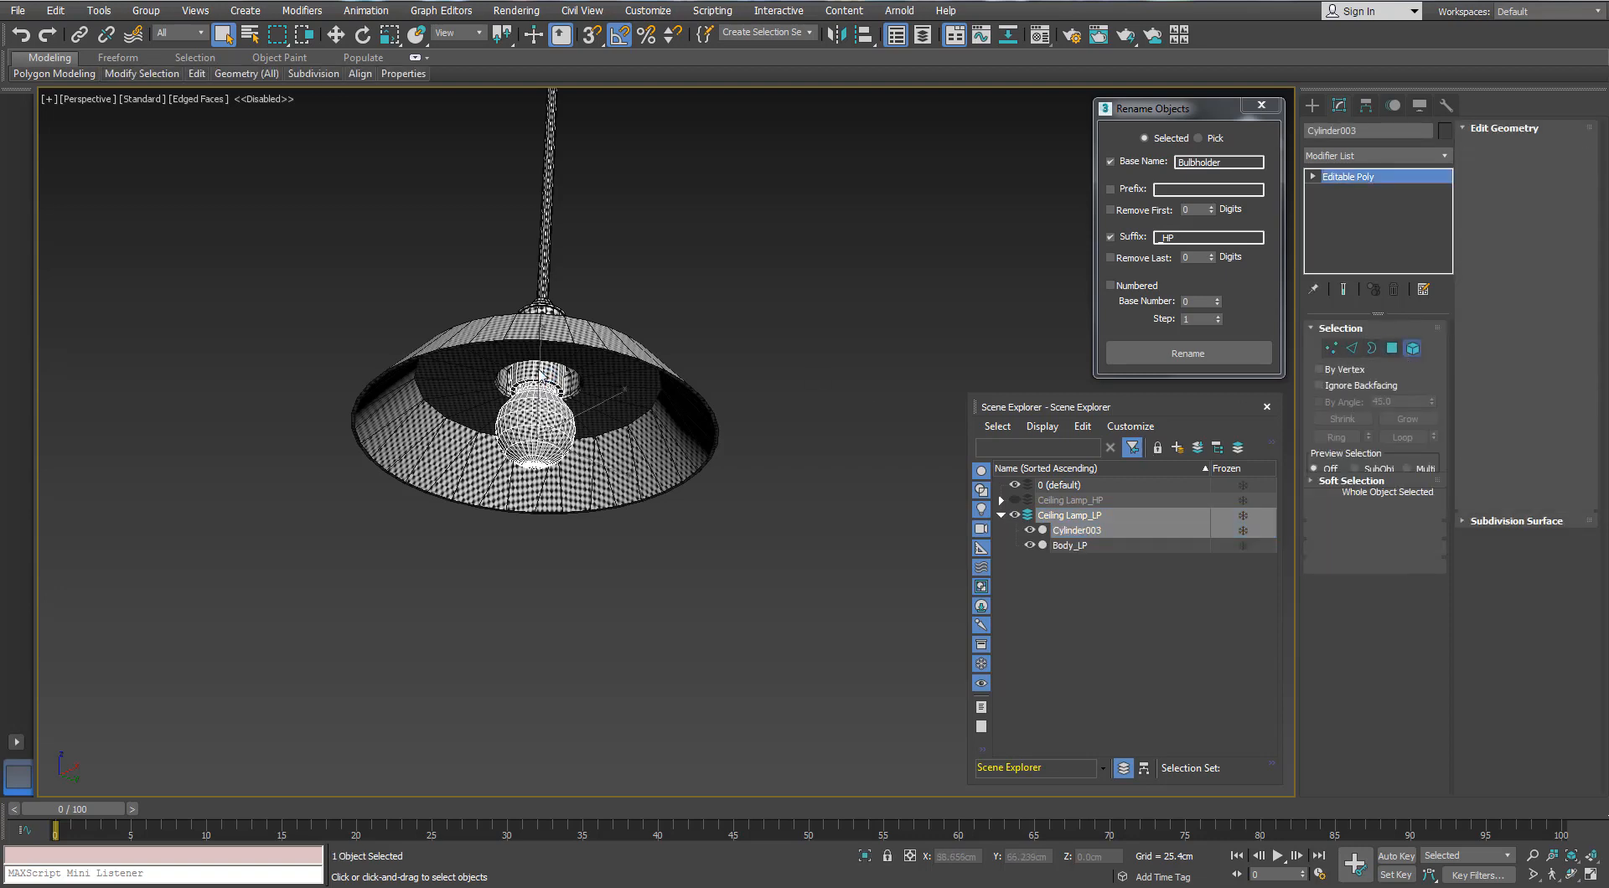
pyautogui.click(541, 375)
pyautogui.click(1556, 252)
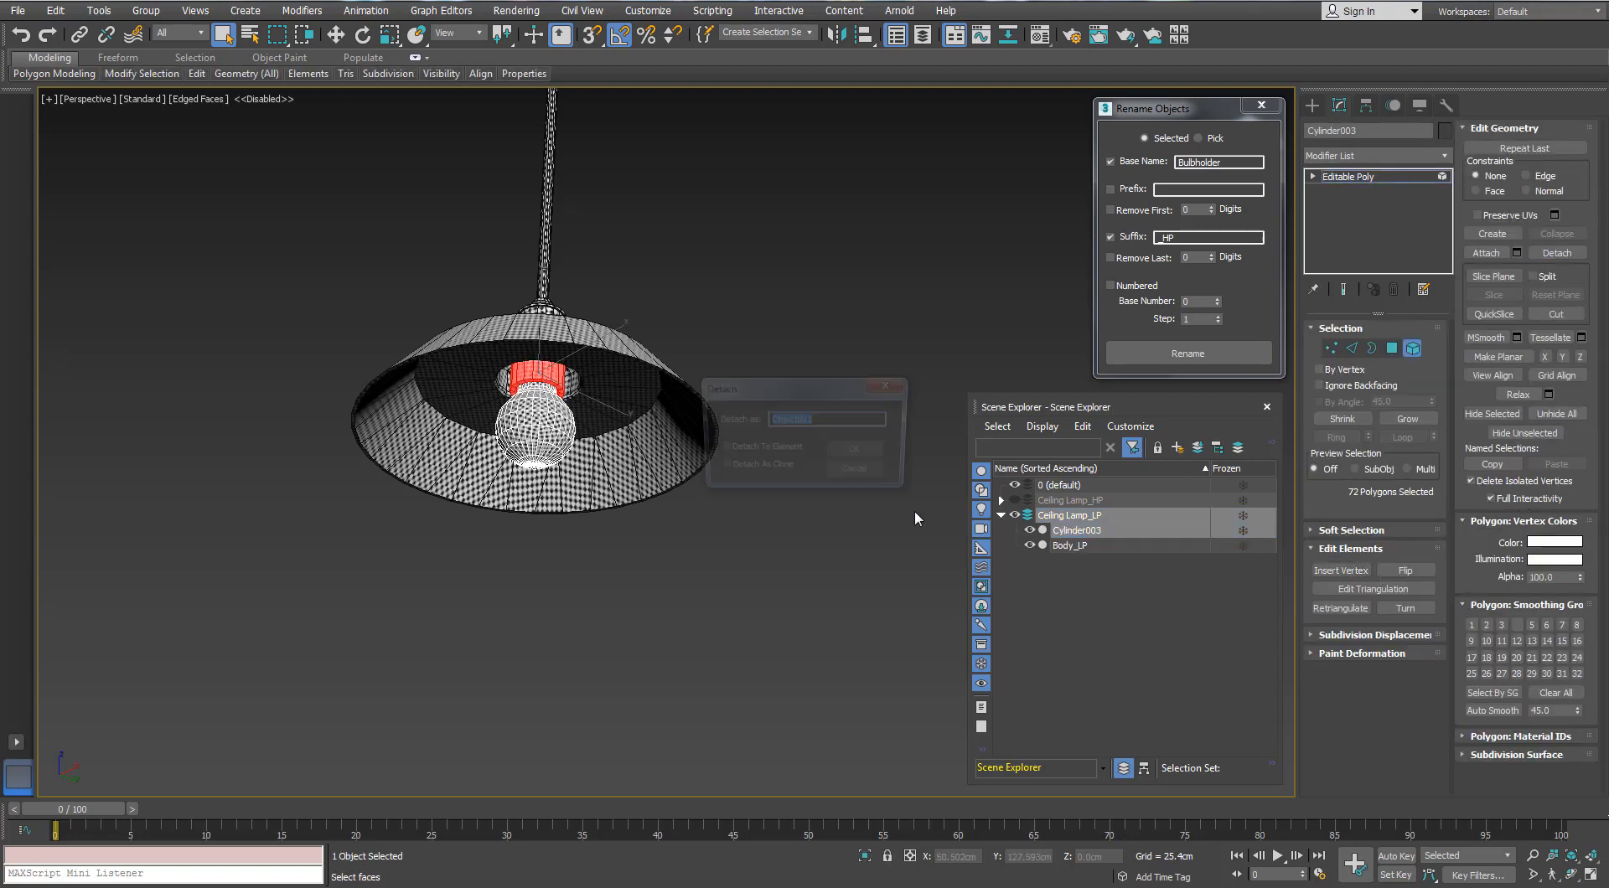
pyautogui.click(885, 463)
pyautogui.press('5')
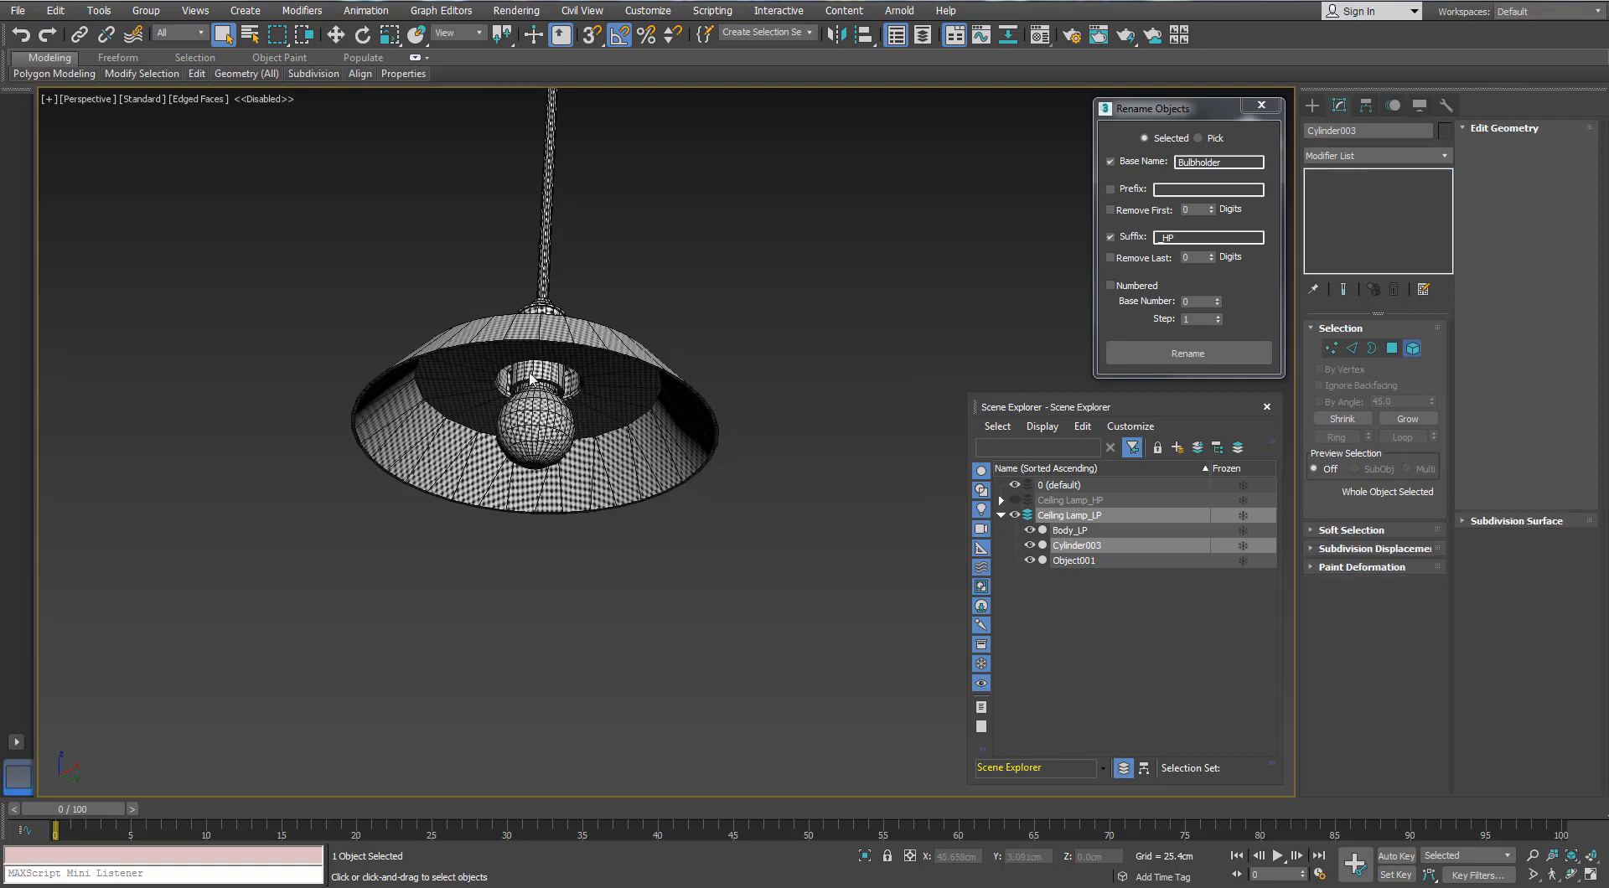
# Step: Rename the detached low-poly bulb holder as Bulbholder_LP
pyautogui.click(558, 378)
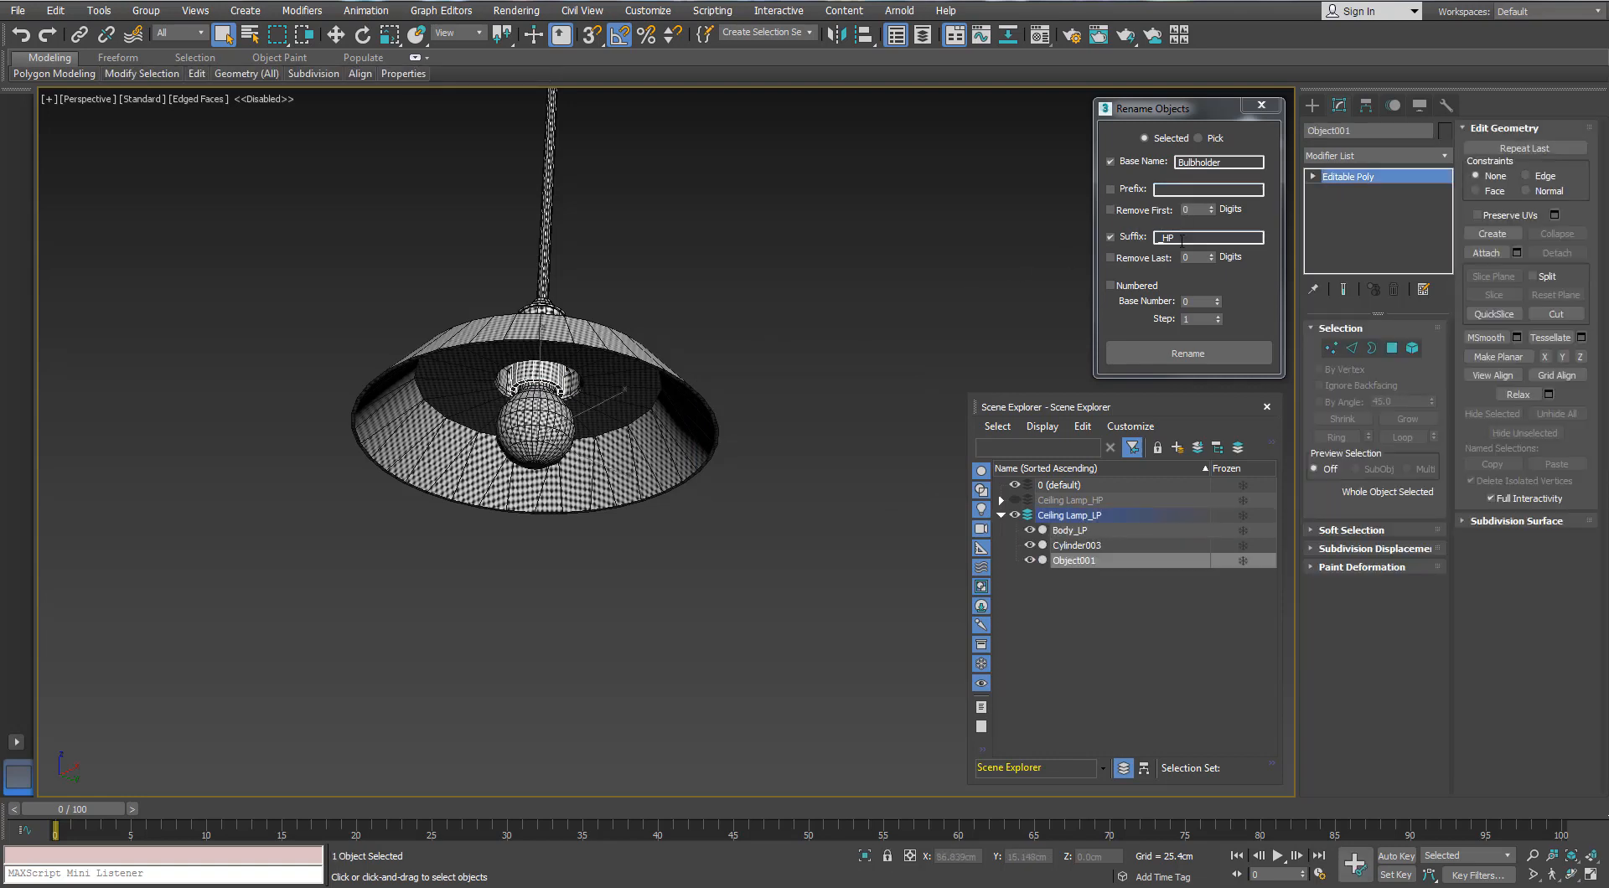
pyautogui.doubleClick(1167, 242)
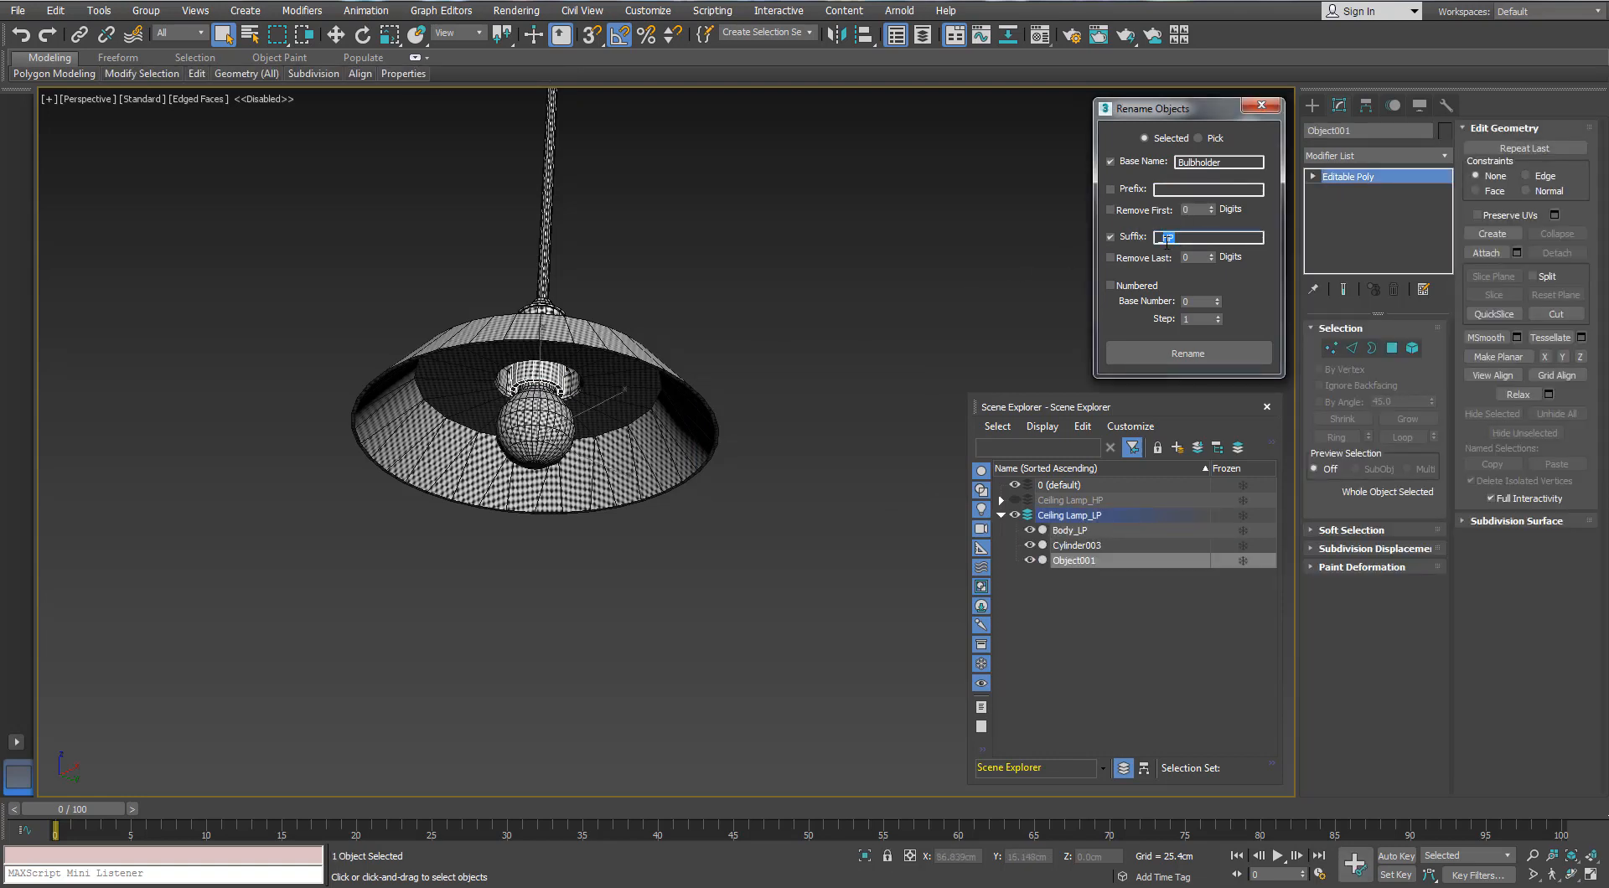
pyautogui.click(1188, 353)
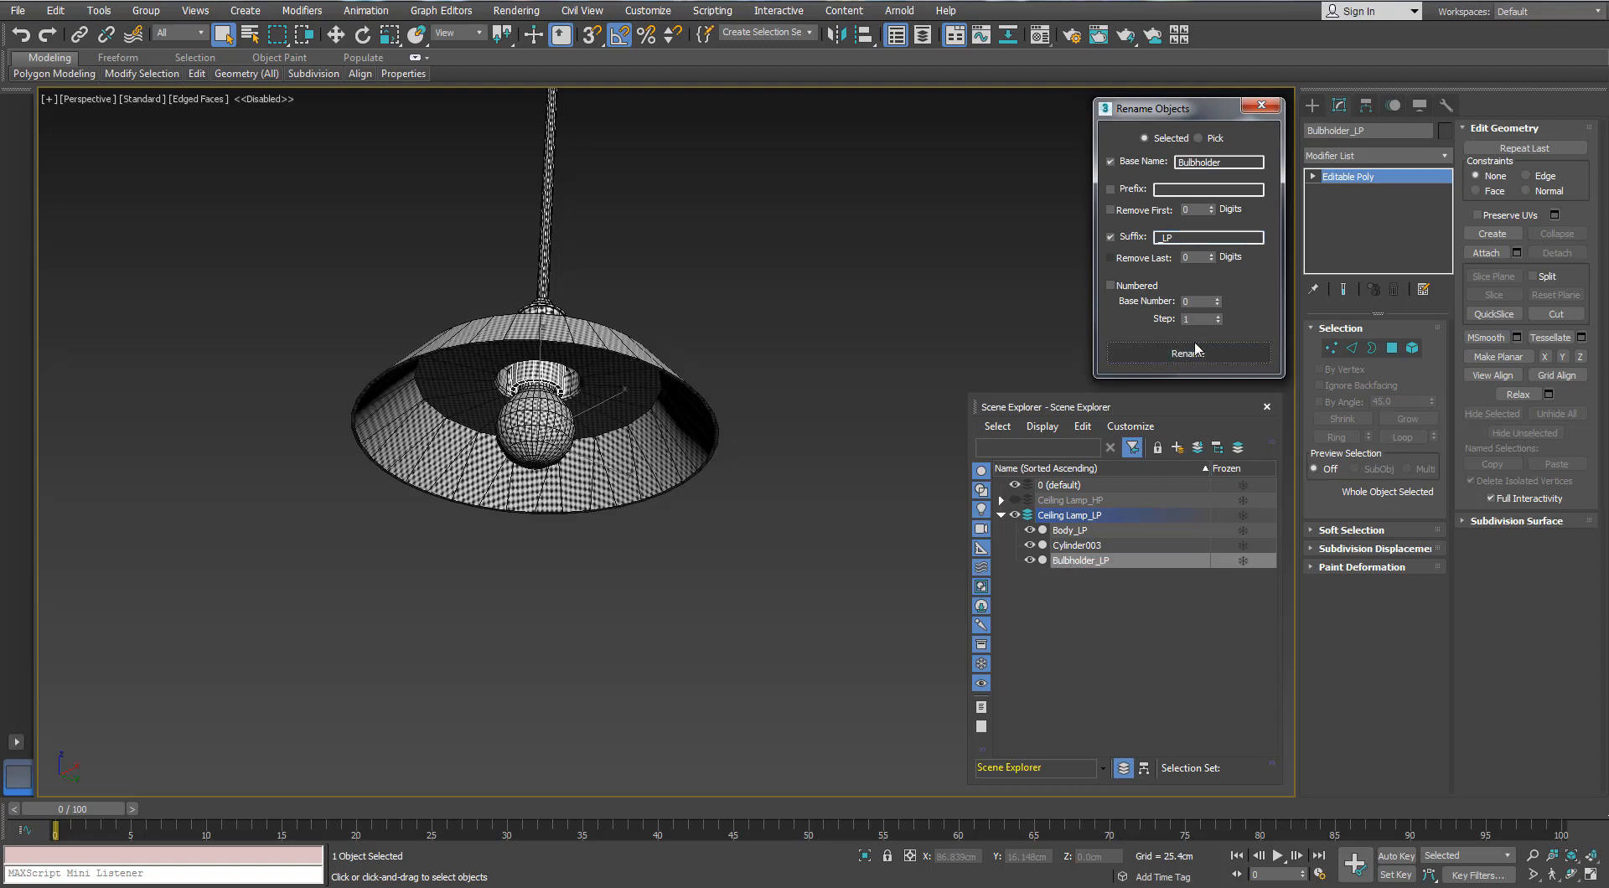
# Step: Rename the remaining low-poly bulb object as Bulb_LP
pyautogui.click(557, 423)
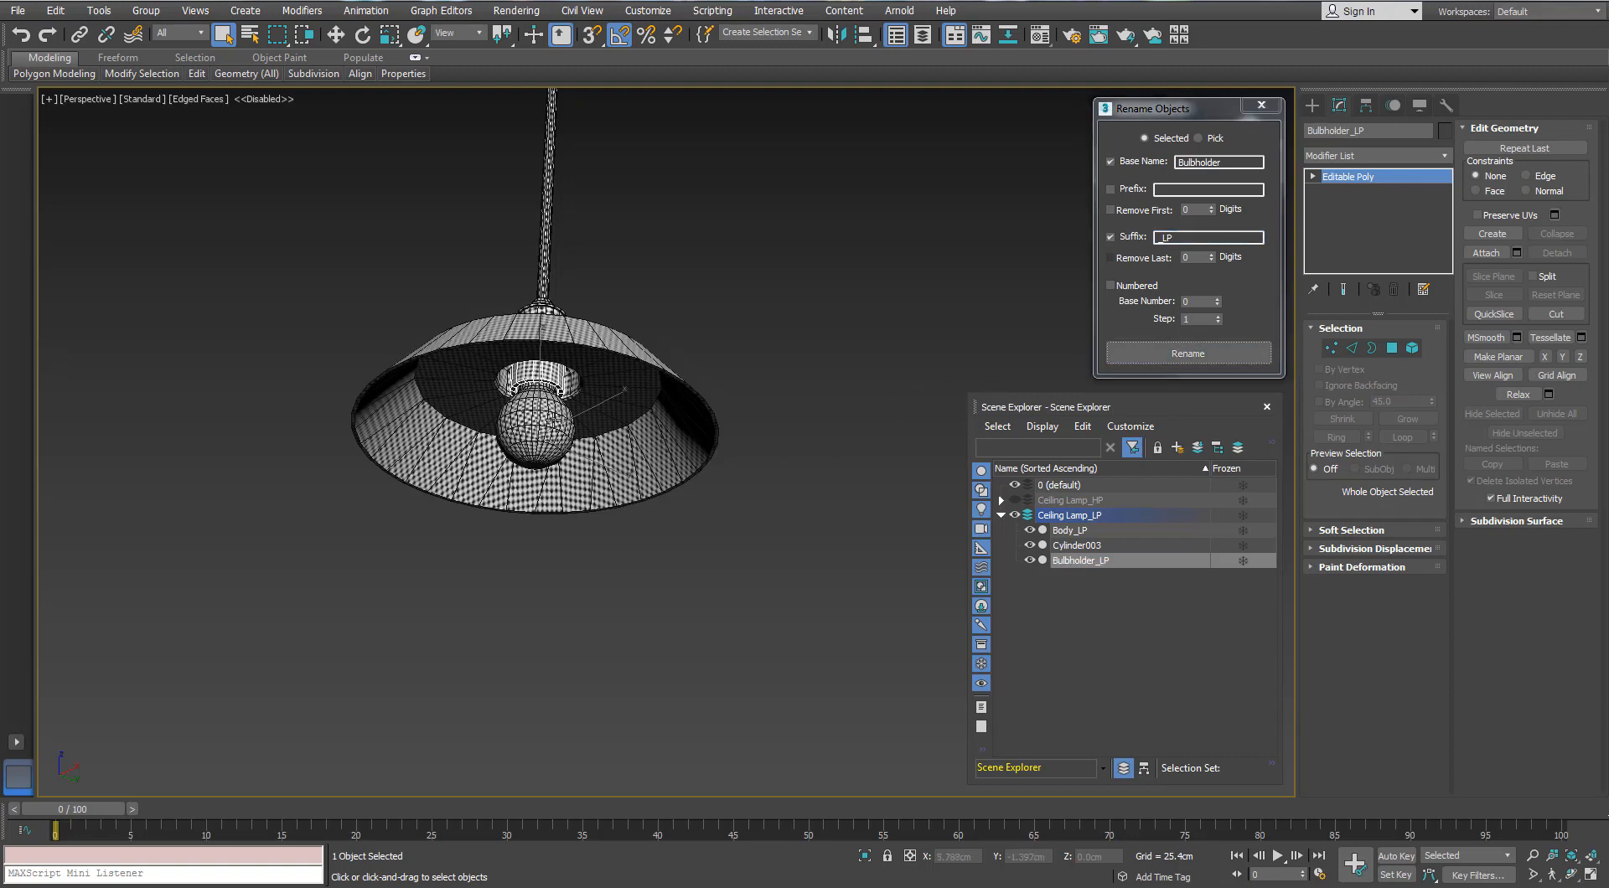
pyautogui.moveTo(1238, 163); pyautogui.dragTo(1187, 164)
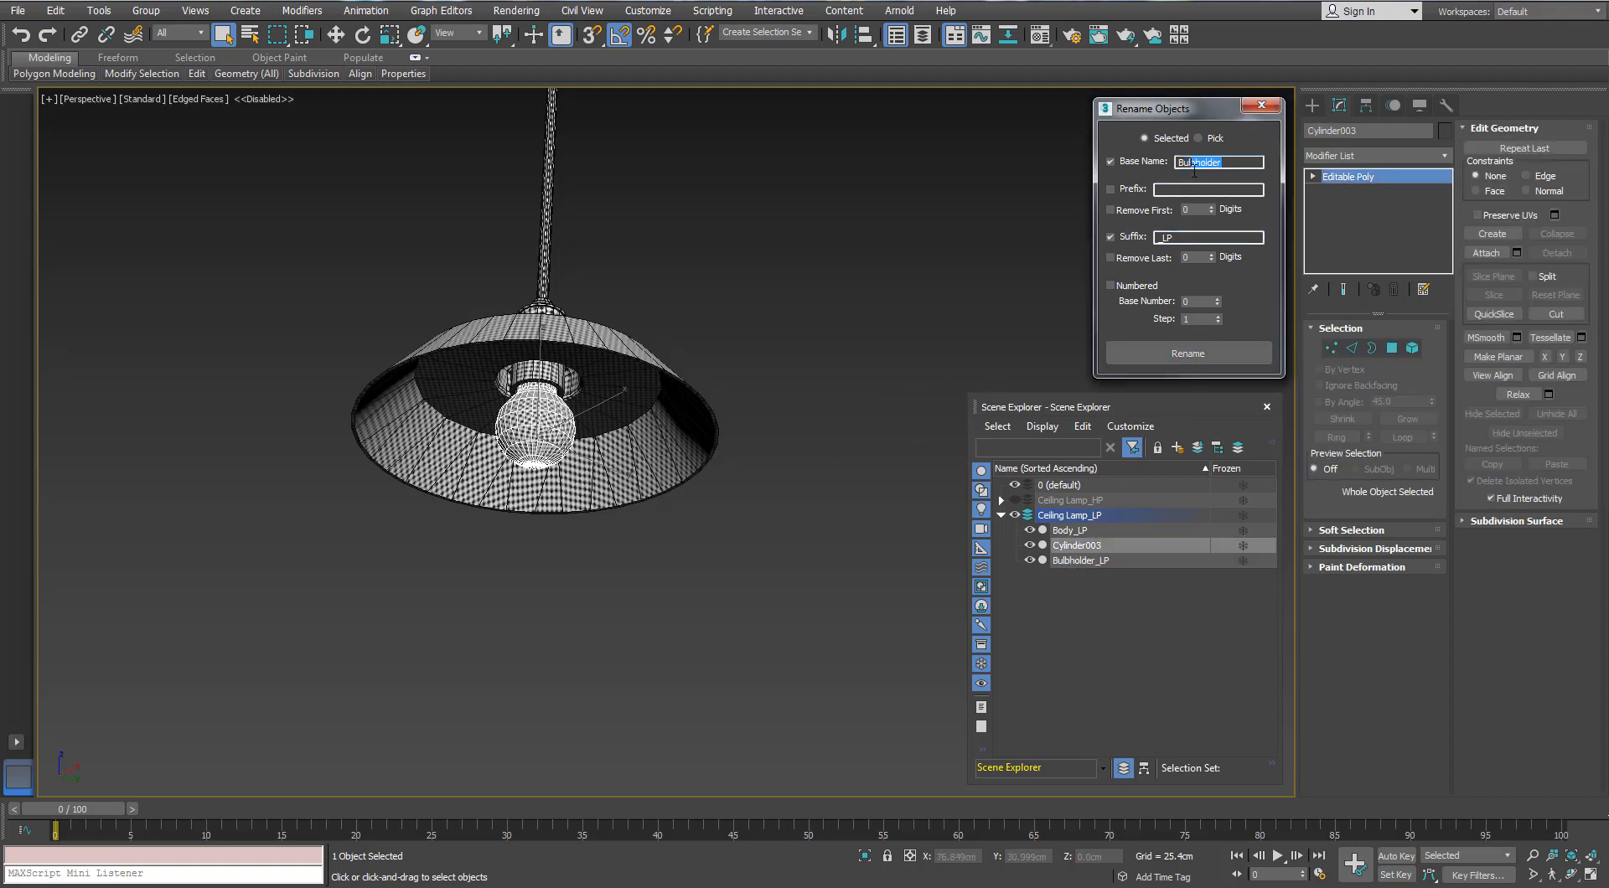
pyautogui.click(1188, 353)
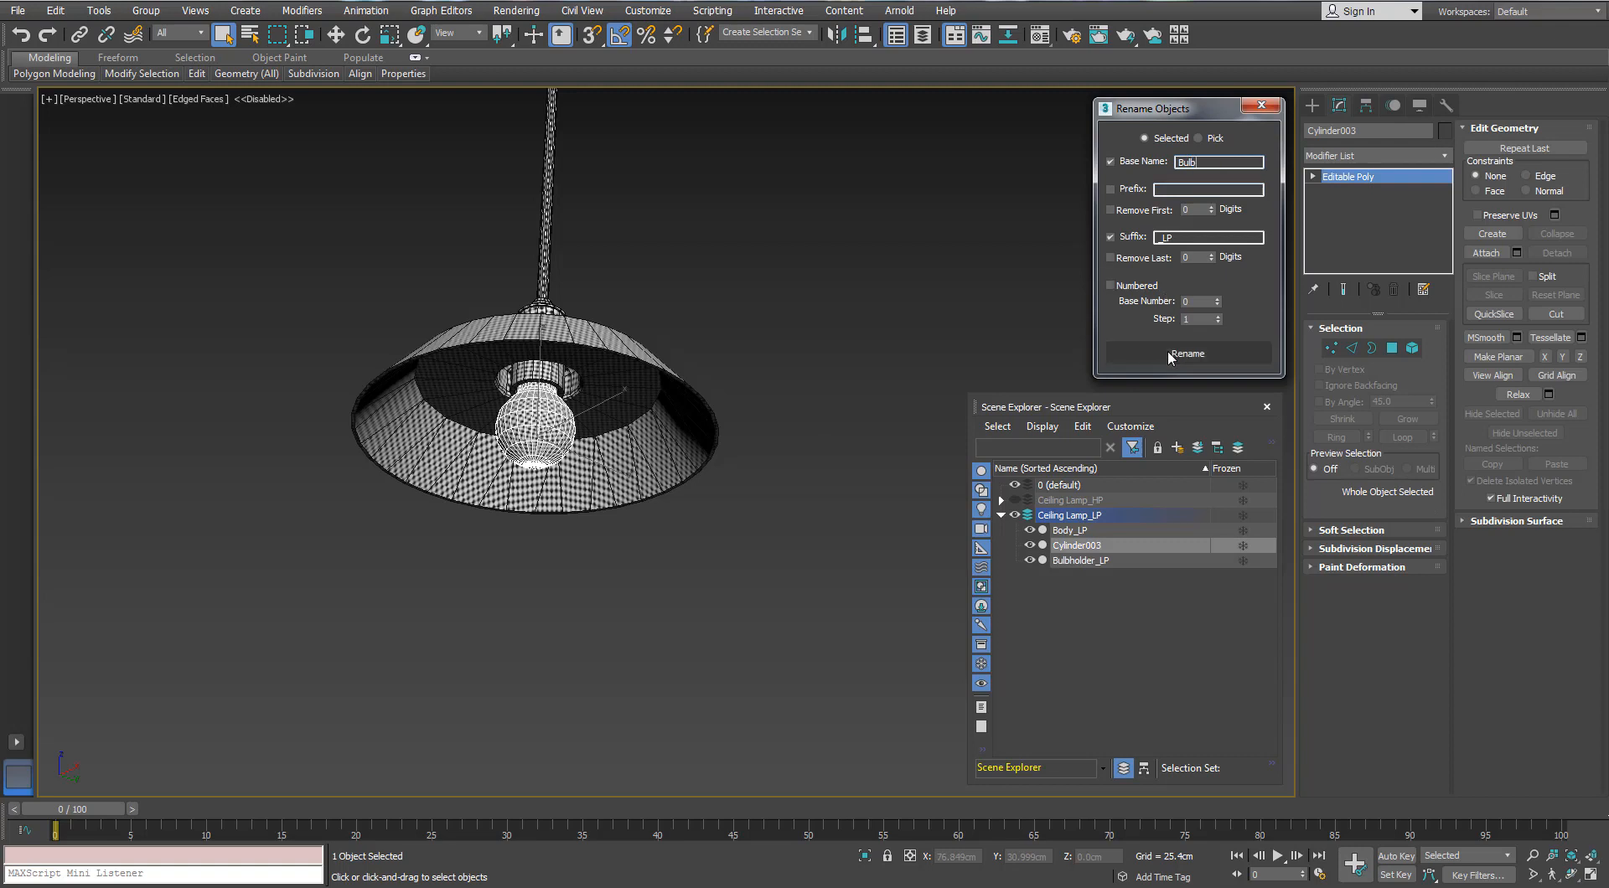
# Step: Switch visibility from the Ceiling Lamp_LP layer to Ceiling Lamp_HP and rename the high-poly bulb as Bulb_HP
pyautogui.click(1015, 515)
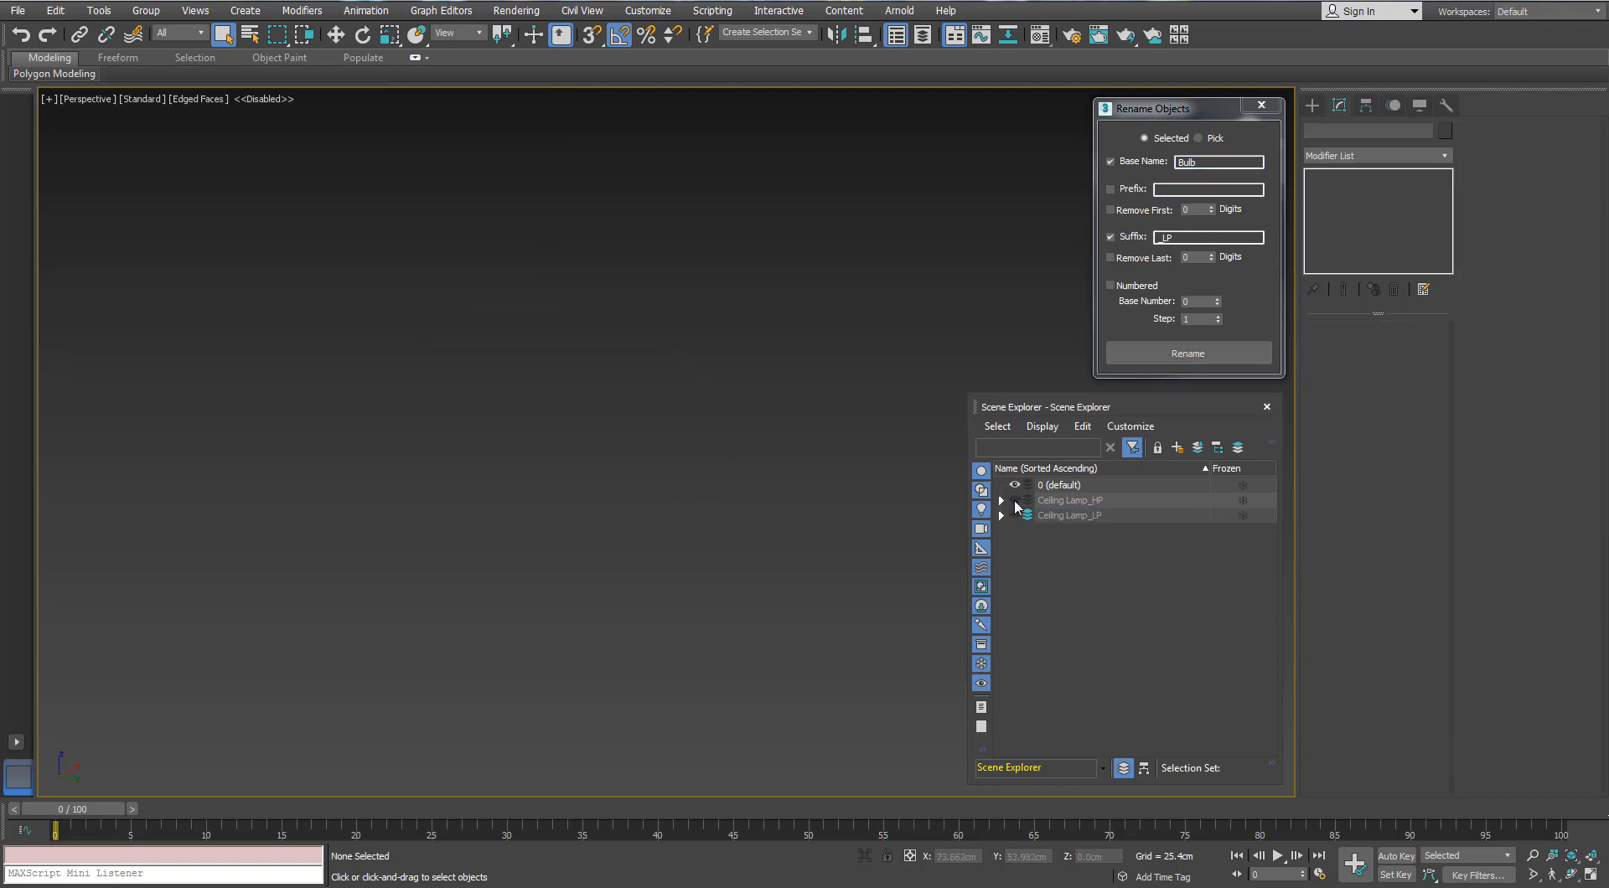
pyautogui.click(1015, 500)
pyautogui.click(554, 410)
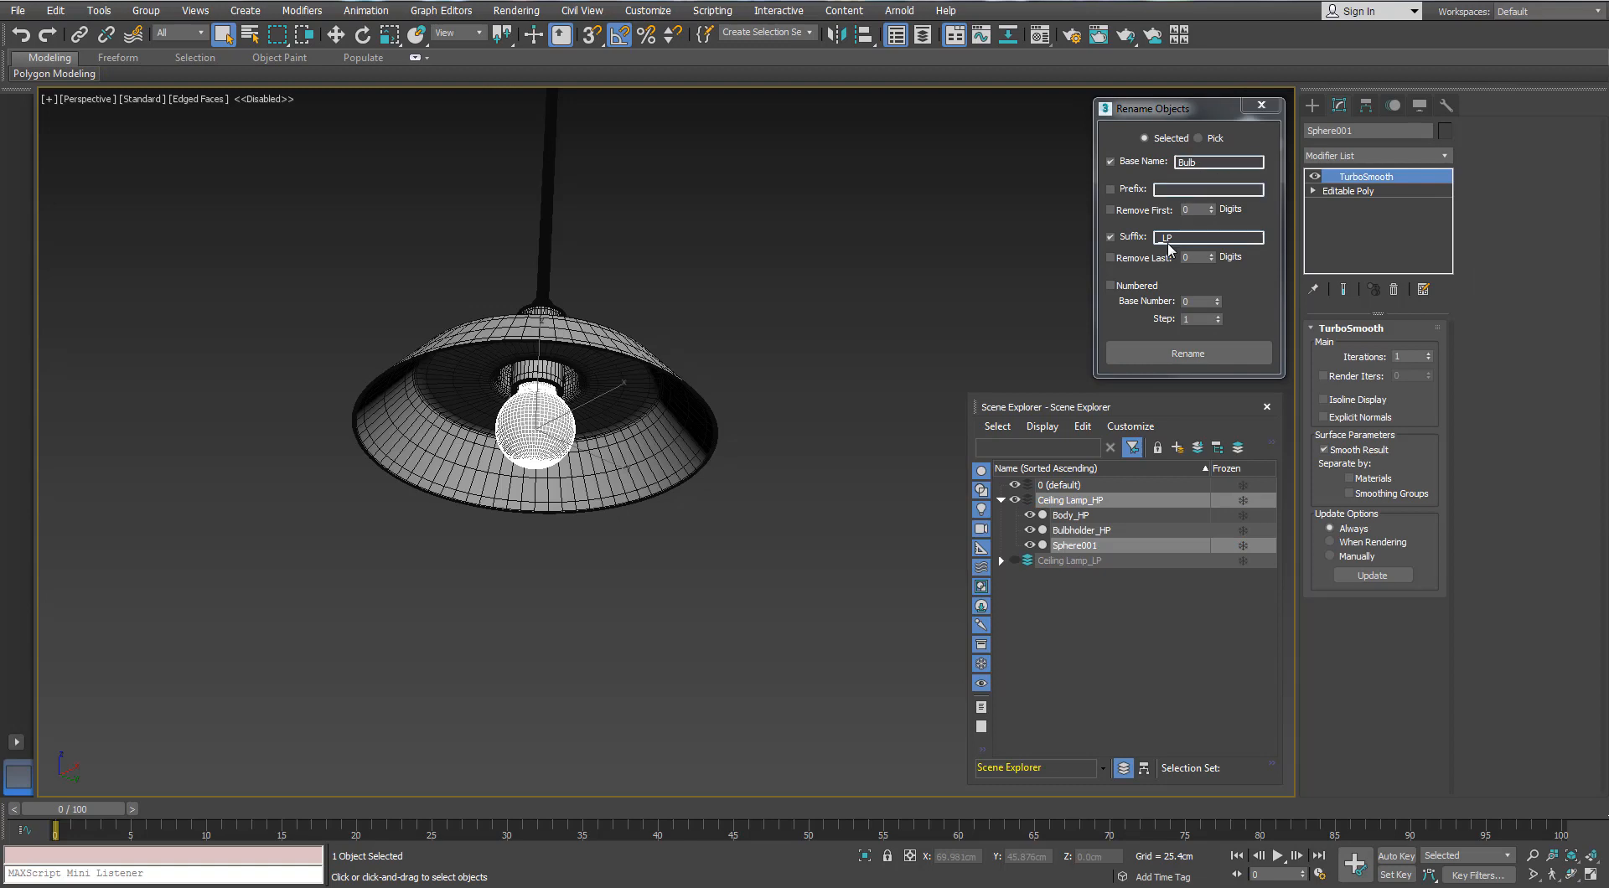
pyautogui.moveTo(1173, 238); pyautogui.dragTo(1167, 238)
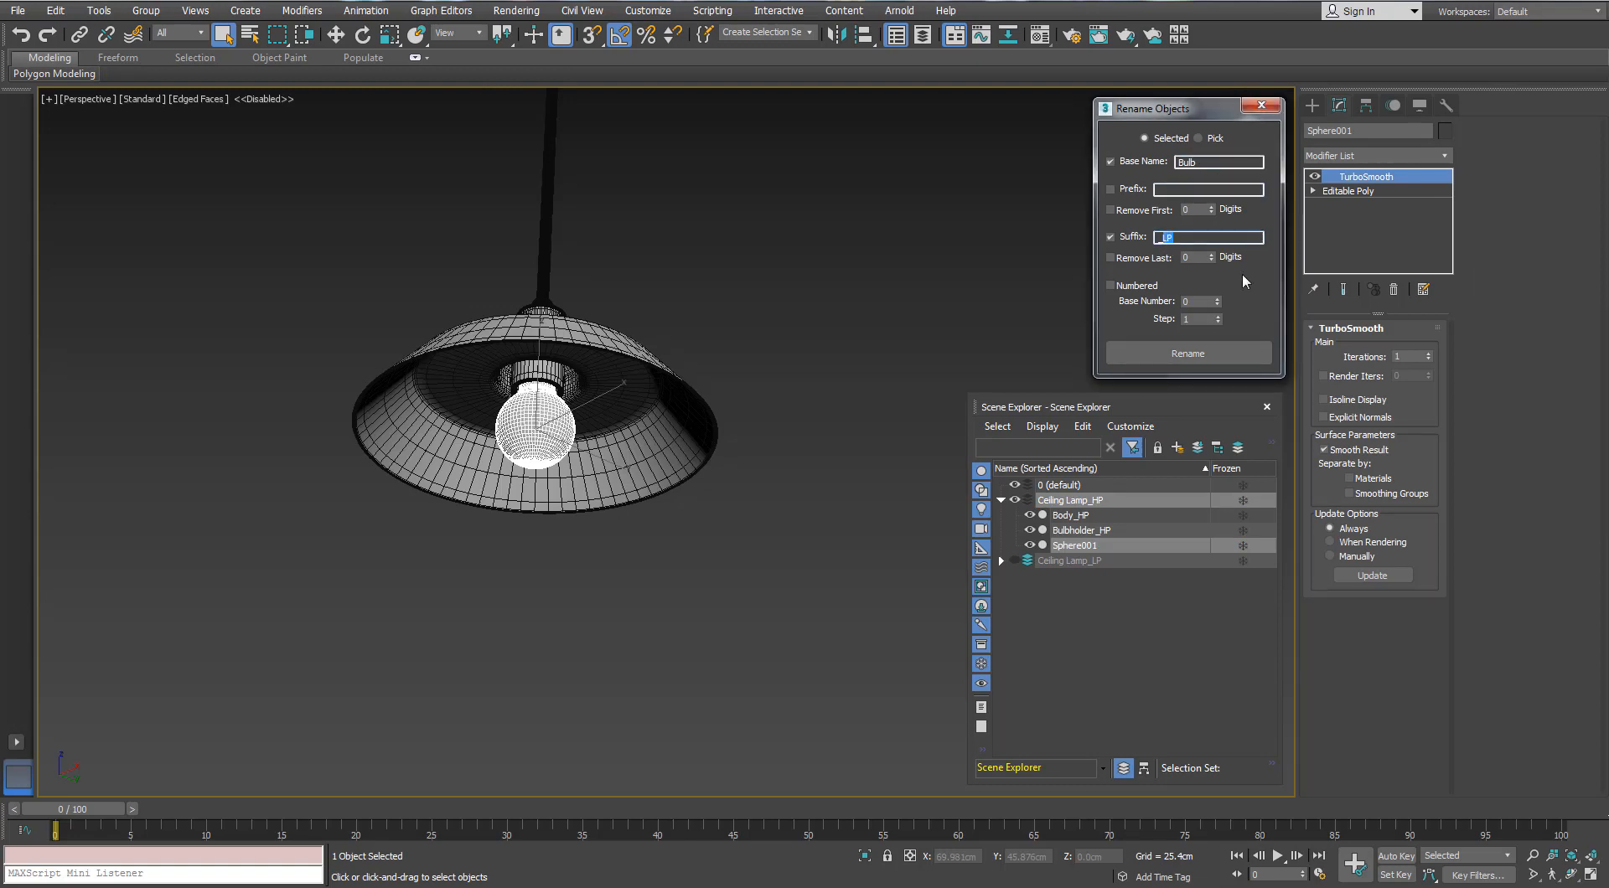
pyautogui.click(1207, 353)
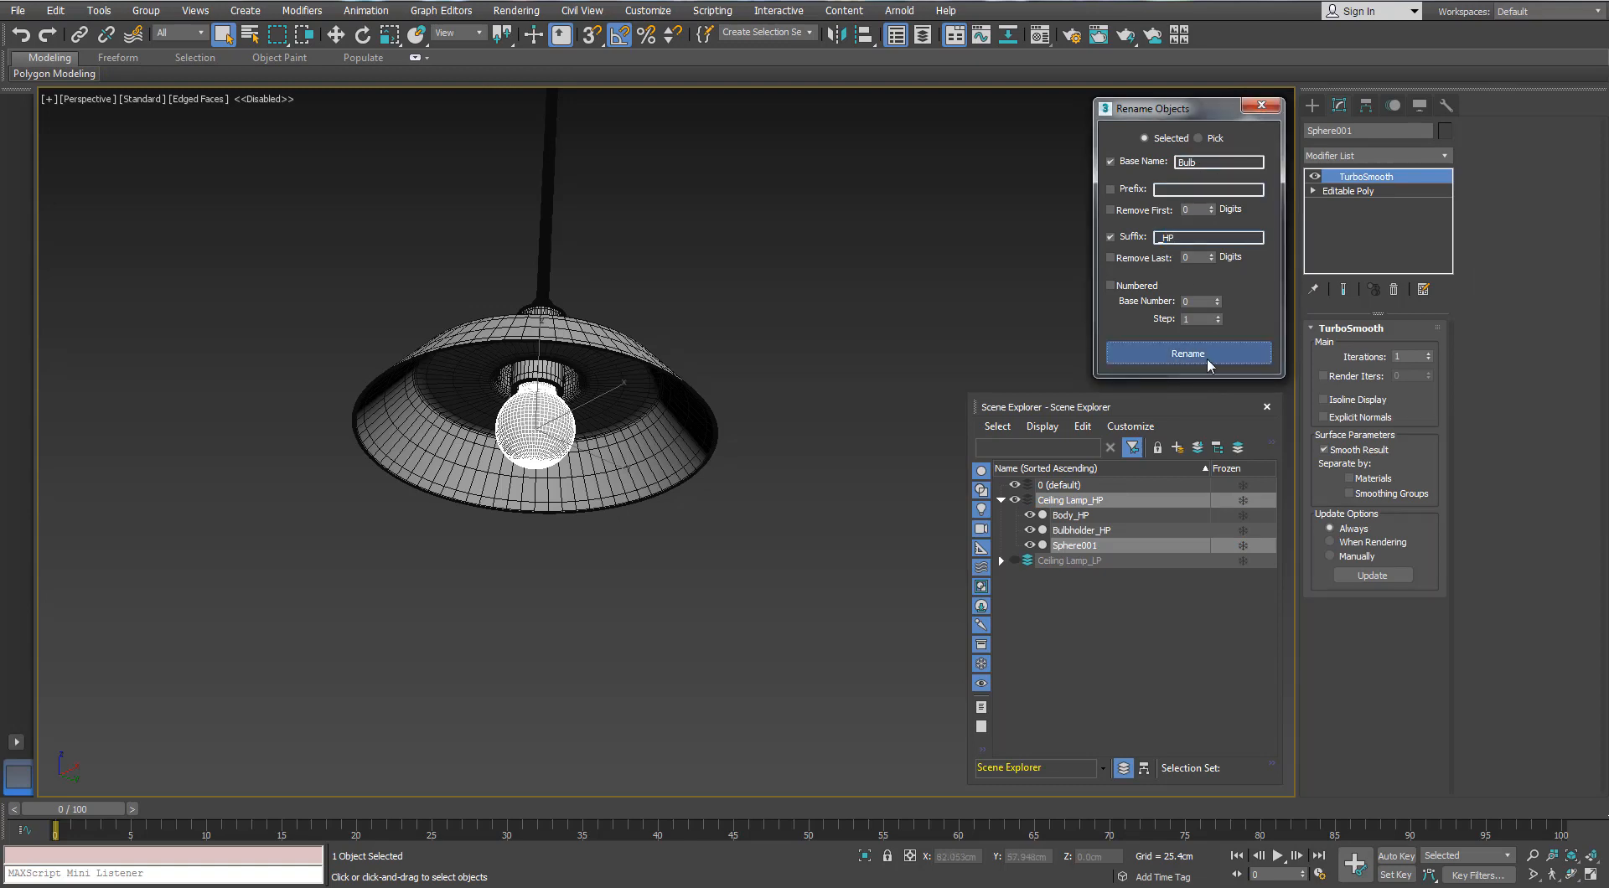
# Step: Compare the object names in the HP and LP layers and unhide the Ceiling Lamp_LP layer
pyautogui.click(1001, 560)
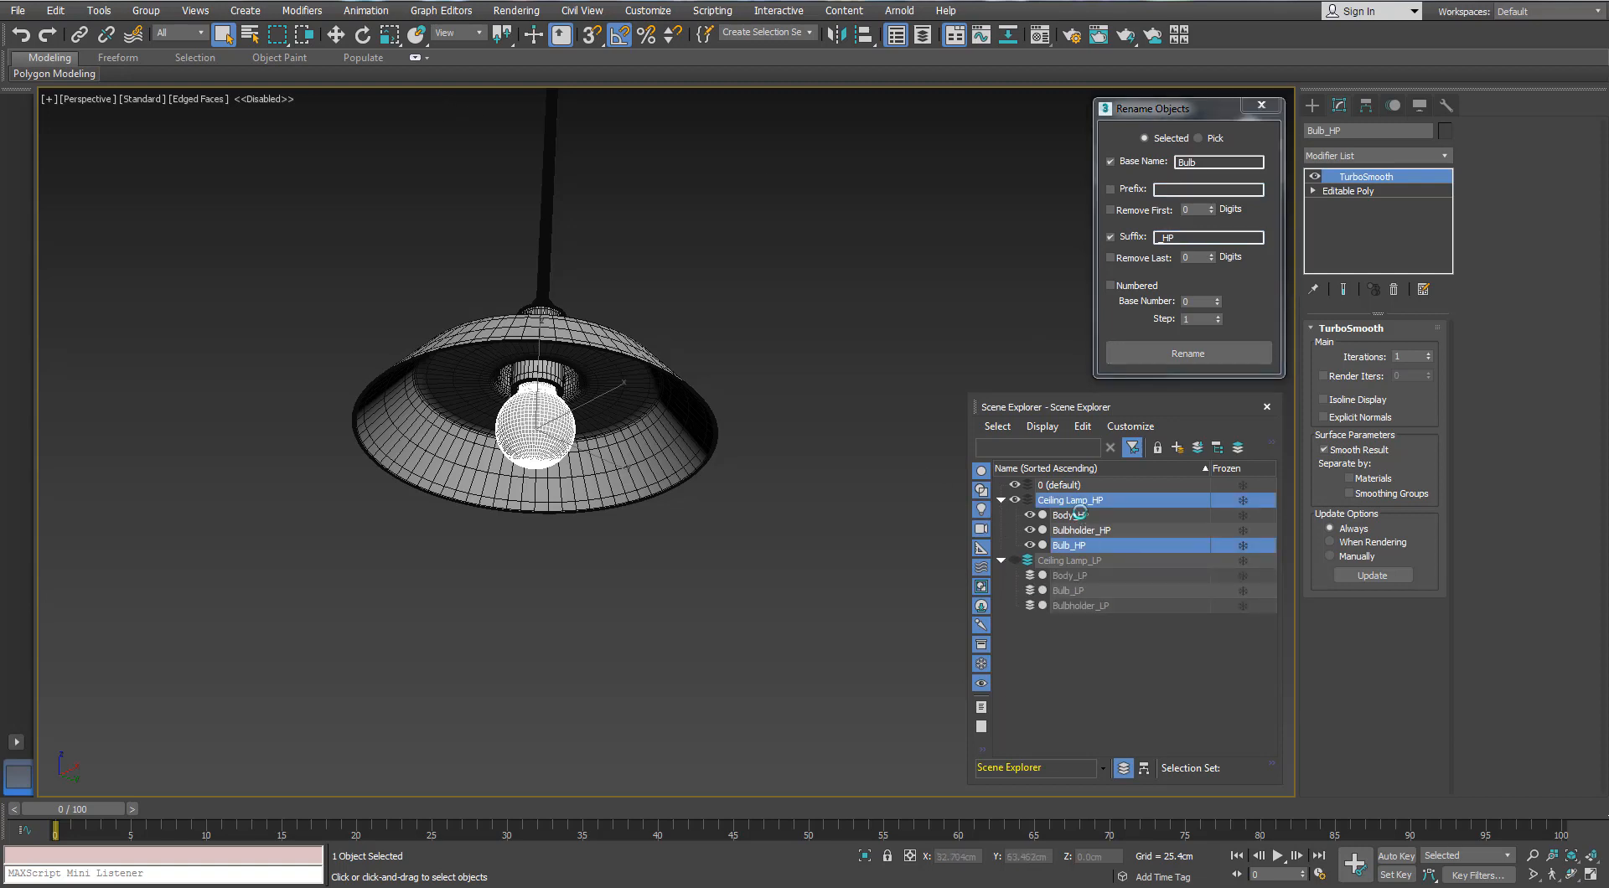
pyautogui.click(1079, 514)
pyautogui.click(1088, 578)
pyautogui.click(1085, 590)
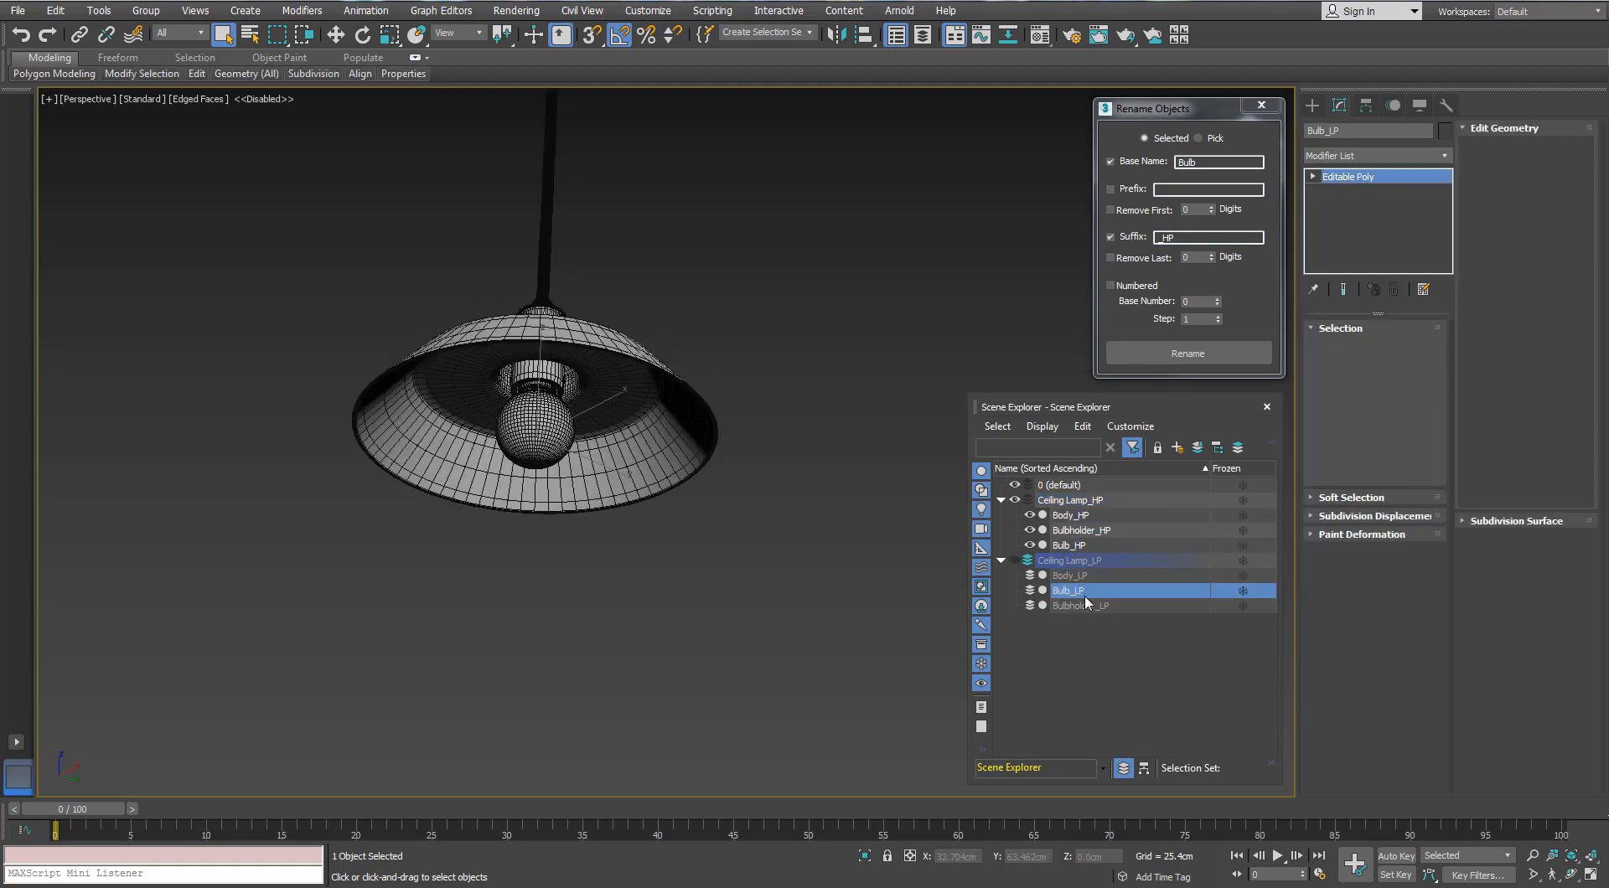
pyautogui.click(1014, 562)
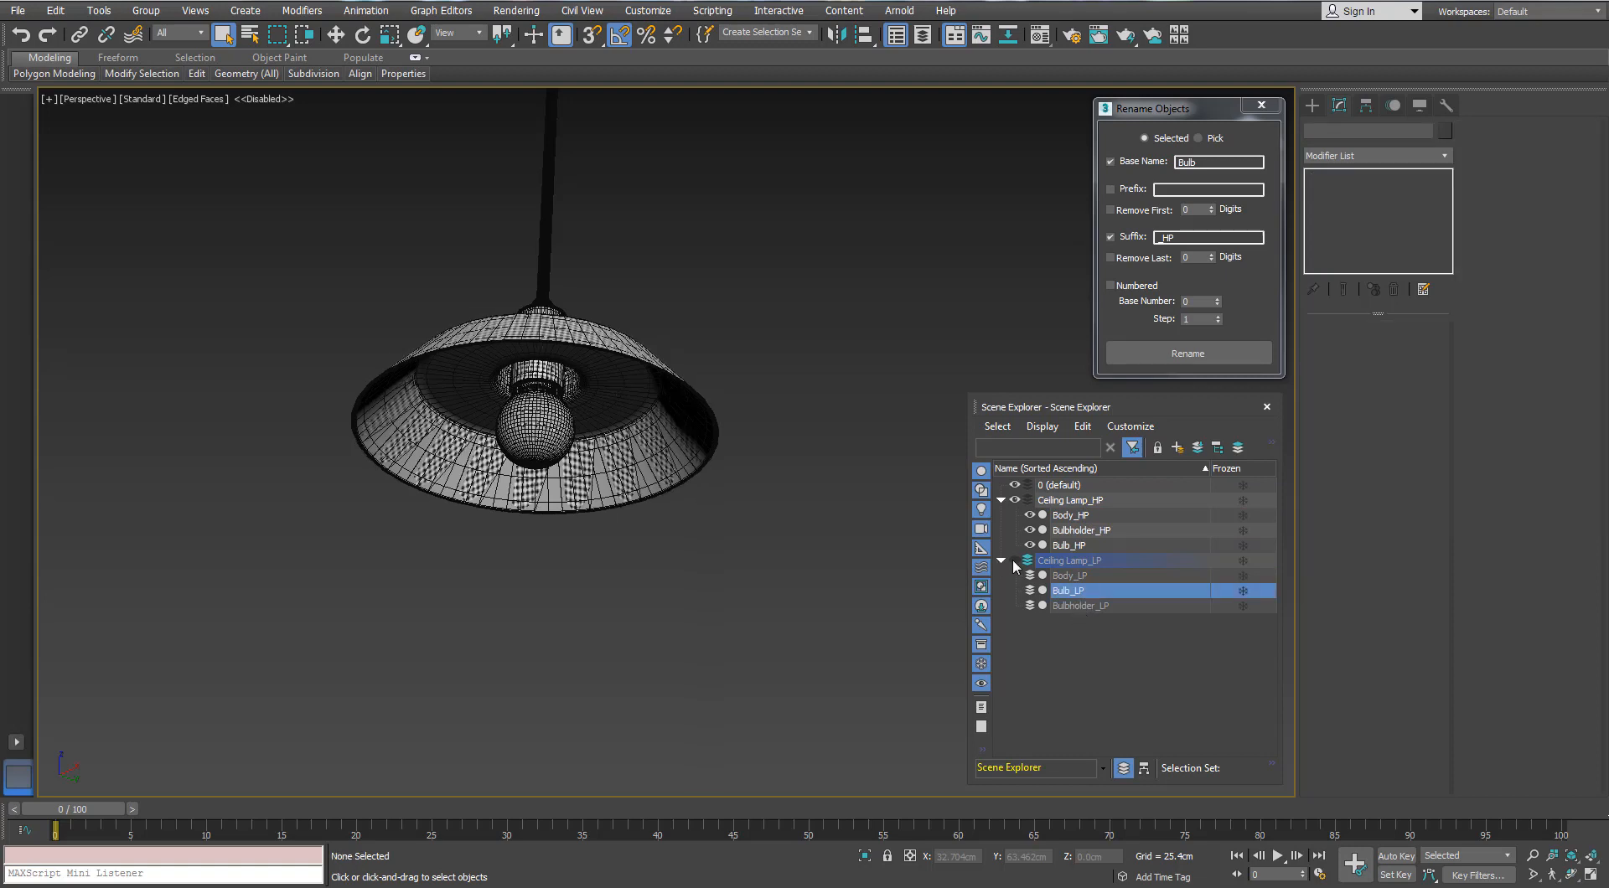
# Step: Check that the bulb objects in the Ceiling Lamp_HP and Ceiling Lamp_LP layers correspond, and inspect the lamp in the viewport
pyautogui.click(1078, 563)
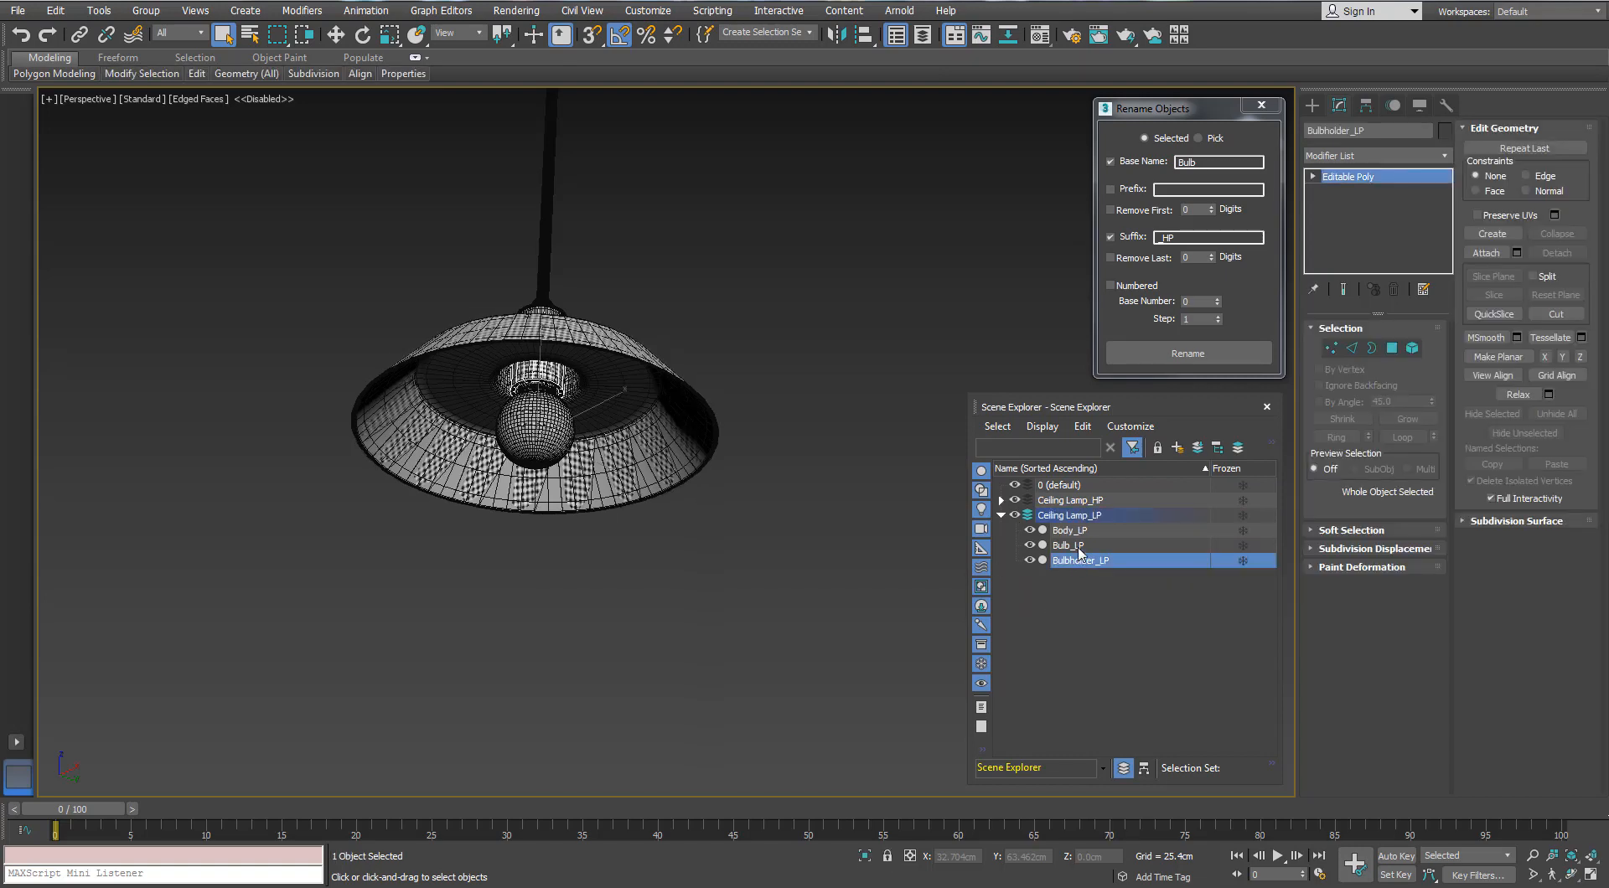
pyautogui.click(1001, 501)
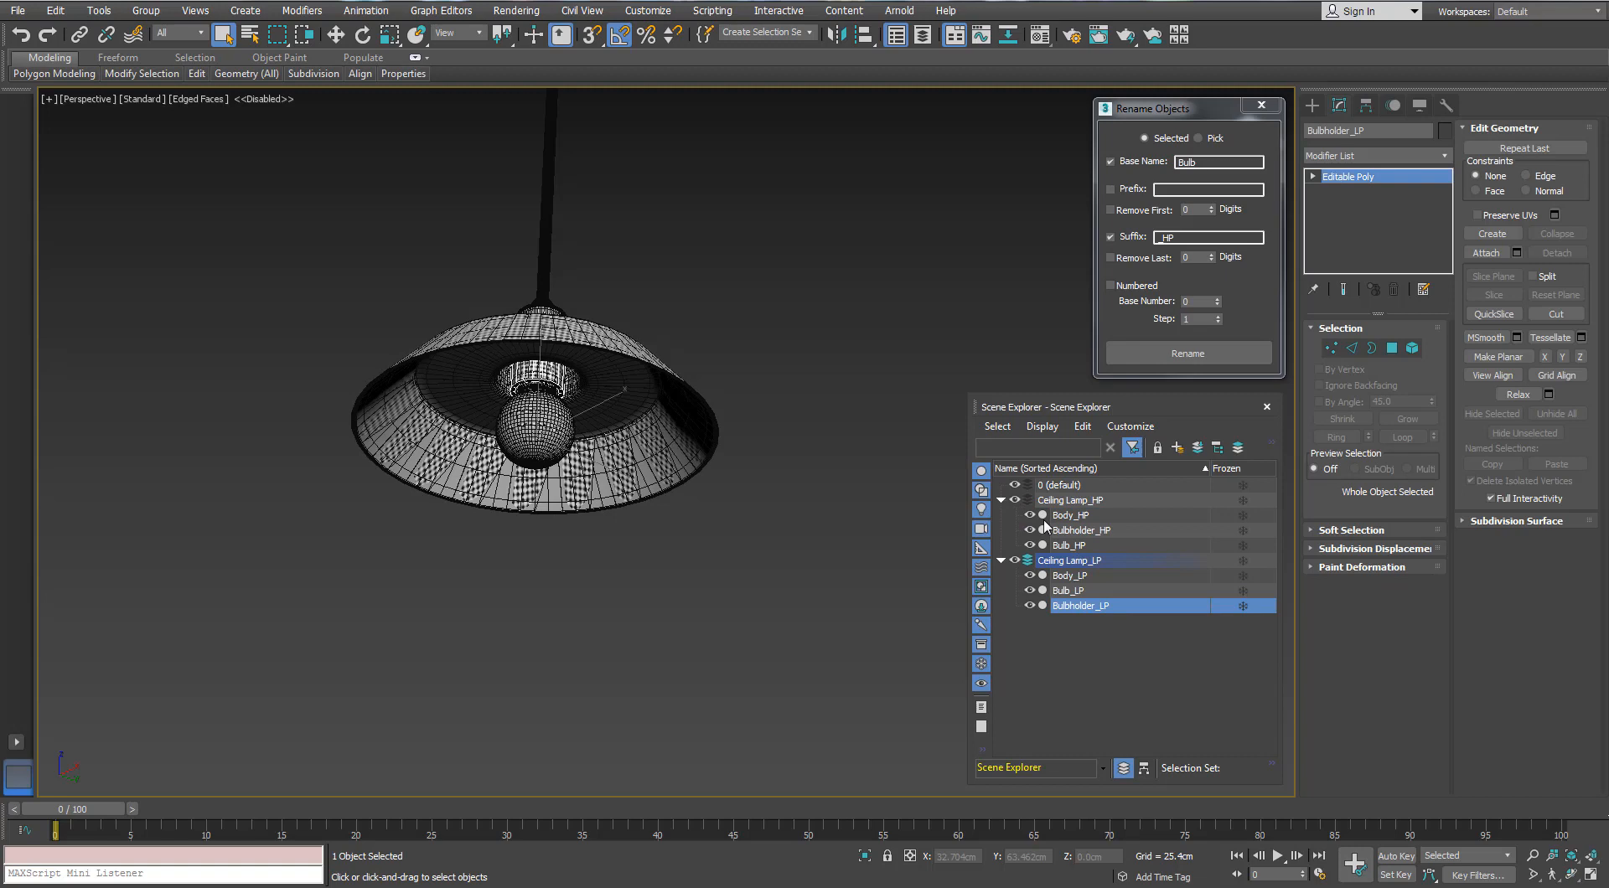
pyautogui.click(1100, 543)
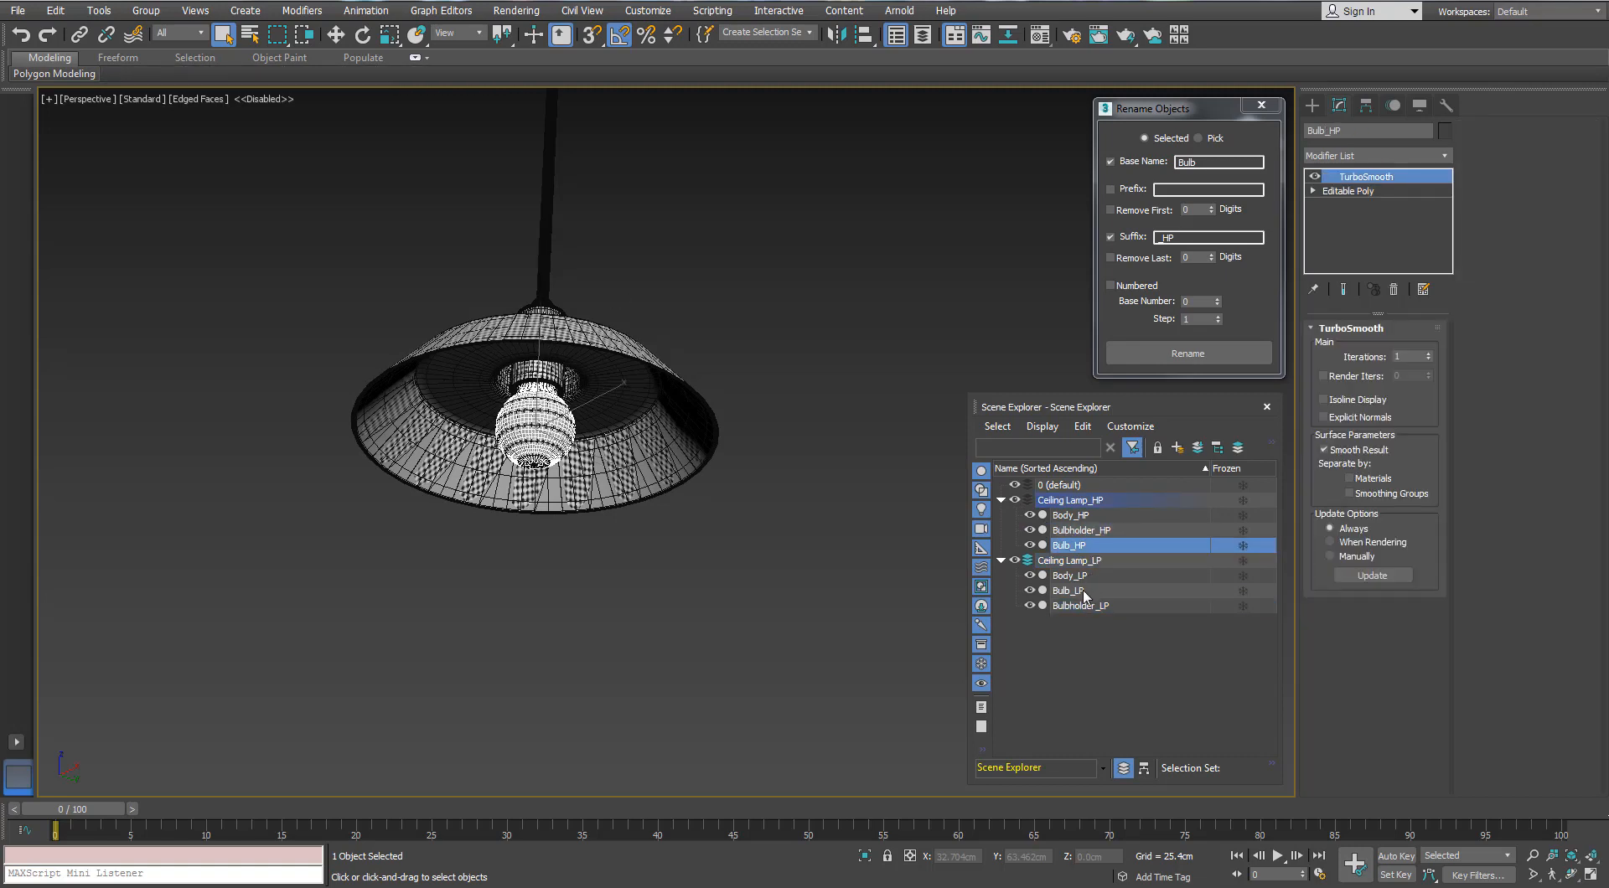
pyautogui.click(1084, 591)
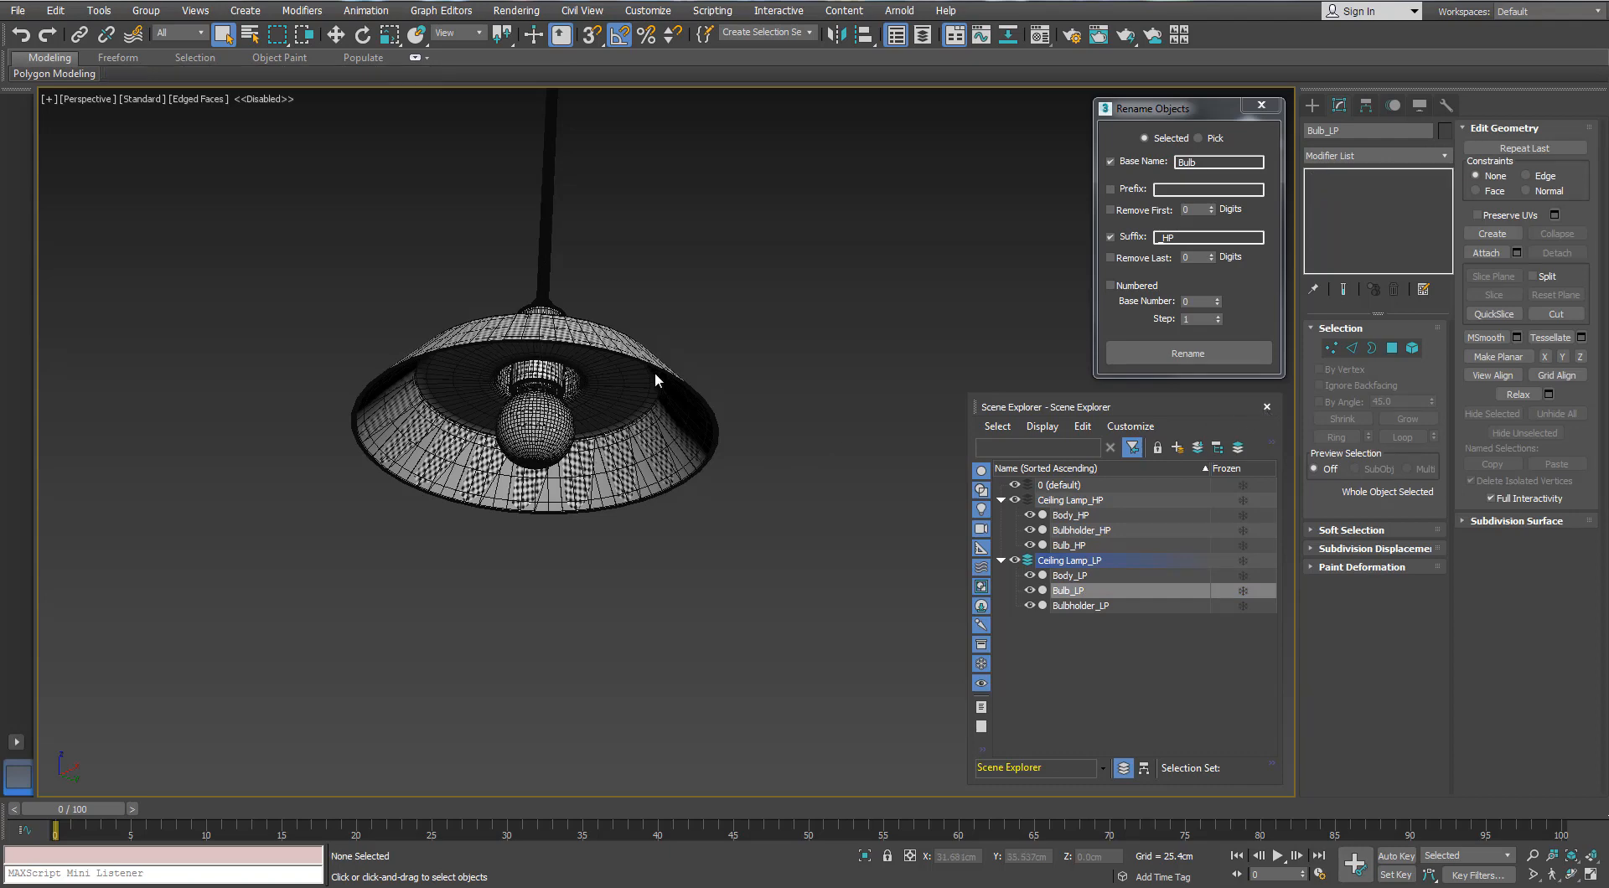
pyautogui.scroll(-4, 581, 313)
pyautogui.moveTo(582, 313); pyautogui.dragTo(580, 430, button='middle')
pyautogui.scroll(4, 581, 461)
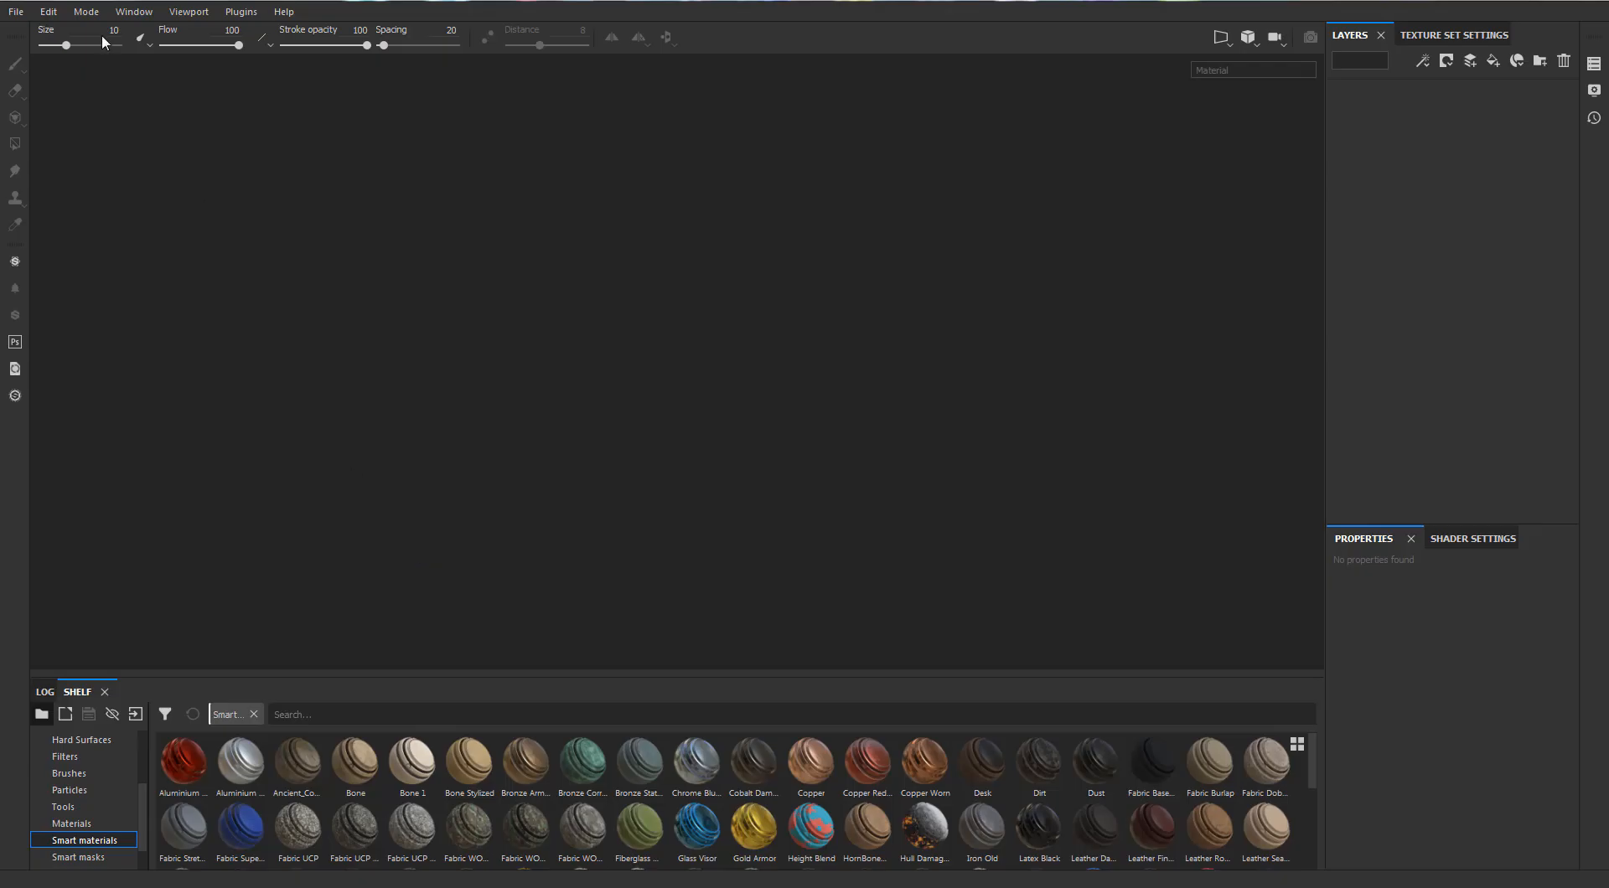
# Step: In Substance Painter, create a new project from the low-poly lamp mesh with the Unreal Engine 4 template, DirectX normals and 2048 resolution
pyautogui.click(16, 12)
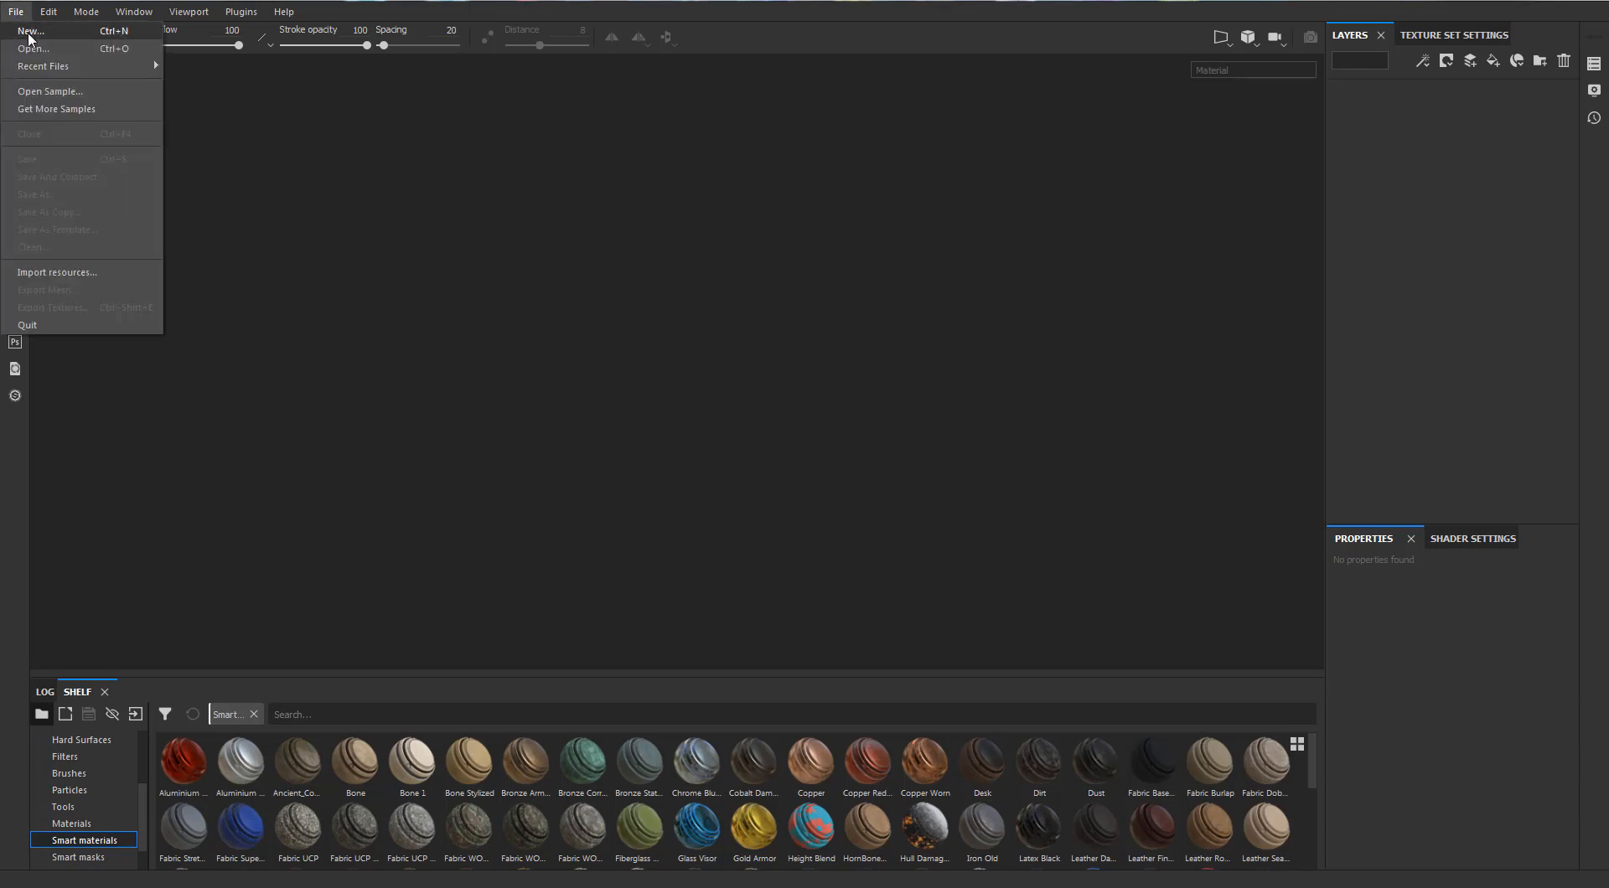
pyautogui.press('Escape')
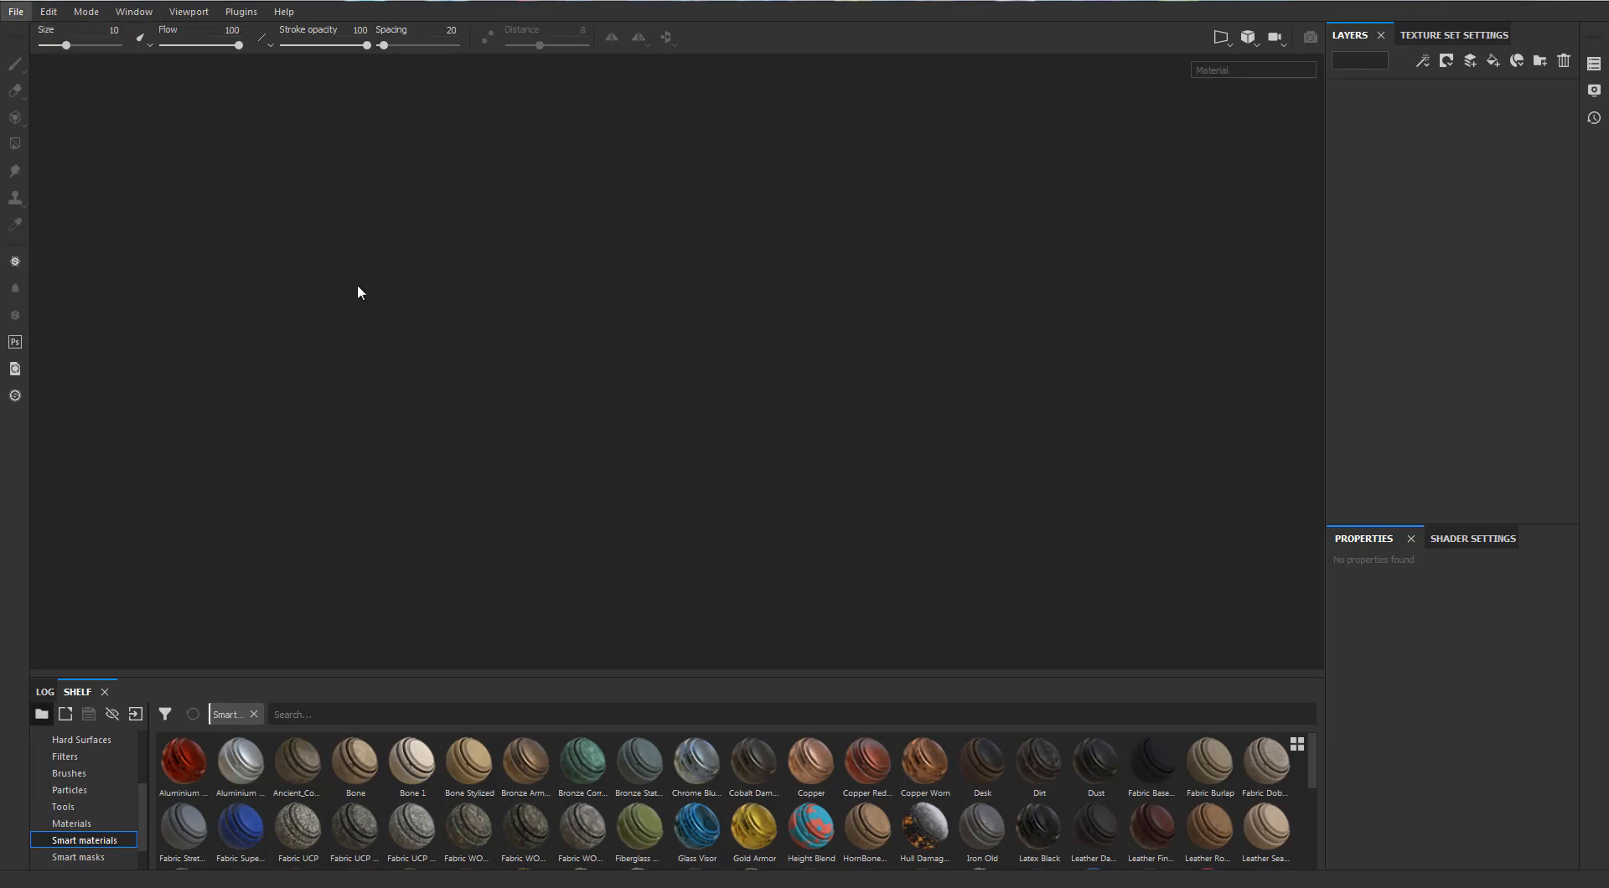
pyautogui.hotkey('ctrl', 'n')
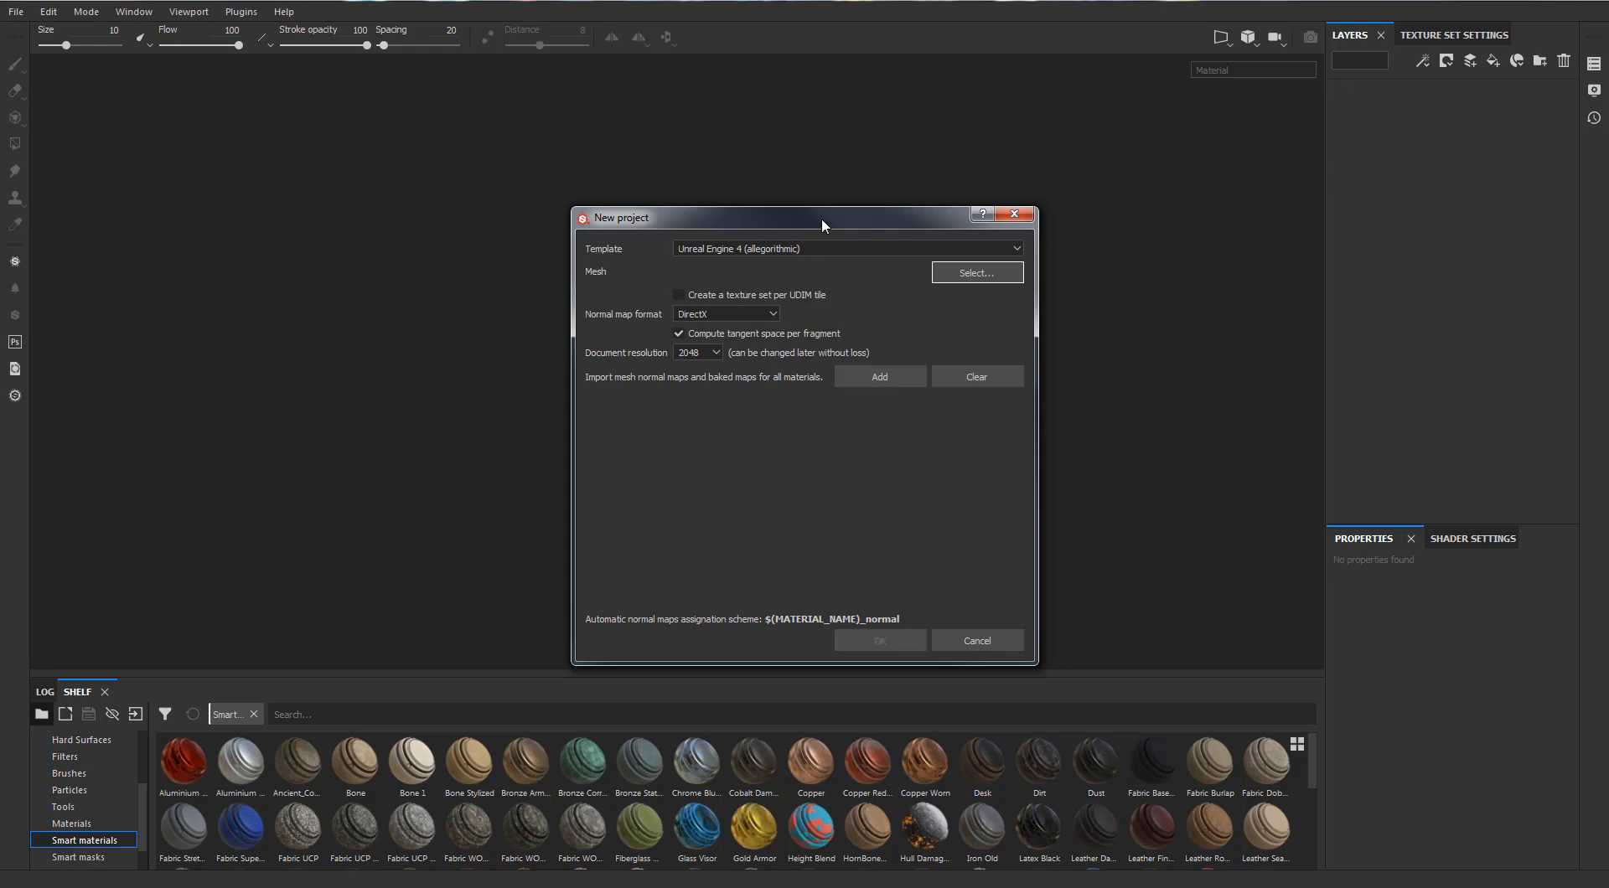
pyautogui.moveTo(822, 224); pyautogui.dragTo(792, 158)
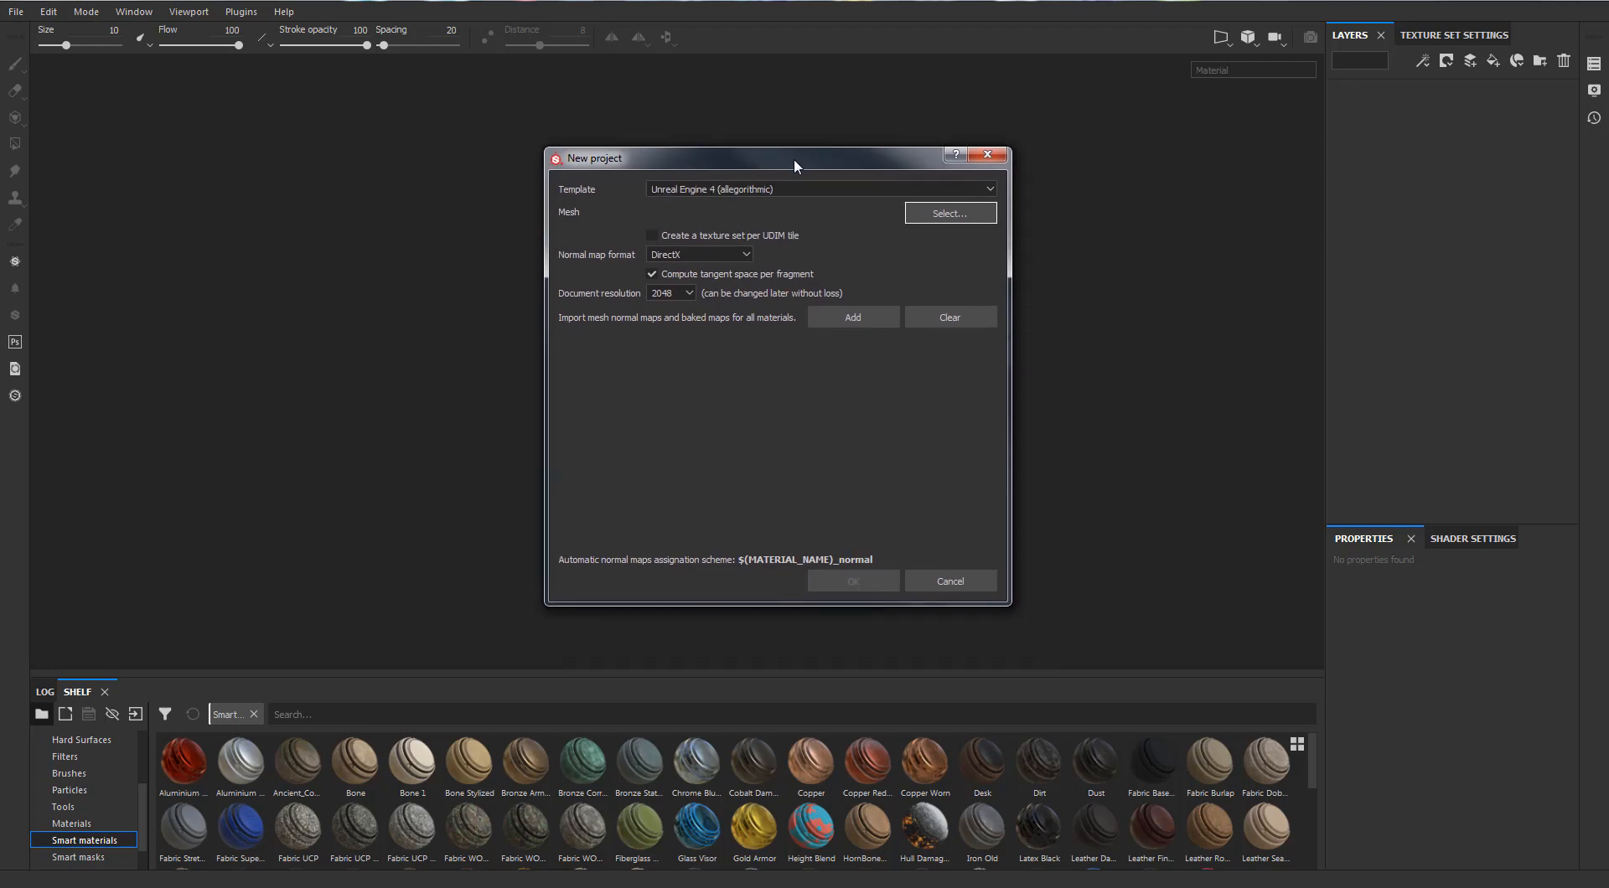
pyautogui.click(916, 213)
pyautogui.click(828, 581)
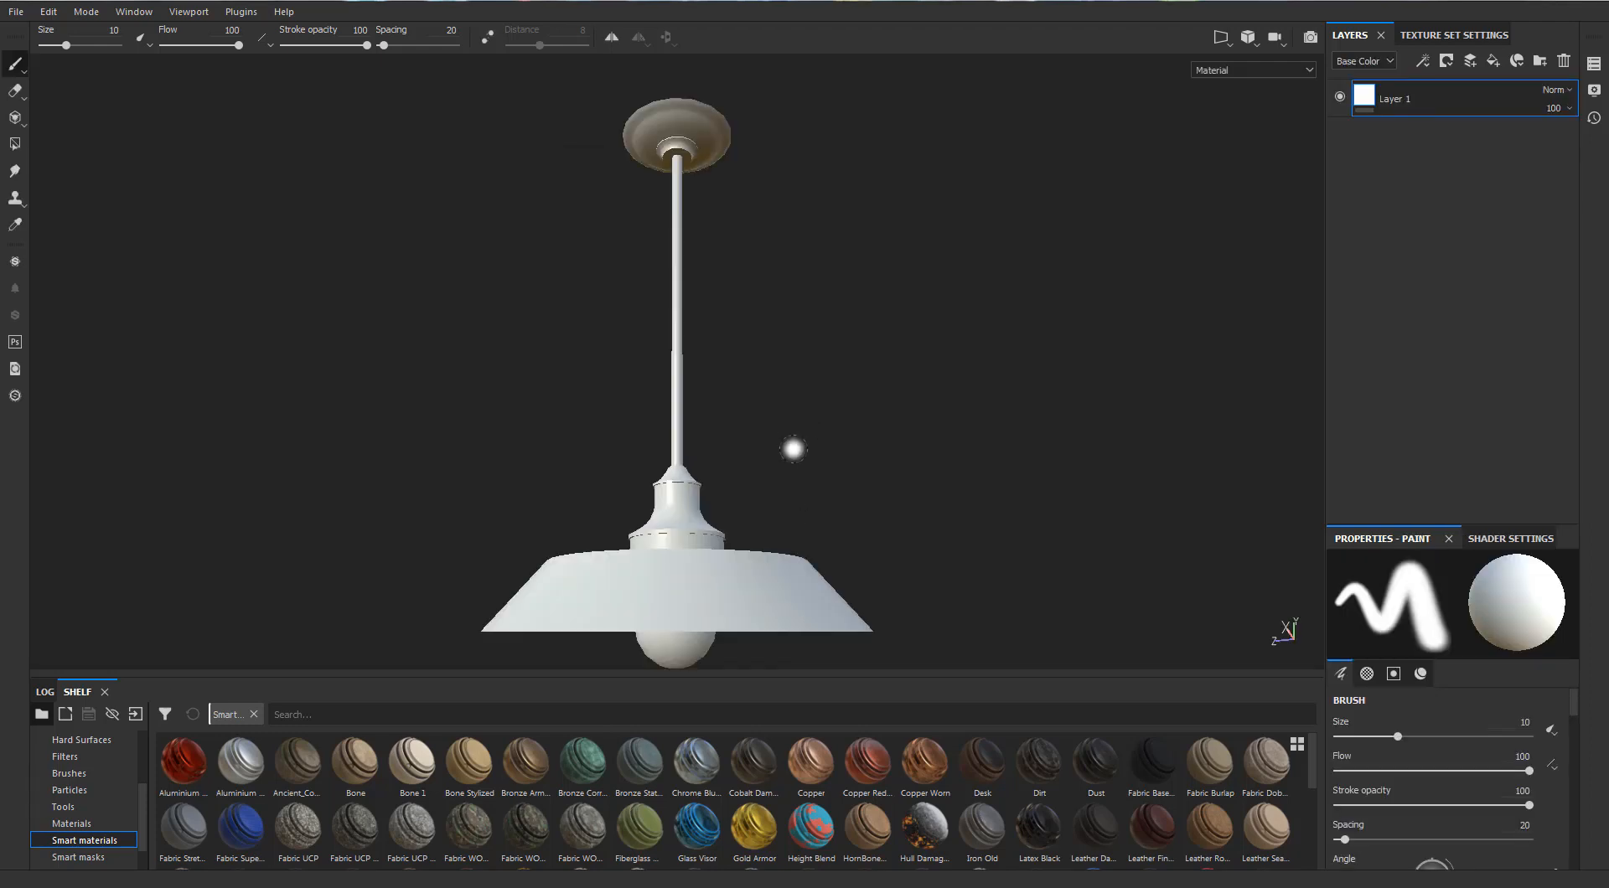
# Step: Open the mesh map baking settings for the lamp and load the exported high-poly file as the high definition mesh
pyautogui.keyDown('alt'); pyautogui.moveTo(839, 385); pyautogui.dragTo(842, 380); pyautogui.keyUp('alt')
pyautogui.keyDown('alt'); pyautogui.moveTo(892, 358); pyautogui.dragTo(872, 356, button='right'); pyautogui.keyUp('alt')
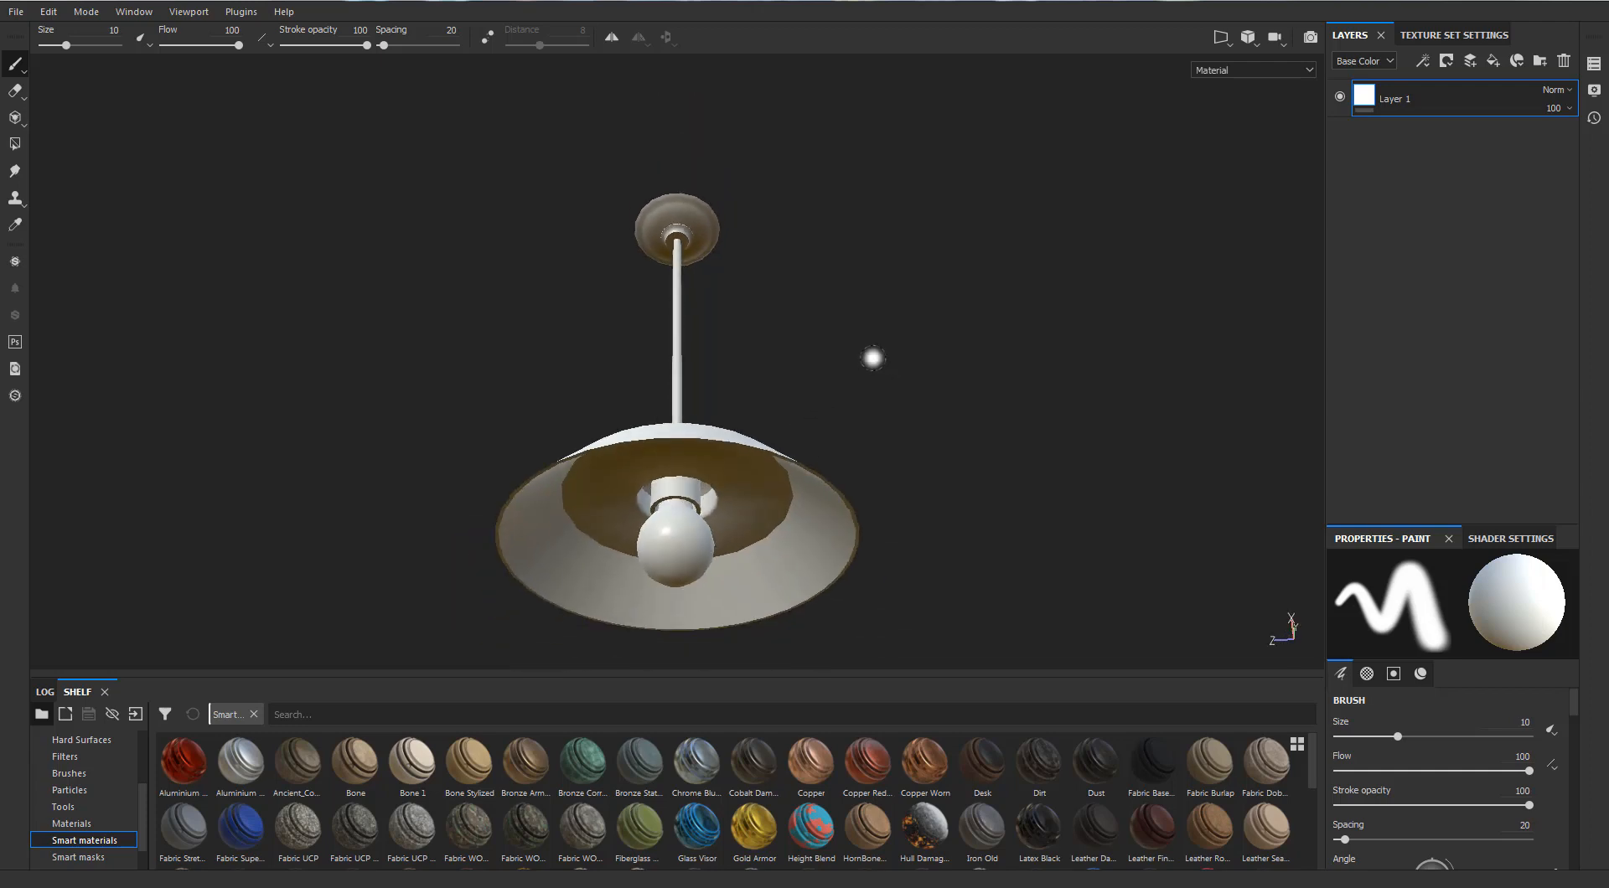
pyautogui.keyDown('alt'); pyautogui.moveTo(876, 390); pyautogui.dragTo(923, 355, button='middle'); pyautogui.keyUp('alt')
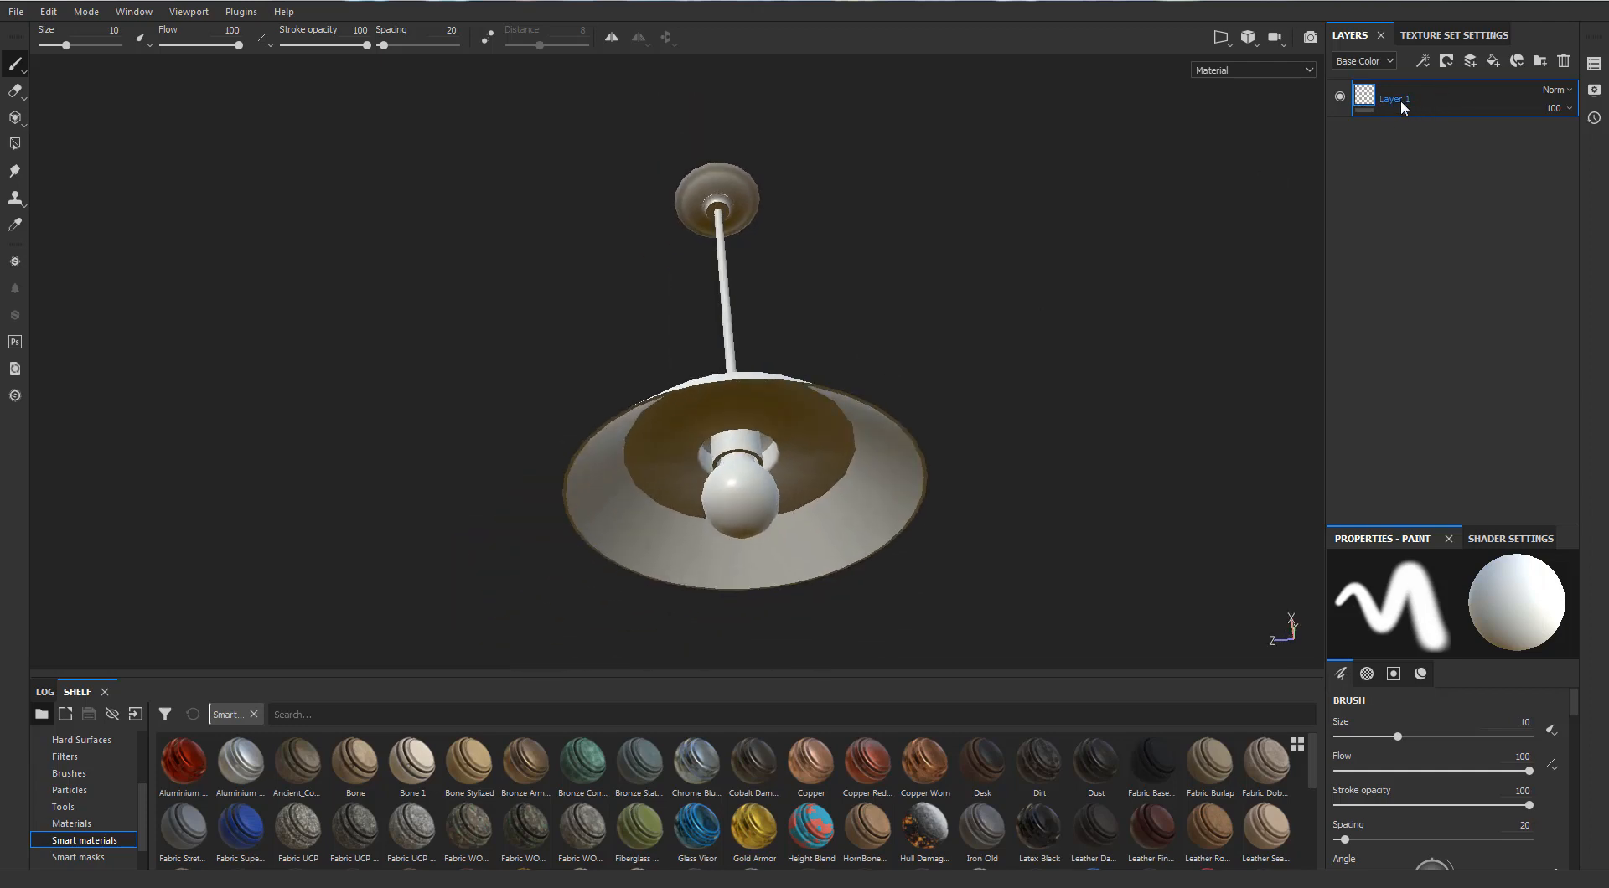
pyautogui.click(1453, 35)
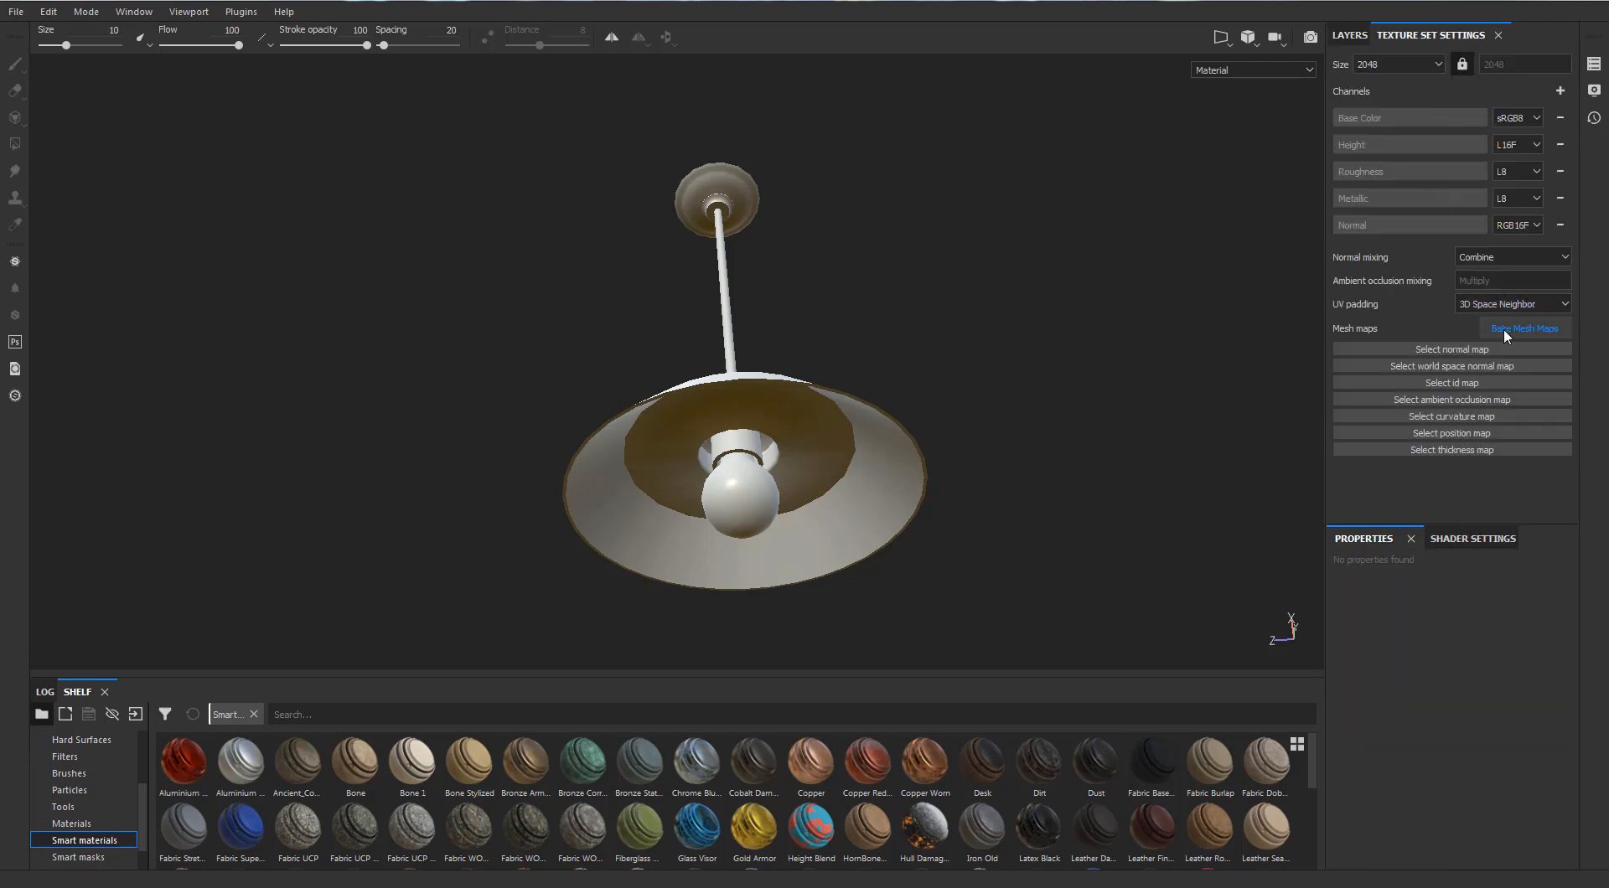
pyautogui.click(1503, 329)
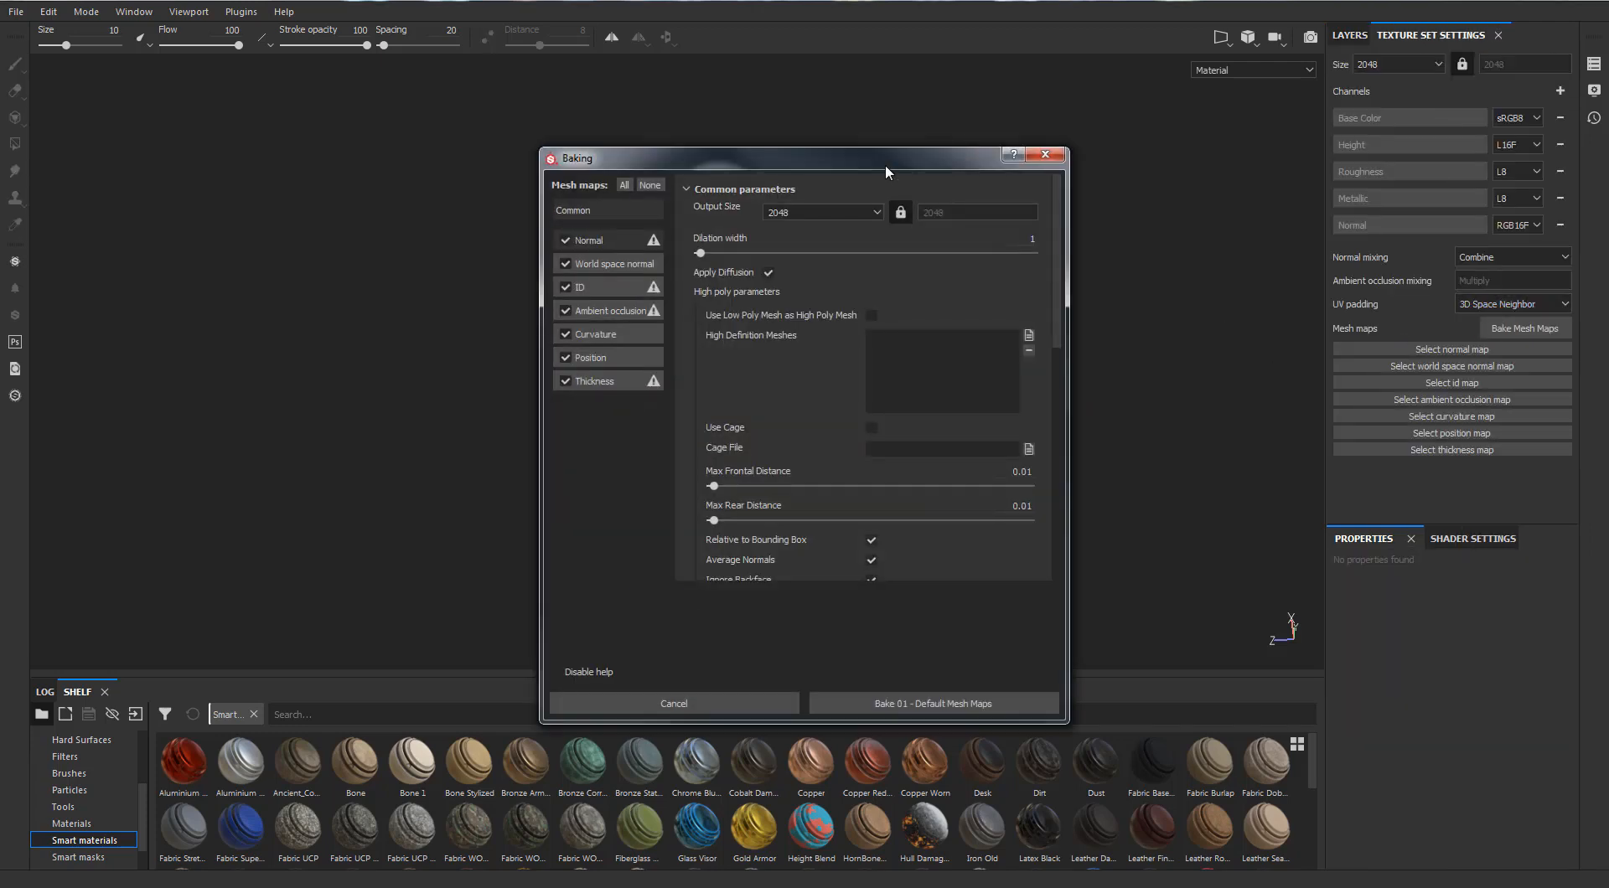
pyautogui.moveTo(1012, 108); pyautogui.dragTo(1016, 106)
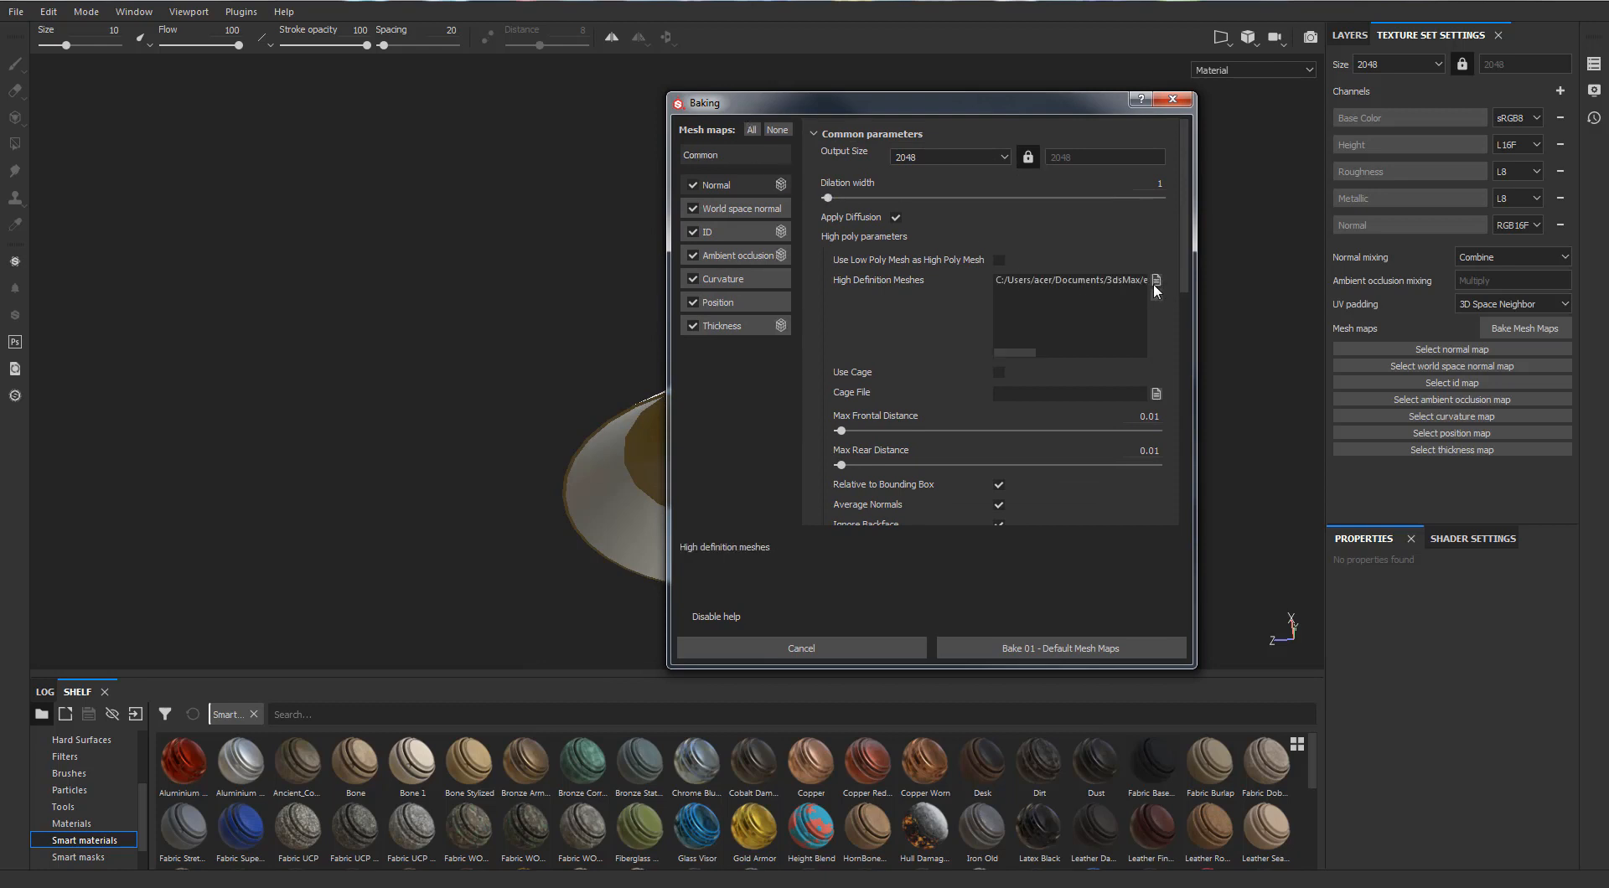
# Step: Set the common baking parameters to match By Mesh Name and use Subsampling 4x4 antialiasing
pyautogui.scroll(-4, 1074, 322)
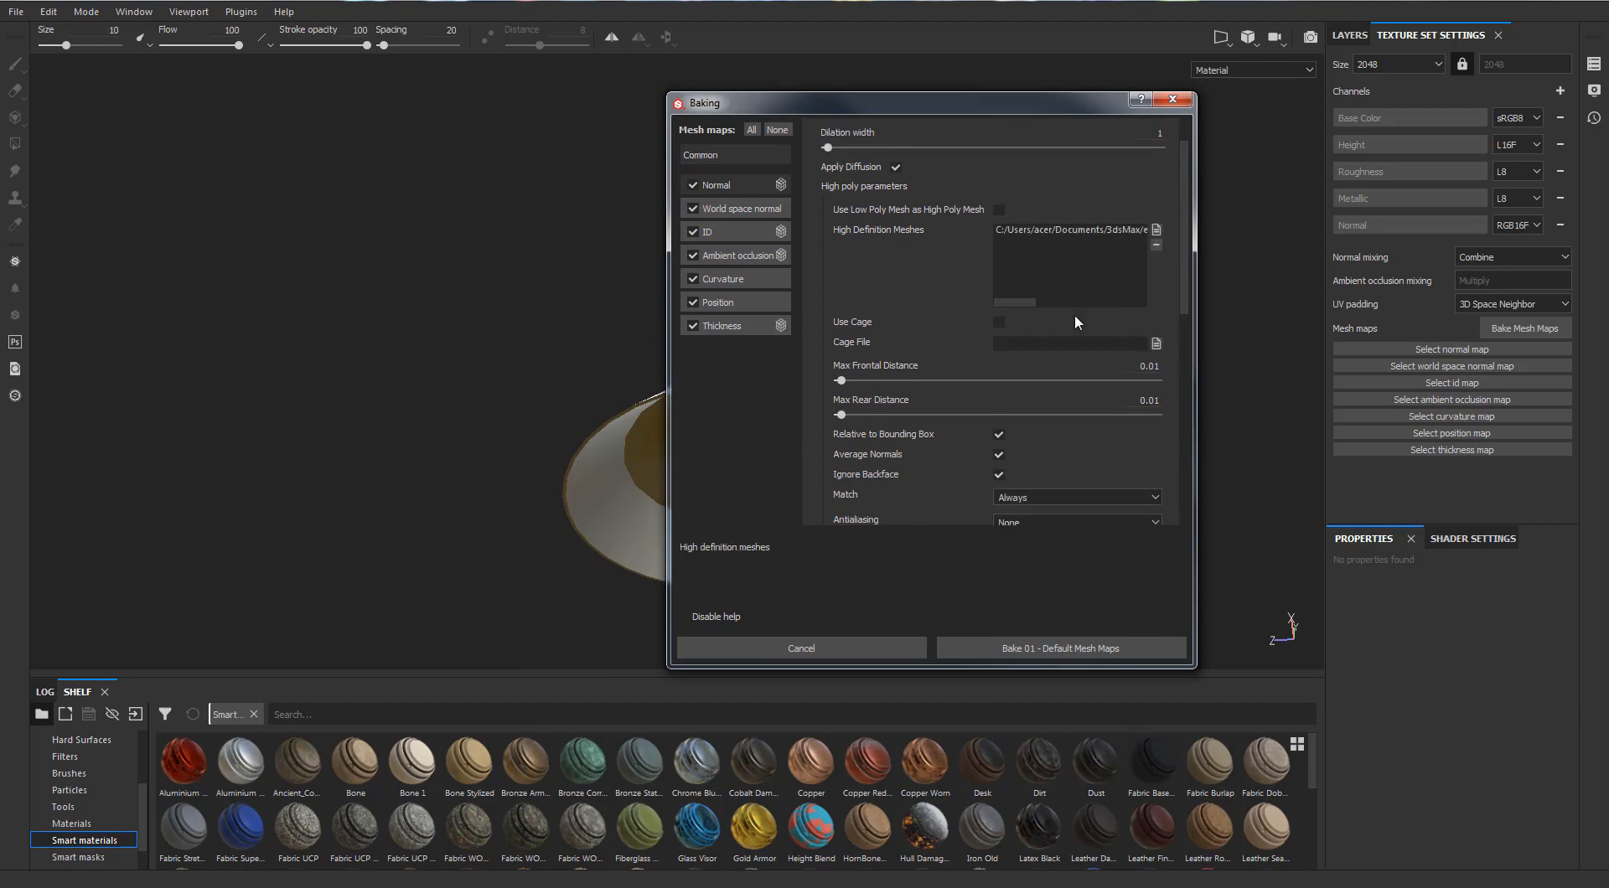
pyautogui.click(1064, 347)
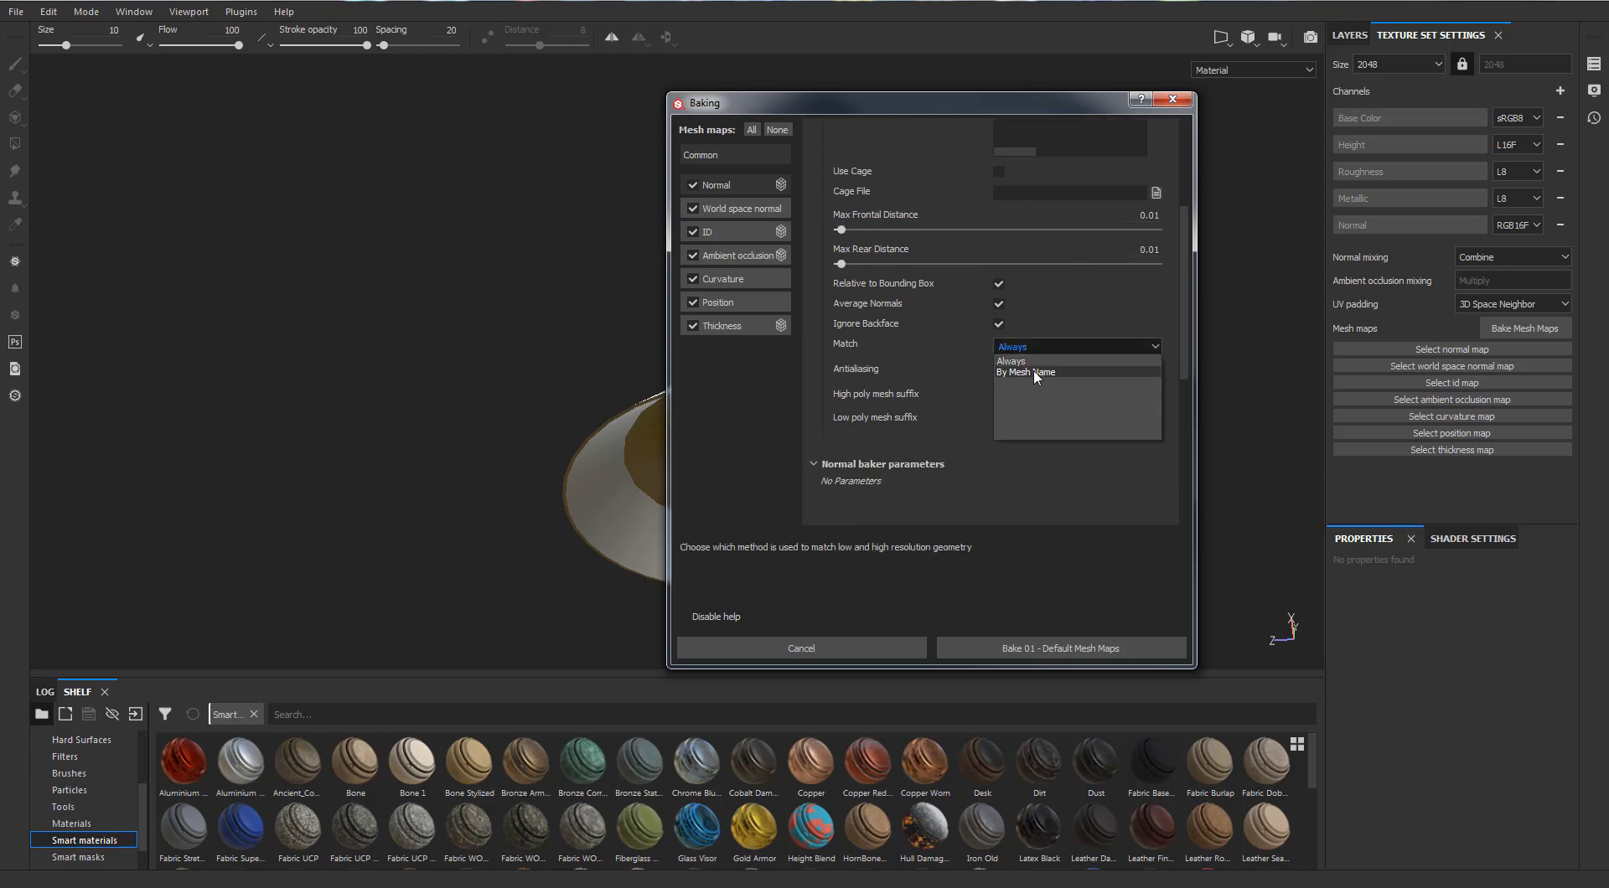
pyautogui.click(1031, 372)
pyautogui.click(1033, 372)
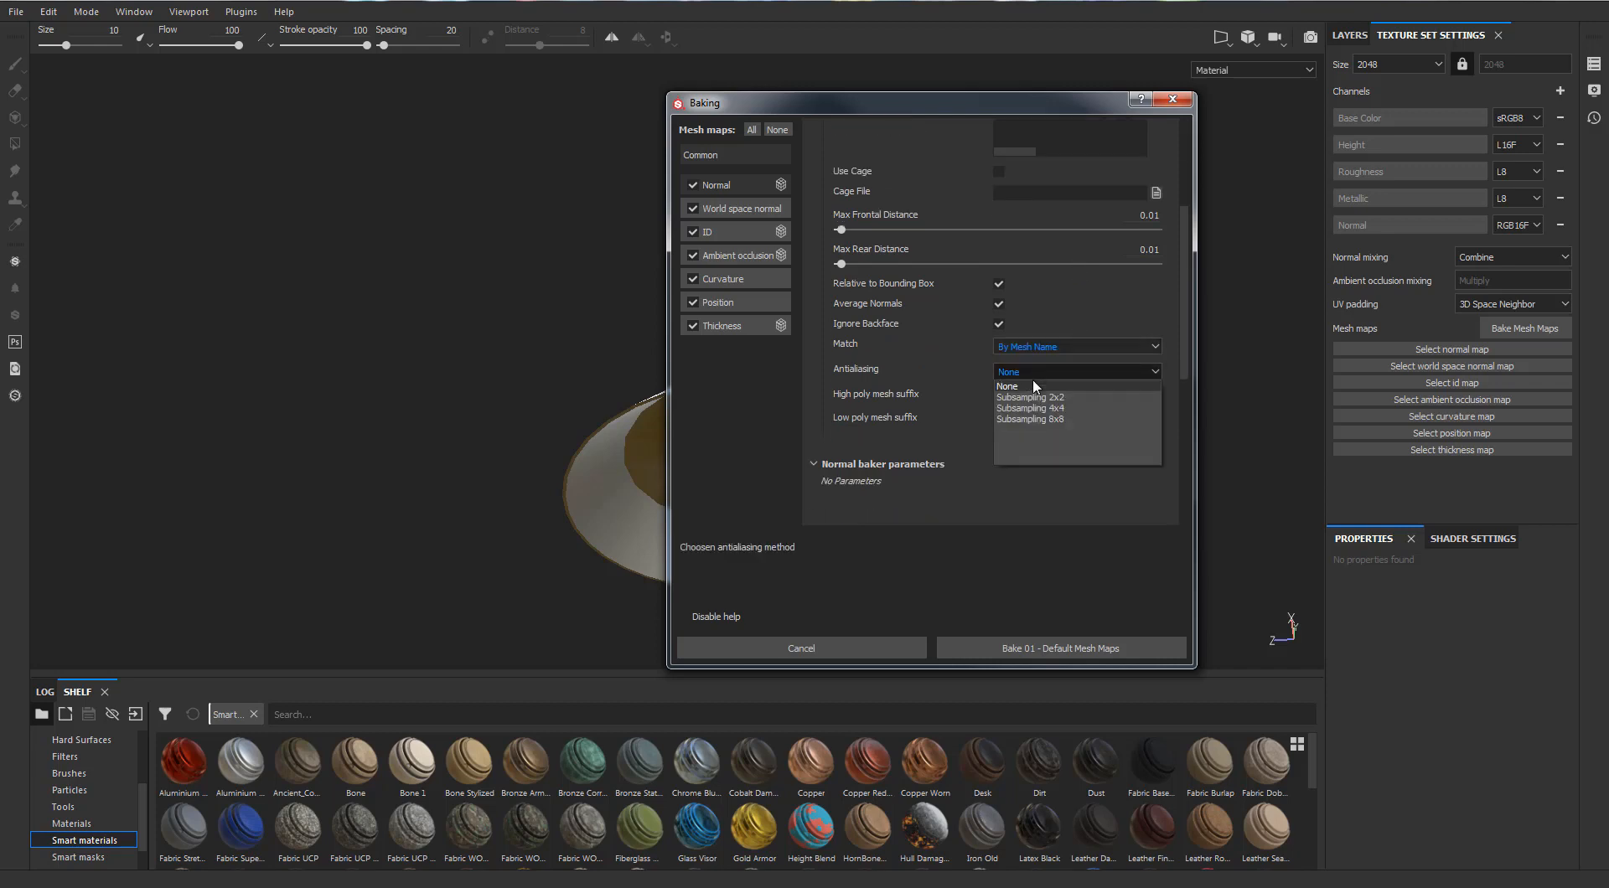
pyautogui.click(1029, 409)
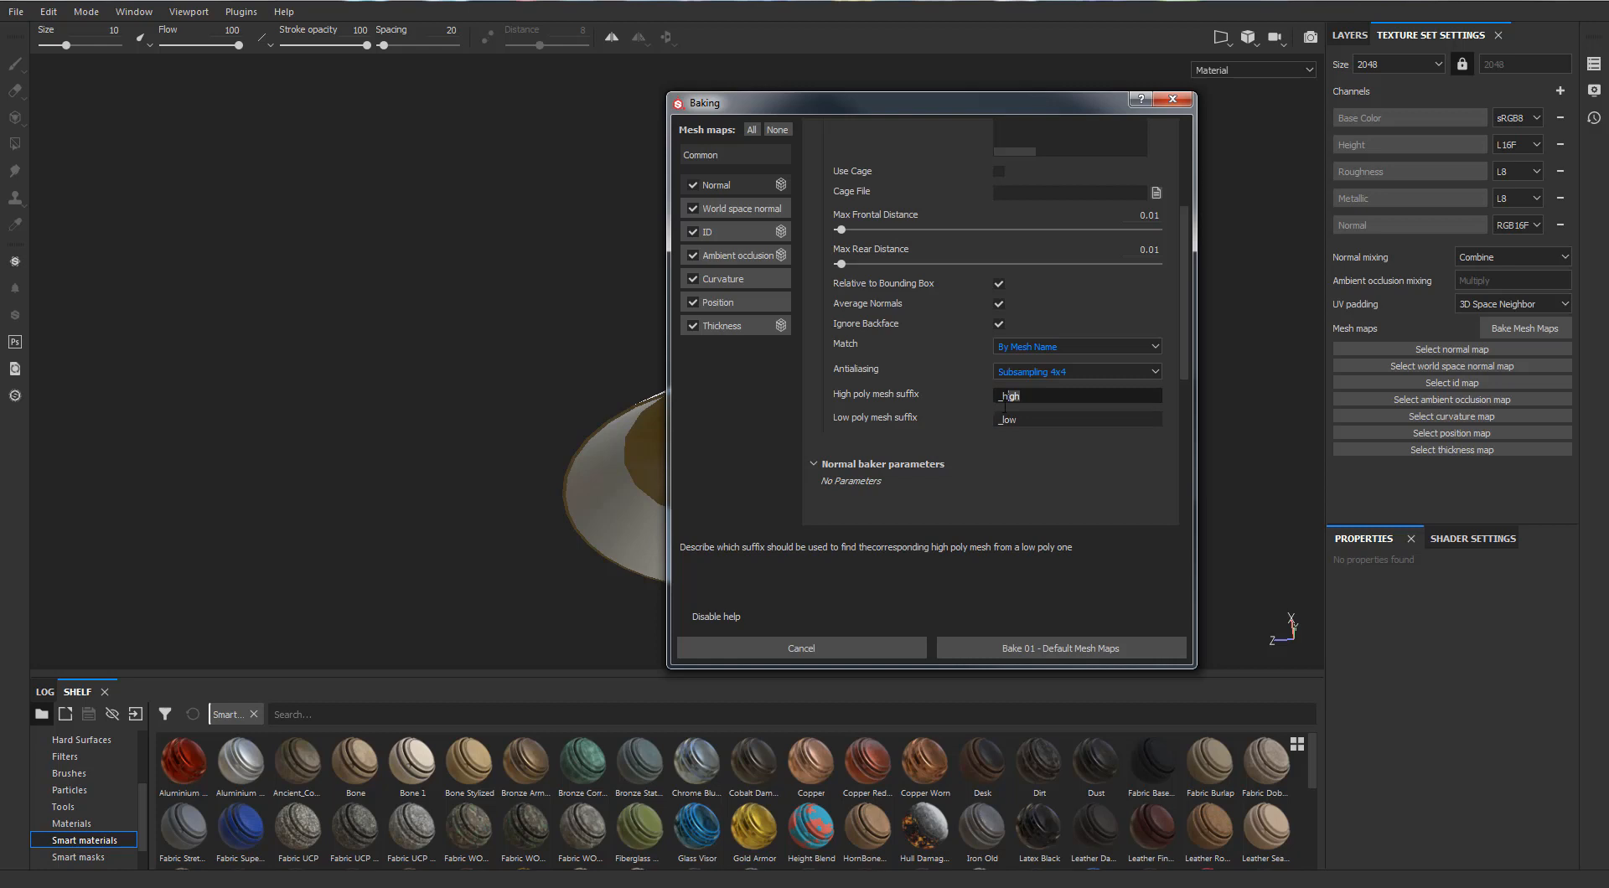
# Step: Set the high poly mesh suffix to _HP and the low poly mesh suffix to _LP
pyautogui.doubleClick(1004, 396)
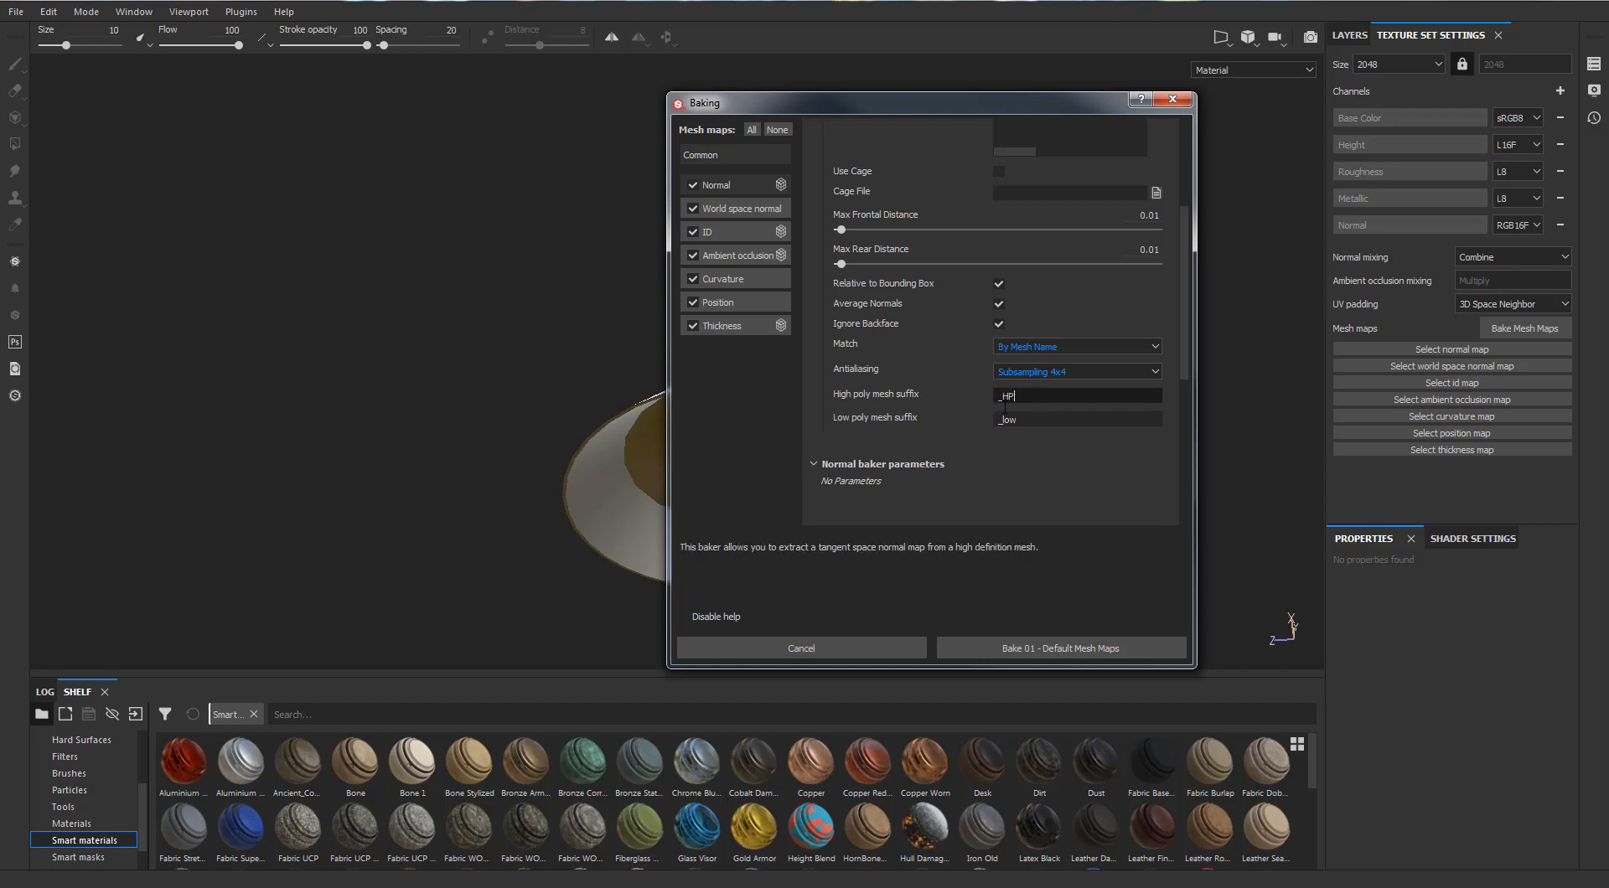
pyautogui.write('_HP')
pyautogui.doubleClick(1035, 425)
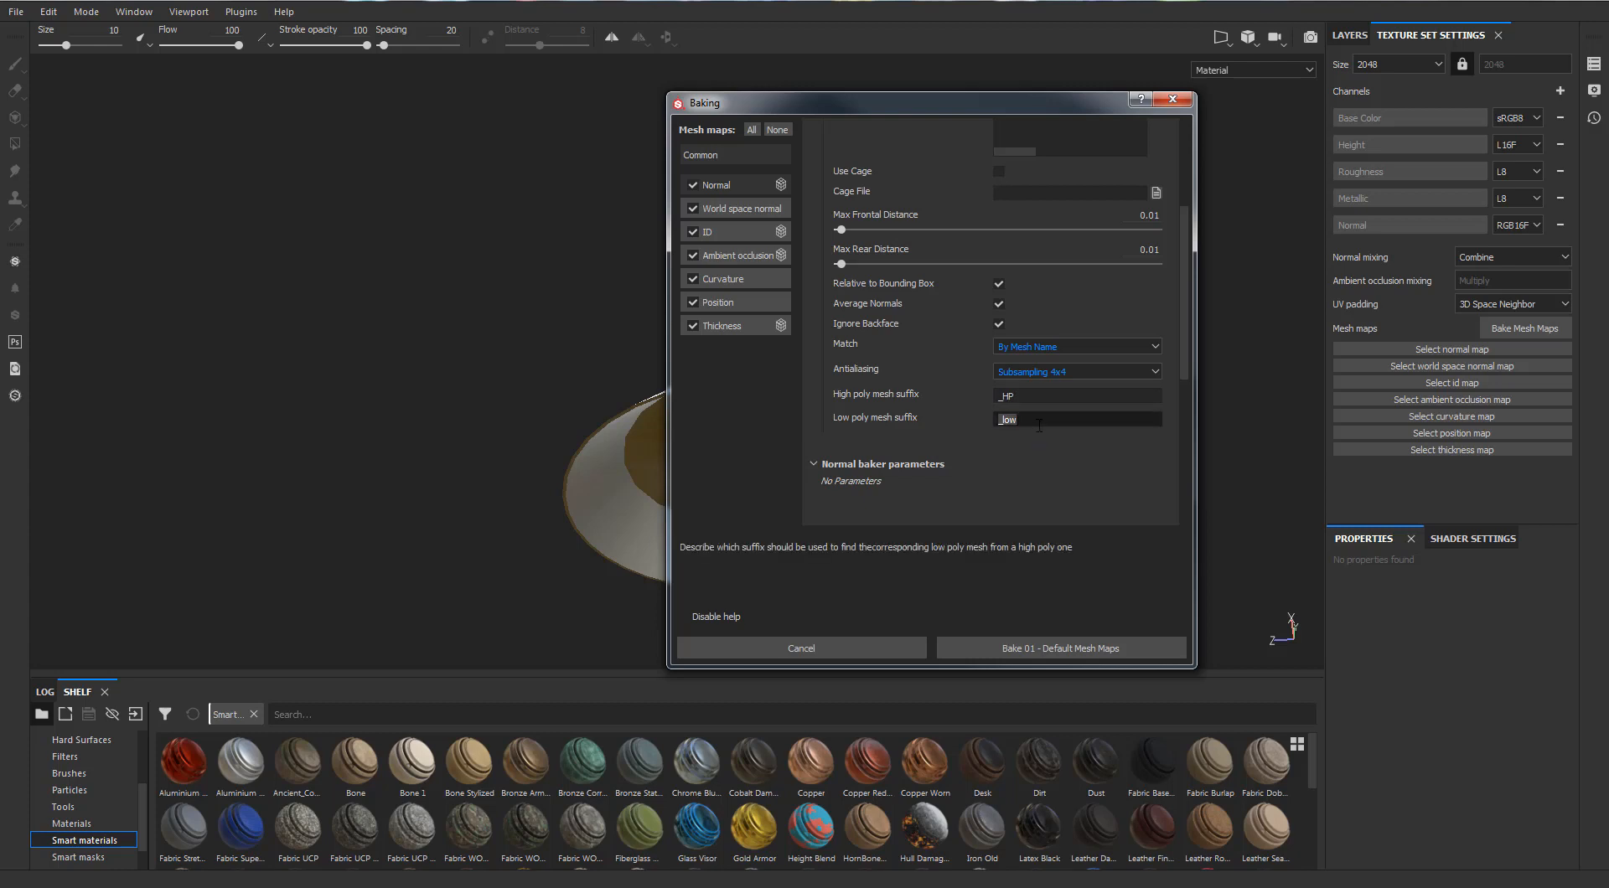
pyautogui.press('BackSpace')
# Step: Set the ID baker's color source to Mesh ID / Polygroup and its color generator to Random
pyautogui.click(746, 213)
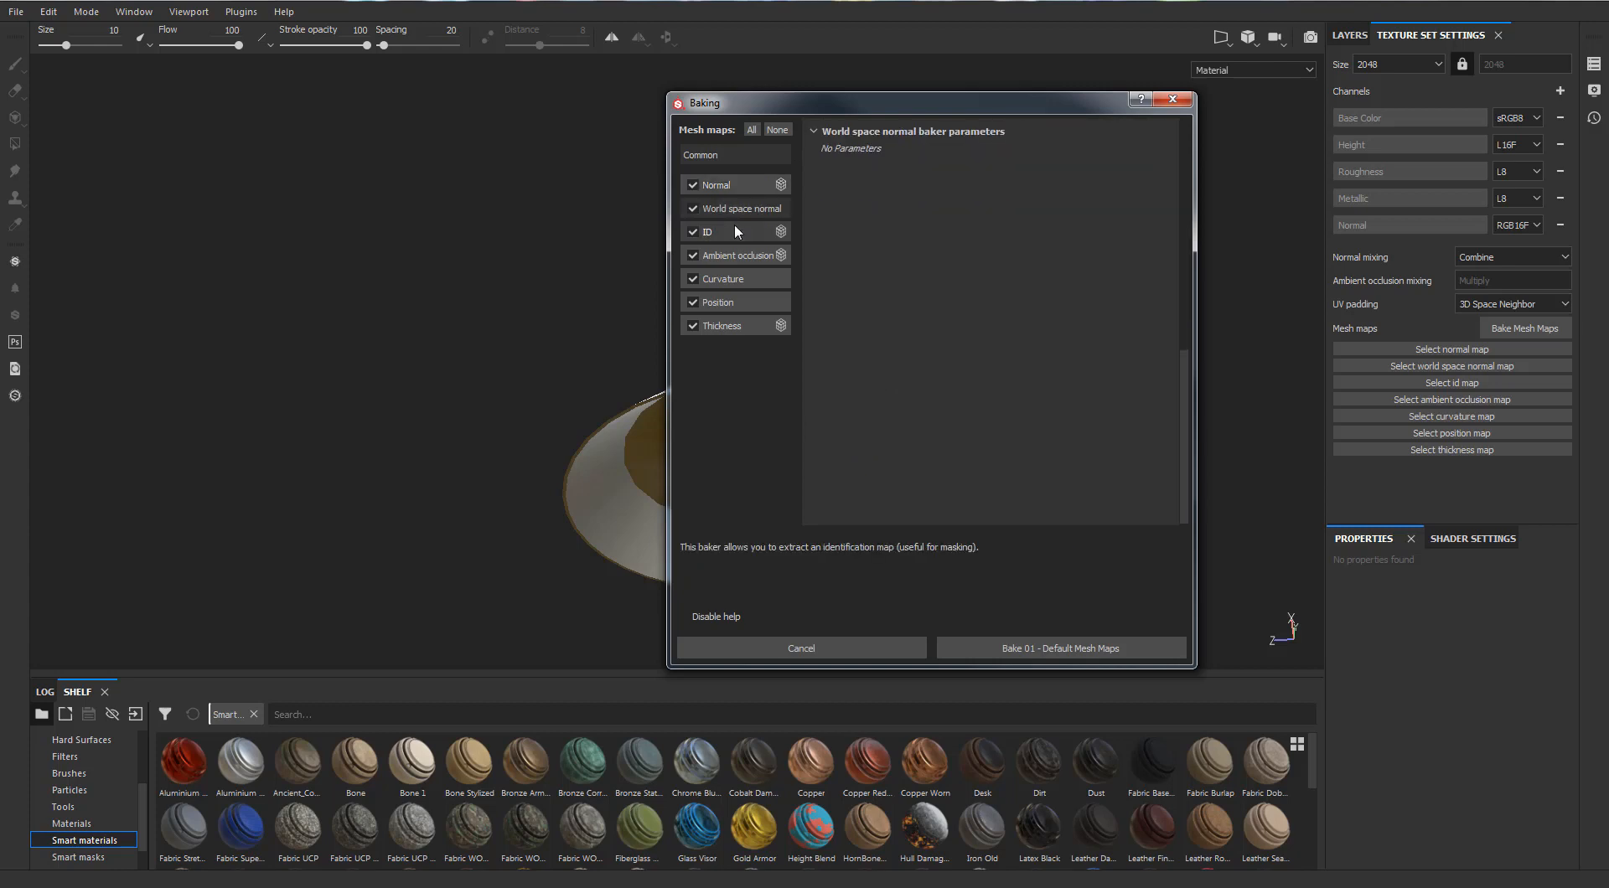
pyautogui.click(735, 228)
pyautogui.click(926, 152)
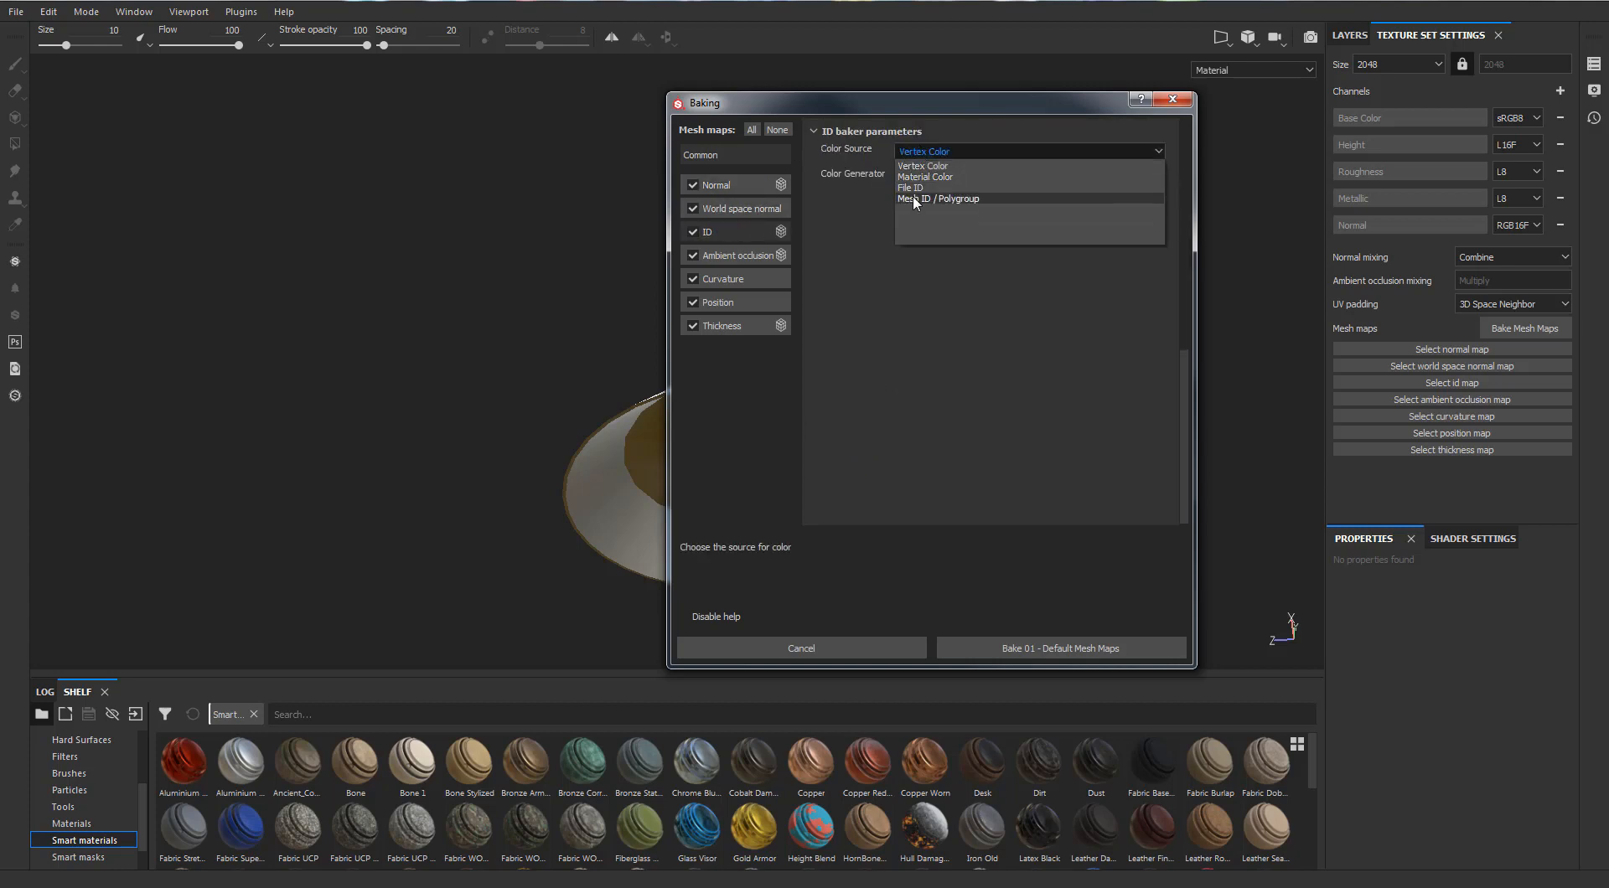
pyautogui.click(915, 199)
pyautogui.click(917, 180)
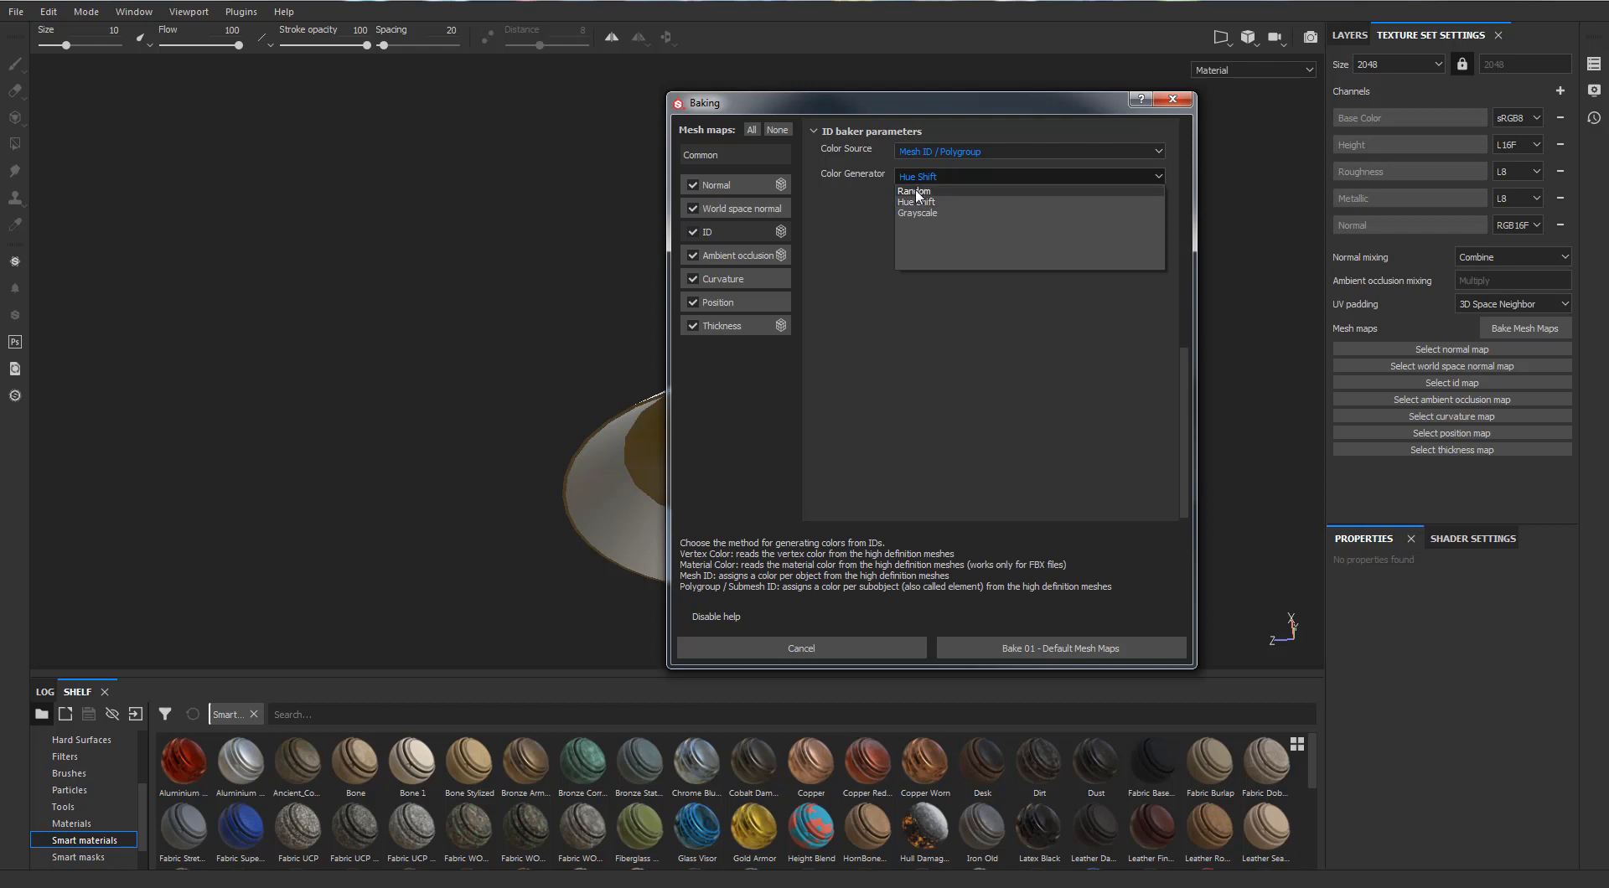
pyautogui.click(917, 194)
# Step: Set the ambient occlusion baker's self occlusion to Only Same Mesh Name
pyautogui.click(741, 256)
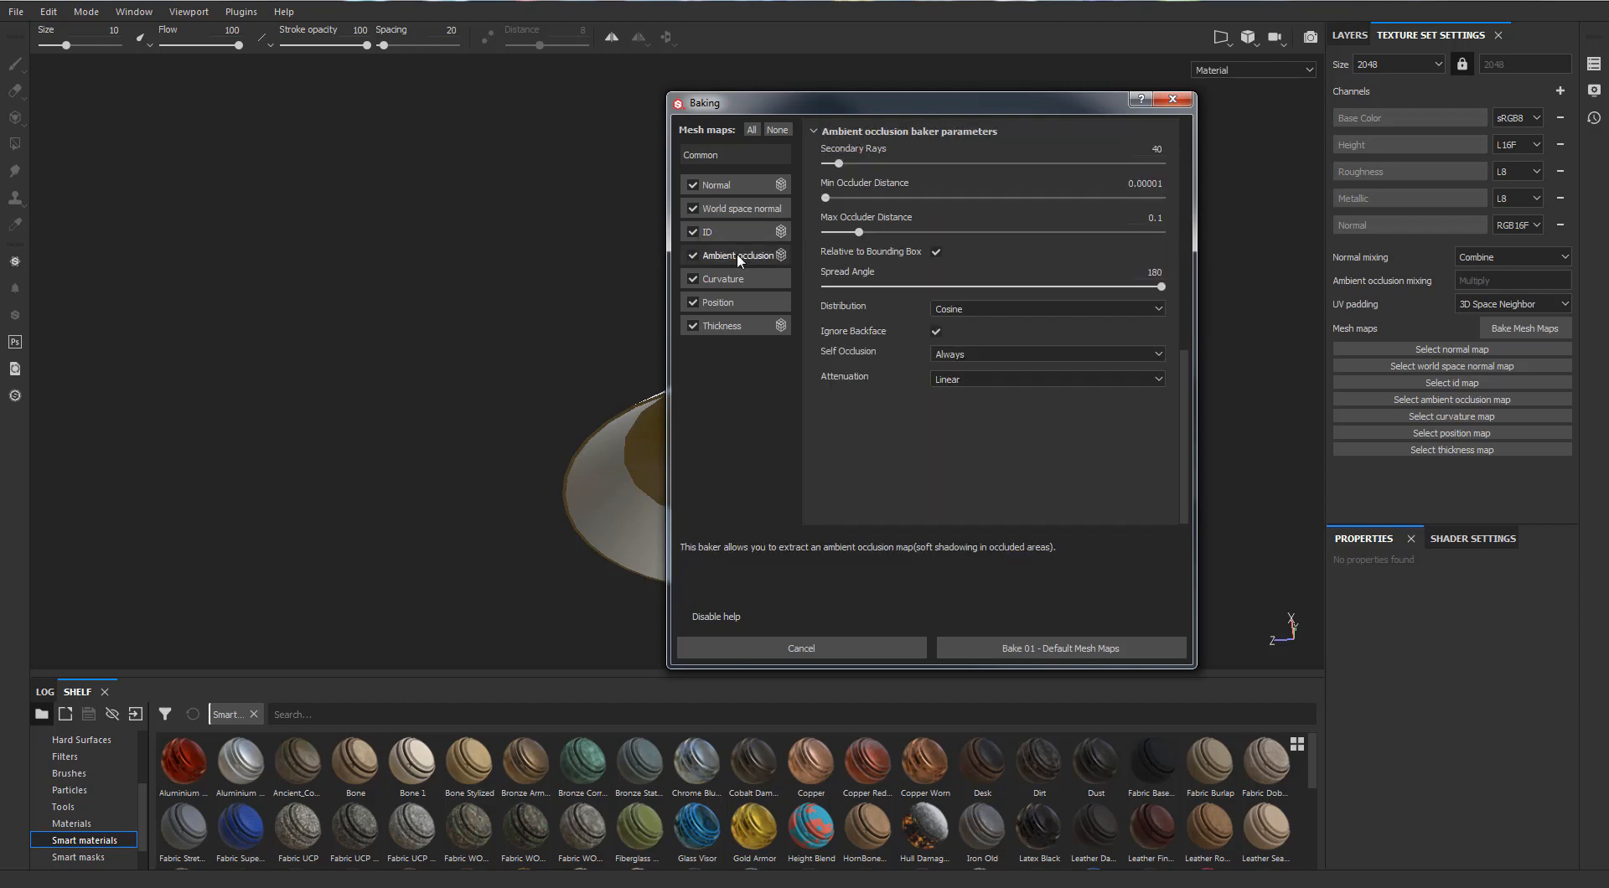
pyautogui.click(967, 350)
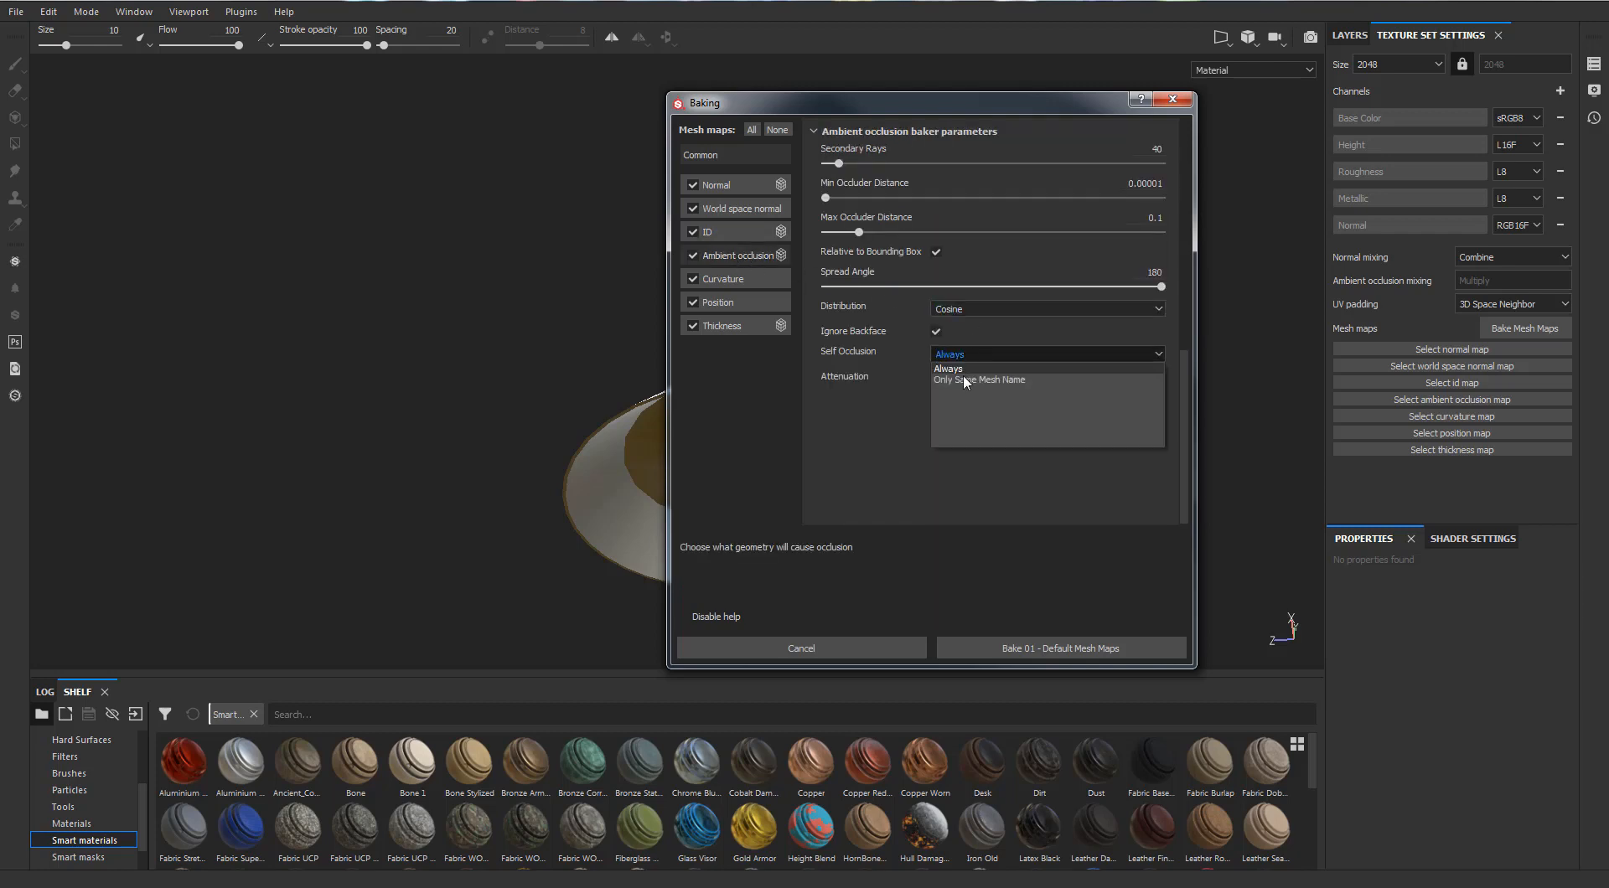
pyautogui.click(963, 374)
# Step: Look through the curvature and position bakers and set the thickness baker's self occlusion to Only Same Mesh Name
pyautogui.click(719, 284)
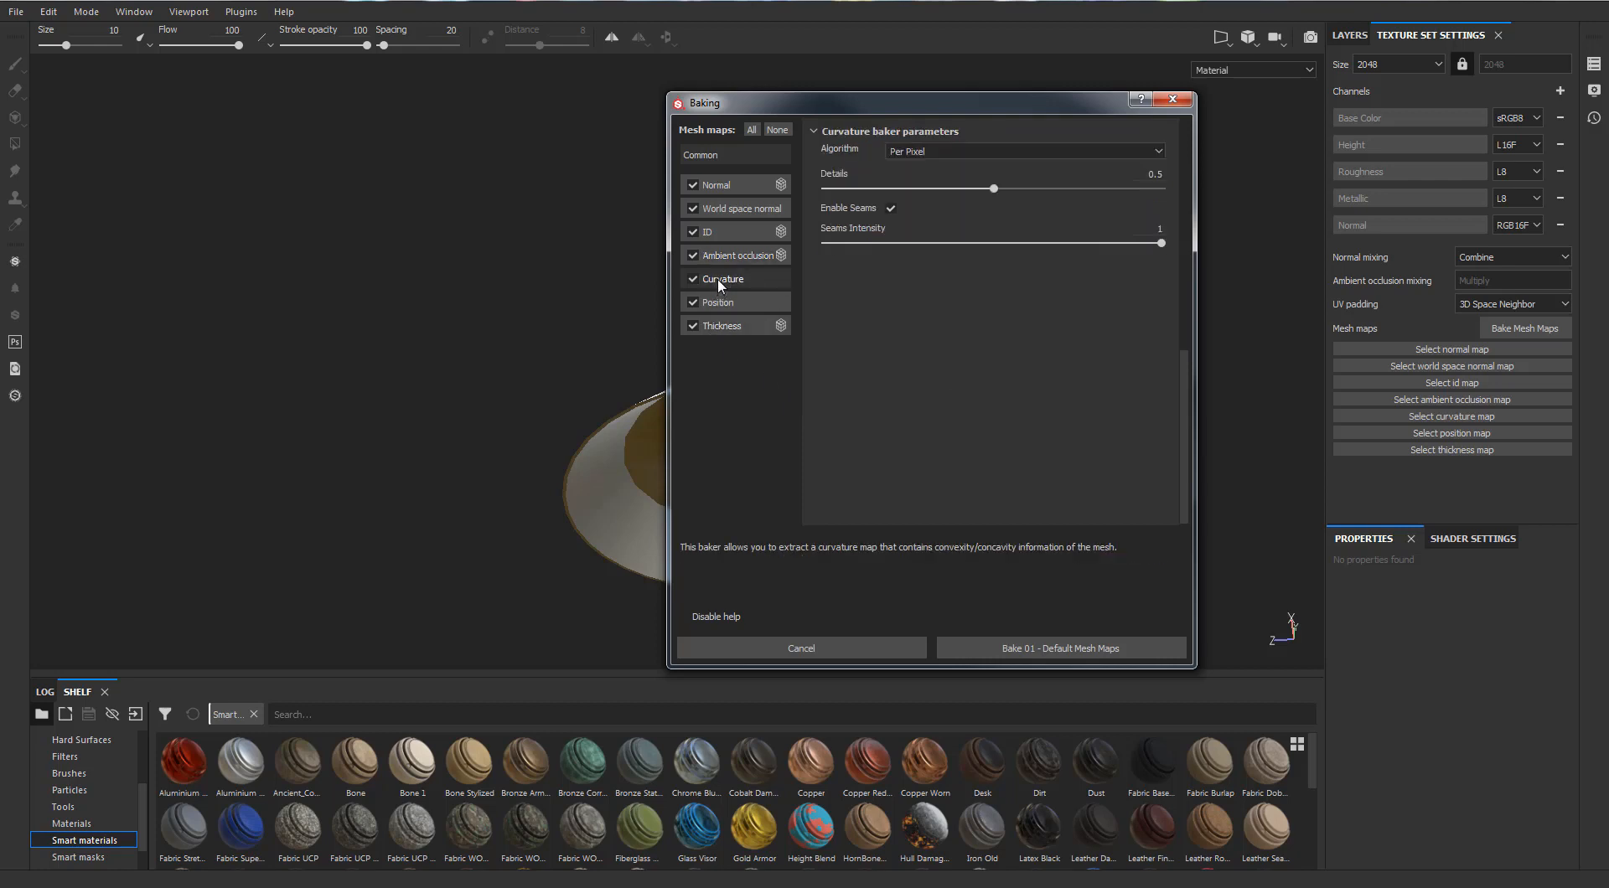
pyautogui.click(722, 304)
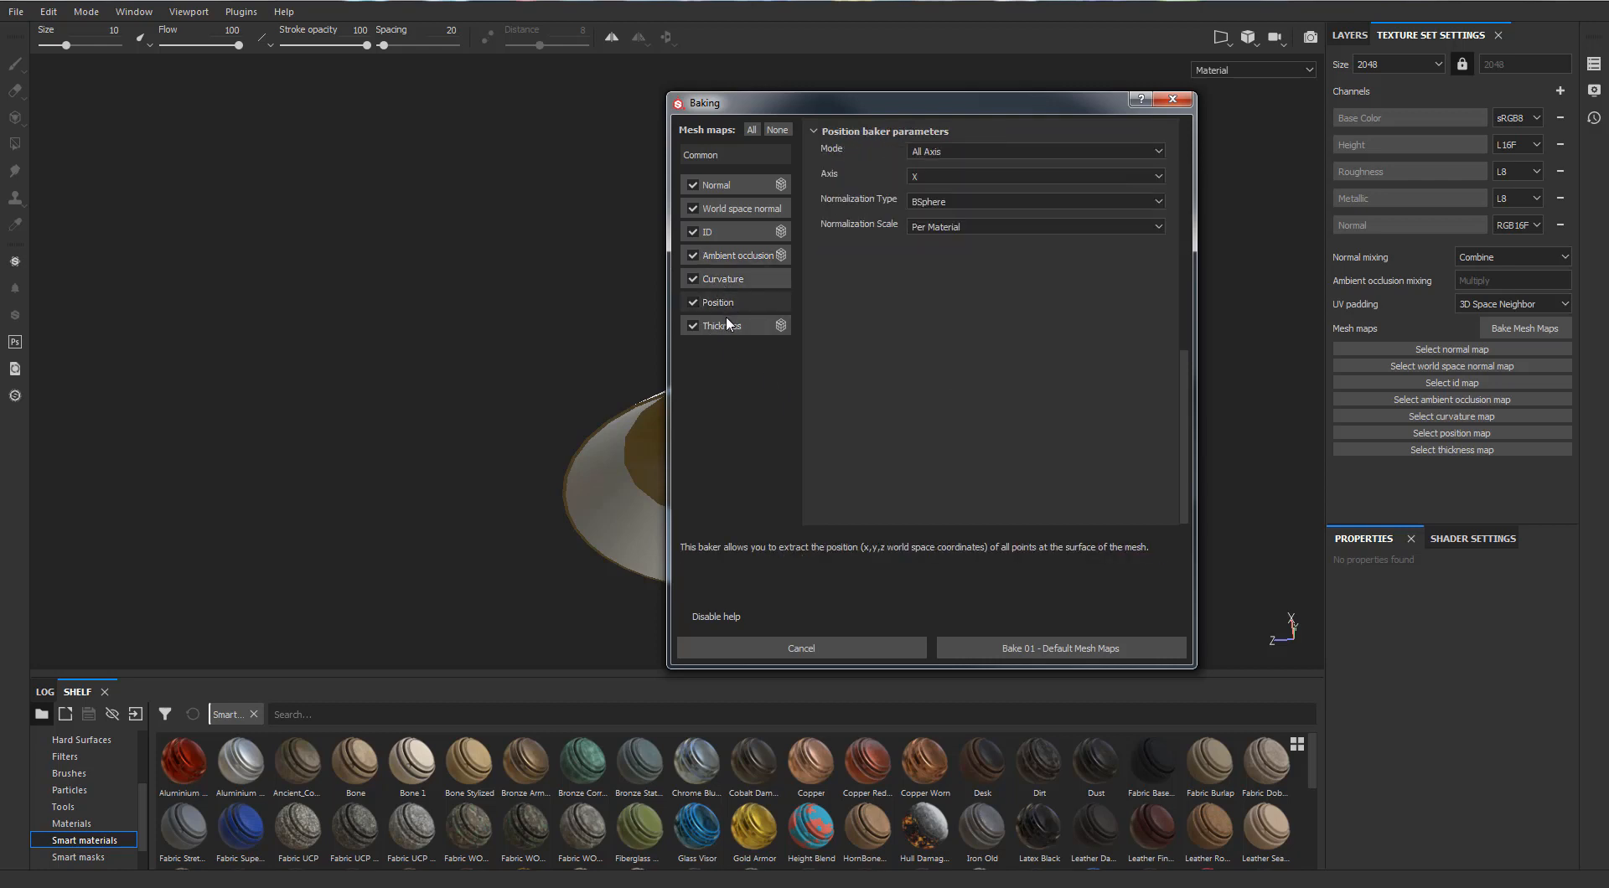
pyautogui.click(725, 326)
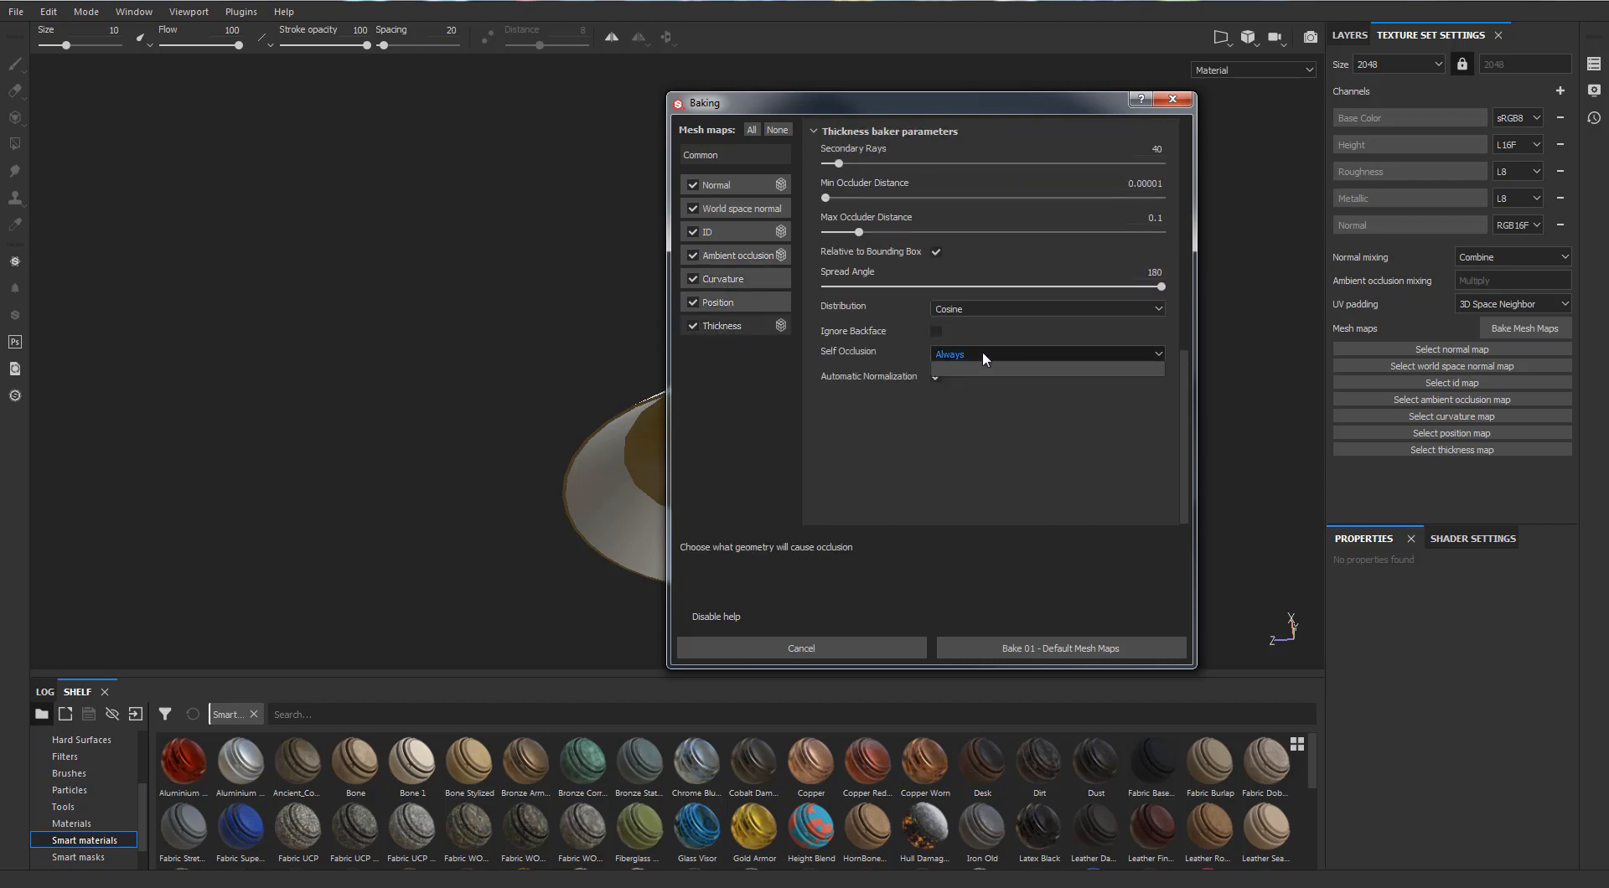
pyautogui.click(982, 351)
pyautogui.click(973, 380)
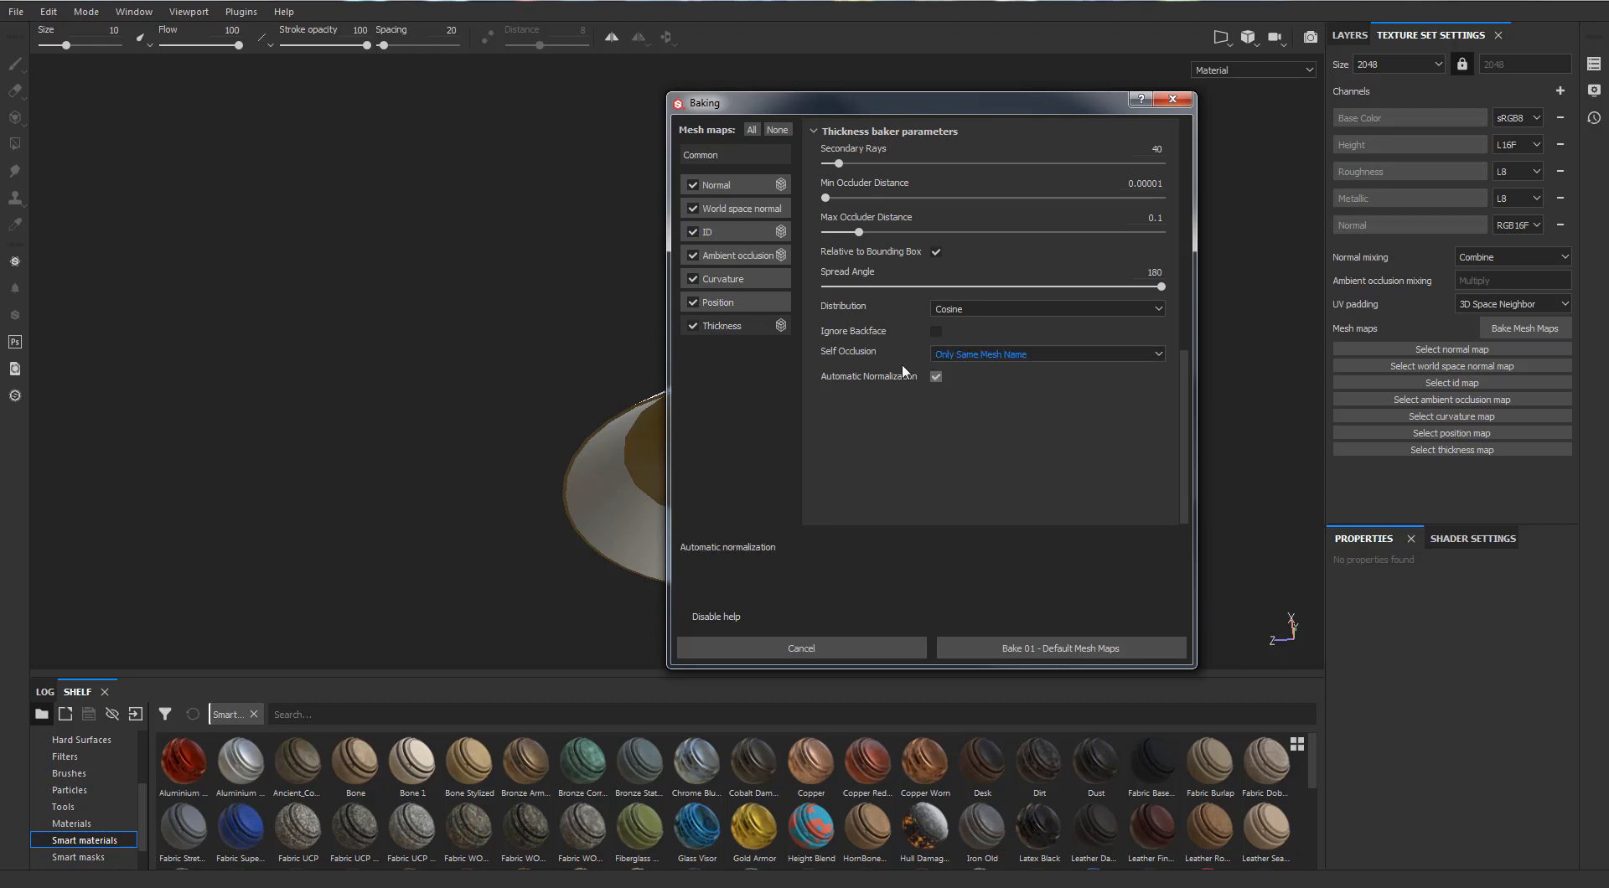
# Step: Review the parameters of each mesh map baker, from position back to normal, and the common matching, antialiasing and suffix settings
pyautogui.click(724, 307)
pyautogui.click(731, 283)
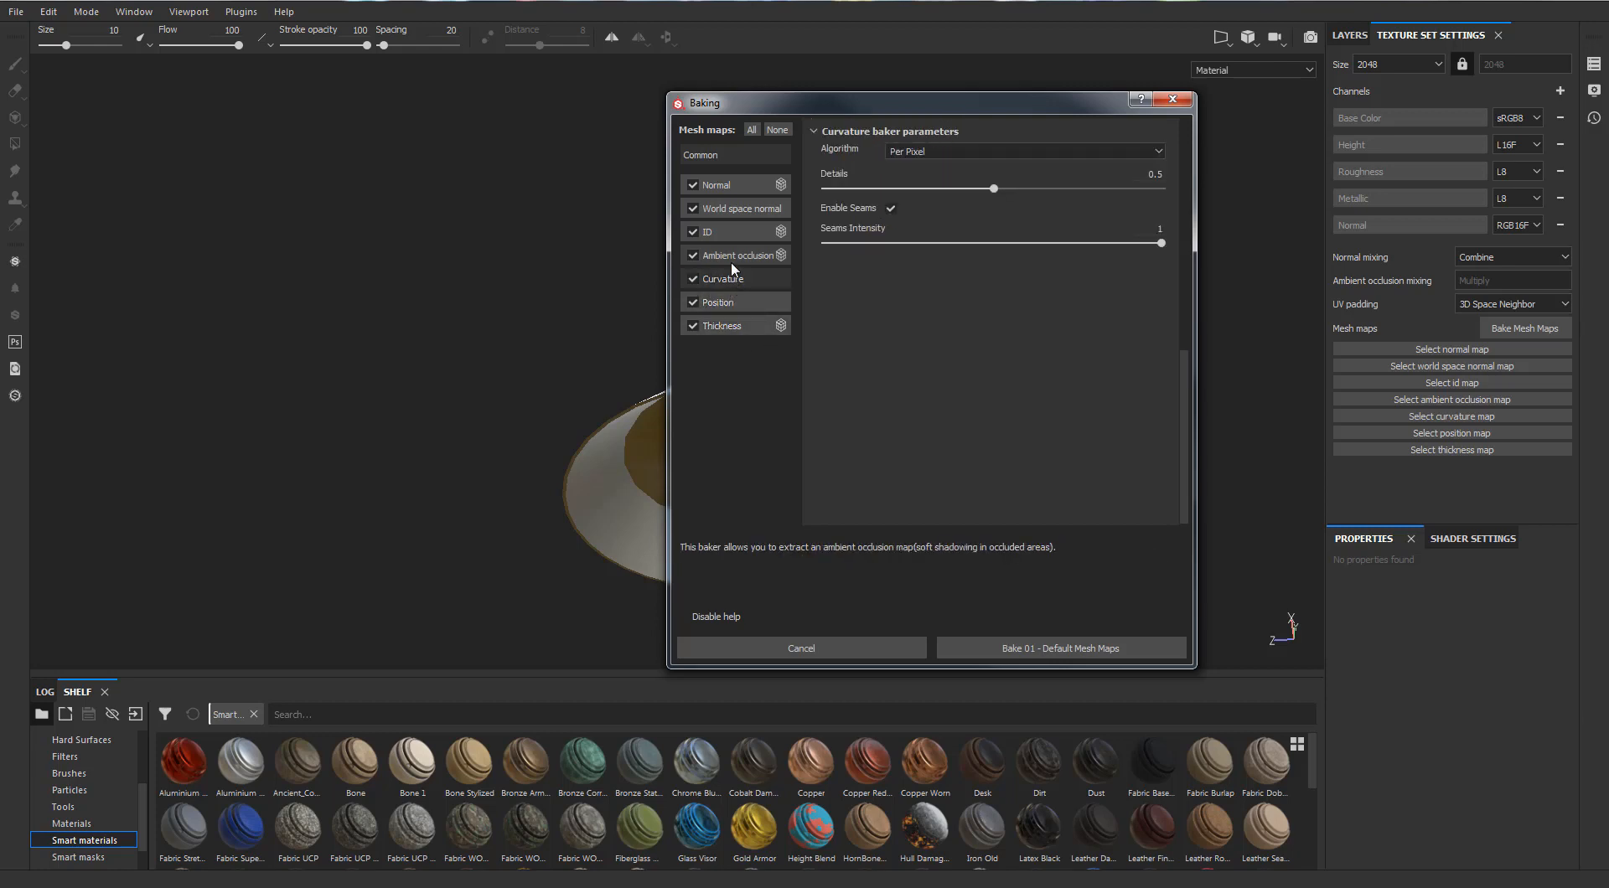
pyautogui.click(733, 261)
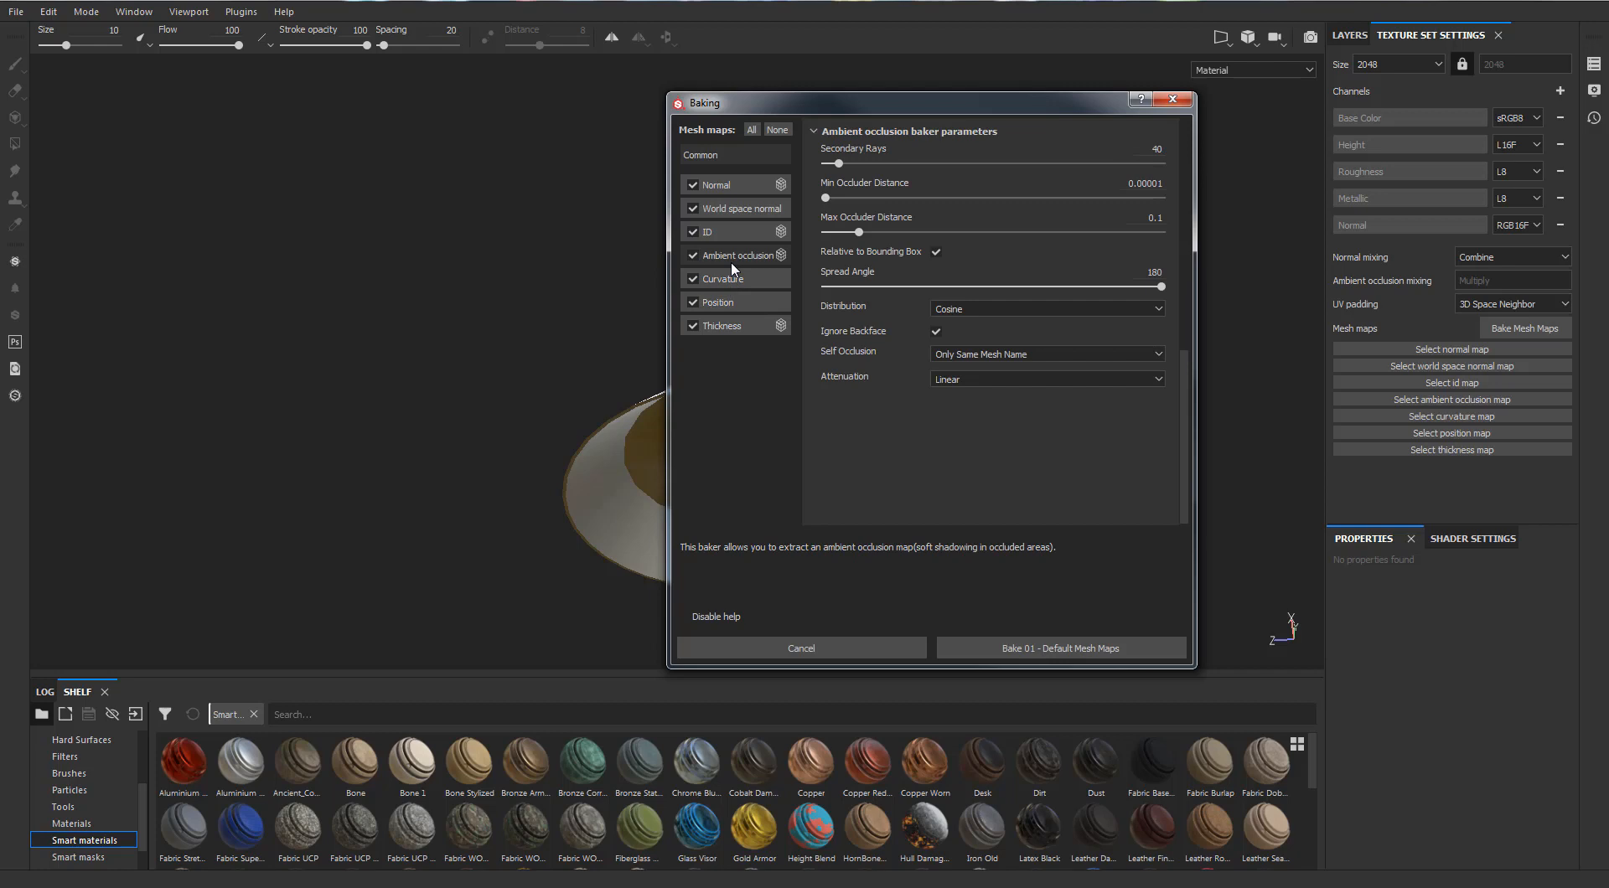
pyautogui.click(731, 233)
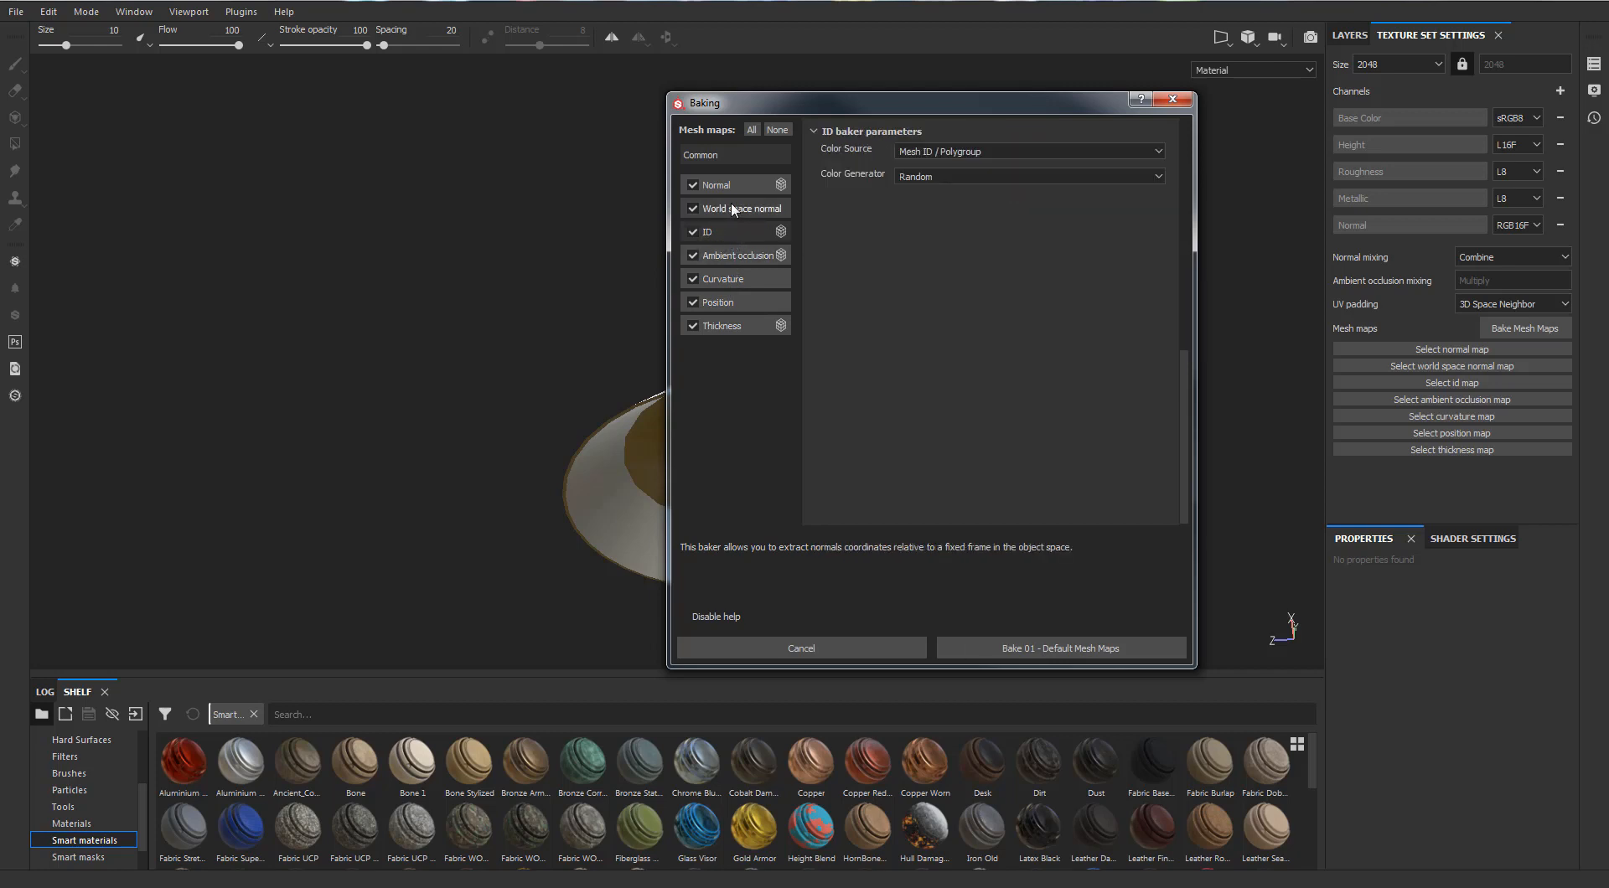
pyautogui.click(731, 208)
pyautogui.click(732, 184)
pyautogui.click(722, 154)
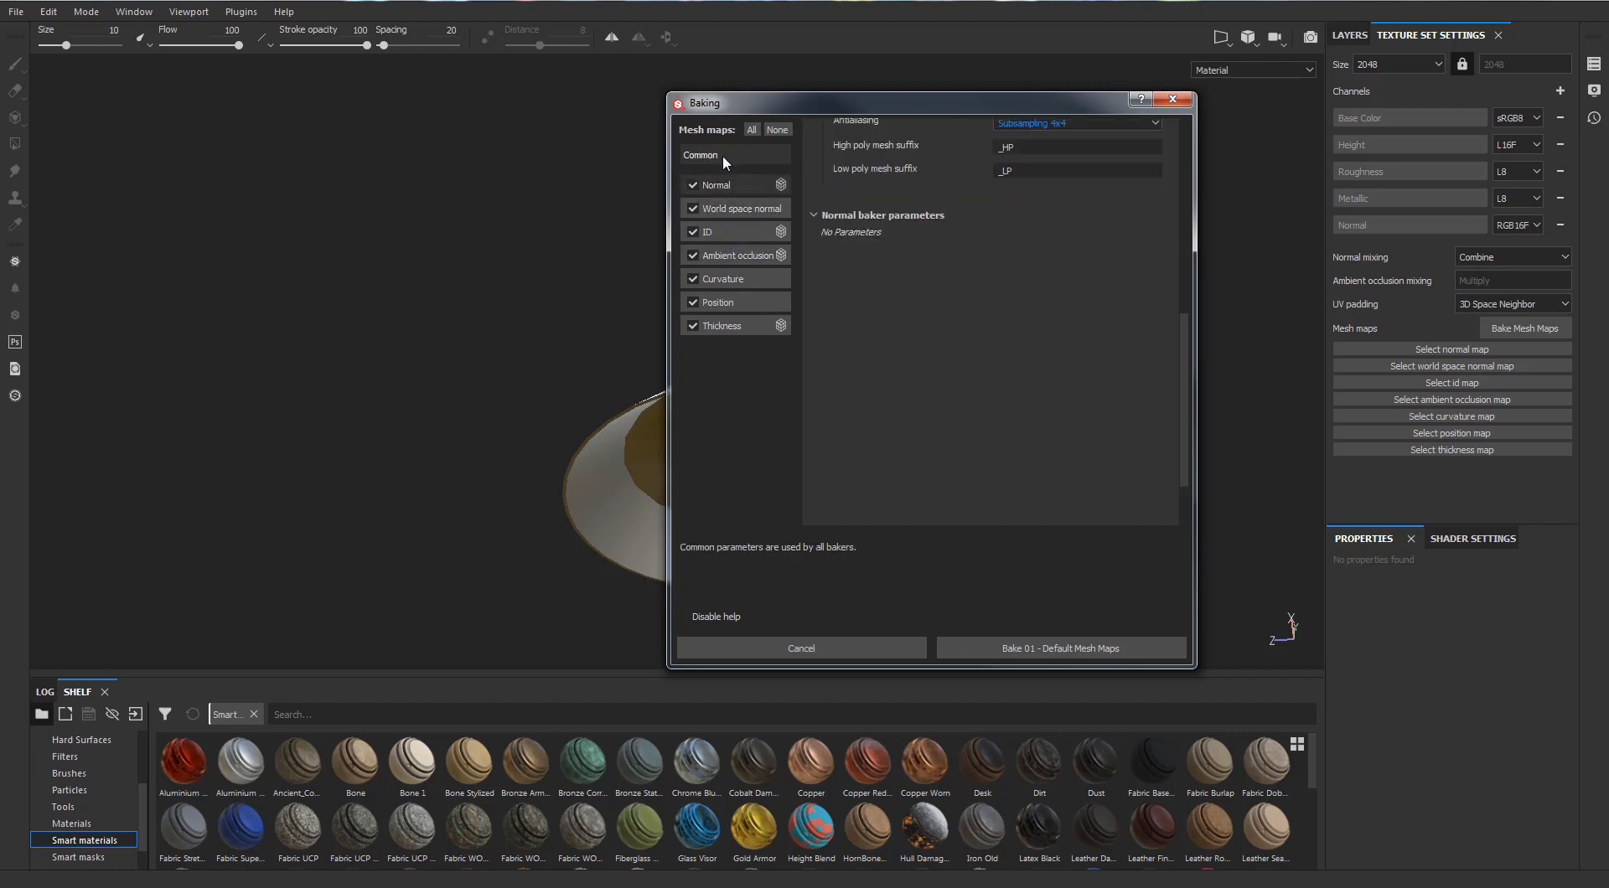
pyautogui.scroll(-5, 927, 275)
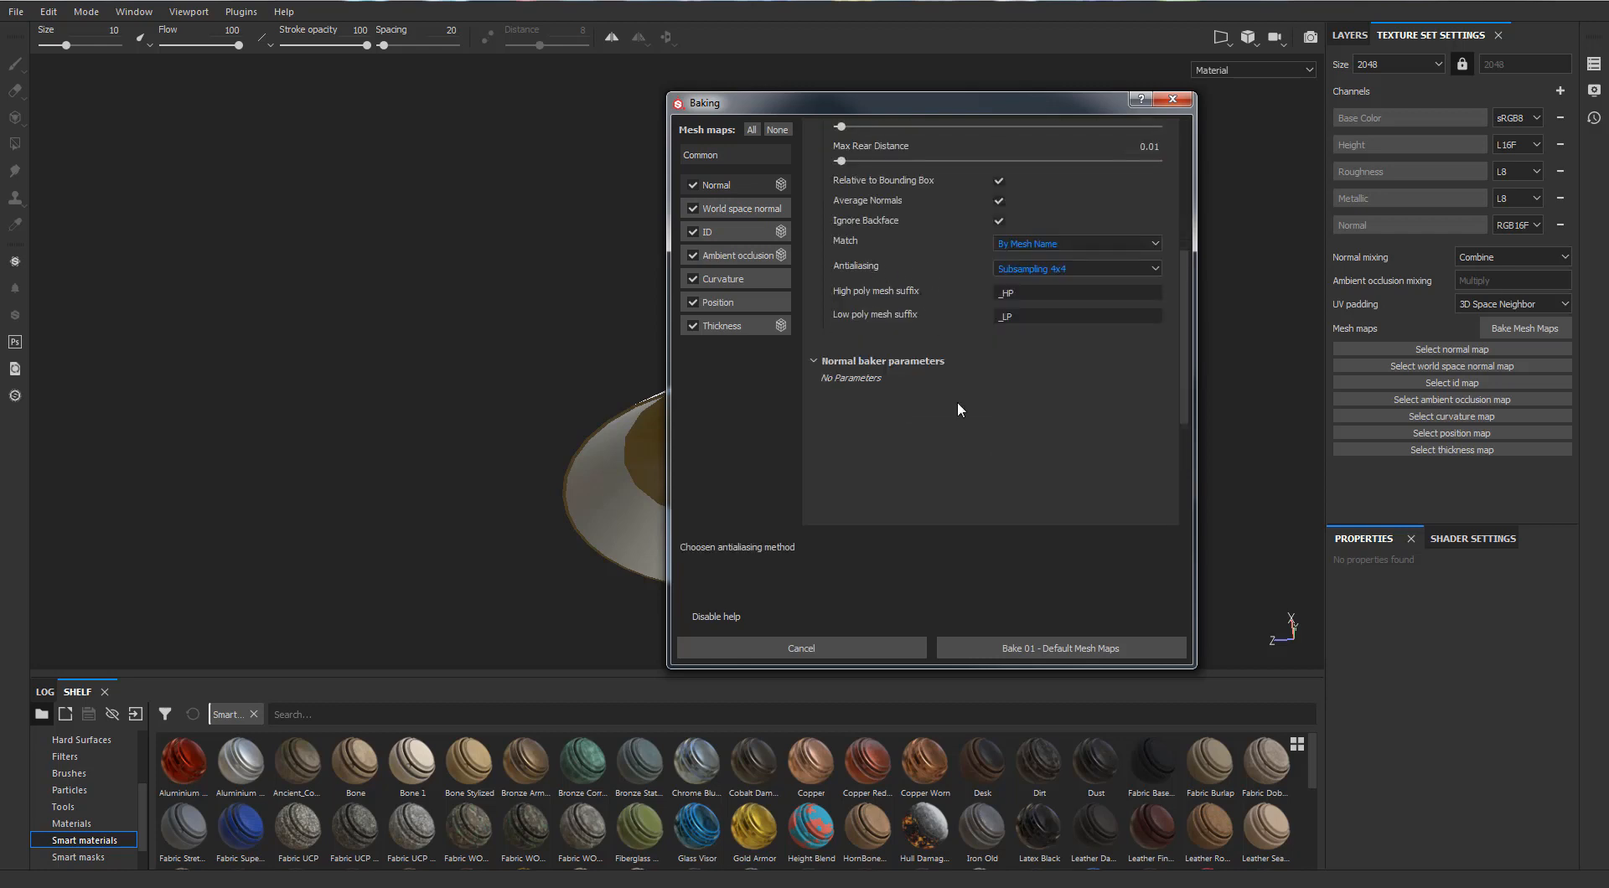
# Step: Bake all checked mesh maps, from normal to thickness, for the 01 - Default texture set and check the lamp
pyautogui.click(1024, 650)
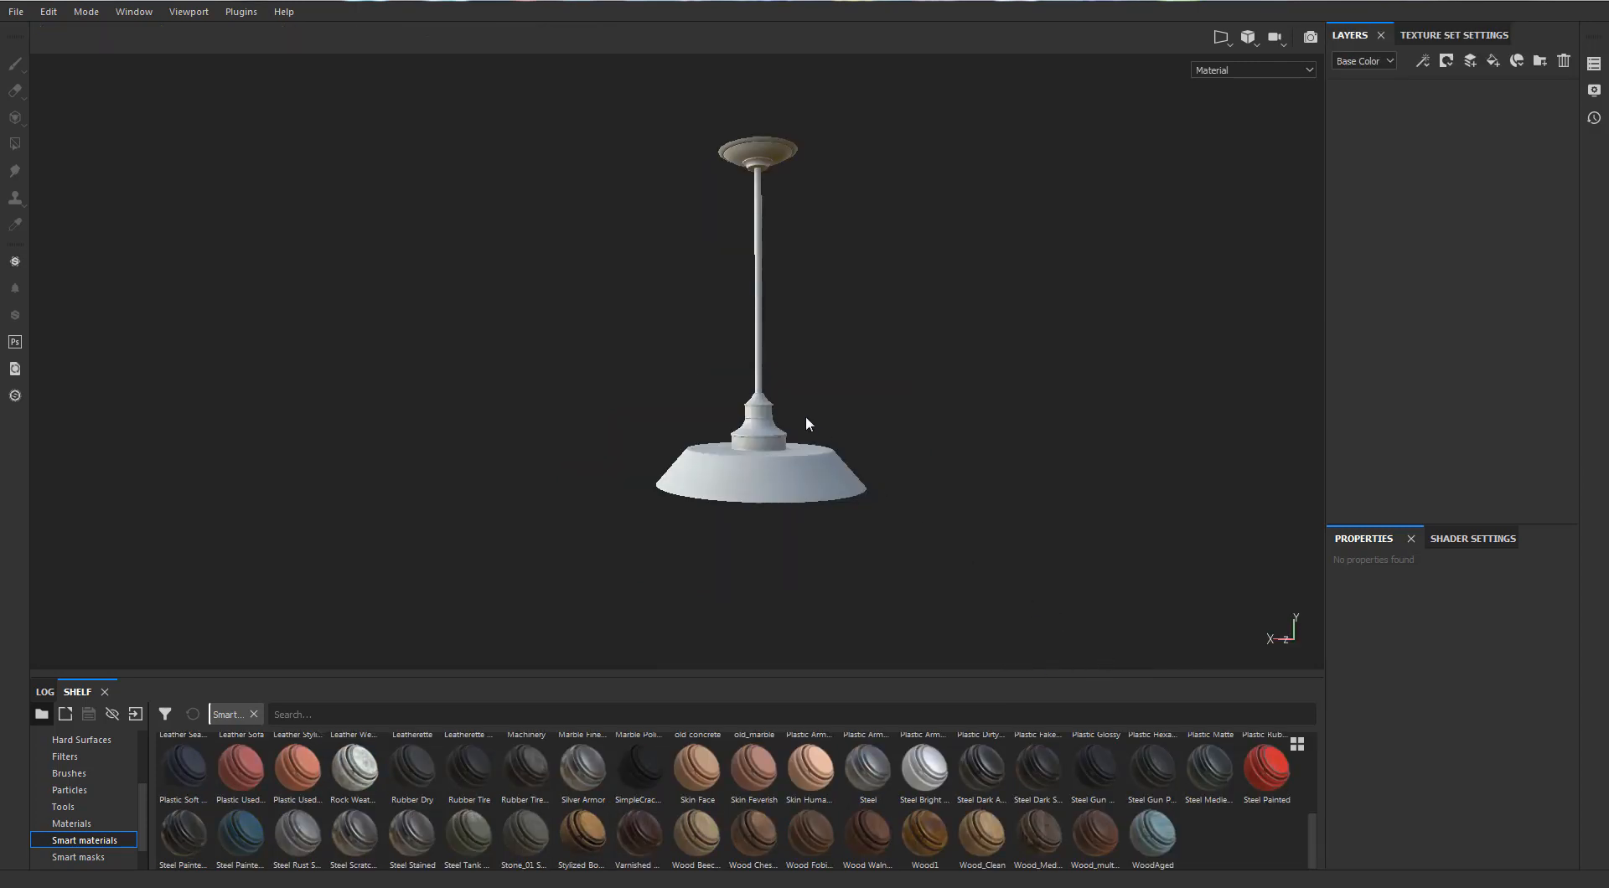
pyautogui.keyDown('alt'); pyautogui.moveTo(806, 417); pyautogui.dragTo(923, 329); pyautogui.keyUp('alt')
pyautogui.keyDown('alt'); pyautogui.moveTo(785, 435); pyautogui.dragTo(790, 423, button='middle'); pyautogui.keyUp('alt')
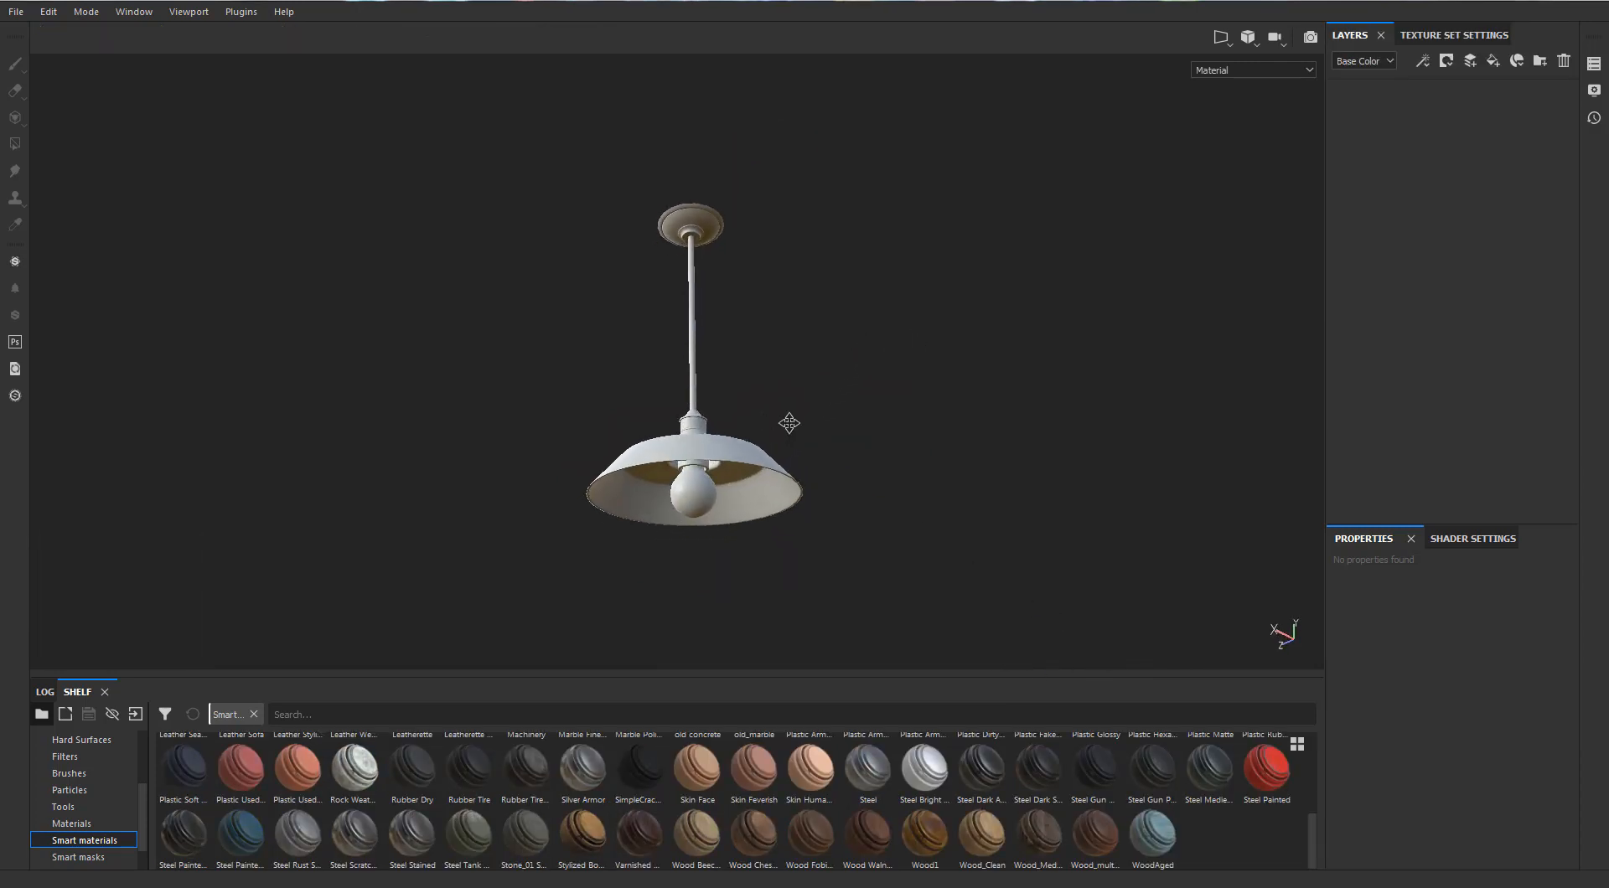
pyautogui.scroll(2, 789, 422)
pyautogui.scroll(-1, 789, 422)
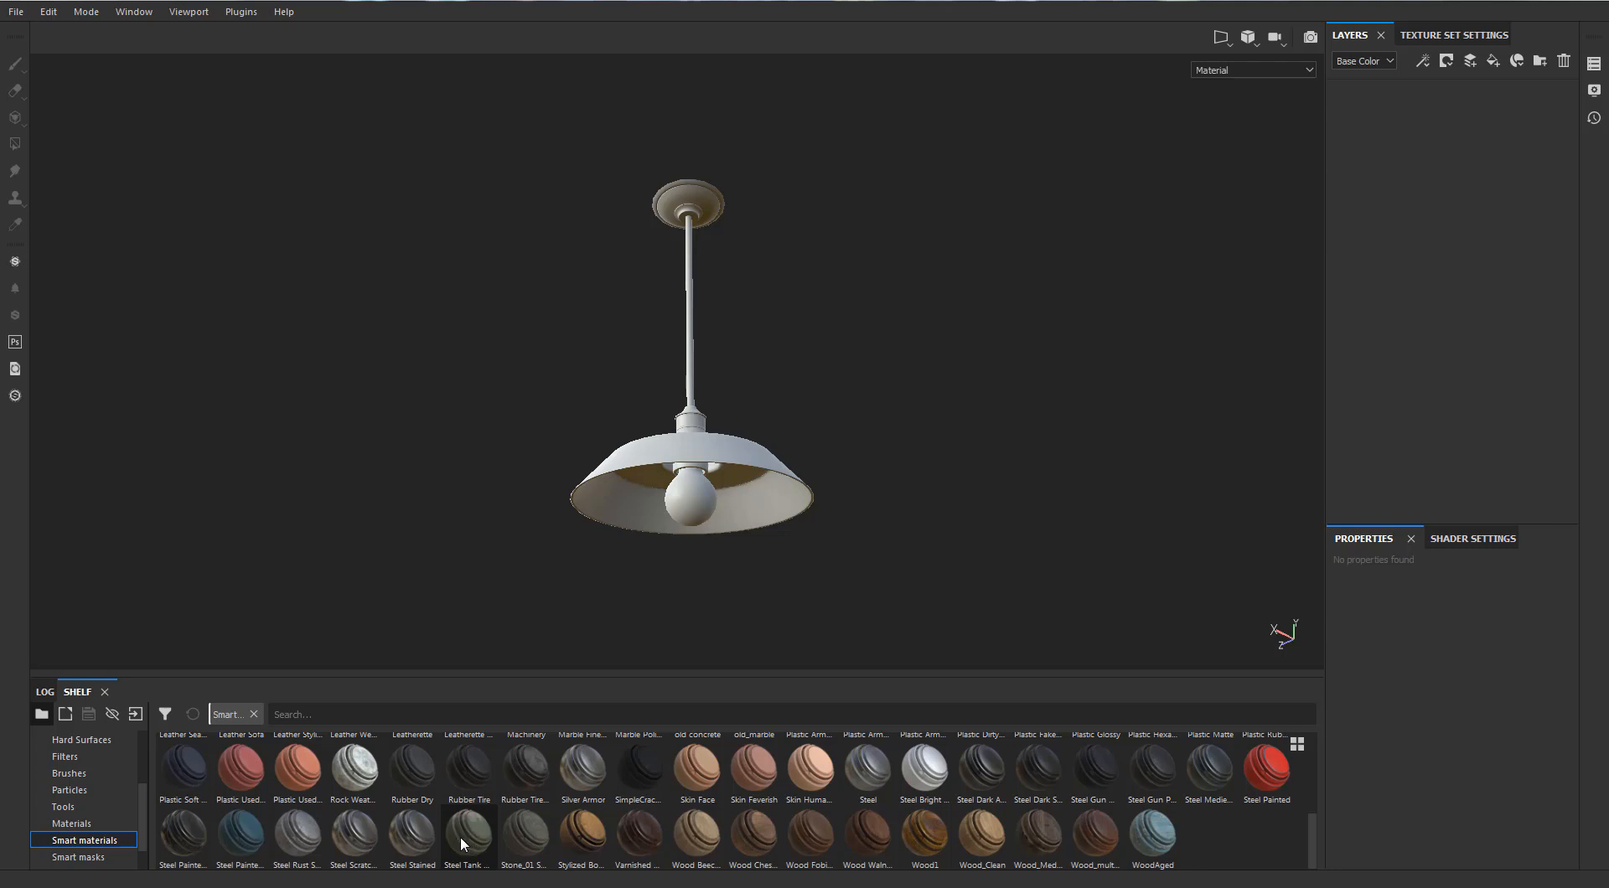
# Step: Apply the Steel Tank Painted smart material to the whole lamp as a new layer group
pyautogui.moveTo(462, 837)
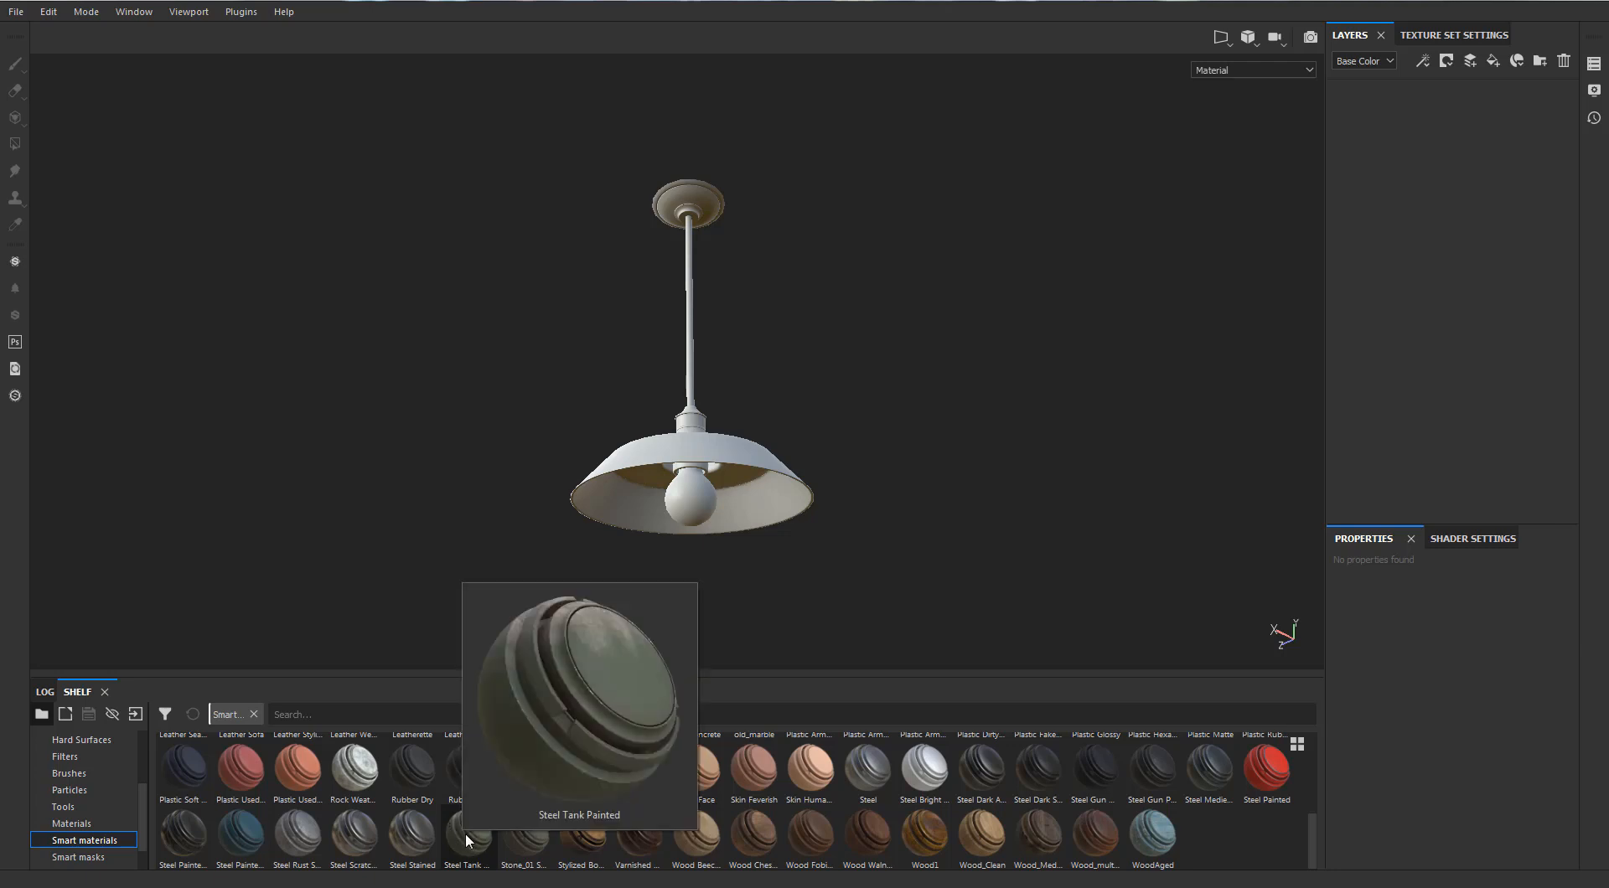
pyautogui.moveTo(466, 838); pyautogui.dragTo(1397, 273)
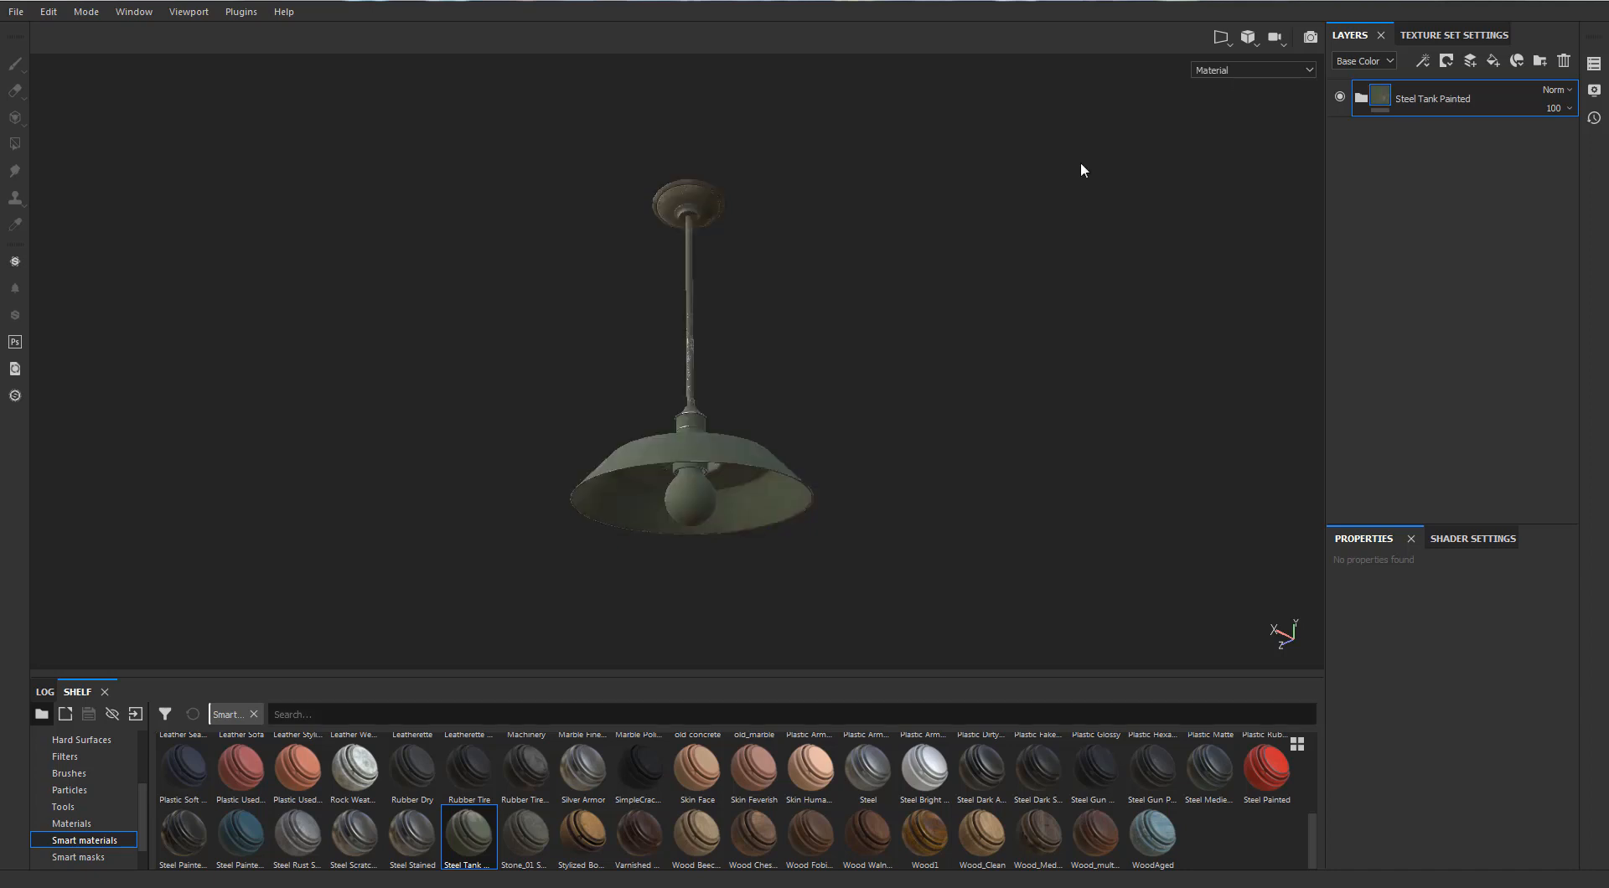
# Step: Examine the painted steel wear on the lamp's shade, neck and rod, and the underside with the bulb
pyautogui.scroll(4, 808, 385)
pyautogui.keyDown('alt'); pyautogui.moveTo(809, 386); pyautogui.dragTo(712, 480); pyautogui.keyUp('alt')
pyautogui.scroll(5, 734, 434)
pyautogui.keyDown('alt'); pyautogui.moveTo(860, 261); pyautogui.dragTo(846, 299); pyautogui.keyUp('alt')
pyautogui.scroll(-4, 847, 293)
pyautogui.keyDown('alt'); pyautogui.moveTo(811, 252); pyautogui.dragTo(642, 253, button='middle'); pyautogui.keyUp('alt')
pyautogui.scroll(3, 836, 257)
pyautogui.keyDown('alt'); pyautogui.moveTo(896, 293); pyautogui.dragTo(940, 315); pyautogui.keyUp('alt')
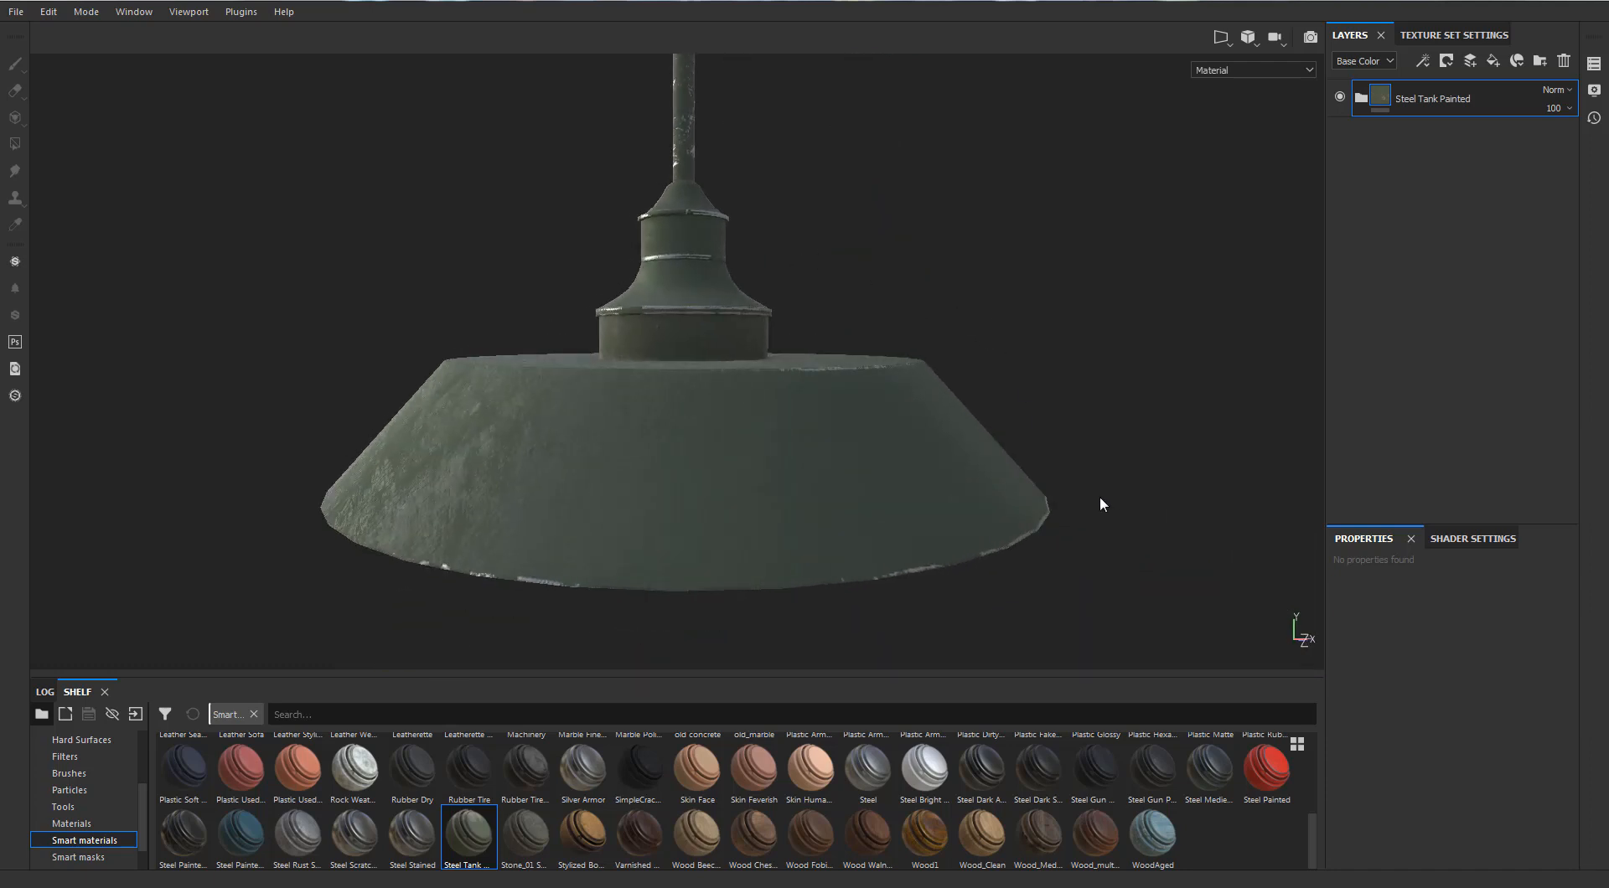
pyautogui.keyDown('alt'); pyautogui.moveTo(1100, 504); pyautogui.dragTo(1044, 290); pyautogui.keyUp('alt')
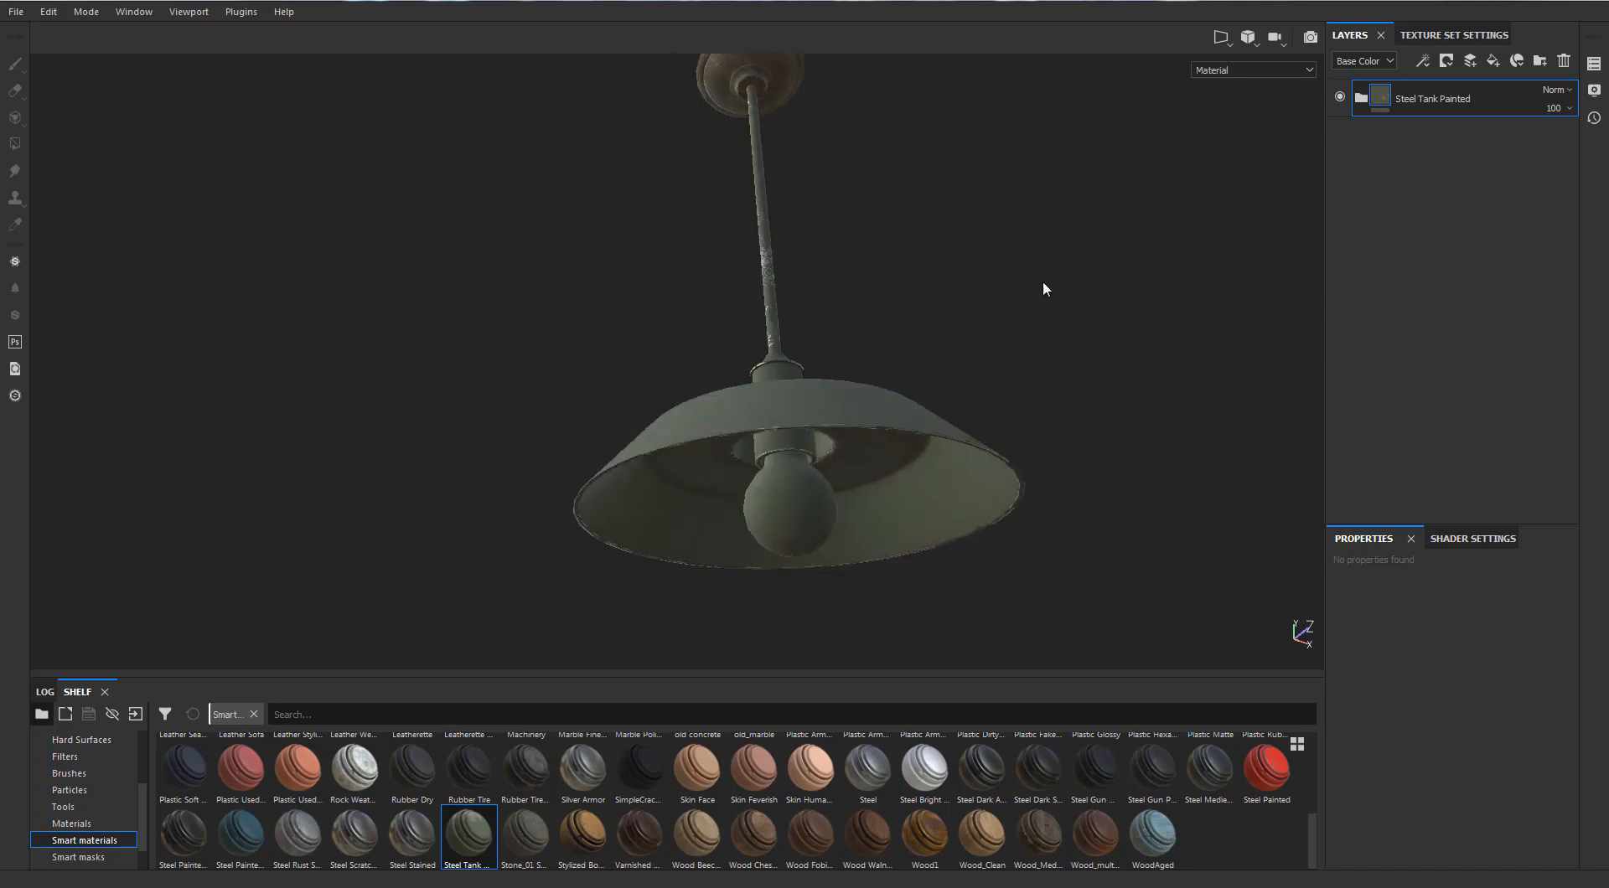
# Step: Add a black mask to the Steel Tank Painted group and mesh-fill the shade, rod and other metal parts, leaving out bulb and socket
pyautogui.rightClick(1449, 98)
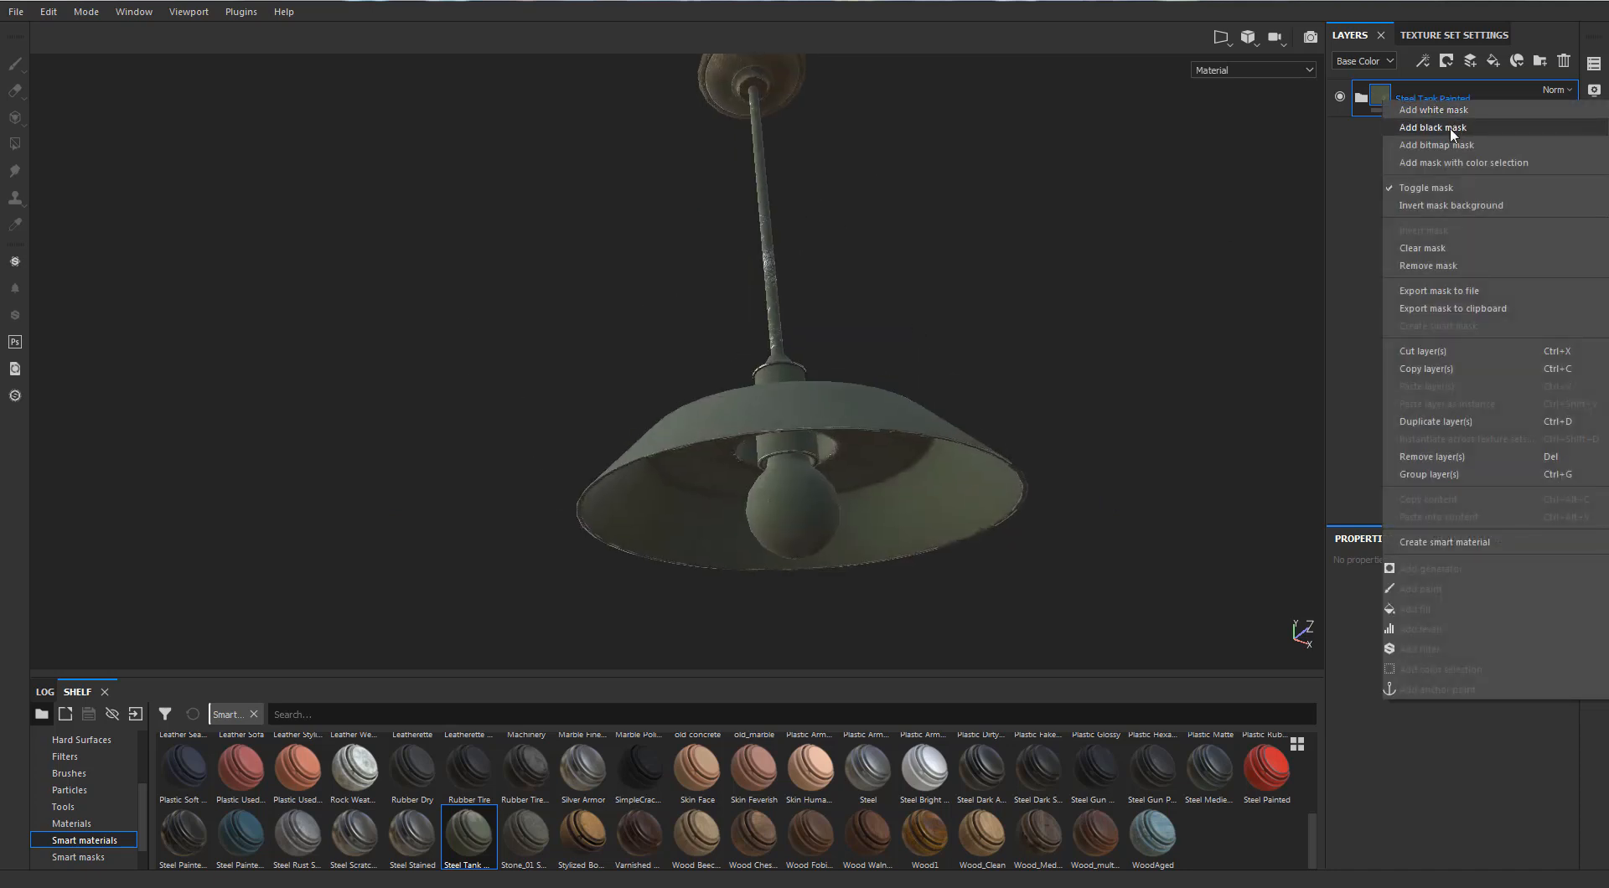
pyautogui.click(1399, 103)
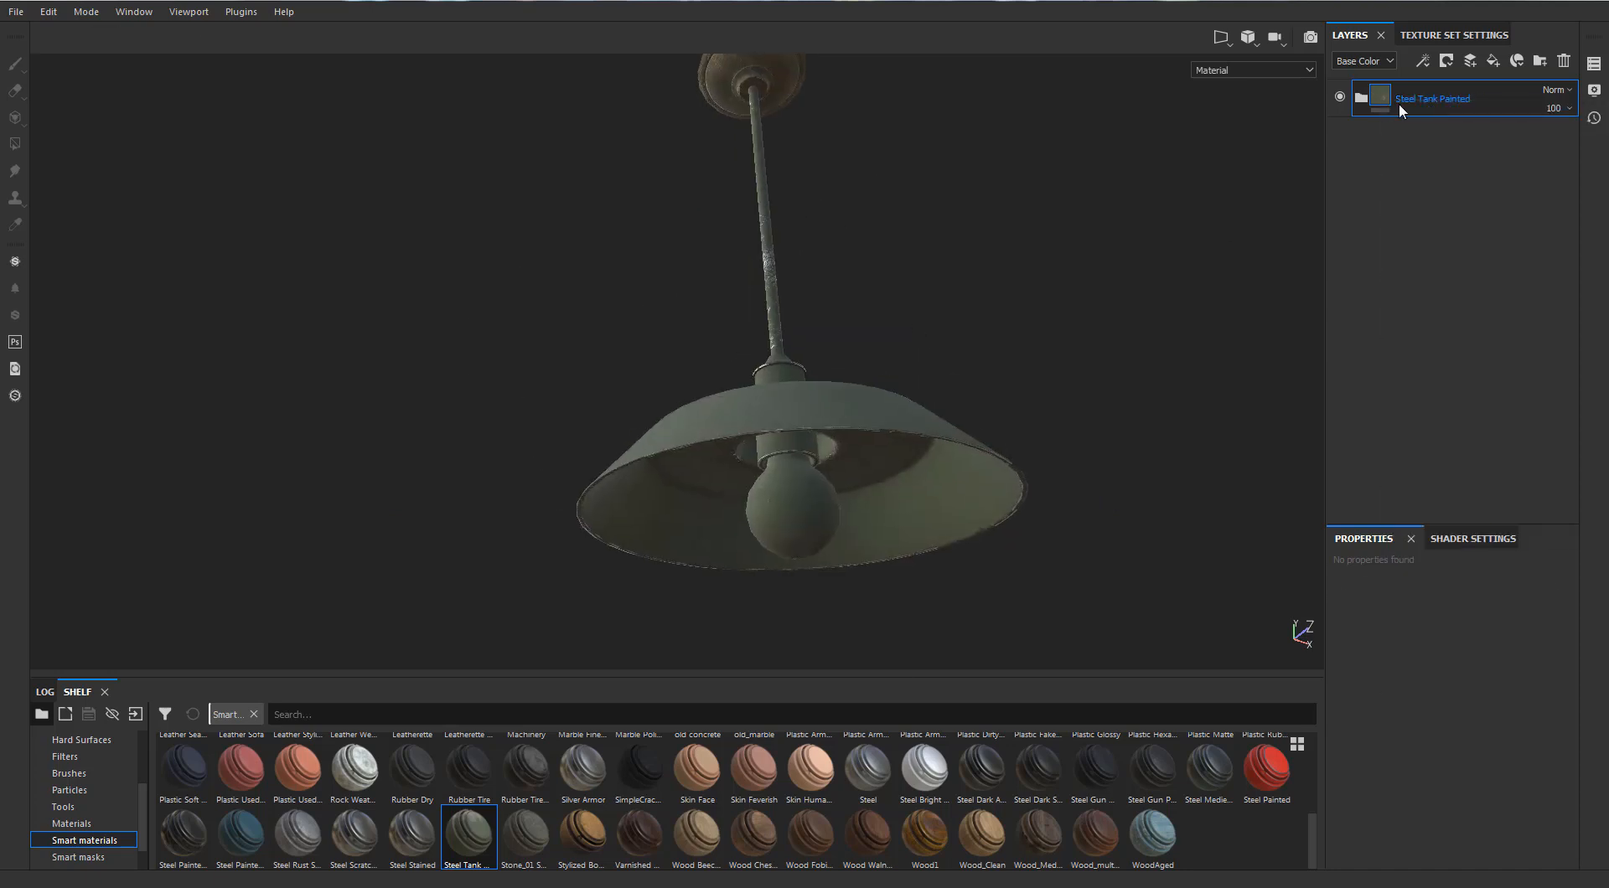
pyautogui.keyDown('alt'); pyautogui.moveTo(940, 277); pyautogui.dragTo(1031, 246); pyautogui.keyUp('alt')
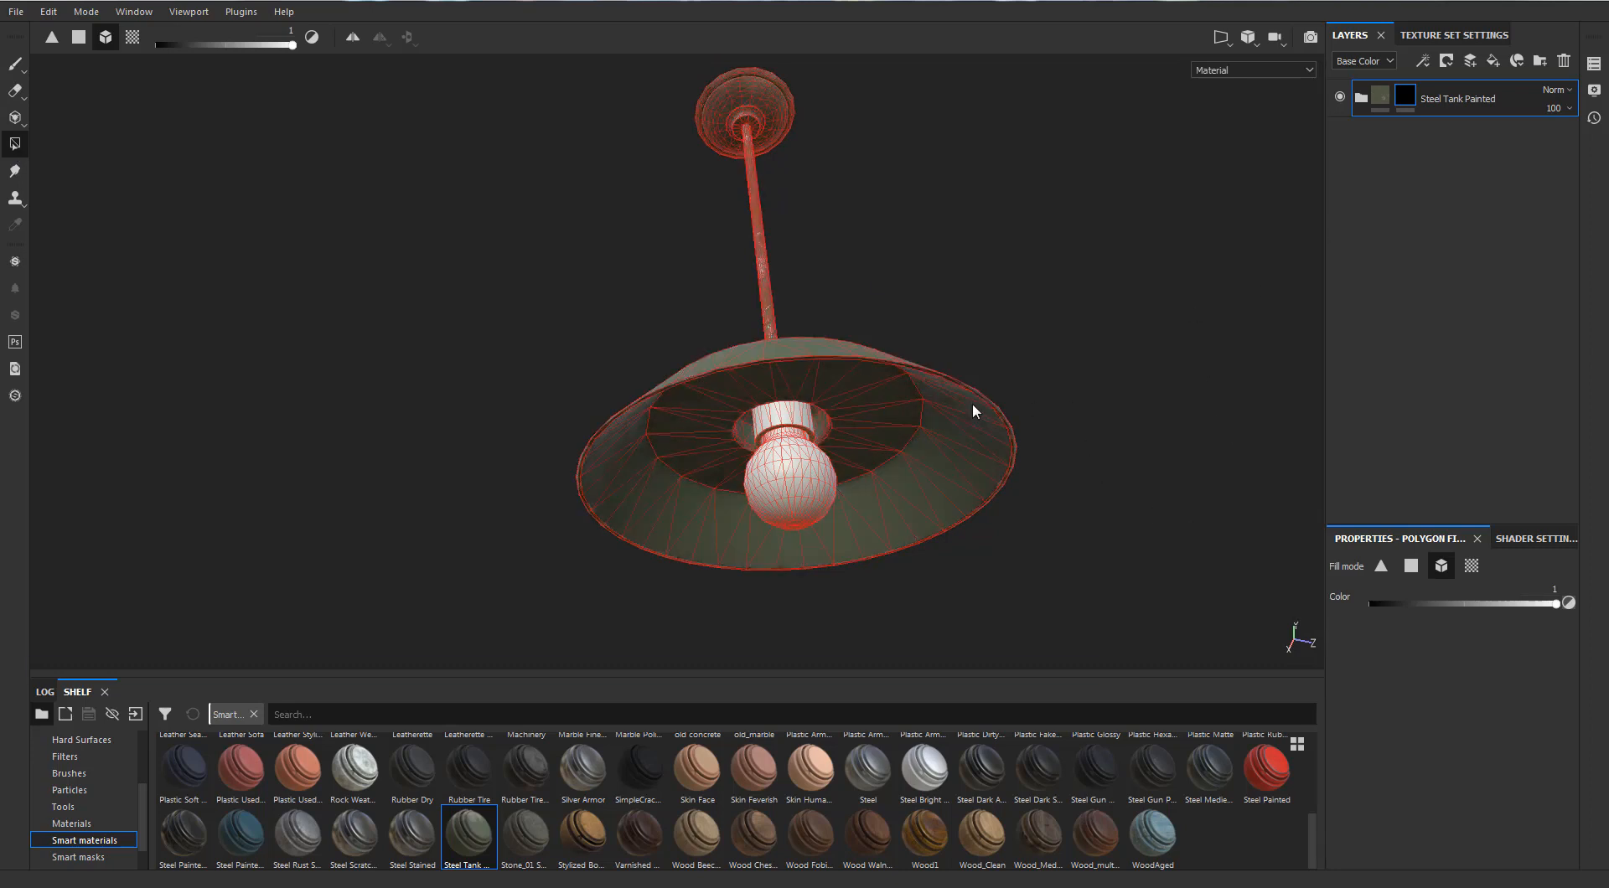
pyautogui.scroll(3, 821, 270)
pyautogui.keyDown('alt'); pyautogui.moveTo(821, 270); pyautogui.dragTo(752, 370); pyautogui.keyUp('alt')
pyautogui.scroll(-4, 537, 362)
pyautogui.keyDown('alt'); pyautogui.moveTo(593, 379); pyautogui.dragTo(625, 311); pyautogui.keyUp('alt')
pyautogui.click(14, 65)
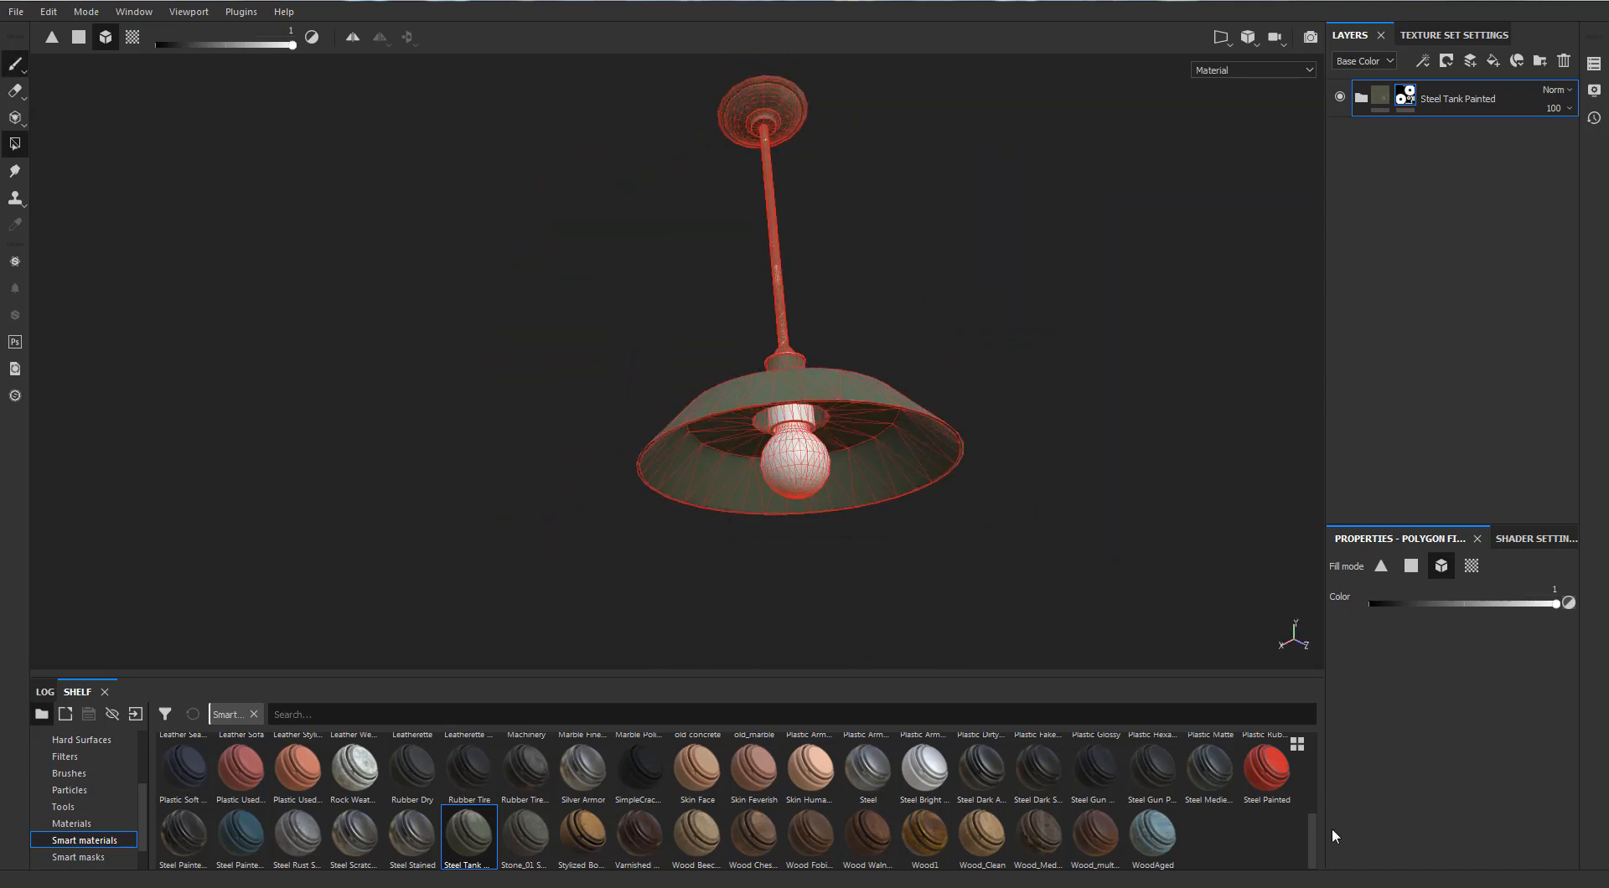
# Step: Add the Plastic Glossy smart material beneath the Steel Tank Painted group
pyautogui.moveTo(1309, 825)
pyautogui.mouseDown()
pyautogui.moveTo(1312, 750)
pyautogui.moveTo(1311, 779)
pyautogui.mouseUp()
pyautogui.moveTo(1095, 829); pyautogui.dragTo(1427, 192)
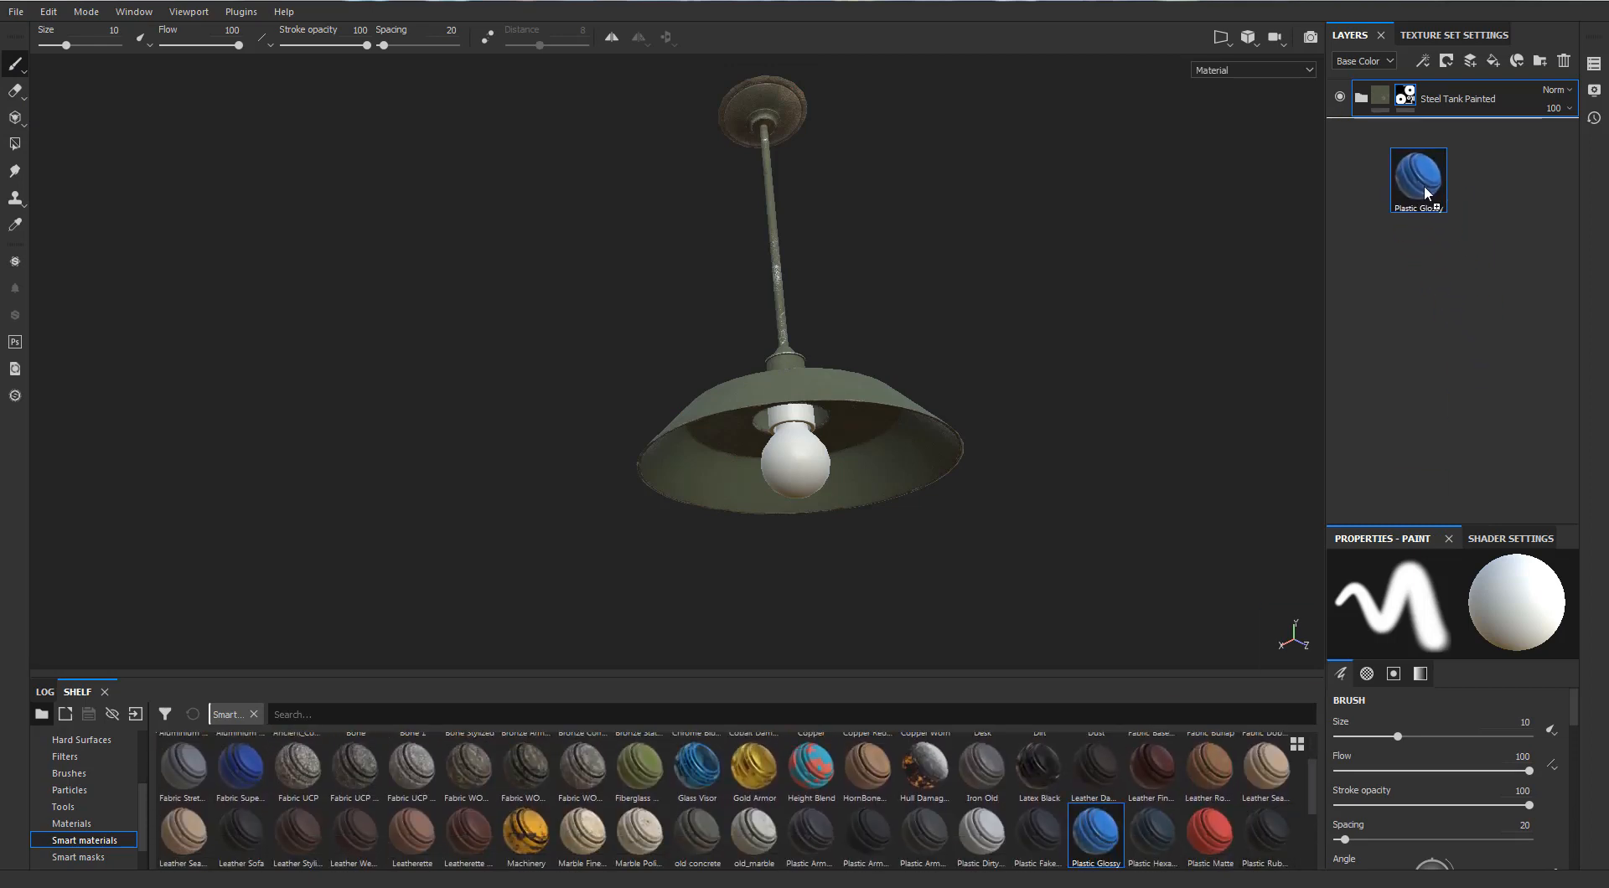
pyautogui.moveTo(1426, 192); pyautogui.dragTo(1427, 192)
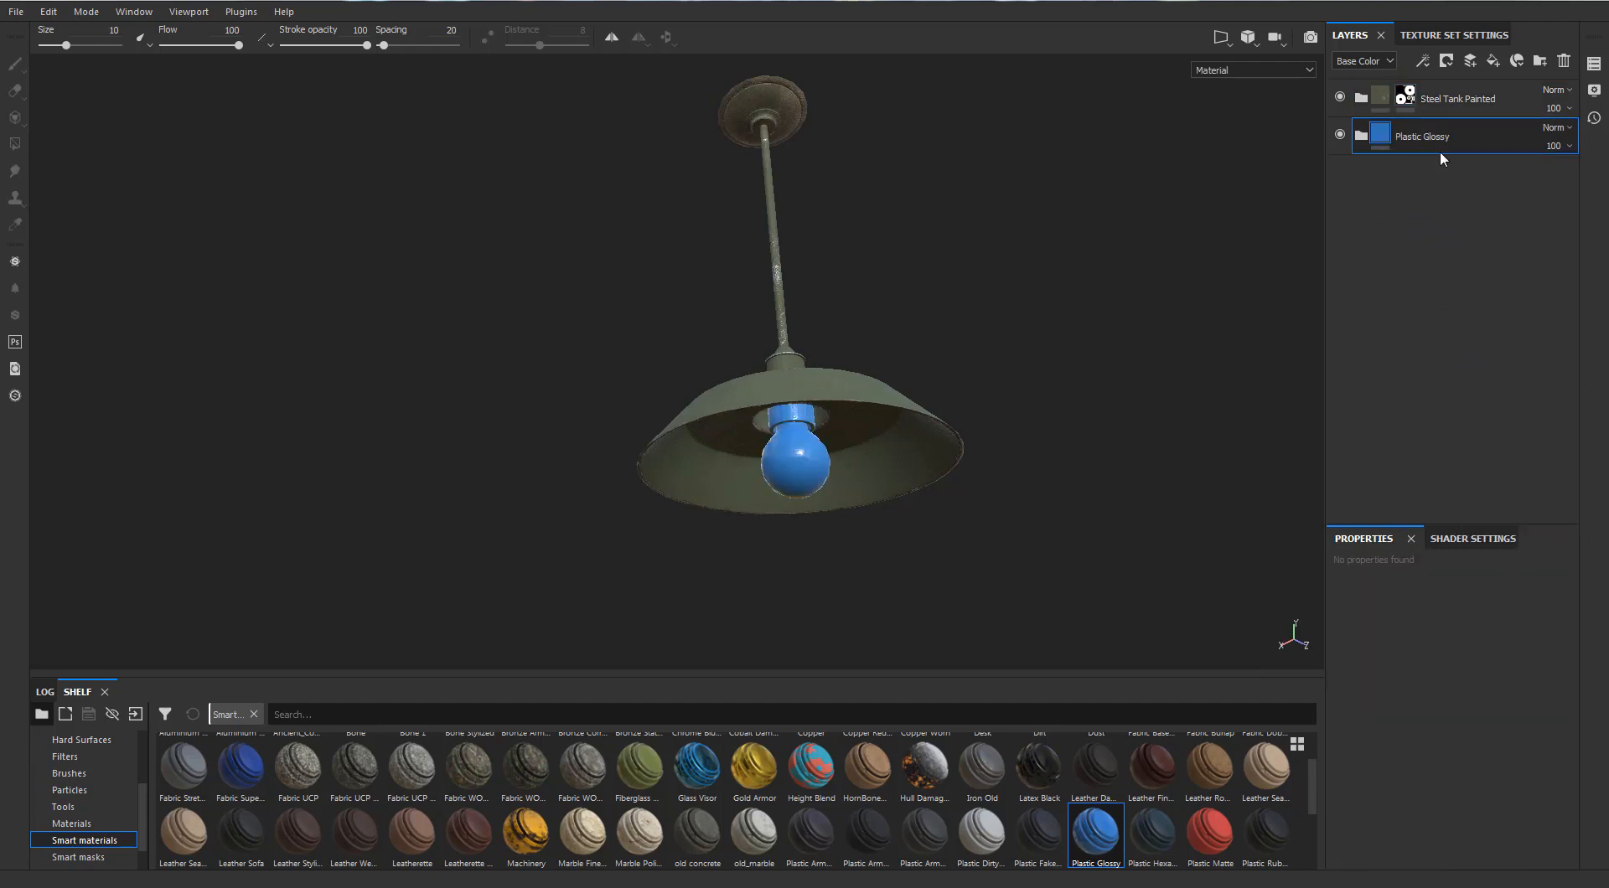
# Step: Add a black mask to the Plastic Glossy group and reveal it only on the bulb's socket with a mesh fill
pyautogui.rightClick(1422, 137)
pyautogui.click(1428, 159)
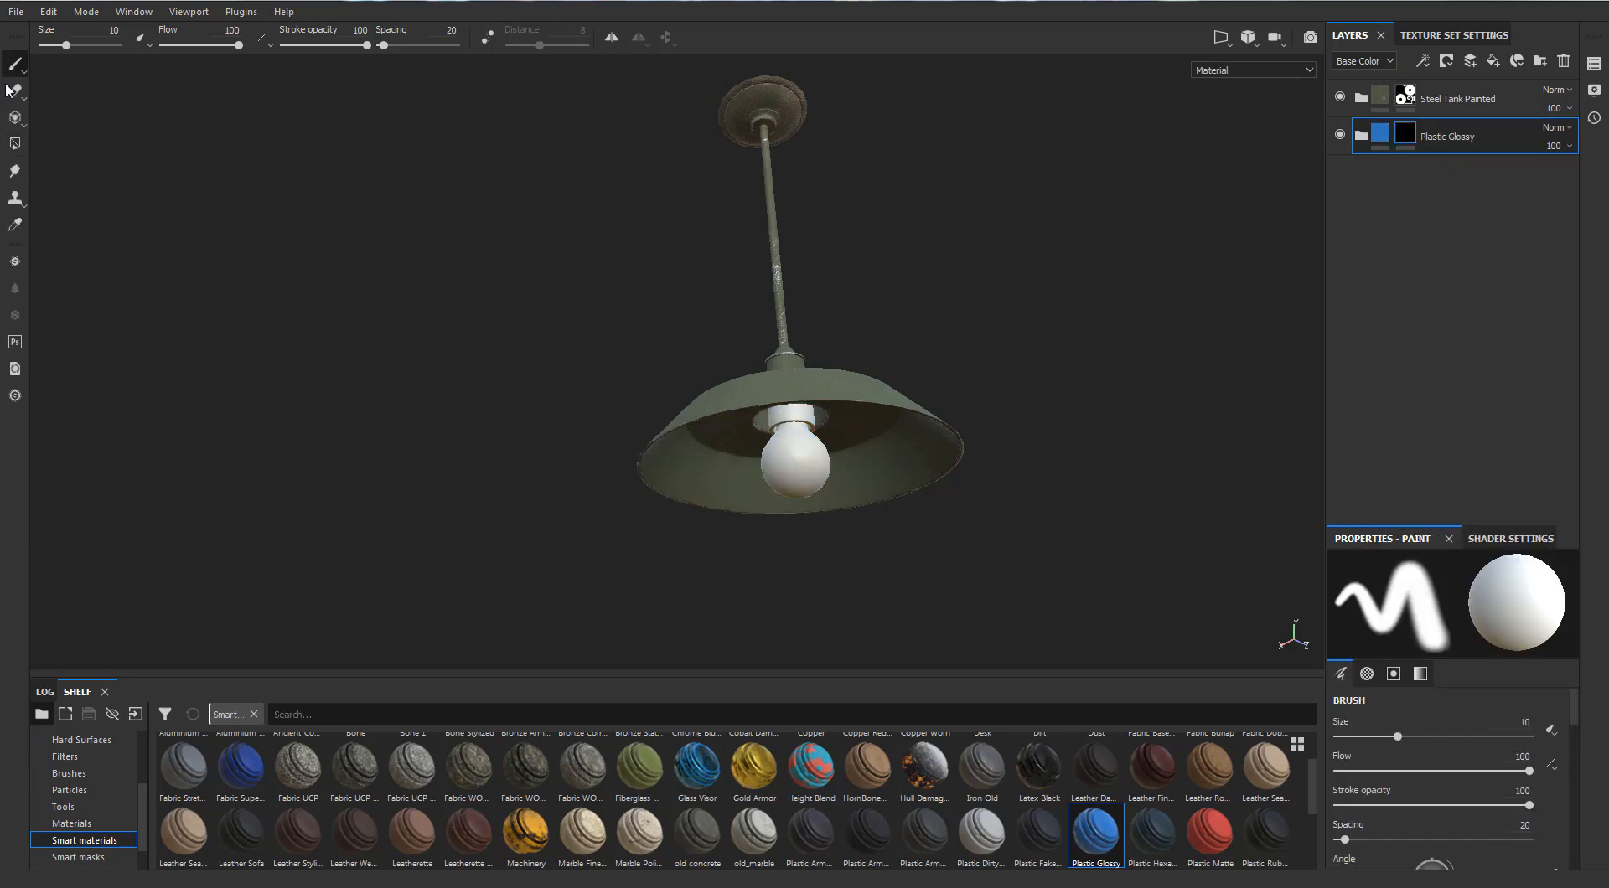
pyautogui.click(12, 145)
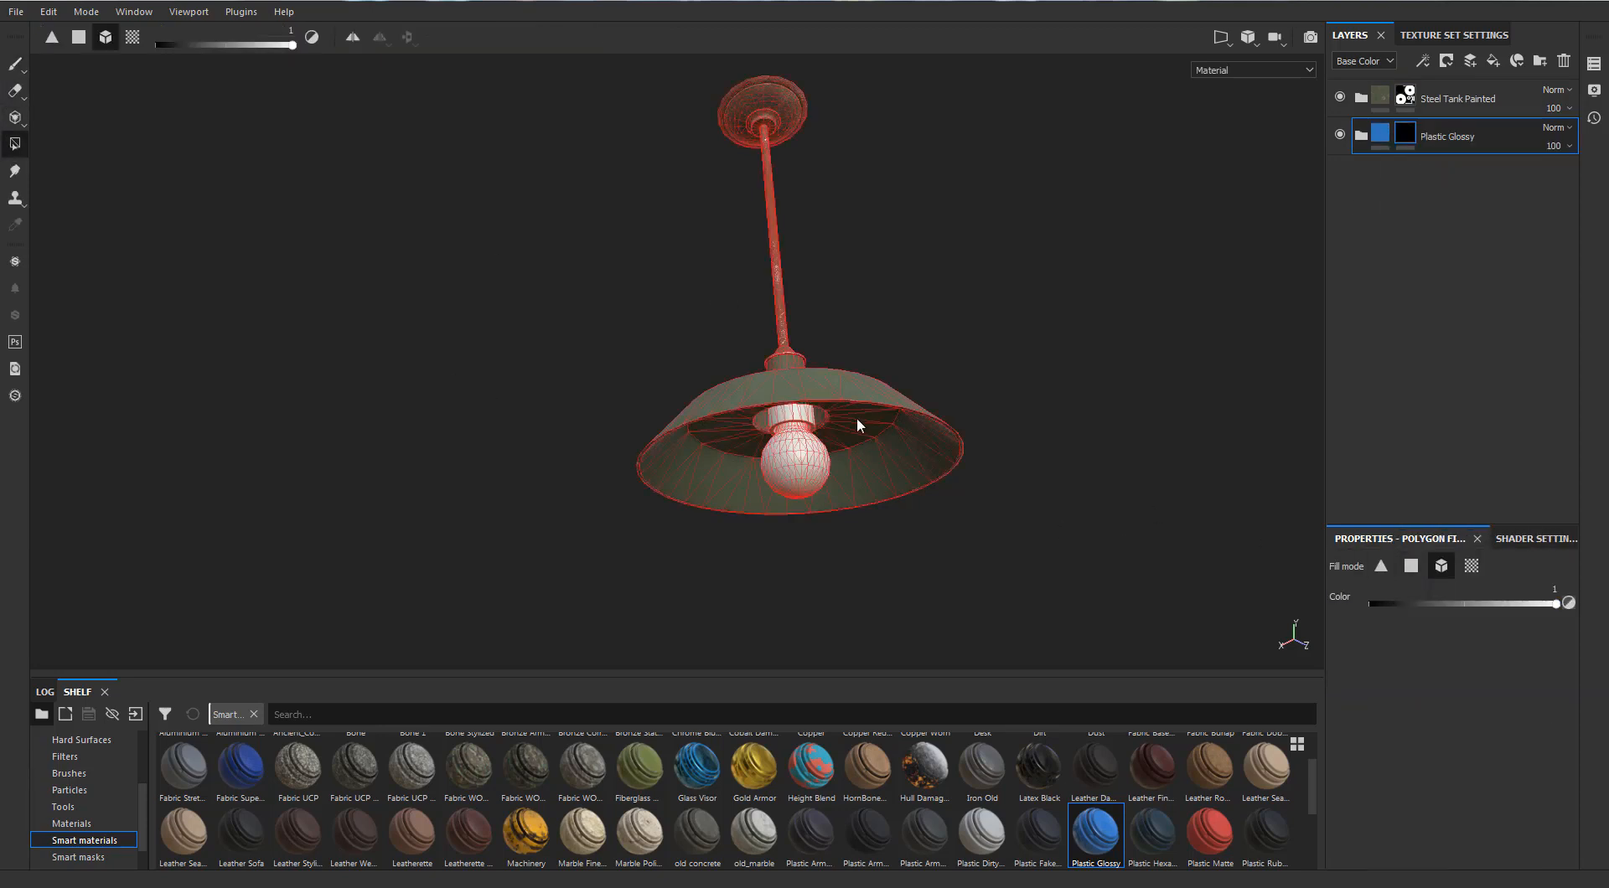
pyautogui.click(826, 429)
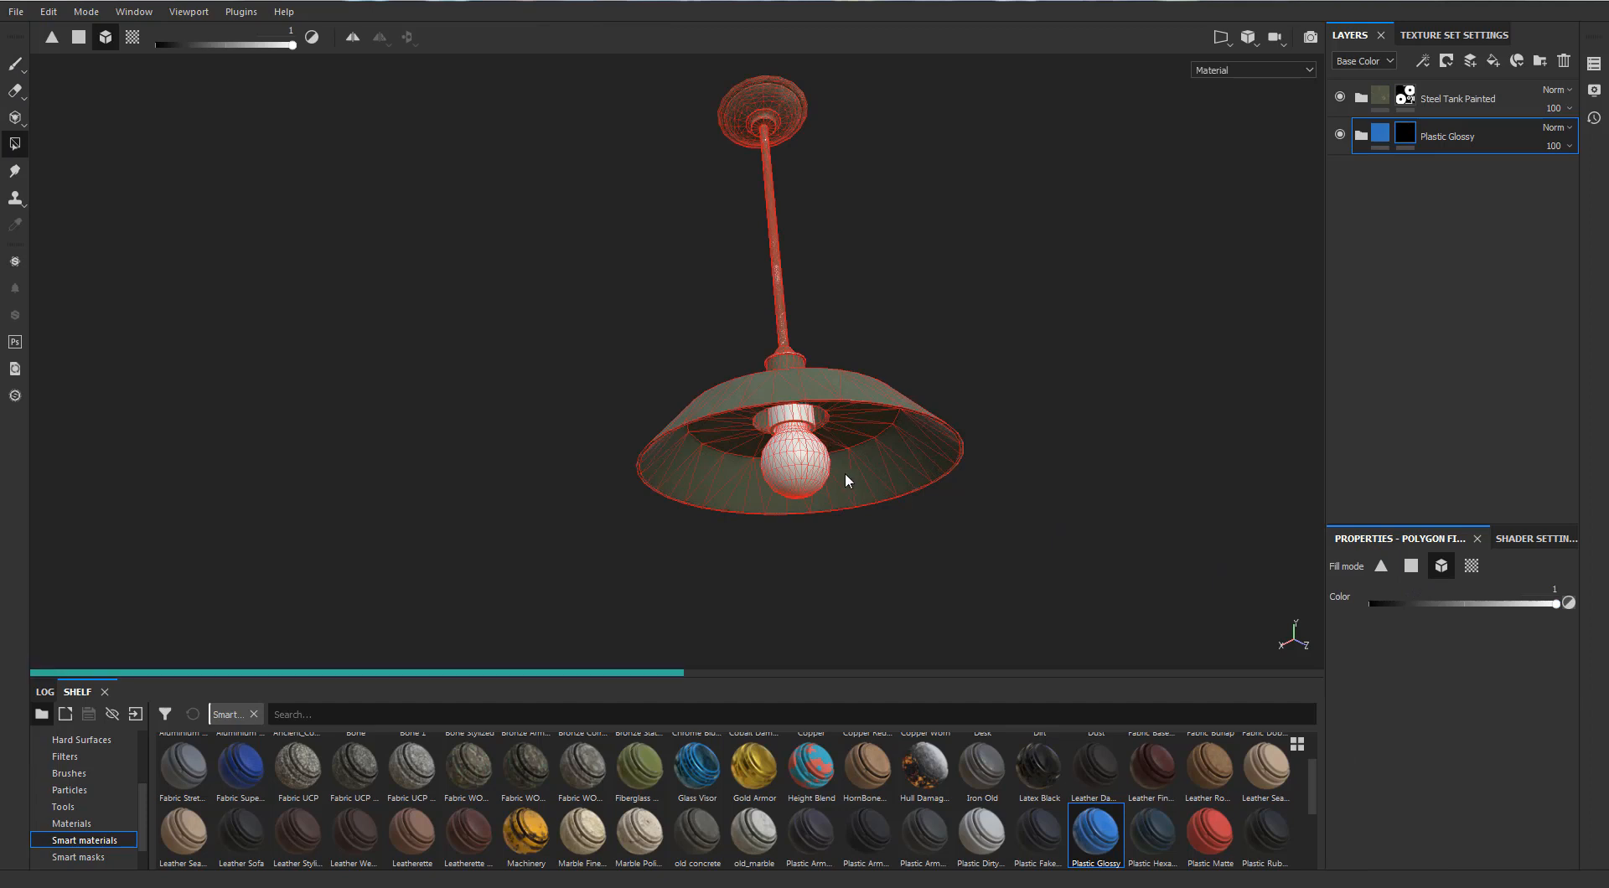
pyautogui.keyDown('alt'); pyautogui.moveTo(852, 530); pyautogui.dragTo(854, 495); pyautogui.keyUp('alt')
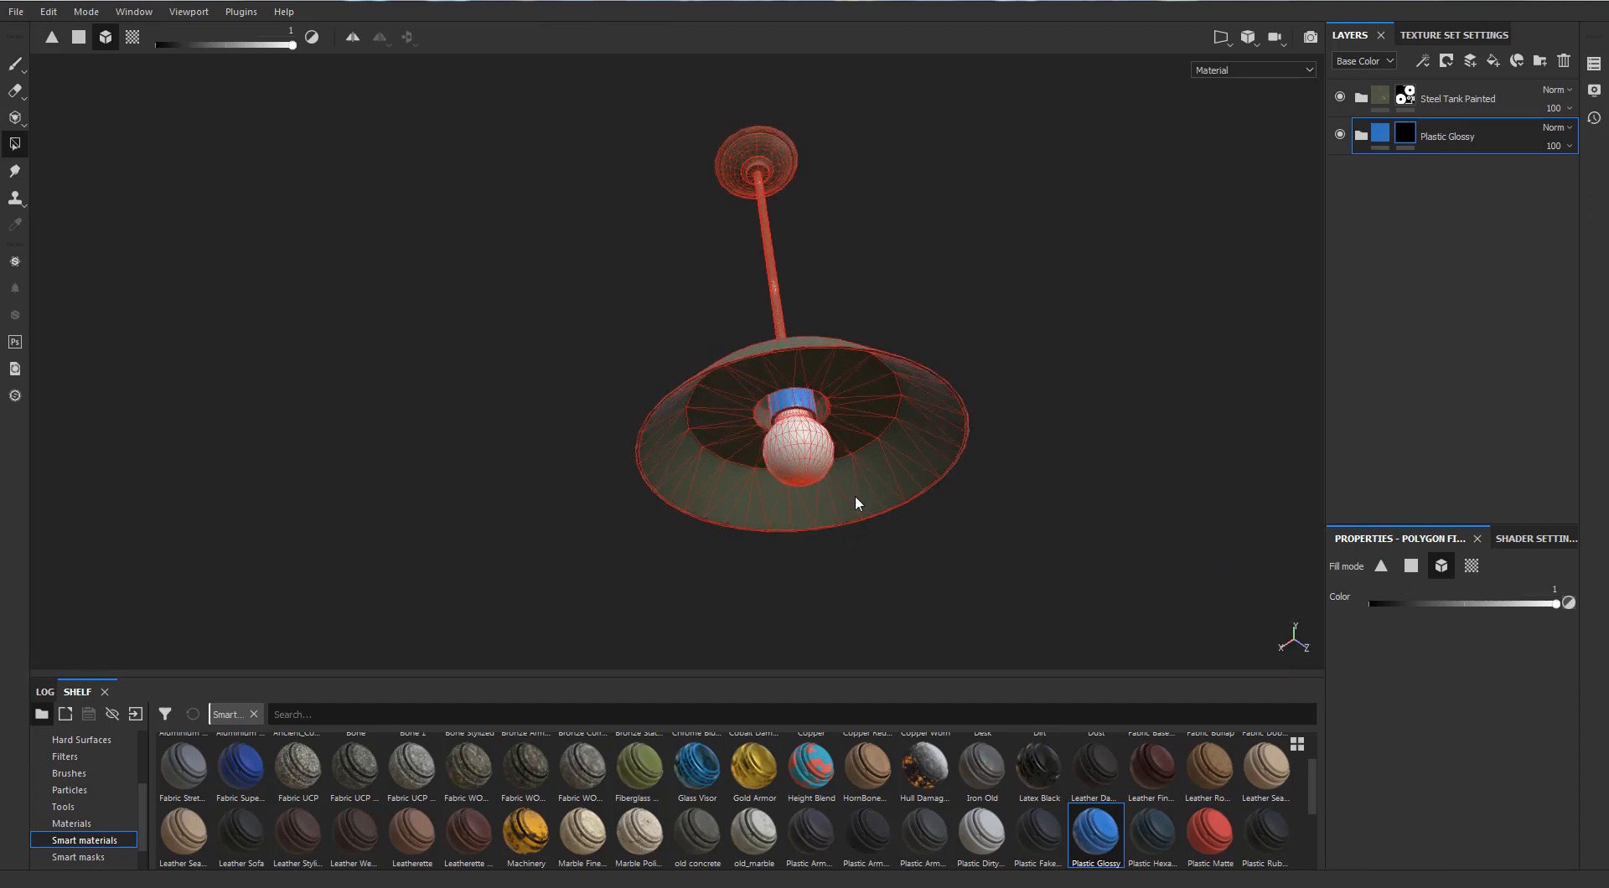
pyautogui.scroll(3, 857, 381)
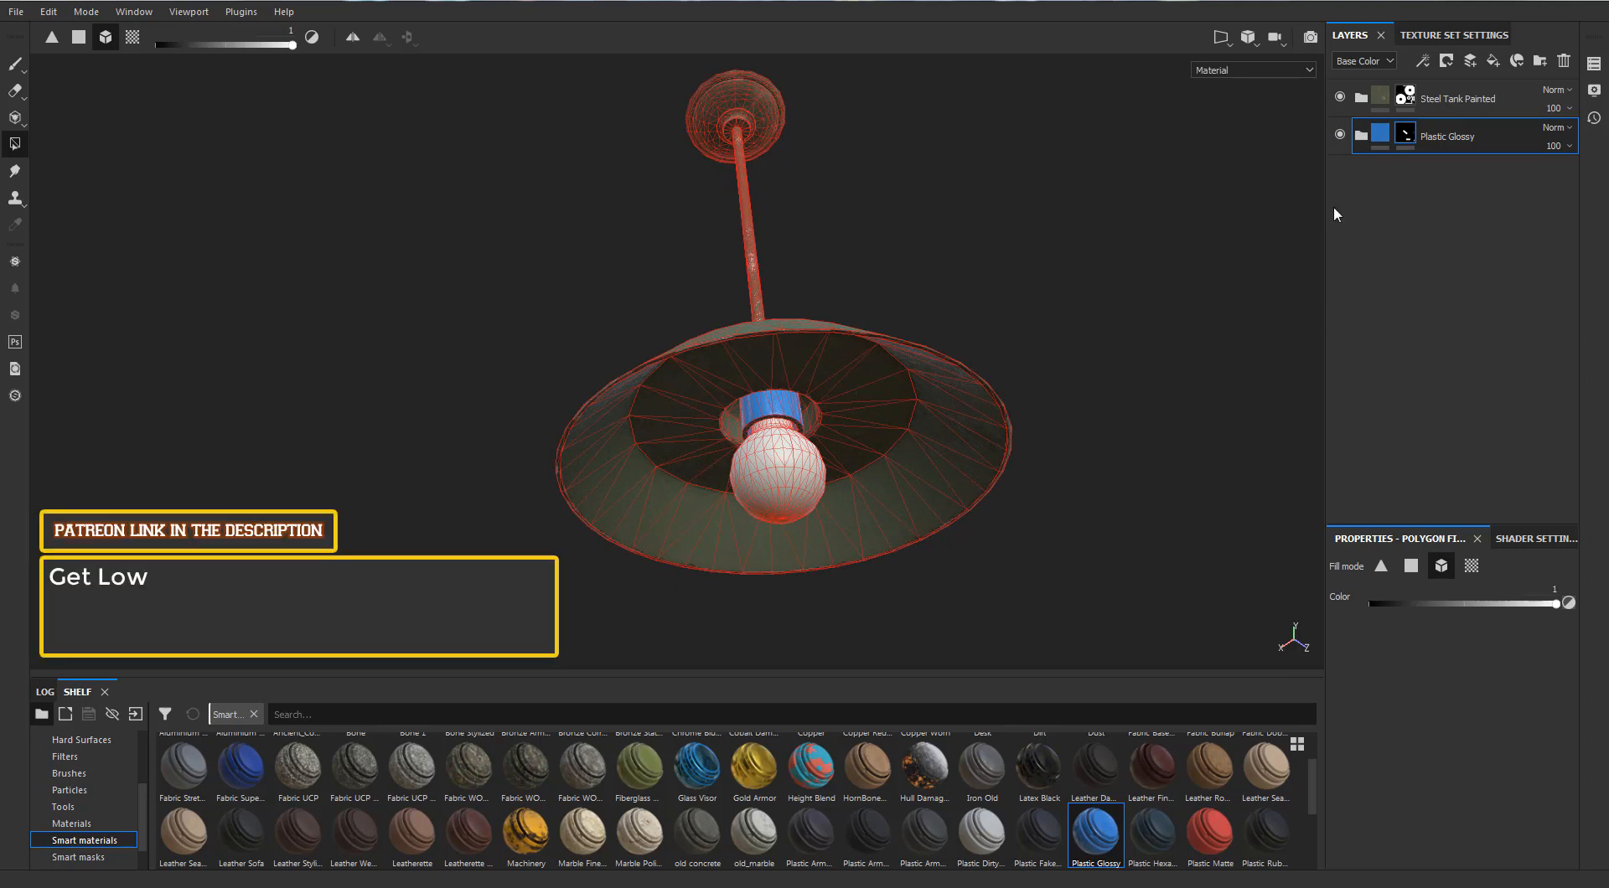
# Step: Set the base color of Plastic Glossy's Plastic Base layer to pure white and collapse the group
pyautogui.click(1362, 134)
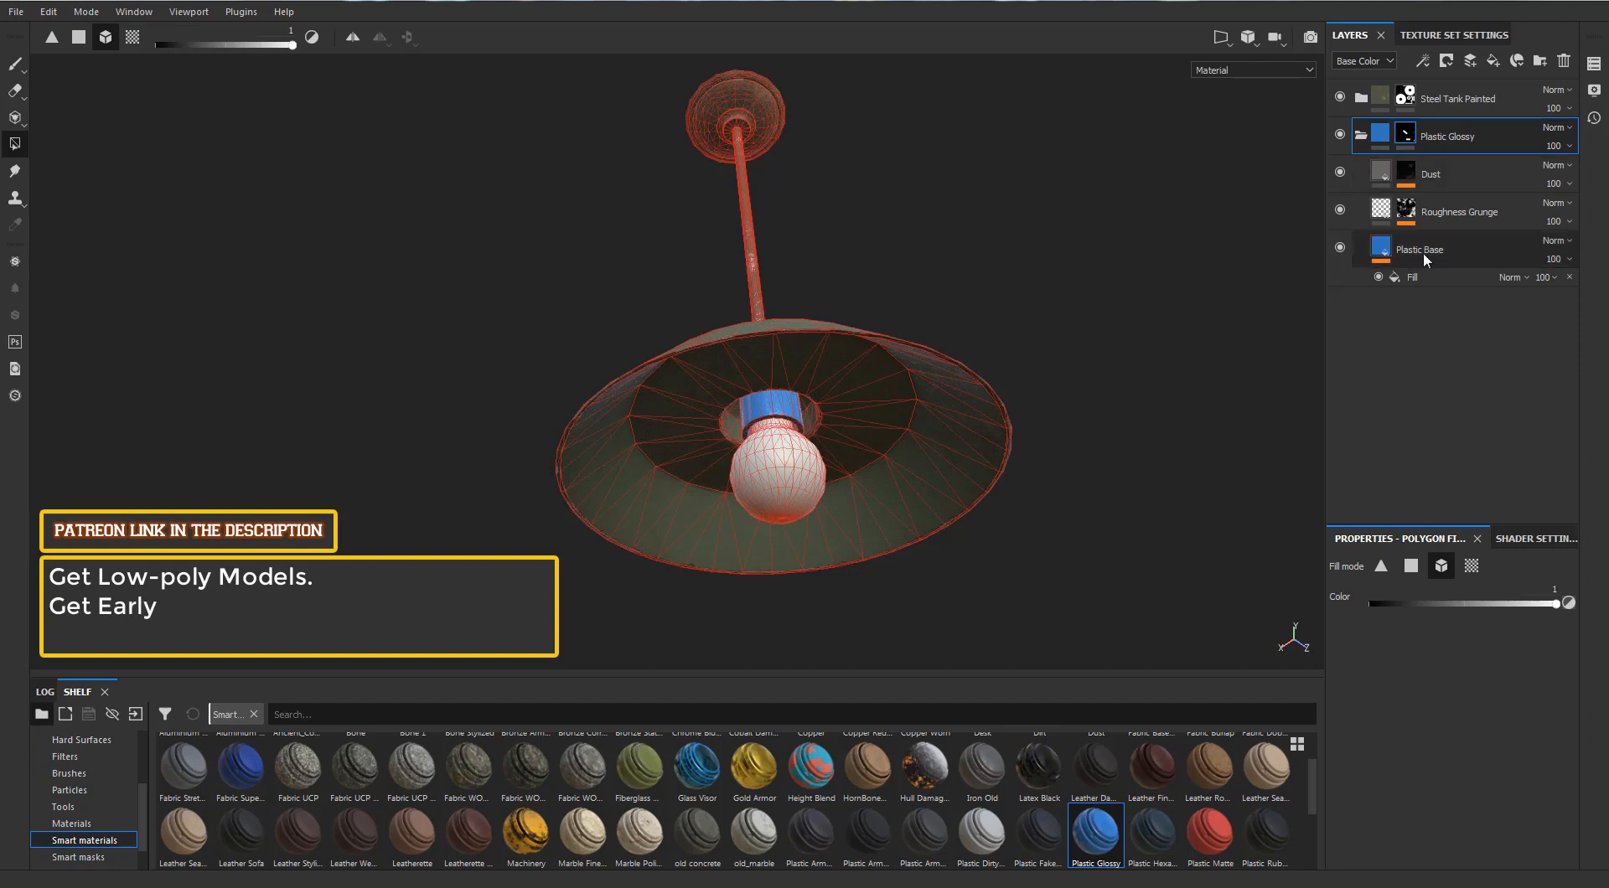
pyautogui.click(1381, 247)
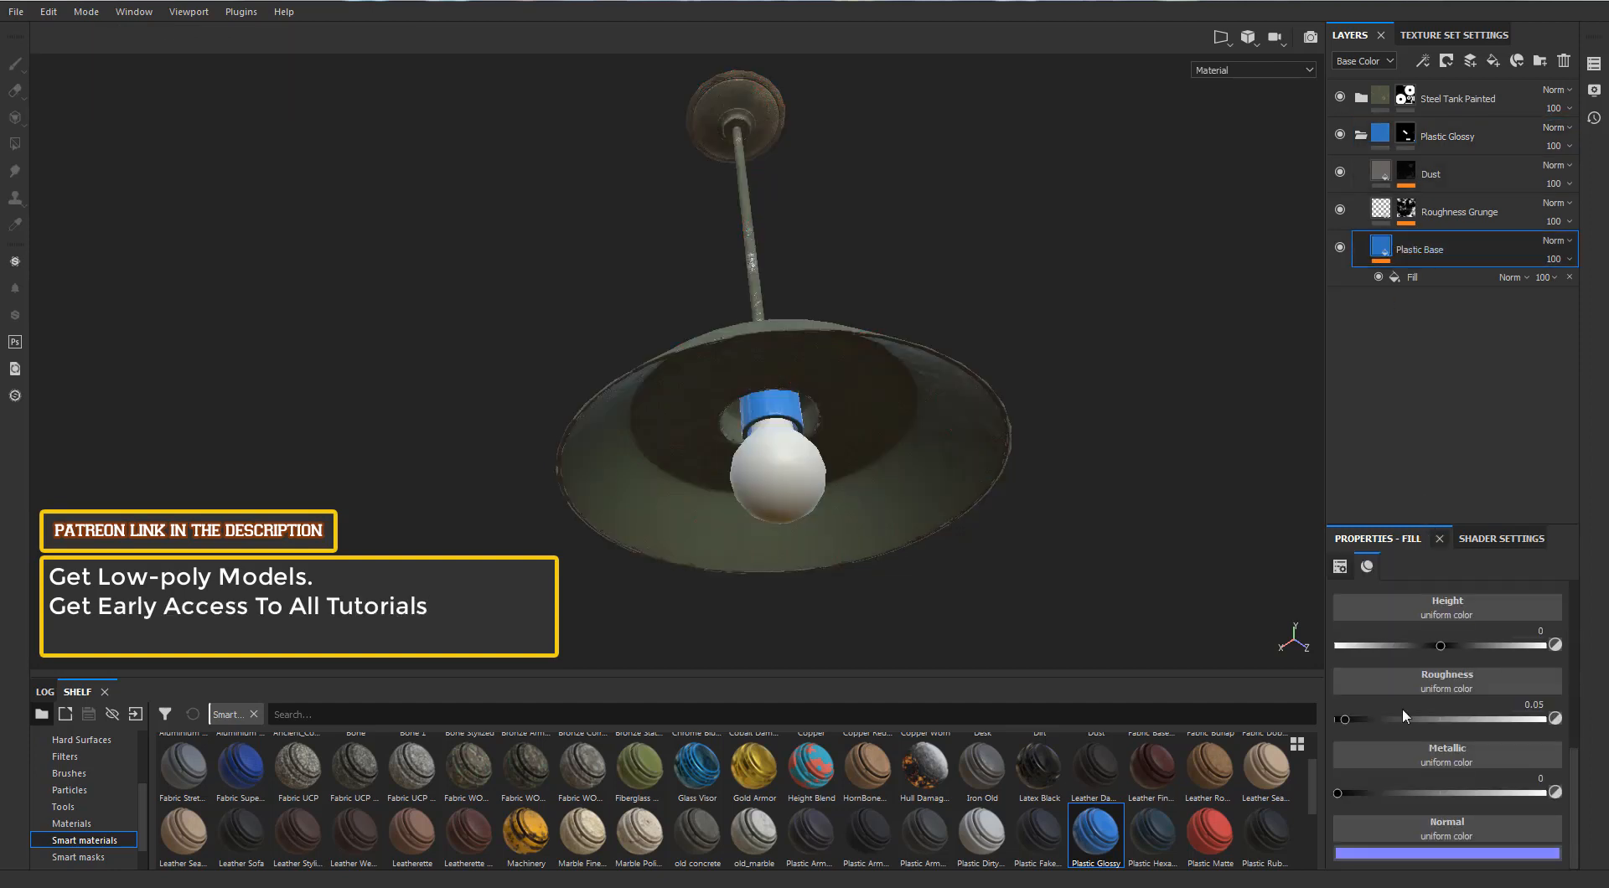
pyautogui.scroll(1, 1448, 739)
pyautogui.scroll(1, 1447, 744)
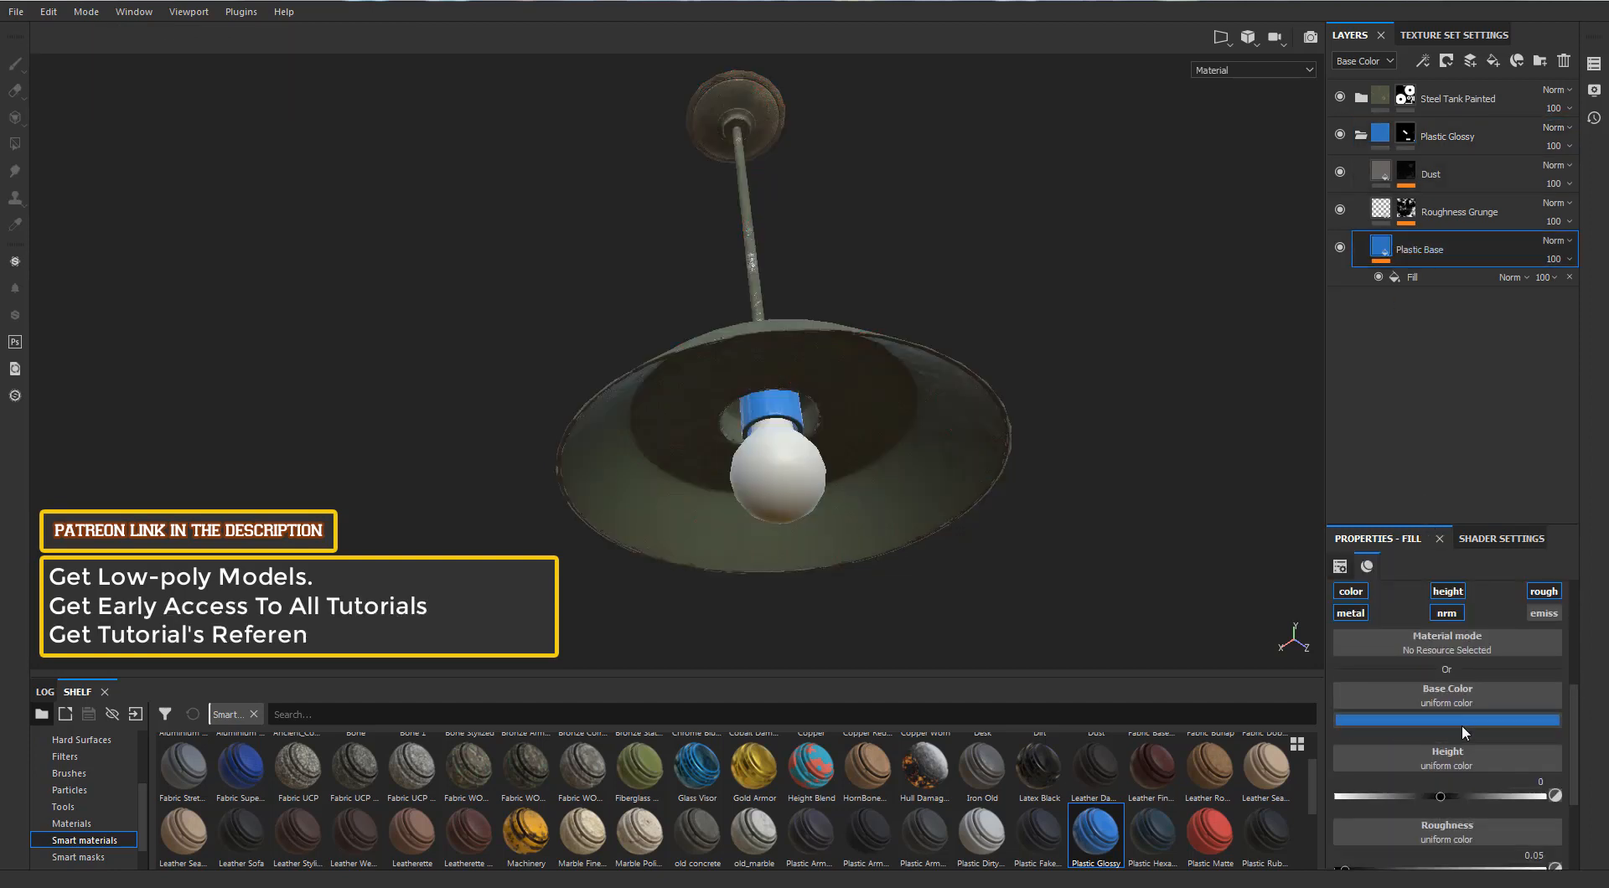
pyautogui.click(1462, 723)
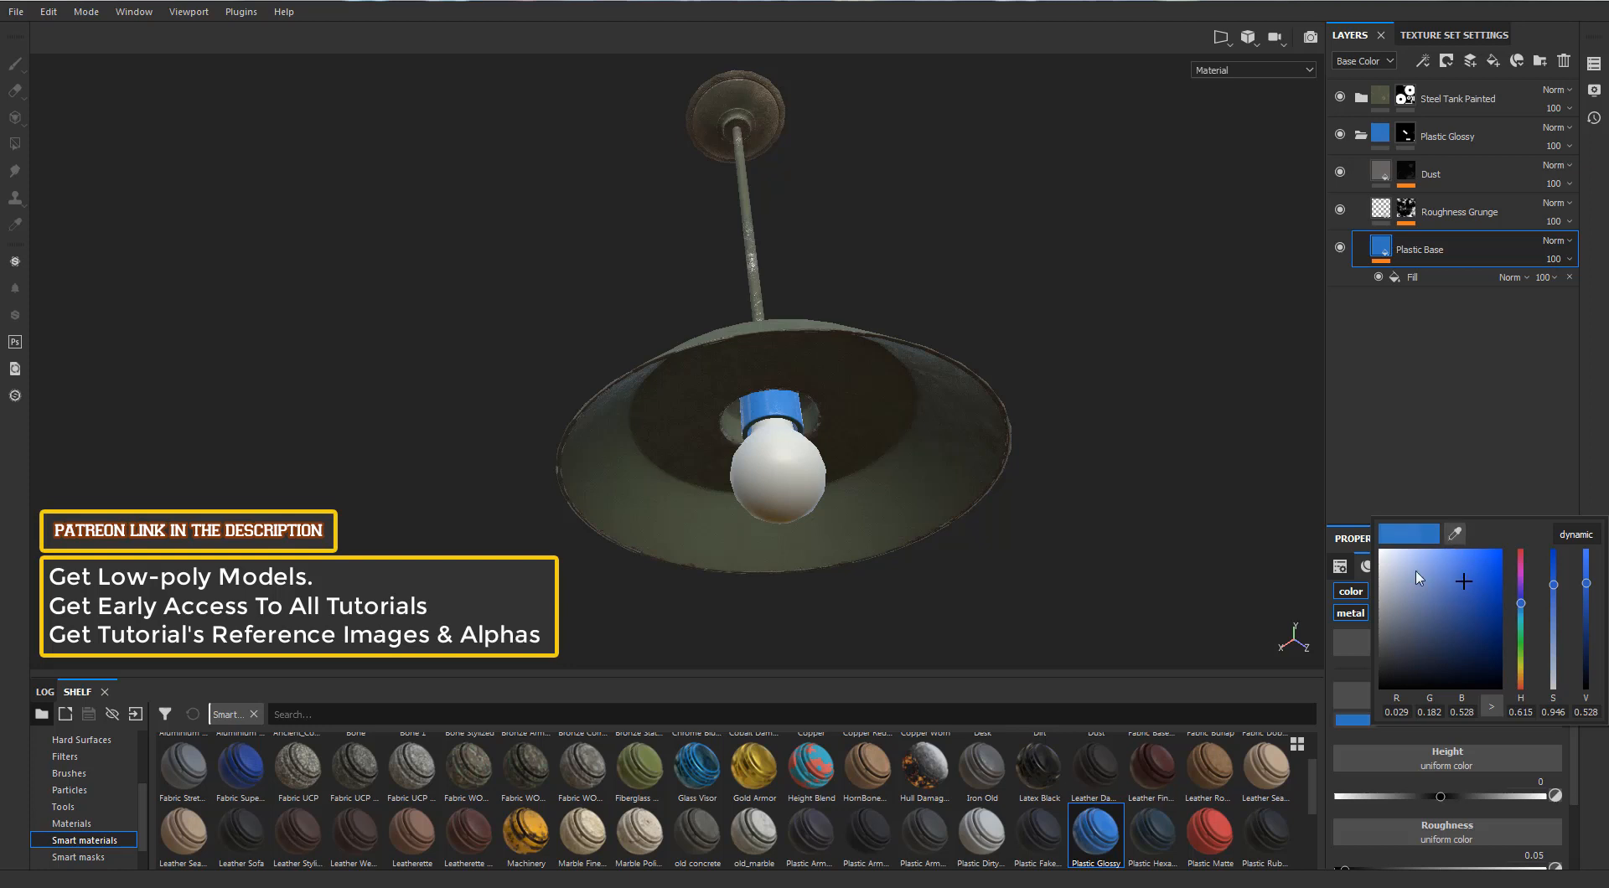
pyautogui.moveTo(1419, 575); pyautogui.dragTo(1349, 543)
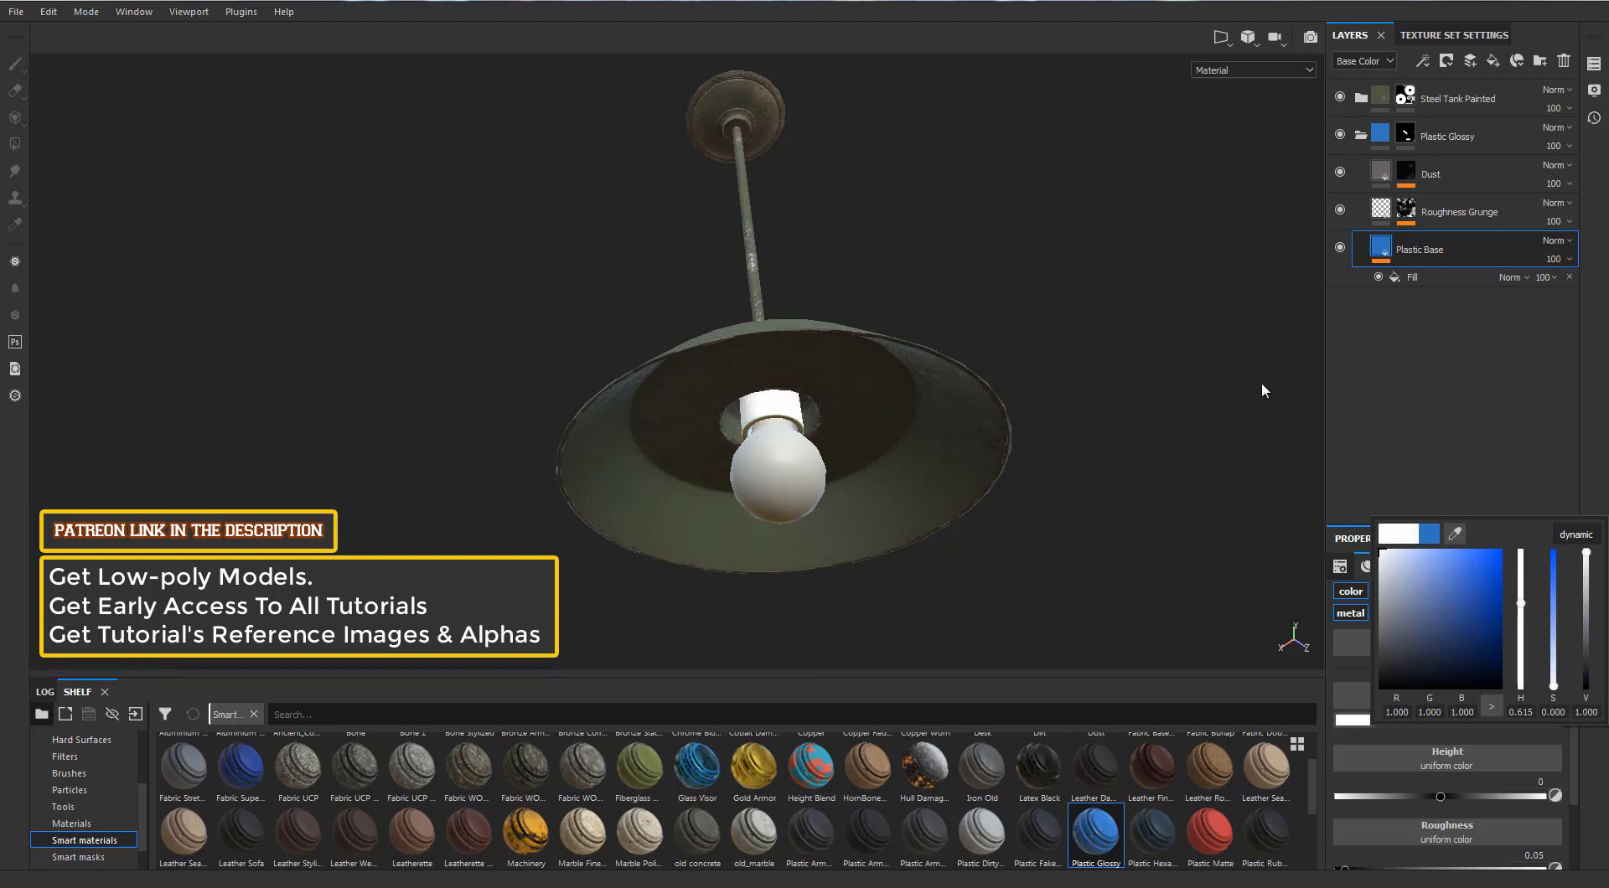
pyautogui.click(1360, 135)
pyautogui.click(1360, 135)
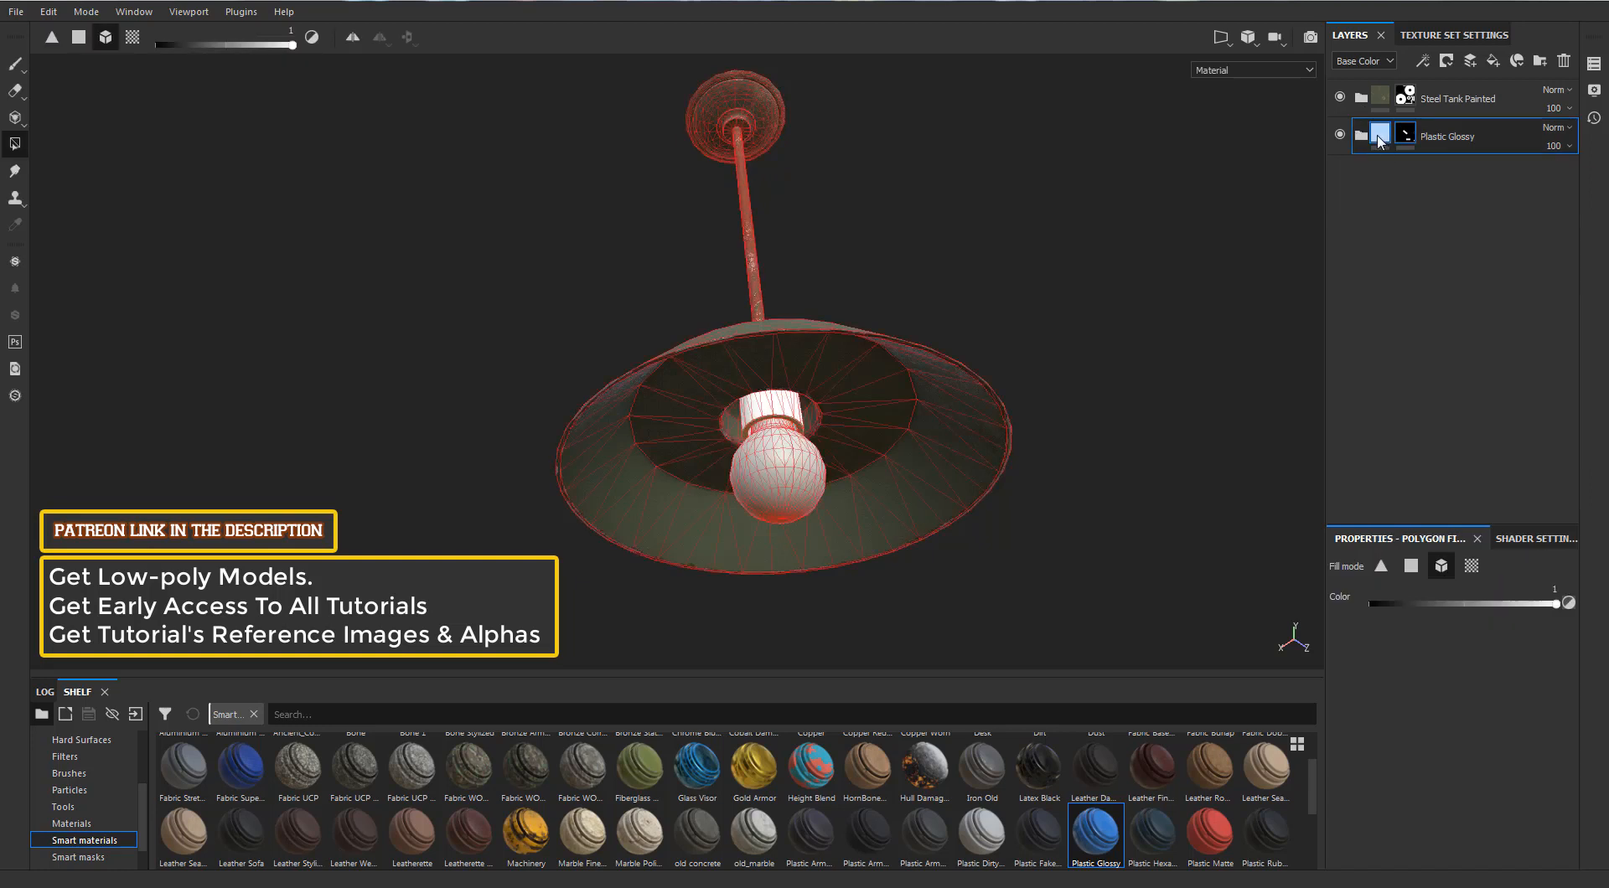
# Step: Duplicate the Plastic Glossy group, clear the copy's mask and mesh-fill only the light bulb in it
pyautogui.rightClick(1378, 140)
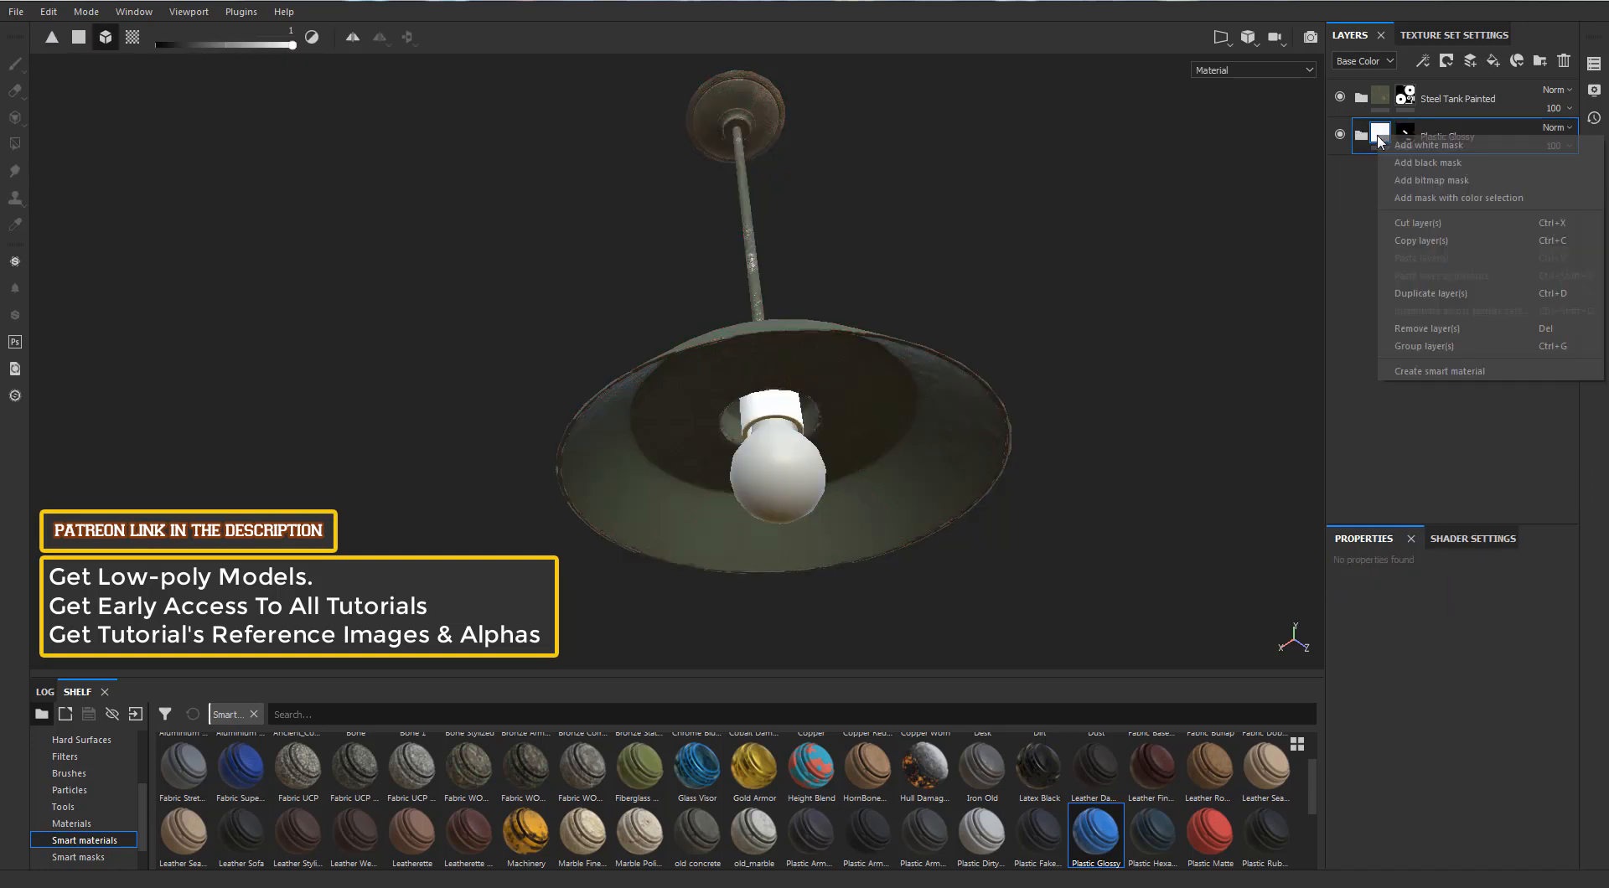
pyautogui.click(1415, 290)
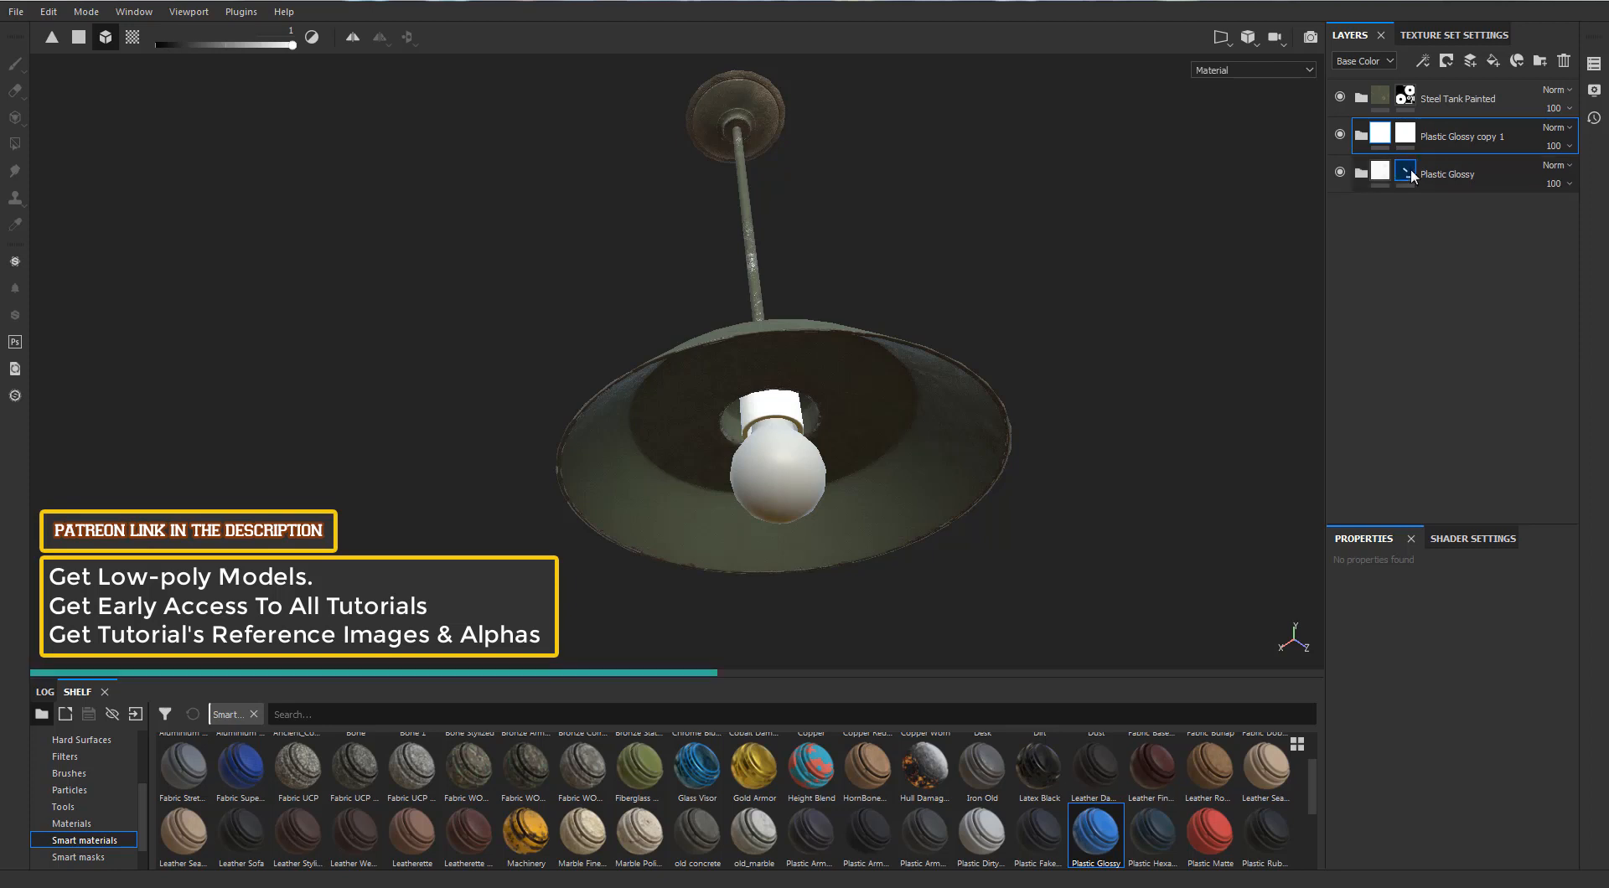
pyautogui.moveTo(1411, 174)
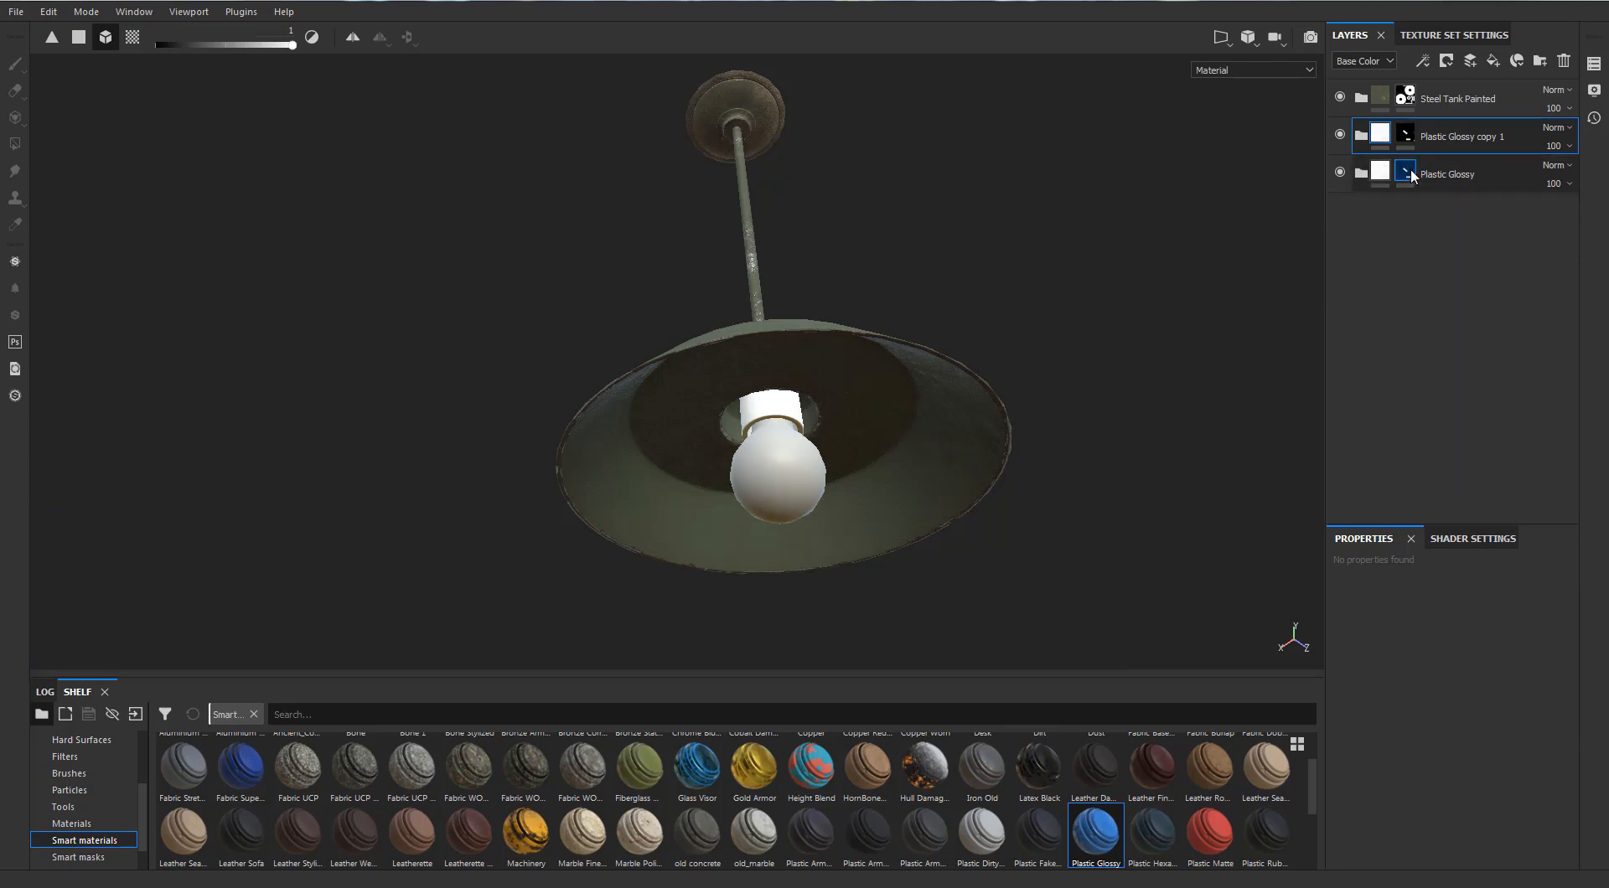
pyautogui.rightClick(1413, 136)
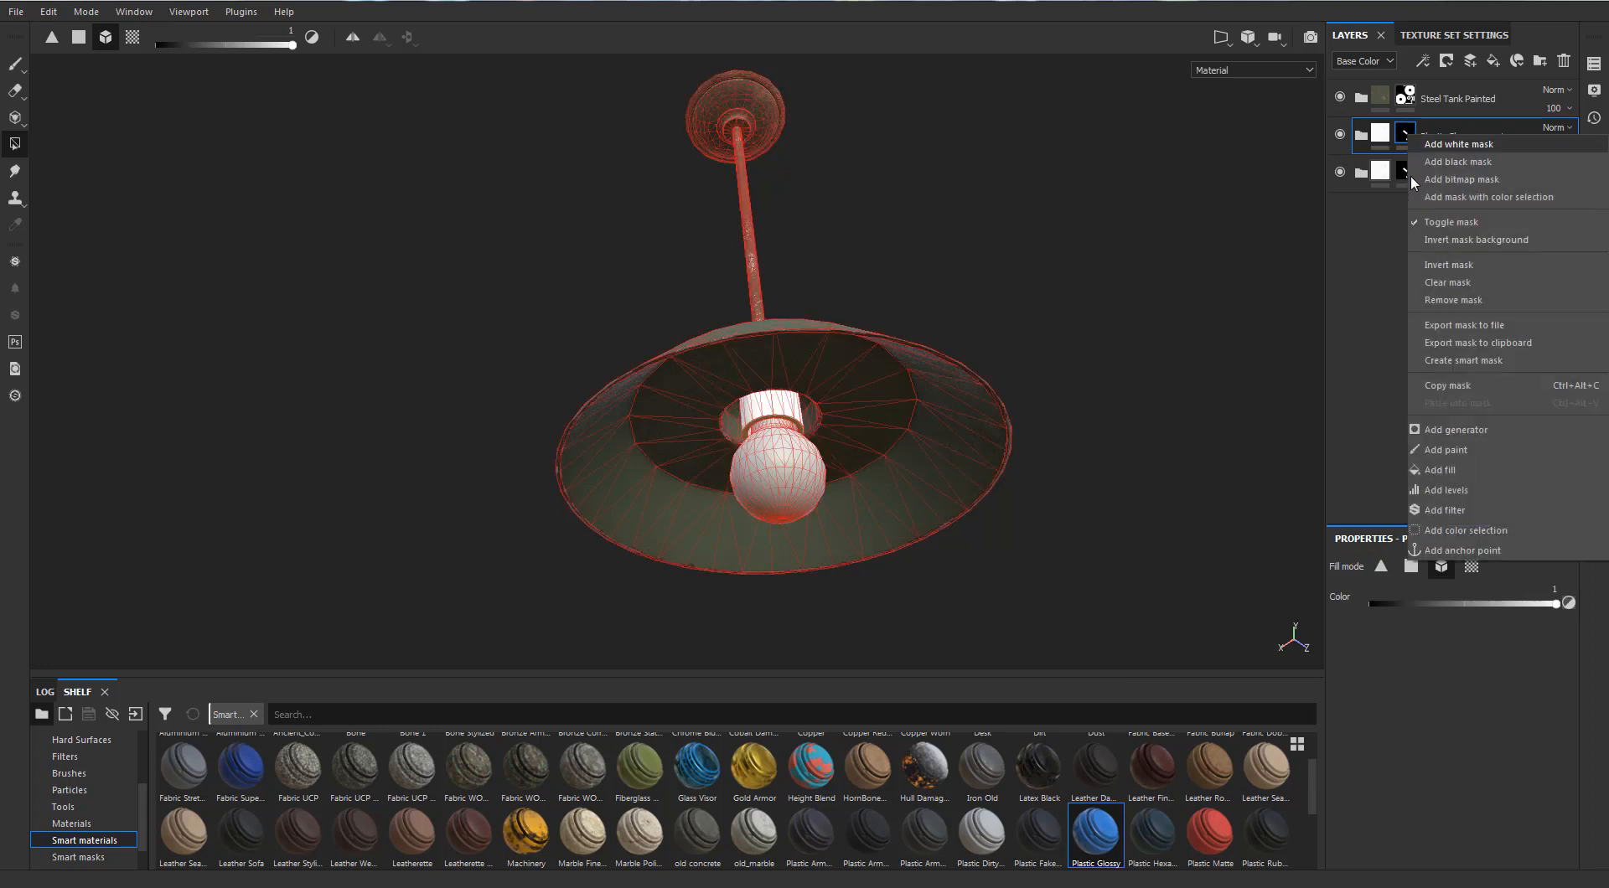
pyautogui.click(1450, 285)
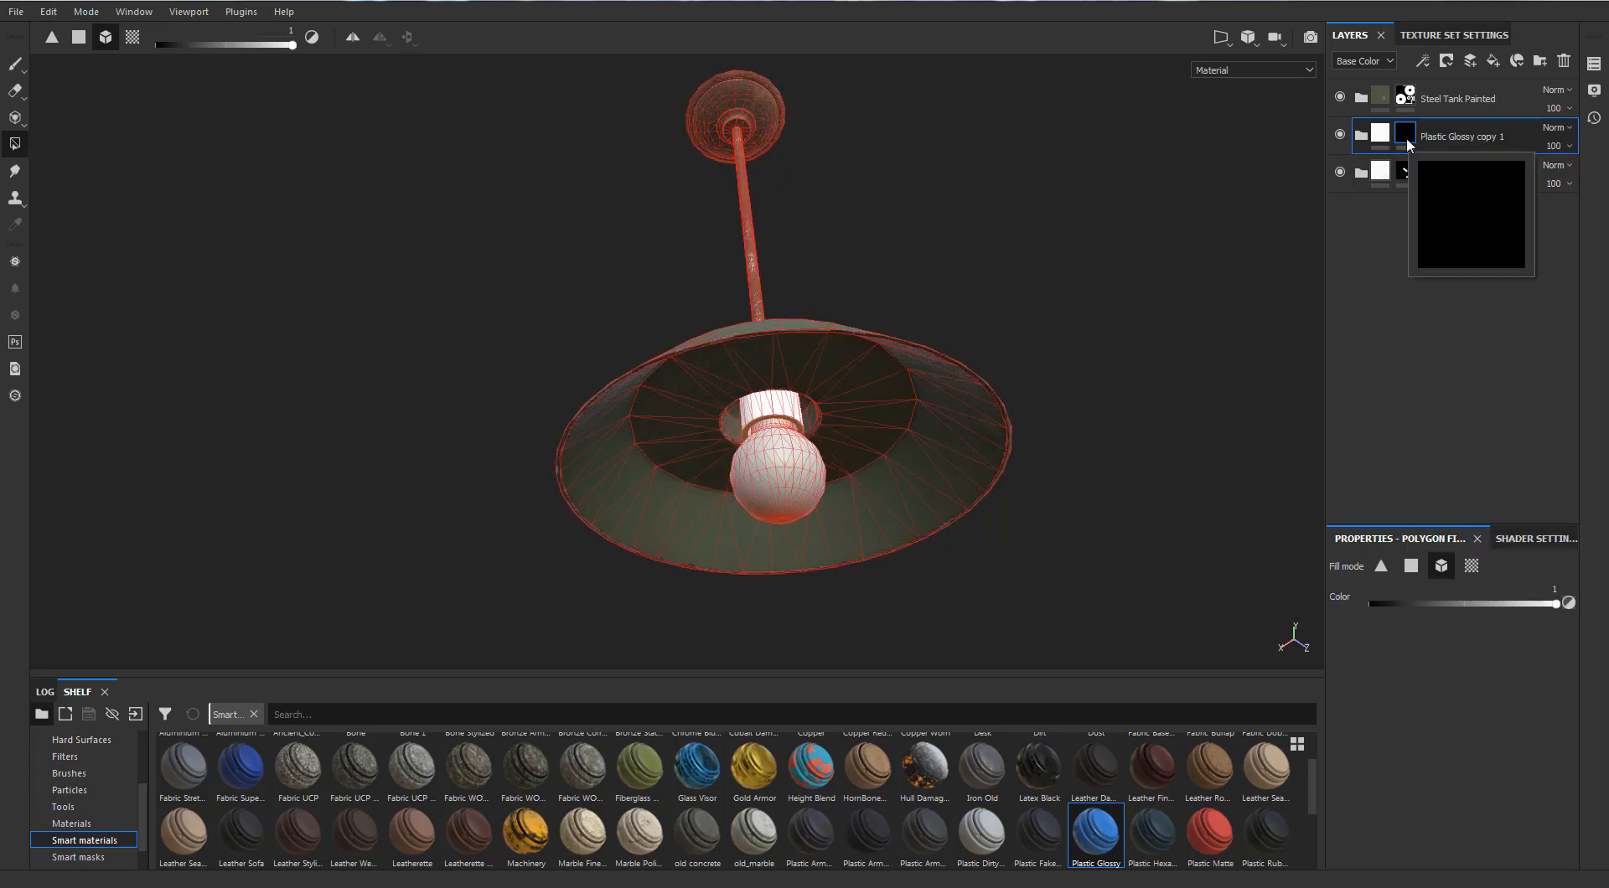
pyautogui.click(787, 466)
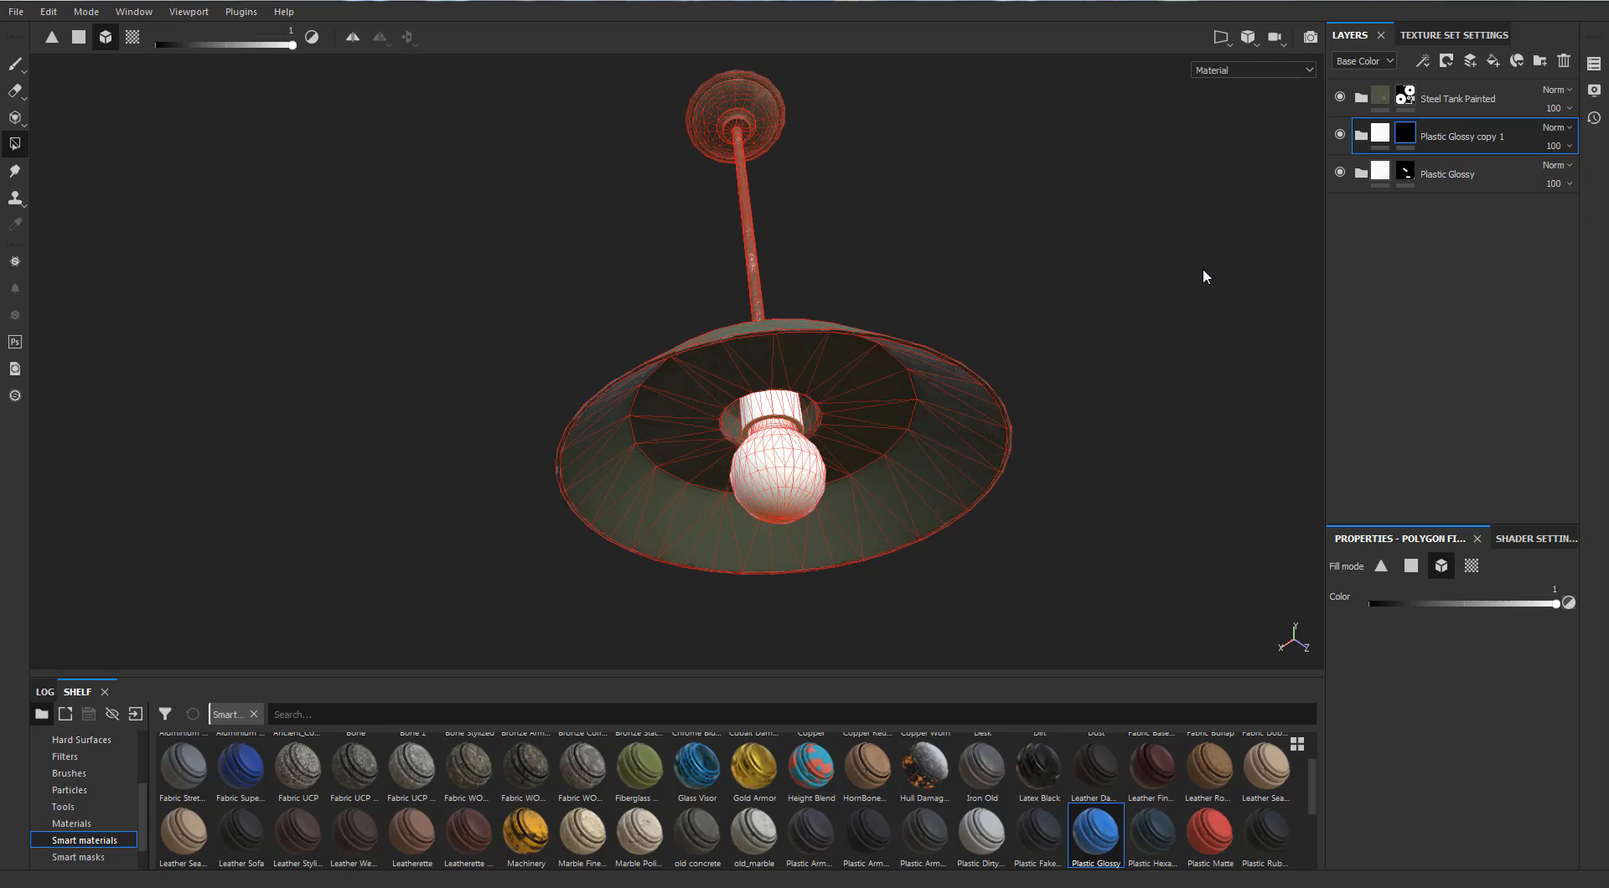
# Step: Expand the Plastic Glossy copy 1 group, select its Plastic Base layer and add an Emissive channel to the texture set
pyautogui.click(1383, 148)
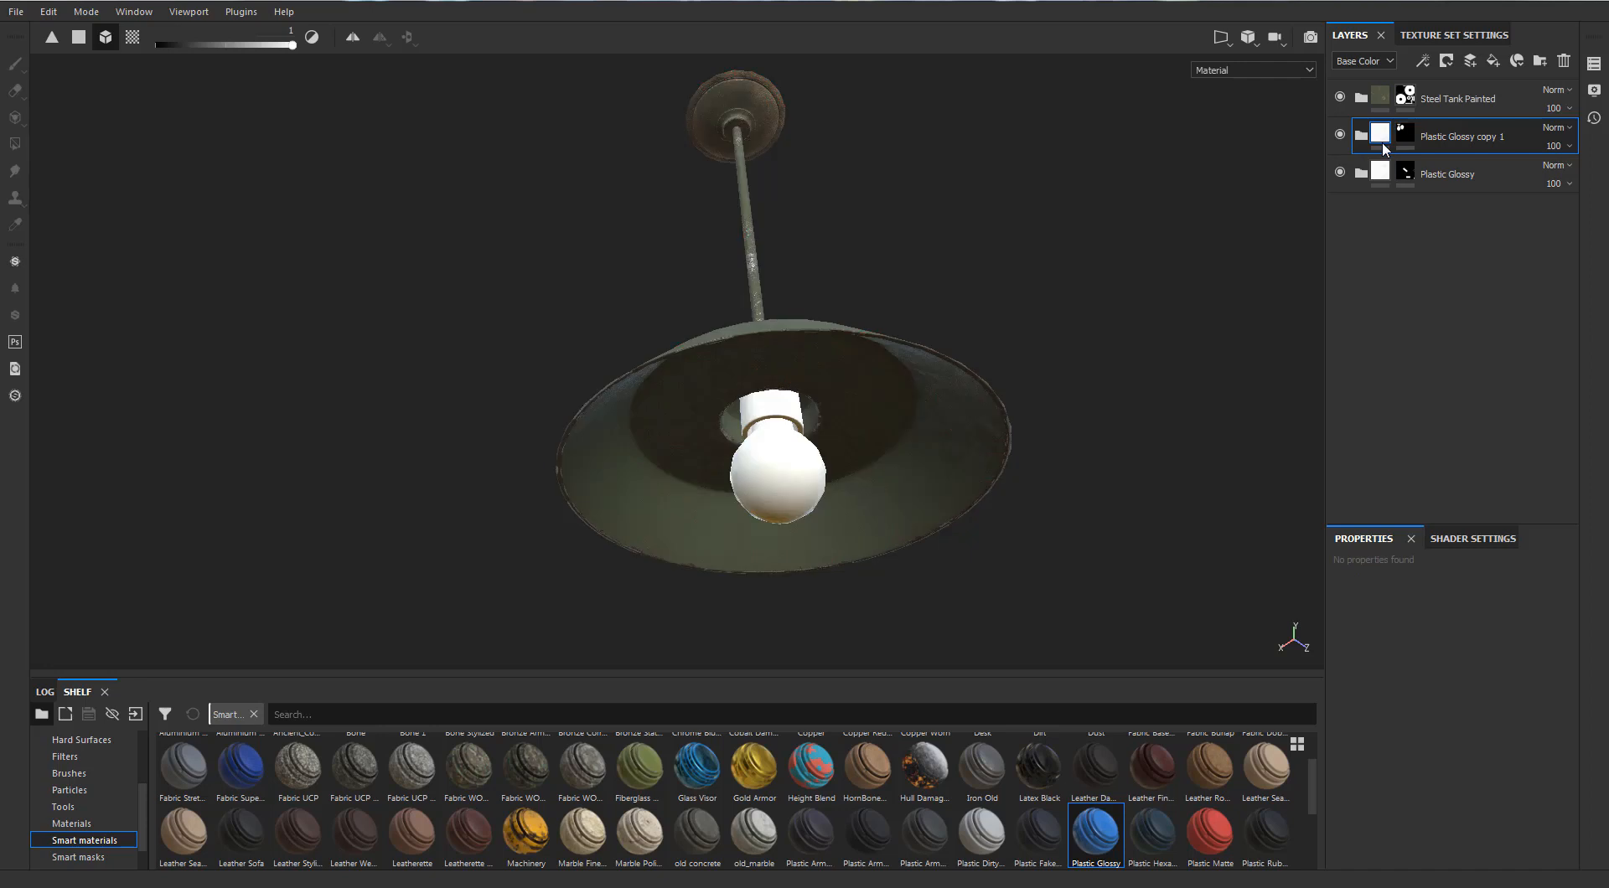
pyautogui.click(1361, 139)
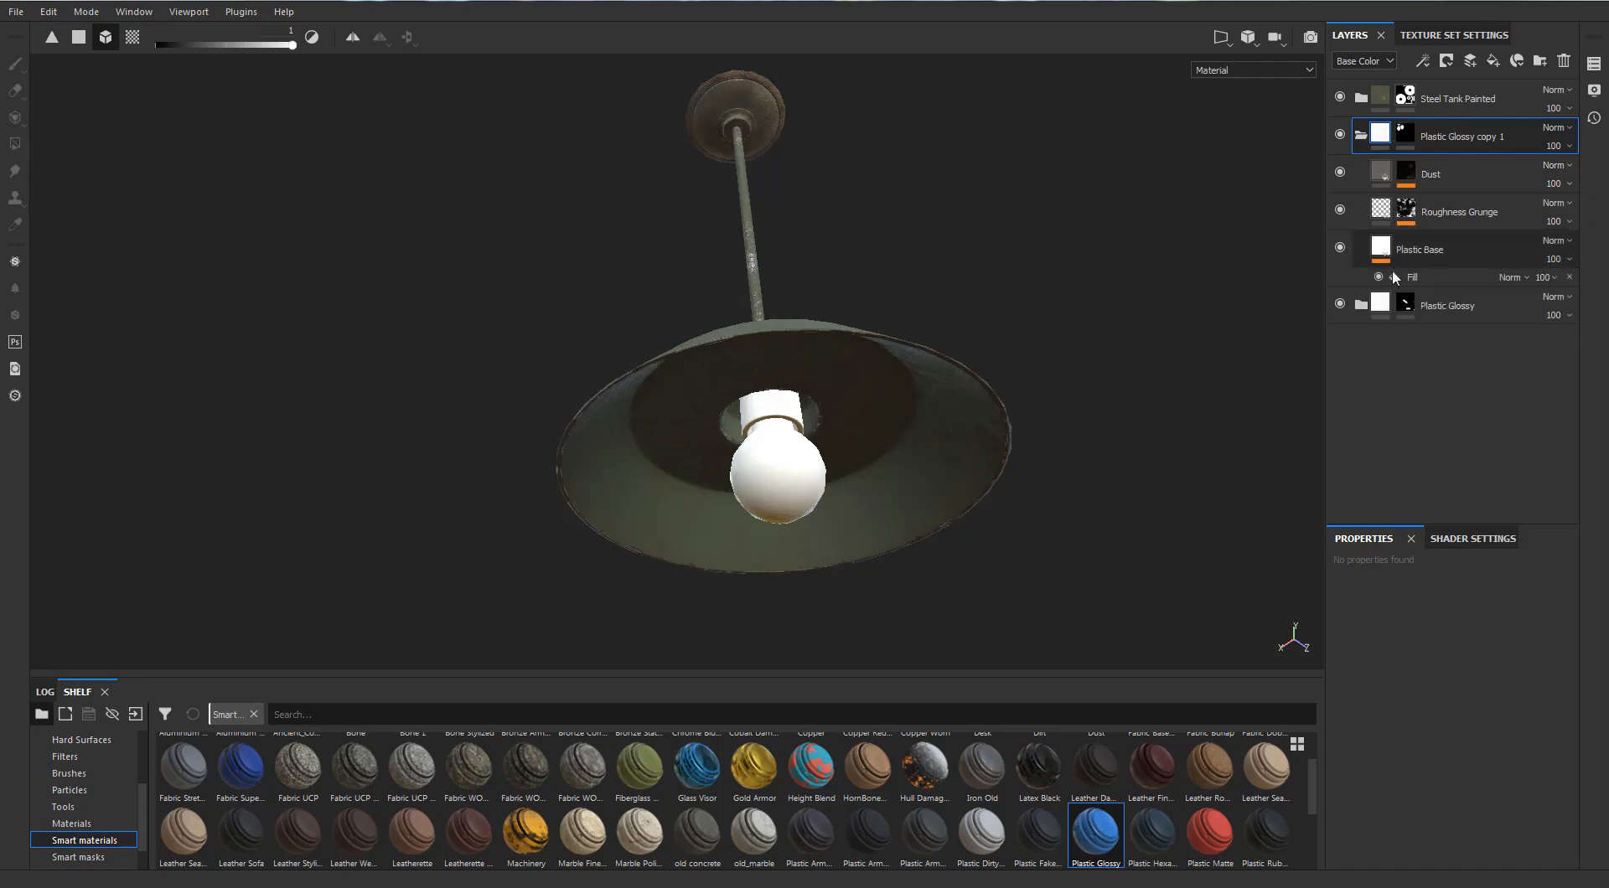
pyautogui.click(1382, 251)
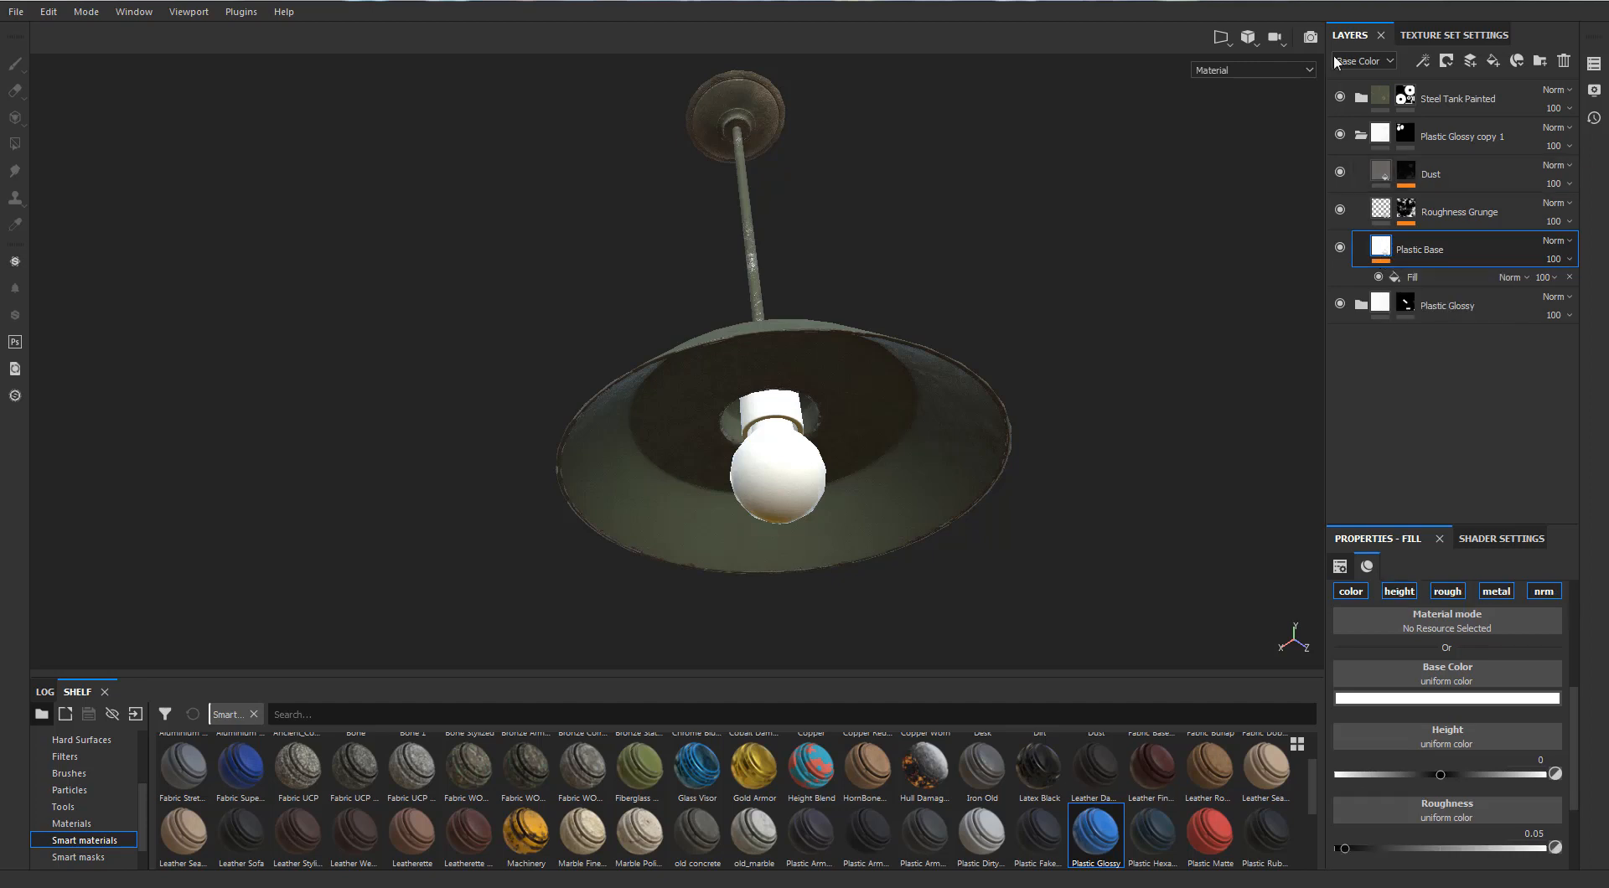
pyautogui.click(1430, 37)
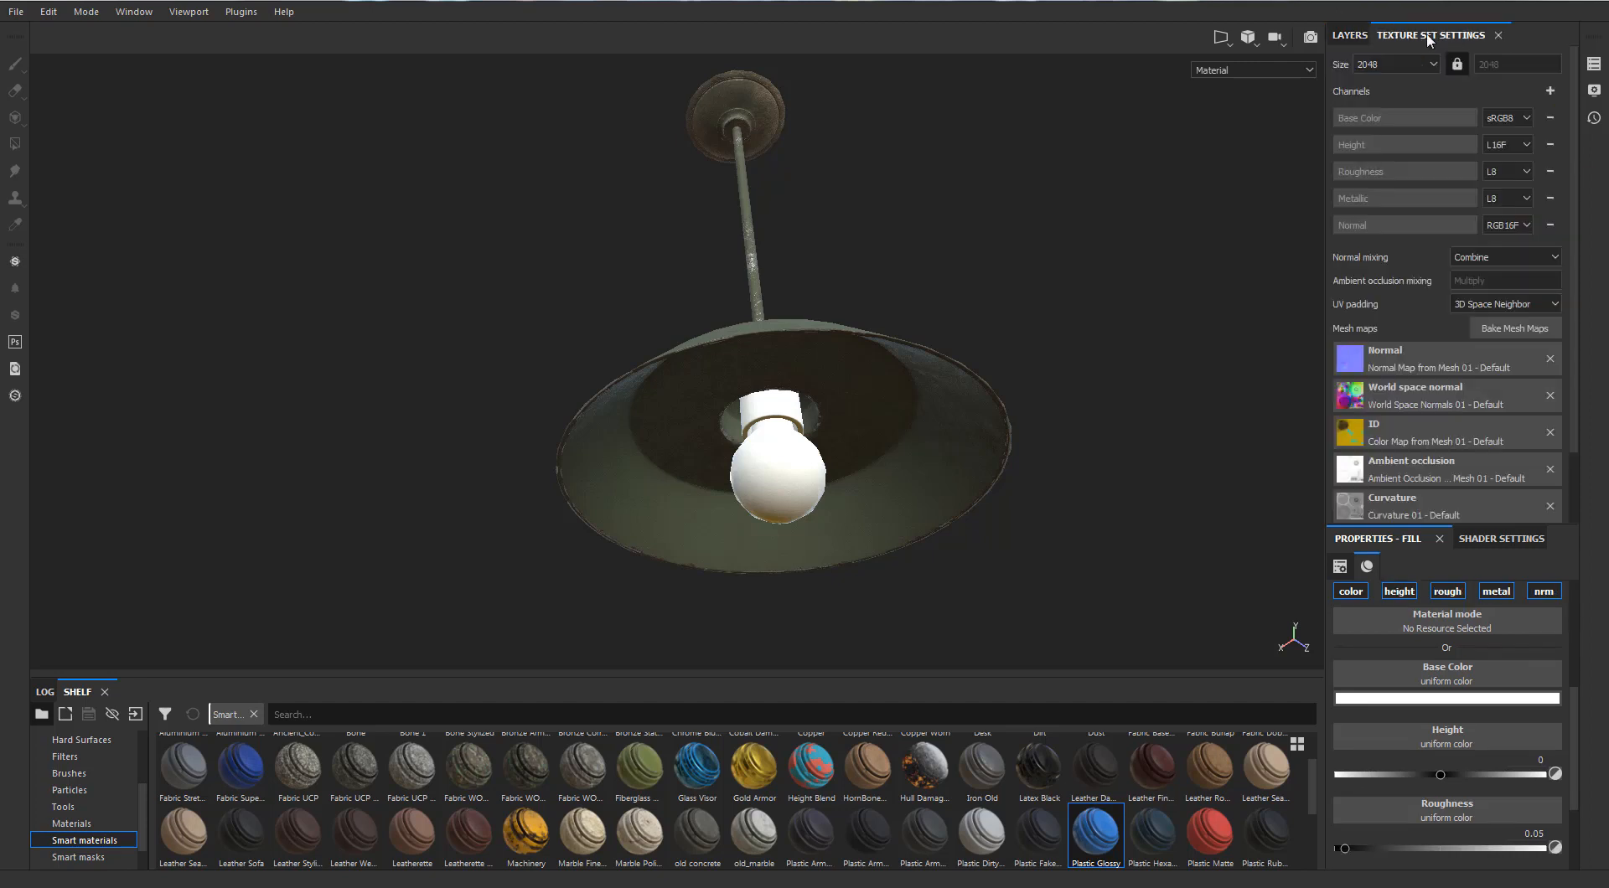
pyautogui.click(1550, 90)
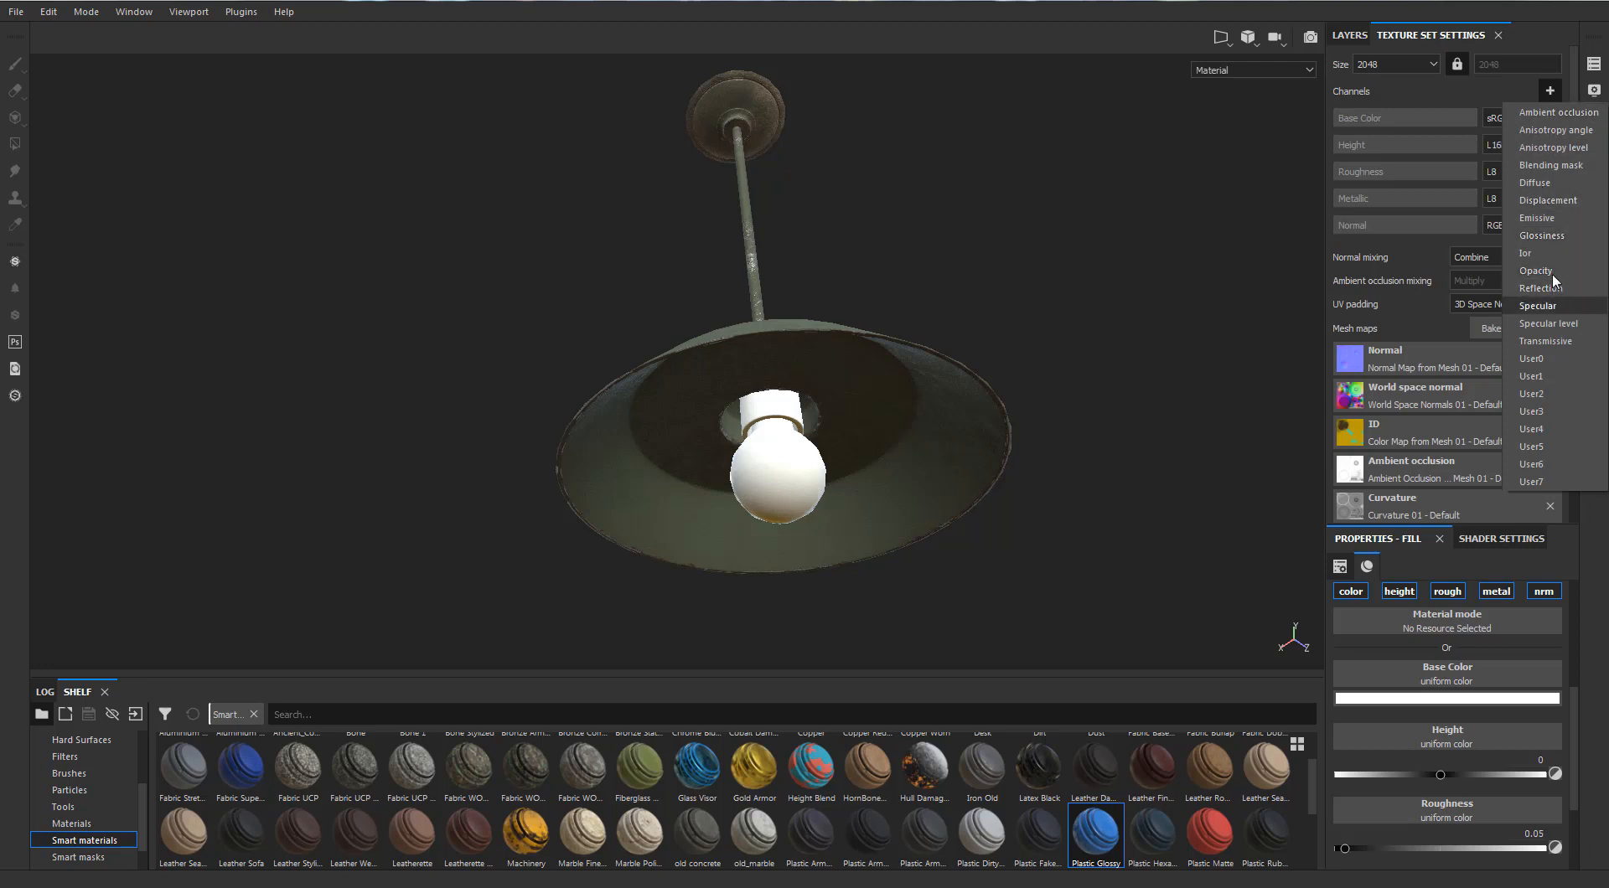
pyautogui.click(1548, 218)
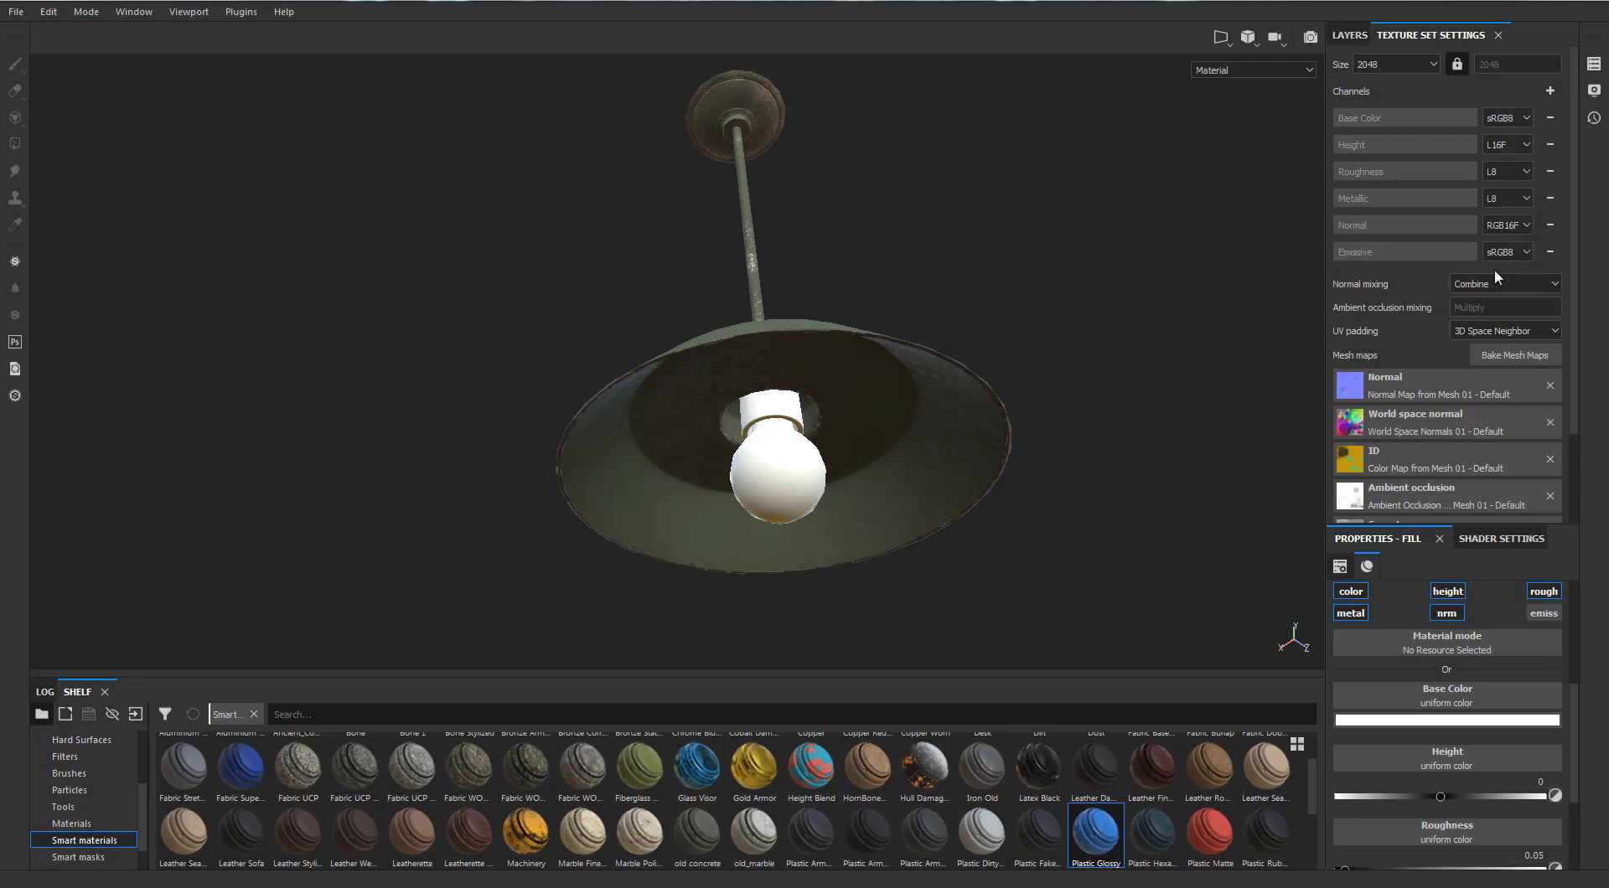
# Step: Enable the emissive channel on the bulb's Plastic Base layer and set its emissive color to pure white
pyautogui.click(1355, 40)
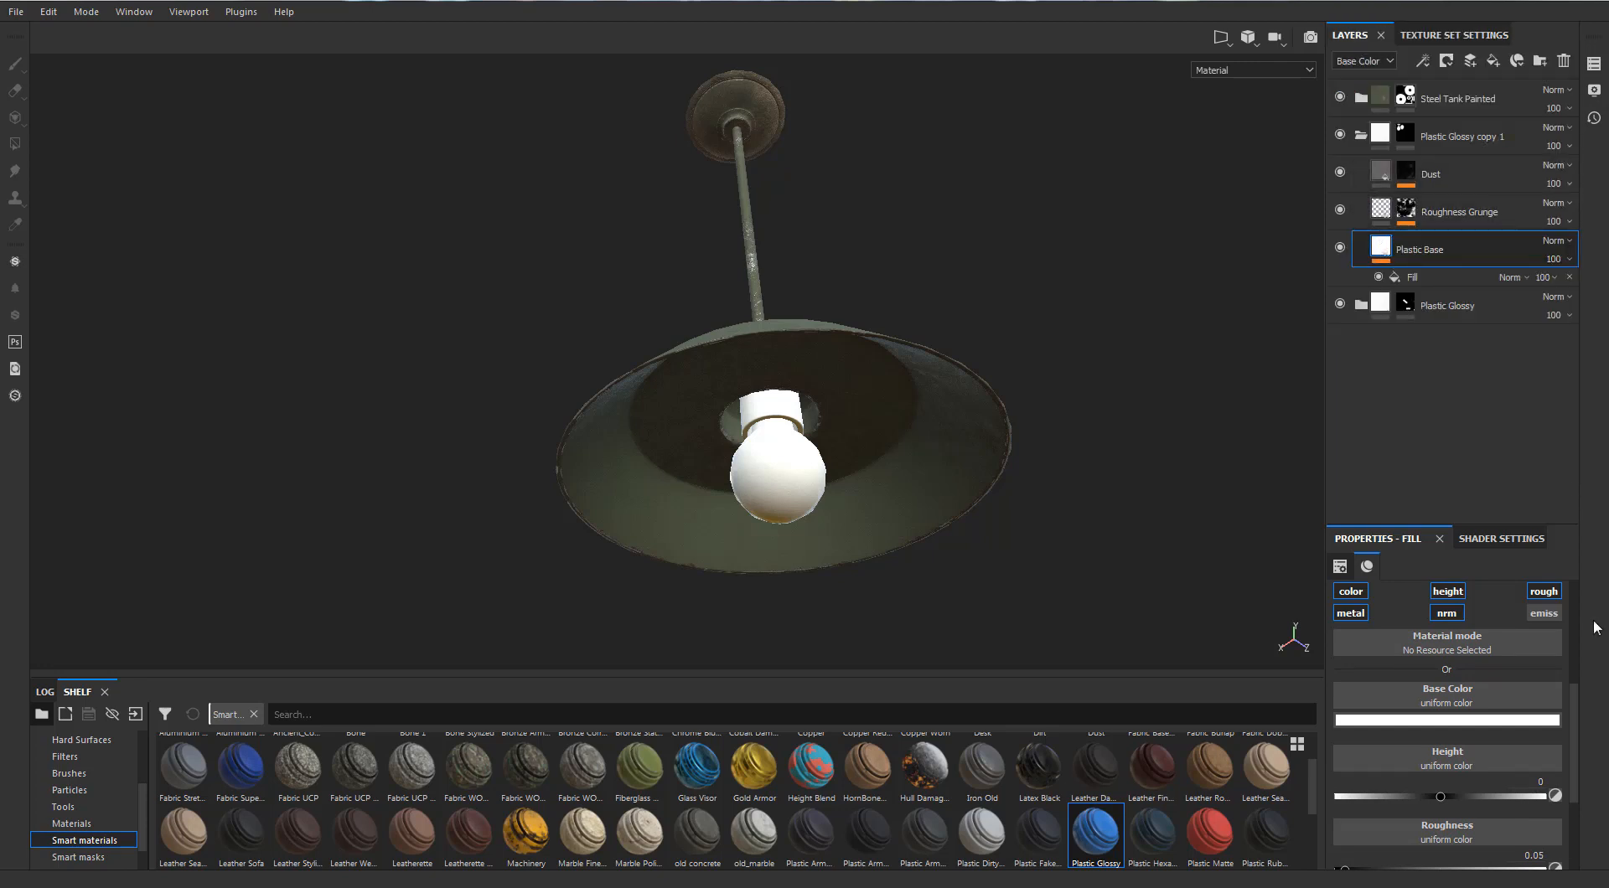
pyautogui.click(1543, 612)
pyautogui.scroll(1, 1573, 718)
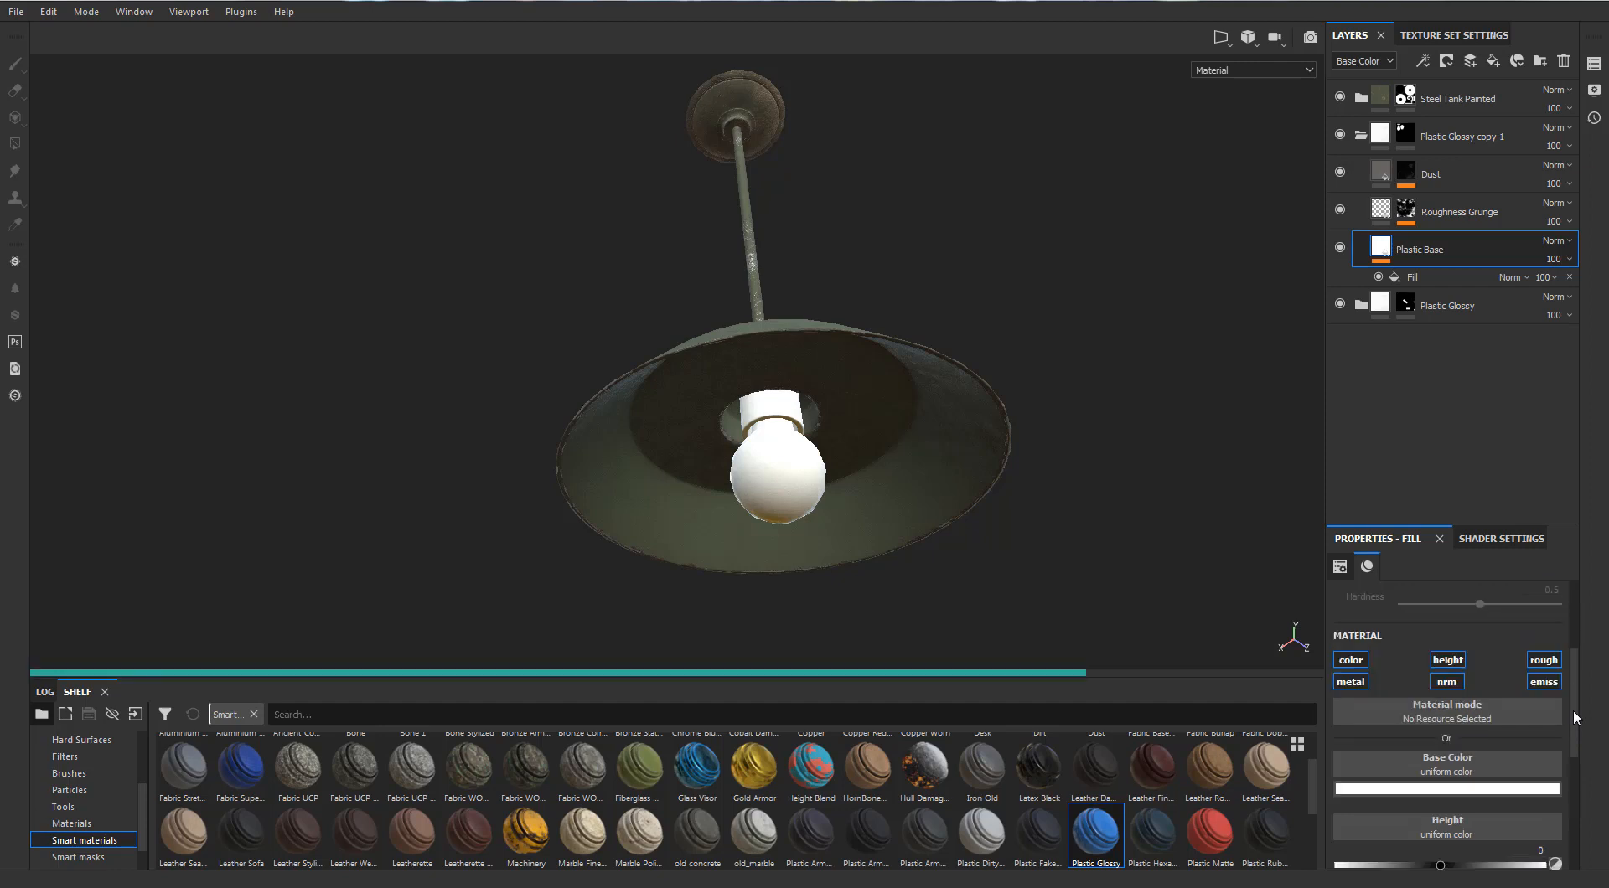
pyautogui.scroll(-1, 1574, 718)
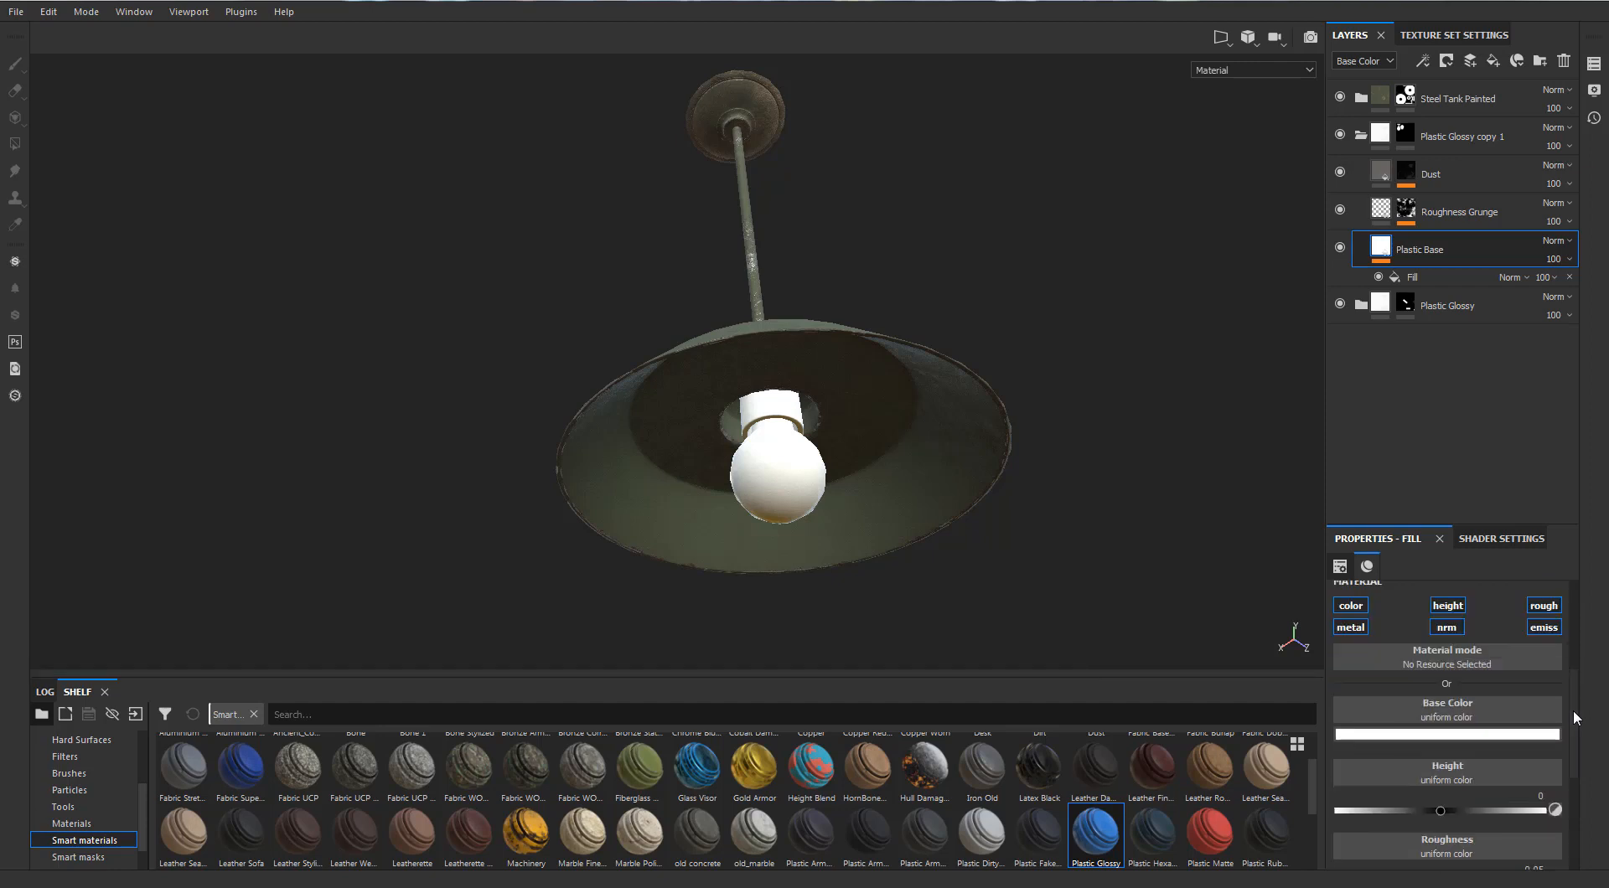
pyautogui.moveTo(1575, 730); pyautogui.dragTo(1572, 849)
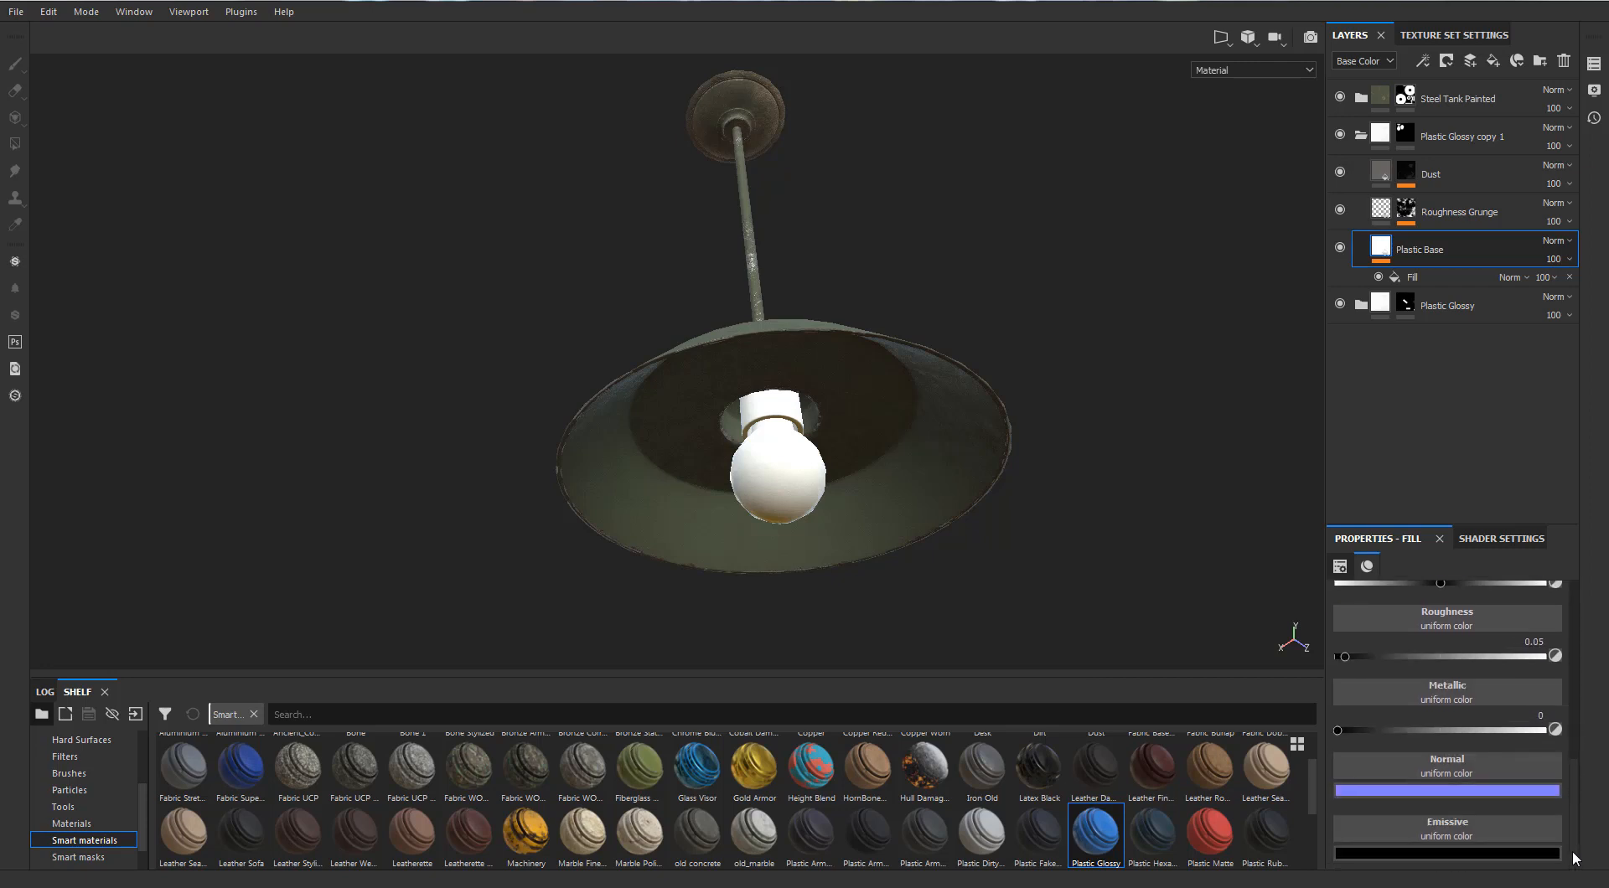
pyautogui.click(1459, 847)
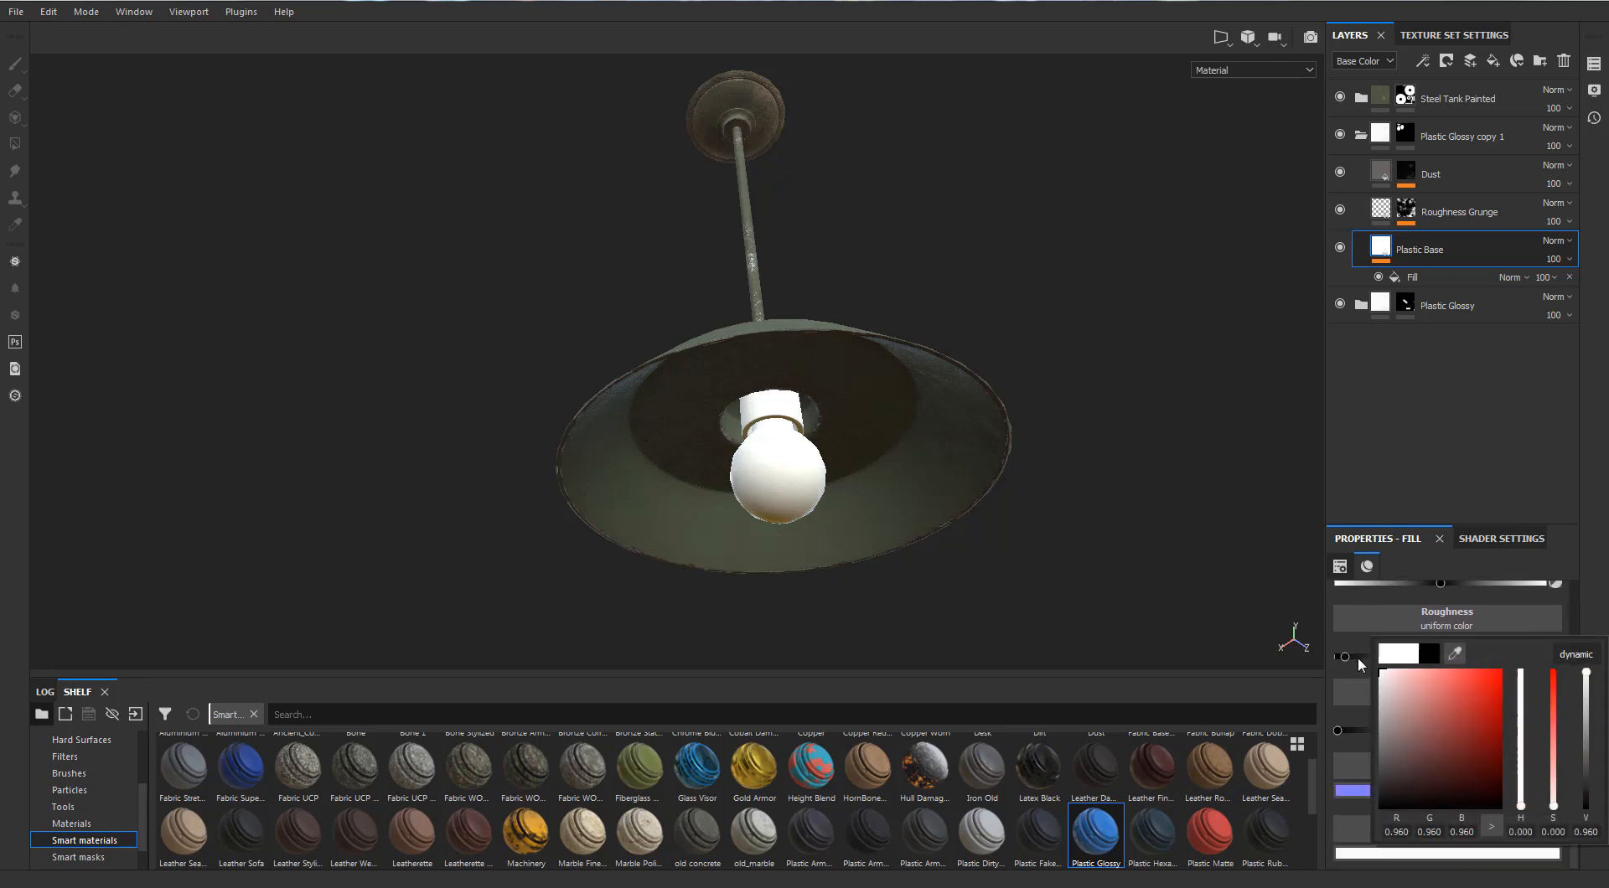
pyautogui.moveTo(1358, 658); pyautogui.dragTo(1355, 656)
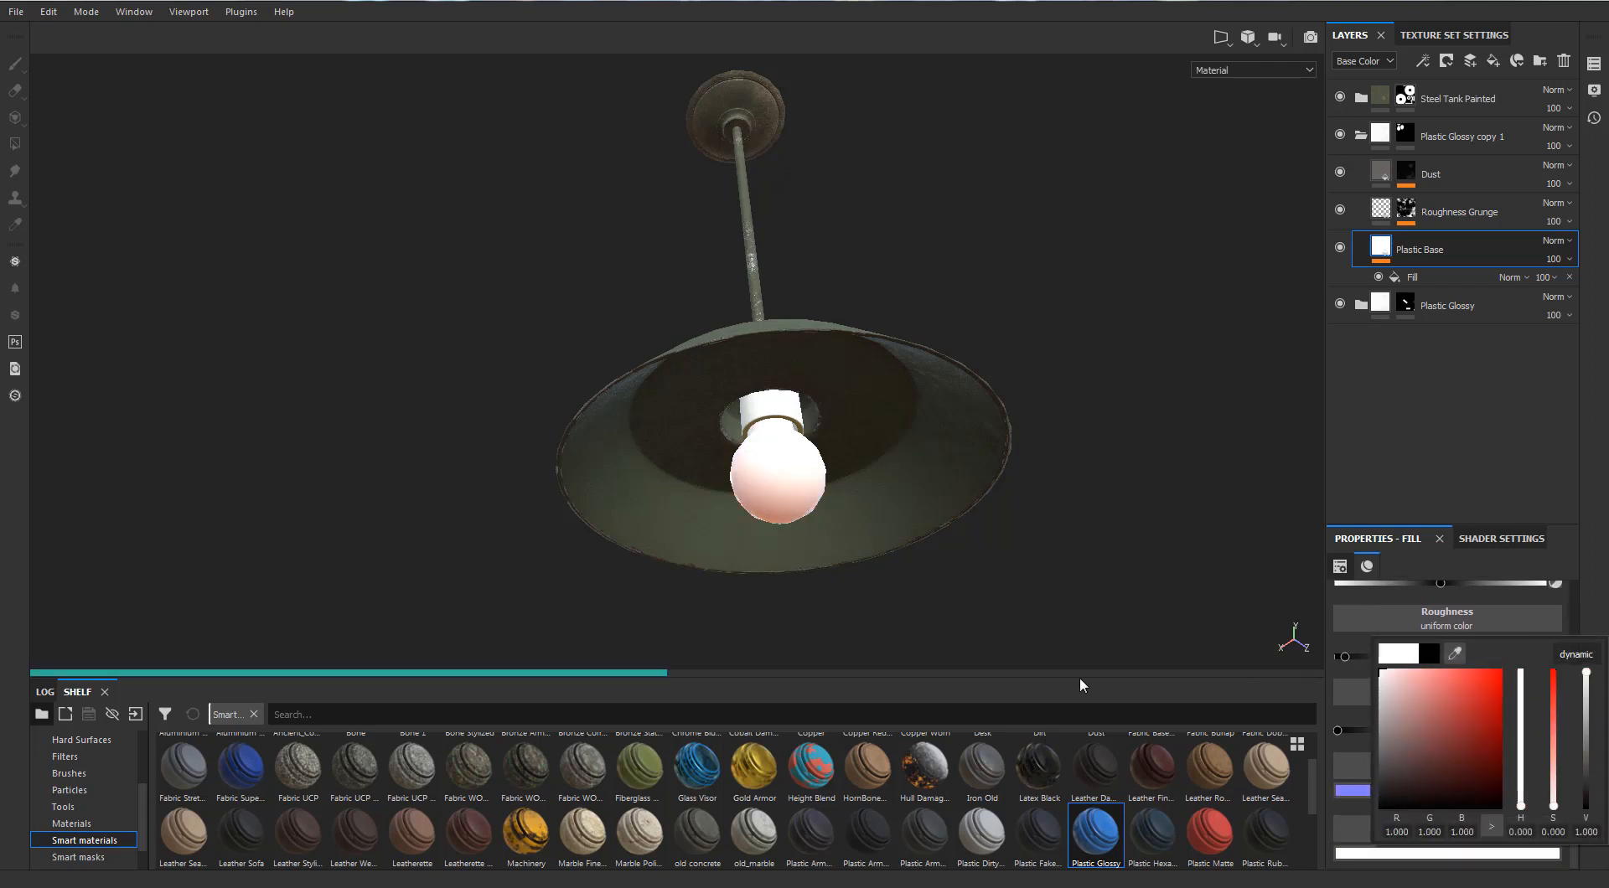
pyautogui.click(1077, 578)
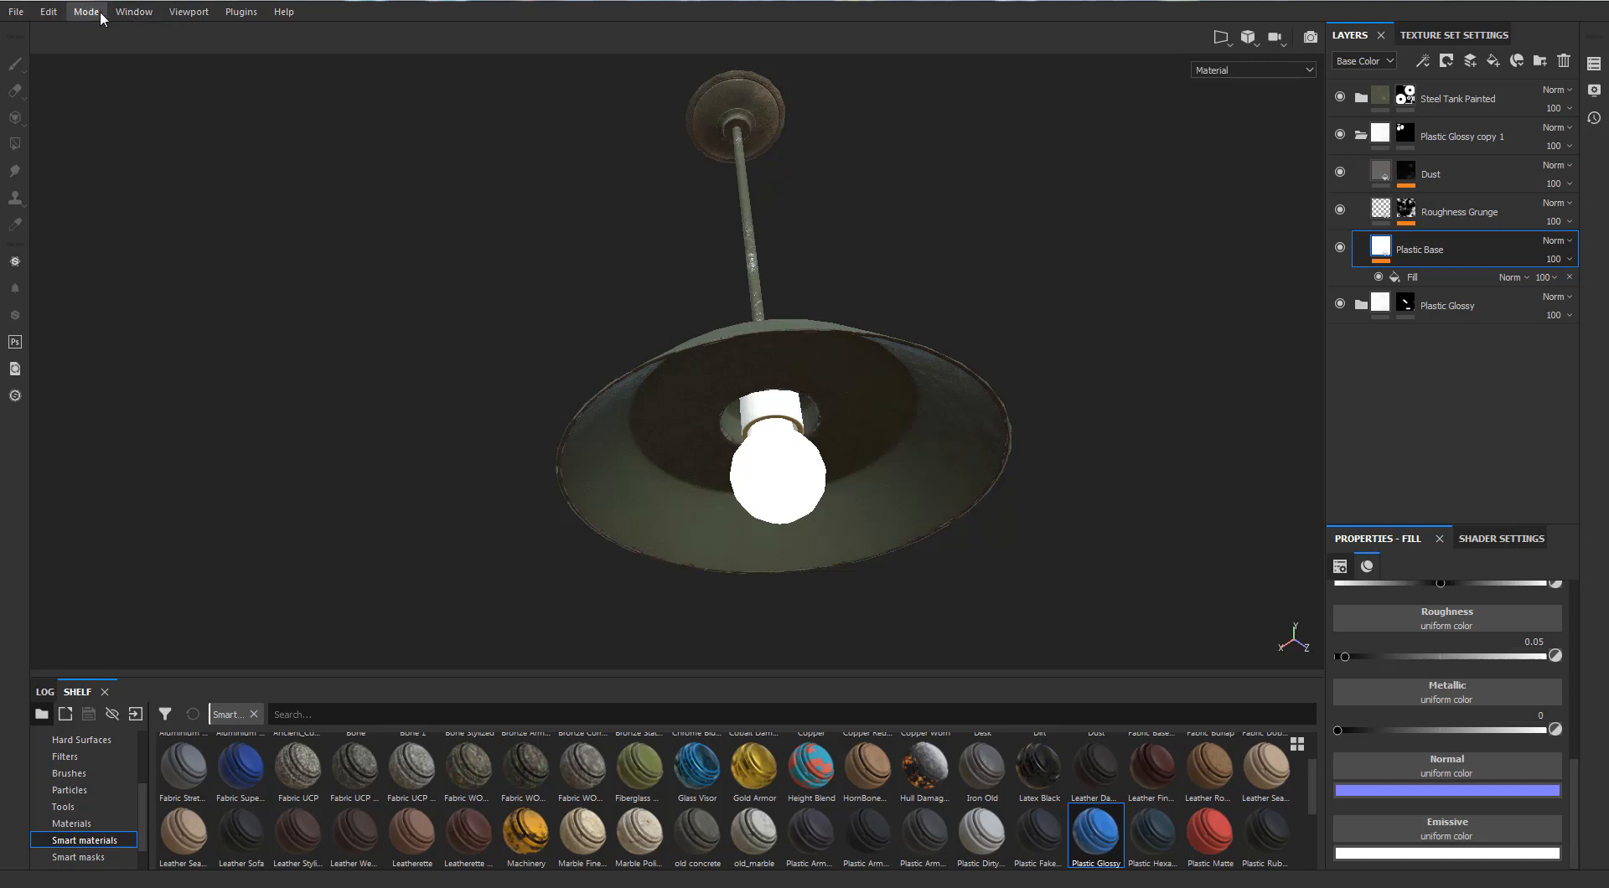
# Step: Open the display settings and activate the camera's post effects
pyautogui.click(146, 19)
pyautogui.moveTo(147, 30)
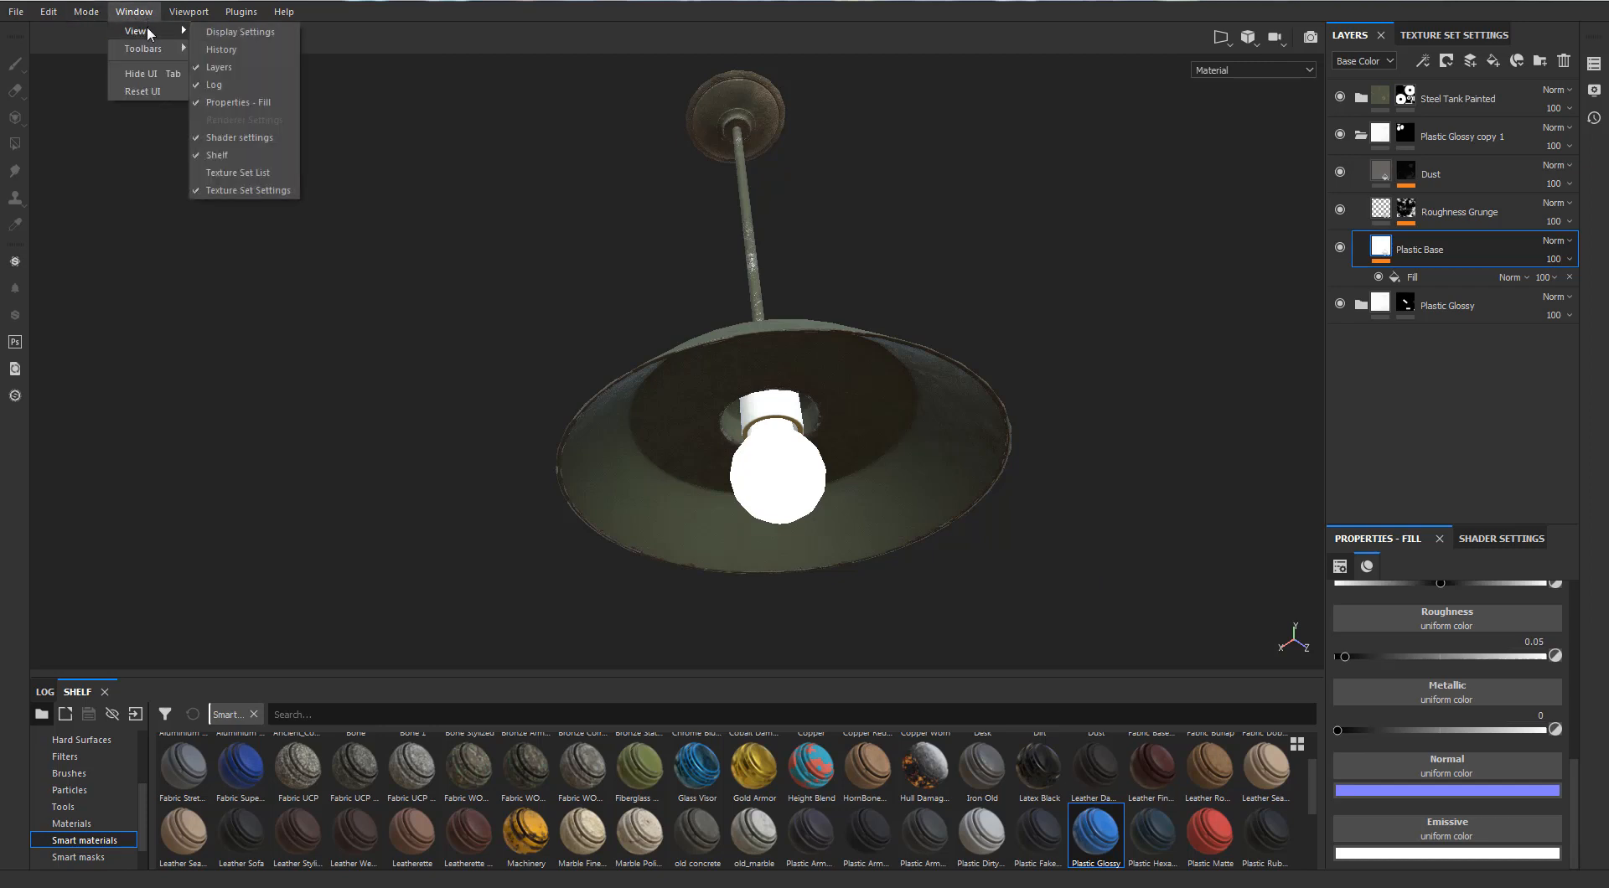
pyautogui.click(213, 34)
pyautogui.moveTo(228, 144); pyautogui.dragTo(235, 97)
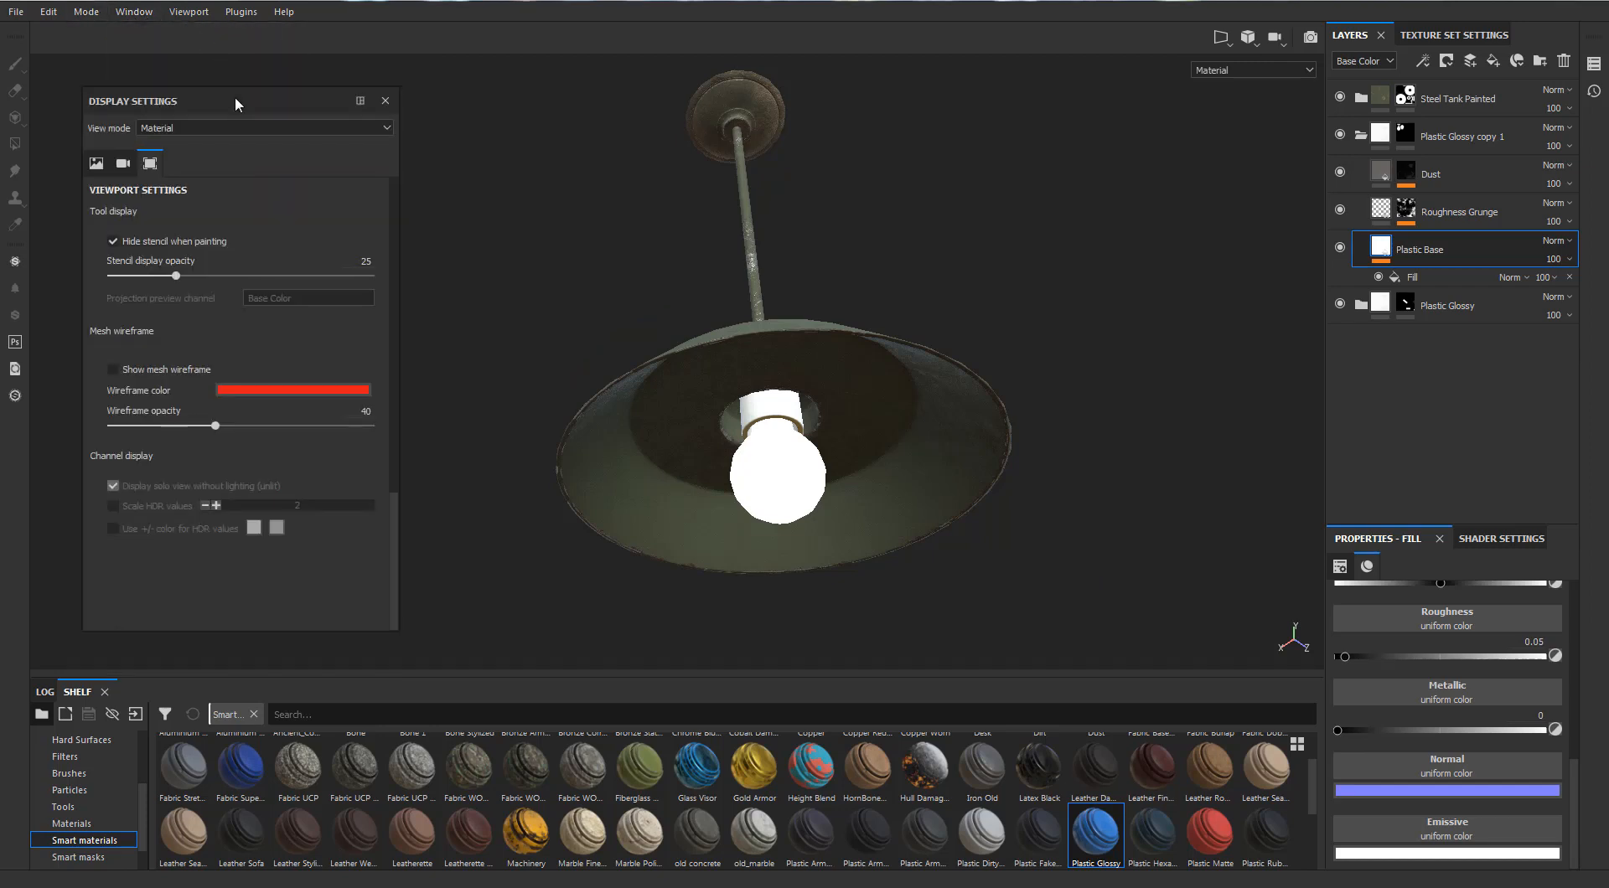
pyautogui.scroll(6, 95, 223)
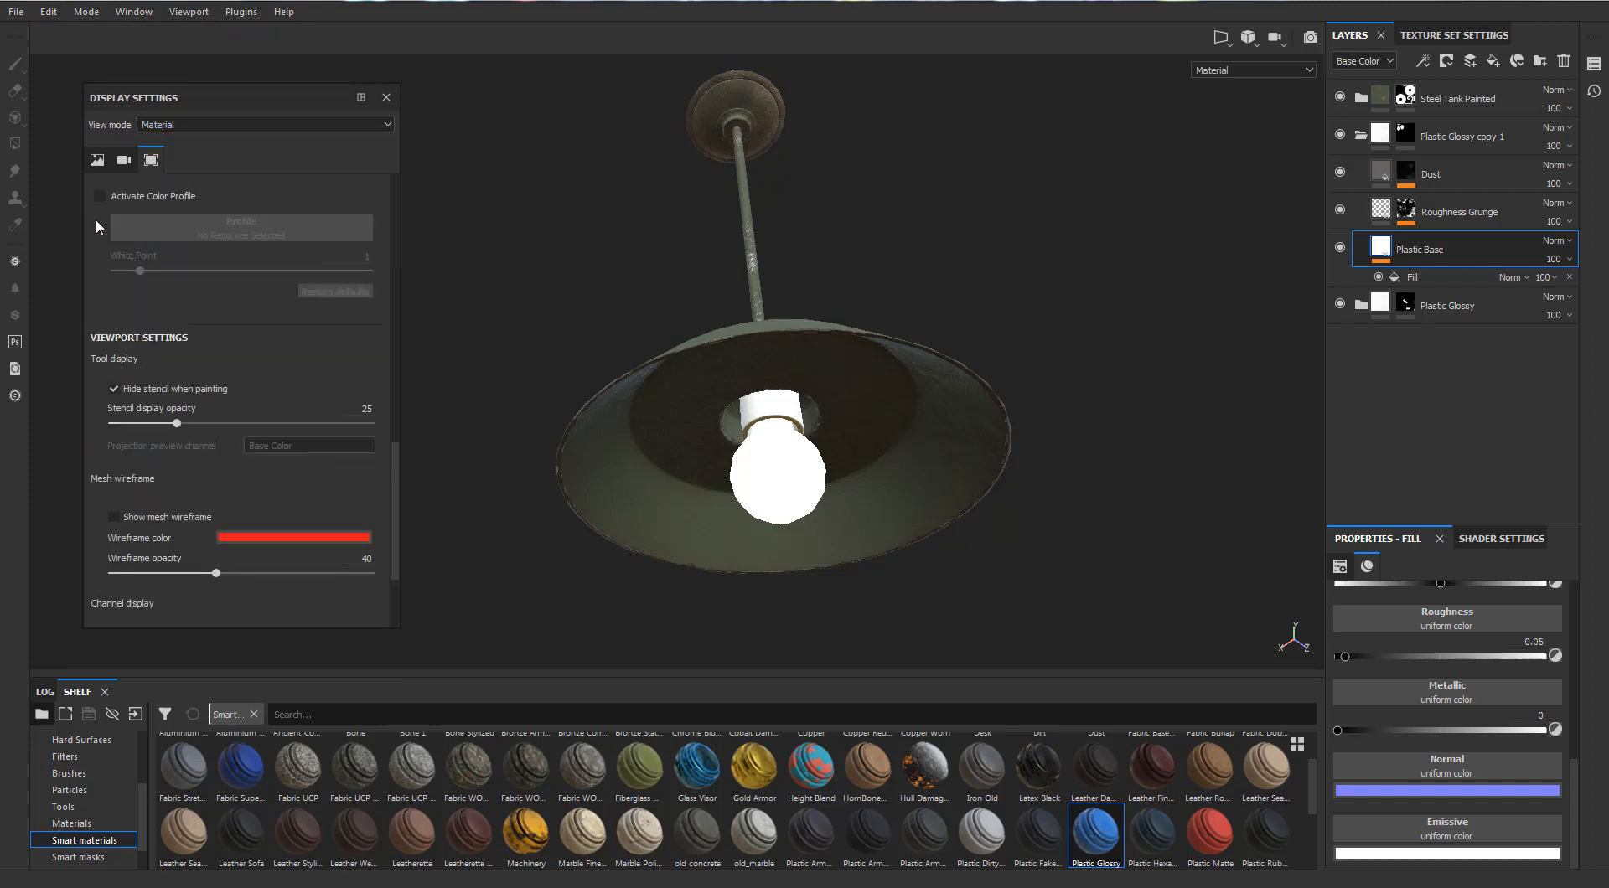
pyautogui.scroll(-4, 95, 251)
pyautogui.scroll(6, 97, 335)
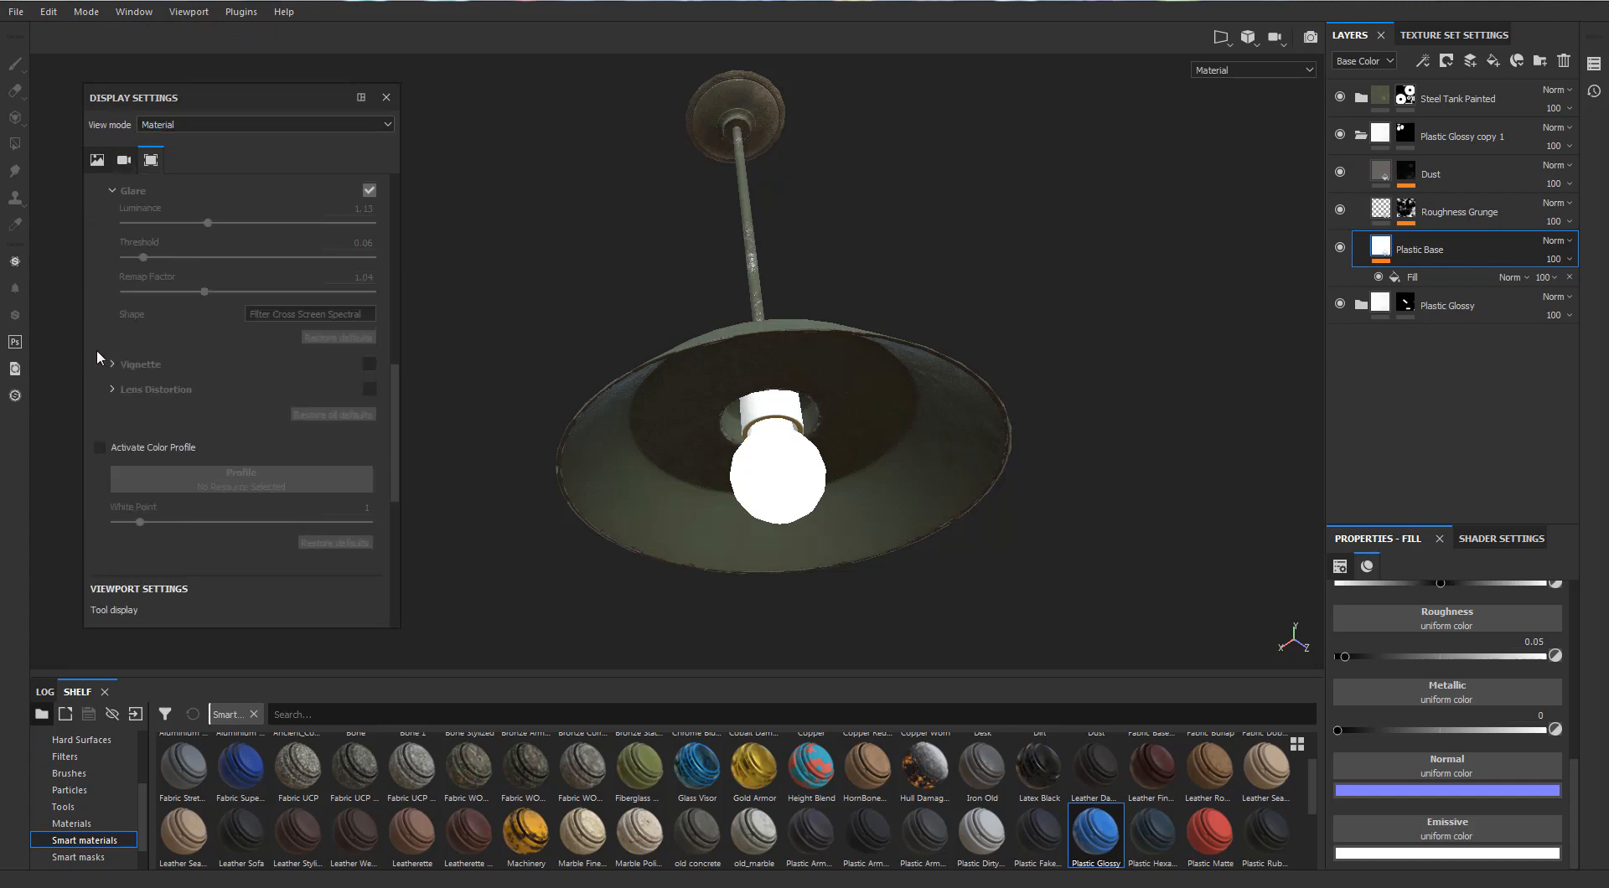
pyautogui.scroll(3, 115, 335)
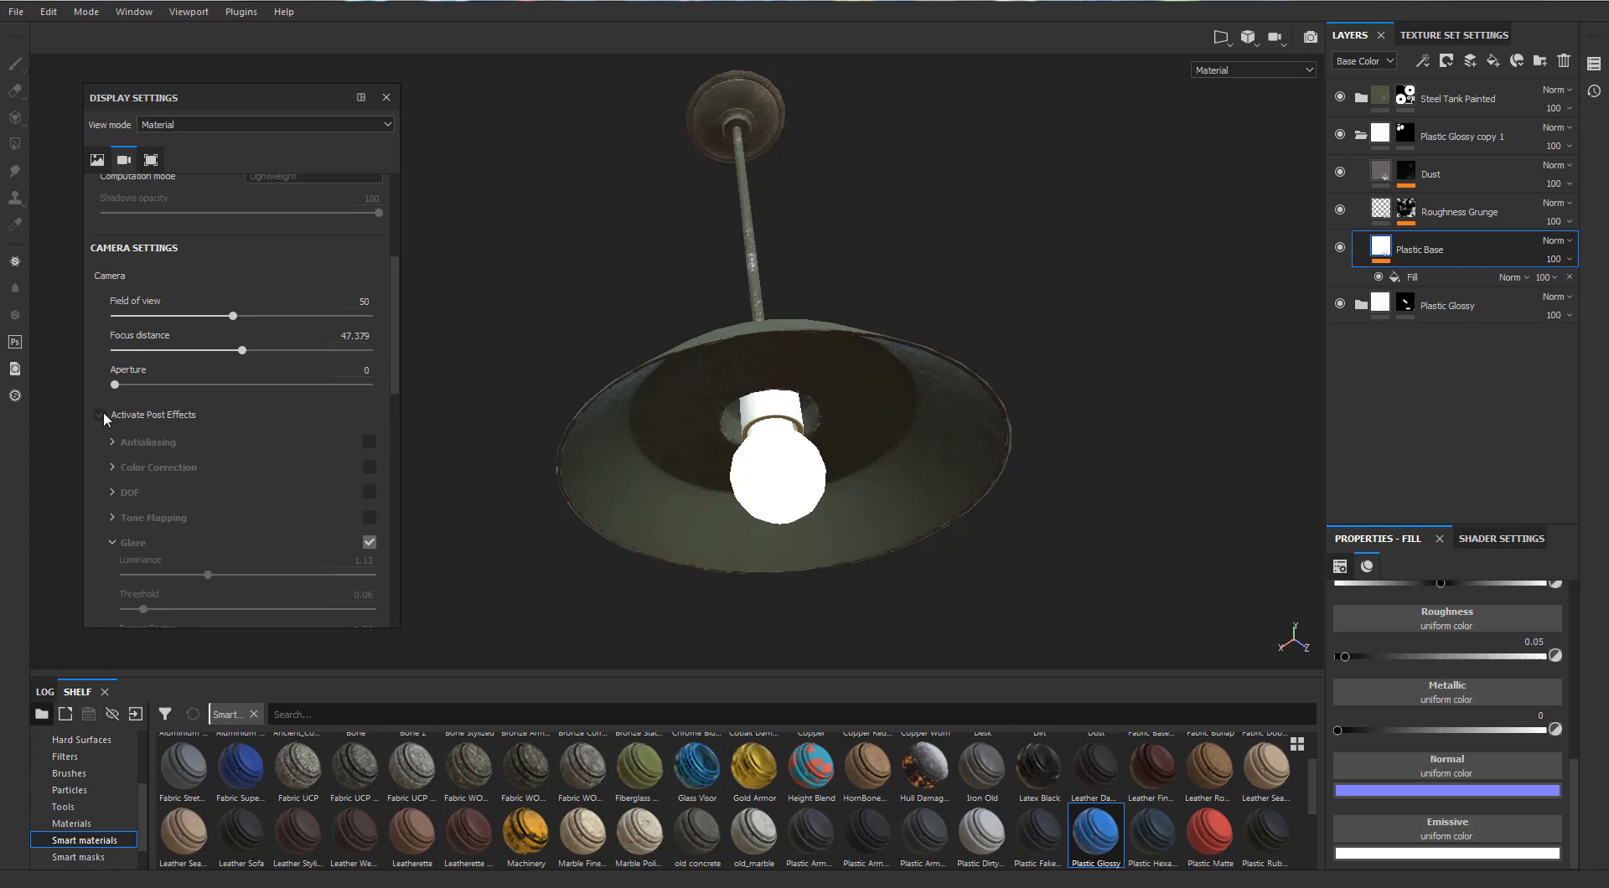
pyautogui.click(98, 418)
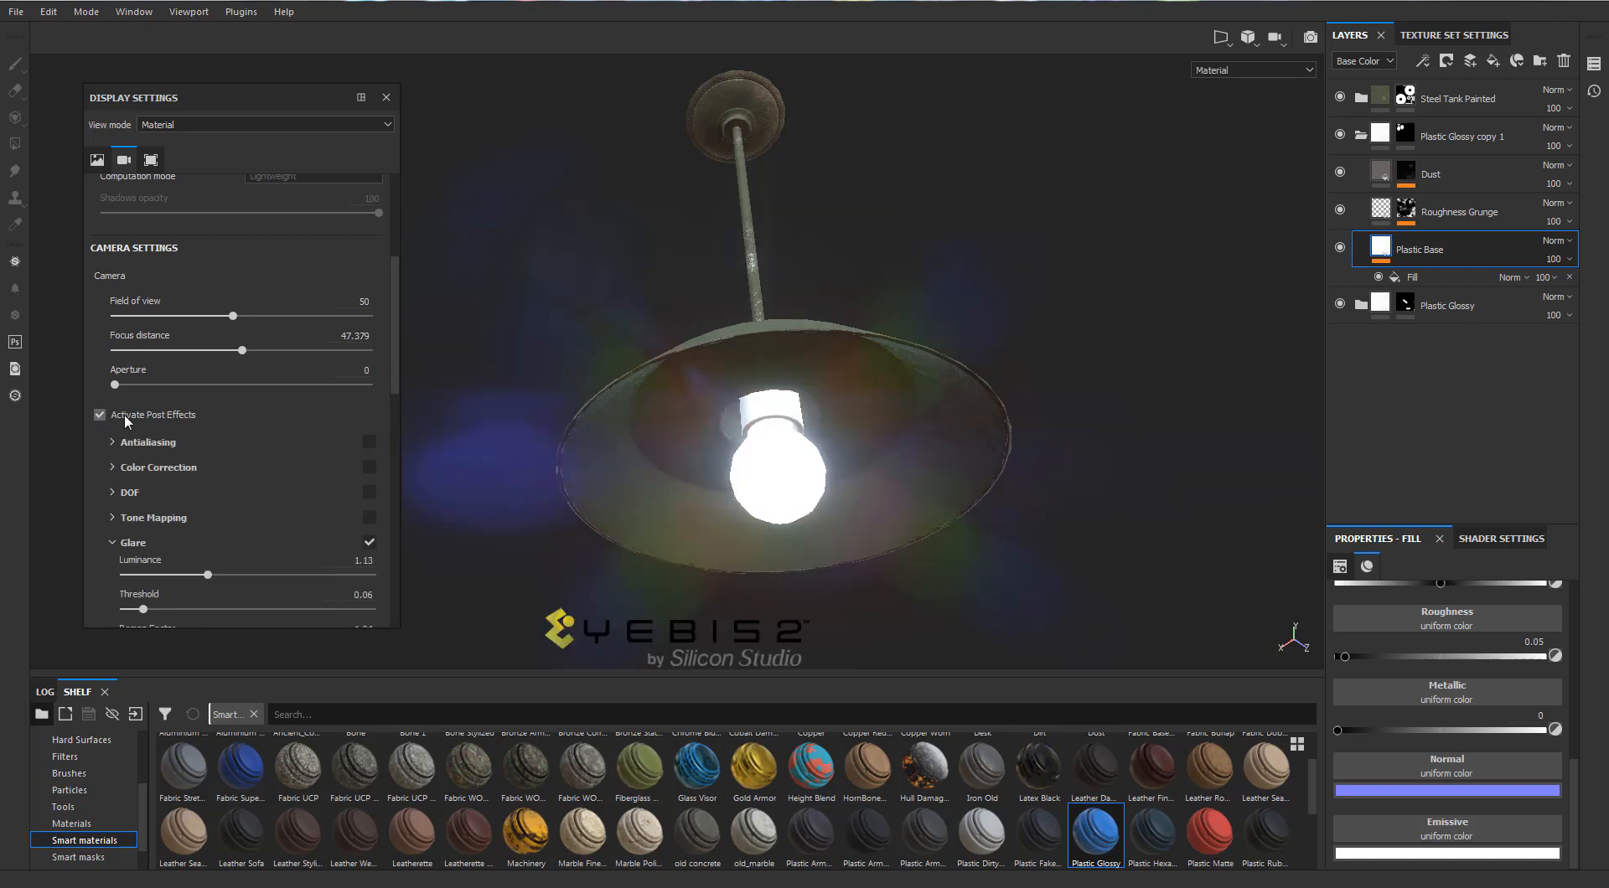
# Step: Set the glare threshold to 0.17 in the post effects
pyautogui.scroll(-3, 126, 419)
pyautogui.scroll(-12, 126, 419)
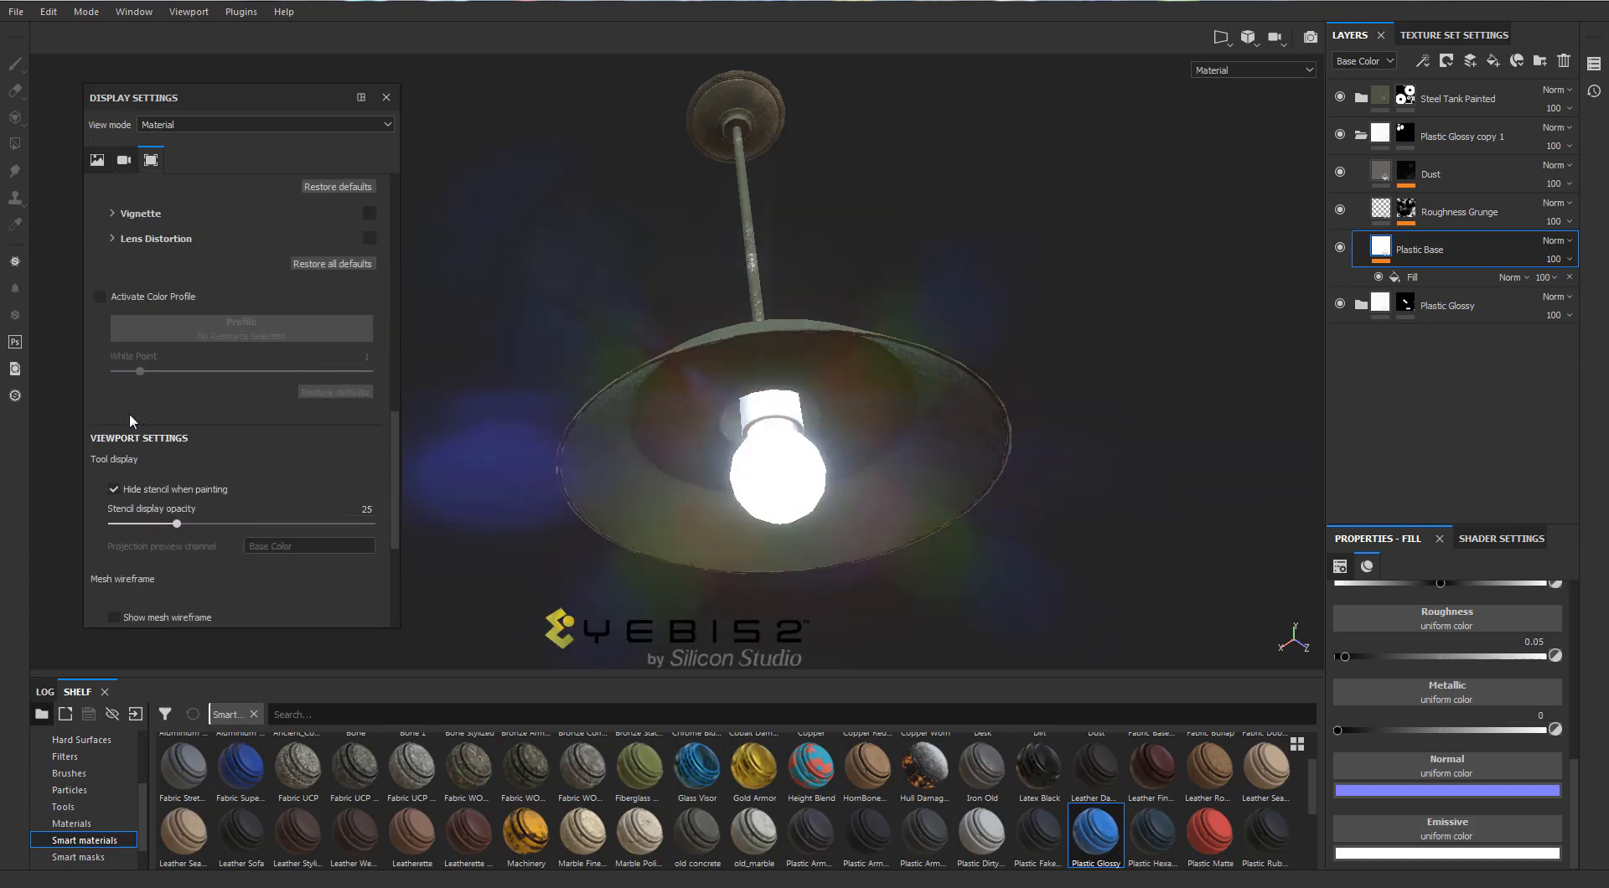
pyautogui.scroll(5, 129, 412)
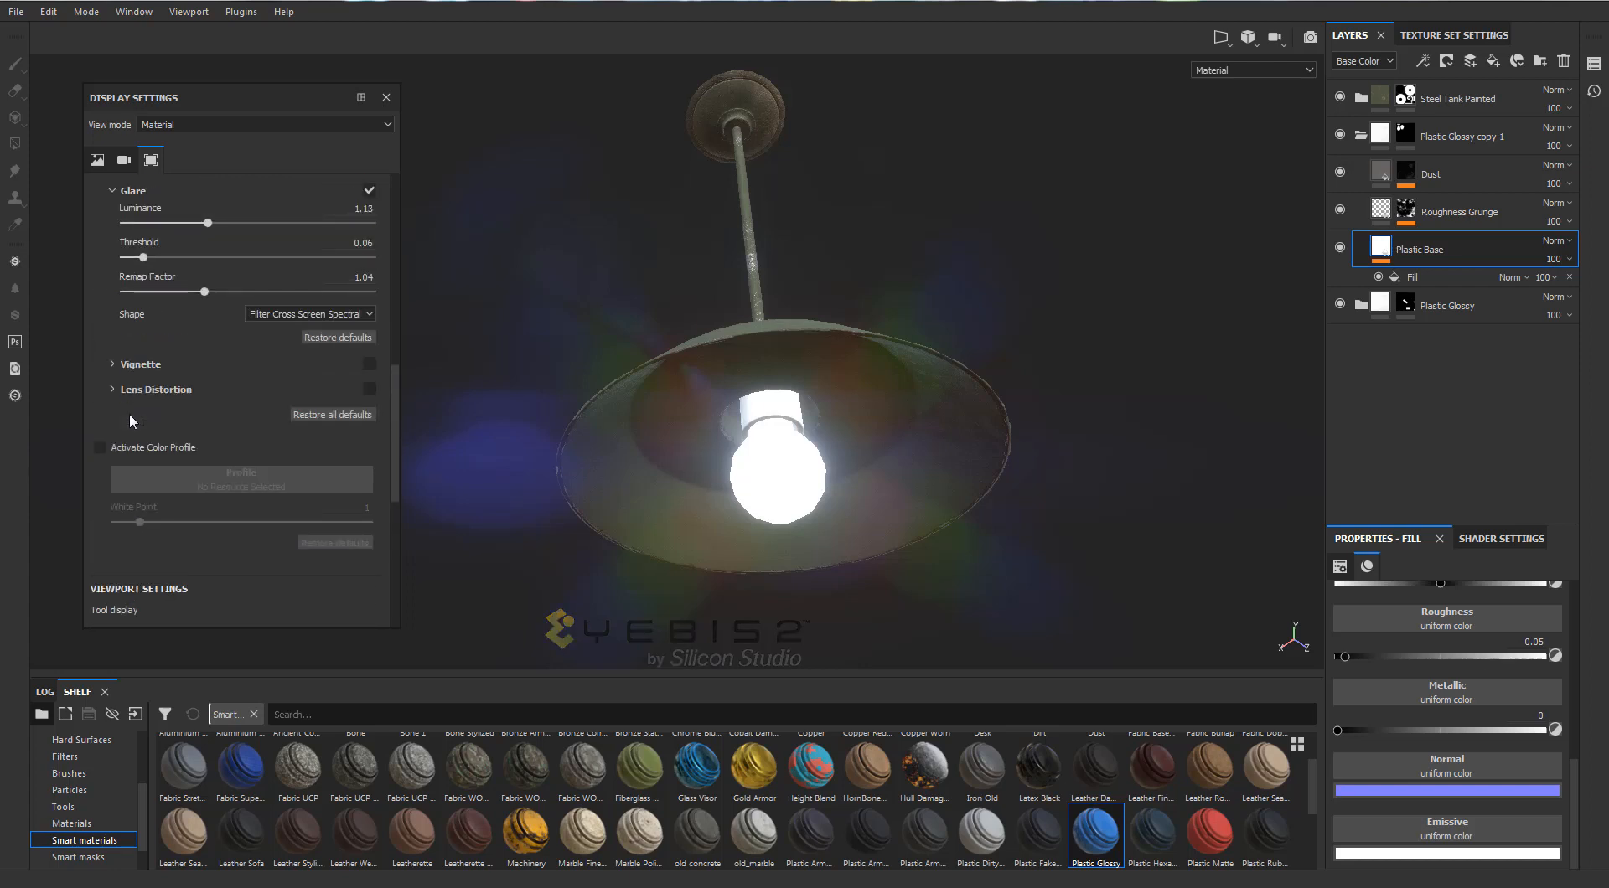
pyautogui.scroll(1, 142, 352)
pyautogui.moveTo(202, 343)
pyautogui.mouseDown()
pyautogui.moveTo(172, 343)
pyautogui.moveTo(388, 343)
pyautogui.moveTo(204, 353)
pyautogui.mouseUp()
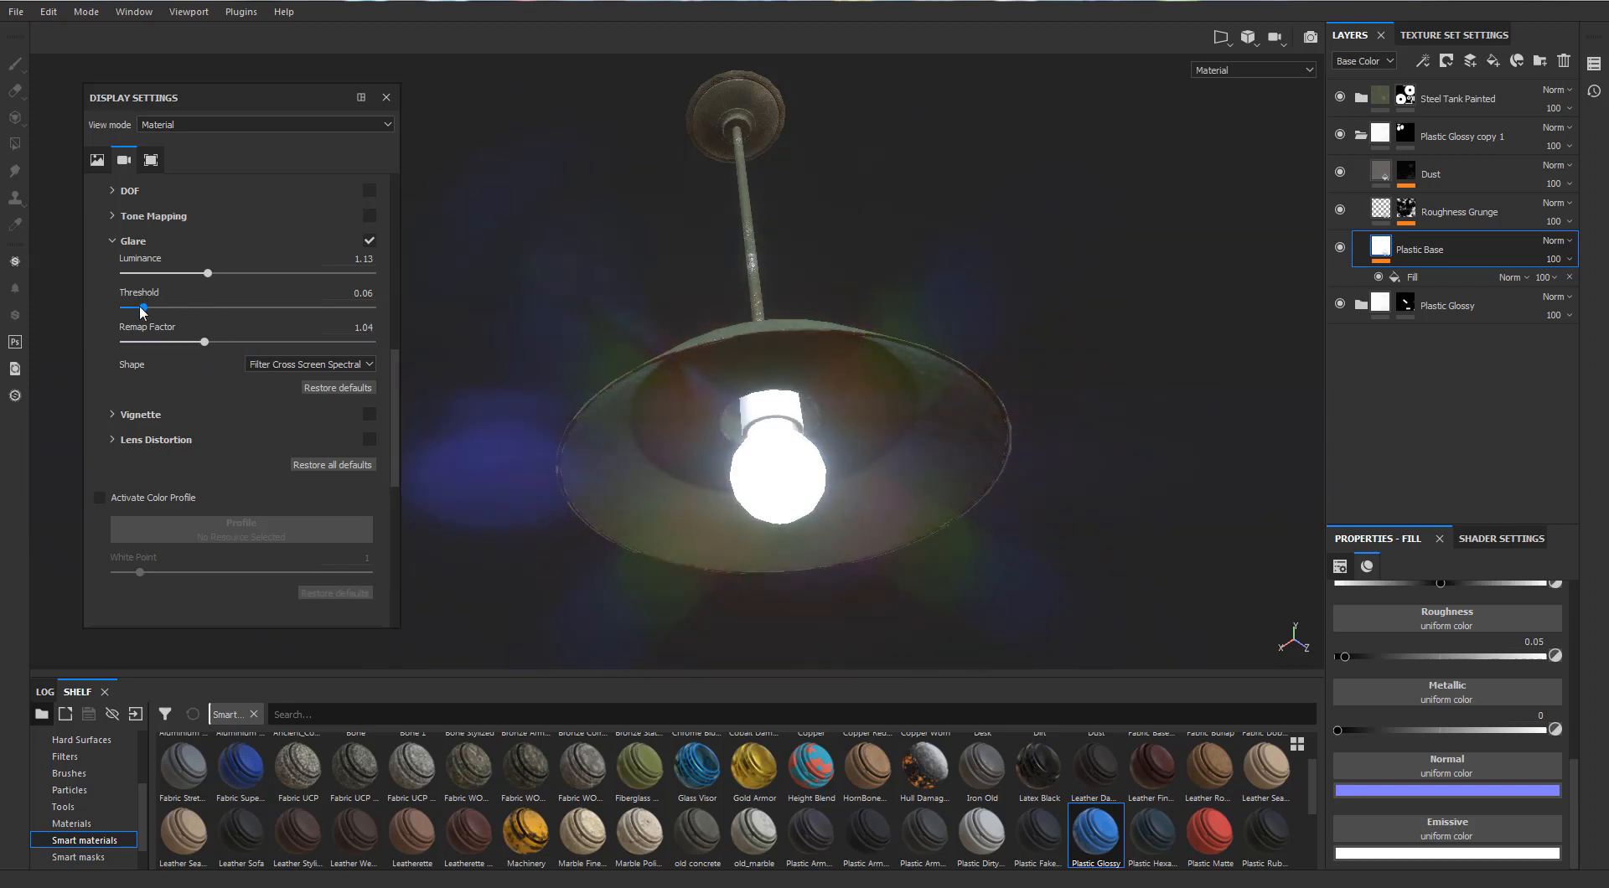
pyautogui.moveTo(140, 306)
pyautogui.mouseDown()
pyautogui.moveTo(108, 322)
pyautogui.moveTo(234, 314)
pyautogui.moveTo(157, 332)
pyautogui.mouseUp()
# Step: Examine the glowing bulb and its glare on the whole lamp from several distances and angles, with the display settings closed
pyautogui.scroll(-5, 613, 324)
pyautogui.scroll(-3, 732, 318)
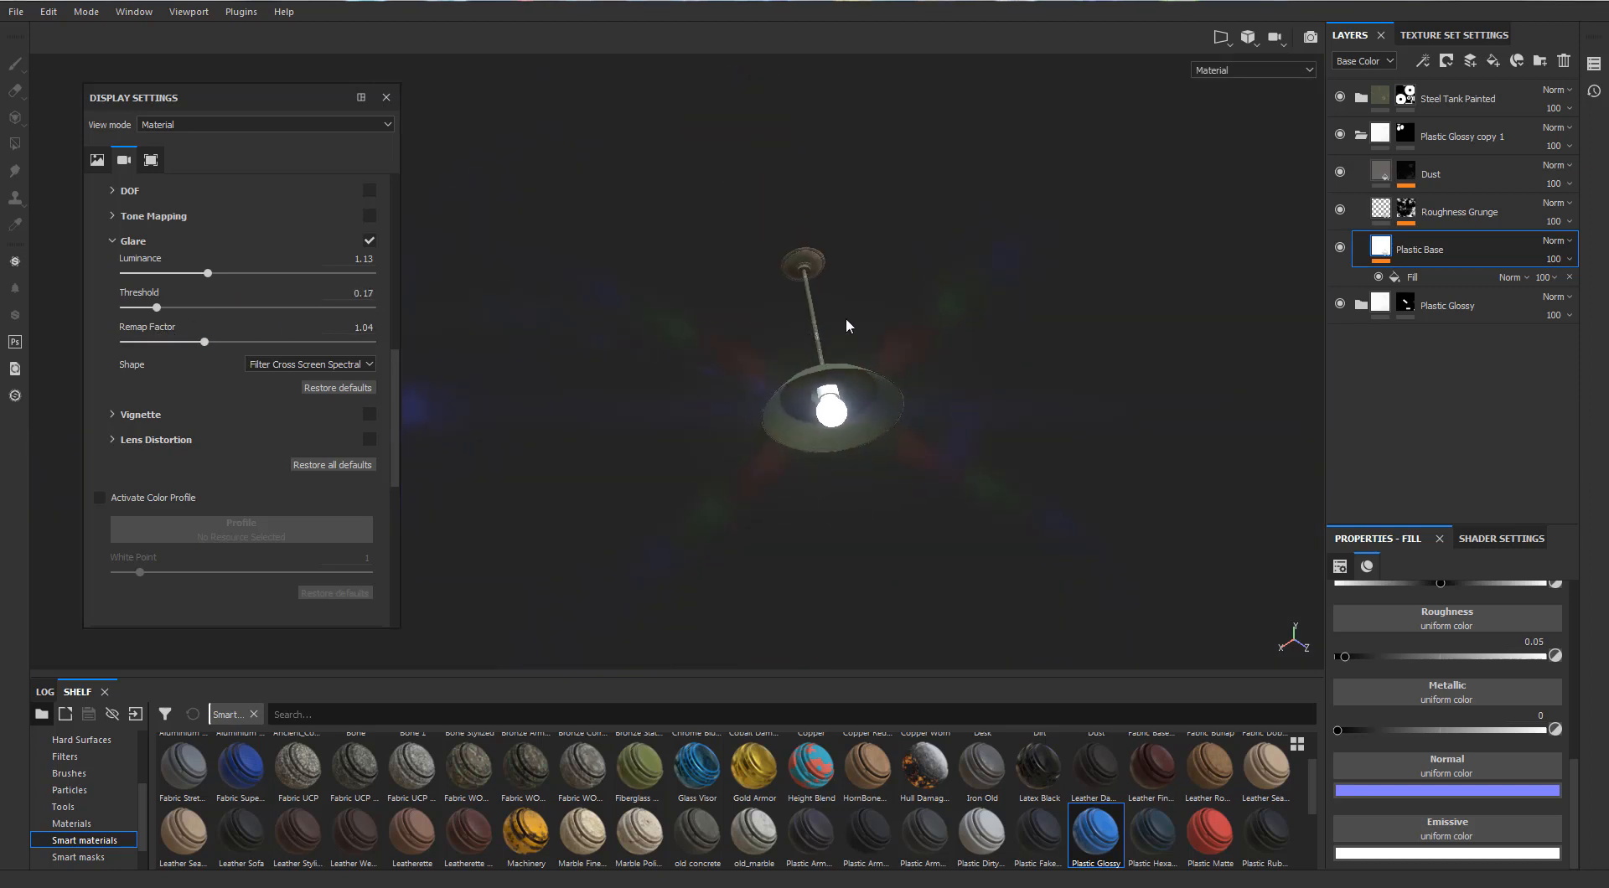
pyautogui.keyDown('alt'); pyautogui.moveTo(846, 325); pyautogui.dragTo(685, 288); pyautogui.keyUp('alt')
pyautogui.scroll(10, 725, 346)
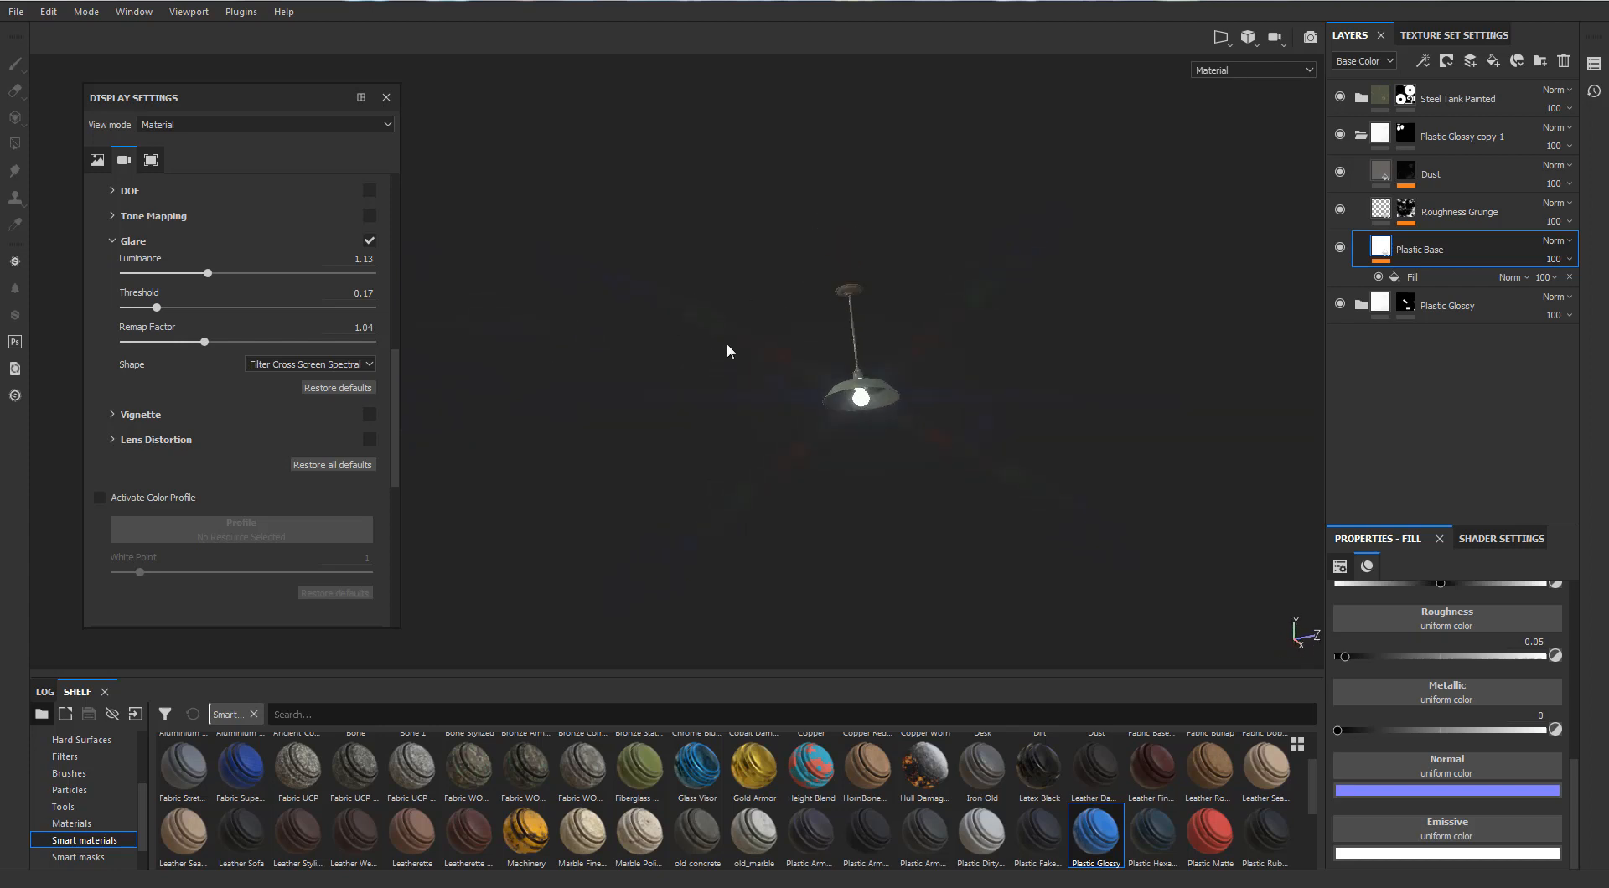
pyautogui.keyDown('alt'); pyautogui.moveTo(726, 289); pyautogui.dragTo(686, 323); pyautogui.keyUp('alt')
pyautogui.keyDown('alt'); pyautogui.moveTo(467, 319); pyautogui.dragTo(913, 276); pyautogui.keyUp('alt')
pyautogui.keyDown('alt'); pyautogui.moveTo(405, 403); pyautogui.dragTo(617, 335); pyautogui.keyUp('alt')
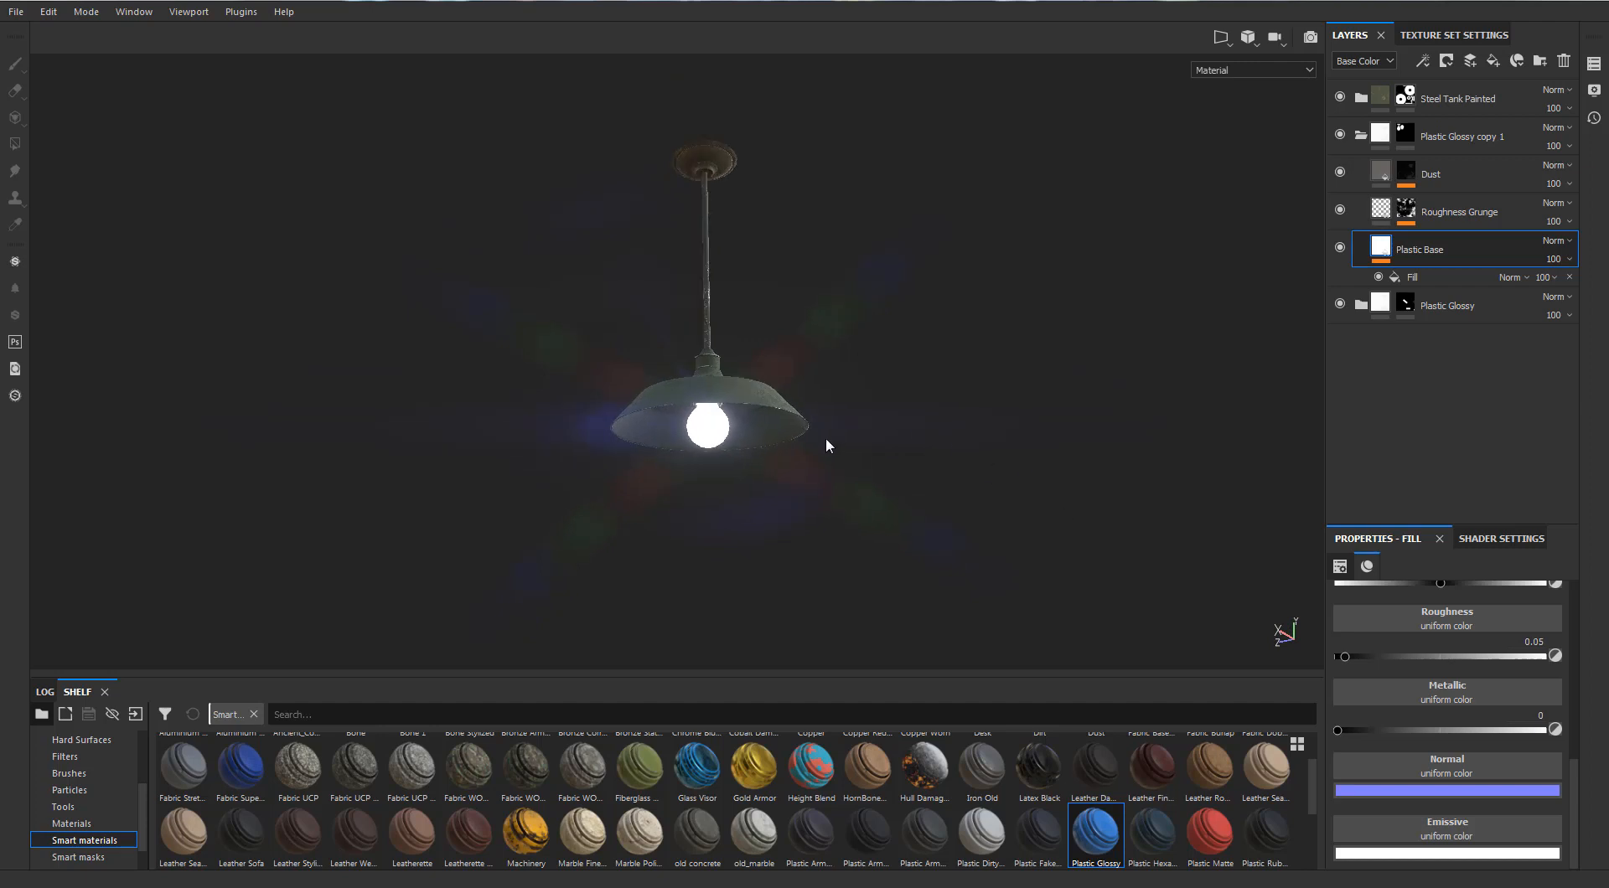
pyautogui.keyDown('alt'); pyautogui.moveTo(997, 426); pyautogui.dragTo(1005, 418); pyautogui.keyUp('alt')
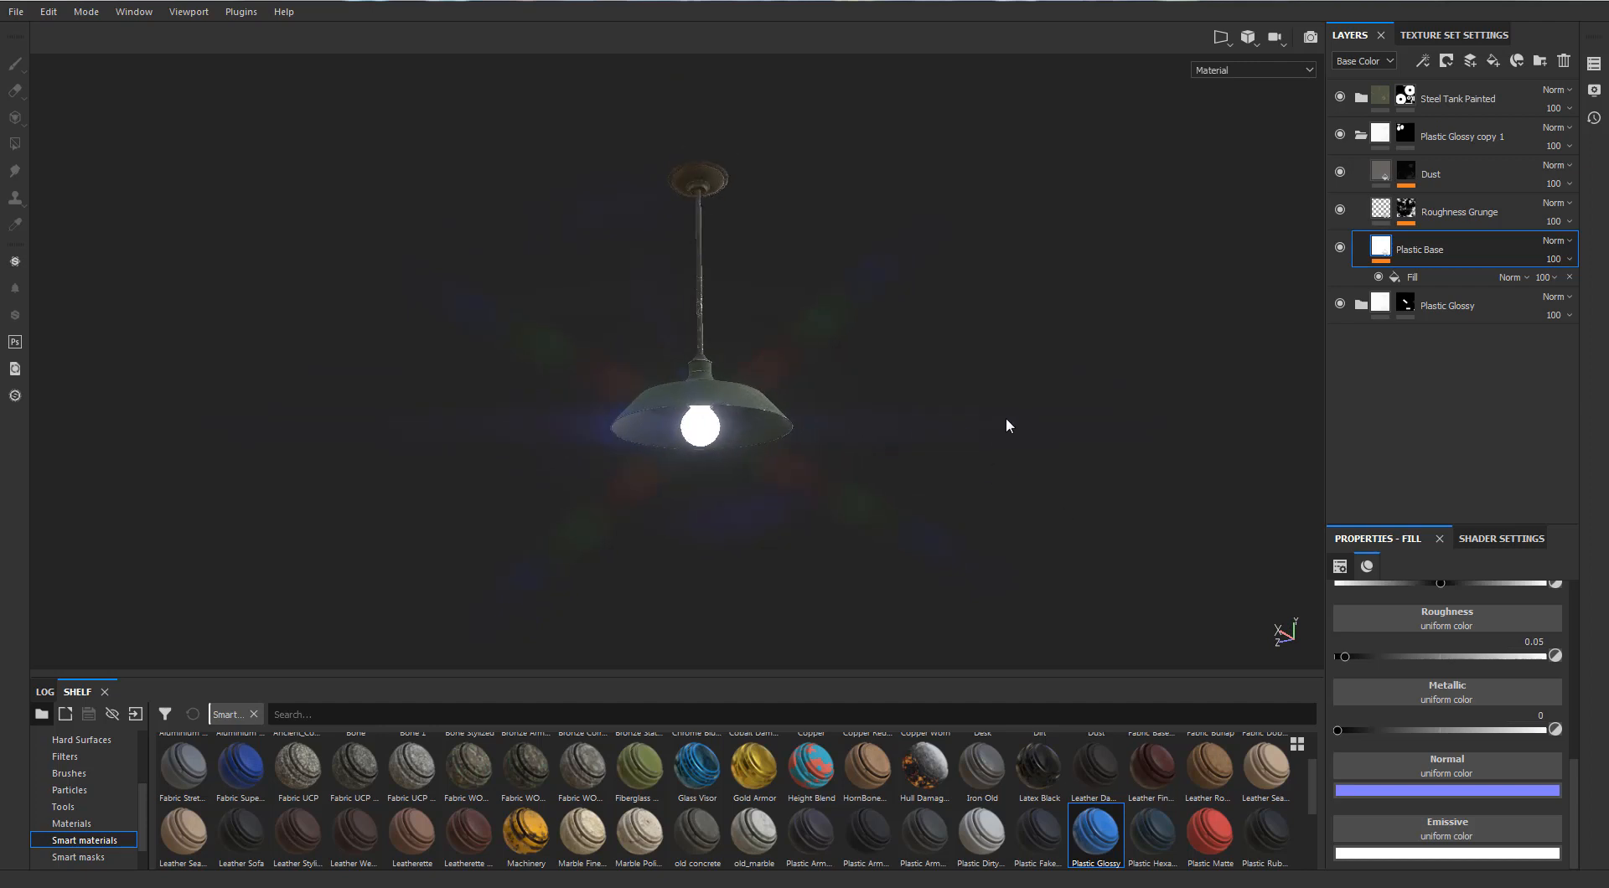